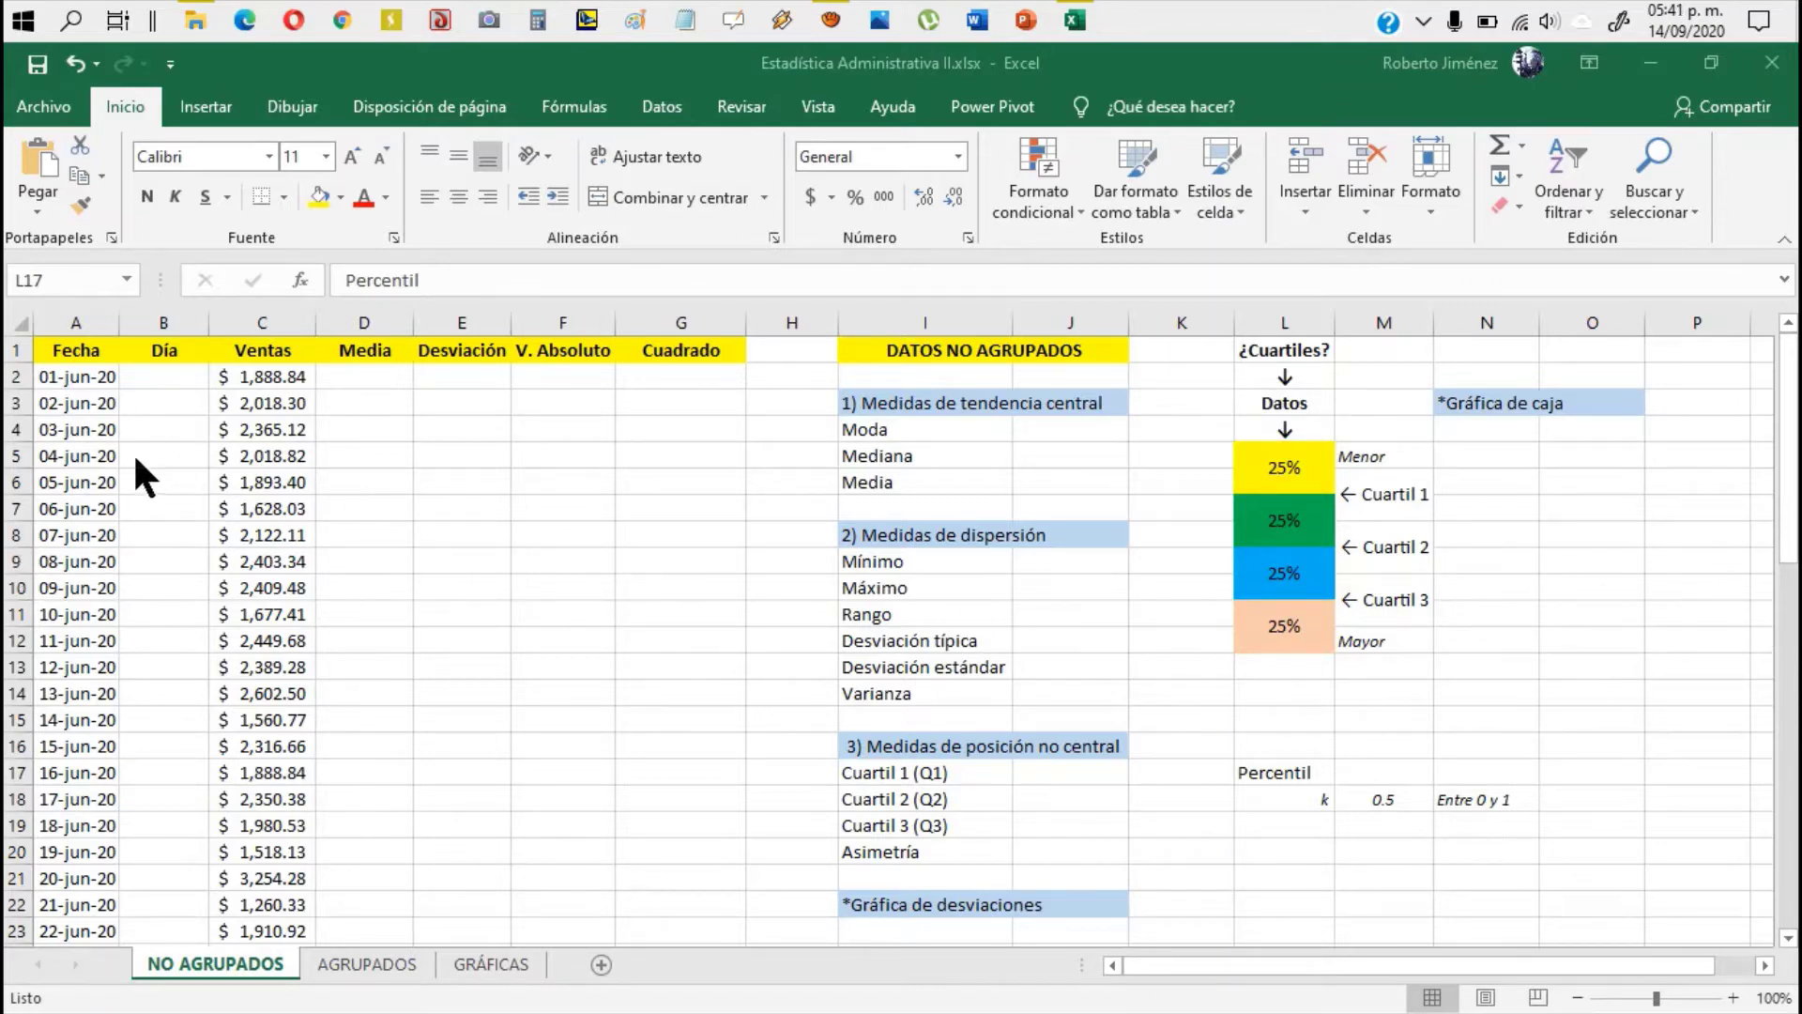
Step: Examine the first dates and sales amounts in the Fecha and Ventas columns
left_click(94, 404)
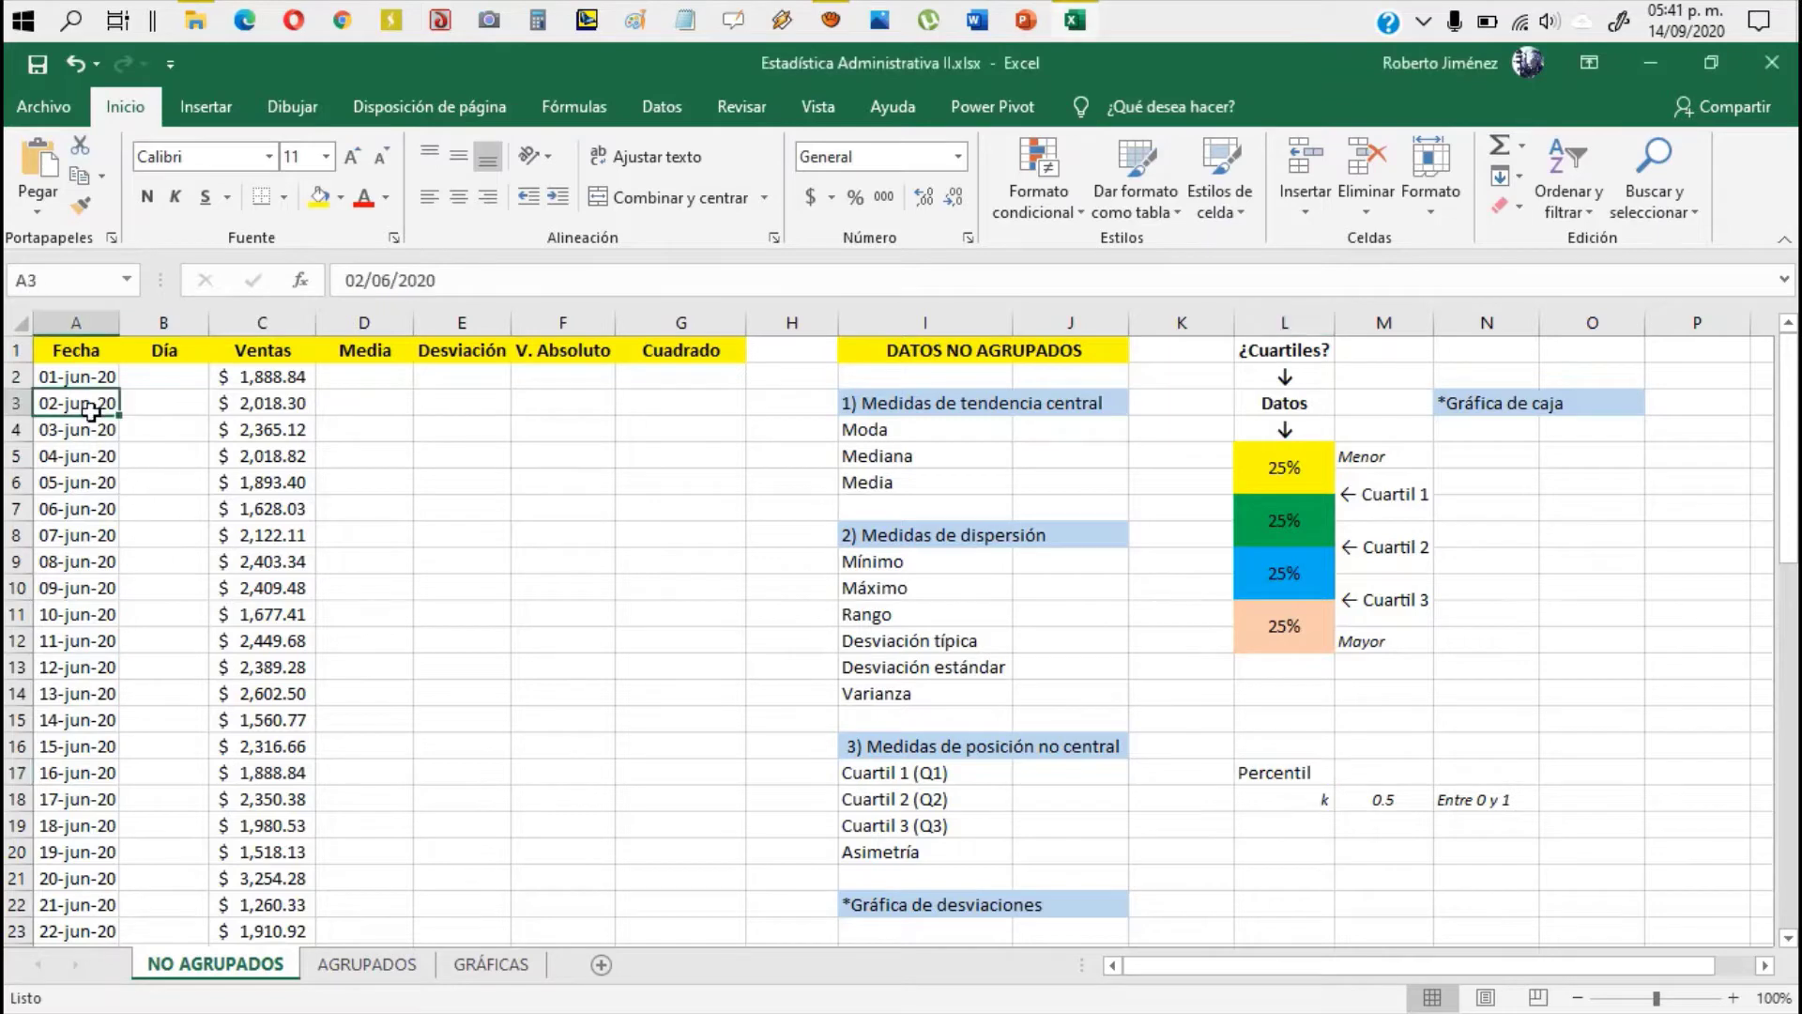
left_click(86, 512)
left_click(271, 459)
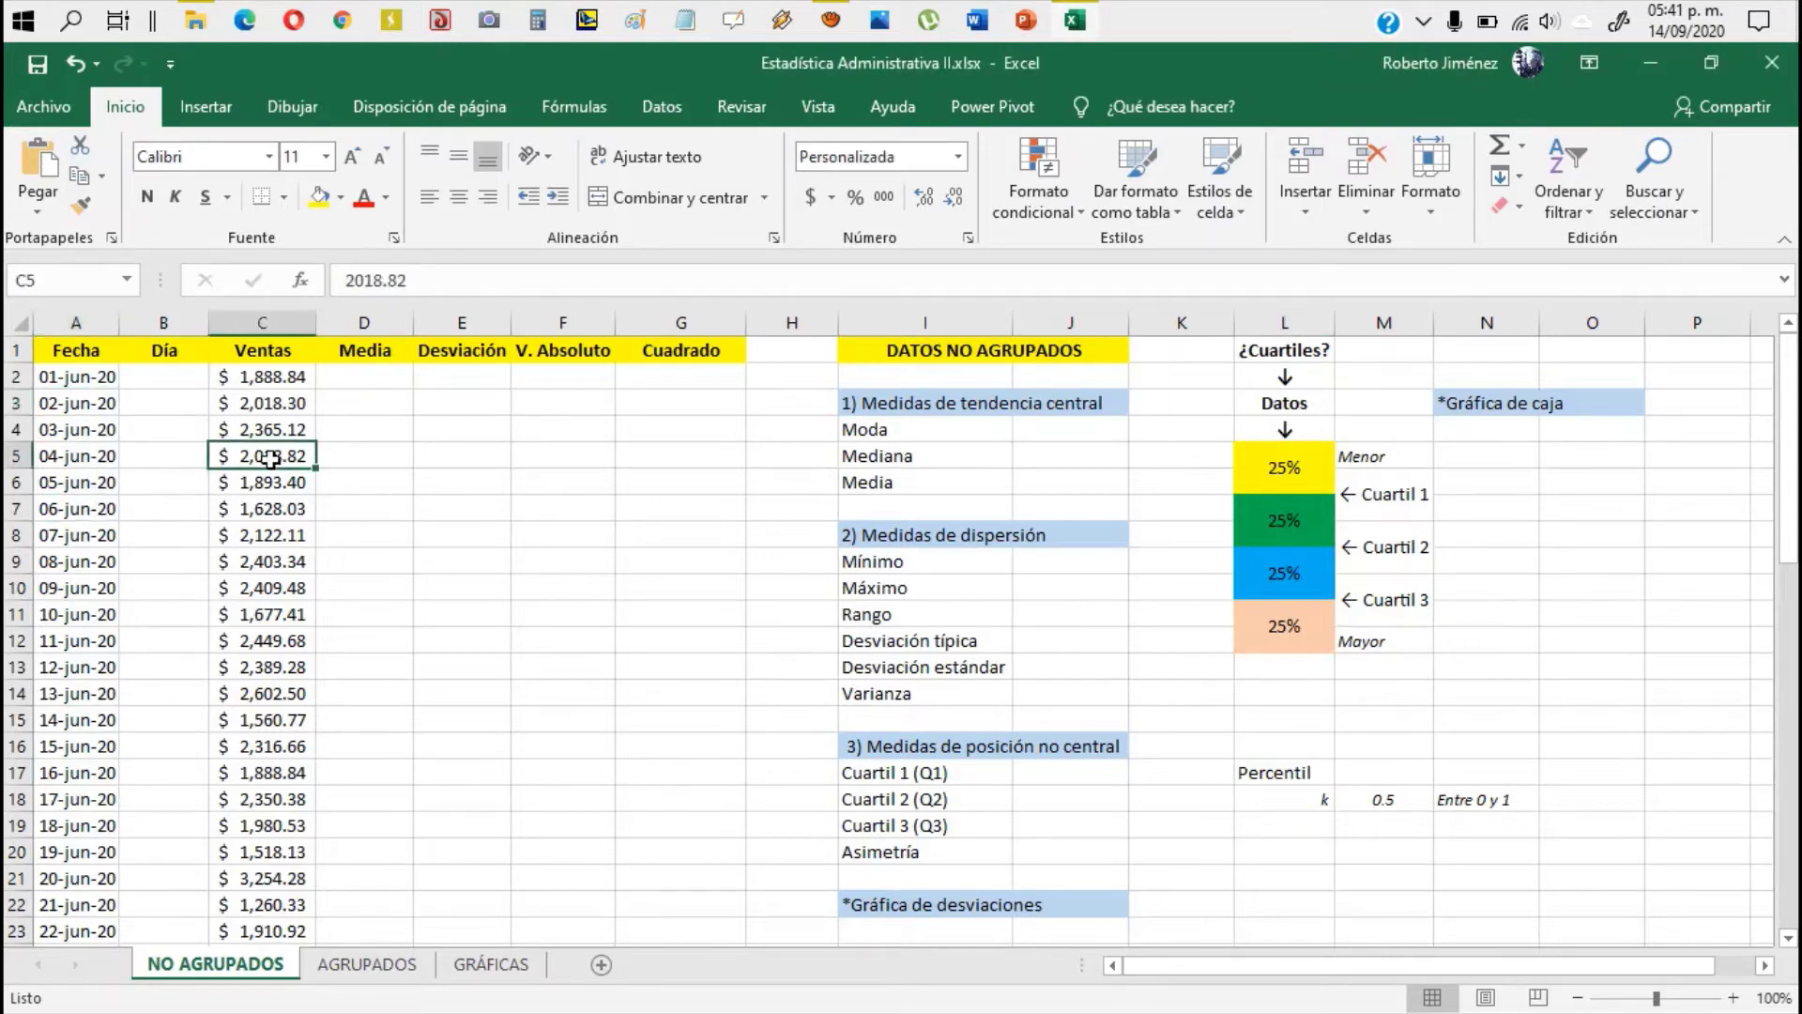
left_click(175, 465)
left_click(81, 462)
left_click(283, 459)
key("Left")
key("Left")
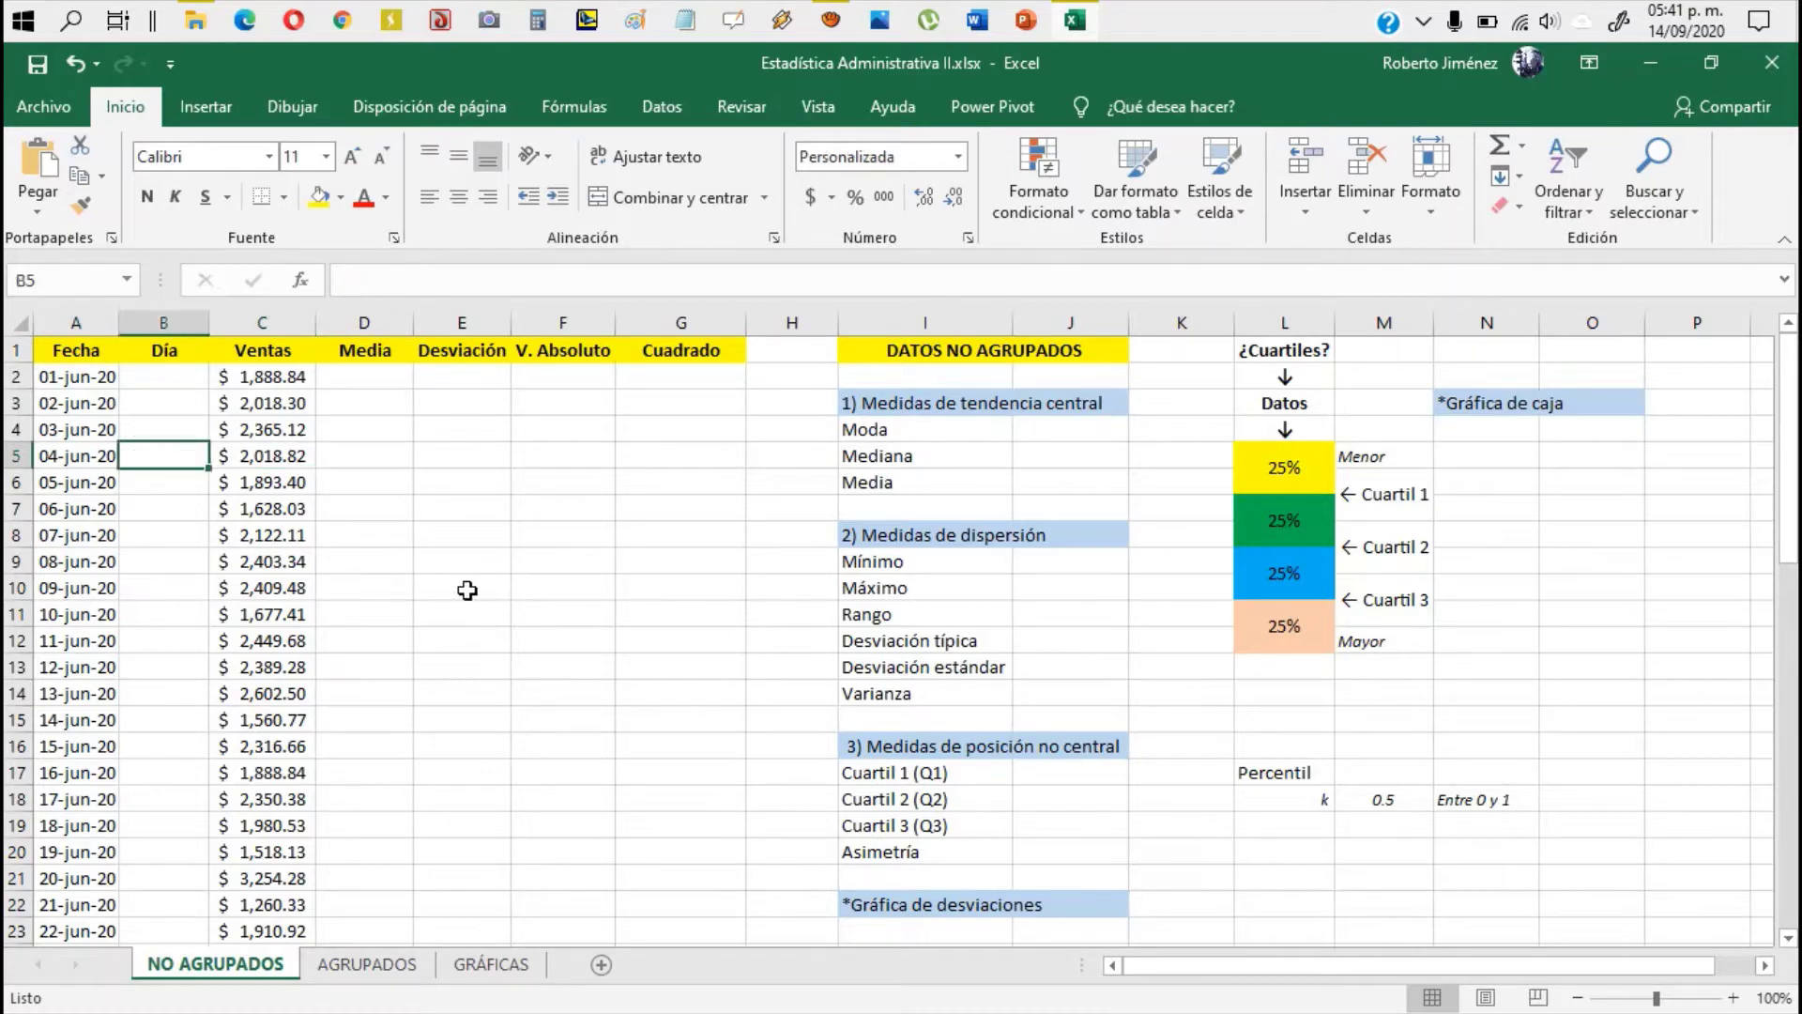
Step: Review the Fecha and Ventas records through the last row of data and return to cell A1
key("Down")
key("Down")
key("Down")
key("Down")
key("Down")
key("Down")
key("Down")
key("Down")
key("Down")
key("Down")
key("Down")
key("Down")
key("Down")
key("Down")
key("Down")
key("Down")
key("Down")
key("Down")
key("Down")
key("Down")
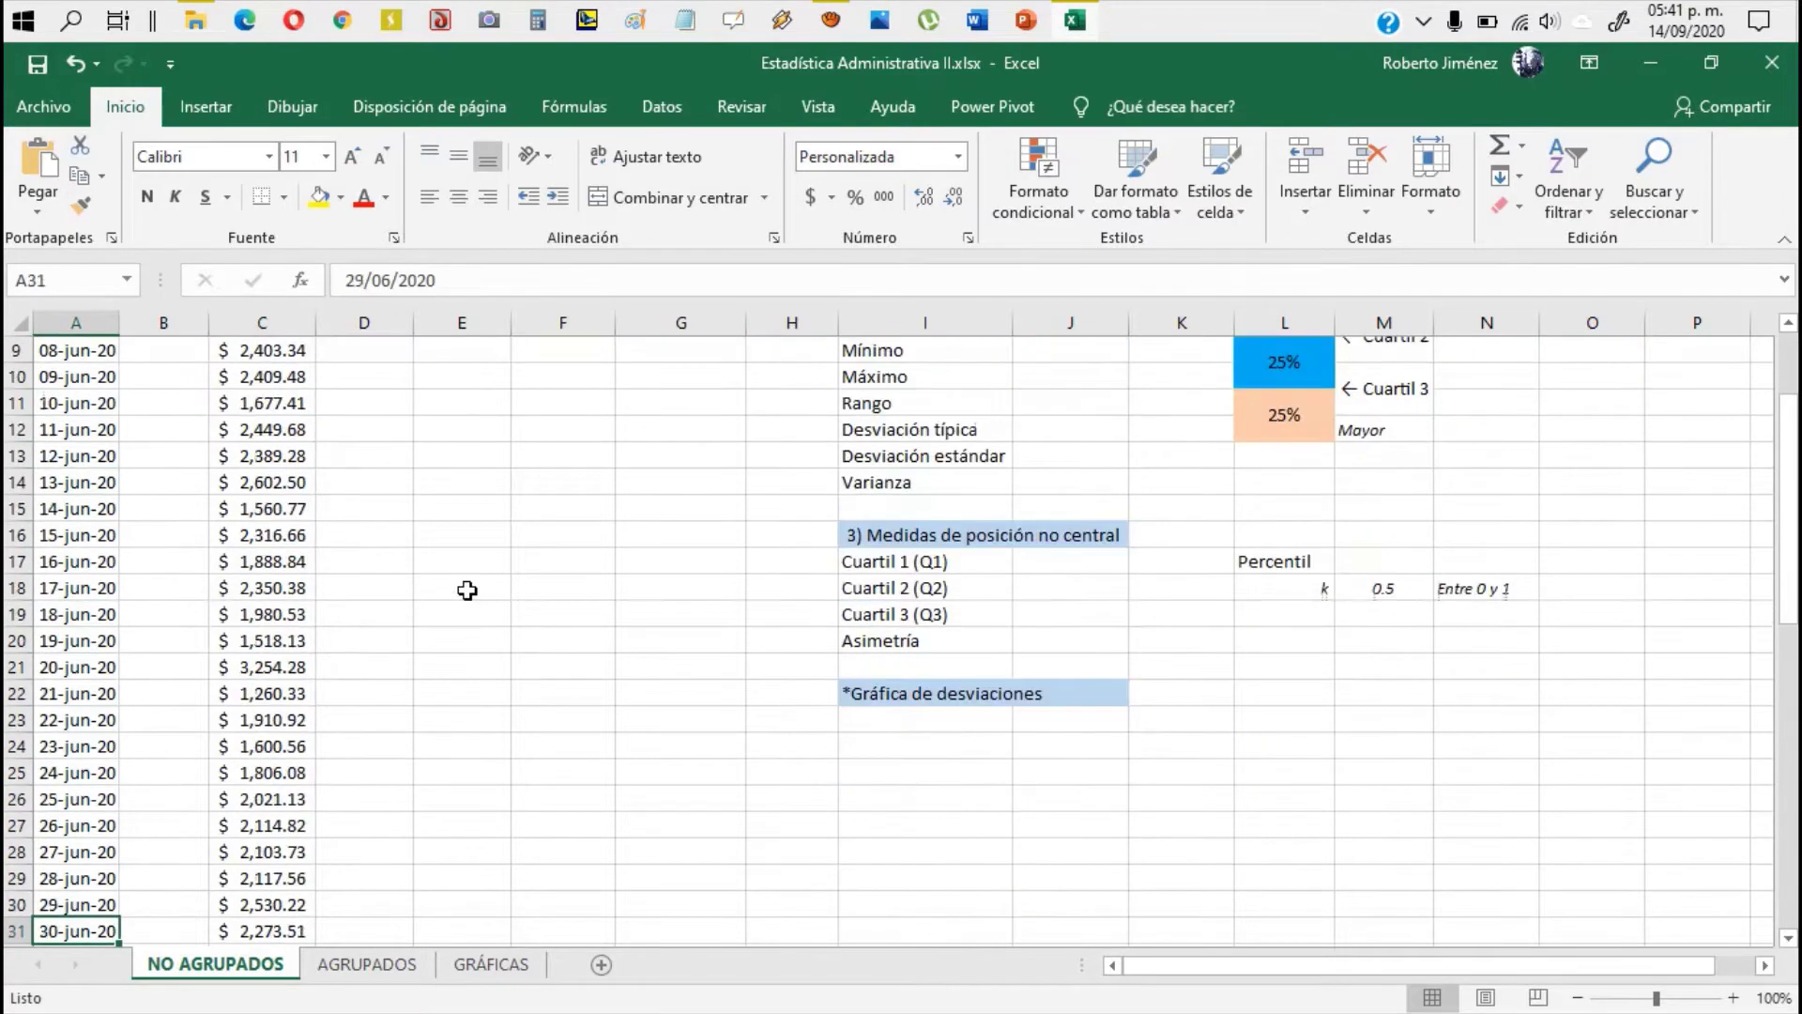
key("Down")
key("Down")
key("Down")
key("Down")
key("Down")
key("Down")
key("Down")
key("Down")
key("Down")
key("Down")
key("Down")
key("Down")
key("Down")
key("Down")
key("Down")
key("Down")
key("Down")
key("Down")
key("Down")
key("Down")
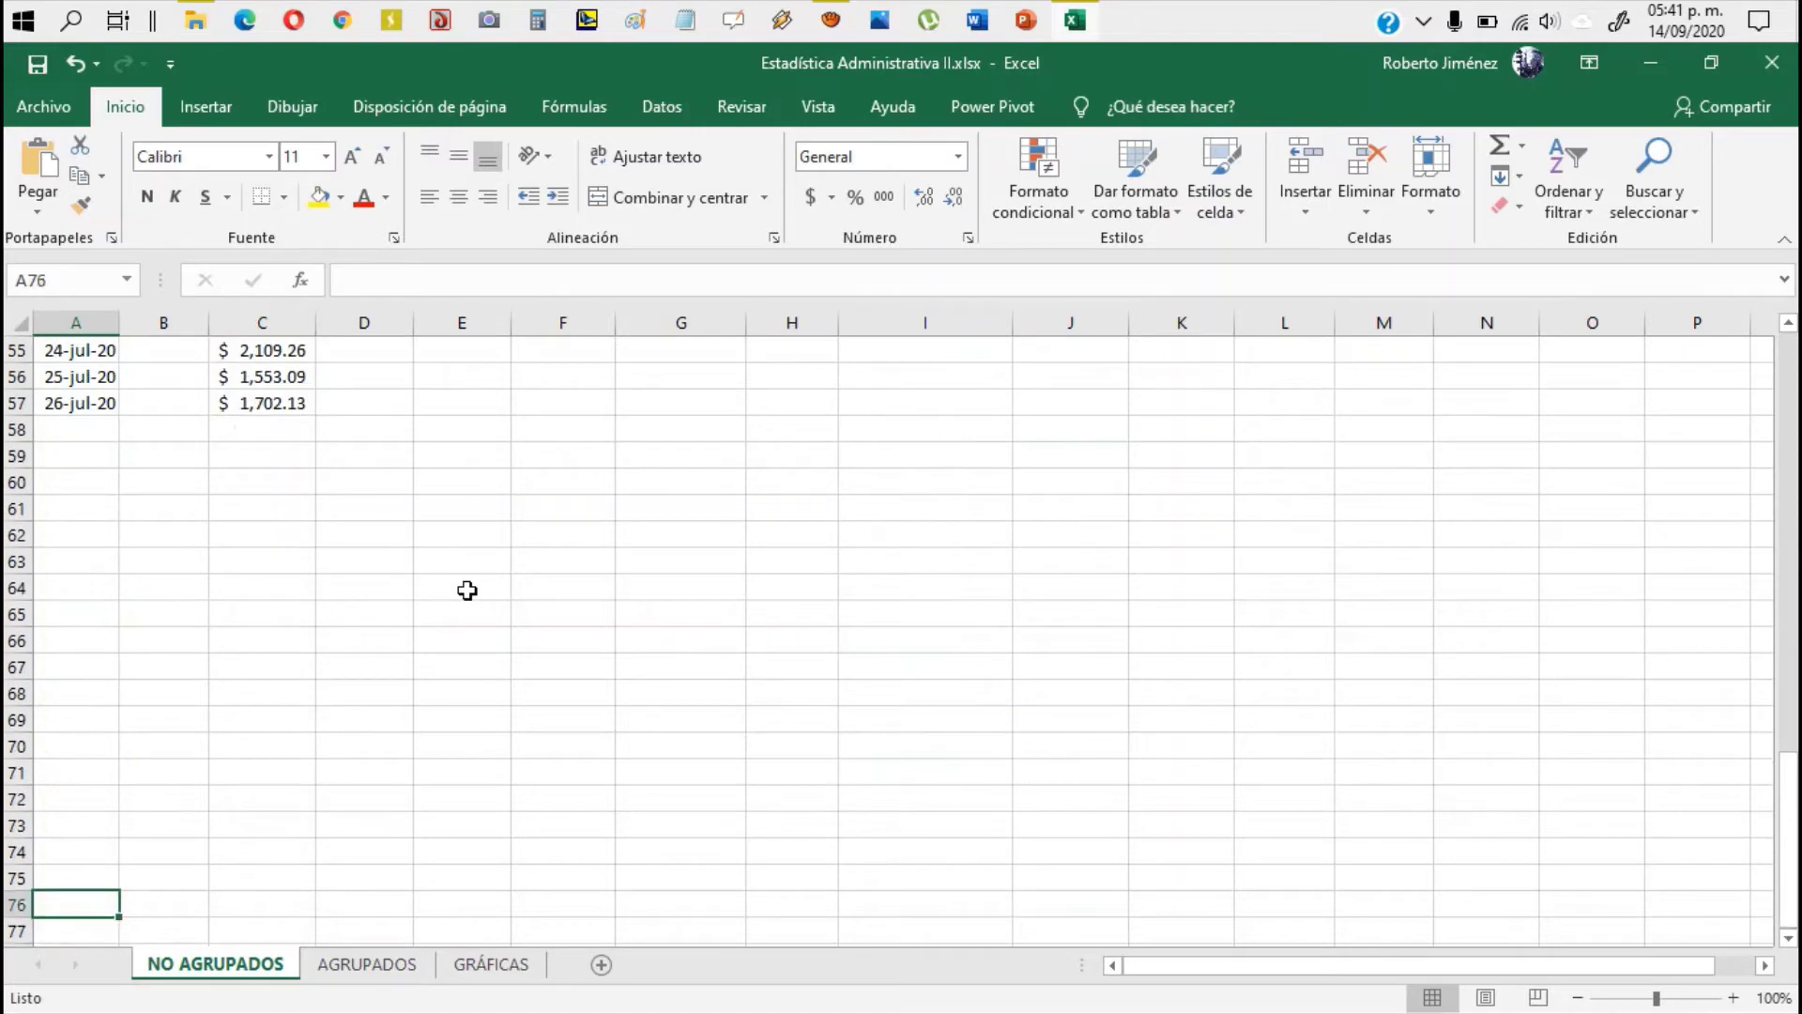
key("Up")
key("Up")
key("Up")
key("Up")
key("Up")
key("Up")
key("Up")
key("Up")
key("Up")
key("Up")
key("Up")
key("Up")
key("Down")
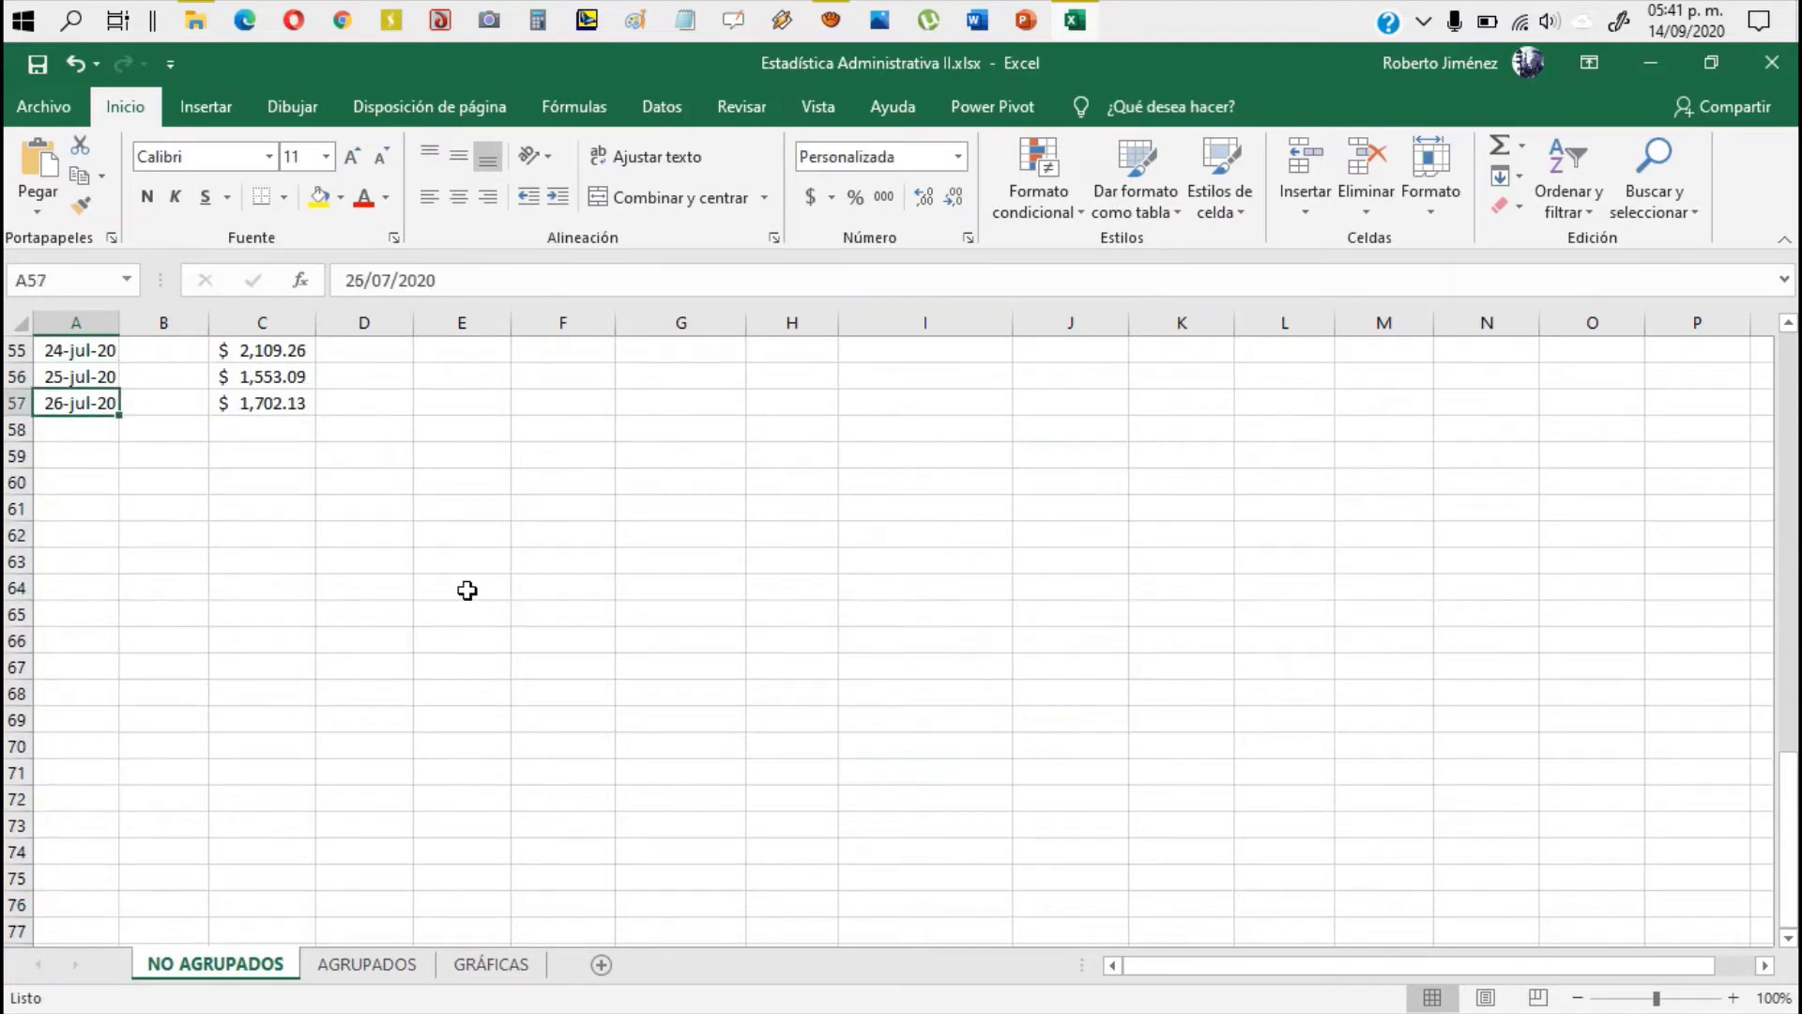
key("ctrl")
key("Right")
key("Left")
key("ctrl")
key("Right")
key("Left")
key("ctrl+Home")
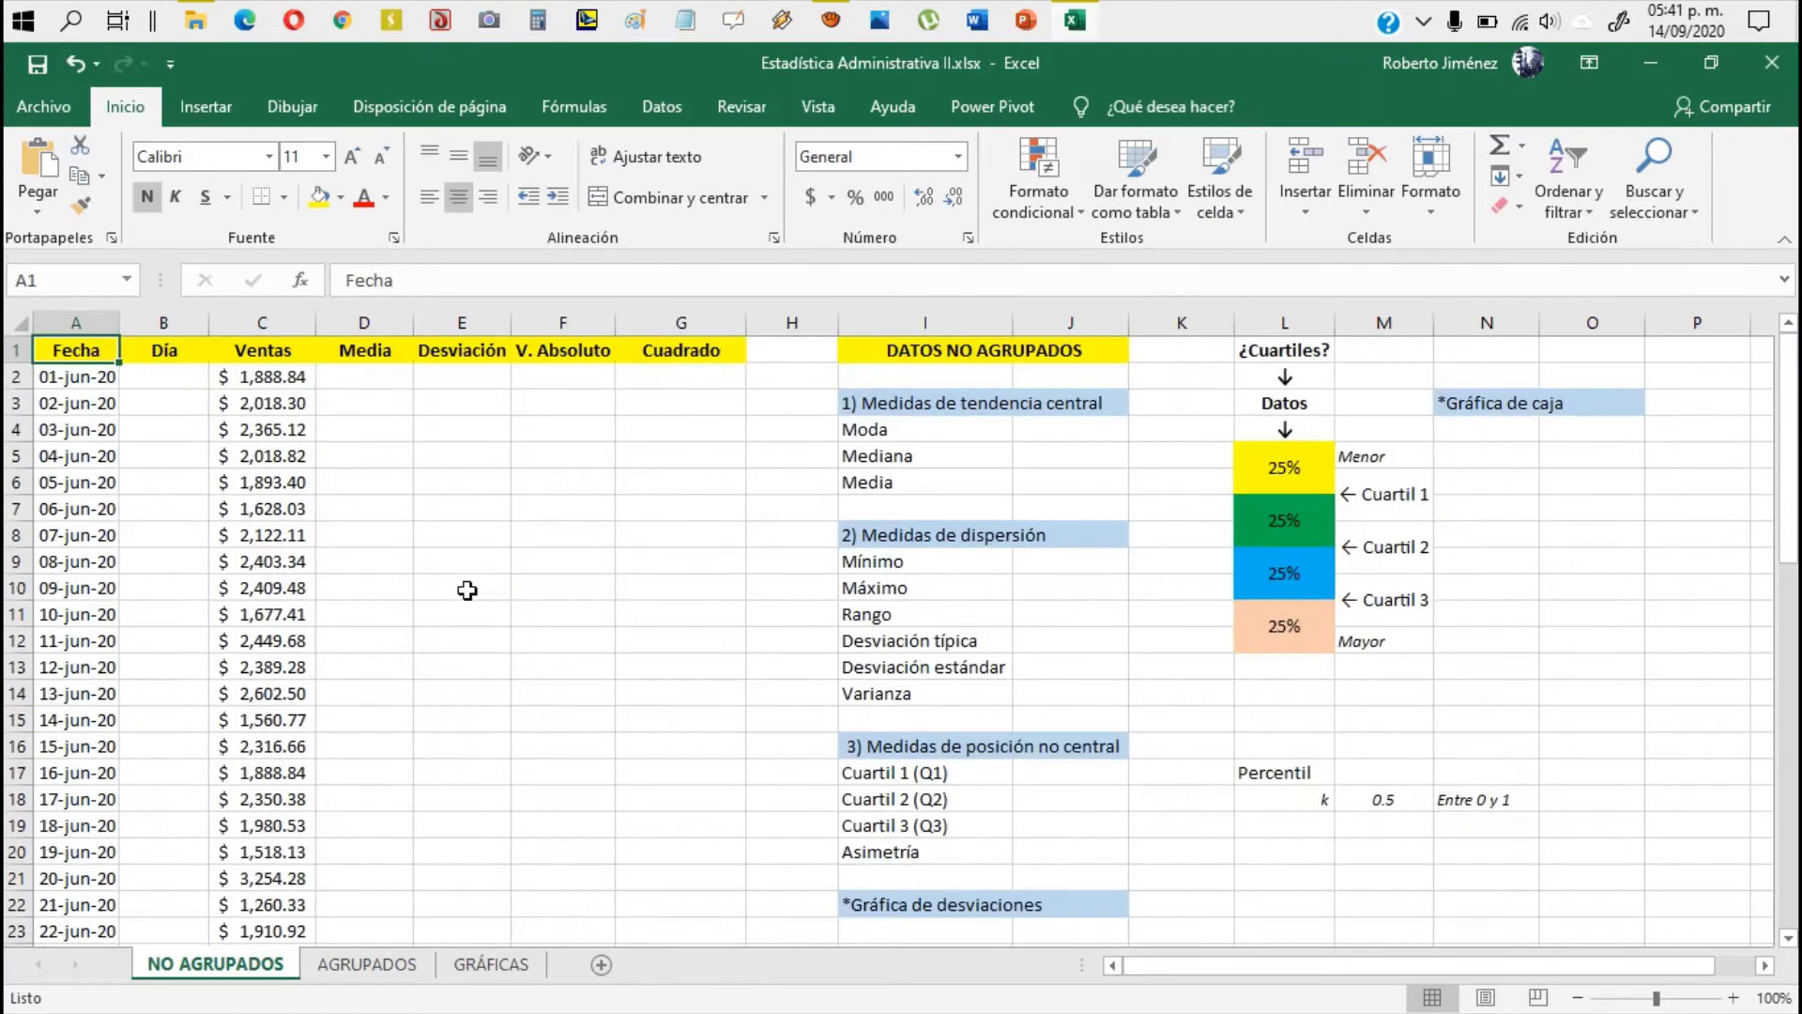
Step: Examine the Fecha, Día and Ventas headers and the first few dates beneath Fecha
key("Right")
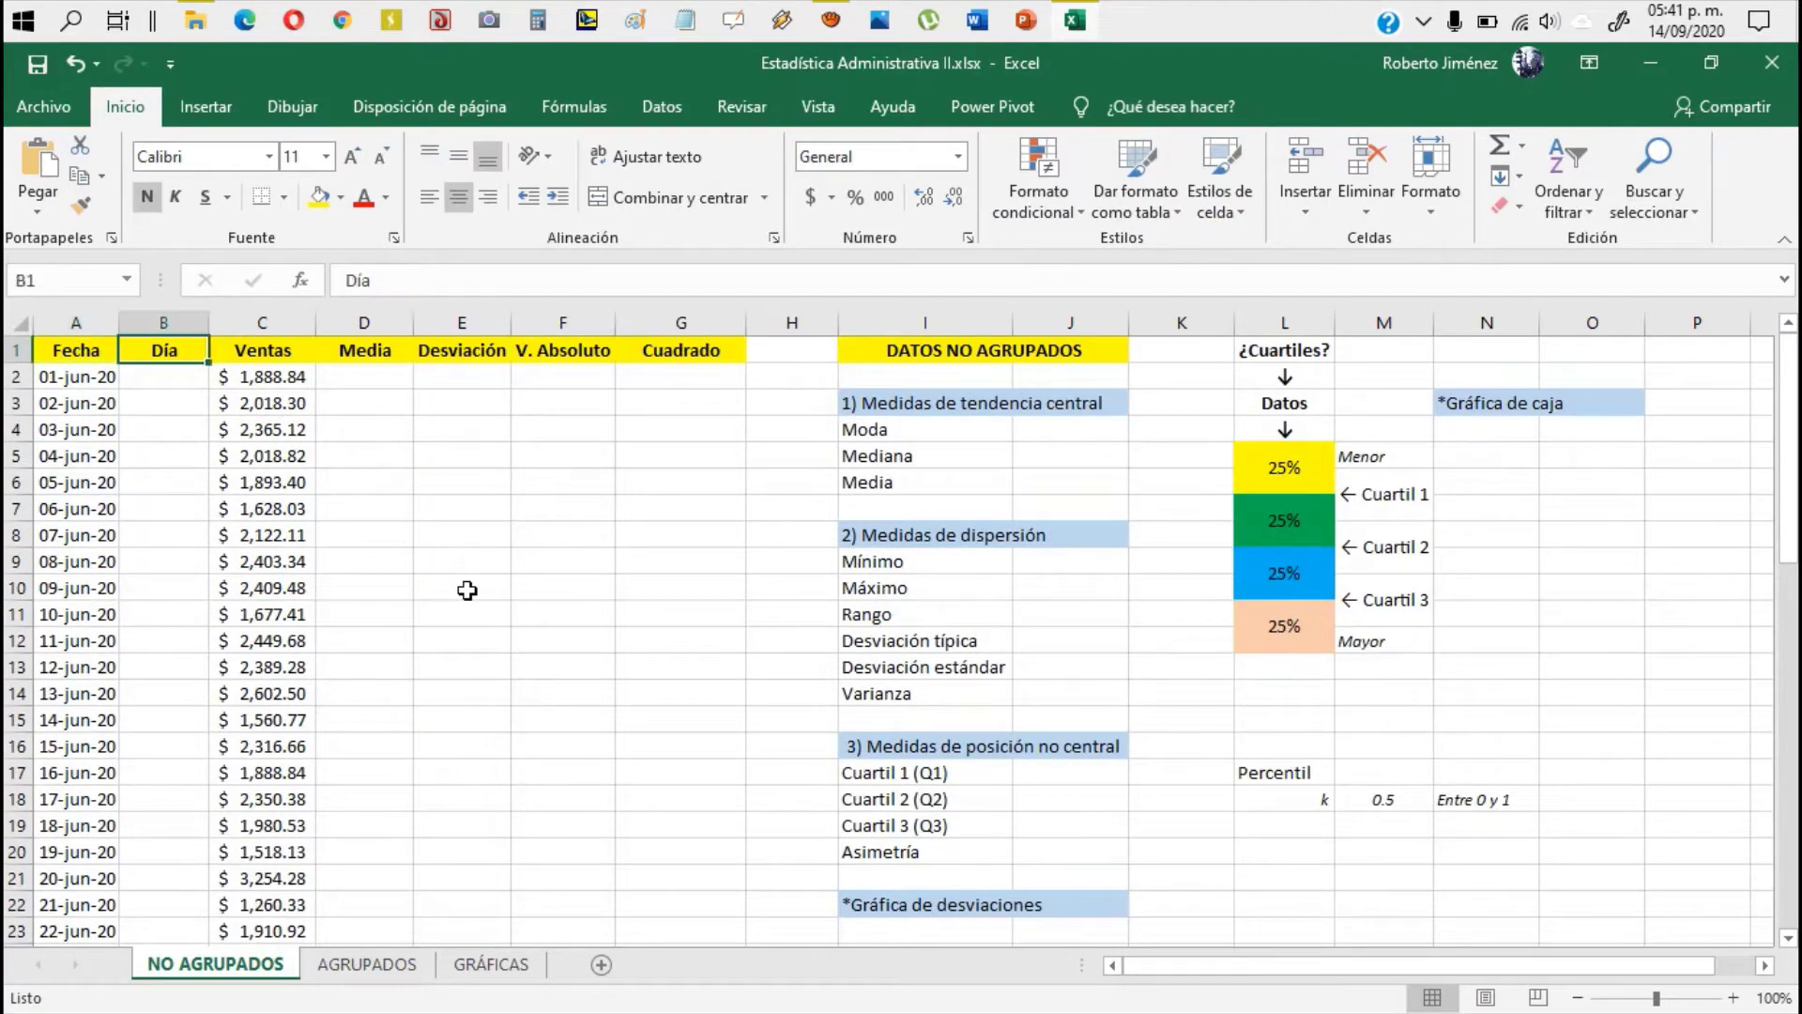
key("Left")
key("Right")
key("Right")
key("Left")
key("Left")
key("Right")
key("Left")
key("Down")
key("Down")
key("Down")
key("Down")
key("Down")
key("Up")
key("Up")
key("Up")
key("Up")
key("Up")
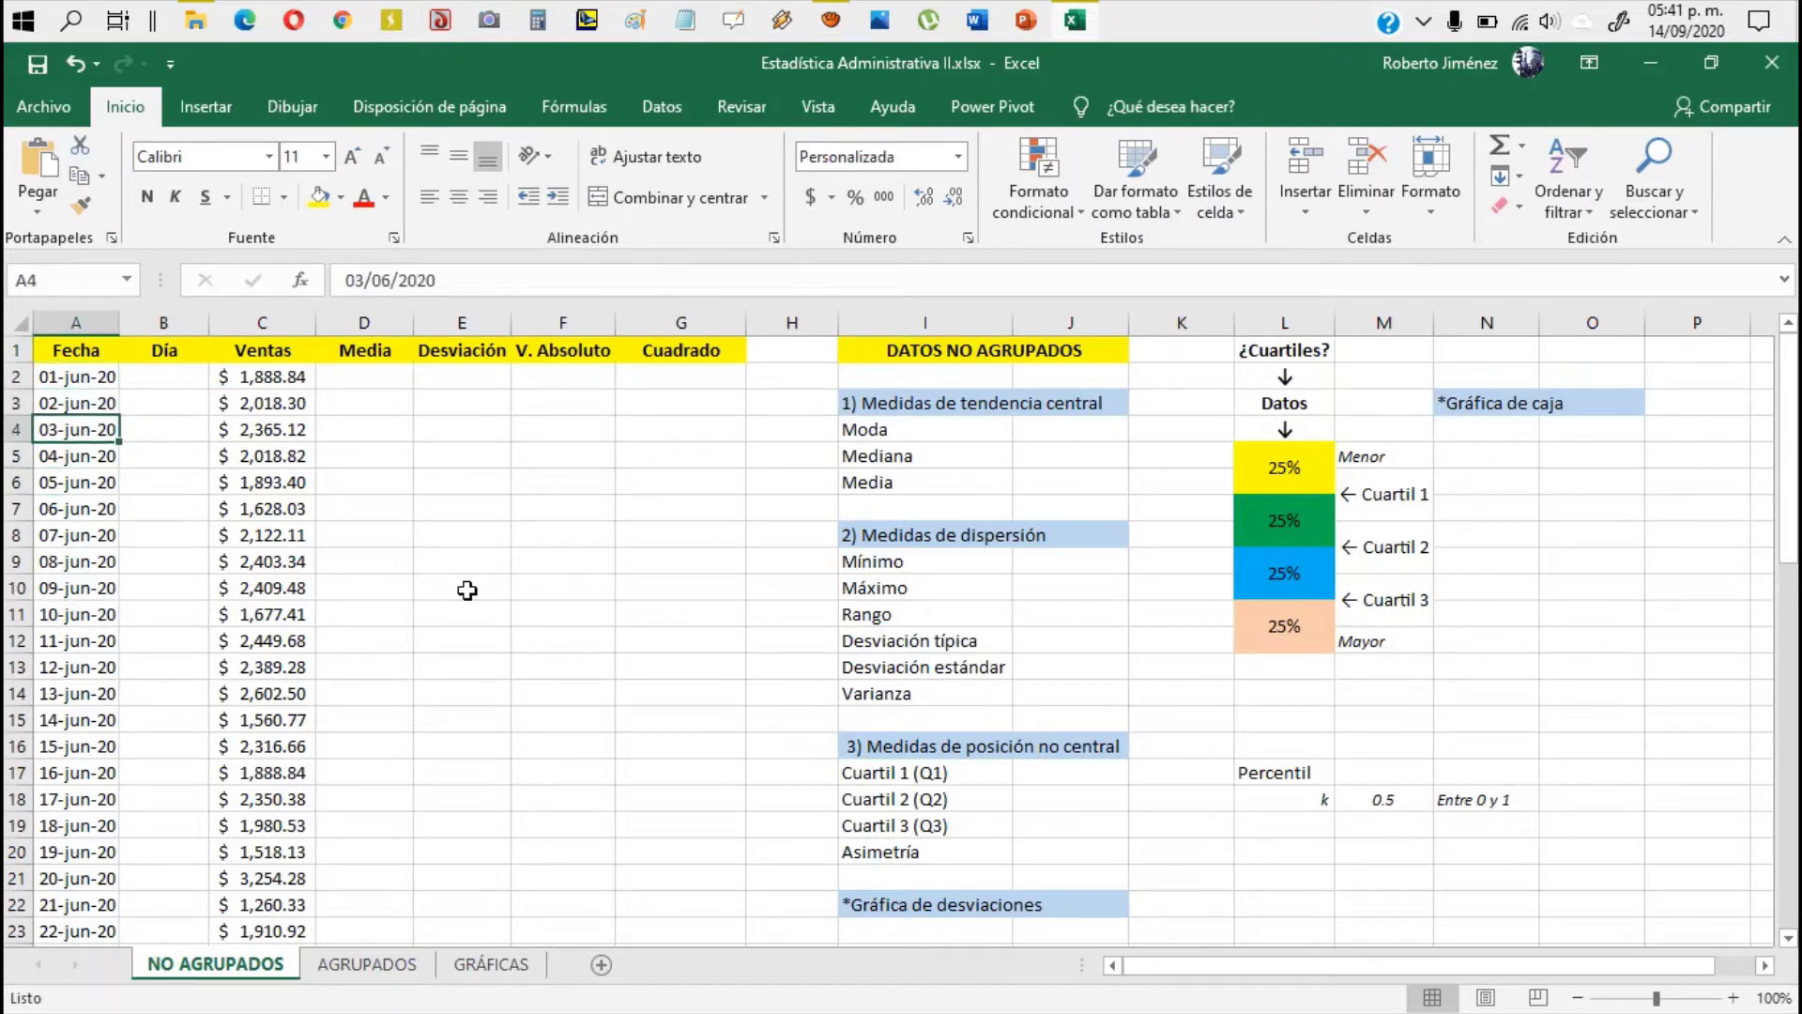
key("Down")
key("Down")
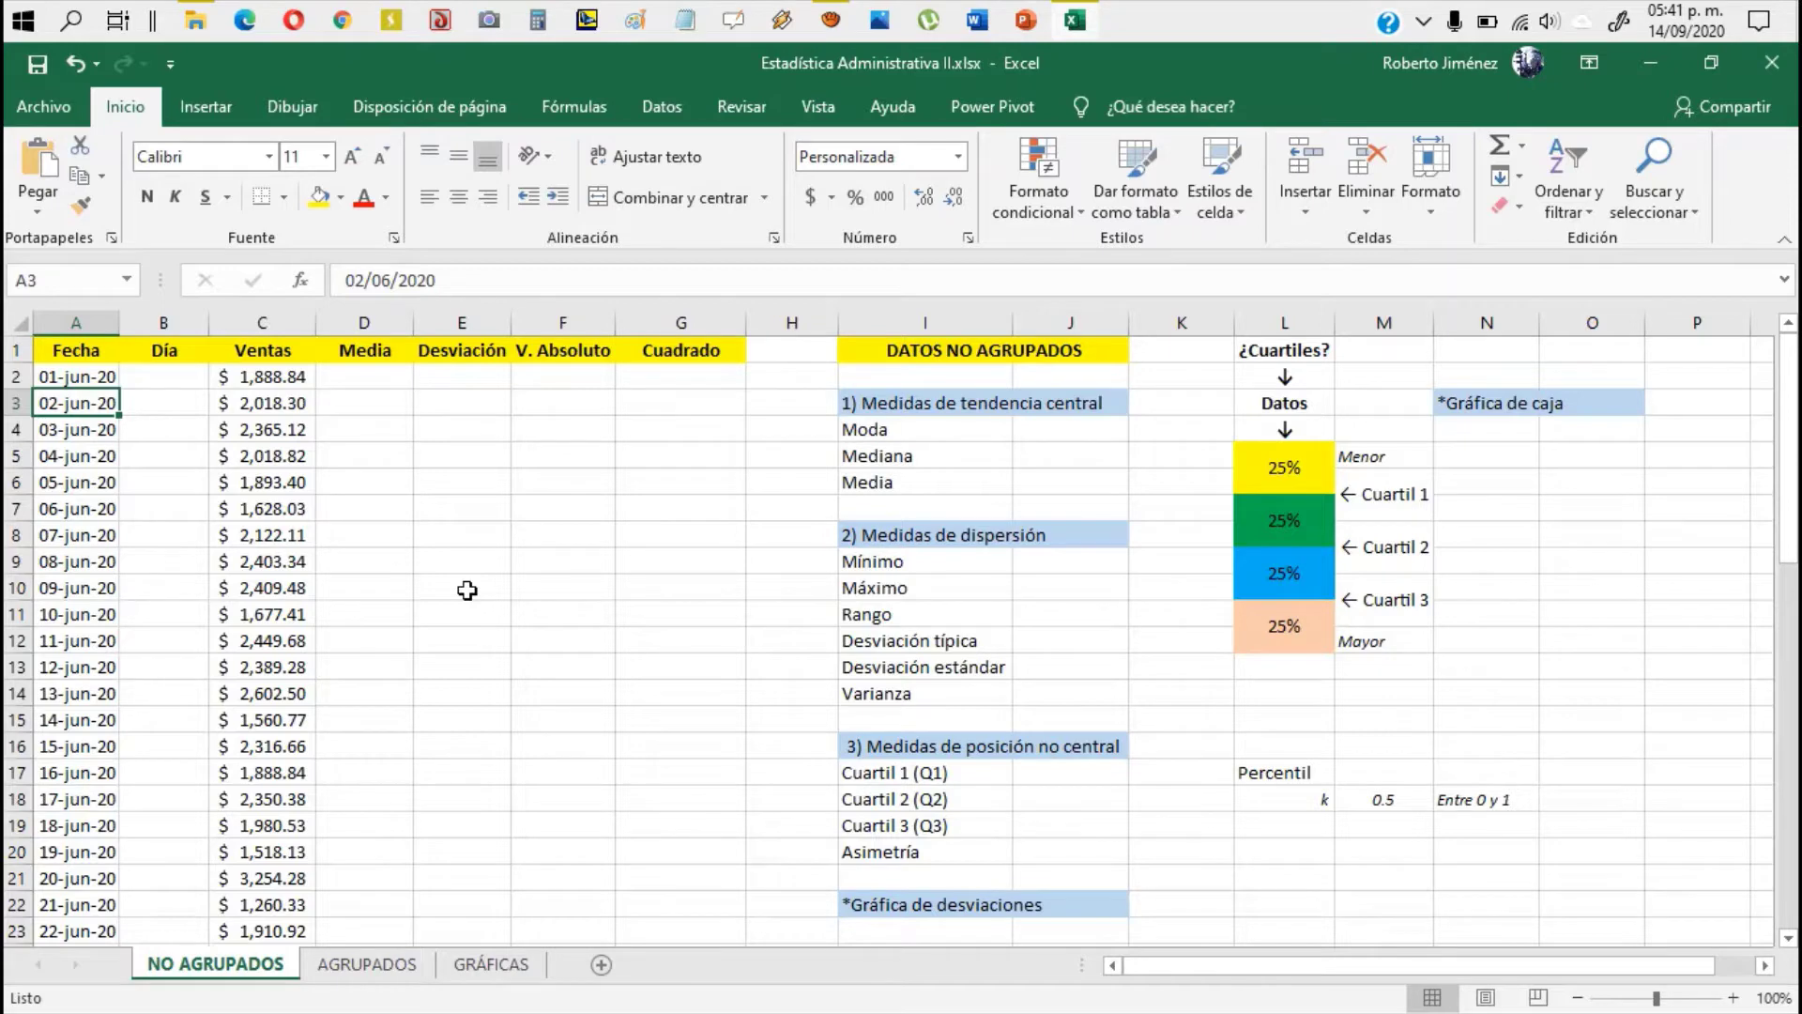
Step: Review the daily dates down to the last July record, along with the matching Ventas amounts
key("Down")
key("Down")
key("Down")
key("Down")
key("Down")
key("Down")
key("Down")
key("Down")
key("Down")
key("Down")
key("Down")
key("Down")
key("Down")
key("Down")
key("Down")
key("Down")
key("Down")
key("Down")
key("Down")
key("Down")
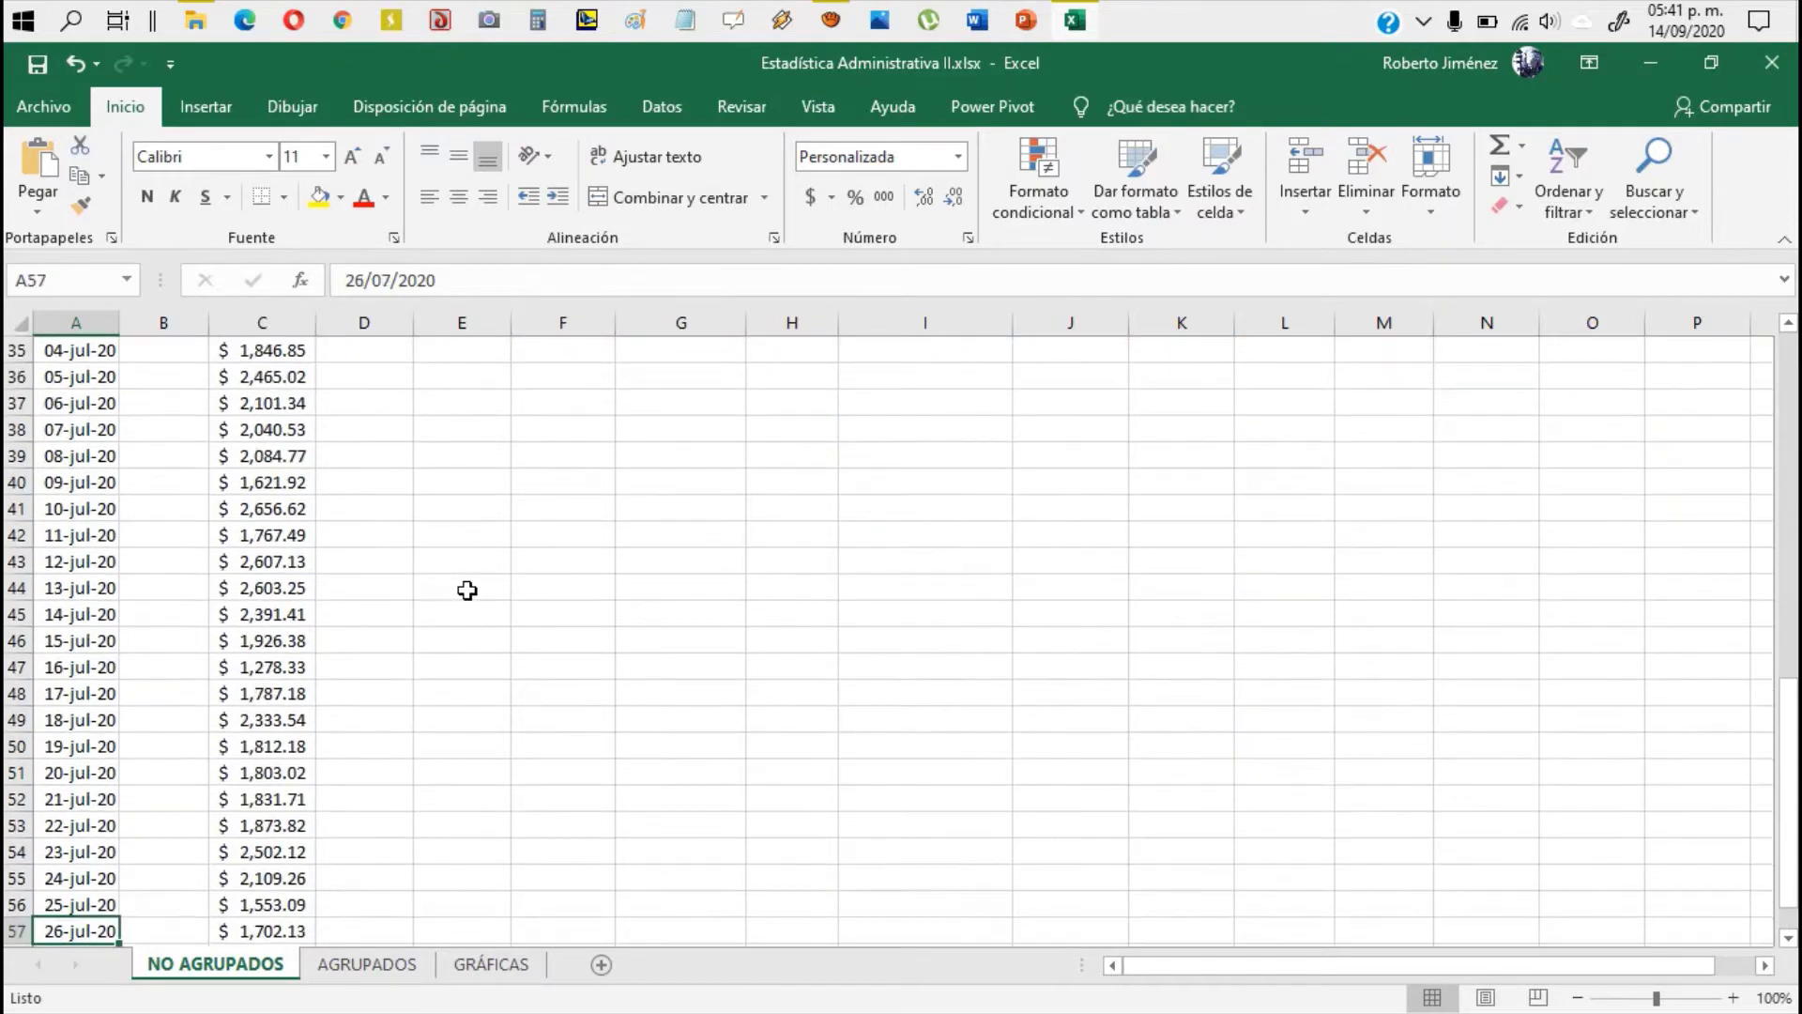
scroll(468, 589, "down", 1)
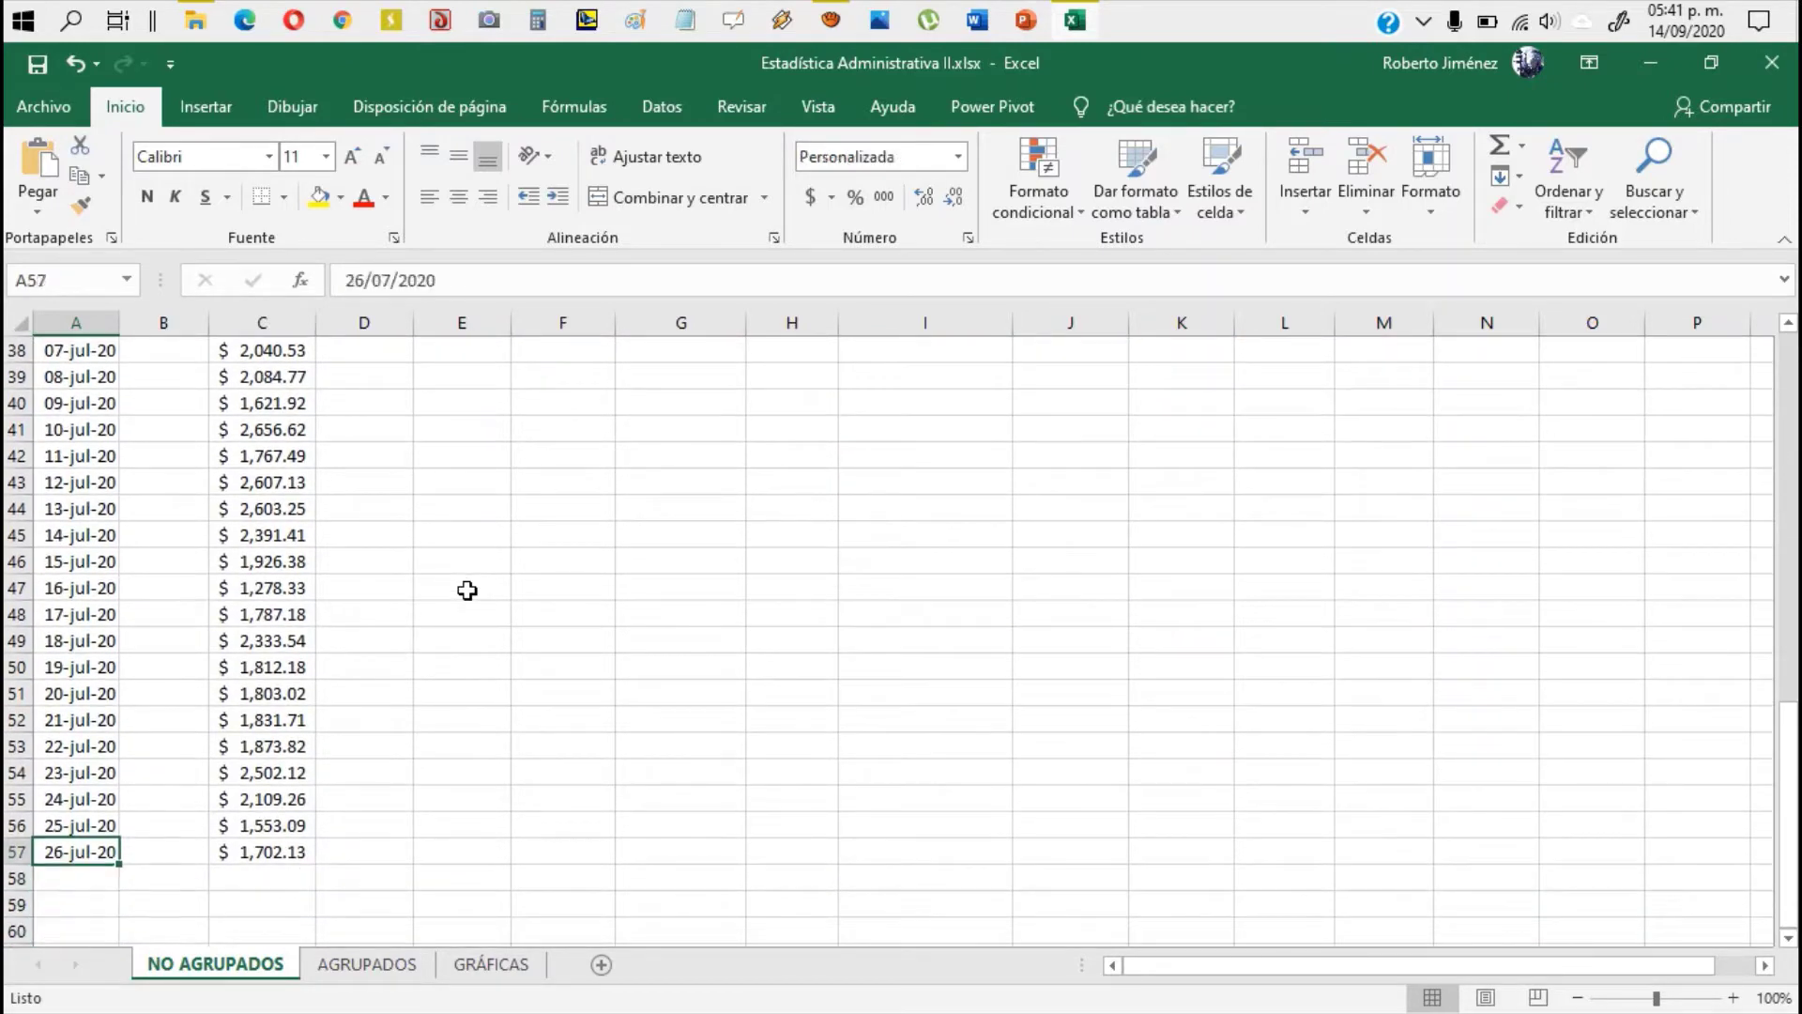
key("ctrl+Home")
key("Right")
key("Right")
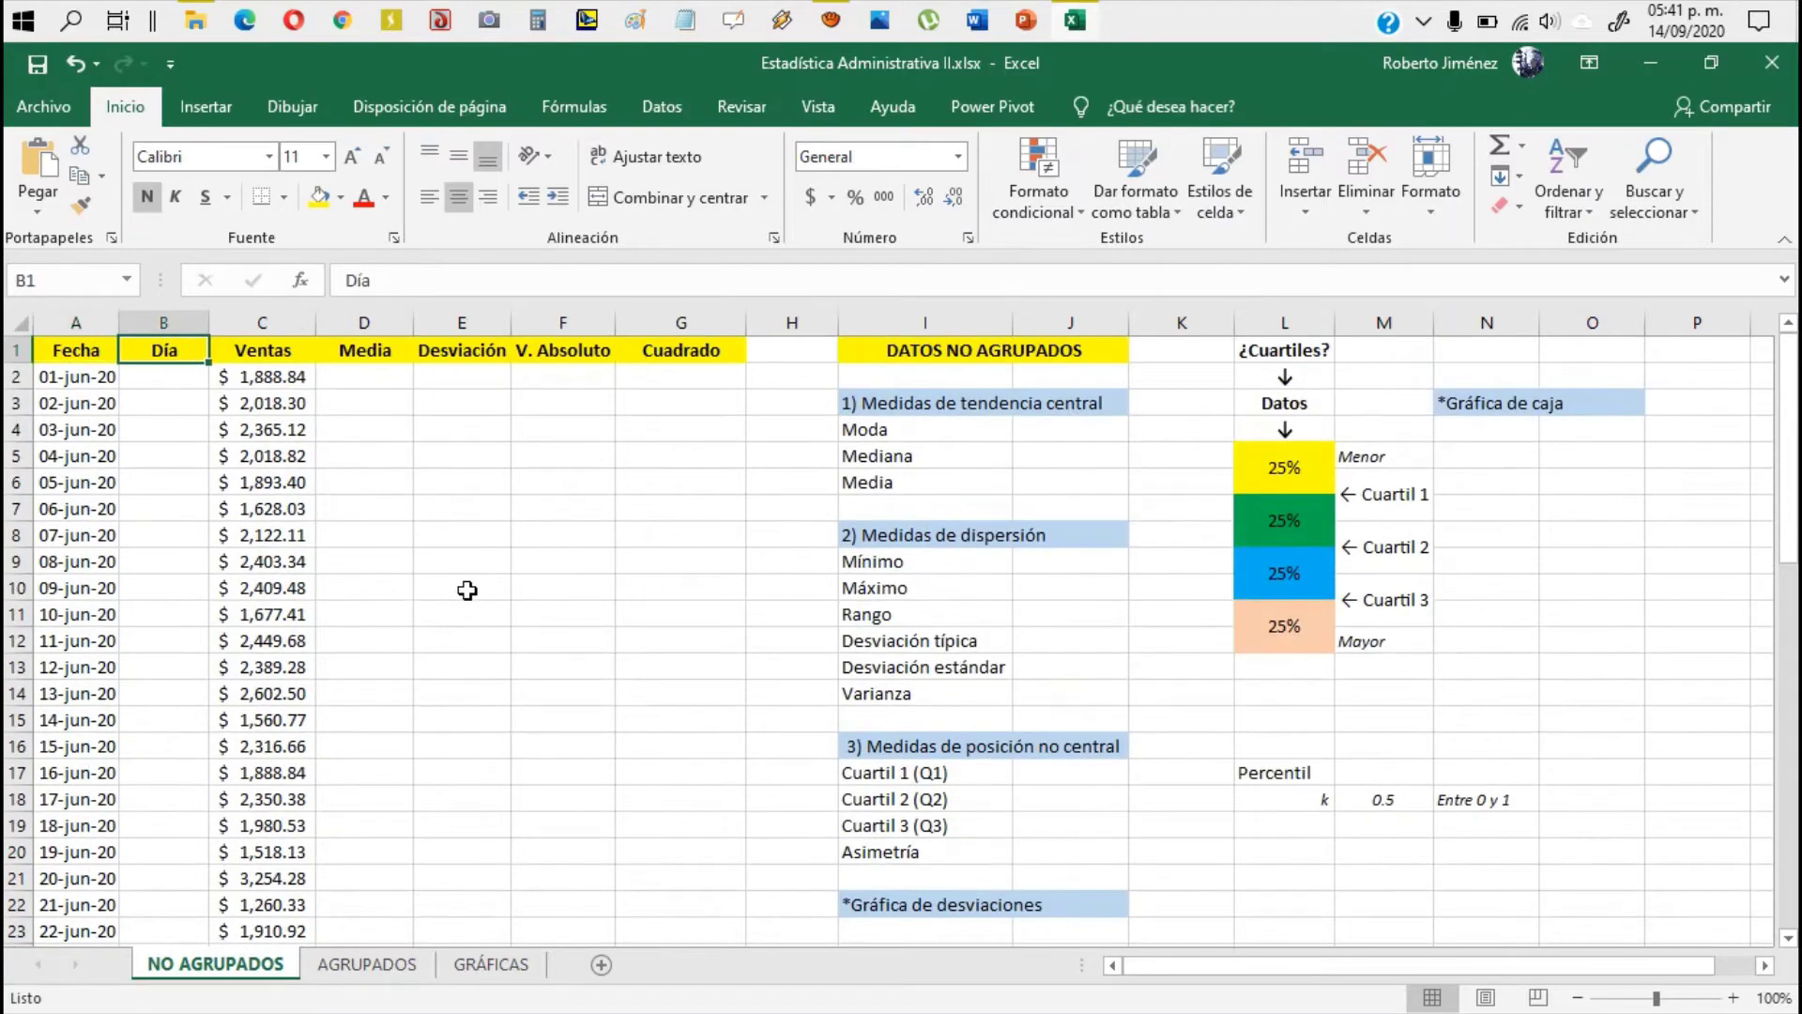
key("Down")
key("Down")
key("Down")
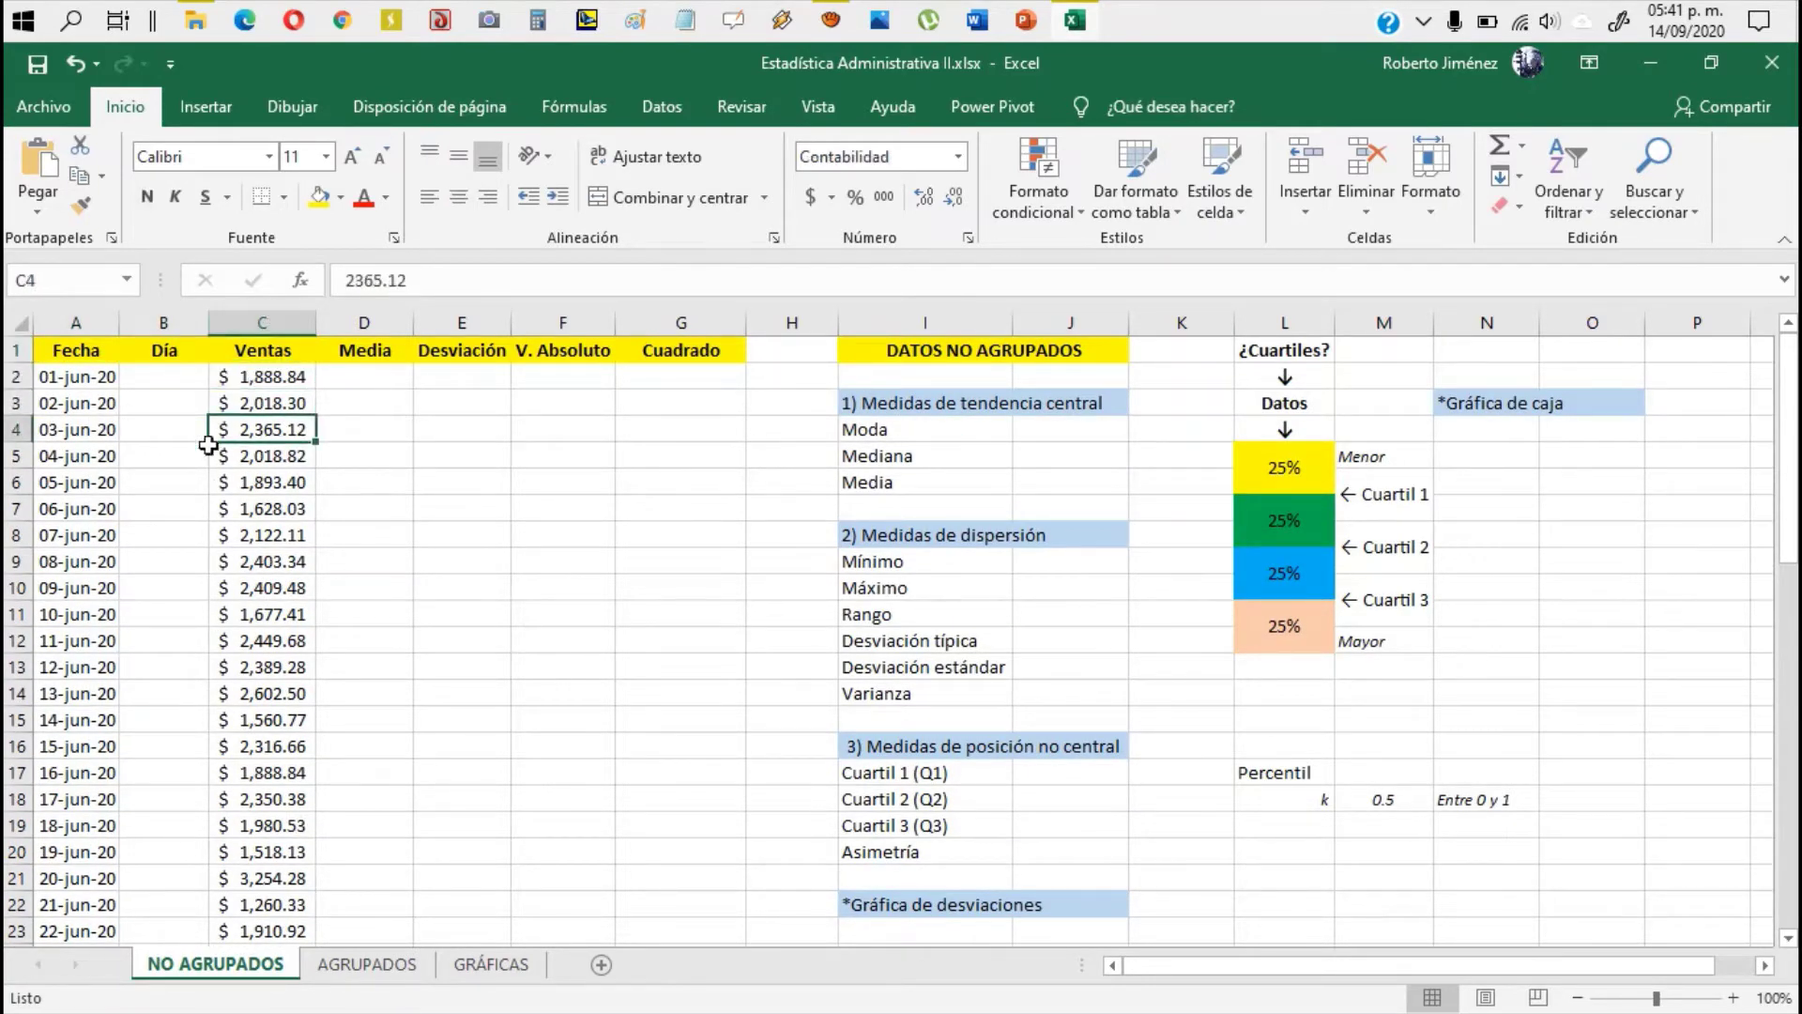
scroll(260, 601, "down", 15)
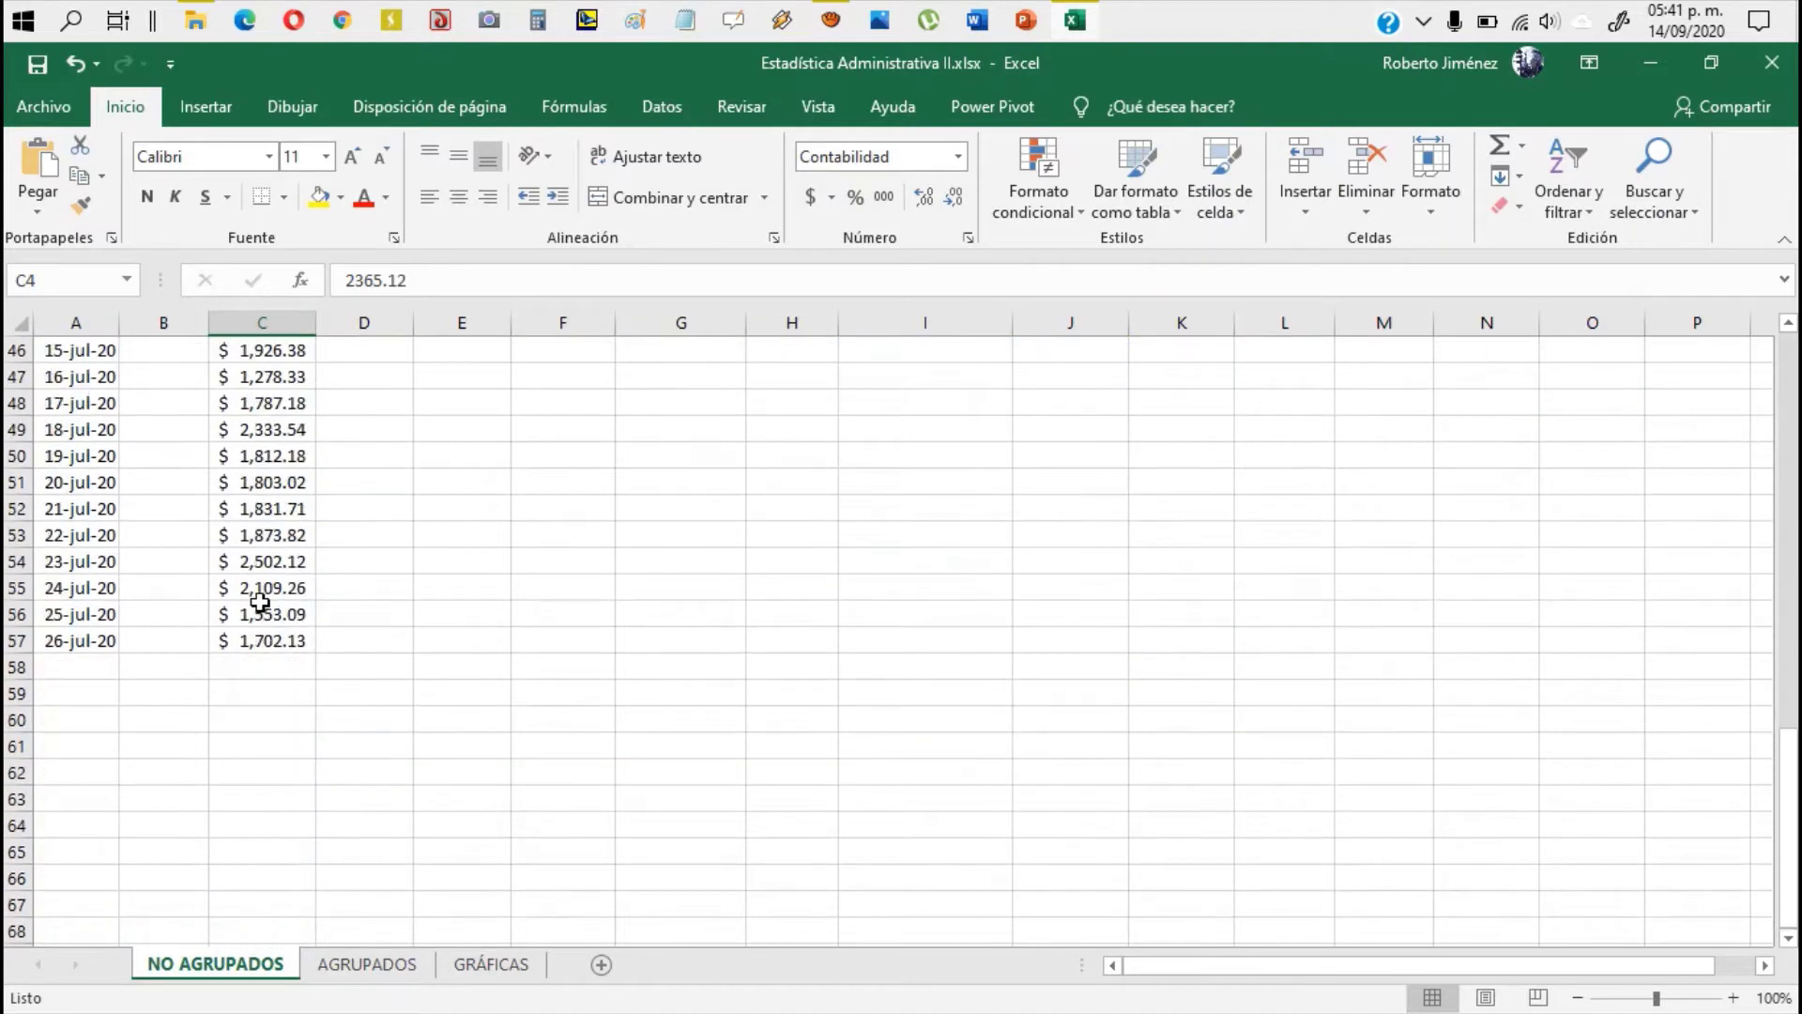
scroll(260, 602, "up", 15)
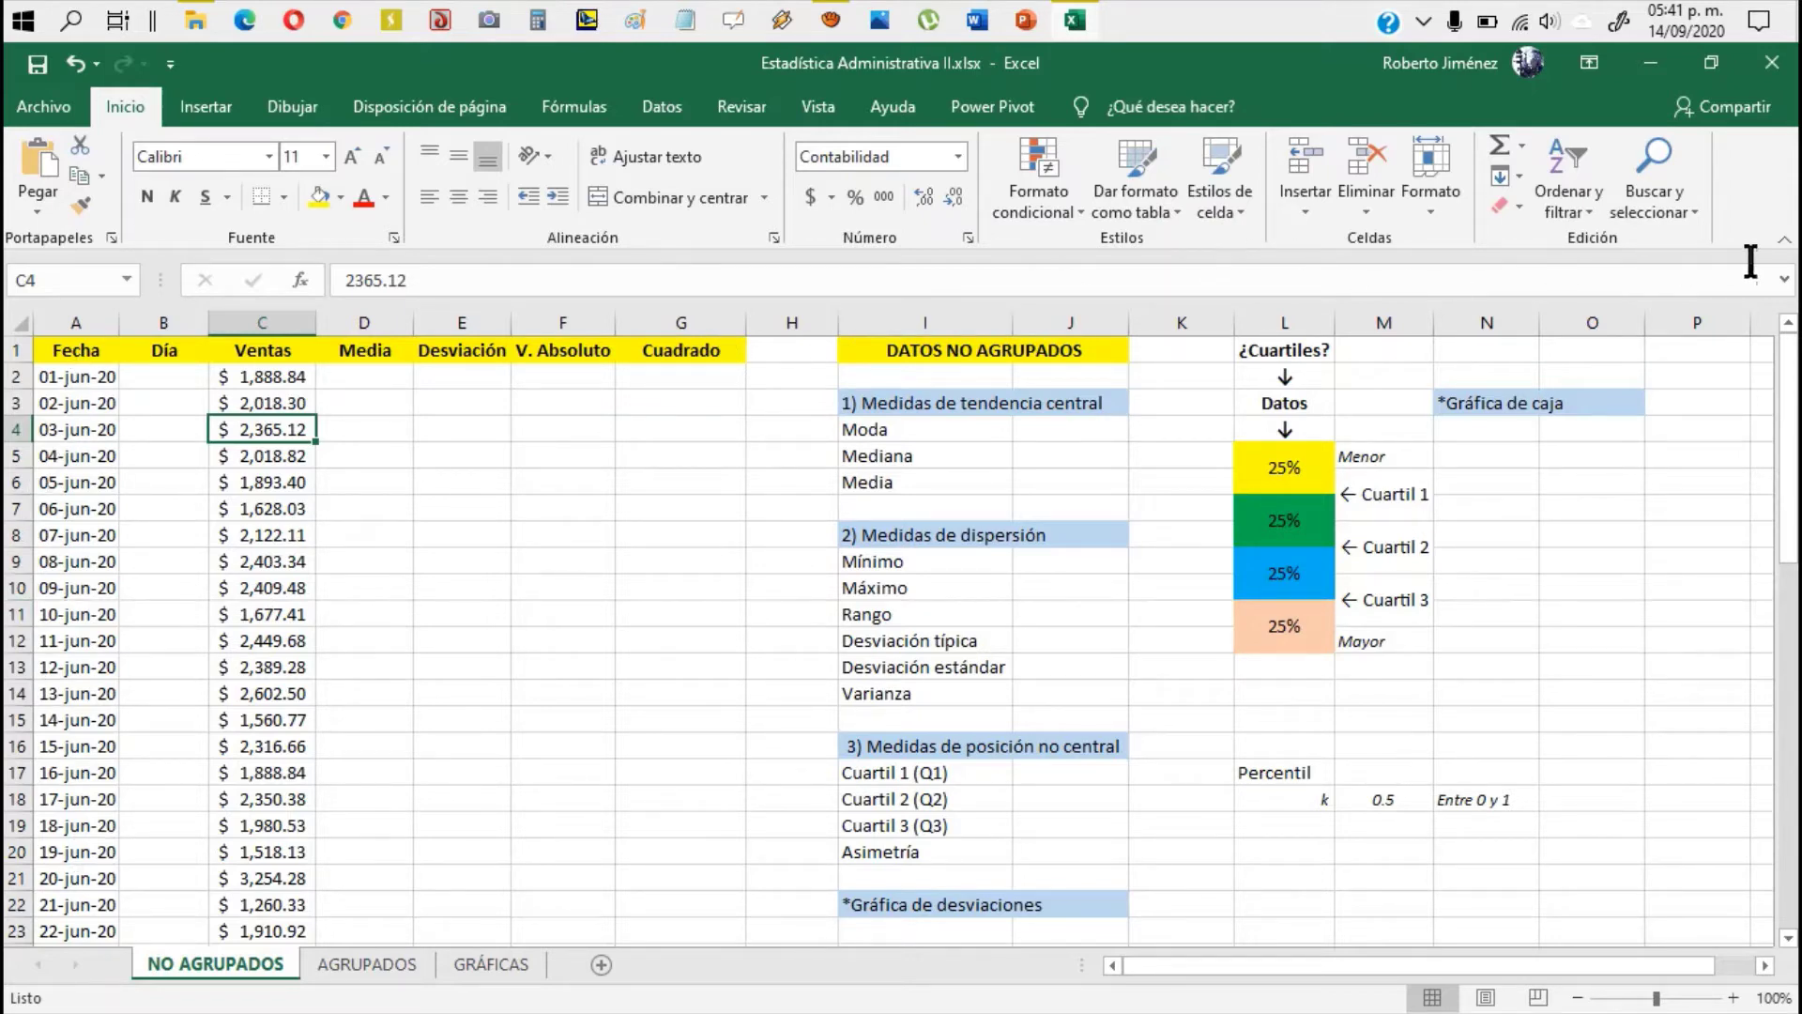
Step: Collapse the ribbon and enlarge the sheet to 140% zoom, with the data table's headers in view
left_click(1784, 242)
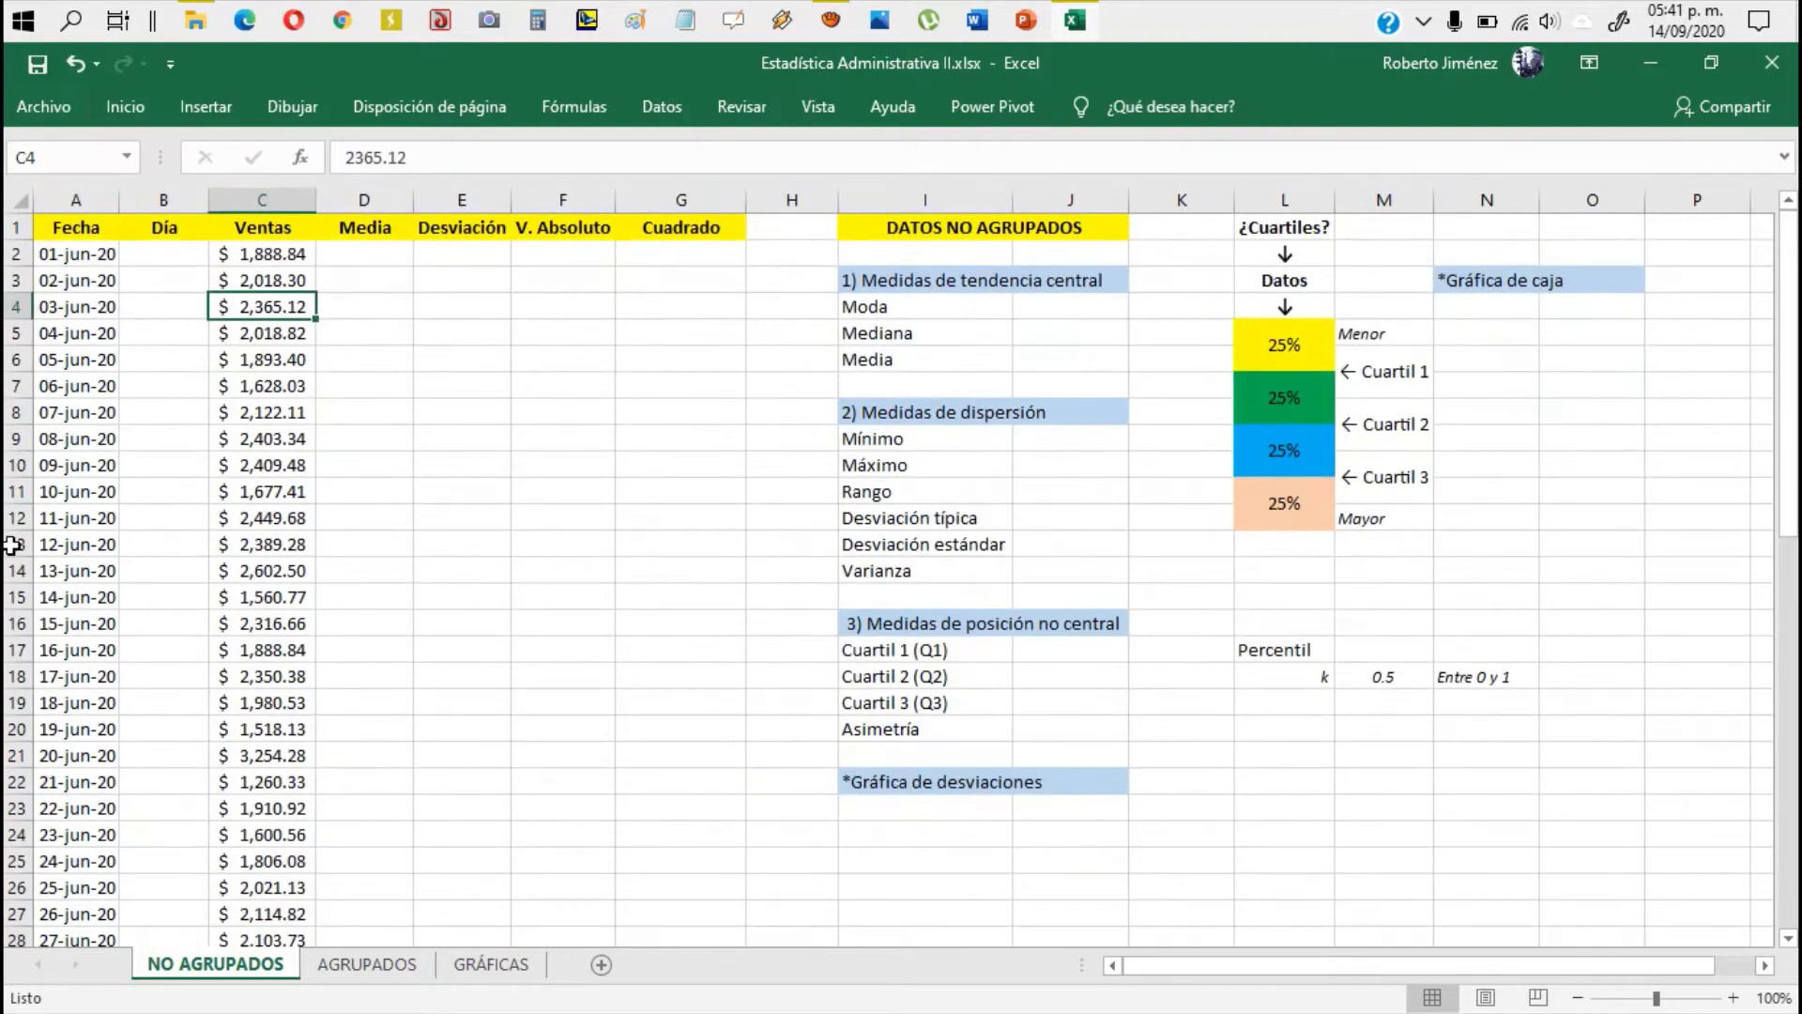
left_click(1733, 998)
left_click(1734, 1000)
left_click(1733, 998)
left_click(1733, 999)
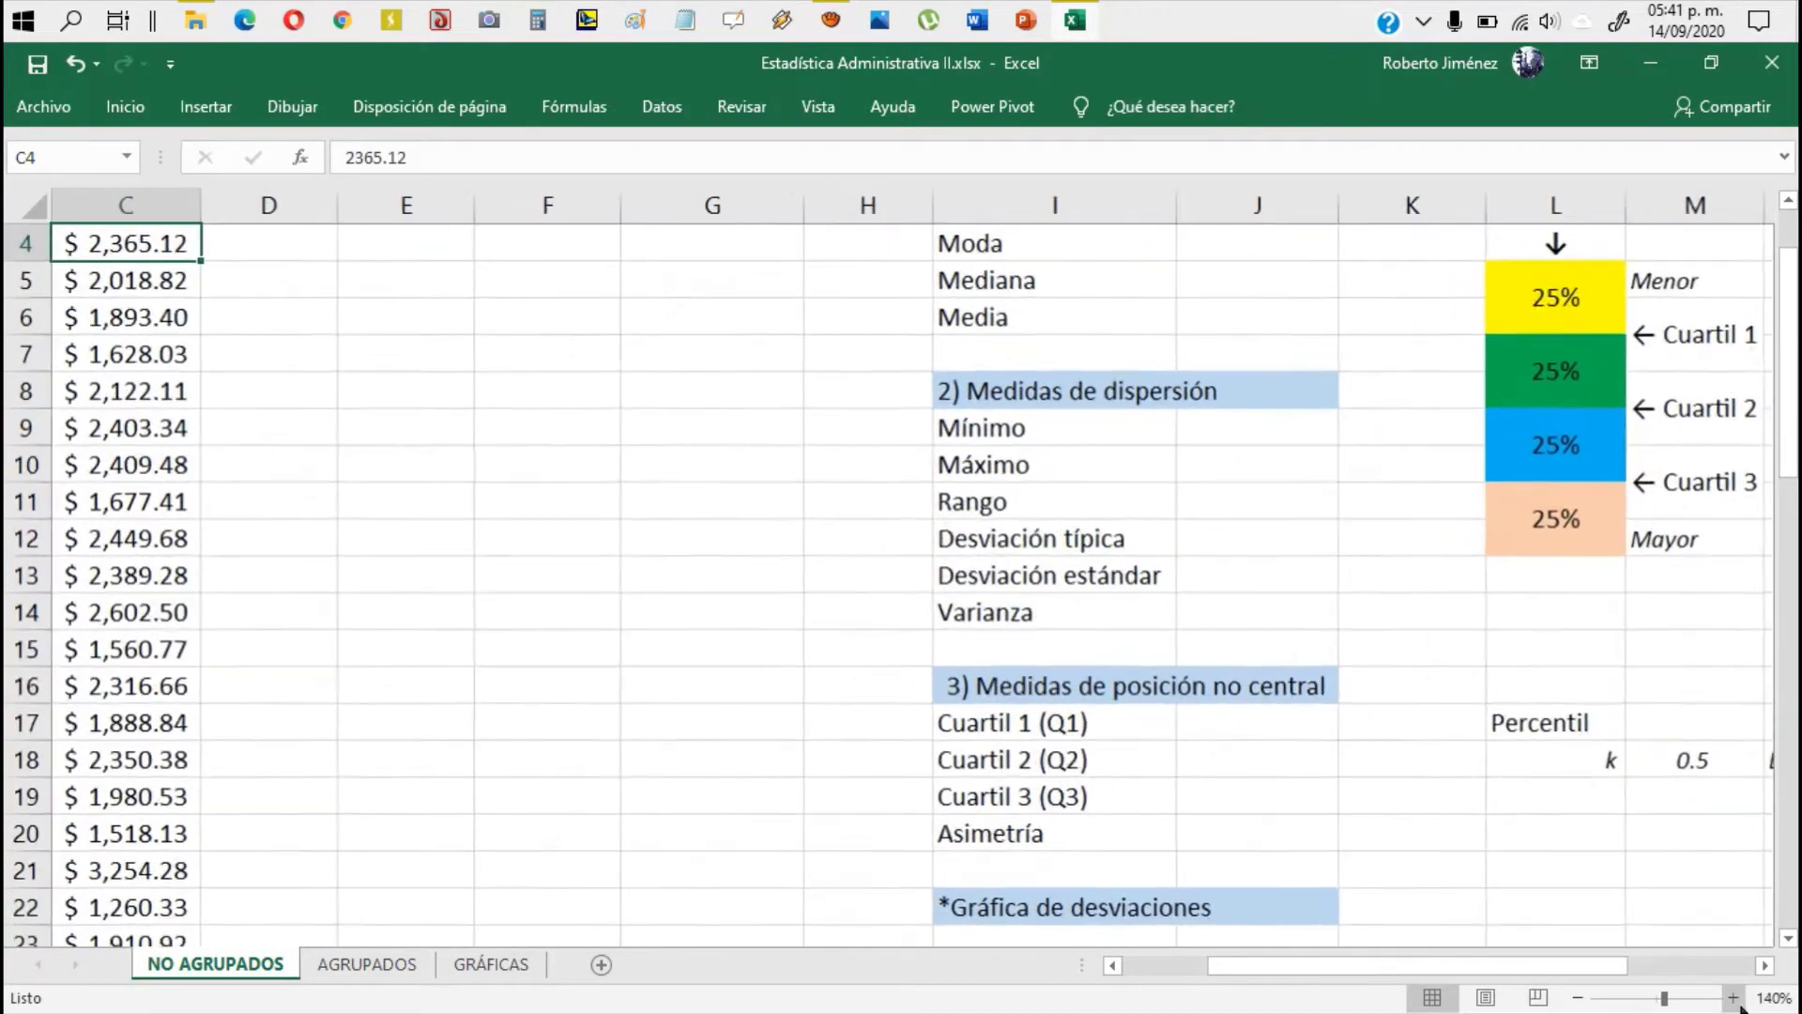
left_click_drag(1536, 972, 1248, 954)
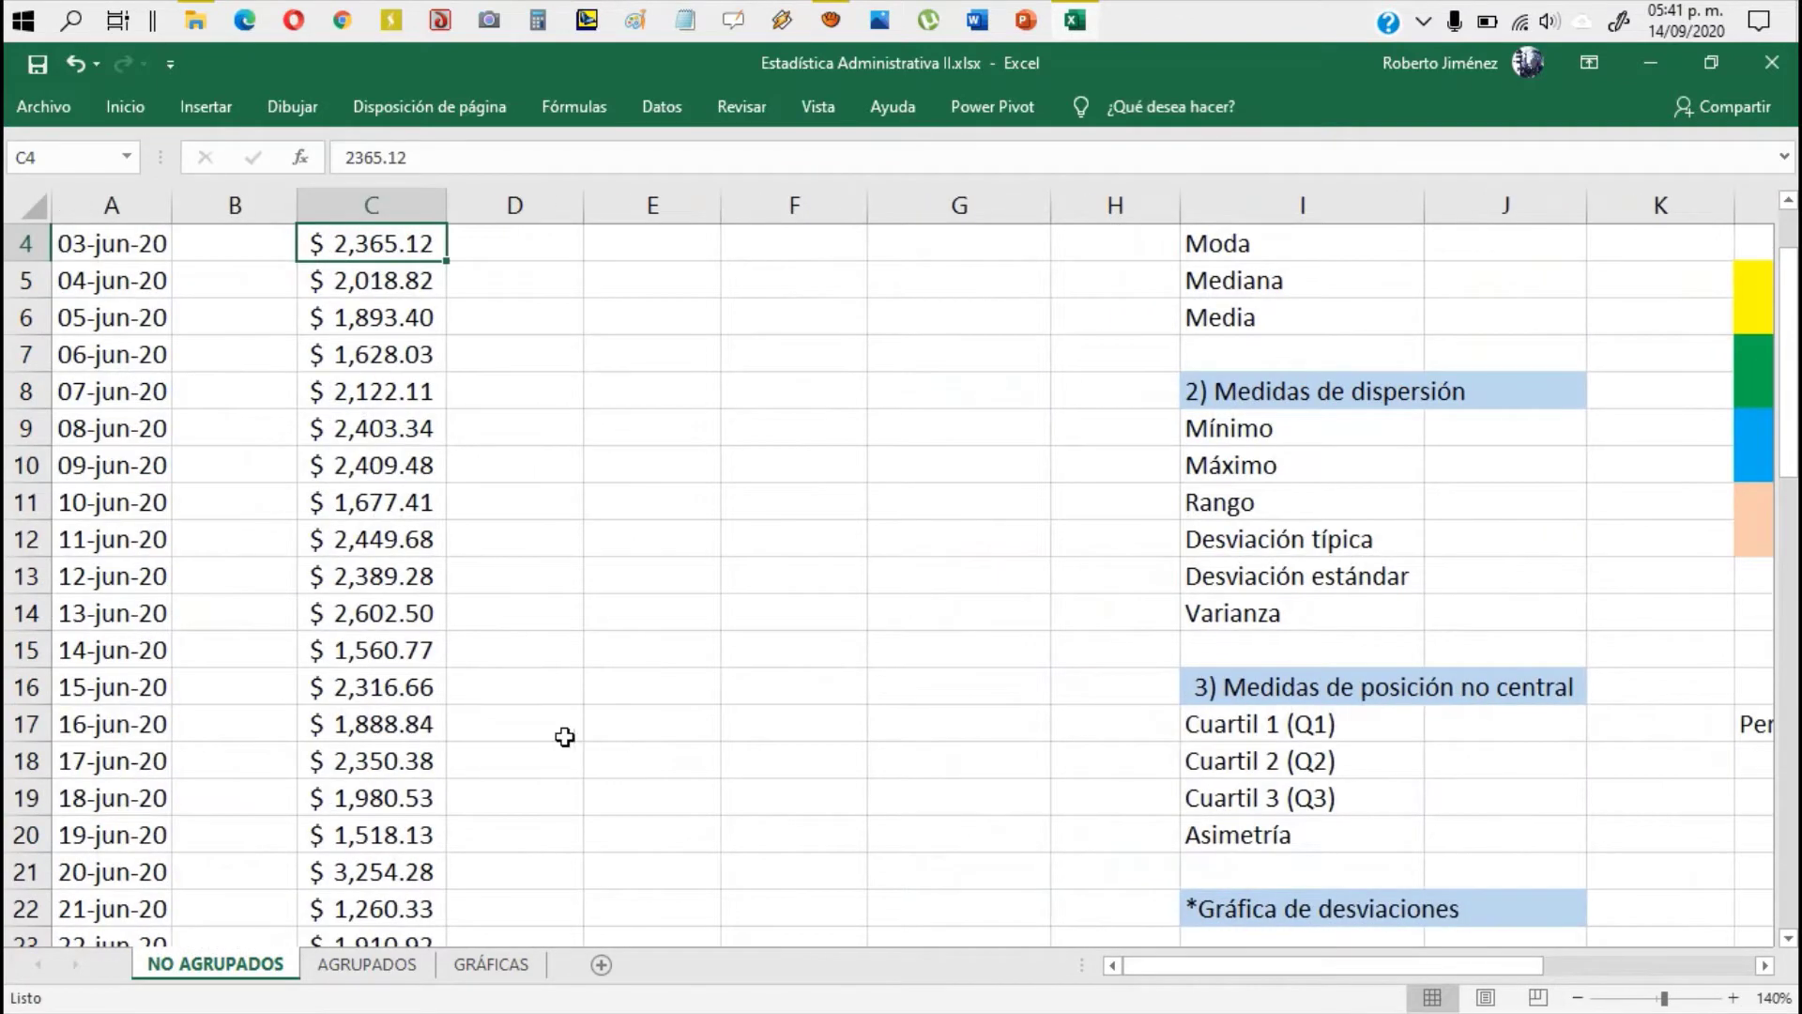
scroll(333, 711, "up", 1)
scroll(339, 713, "up", 1)
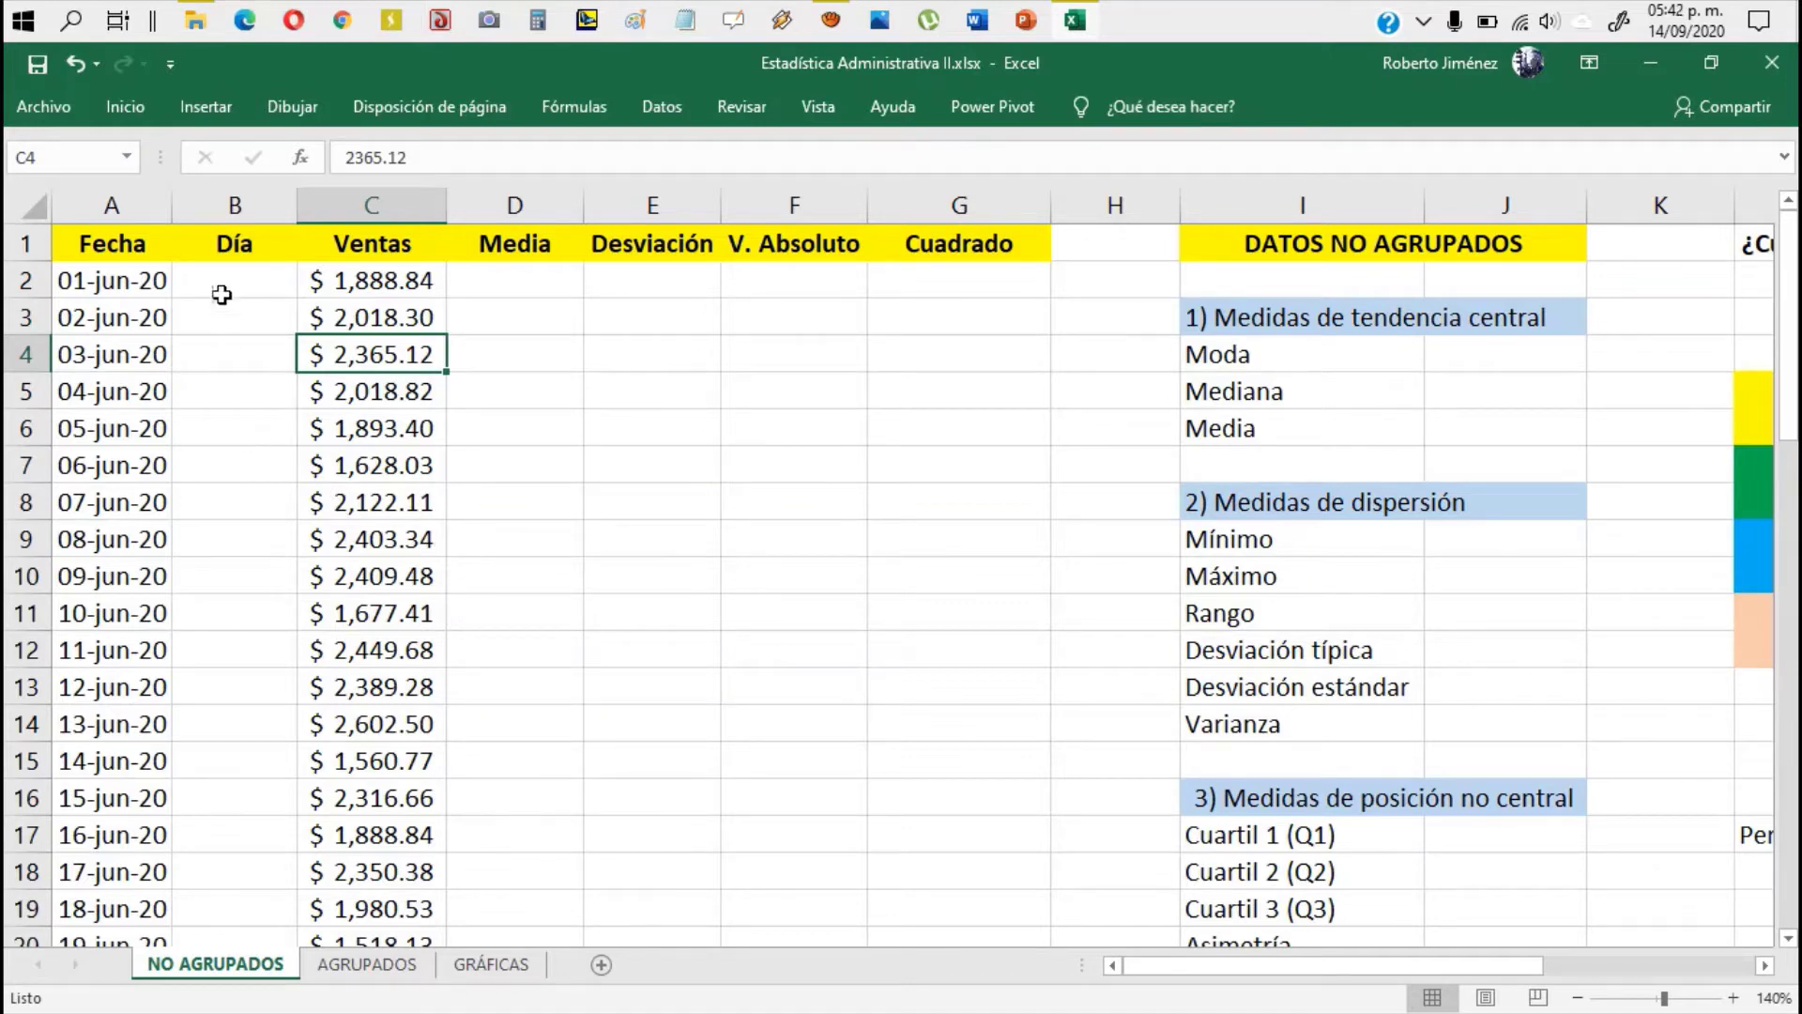
Step: Enter the formula =TEXTO(A2,"dddd") in cell B2 to obtain the weekday name of the first date
left_click(221, 290)
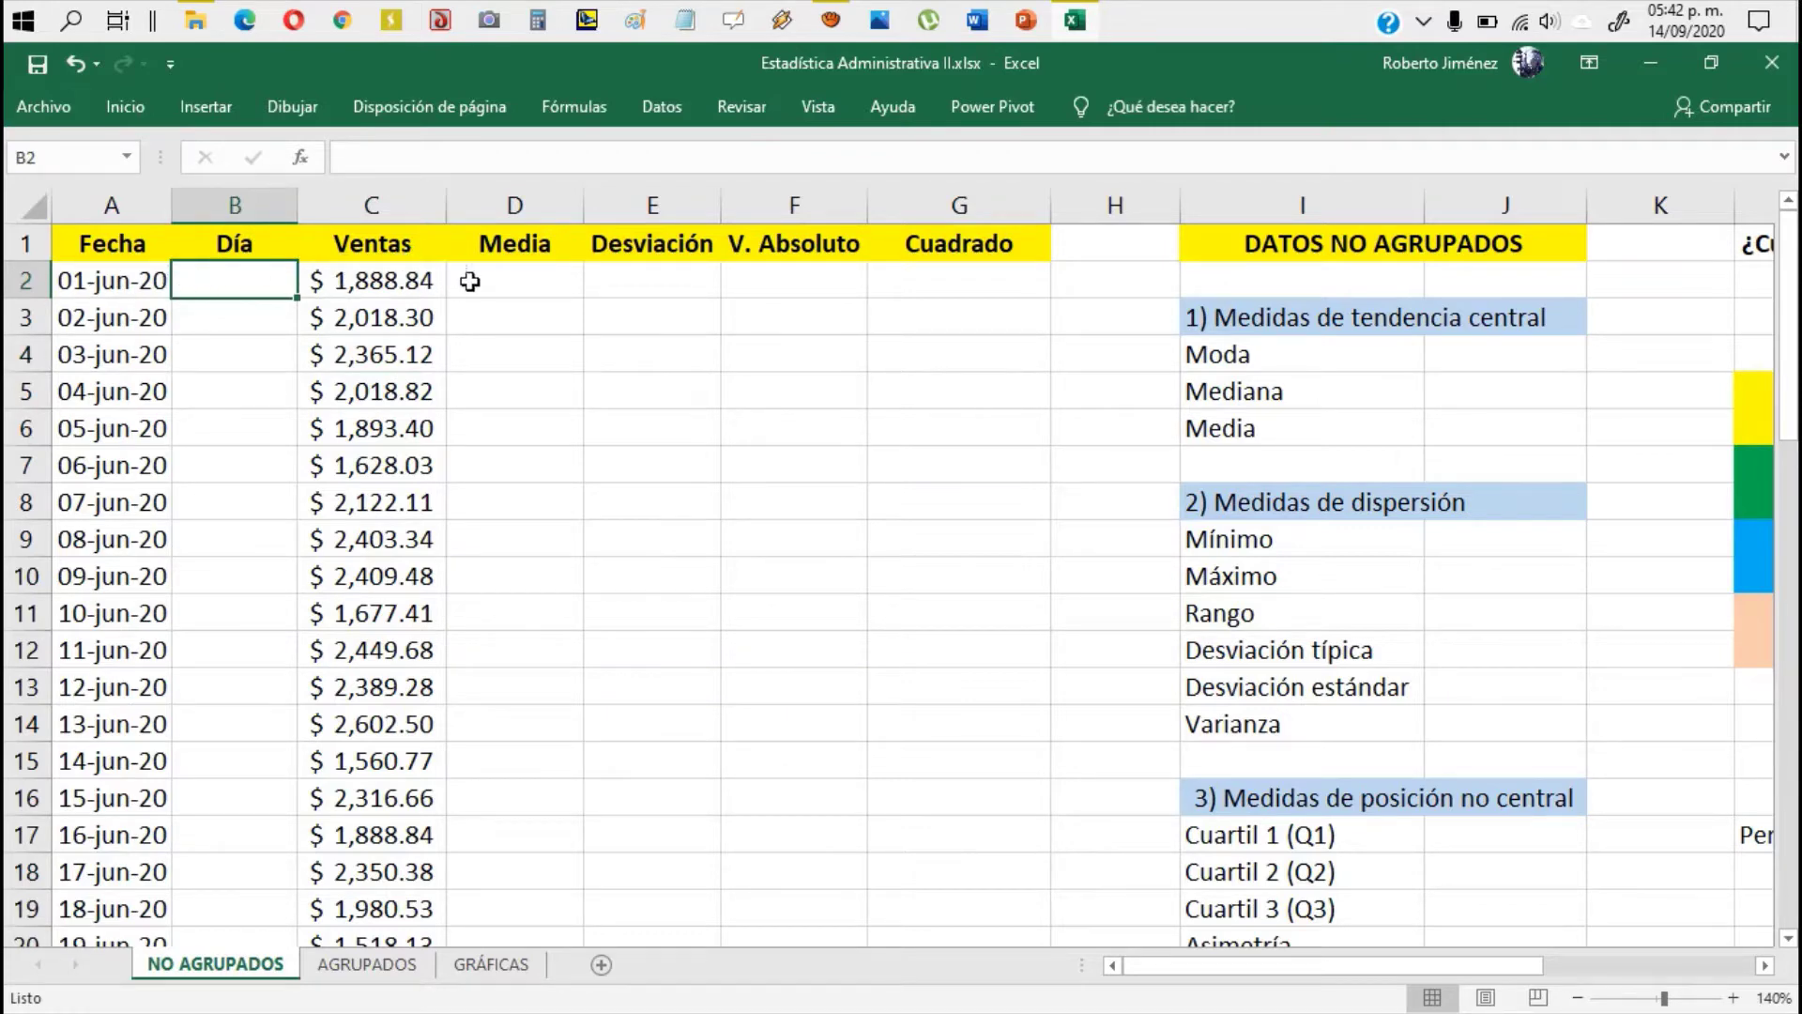
left_click(214, 324)
left_click(235, 282)
type("=")
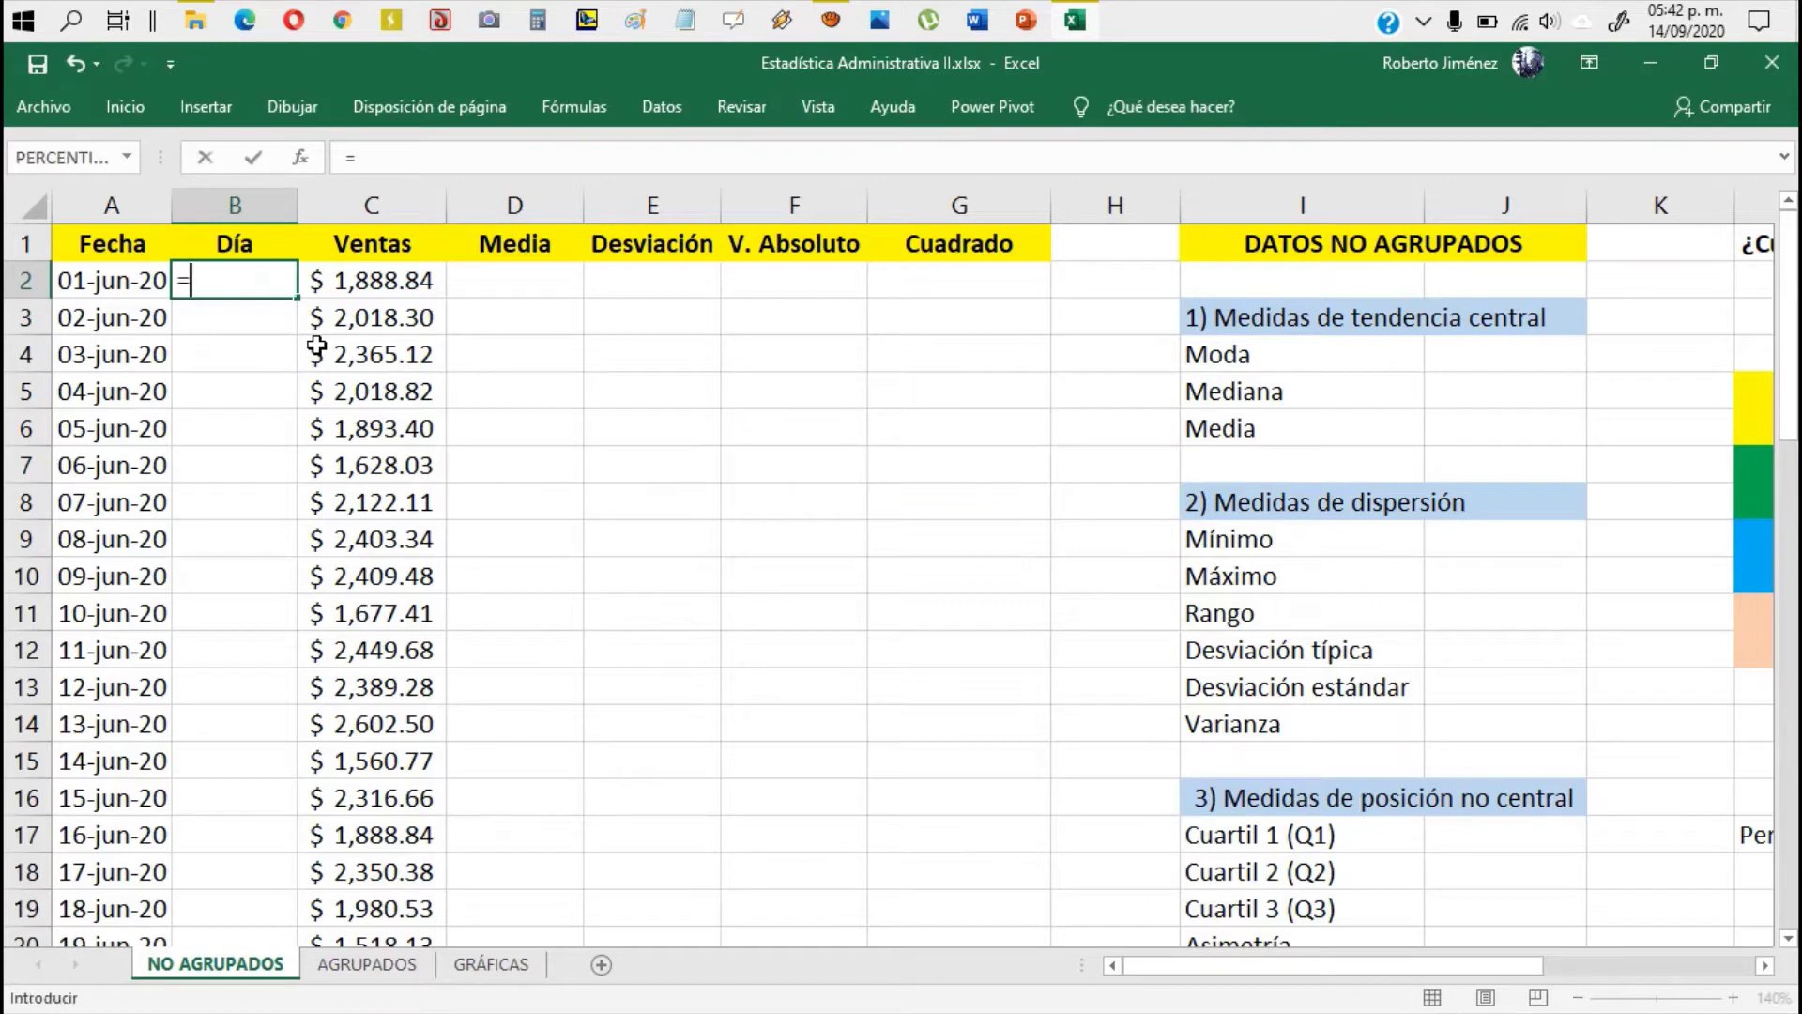
type("text")
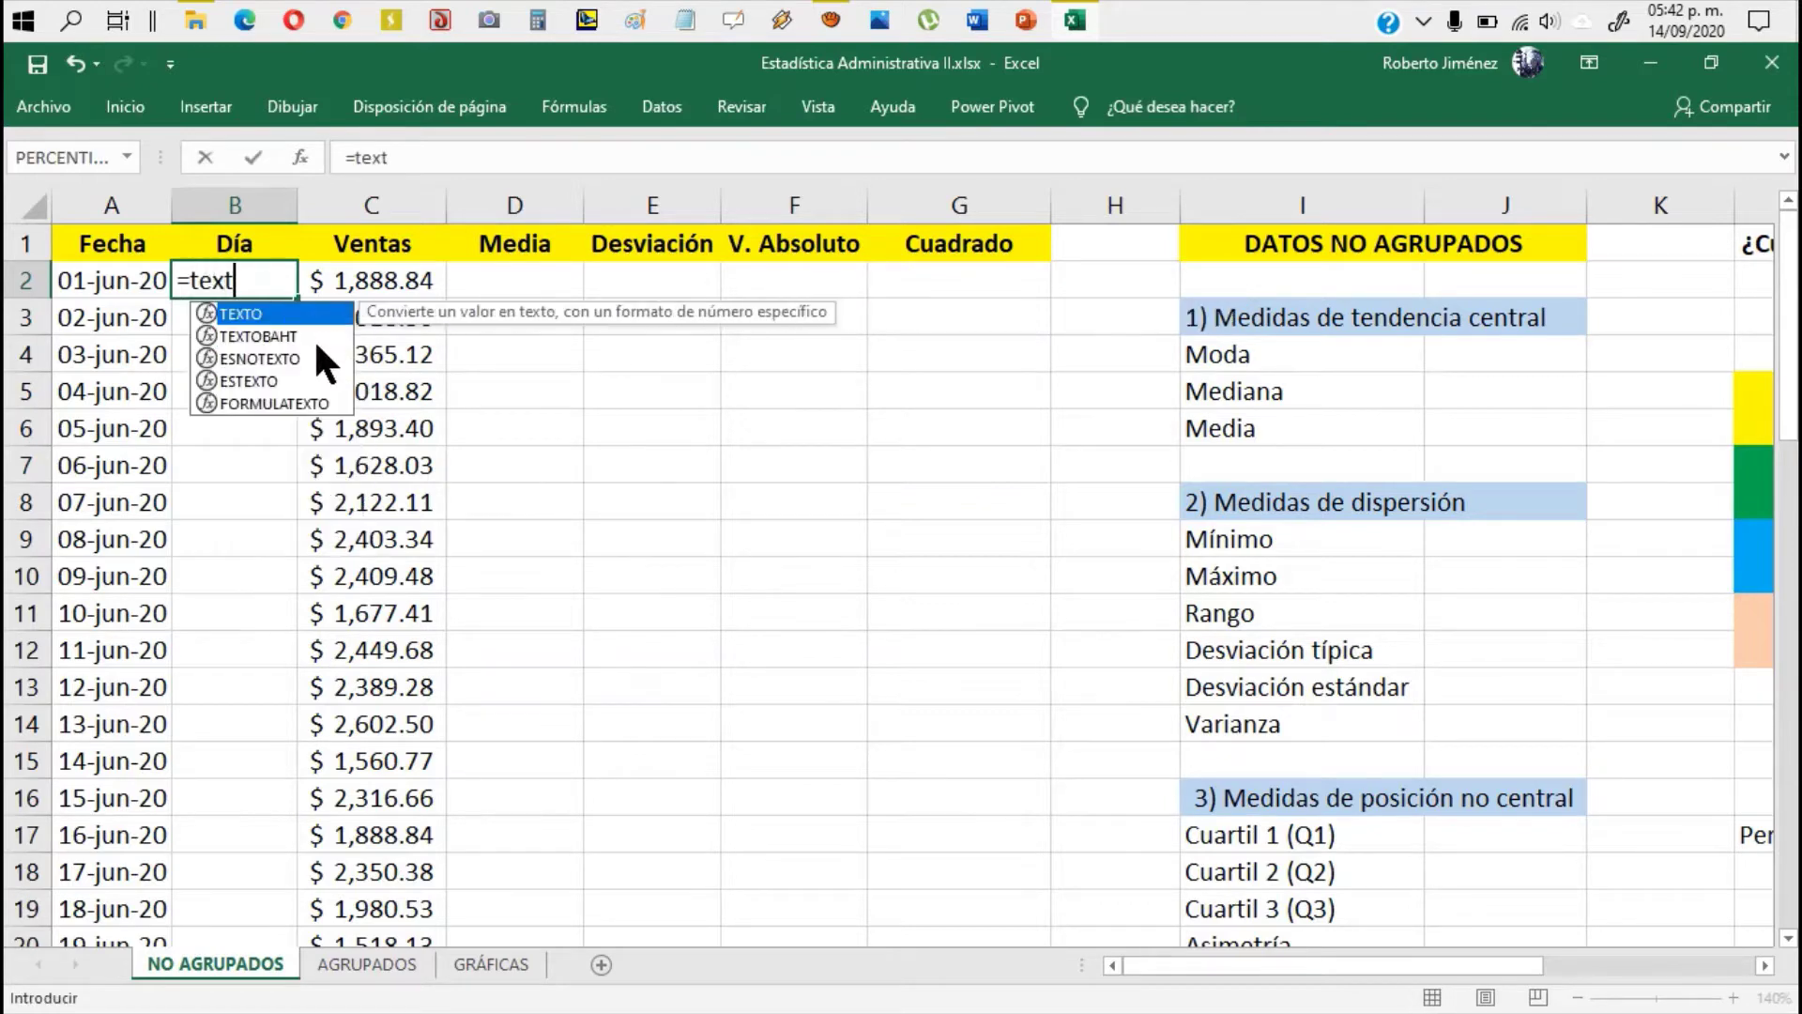
type("o(")
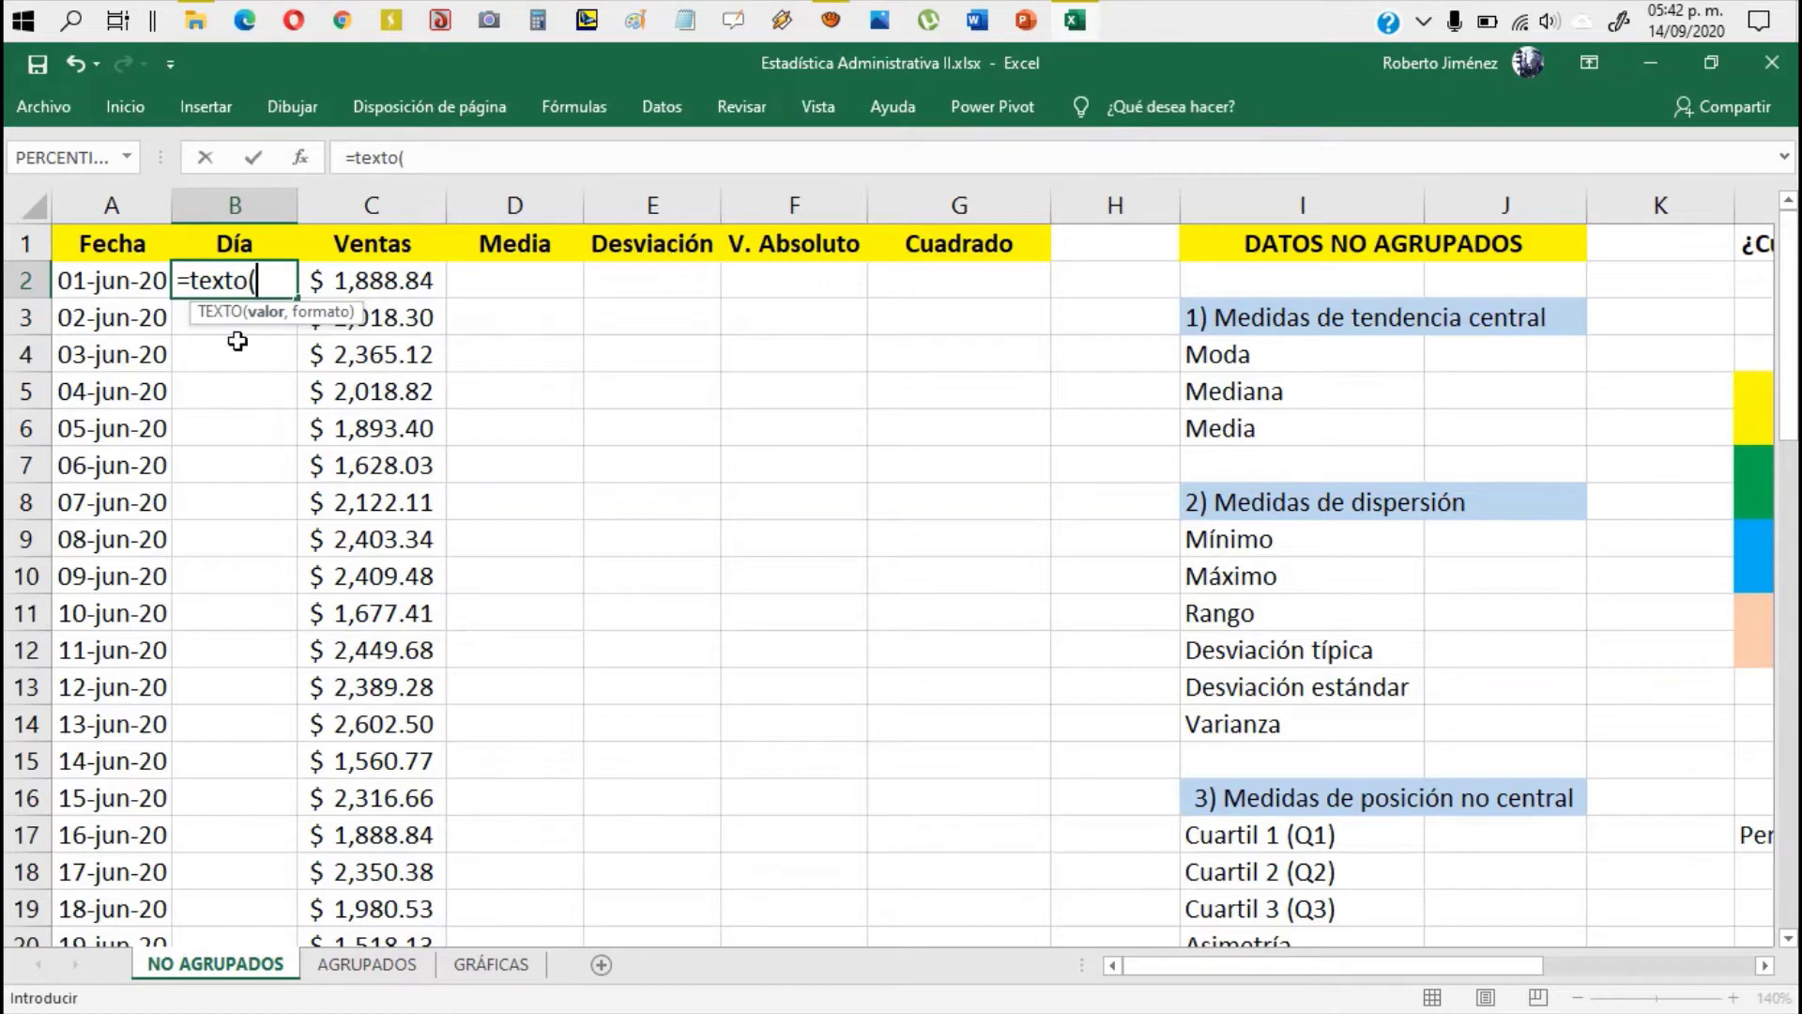
left_click(102, 281)
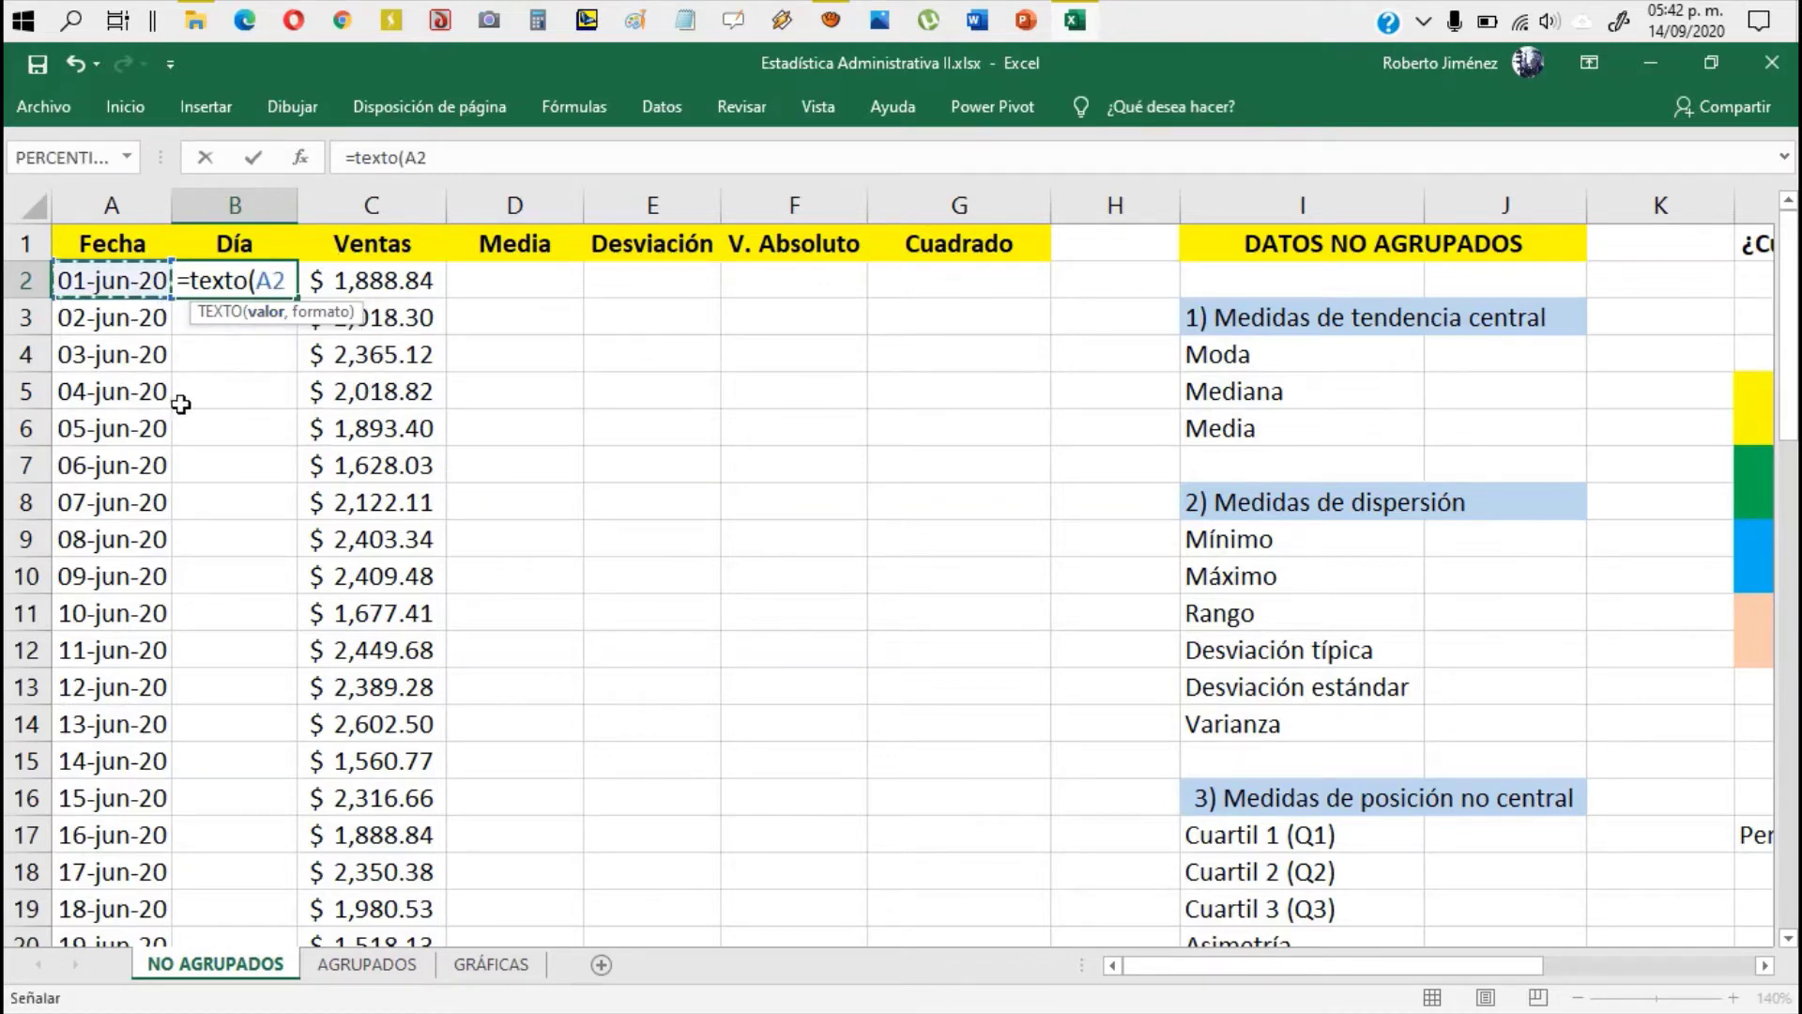
type(",")
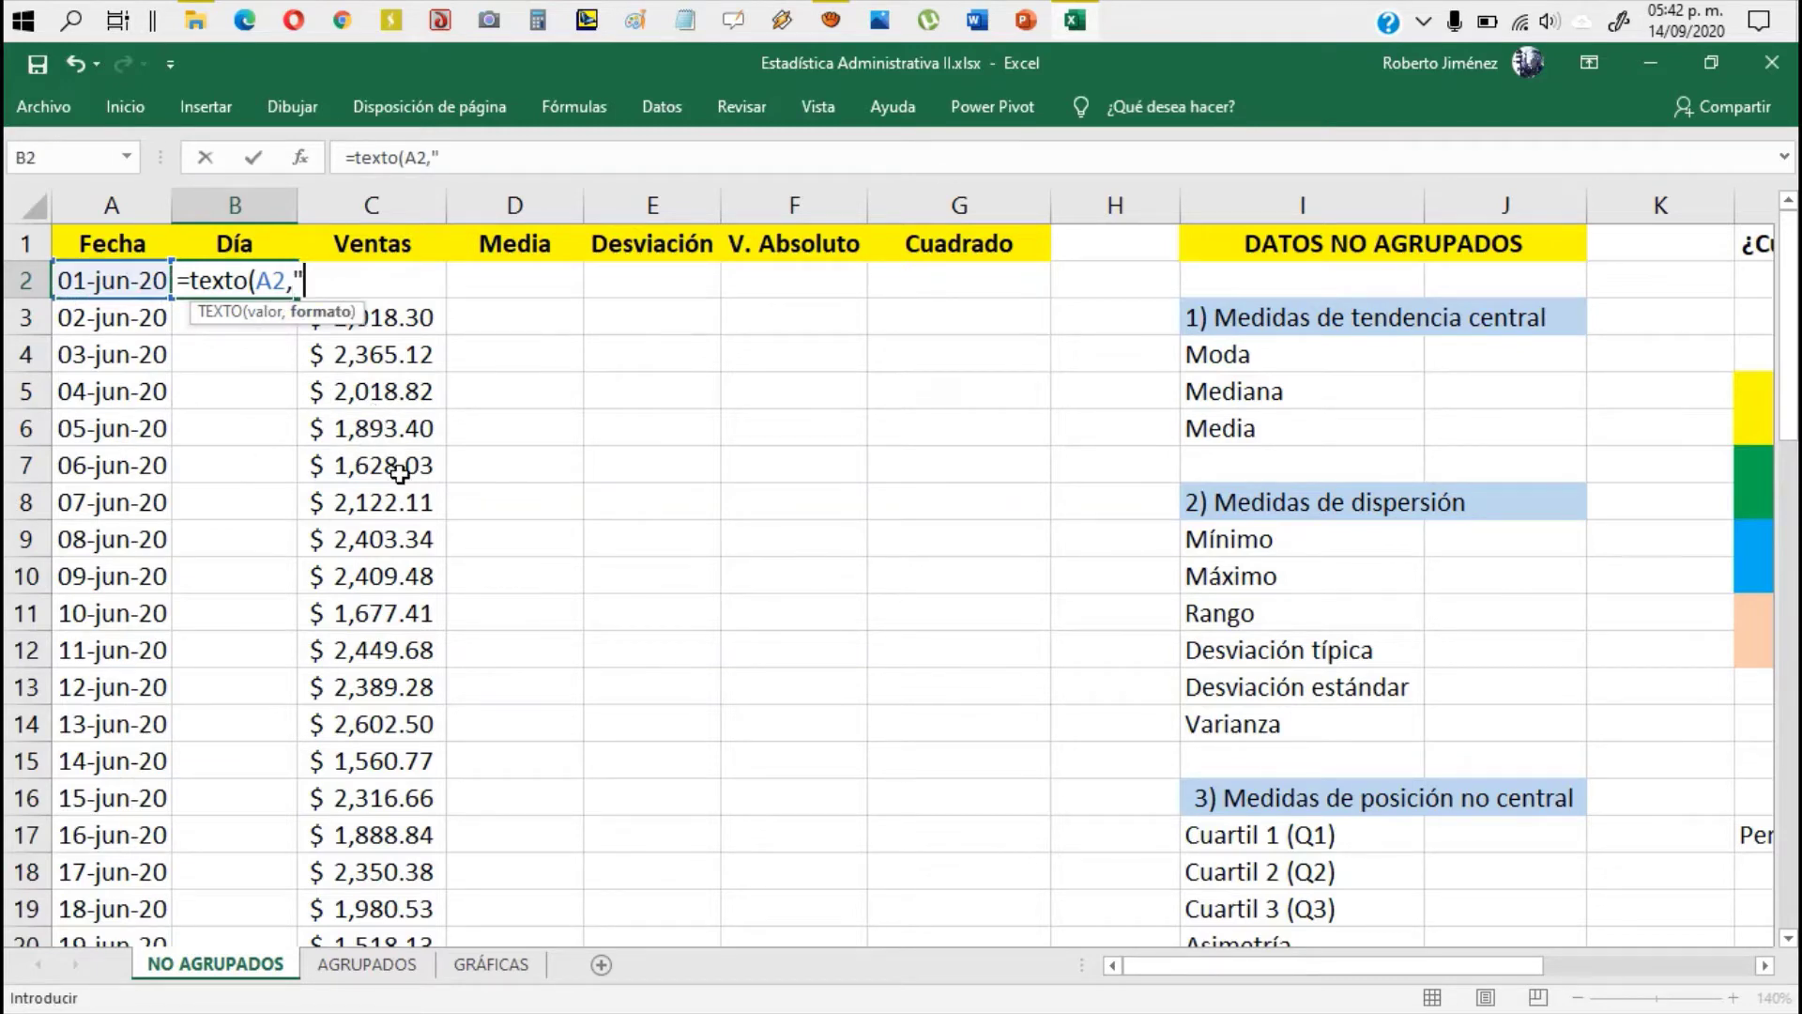
type("\"dddd\"")
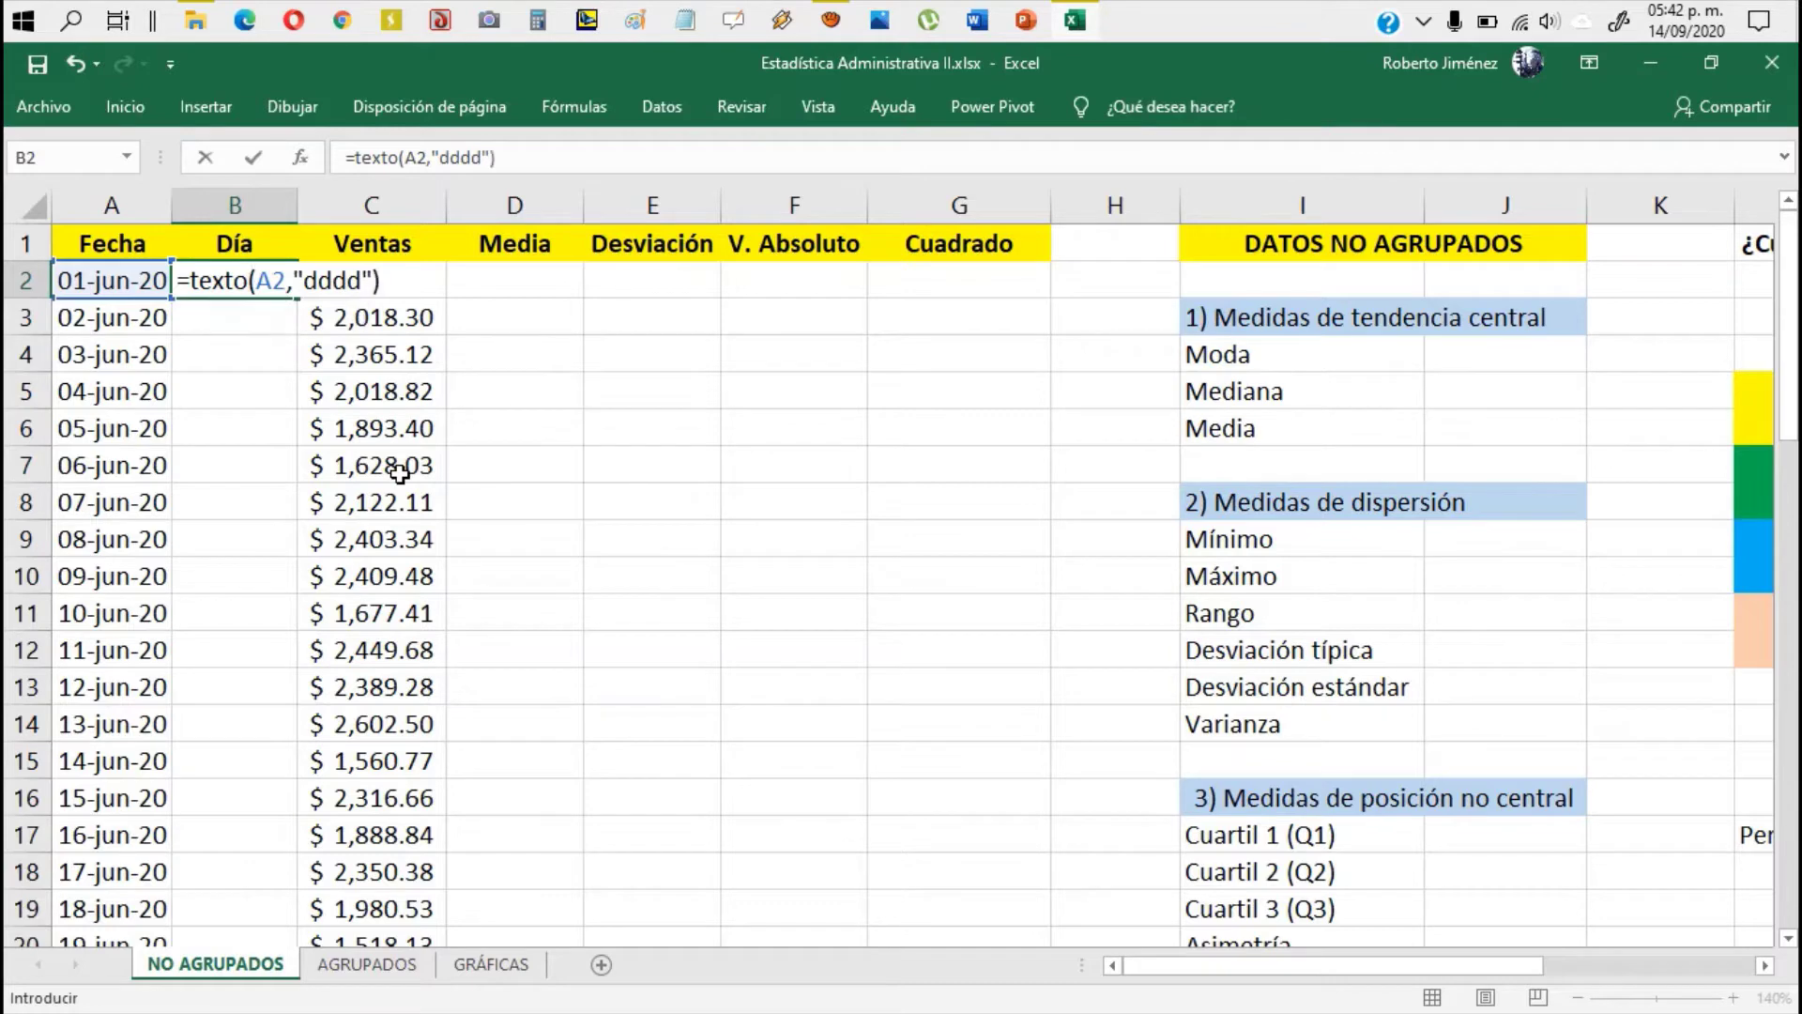
key("Return")
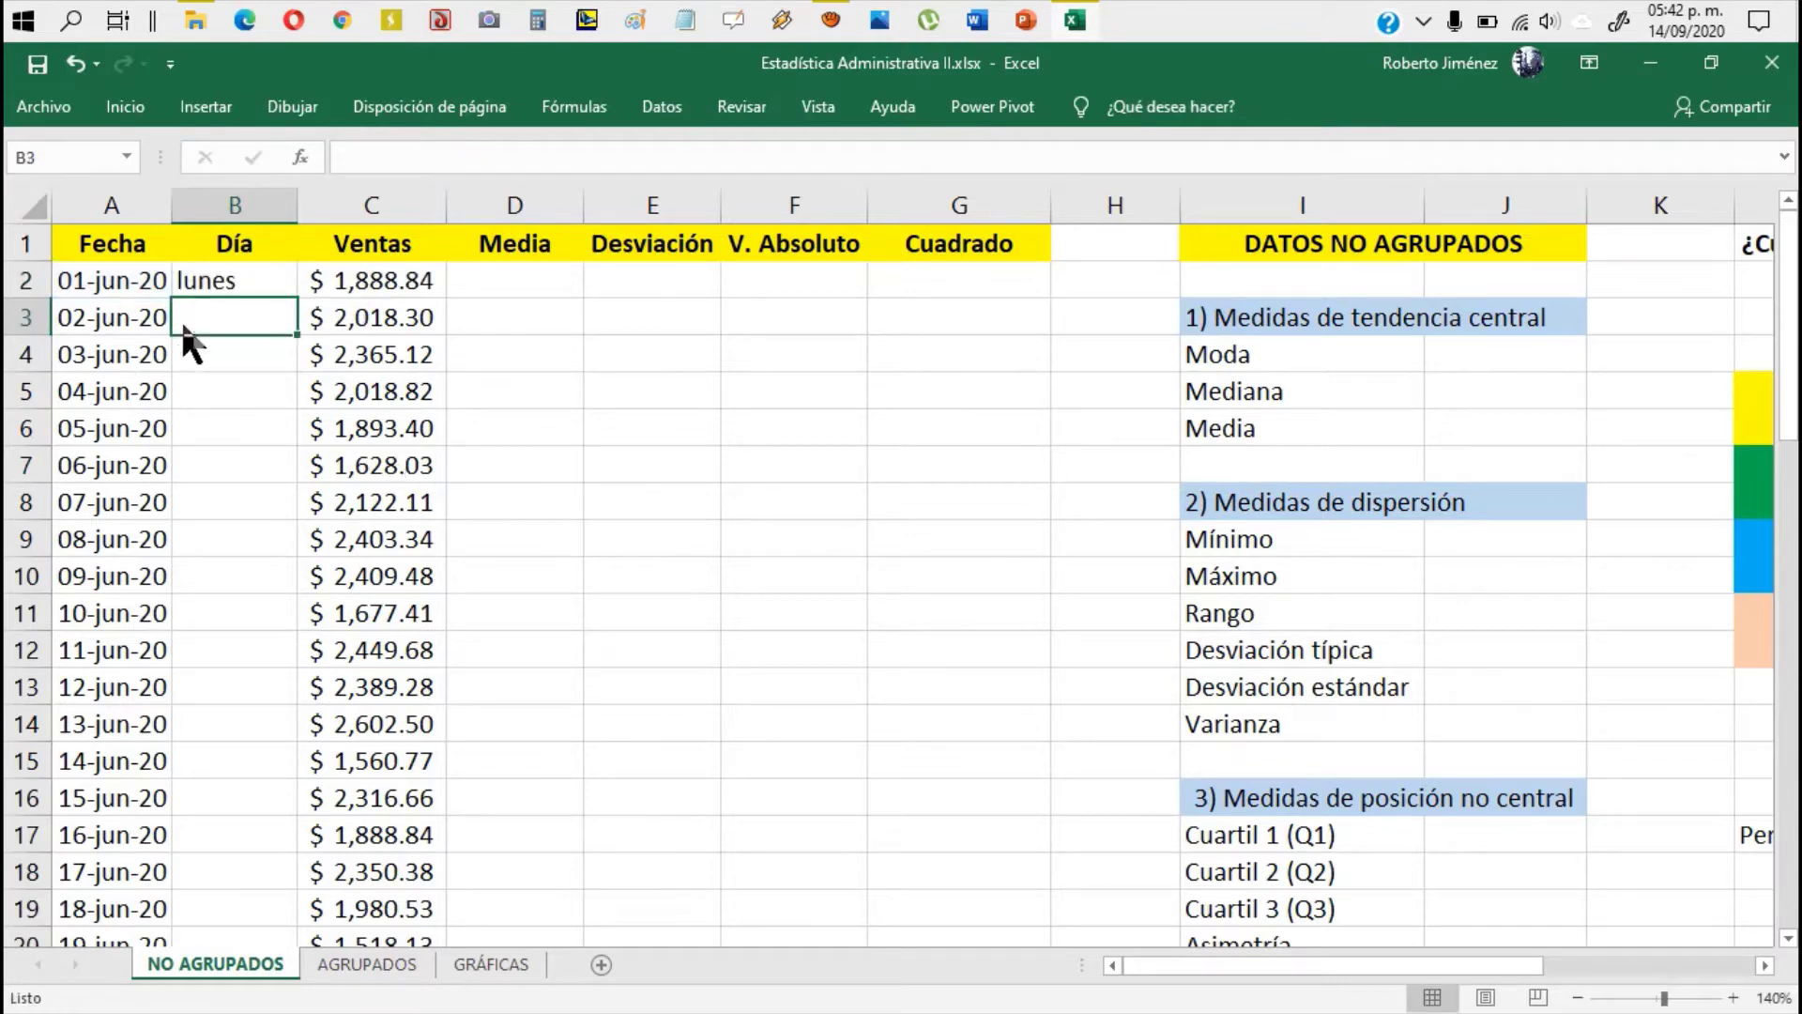
Step: Fill the weekday formula from B2 down the Día column to row 57 and check the filled rows
left_click(218, 281)
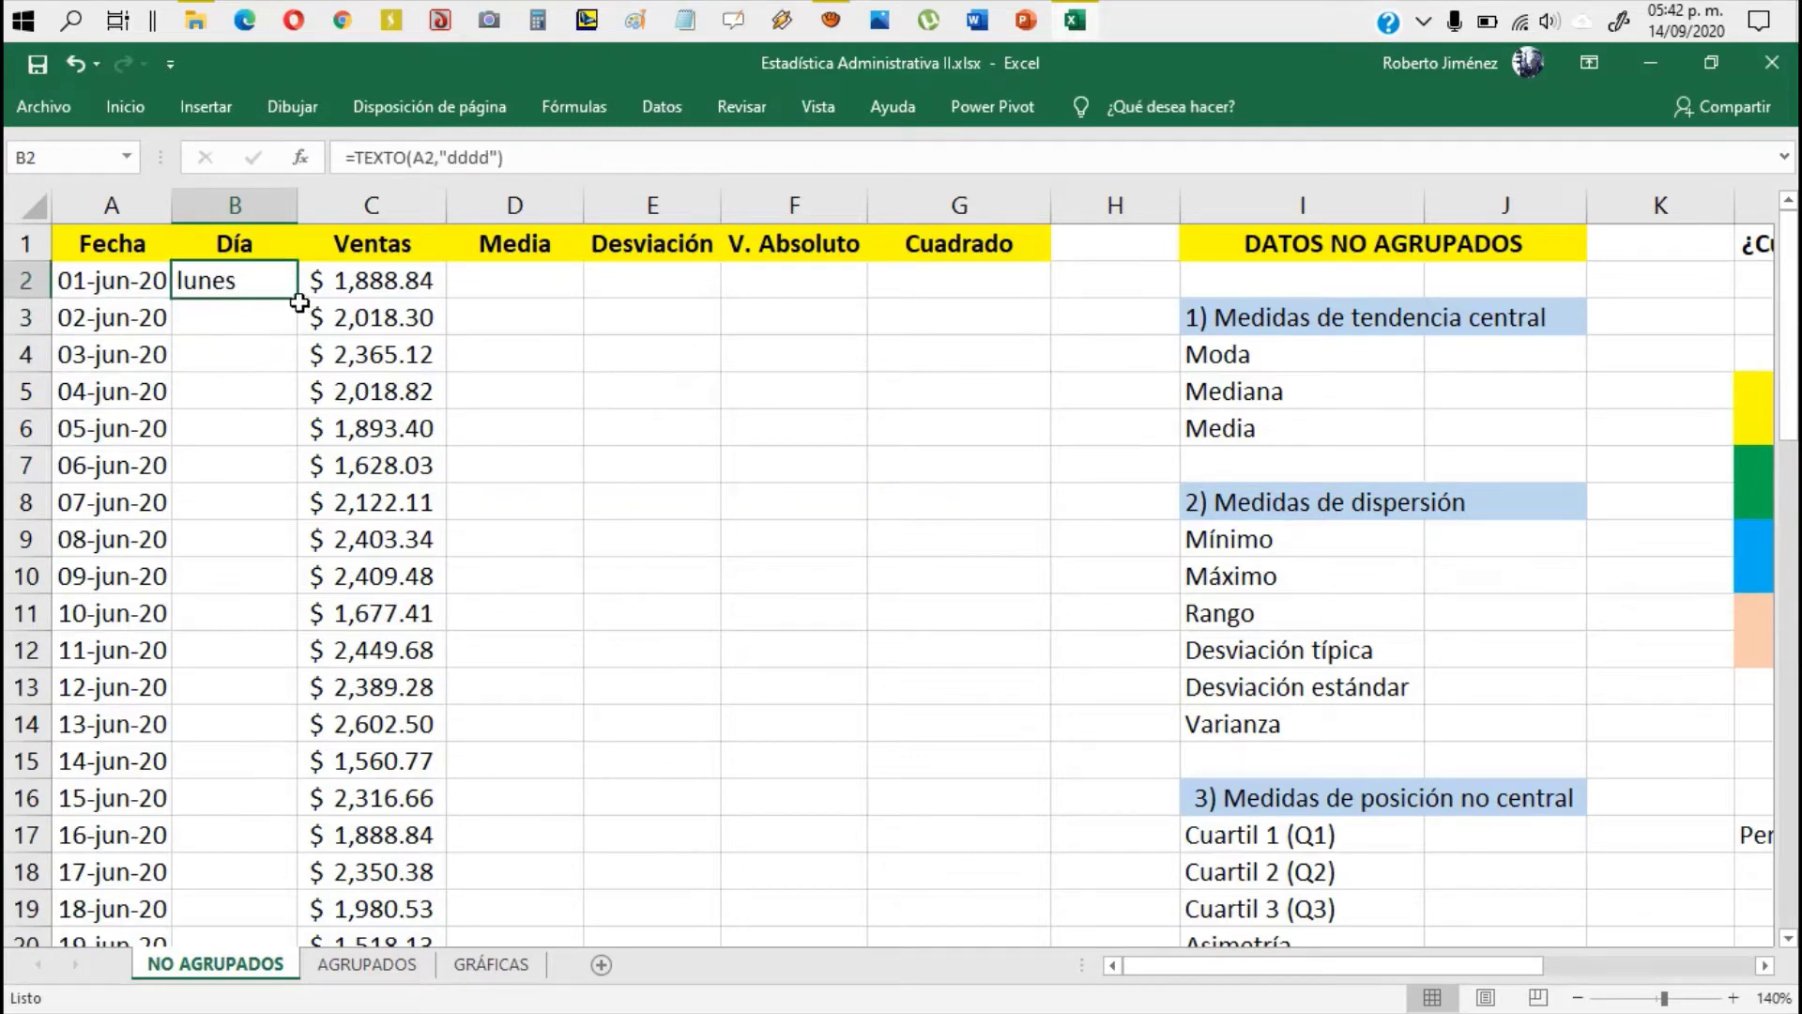
key("ctrl")
key("ctrl")
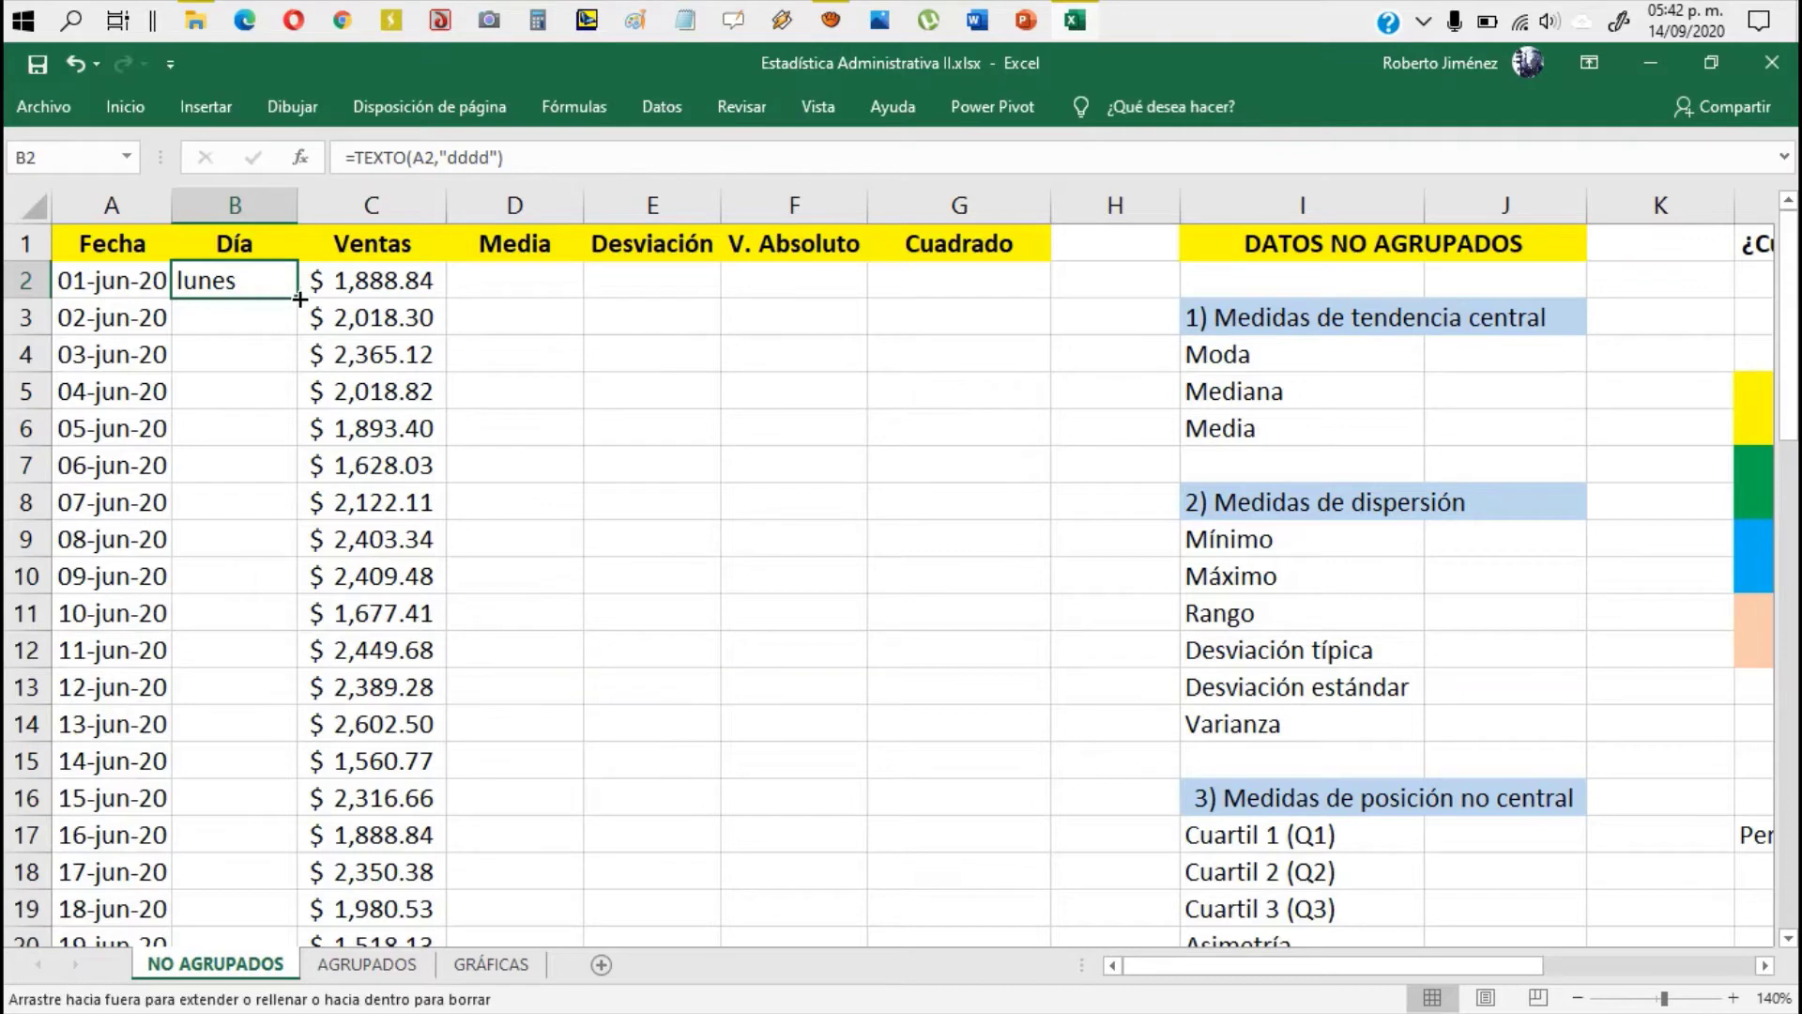
double_click(299, 299)
left_click(271, 481)
scroll(270, 480, "down", 20)
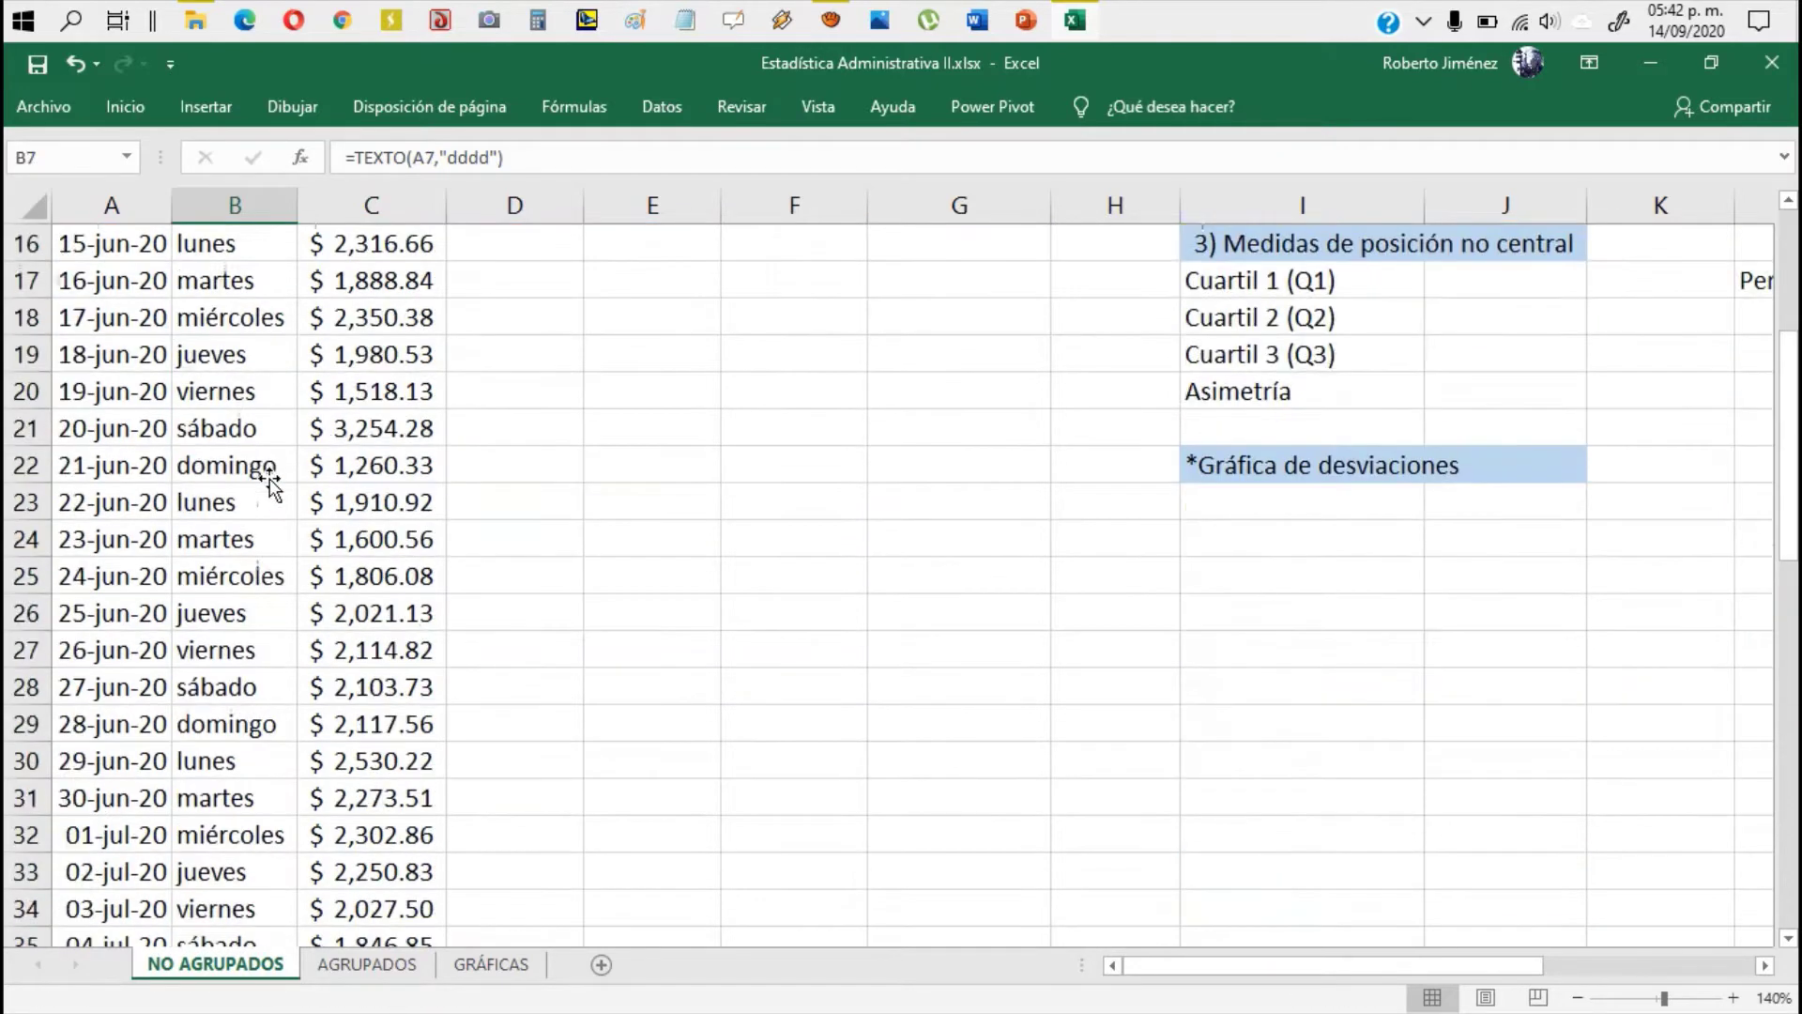
scroll(270, 479, "up", 5)
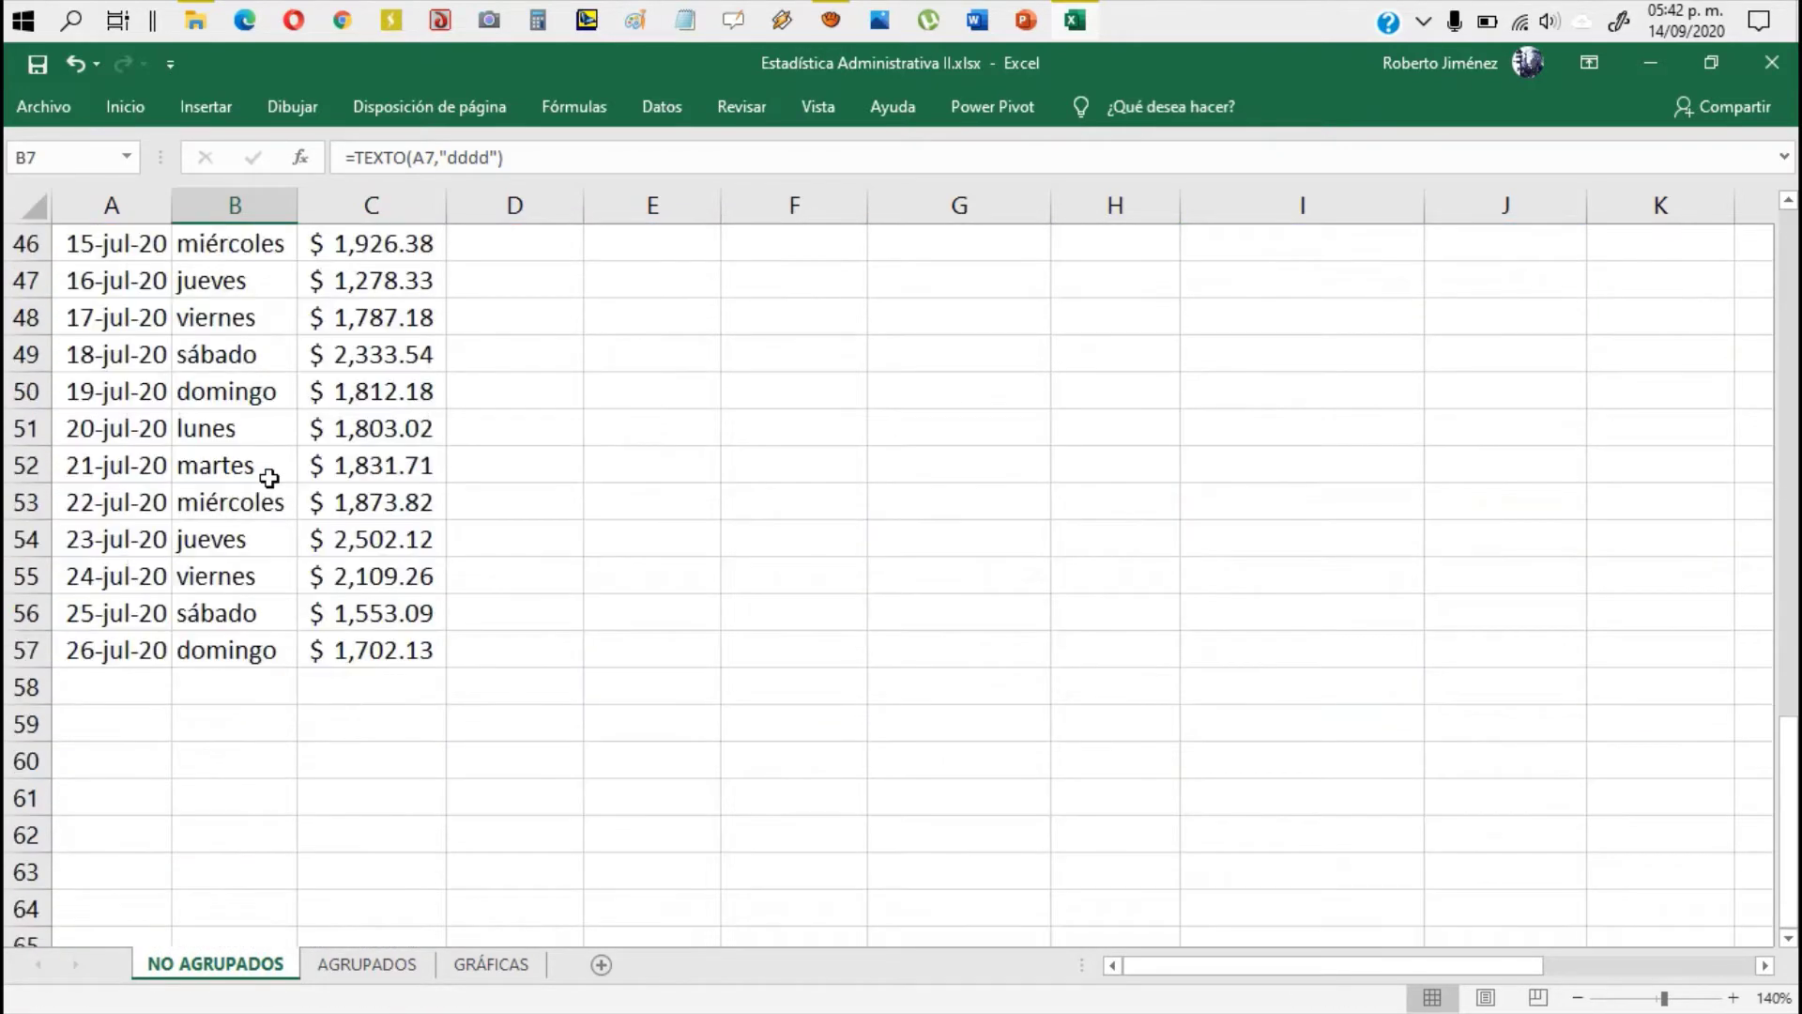
scroll(271, 479, "up", 15)
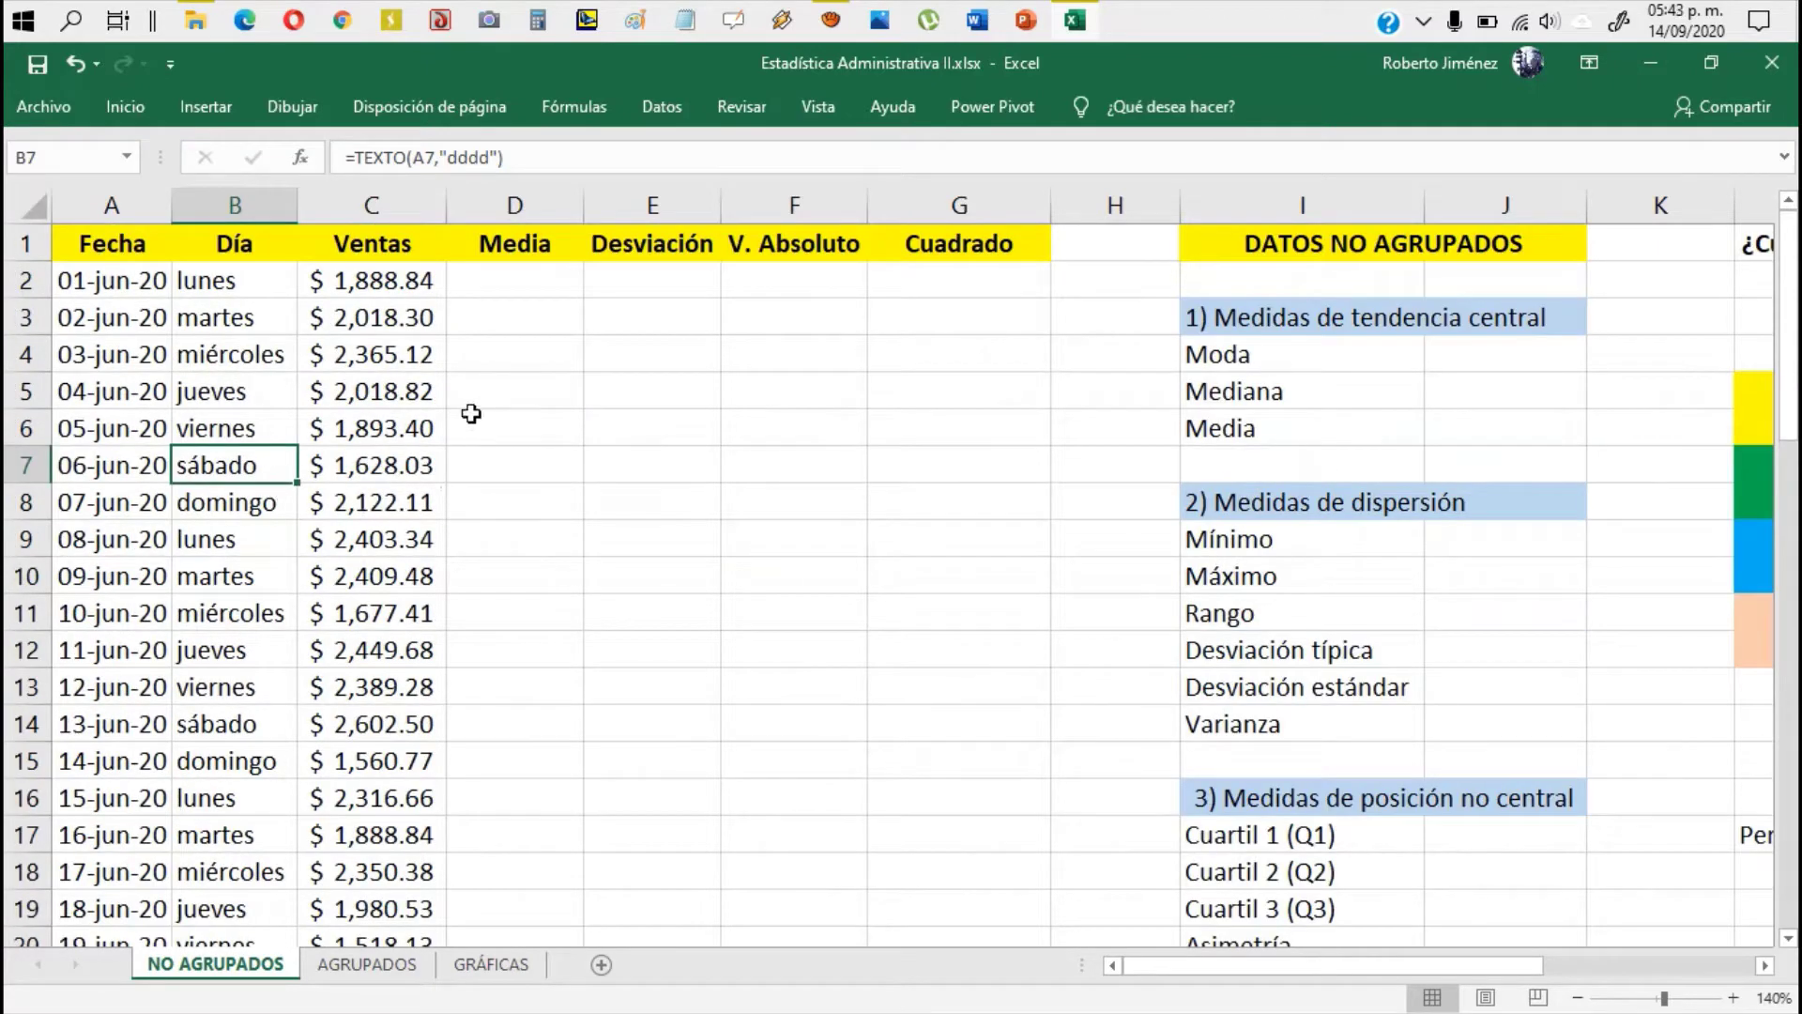
left_click(472, 414)
left_click(477, 580)
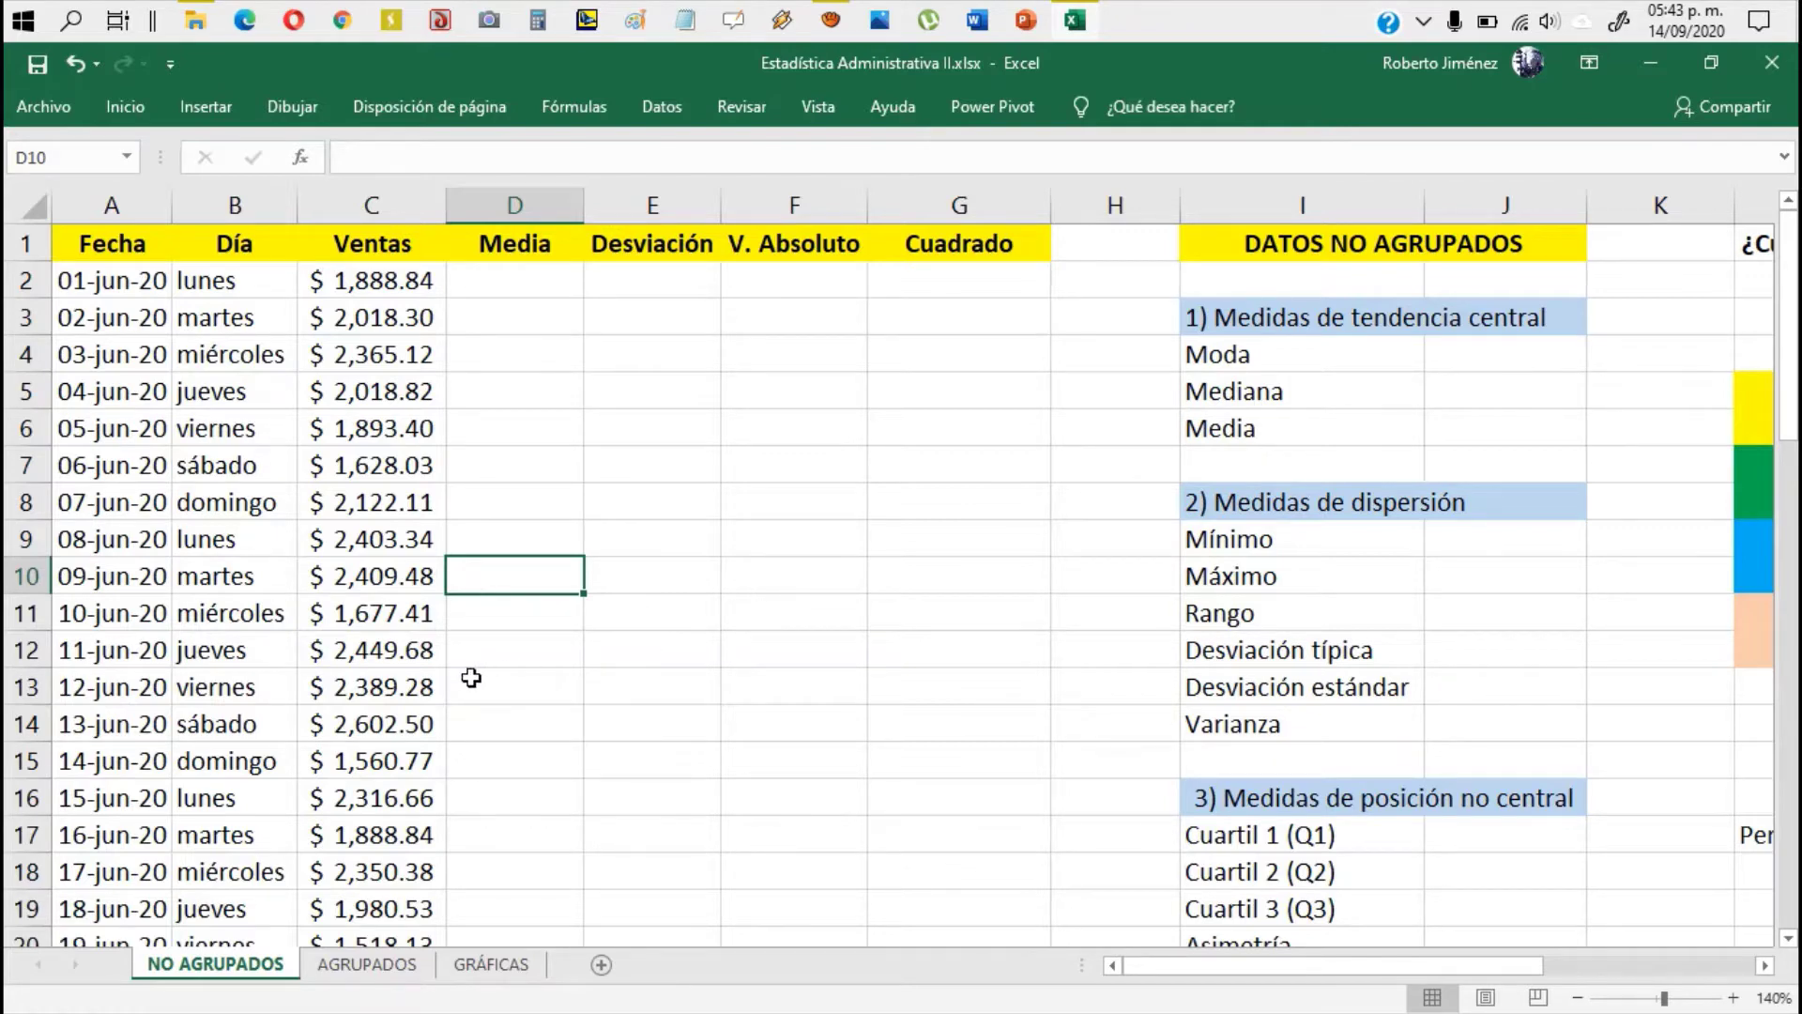
scroll(471, 677, "down", 5)
scroll(471, 677, "up", 5)
left_click(1352, 253)
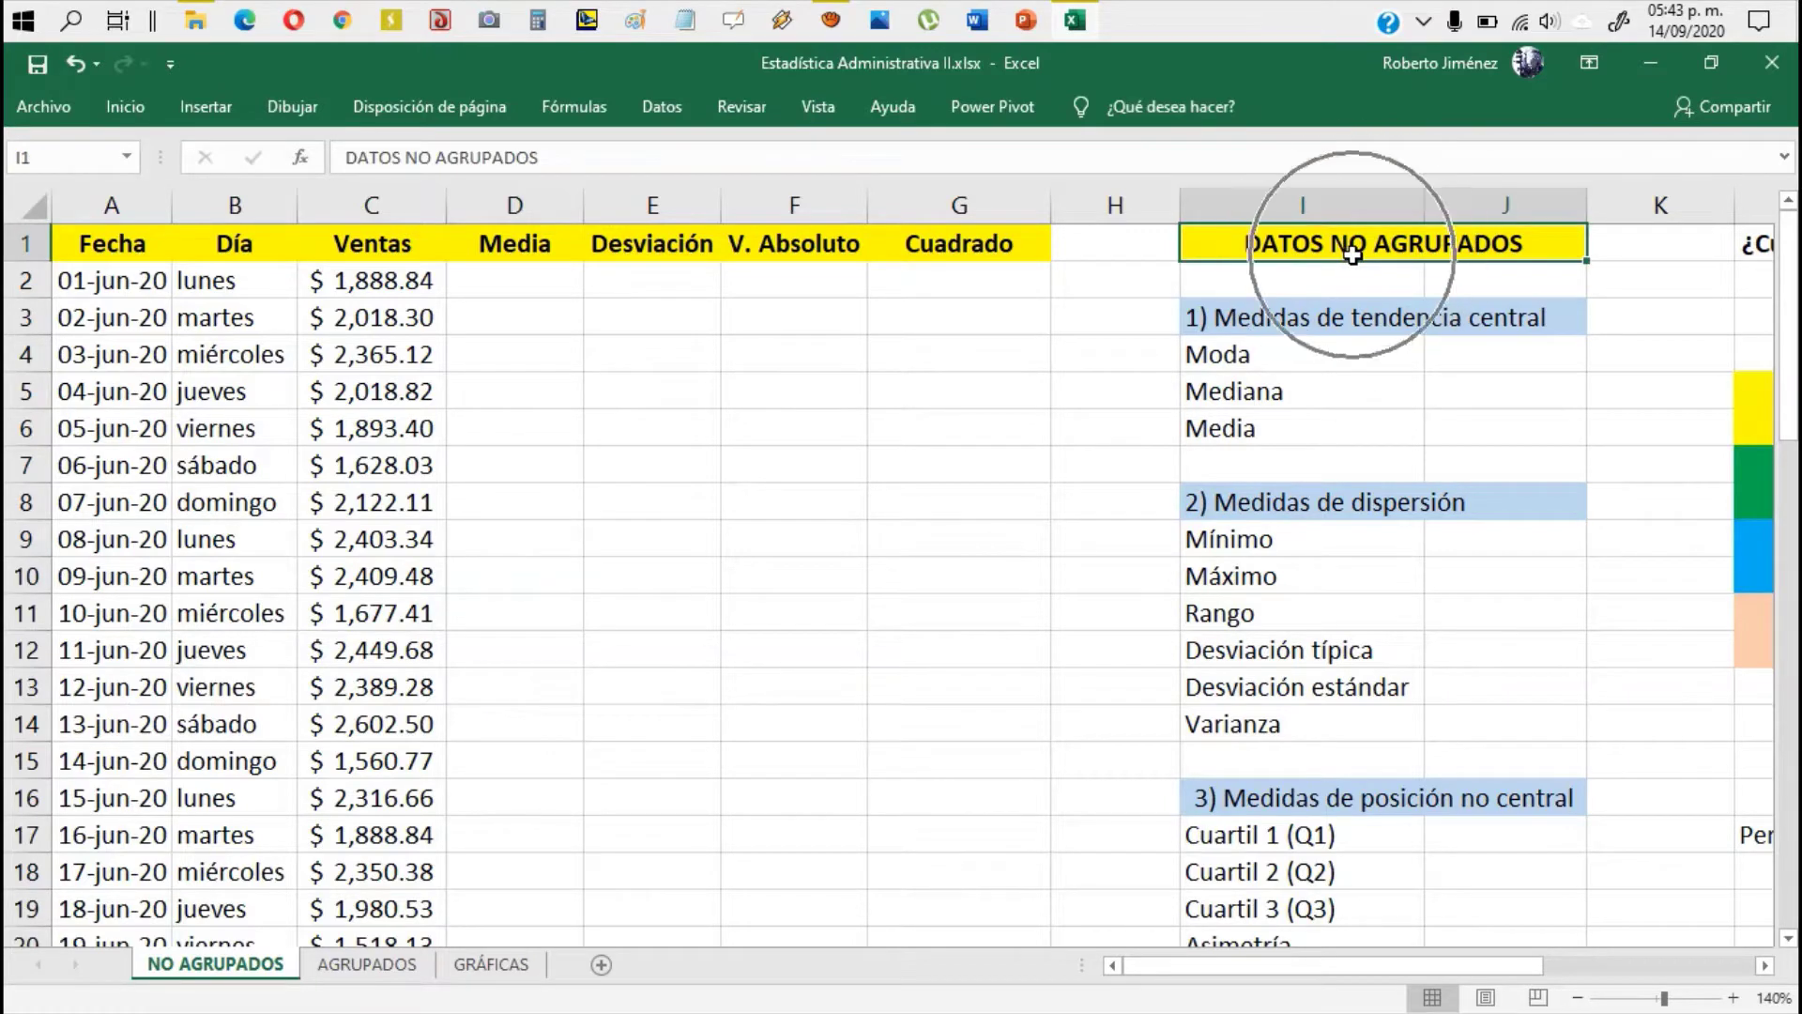
Step: Calculate the mode of the Ventas data in cell J4 with the formula =MODA(C2:C57)
left_click(1226, 324)
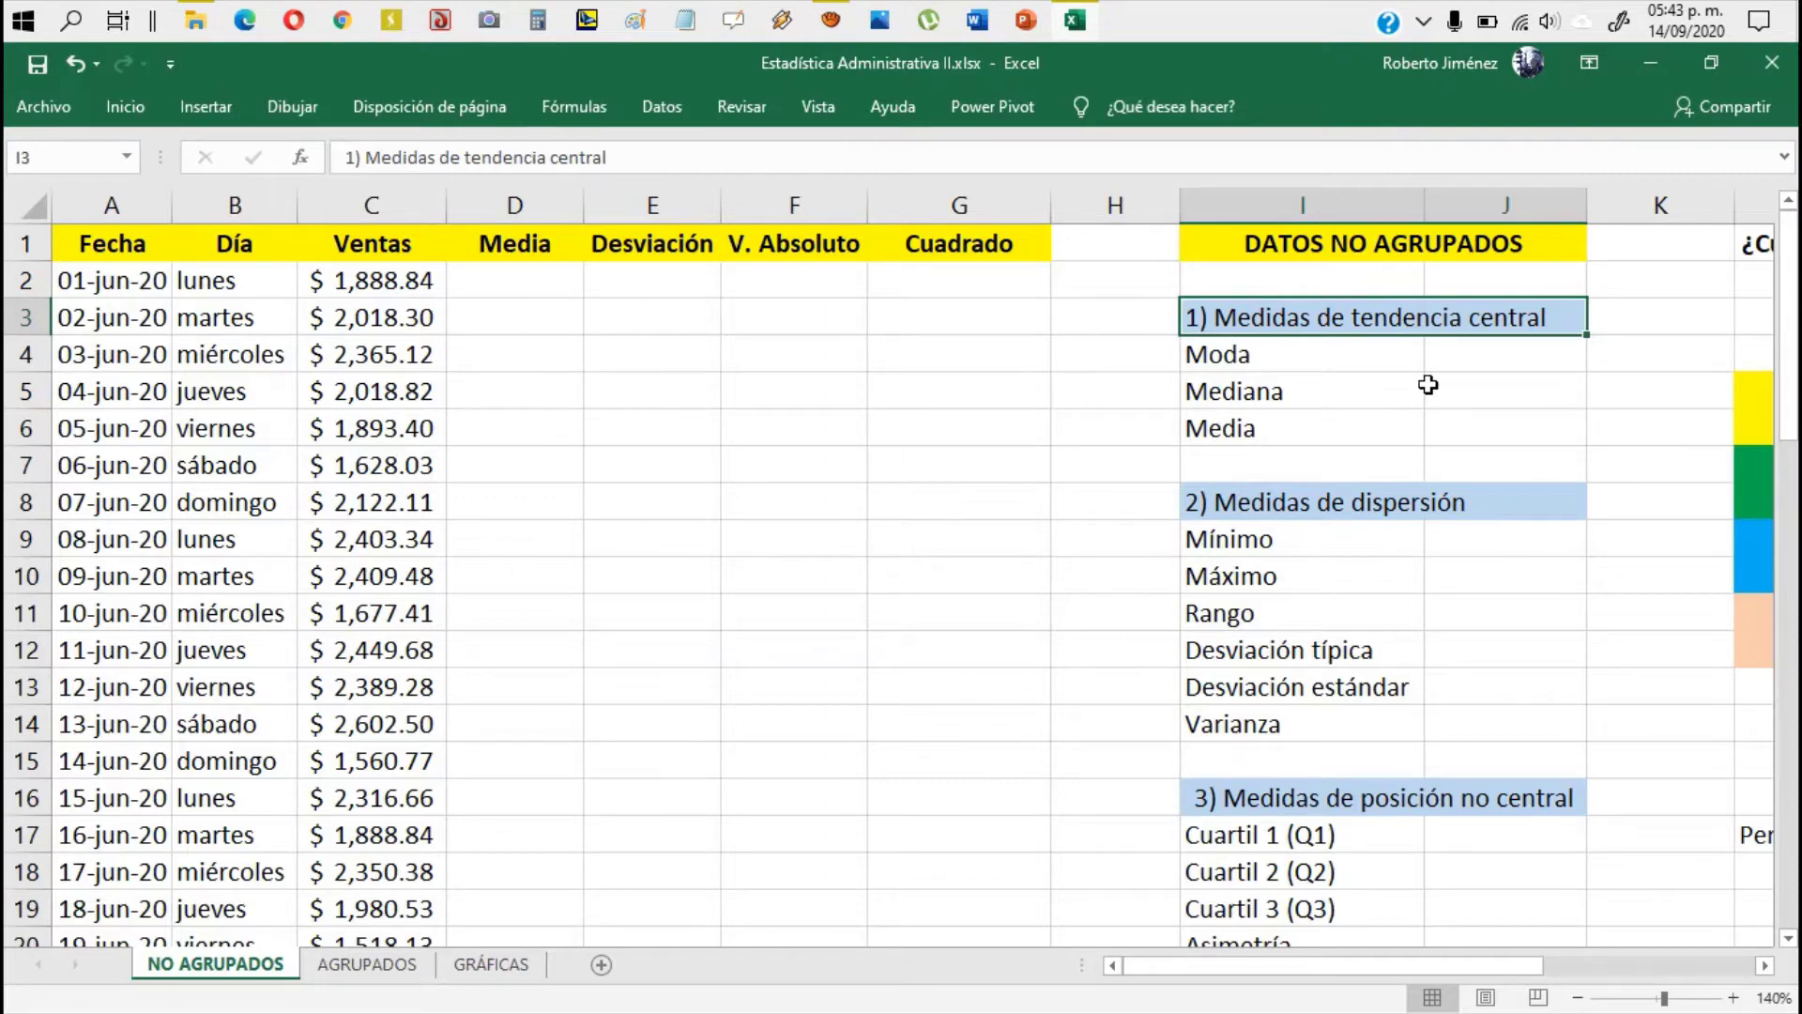
left_click(1487, 357)
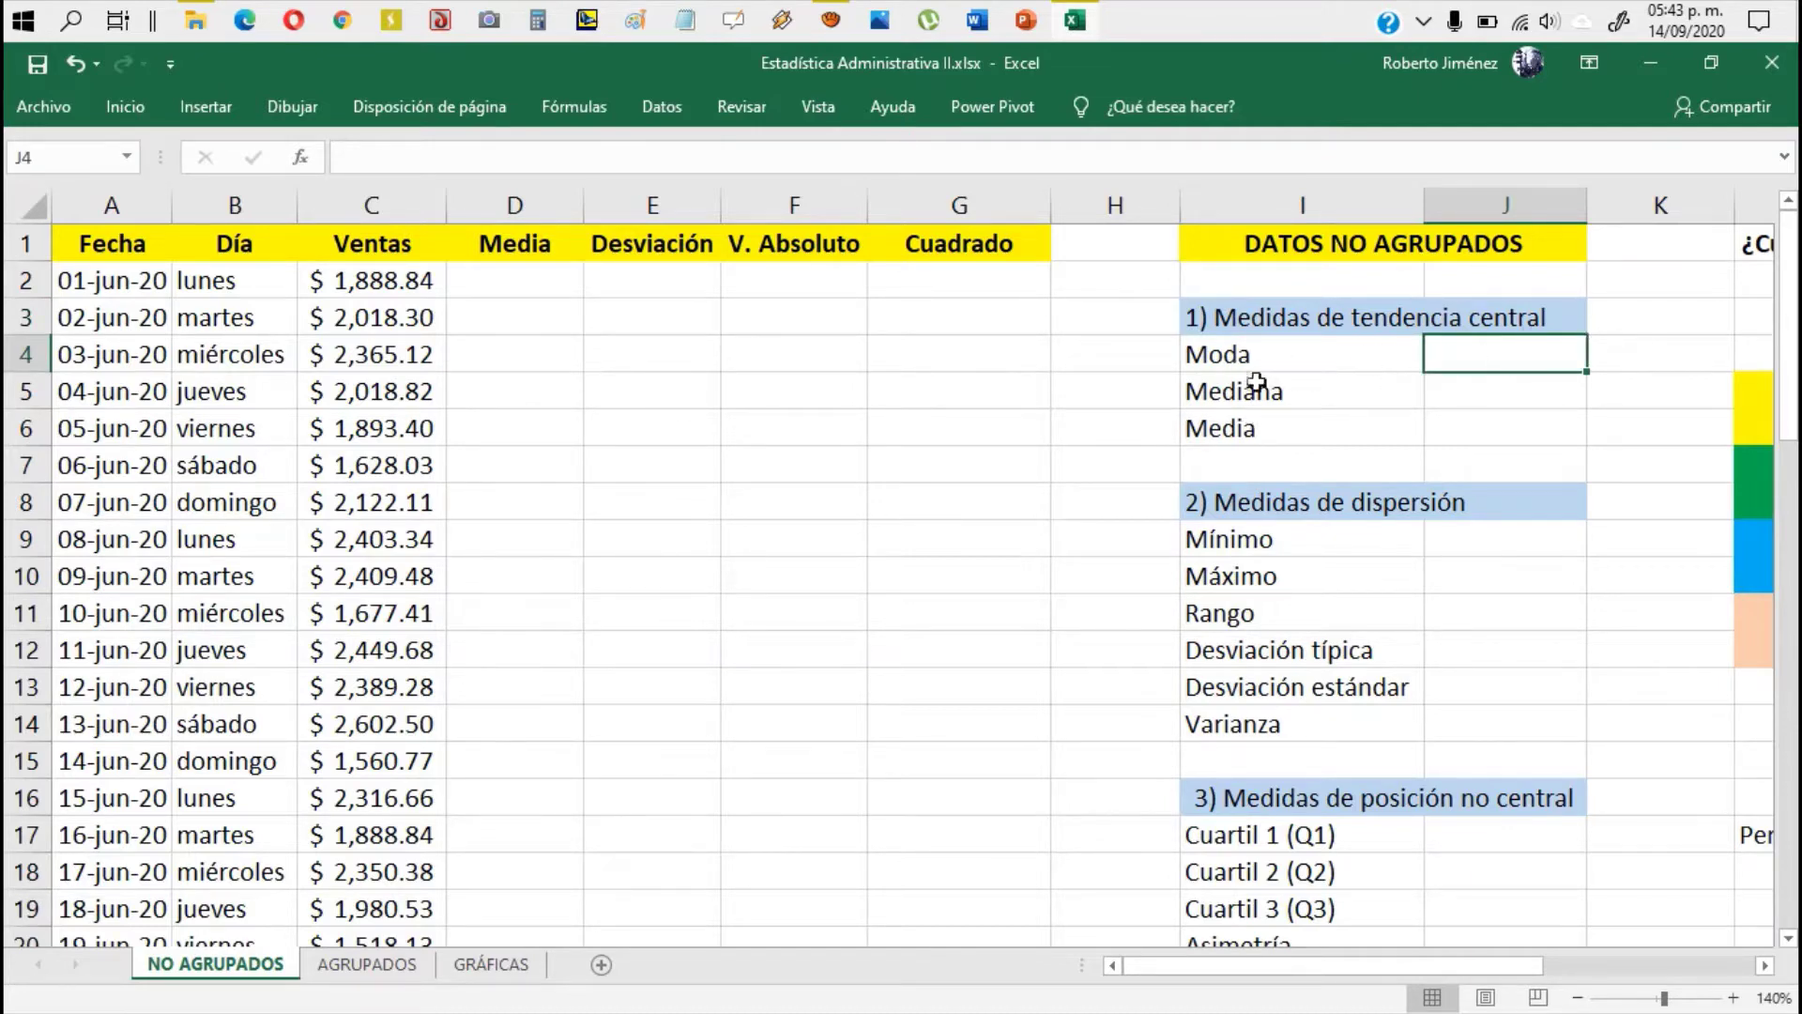
type("=")
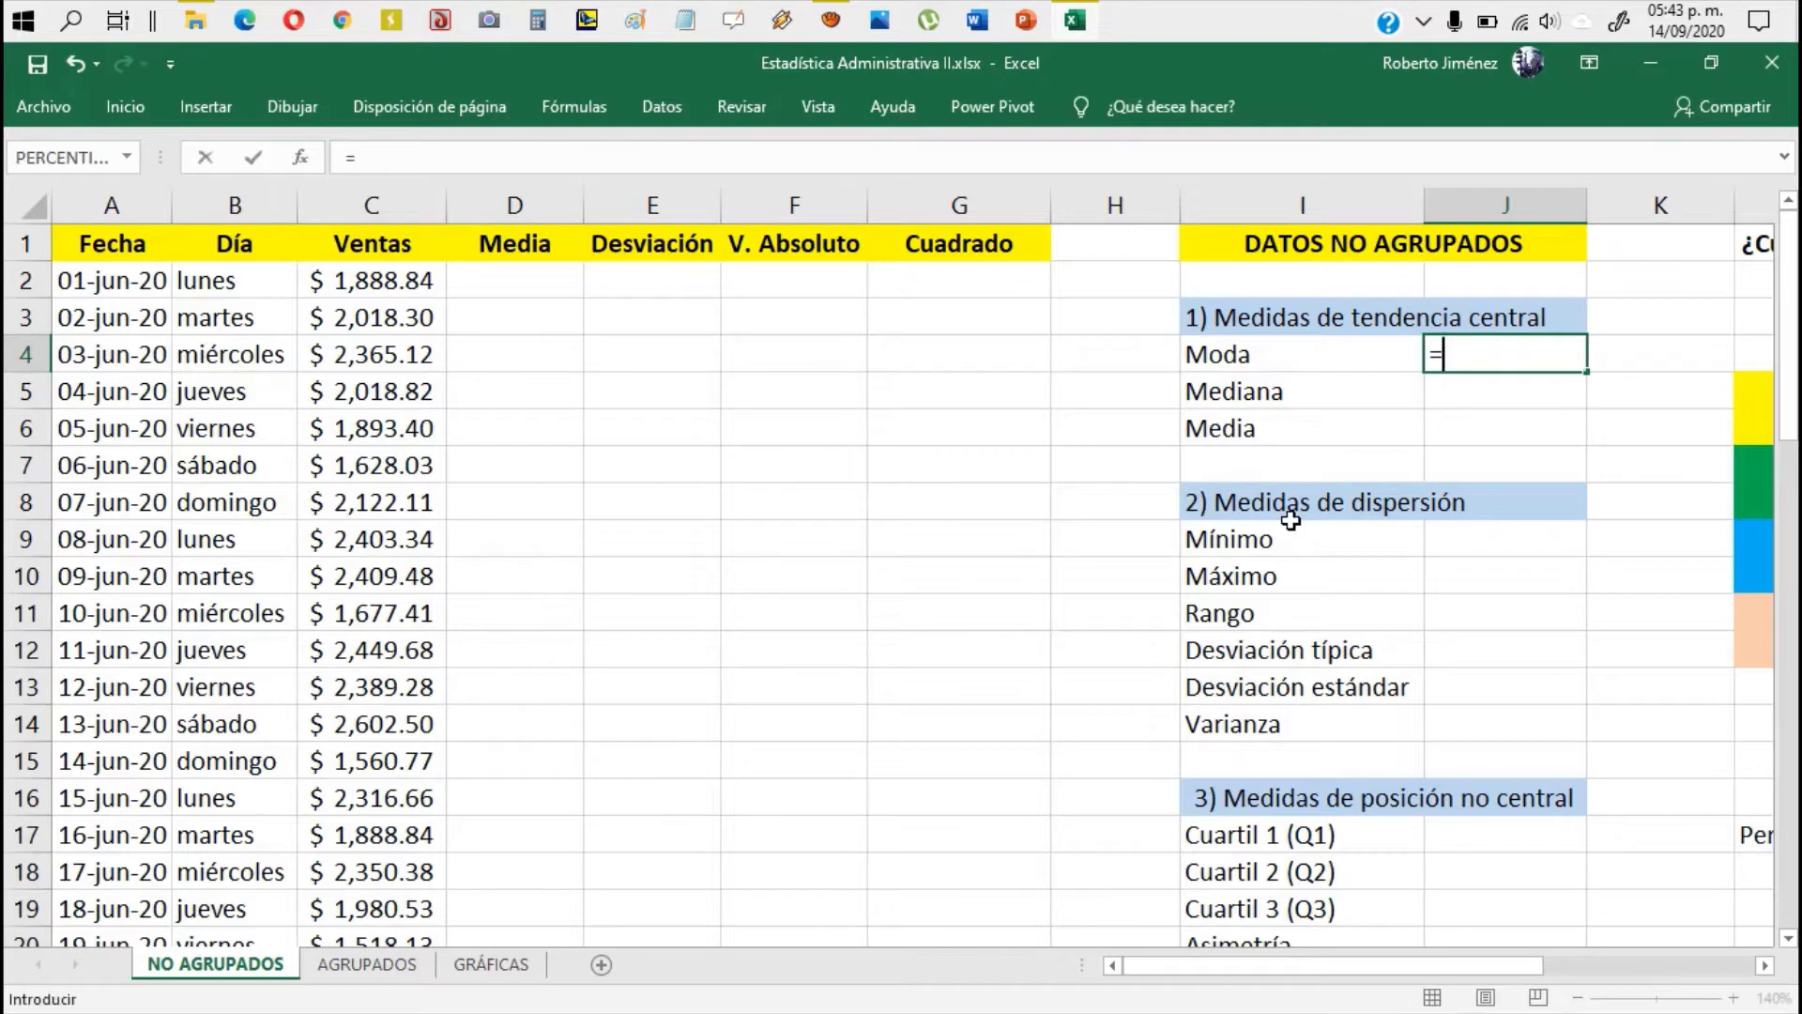
type("moda")
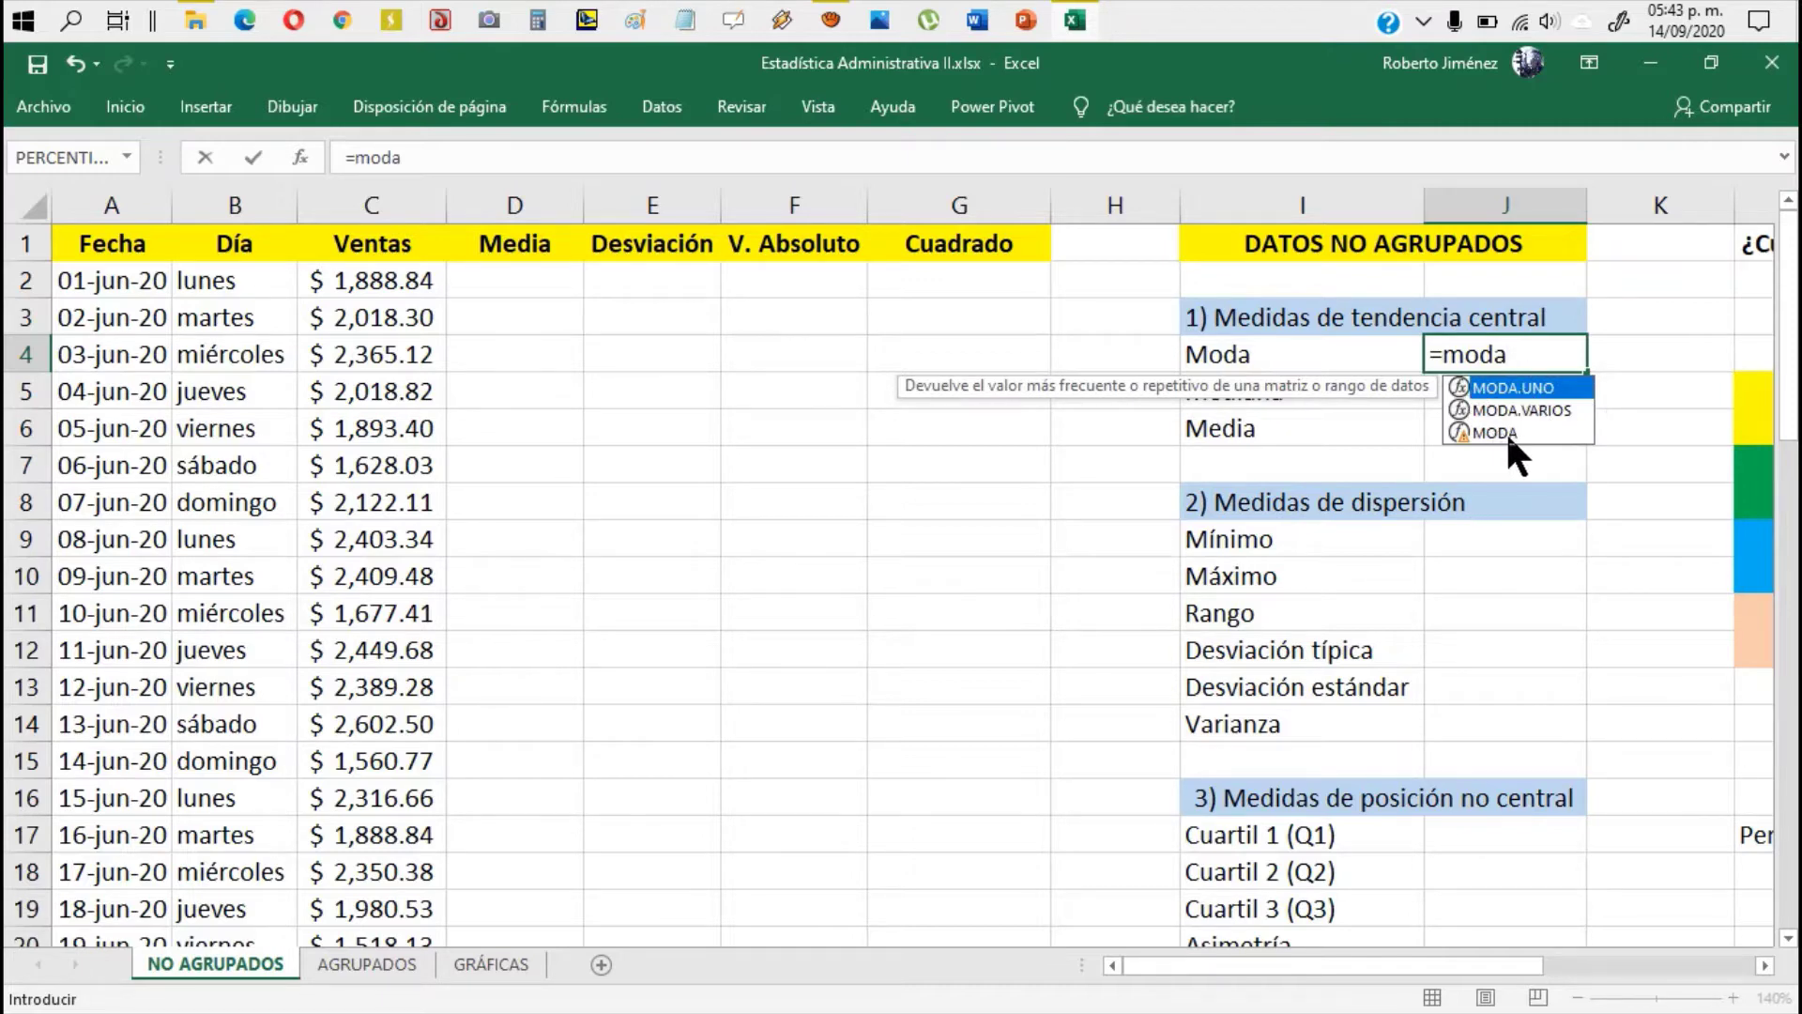
type("(")
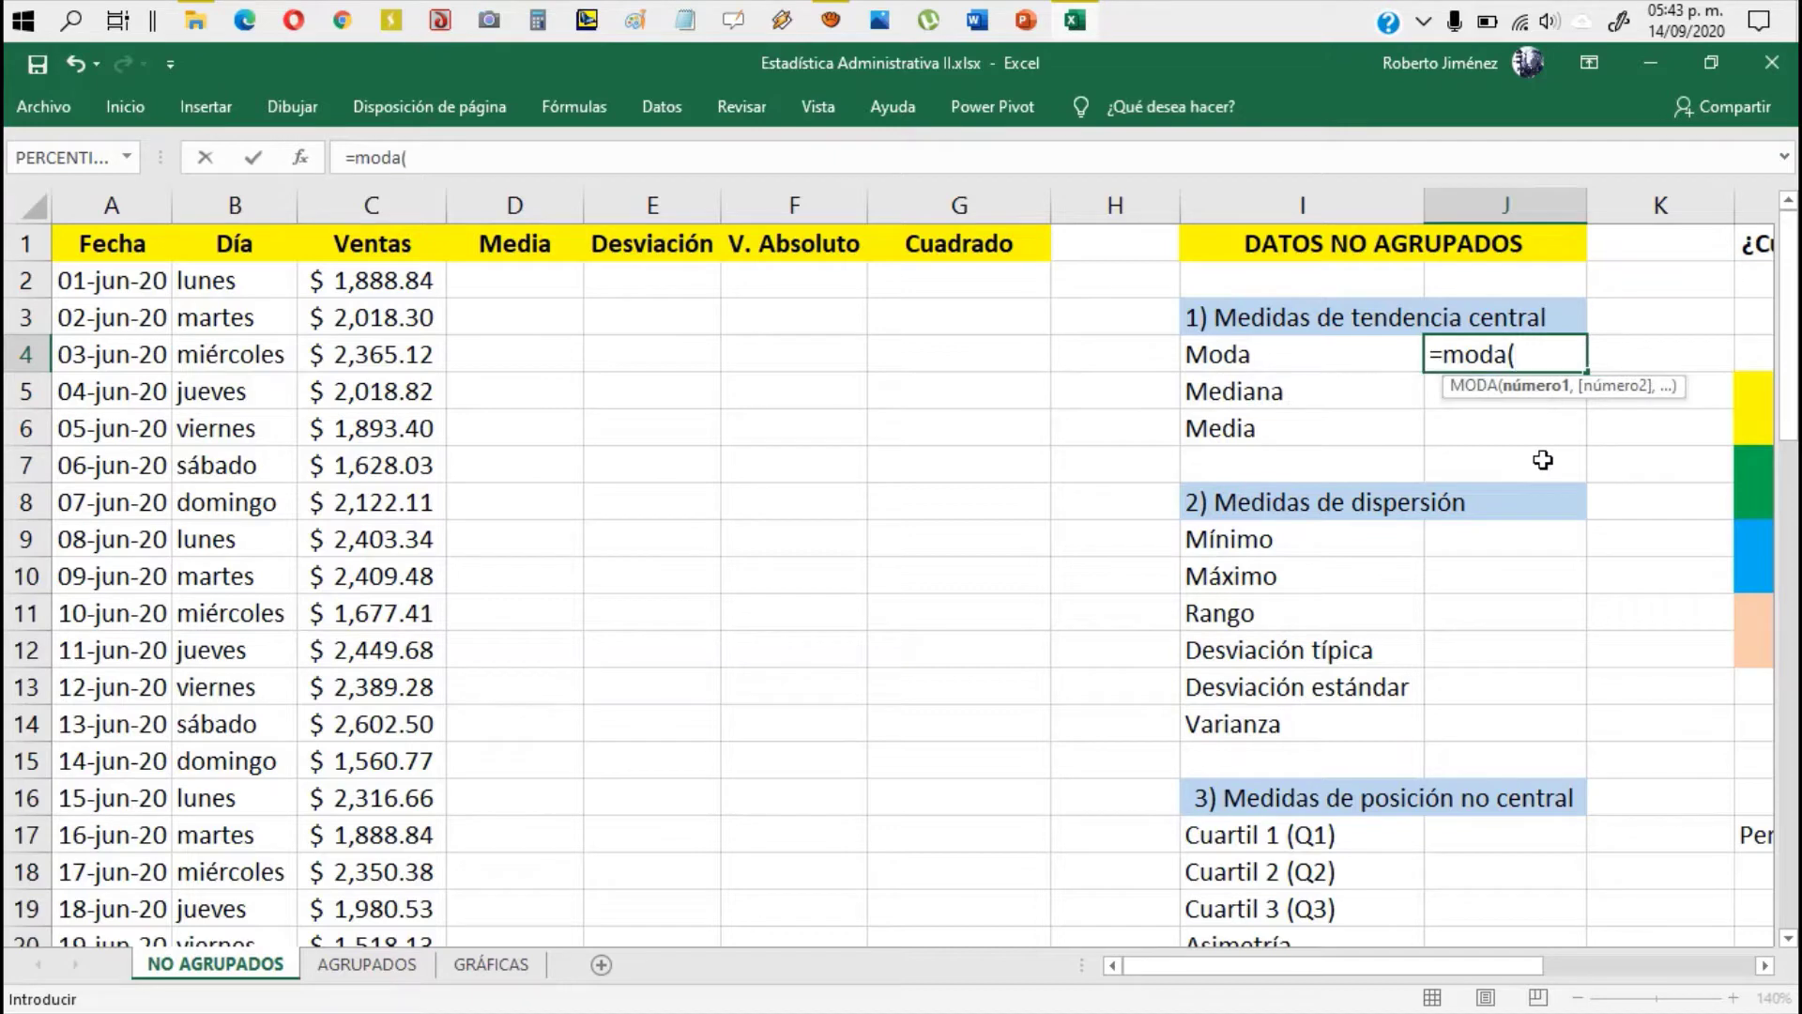
key("Left")
key("Left")
key("Left")
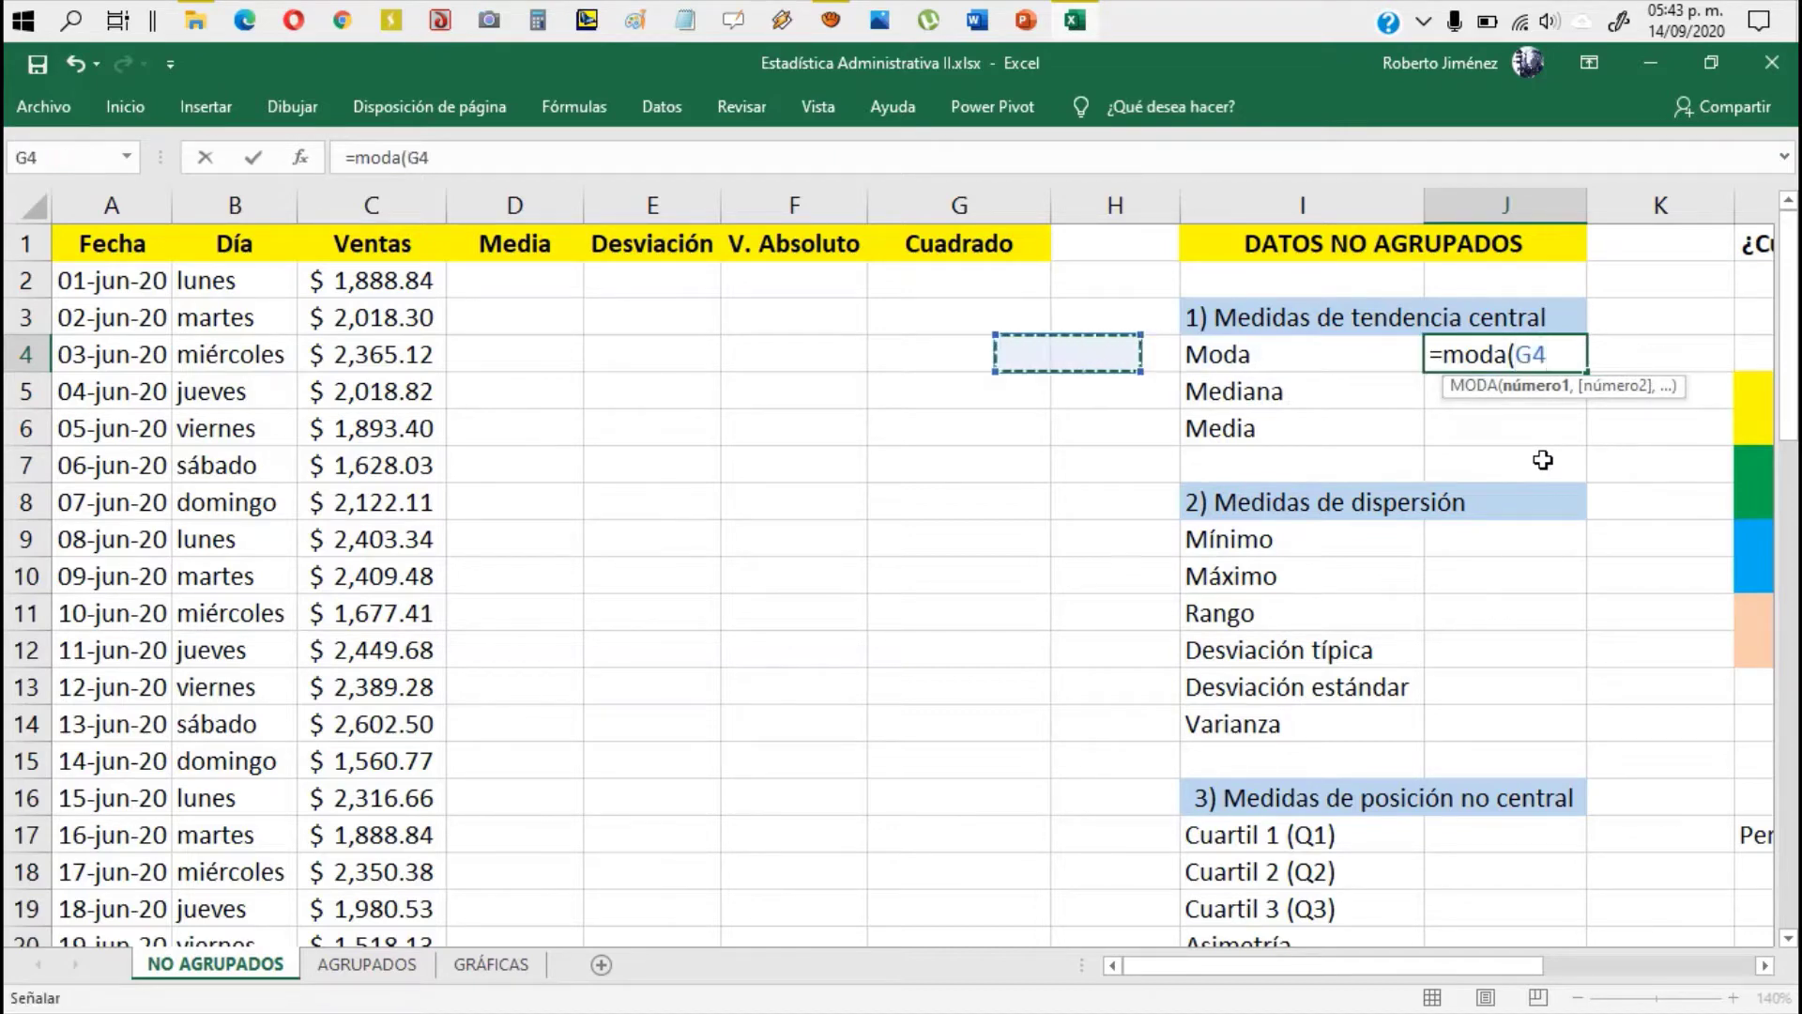
key("Left")
key("Left")
key("Left")
key("Left")
key("Up")
key("Up")
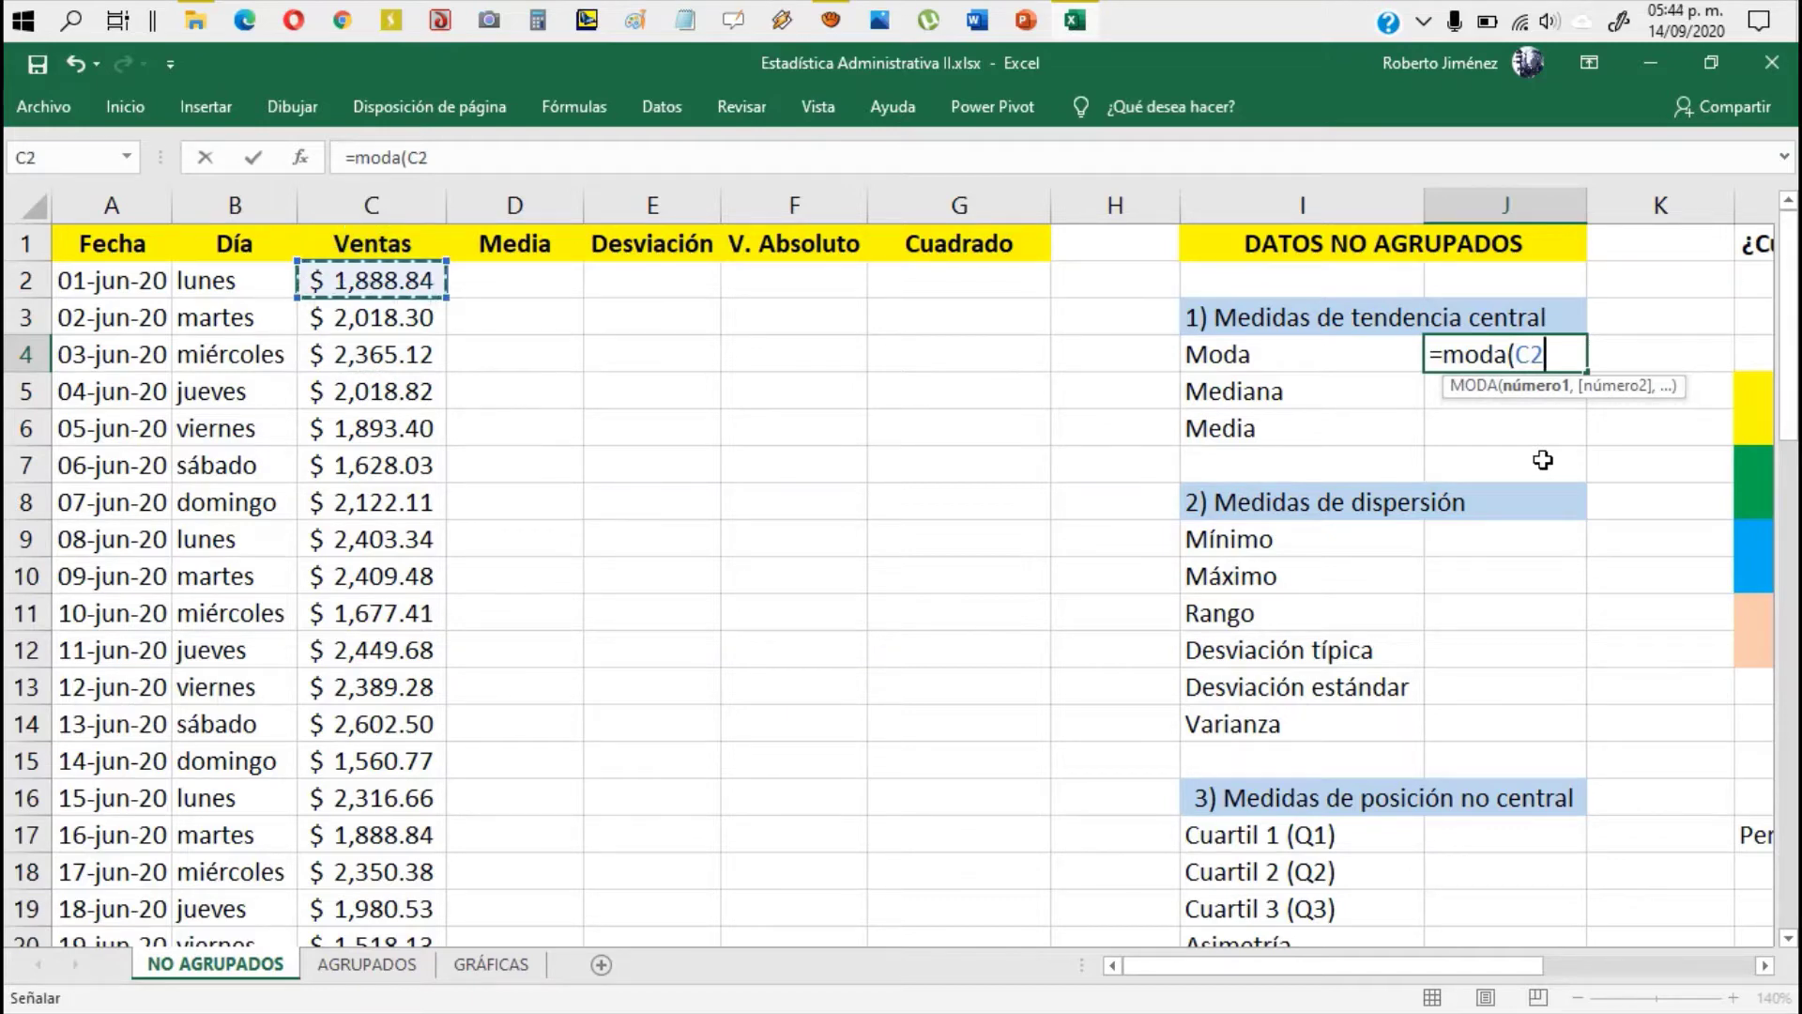
left_click_drag(413, 281, 413, 430)
key("shift+Down")
key("shift+Down")
key("shift+Down")
key("shift+Down")
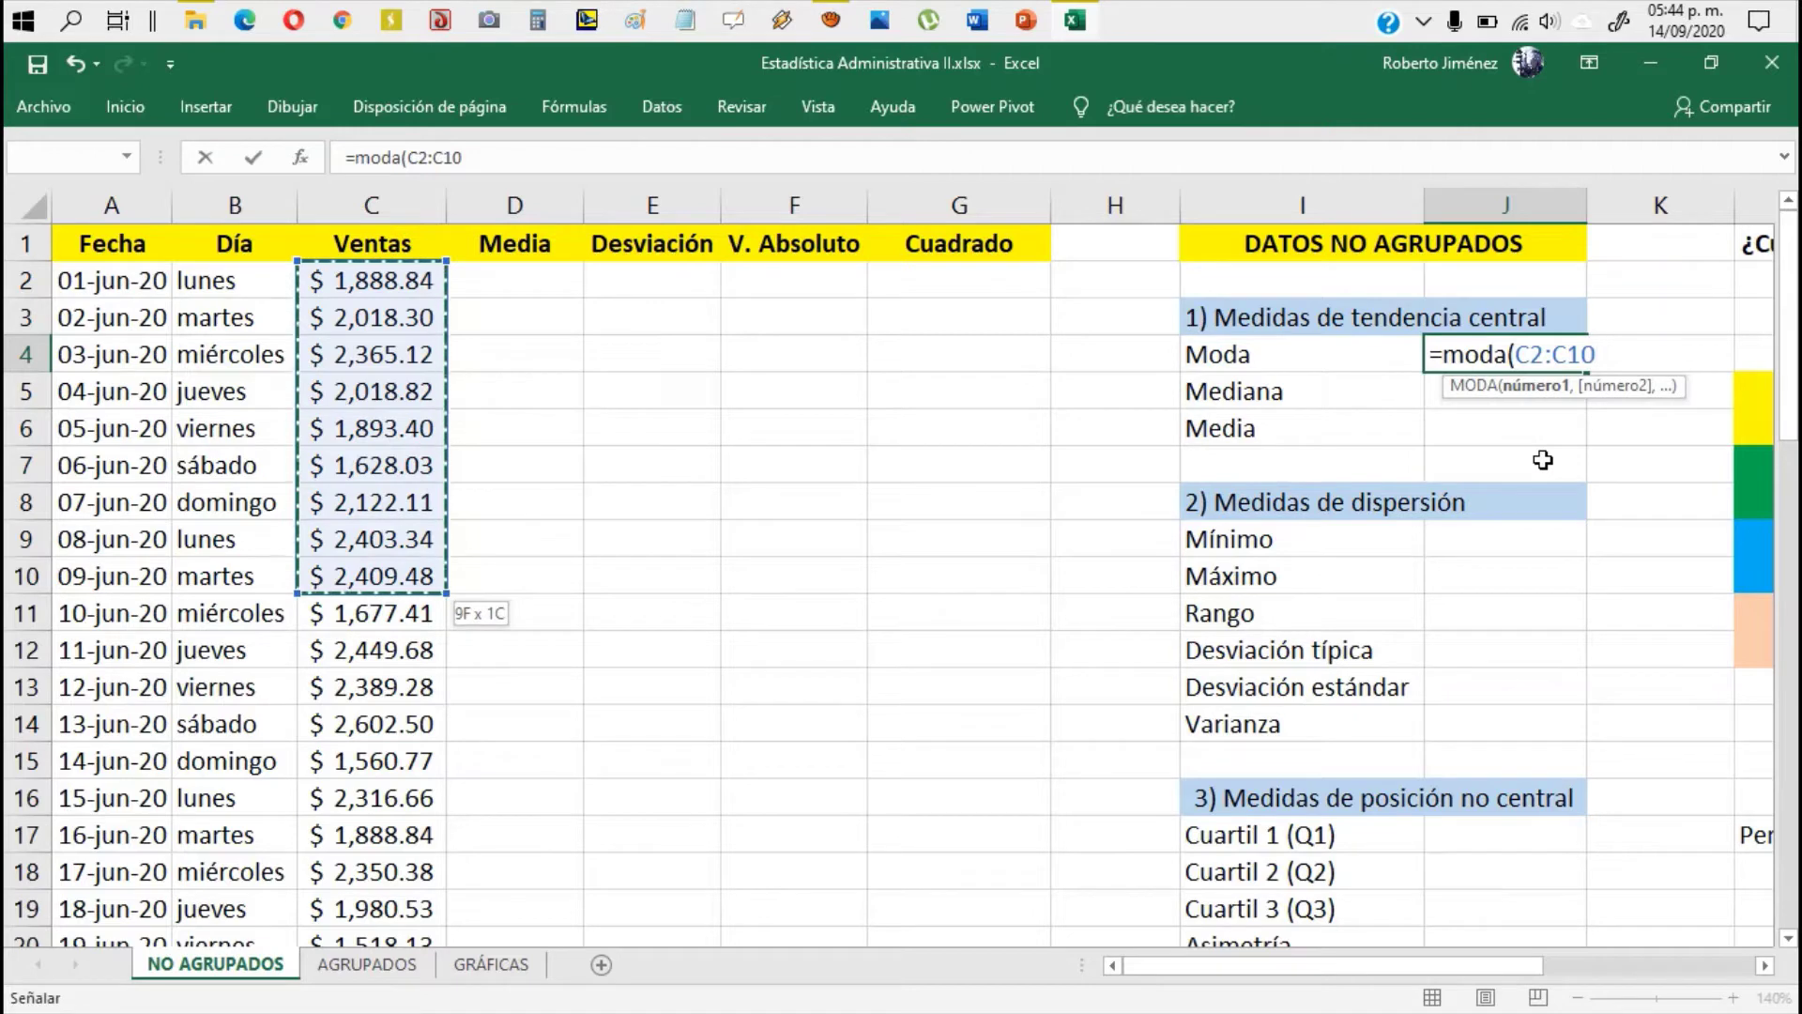
key("shift+Down")
key("shift+Down")
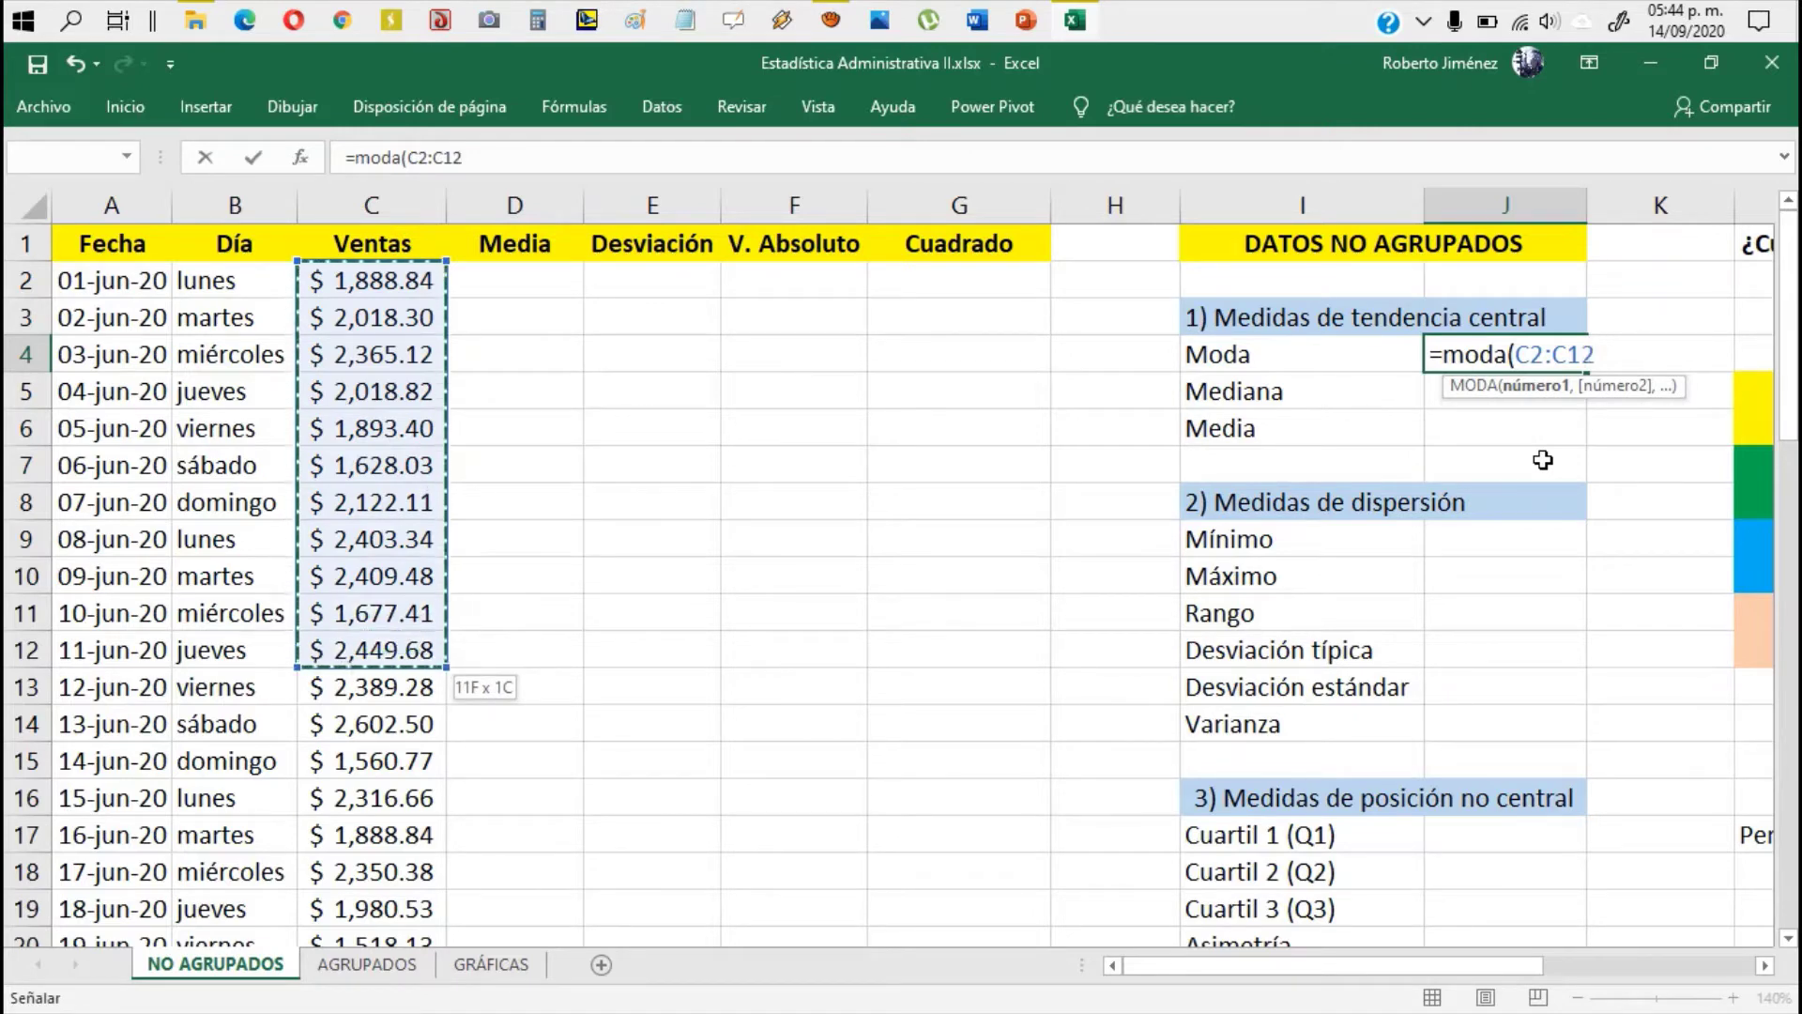
key("ctrl+shift+Down")
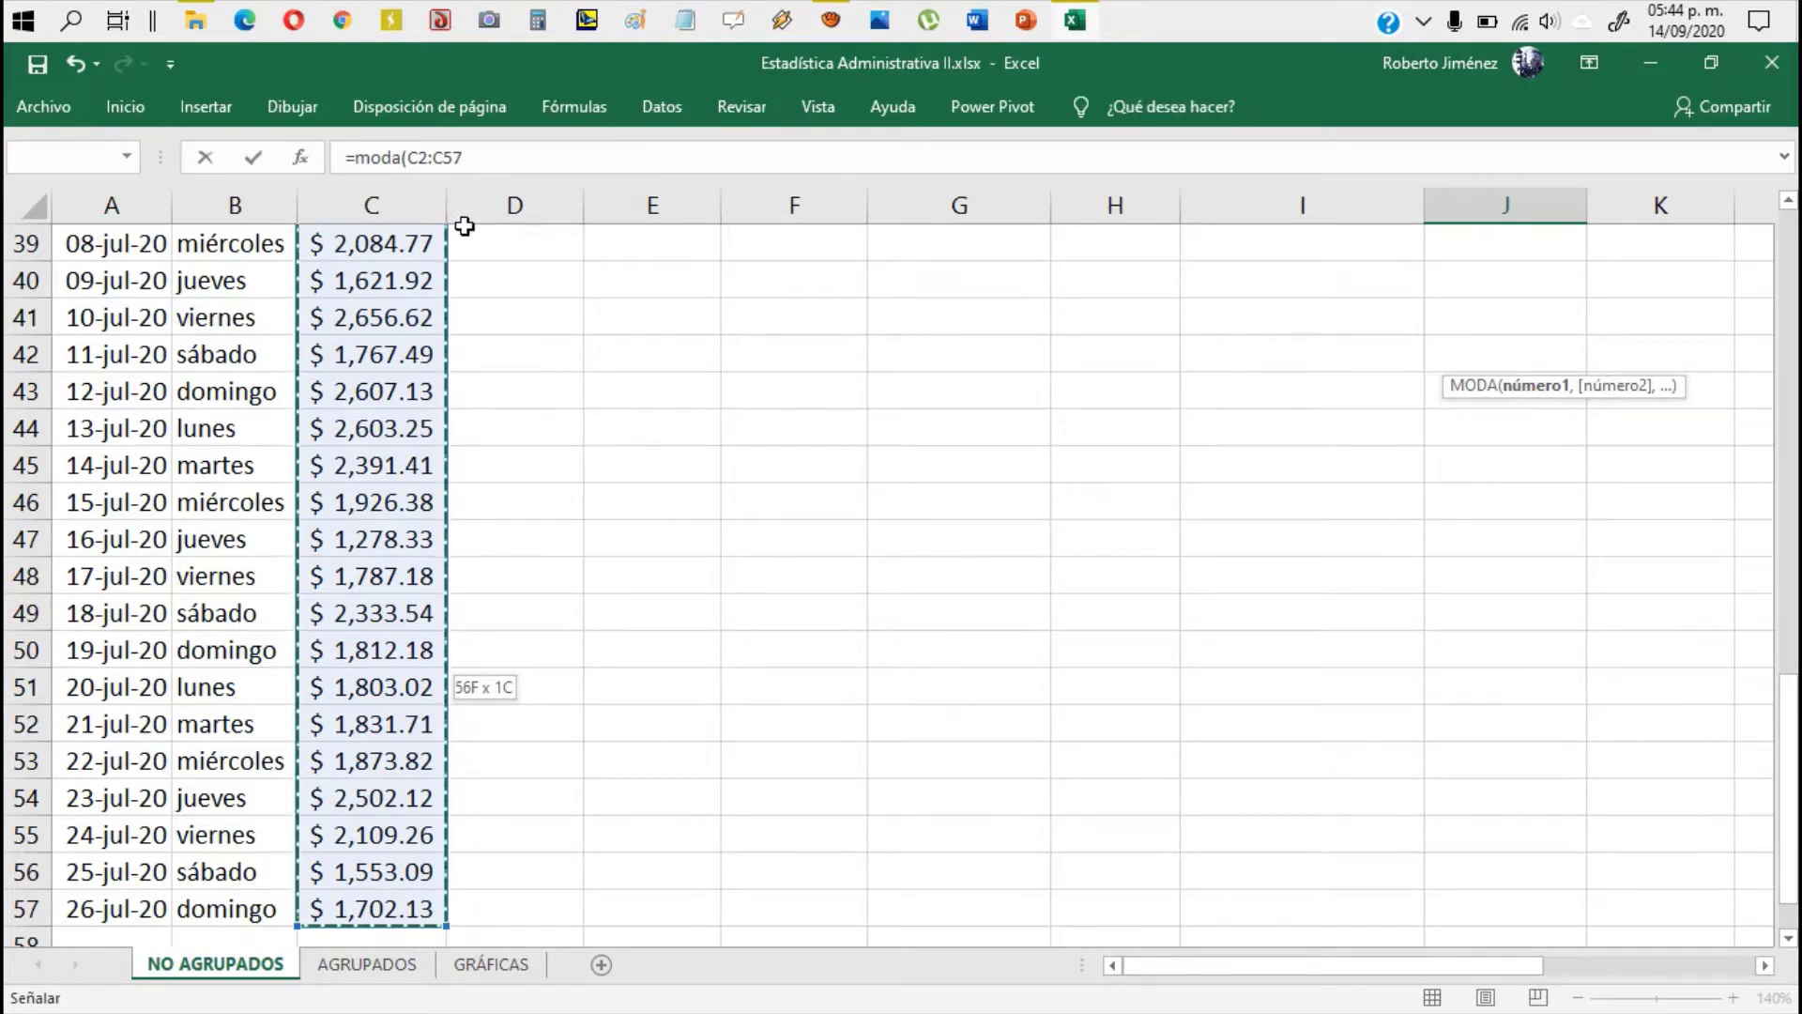
key("ctrl")
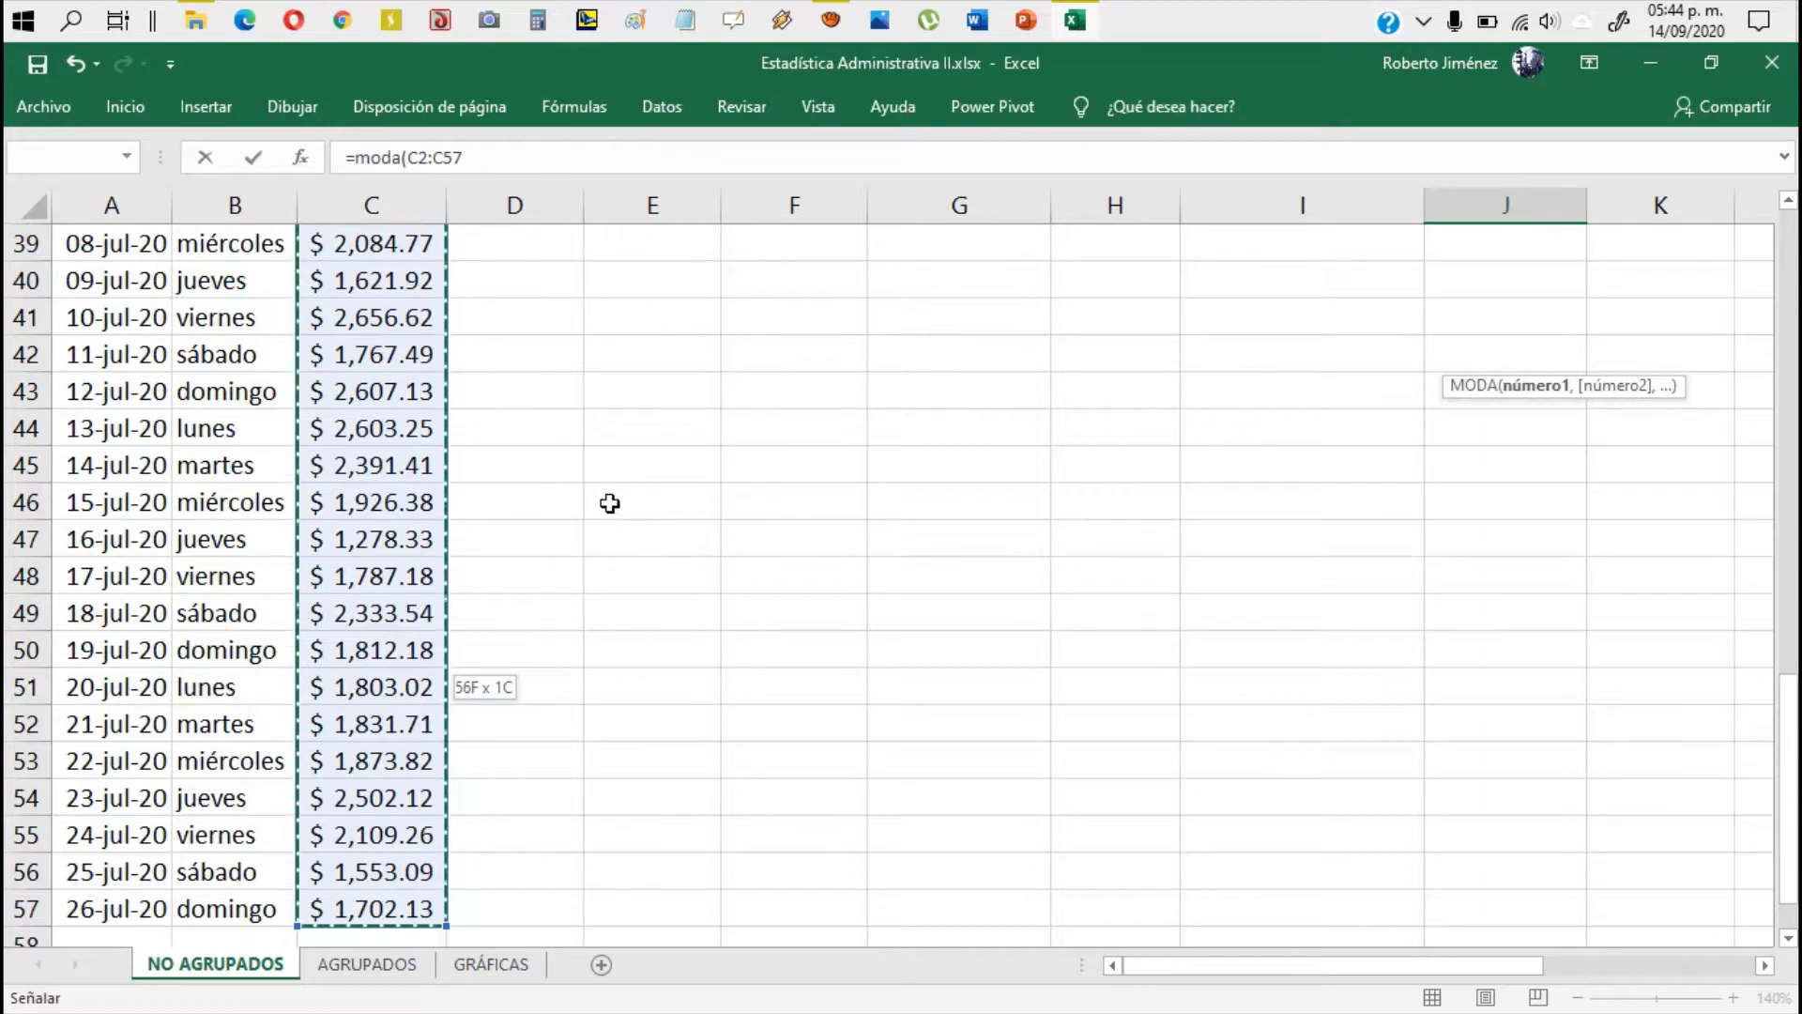
key("Return")
key("Up")
key("Up")
key("Up")
key("Up")
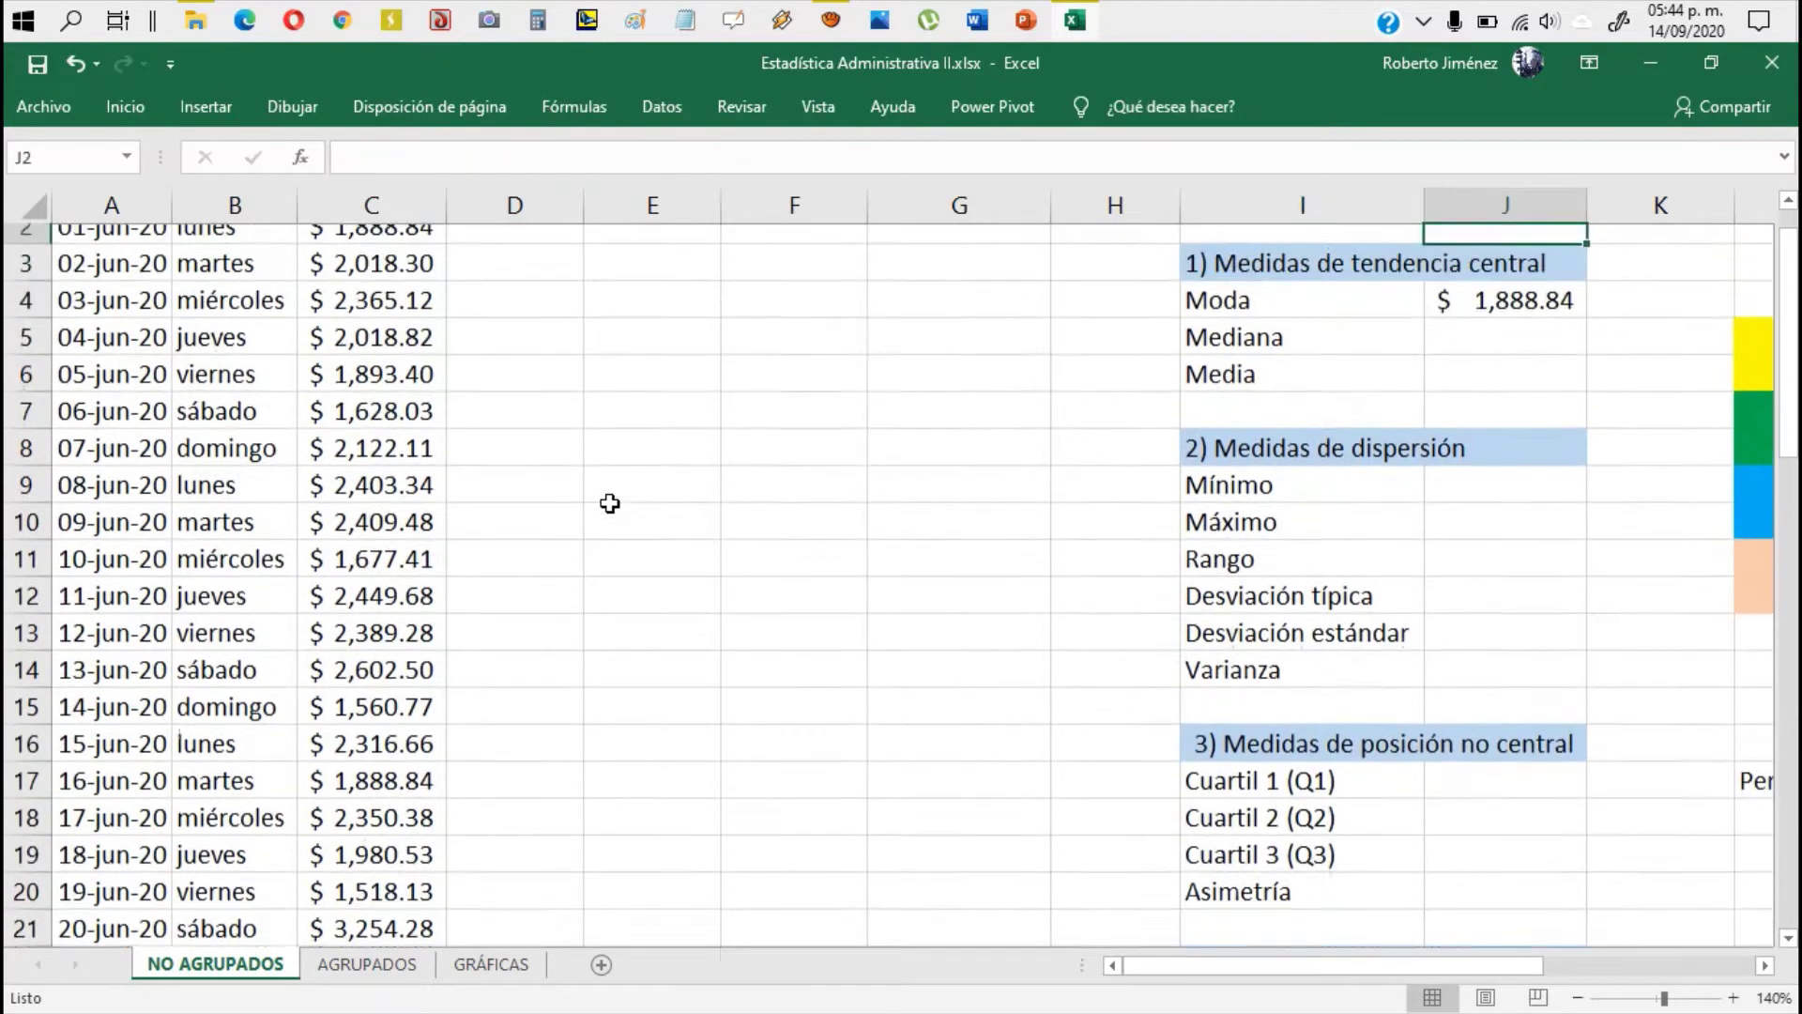
key("Down")
key("Down")
key("Down")
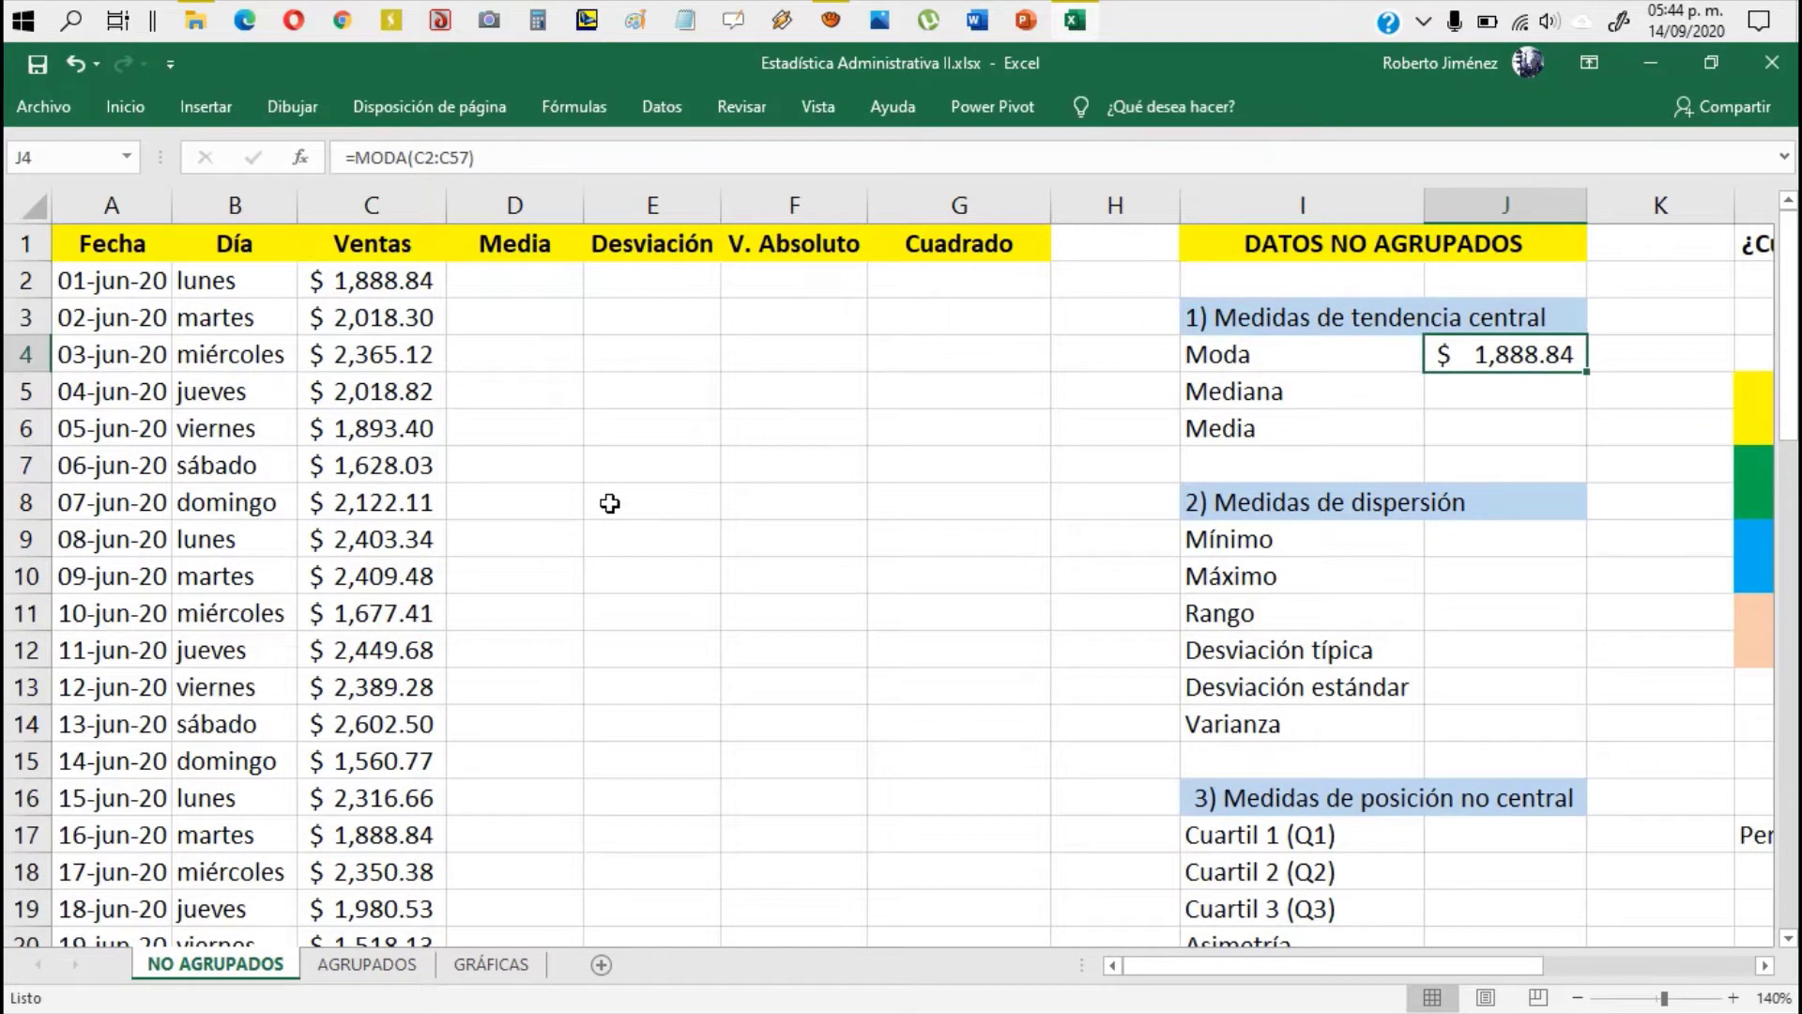
Step: Compare the calculated mode in J4 with the Ventas amounts in cells C2 and C17
key("ctrl")
key("ctrl")
key("ctrl")
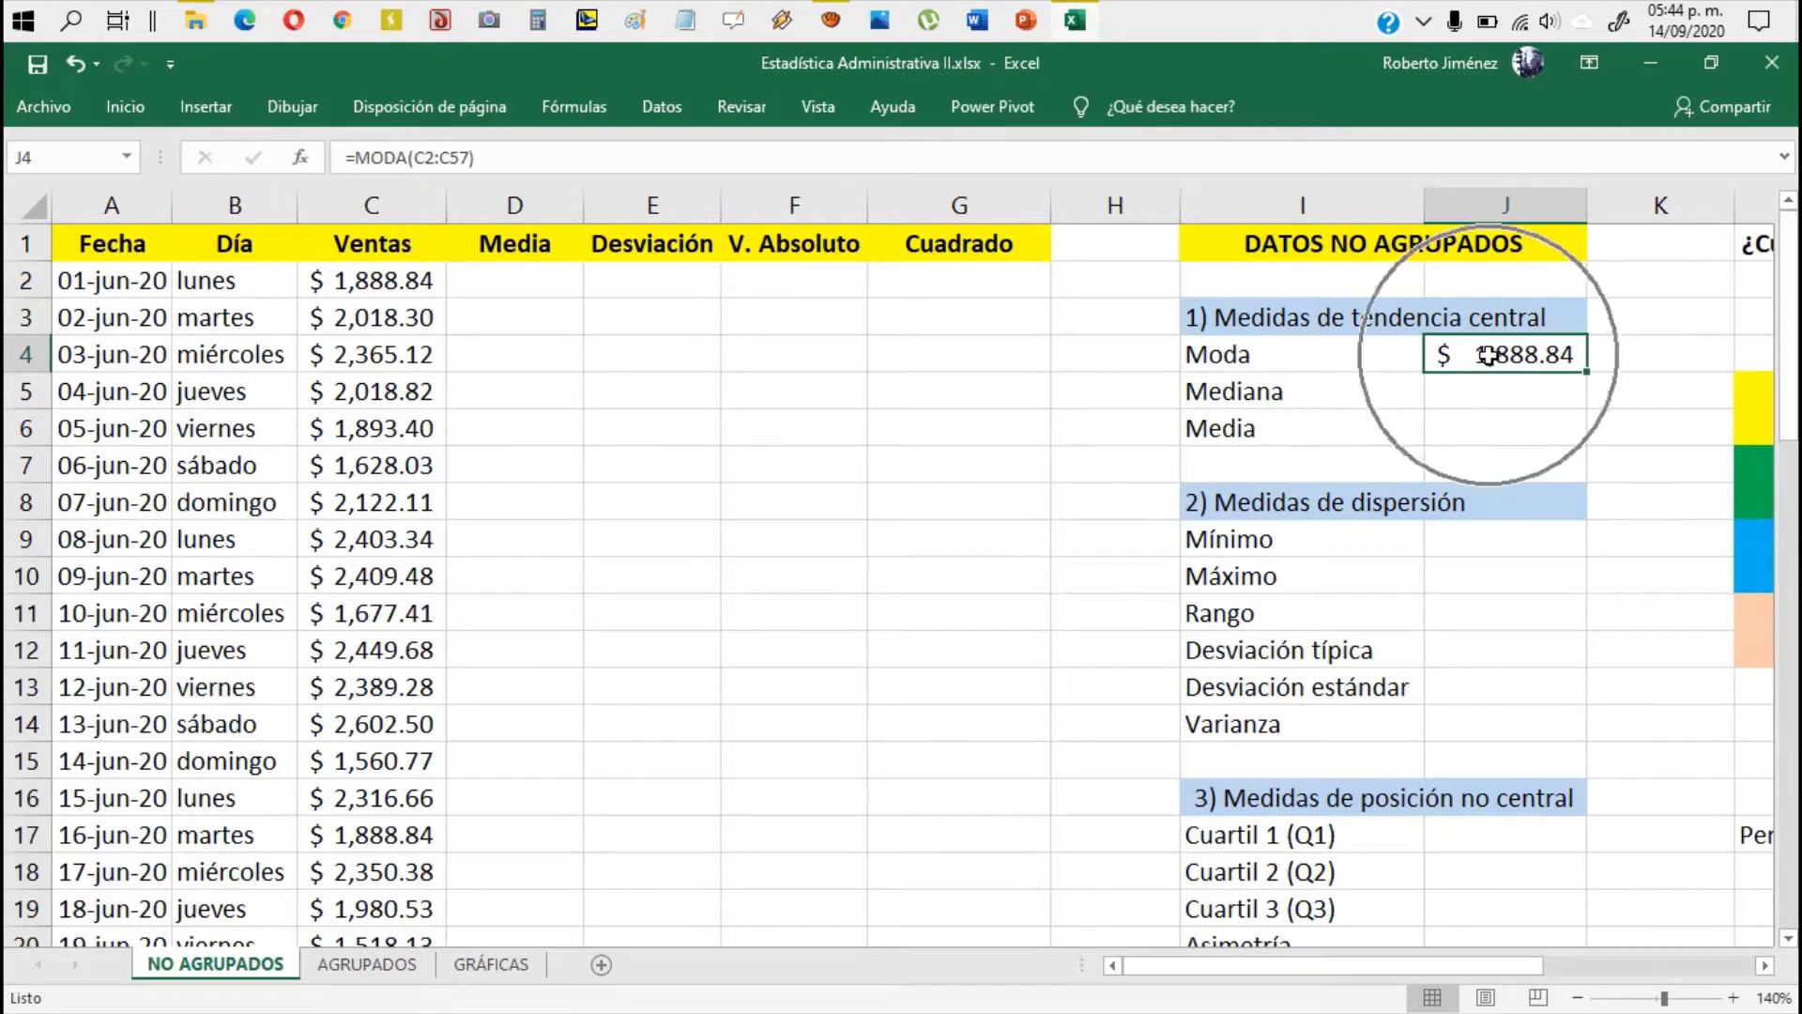
key("ctrl")
key("ctrl")
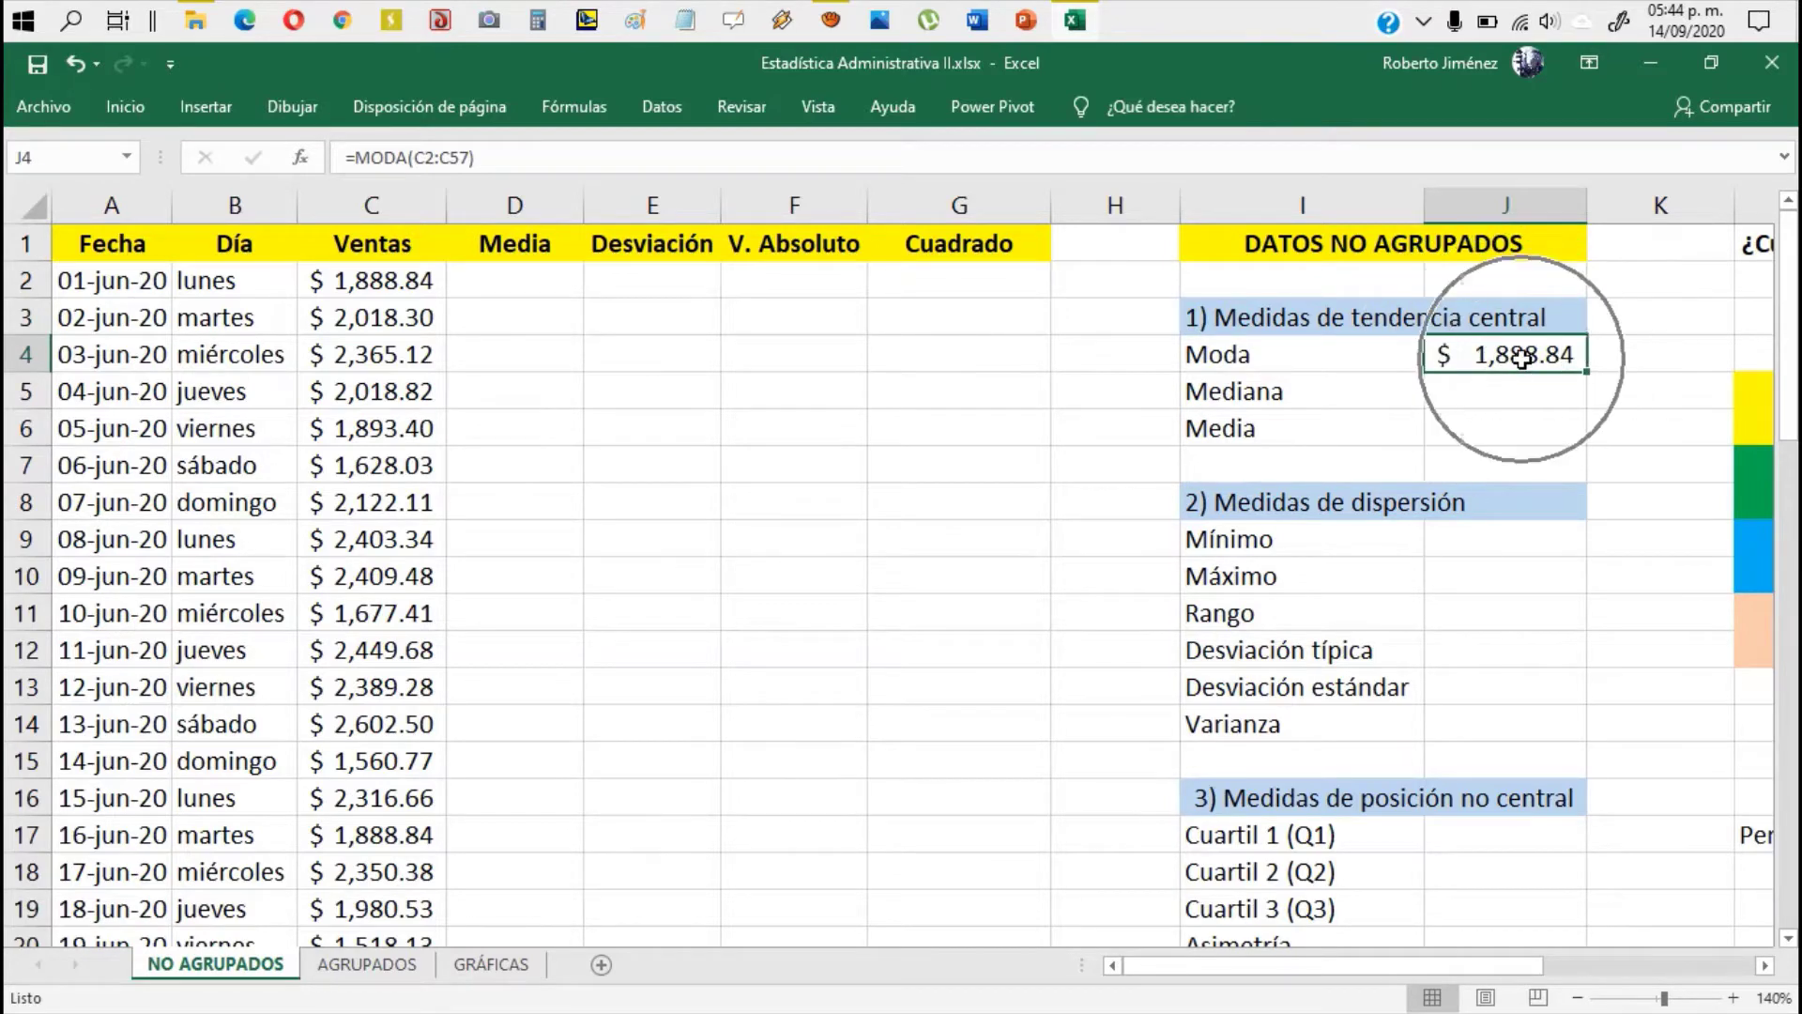
key("ctrl")
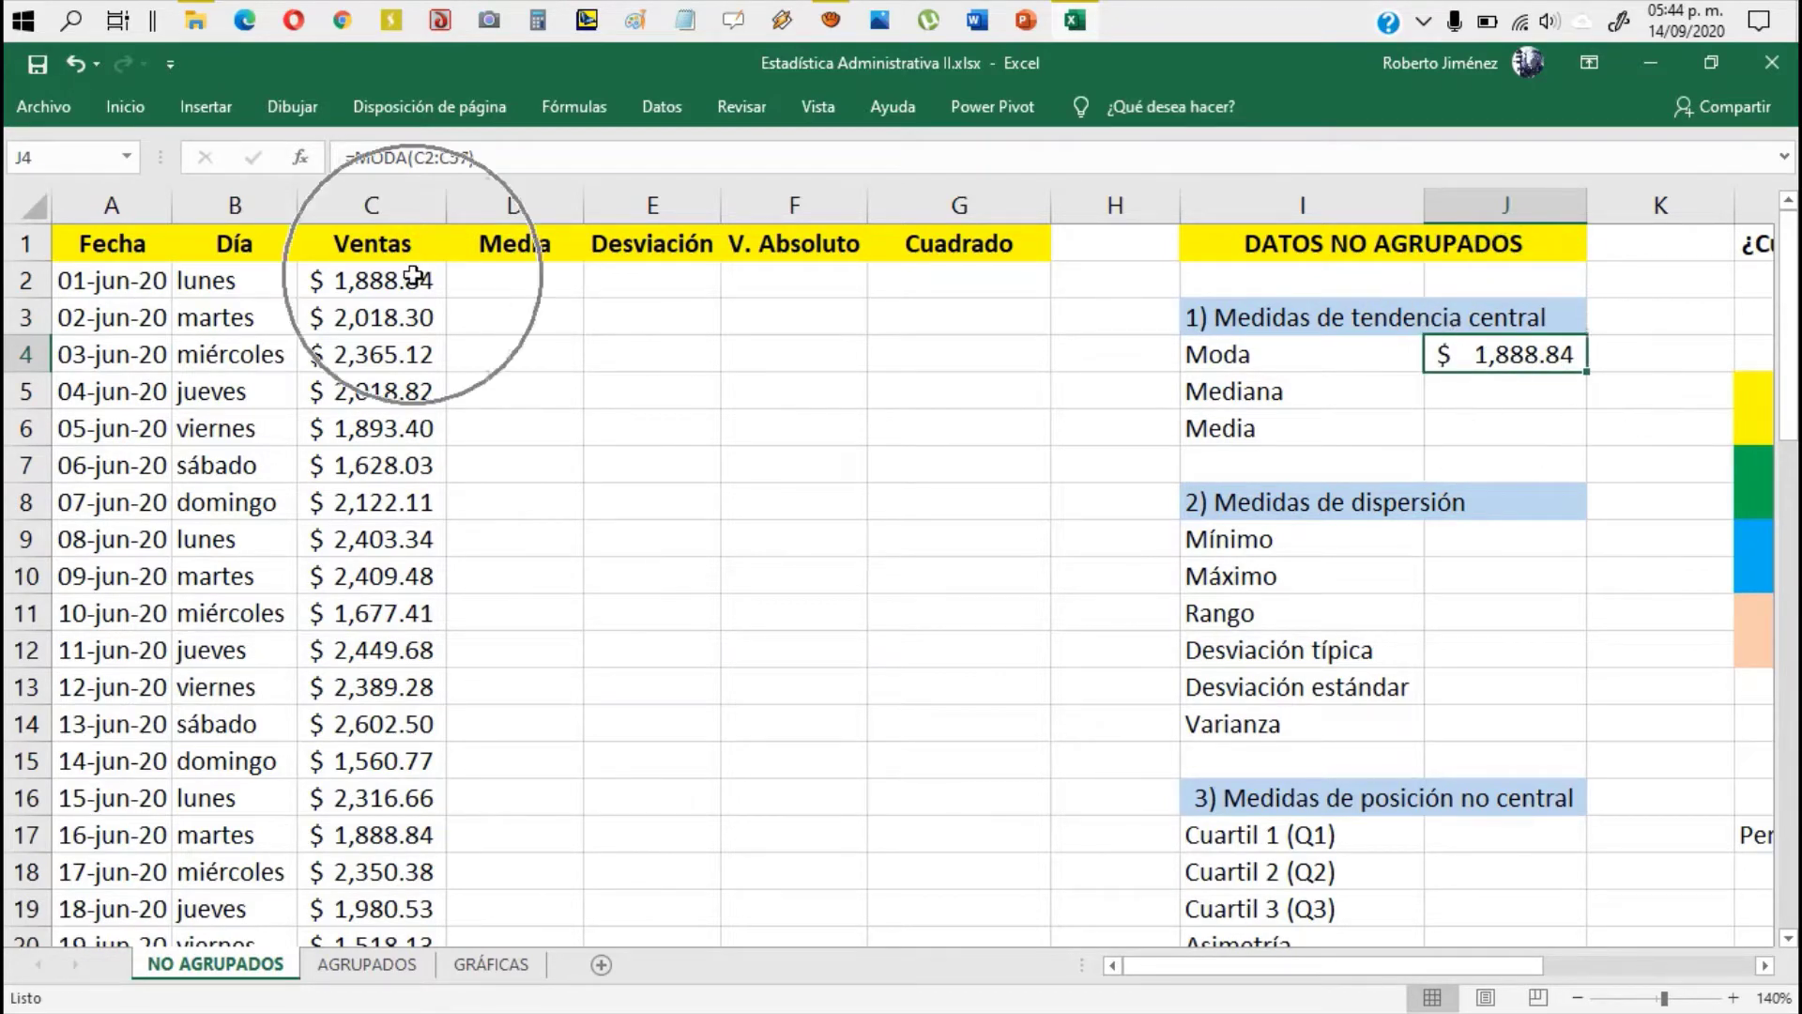
left_click(413, 277)
key("ctrl")
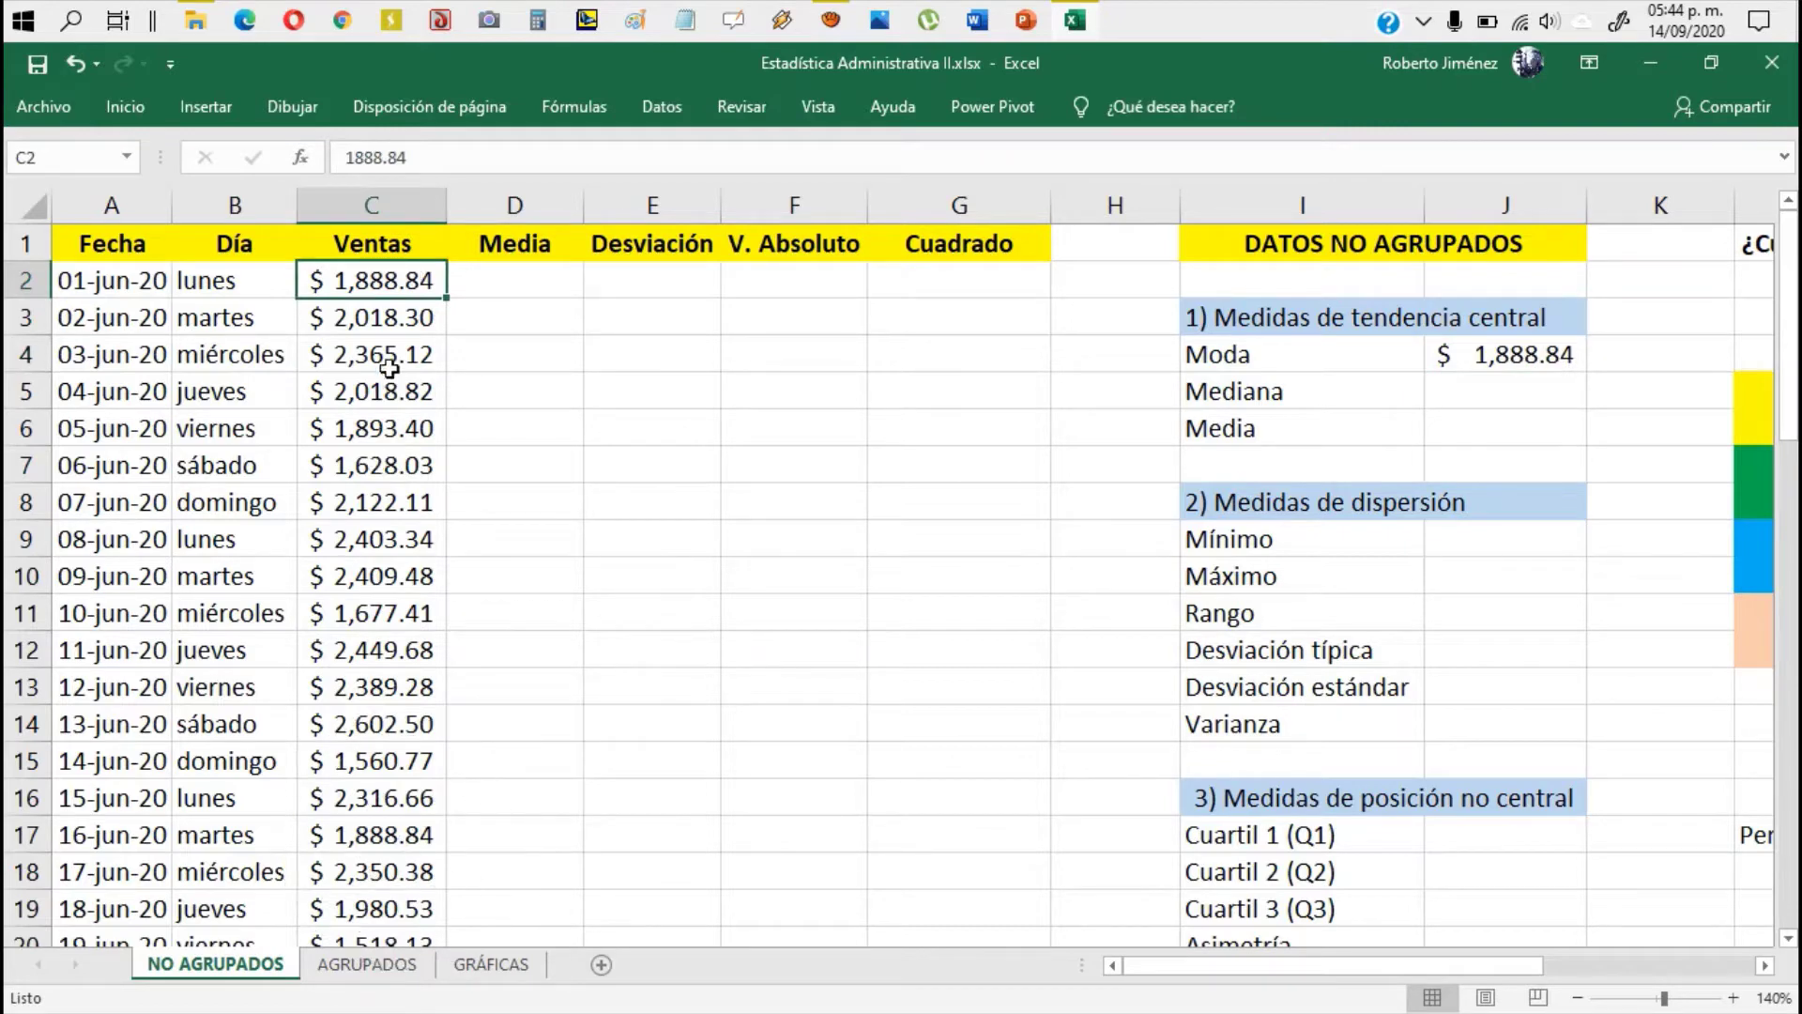
left_click(402, 837)
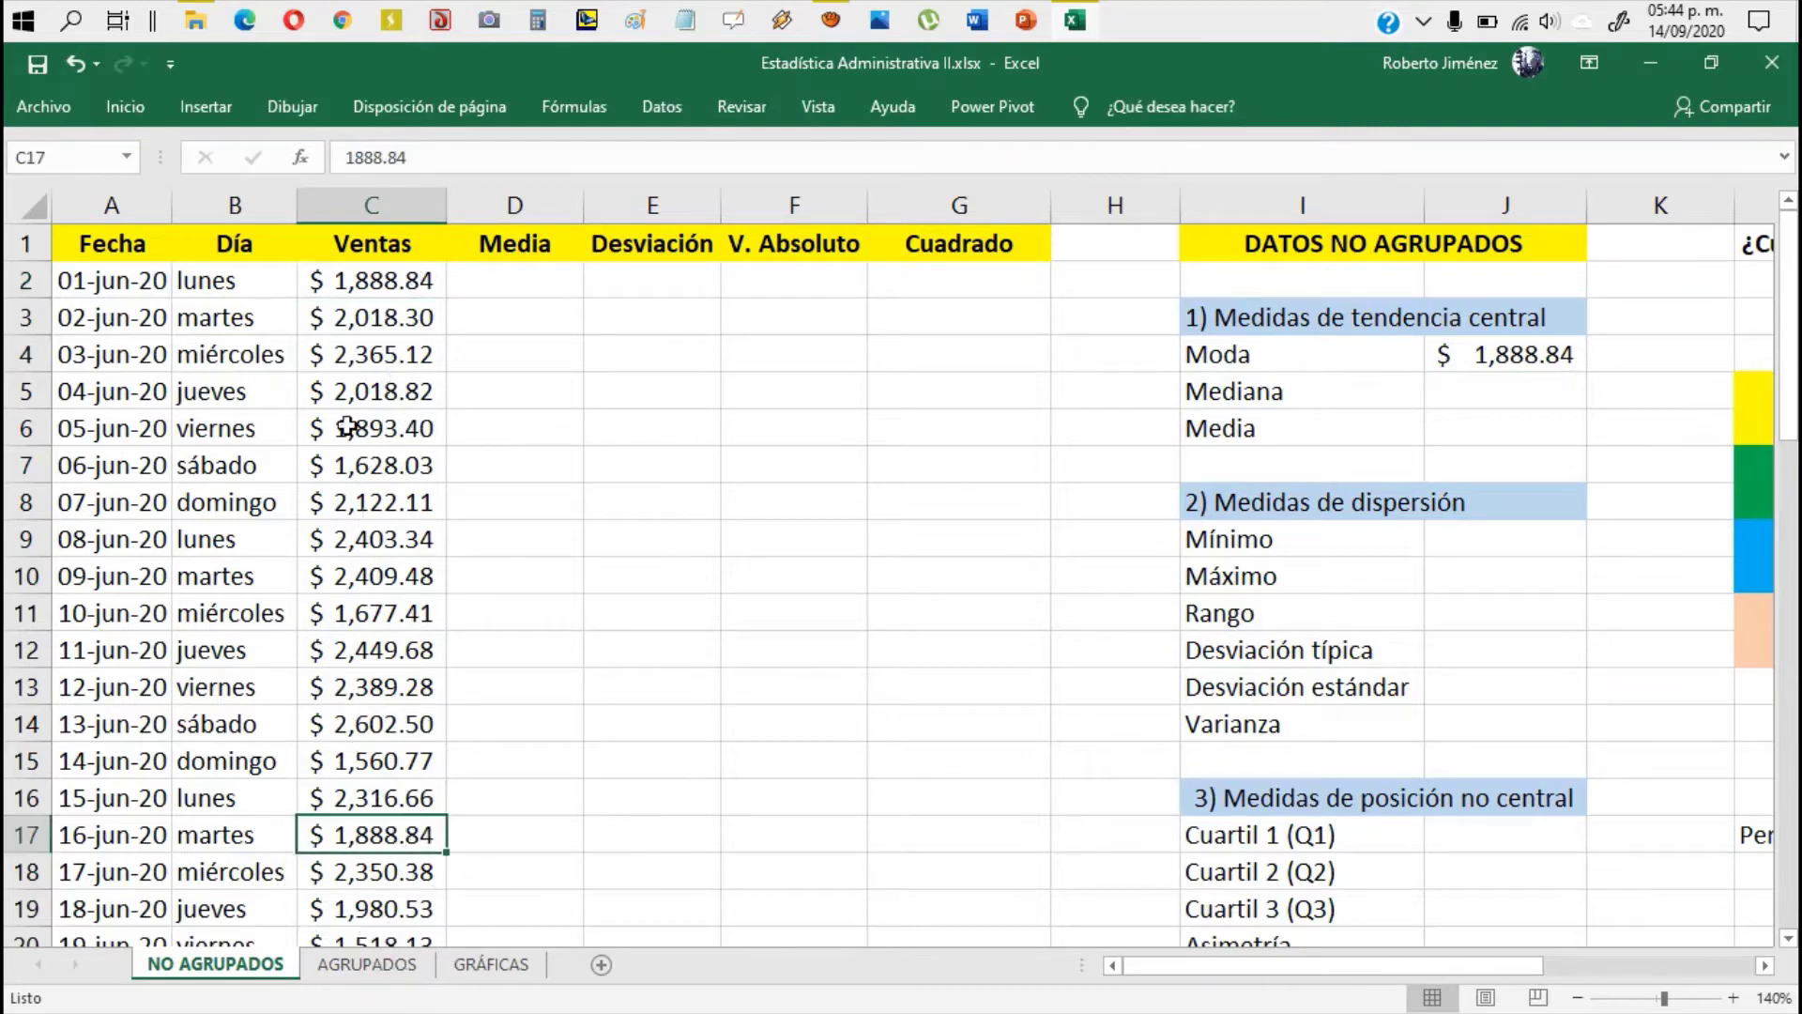
left_click(377, 267)
left_click(386, 834)
left_click(382, 282)
left_click(379, 831)
Step: Review the order of the Ventas amounts down the list from C2 to consider how their median is found
left_click(1512, 391)
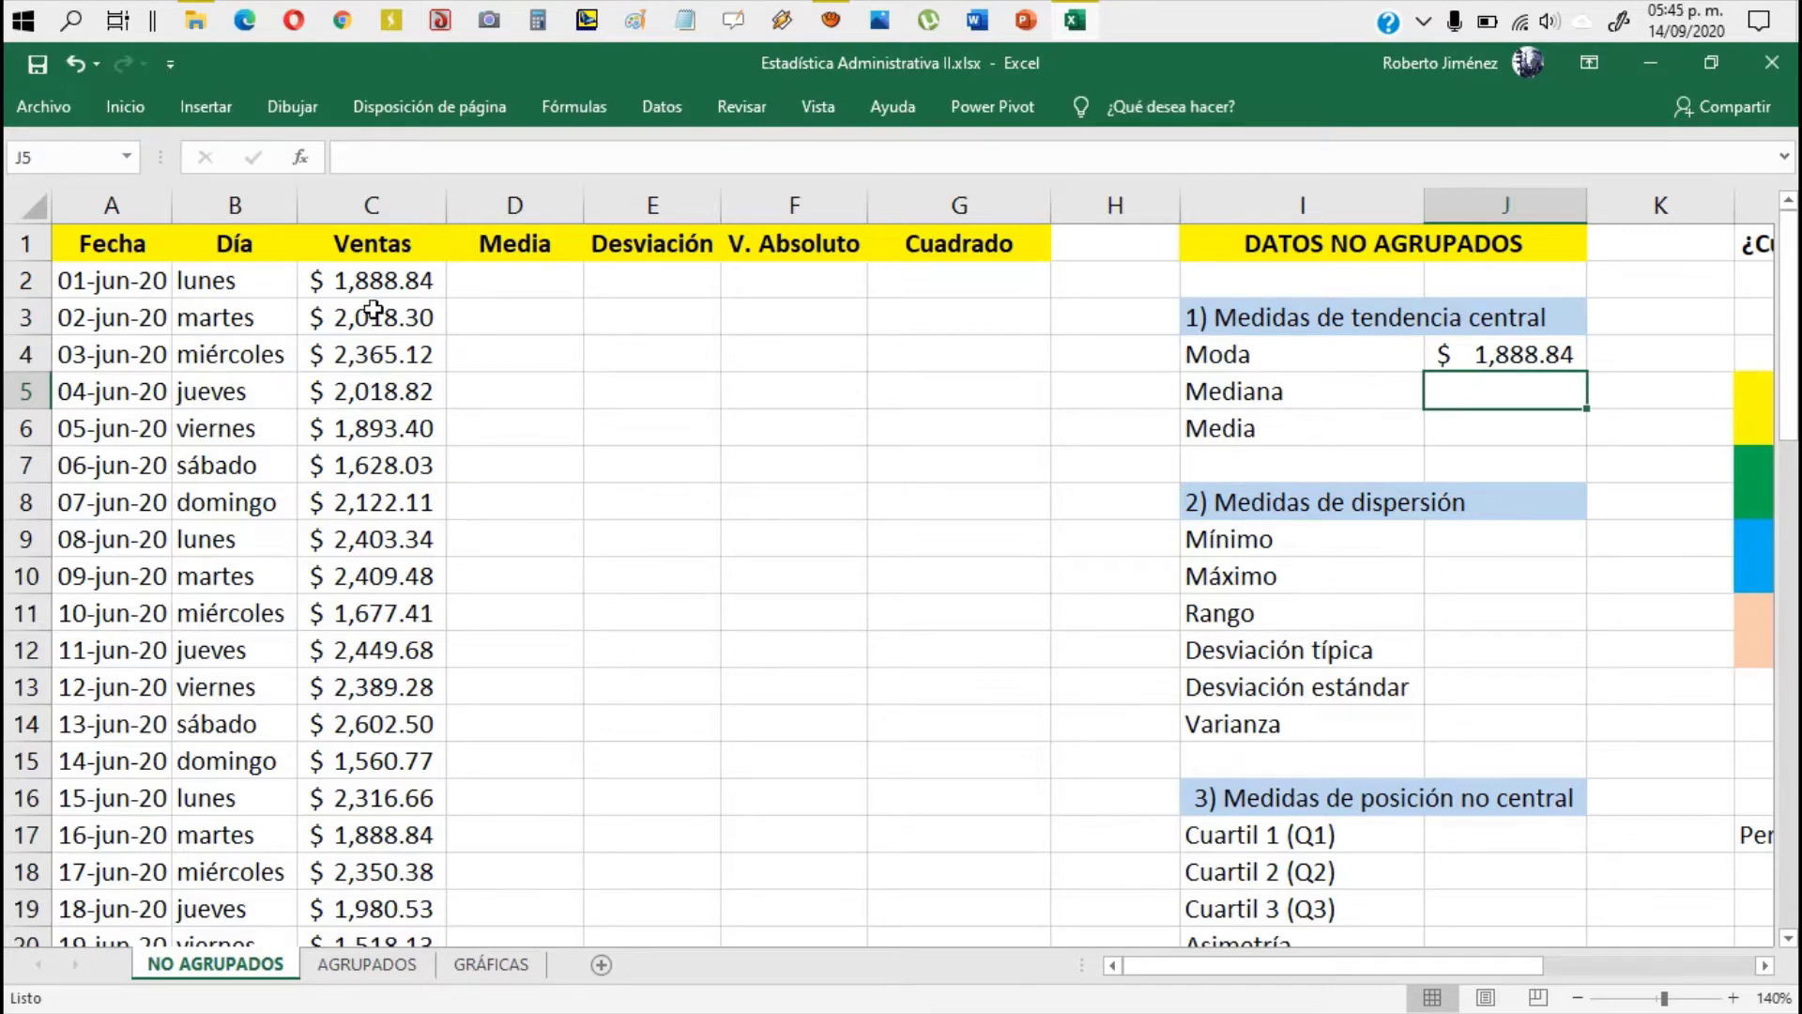
left_click(374, 277)
scroll(380, 519, "down", 7)
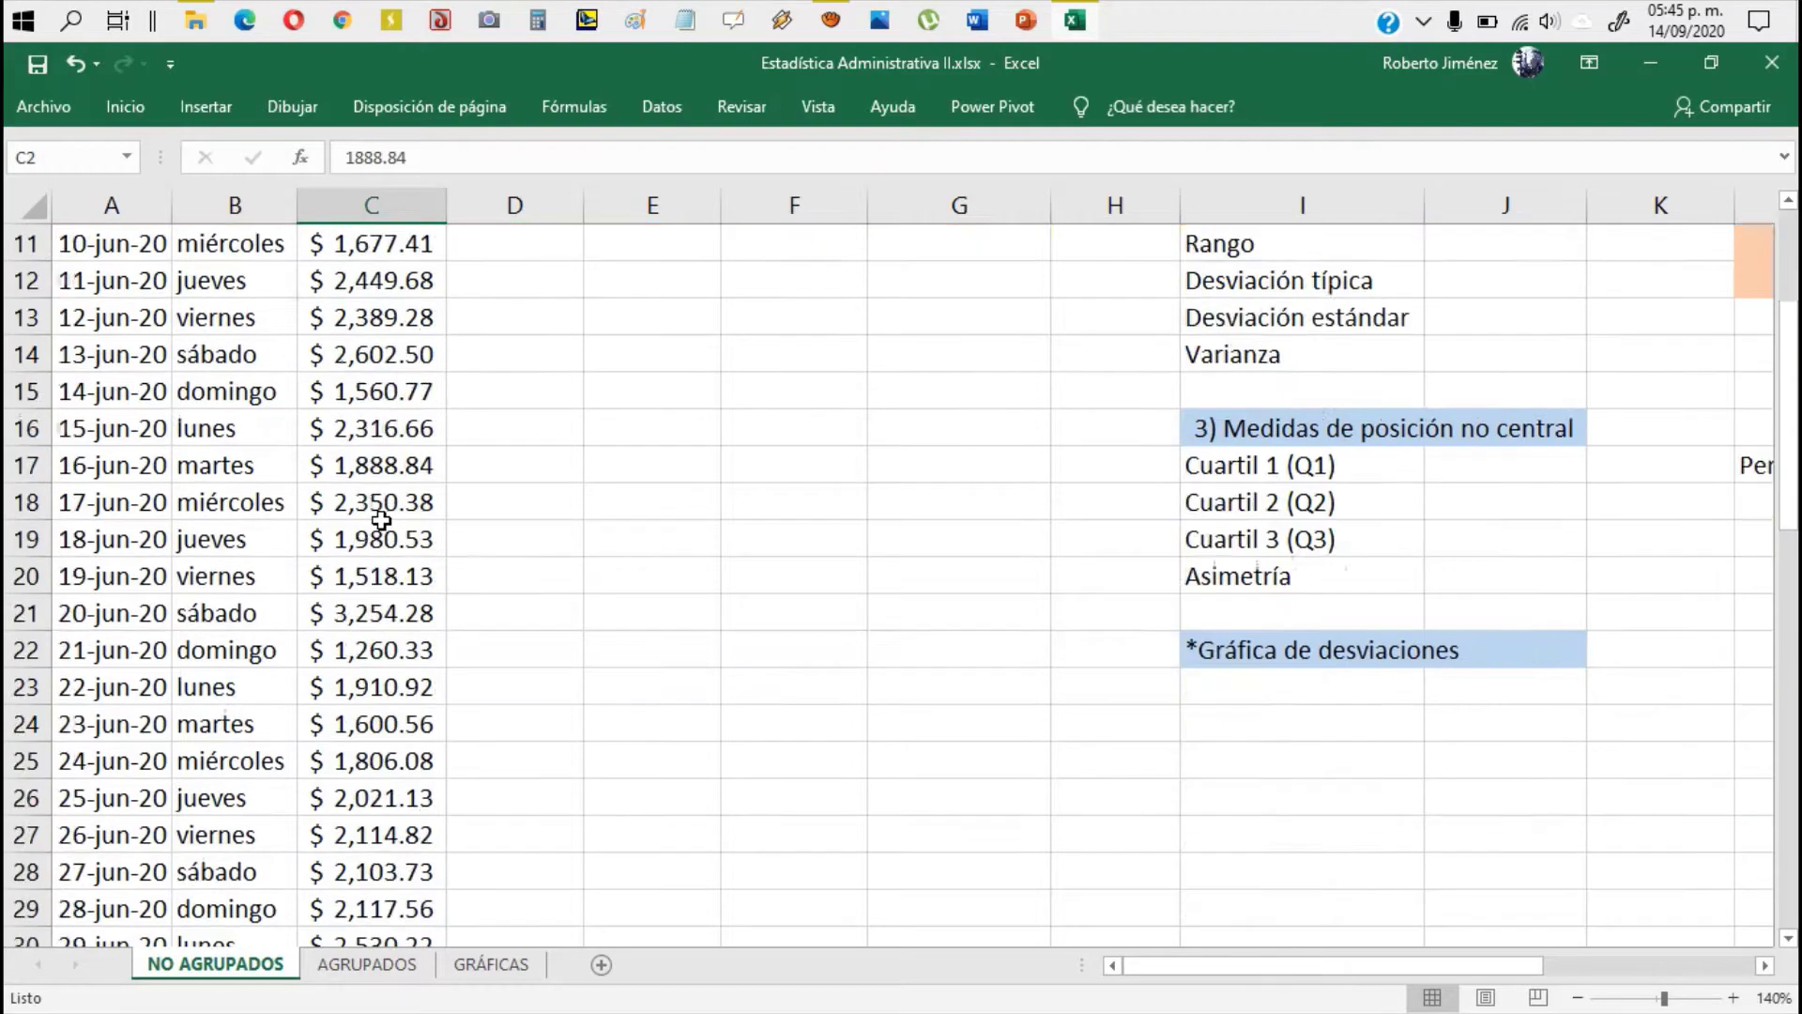
scroll(380, 519, "down", 10)
scroll(372, 523, "up", 17)
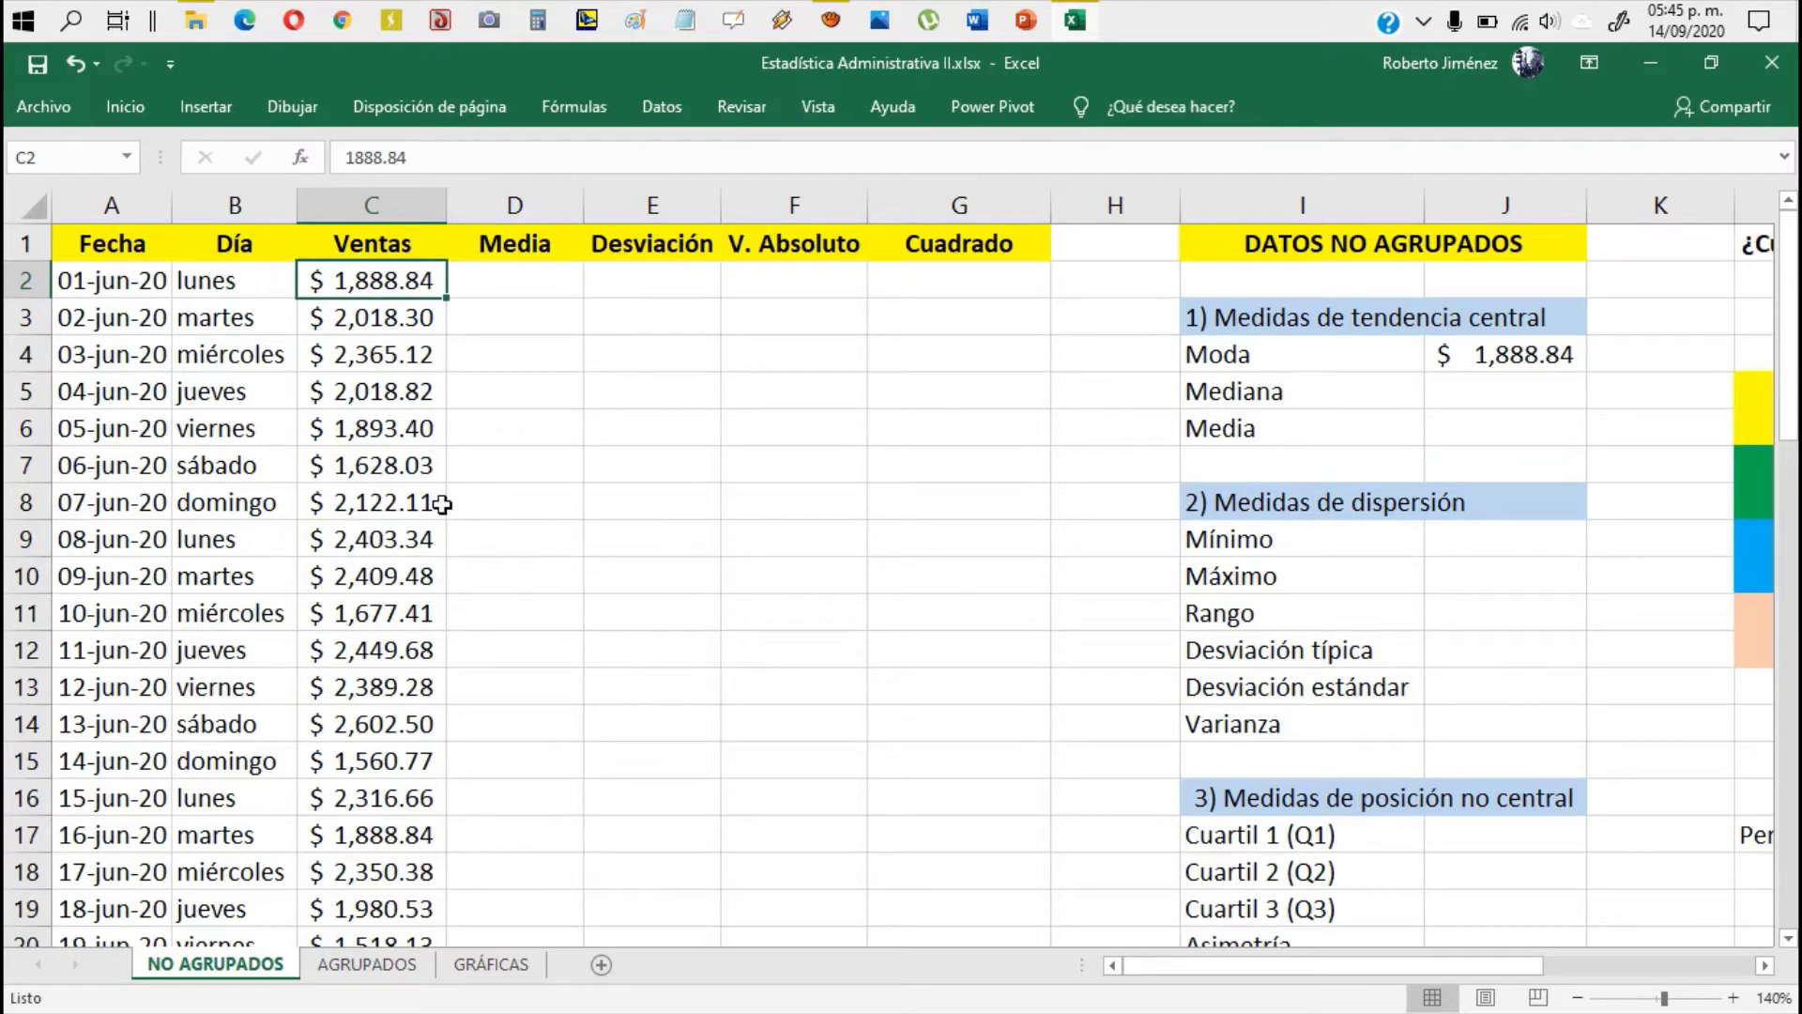
left_click(395, 242)
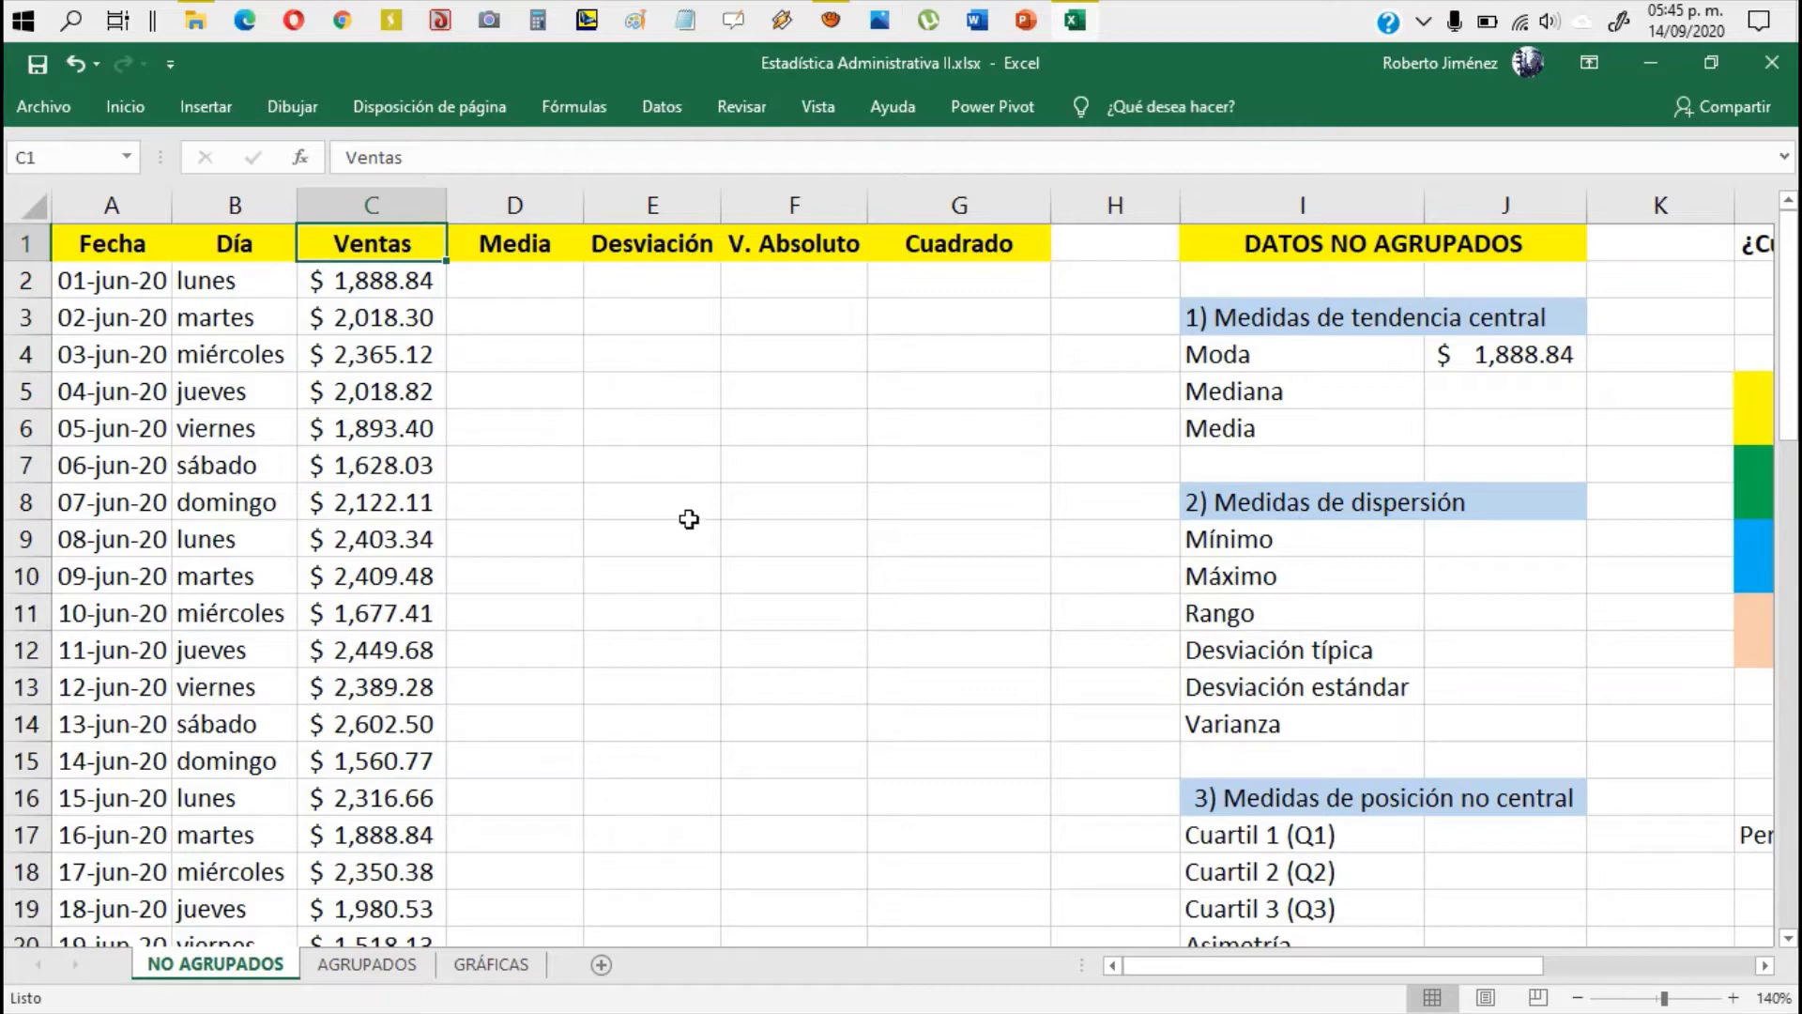
left_click_drag(633, 388, 644, 478)
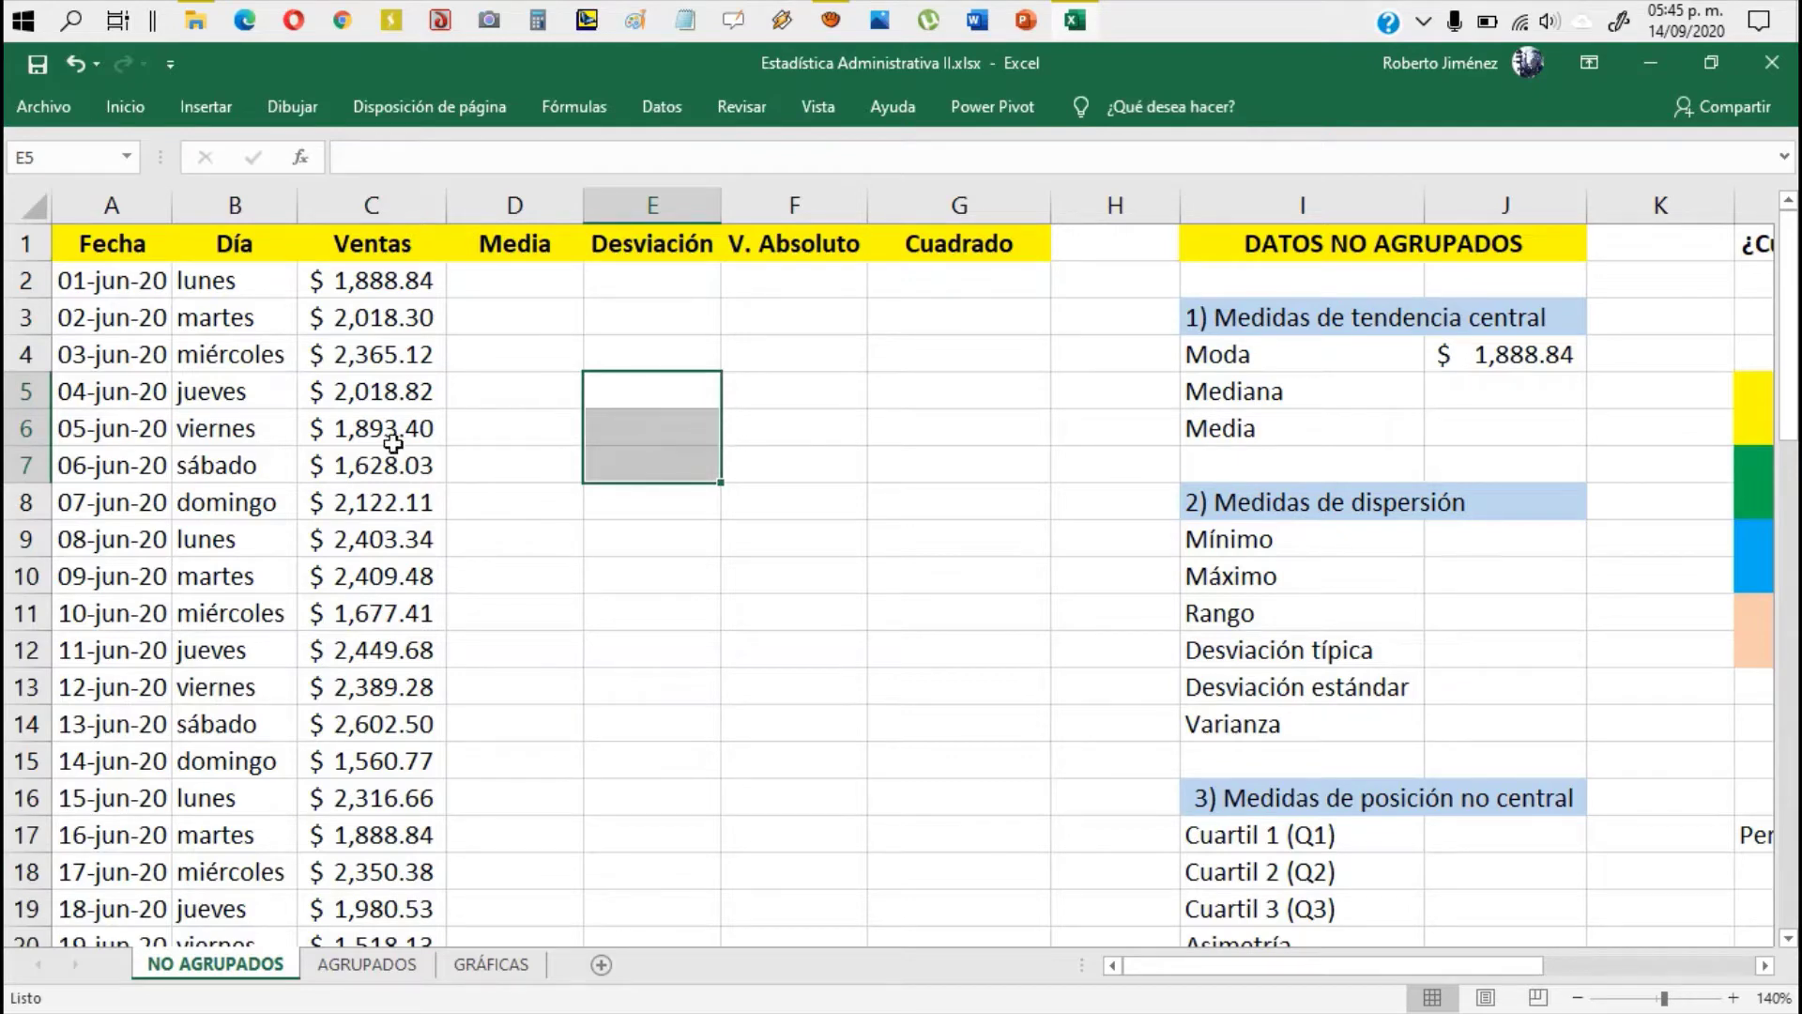
left_click_drag(636, 394, 643, 494)
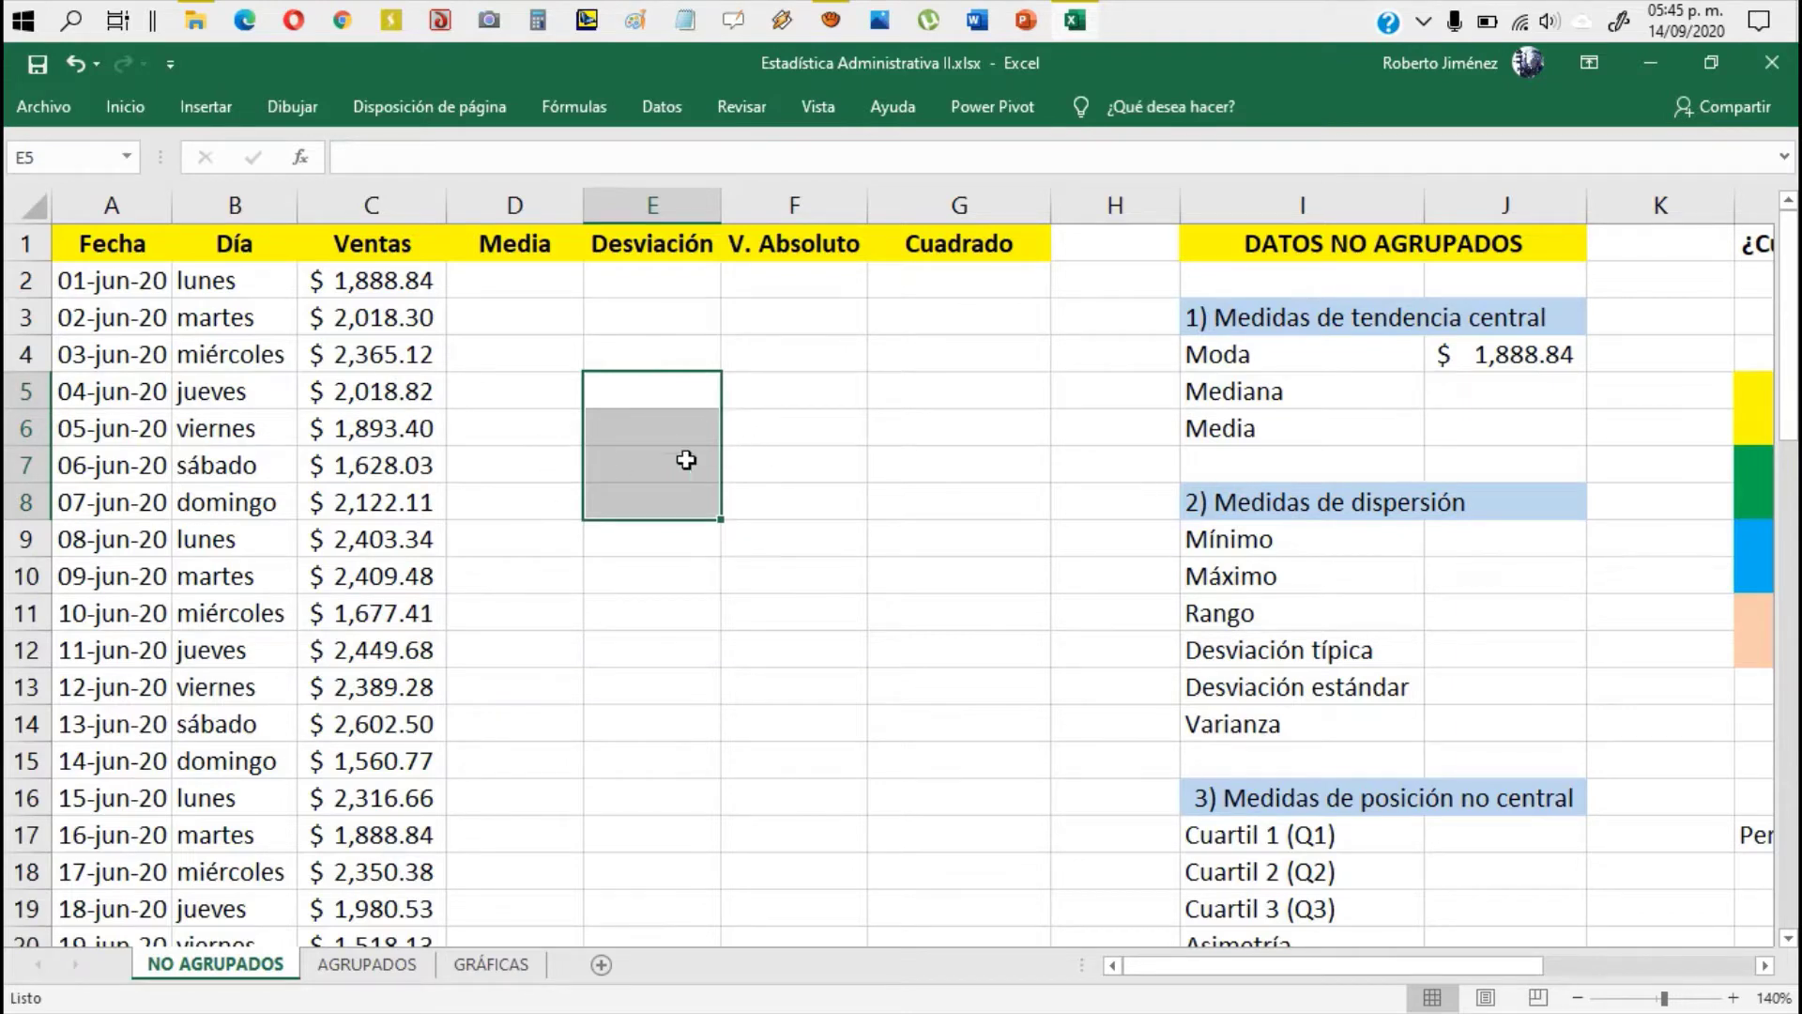
key("ctrl")
Step: Calculate the median of the Ventas data in cell J5 with the formula =MEDIANA(C2:C57)
left_click(1475, 389)
type("=")
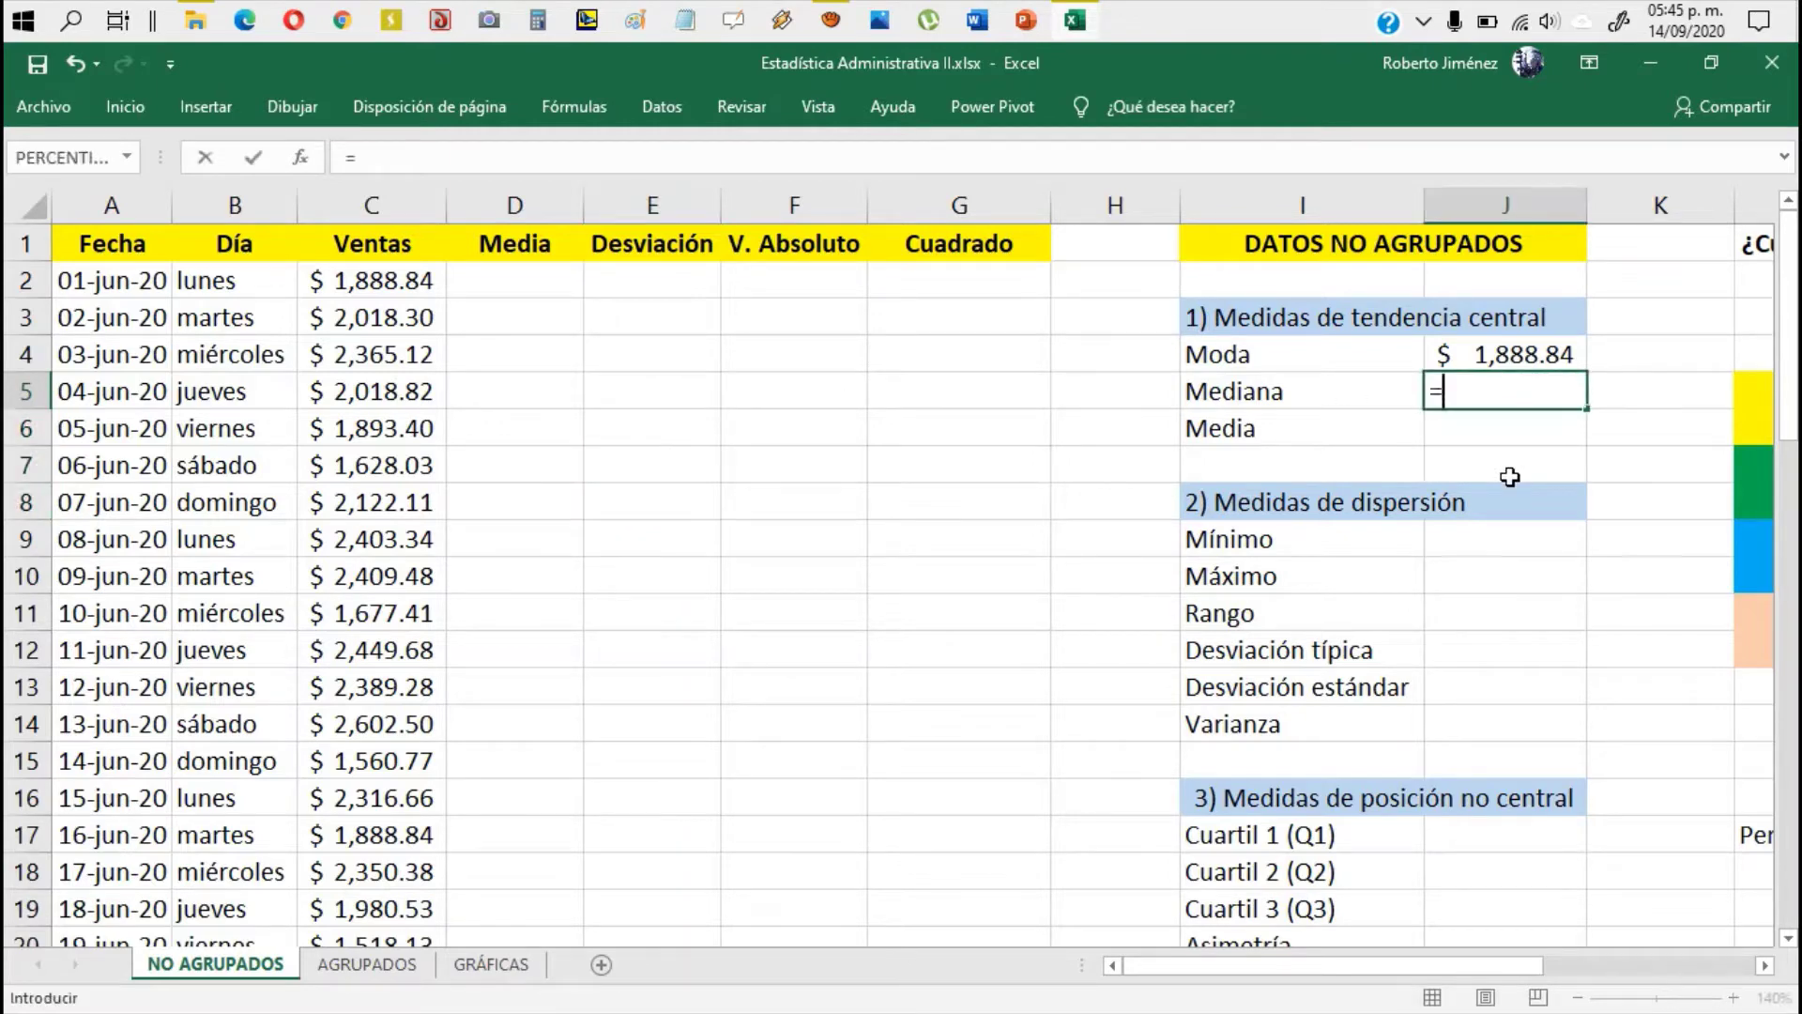
type("med")
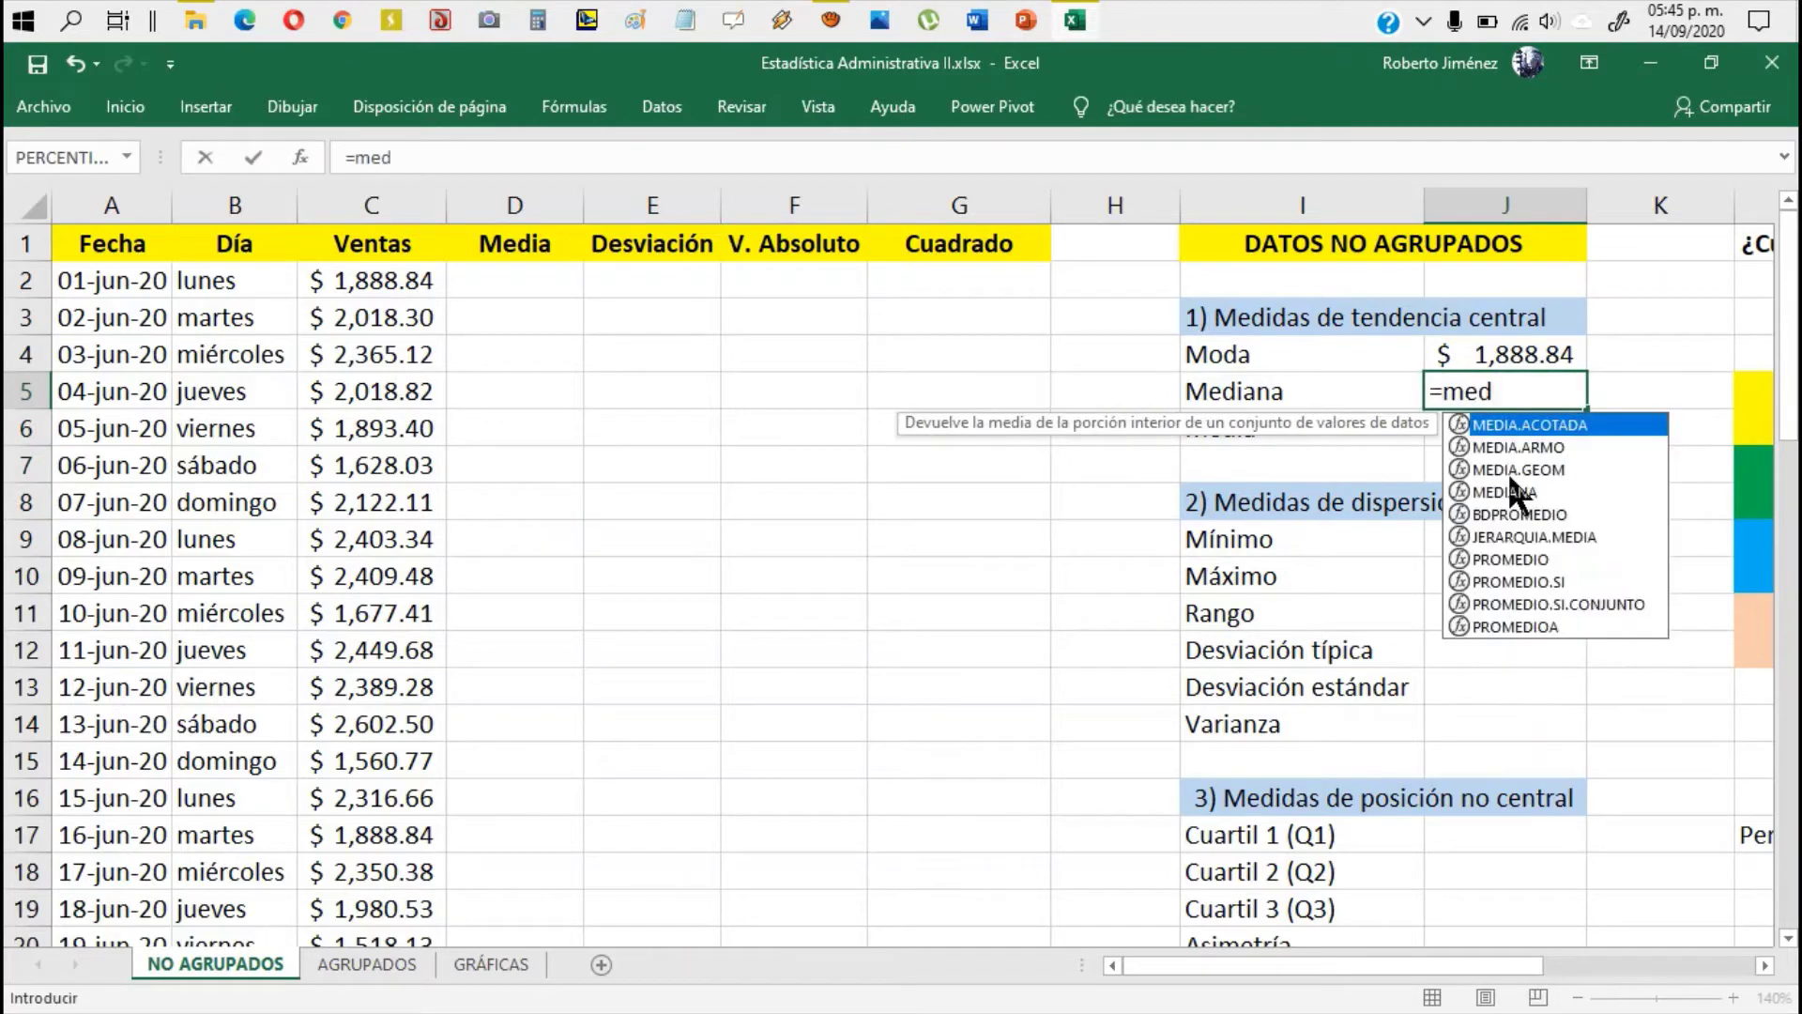
type("iana")
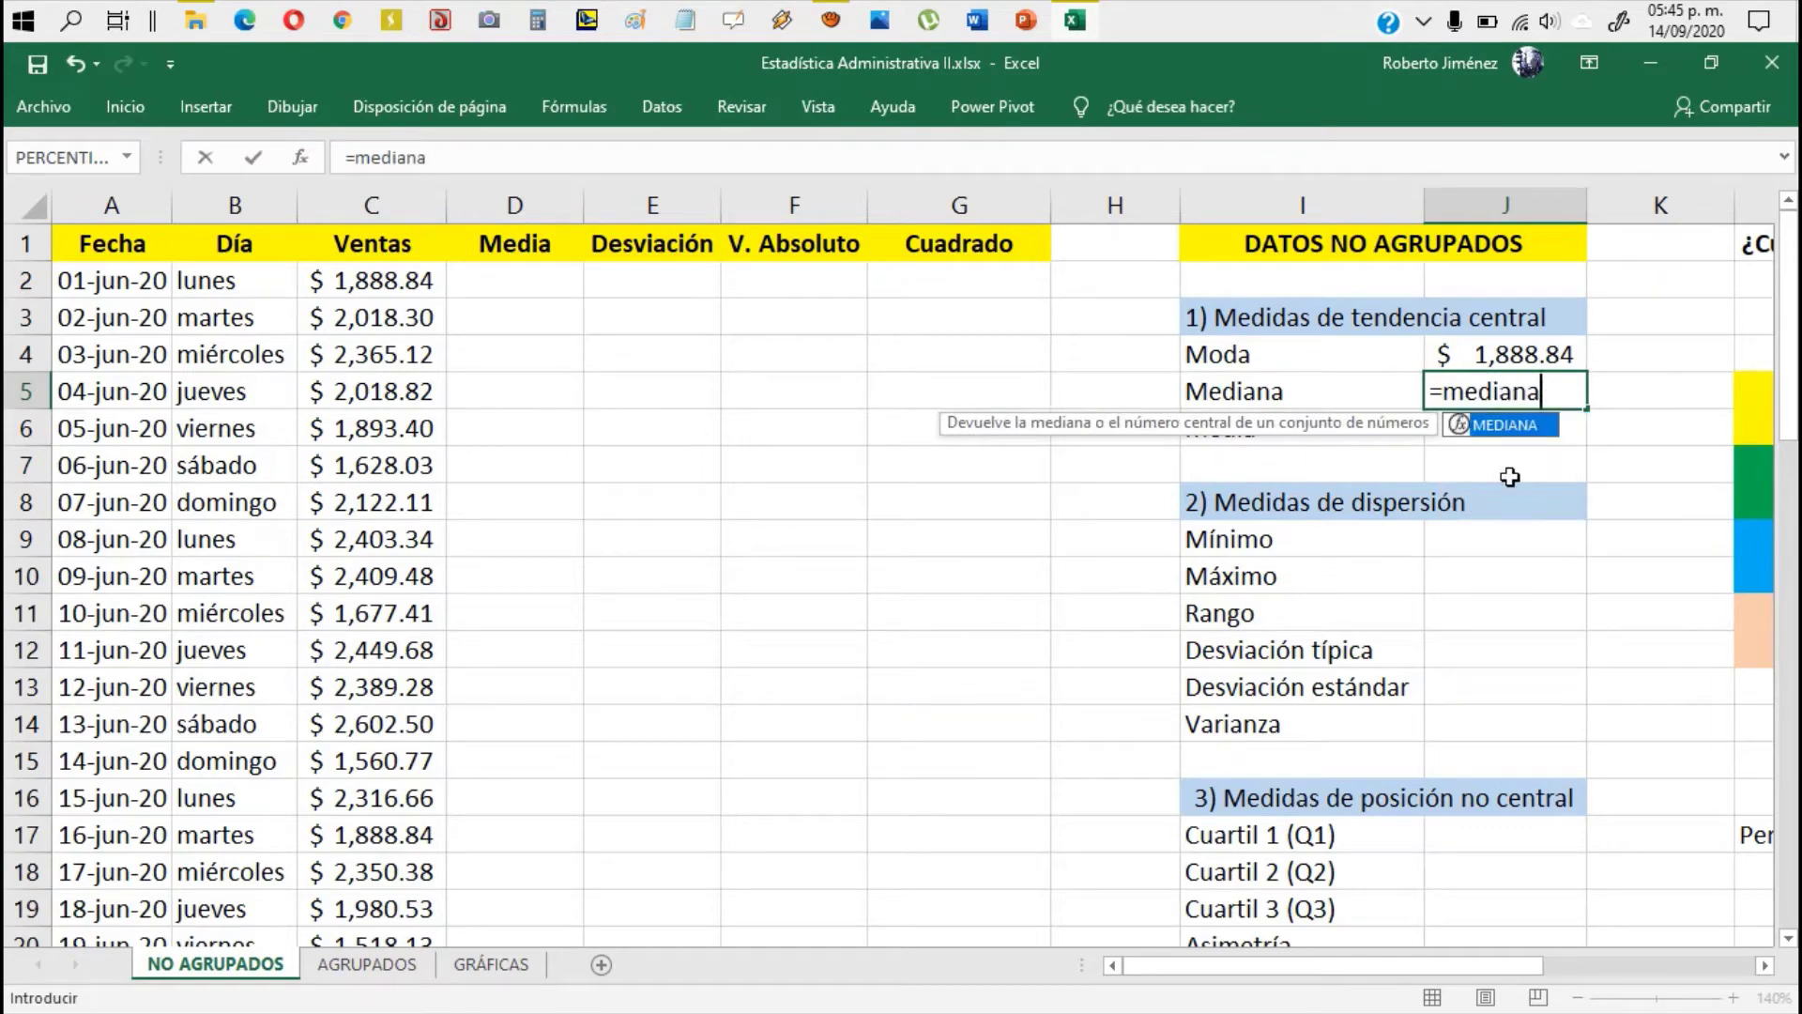
type("(")
key("Left")
key("Left")
key("Left")
key("Left")
key("Left")
key("Left")
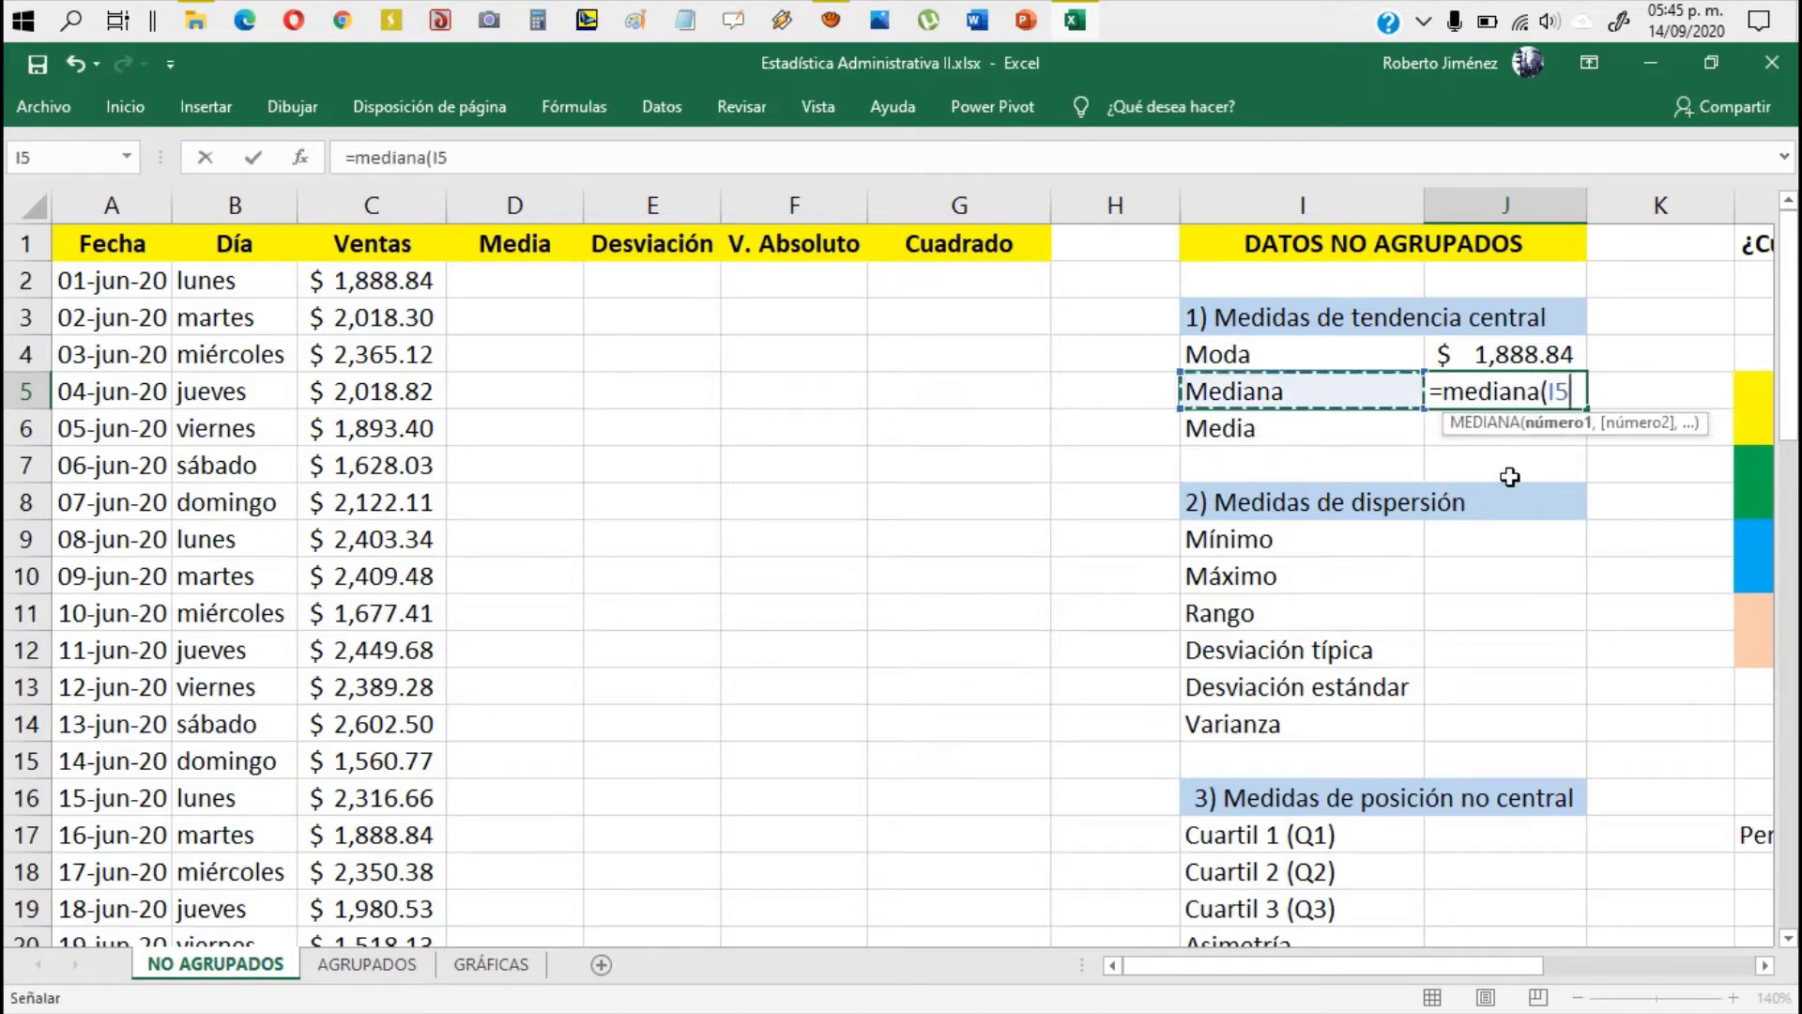
key("Left")
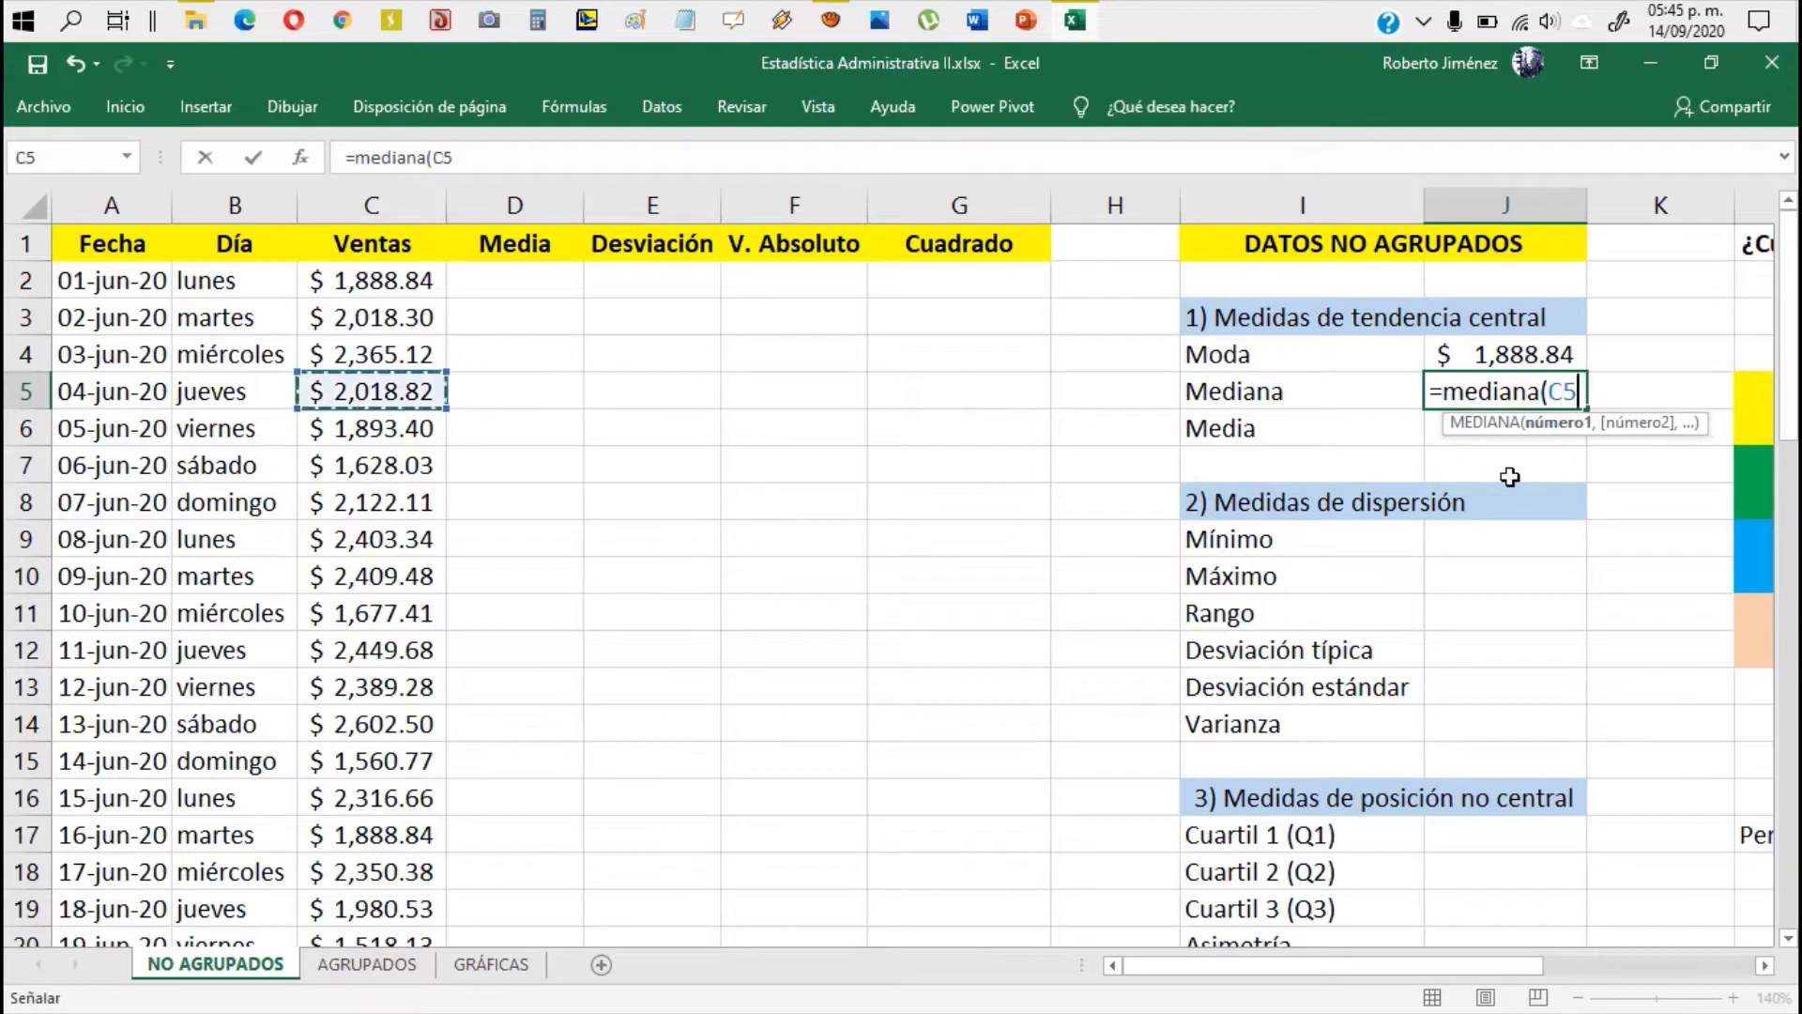
key("Up")
key("Up")
key("Up")
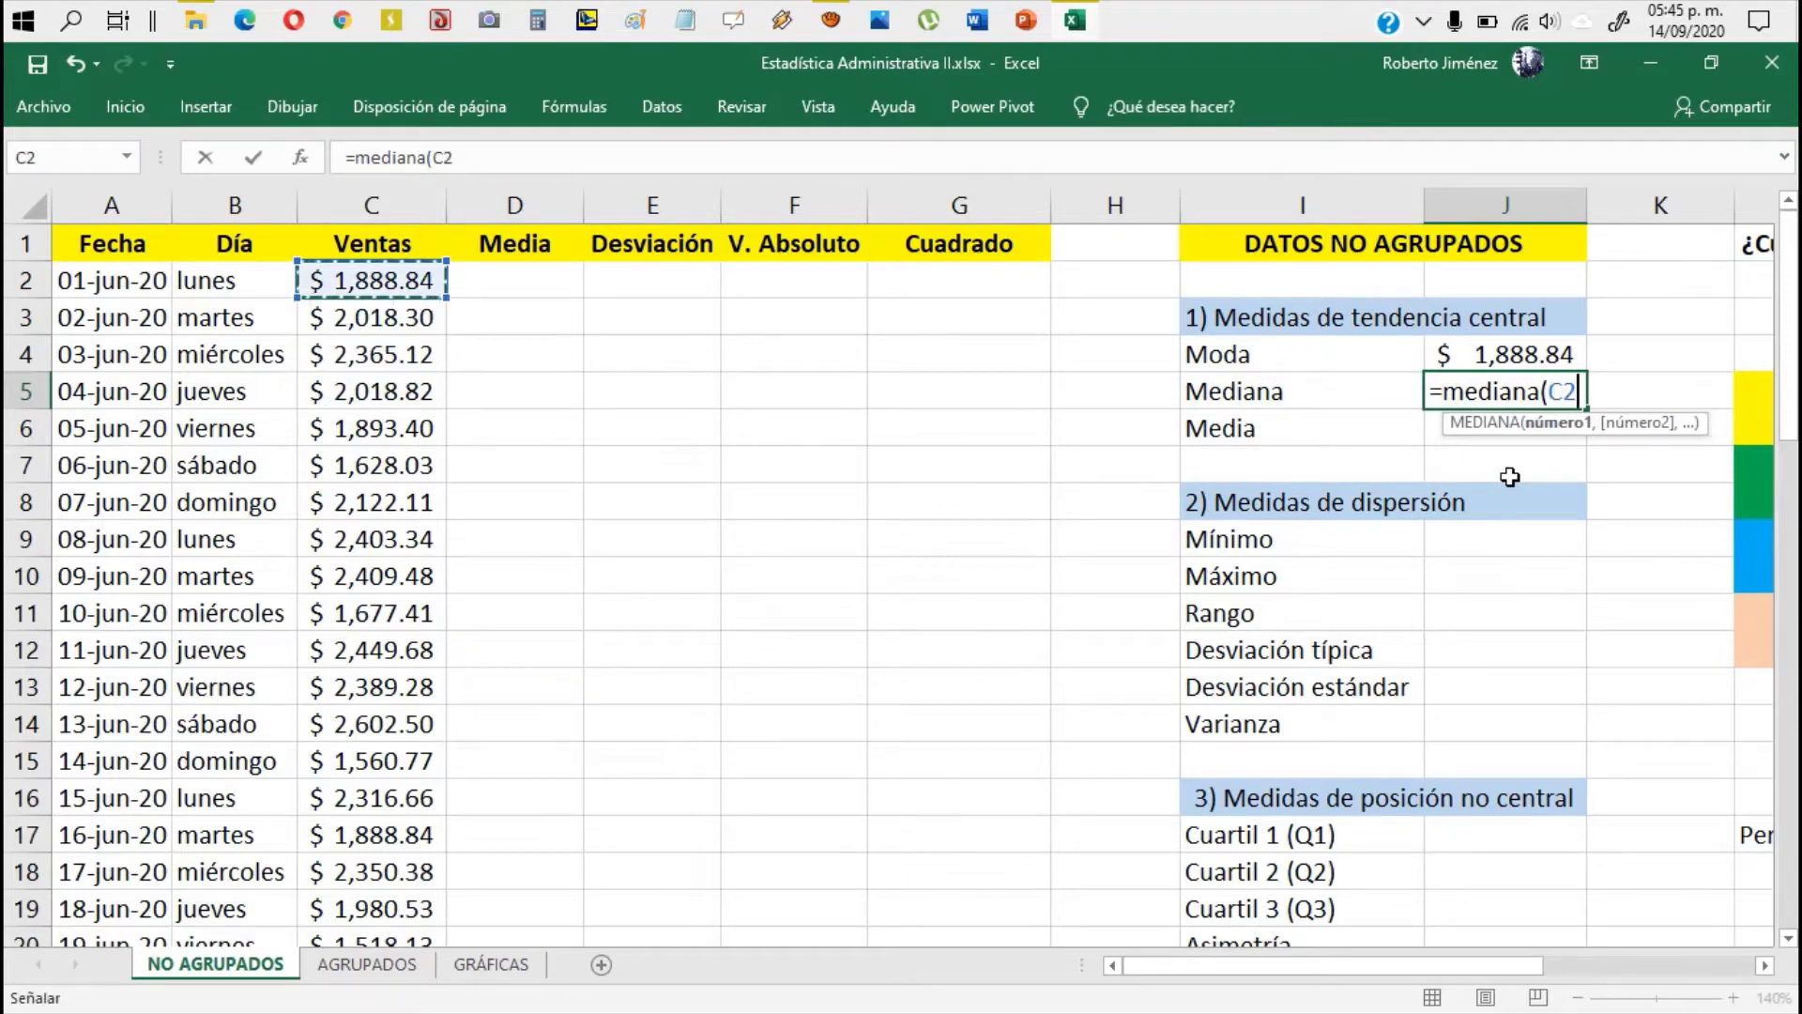
key("shift+Down")
key("shift+Down")
key("shift+Down")
key("shift+Down")
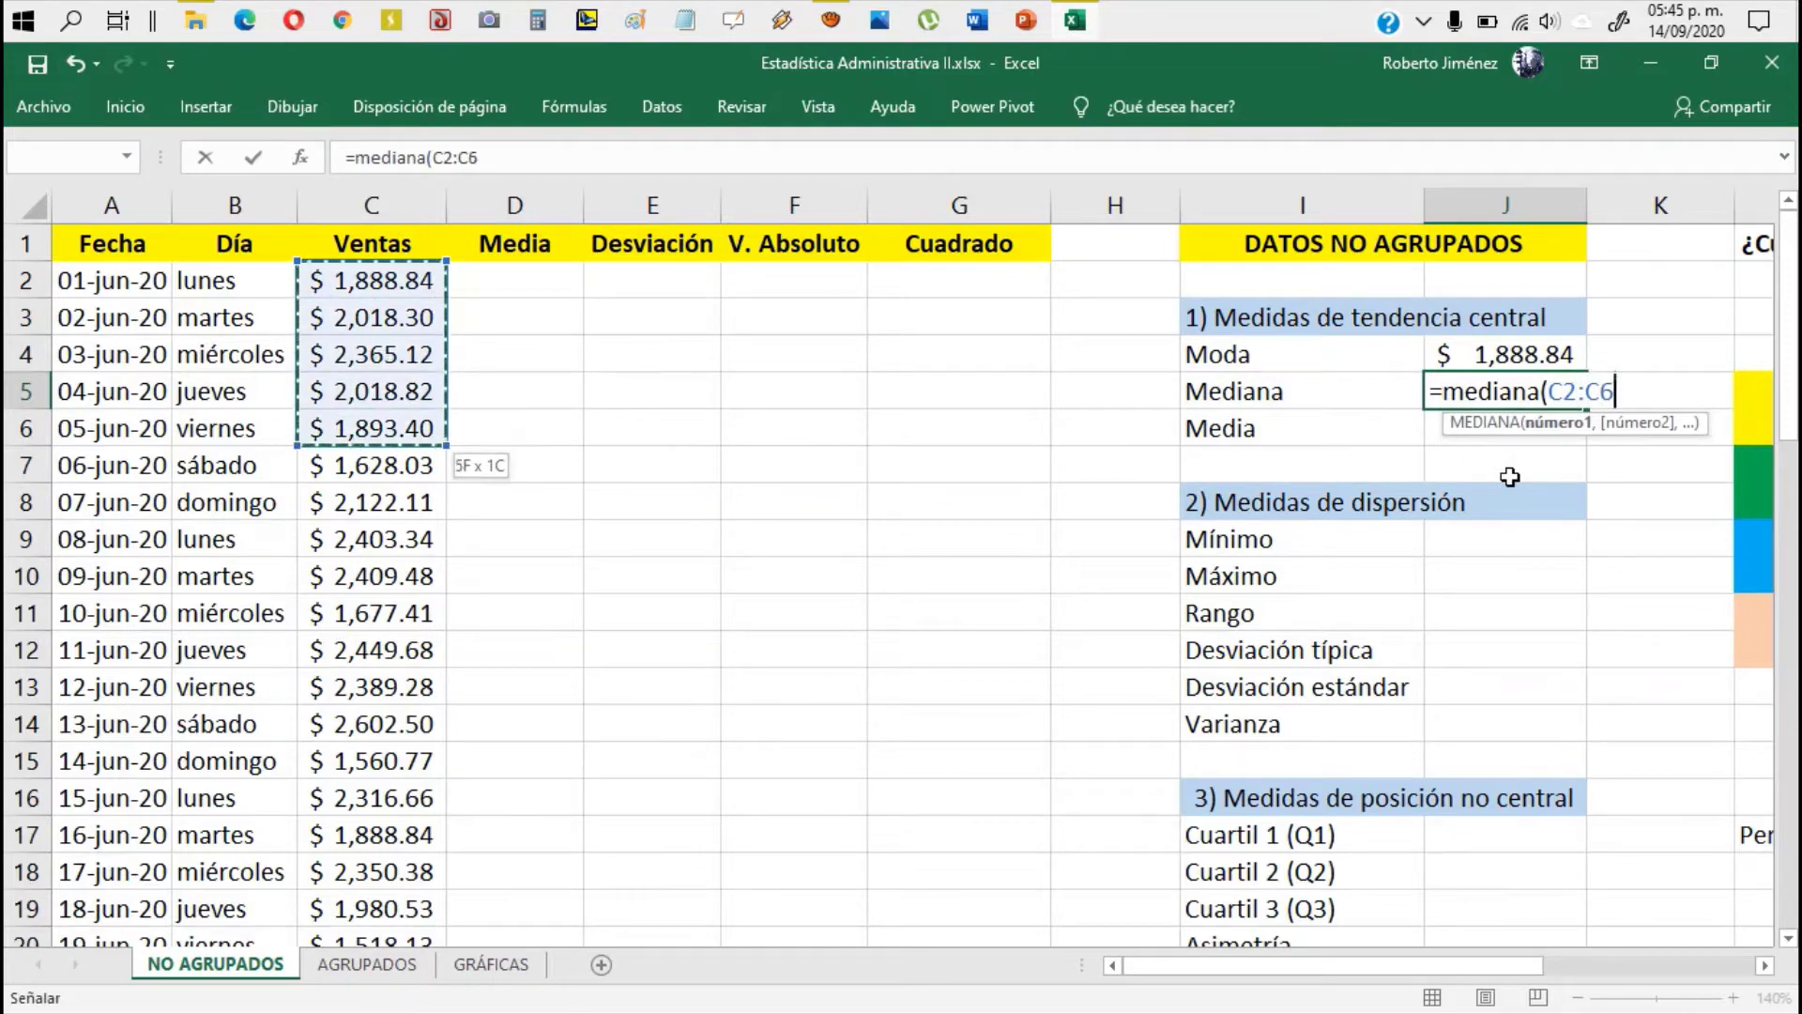
key("shift+Down")
key("shift+Down")
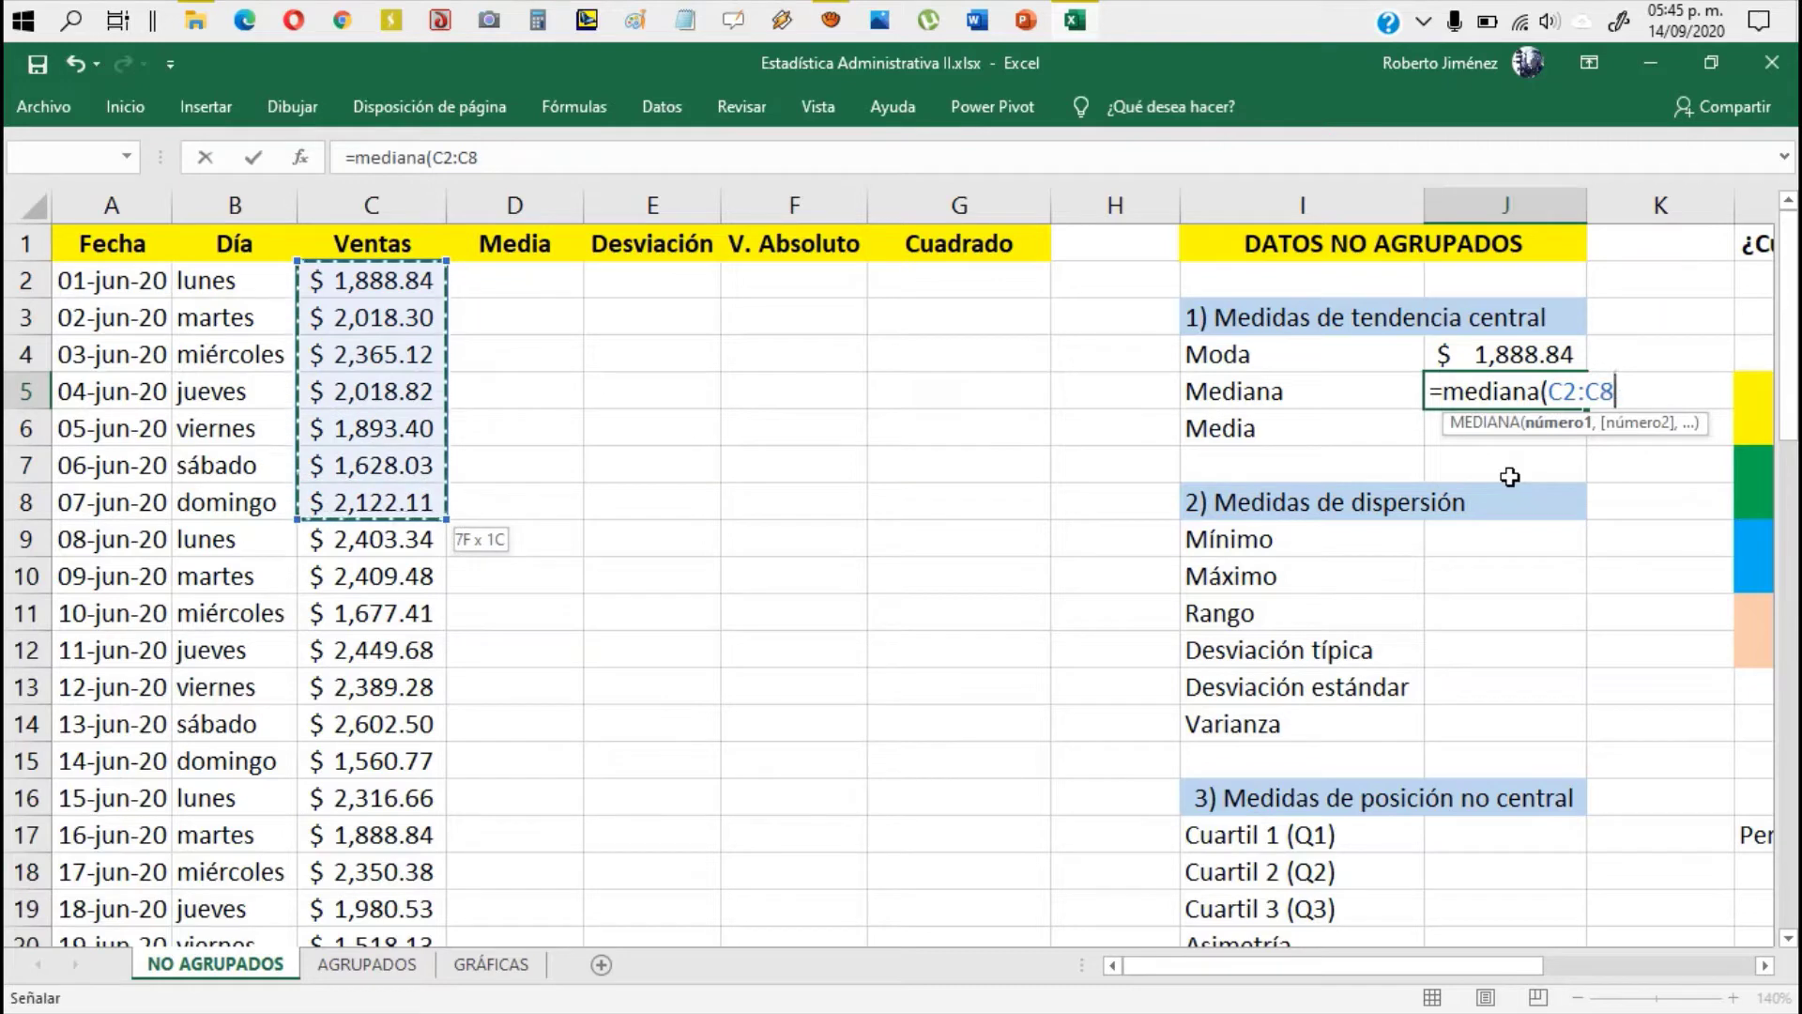
key("shift+Down")
key("shift+Down")
key("shift+Down")
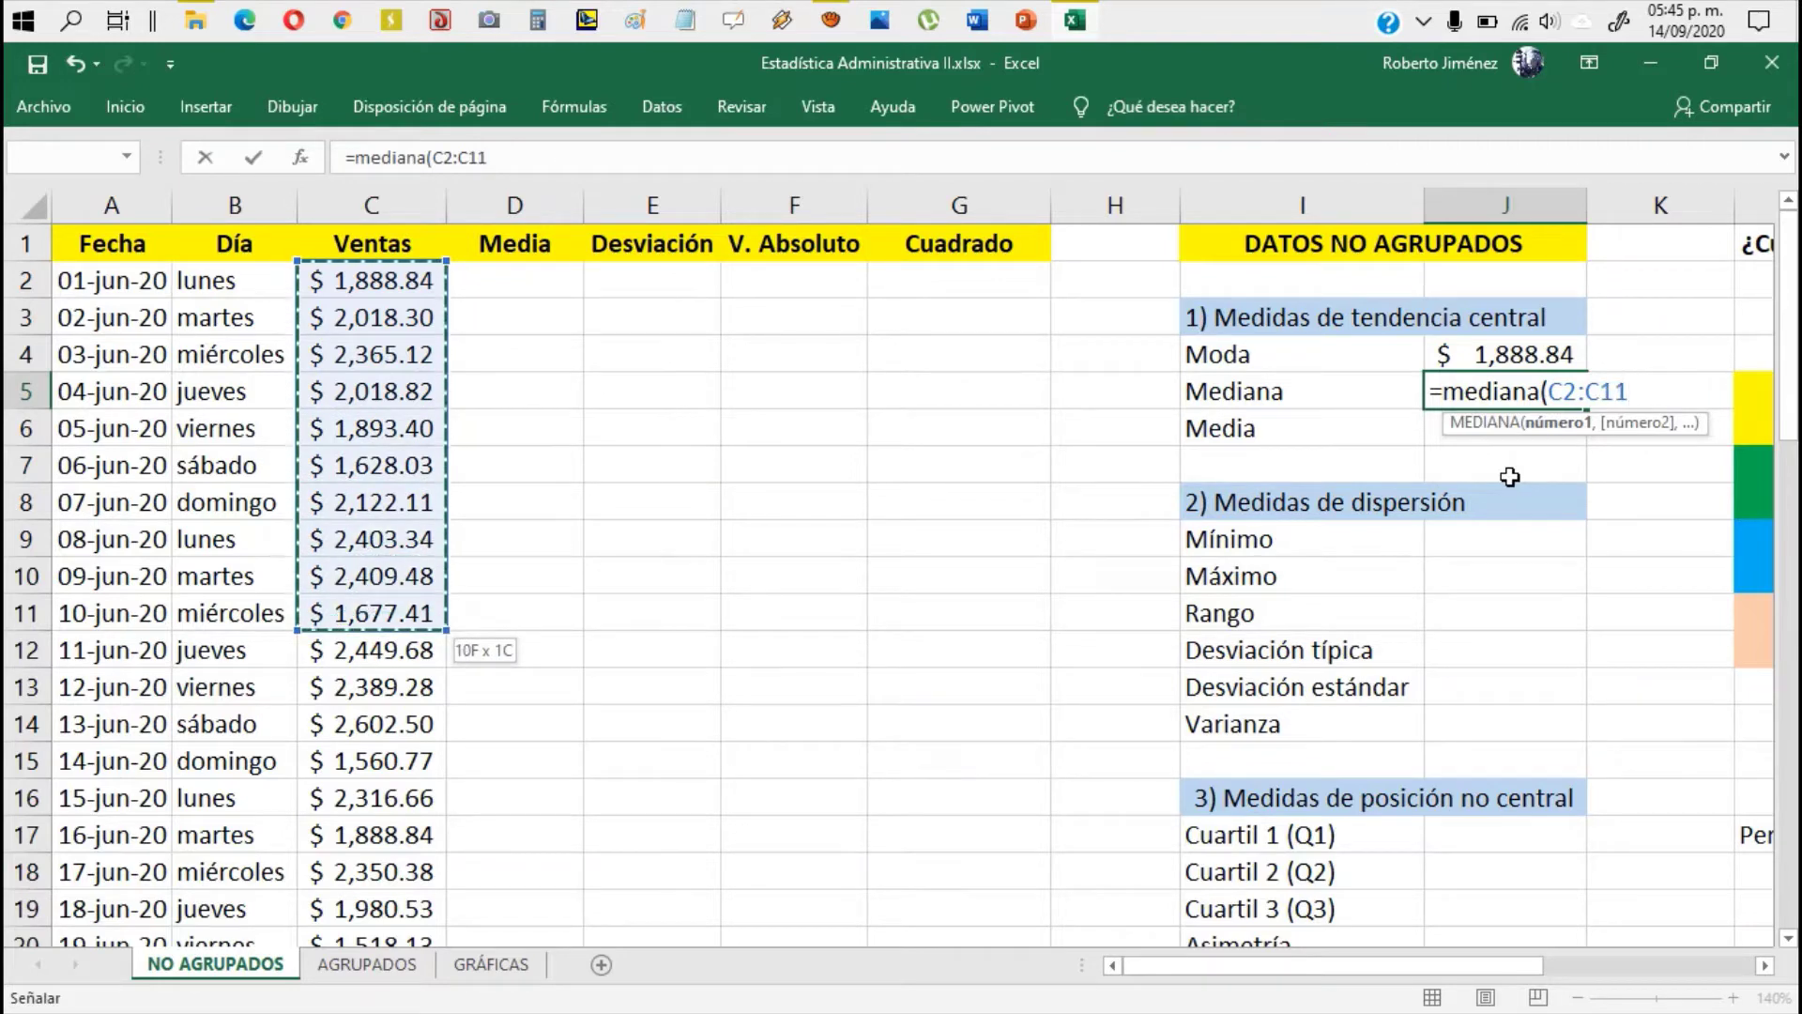
key("ctrl+shift+Down")
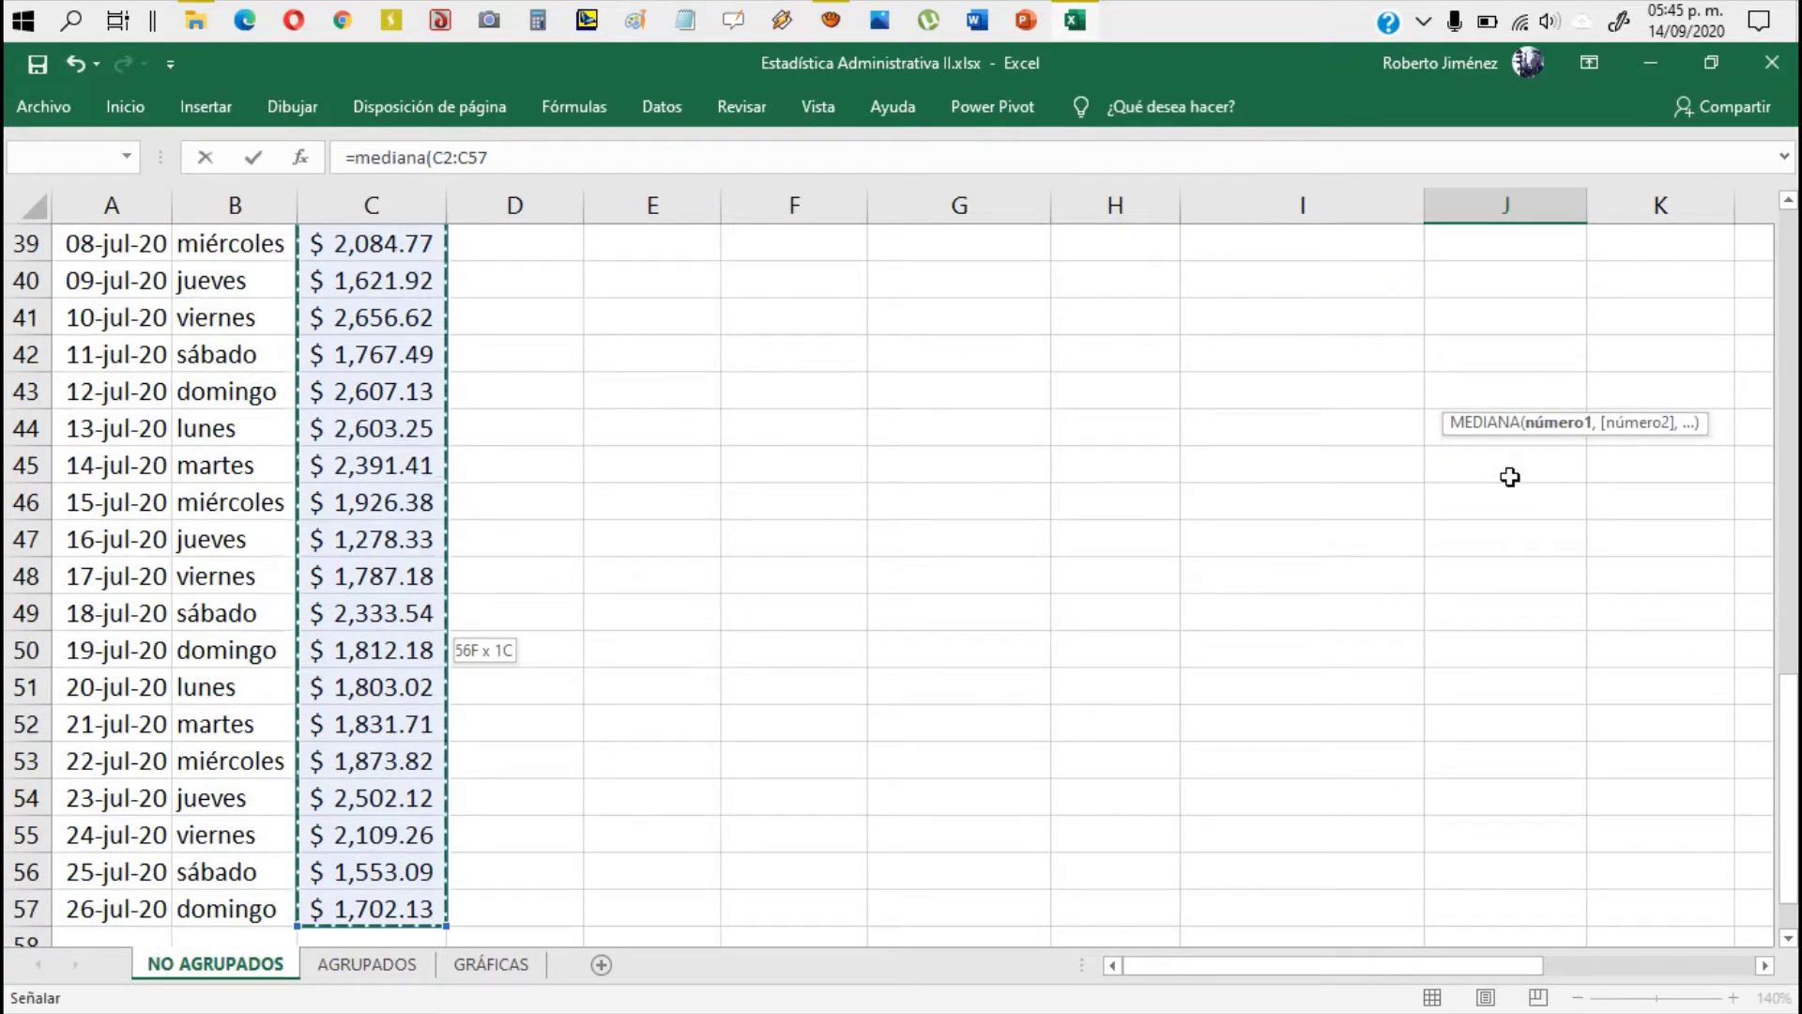
key("Return")
key("Up")
key("Up")
key("Up")
key("Up")
key("Up")
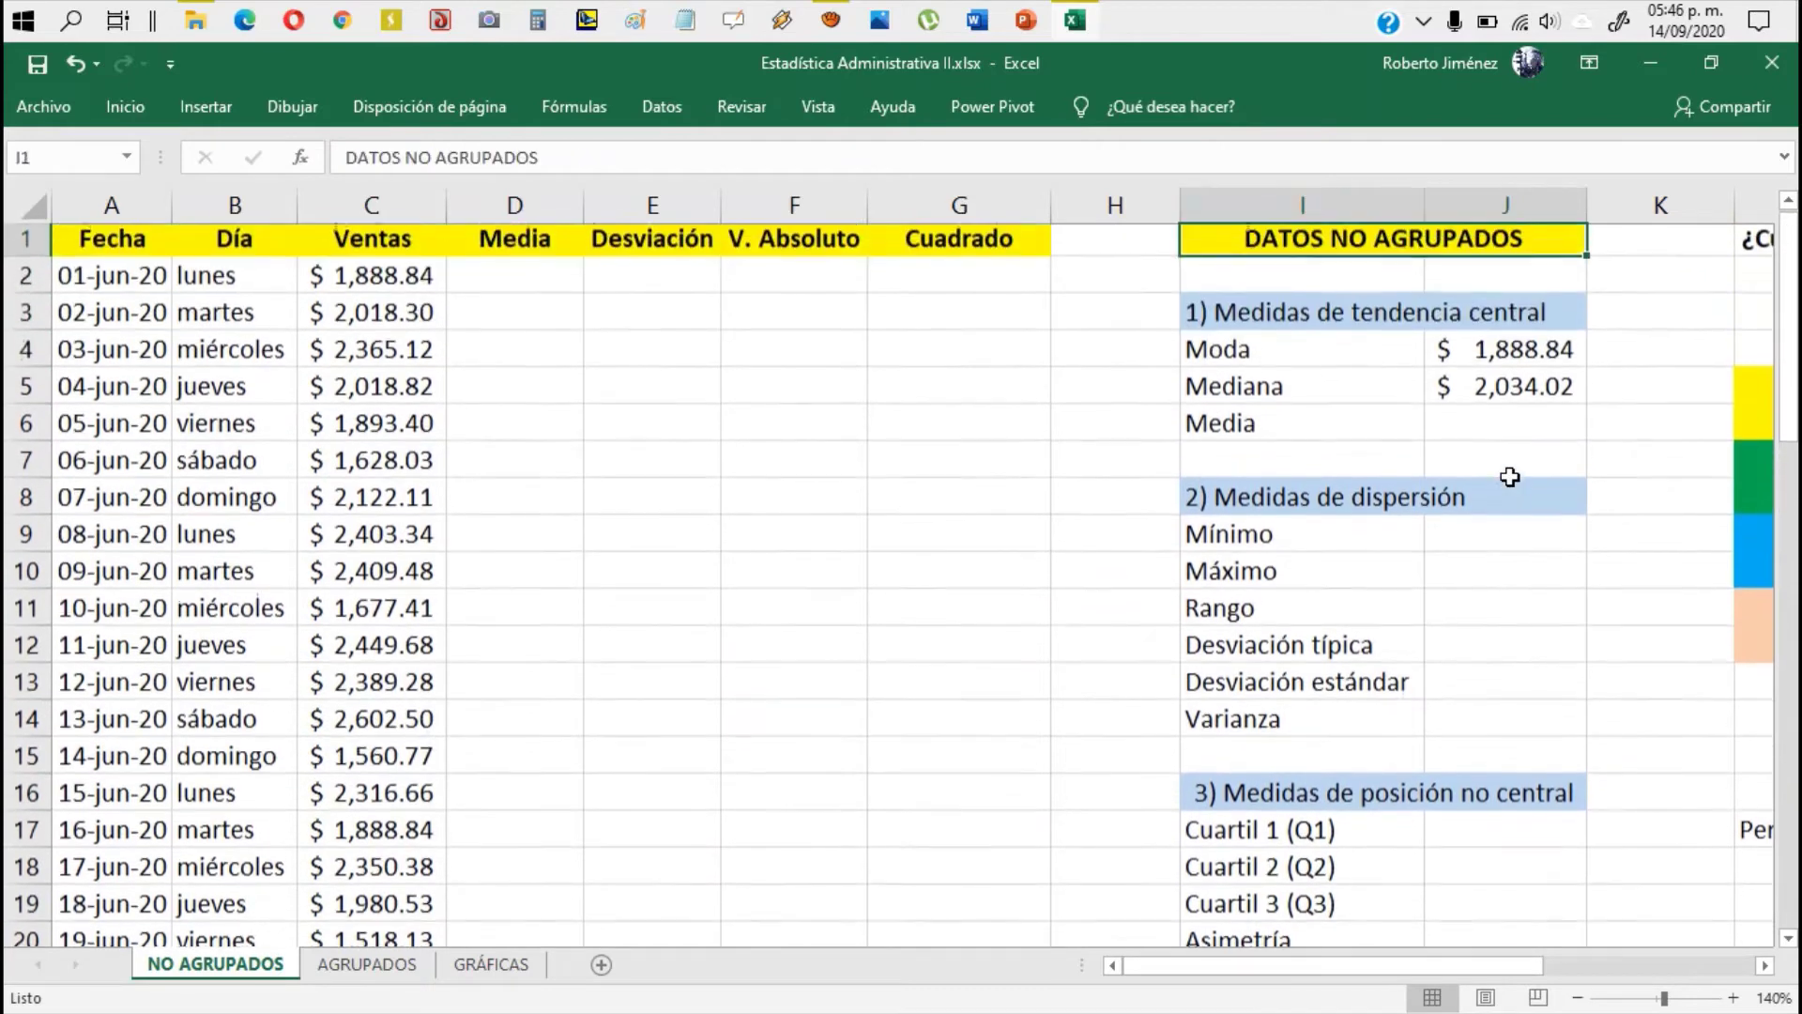
Step: Review the central tendency block and the calculated median in J5 next to its Mediana label
key("Down")
key("Down")
key("Down")
key("Right")
key("Down")
key("Up")
key("Up")
key("Up")
key("Up")
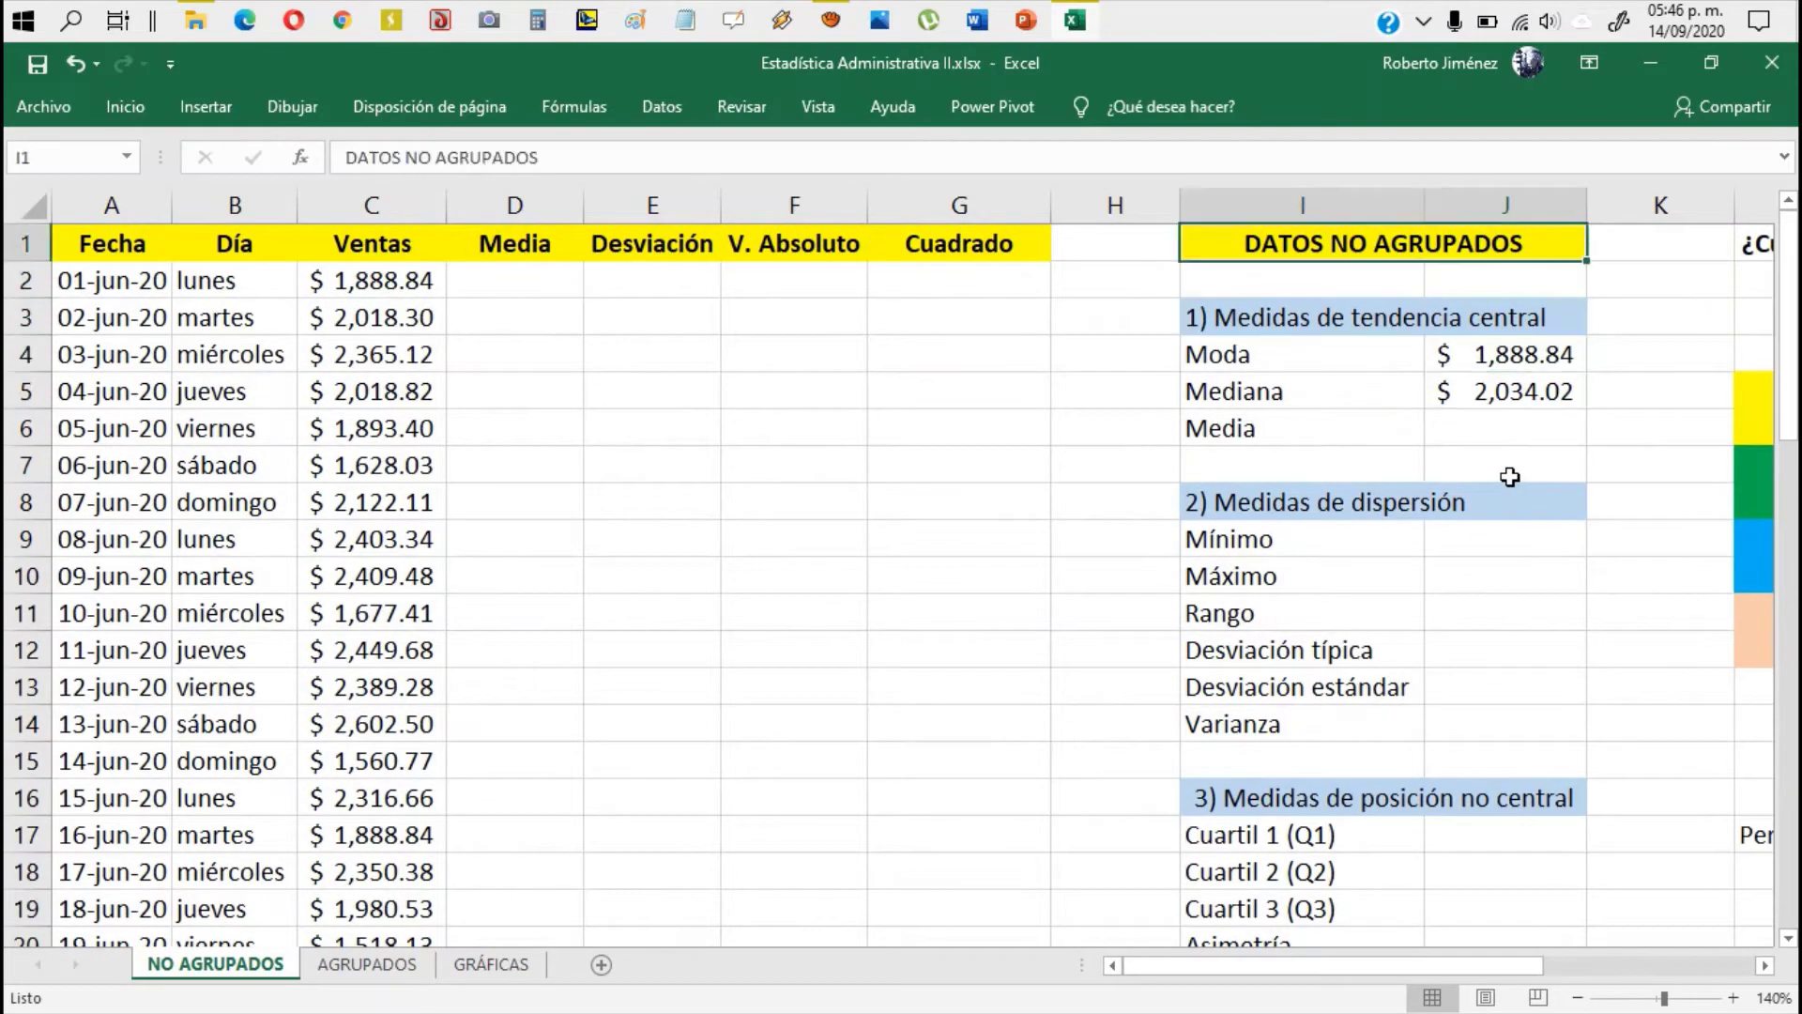
key("Down")
key("Down")
key("Down")
key("Right")
key("Down")
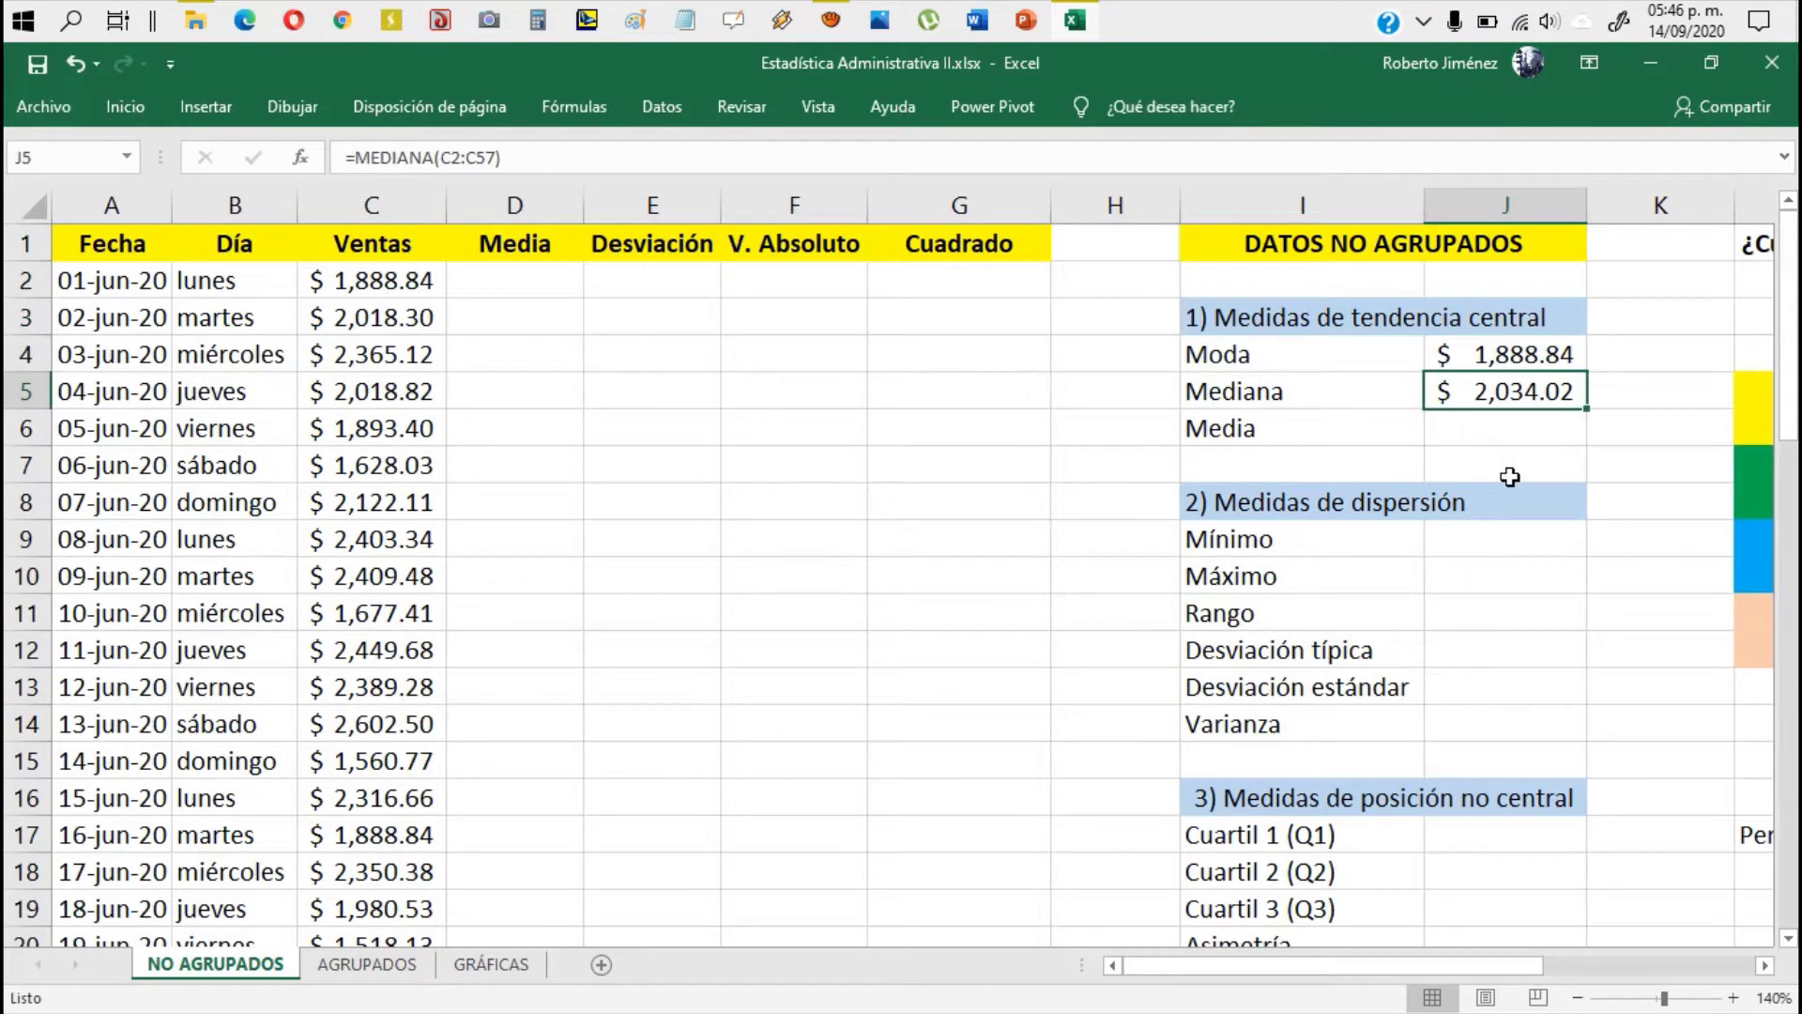
key("Left")
key("Right")
key("Left")
key("Right")
left_click(1483, 377)
left_click(658, 440)
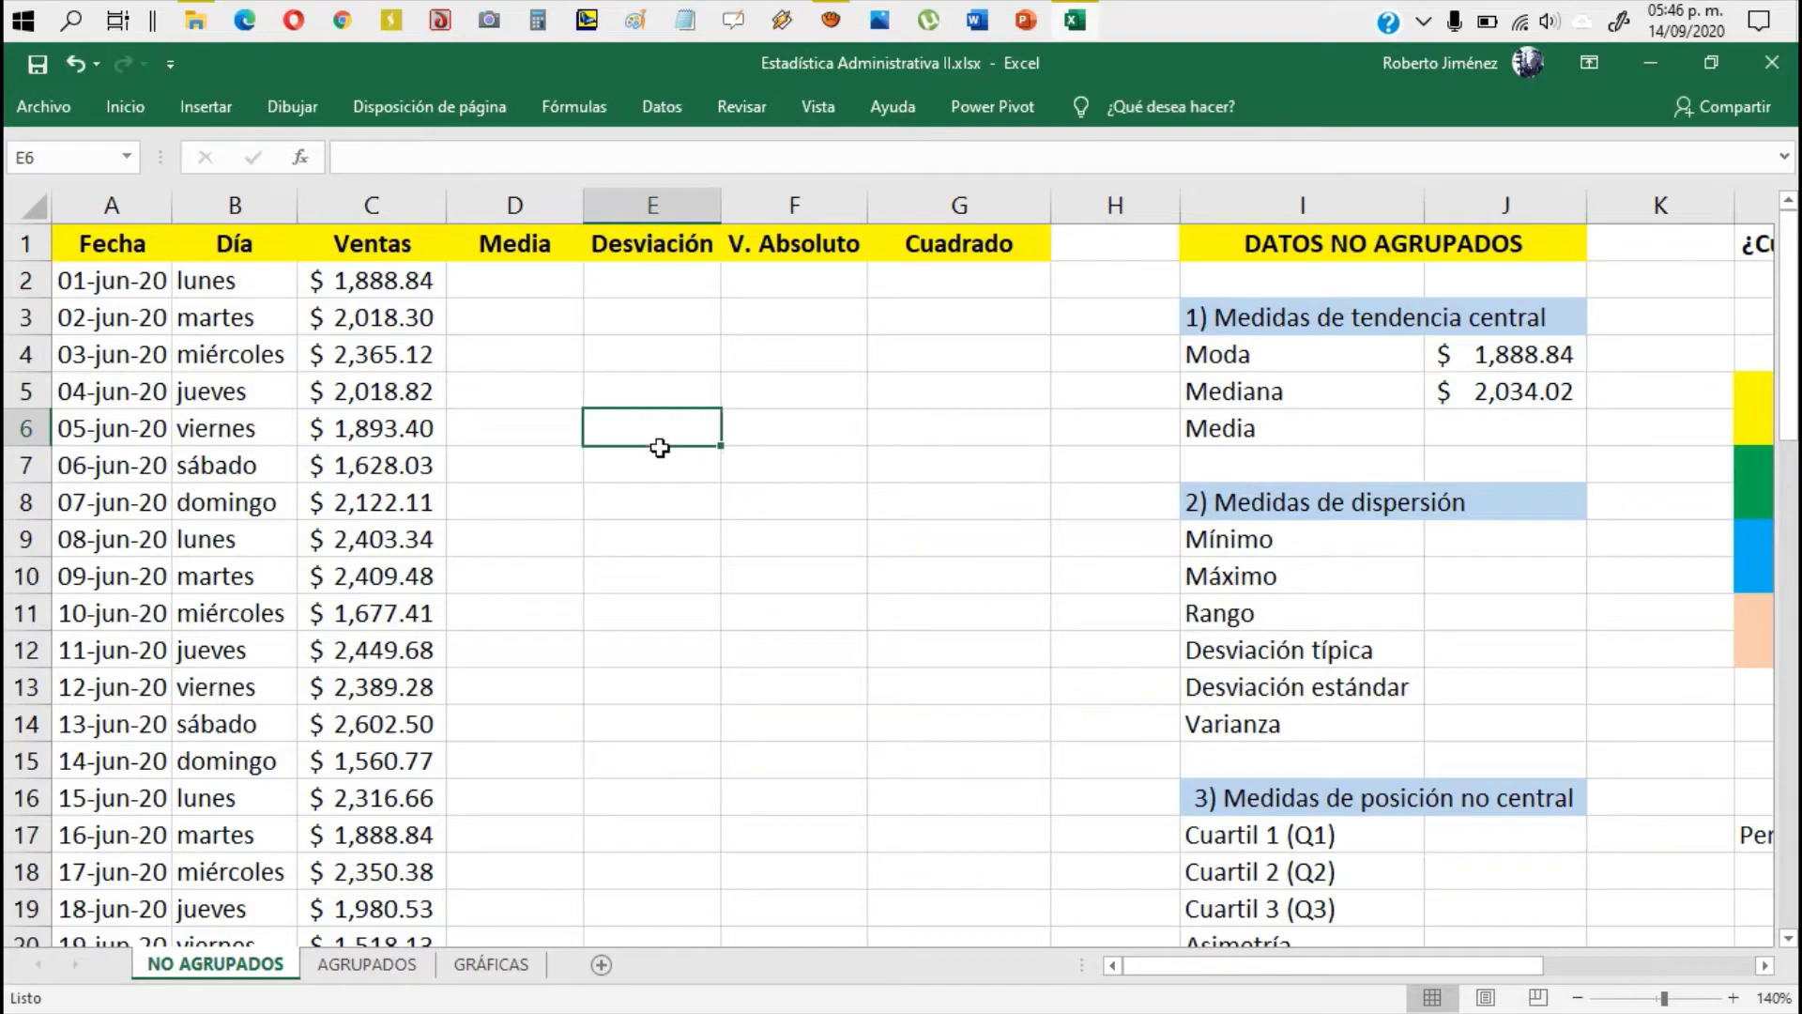
Step: Enter the test number 55 in the blank cell H6, check its number format, and clear it again
left_click(1079, 437)
type("55")
key("Return")
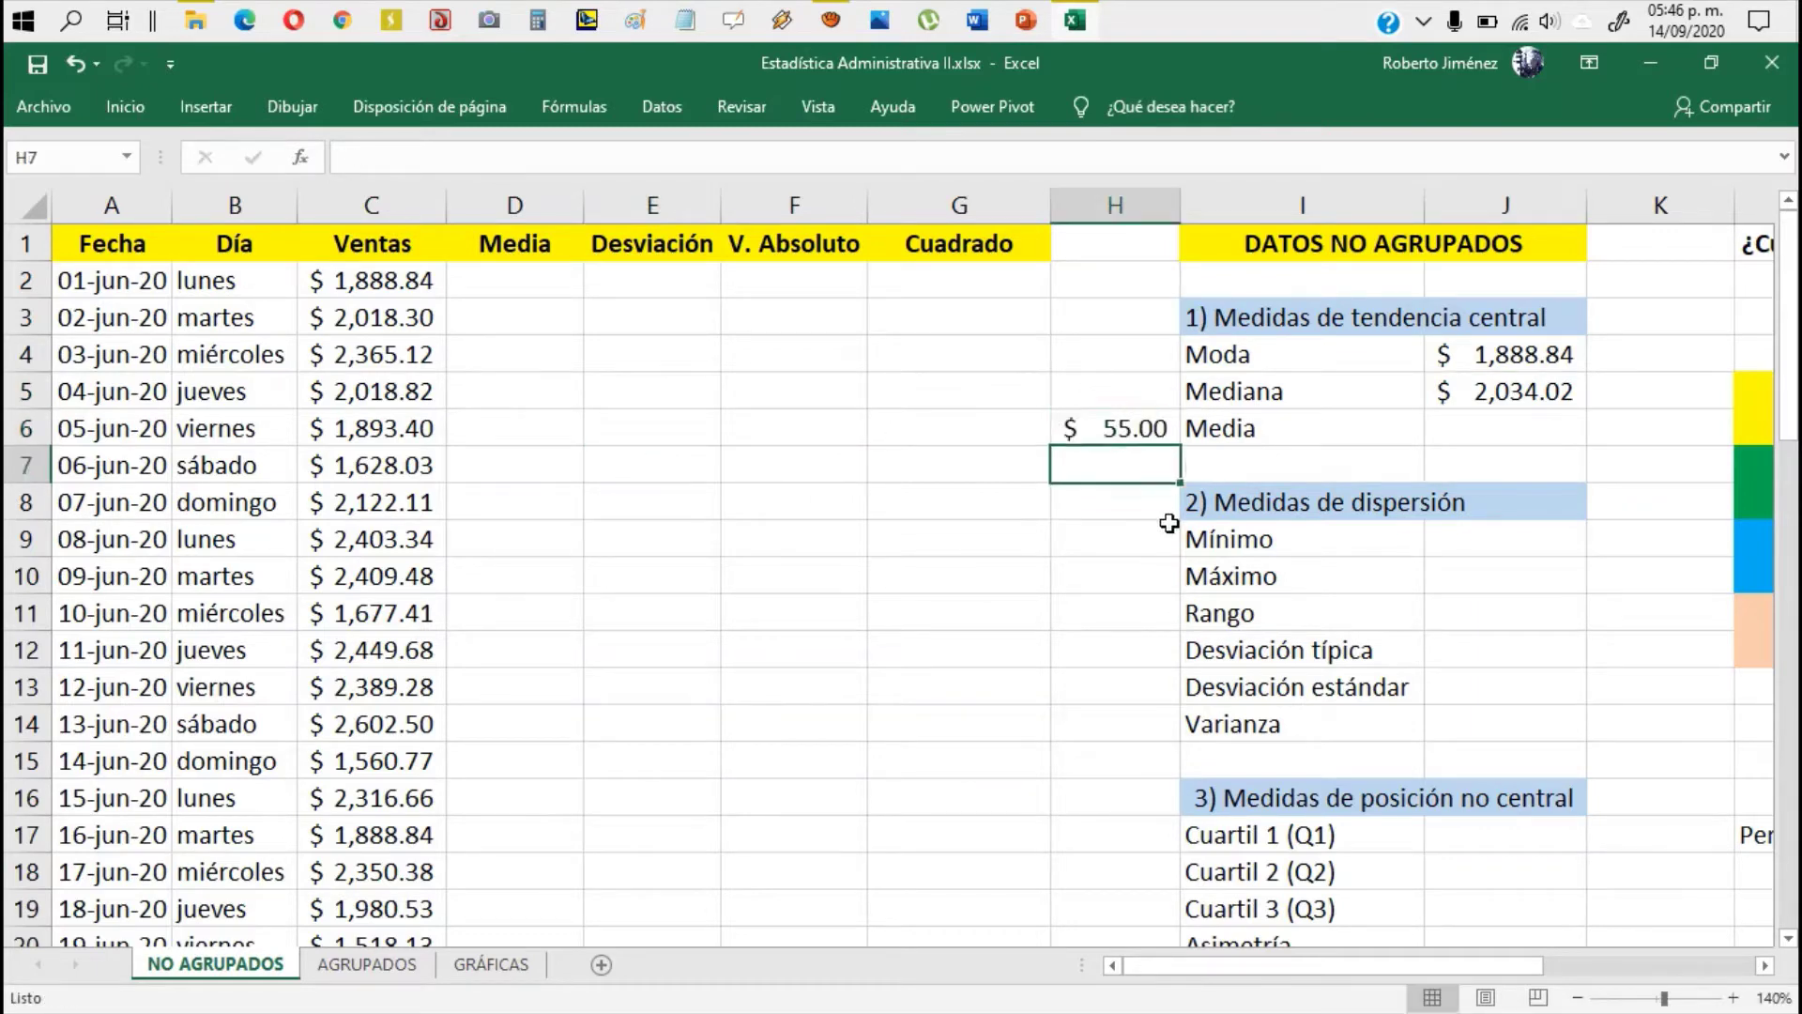
key("Up")
key("Delete")
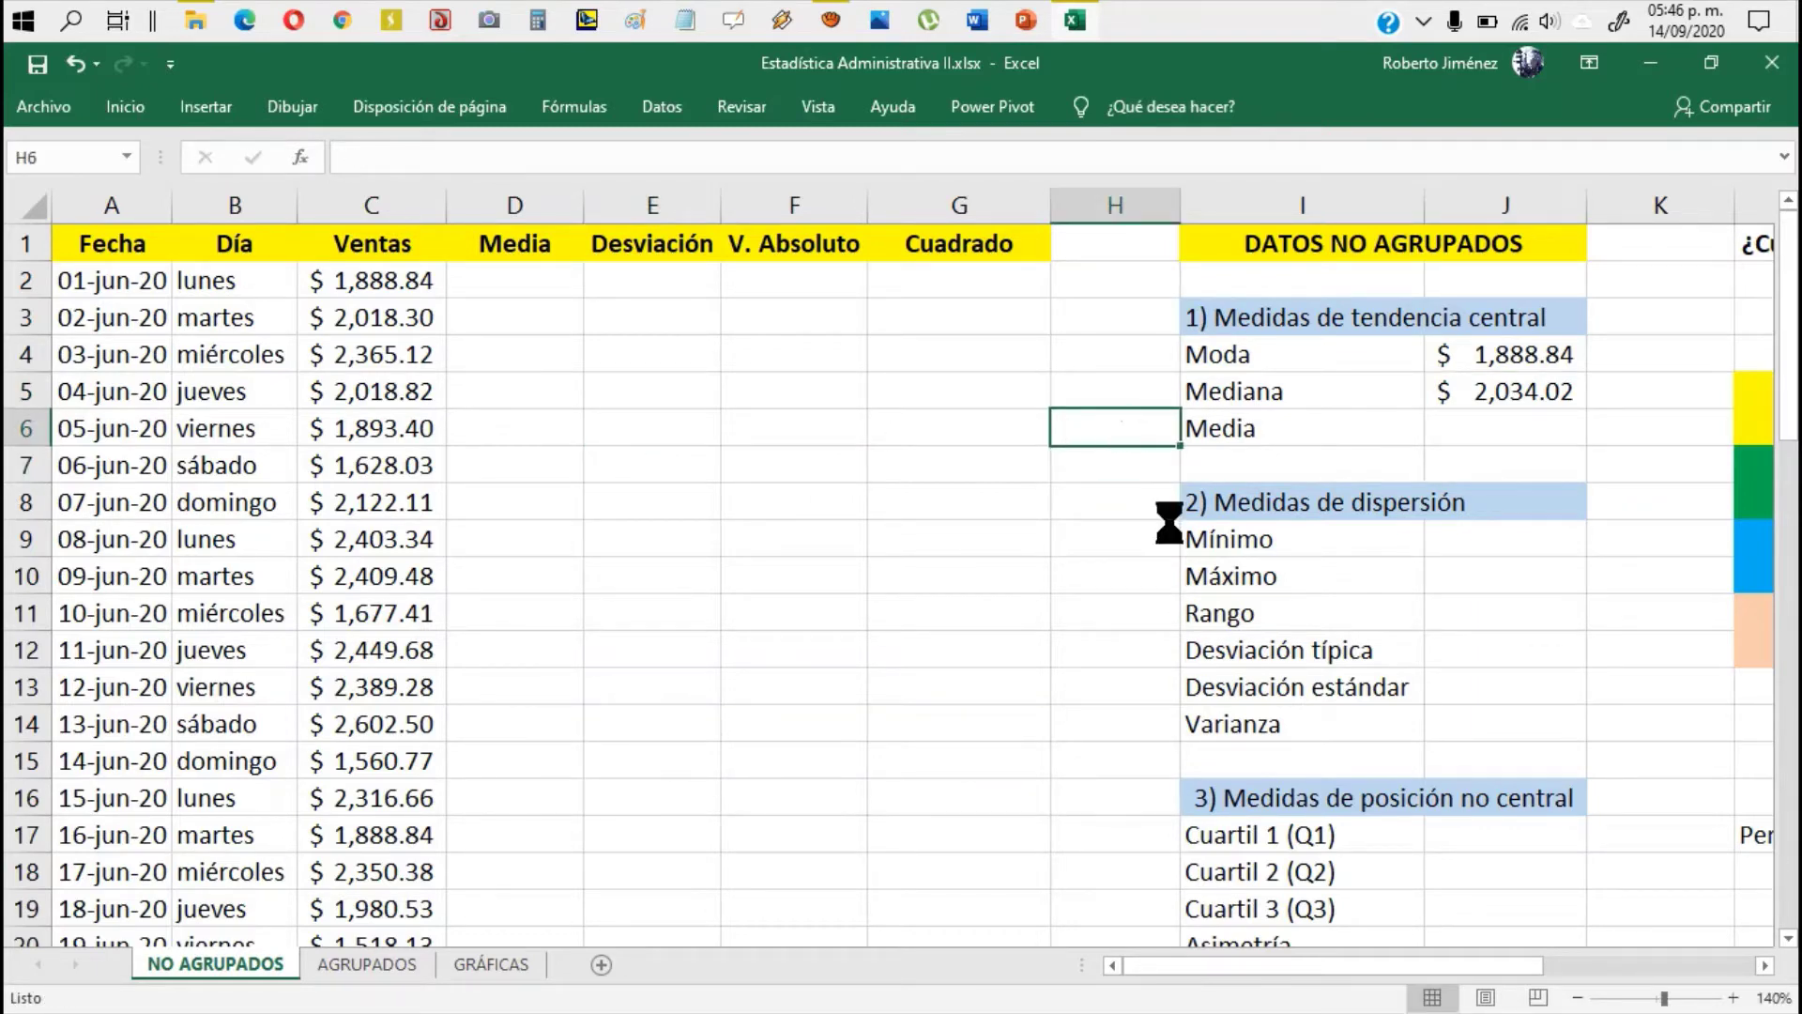
Step: Try the accounting number format on a test value of 55 in H1 and clear the cell again
key("Up")
key("Up")
key("Up")
key("Up")
key("Up")
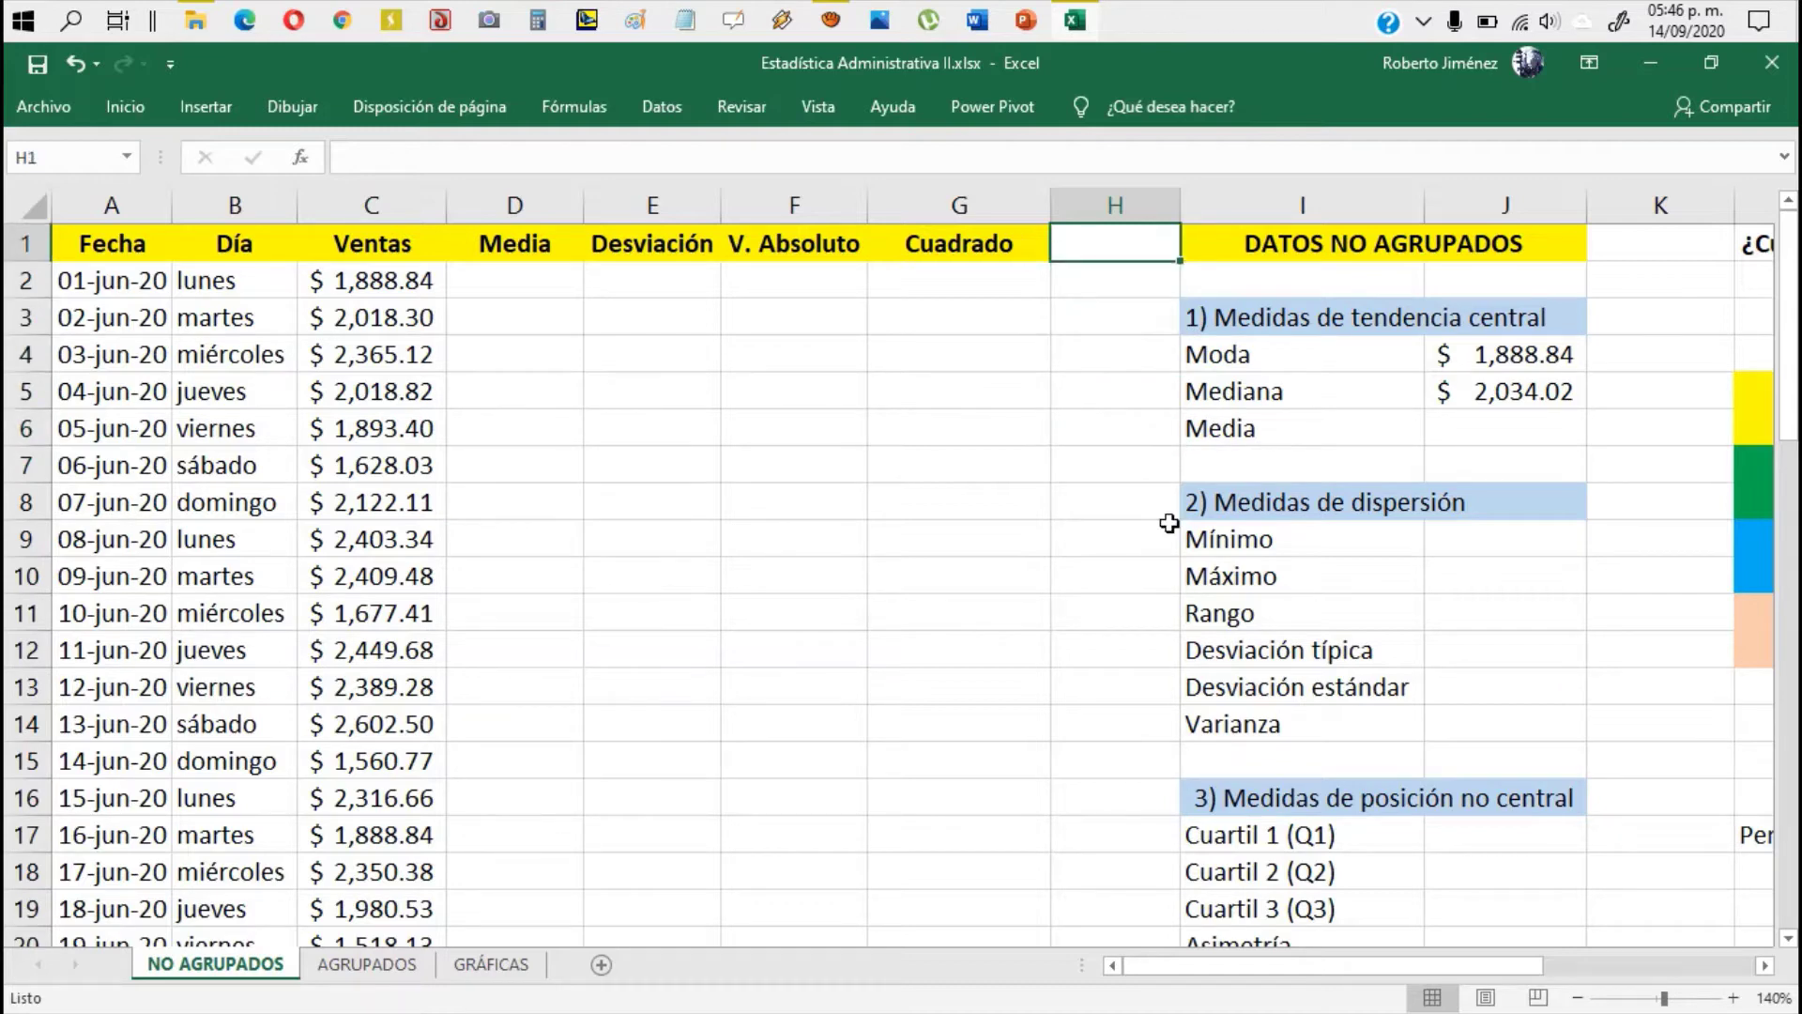
type("55")
key("ctrl+Return")
left_click(131, 106)
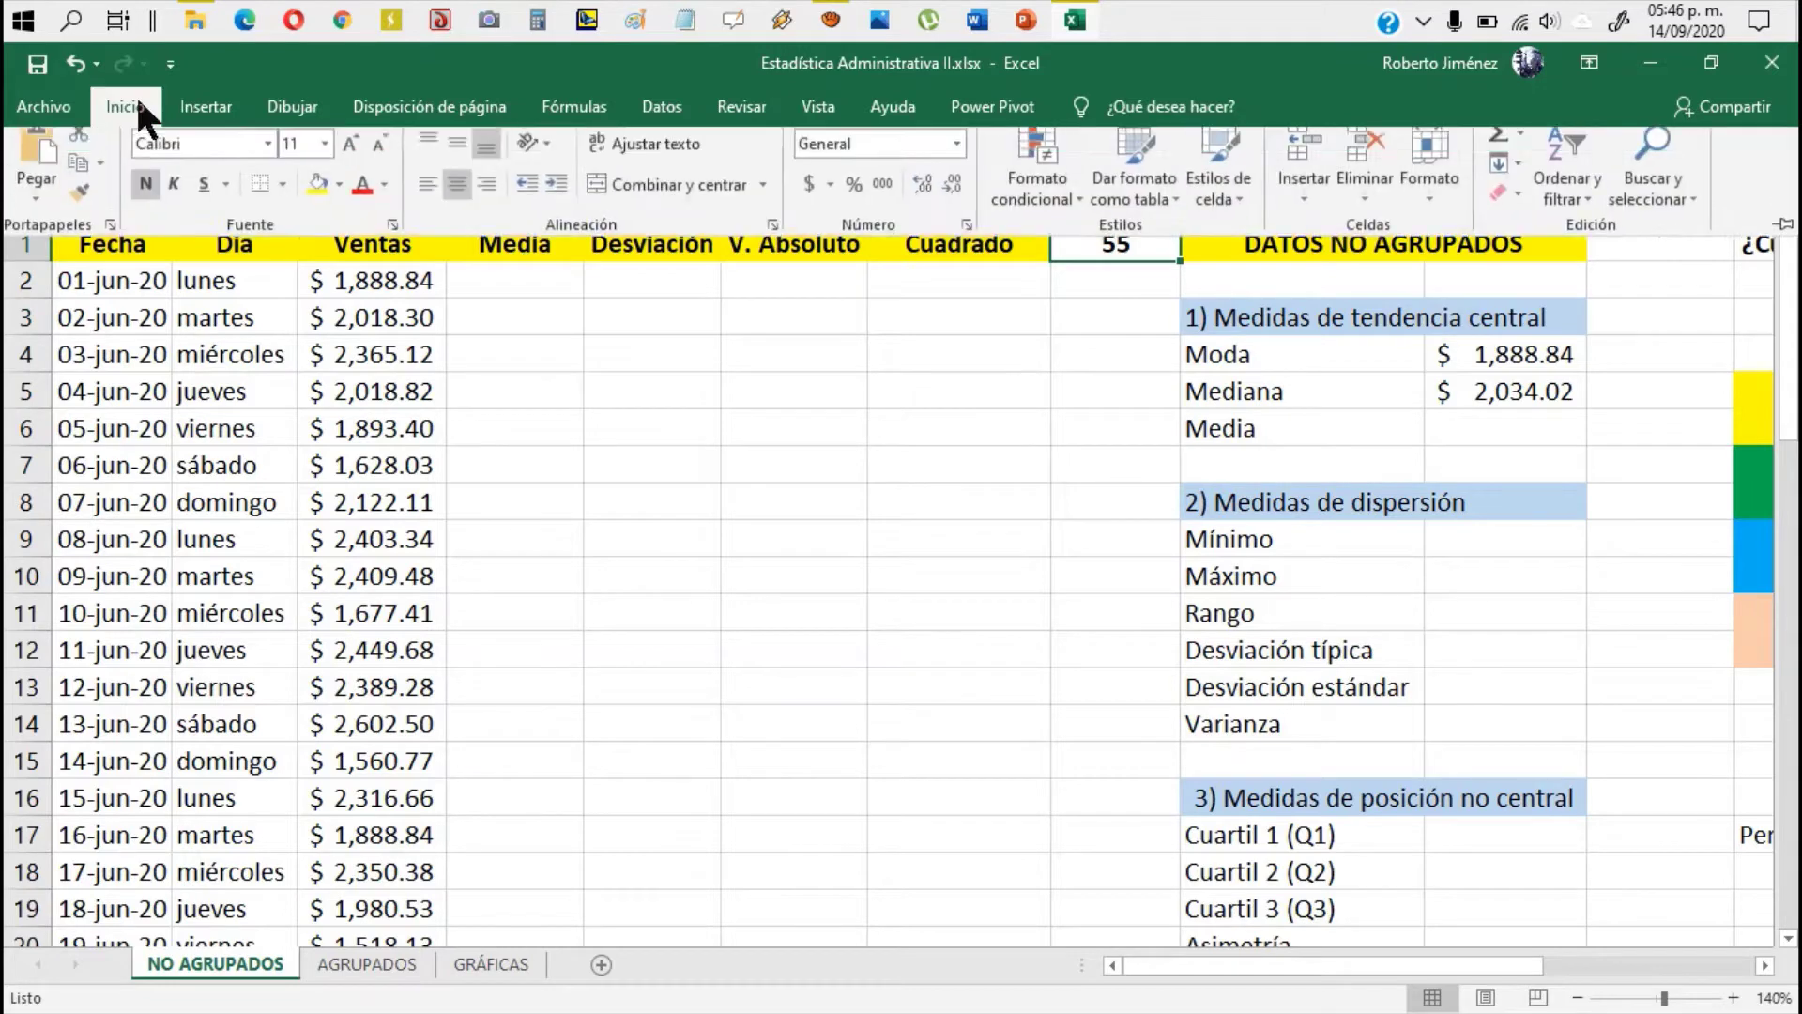
left_click(1090, 350)
left_click(1104, 244)
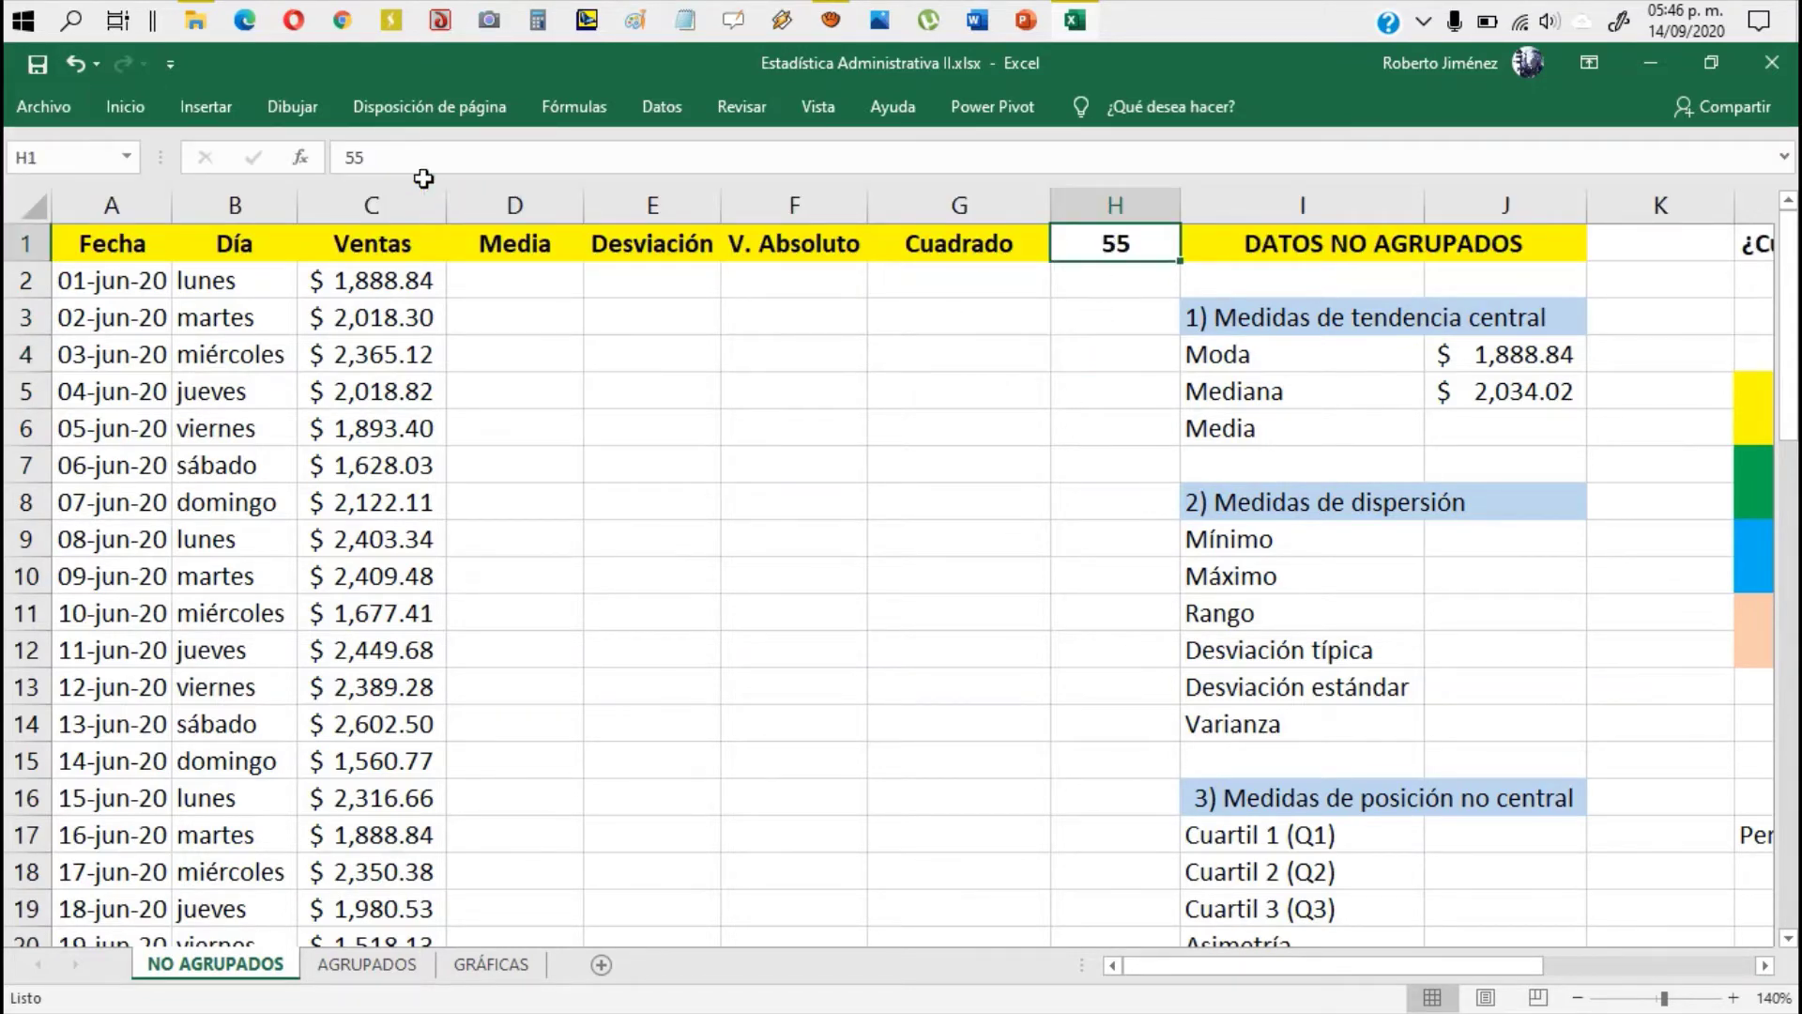
left_click(132, 106)
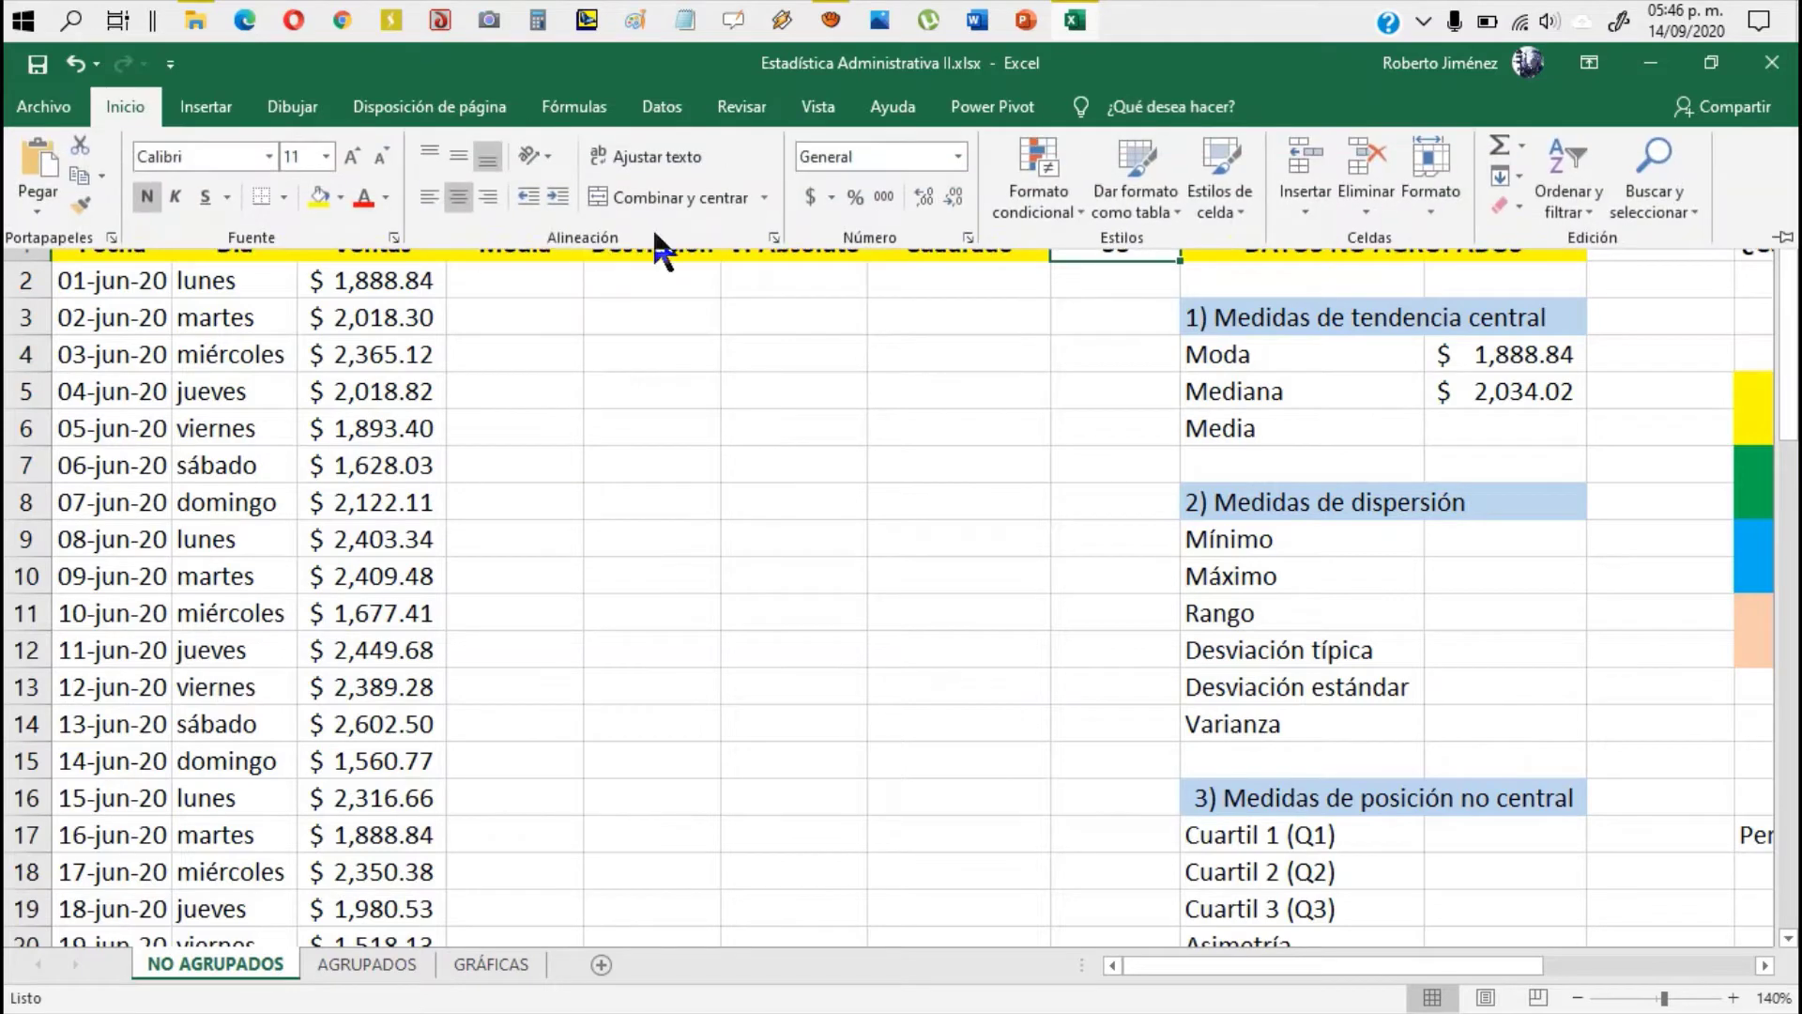
left_click(811, 193)
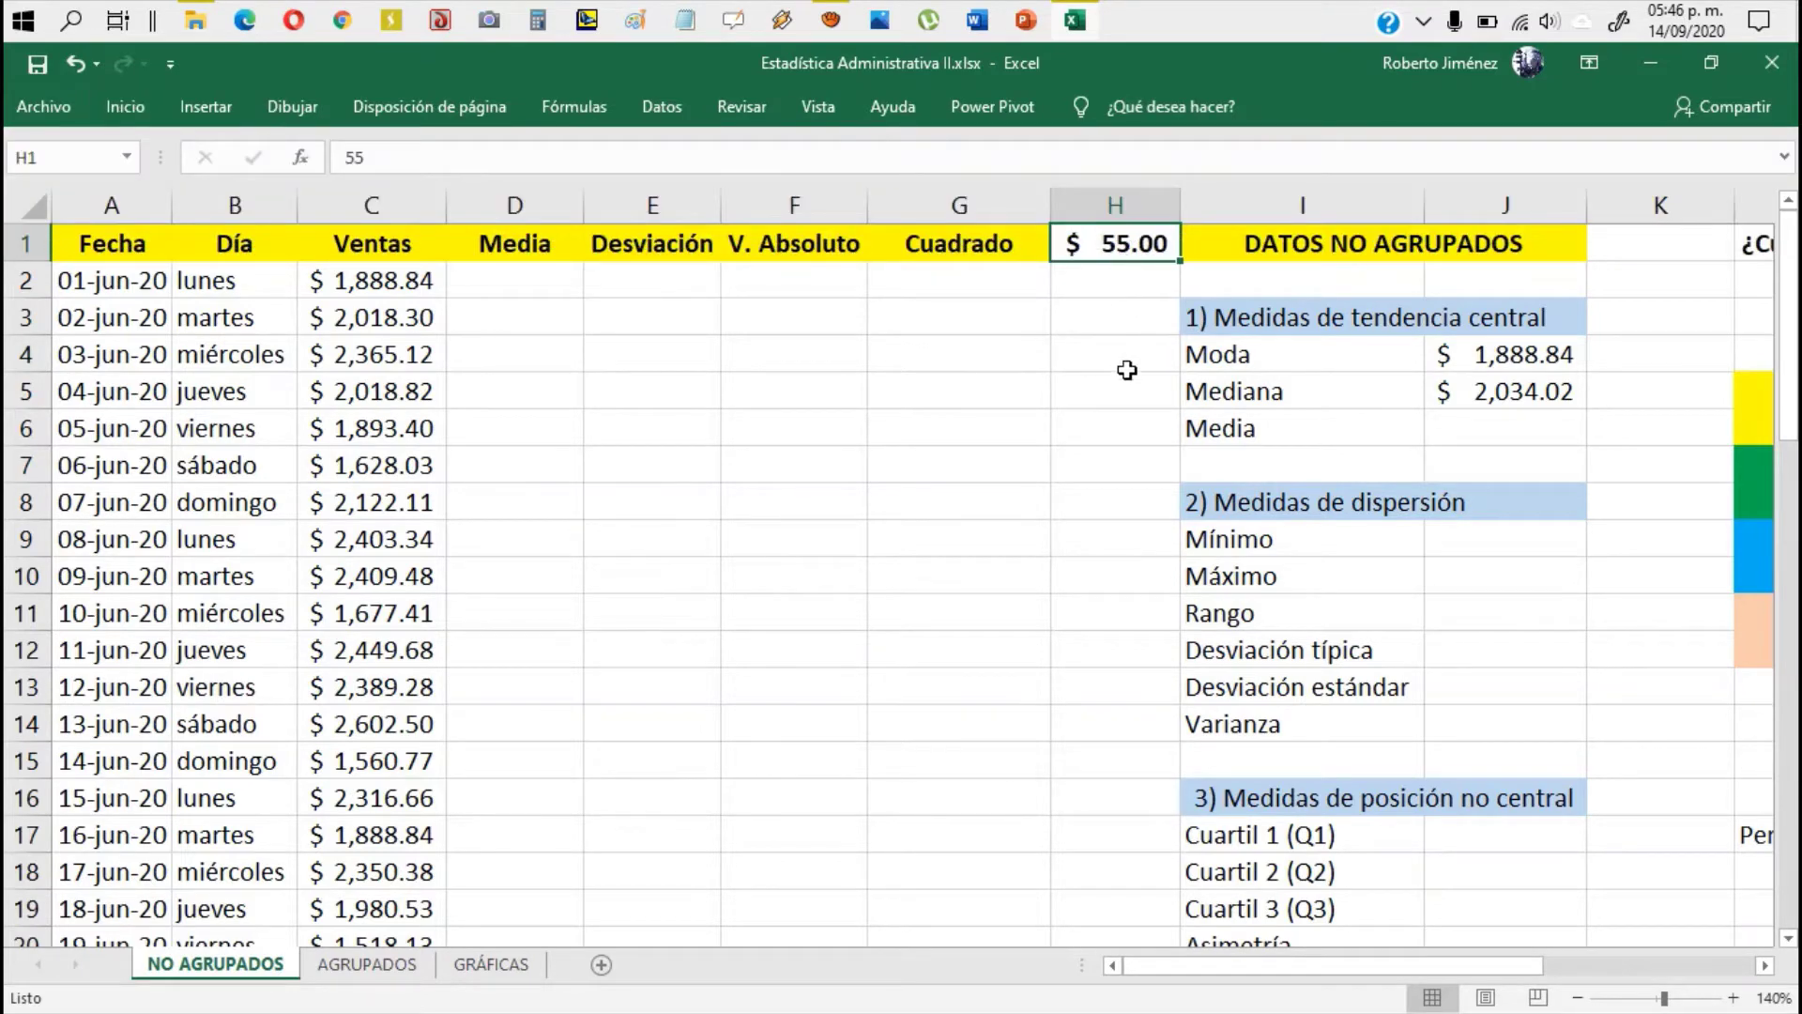
key("Delete")
key("Right")
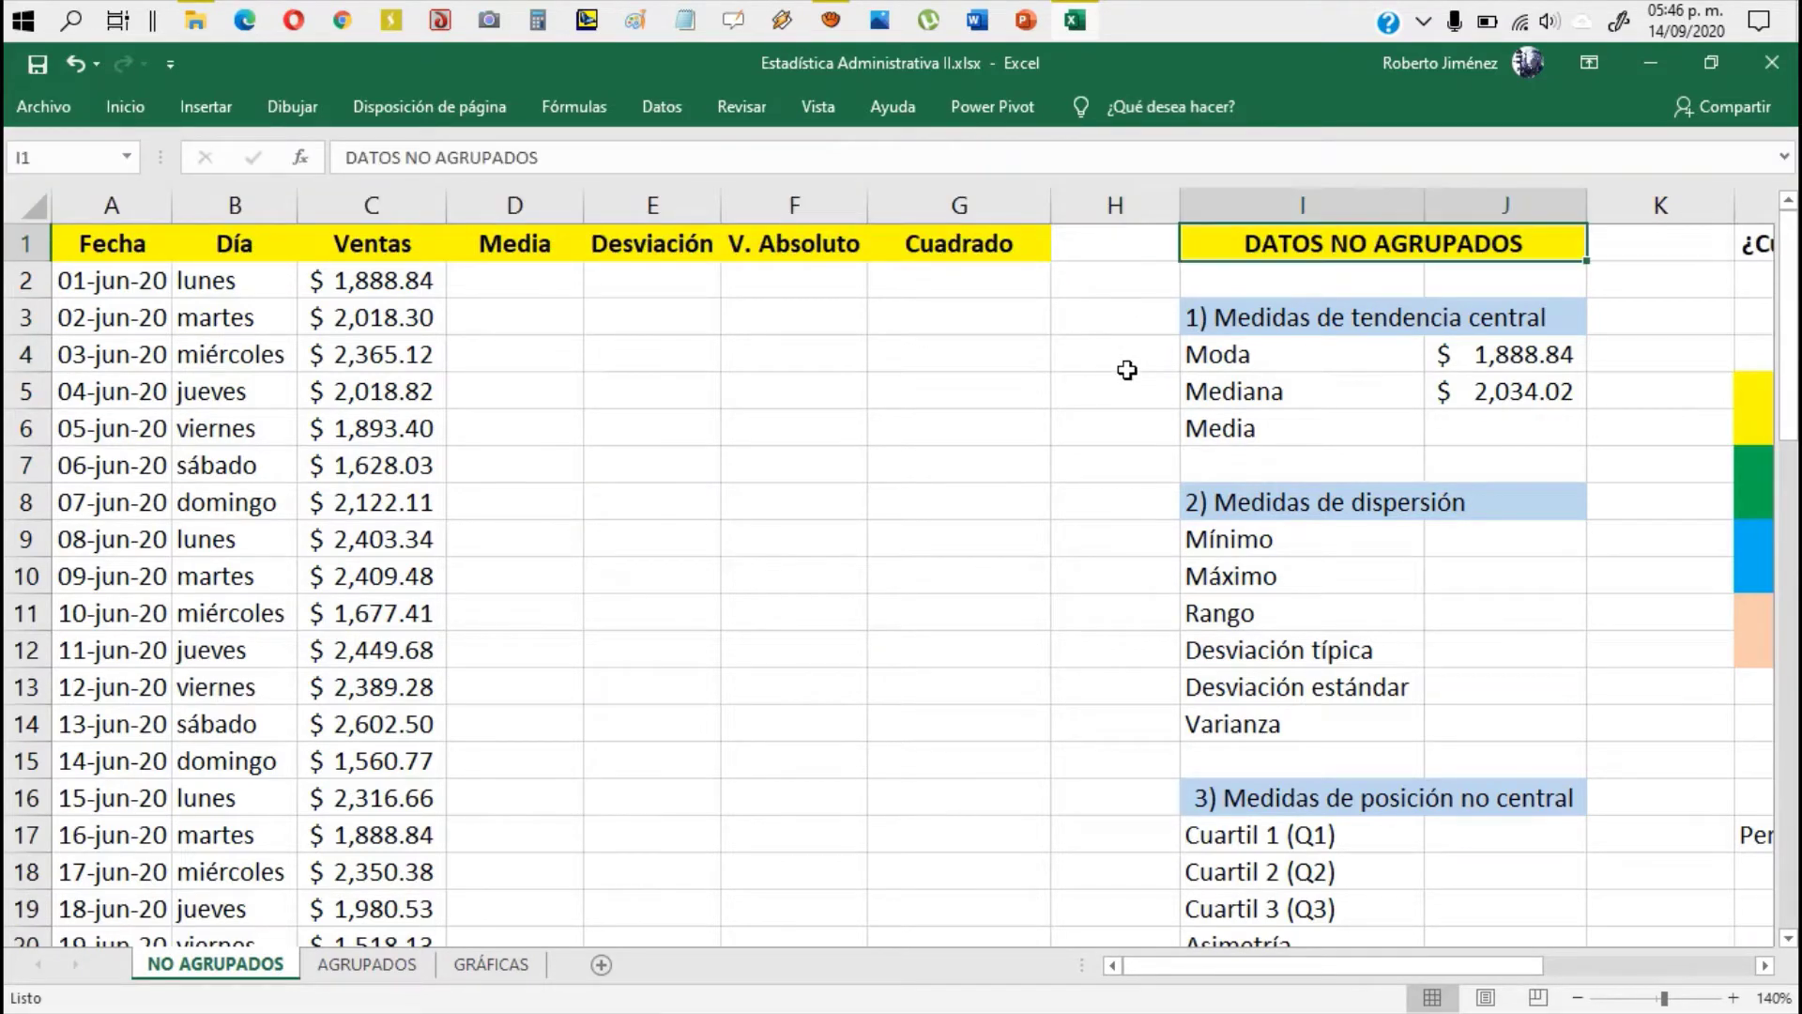
key("Right")
key("Right")
key("Down")
key("Left")
key("Left")
key("Down")
key("Down")
key("Down")
key("Down")
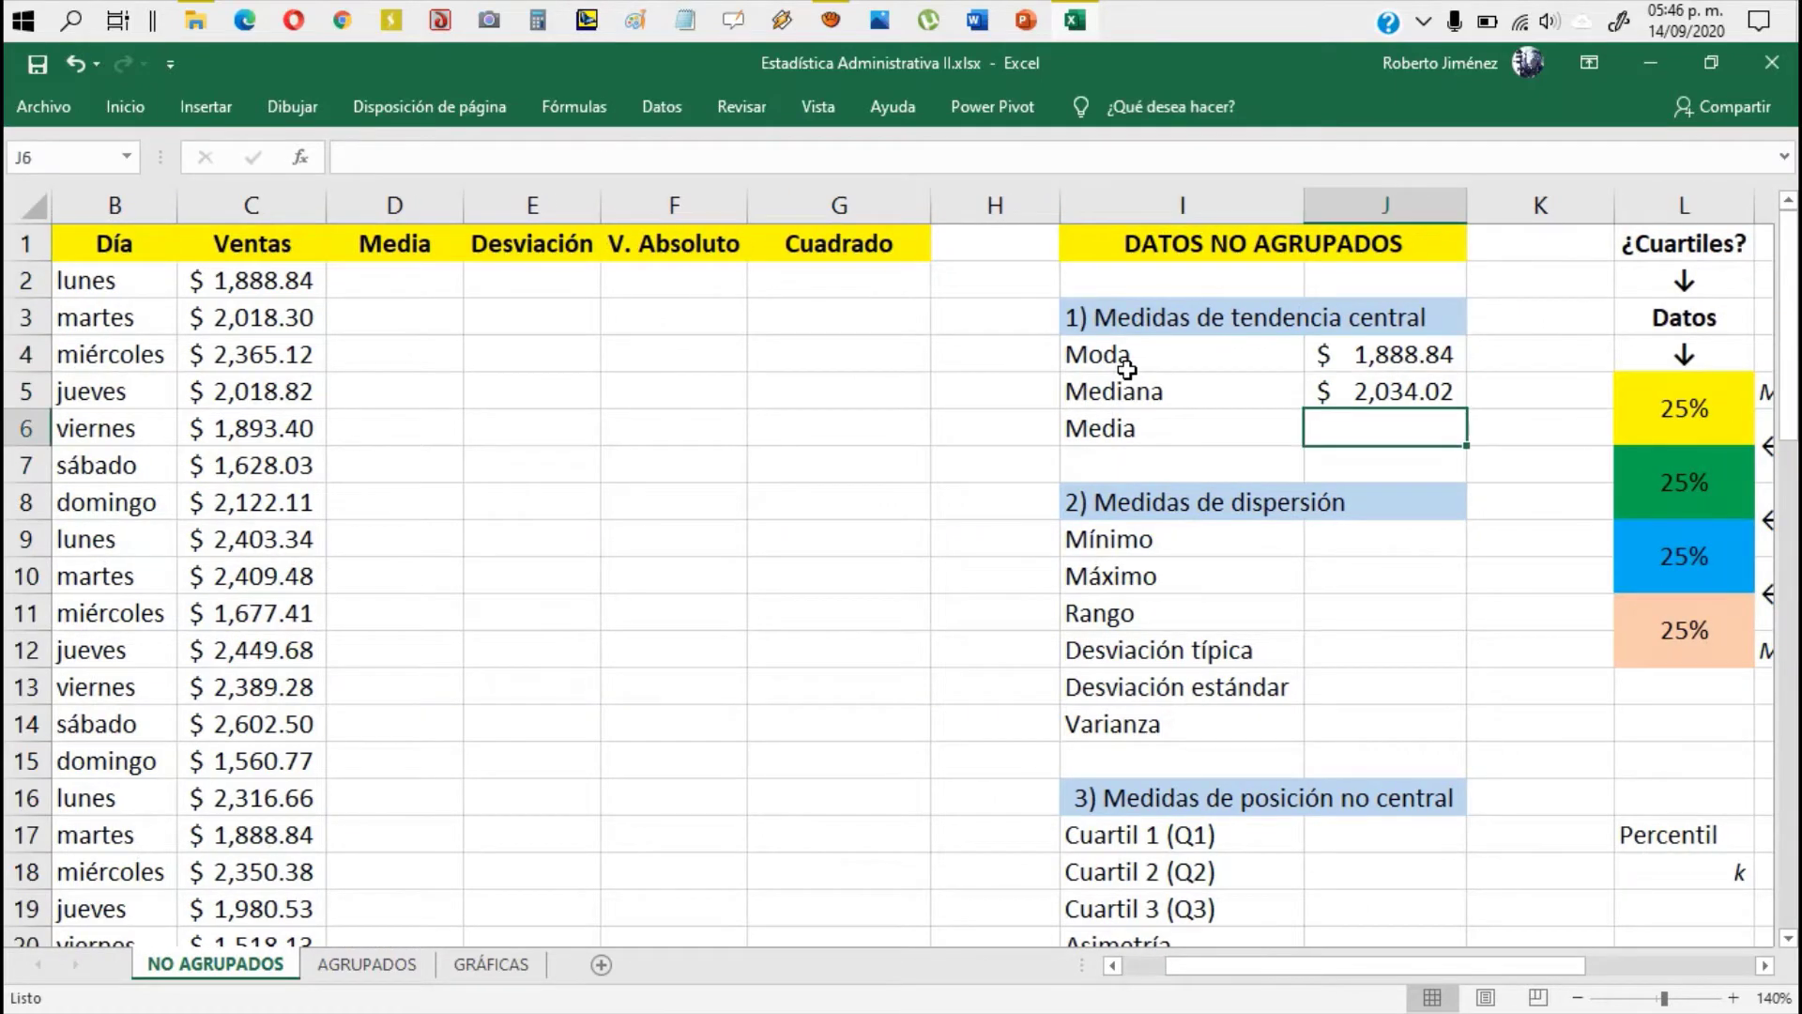
key("Left")
key("Left")
key("Left")
key("Left")
key("Left")
key("Left")
key("Left")
key("Left")
key("Left")
key("Right")
key("Right")
key("Right")
key("Right")
key("Right")
key("Right")
key("Right")
key("Right")
key("Right")
key("Right")
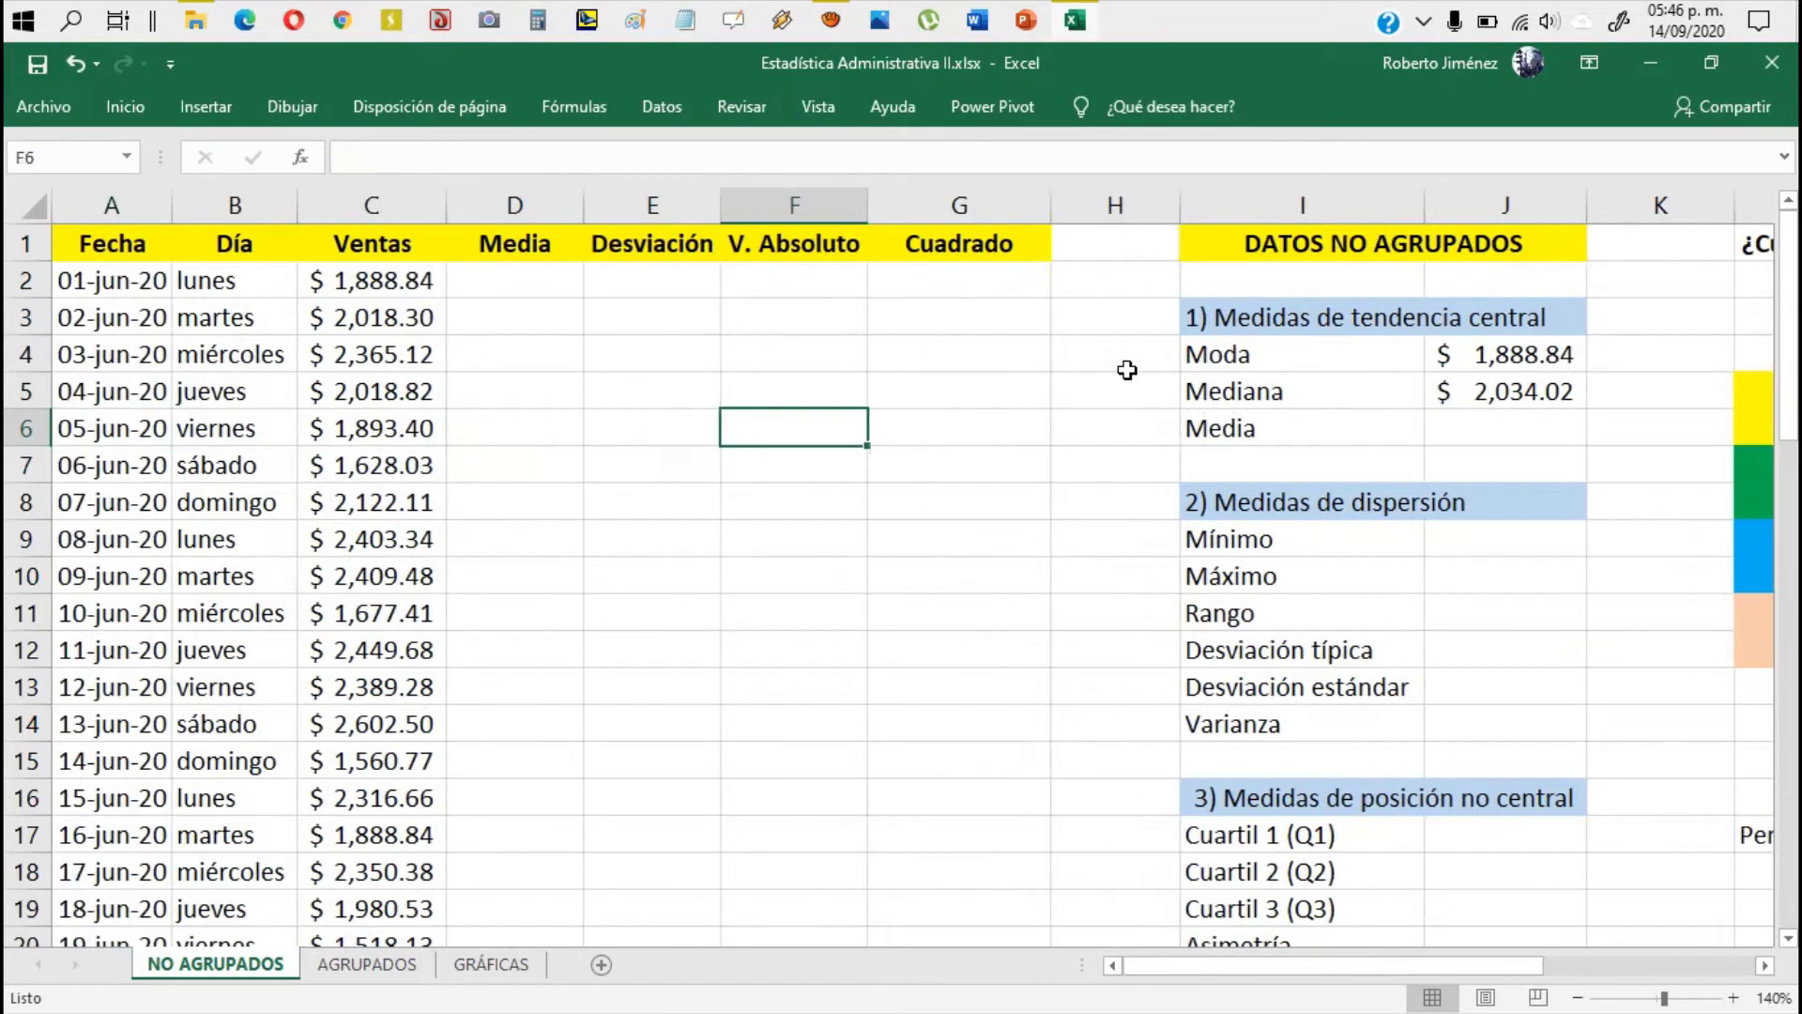
Step: Calculate the mean of the Ventas data in cell J6 with the formula =PROMEDIO(C2:C57)
key("Left")
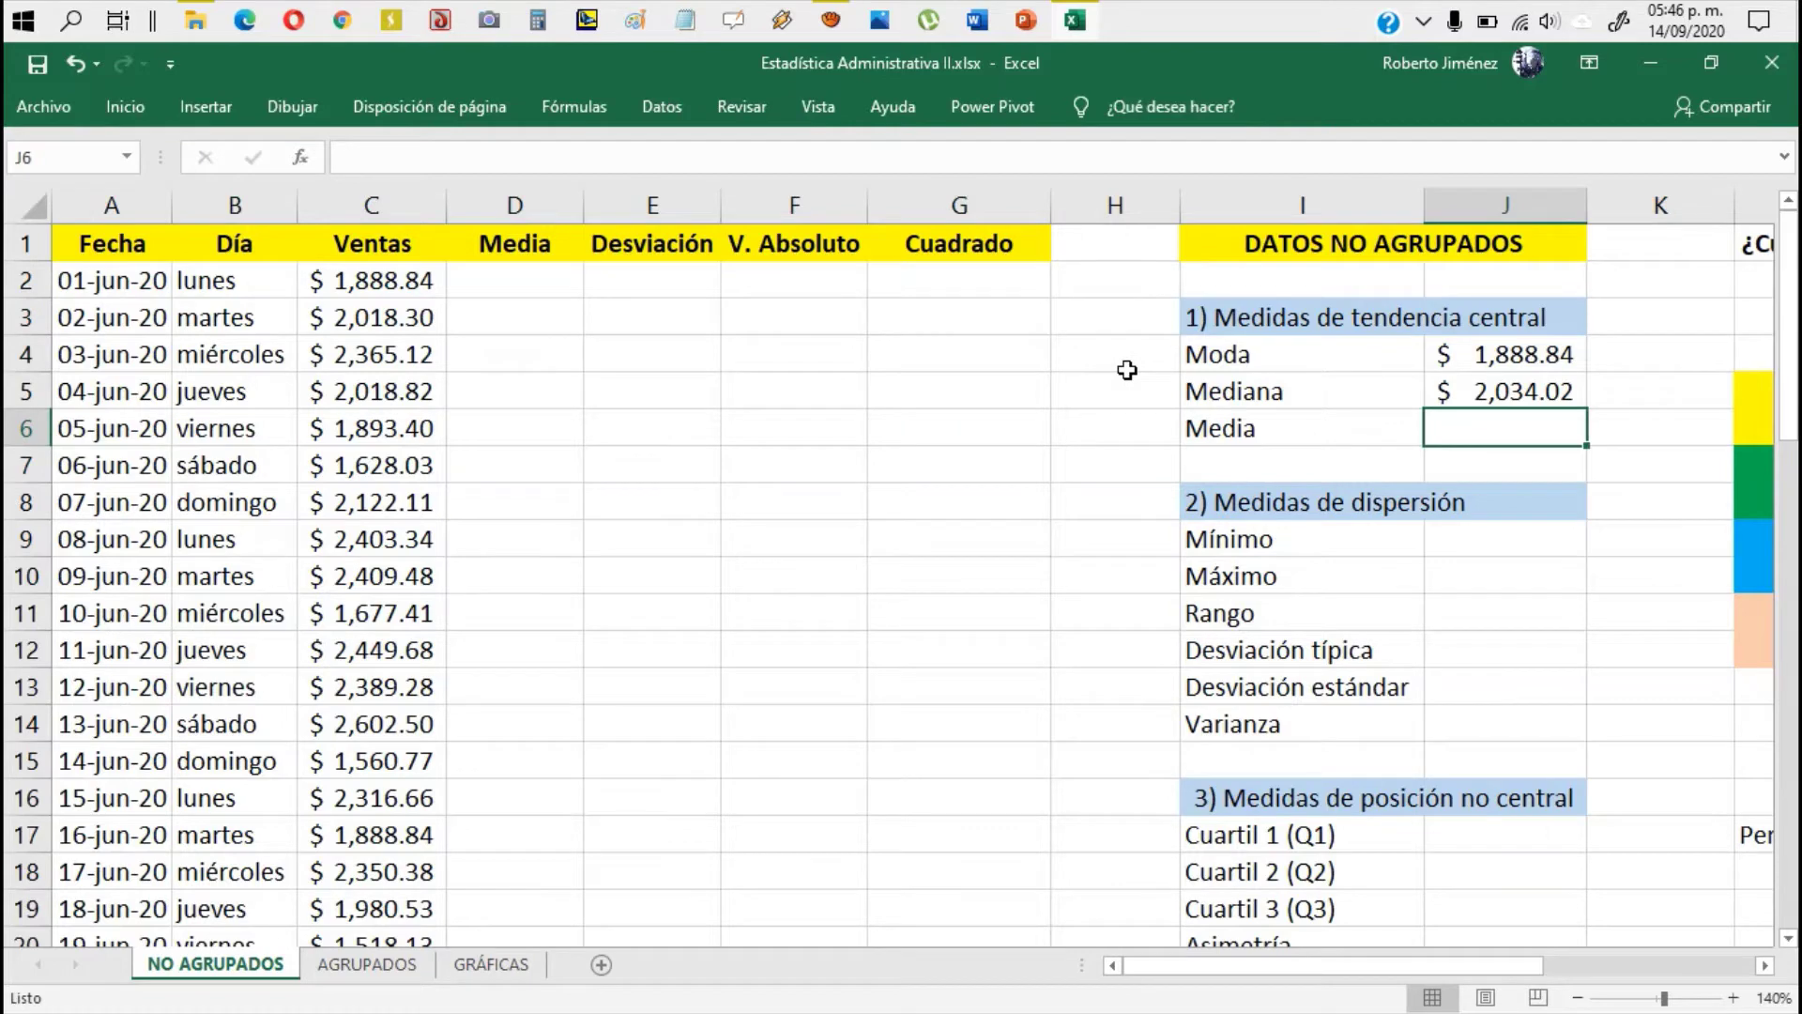
type("=")
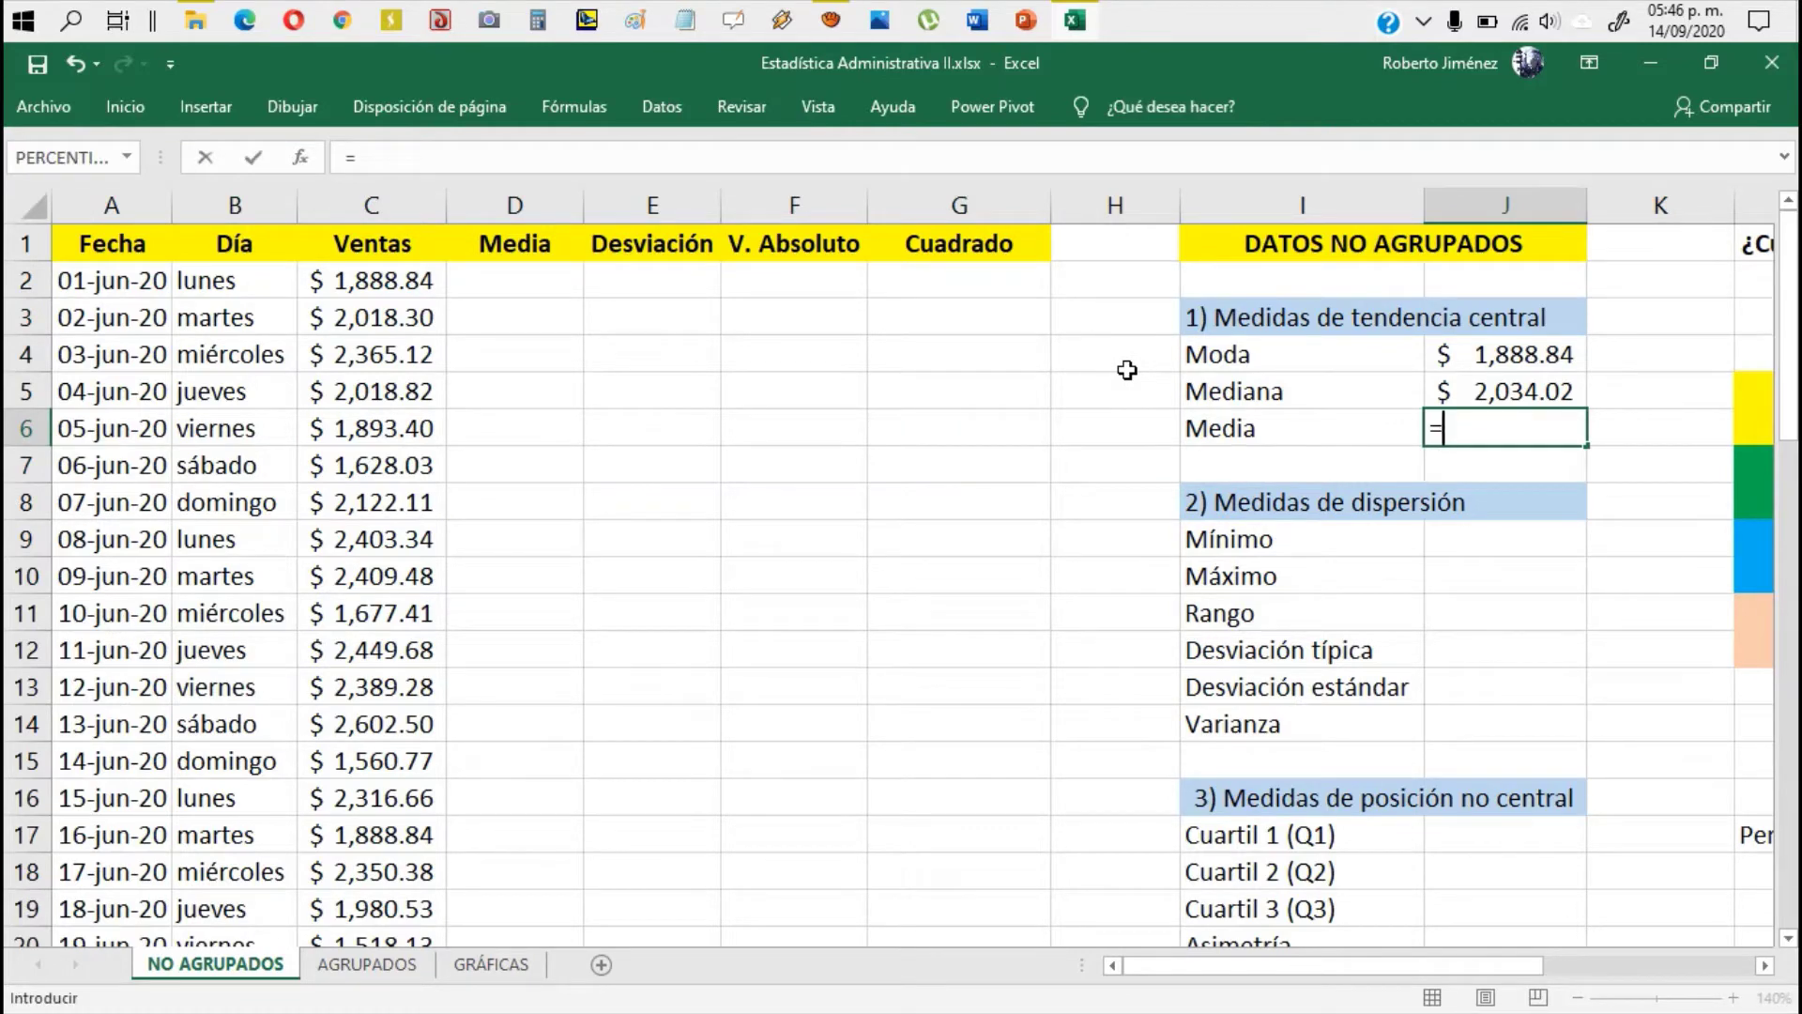
type("promedio")
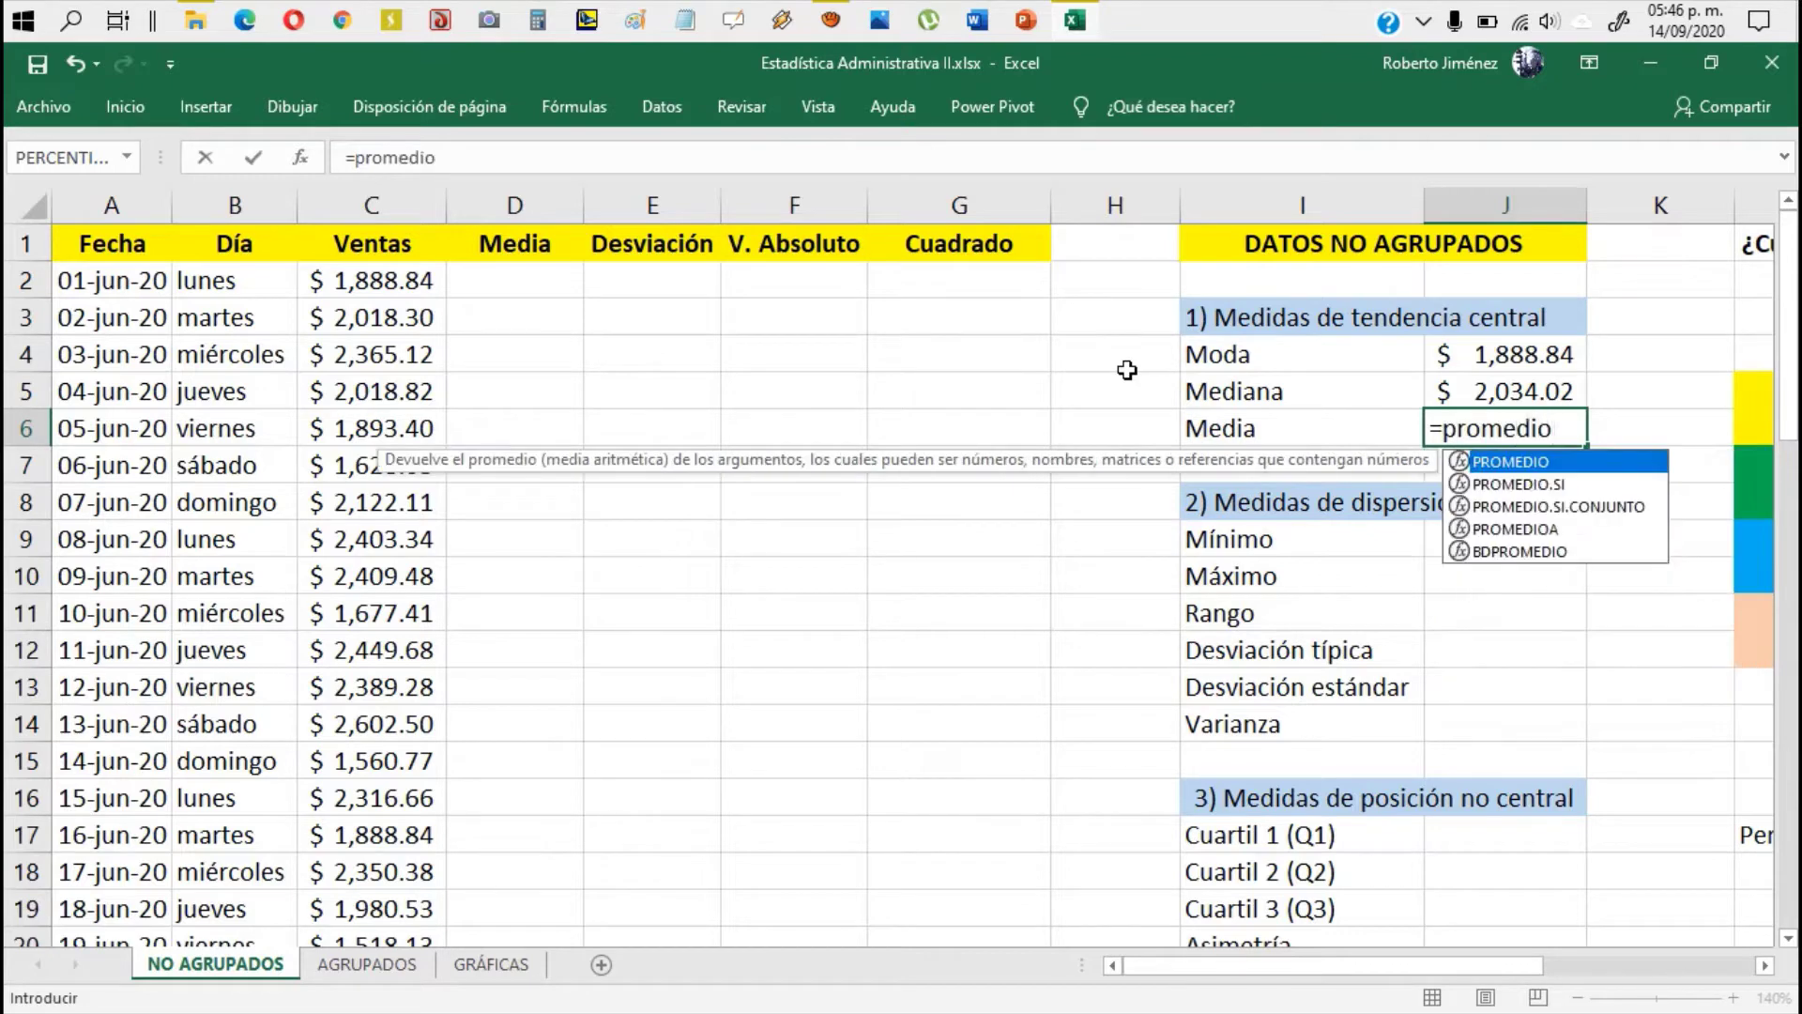
type("(")
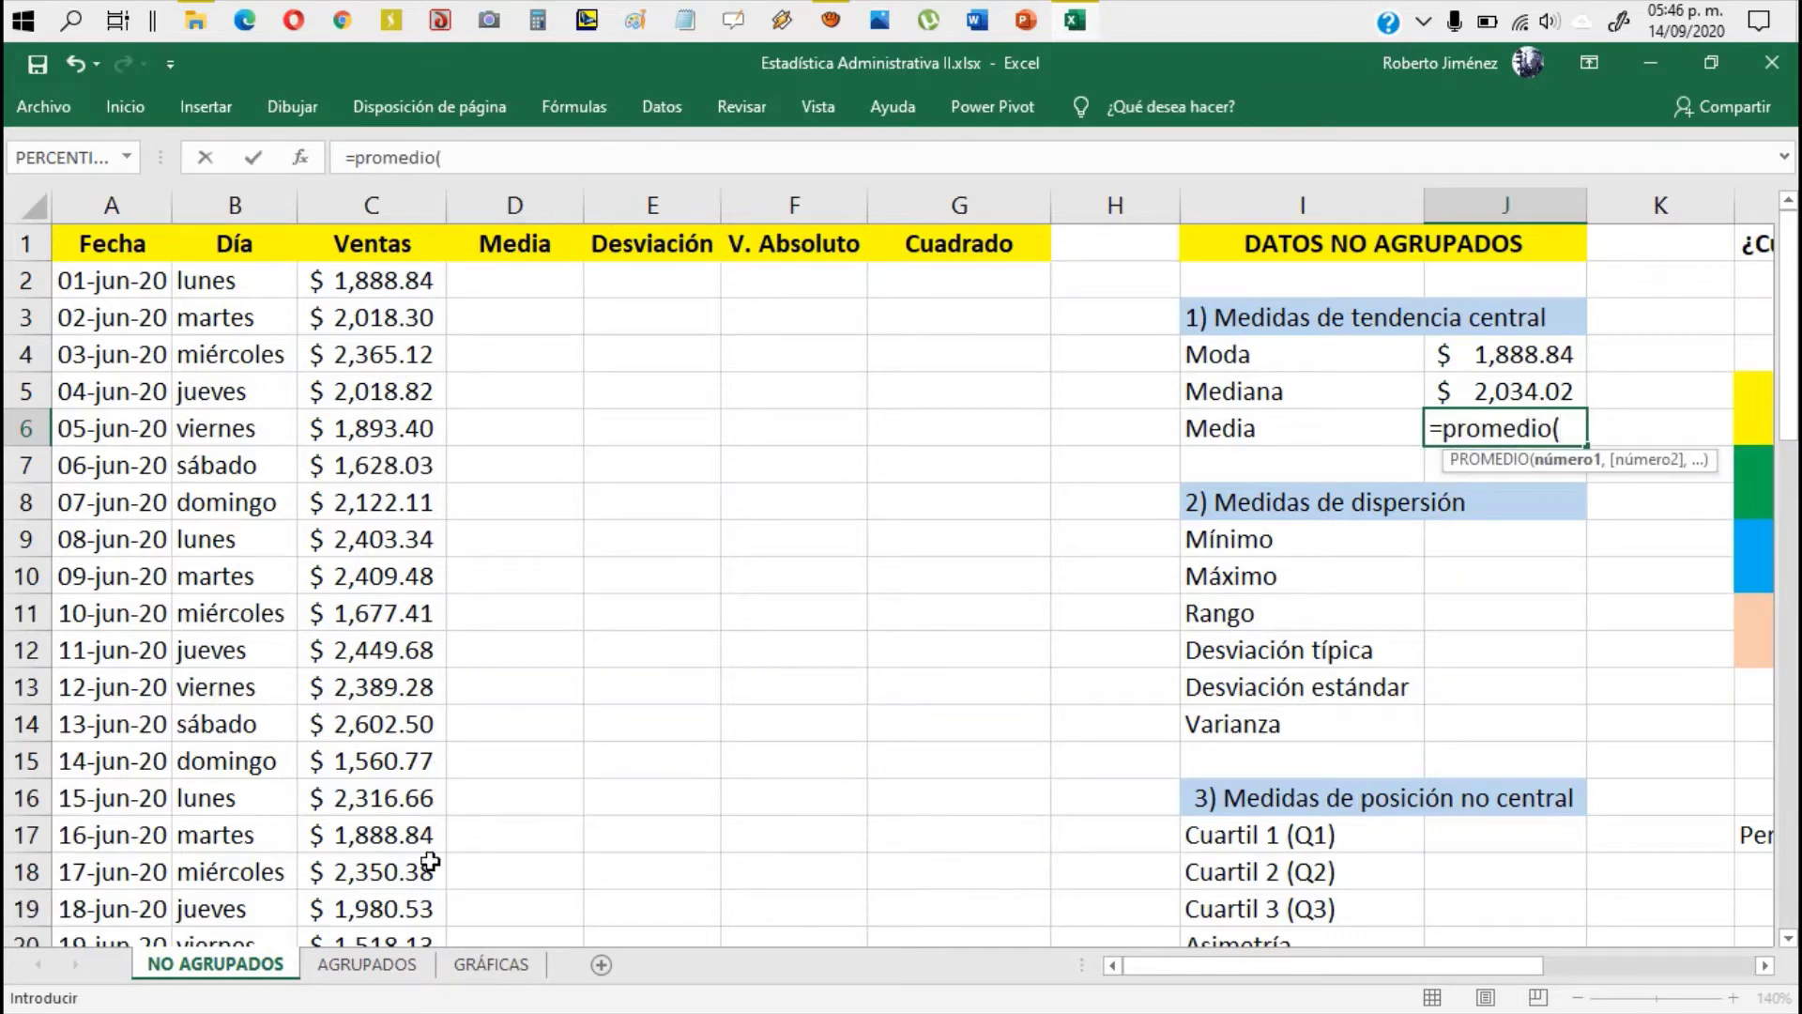
key("Left")
key("Left")
key("Left")
key("Left")
key("Left")
key("Left")
key("Left")
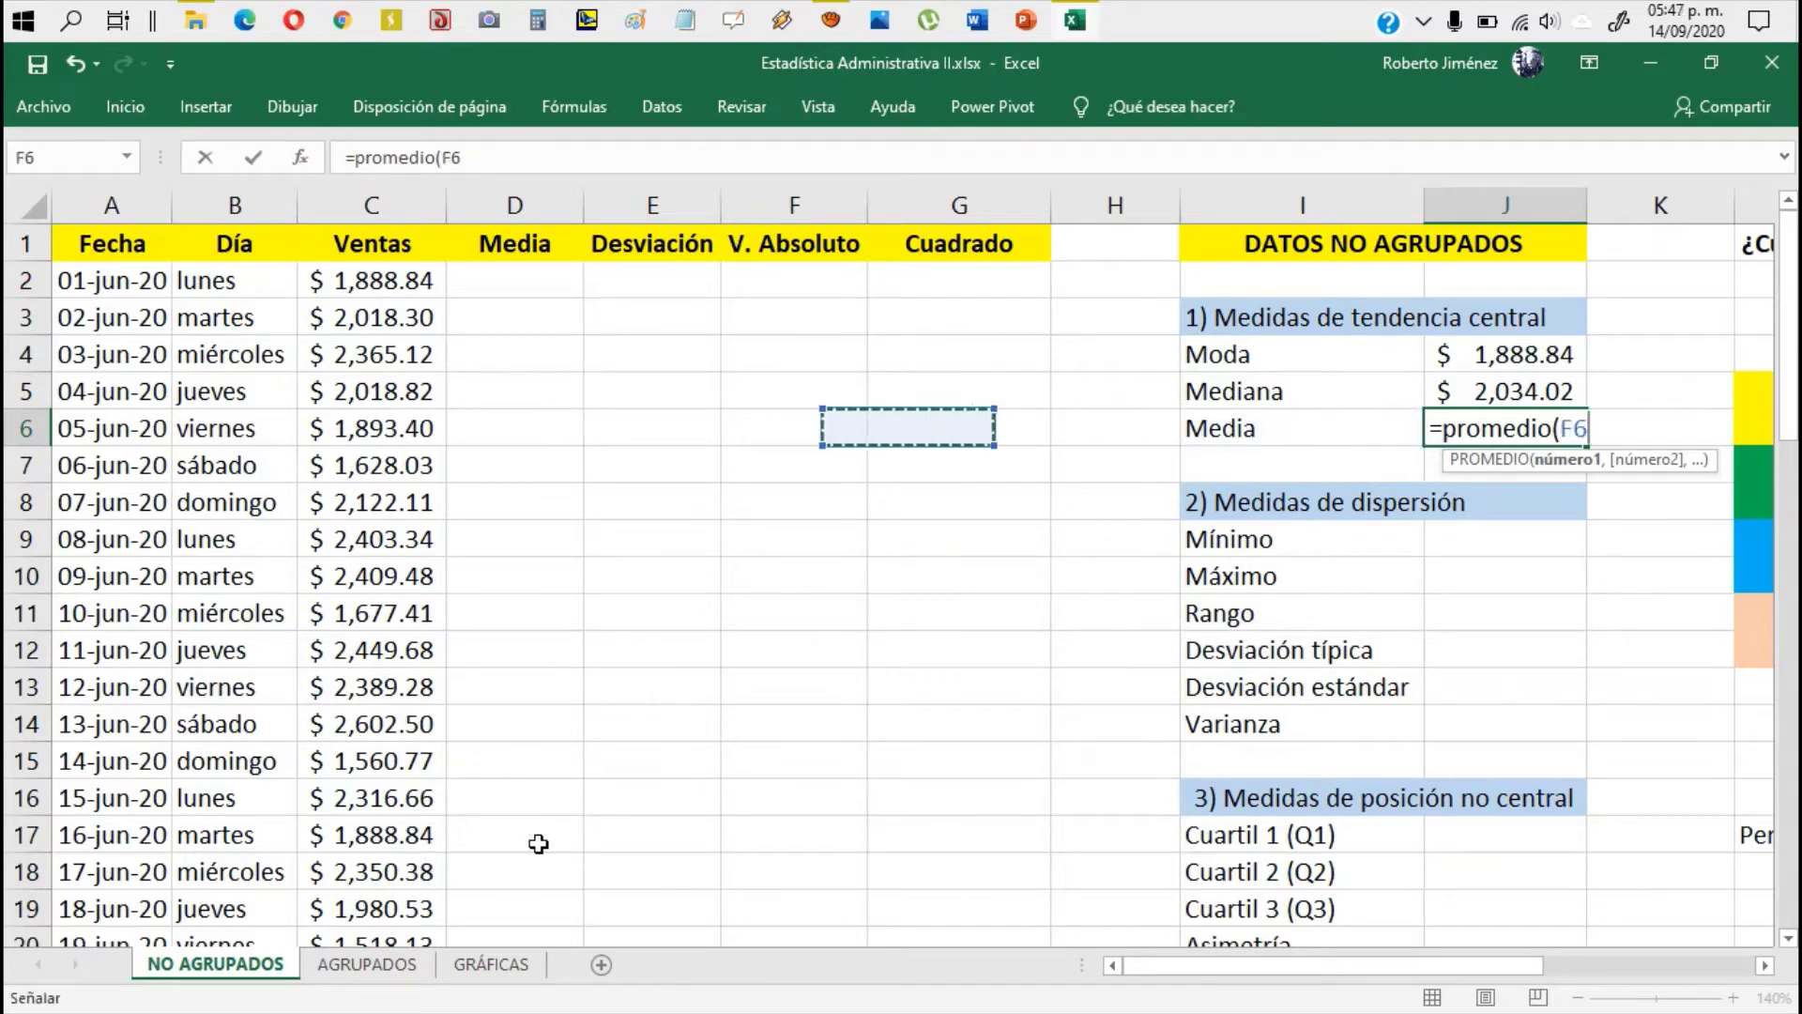
key("Up")
key("Up")
key("Up")
key("Up")
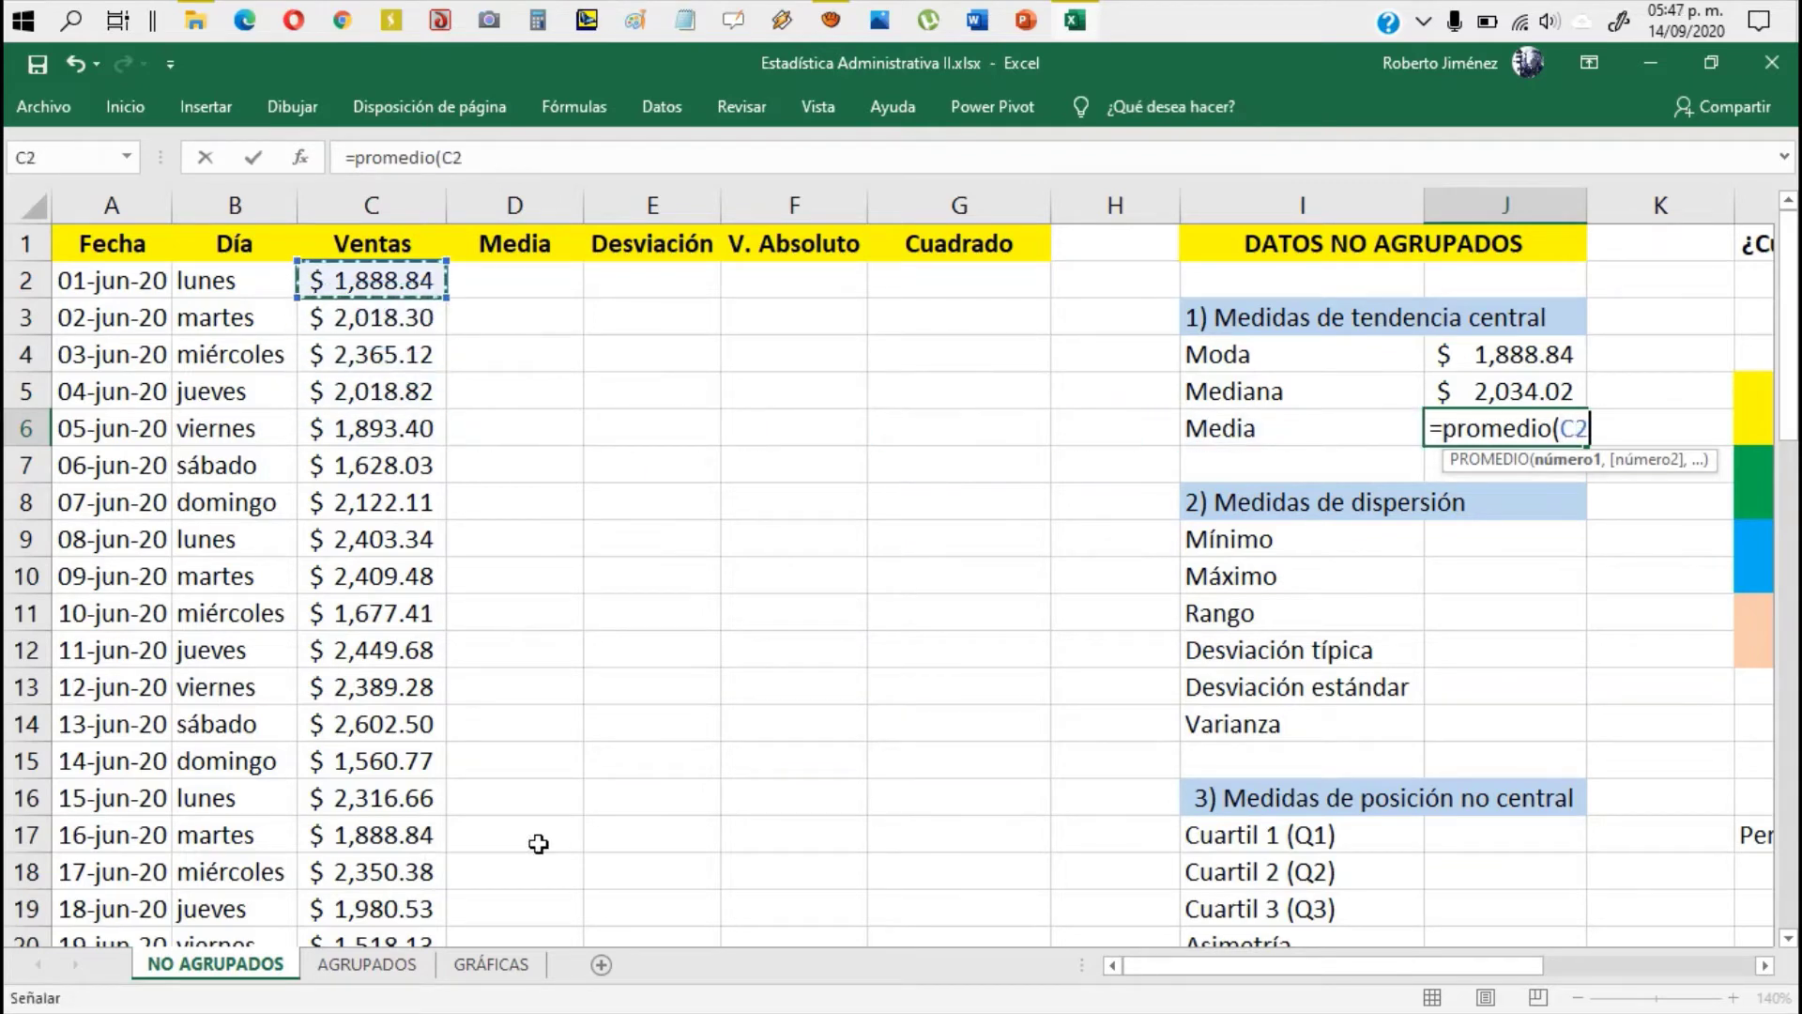
key("shift+Down")
key("shift+Down")
key("shift+Down")
key("shift+Down")
key("shift+Down")
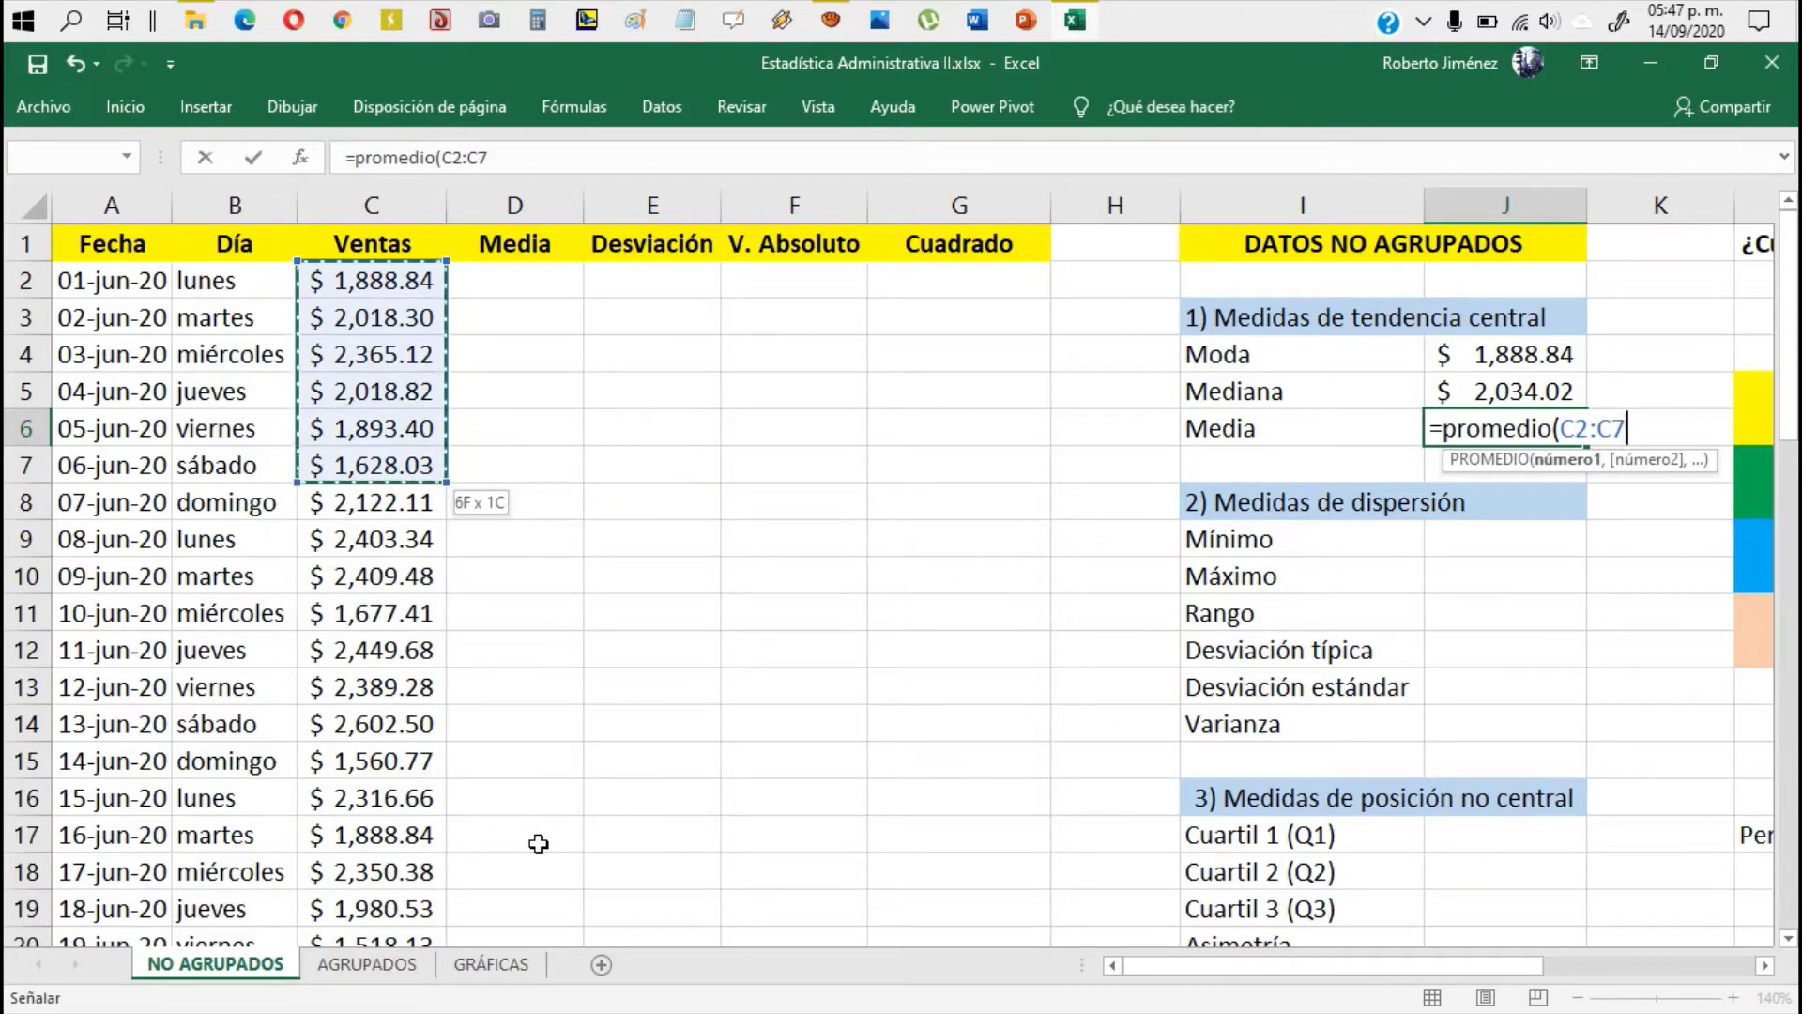
key("ctrl+shift+Down")
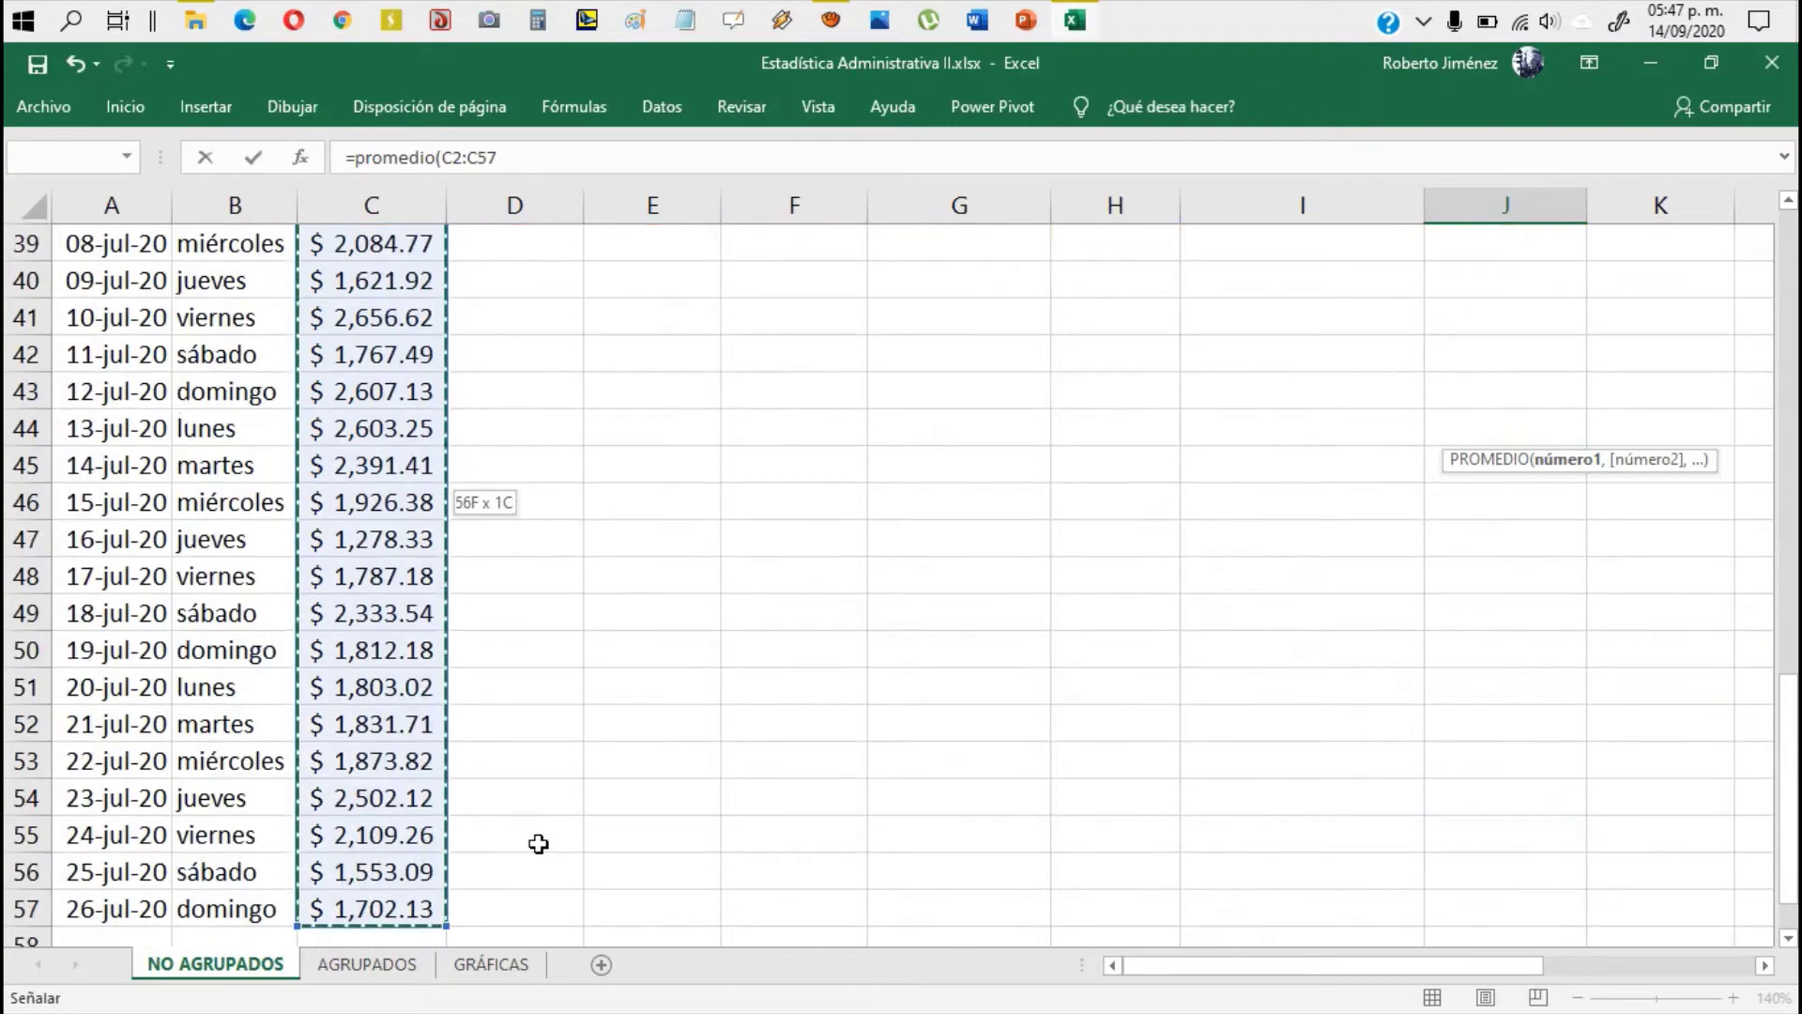
key("Return")
Step: Compare the calculated mean in J6 with the median in J5 and the mode in J4
key("Up")
key("Up")
key("Up")
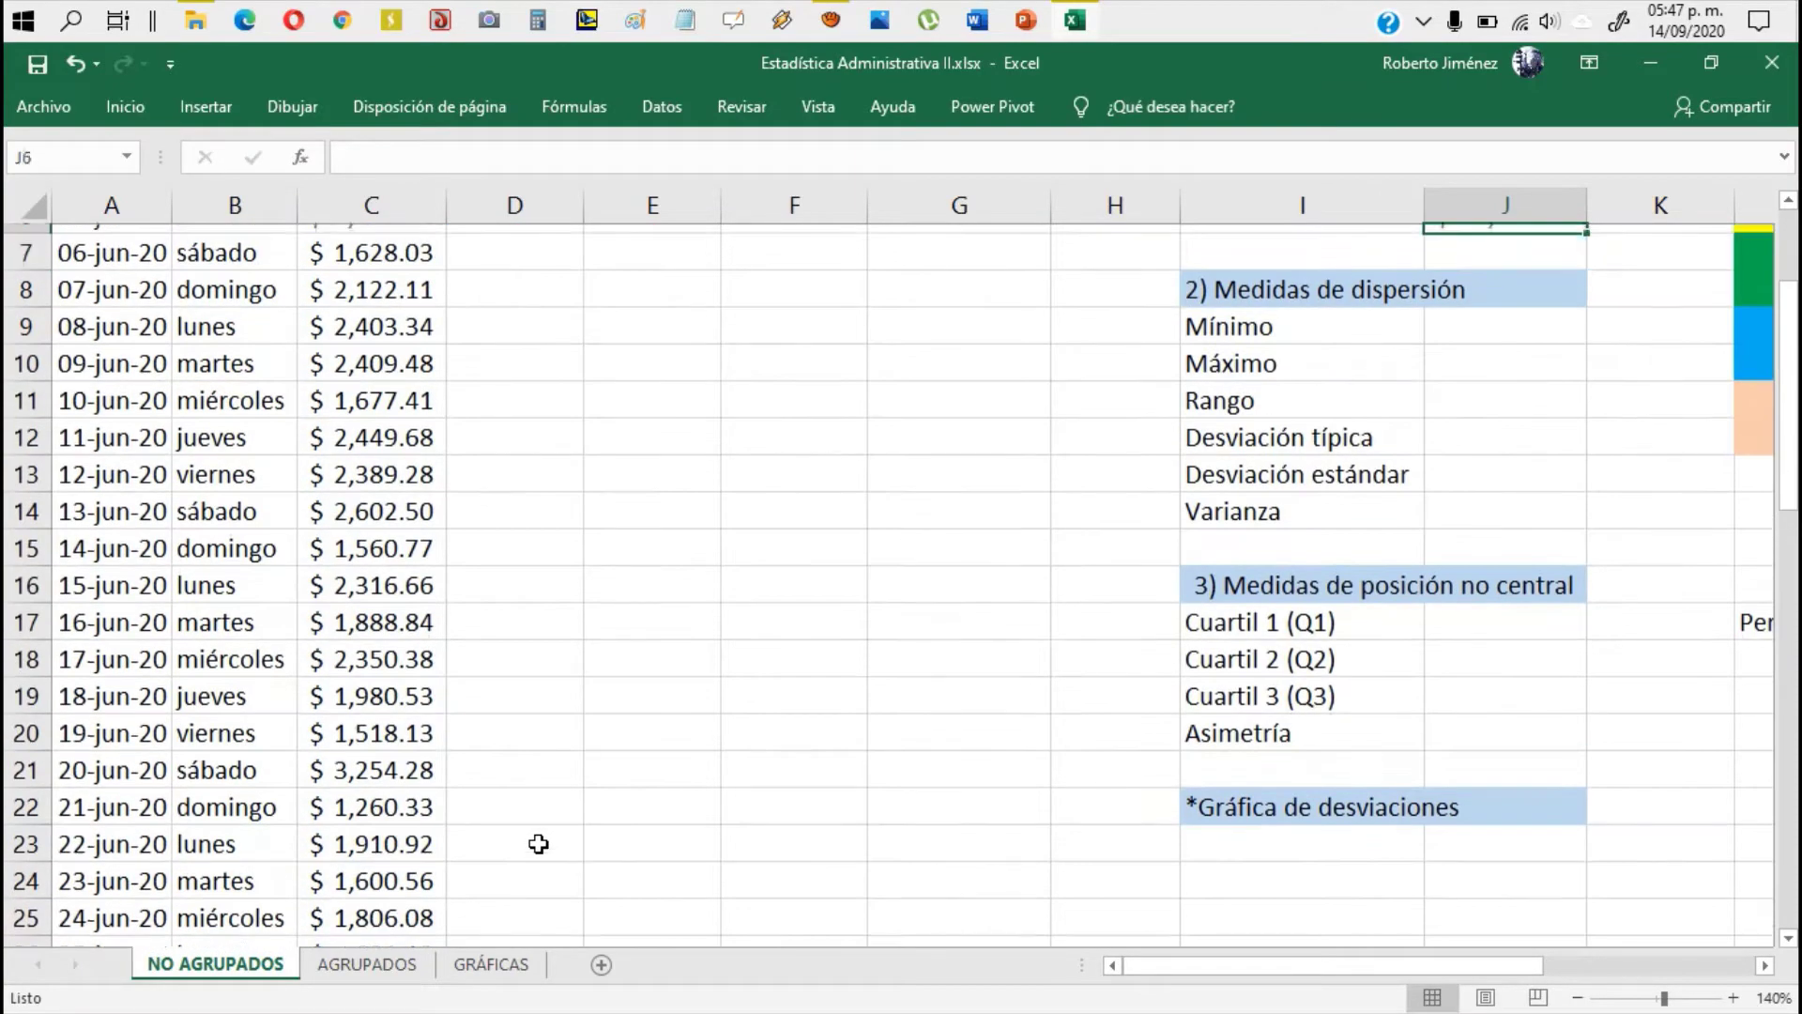
key("Up")
key("Up")
key("Up")
key("Down")
key("Down")
key("Down")
key("Down")
key("Down")
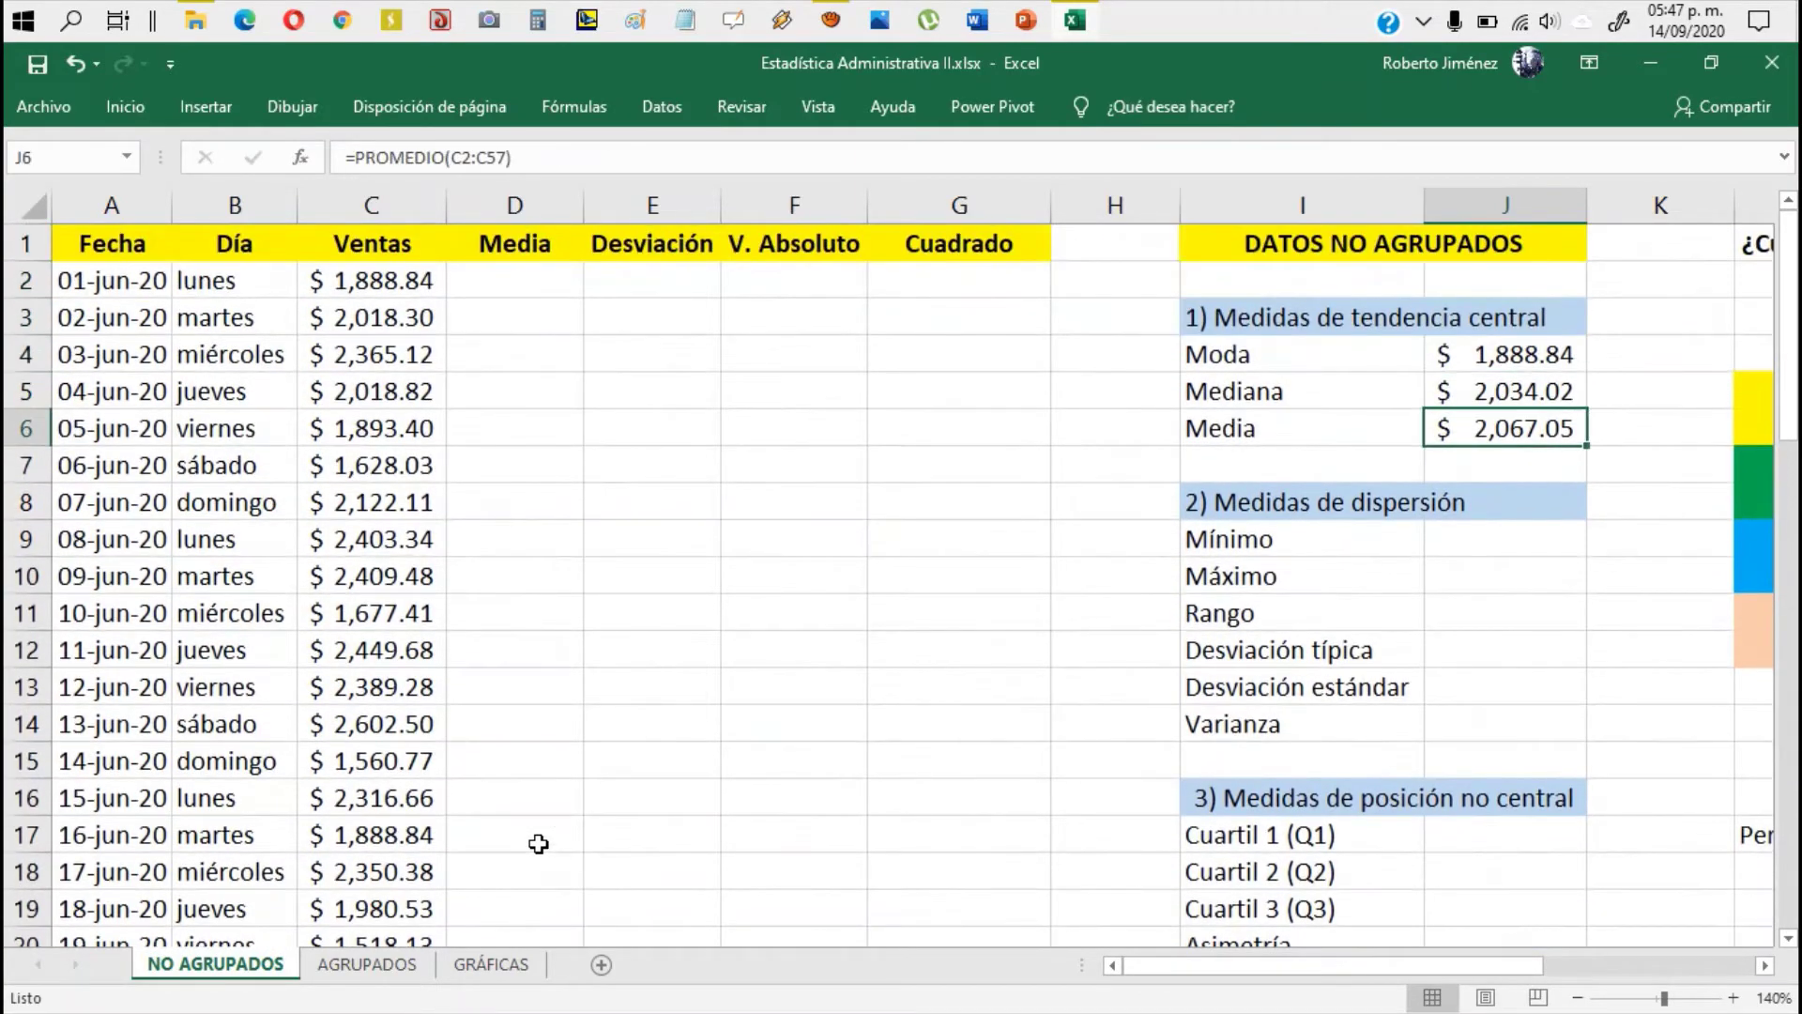
key("Up")
key("Up")
key("Up")
key("Up")
key("Up")
key("Down")
key("Down")
key("Down")
key("Down")
key("Down")
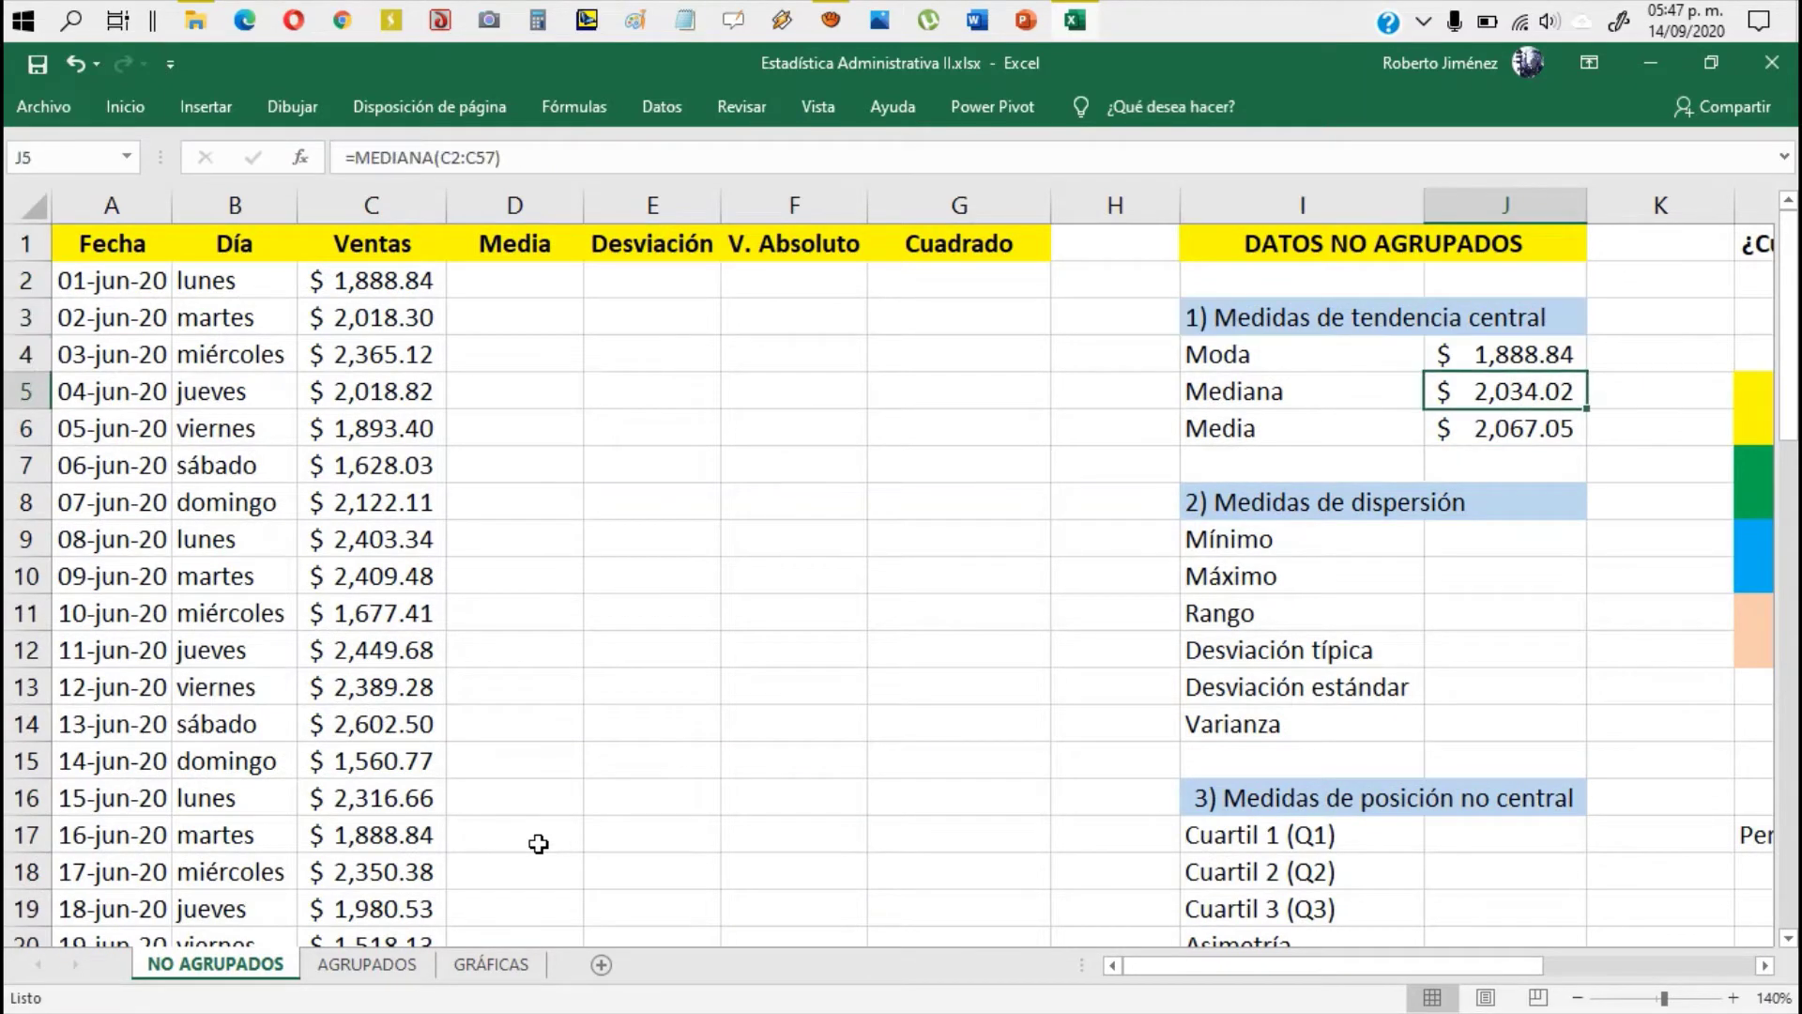
key("Up")
key("Down")
key("Left")
key("Left")
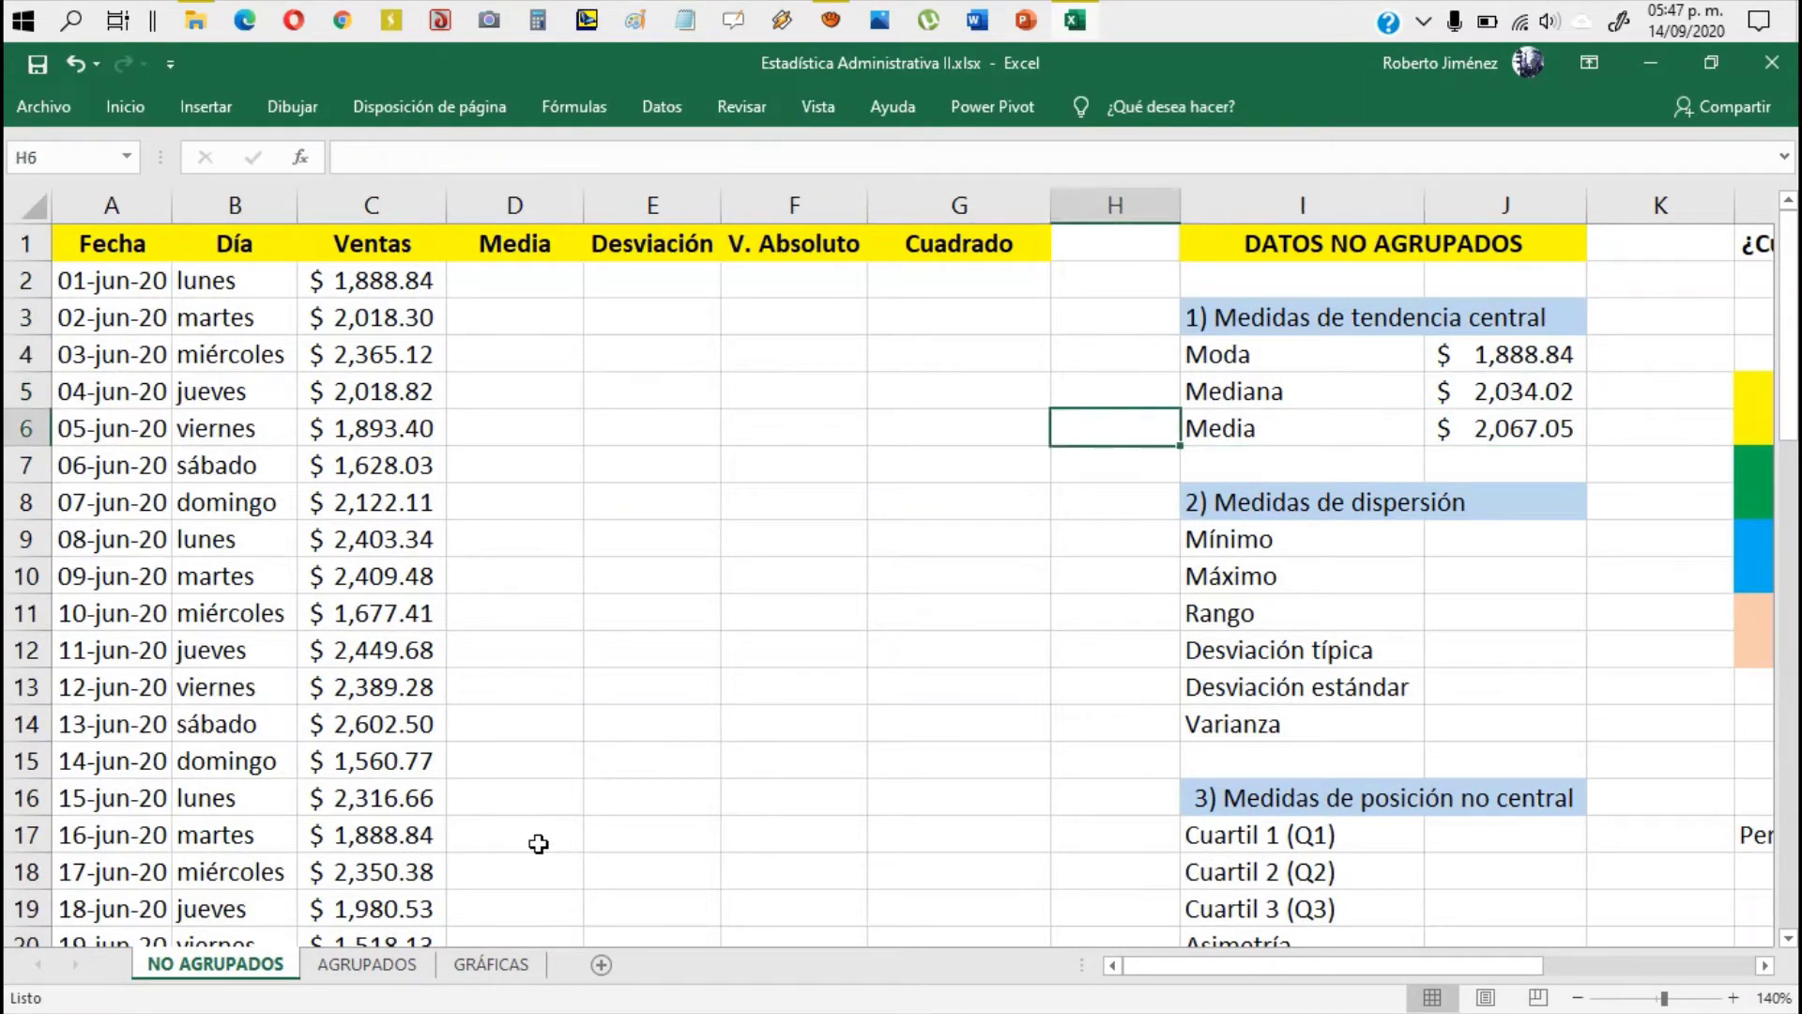
Step: Review the daily amounts in the Ventas column in relation to the mean formula in J6
key("Home")
key("Right")
key("Right")
key("Left")
key("Down")
key("Down")
key("Down")
key("Down")
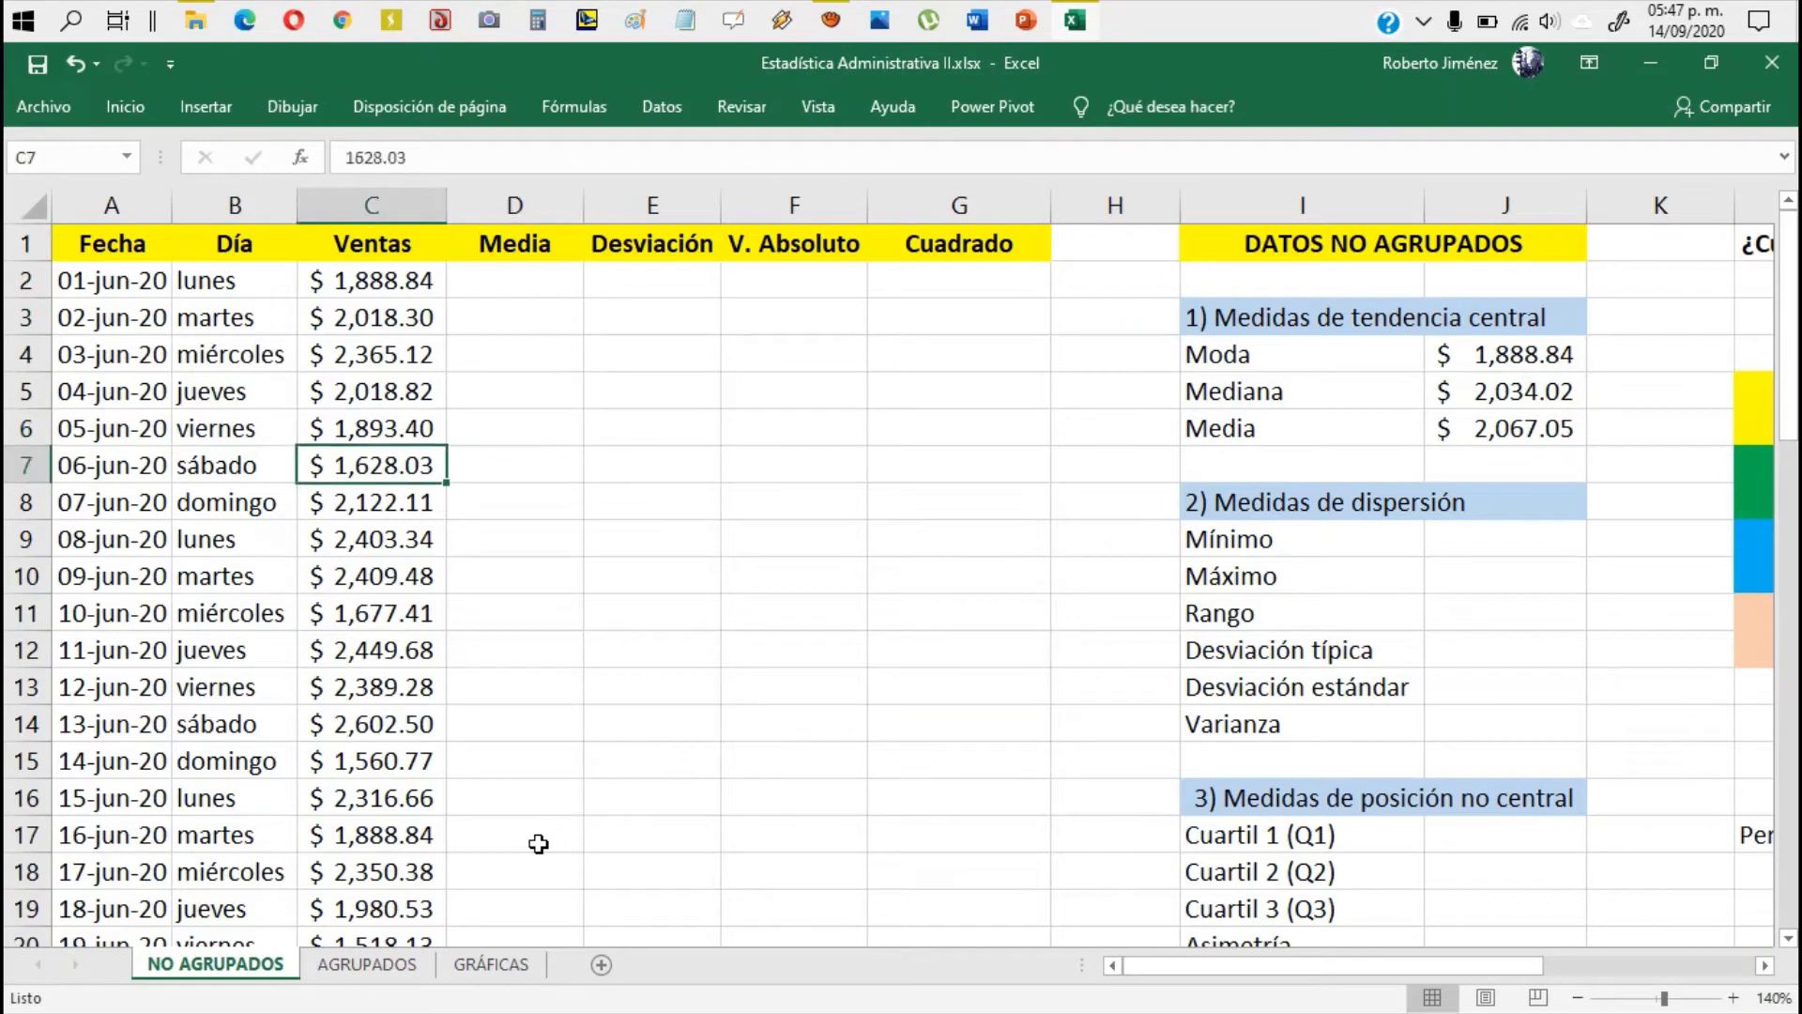
key("Up")
key("Up")
key("Up")
key("Up")
key("Up")
key("Up")
key("Up")
key("Up")
key("Up")
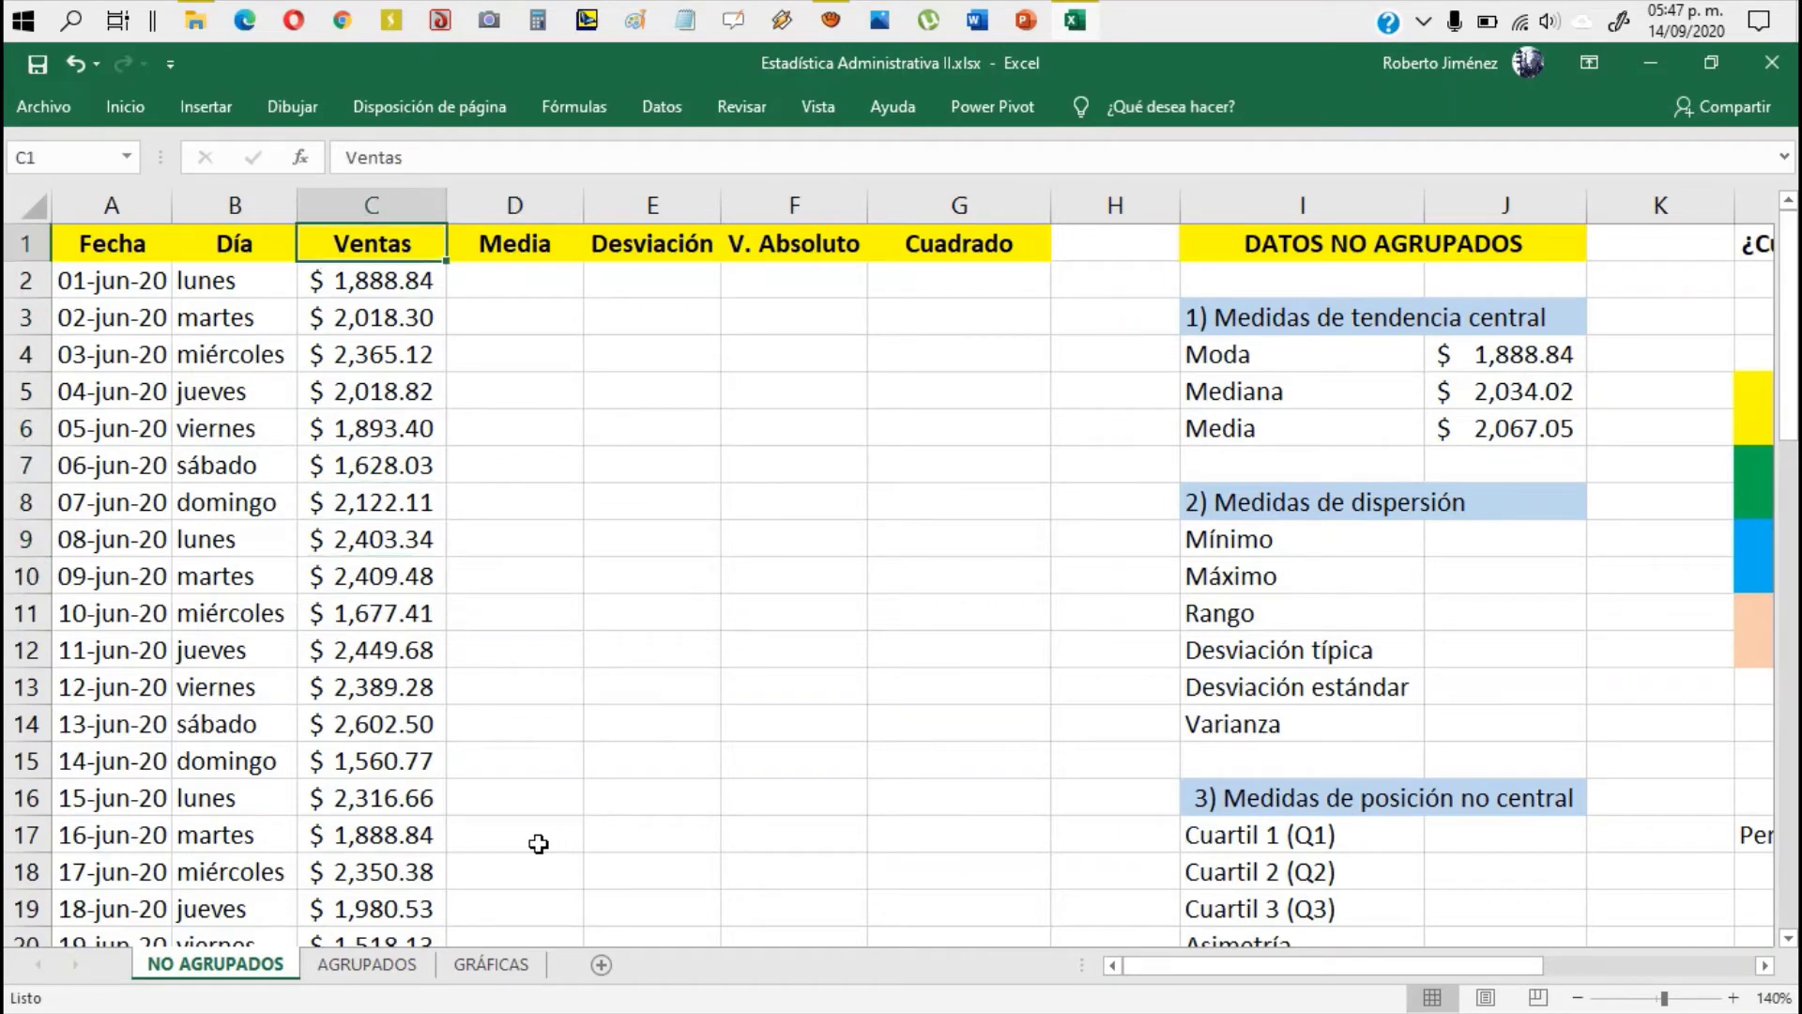
key("Down")
key("Down")
key("Right")
key("Right")
key("Right")
key("Right")
key("Right")
key("Right")
key("Right")
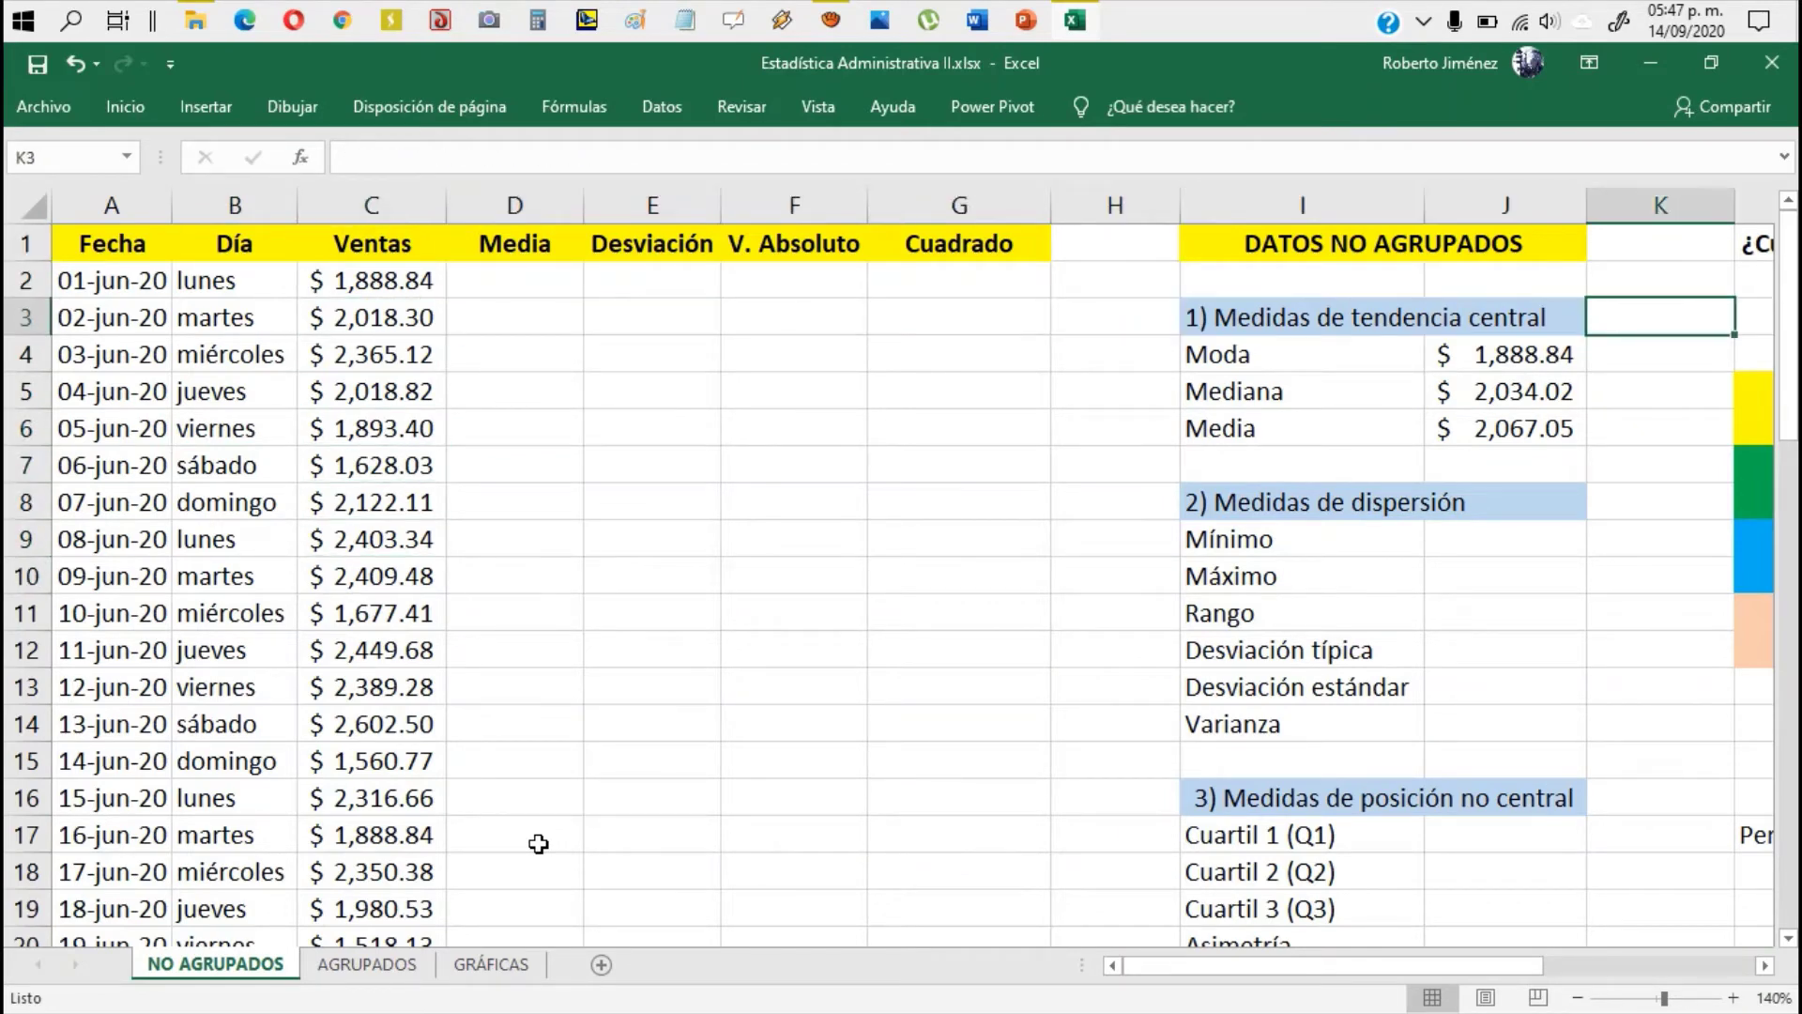
key("Left")
key("Down")
key("Down")
key("Down")
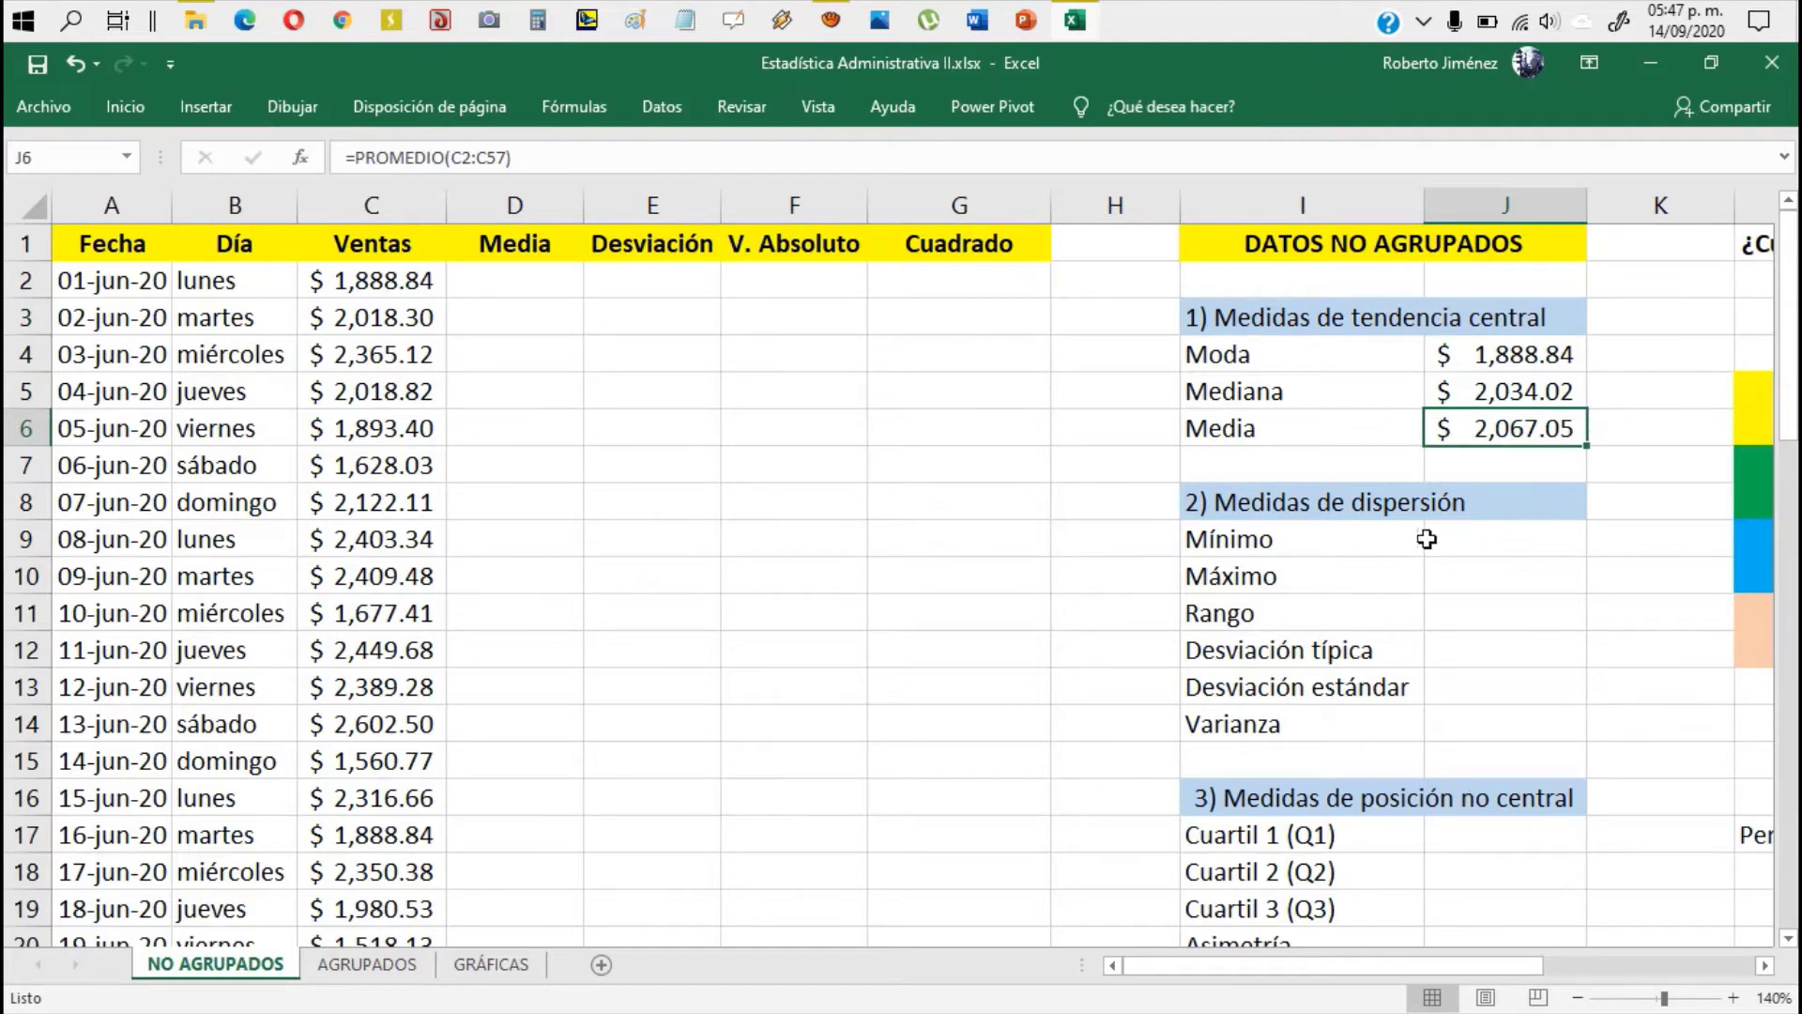
Step: Examine the dispersion measures from Rango to Varianza and the result cells for Mínimo, Máximo and Rango
left_click_drag(1316, 609, 1305, 725)
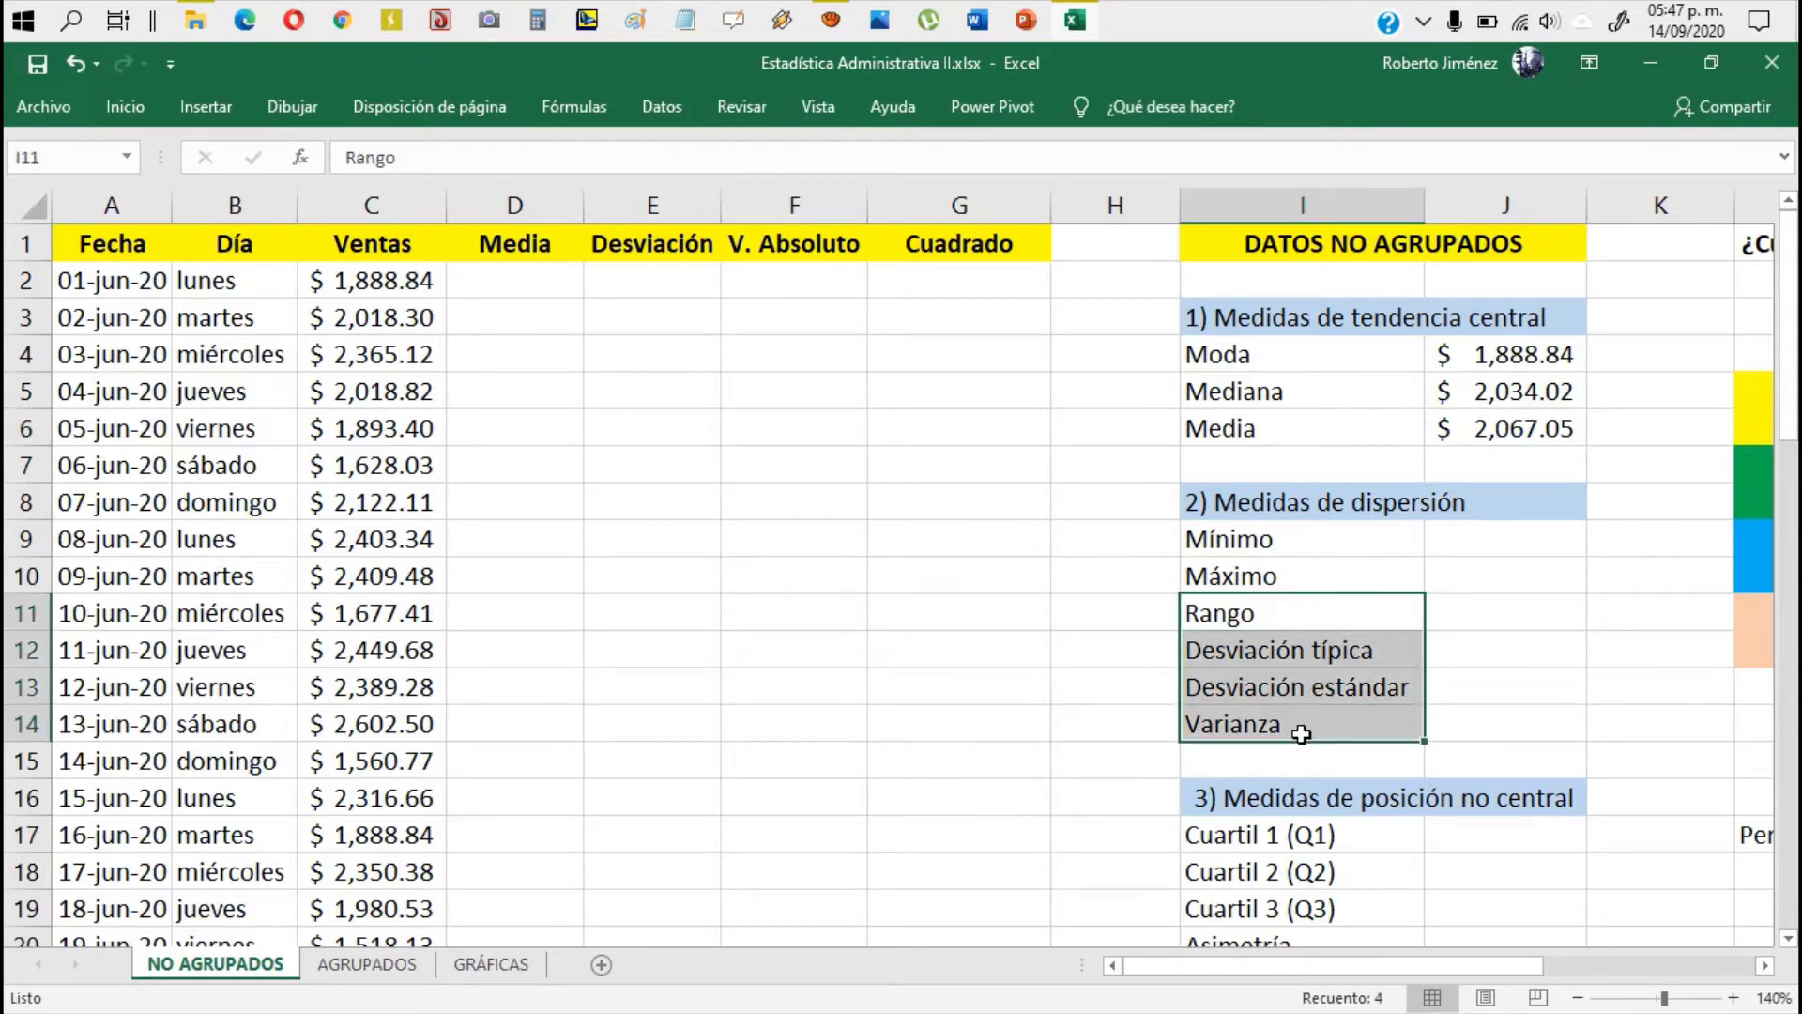
left_click(1486, 539)
left_click(1485, 580)
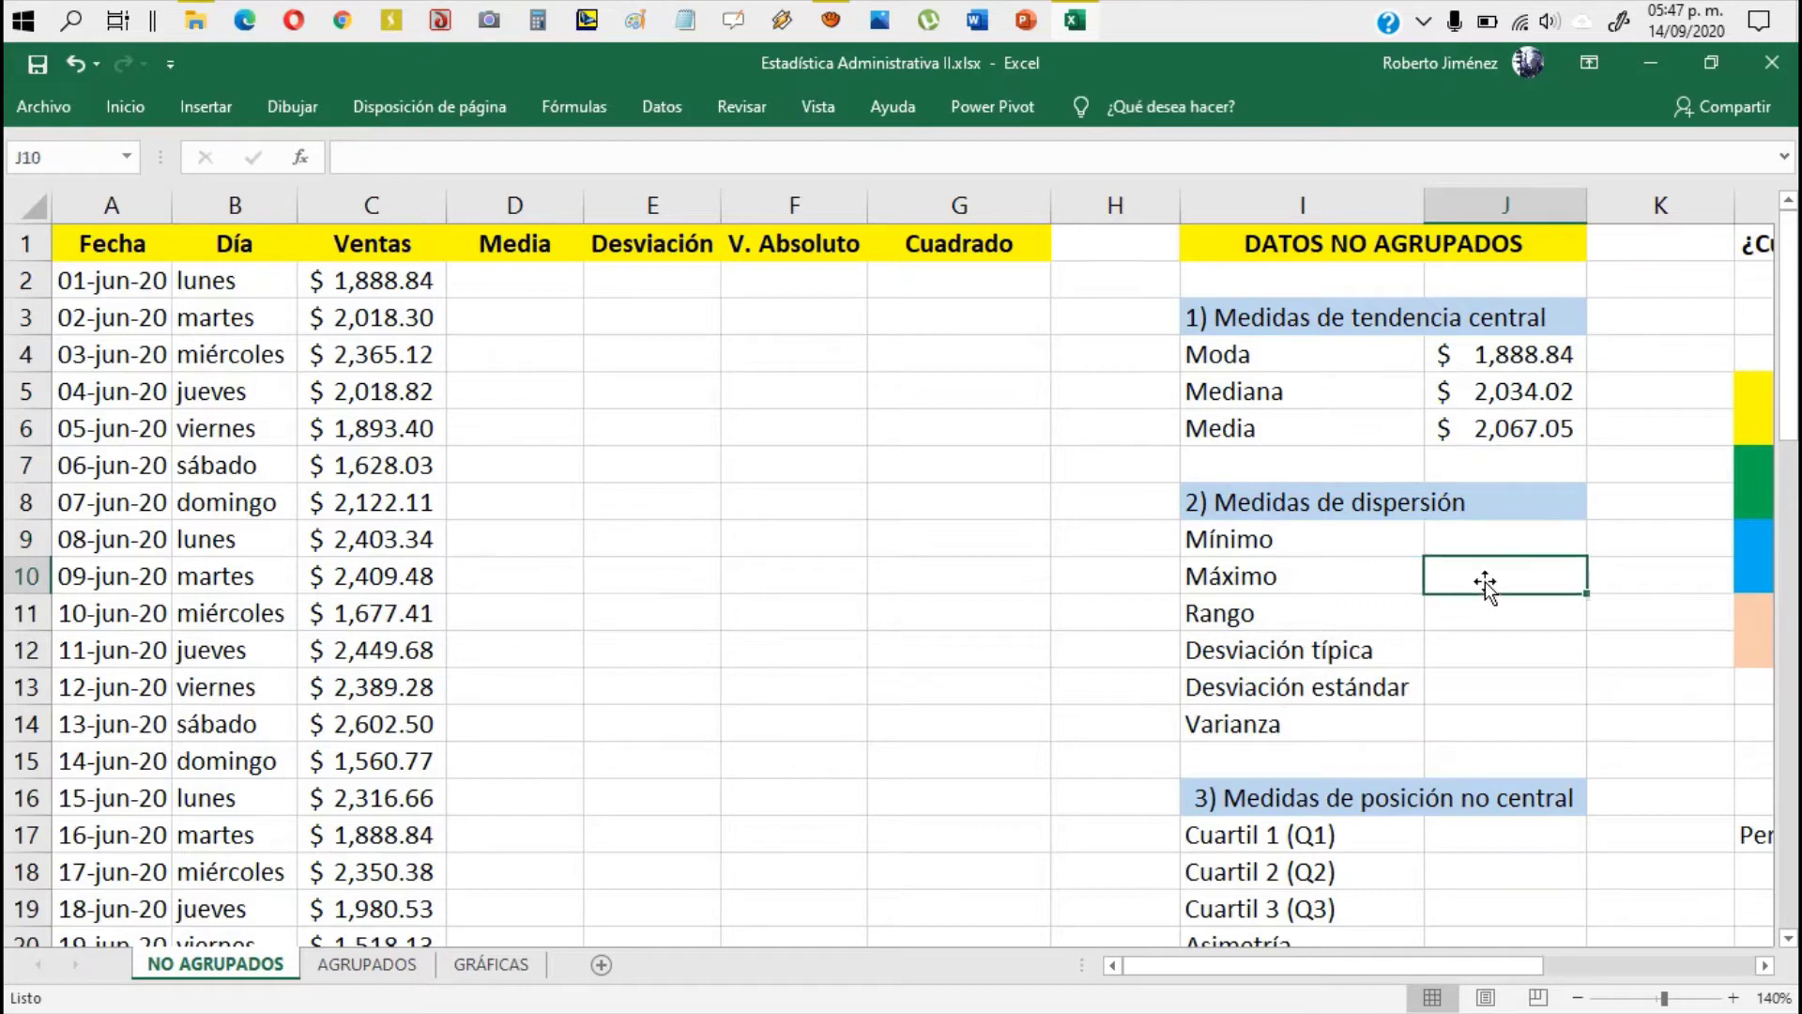
left_click(1376, 615)
left_click(1493, 604)
left_click(1389, 603)
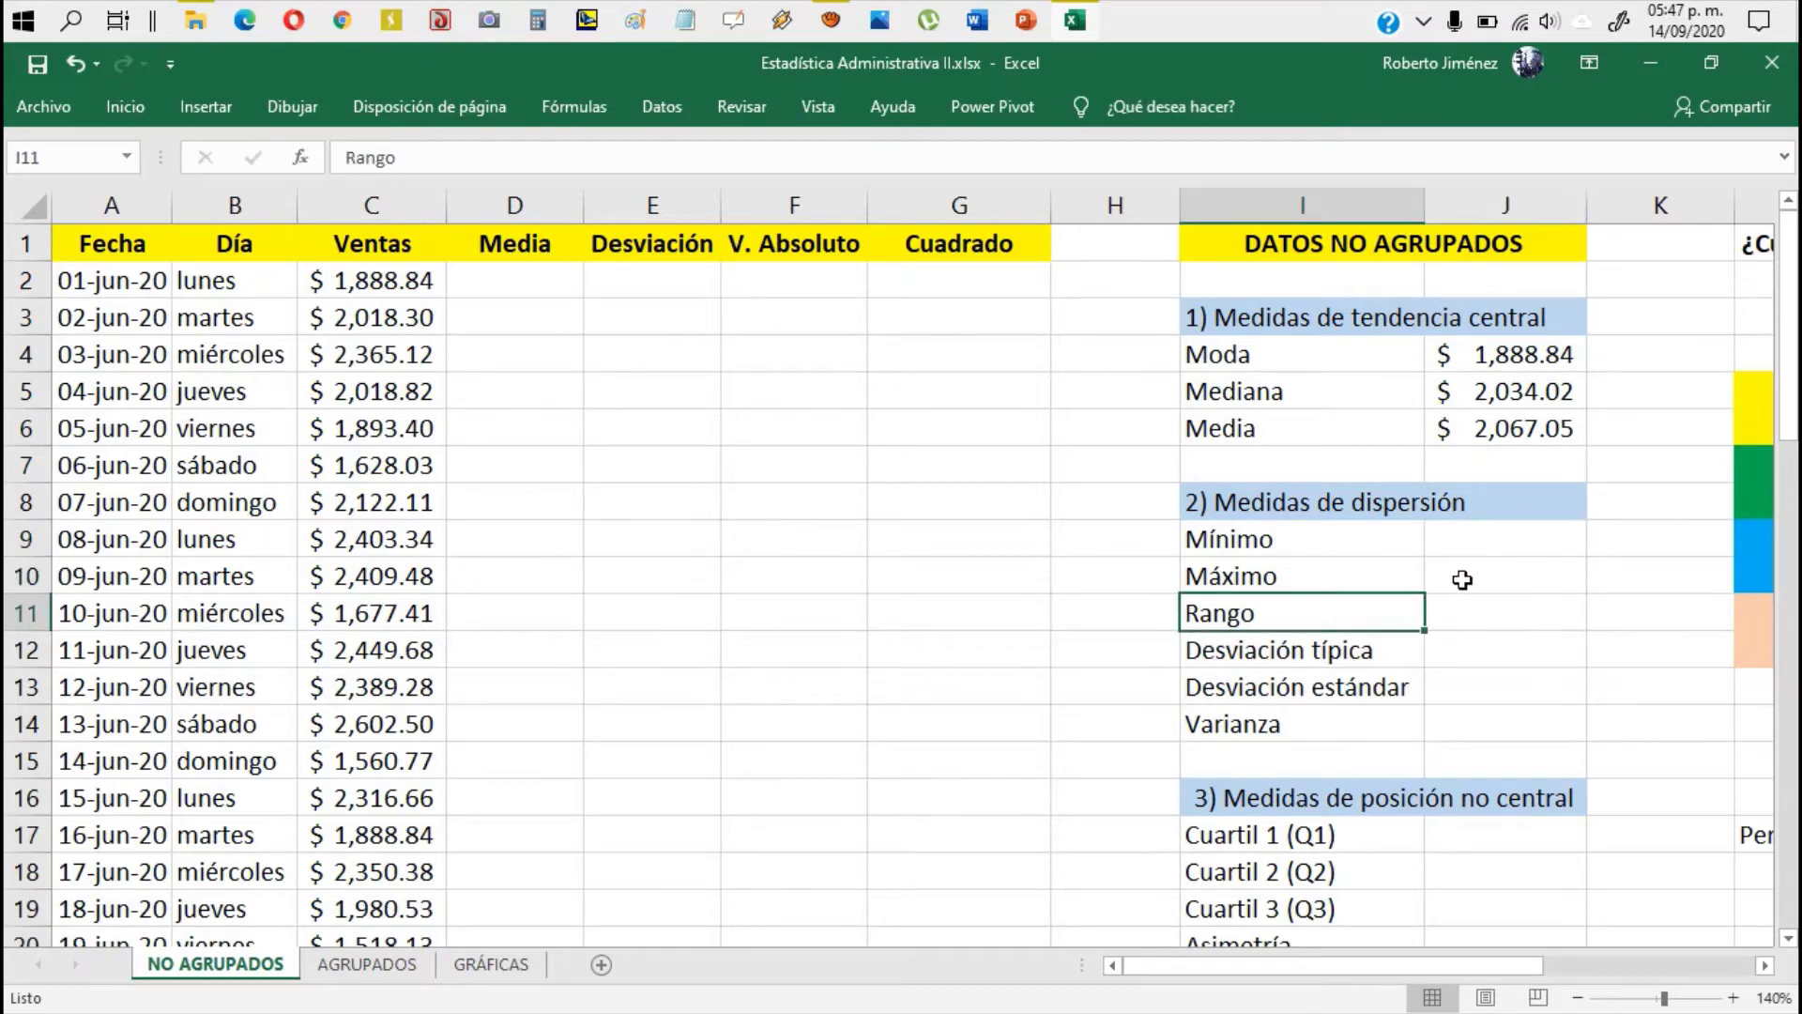
left_click(1461, 575)
left_click(1470, 554)
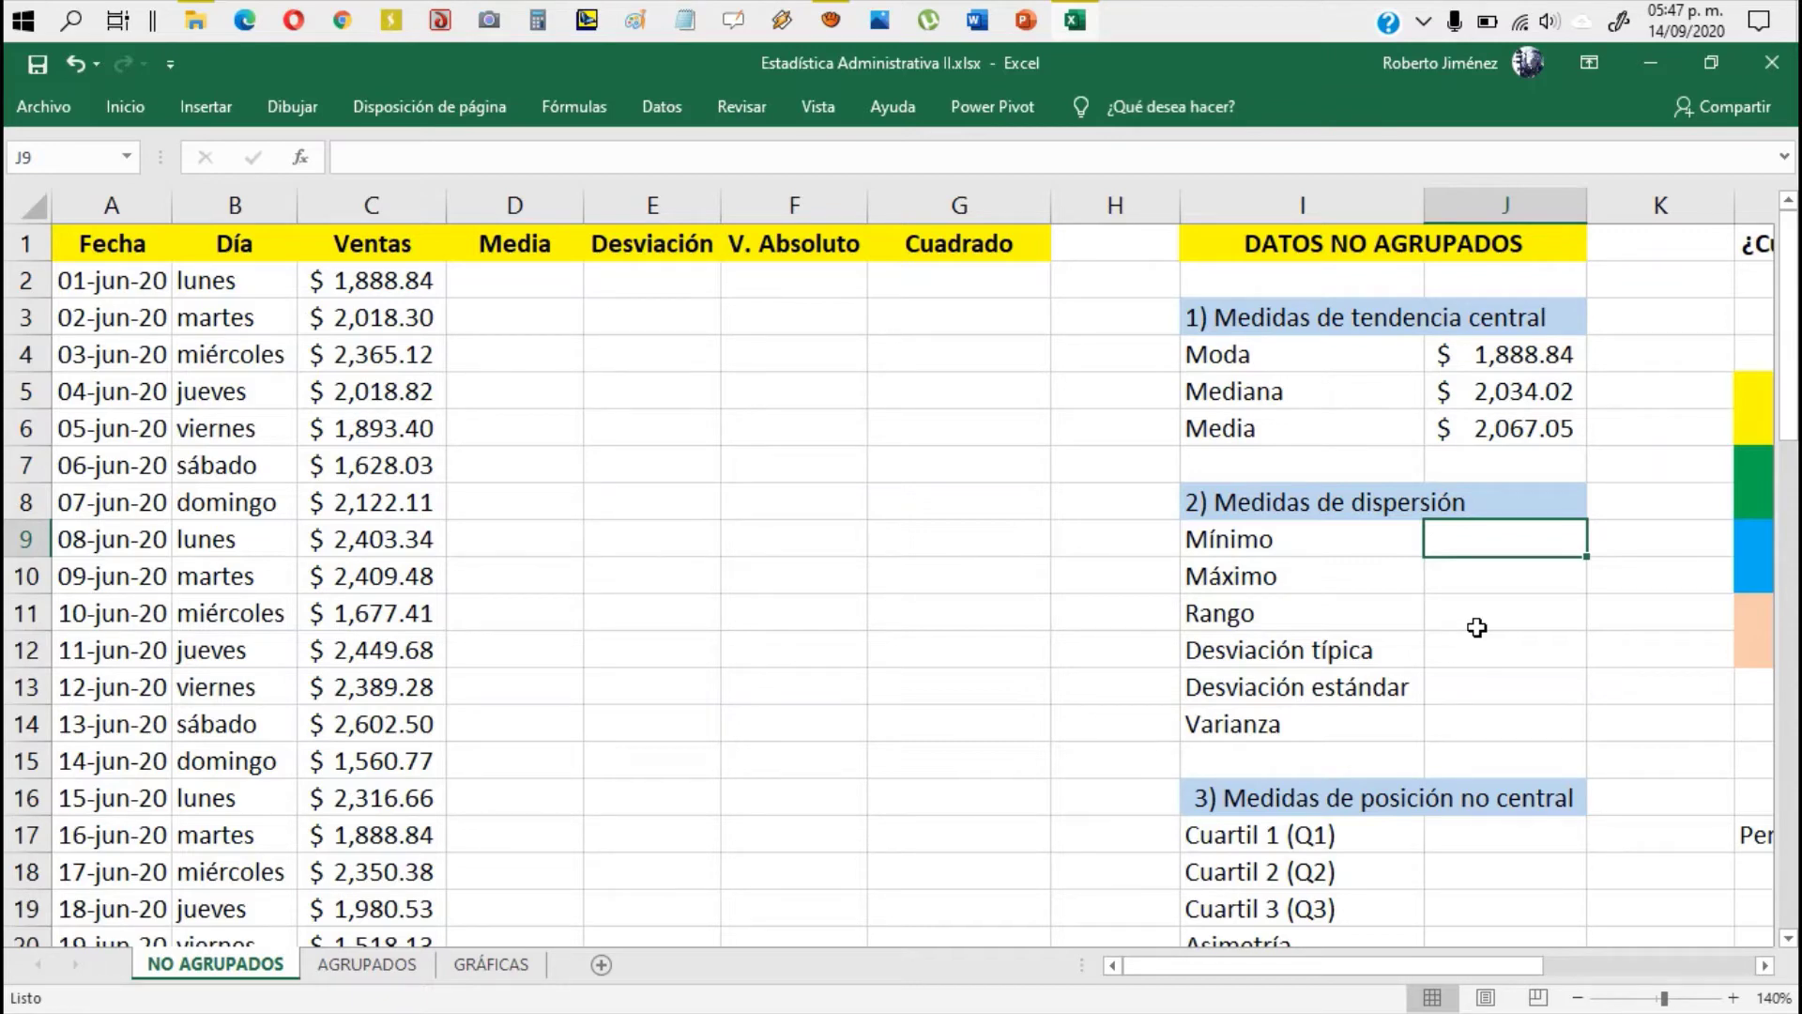
Step: Go back to the mode formula in J4 to review the central tendency results
key("Up")
key("Up")
key("Up")
key("Up")
key("Up")
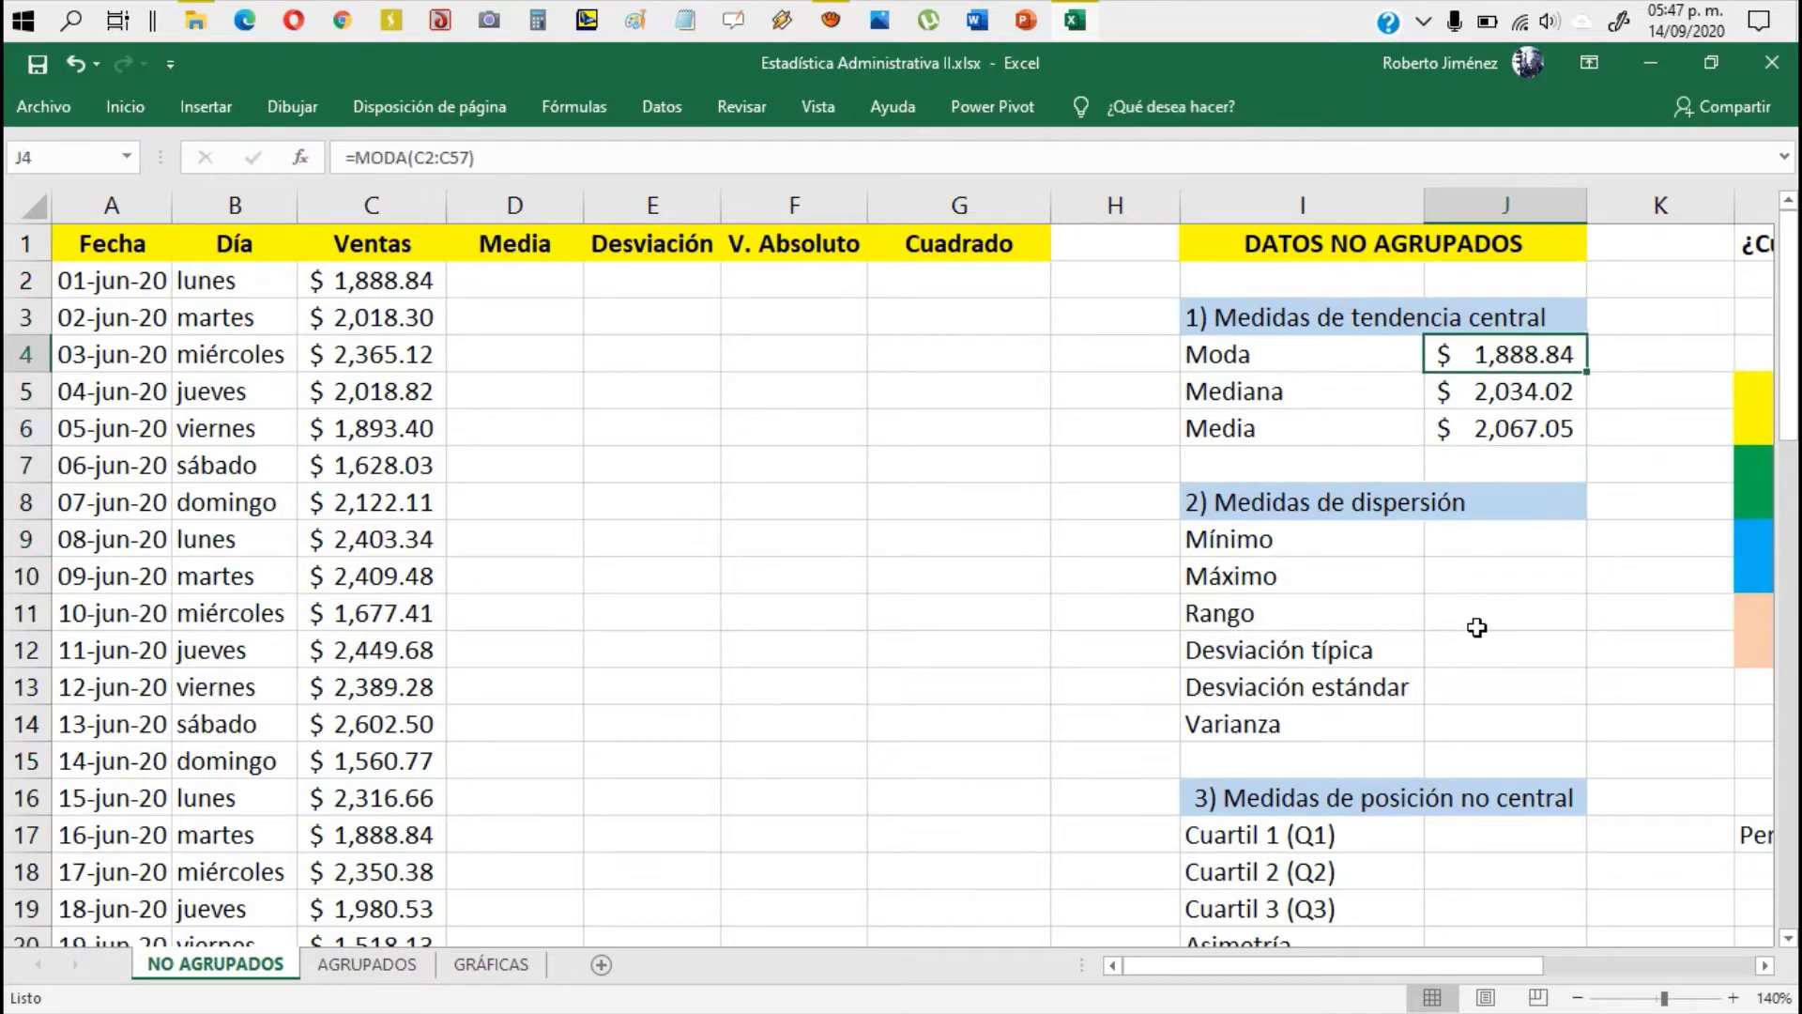
Step: Examine the empty result cells of the dispersion measures from Mínimo to Varianza in column J
key("Down")
key("Down")
key("Down")
key("Down")
key("Down")
key("Down")
key("Up")
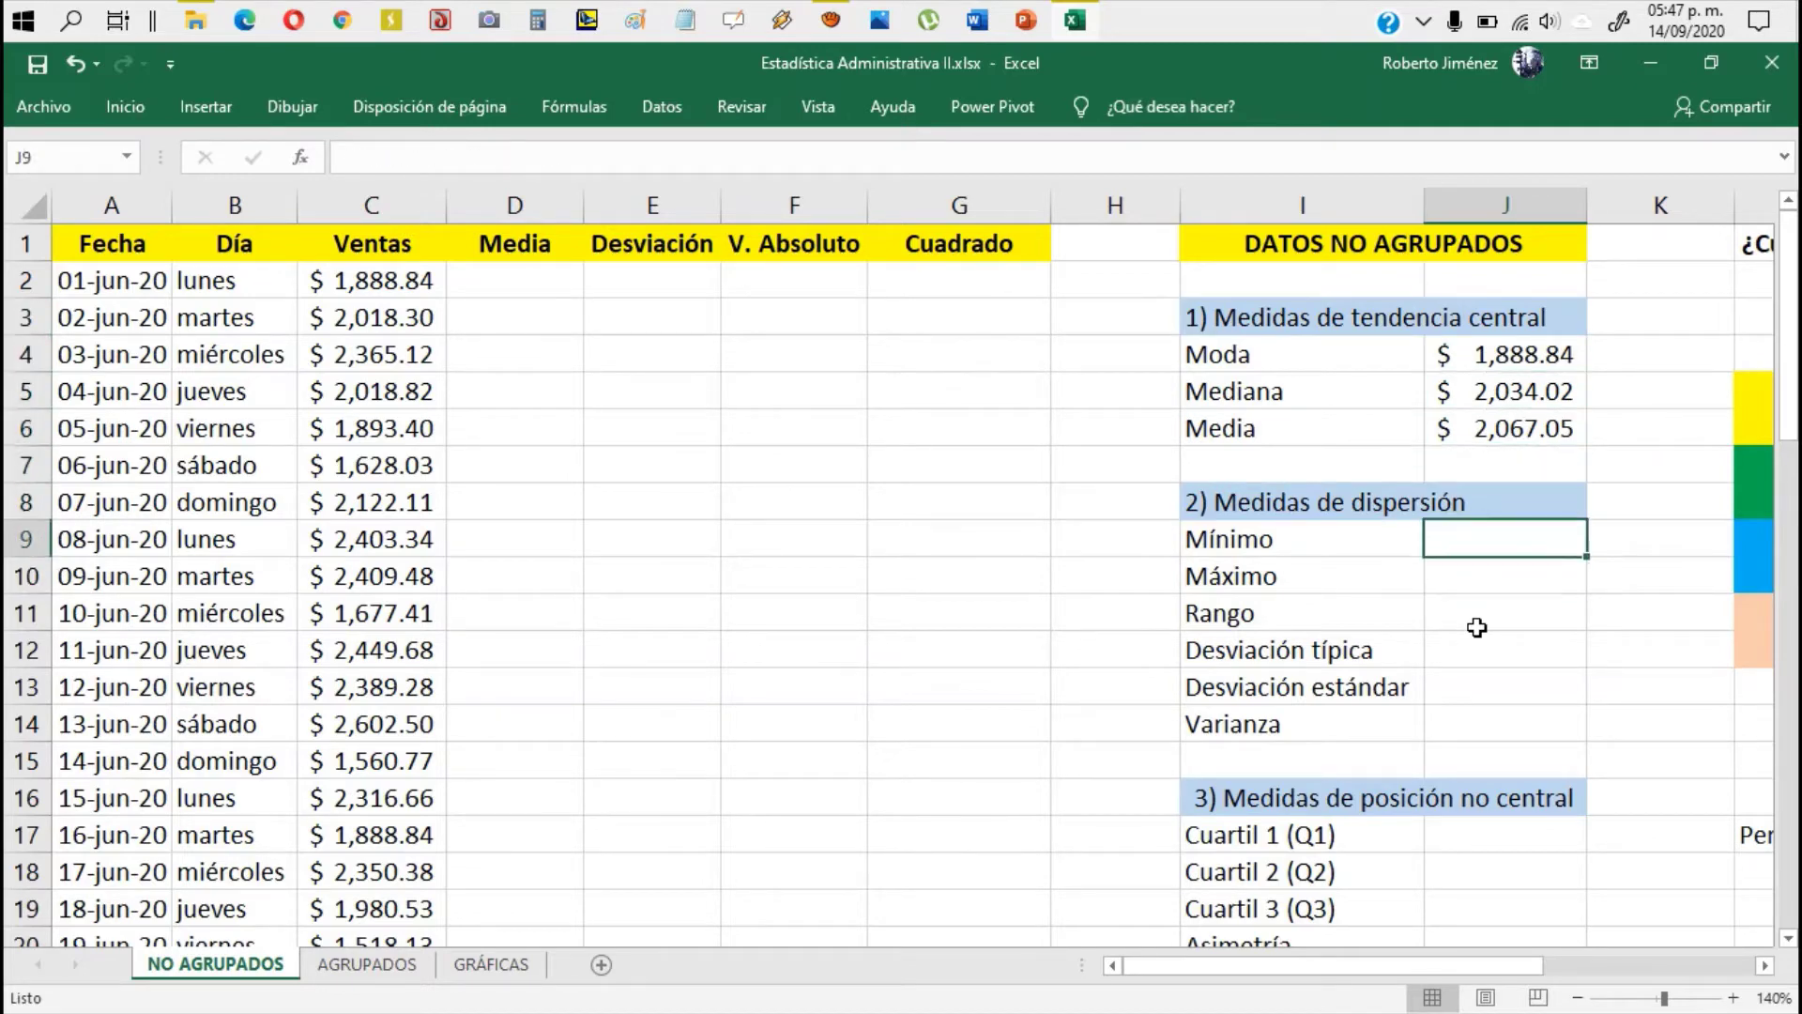
key("Down")
key("Down")
key("Down")
key("Down")
key("Down")
key("Up")
key("Up")
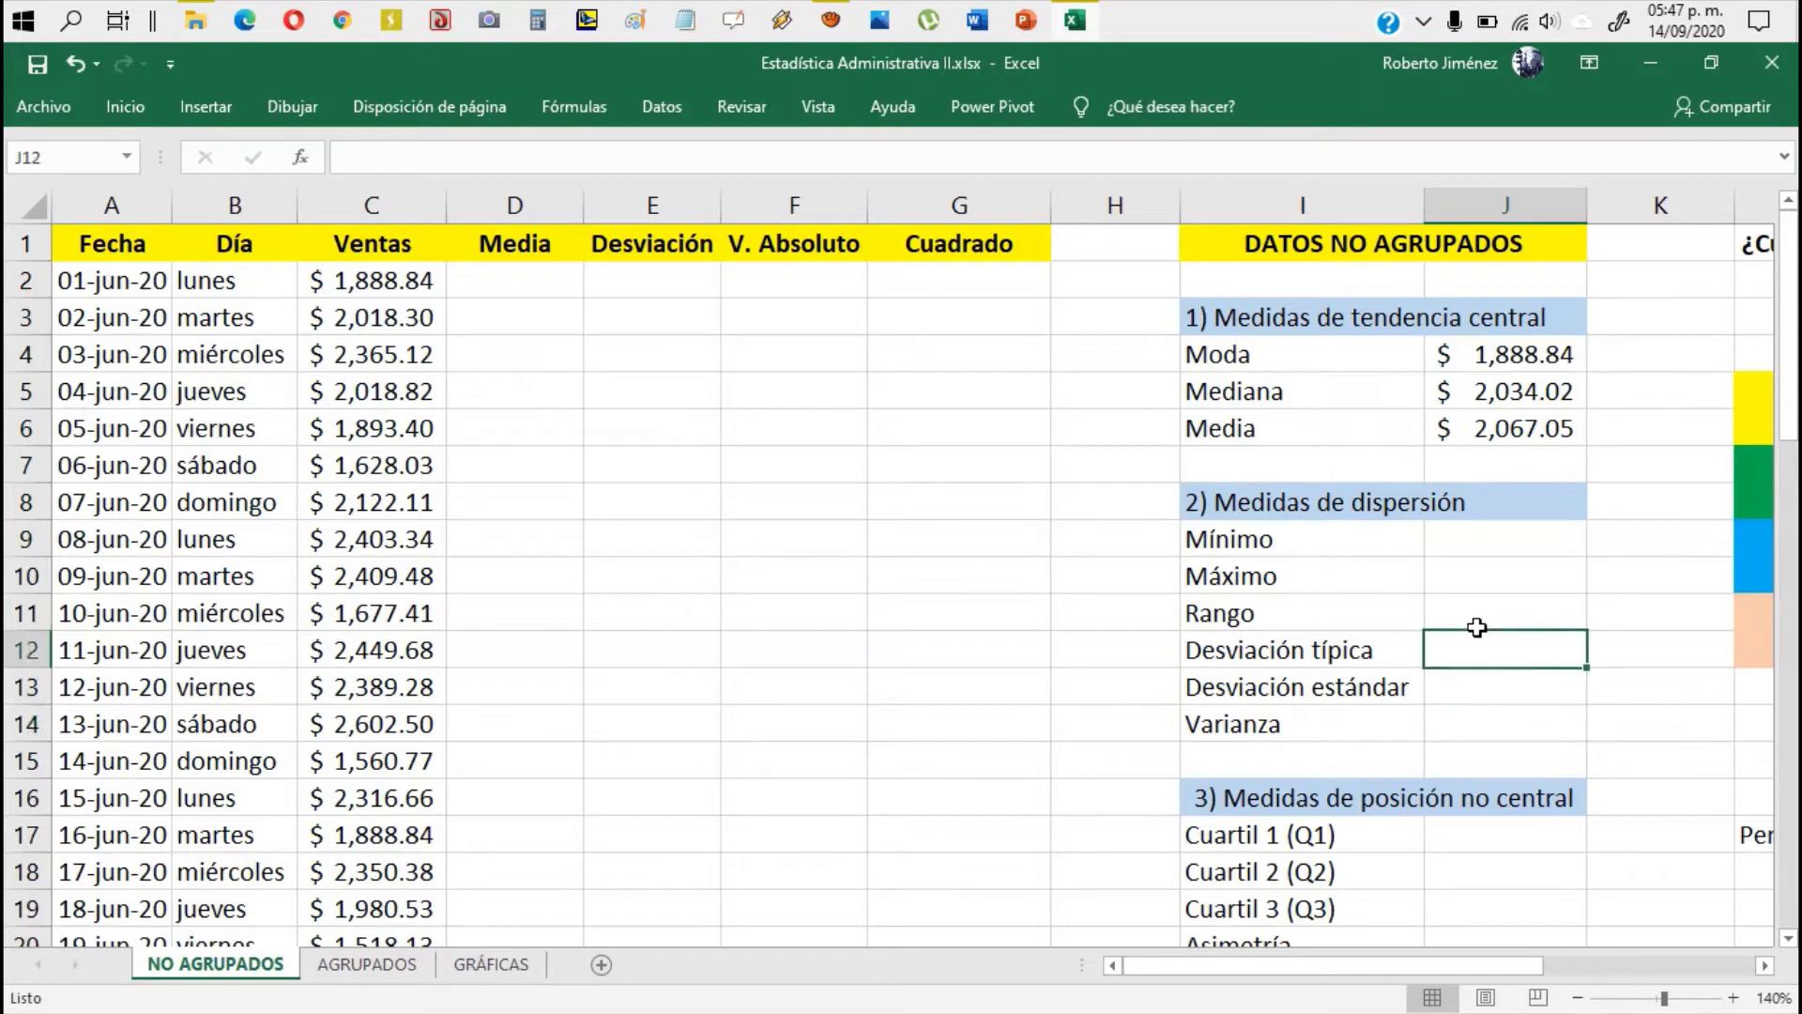
key("Up")
key("Up")
key("Up")
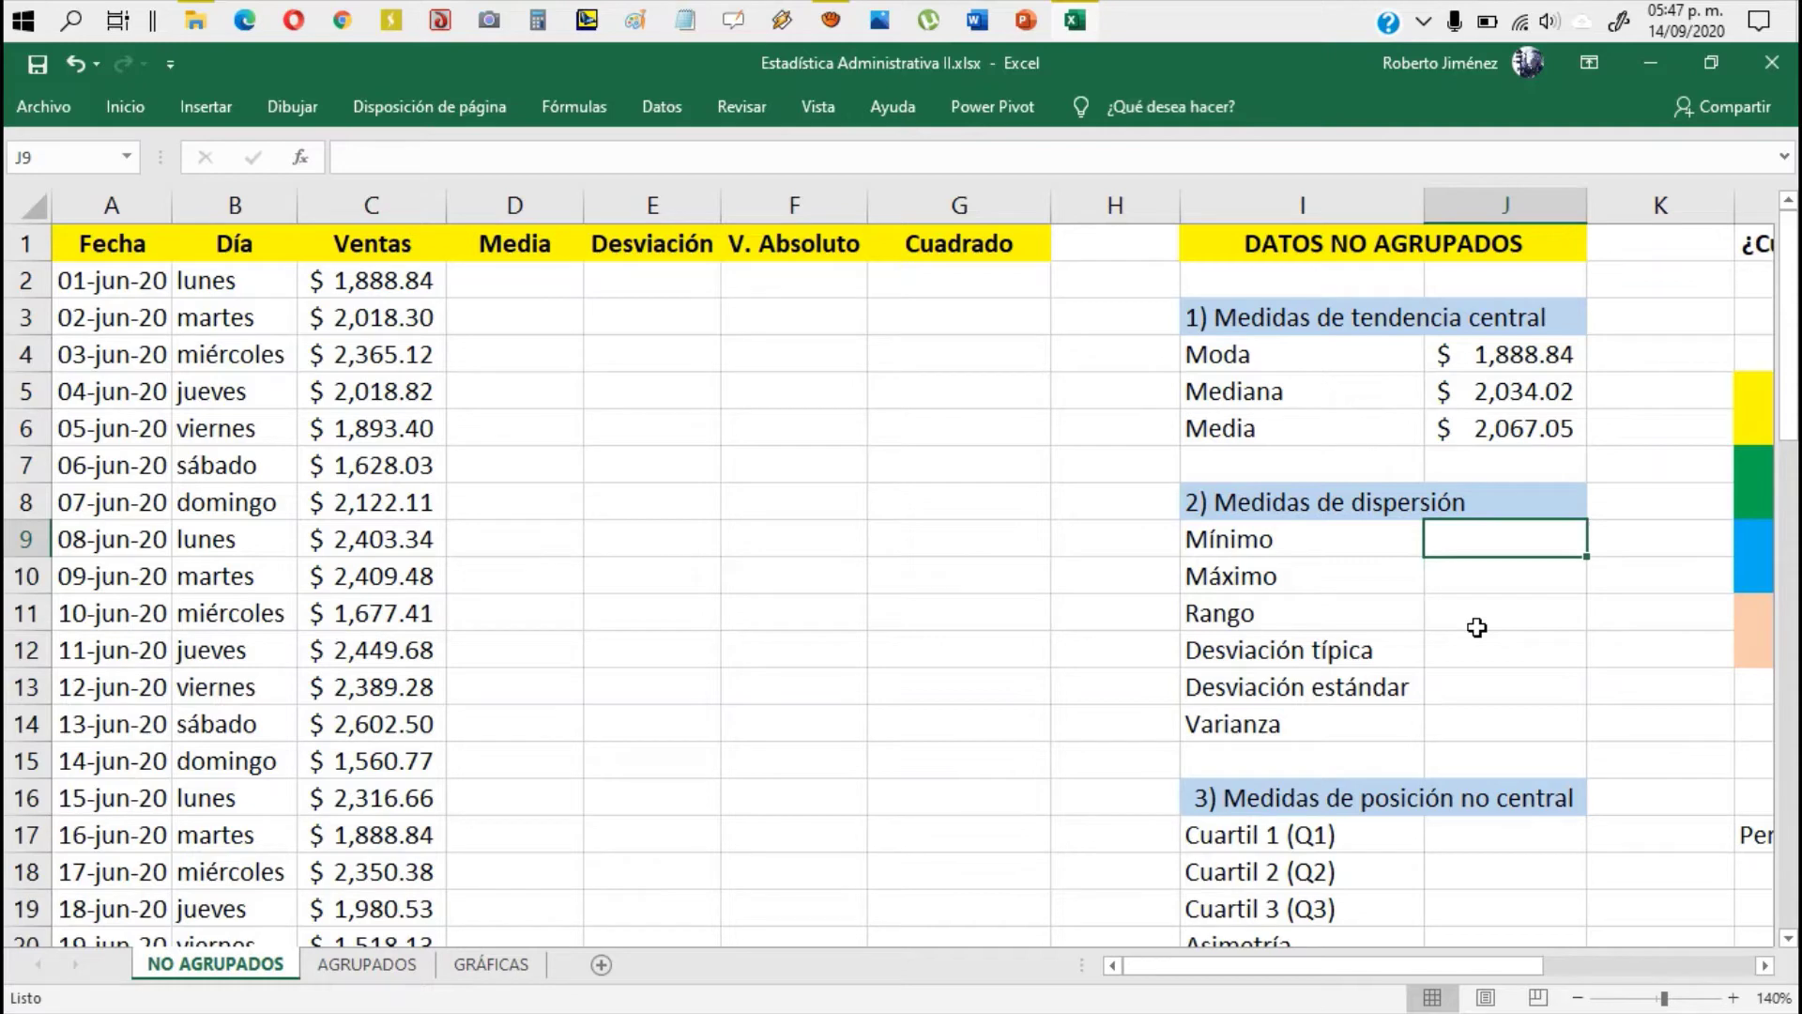
Step: Calculate the minimum of the daily sales in the Mínimo cell J9 with the formula =MIN(C2:C57)
type("=min")
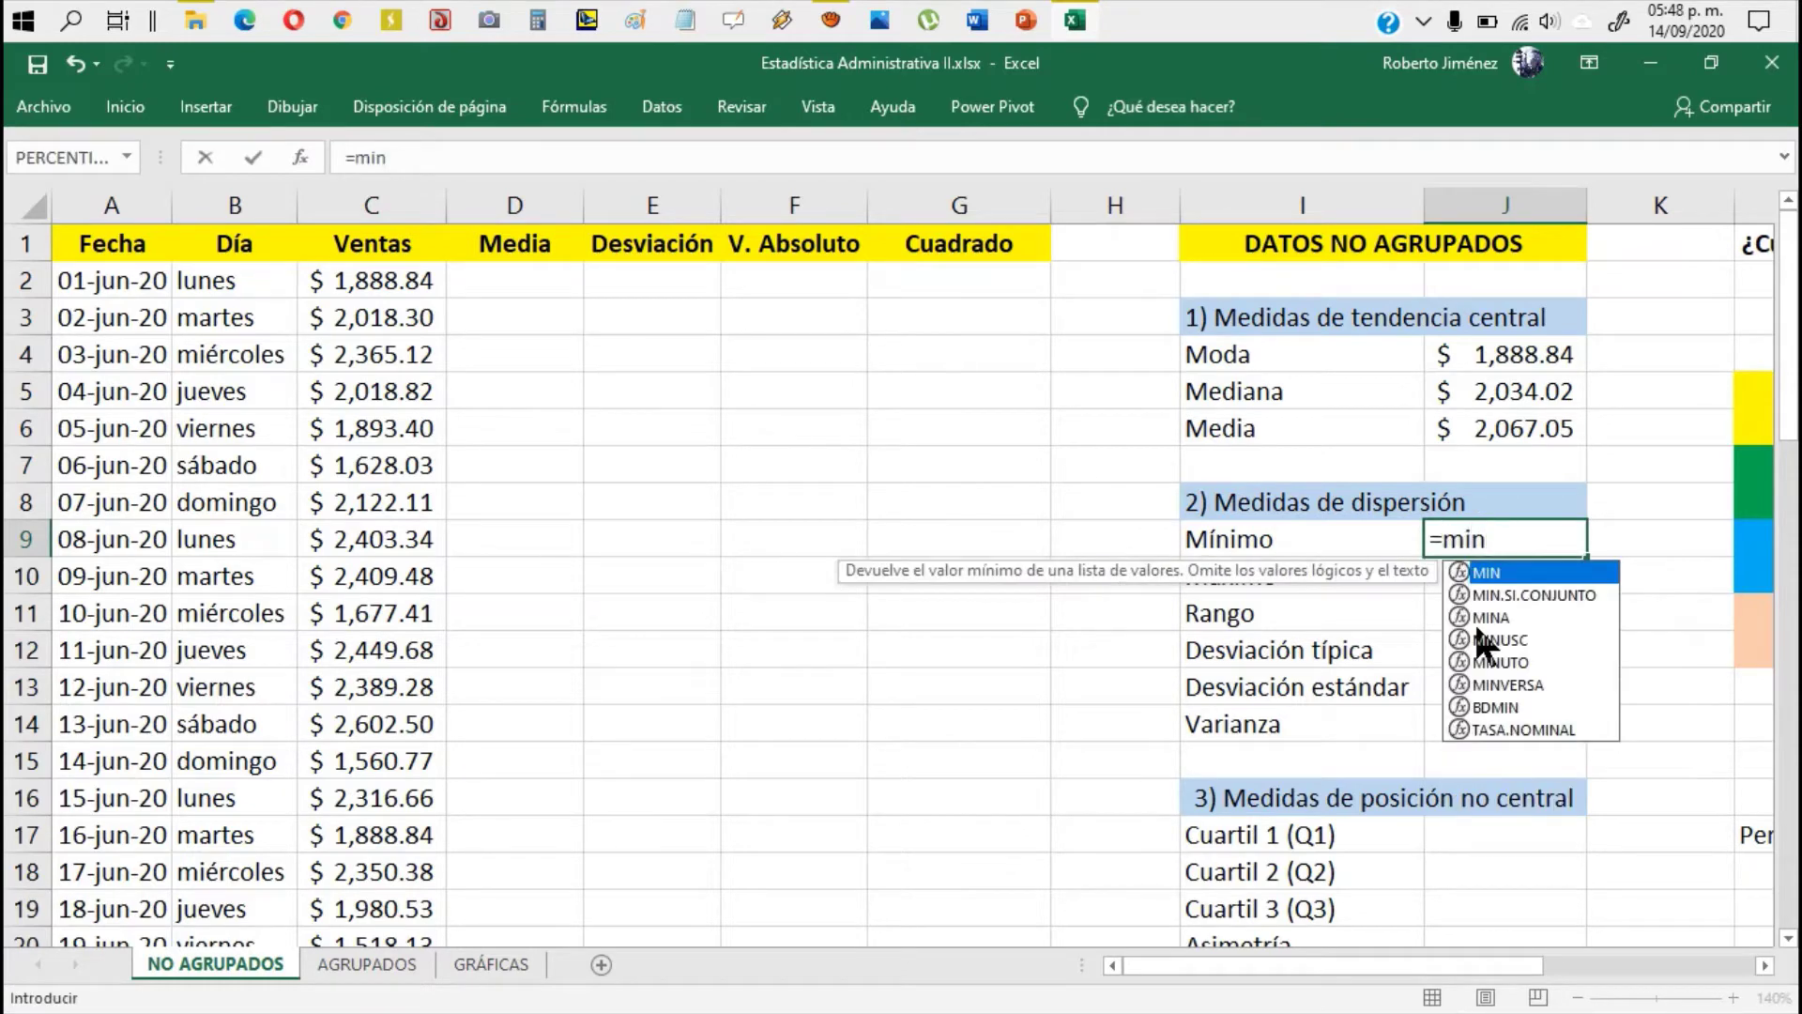
type("(")
key("Left")
key("Left")
key("Left")
key("Left")
key("Left")
key("Left")
key("Left")
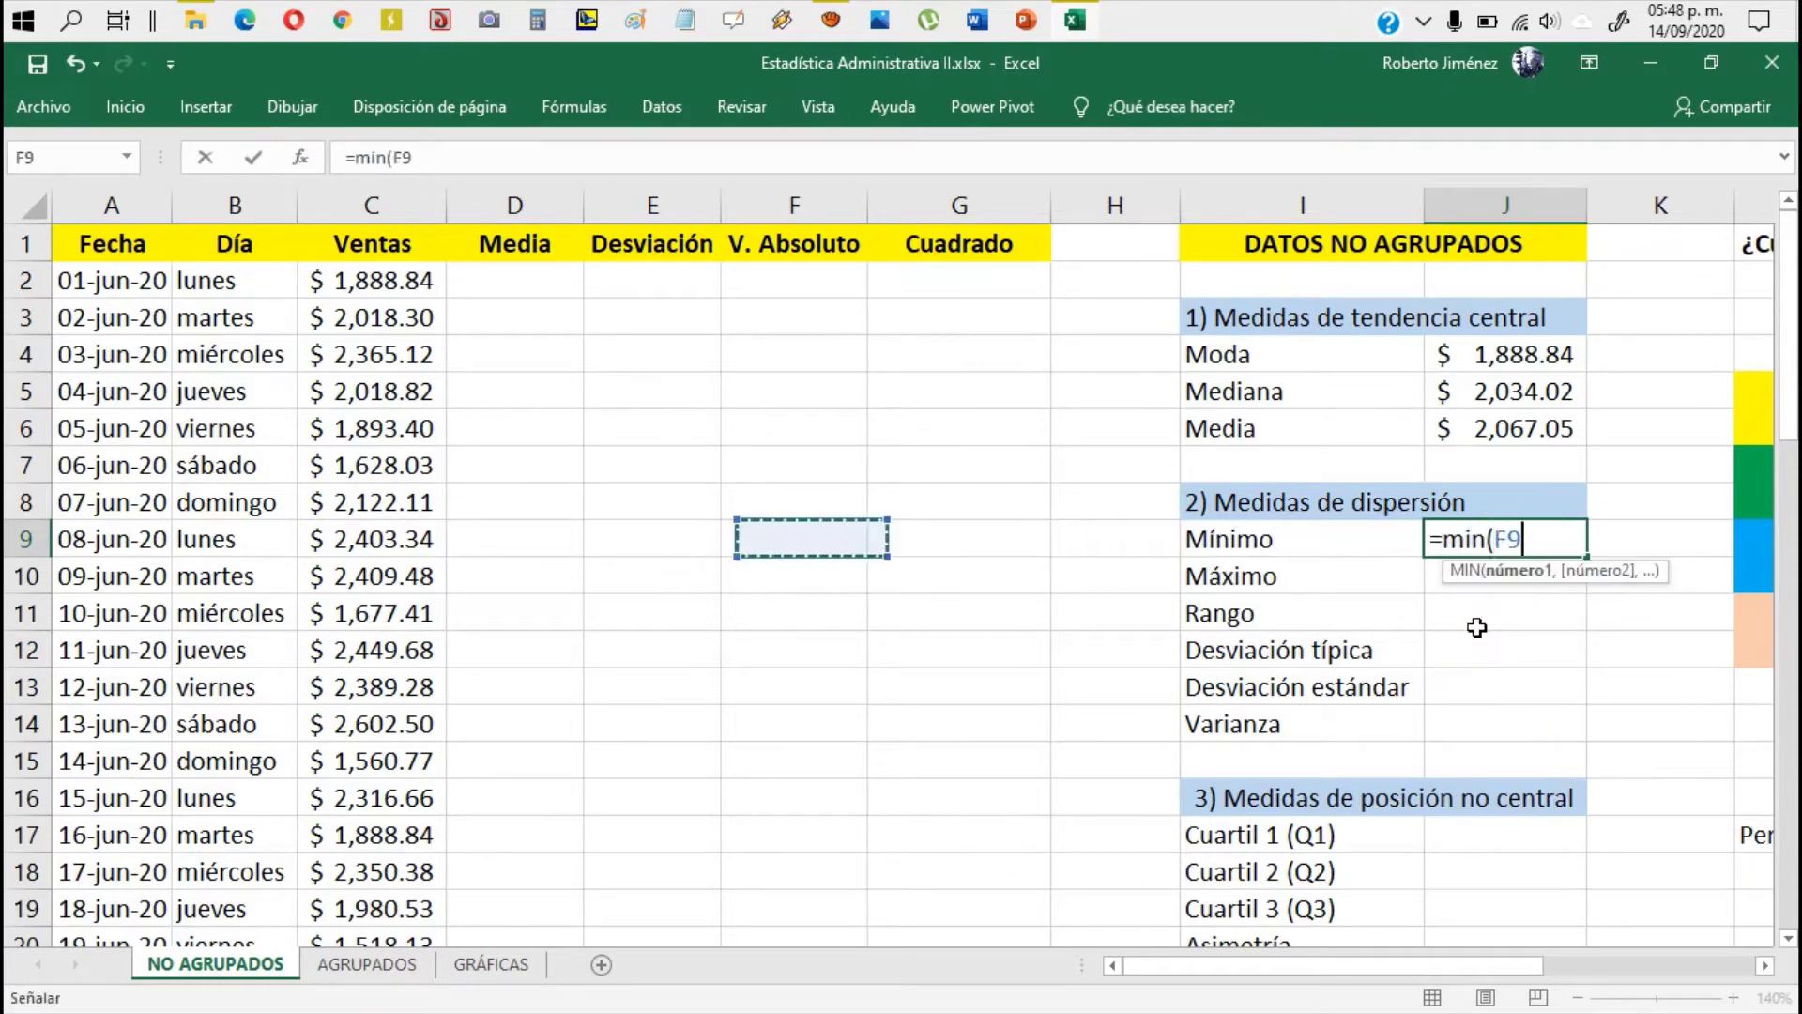
key("Up")
key("Up")
key("Up")
key("Up")
key("Up")
key("Up")
key("Up")
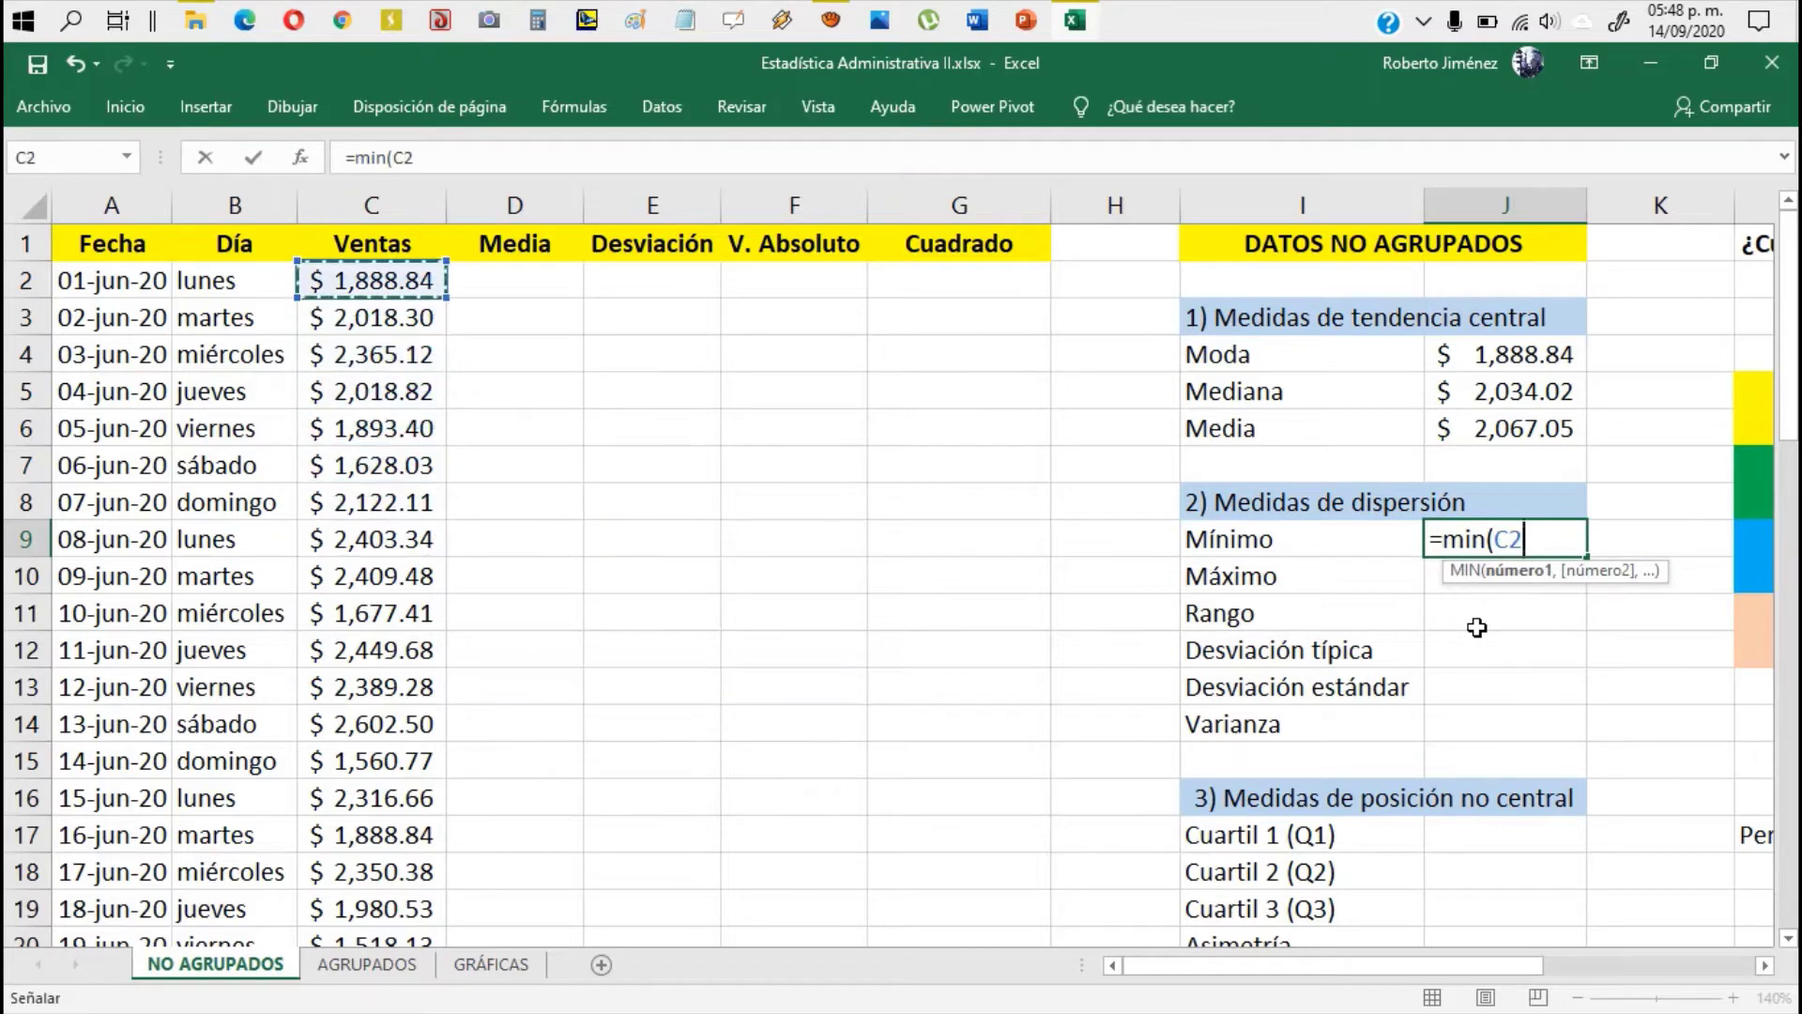
key("shift+Down")
key("shift+Down")
key("shift+Down")
key("shift+Down")
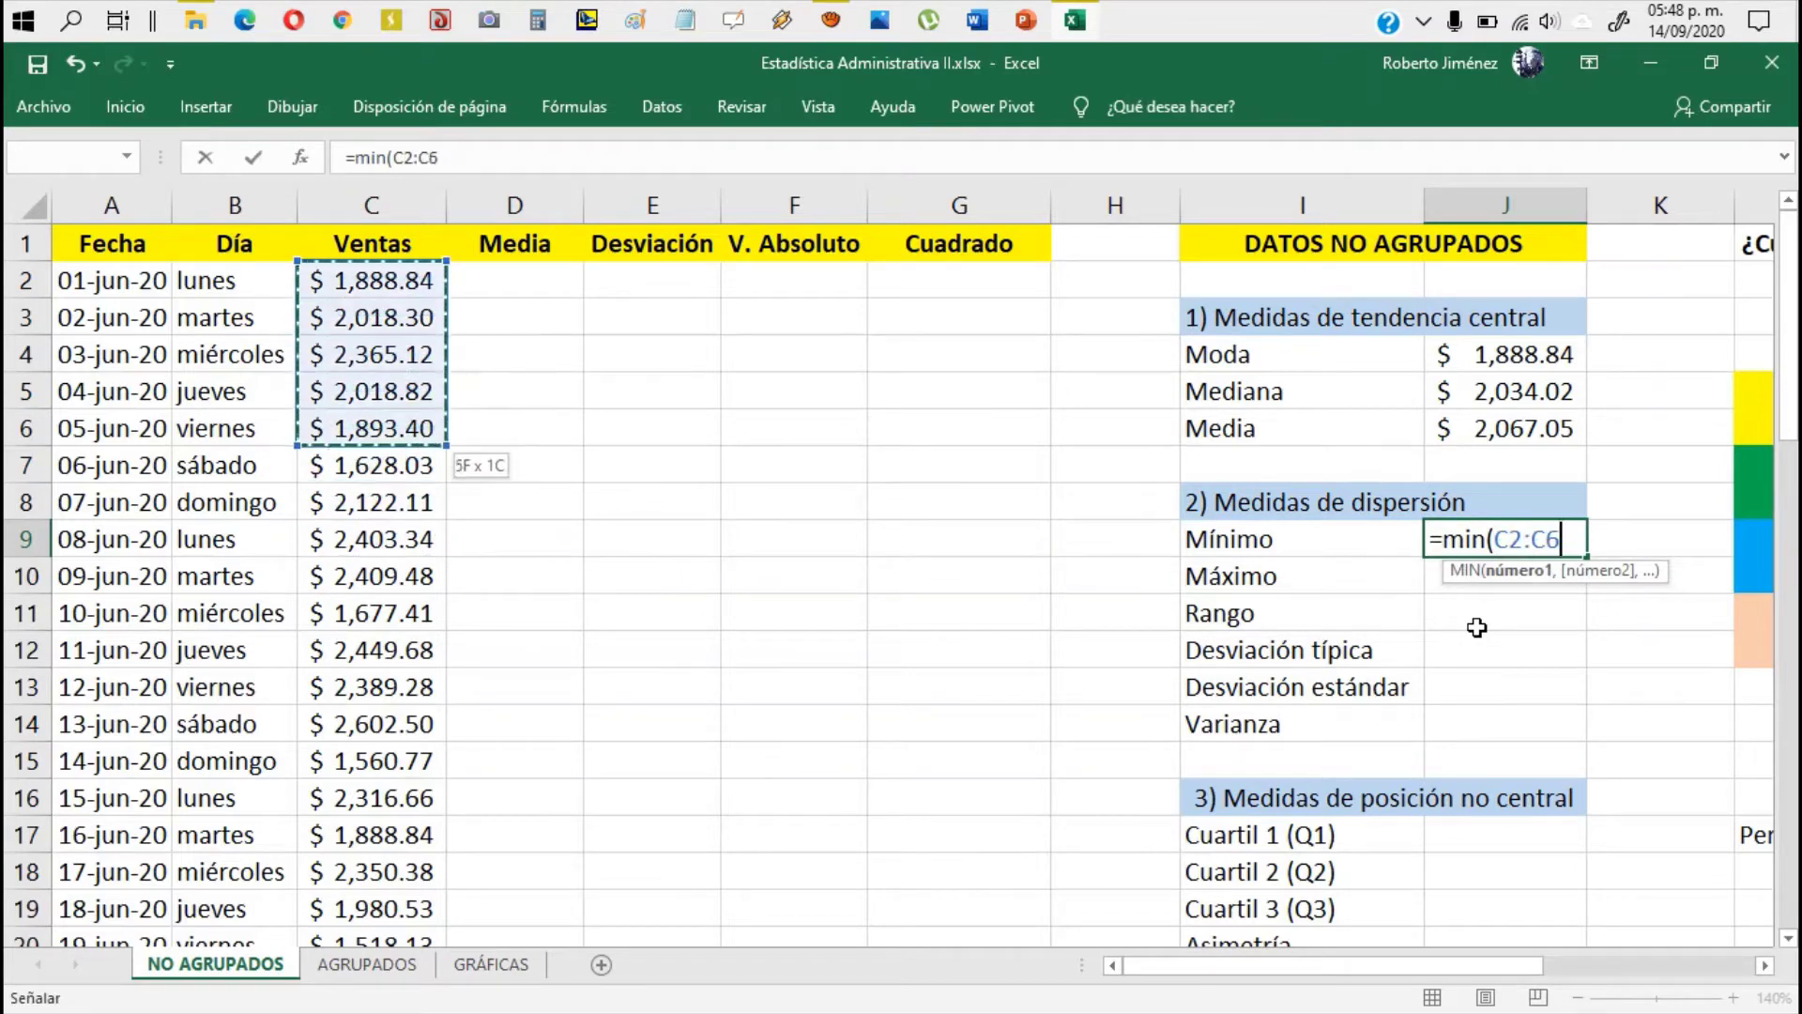
key("ctrl+shift+Down")
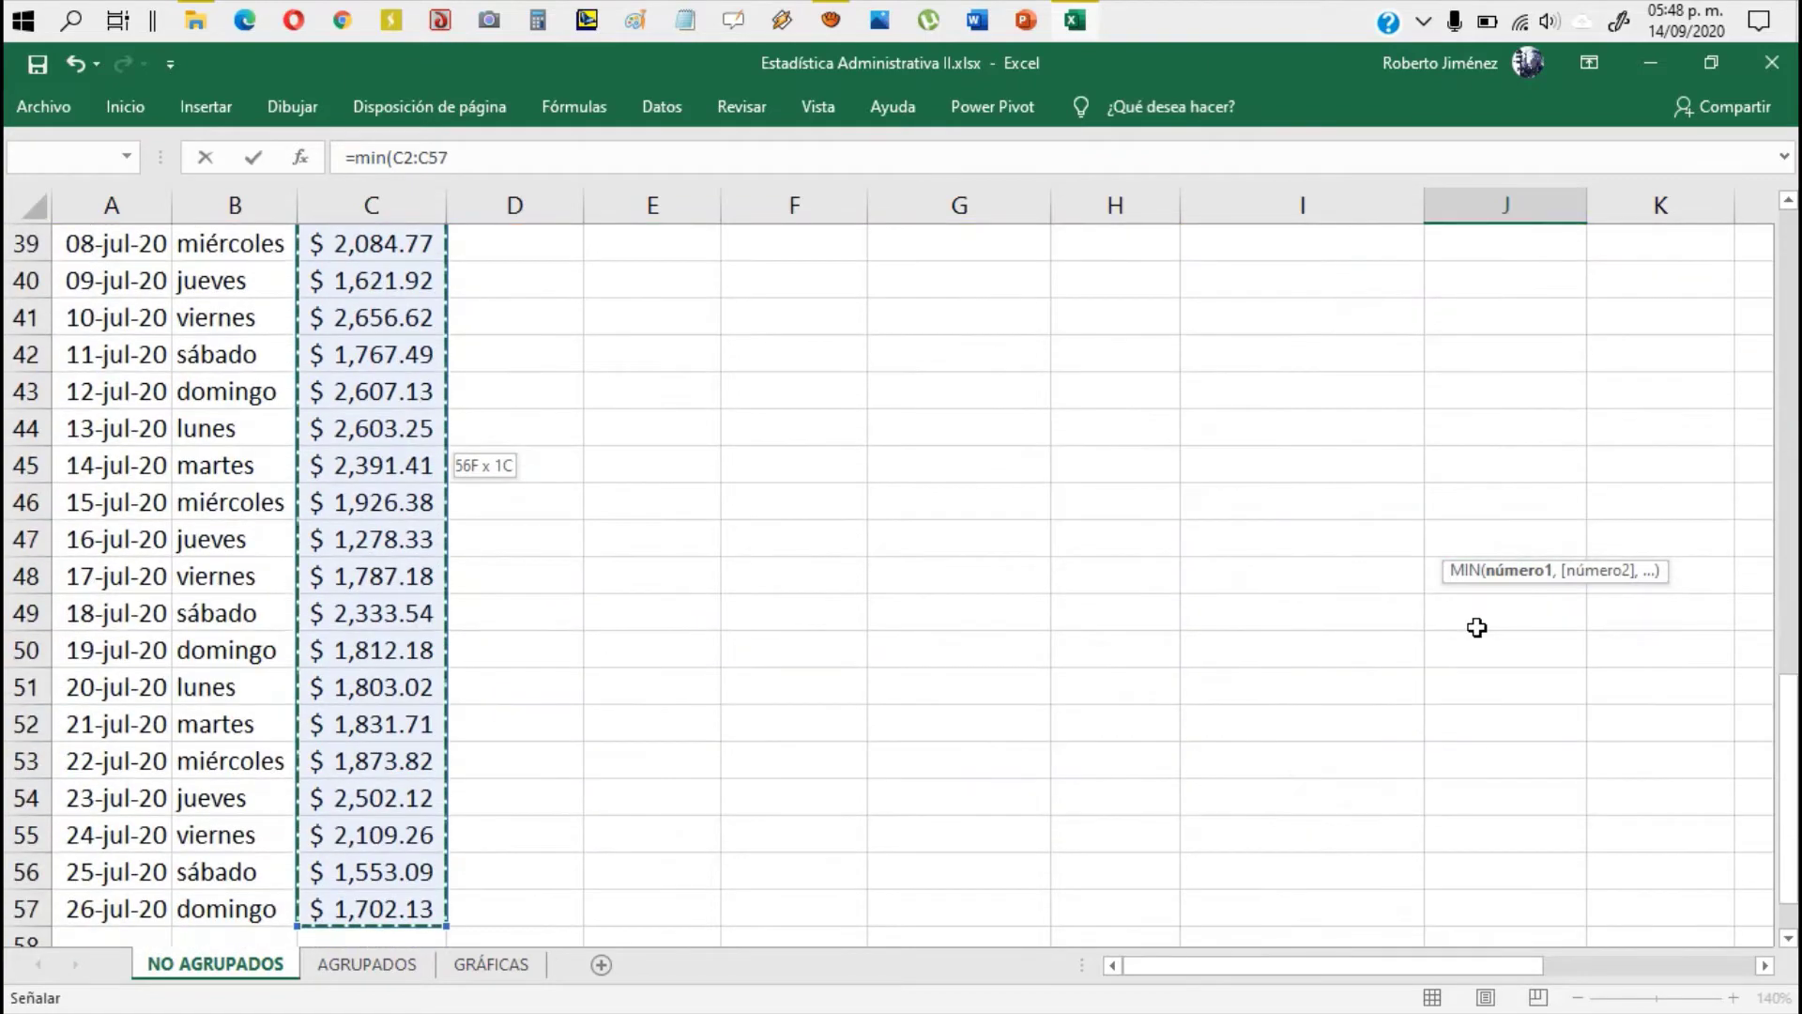
type(")")
key("Return")
Step: Look over the results from the DATOS NO AGRUPADOS heading down to the minimum formula in J9
key("Up")
key("Up")
key("Up")
key("Up")
key("Up")
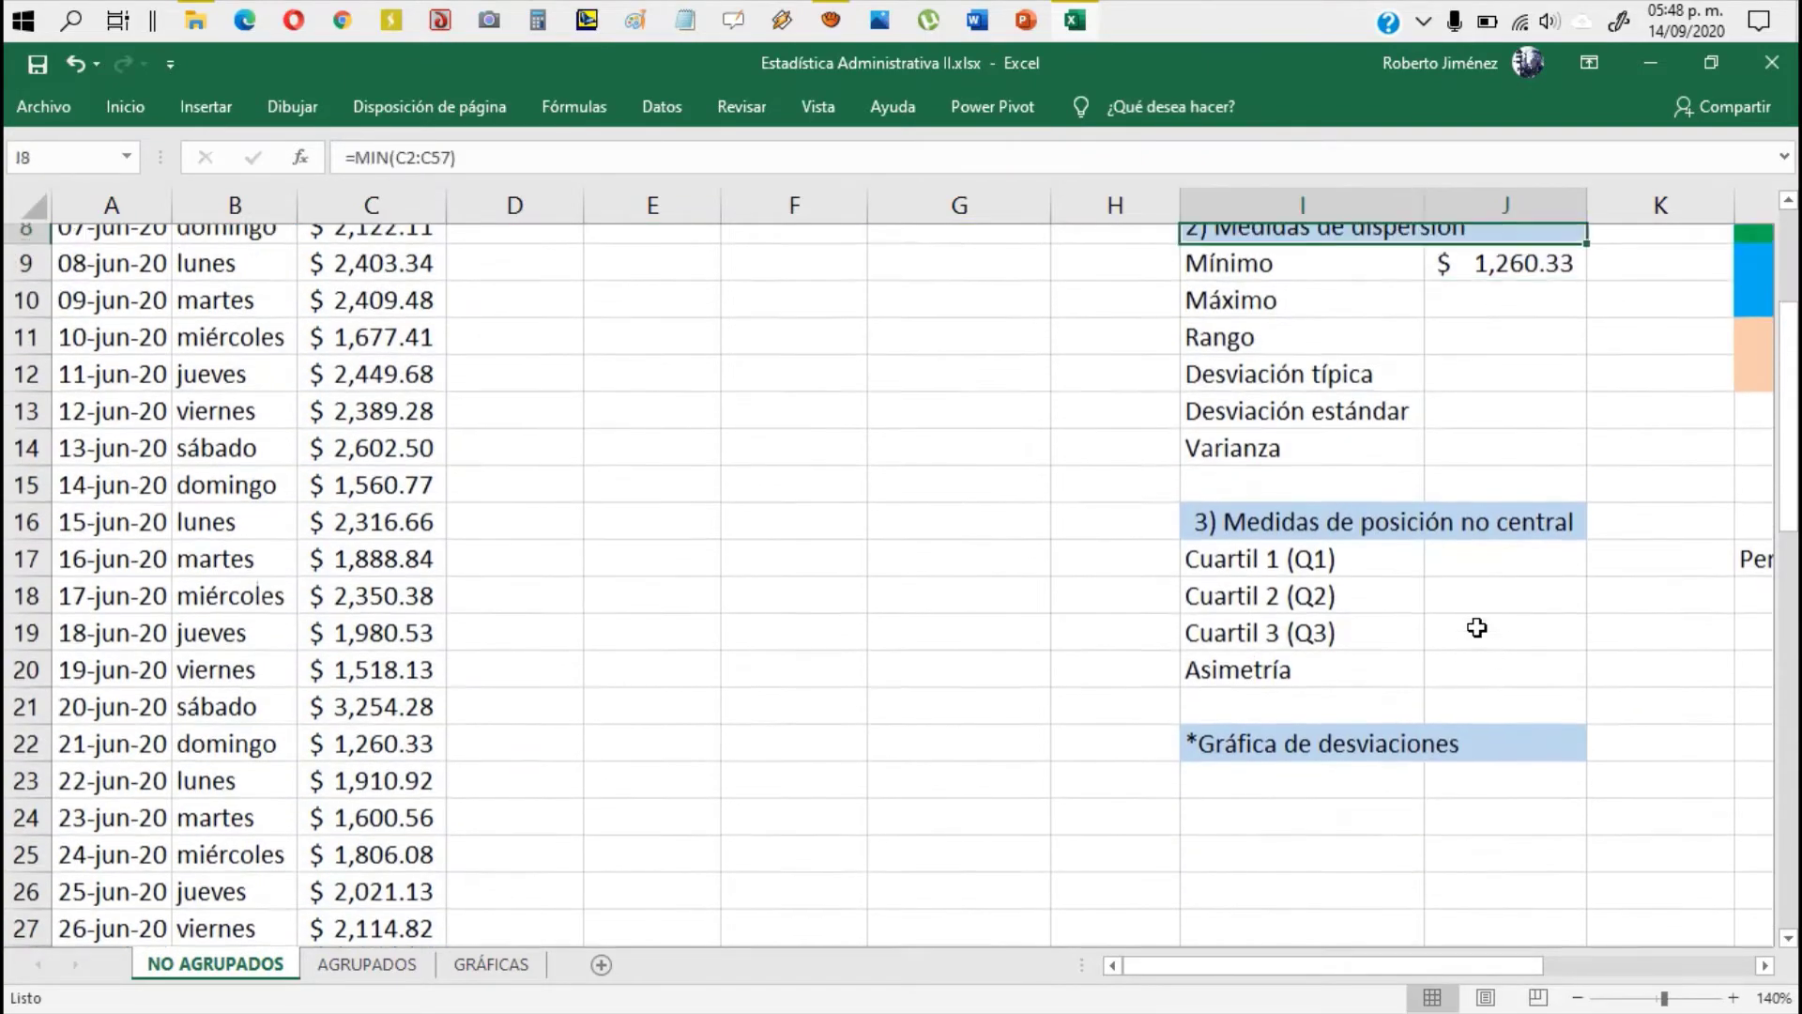
key("Up")
key("Up")
key("Up")
key("Up")
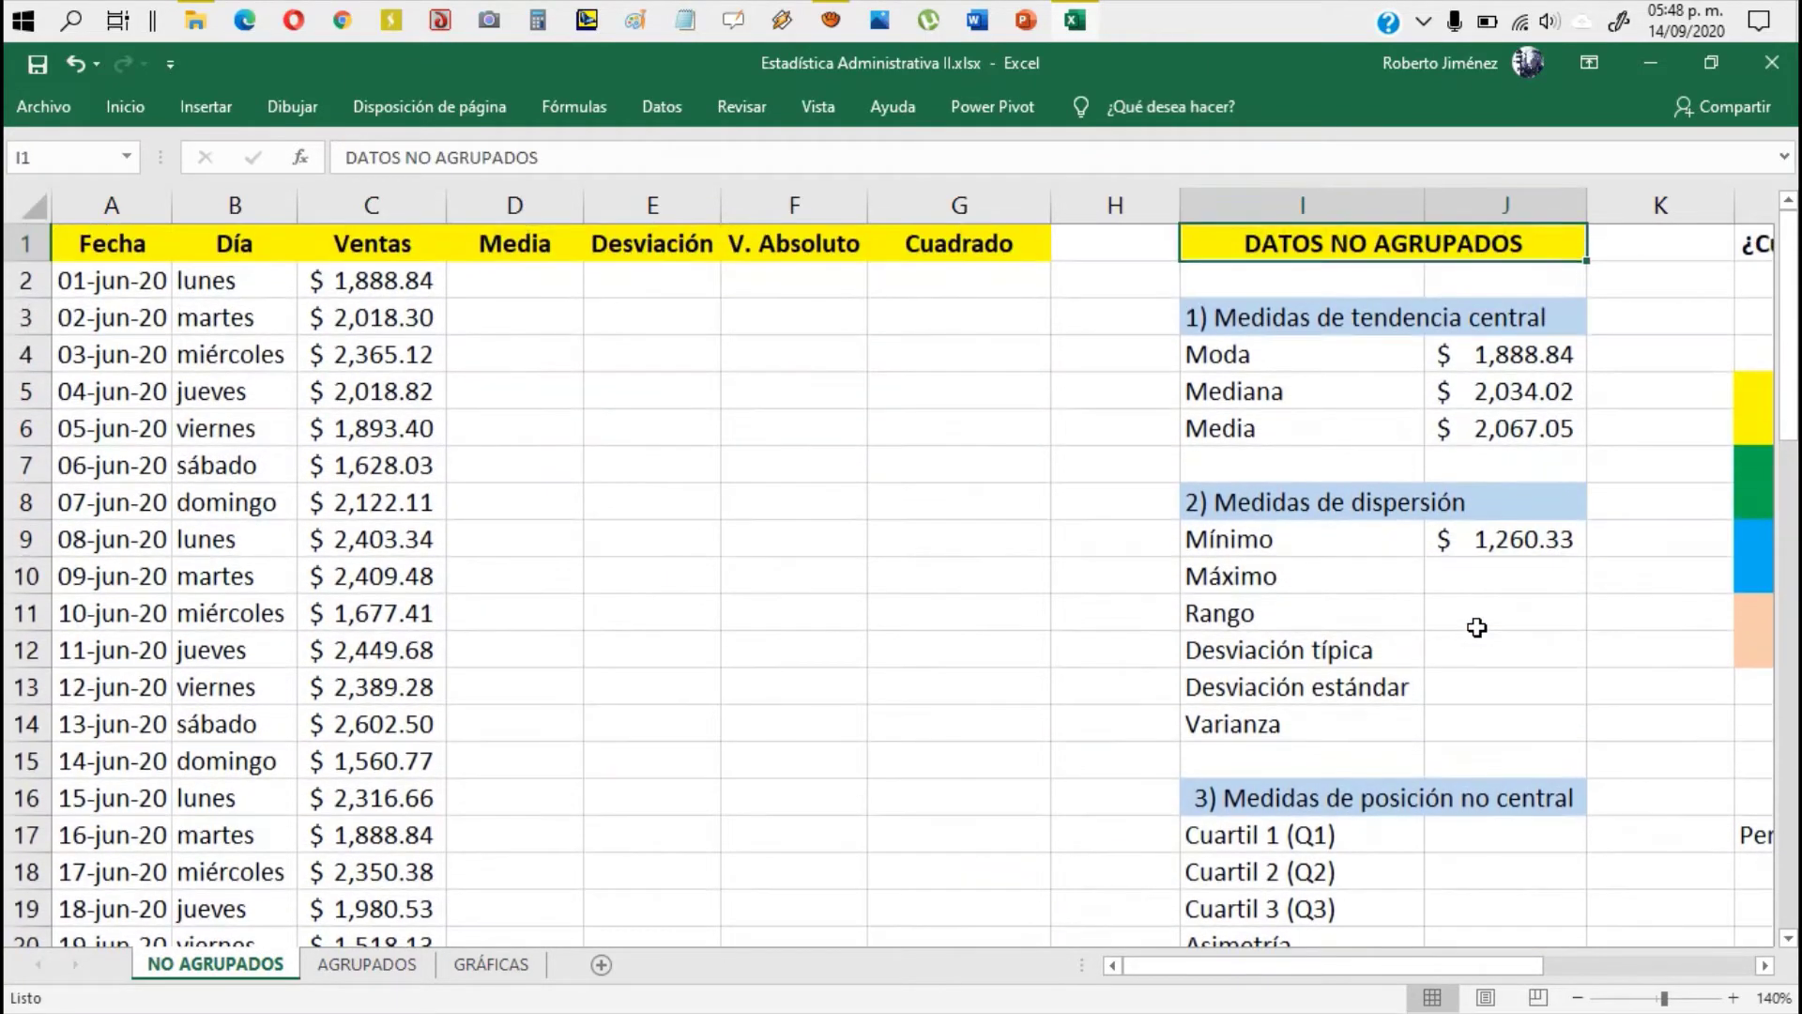
key("Down")
key("Down")
key("Down")
key("Down")
key("Down")
key("Down")
key("Down")
key("Down")
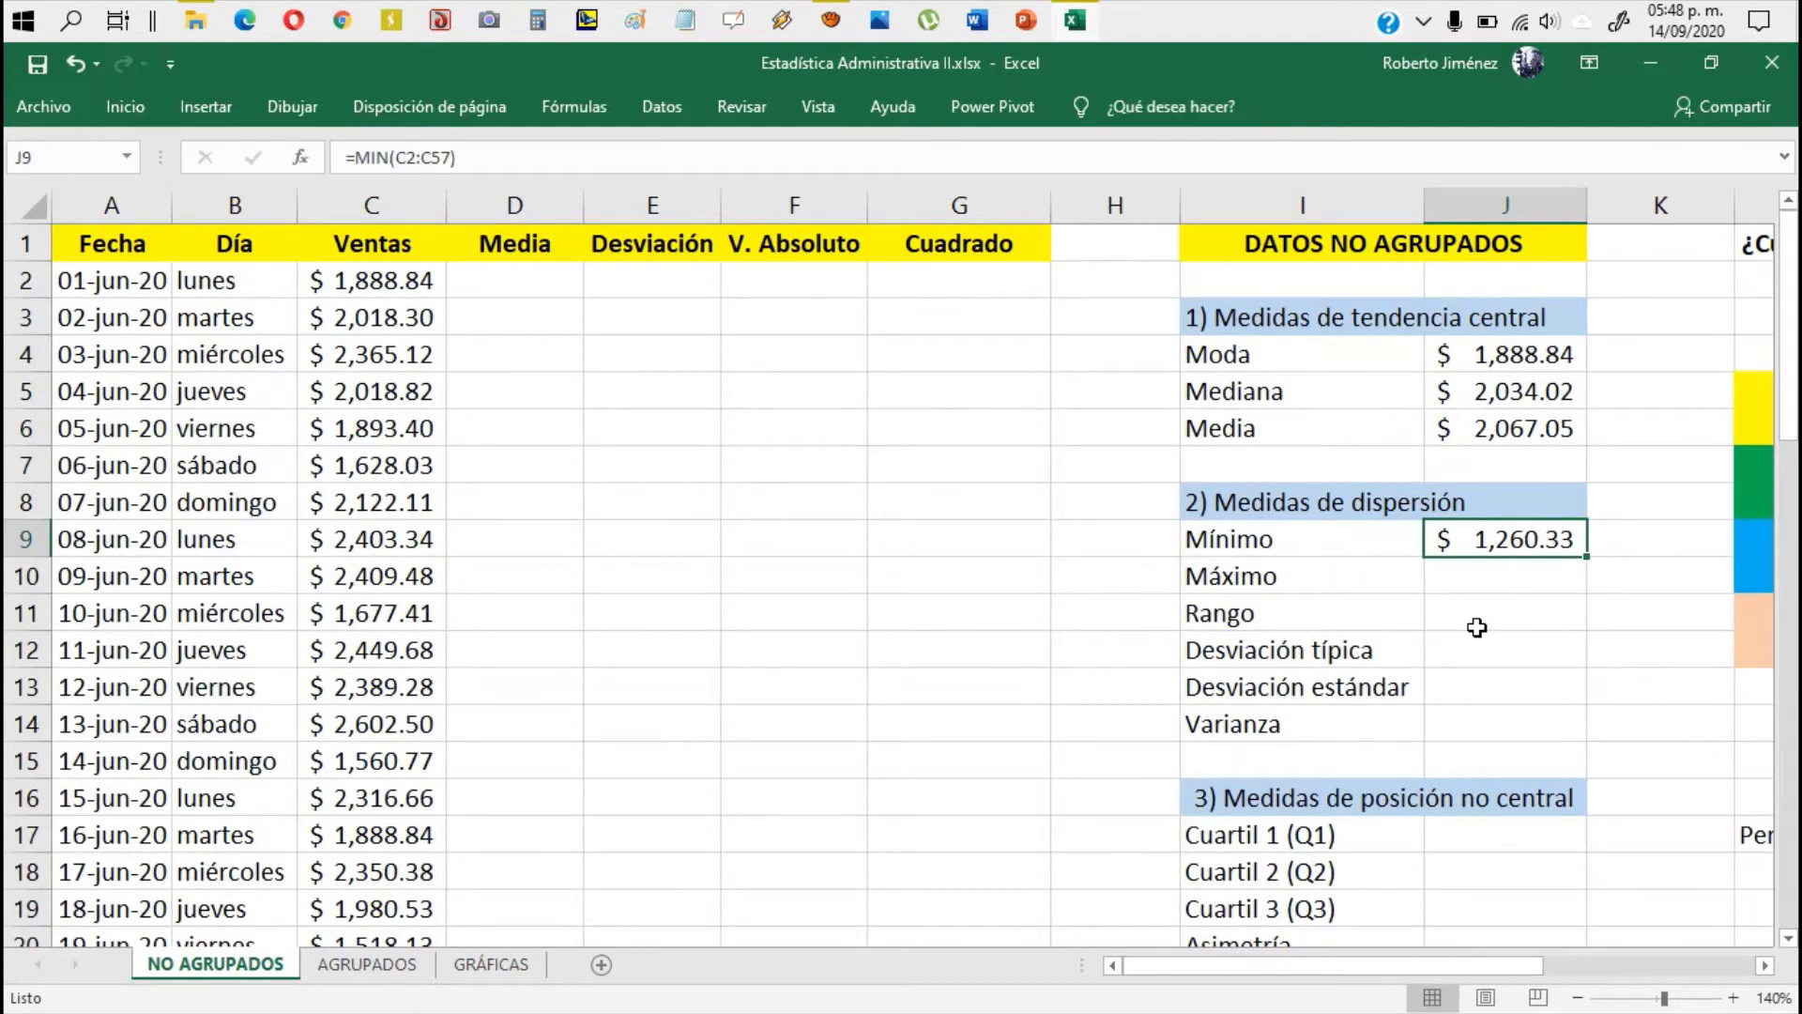
Step: Calculate the maximum of the daily sales in the Máximo cell J10 with the formula =MAX(C2:C57)
key("Down")
type("=")
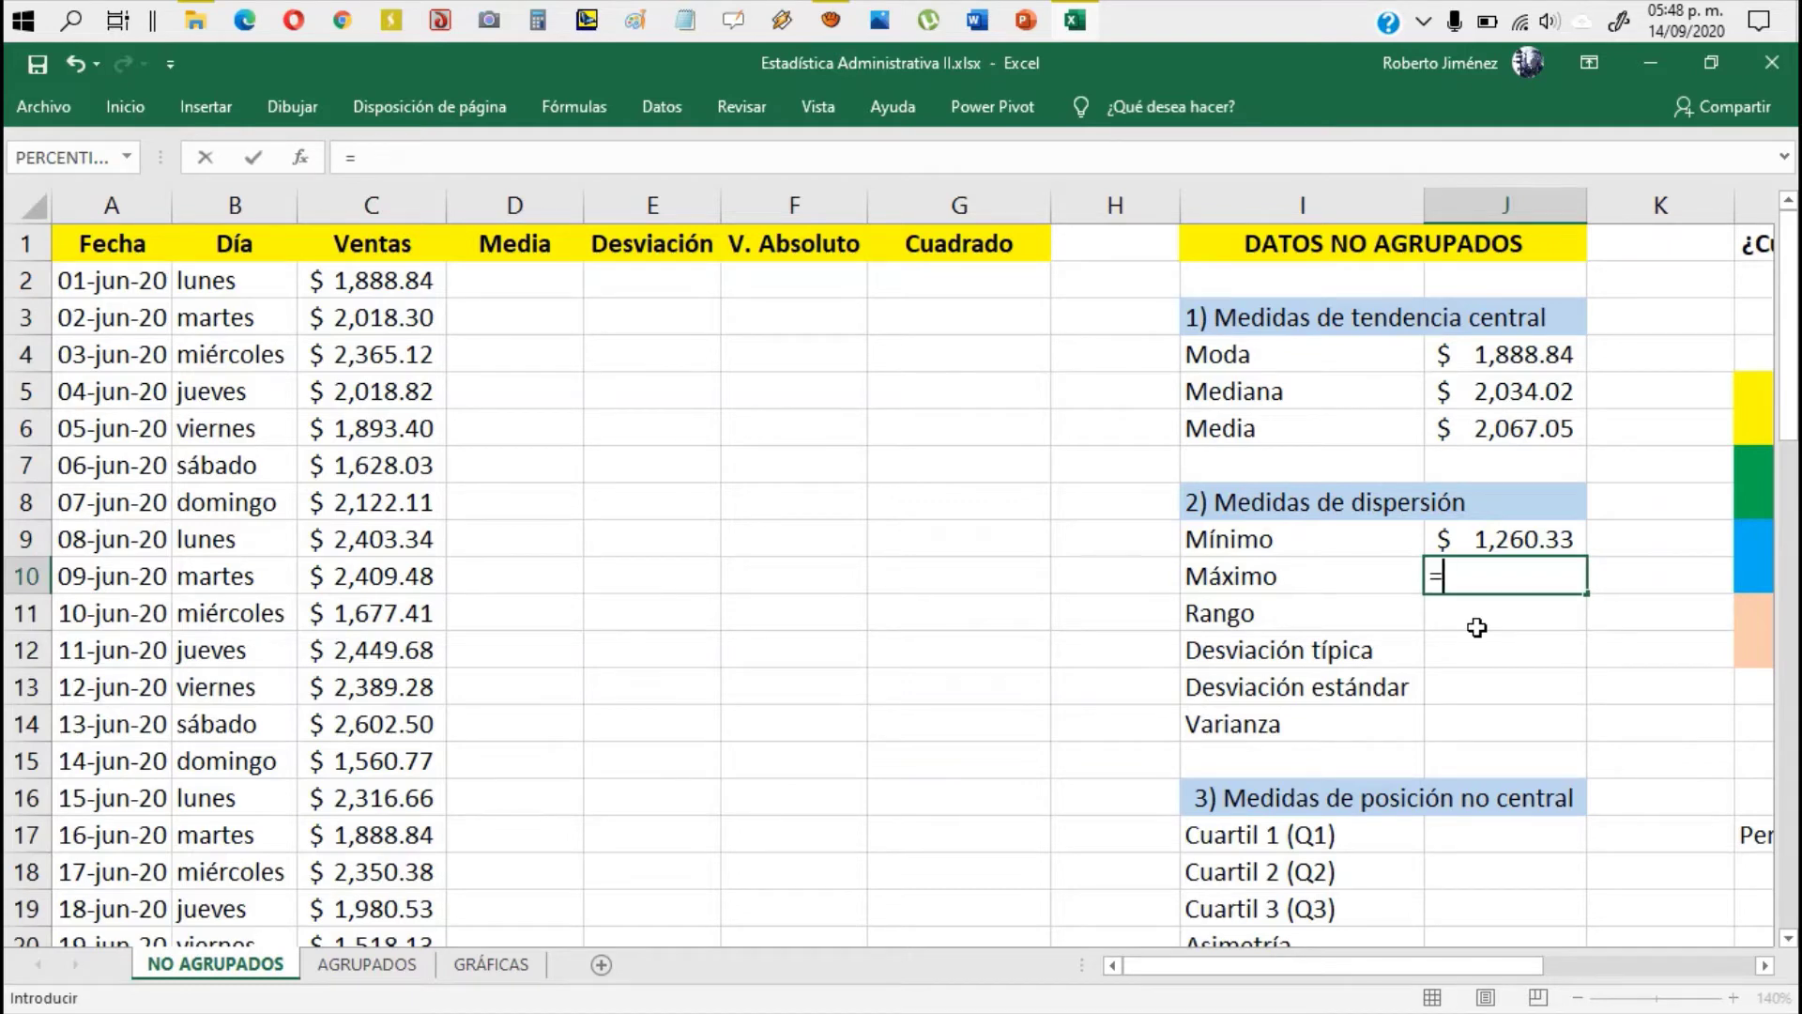
type("max")
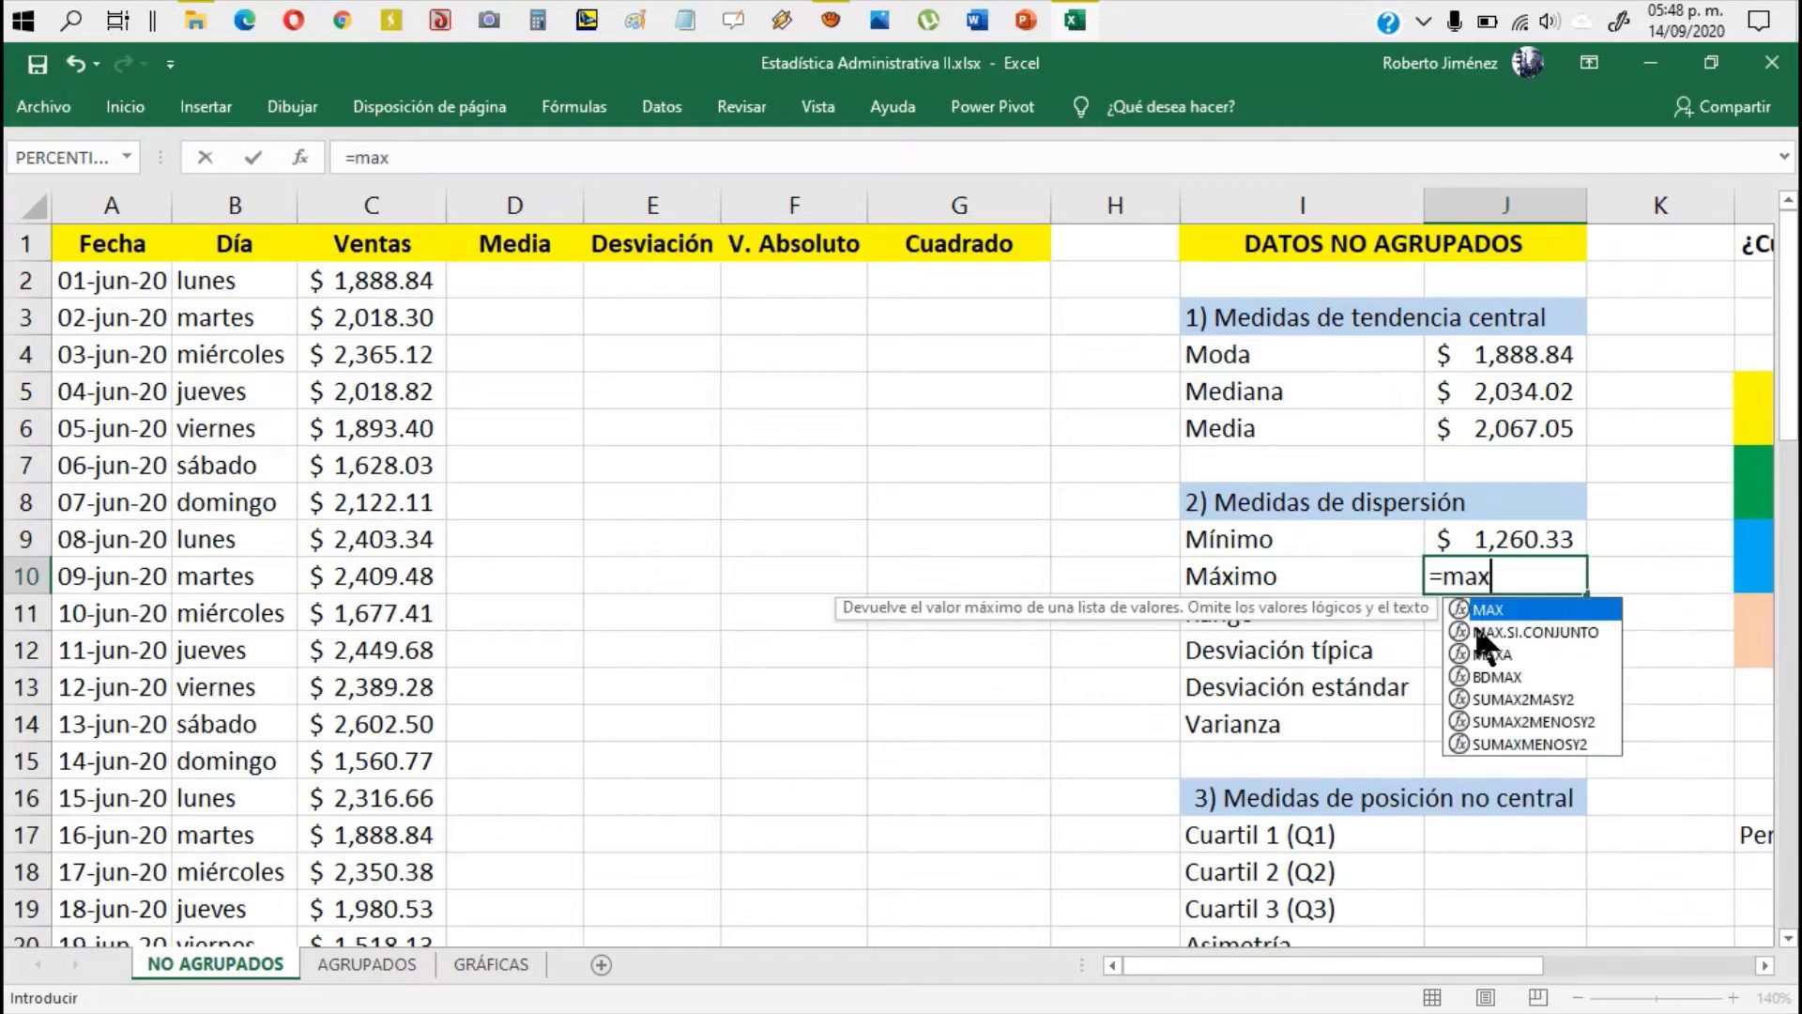
type("(")
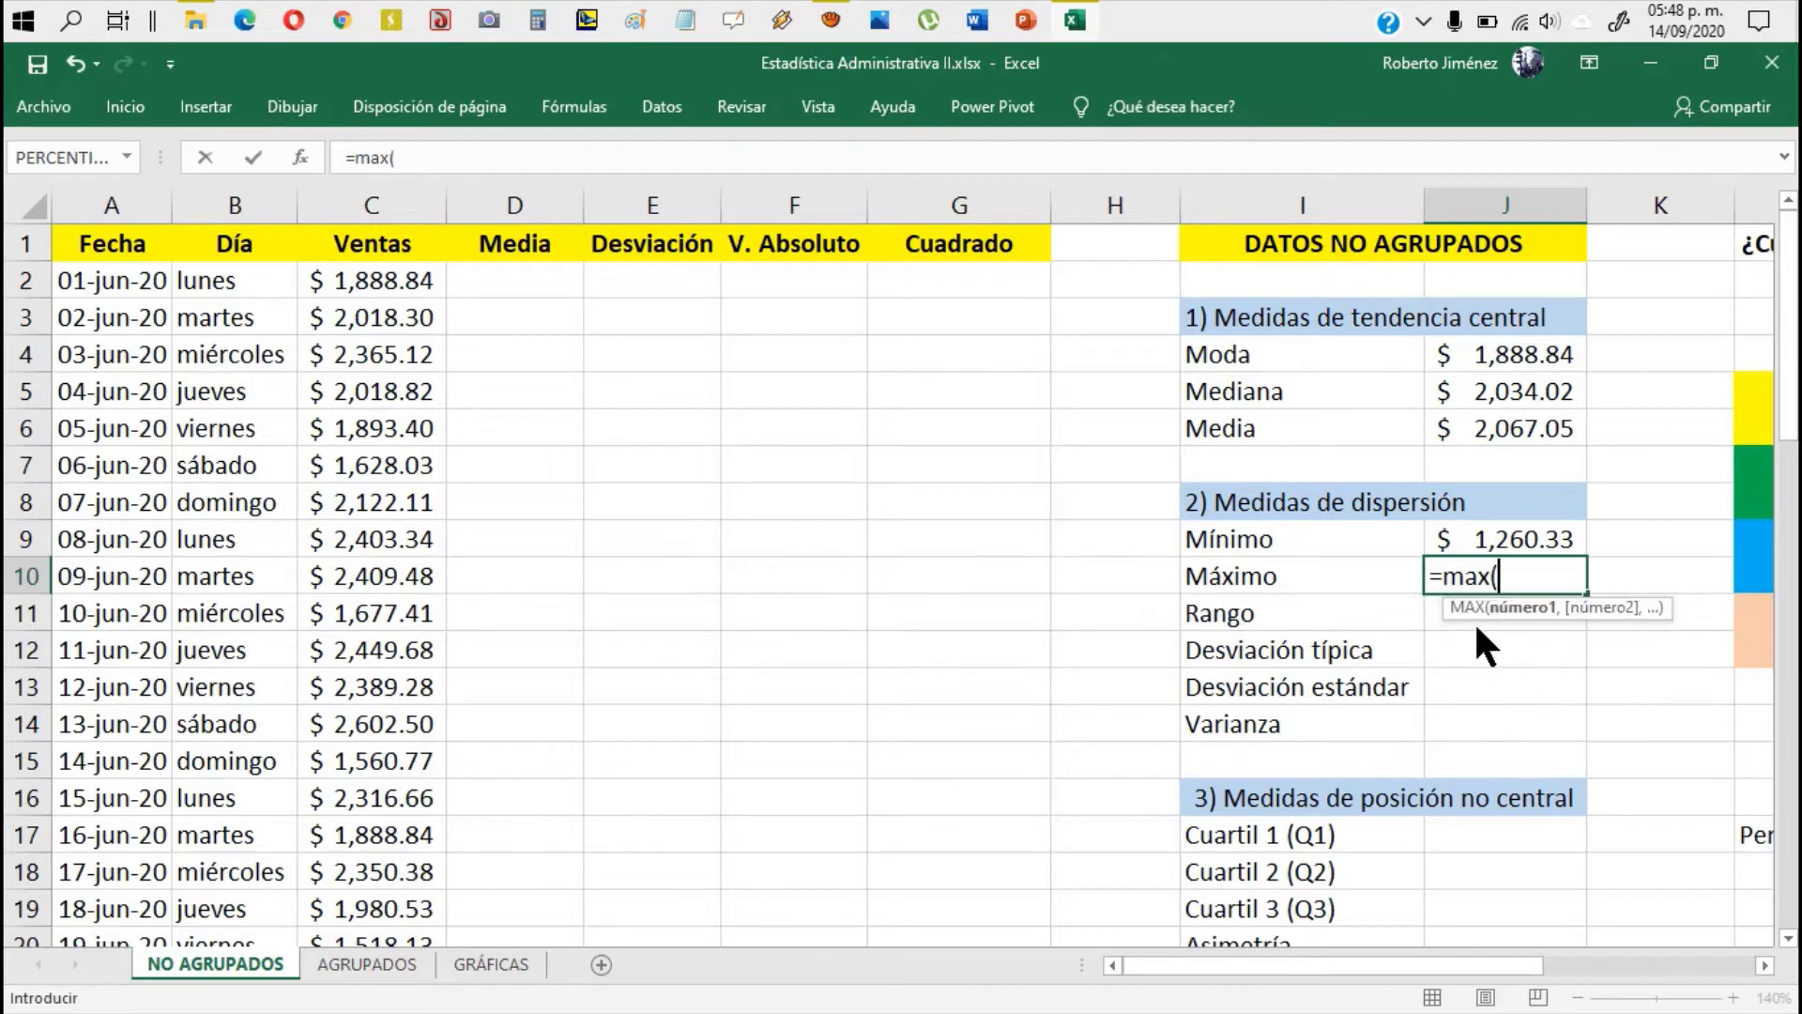
key("Left")
key("Left")
key("Left")
key("Left")
key("Left")
key("Left")
key("Left")
key("Up")
key("Up")
key("Up")
key("Up")
key("Up")
key("Up")
key("Up")
key("Up")
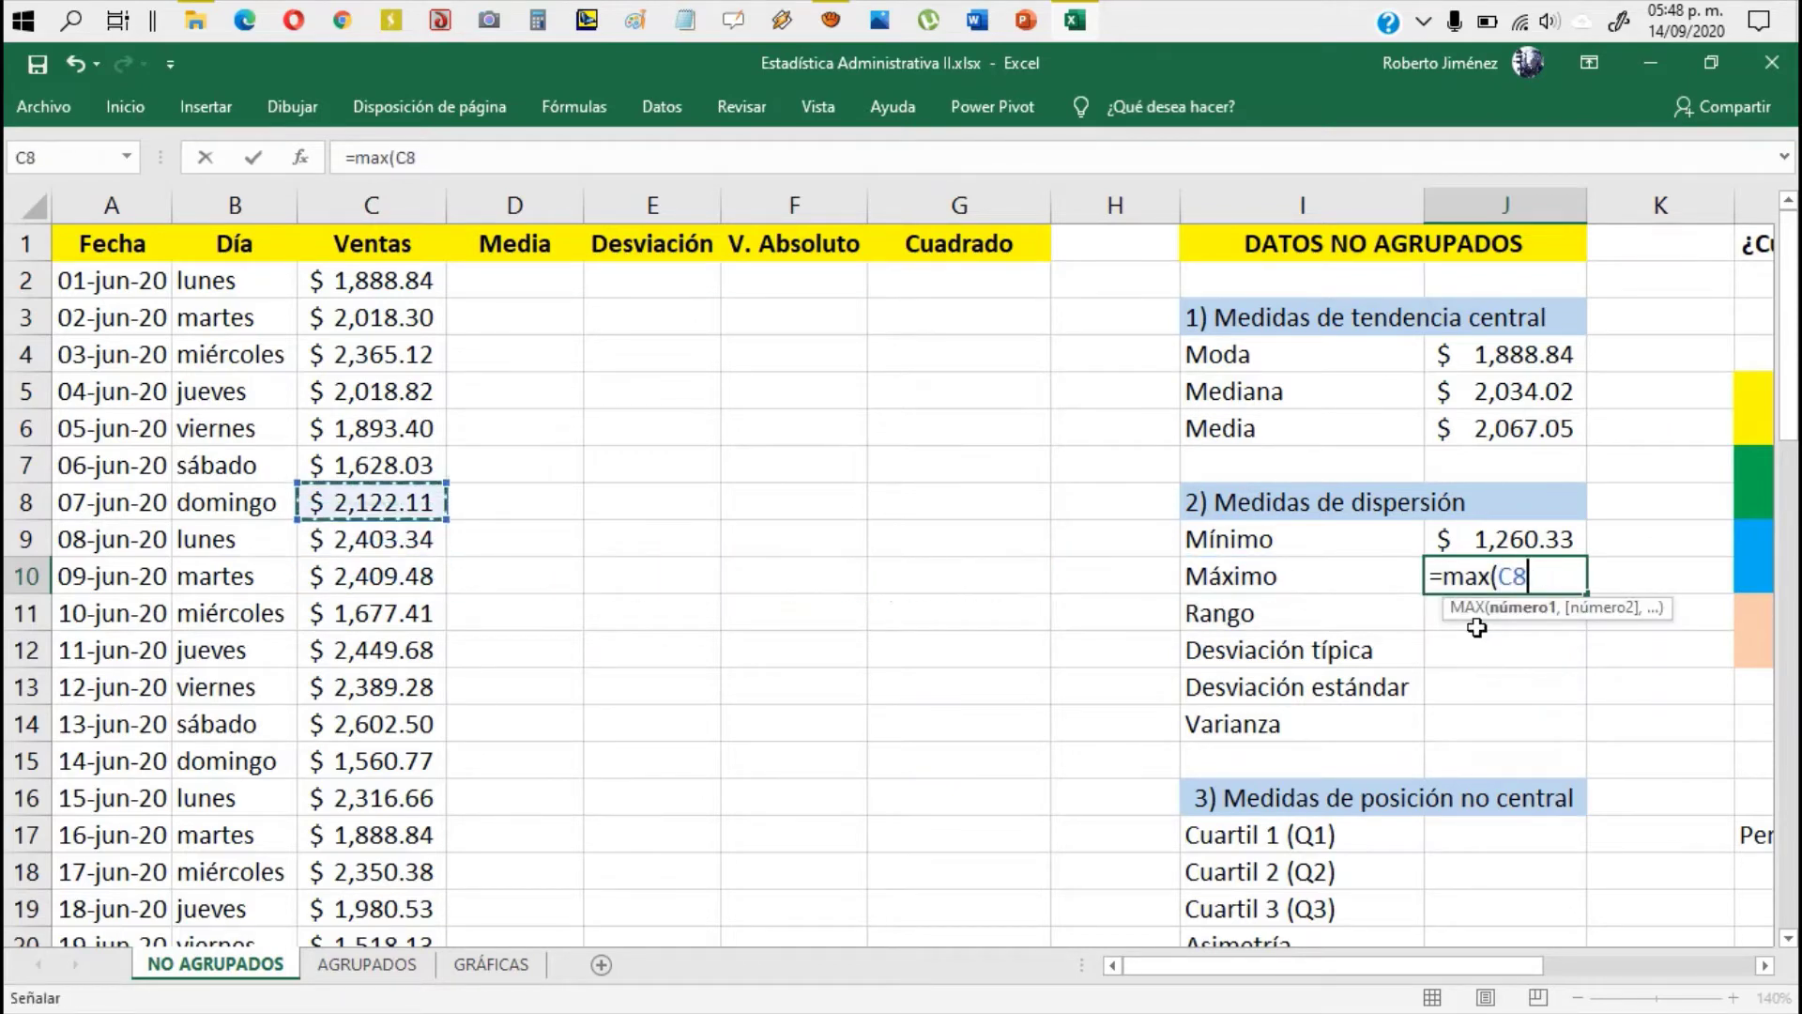
key("ctrl+shift+Down")
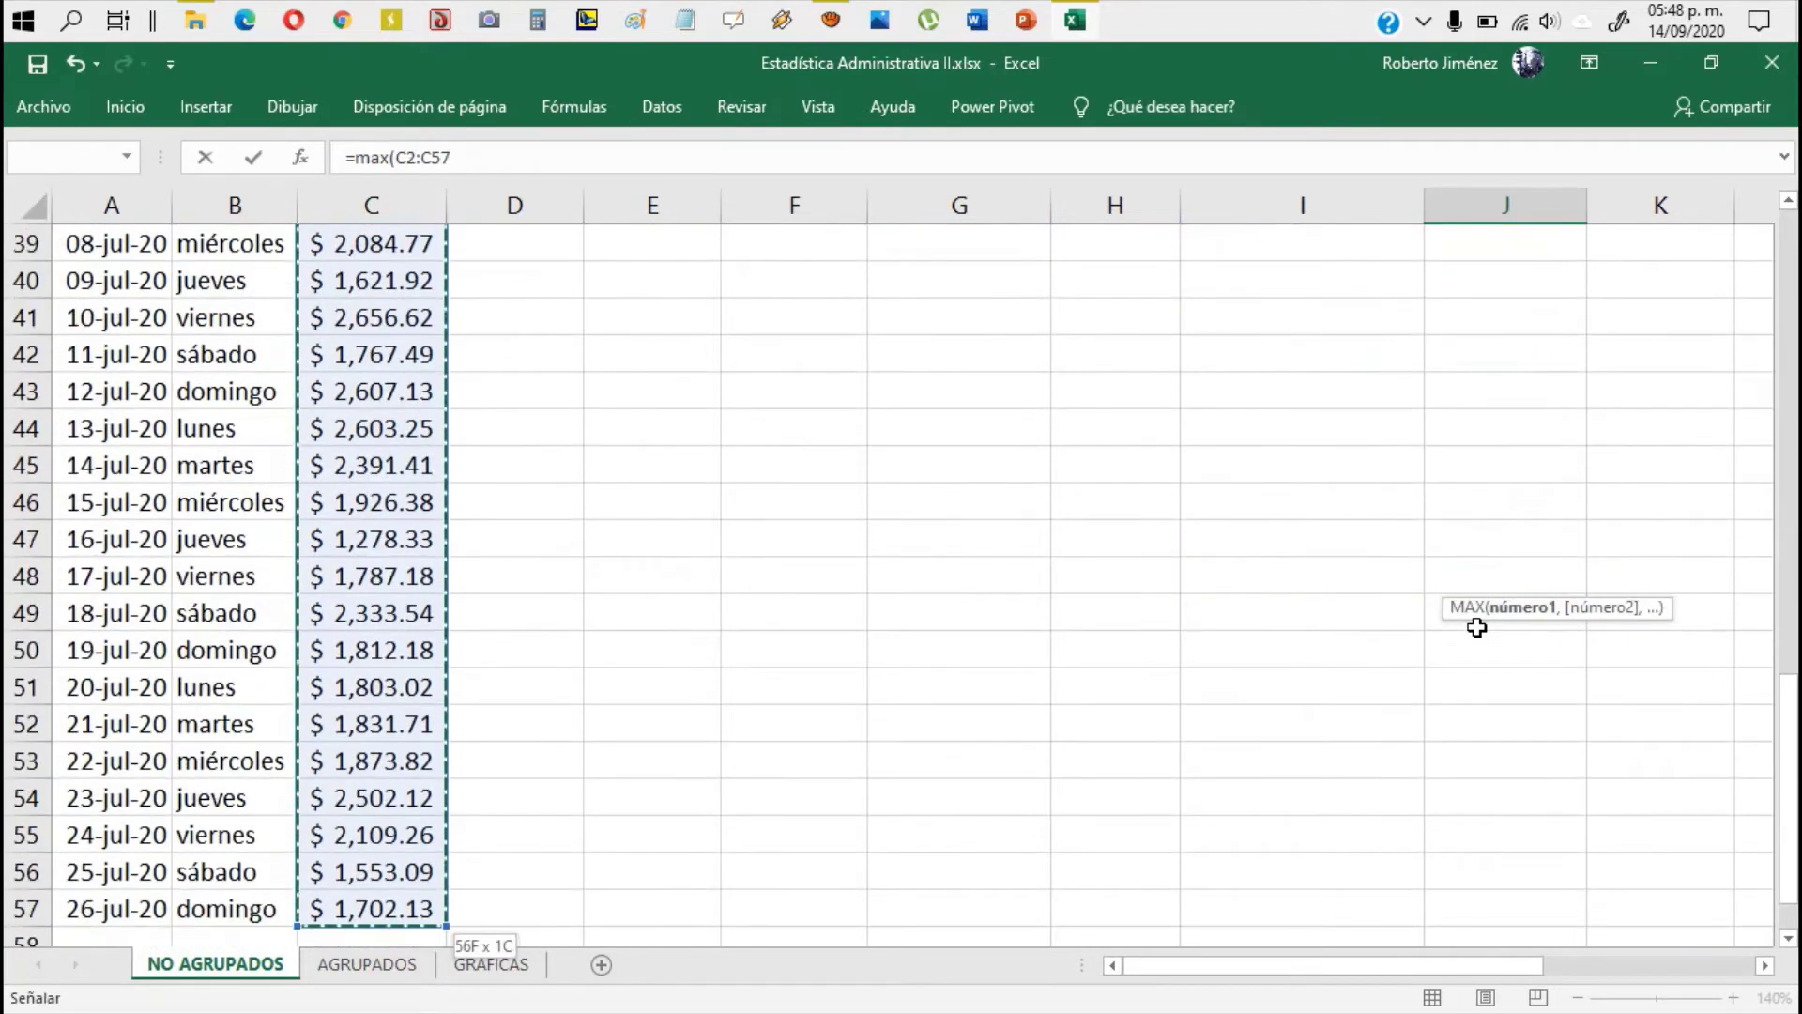
key("Return")
Step: Review the results at the start of the statistics table and return to the maximum formula in J10
key("Up")
key("Up")
key("Up")
key("Up")
key("Up")
key("Up")
key("Up")
key("Up")
key("Up")
key("Up")
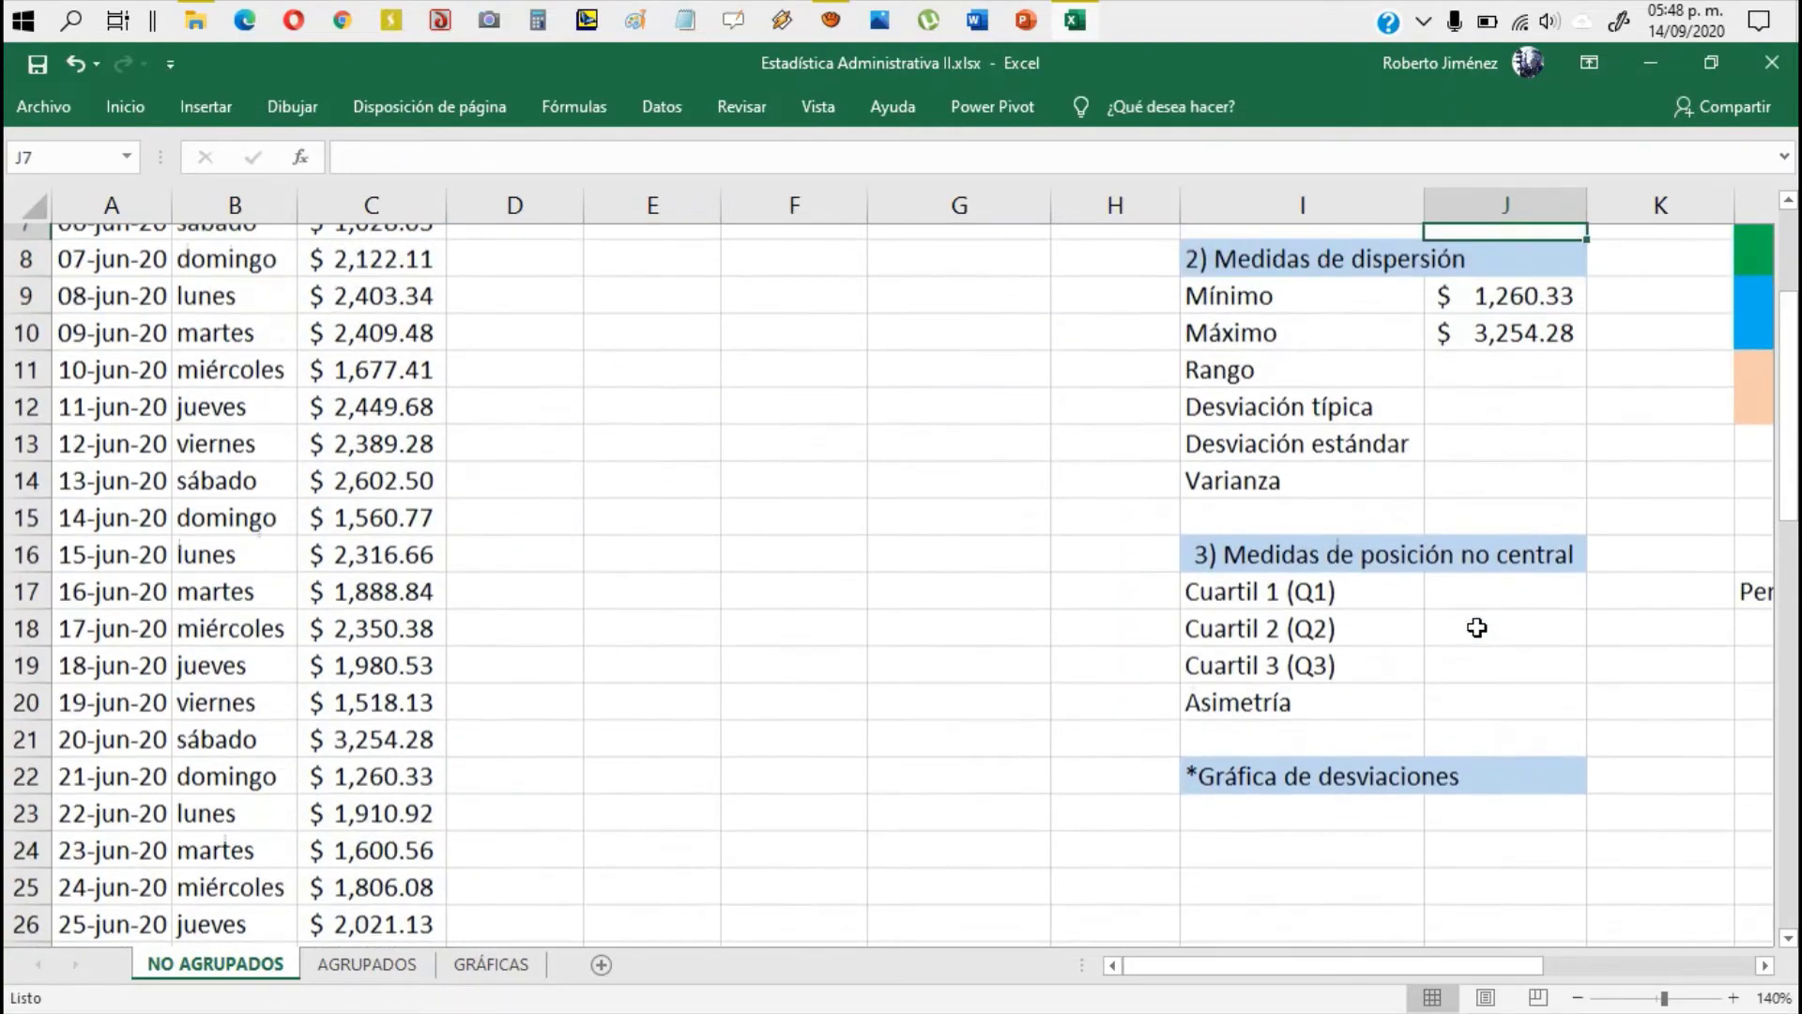
key("Down")
key("Down")
key("Down")
key("Down")
key("Down")
key("Down")
key("Down")
key("Down")
key("Down")
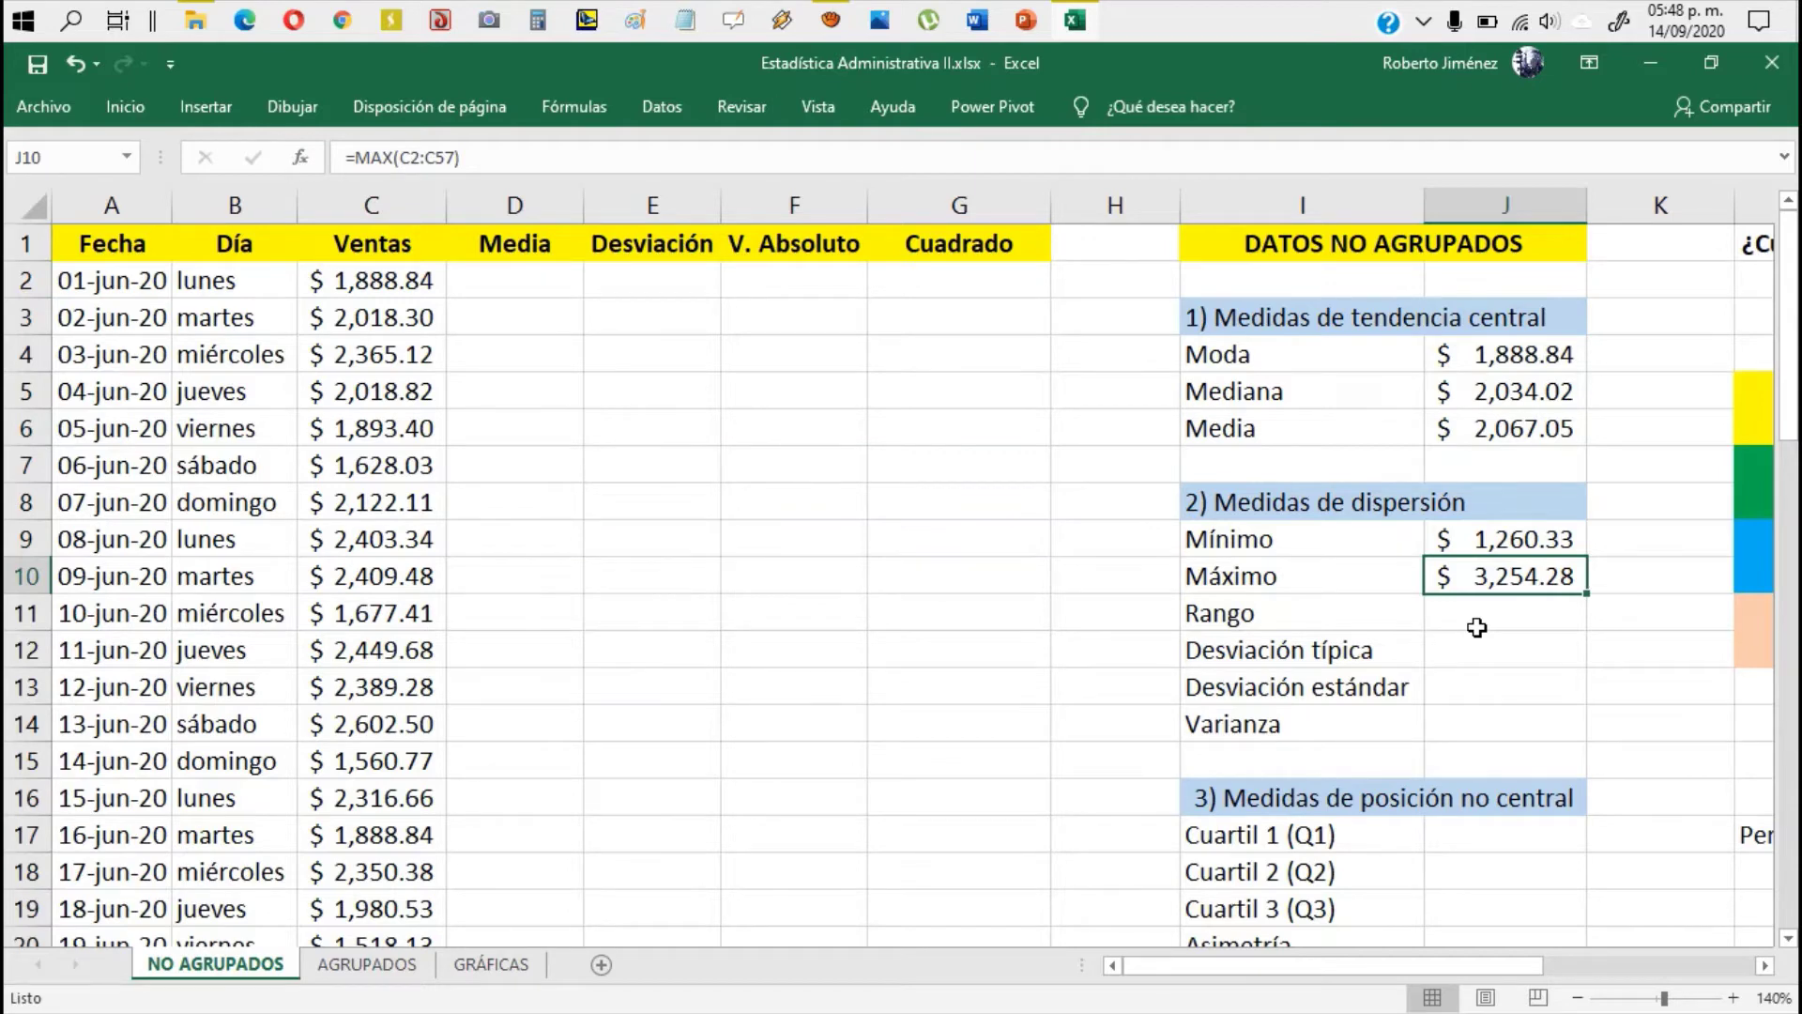
Step: Calculate the range in the Rango cell J11 by subtracting the minimum from the maximum with =J10-J9
key("Down")
key("Left")
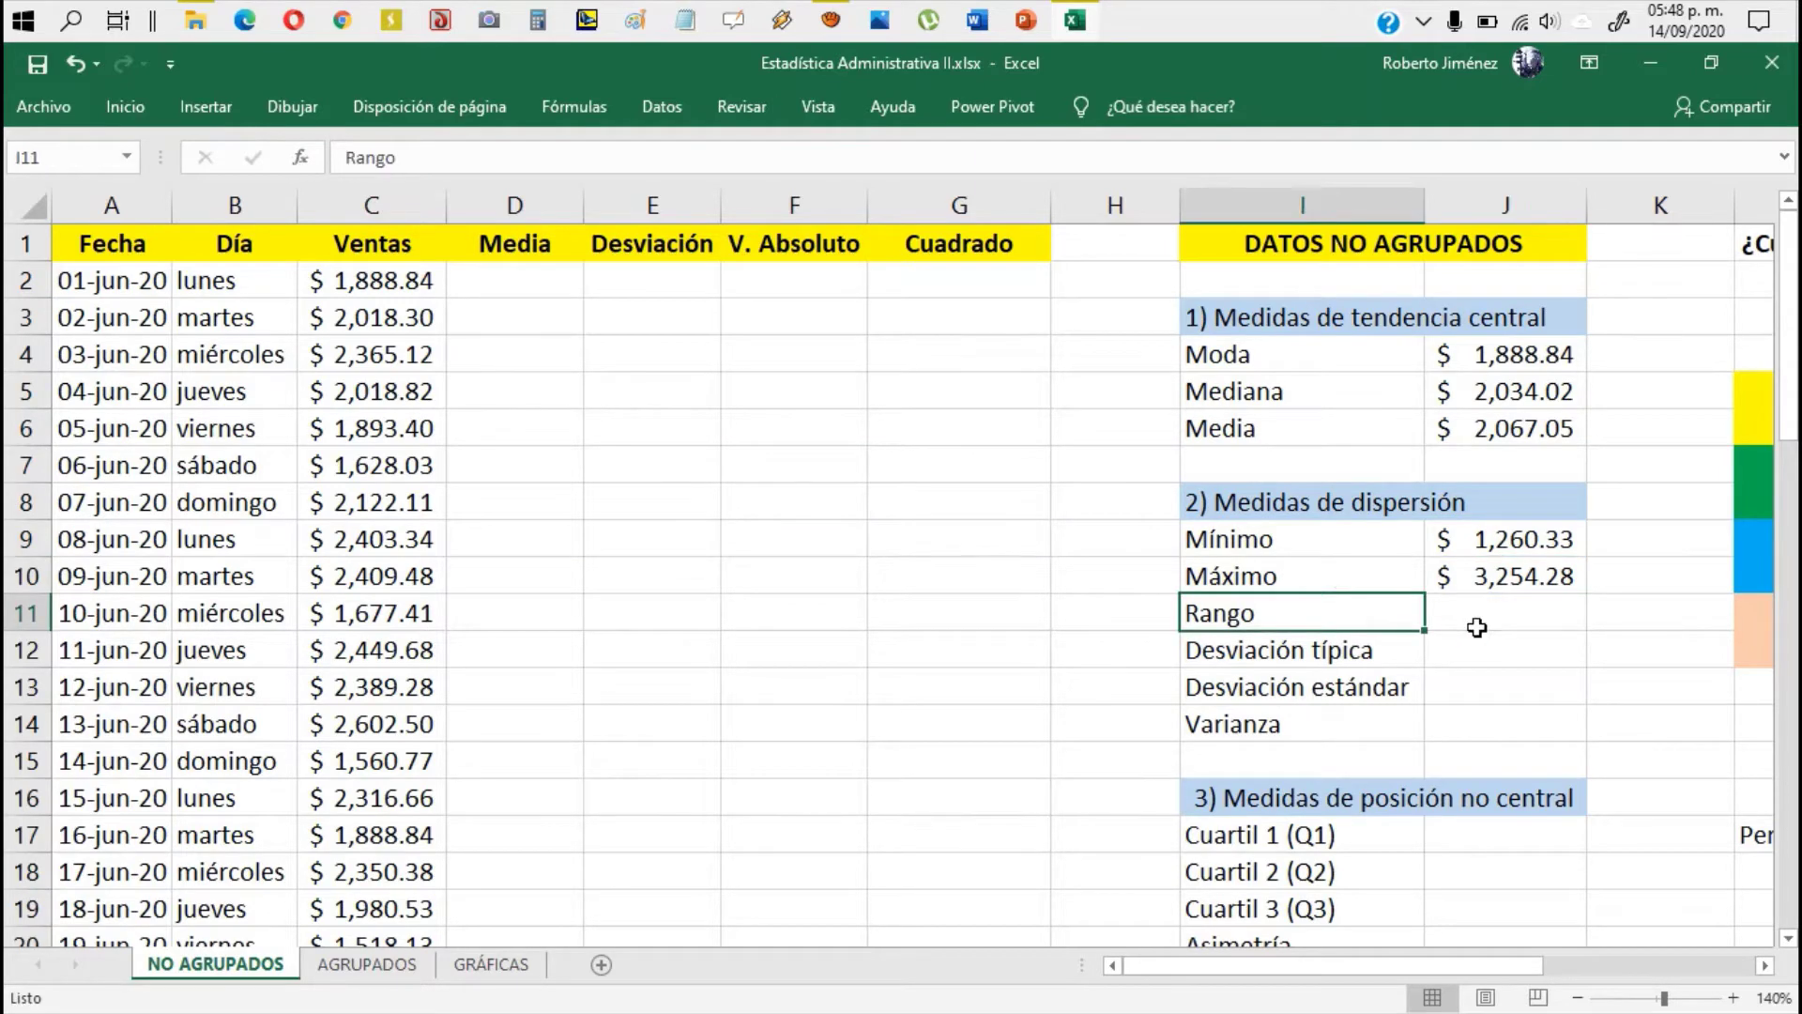
key("Right")
key("Left")
key("Right")
key("Left")
key("Right")
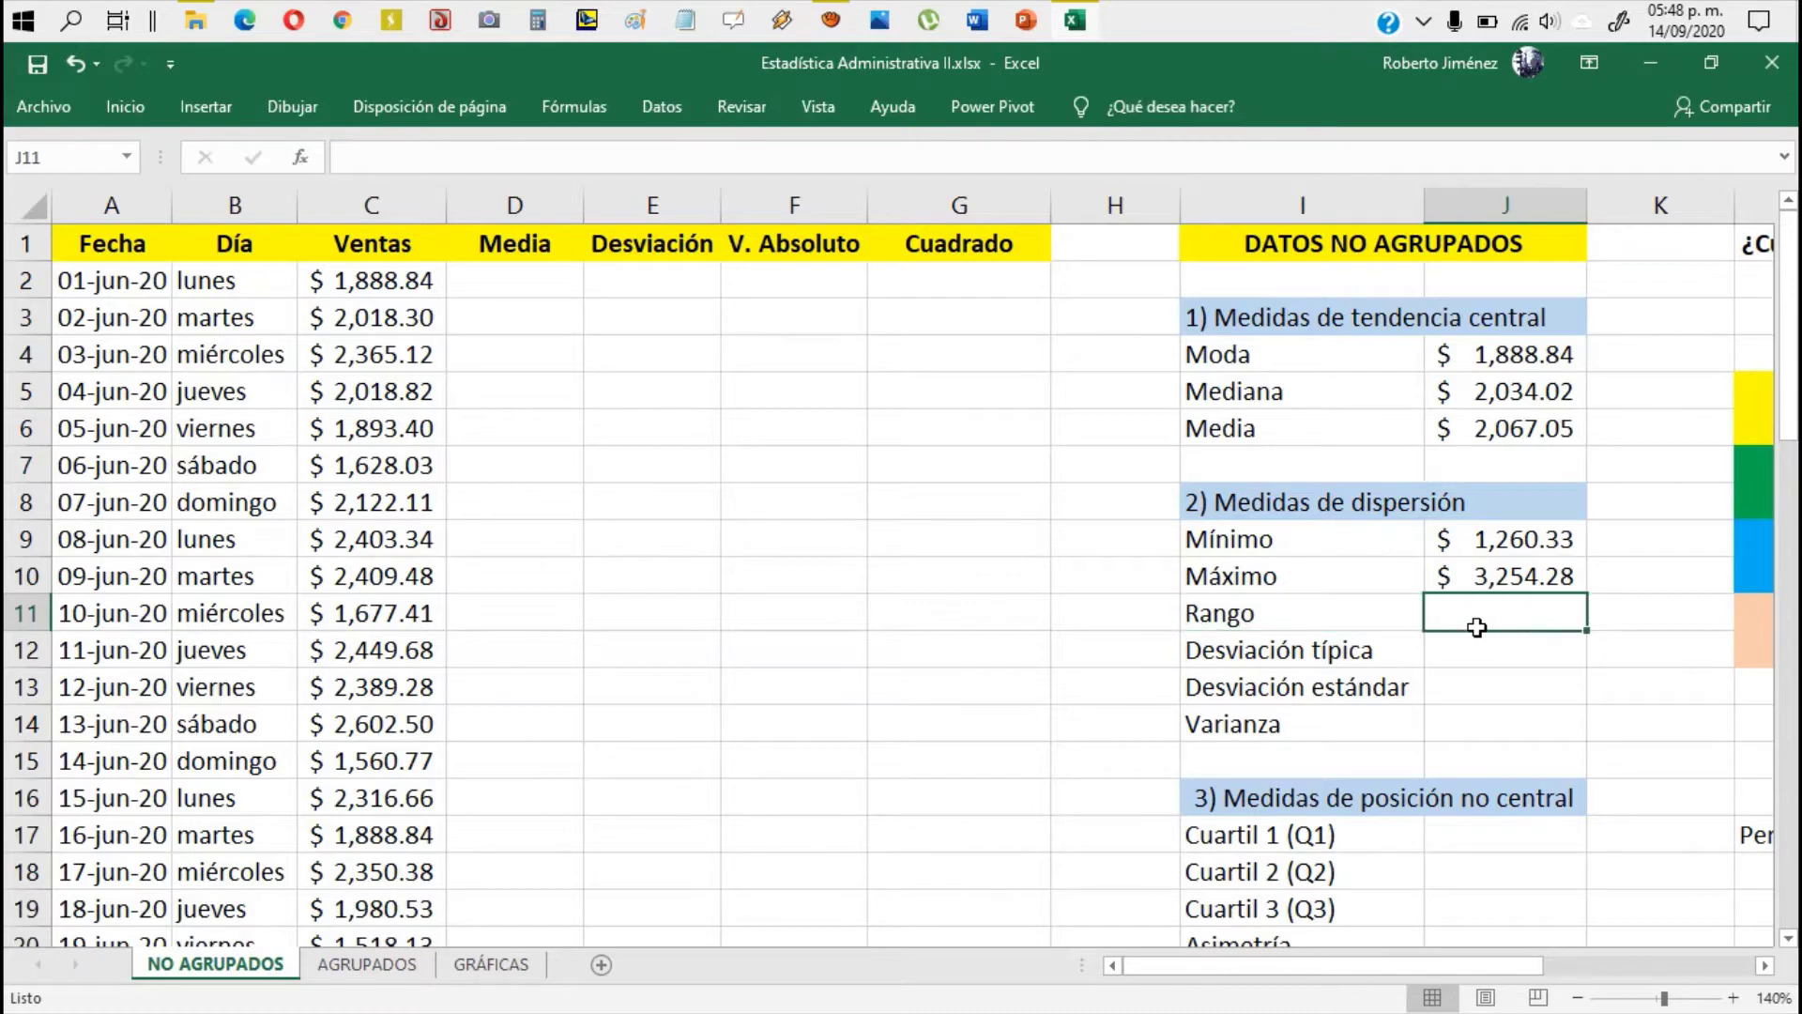
type("=")
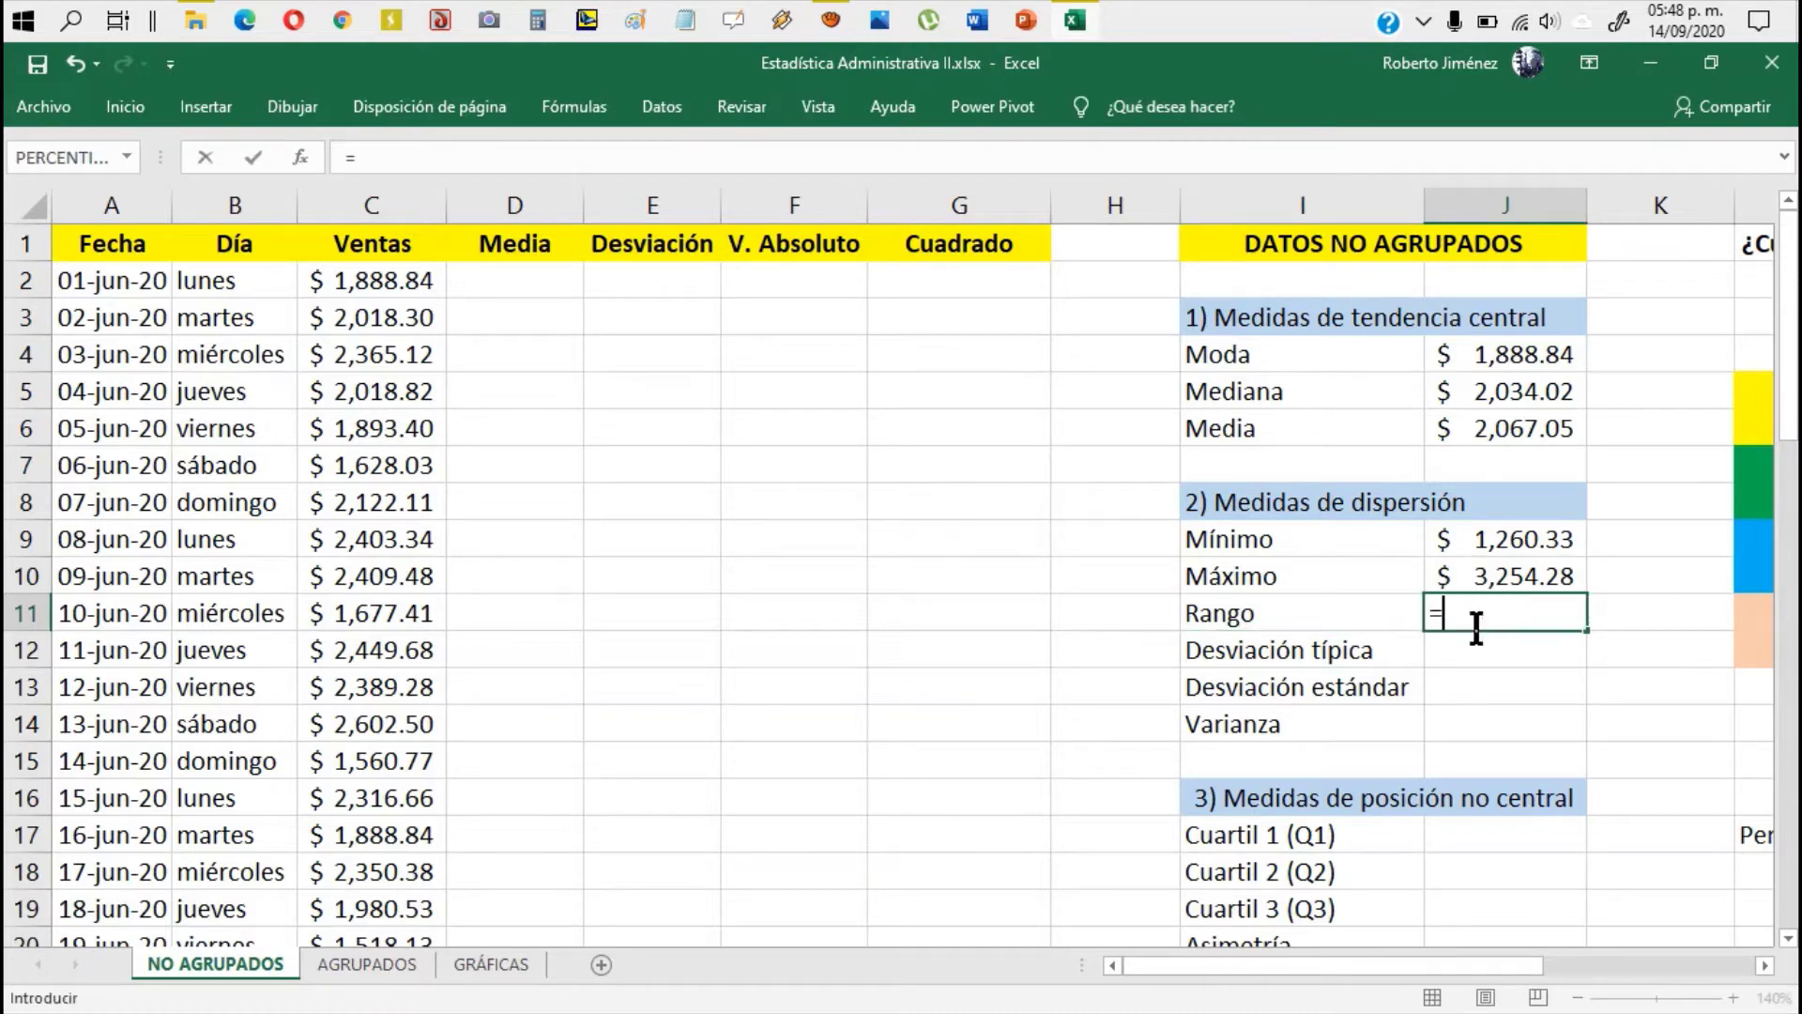
key("Up")
type("-")
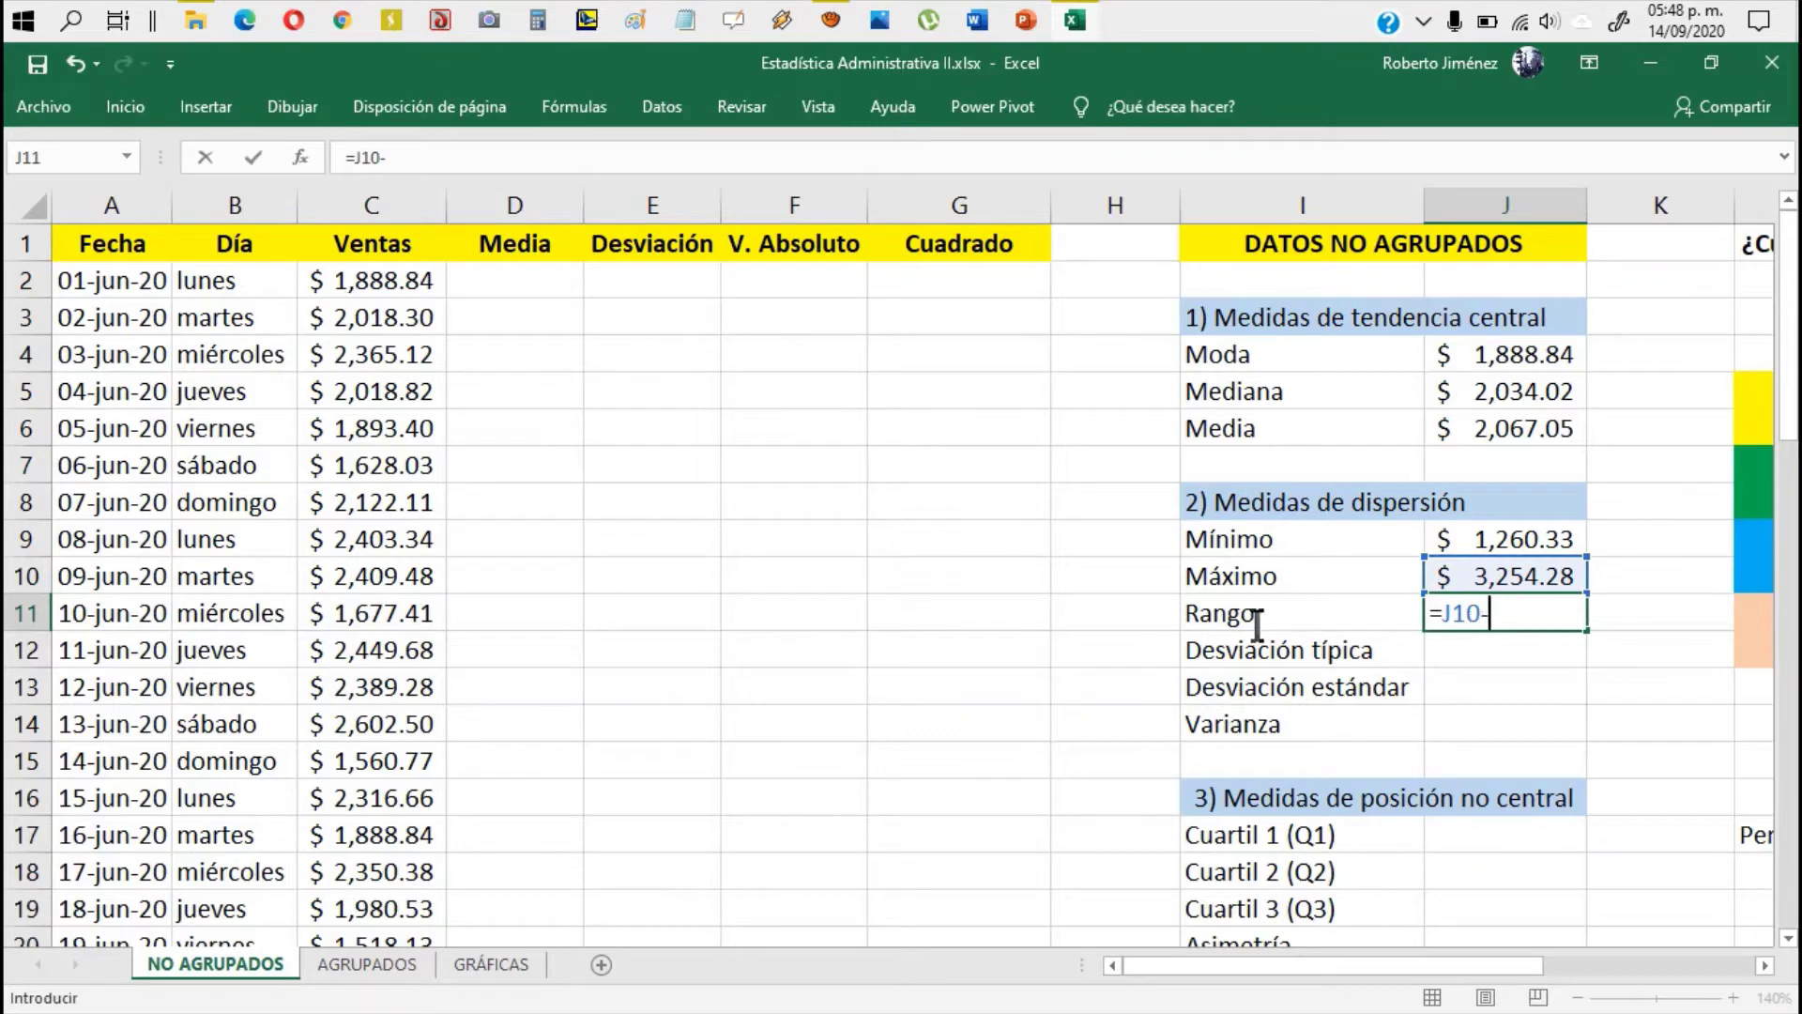
key("Up")
key("Up")
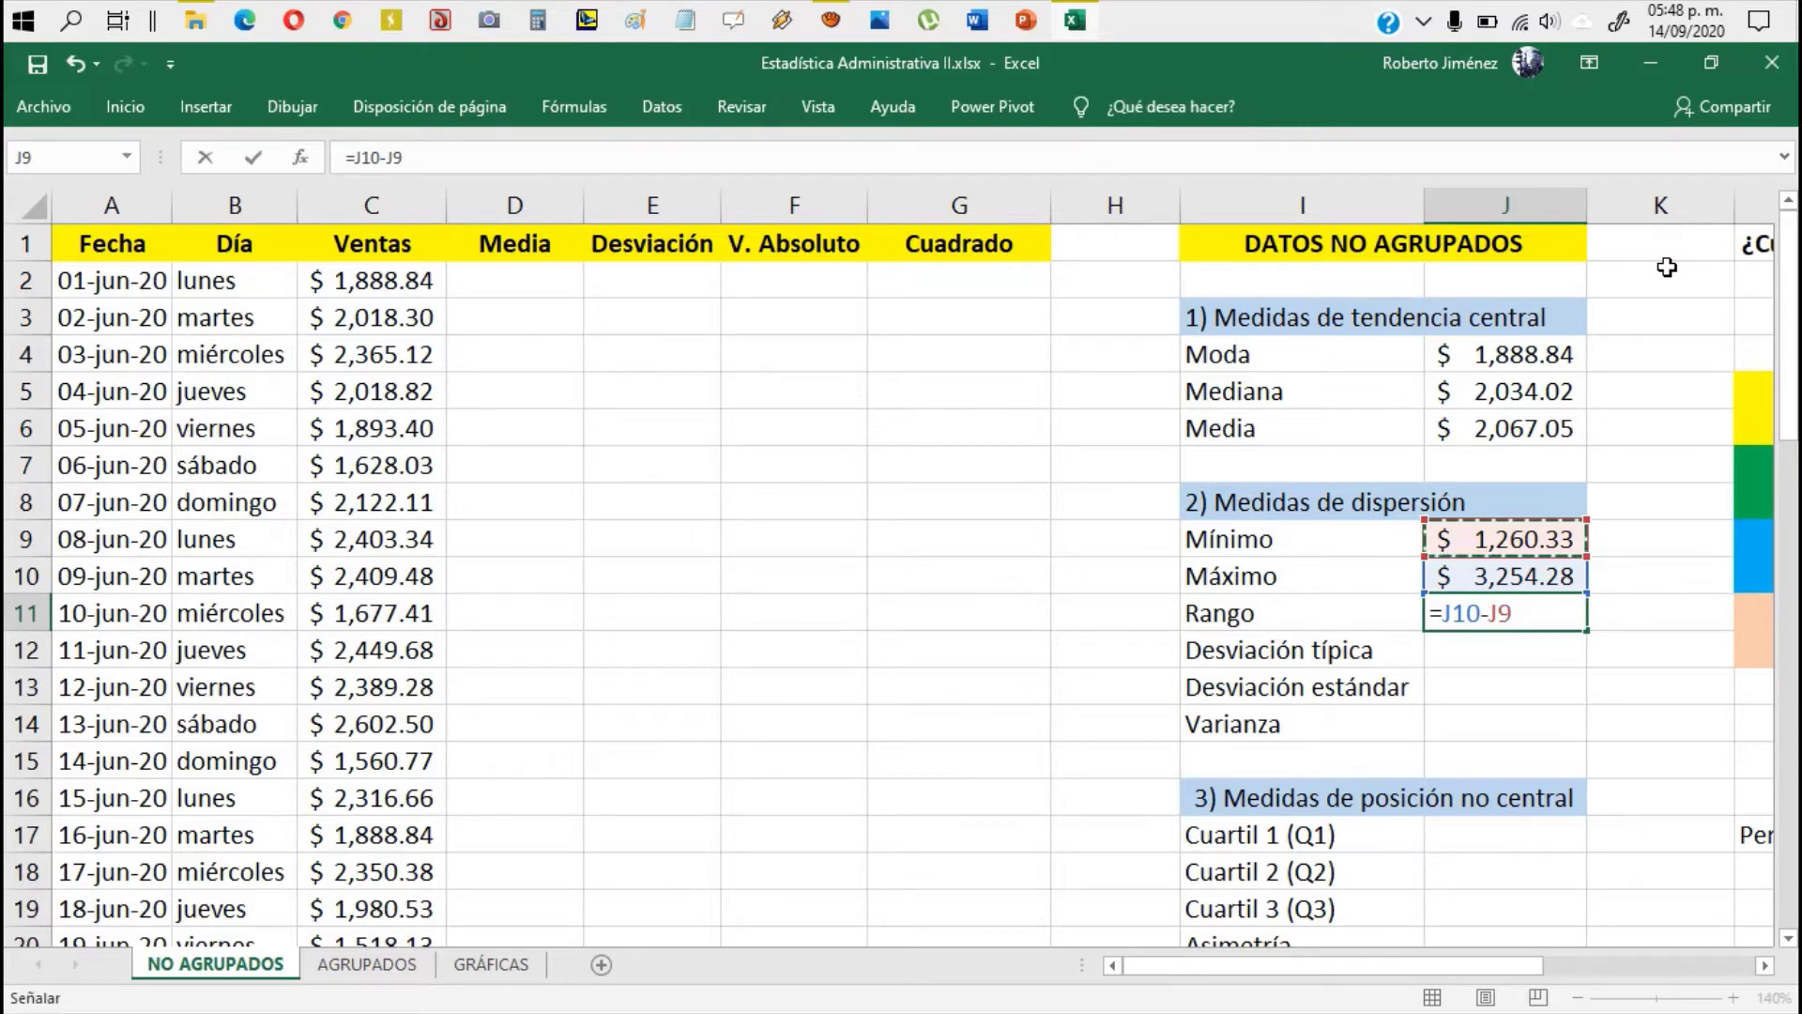
key("Return")
key("Up")
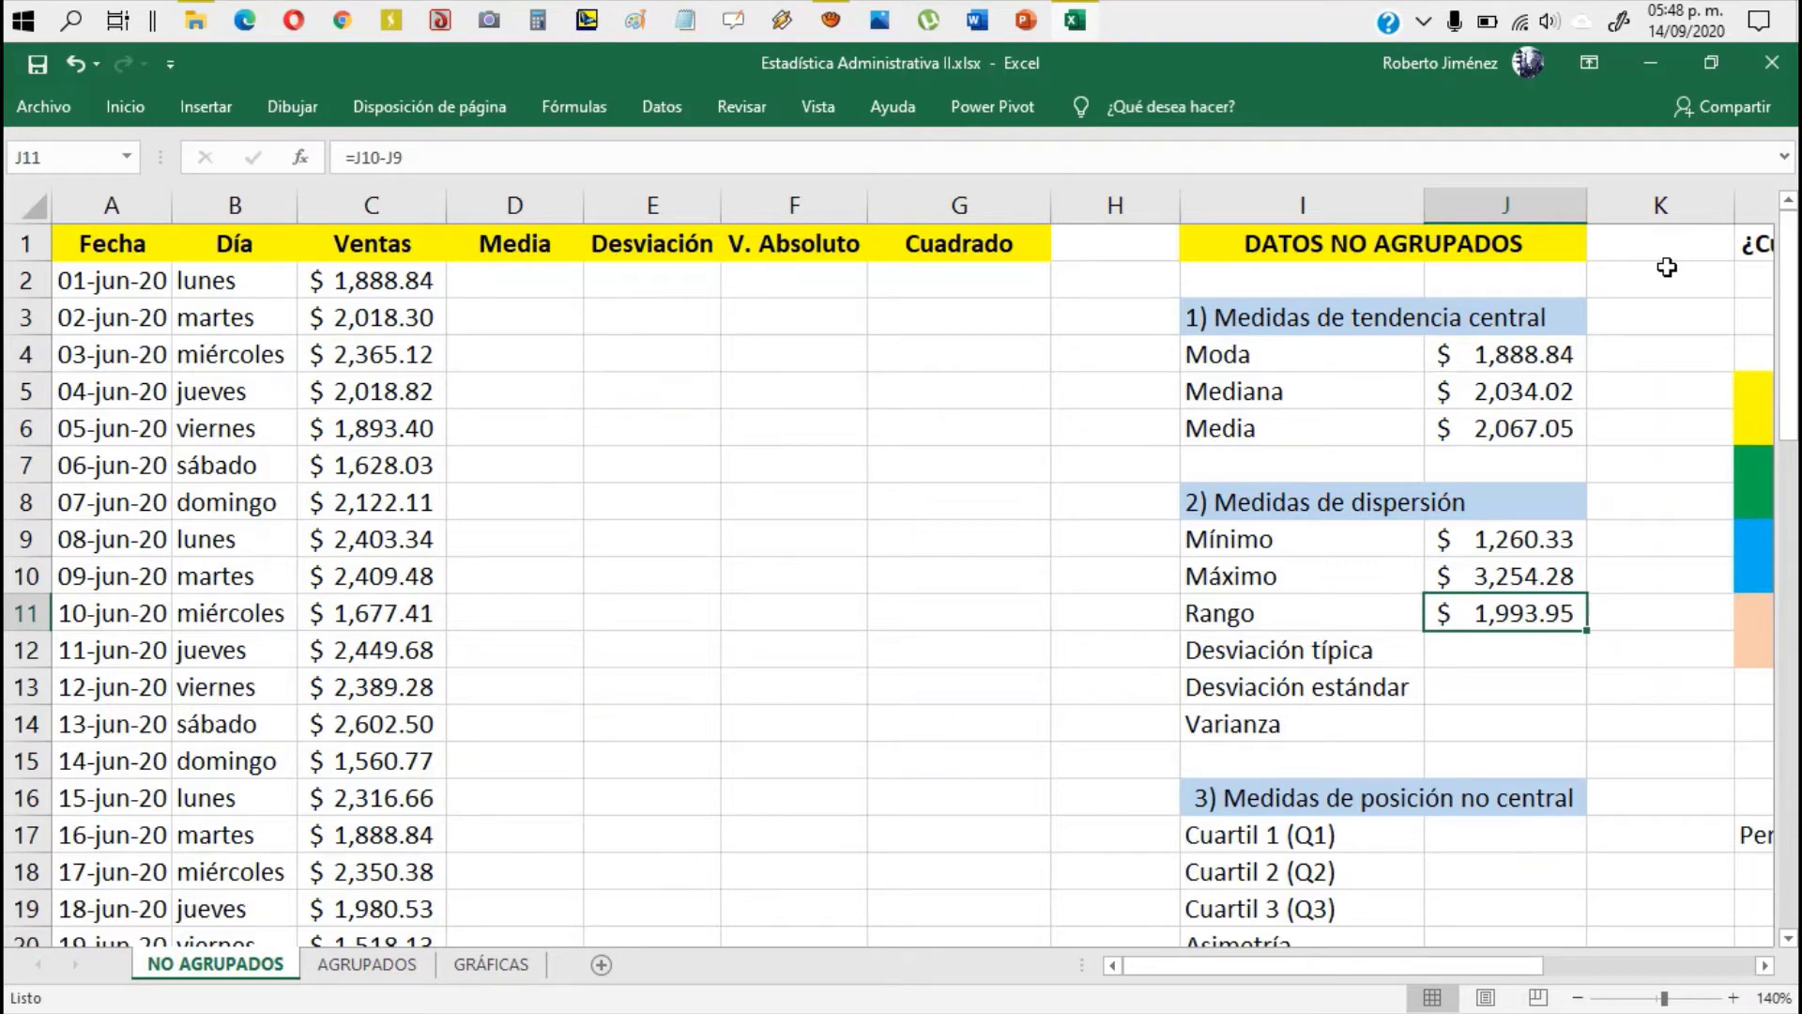
Step: Compare the Desviación típica, Desviación estándar and Varianza labels and the result cells J12 and J13 of both deviations
left_click(1516, 626)
left_click(1352, 657)
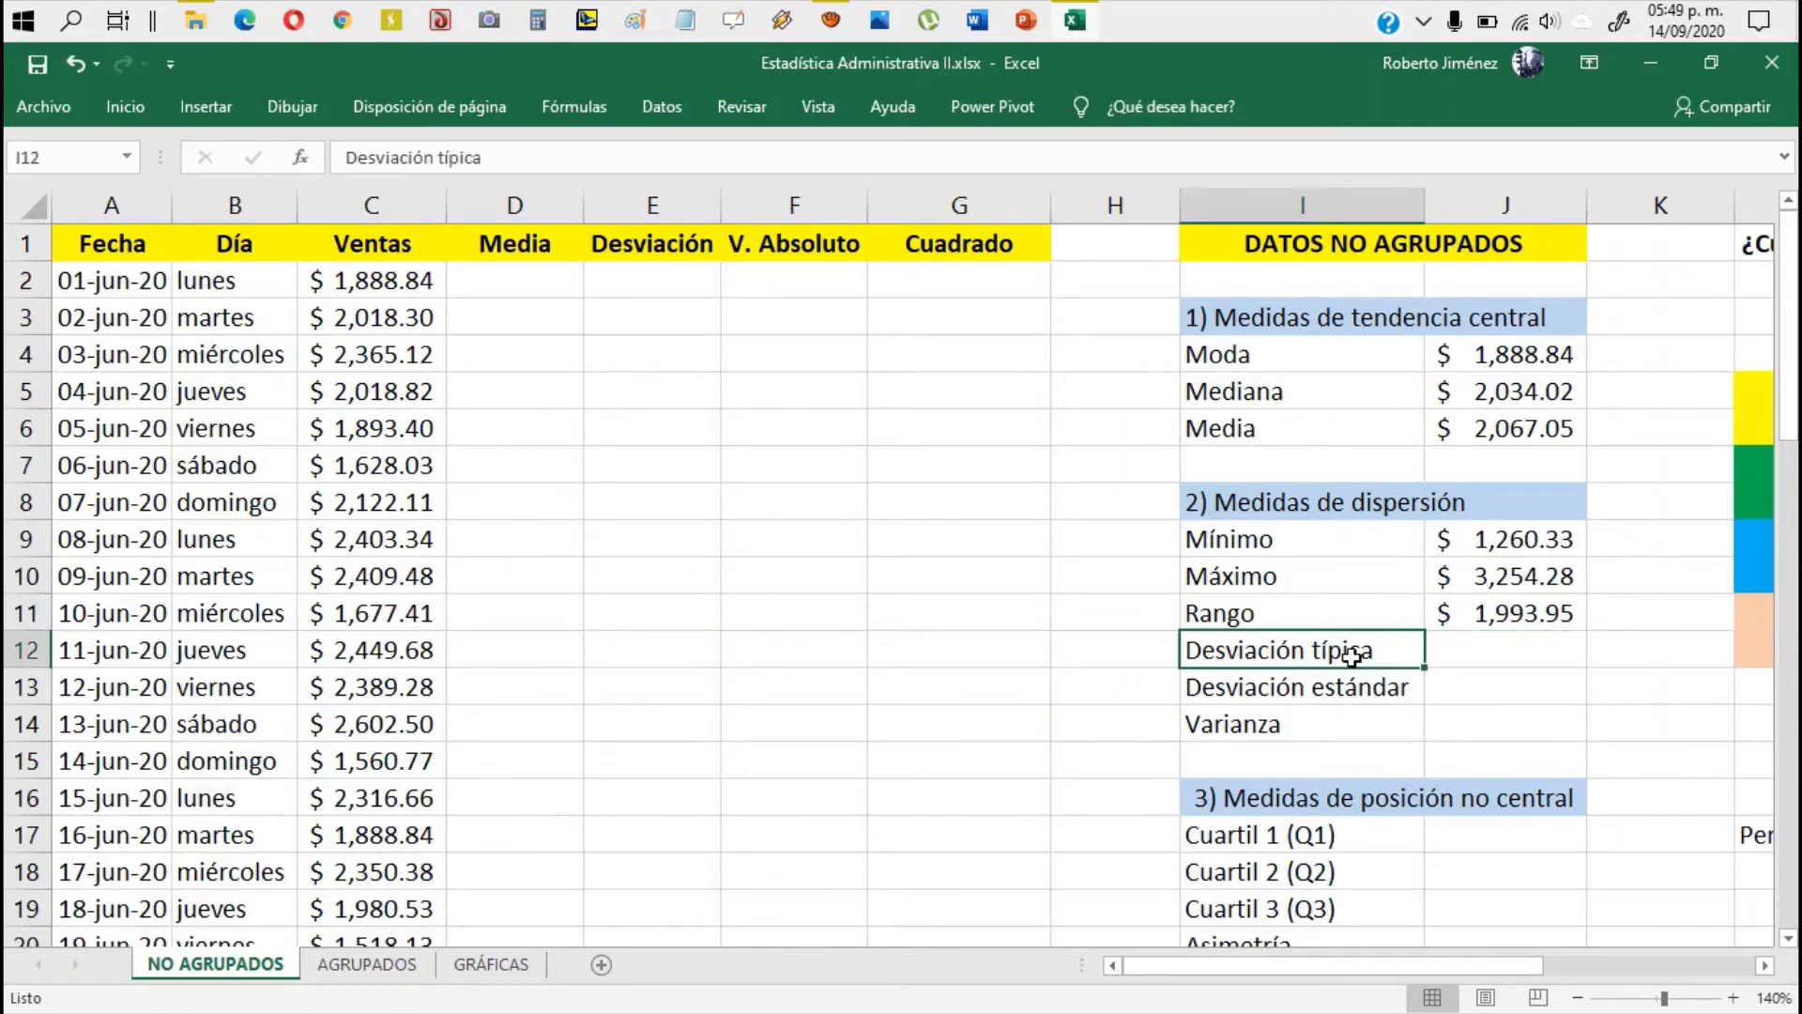
left_click(1348, 690)
left_click(1324, 732)
left_click(1320, 690)
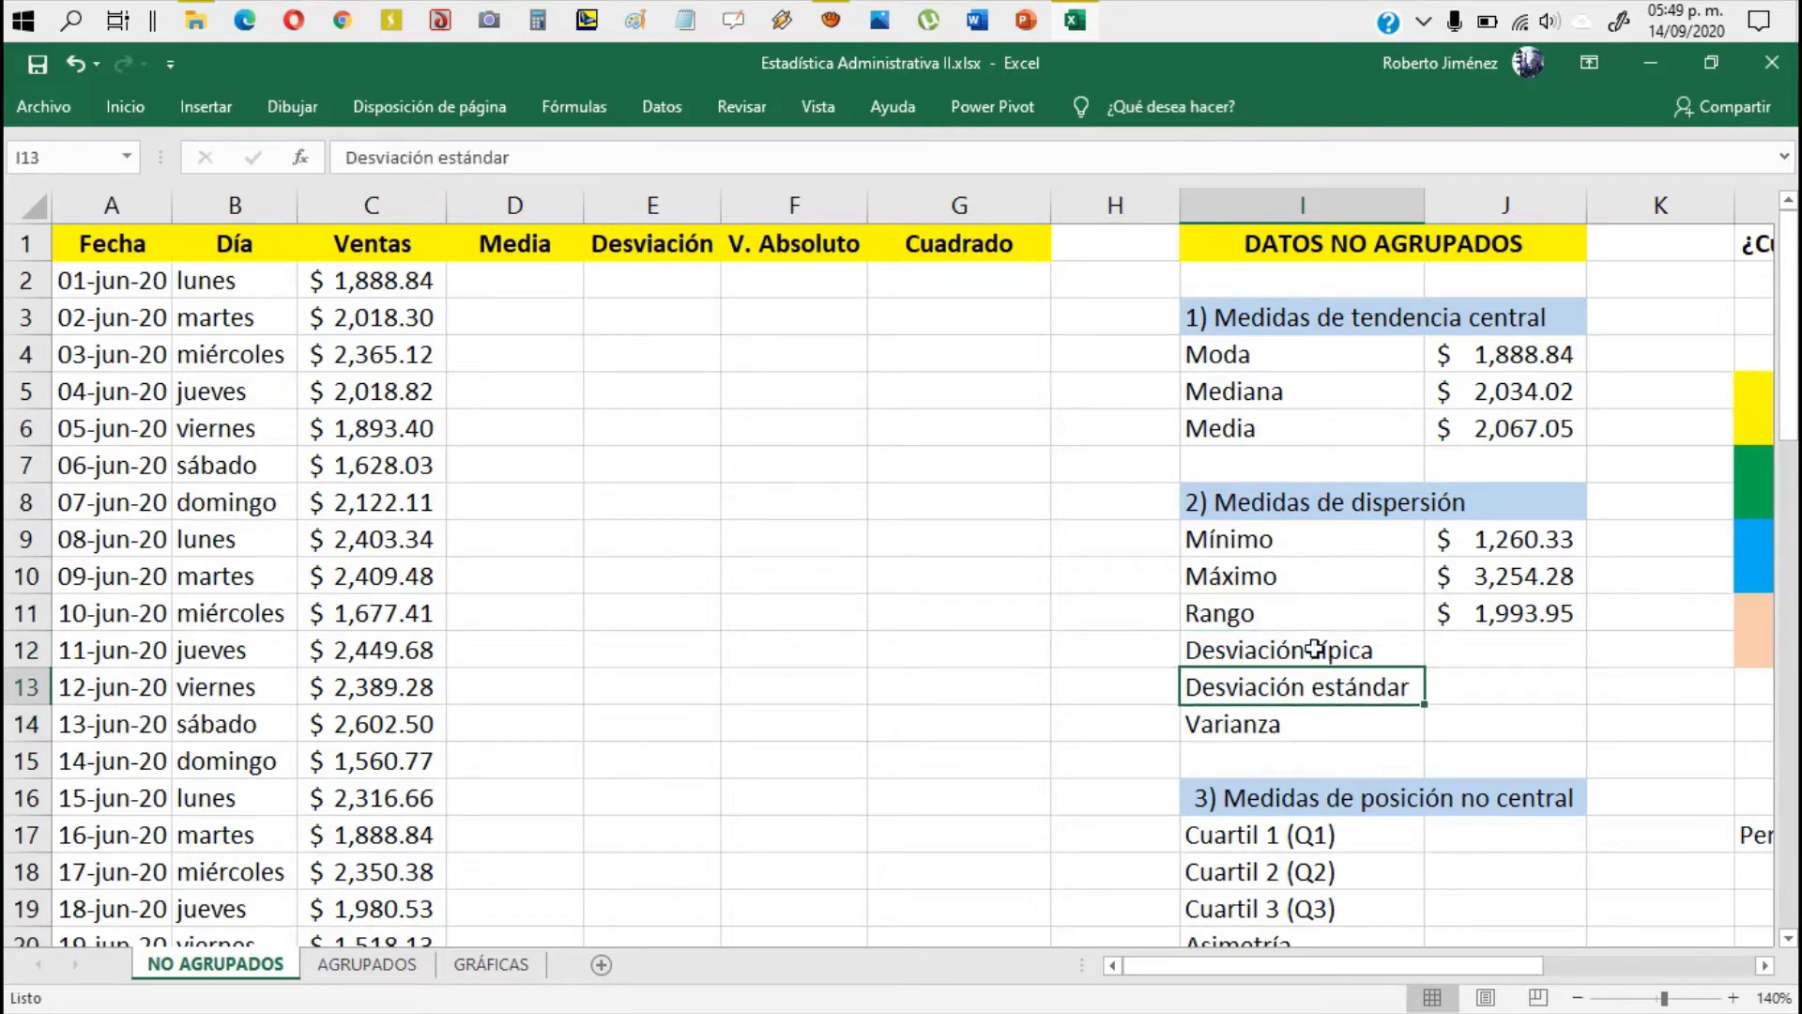
left_click(1312, 648)
left_click(1323, 690)
left_click(1318, 657)
left_click(1323, 698)
left_click(1428, 696)
left_click(1436, 648)
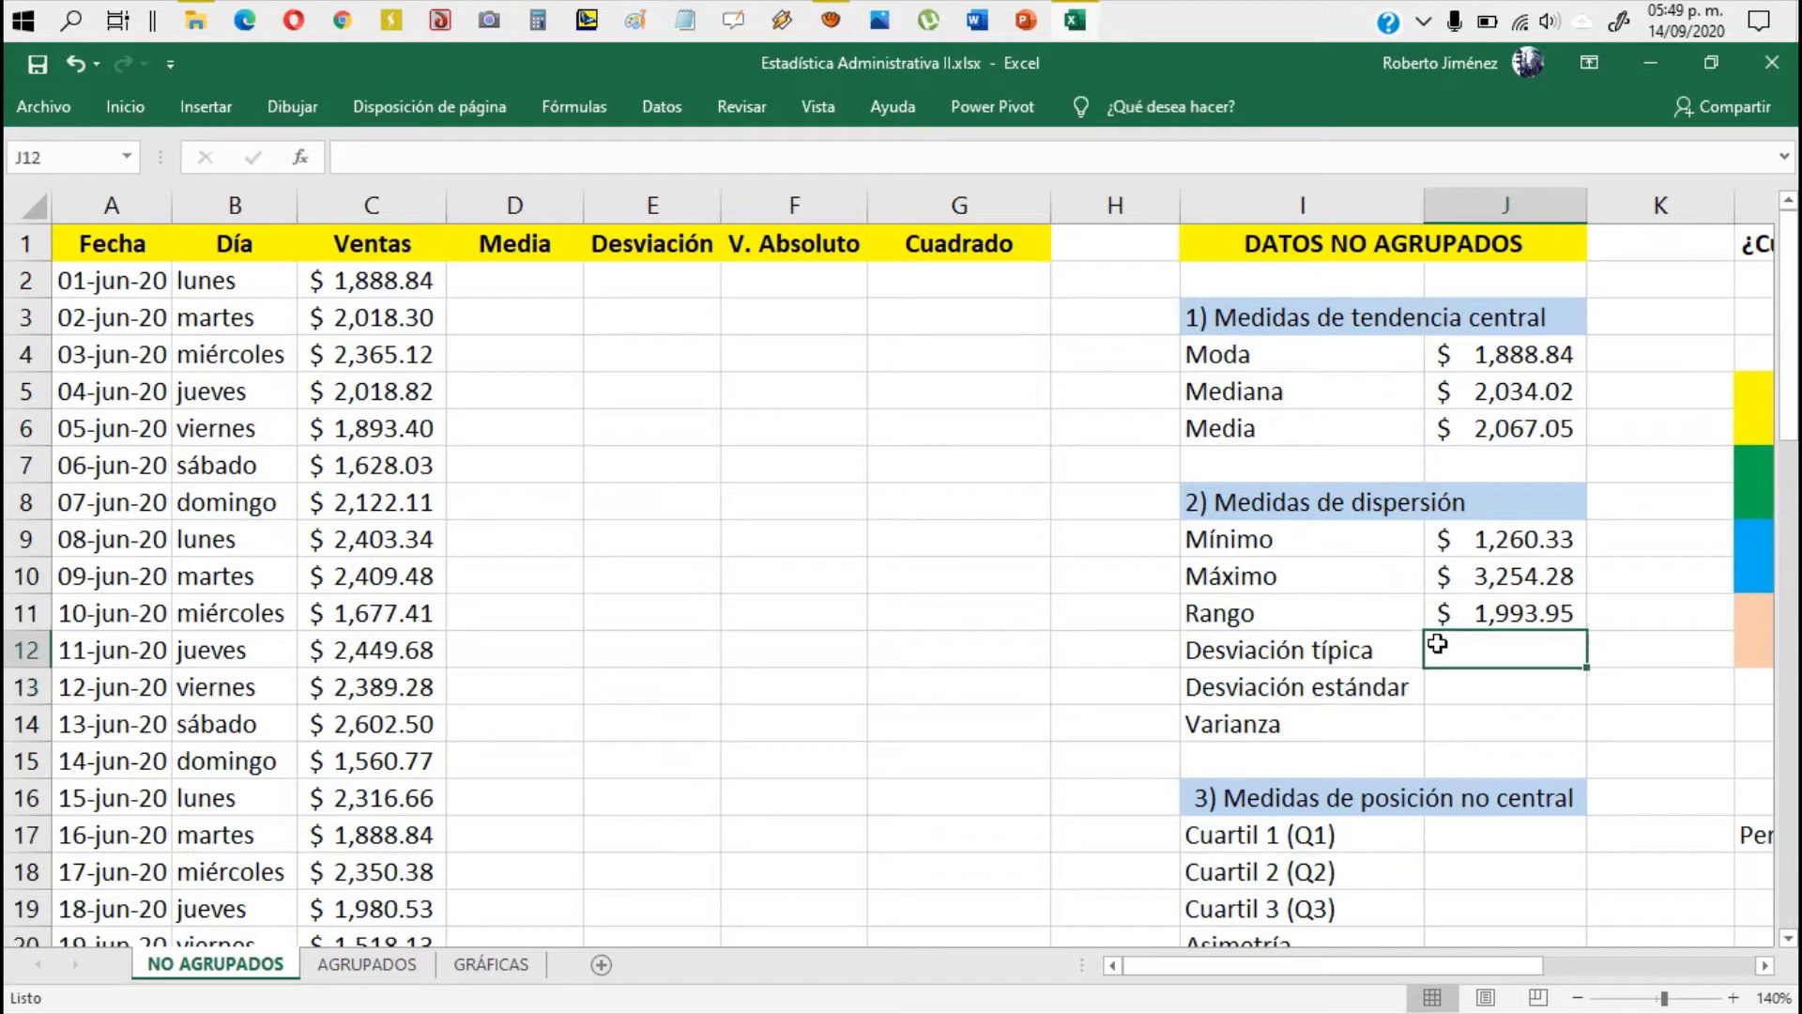
left_click(1380, 655)
left_click(1371, 688)
left_click(1364, 648)
left_click(1360, 688)
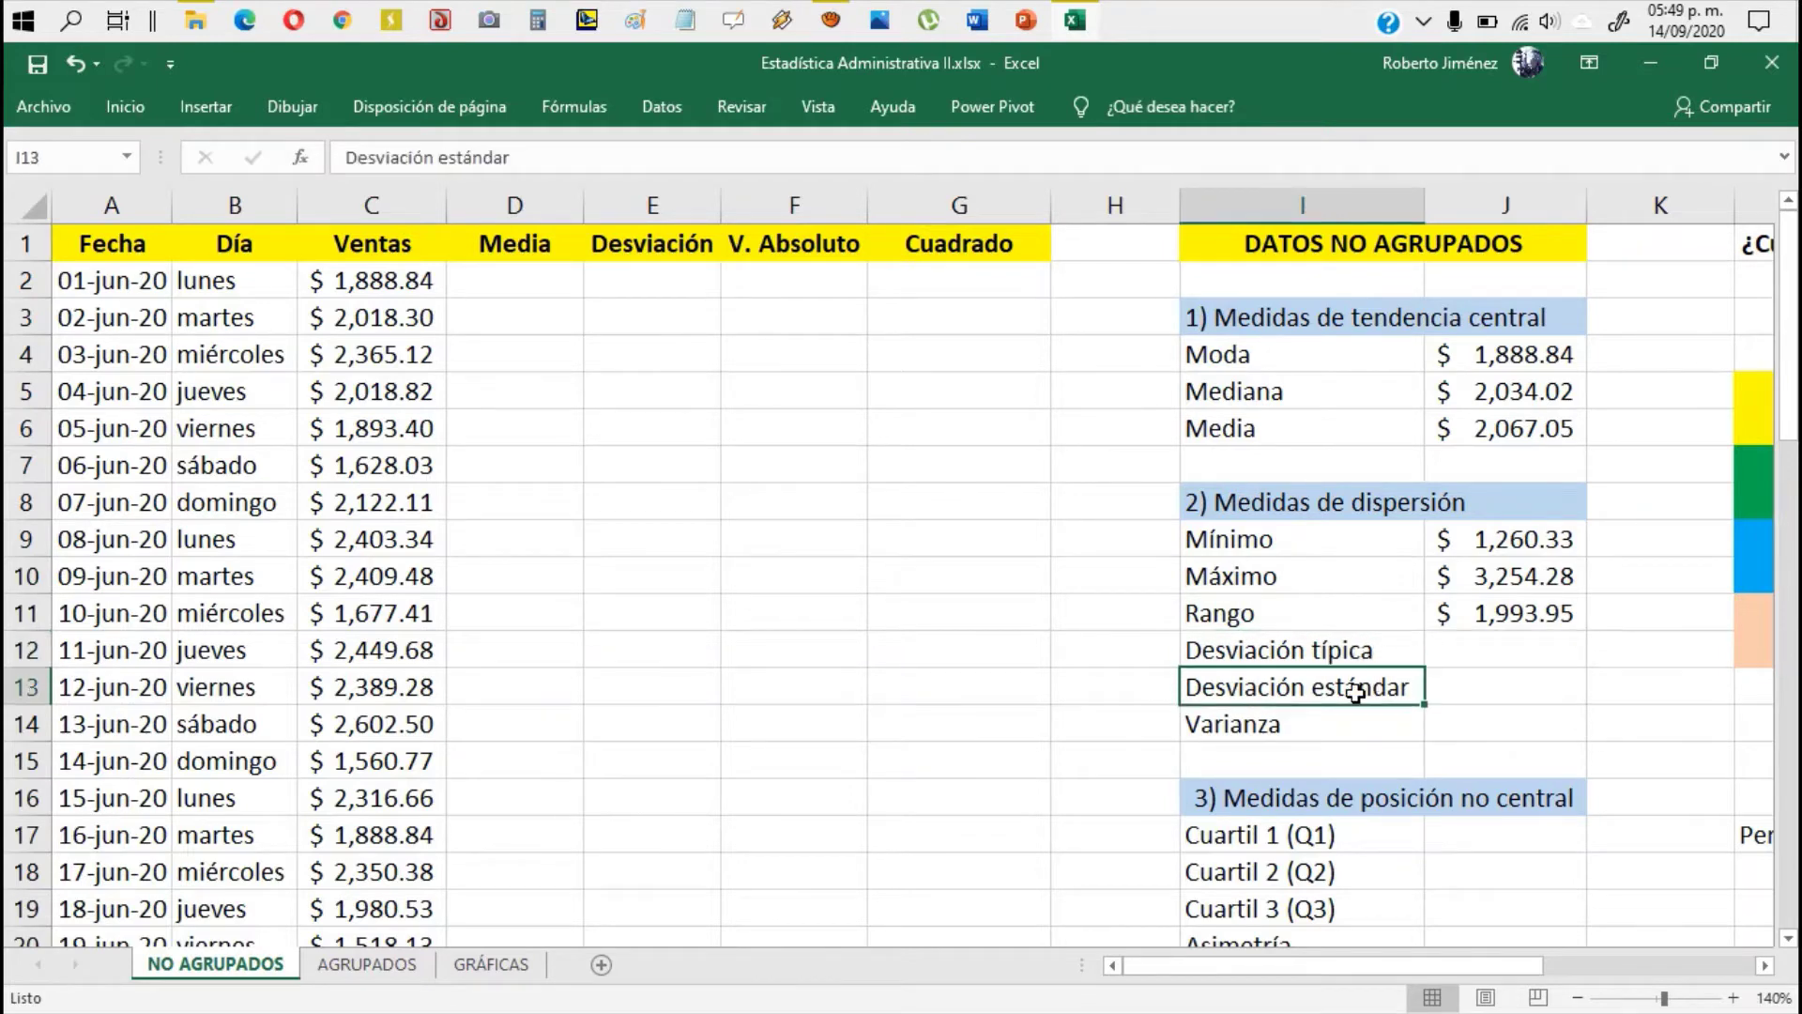
left_click(1452, 687)
left_click(1464, 657)
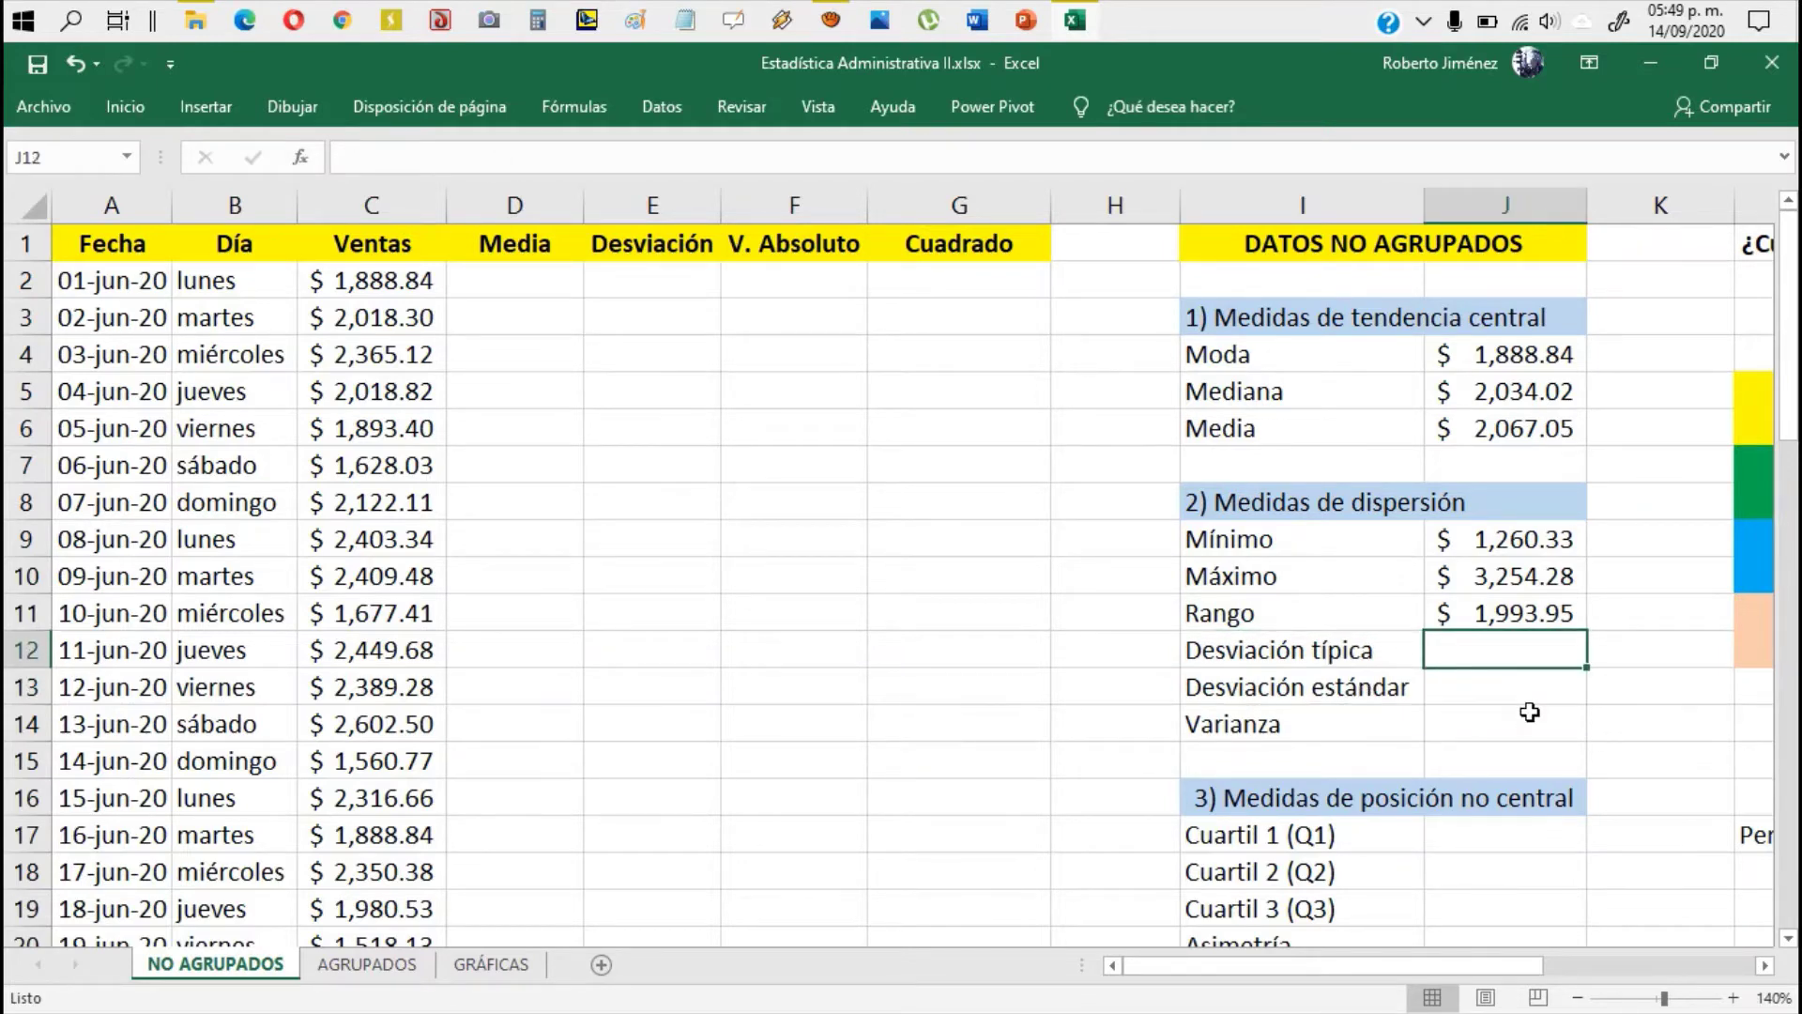
key("Left")
key("Right")
key("Left")
key("Right")
key("Left")
key("Right")
key("Left")
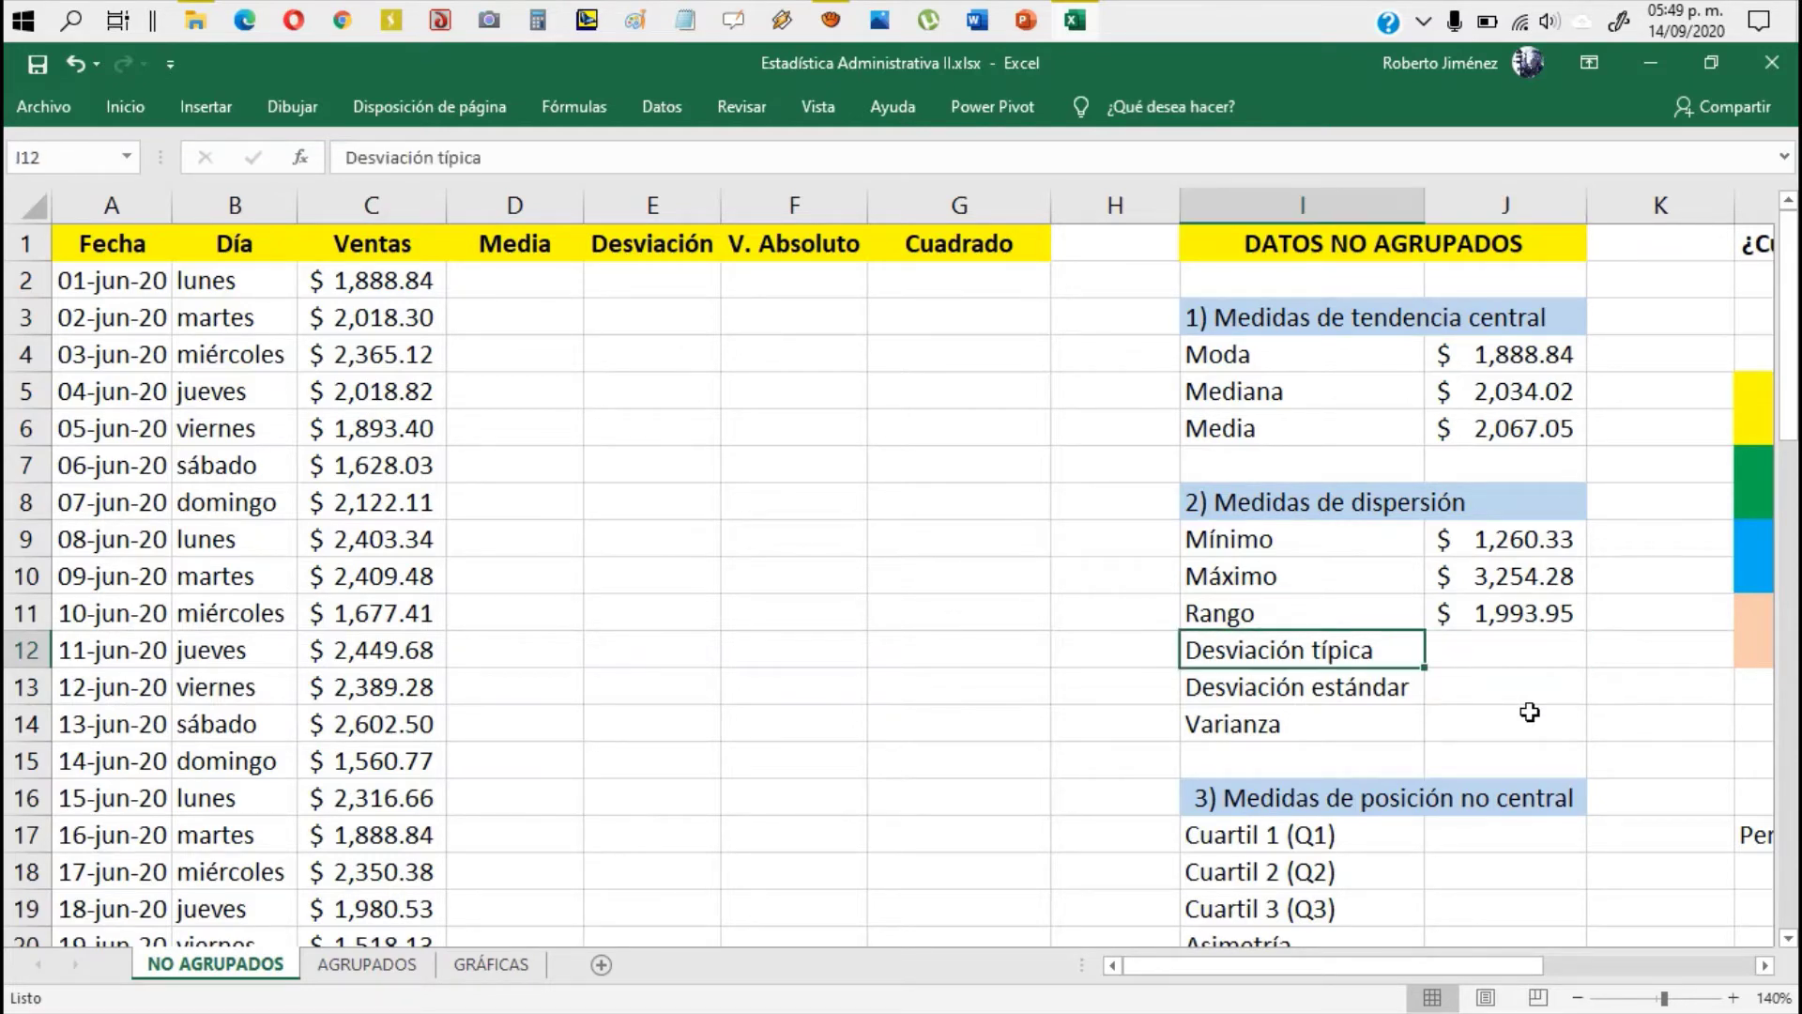
Step: Calculate the average deviation of the daily sales in the Desviación típica cell J12 with the formula =DESVPROM(C2:C57)
key("Right")
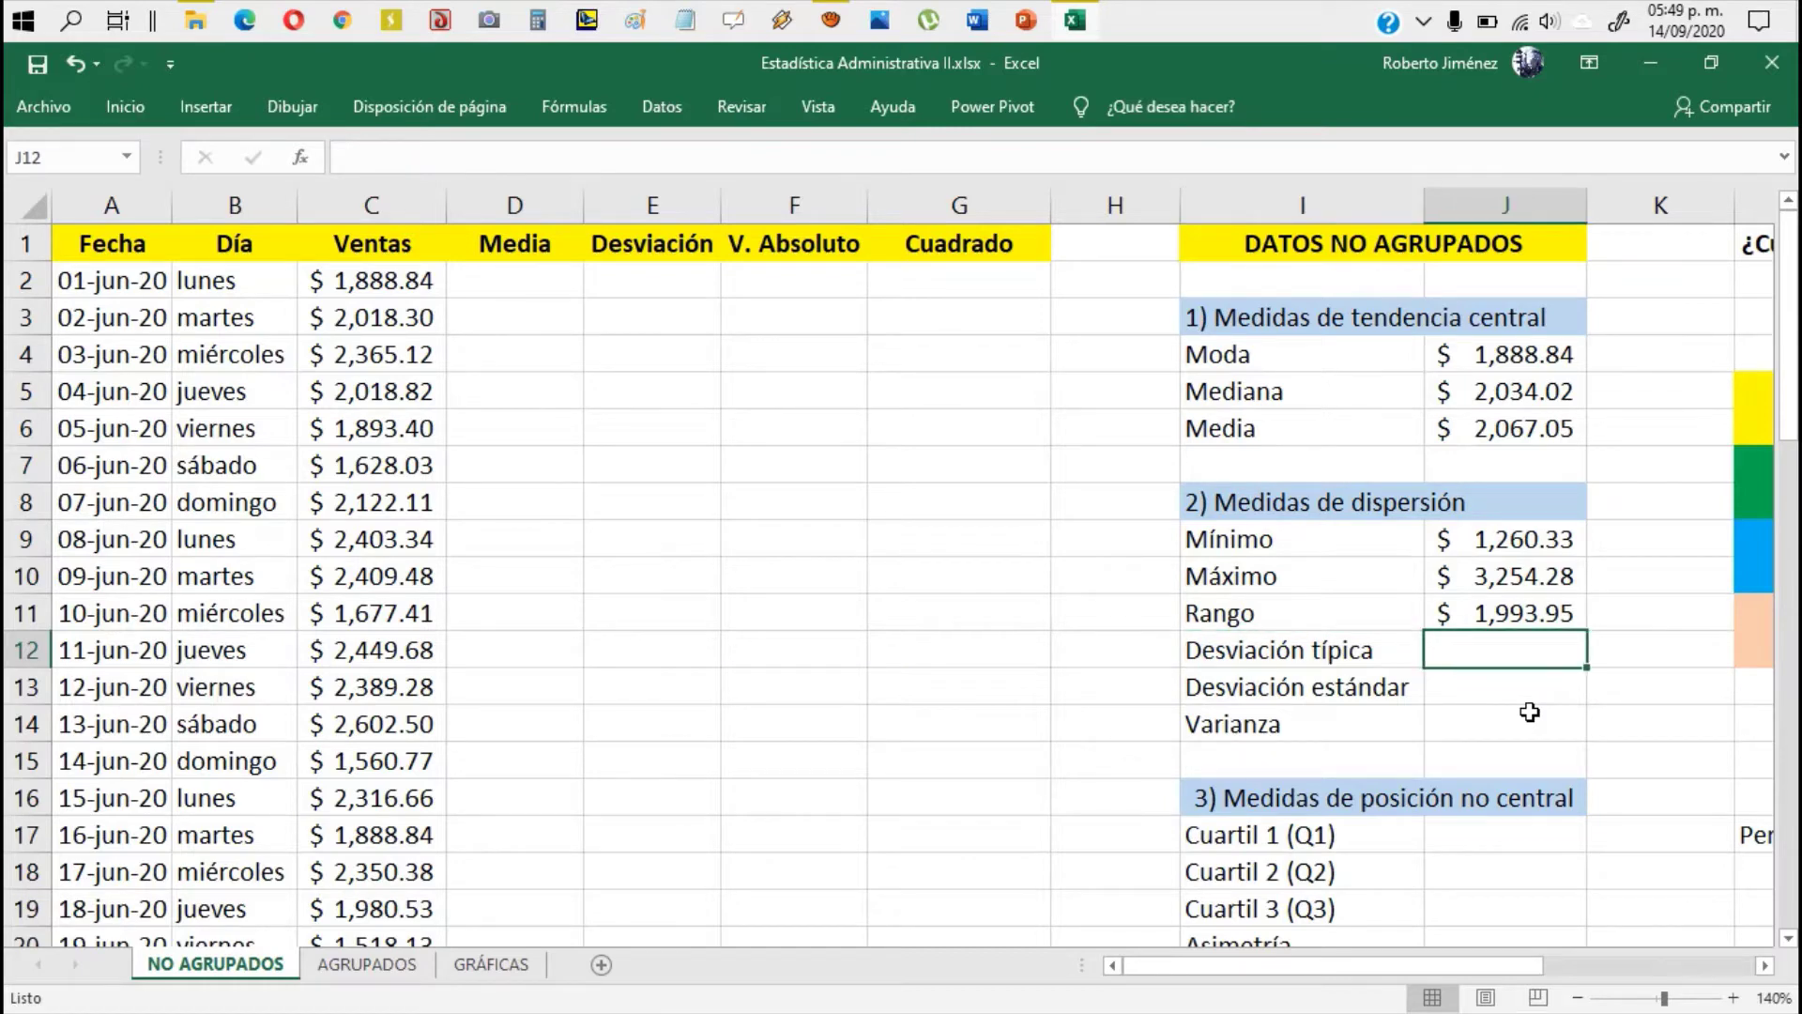
type("=")
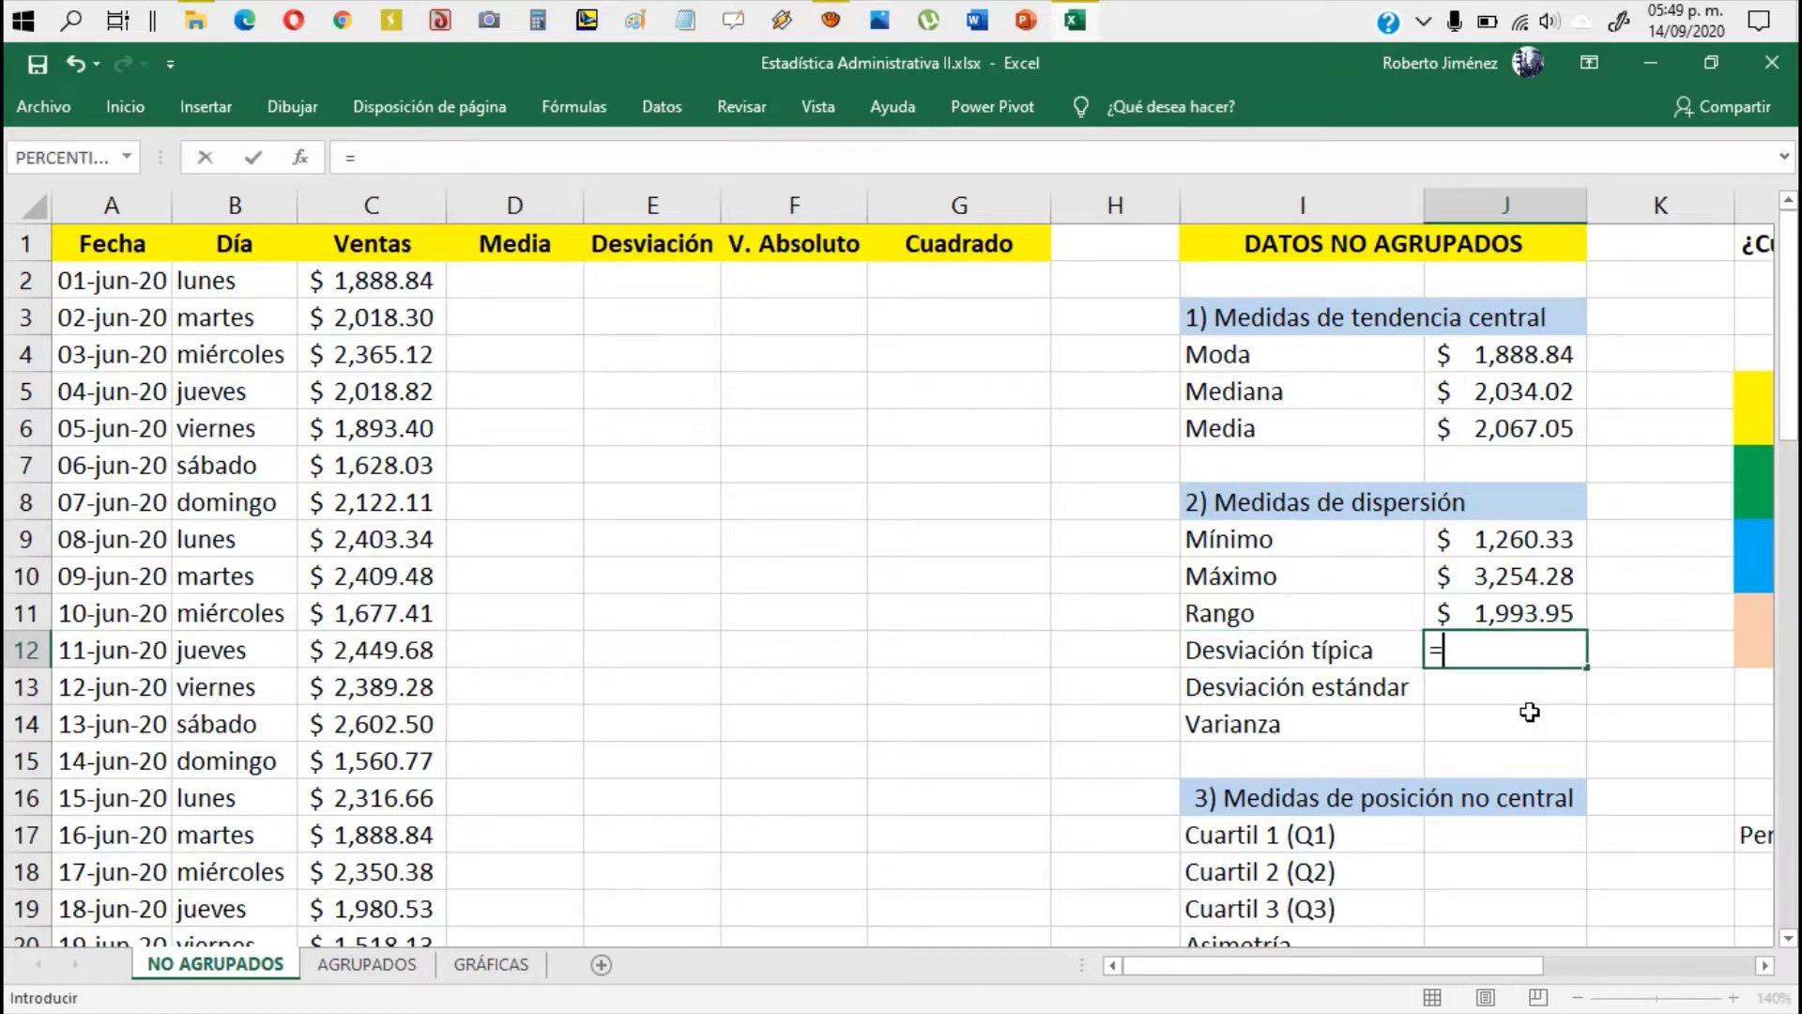
type("desv")
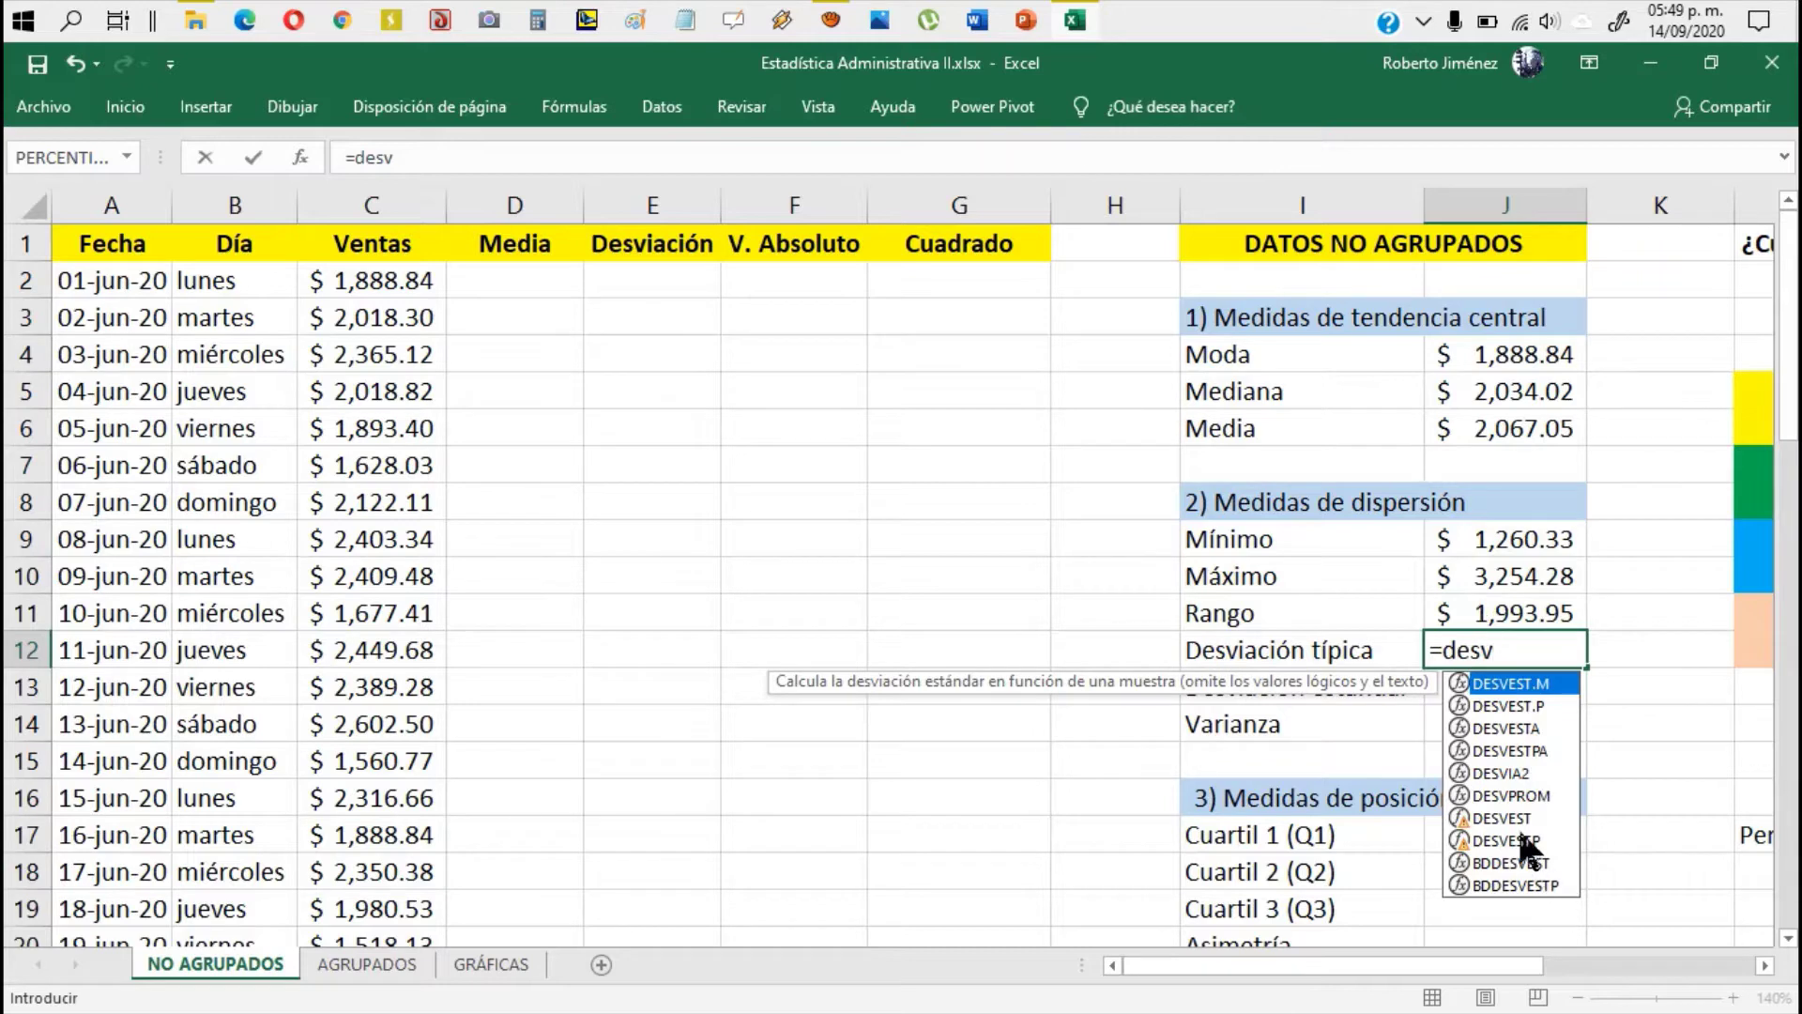
left_click(1517, 796)
double_click(1517, 796)
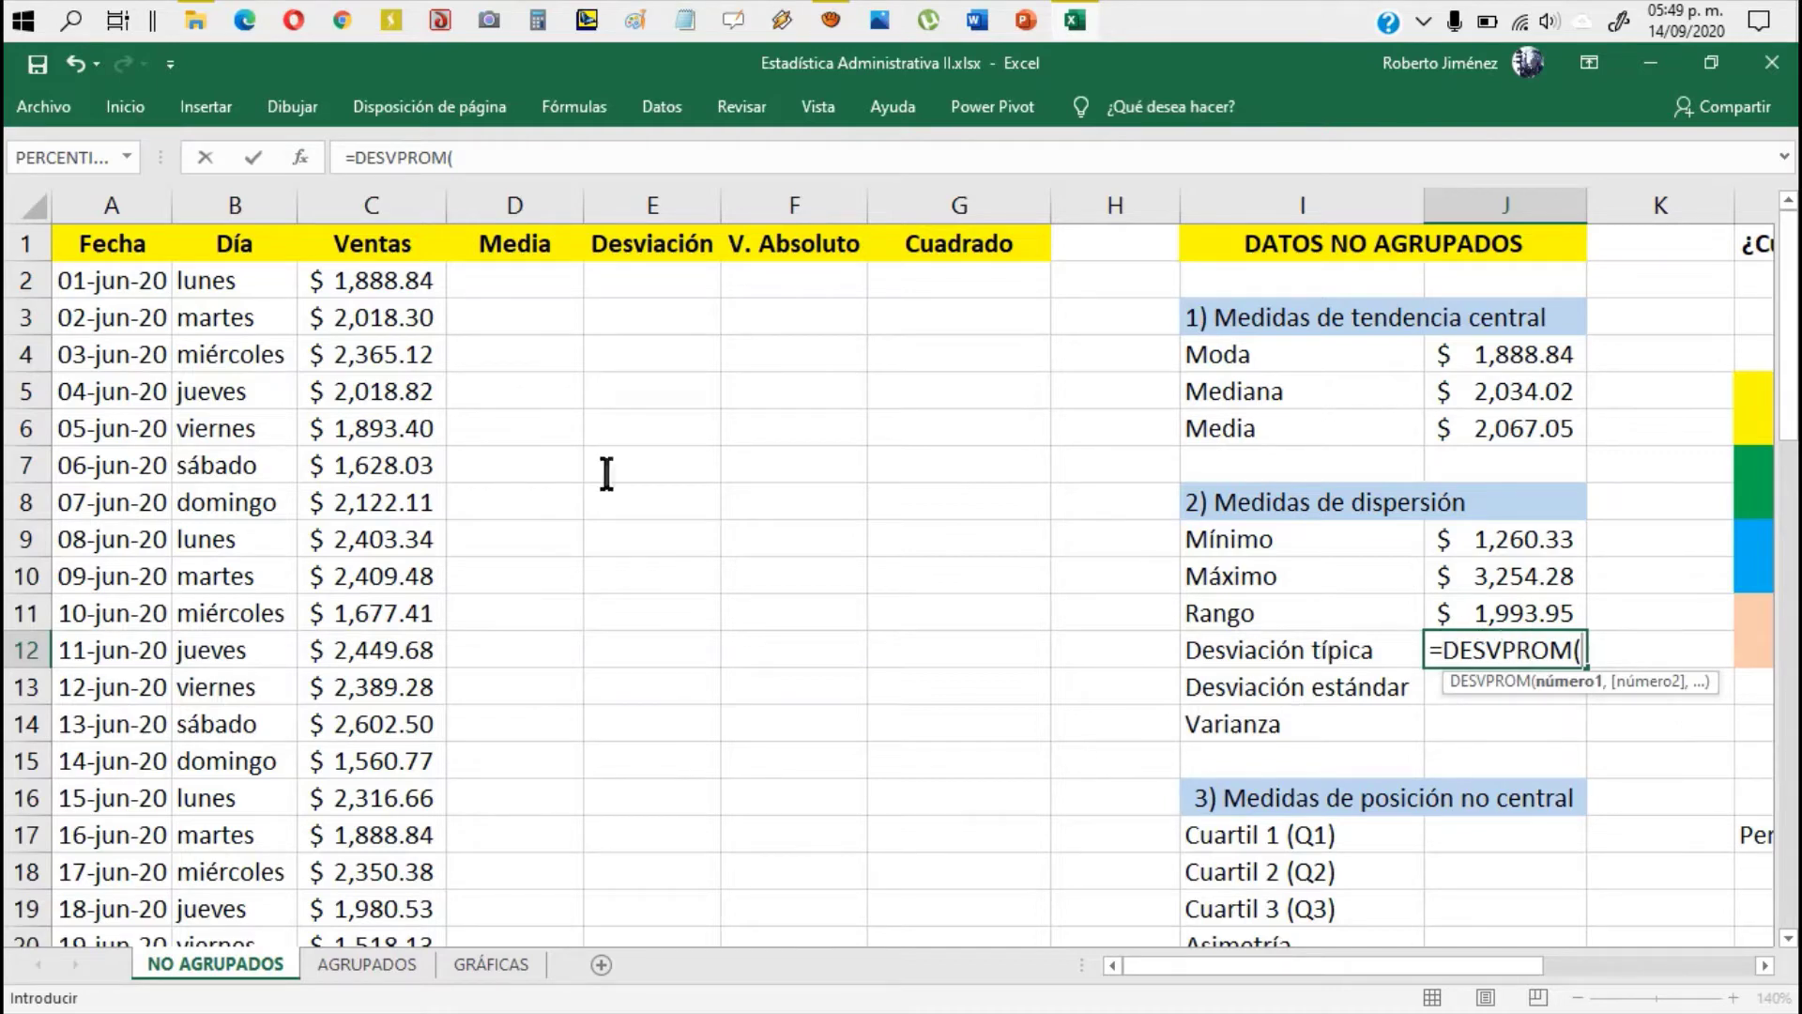
left_click(401, 281)
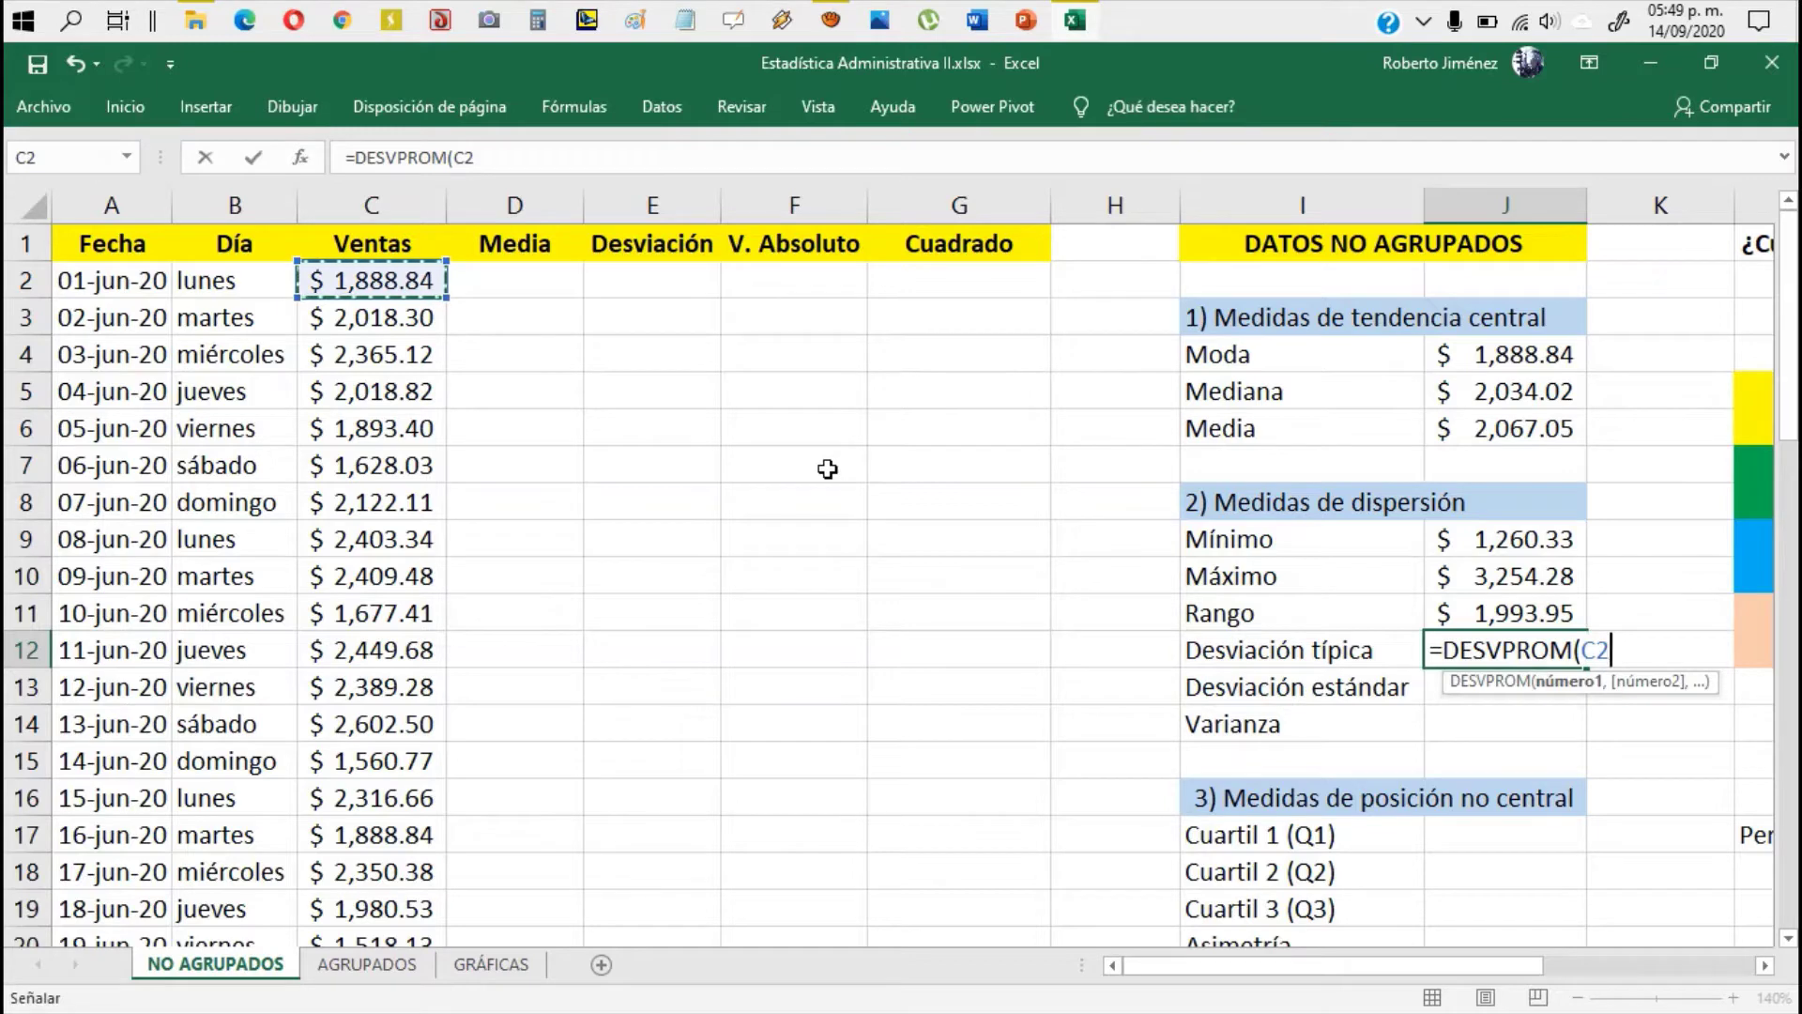
key("shift+Down")
key("shift+Down")
key("shift+Down")
key("ctrl+shift+Down")
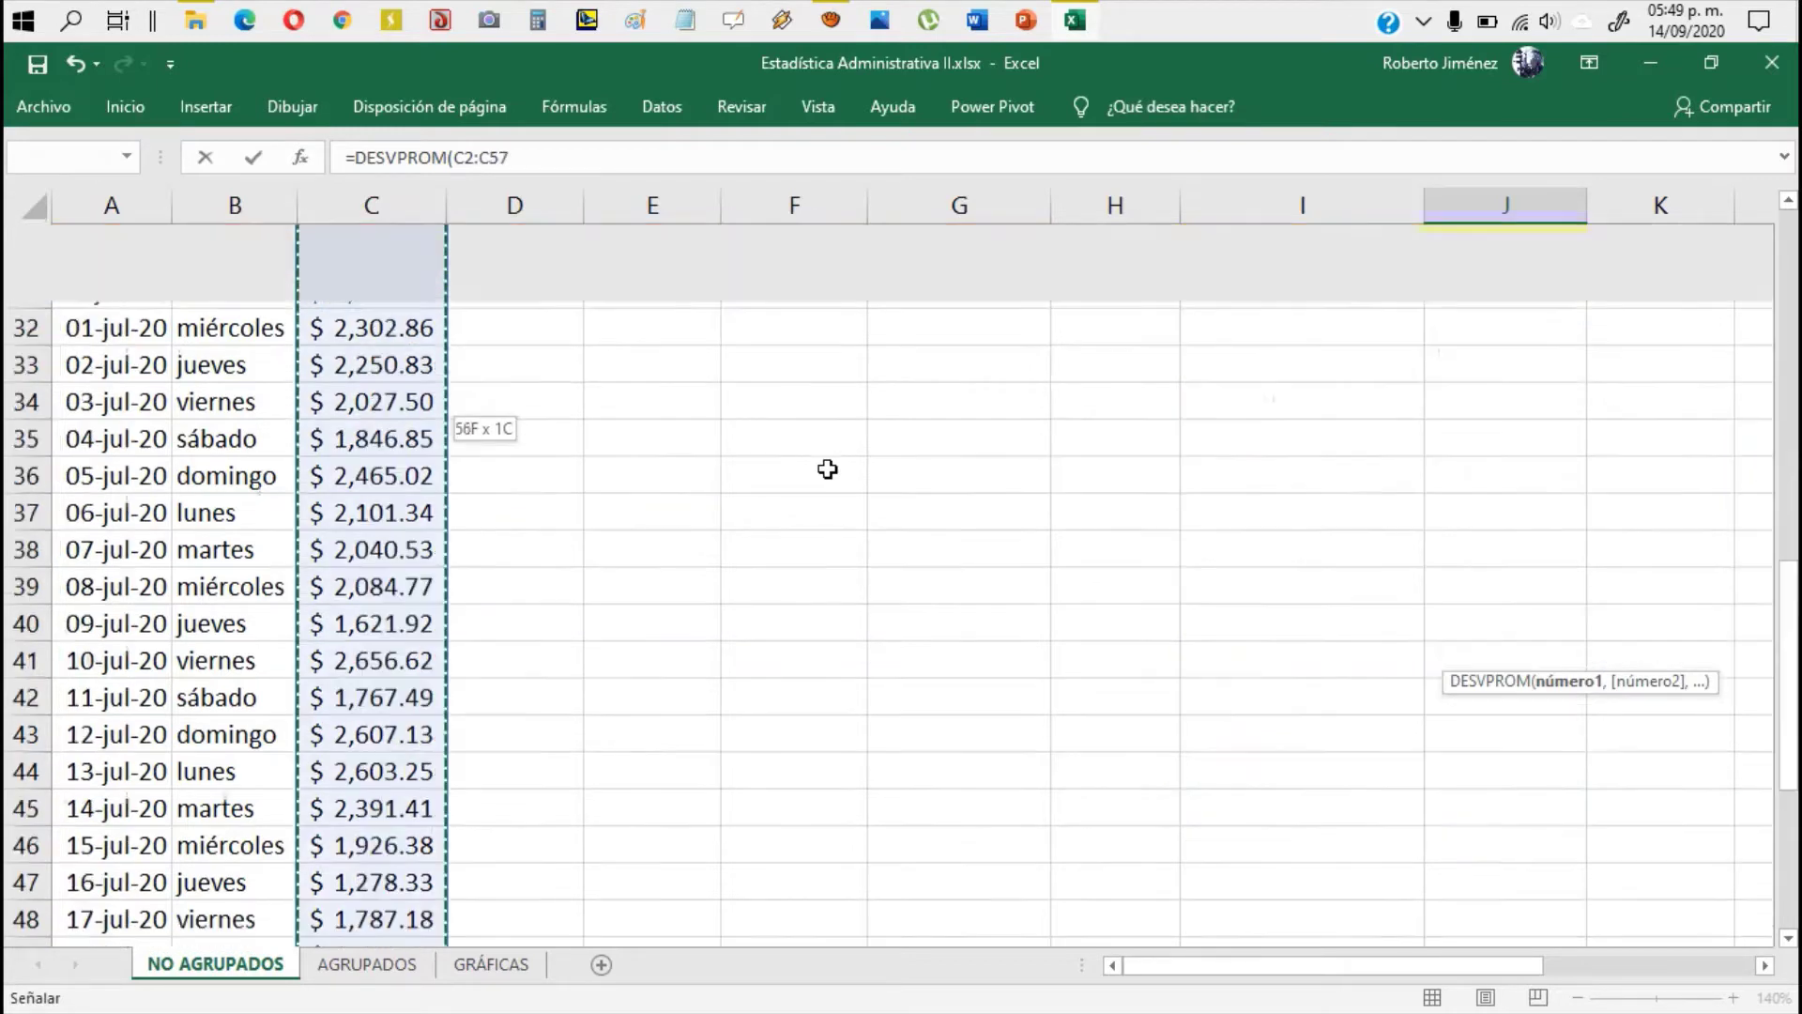
key("Return")
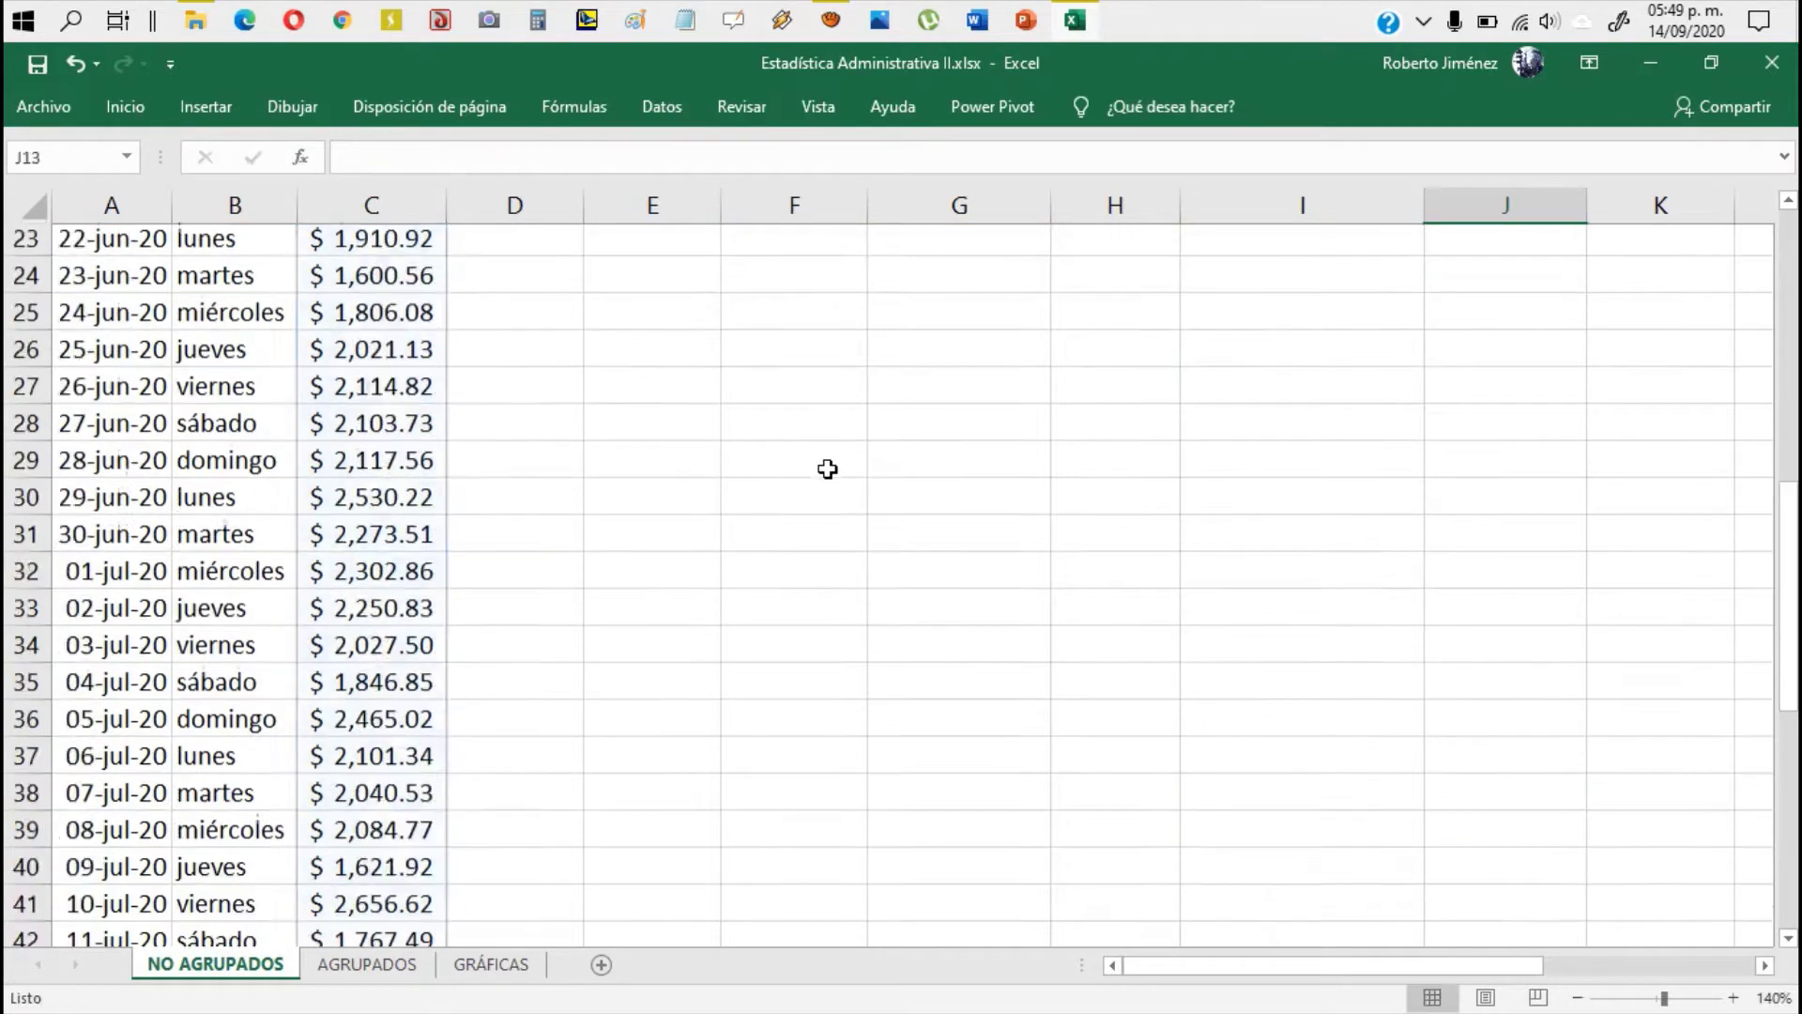
Step: Review the results from the start of the statistics table down to the average deviation formula in J12
key("Up")
key("Up")
key("Up")
key("Up")
key("Up")
key("Up")
key("Up")
key("Up")
key("Up")
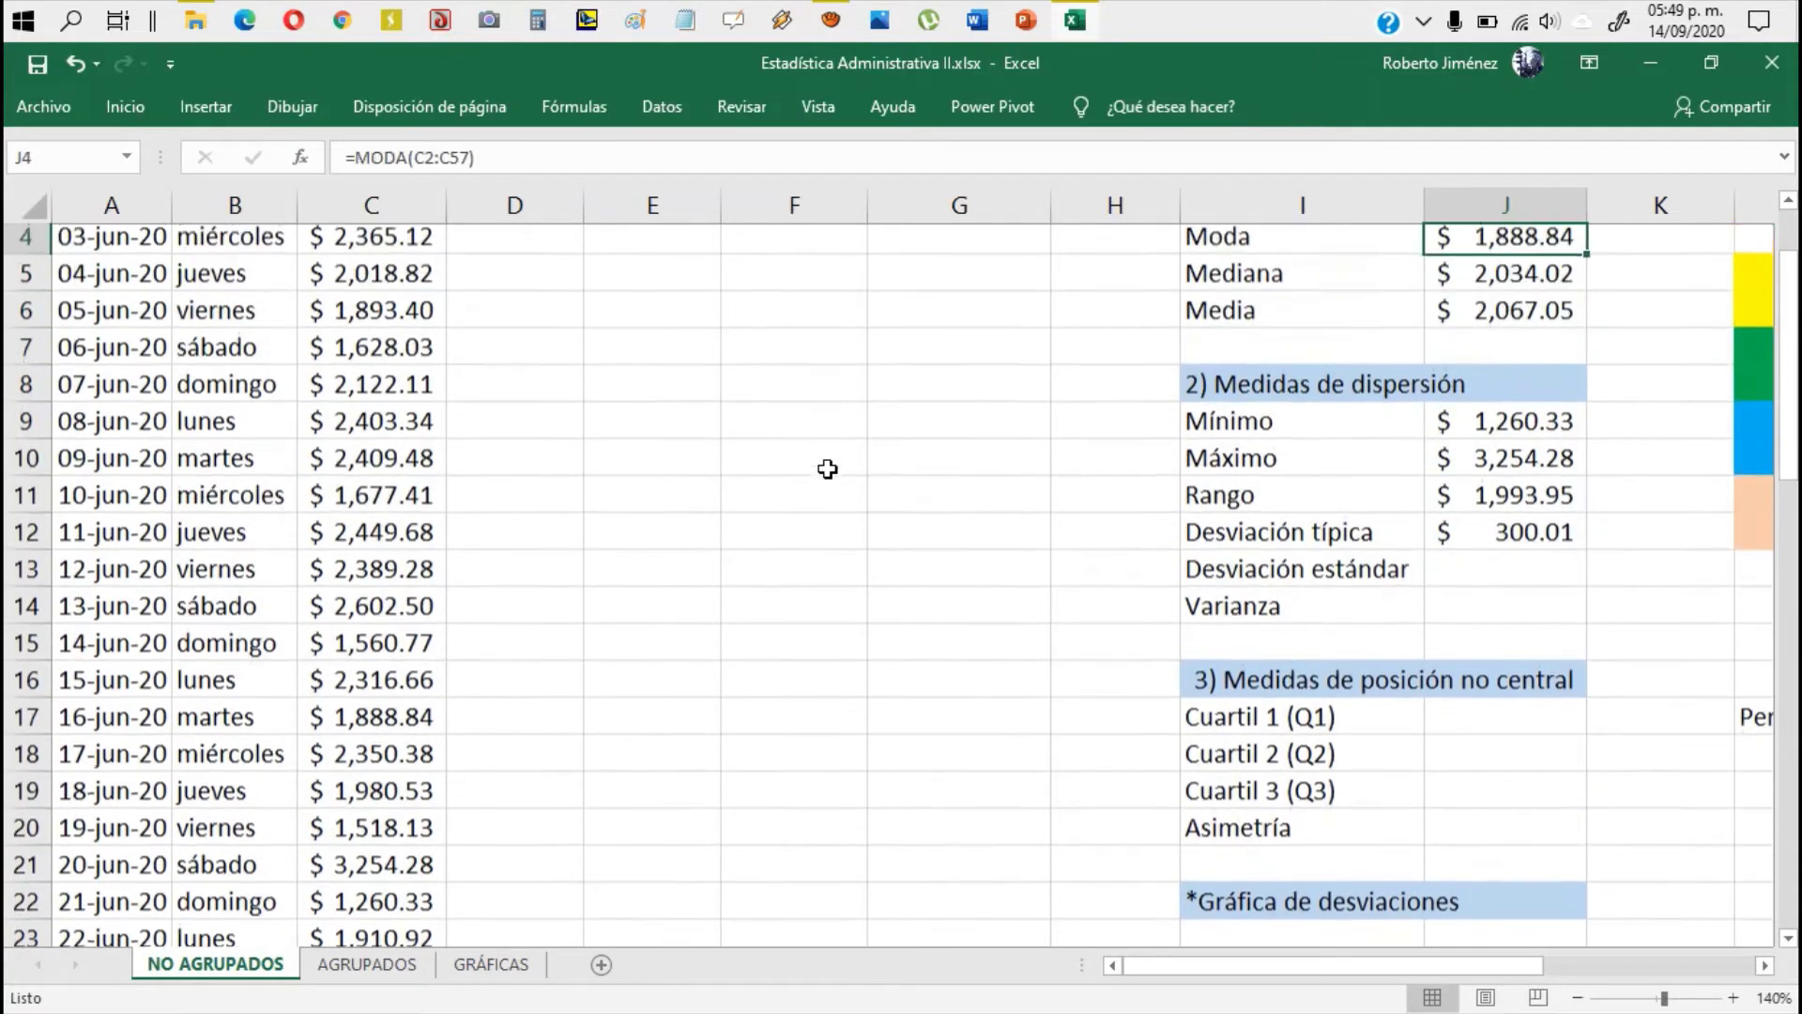
key("Up")
key("Up")
key("Up")
key("Down")
key("Down")
key("Down")
key("Down")
key("Down")
key("Down")
key("Down")
key("Down")
key("Down")
key("Down")
key("Down")
key("Down")
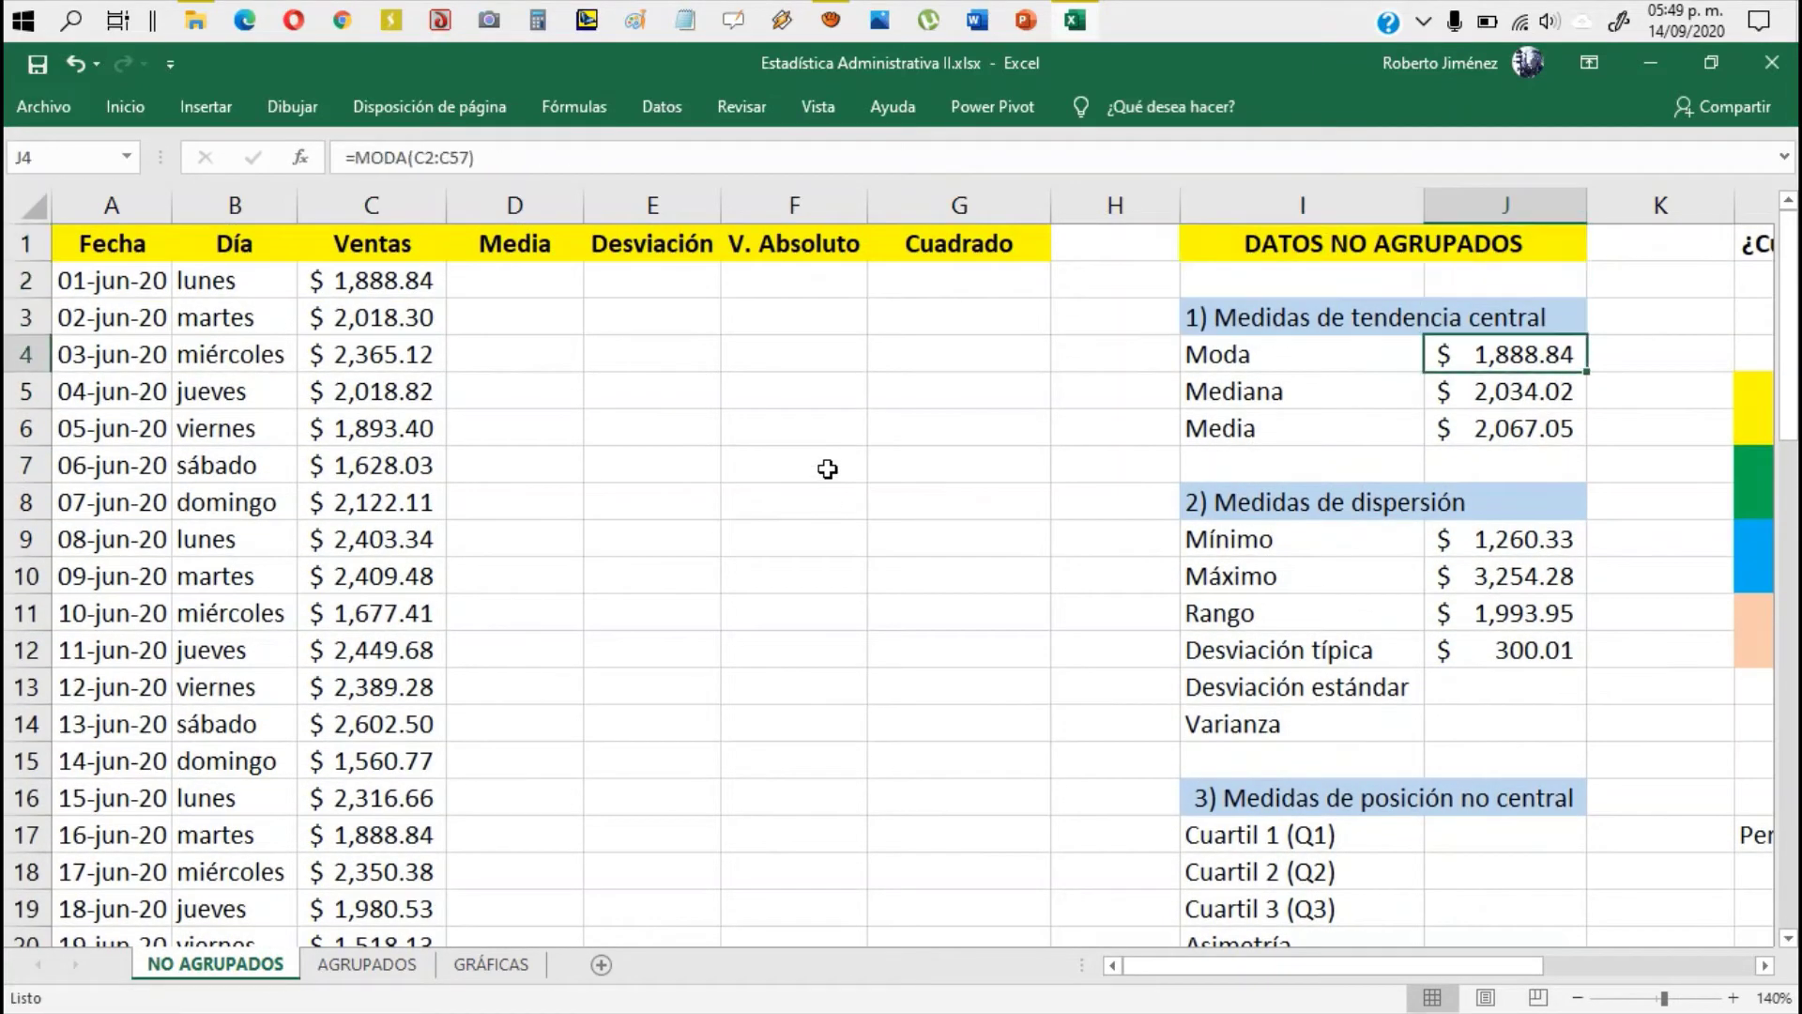
key("Up")
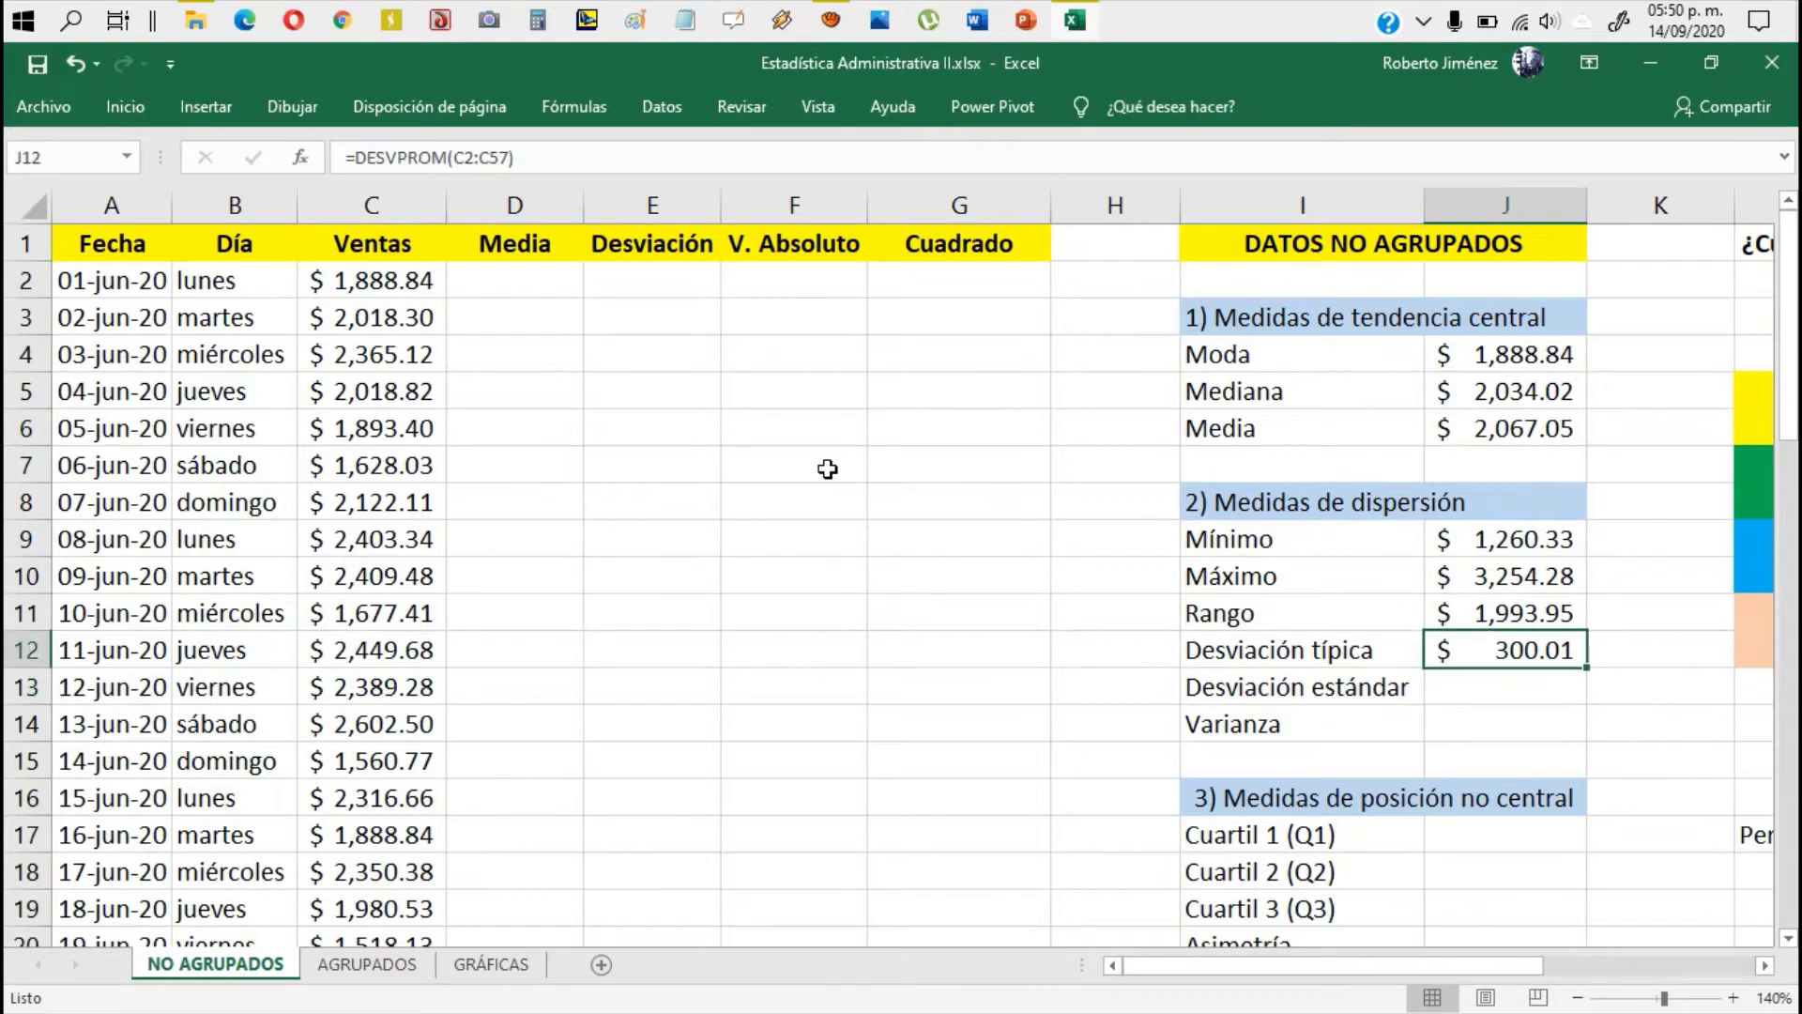
Step: Compare several daily sales between C2 and C11 with the mean in J6 and the Desviación típica result in J12
key("Left")
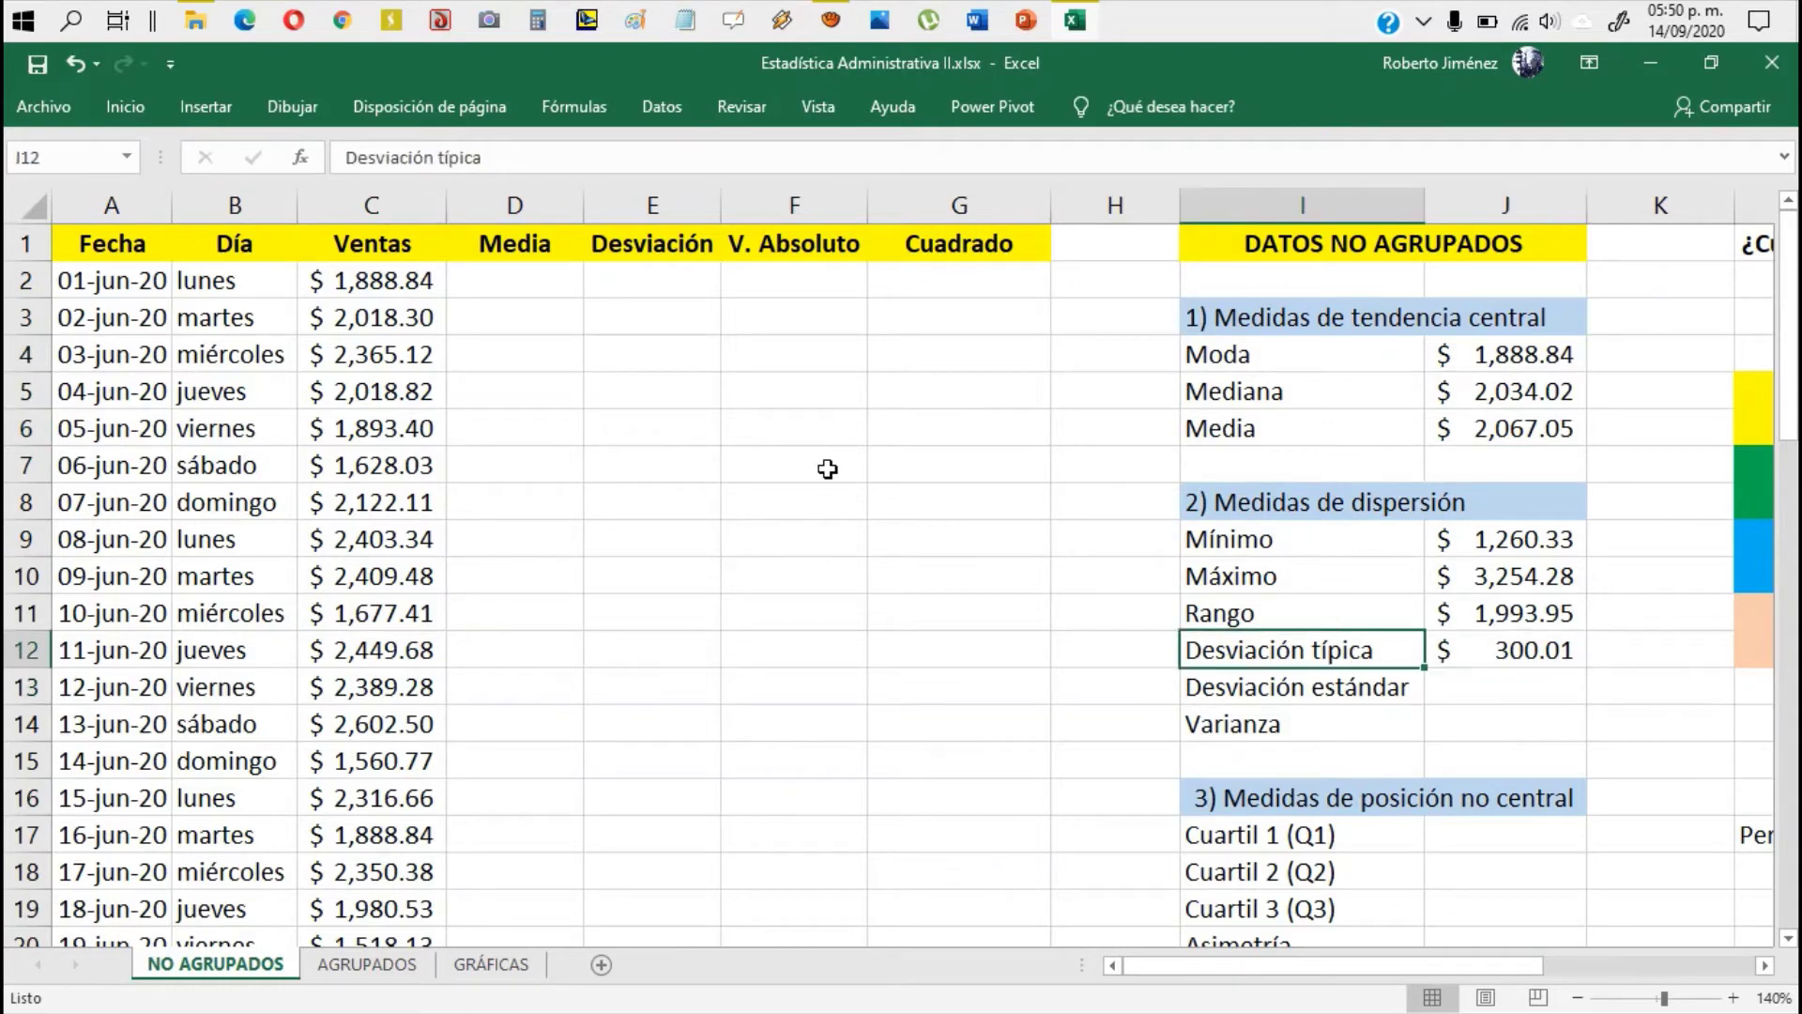
key("Right")
key("Left")
left_click(354, 293)
left_click(372, 380)
left_click(384, 468)
left_click(383, 535)
left_click(389, 610)
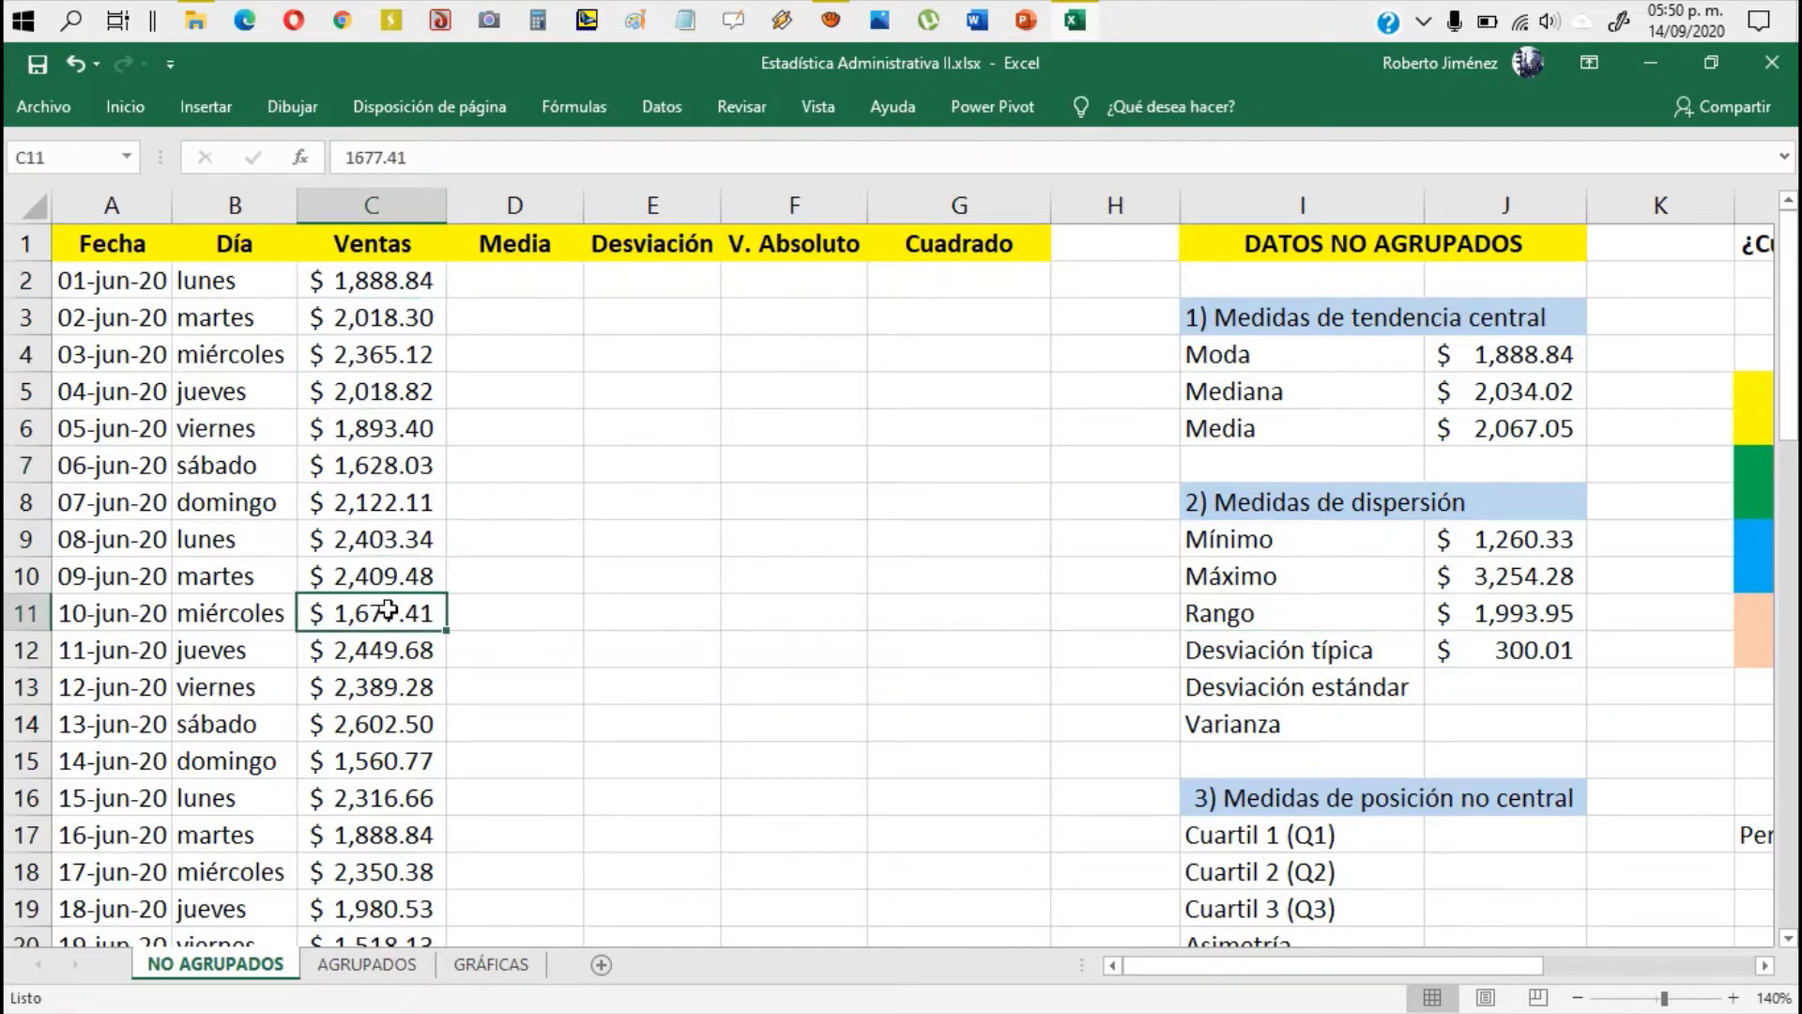
left_click(1509, 427)
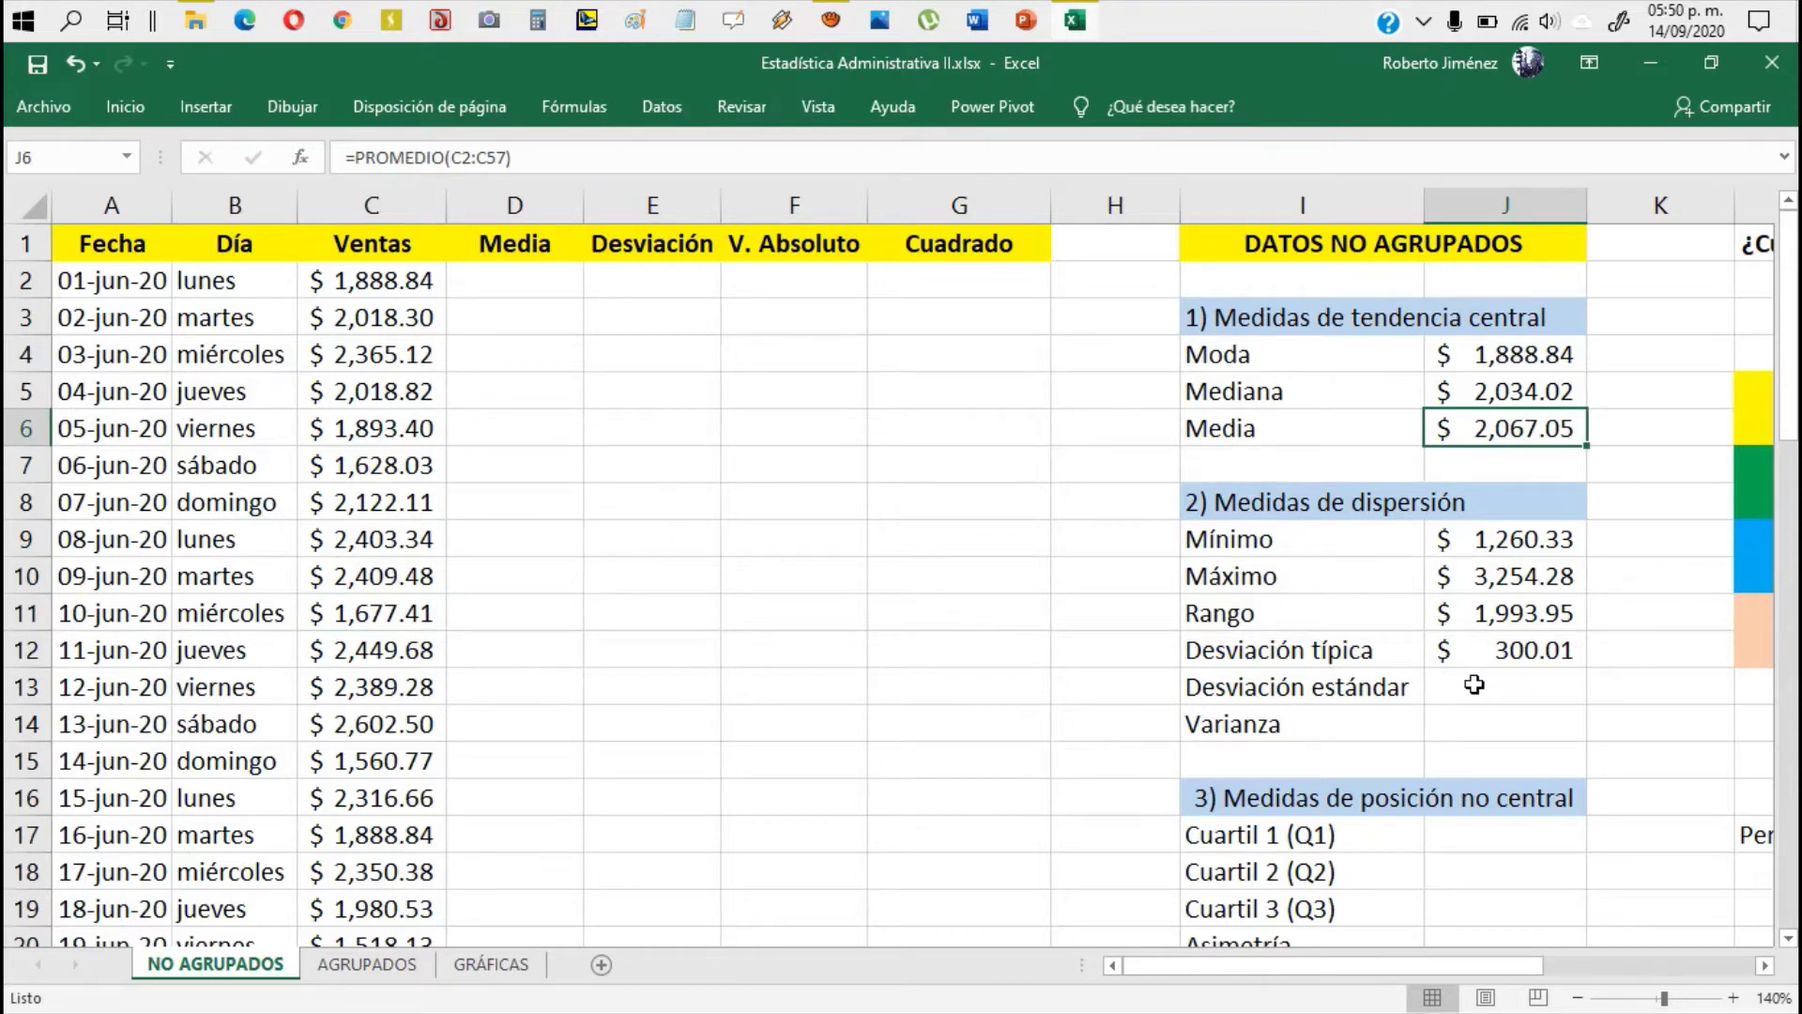
key("Down")
key("Down")
key("Down")
key("Down")
key("Down")
key("Down")
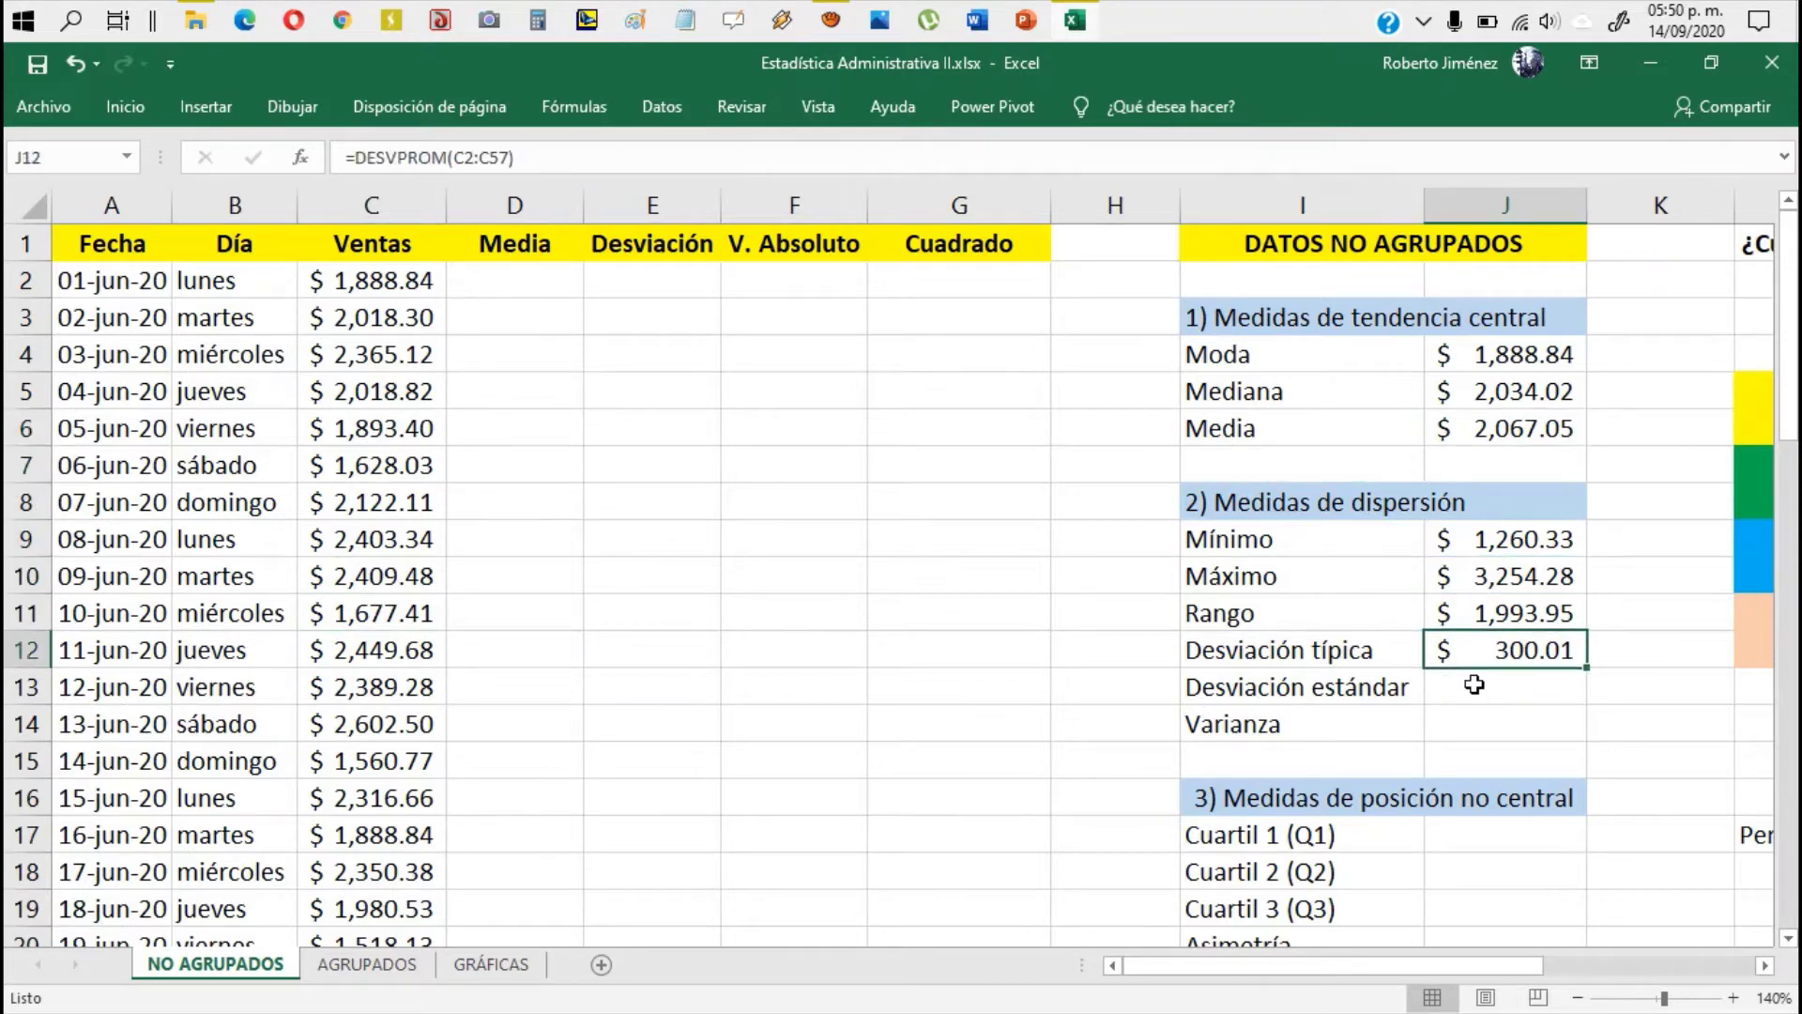
key("Left")
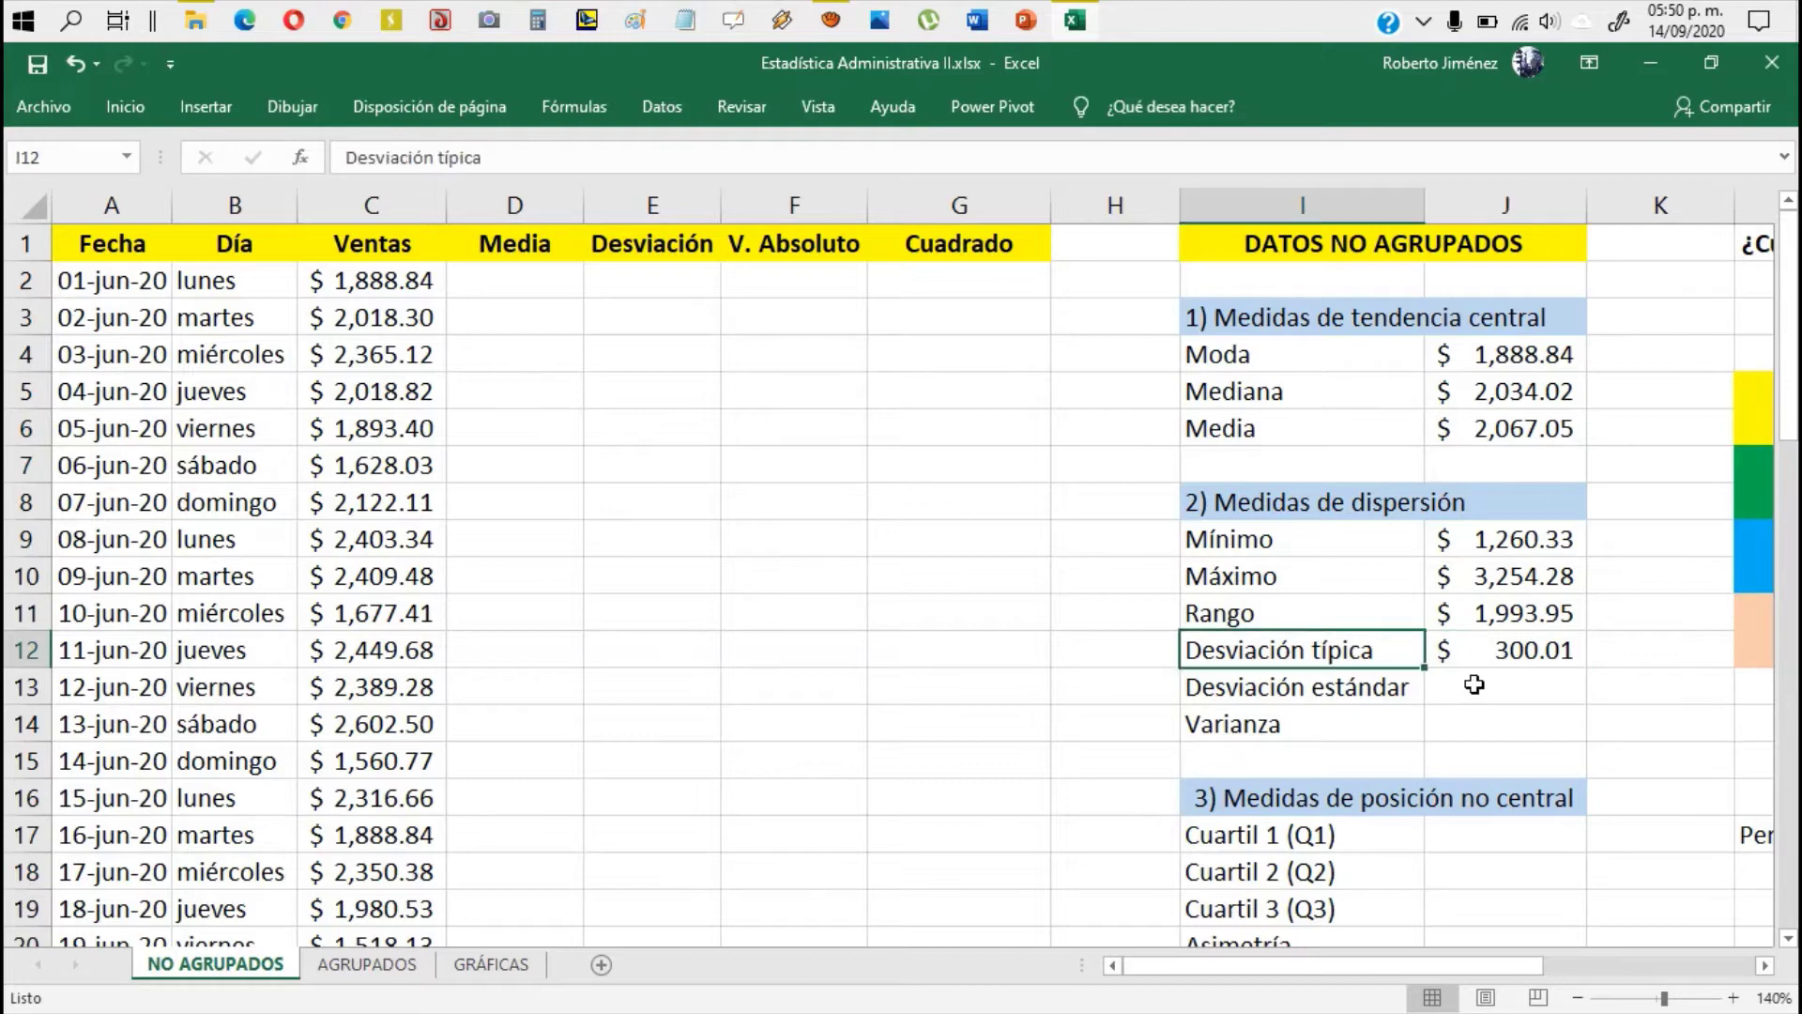
Step: Reference the calculated mean in the first Media cell D2 with =J6 and fit column D's width to its content
key("Left")
key("Left")
key("Left")
key("Left")
key("Left")
key("Up")
key("Up")
key("Up")
key("Up")
key("Up")
key("Up")
key("Up")
key("Up")
key("Up")
key("Up")
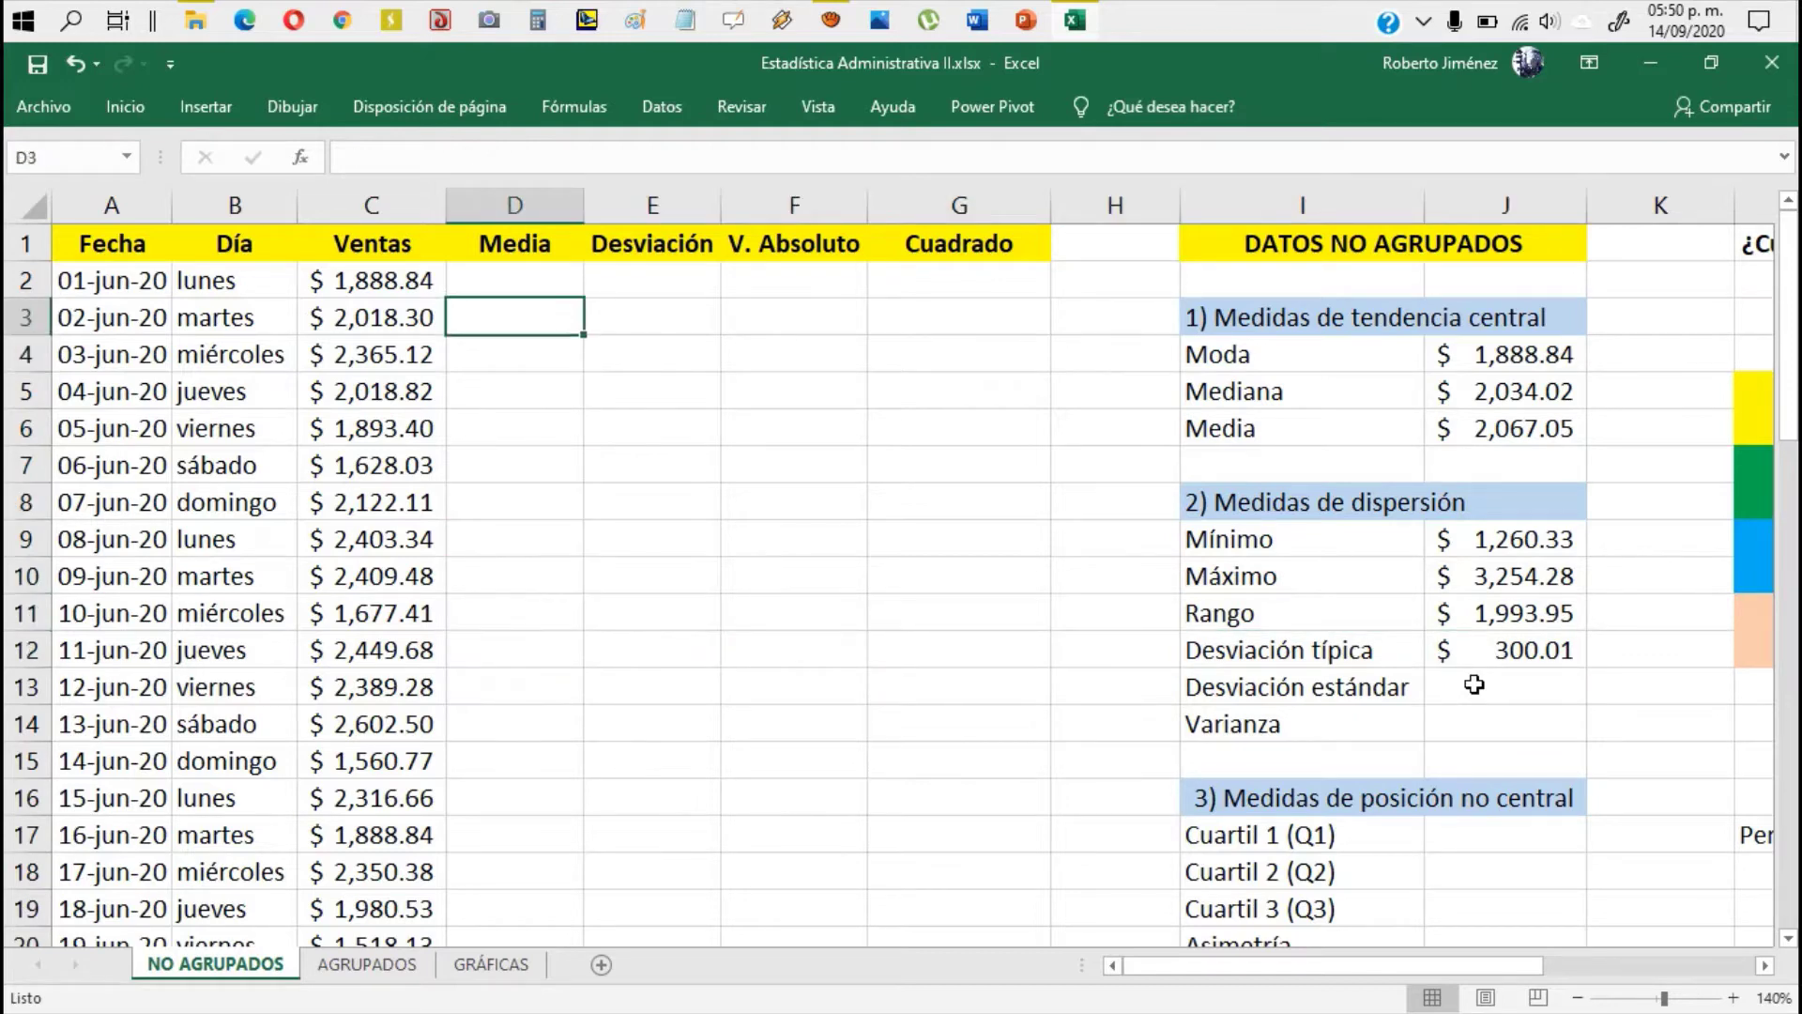
type("=")
key("Right")
key("Right")
key("Right")
key("Right")
key("Right")
key("Right")
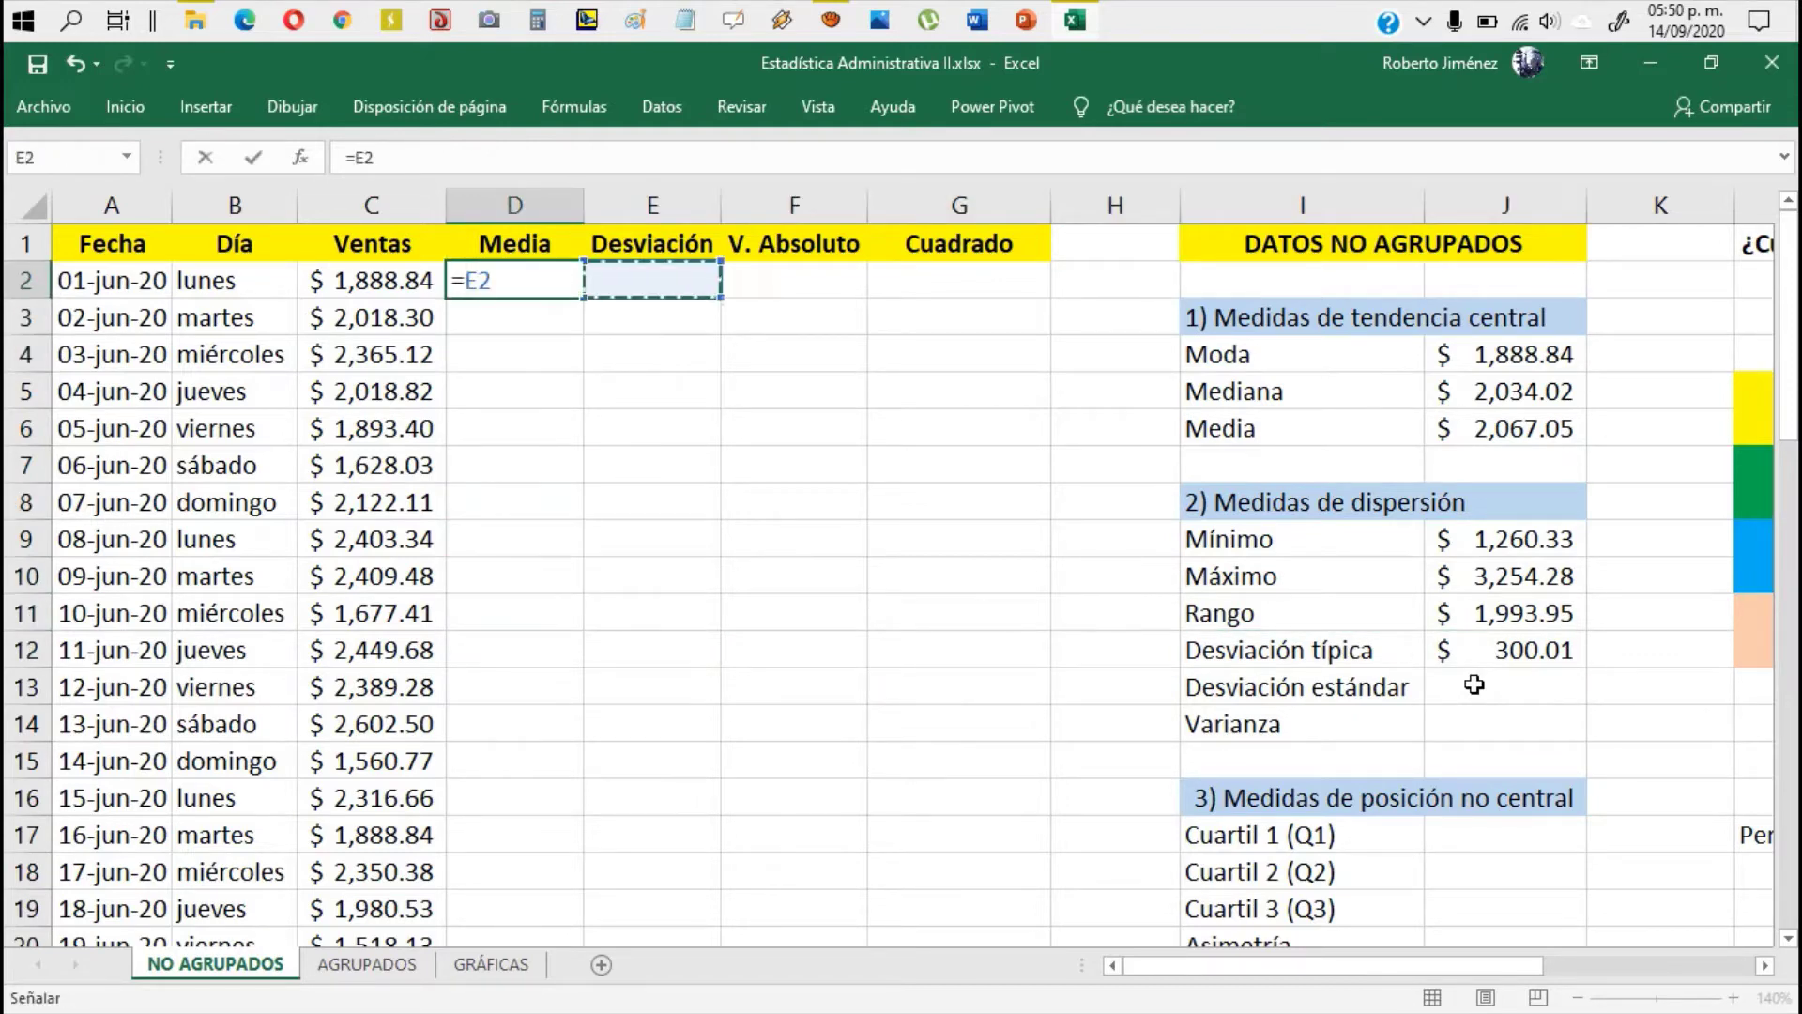
key("Down")
key("Down")
key("Down")
key("Down")
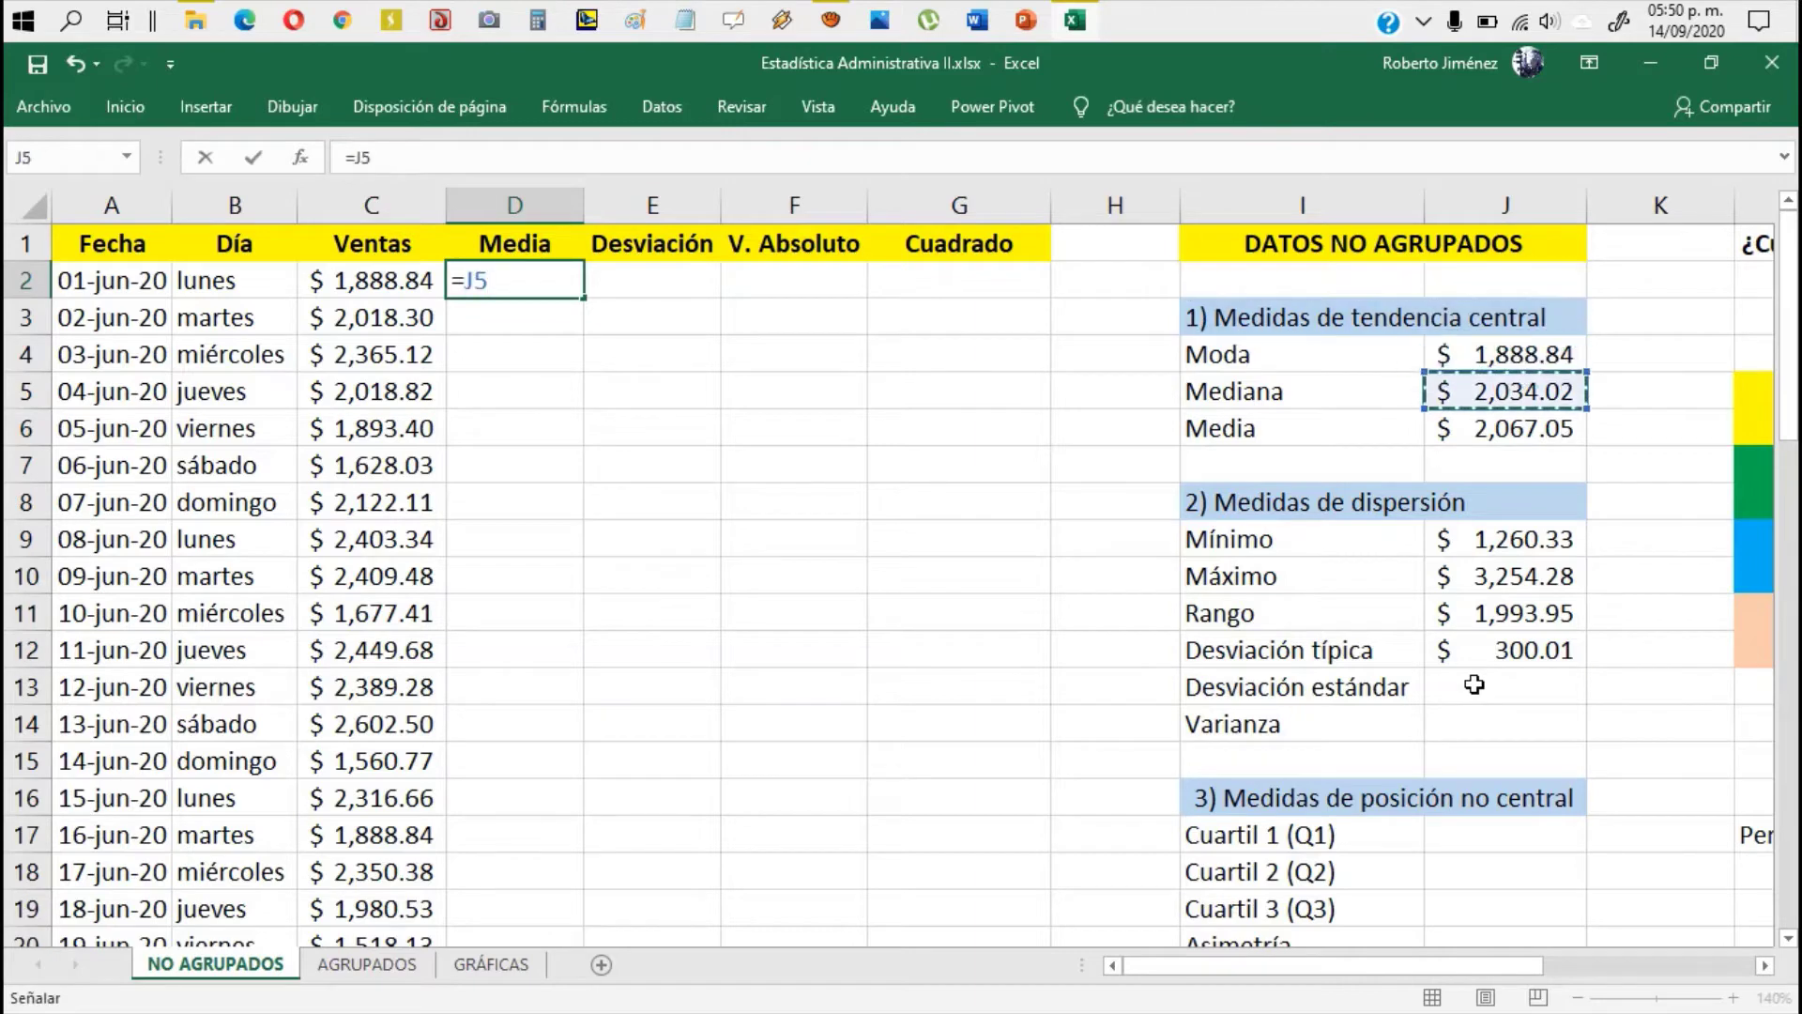
key("Return")
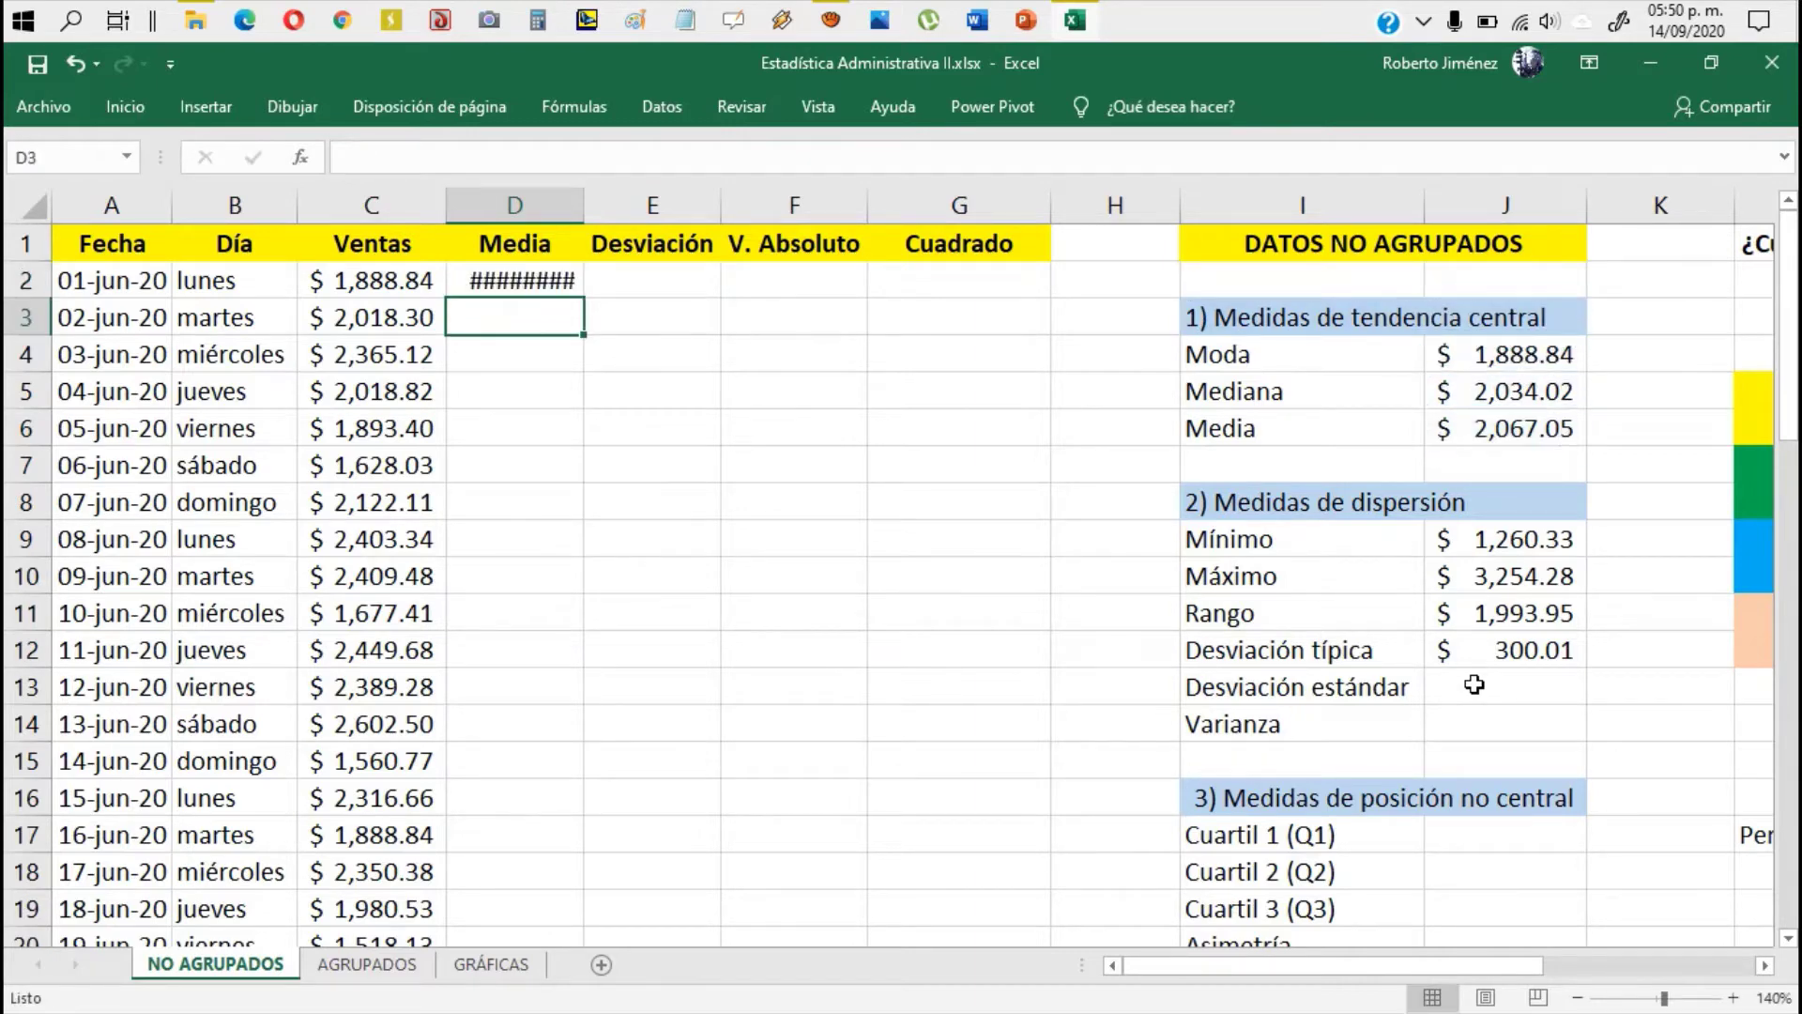
left_click_drag(583, 207, 583, 207)
double_click(583, 202)
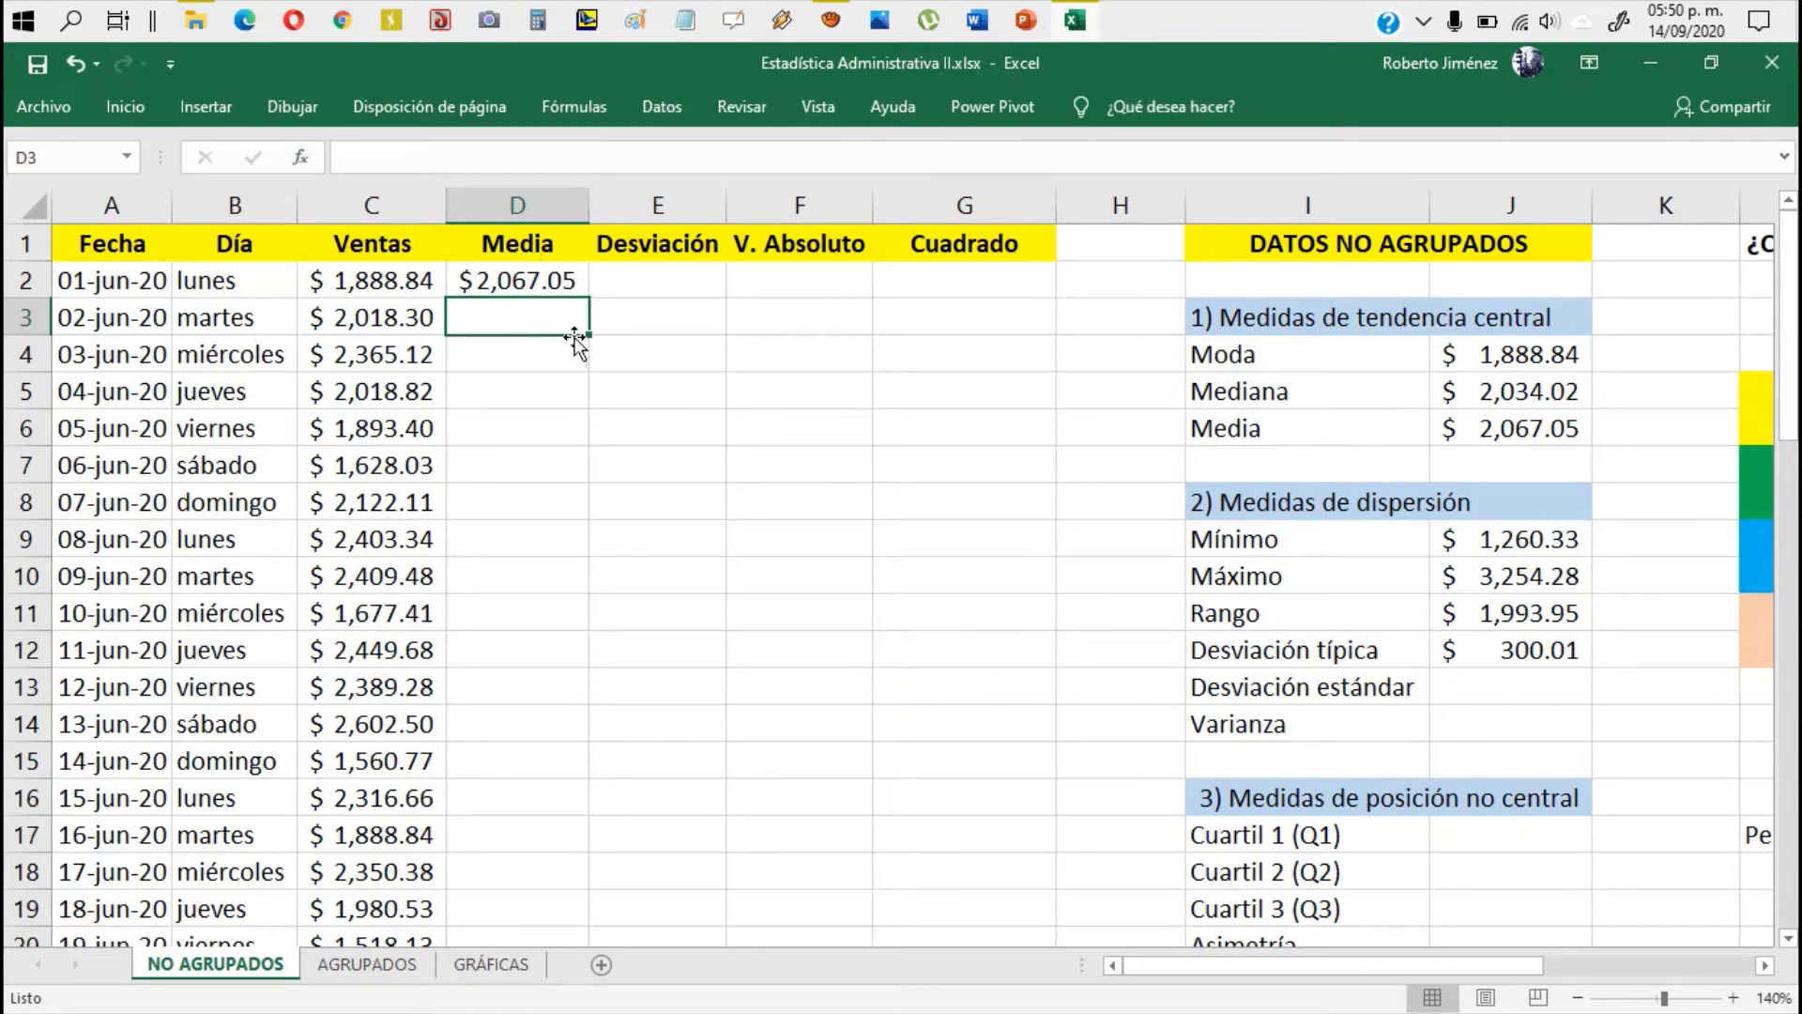
Step: Try to copy the relative mean reference from D2 down to D5
left_click(547, 278)
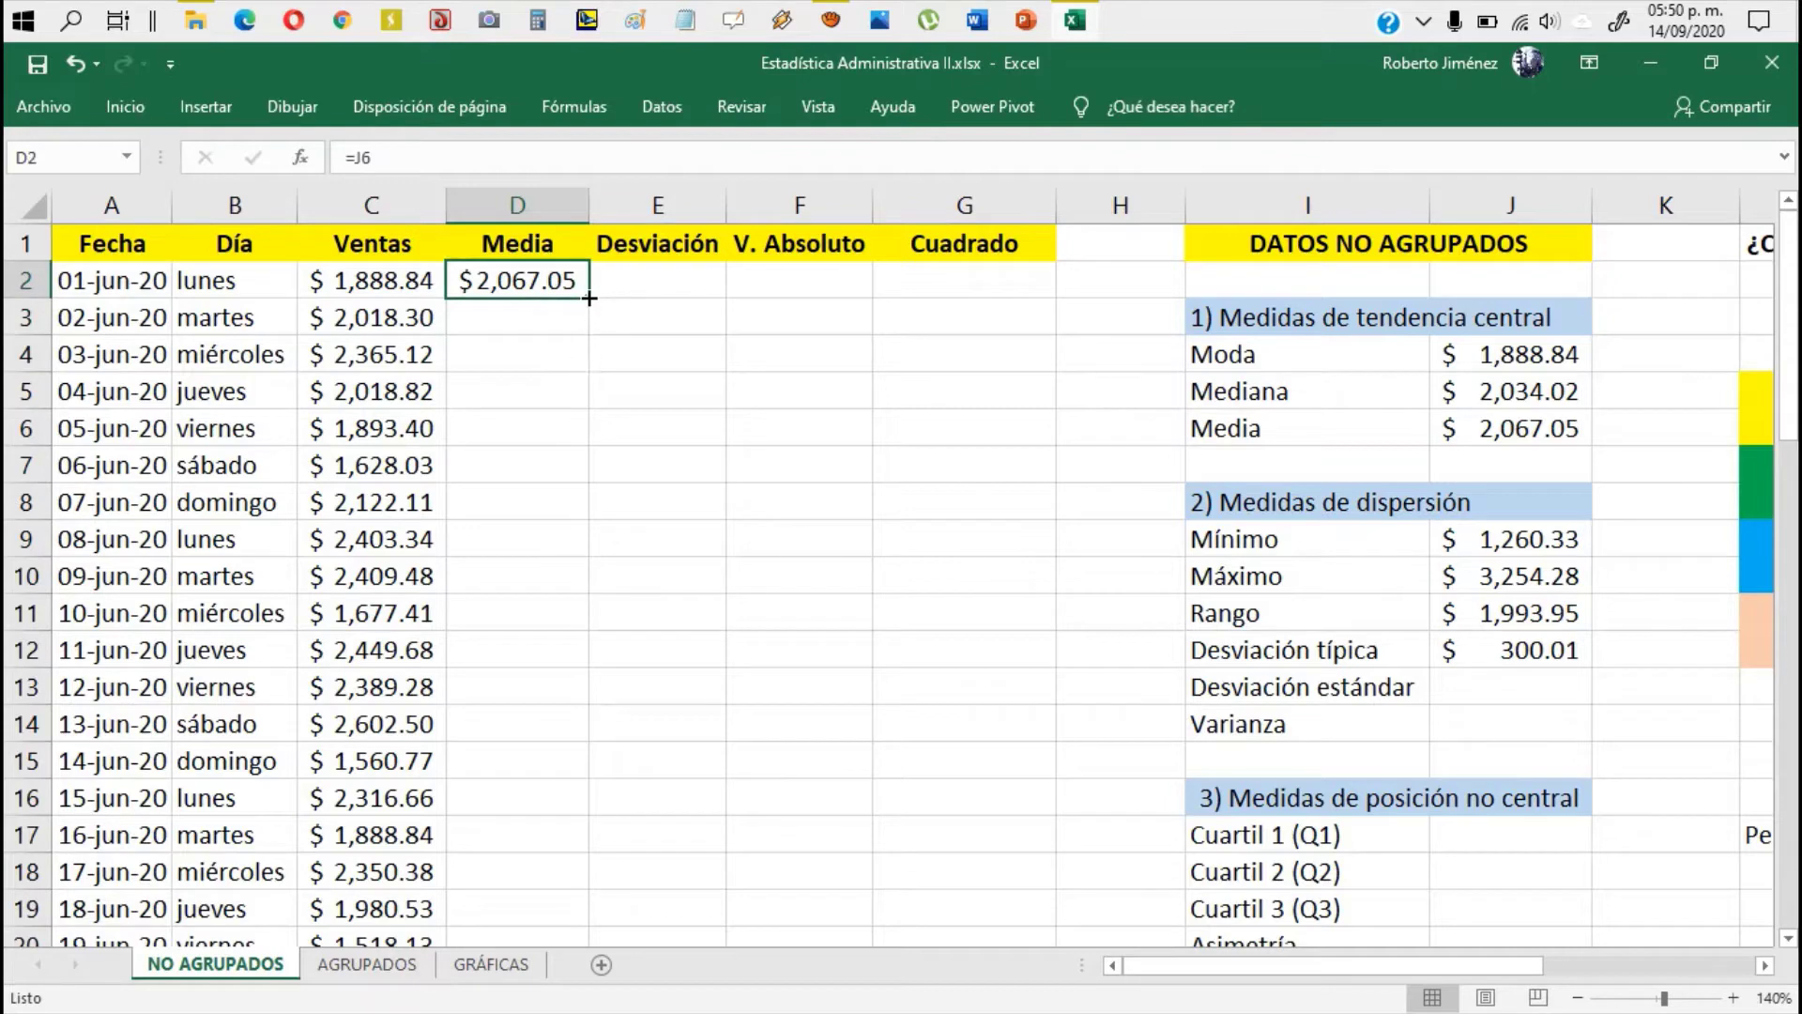
left_click_drag(589, 298, 590, 330)
left_click_drag(576, 368, 575, 422)
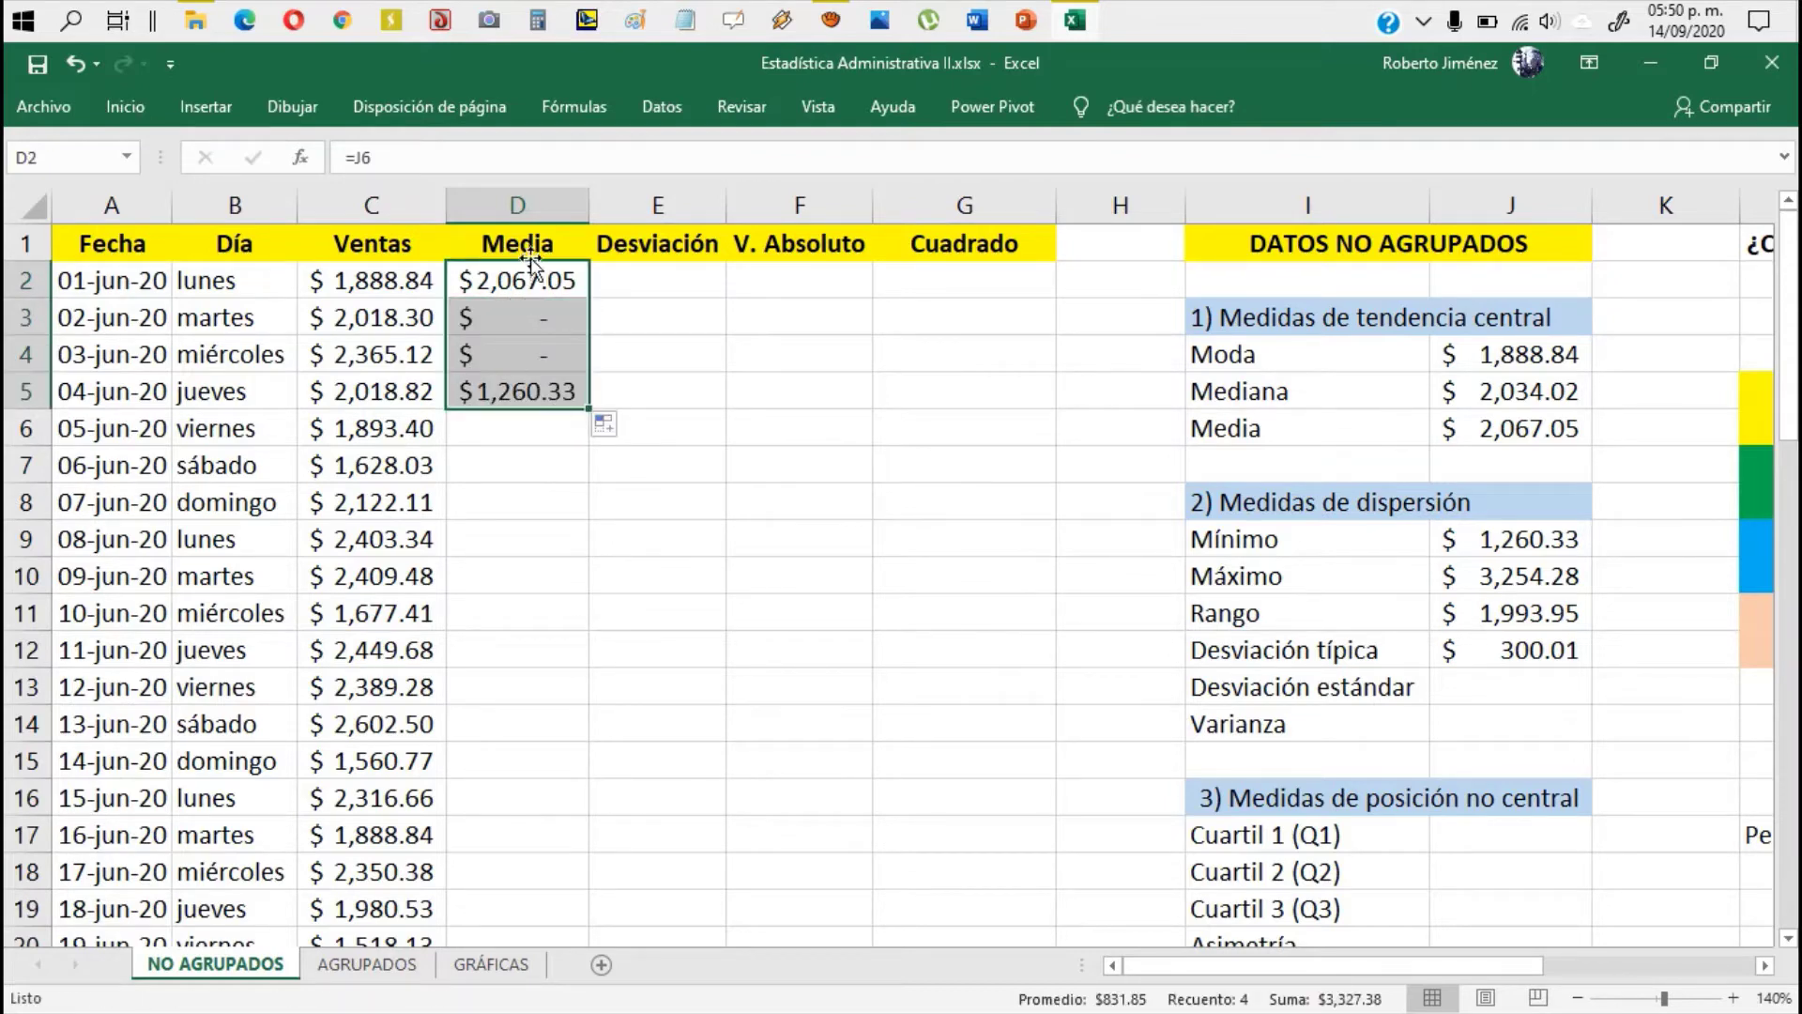
Step: Examine which cell each Media formula from D2 to D5 refers to
left_click(524, 283)
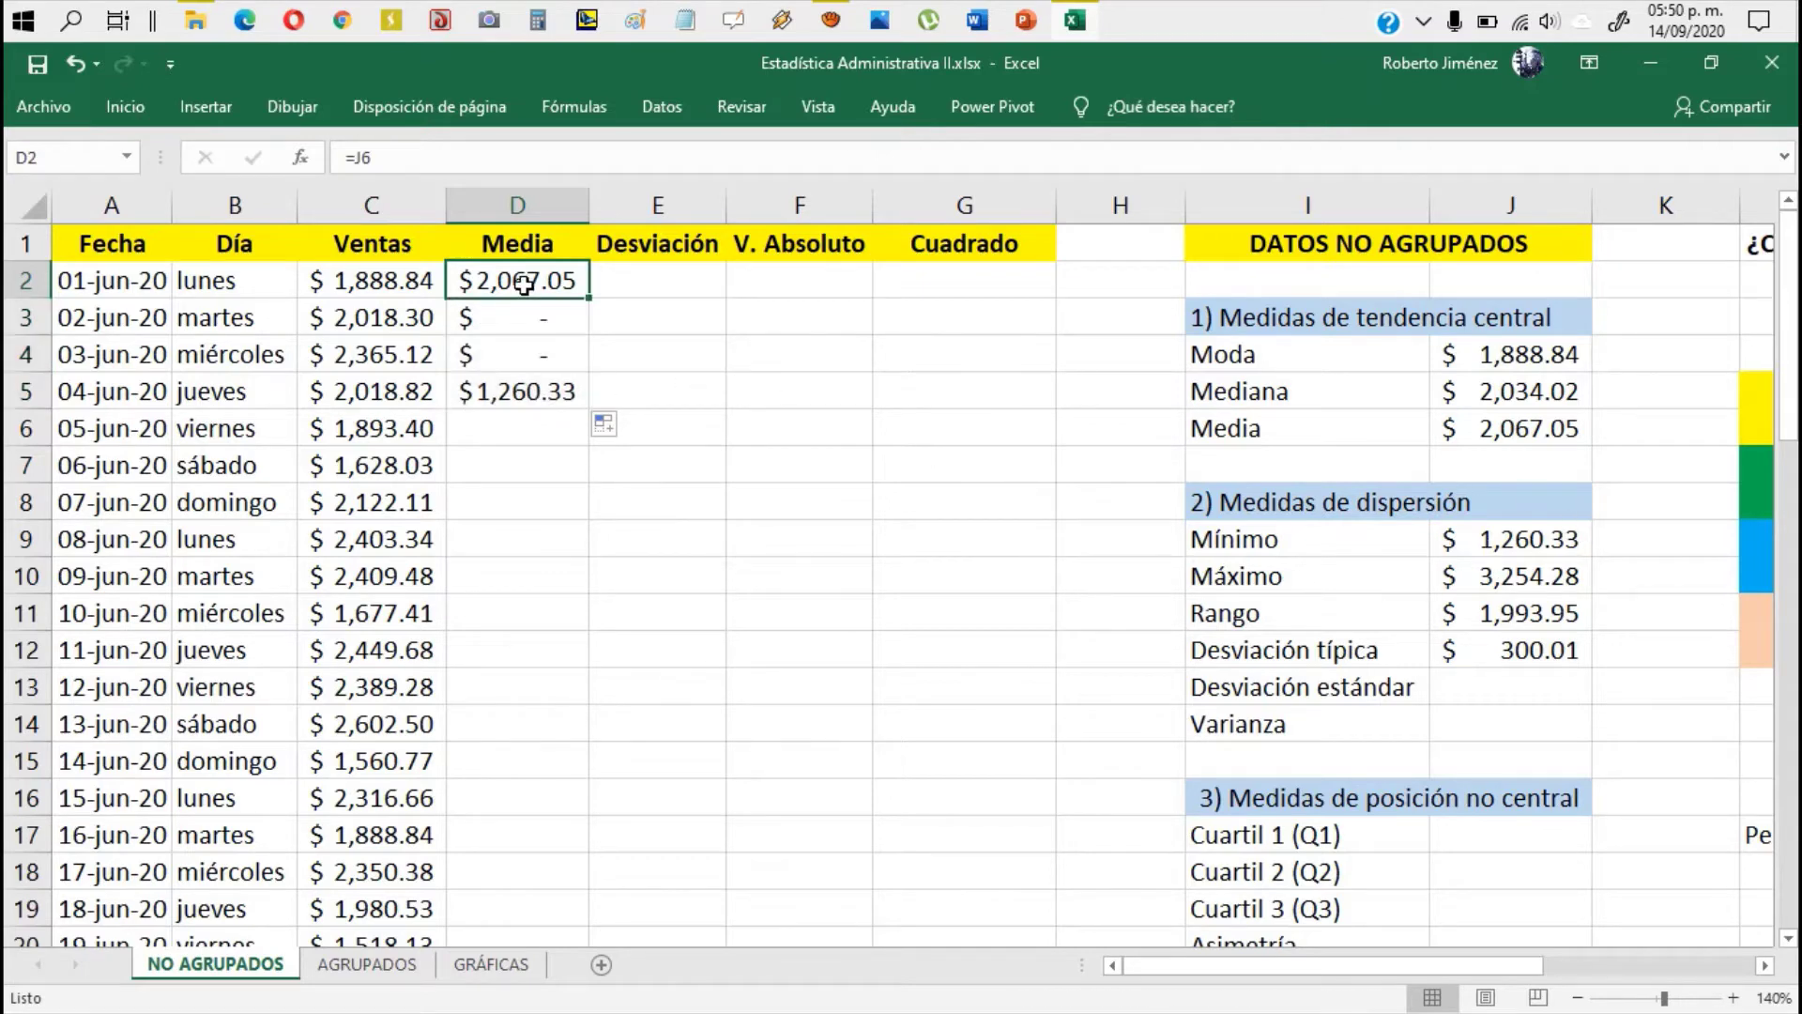
left_click(433, 148)
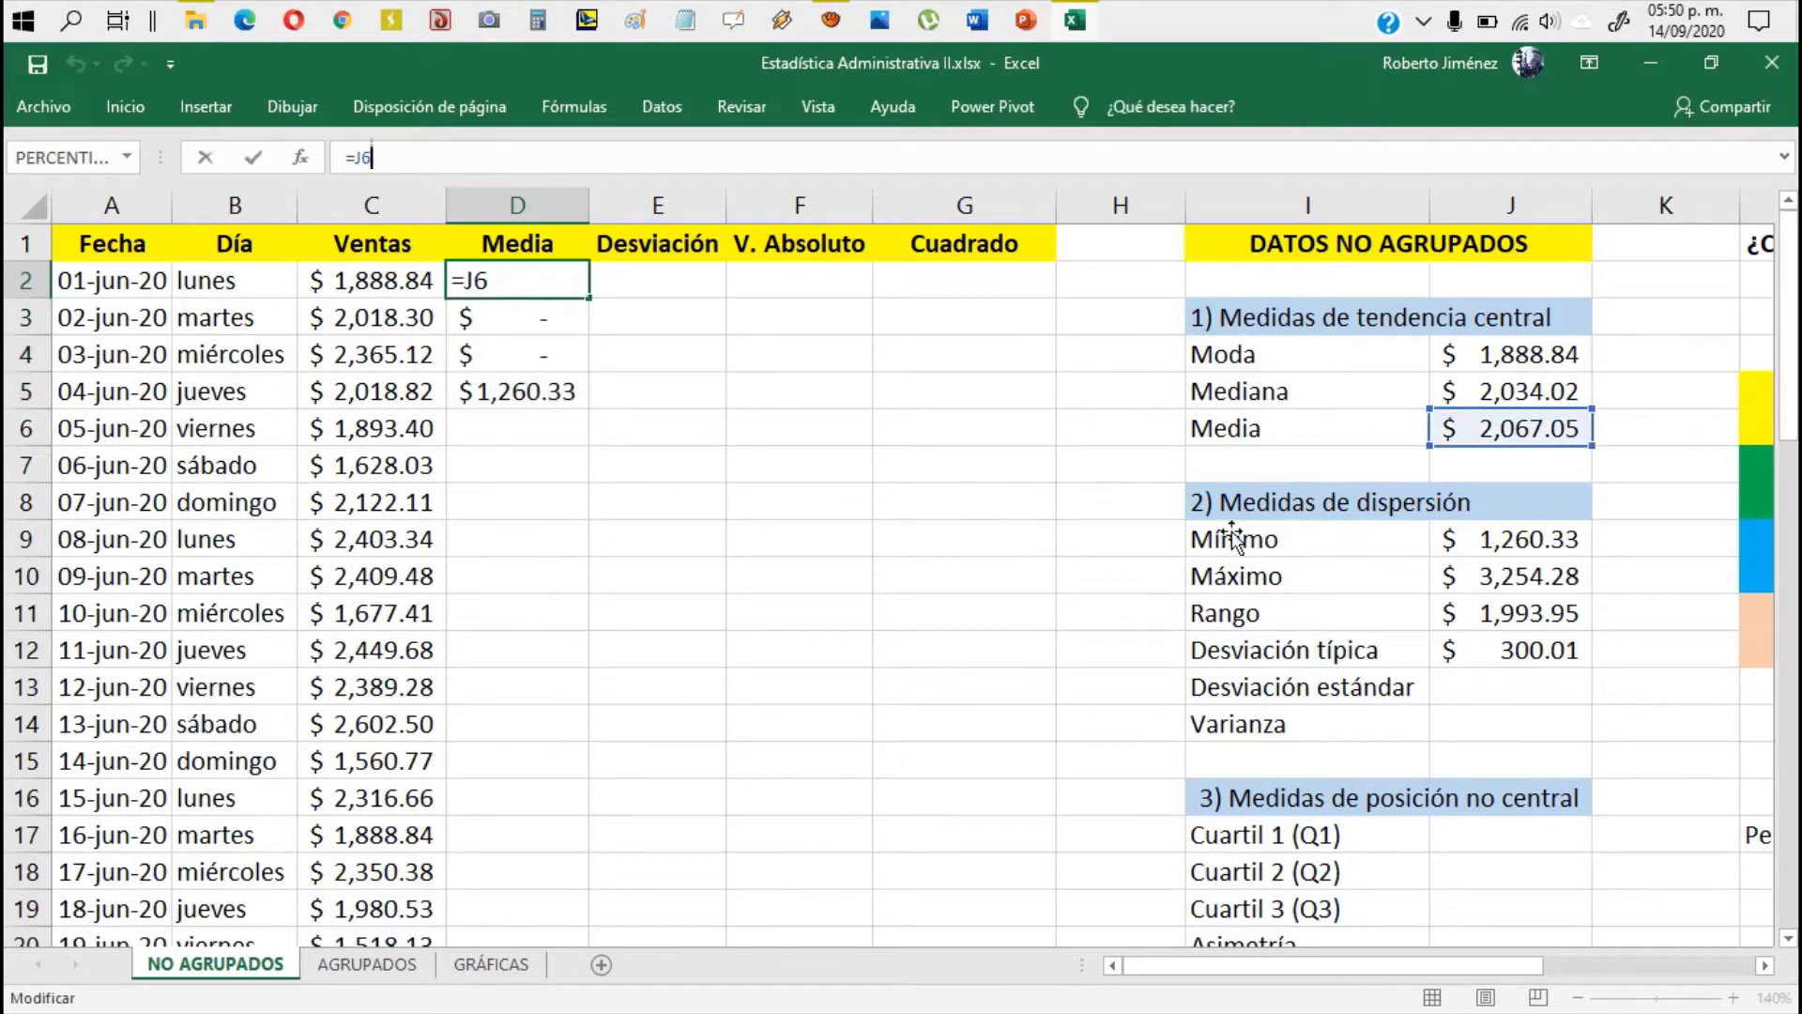
left_click(546, 317)
left_click(458, 158)
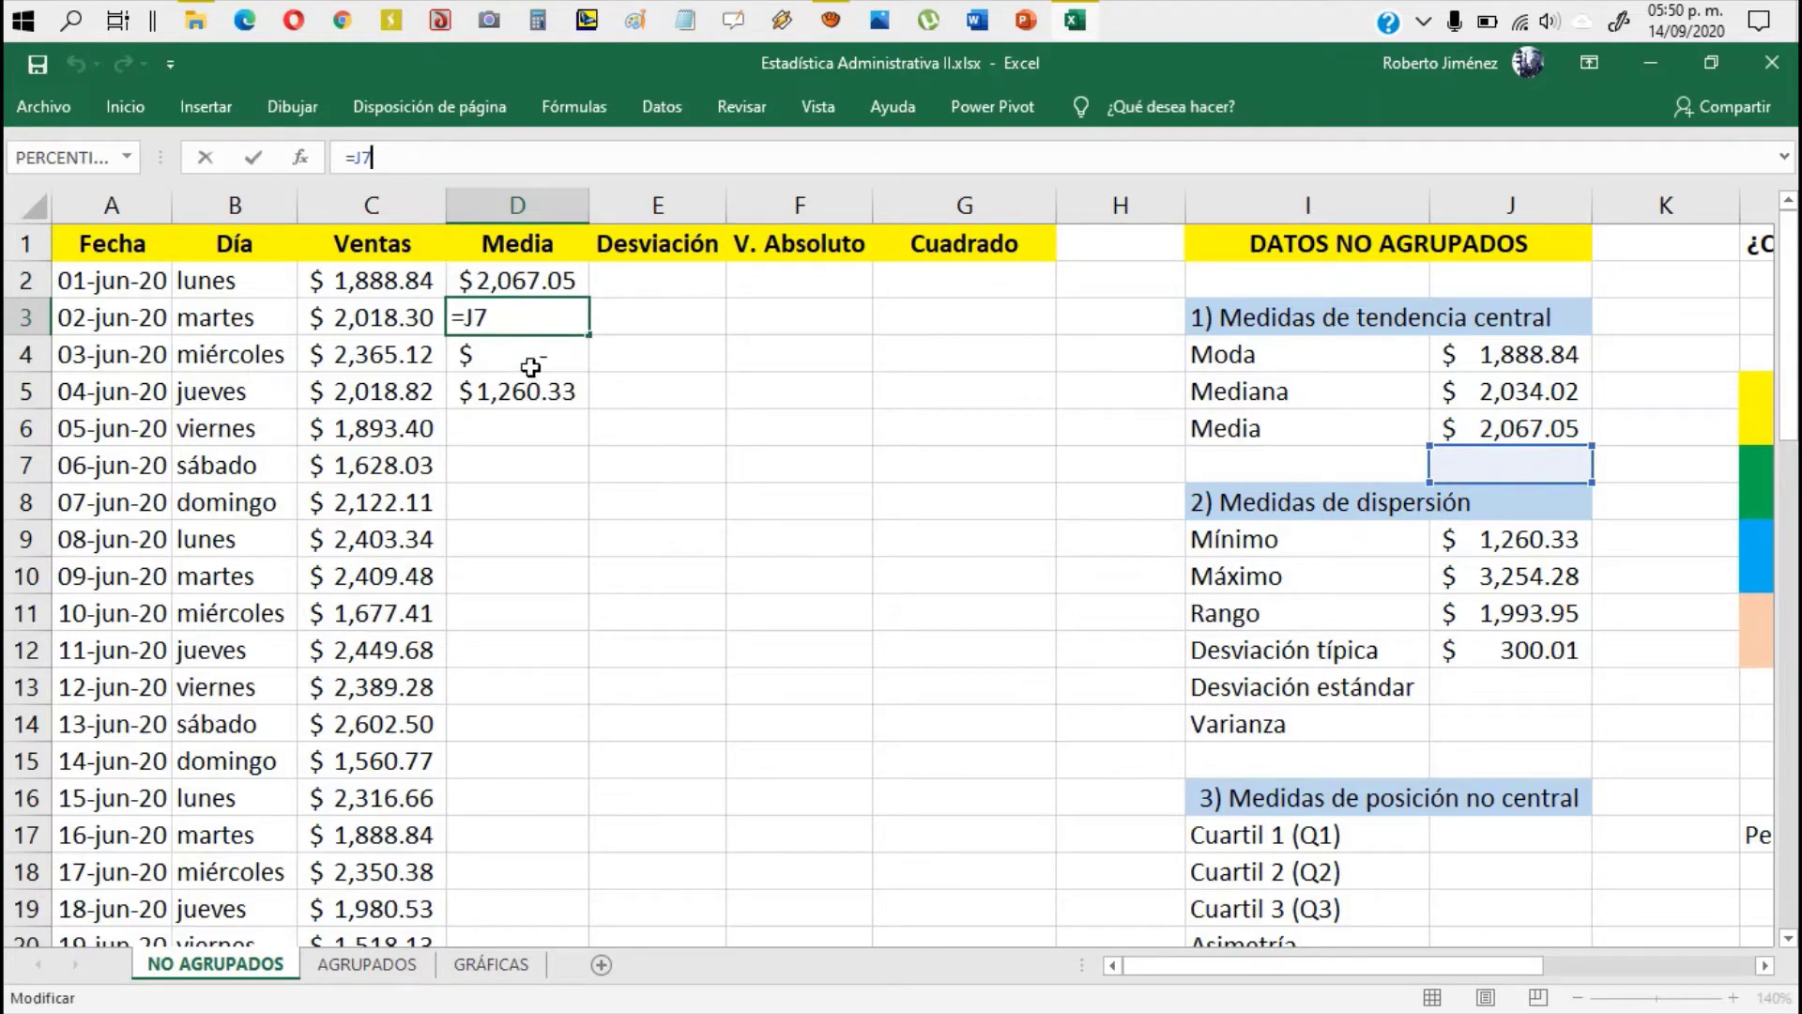
key("Return")
left_click(370, 157)
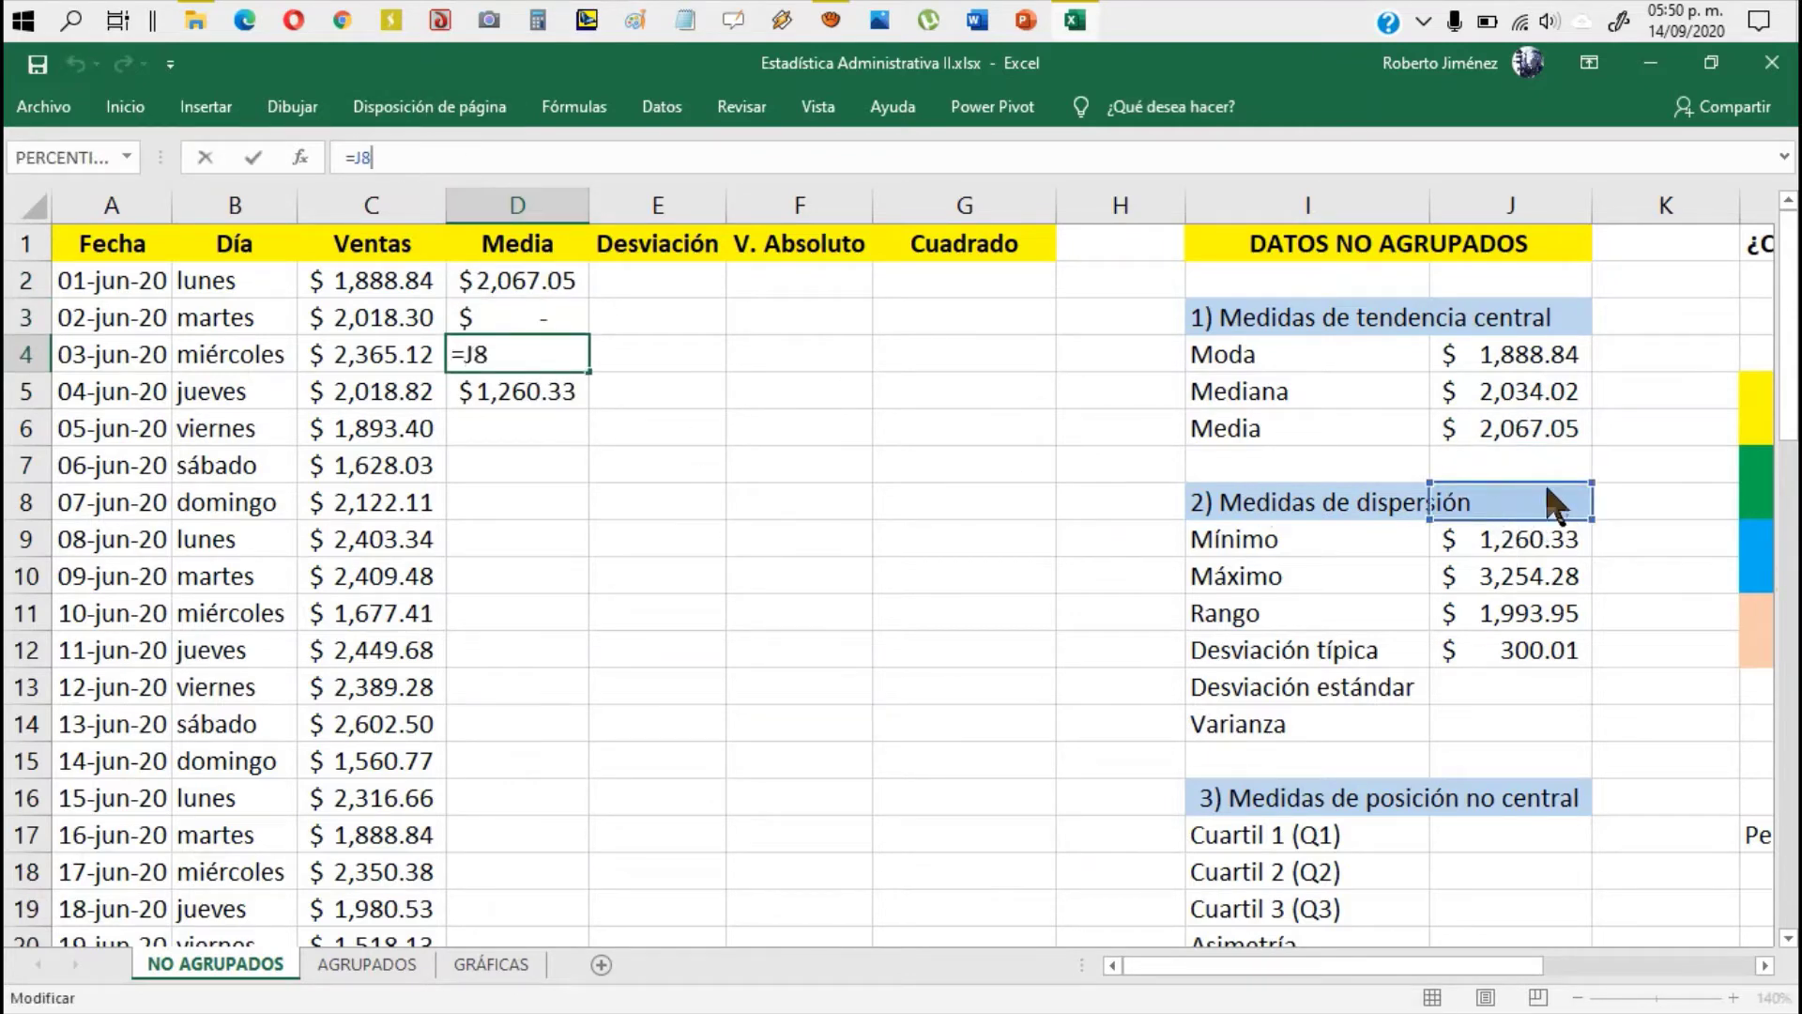
key("Return")
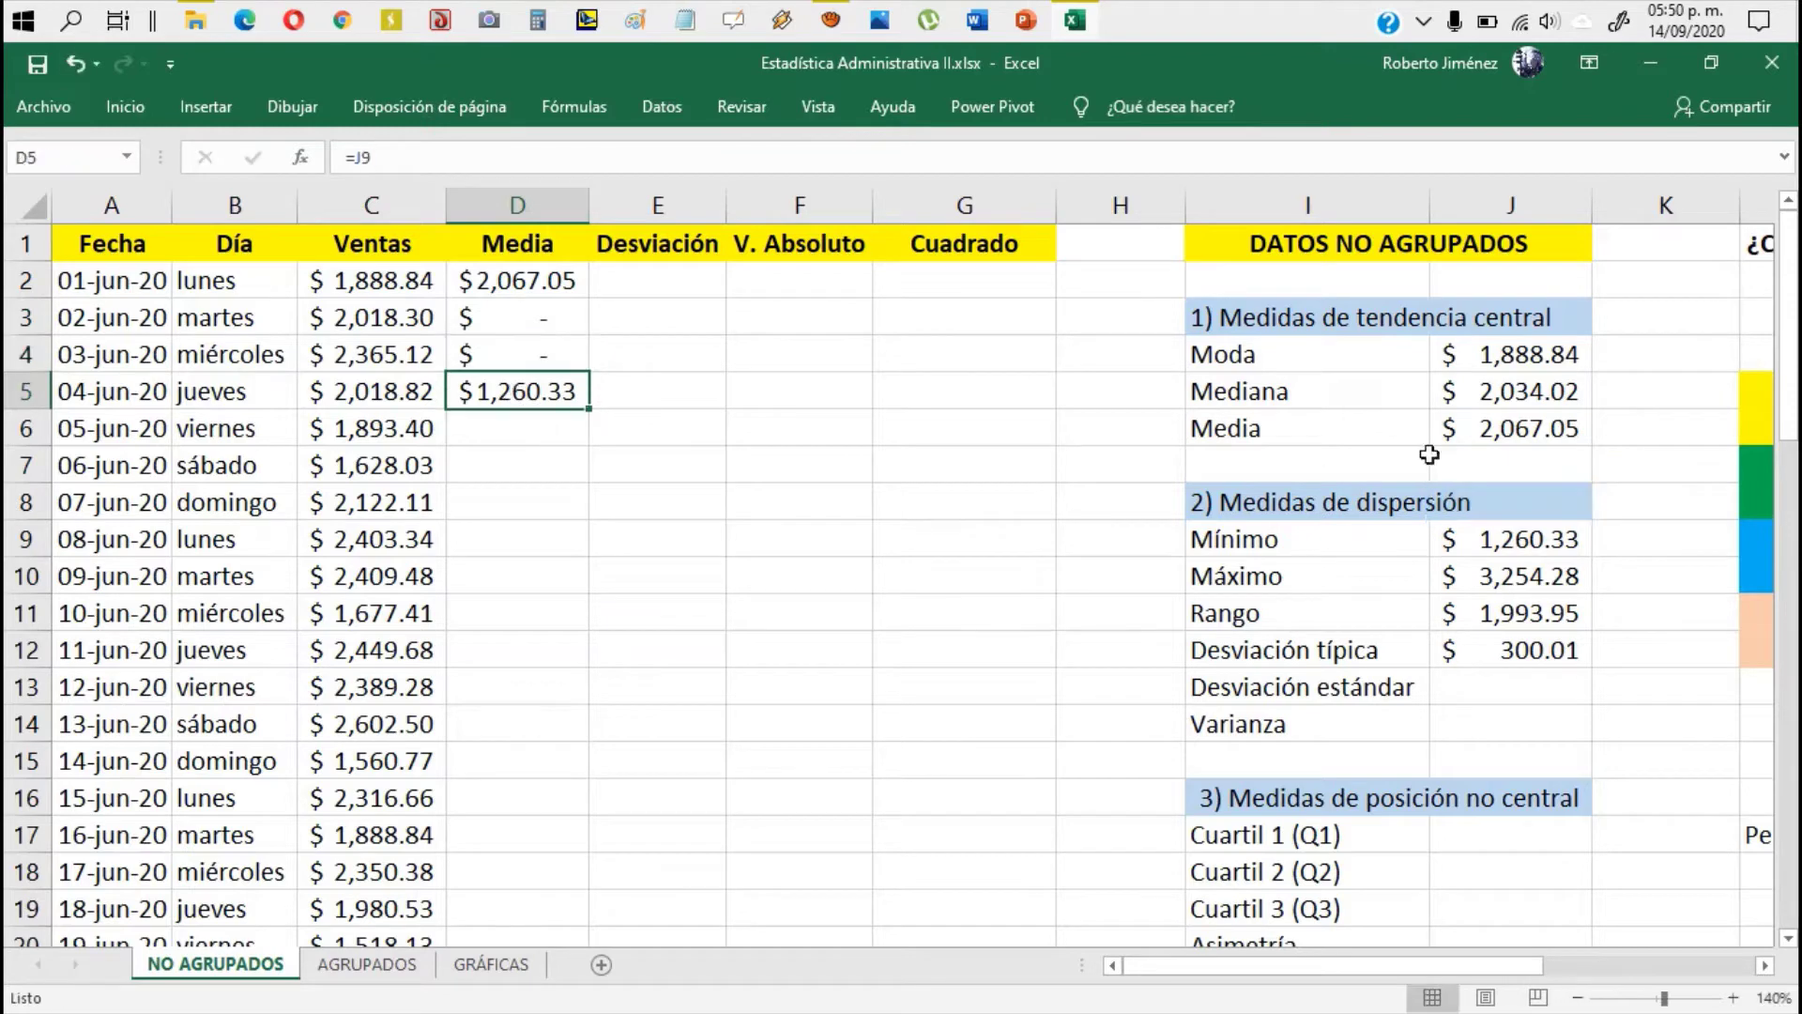
left_click(578, 157)
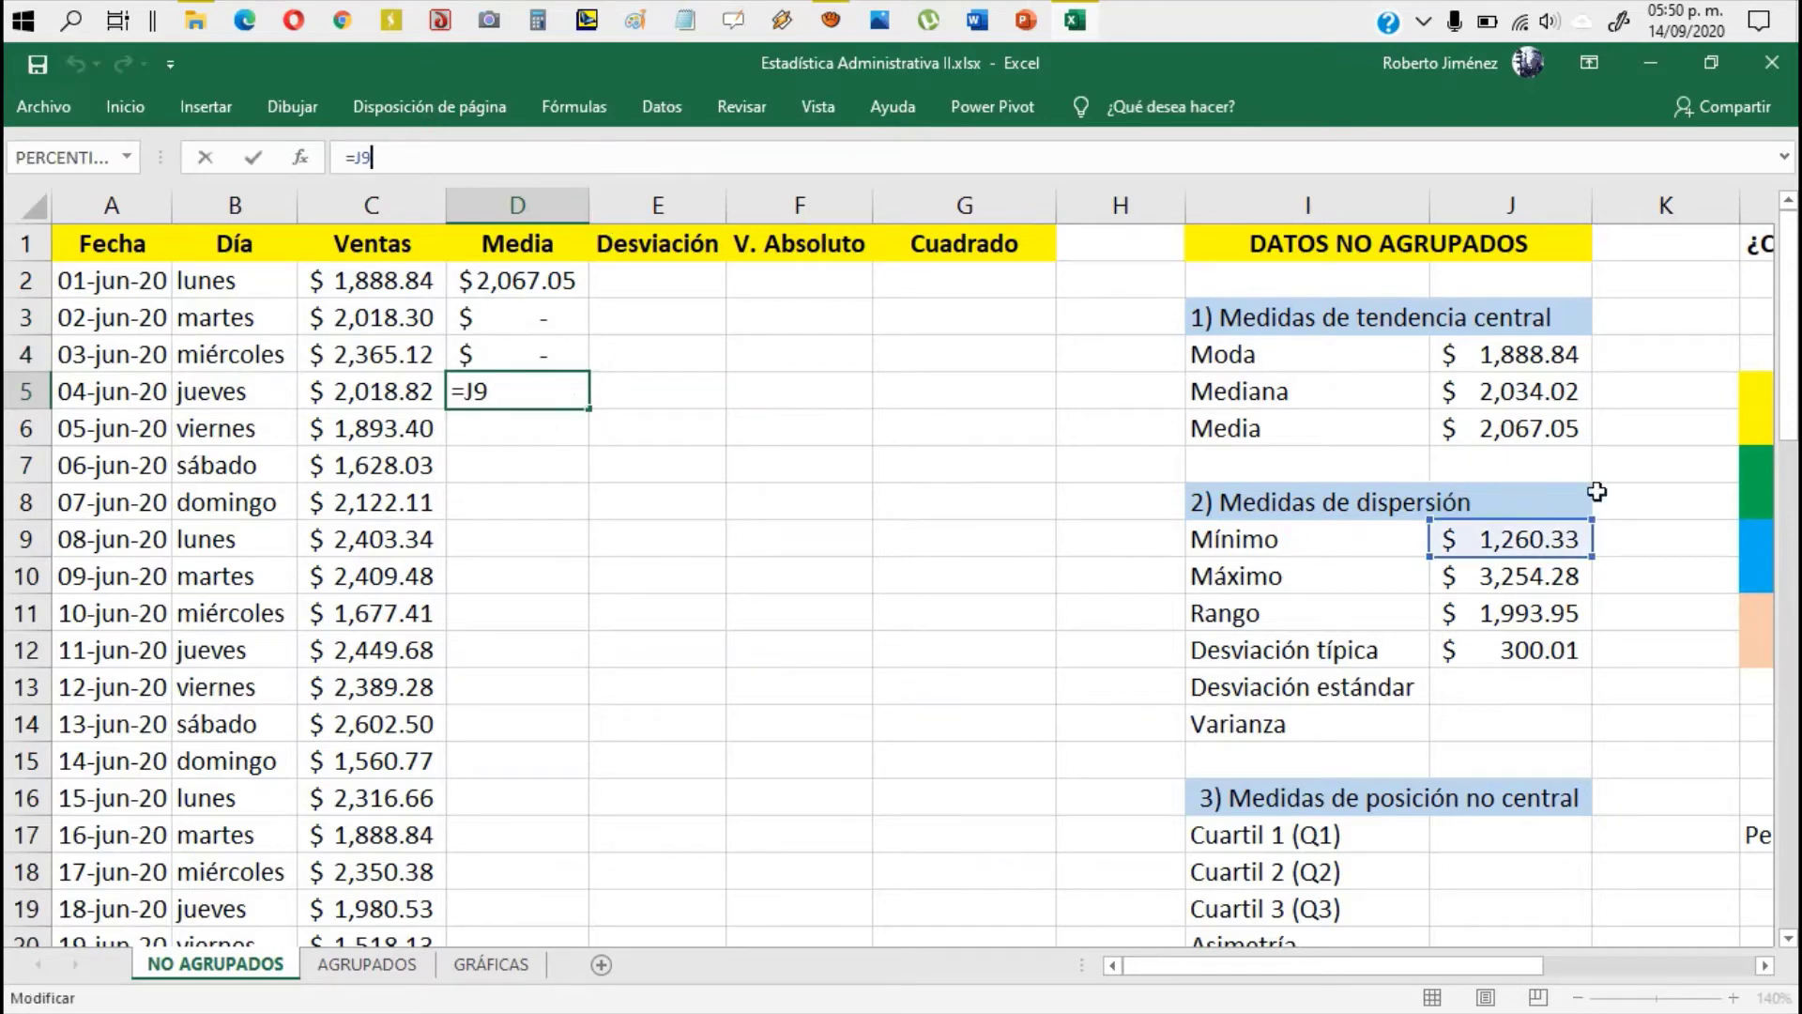
key("ctrl+Return")
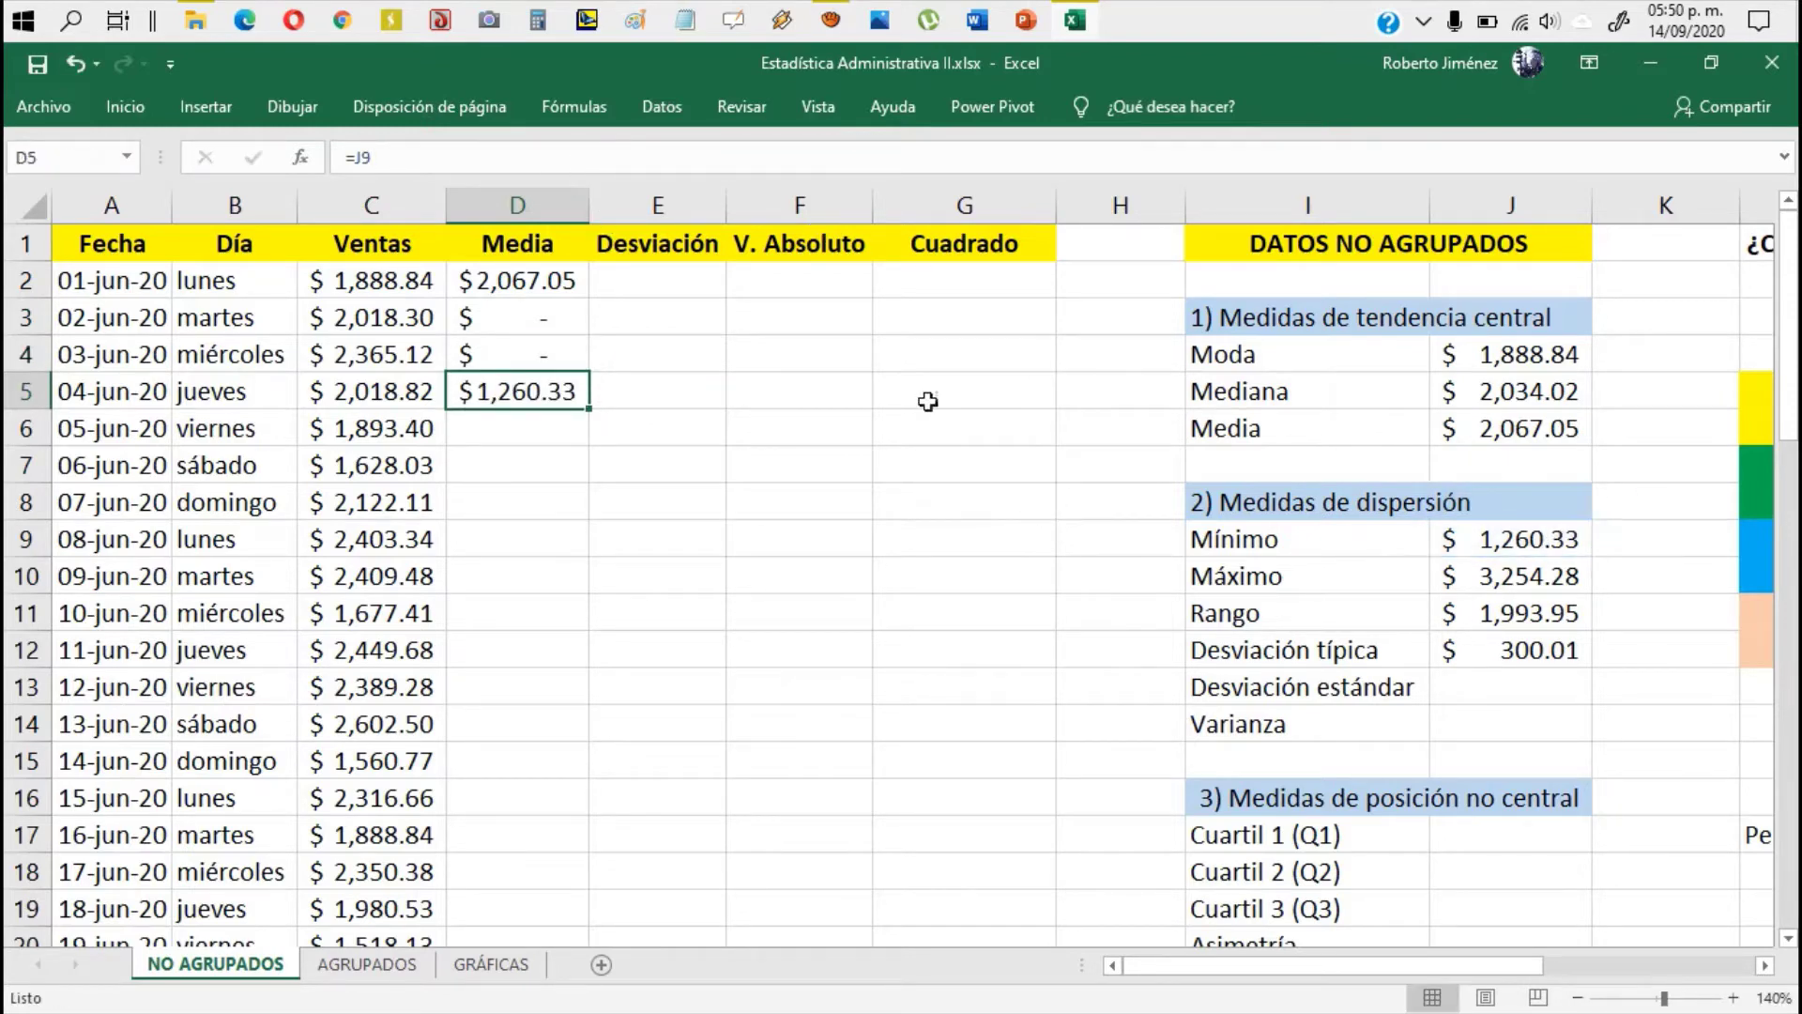
Step: Make the mean reference in D2 absolute as =$J$6 and copy it down to D5
left_click(522, 281)
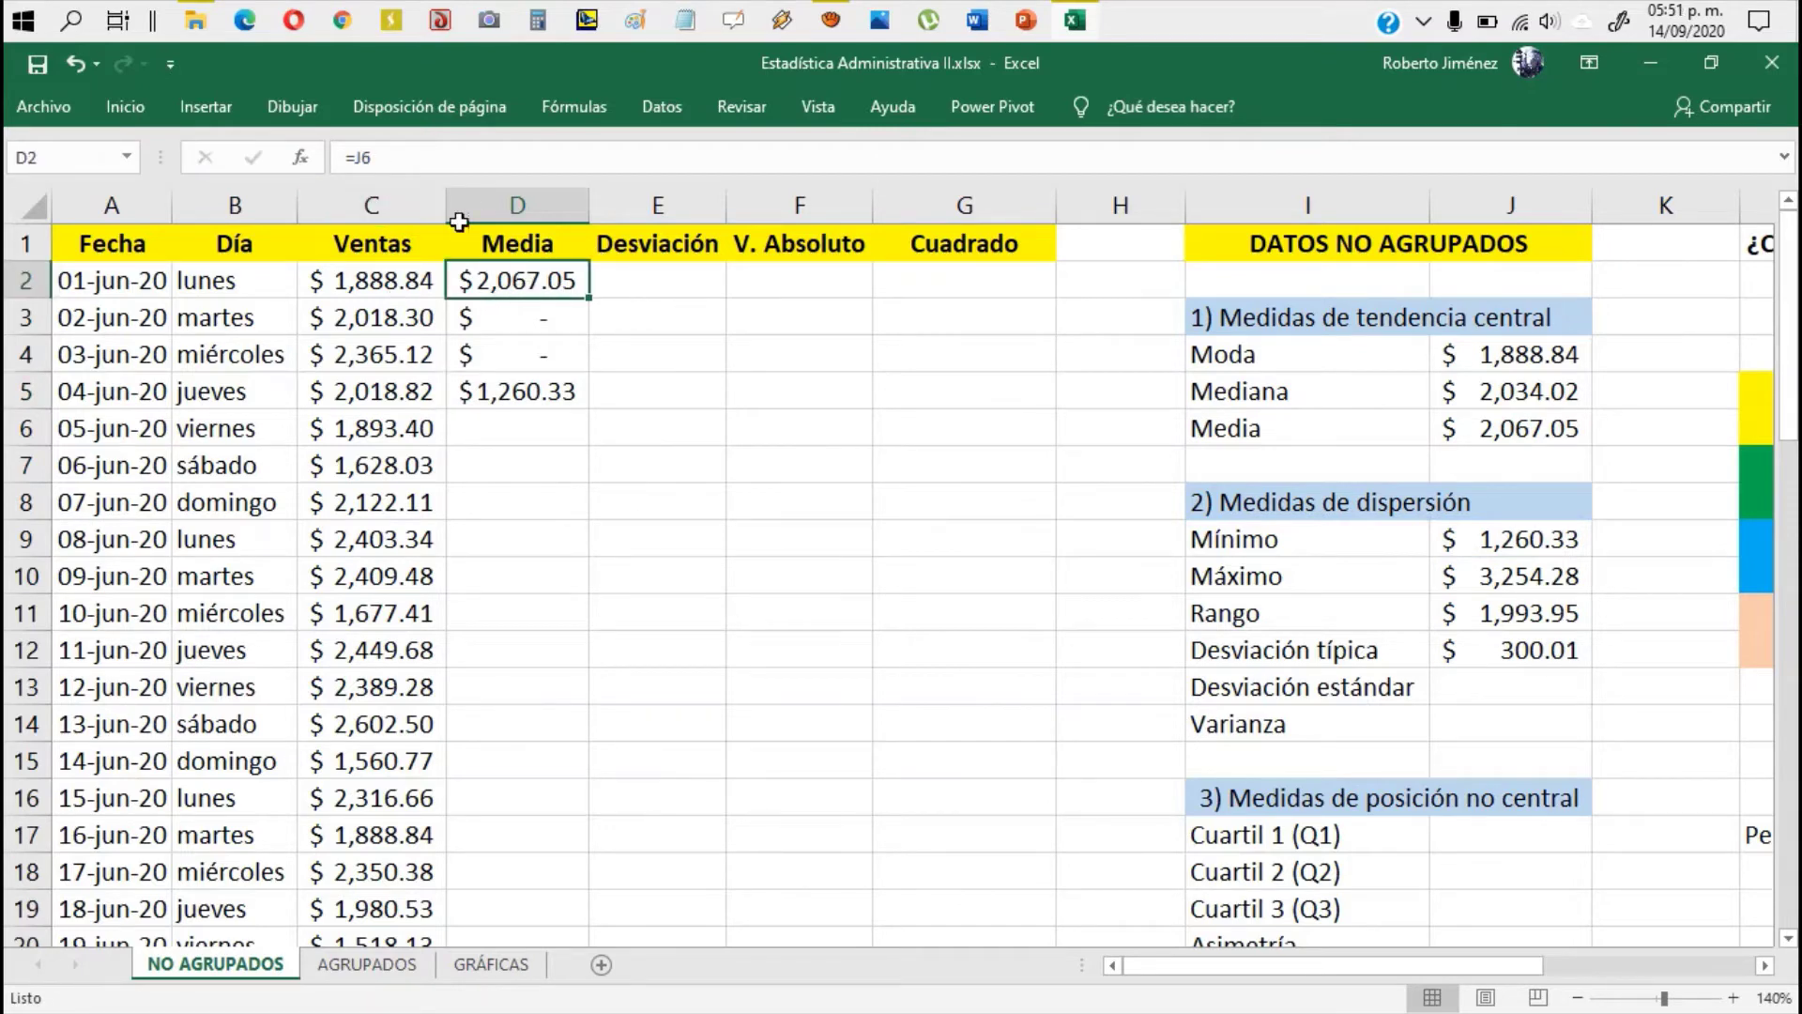
left_click(388, 157)
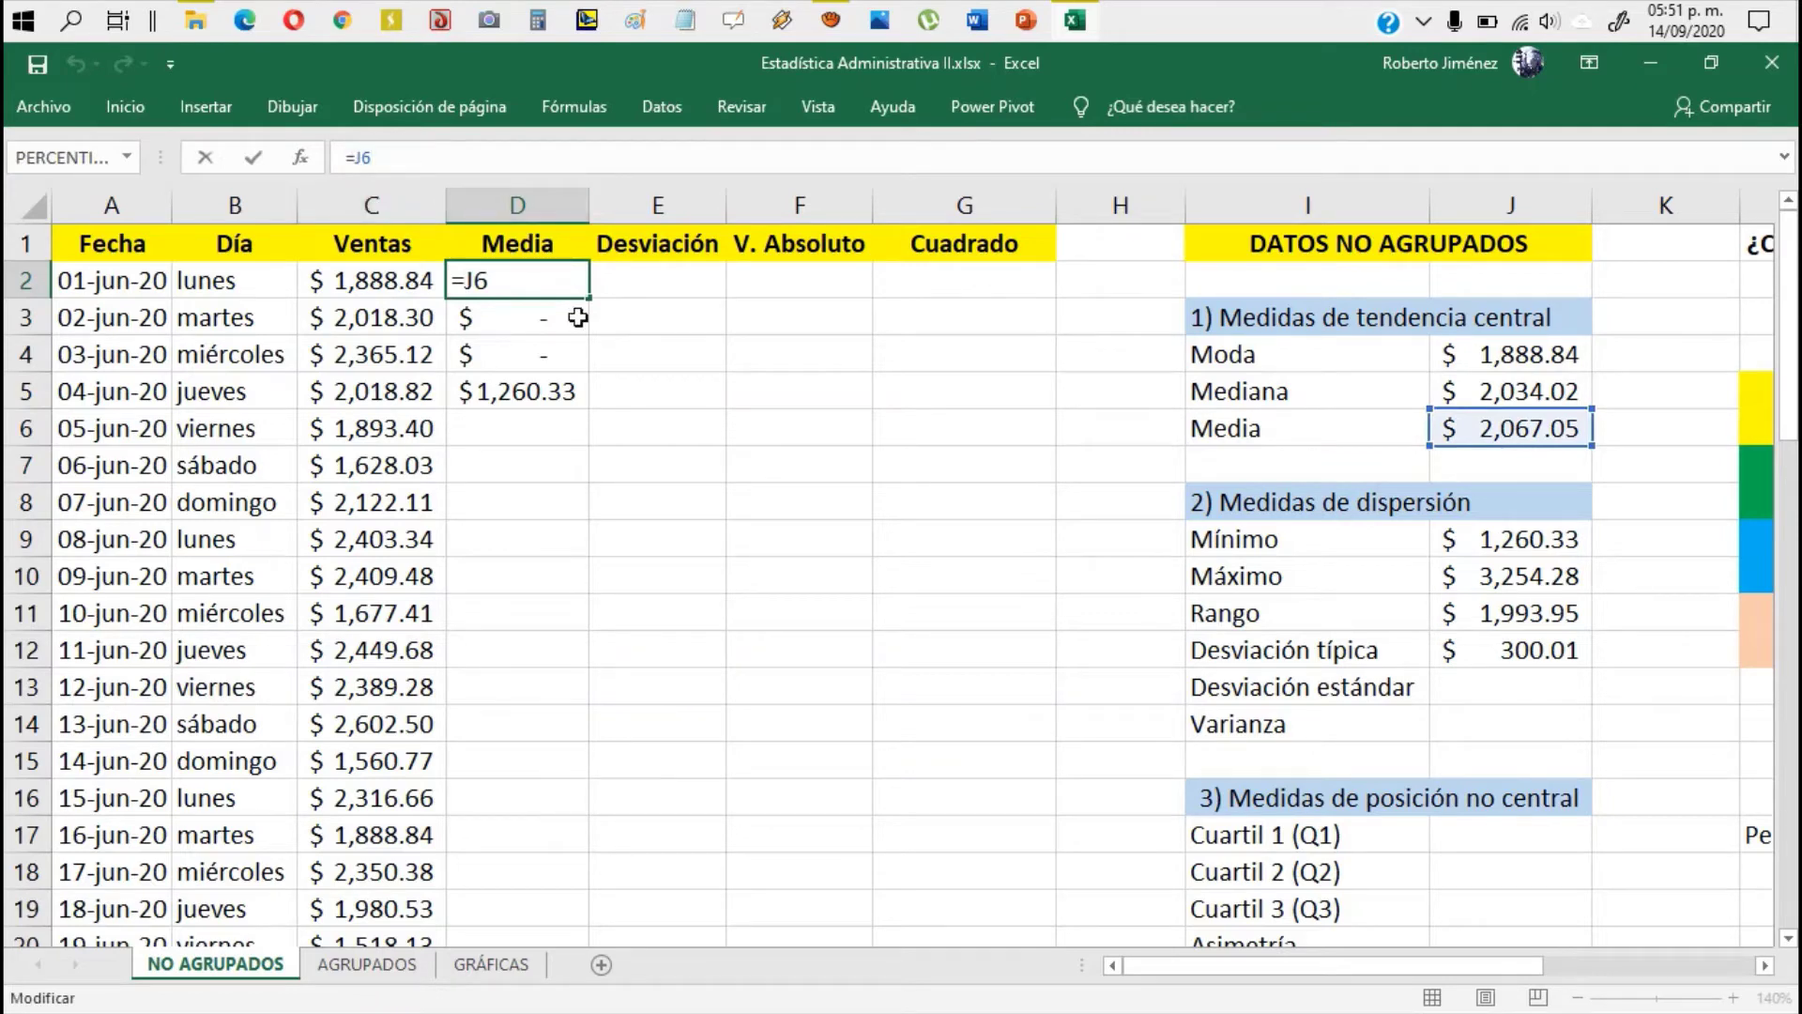
key("F4")
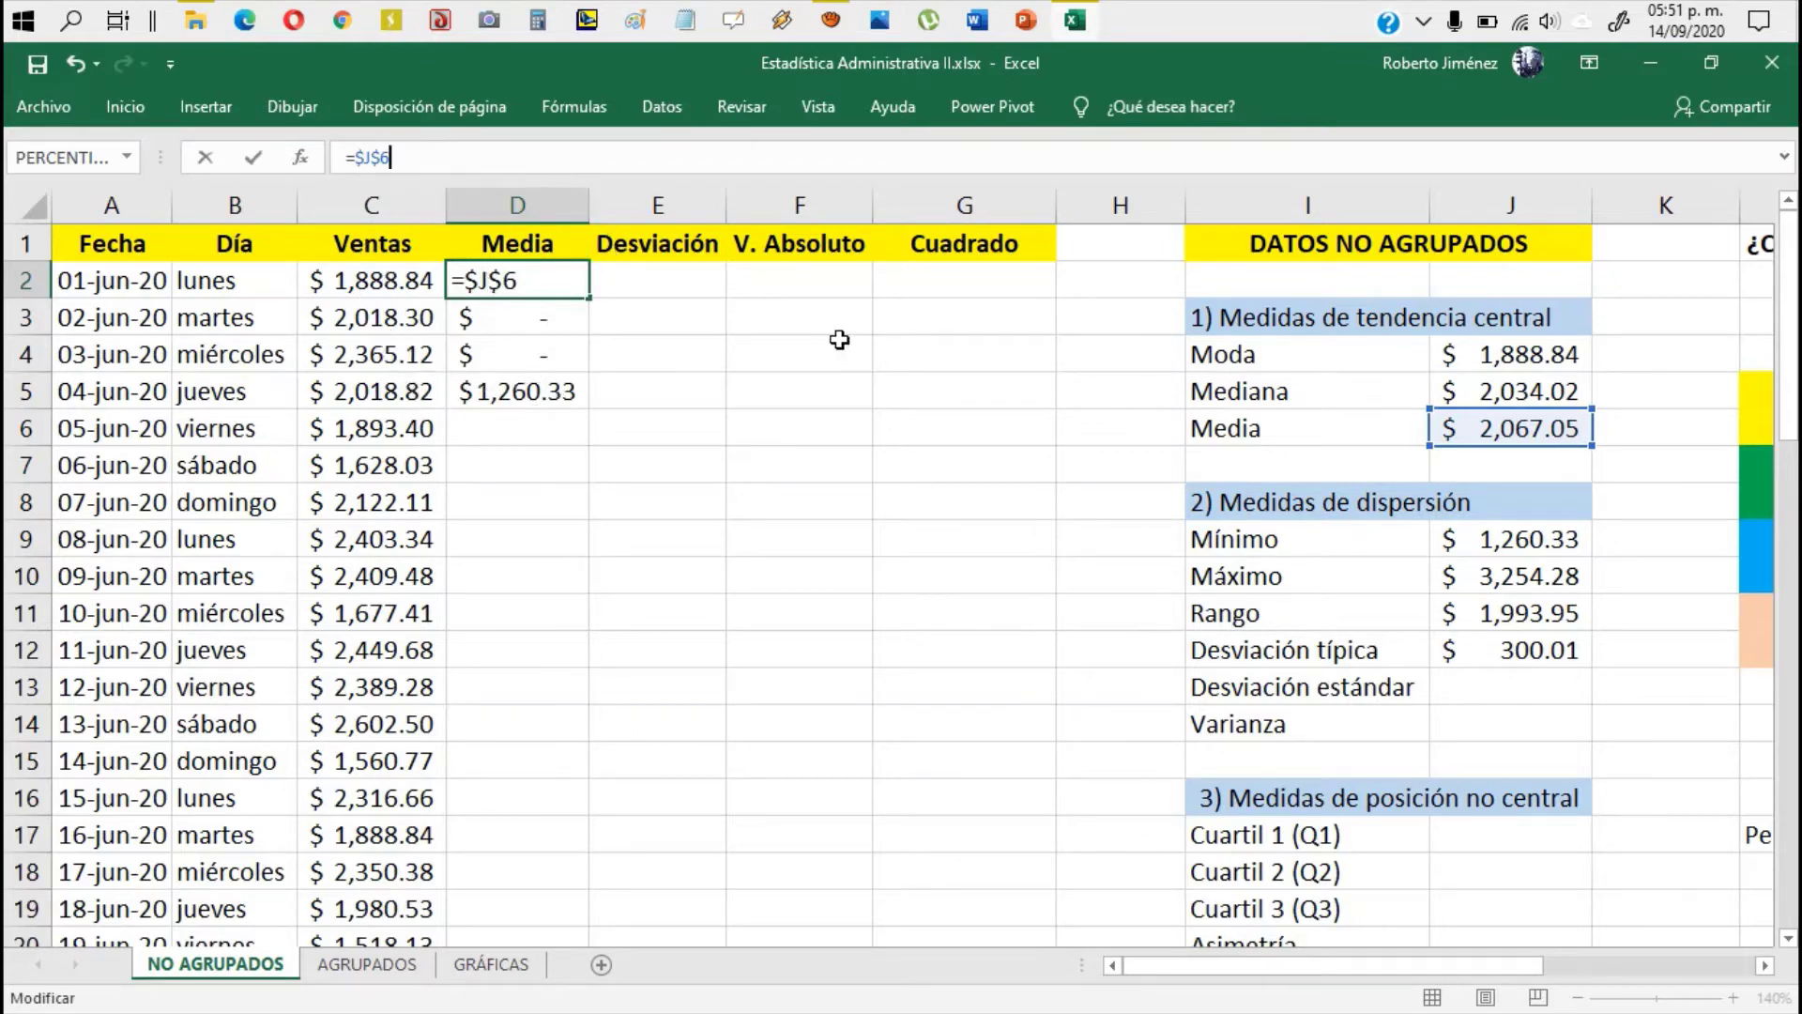
key("Return")
key("Up")
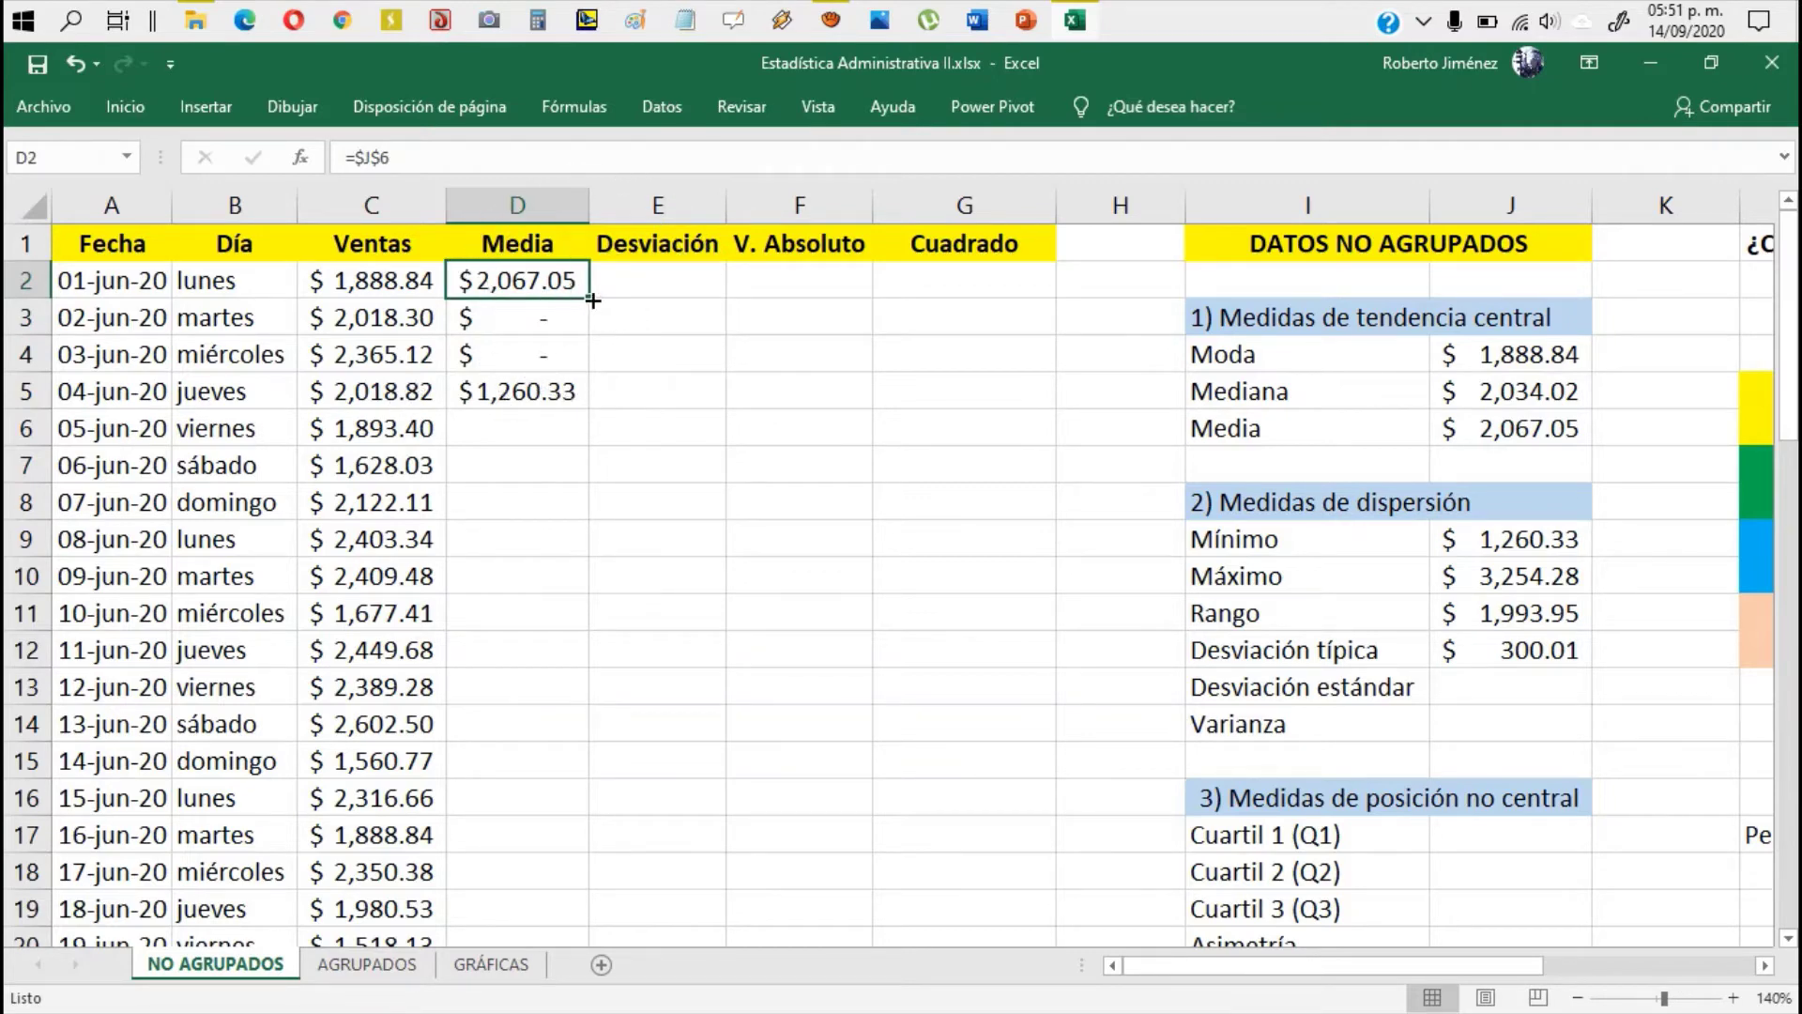
left_click_drag(592, 301, 591, 391)
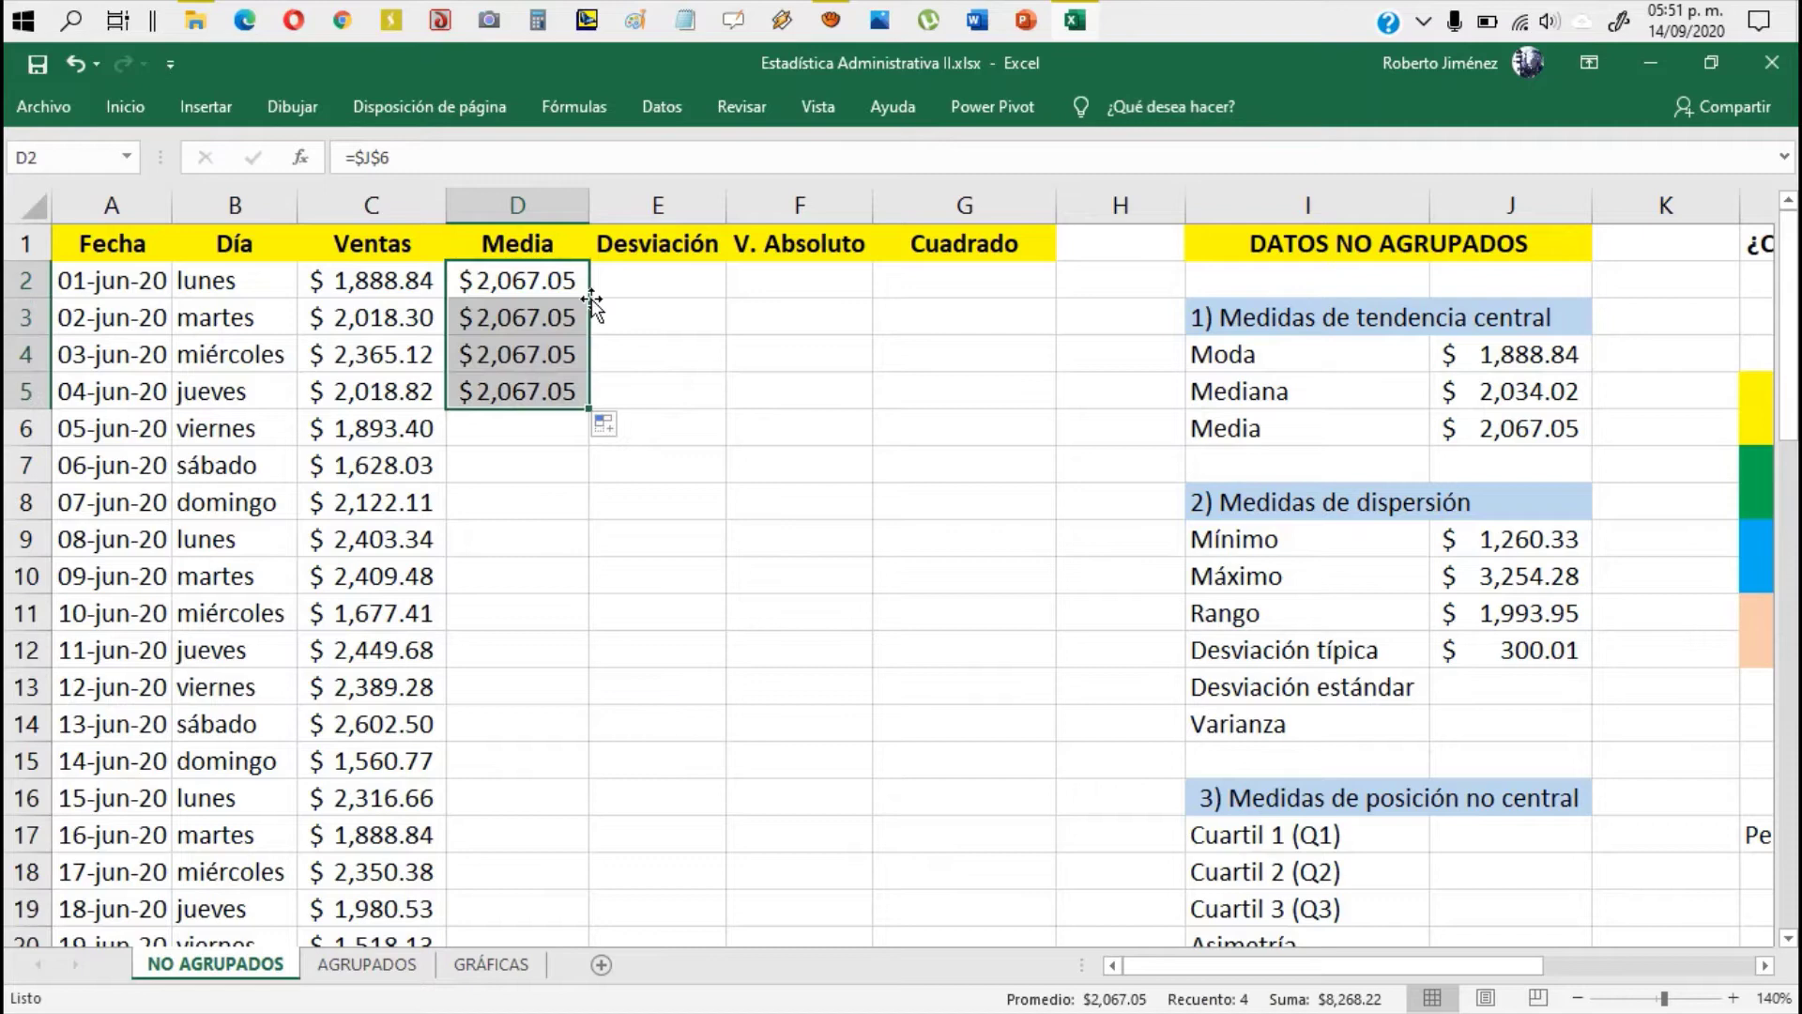
Step: Fill the absolute mean reference down the Media column to D57 and check the formulas in D8, D2 and D11
double_click(589, 411)
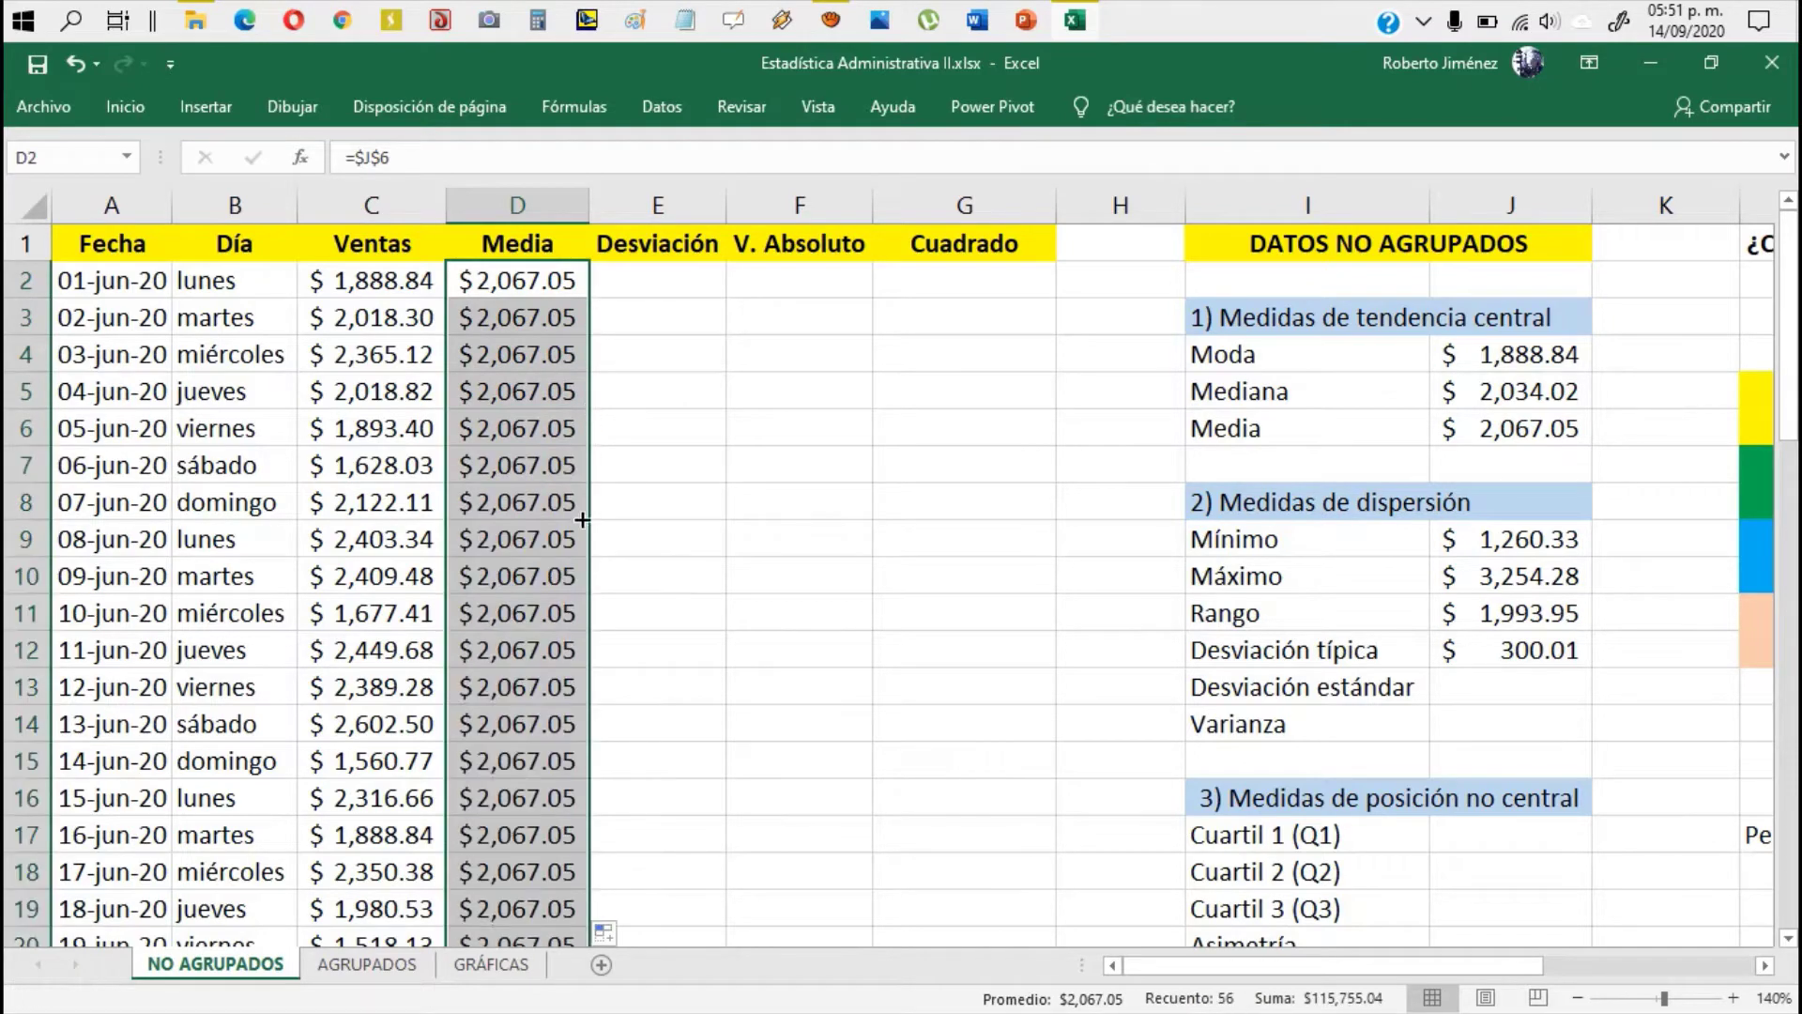
left_click(516, 497)
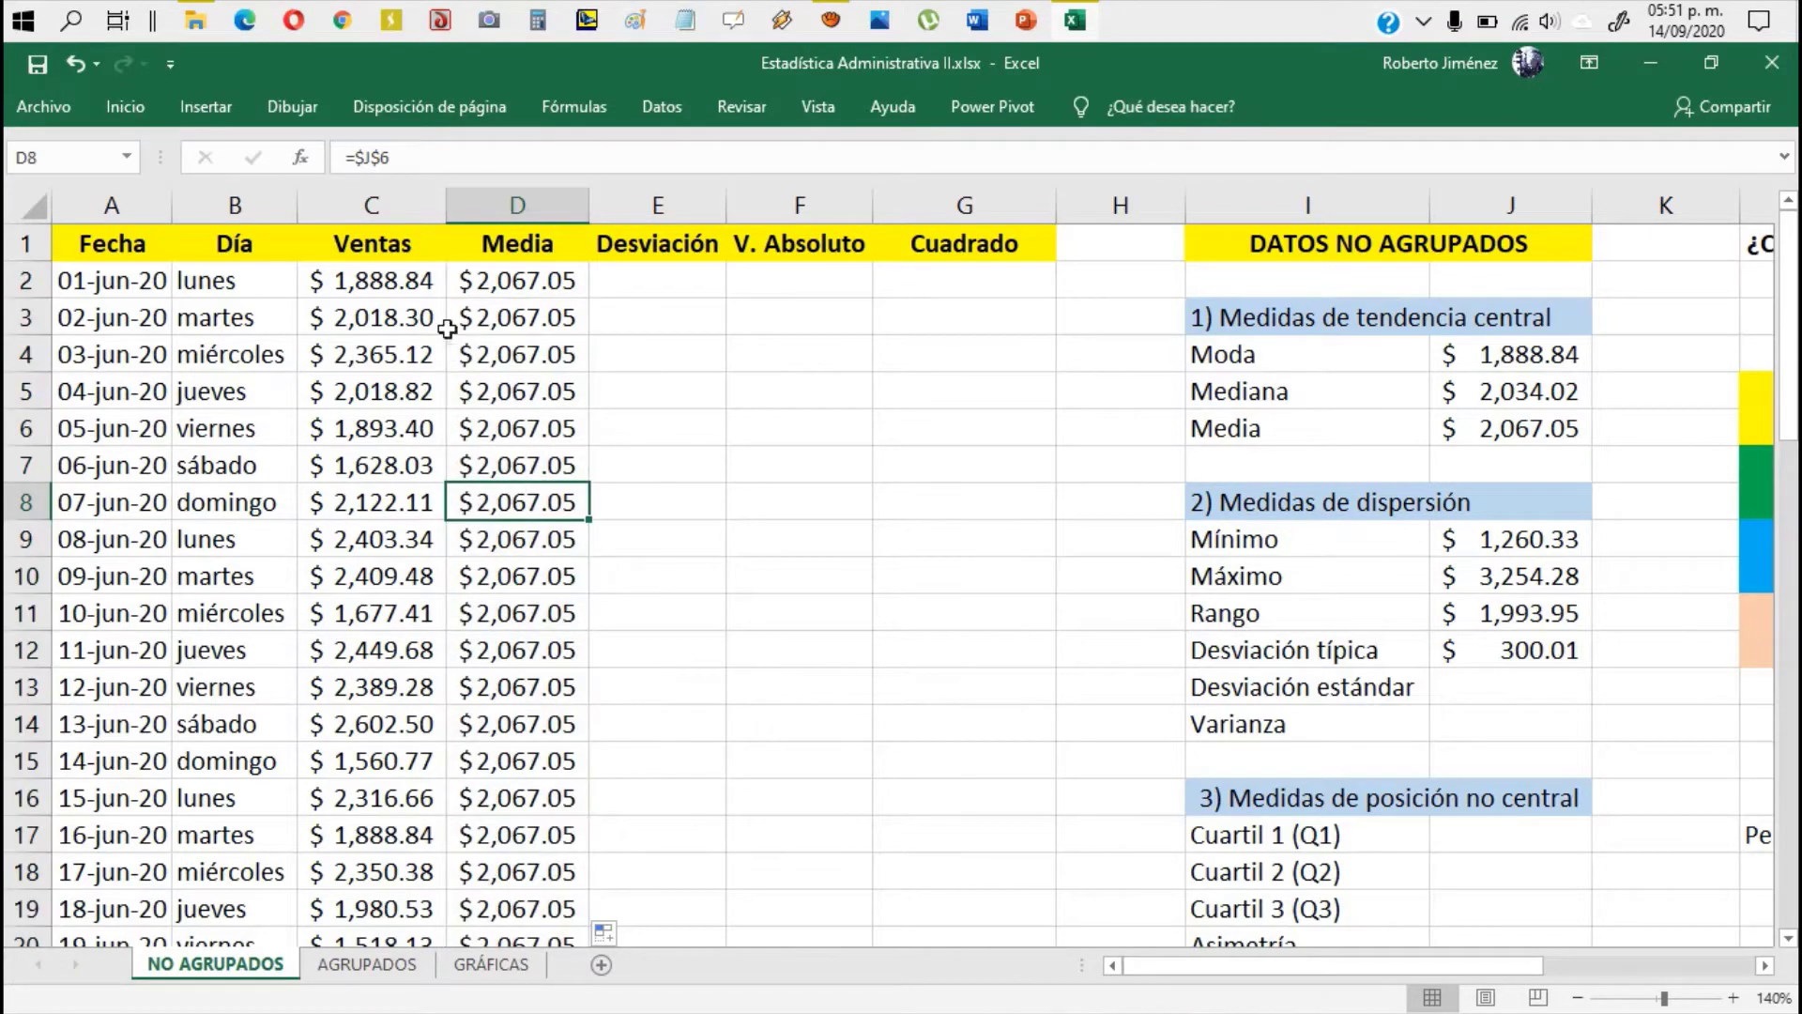
left_click(427, 159)
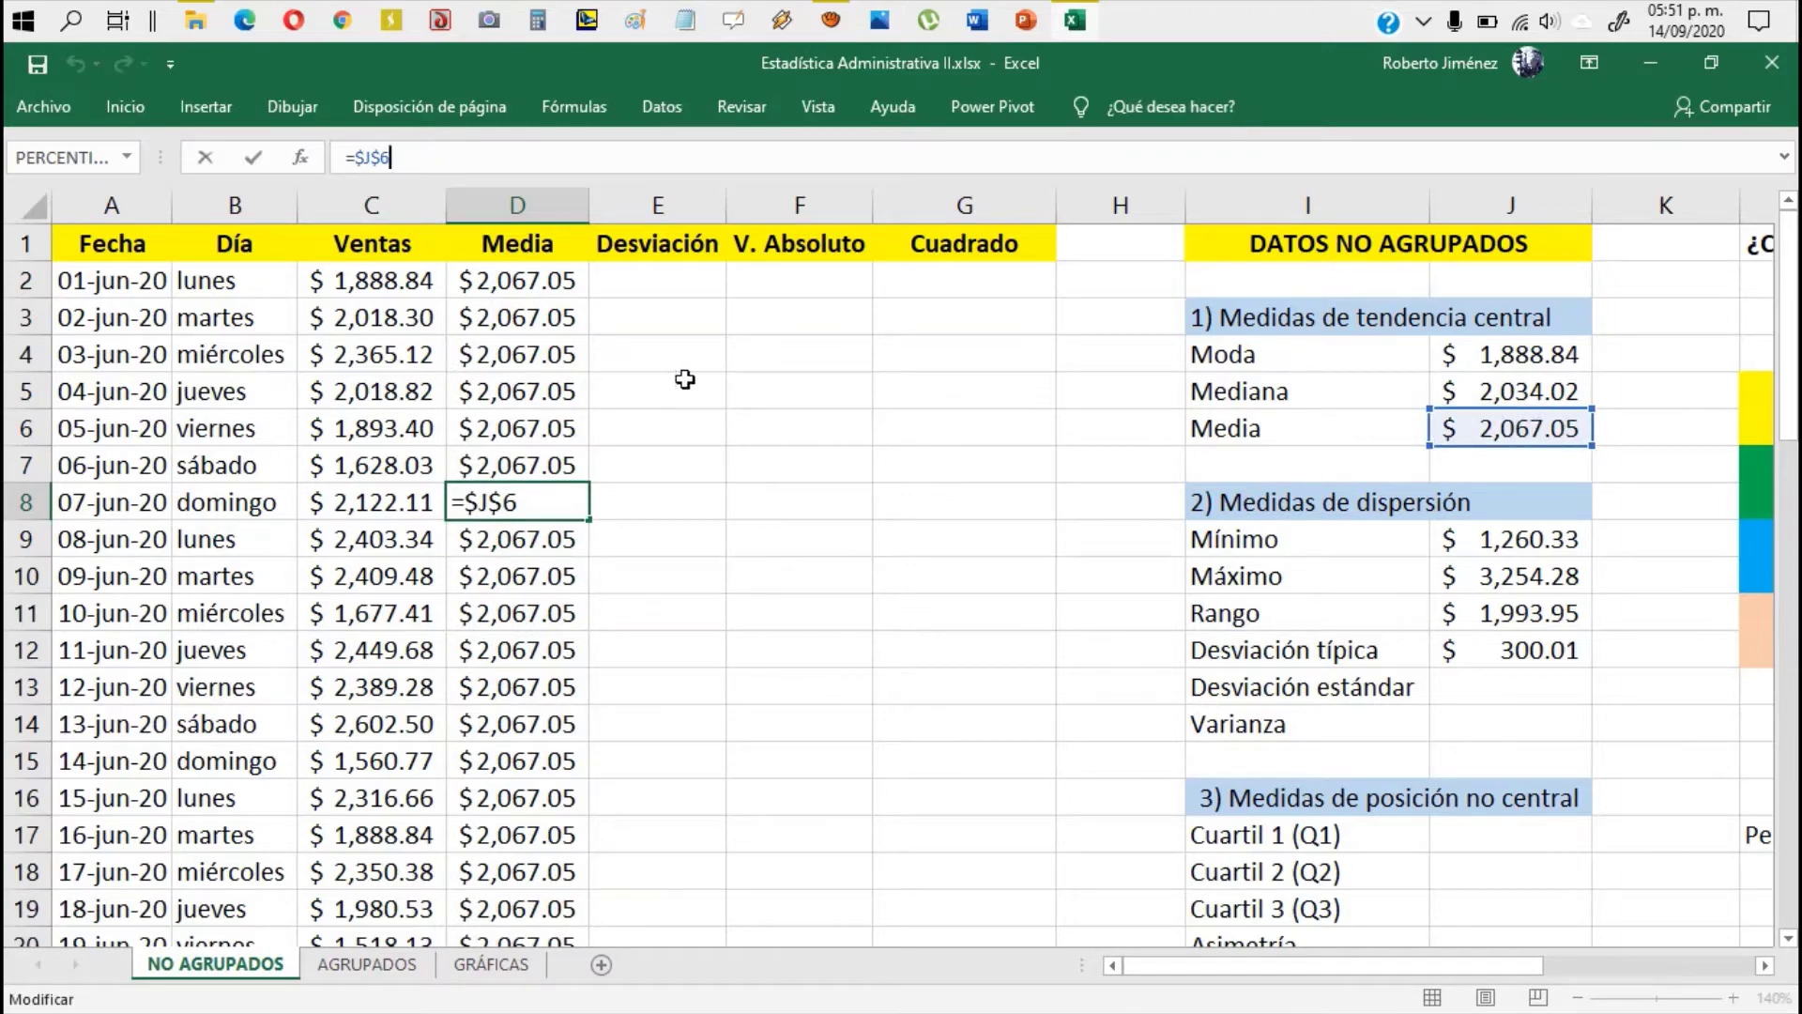
key("ctrl+Return")
left_click(513, 281)
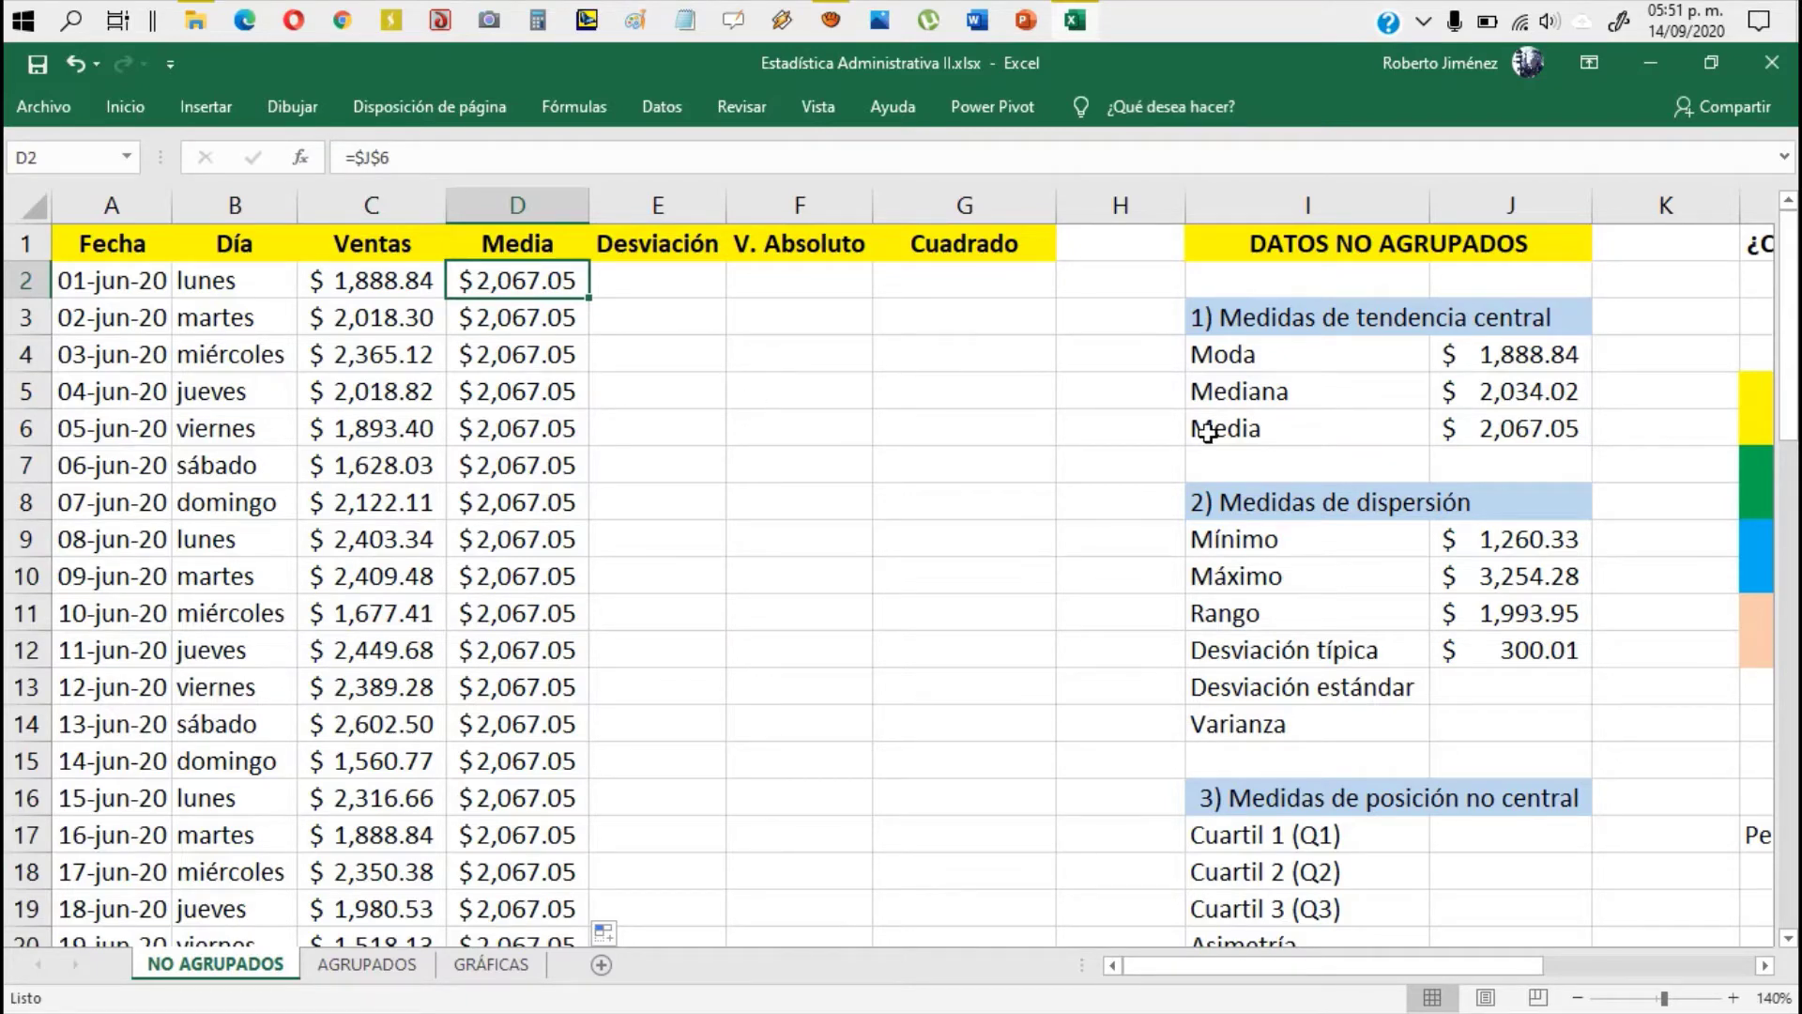
left_click(519, 606)
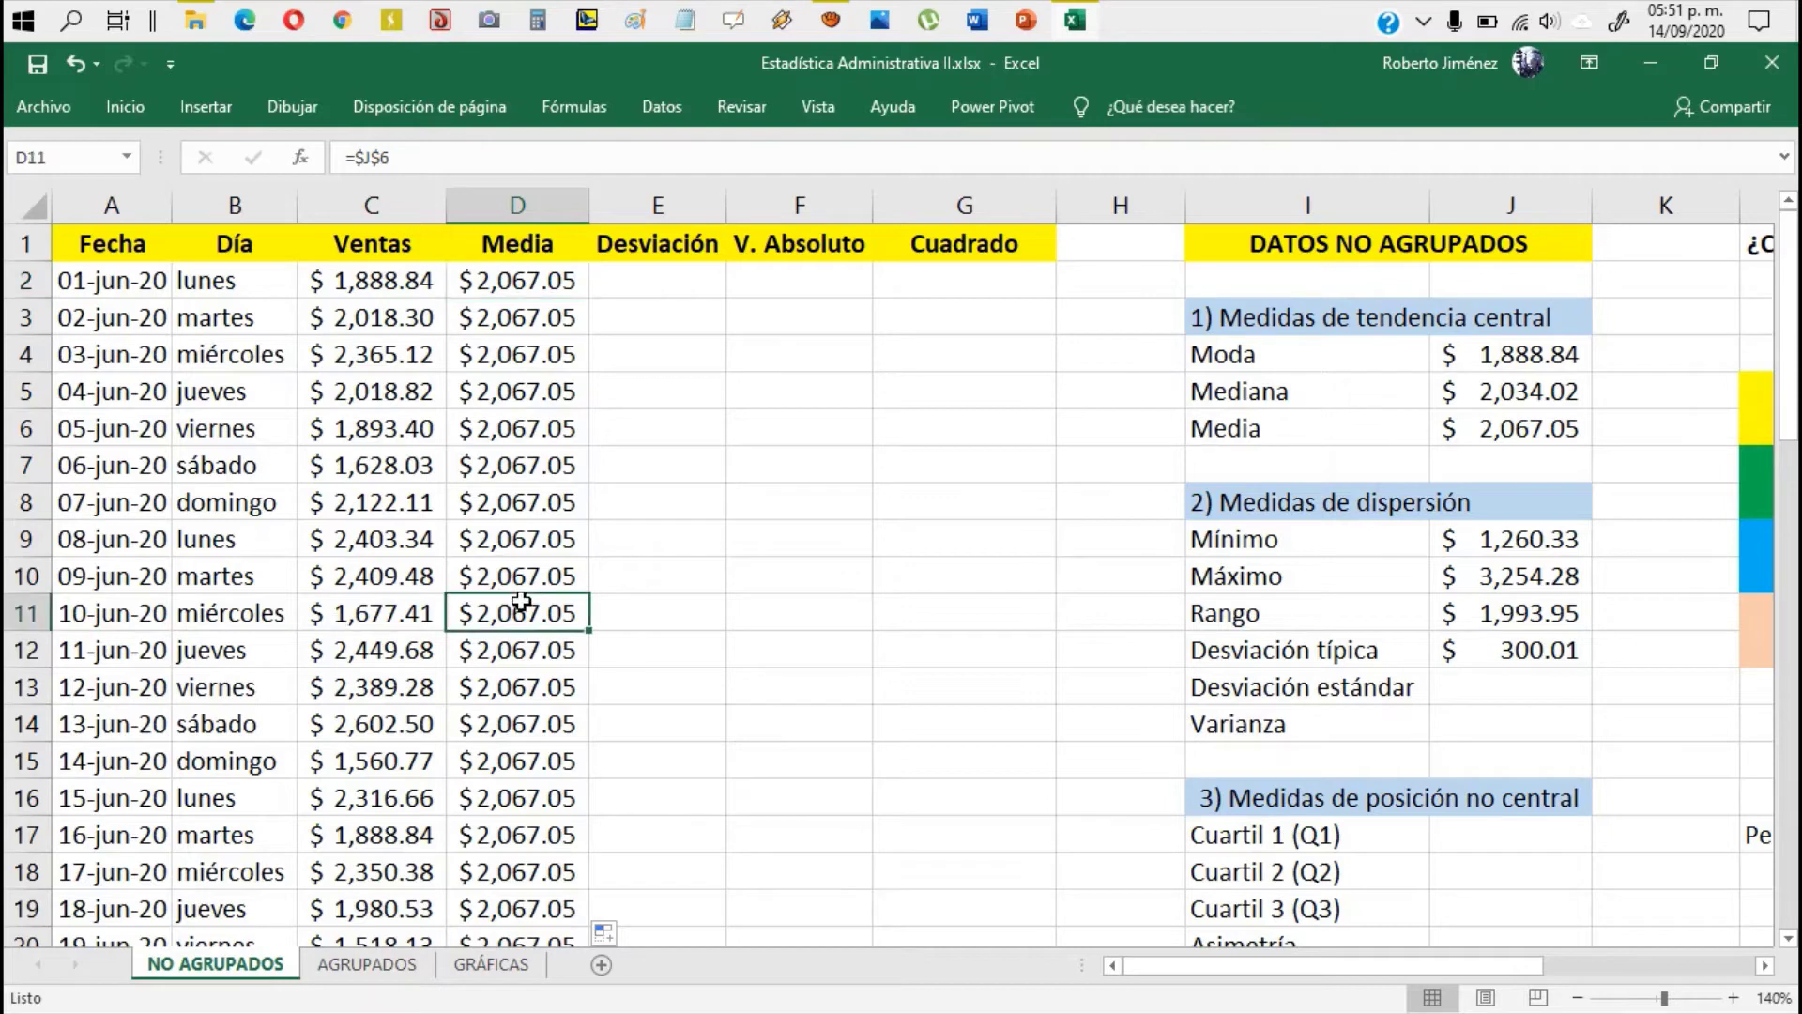
left_click(470, 164)
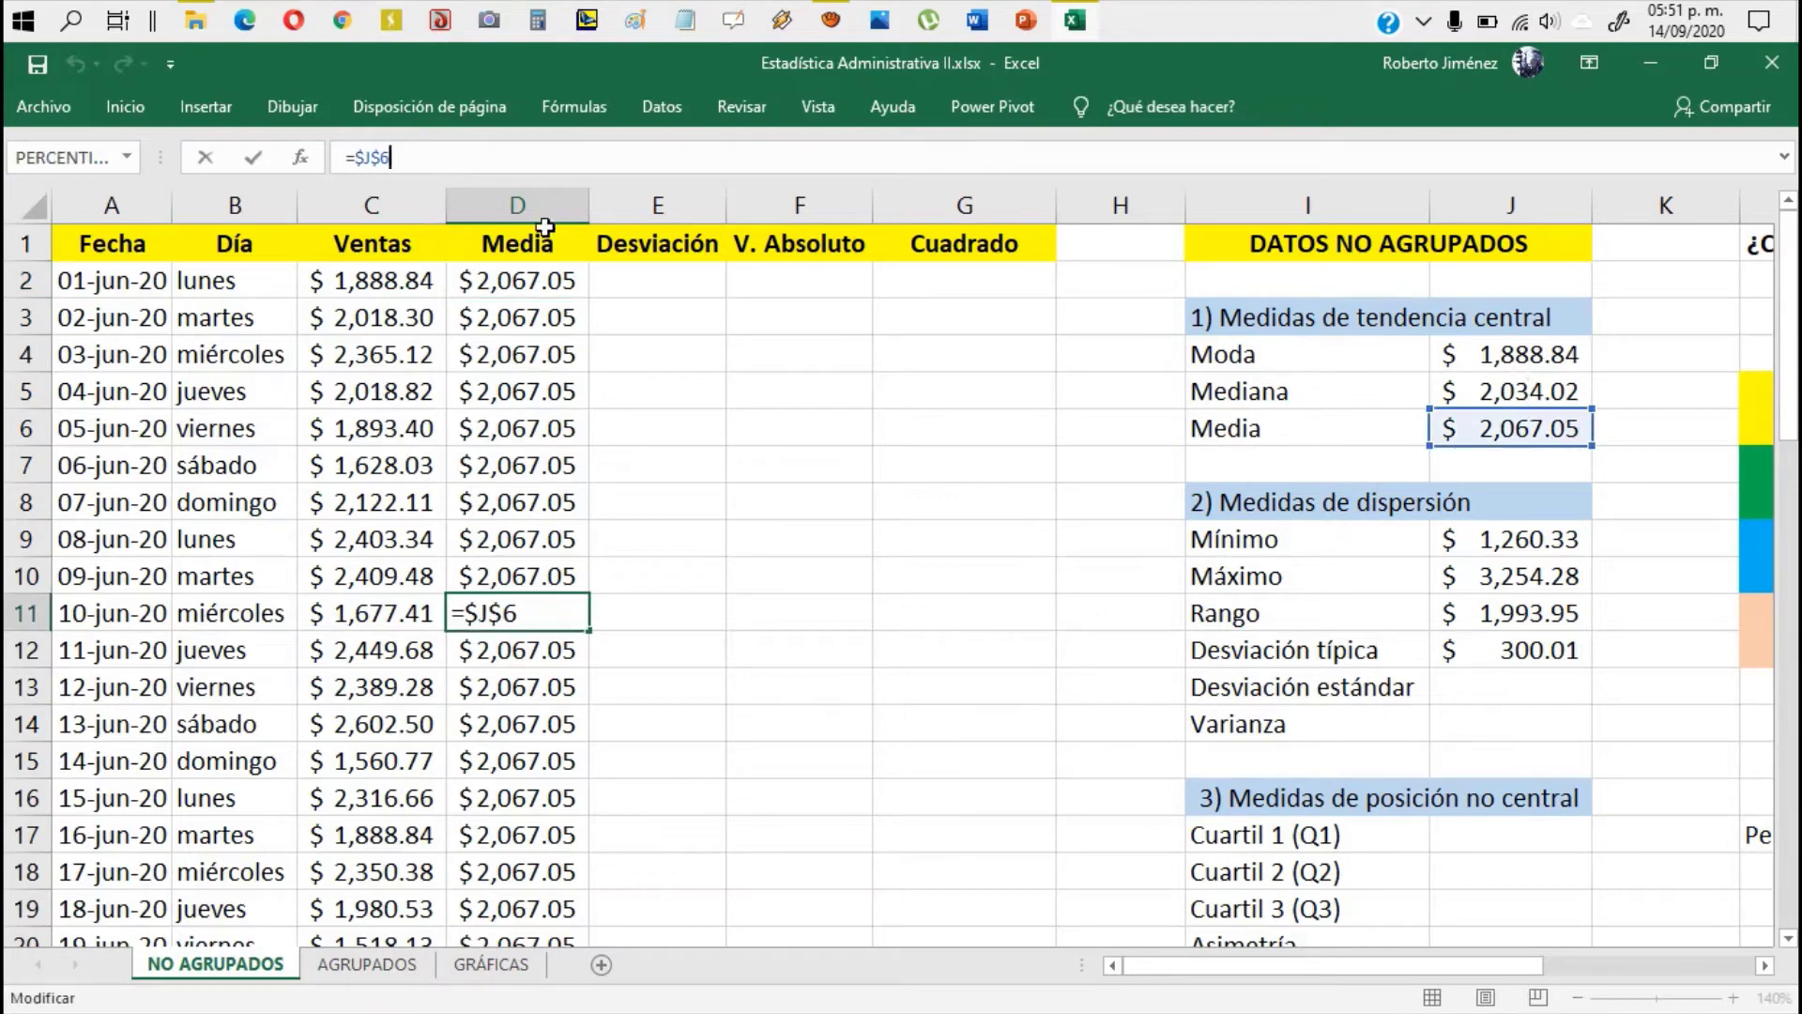
key("ctrl+Return")
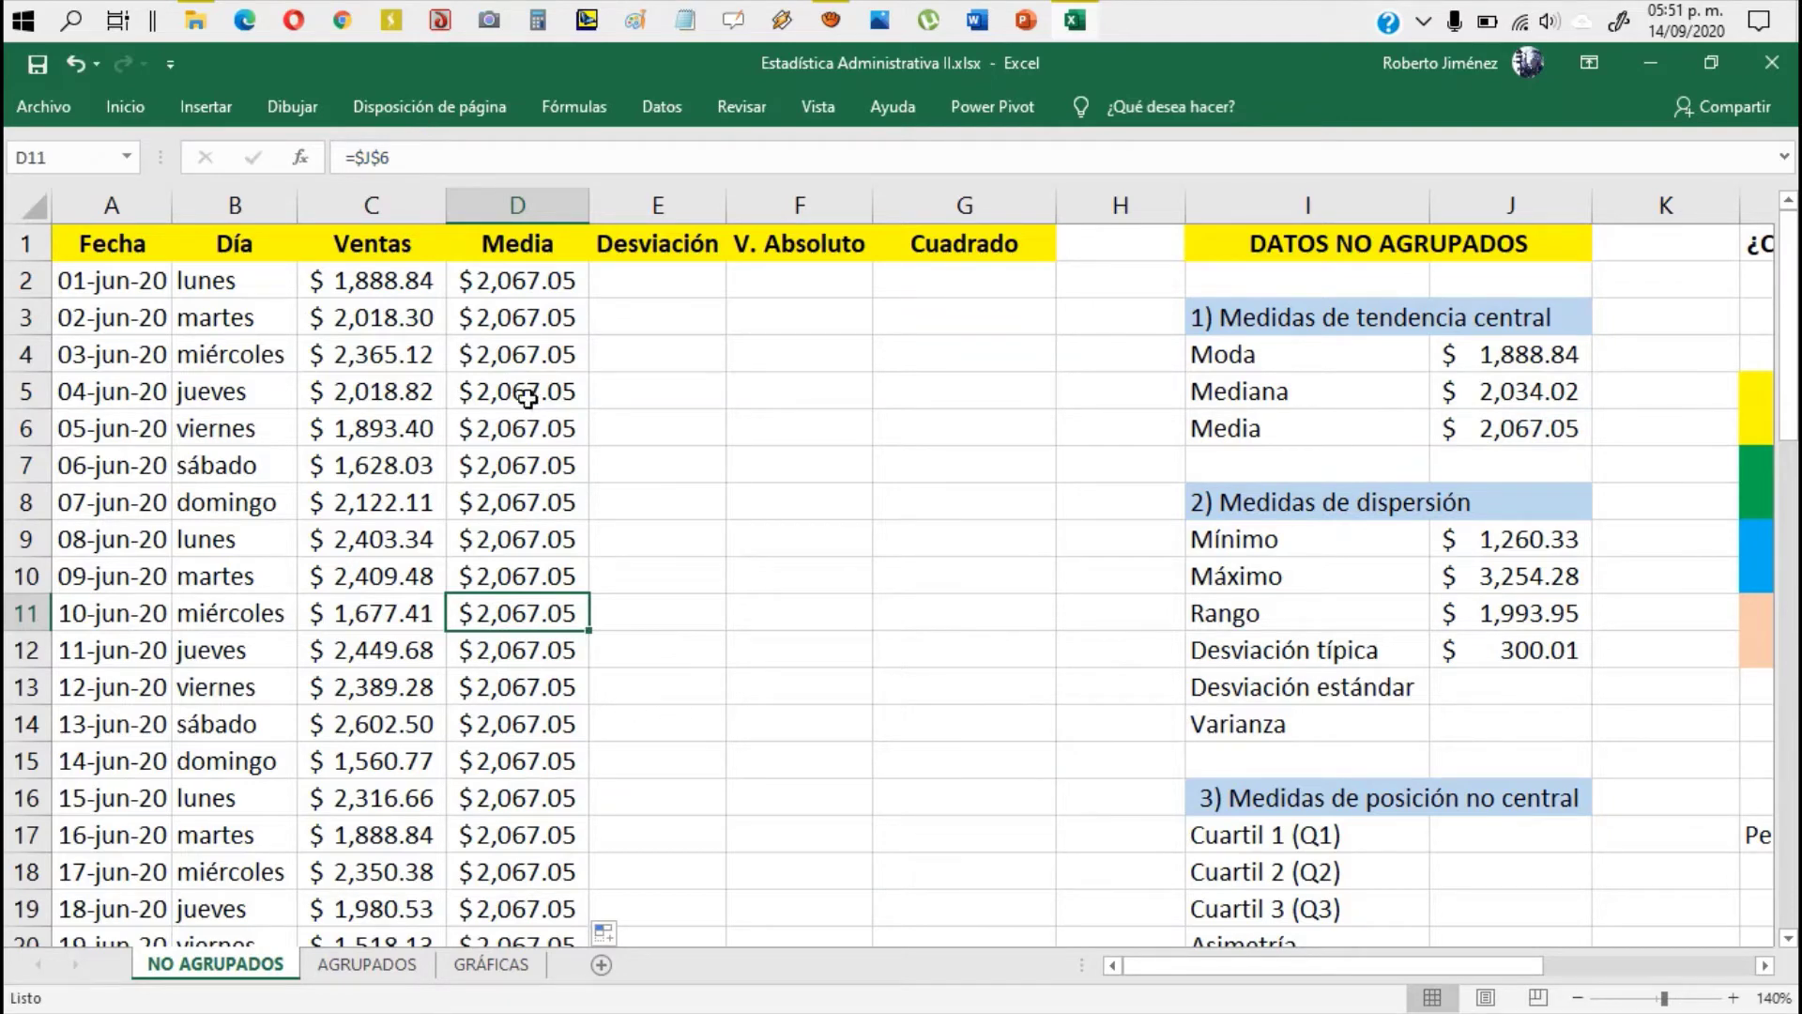
Step: Calculate the first day's deviation from the mean in E2 with =C2-D2
left_click(683, 280)
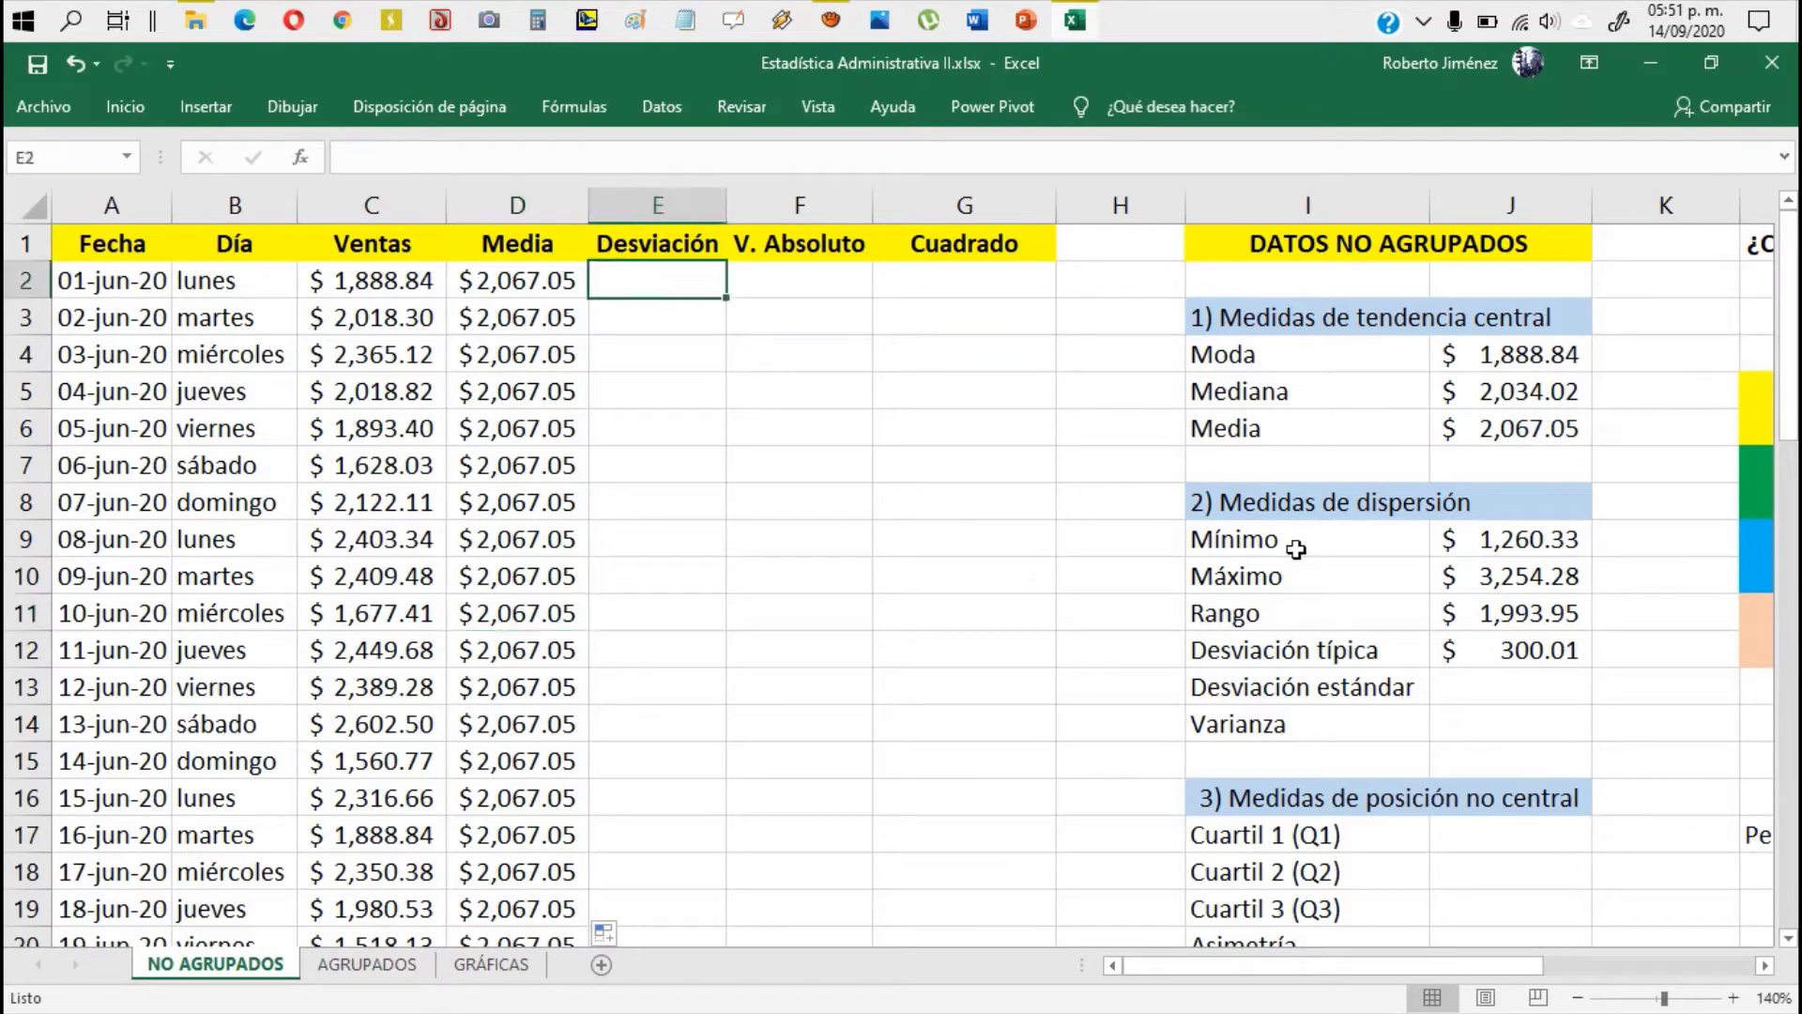
key("Left")
key("Left")
key("Left")
key("Left")
key("Right")
key("Right")
key("Right")
key("Right")
type("=")
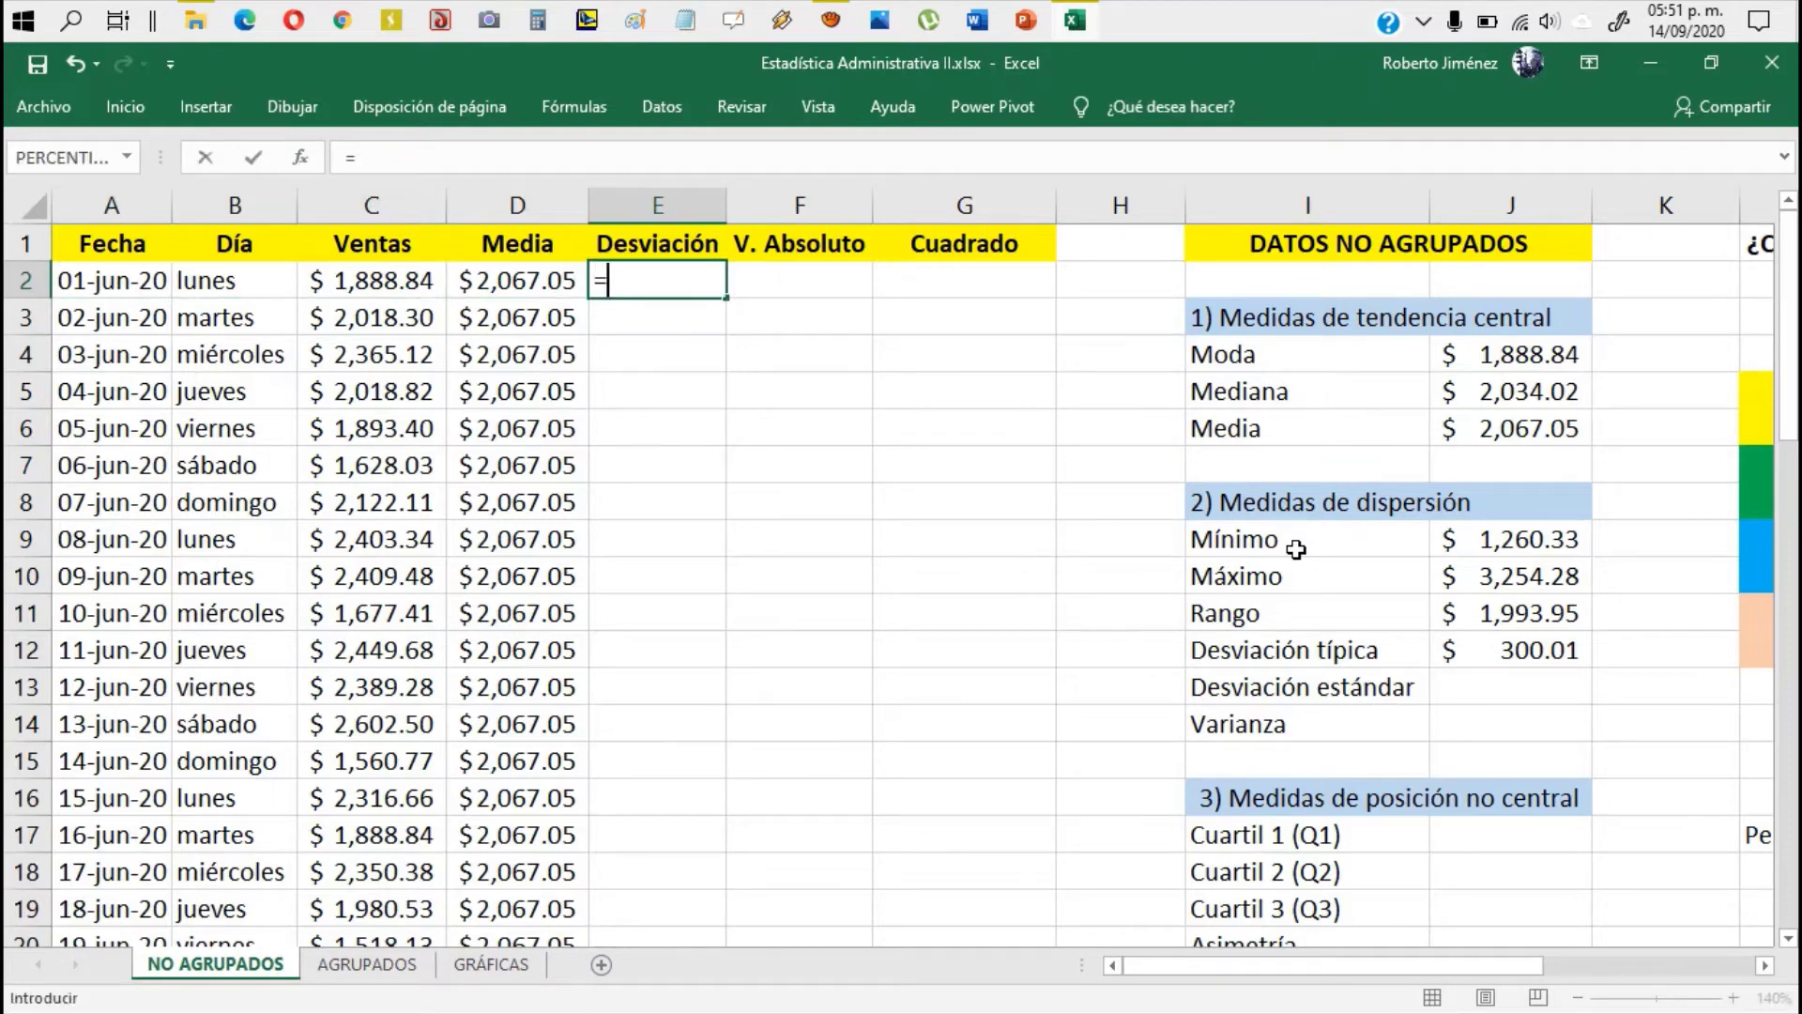
key("Left")
key("Left")
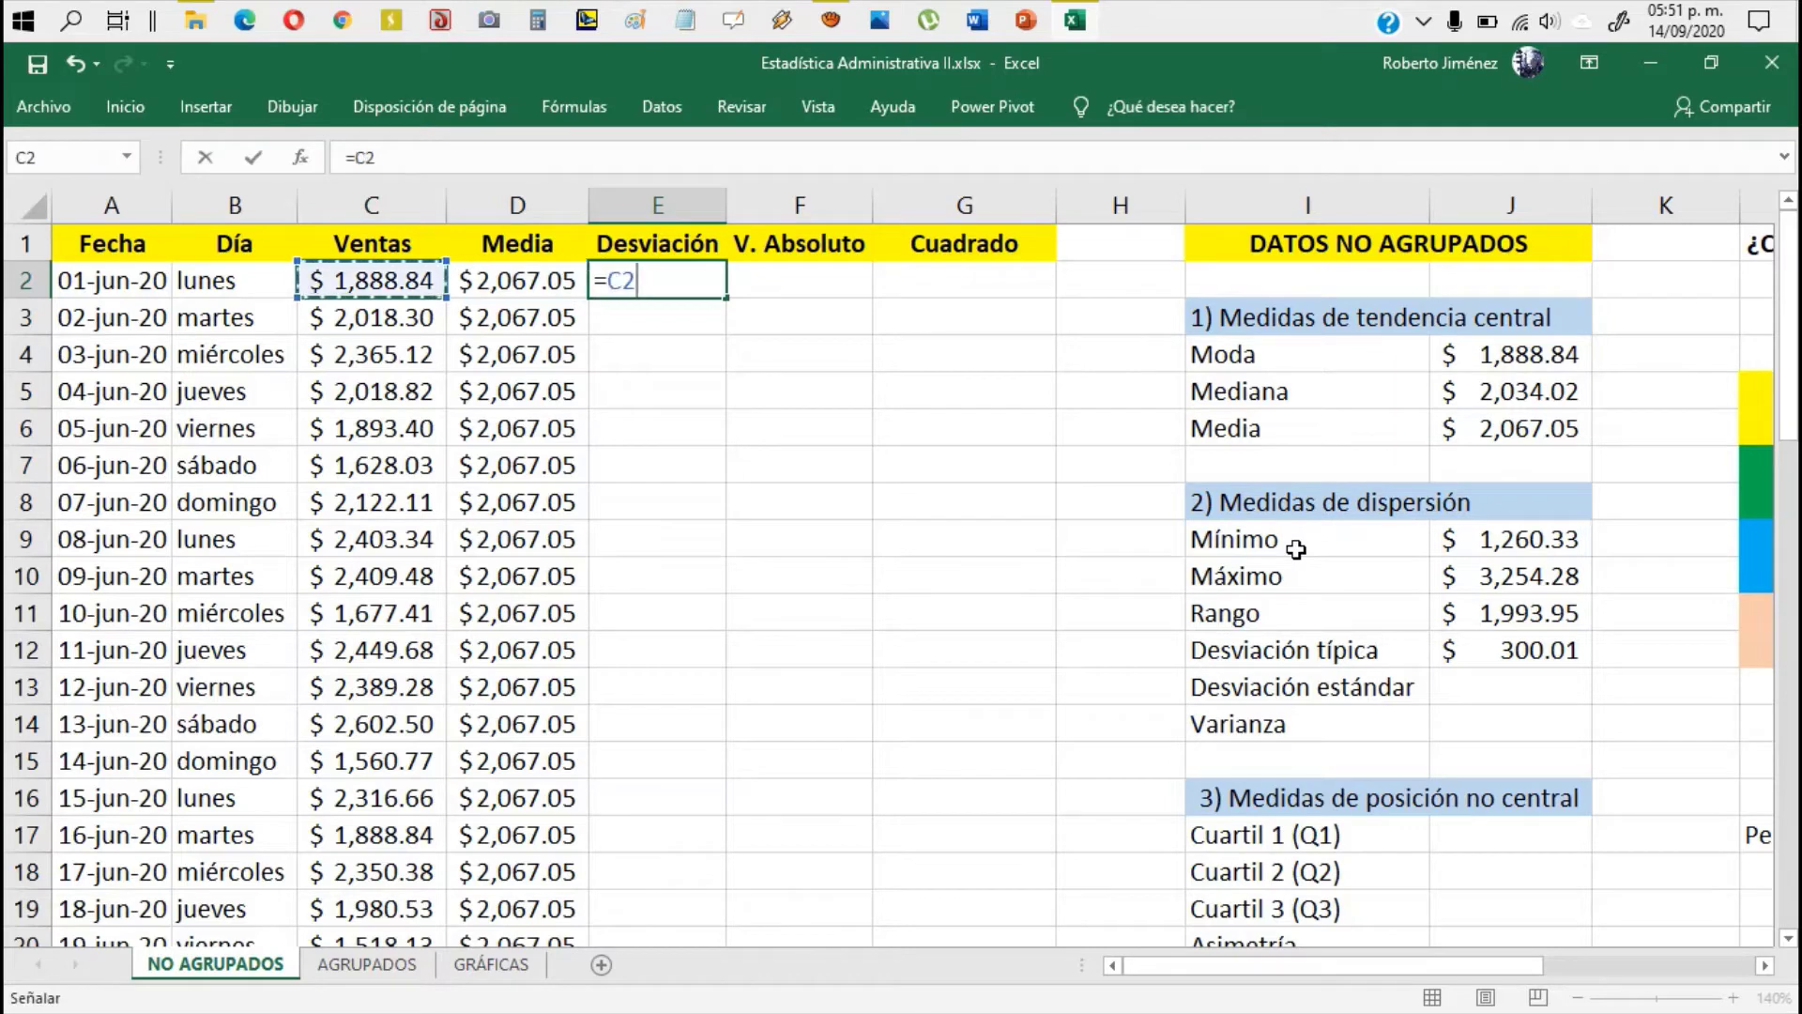
type("-")
key("Left")
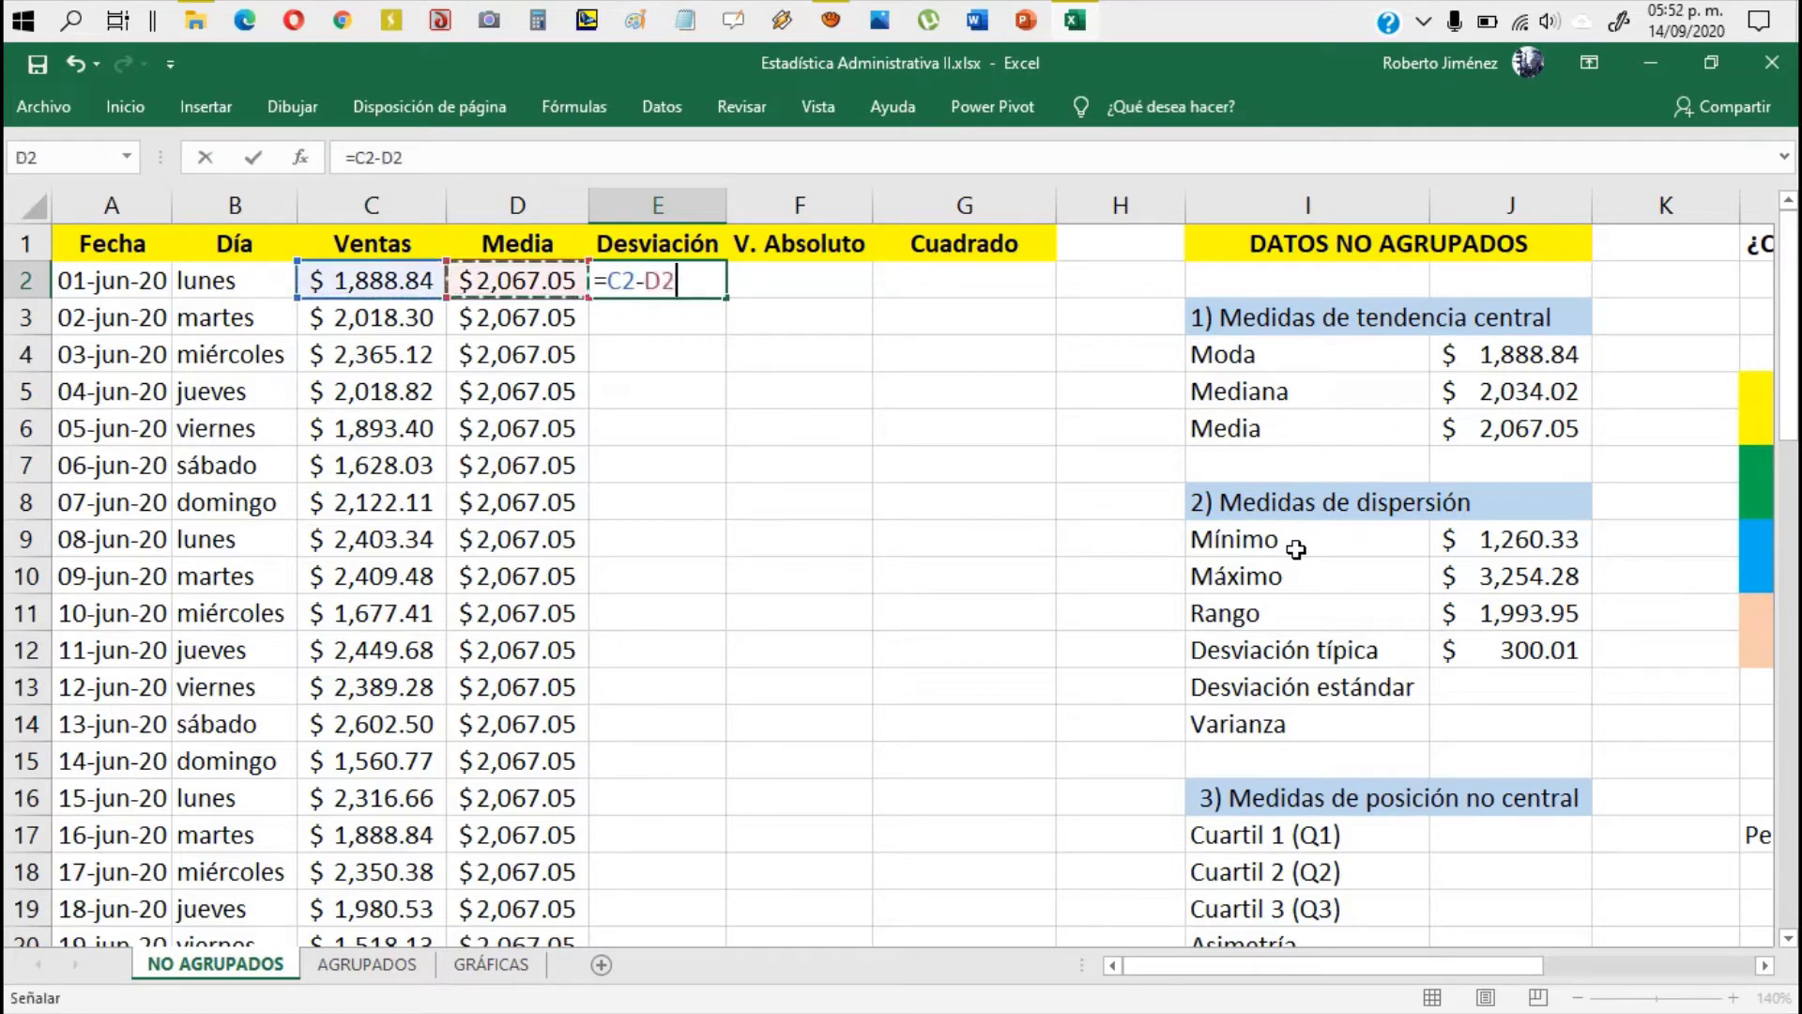
key("Return")
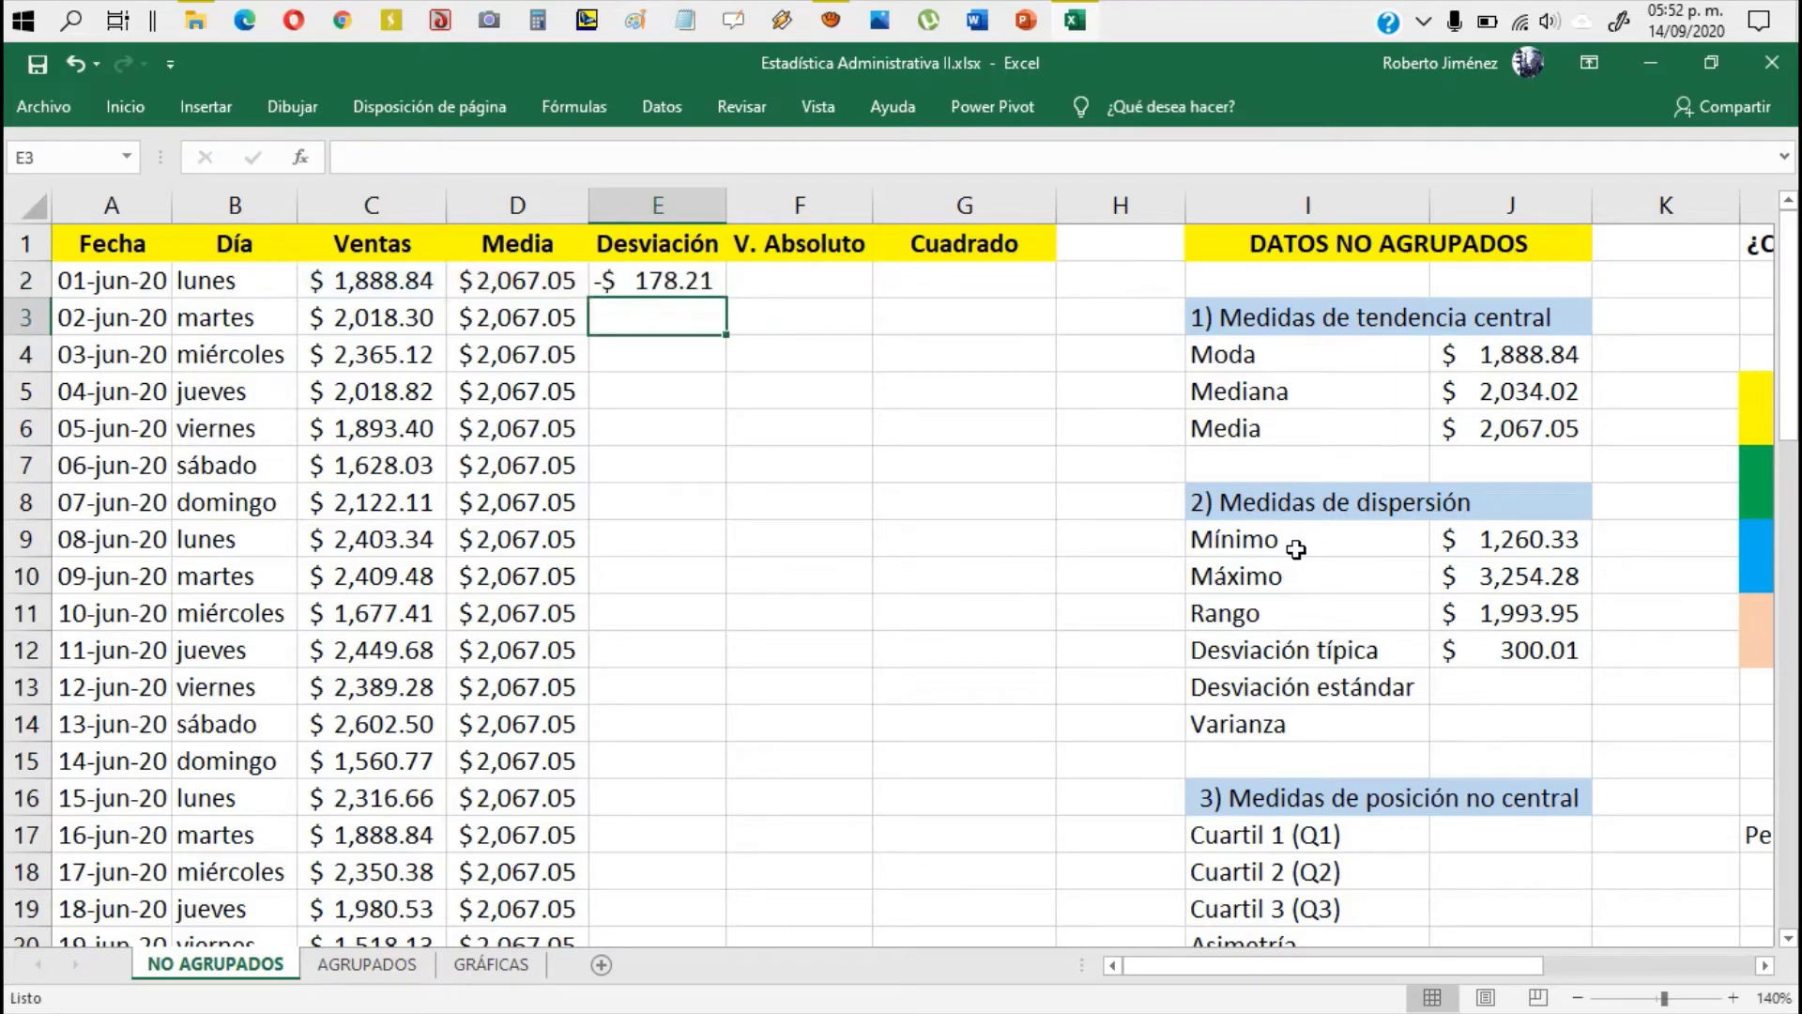
Step: Copy the deviation formula from E2 down to E57 and fit column E's width to its content
left_click(674, 281)
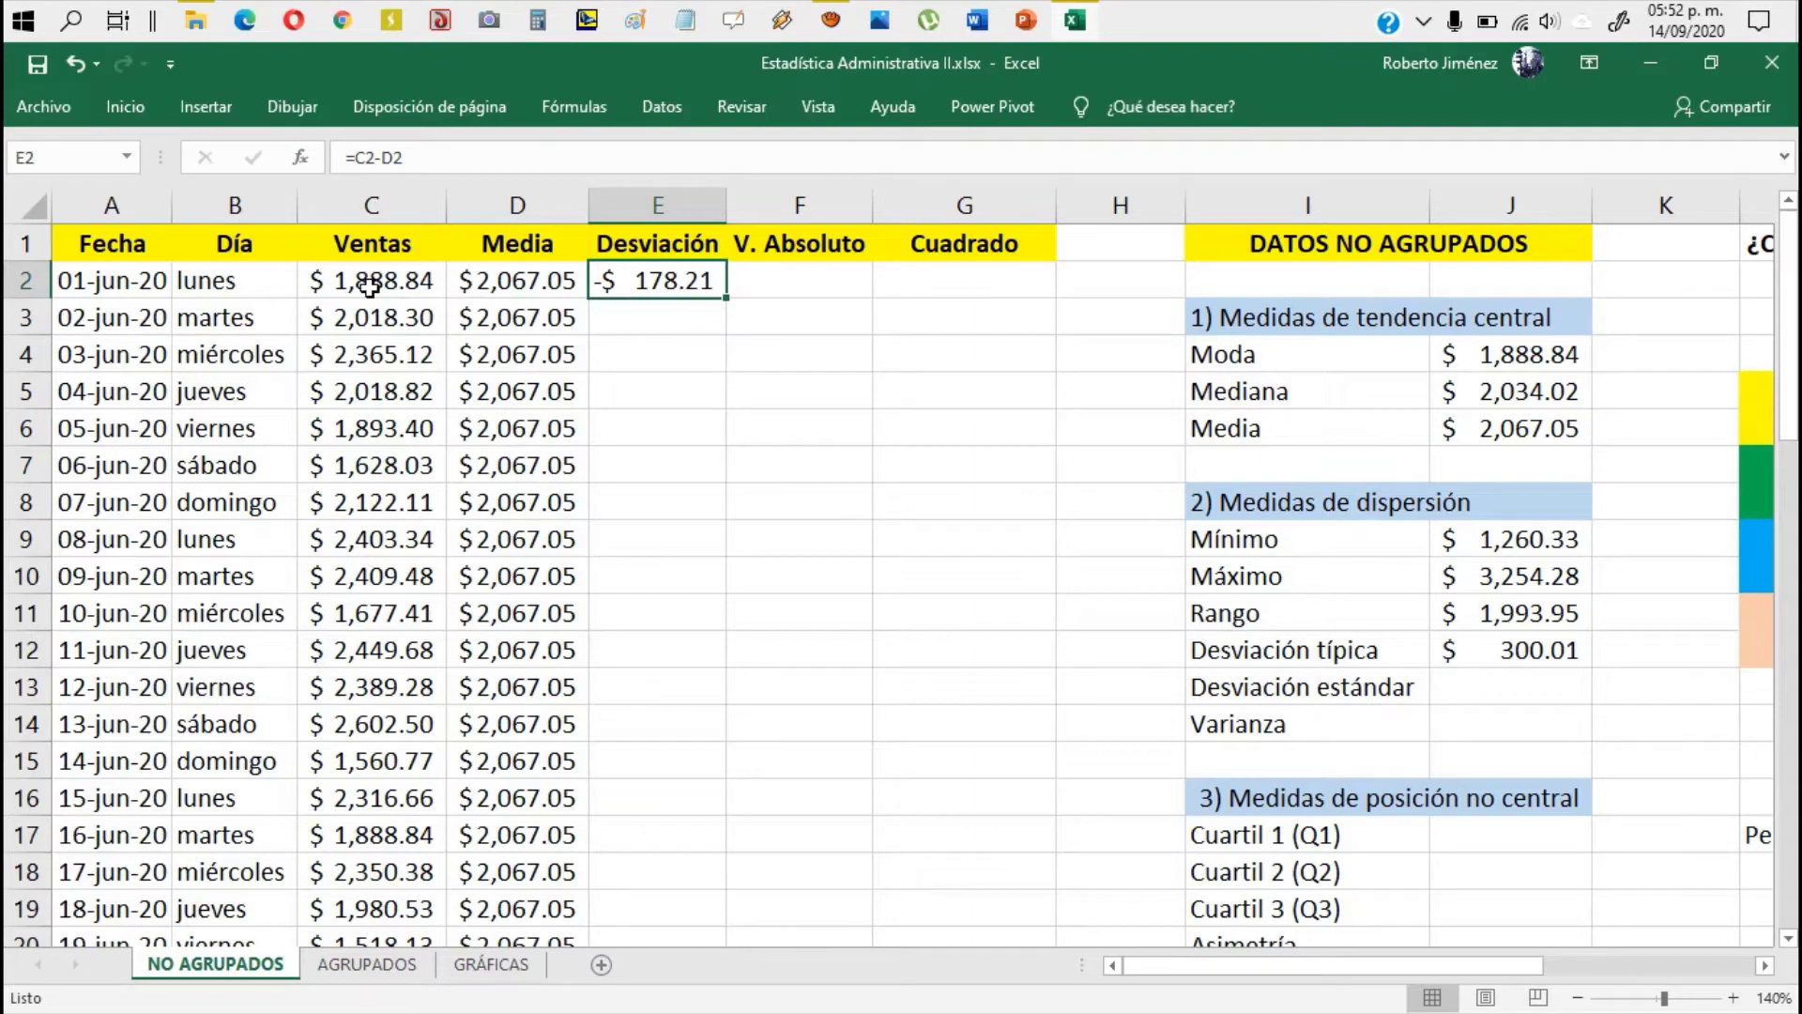
double_click(729, 298)
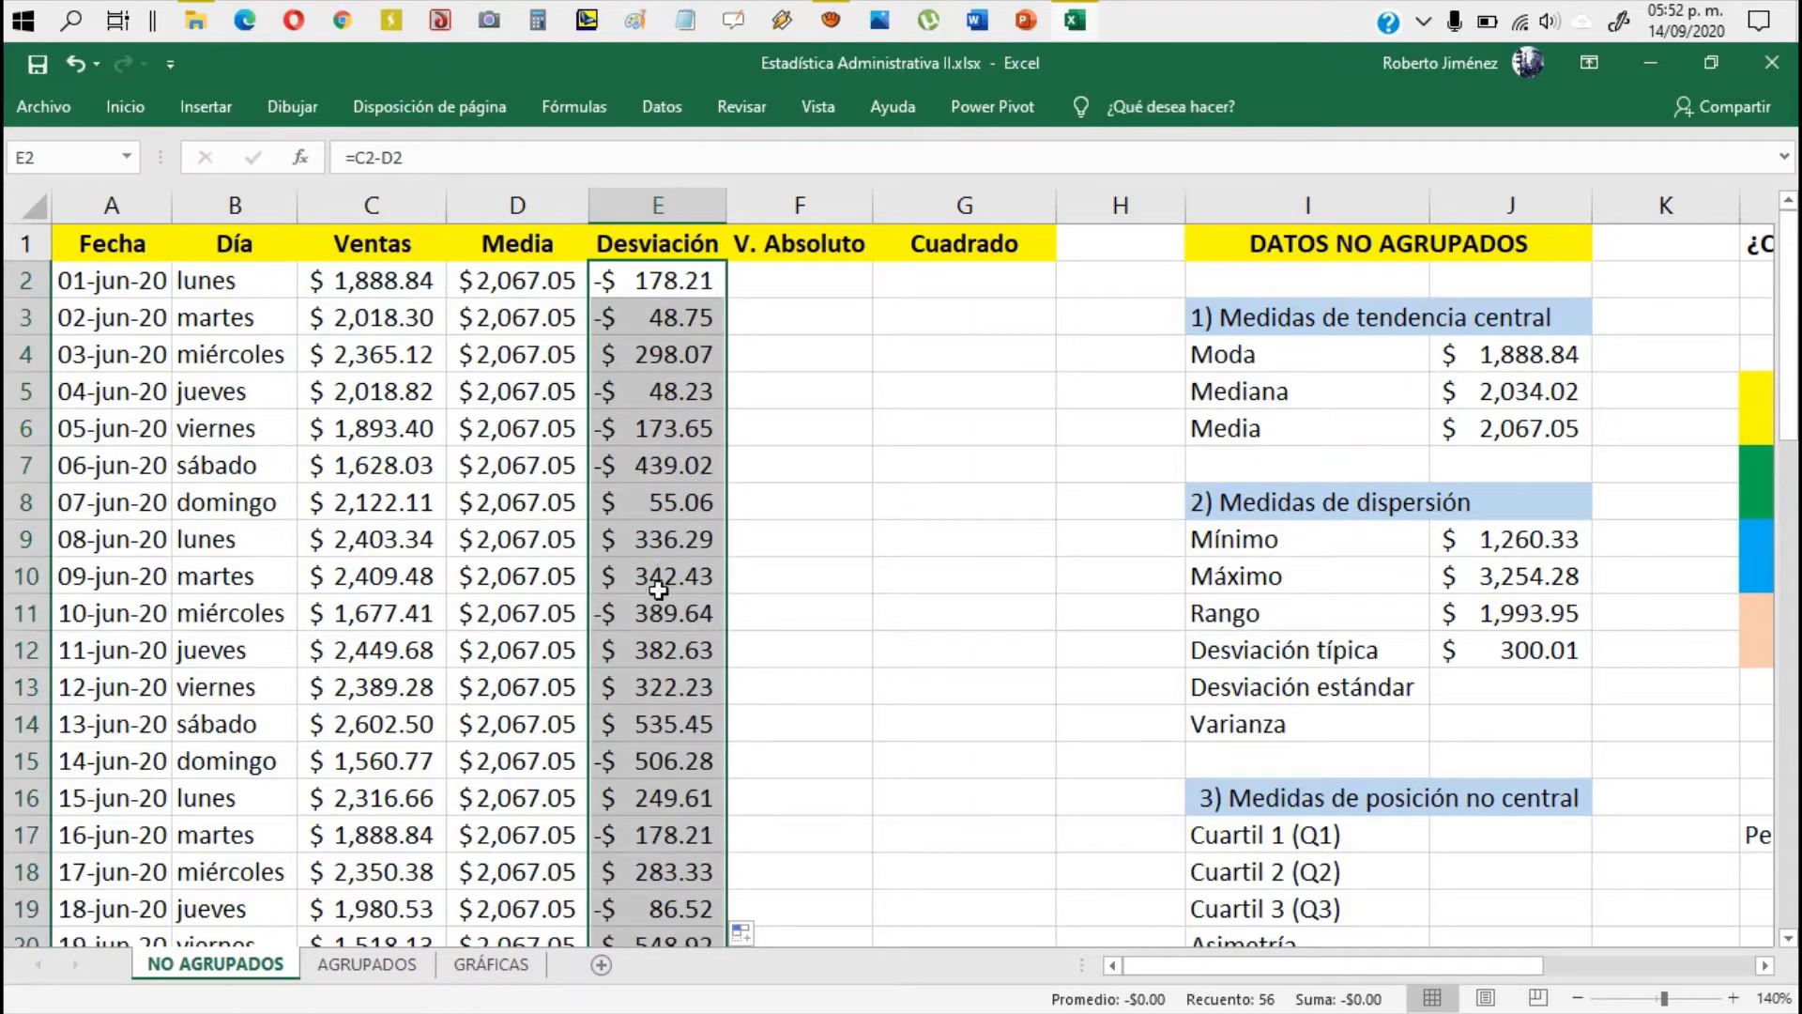
scroll(658, 601, "down", 3)
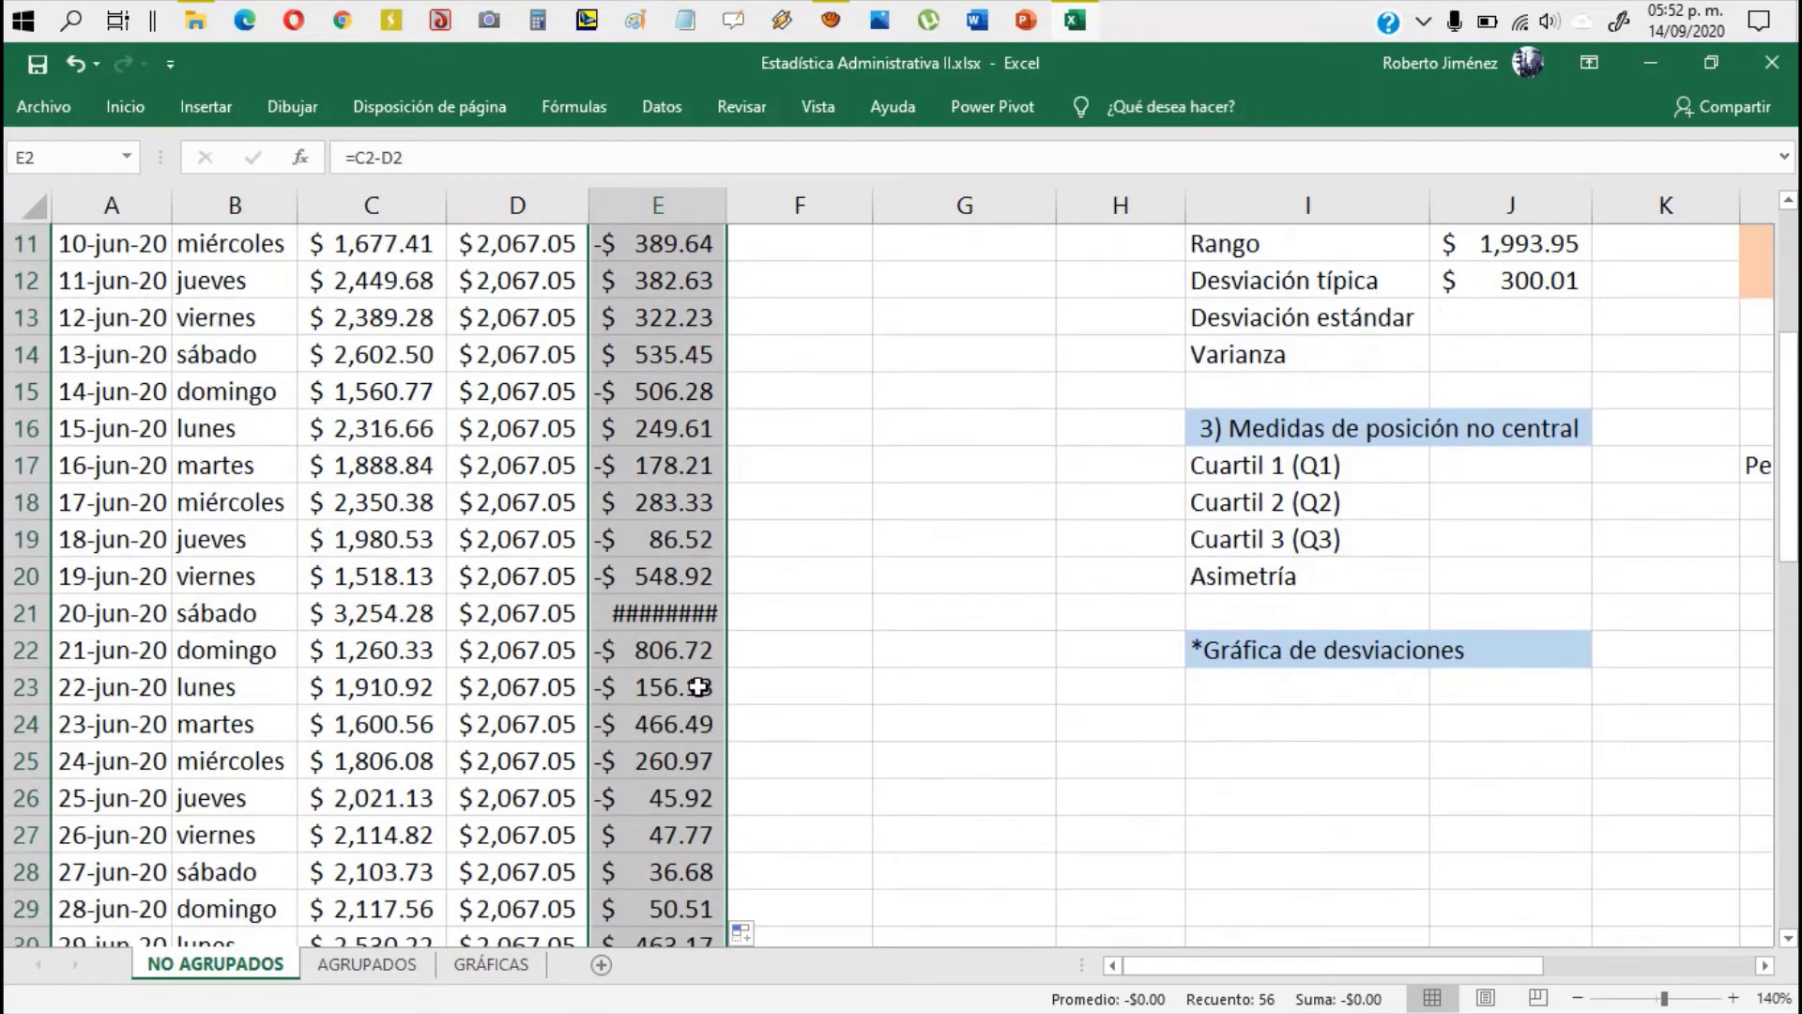
double_click(725, 197)
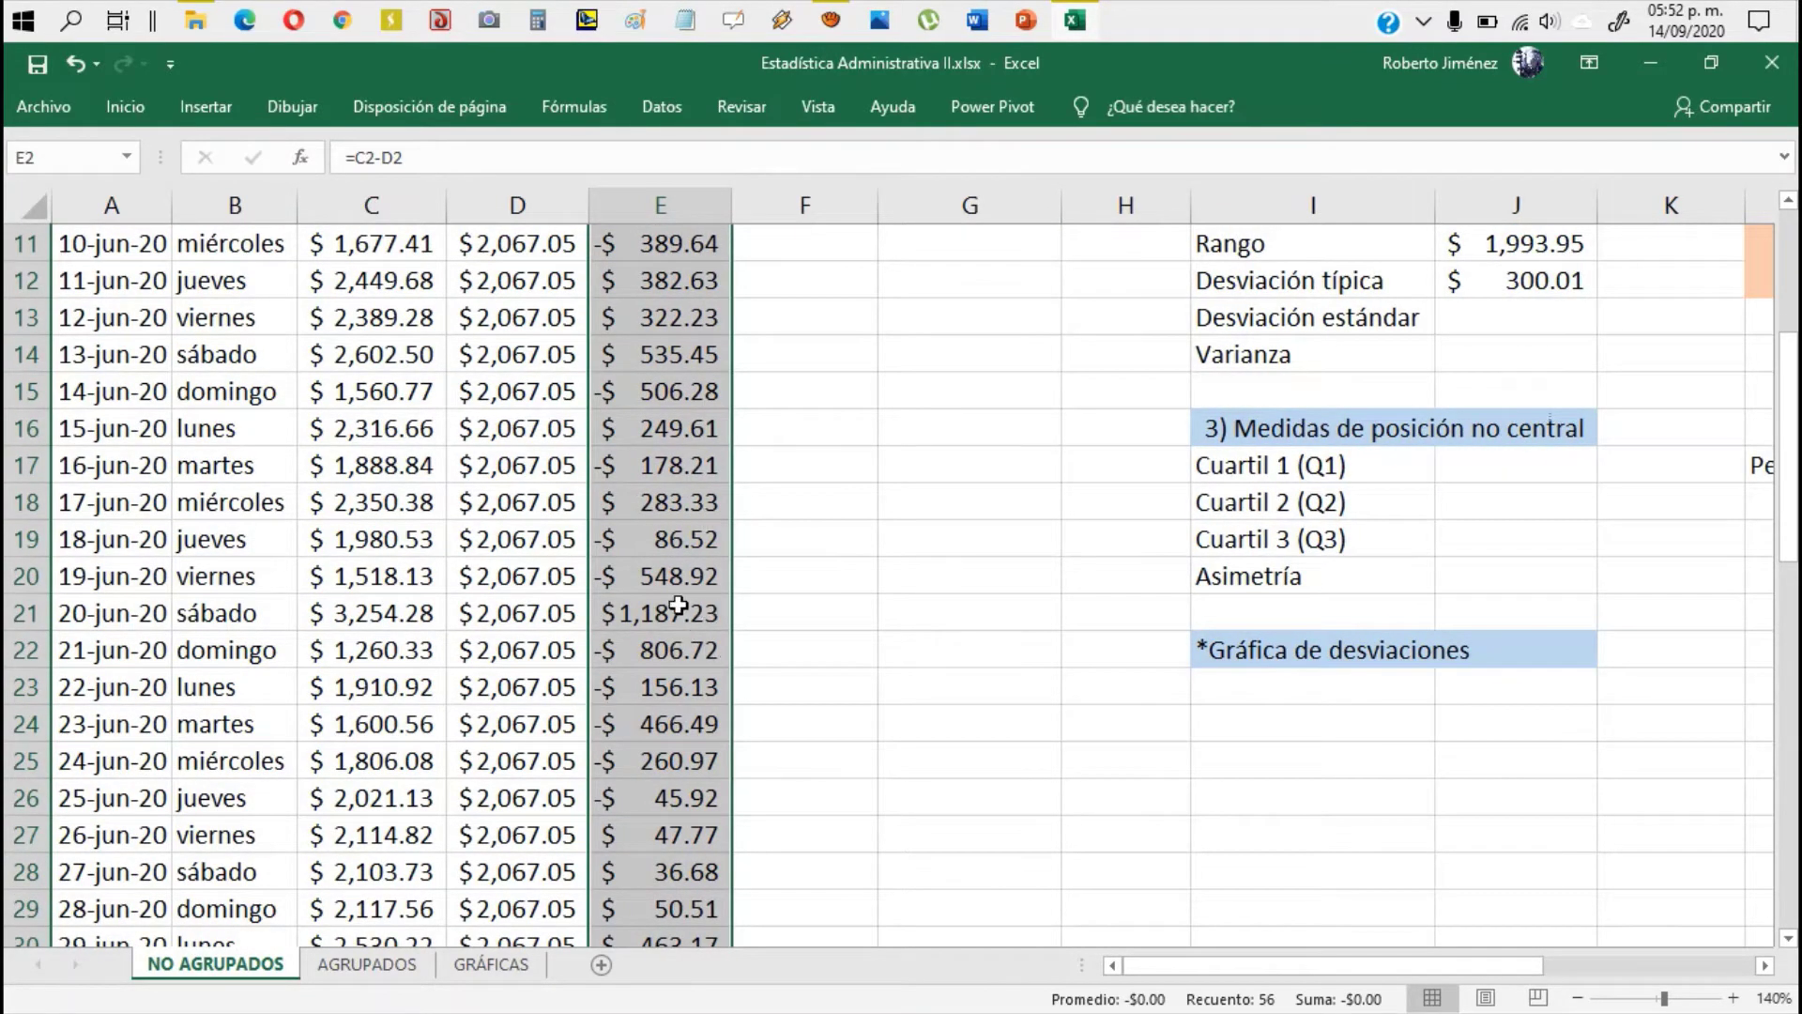
scroll(679, 606, "down", 12)
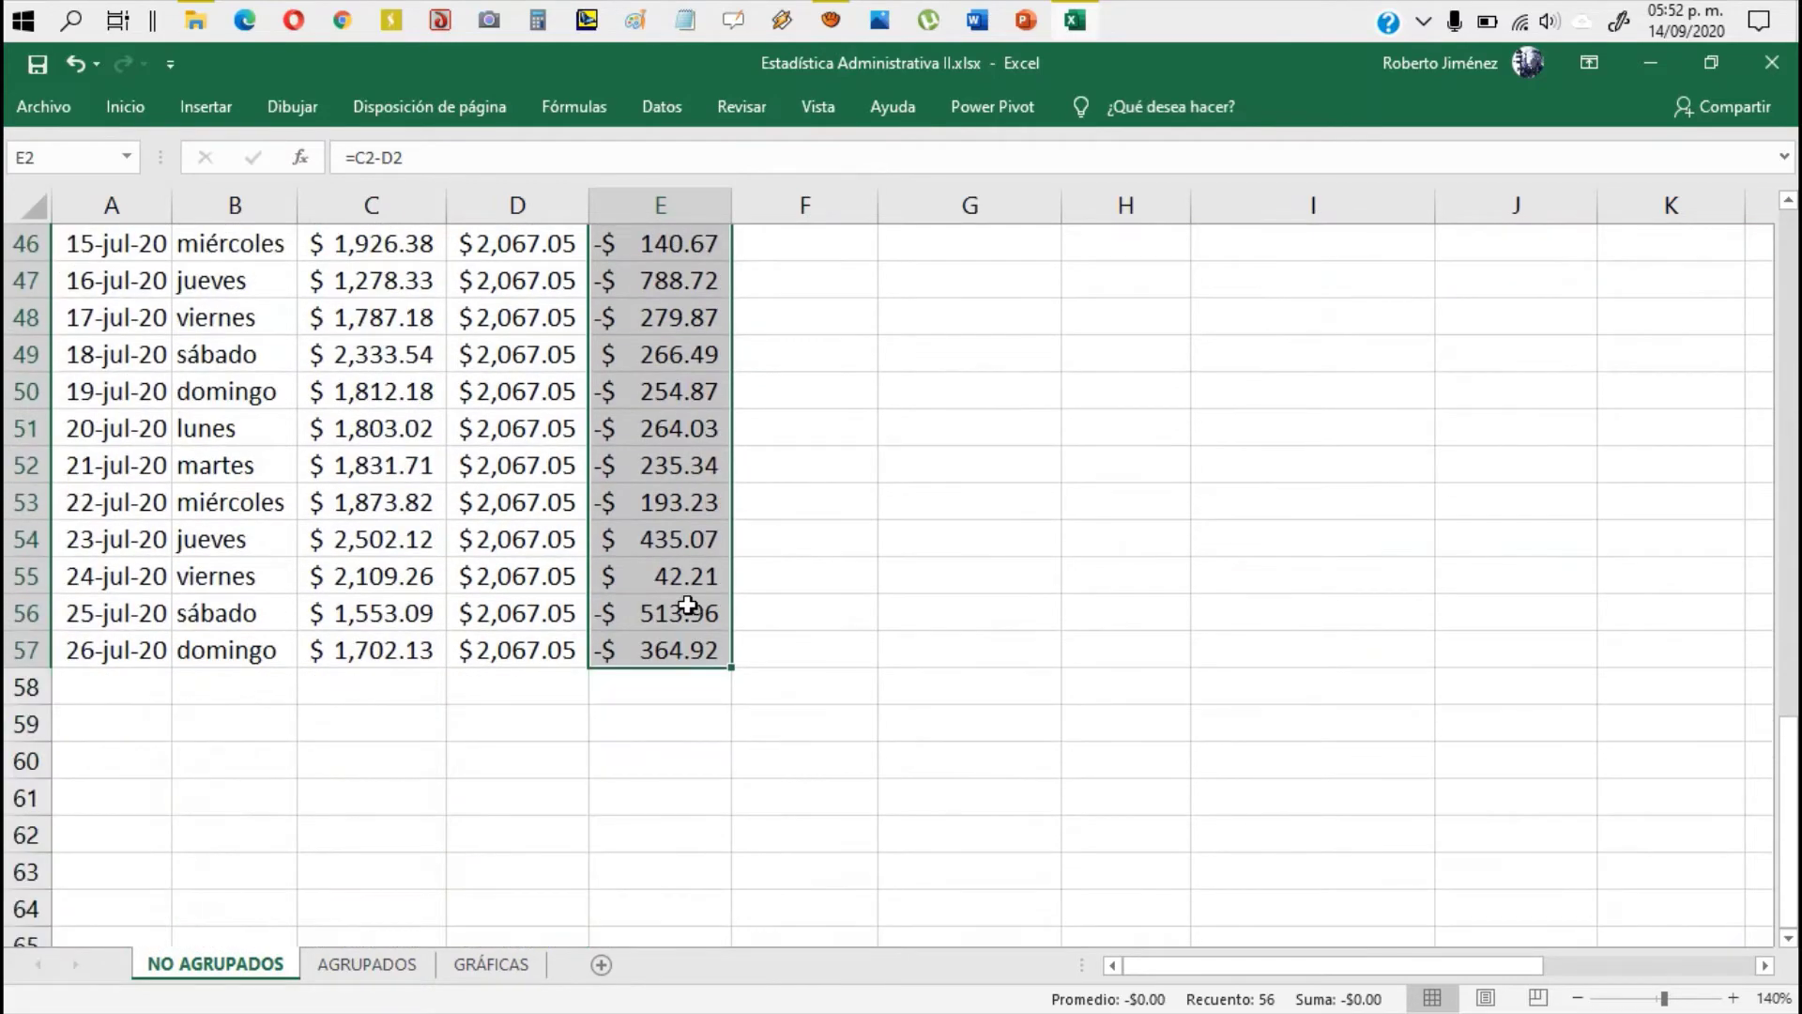
scroll(691, 607, "up", 15)
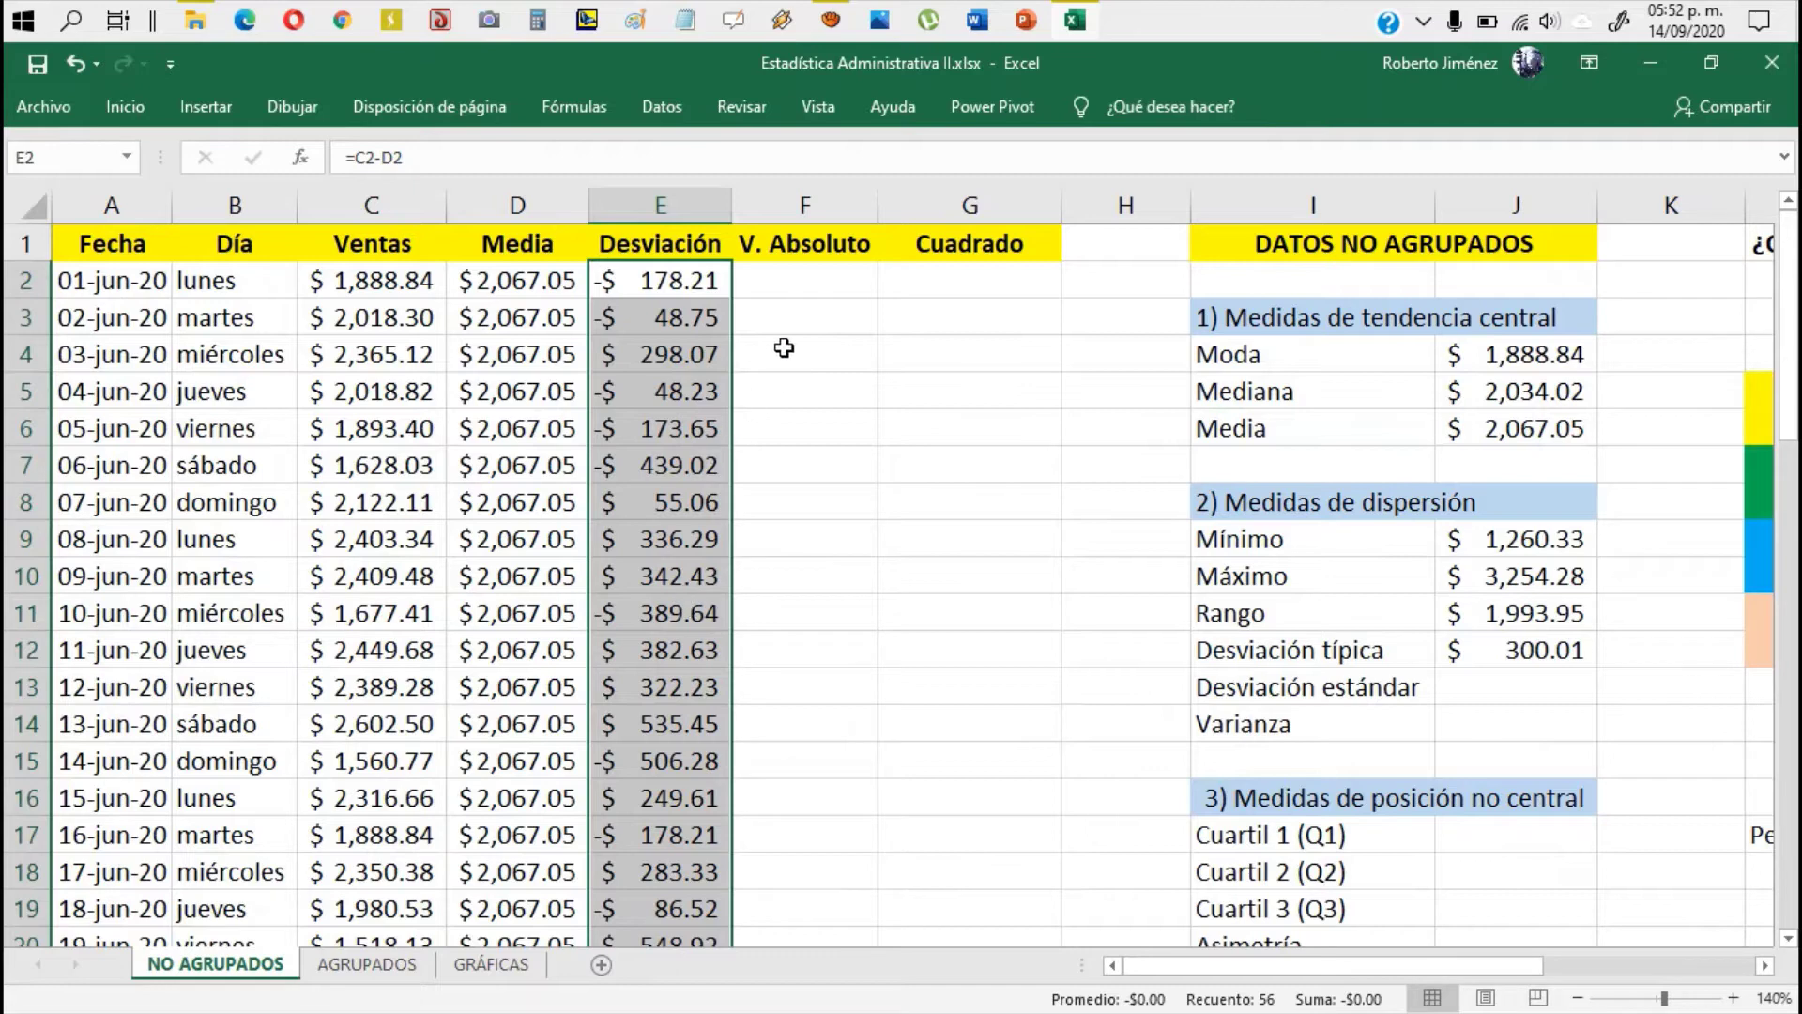
Step: Select all deviations in E2:E57 and examine their average and sum
left_click(783, 291)
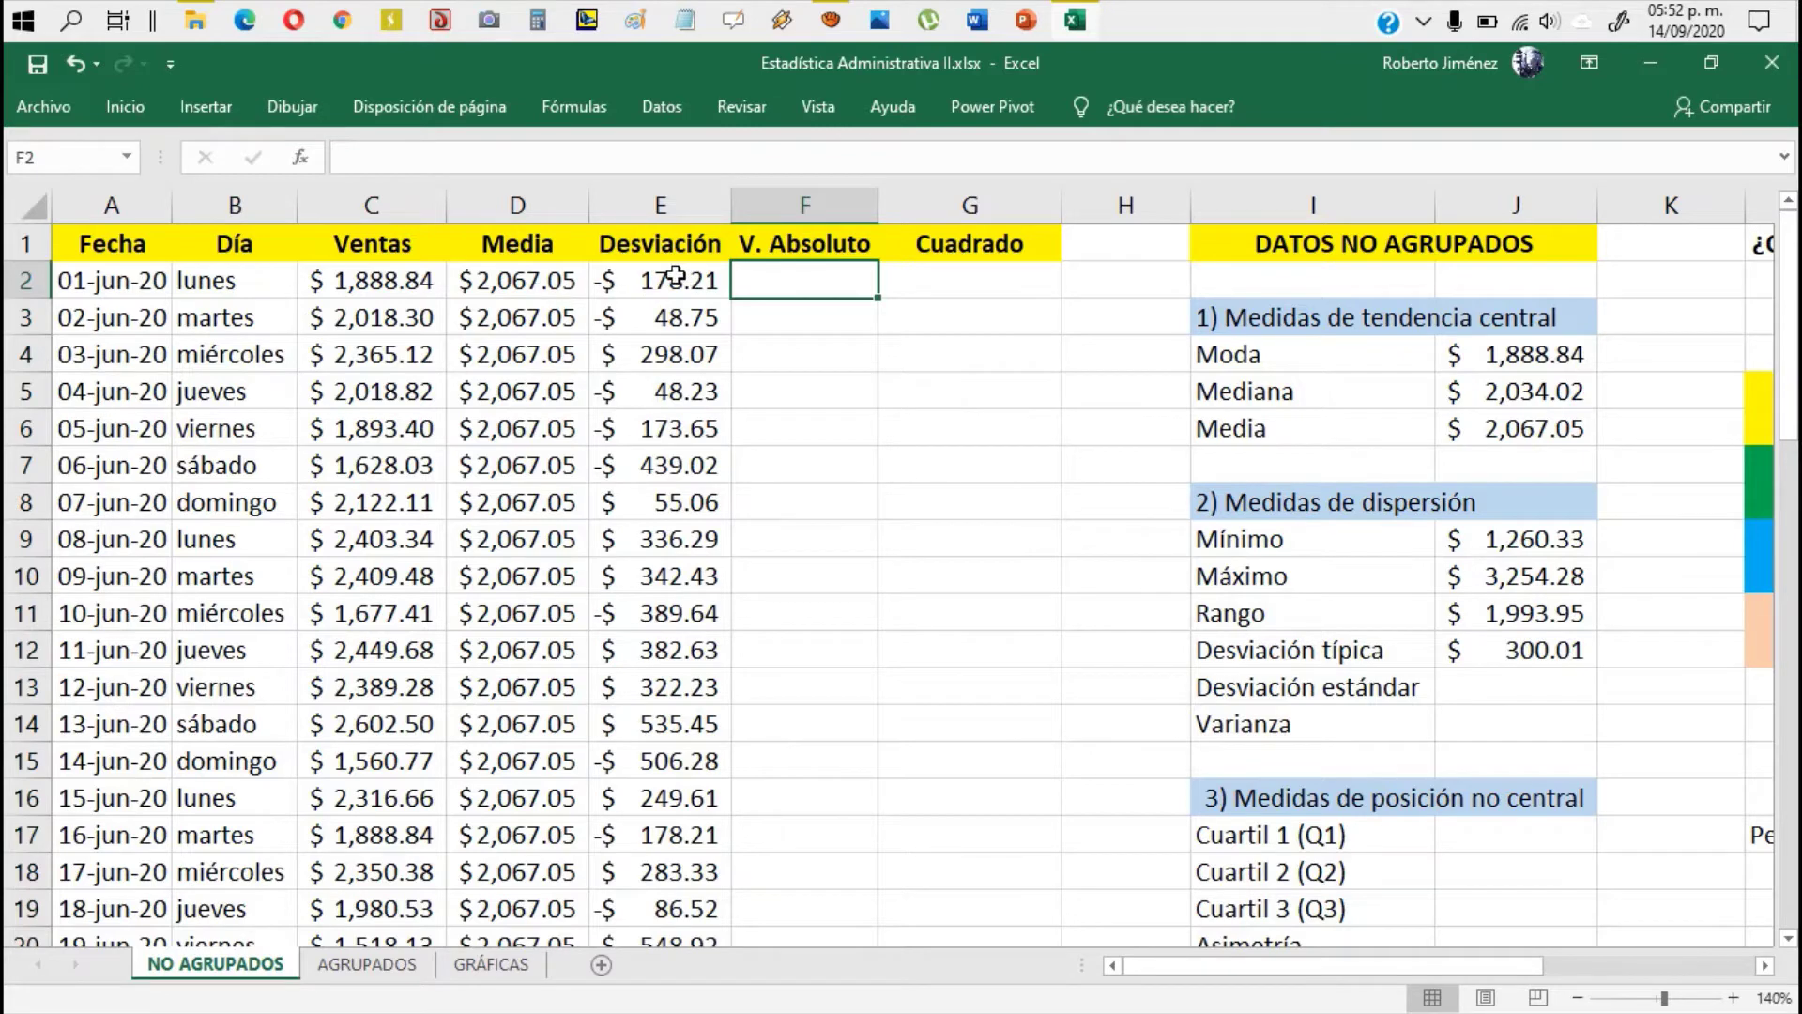
left_click_drag(676, 276, 668, 648)
left_click(781, 286)
left_click(653, 281)
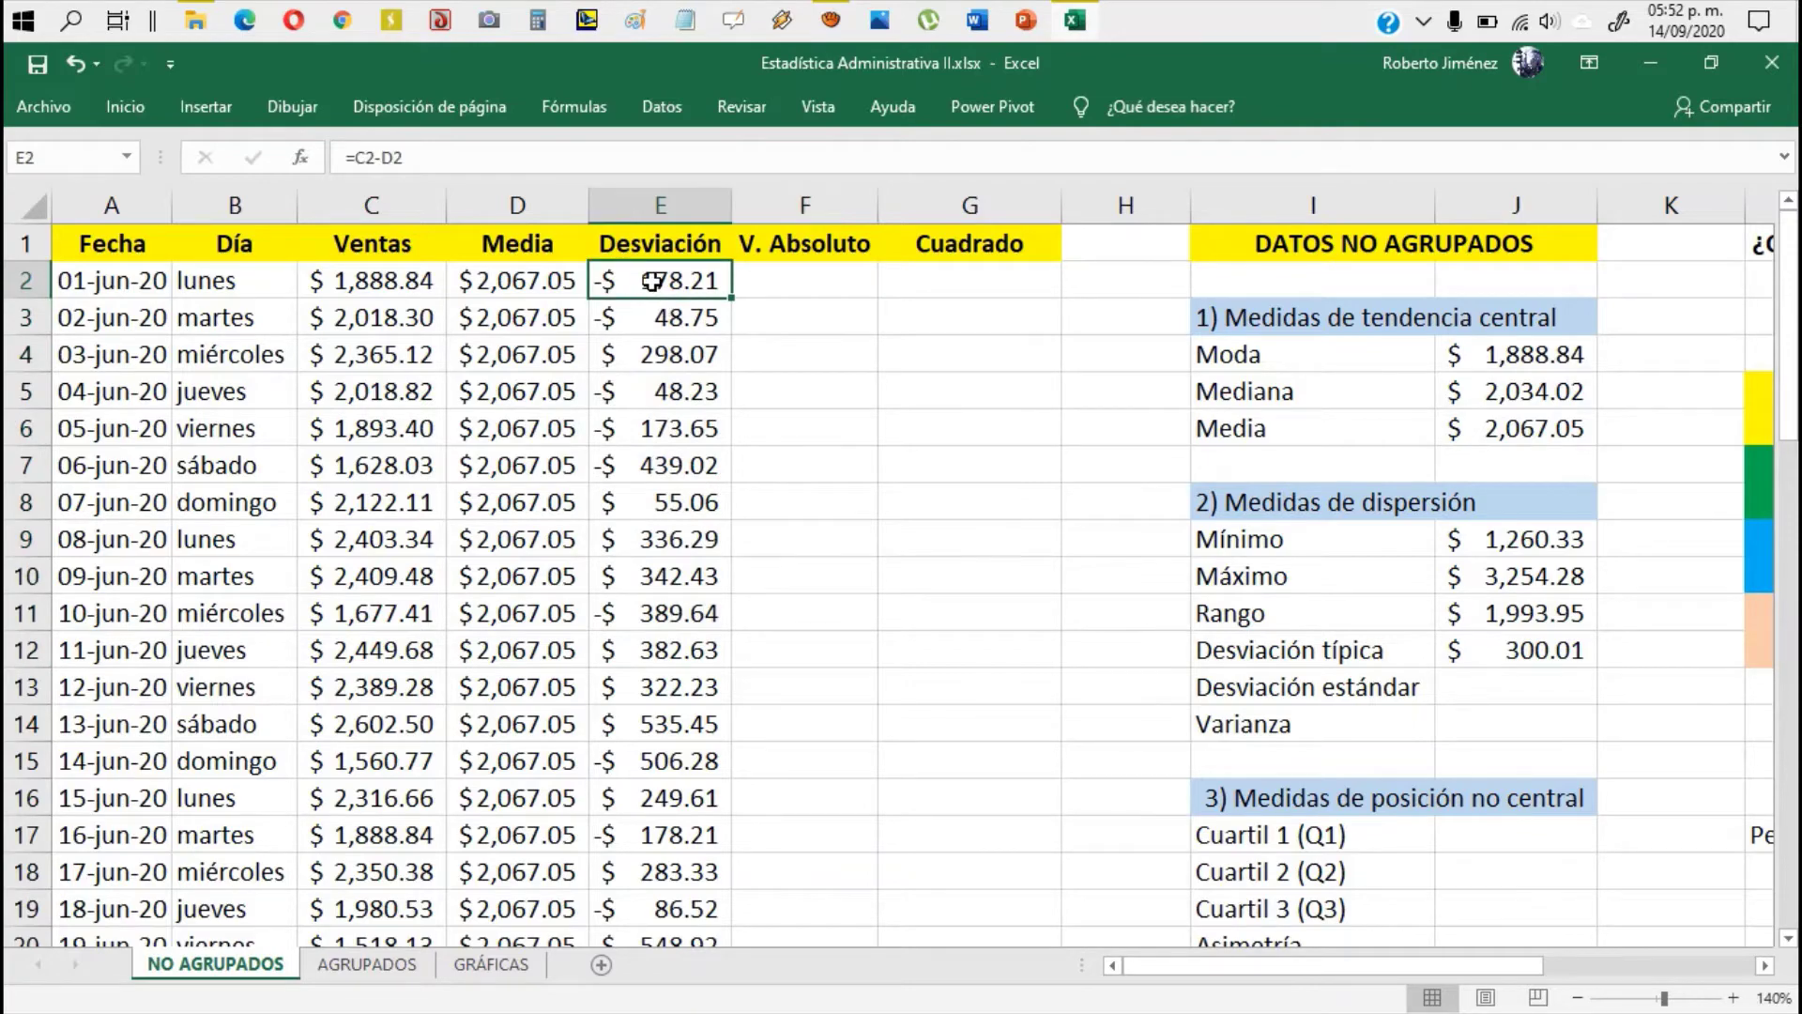
key("shift+Down")
key("shift+Down")
key("ctrl+shift+Down")
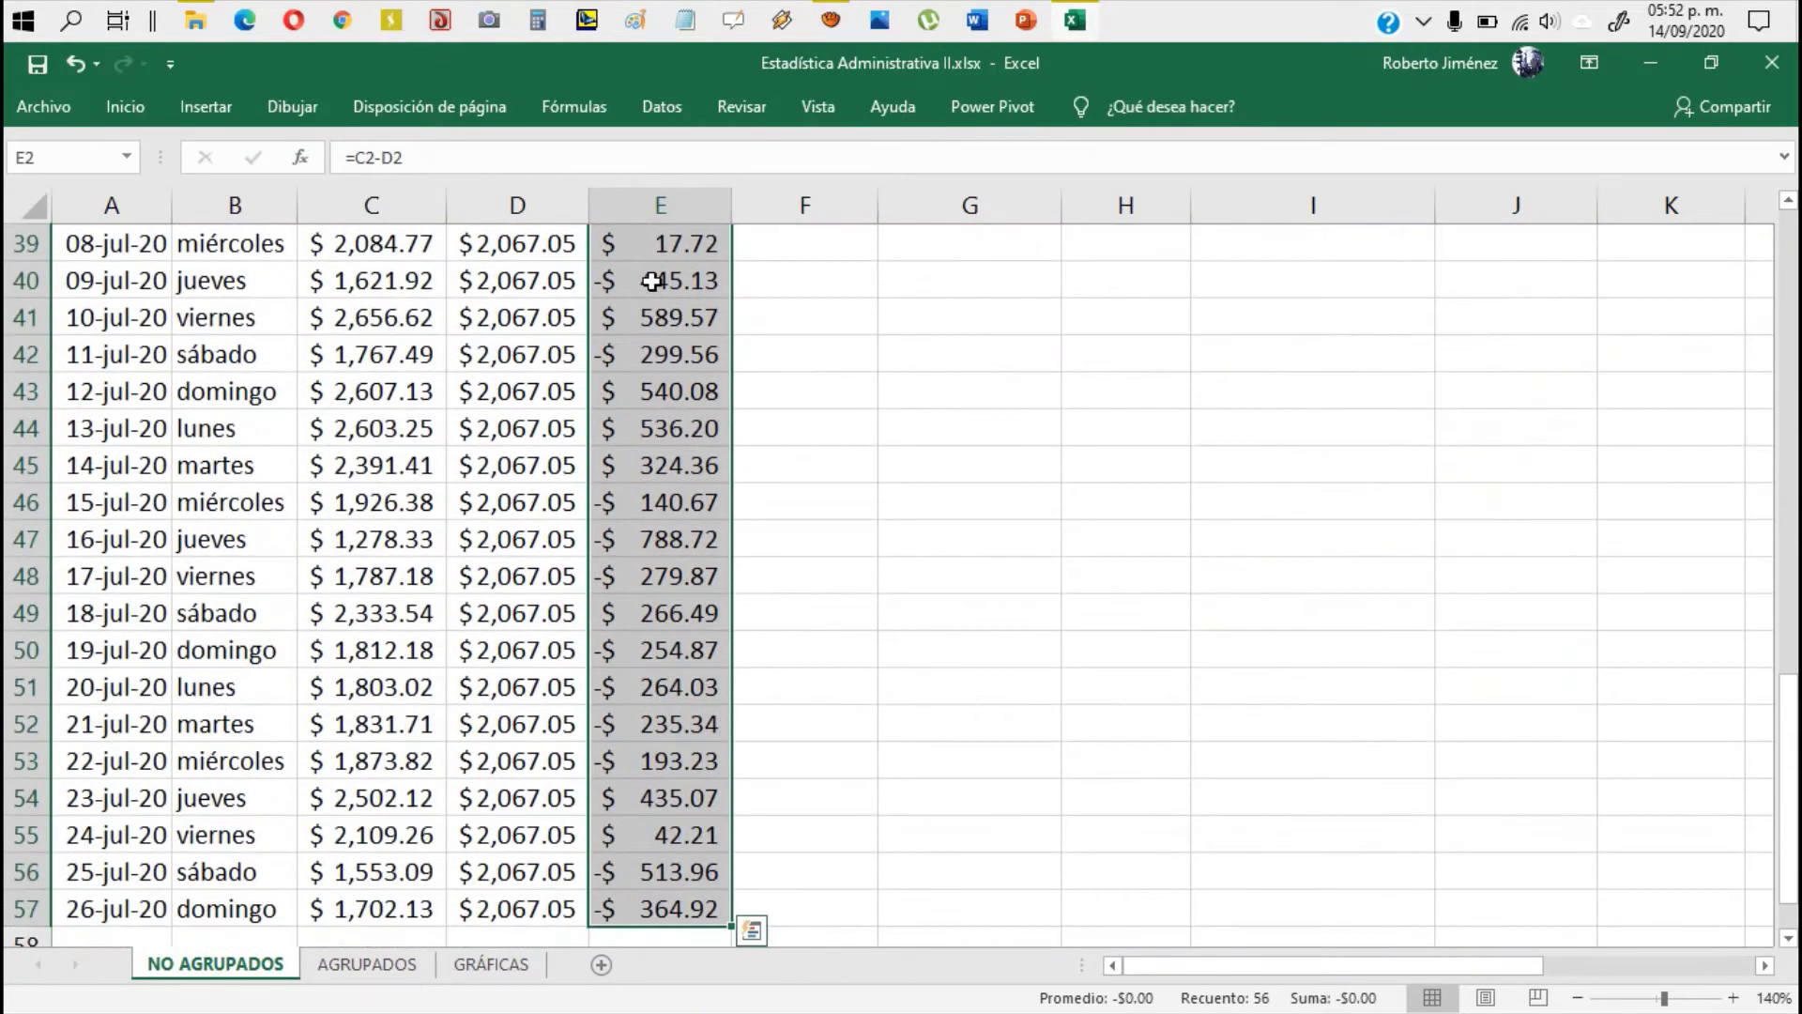
left_click(1101, 1001)
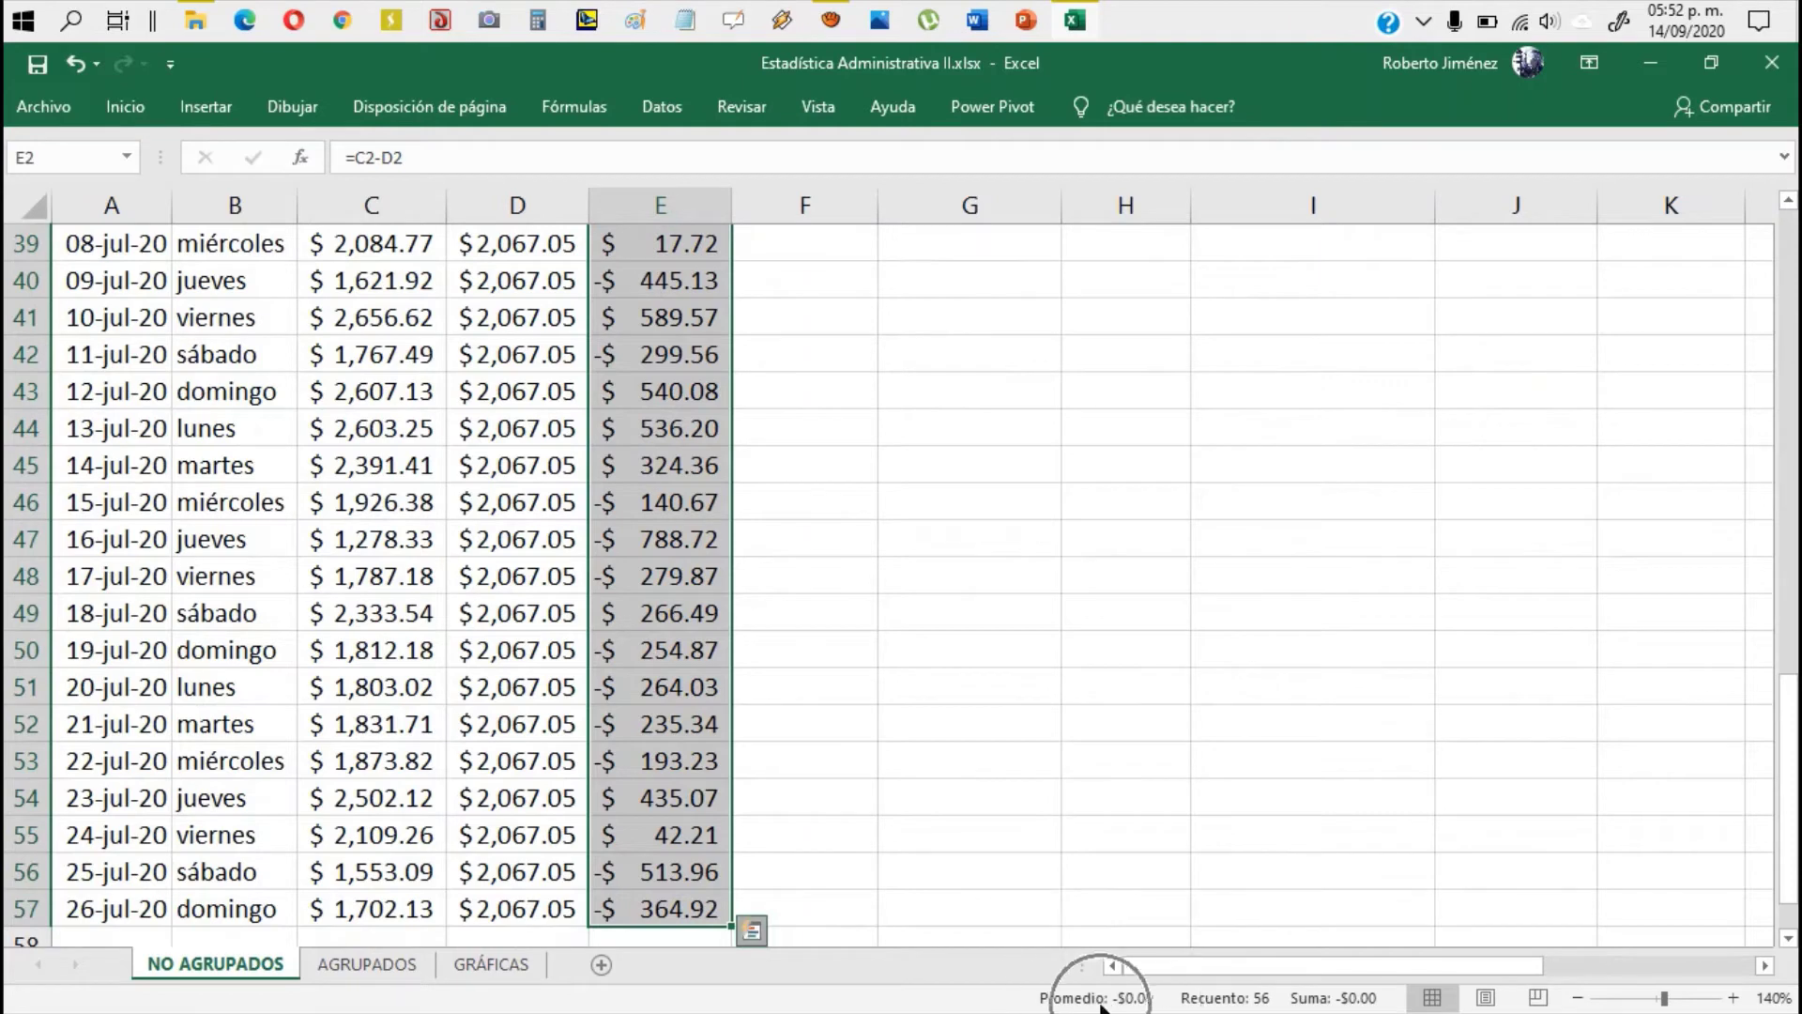
key("ctrl+q")
key("Escape")
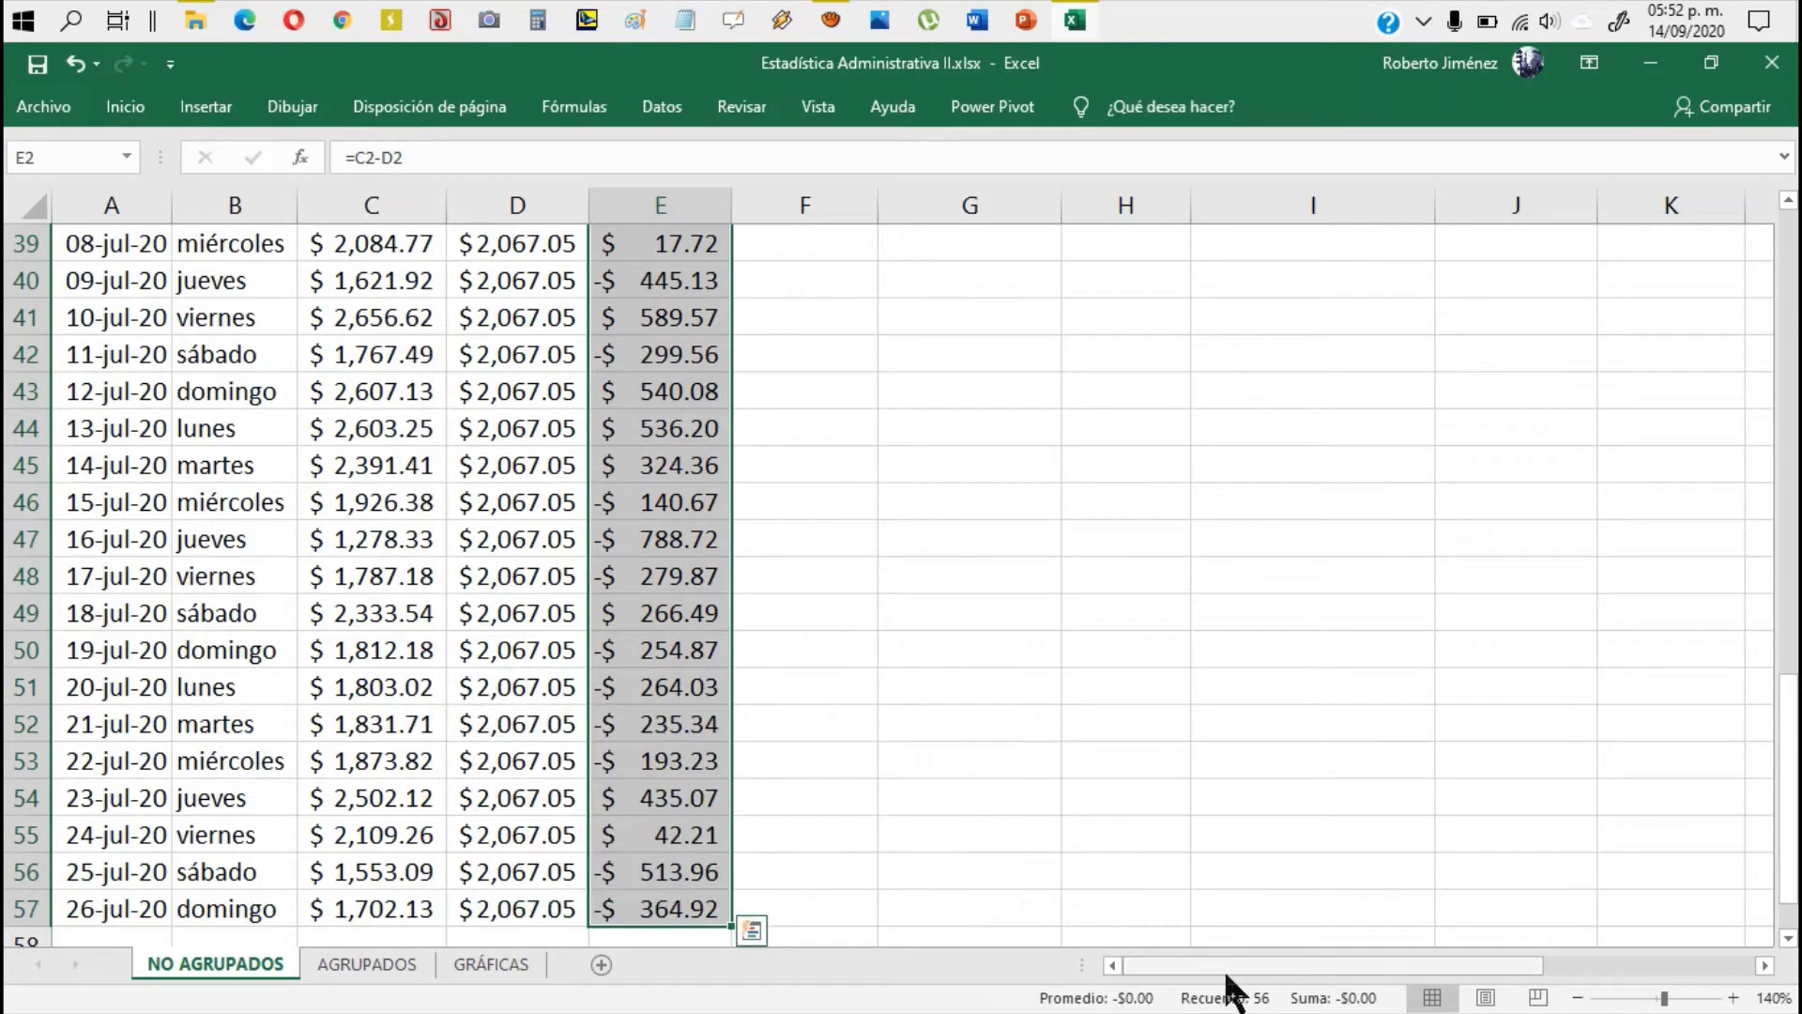
key("ctrl")
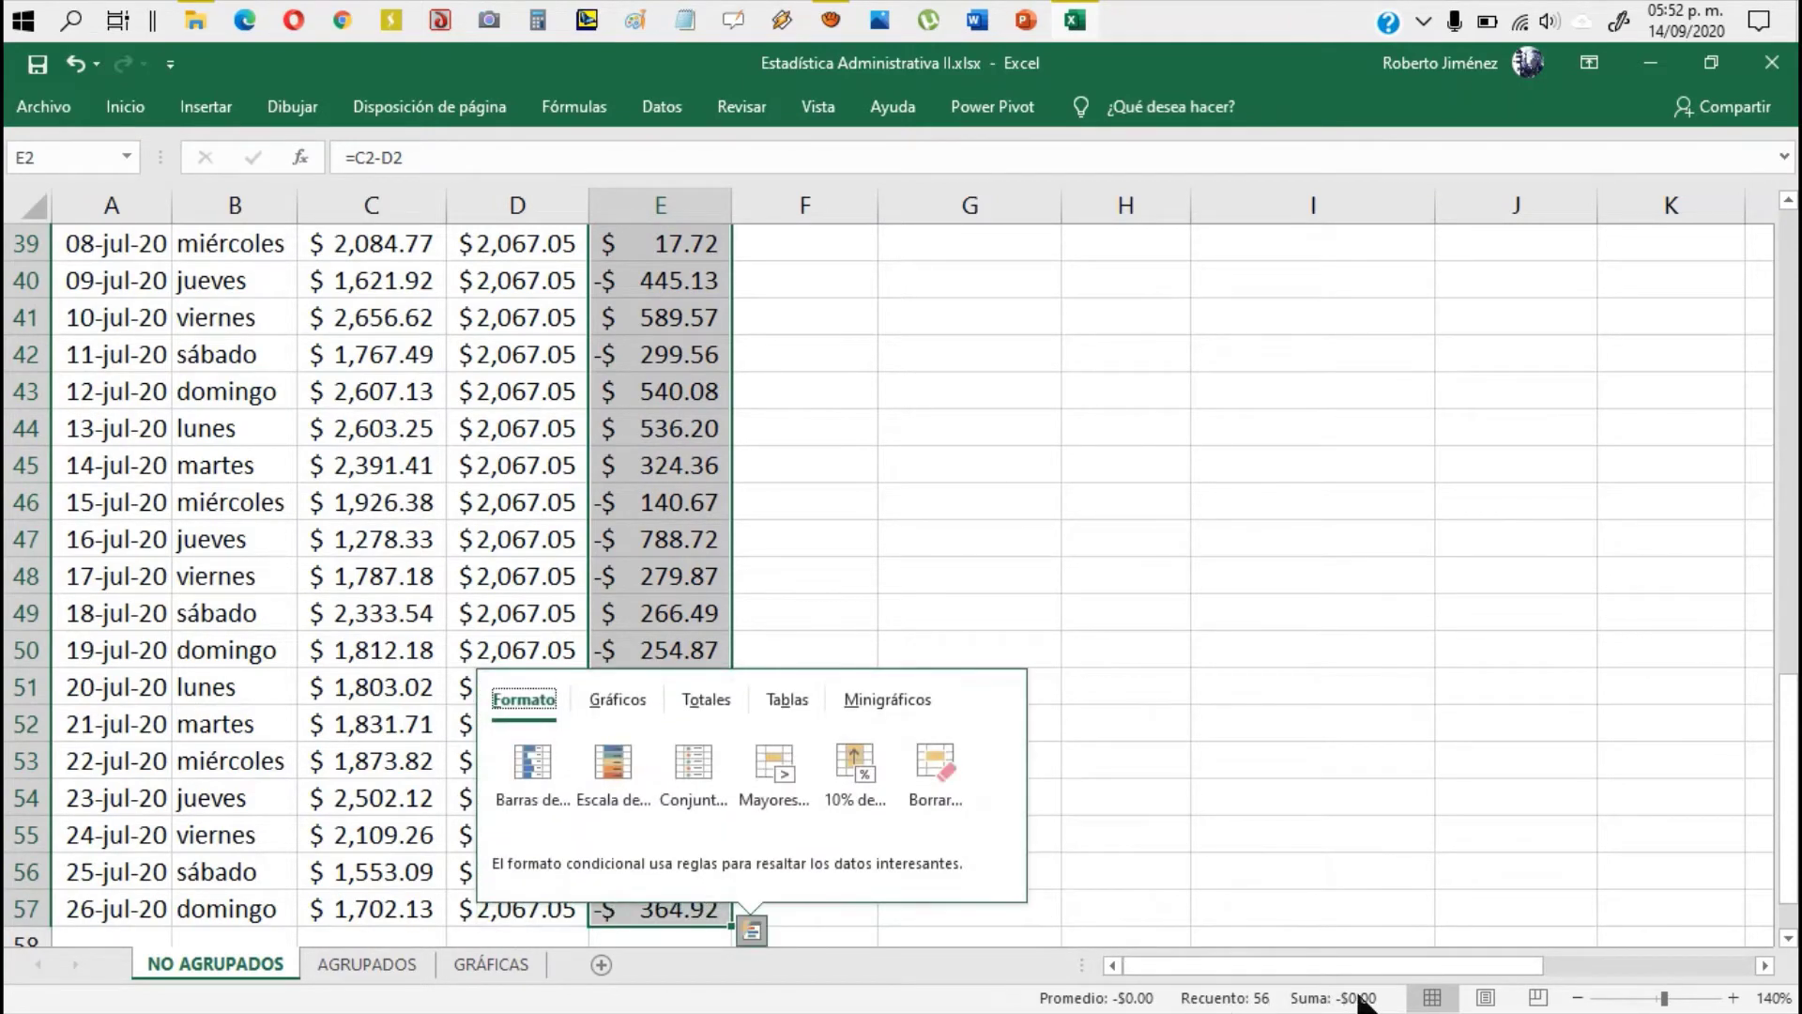
key("Escape")
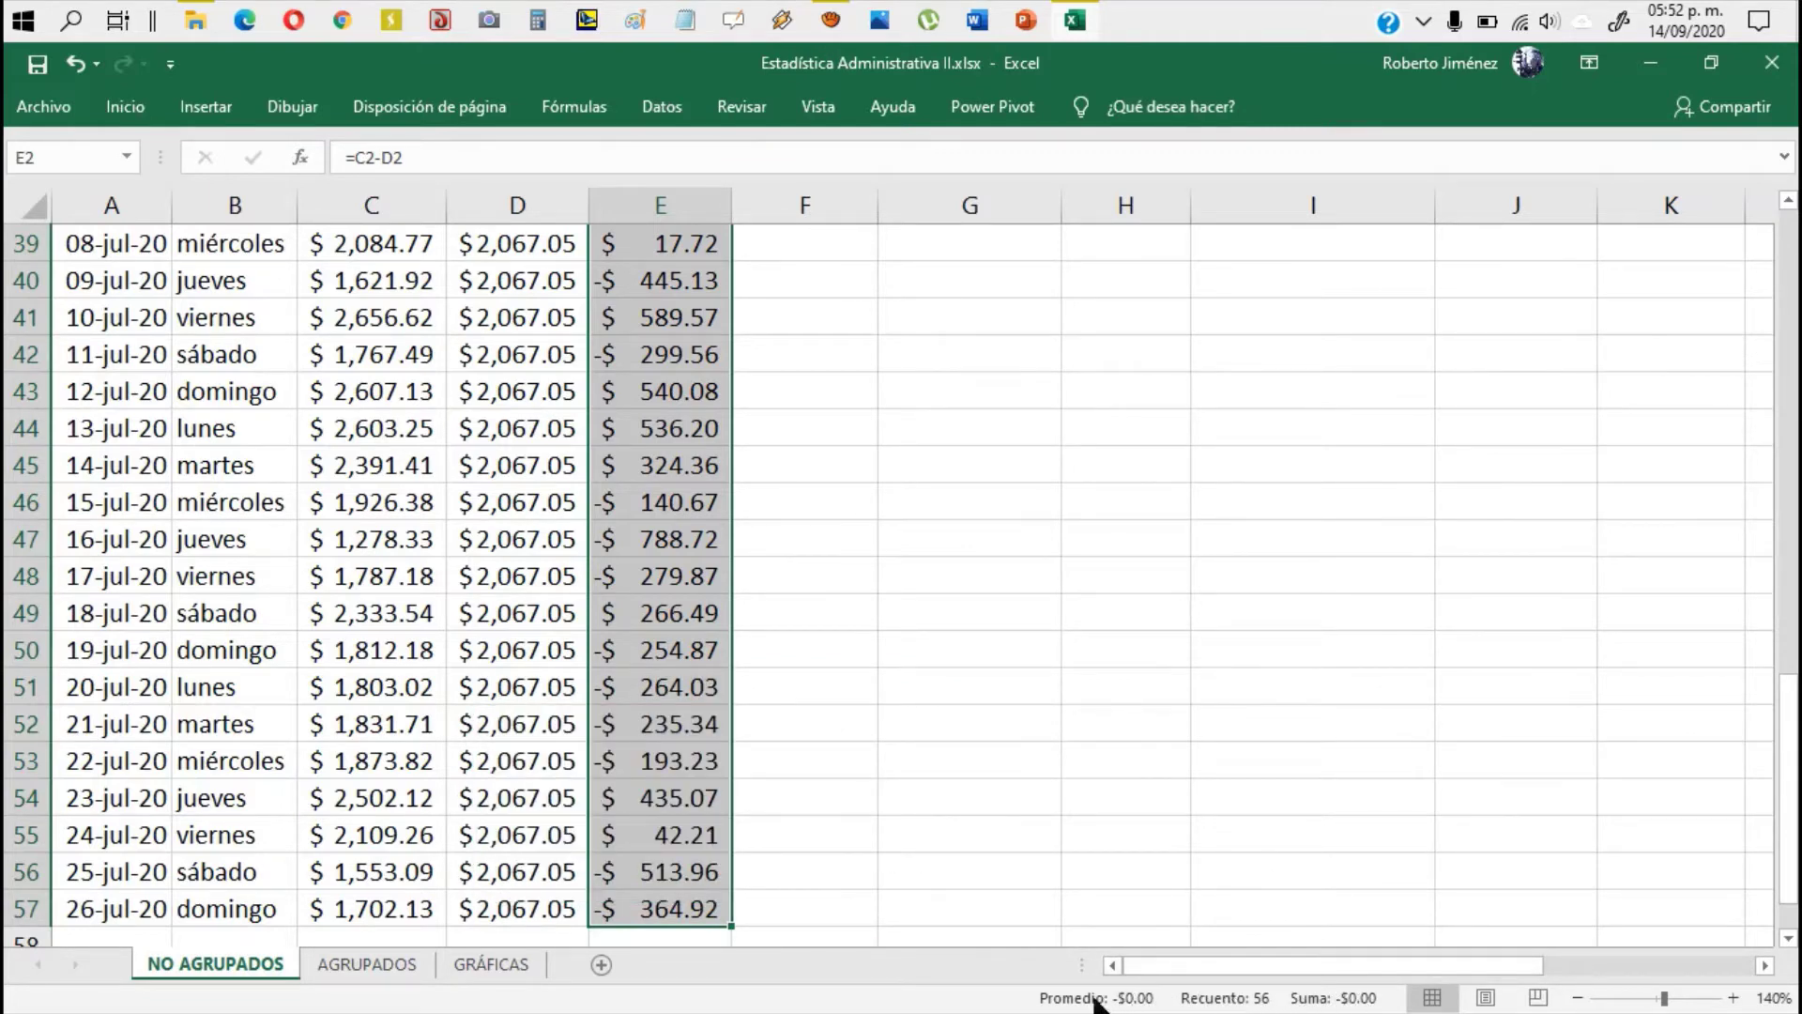
key("ctrl")
key("ctrl")
key("ctrl")
scroll(924, 490, "up", 12)
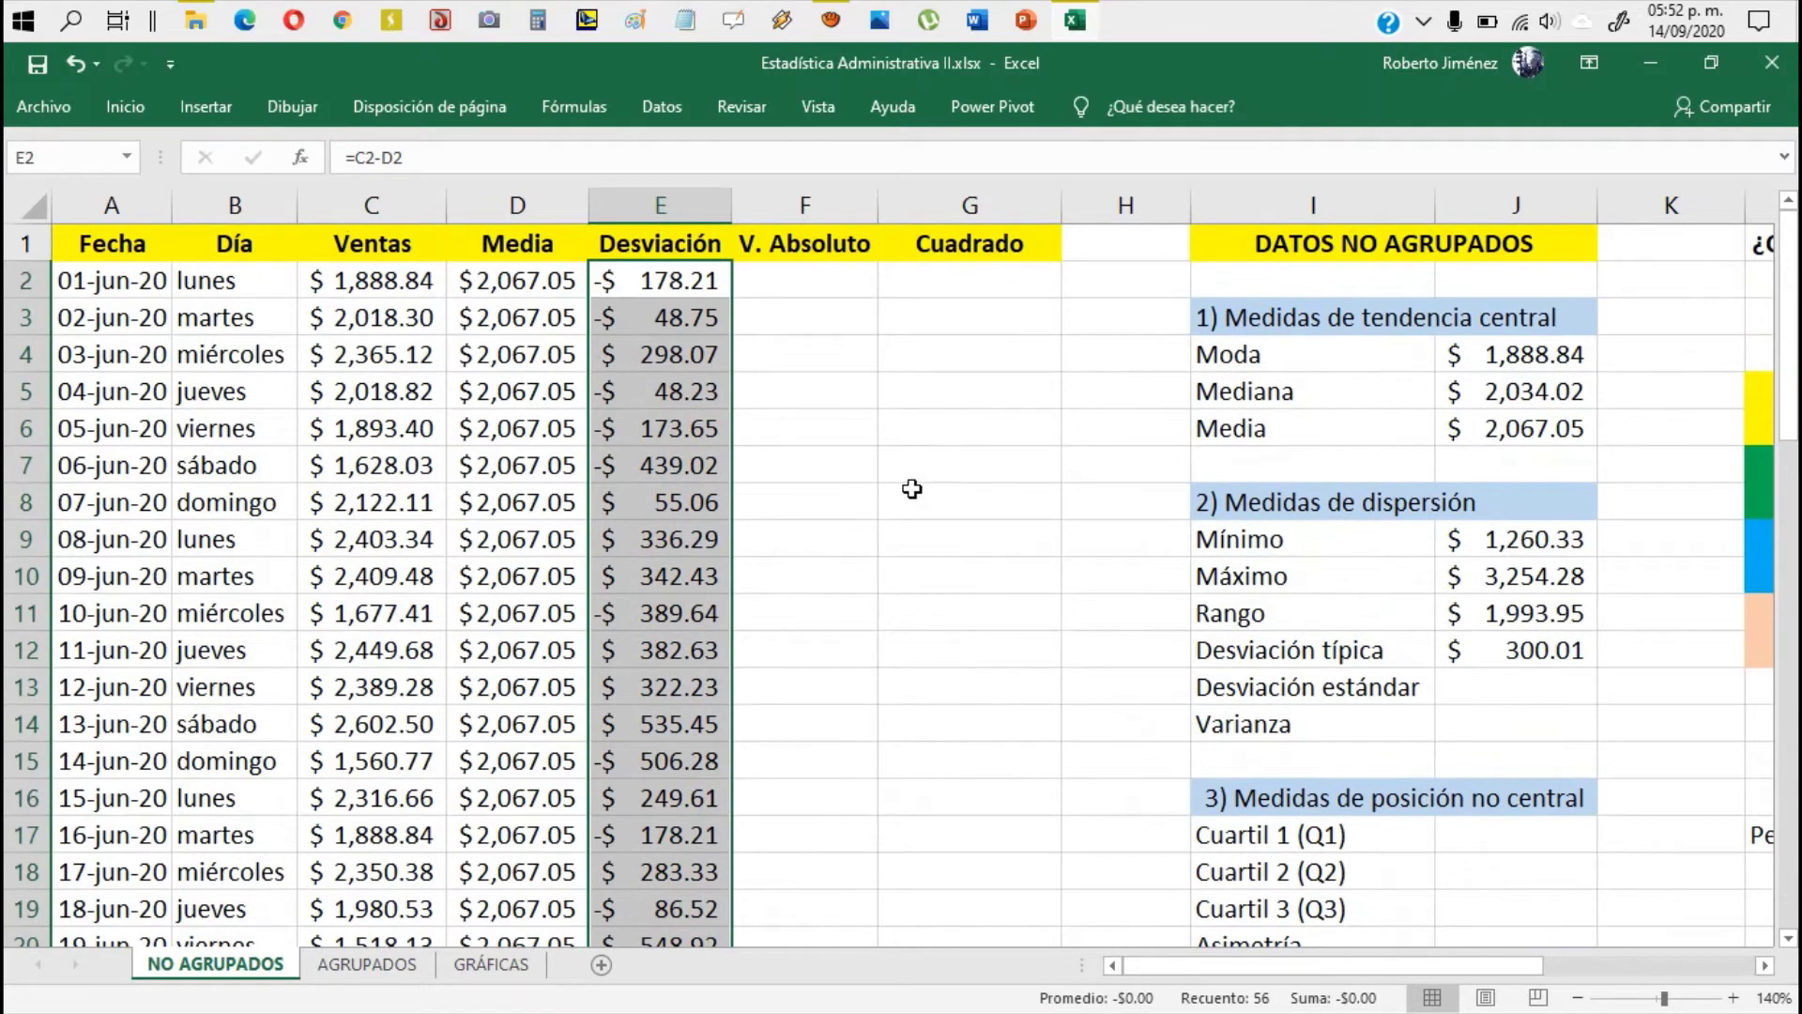
Step: Examine the positive and negative signs of individual deviations between E2 and E9
left_click(783, 318)
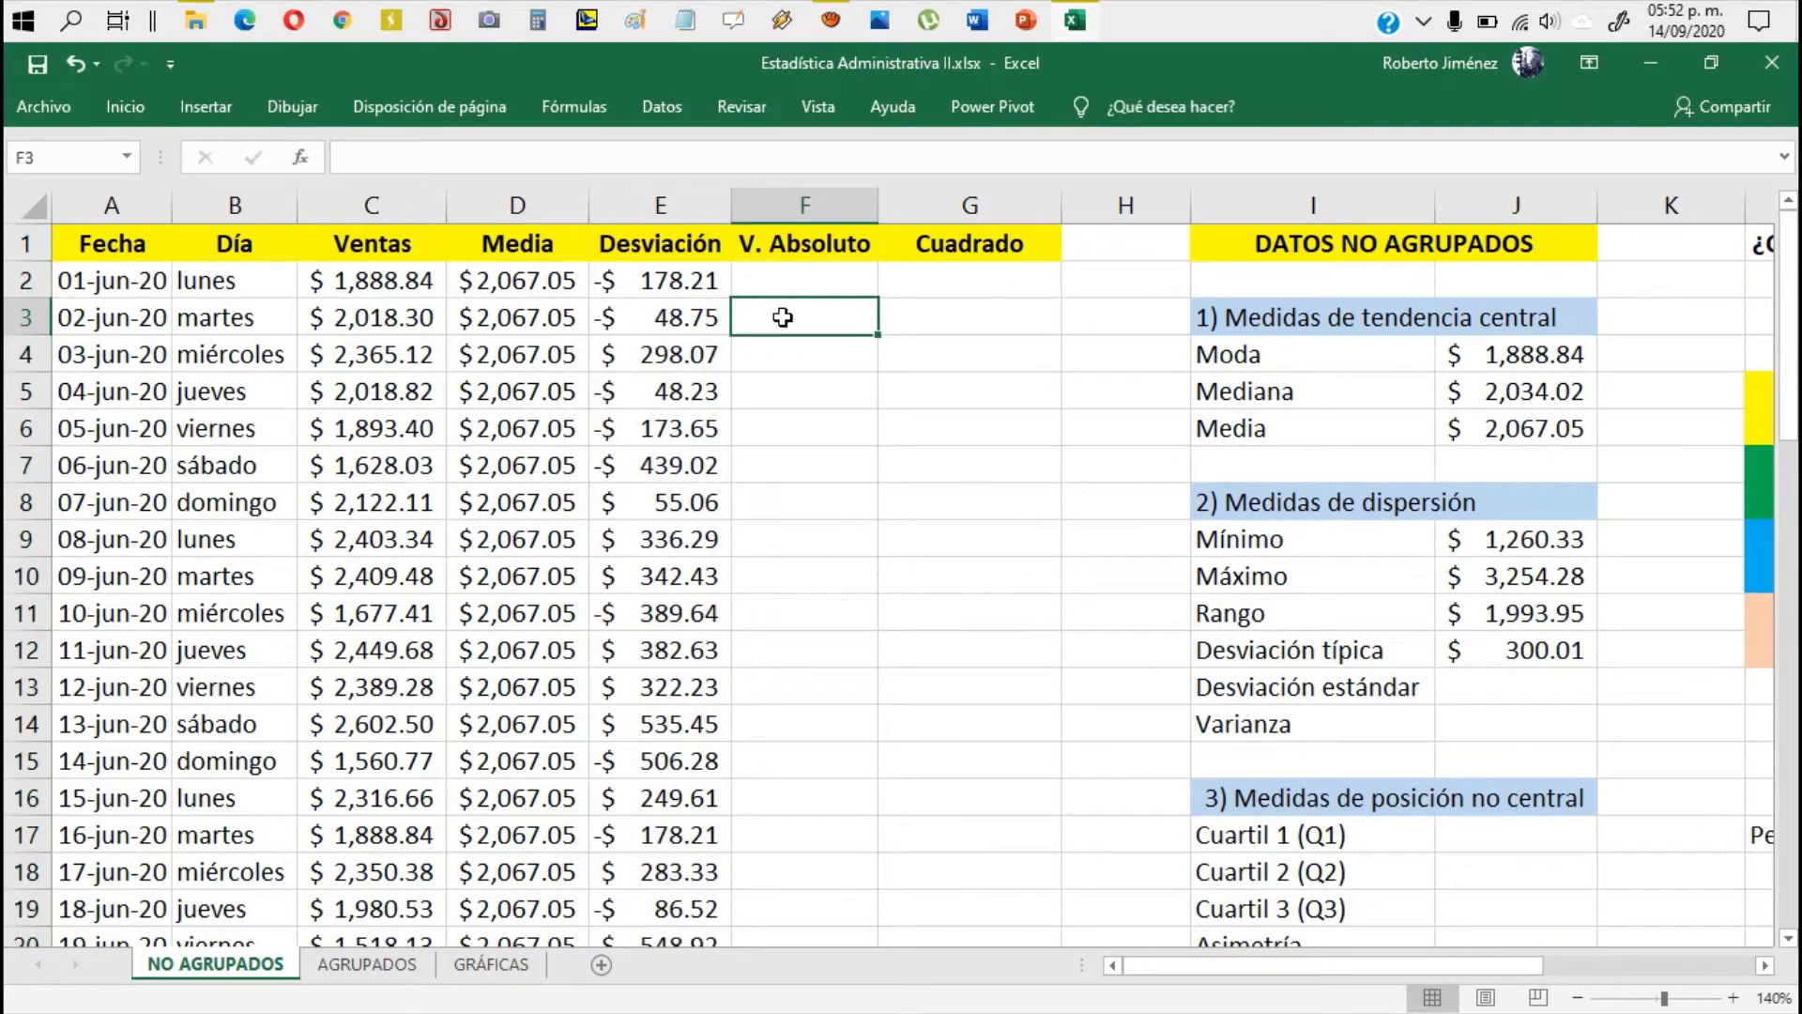
left_click(660, 274)
left_click(663, 320)
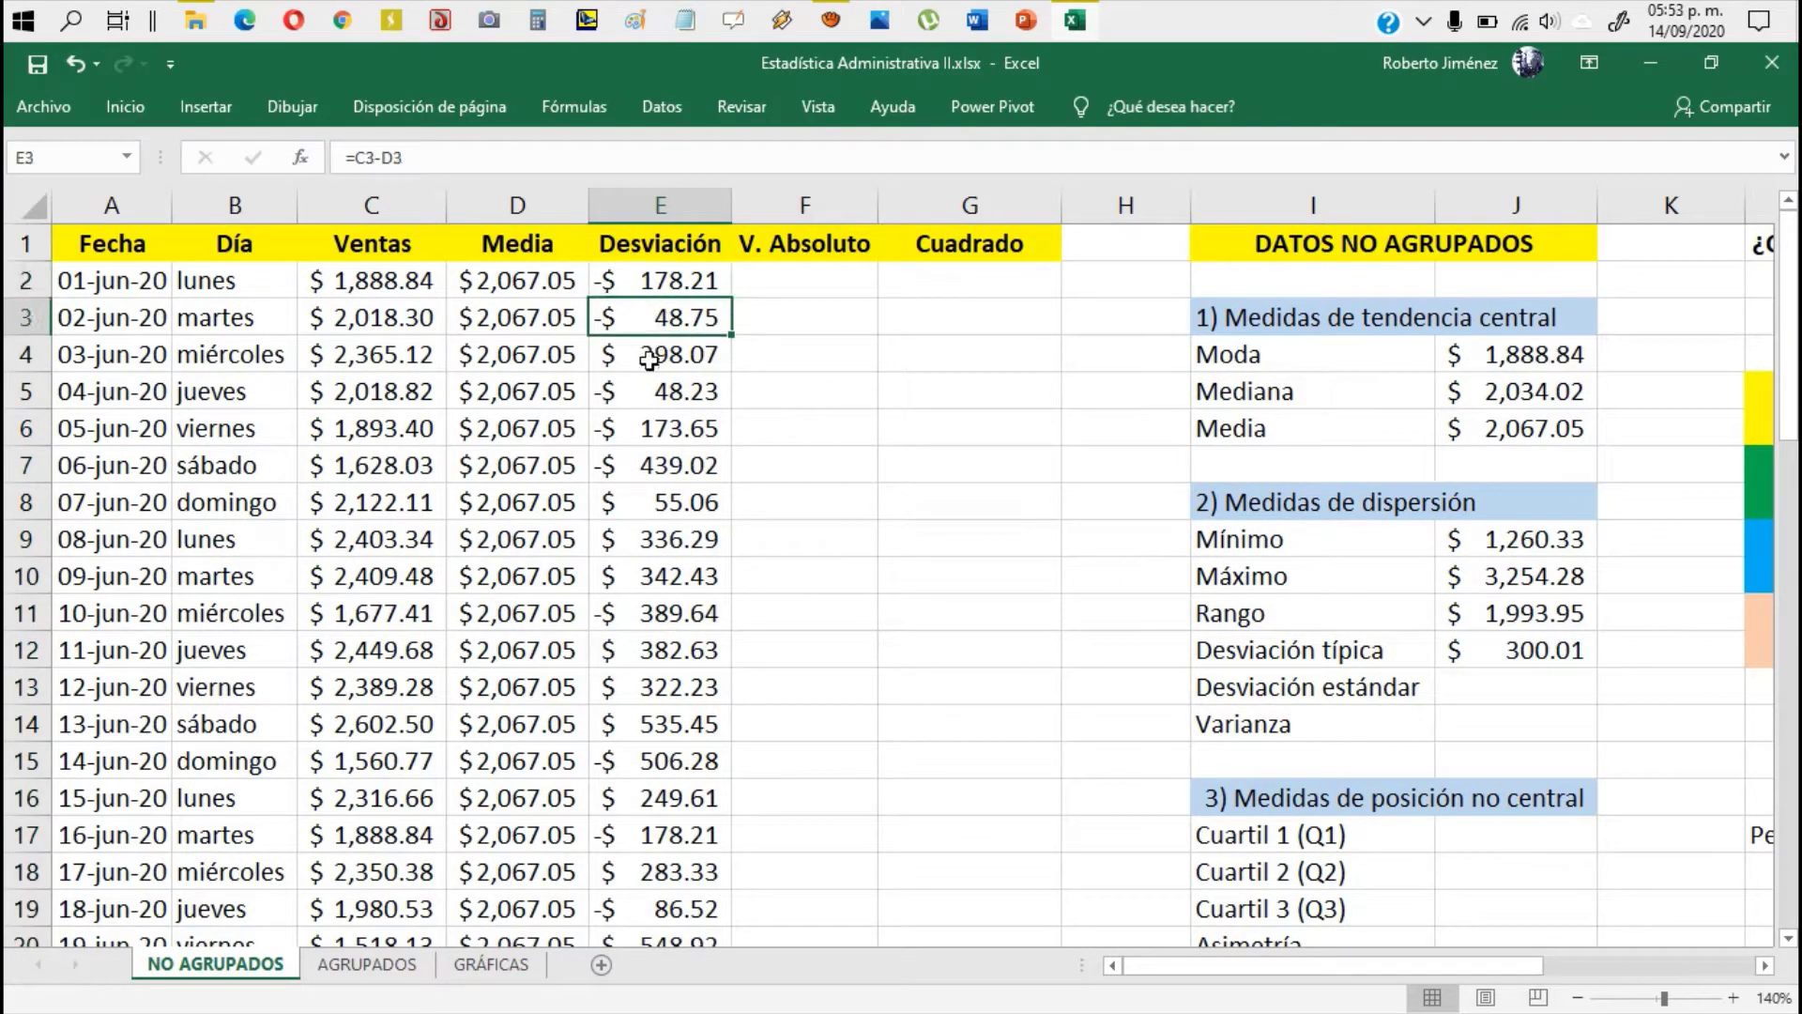
left_click(614, 398)
left_click(611, 434)
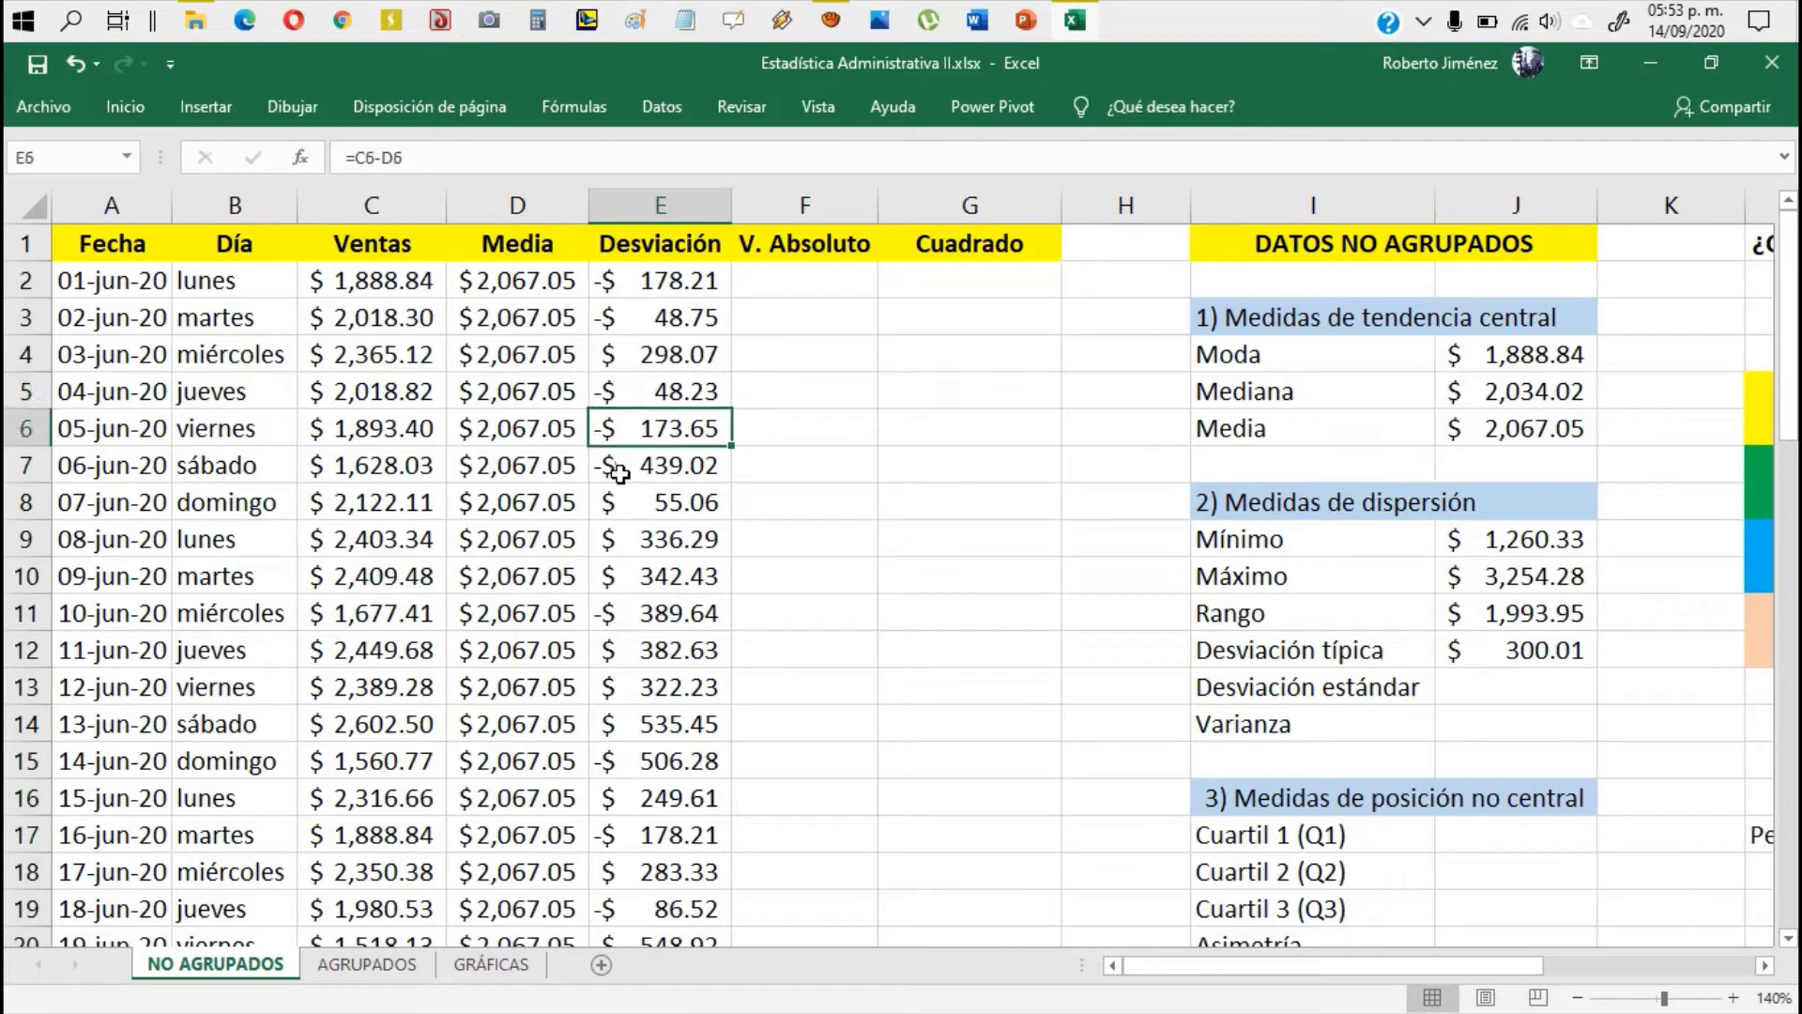
left_click(617, 471)
left_click(668, 549)
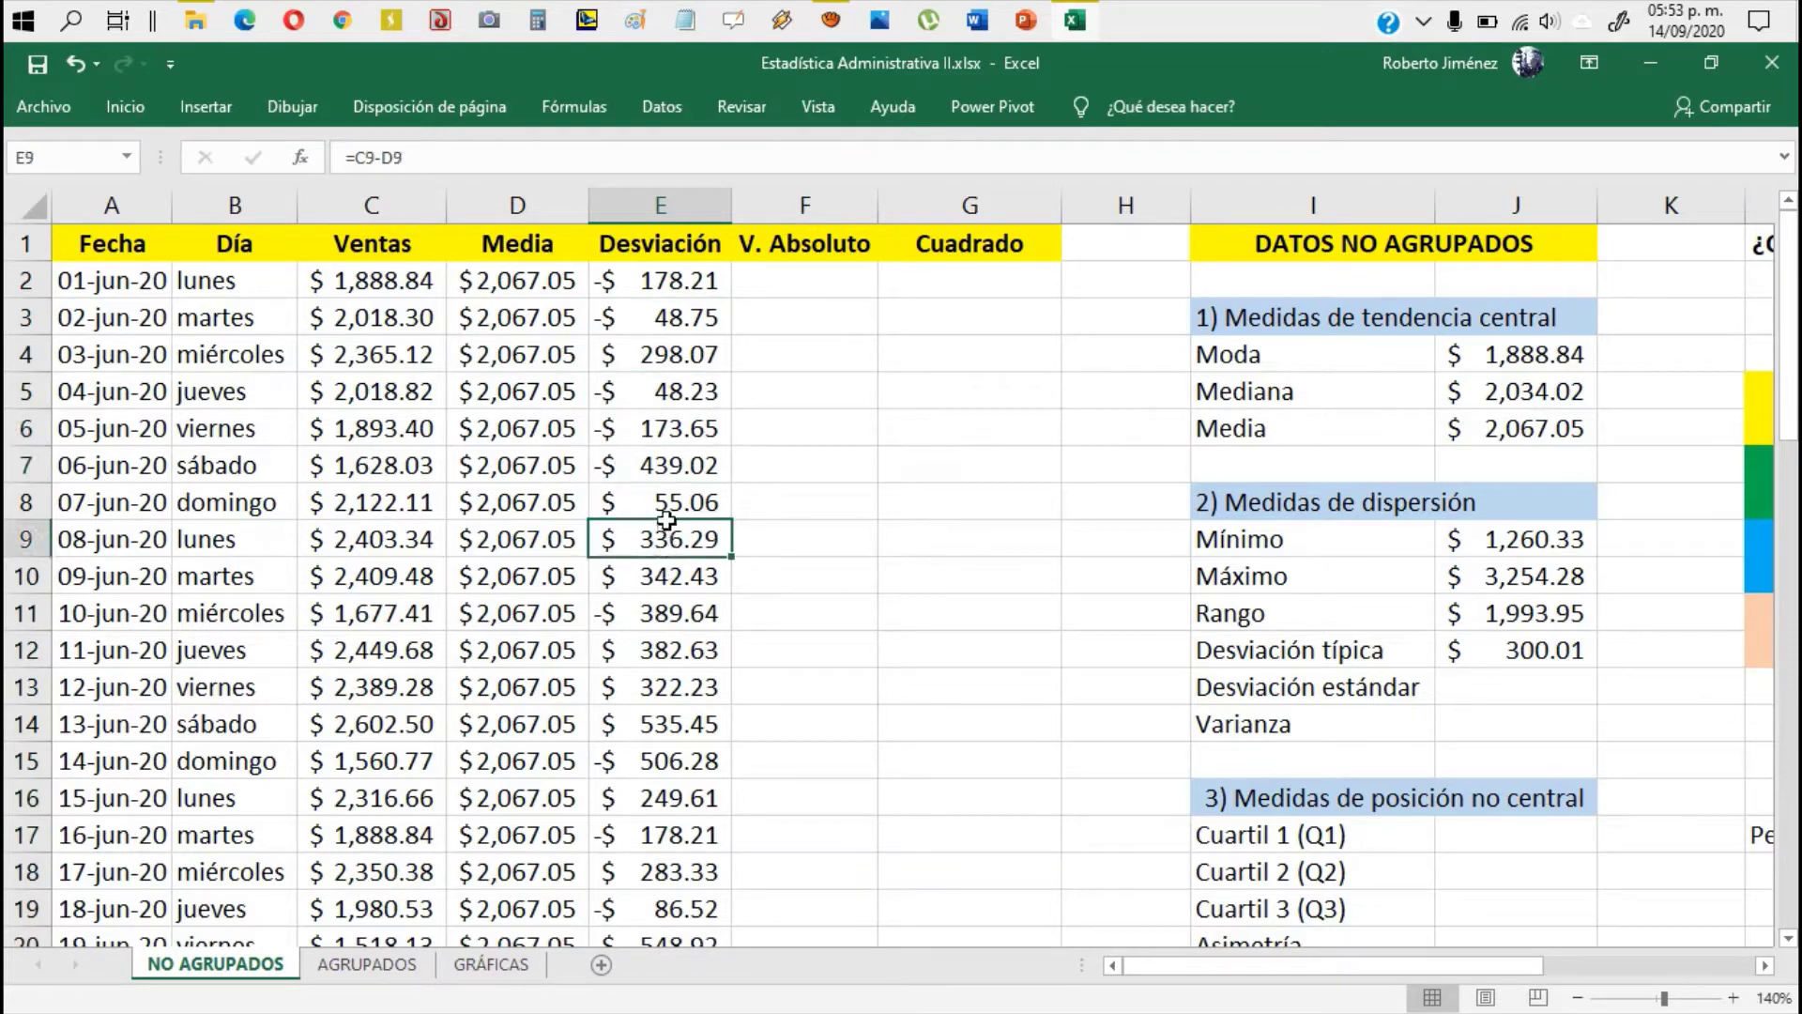
left_click(670, 511)
left_click(674, 552)
left_click(671, 509)
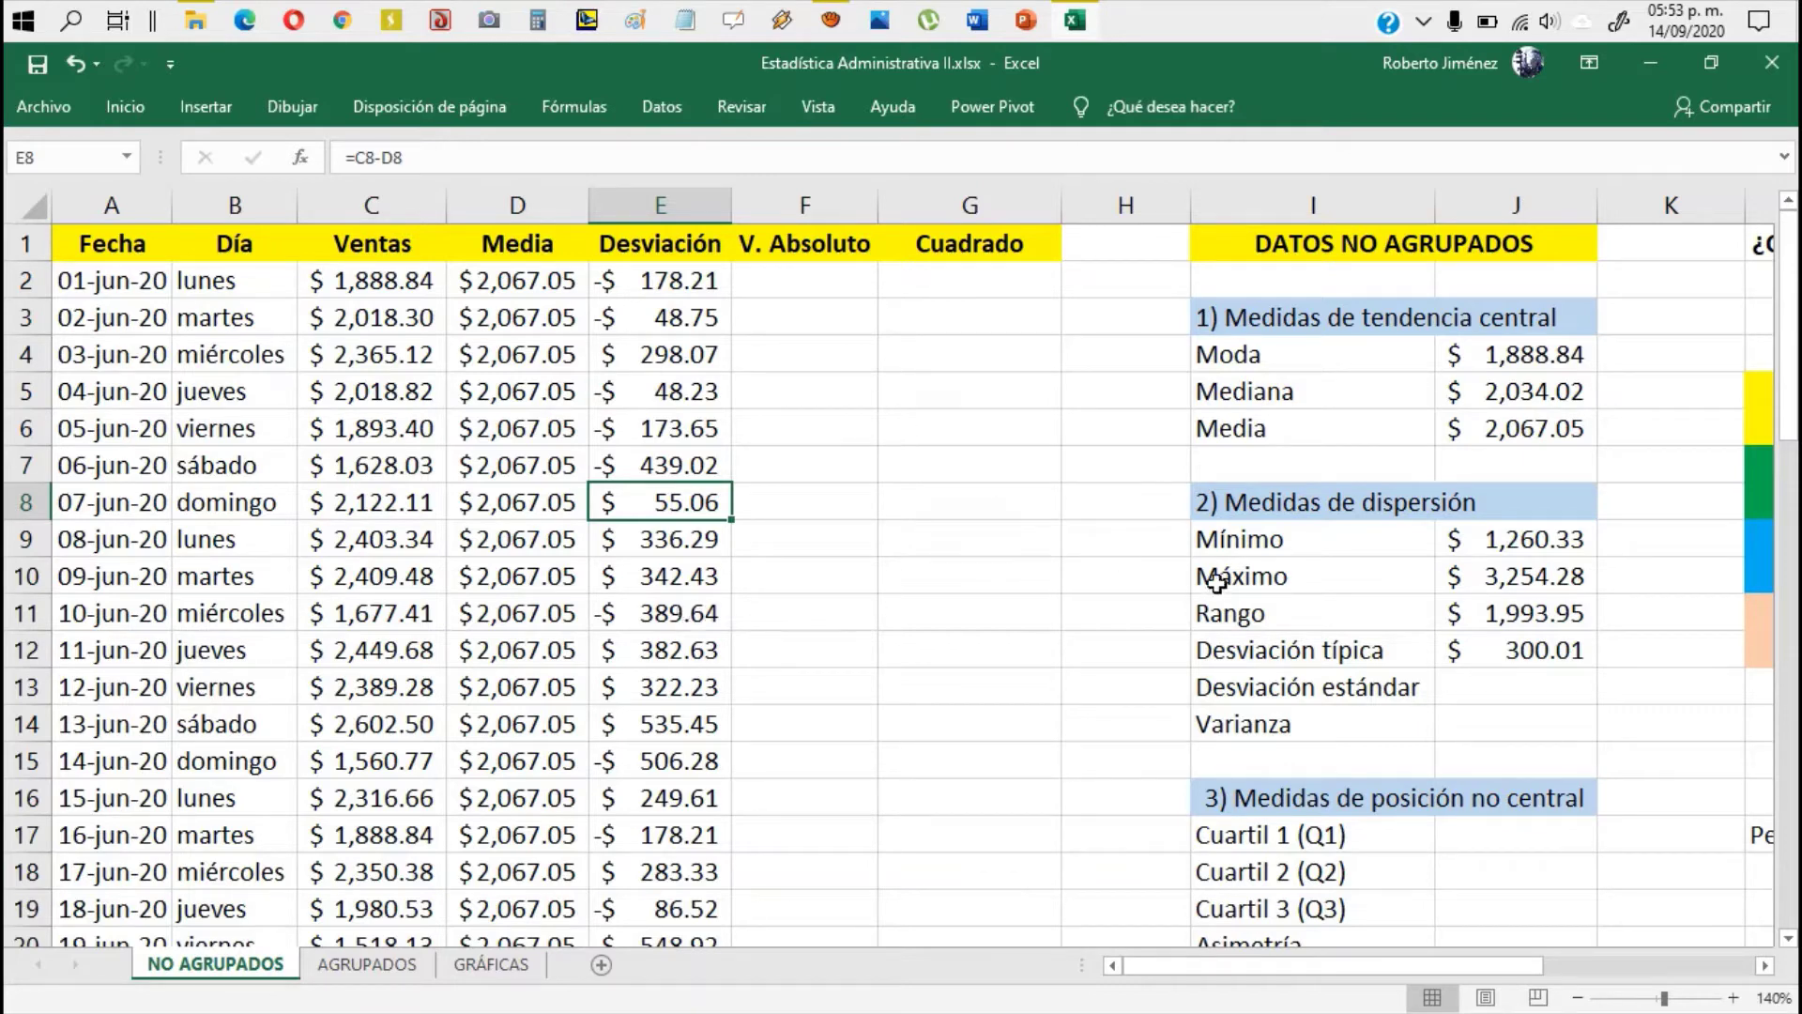
Step: Review the Desviación típica result in row 12 alongside the first deviation and the empty V. Absoluto cell F2
left_click(1502, 651)
left_click(1405, 652)
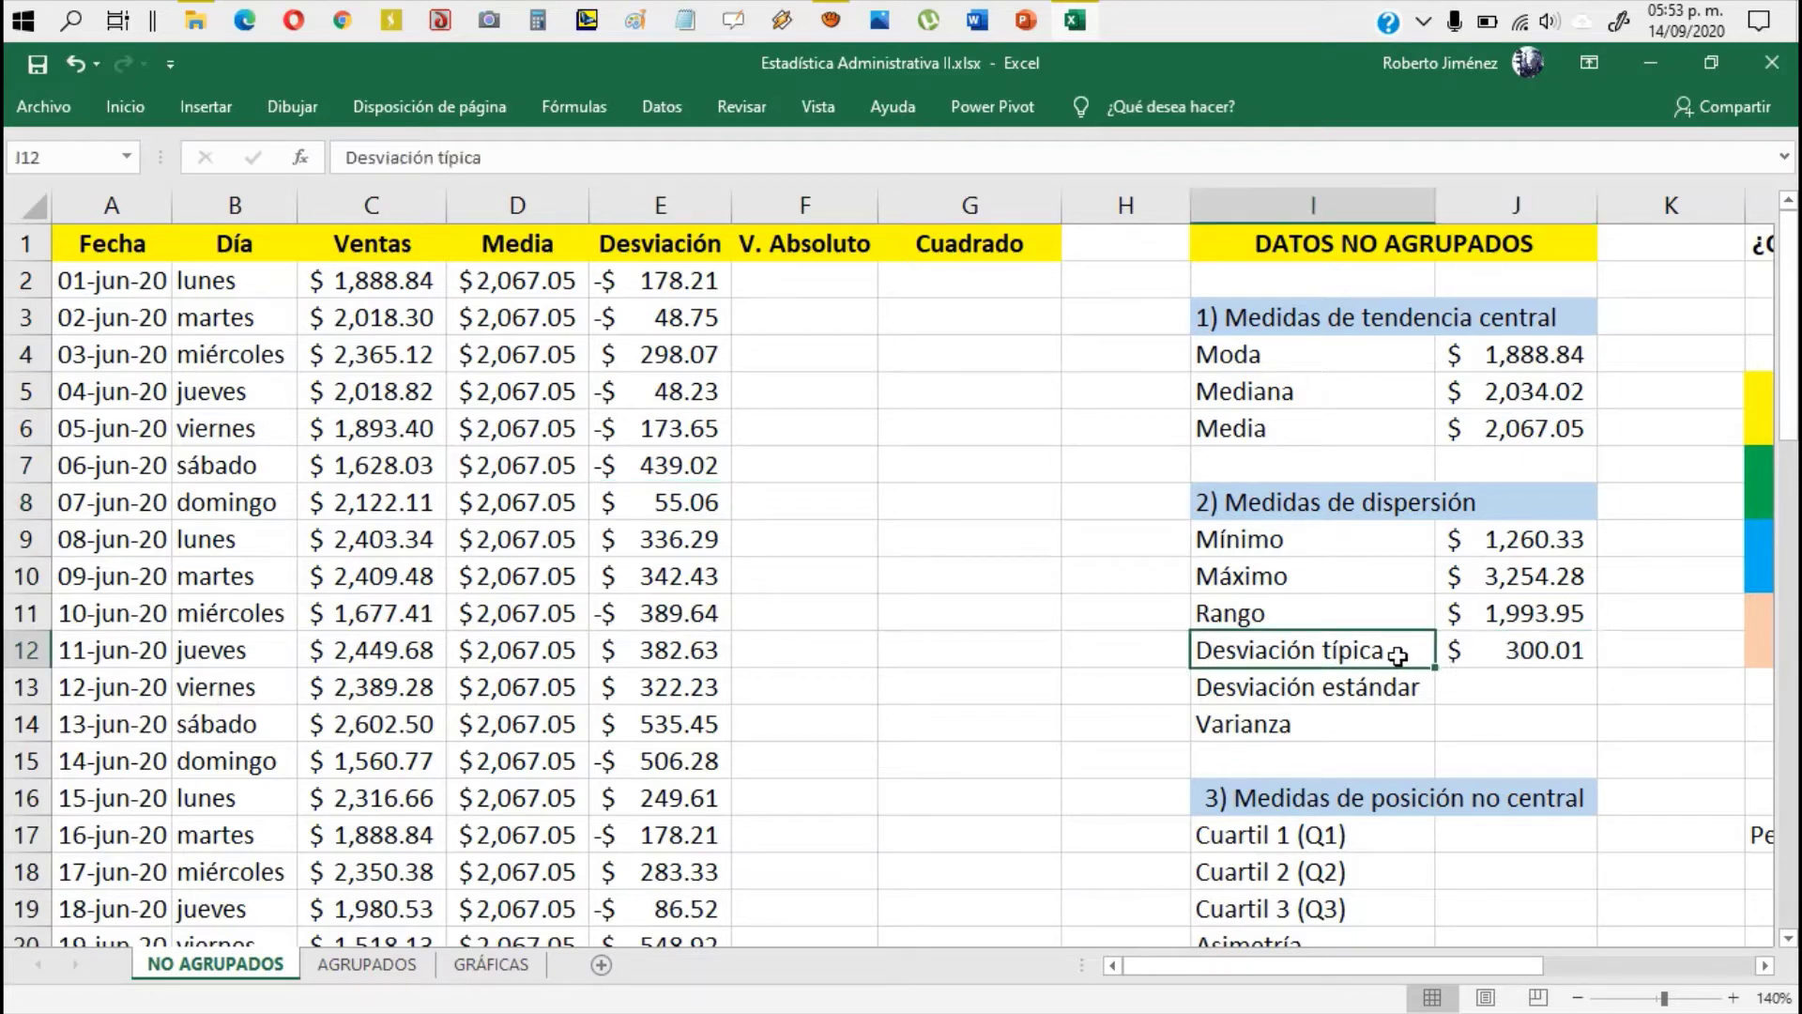
left_click(1469, 650)
left_click(1389, 650)
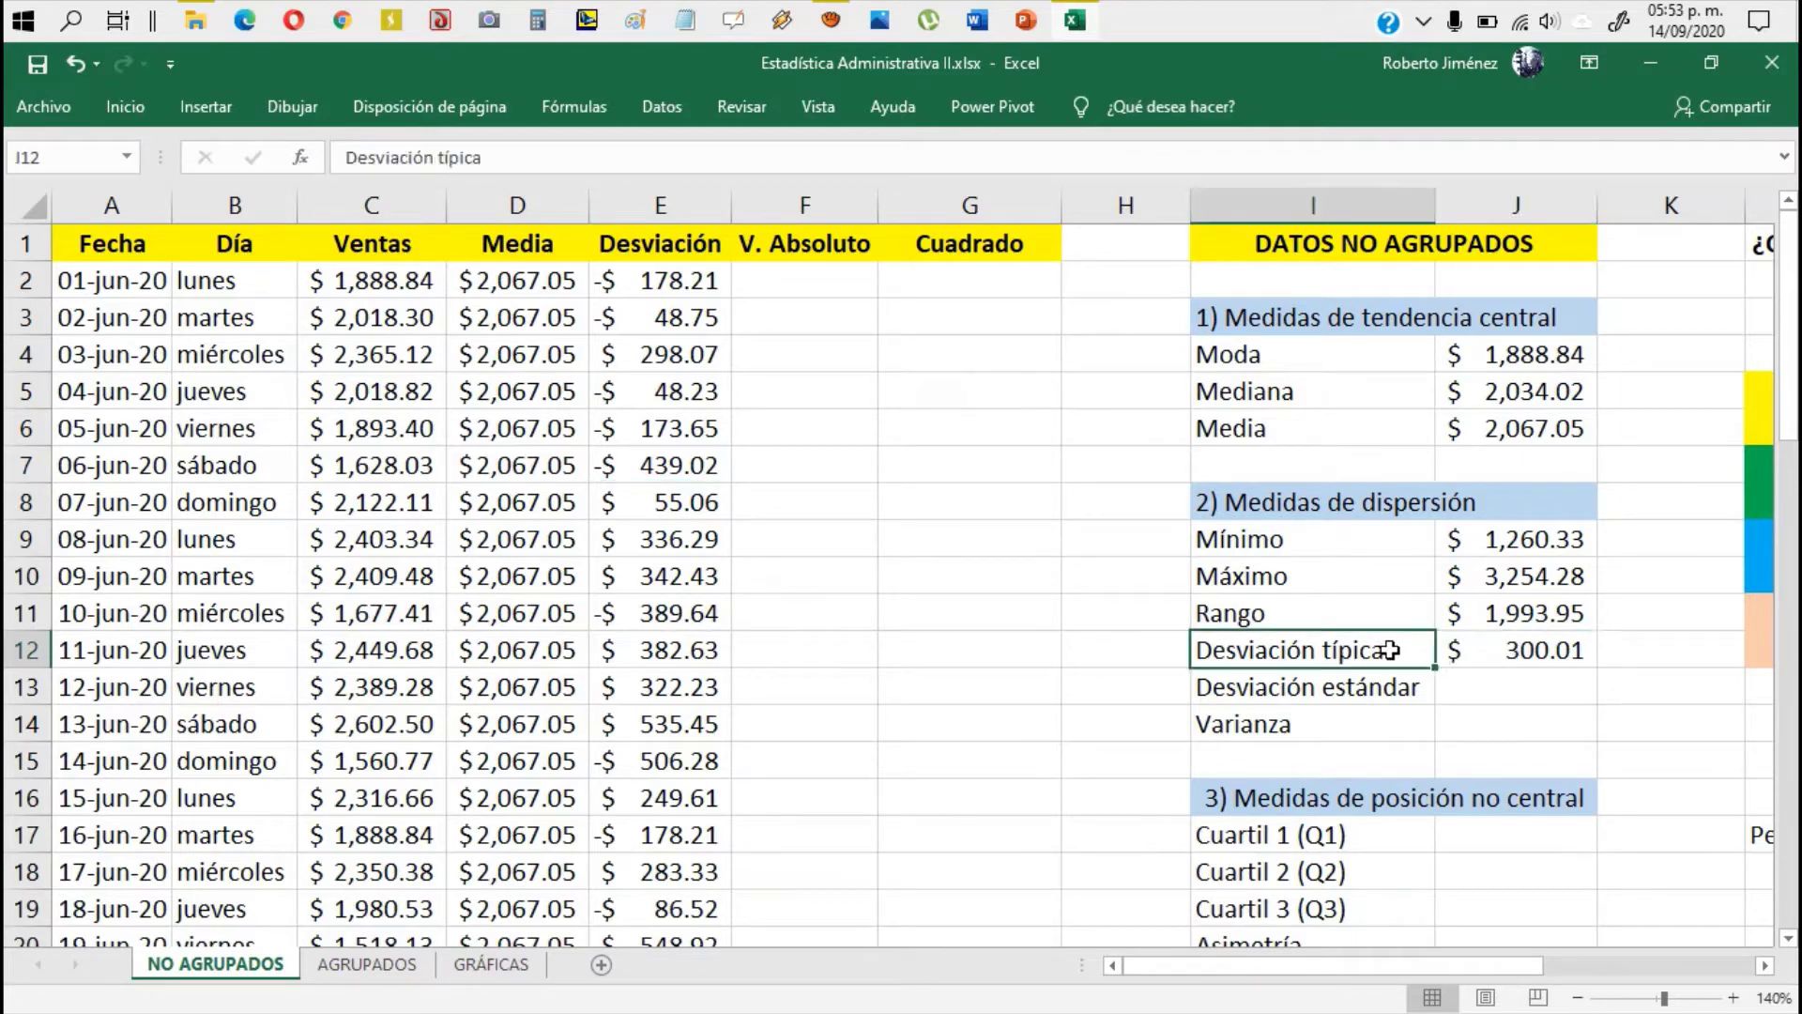
left_click(664, 284)
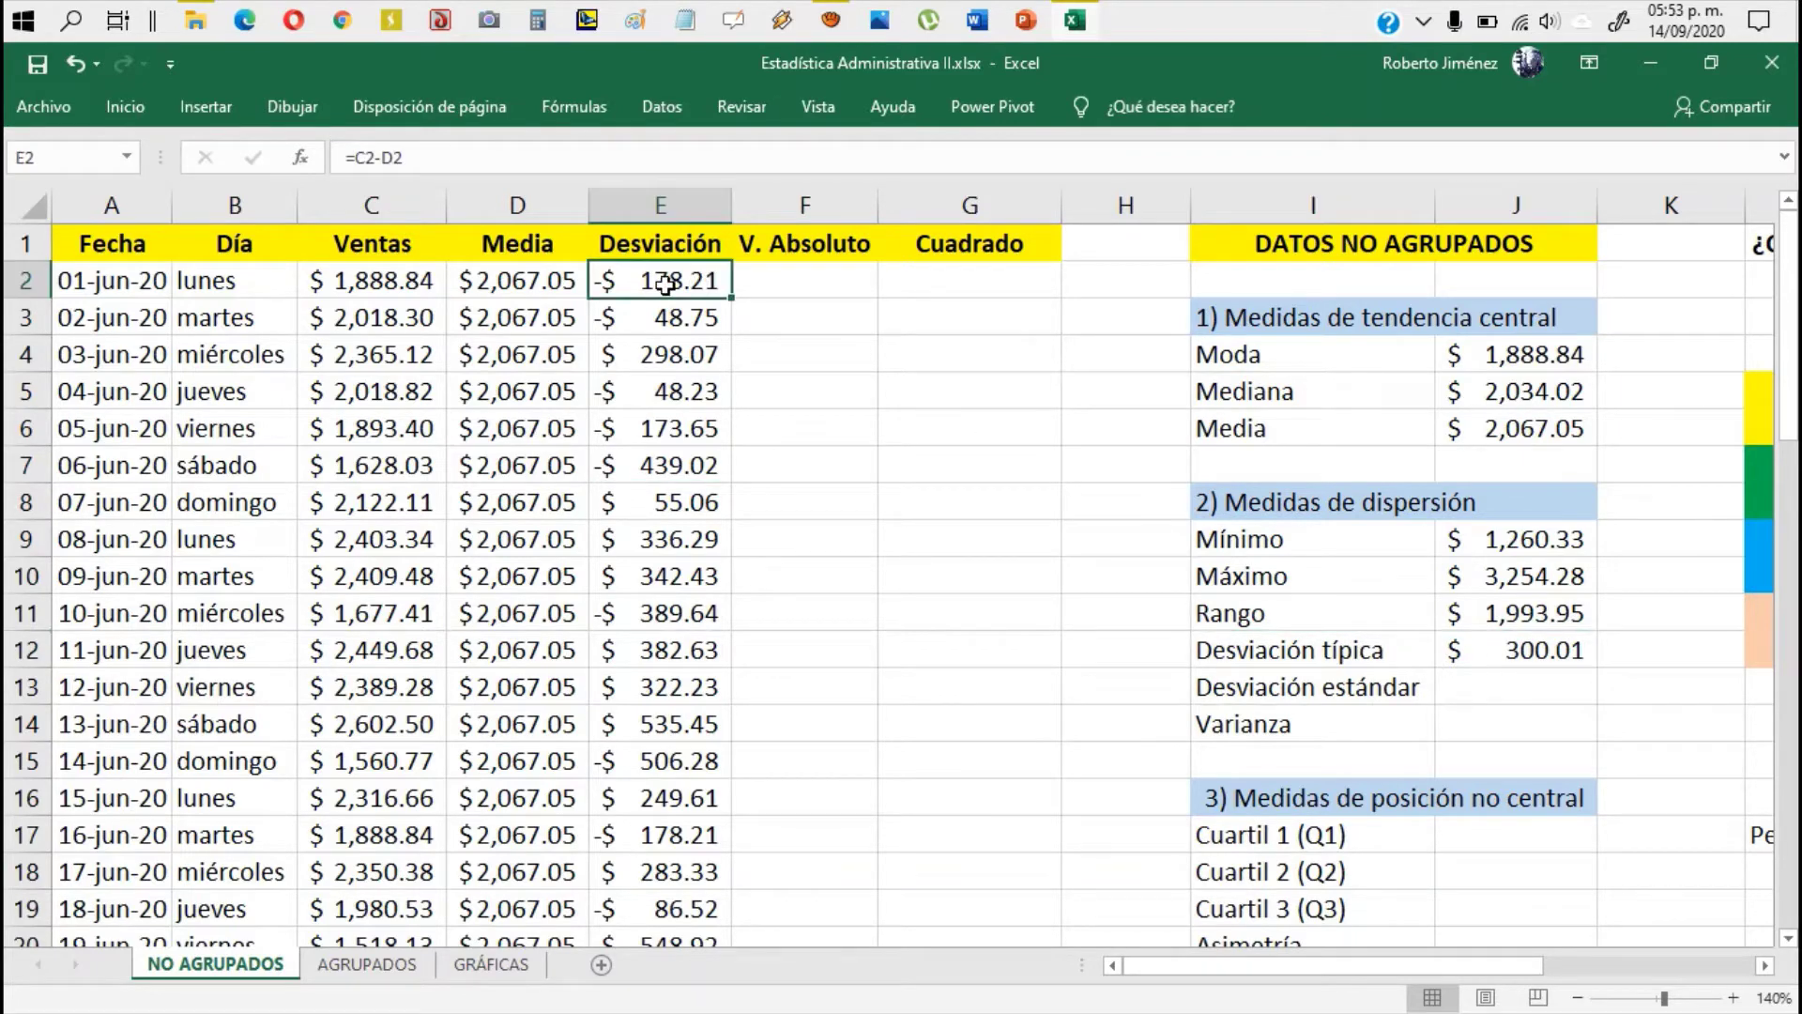
left_click(796, 284)
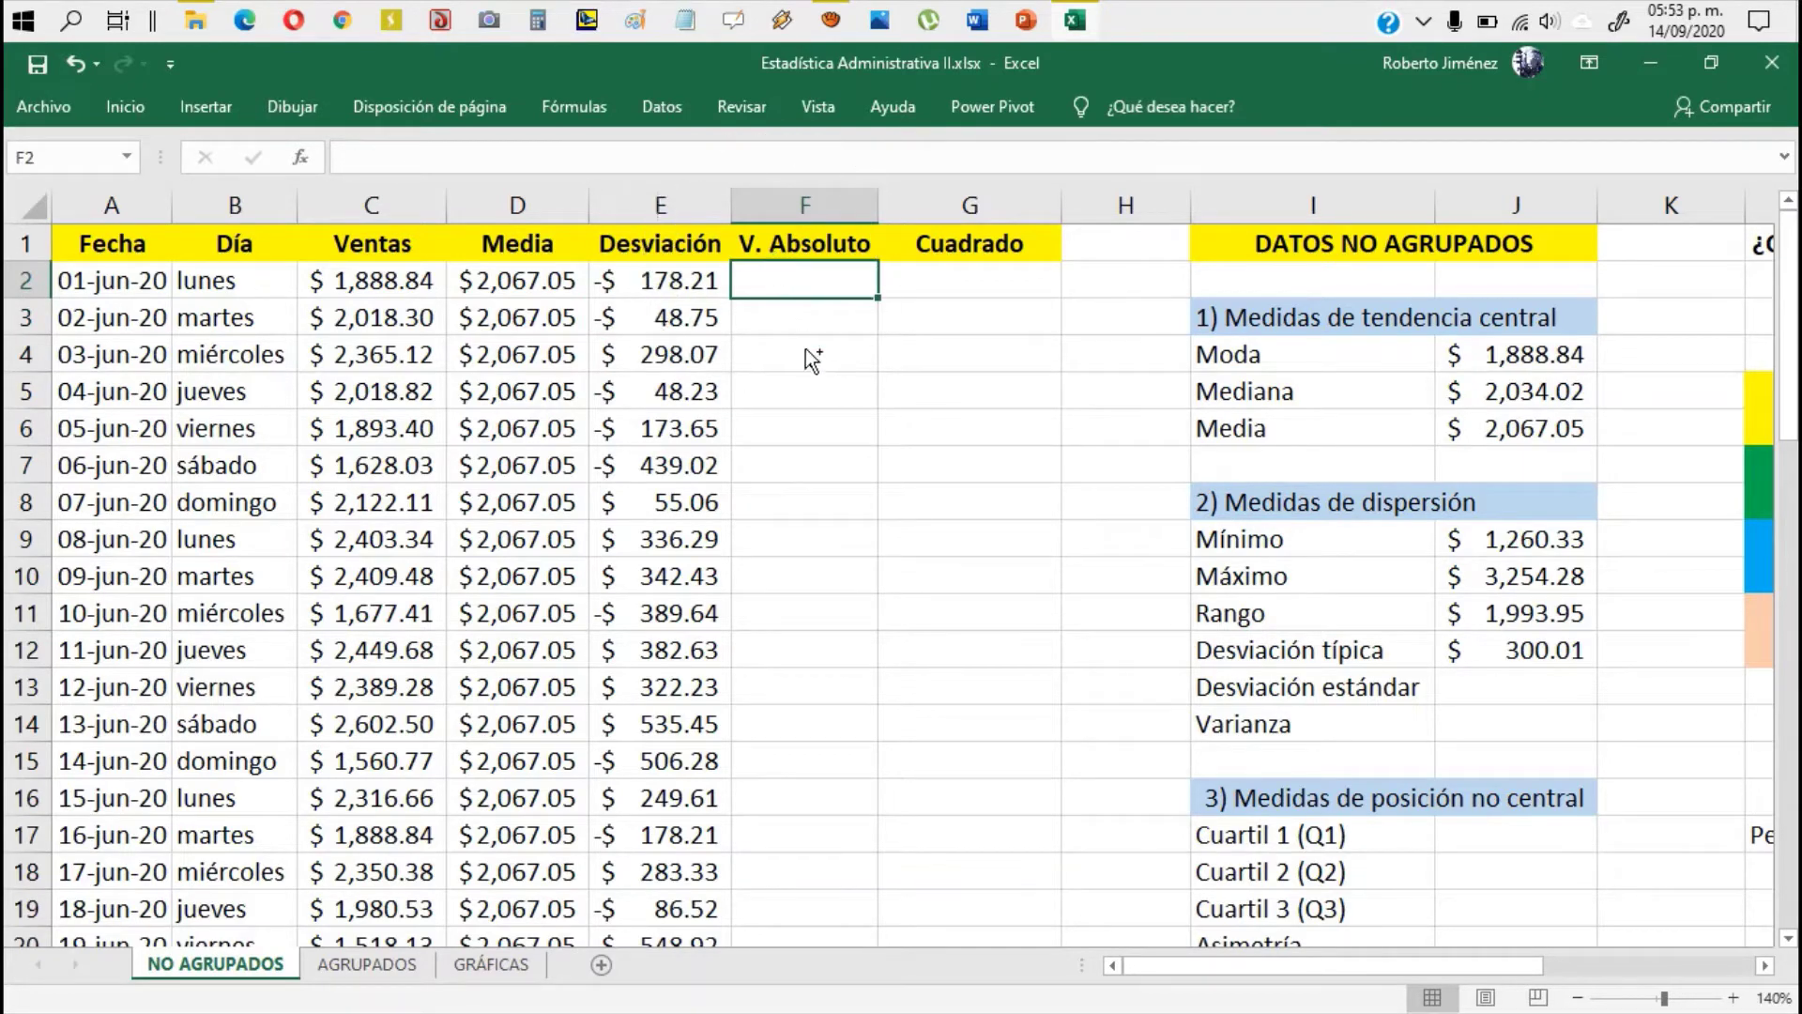
Step: Calculate the first deviation's absolute value in F2 with =ABS(E2) and copy the formula down to F57
type("=")
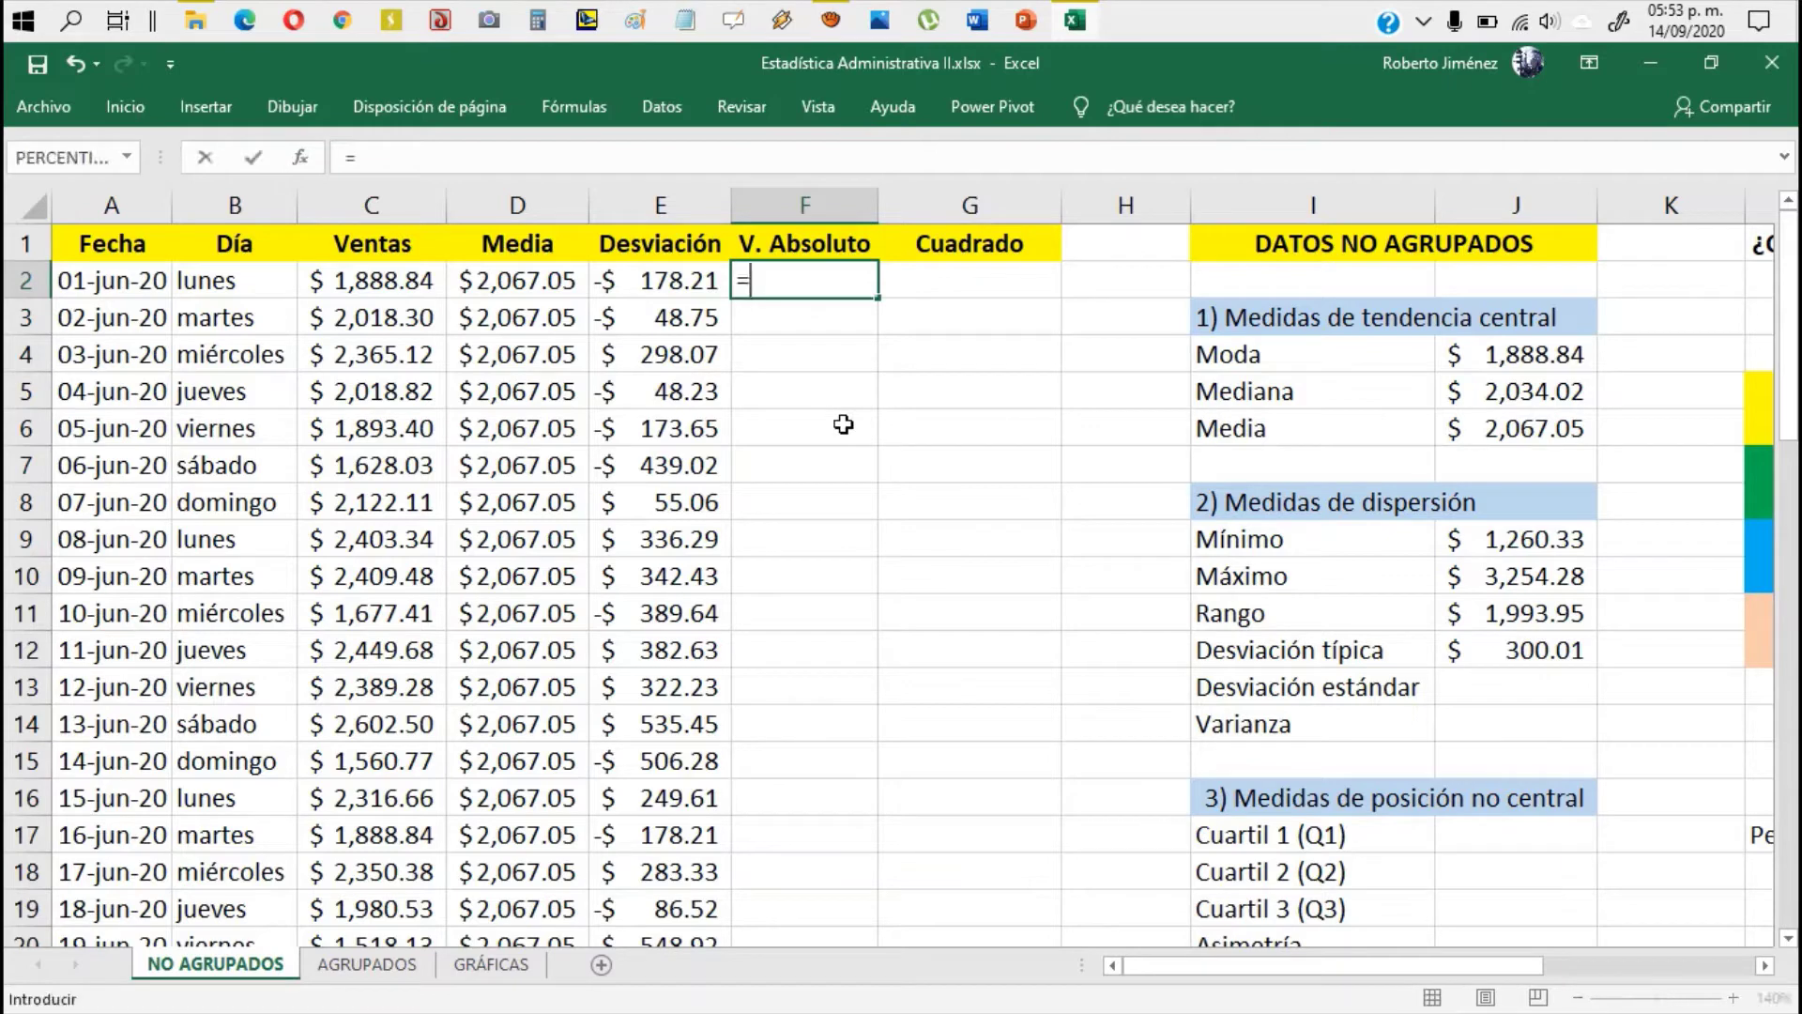
type("abs")
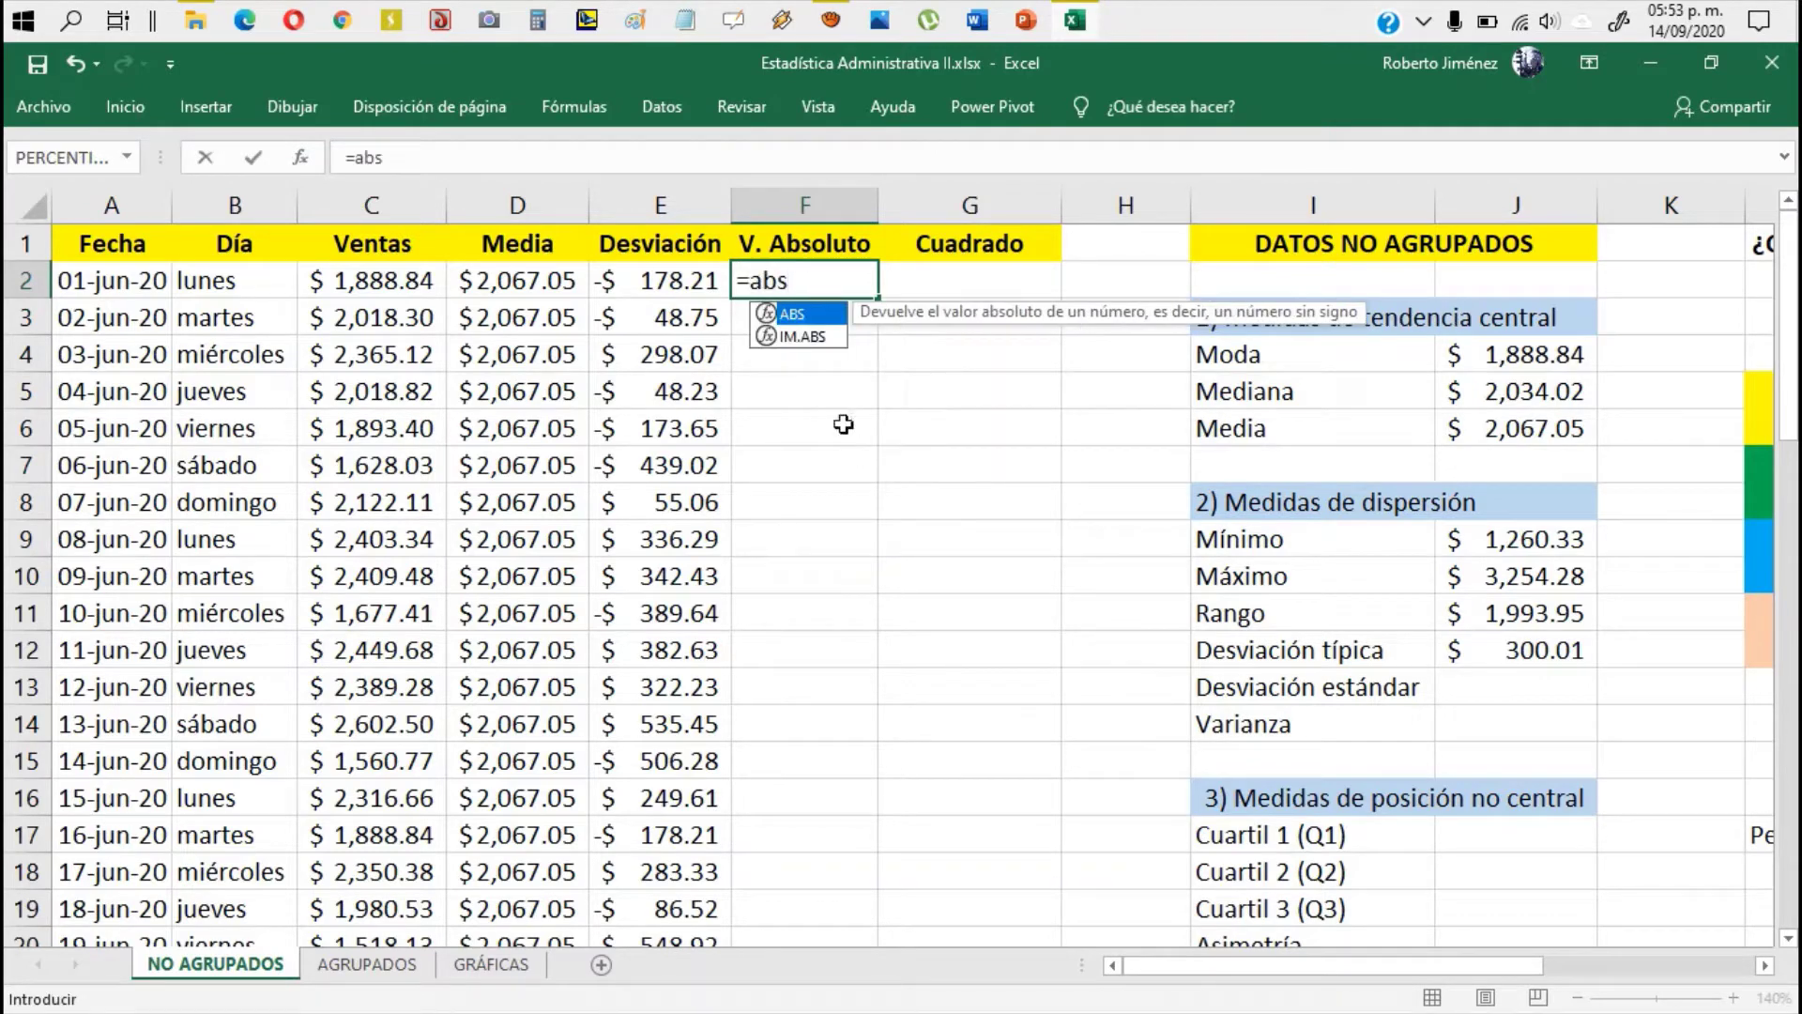
type("(")
key("Left")
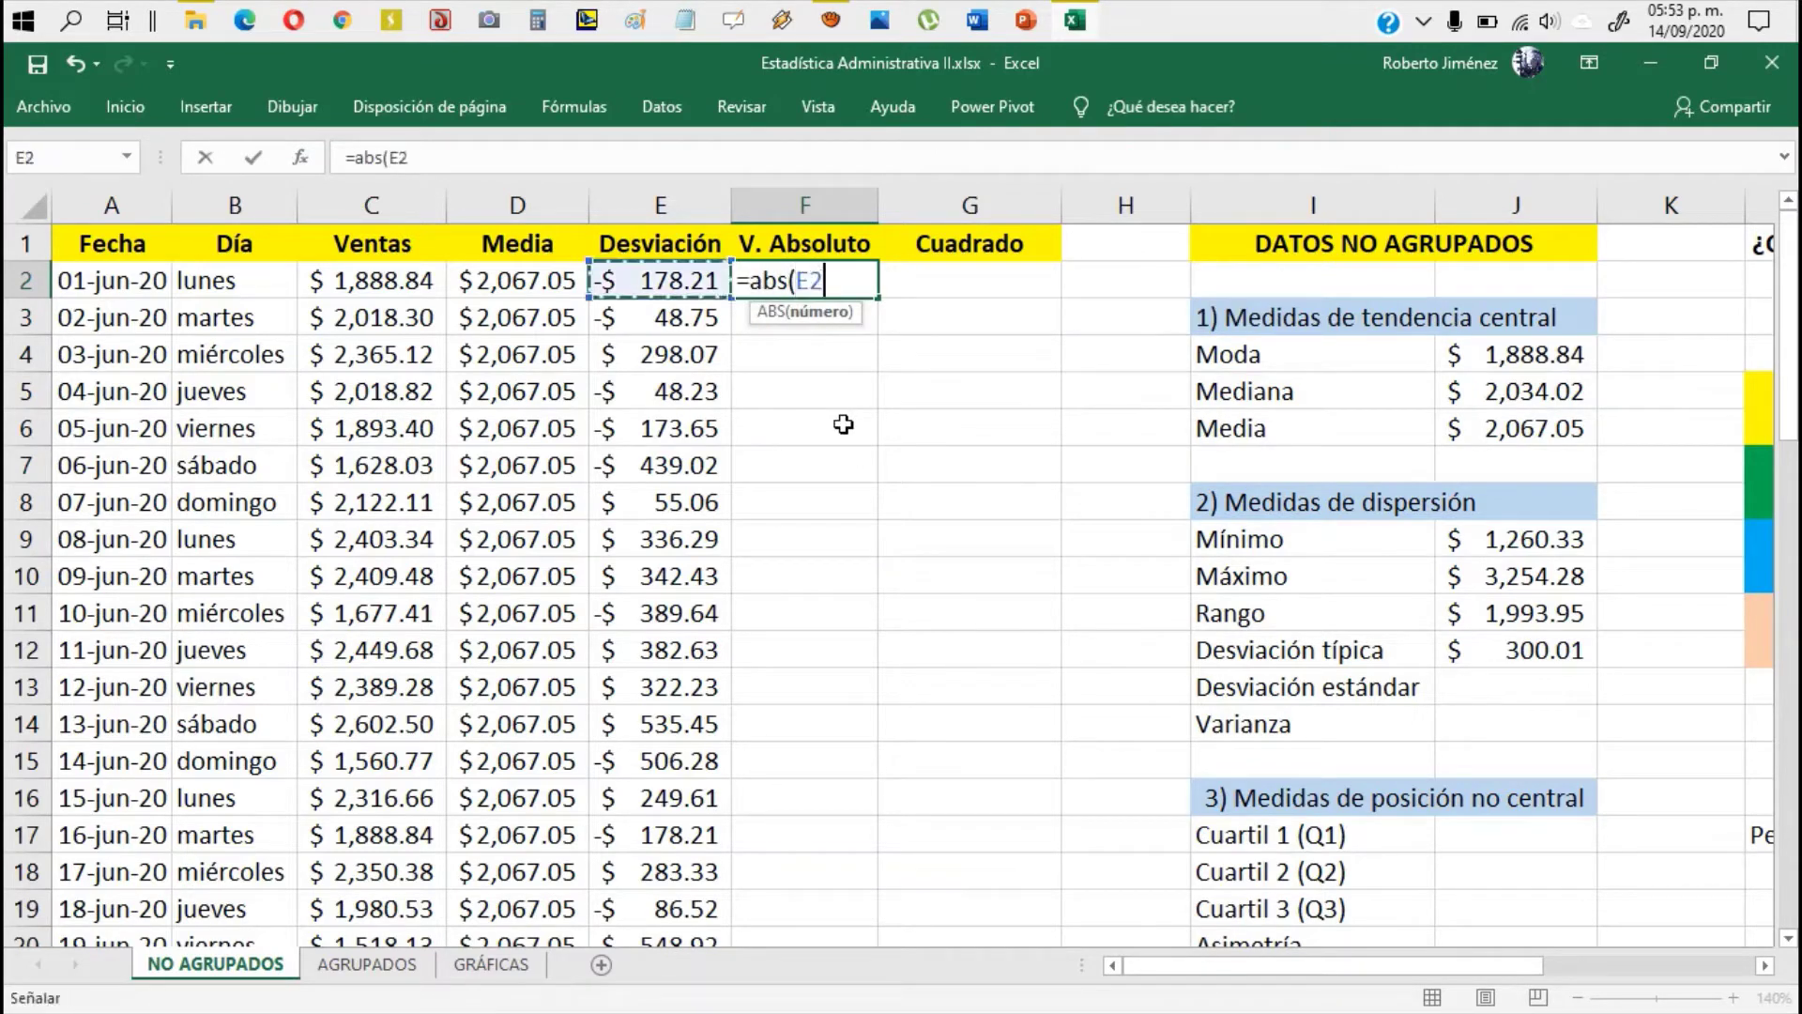
type(")")
key("Return")
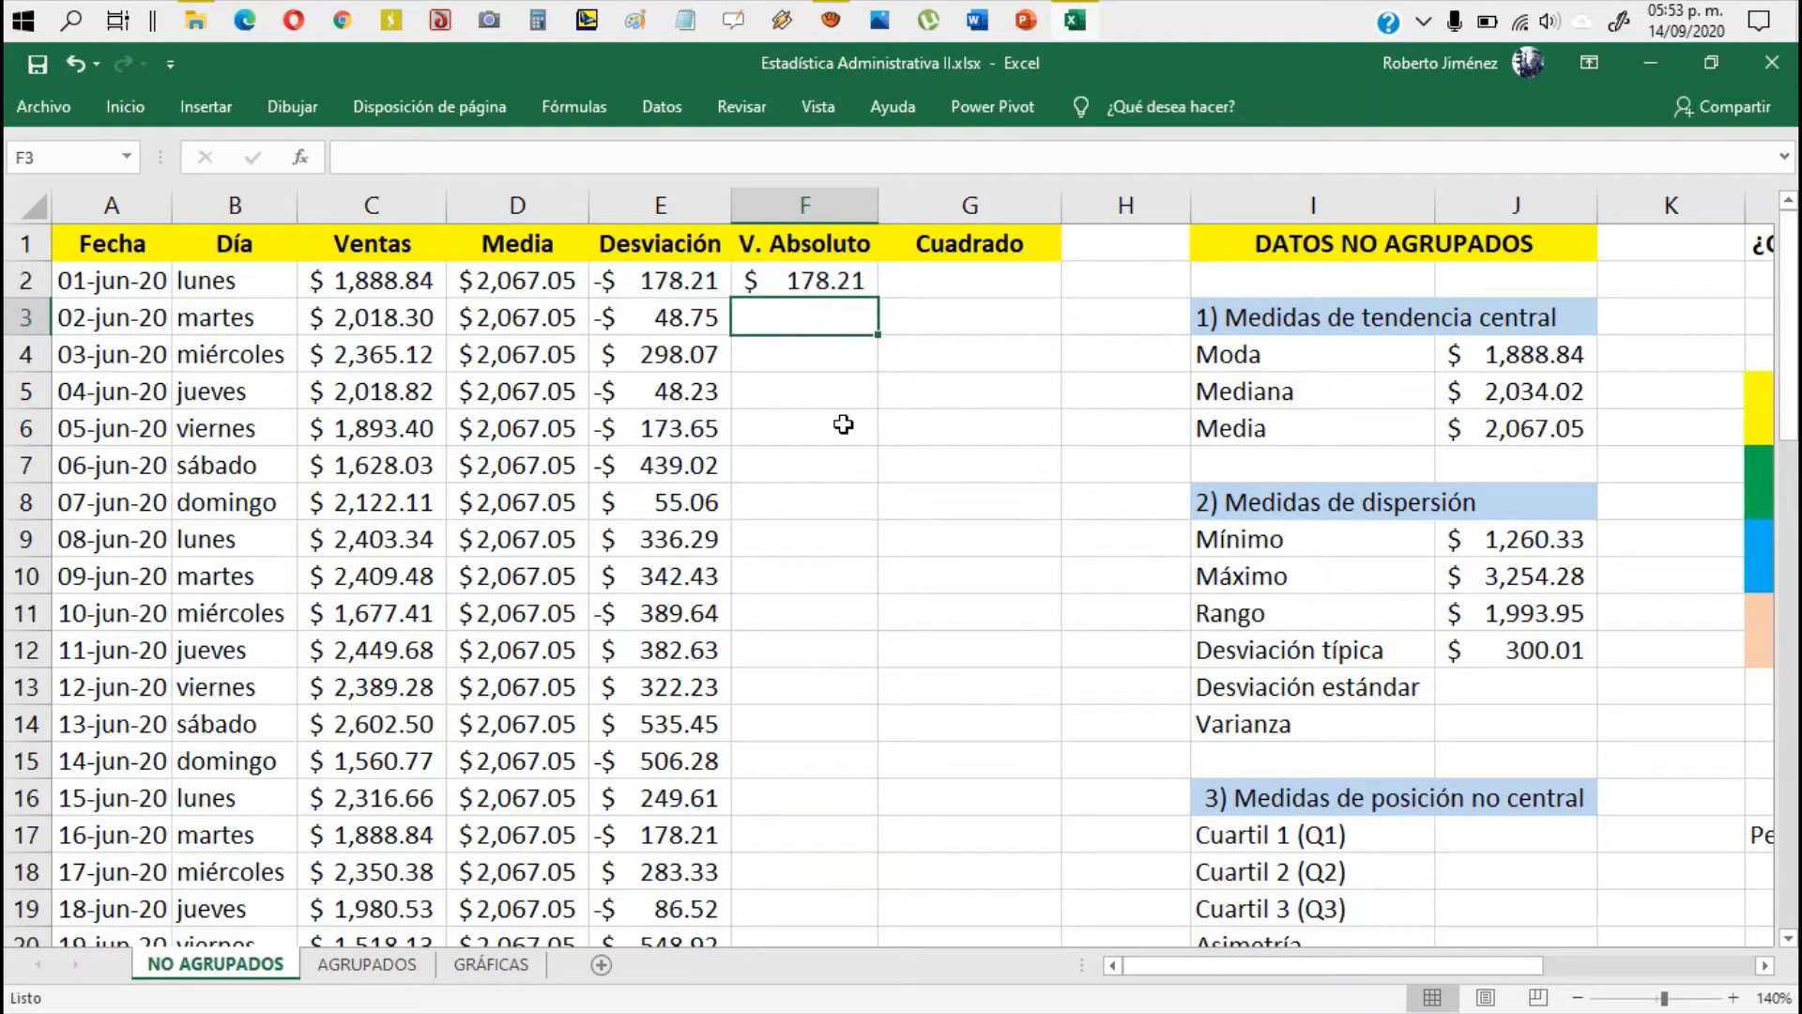
key("Up")
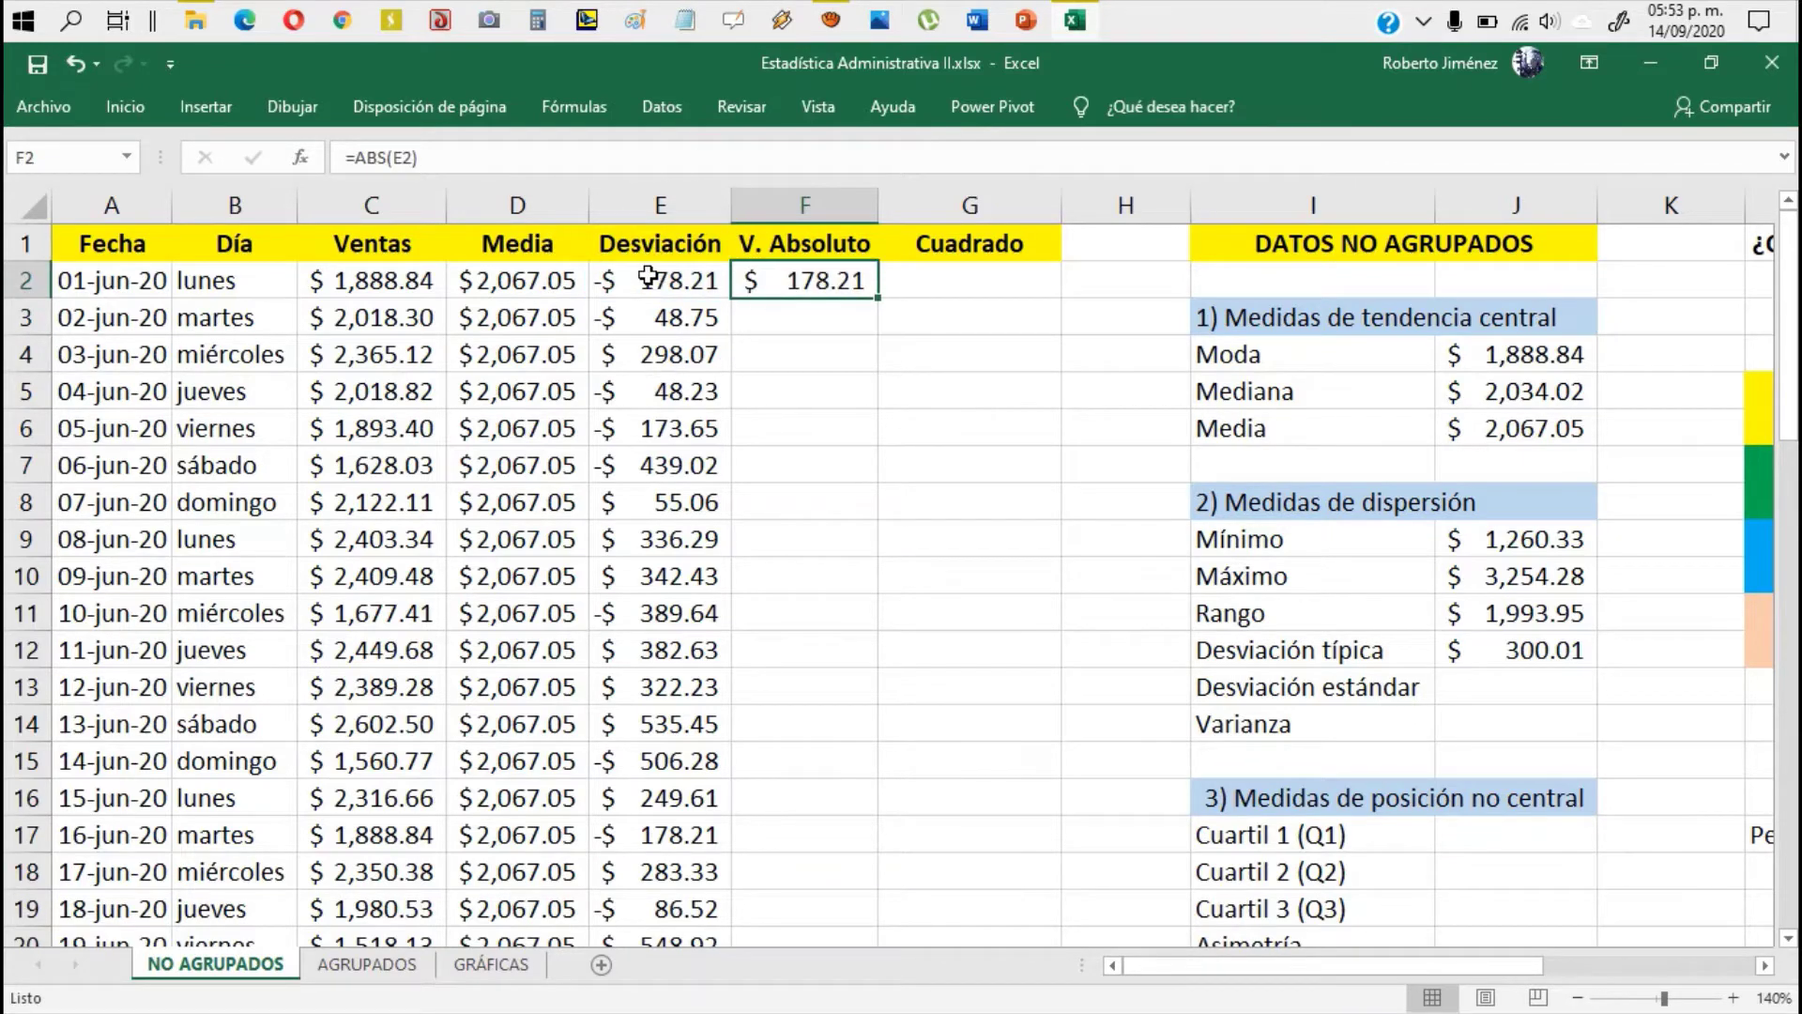
double_click(880, 299)
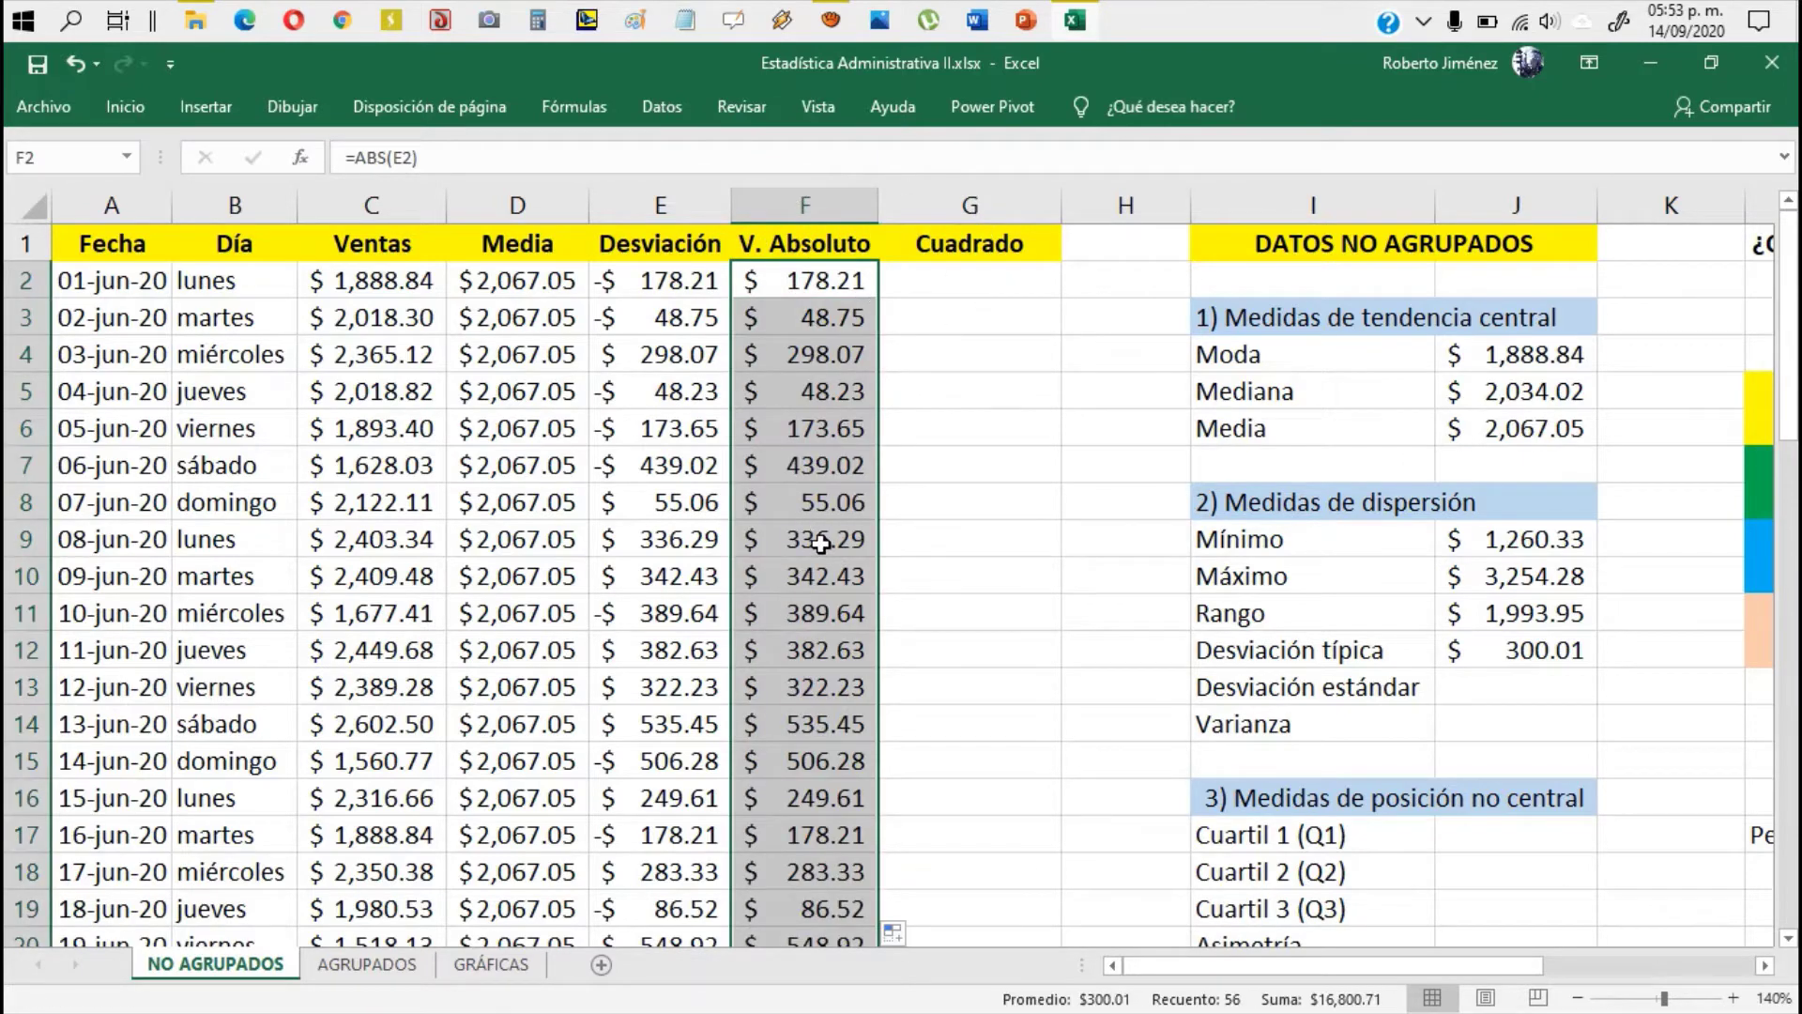
Step: Calculate the average of the V. Absoluto column in F58 with =PROMEDIO(F2:F57)
left_click(1094, 1010)
scroll(1021, 624, "down", 18)
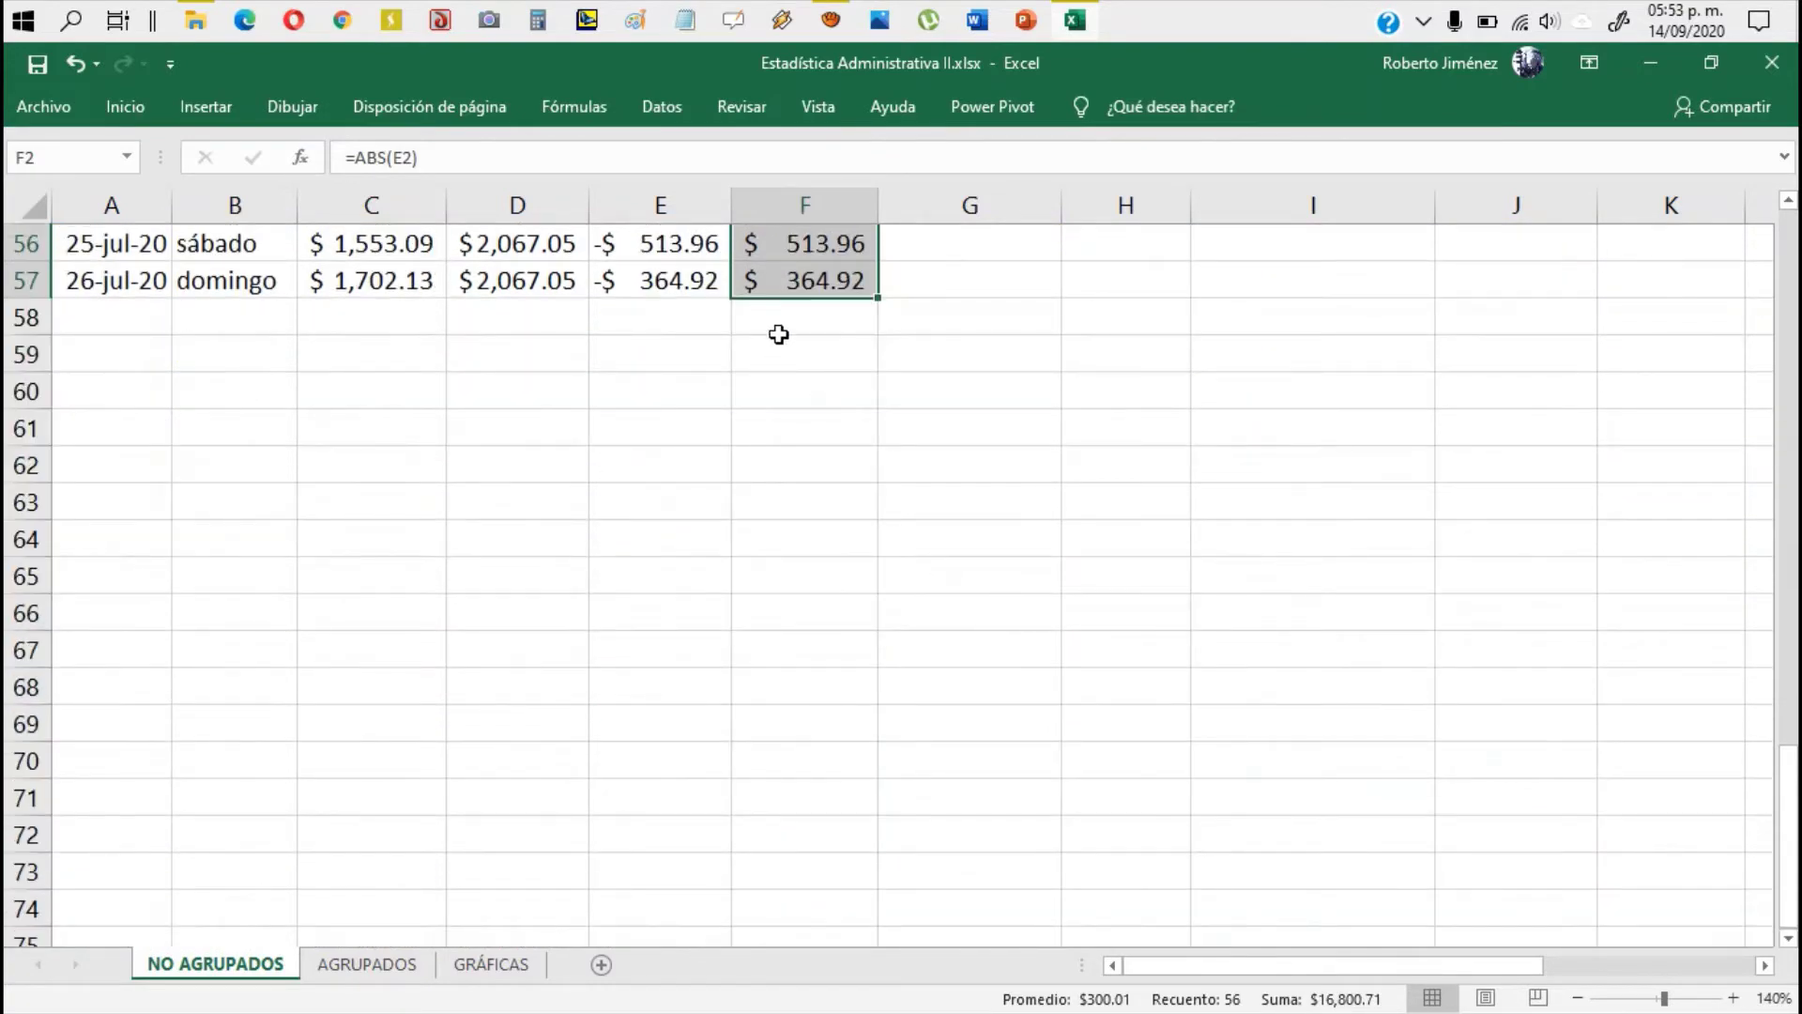
left_click(775, 324)
scroll(1163, 585, "up", 3)
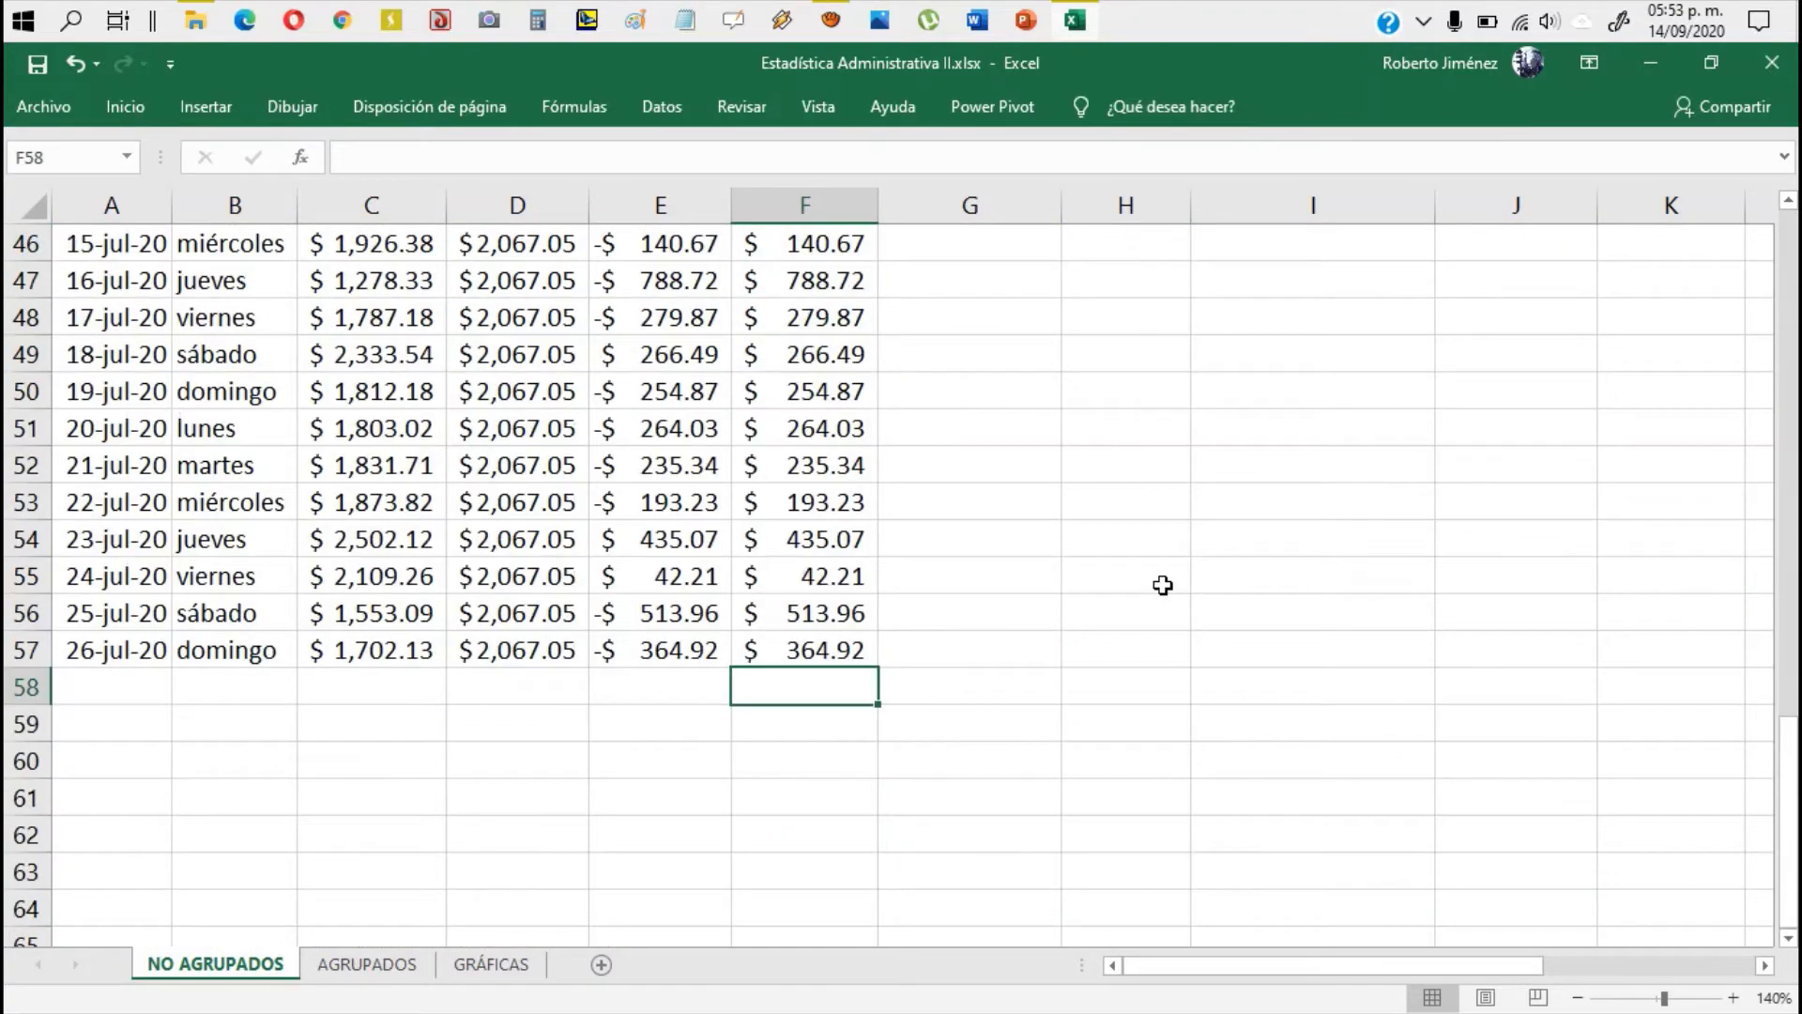
type("=p")
type("rome")
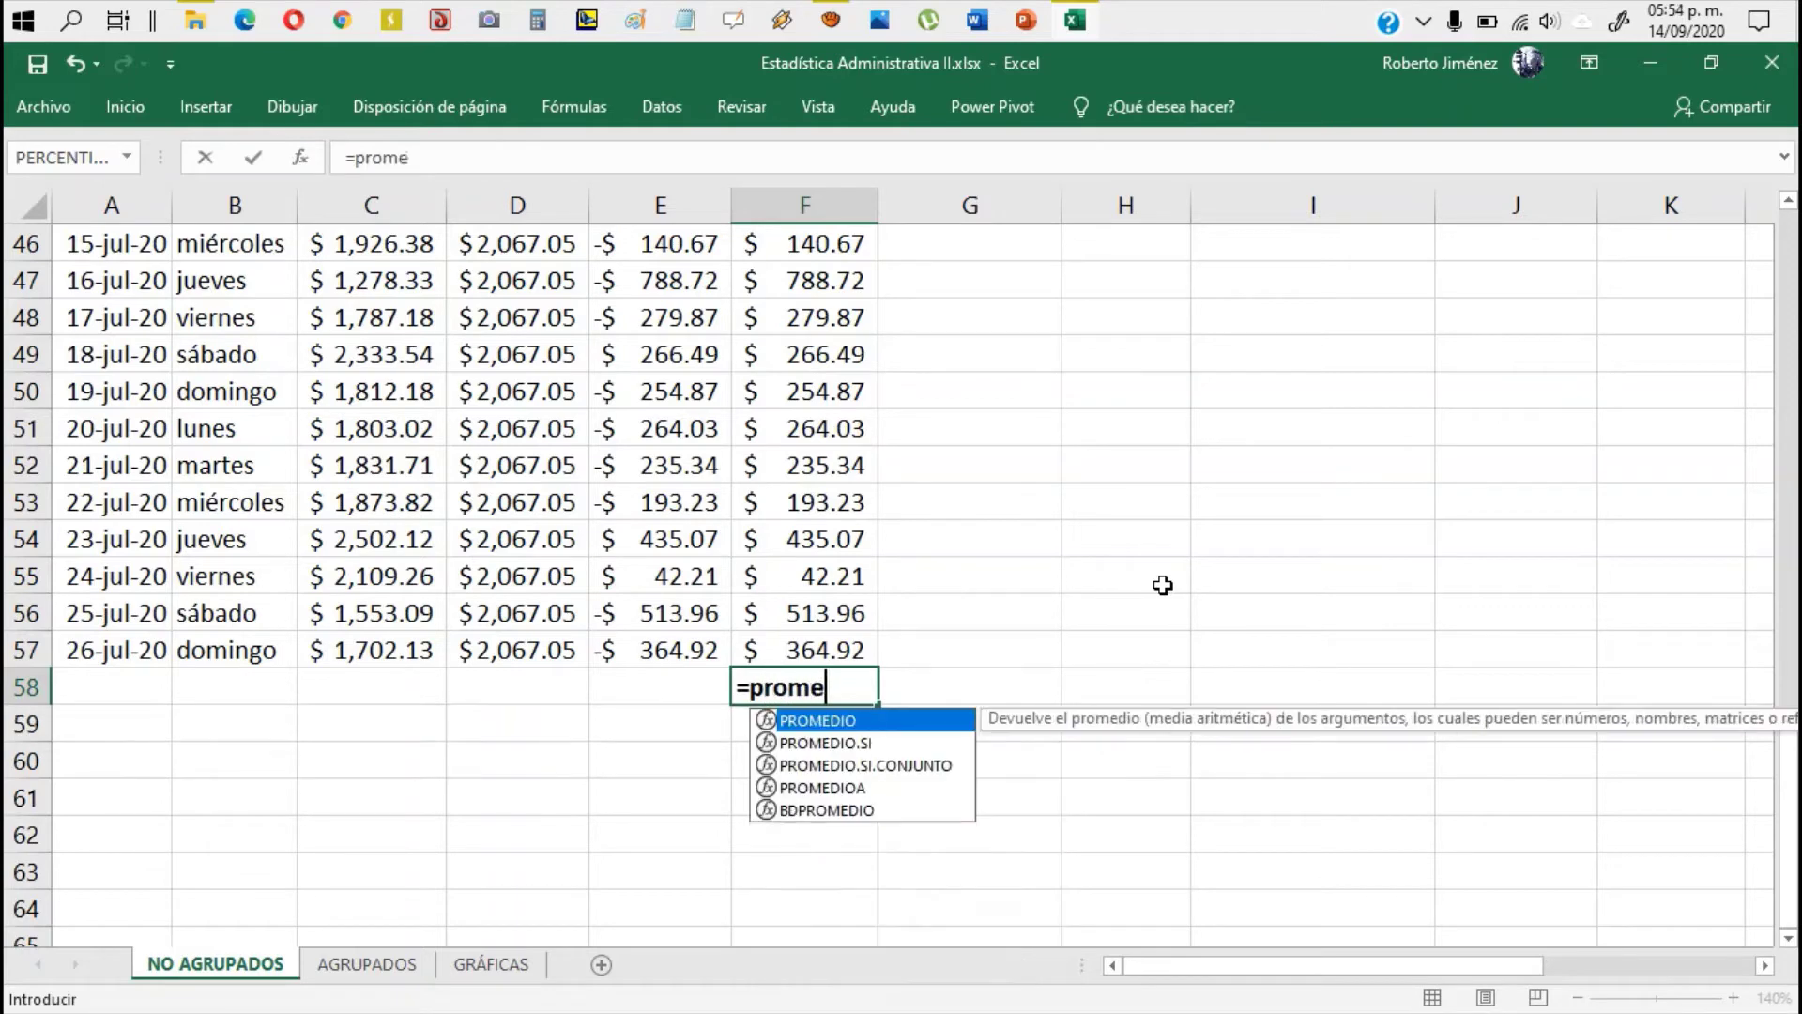
type("dio(")
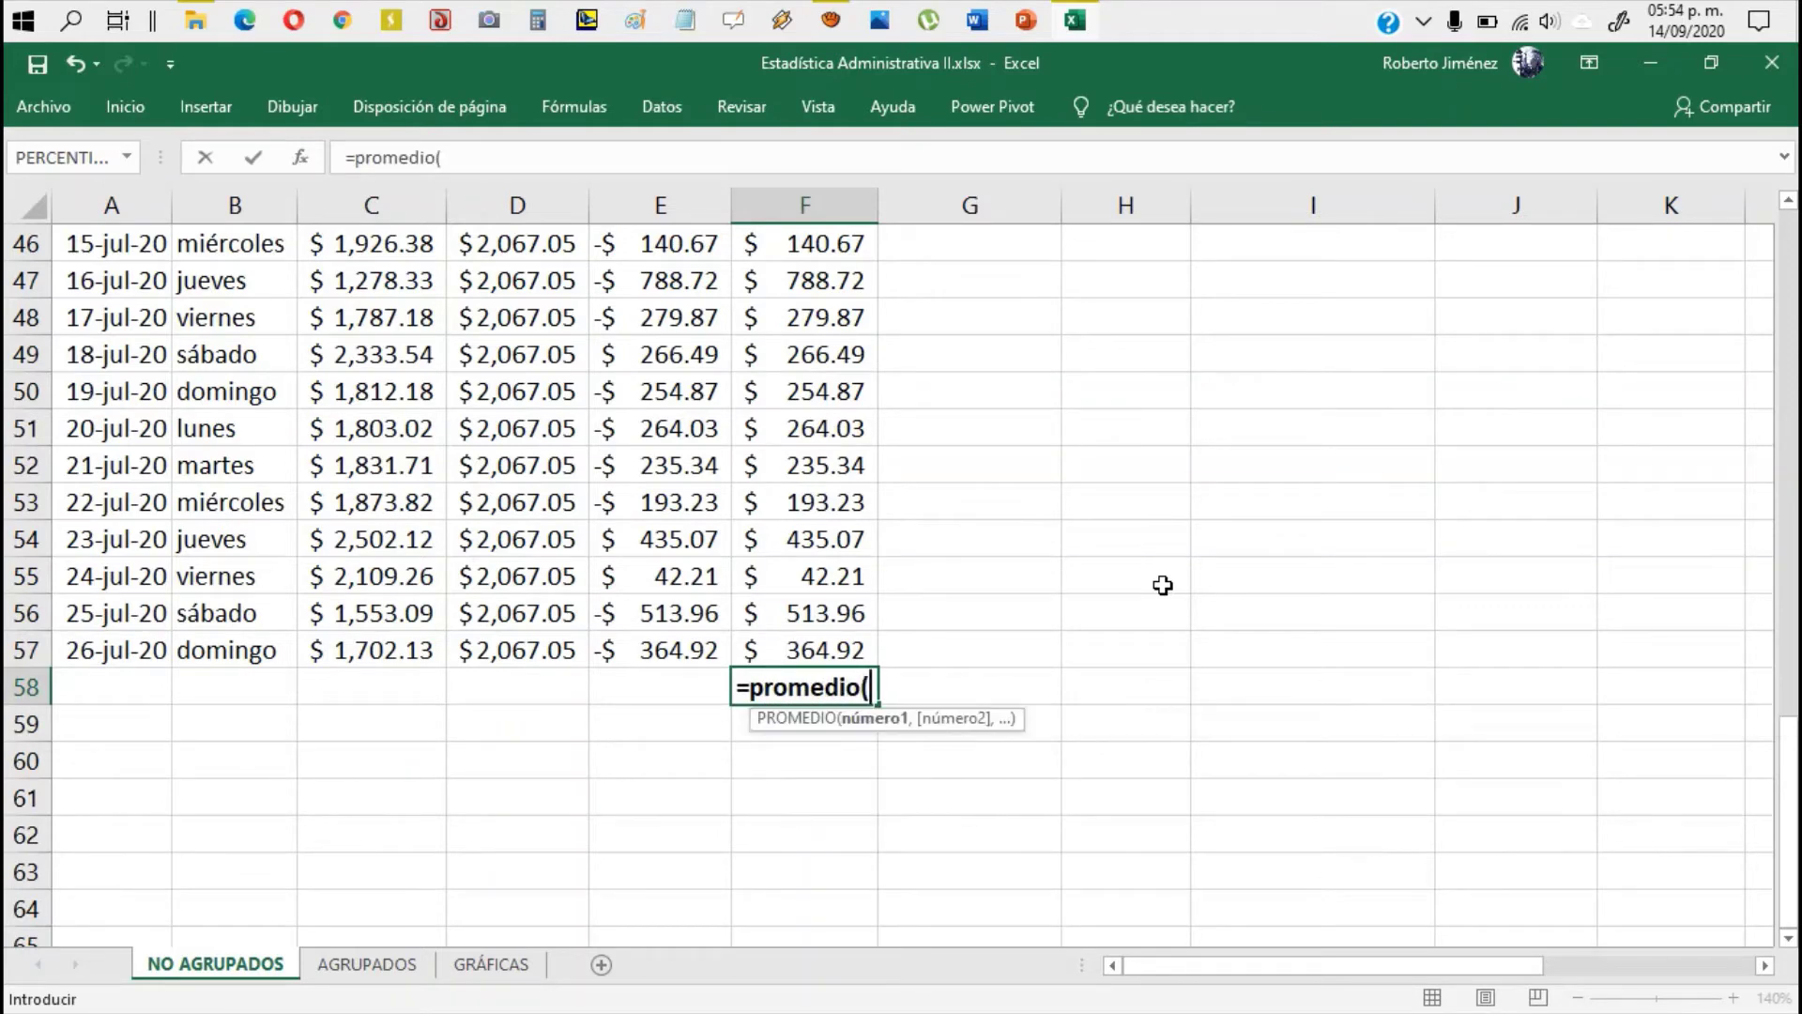
key("Up")
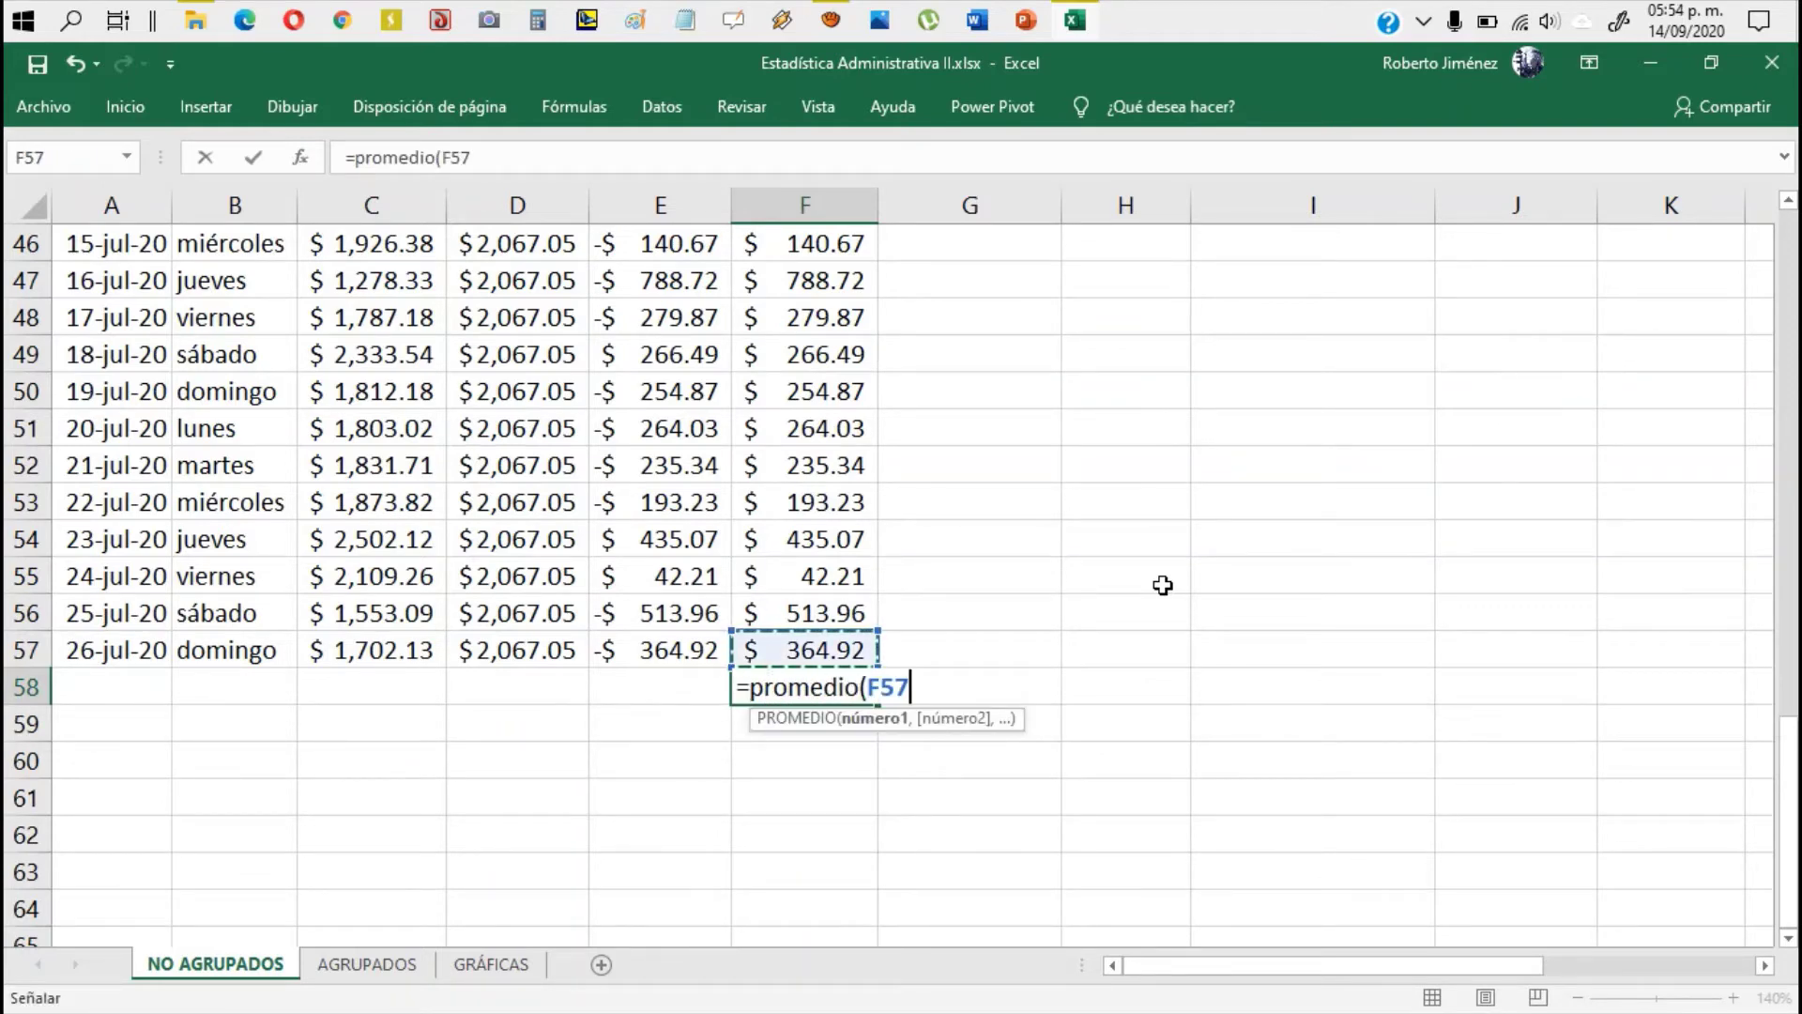
key("shift+Up")
key("shift+Up")
key("shift+Up")
key("shift+Up")
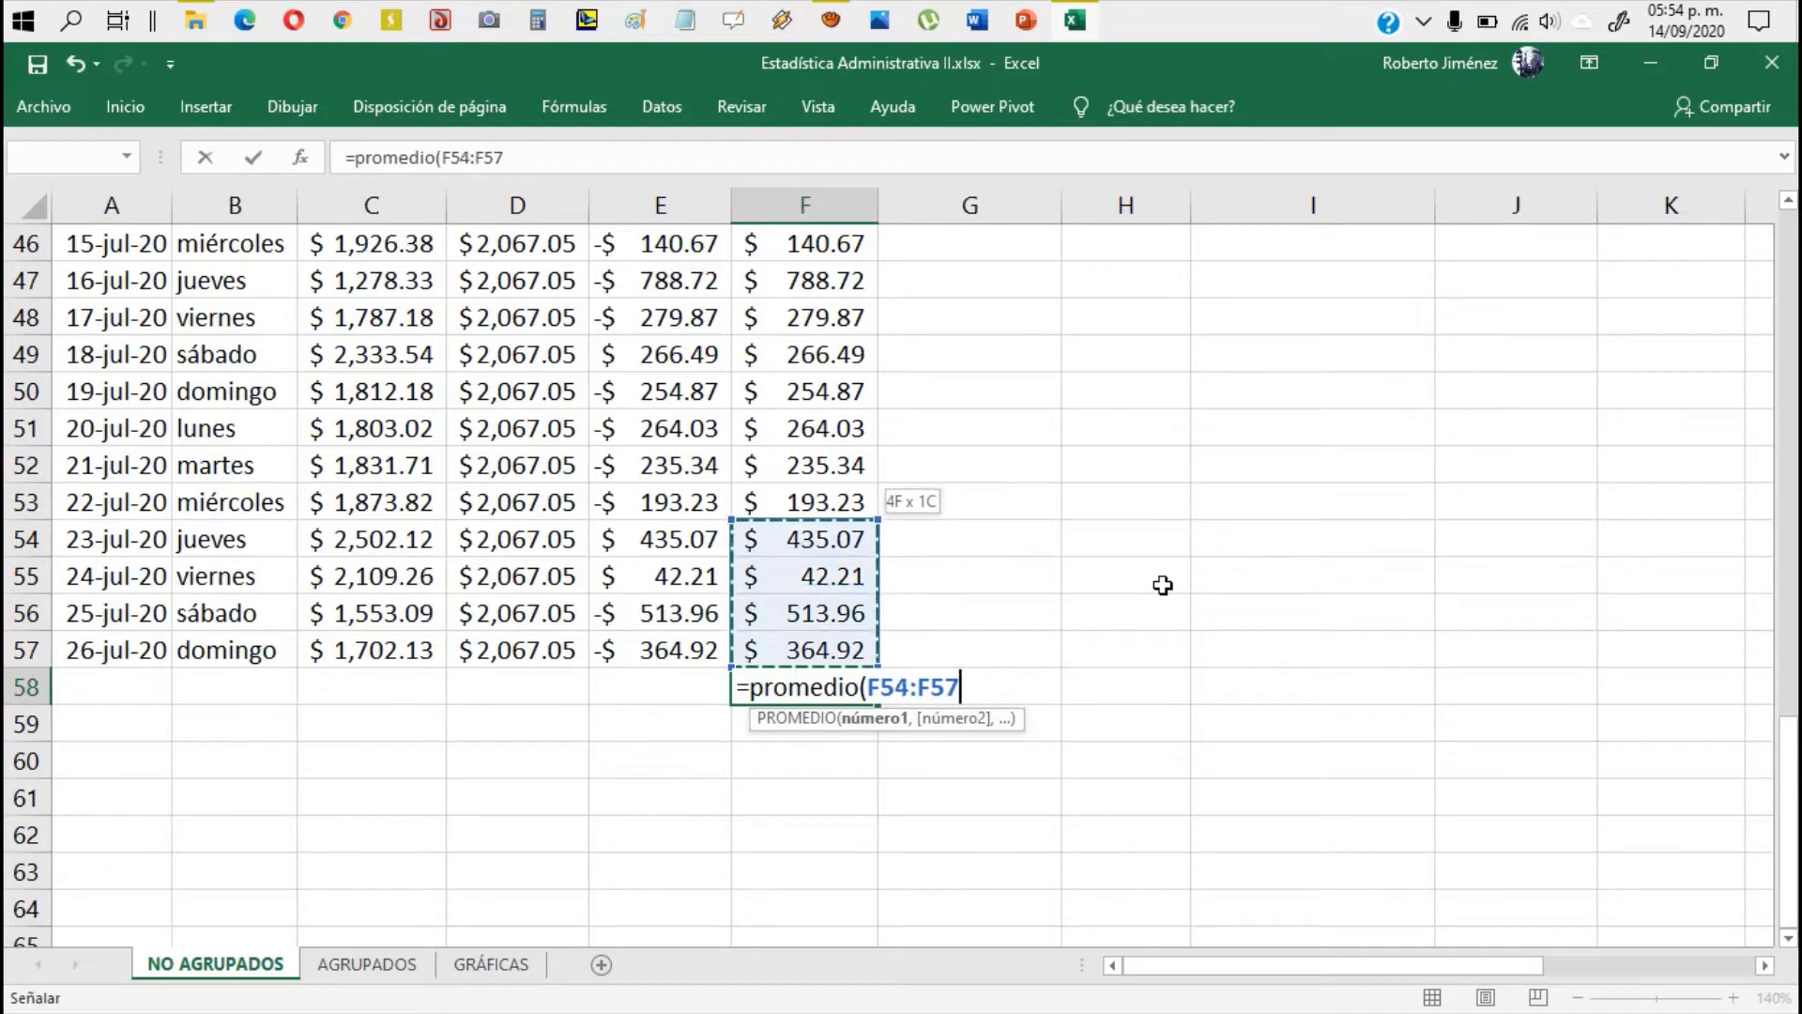
key("ctrl+shift+Up")
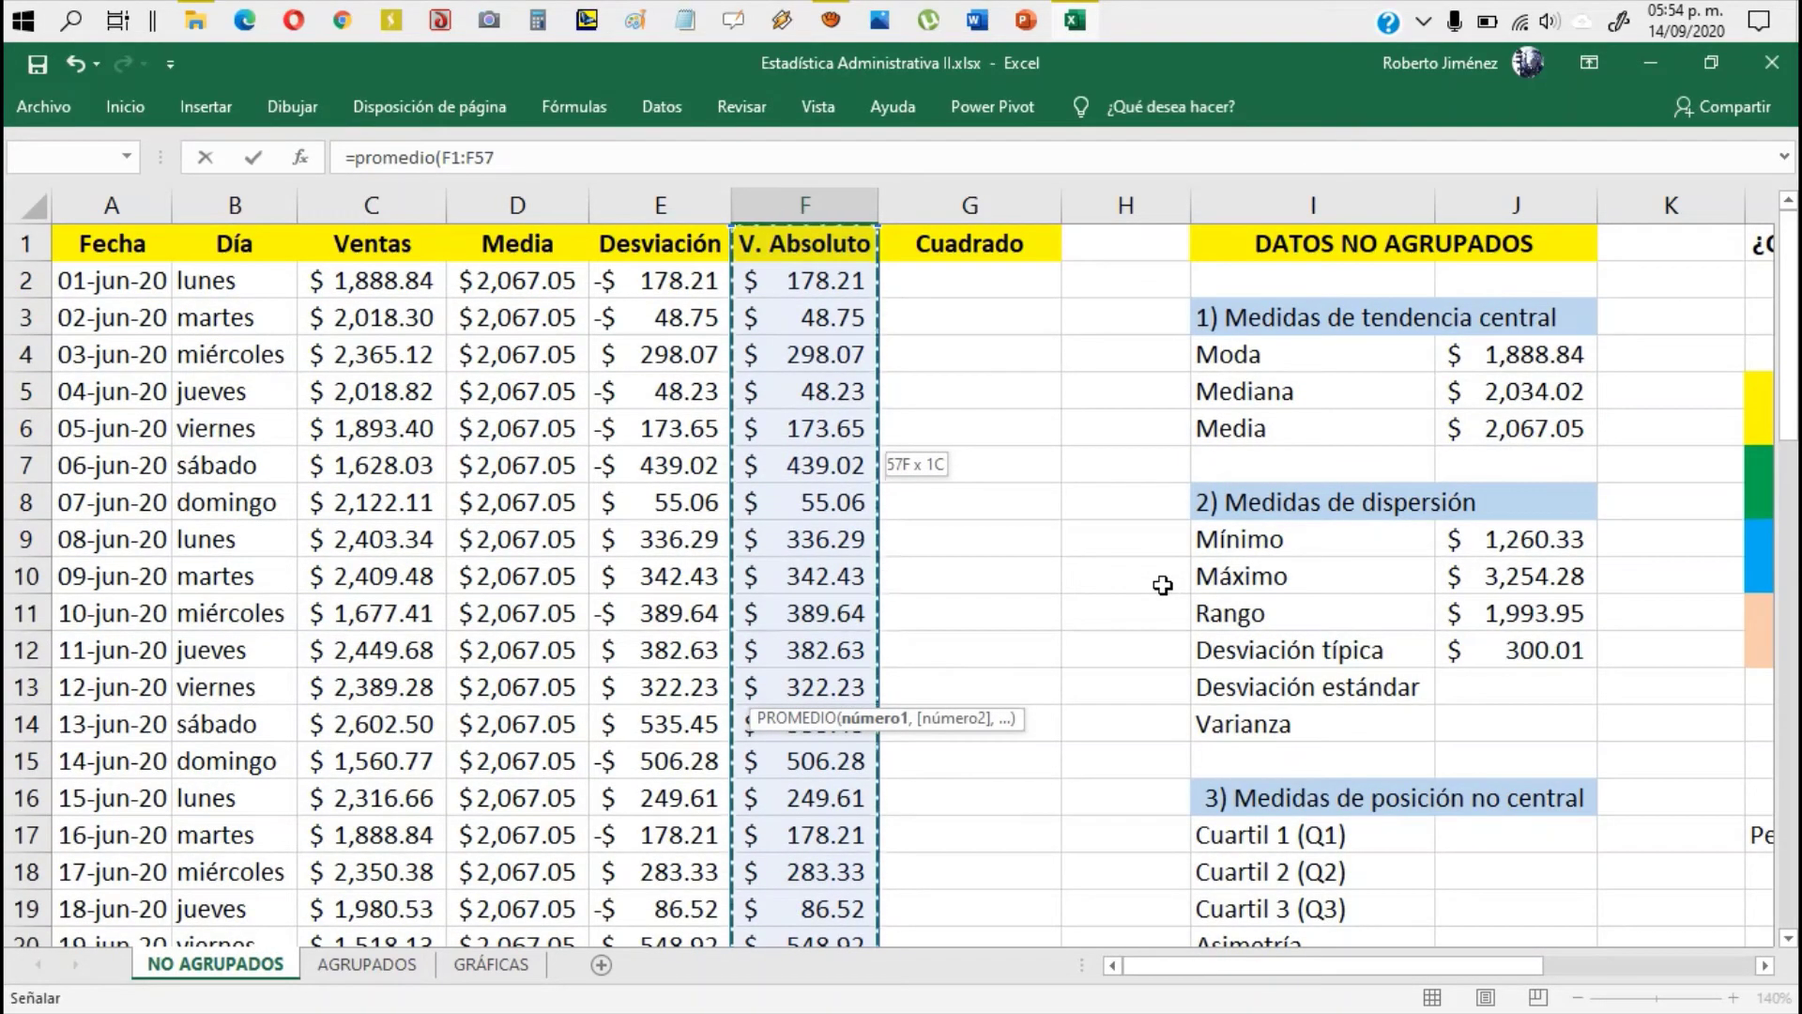
key("shift+Down")
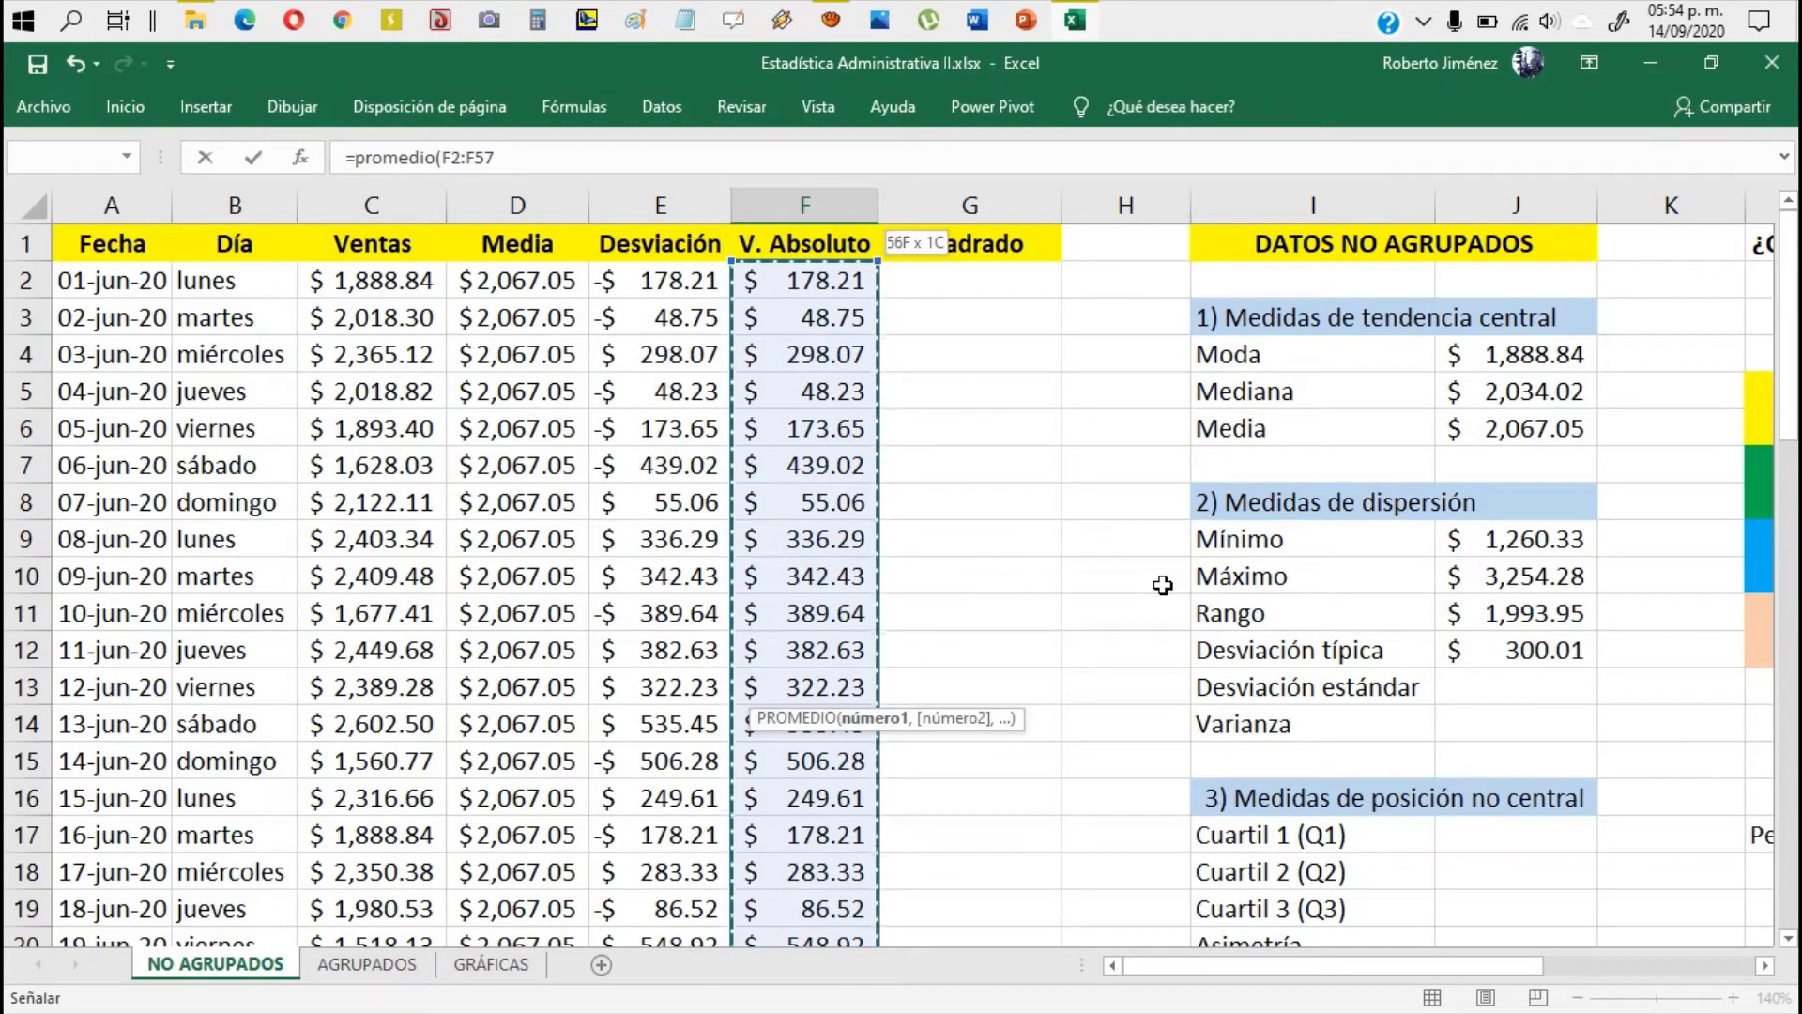
key("Return")
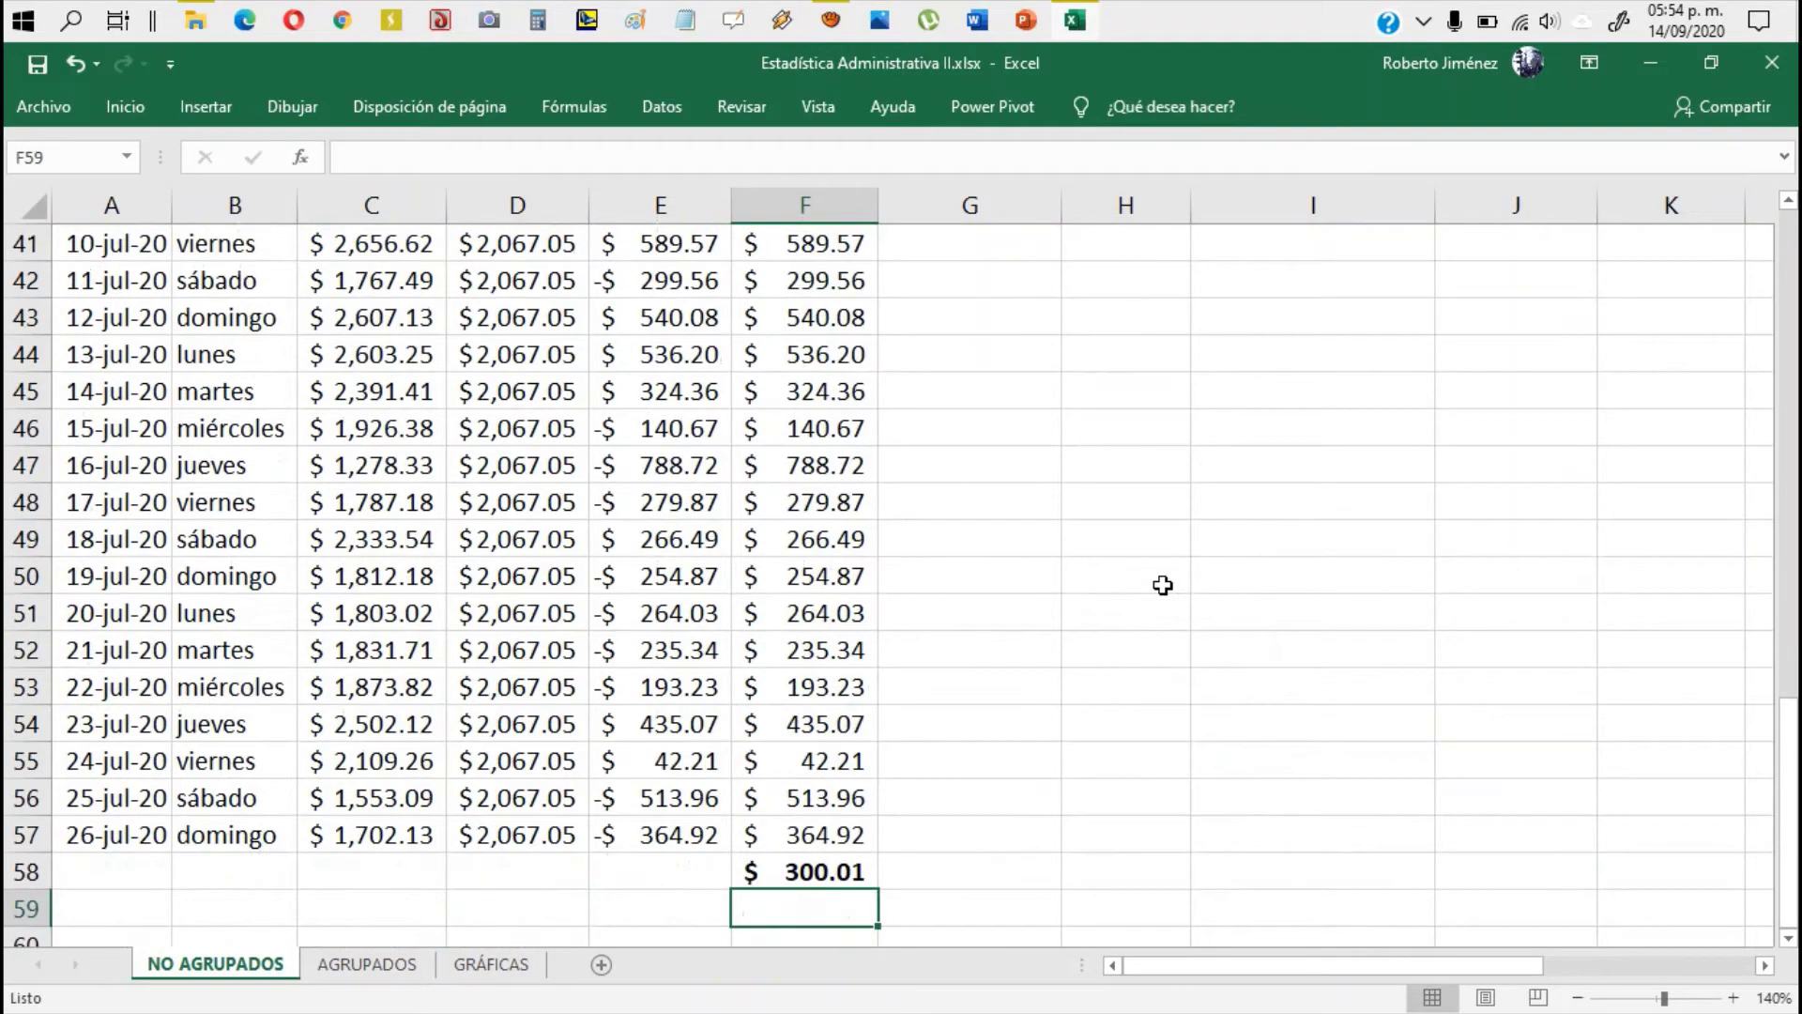
key("Up")
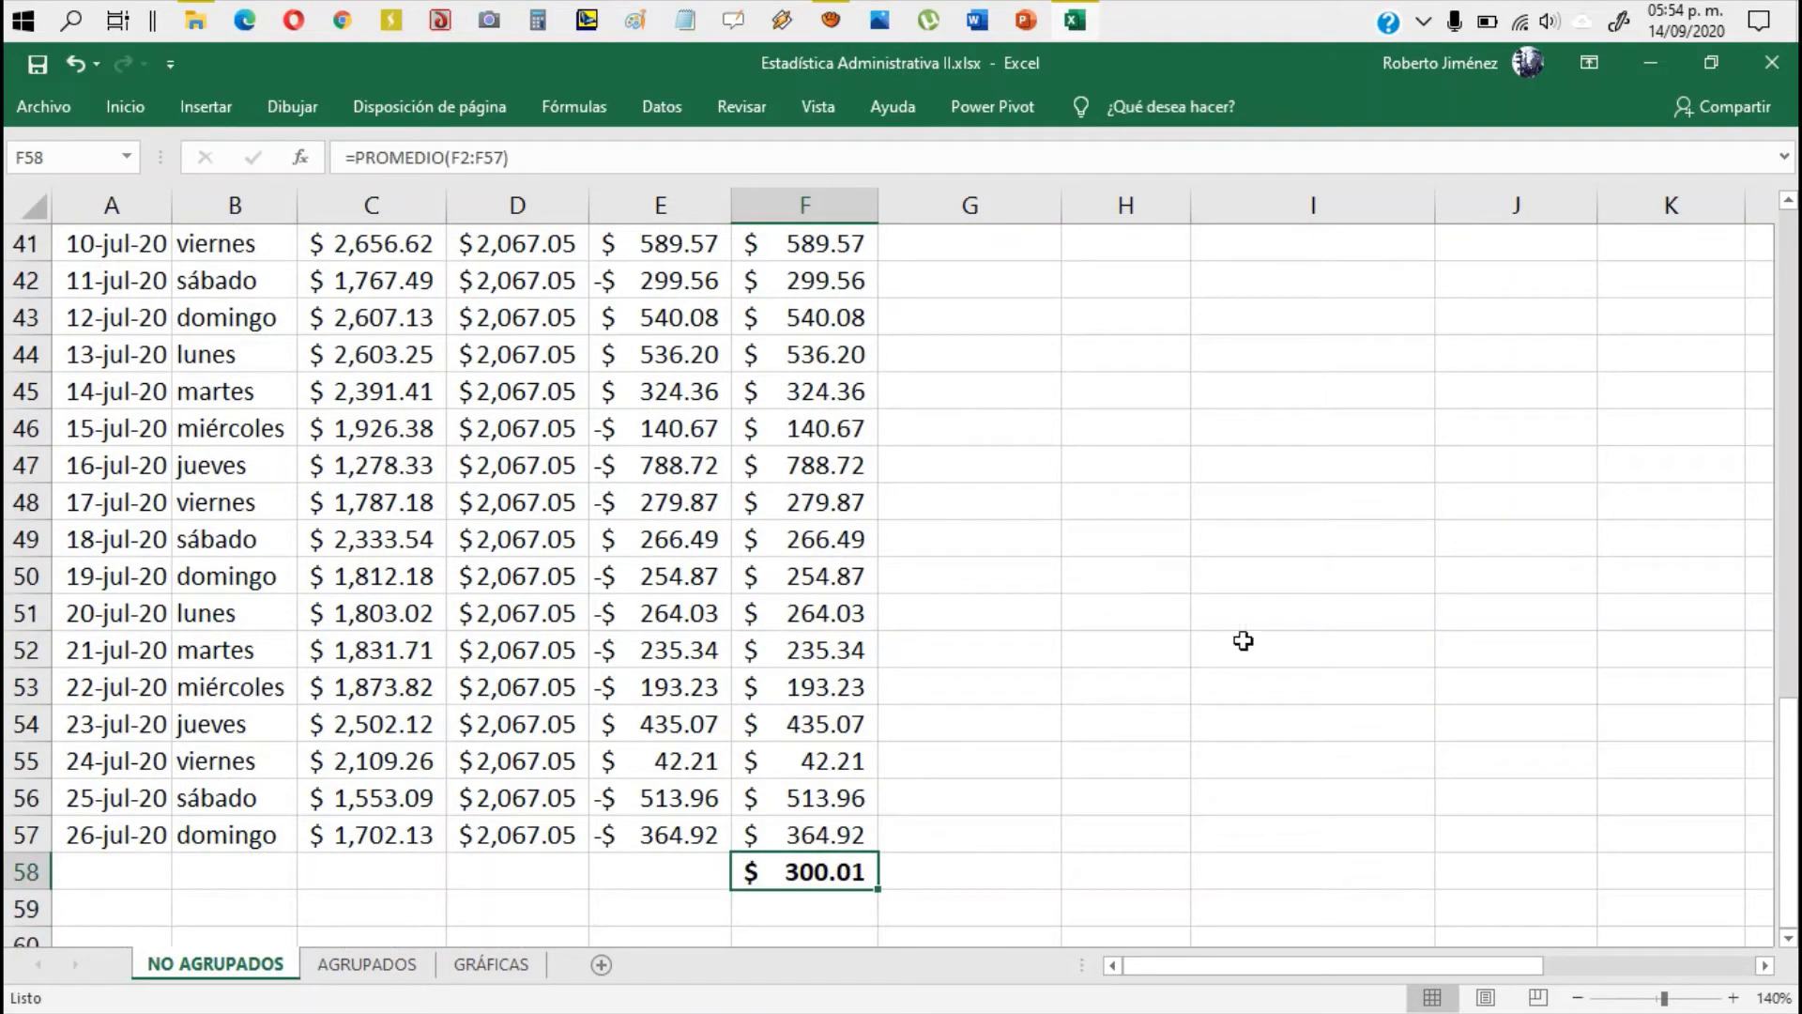
Step: Compare the absolute-deviation average in F58 with the Desviación típica formula in J12
left_click(653, 879)
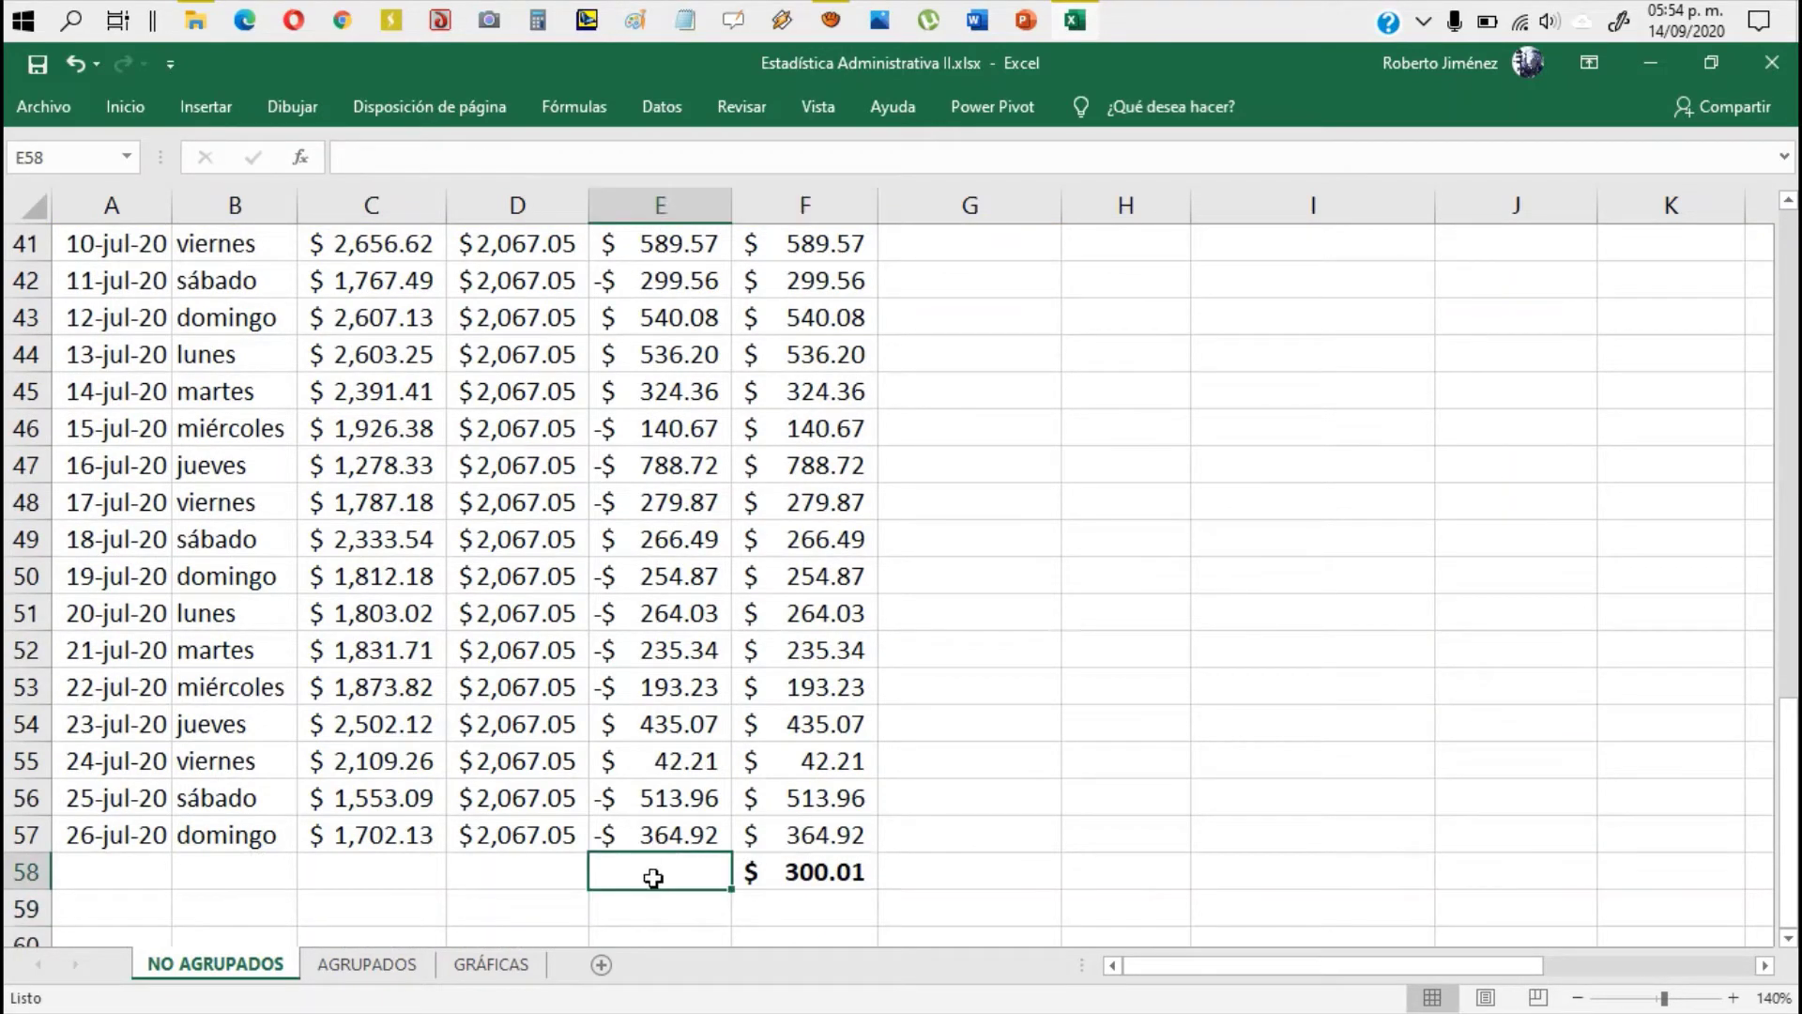
left_click(809, 878)
scroll(1162, 638, "up", 13)
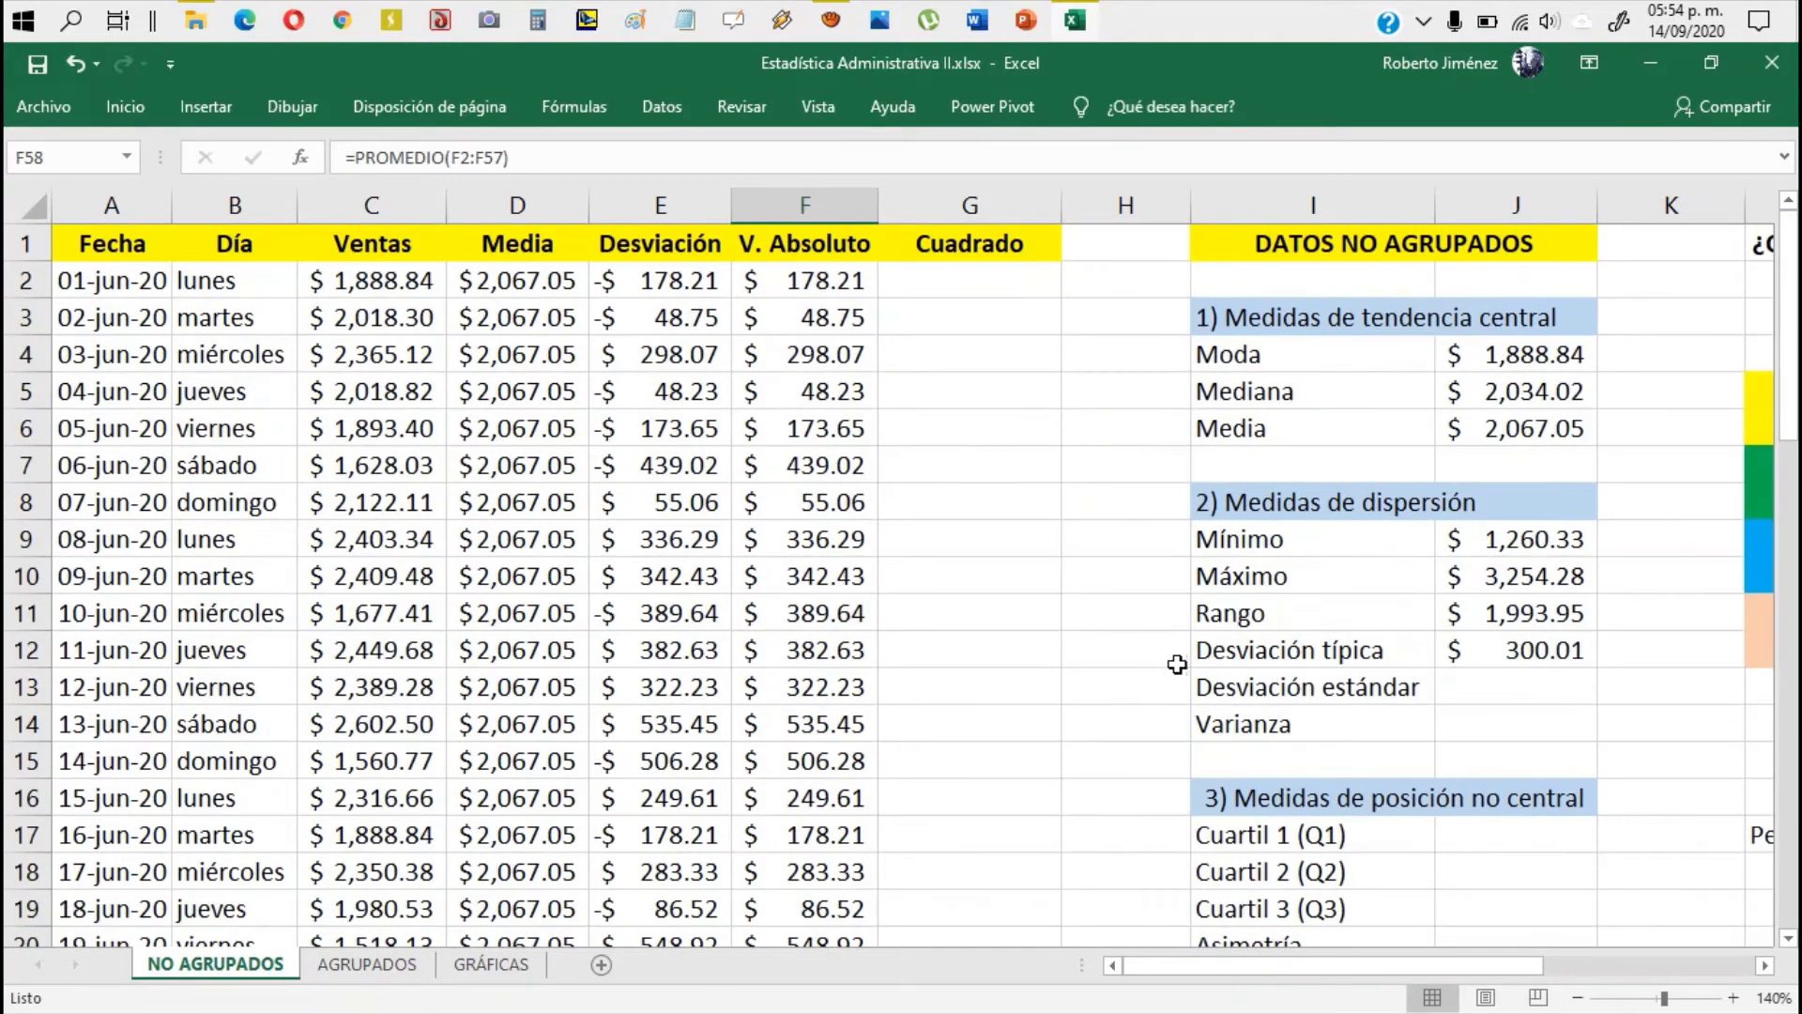
left_click(1554, 658)
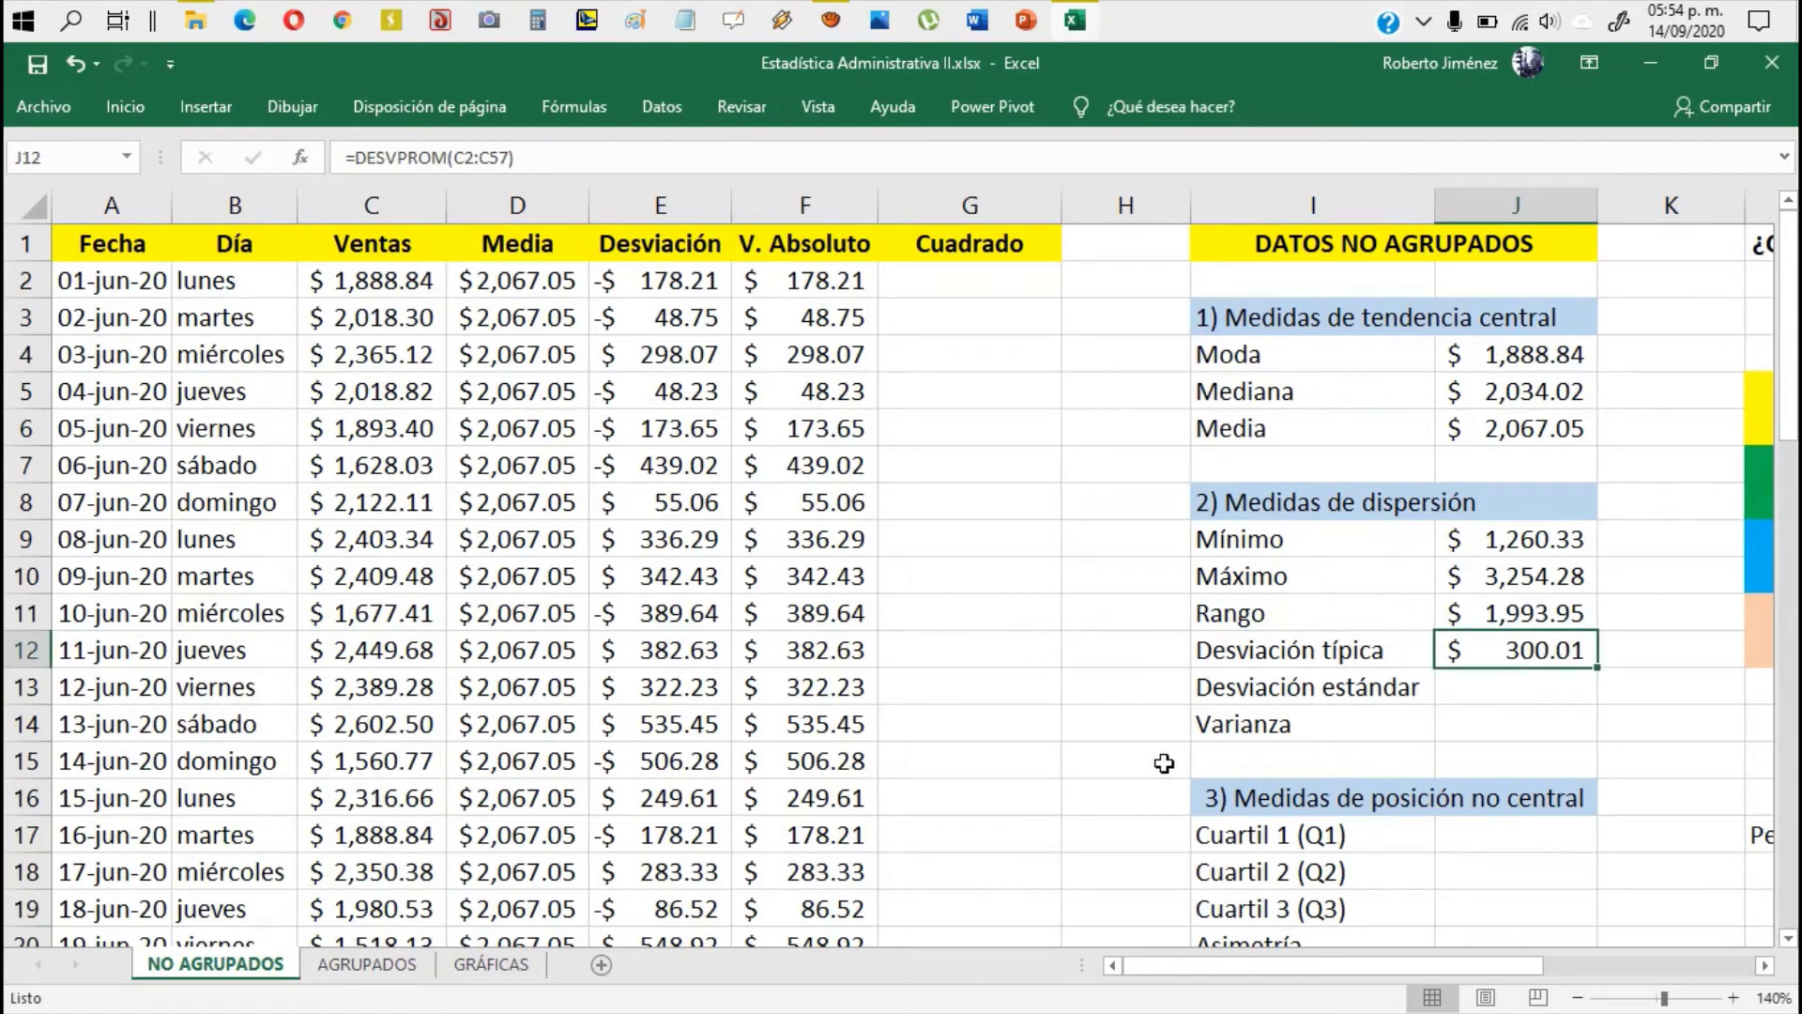
Step: Examine how the deviation in E2 is calculated and the Media column it relies on
scroll(950, 632, "down", 3)
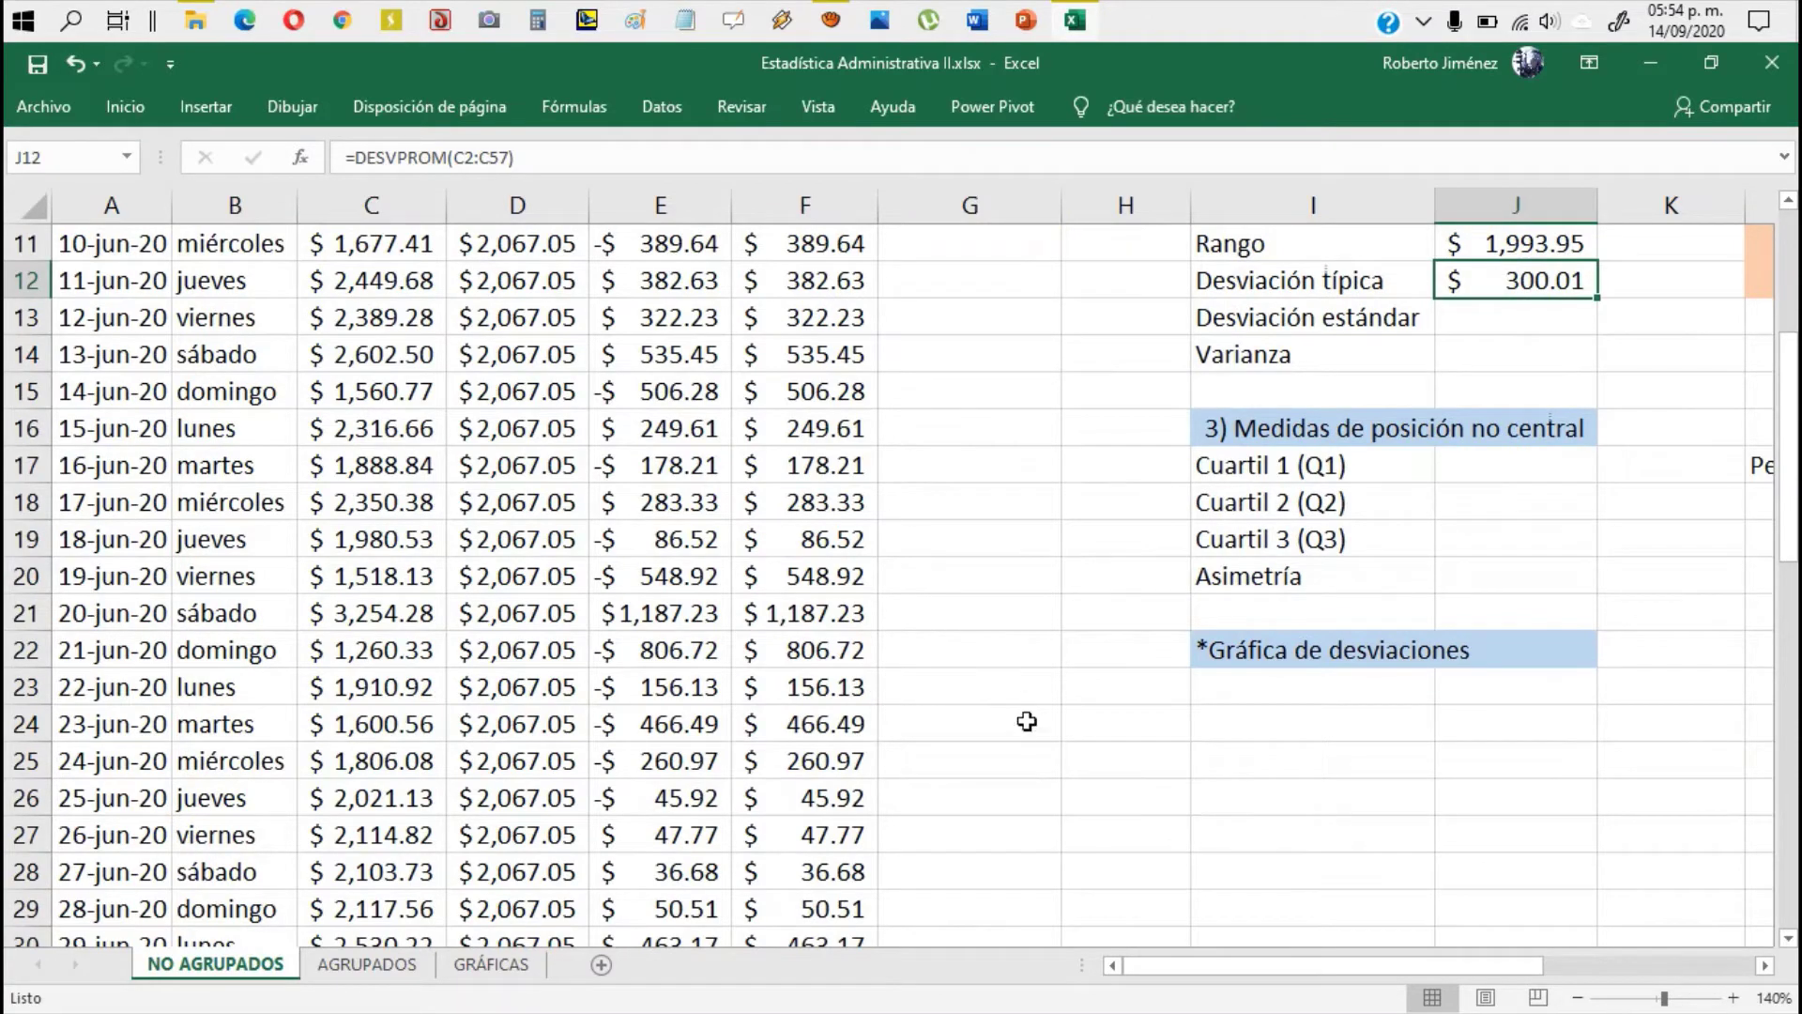
left_click(1578, 997)
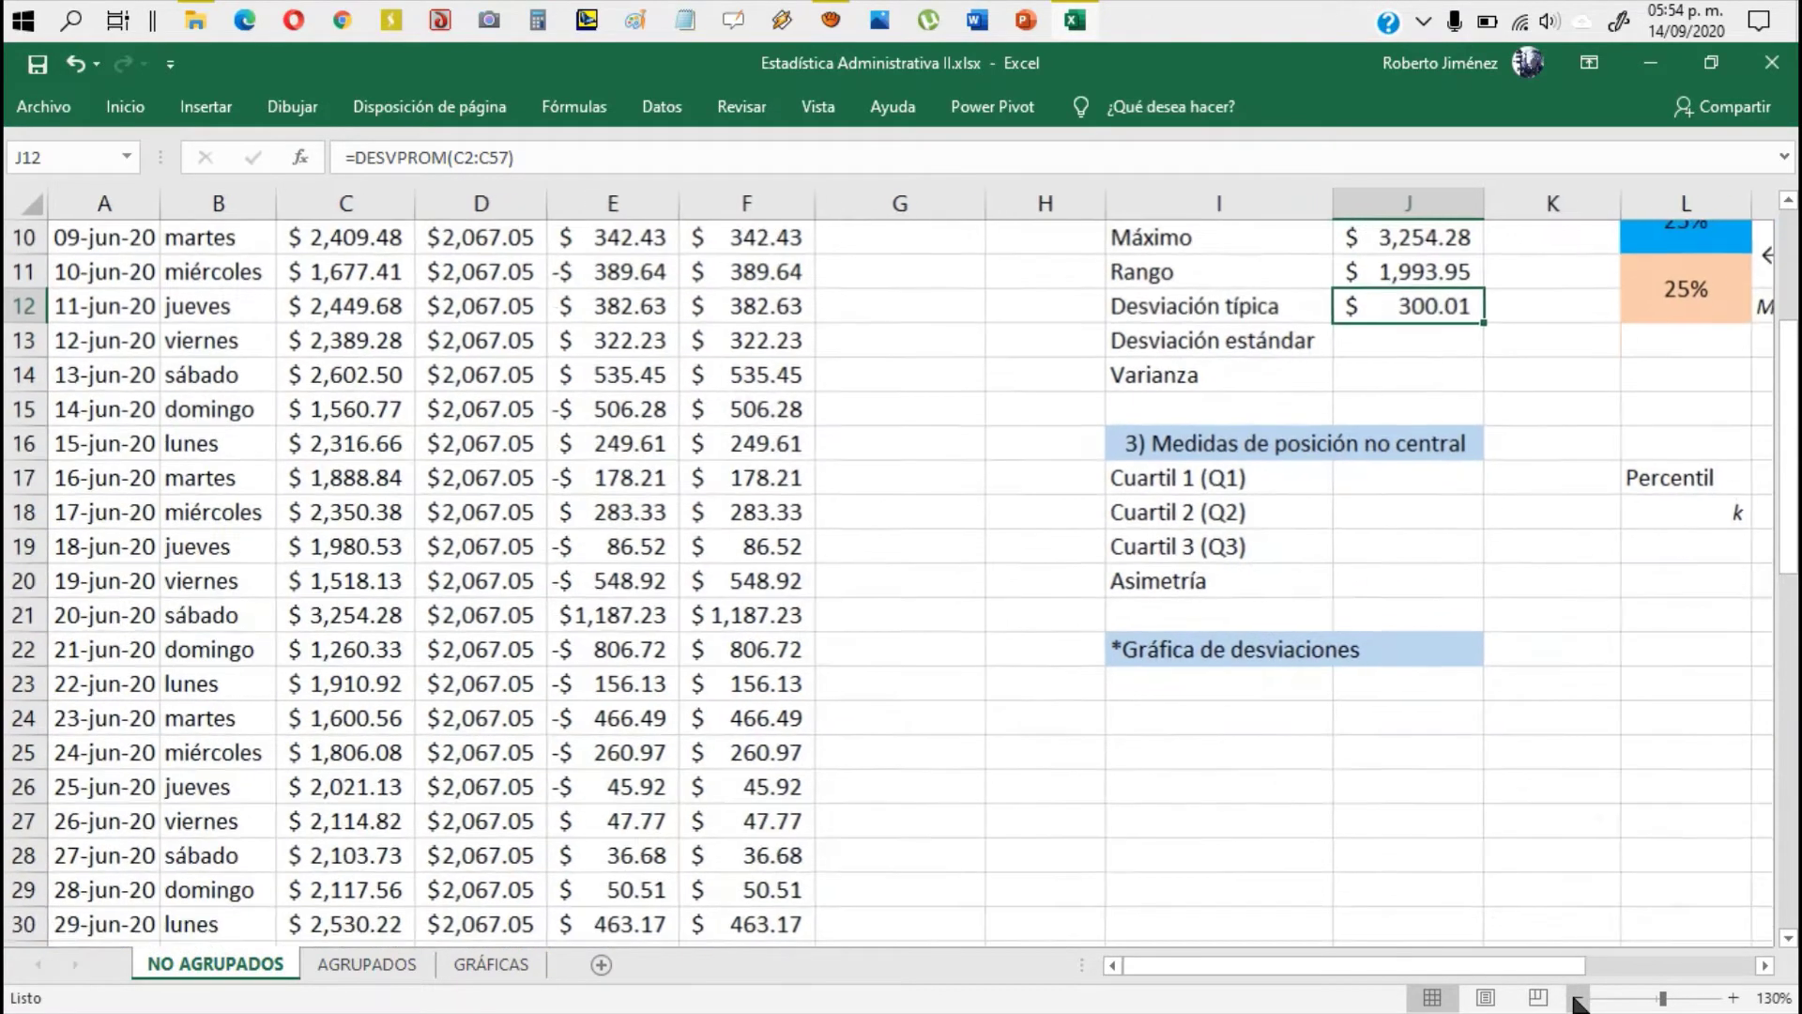
left_click(1578, 998)
left_click(1578, 998)
left_click(1578, 998)
left_click(1578, 998)
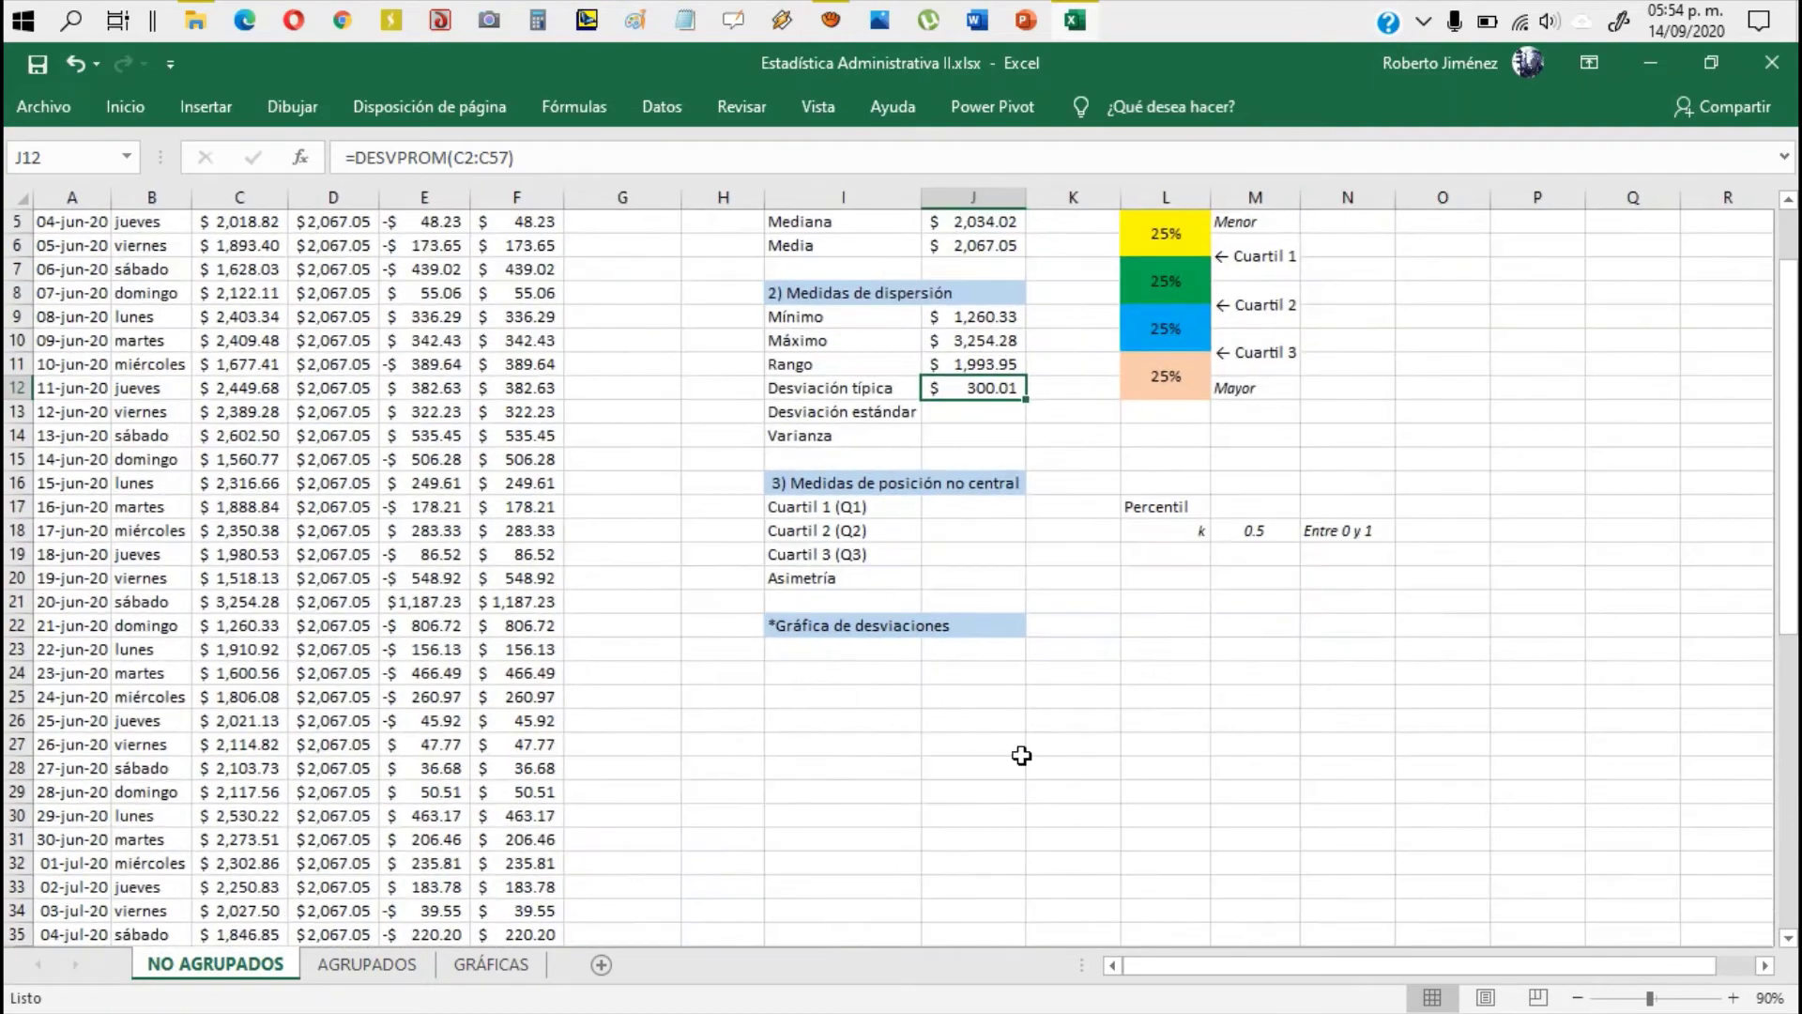
left_click(1733, 998)
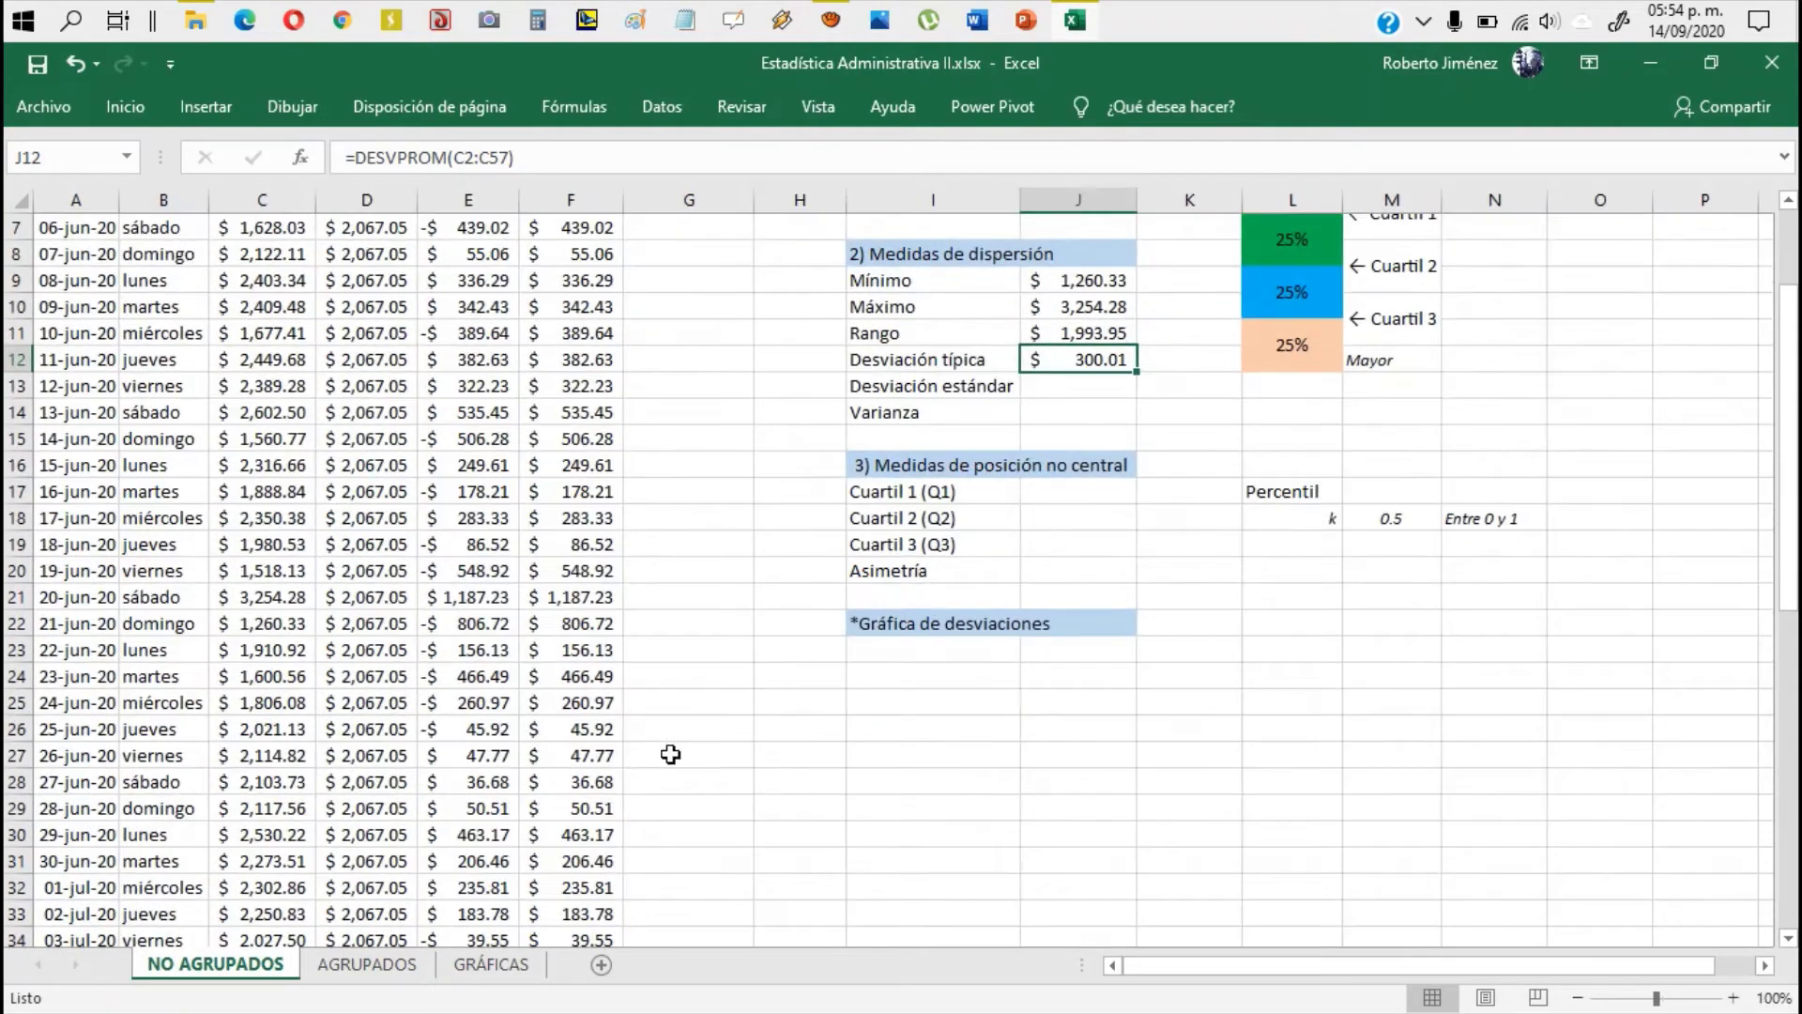
scroll(722, 528, "up", 2)
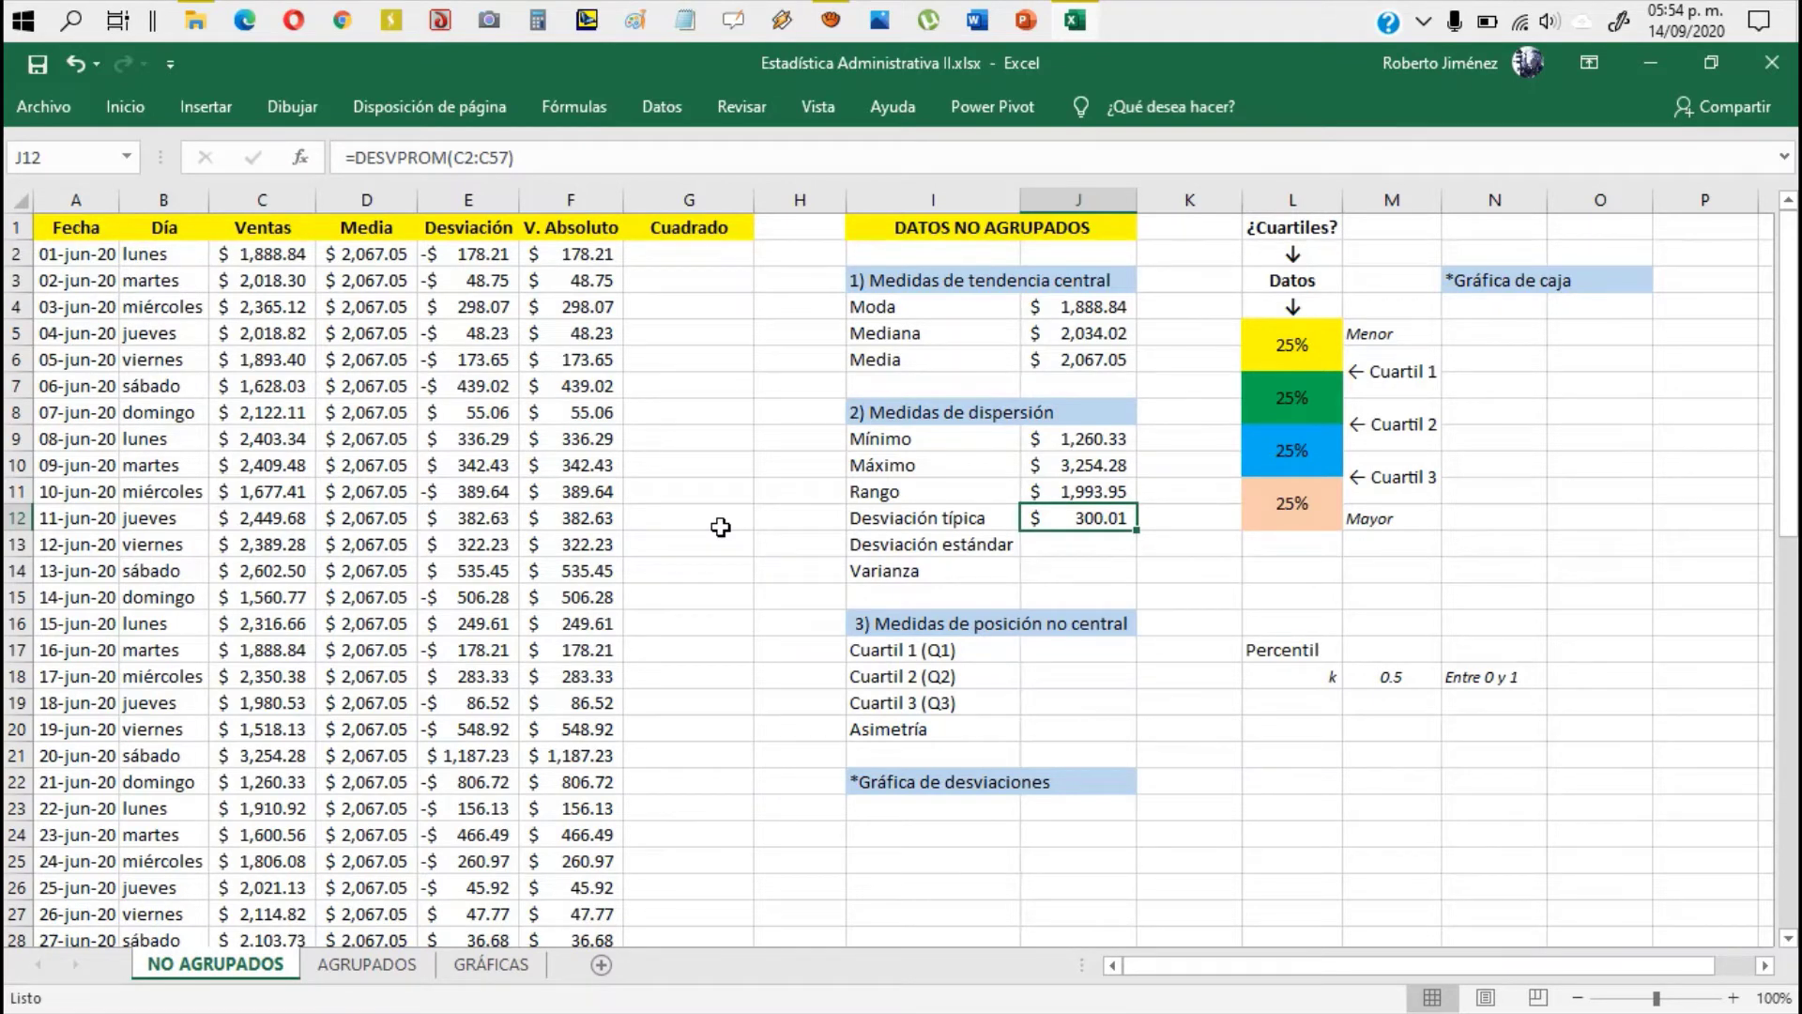
left_click(477, 256)
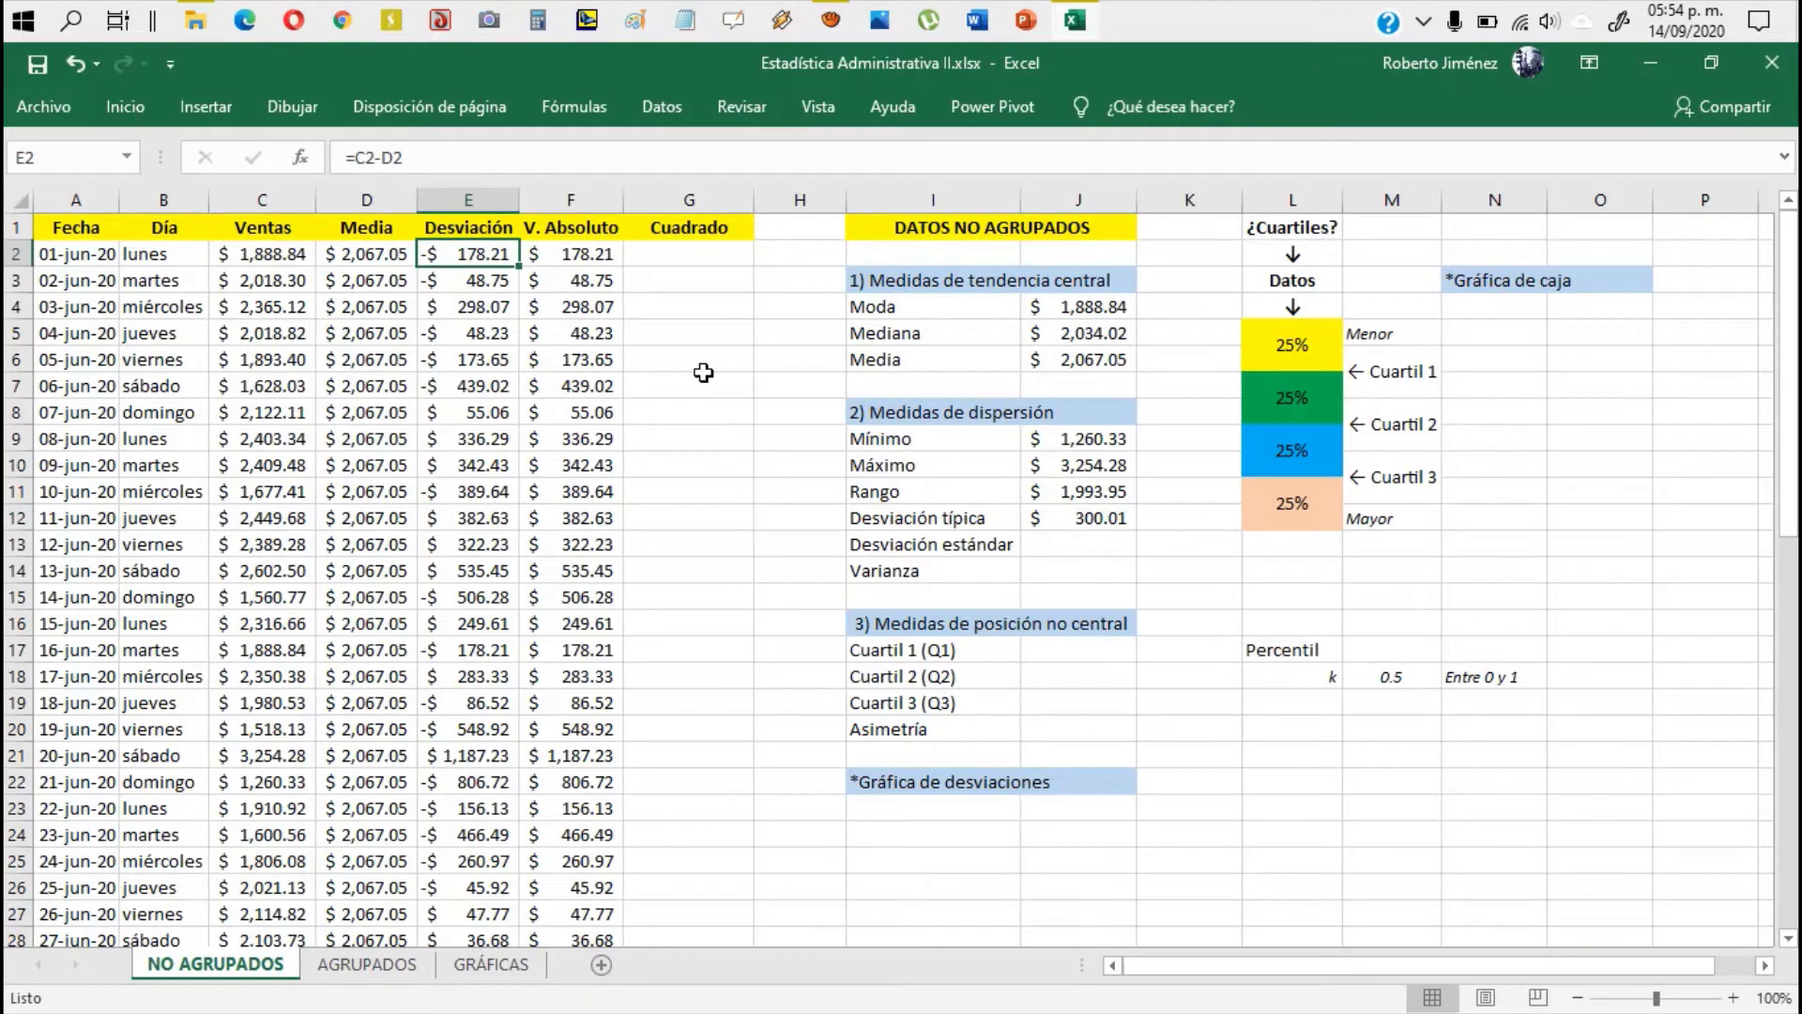
left_click(368, 236)
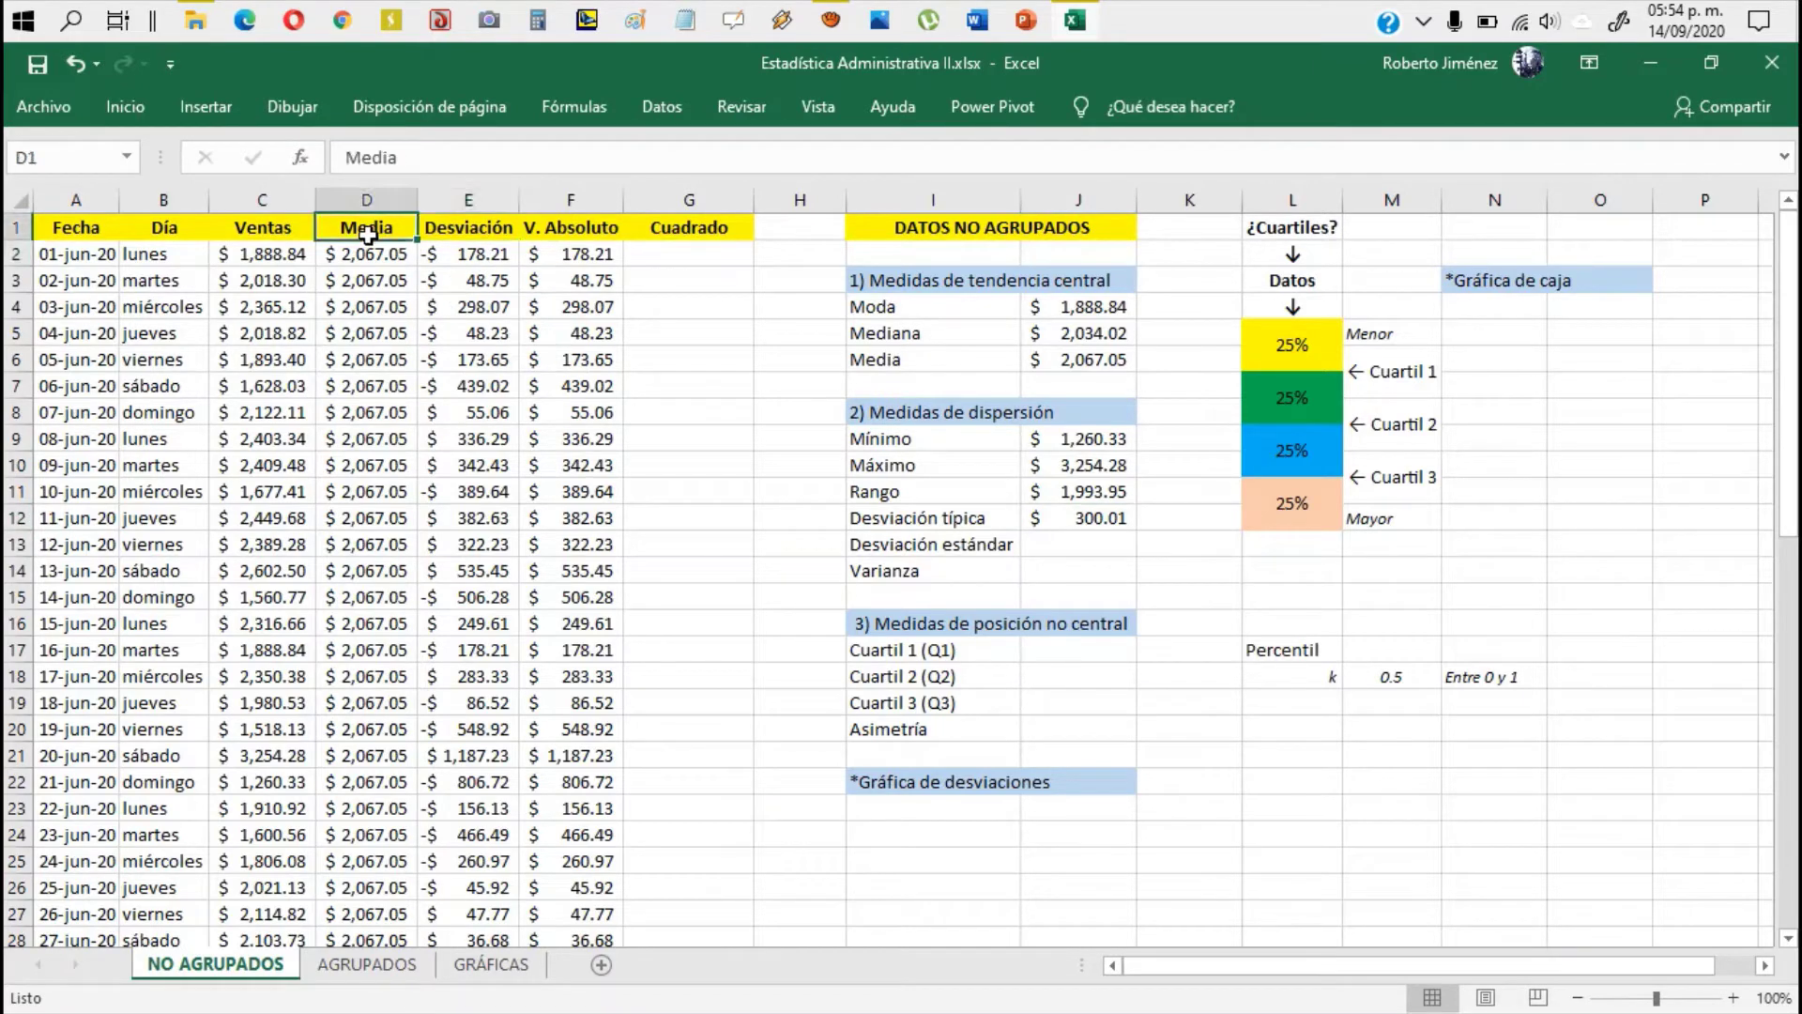
left_click(688, 362)
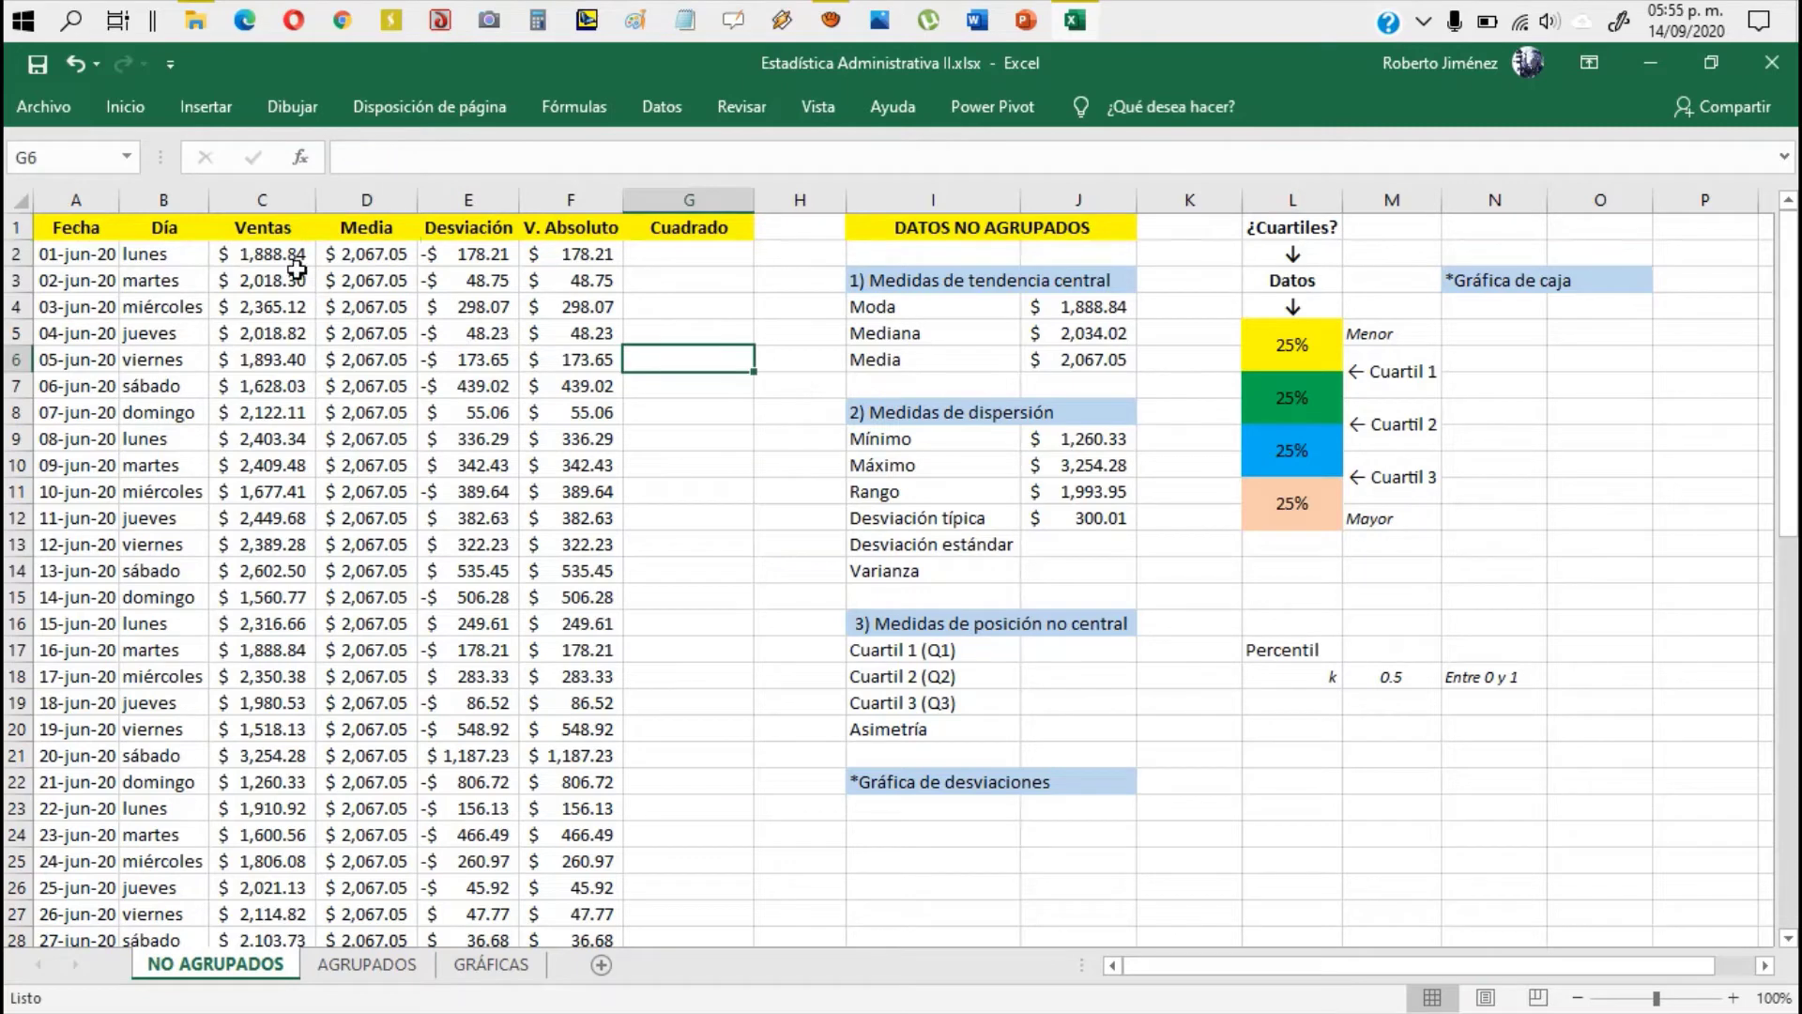
Step: Insert a basic 2D line chart of the Ventas and Media columns using the range C1:D57, including headers
left_click(255, 232)
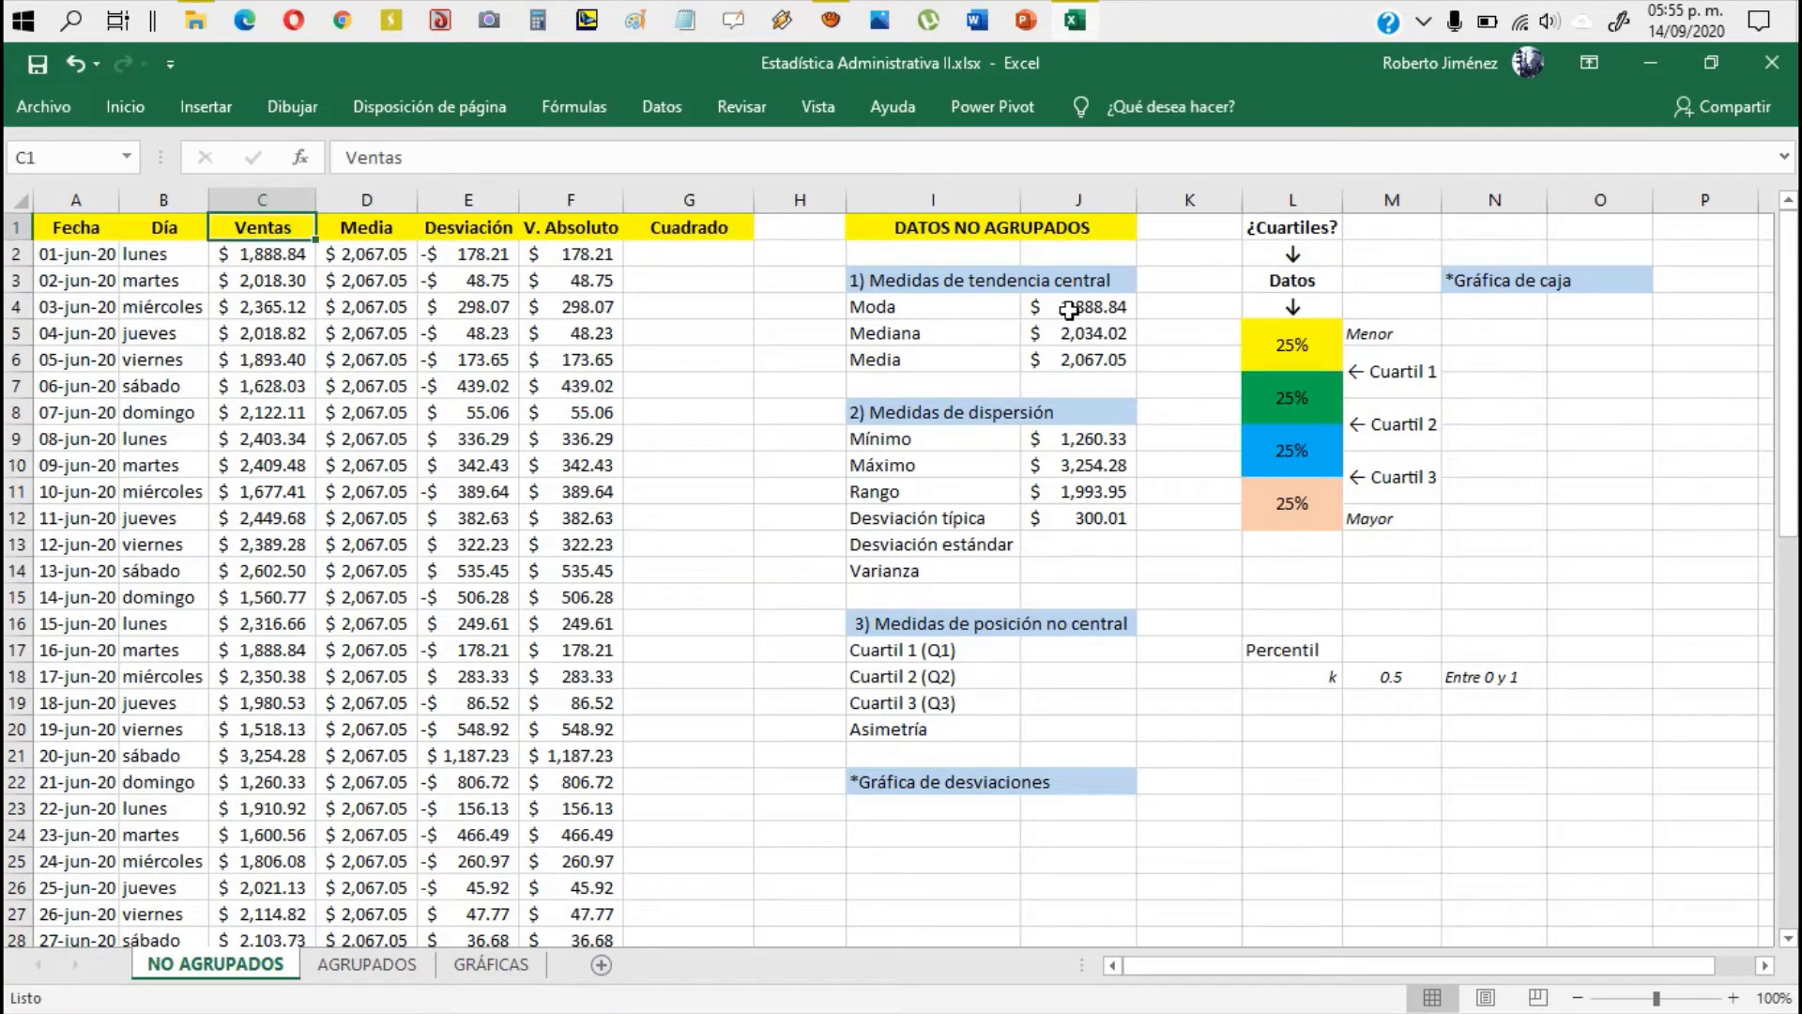
key("shift+Right")
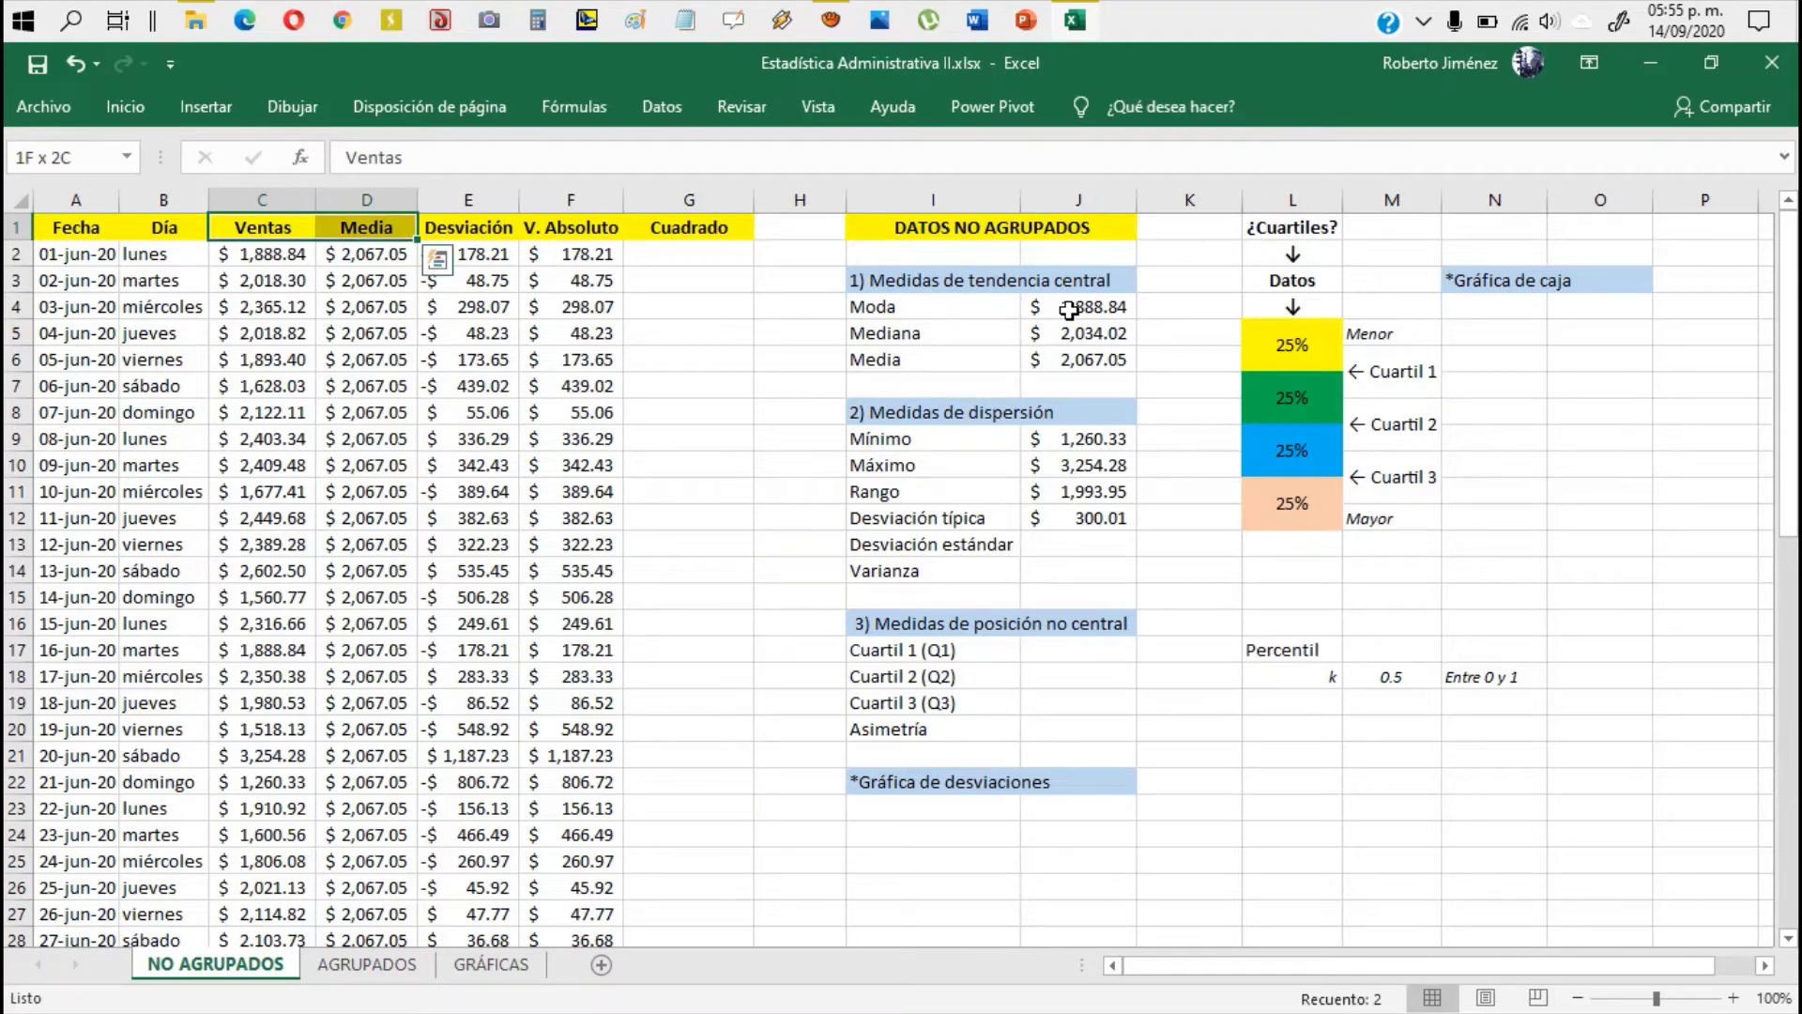
key("shift+Down")
key("shift+Down")
key("shift+Down")
key("shift+Down")
key("shift+Down")
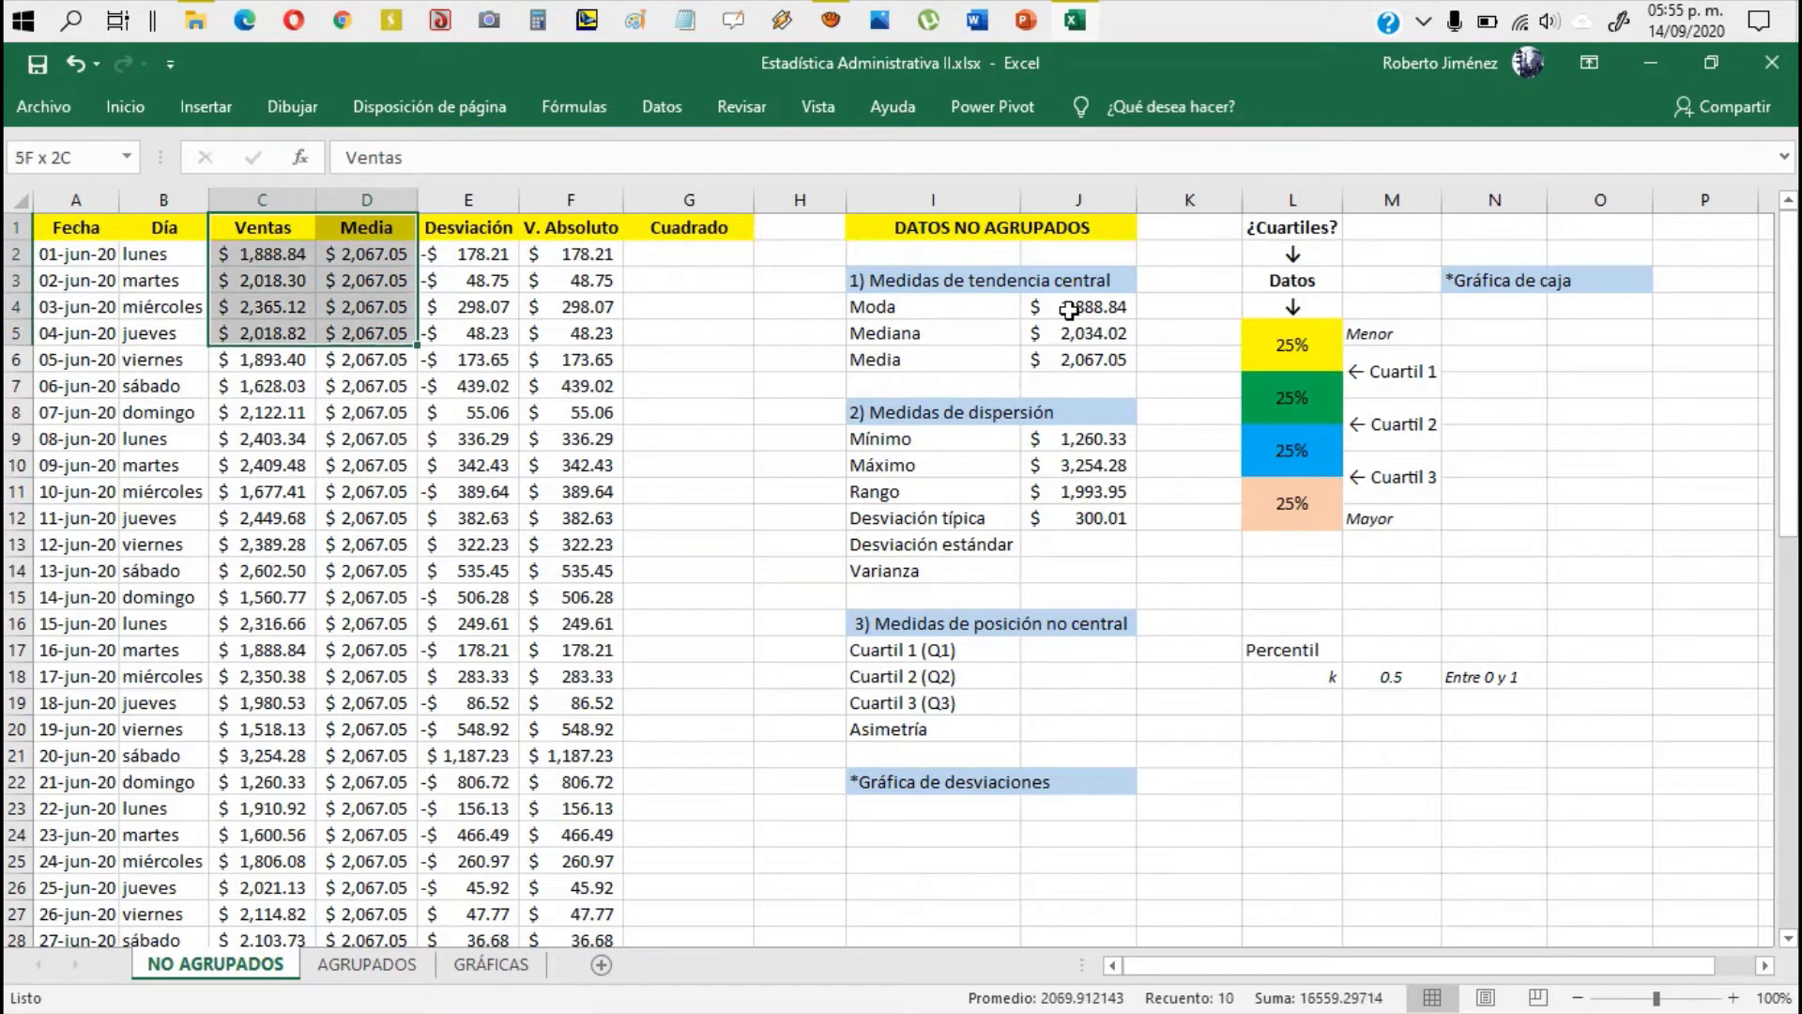
key("shift+Down")
key("ctrl+shift+Down")
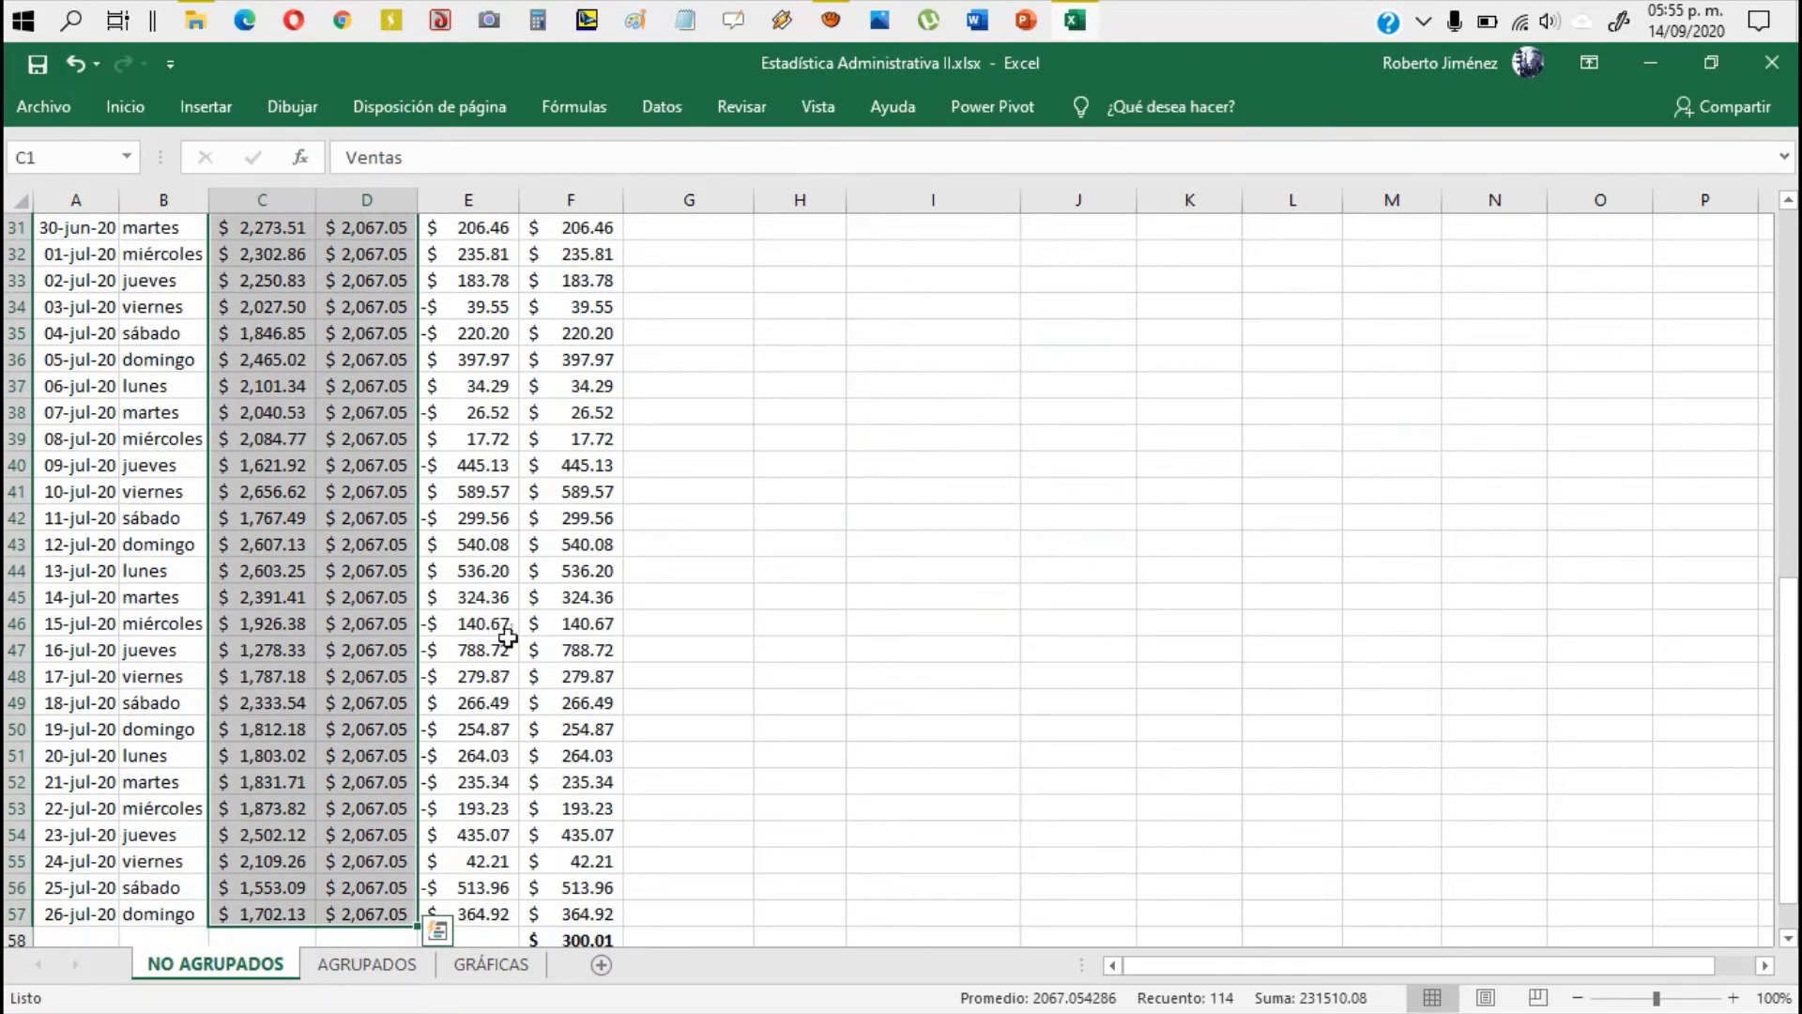
scroll(511, 638, "up", 10)
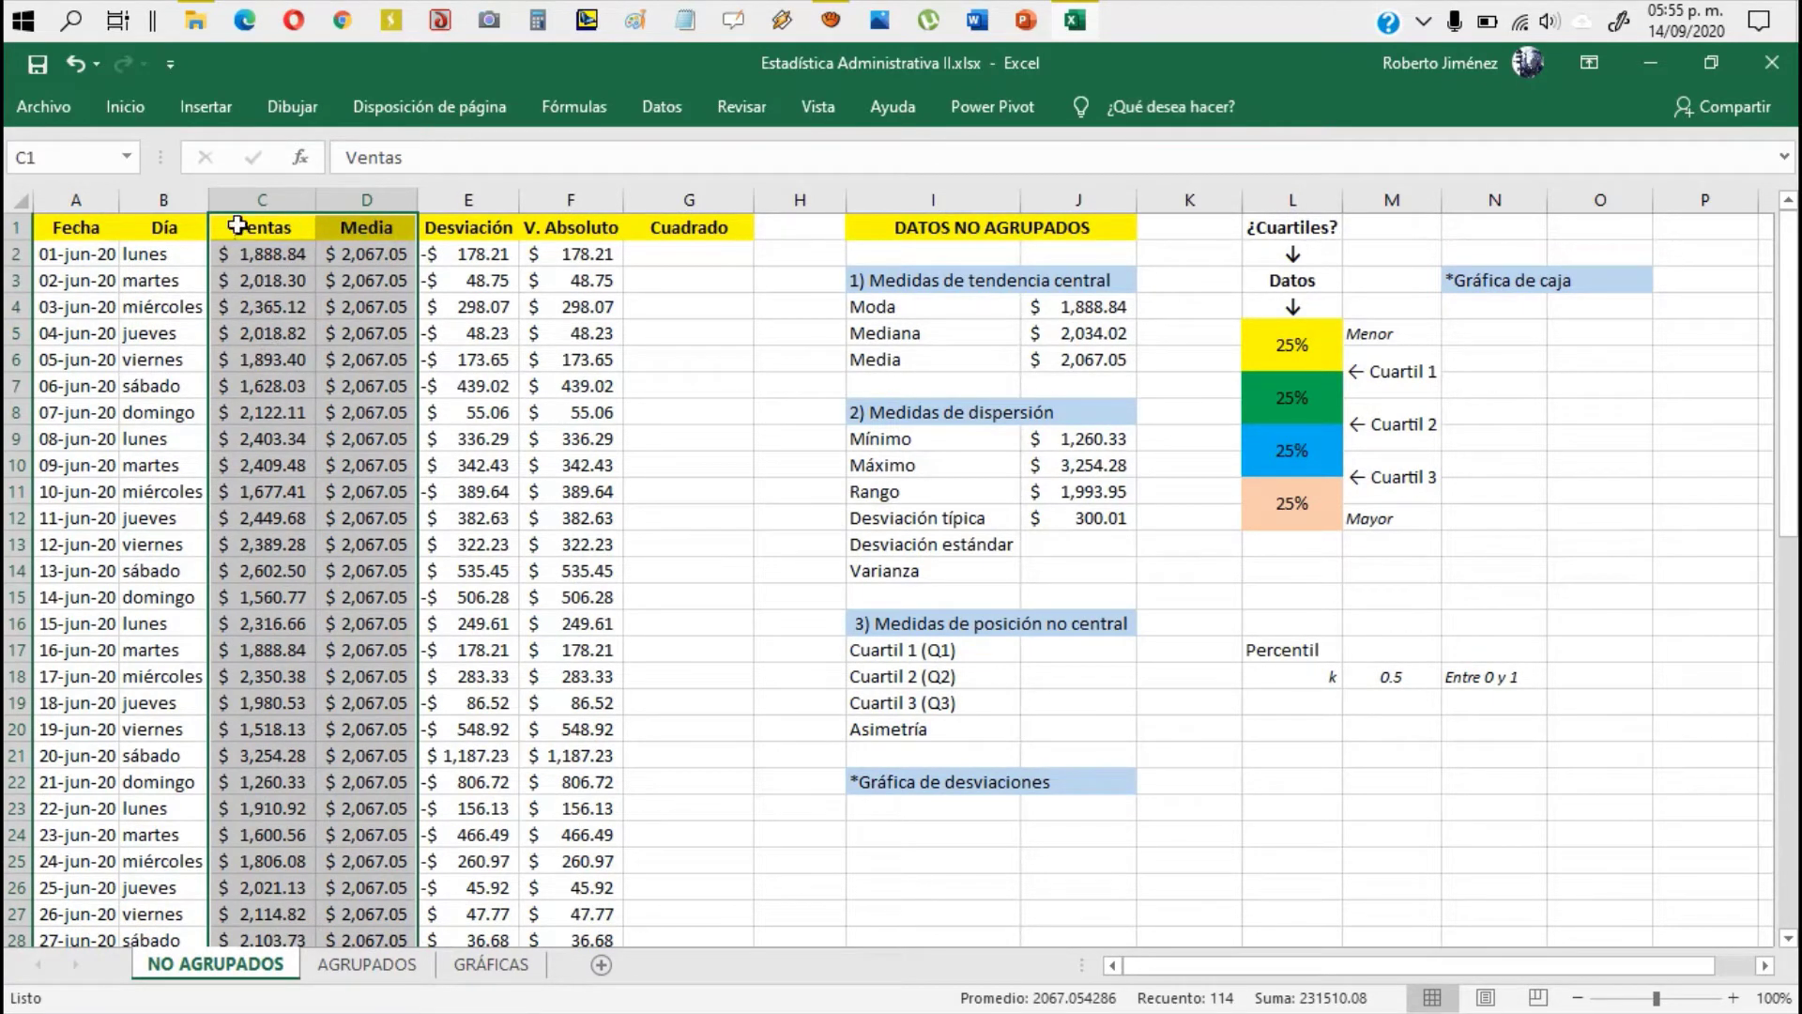
left_click(206, 111)
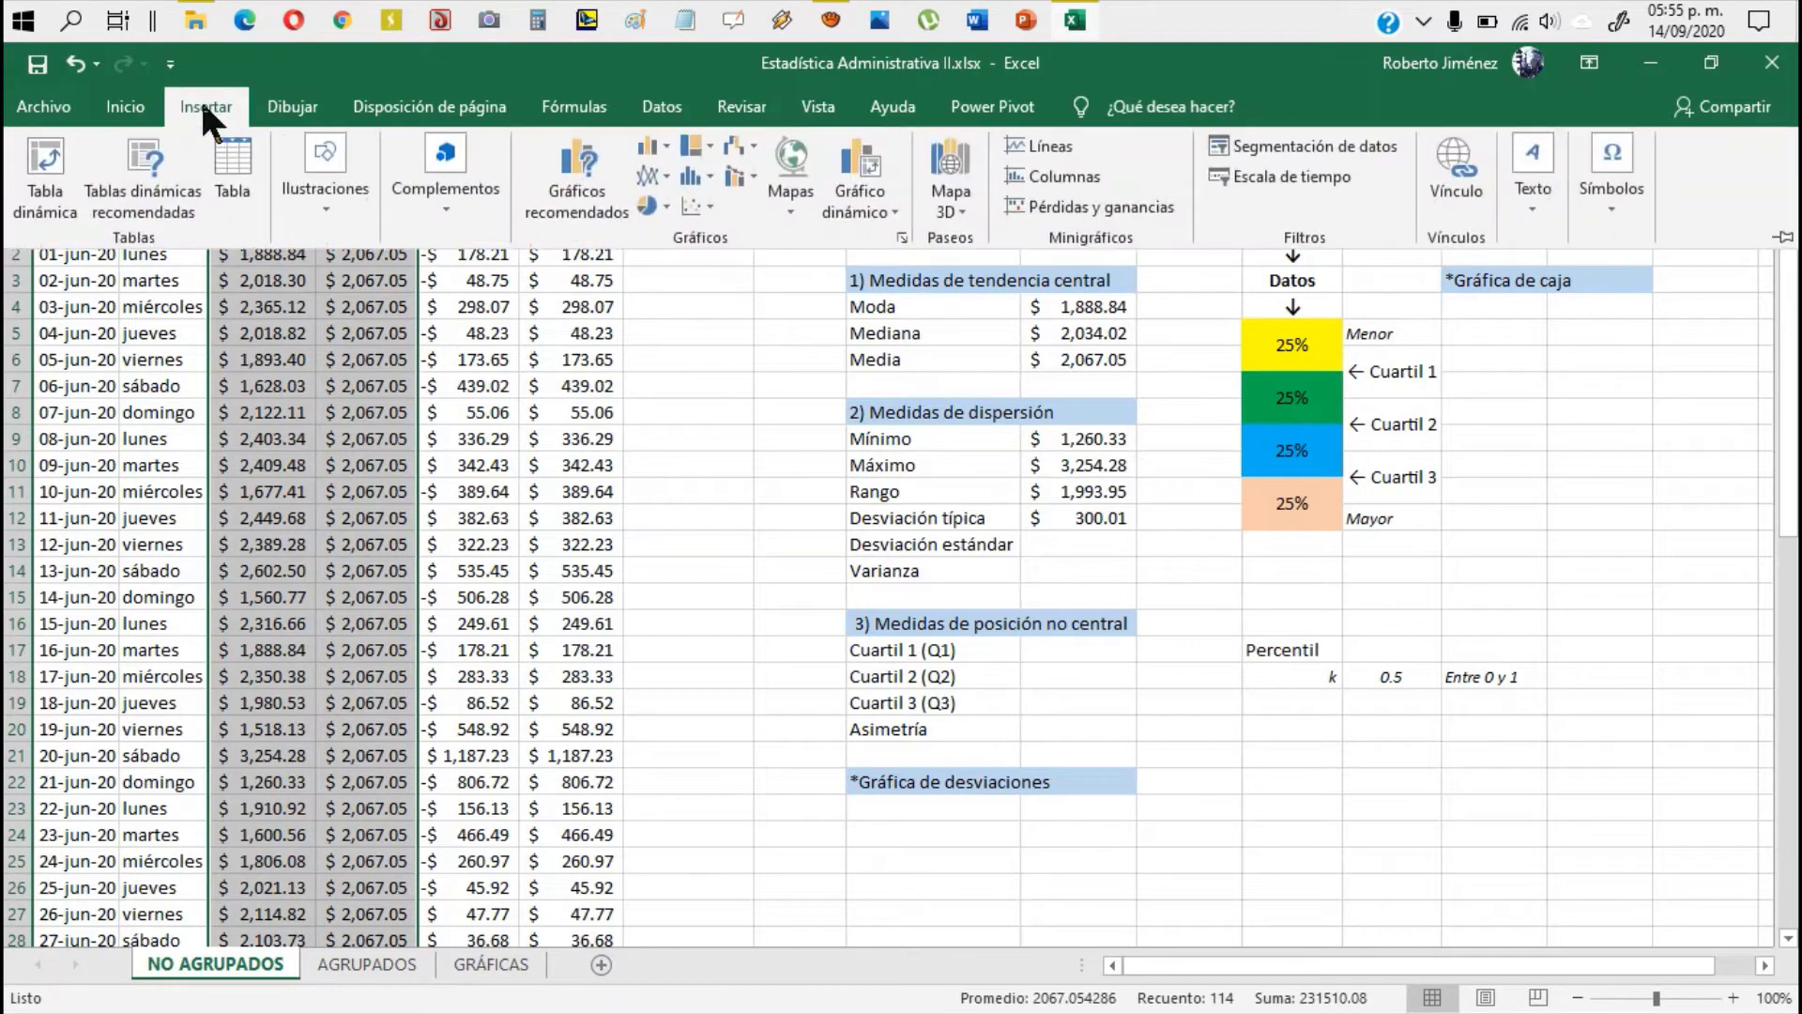
left_click(666, 177)
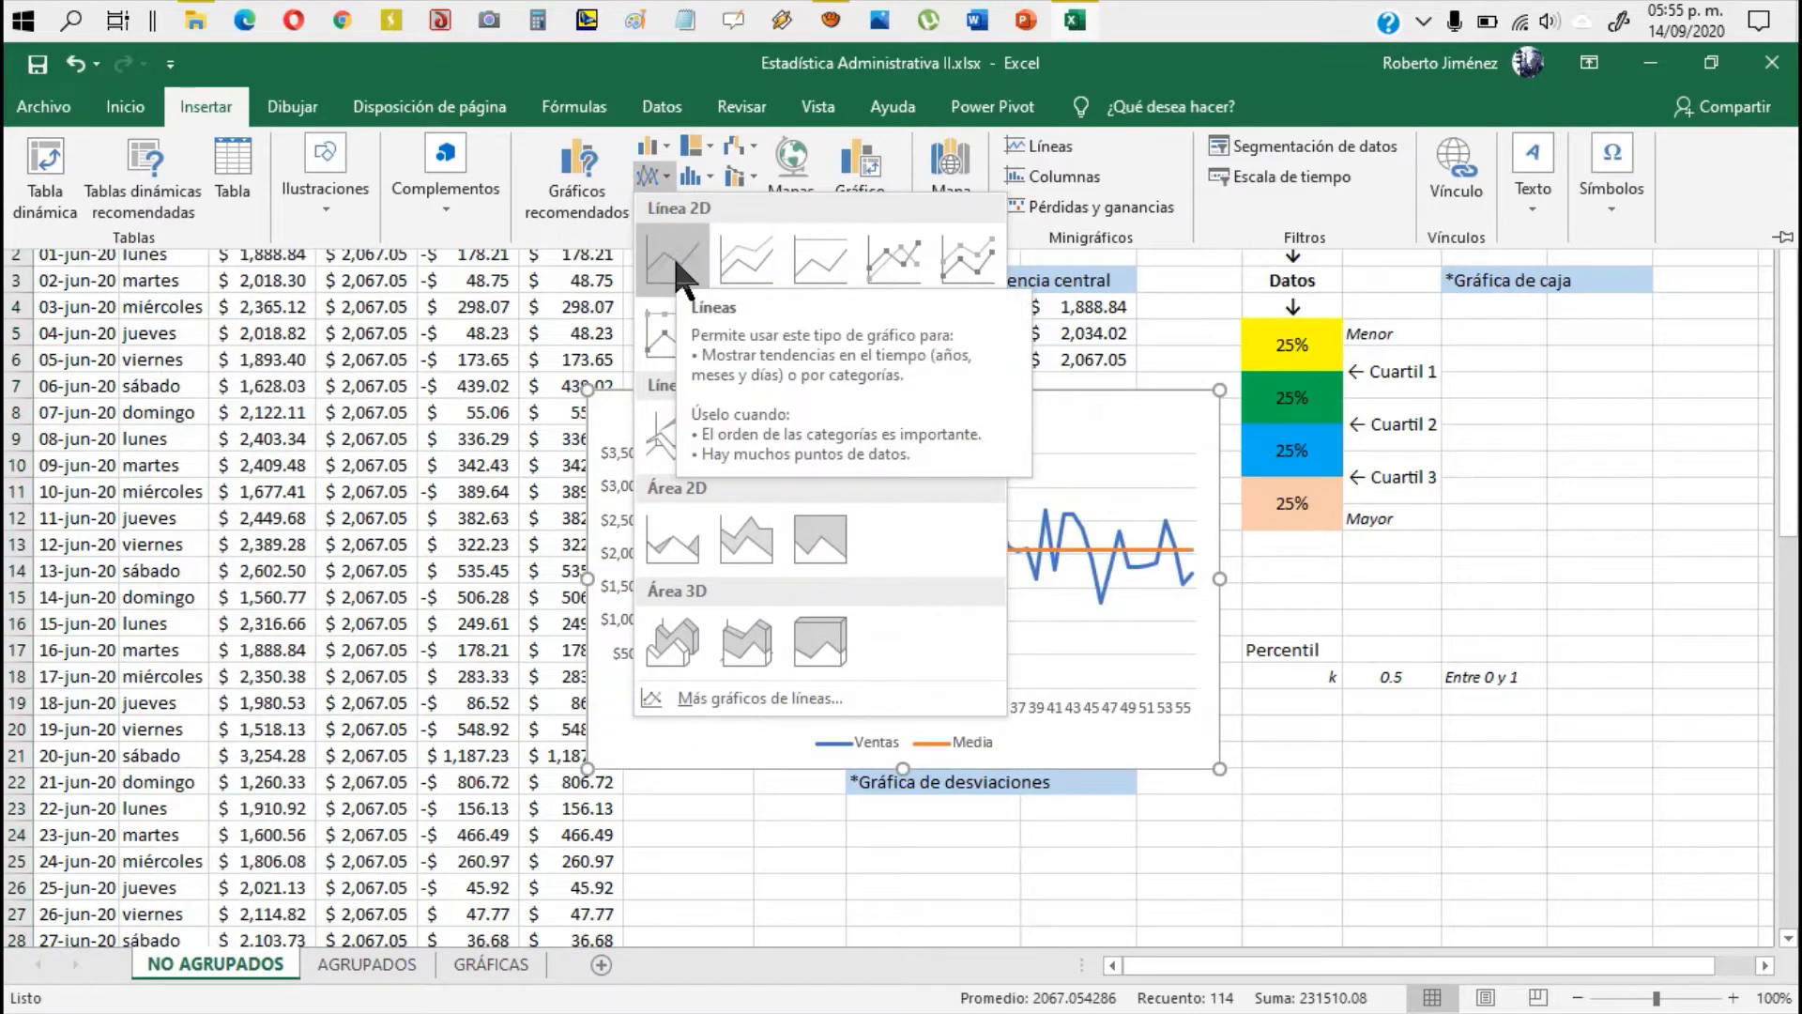
left_click(673, 255)
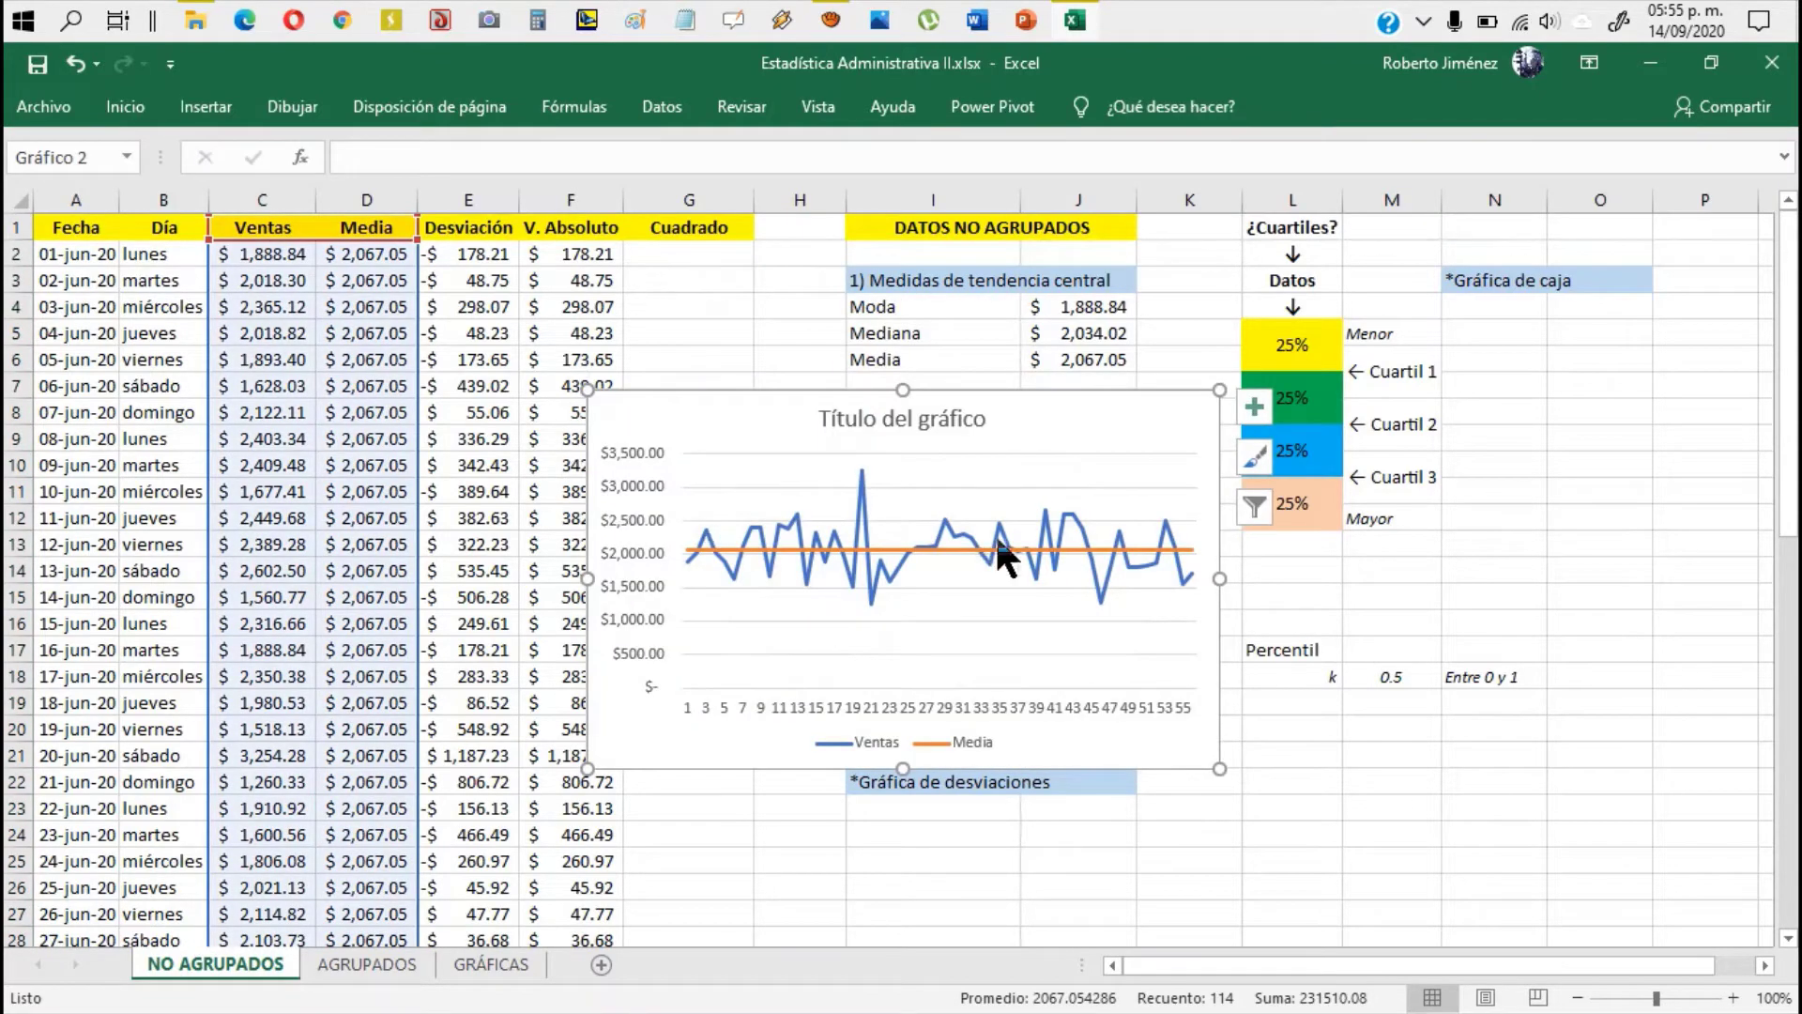
Step: Move the line chart directly below the *Gráfica de desviaciones heading and resize it to about 6.7 cm high by 18.2 cm wide
left_click_drag(656, 422, 821, 705)
scroll(758, 516, "down", 3)
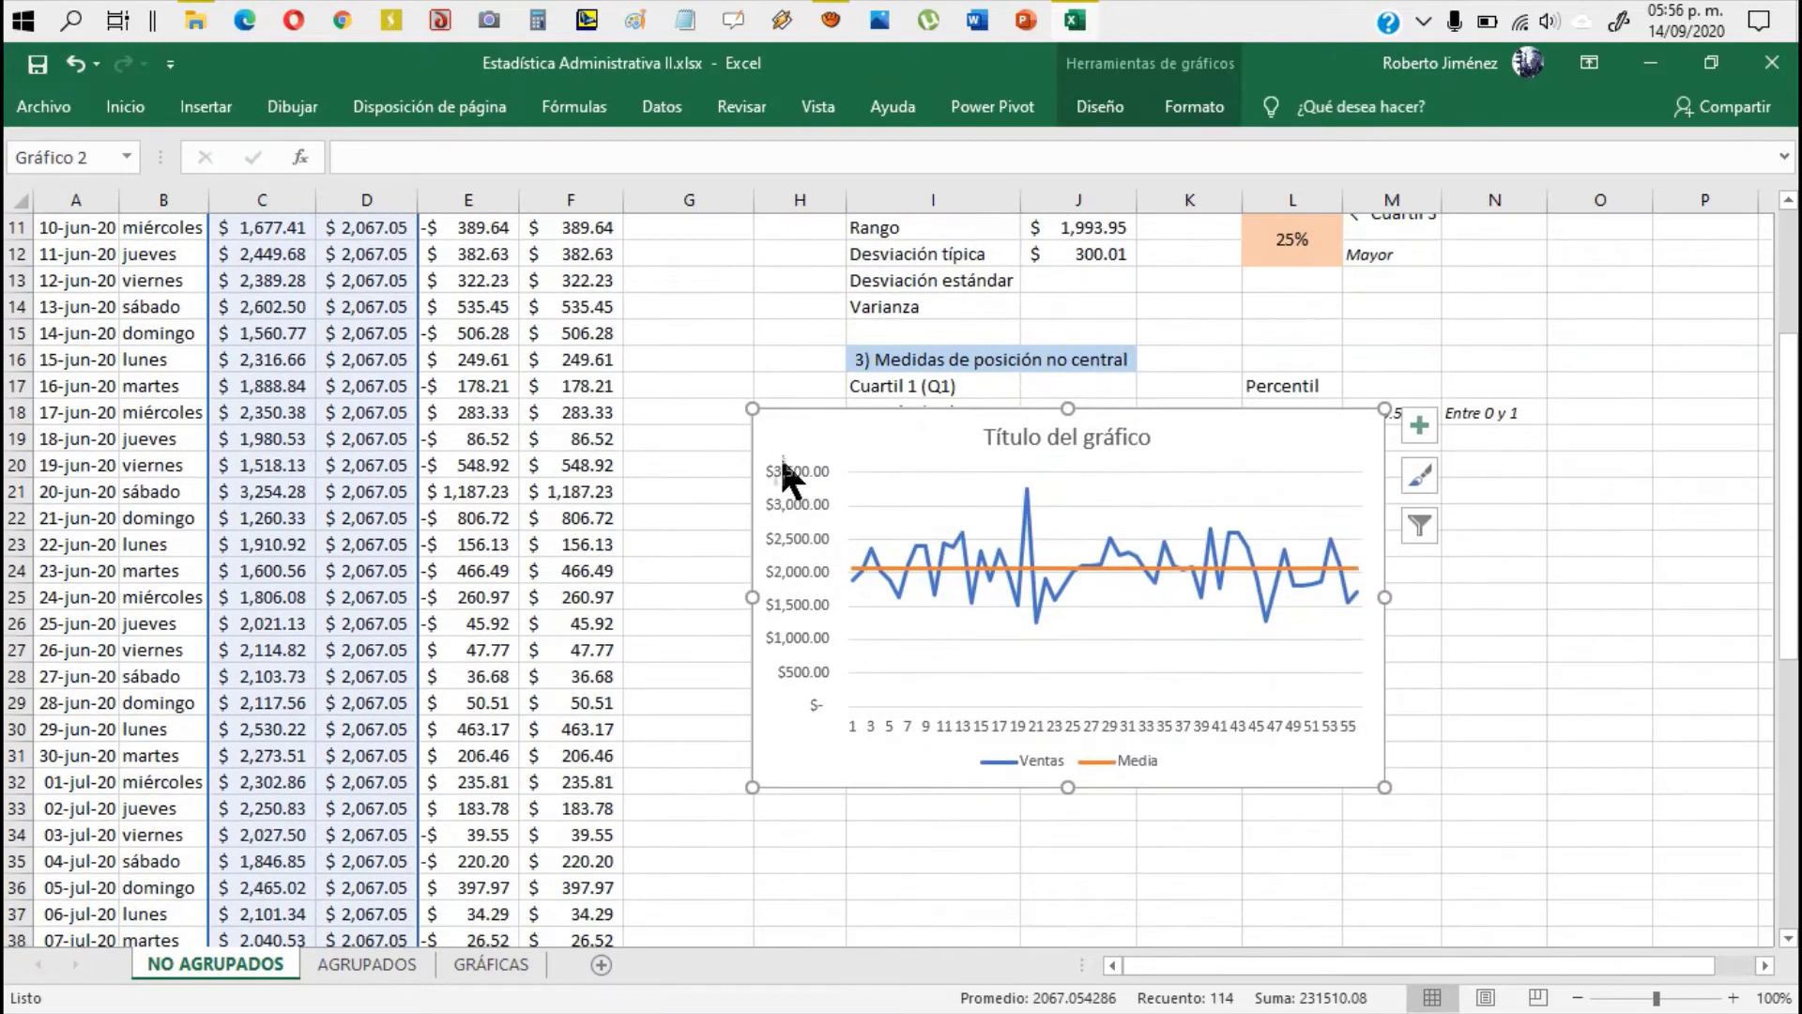
left_click_drag(790, 441, 882, 558)
left_click_drag(1474, 723, 1755, 710)
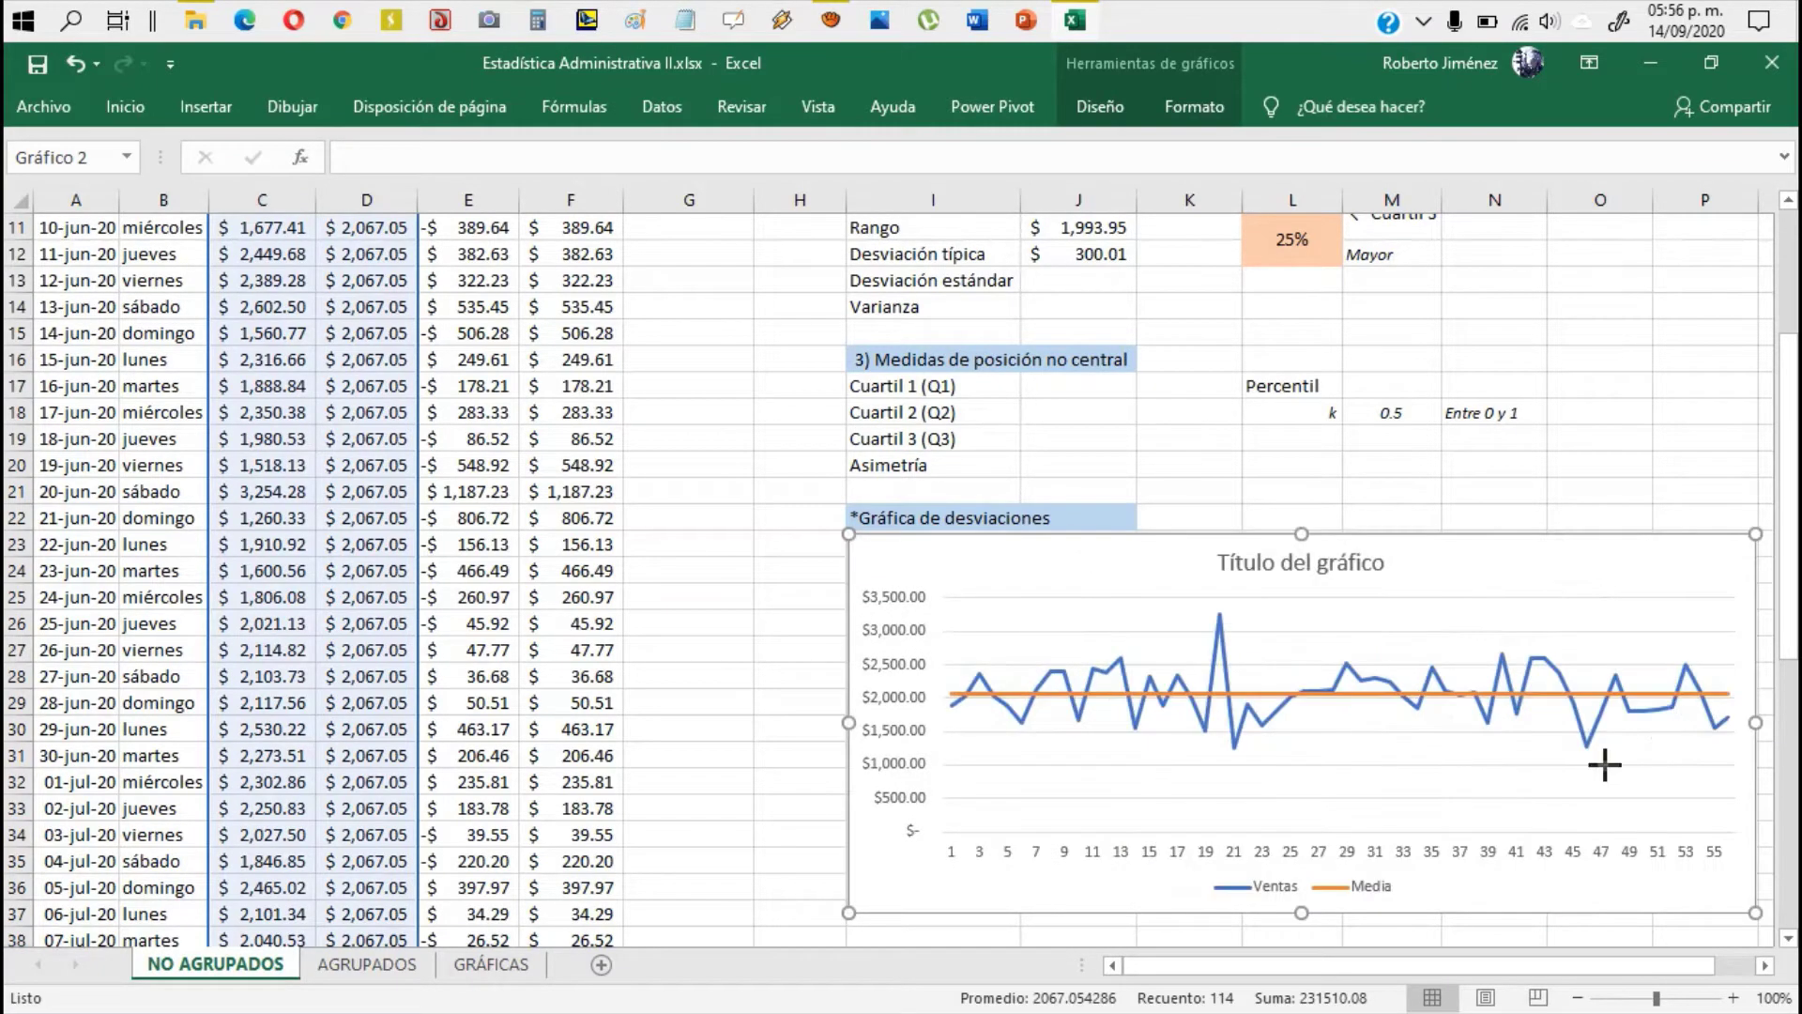
left_click_drag(1300, 913, 1299, 865)
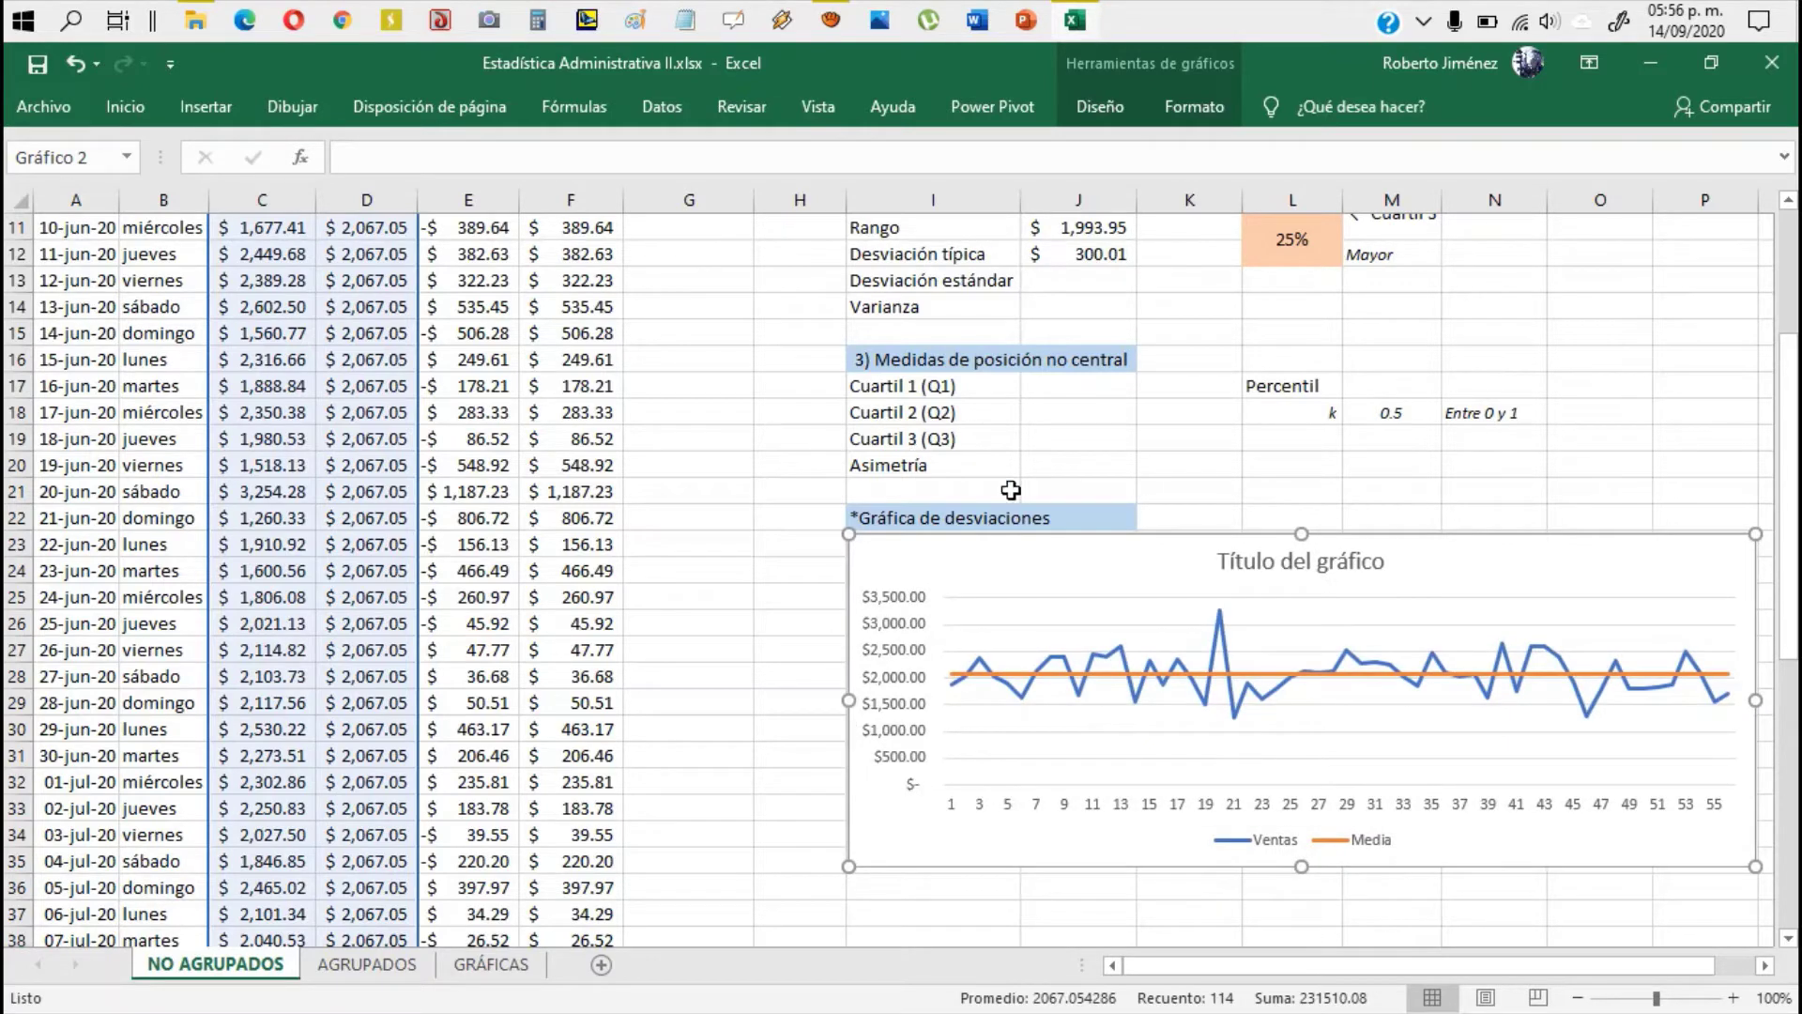
Step: Try out several design styles on the Ventas and Media line chart, from both rows of the style gallery
left_click(1175, 104)
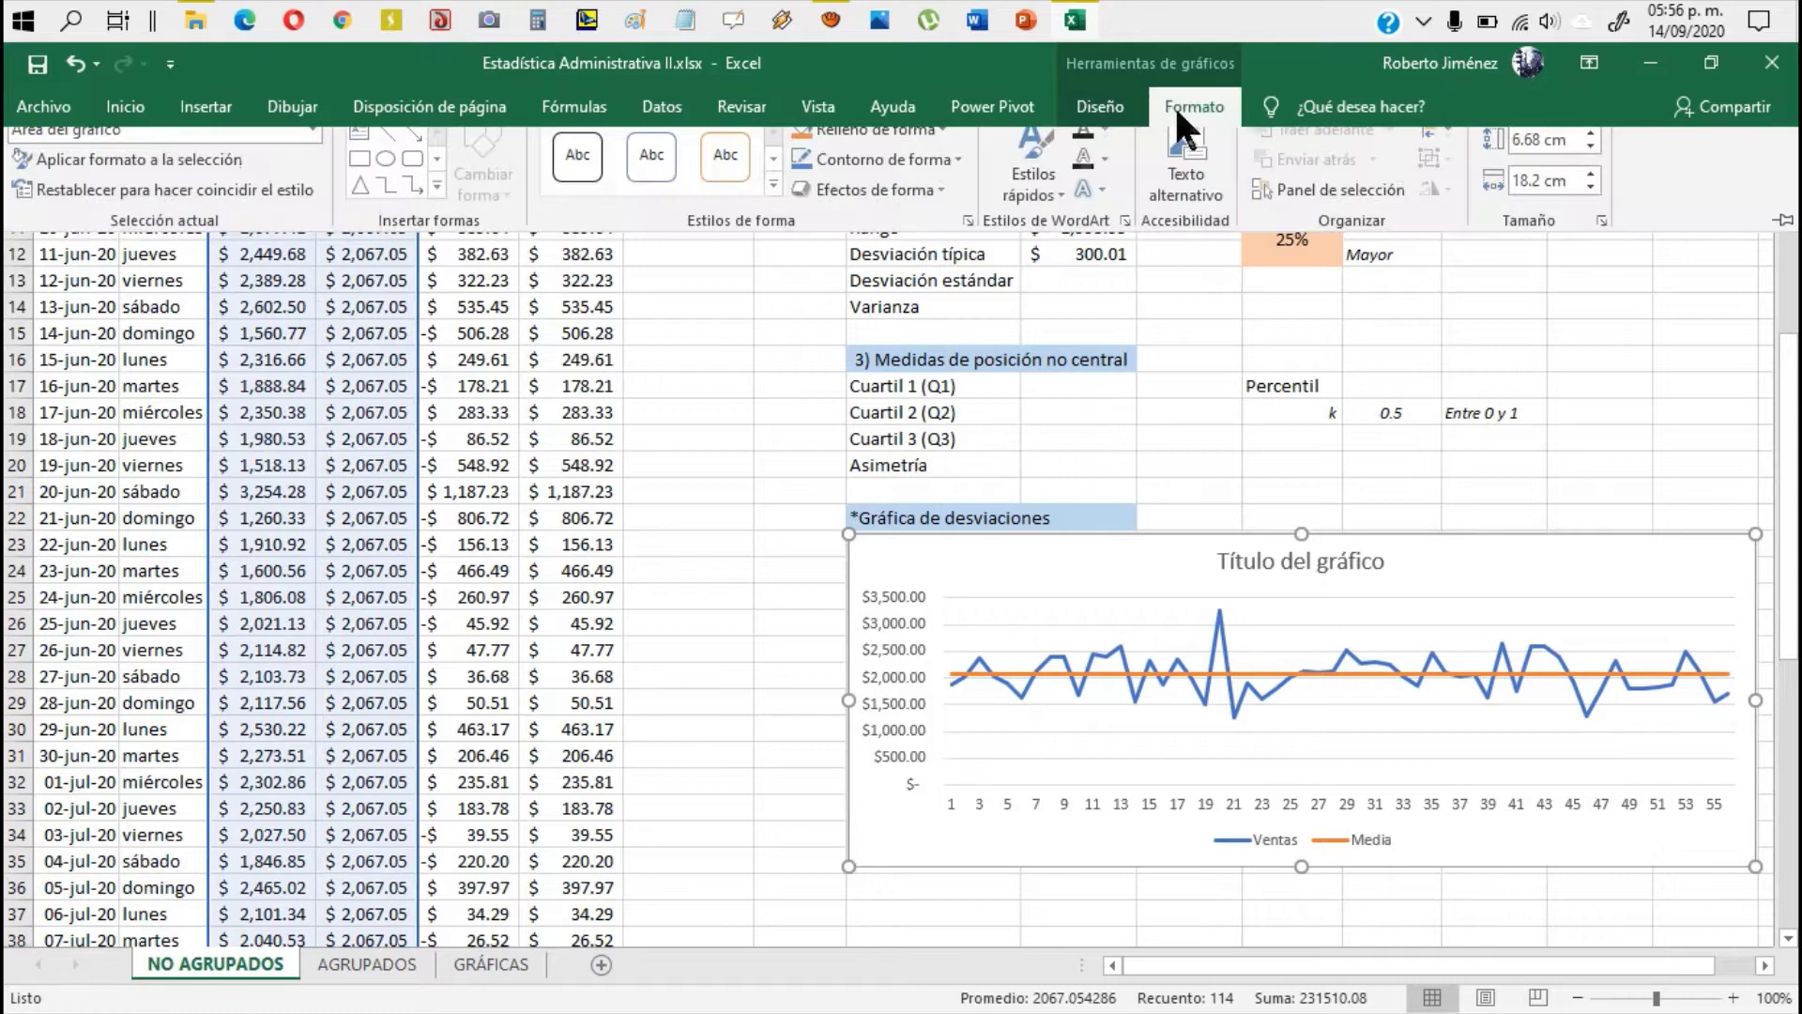
left_click(1117, 105)
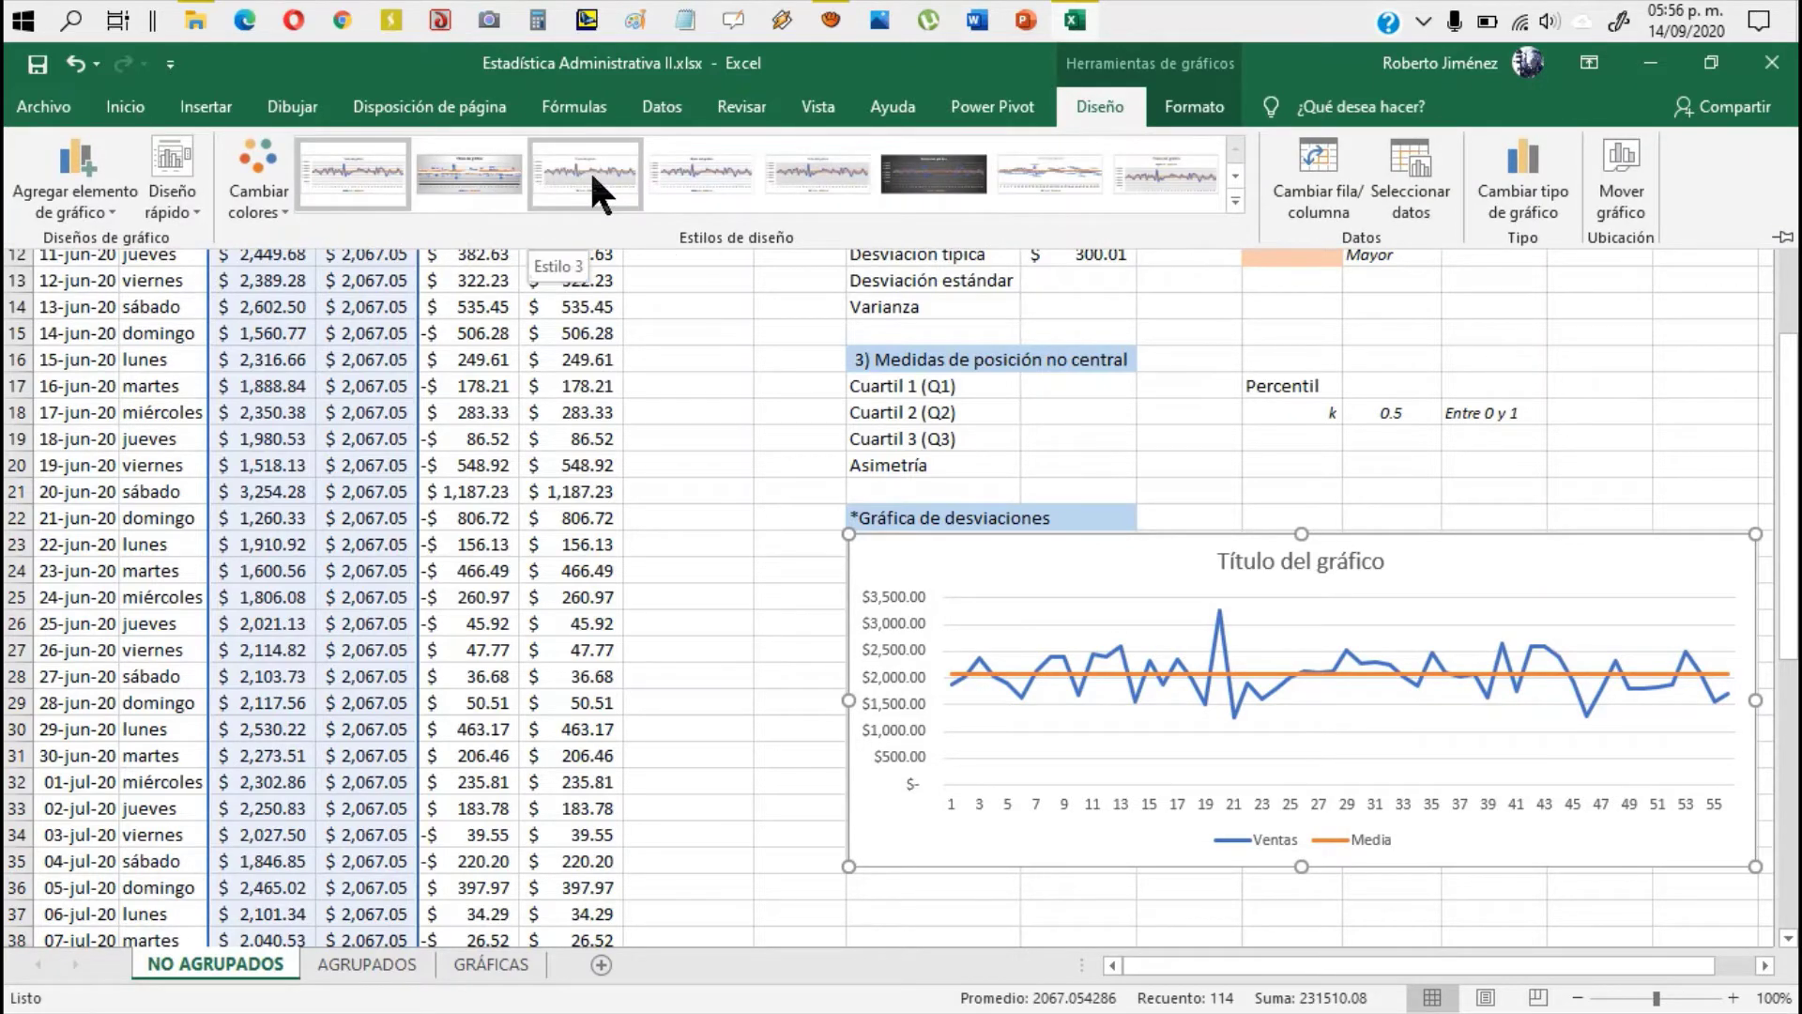
left_click(955, 547)
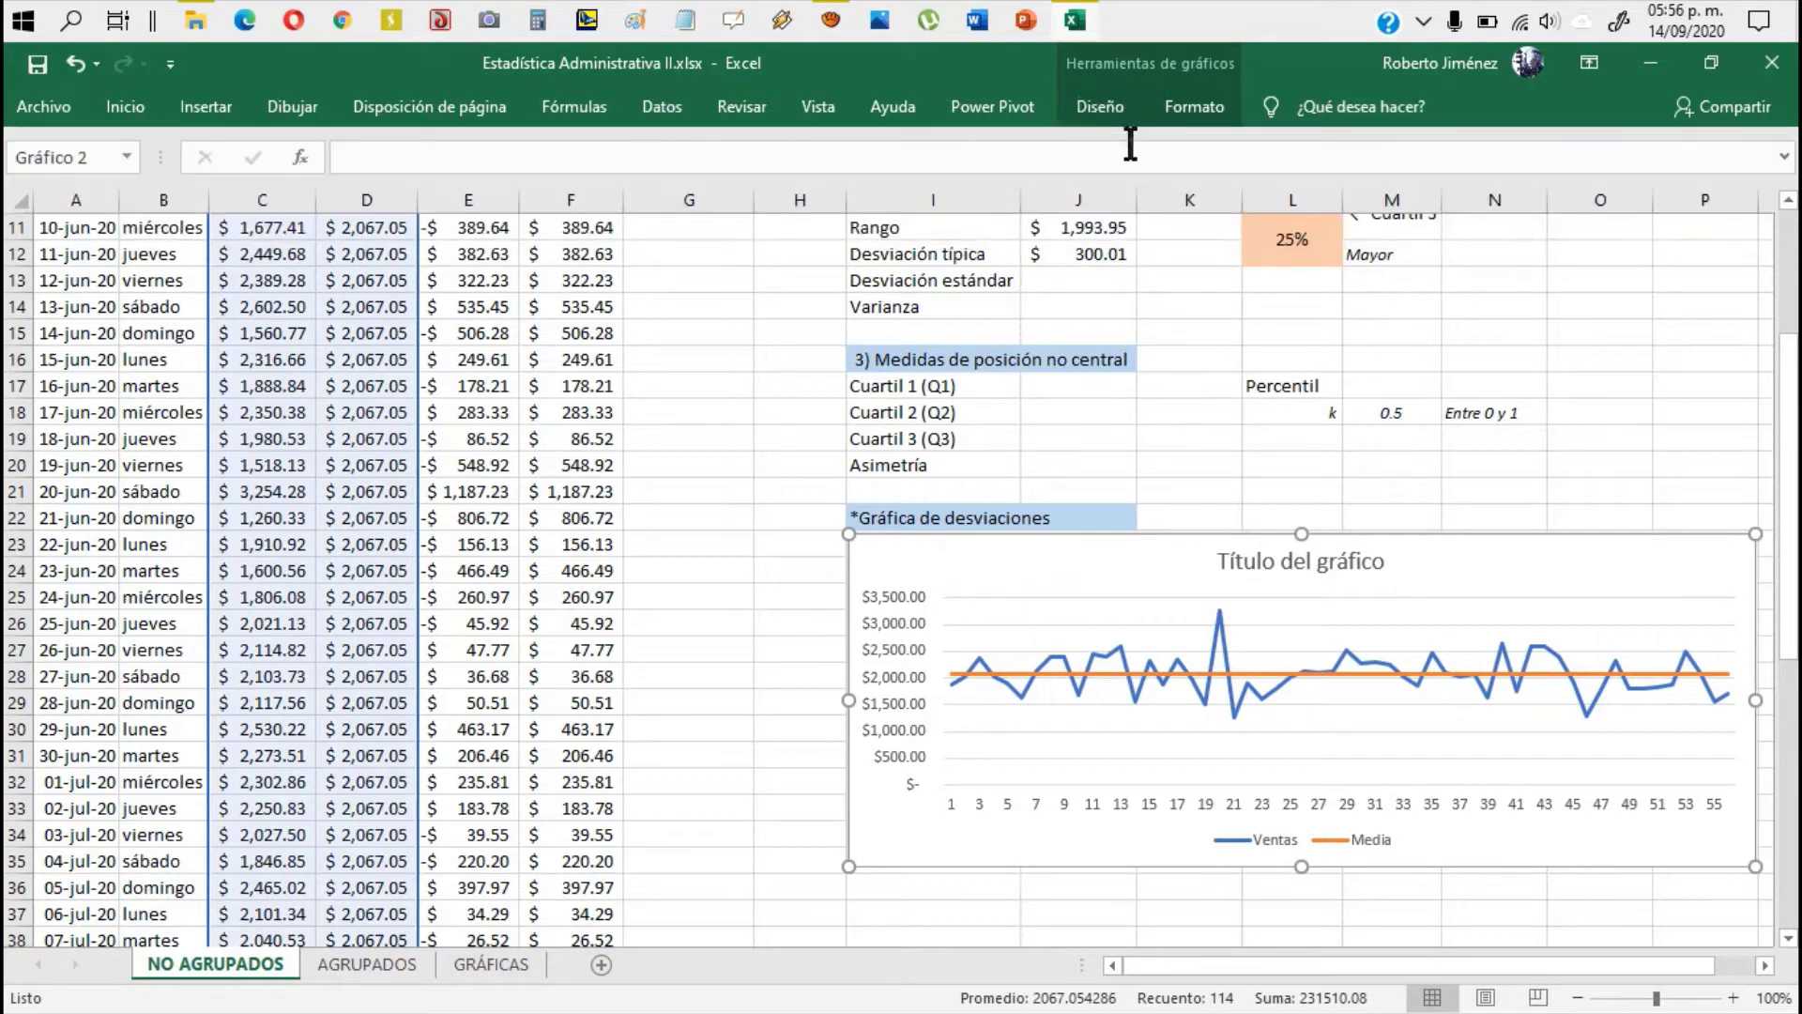
left_click(1101, 106)
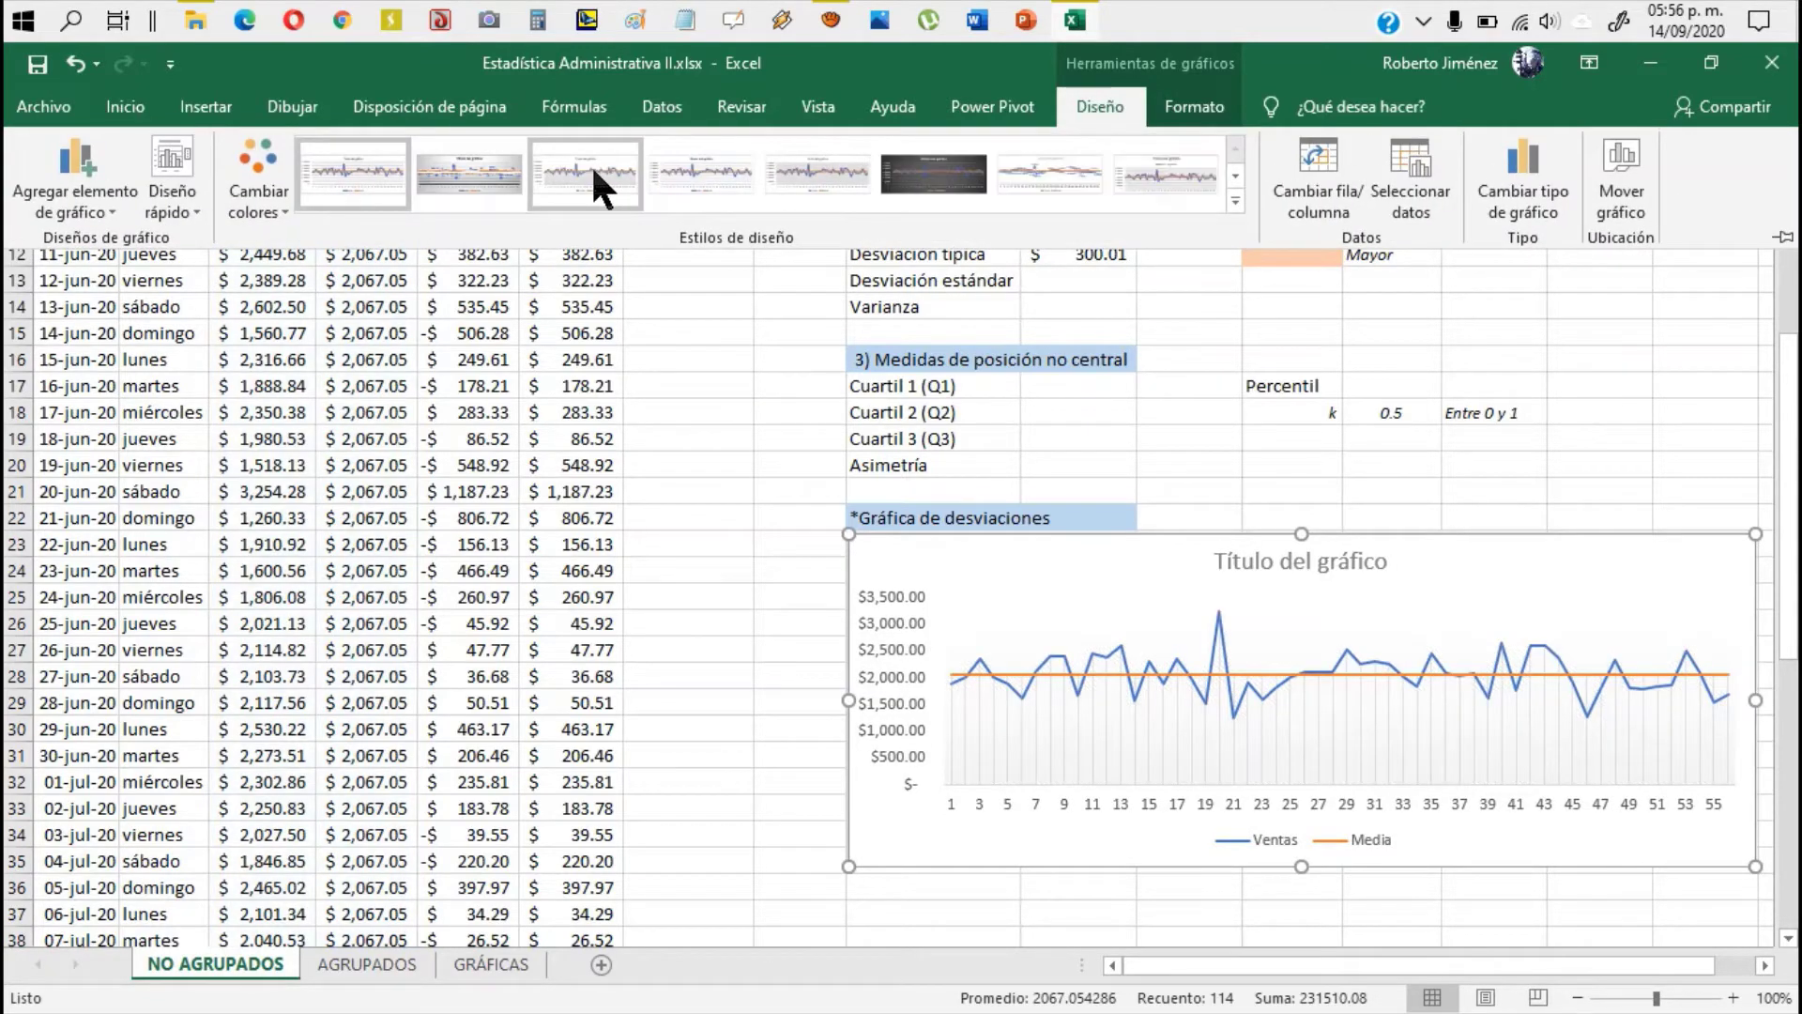
left_click(719, 163)
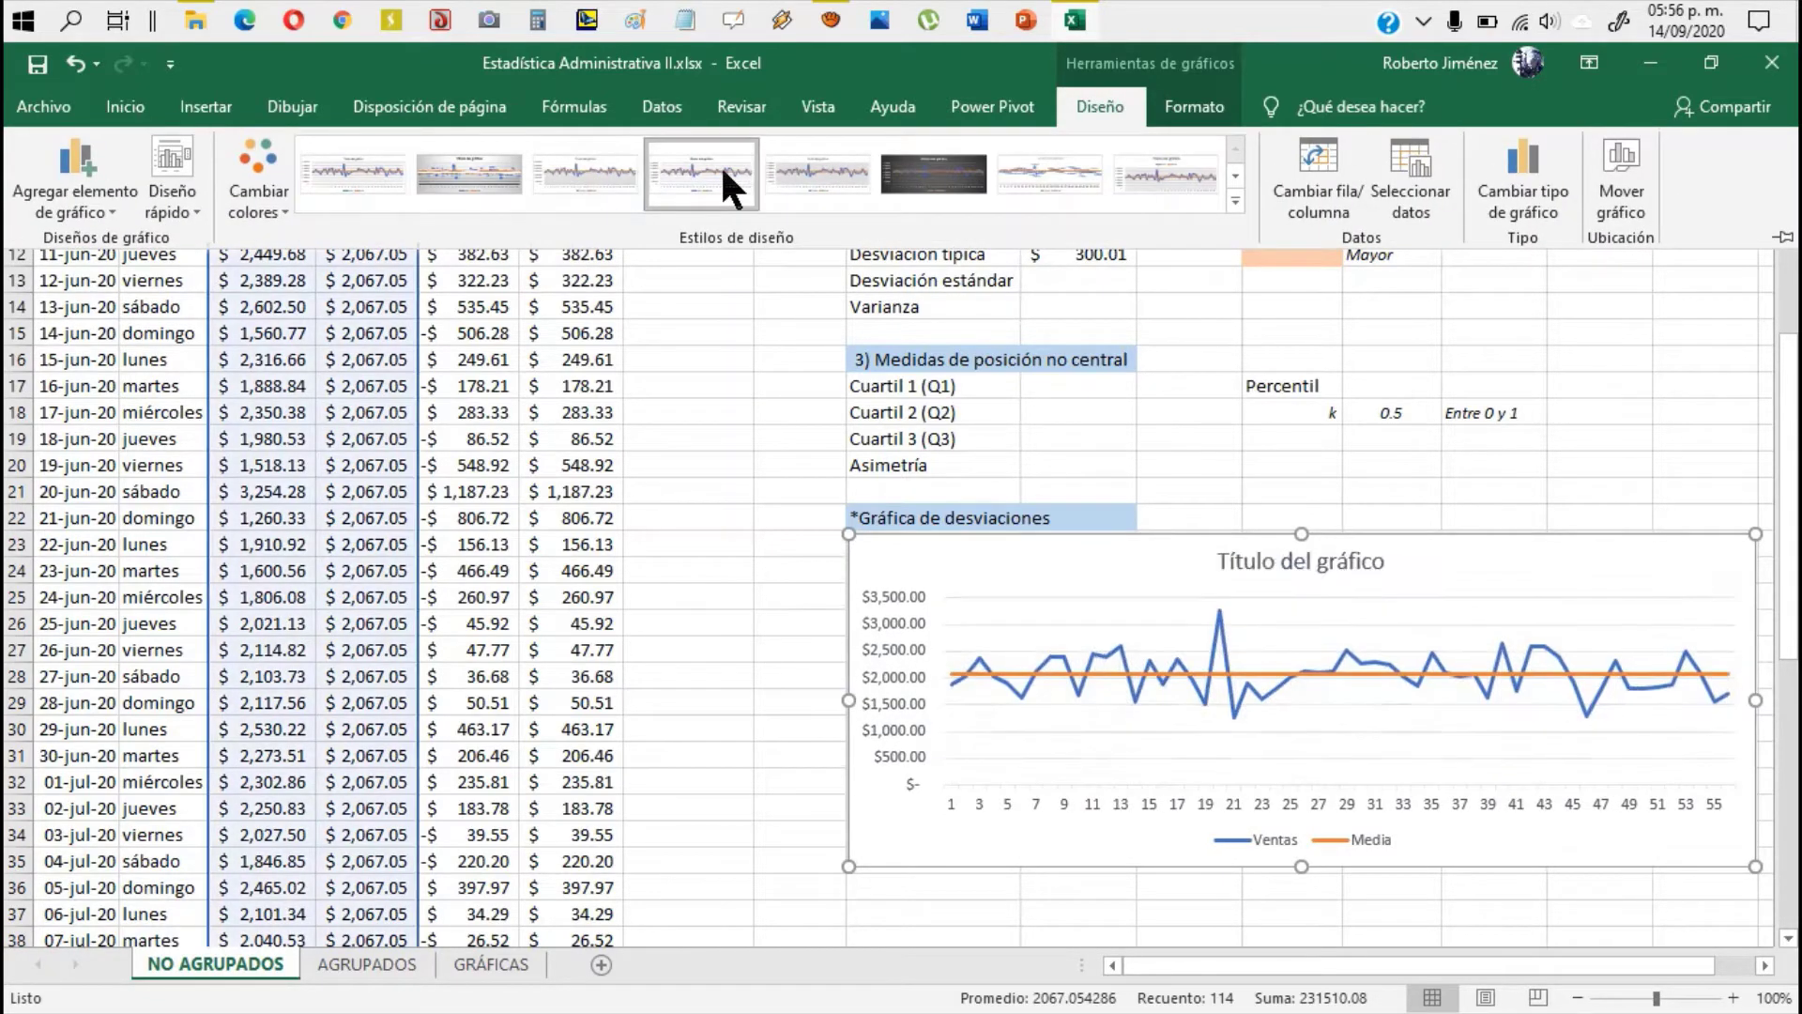
left_click(832, 168)
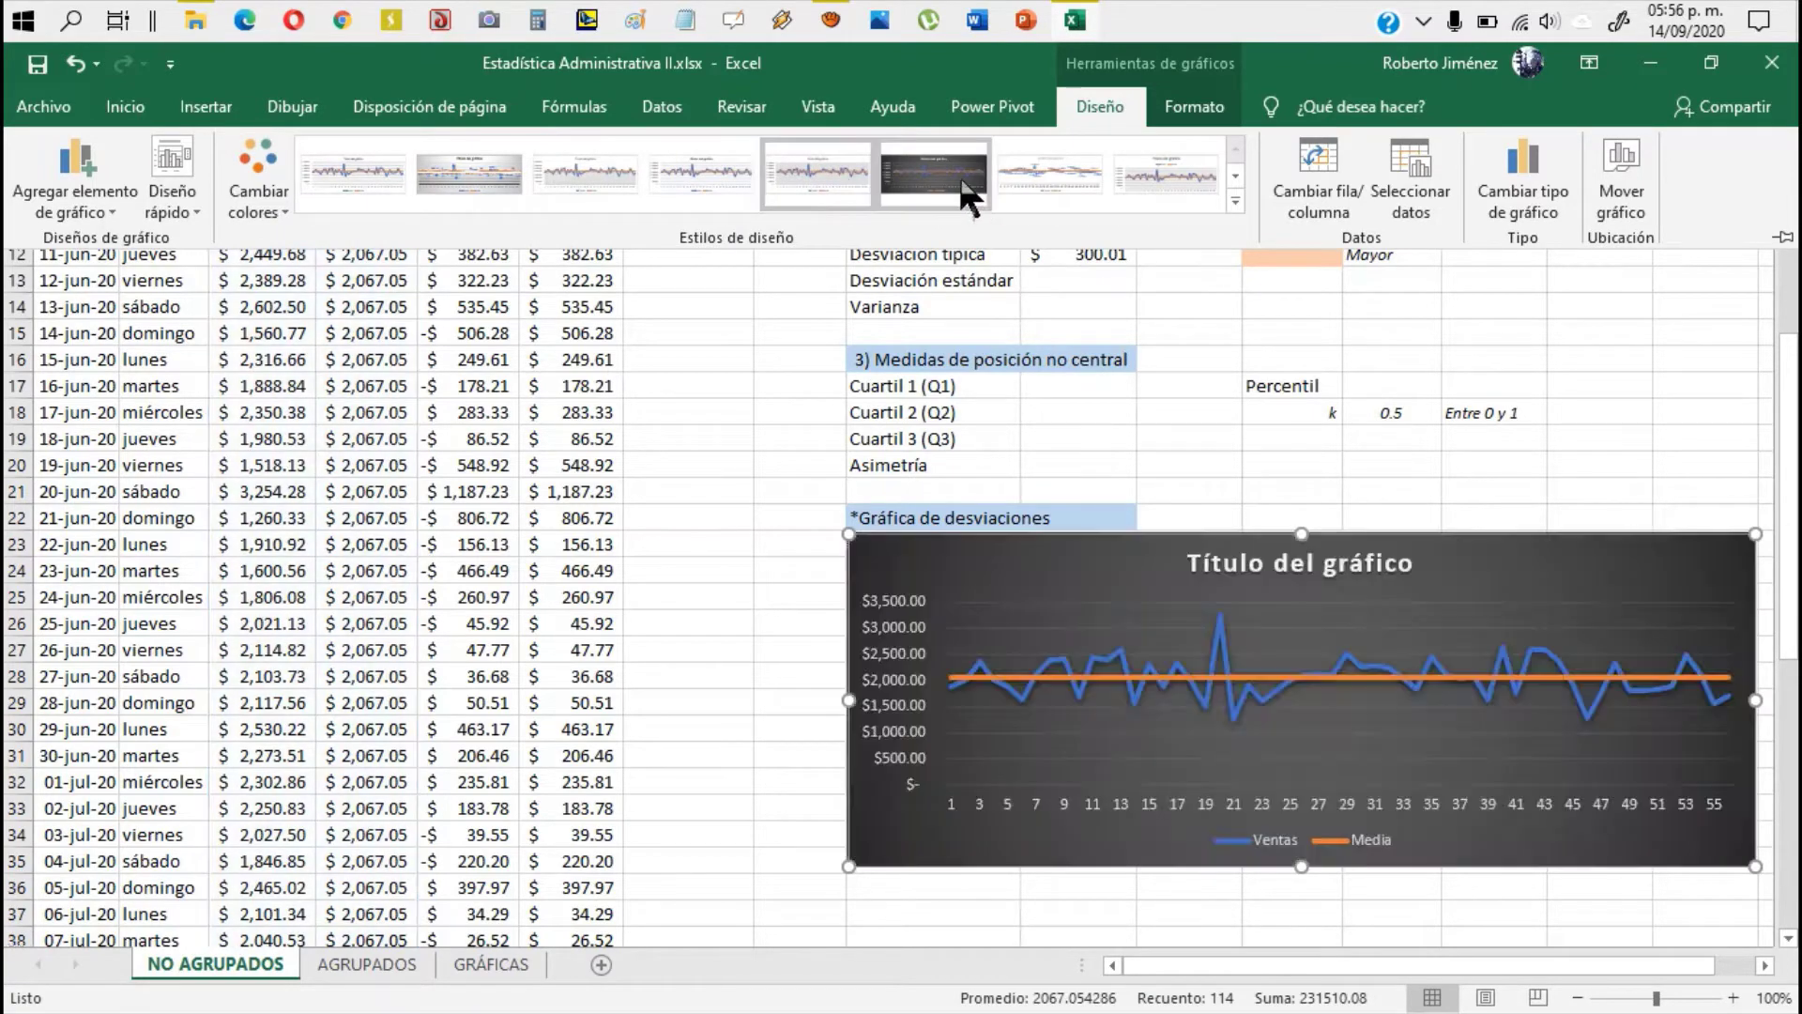
left_click(1085, 182)
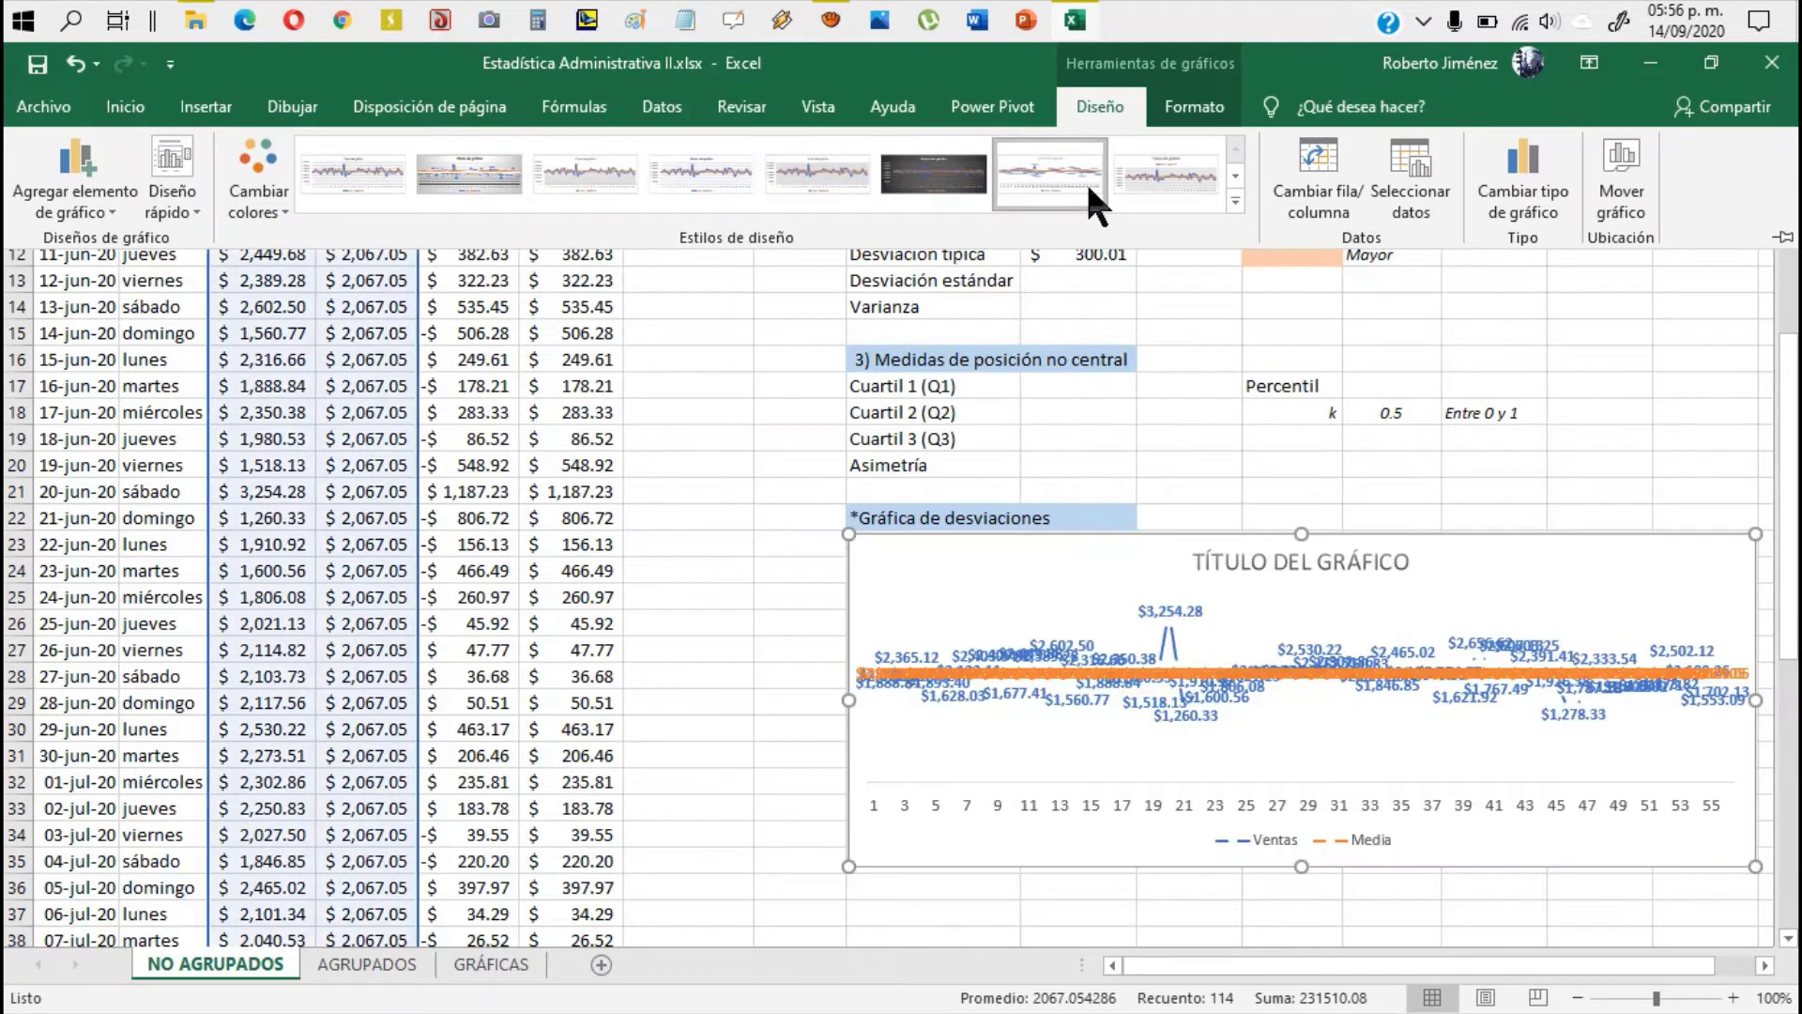
left_click(1164, 180)
left_click(1236, 201)
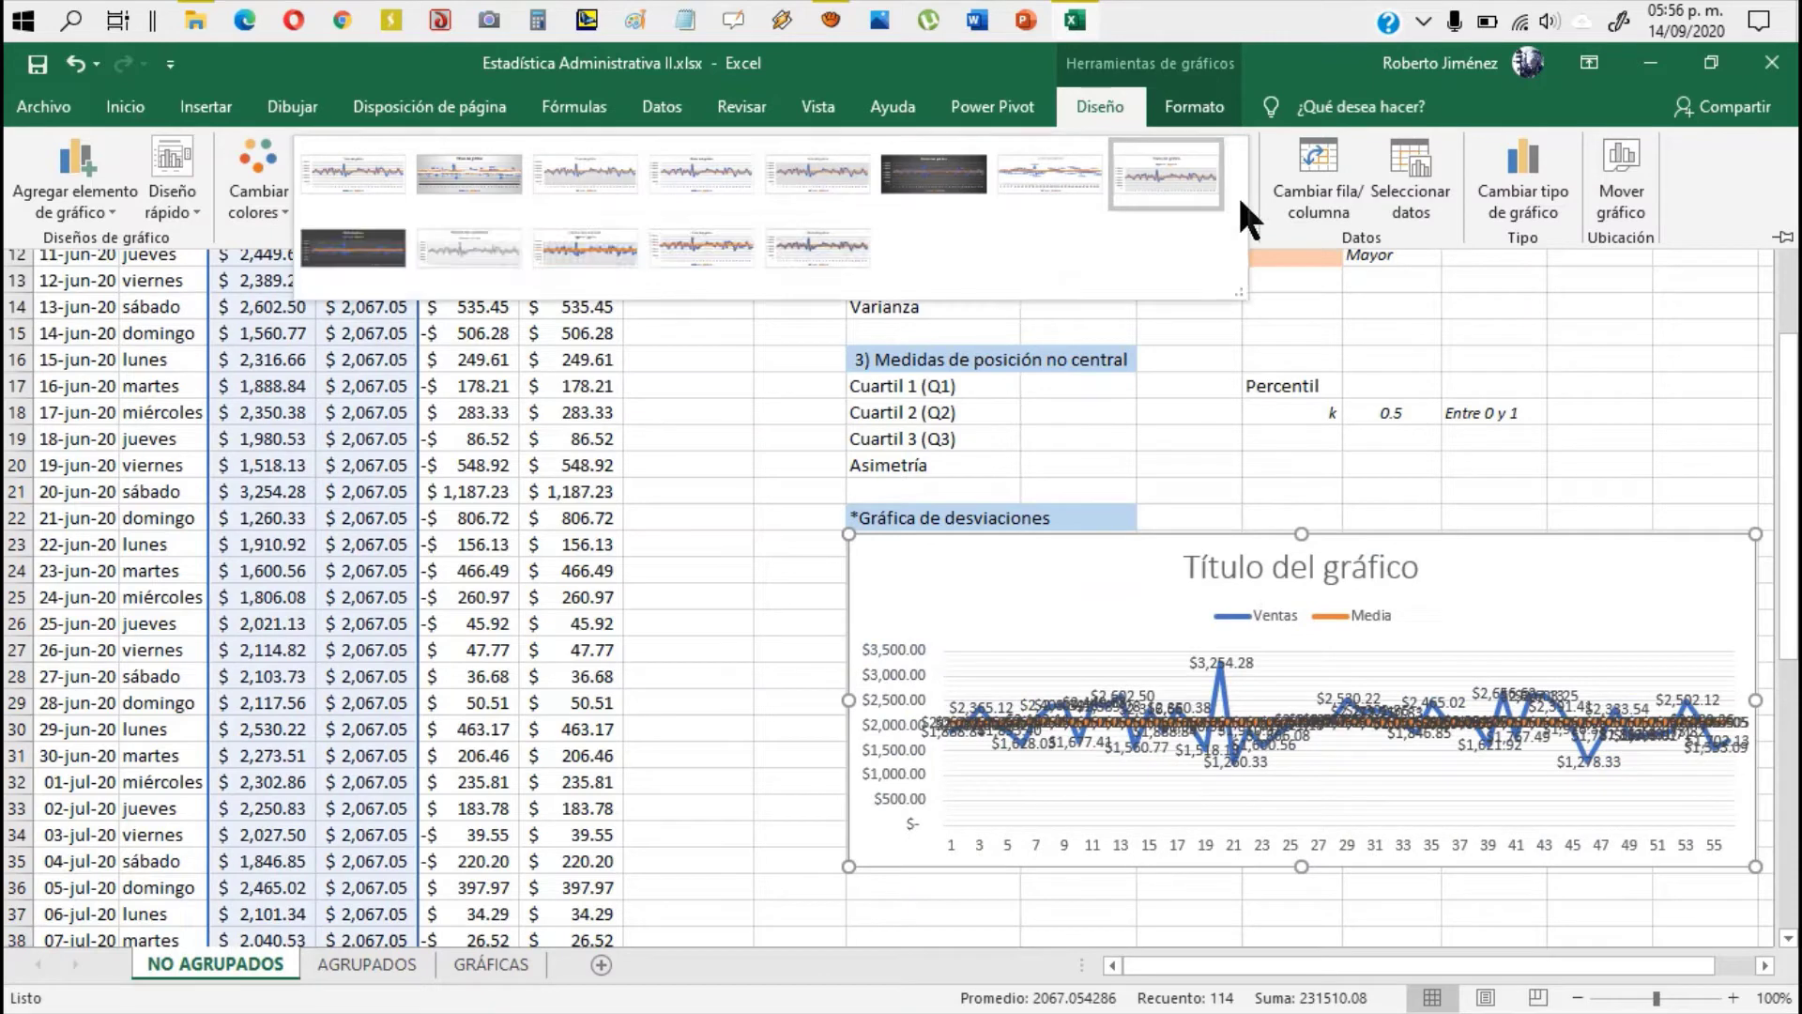
left_click(839, 247)
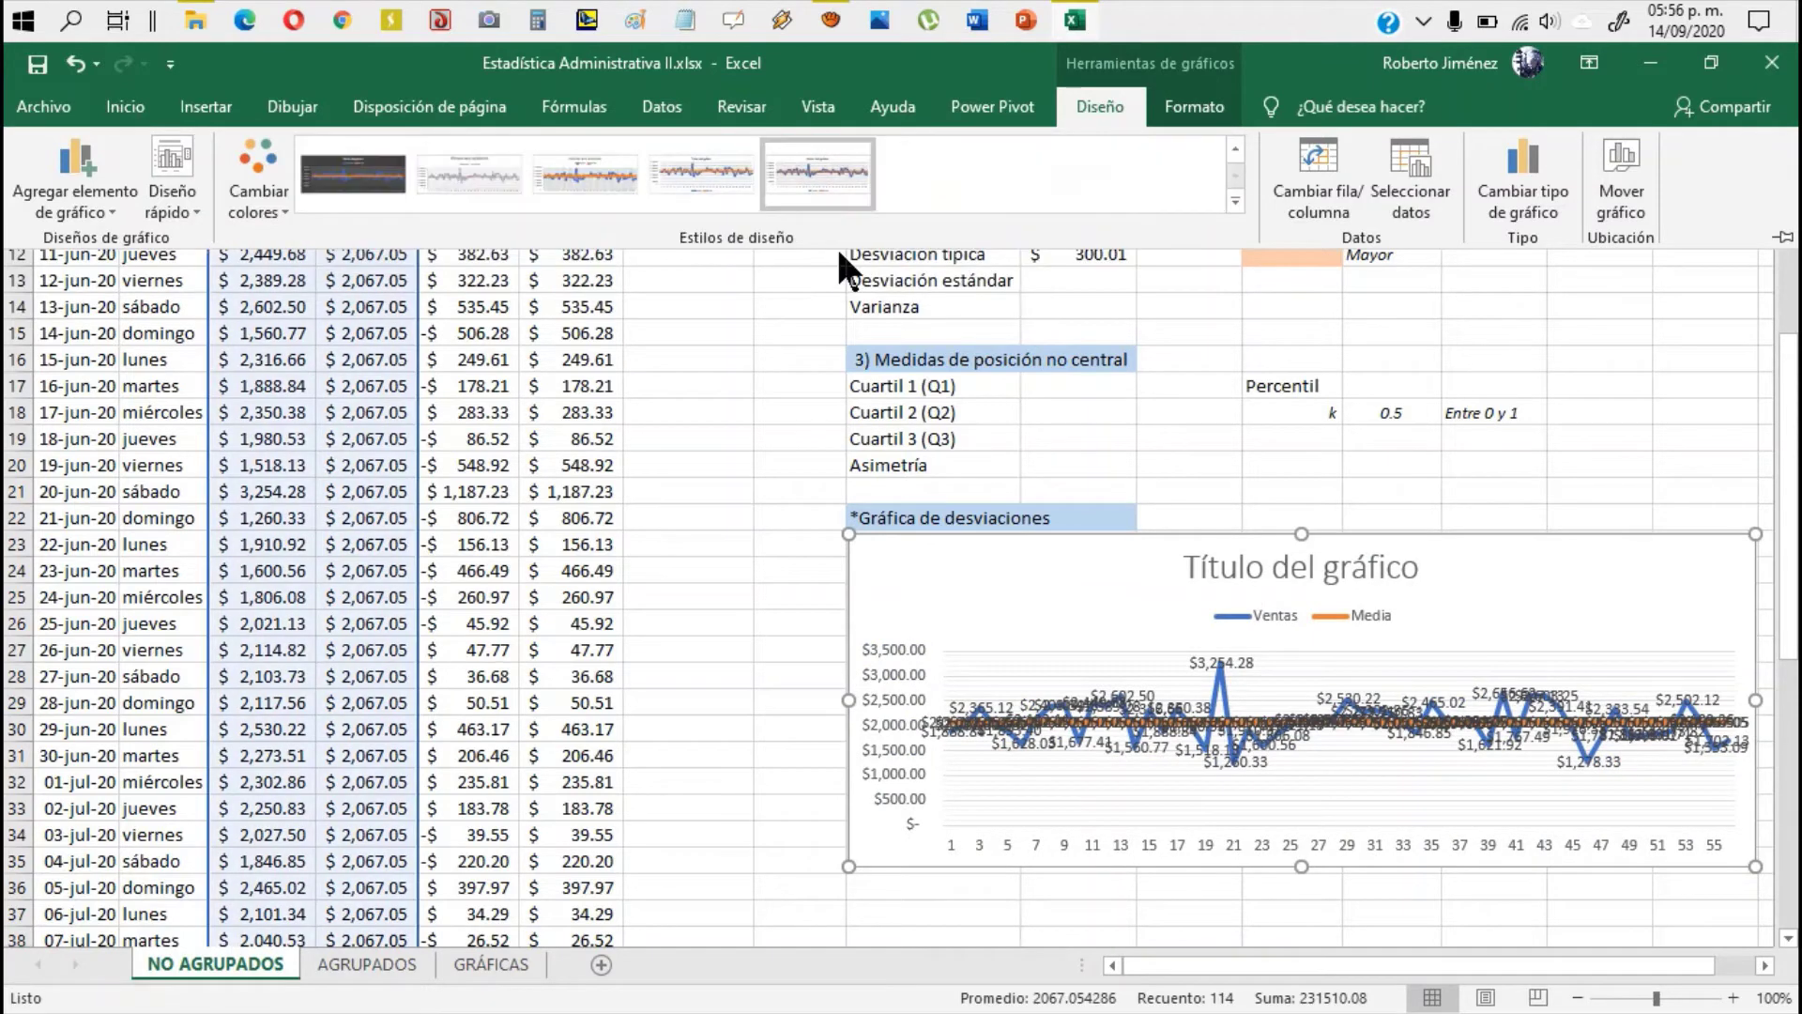
left_click(697, 171)
left_click(563, 162)
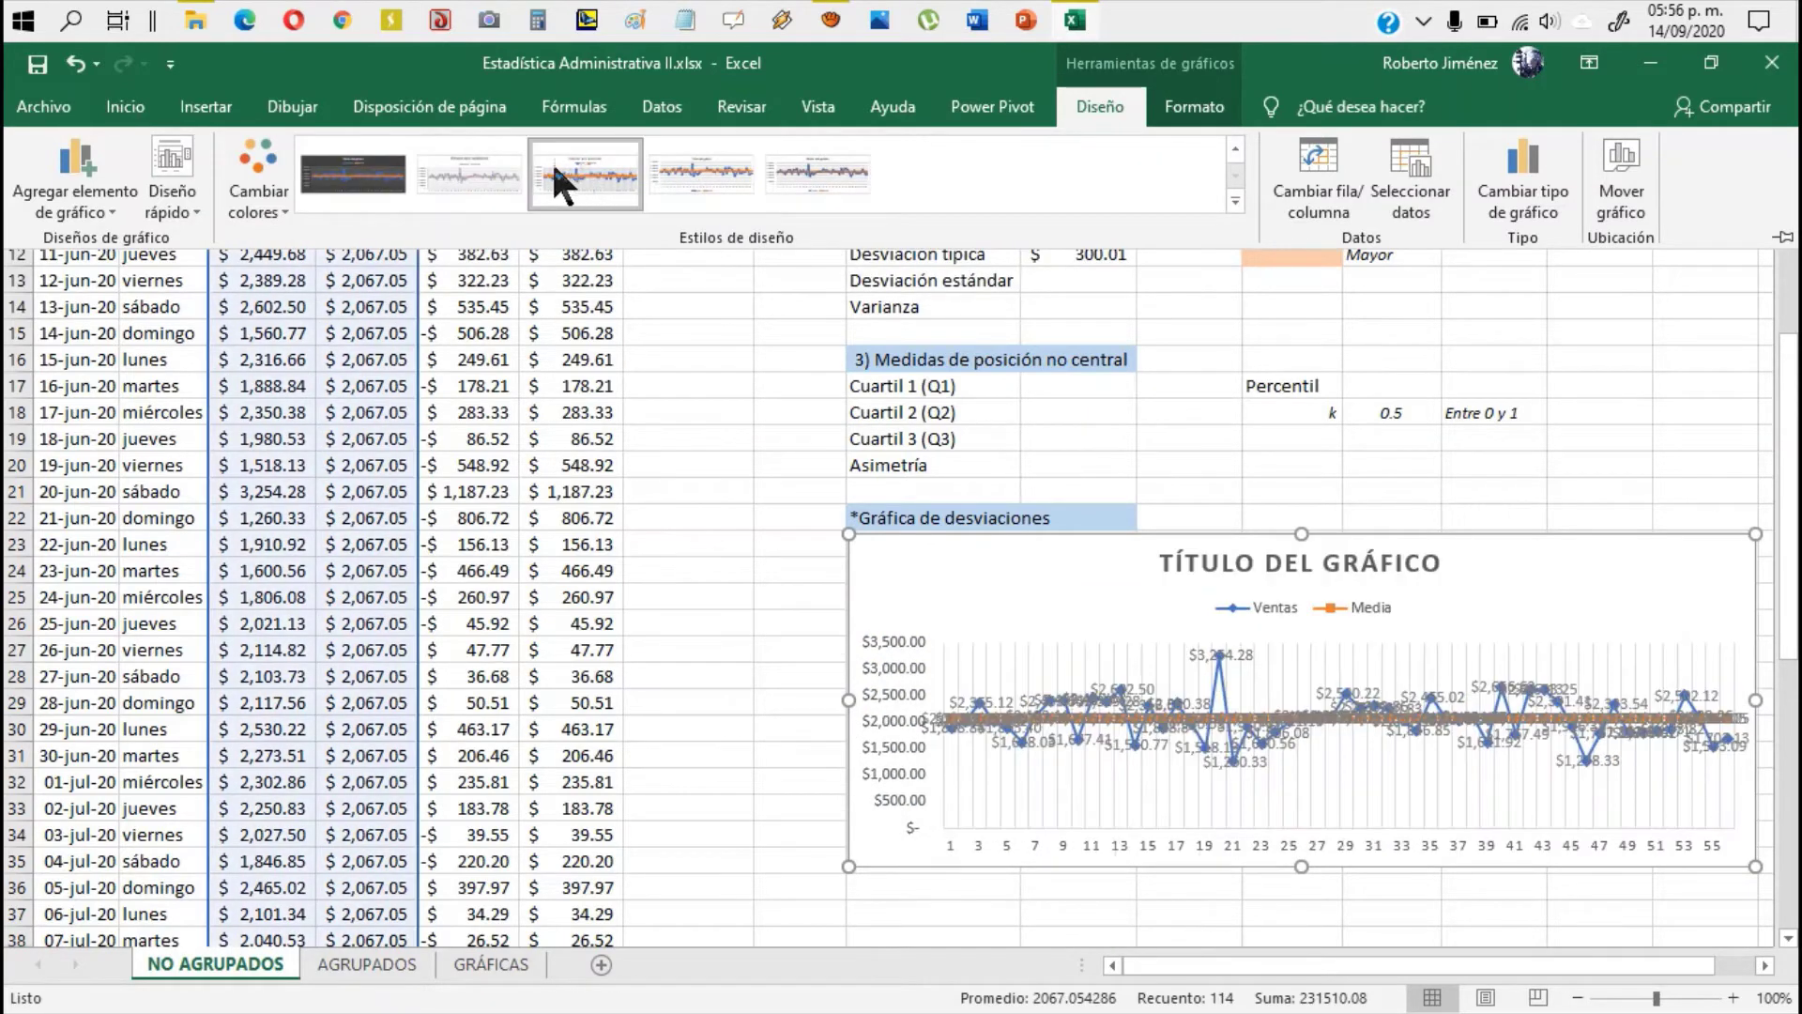
left_click(450, 167)
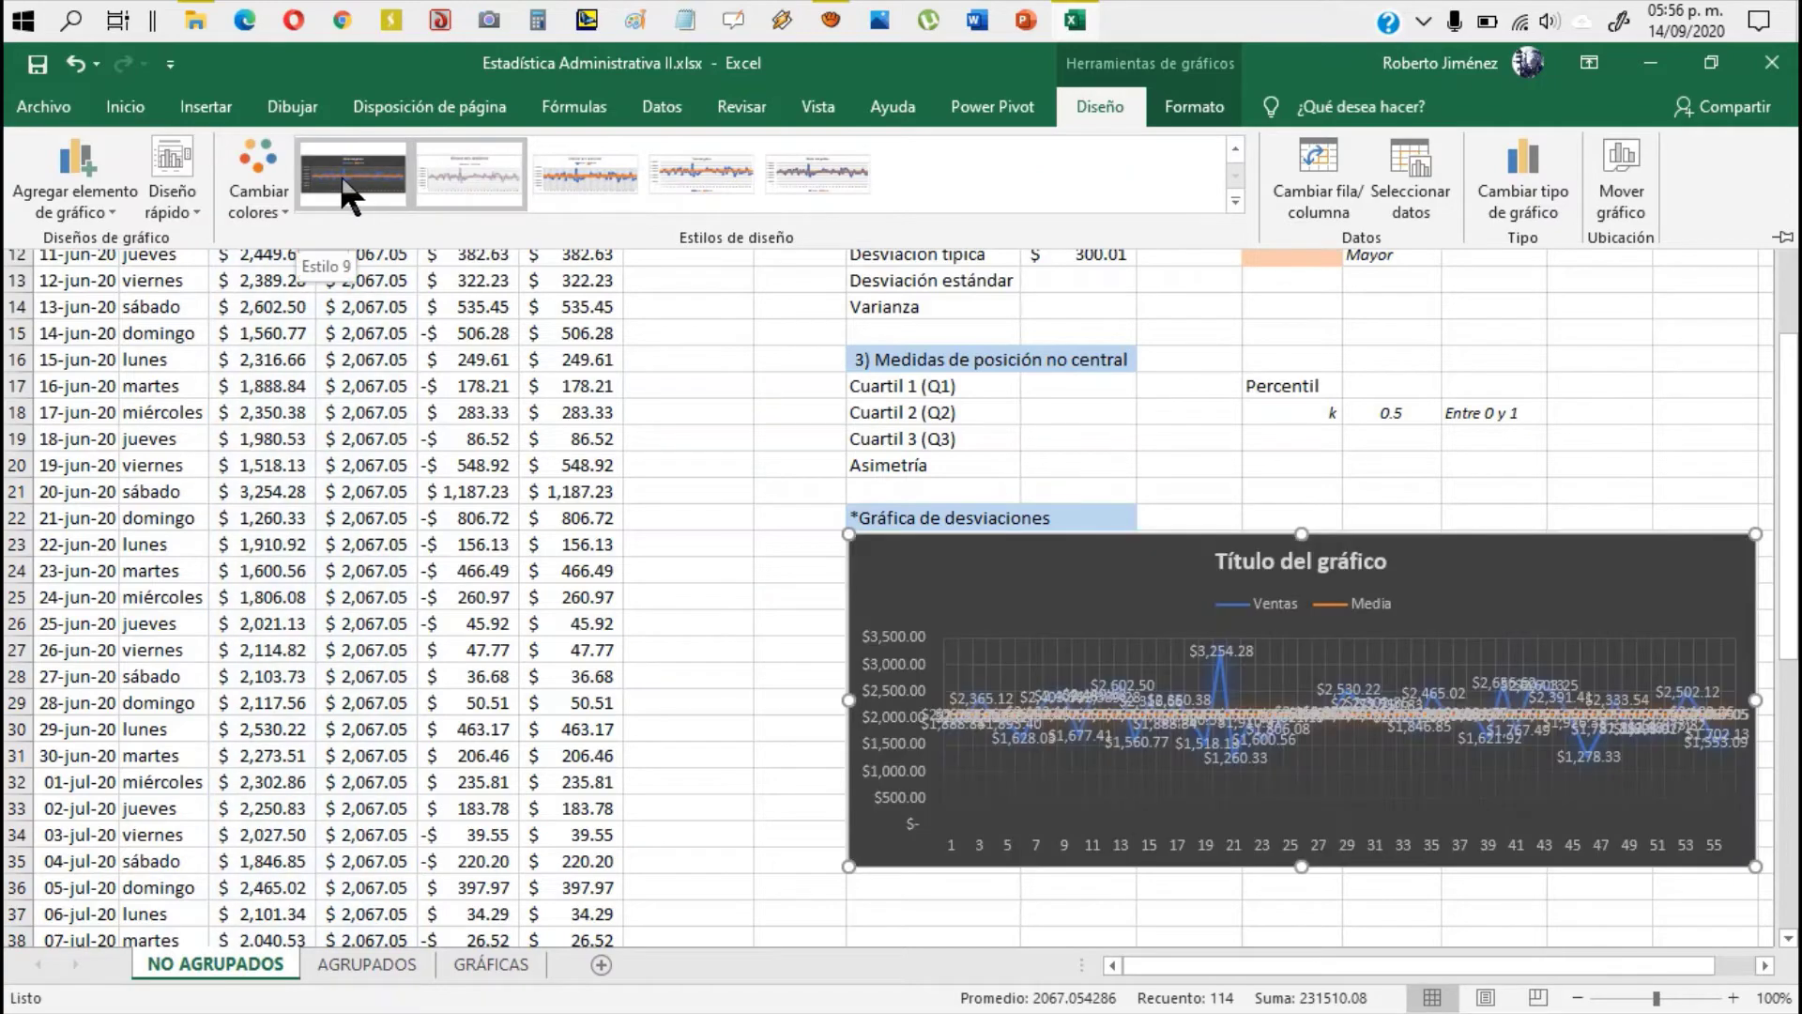
left_click(343, 183)
left_click(1237, 148)
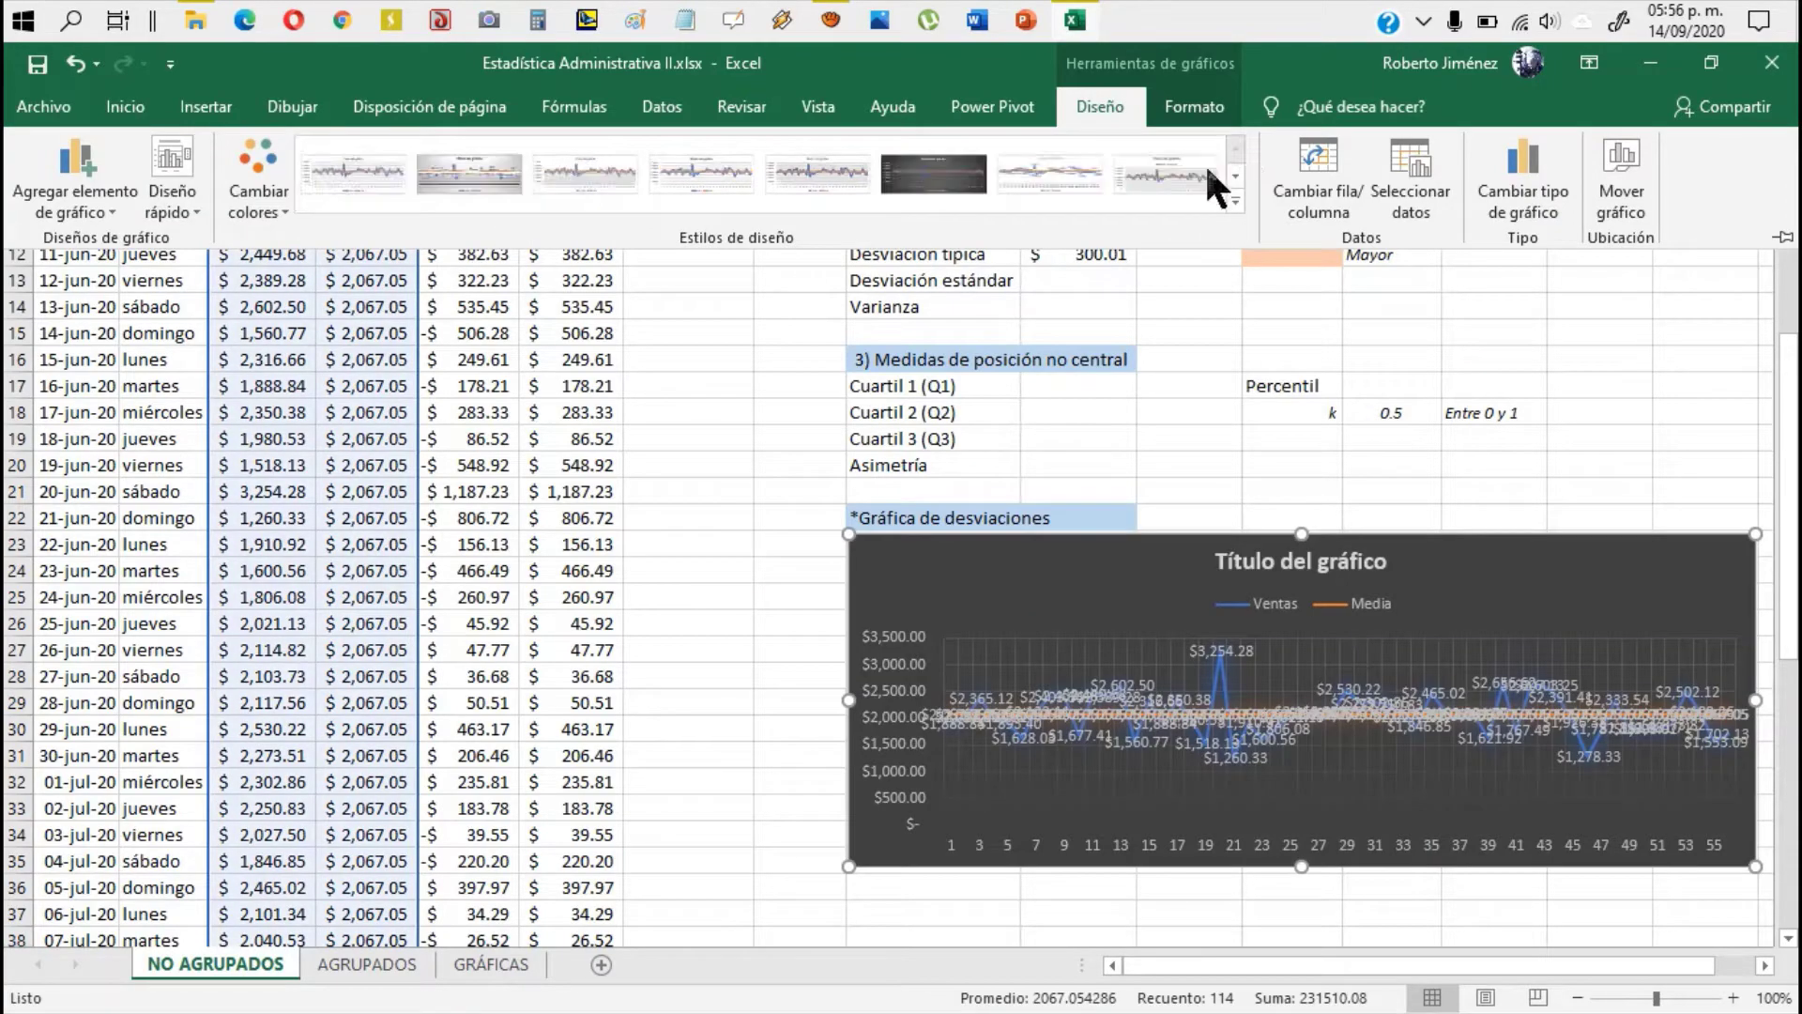
left_click(1145, 173)
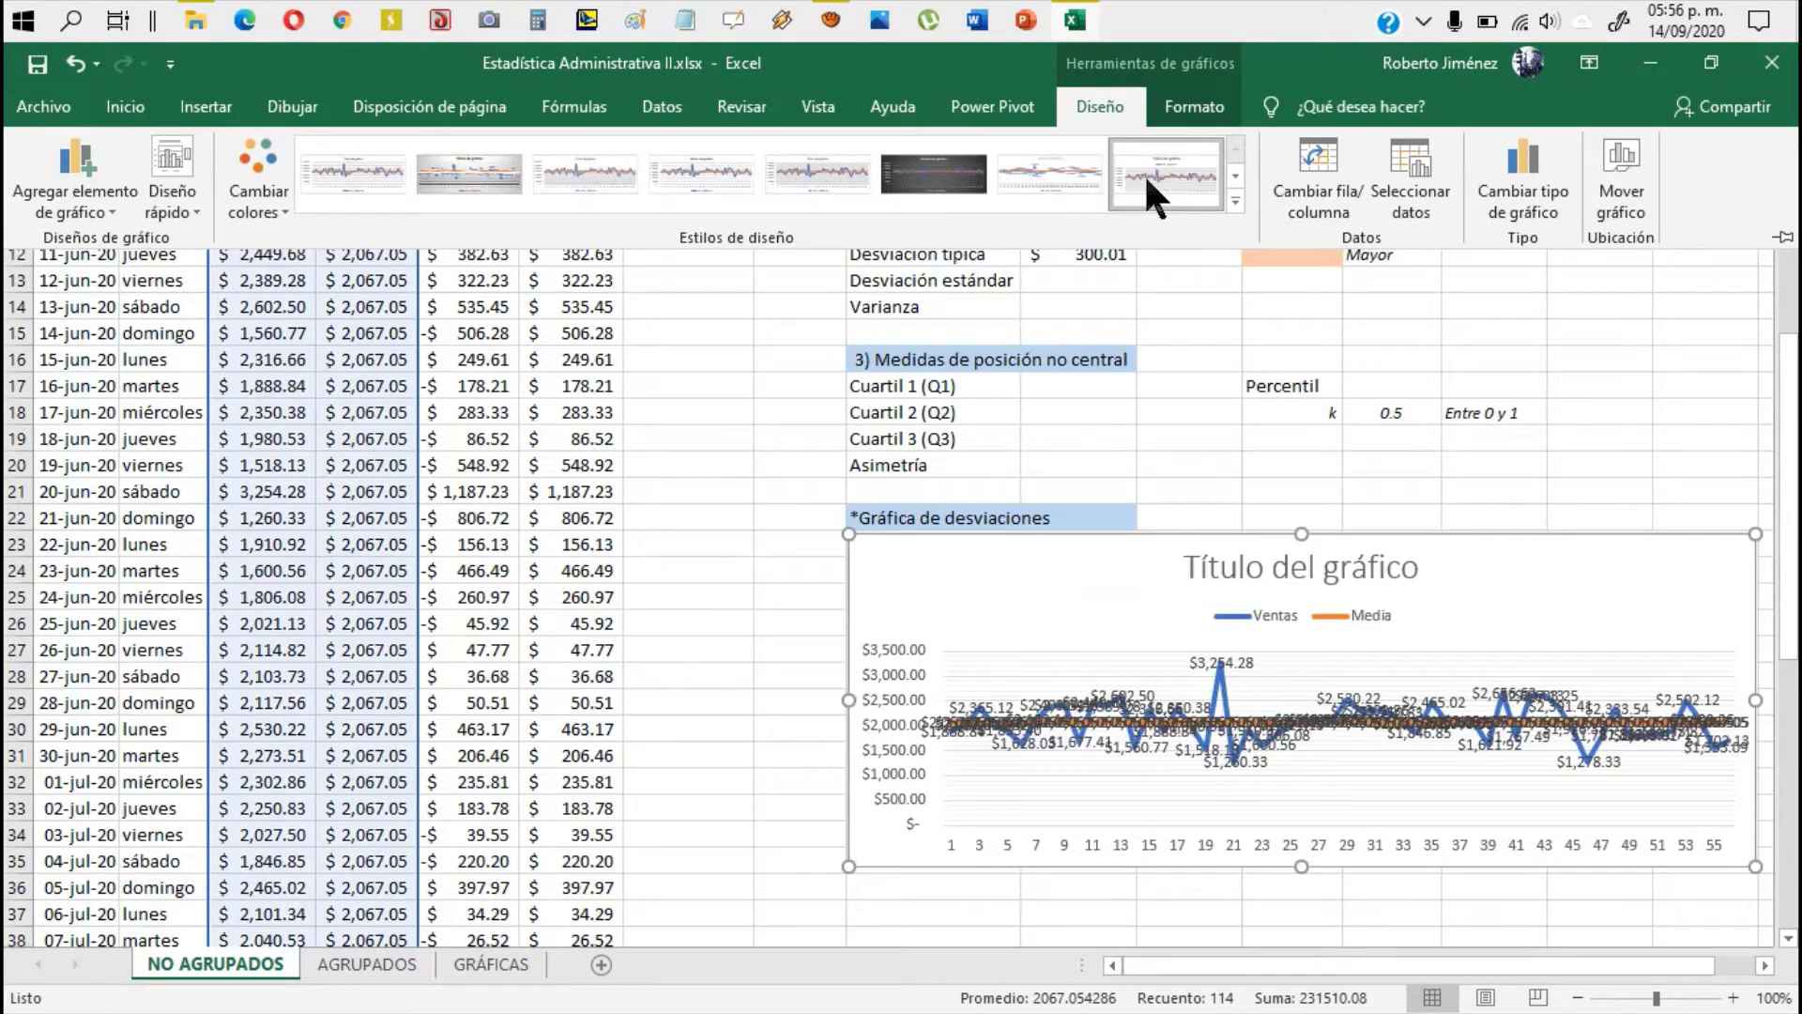
left_click(1056, 169)
Step: Apply the last design style in the gallery to the line chart
left_click(1237, 201)
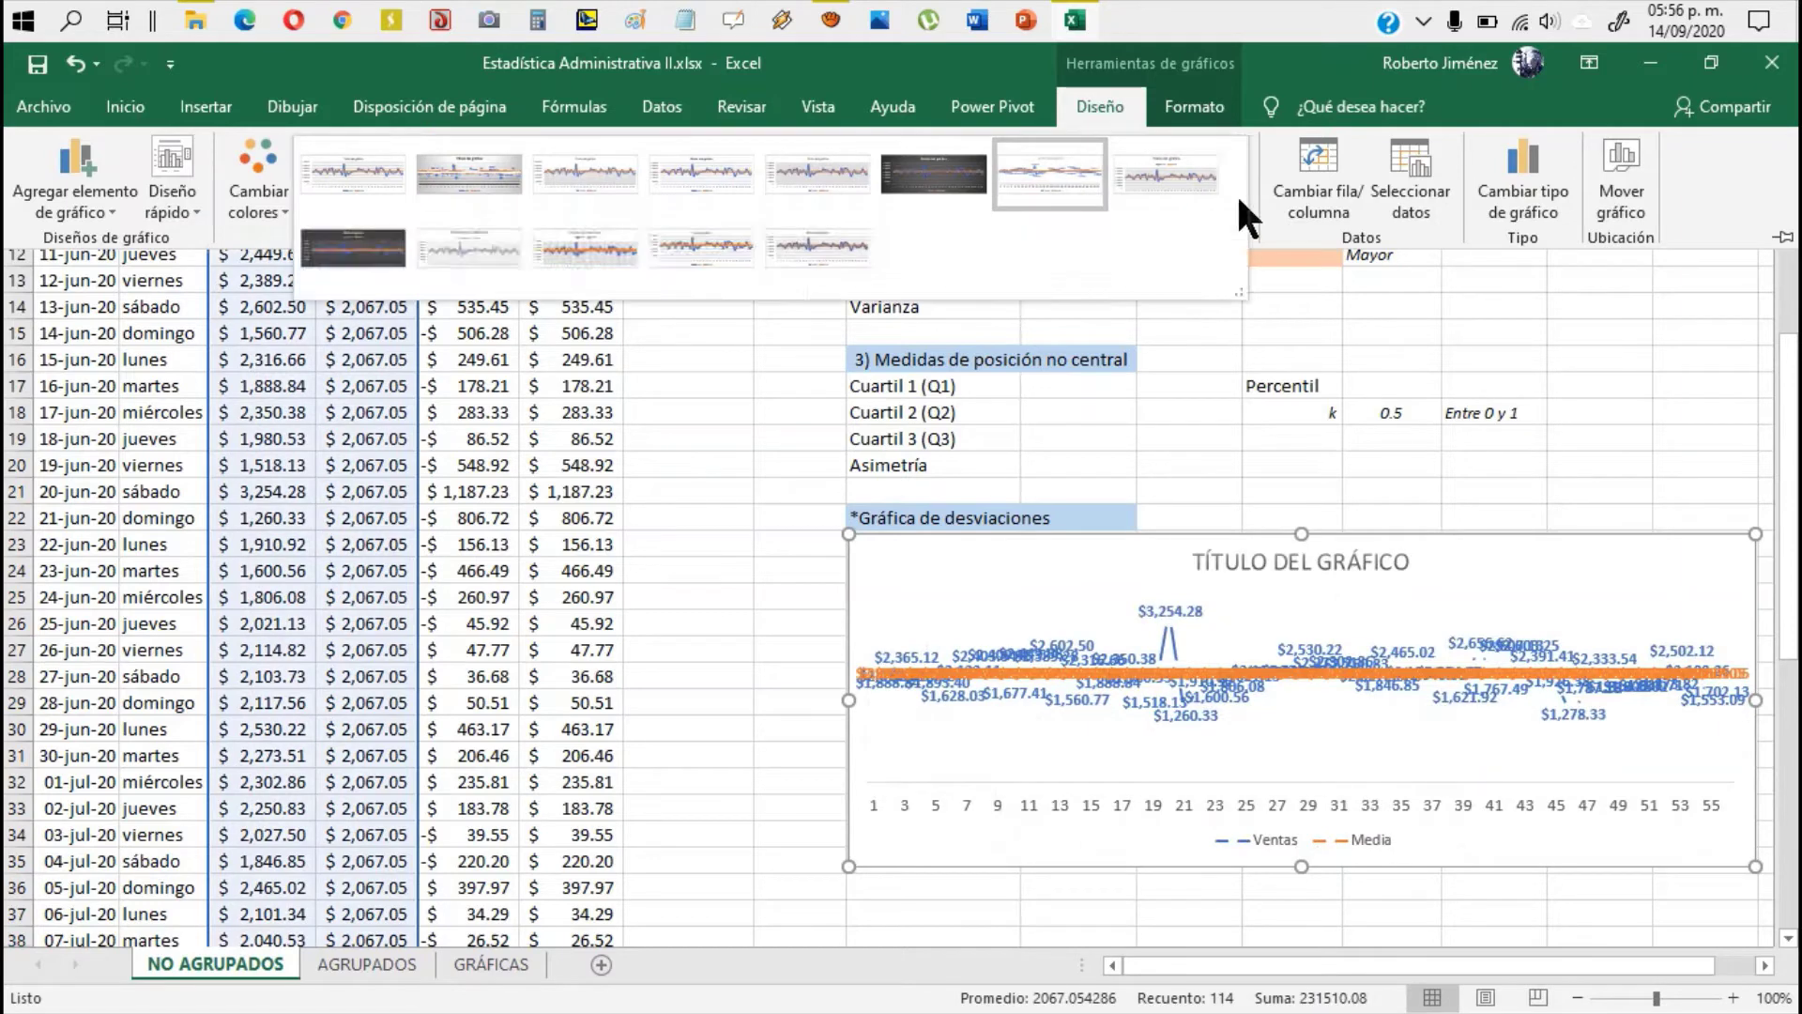
left_click(832, 242)
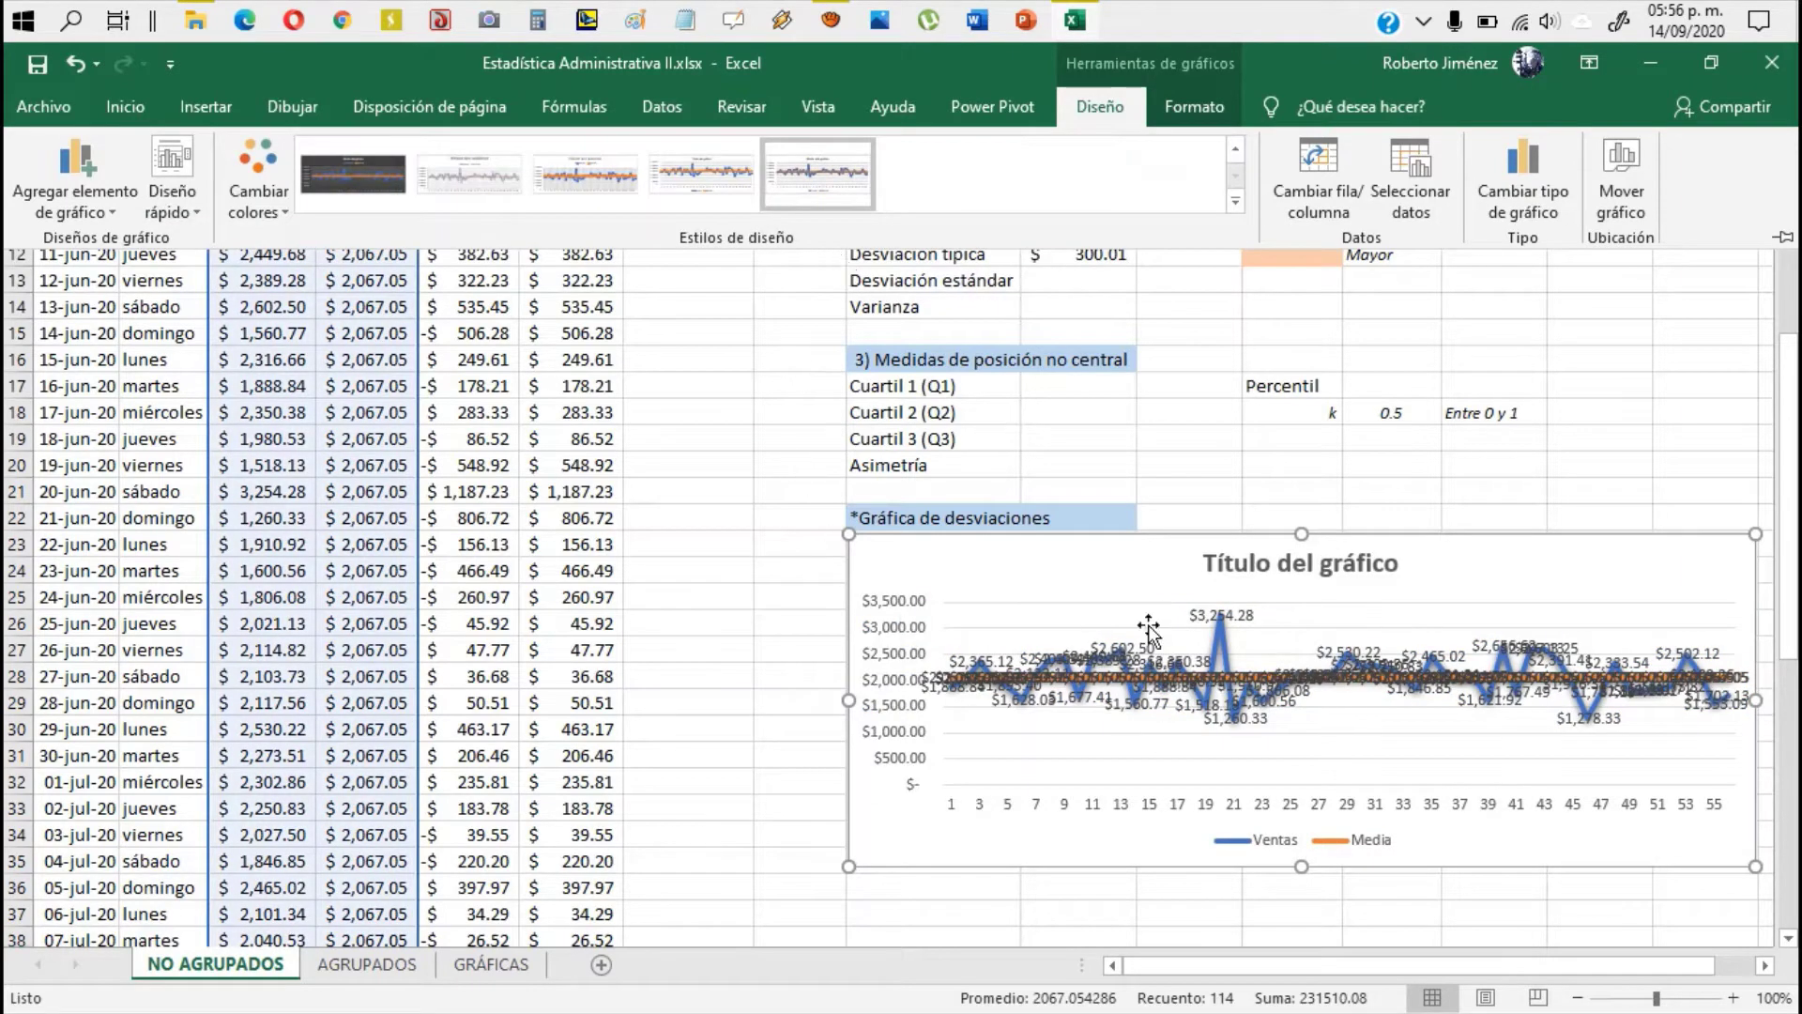
left_click(1200, 615)
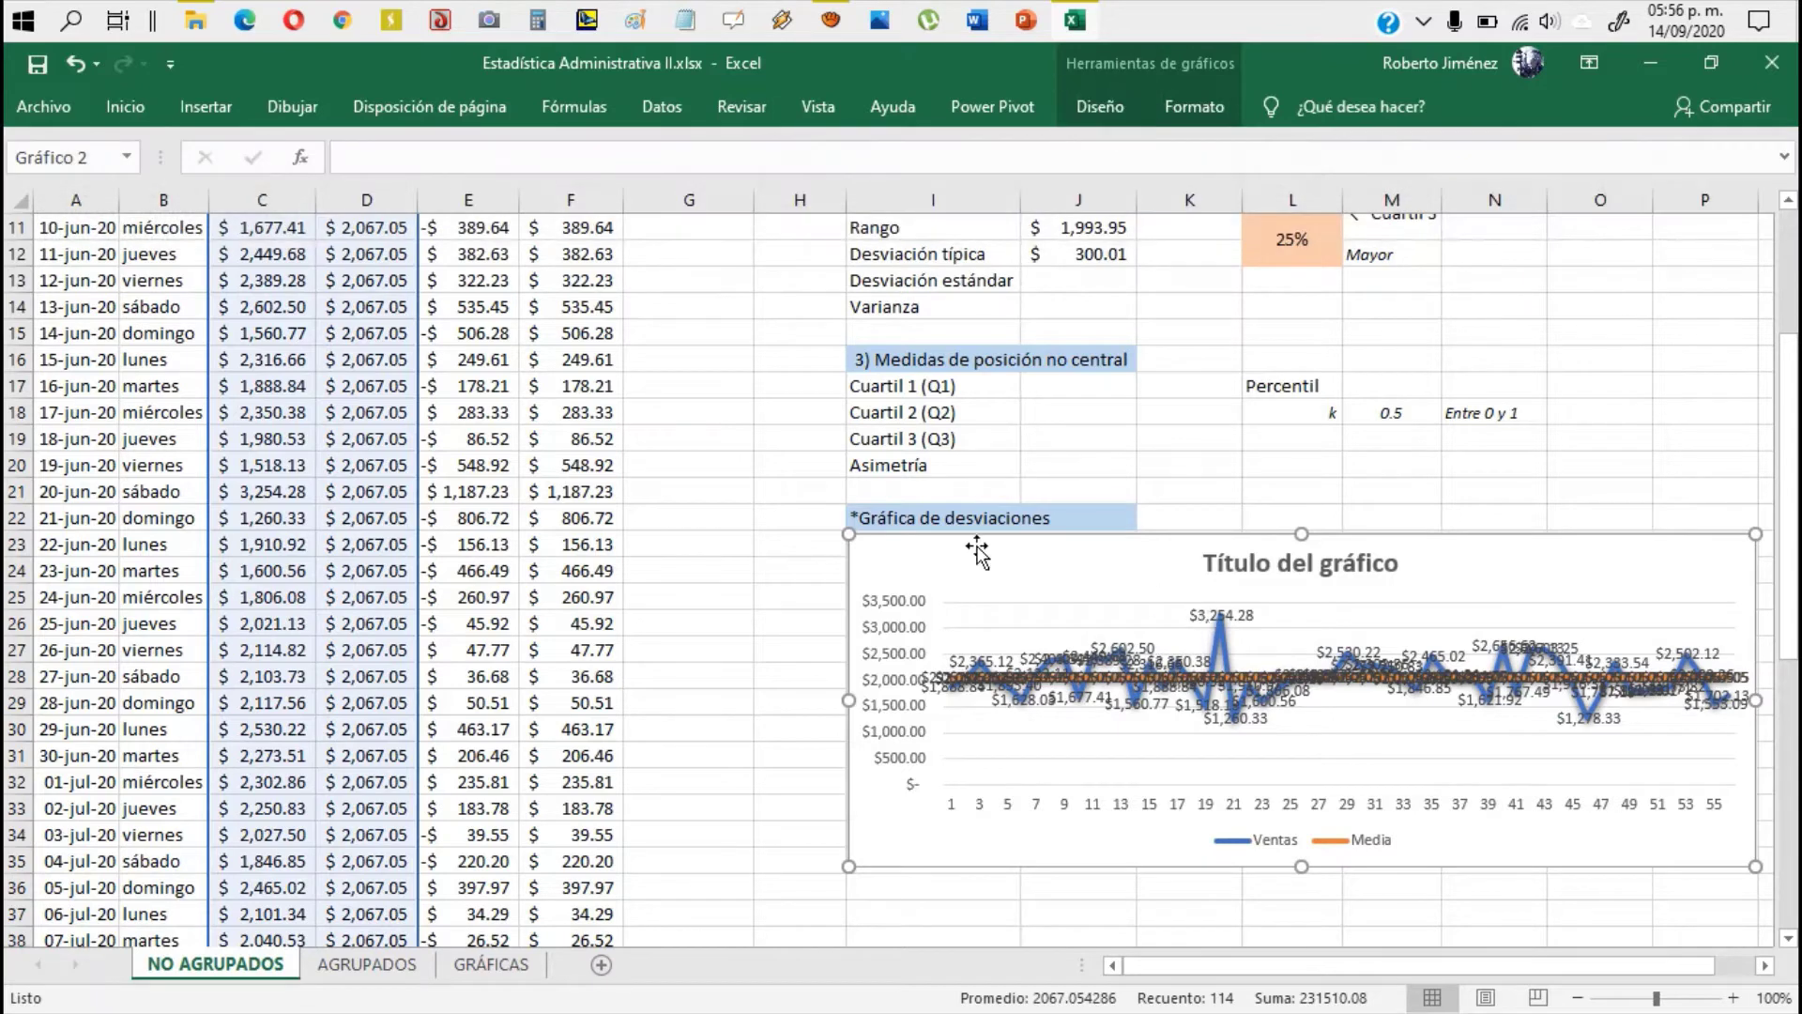
Step: Delete the Ventas data labels, the horizontal axis labels and the title from the line chart
left_click(1210, 620)
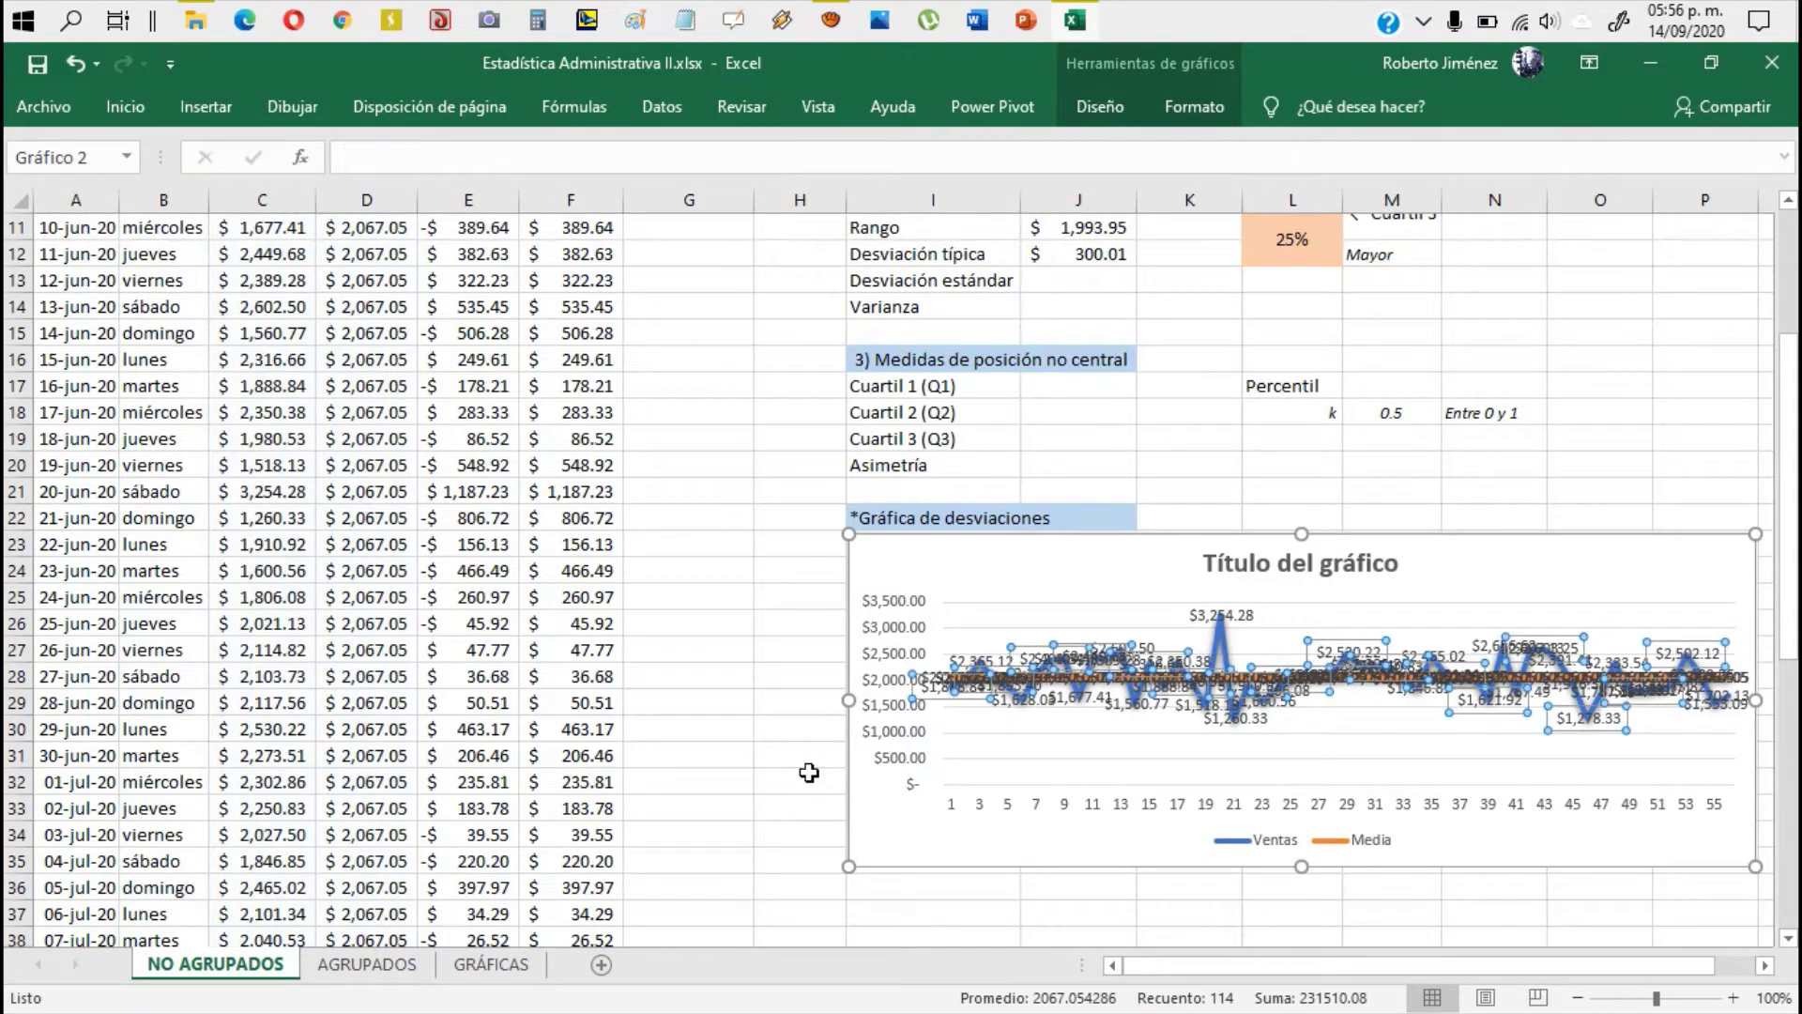
key("Delete")
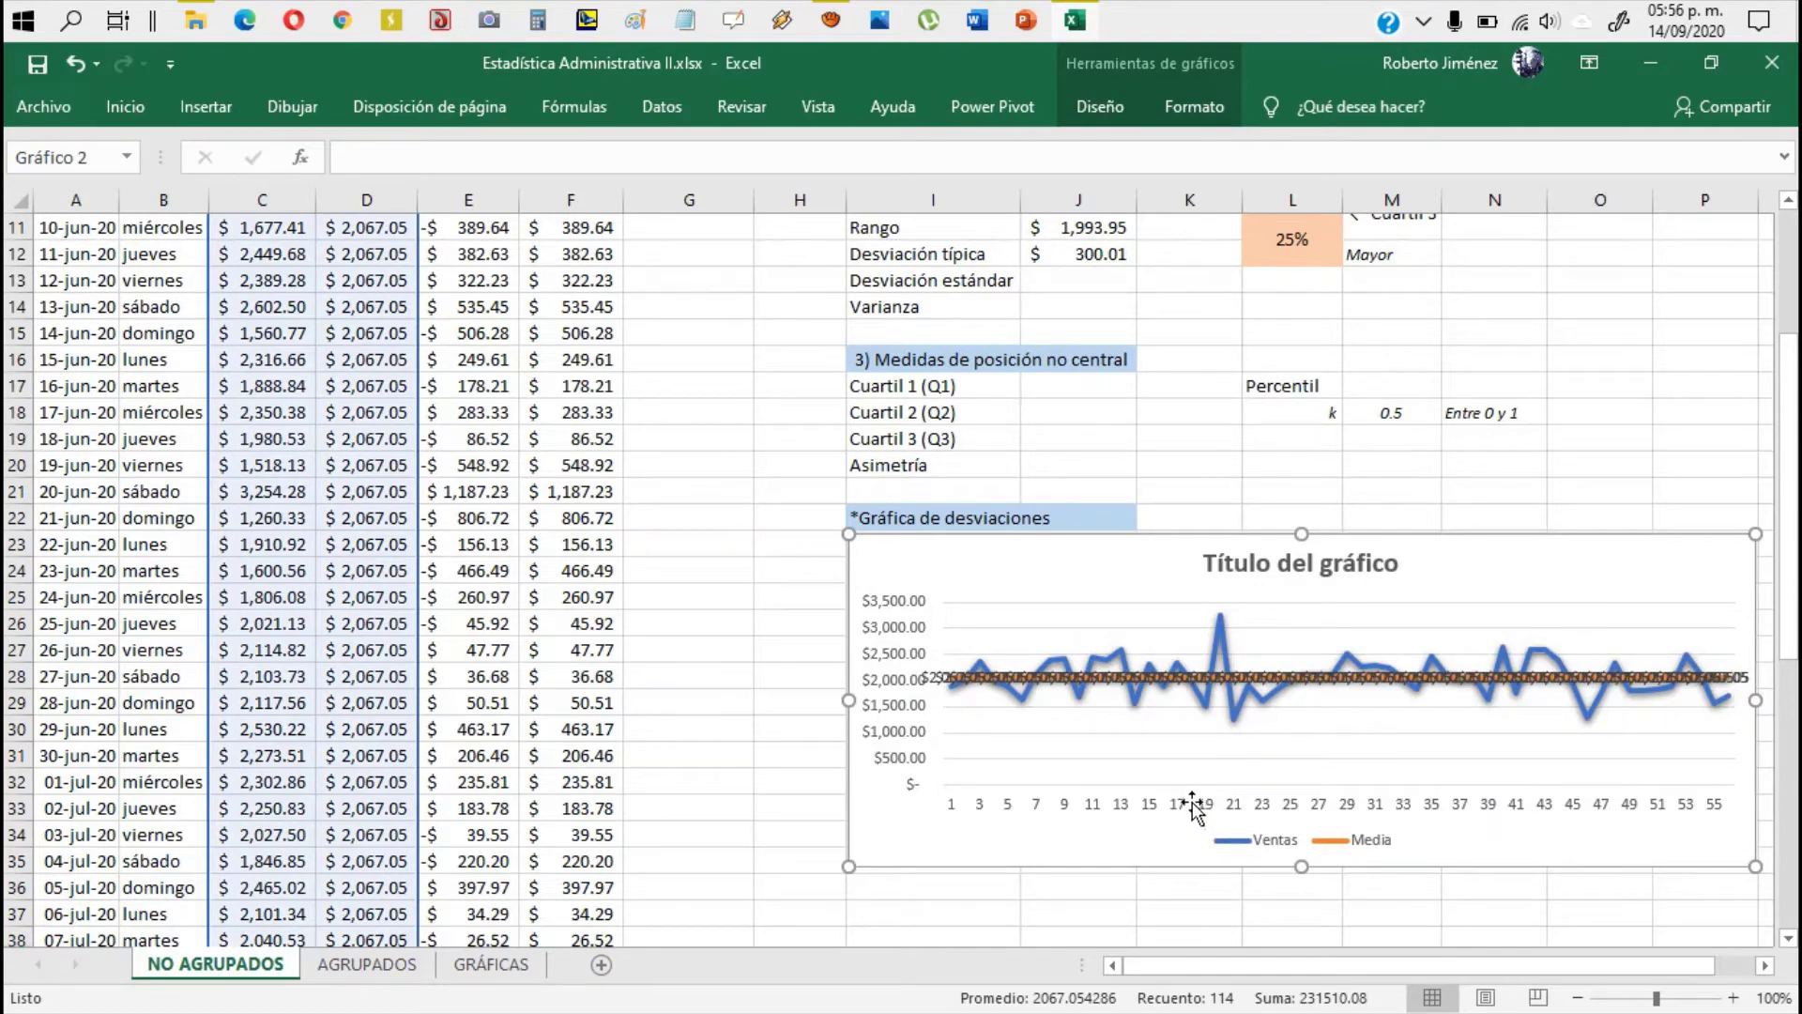
left_click(1066, 796)
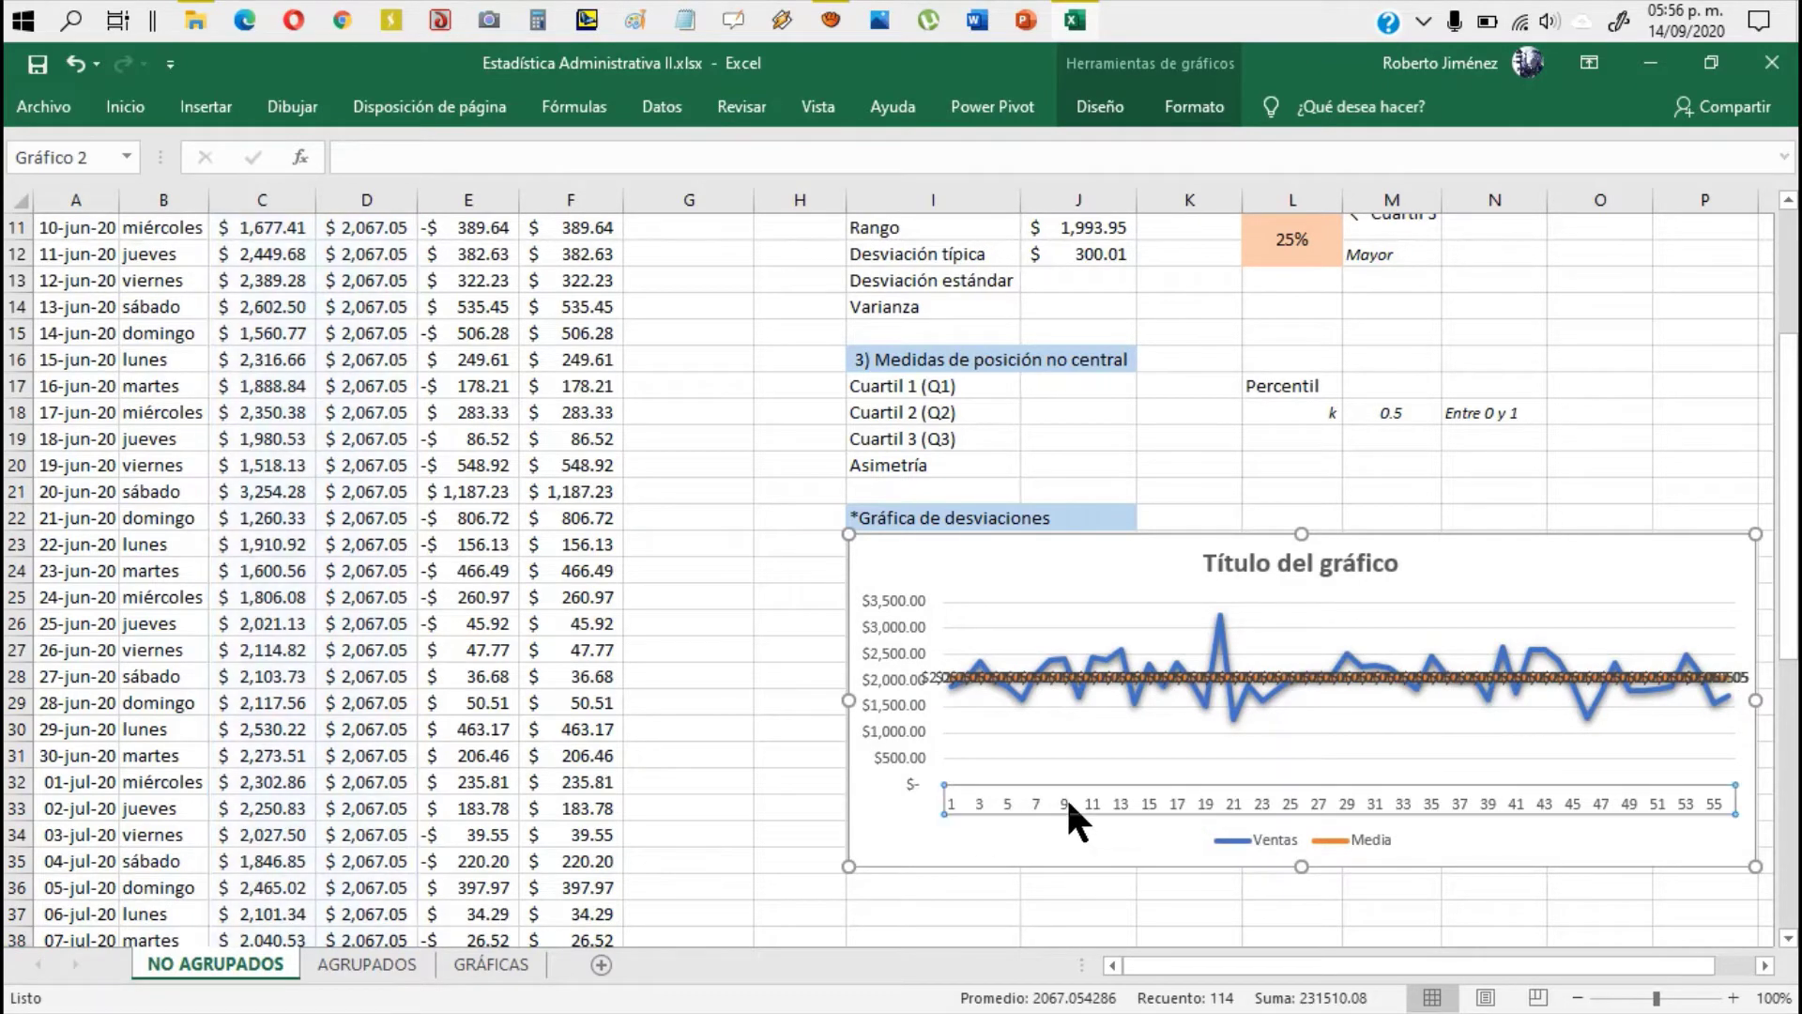
key("Delete")
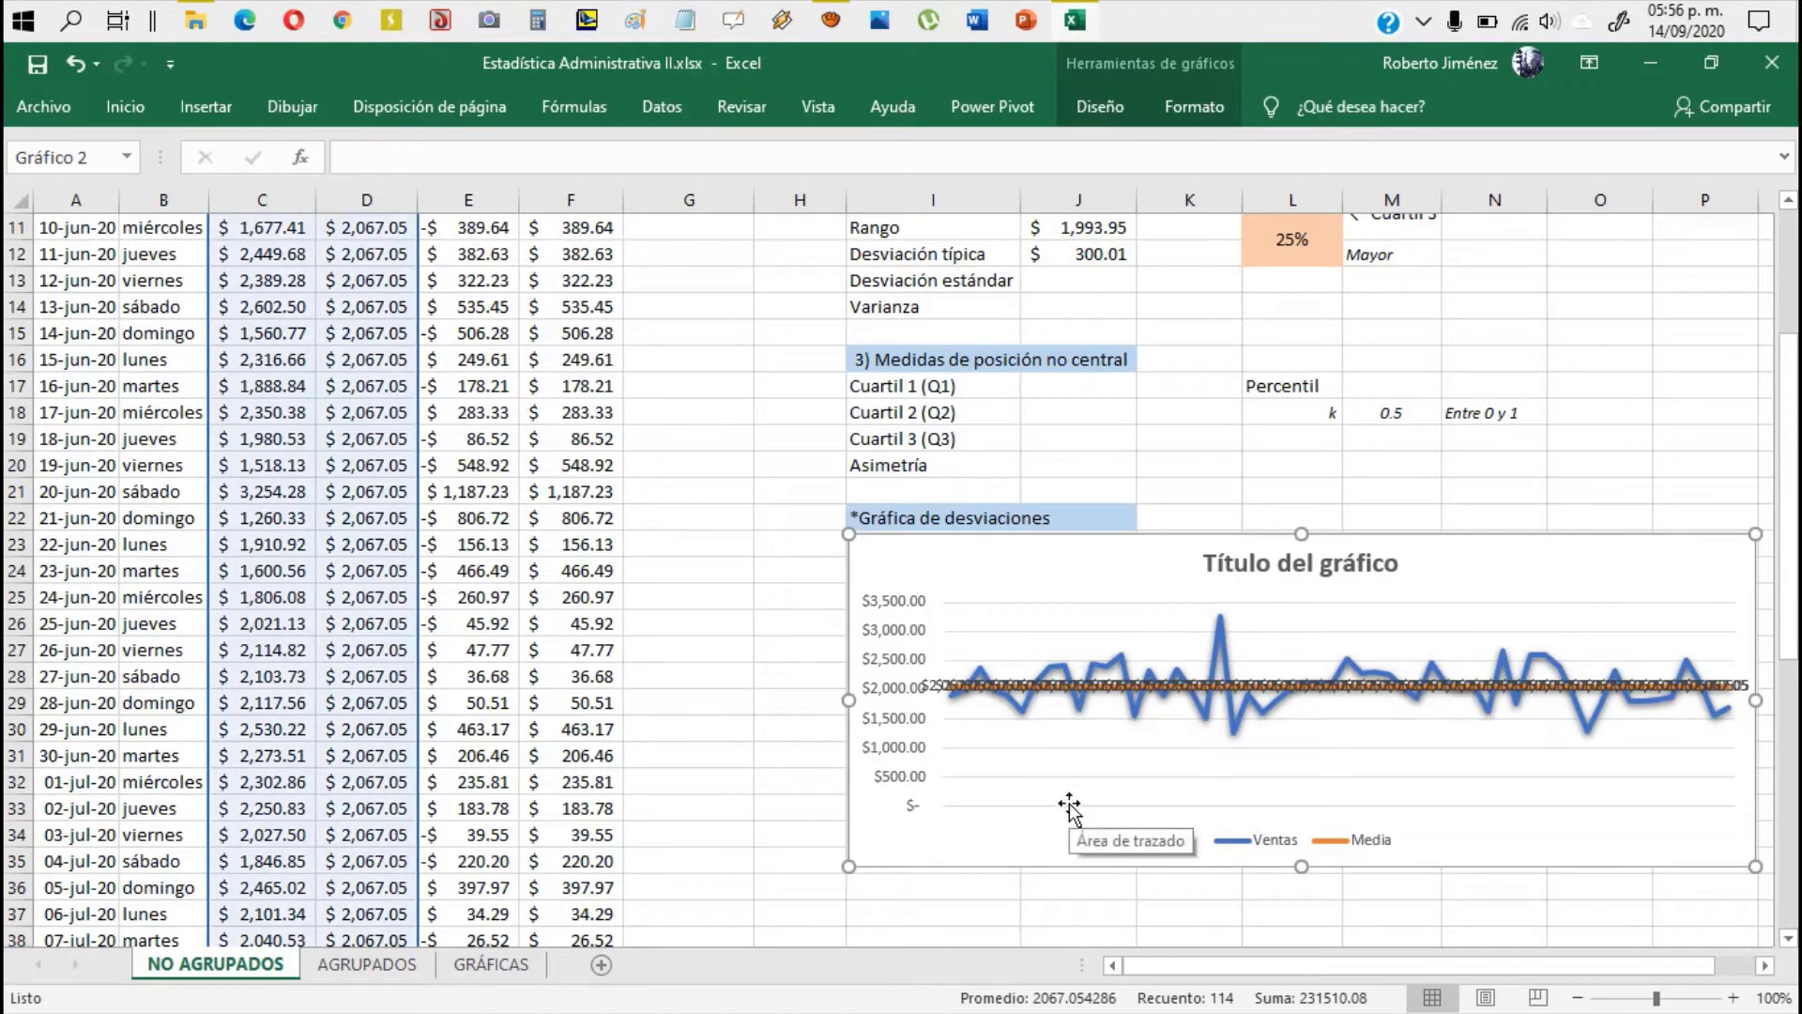
left_click(1263, 563)
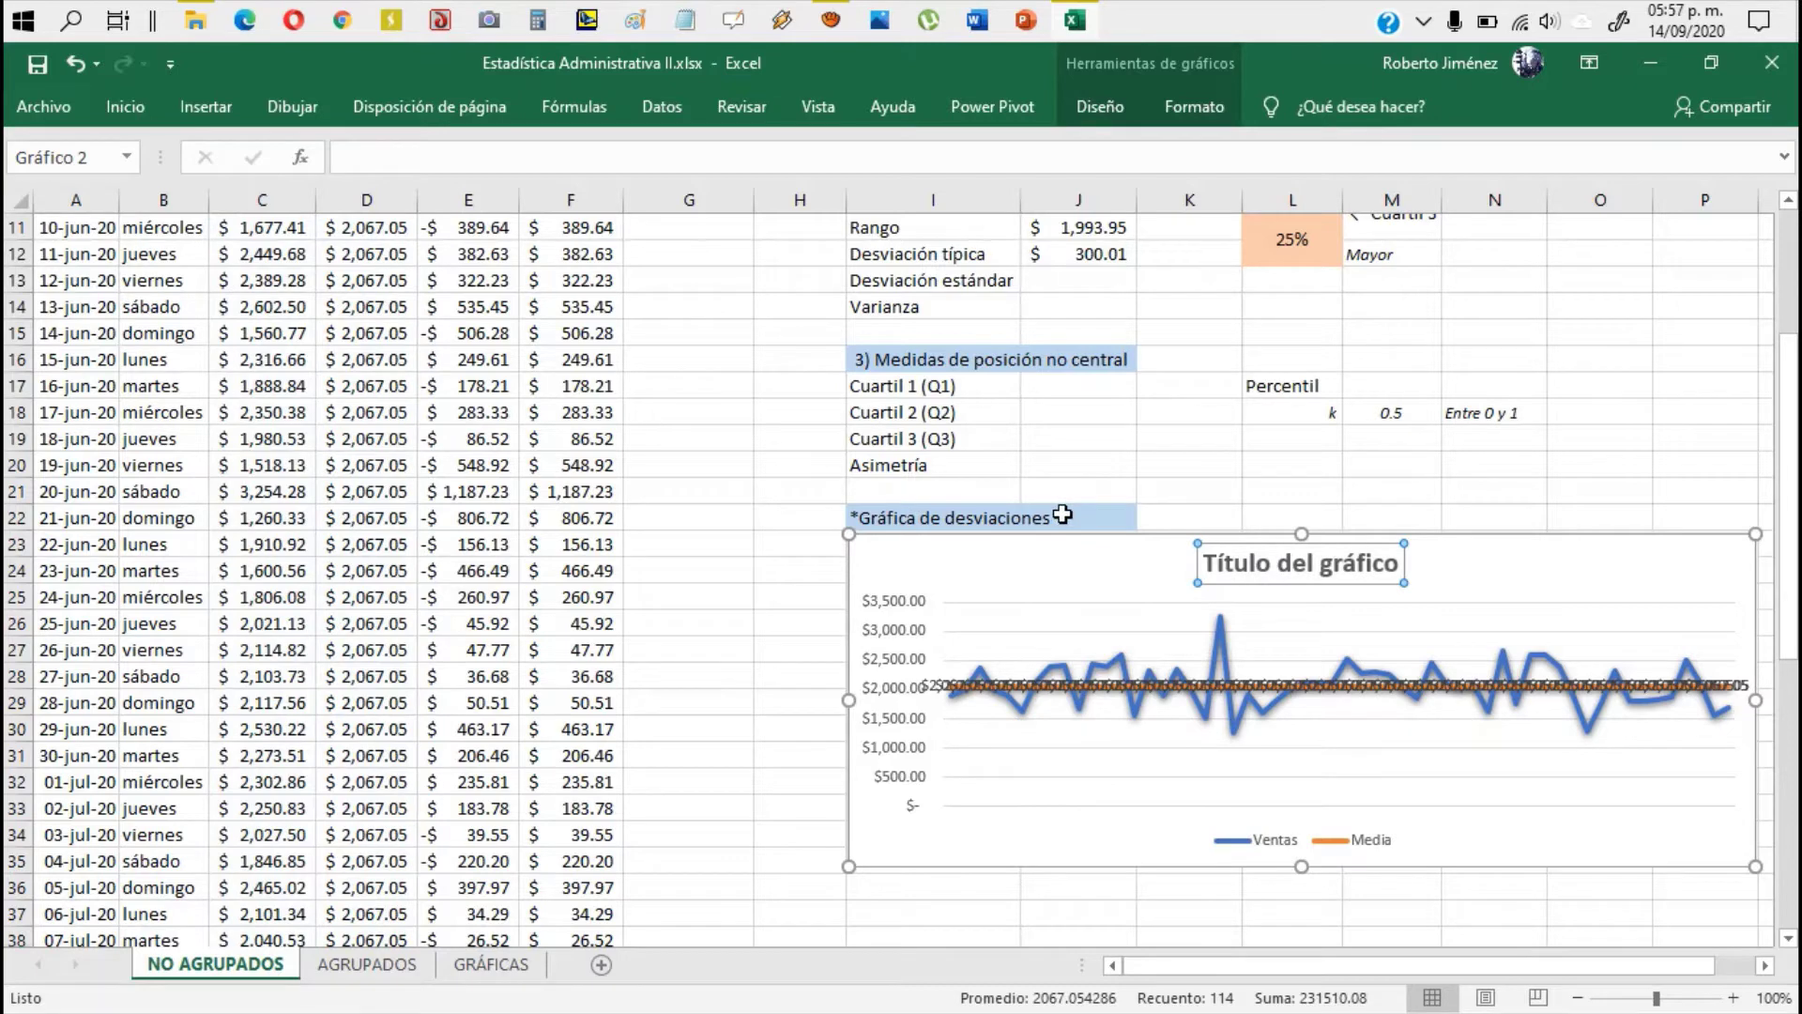
key("Delete")
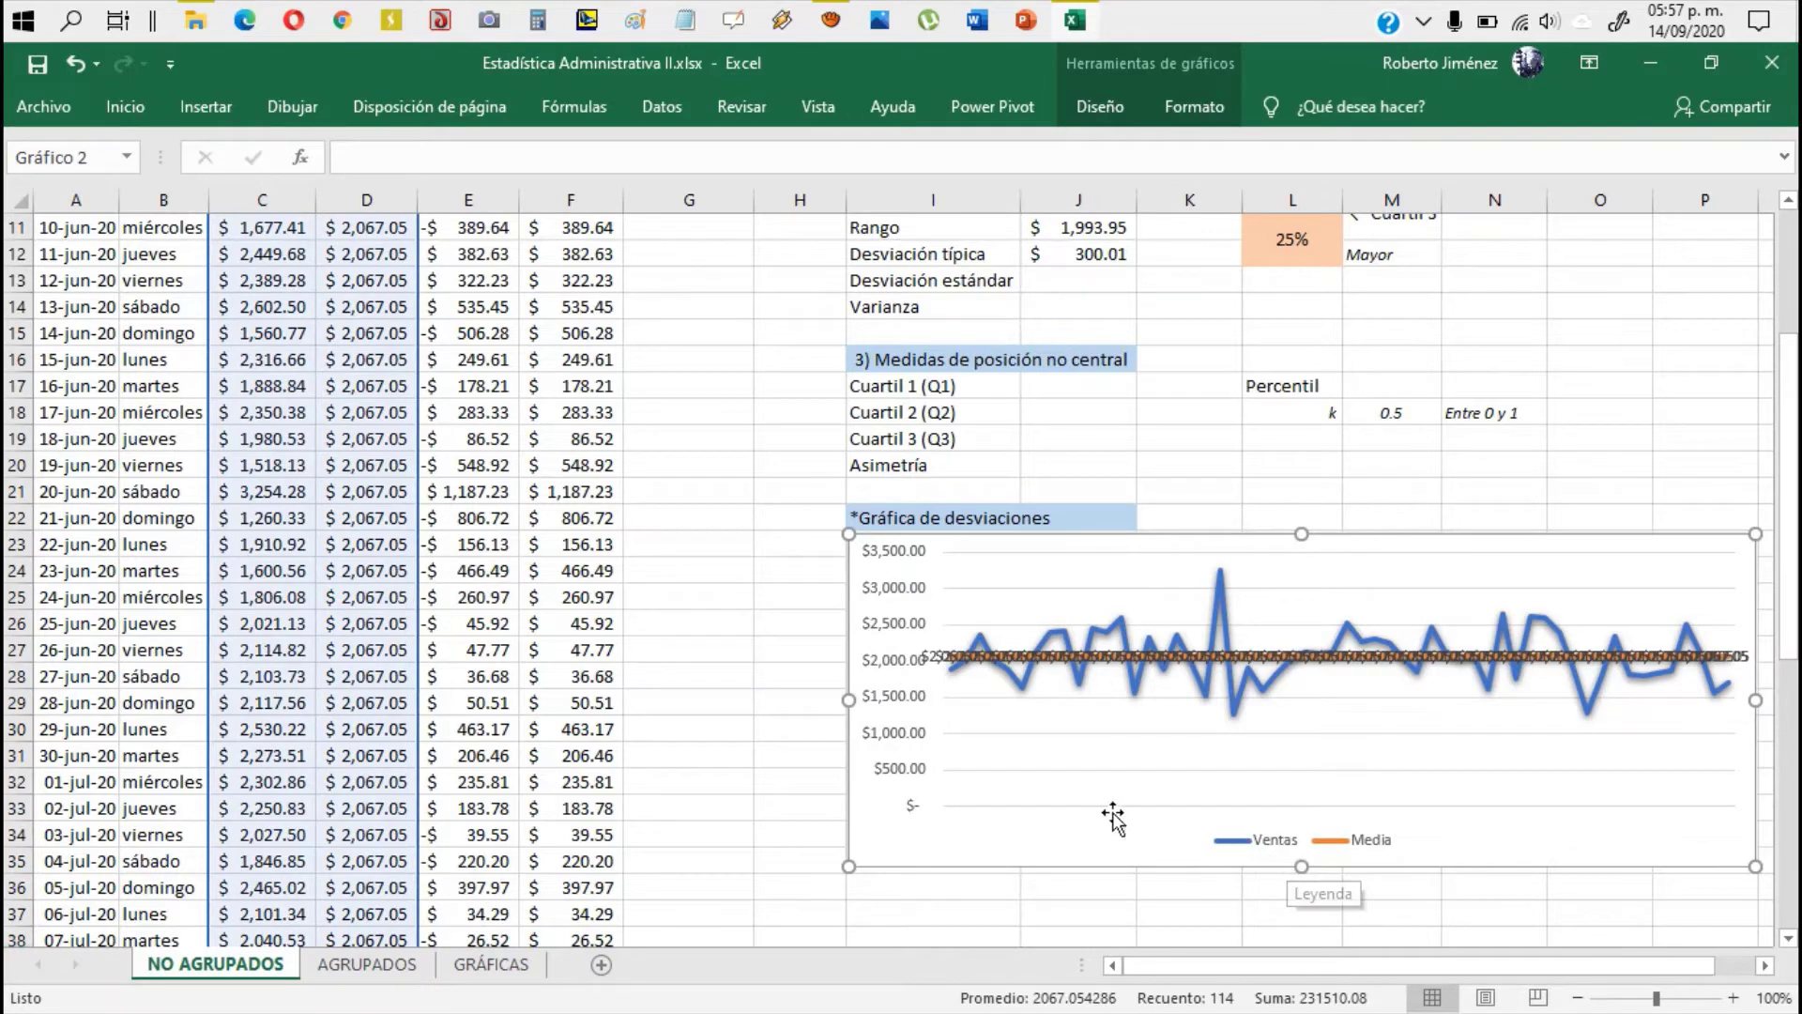
Step: Format the chart's vertical axis labels in bold, size 11, with the automatic black font colour
left_click(885, 668)
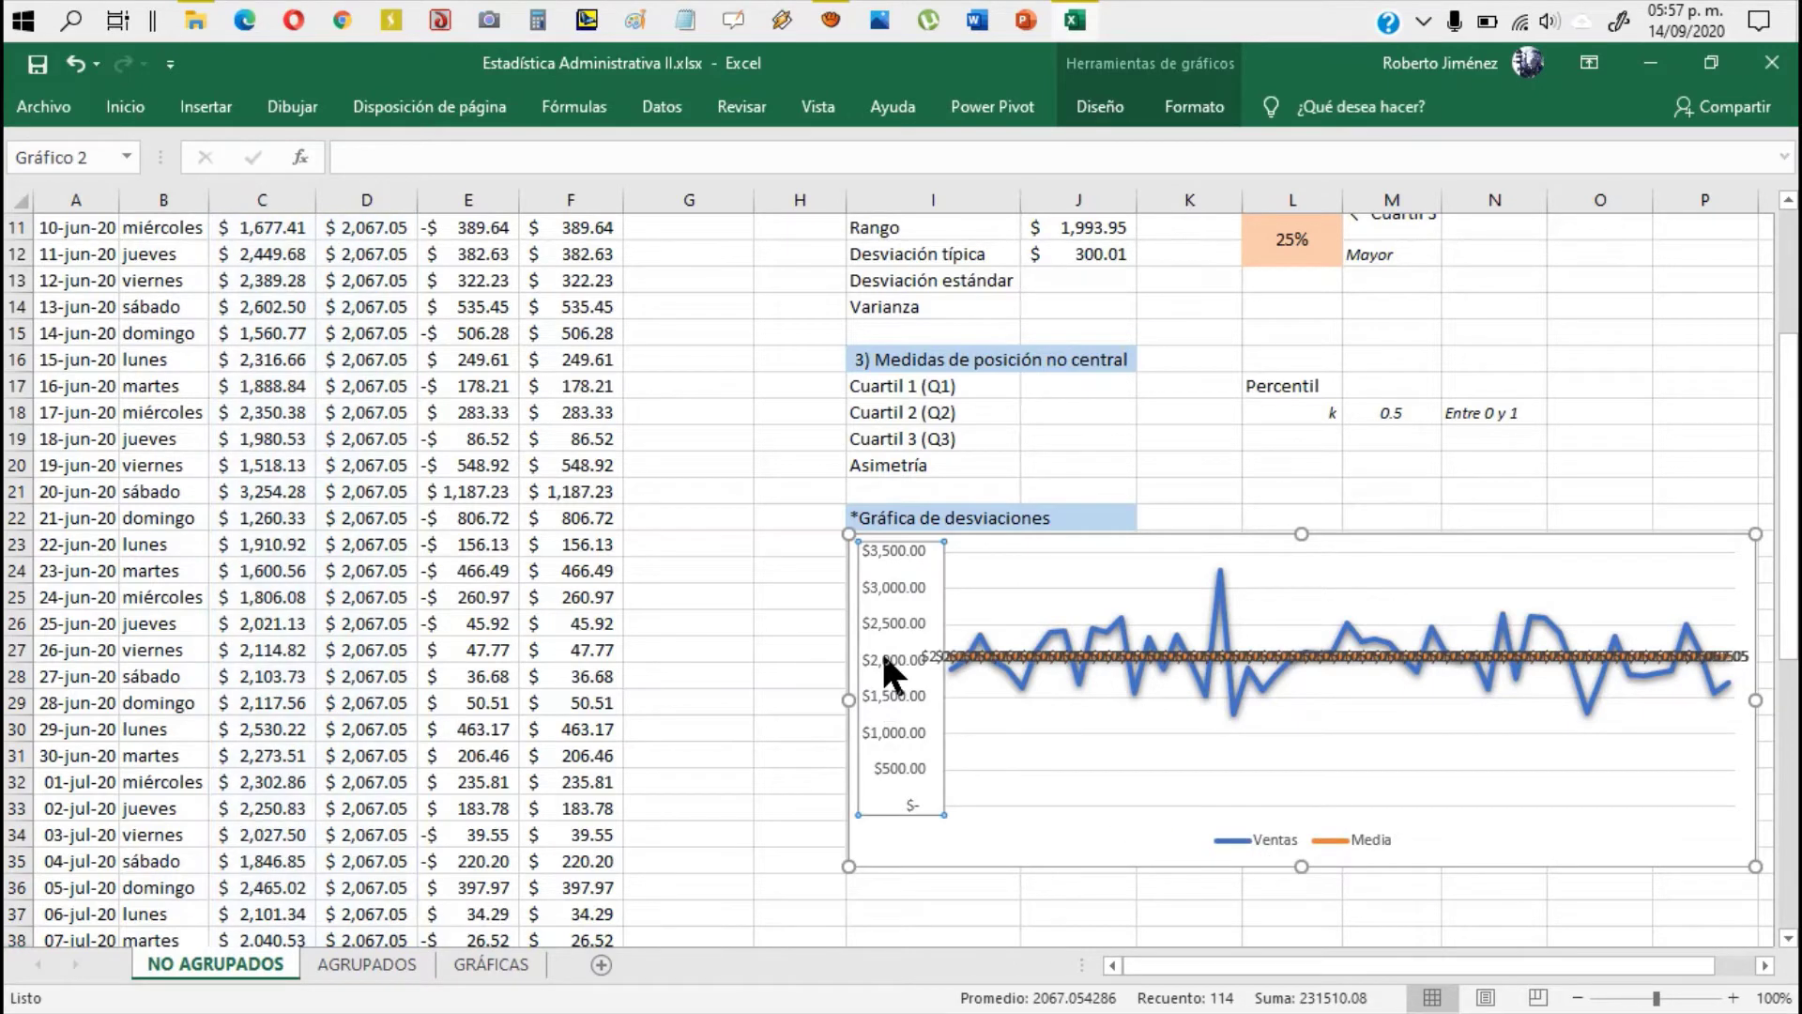
left_click(121, 102)
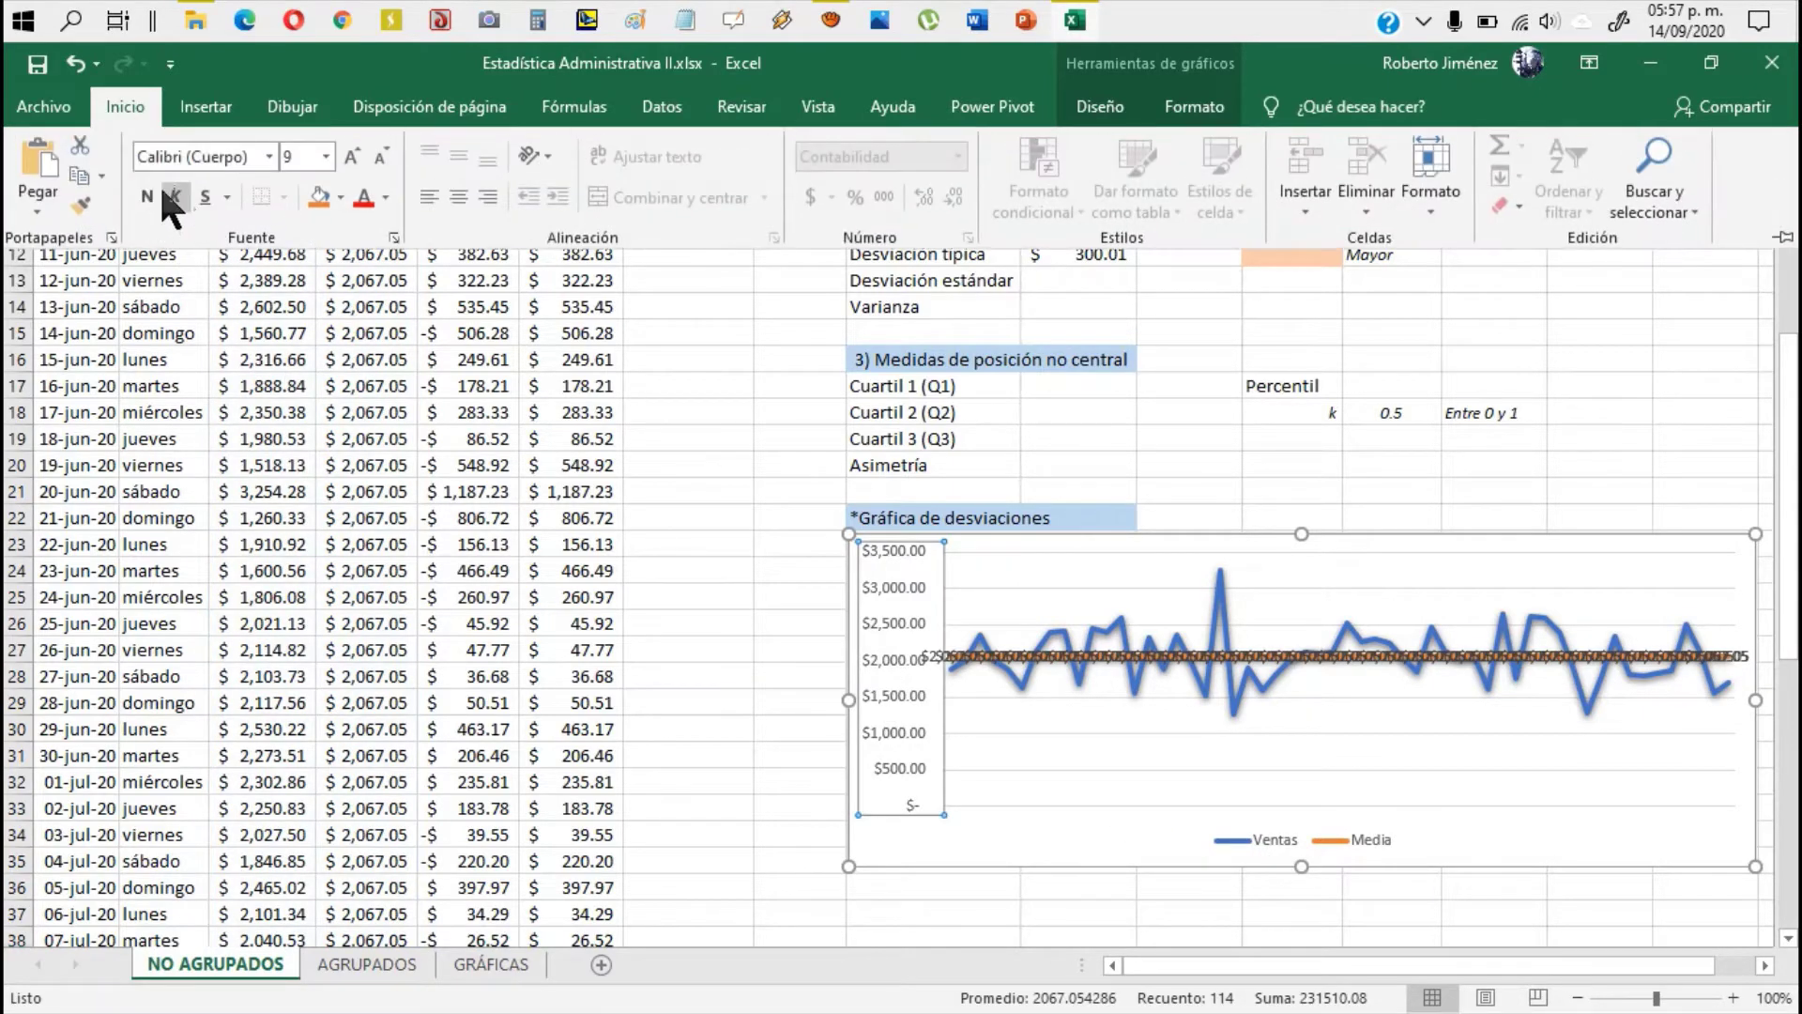
left_click(385, 197)
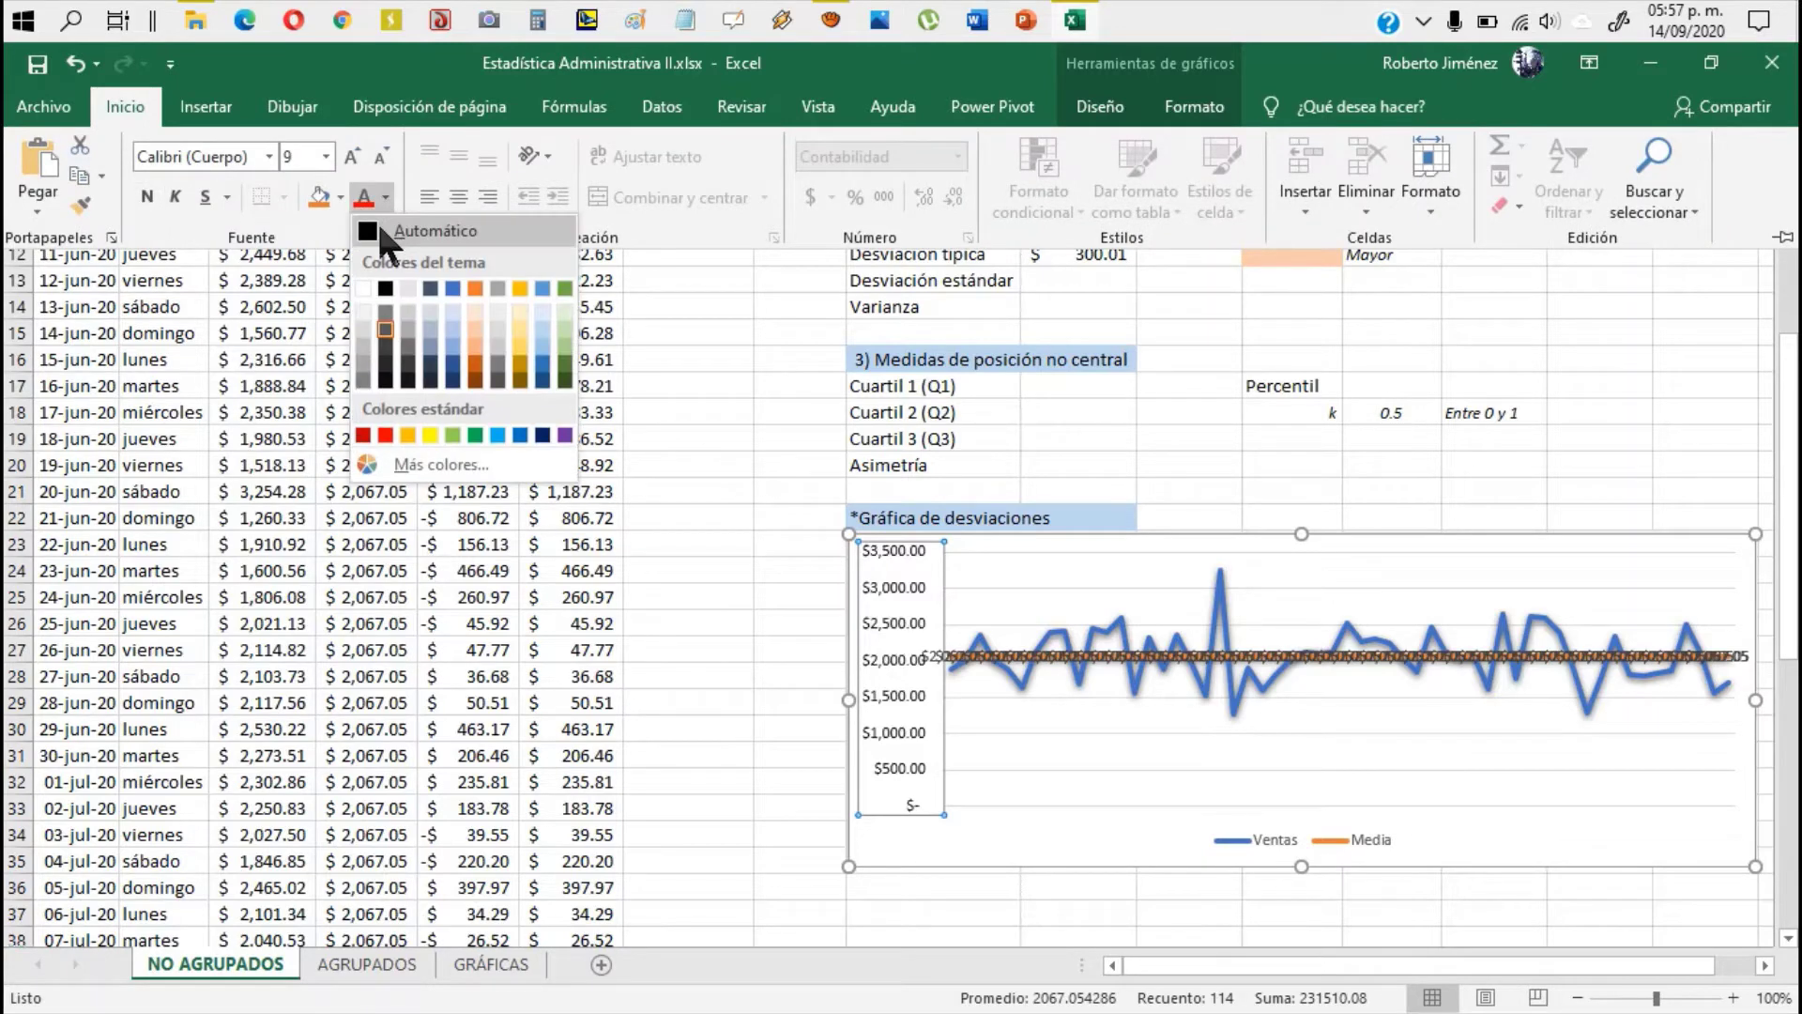
left_click(377, 222)
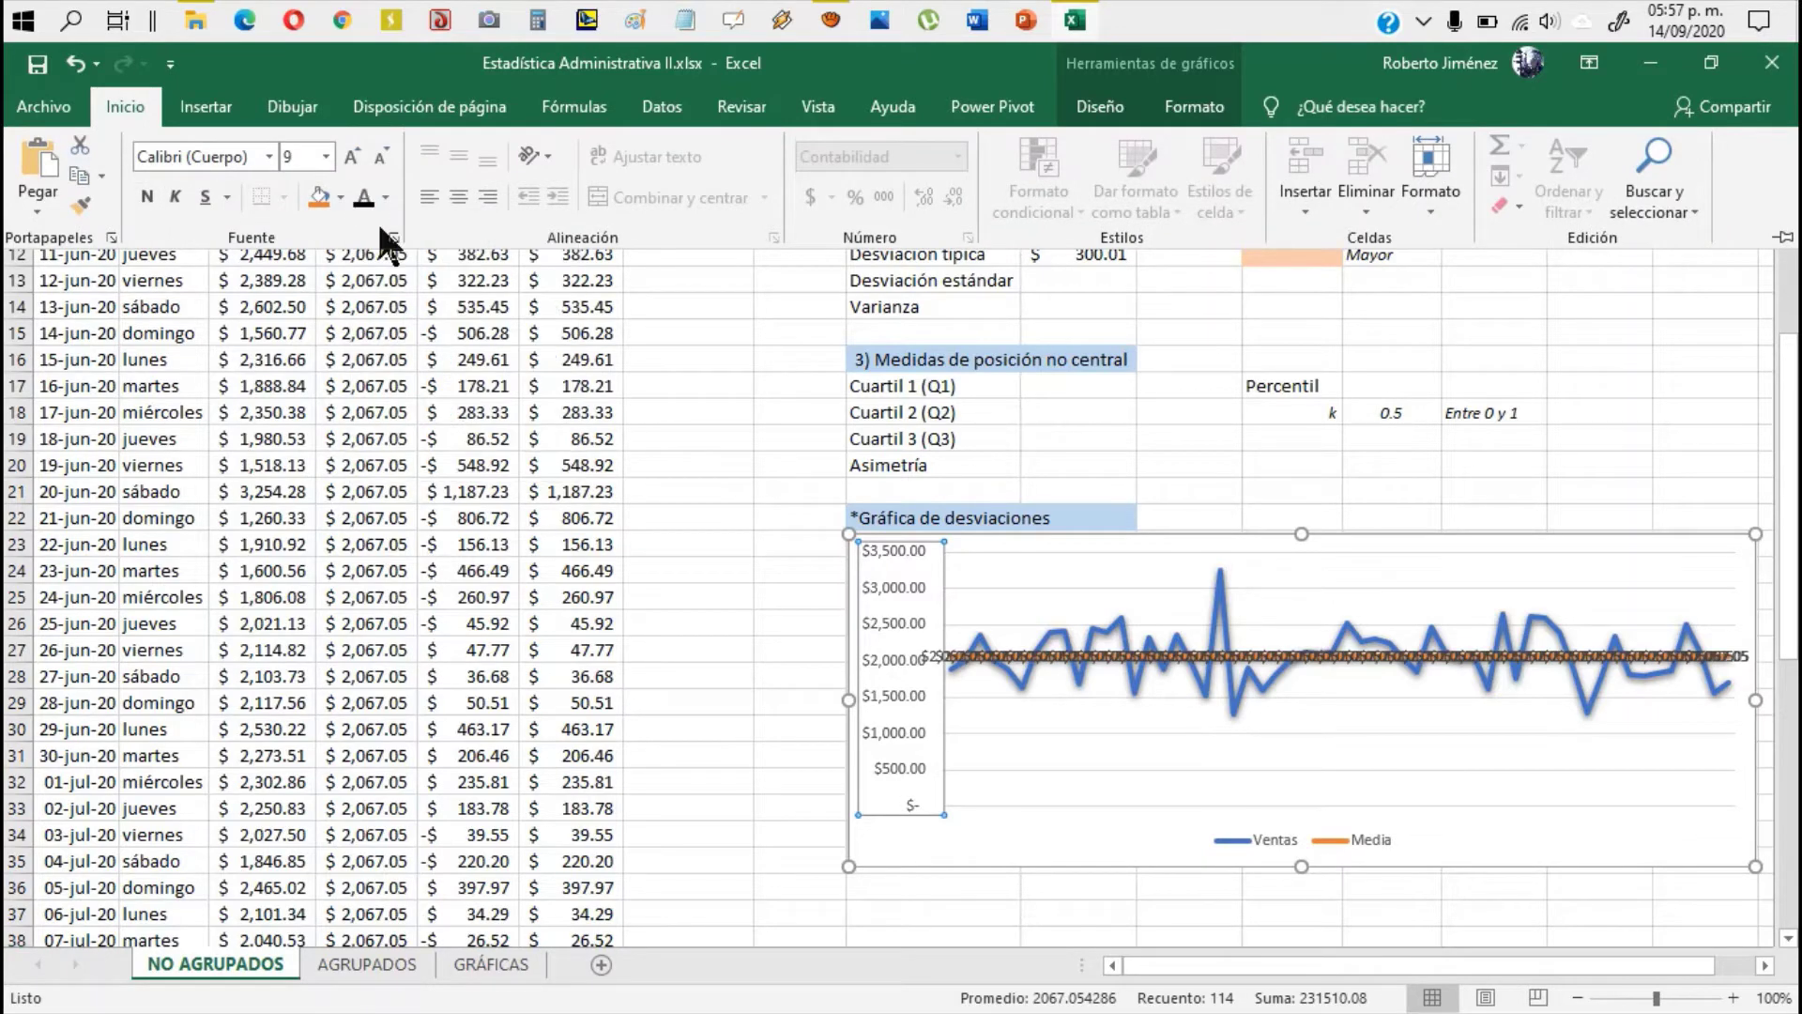
left_click(351, 153)
left_click(351, 153)
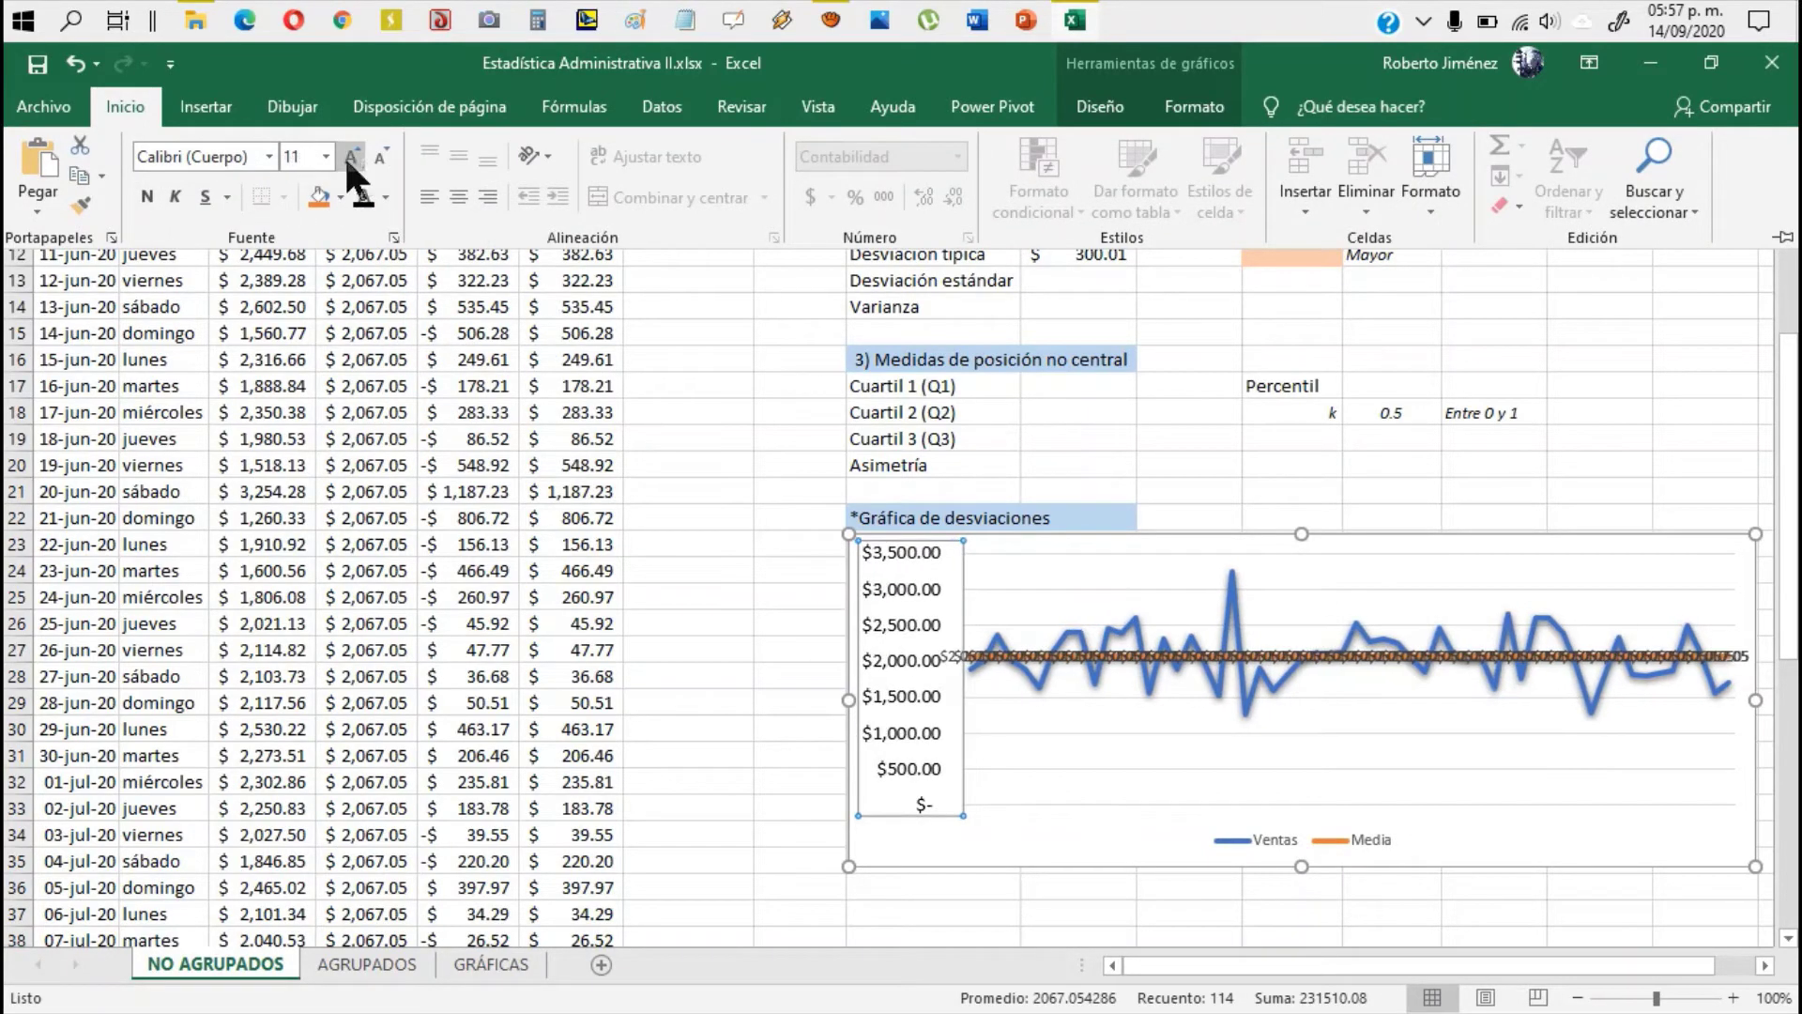
left_click(147, 193)
Step: Make the chart legend's text bold and increase its font size to 12
left_click(1268, 838)
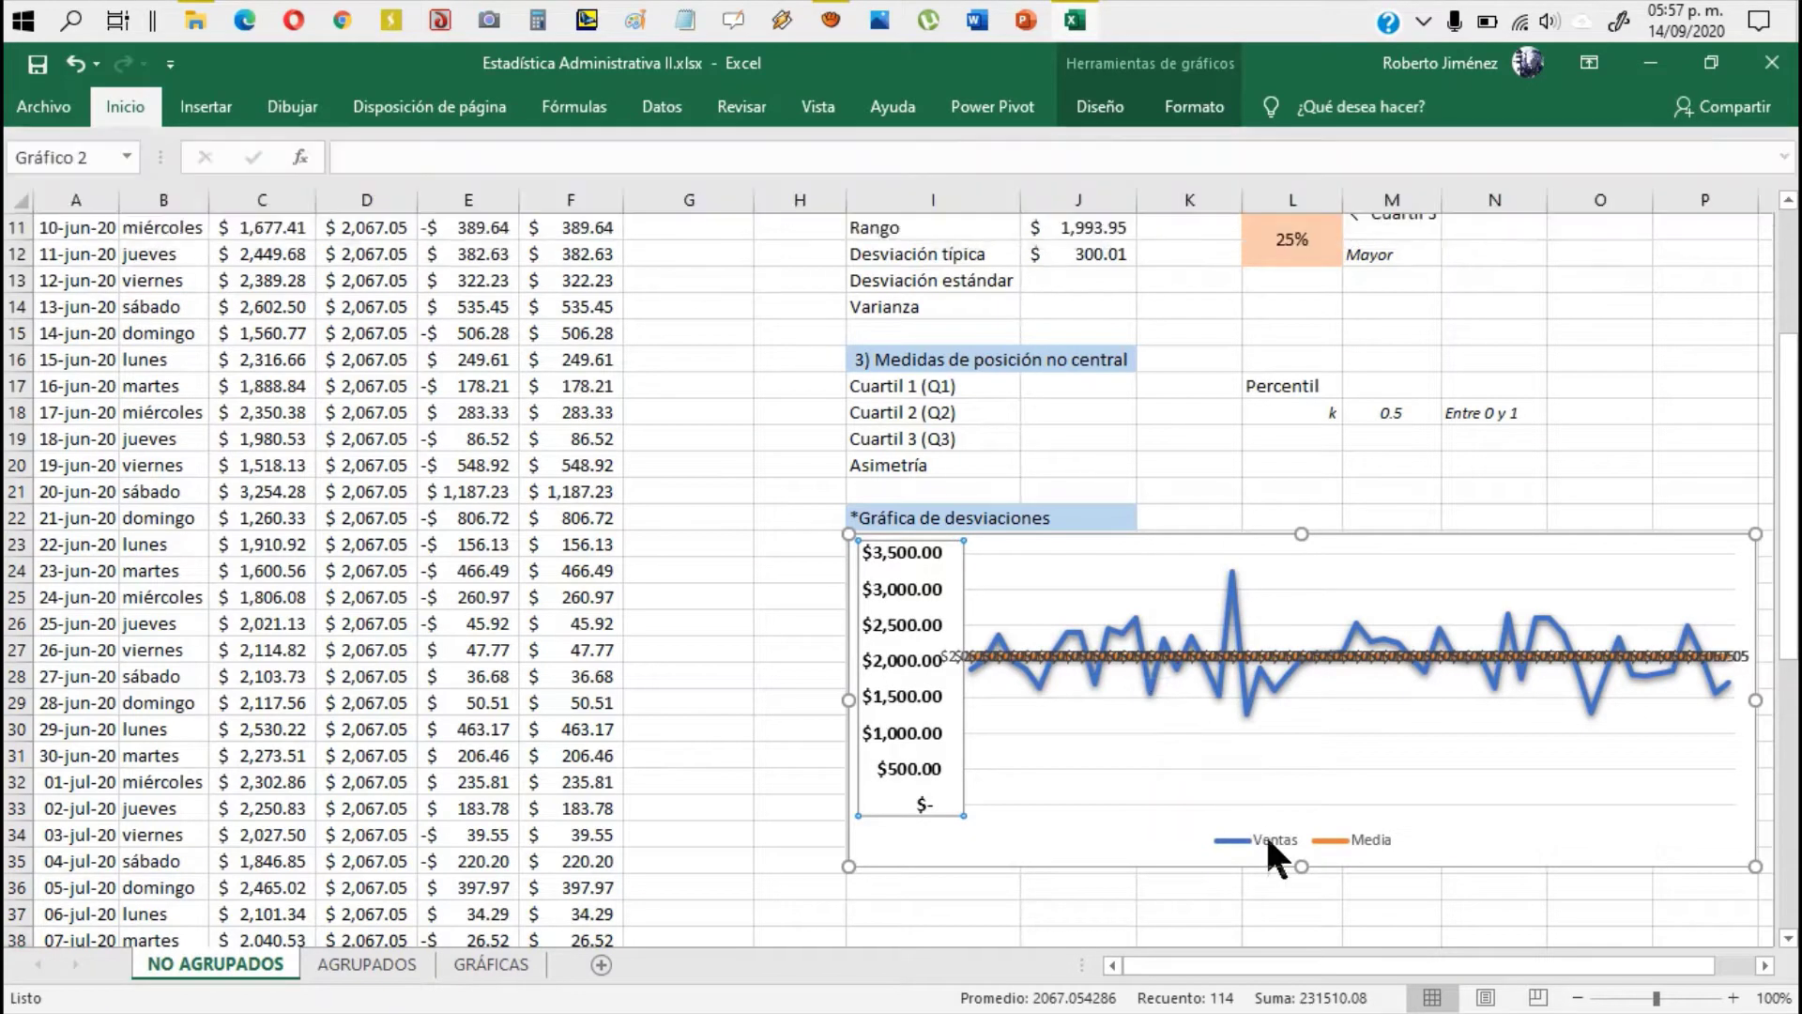
left_click(1271, 836)
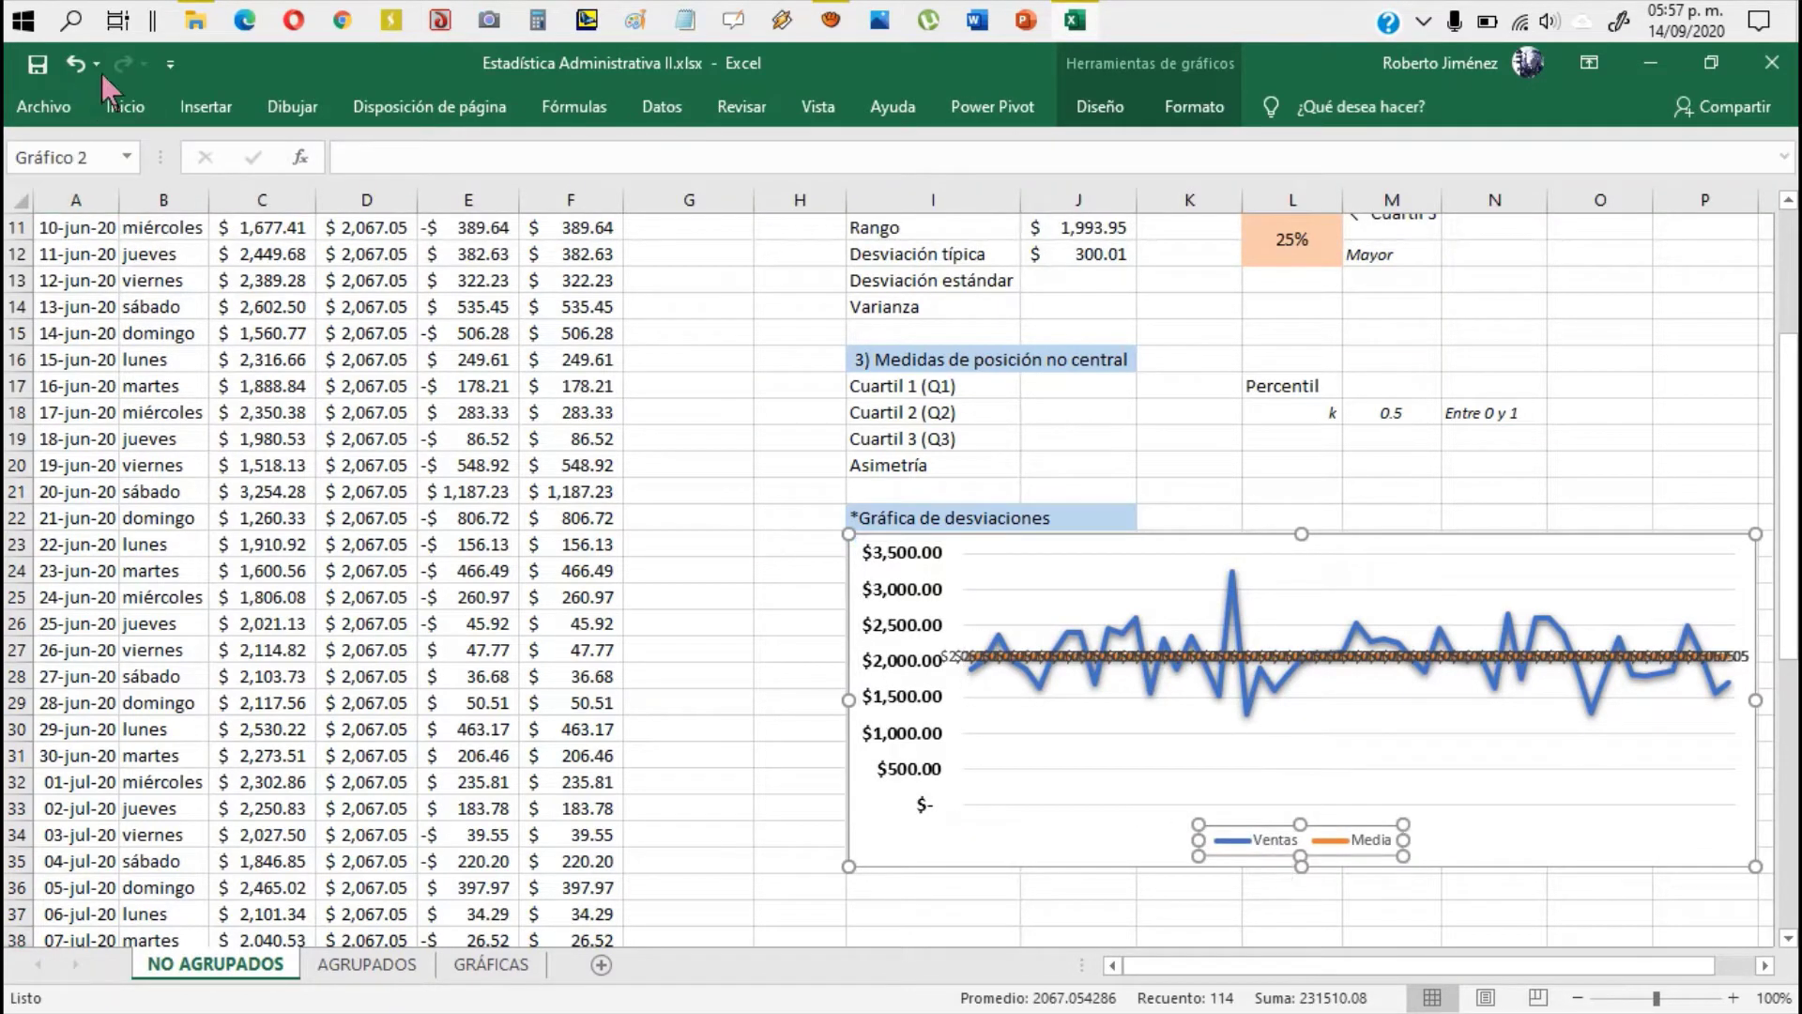
left_click(125, 106)
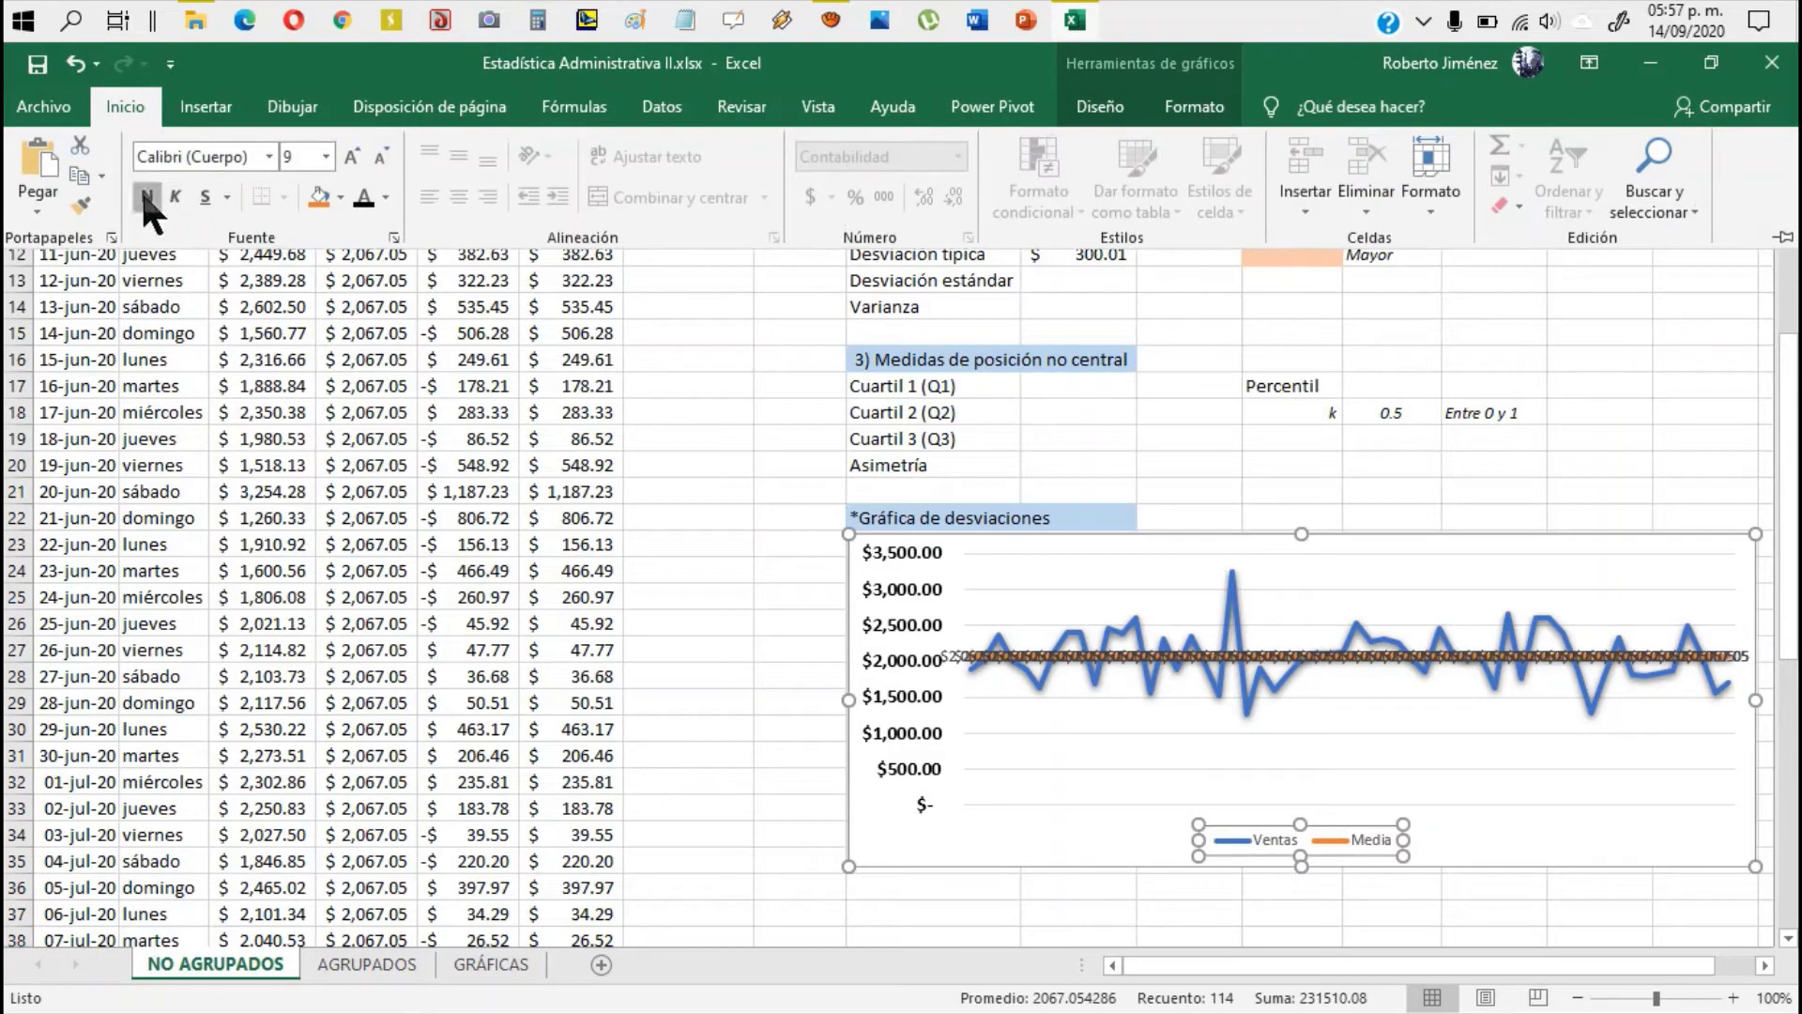
left_click(144, 192)
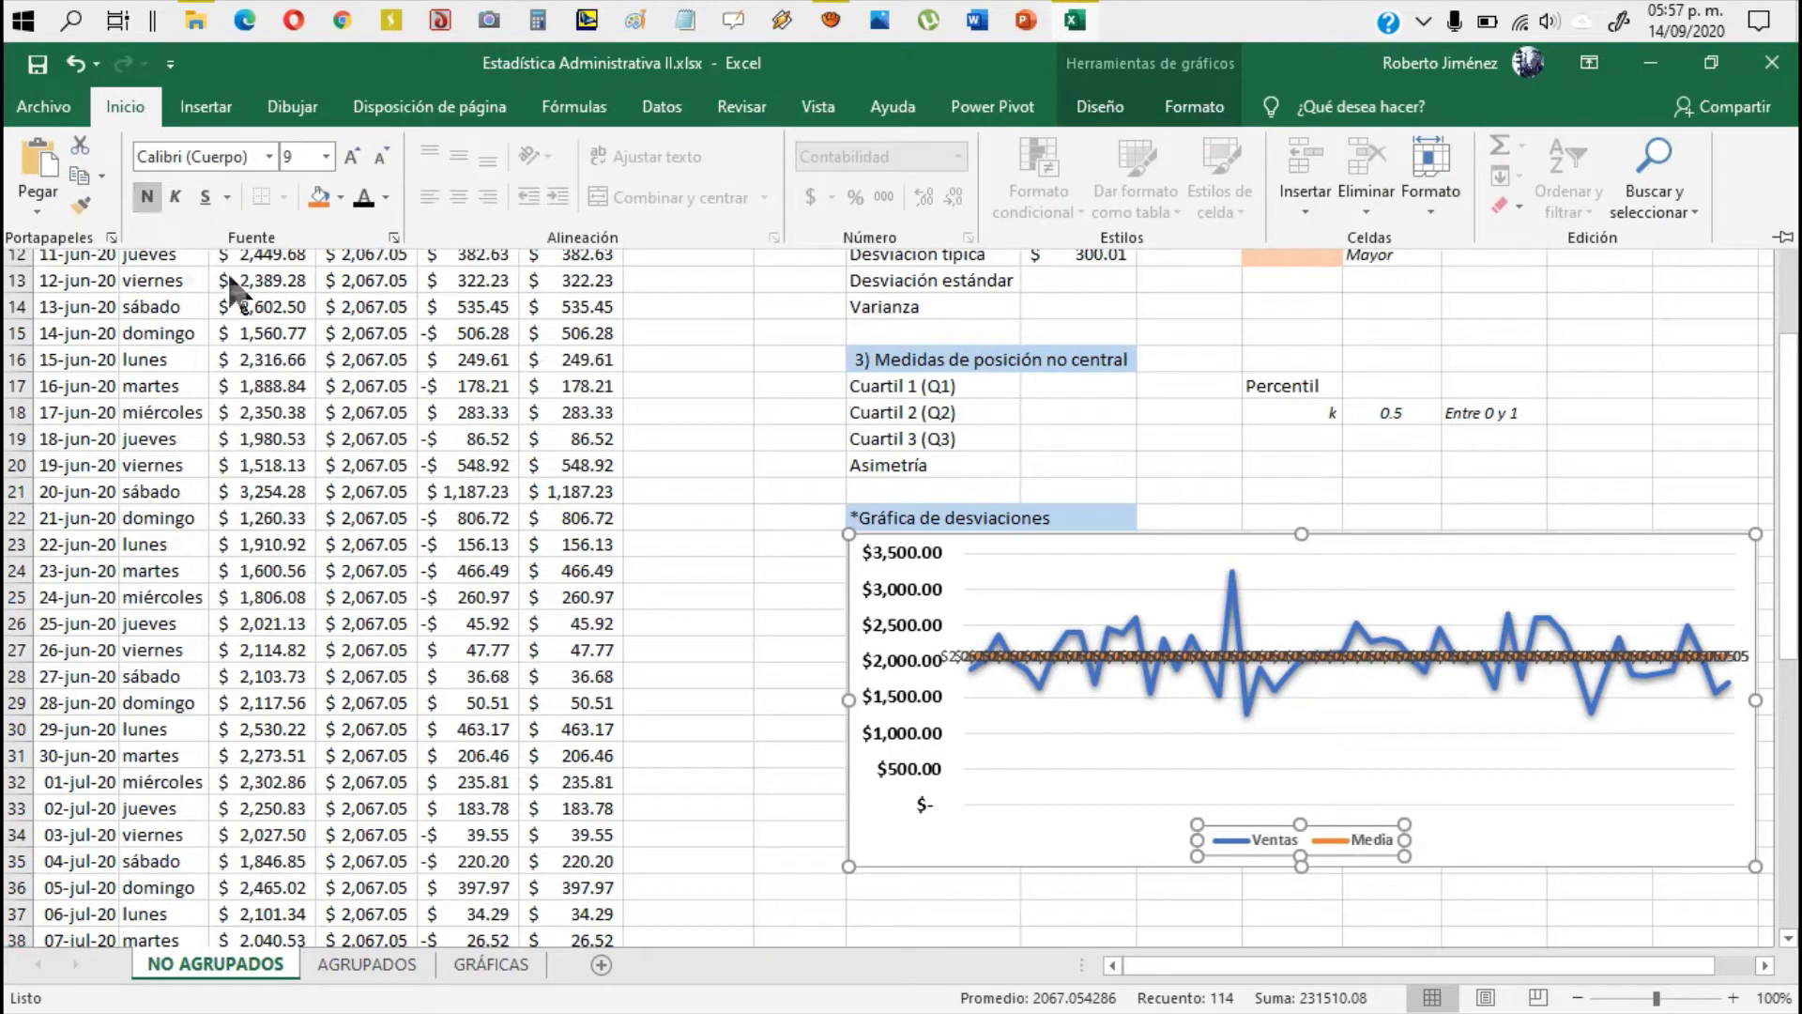
left_click(352, 155)
left_click(353, 155)
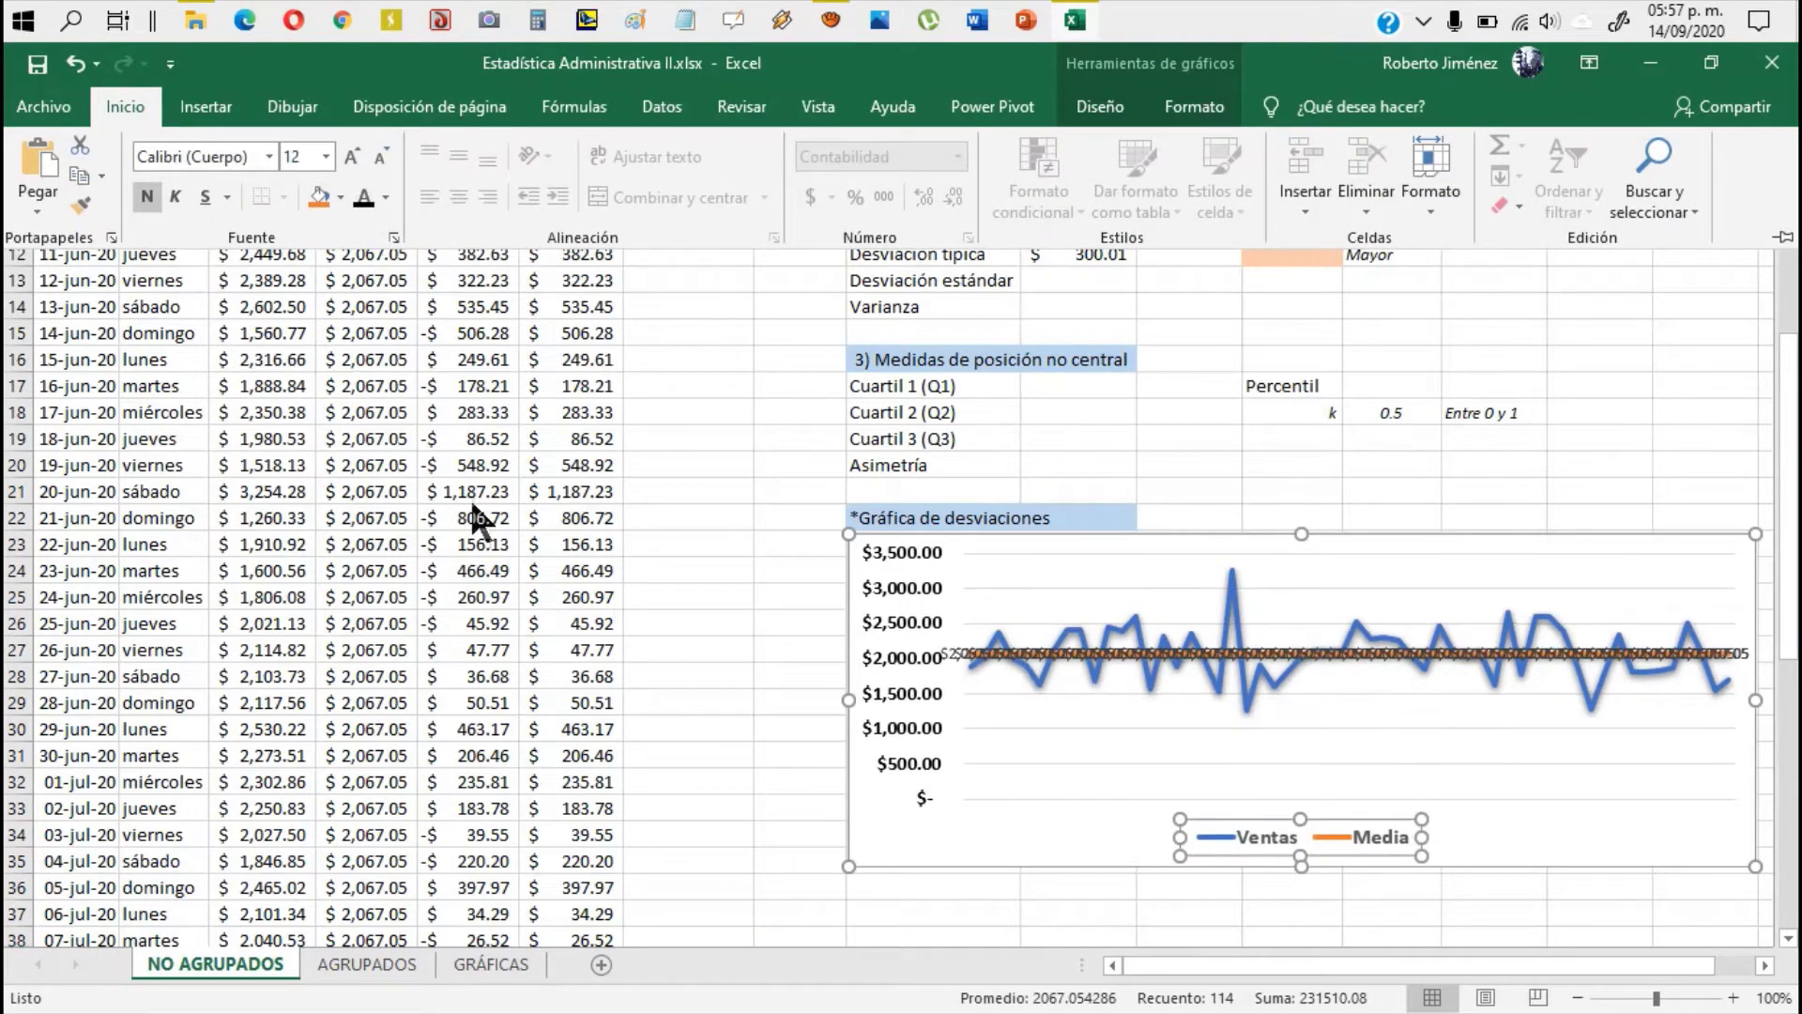
Step: Delete the horizontal gridlines and the Media series' data labels from the line chart
left_click(1089, 726)
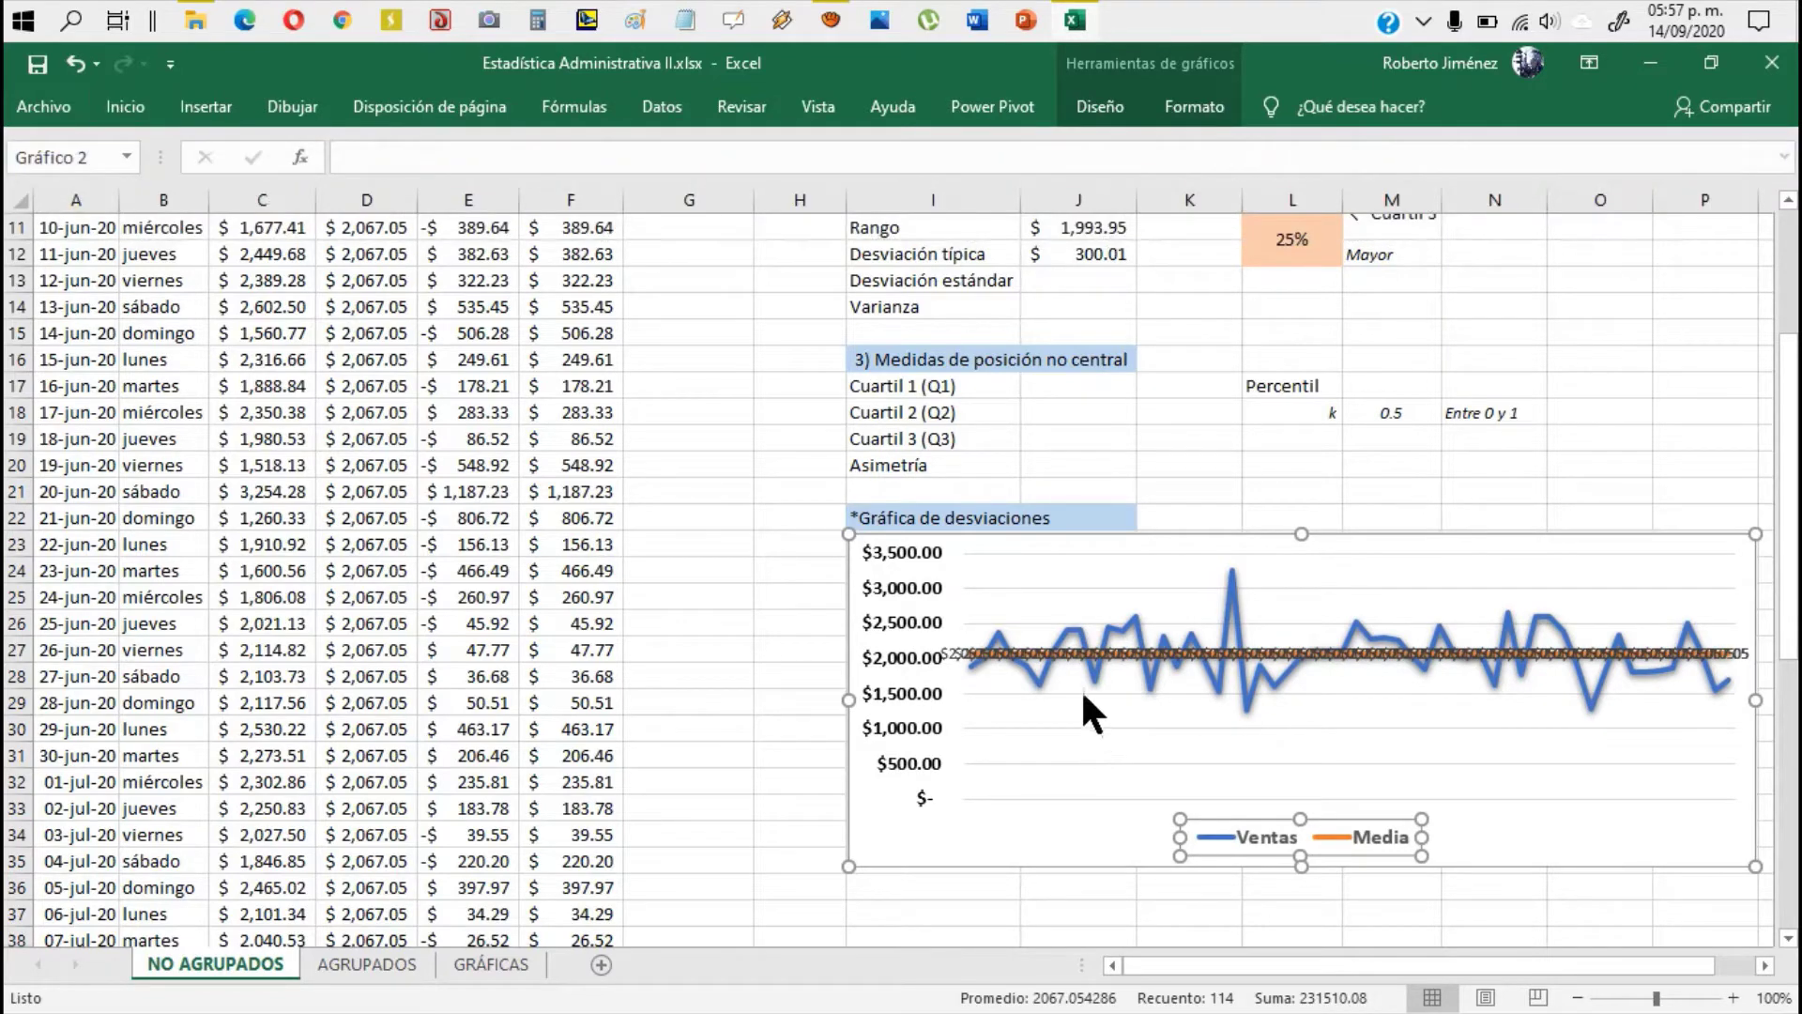
left_click(1050, 587)
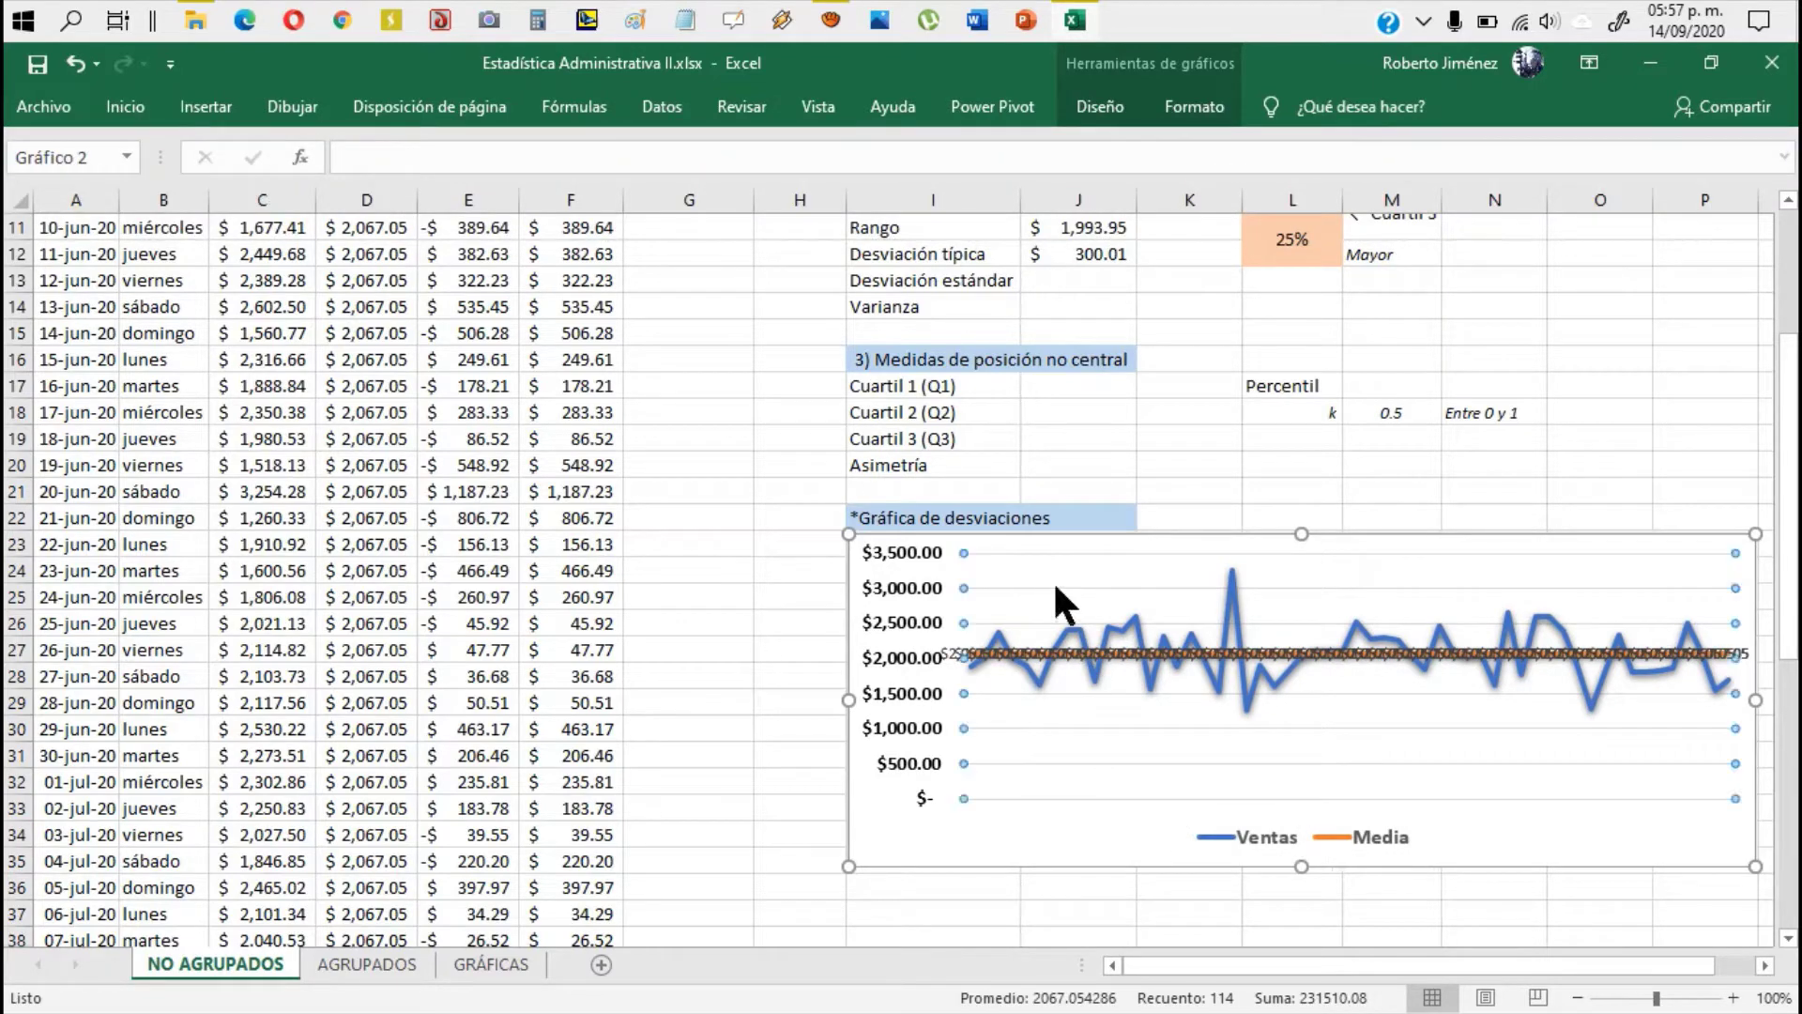
left_click(1134, 689)
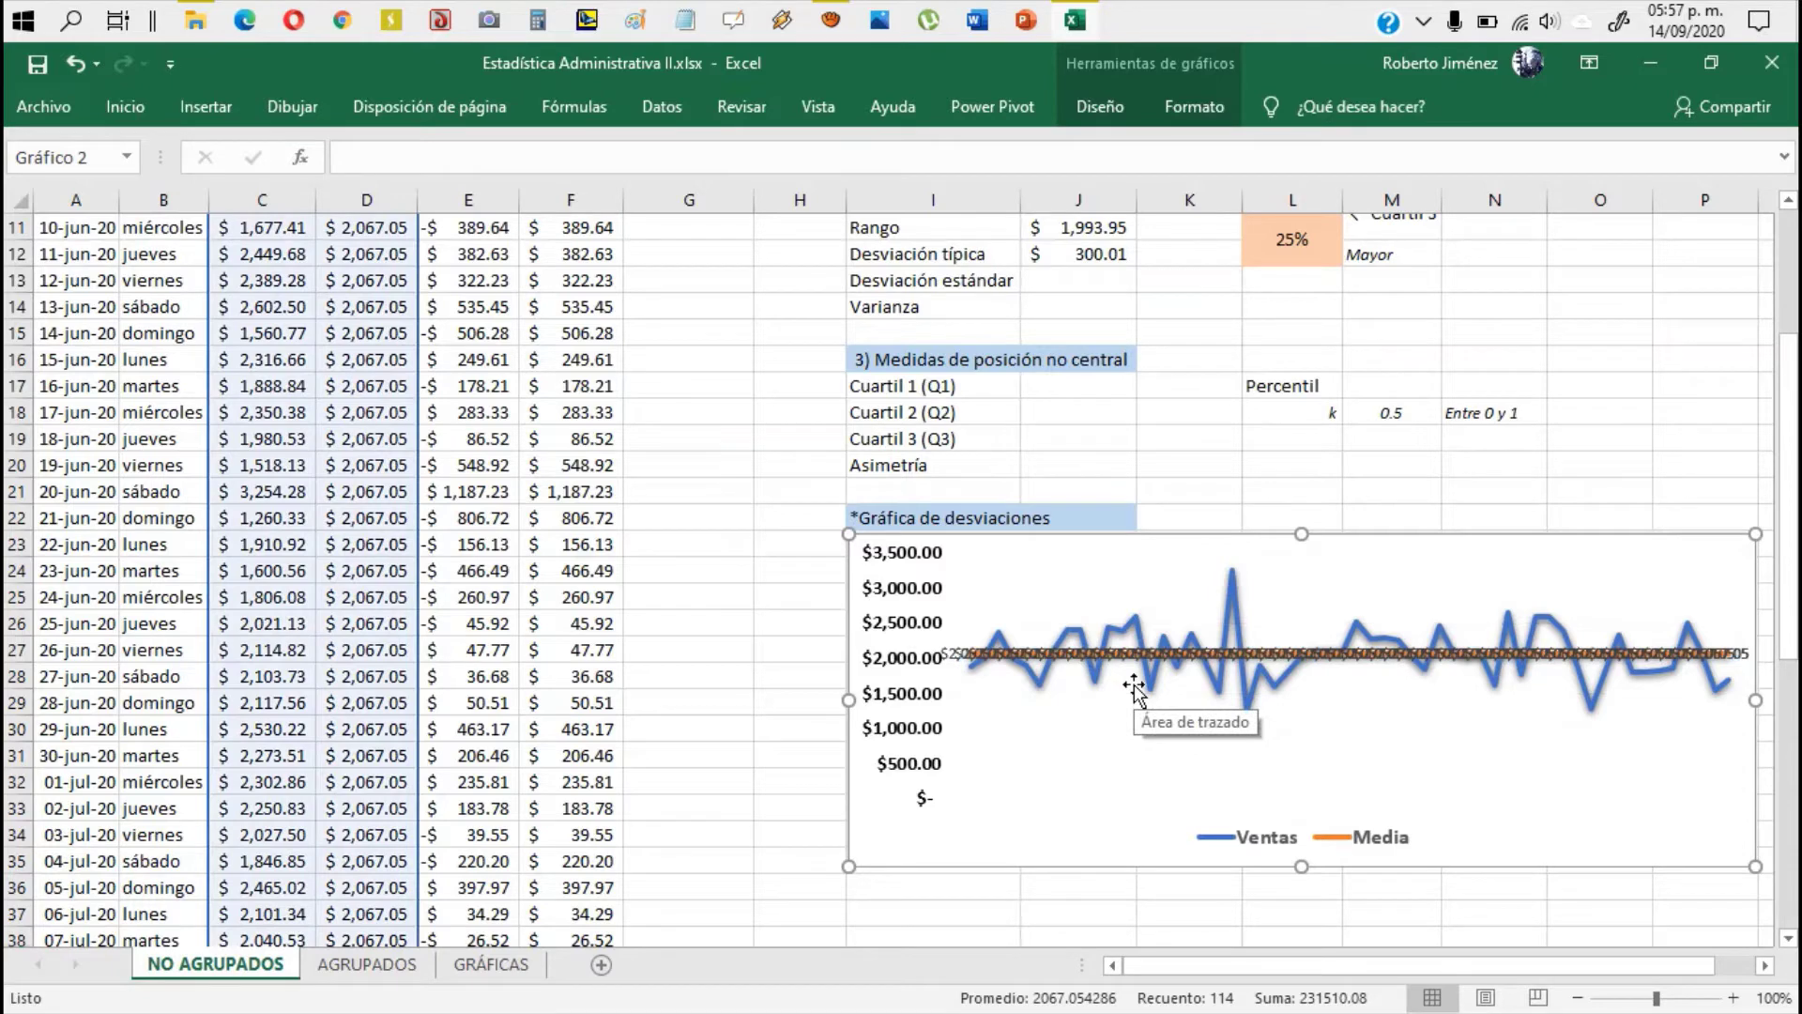
left_click(1235, 653)
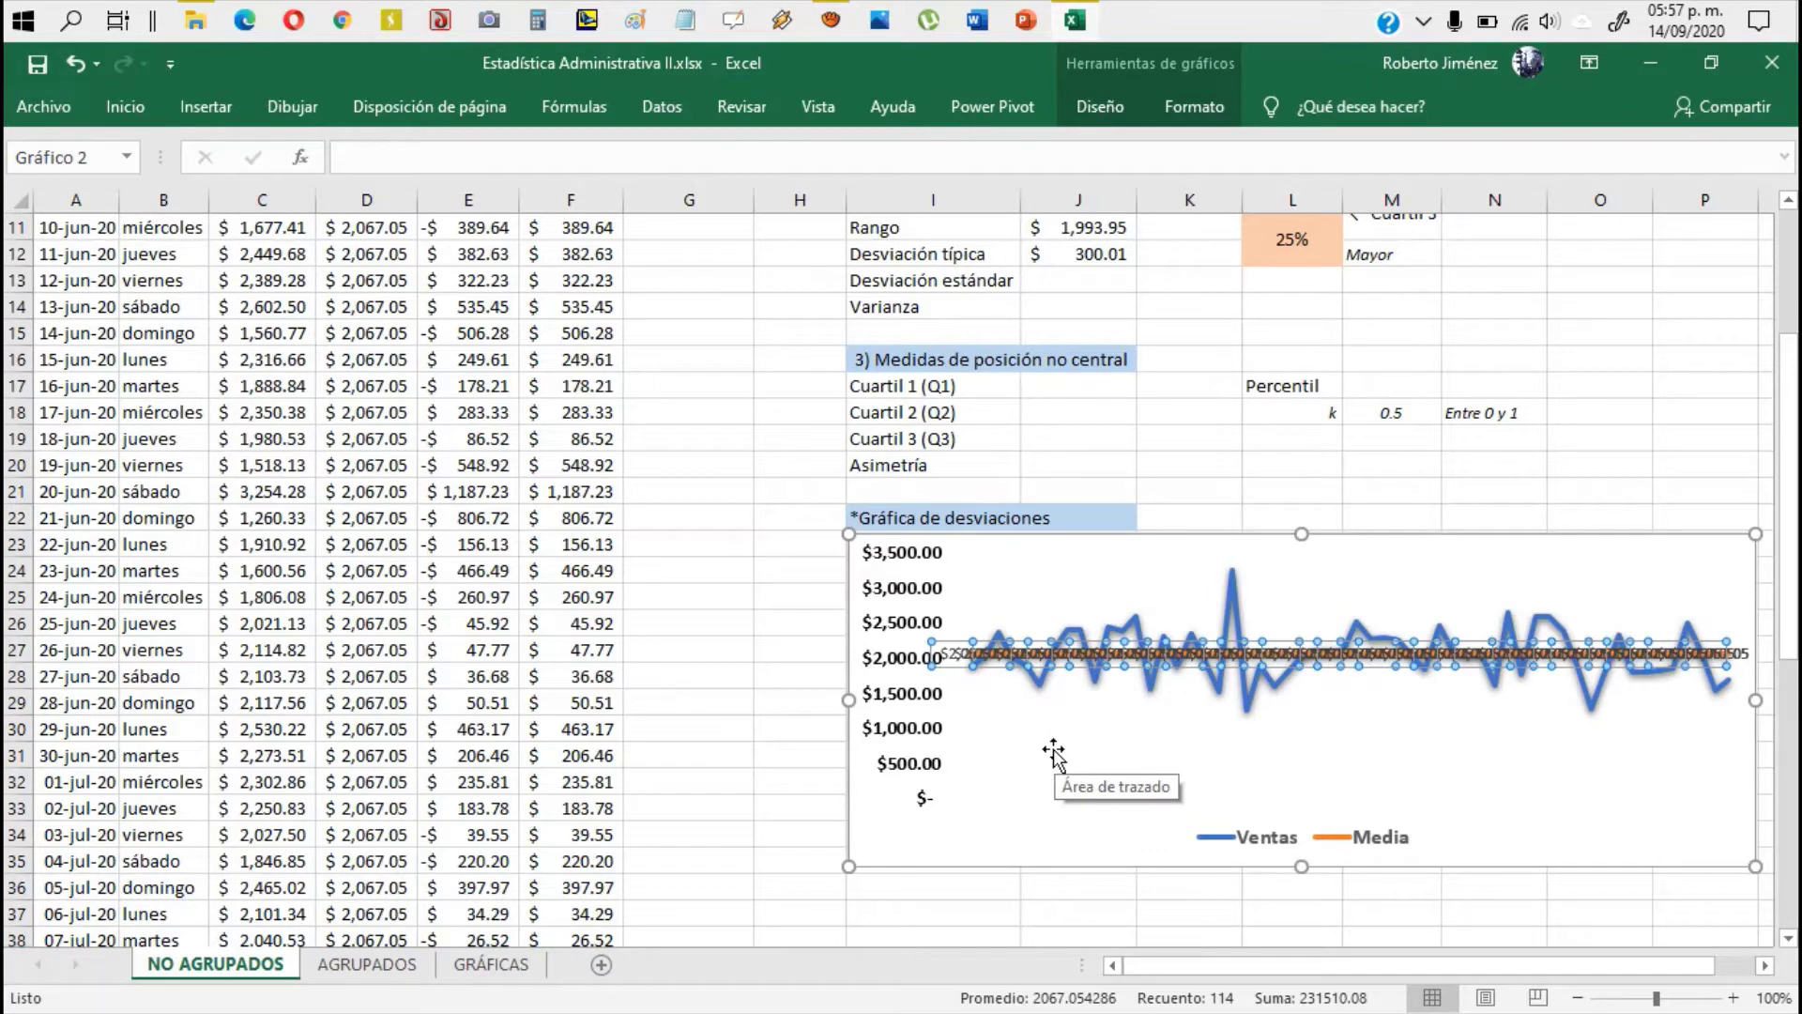
key("Escape")
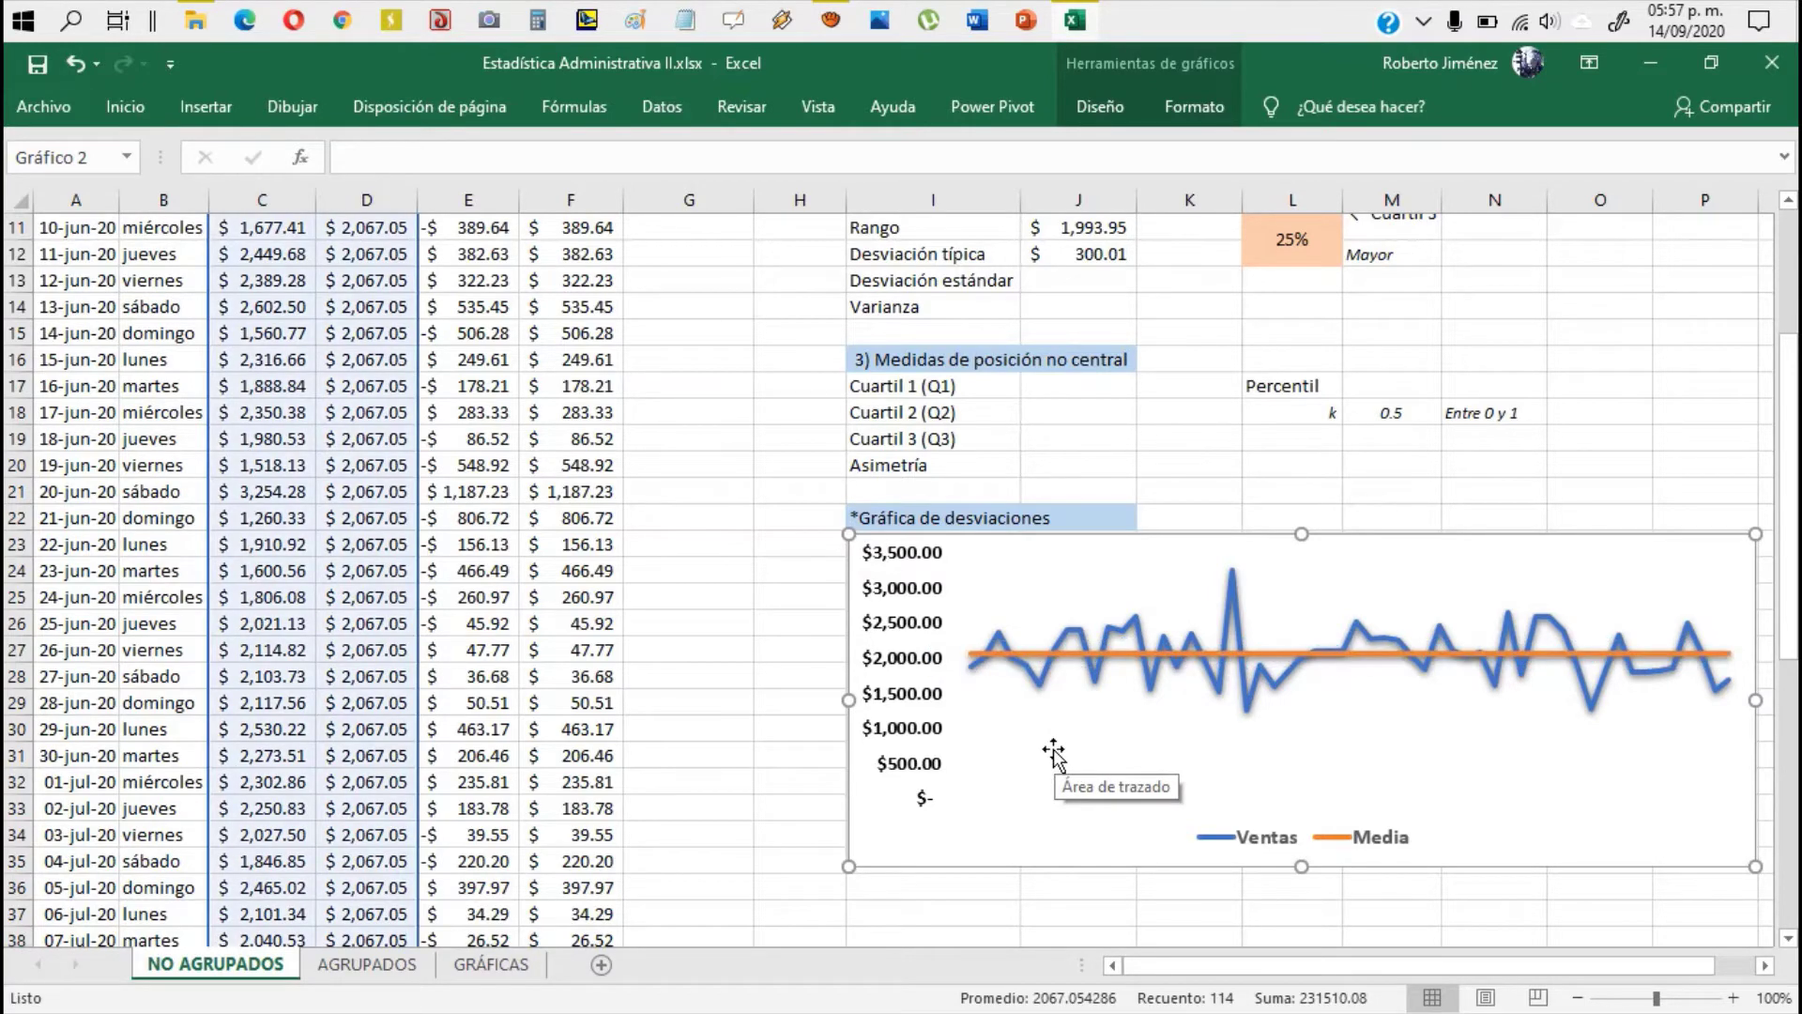
left_click(1186, 496)
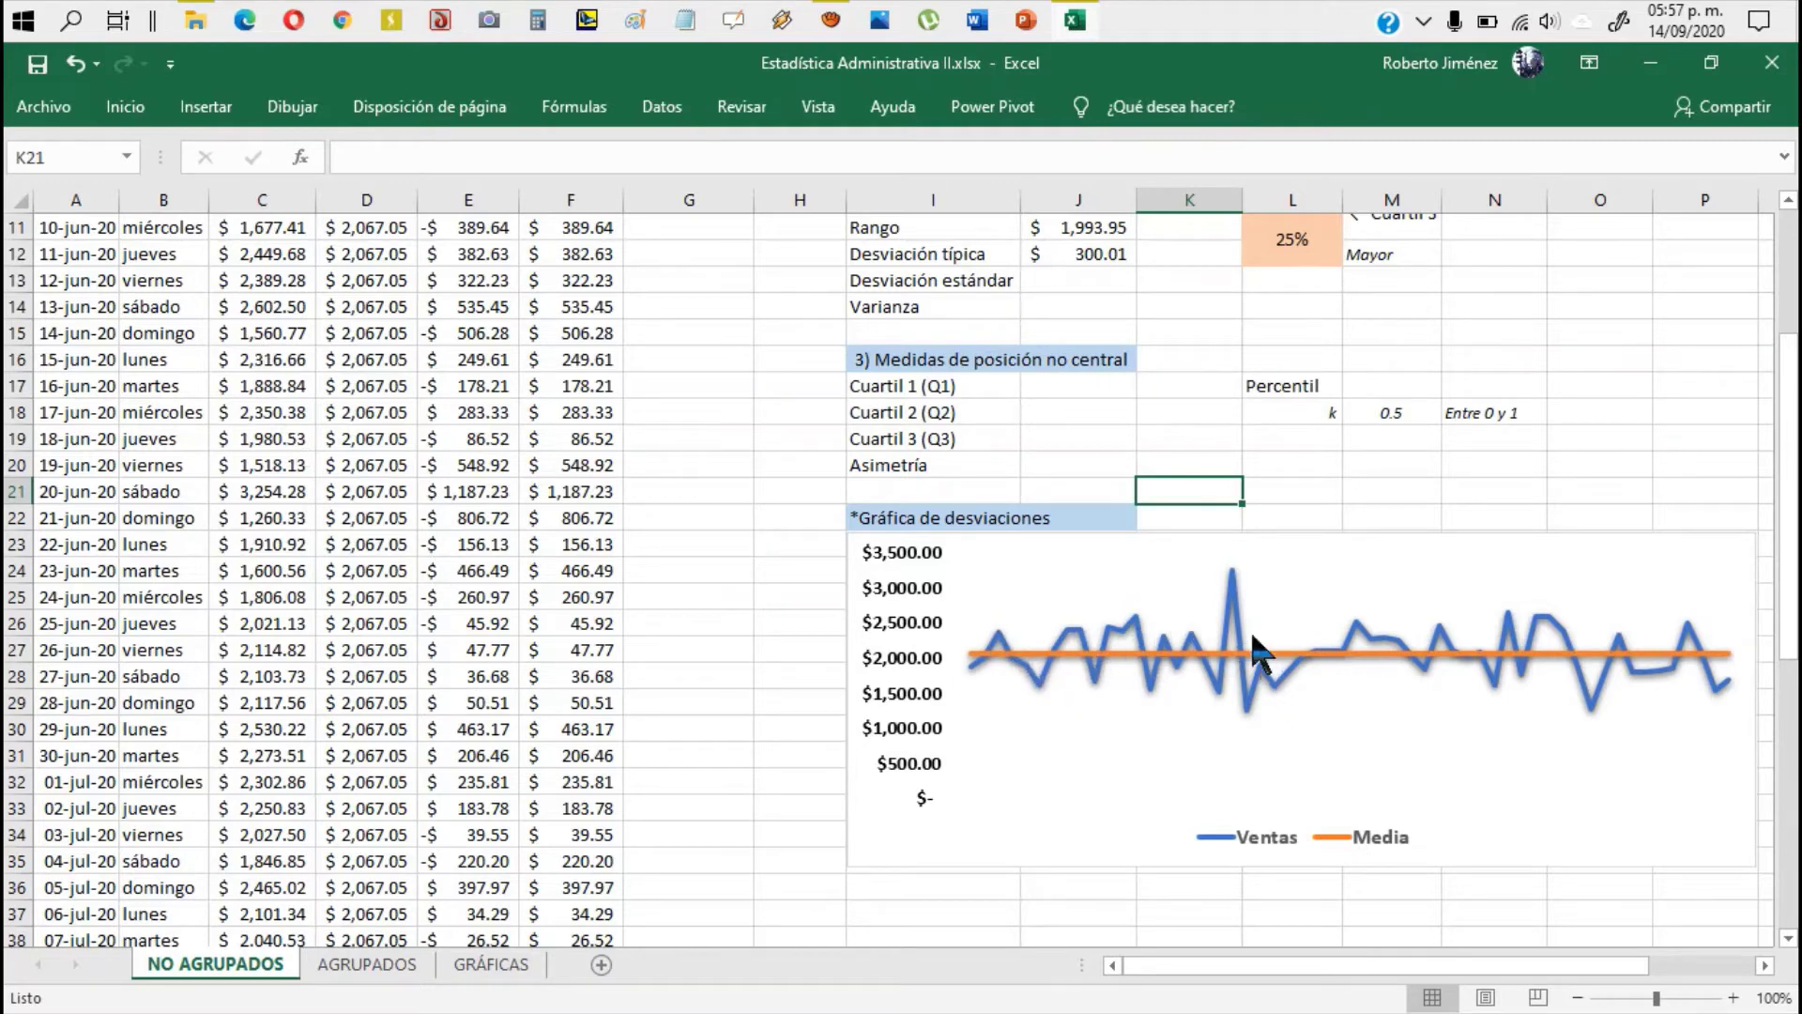
Step: Examine the deviations chart against the central tendency and dispersion measures above it
scroll(1207, 535, "up", 2)
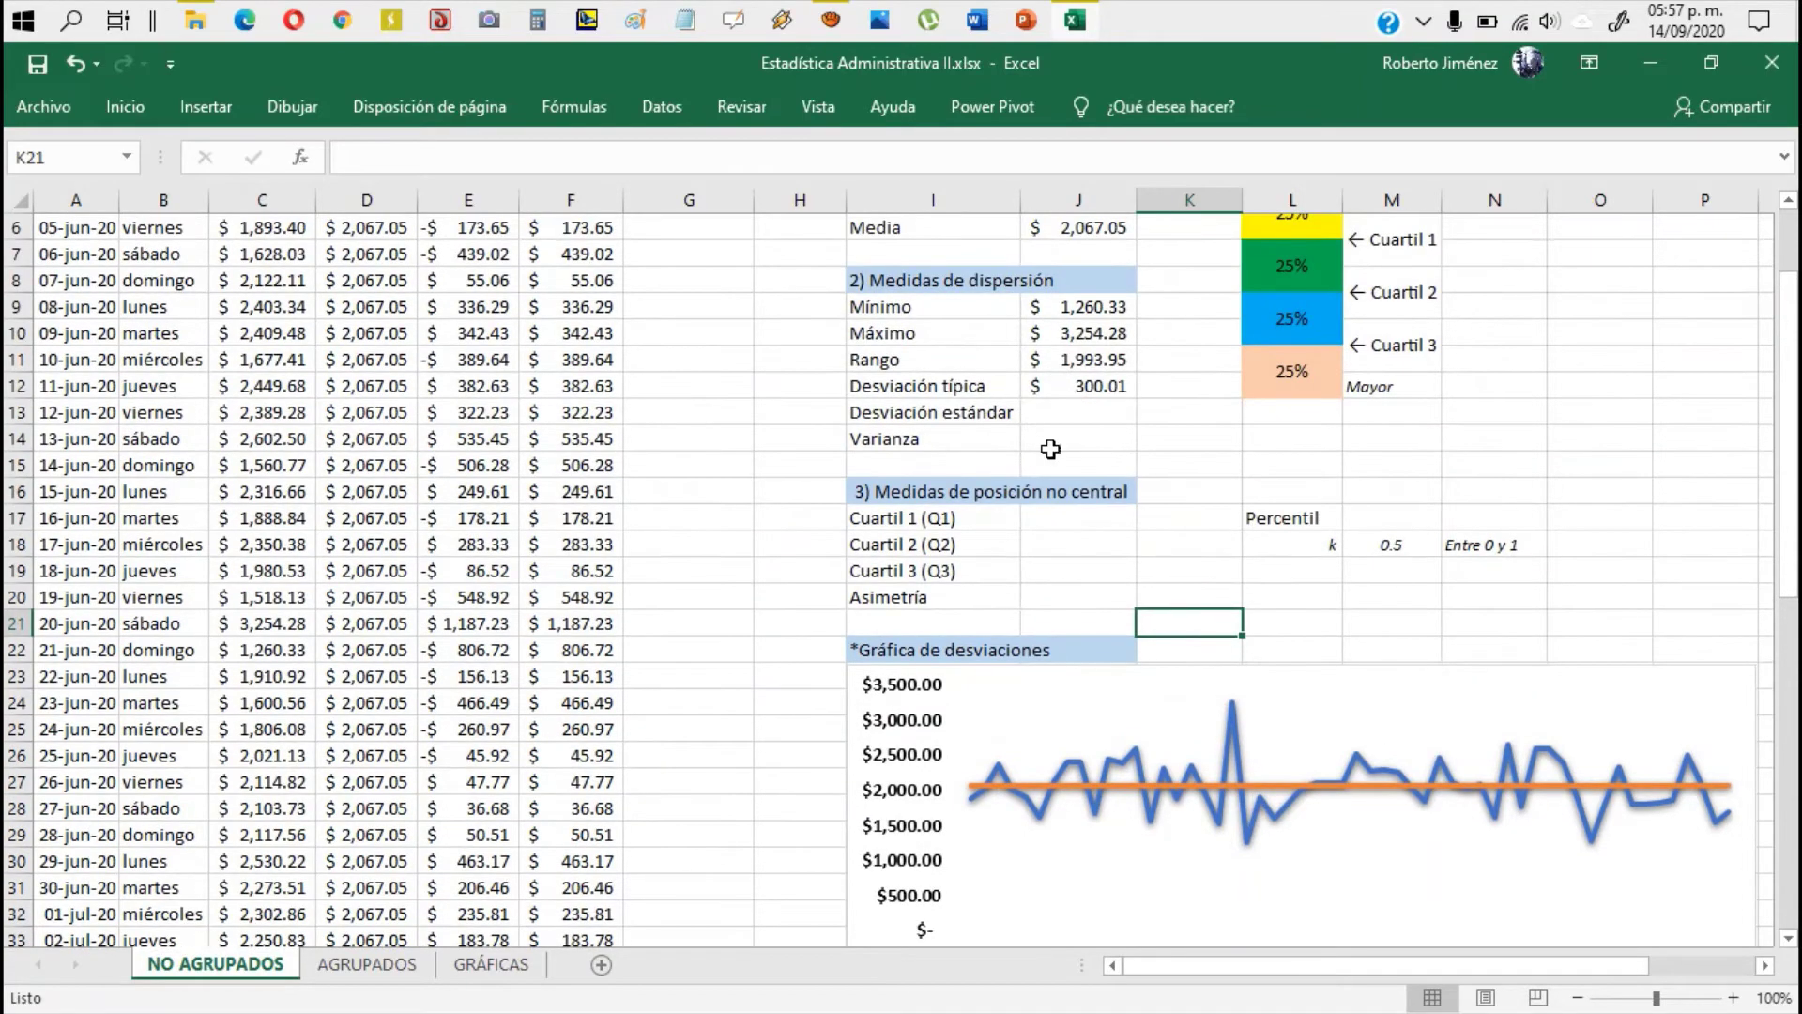
scroll(1049, 448, "up", 2)
scroll(1176, 555, "down", 2)
scroll(756, 760, "down", 2)
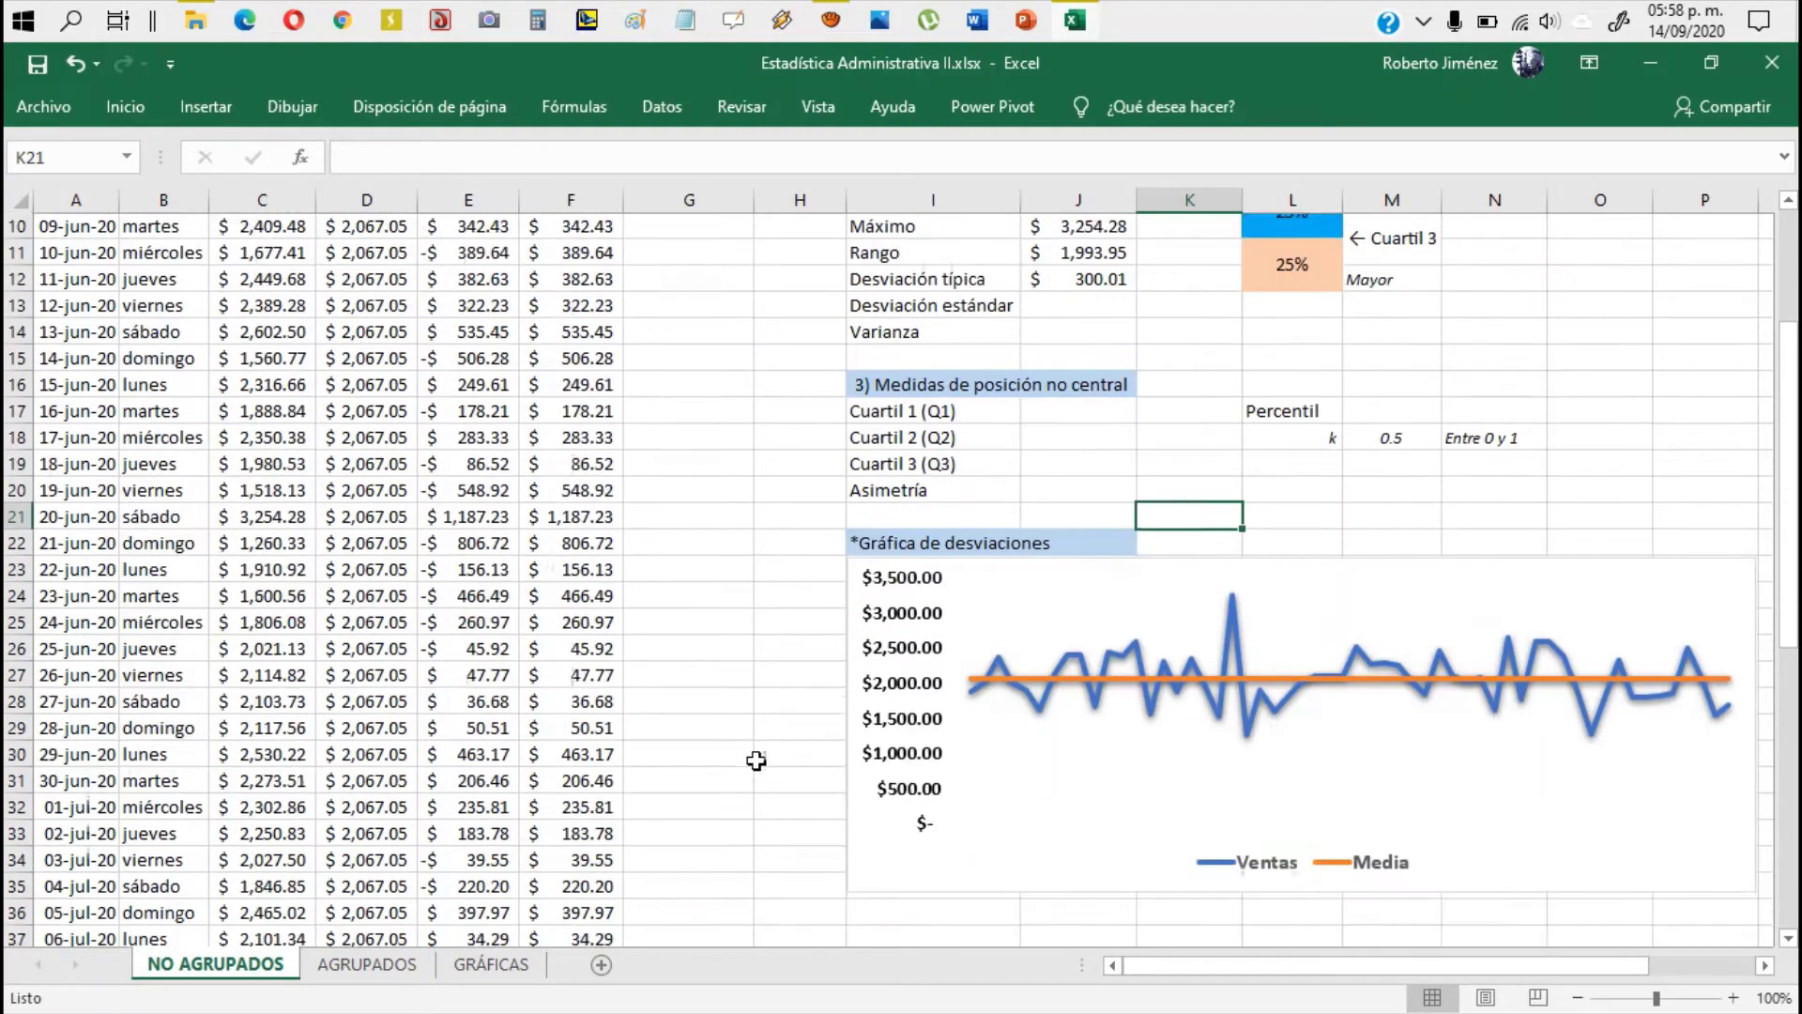
scroll(756, 760, "up", 2)
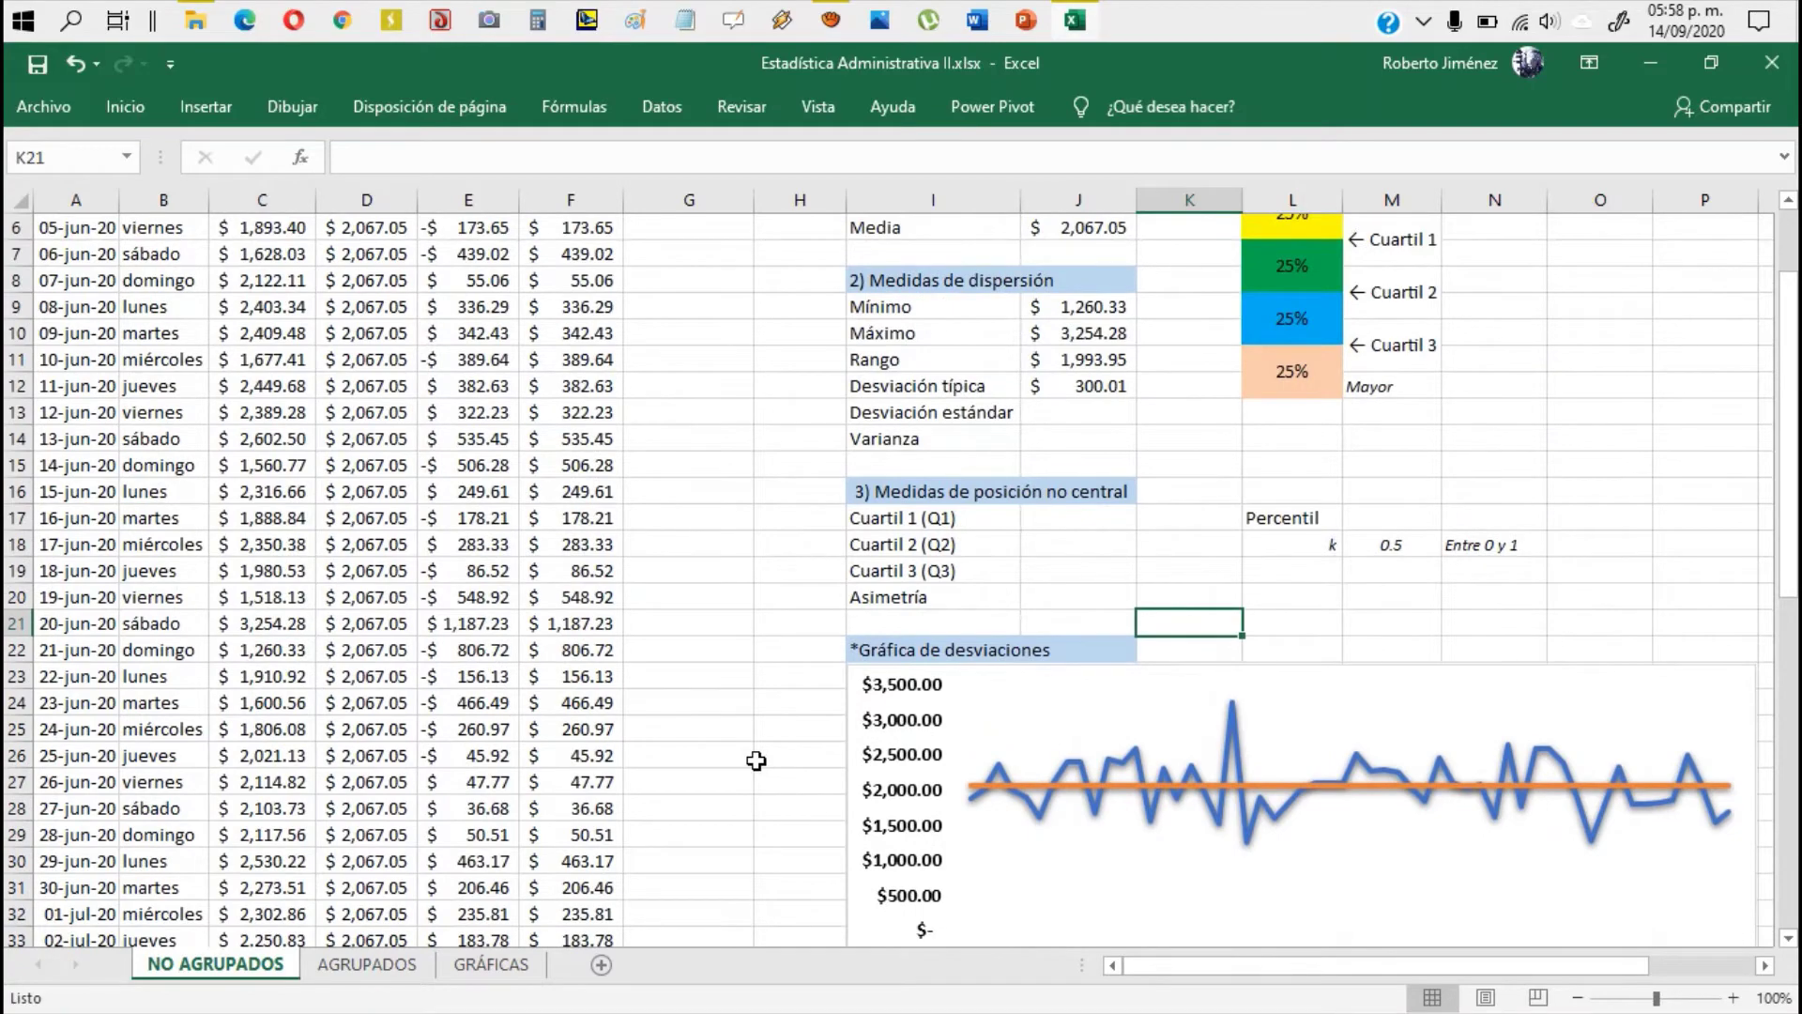
scroll(757, 761, "up", 2)
scroll(757, 760, "down", 2)
scroll(757, 760, "down", 2)
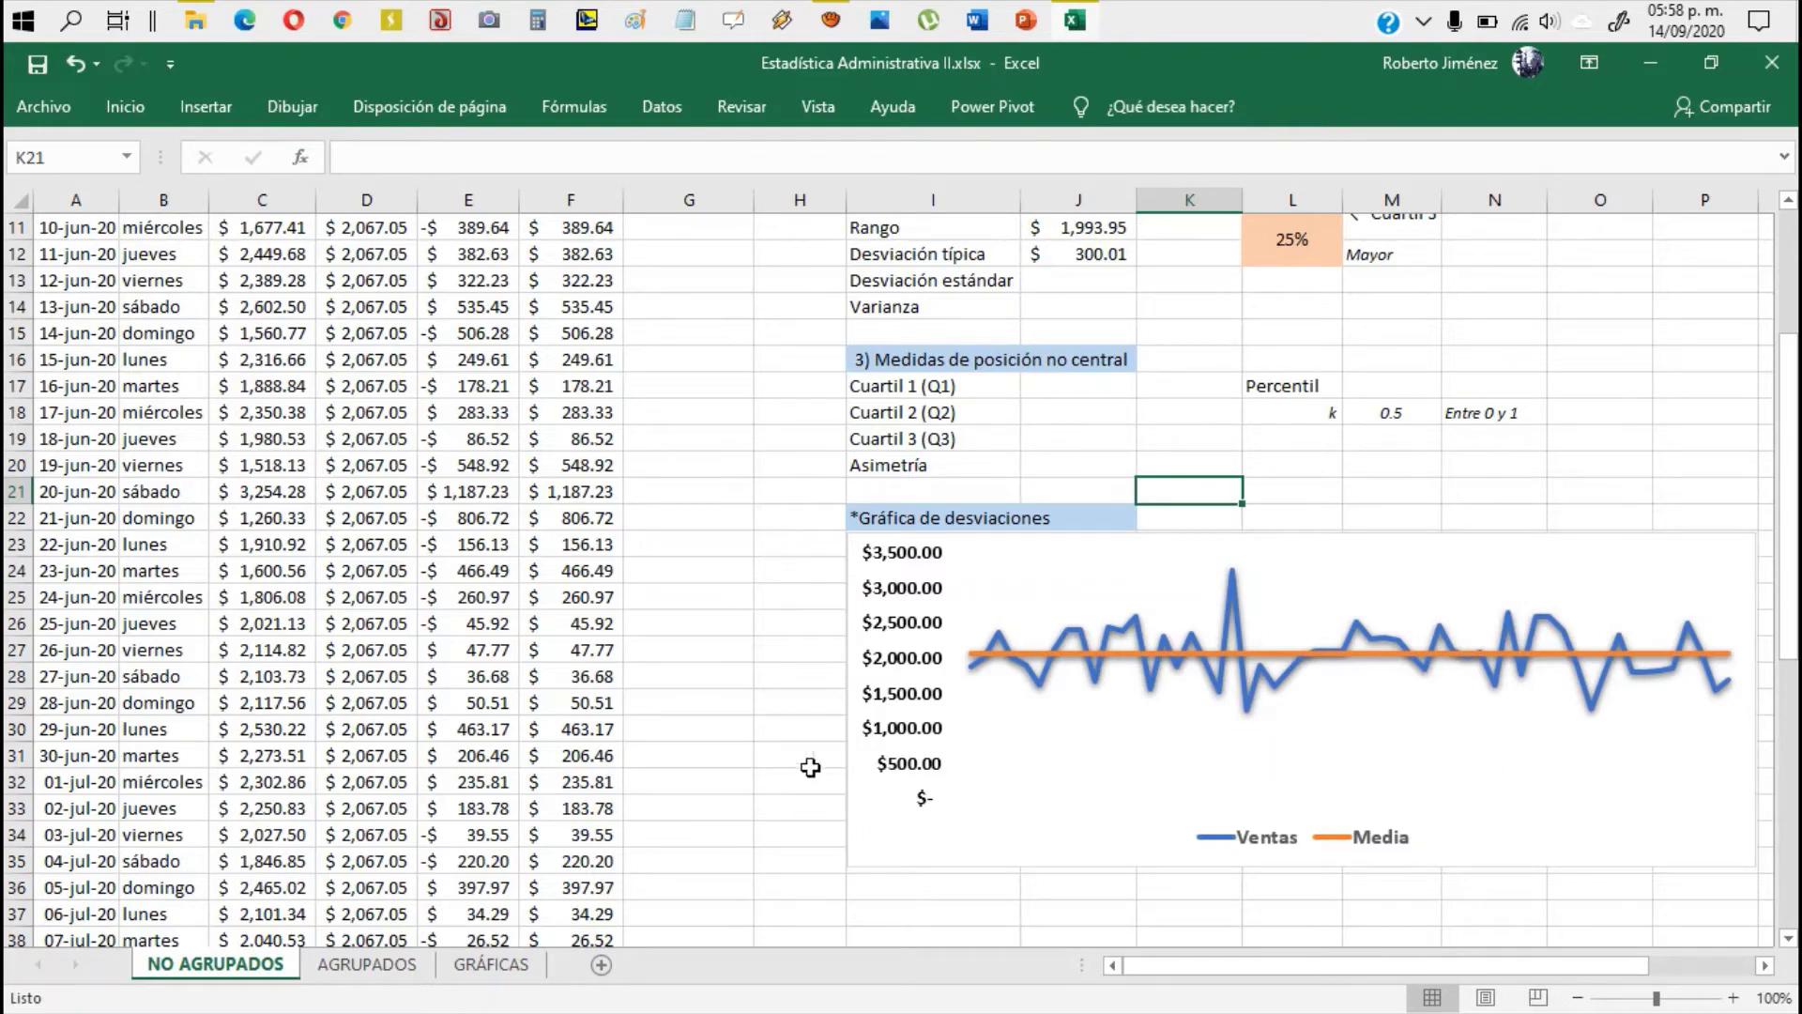
scroll(745, 615, "up", 4)
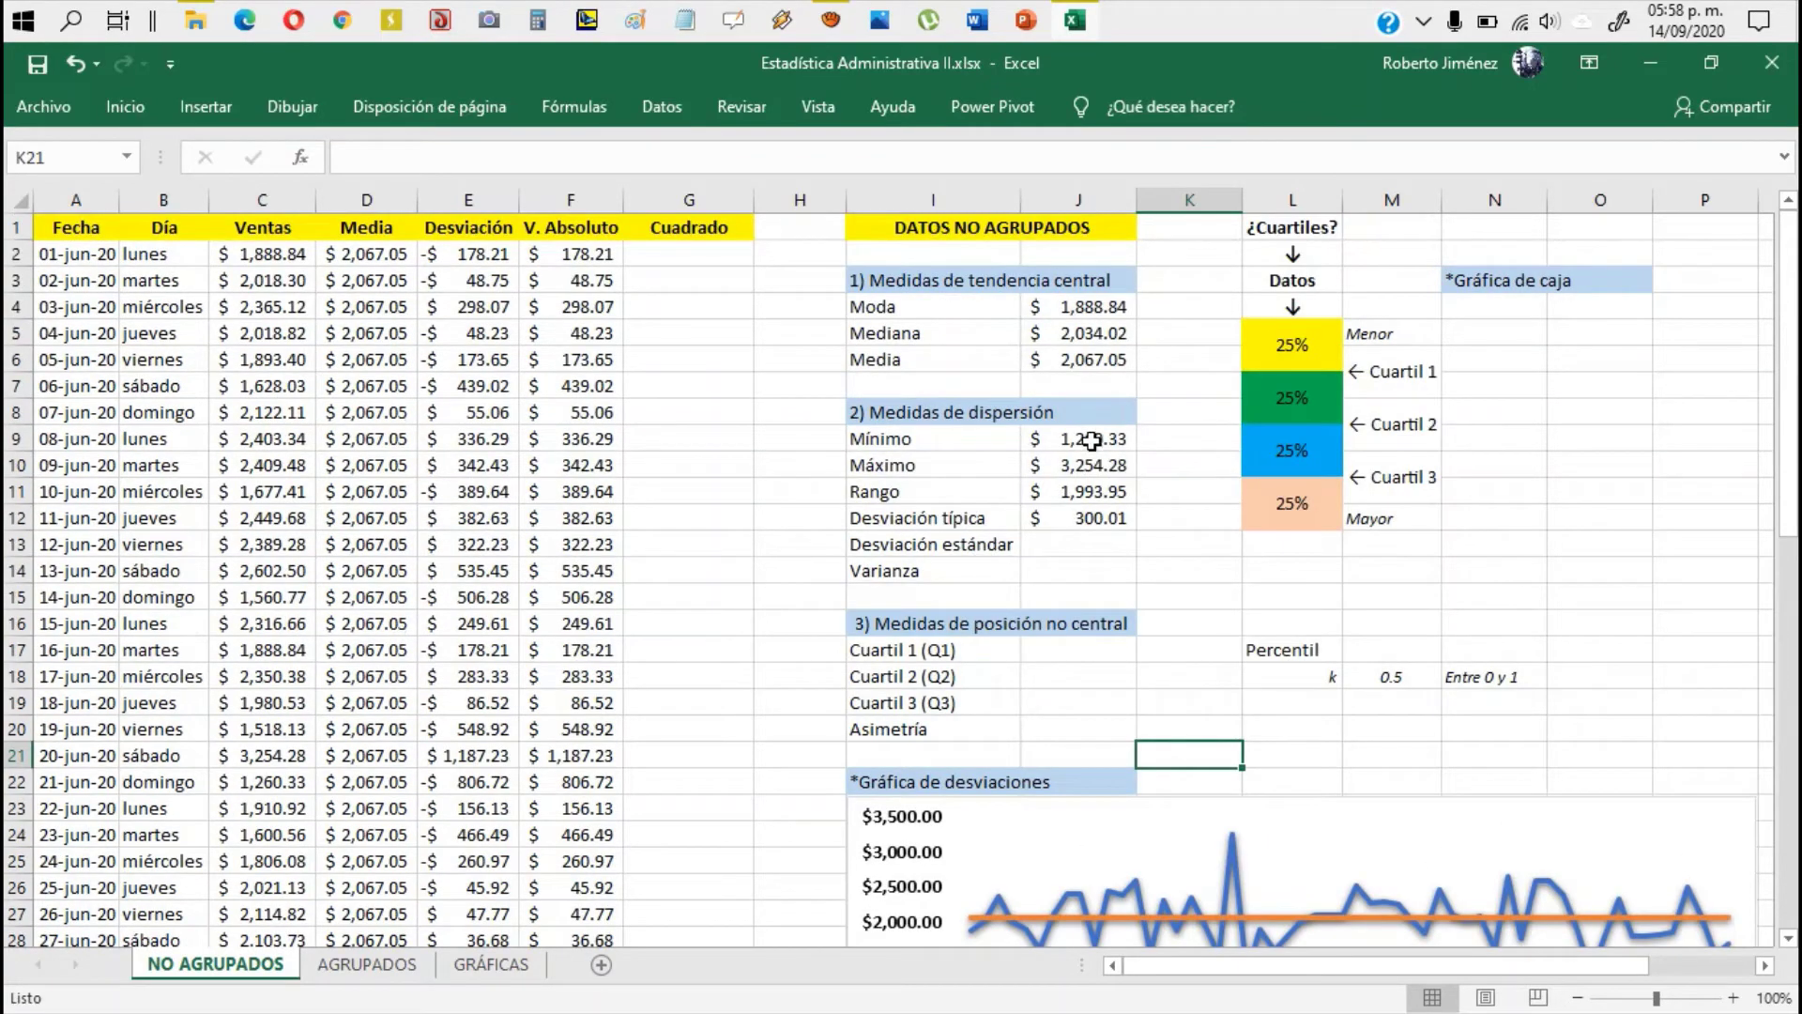
Step: Set the minimum bound of the line chart's vertical axis to 1000
left_click(1091, 442)
scroll(732, 704, "down", 3)
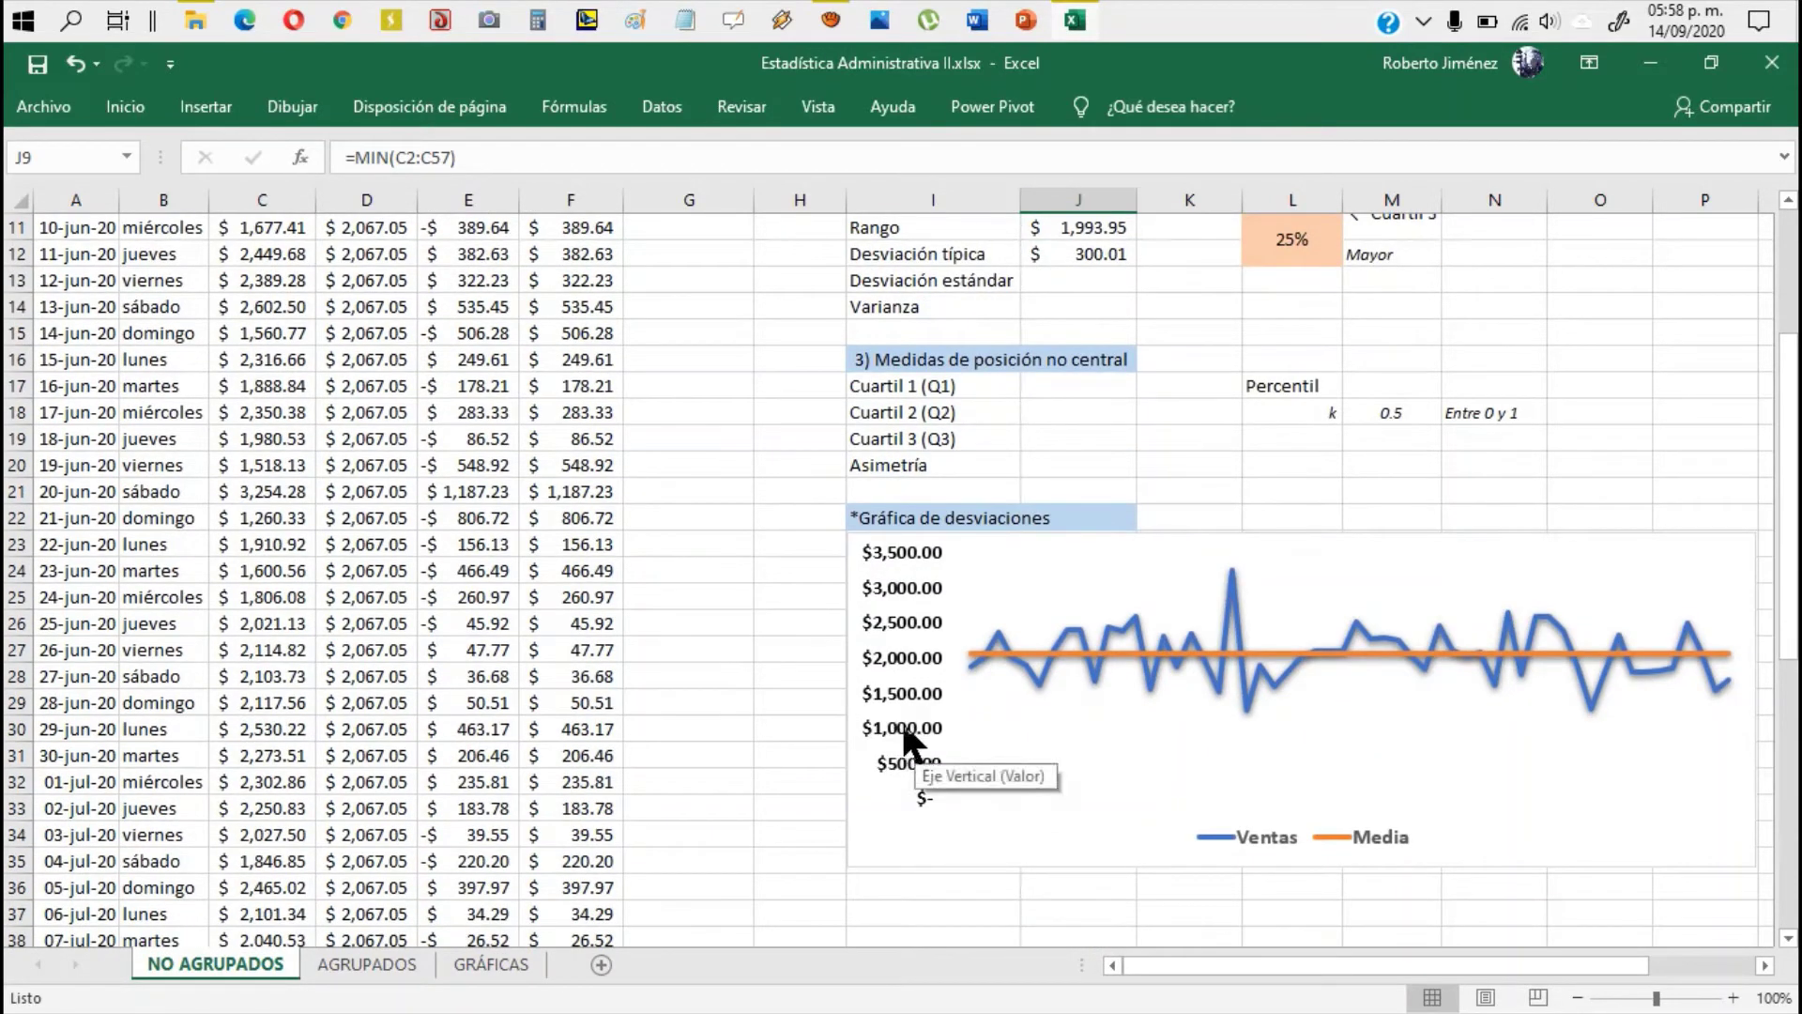
left_click(902, 664)
double_click(901, 665)
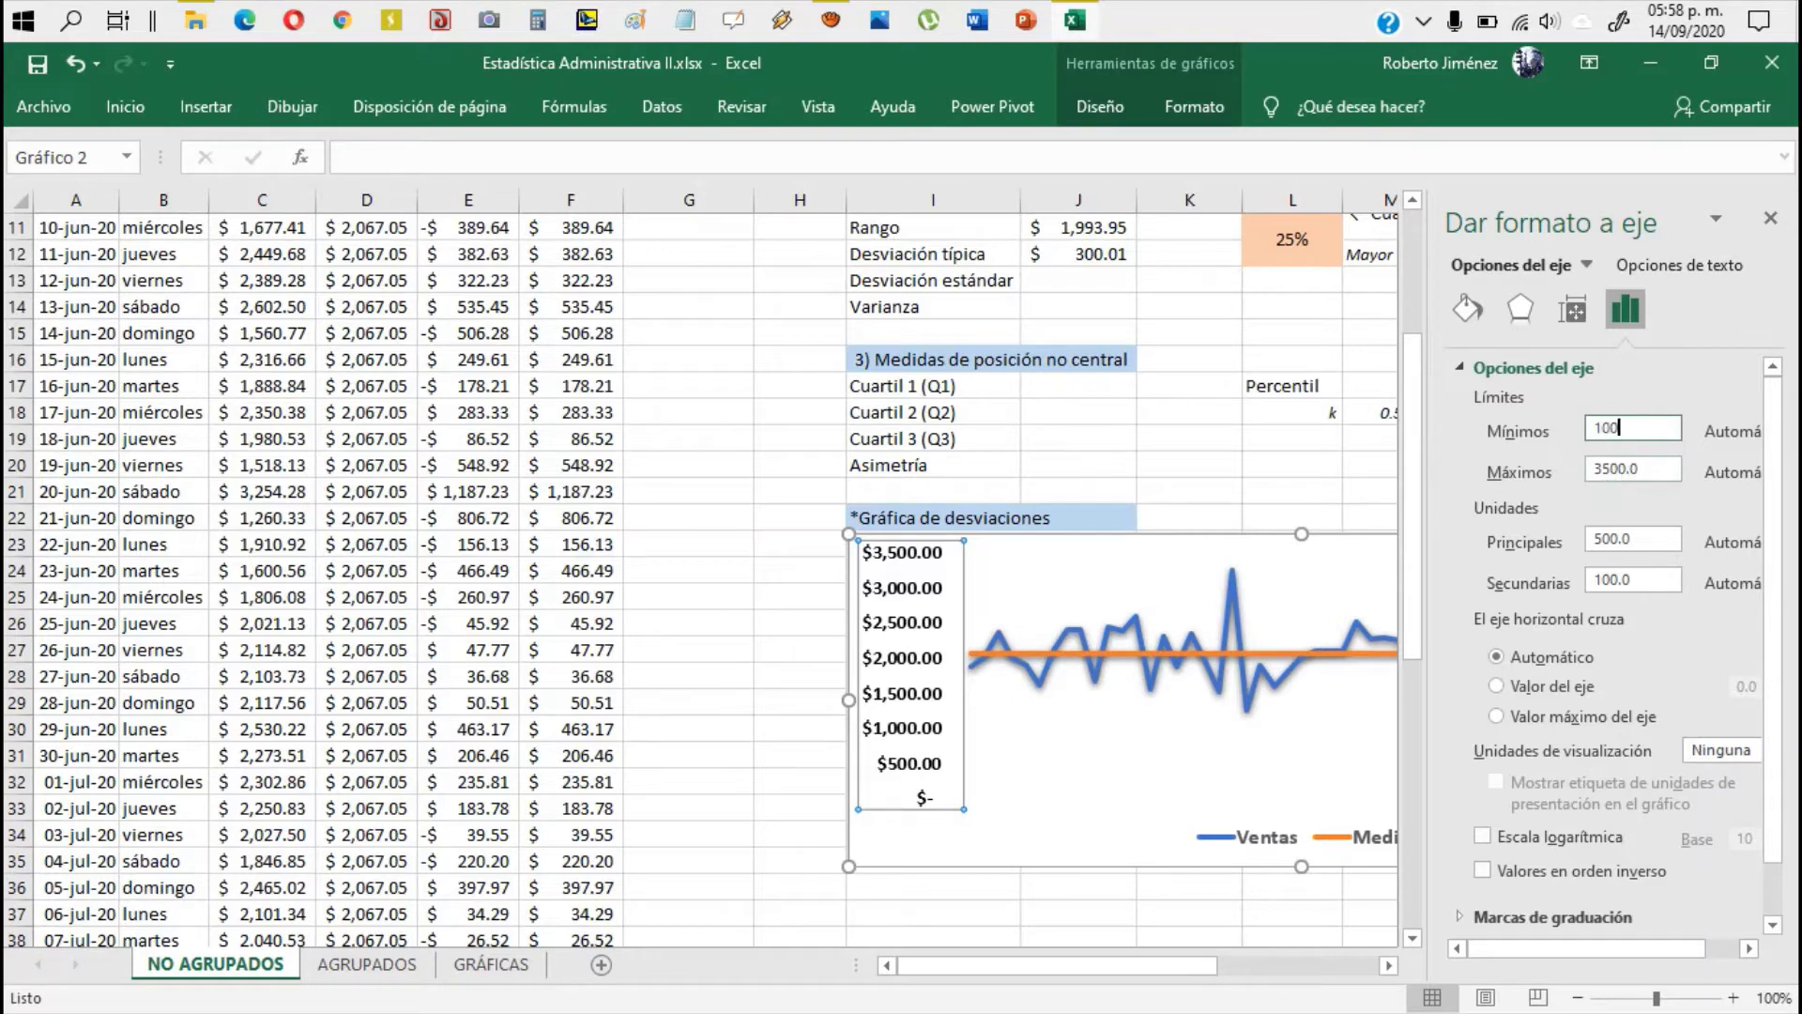
left_click(1624, 469)
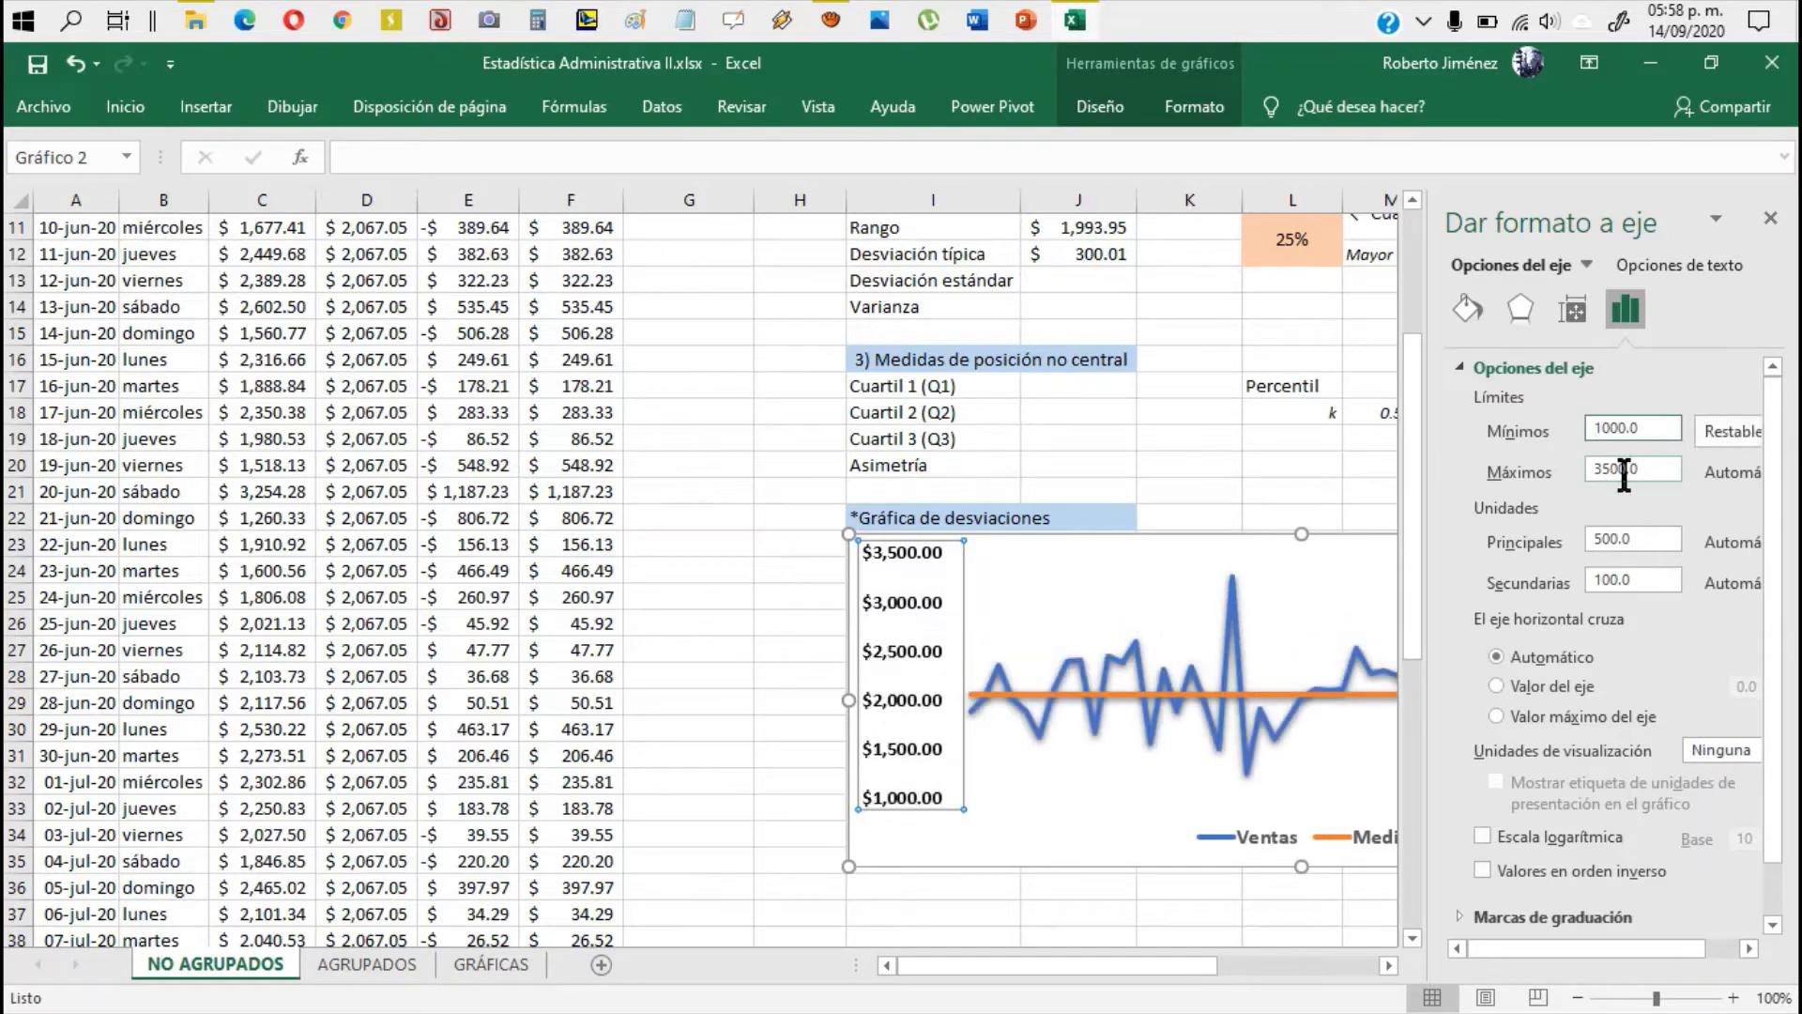
left_click(1770, 217)
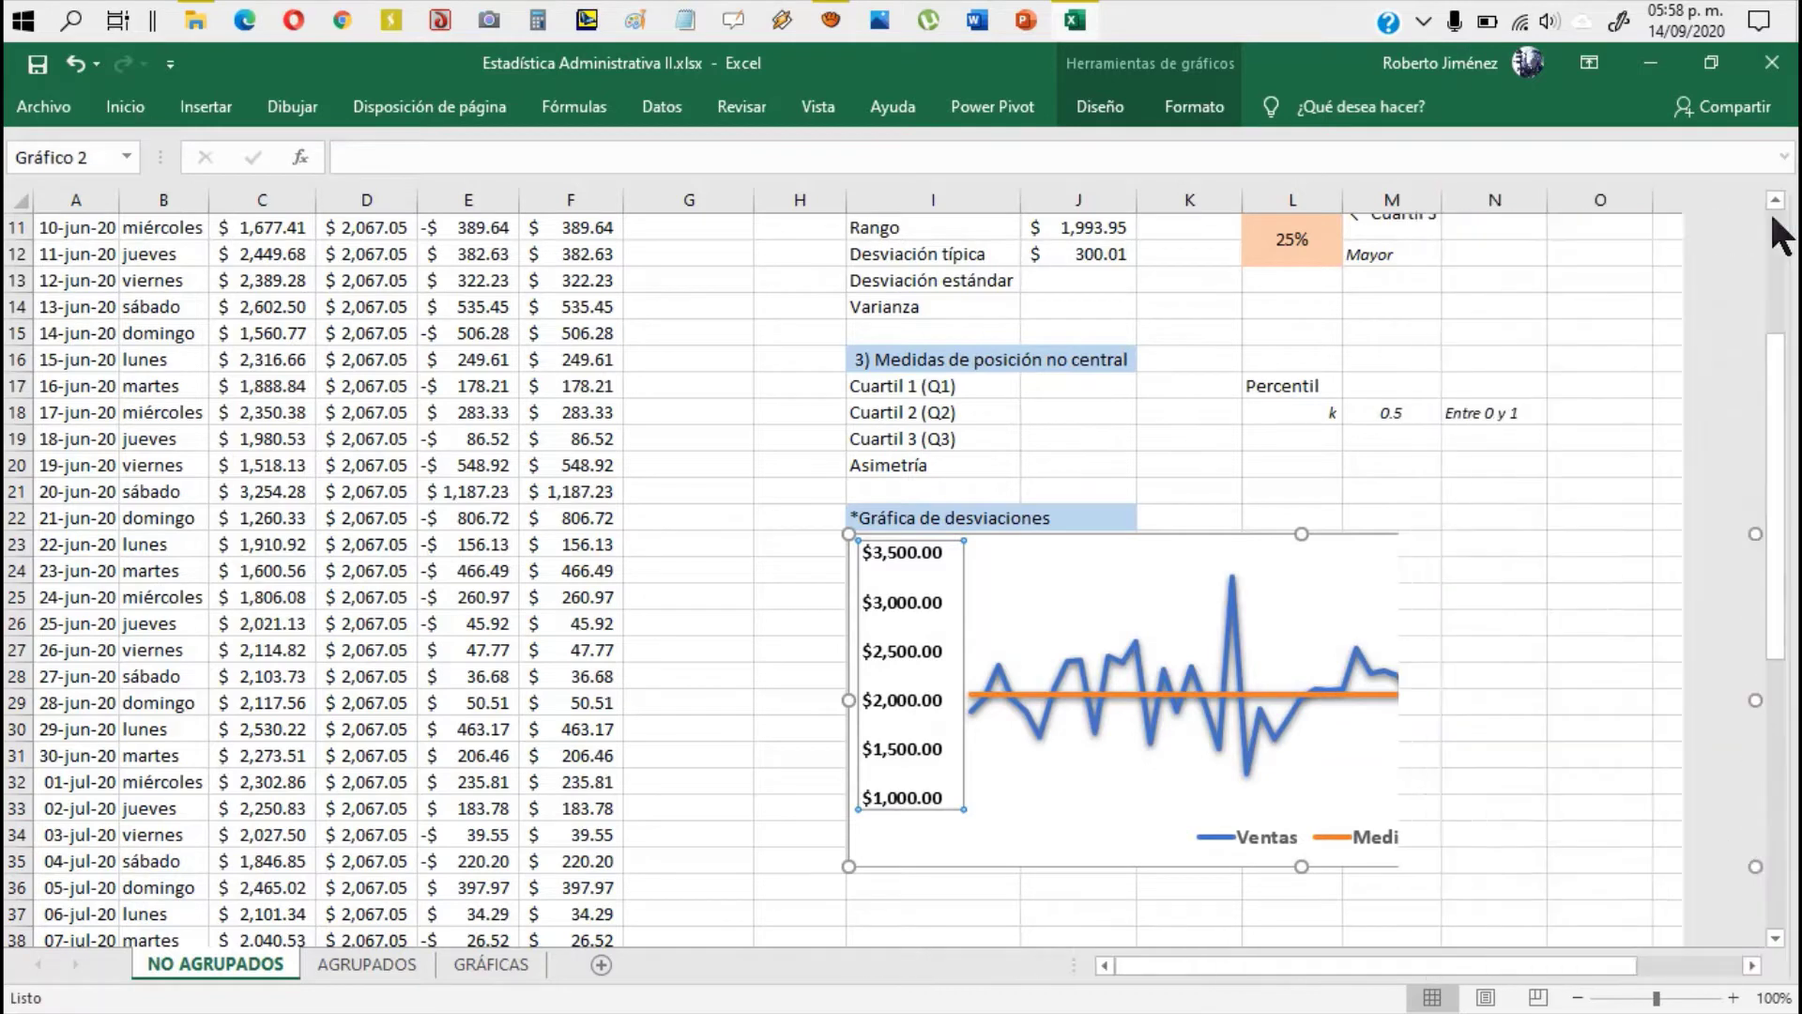
left_click(1291, 482)
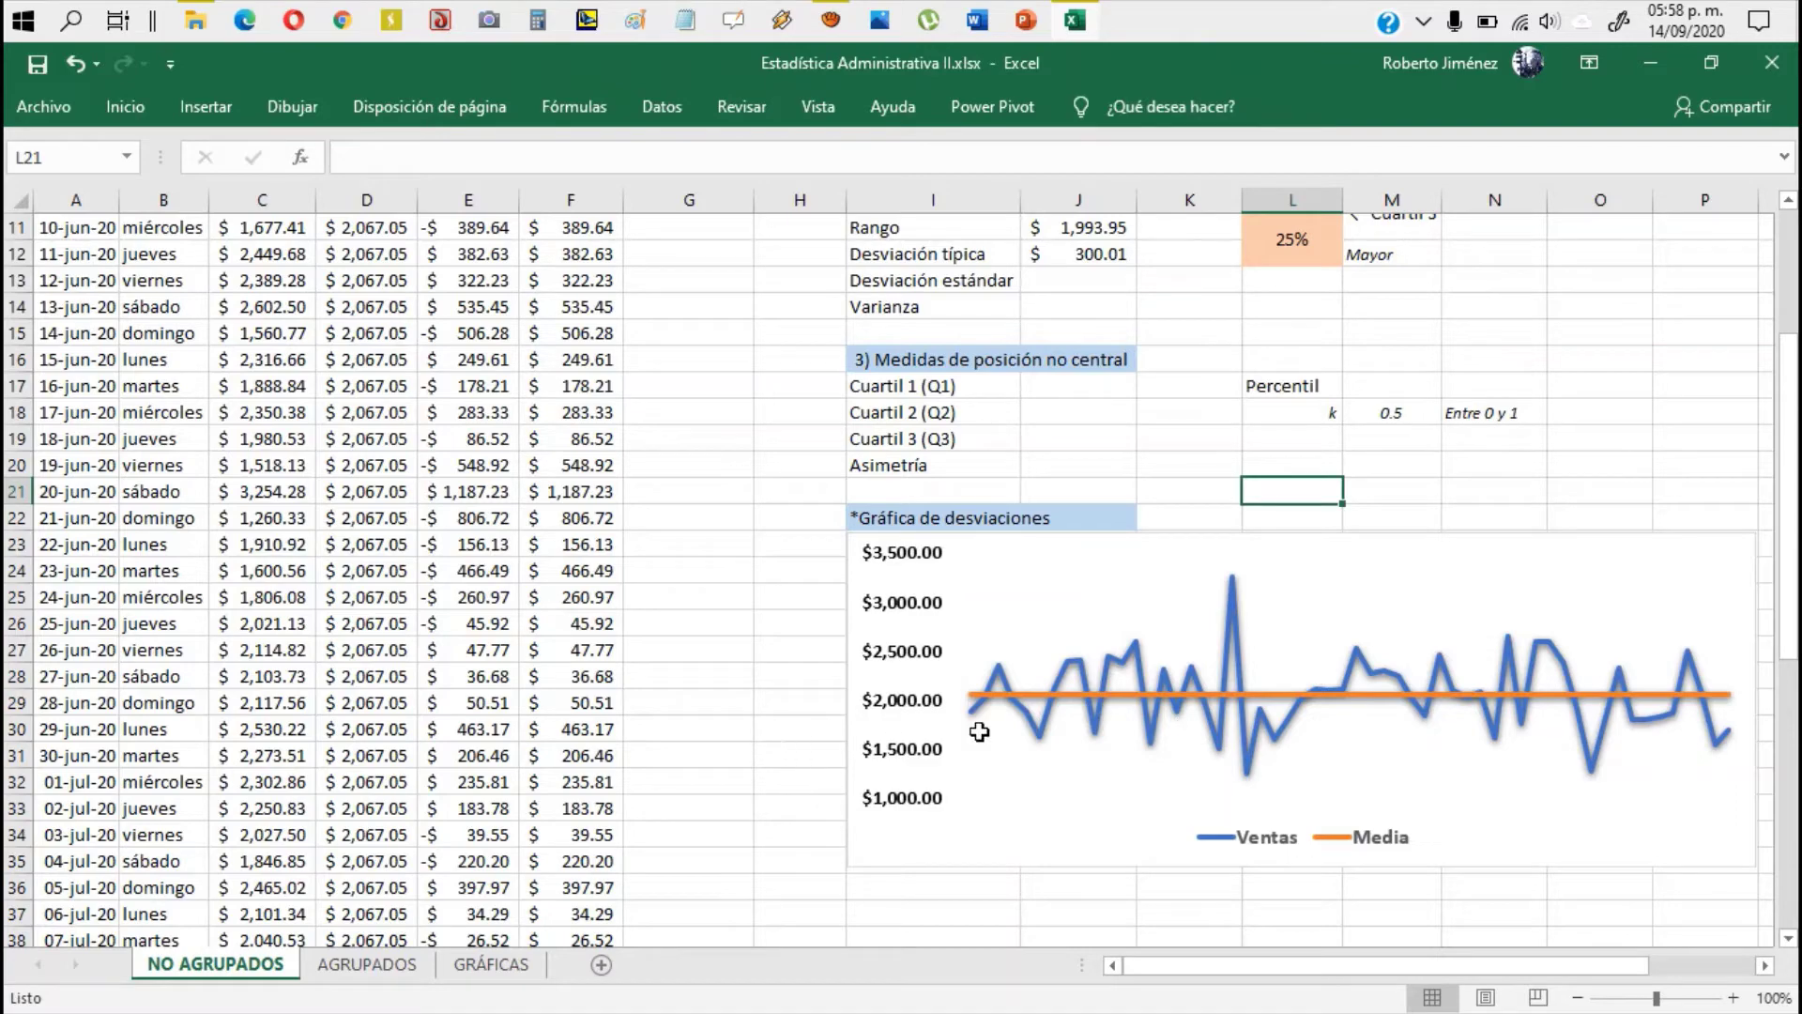
Step: Calculate the sample standard deviation of sales in J13 with =DESVEST.M(C2:C57)
scroll(1017, 571, "up", 3)
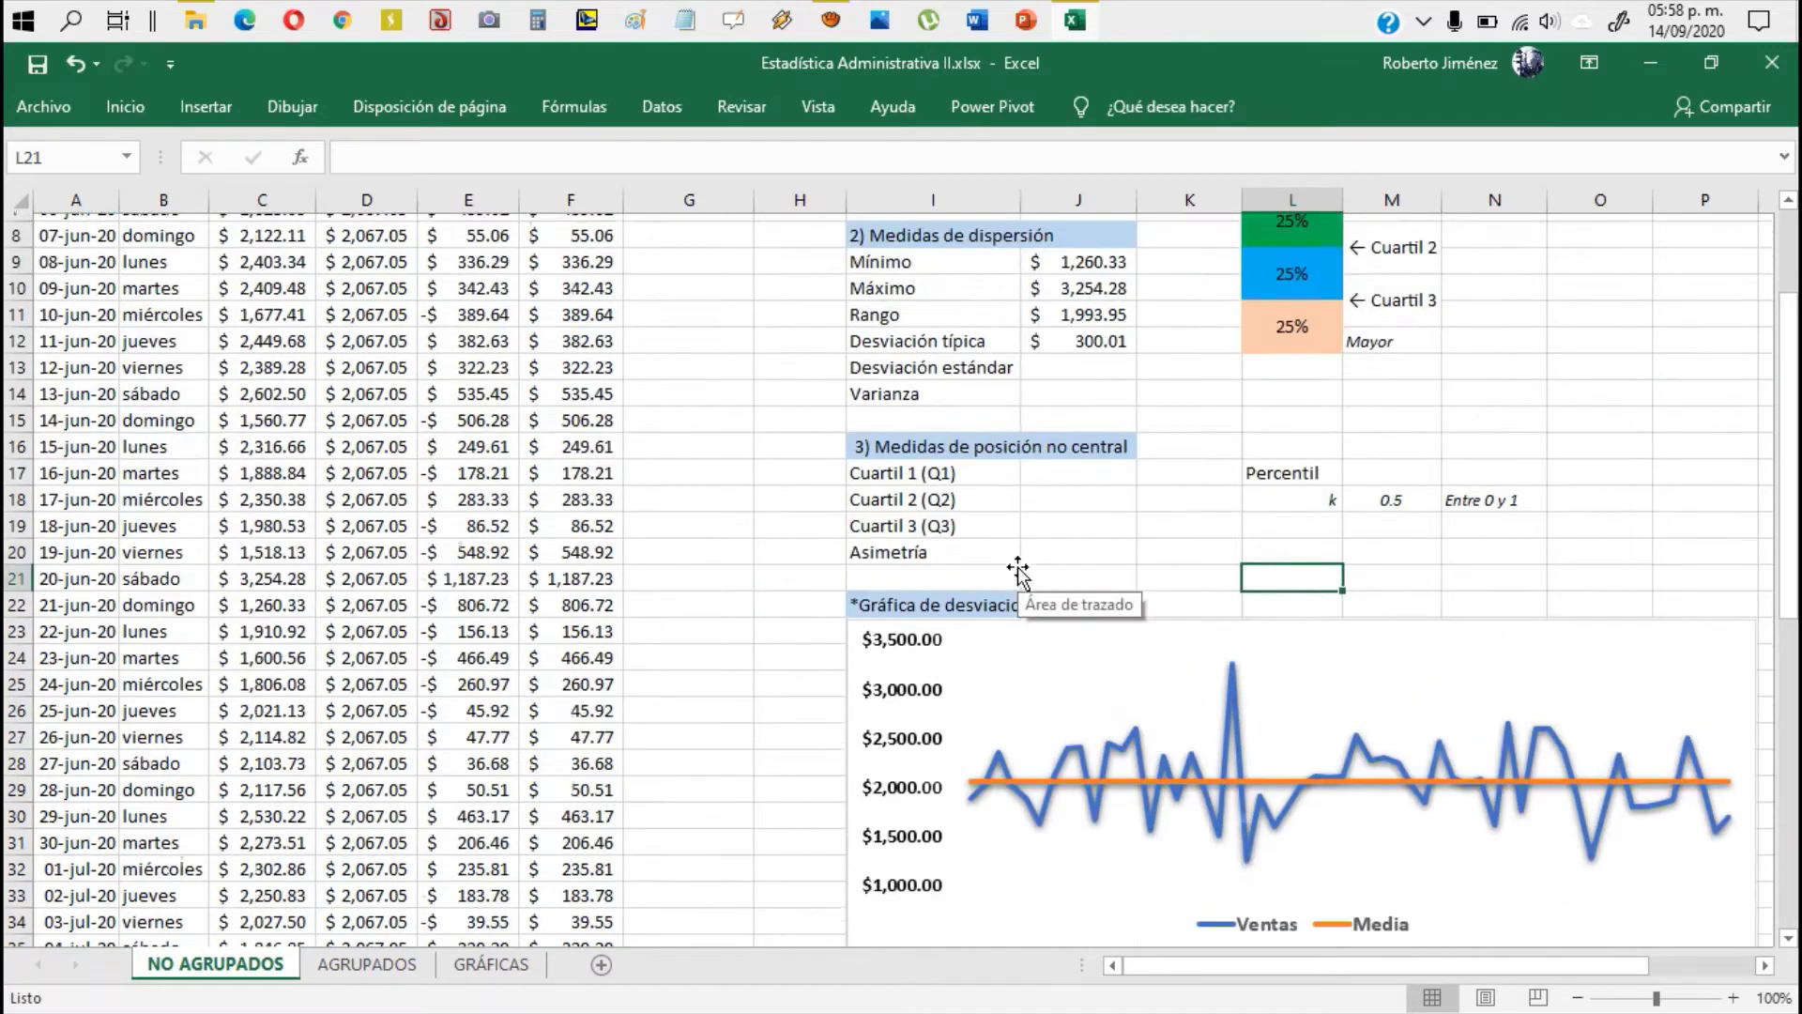
left_click(1075, 545)
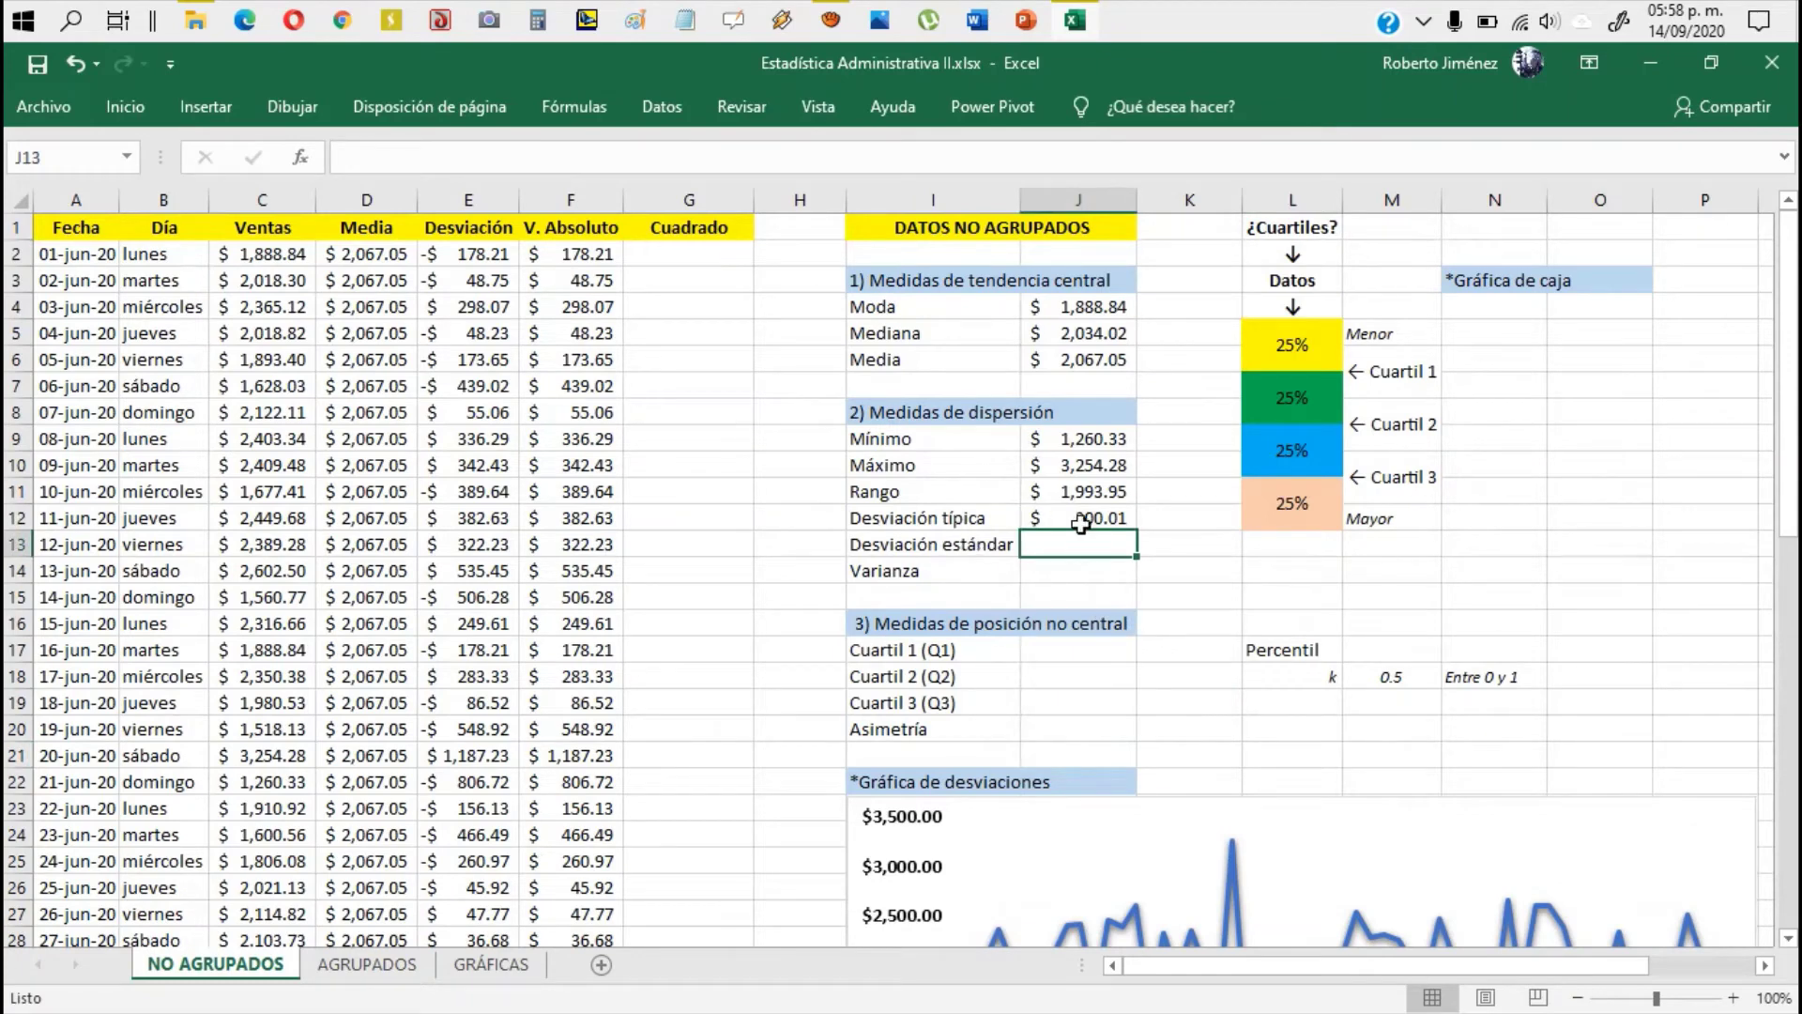
type("=")
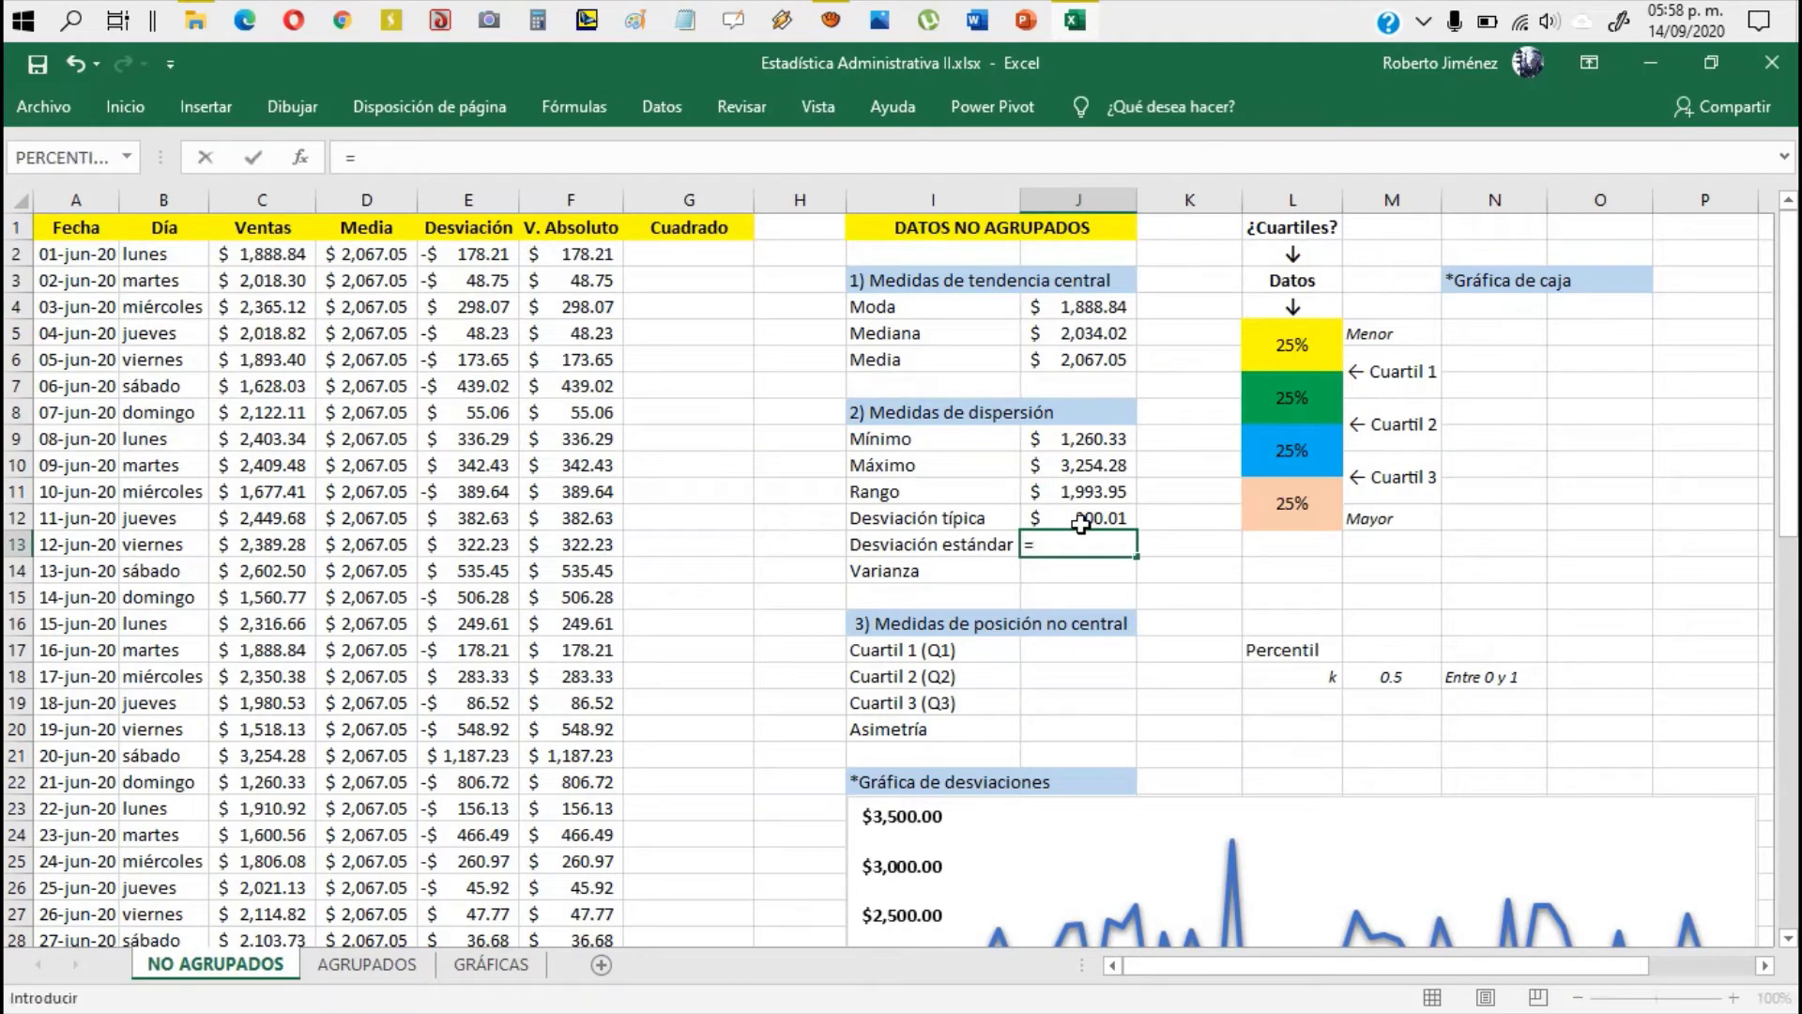
type("desv")
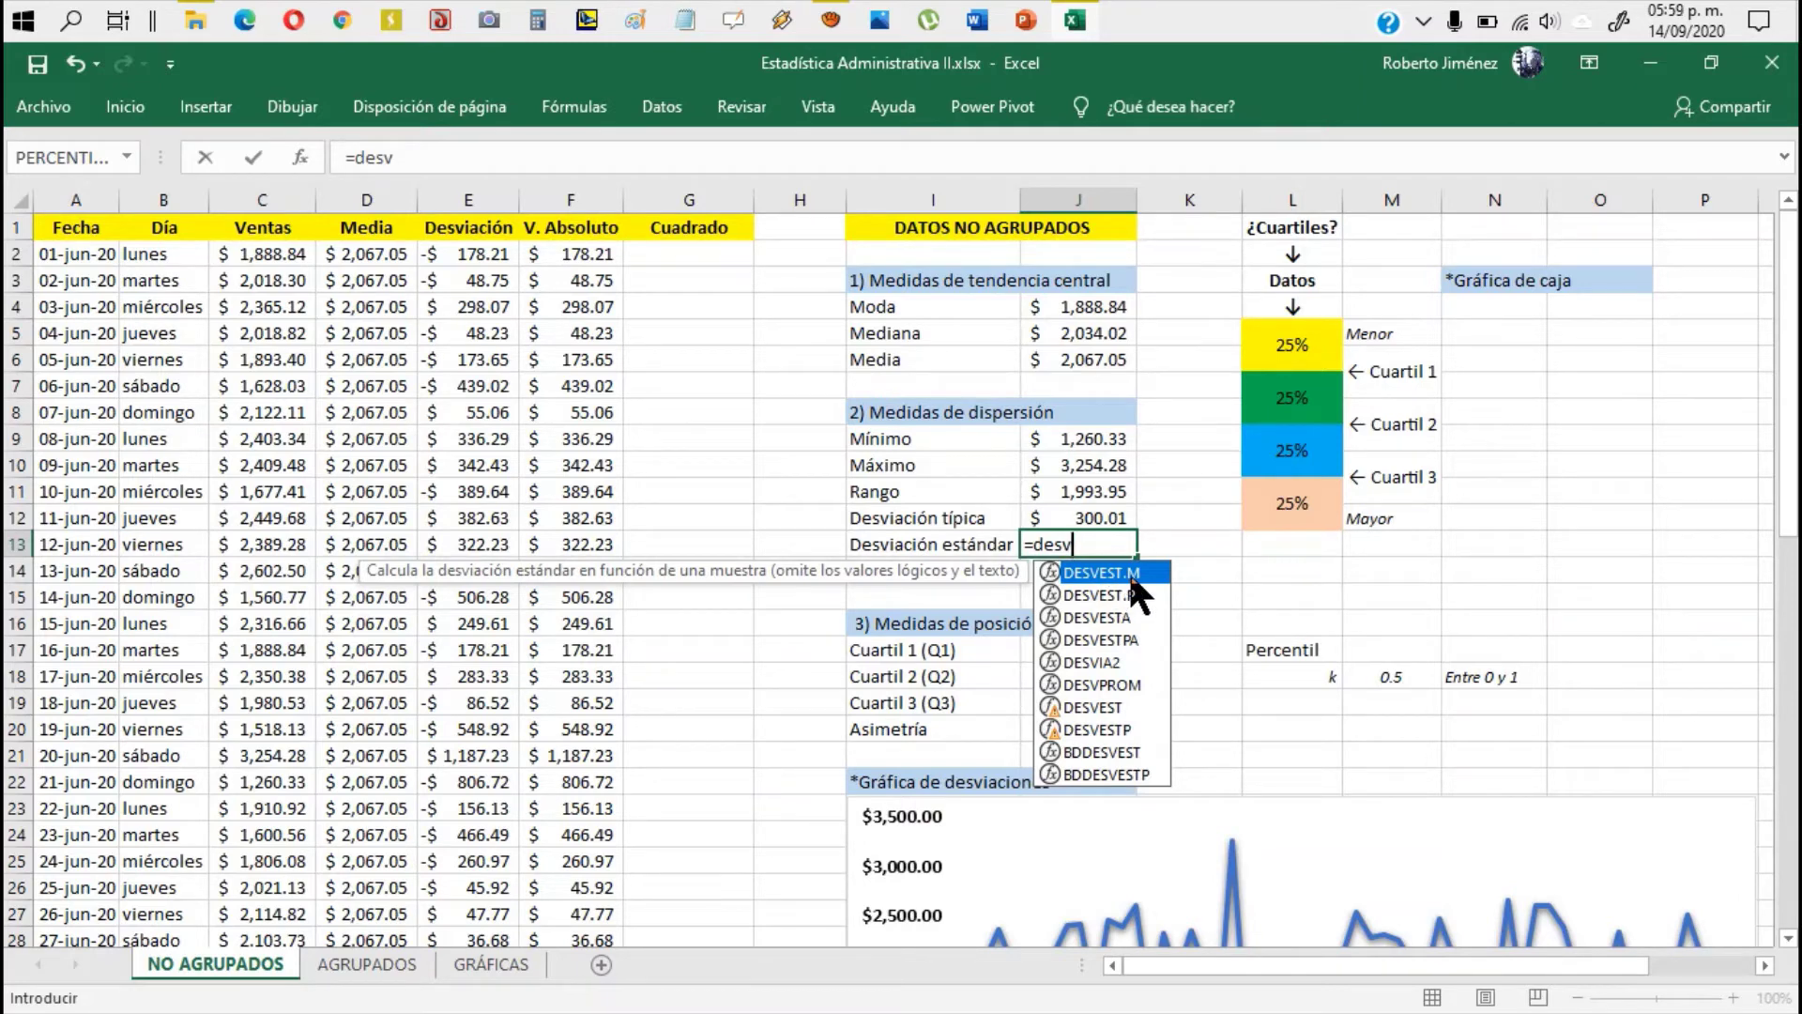
key("Tab")
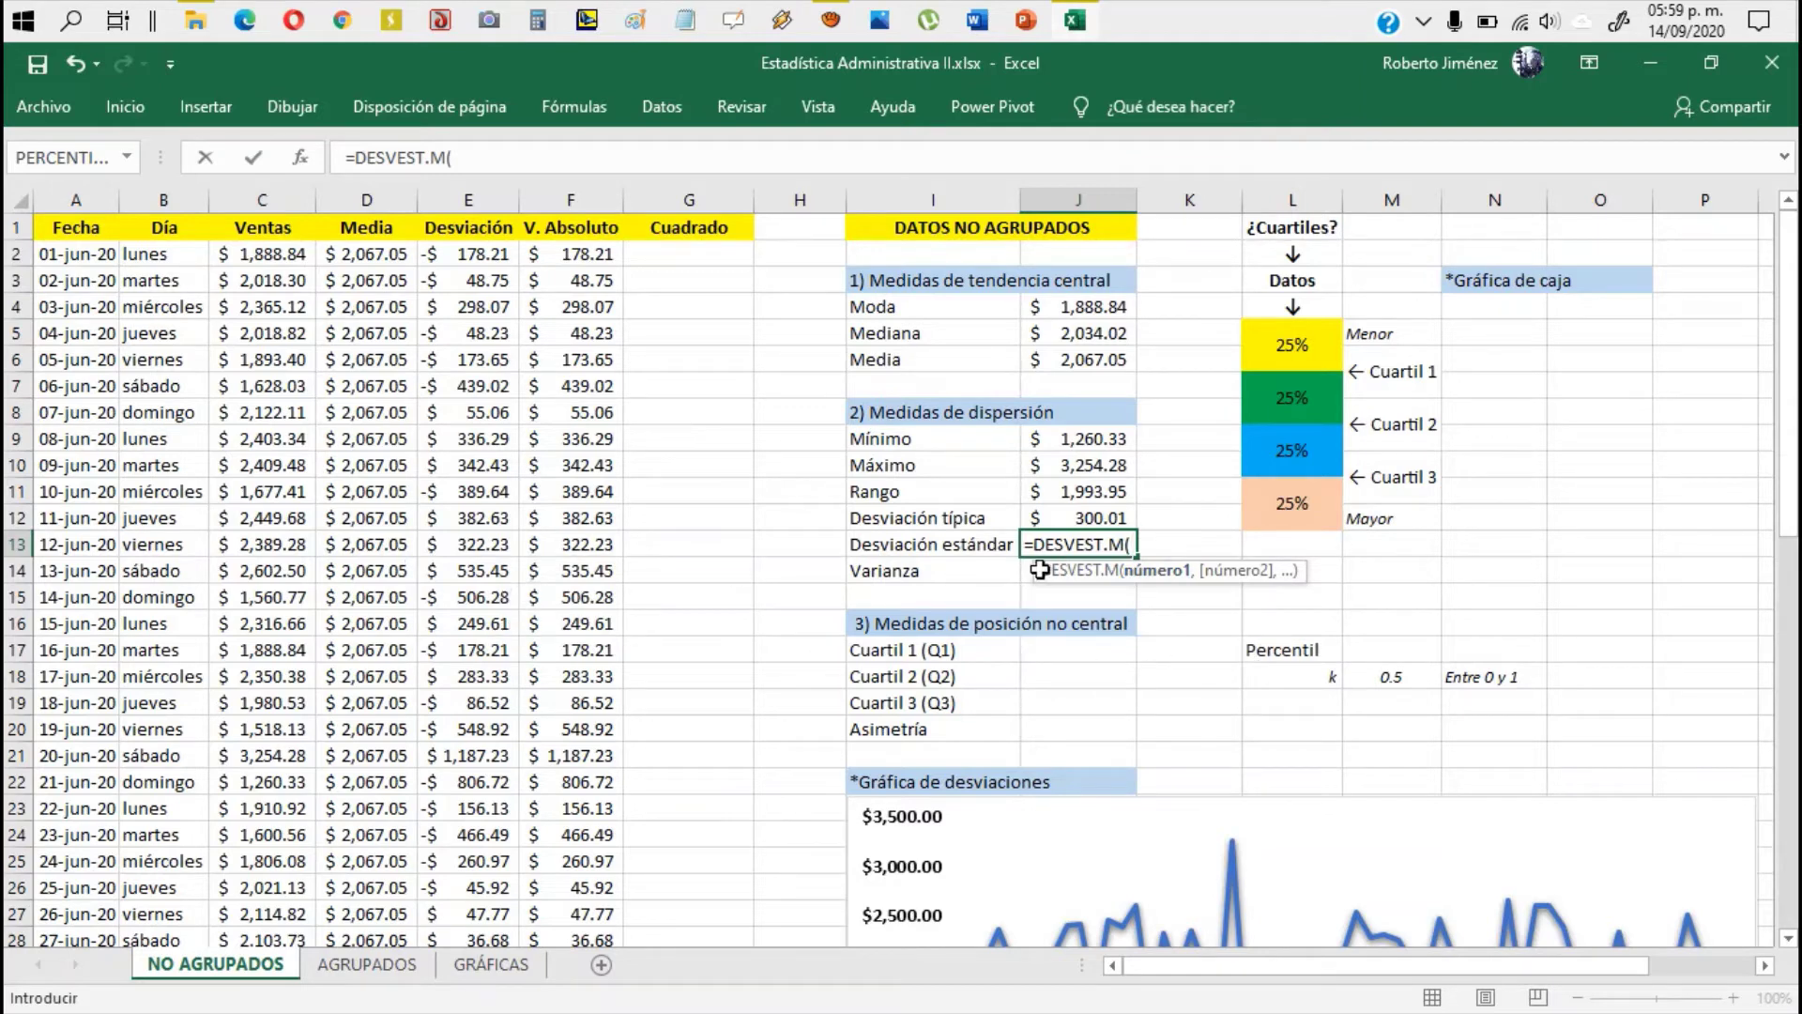
left_click_drag(283, 255, 267, 357)
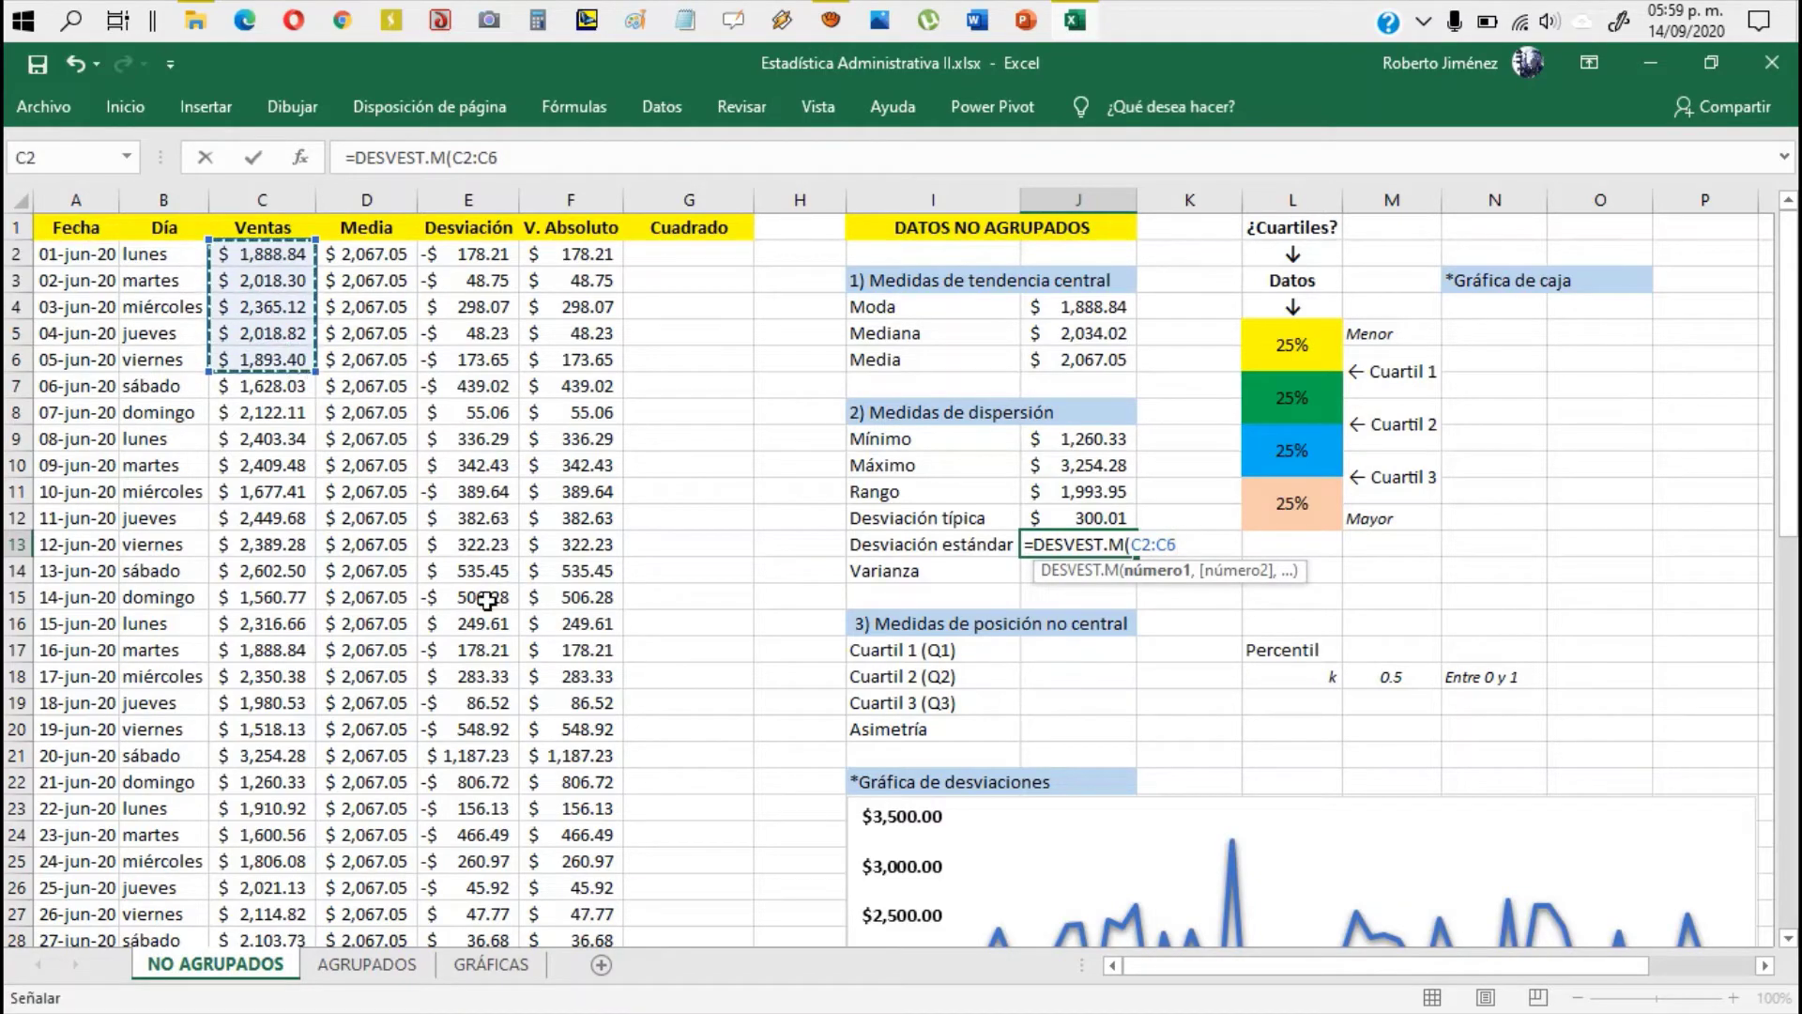
key("ctrl+shift+Down")
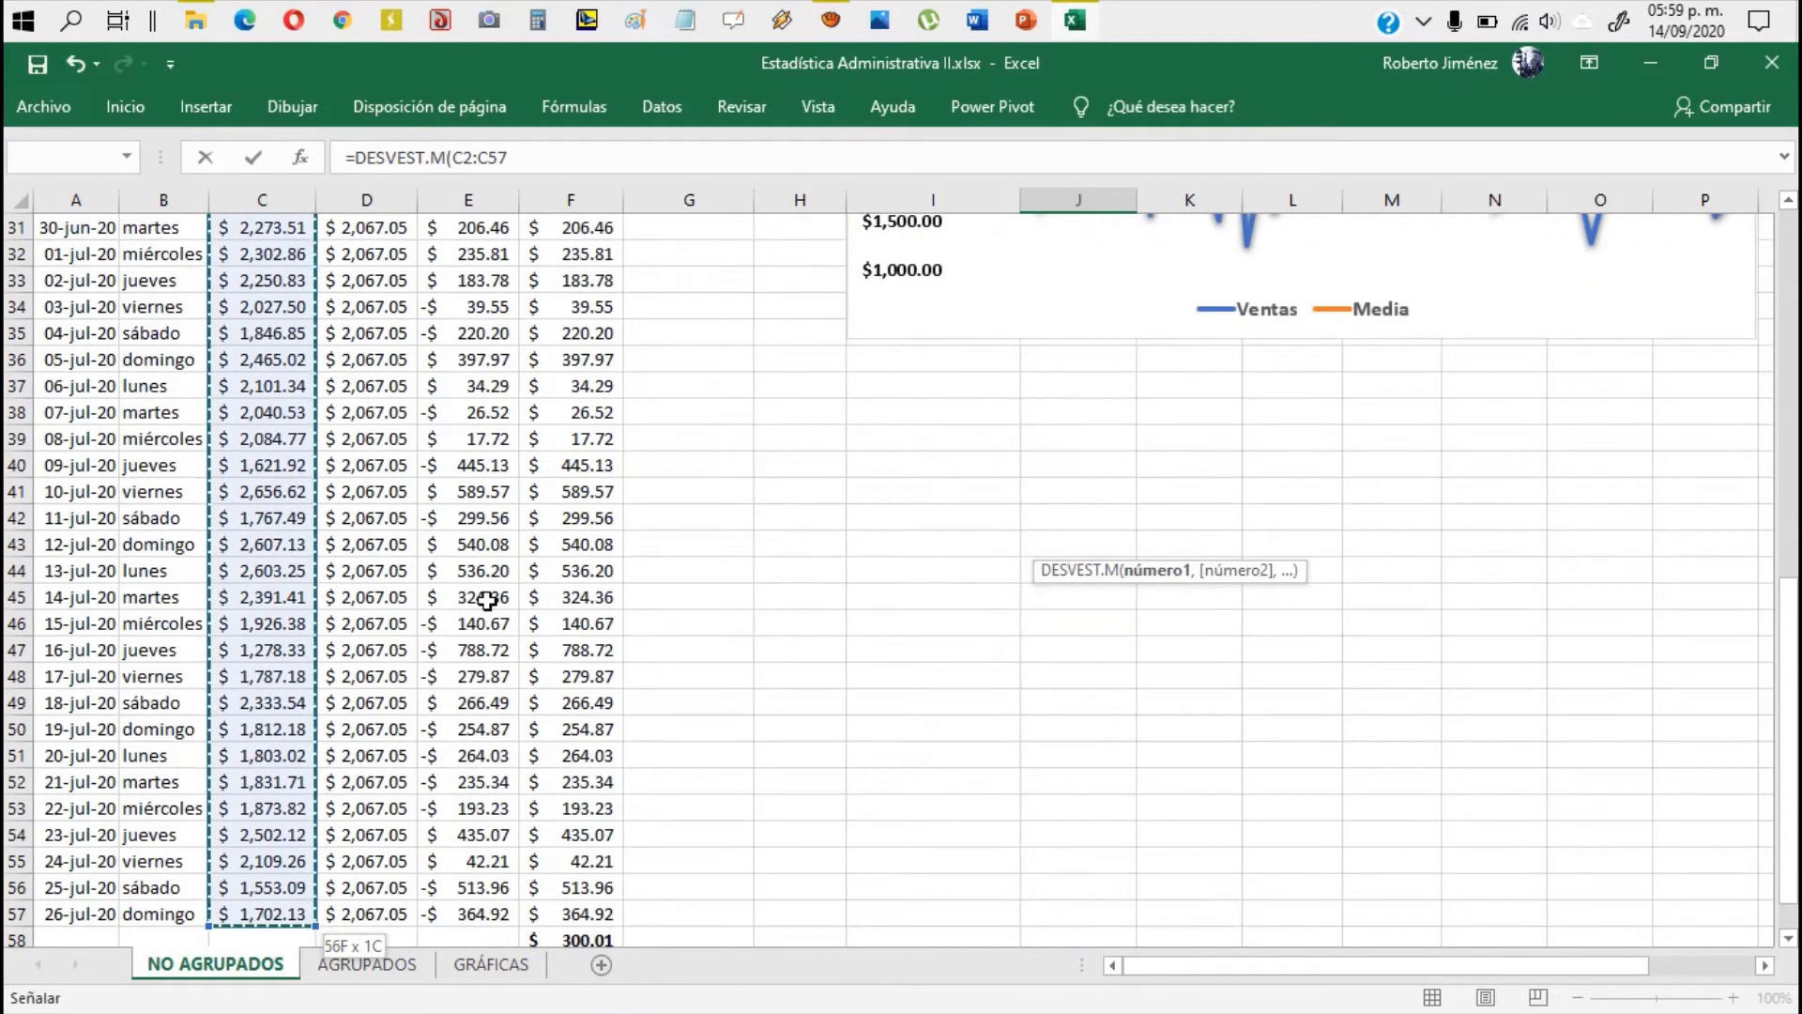
key("ctrl+Return")
key("Up")
key("Up")
key("Up")
key("Up")
key("Up")
key("Up")
key("Up")
key("Up")
key("Up")
key("Up")
key("Up")
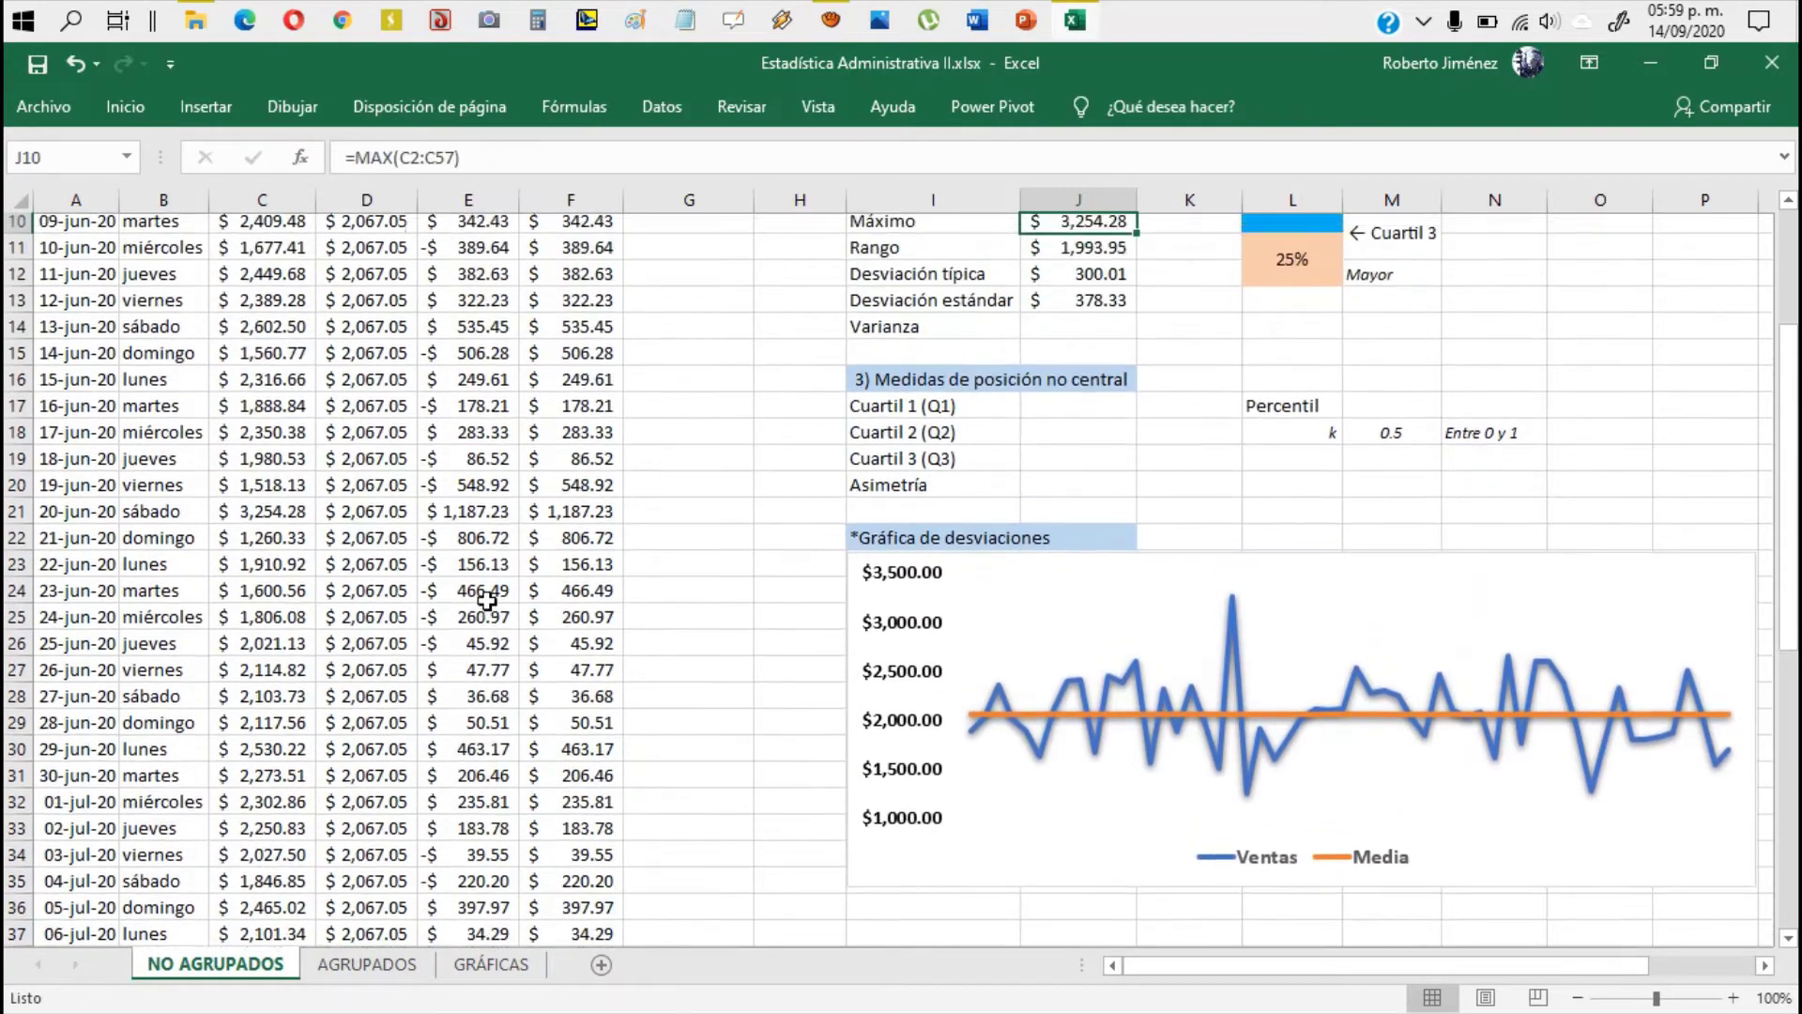
key("Up")
key("Down")
key("Down")
key("Down")
key("Down")
key("Down")
key("Down")
key("Down")
key("Down")
key("Down")
key("Down")
key("Down")
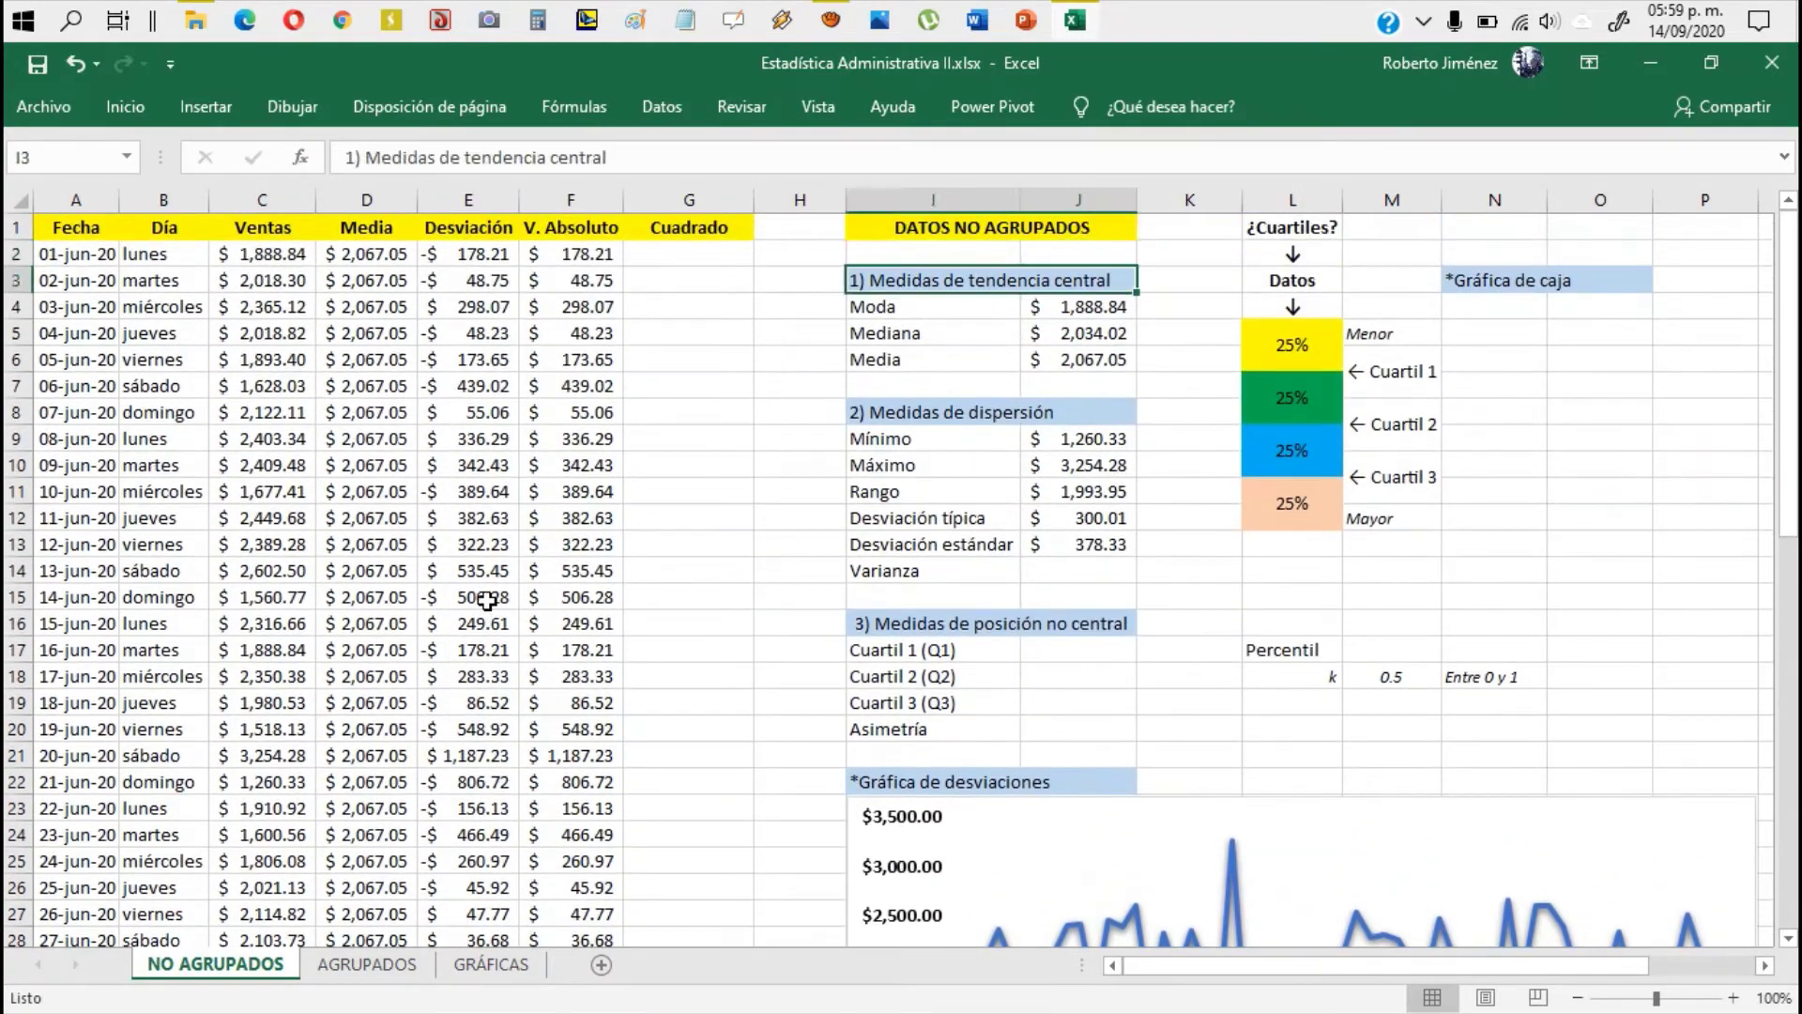
key("Down")
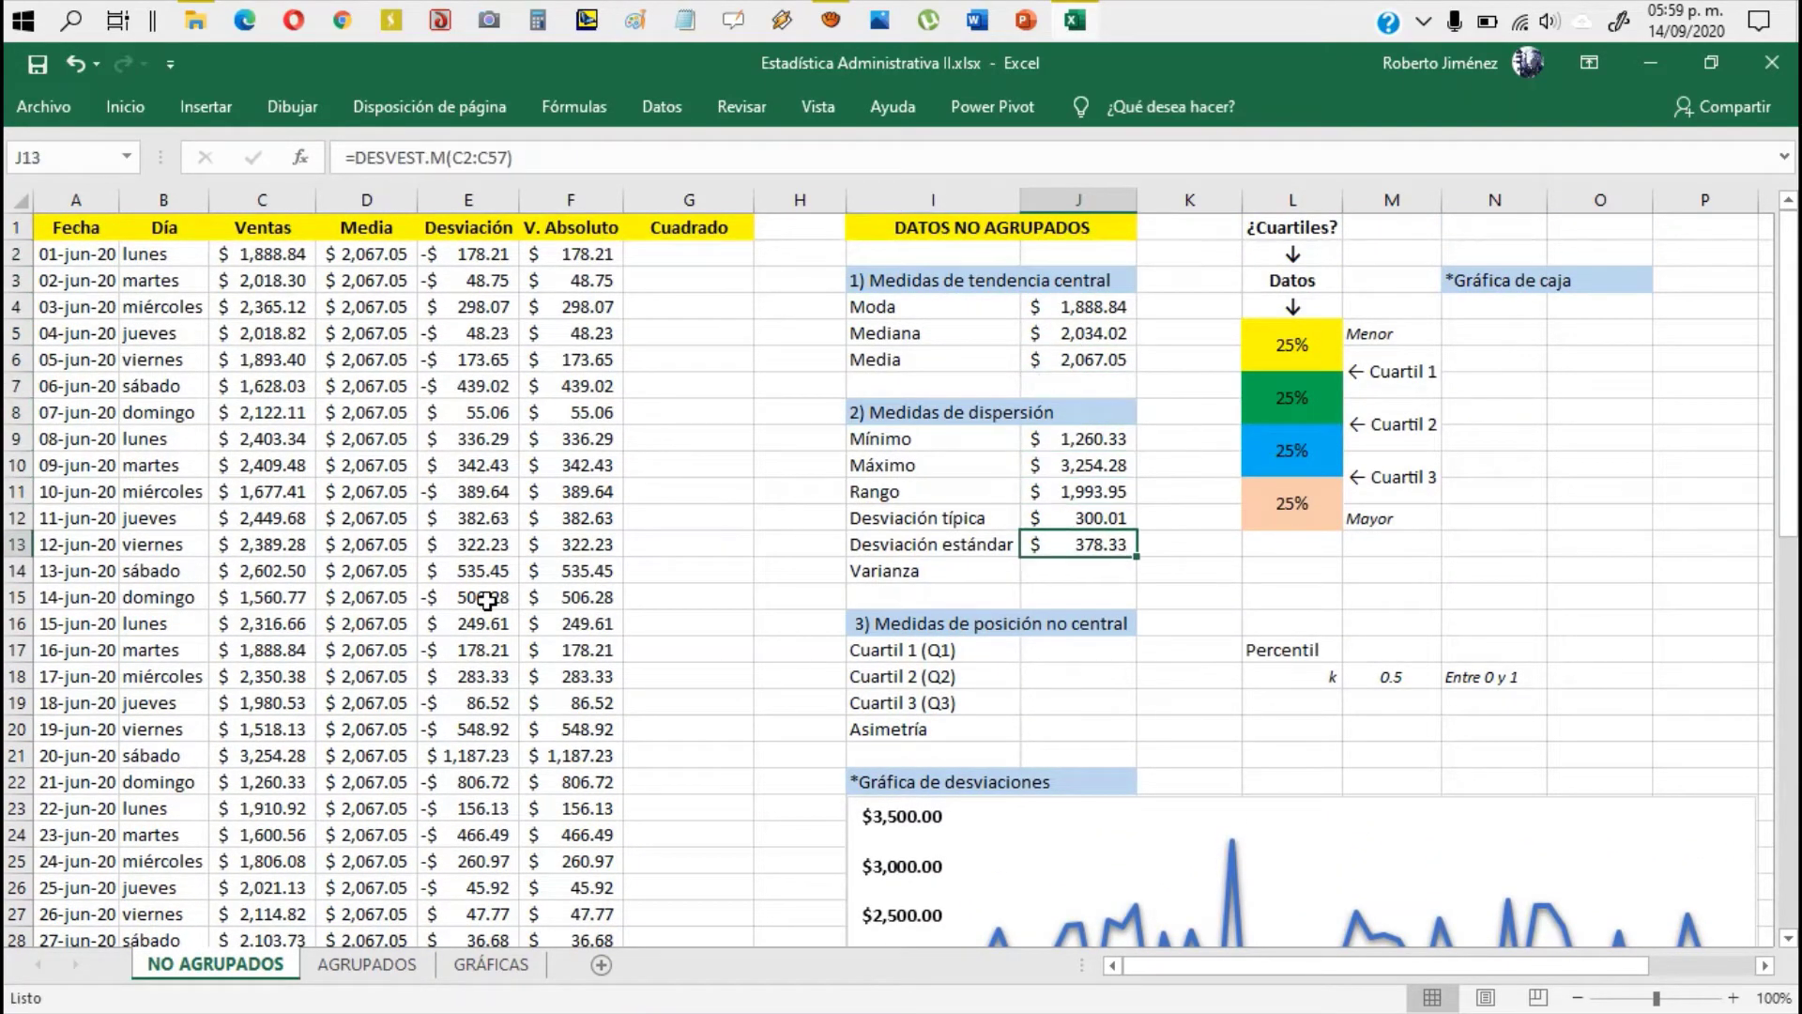
key("Left")
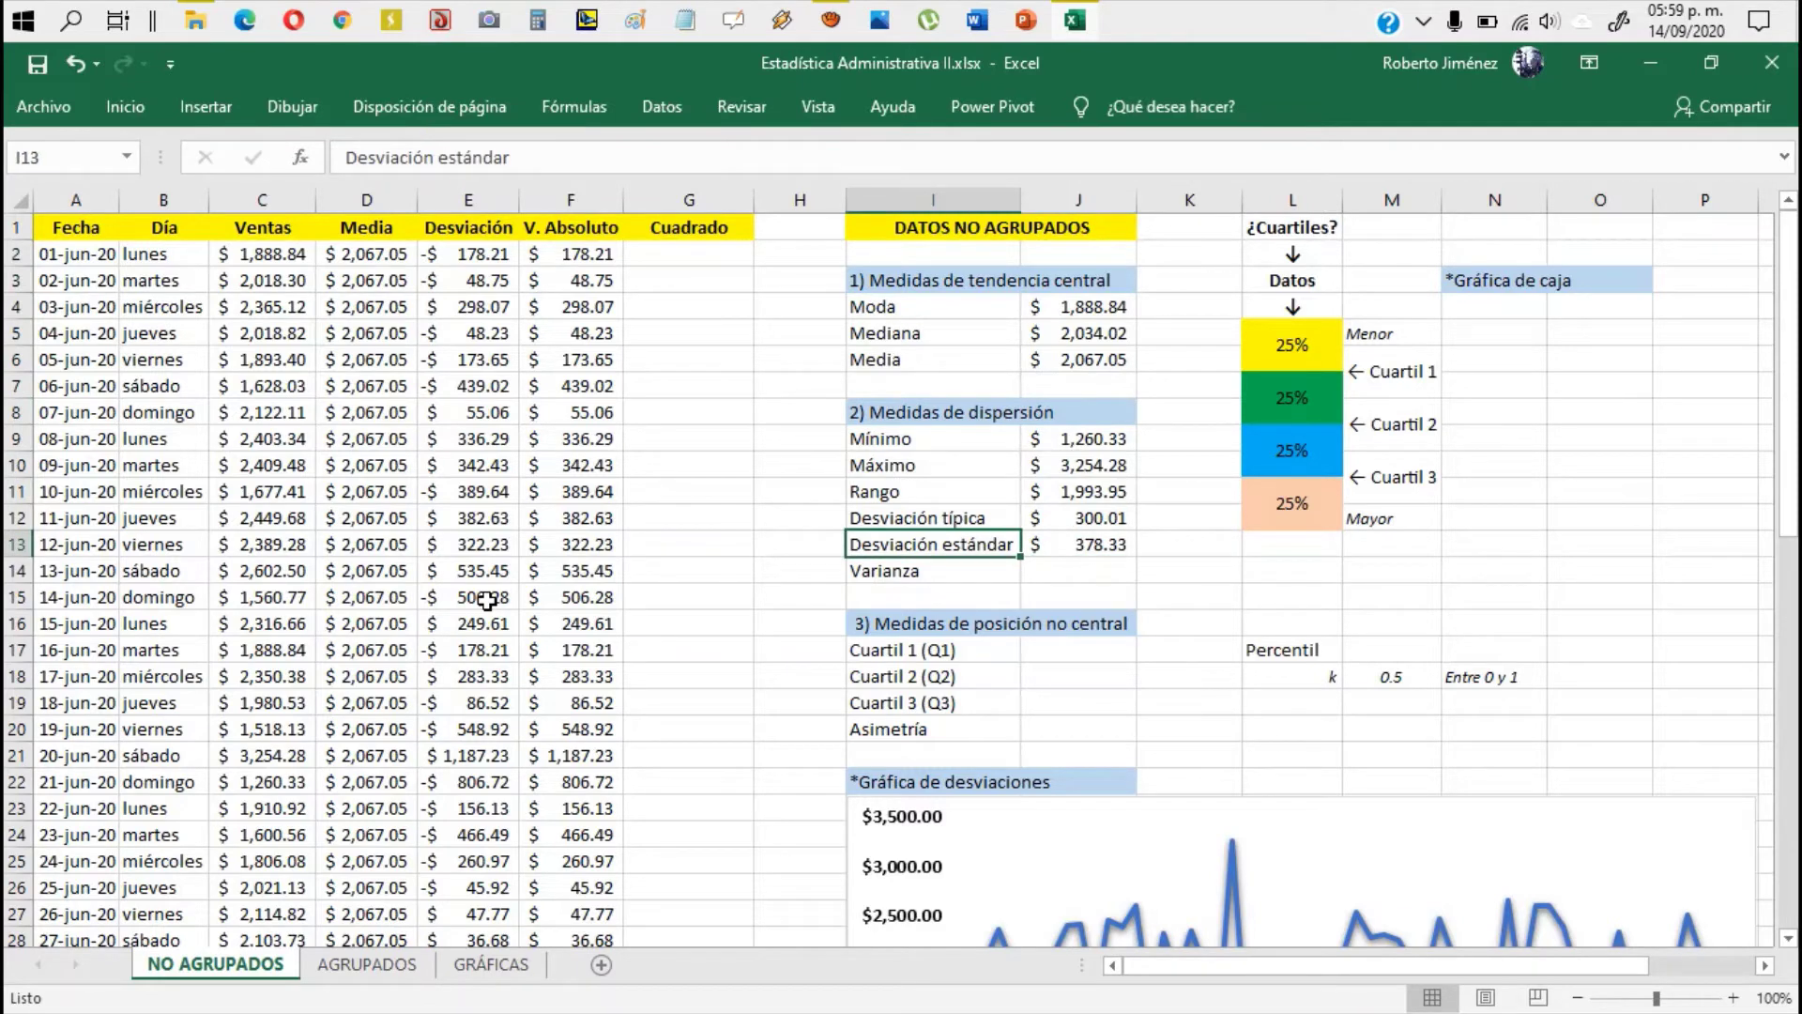
Step: Make the Desviación estándar label and its value in I13:J13 bold
left_click(1094, 544)
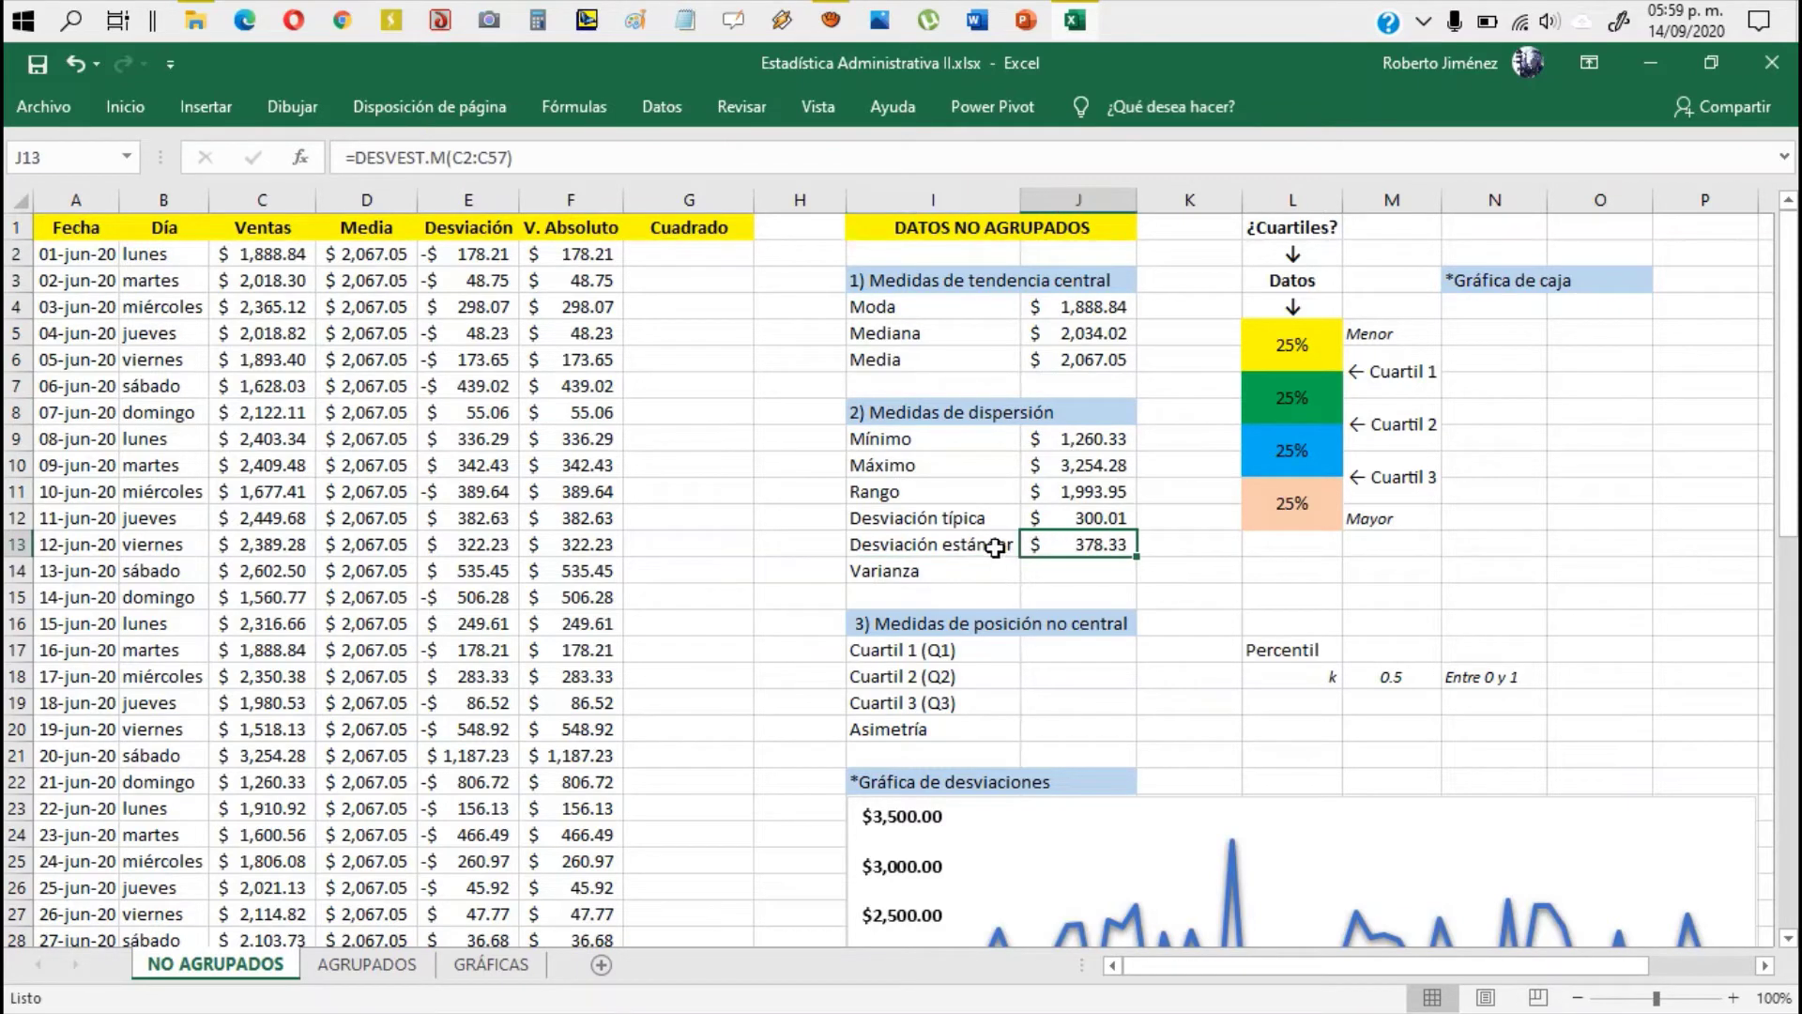
left_click_drag(995, 548, 1070, 545)
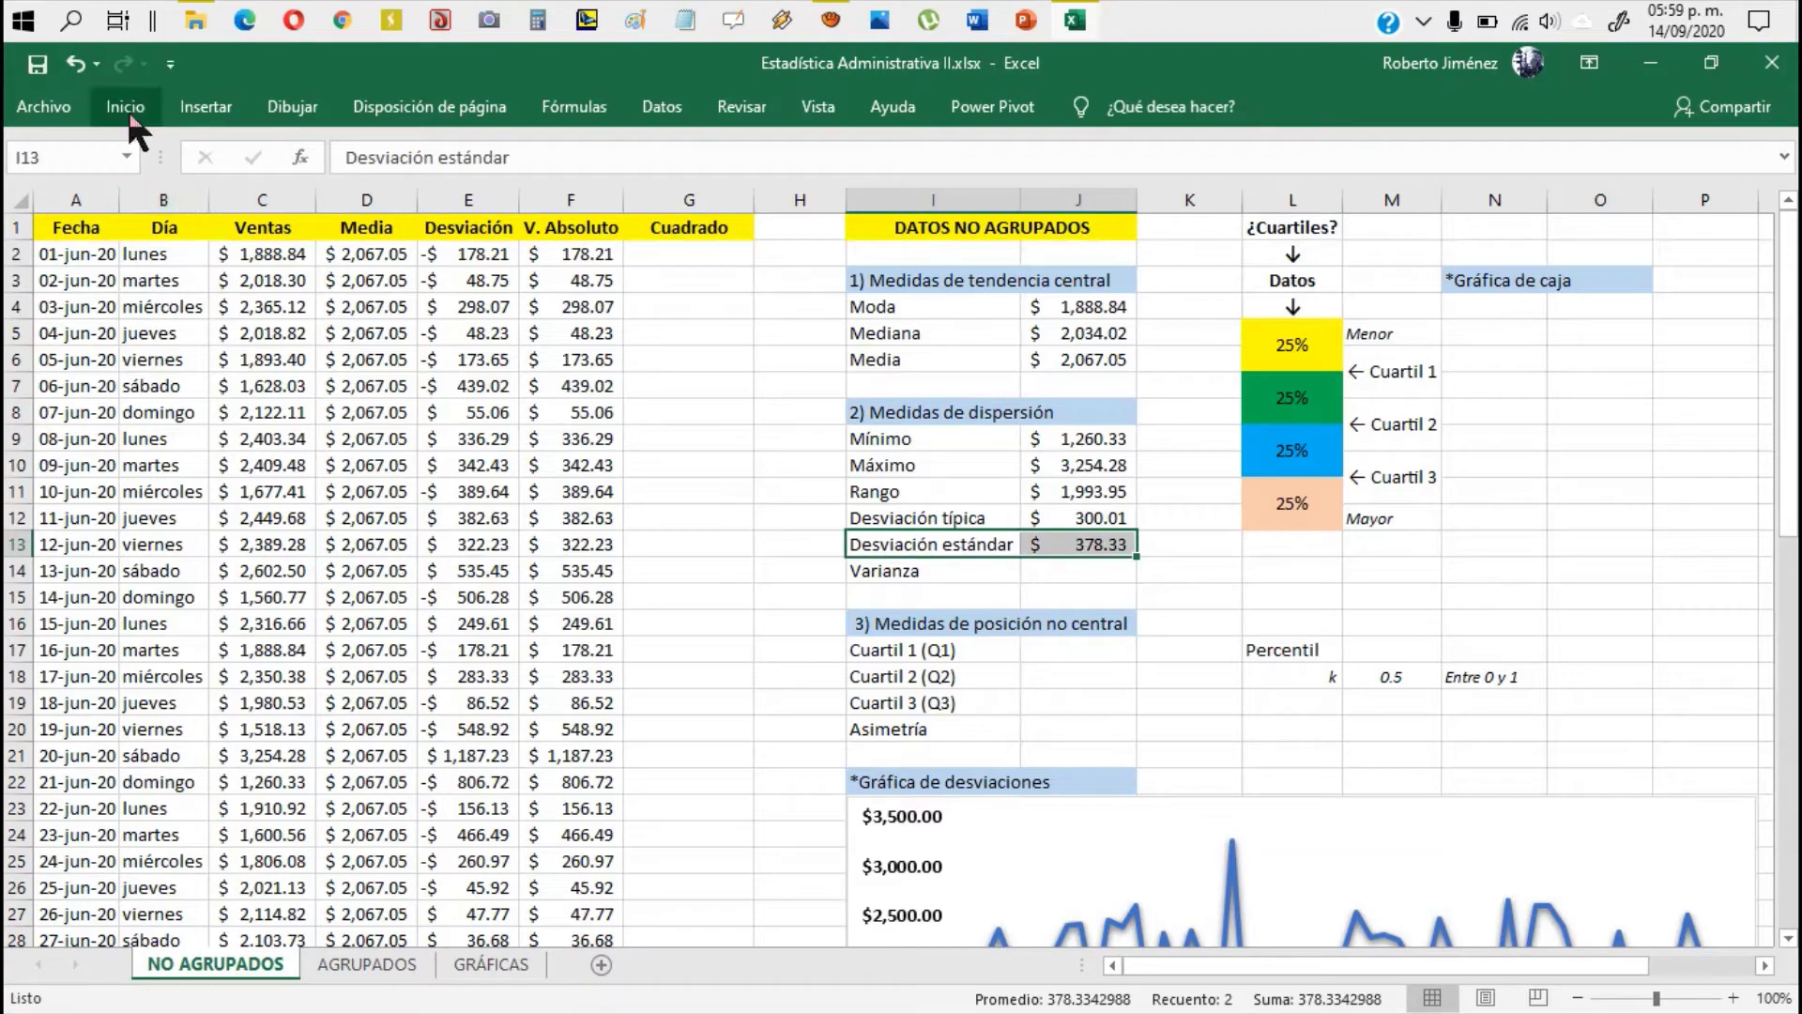
left_click(129, 116)
left_click(141, 193)
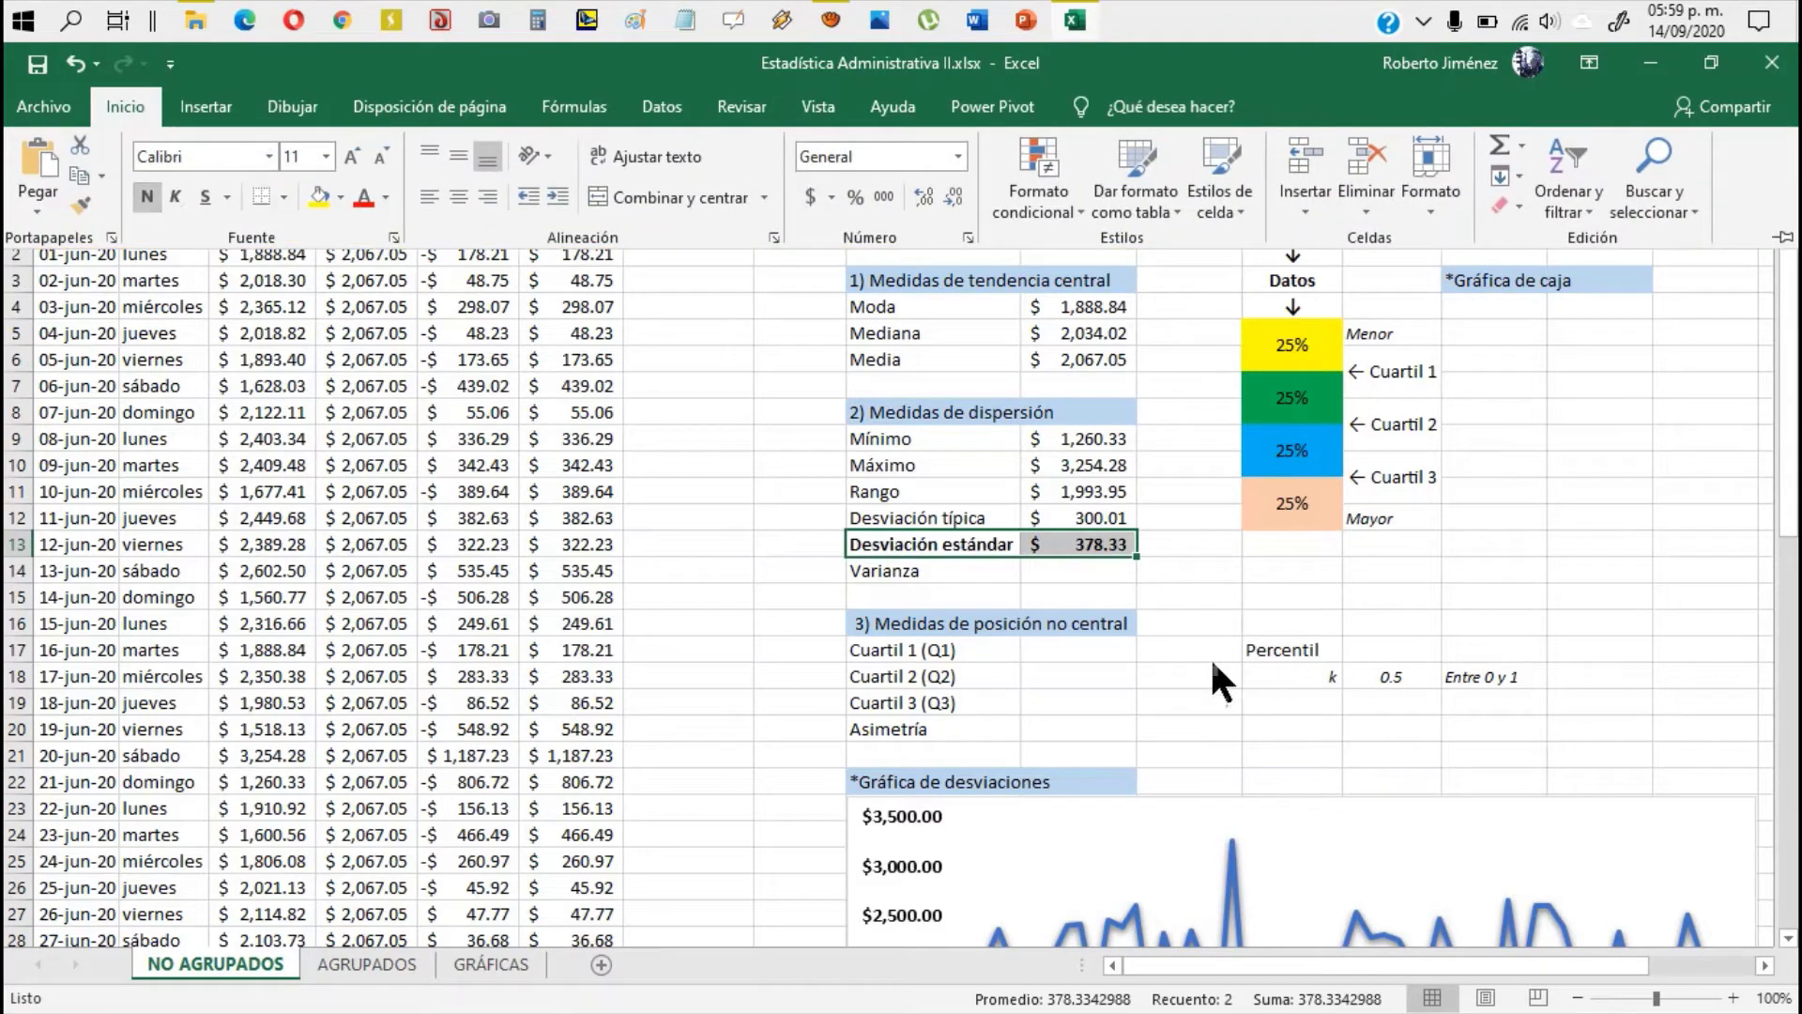
Step: Enlarge the sheet view to 130% and examine the Desviación estándar row alongside the daily data columns
left_click(1733, 998)
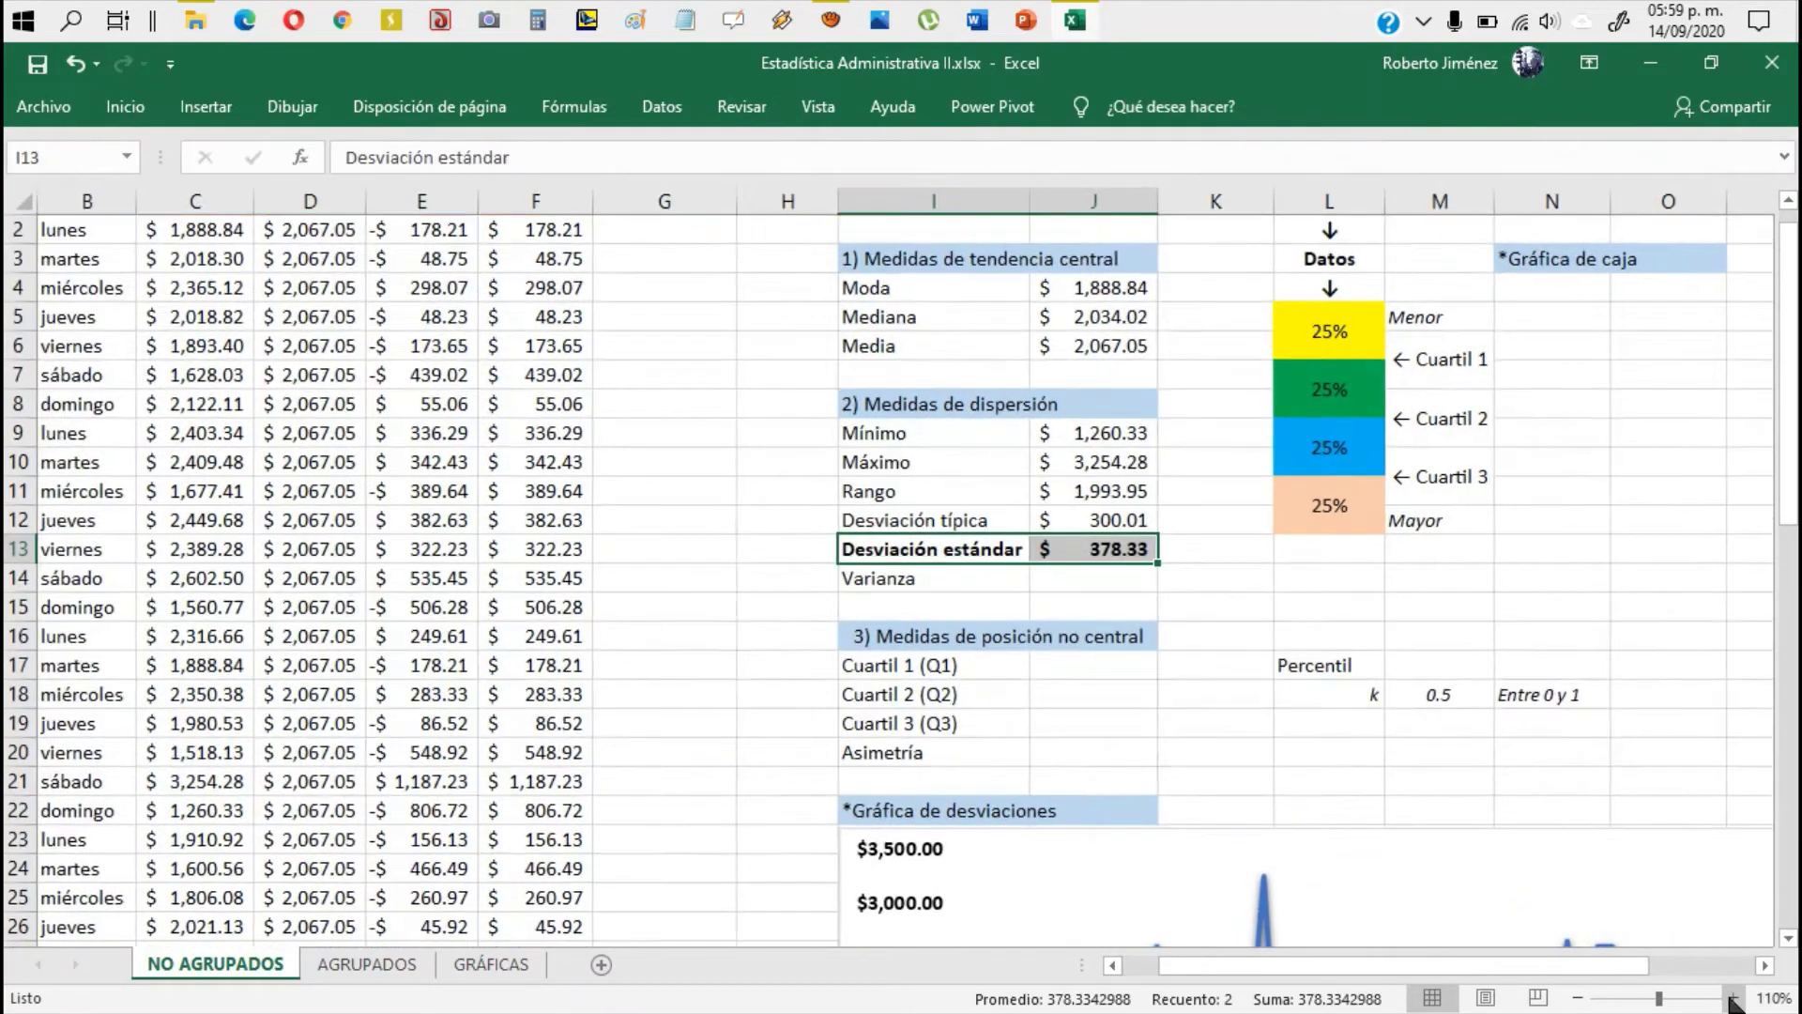
left_click(1733, 998)
left_click(1733, 998)
left_click(1732, 997)
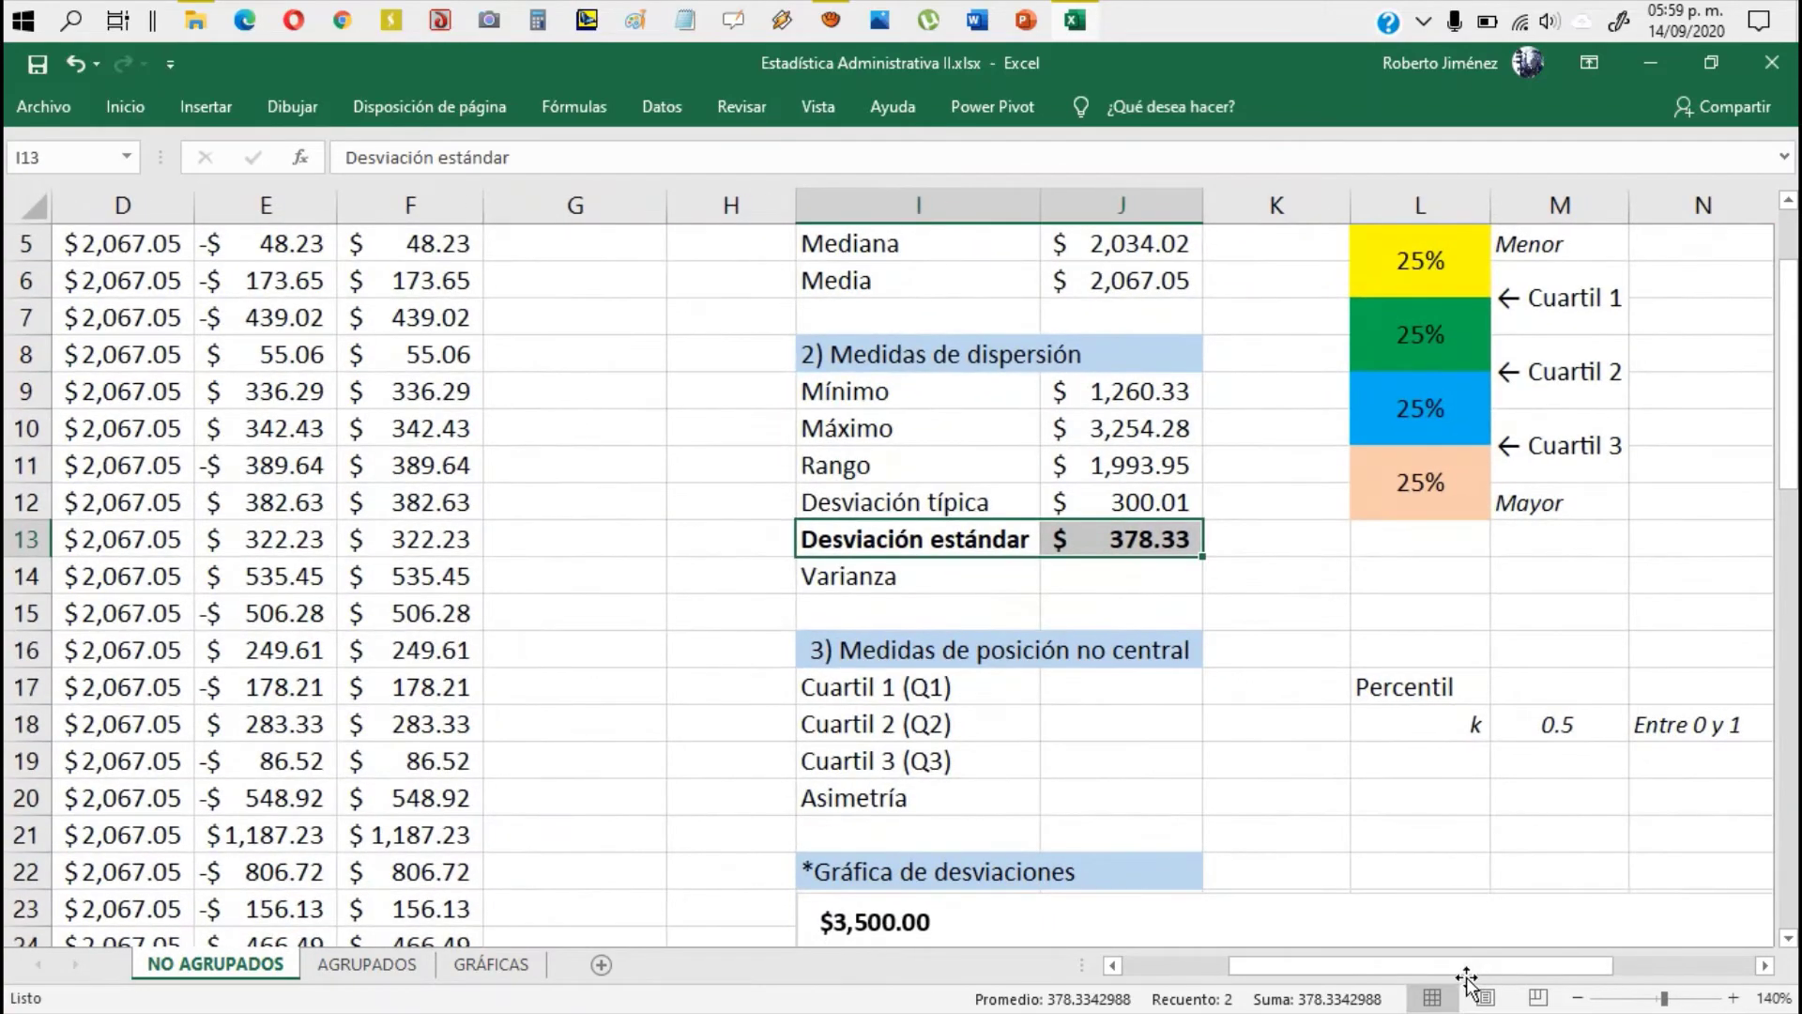
left_click_drag(1465, 972, 1361, 965)
scroll(1225, 678, "up", 2)
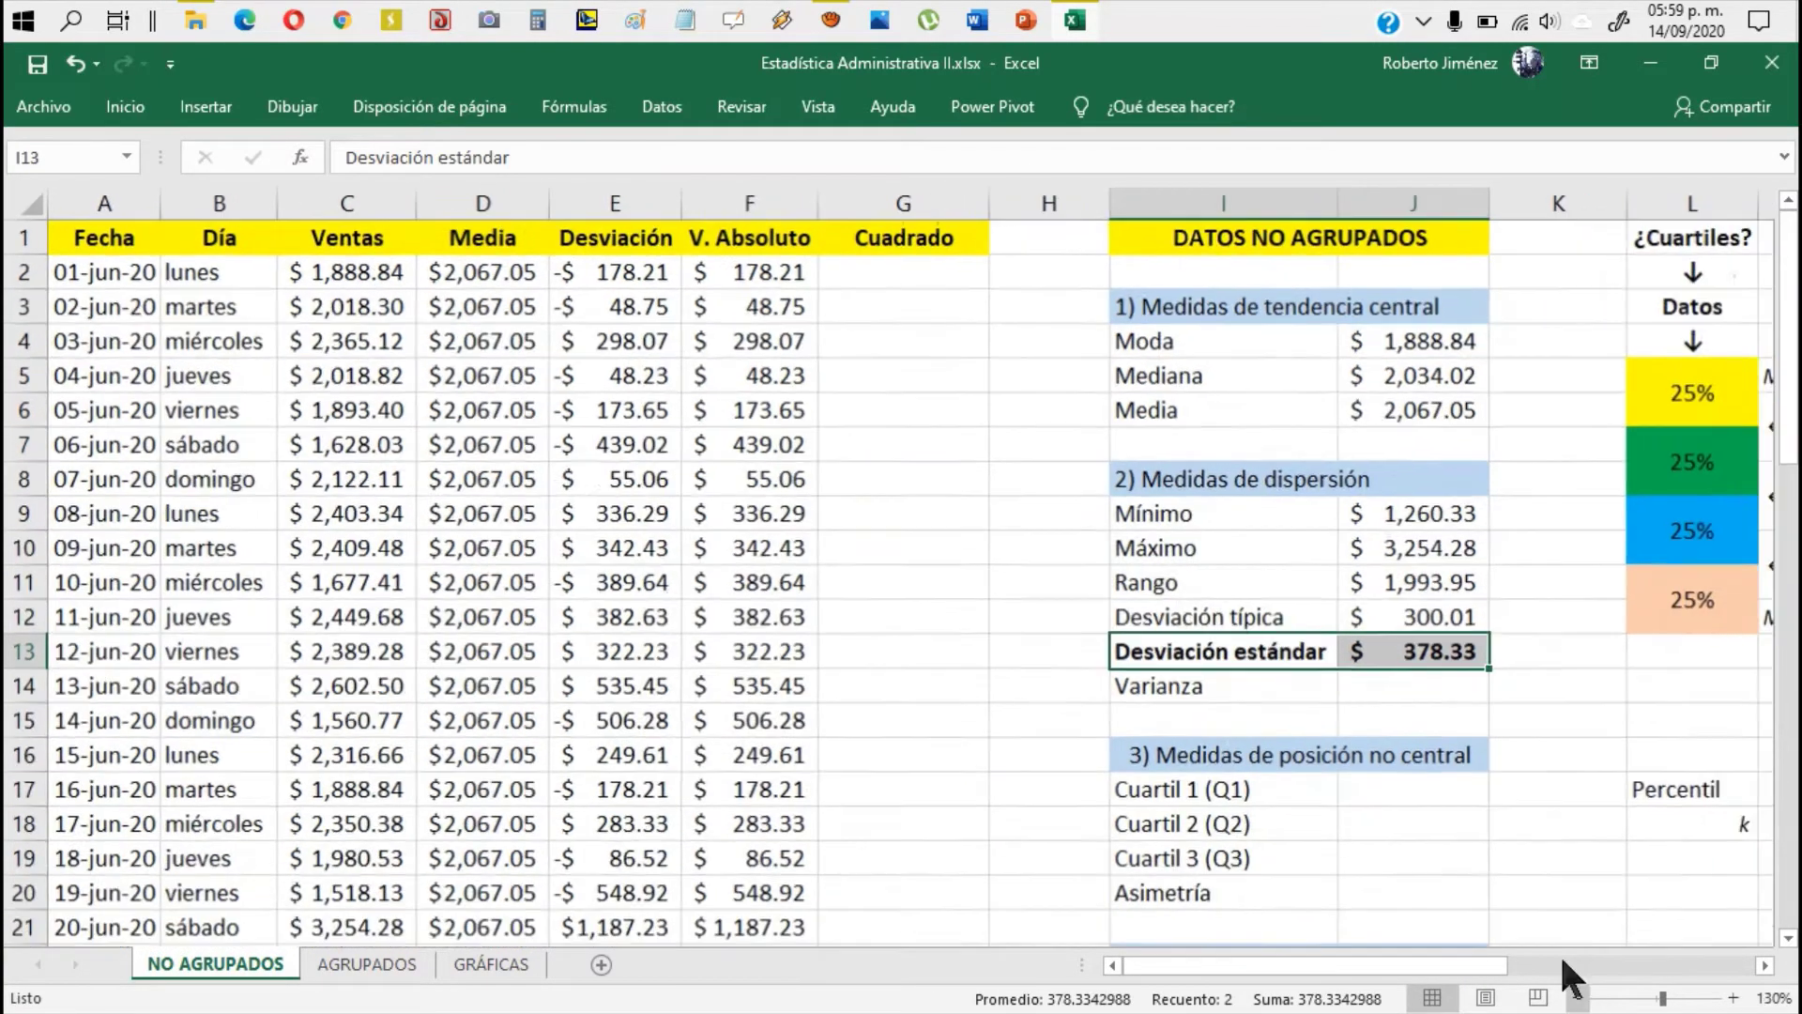
left_click(1578, 998)
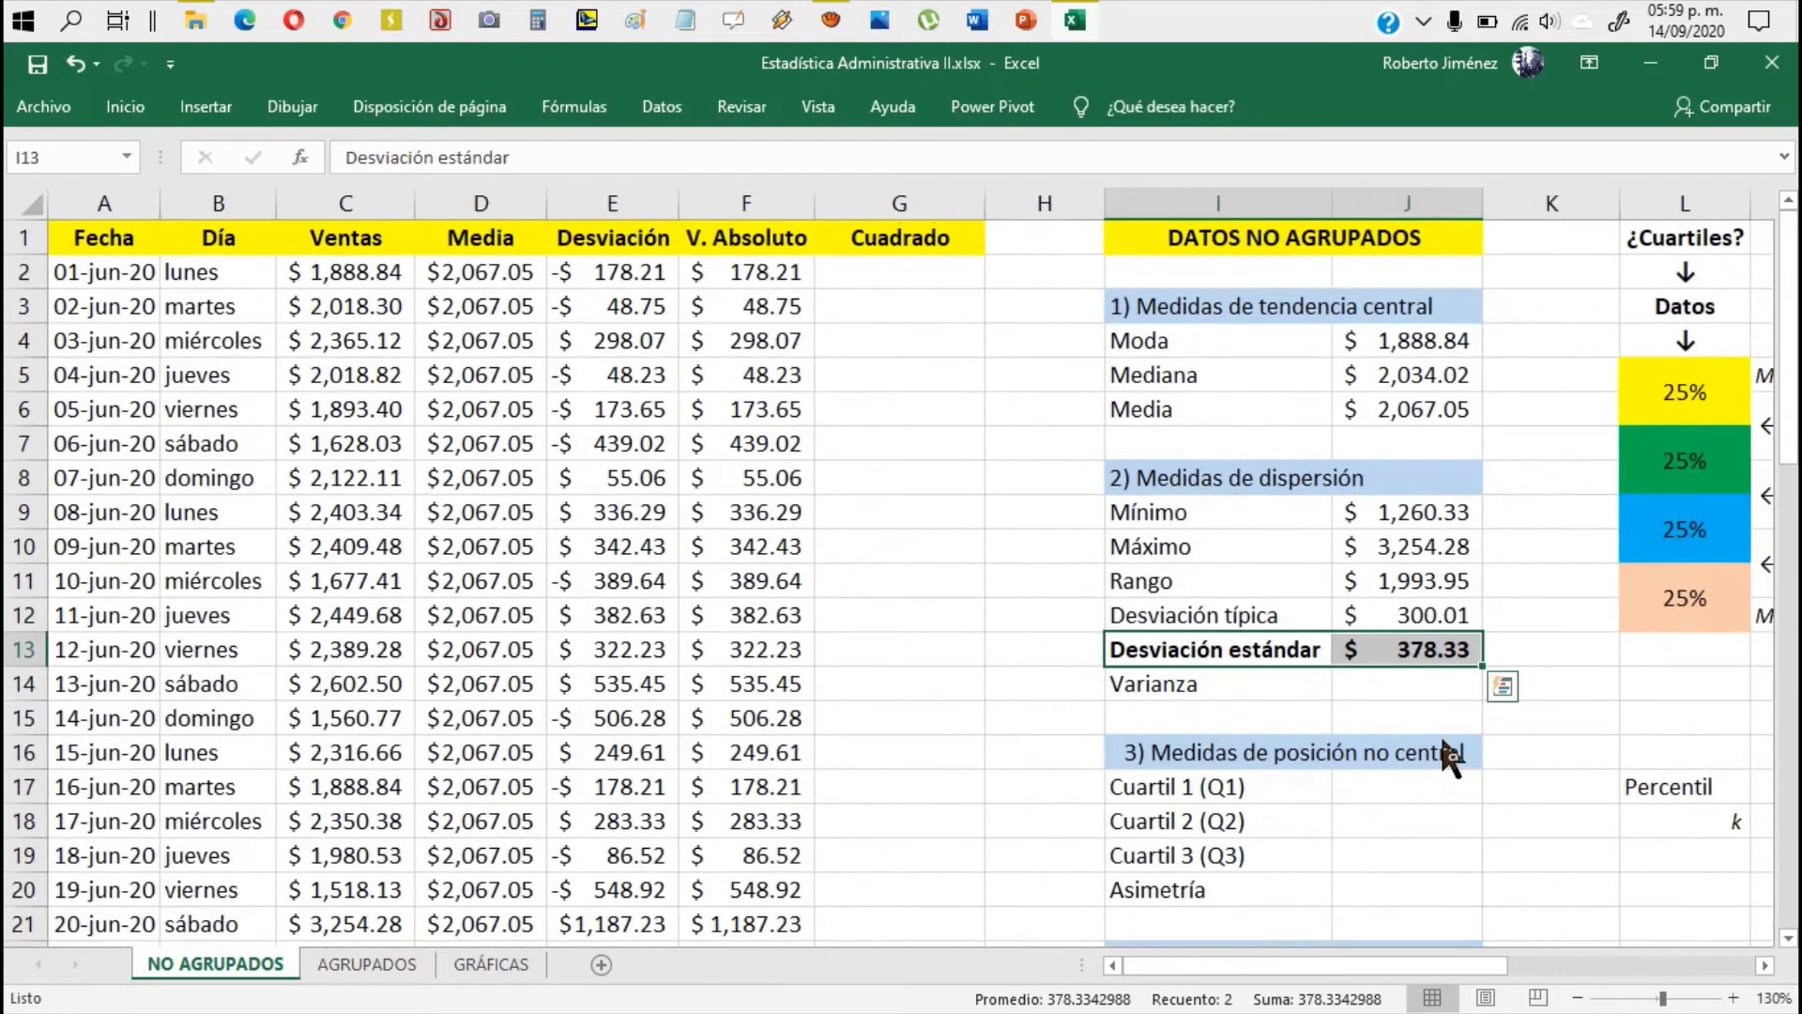
left_click(1403, 684)
left_click(1403, 650)
left_click(1305, 651)
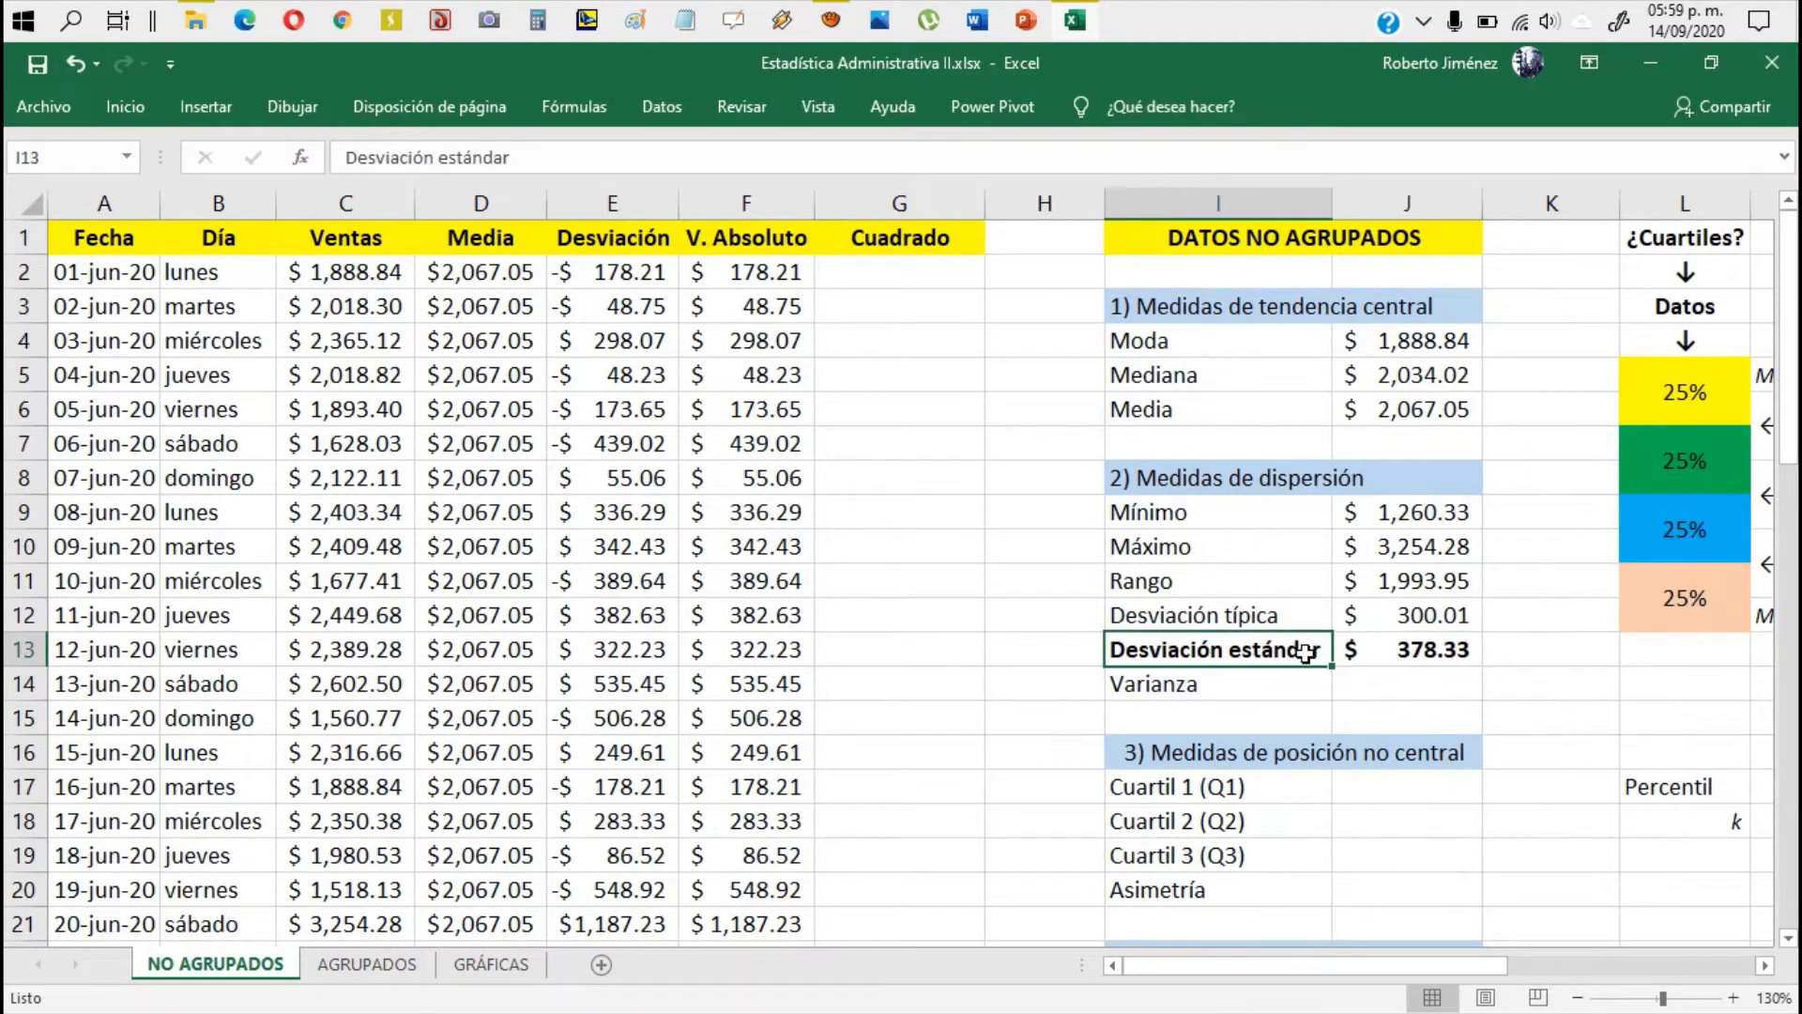
Step: Italicize the Desviación típica label and its value in I12:J12
left_click(1404, 648)
left_click(1397, 615)
left_click(1278, 622)
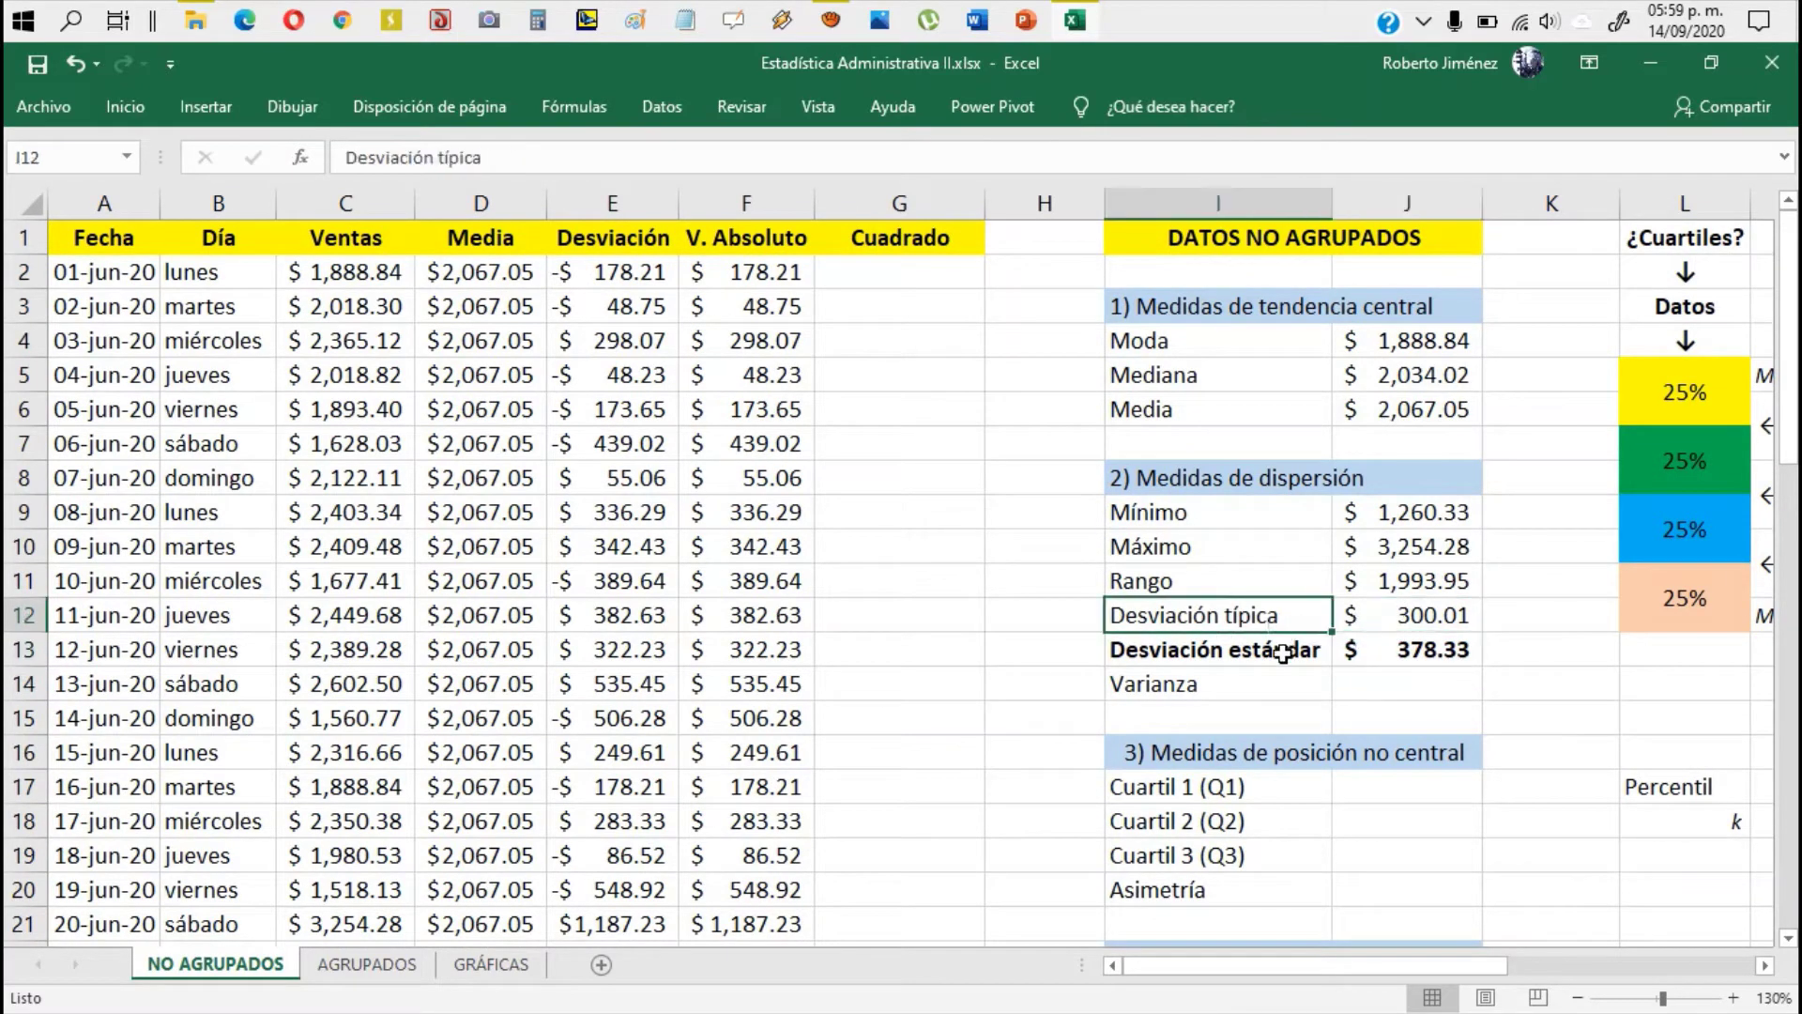
left_click(1408, 610, "shift")
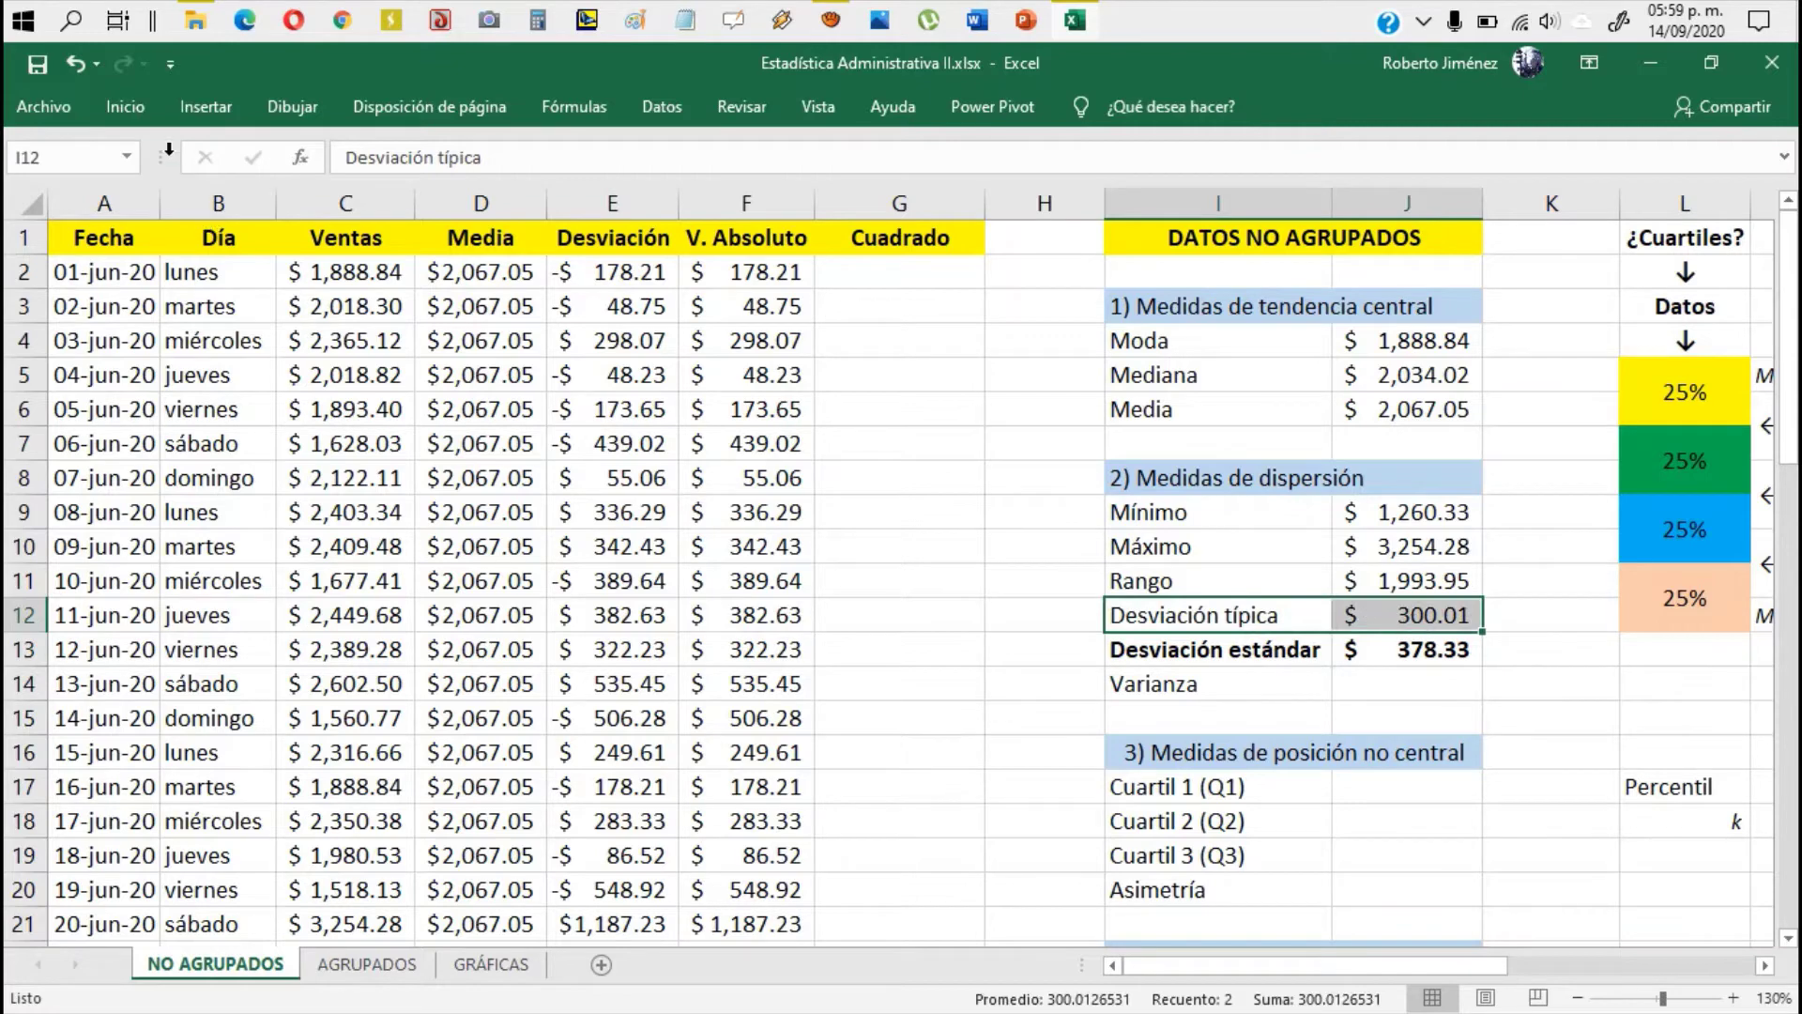
left_click(126, 106)
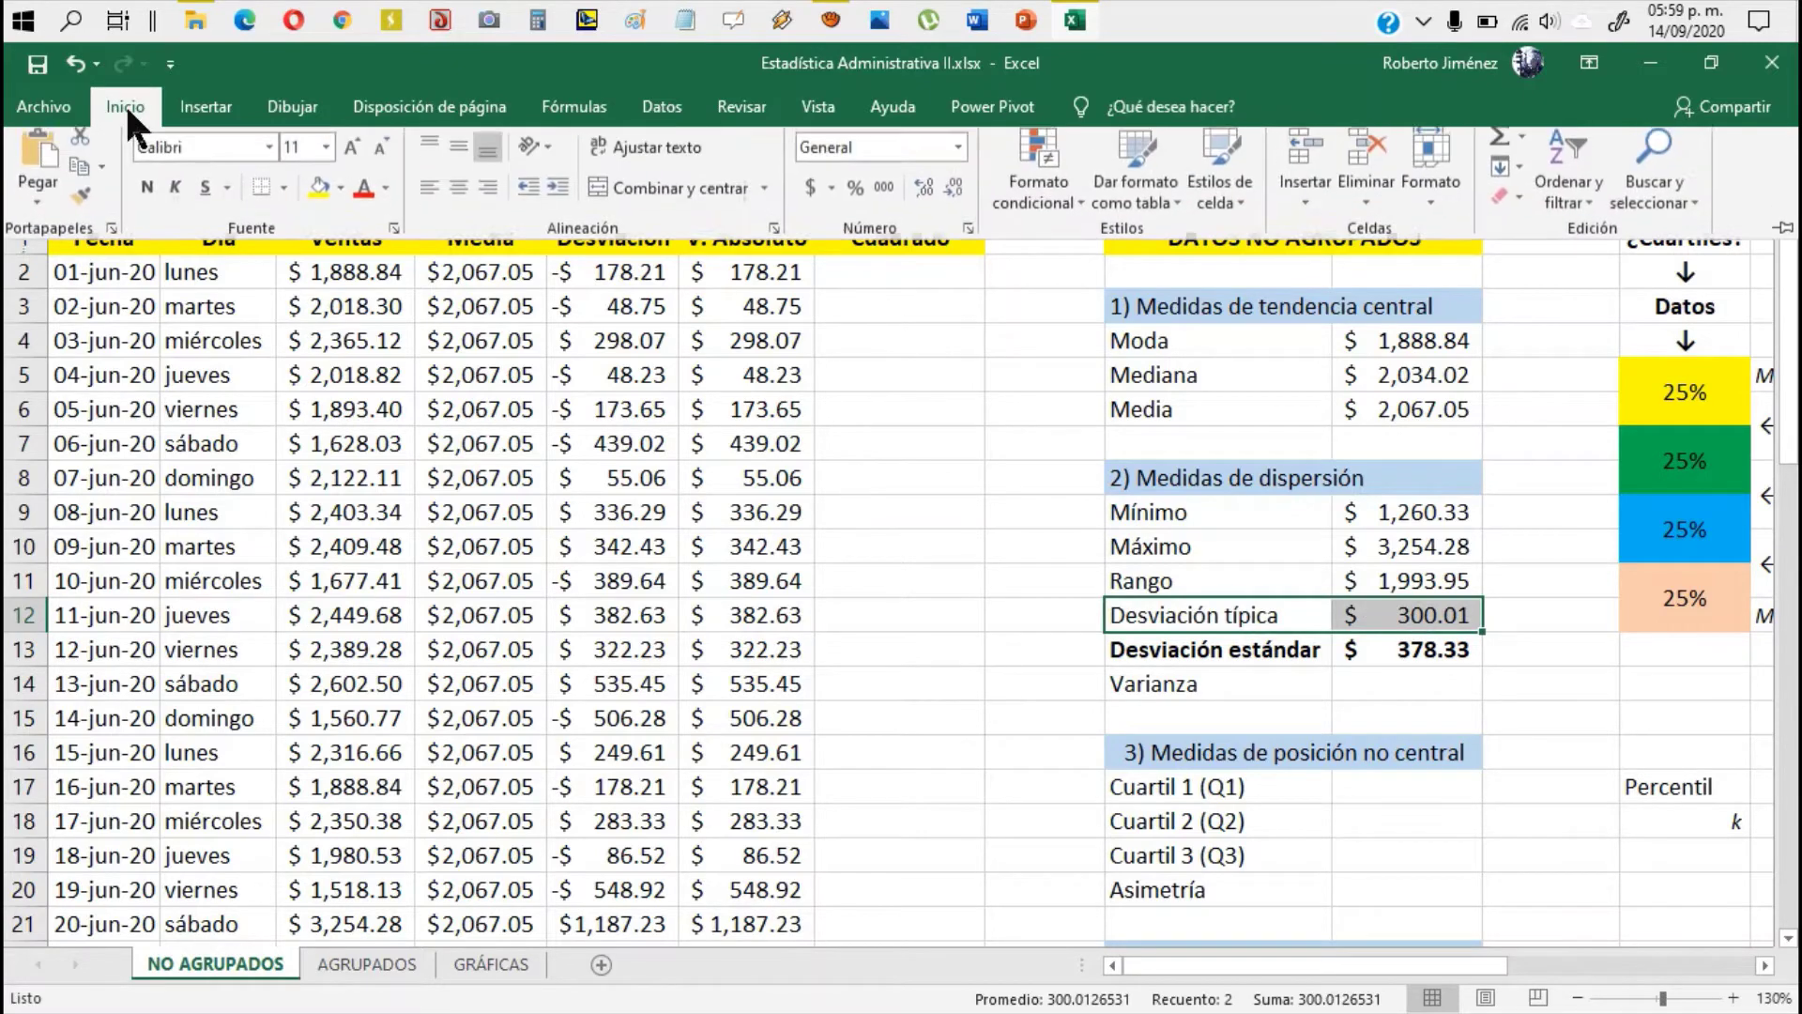
left_click(175, 197)
left_click(1179, 665)
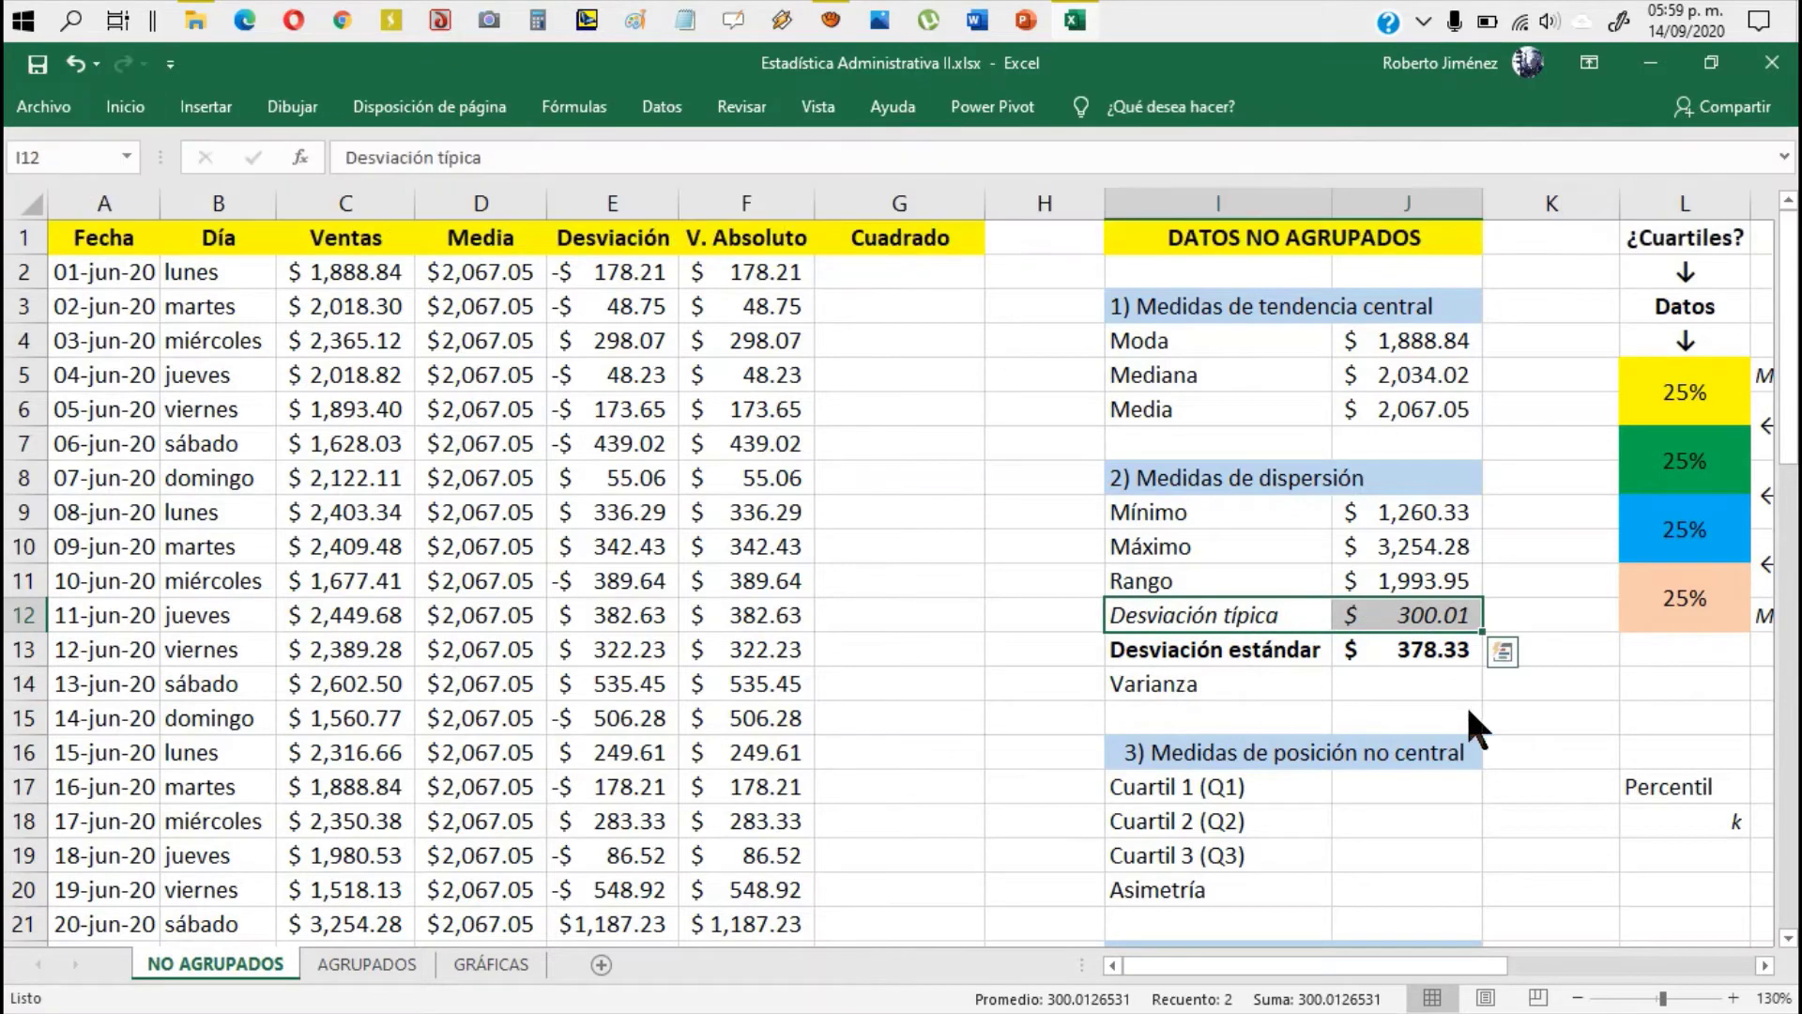
Step: Examine the sample standard deviation formula in J13 and the Ventas range it references
left_click(1256, 687)
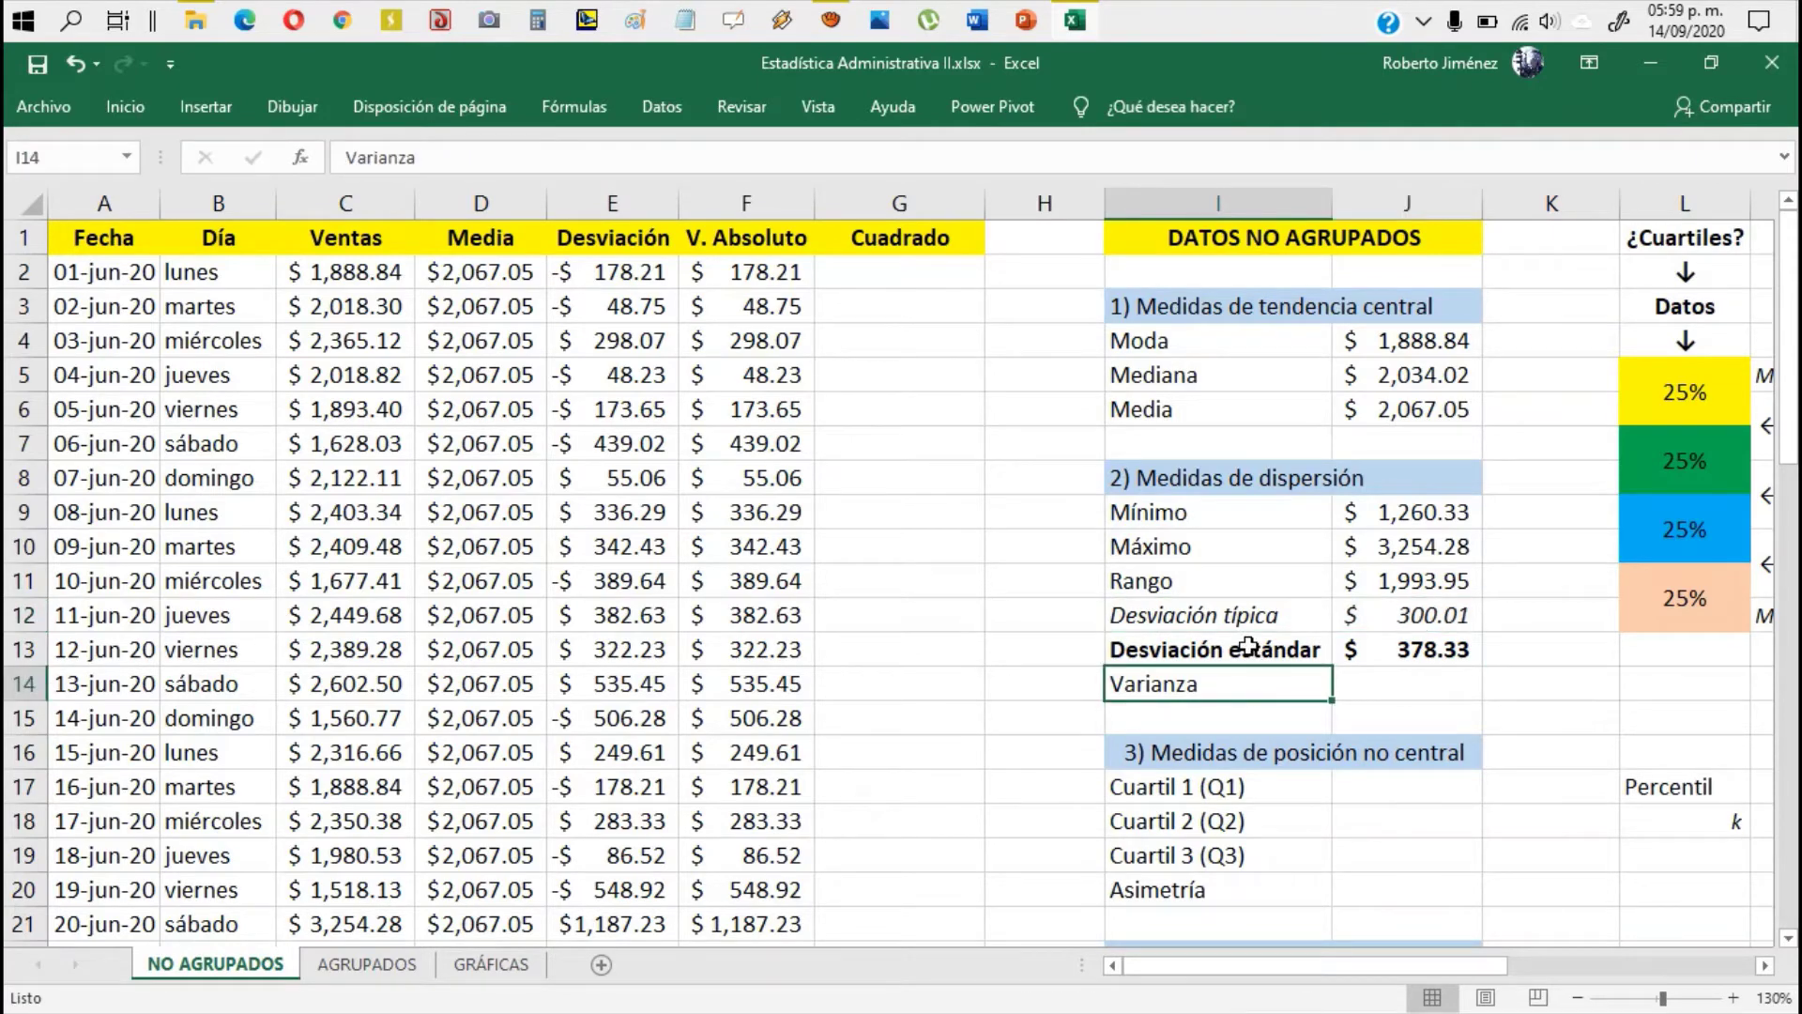
left_click(1247, 645)
left_click(1375, 655)
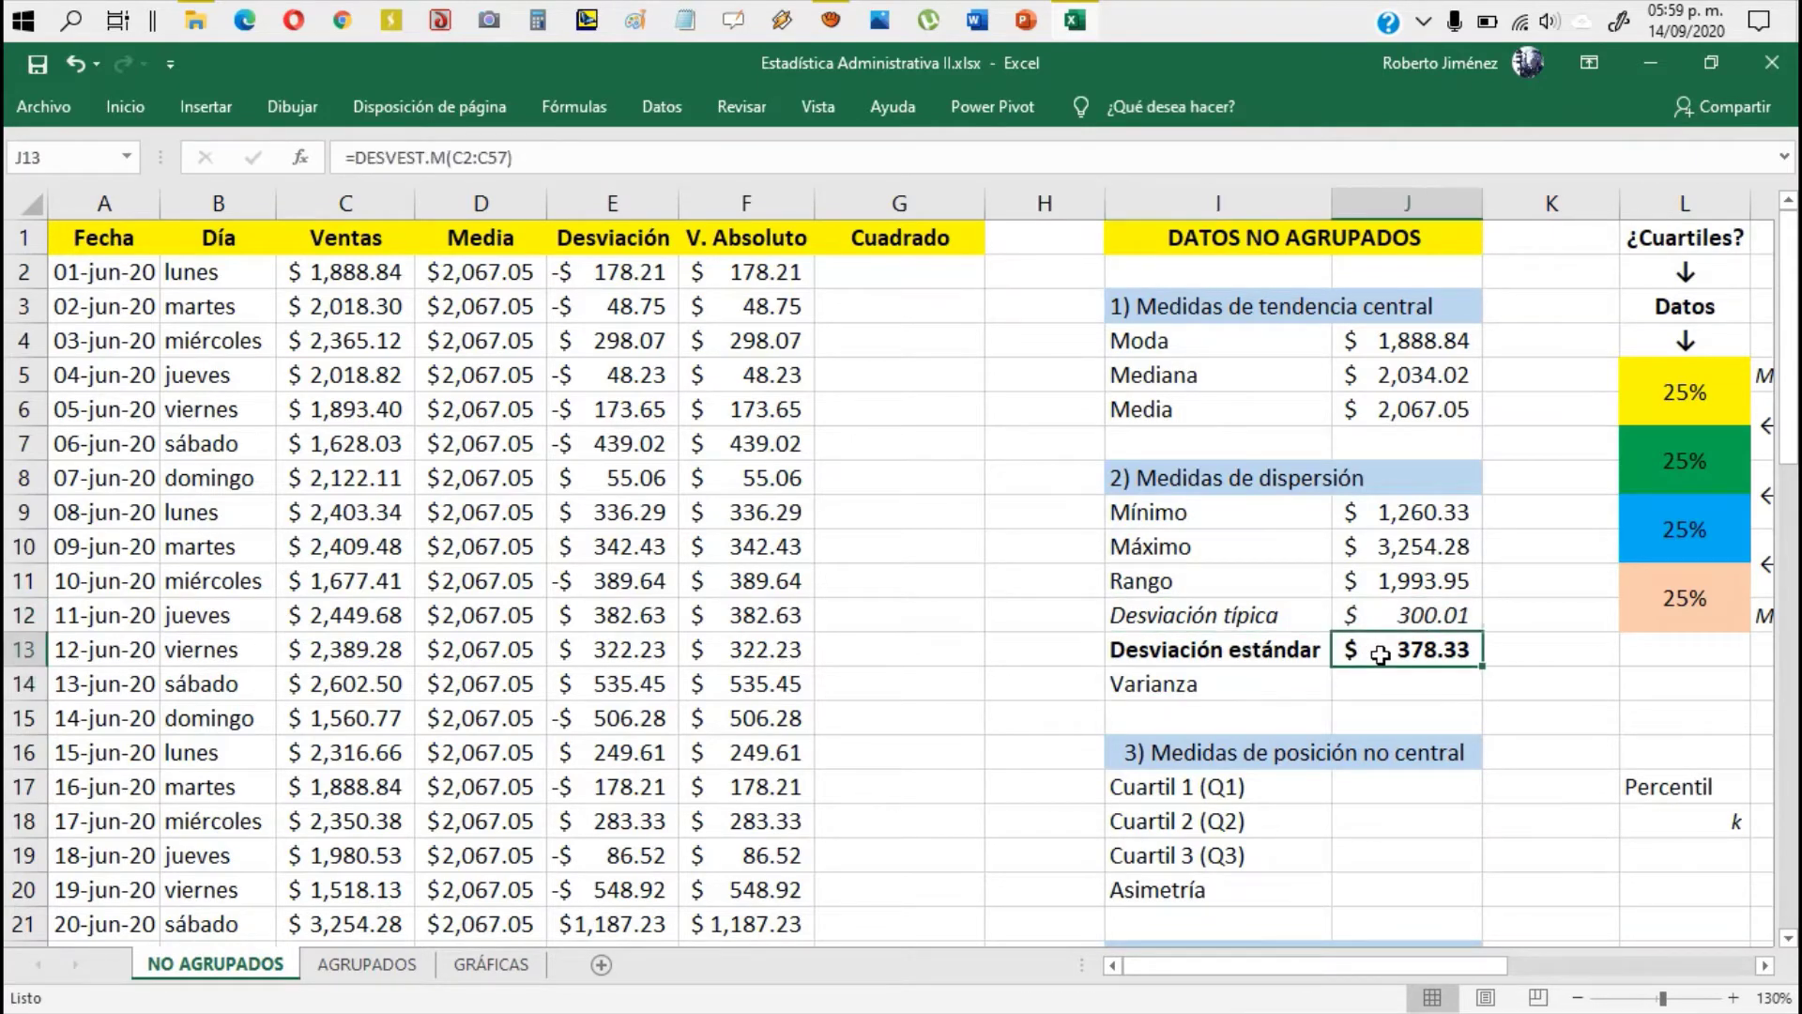
left_click(655, 157)
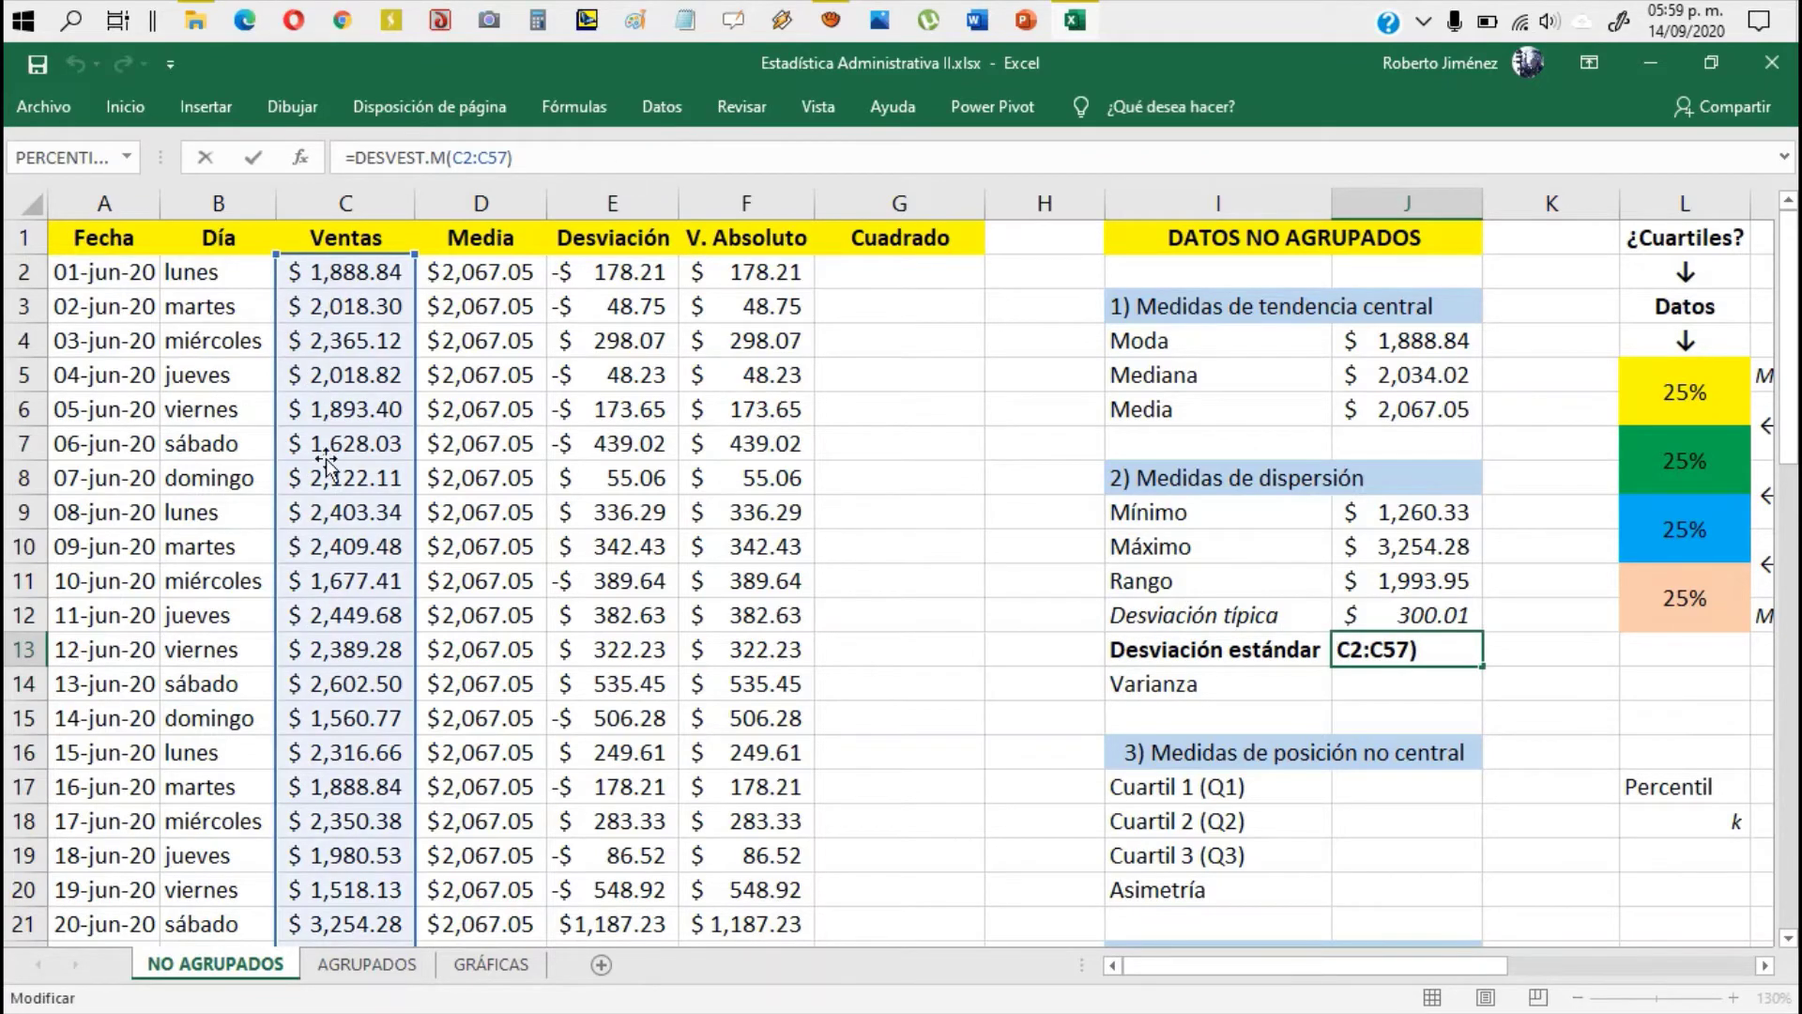
scroll(492, 697, "down", 8)
scroll(492, 697, "down", 8)
scroll(490, 697, "up", 17)
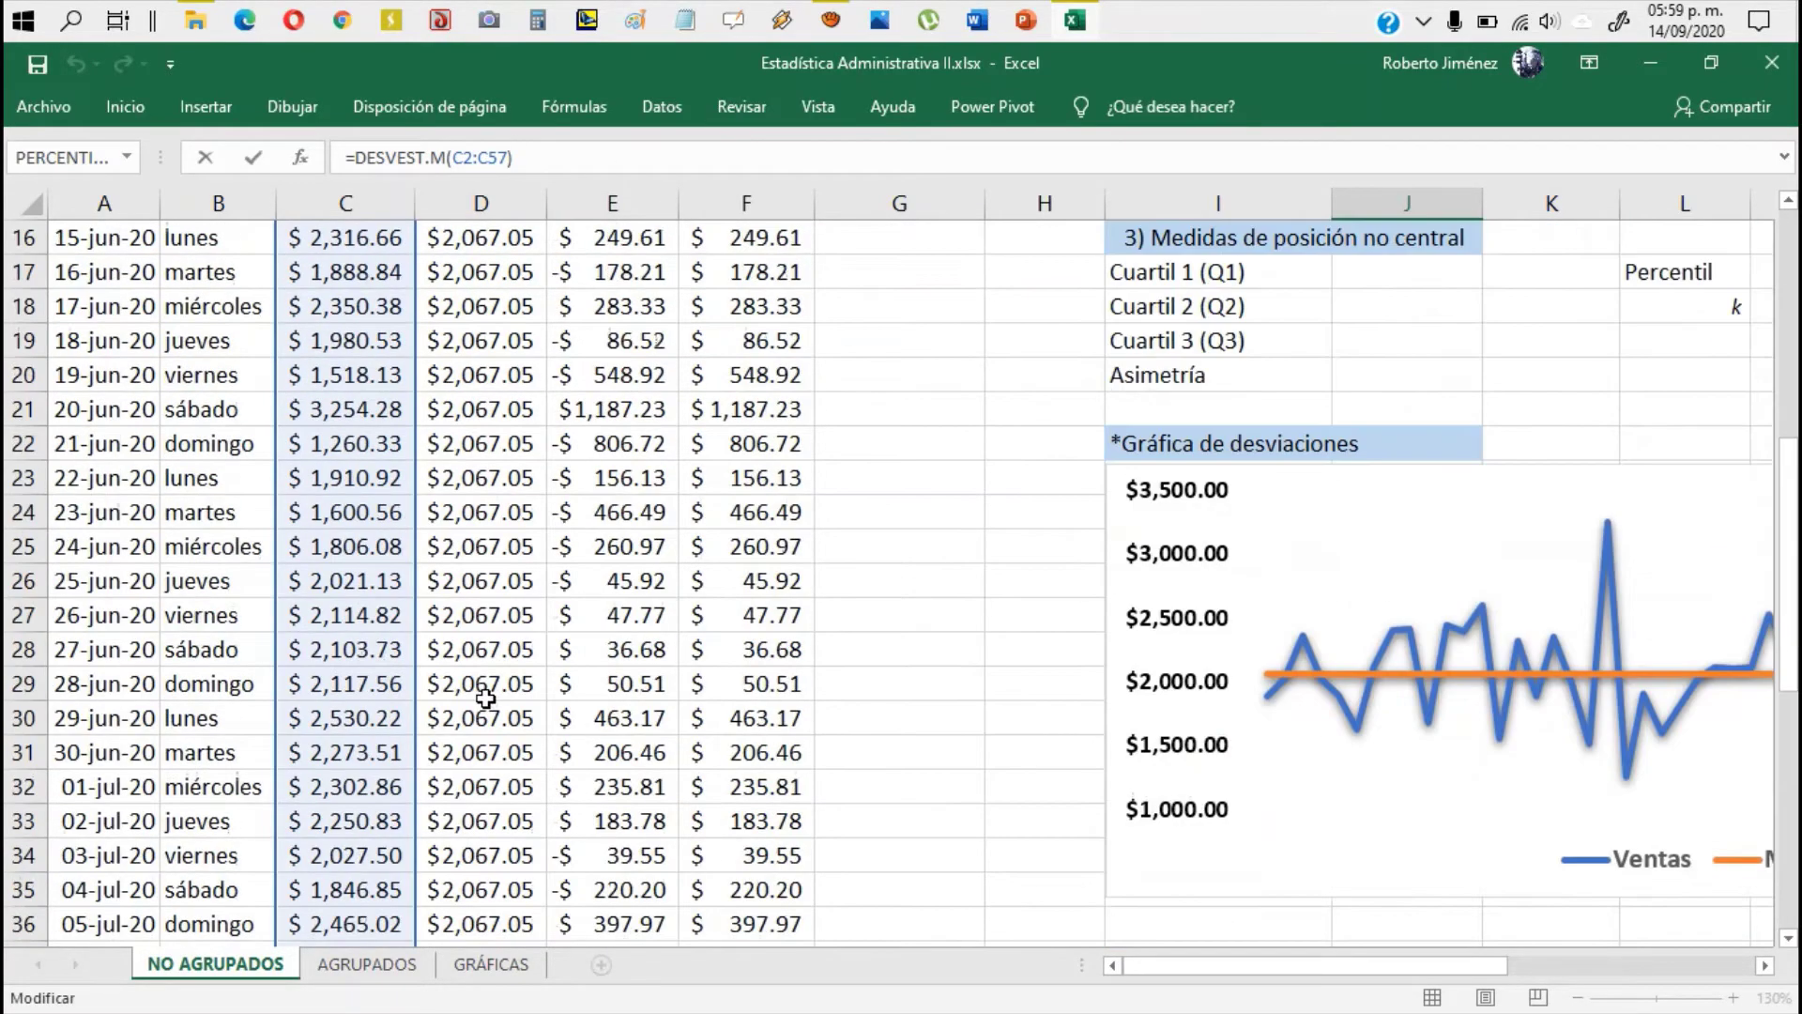
scroll(981, 617, "down", 8)
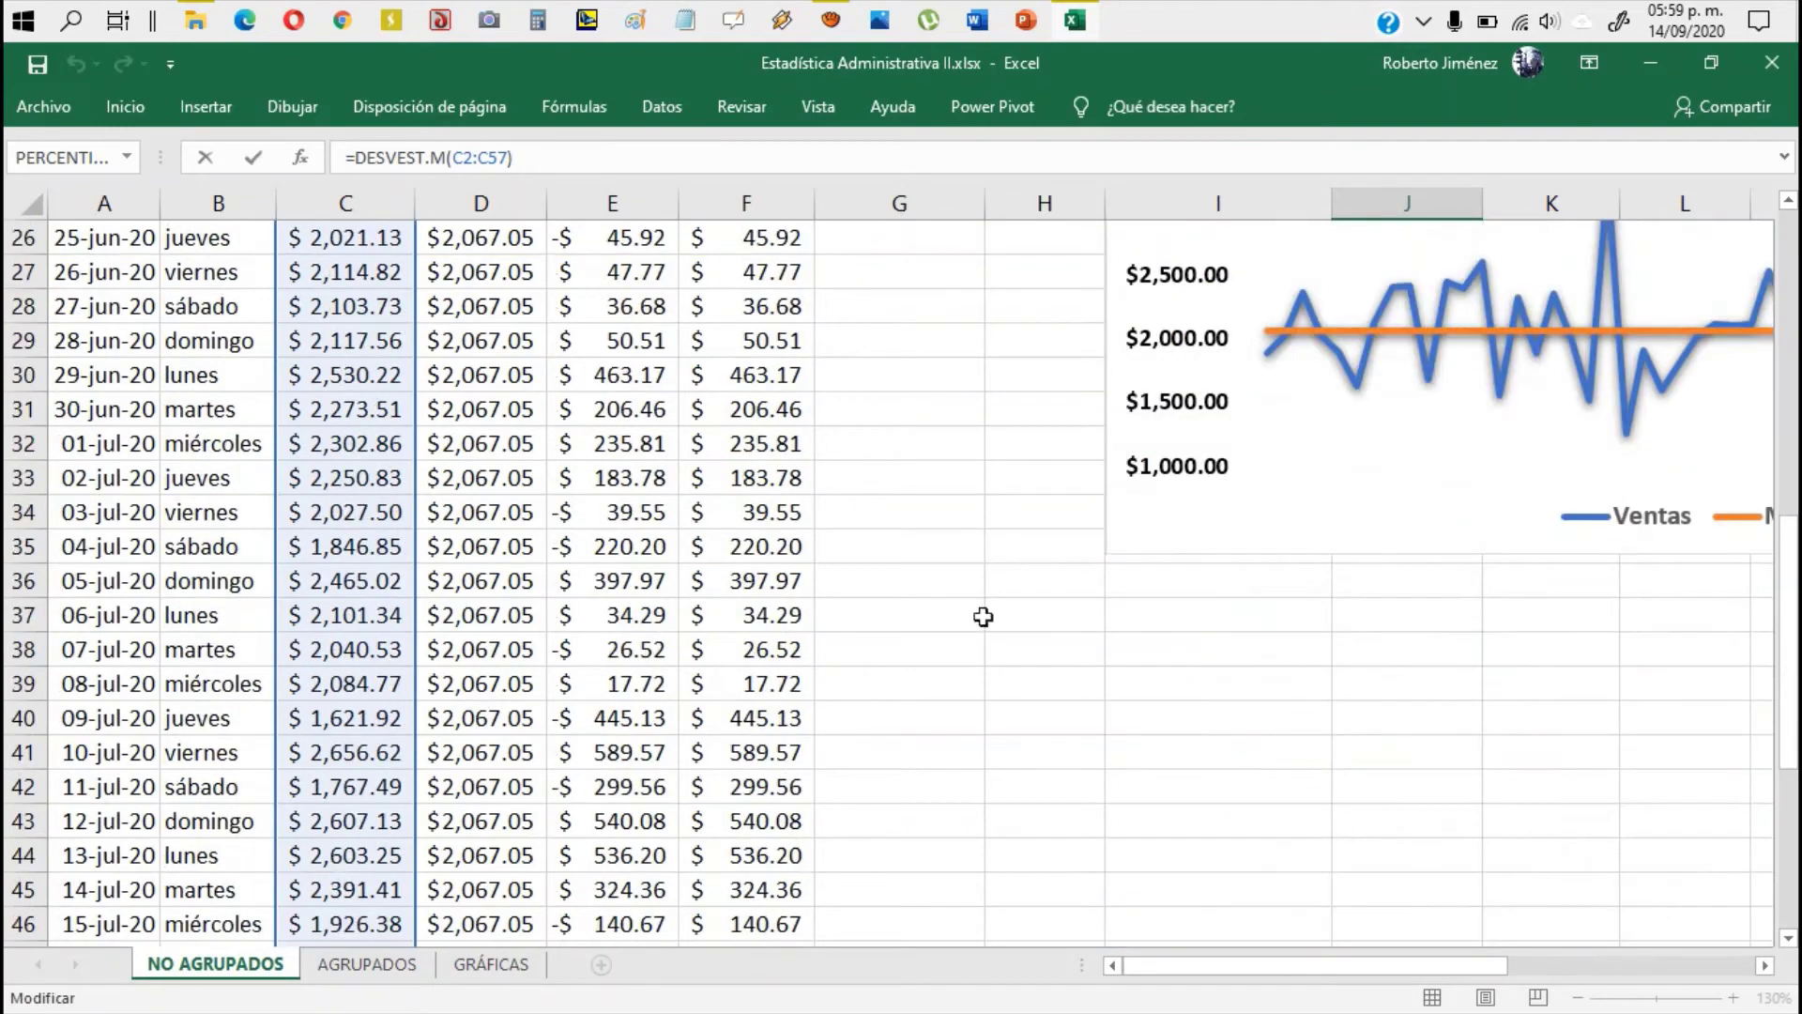
scroll(972, 732, "up", 8)
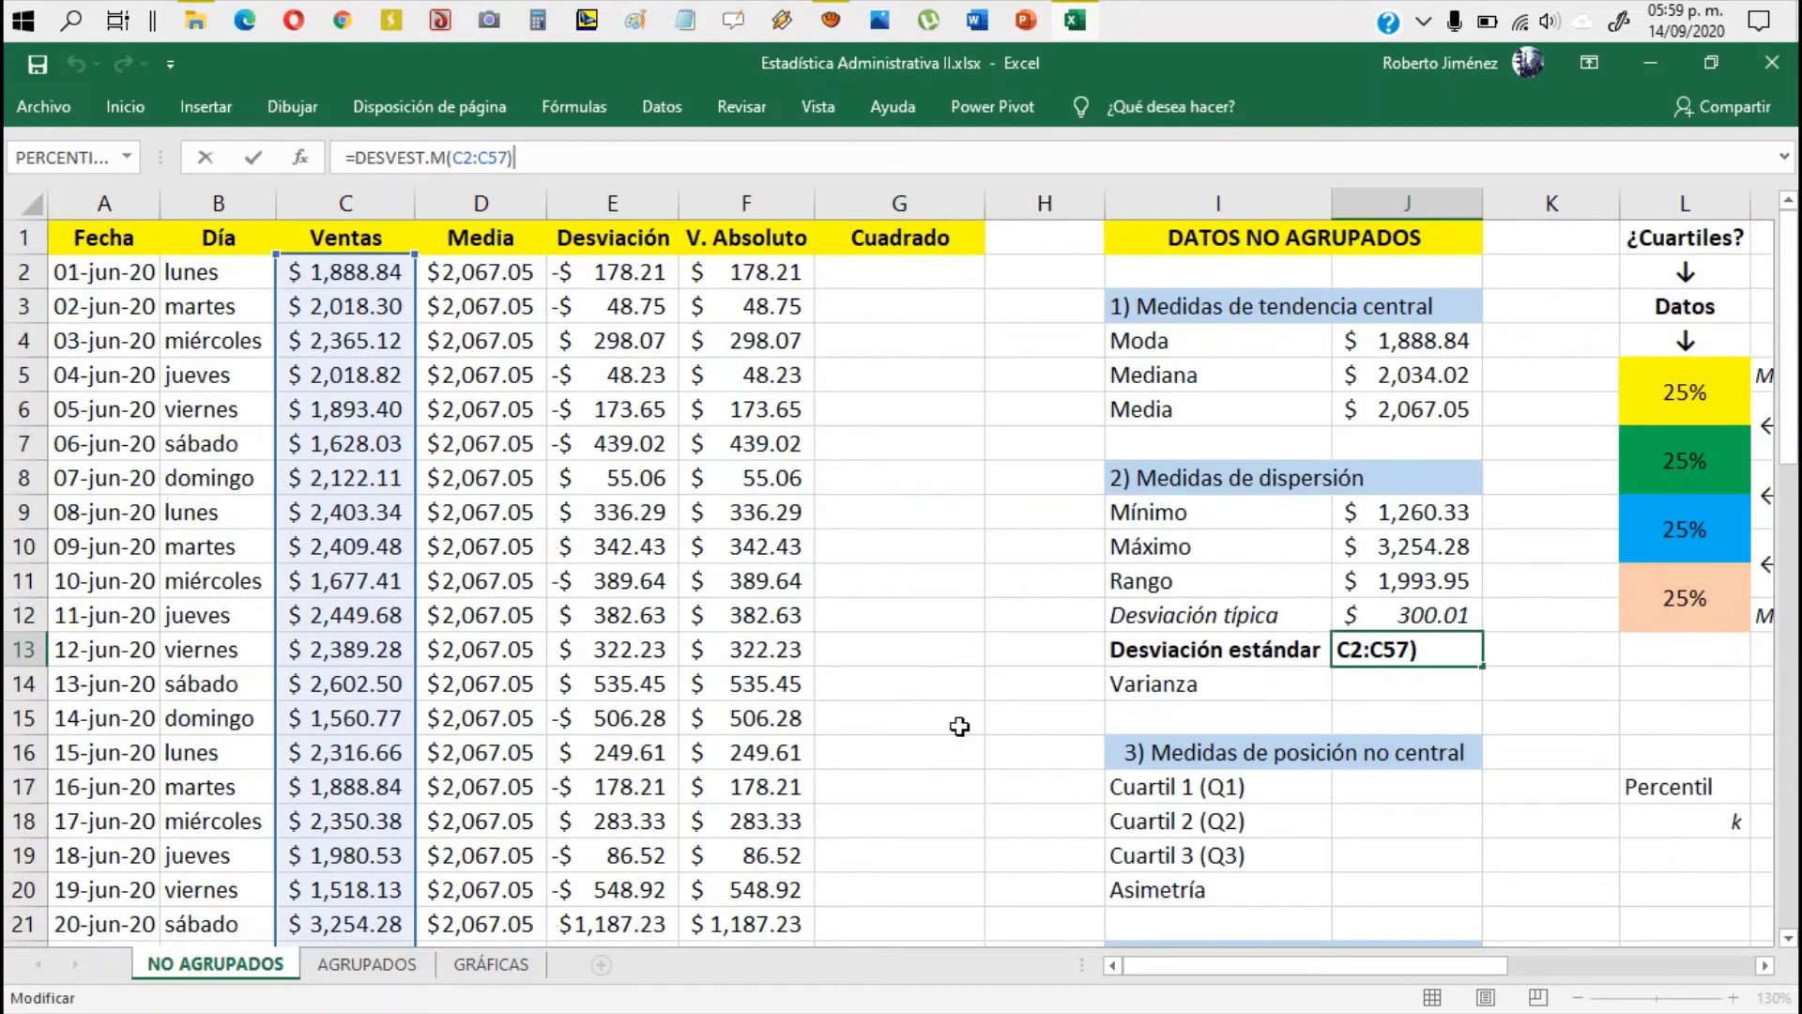
key("ctrl+Return")
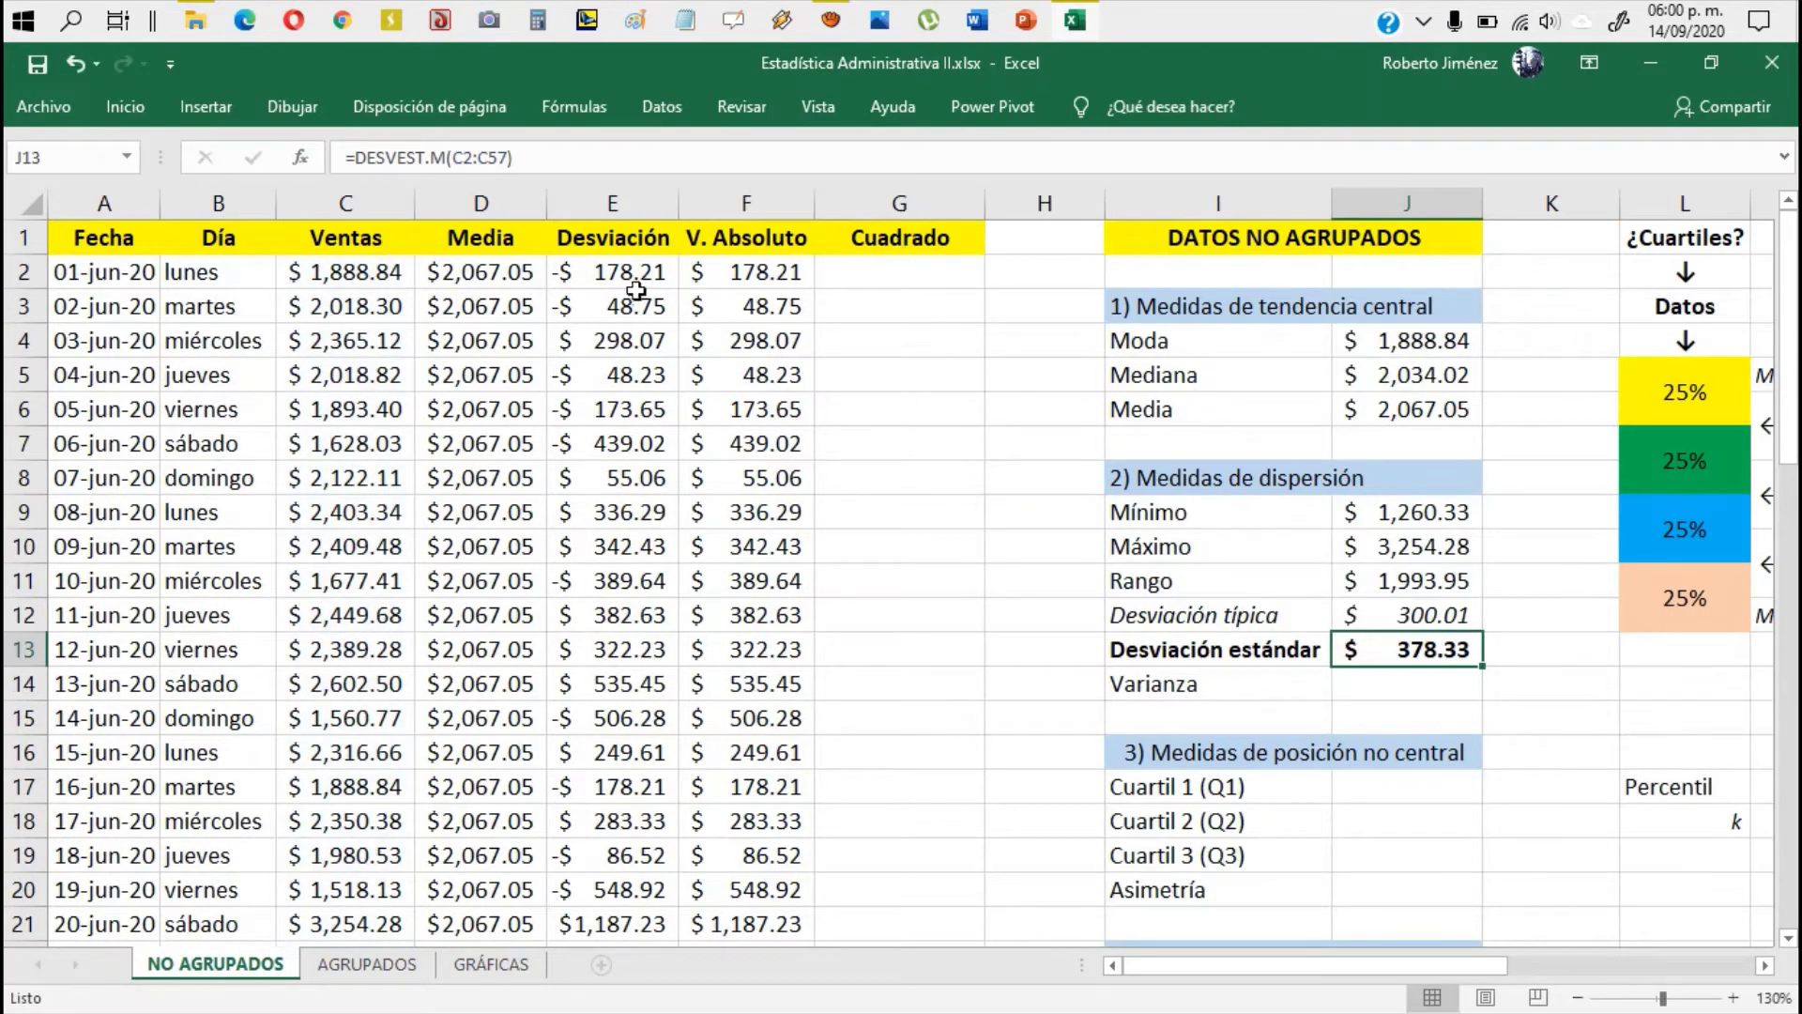
Step: Review the Desviación and V. Absoluto columns and their row 2 formulas alongside the empty Cuadrado column
left_click_drag(623, 271, 583, 761)
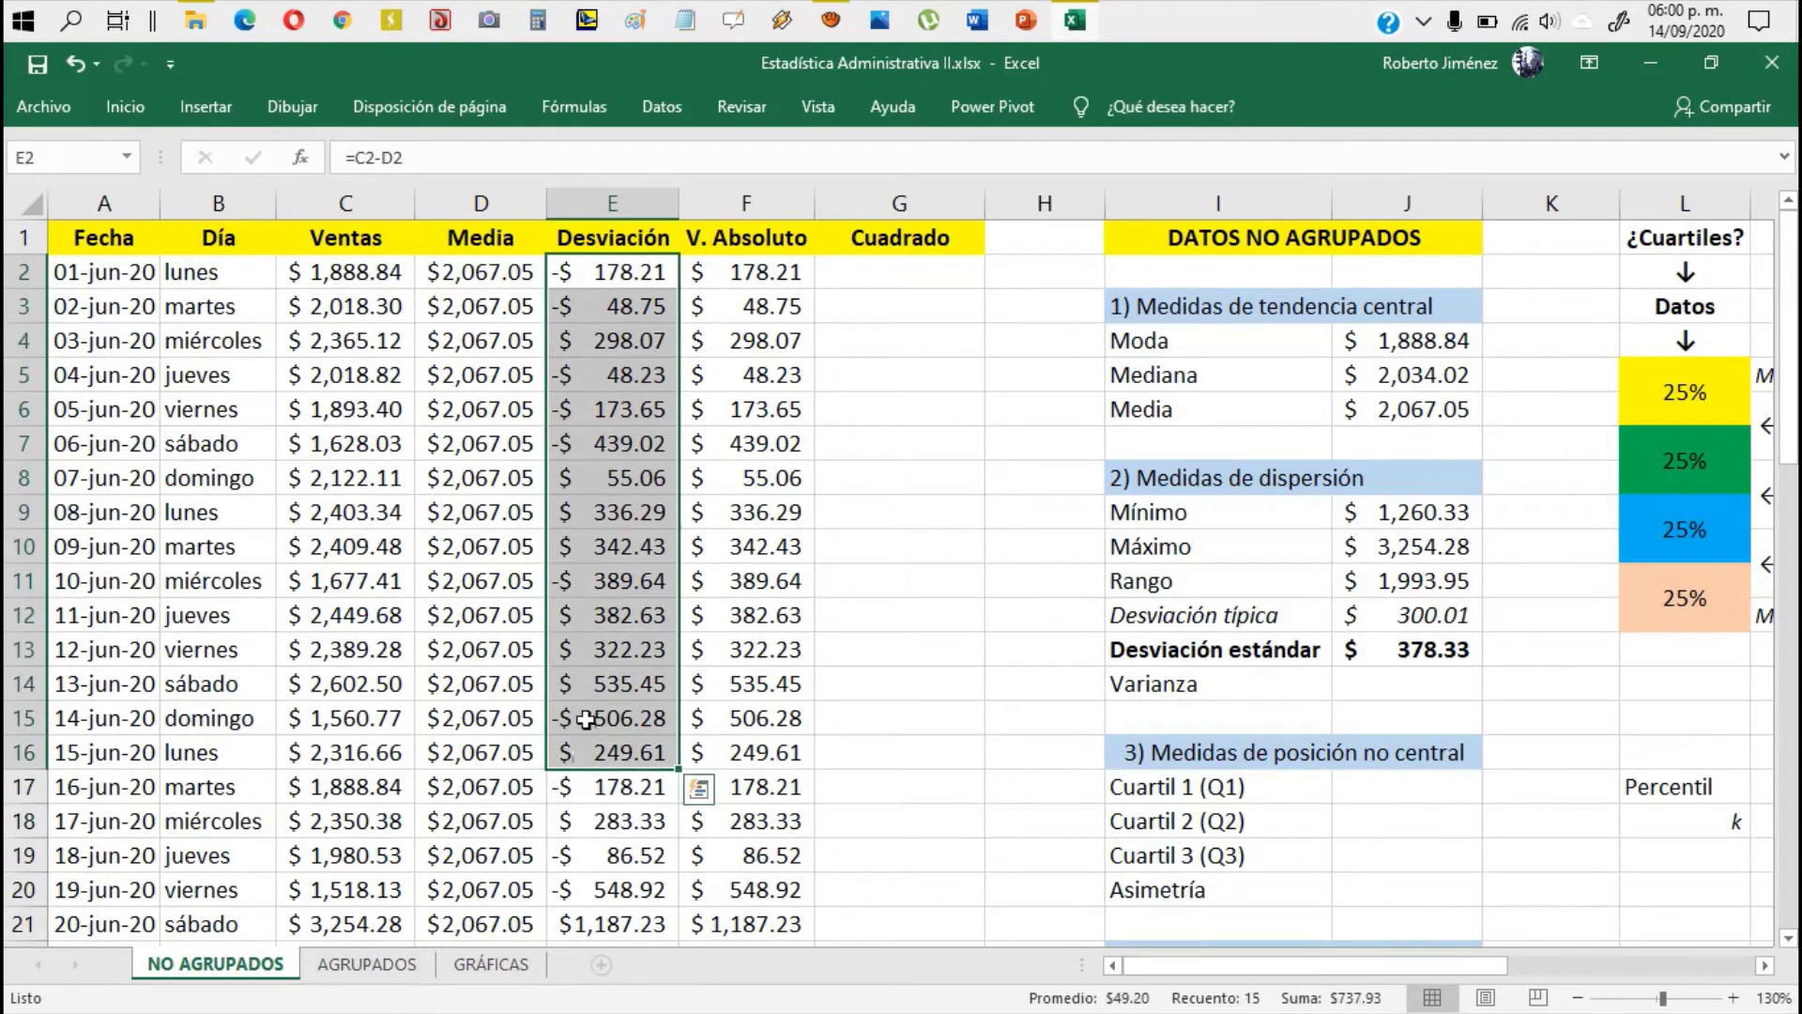
left_click(770, 375)
left_click(763, 272)
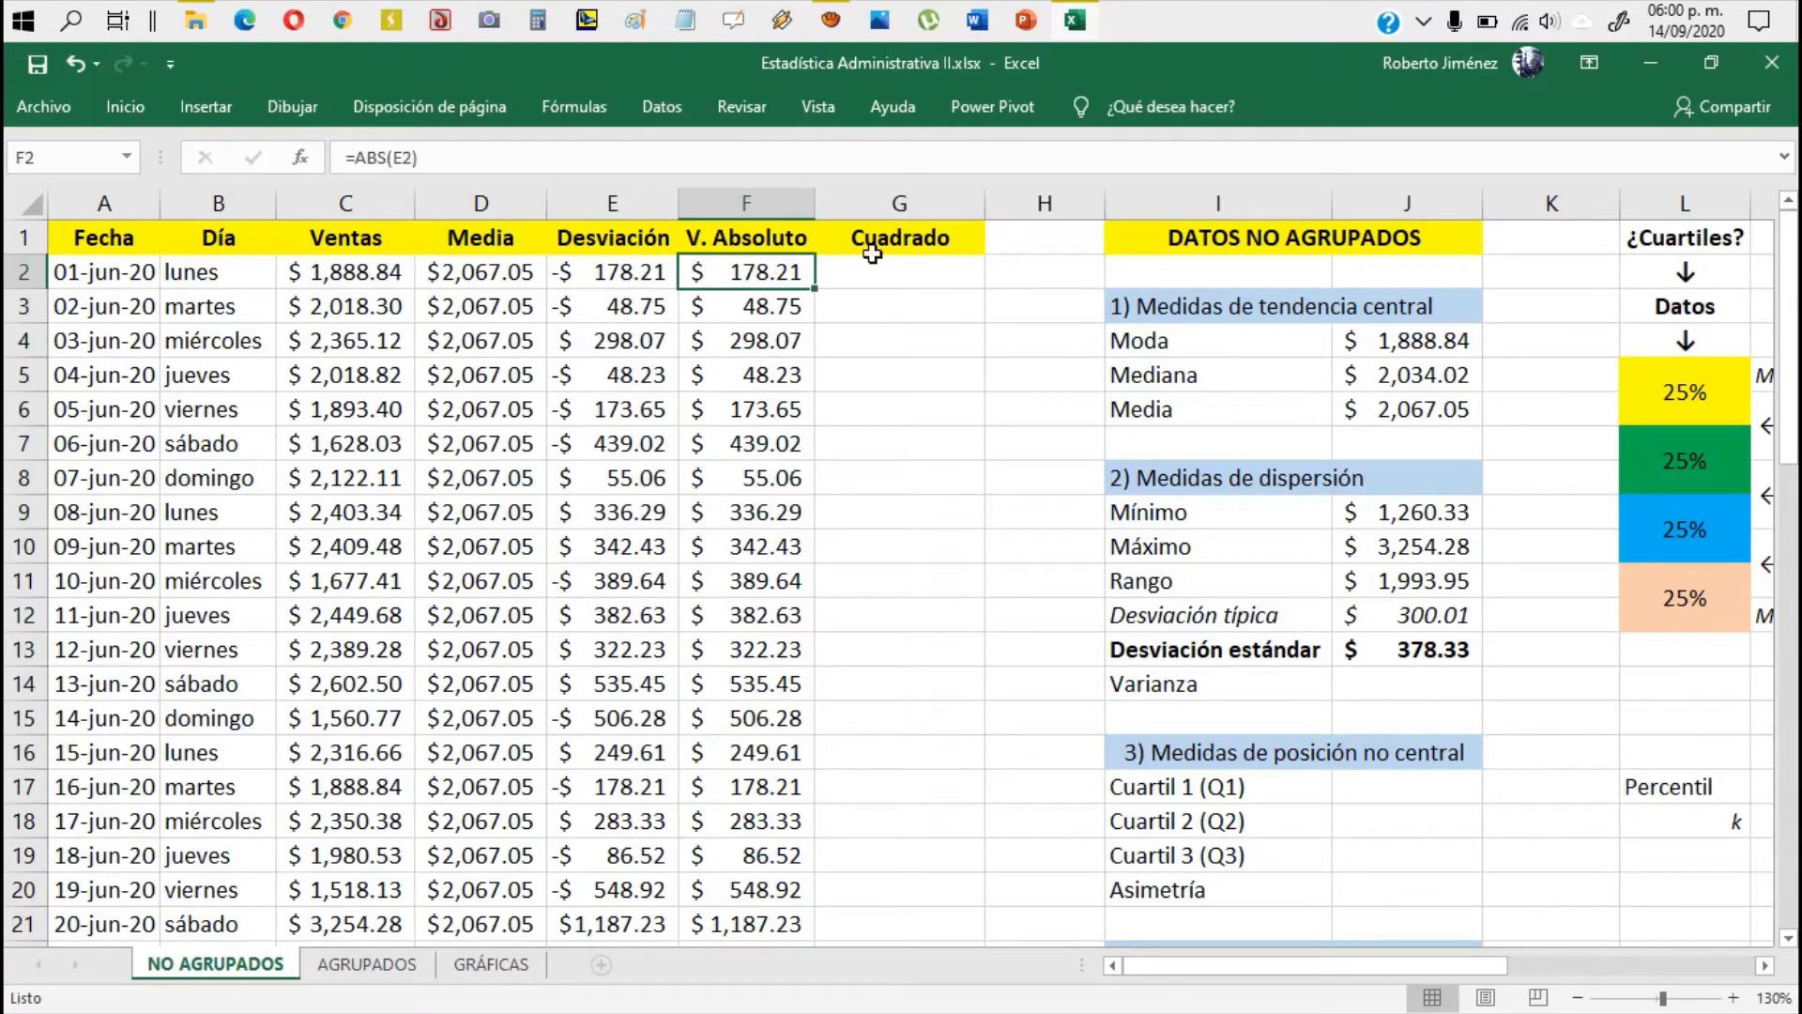
left_click(900, 264)
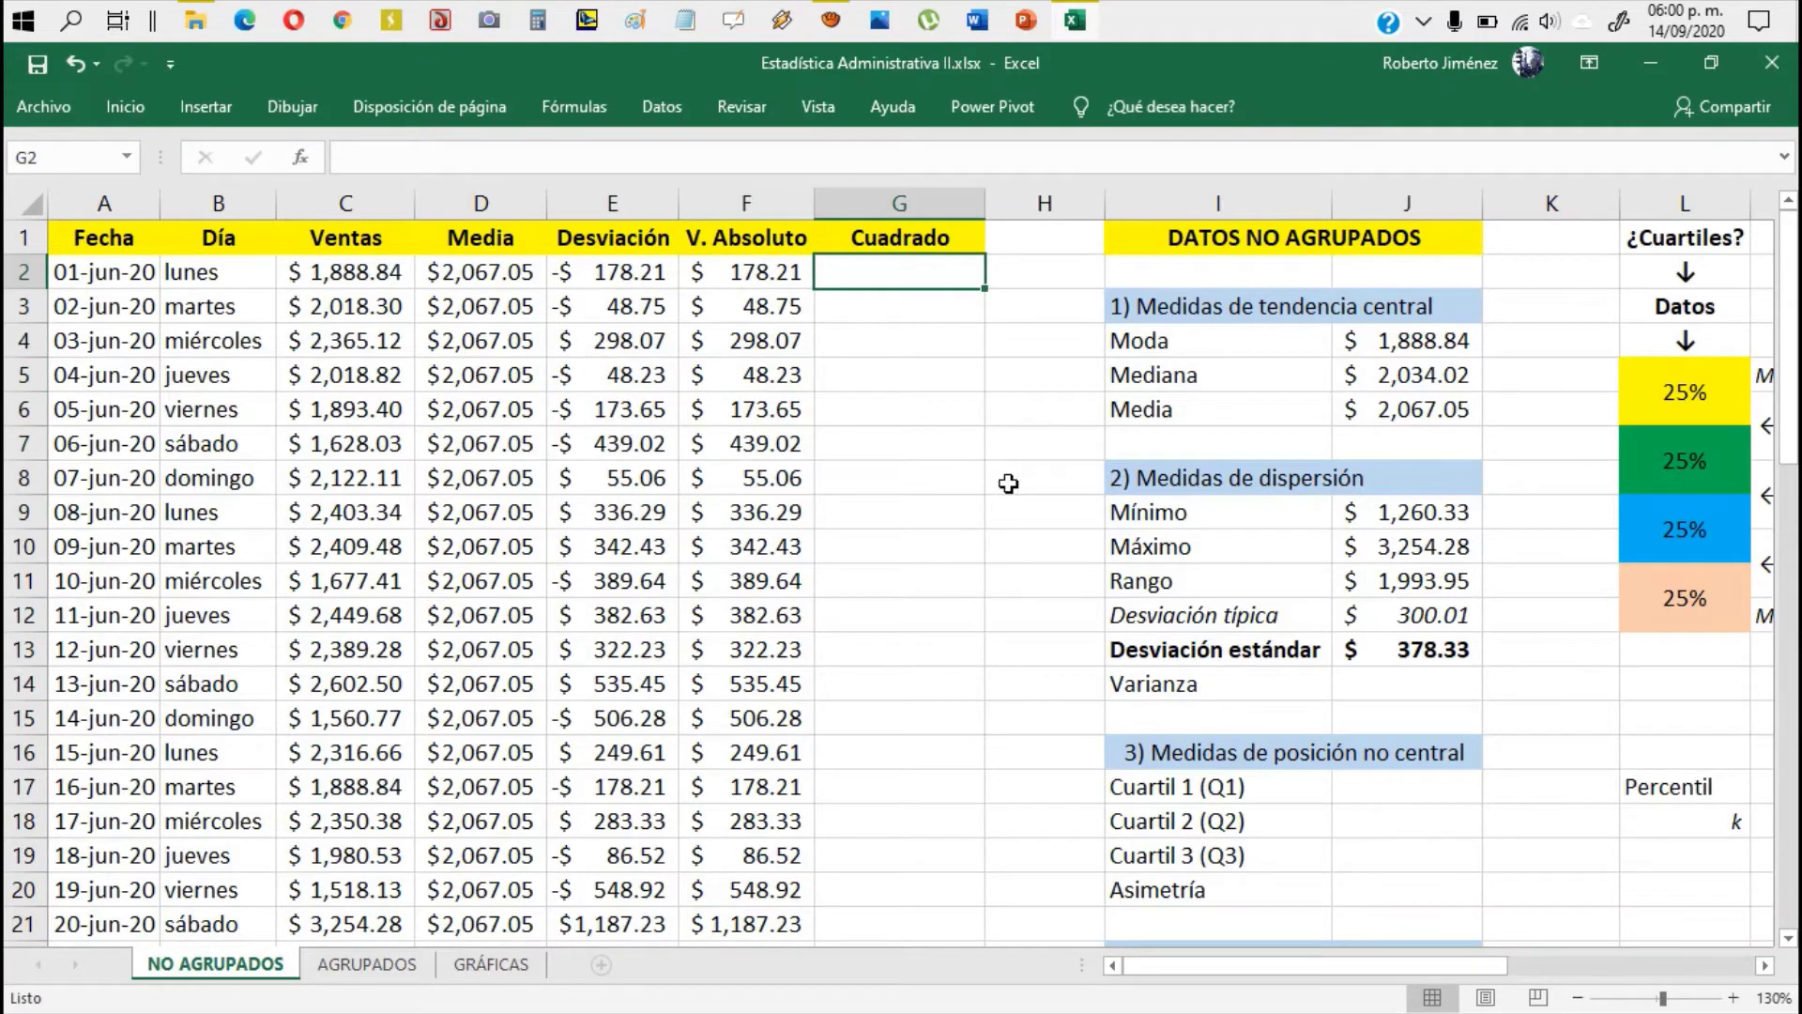
key("Left")
key("Left")
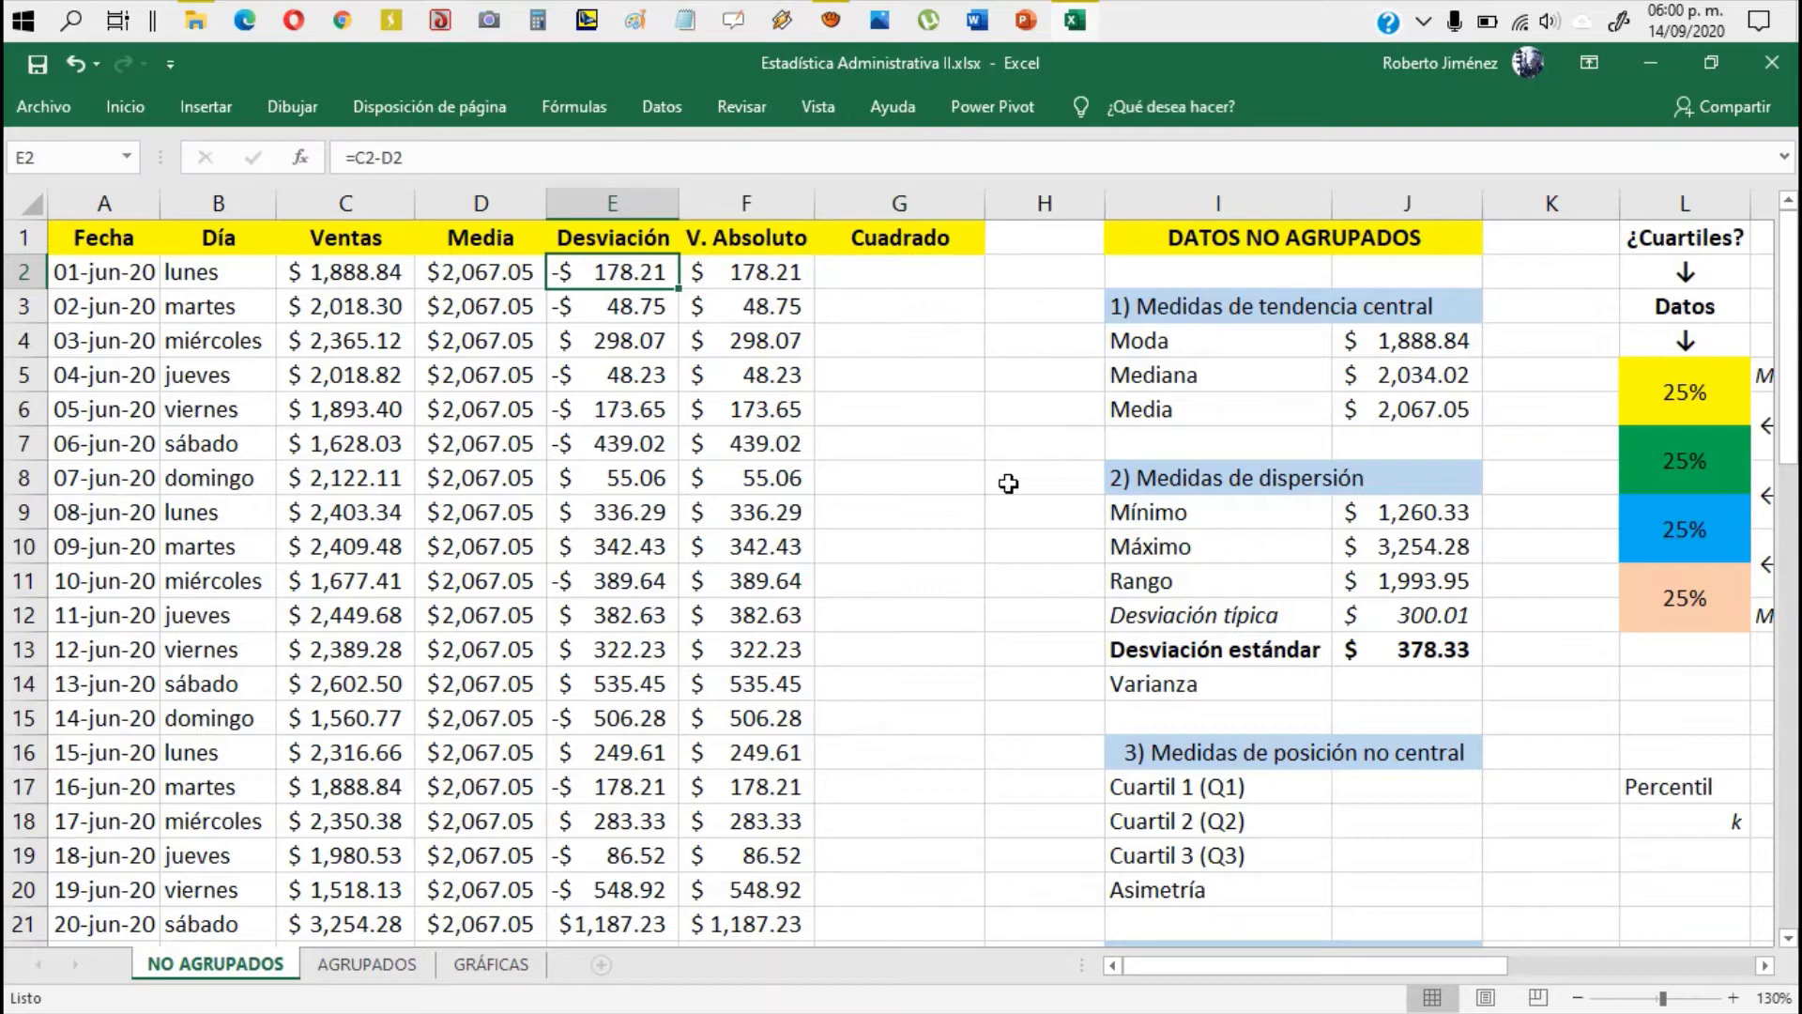
key("Right")
key("Right")
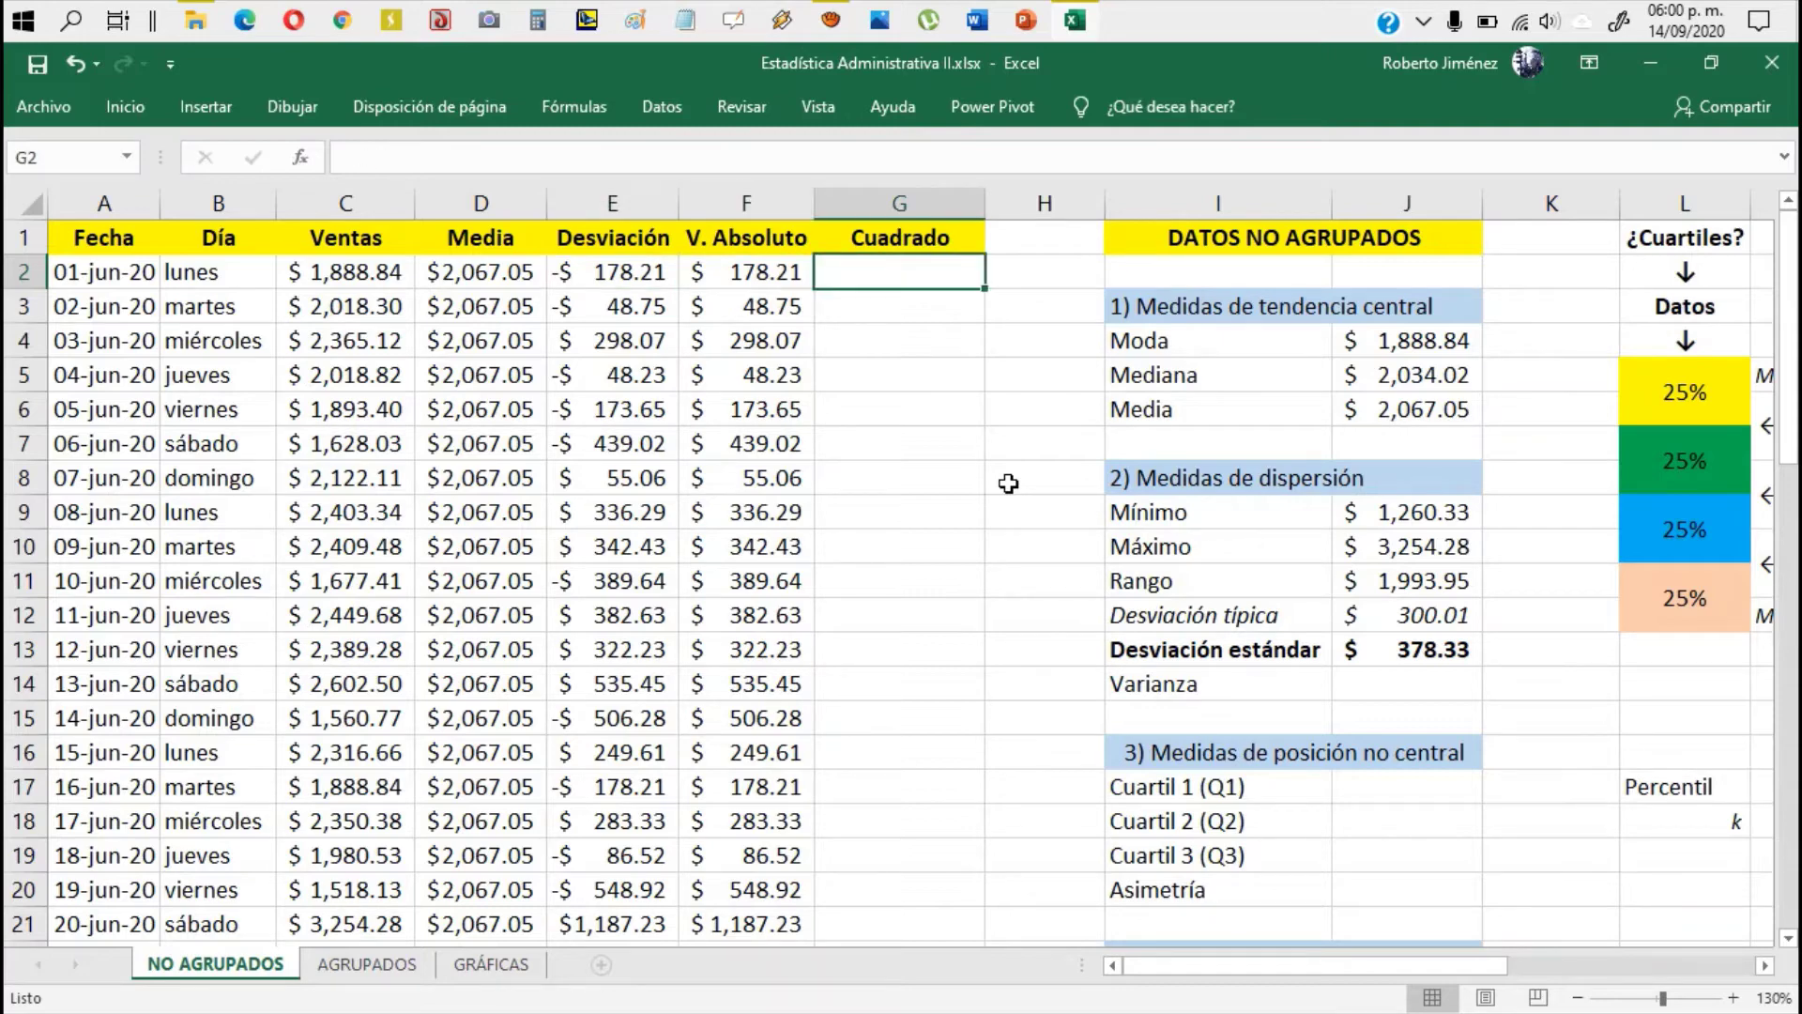
Step: Enter a POTENCIA formula in G2 that raises the deviation in E2 to the power of 2
type("=")
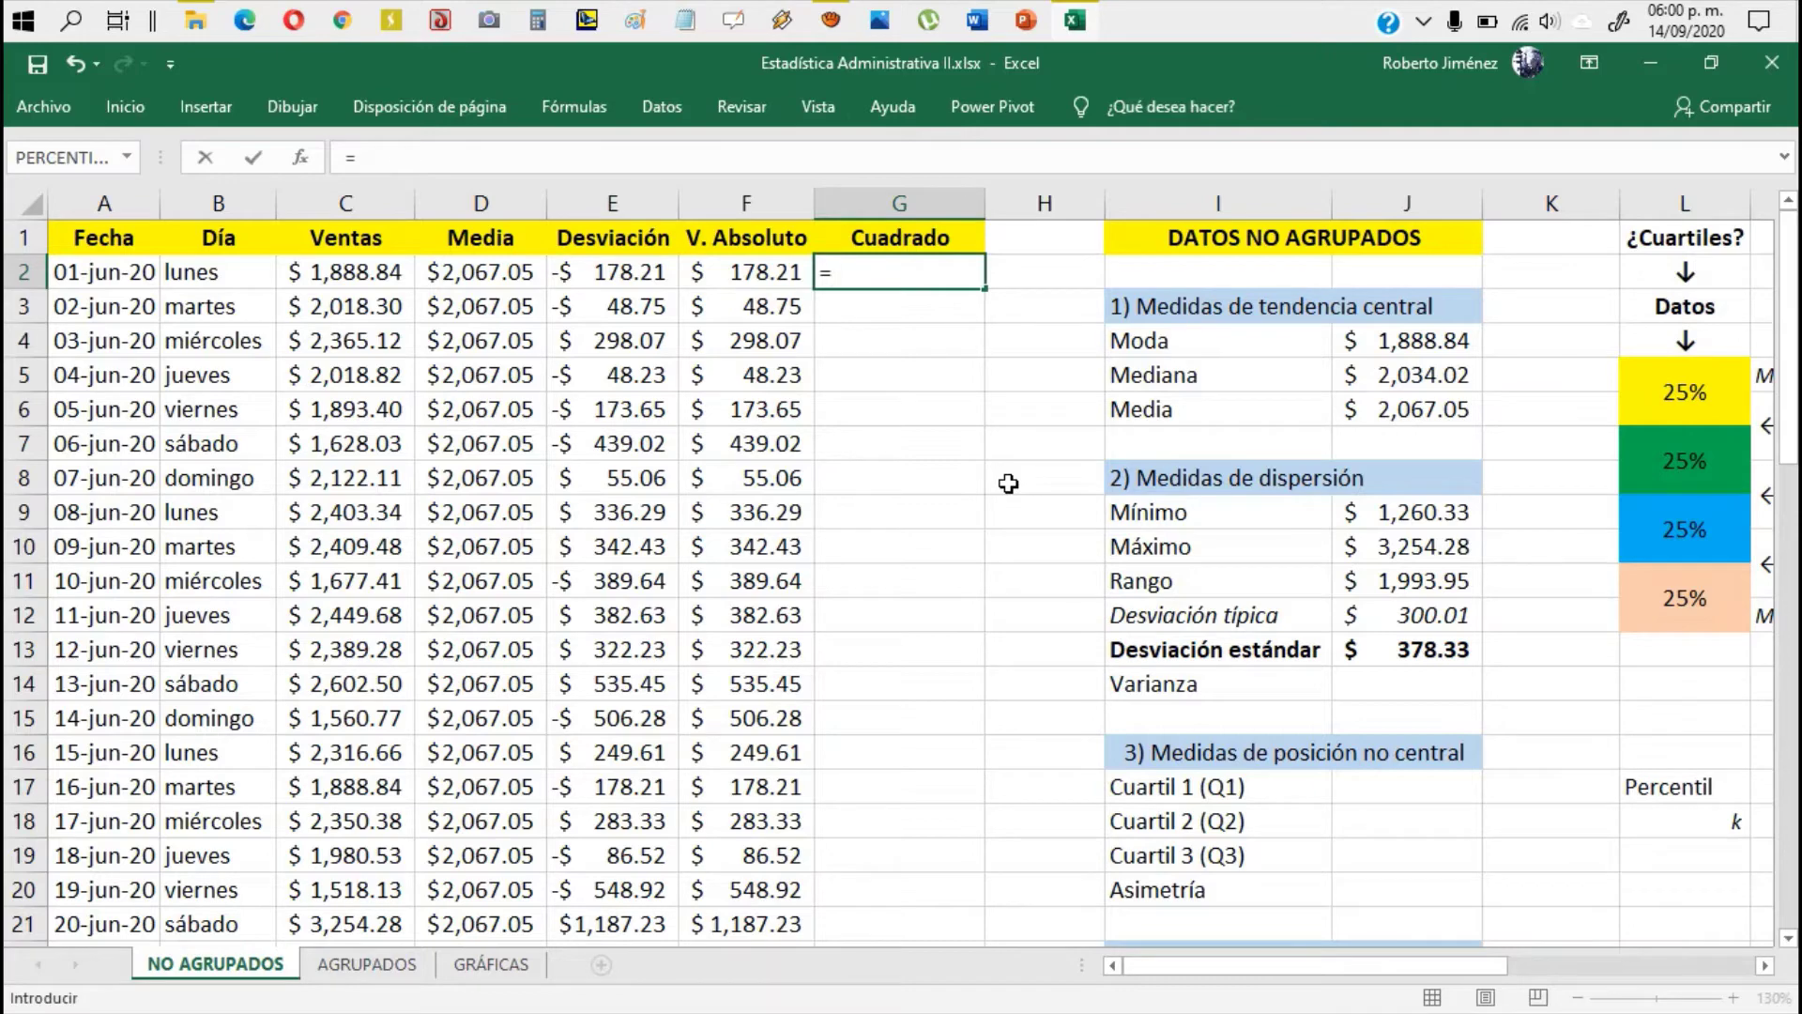
type("potencia")
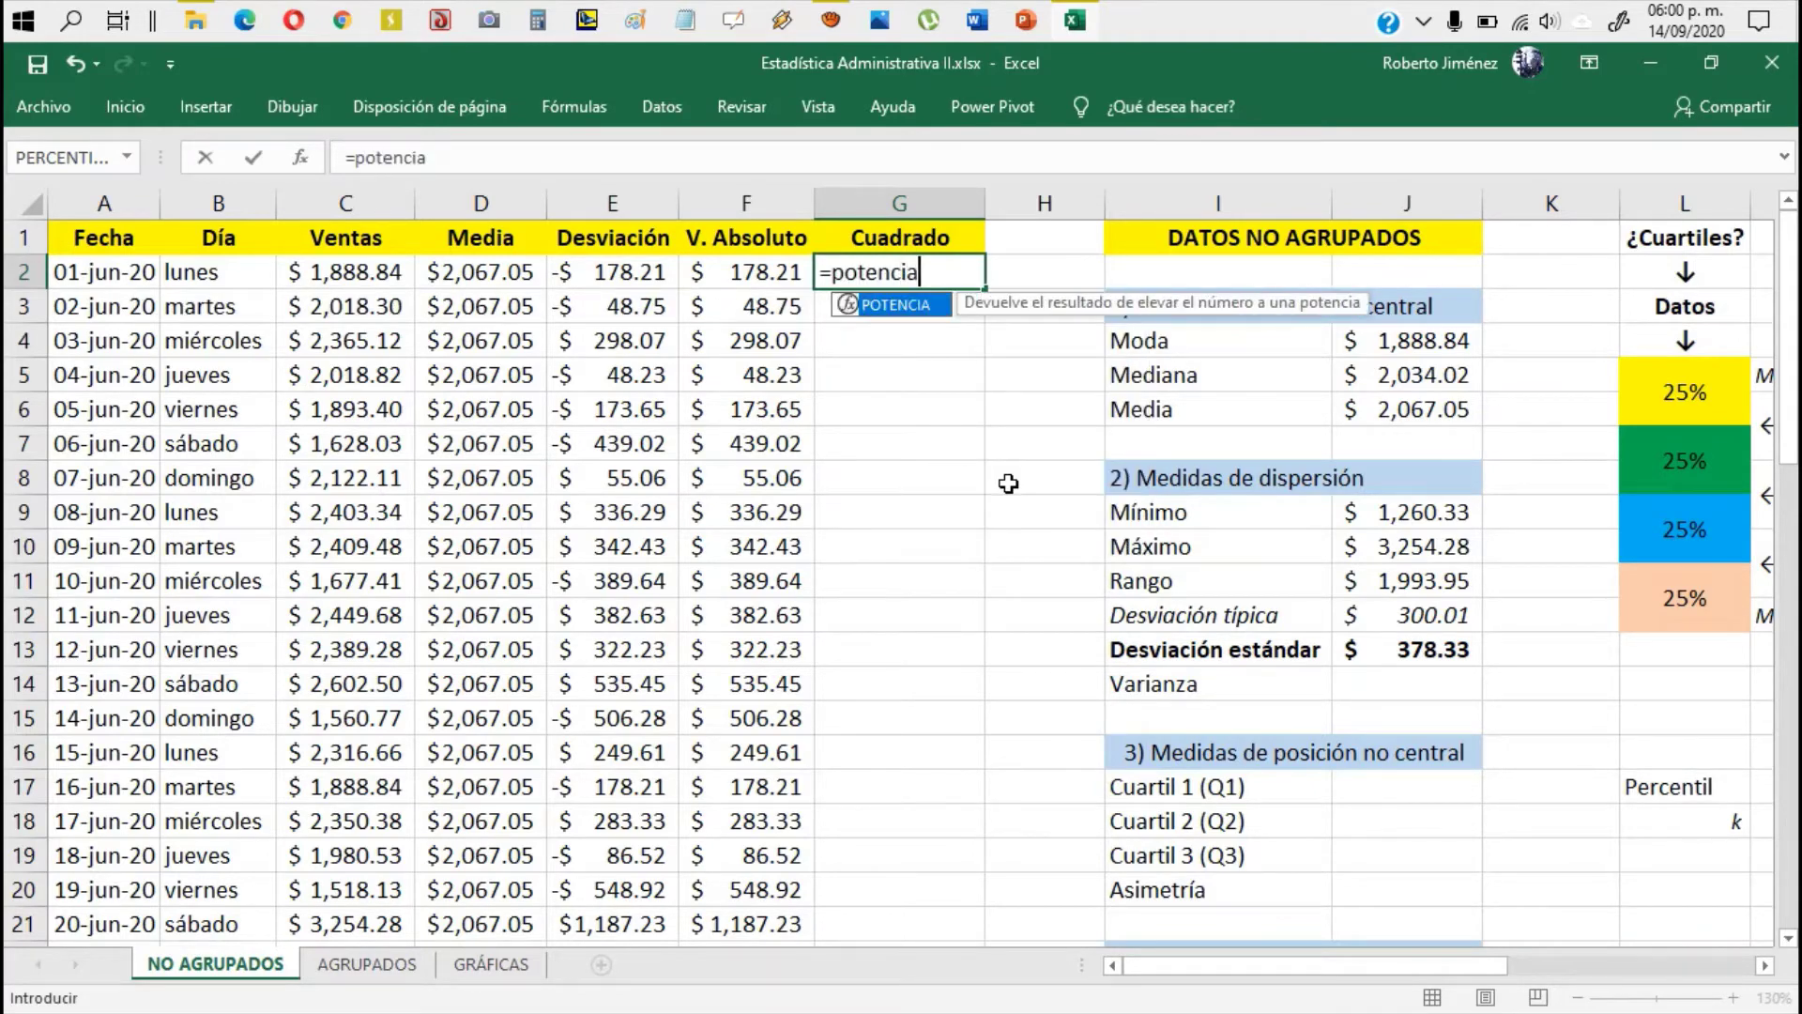
type("(")
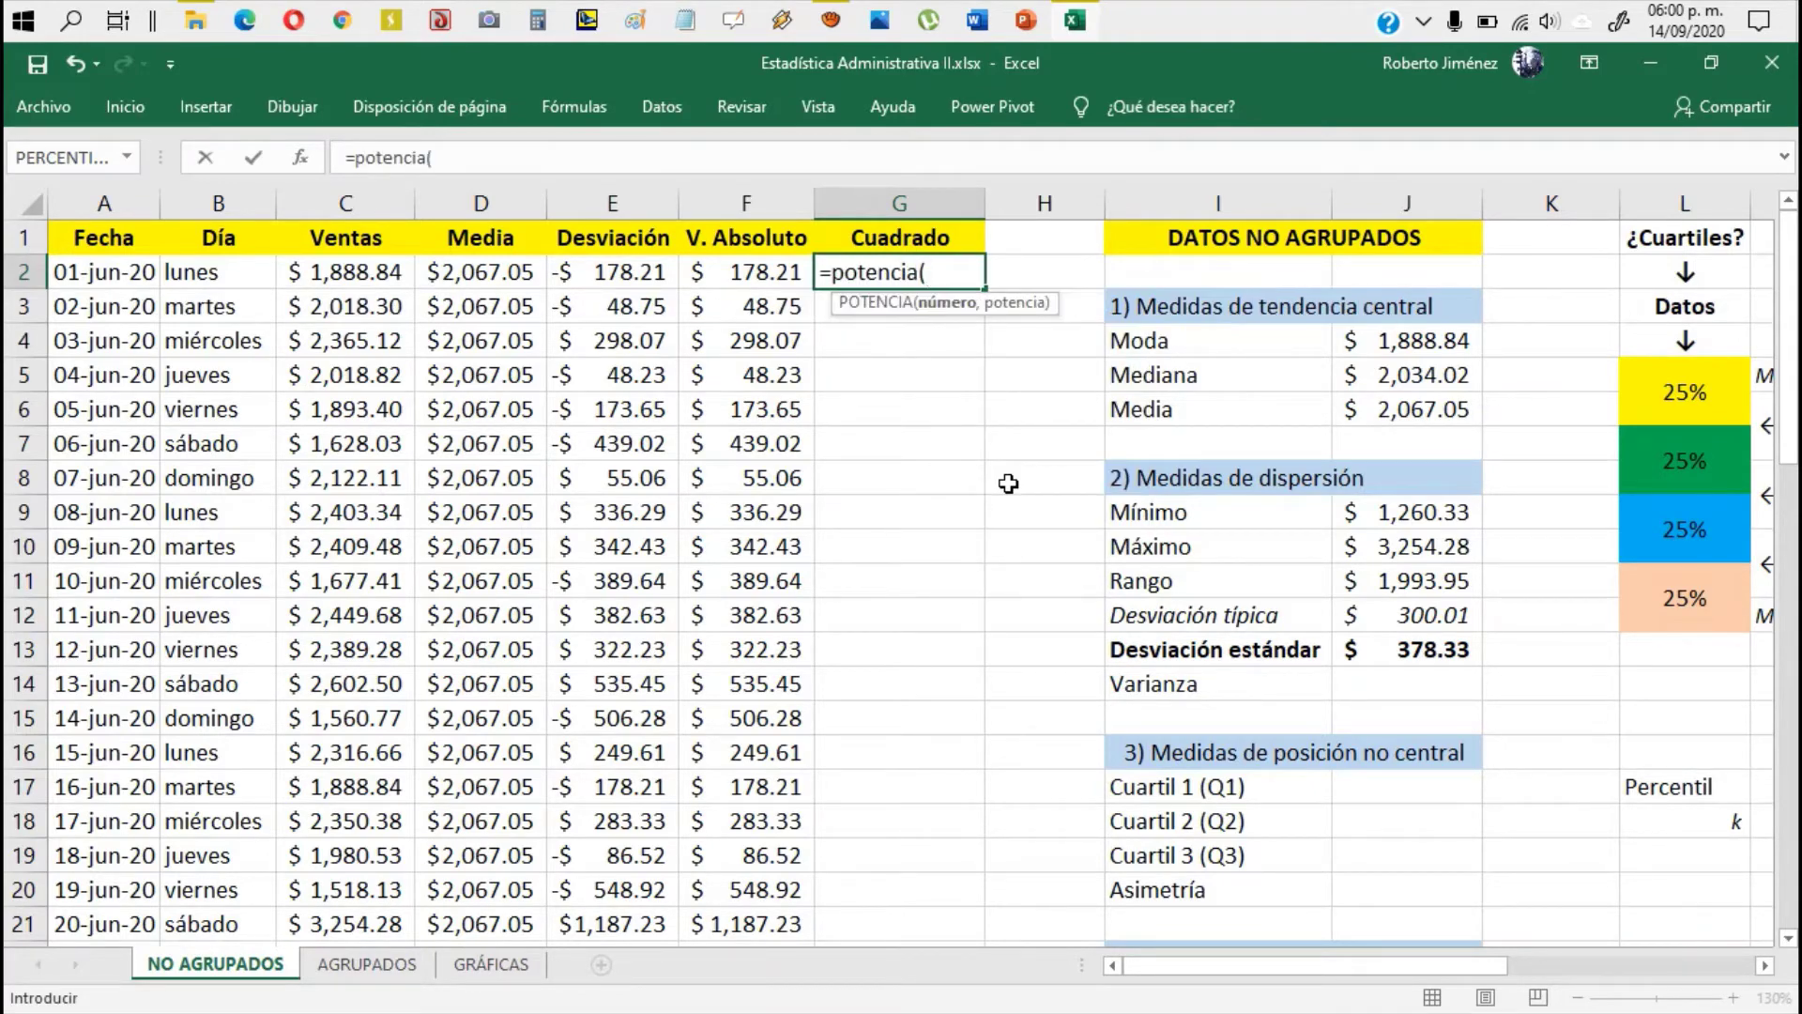
key("Left")
key("Left")
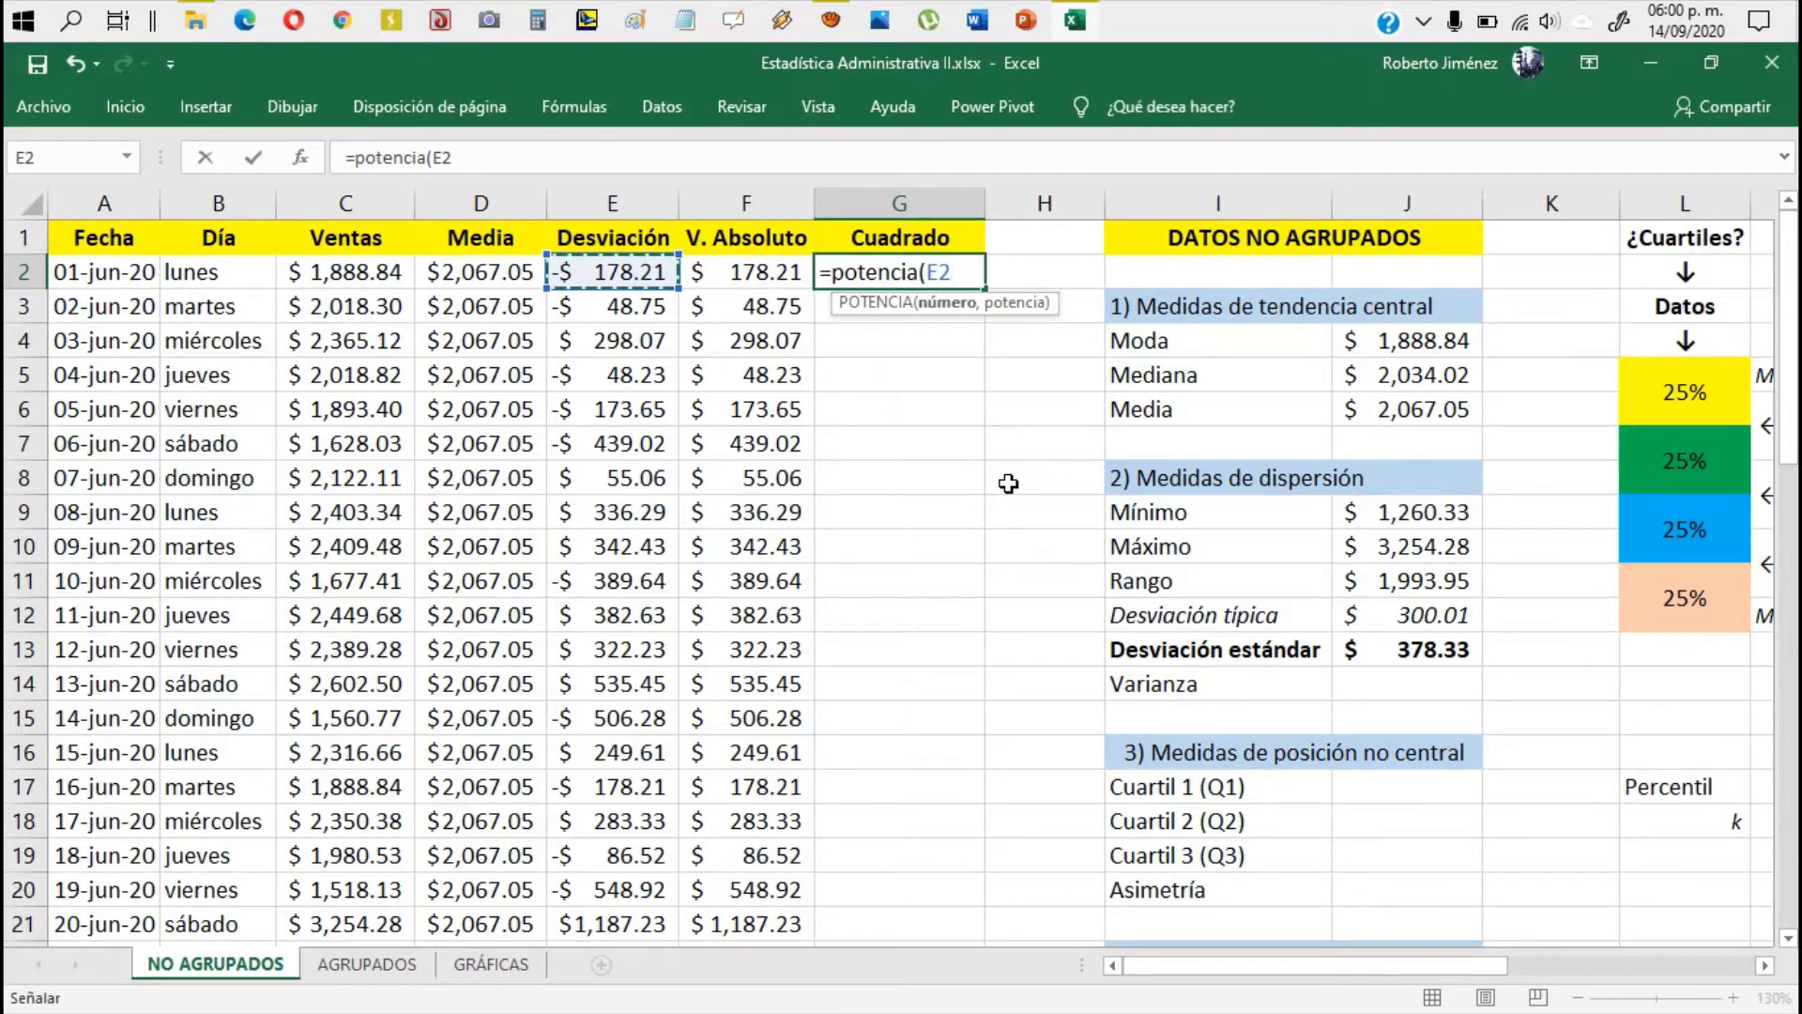
type(",")
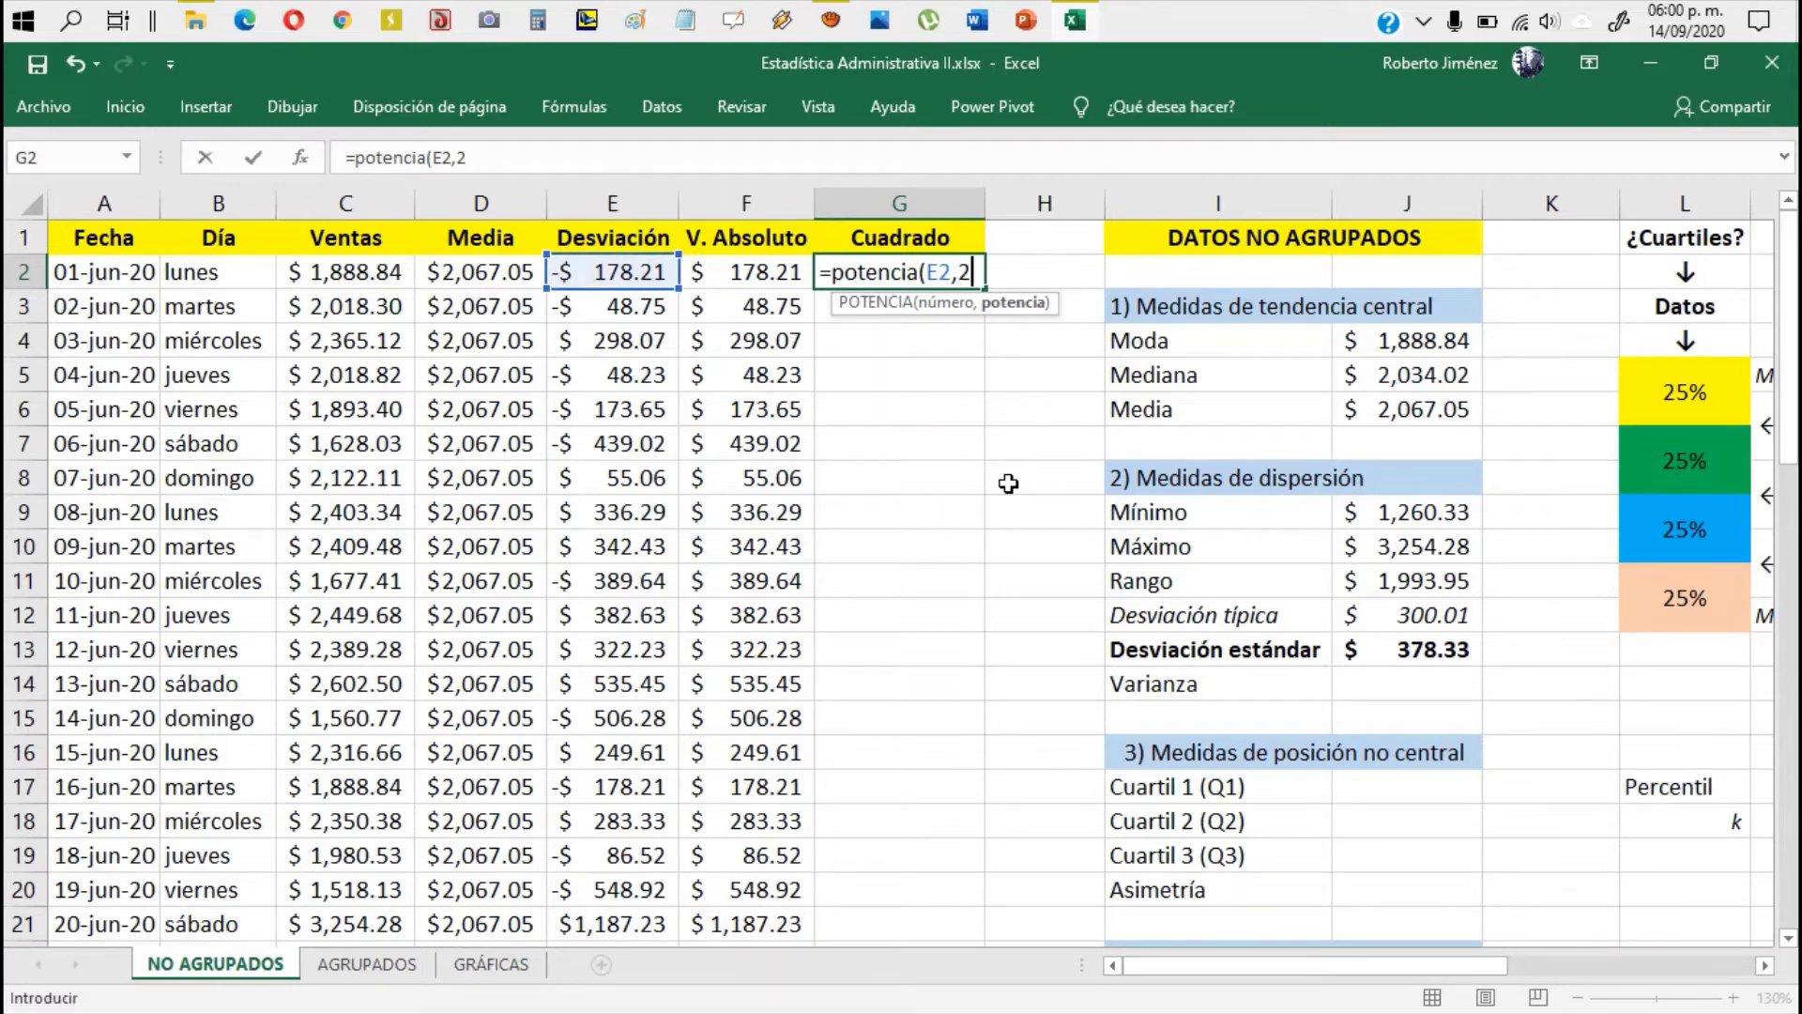
Step: Square the deviations with =POTENCIA(E2,2) in G2 filled down to G57, and autofit the Cuadrado column's width
type("2)")
key("Return")
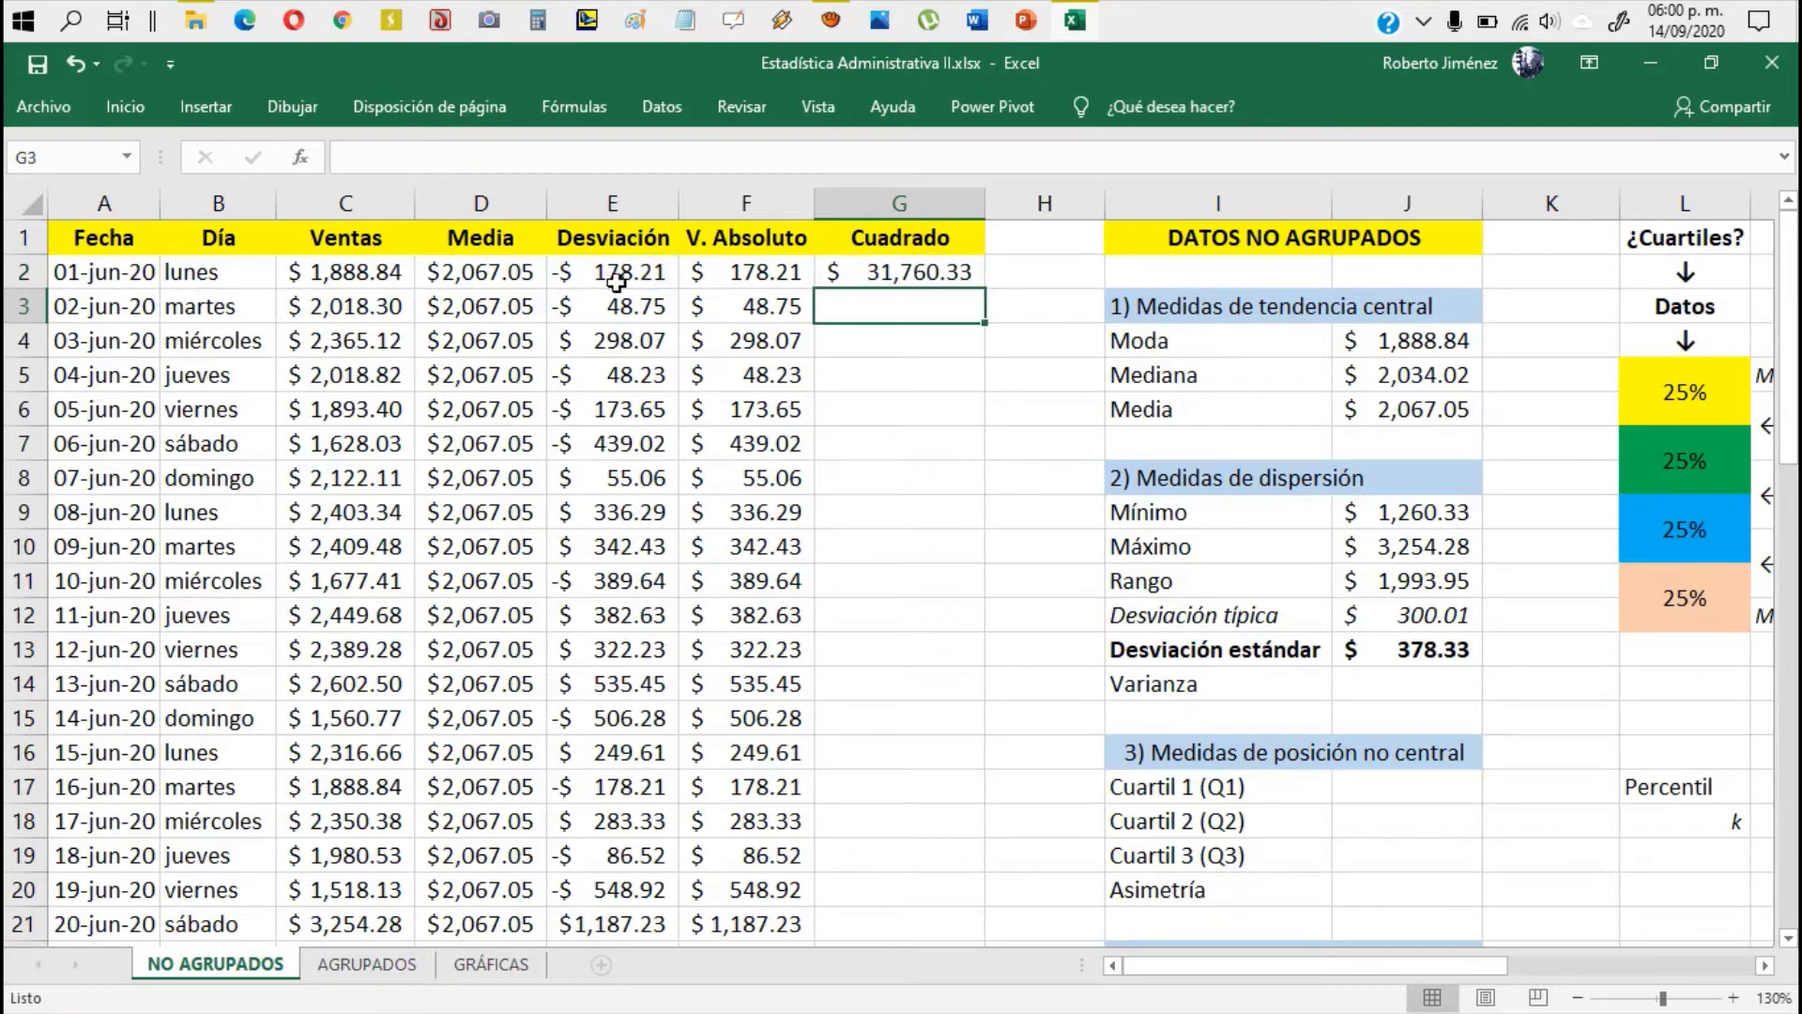
left_click(892, 271)
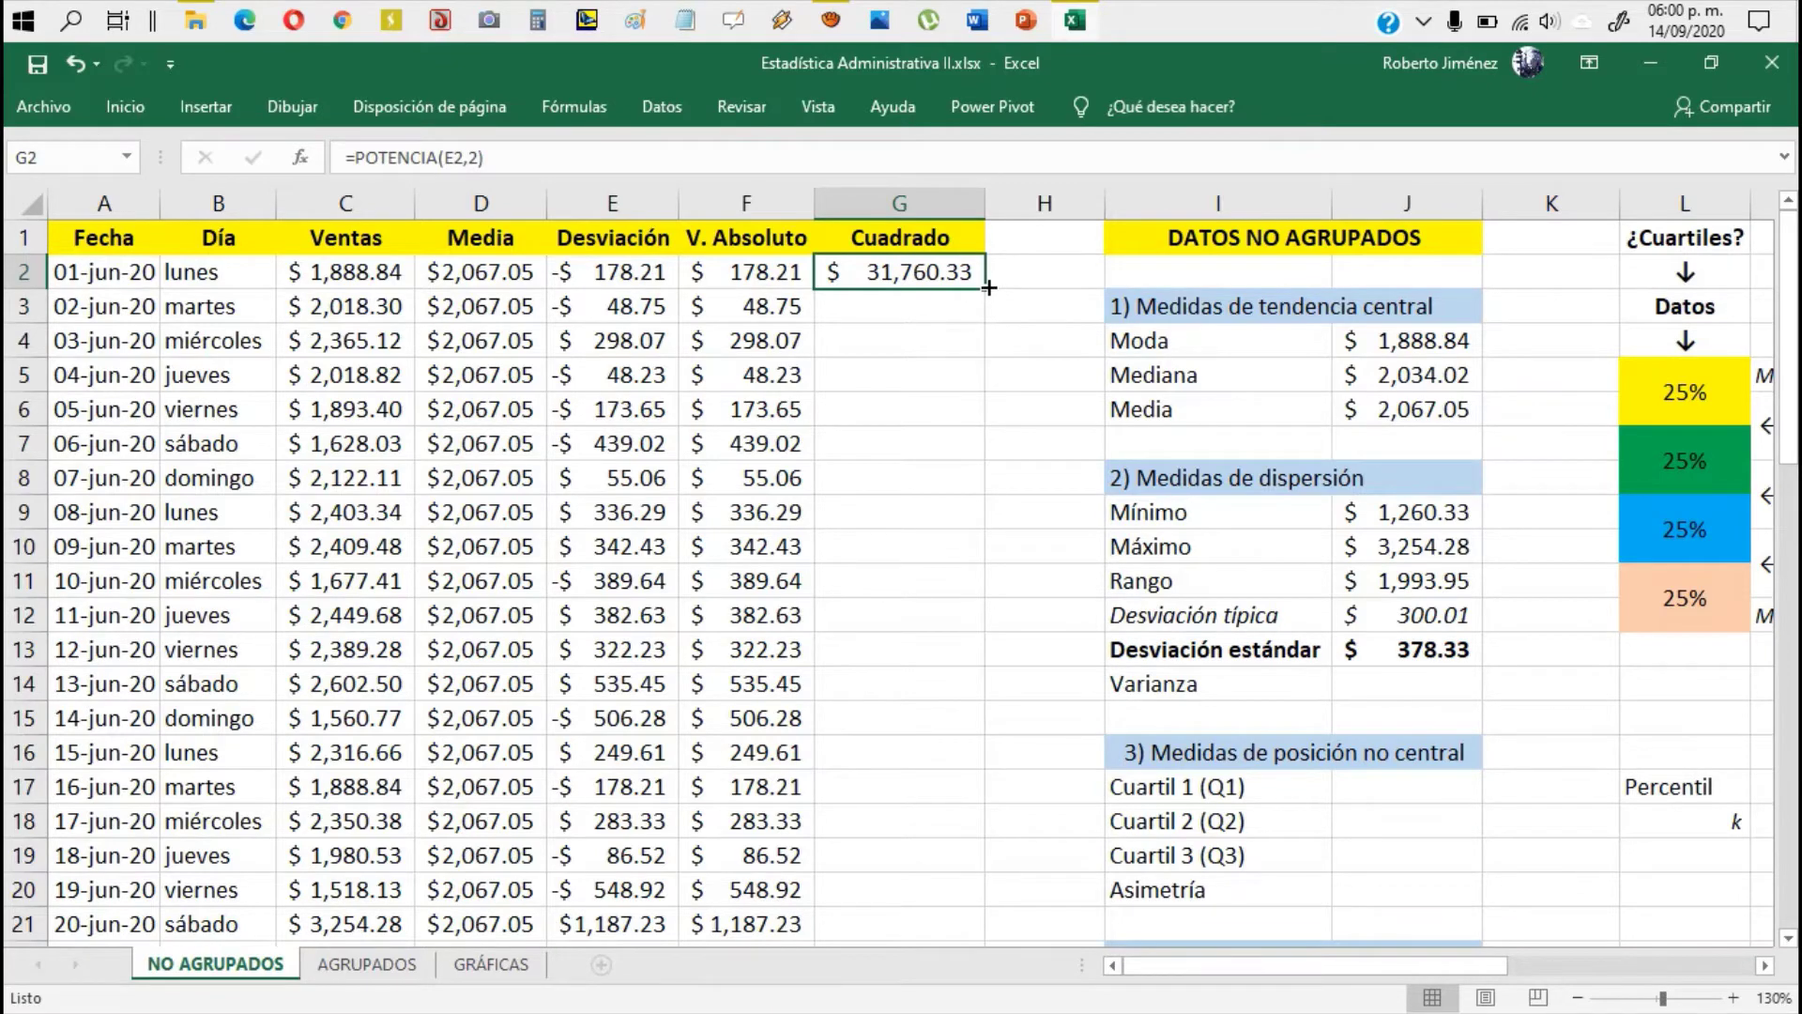
double_click(988, 287)
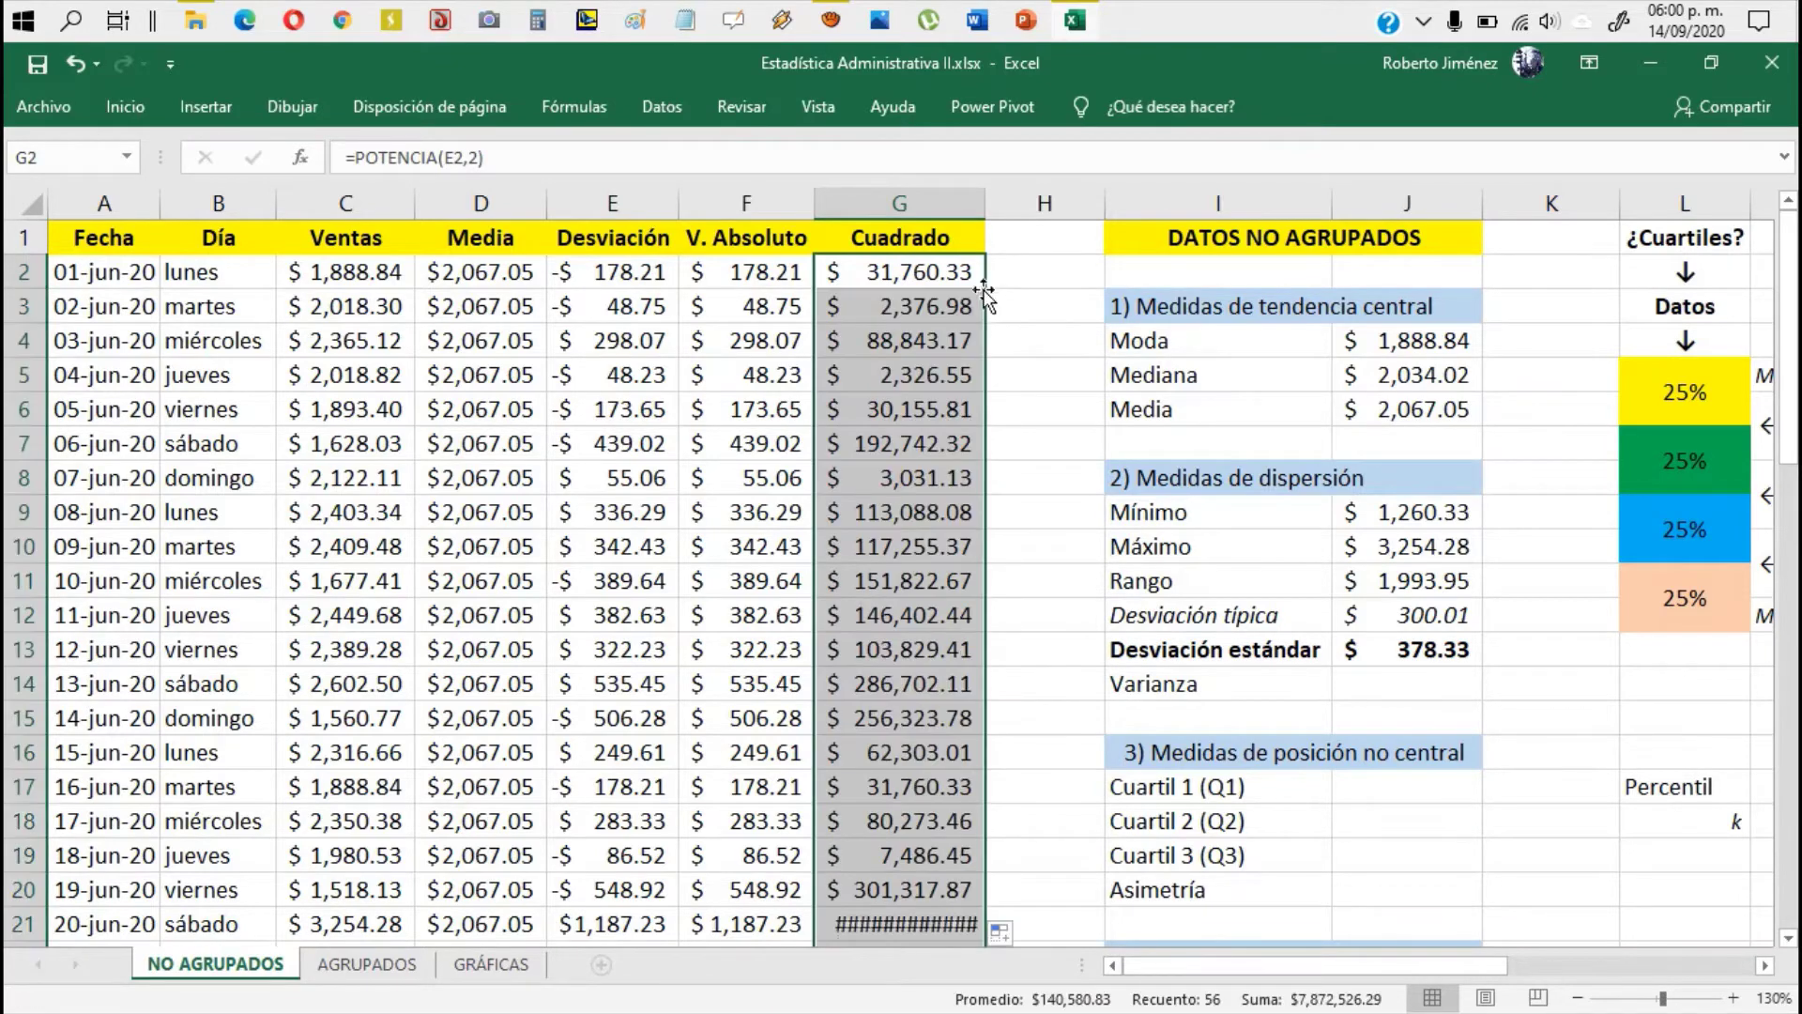
double_click(987, 197)
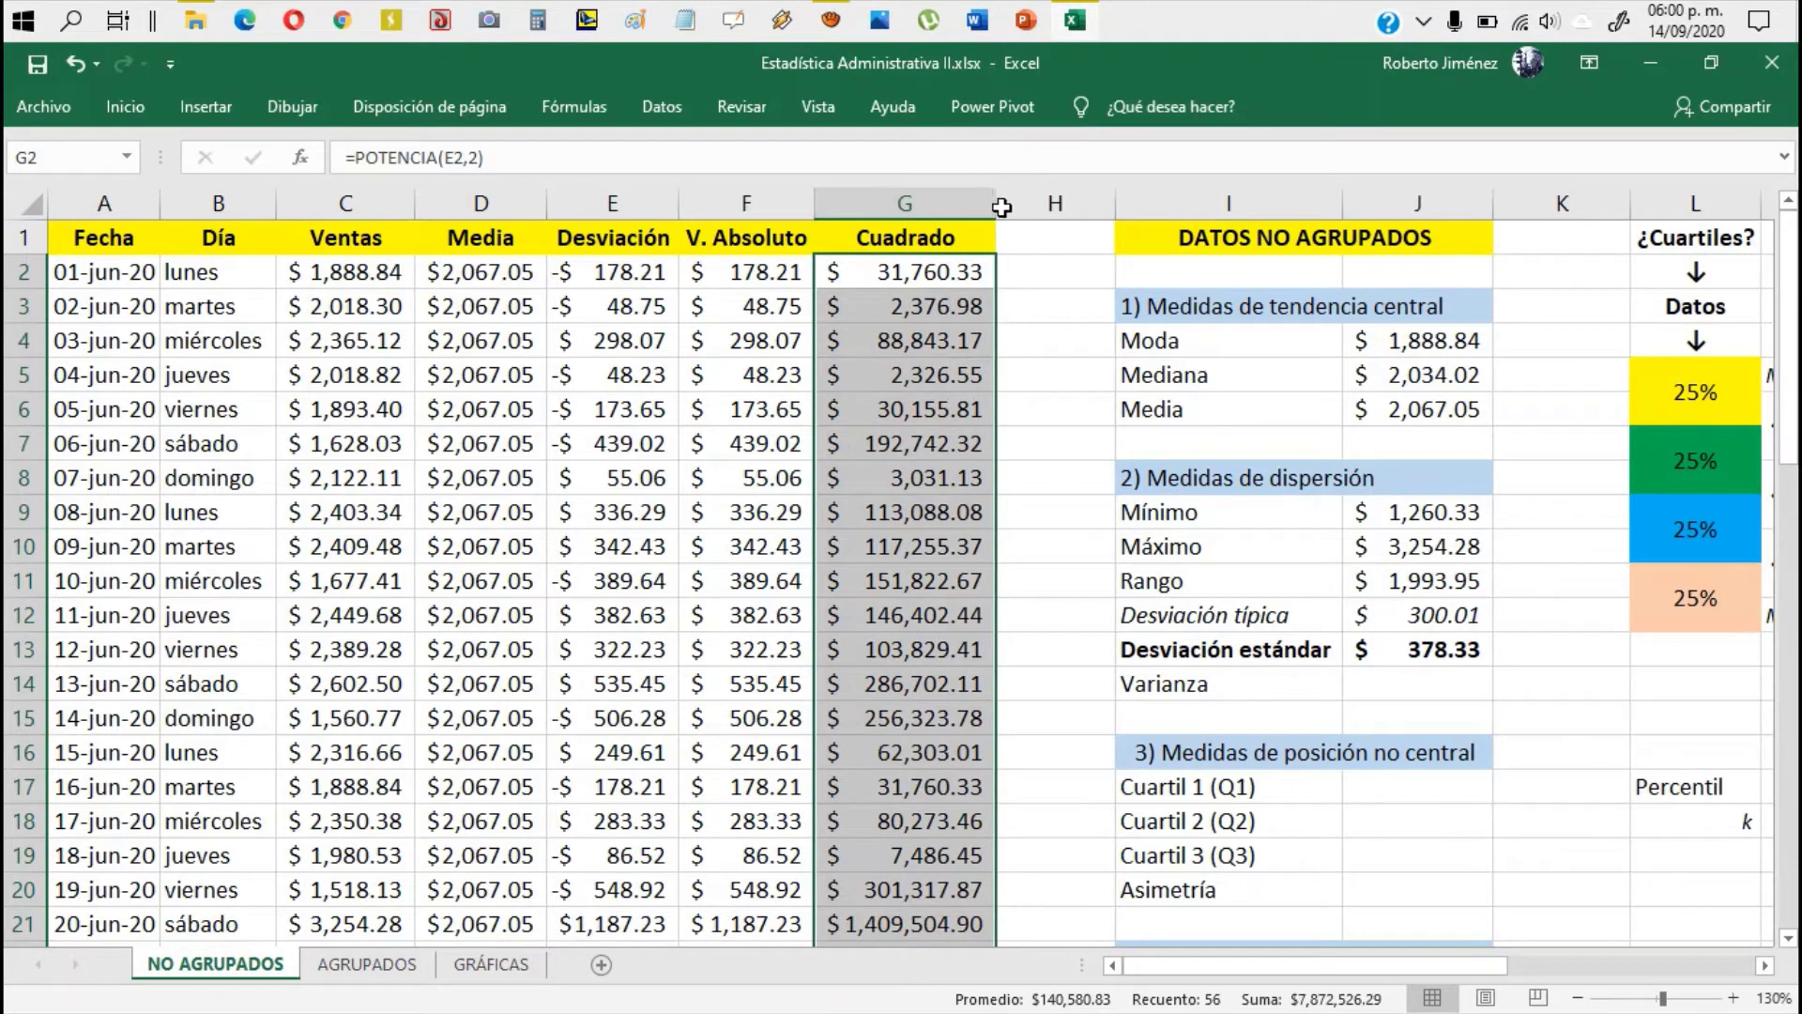
Step: Examine the squared deviations down to row 57 and the average of the selected Cuadrado cells
scroll(930, 542, "down", 3)
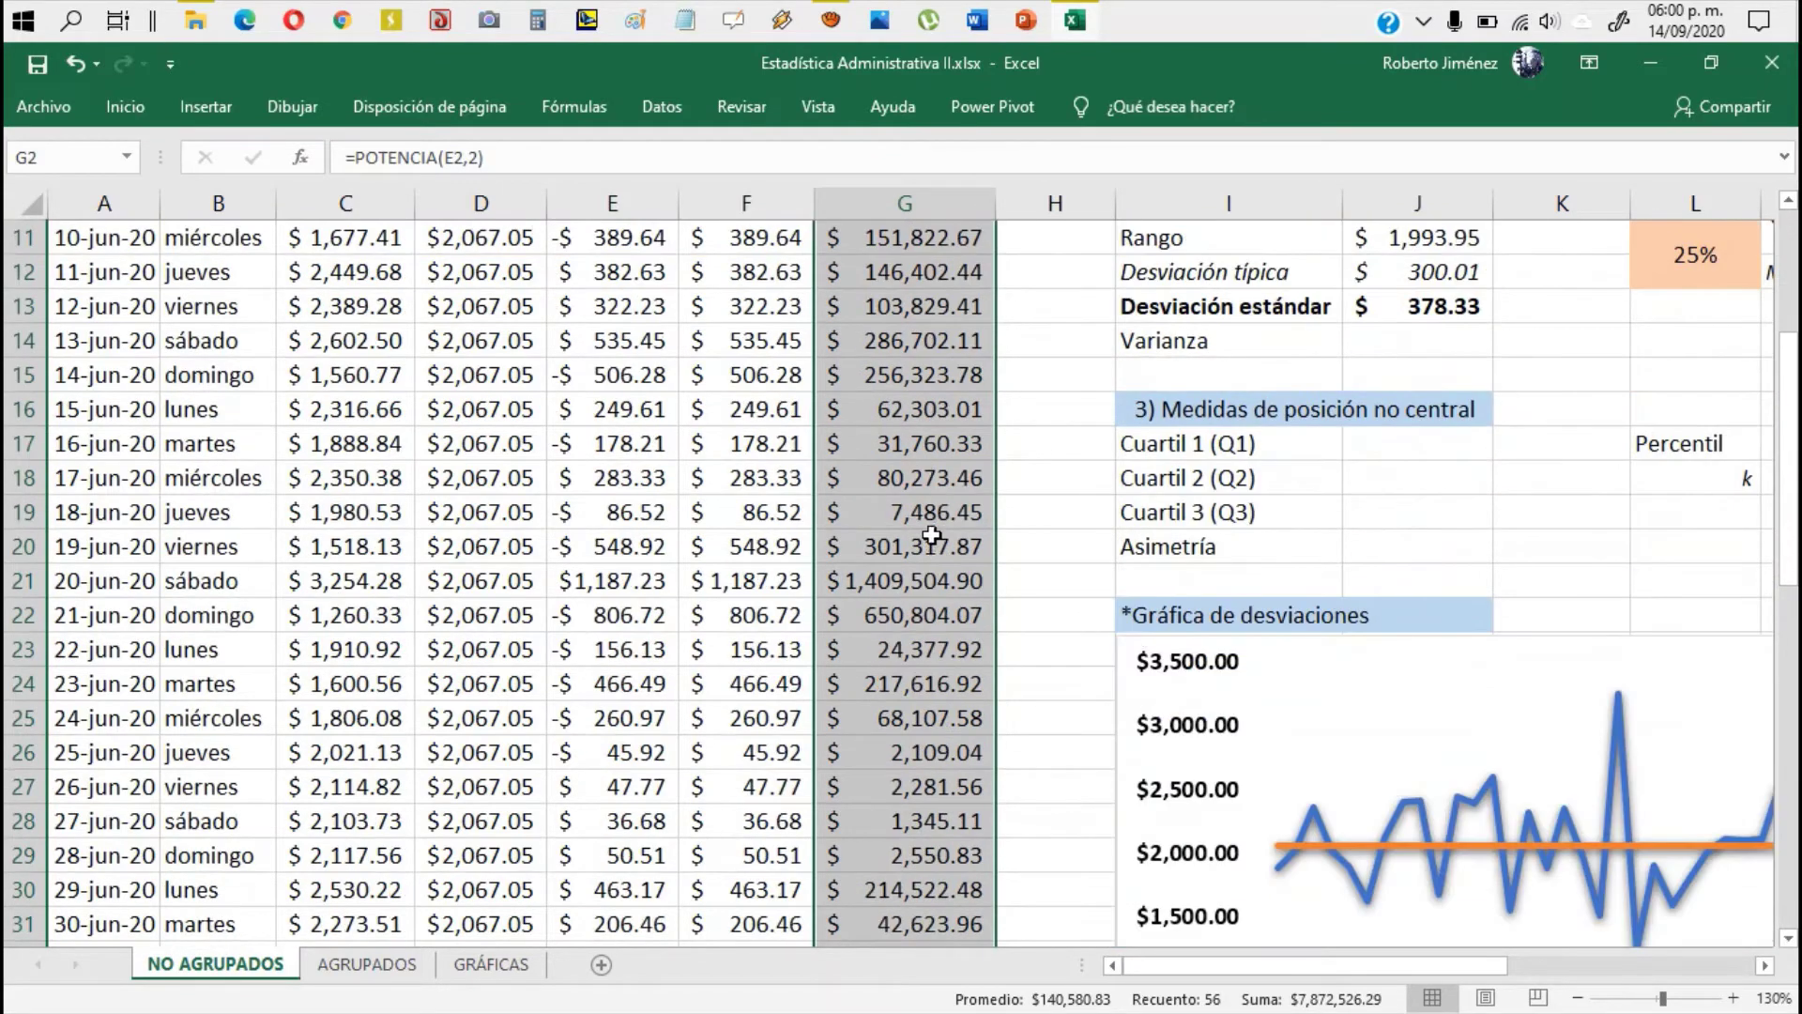
scroll(906, 601, "down", 3)
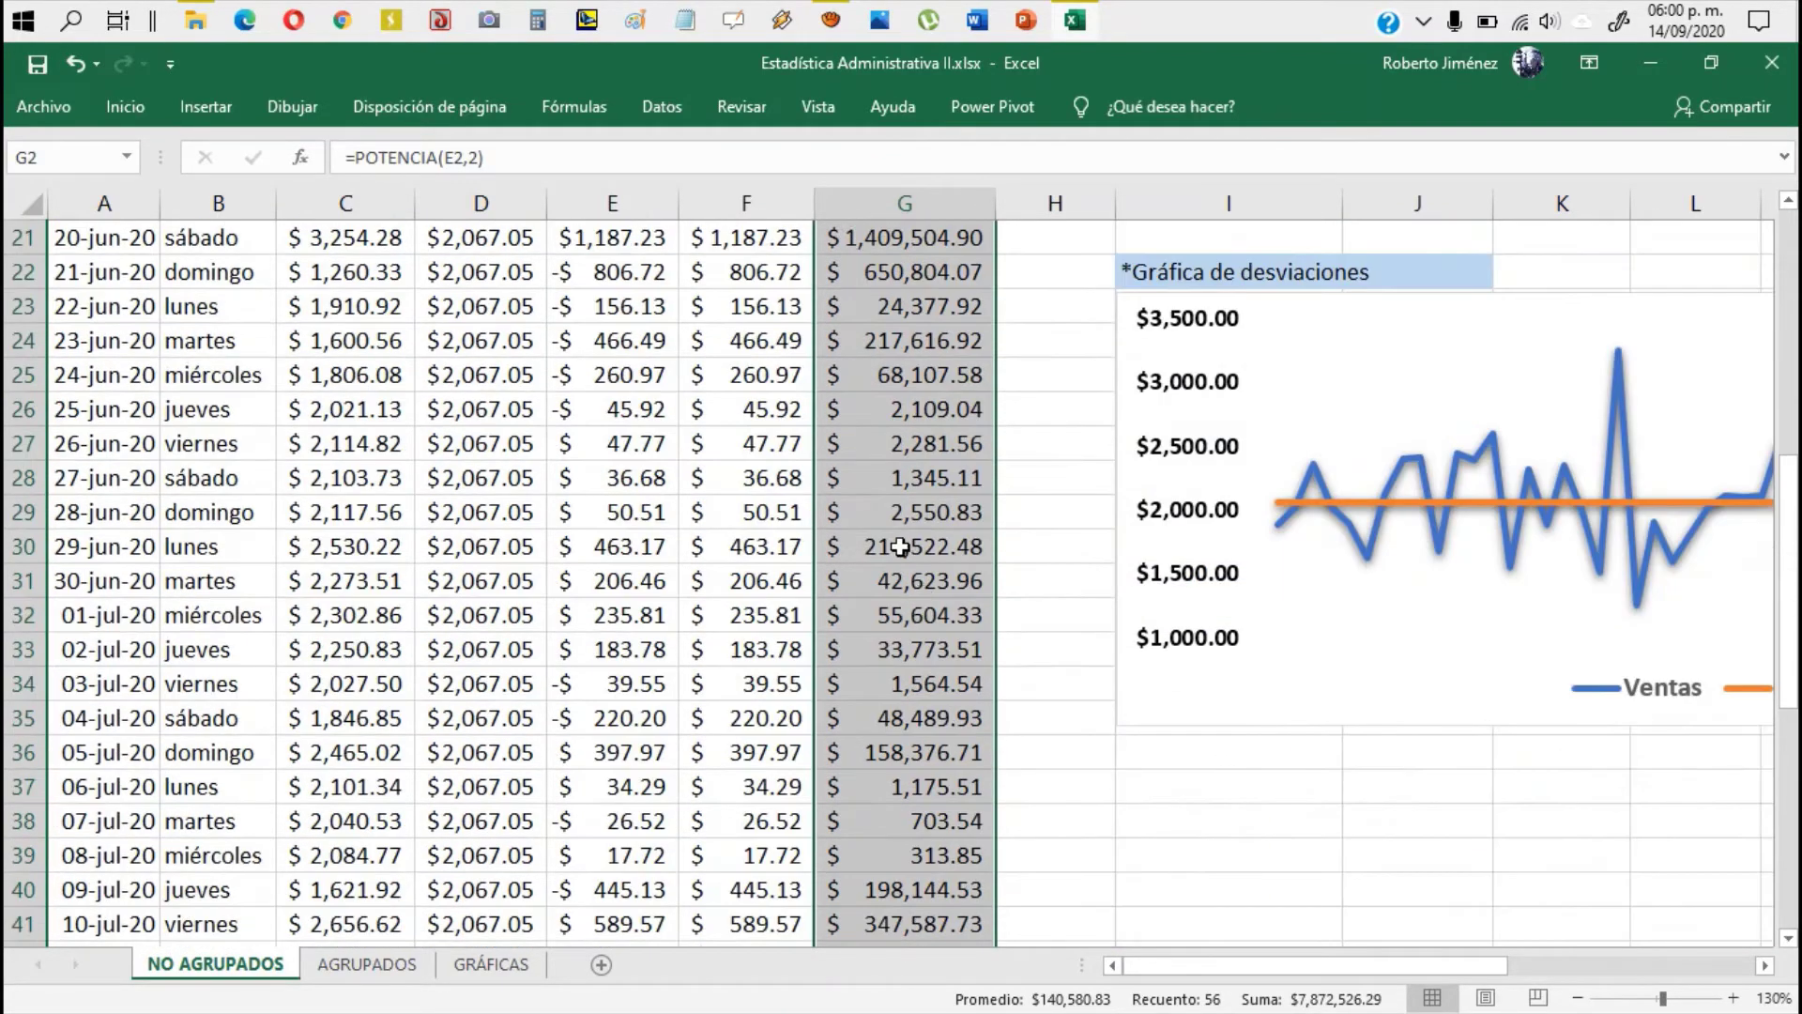
scroll(900, 547, "down", 6)
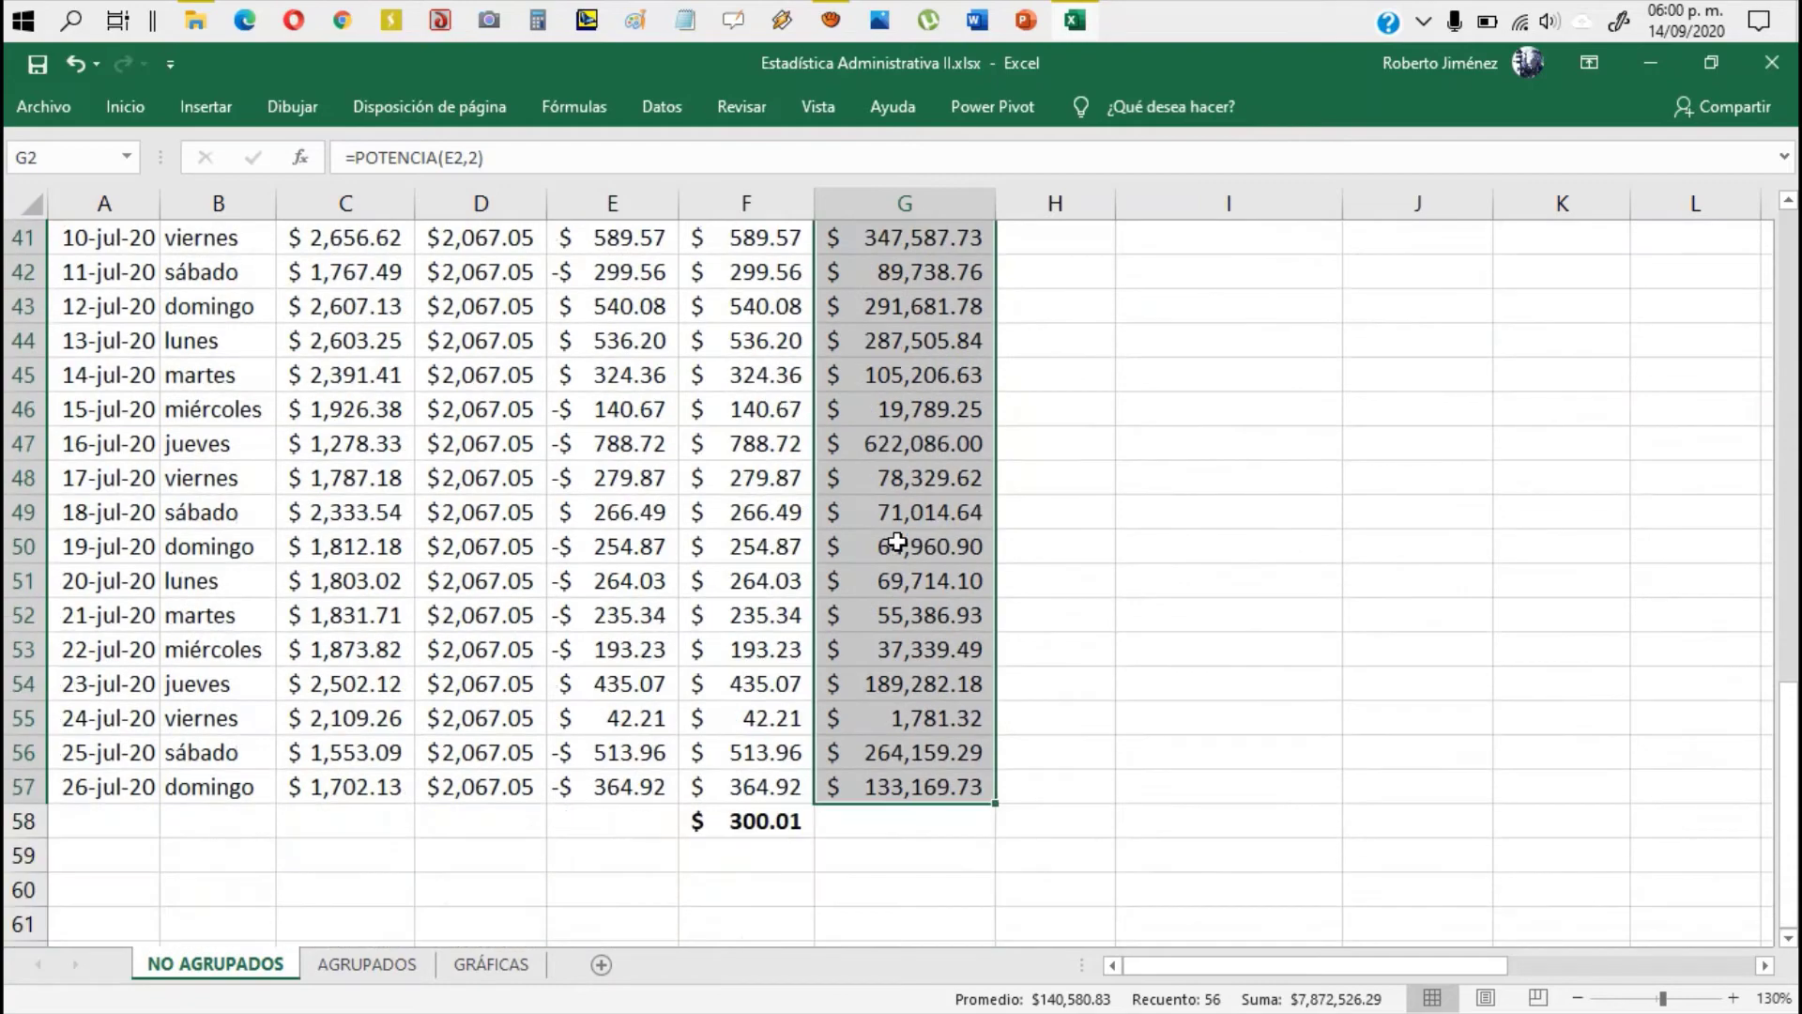
scroll(949, 544, "up", 12)
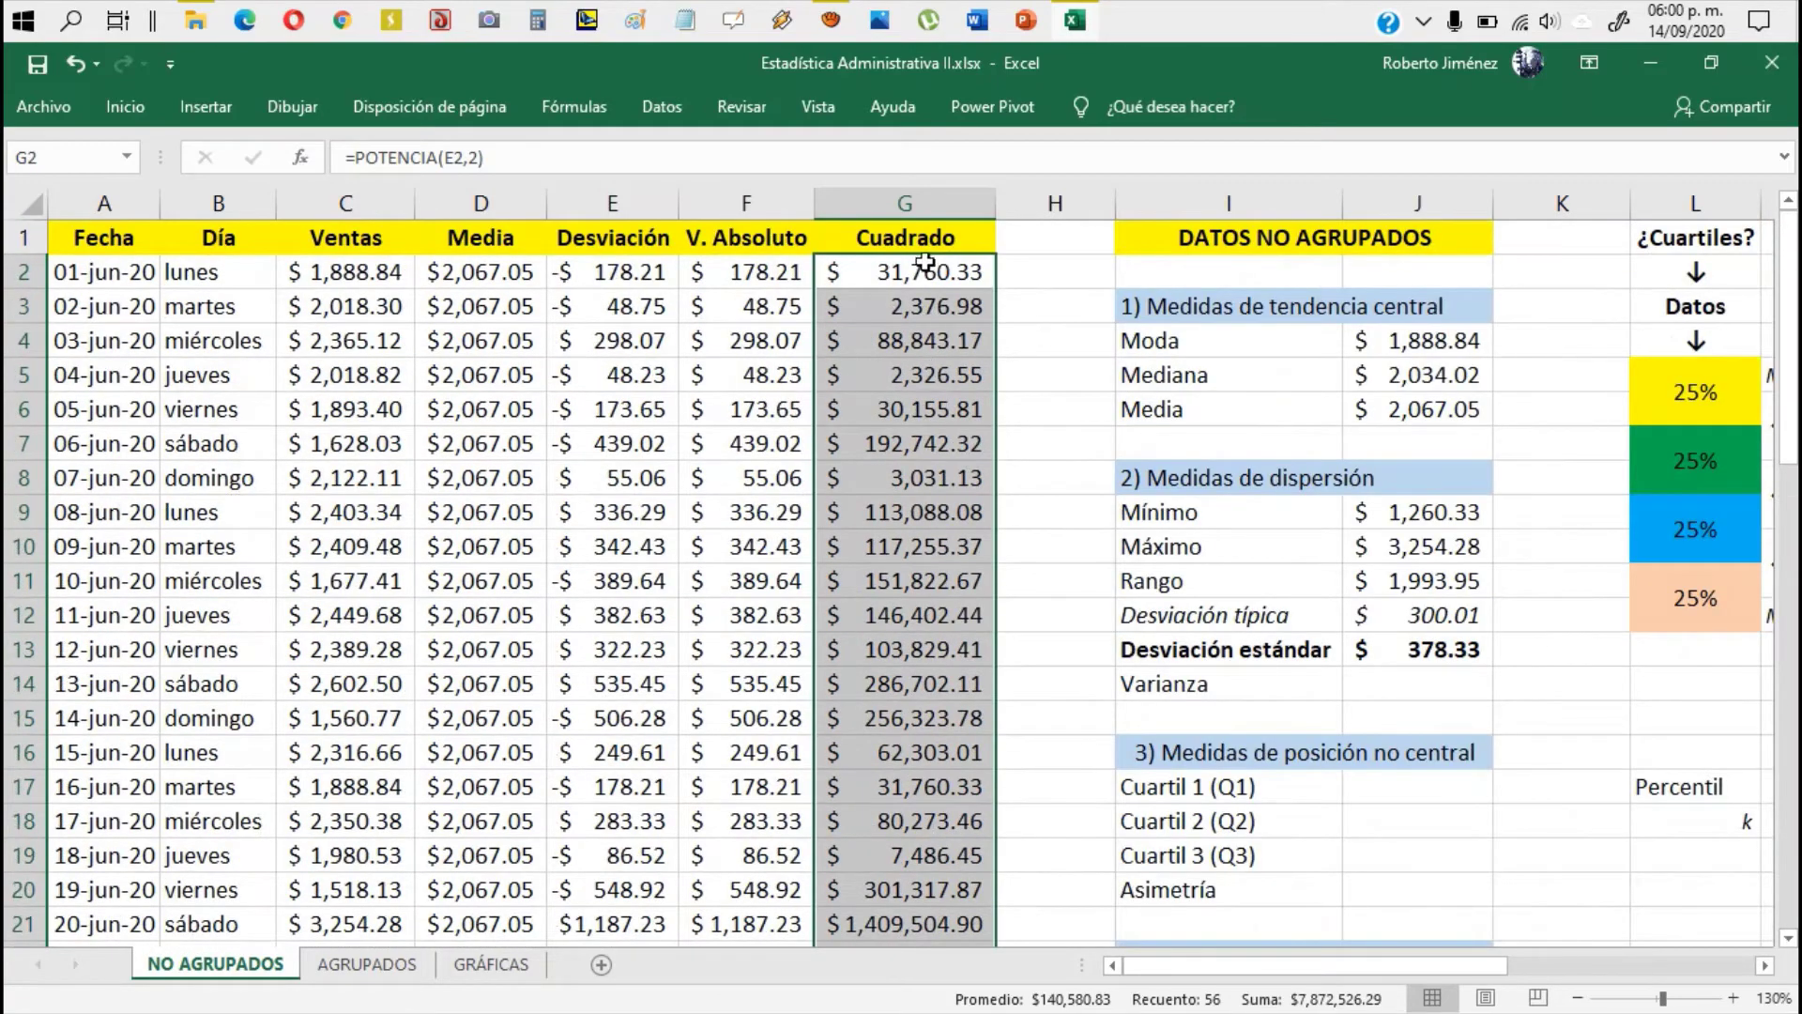
scroll(924, 535, "down", 17)
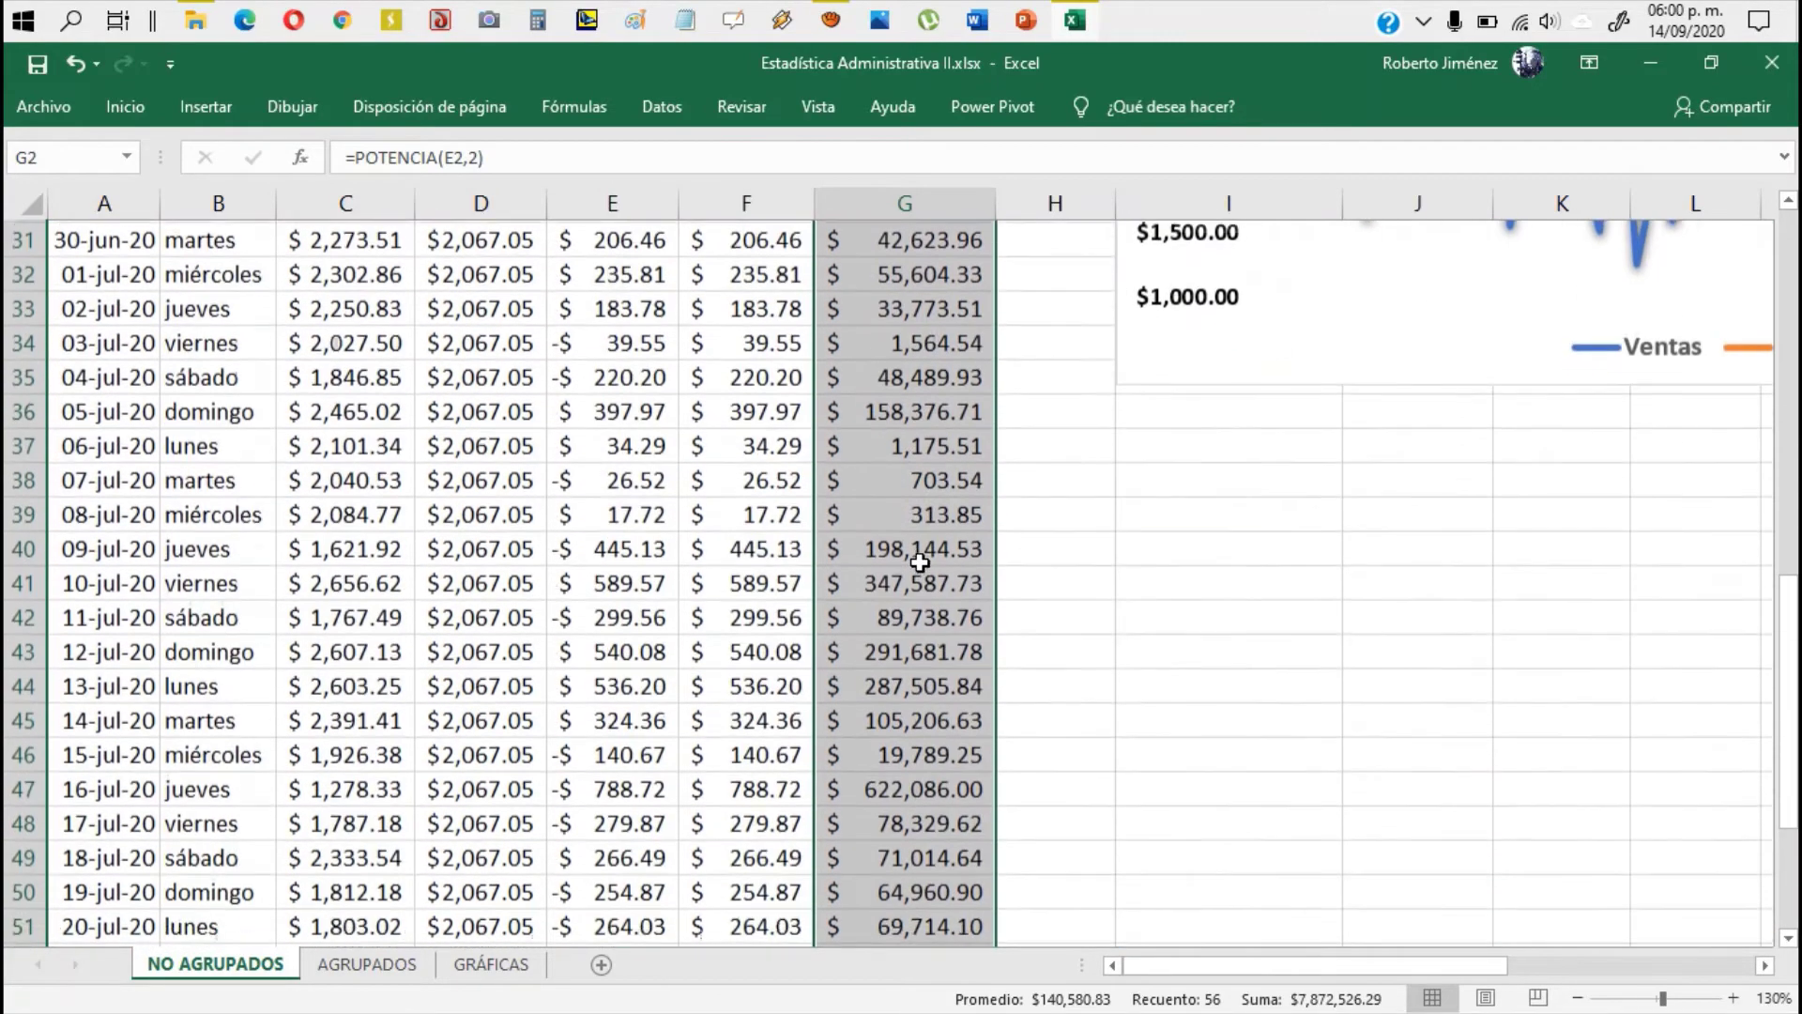
left_click(1059, 1001)
left_click(1061, 1003)
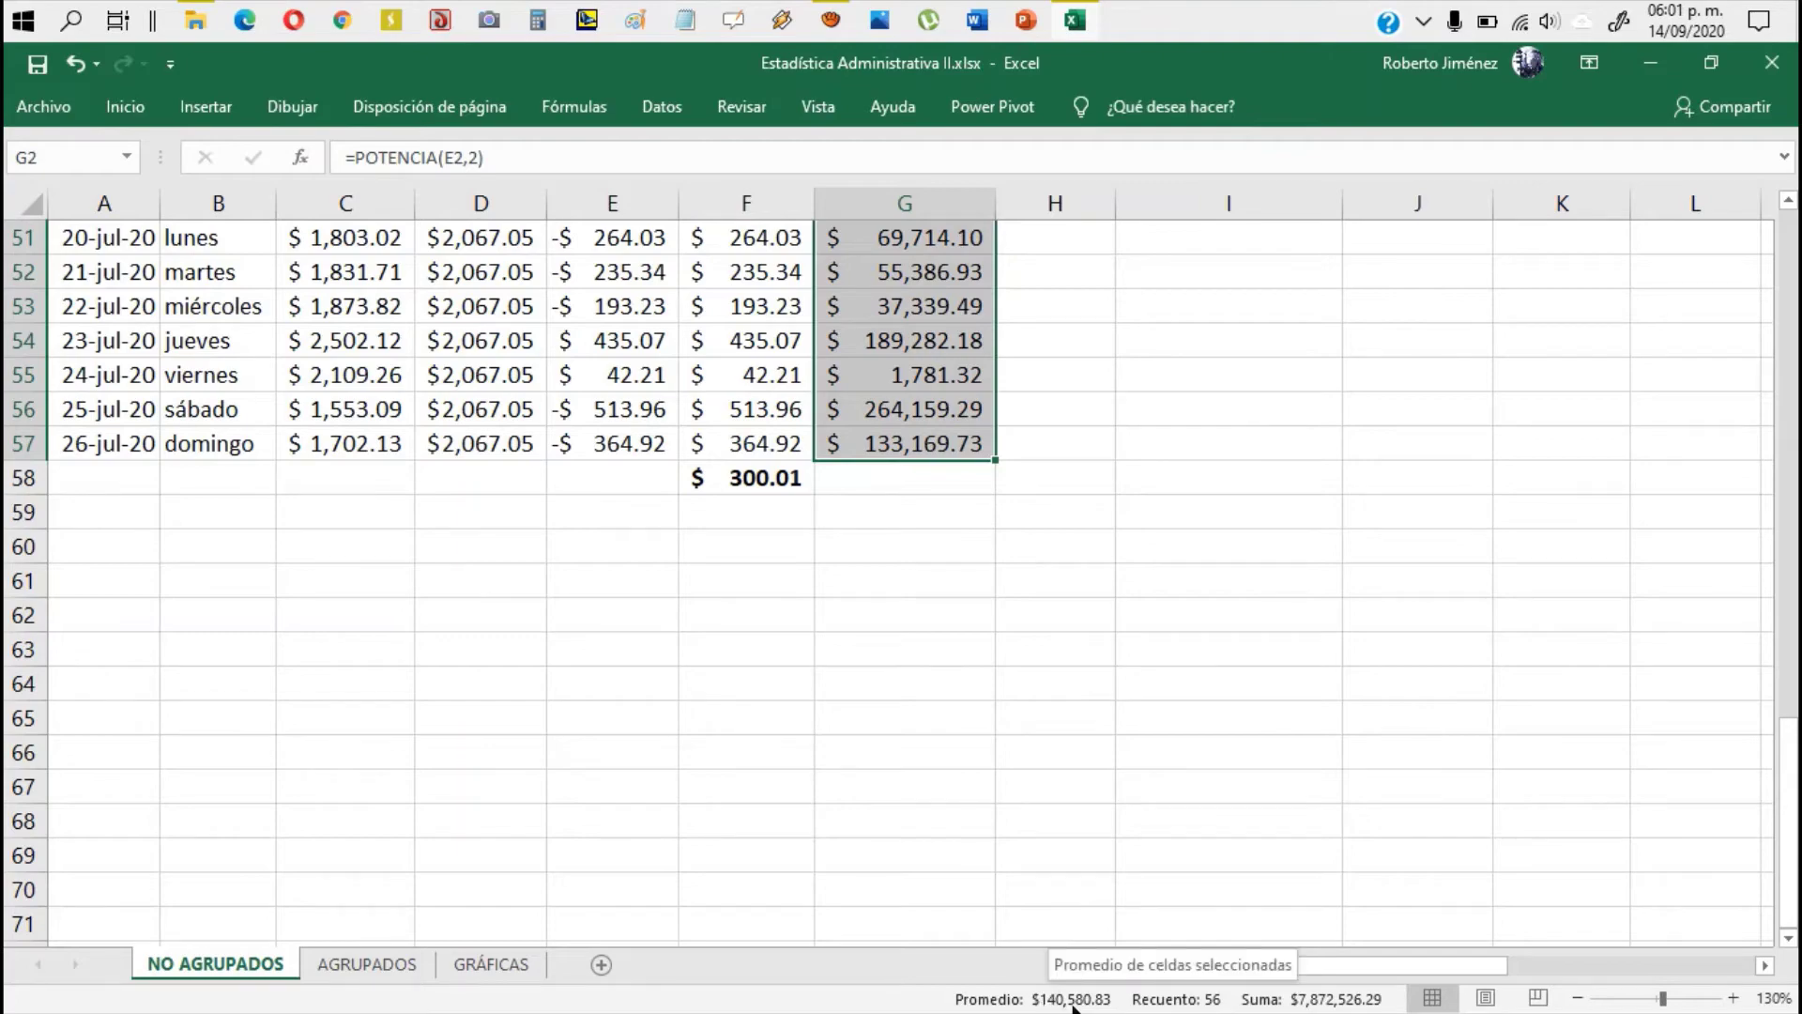
scroll(1162, 582, "up", 17)
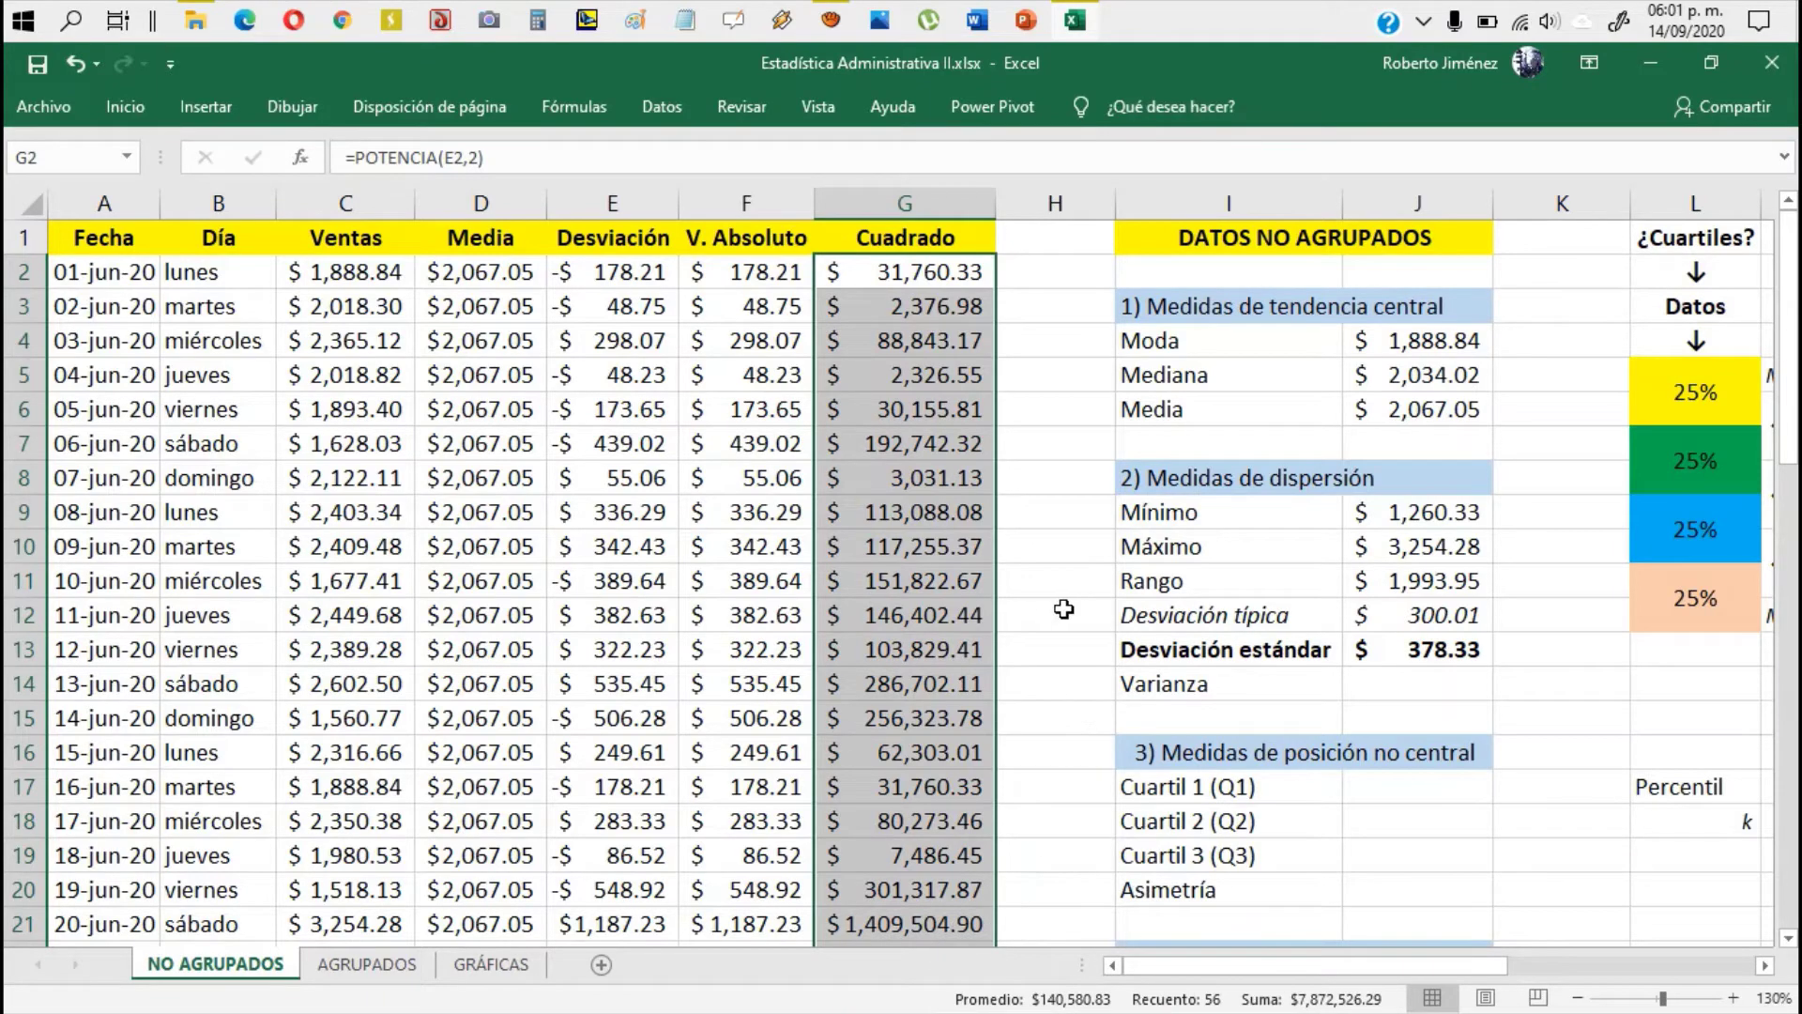
Step: Total the squared deviations below the Cuadrado column in G58 with =SUMA(G2:G57)
scroll(1045, 609, "down", 7)
scroll(1045, 608, "down", 10)
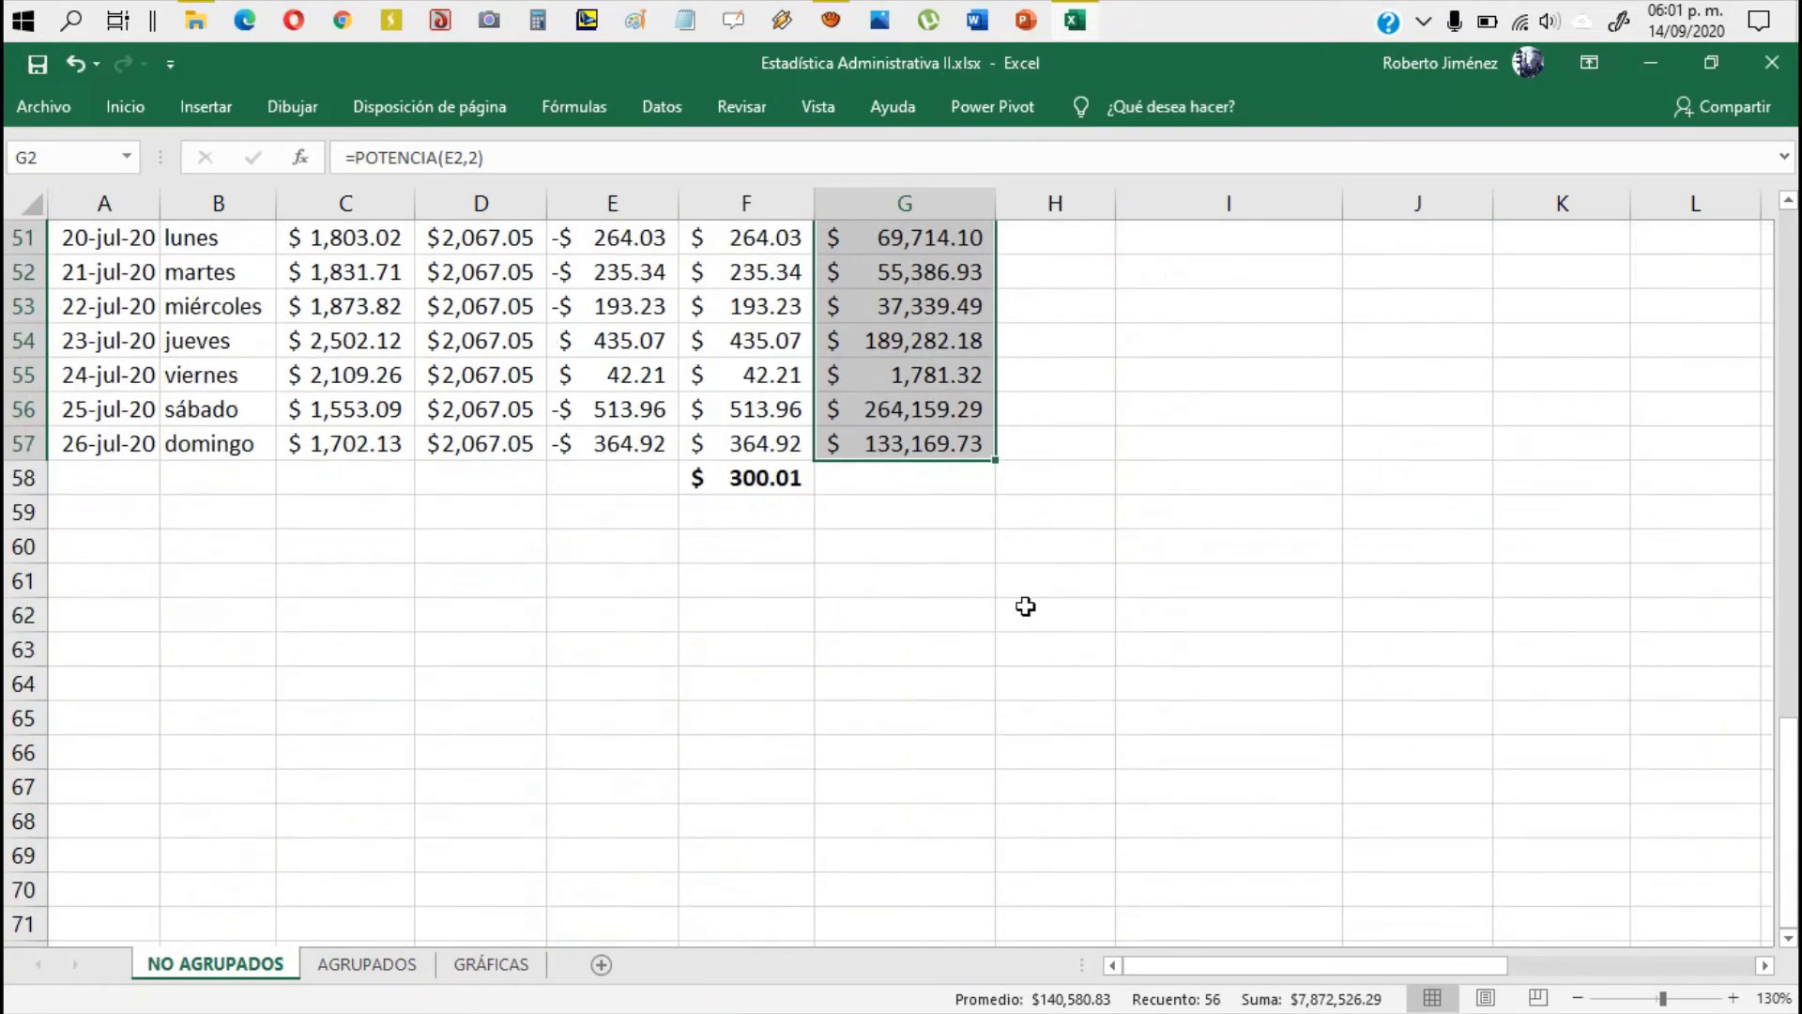
left_click(931, 483)
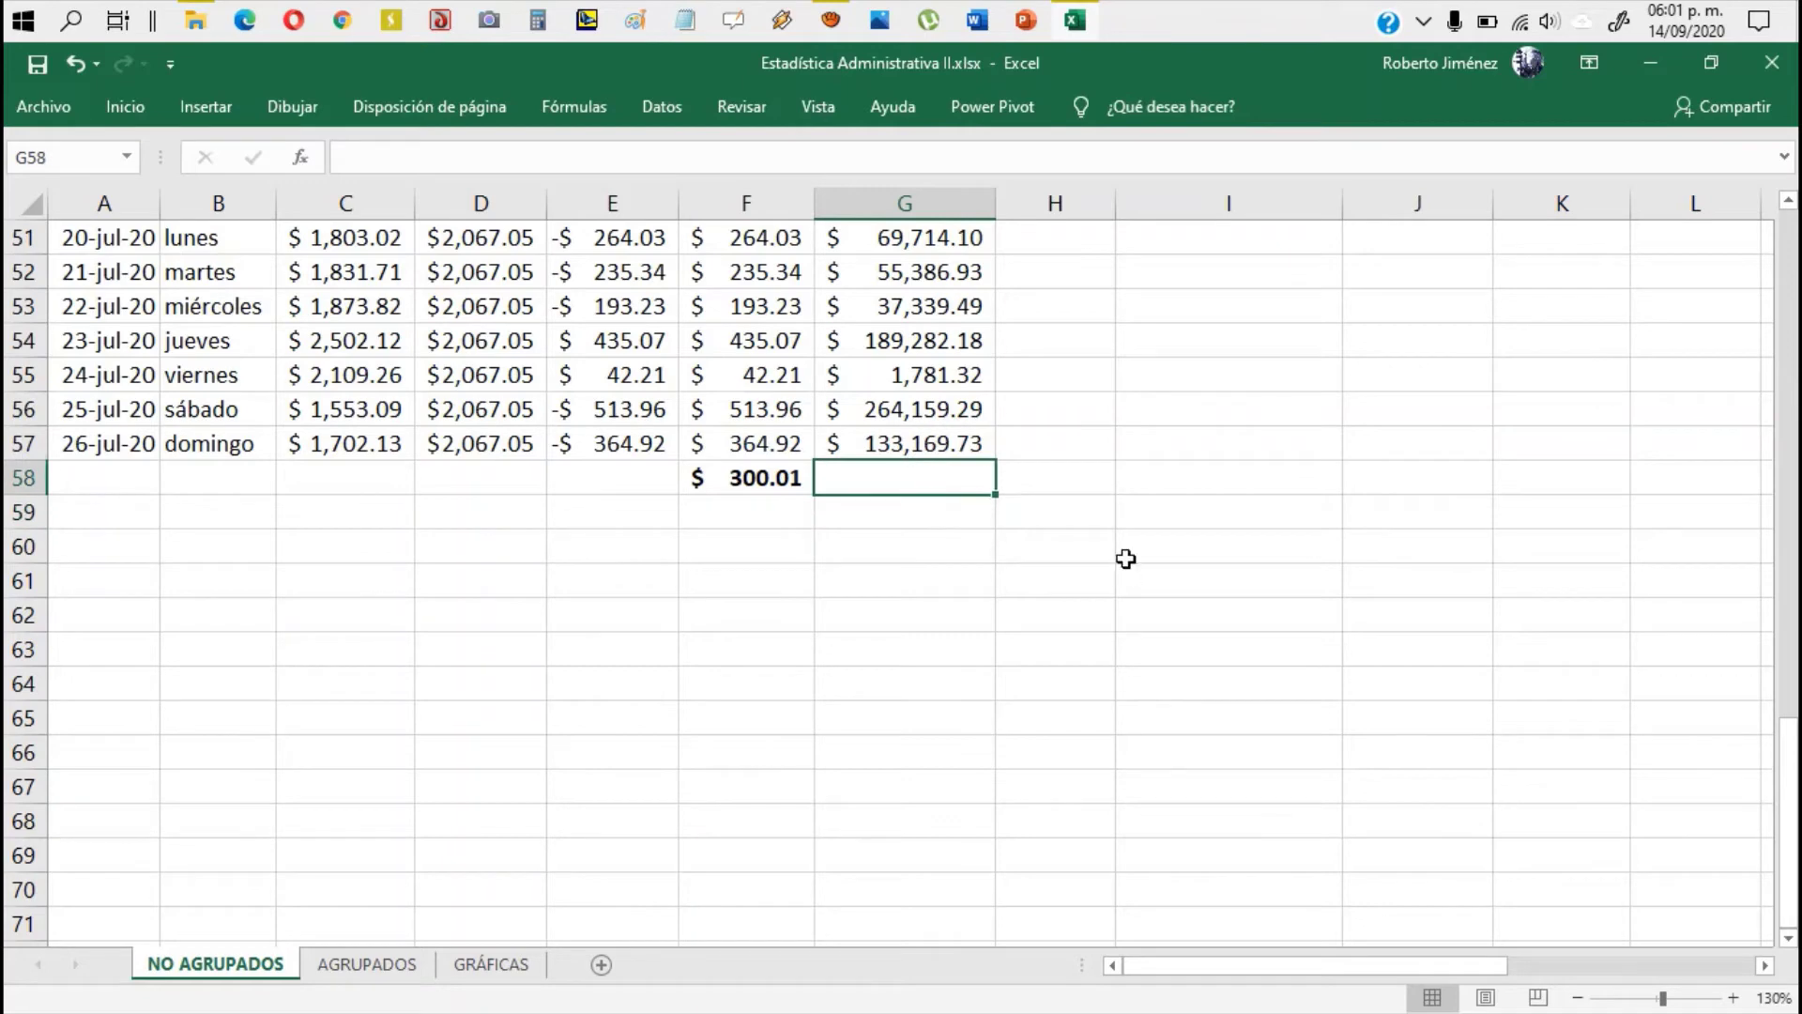
type("=s")
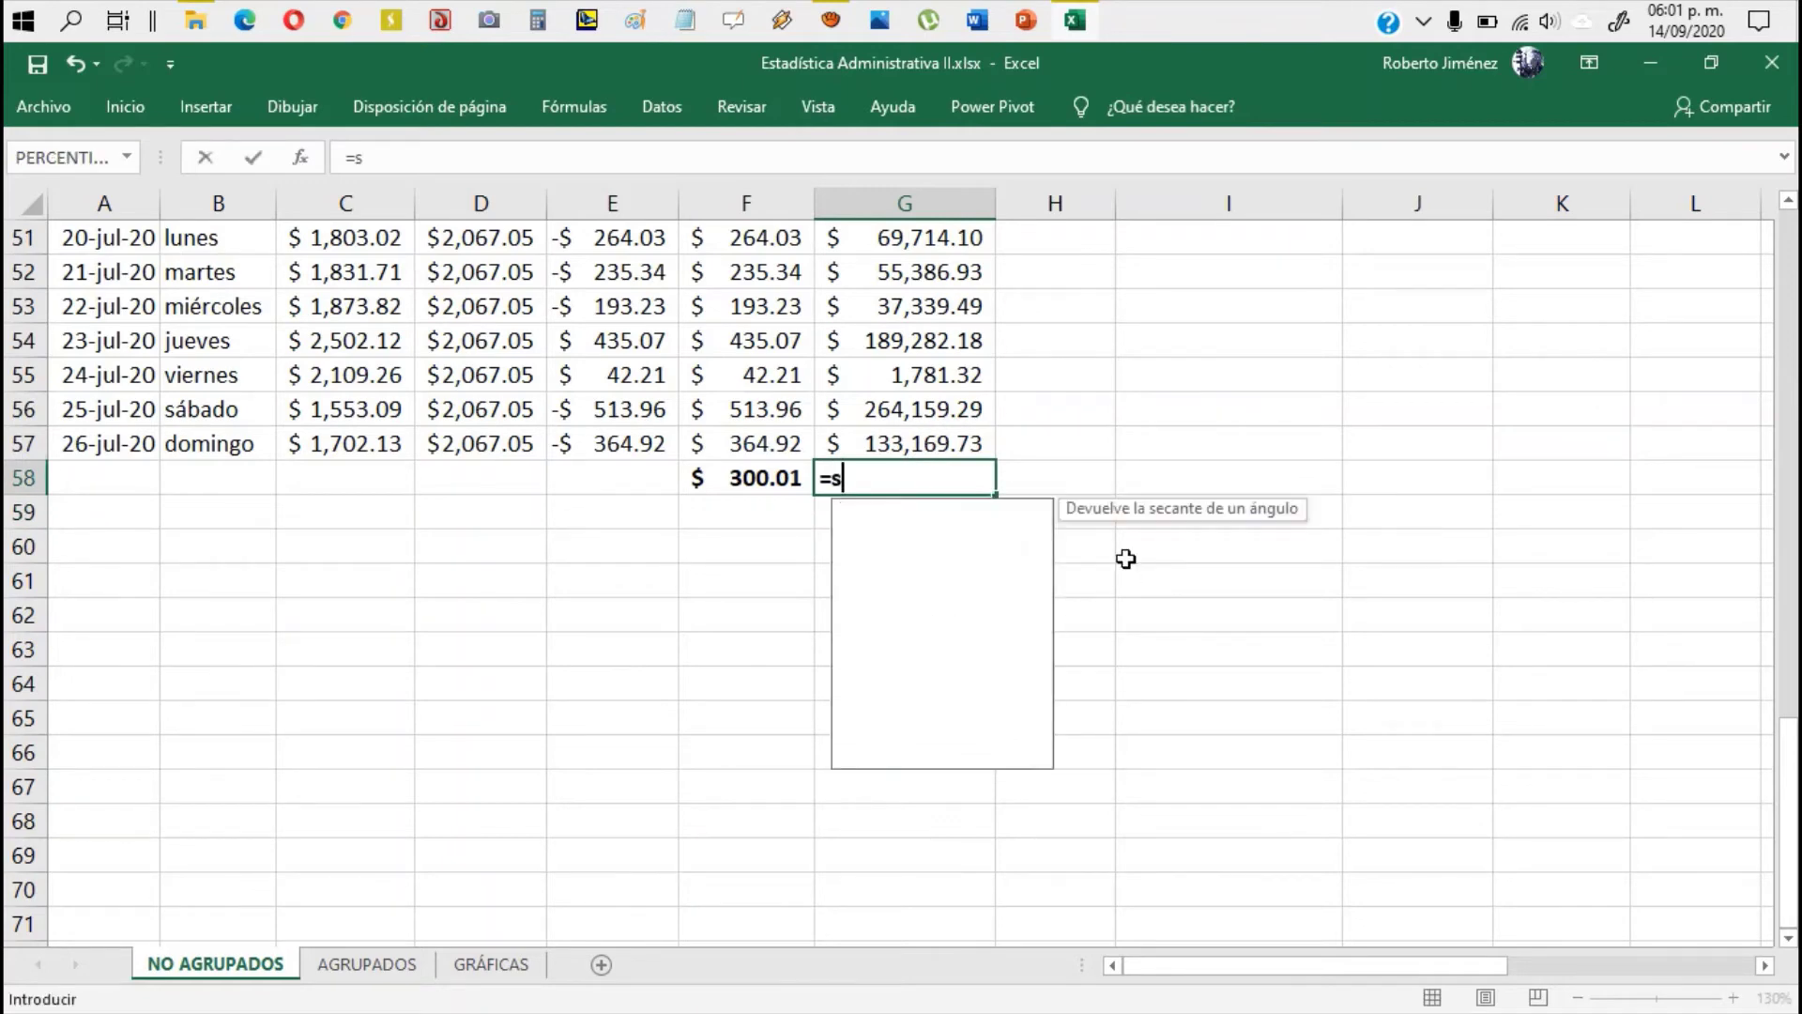
type("uma(")
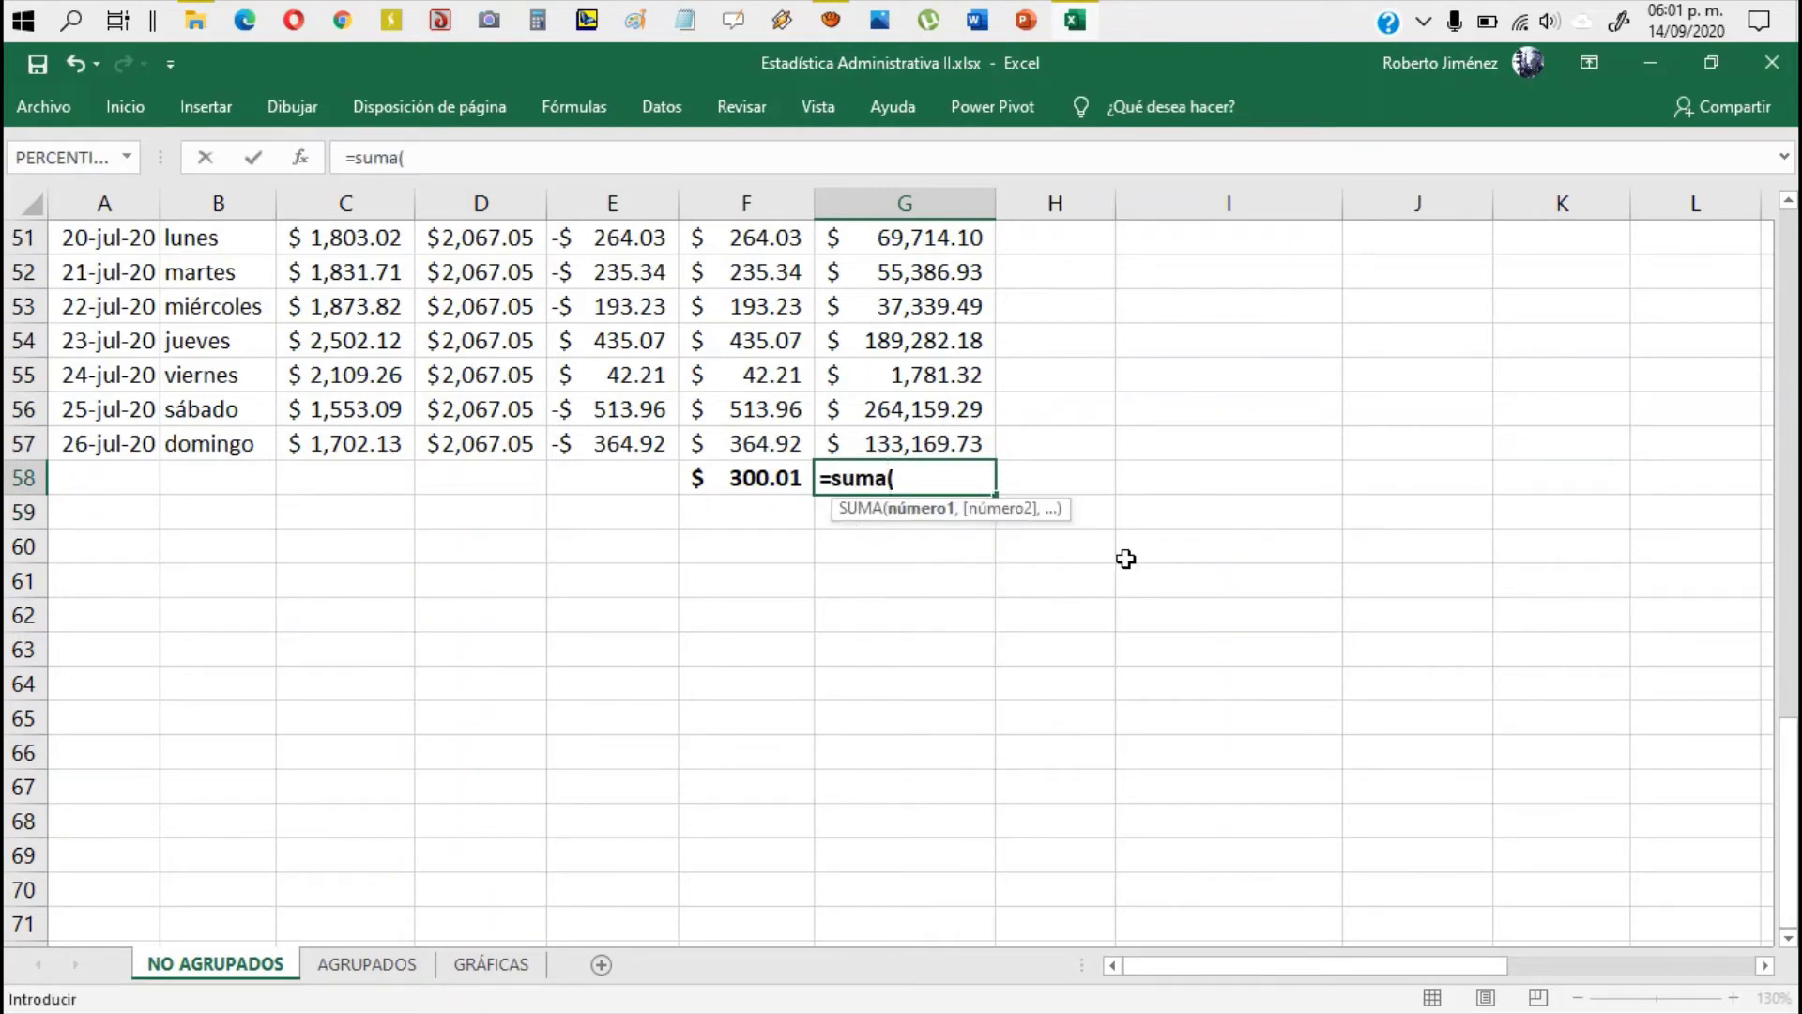
key("Up")
key("ctrl+shift+Up")
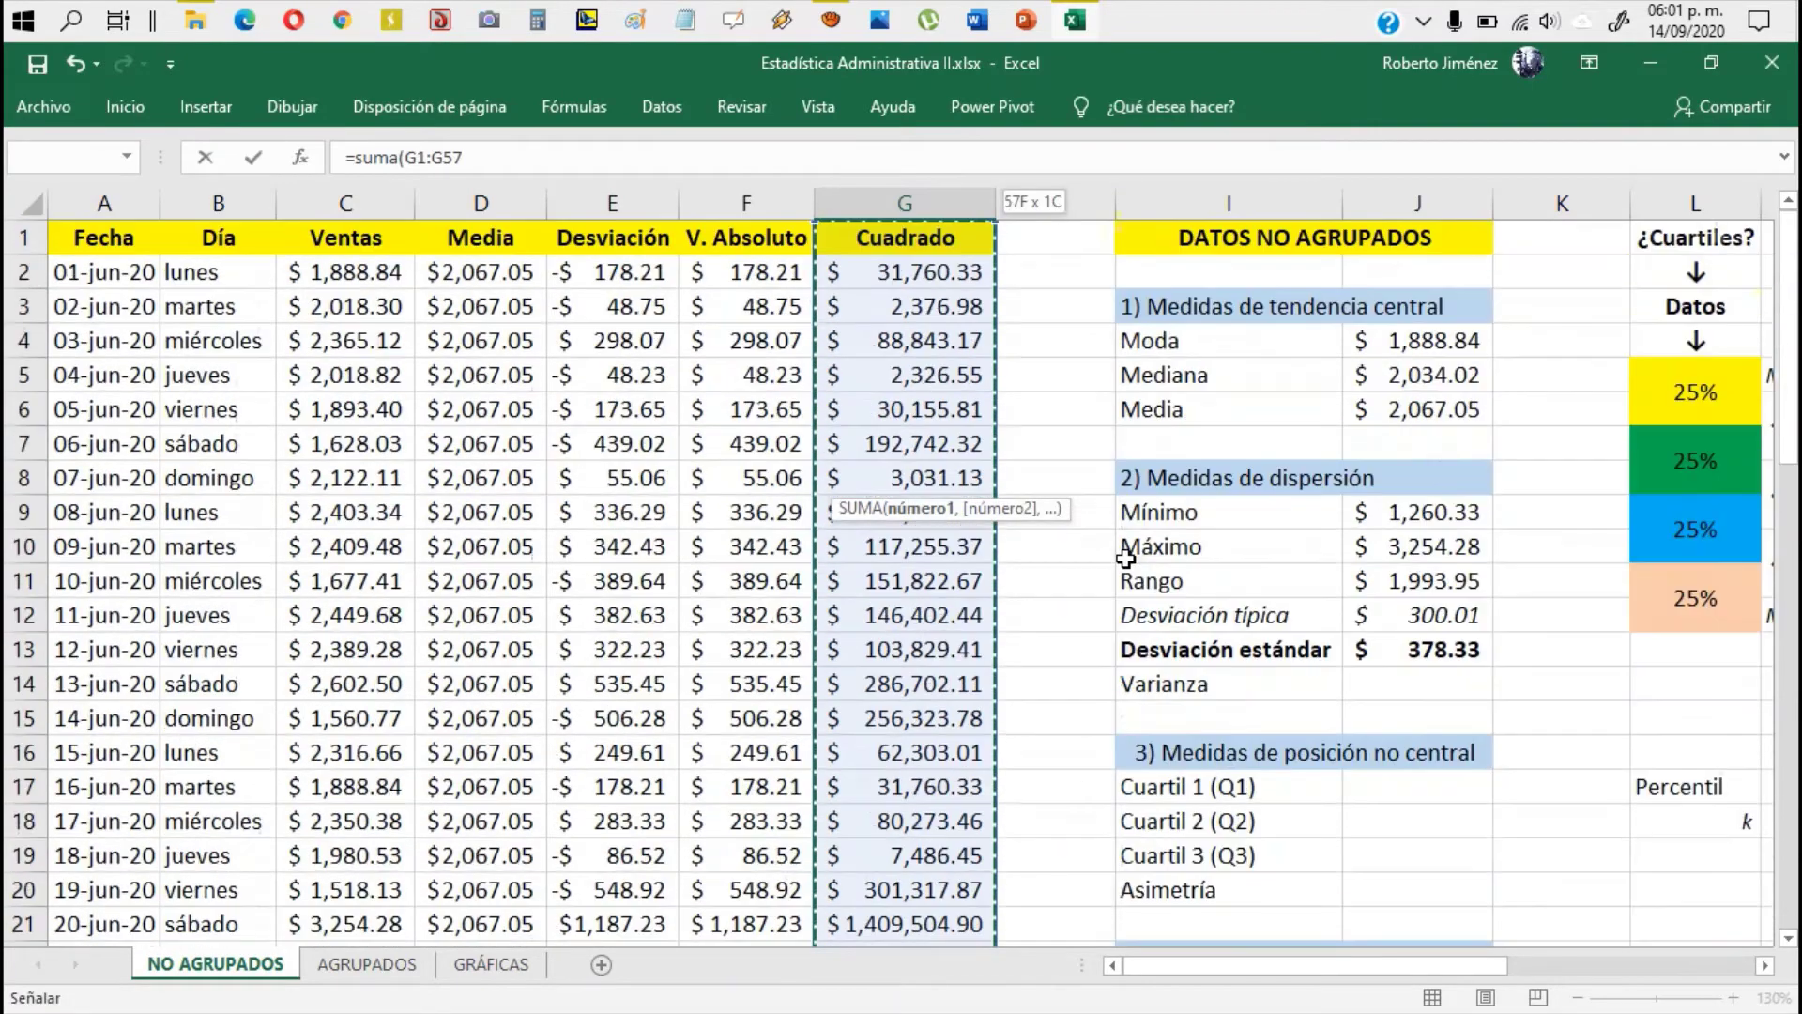
key("shift+Down")
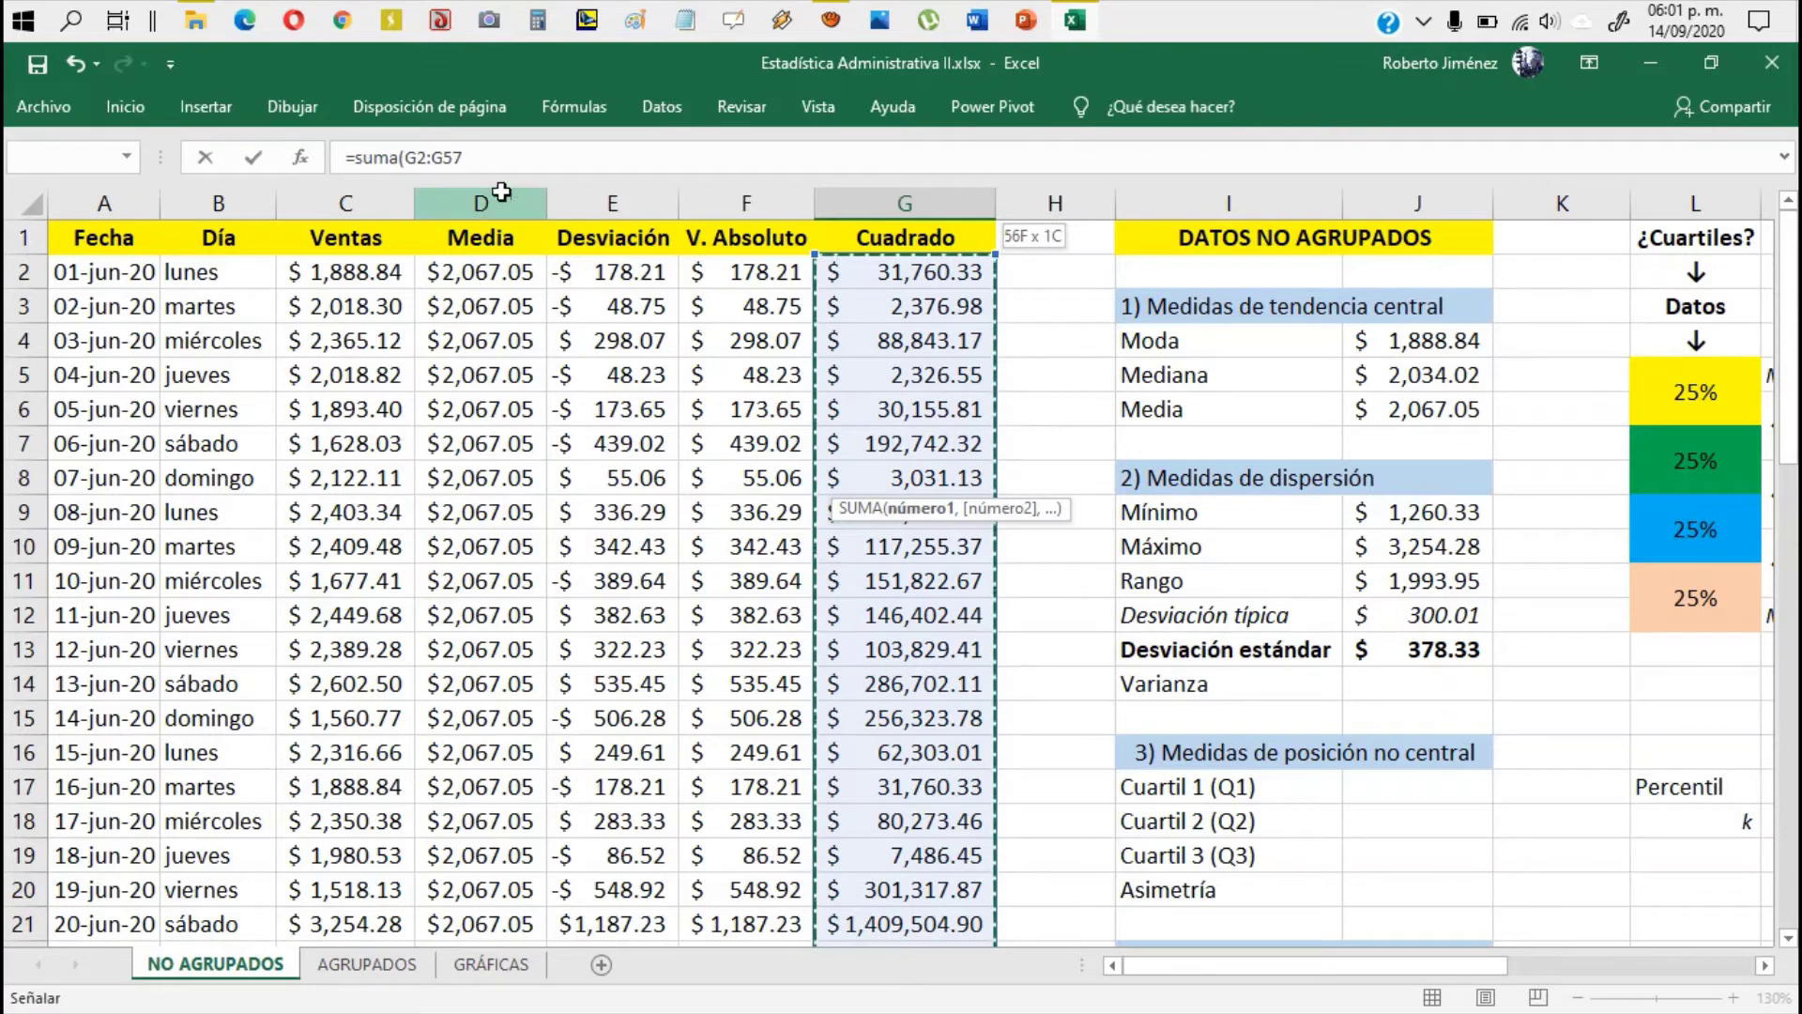
left_click(477, 161)
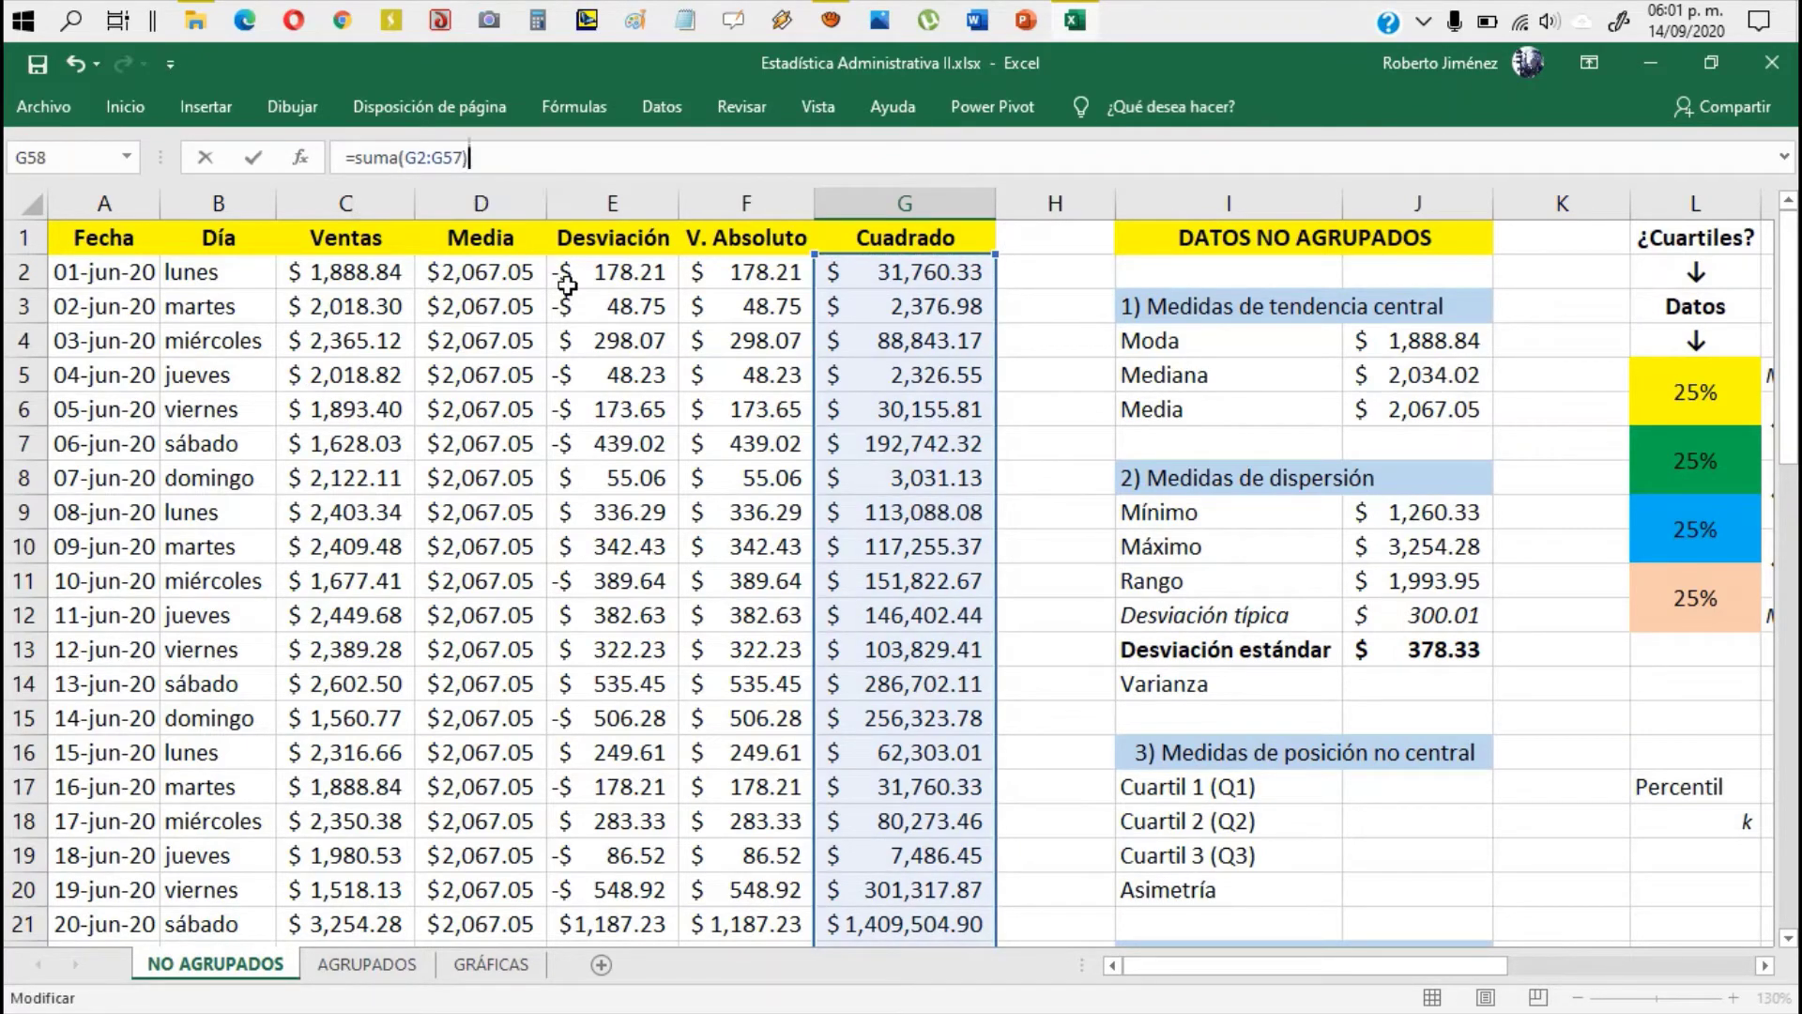
key("ctrl+Return")
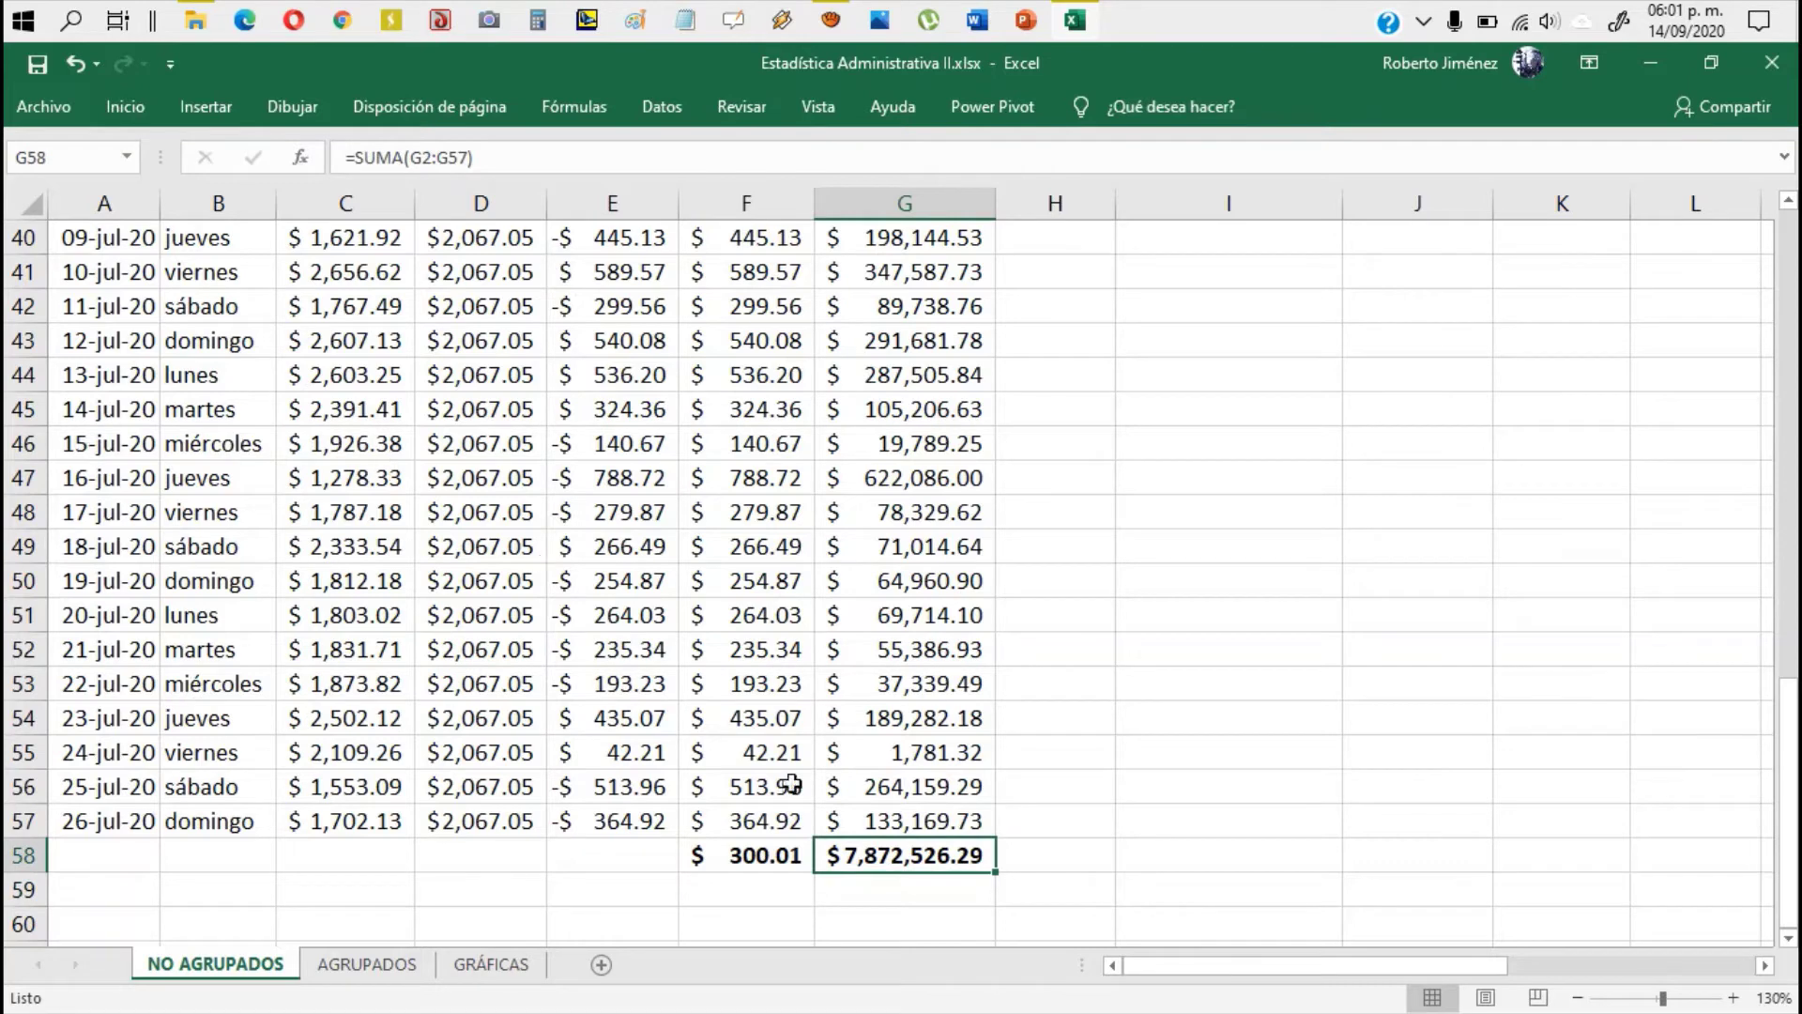
Step: Divide the sum in G58 by 56, making the formula =SUMA(G2:G57)/56
left_click(1092, 849)
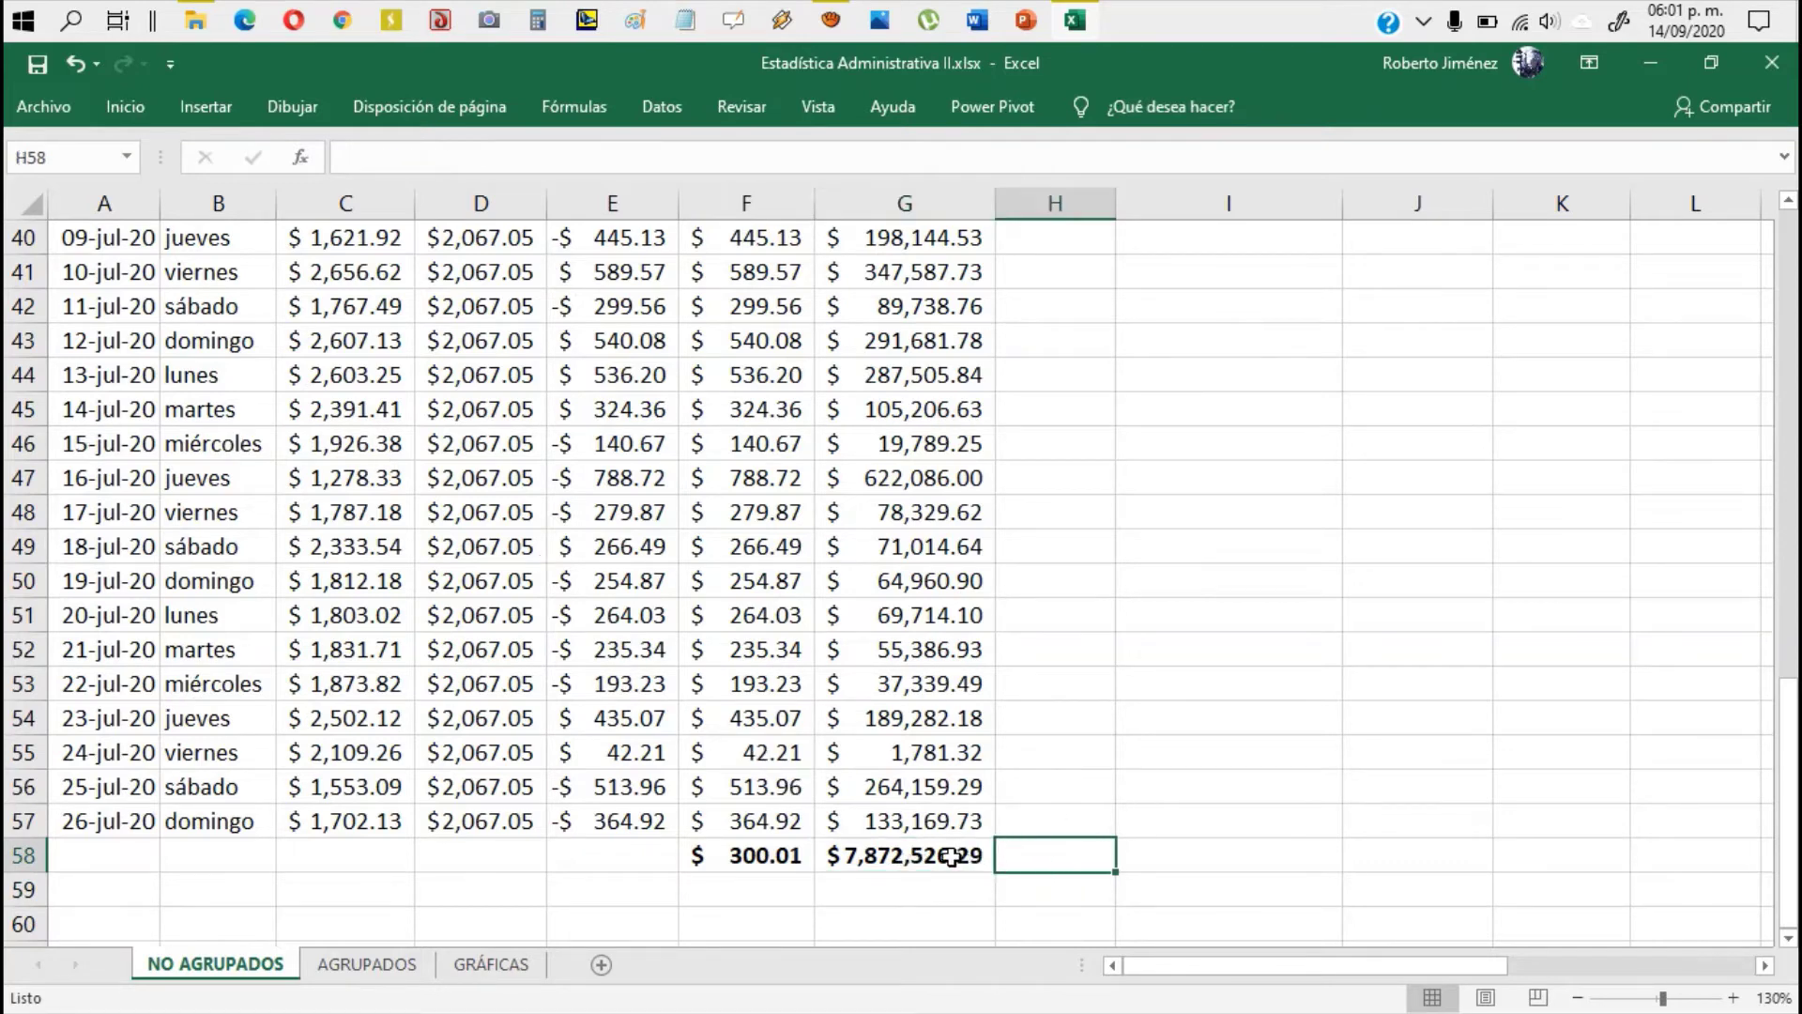
left_click(953, 857)
left_click(475, 158)
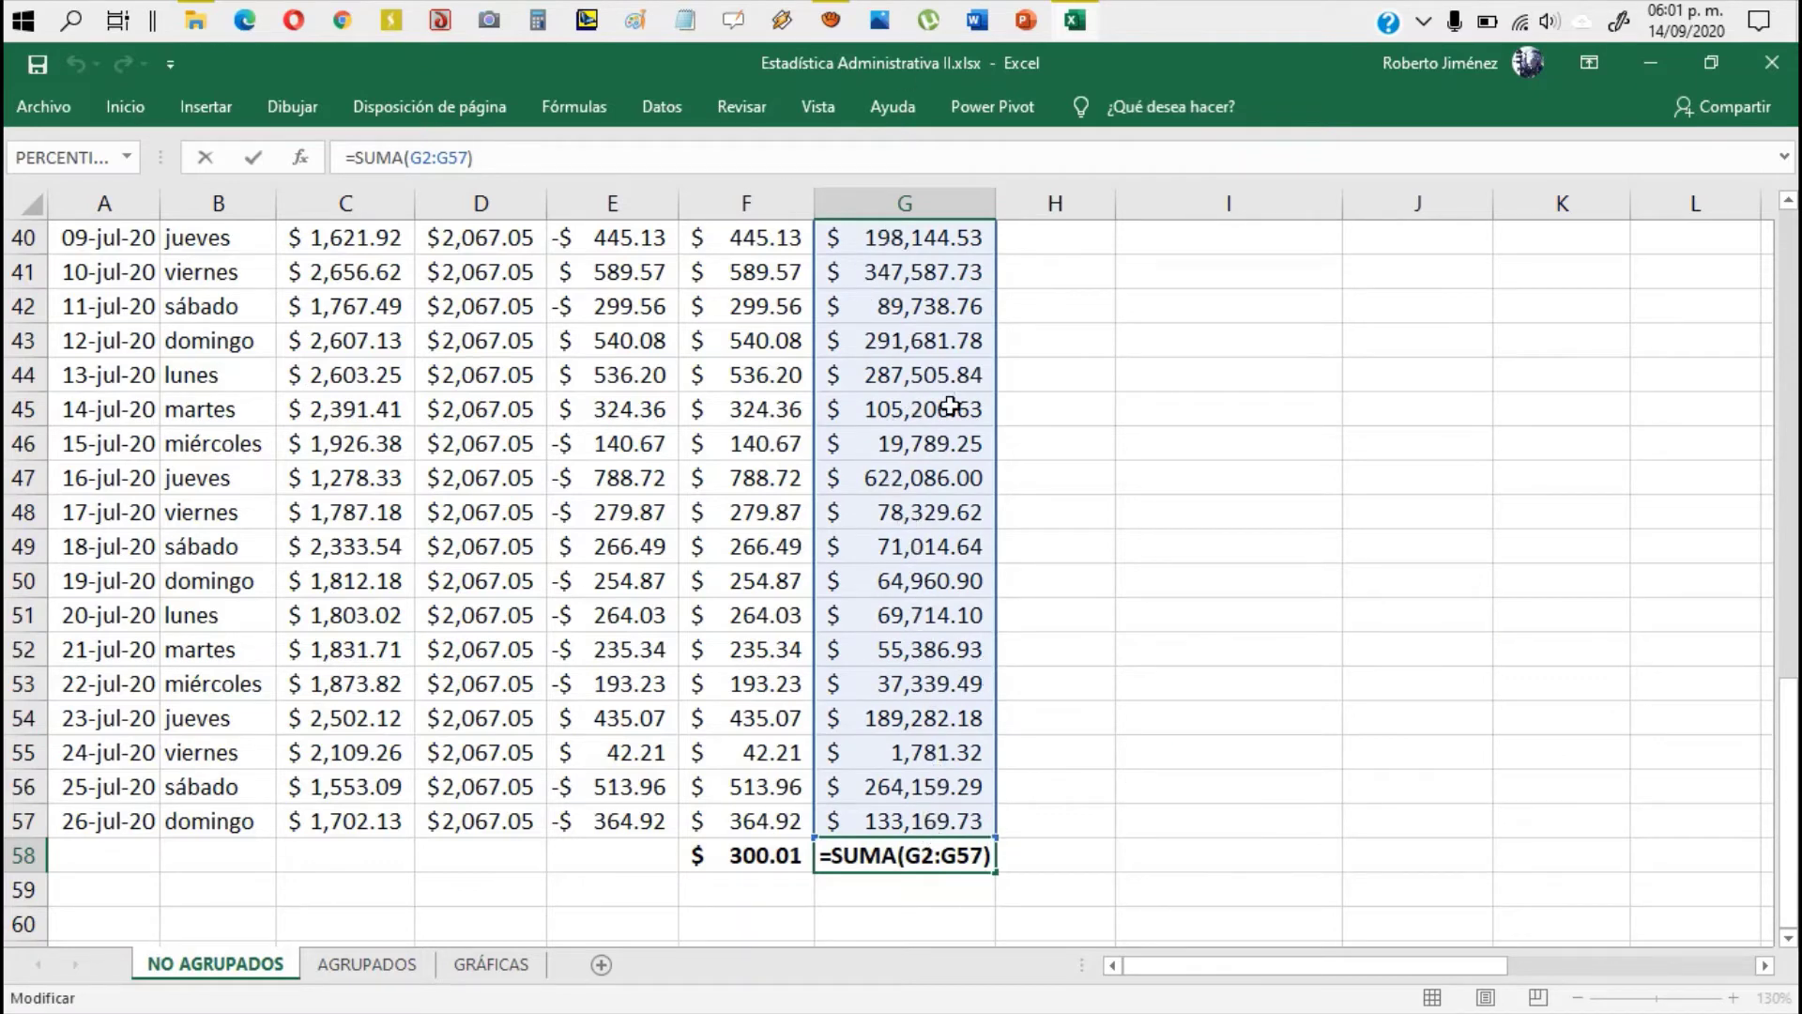
type("/")
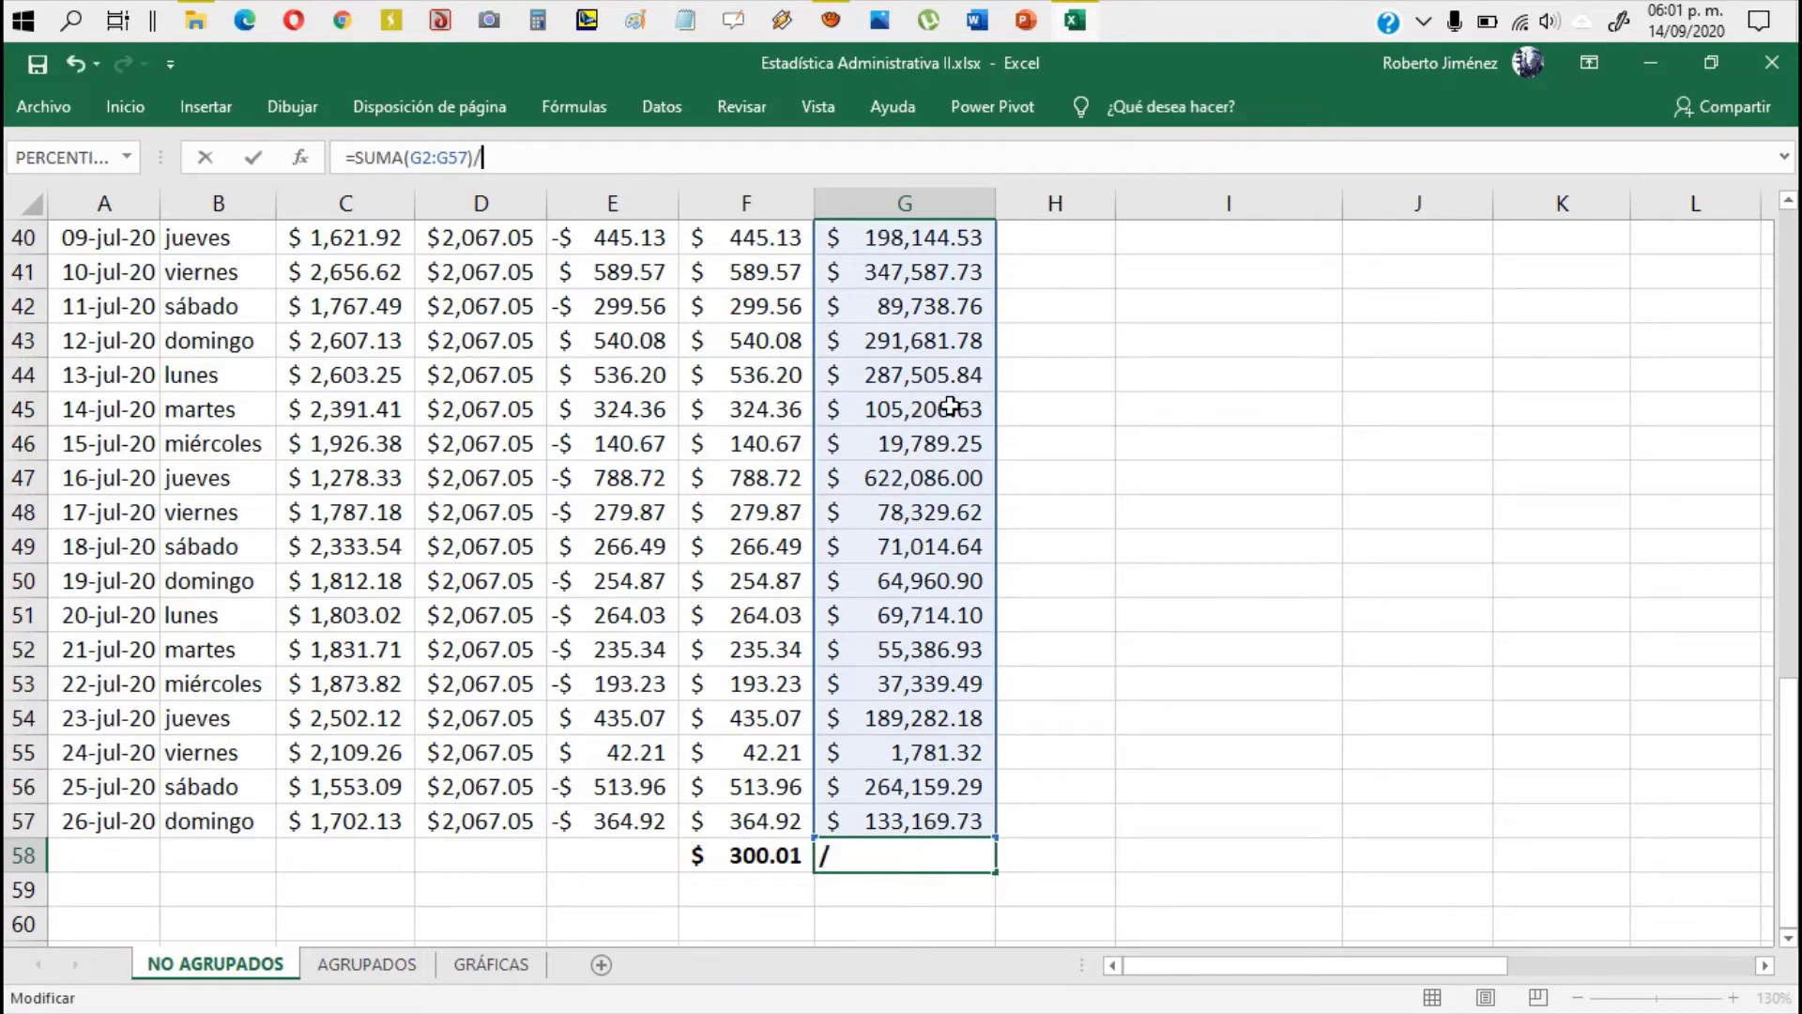
type("56")
key("Return")
key("Up")
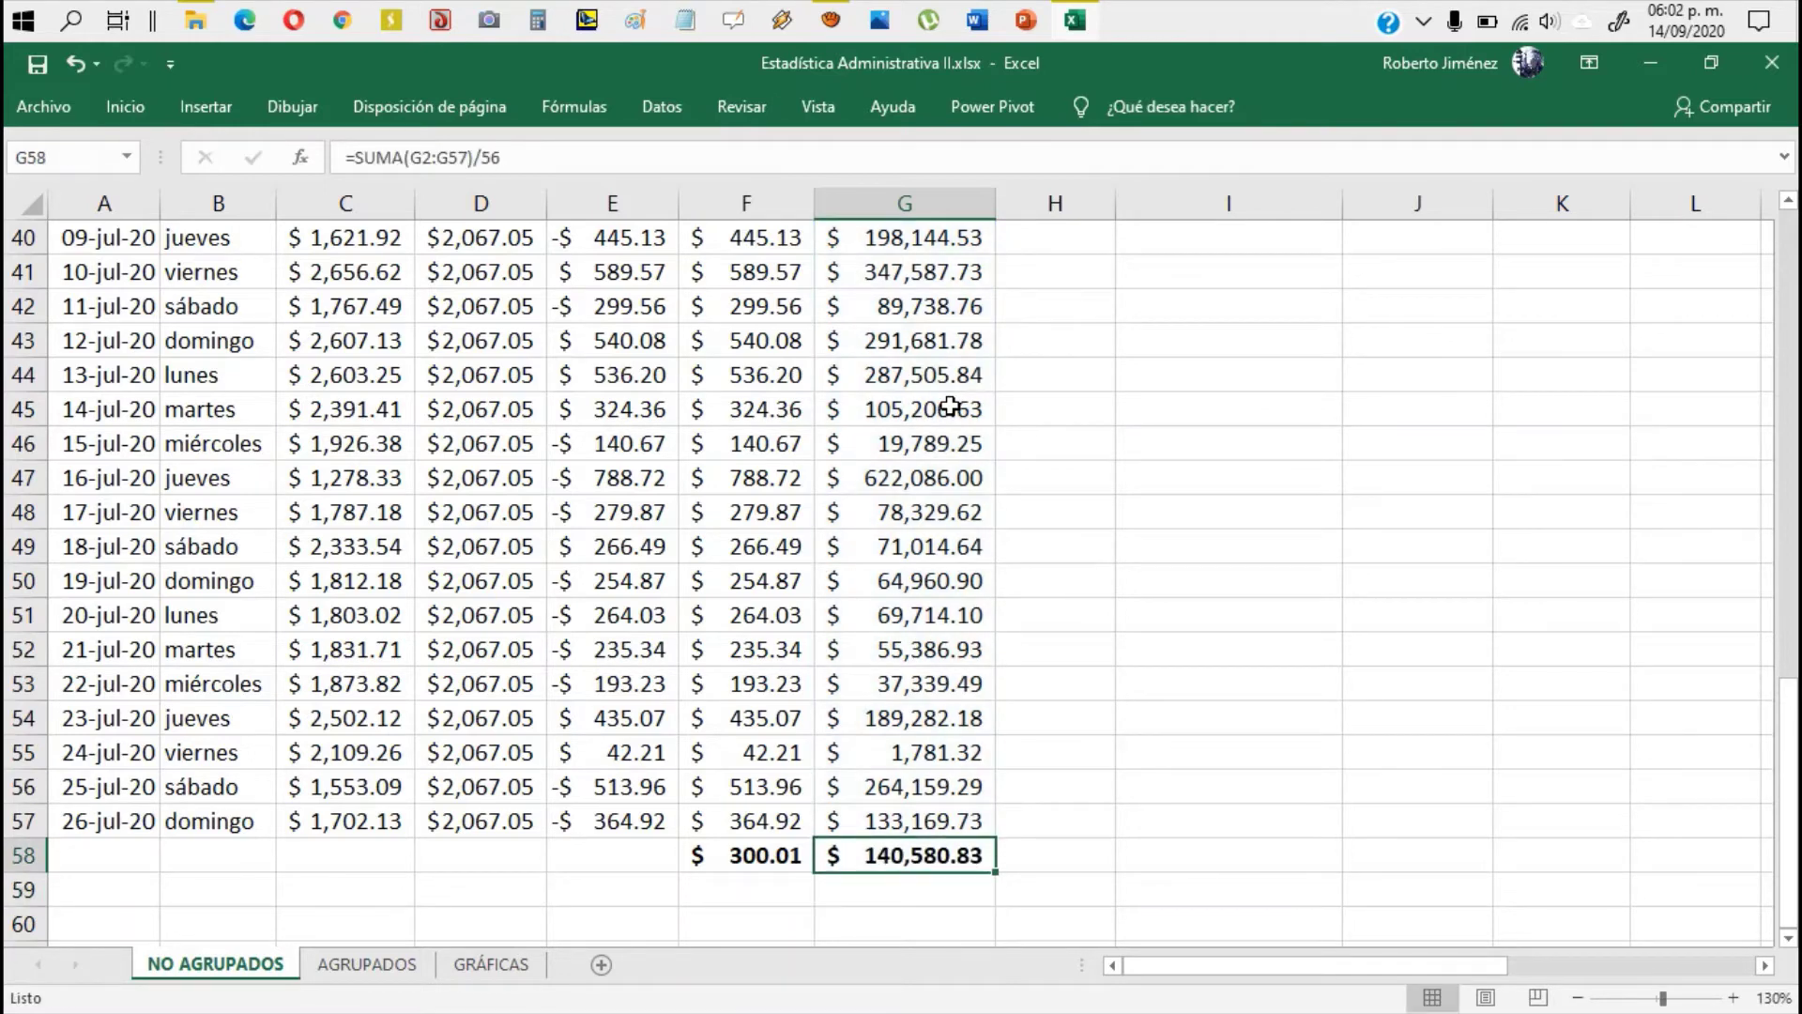
Step: Replace the fixed divisor in G58 with a count, making the formula =SUMA(G2:G57)/CONTAR(G2:G57)
left_click(526, 158)
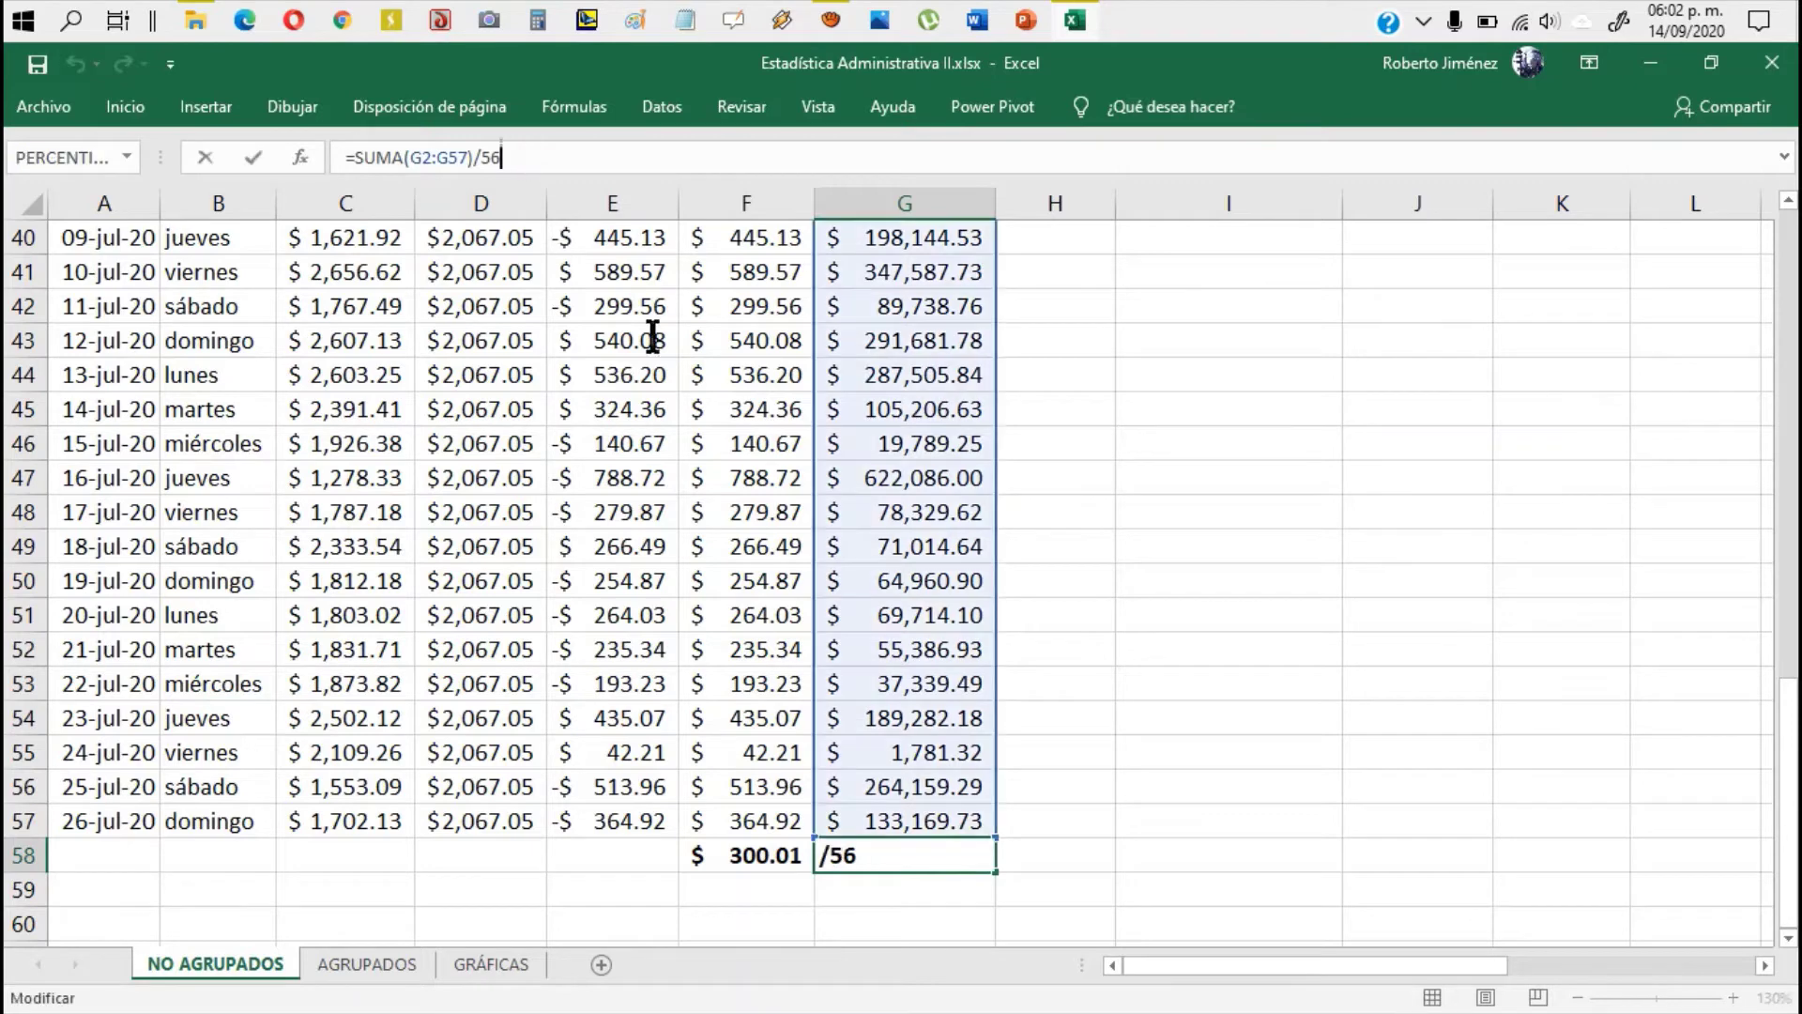
key("BackSpace")
key("BackSpace")
type("contar")
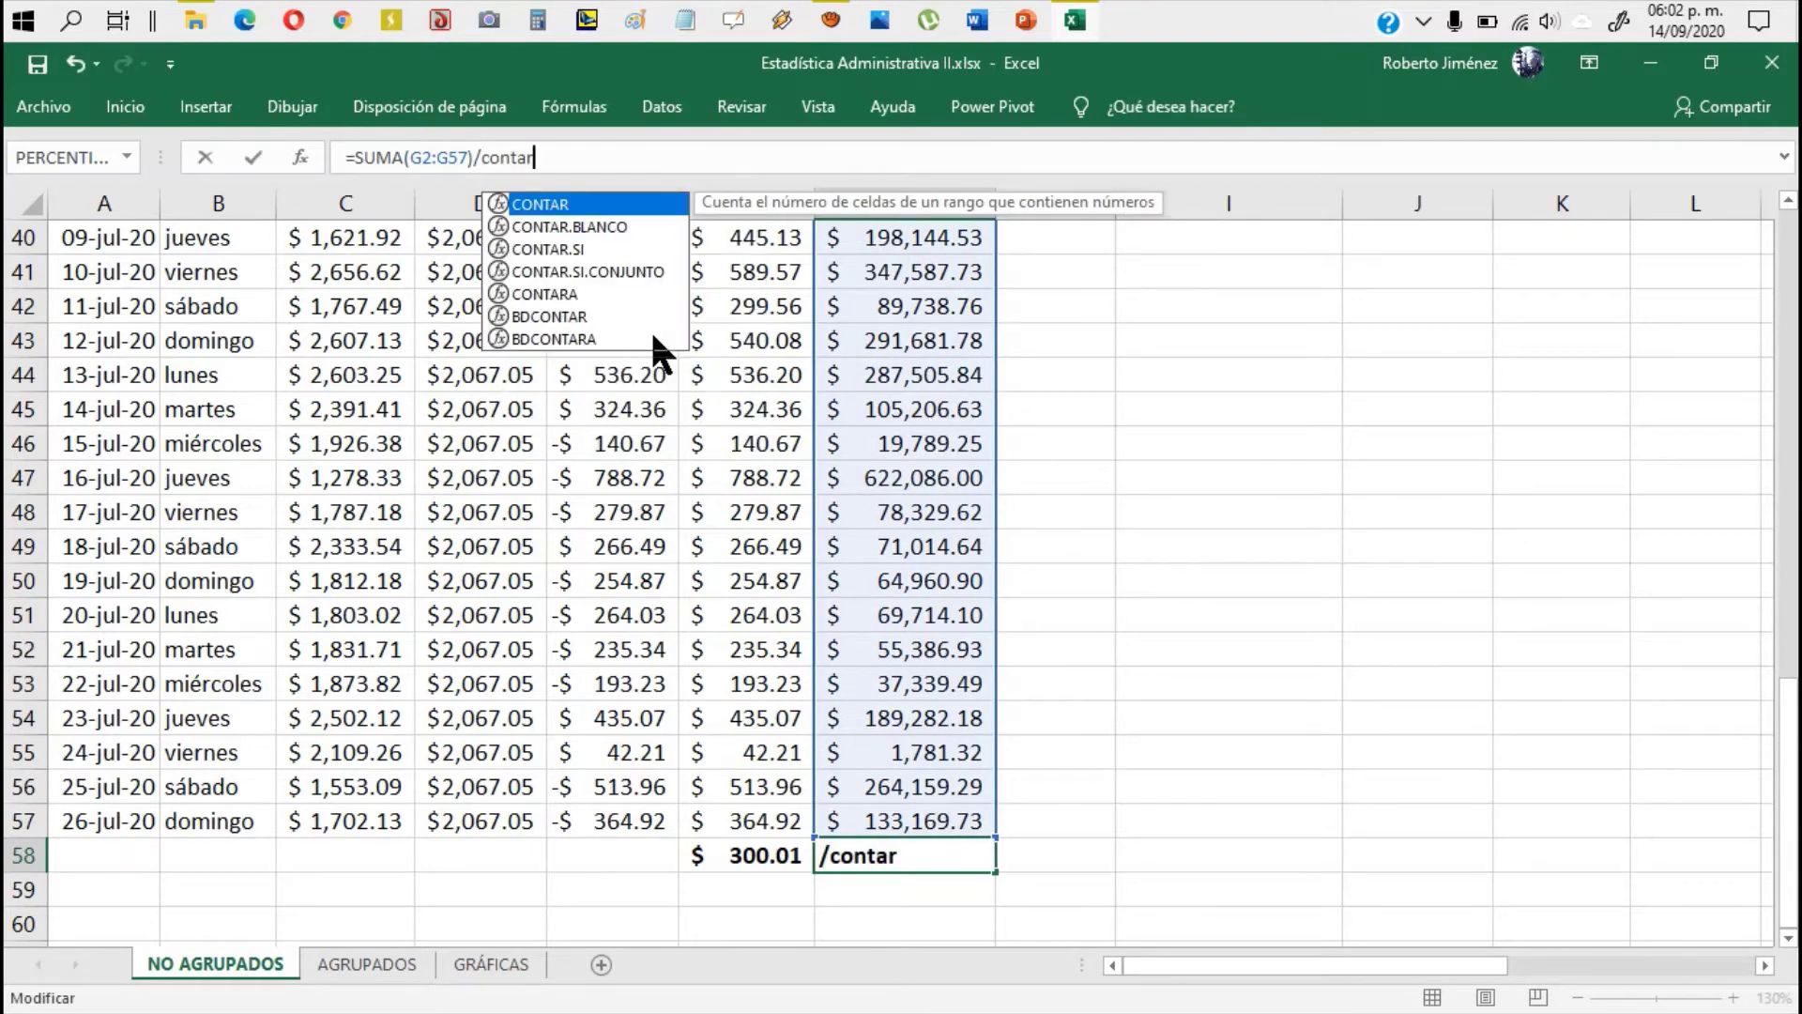
type("(")
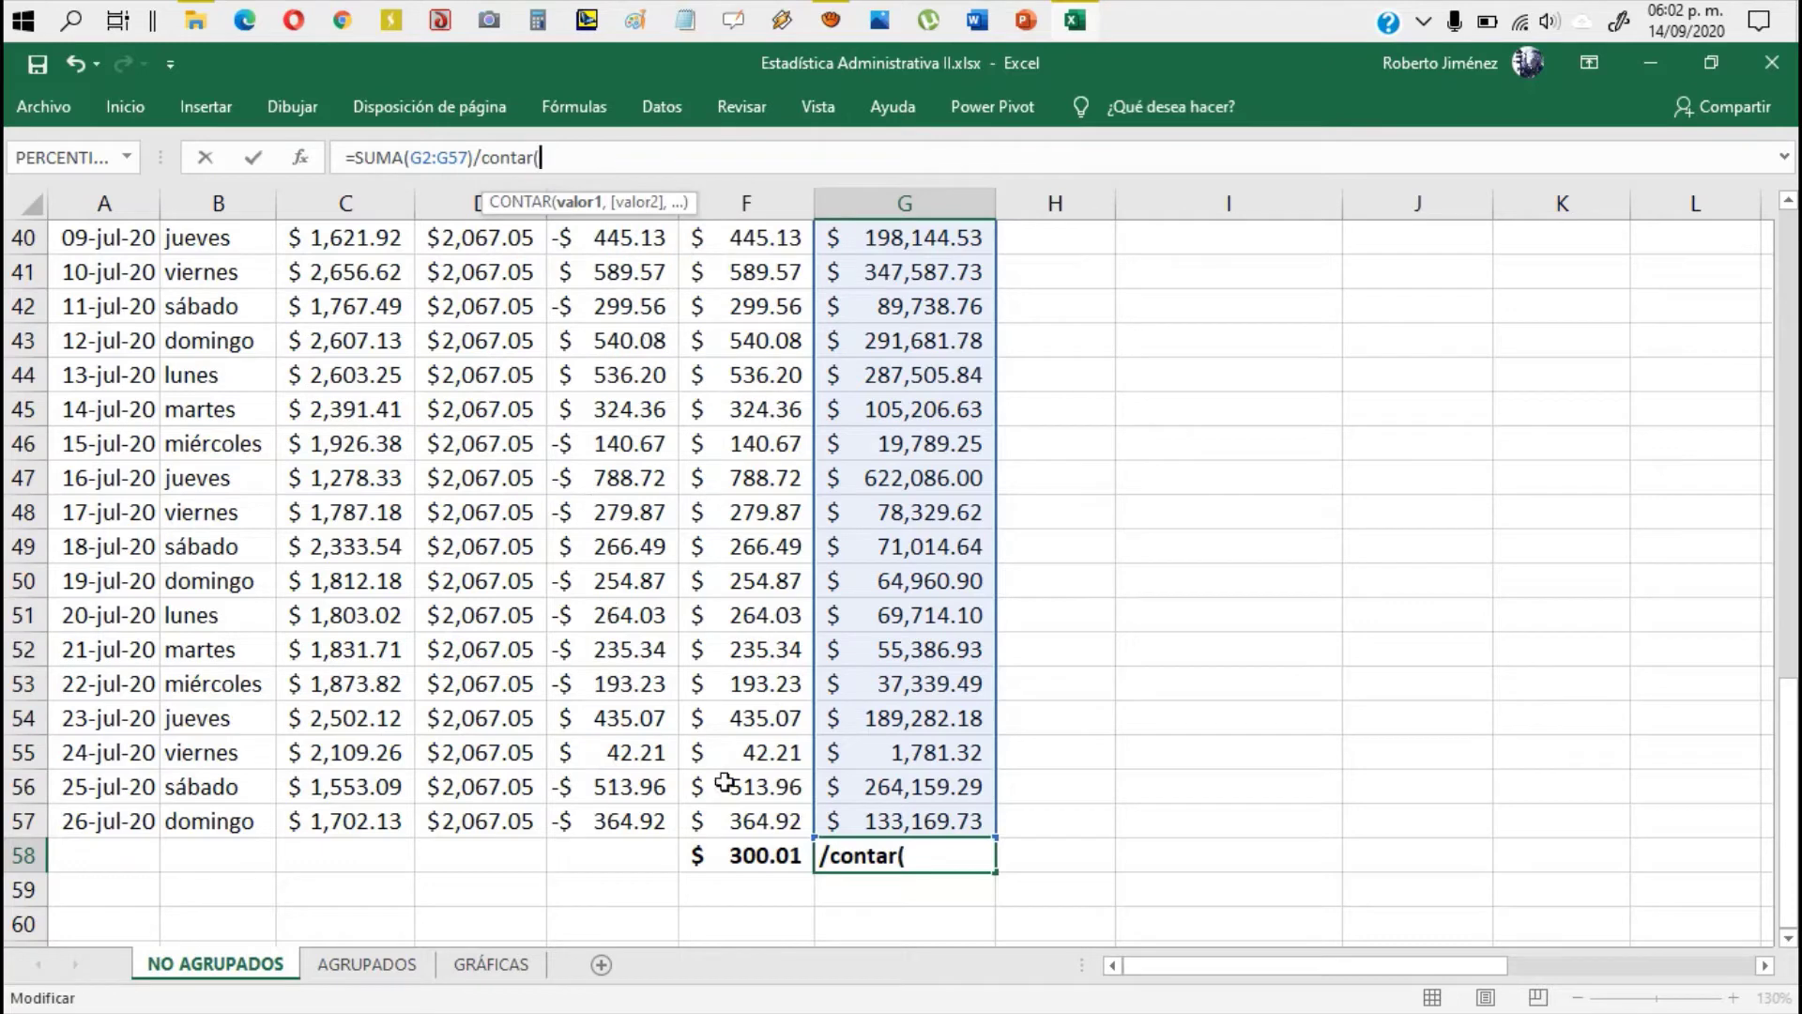
left_click(967, 821)
key("shift+Up")
key("shift+Up")
key("shift+Up")
key("shift+Up")
key("shift+Up")
key("shift+Up")
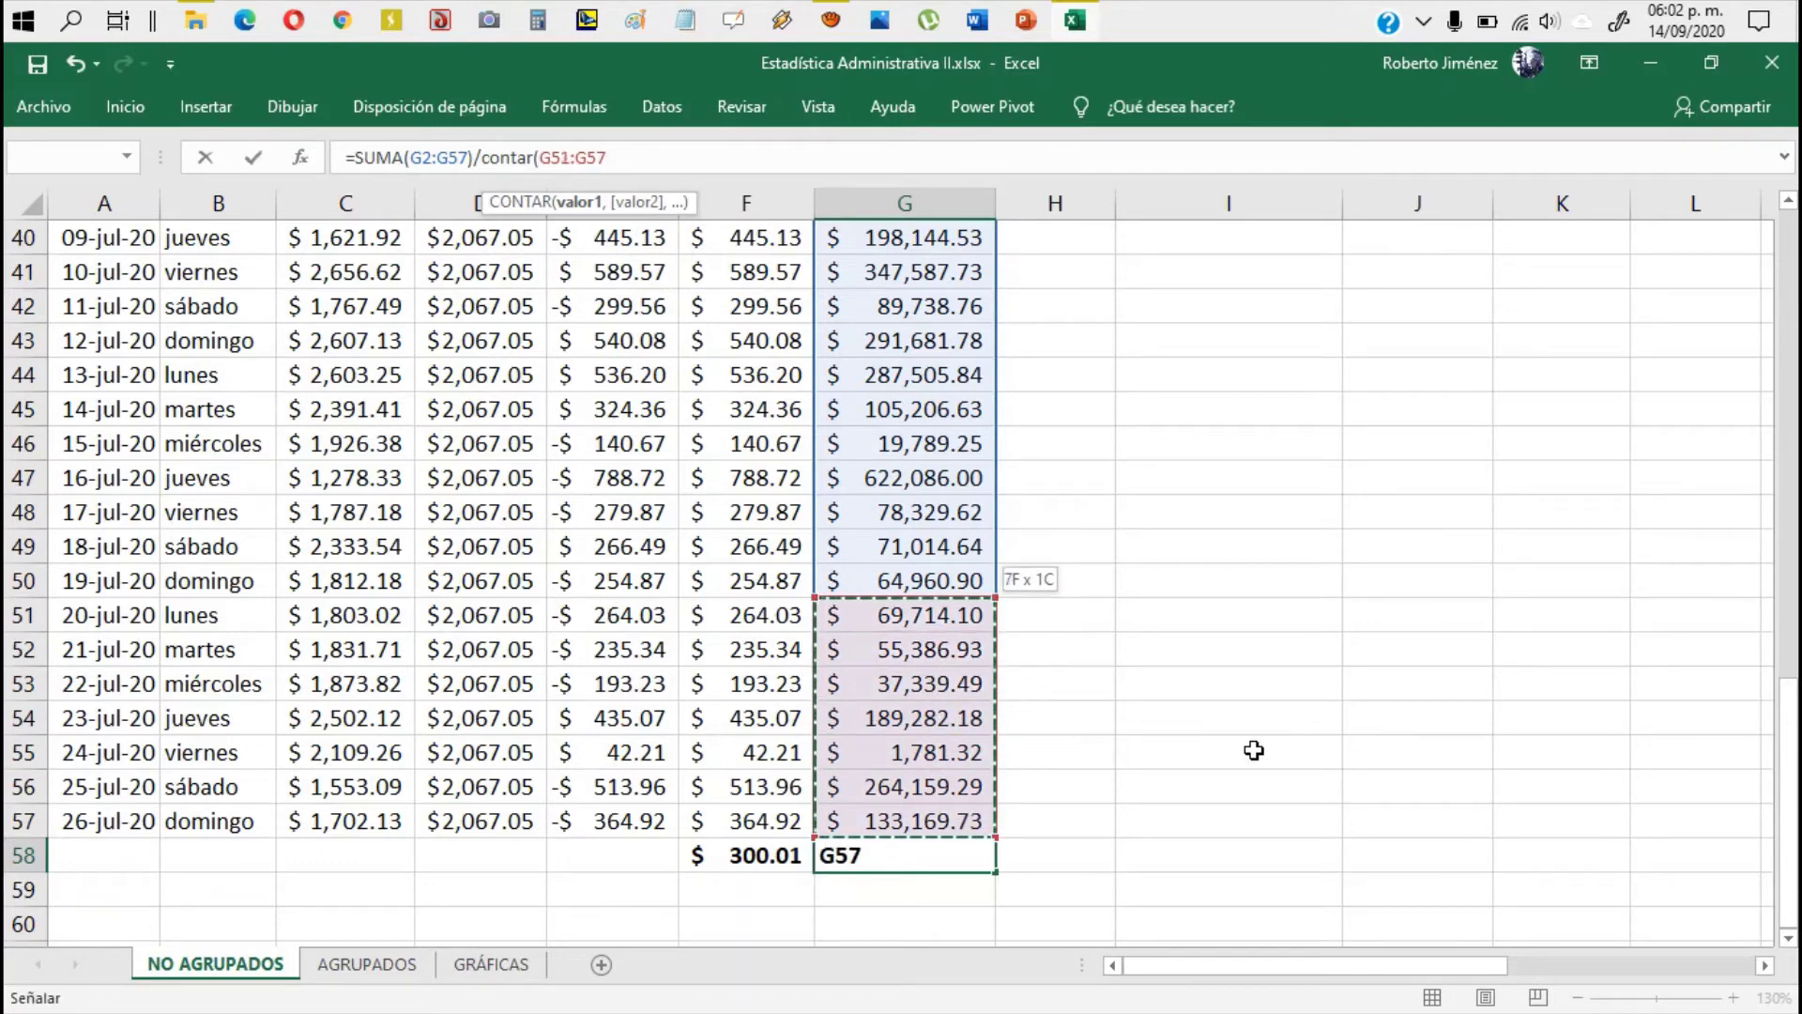
key("ctrl+shift+Up")
key("shift+Down")
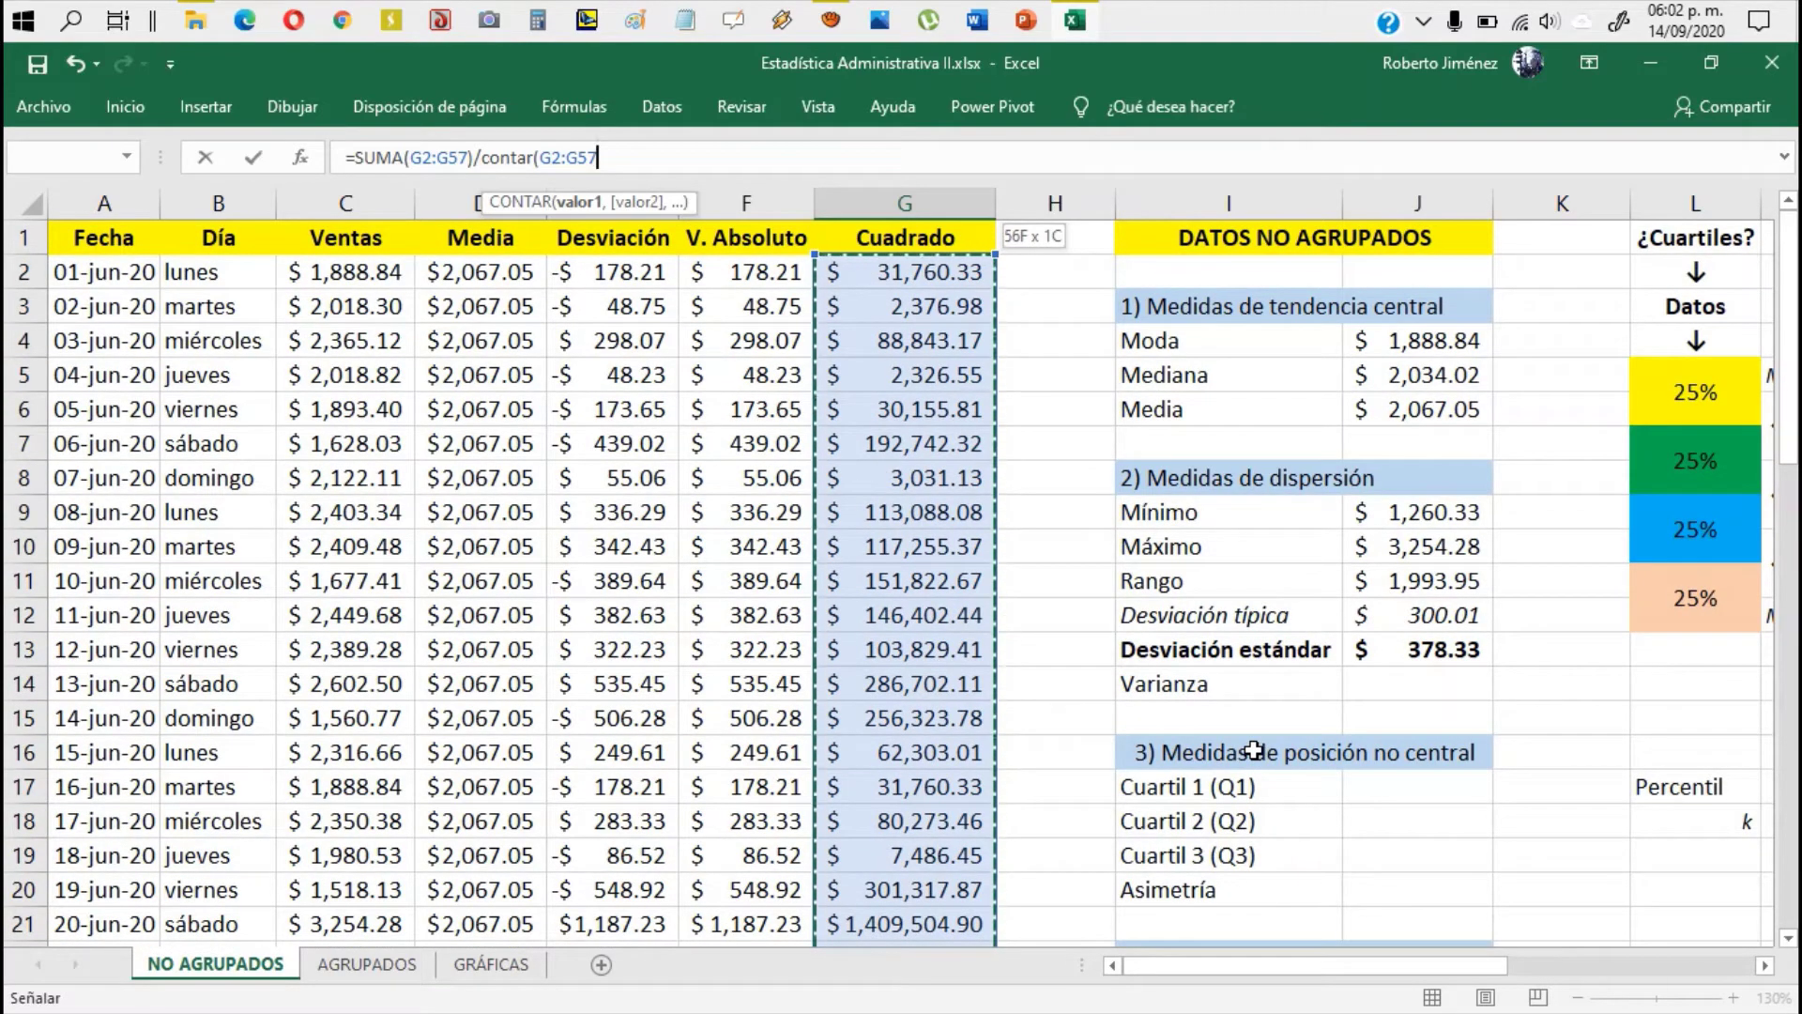
type(")")
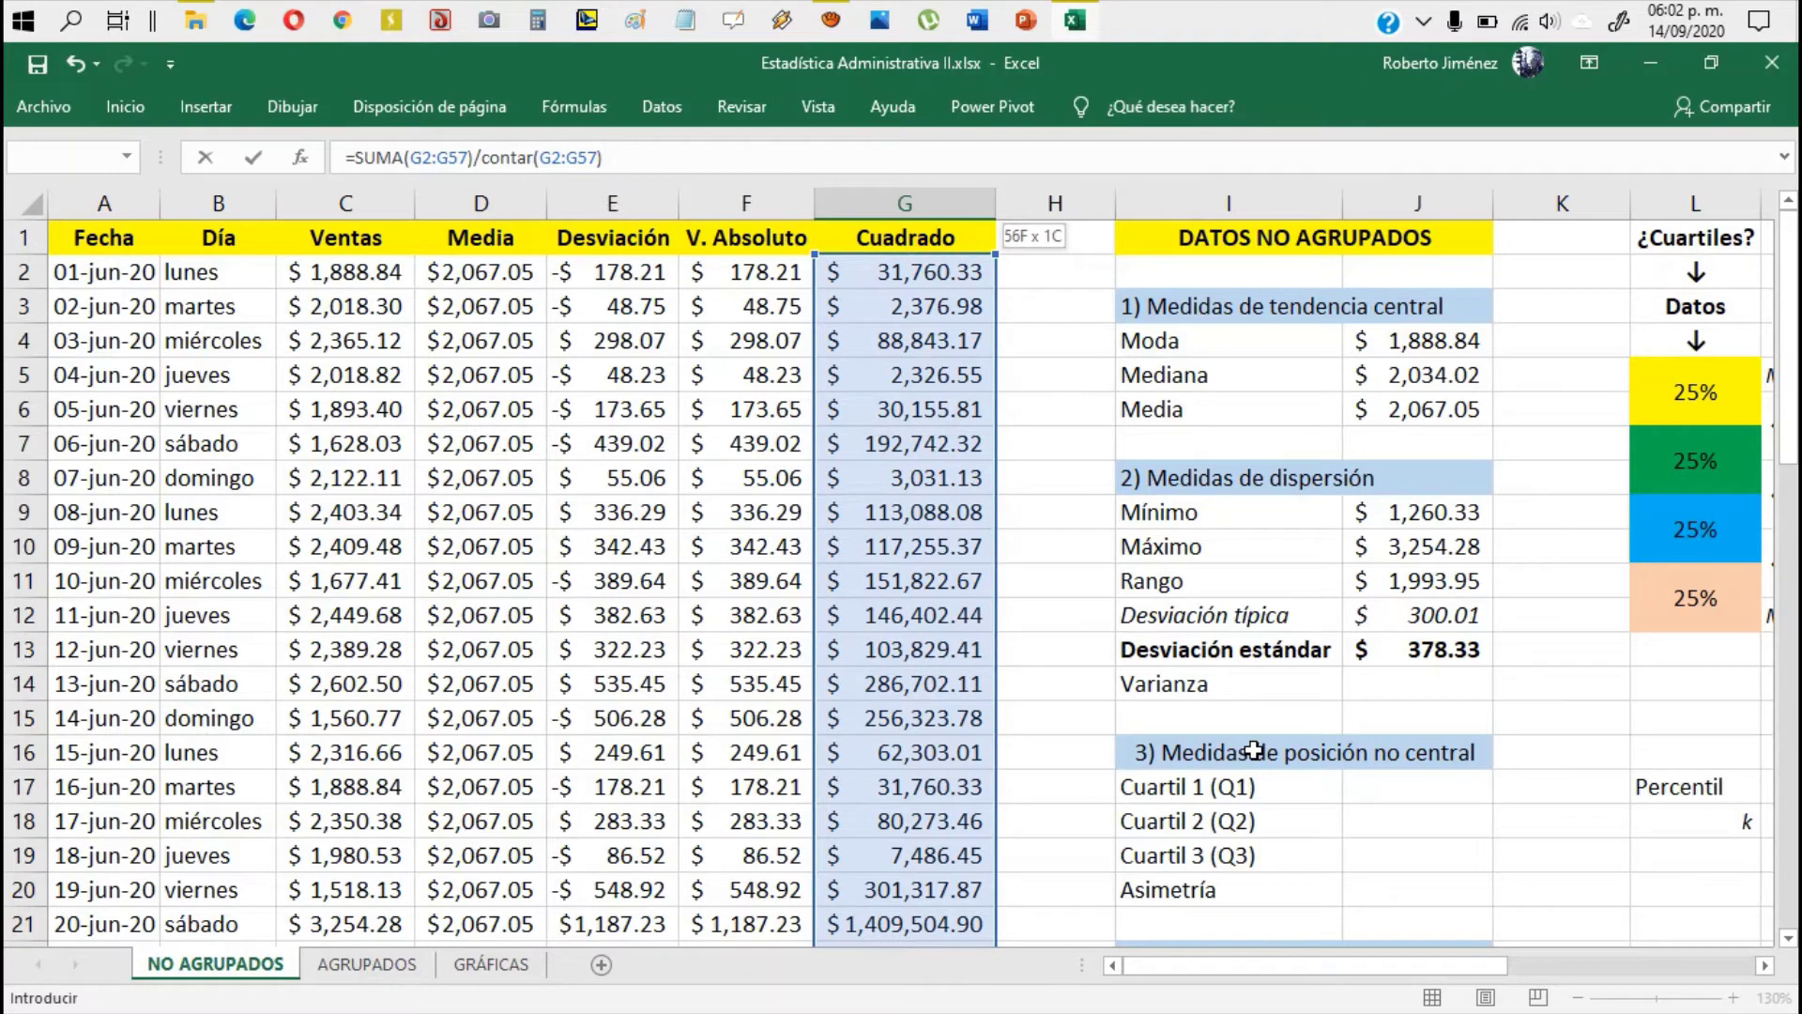
key("Return")
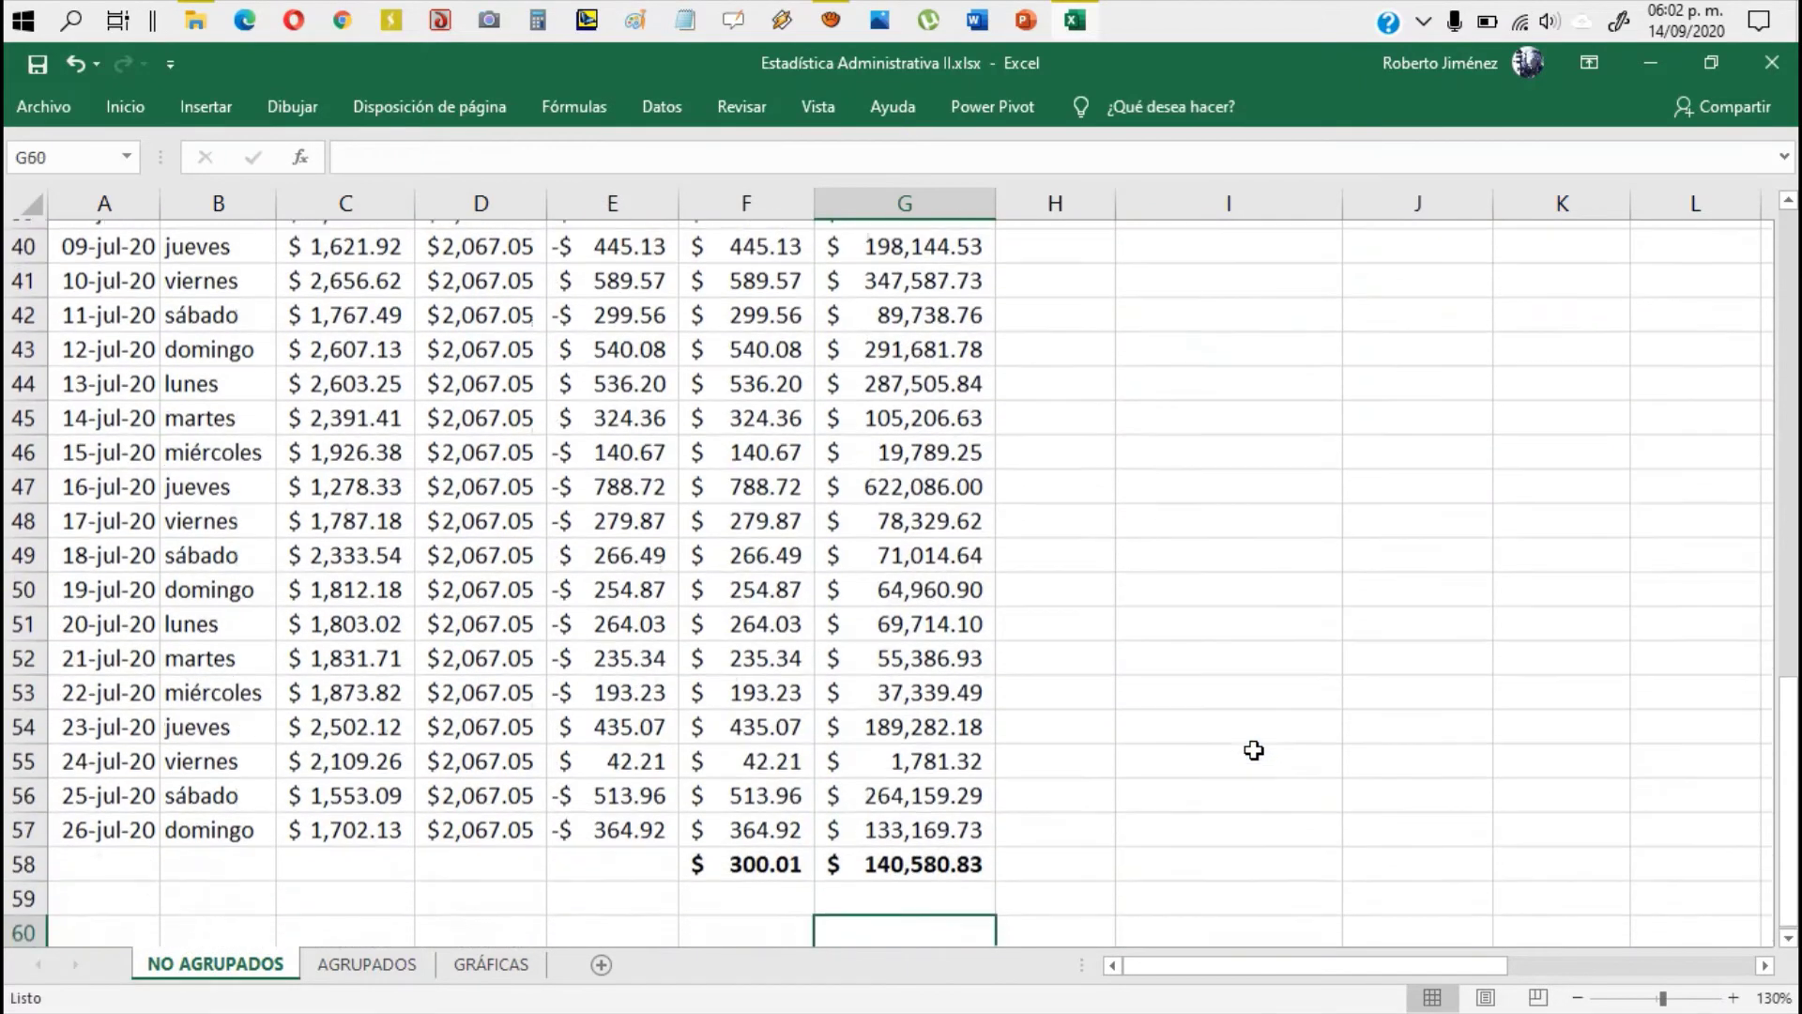
key("Up")
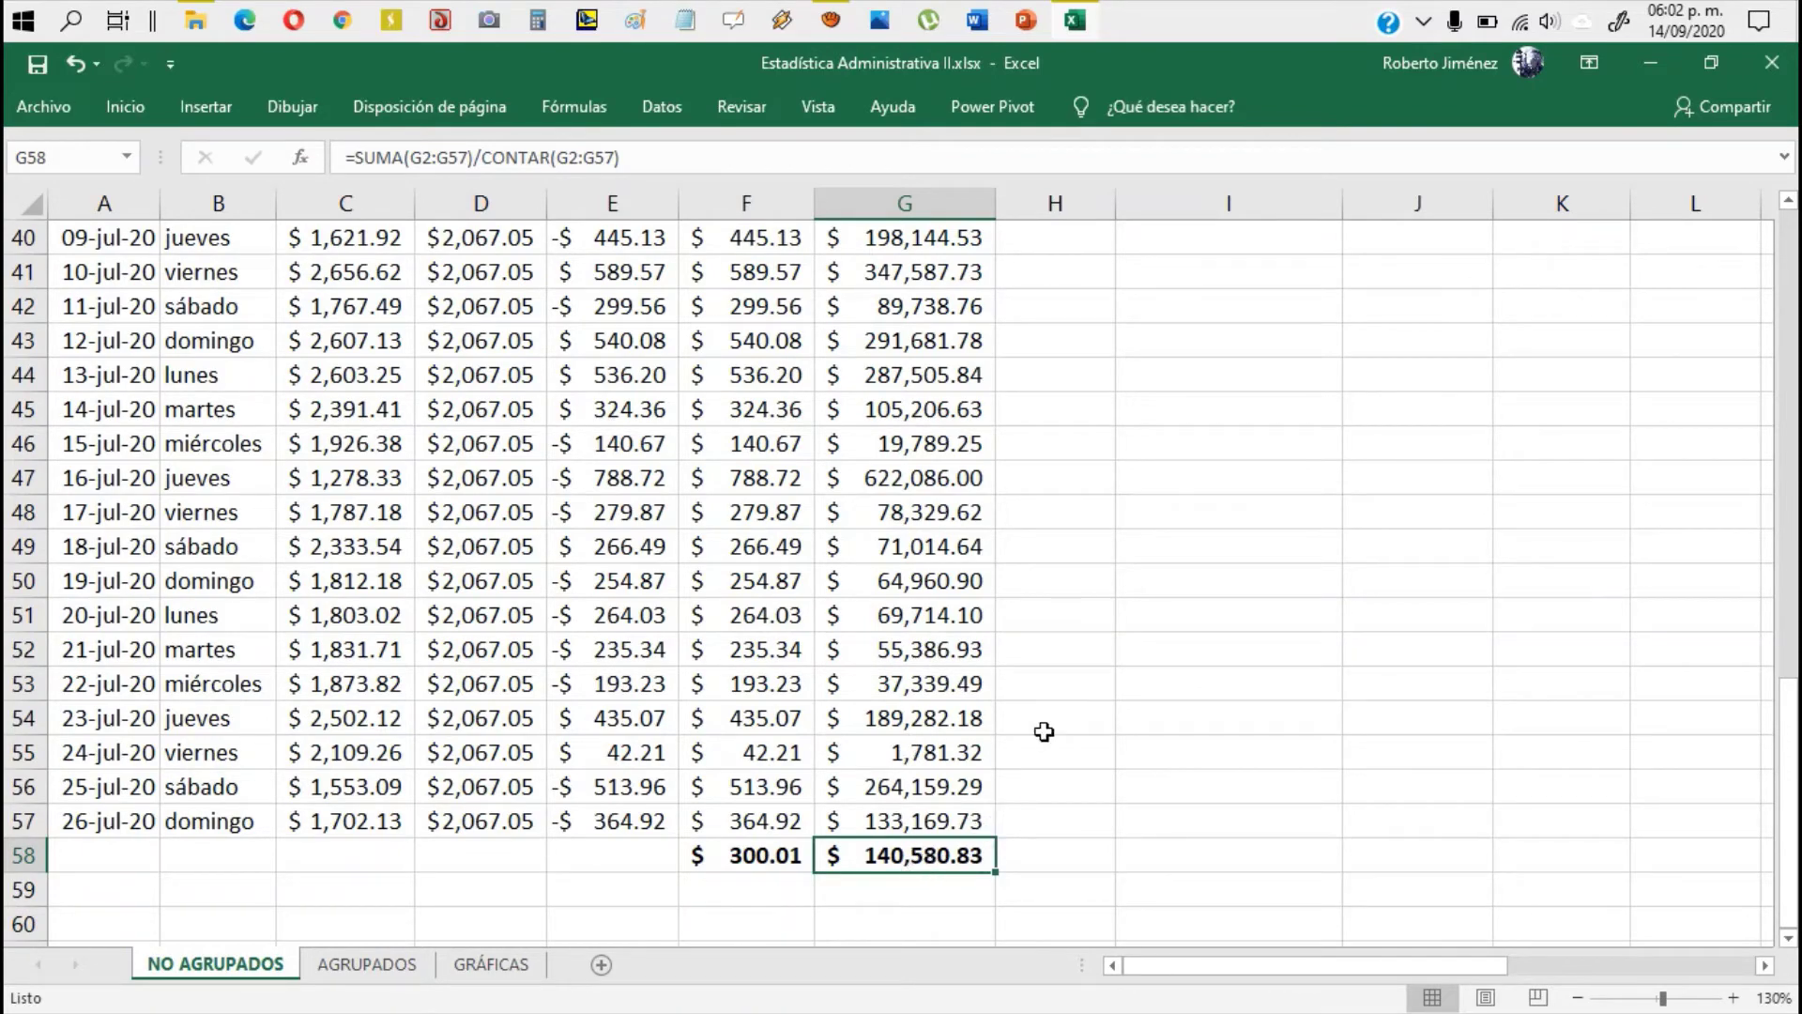
Step: Review the DESVEST.M formula in J13 against the squared-deviation formulas in the Cuadrado column and the deviation in row 6
scroll(1044, 731, "up", 10)
scroll(1044, 731, "up", 3)
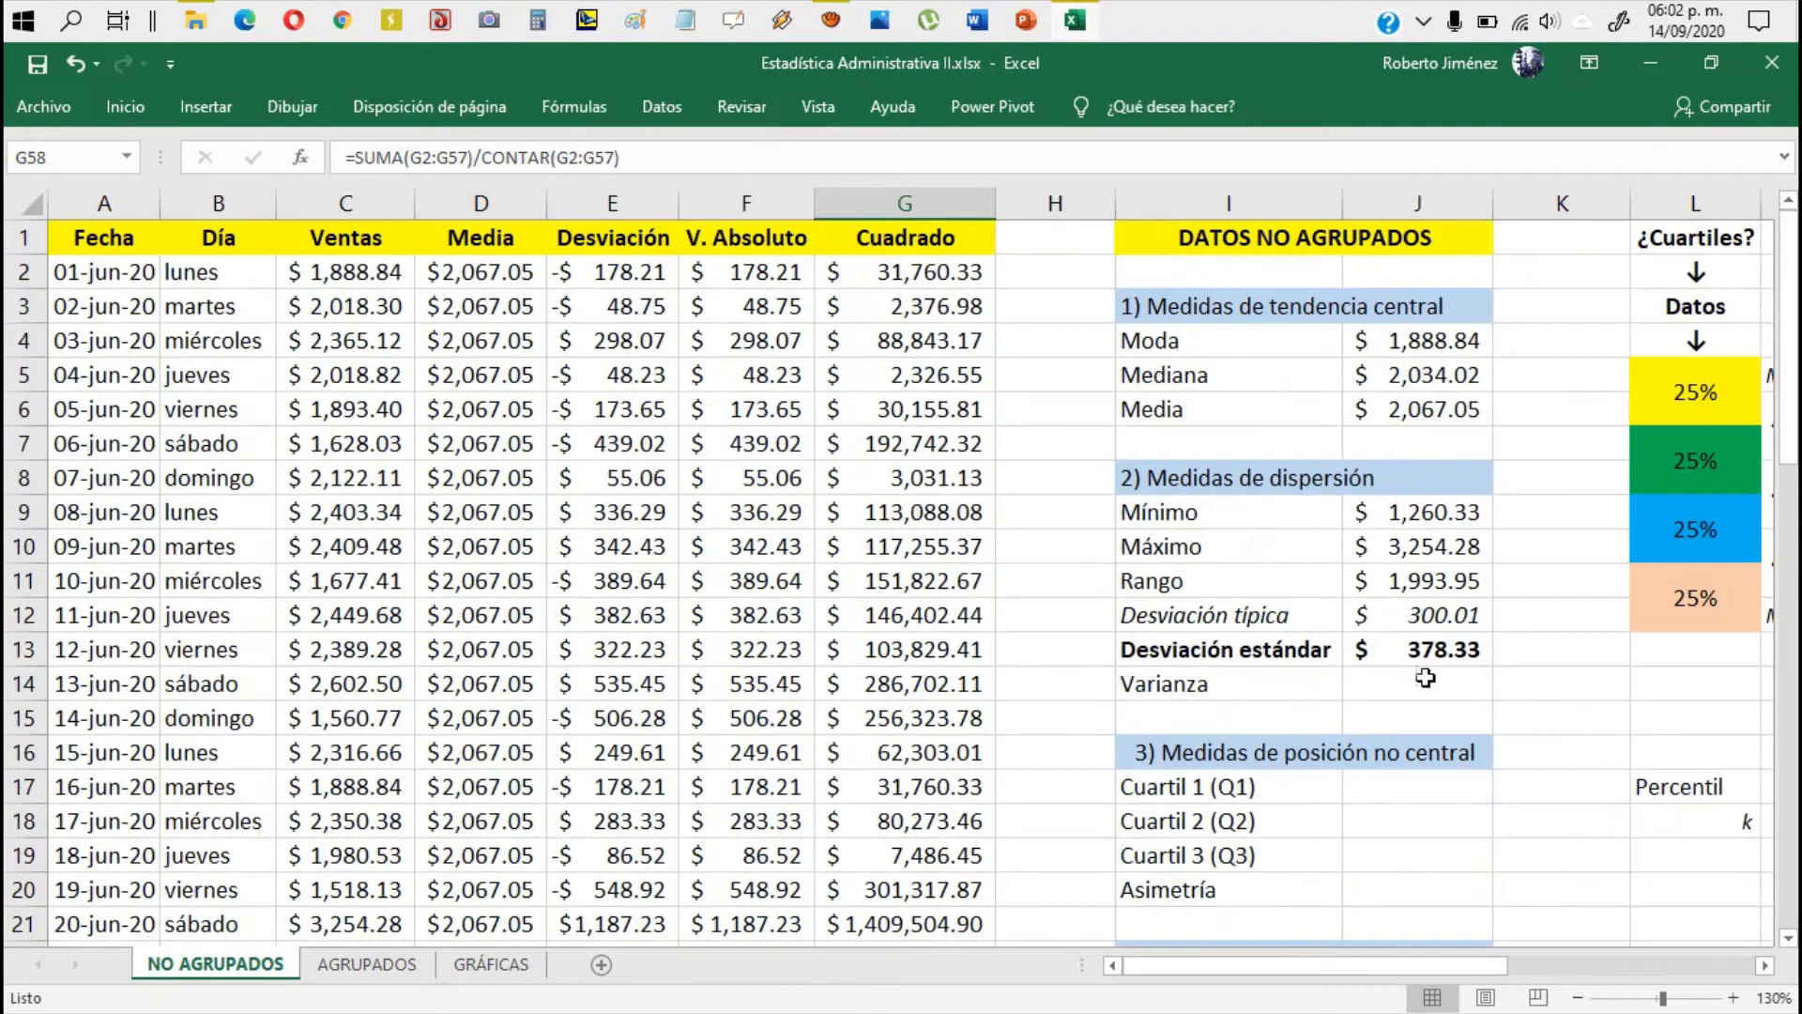
left_click(1441, 651)
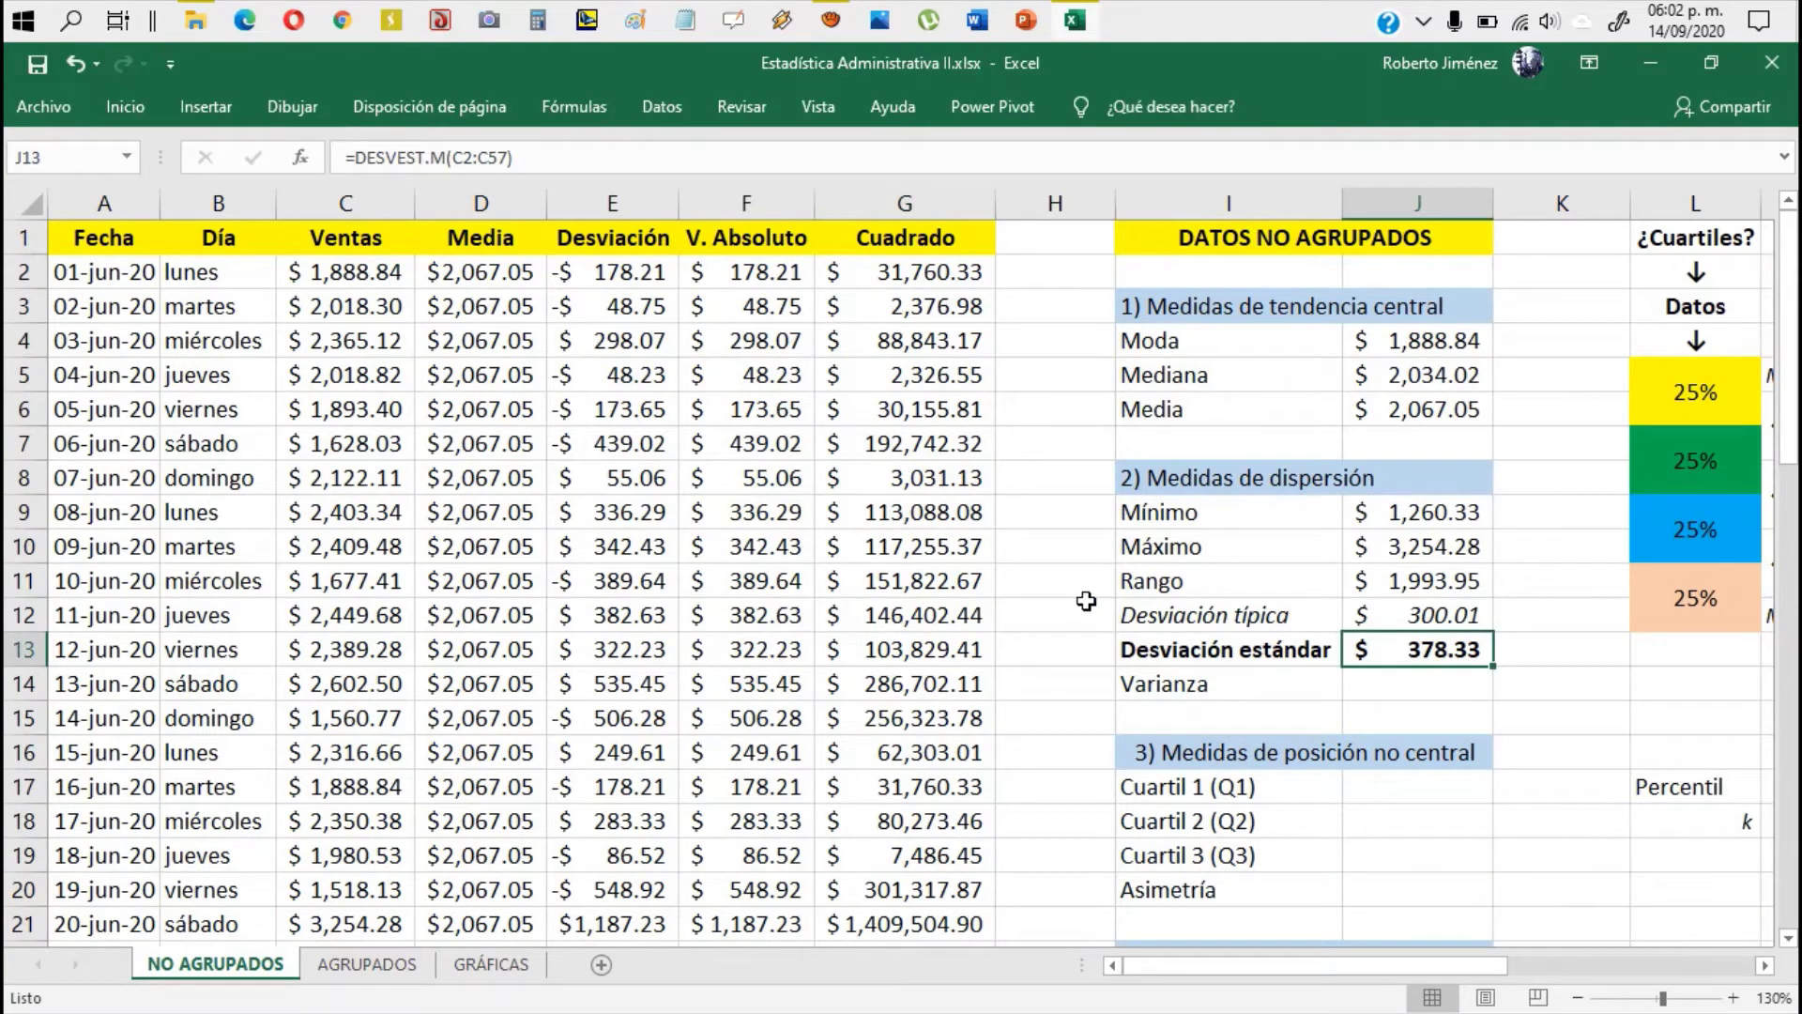
left_click(928, 409)
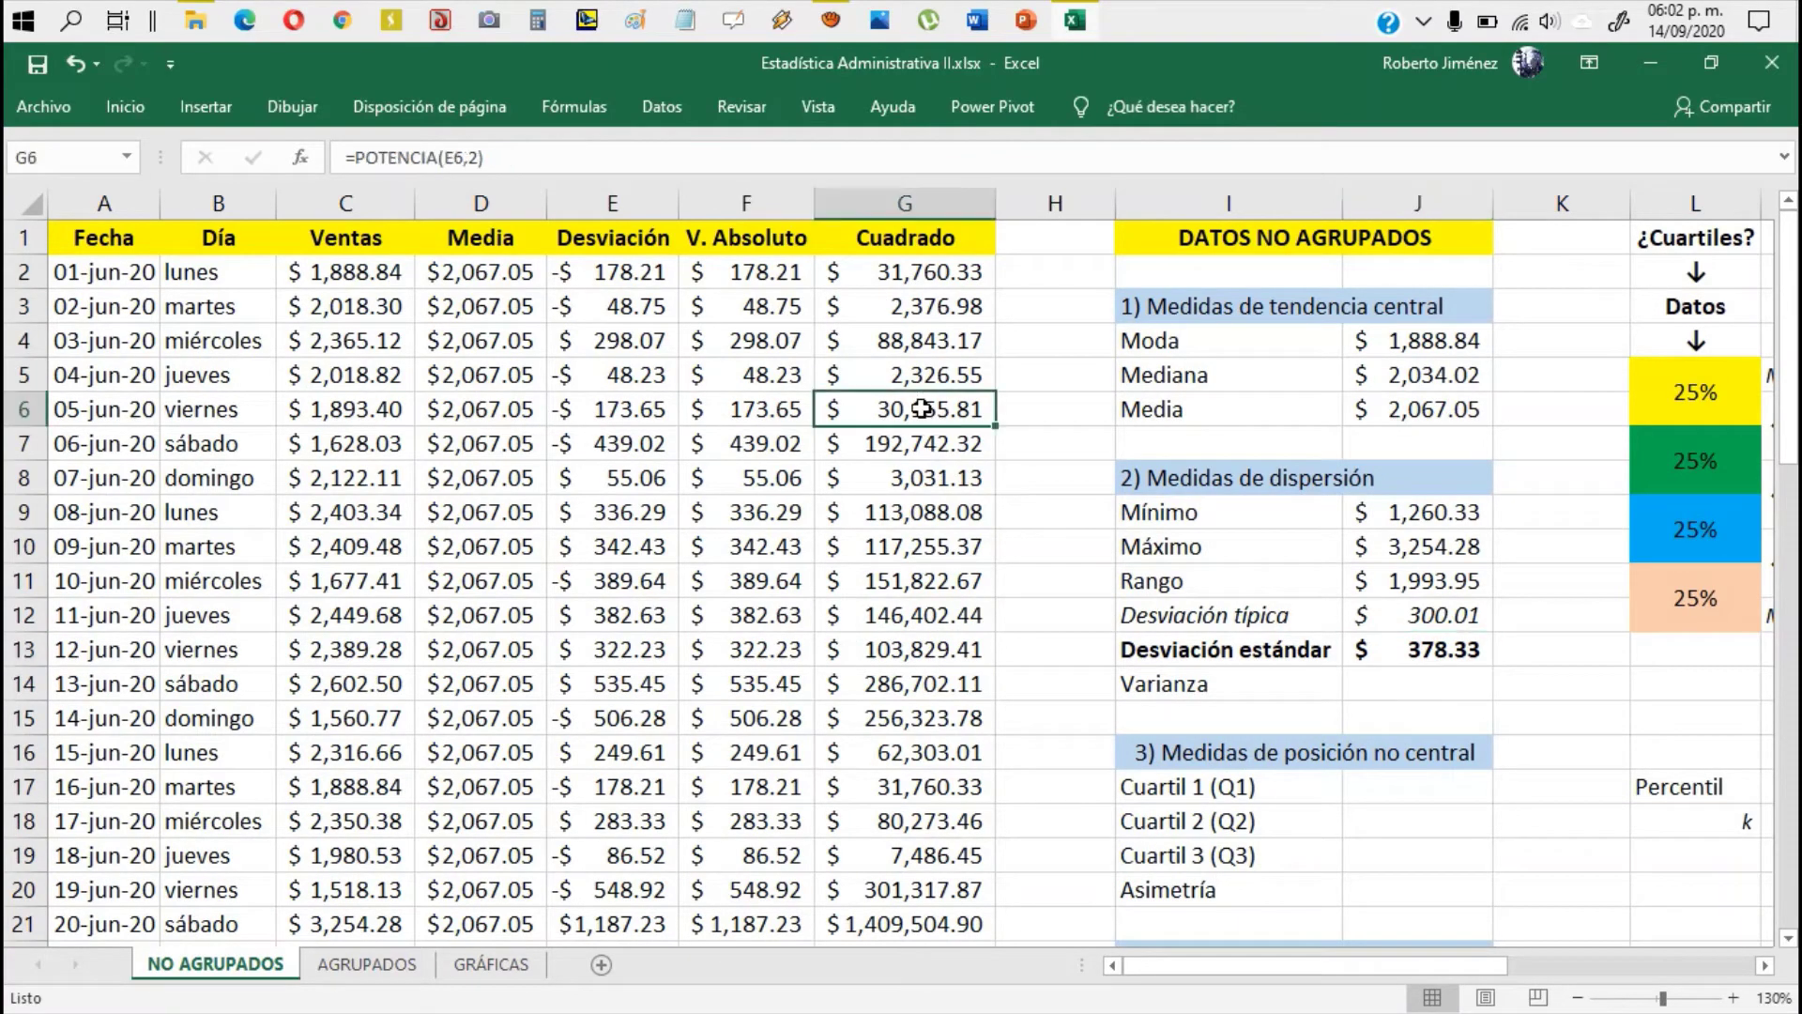
left_click(610, 409)
left_click(906, 443)
Step: Calculate the square root of the averaged squared deviations in G59 with =RAIZ(G58)
scroll(917, 590, "down", 12)
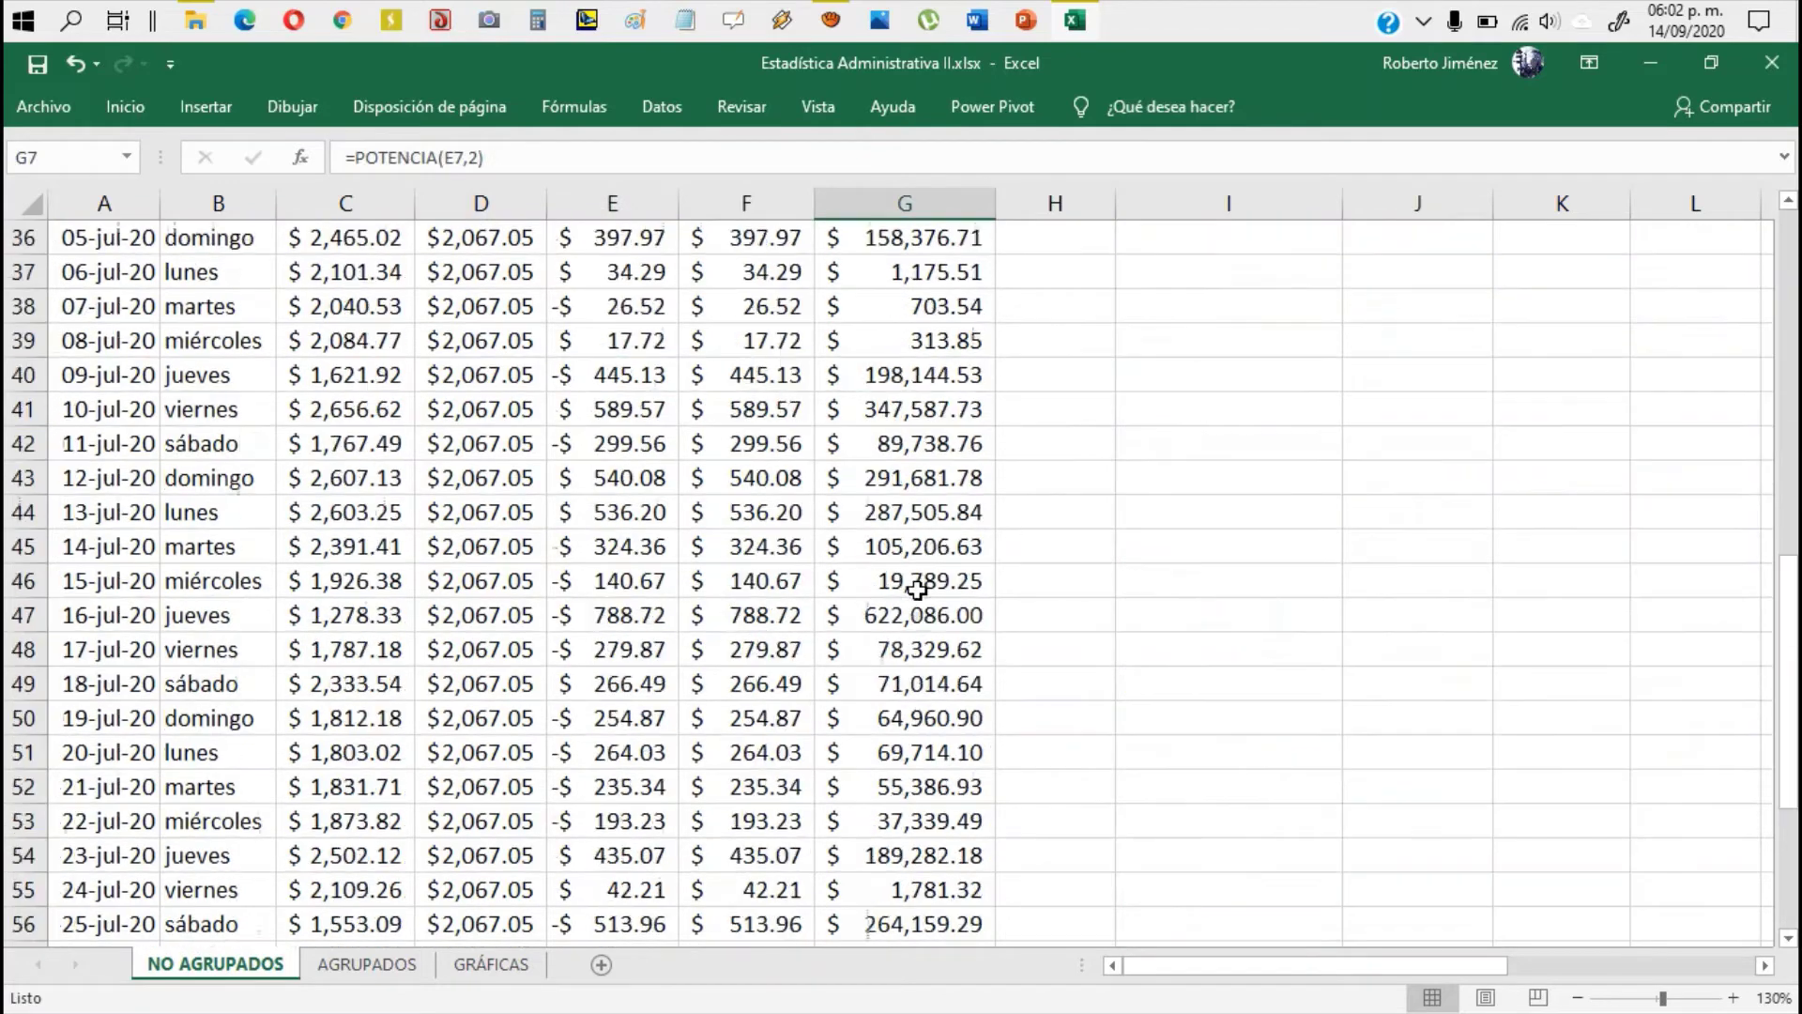
scroll(917, 589, "down", 8)
scroll(917, 591, "up", 5)
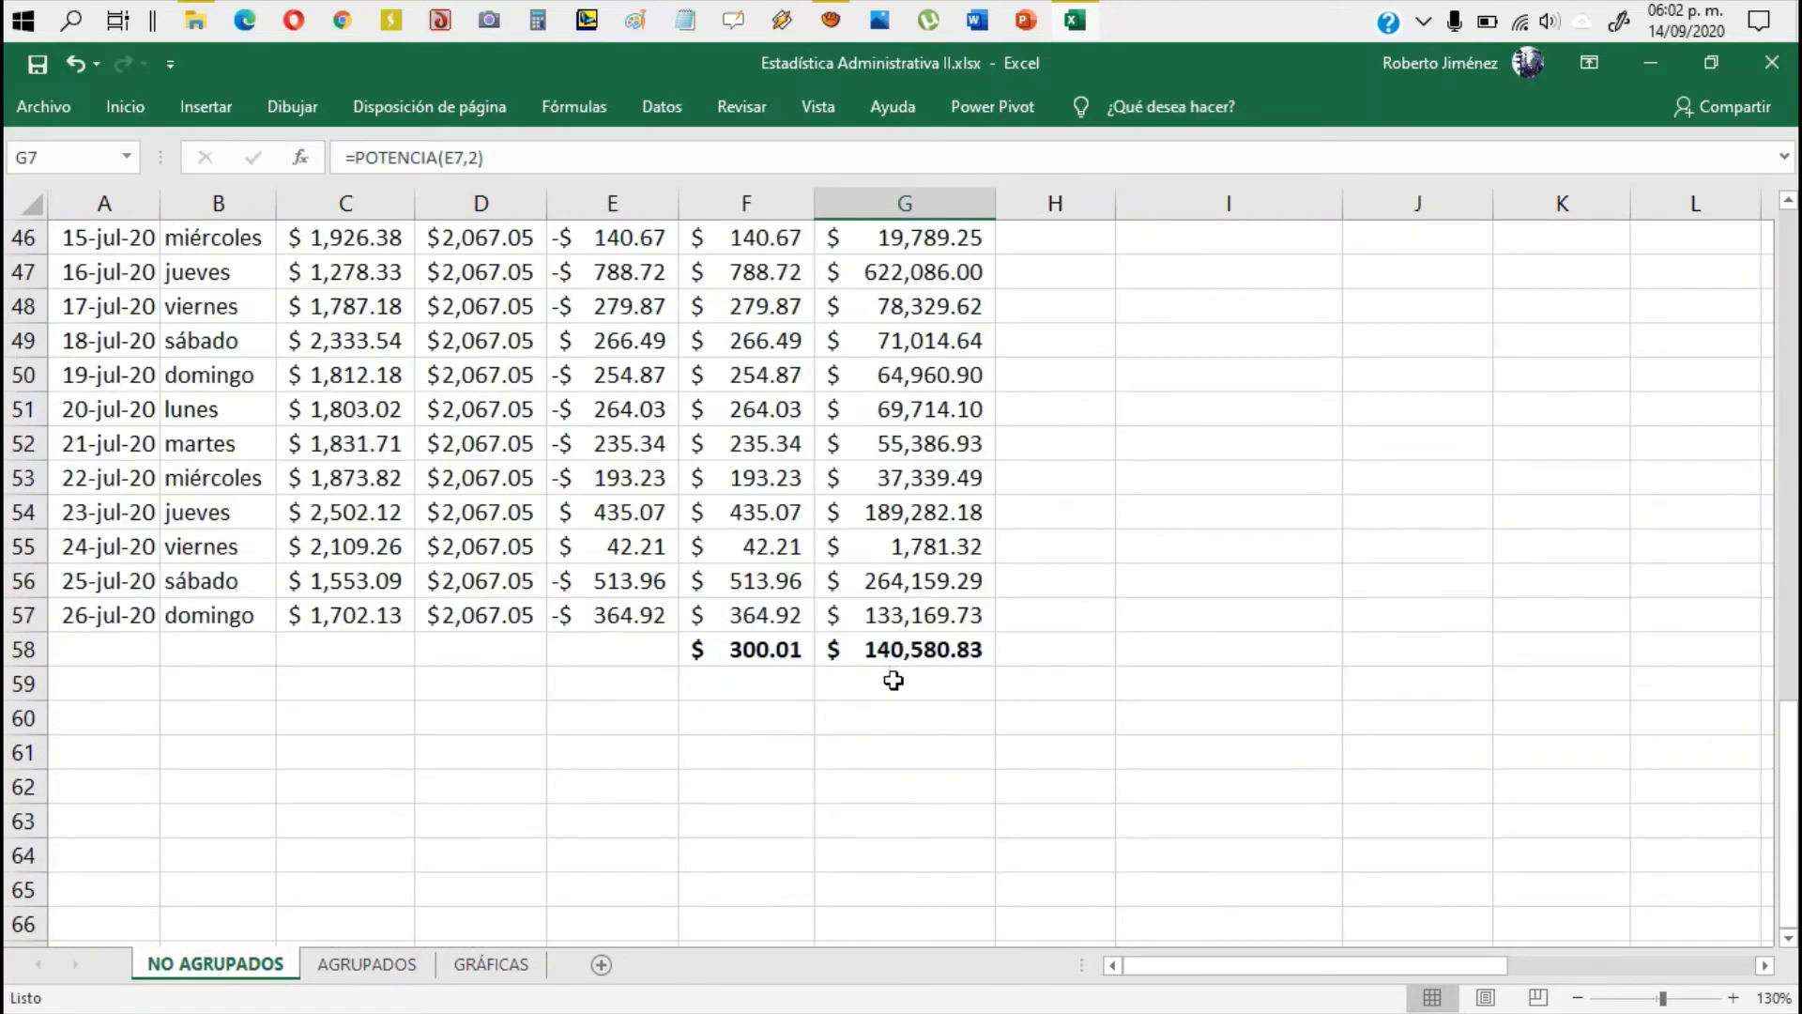
left_click(893, 681)
type("=")
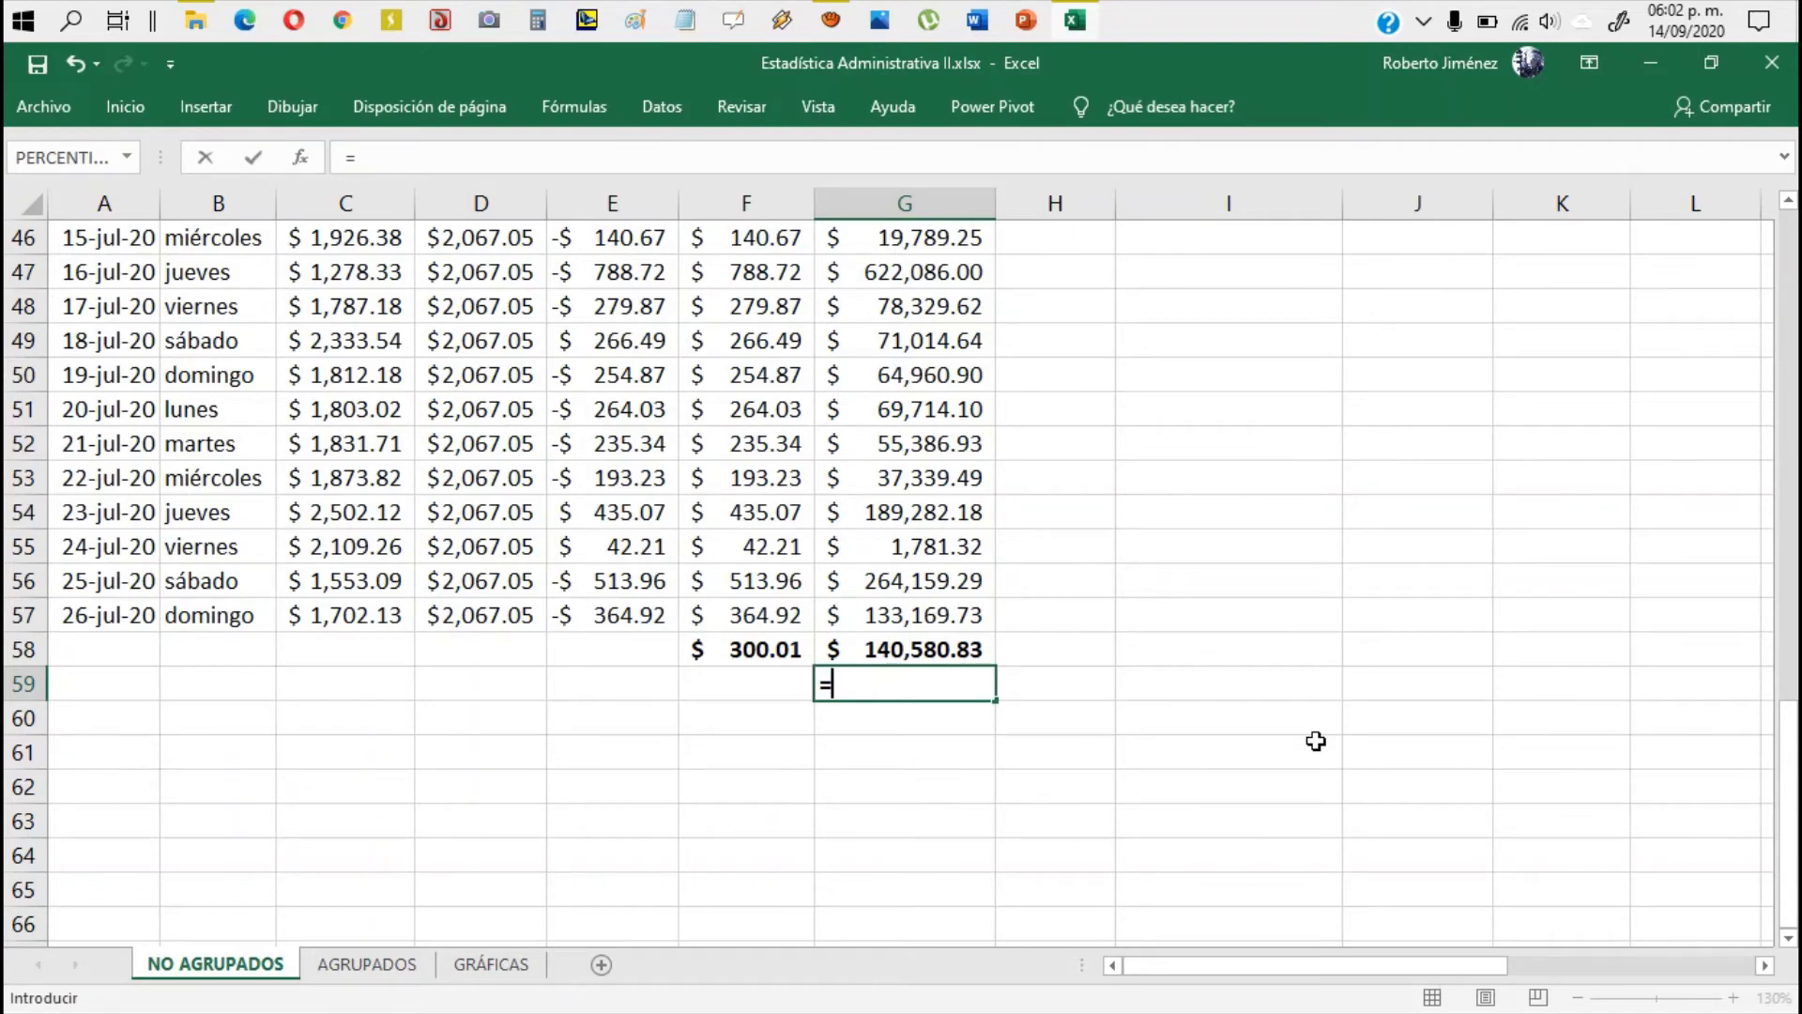
type("raiz")
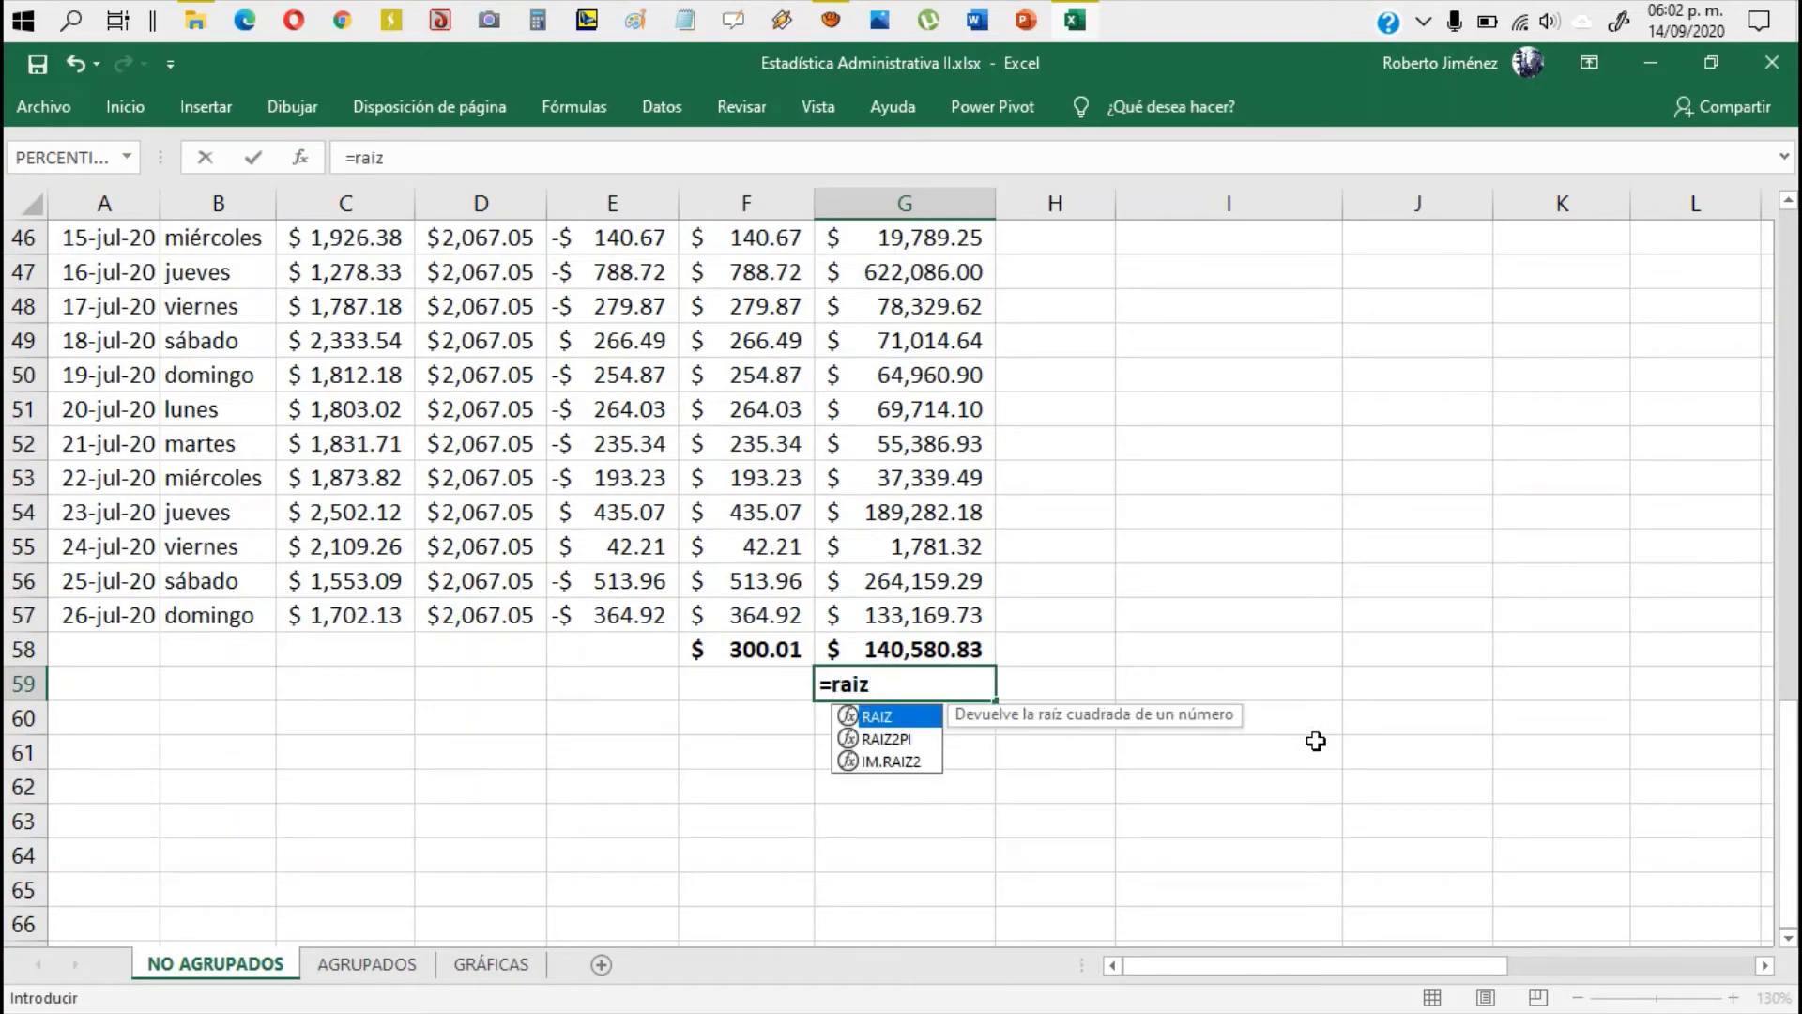
key("BackSpace")
key("BackSpace")
key("BackSpace")
type("cuad")
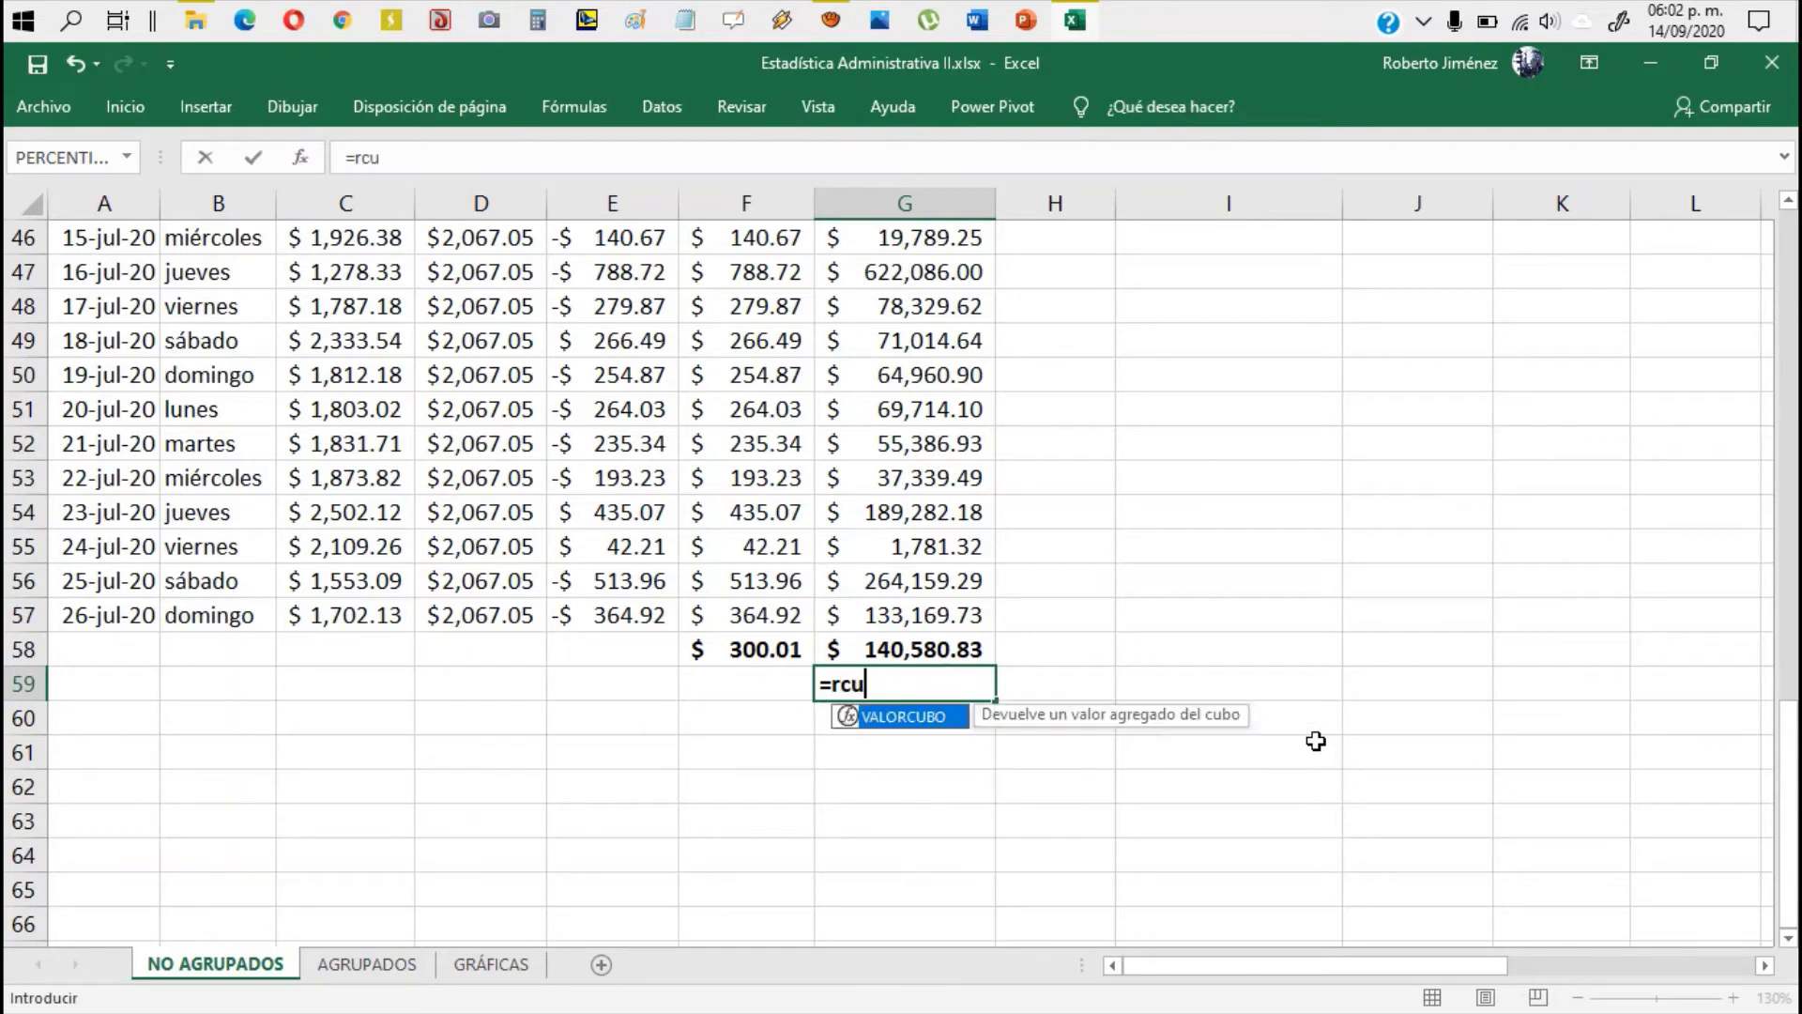
key("BackSpace")
key("BackSpace")
key("BackSpace")
key("BackSpace")
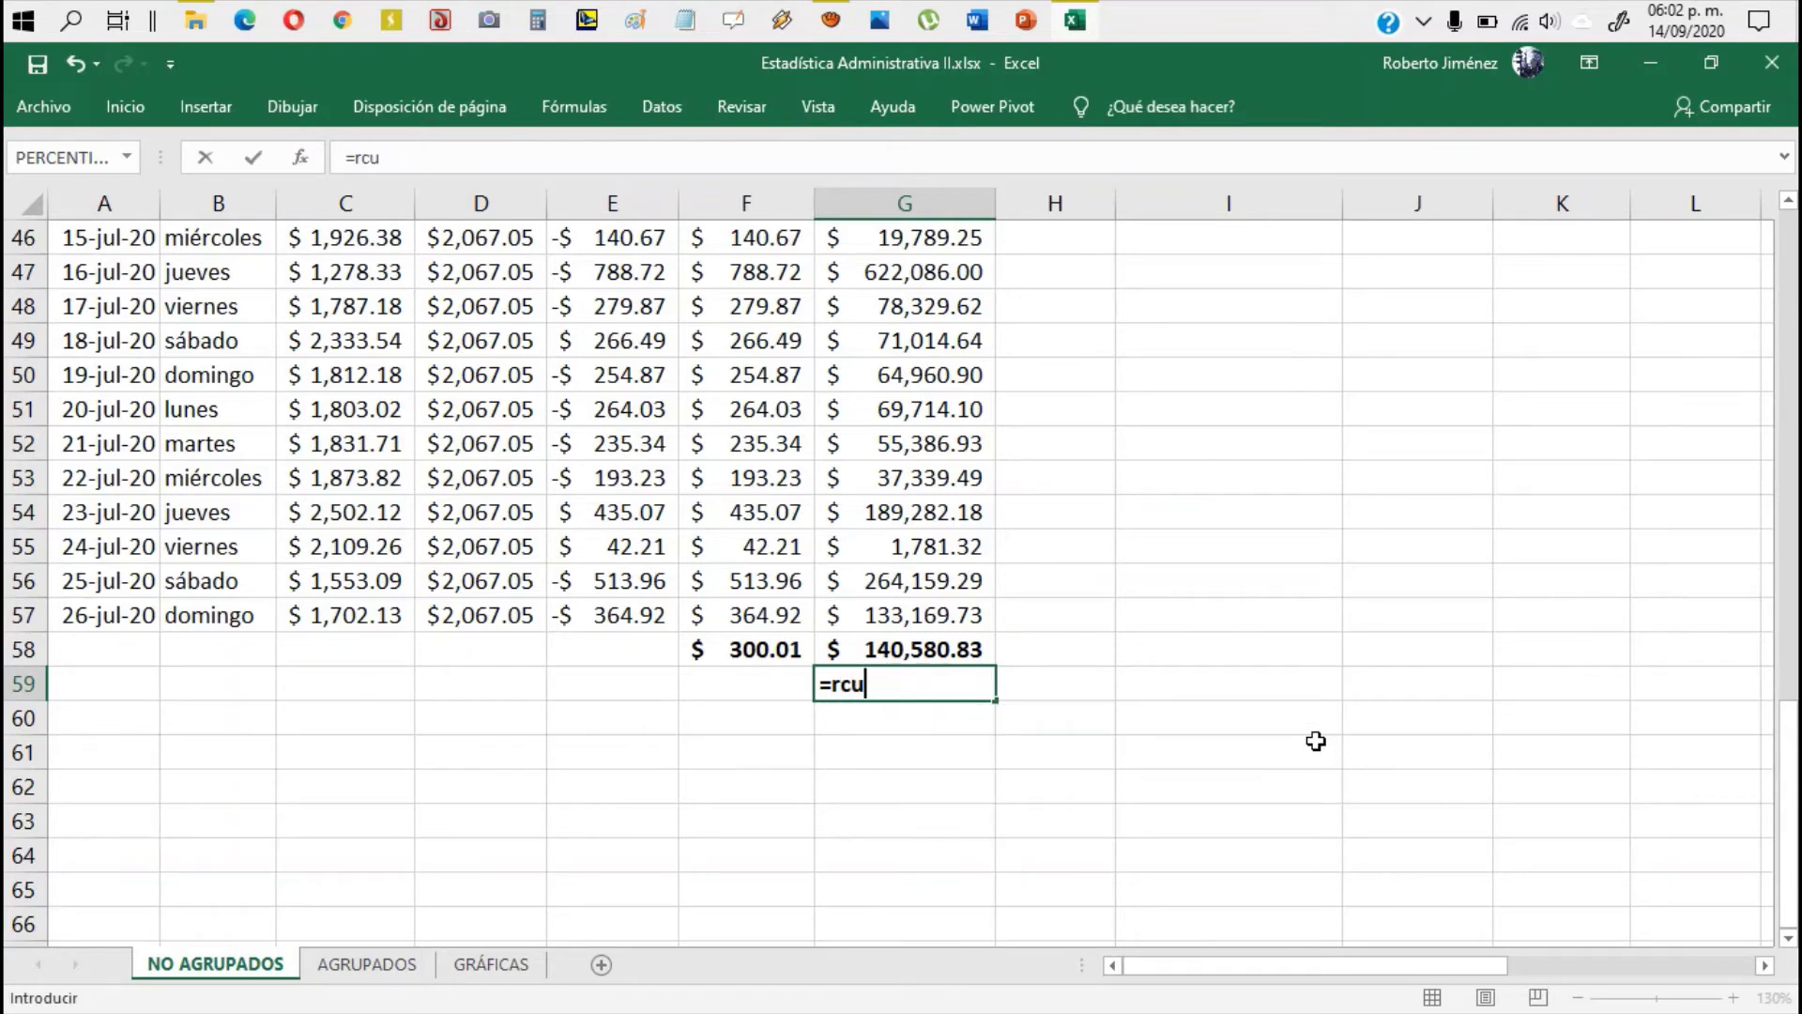
type("aiz")
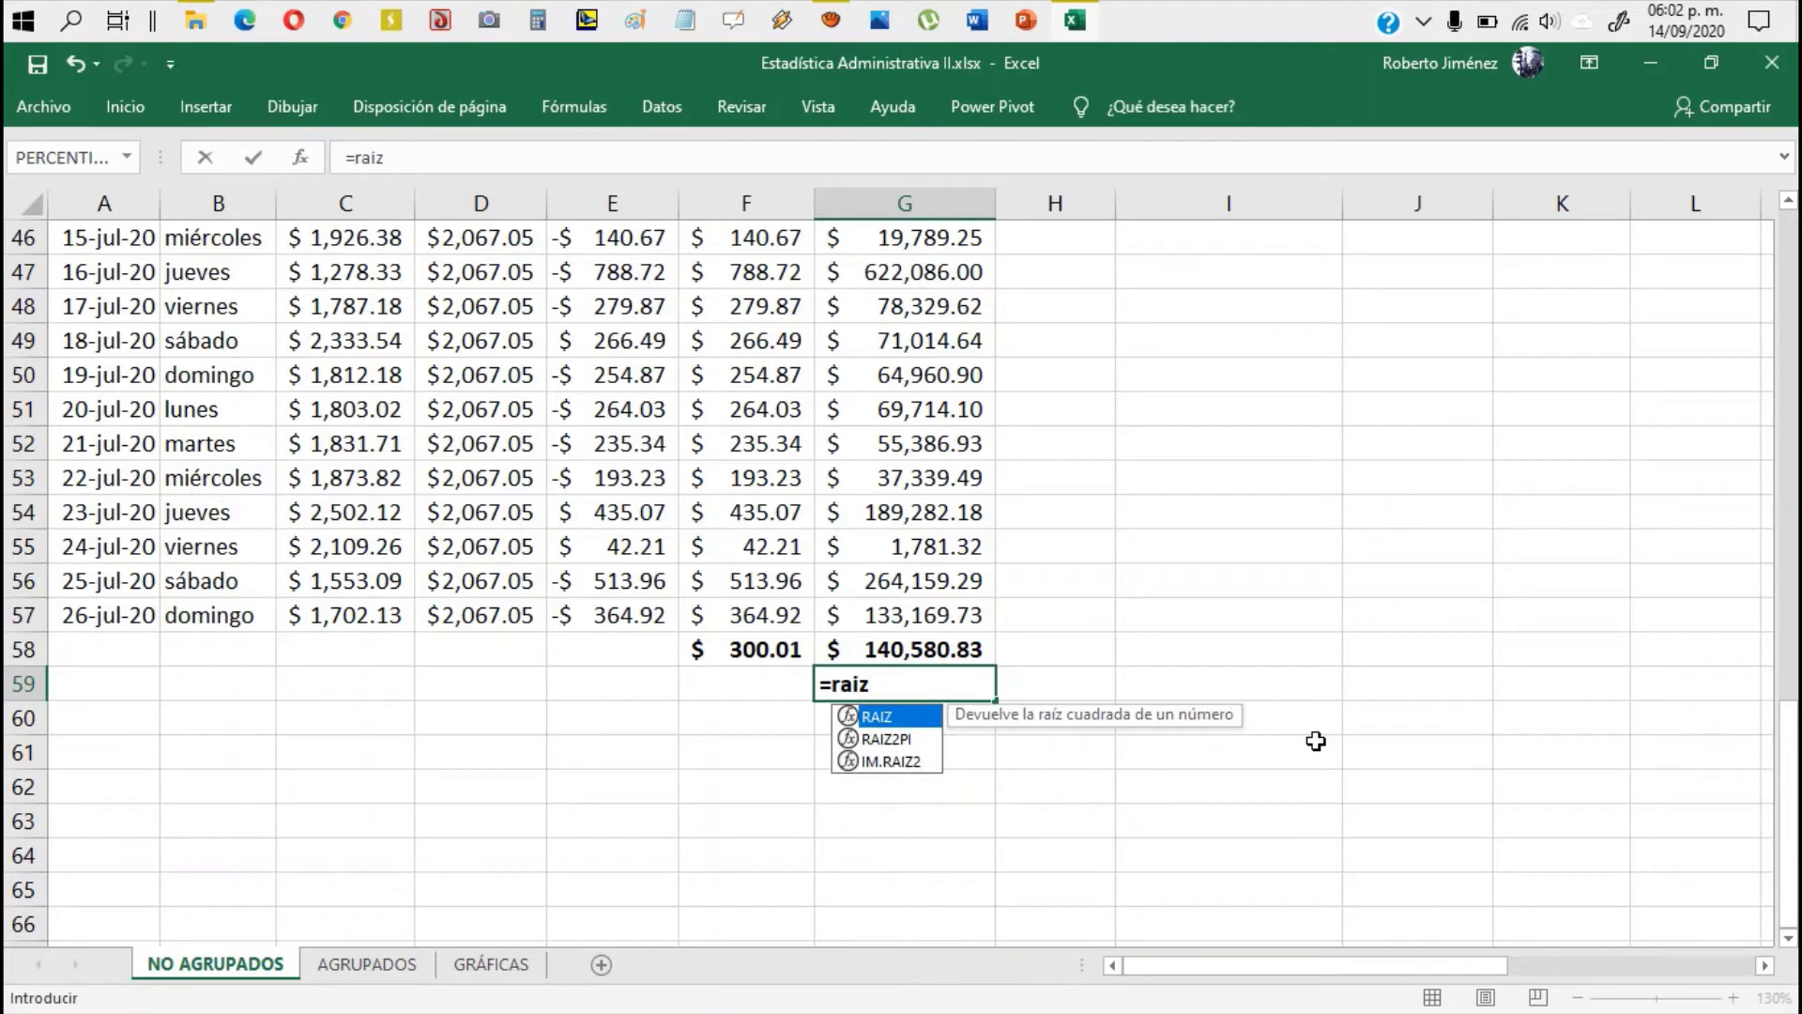
type("(")
key("Up")
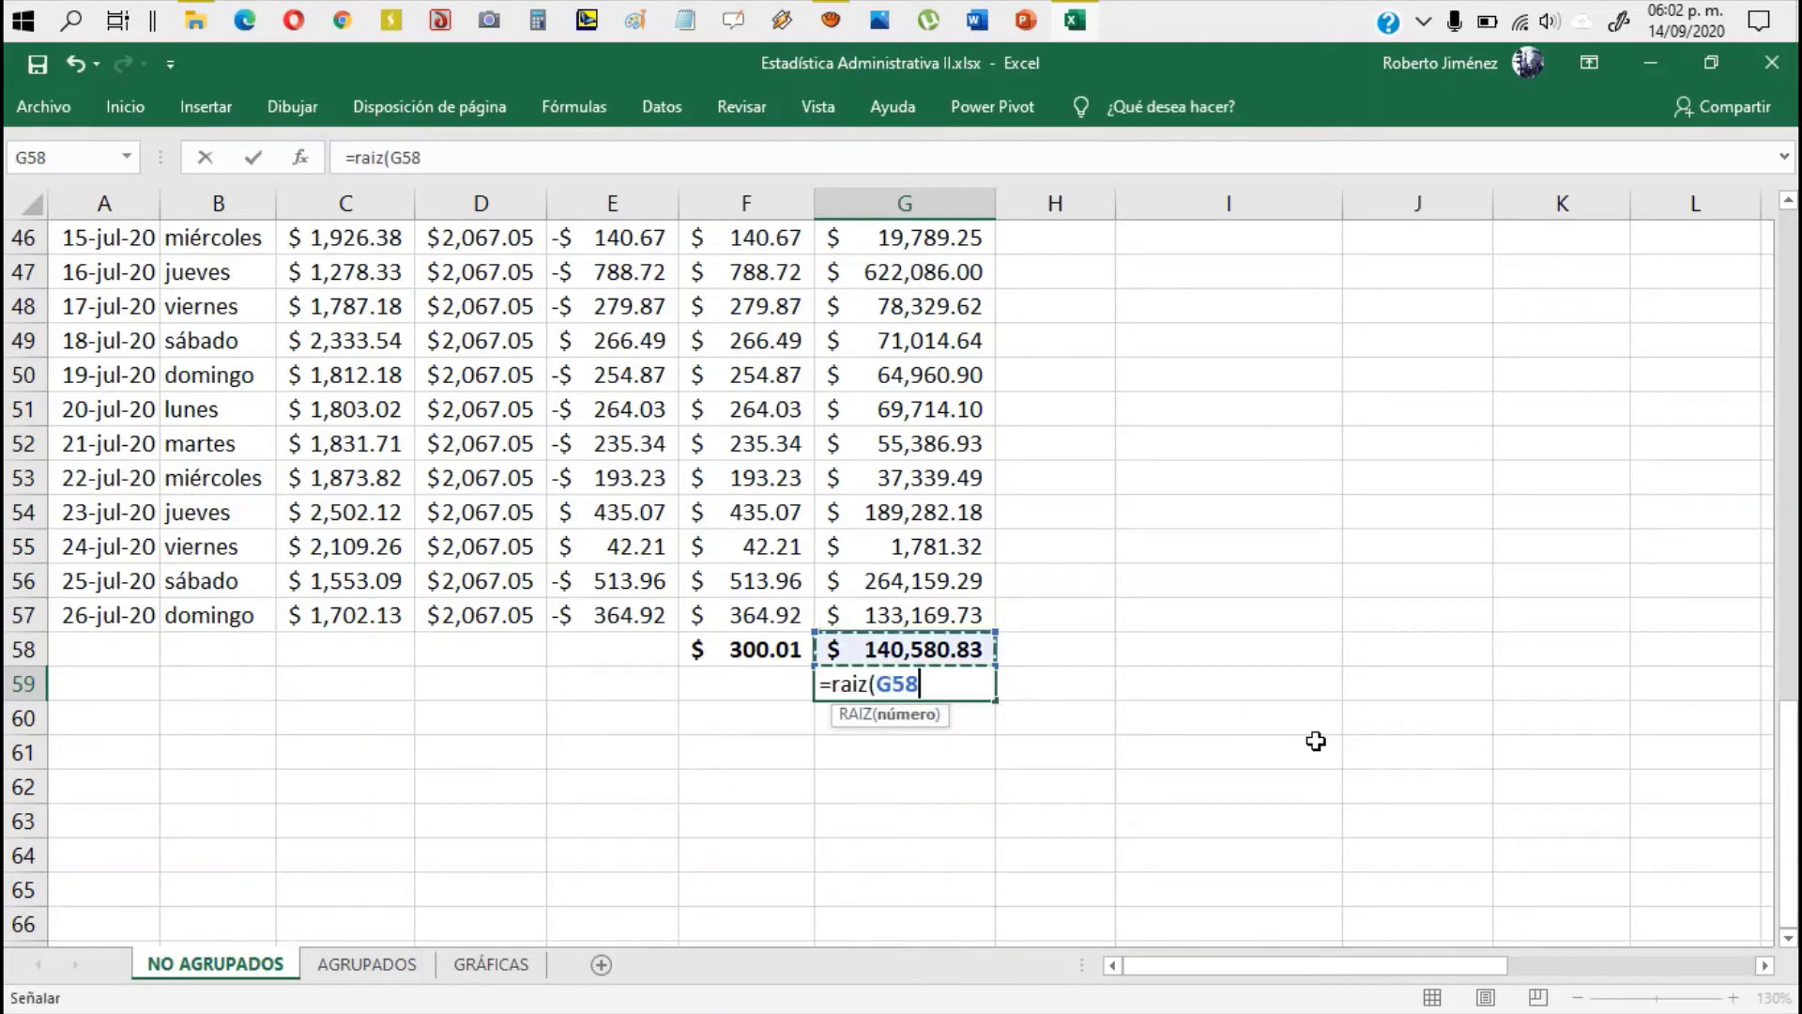
key("Return")
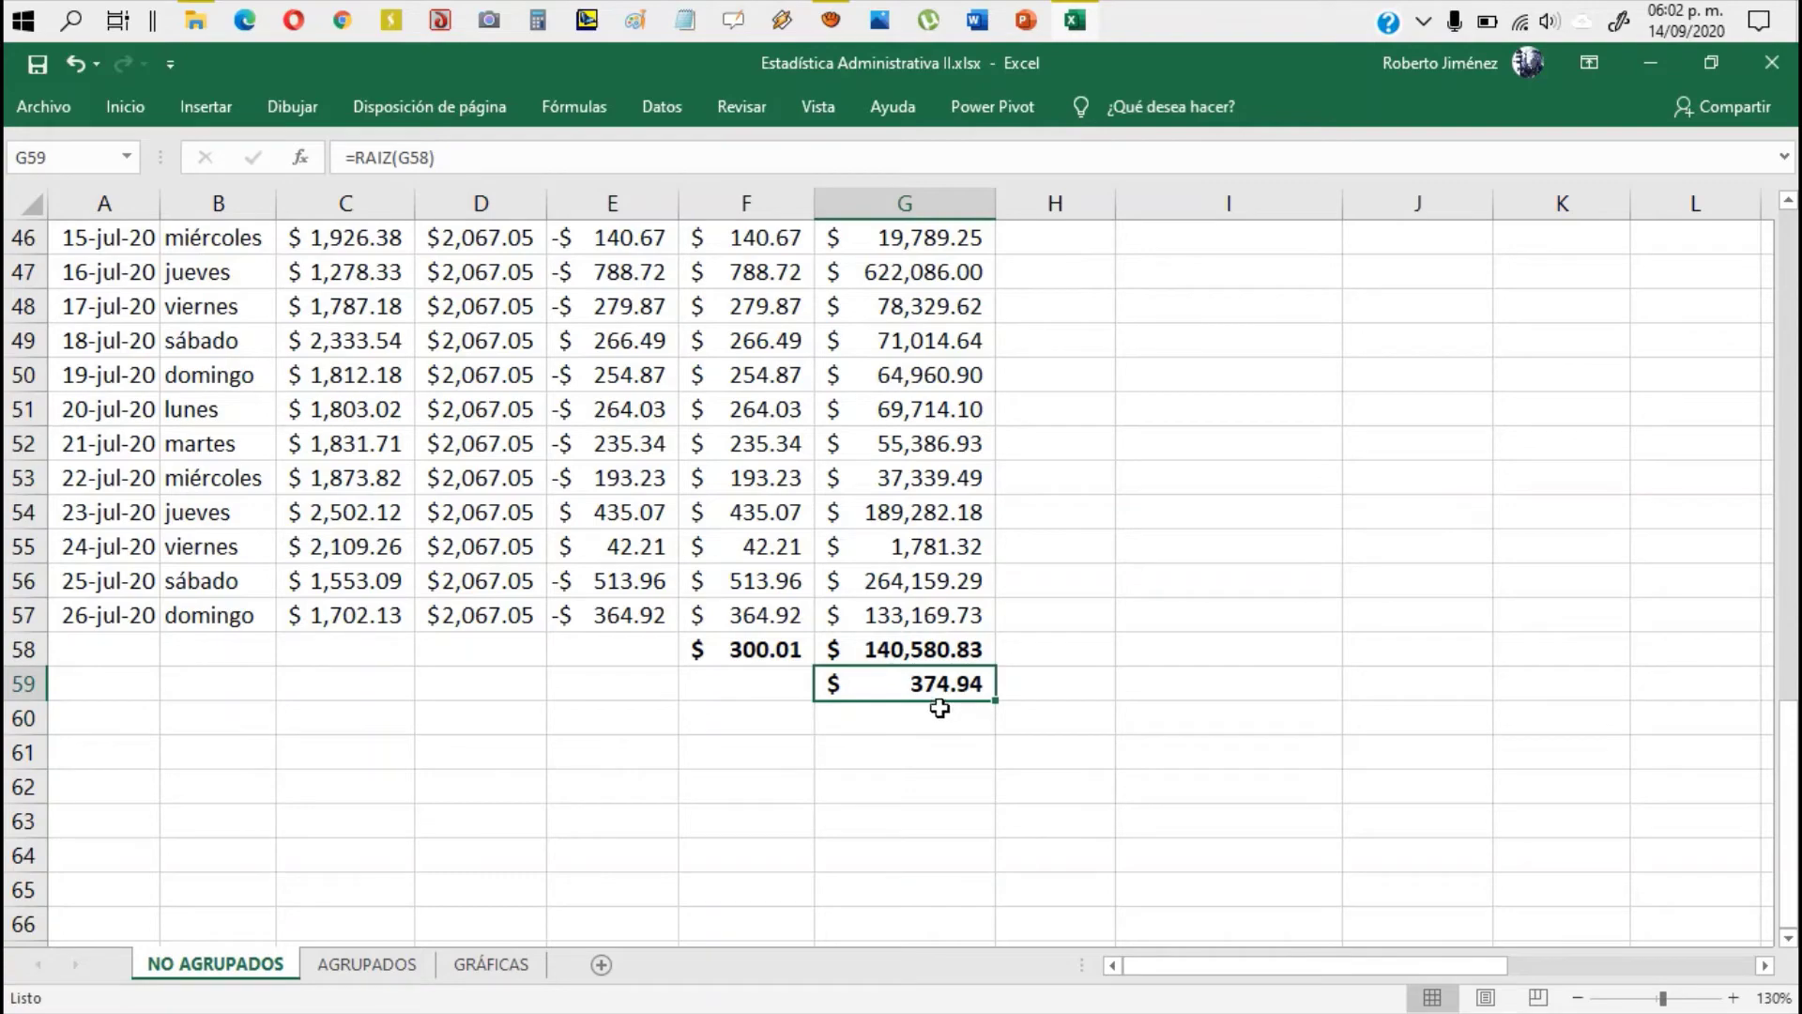
Step: Compare the manually calculated standard deviation in G59 with the DESVEST.M result in J13
scroll(1158, 579, "up", 15)
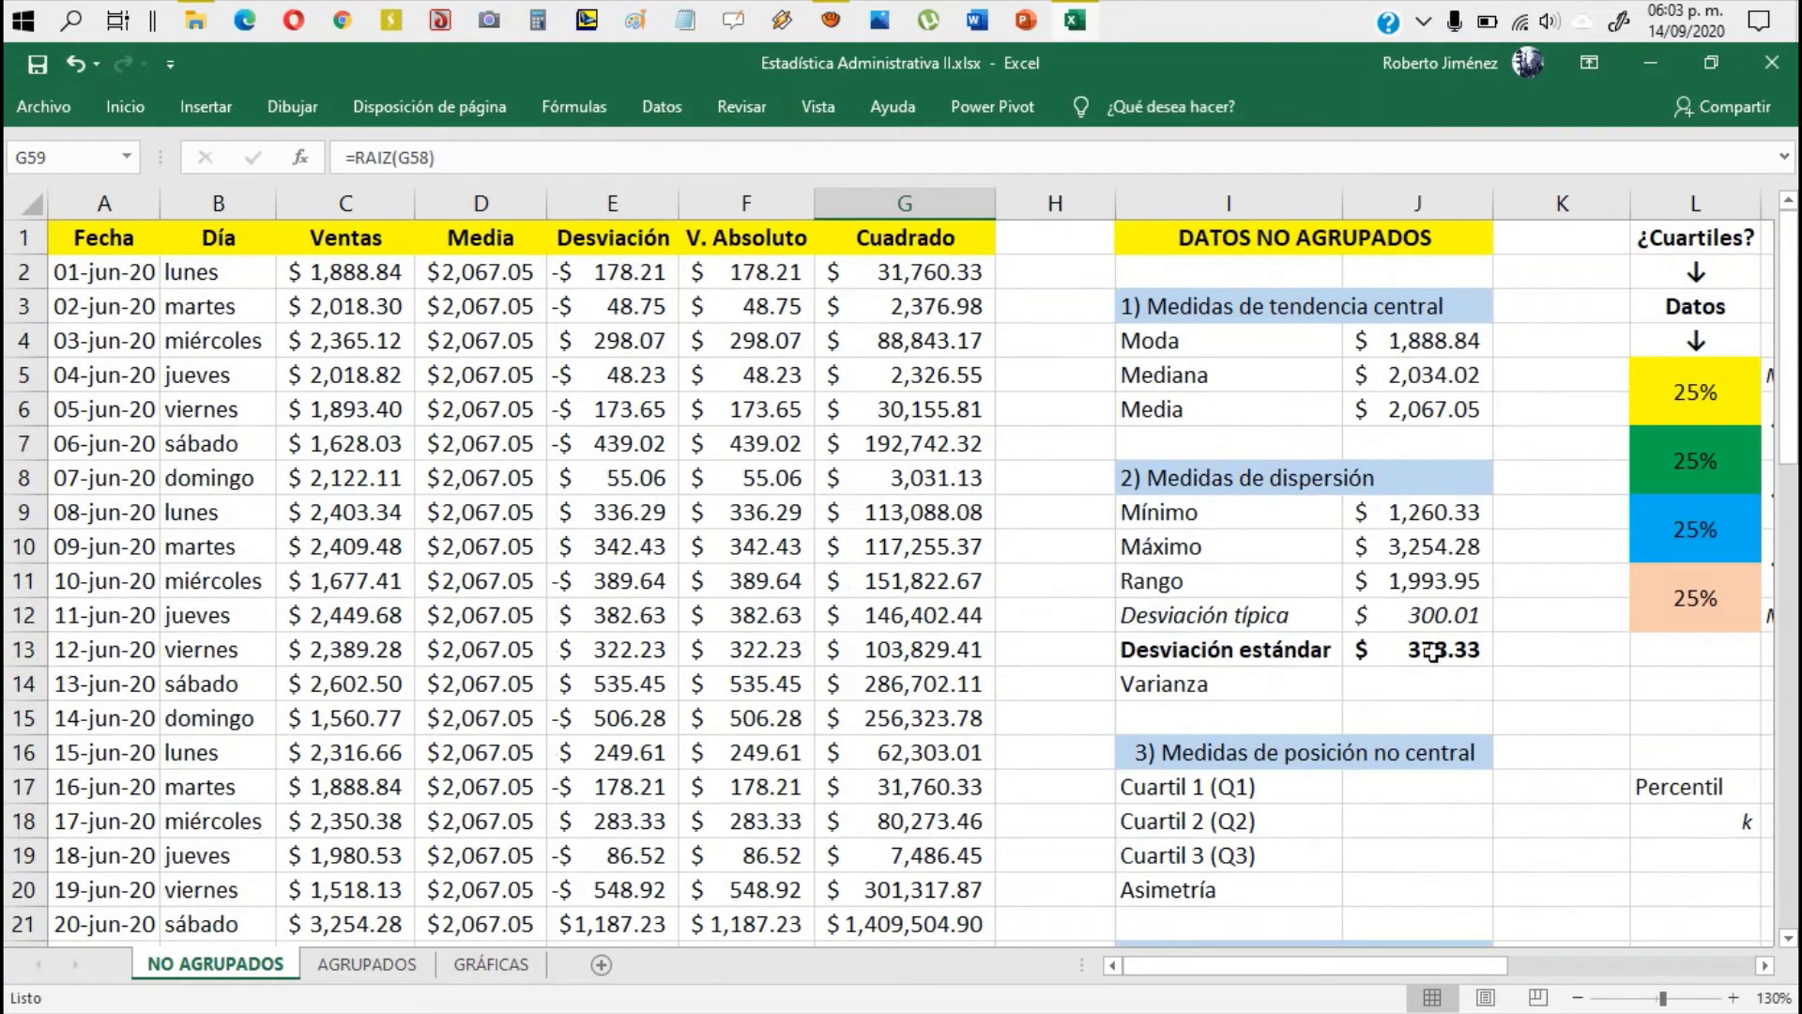
left_click(1432, 654)
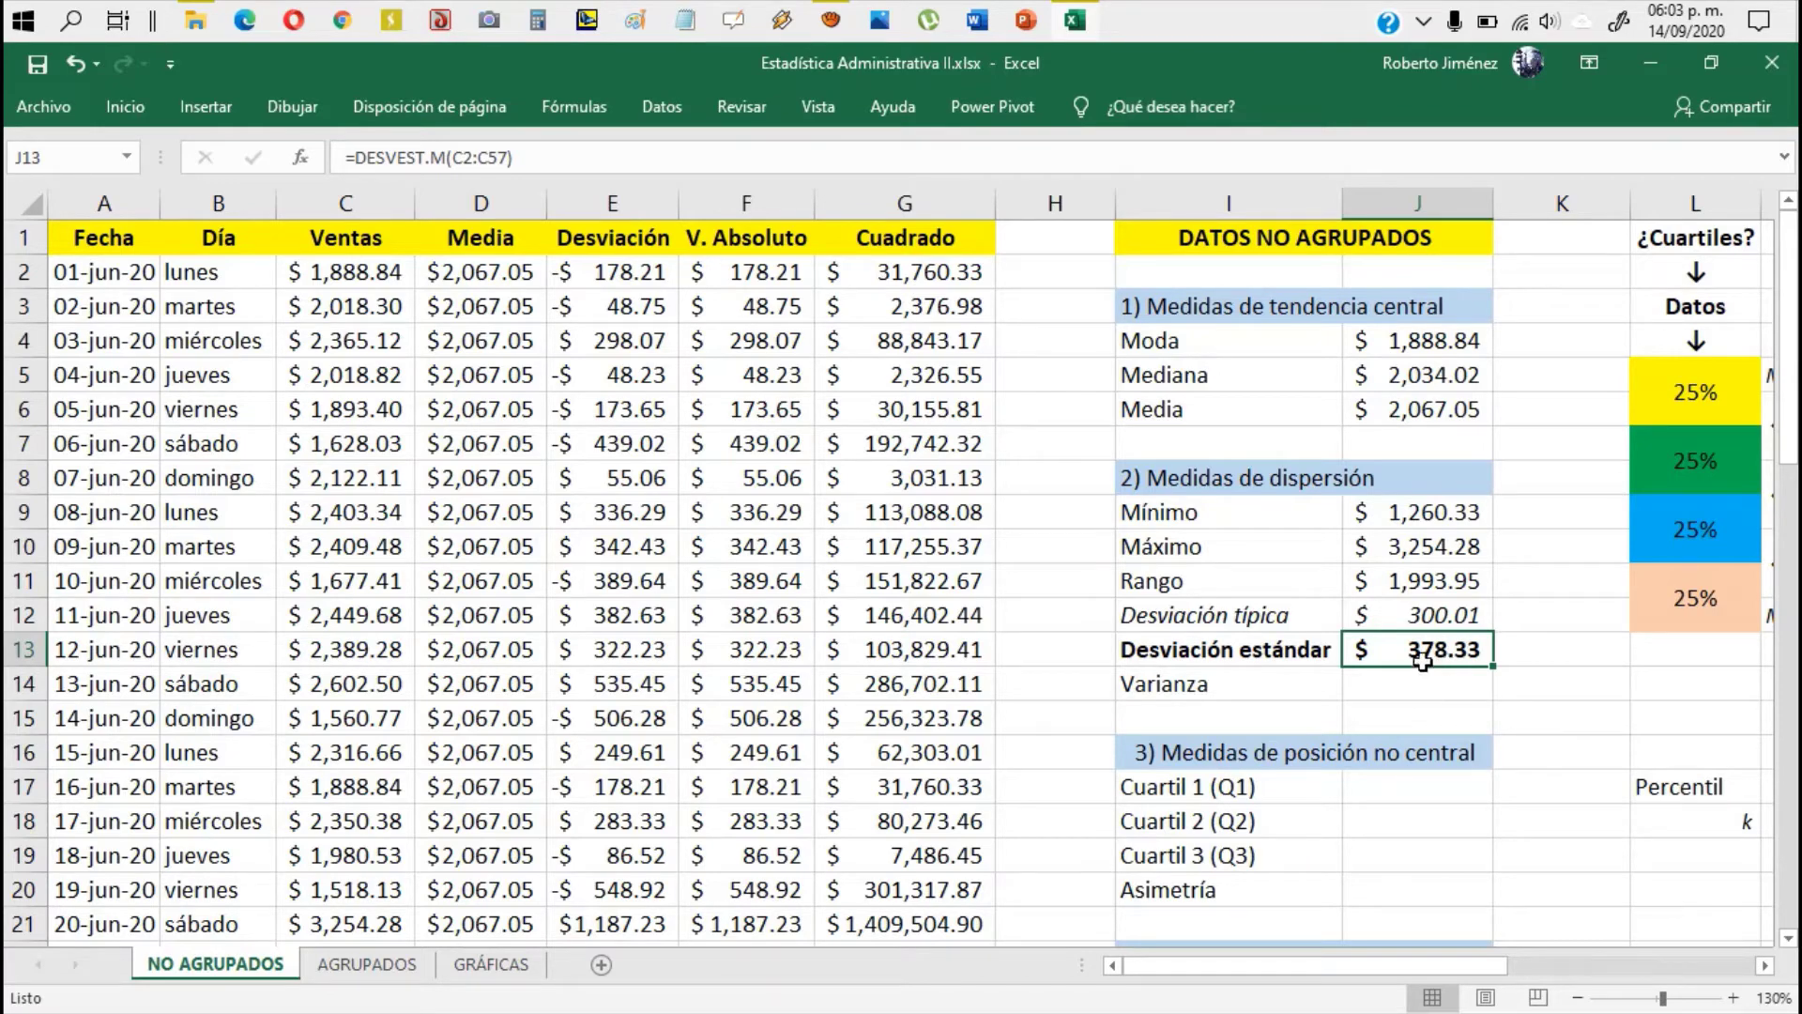
scroll(1090, 691, "down", 8)
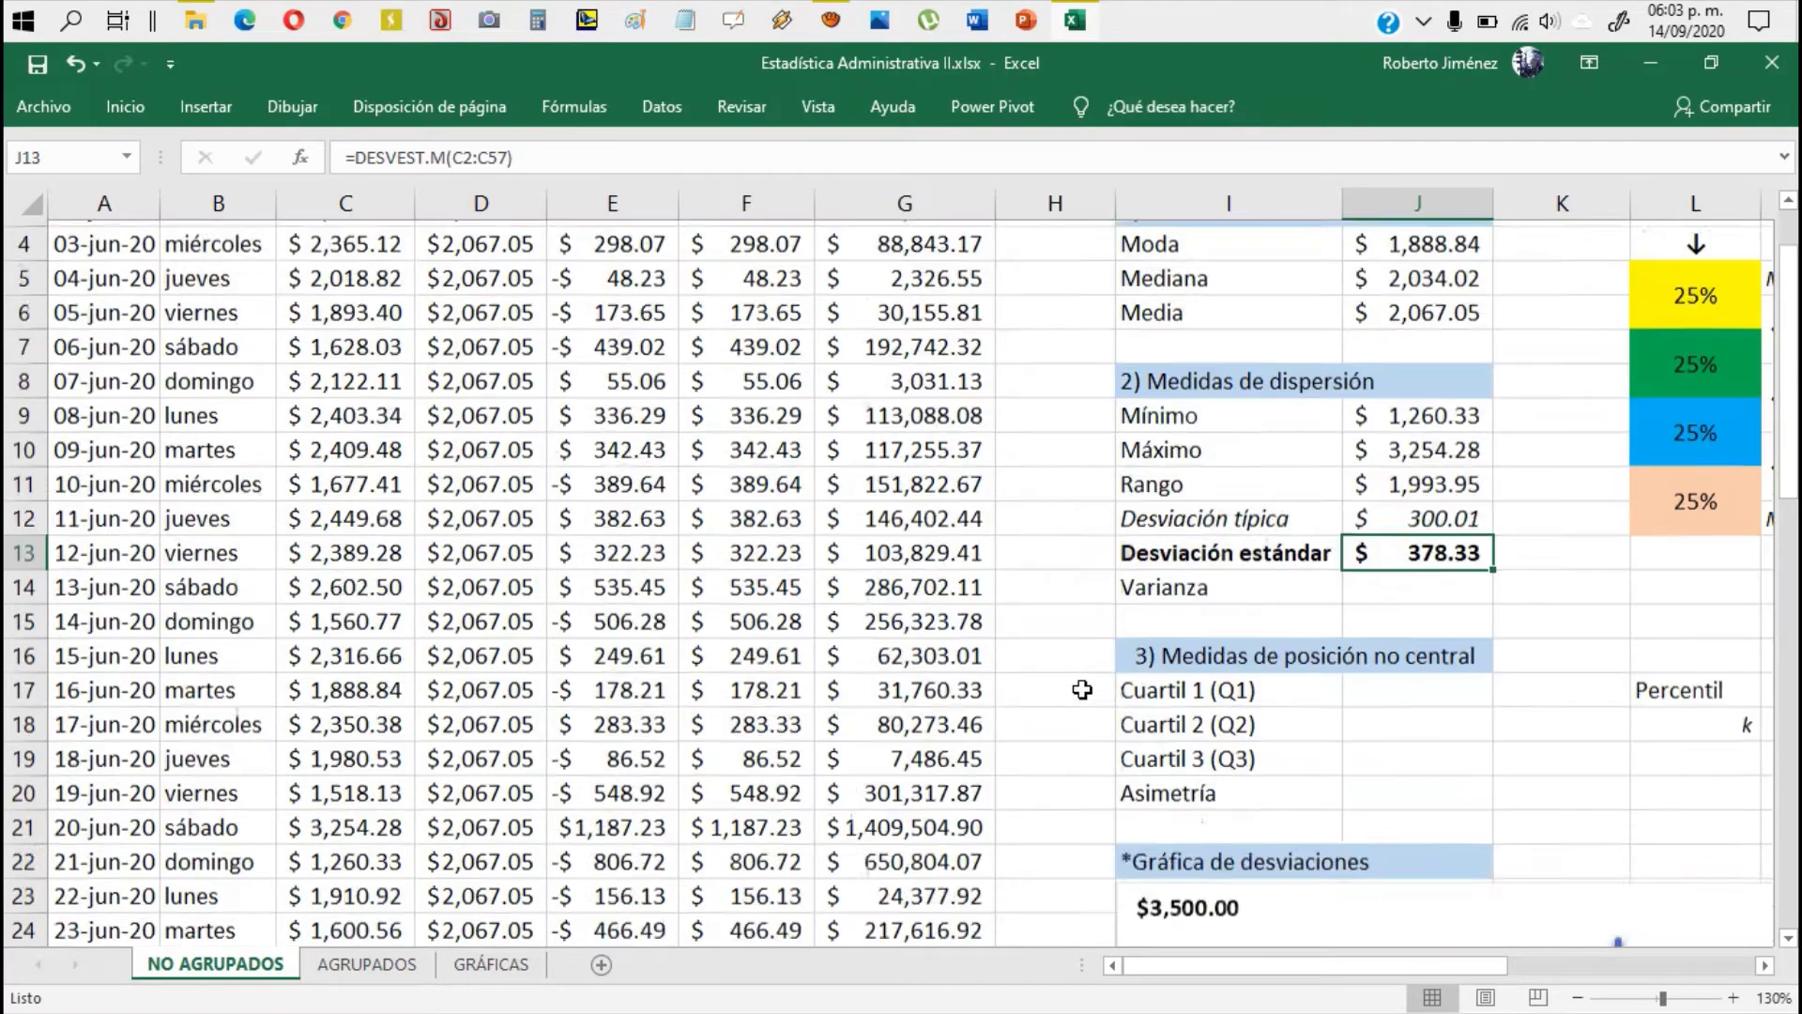
scroll(1090, 691, "down", 7)
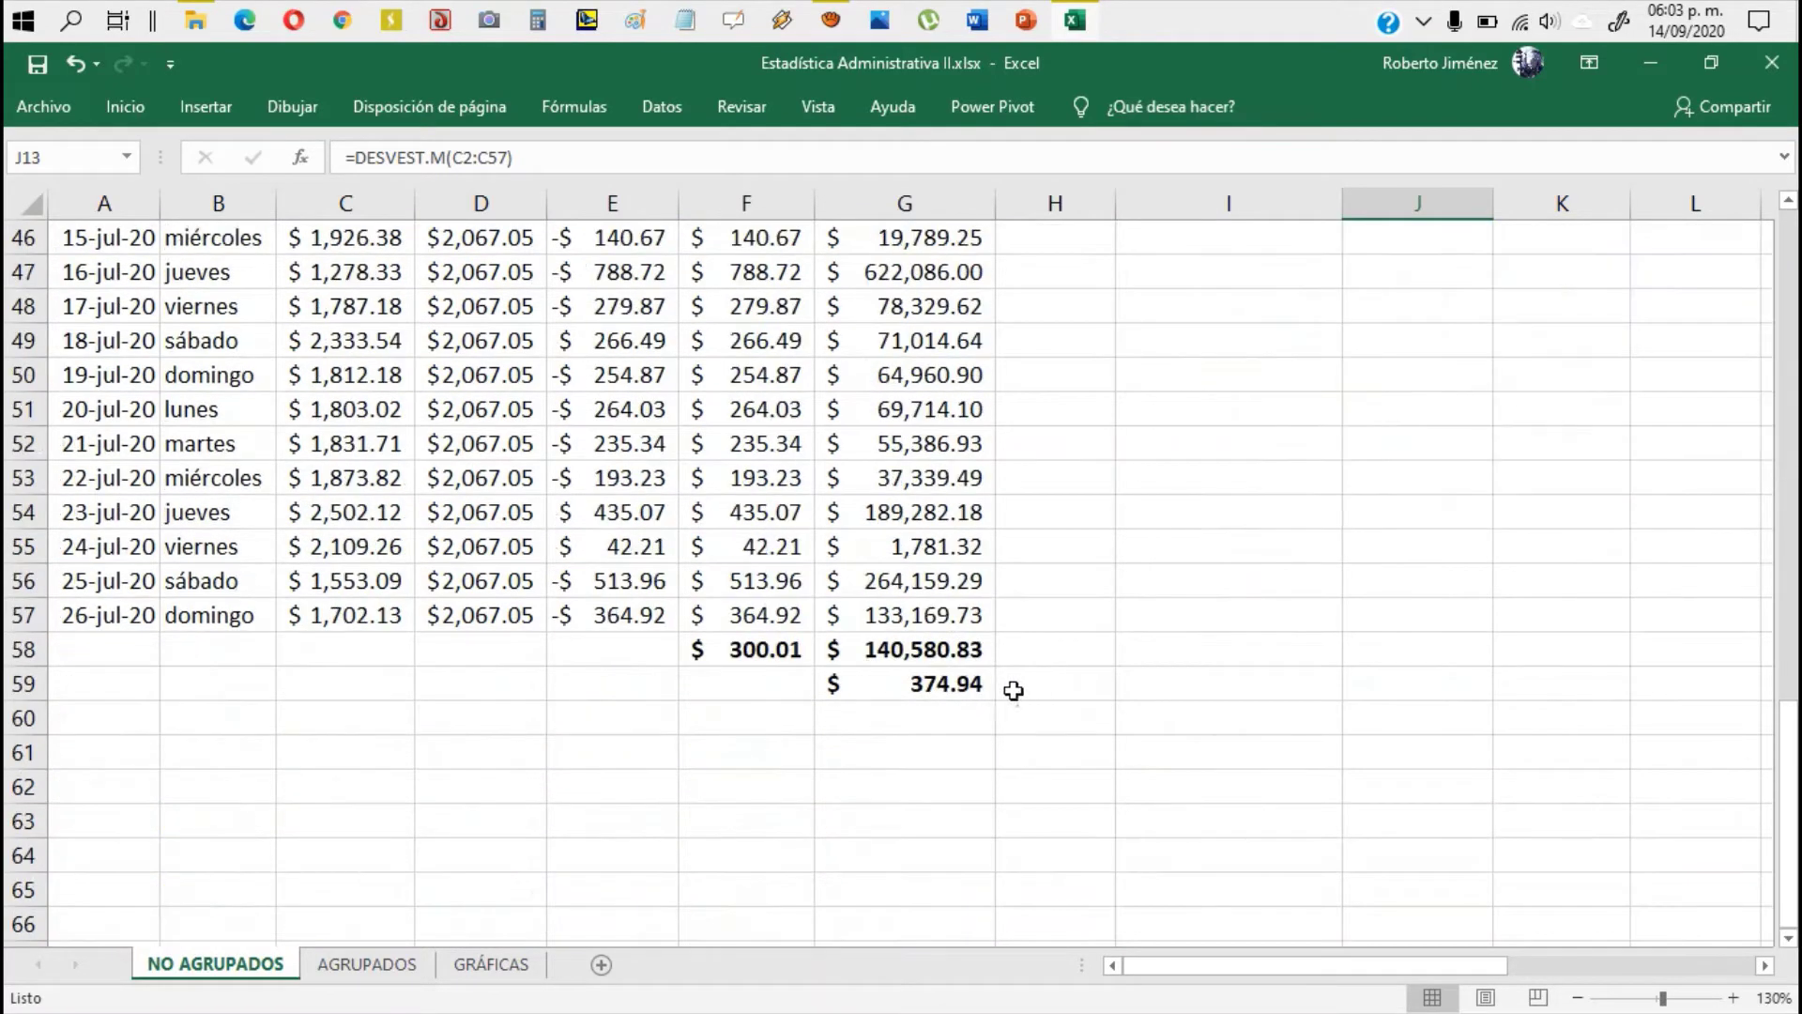
left_click(934, 682)
left_click(1064, 681)
left_click(956, 691)
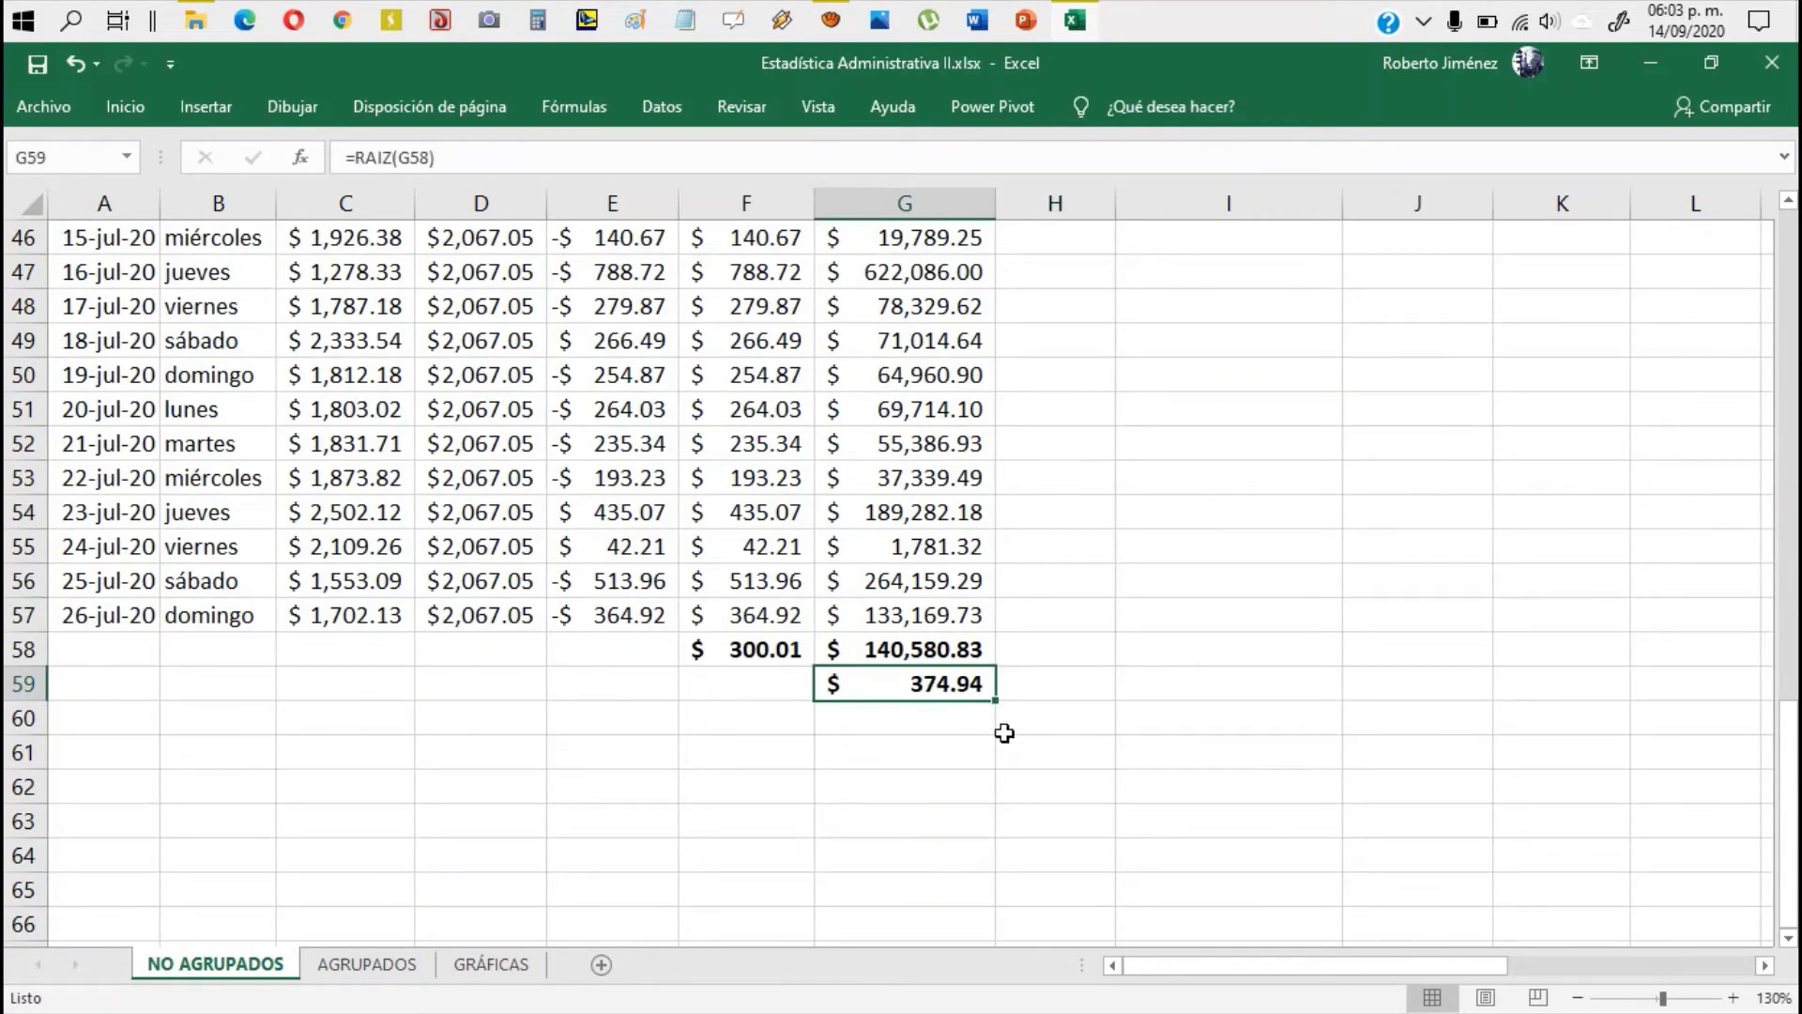
scroll(1004, 733, "up", 15)
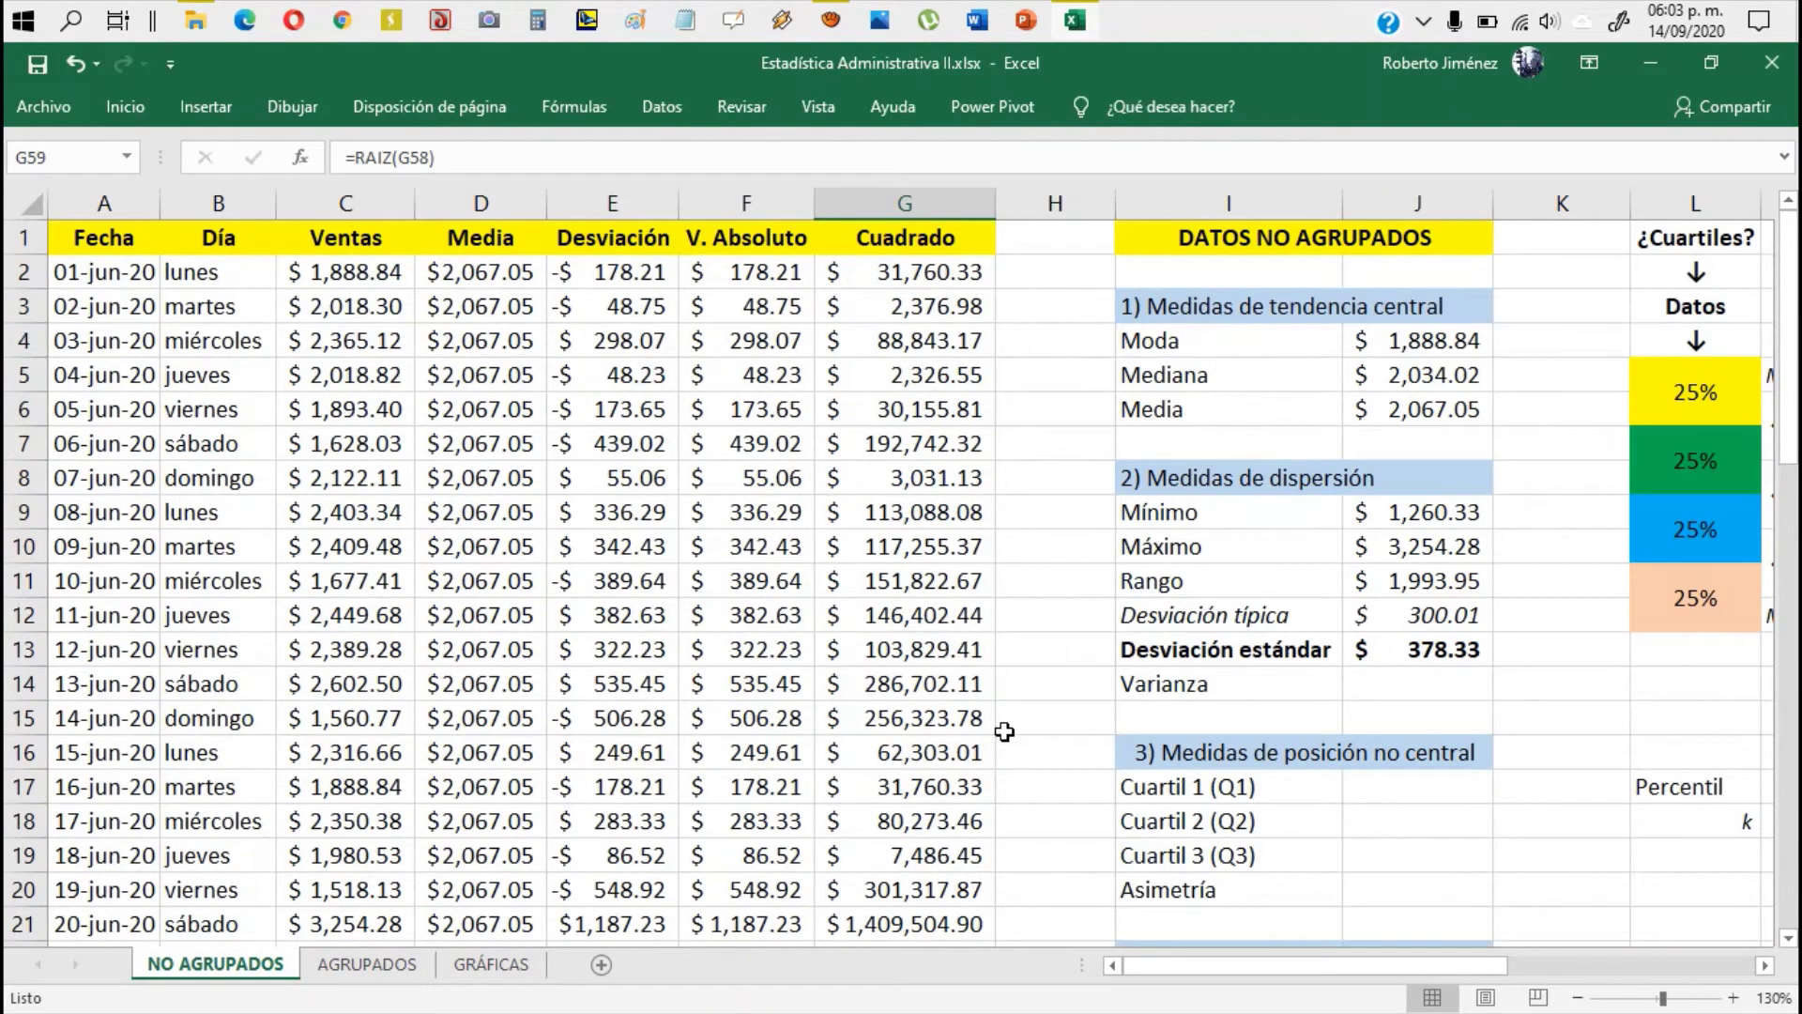
scroll(1004, 732, "down", 7)
scroll(1005, 731, "down", 7)
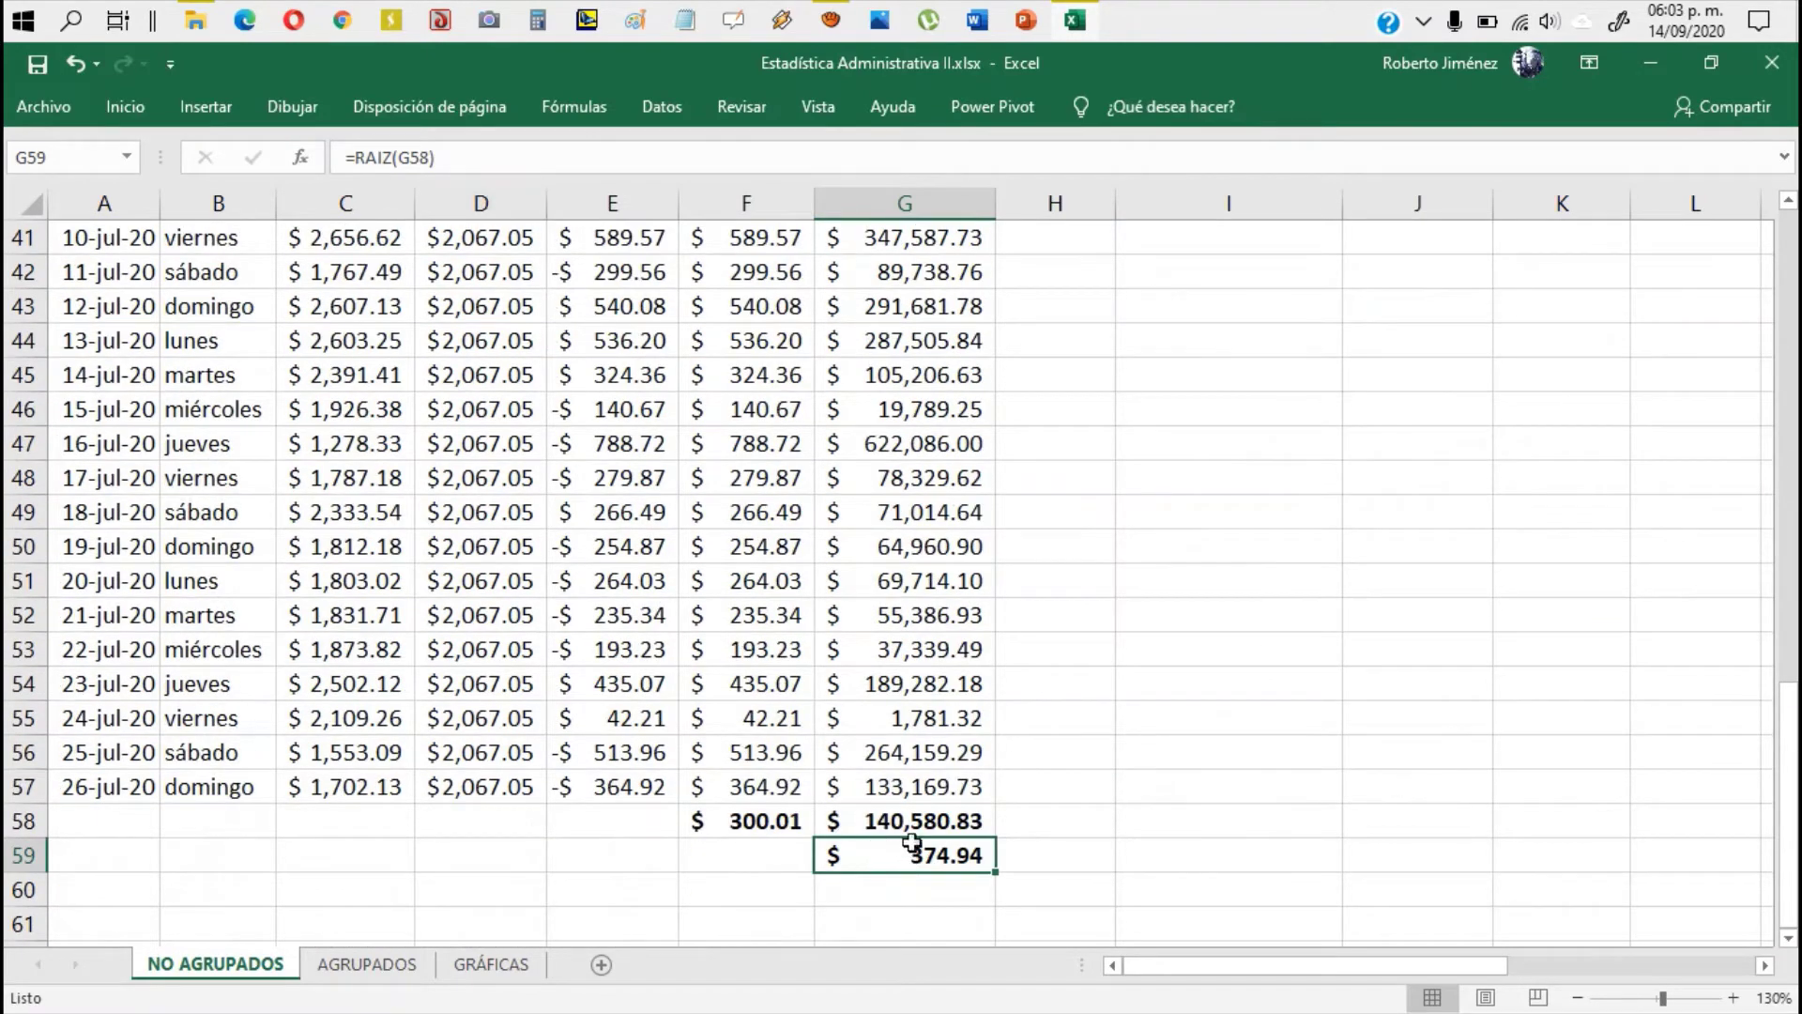
left_click(891, 820)
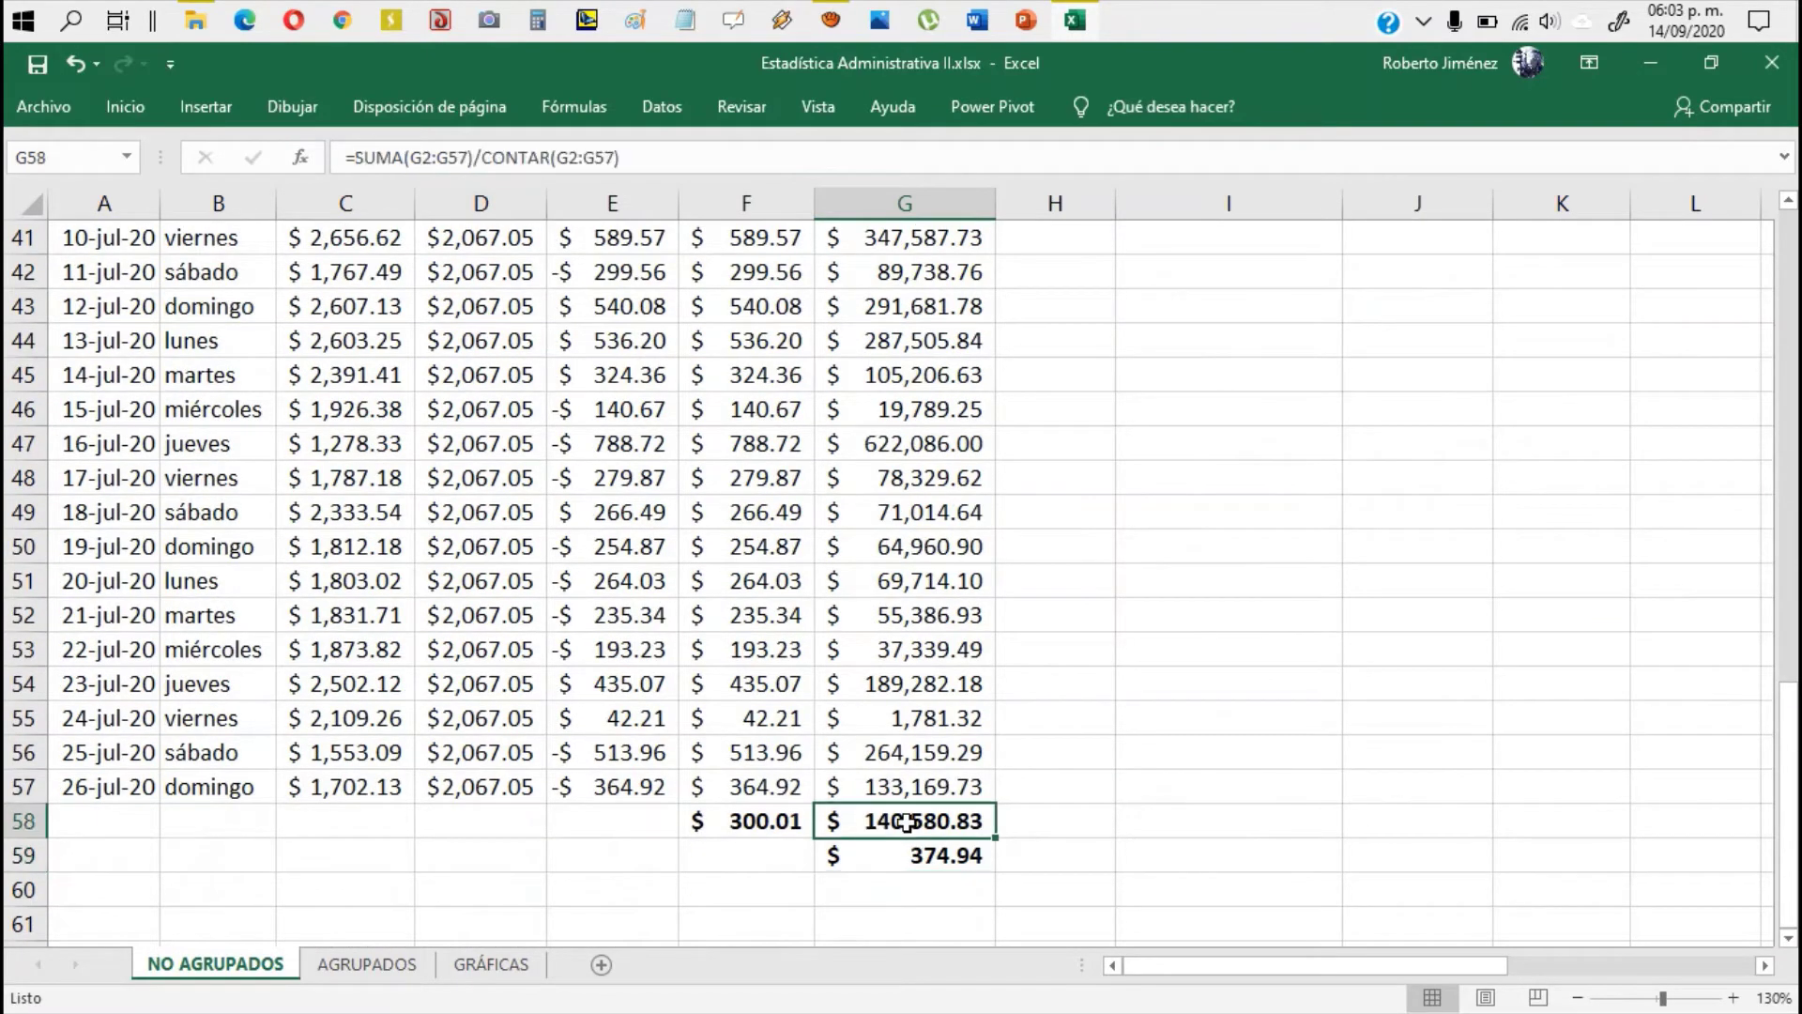
left_click(652, 155)
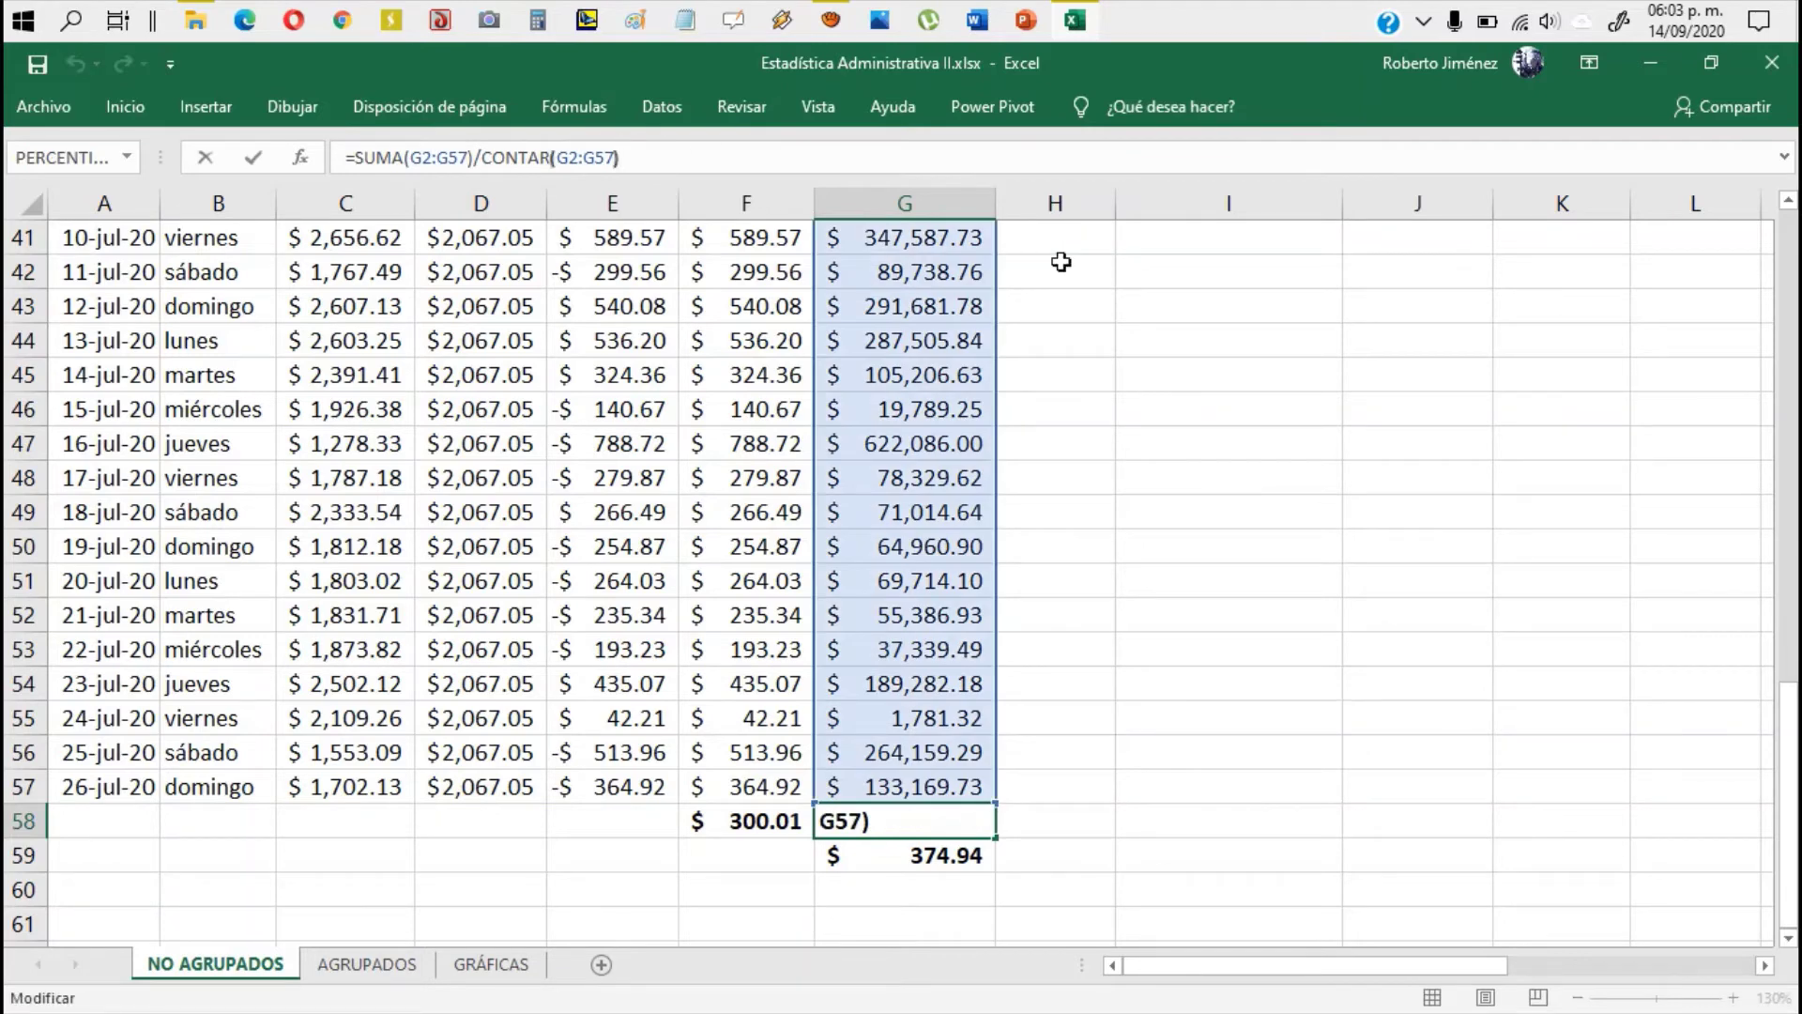
key("Left")
key("Left")
key("Left")
key("Left")
key("Left")
key("Left")
key("Left")
key("Left")
key("Left")
key("Left")
key("Left")
key("Left")
key("Left")
key("Left")
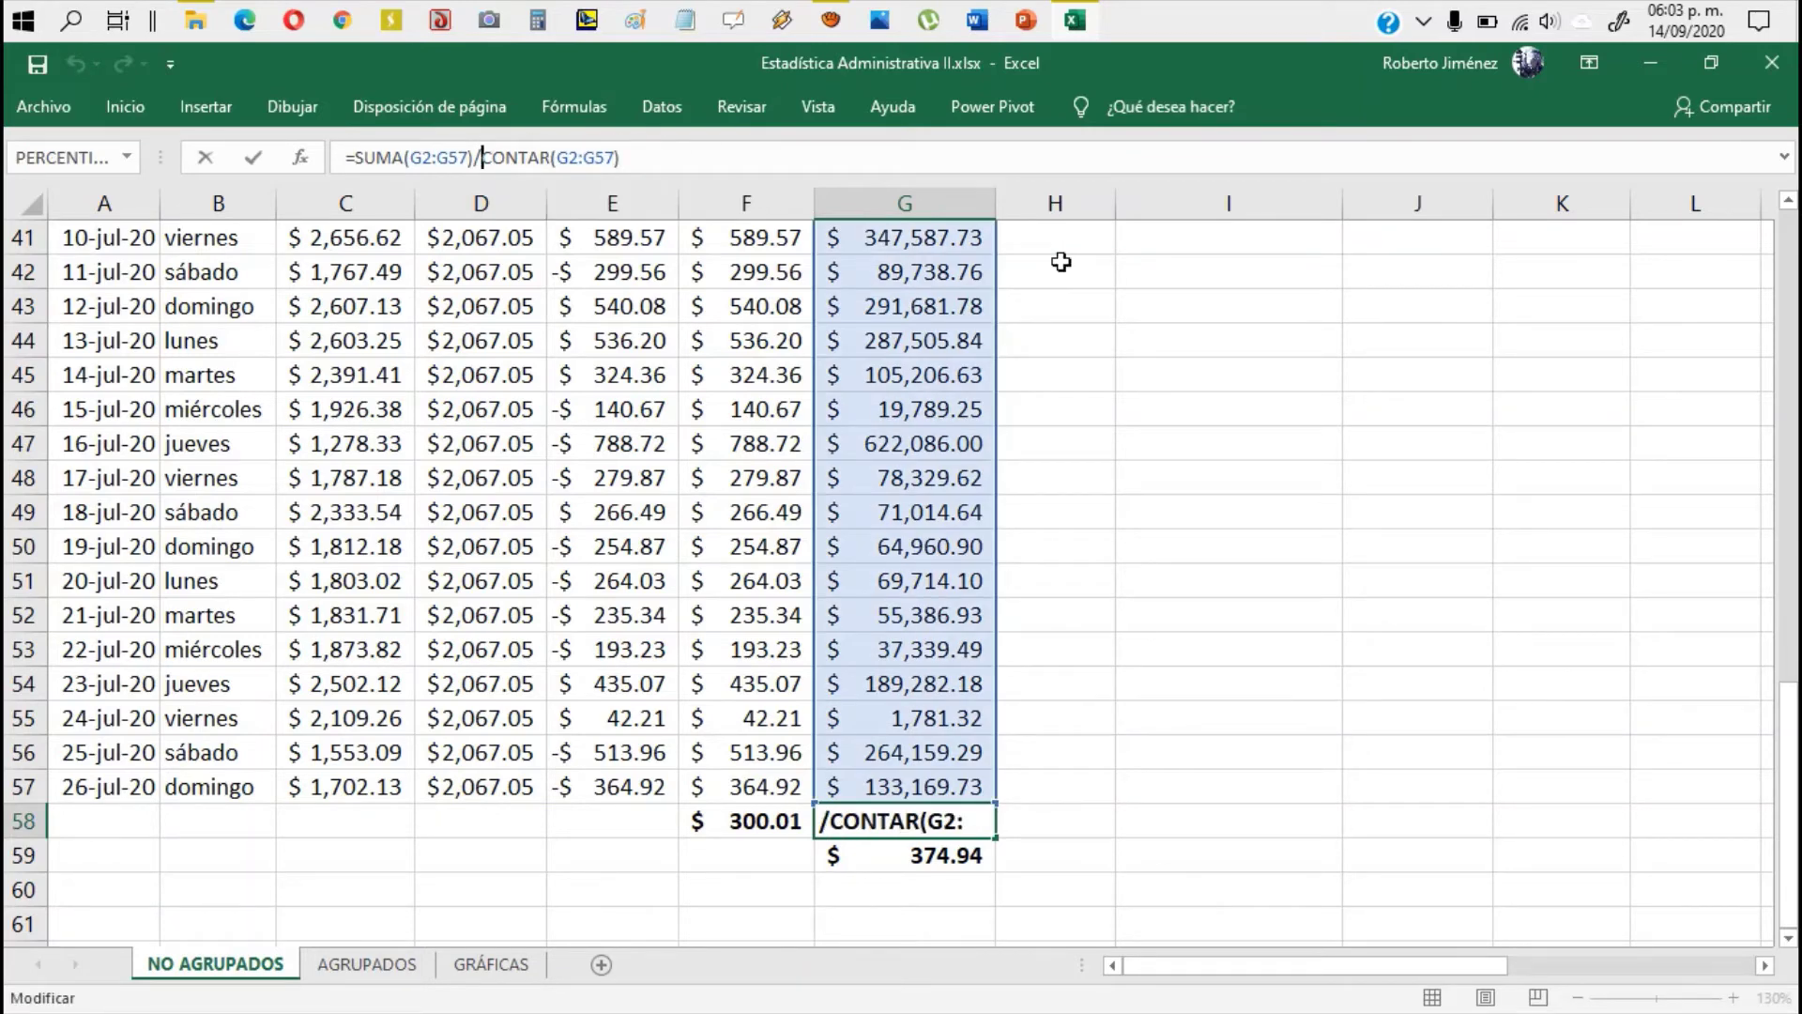
key("ctrl+Return")
left_click(1061, 820)
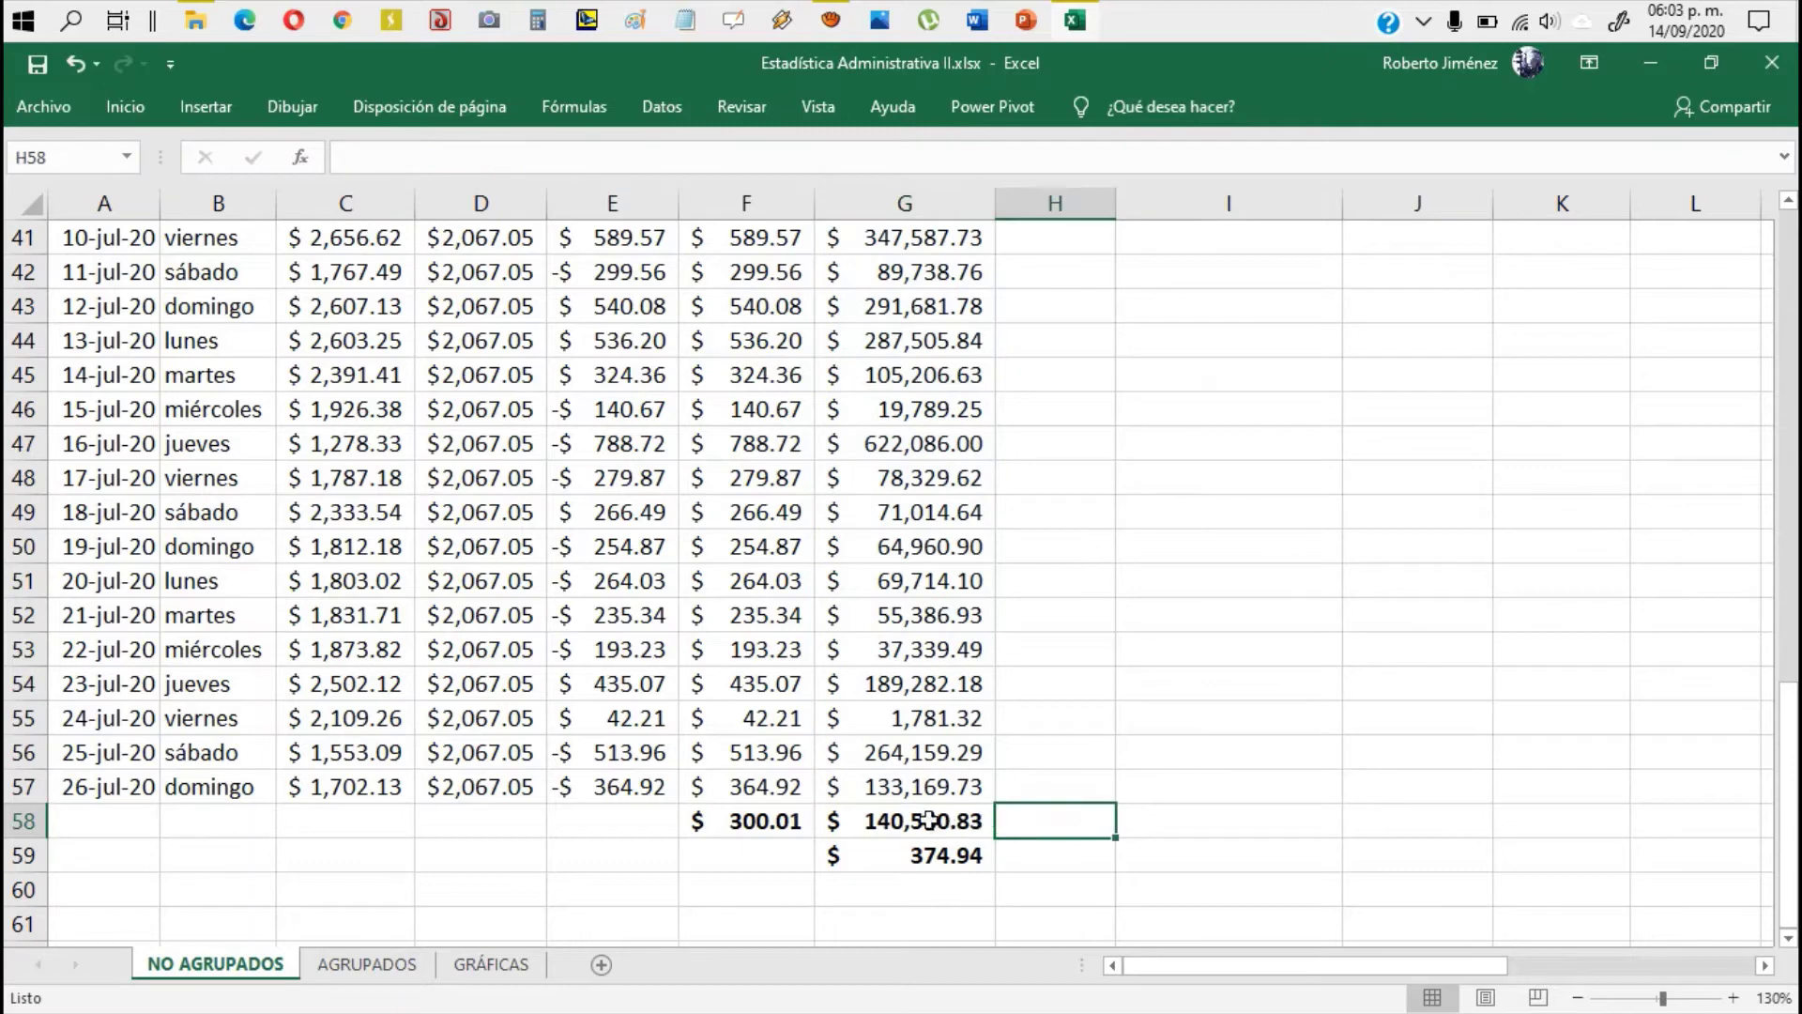
Step: Subtract 1 from the count in G58's divisor, making the formula =SUMA(G2:G57)/(CONTAR(G2:G57)-1)
left_click(929, 820)
left_click(662, 156)
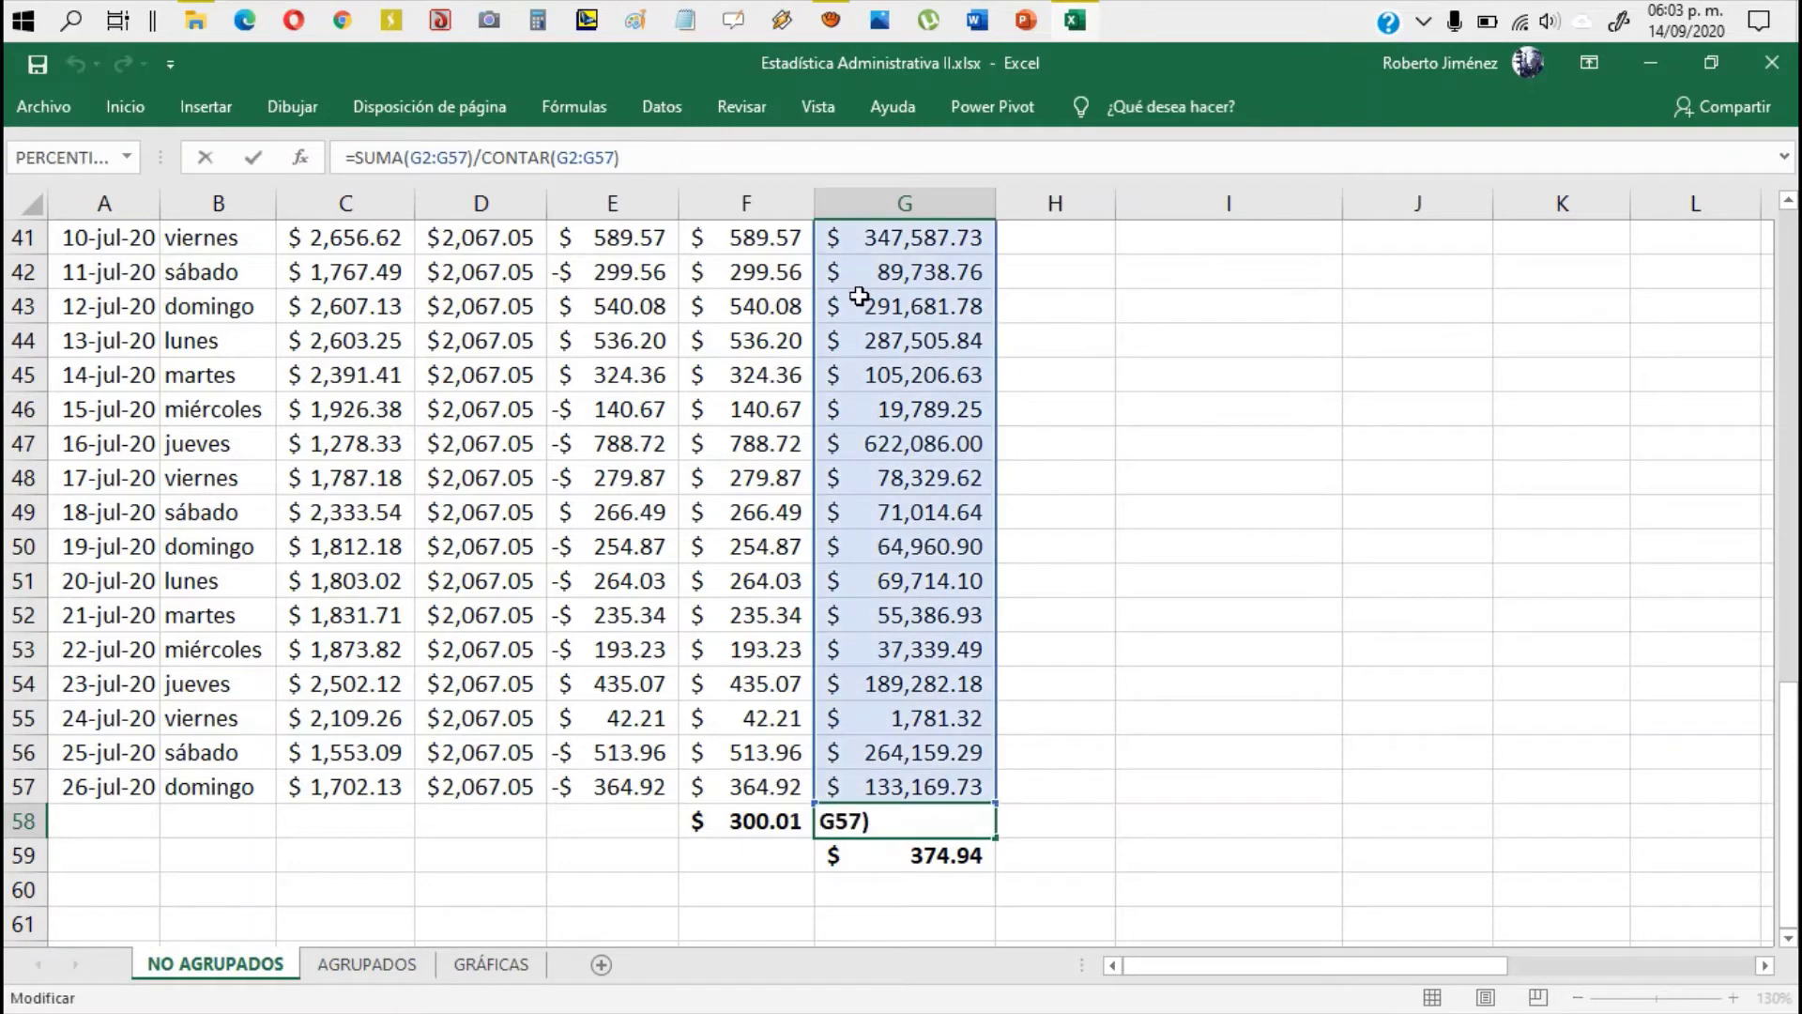
key("Left")
key("Left")
key("Left")
key("Left")
key("Left")
key("Left")
key("Left")
key("Left")
key("Left")
key("Left")
key("Left")
key("Left")
key("Left")
key("Left")
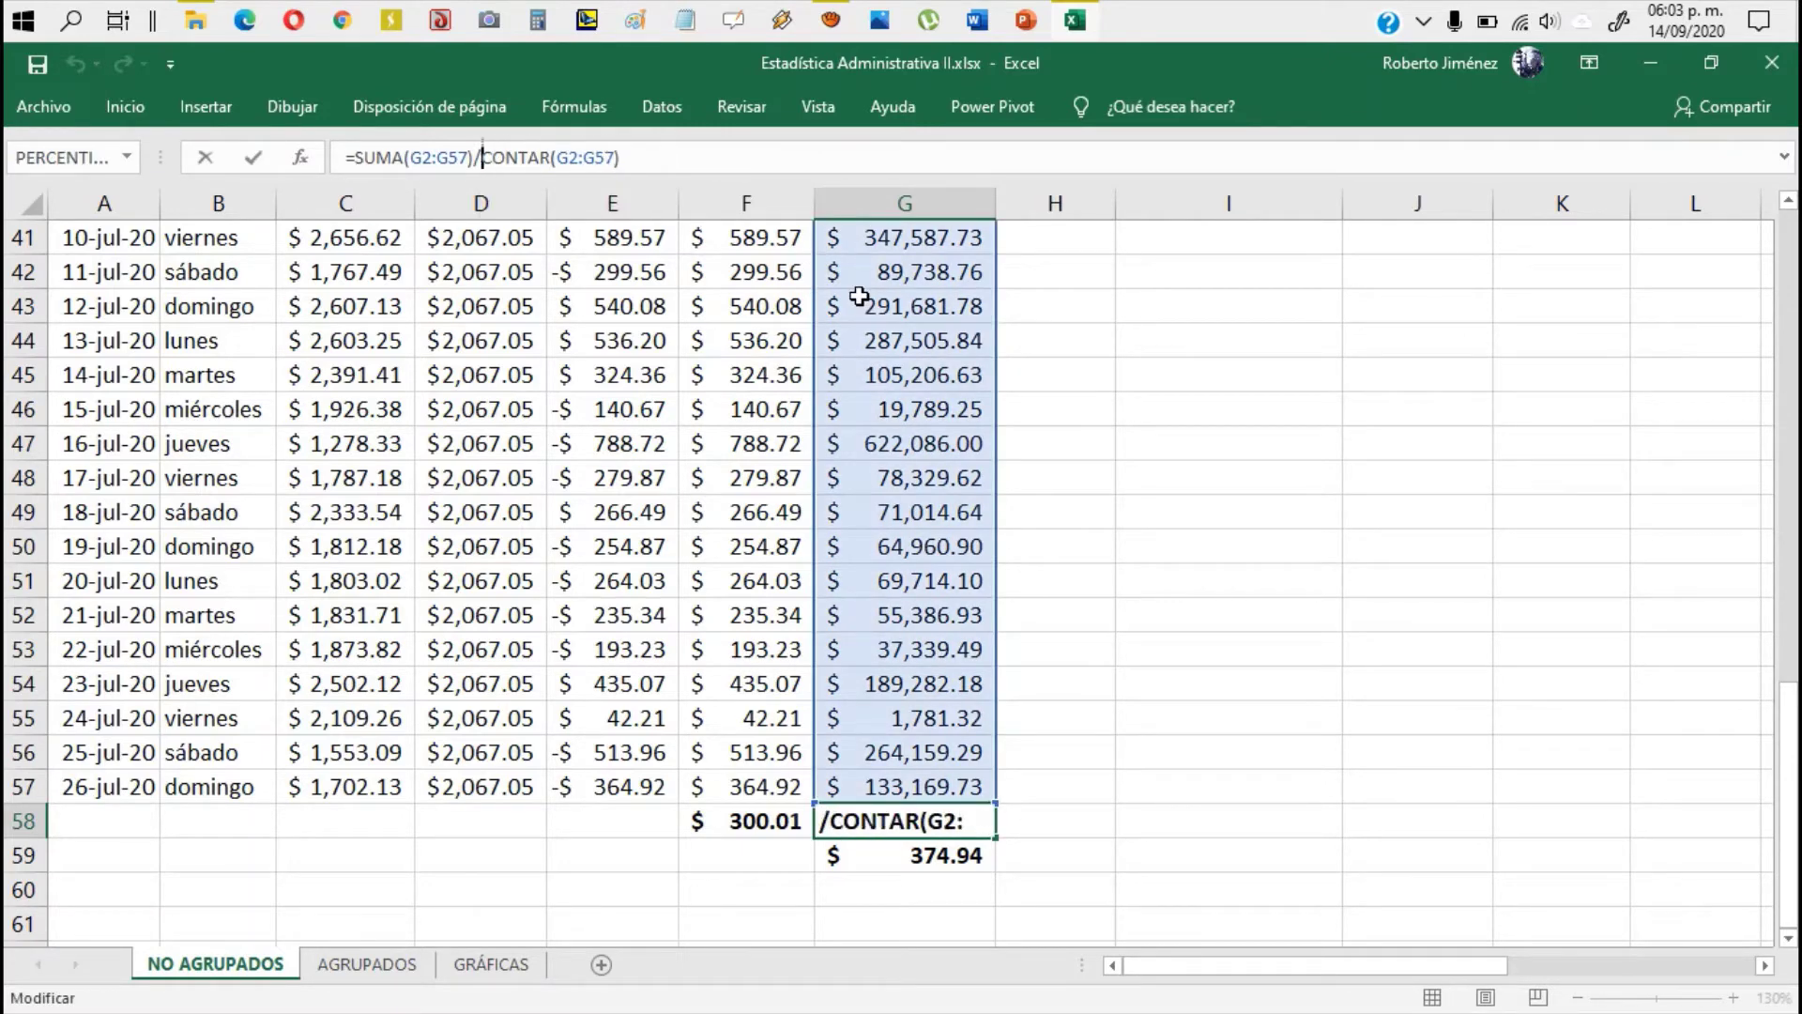
type("(")
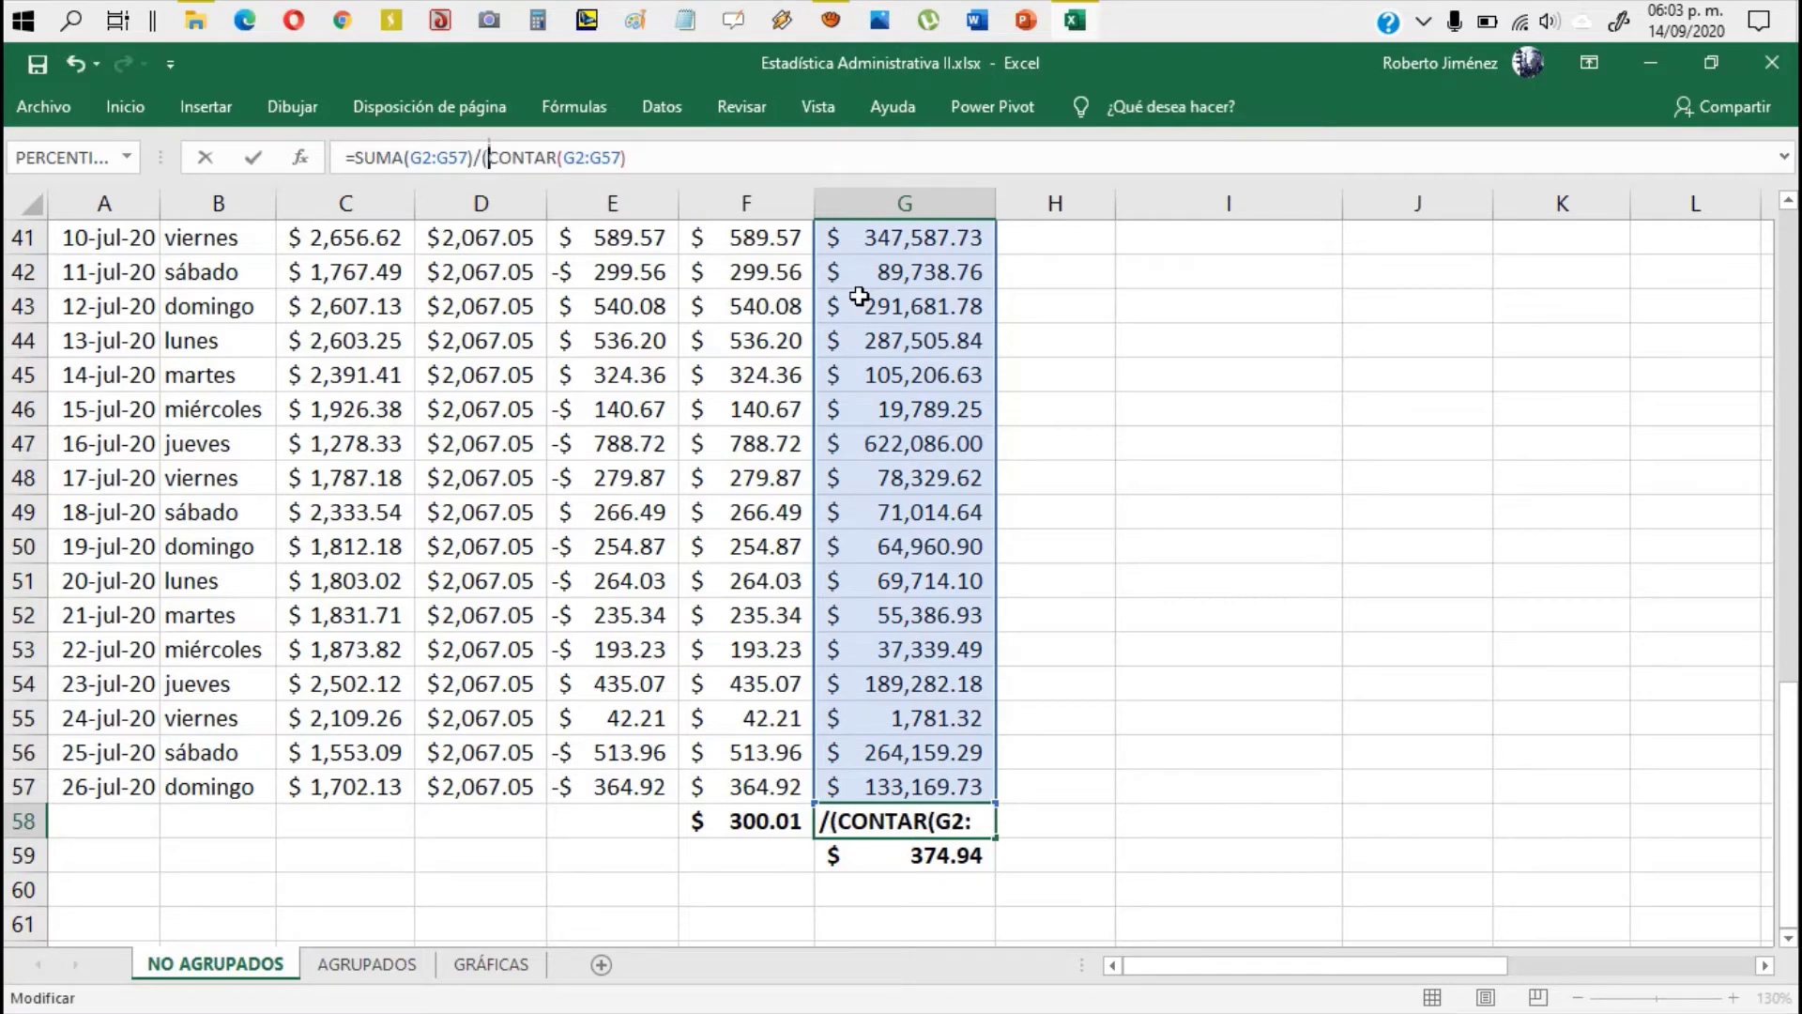
key("Right")
key("Right")
key("Right")
key("Right")
key("Right")
key("Right")
key("Right")
key("Right")
key("Right")
key("Right")
key("Right")
key("Right")
key("Right")
key("Right")
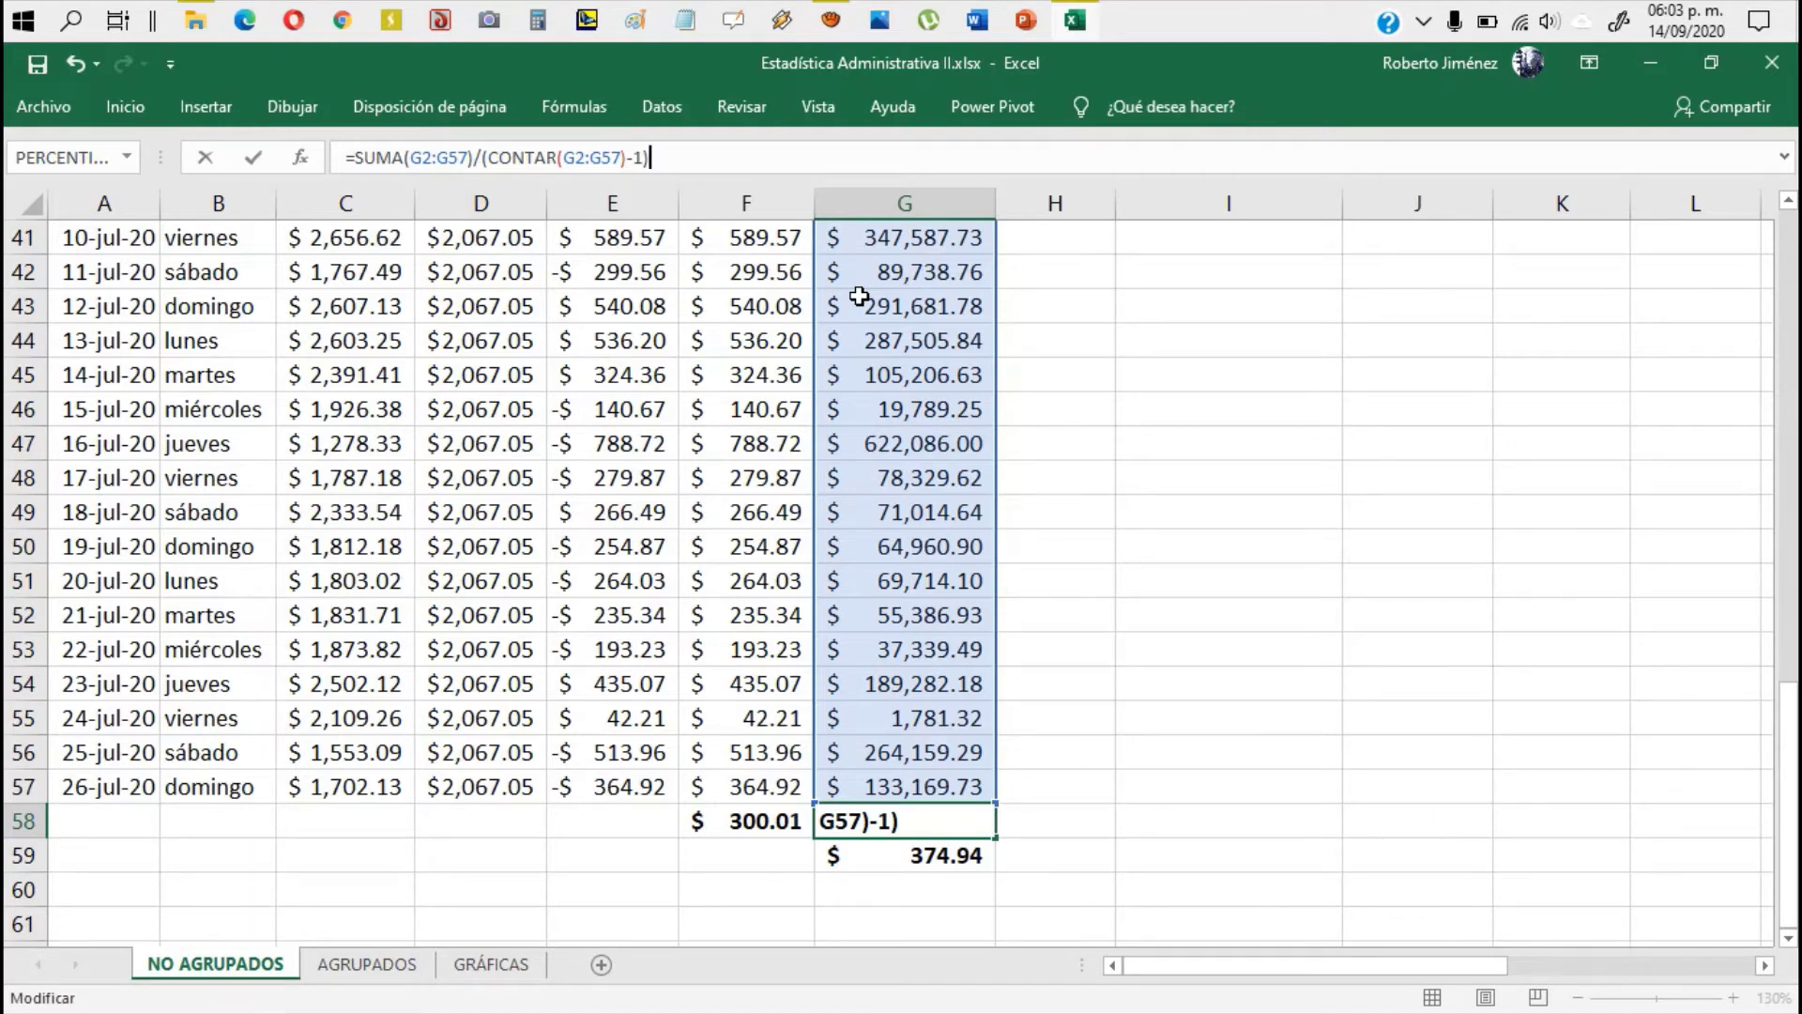
key("Return")
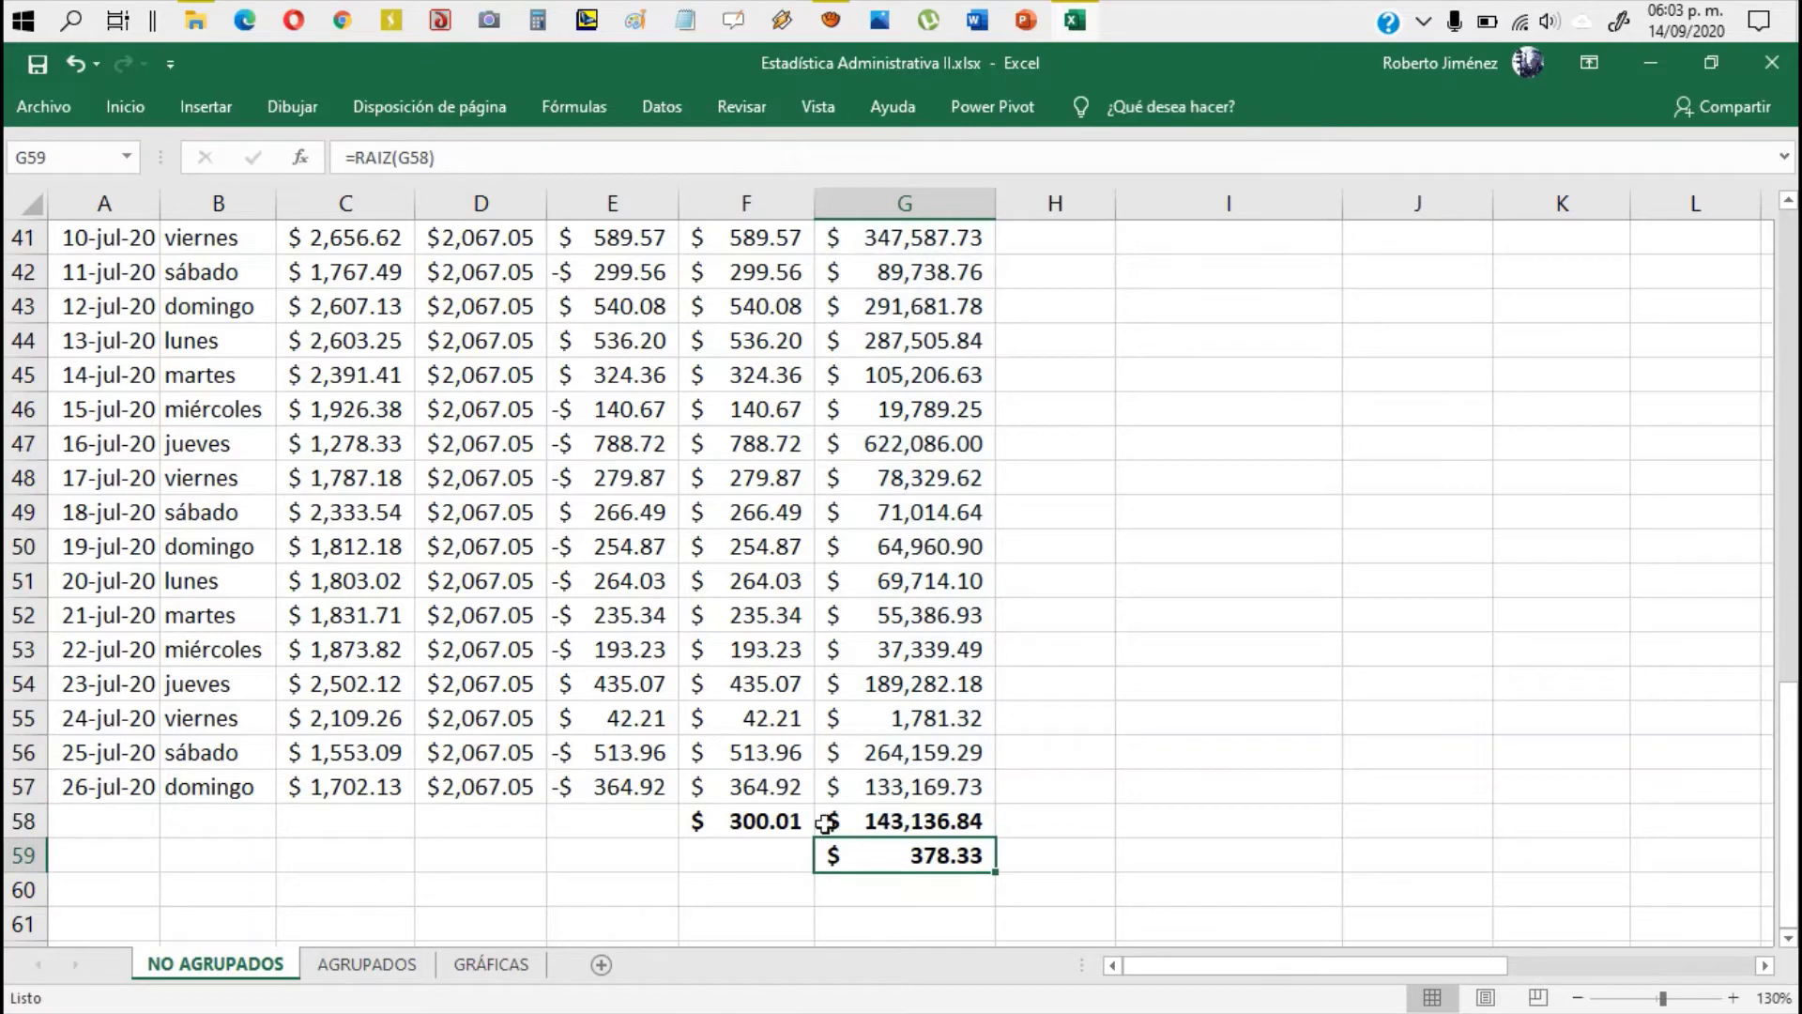
Step: Check the recalculated square root in G59 against the Desviación estándar value in J13
left_click(960, 854)
scroll(1288, 692, "up", 13)
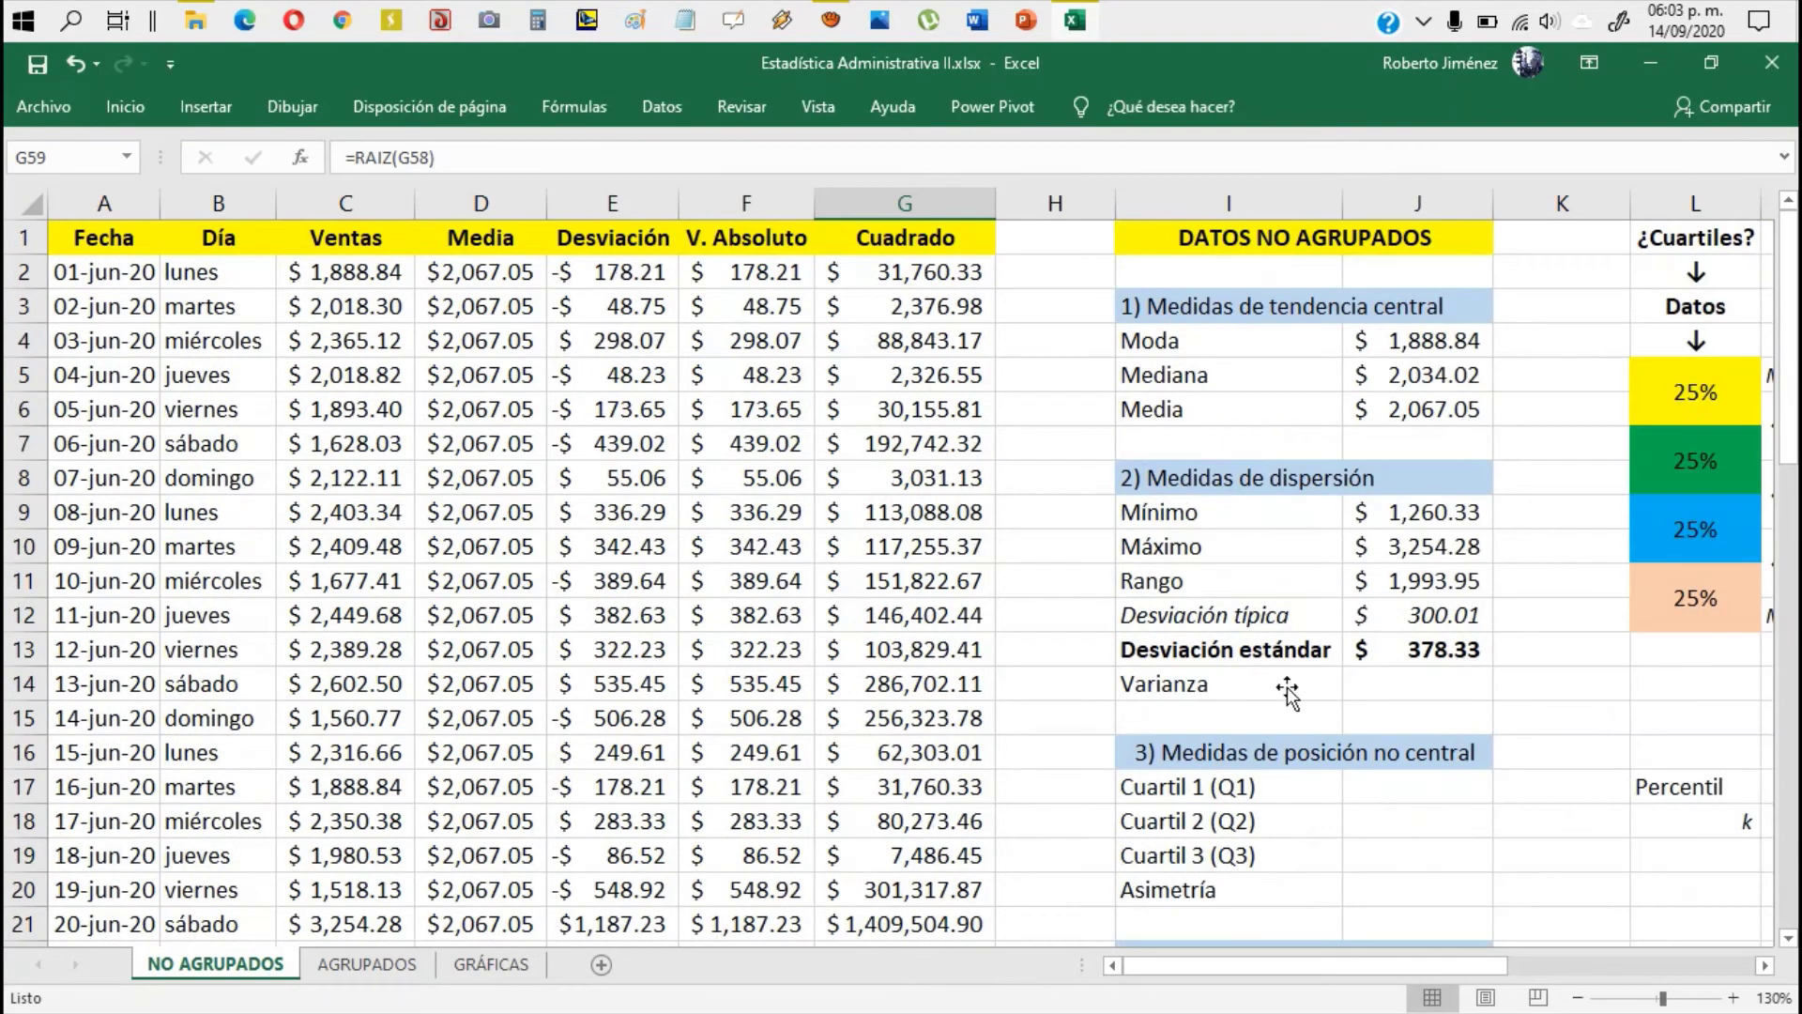
left_click(1431, 650)
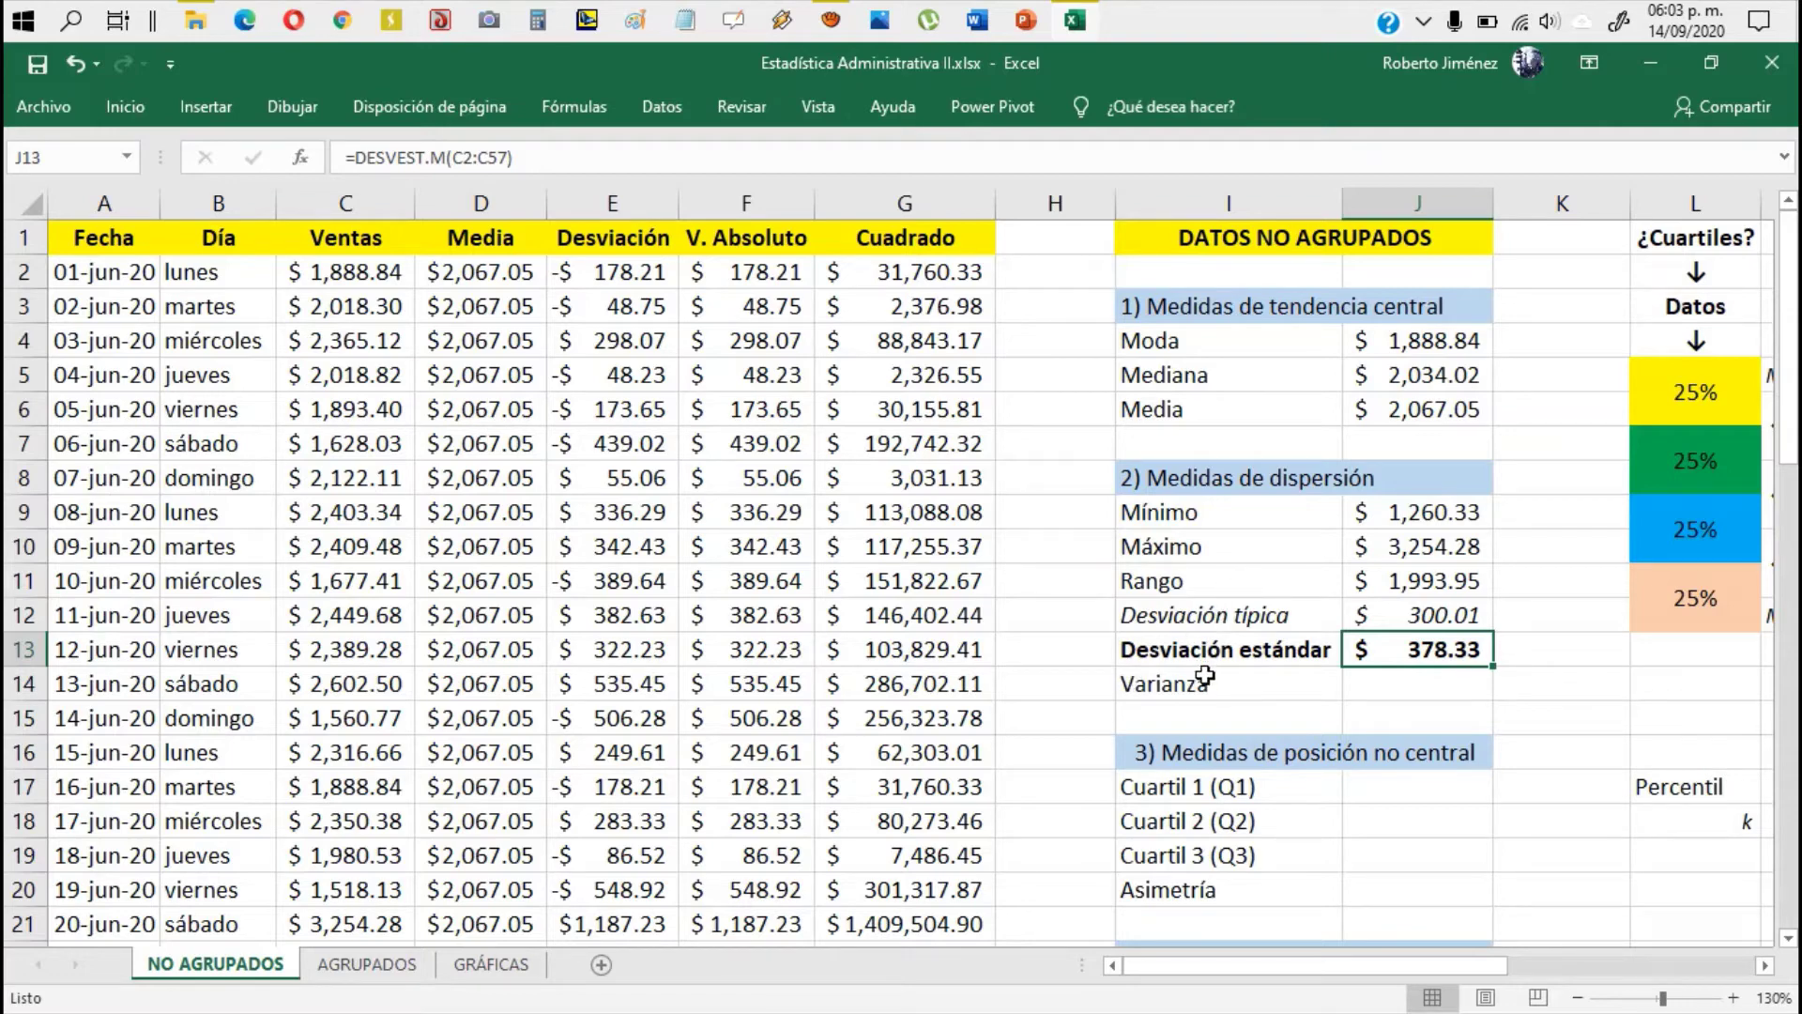
left_click(1398, 689)
key("Left")
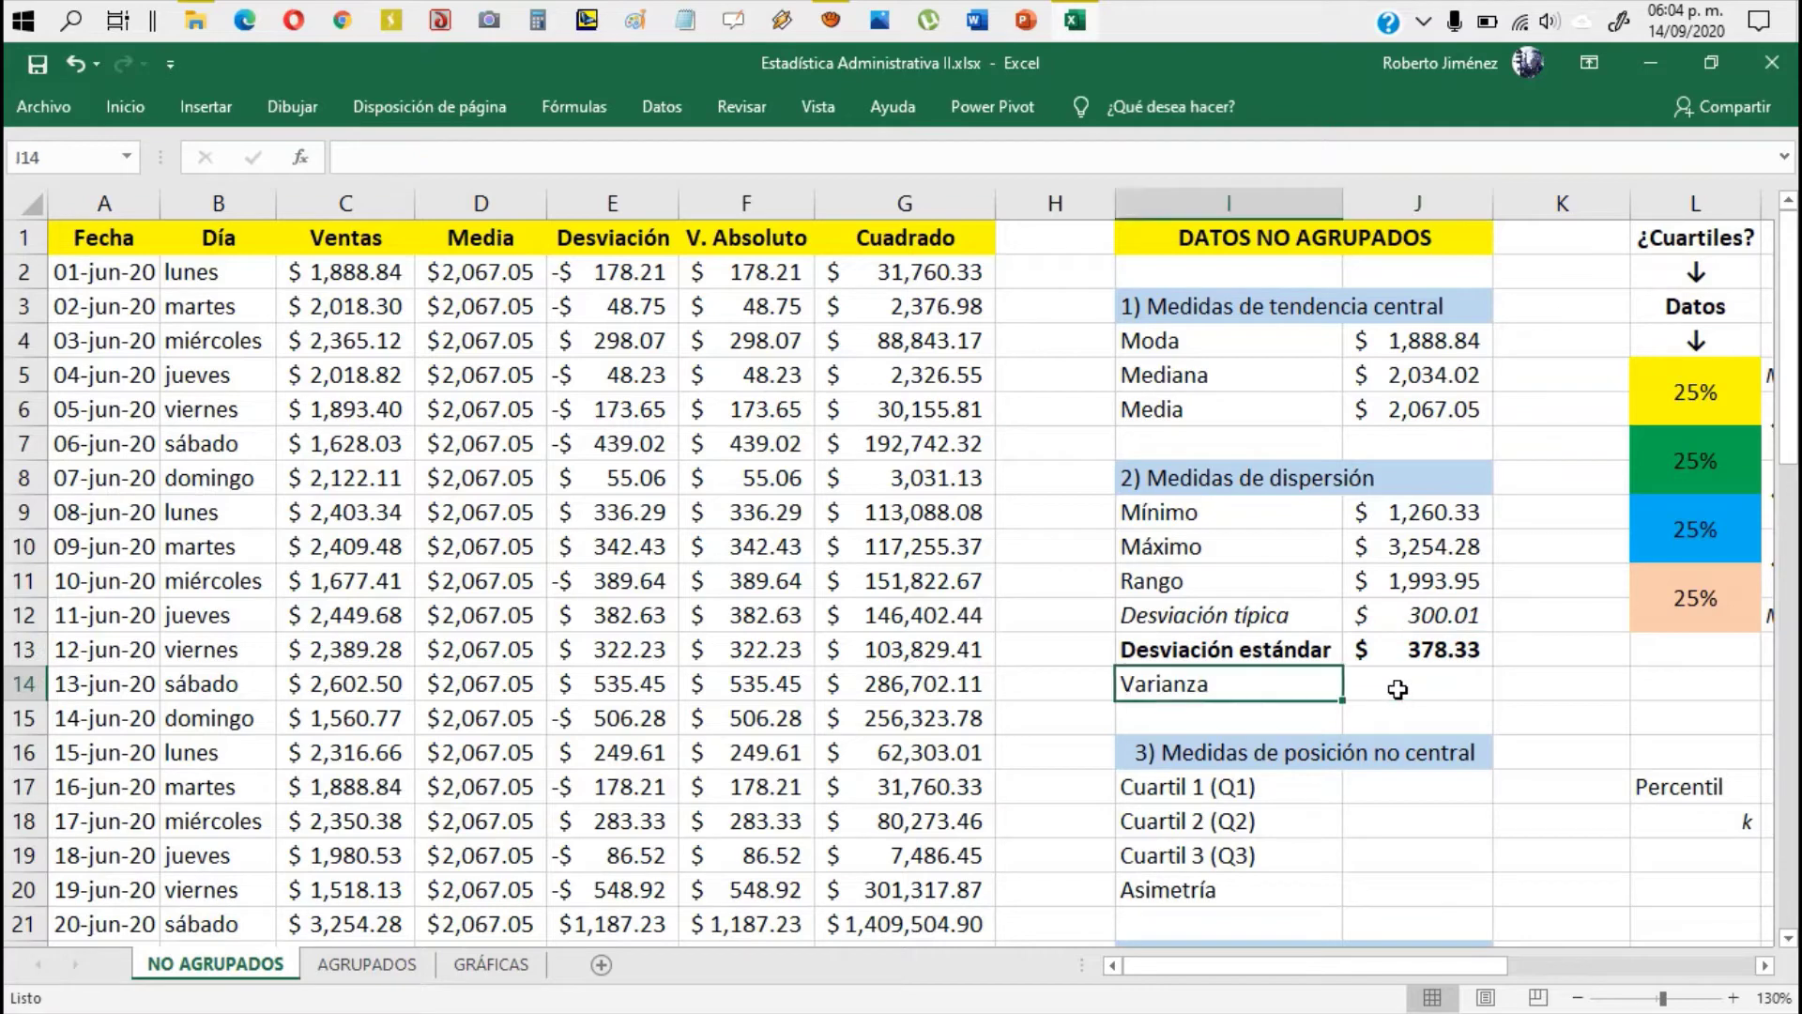
key("Right")
key("Left")
key("Right")
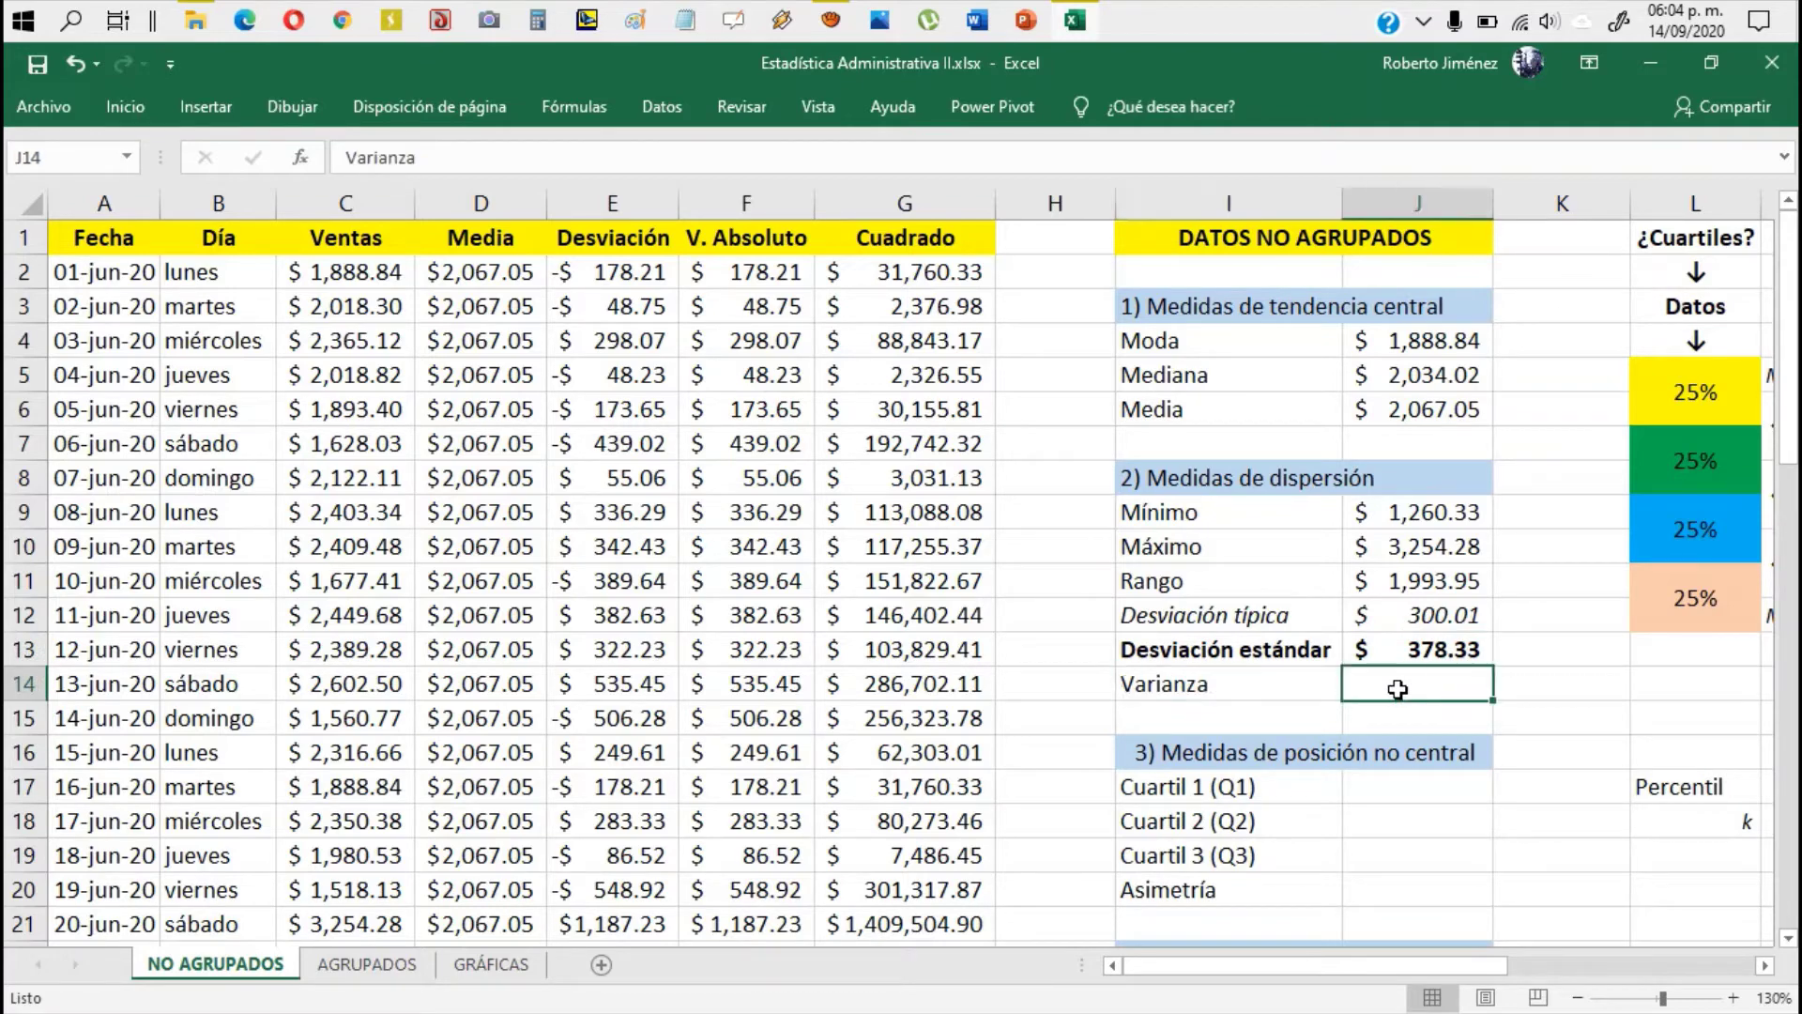
key("Left")
key("Right")
key("Left")
key("Right")
key("Right")
key("Left")
key("Right")
Step: Calculate the sample variance of the sales in J14 with =VAR.S(C2:C57)
key("Left")
type("=")
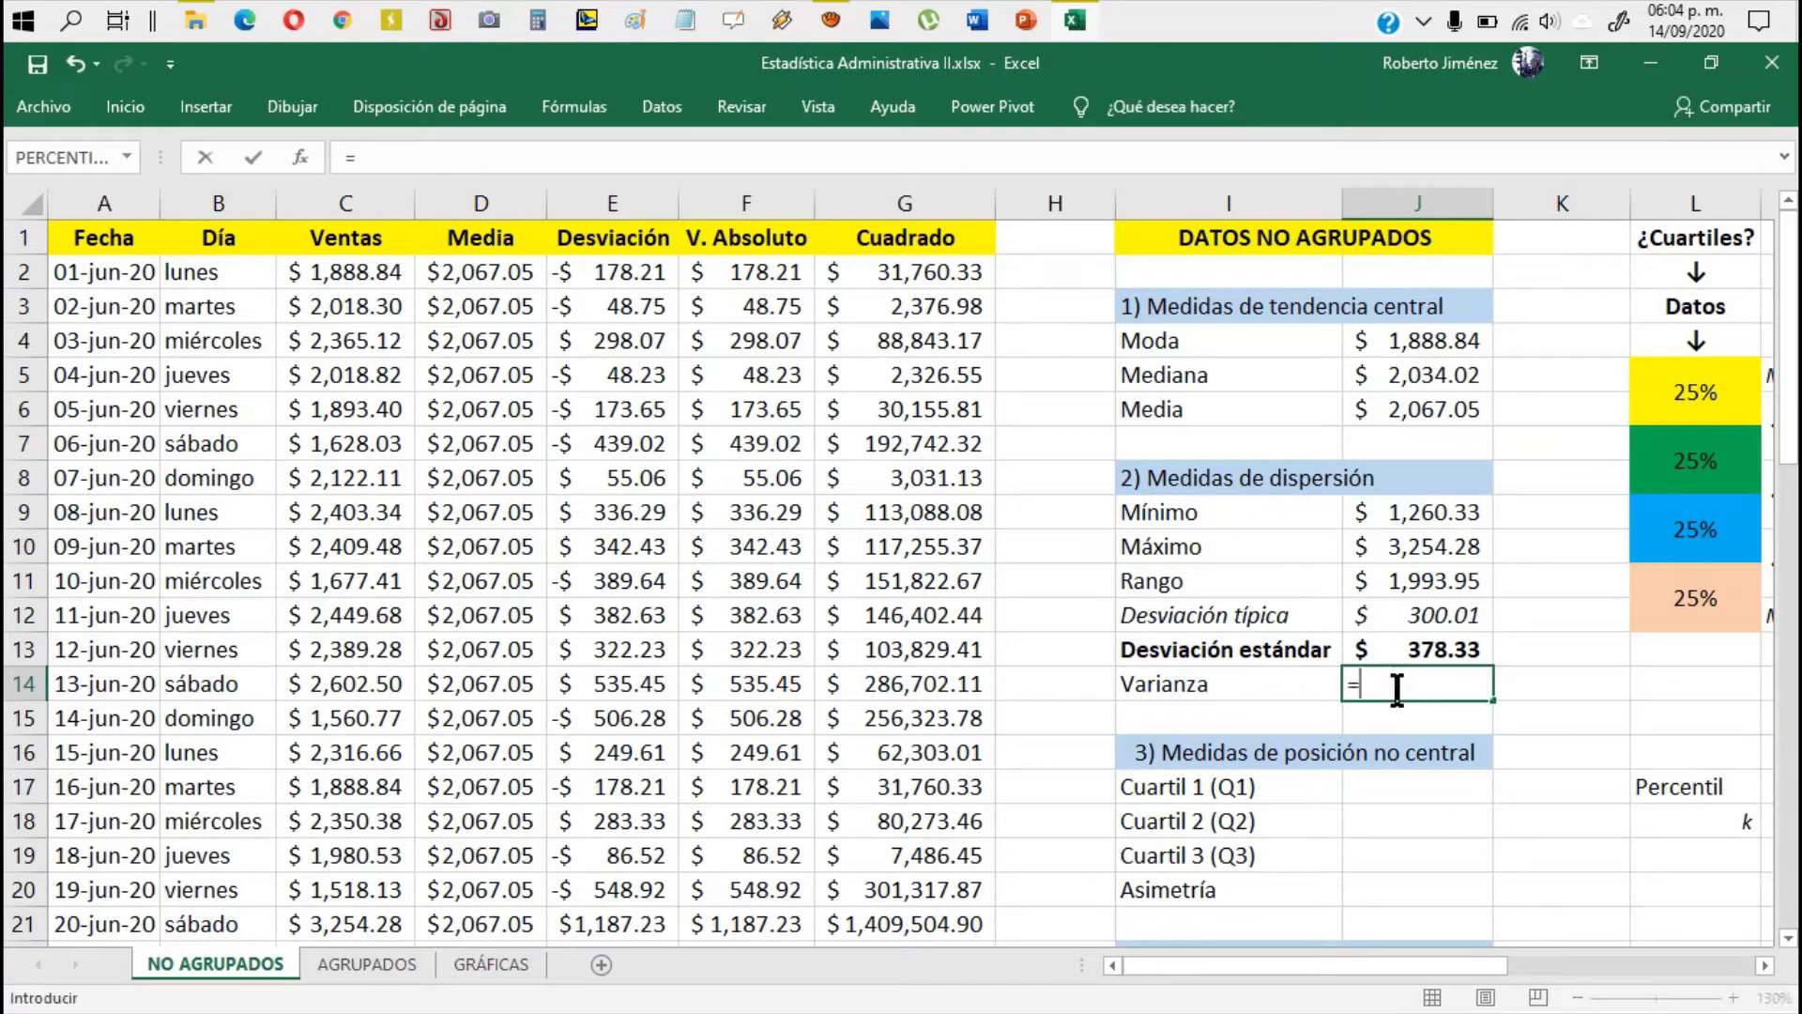
type("var")
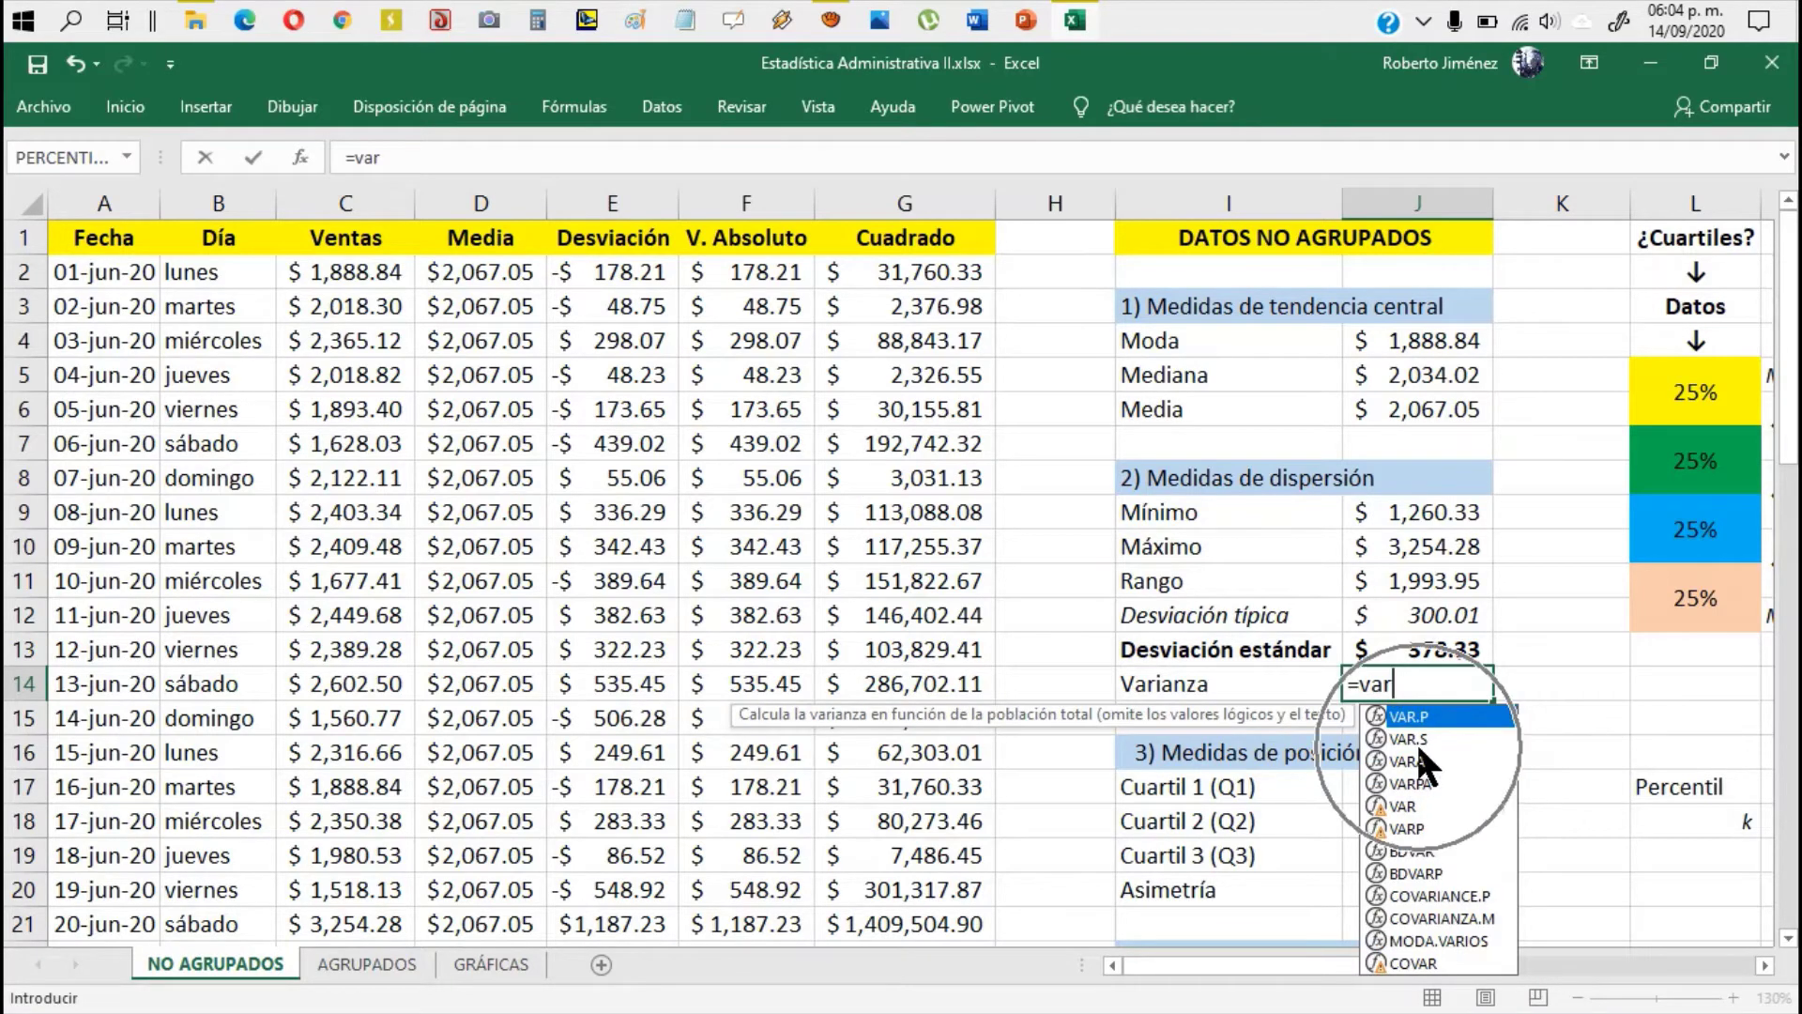
type(".s")
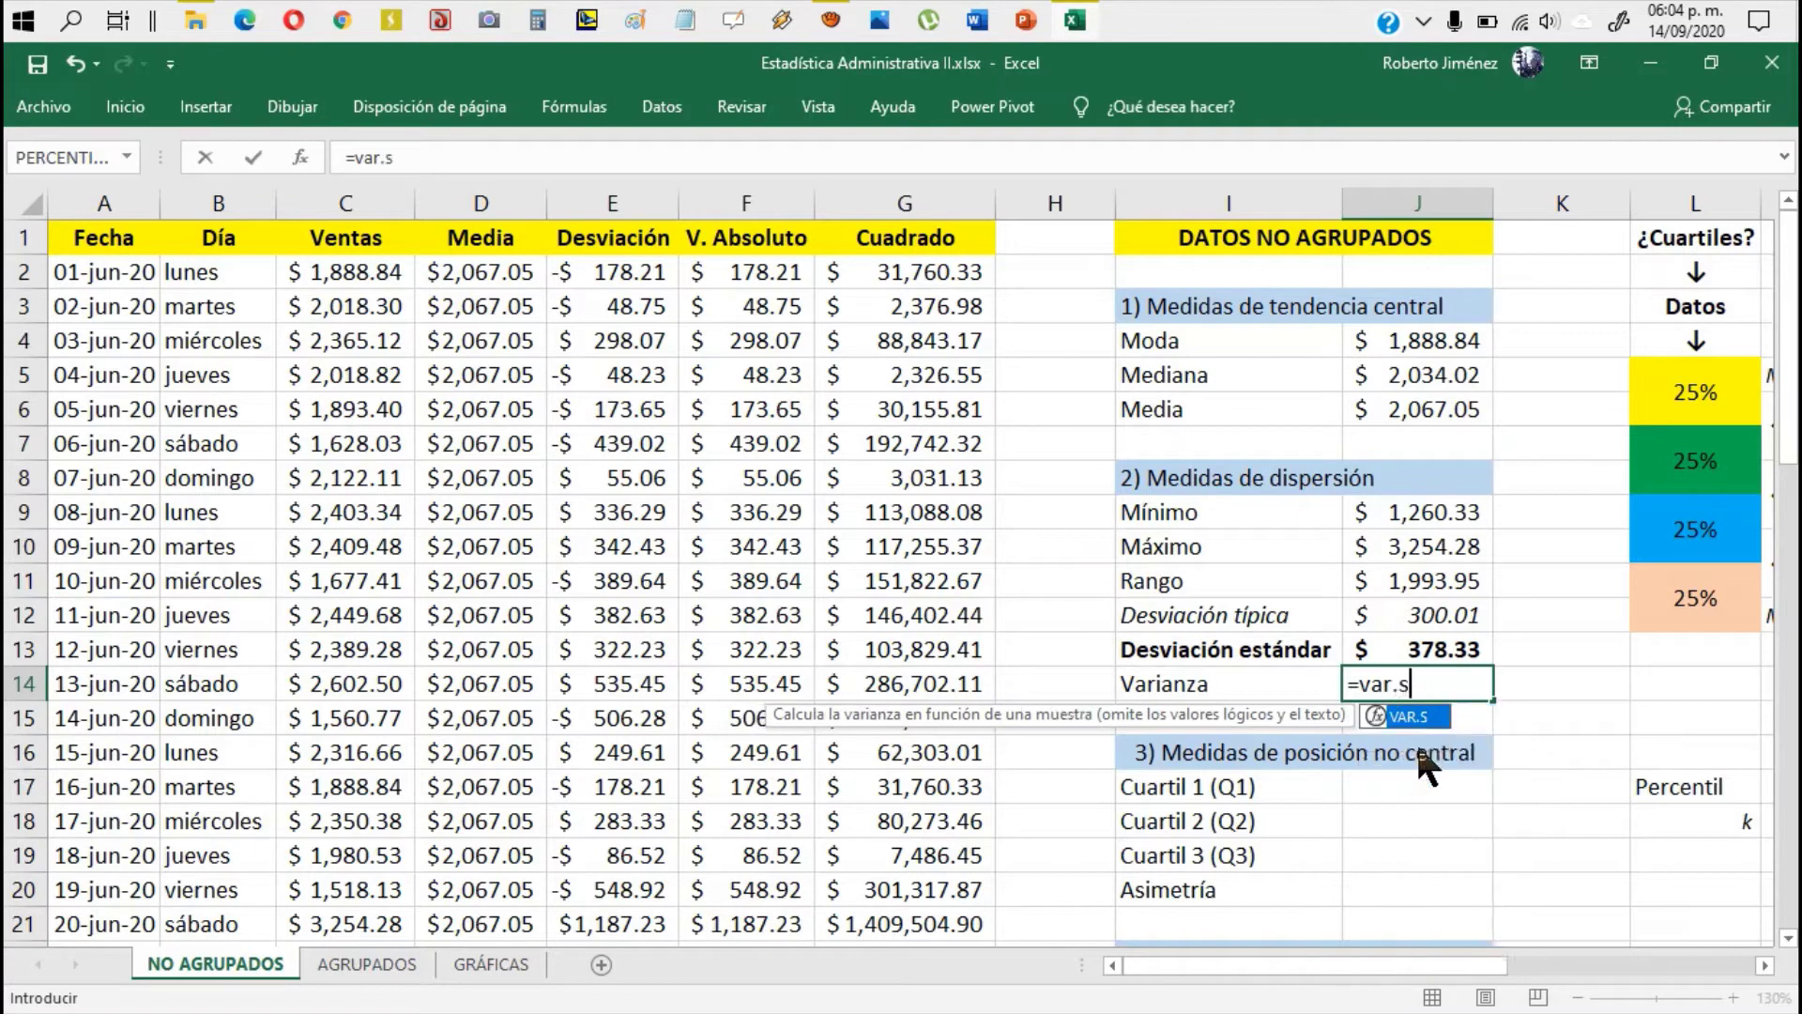
type("(")
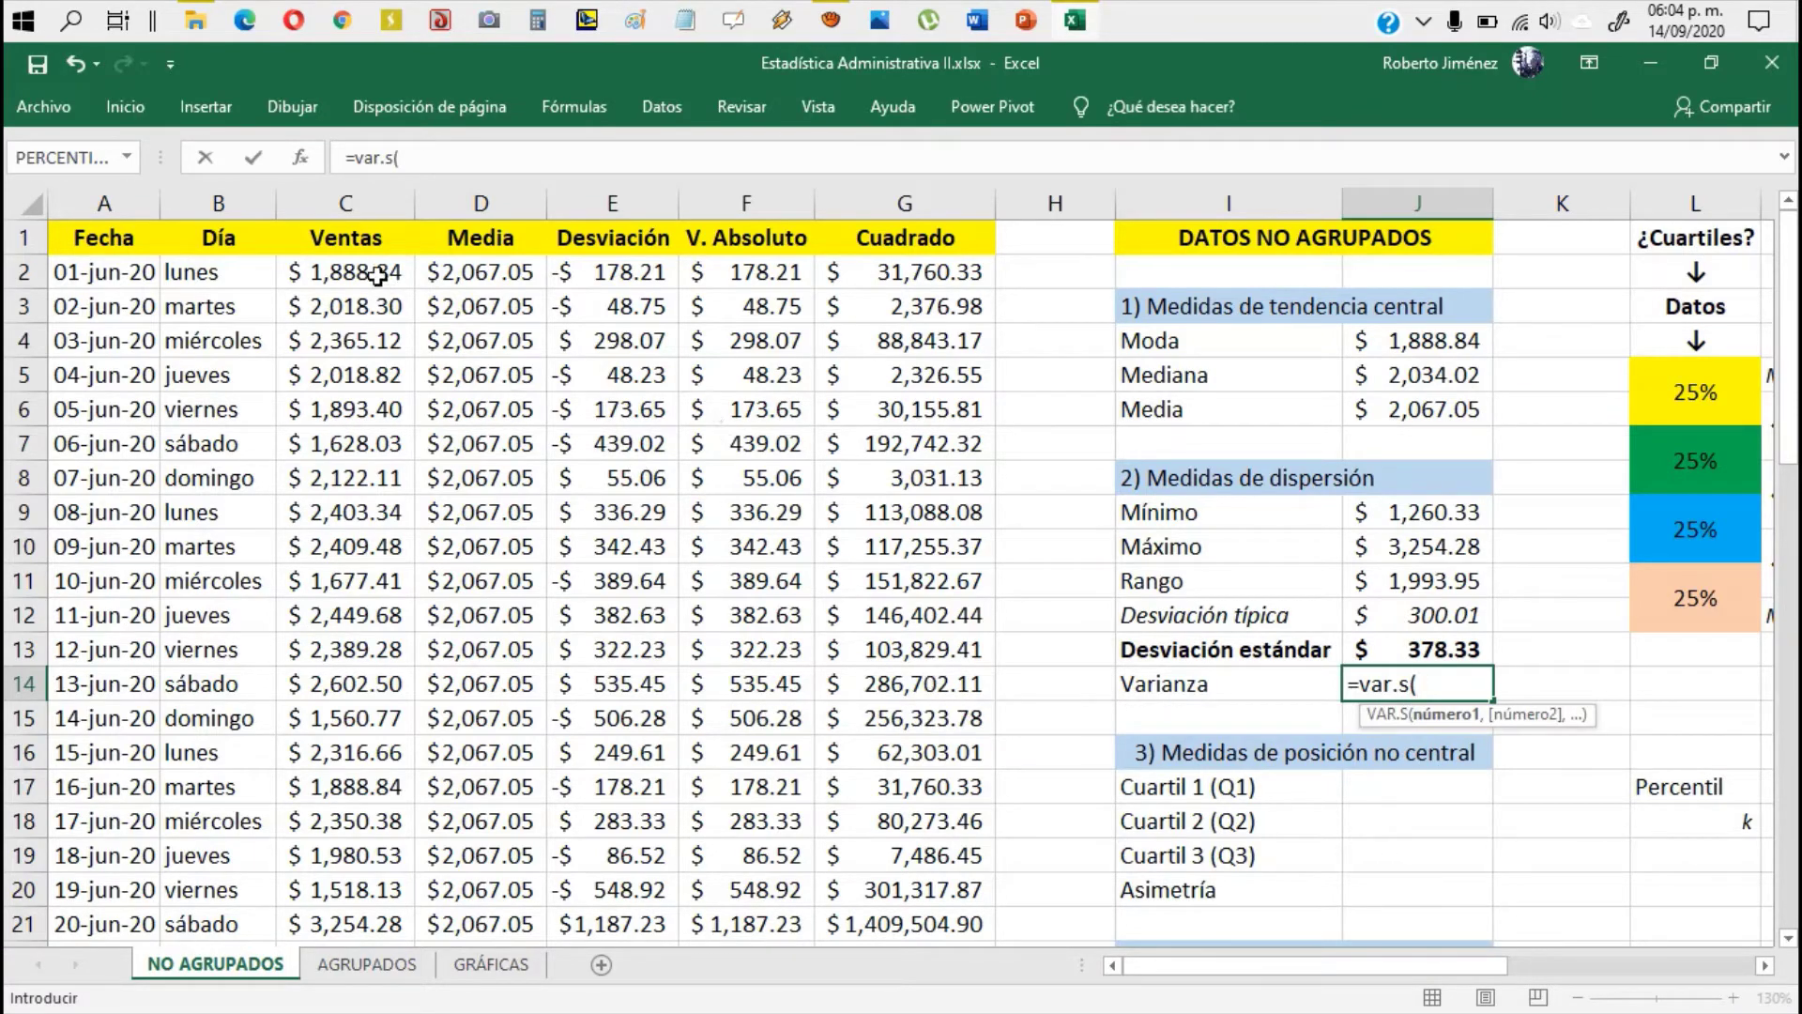
left_click_drag(378, 274, 376, 479)
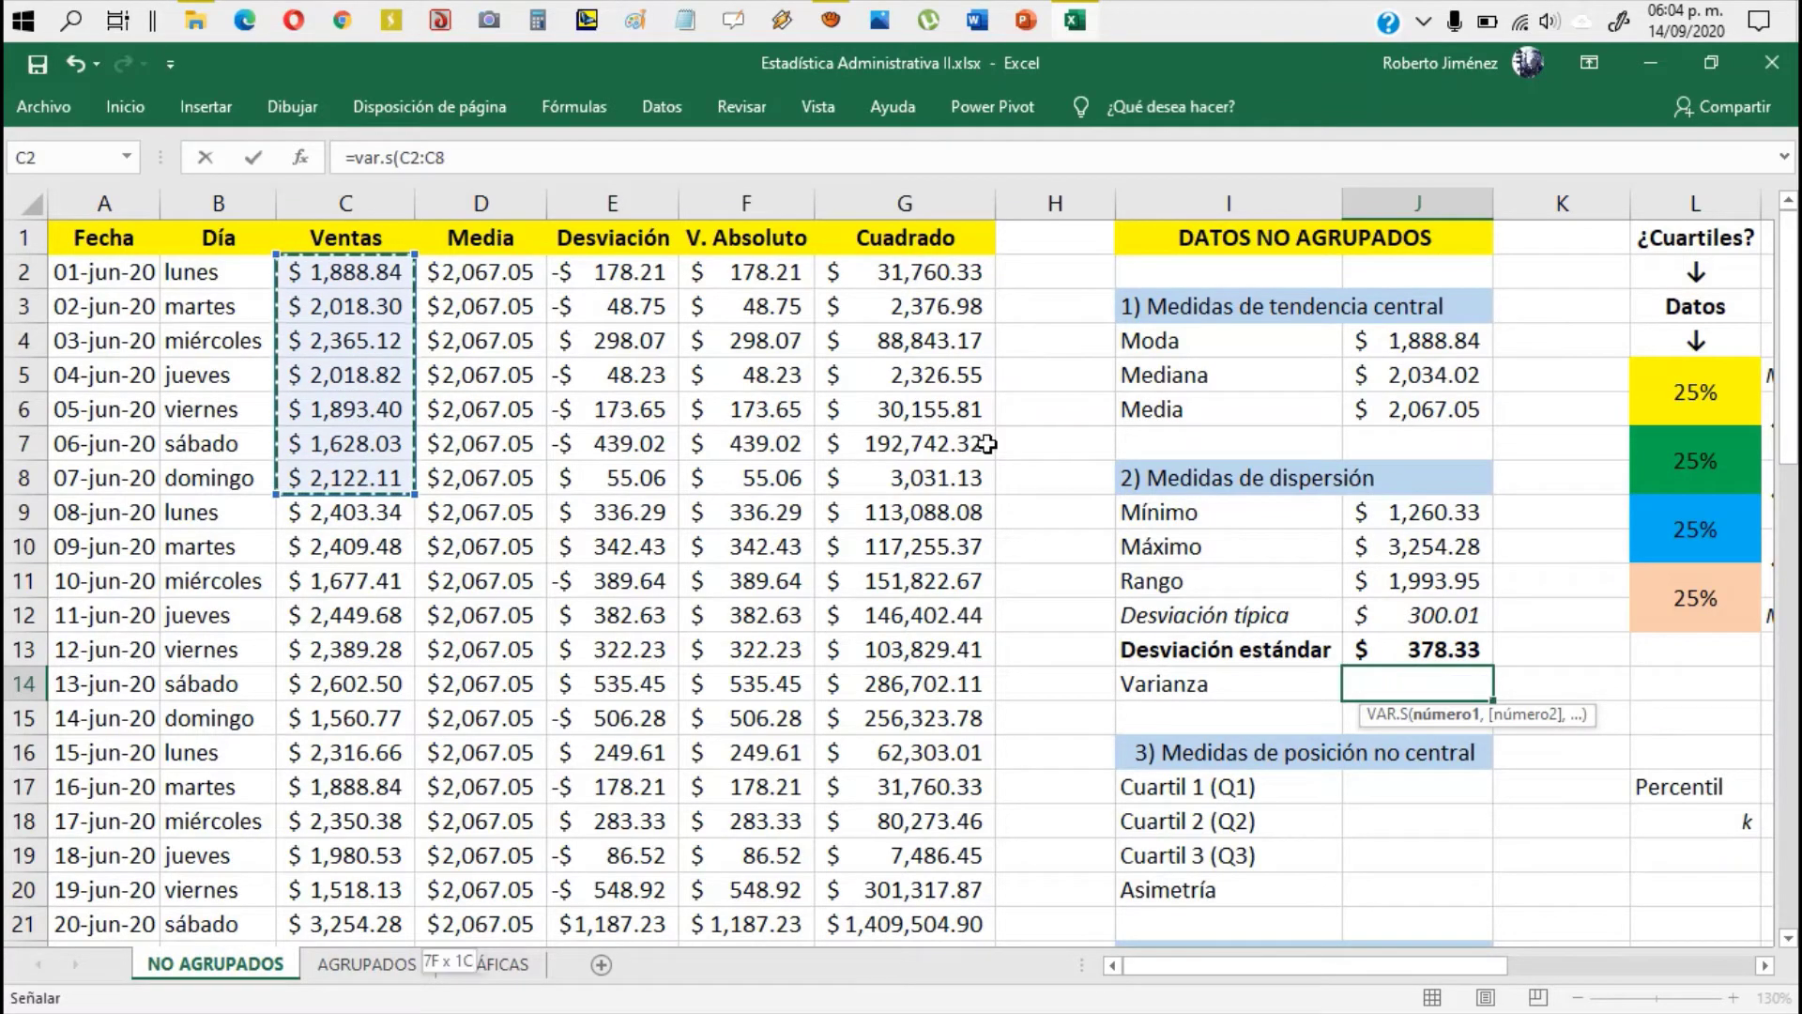
key("ctrl+shift+Down")
key("Return")
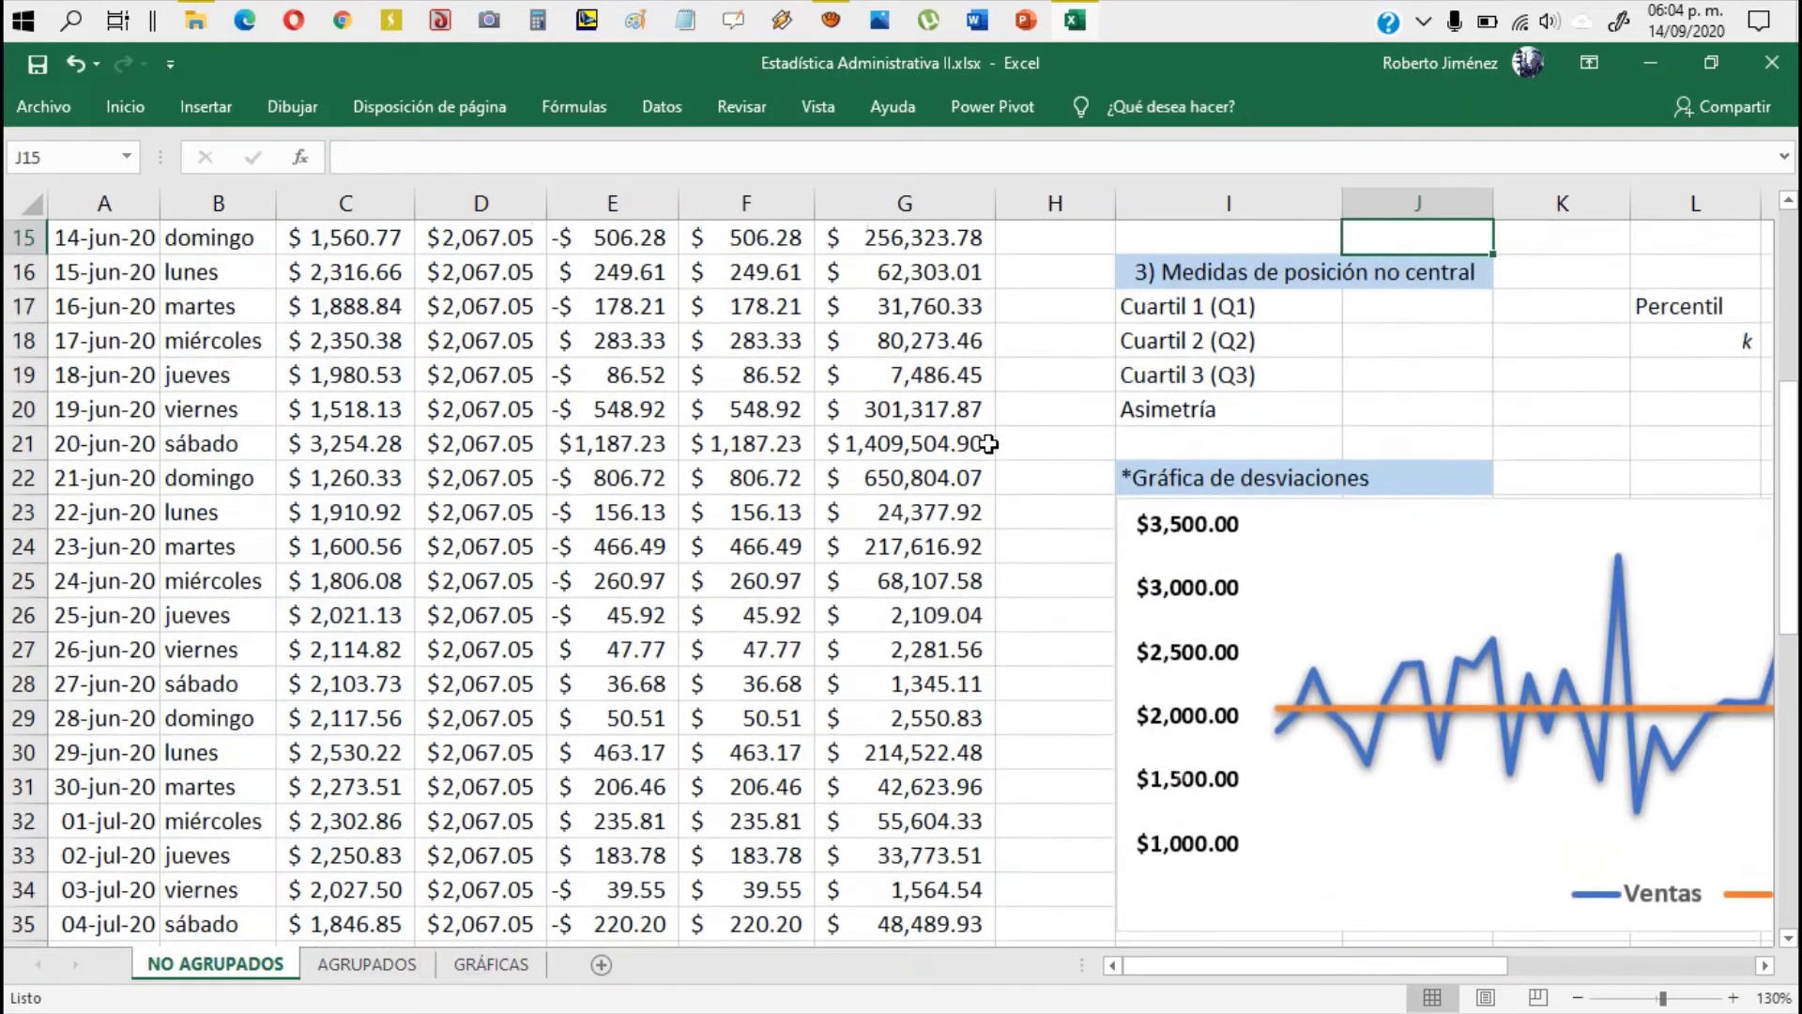
Step: Autofit the width of column J so the Varianza value in J14 can be read
key("Up")
key("Up")
key("Up")
key("Up")
key("Up")
key("Up")
key("Up")
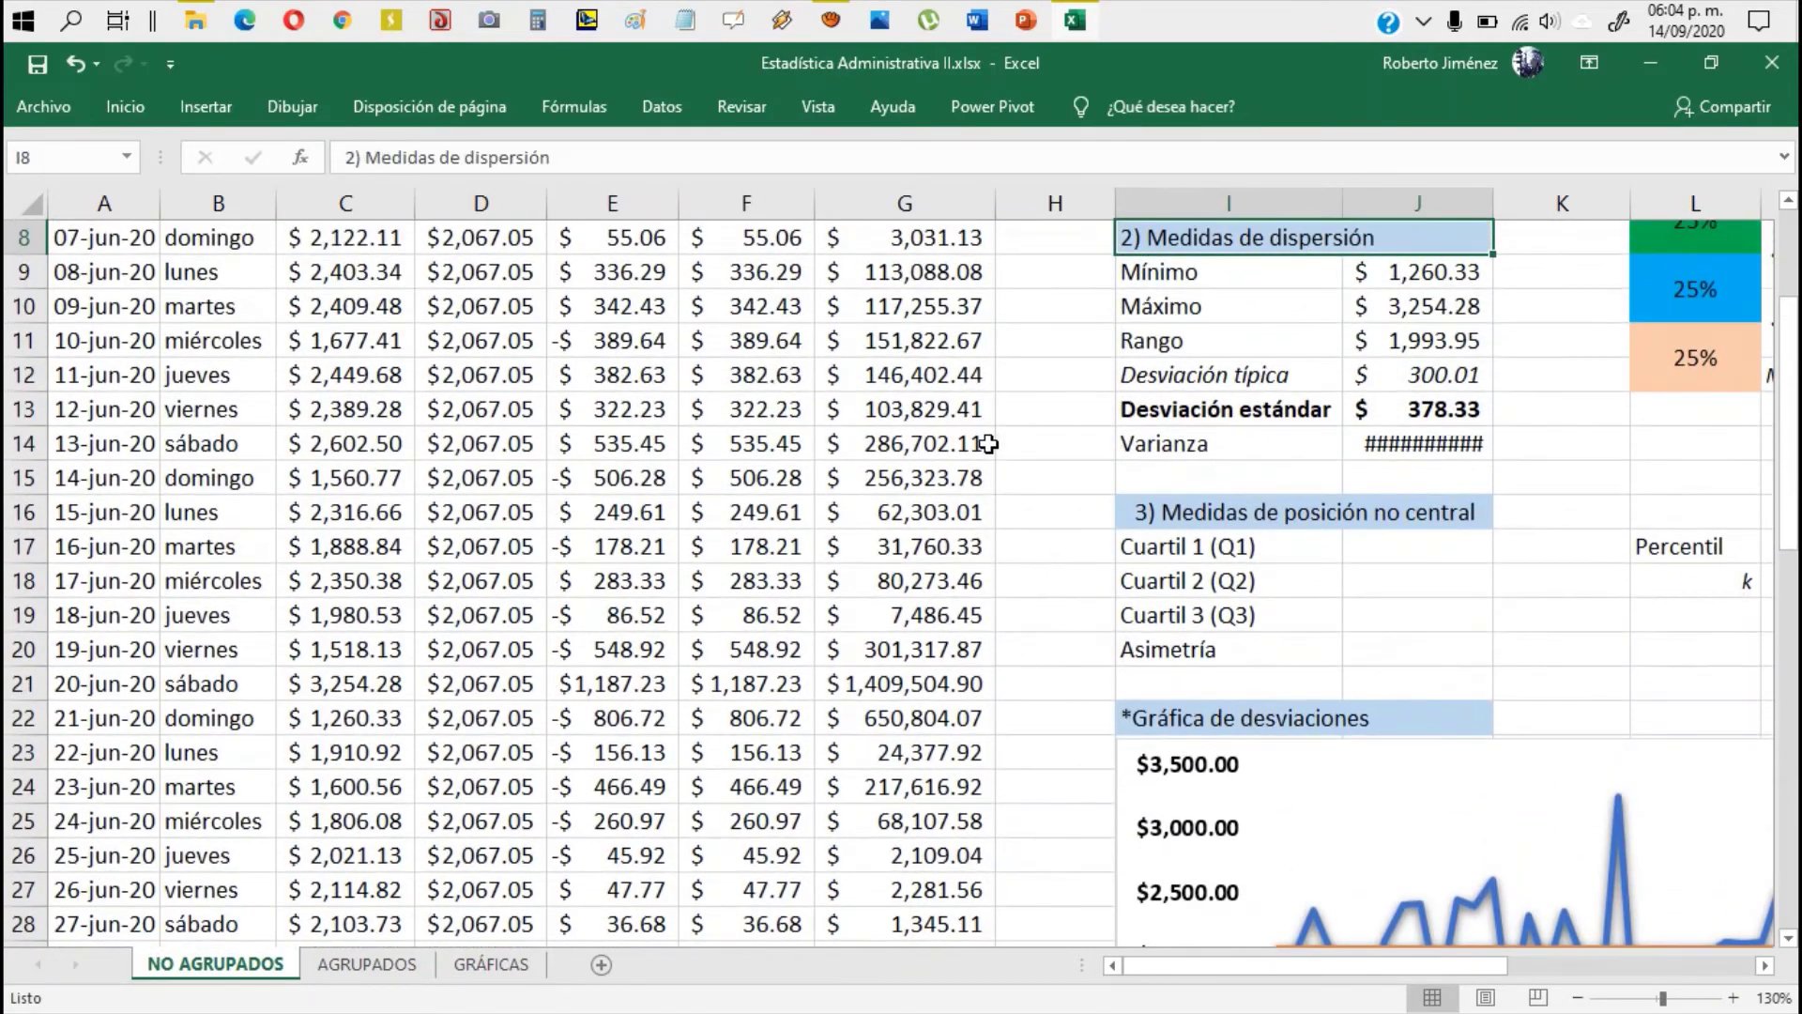
scroll(1476, 383, "up", 3)
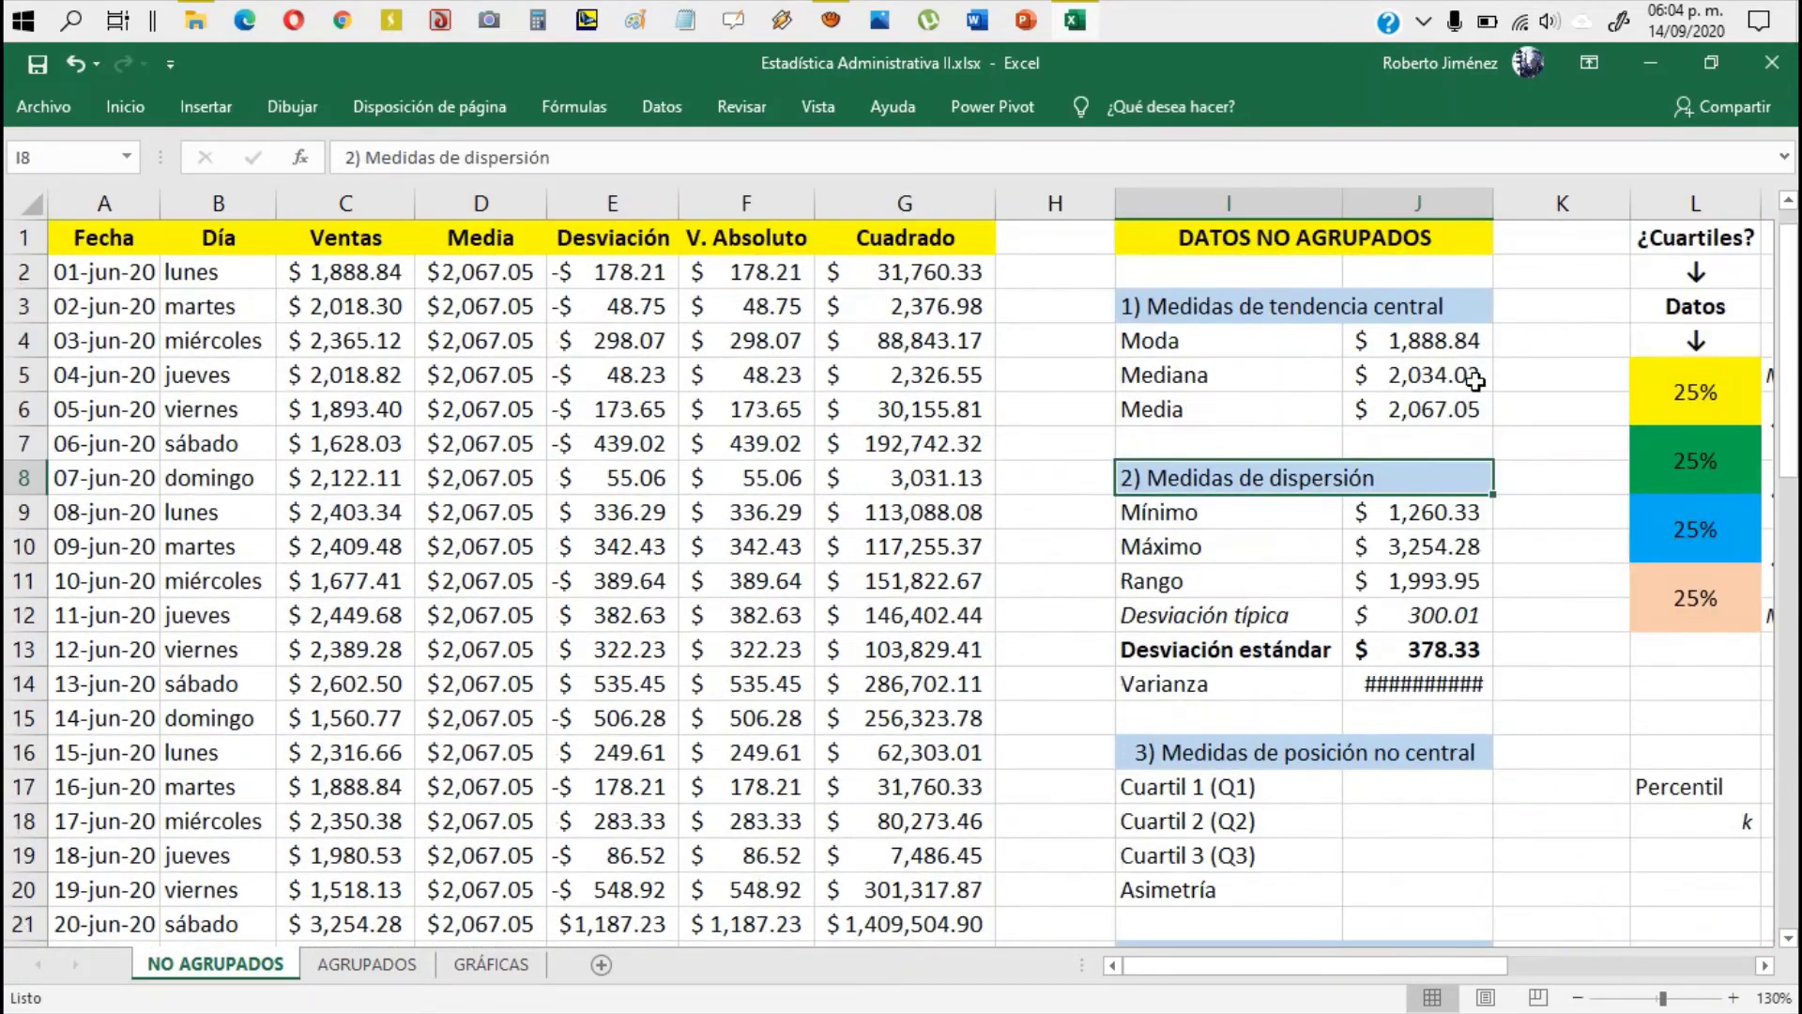
double_click(1492, 204)
left_click(1420, 688)
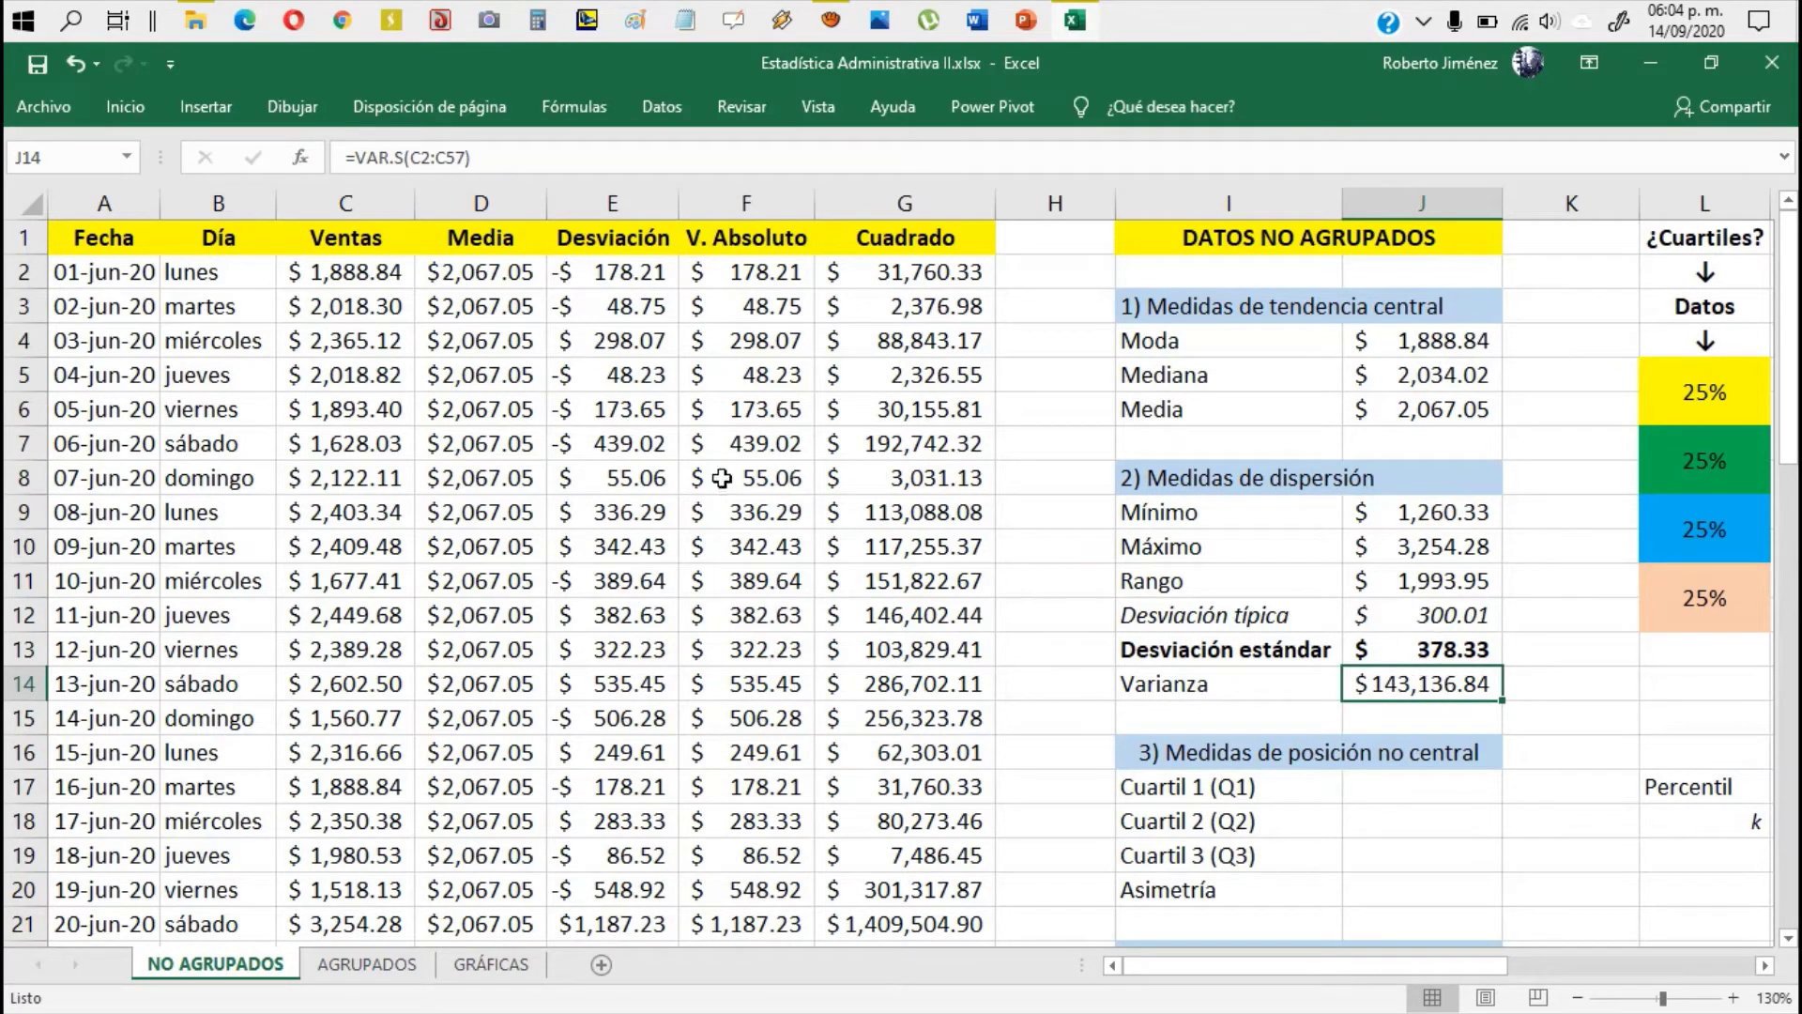
Step: Compare the VAR.S variance in J14 with the averaged squared deviations in G58
left_click(1528, 684)
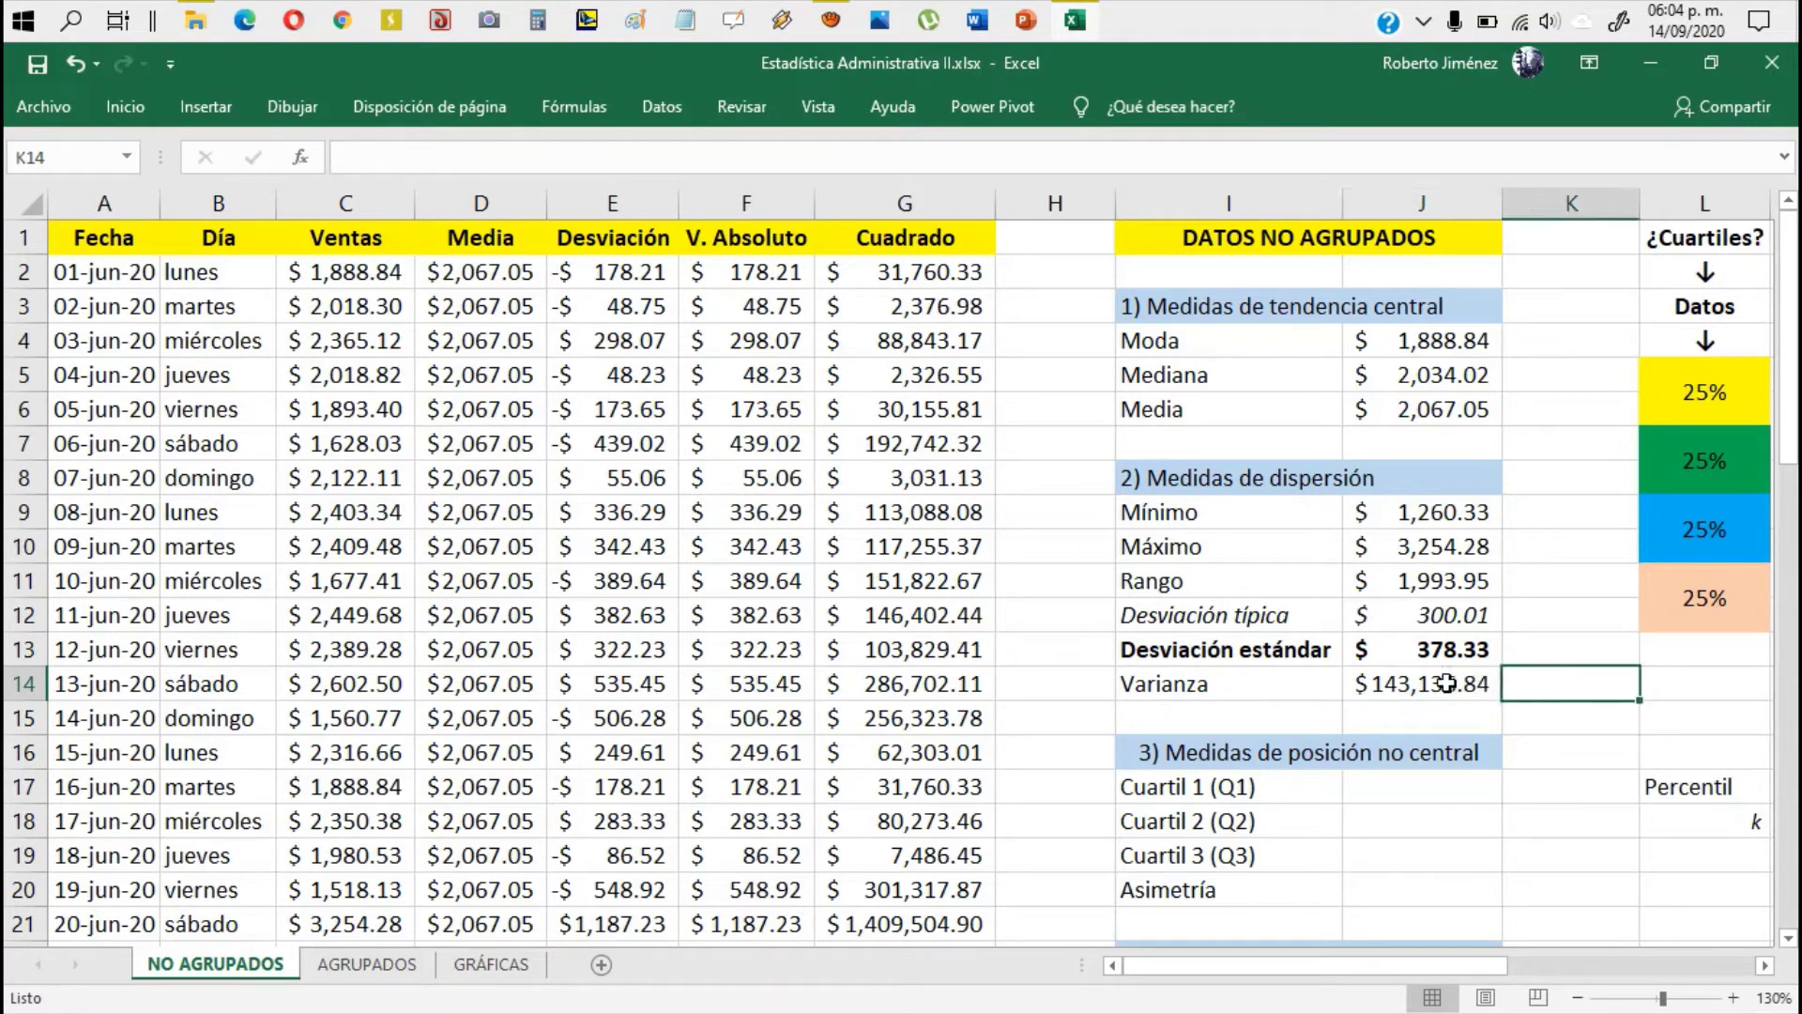
left_click(1448, 685)
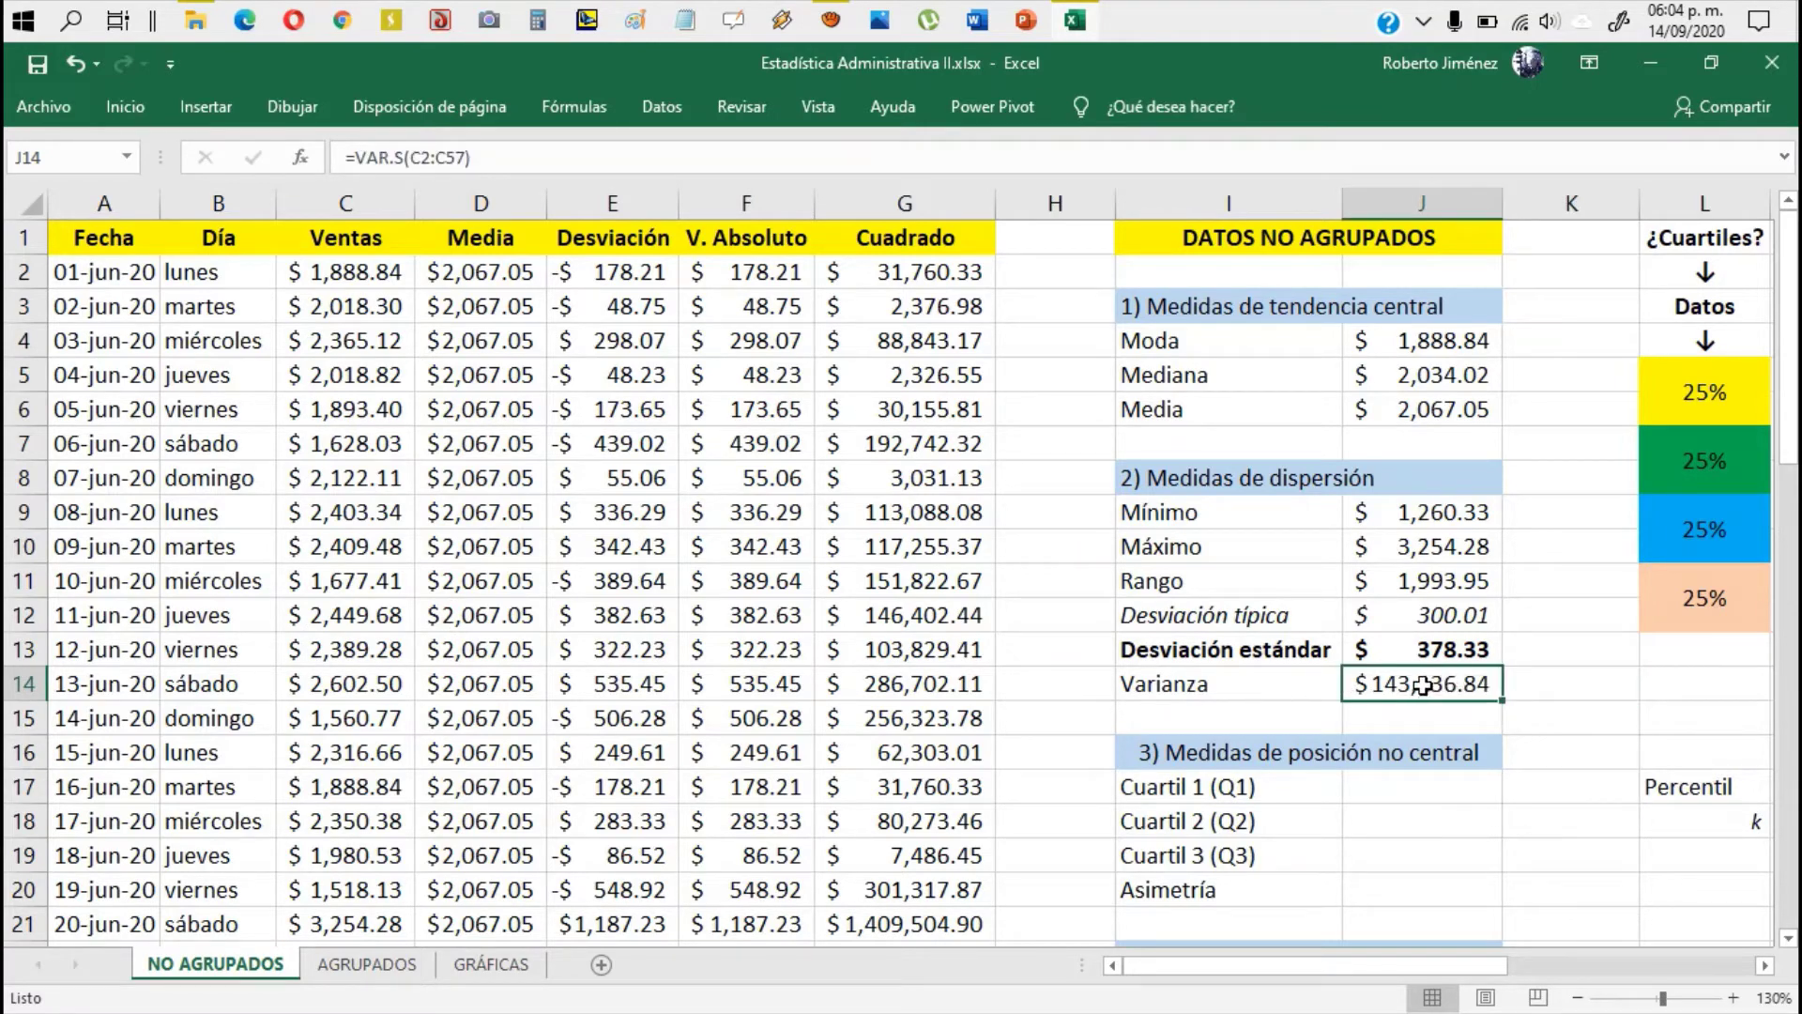
left_click(1278, 684)
left_click(1392, 678)
scroll(962, 697, "down", 2)
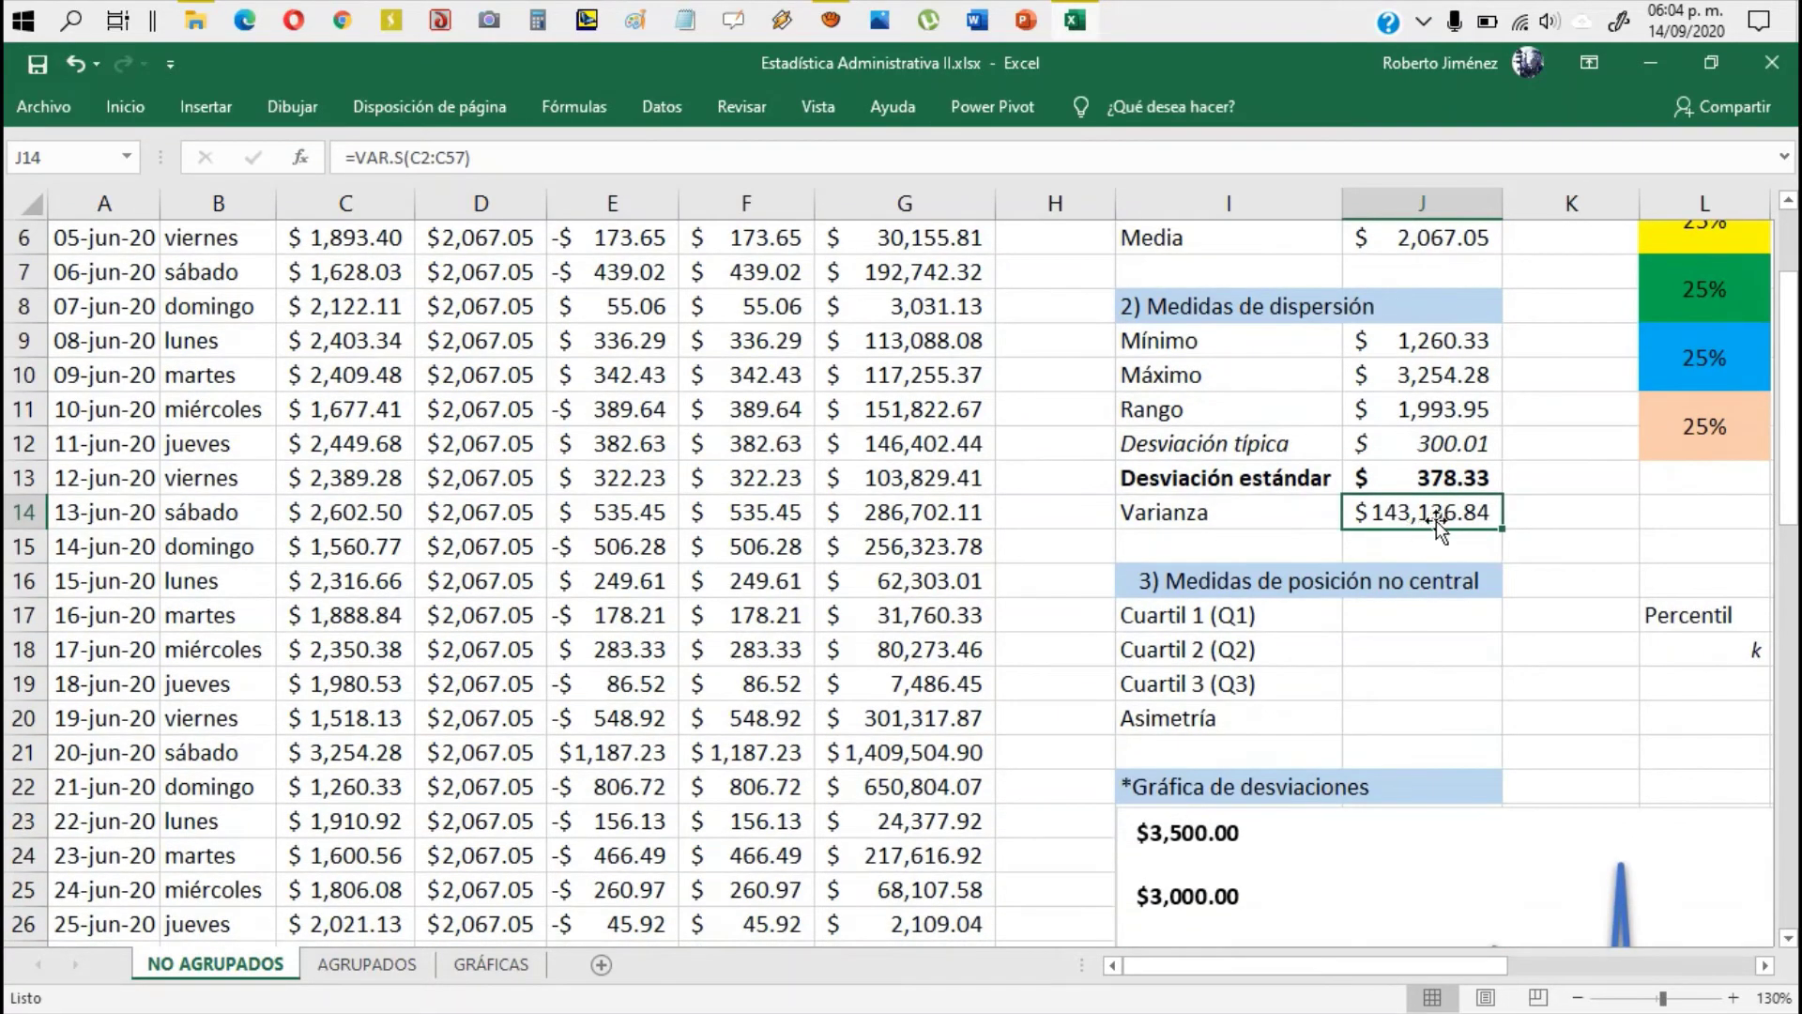
left_click(1439, 518)
scroll(974, 695, "down", 17)
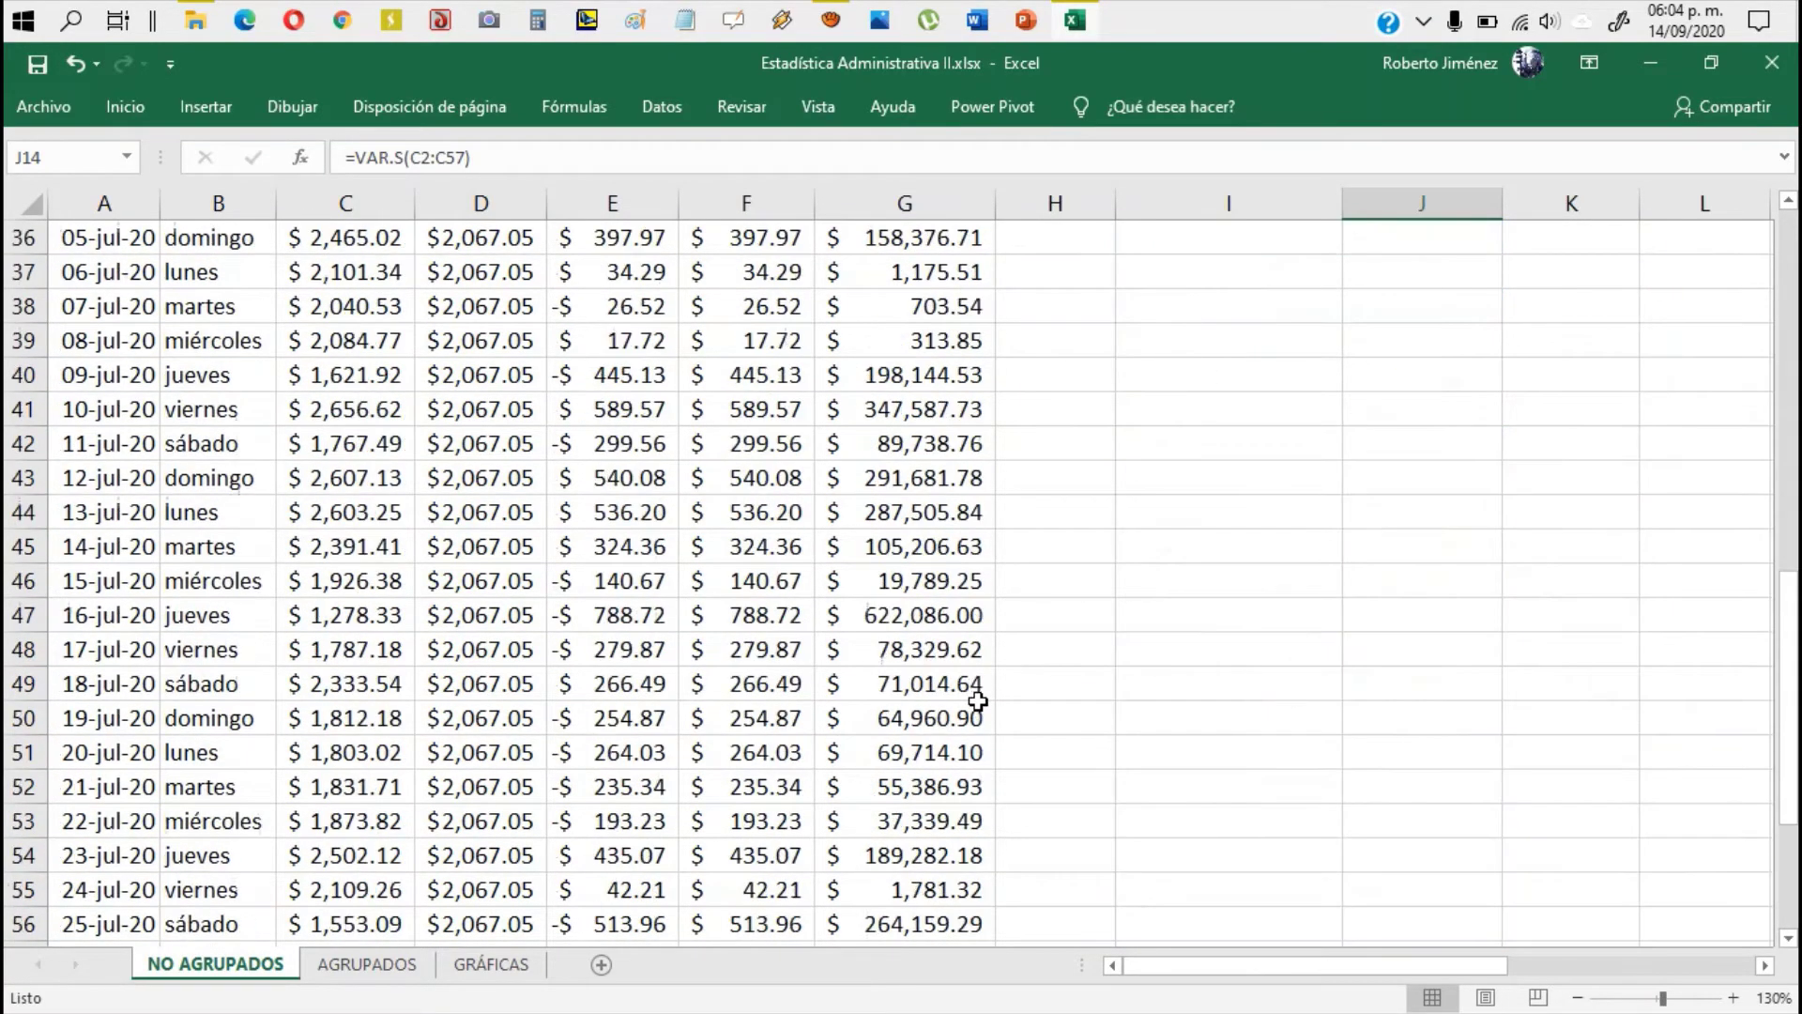
scroll(975, 701, "up", 2)
key("ctrl")
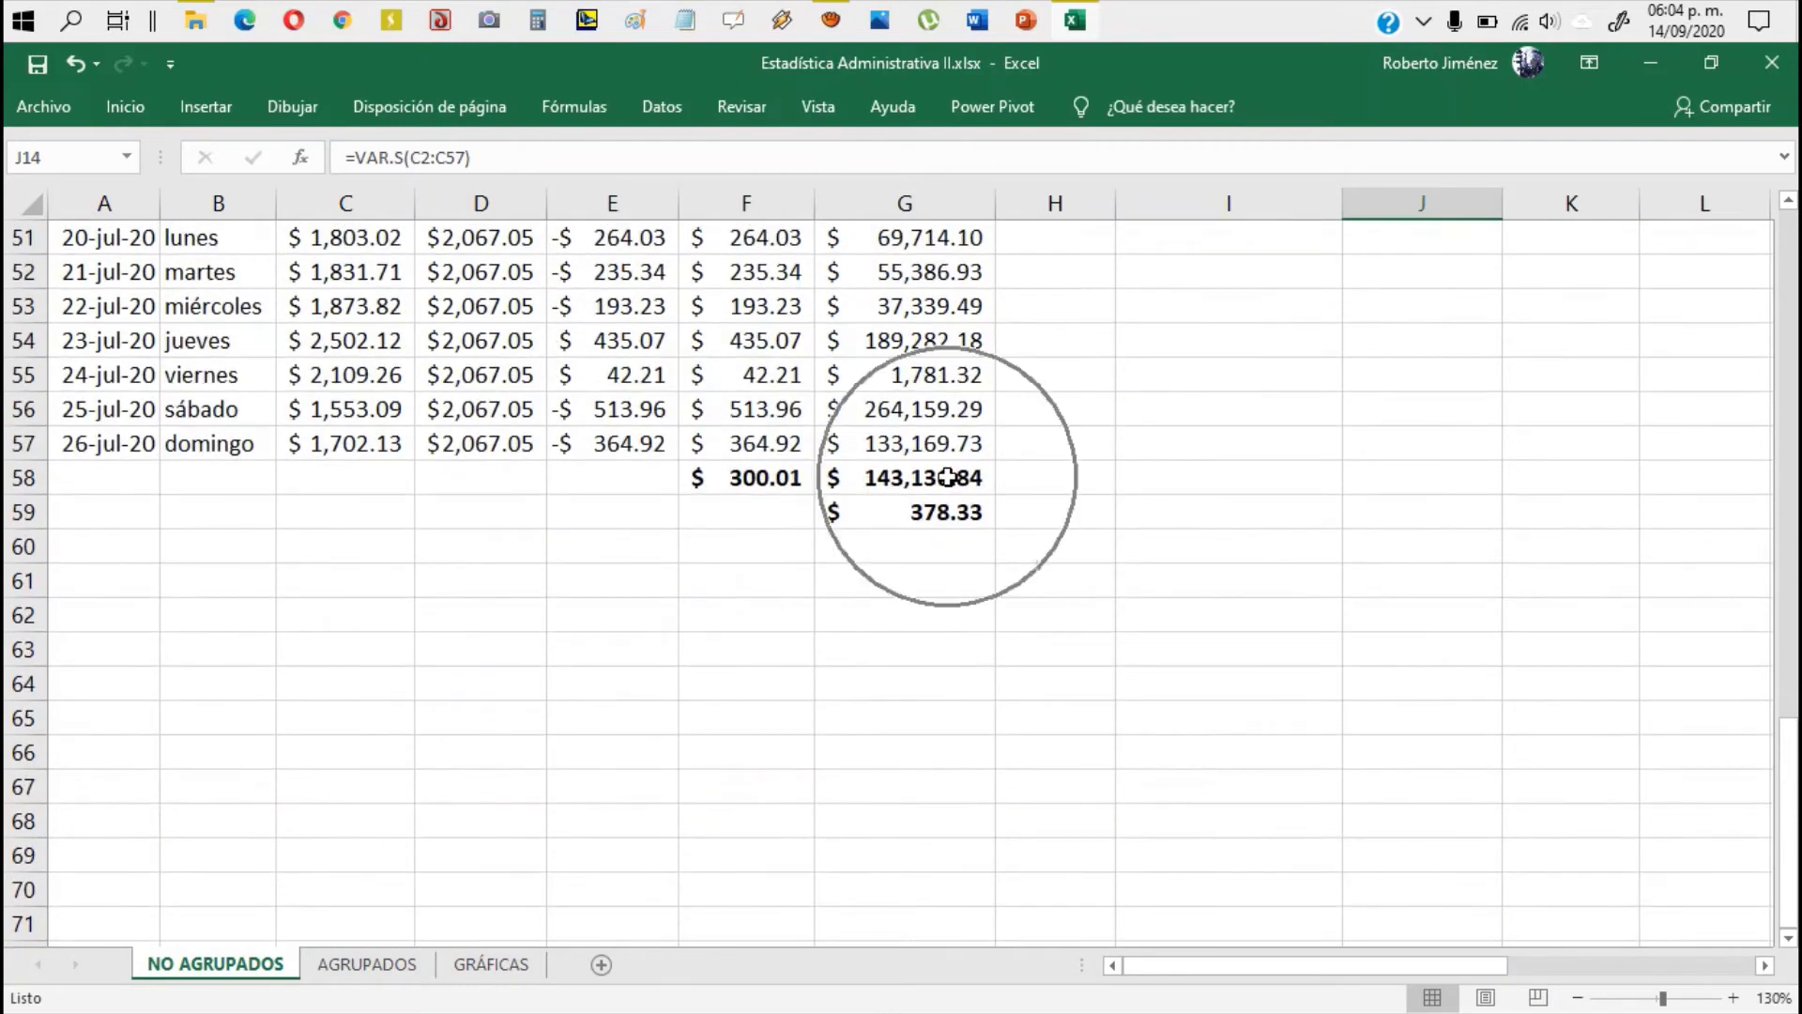
key("ctrl")
key("ctrl")
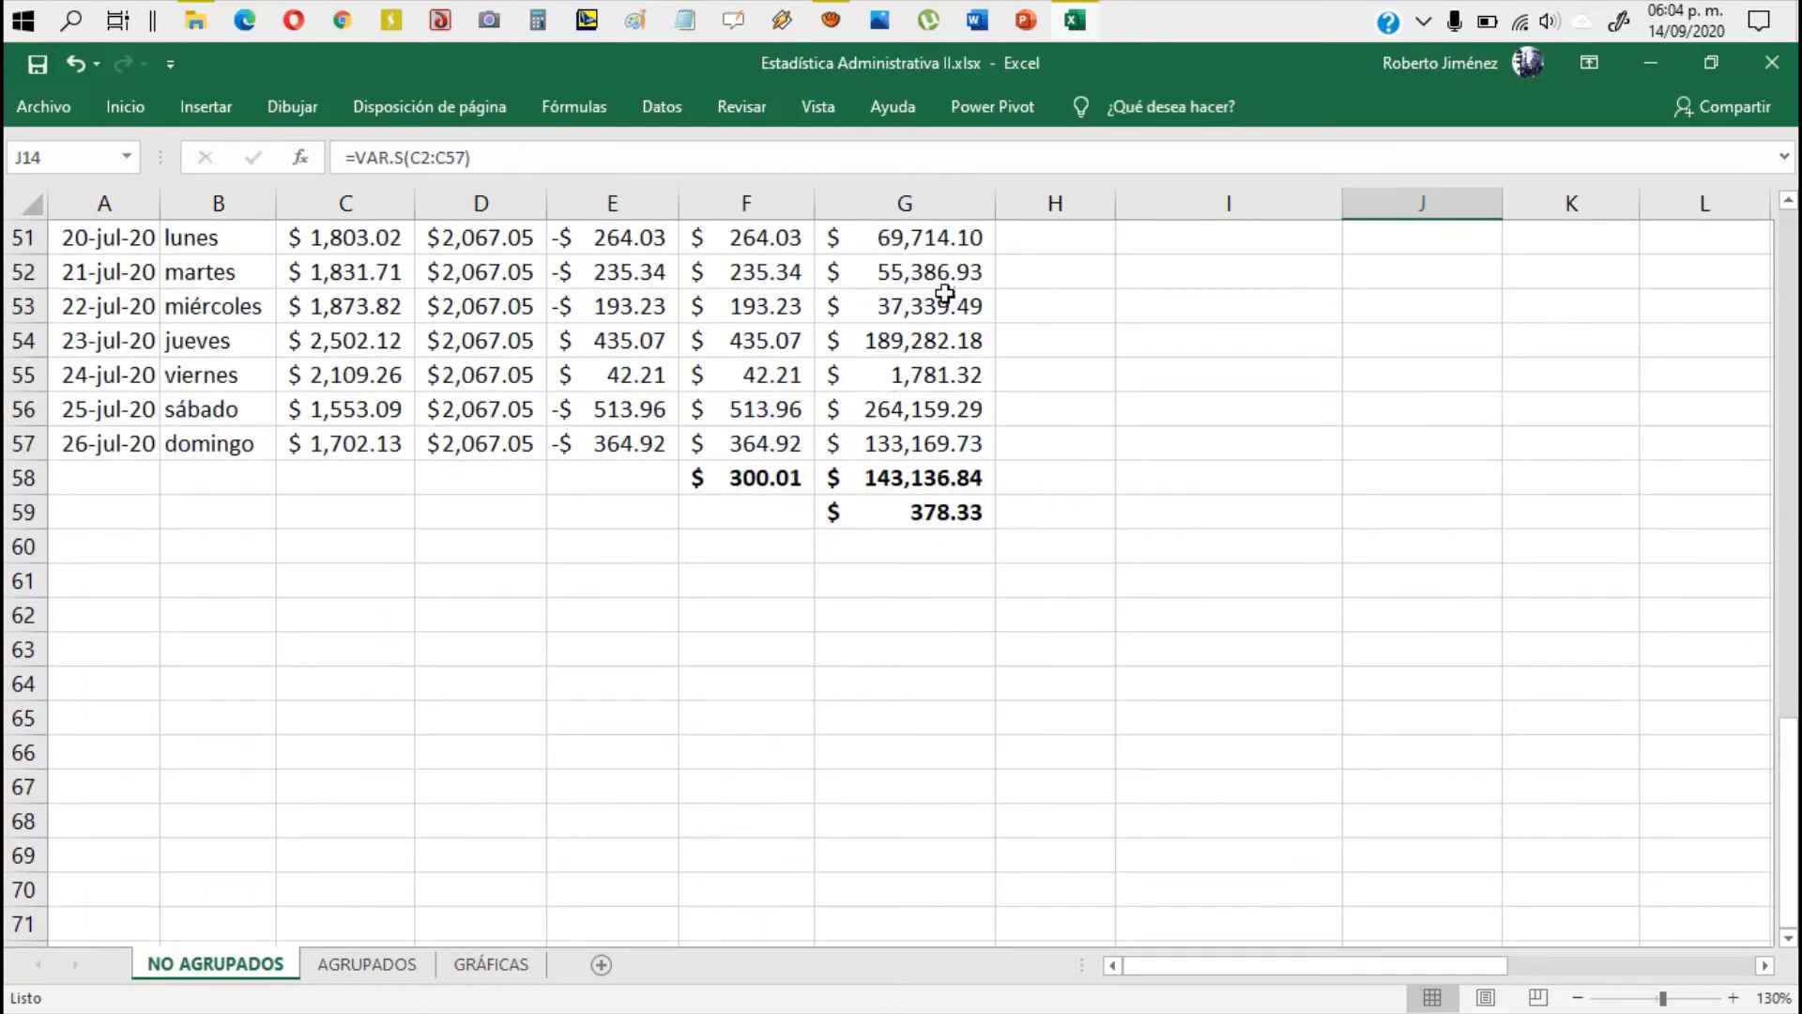
key("ctrl")
key("ctrl")
scroll(1115, 598, "up", 17)
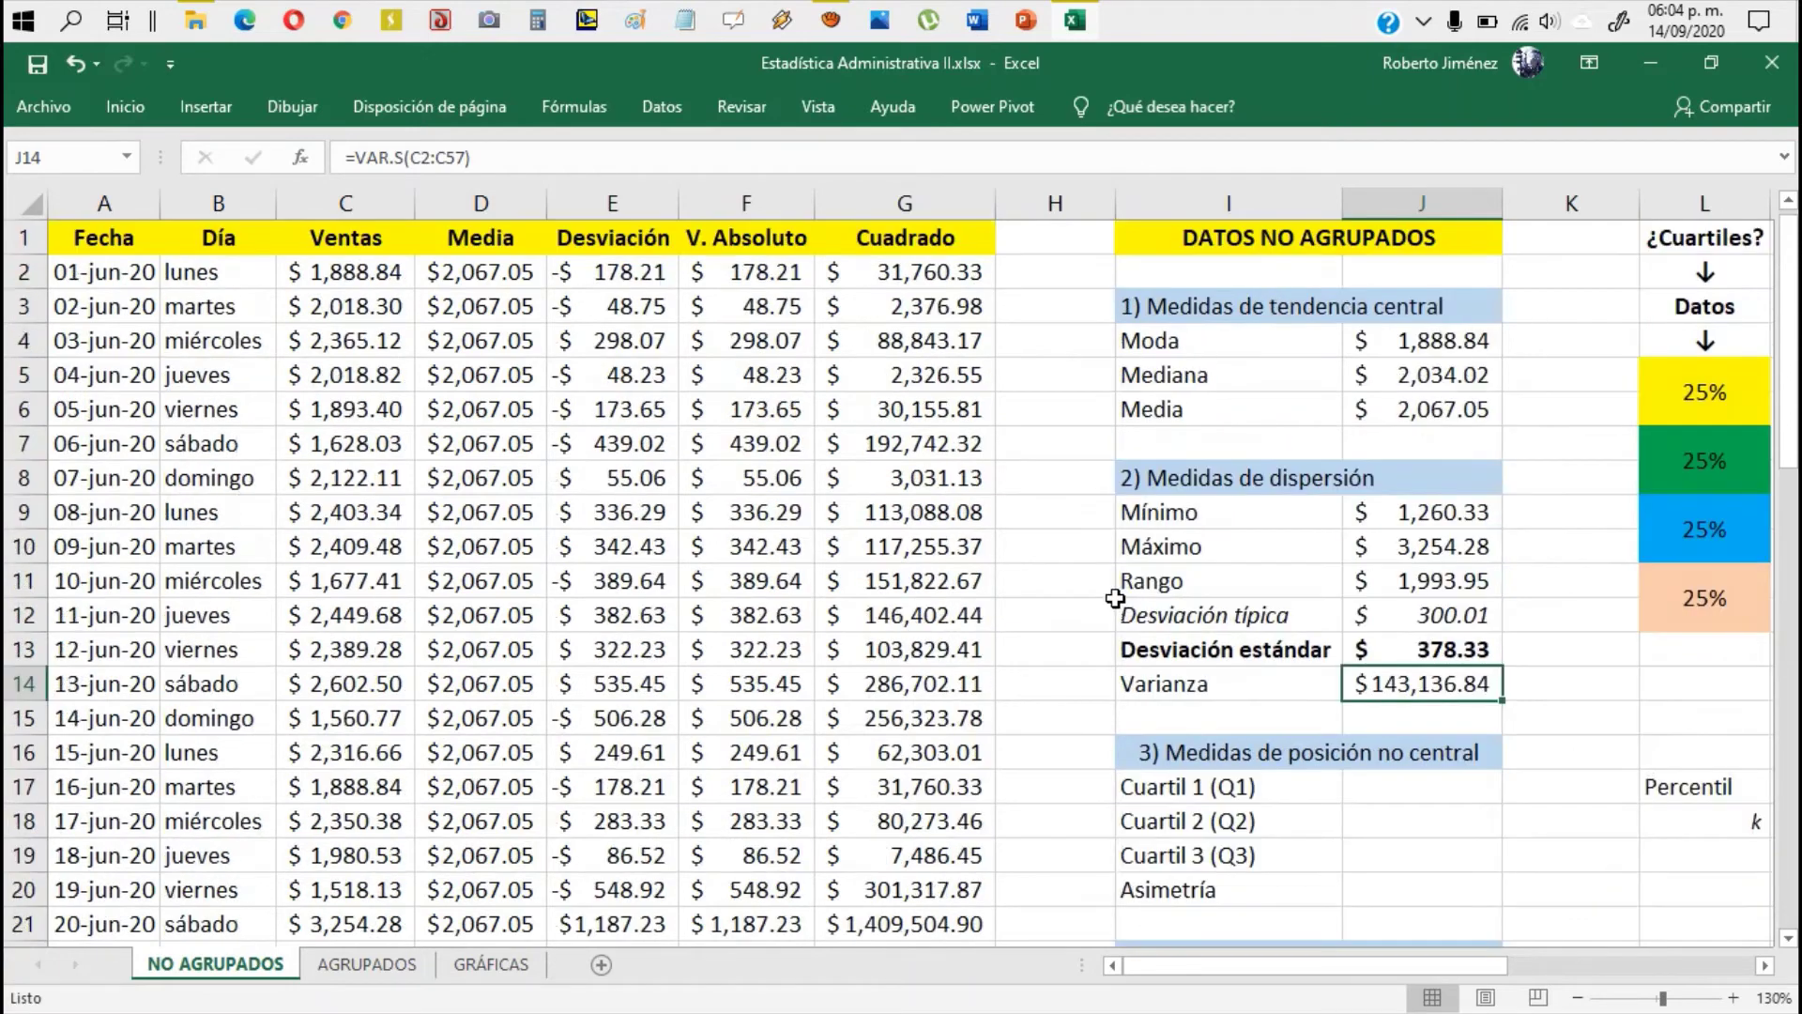
left_click(1293, 684)
left_click(1445, 684)
left_click(1291, 684)
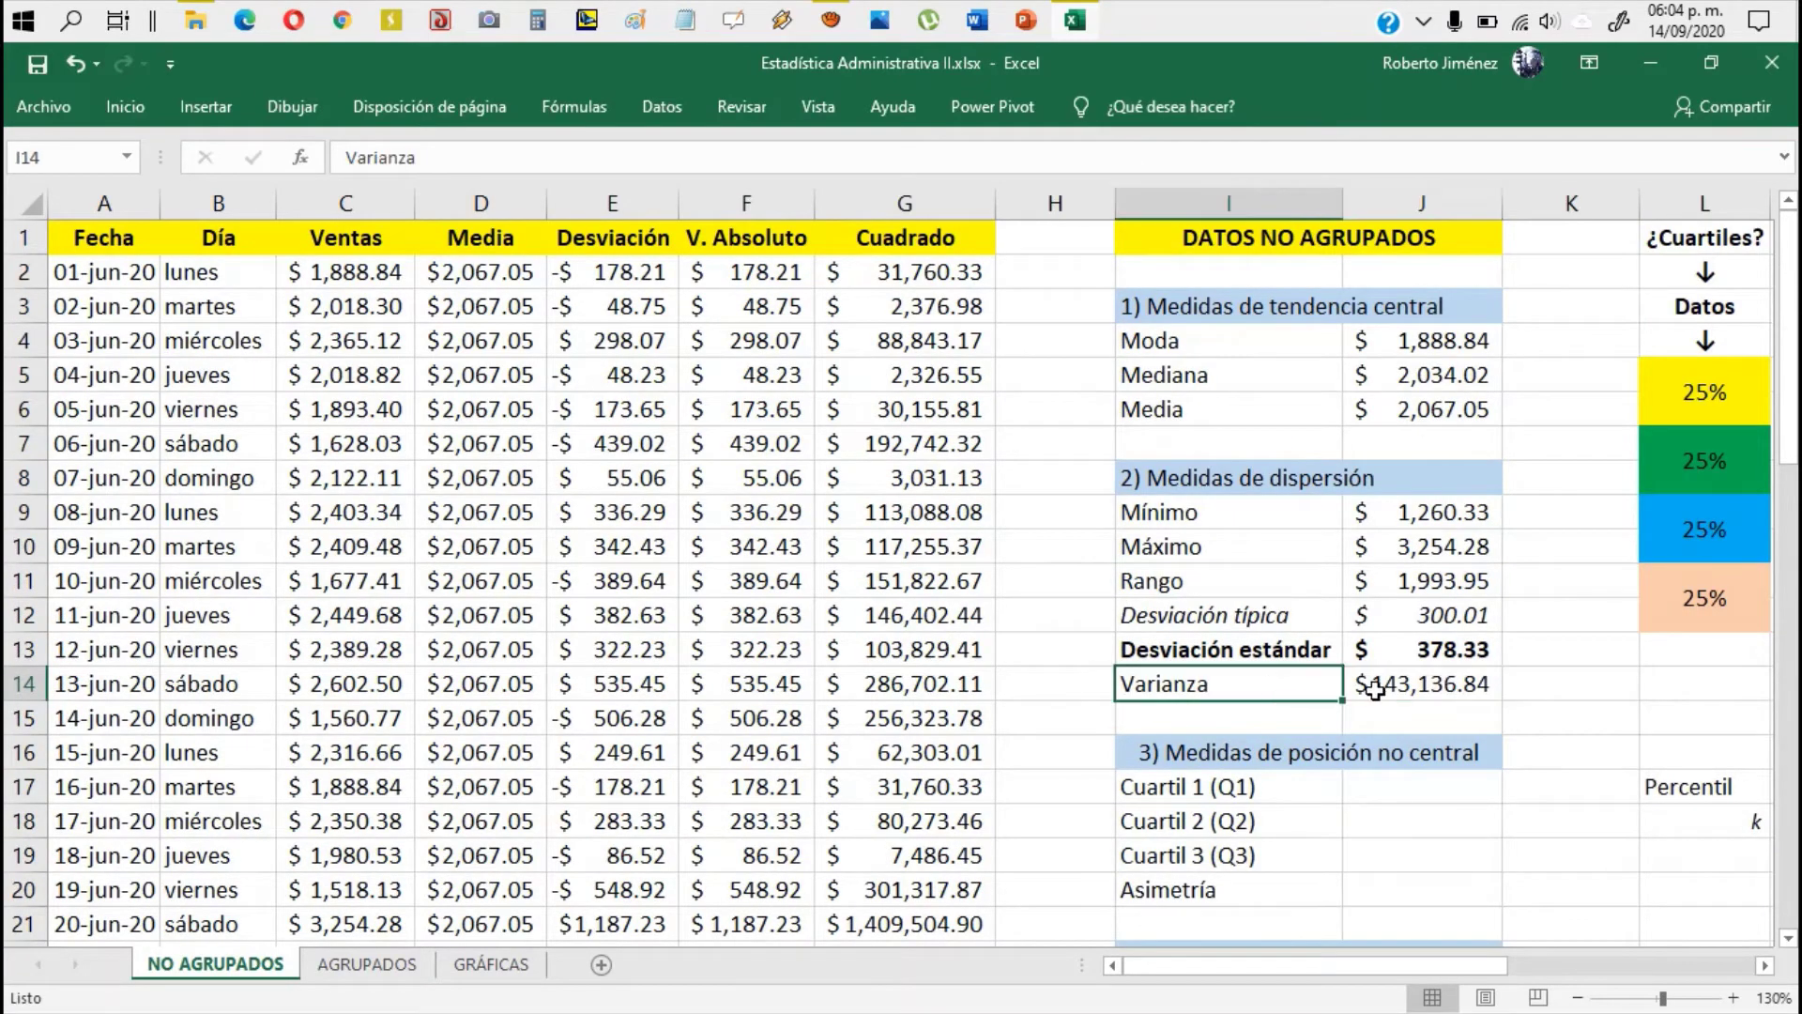
left_click(1375, 684)
left_click(1319, 685)
left_click(1436, 678)
left_click(1290, 684)
left_click(1405, 687)
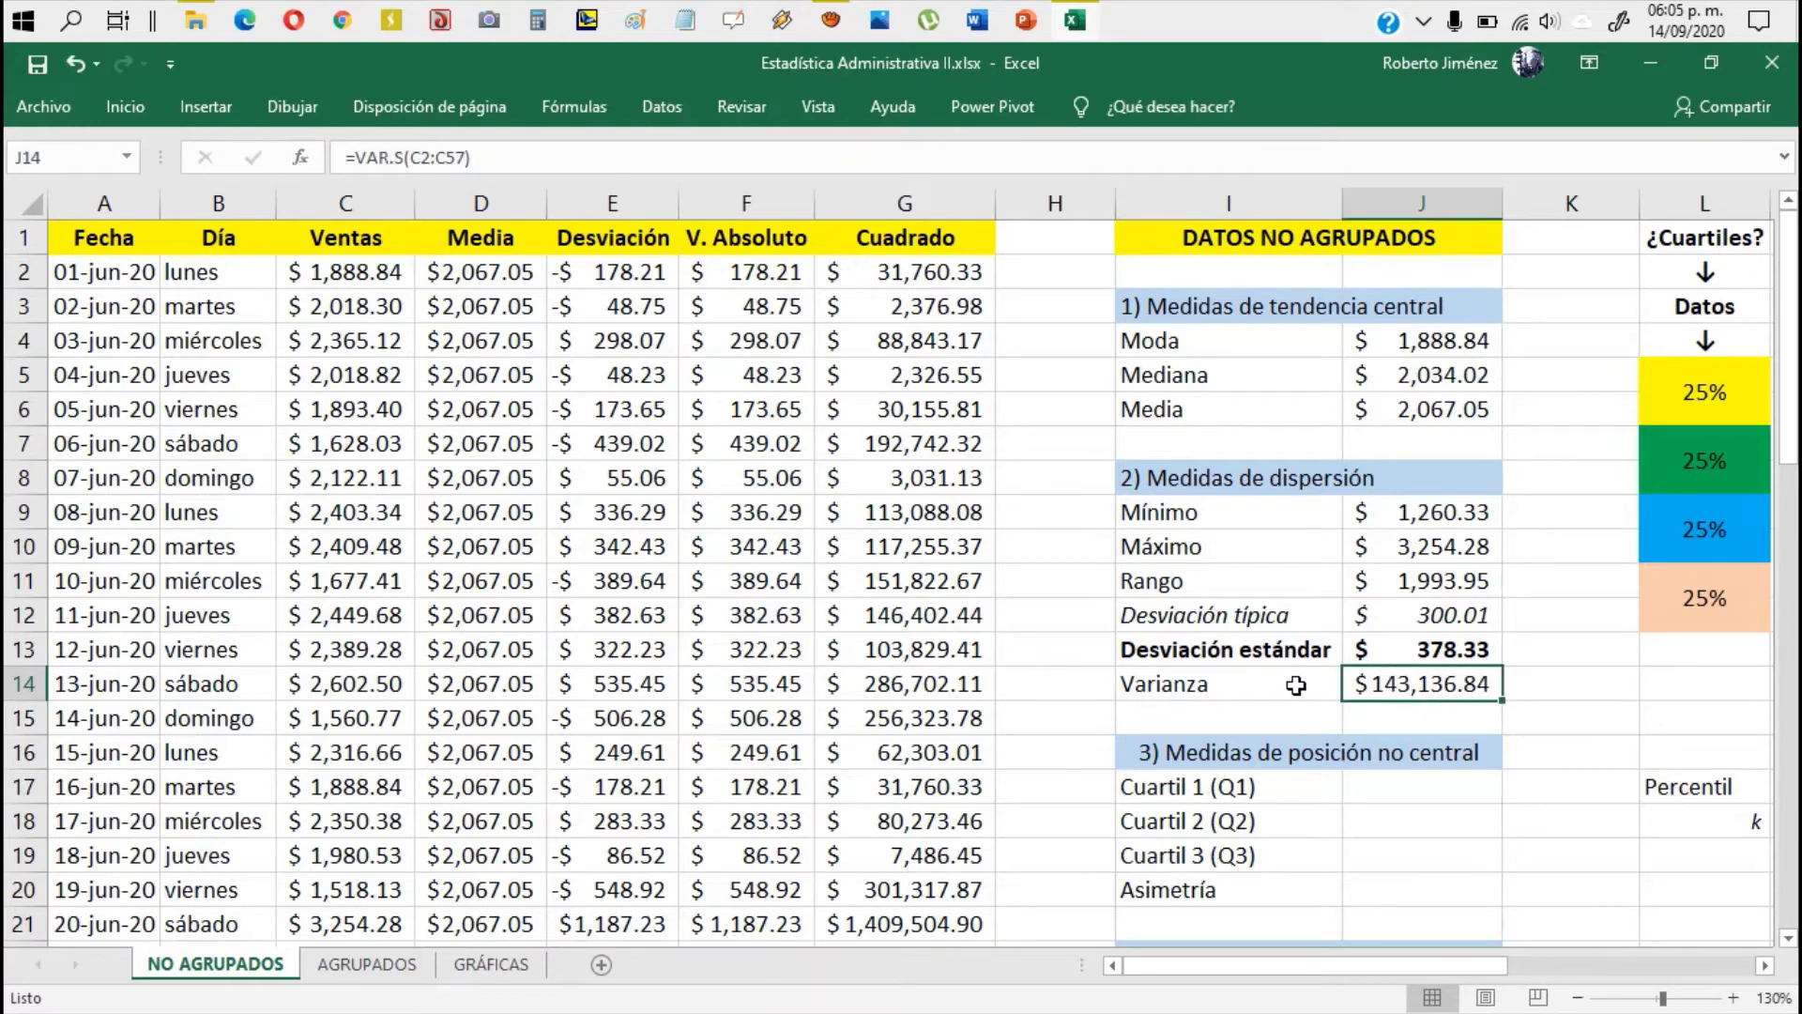
Step: Review the Cuartil 1 (Q1) row under "3) Medidas de posición no central"
scroll(1141, 518, "down", 2)
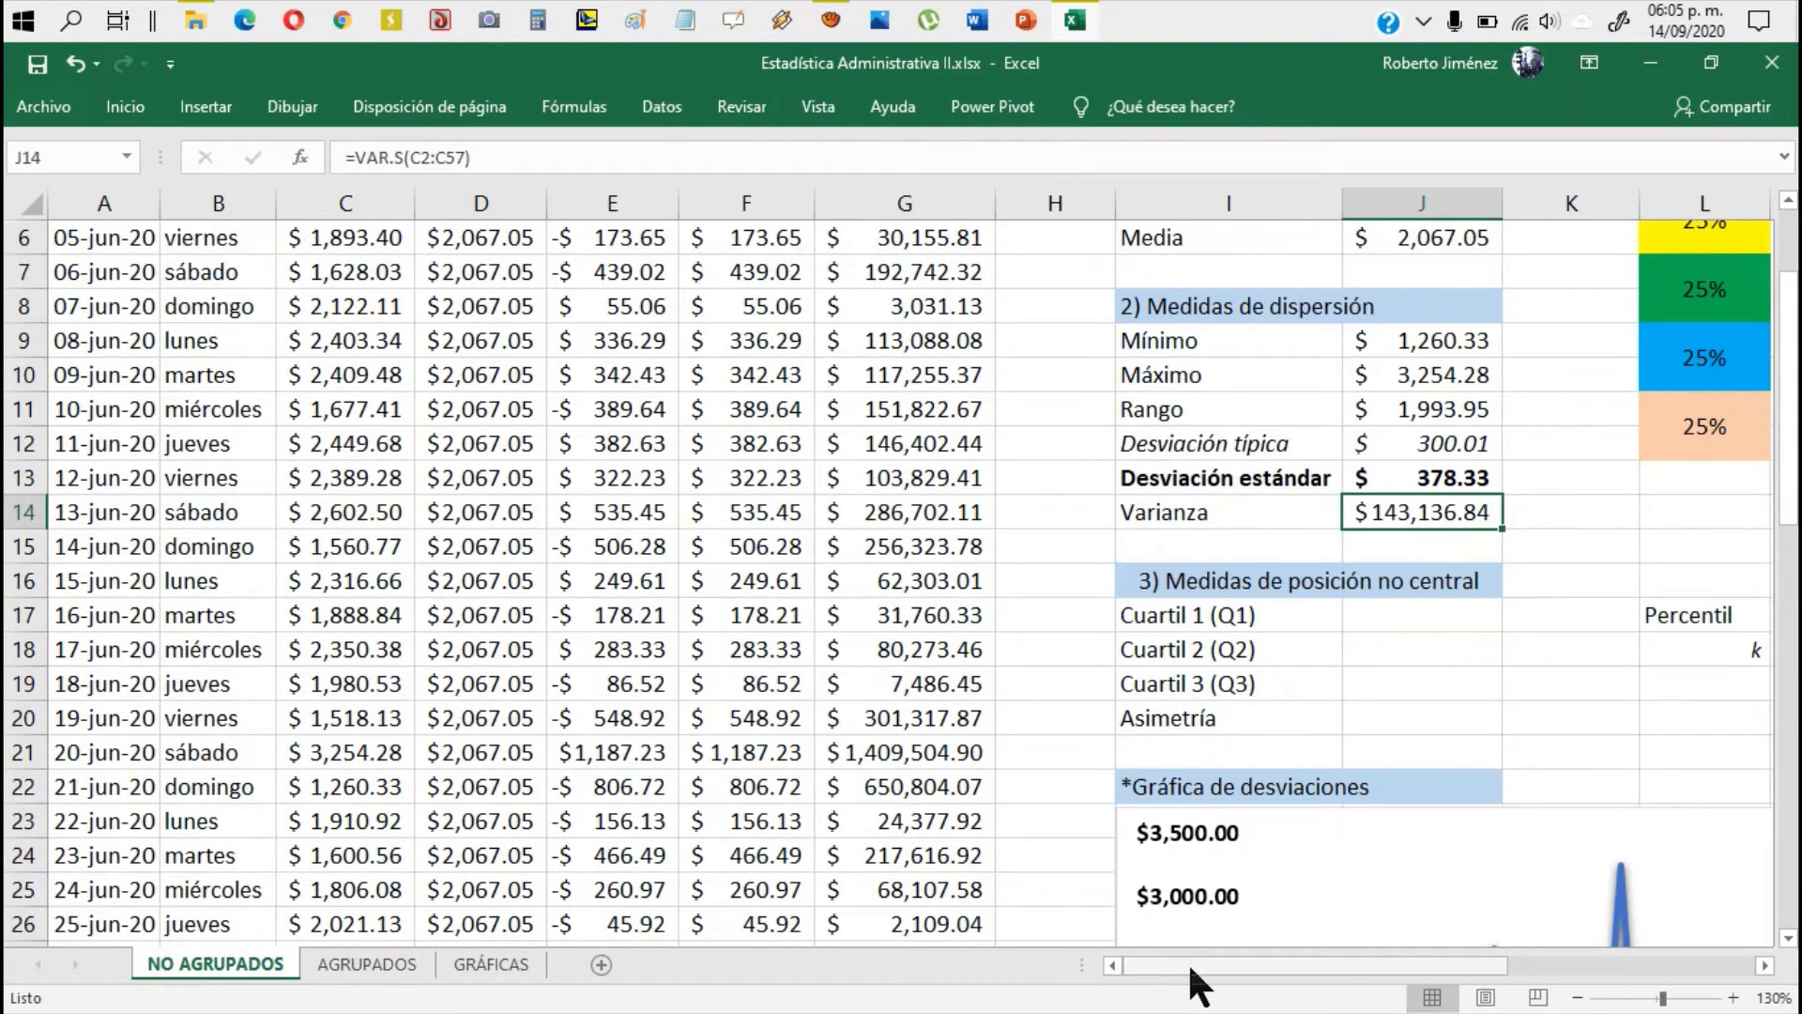
left_click_drag(1189, 965, 1278, 967)
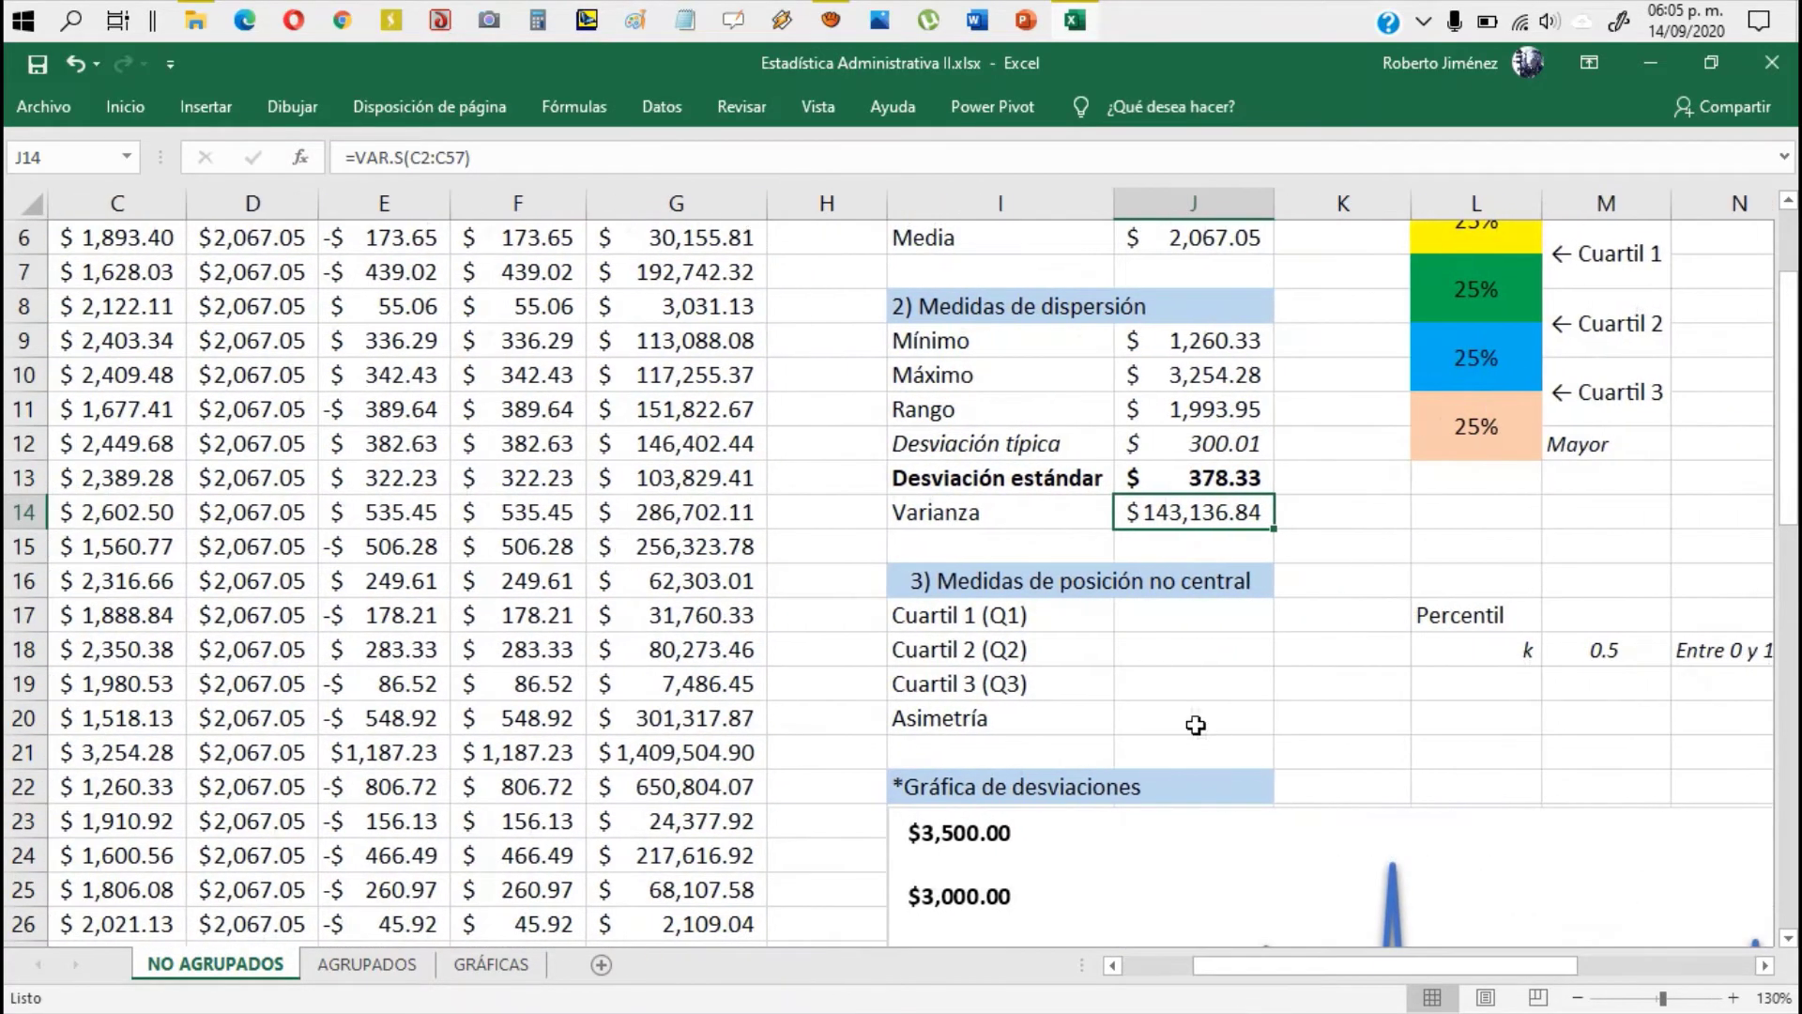
scroll(1194, 725, "up", 2)
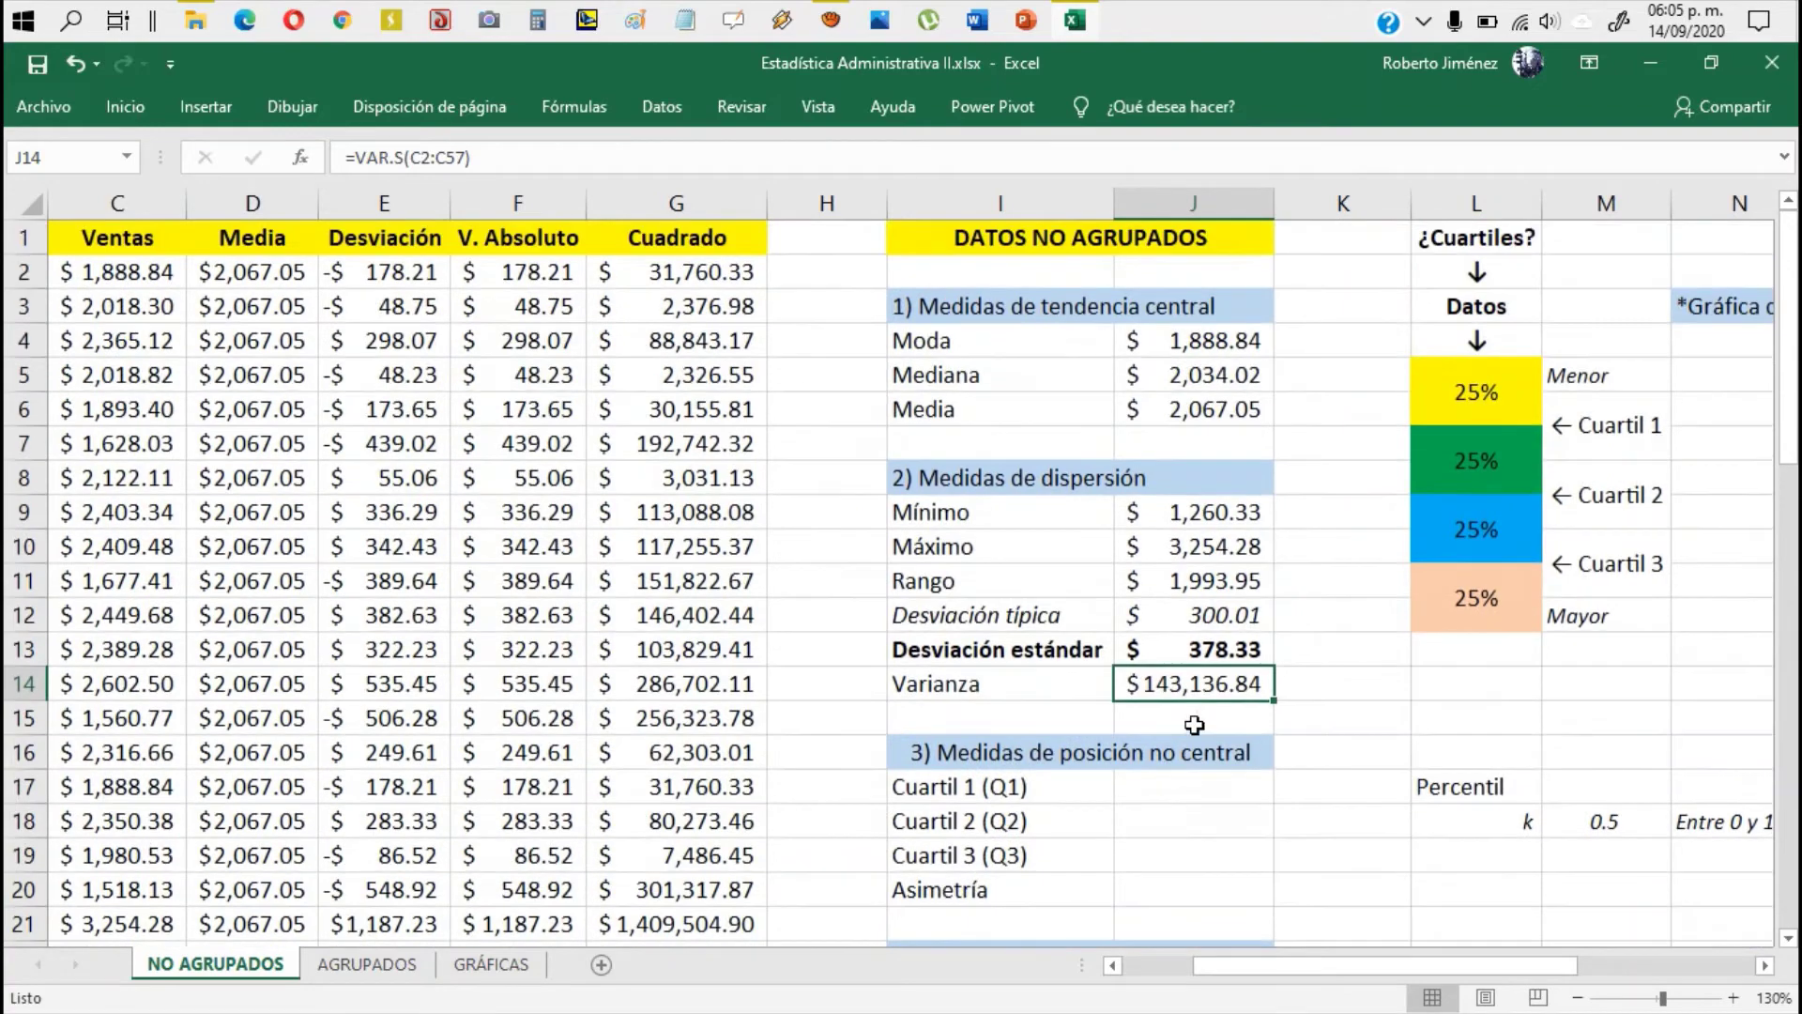
left_click(1037, 784)
left_click(1186, 786)
left_click(1051, 791)
left_click(1175, 788)
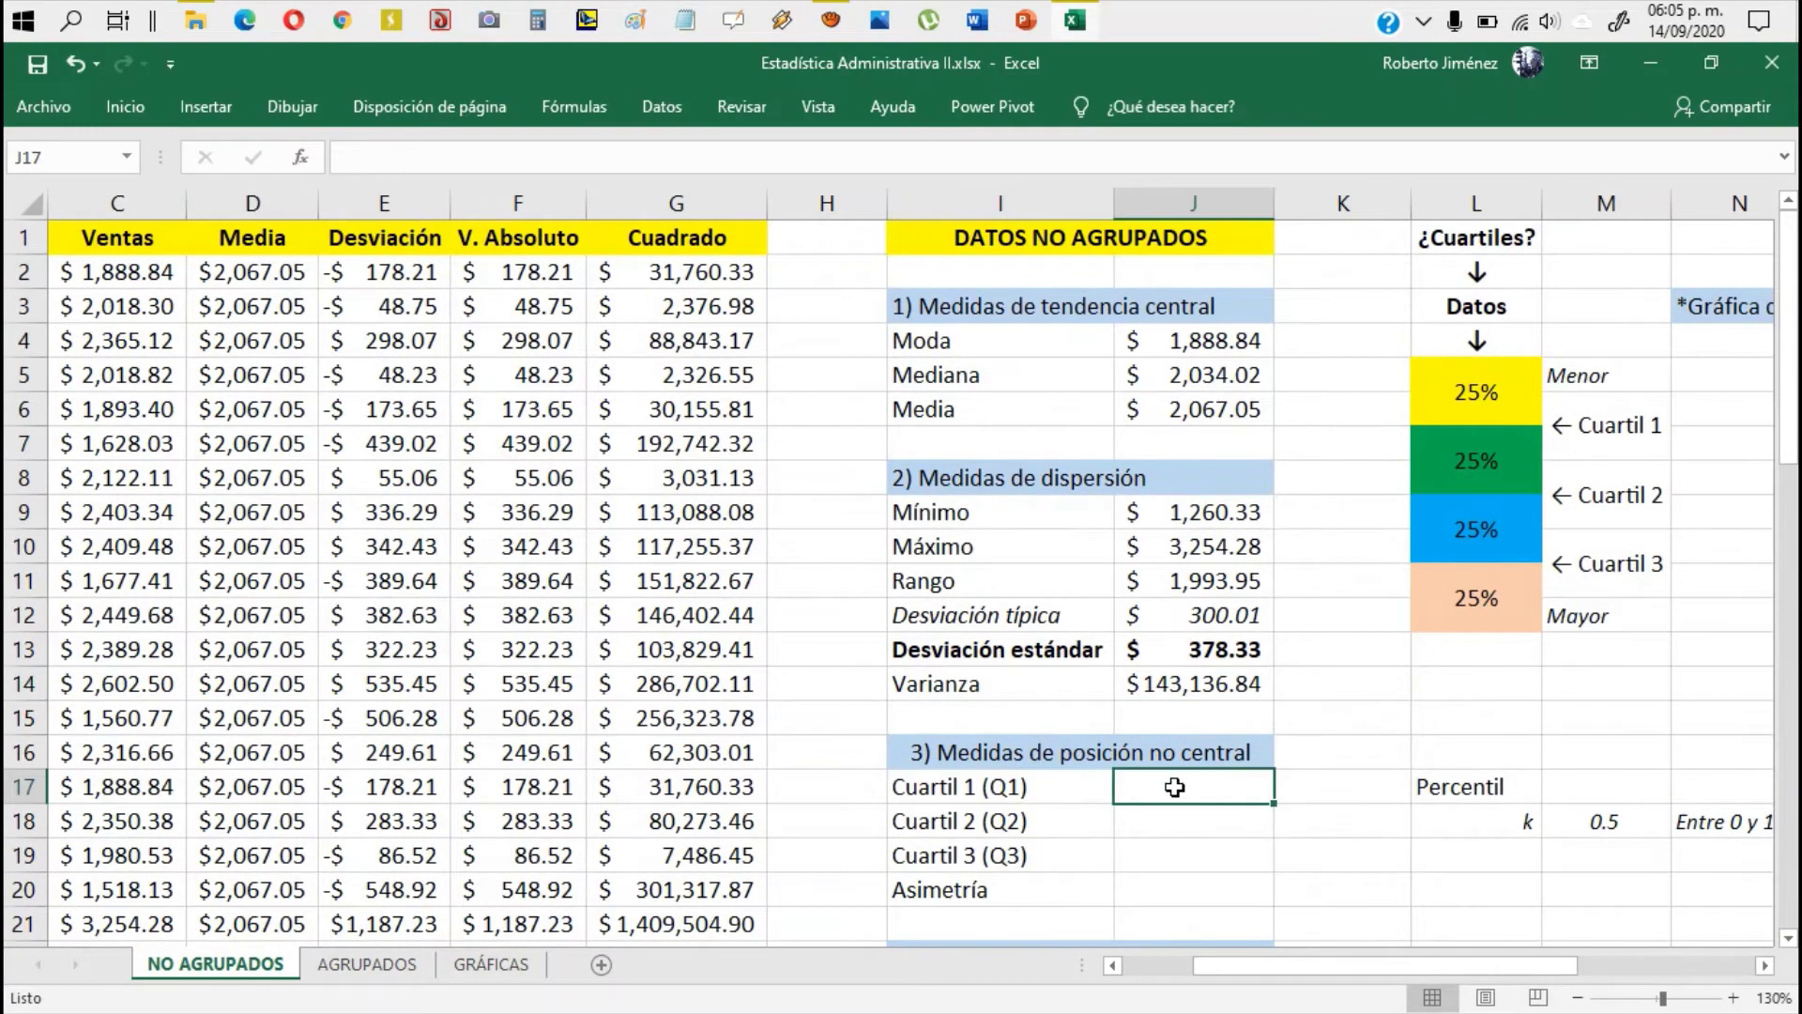
left_click(1042, 789)
left_click(1140, 788)
Step: Examine the ¿Cuartiles? diagram from its heading in L1 through the four 25% blocks in L5:L12
left_click(1469, 240)
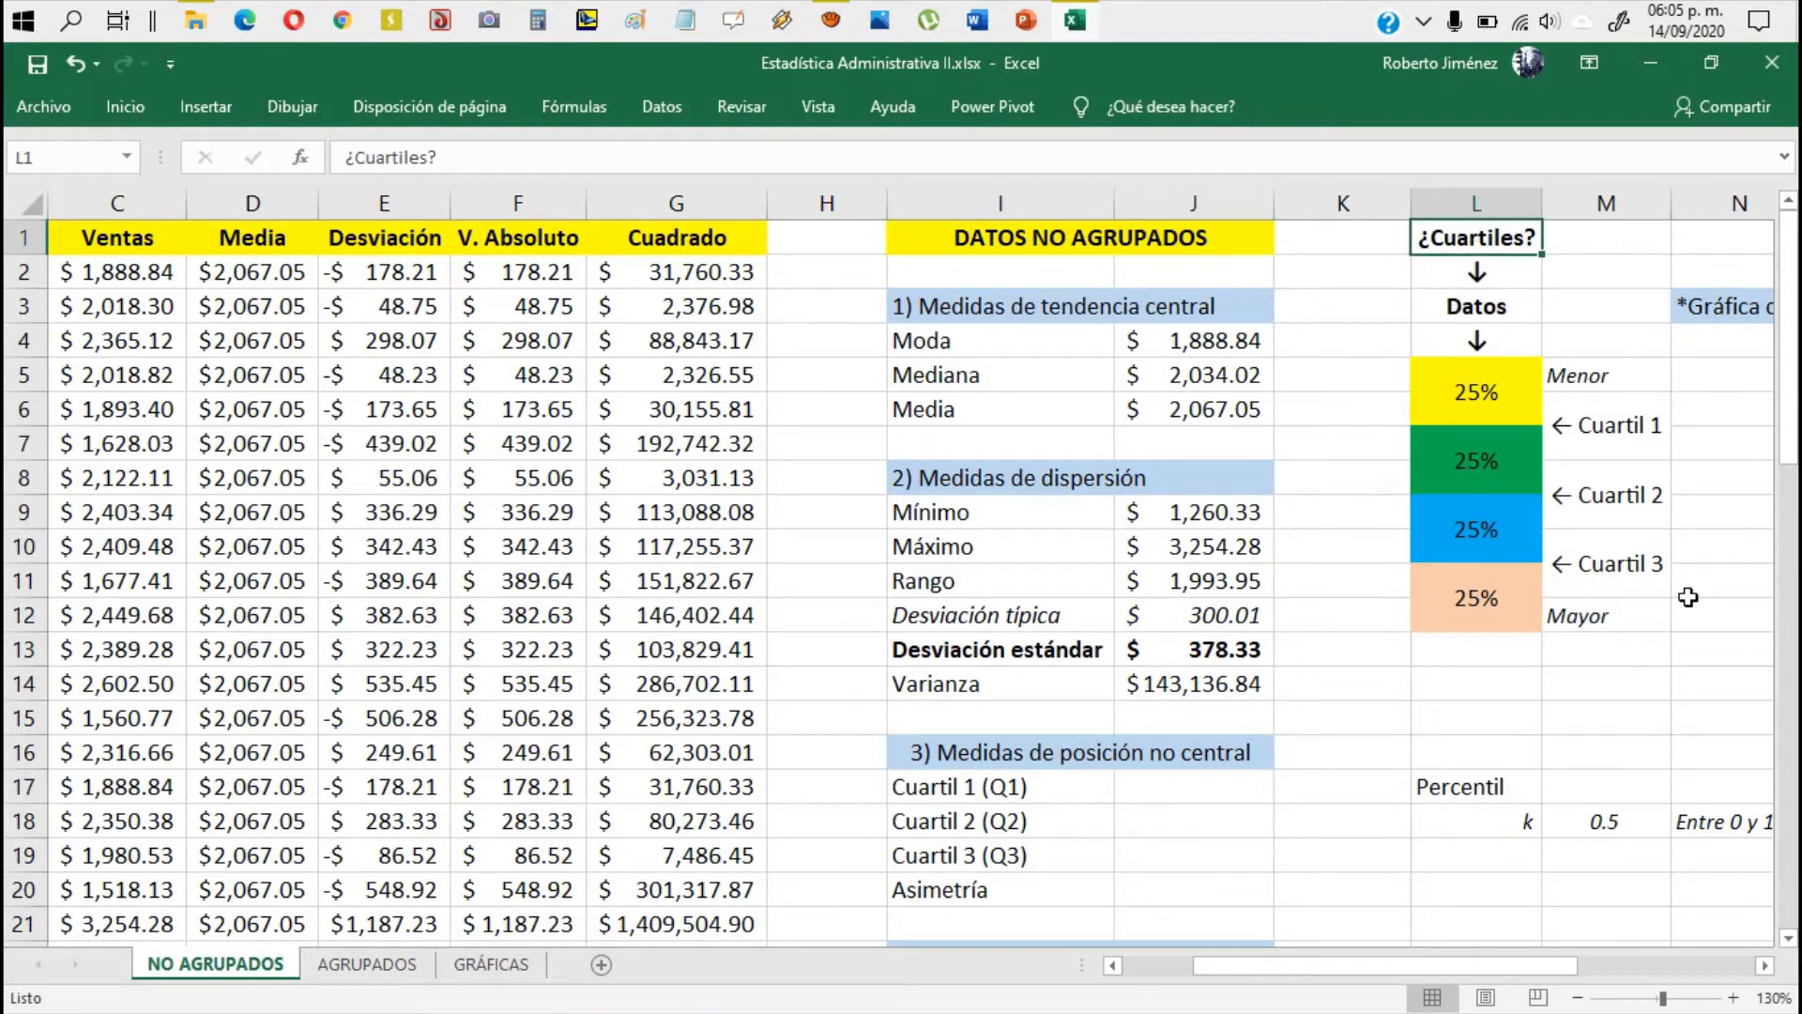
scroll(1688, 597, "right", 2)
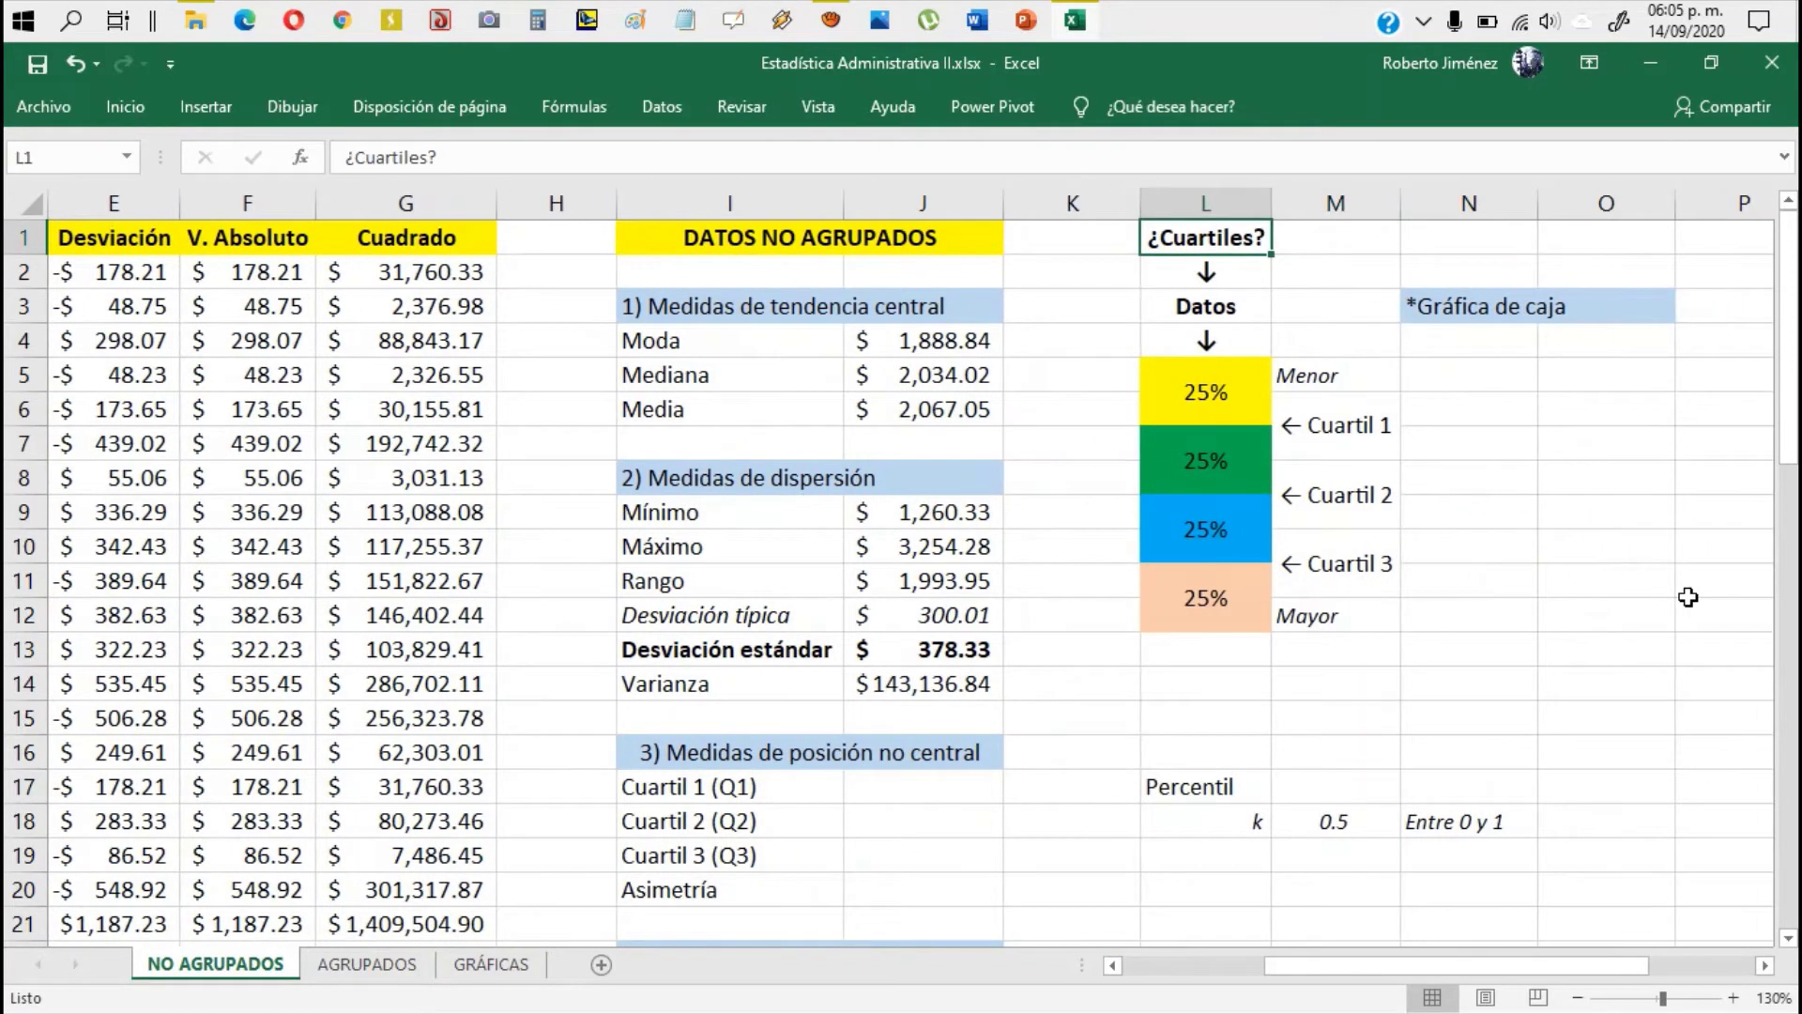
key("shift+Down")
key("shift+Down")
key("shift+Down")
key("shift+Down")
key("shift+Down")
key("shift+Down")
key("shift+Down")
key("shift+Down")
key("shift+Down")
key("Up")
key("Down")
key("Down")
key("Down")
key("Down")
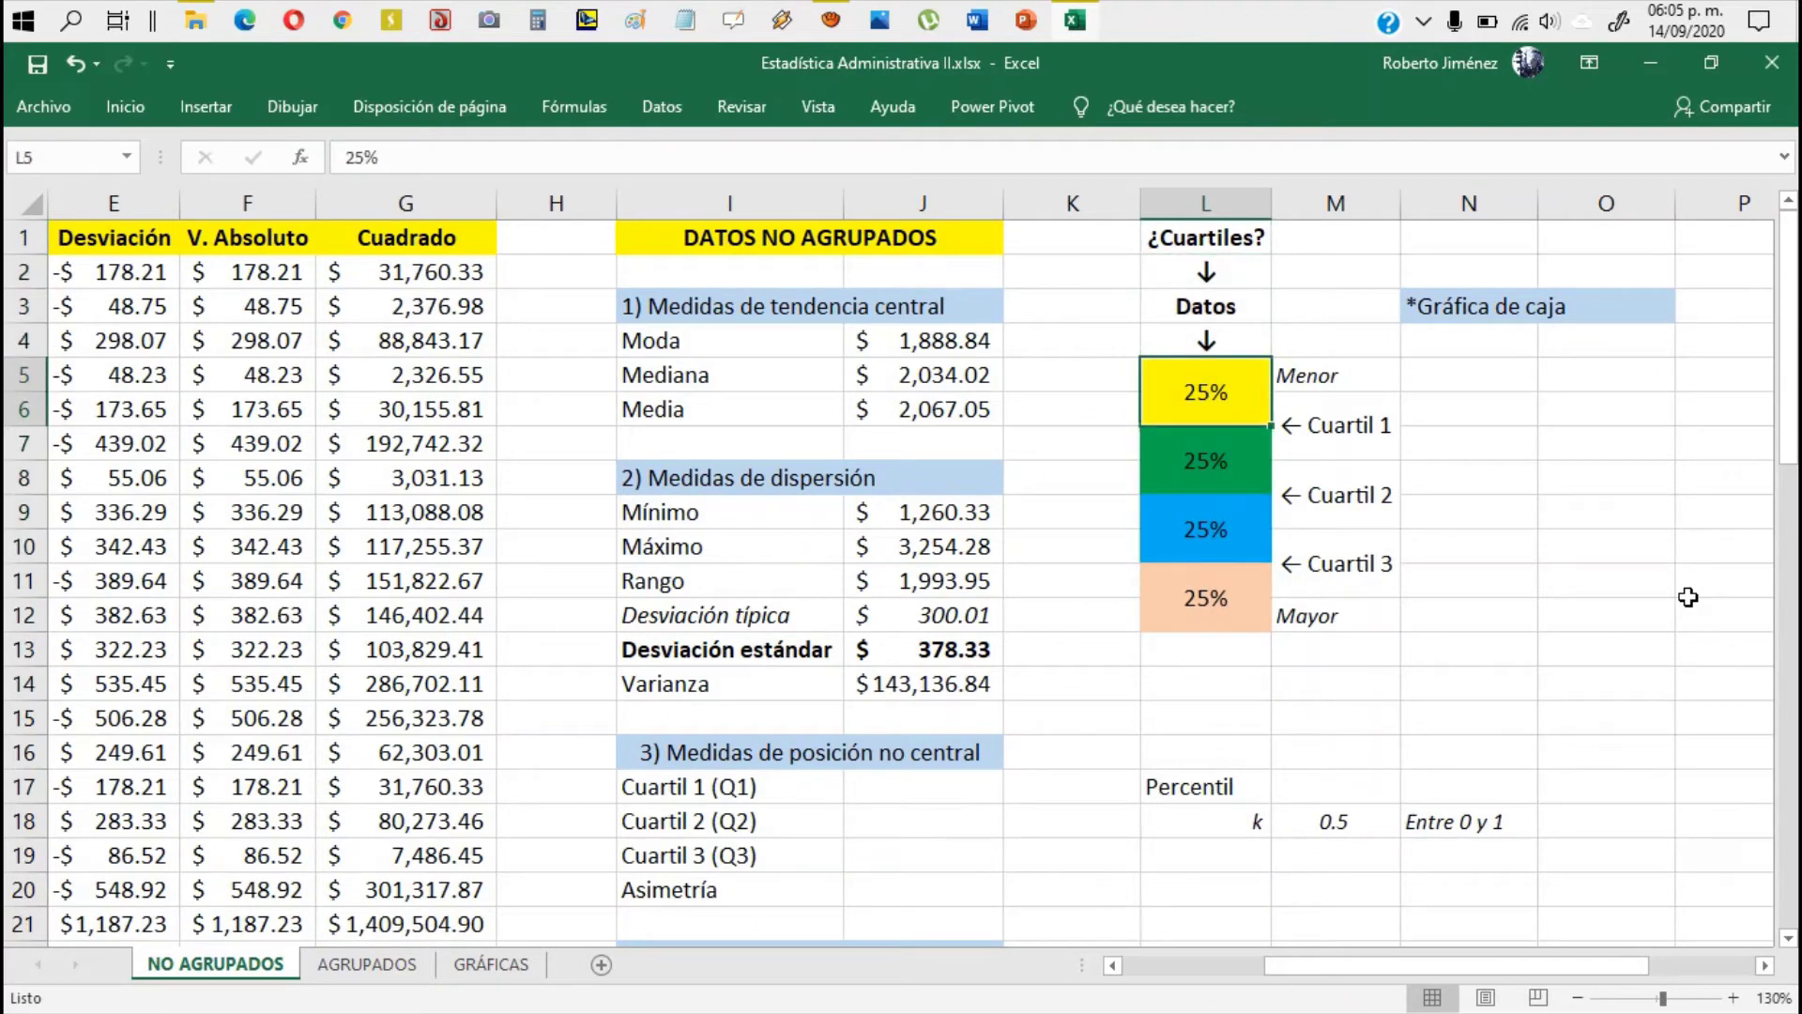
key("shift+Down")
key("shift+Down")
key("shift+Down")
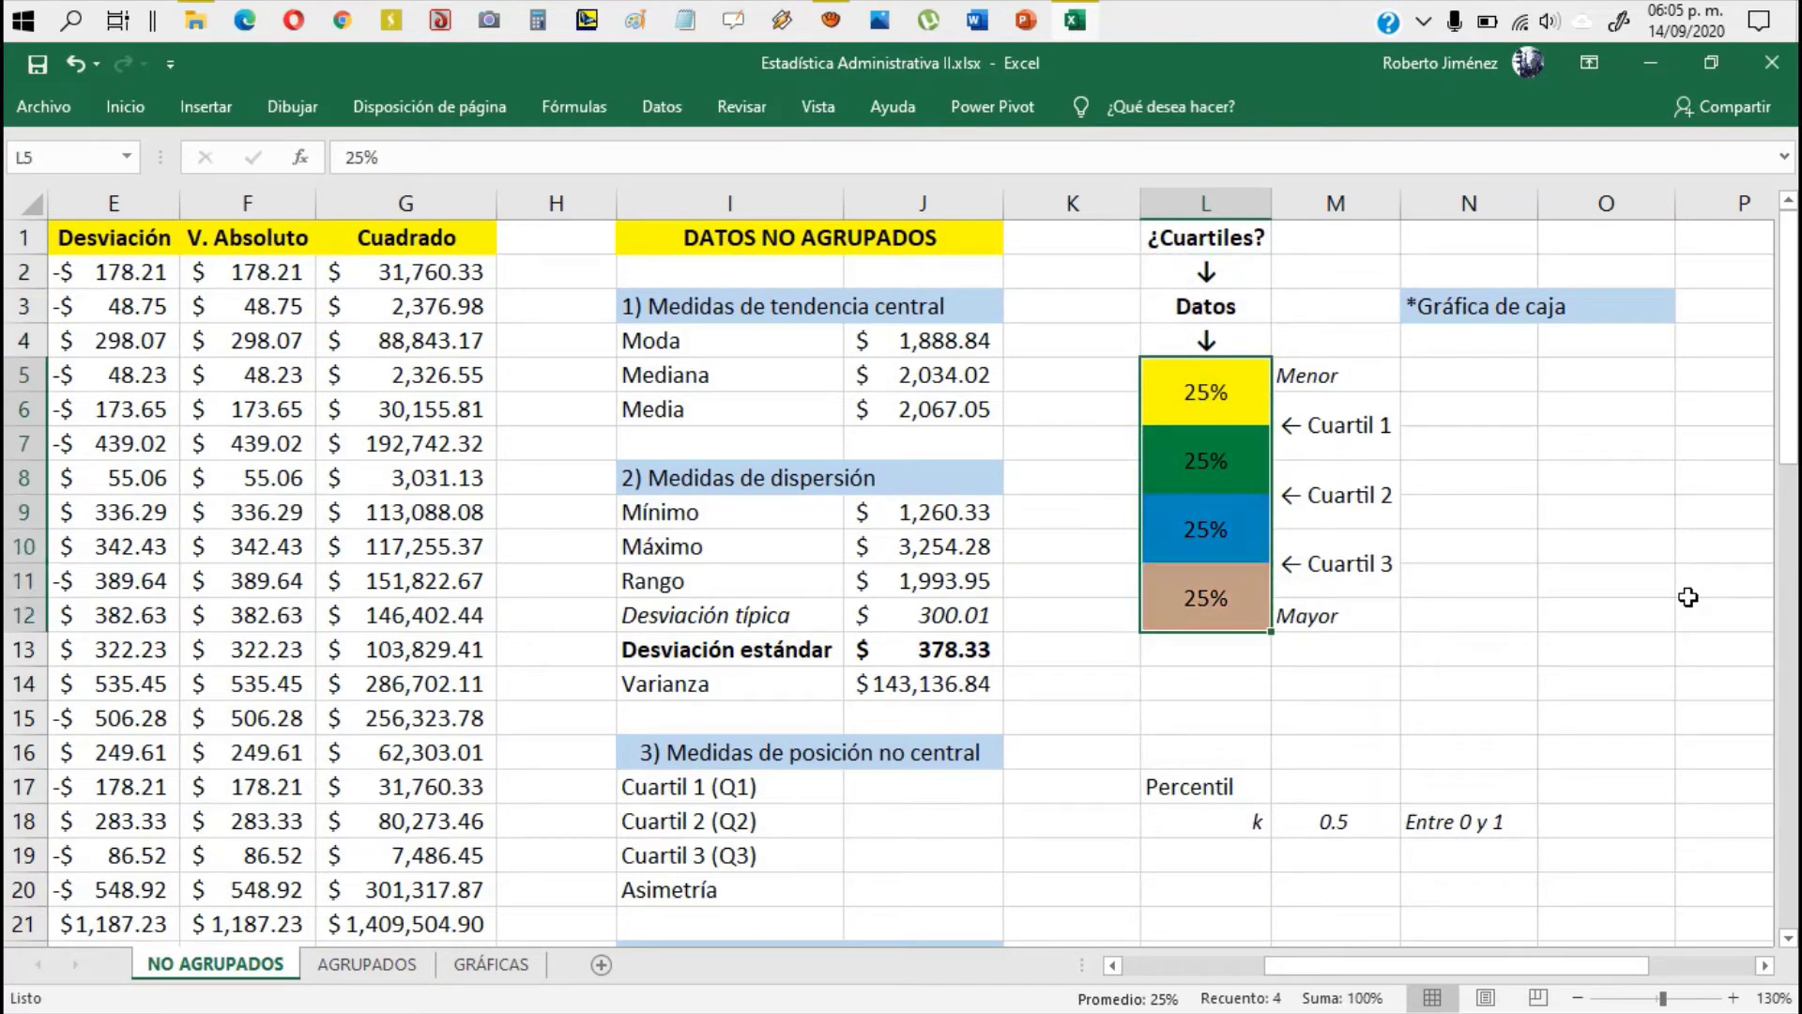
Step: Examine the Menor and Mayor labels and each of the four coloured 25% blocks of the quartile diagram
left_click(1301, 374)
left_click(1320, 625)
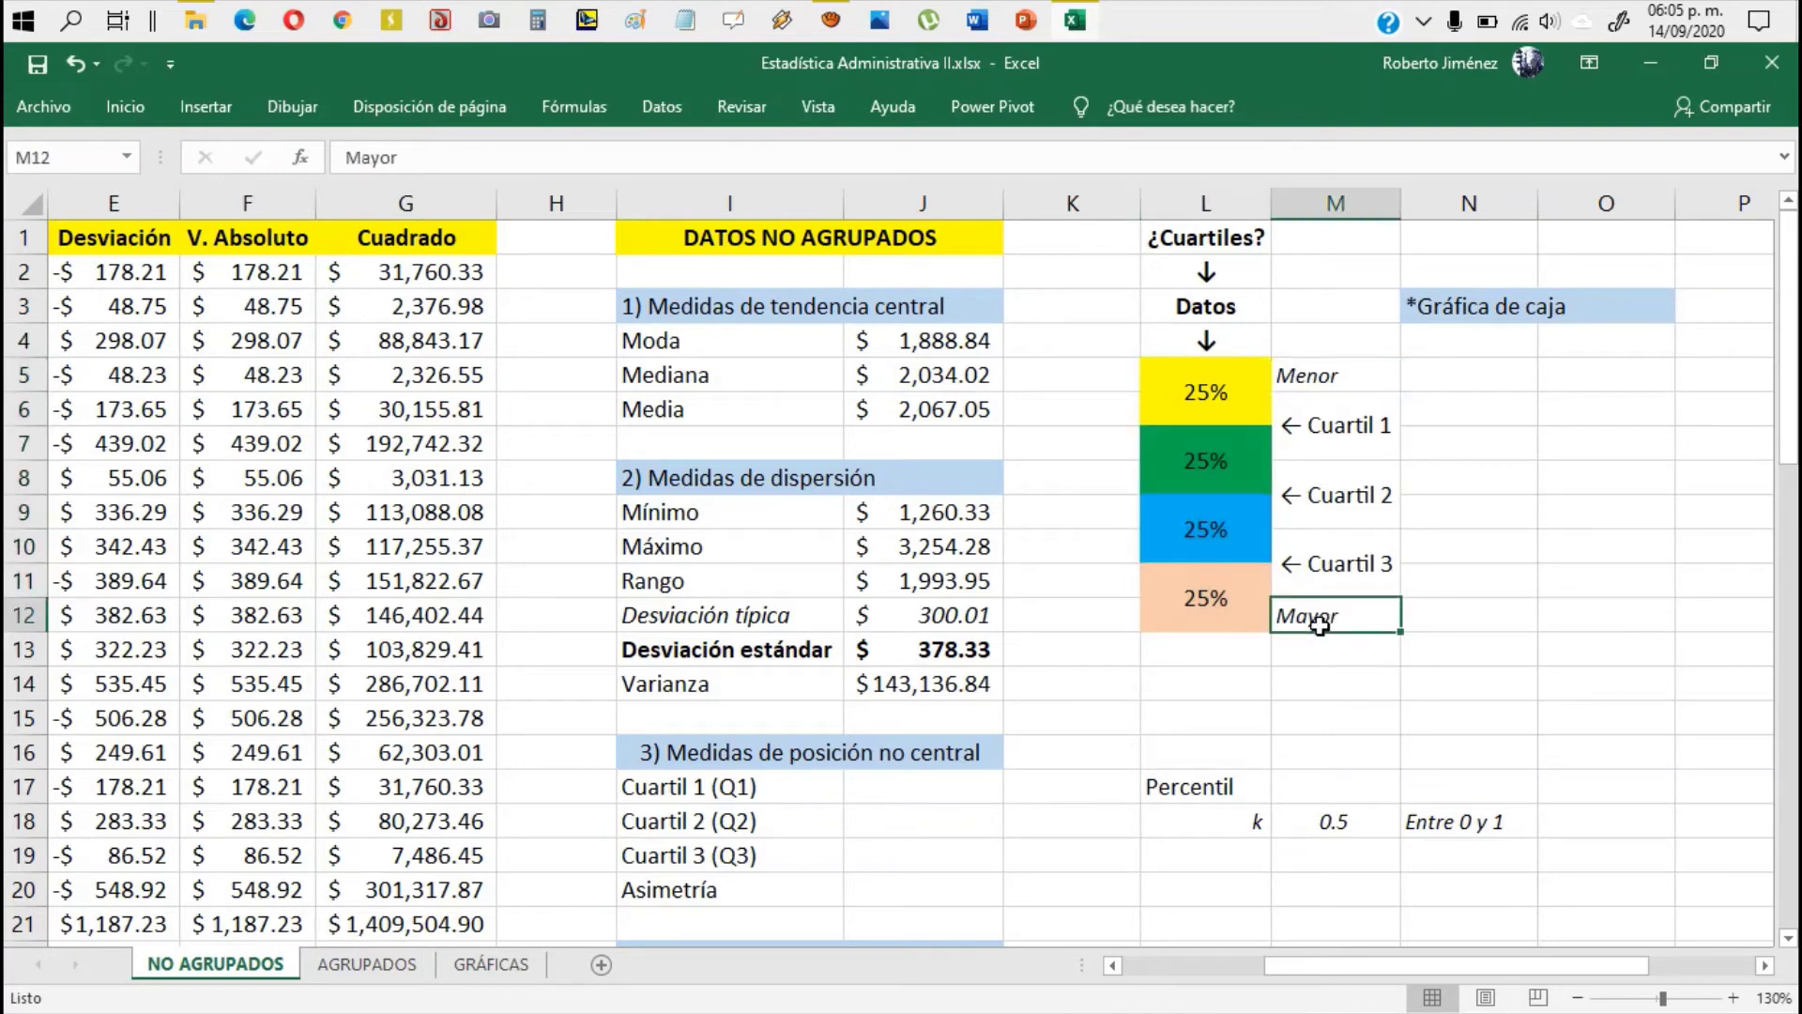
left_click(1237, 404)
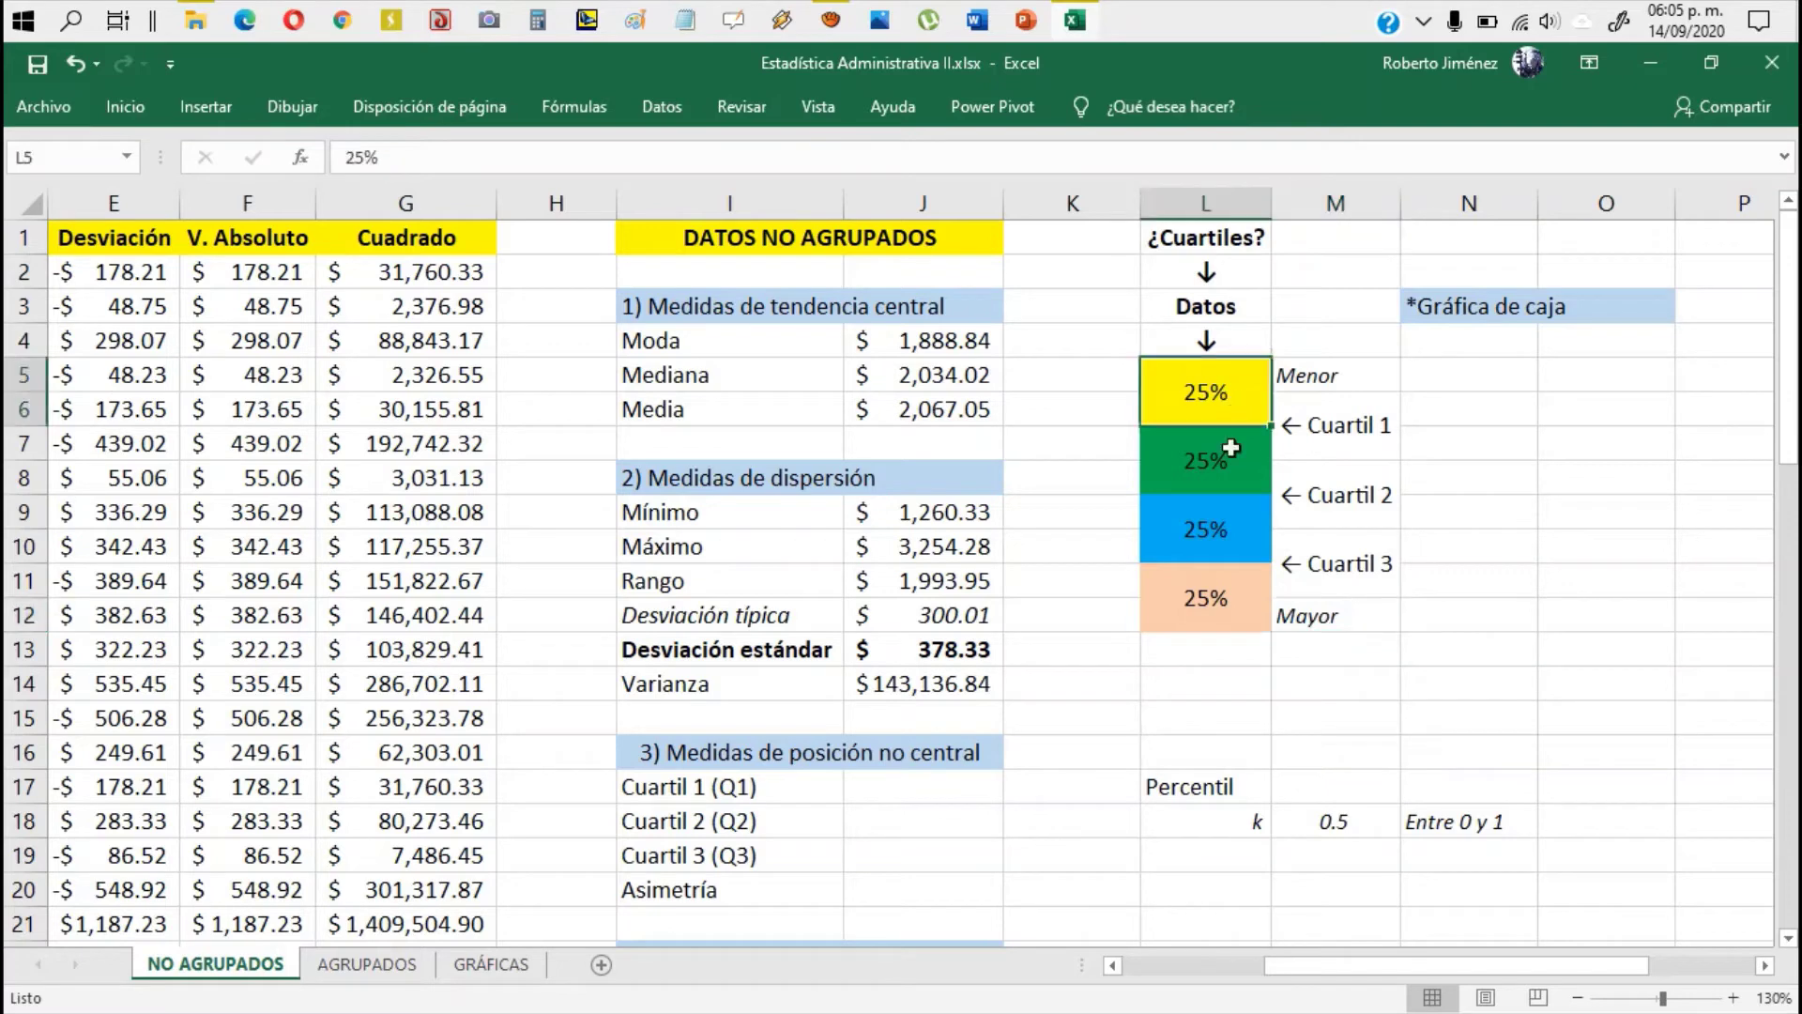
left_click(1222, 467)
left_click(1217, 523)
left_click(1211, 602)
left_click(1204, 531)
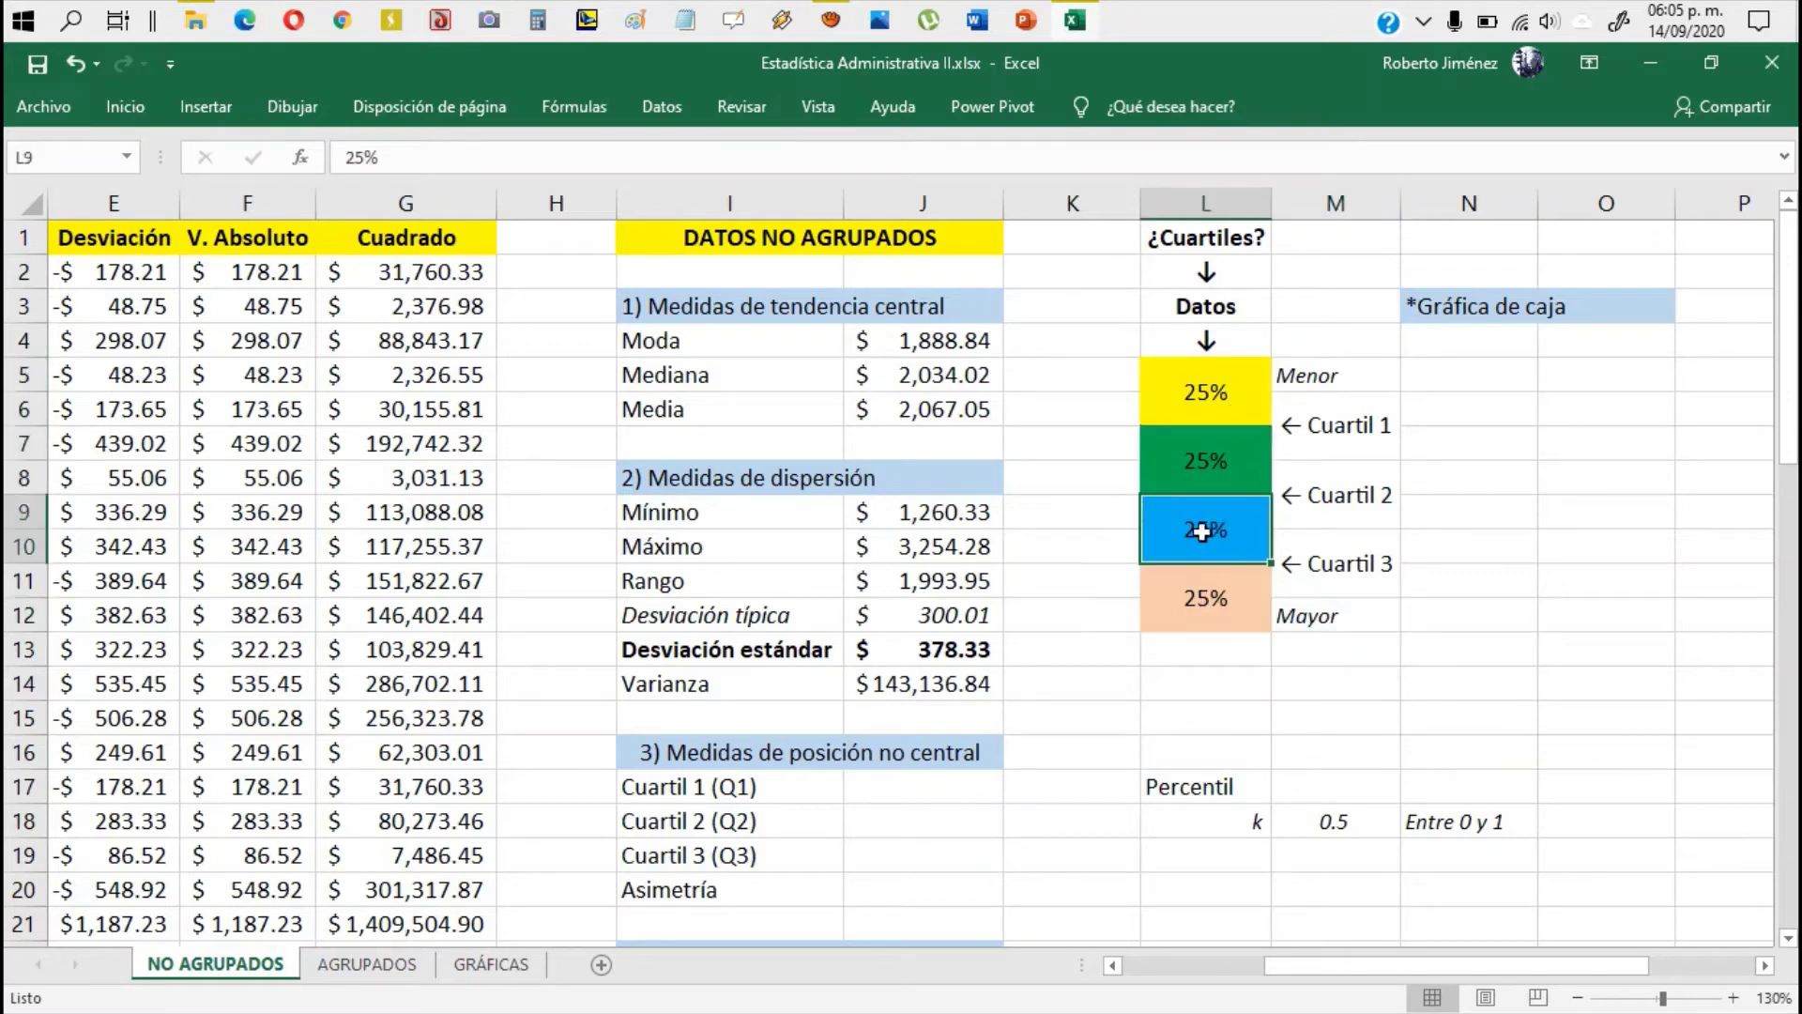
left_click(1189, 459)
left_click(1192, 389)
left_click(1211, 459)
left_click(1211, 532)
left_click(1211, 601)
left_click(1206, 527)
left_click(1194, 474)
left_click(1197, 395)
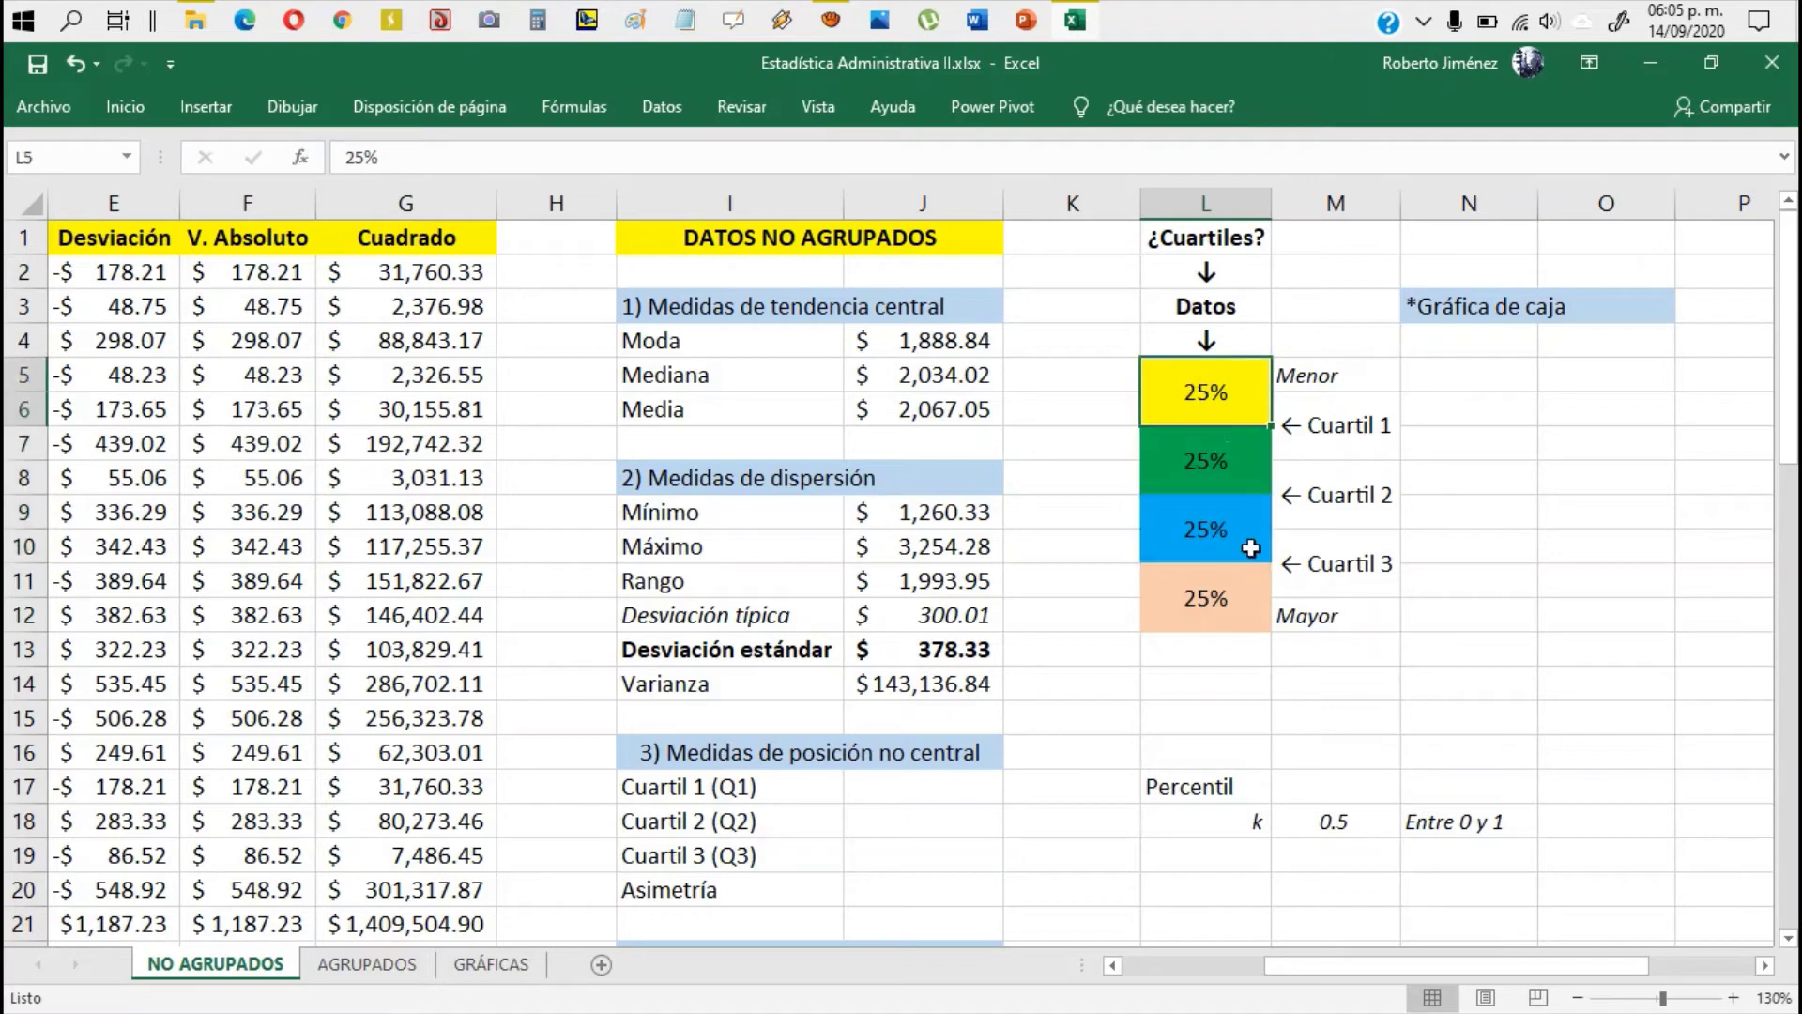
Step: Highlight the whole quartile range L5:L12 and check its Menor and Mayor limits in M5 and M12
left_click_drag(1208, 383, 1206, 624)
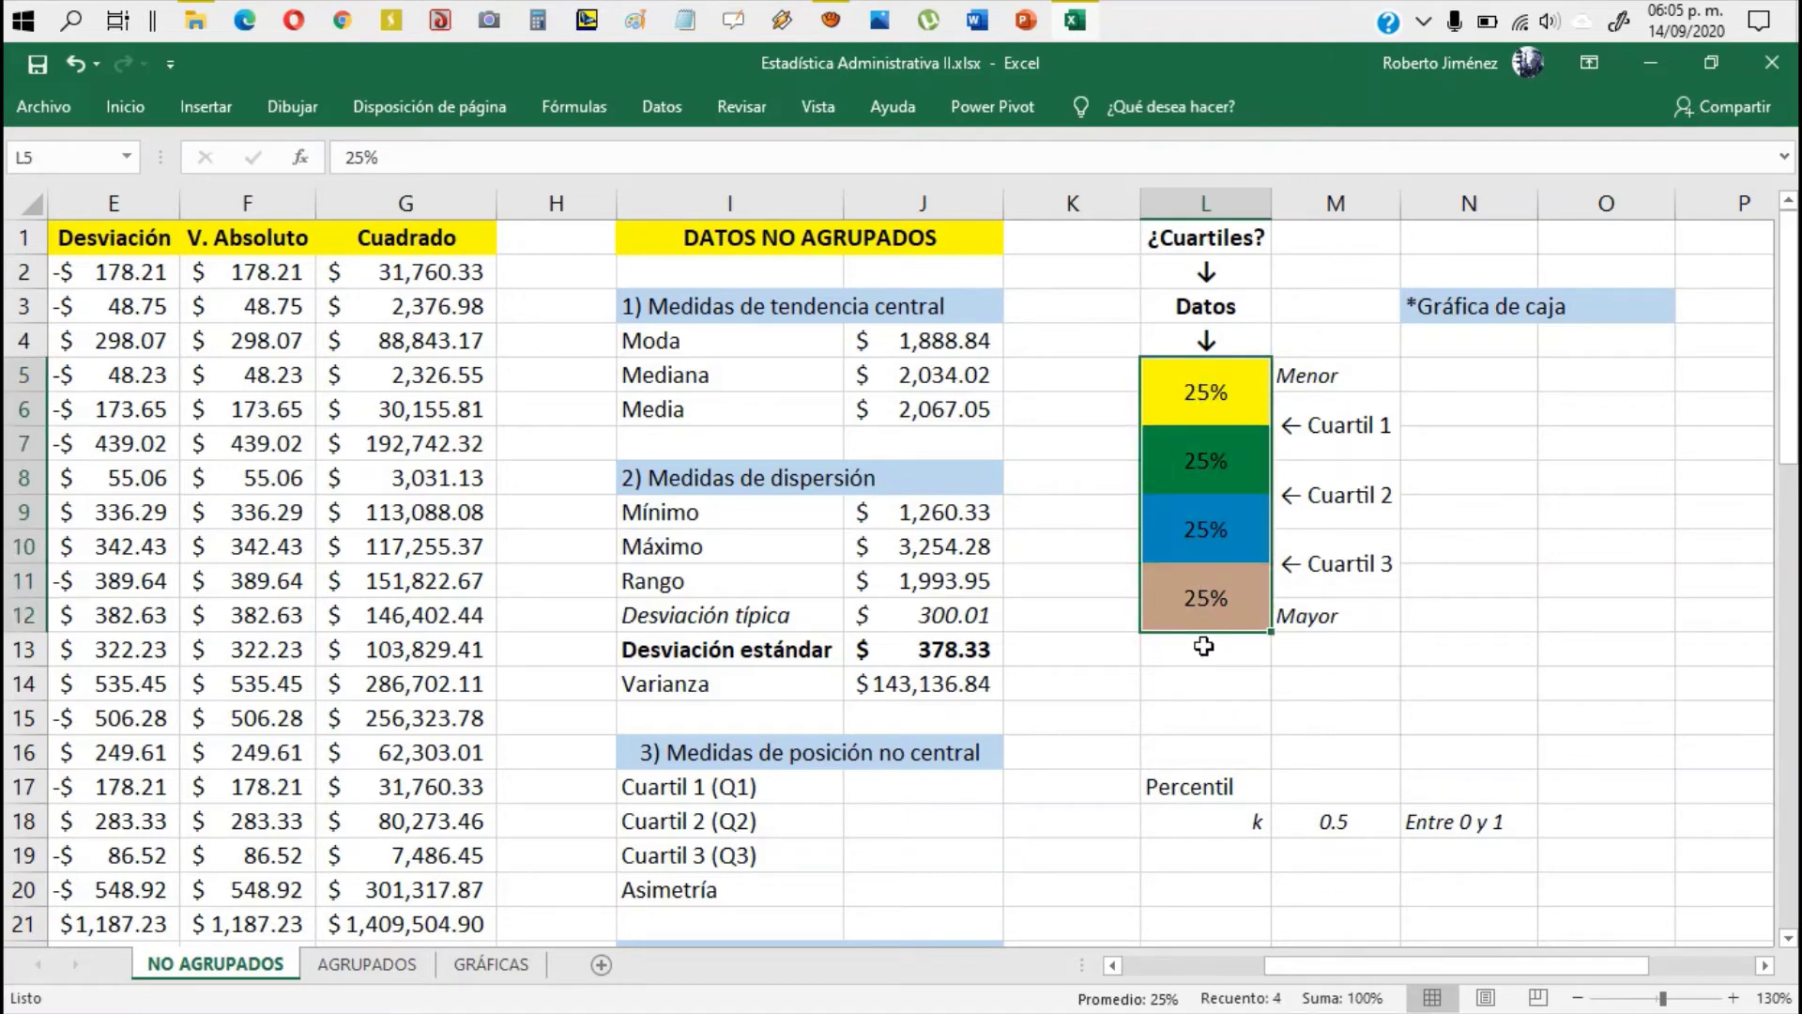
left_click(1312, 386)
left_click(1312, 617)
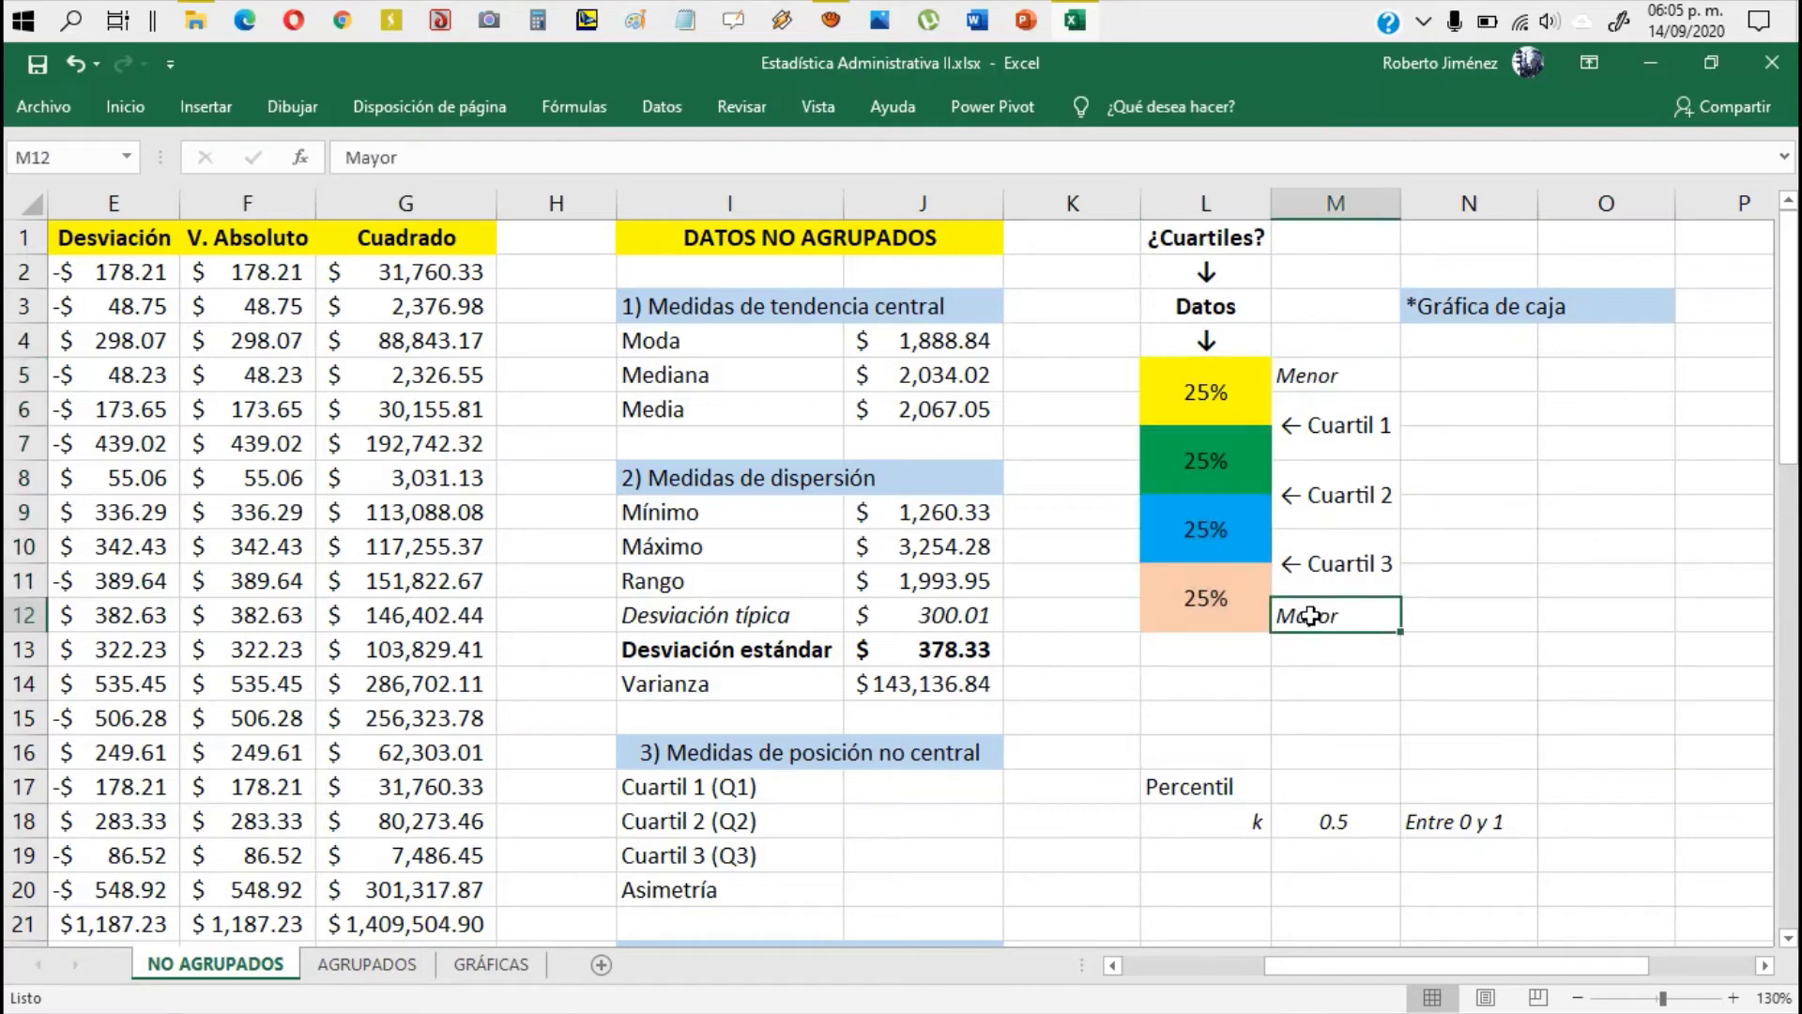
left_click_drag(1209, 392, 1214, 609)
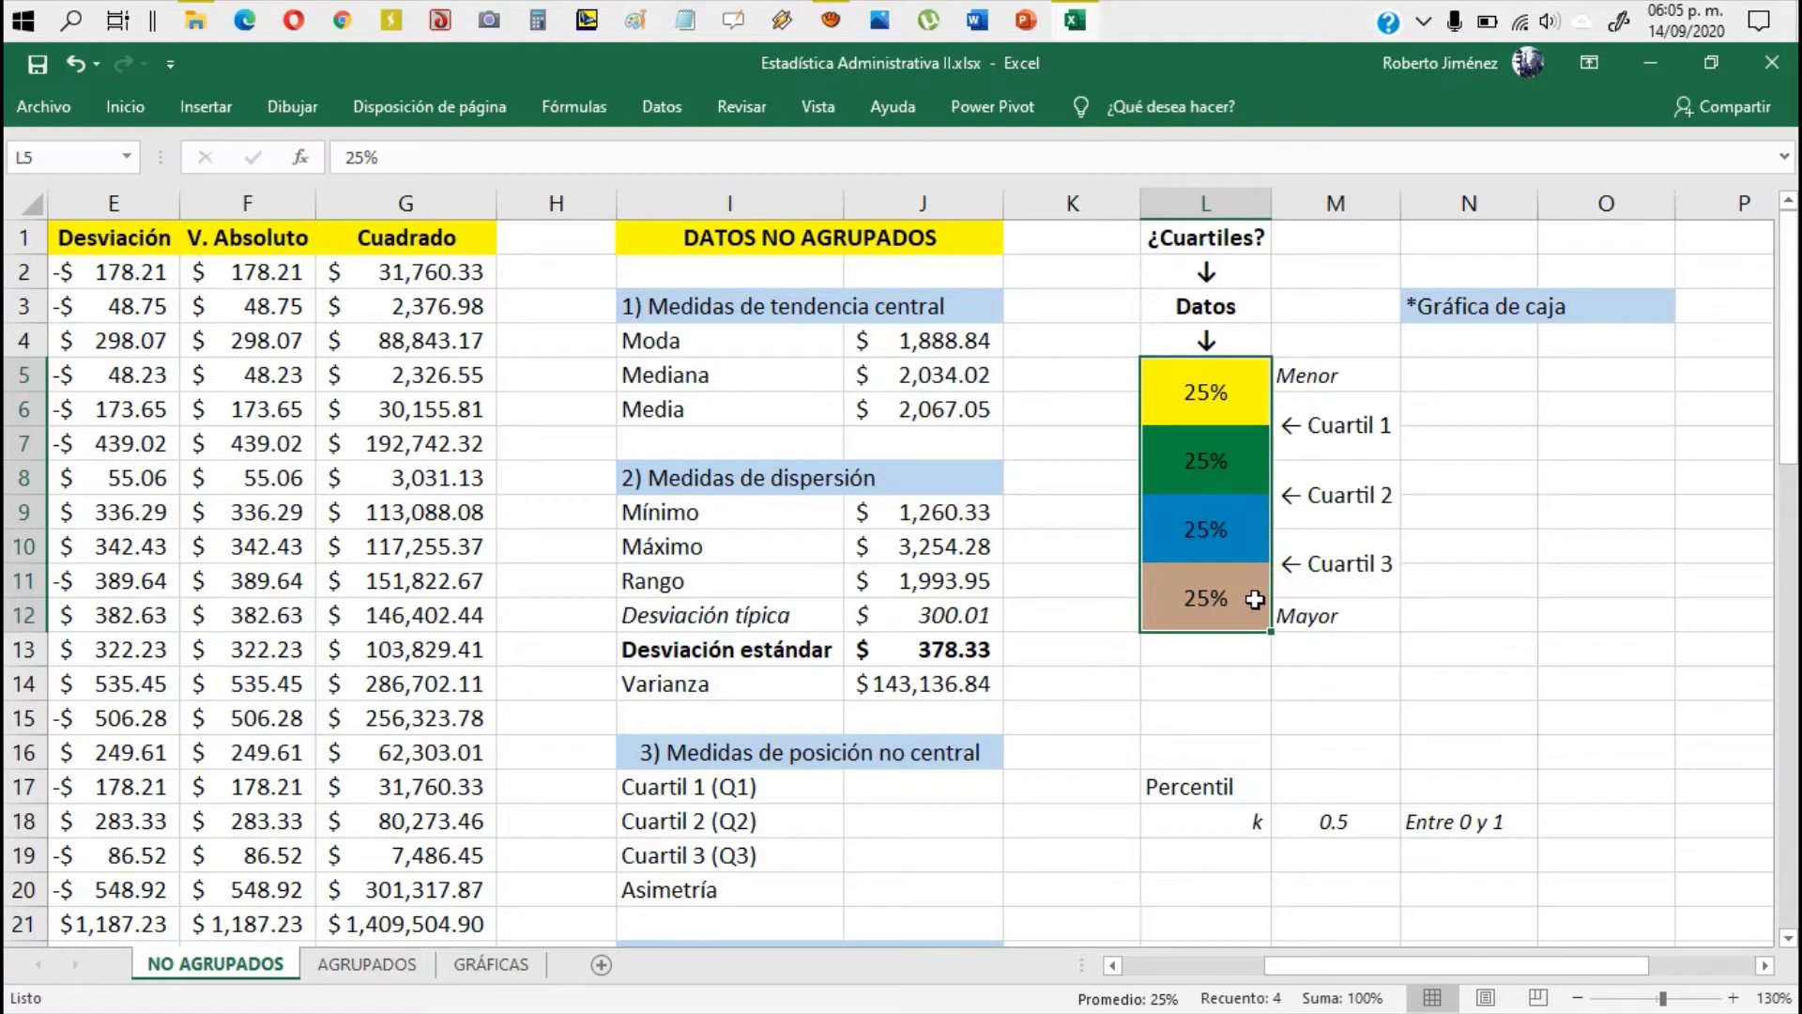
Step: Examine how the Cuartil 2 and Cuartil 1 markers divide the diagram, highlighting the halves L5:L8 and L9:L12
left_click(1340, 498)
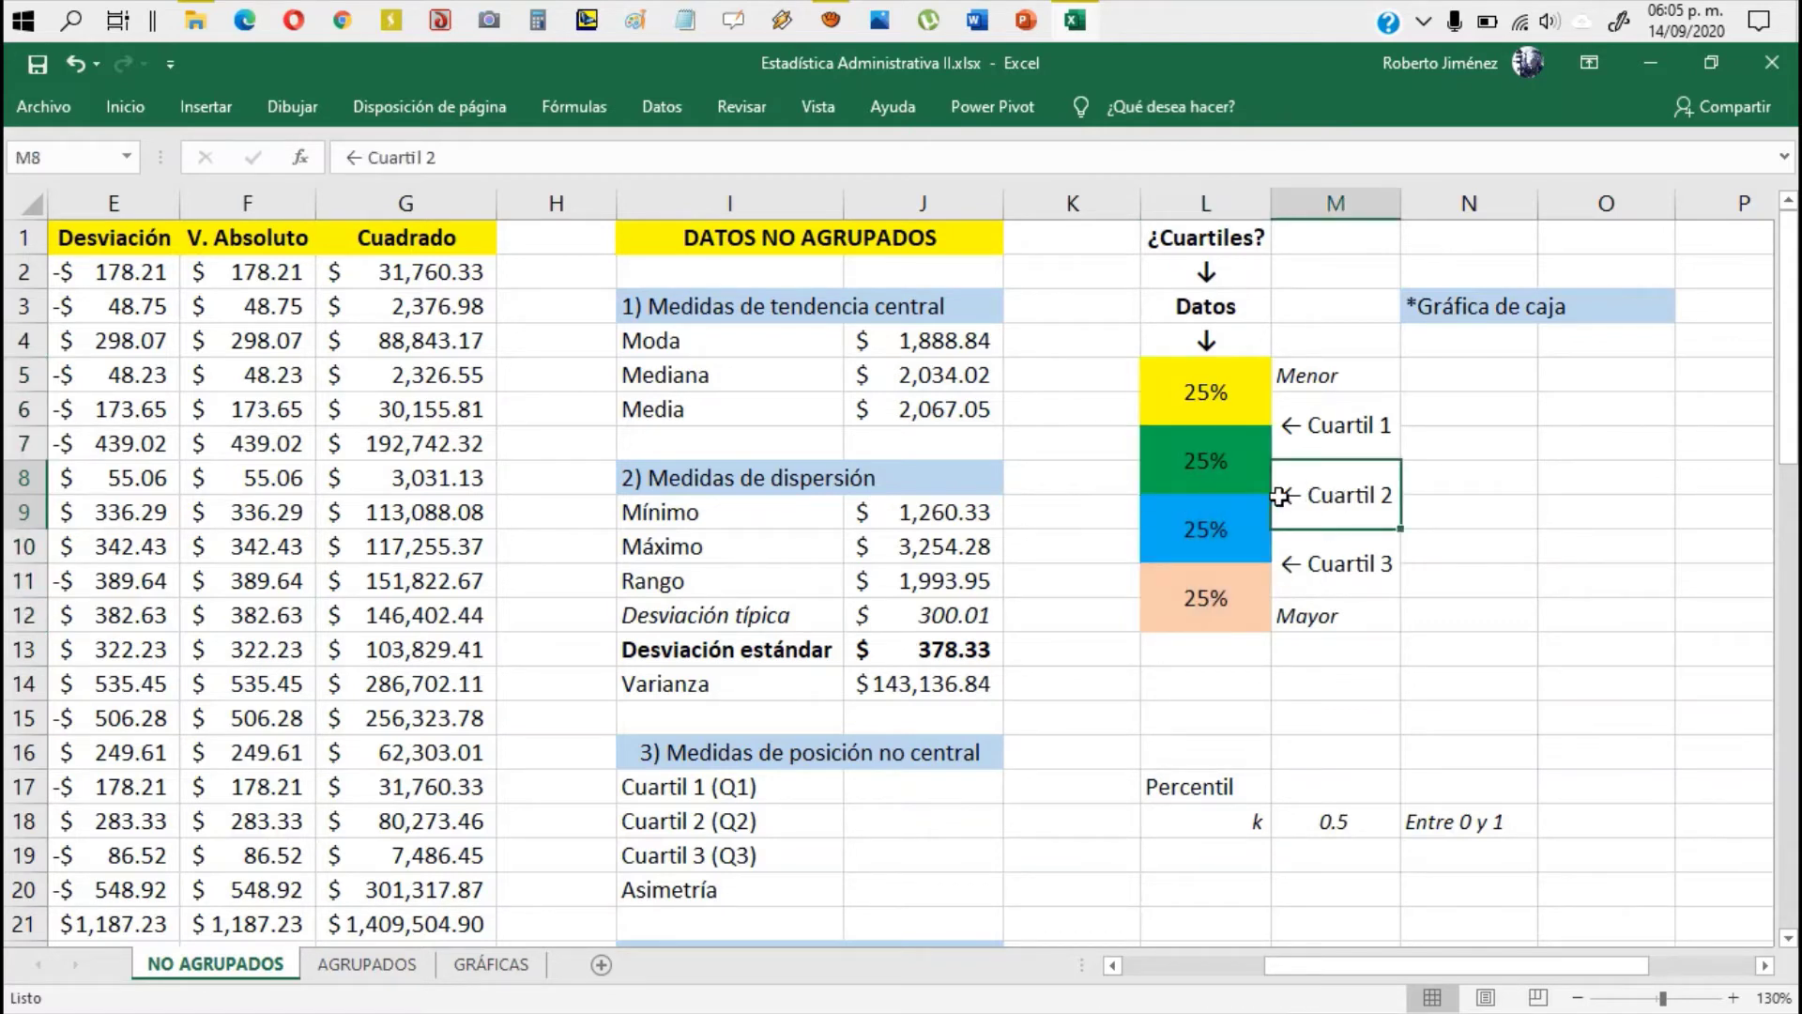
left_click_drag(1223, 390, 1222, 439)
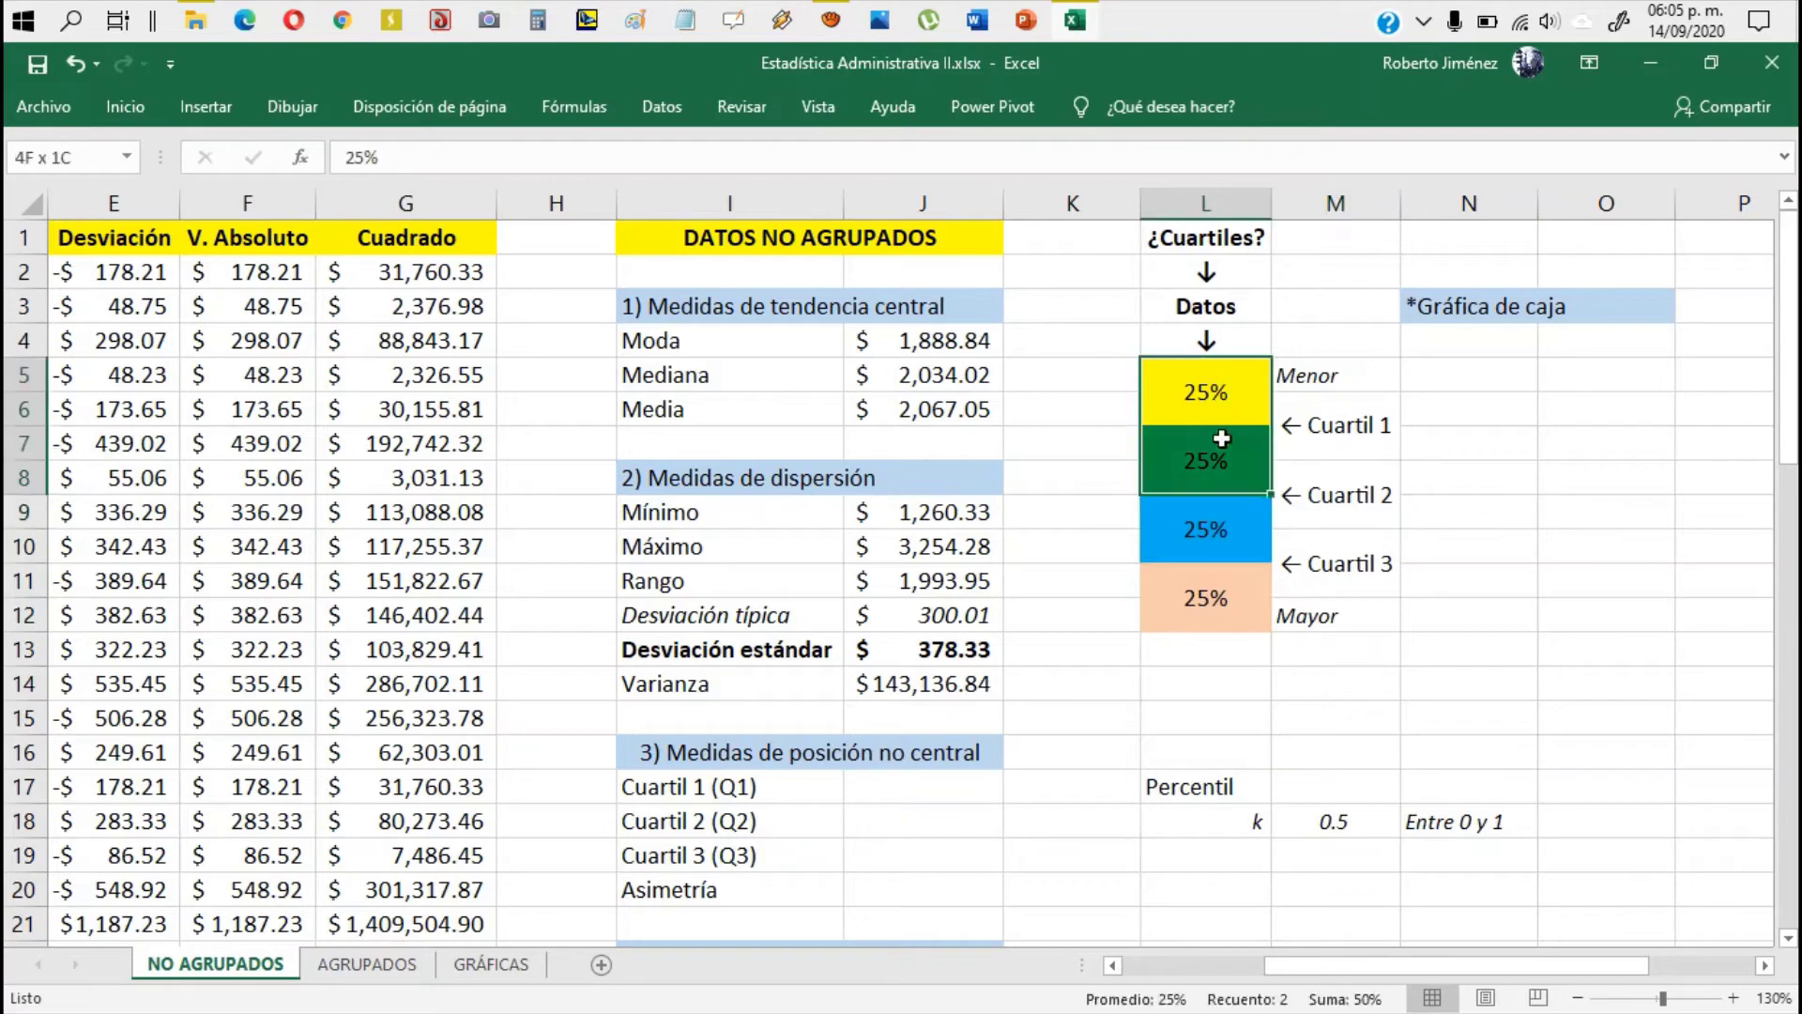
left_click_drag(1220, 523, 1217, 601)
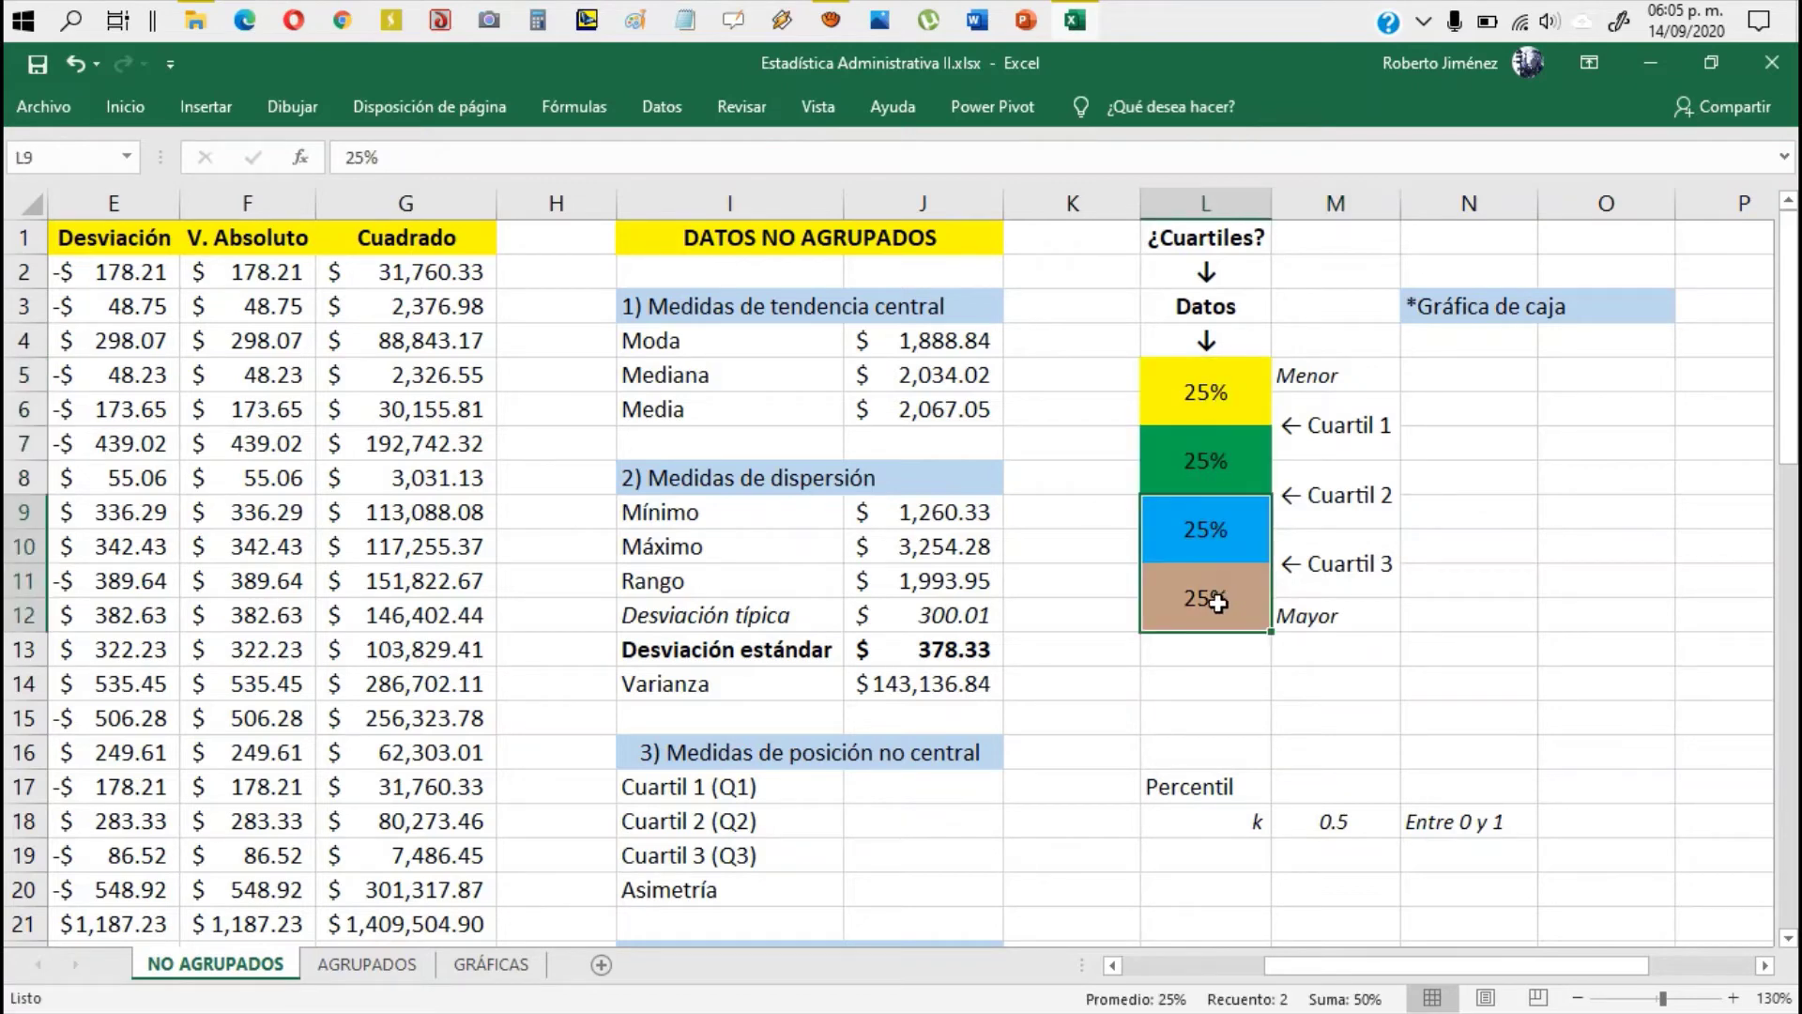
left_click(1319, 447)
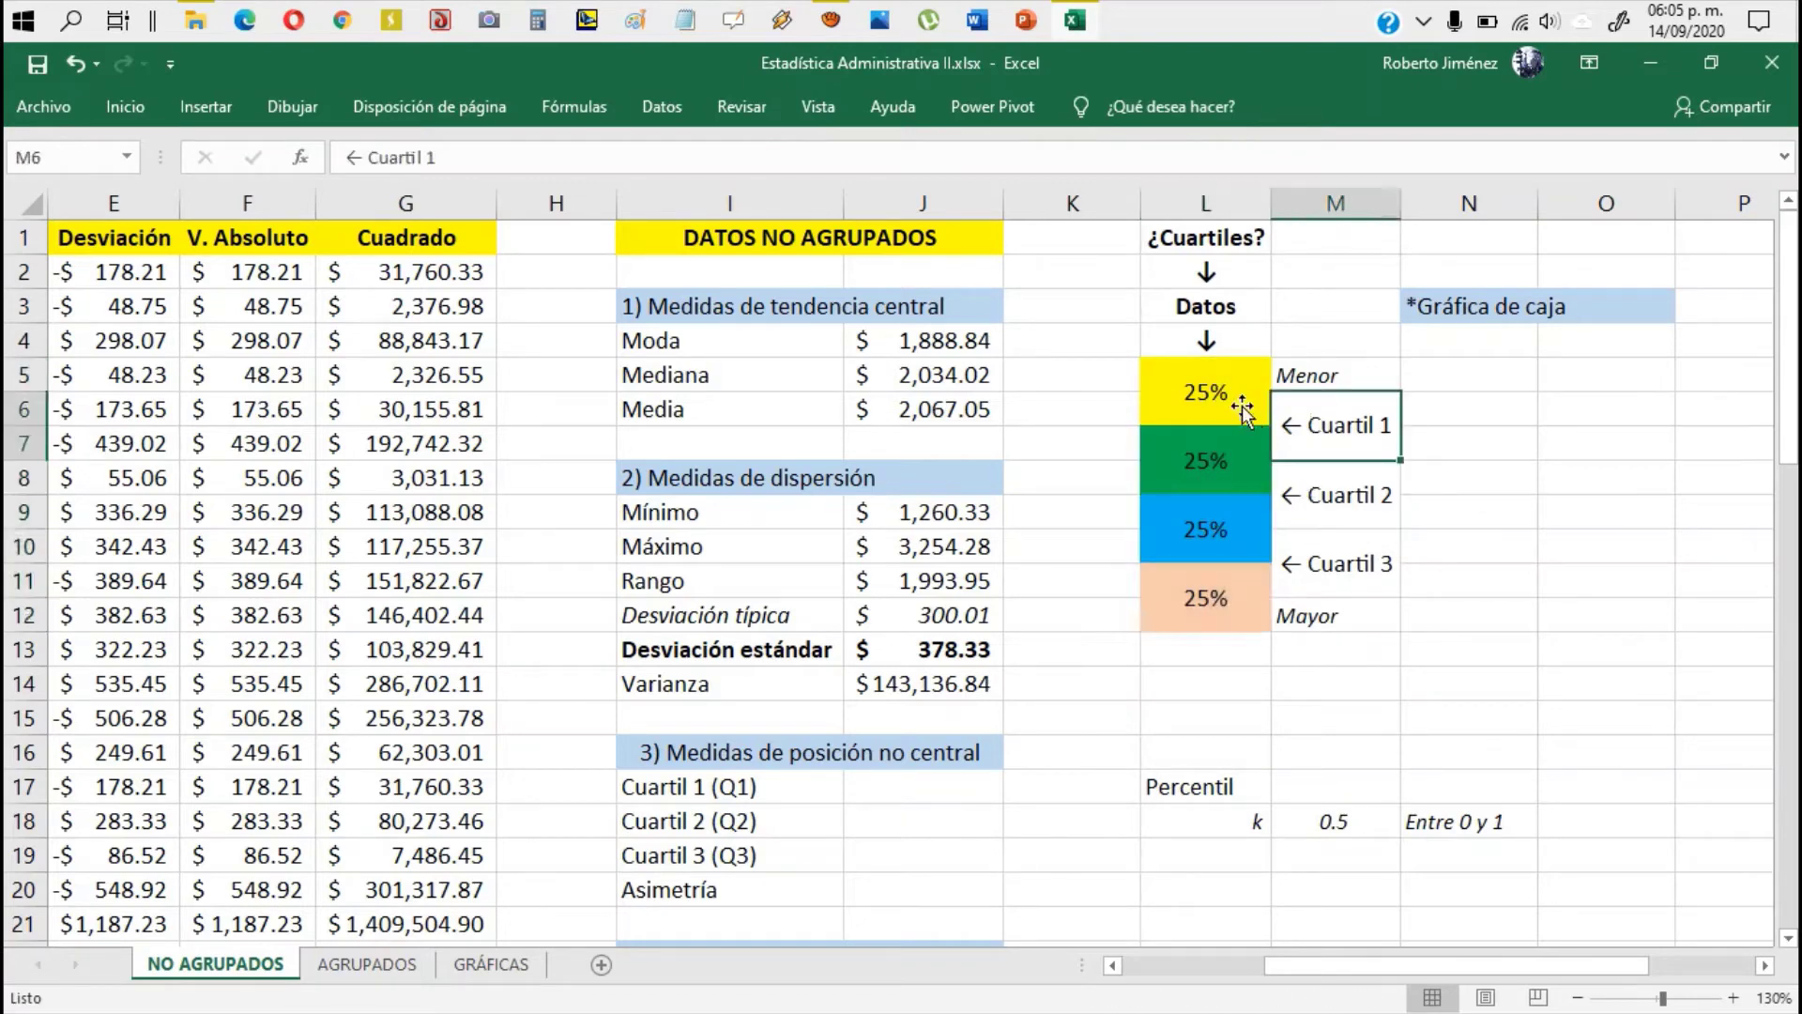
left_click_drag(1188, 385, 1199, 465)
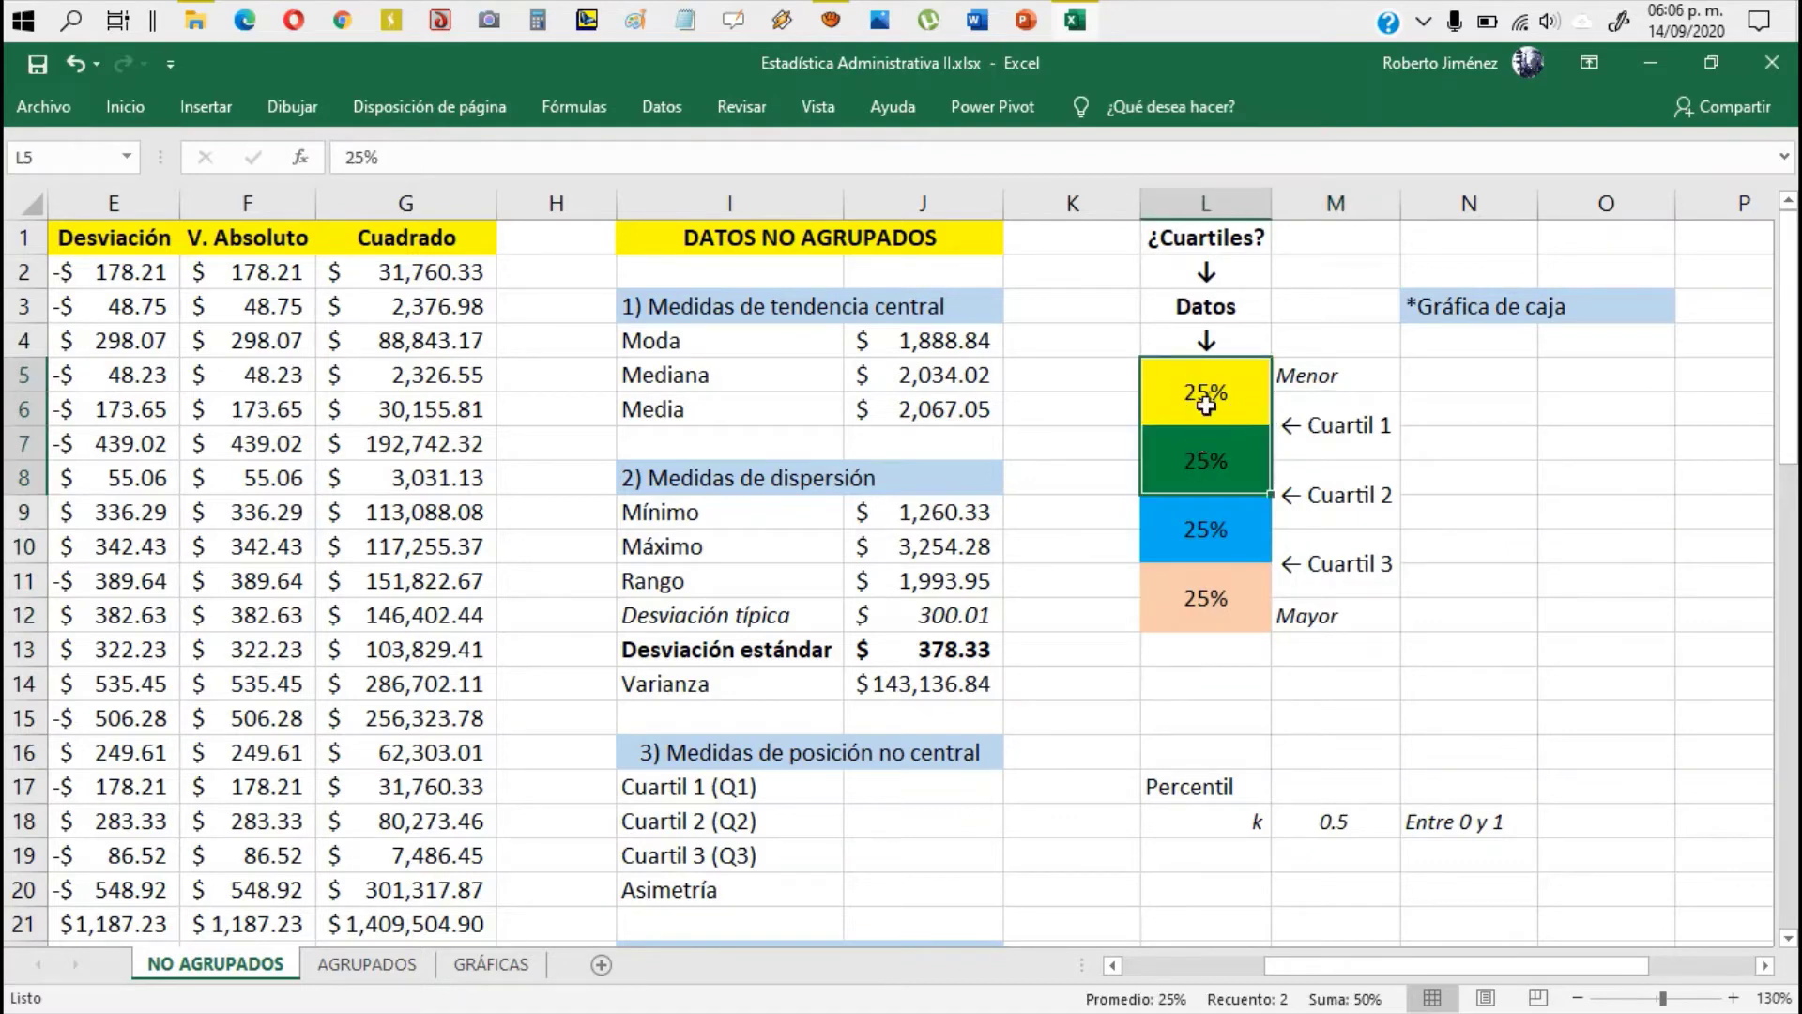
Step: Examine the Cuartil 3 marker in M10 against the blue and orange 25% blocks in L9:L12
left_click(1319, 561)
left_click_drag(1205, 521, 1201, 587)
left_click(1335, 566)
left_click(1261, 549)
left_click(1247, 595)
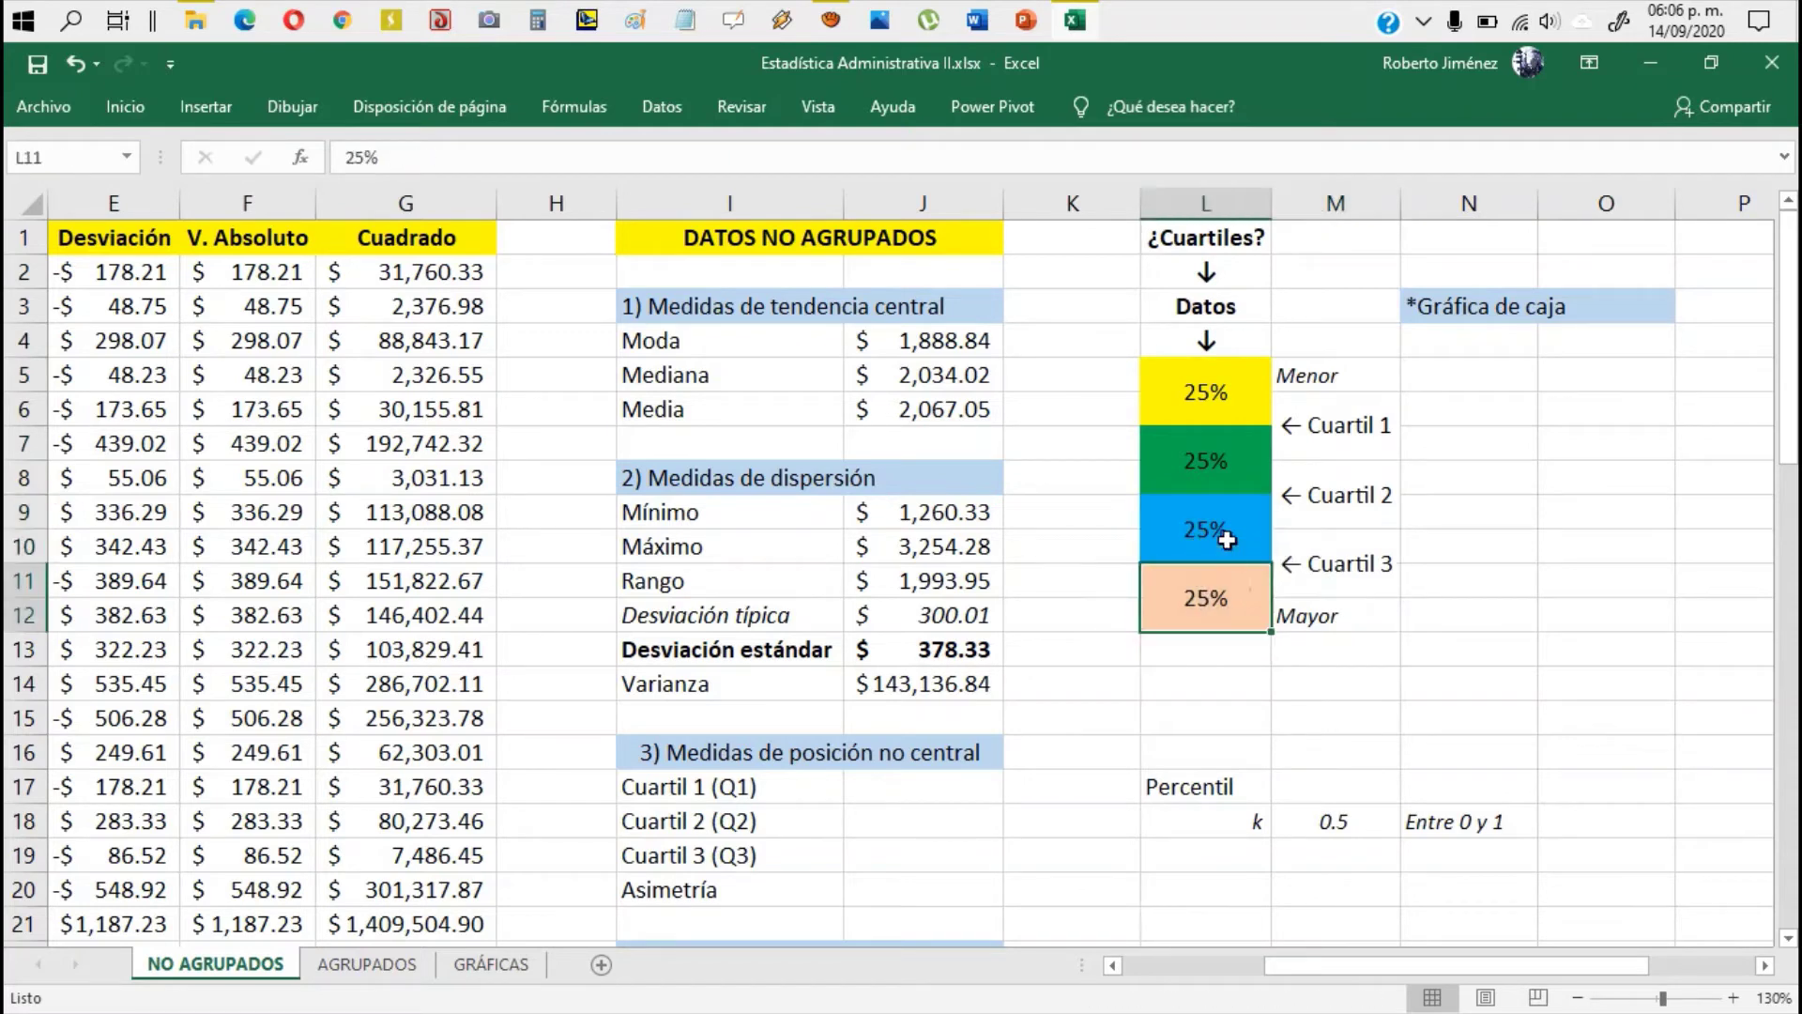
left_click(1228, 538)
left_click(1234, 599)
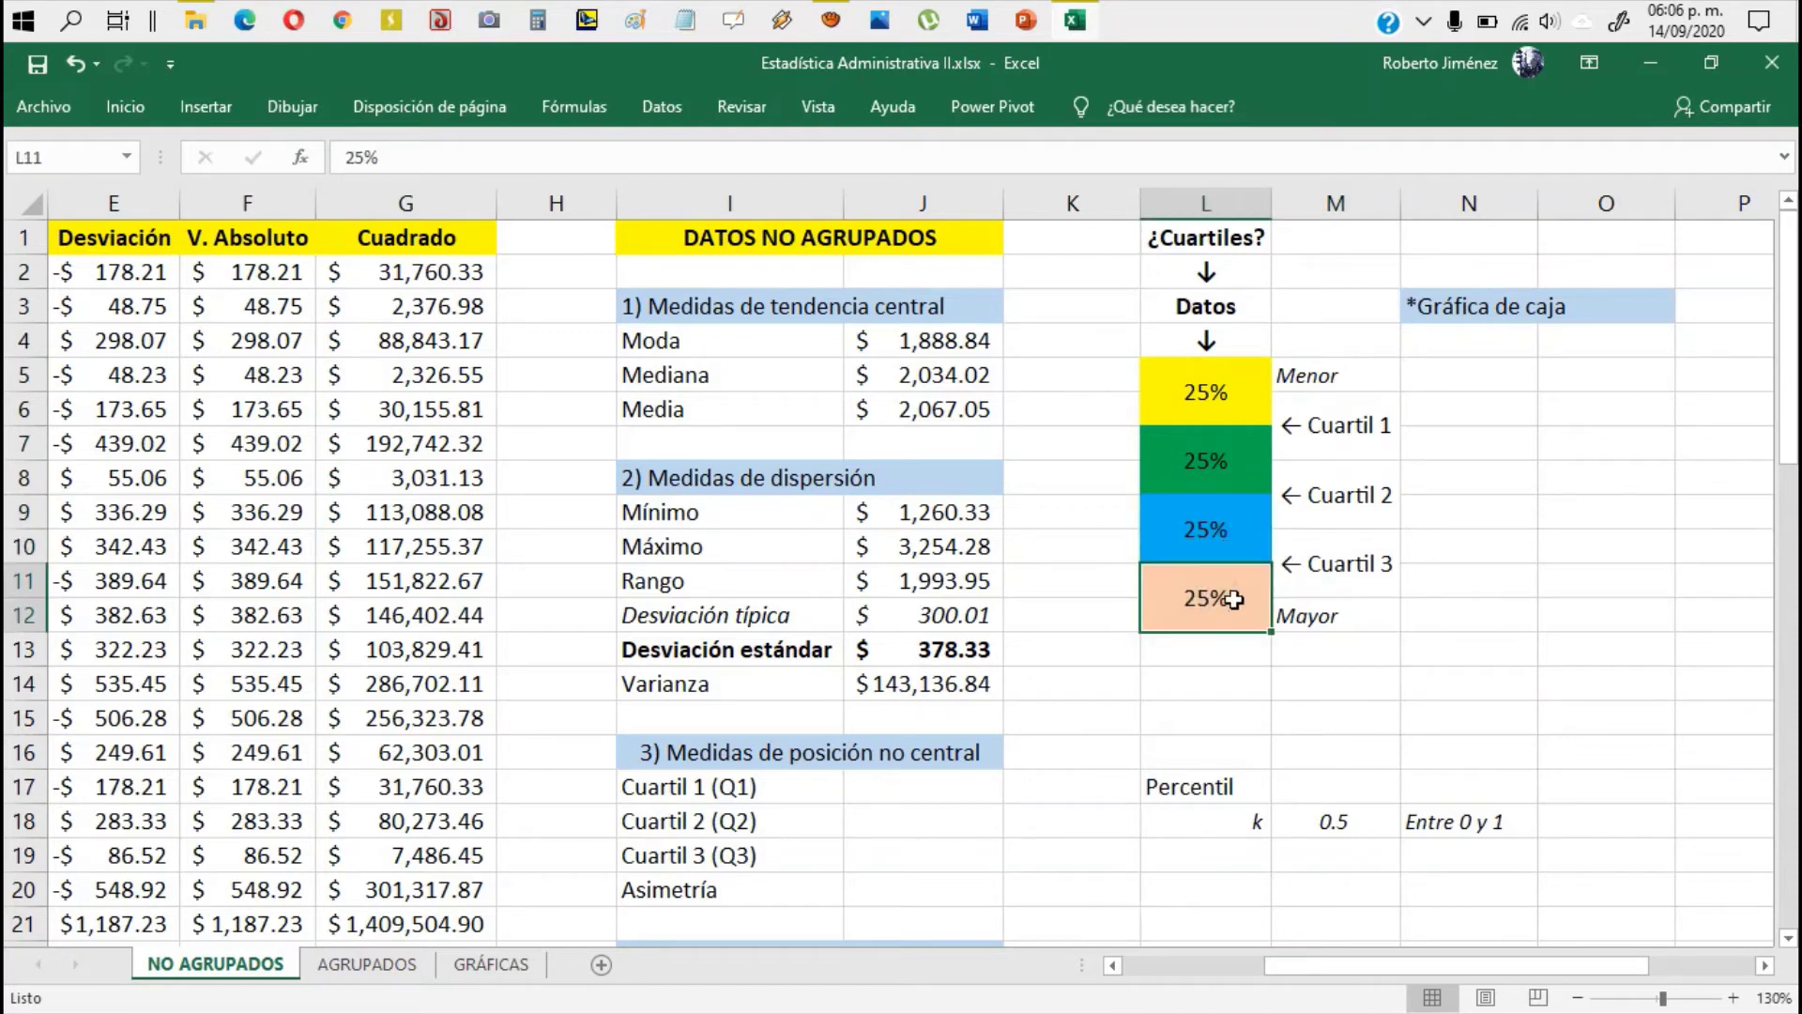
Step: Review the Cuartil 1, Cuartil 2 and Cuartil 3 markers, followed by the four 25% blocks they separate
left_click(1325, 435)
left_click(1312, 498)
left_click(1307, 560)
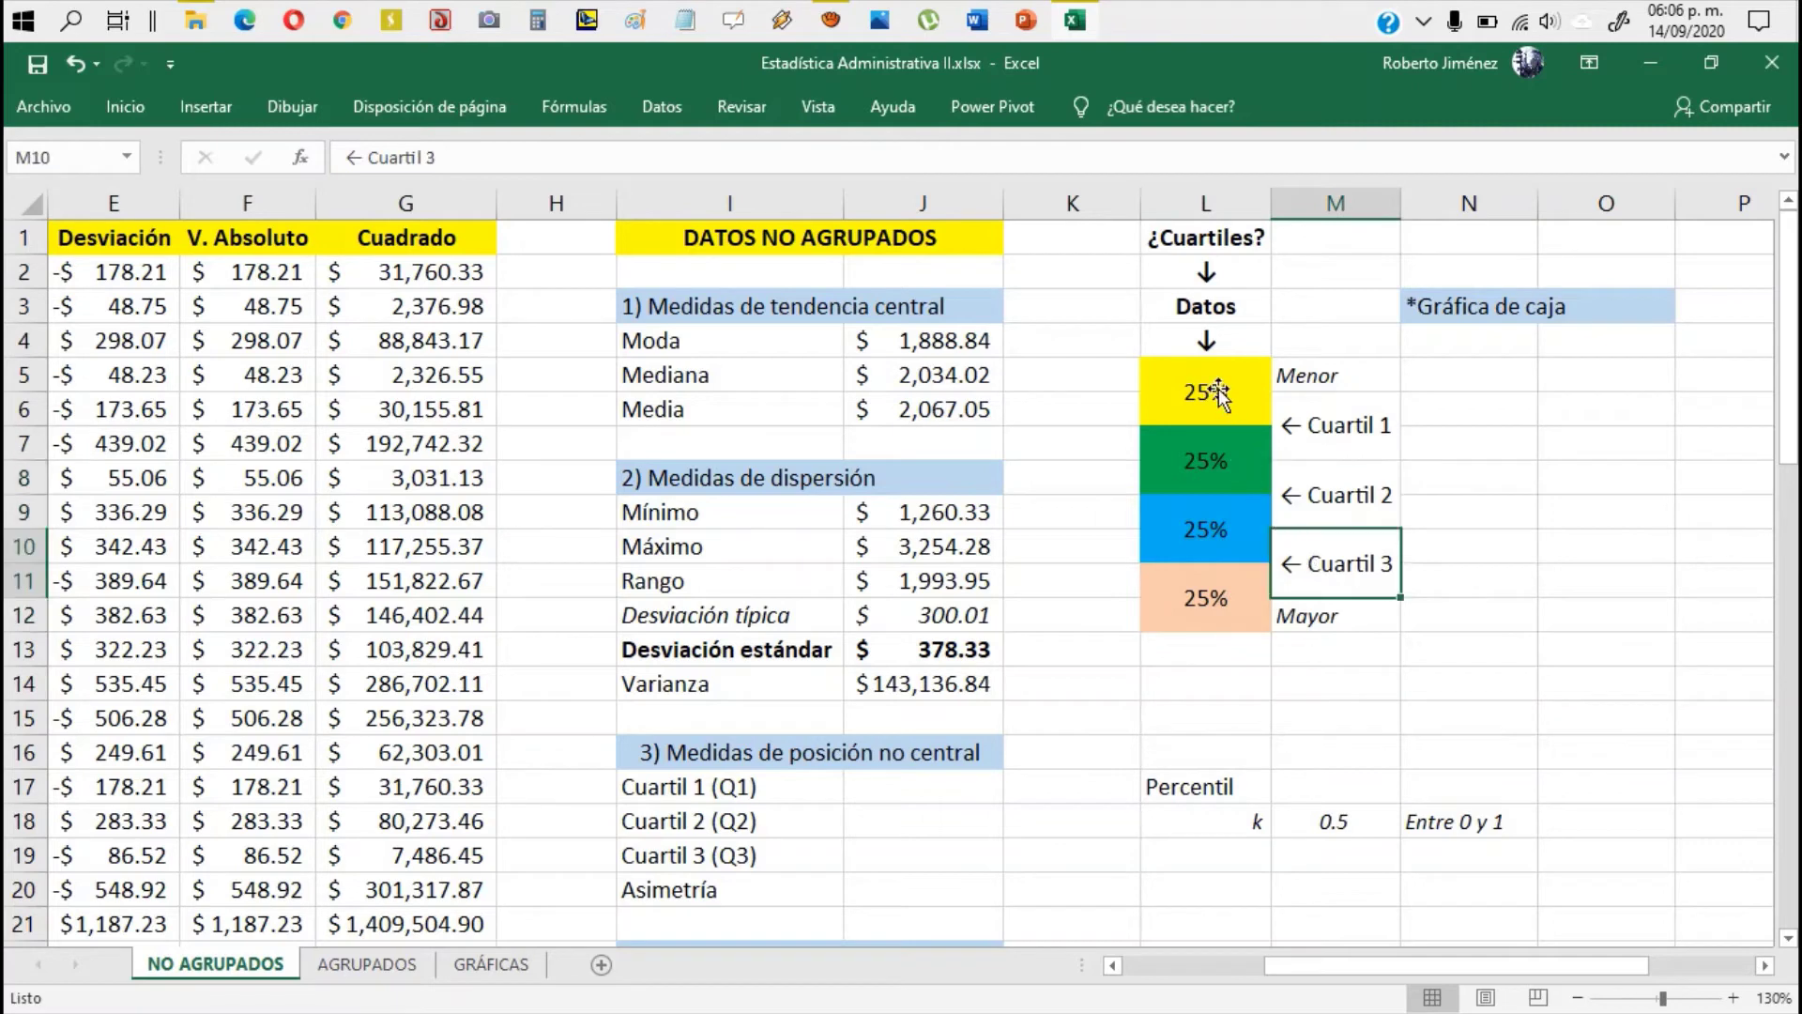
left_click(1220, 401)
left_click(1217, 469)
left_click(1212, 541)
left_click(1199, 605)
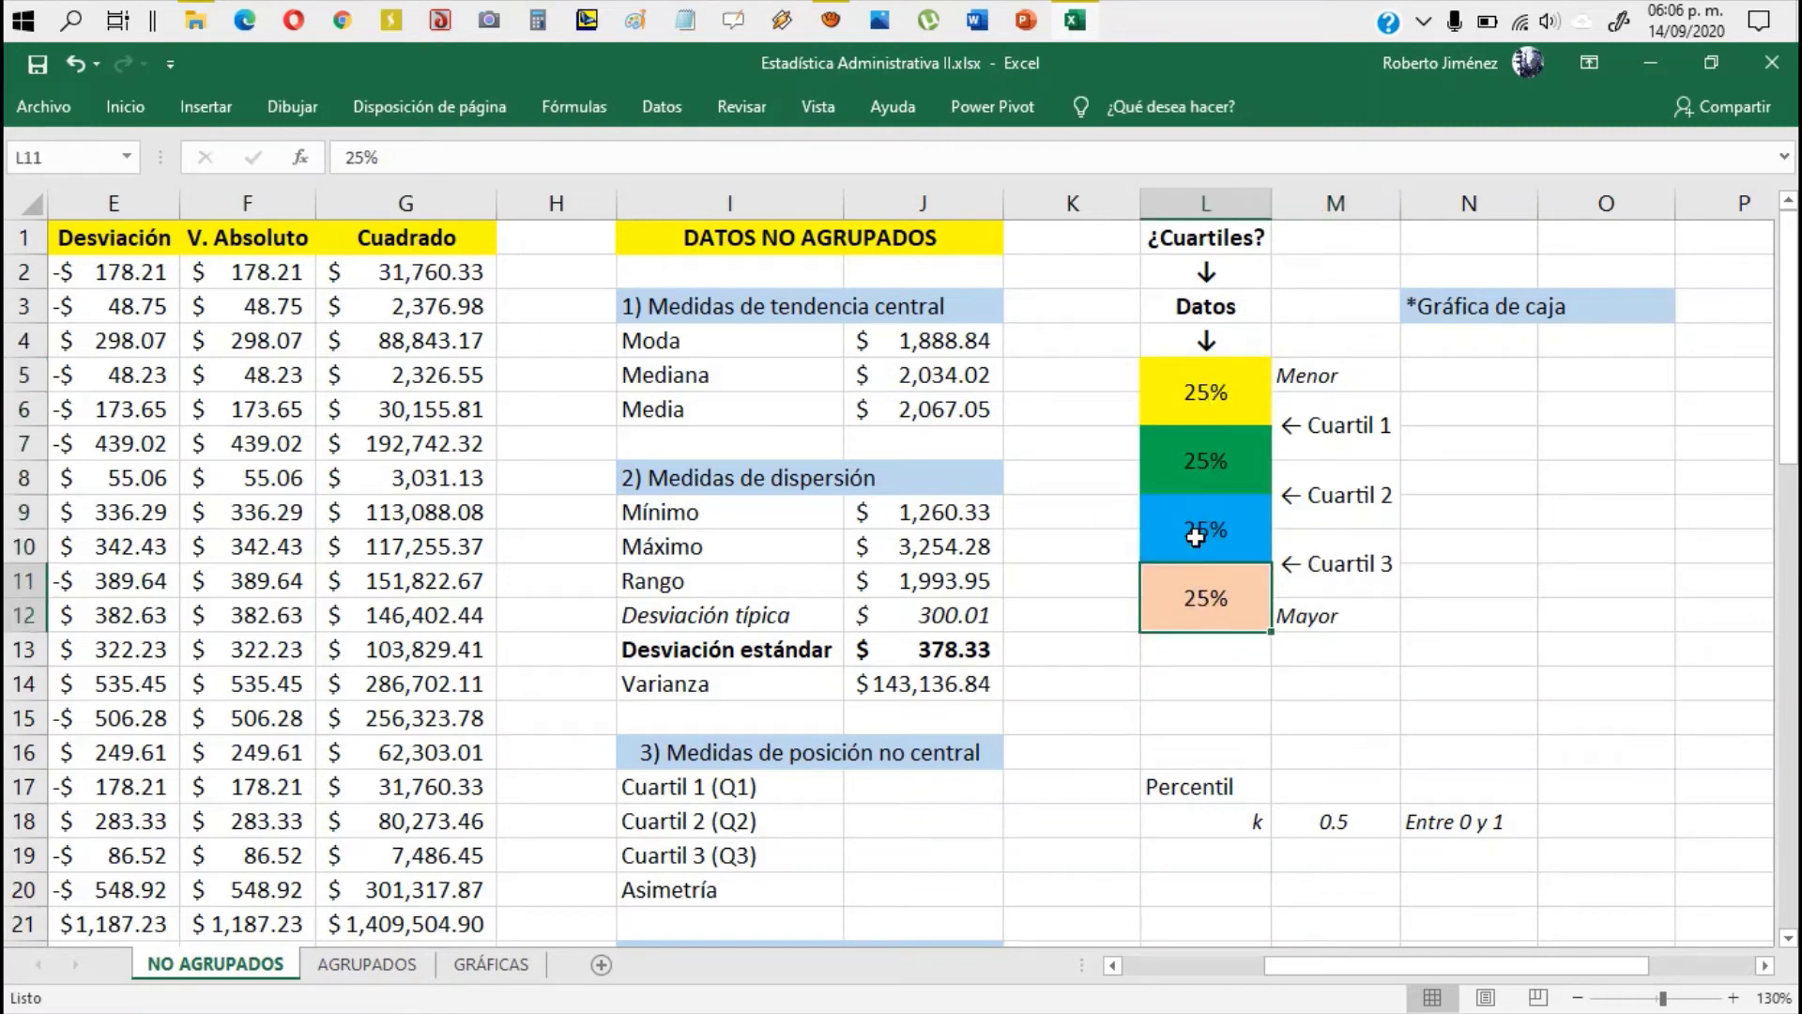
Step: Examine the four 25% blocks again in both directions, from orange up to yellow and back down
left_click(1194, 535)
left_click(1192, 477)
left_click(1203, 390)
left_click(1208, 484)
left_click(1211, 535)
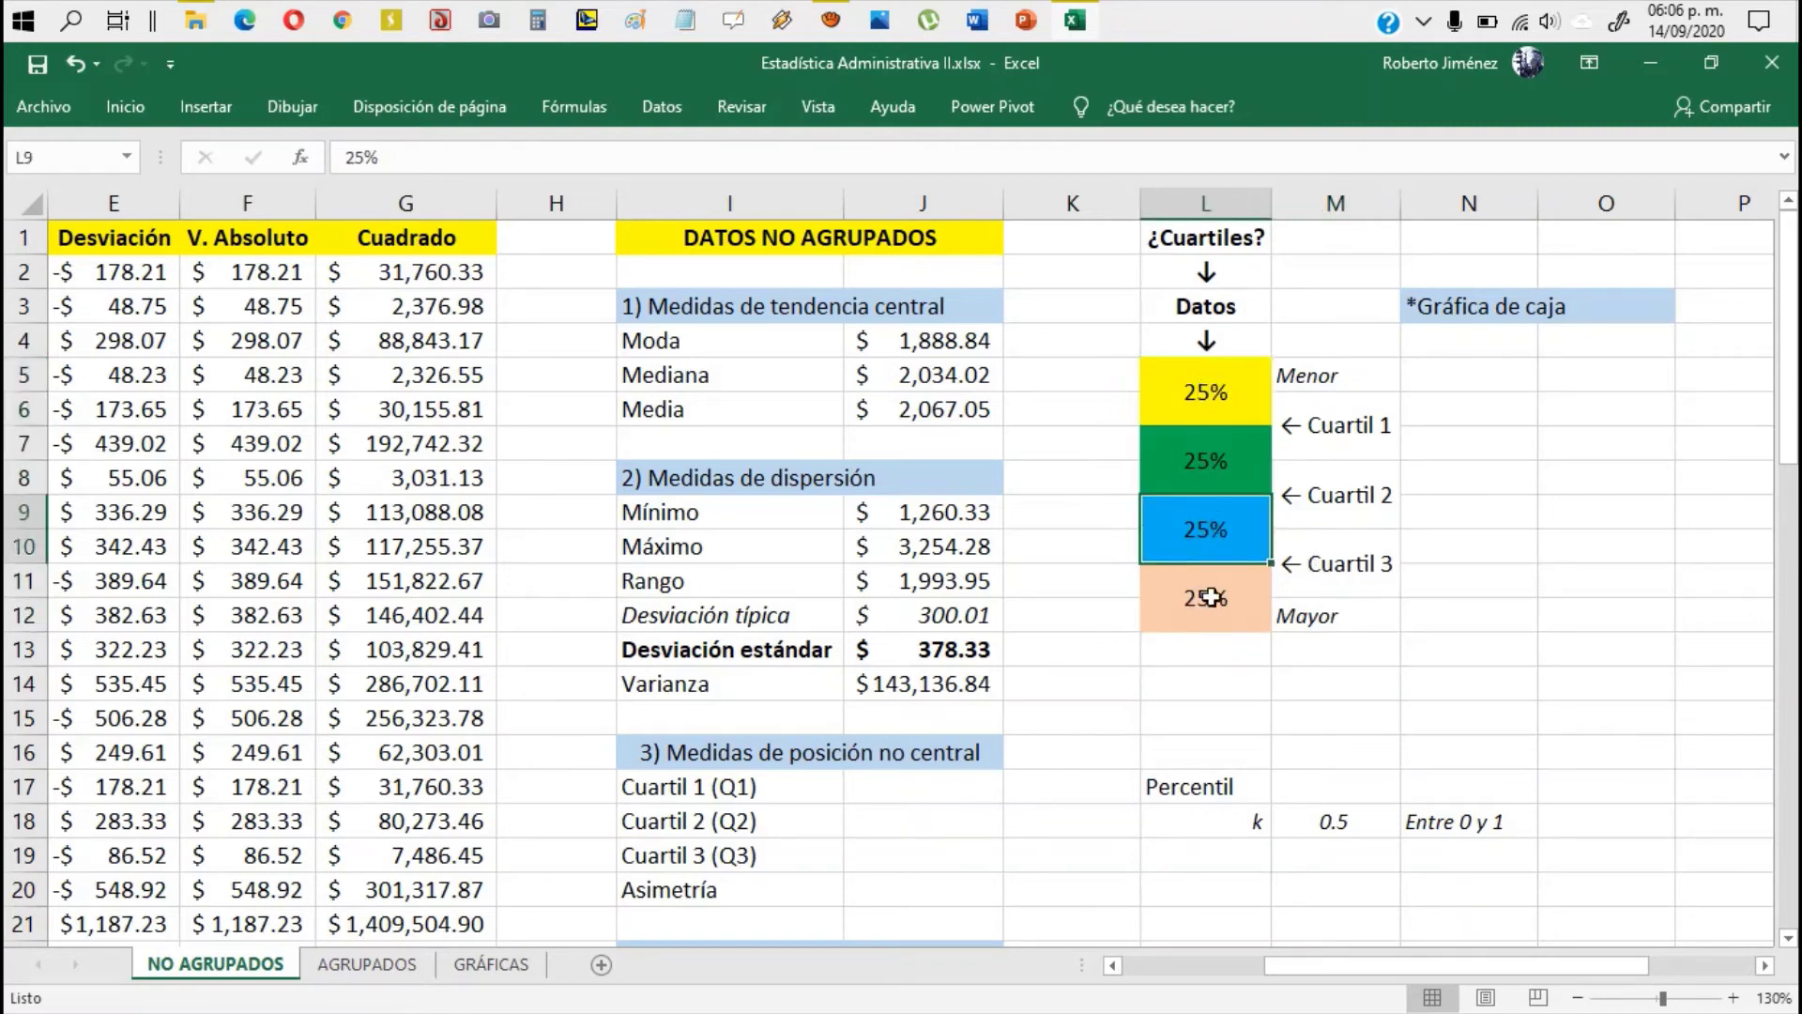
left_click(1209, 599)
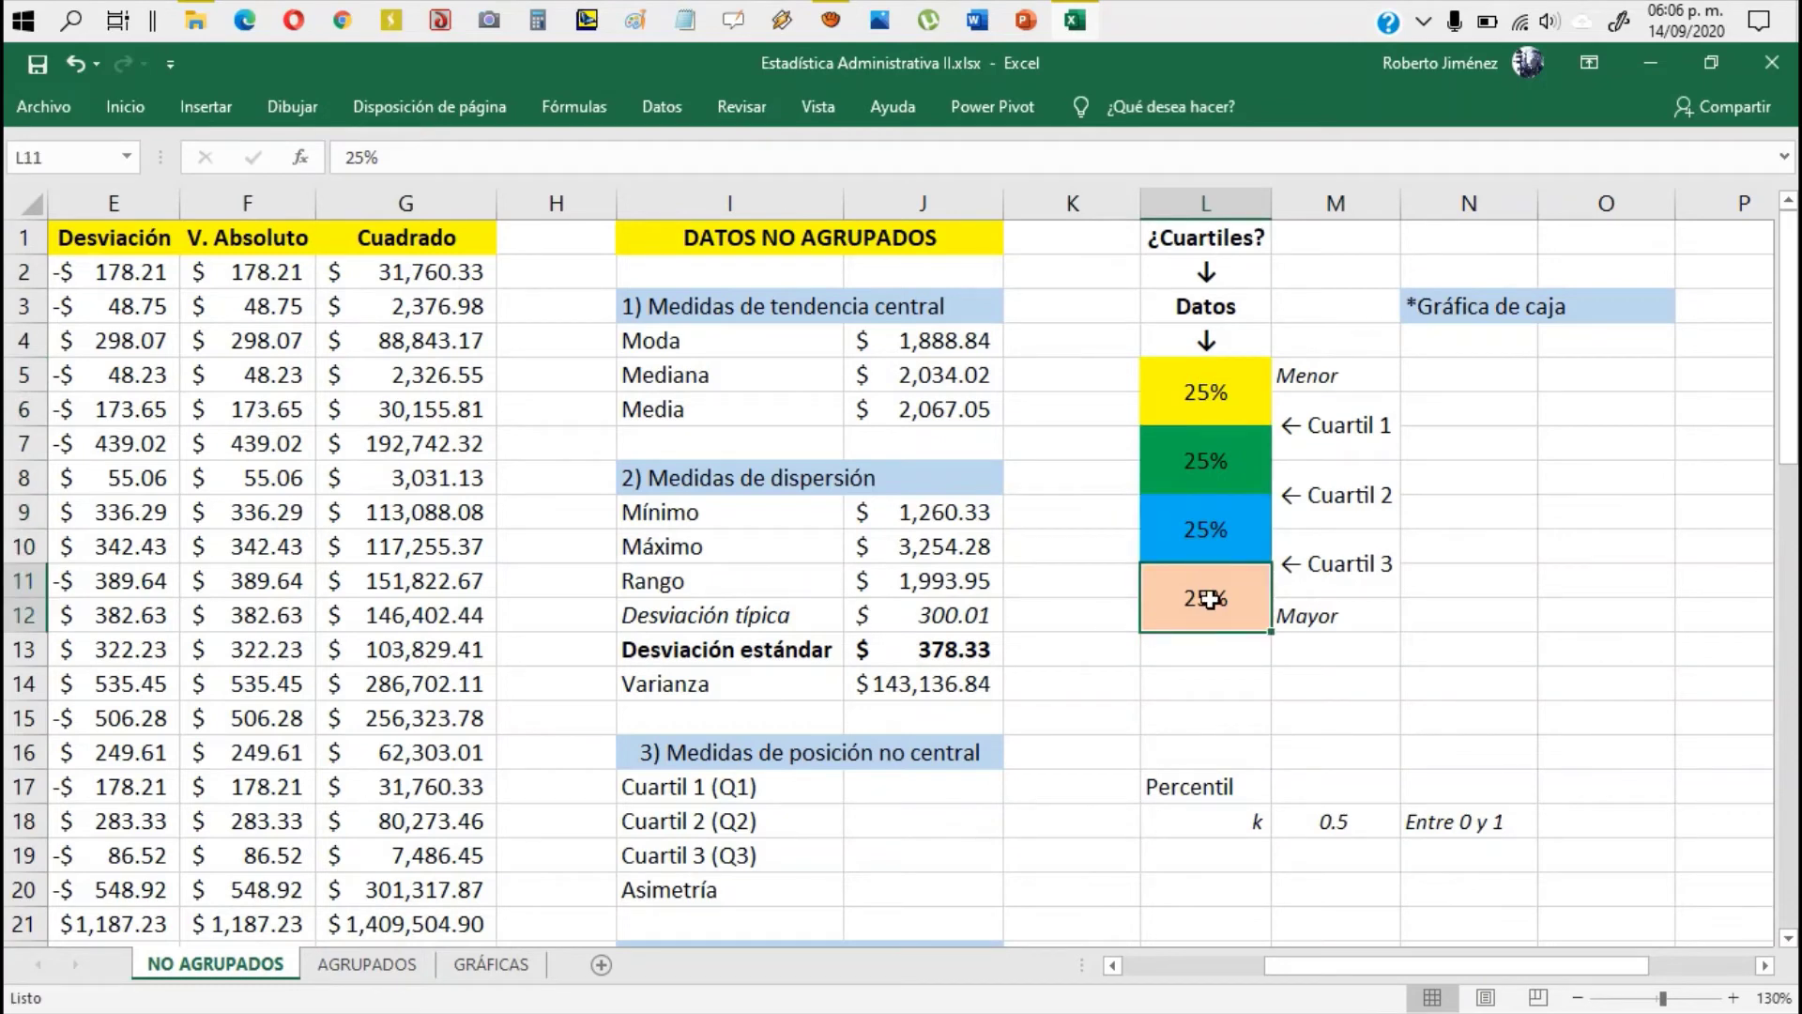
left_click(1212, 391)
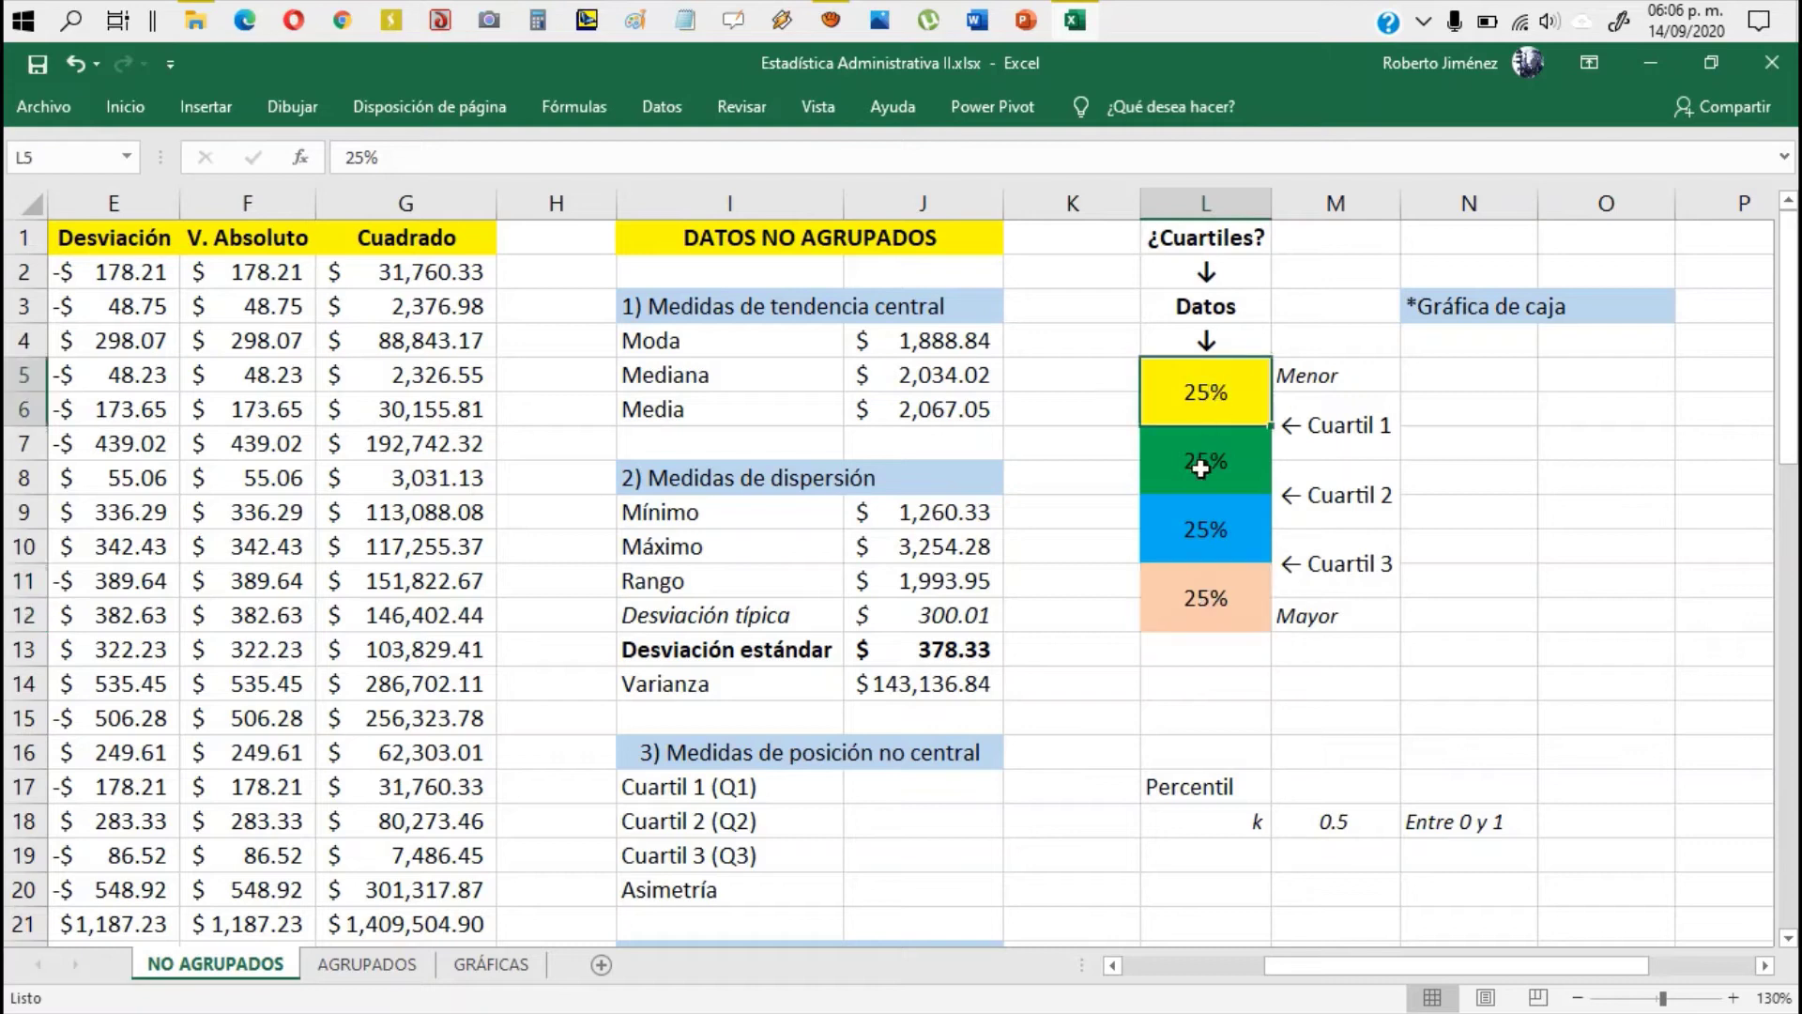
left_click(1204, 471)
left_click(1208, 532)
left_click(1206, 595)
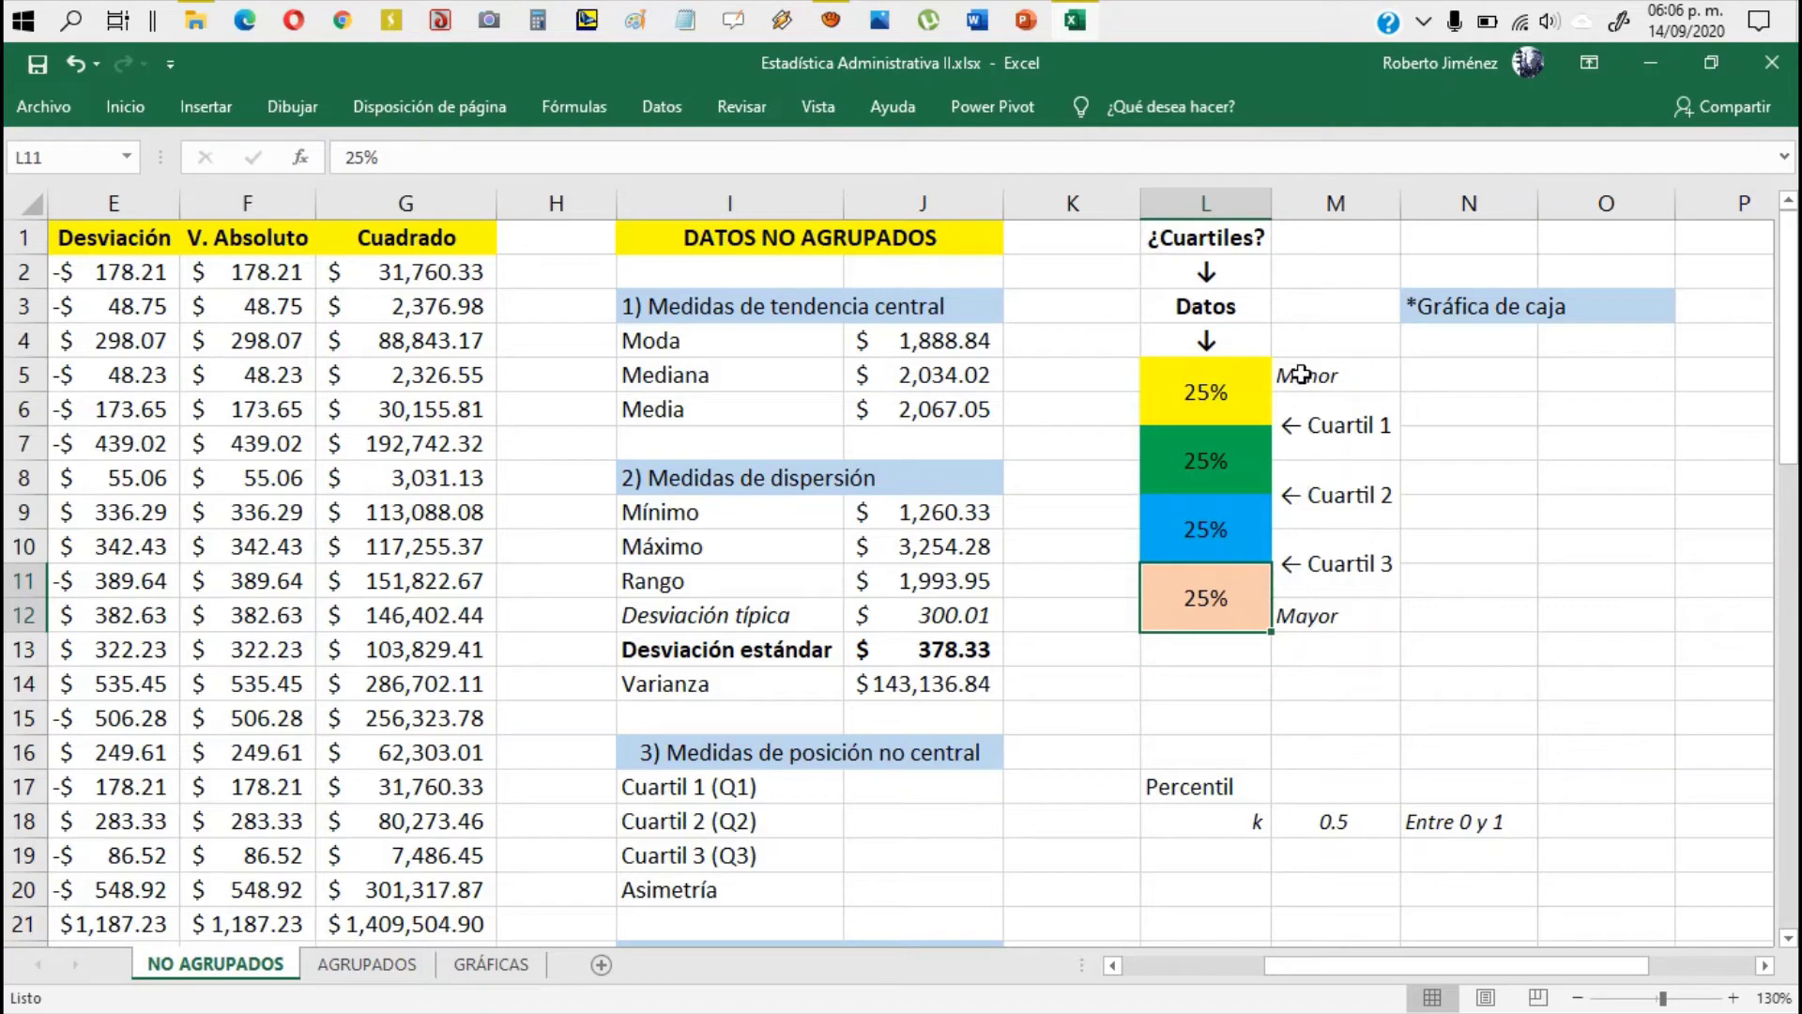
Step: Review the Menor, Mayor and three quartile labels in M5:M12 alongside the full block range L5:L12
left_click(1322, 376)
left_click(1331, 620)
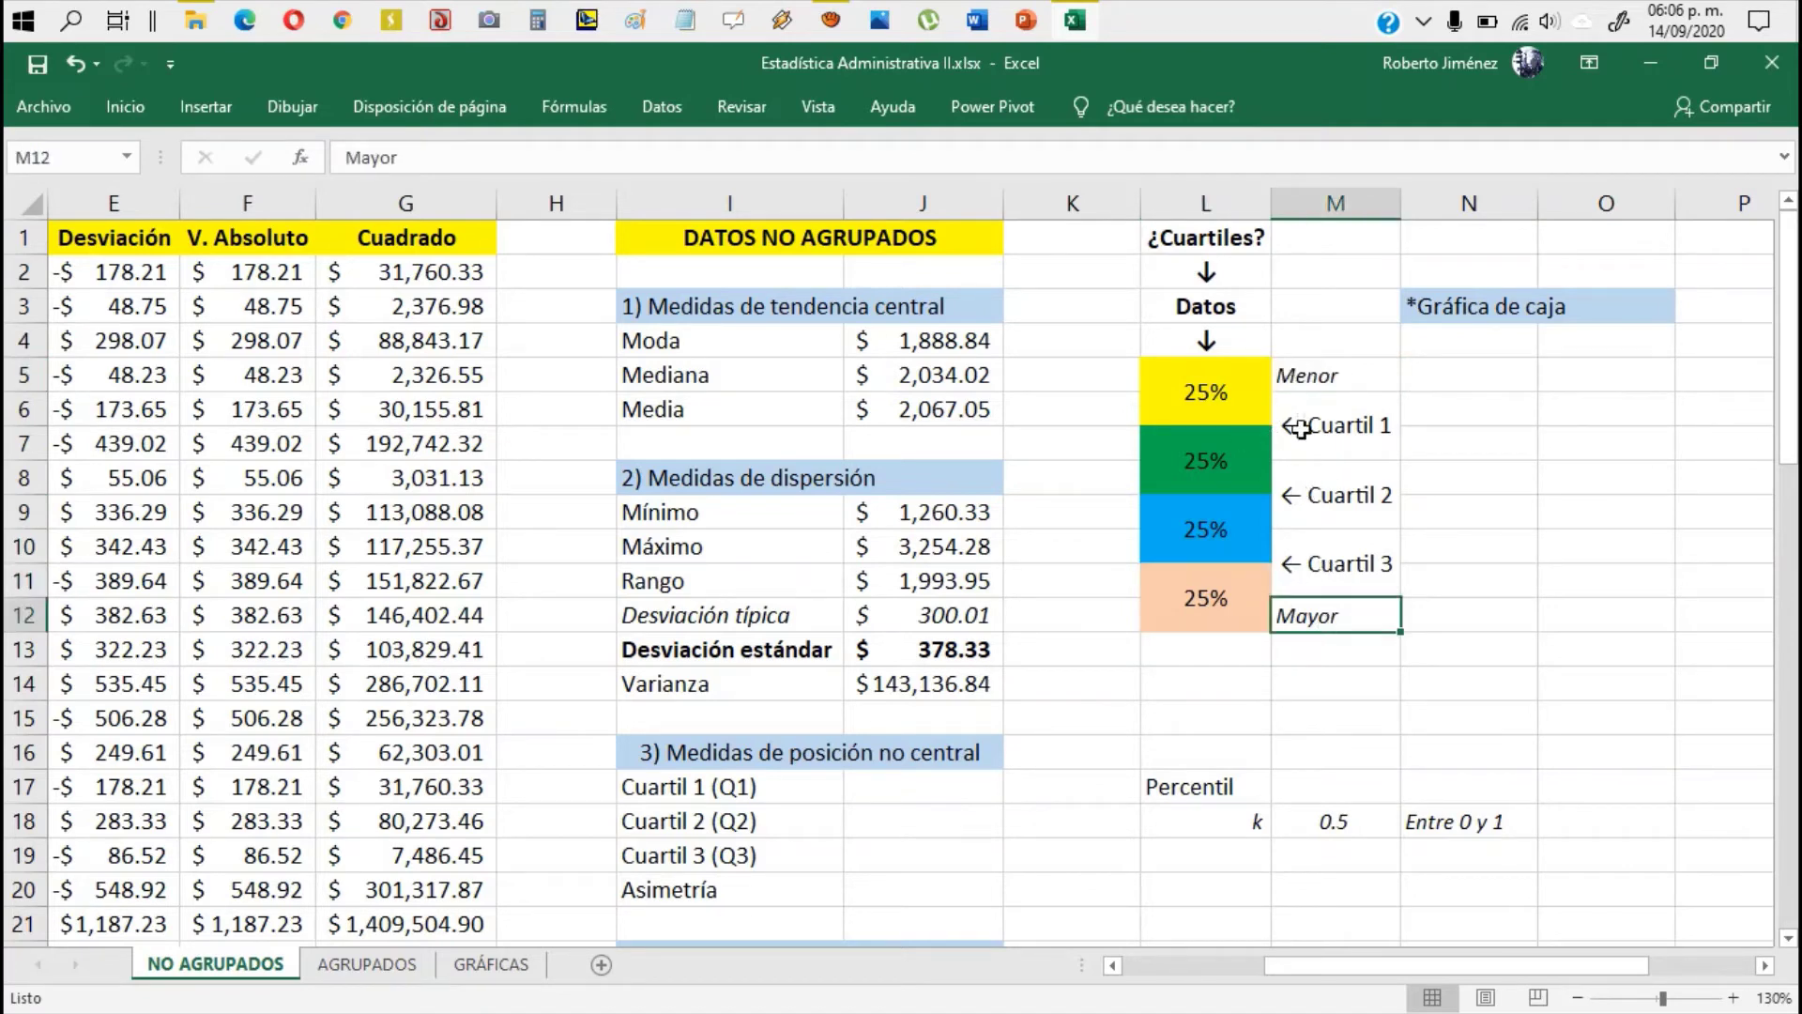
left_click(1342, 430)
left_click(1331, 512)
left_click(1321, 544)
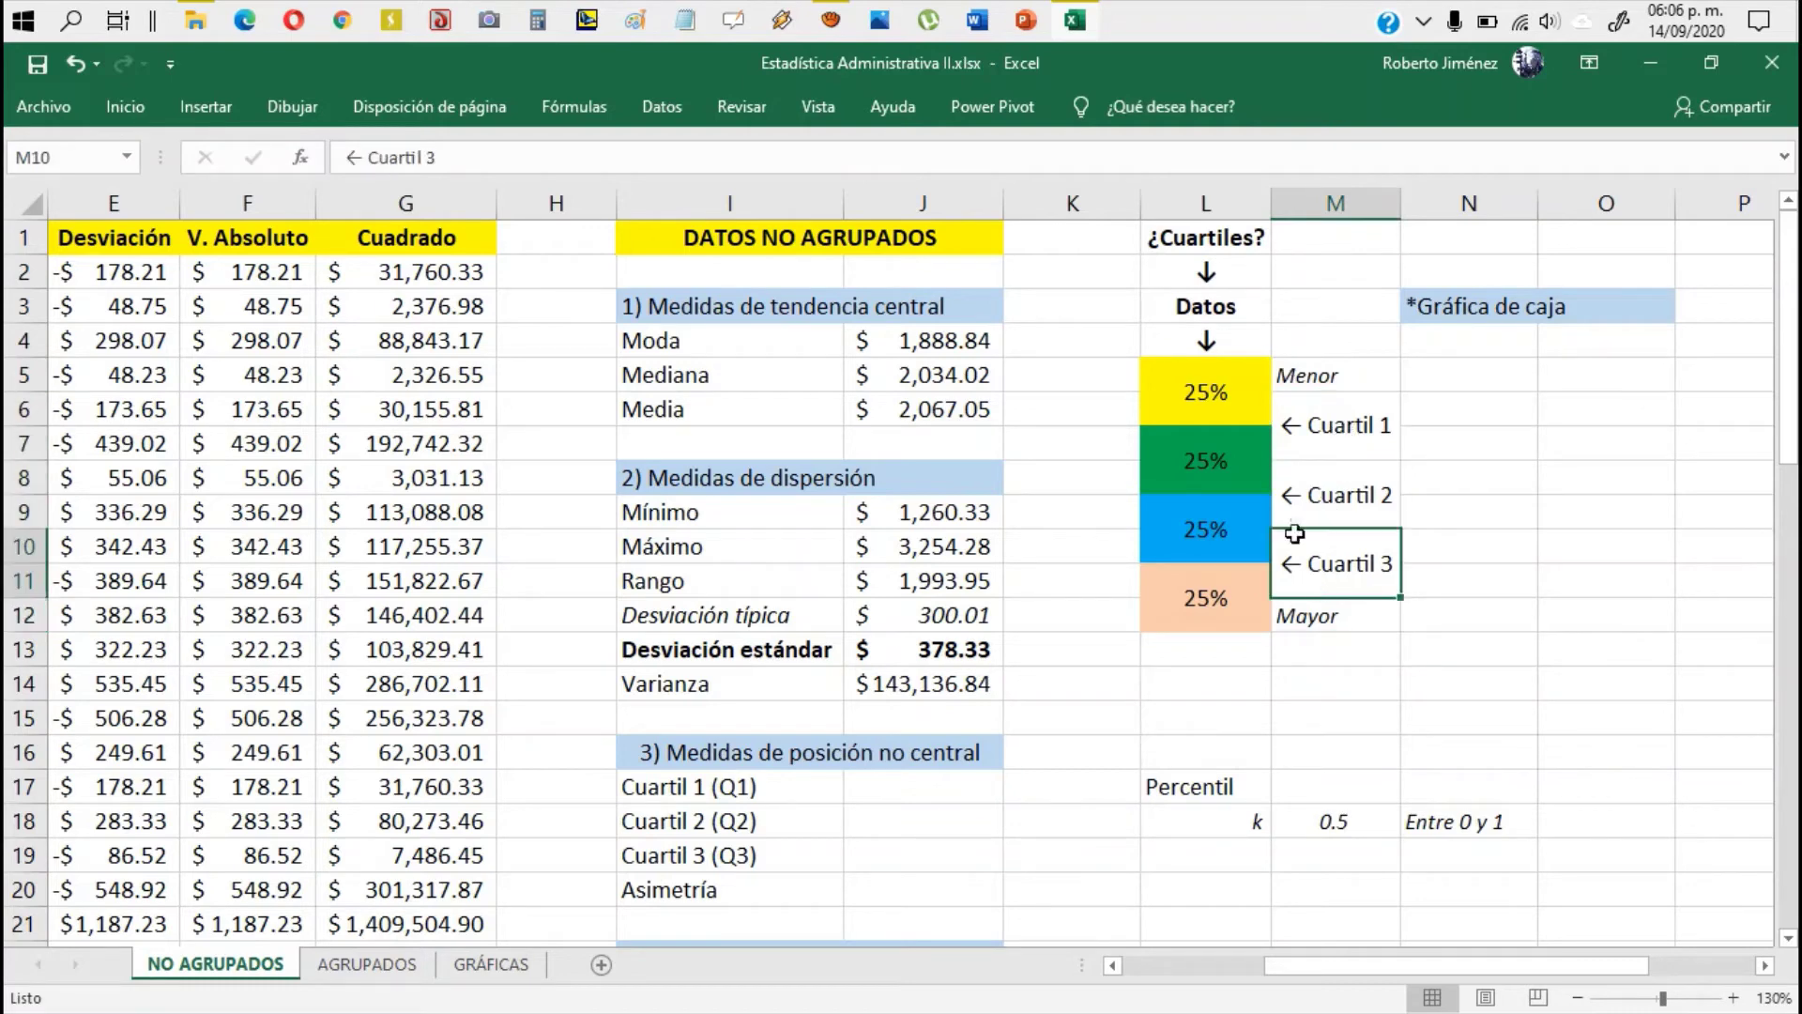
left_click_drag(1309, 371, 1327, 612)
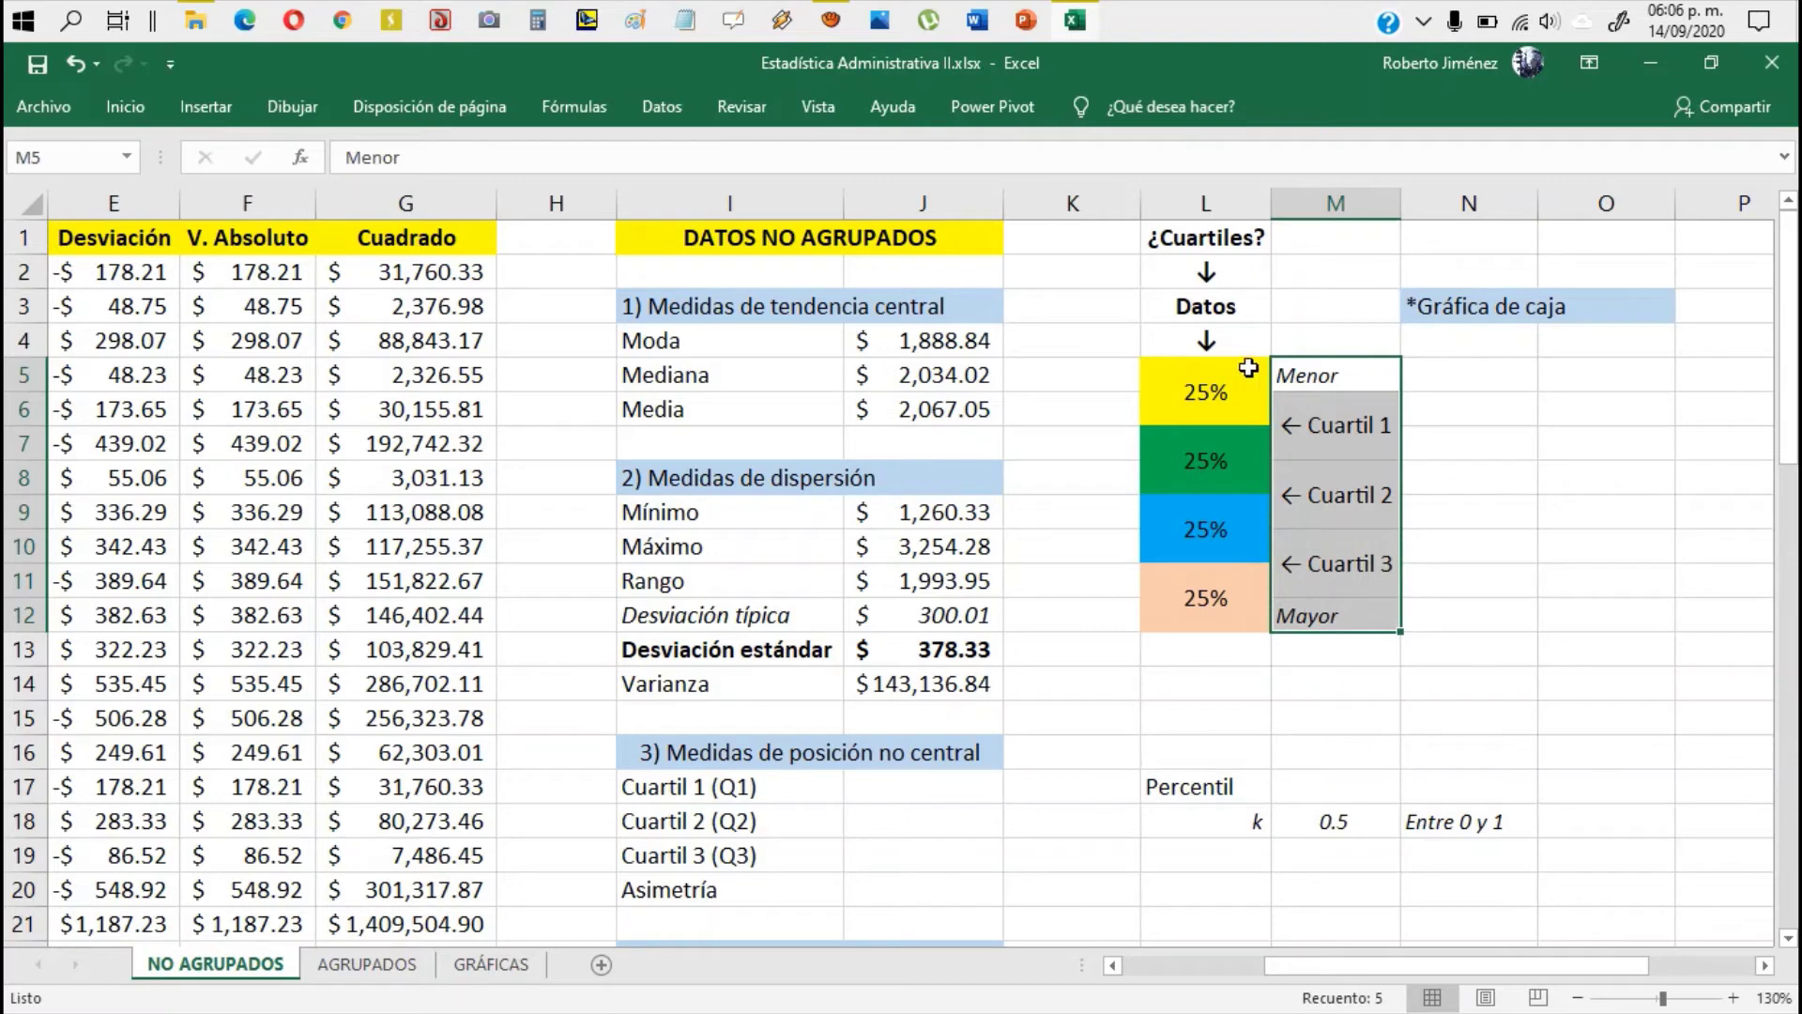
left_click_drag(1250, 374, 1256, 629)
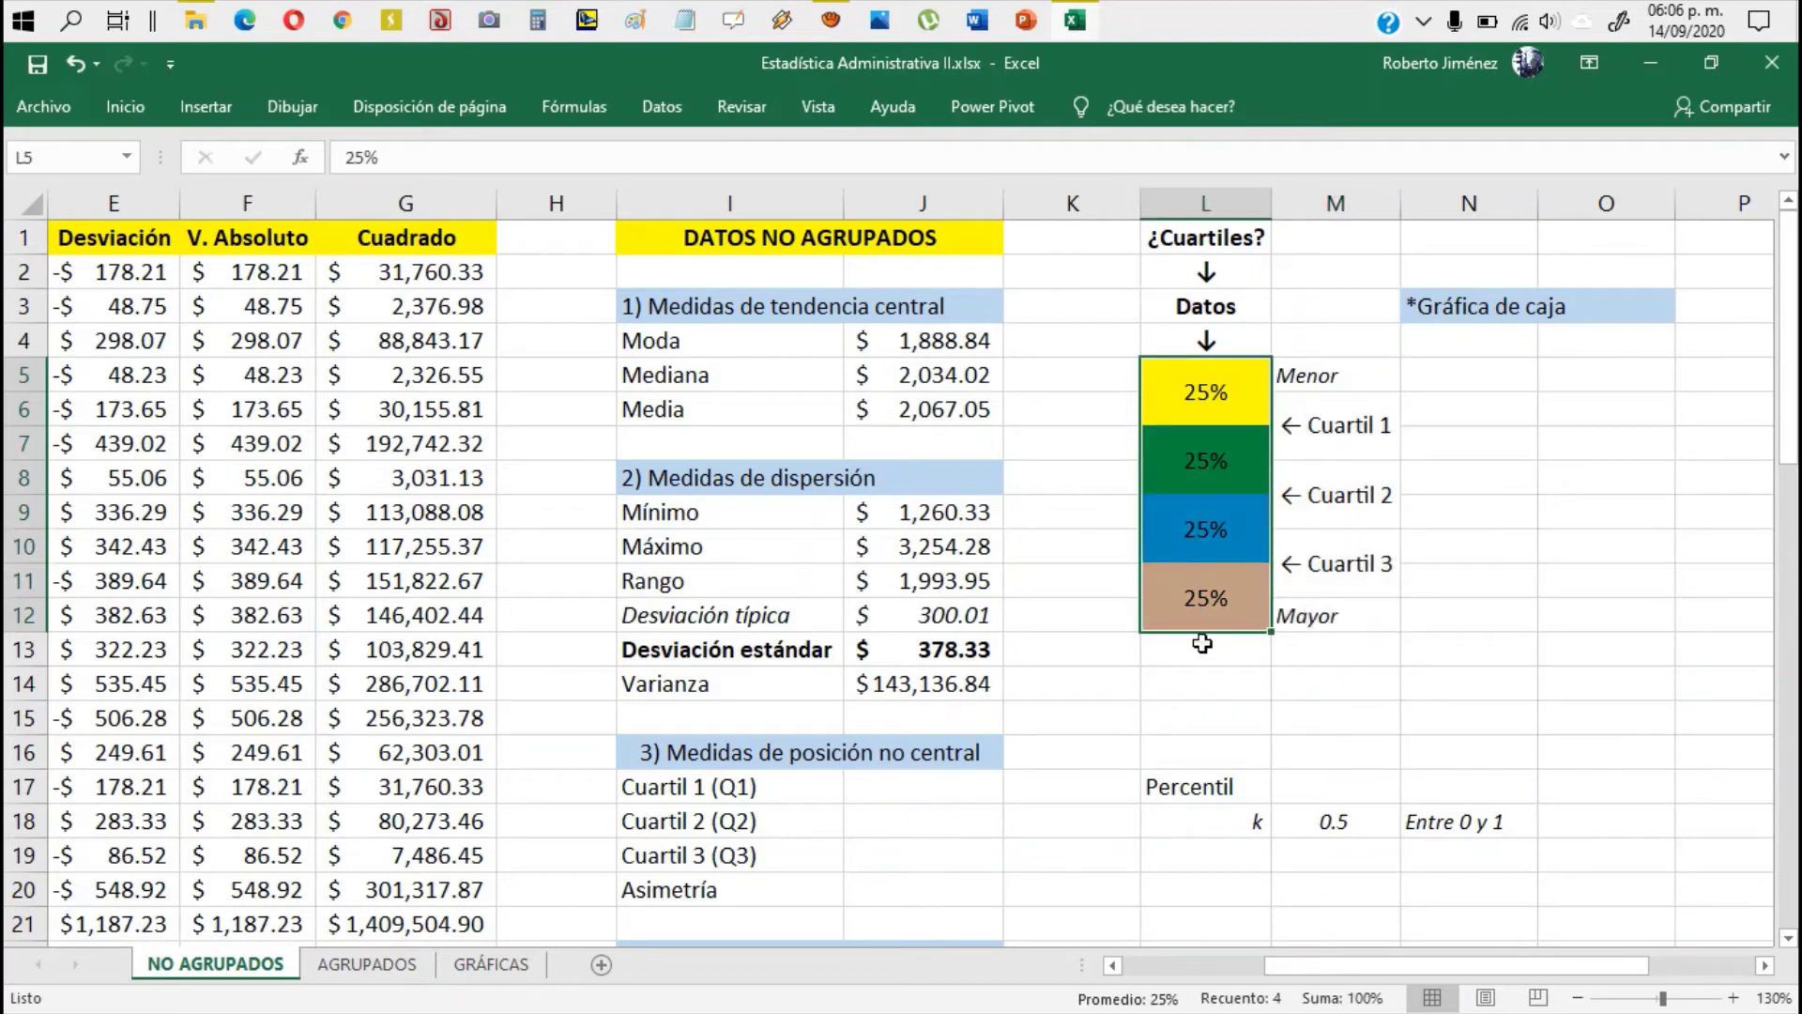
Step: Begin the Cuartil 1 (Q1) formula in J17 with the CUARTIL function
left_click(929, 786)
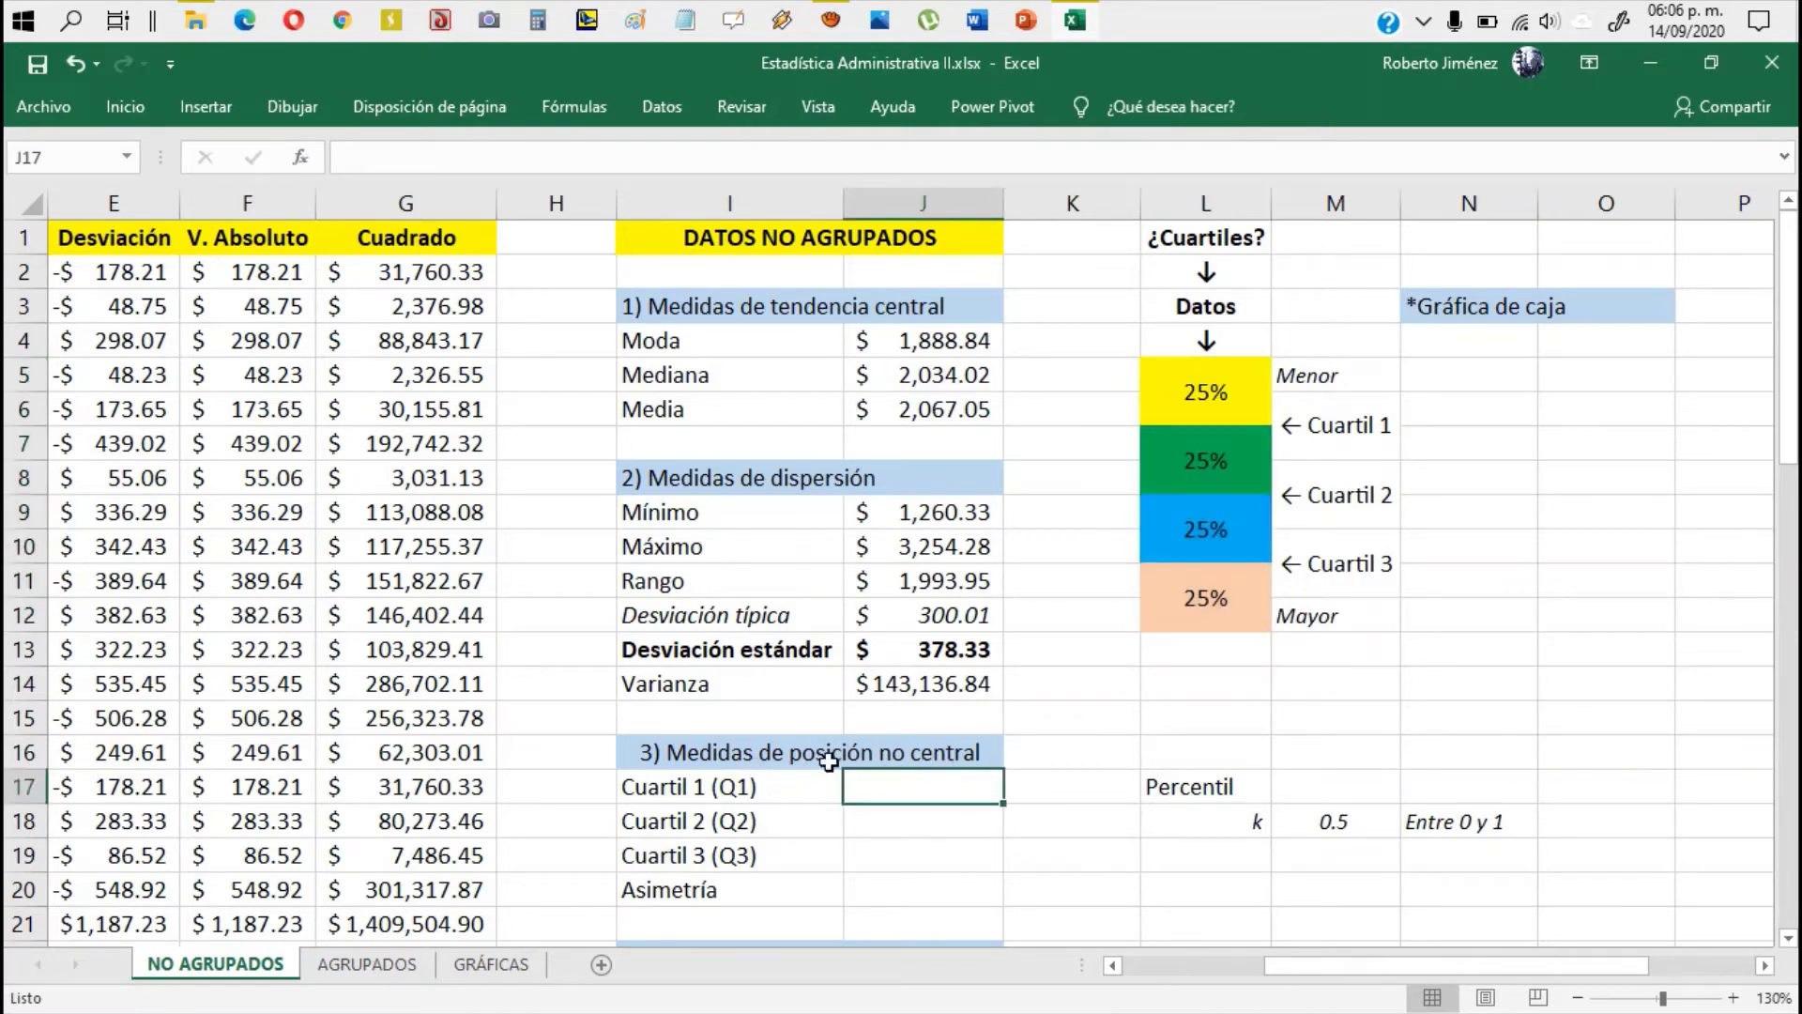
type("=")
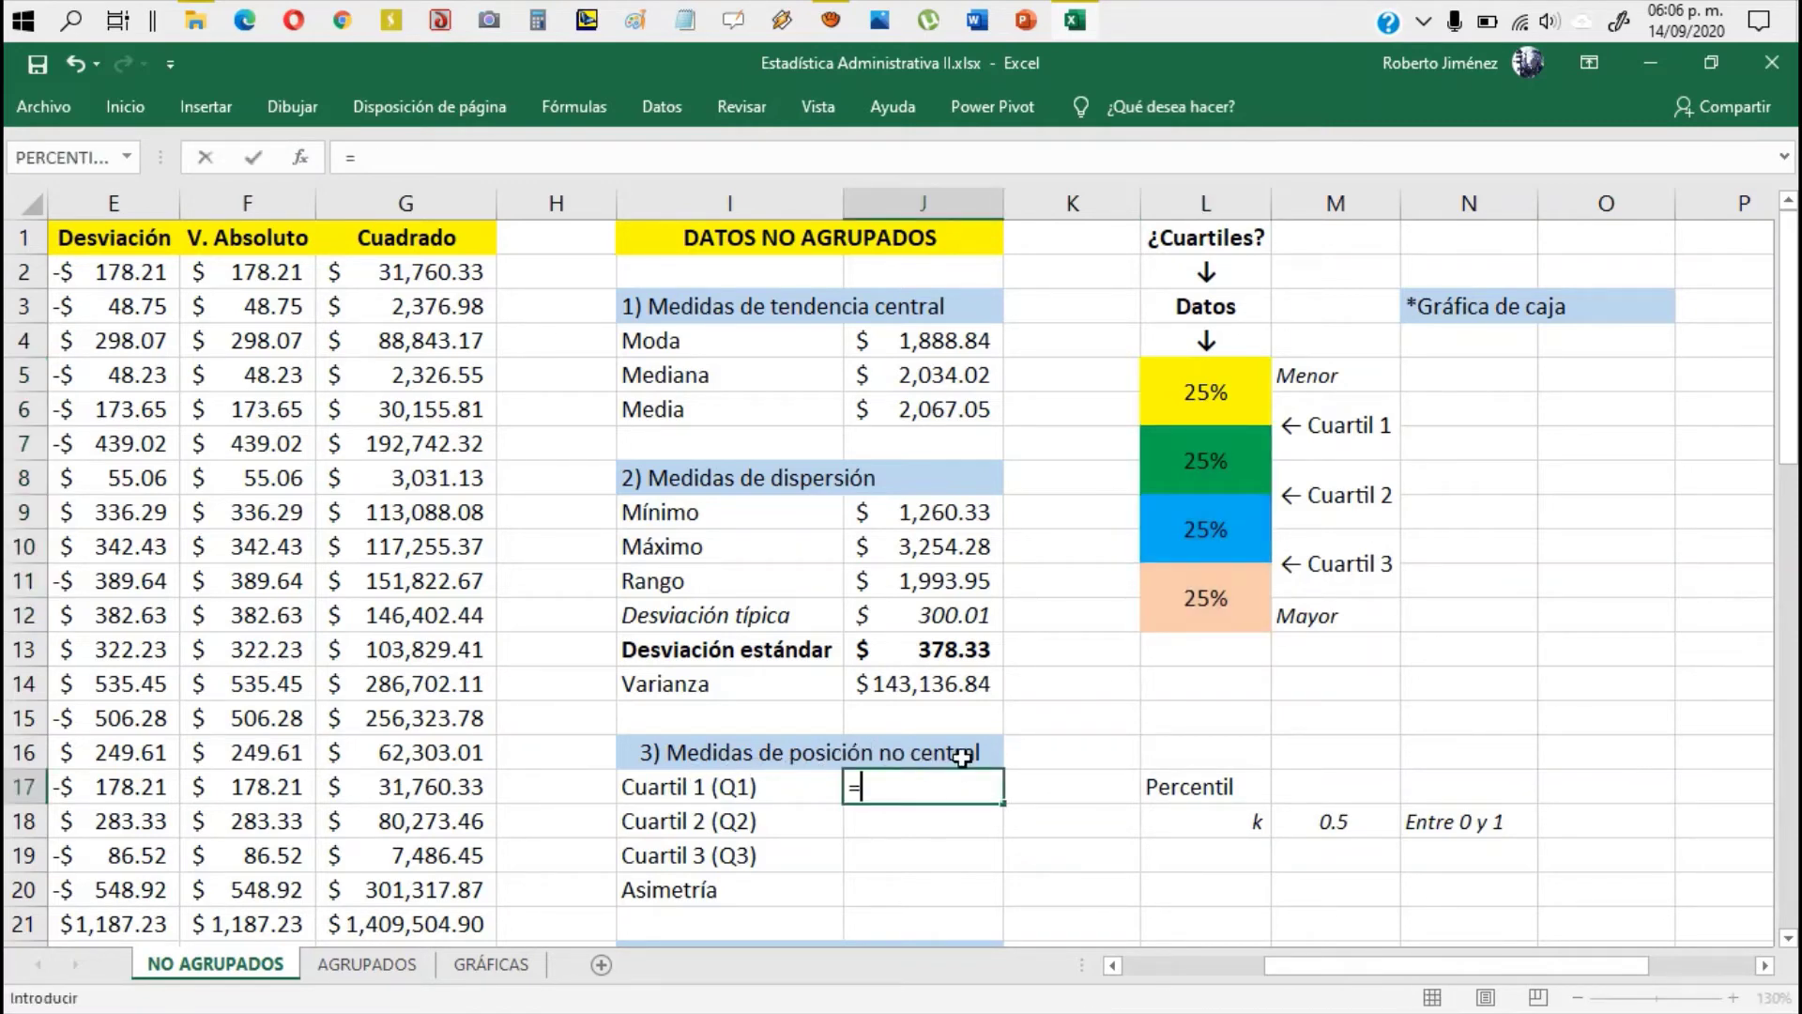
type("c")
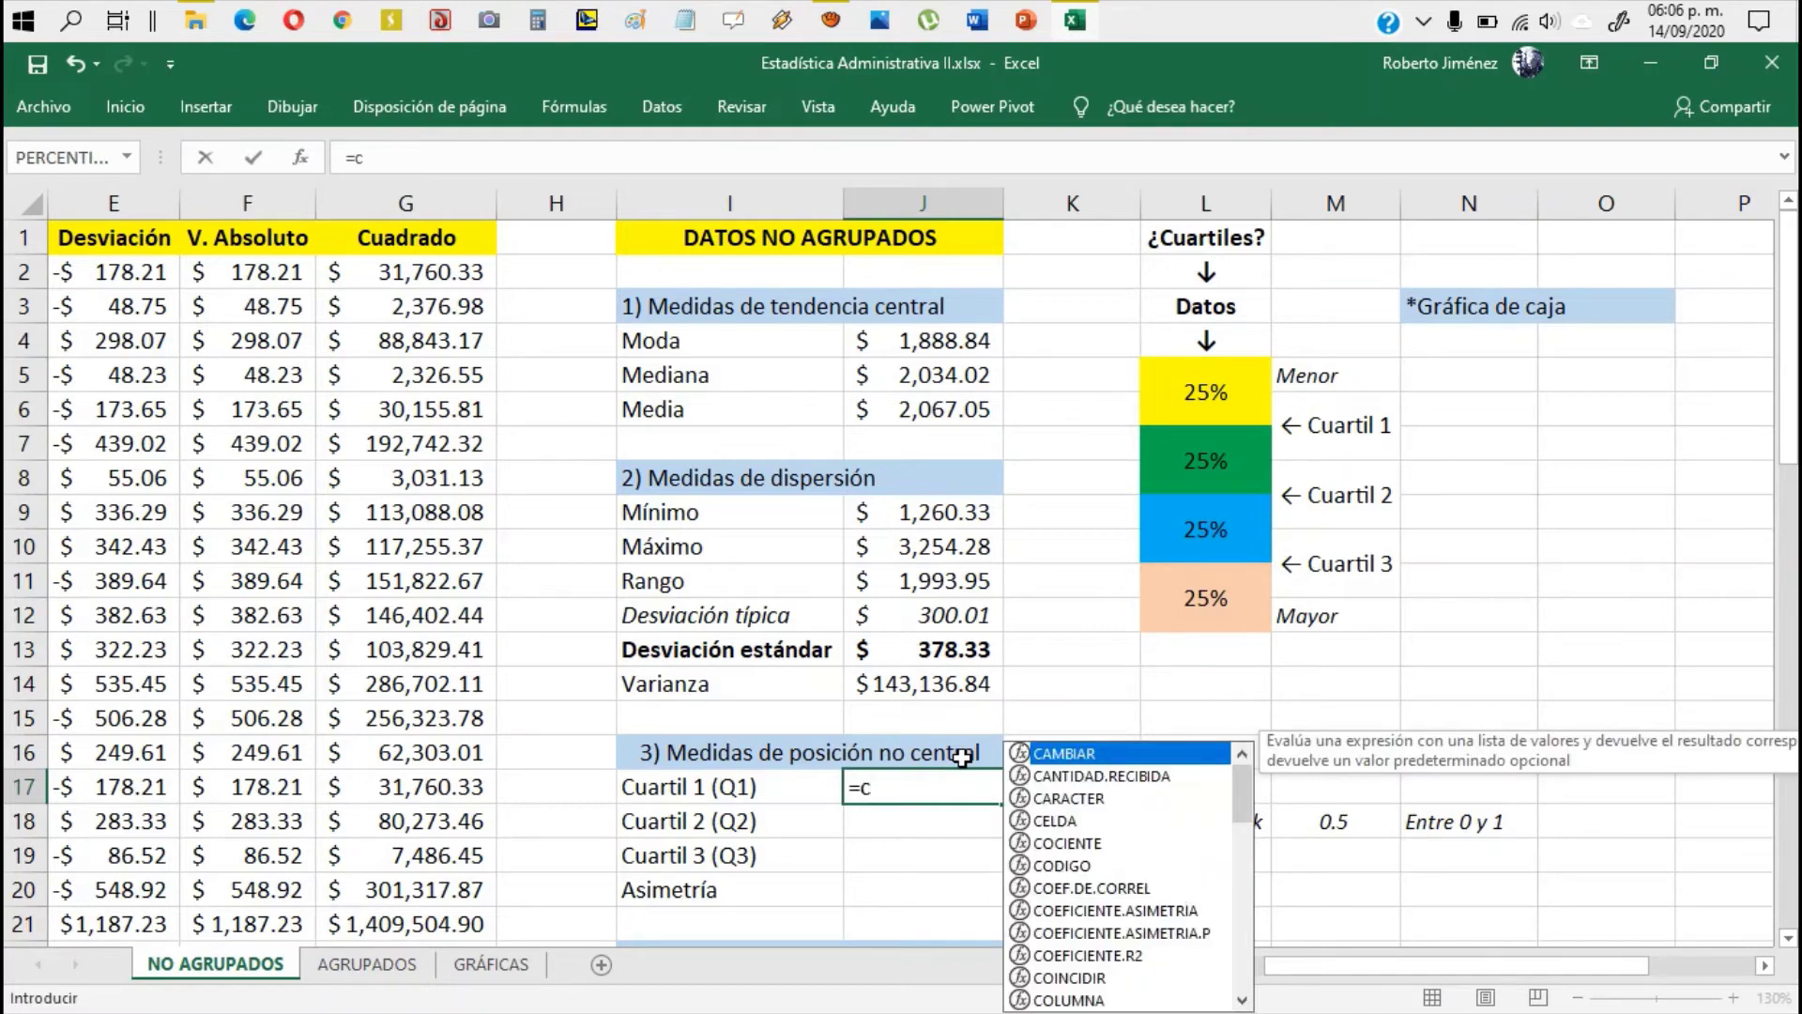
type("uar")
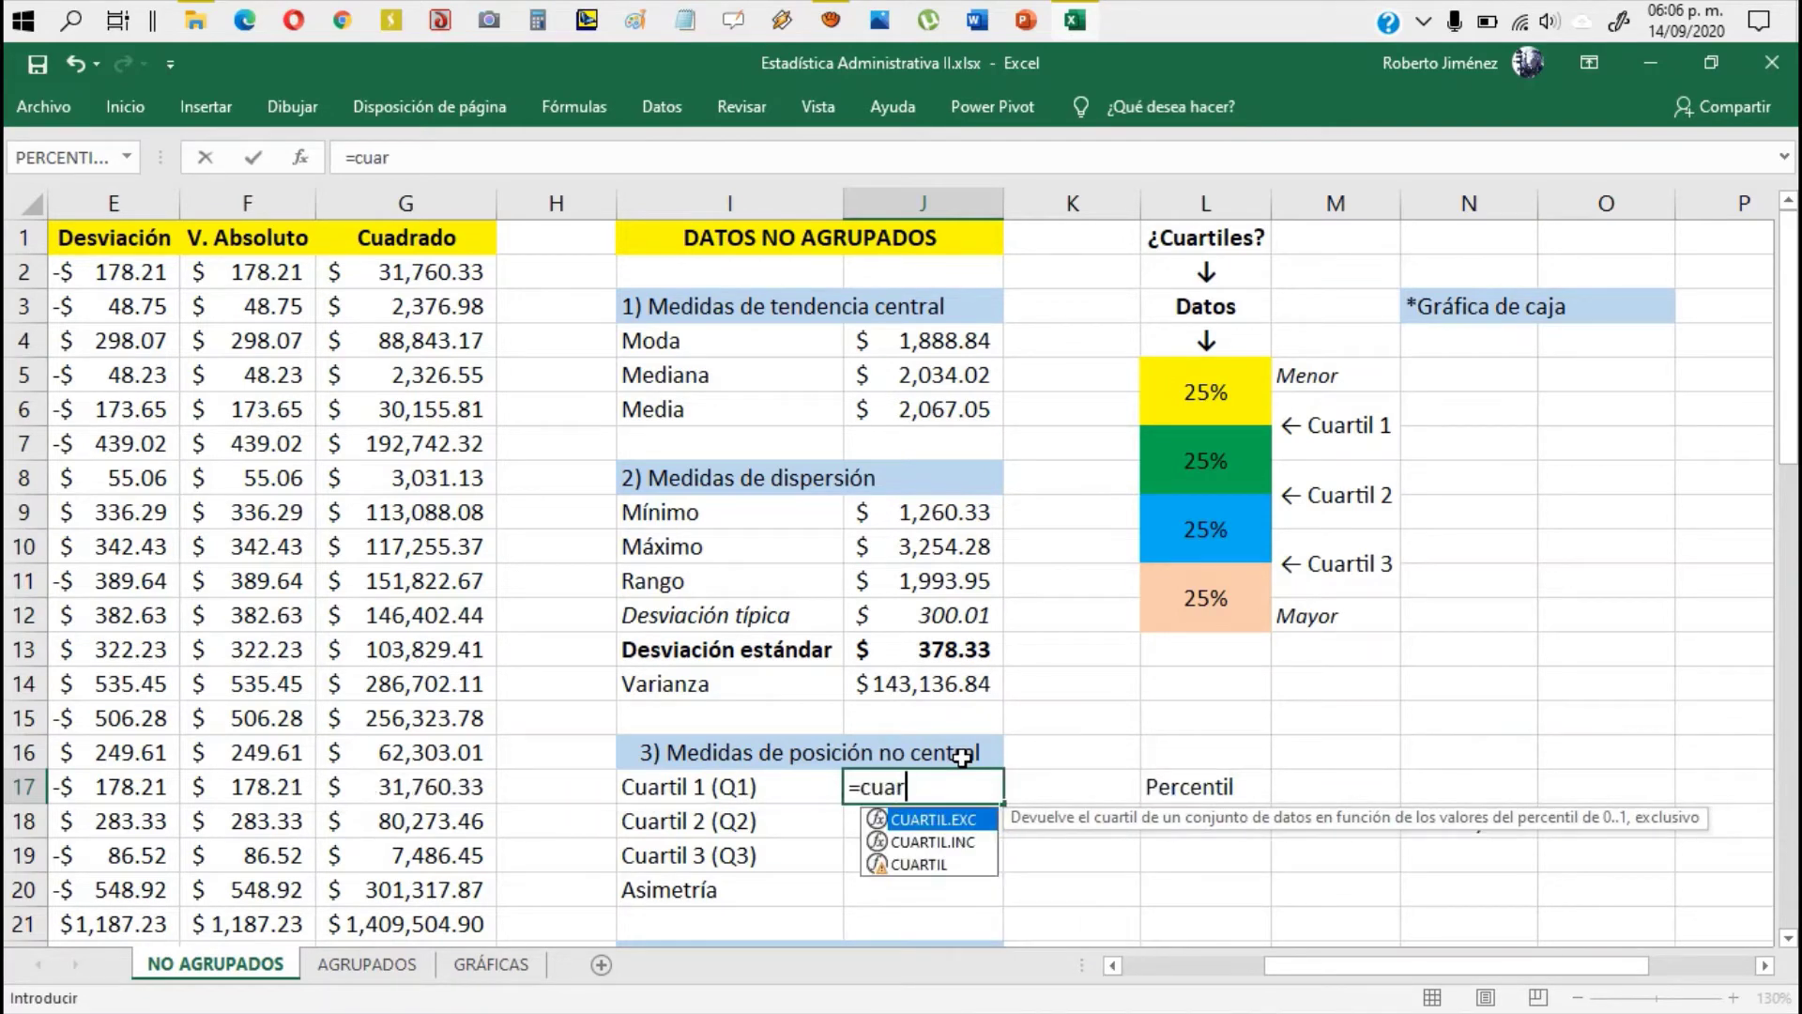
double_click(928, 858)
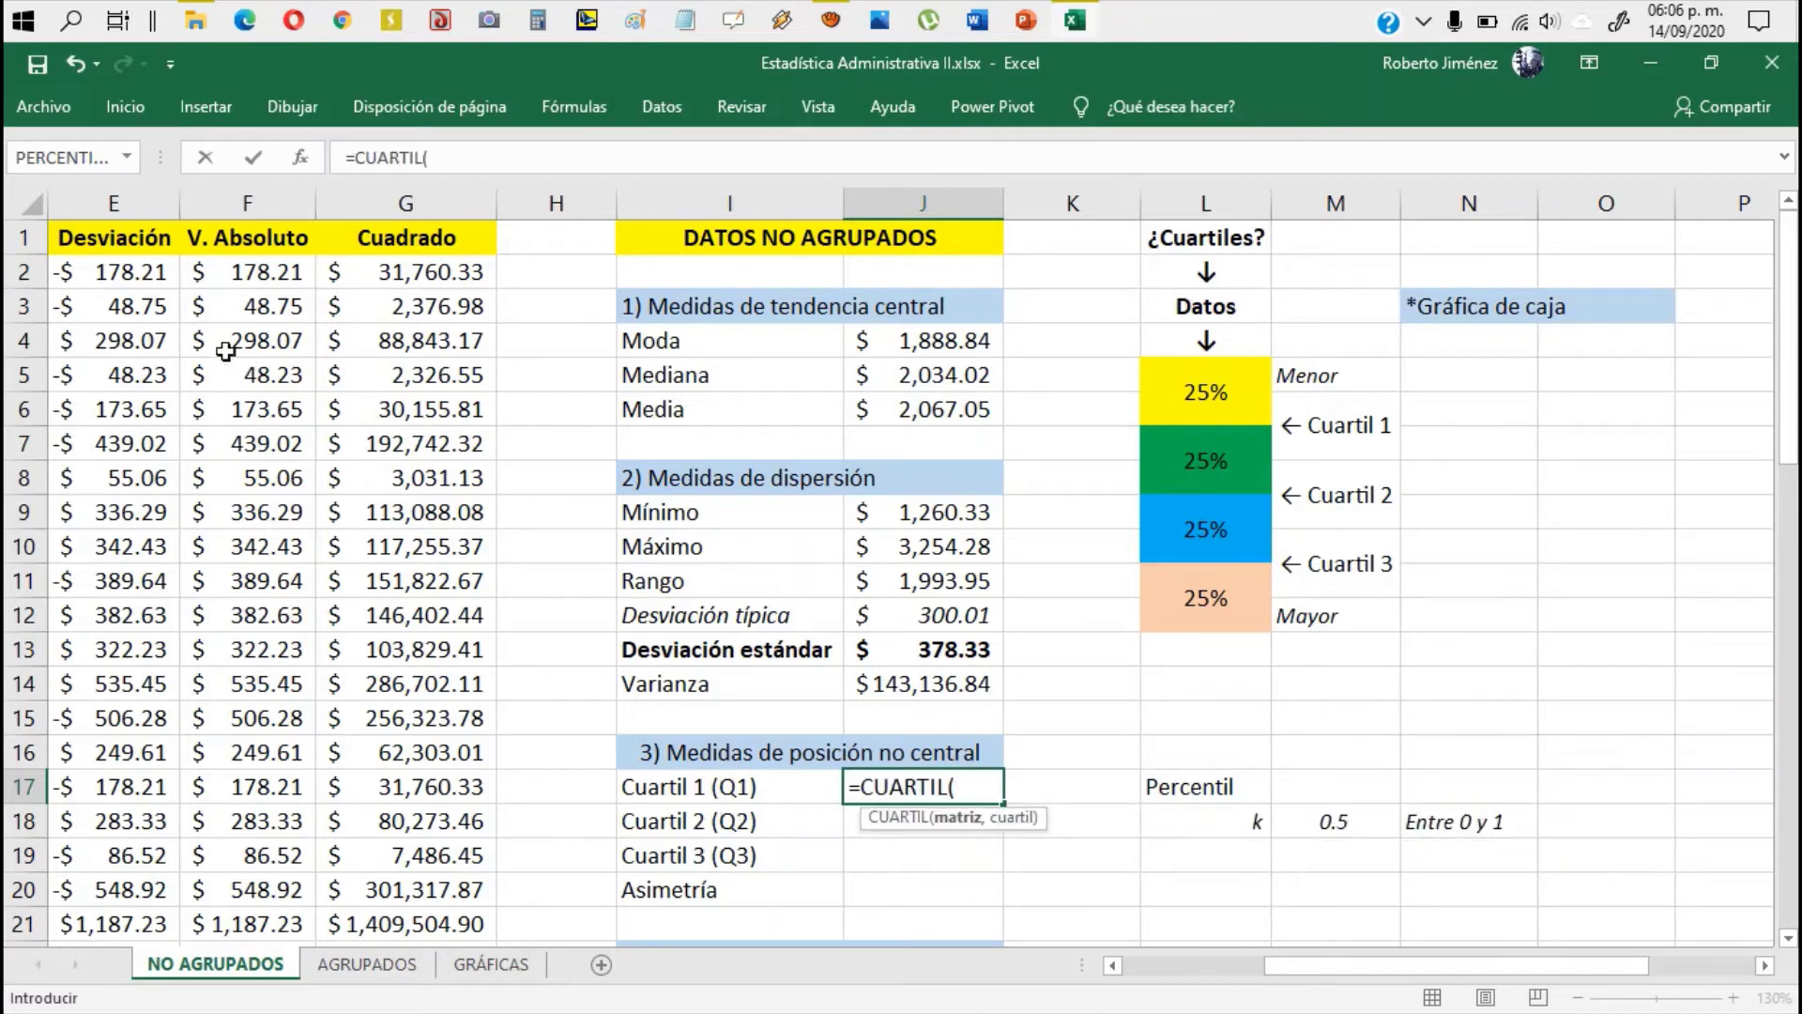
Step: Supply the Ventas values C2:C57 as the matriz argument of the CUARTIL formula
left_click(195, 318)
key("Left")
key("Left")
key("Left")
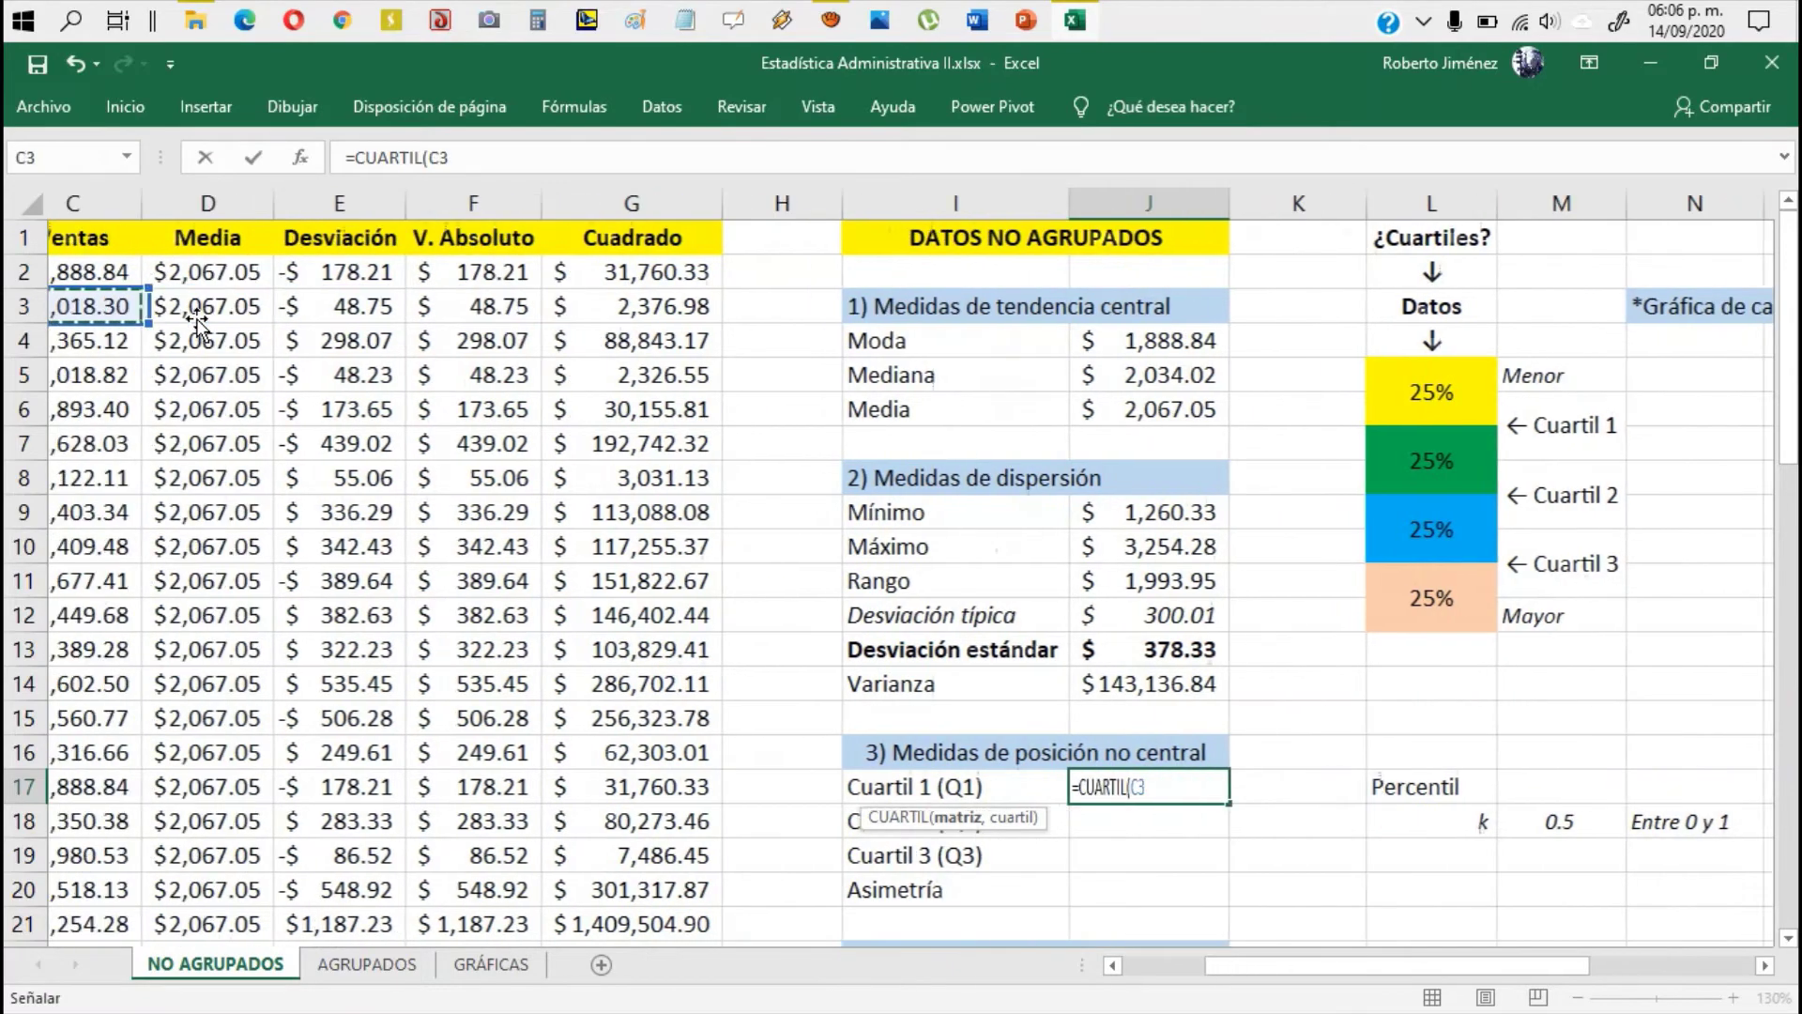
key("Left")
key("Left")
key("Right")
key("Right")
key("Up")
key("Up")
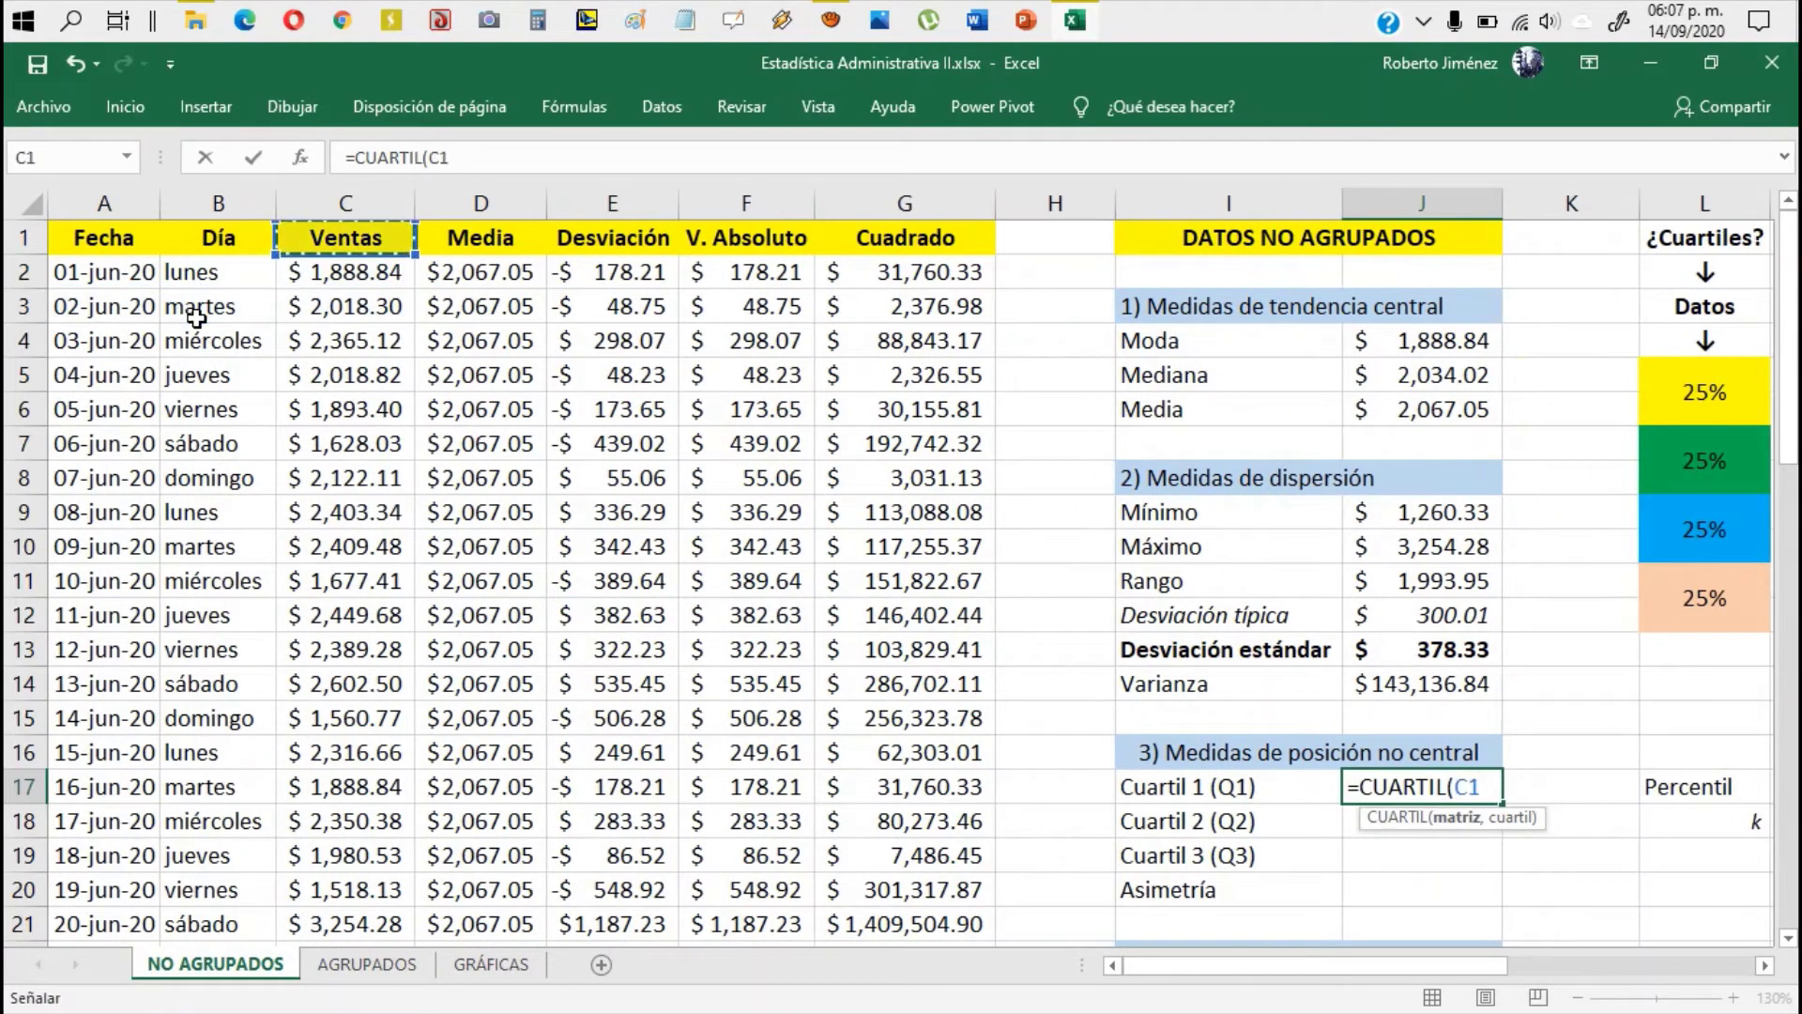
key("Down")
key("shift+Down")
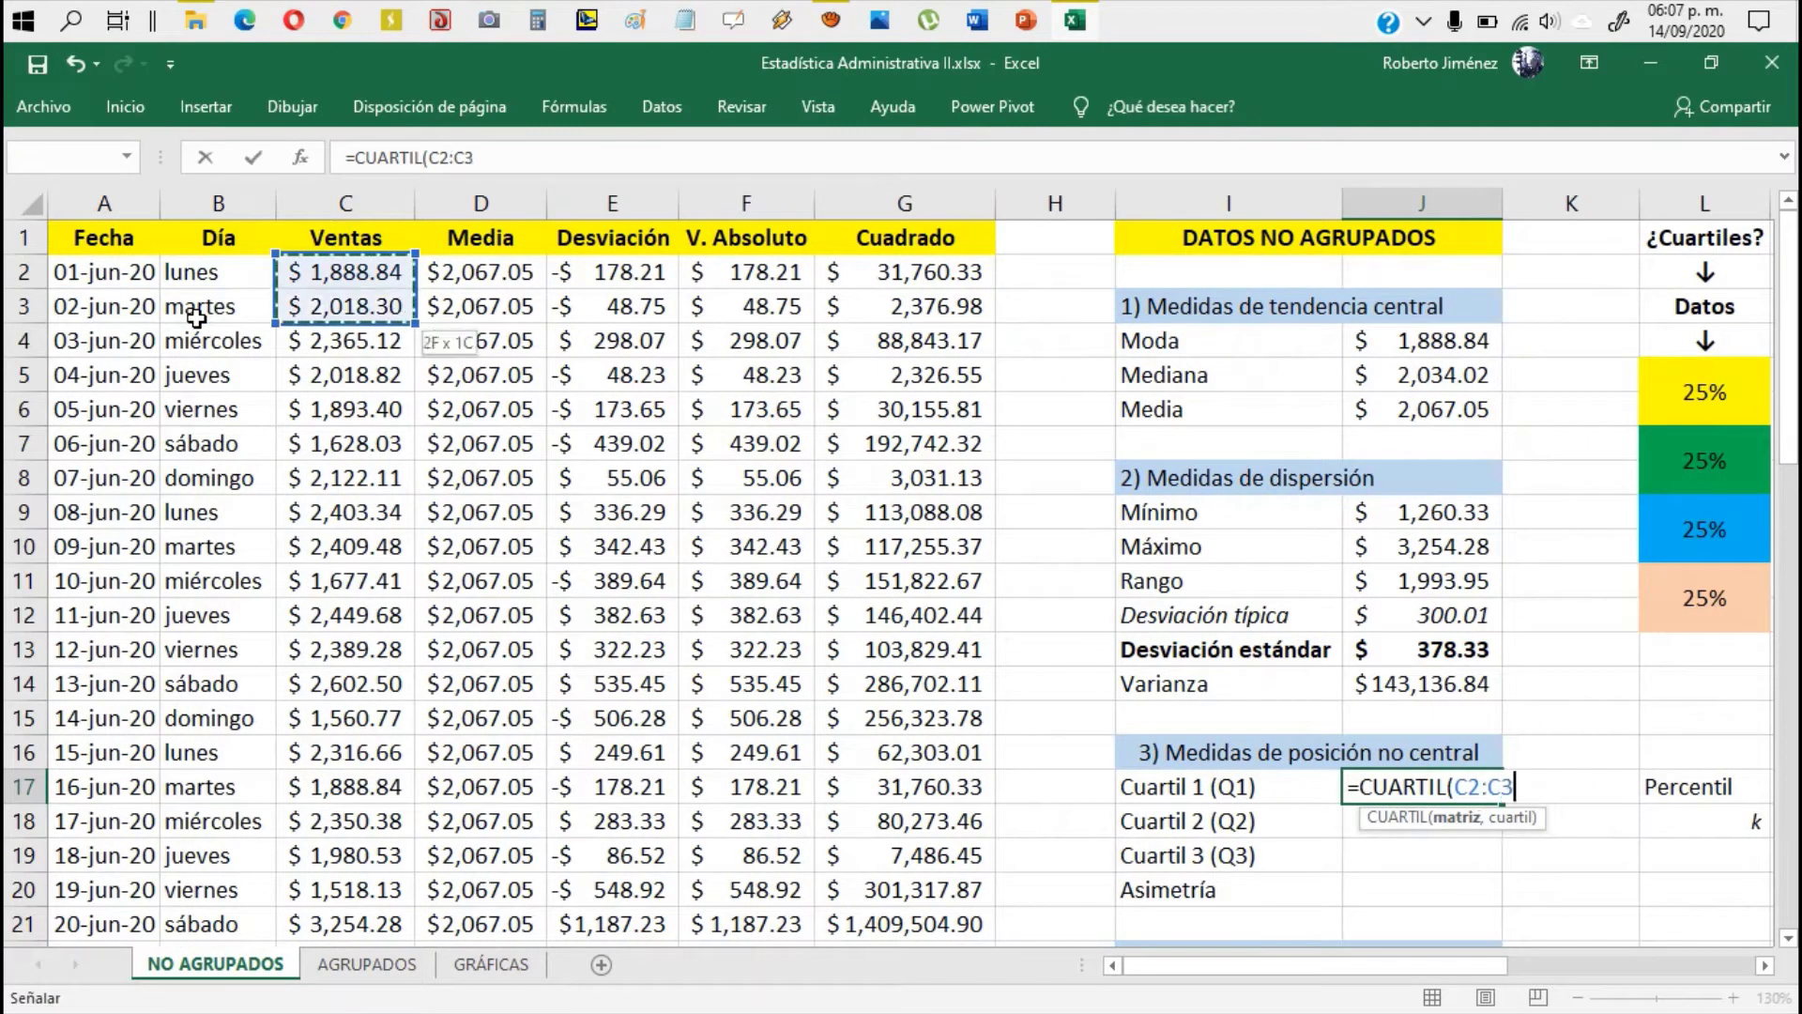
key("shift+Down")
key("shift+Down")
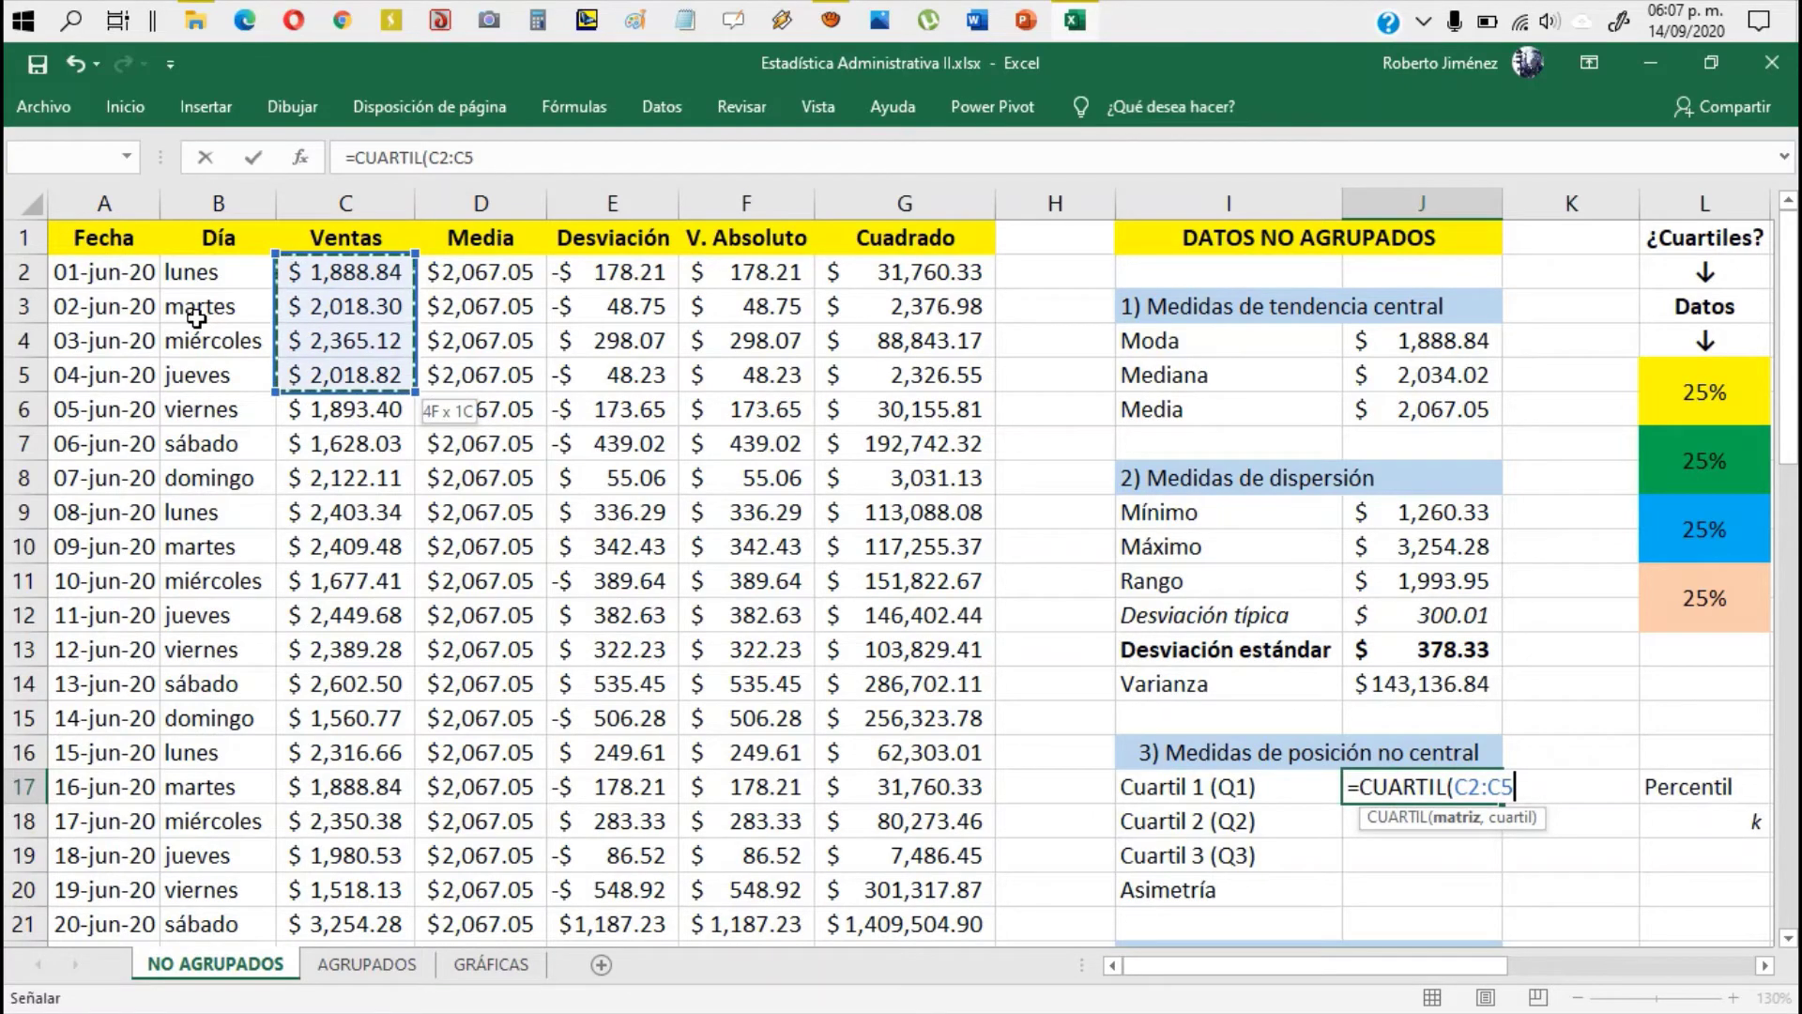
key("ctrl+shift+Down")
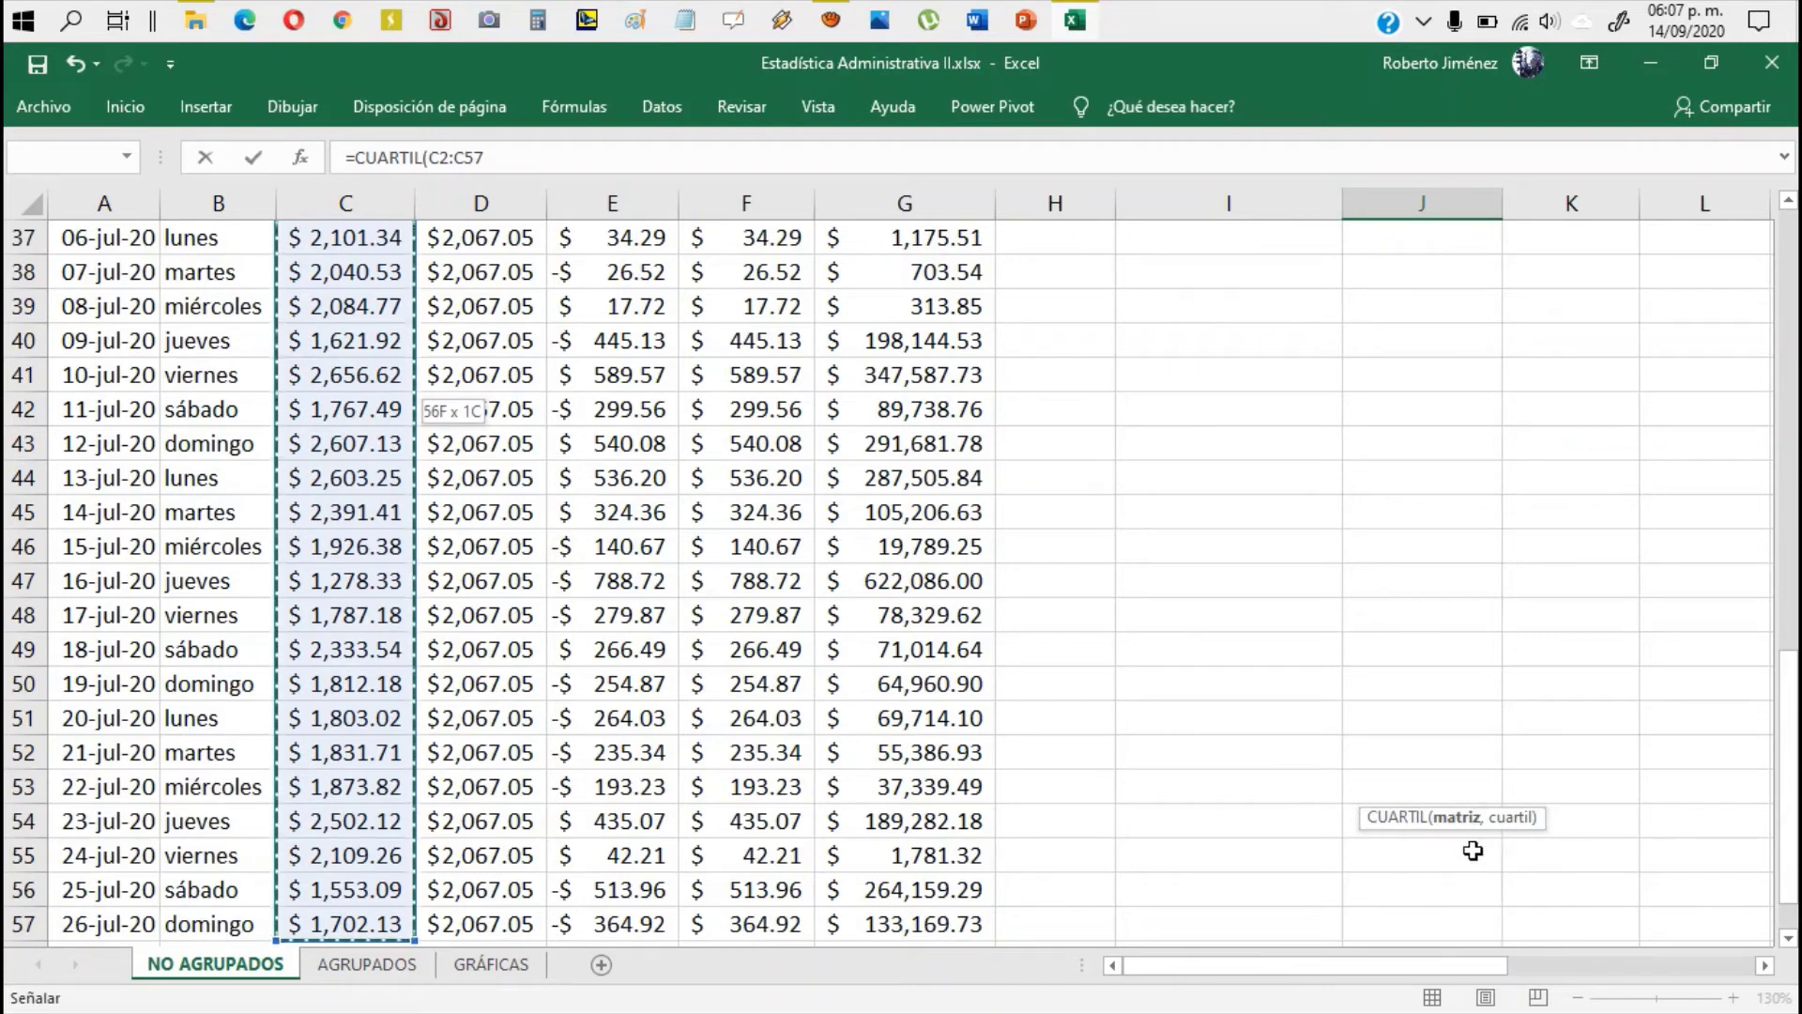
Step: Complete the CUARTIL formula in J17 with 0 (Valor mínimo) as the quartile argument
type(",0")
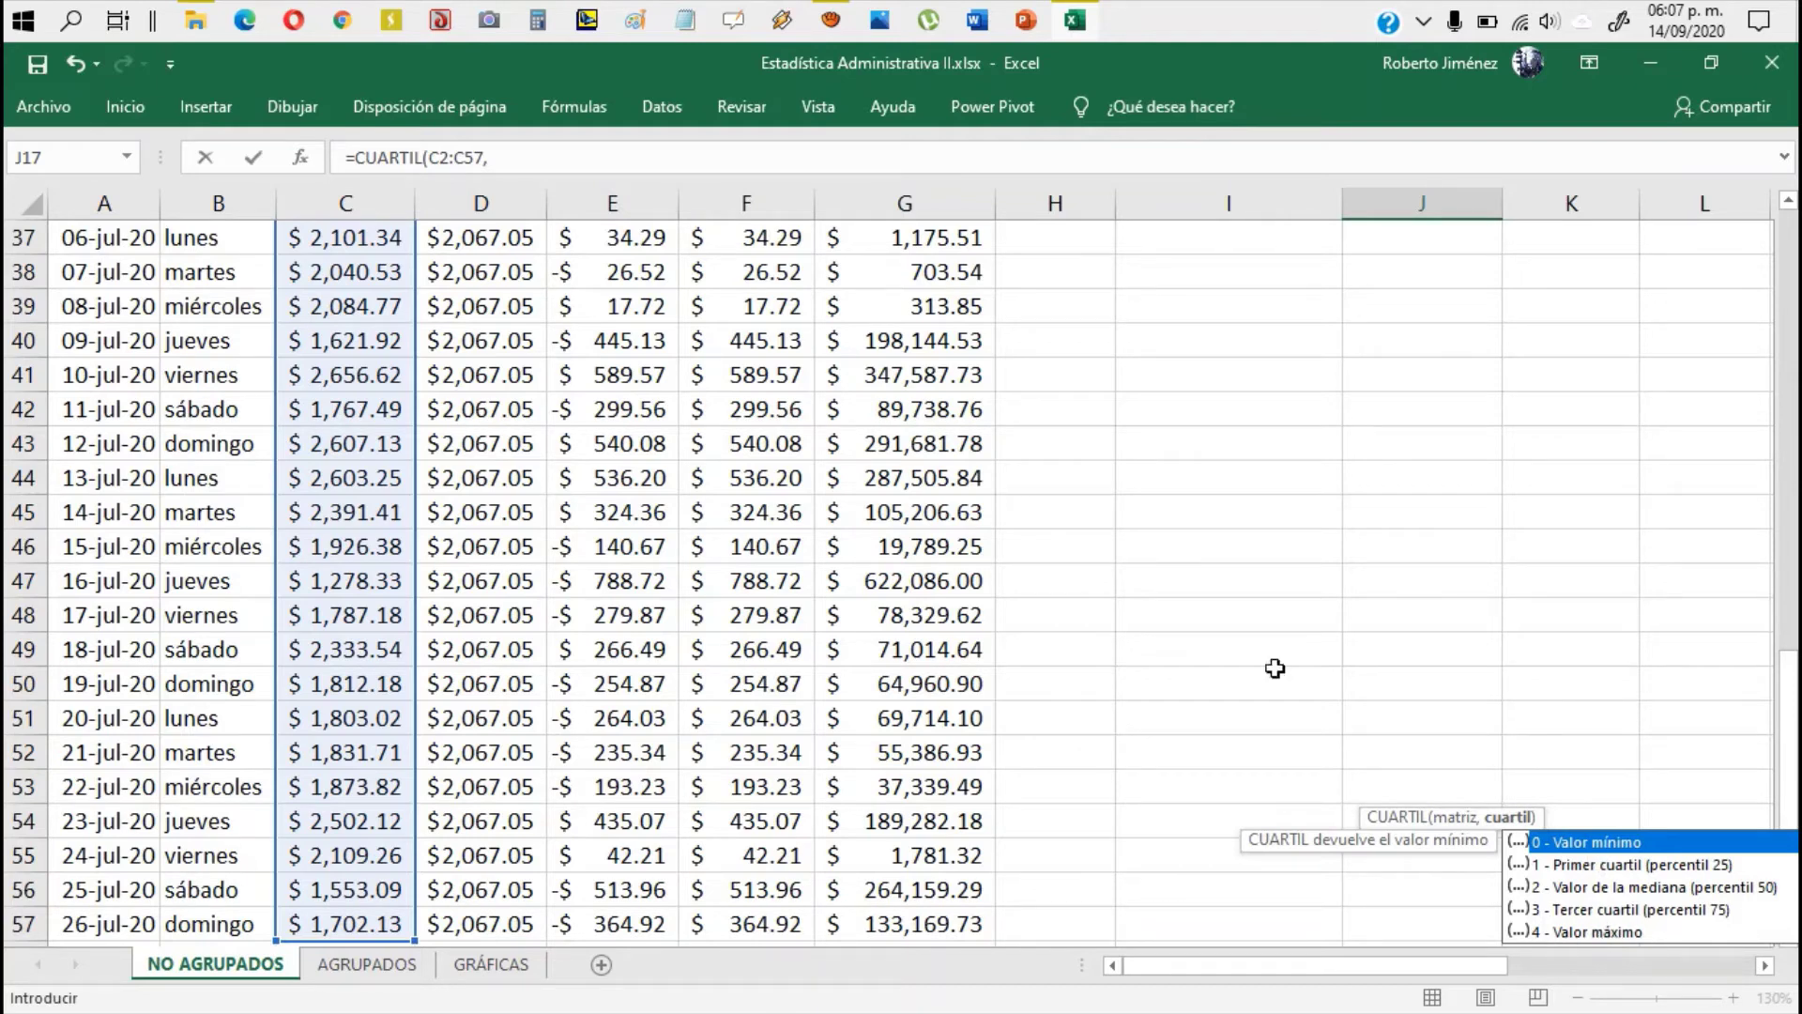
type("0")
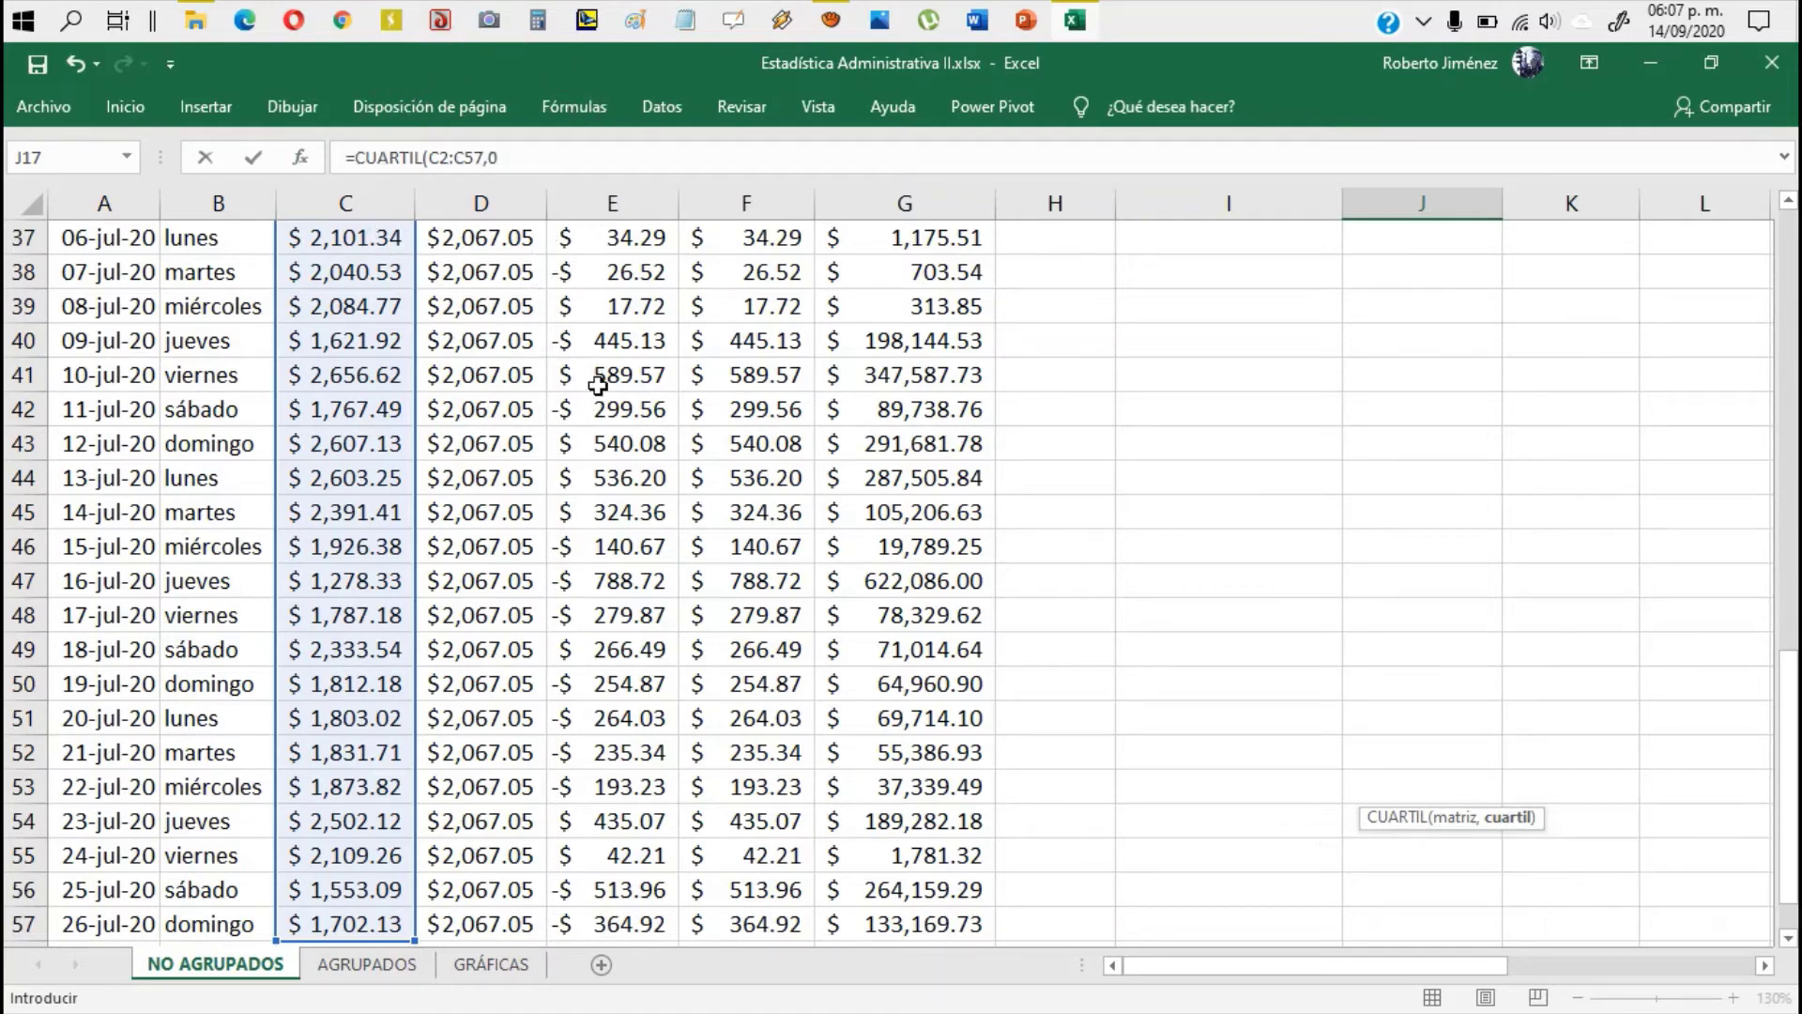
type(")")
key("ctrl+Return")
Step: Compare the Cuartil 1 result in J17 with the Mínimo value in J9
key("Up")
key("Up")
key("Up")
key("Up")
key("Up")
key("Up")
key("Up")
key("Up")
key("Up")
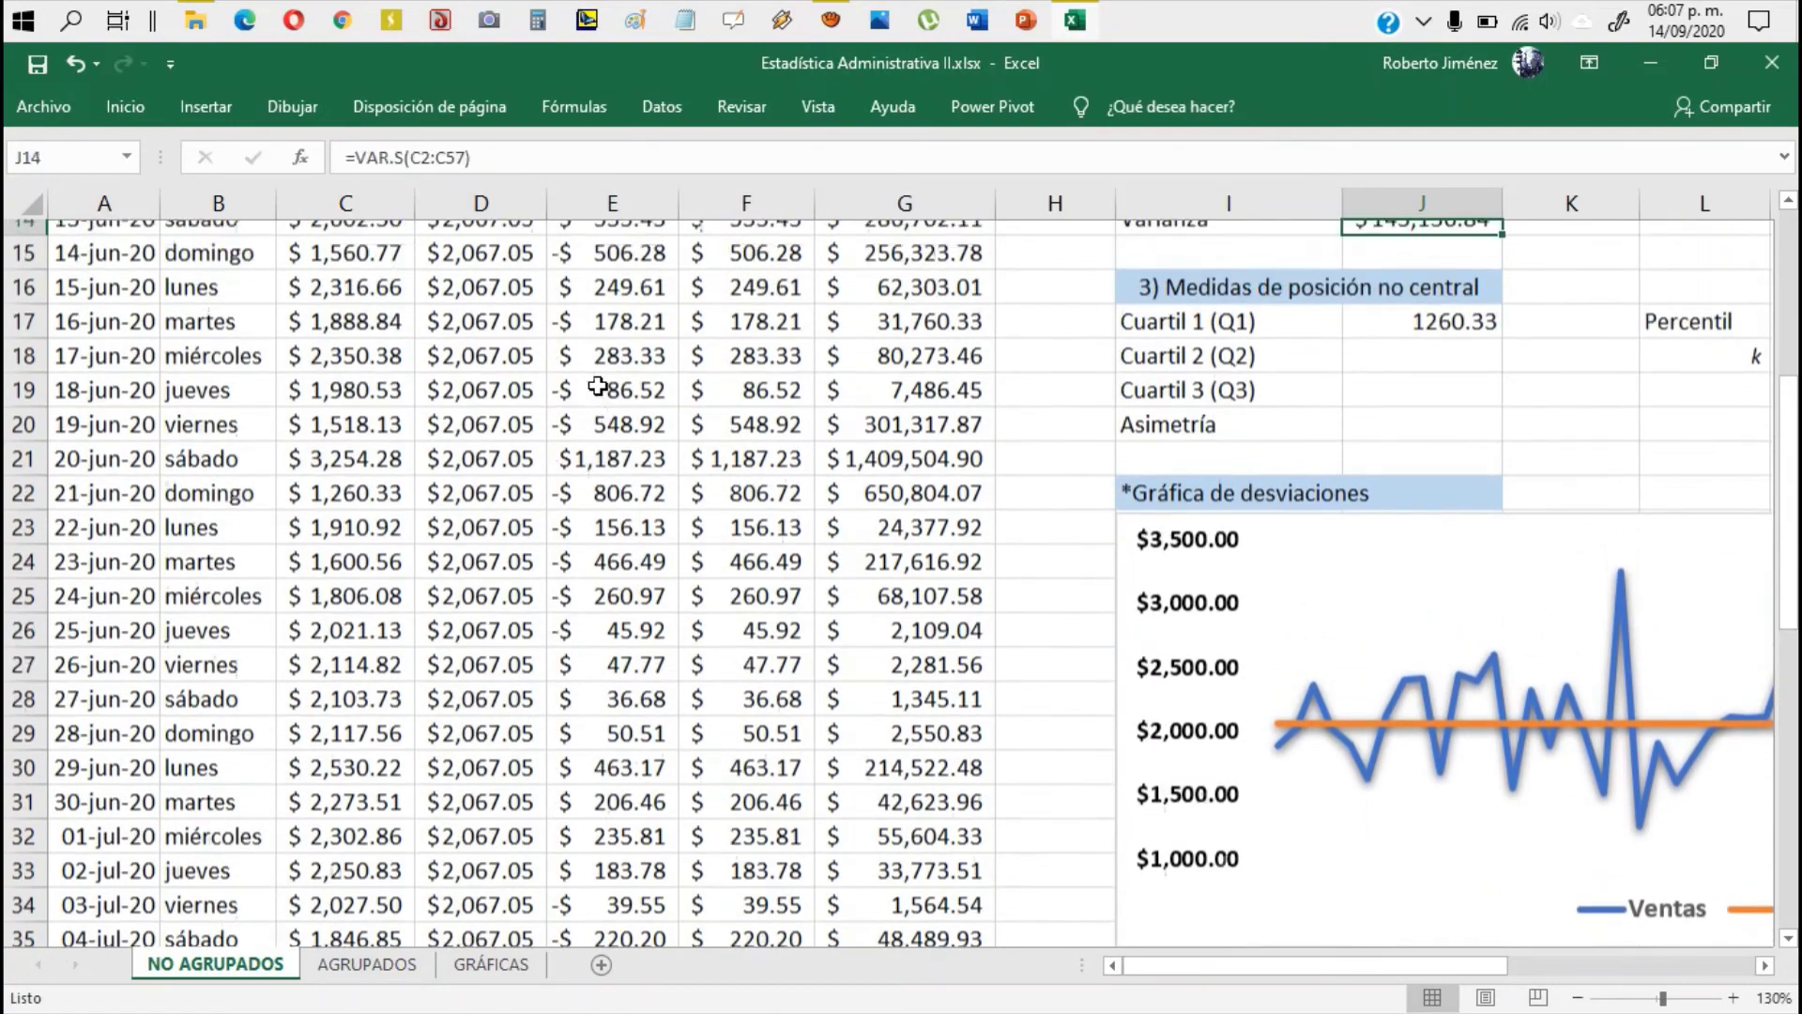
key("Down")
key("Down")
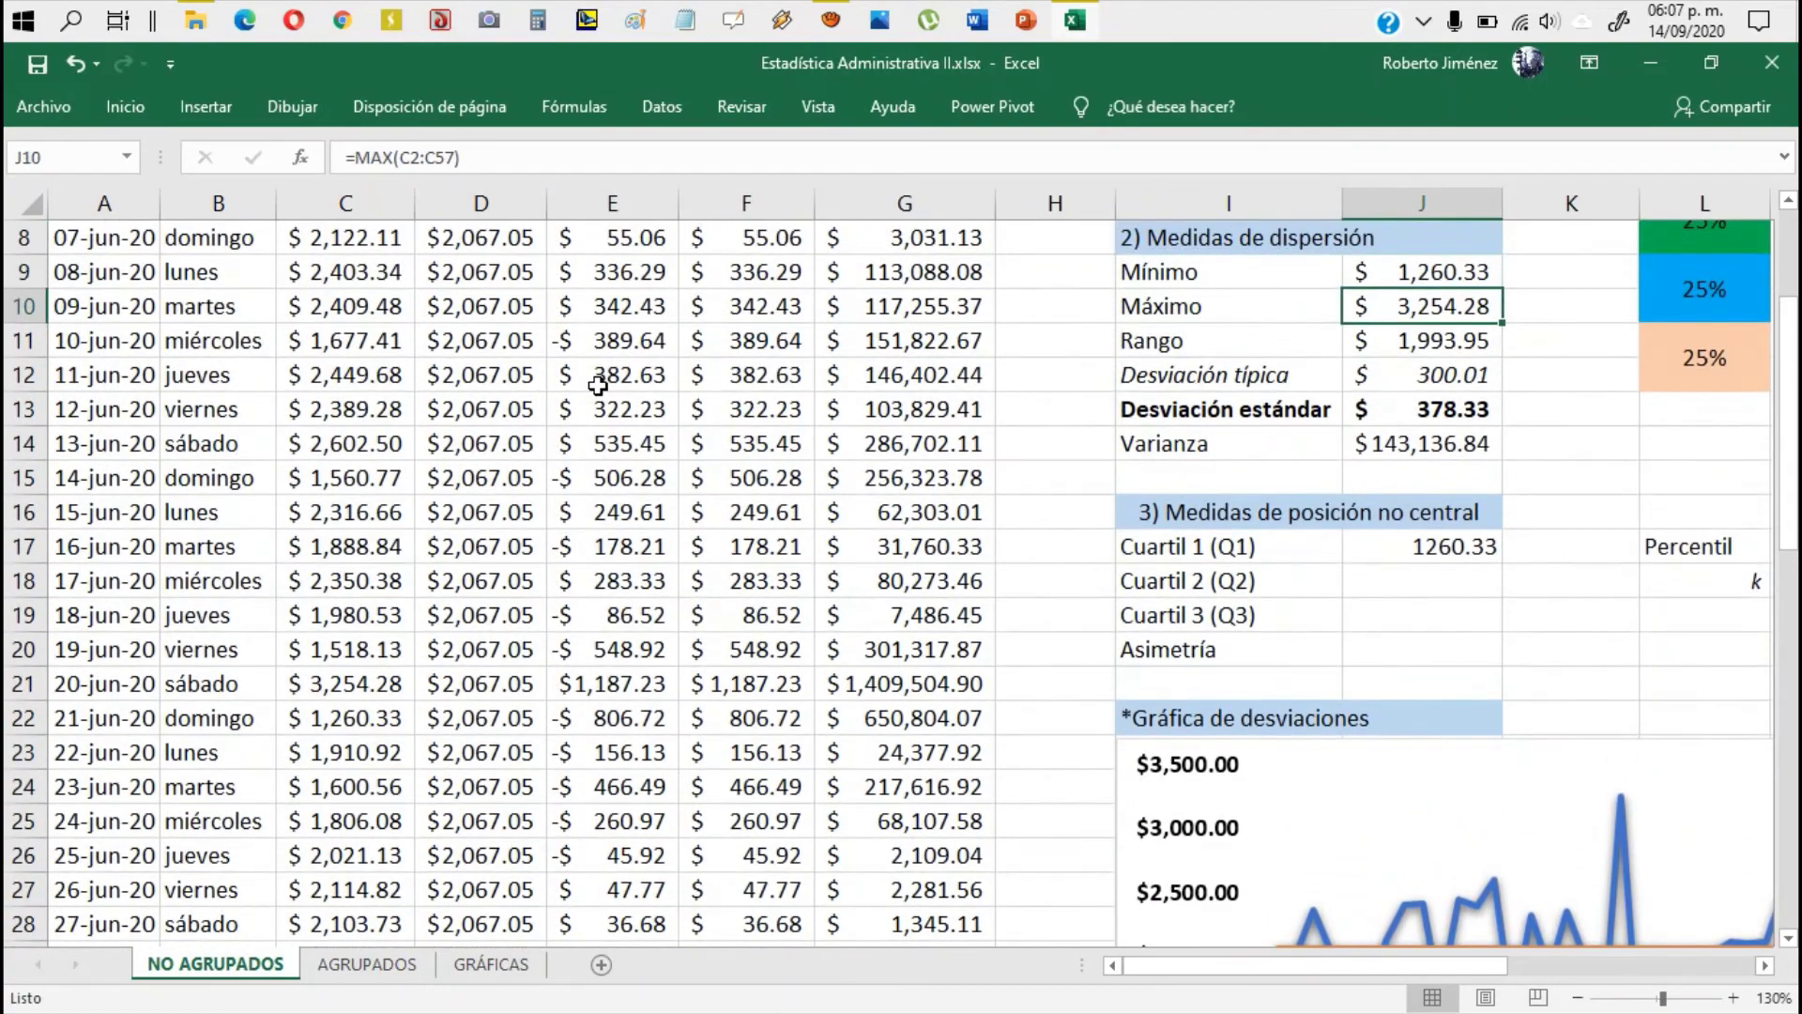
left_click(1405, 270)
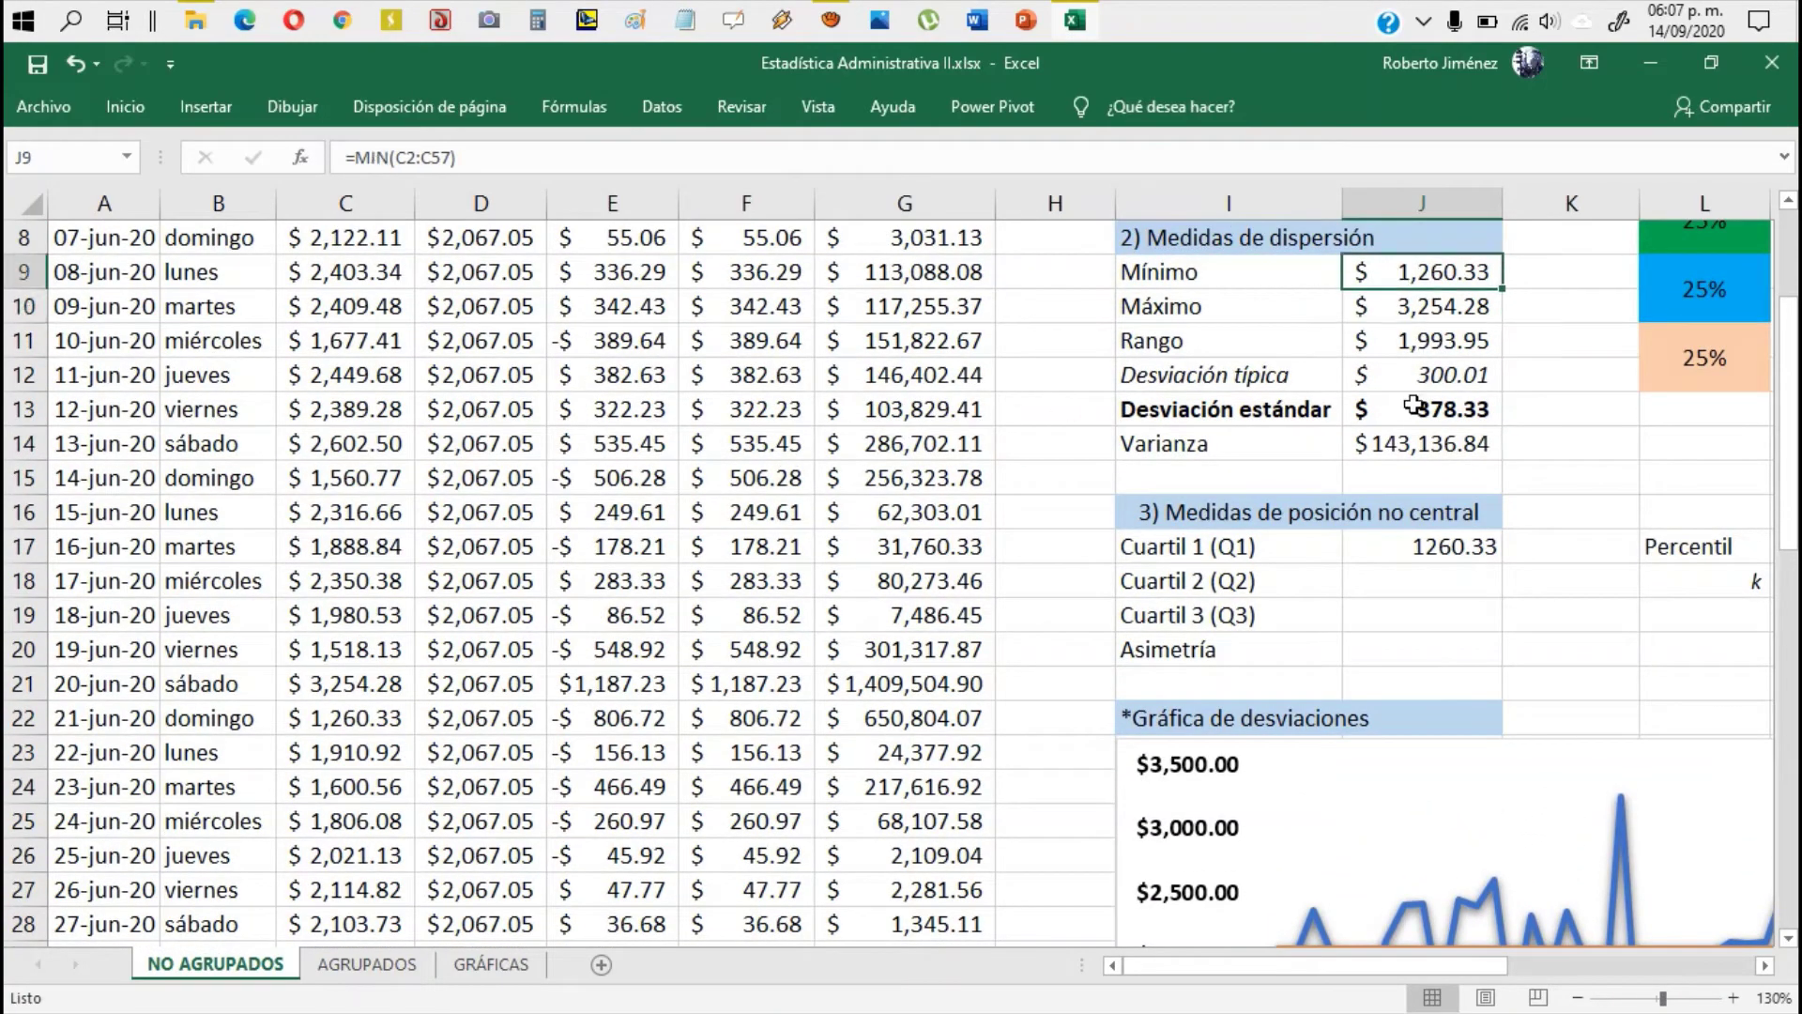
left_click(1420, 552)
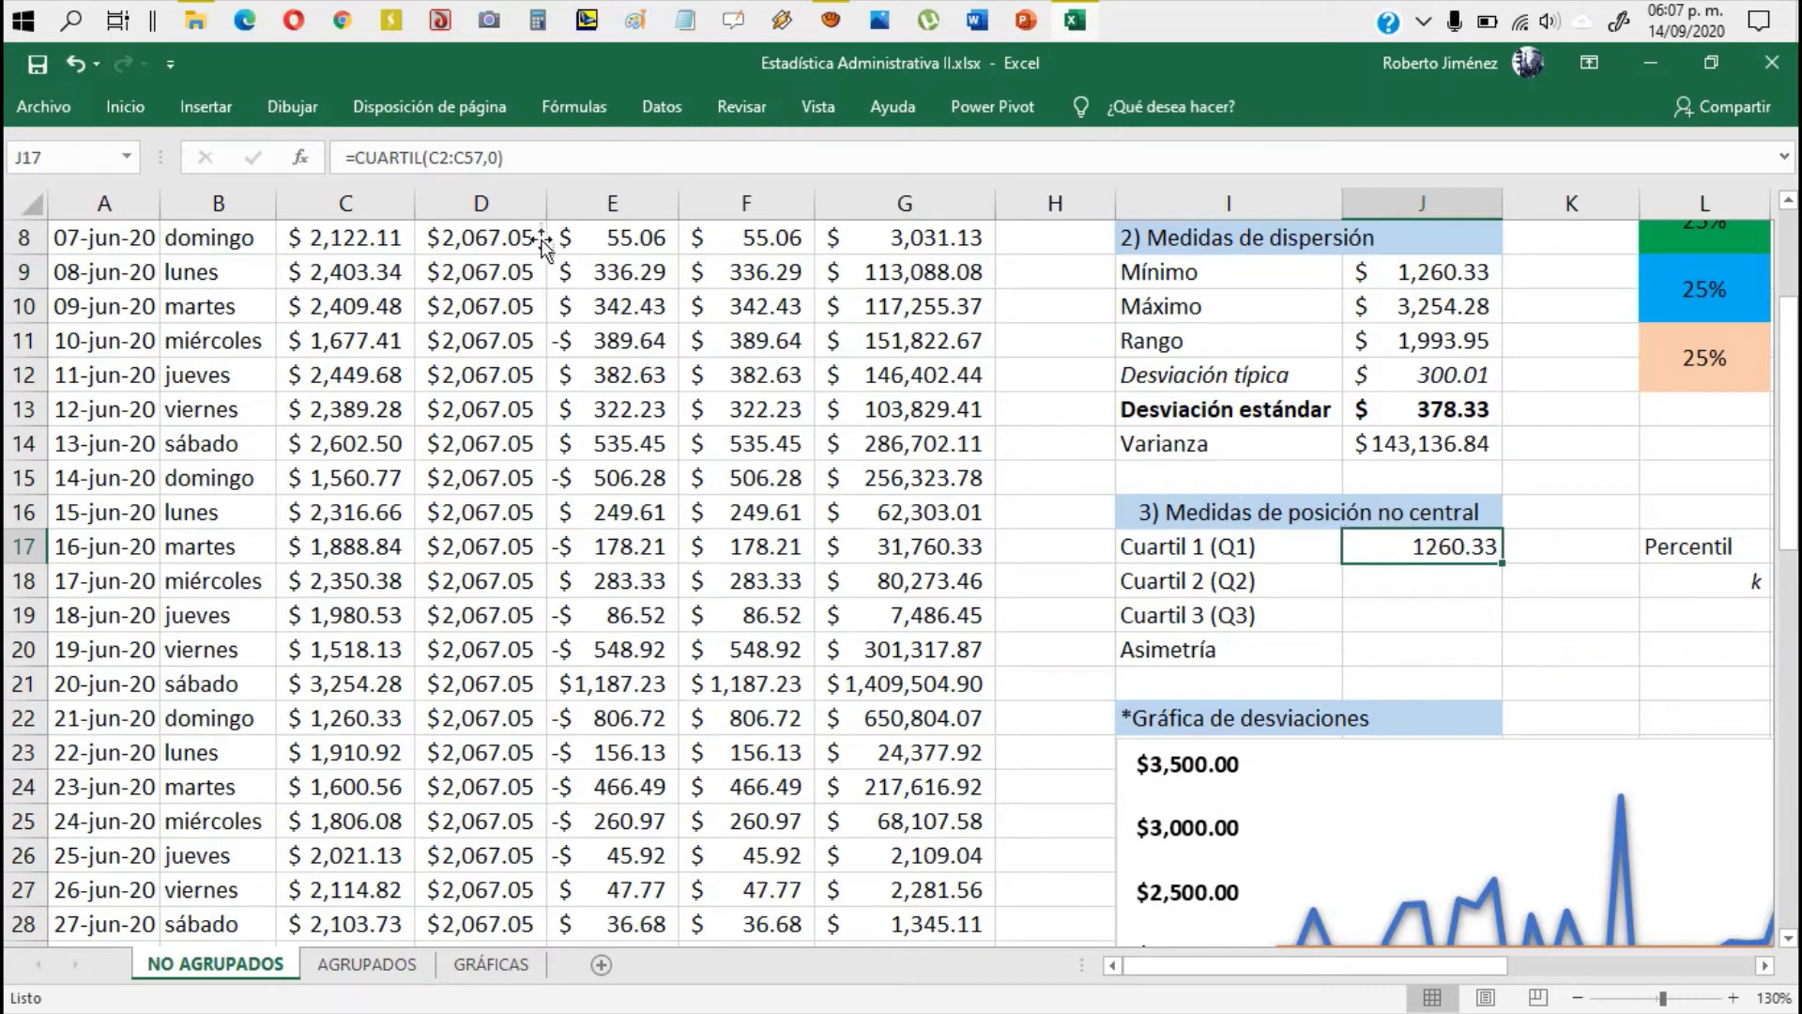
Step: Change the quartile argument of the CUARTIL formula in J17 to 1
left_click(521, 157)
key("Left")
key("Left")
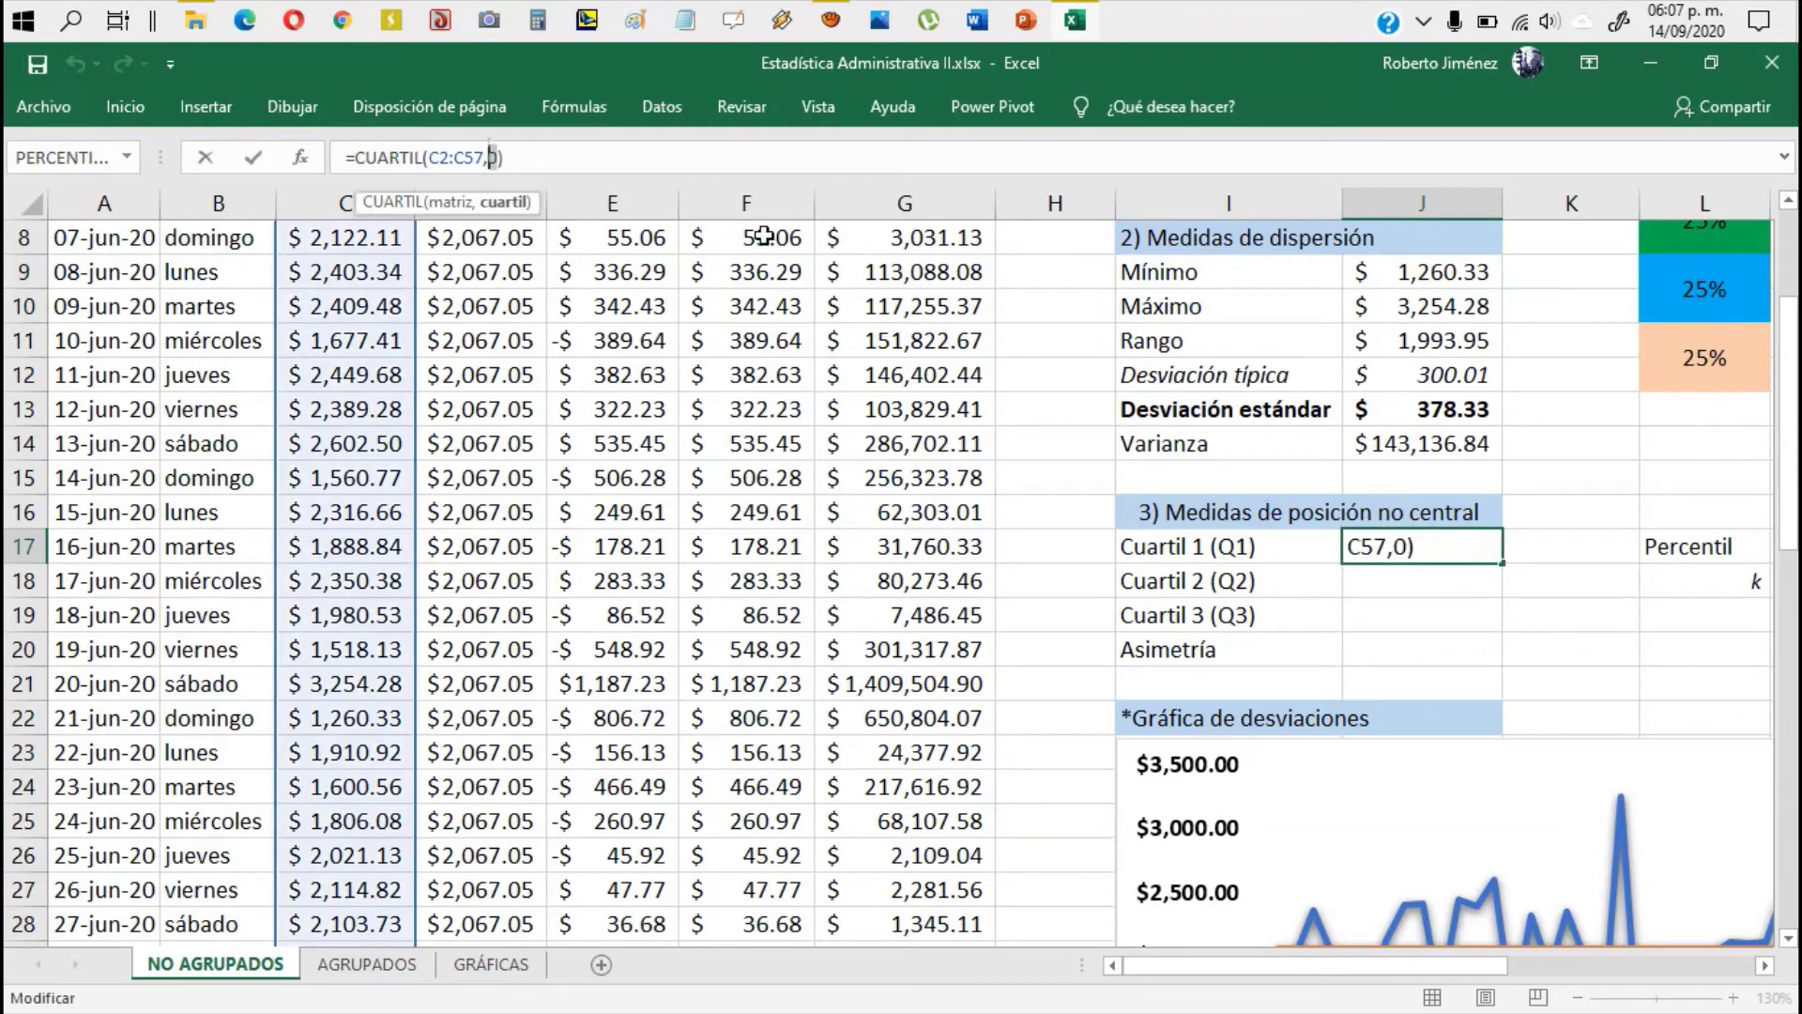
type("1")
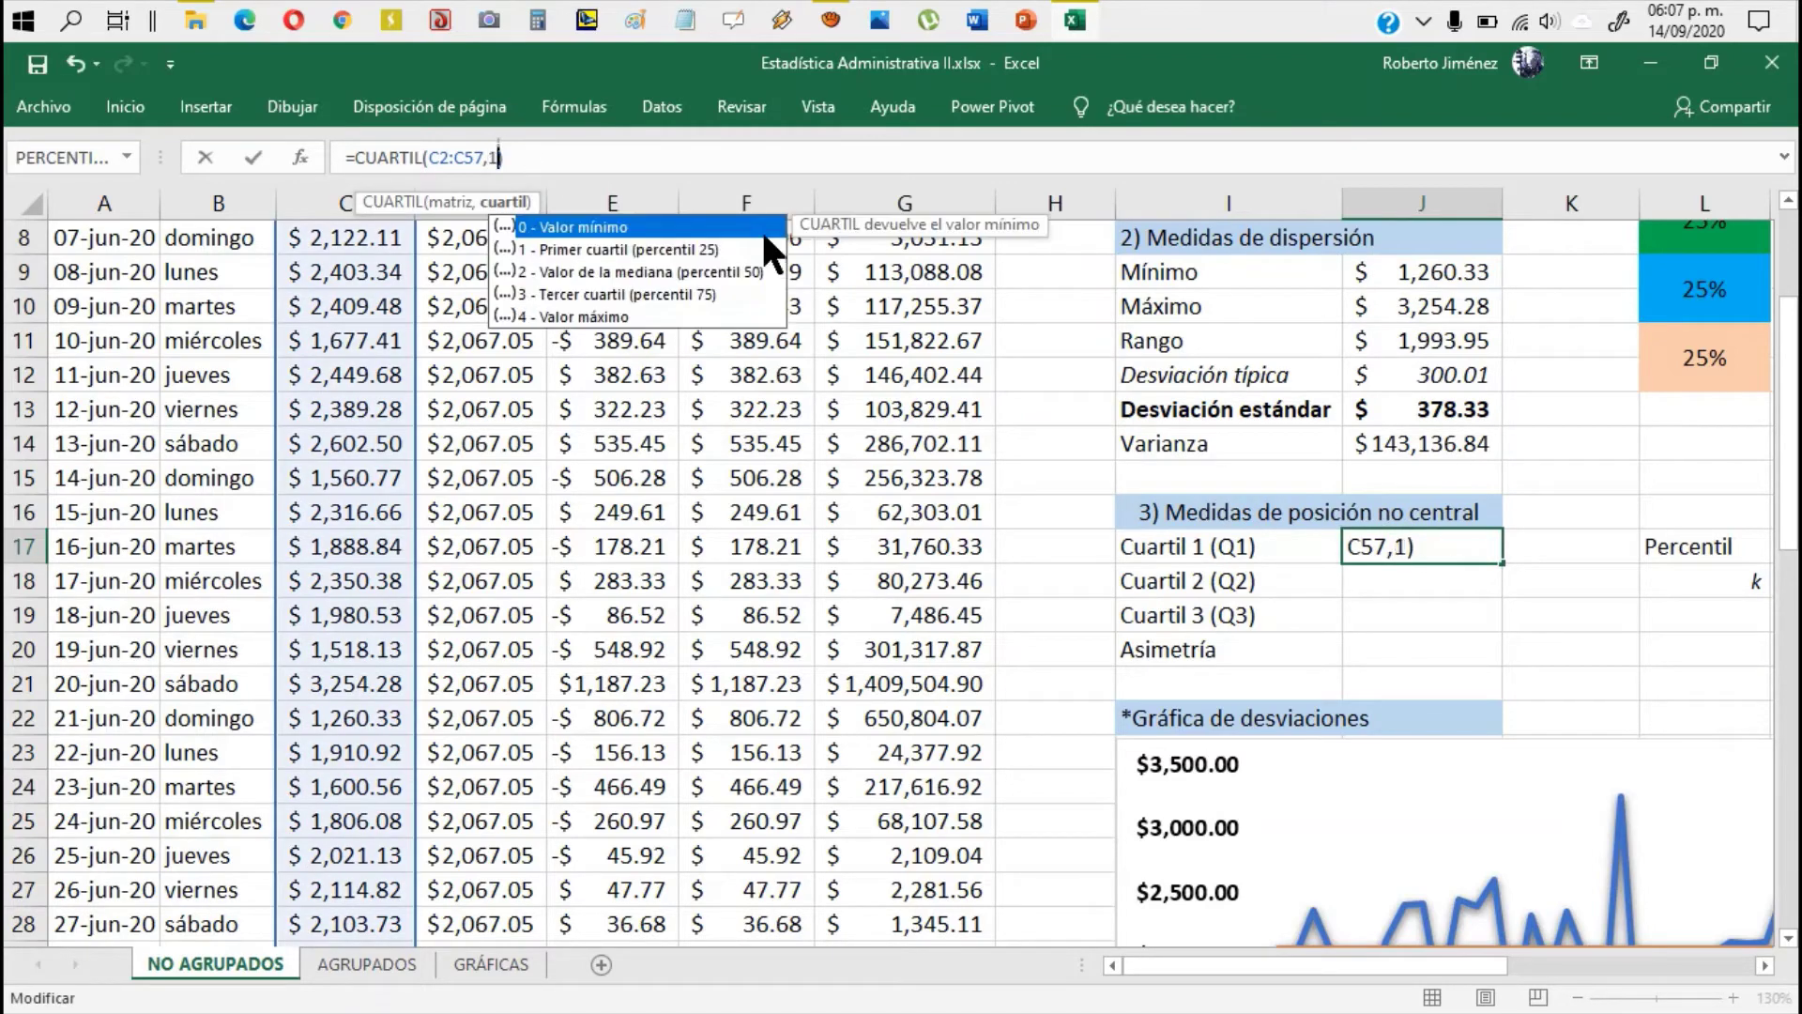
key("Return")
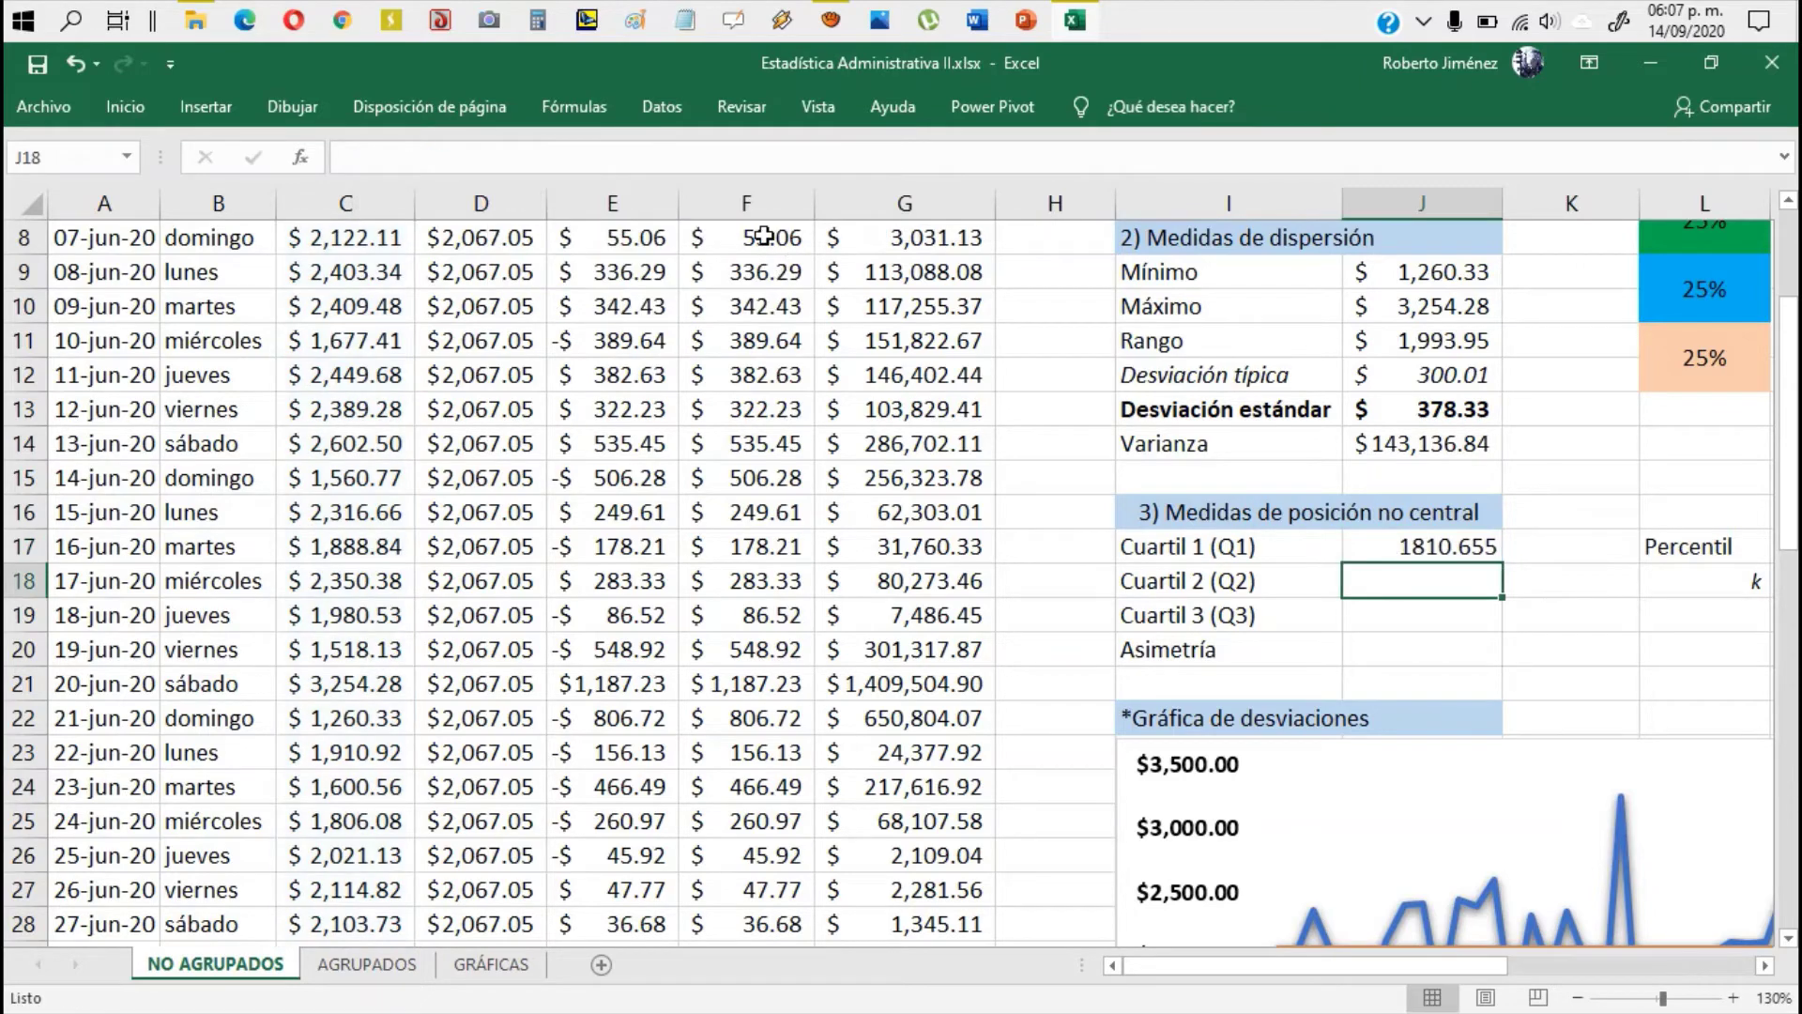
Step: Copy the CUARTIL formula text from J17 into J18 for Cuartil 2 (Q2), keeping the range C2:C57
key("Up")
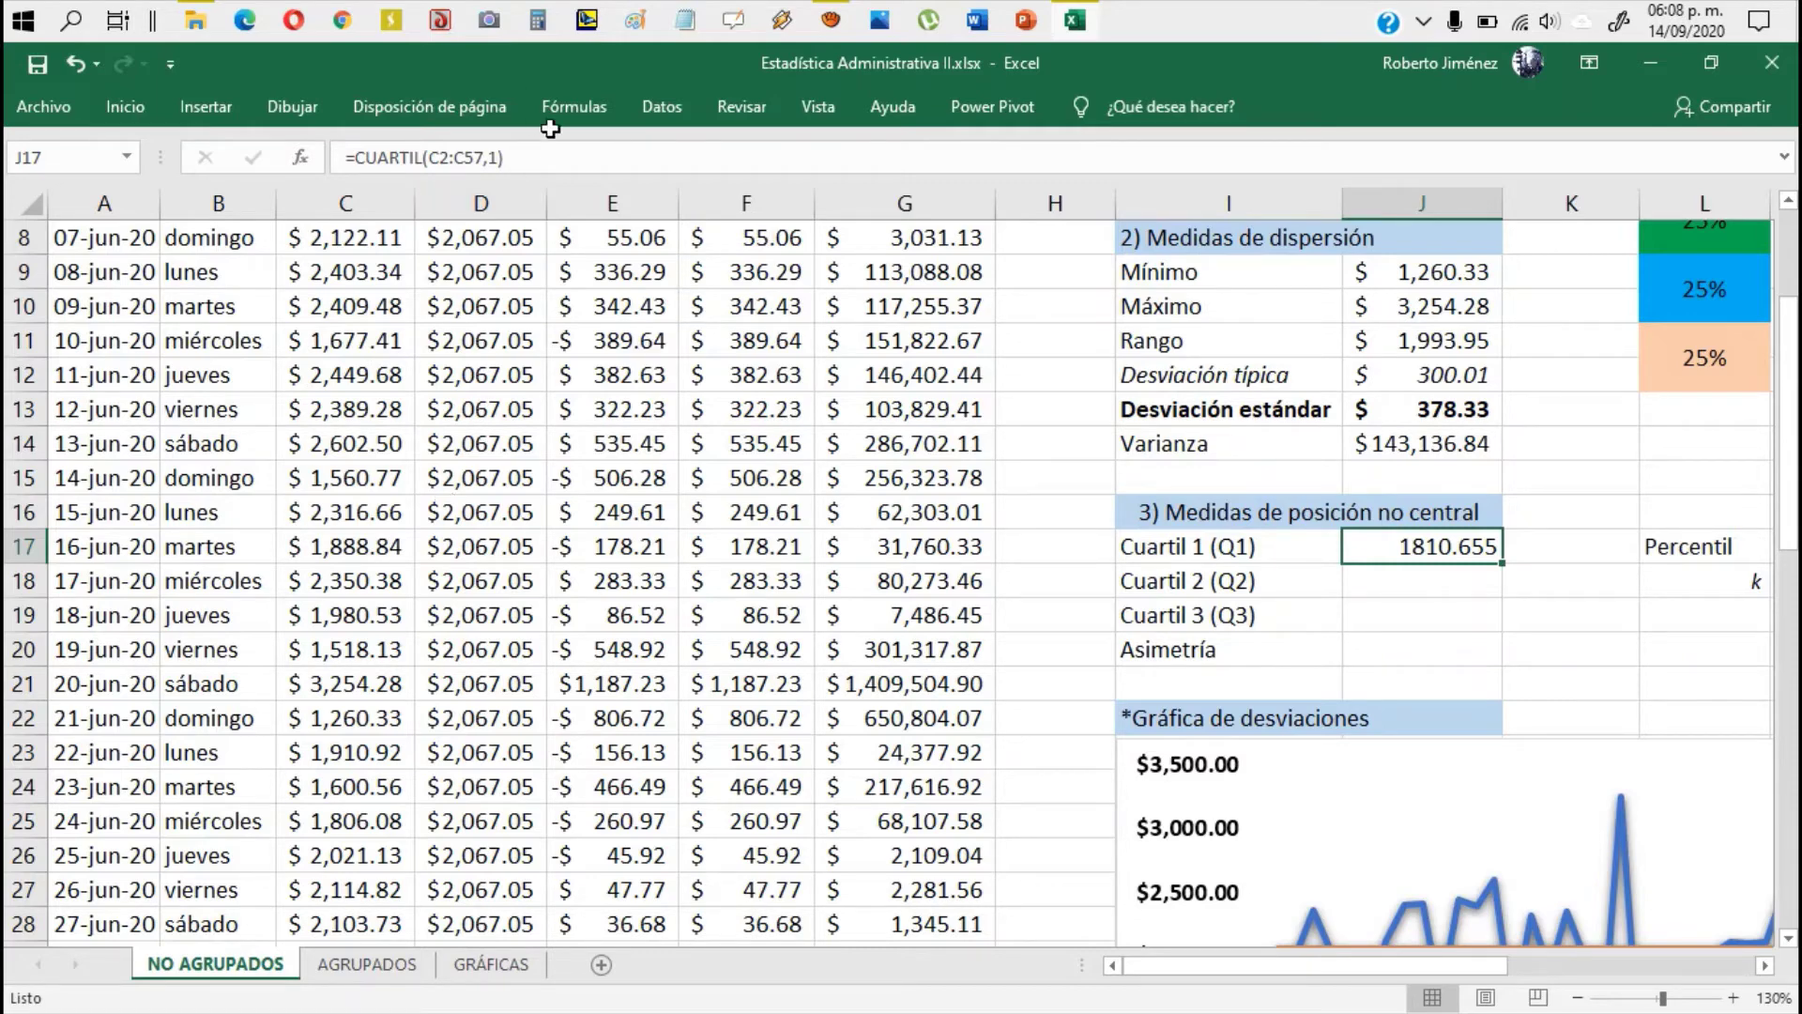
left_click_drag(554, 155, 324, 171)
key("ctrl+c")
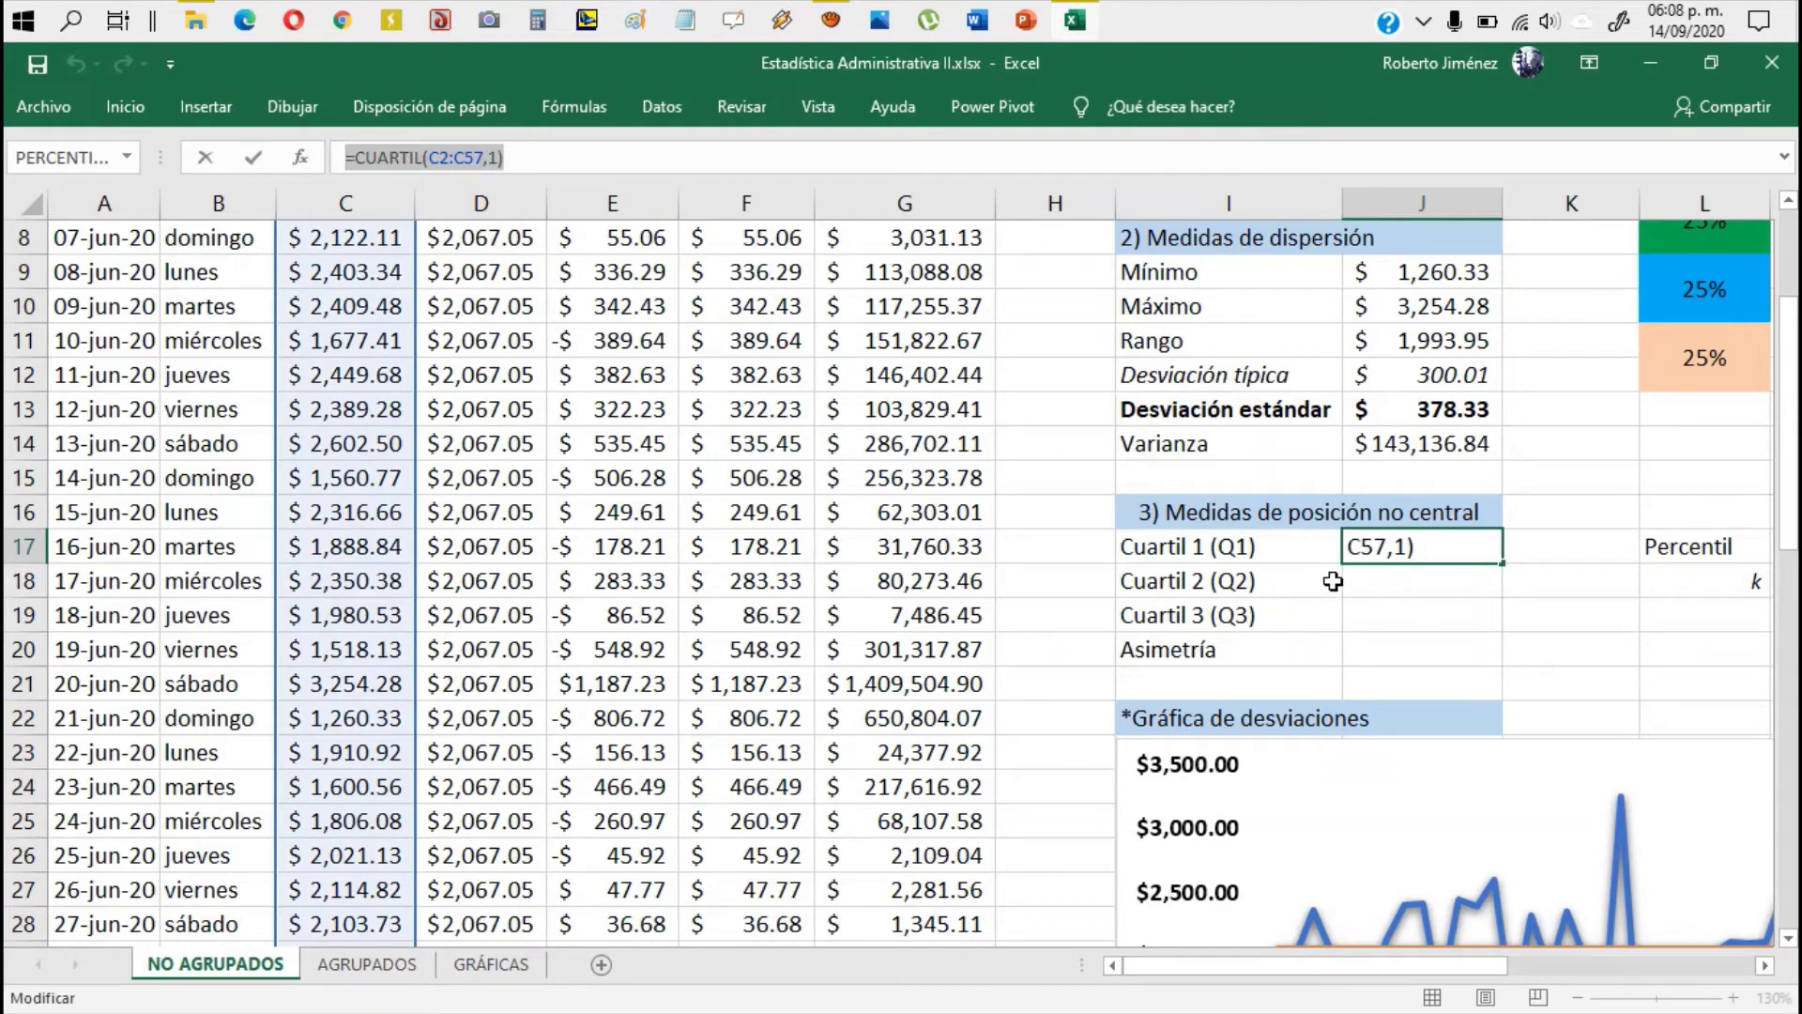
key("Return")
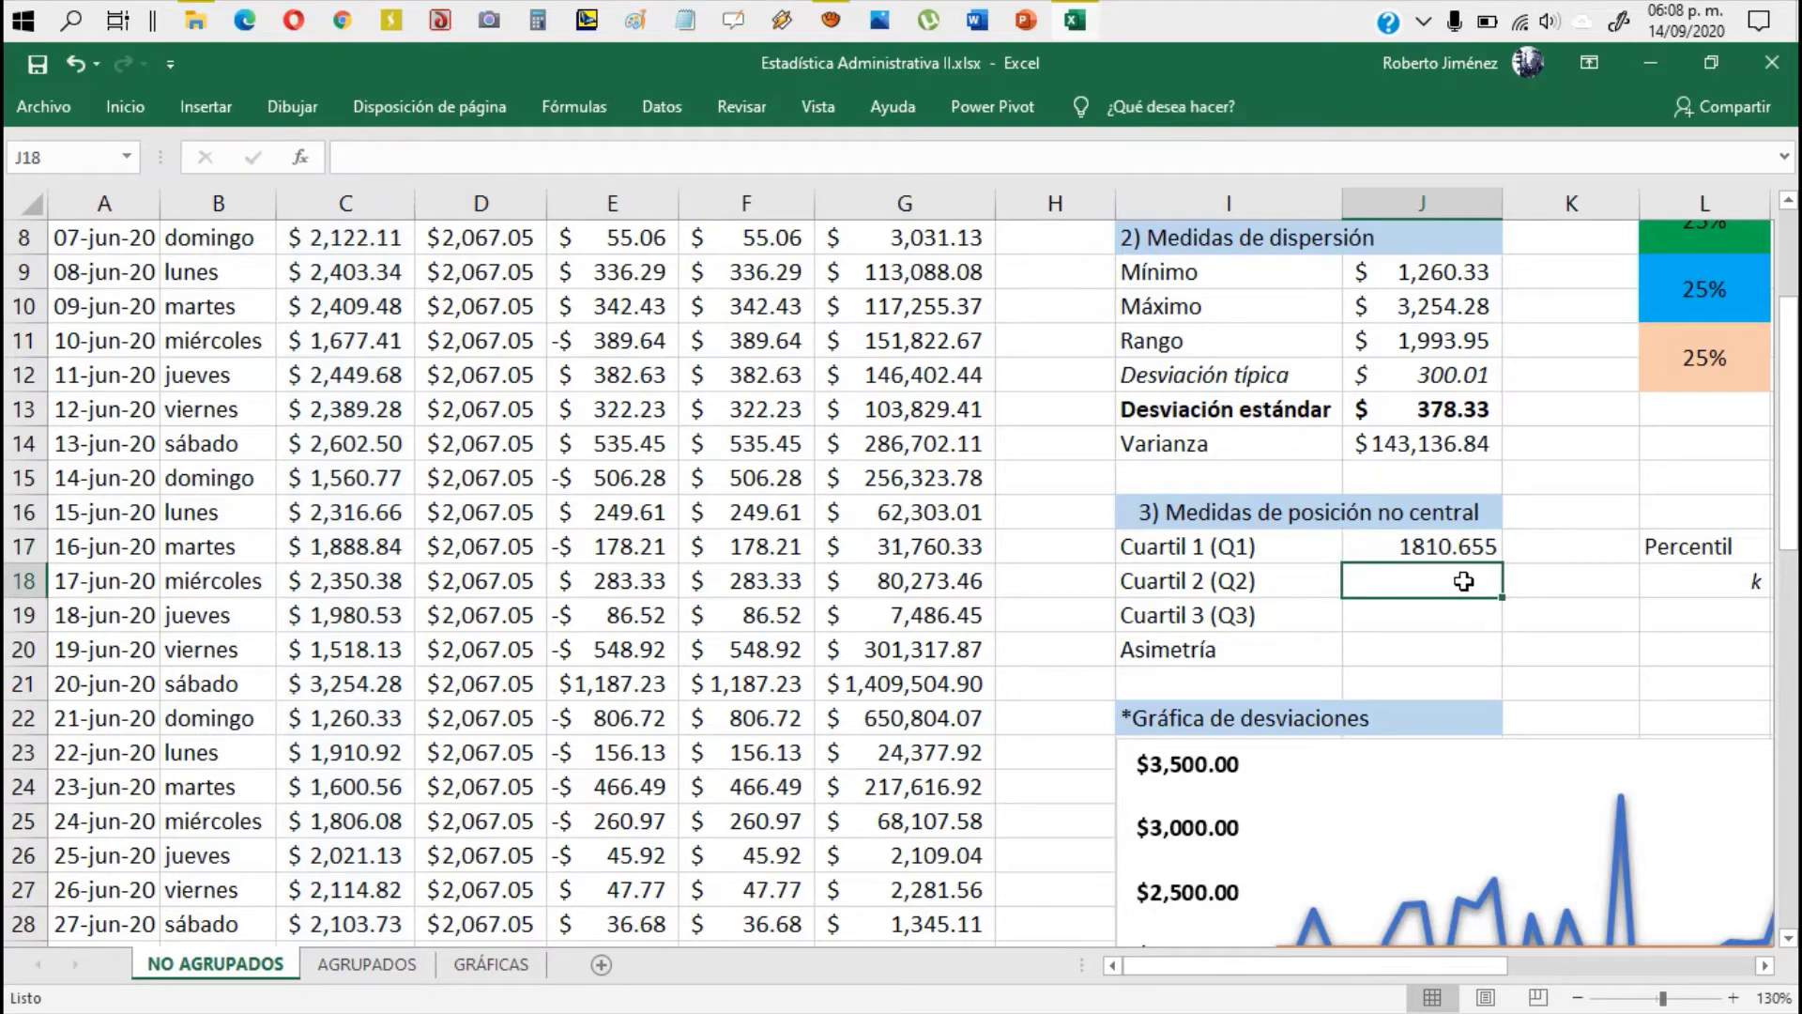
key("ctrl+v")
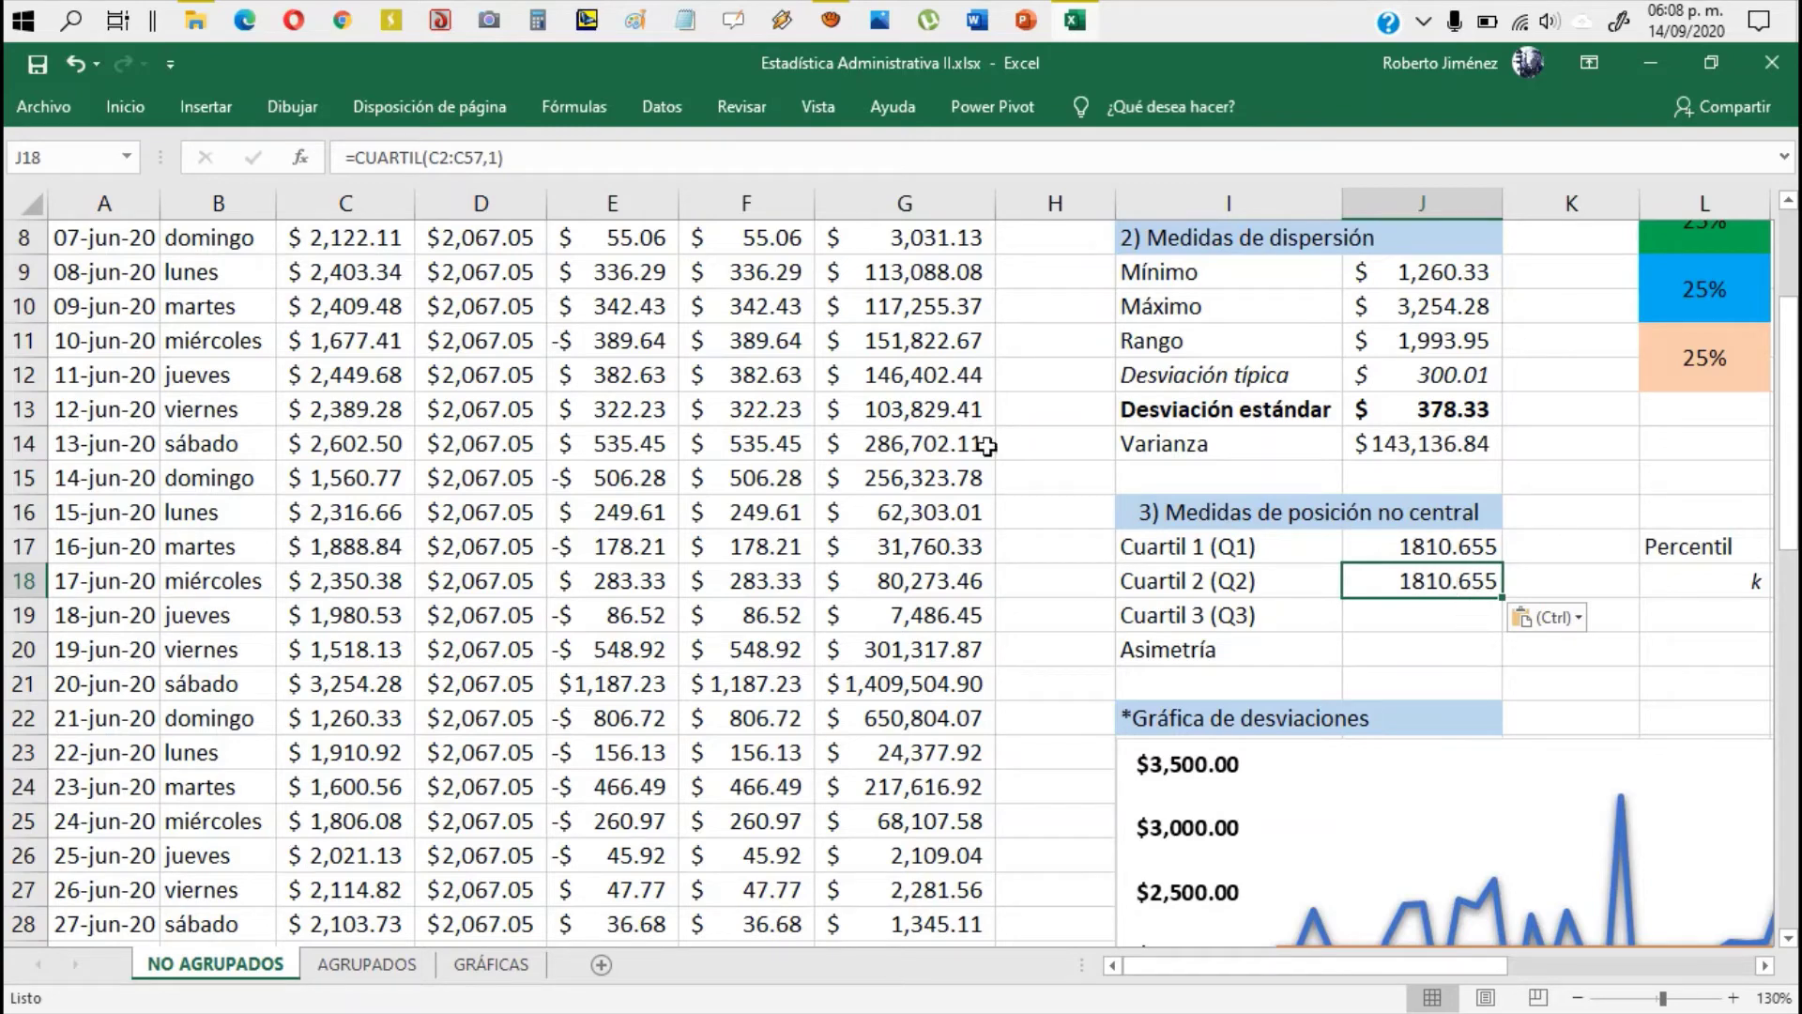
Step: Change the quartile argument of the Cuartil 2 (Q2) formula in J18 to 2
left_click(586, 157)
scroll(347, 455, "up", 3)
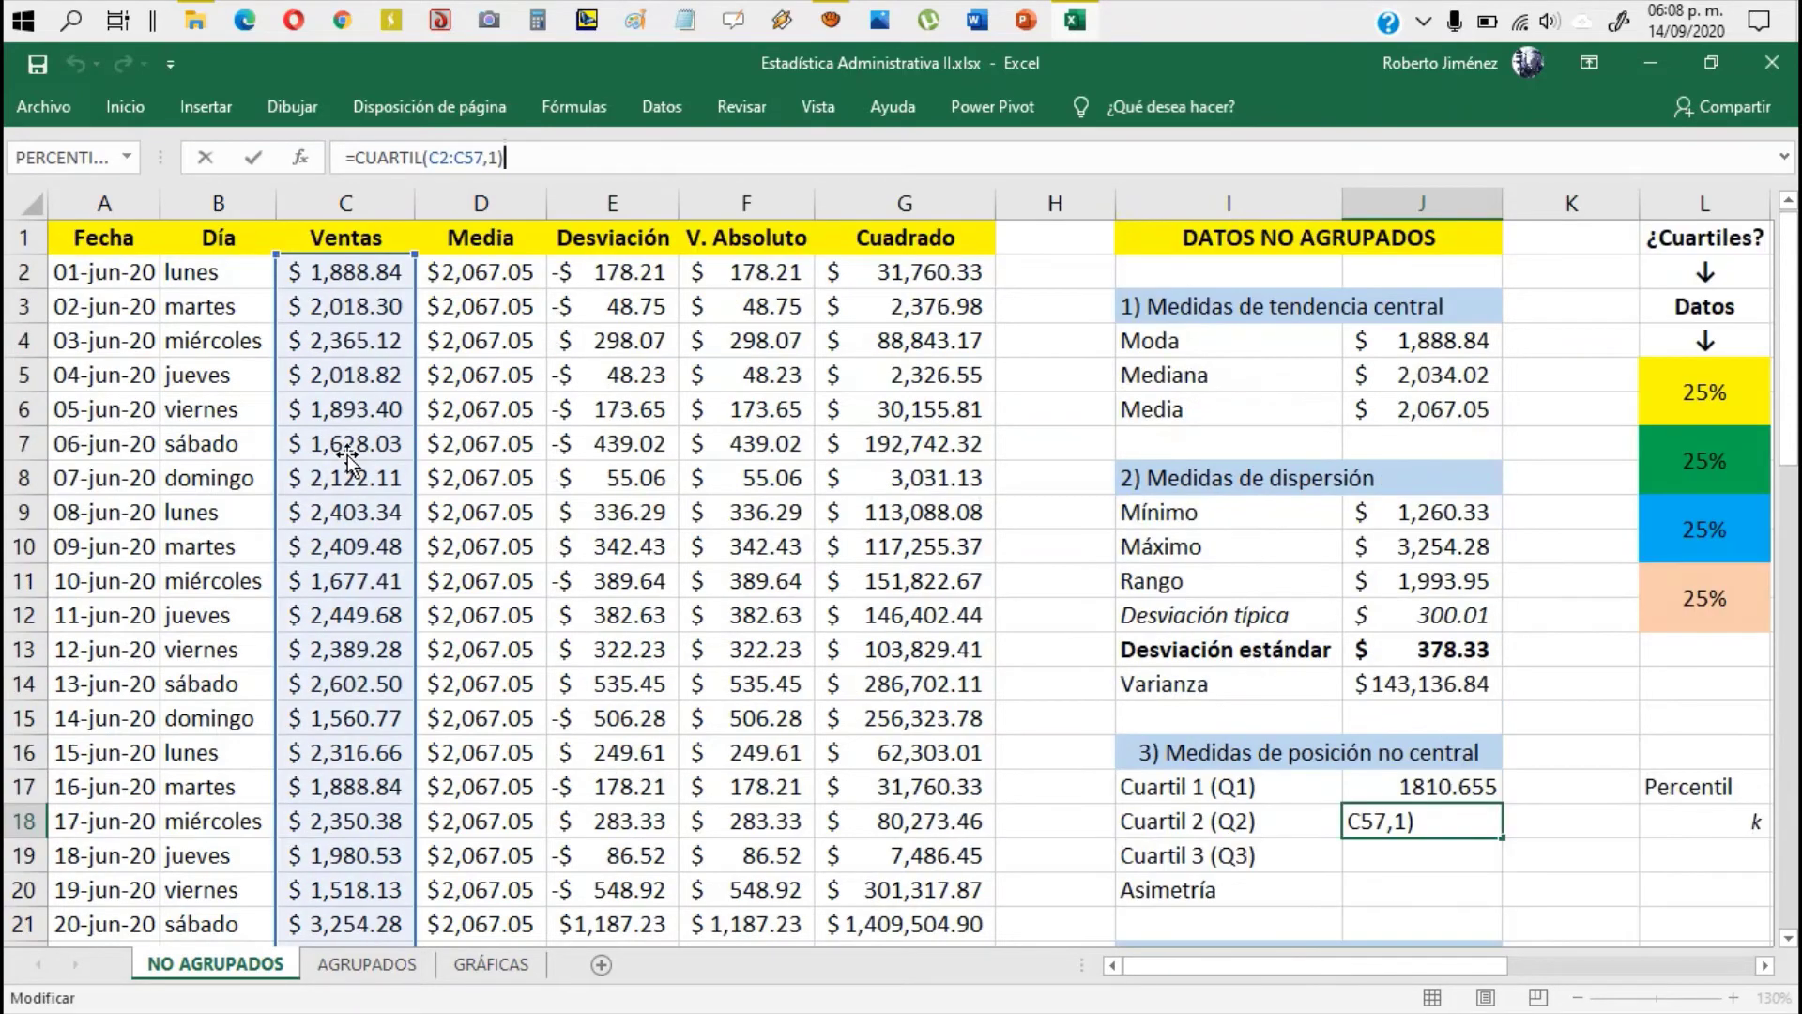
scroll(347, 454, "down", 18)
scroll(365, 432, "up", 18)
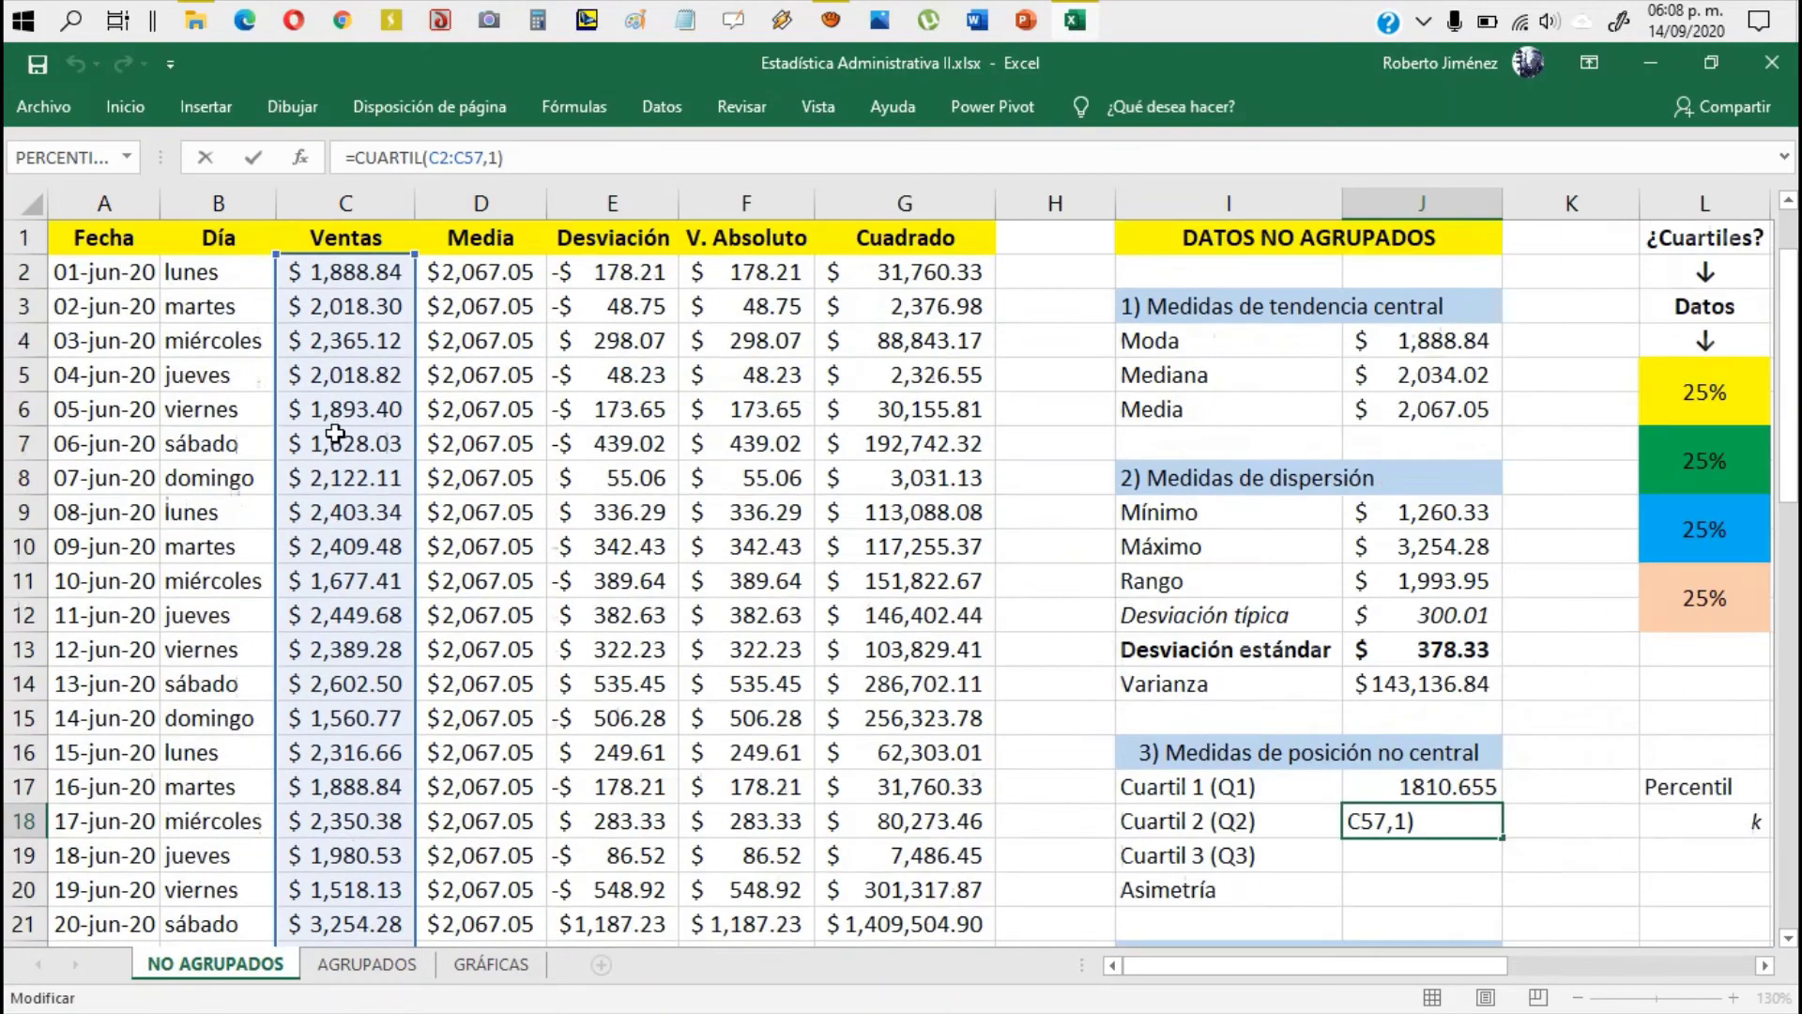
key("Left")
key("shift+Left")
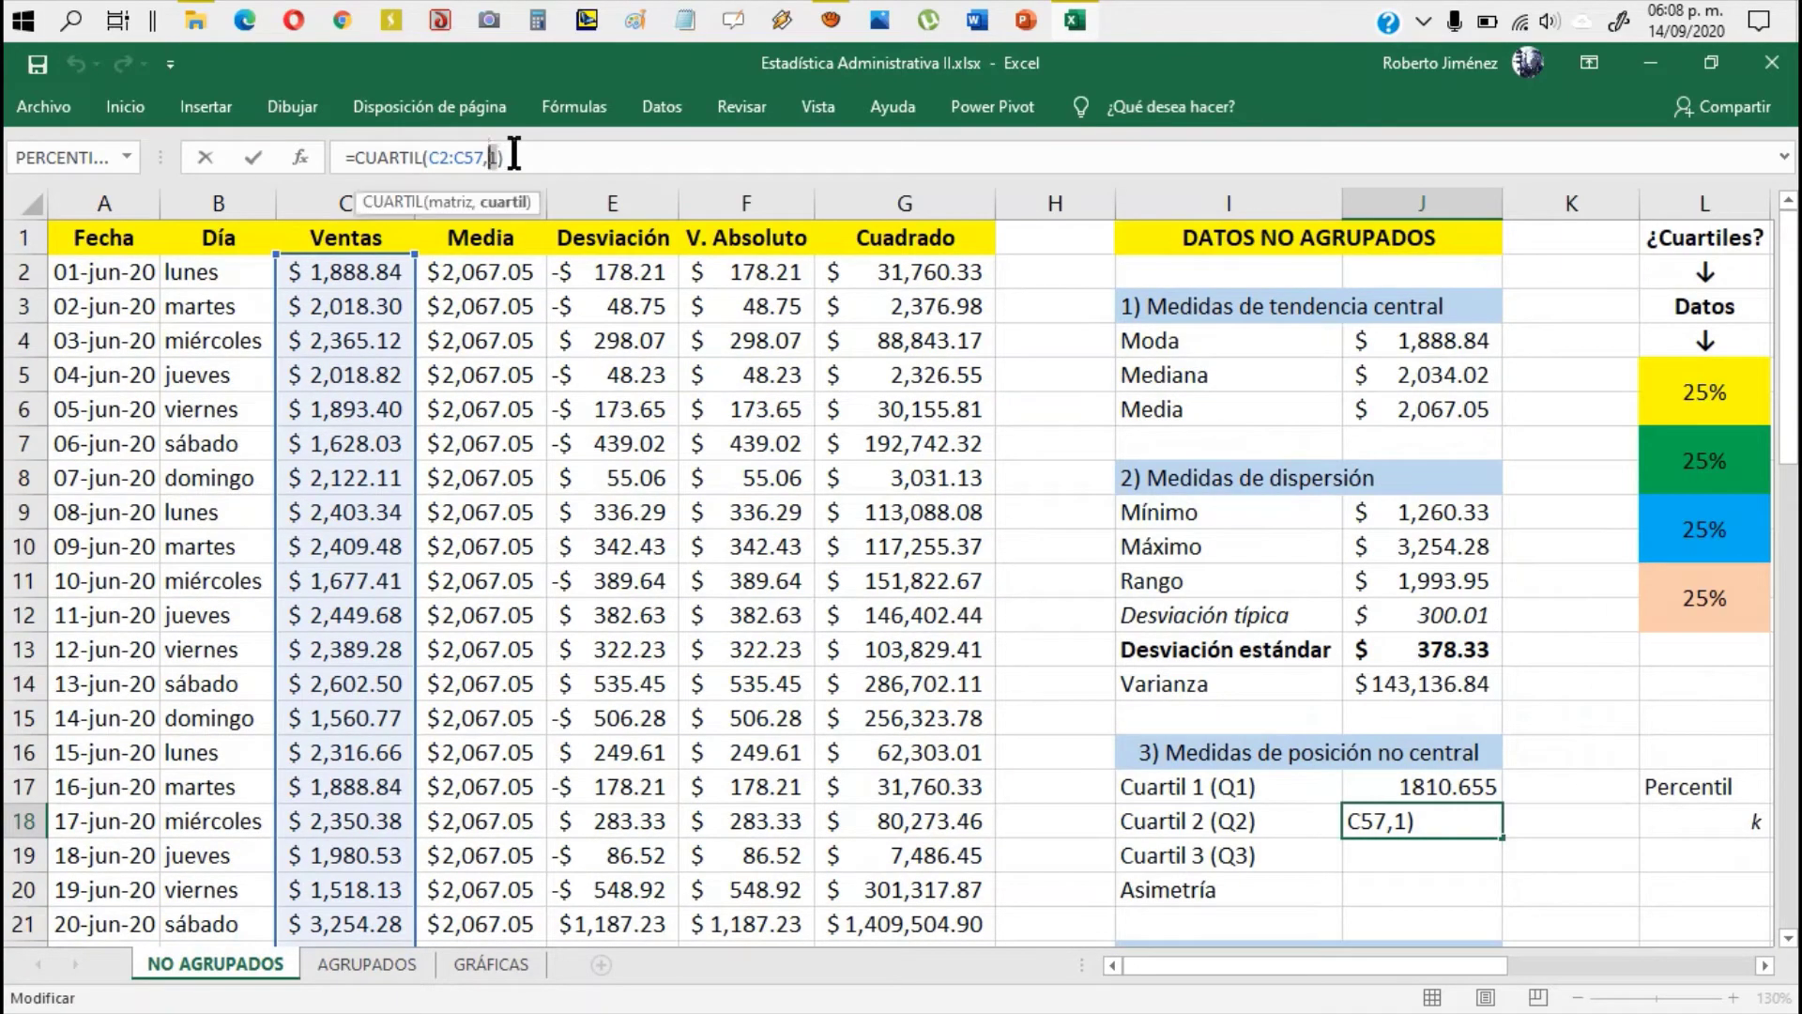
type("2")
key("Return")
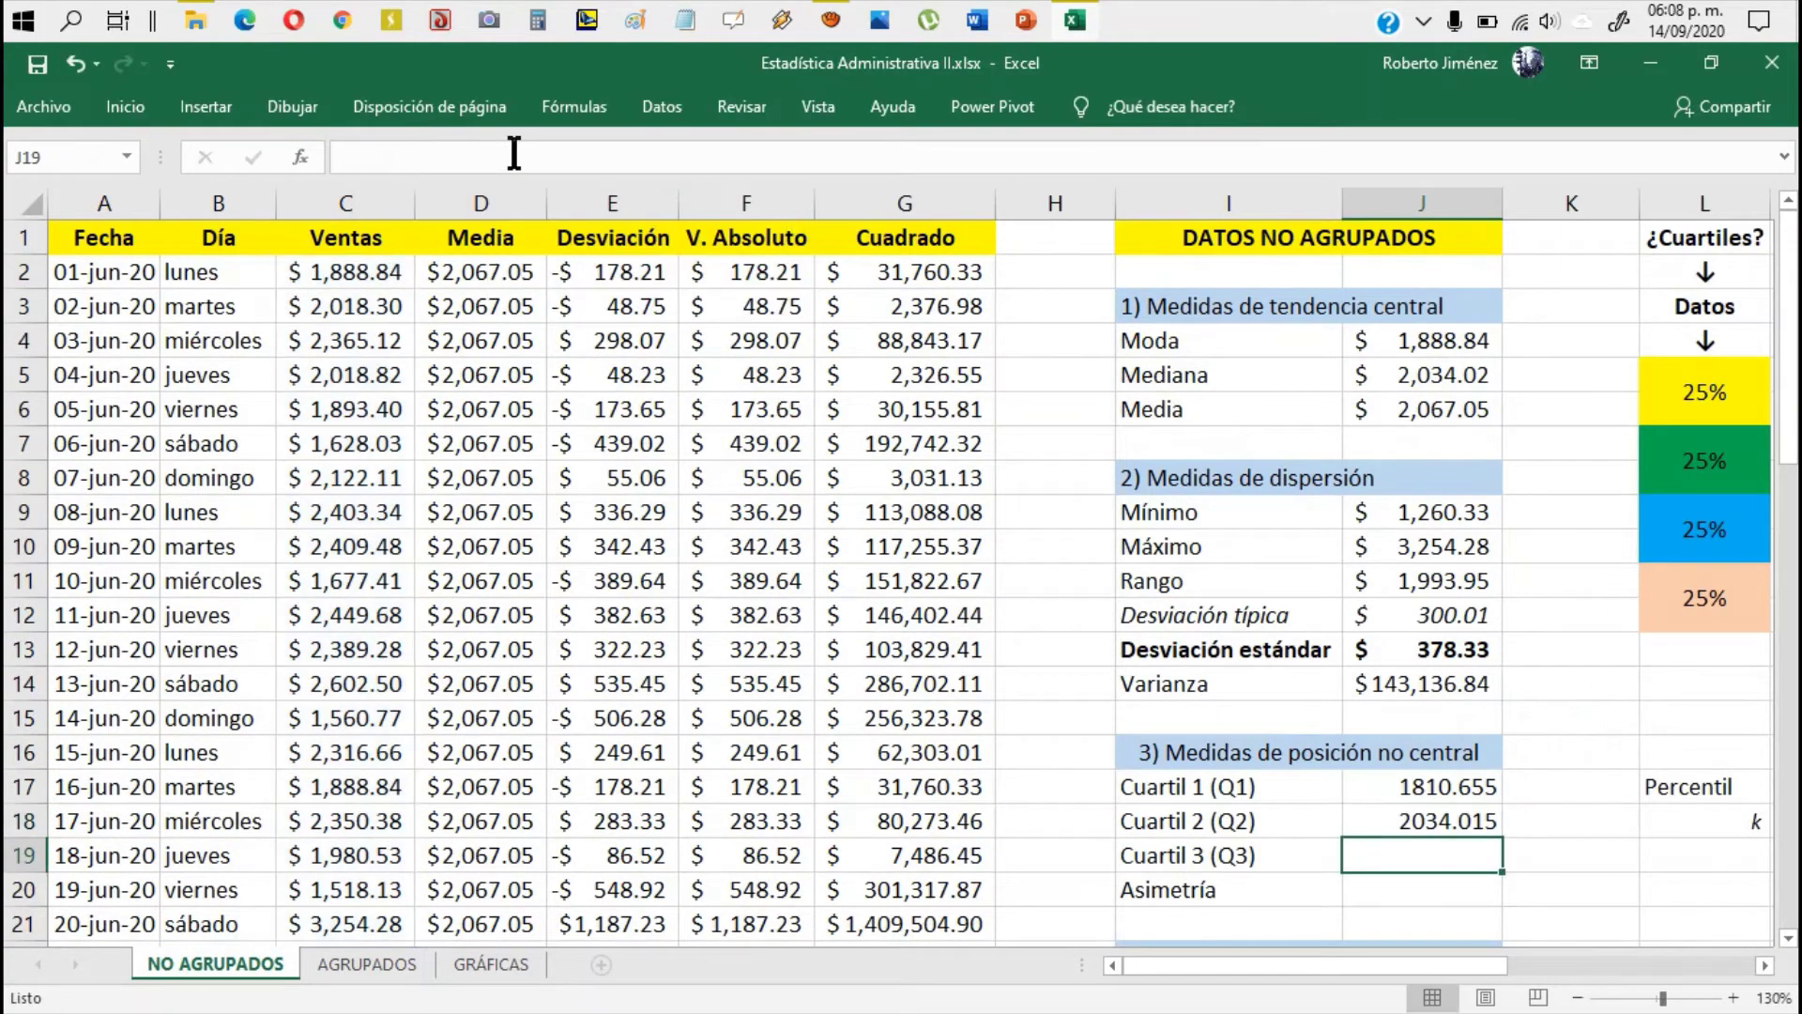
Step: Paste the copied CUARTIL formula into J19 for Cuartil 3 (Q3) and set its quartile argument to 3
key("ctrl+v")
key("ctrl")
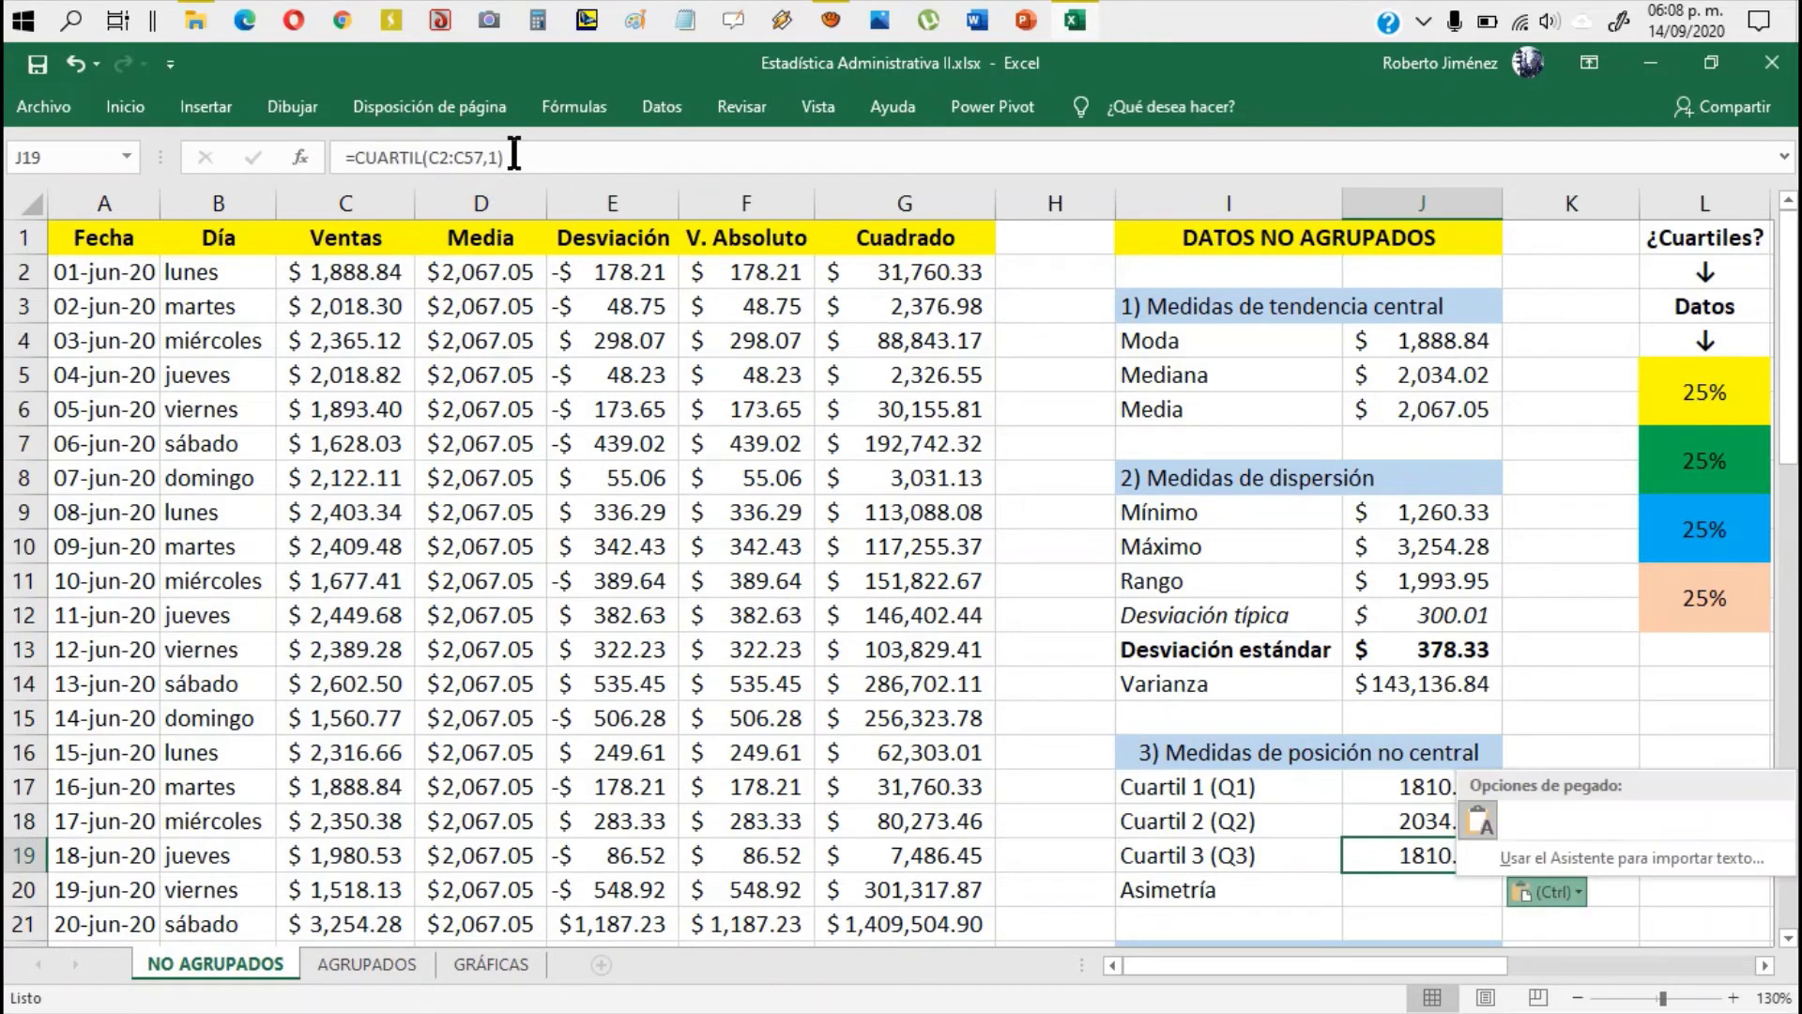
key("Escape")
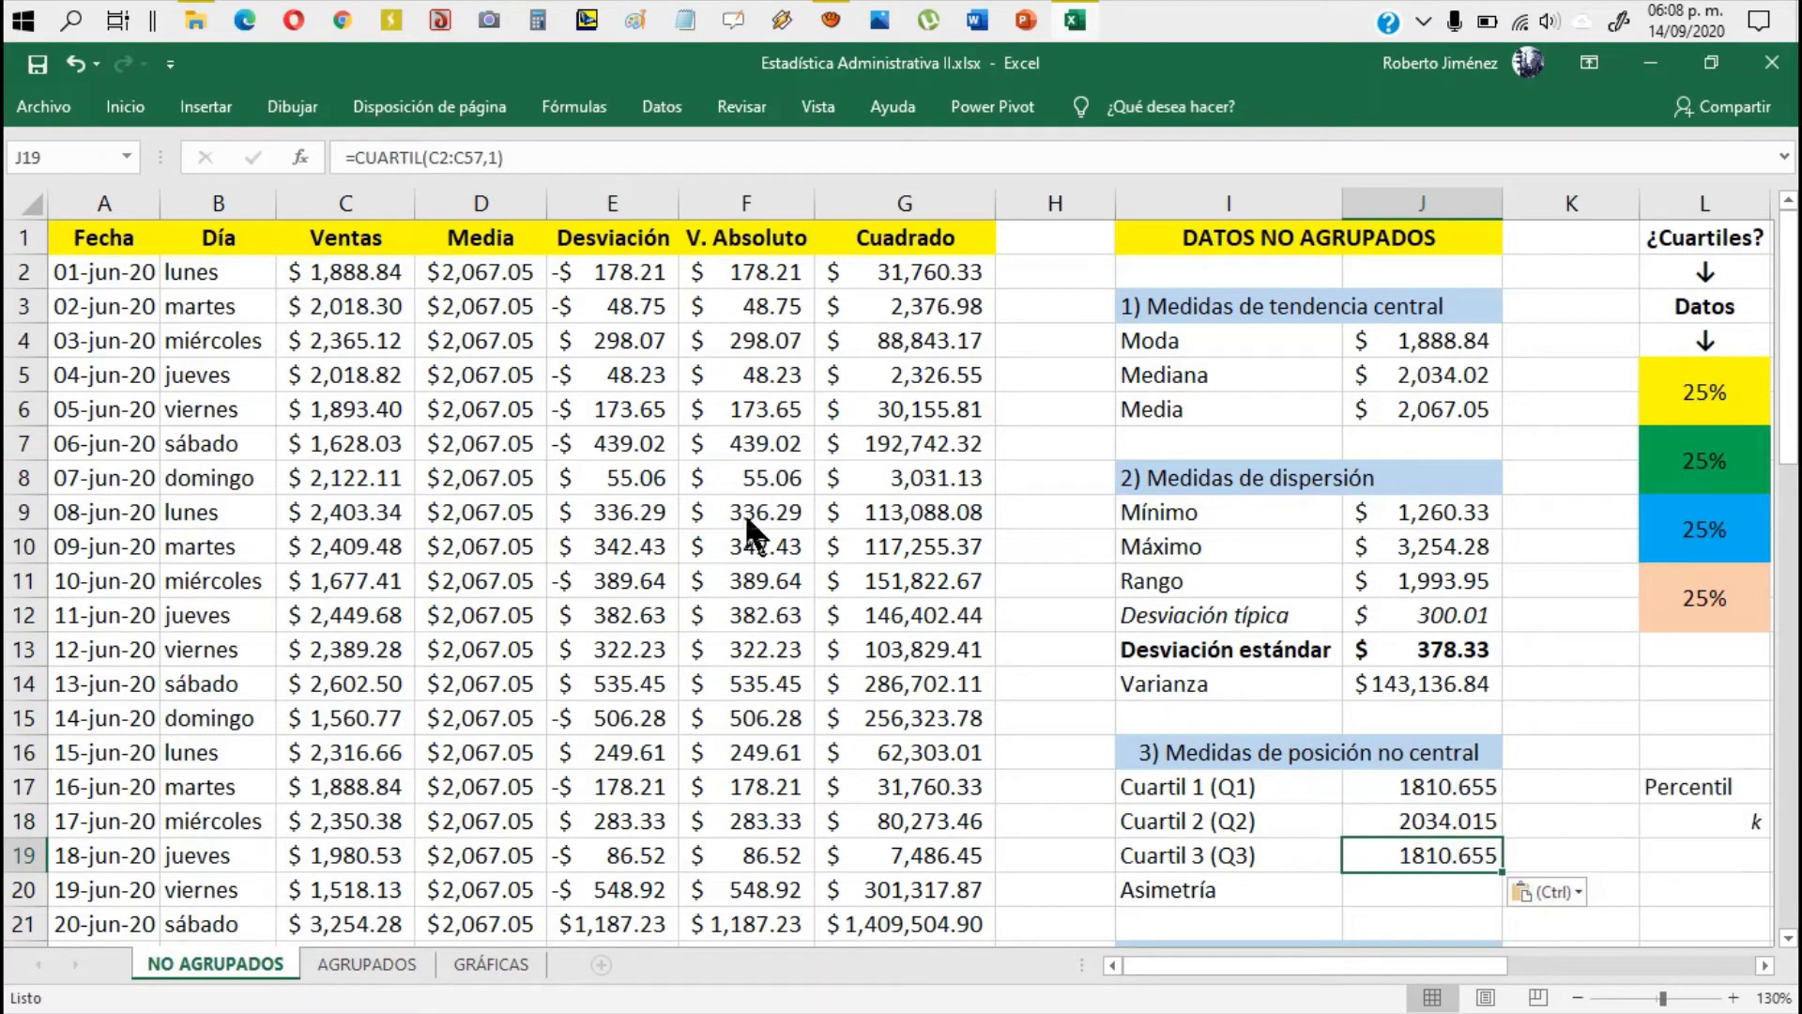
key("Escape")
left_click(543, 156)
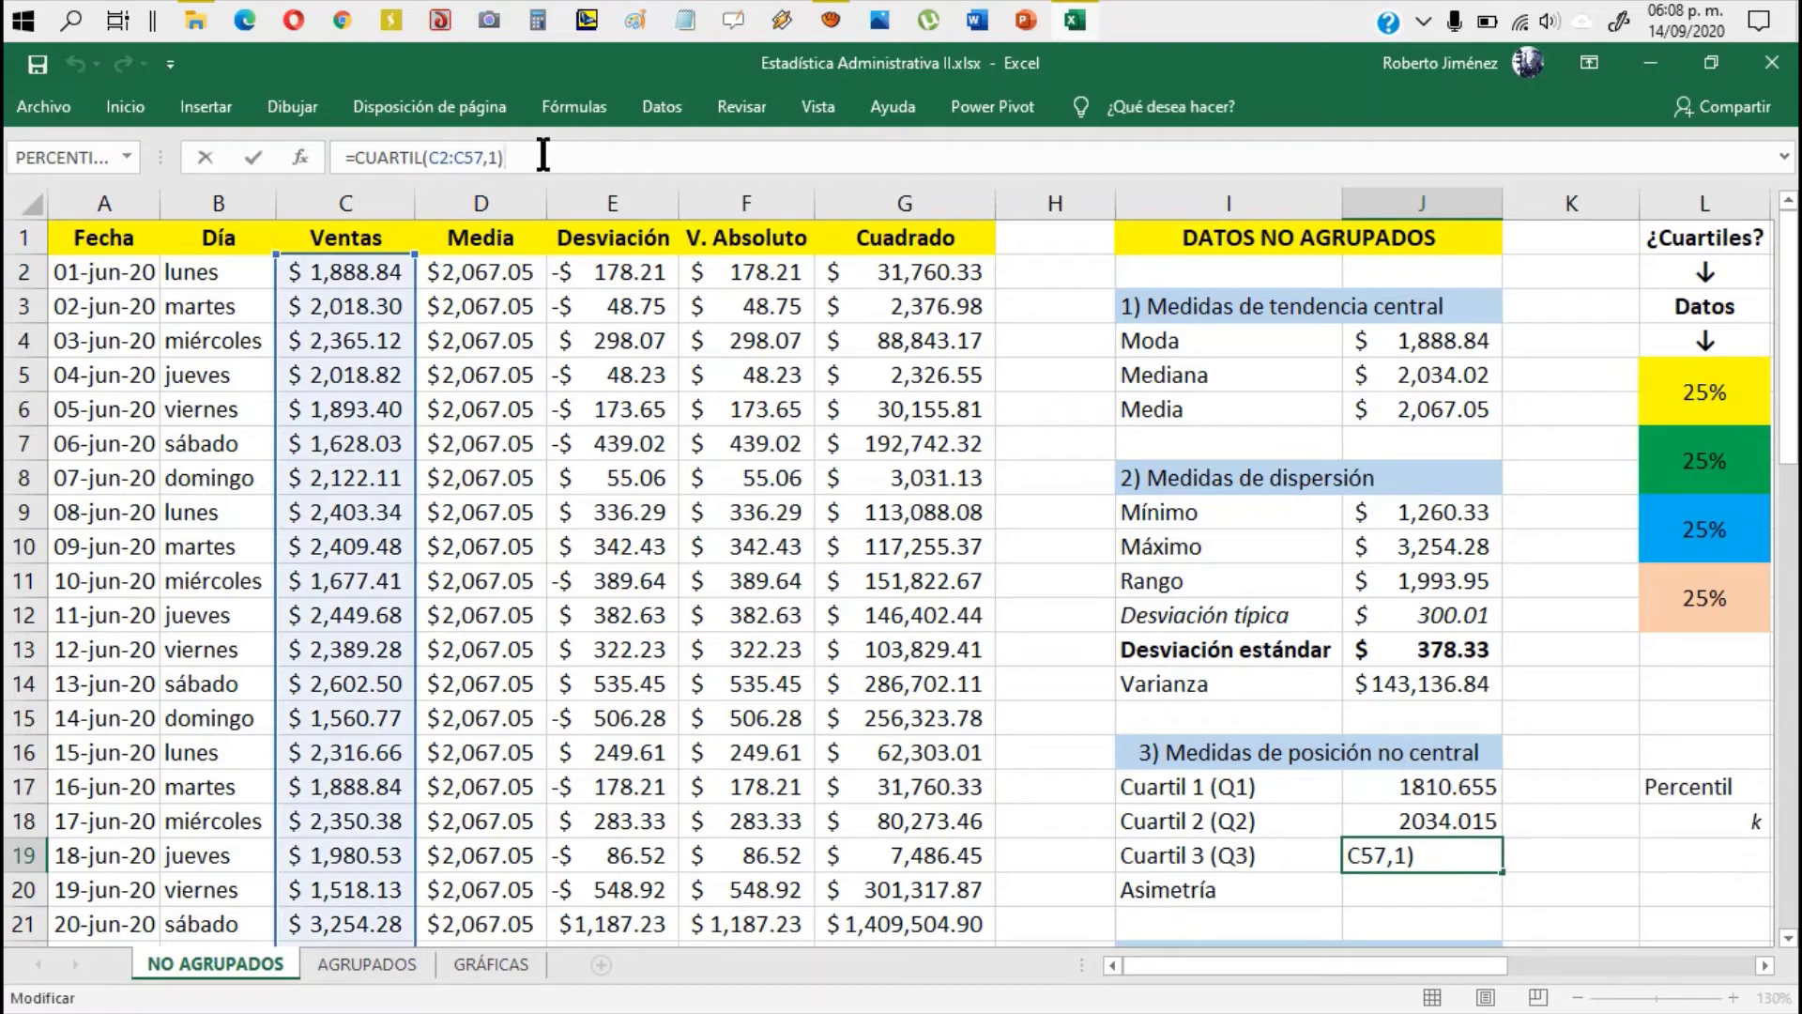
key("Left")
key("shift+Left")
type("3")
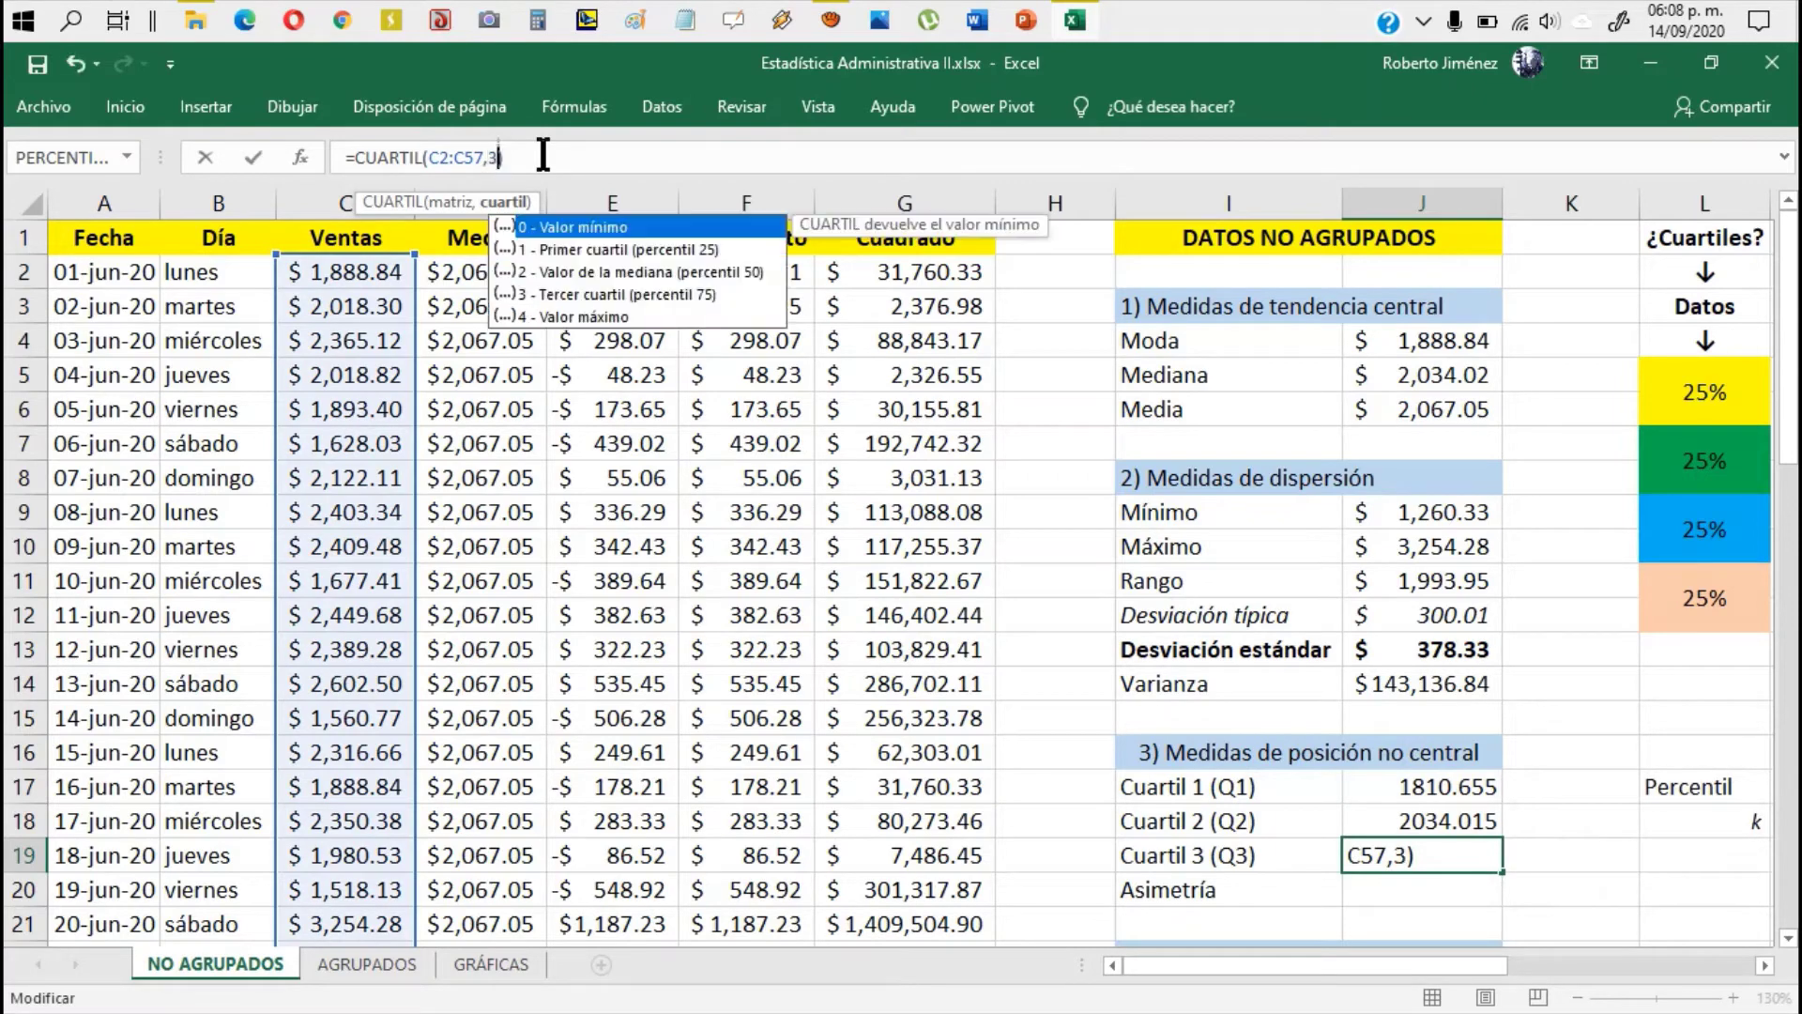
key("Return")
Step: Review the three CUARTIL formulas and their results in J17:J19
key("Up")
key("Up")
key("Up")
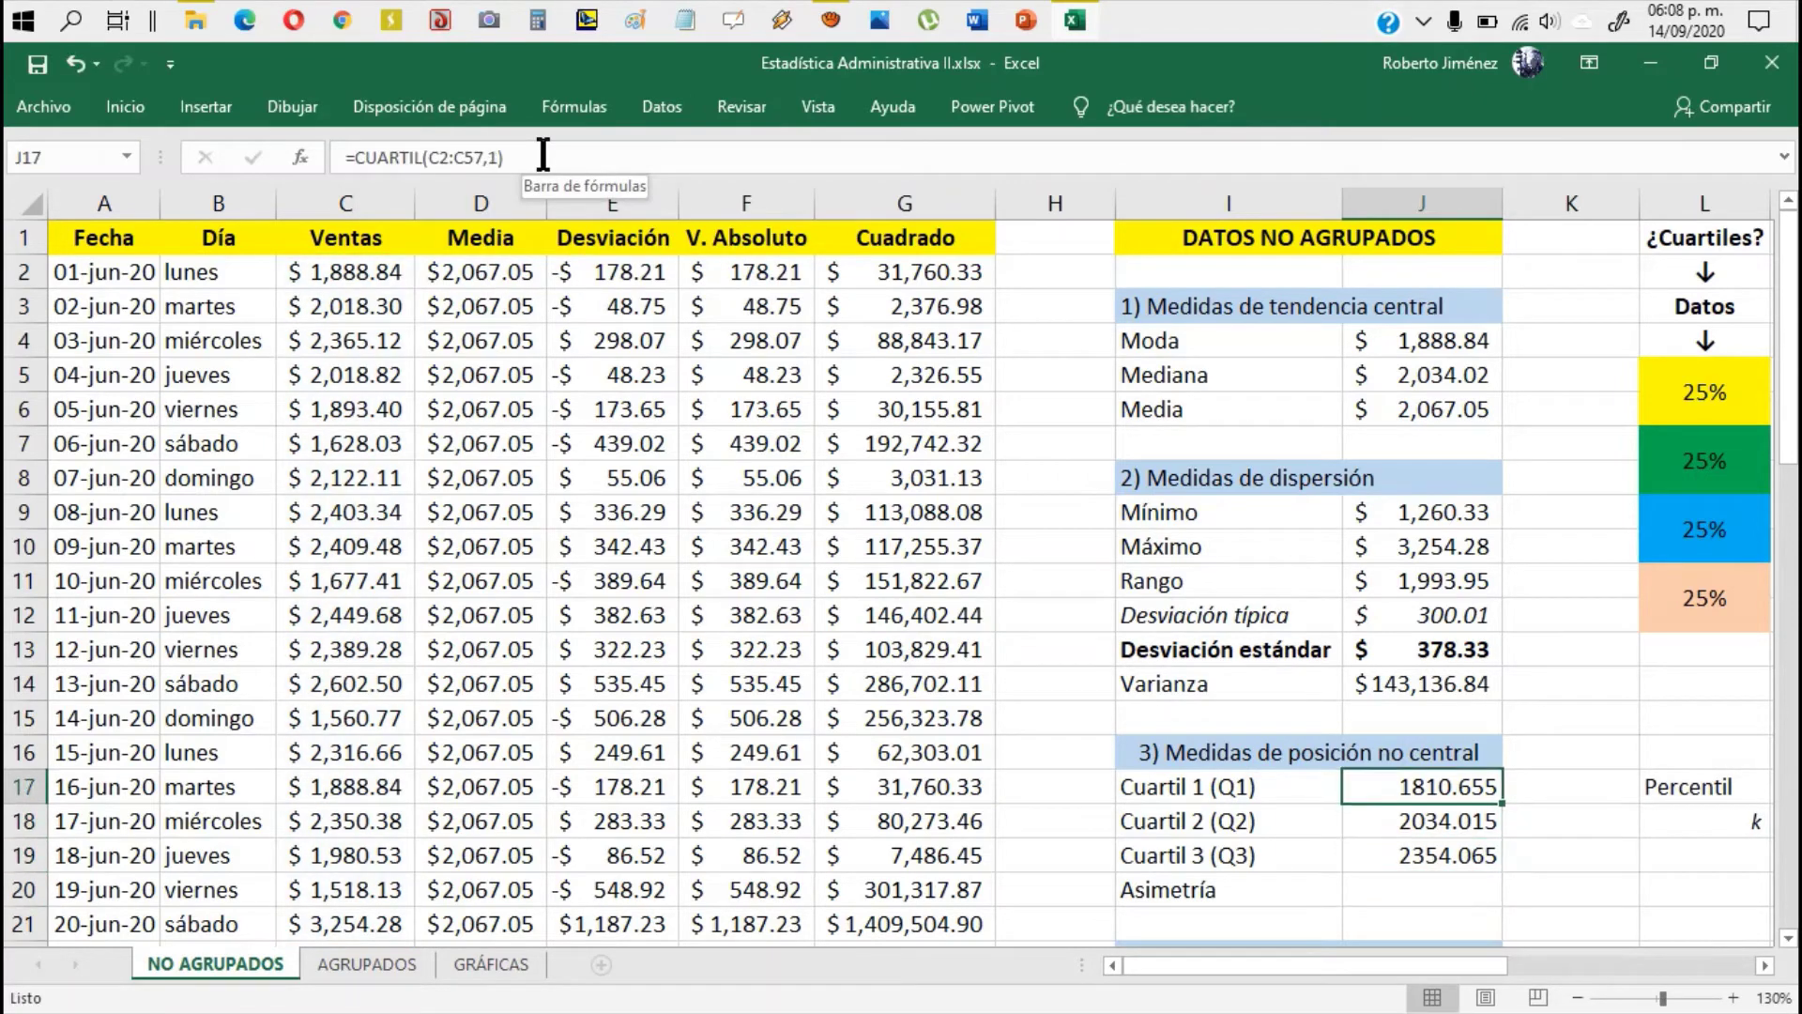
key("Down")
key("Down")
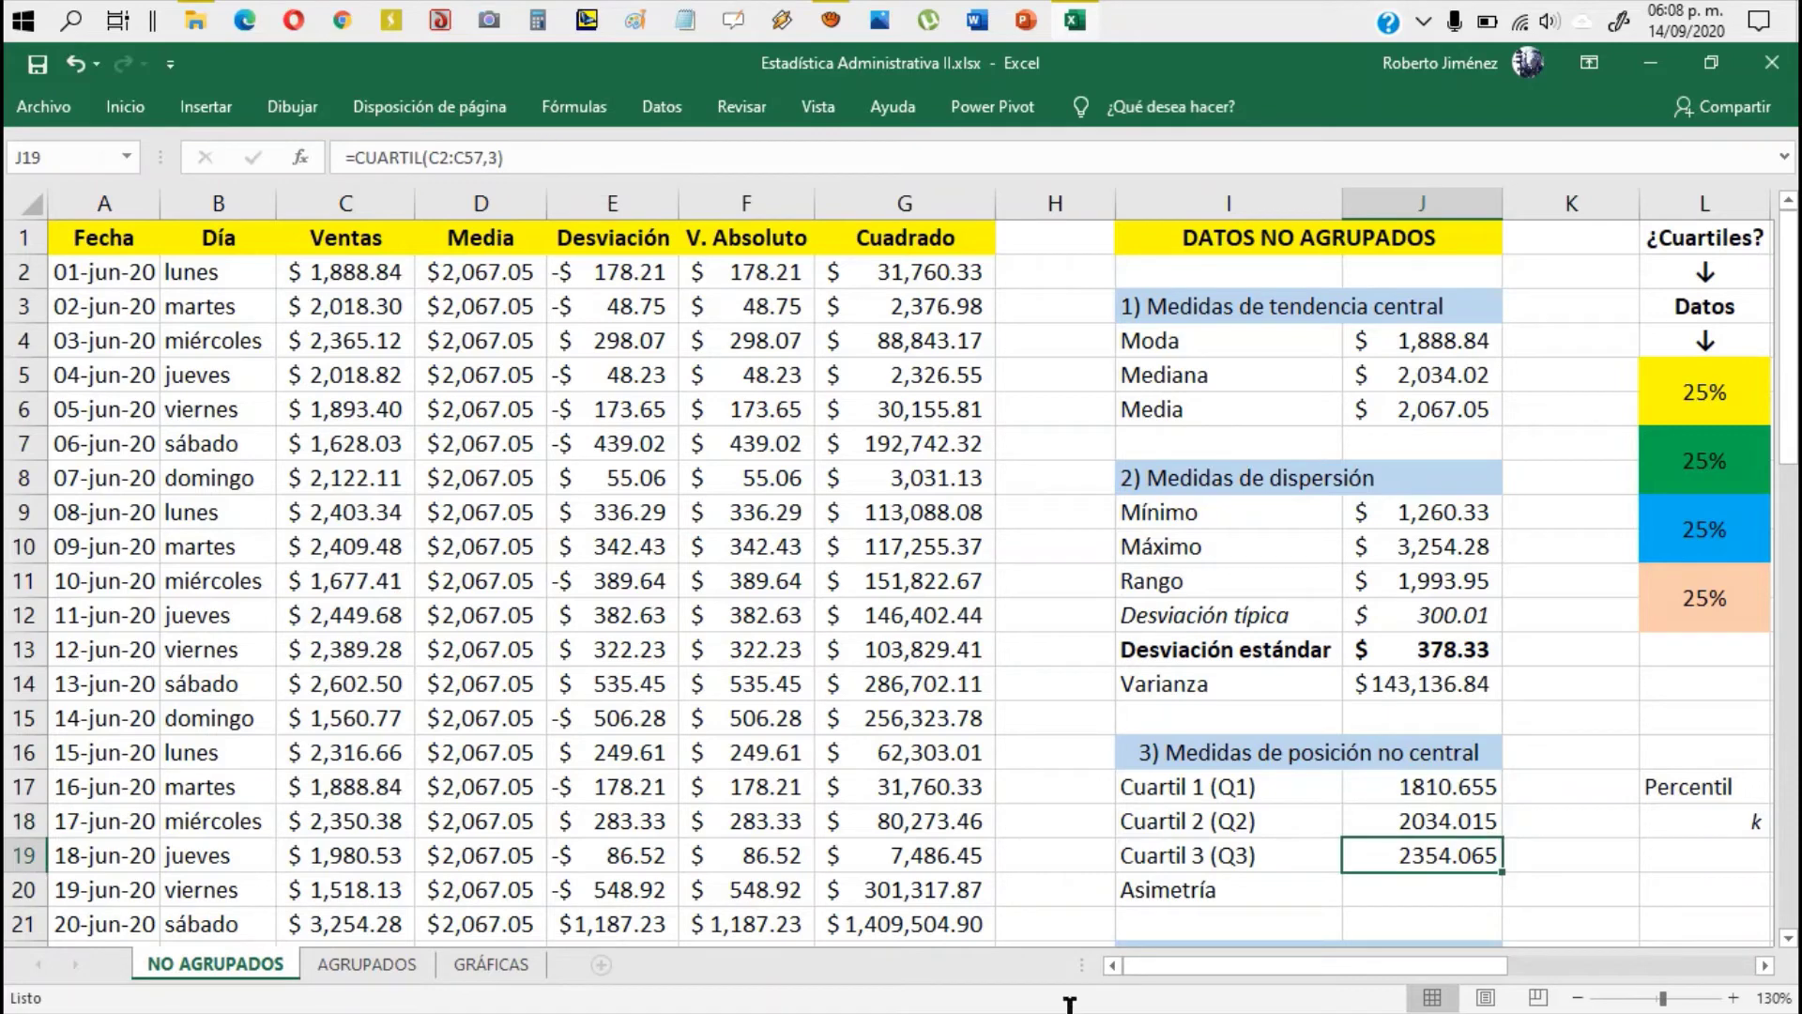
left_click(1451, 783)
left_click(1457, 830)
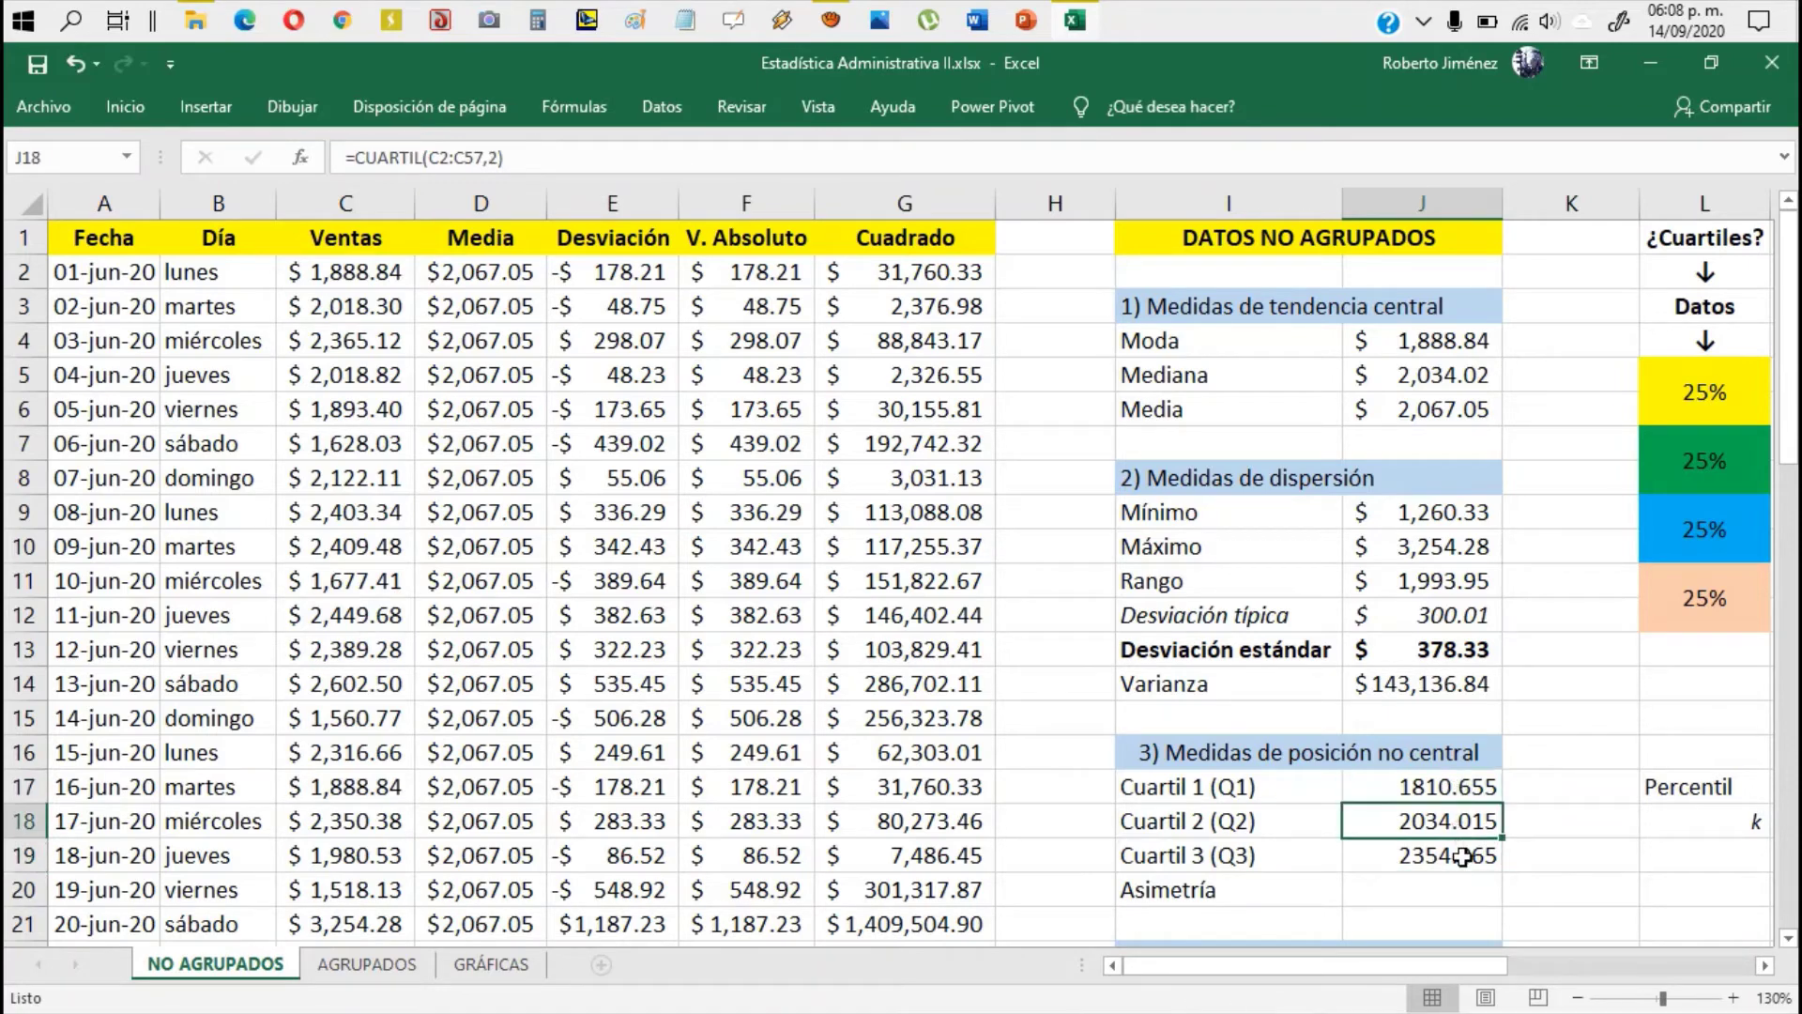
left_click(1462, 856)
left_click(1443, 789)
left_click(1445, 819)
left_click(1446, 858)
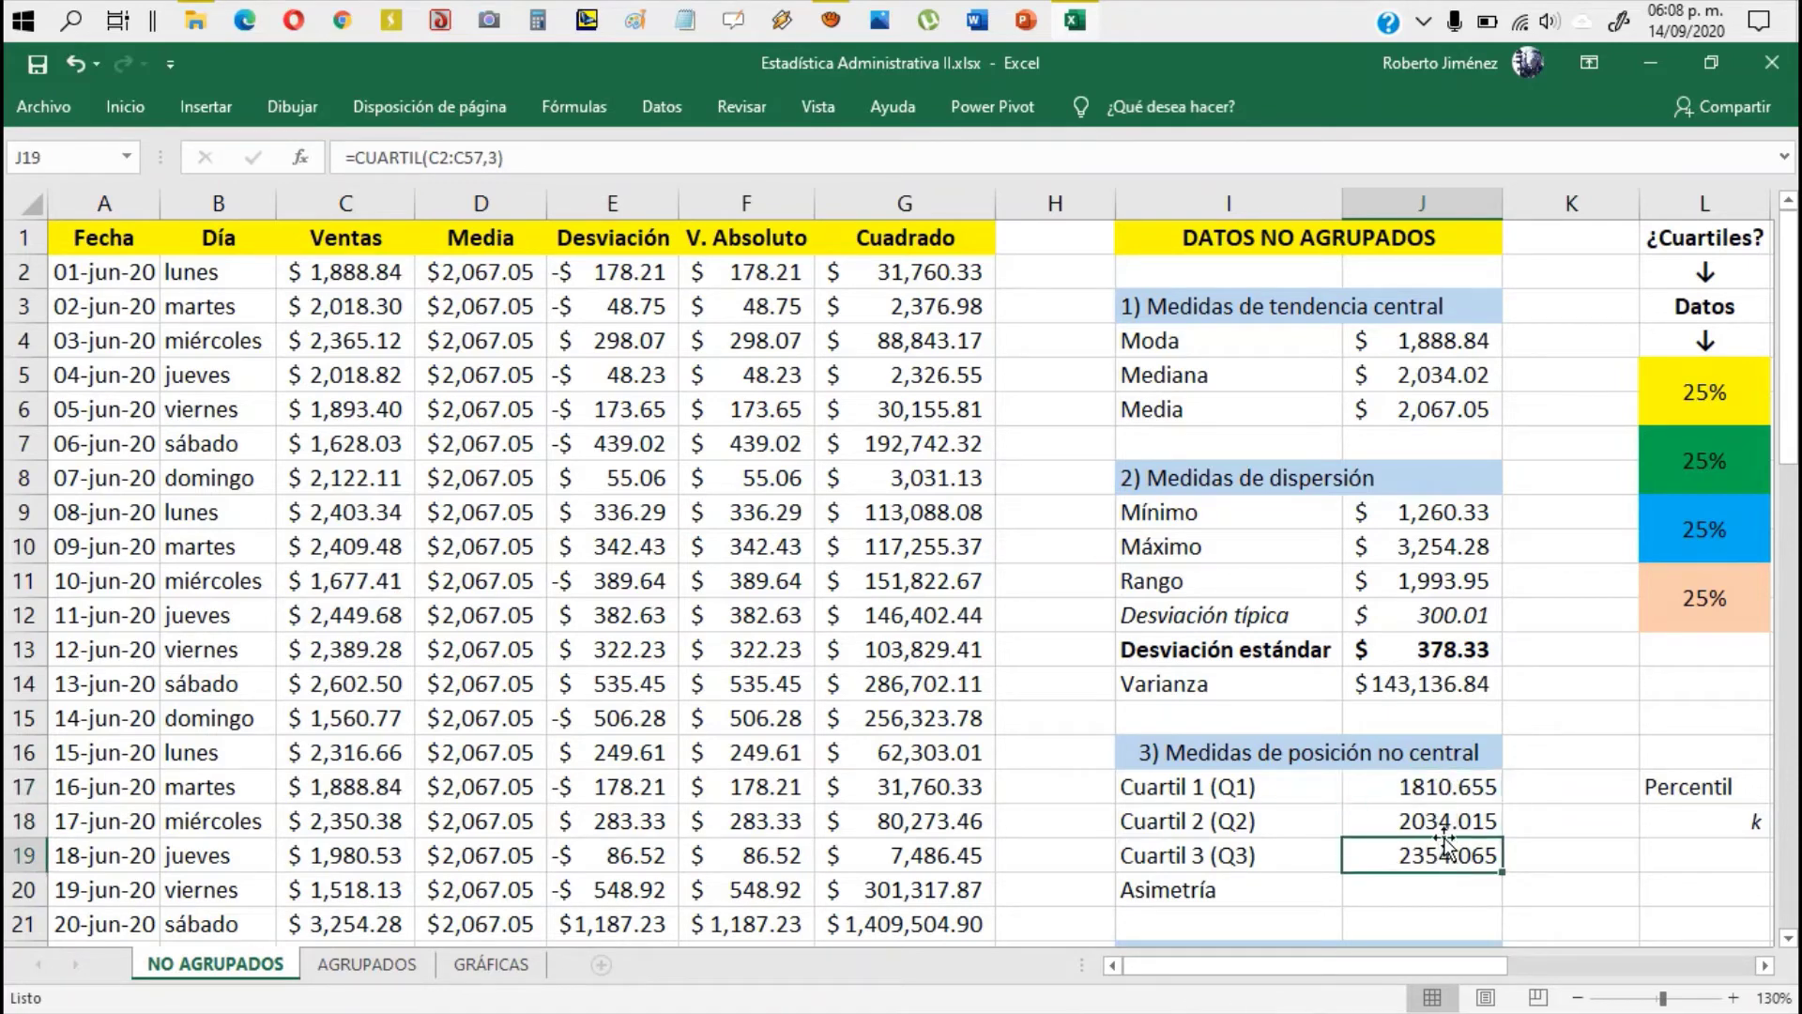
left_click(1444, 831)
left_click(1438, 789)
left_click(1439, 819)
left_click(1440, 851)
left_click(1429, 823)
left_click(1429, 784)
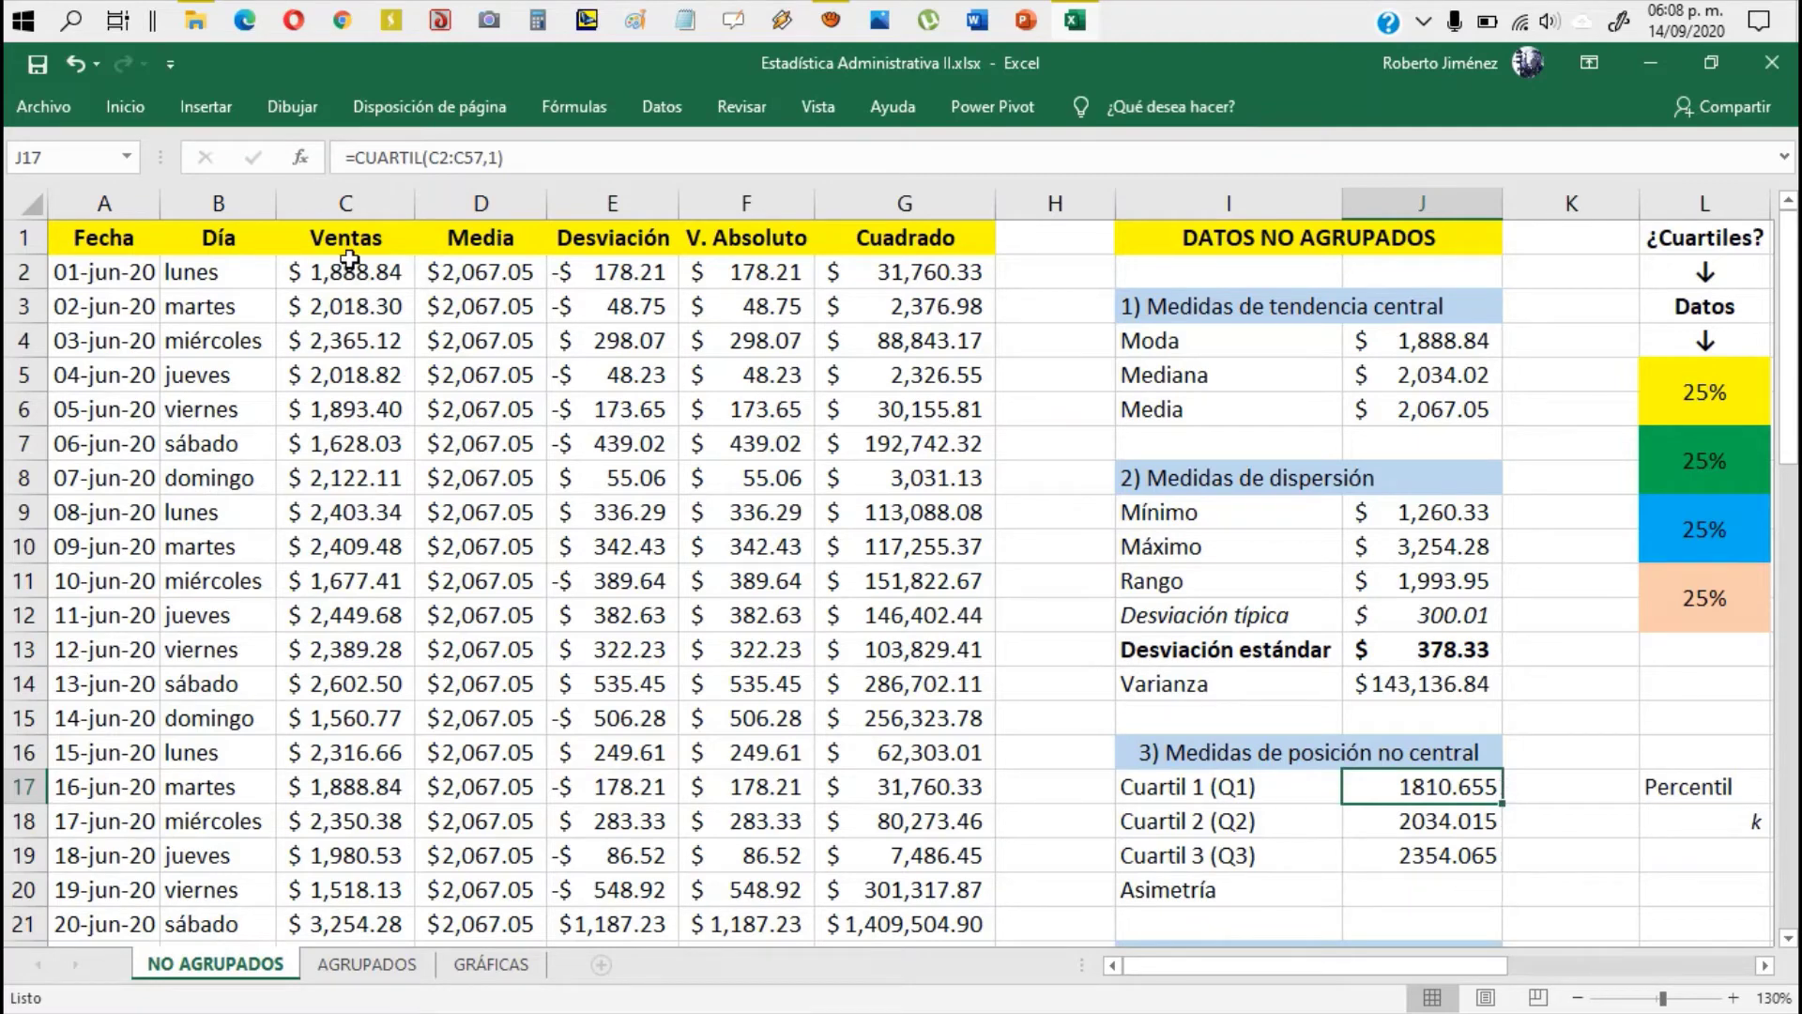
Step: Compare the first Ventas values, C2:C15, with the quartile results in J17:J19
left_click_drag(357, 277, 371, 718)
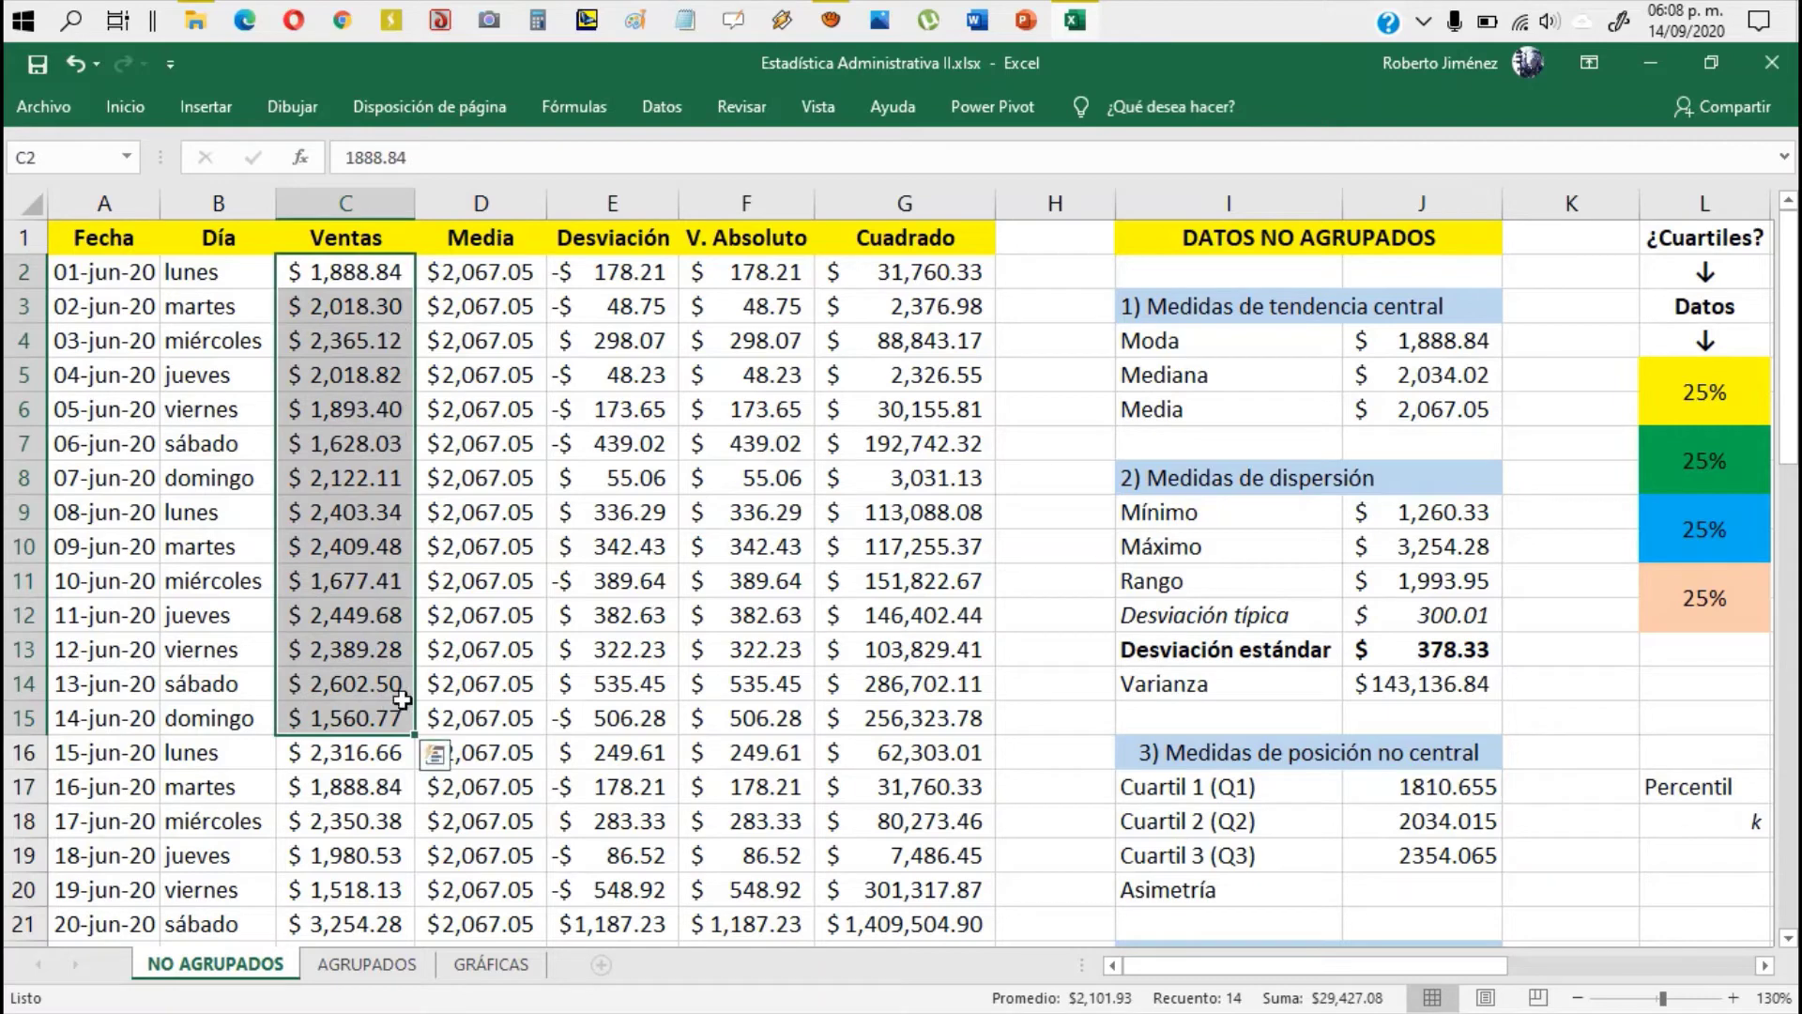
left_click(1444, 793)
left_click(1442, 826)
left_click(1439, 862)
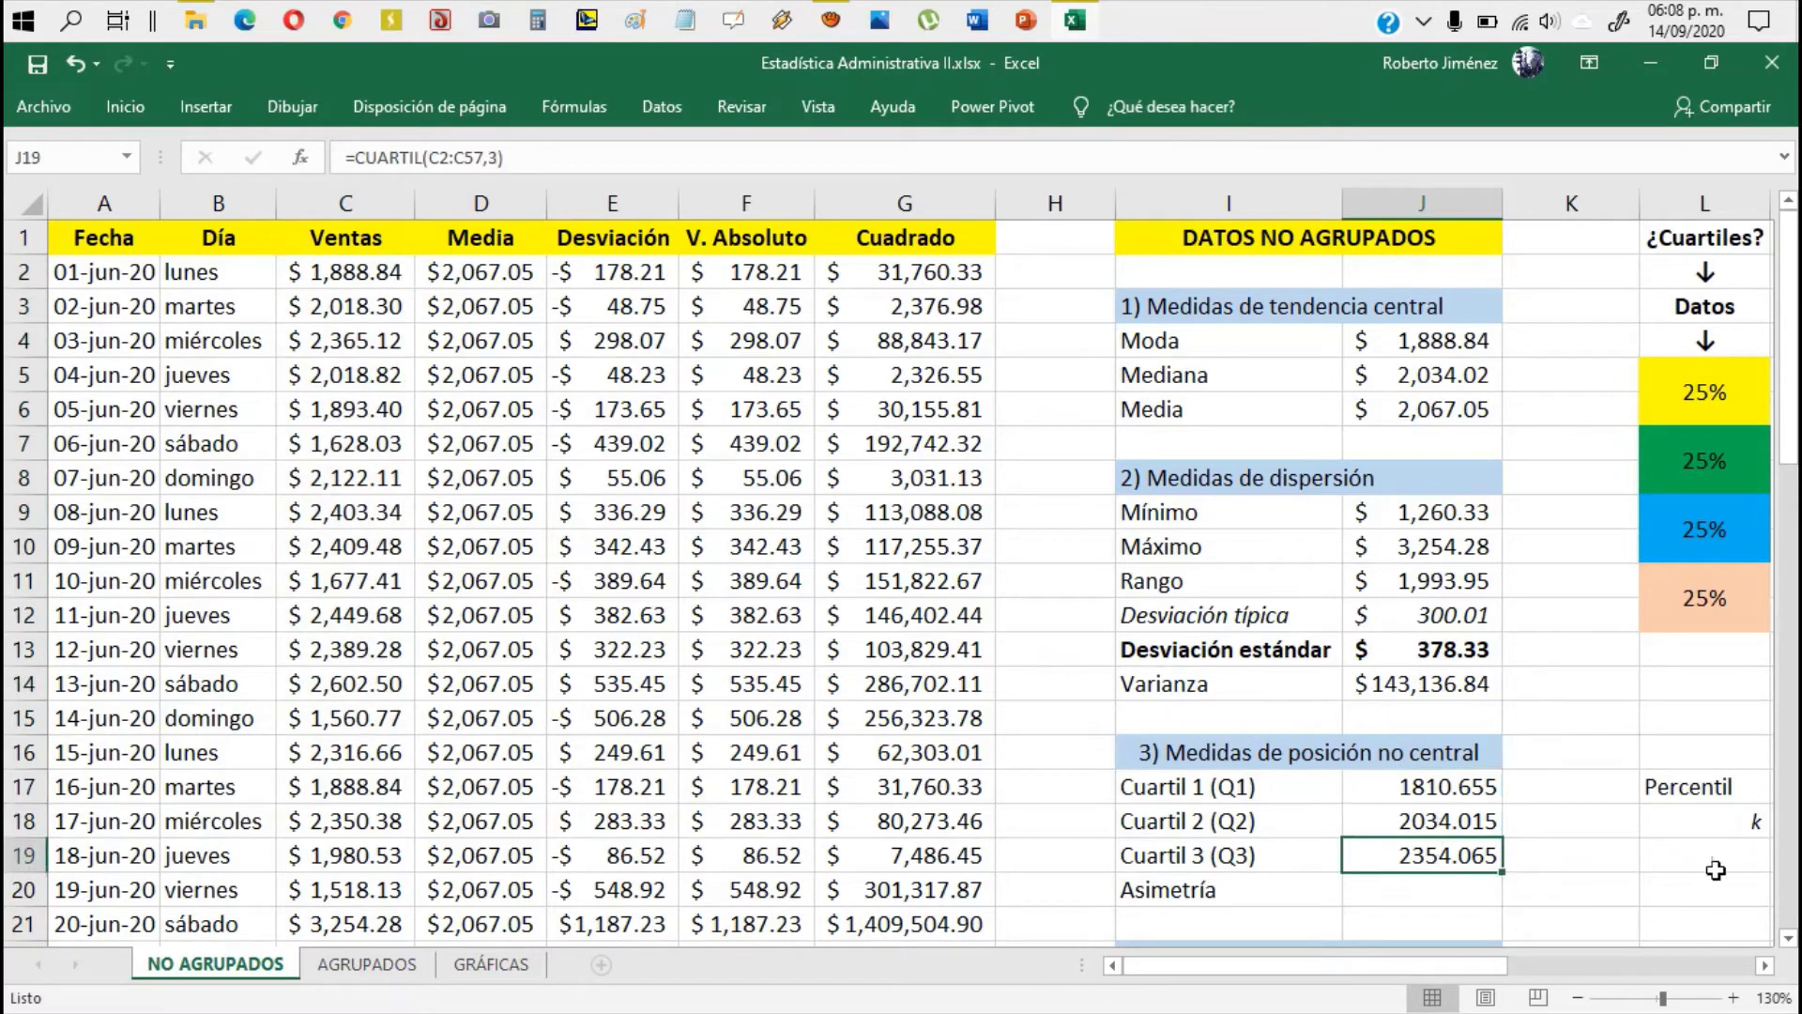
Step: Examine the ¿Cuartiles? diagram of 25% blocks in columns L and M beside the quartile results
key("Right")
key("Right")
key("Right")
key("Right")
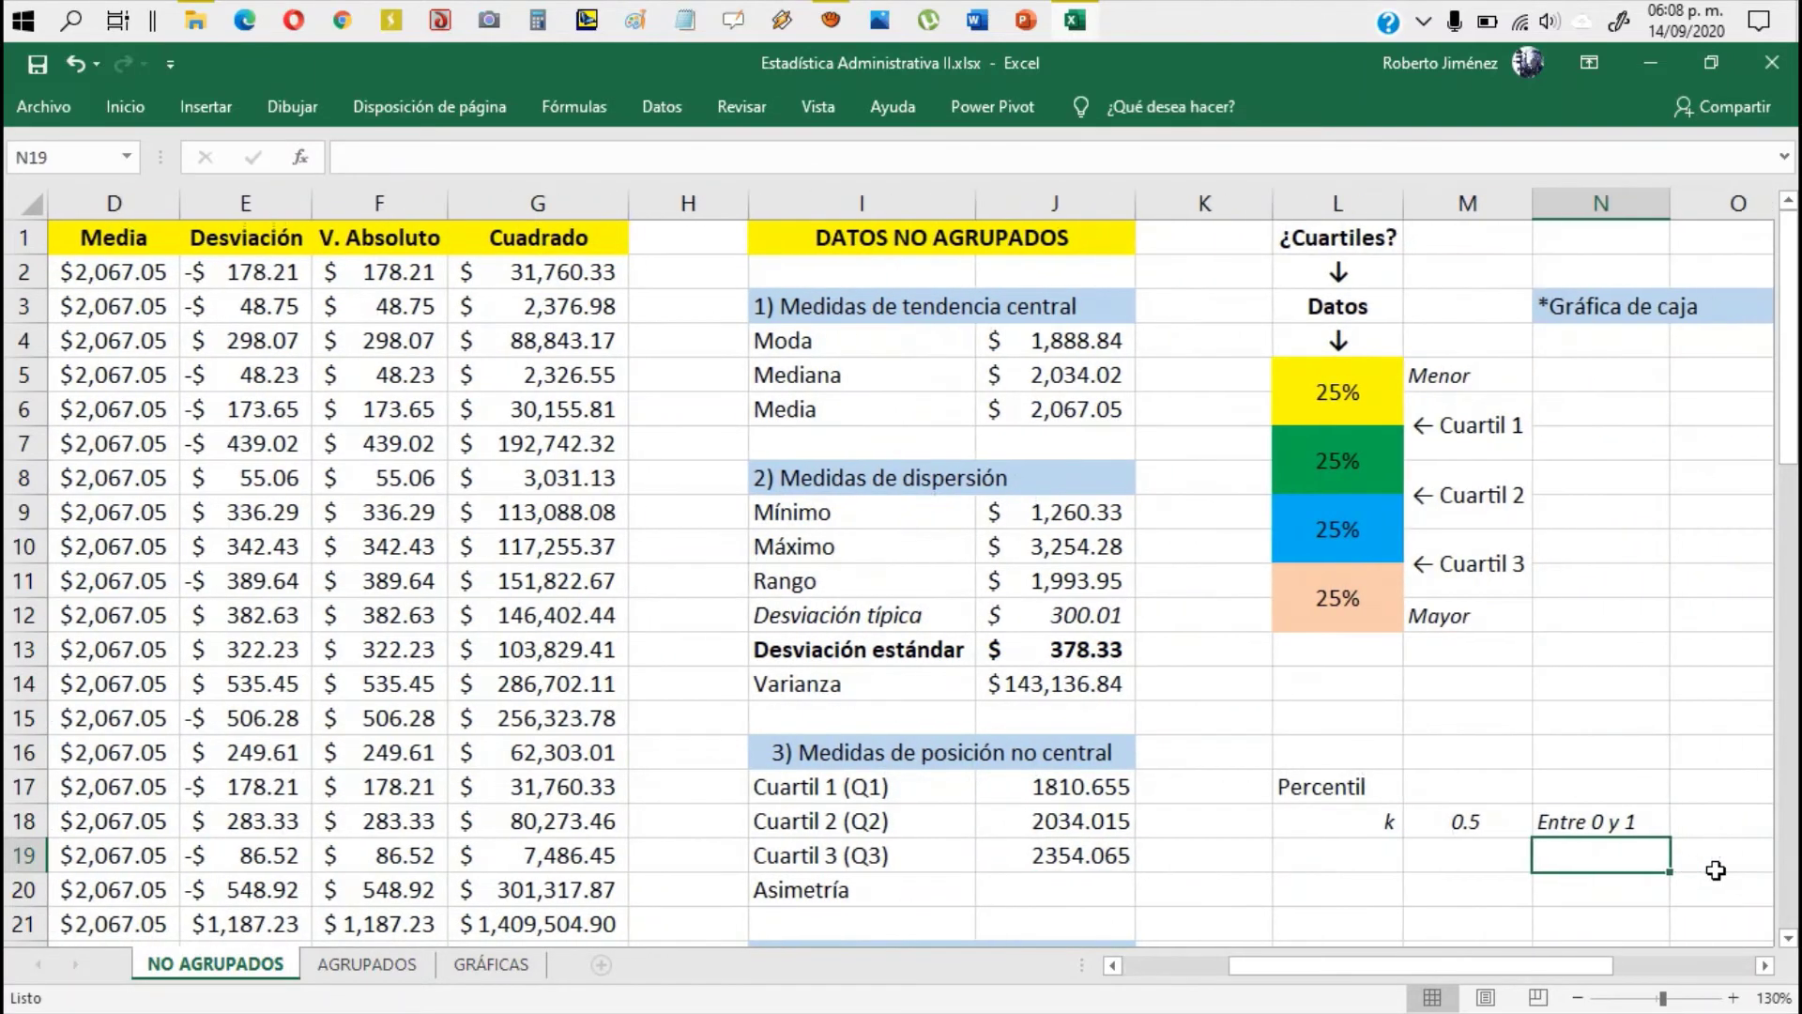
key("Left")
key("Left")
key("Left")
key("Left")
key("Left")
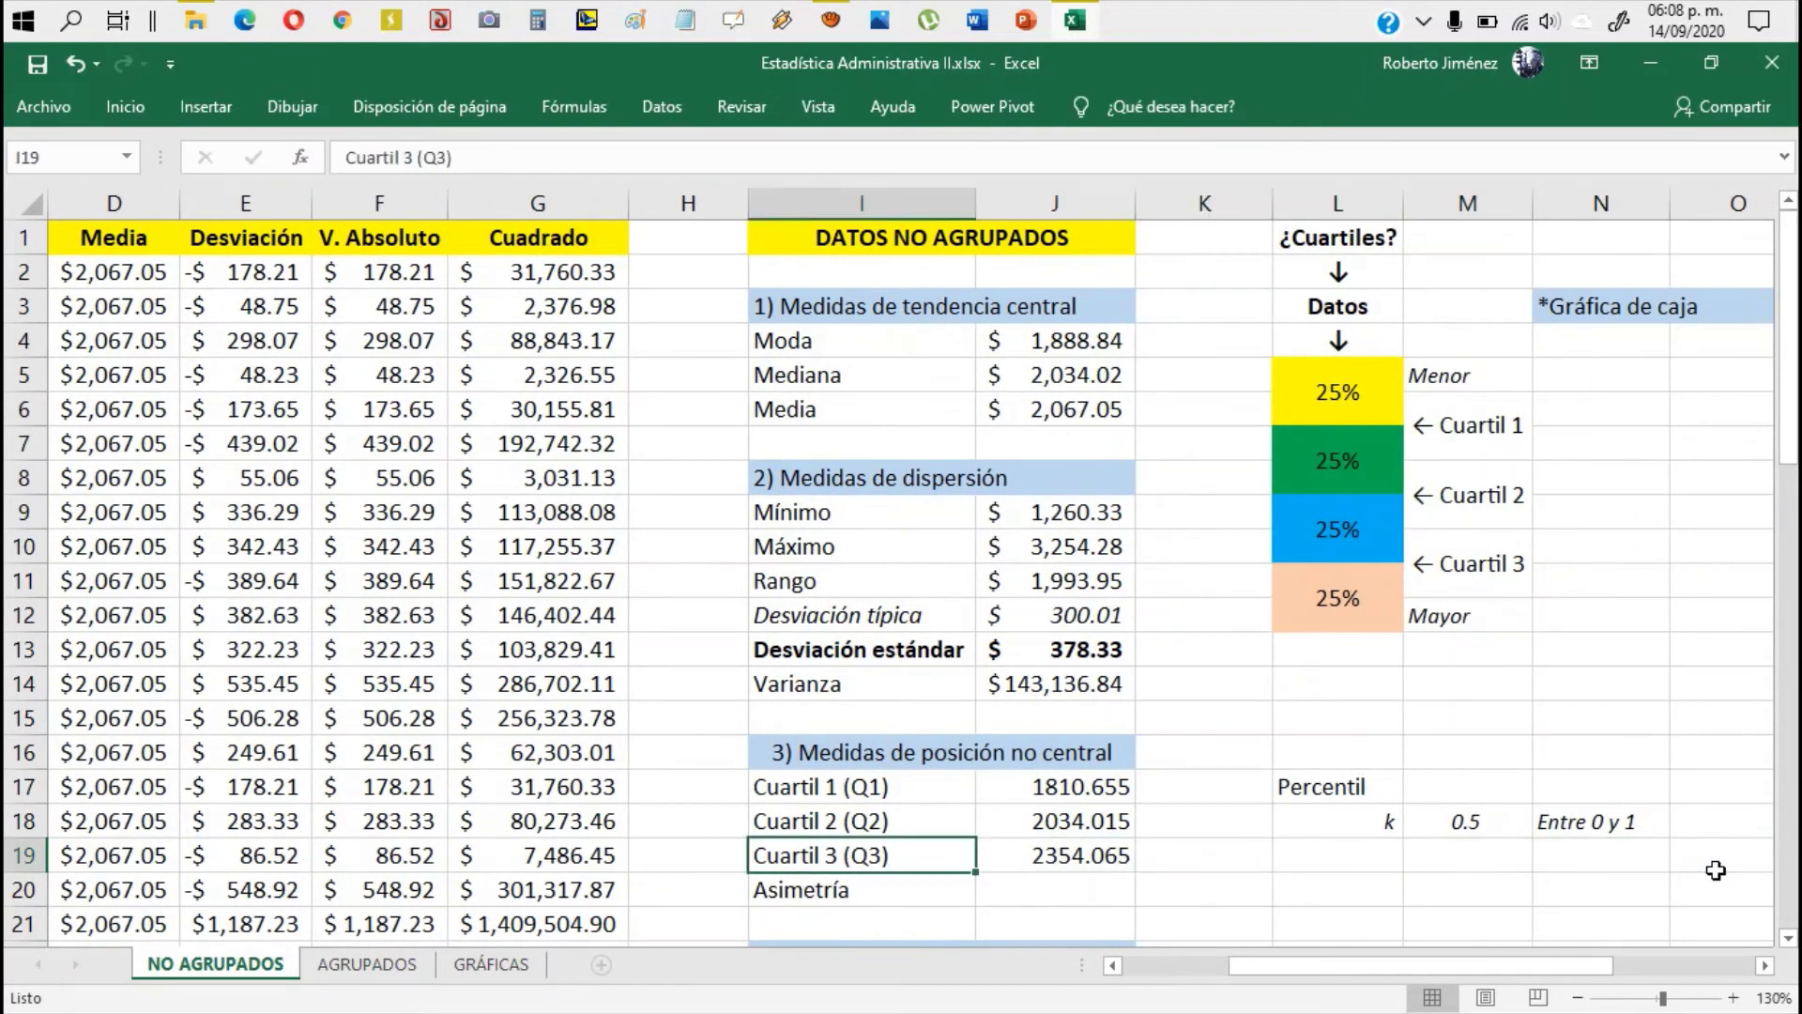
Step: Go back over the Cuartil 1, 2 and 3 results in J17:J19 with the quartile diagram in view
key("Up")
key("Up")
key("Up")
key("Right")
key("Right")
key("Down")
key("Down")
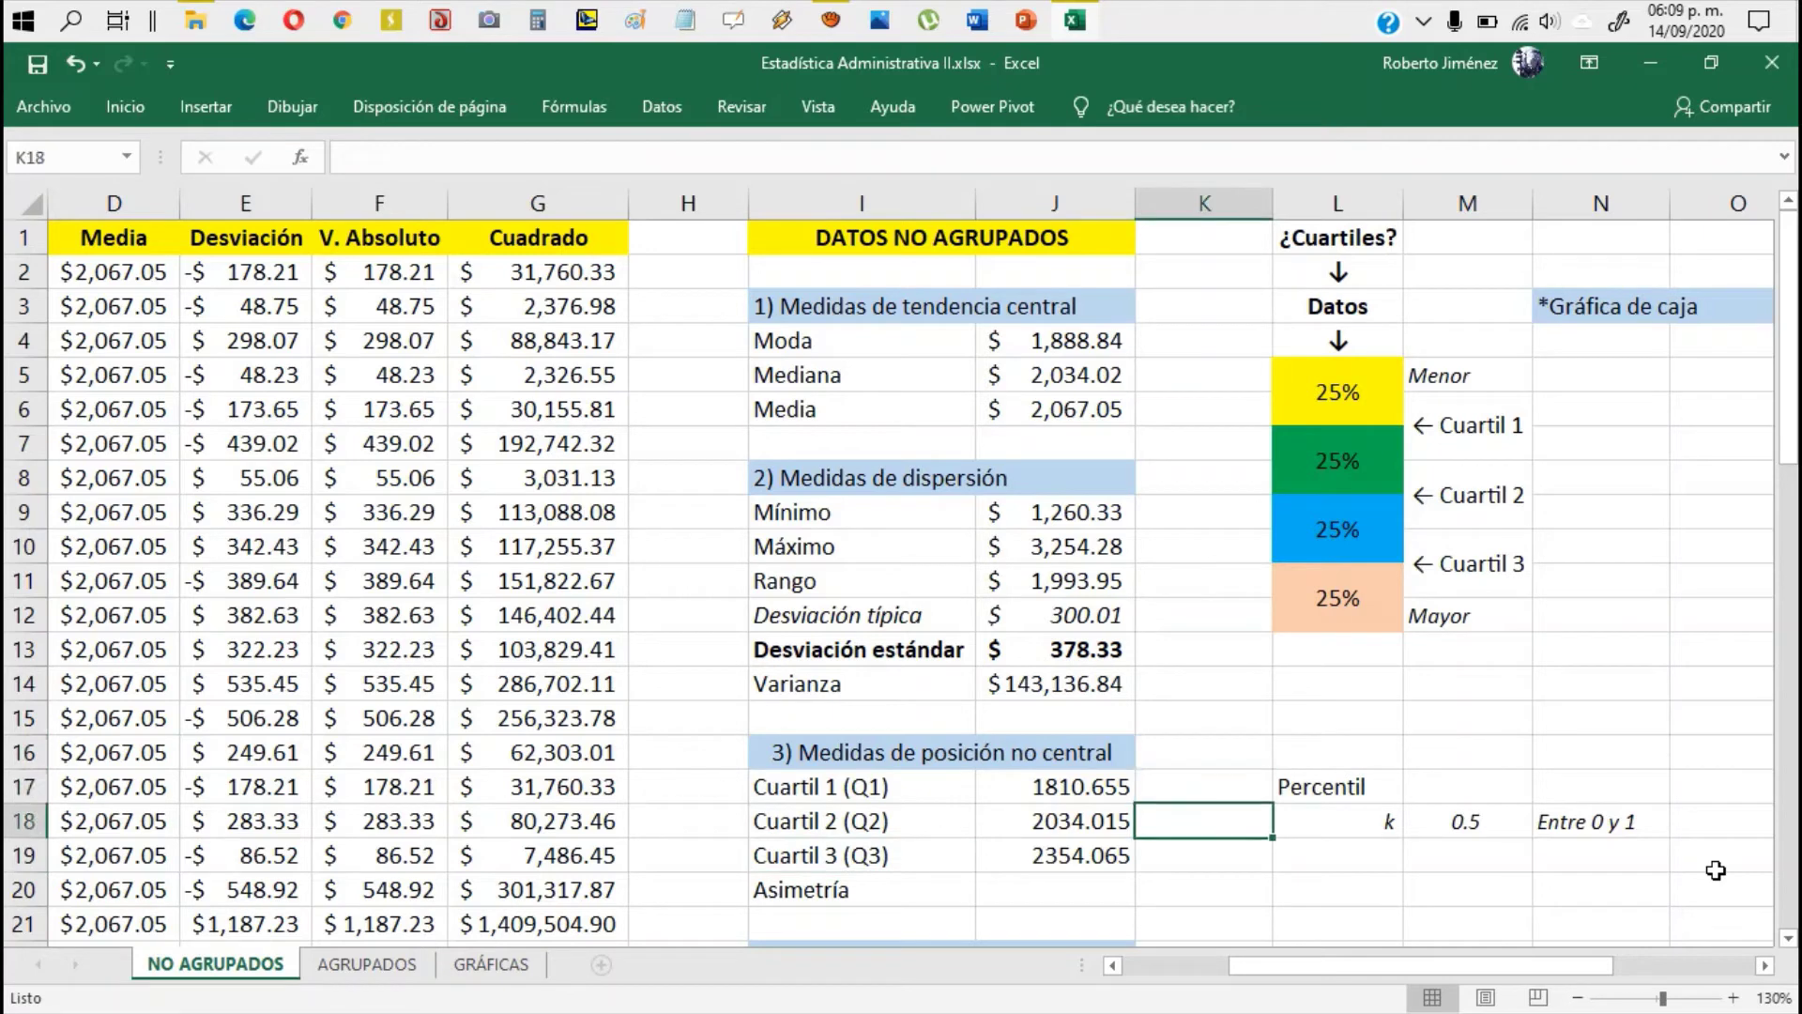
key("Left")
key("Up")
key("Down")
key("Down")
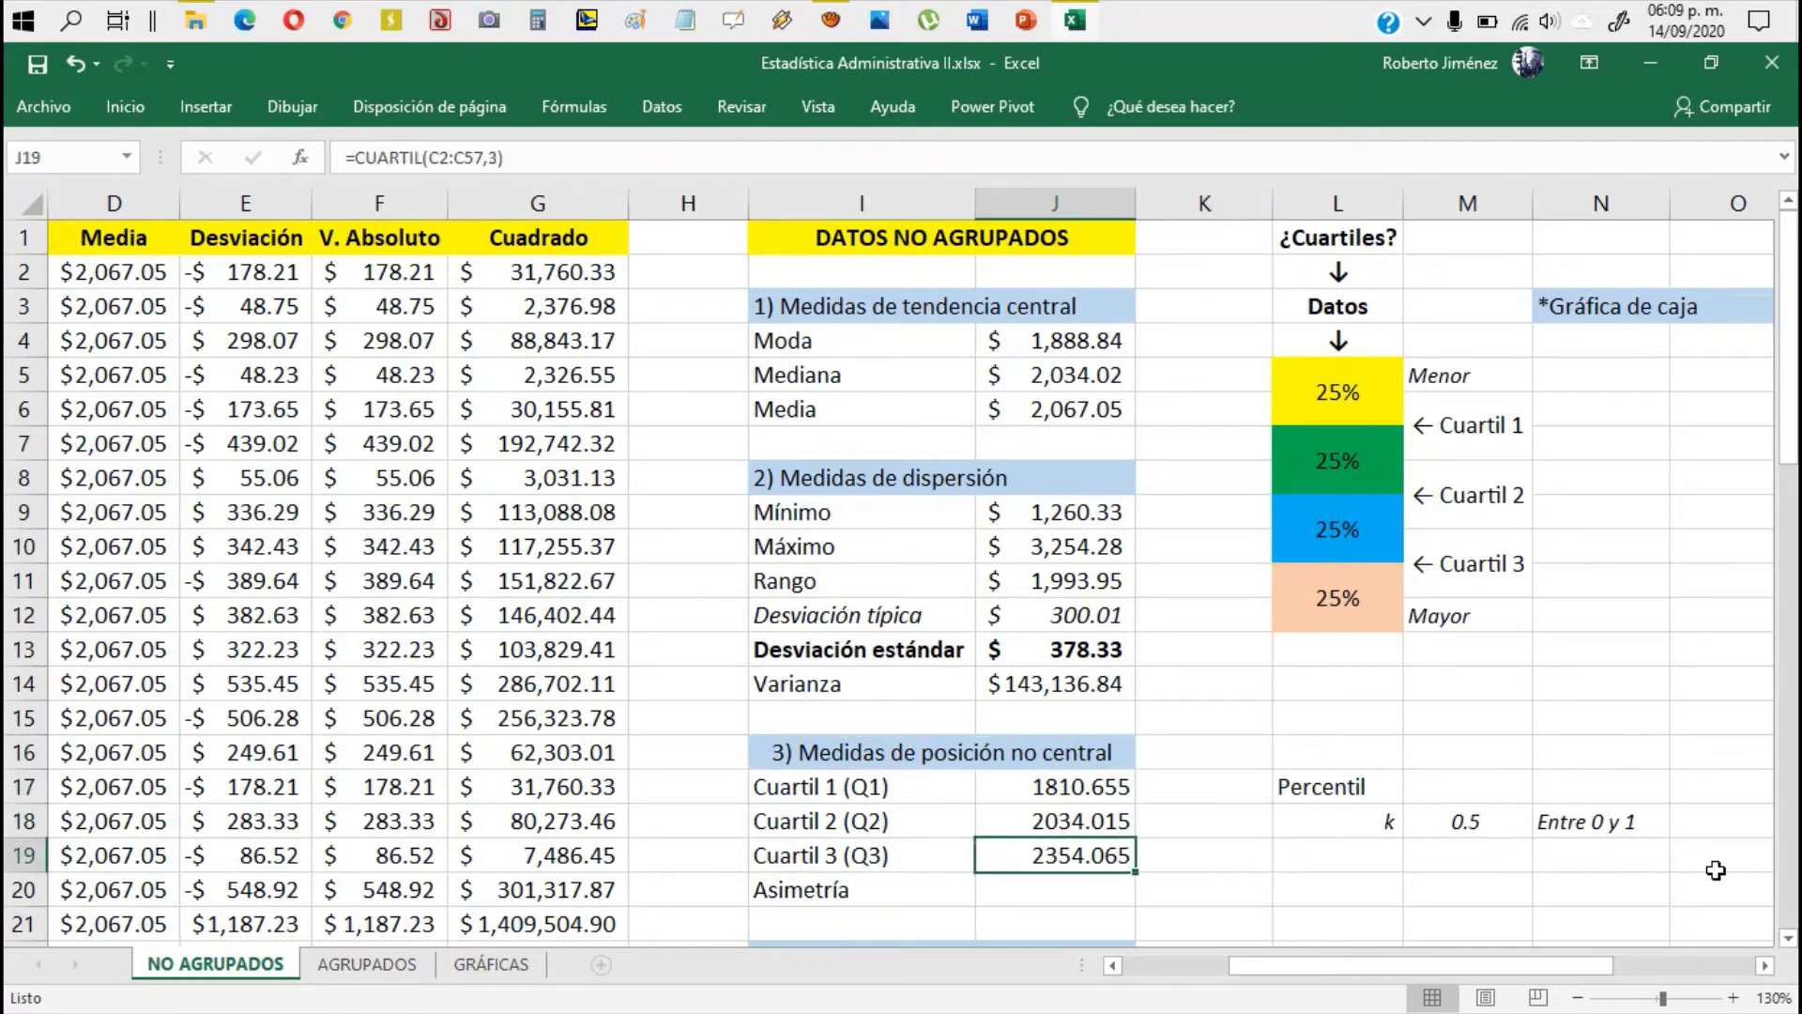
key("Up")
key("Up")
key("Up")
key("Down")
key("Right")
key("Down")
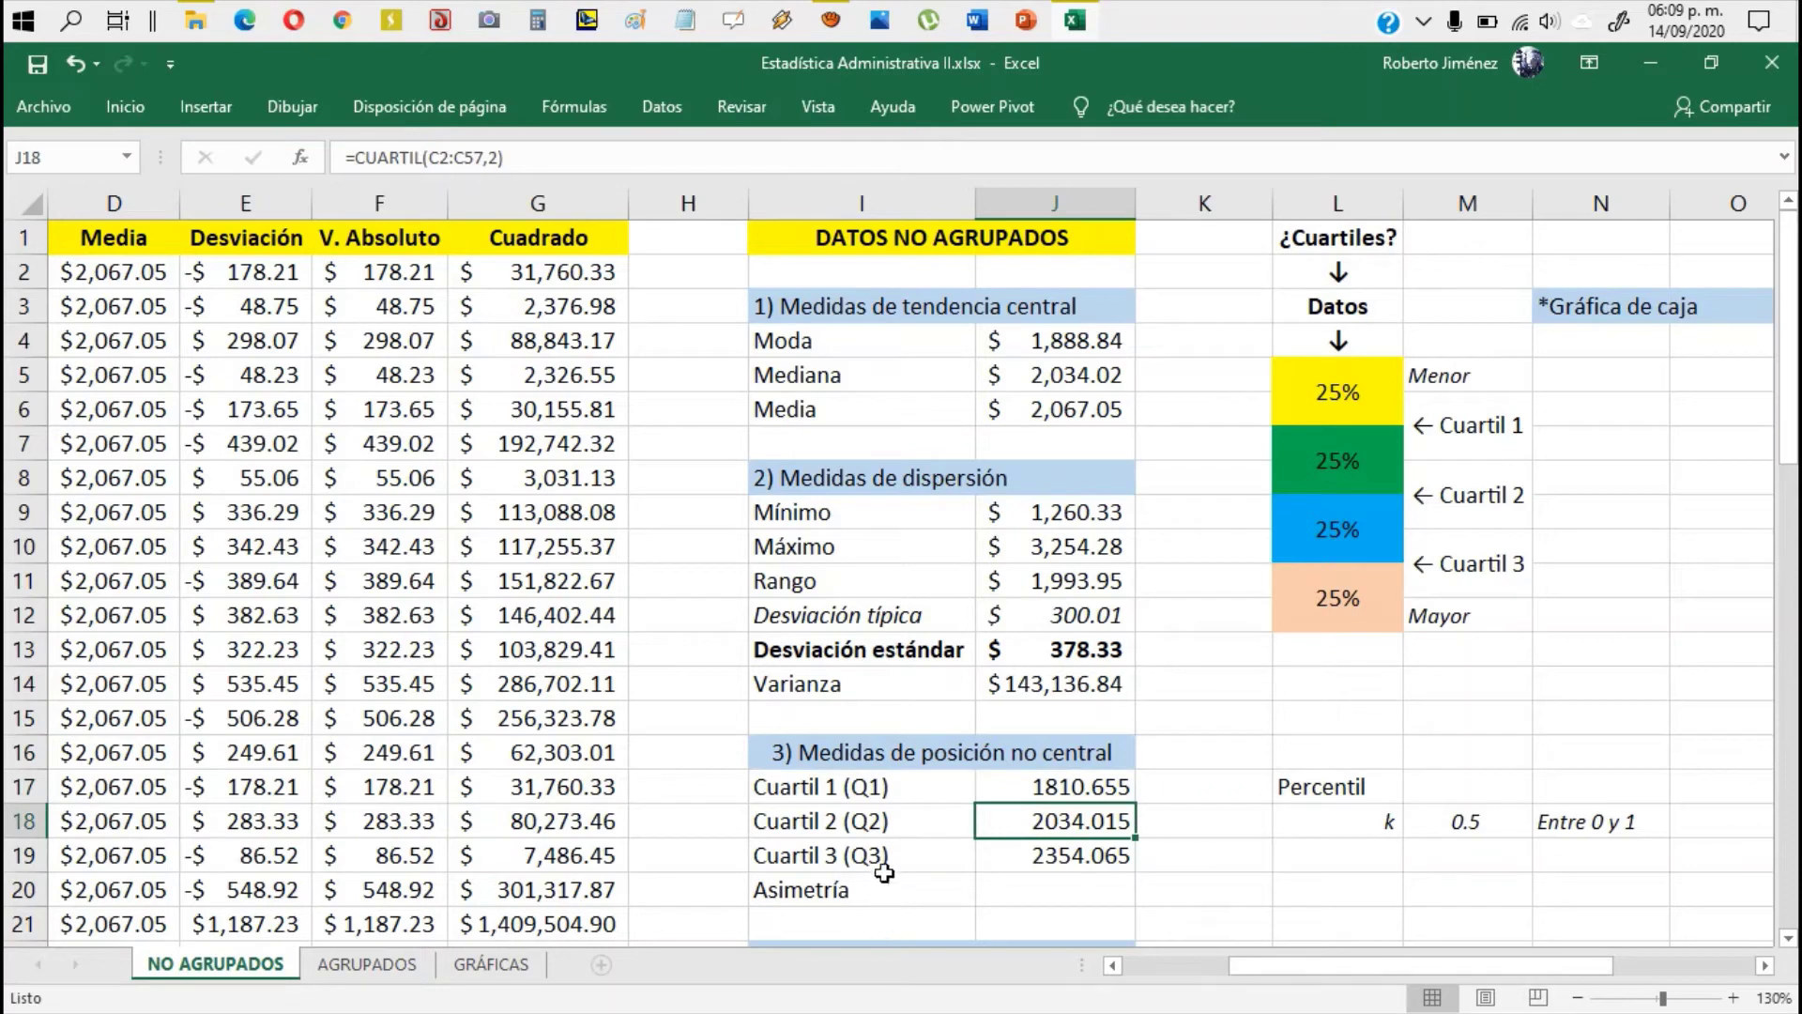
Step: Compare Cuartil 2 (Q2) in row 18 with the Mediana in row 5 and its position in the ¿Cuartiles? diagram
left_click_drag(819, 825, 1028, 816)
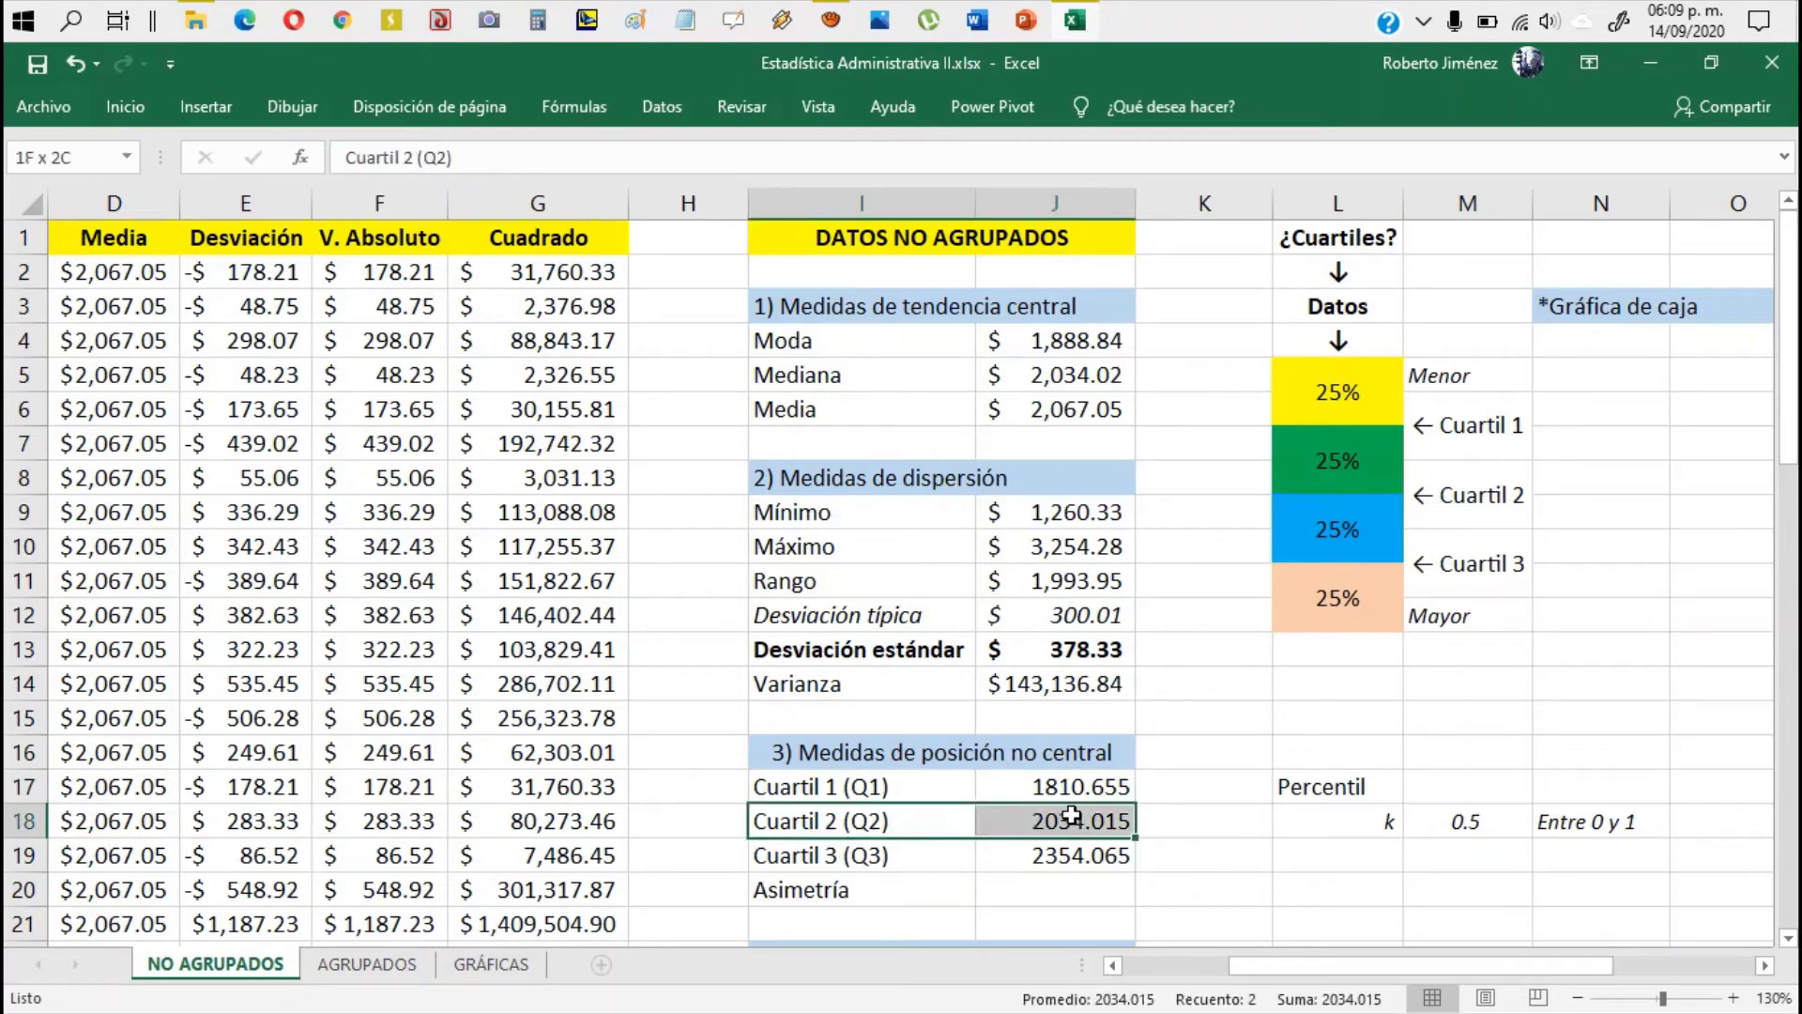
left_click_drag(847, 375, 1047, 379)
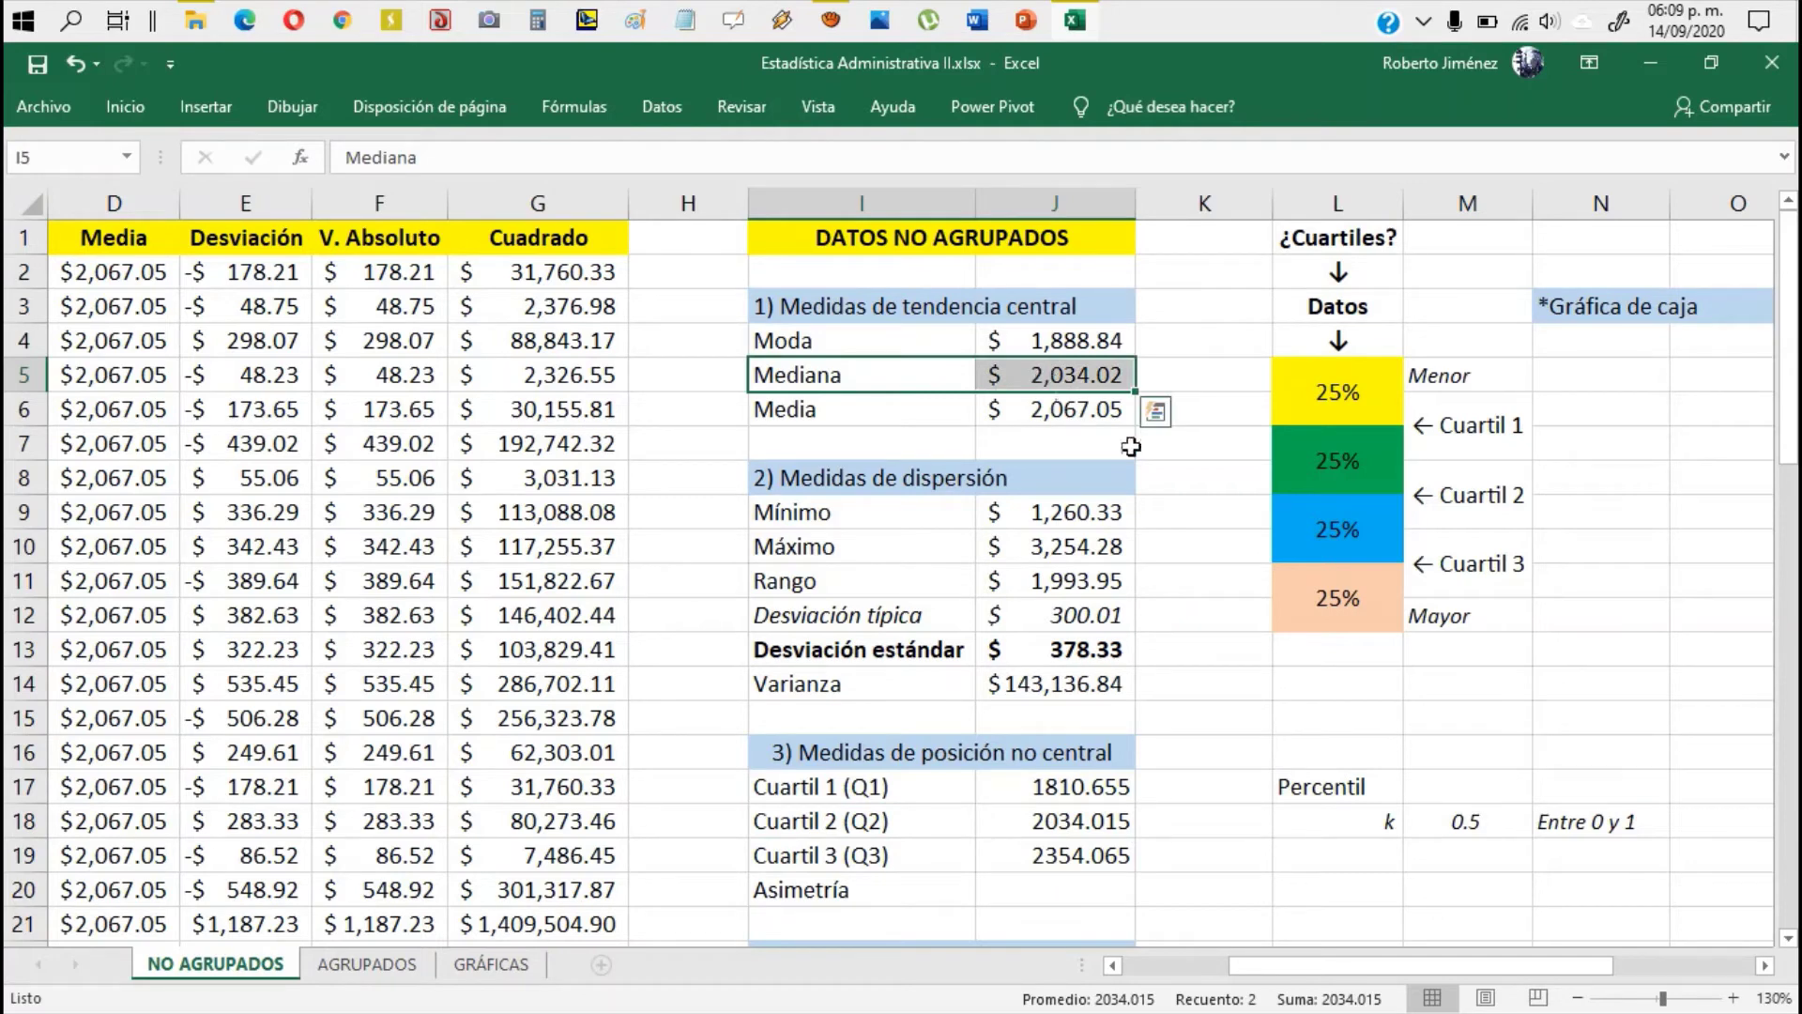
left_click_drag(1385, 369, 1392, 625)
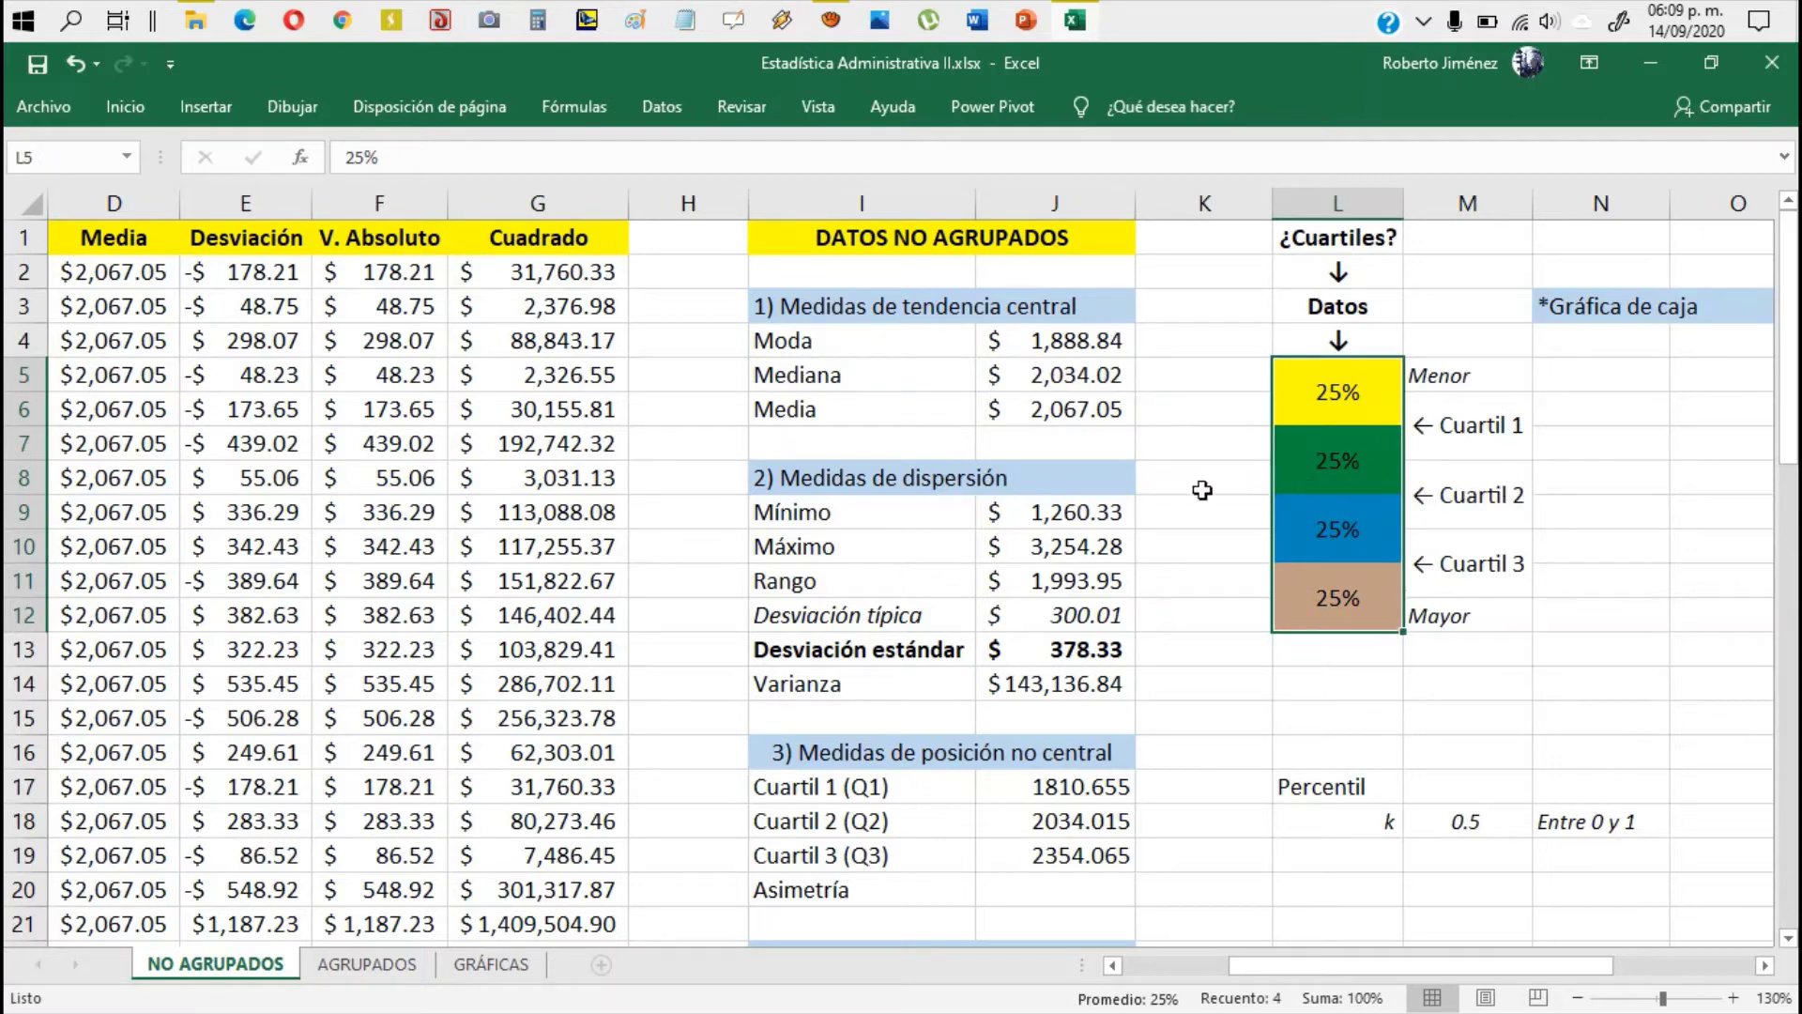
left_click(1448, 493)
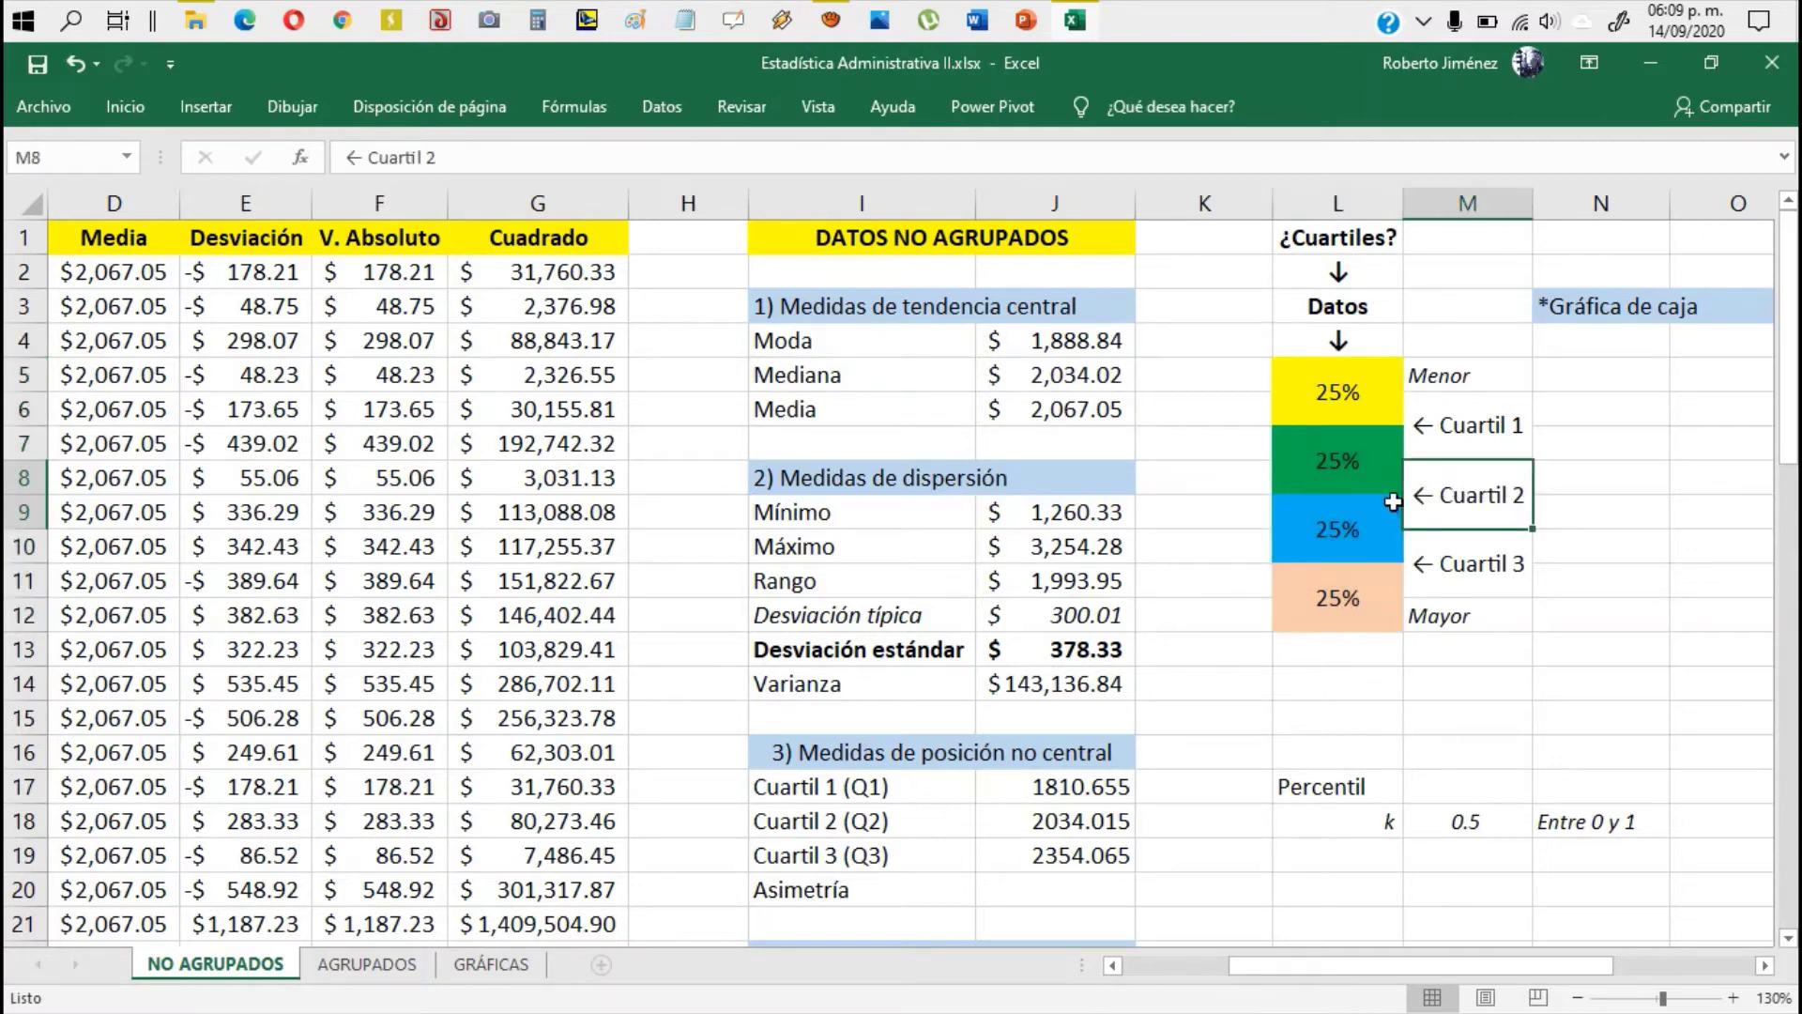
left_click(1087, 819)
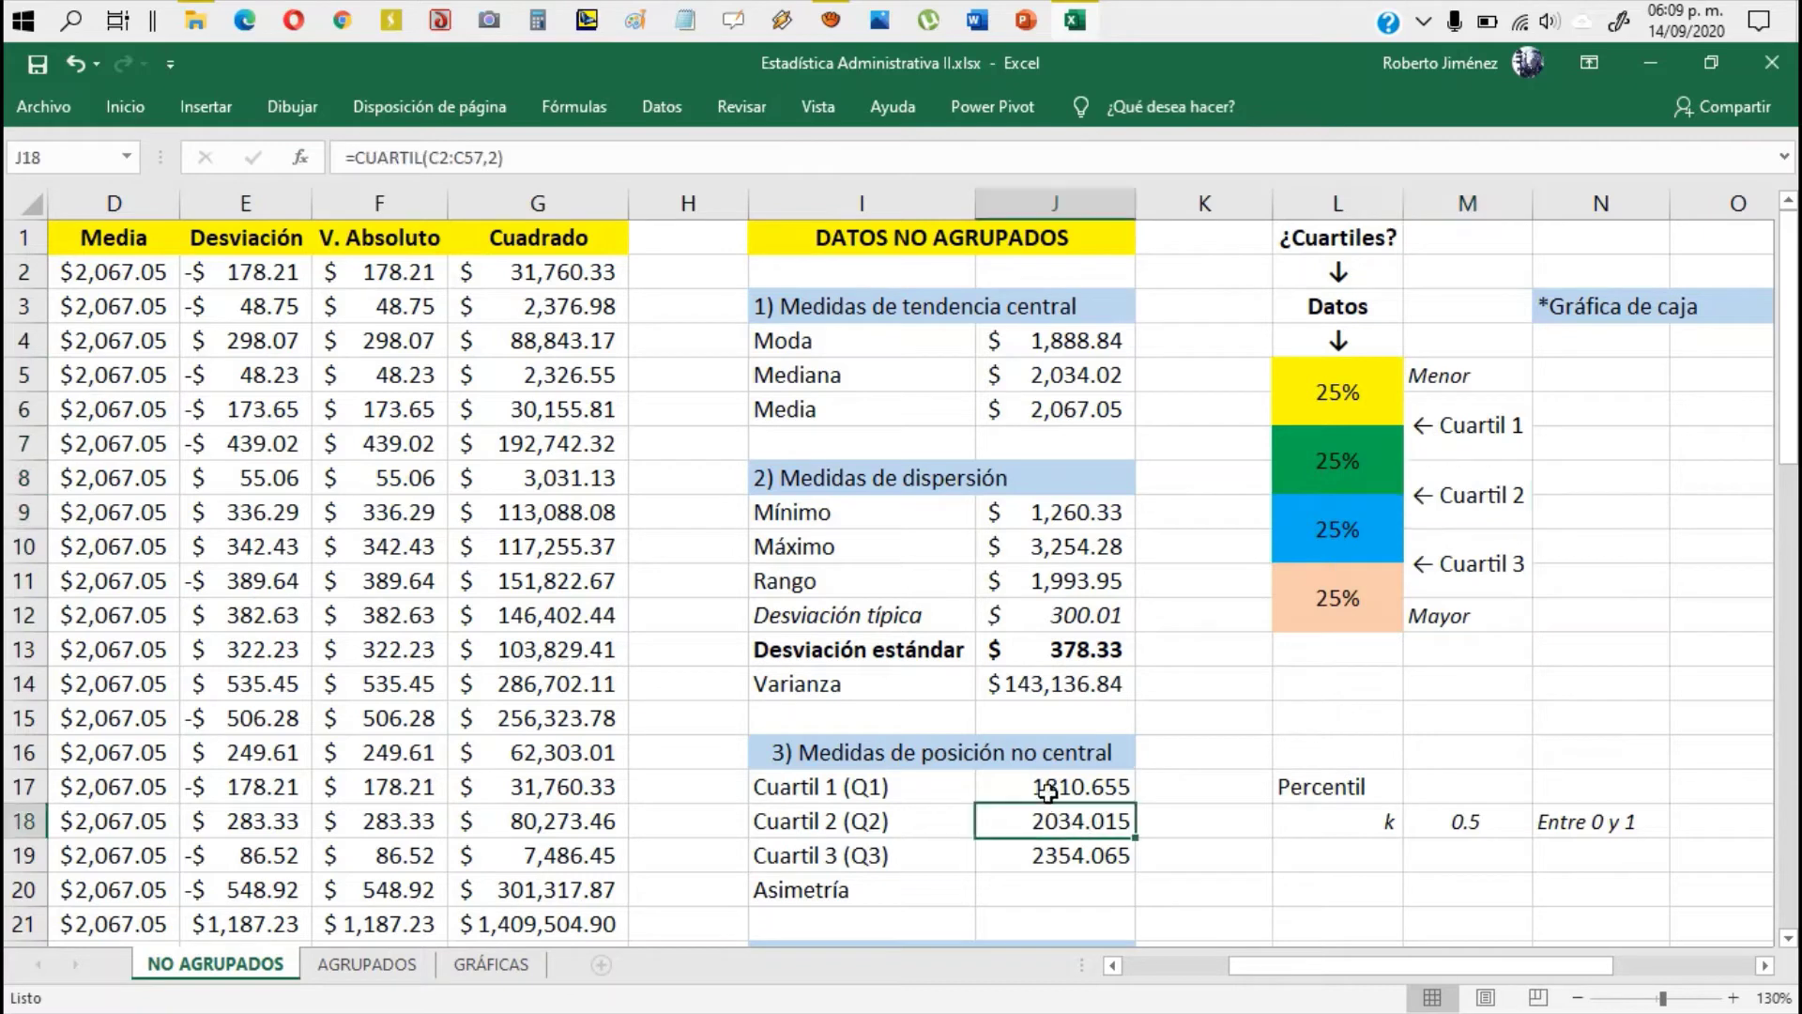
Step: Apply the accounting currency format to the quartile results in J17:J19
left_click_drag(1048, 791, 1052, 852)
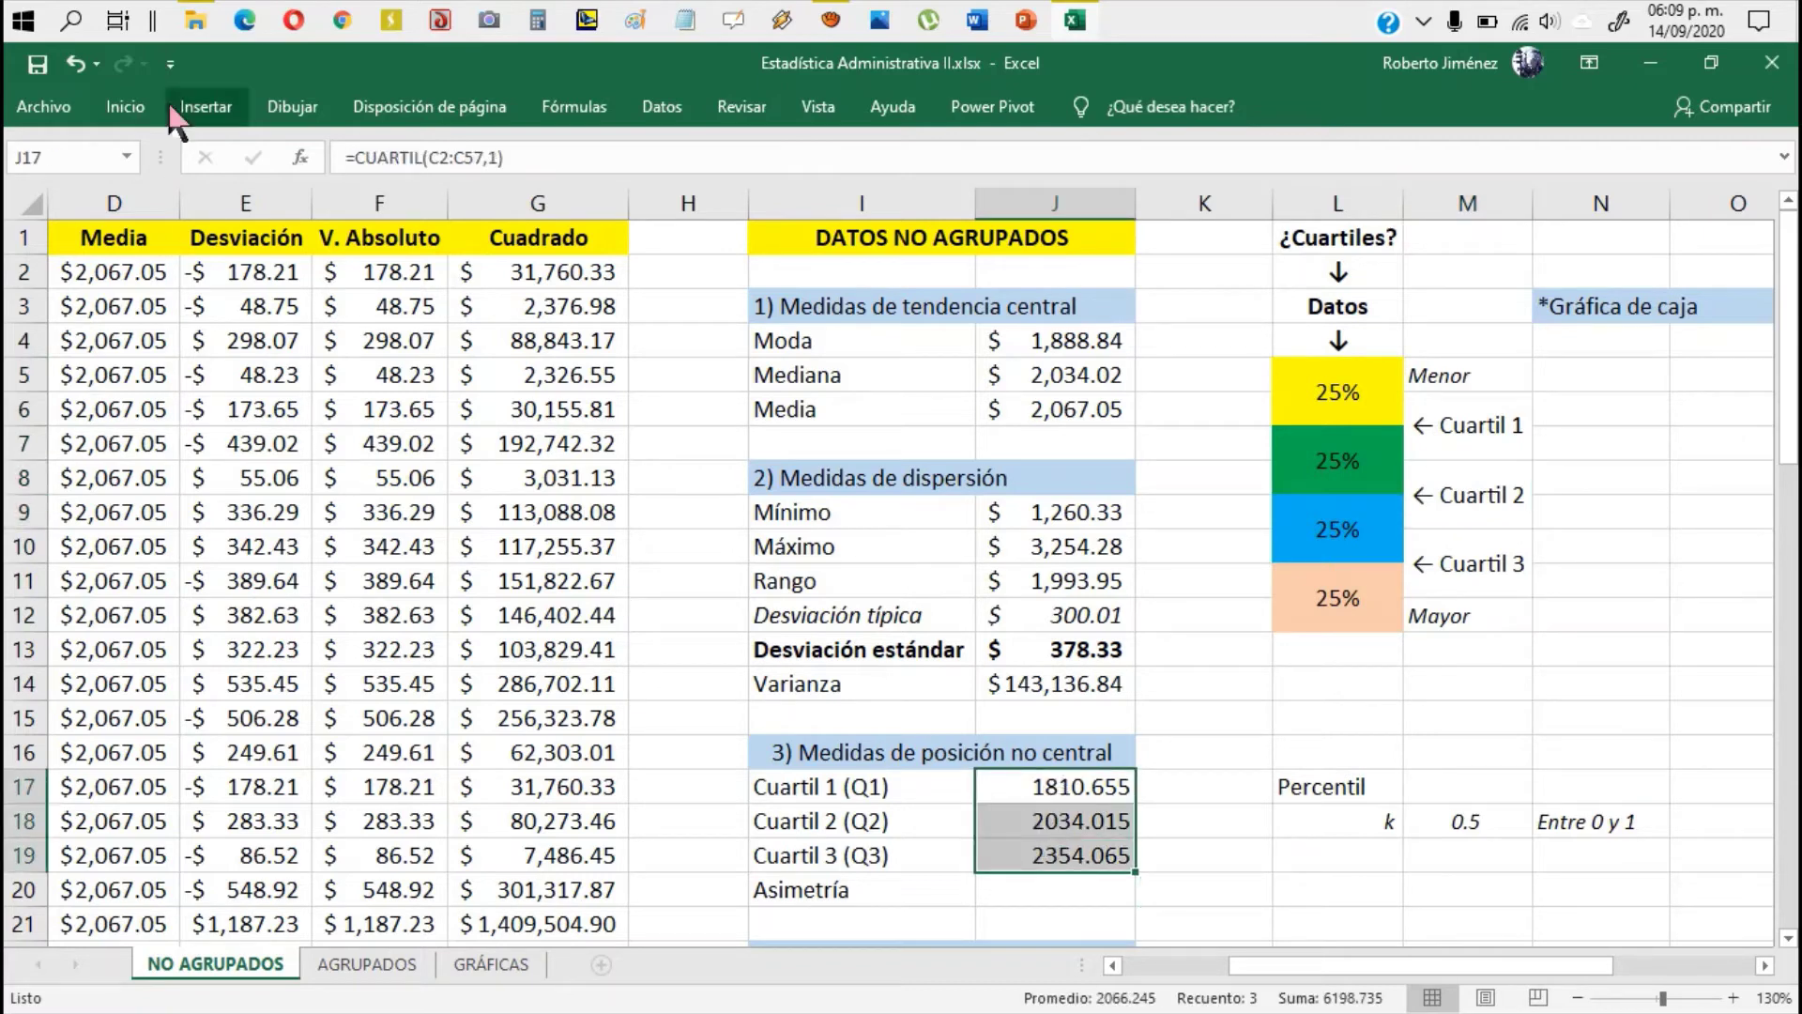
left_click(132, 105)
left_click(807, 196)
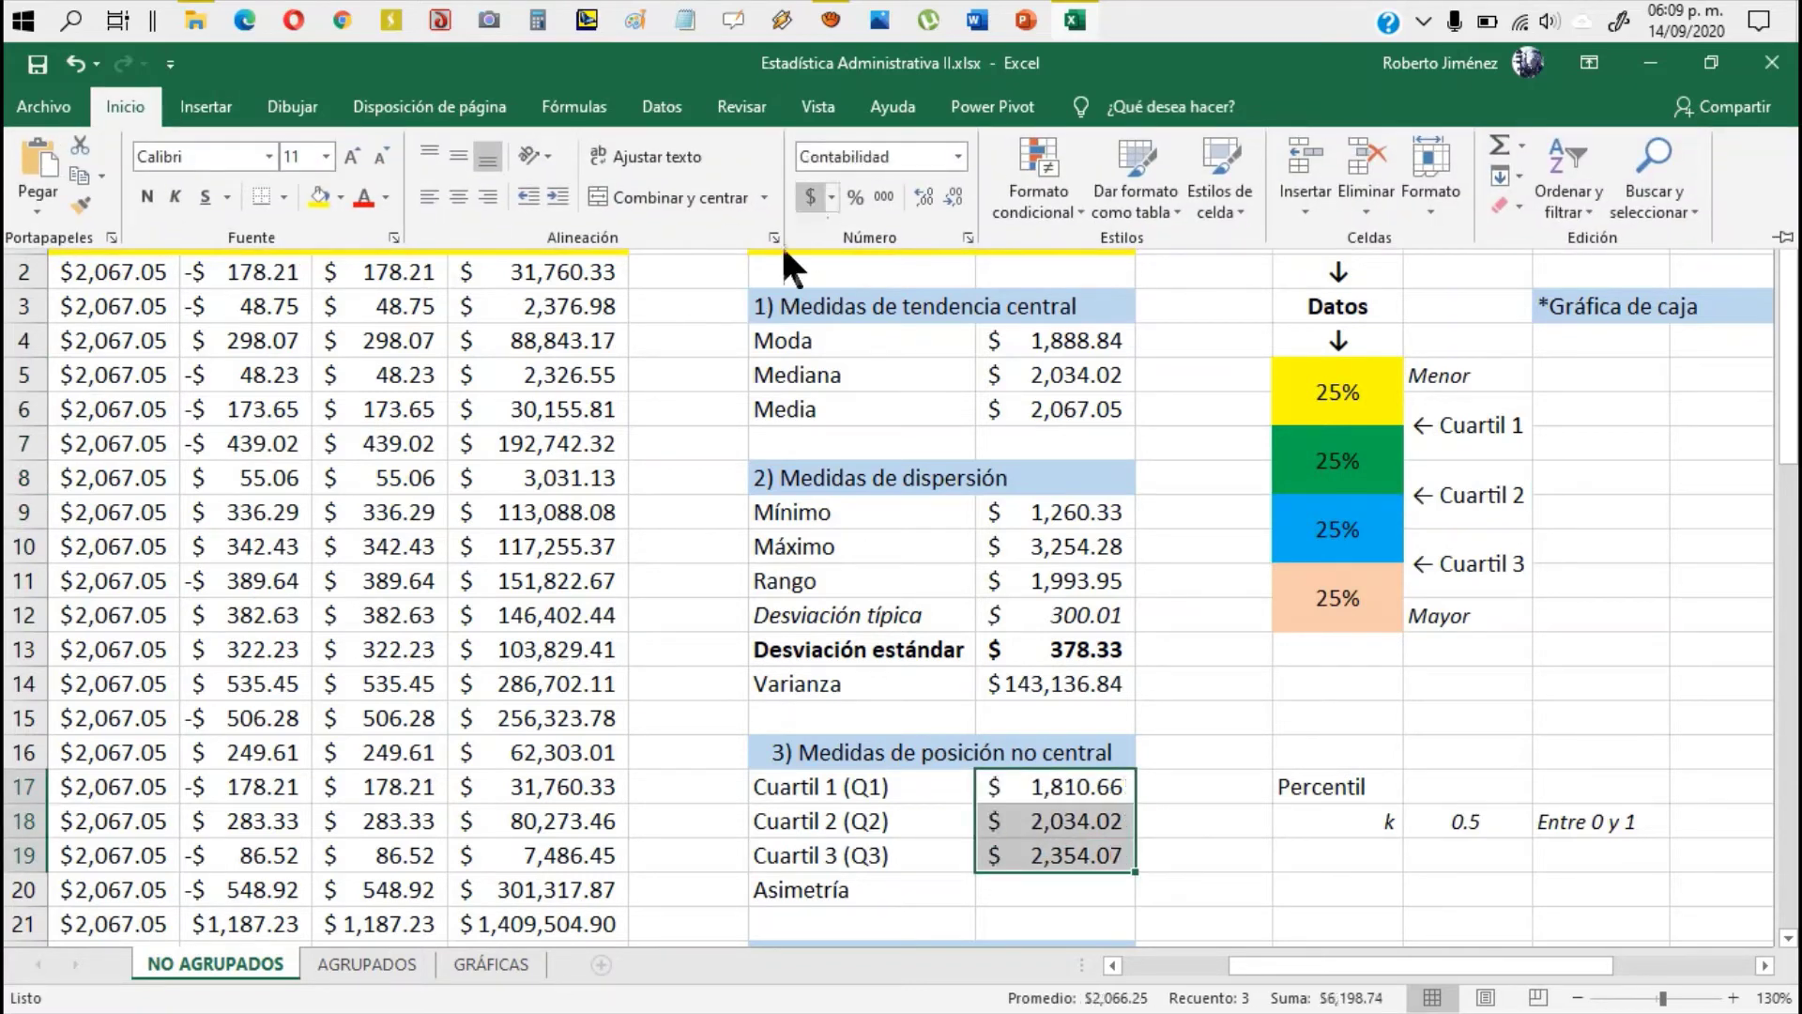
left_click(1141, 494)
left_click(1162, 693)
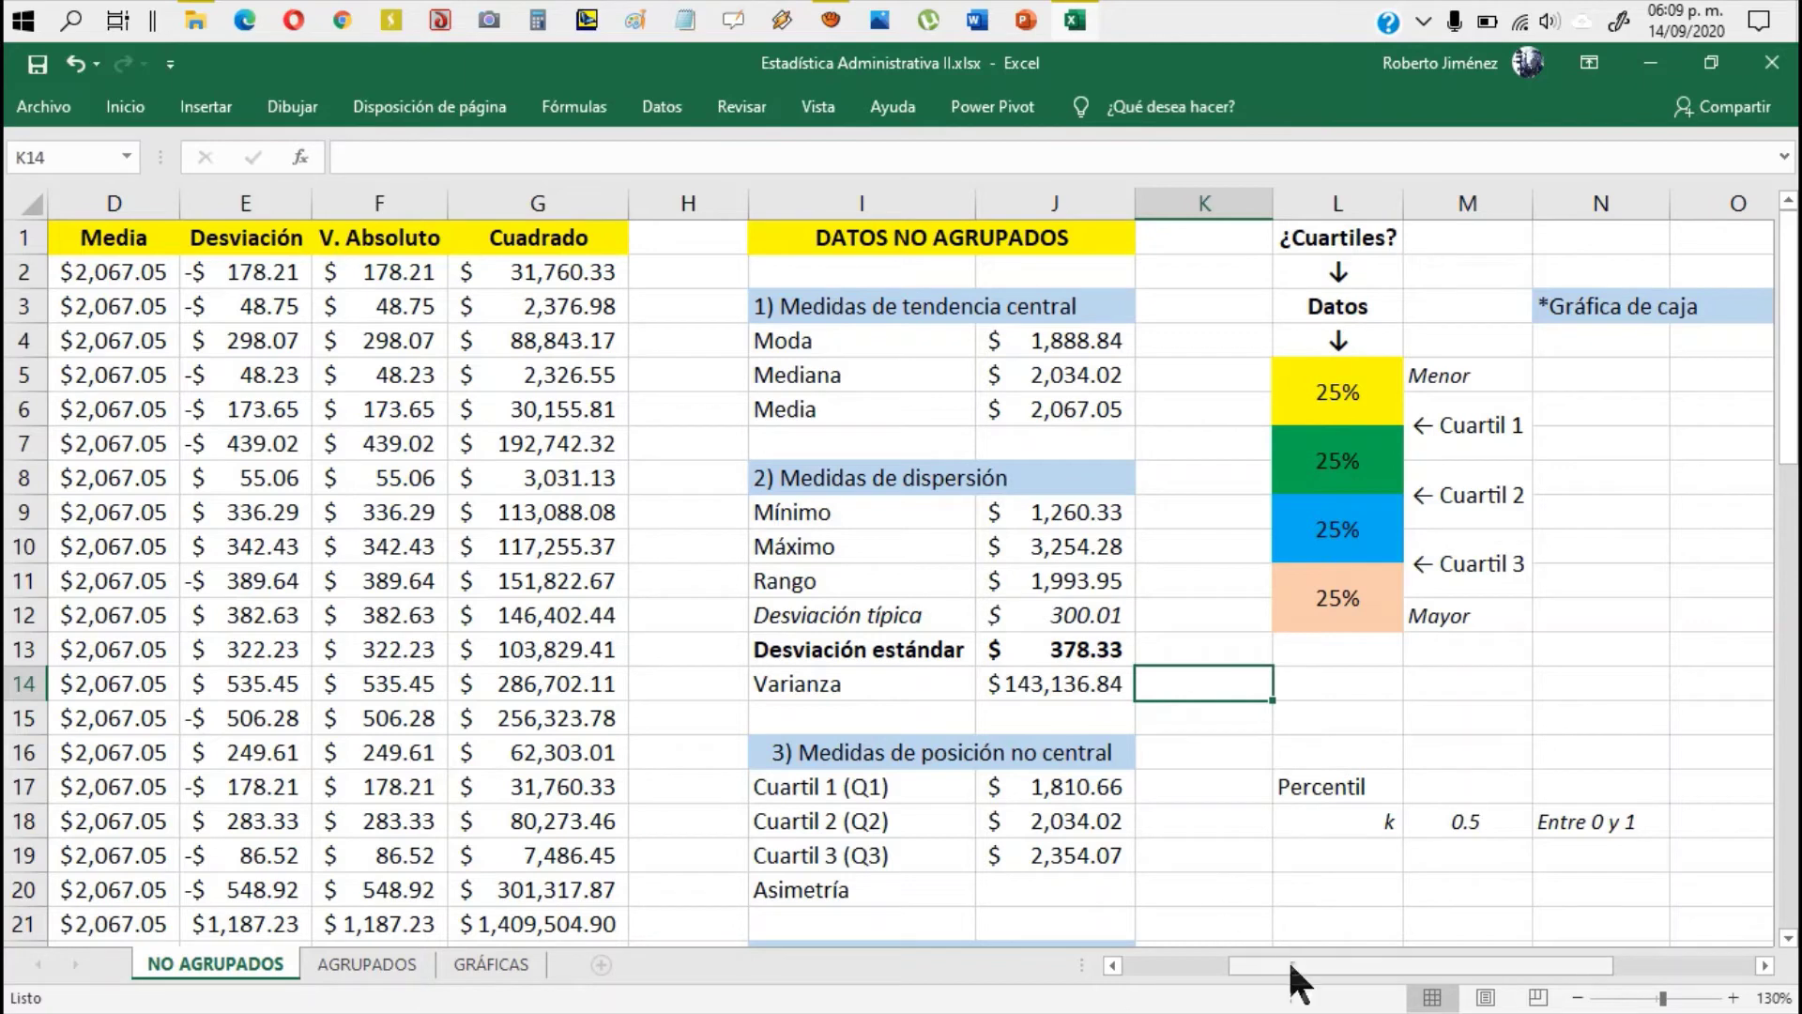
Step: Select the Ventas column from its header in C1 down to the last sales value
left_click_drag(1287, 960, 1328, 959)
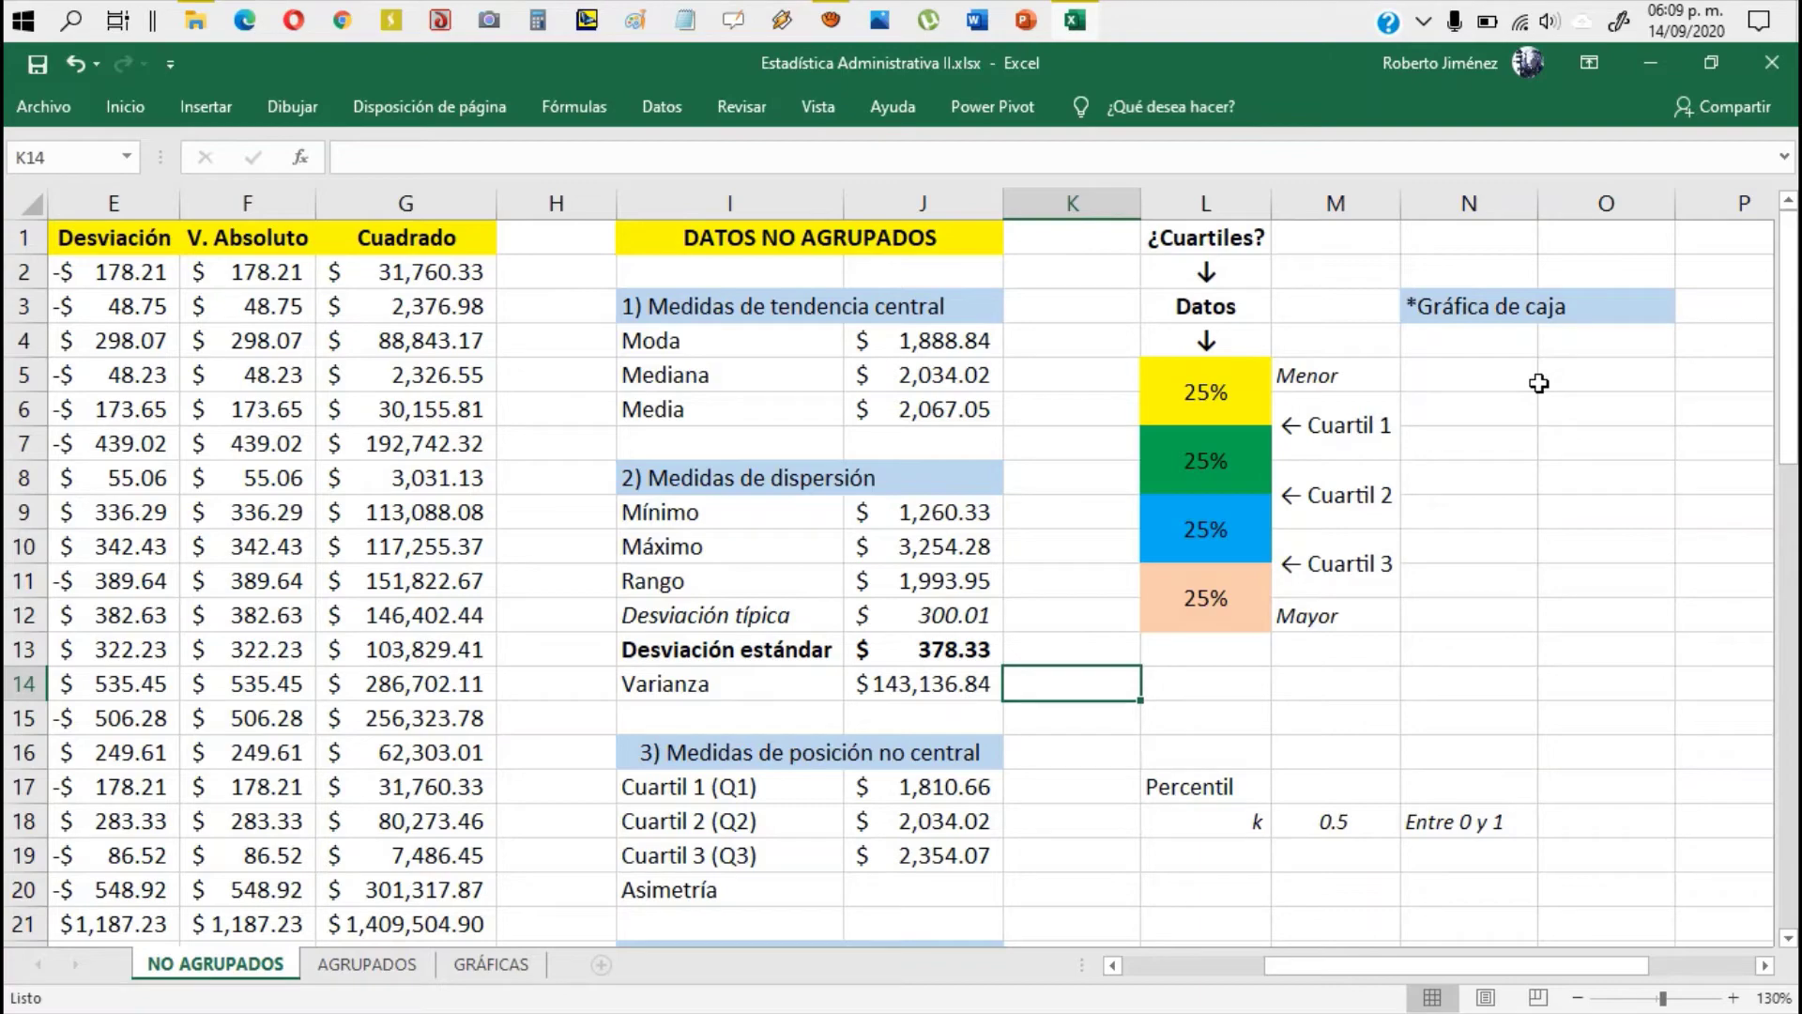
left_click(569, 386)
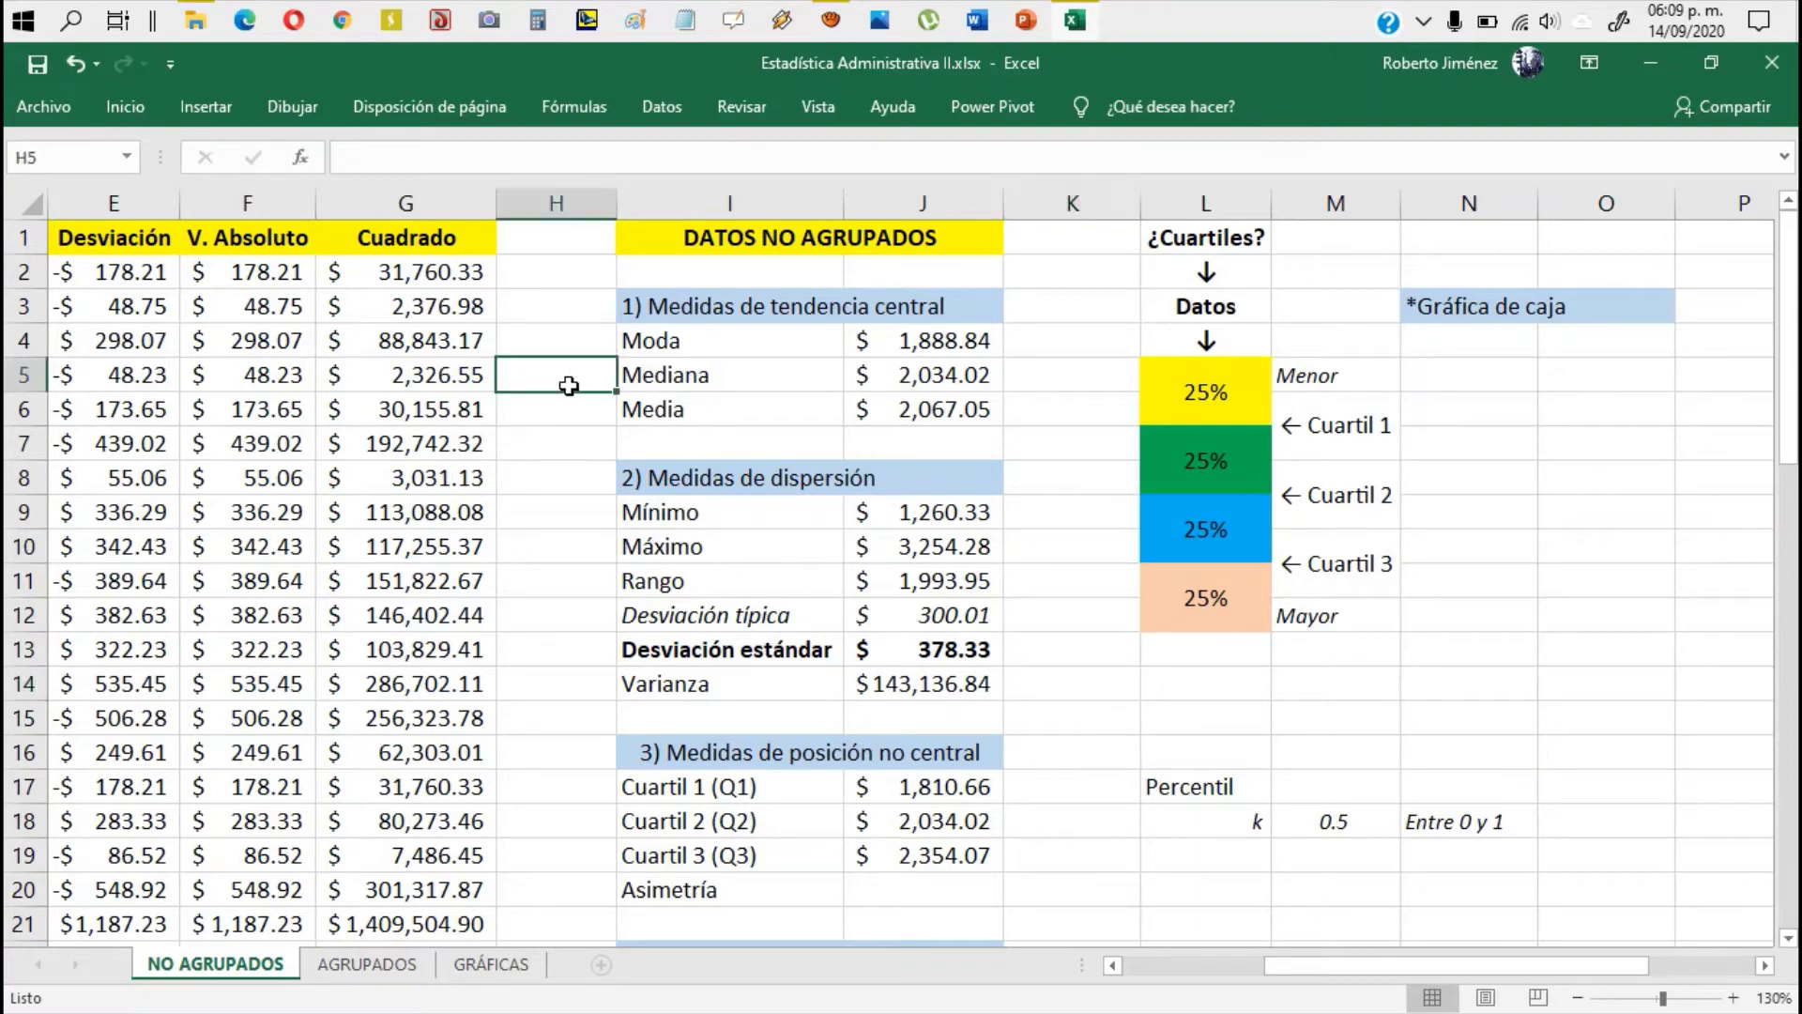
key("Left")
key("Left")
key("Left")
key("Left")
key("Left")
key("Left")
key("Left")
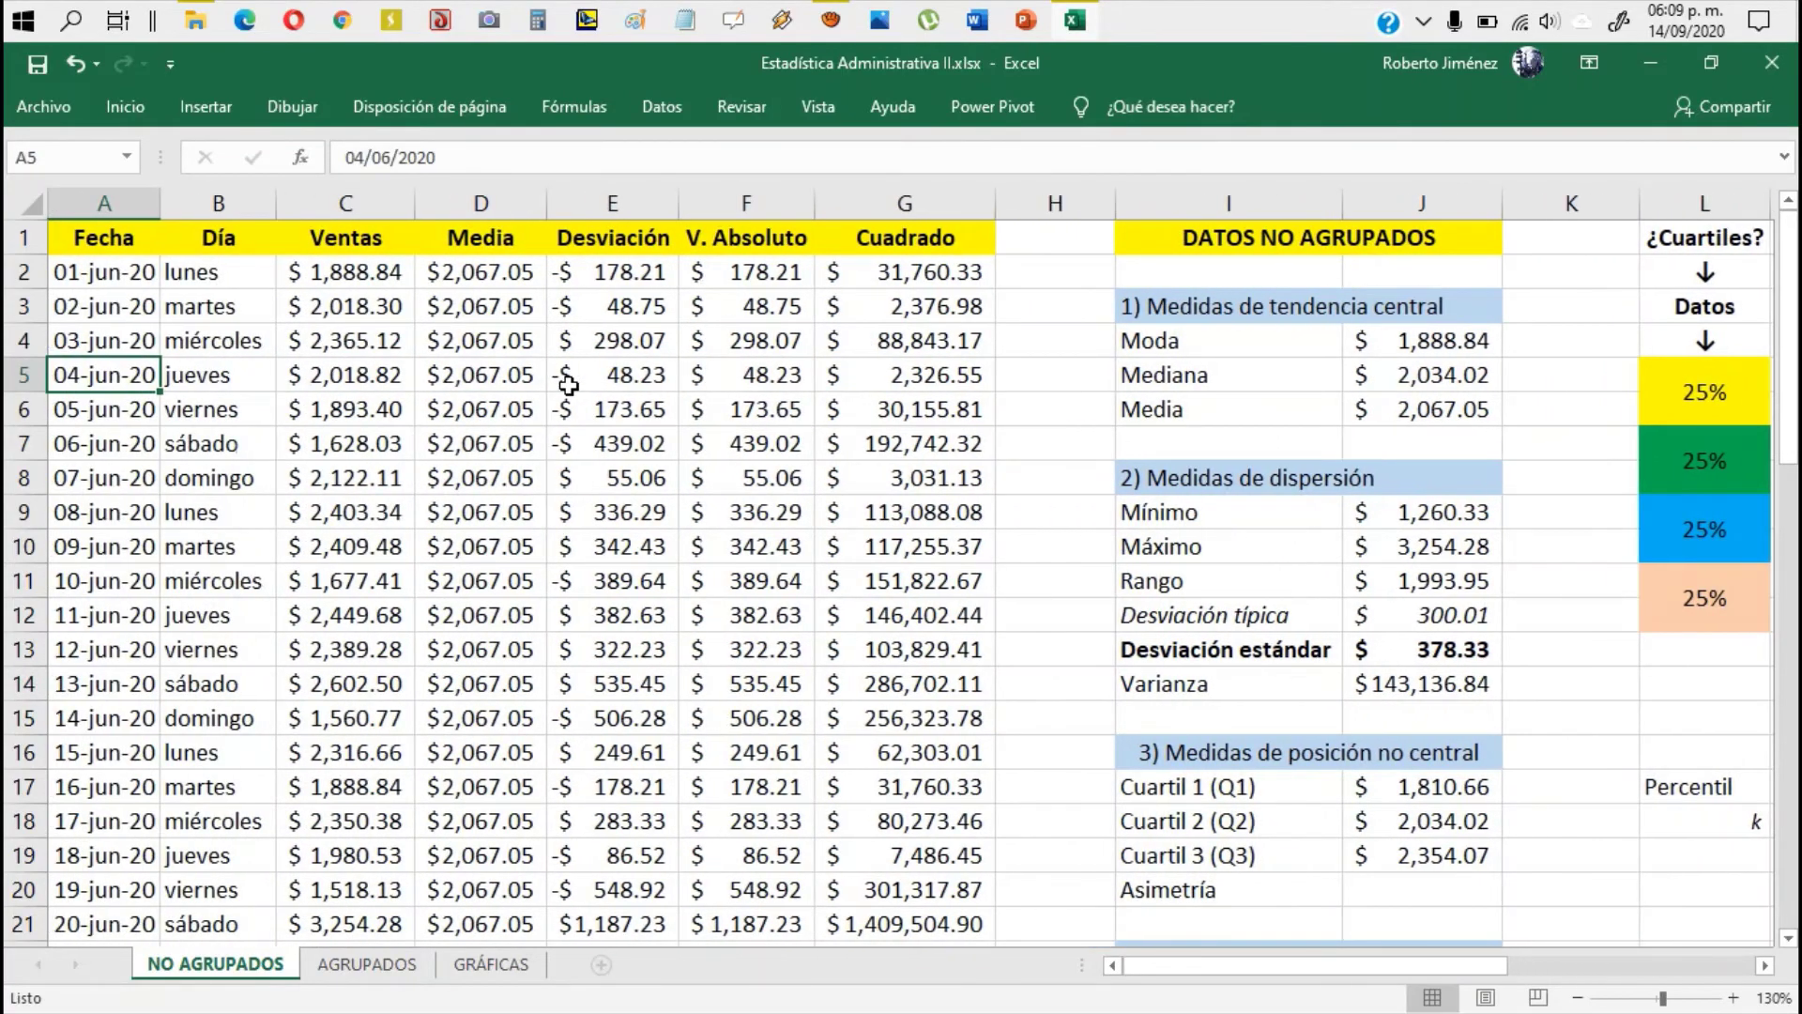
key("Right")
key("Right")
key("Up")
key("Up")
key("Up")
key("Up")
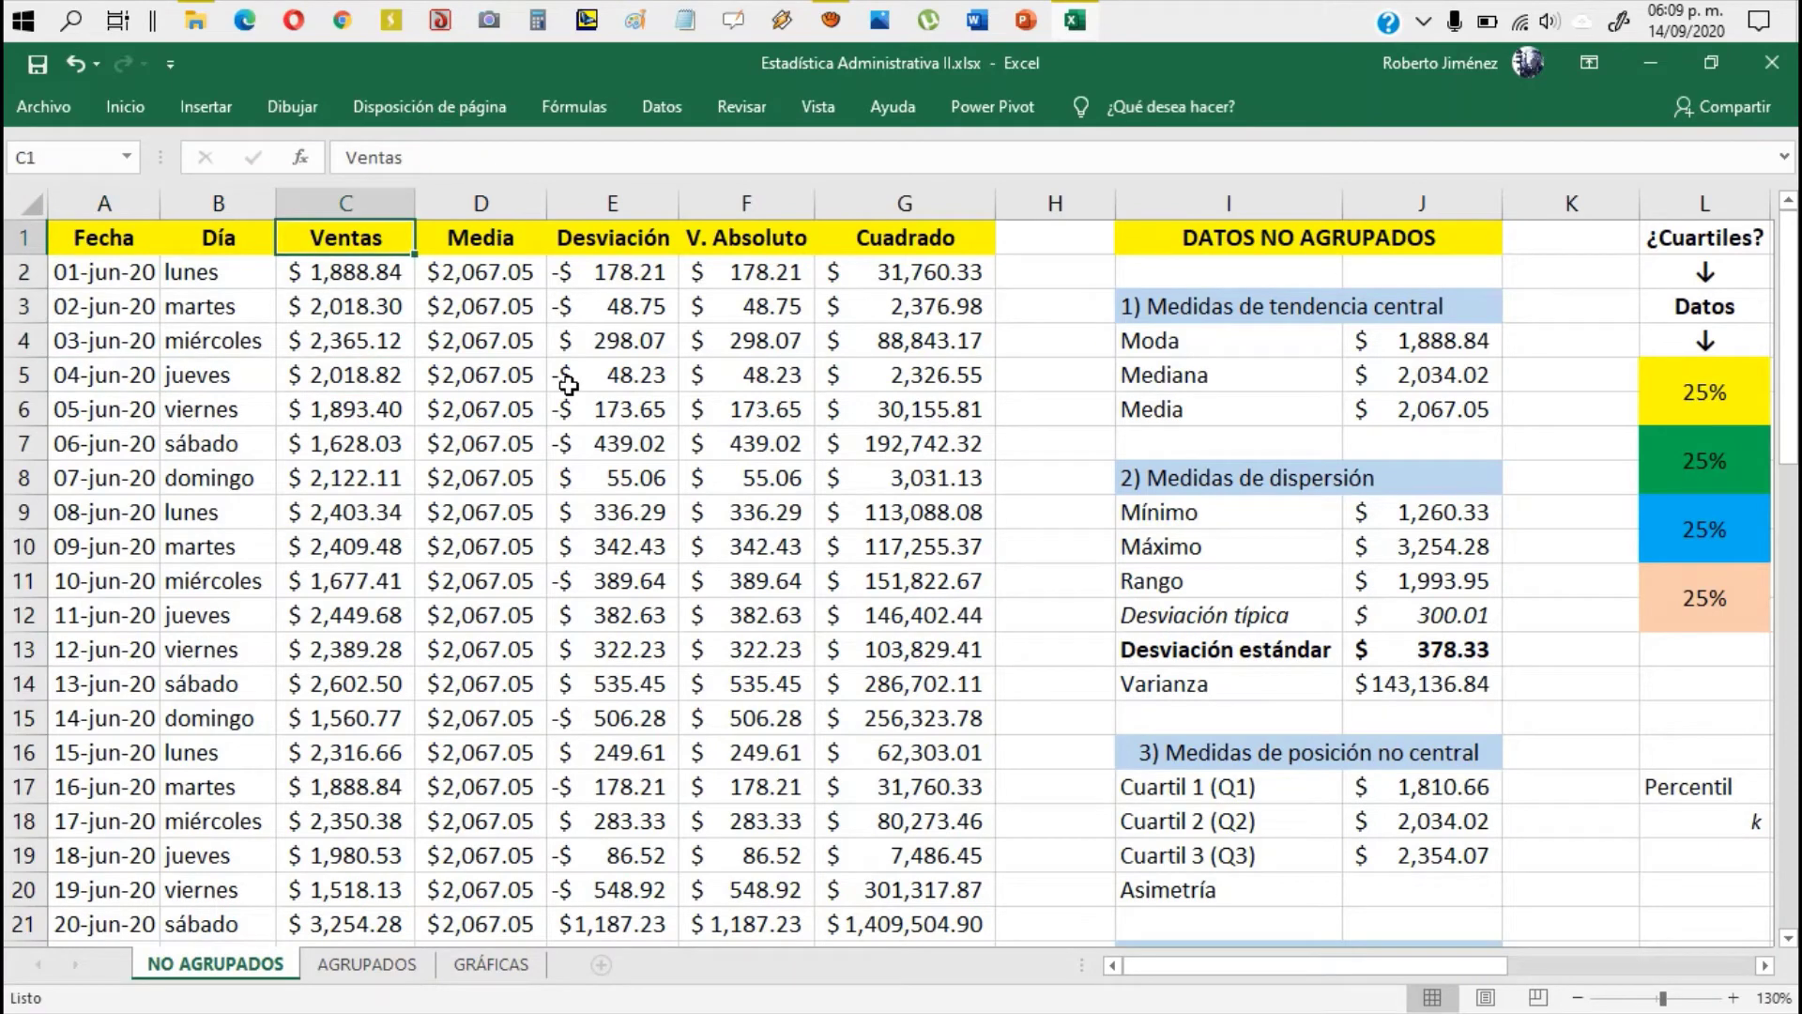
key("shift+Down")
key("shift+Down")
key("shift+Down")
key("shift+Down")
key("shift+Down")
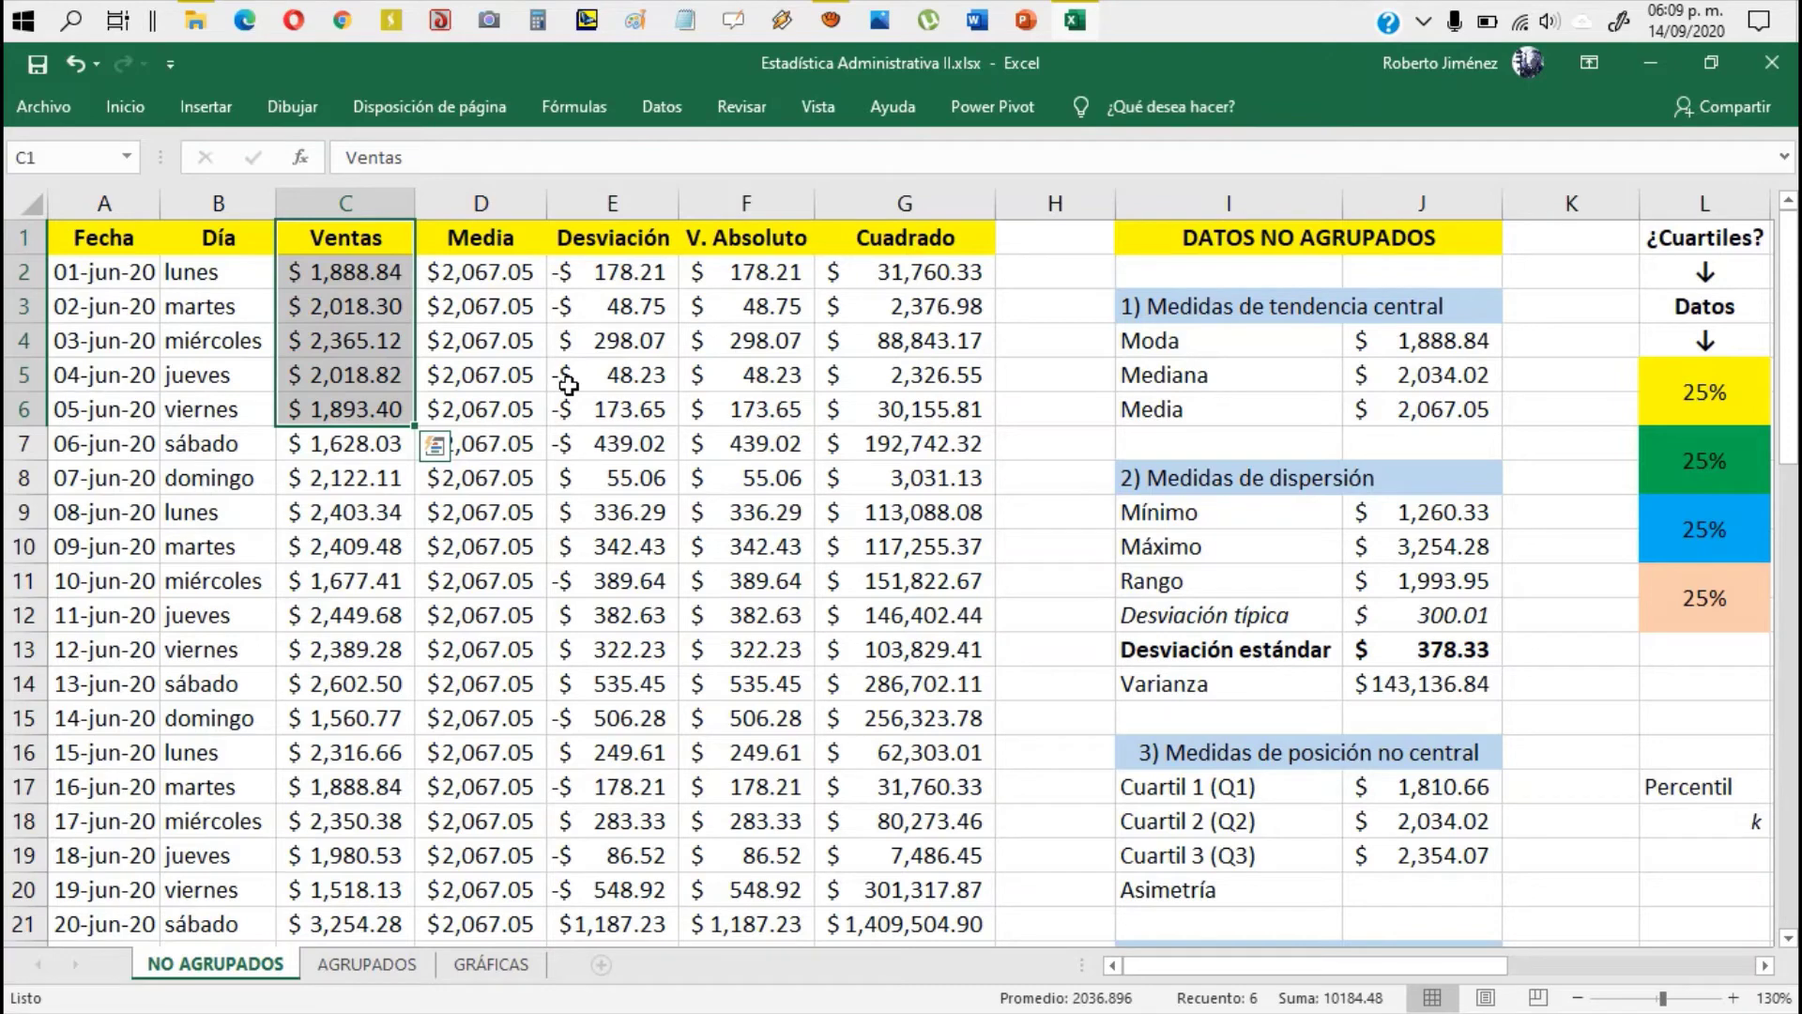
key("shift+Down")
key("shift+Down")
key("shift+Down")
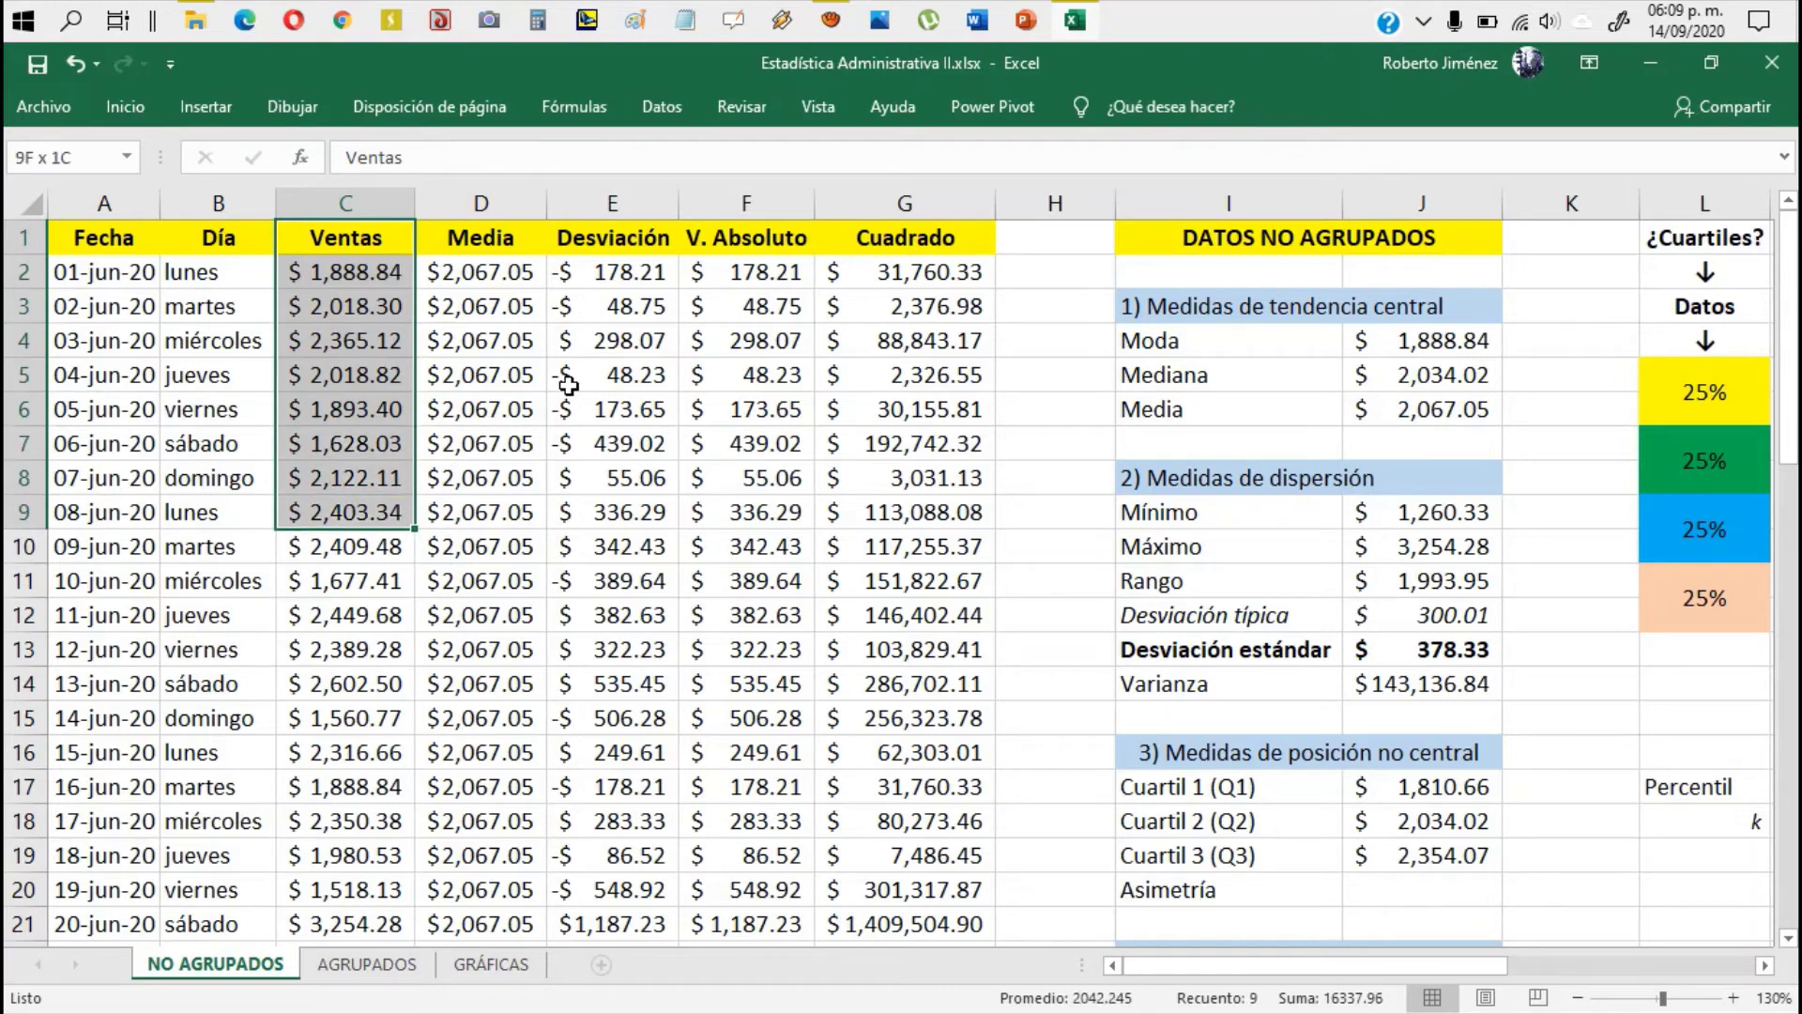
key("ctrl+shift+Down")
scroll(674, 512, "up", 12)
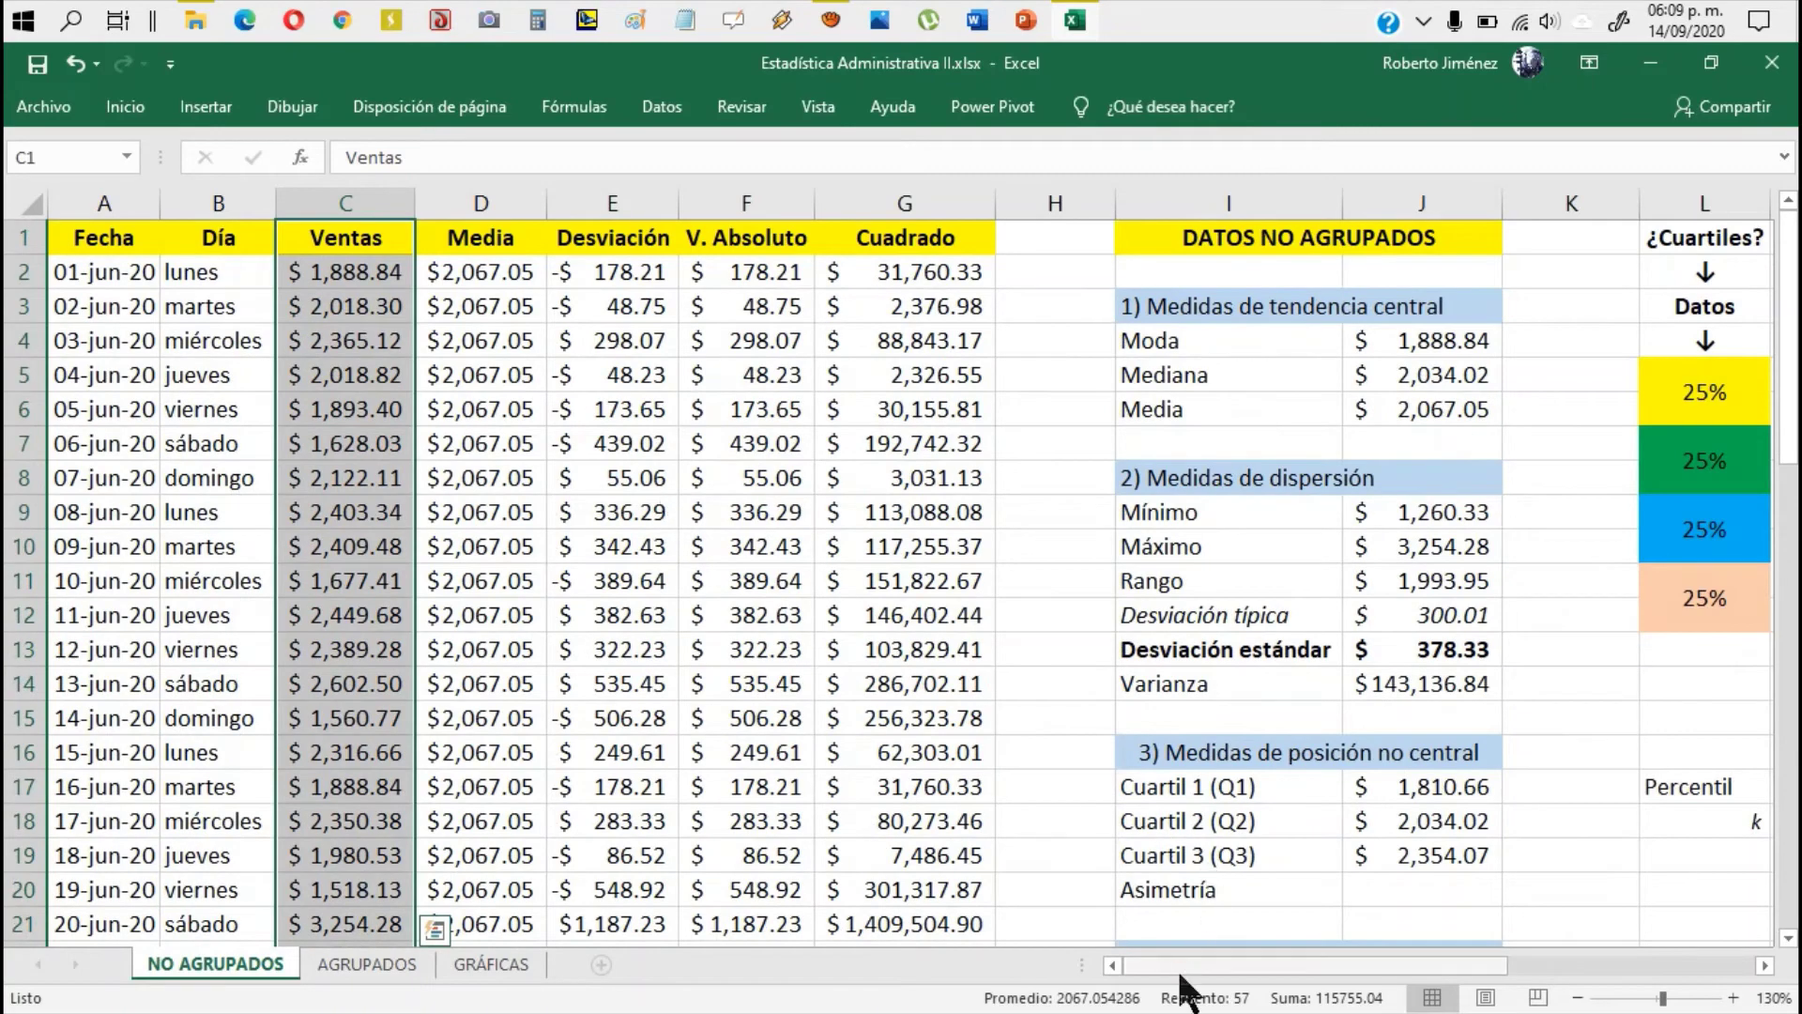
Step: Insert a Cajas y bigotes chart from the selected Ventas data
left_click_drag(1185, 967, 1321, 957)
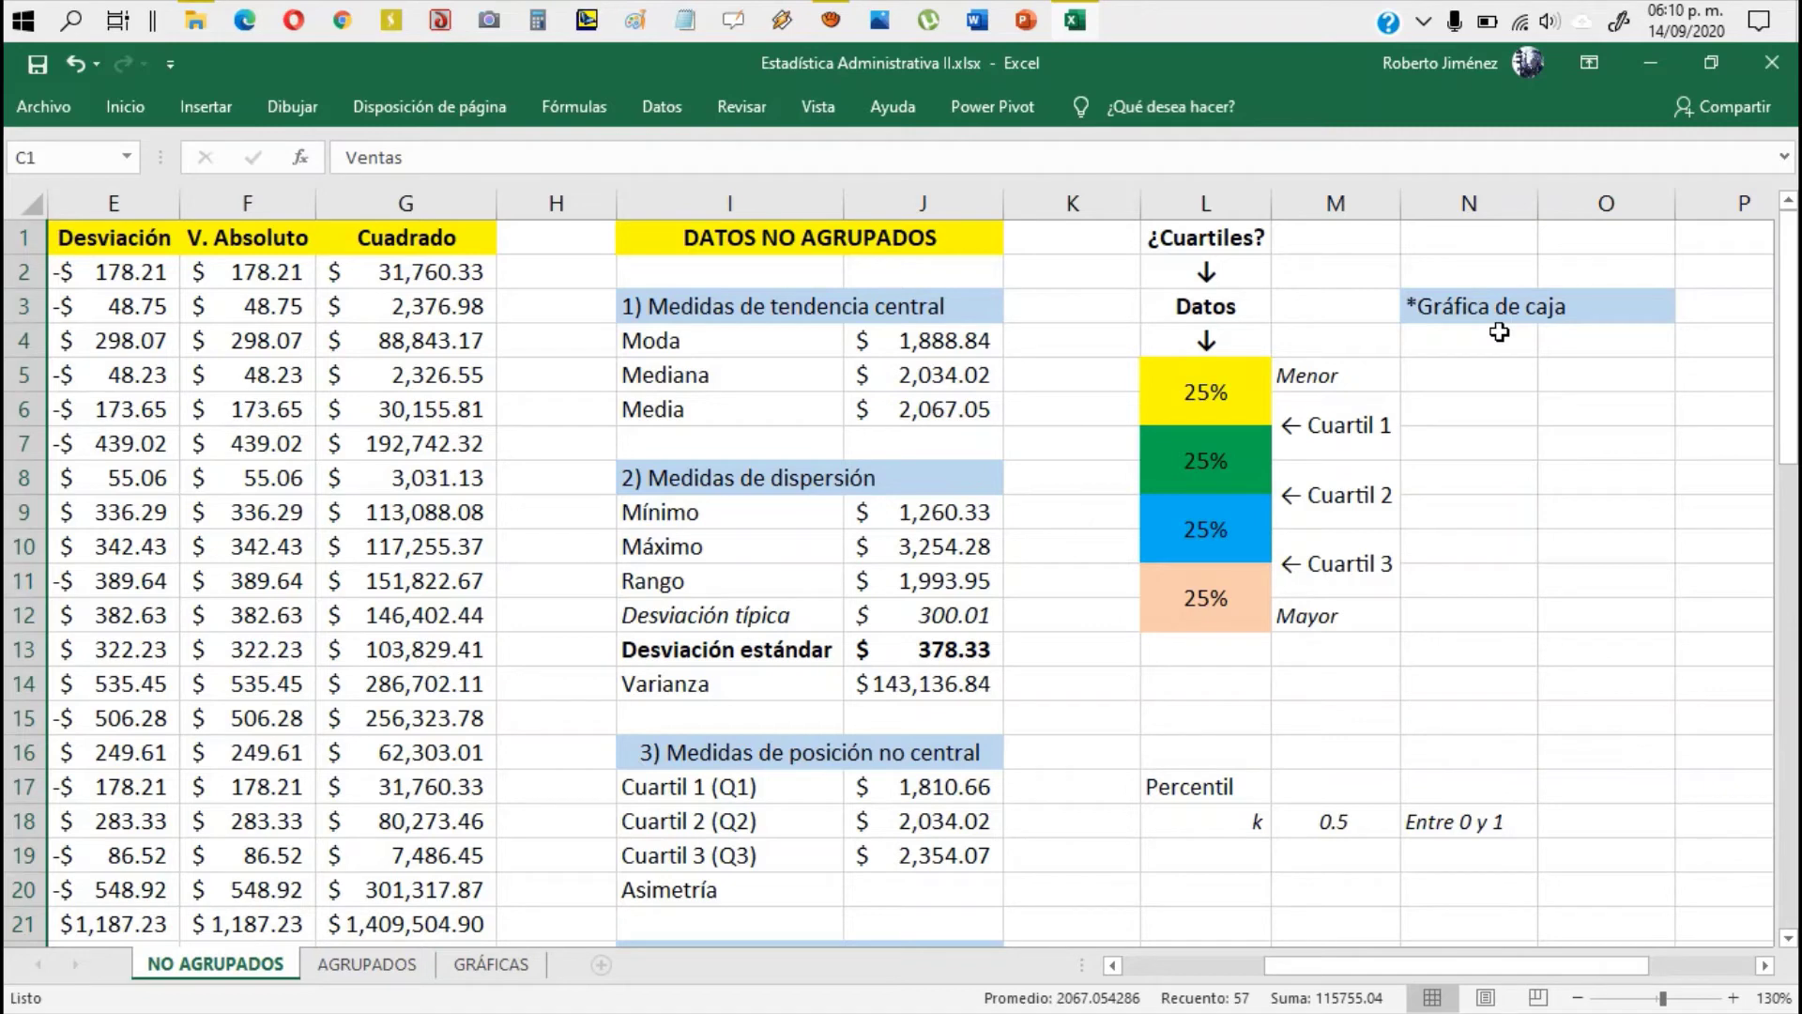
left_click(221, 106)
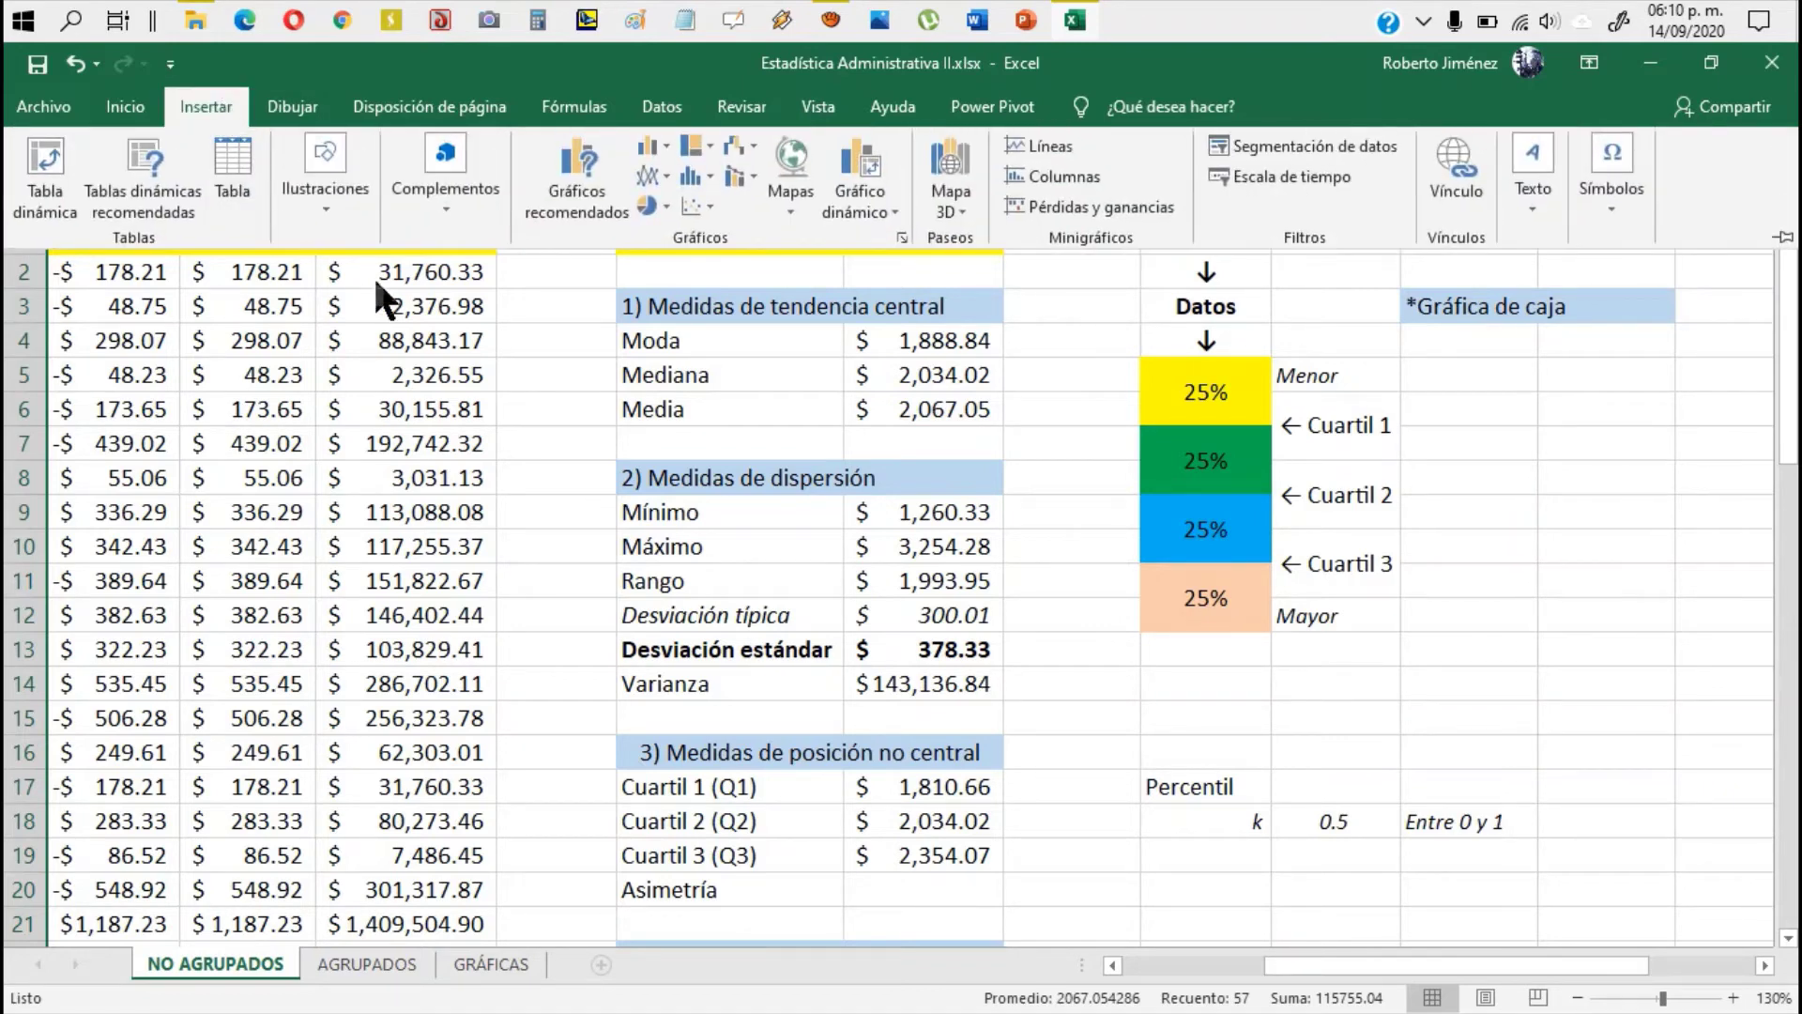
left_click(573, 187)
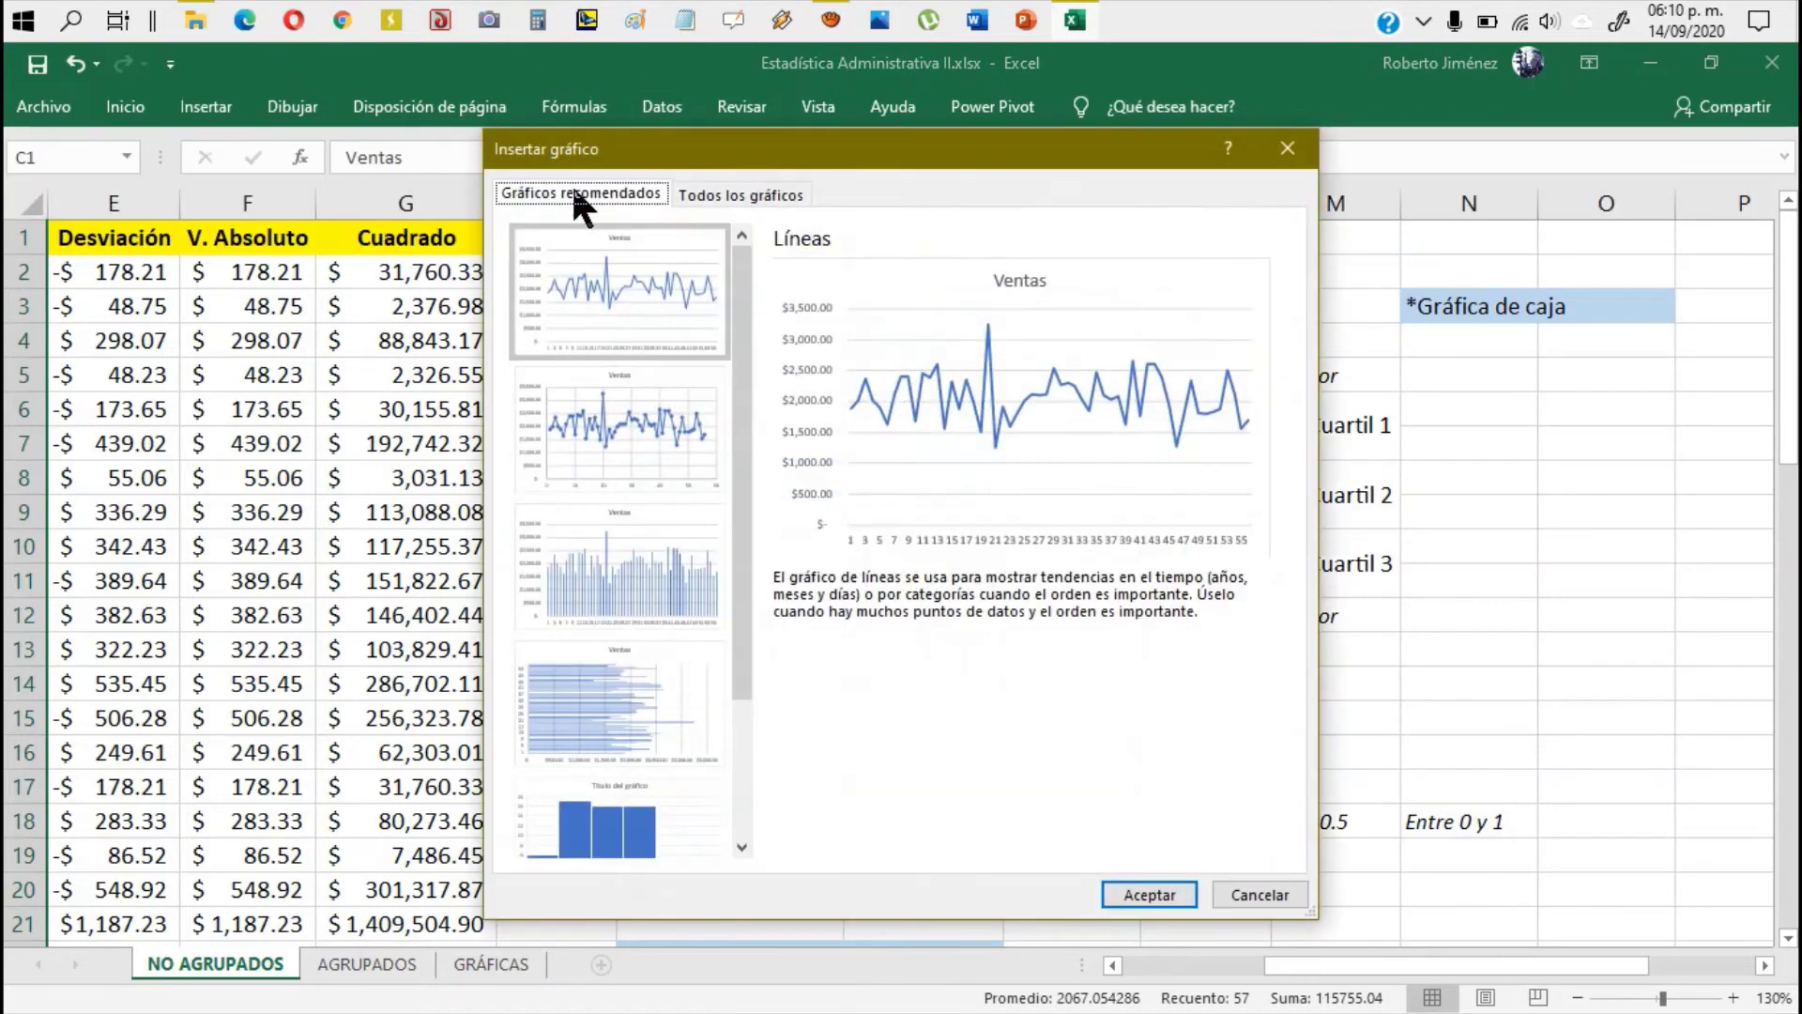
left_click(751, 197)
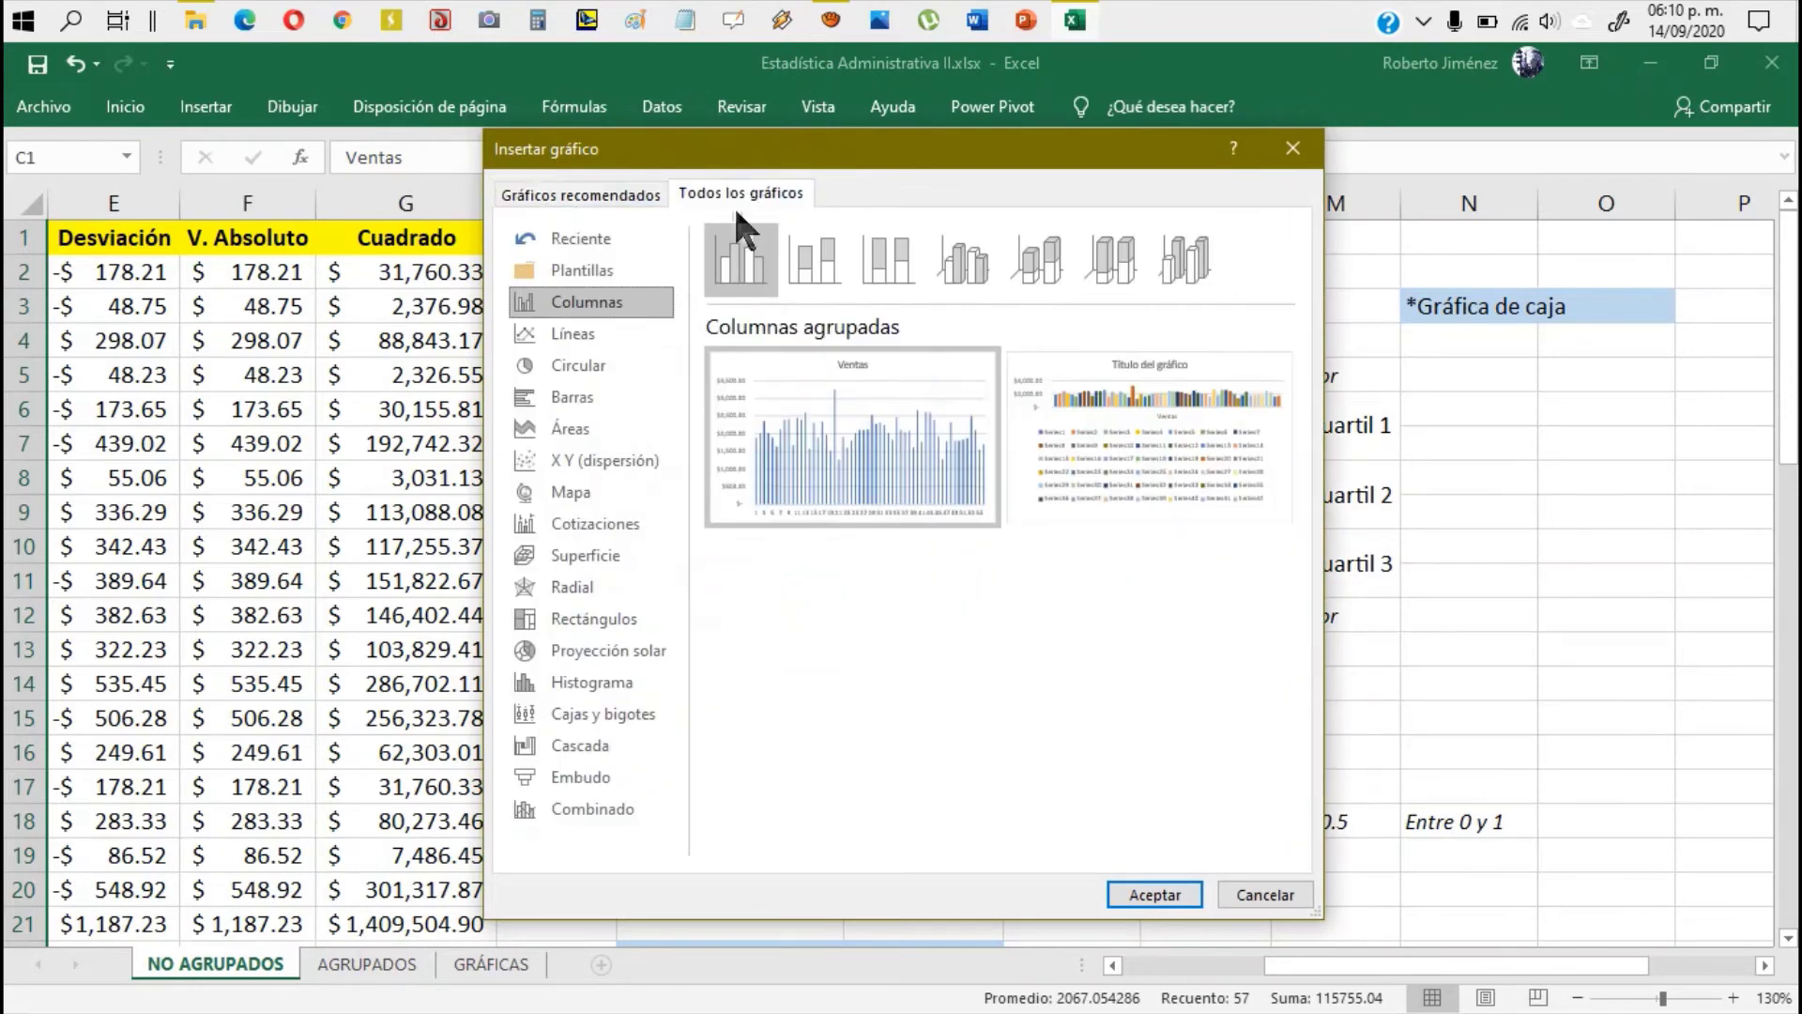
left_click(593, 711)
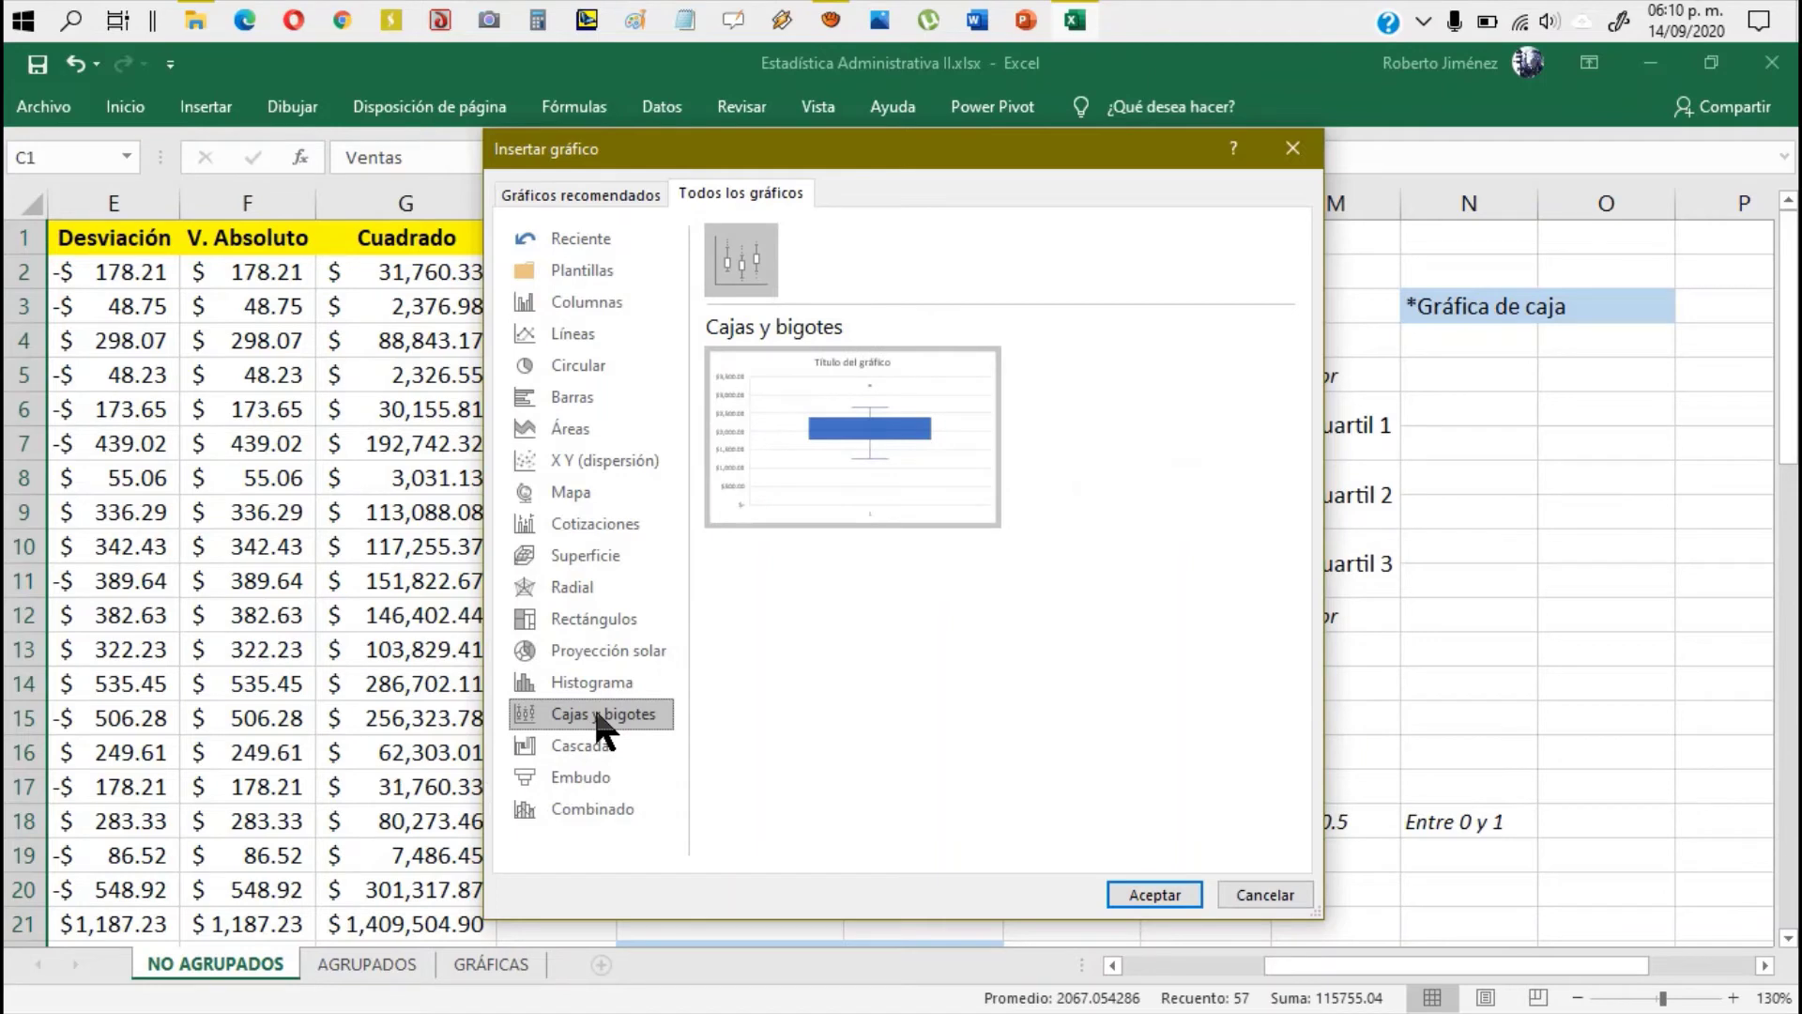
left_click(1151, 896)
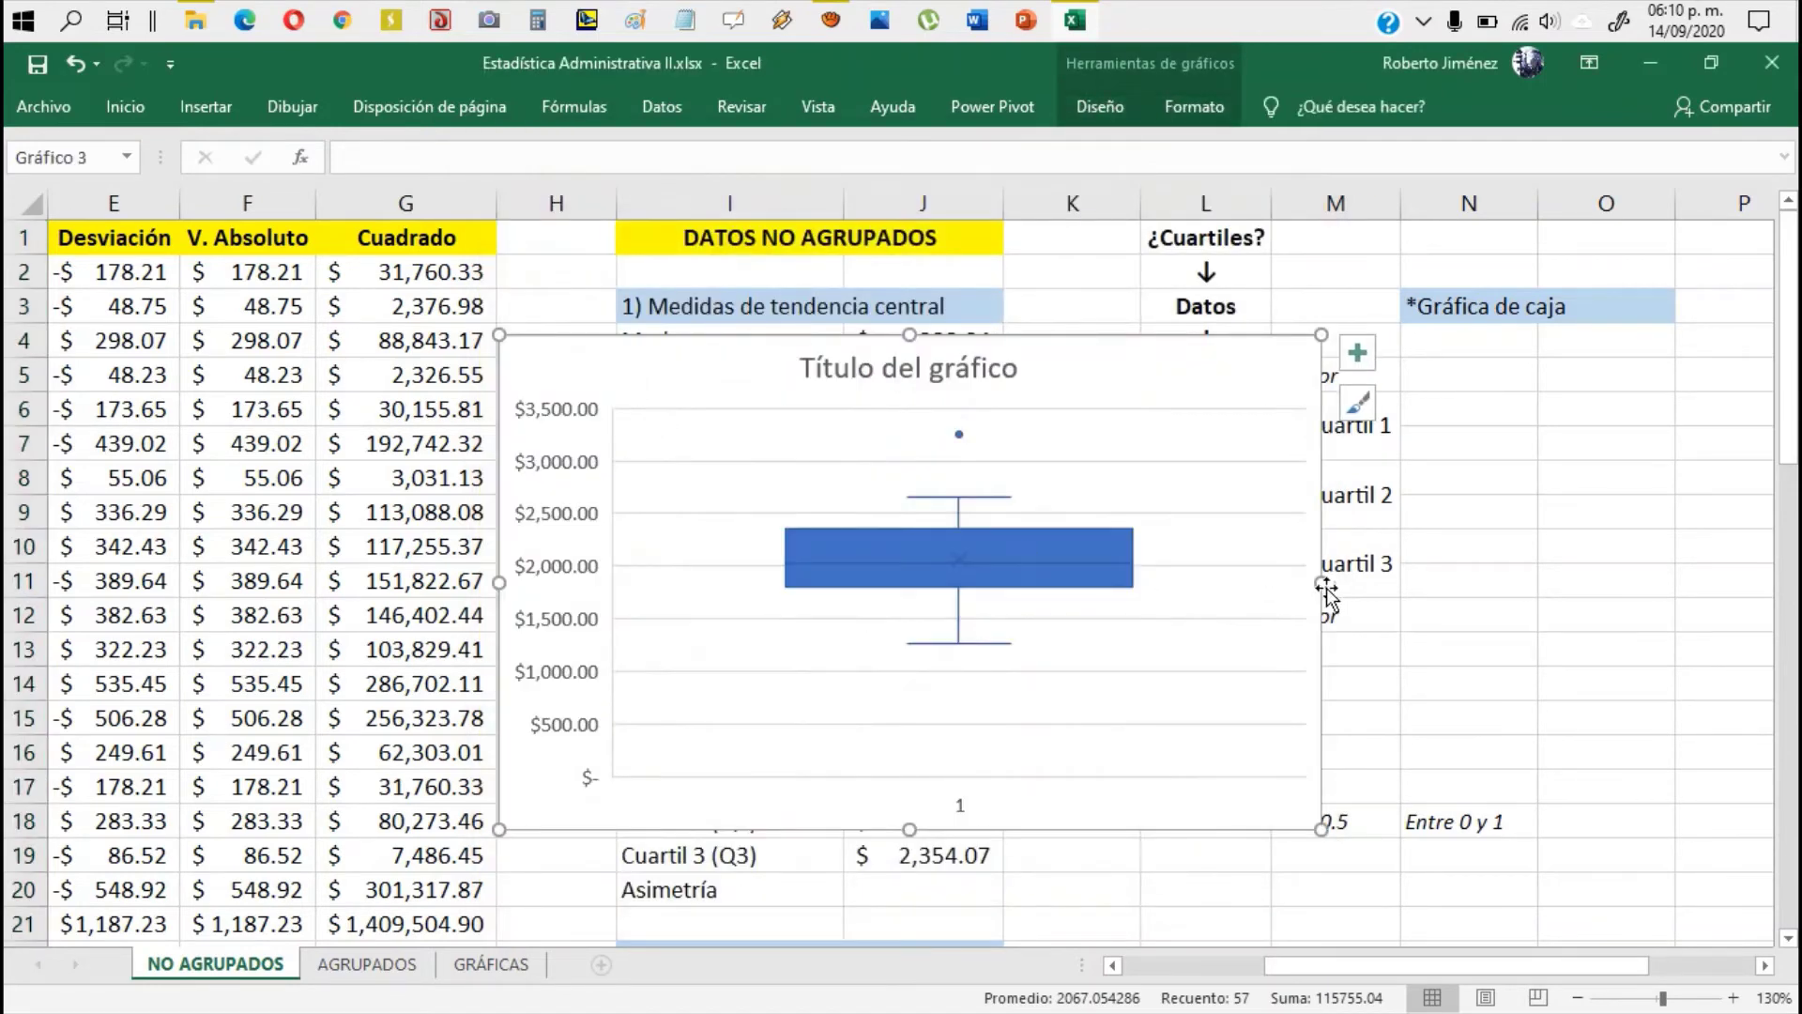
Step: Shrink the box plot and place it under the *Gráfica de caja heading, spanning about columns N to O
left_click_drag(1324, 584, 1117, 584)
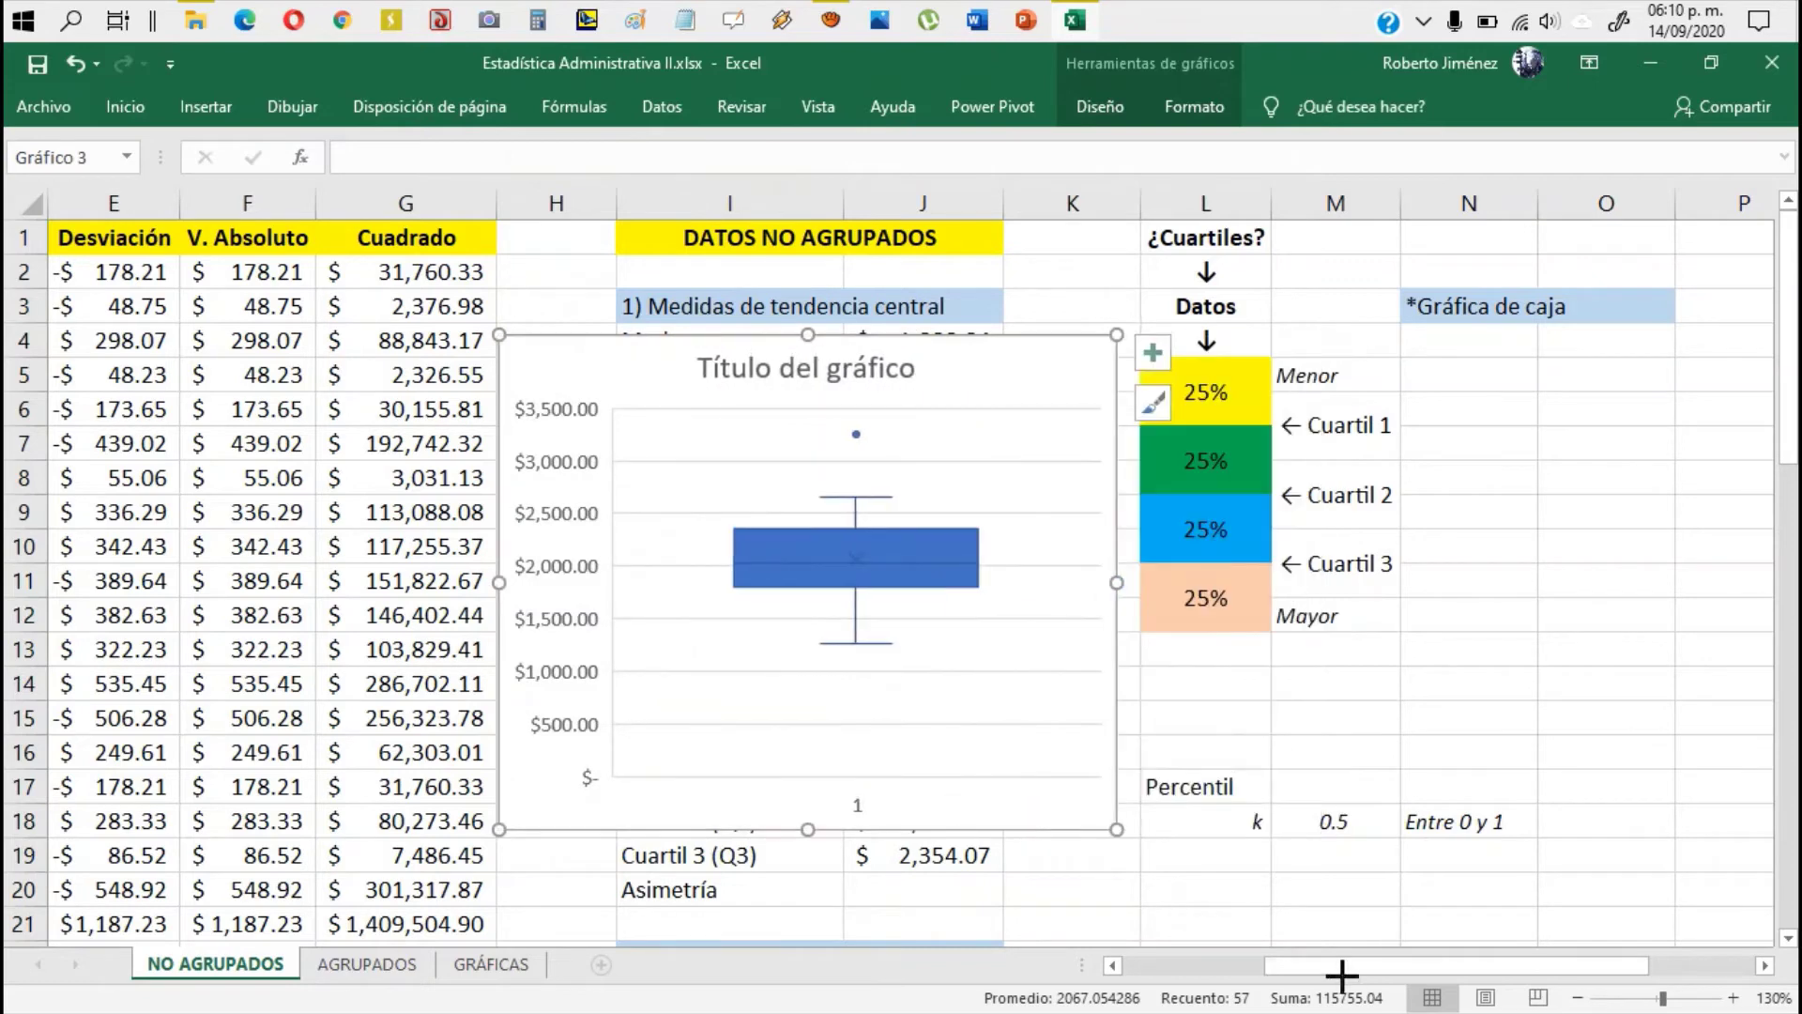
left_click_drag(1333, 960, 1389, 960)
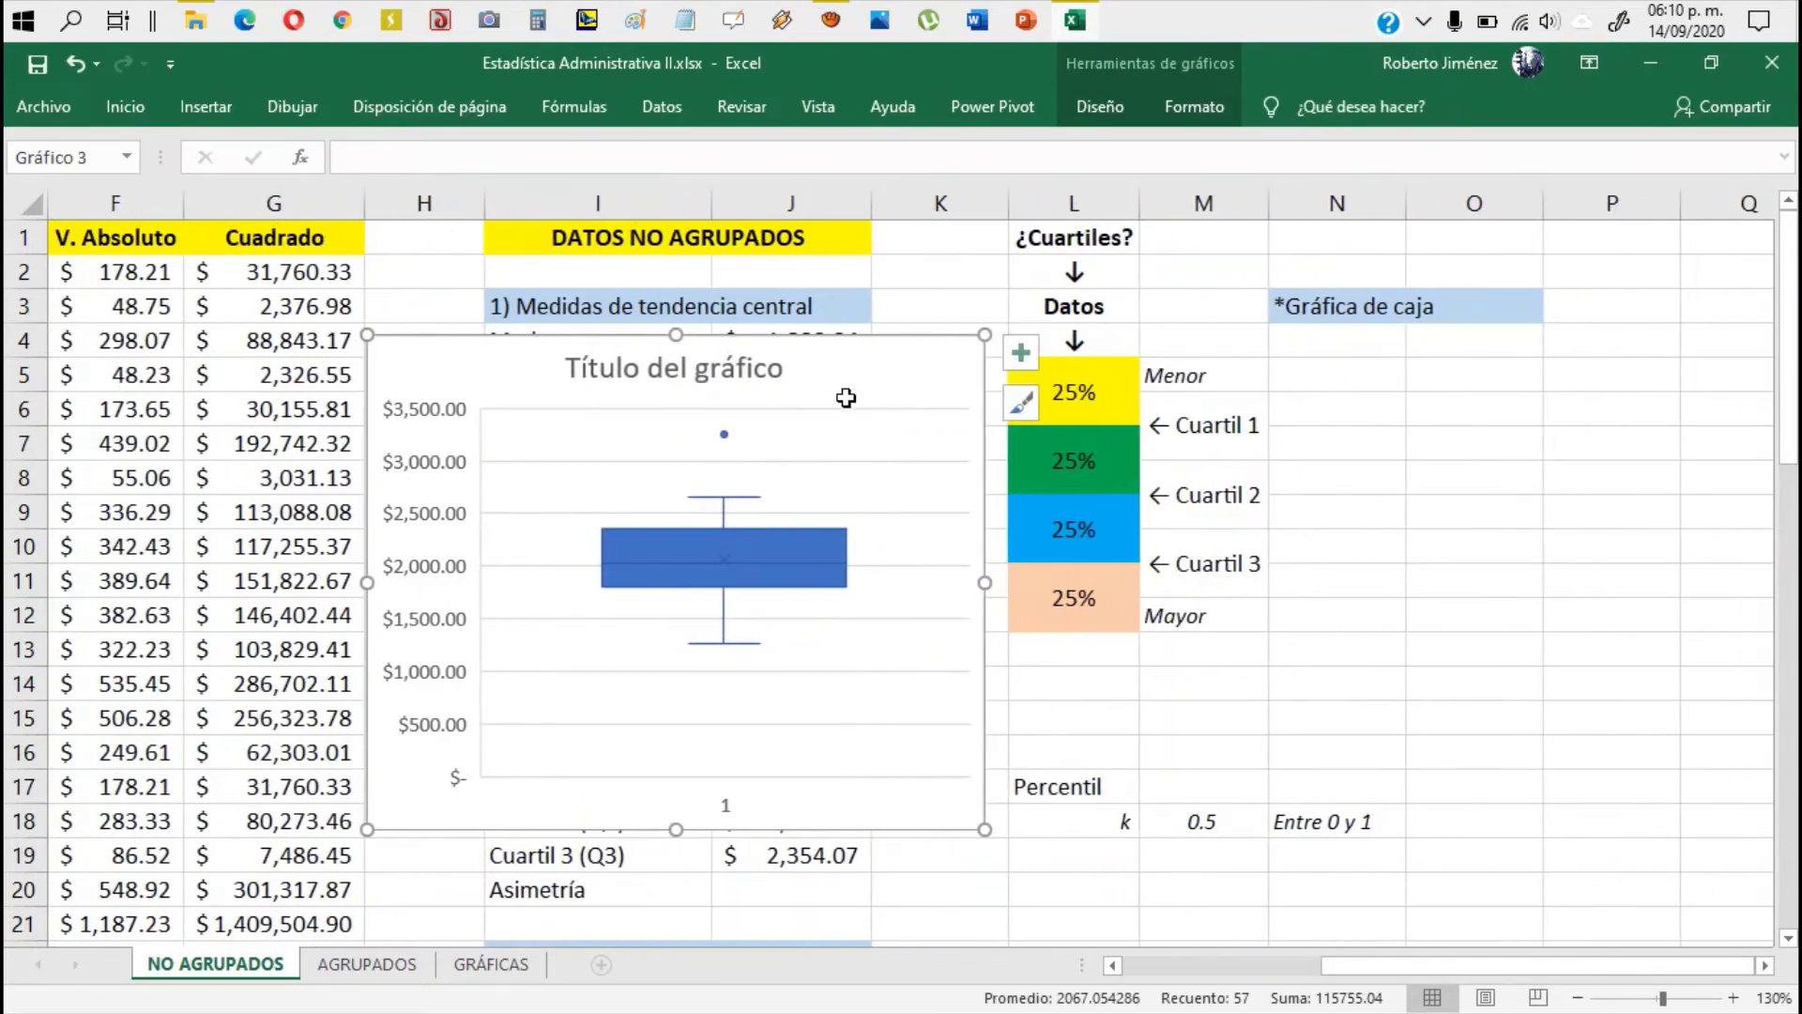
left_click_drag(905, 386, 1471, 388)
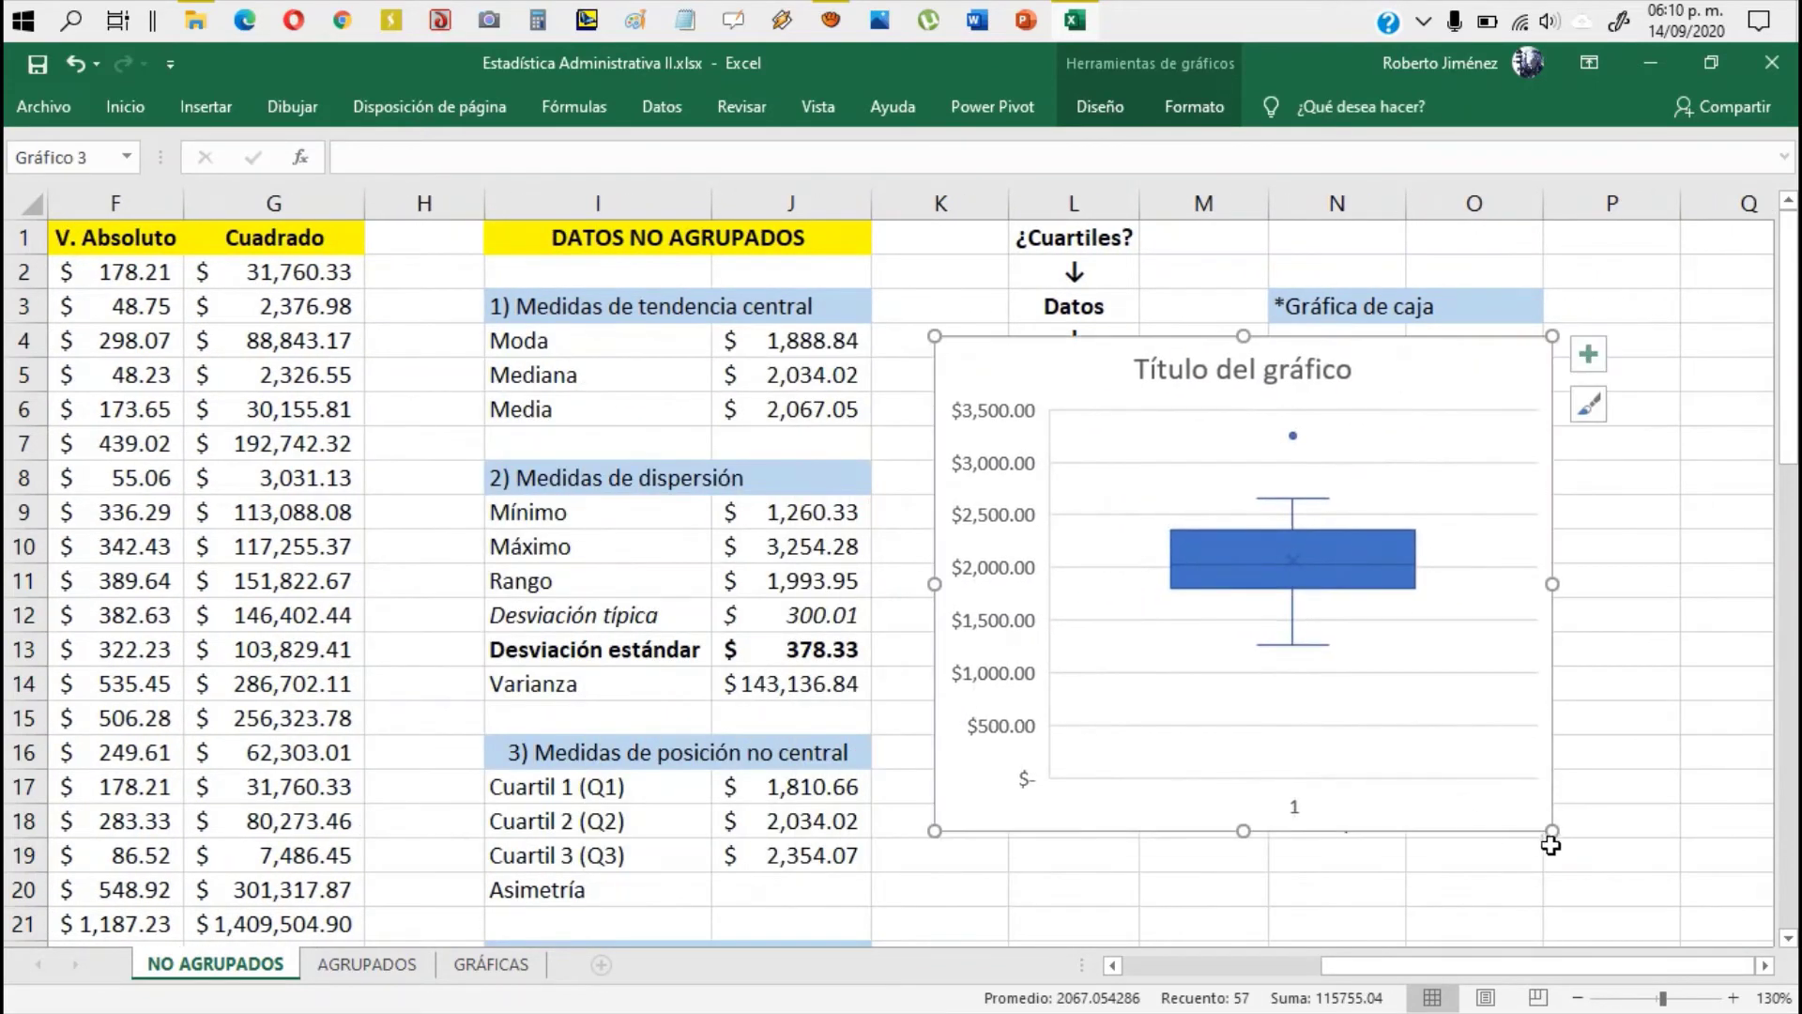
left_click_drag(1556, 833, 1490, 744)
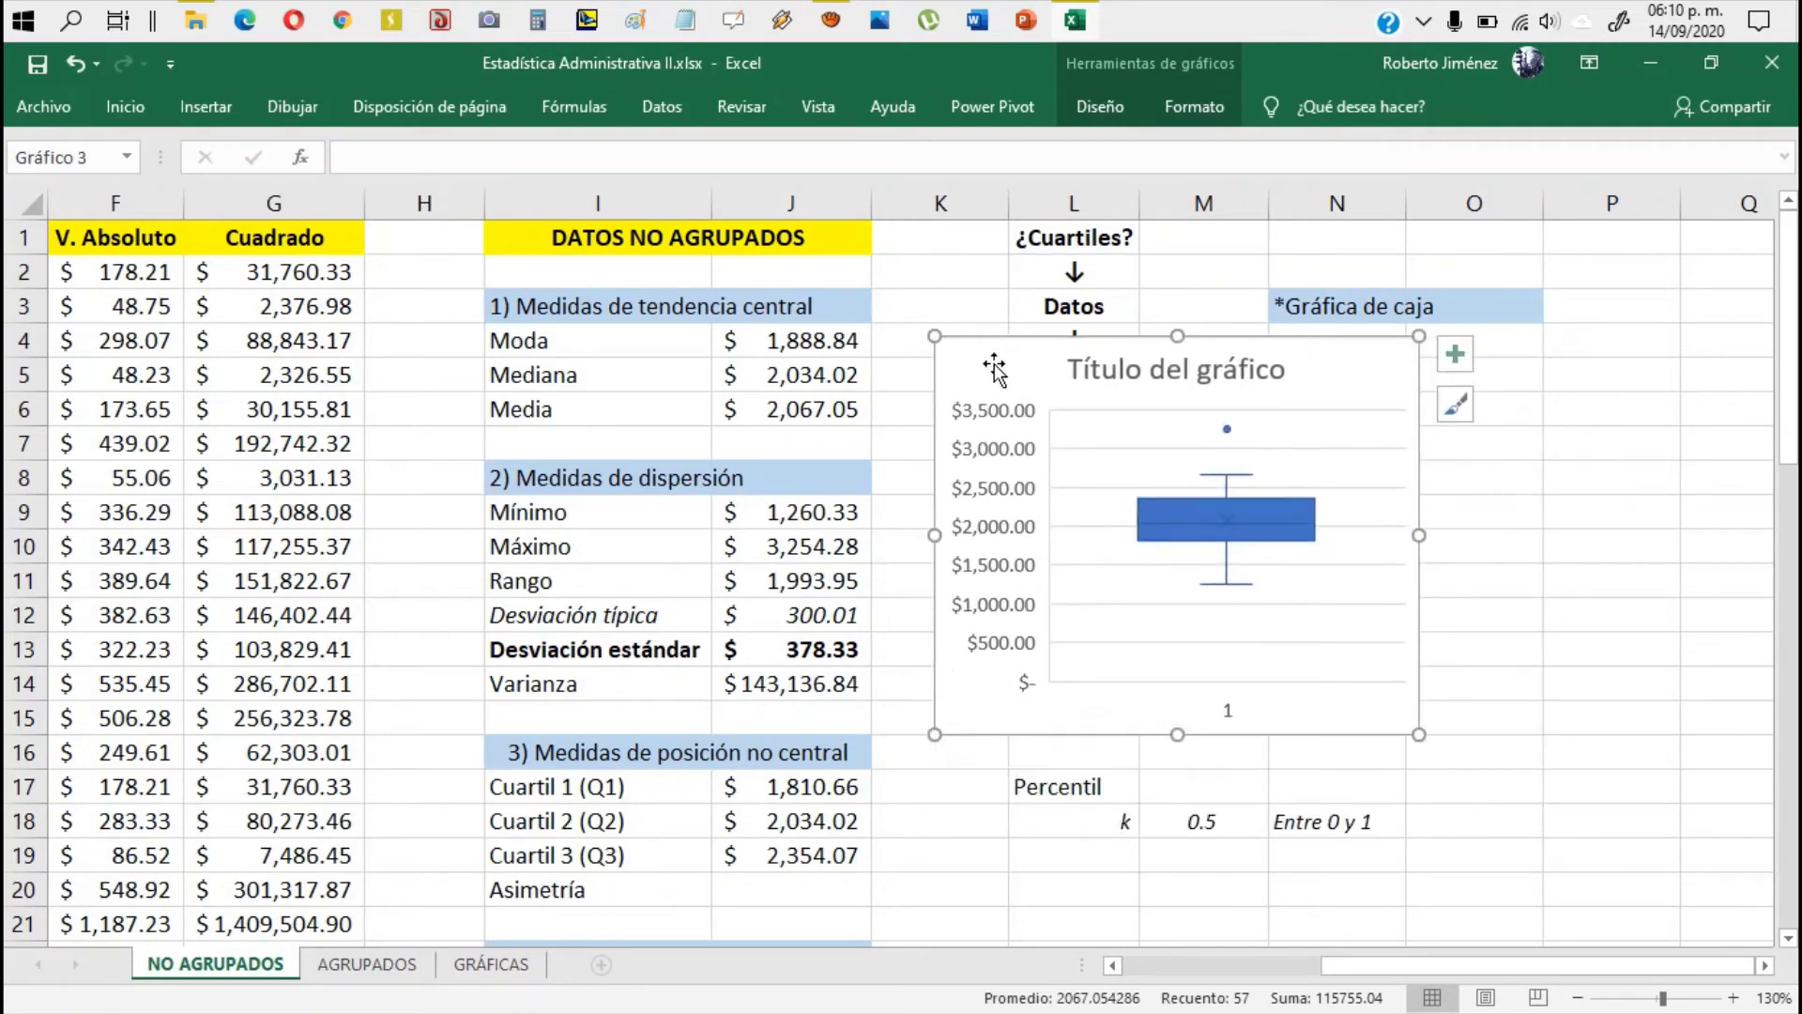
left_click_drag(1005, 368, 1327, 348)
left_click_drag(1754, 714, 1604, 765)
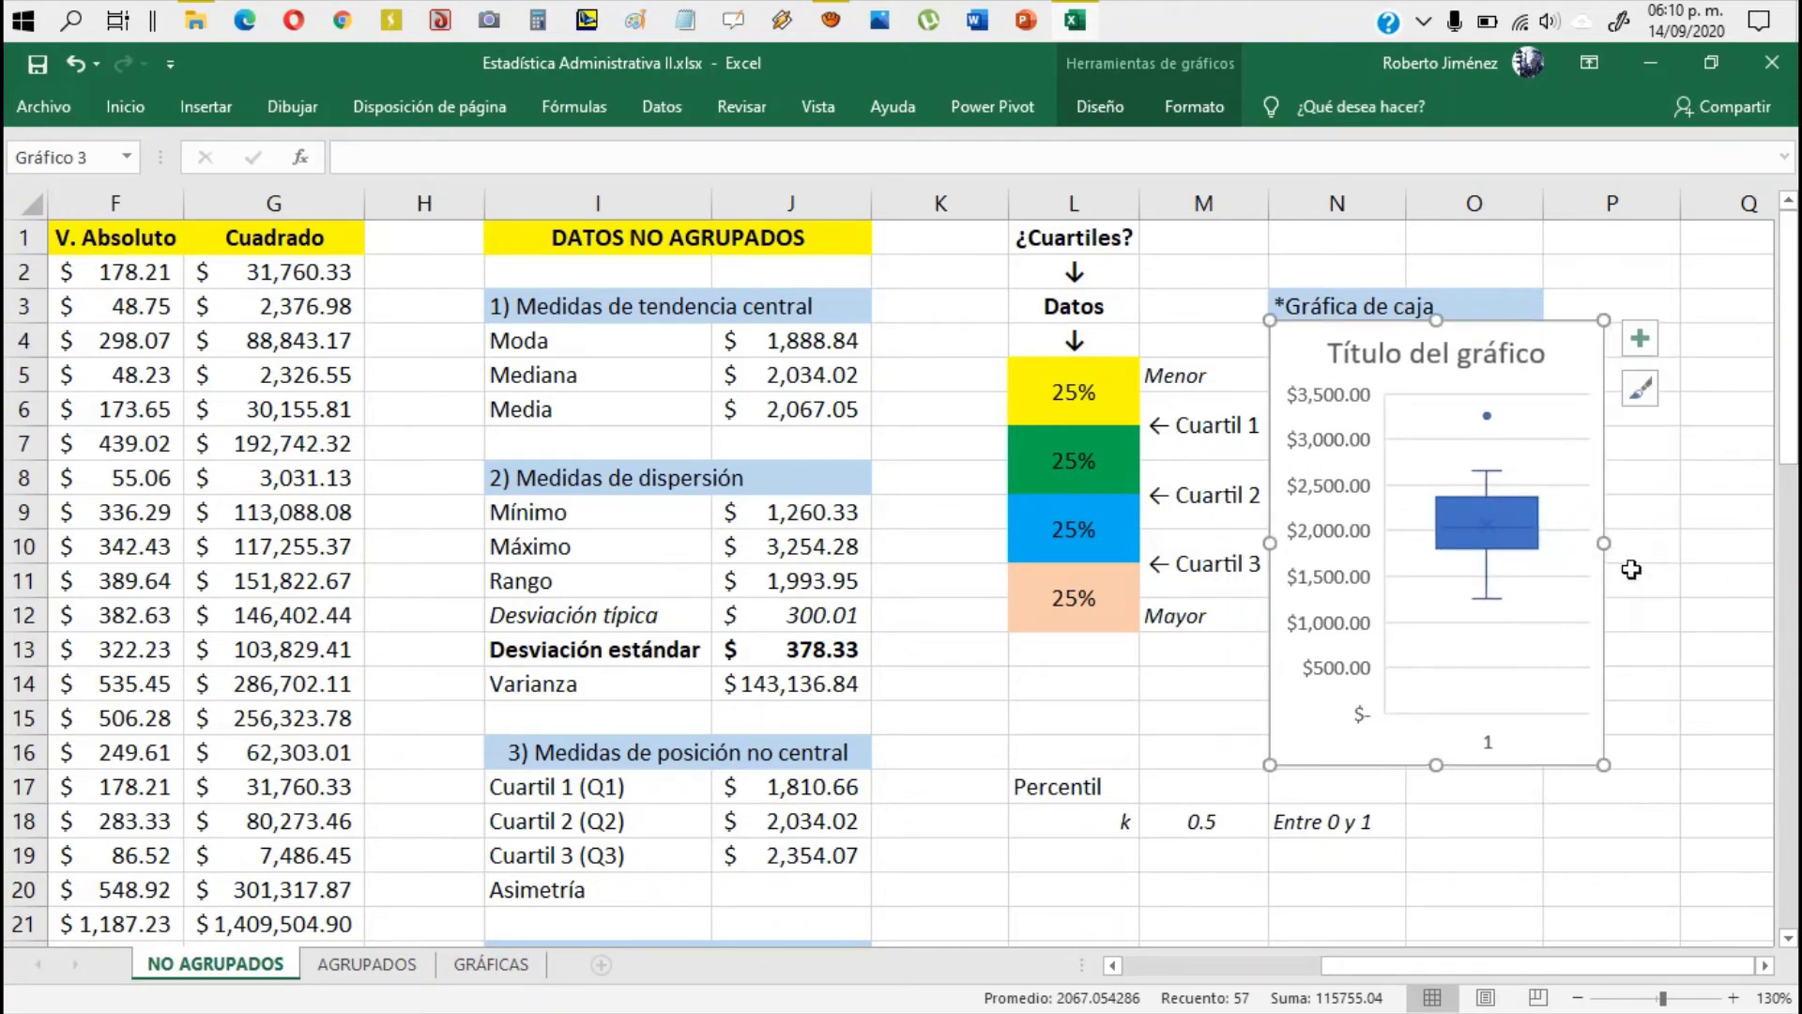
left_click_drag(1627, 546, 1690, 550)
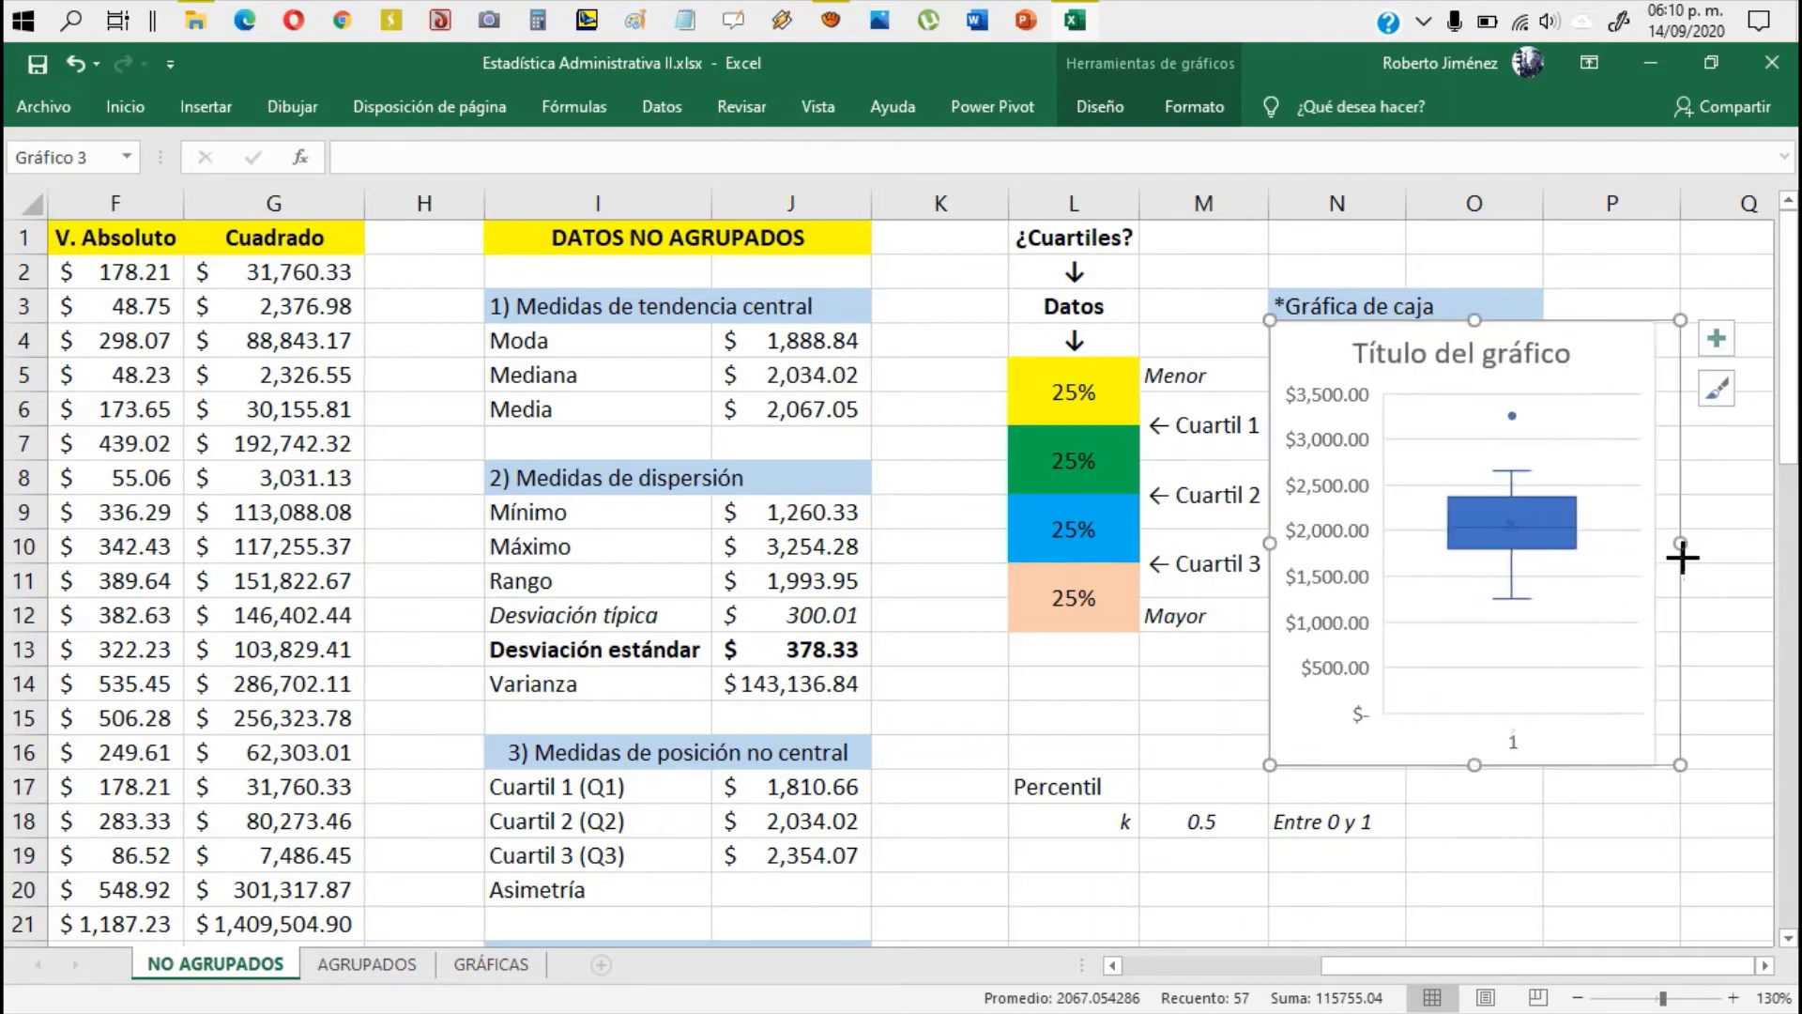
left_click(1483, 353)
left_click(1321, 353)
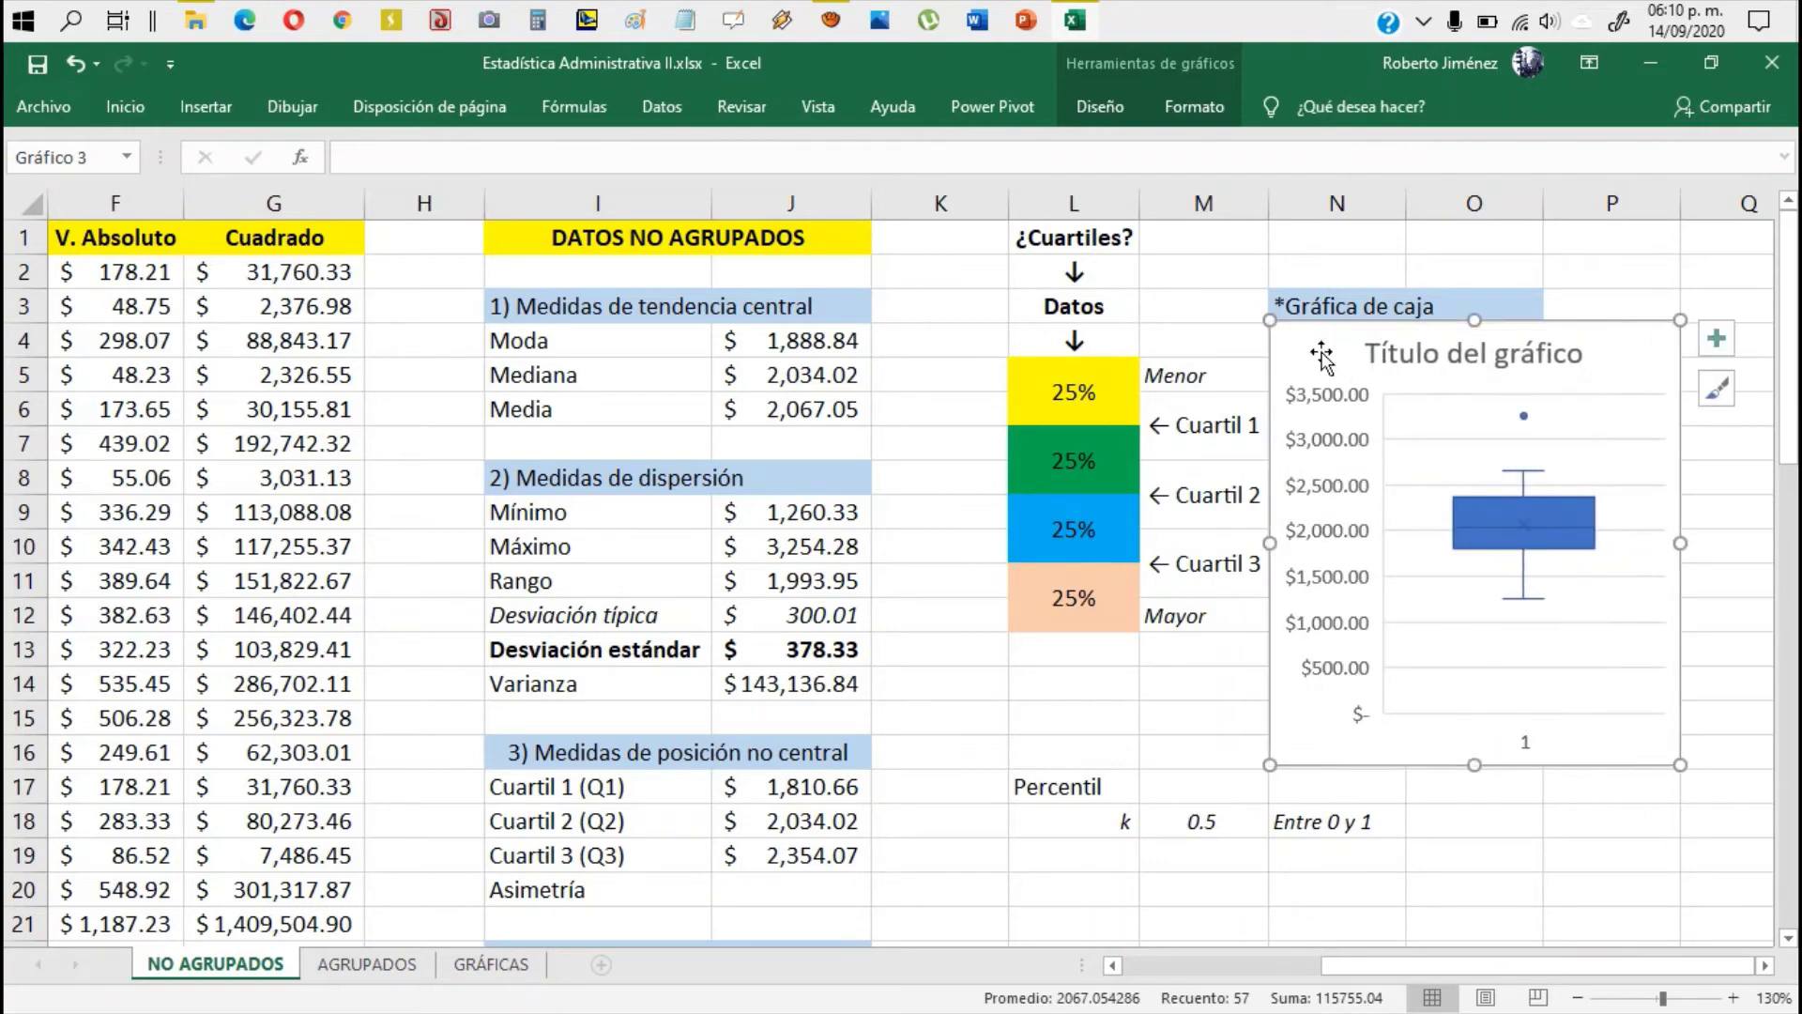
Step: Try several chart styles on the box plot and apply Estilo 4 with the dark background
left_click(1081, 105)
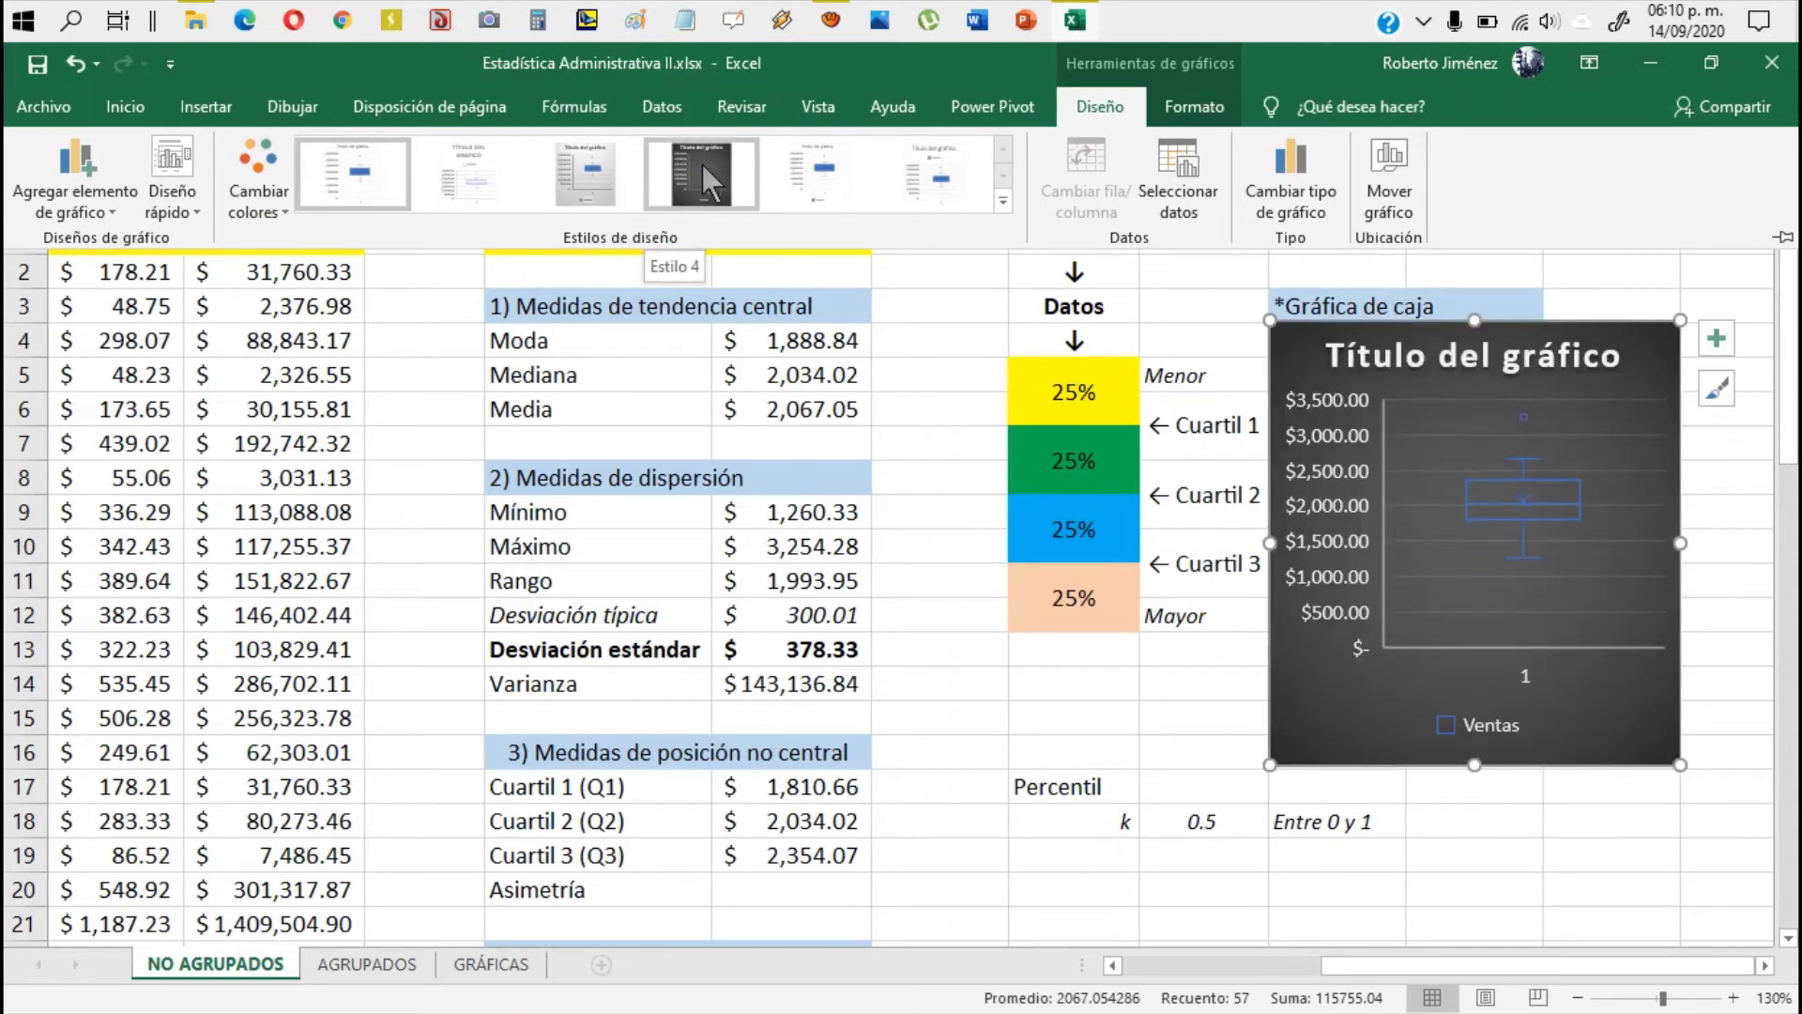
left_click(702, 164)
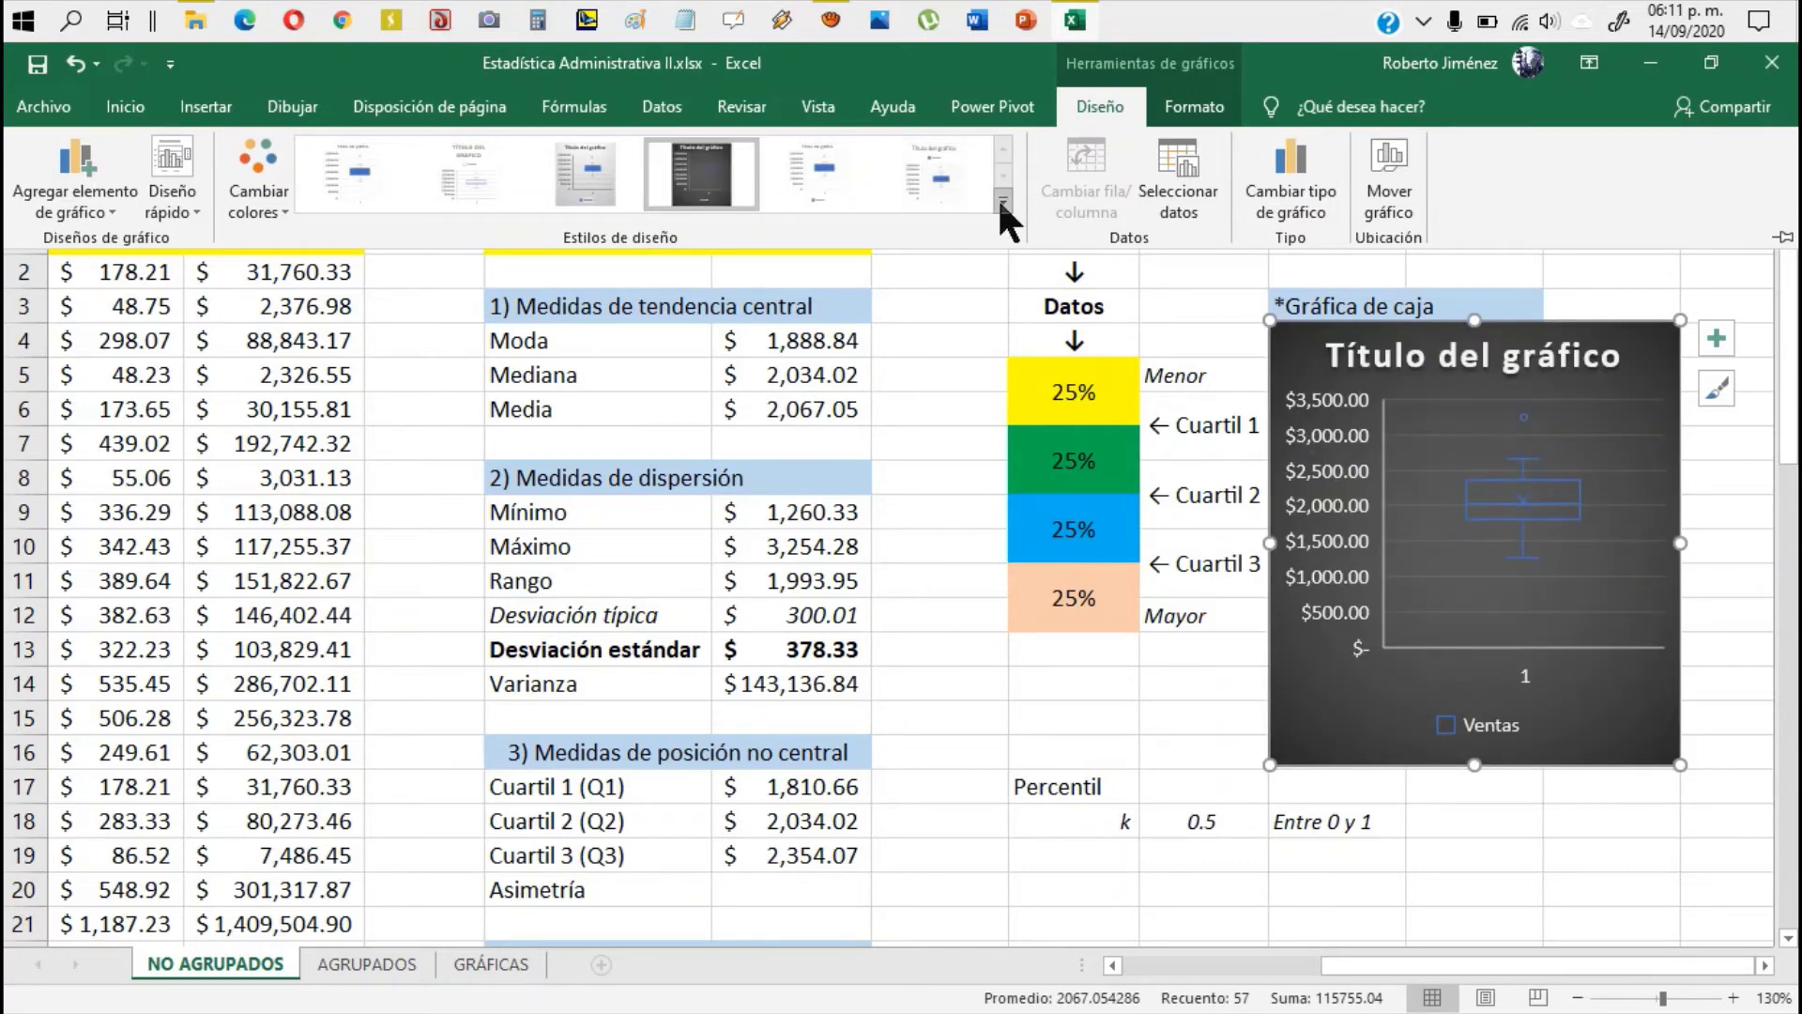
left_click(944, 183)
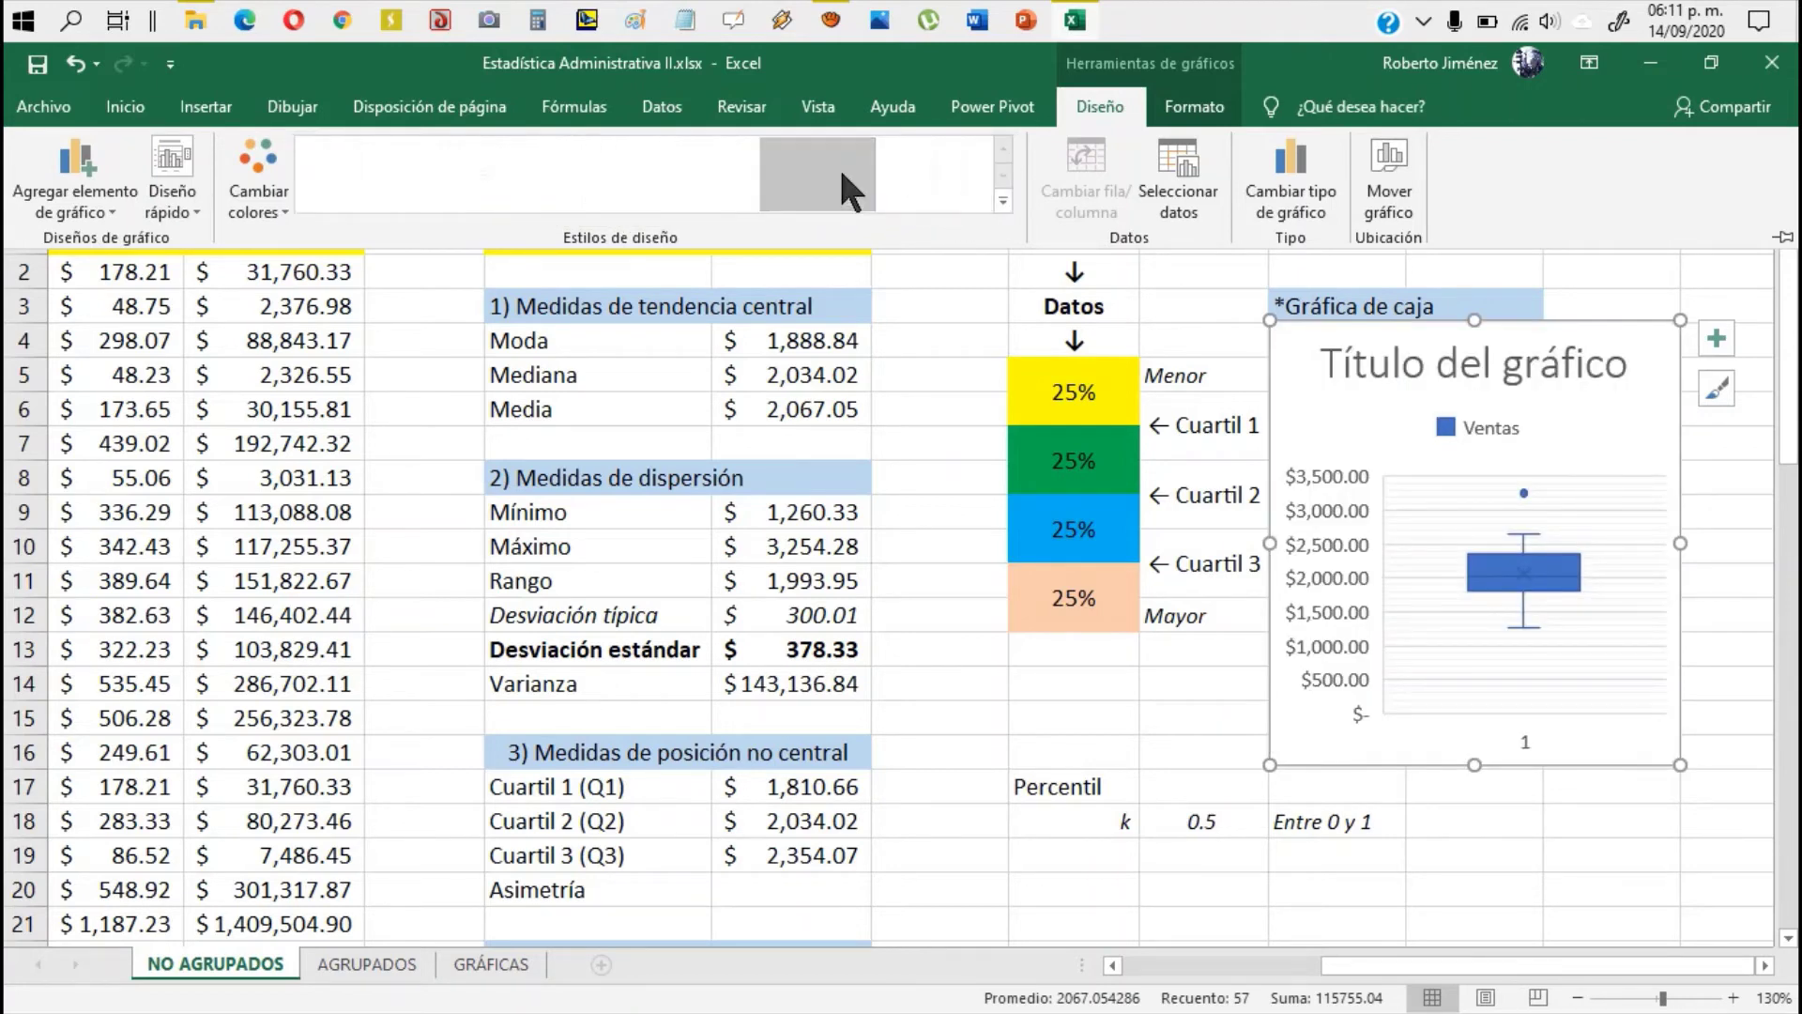
left_click(608, 159)
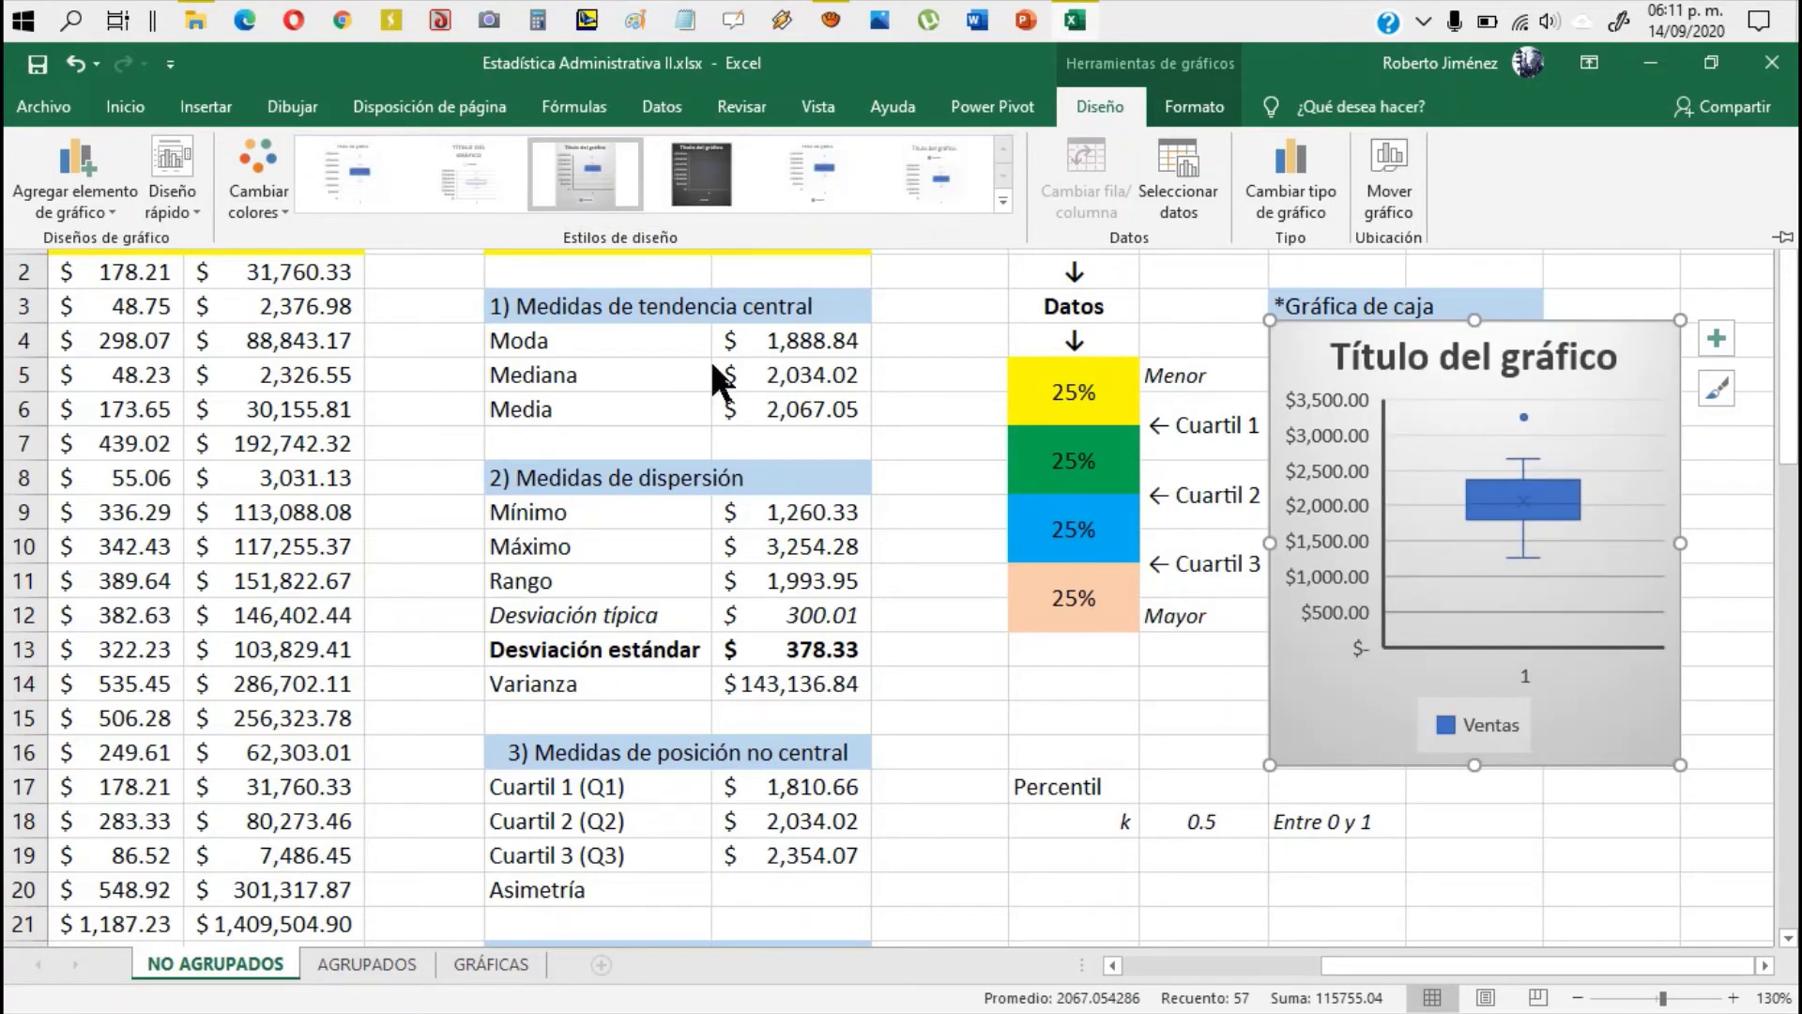
left_click(479, 171)
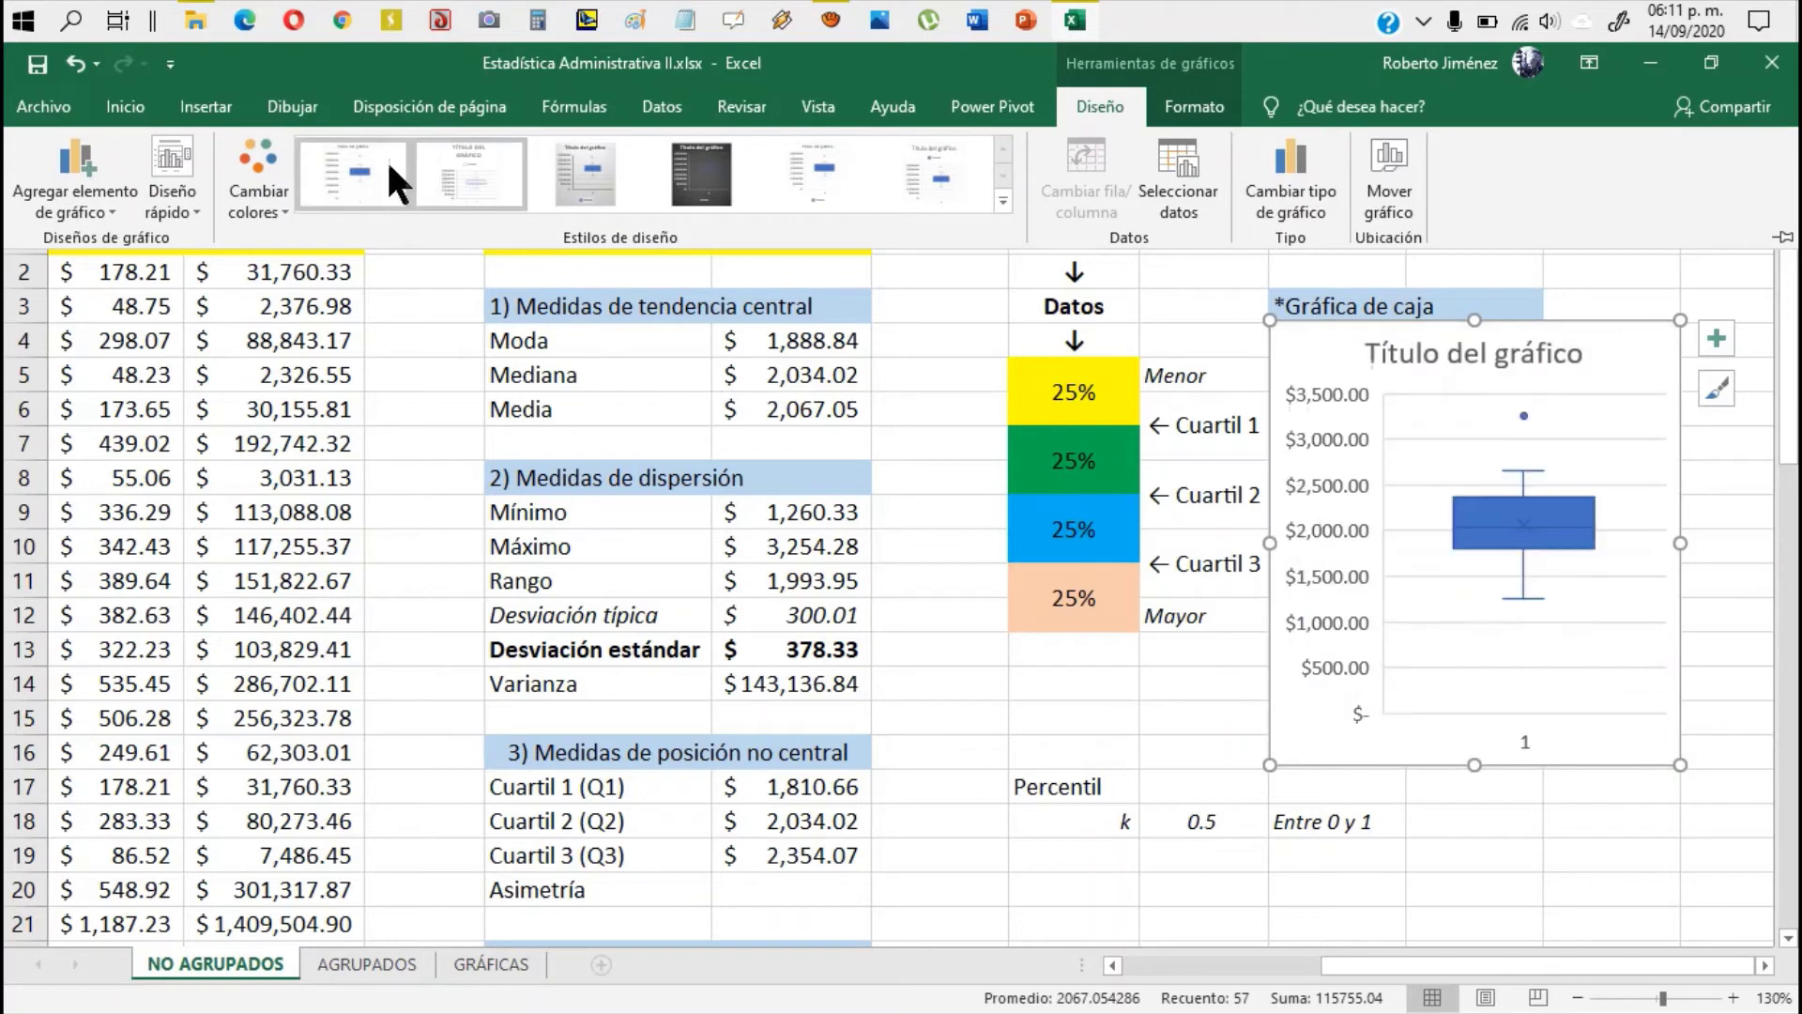
left_click(358, 158)
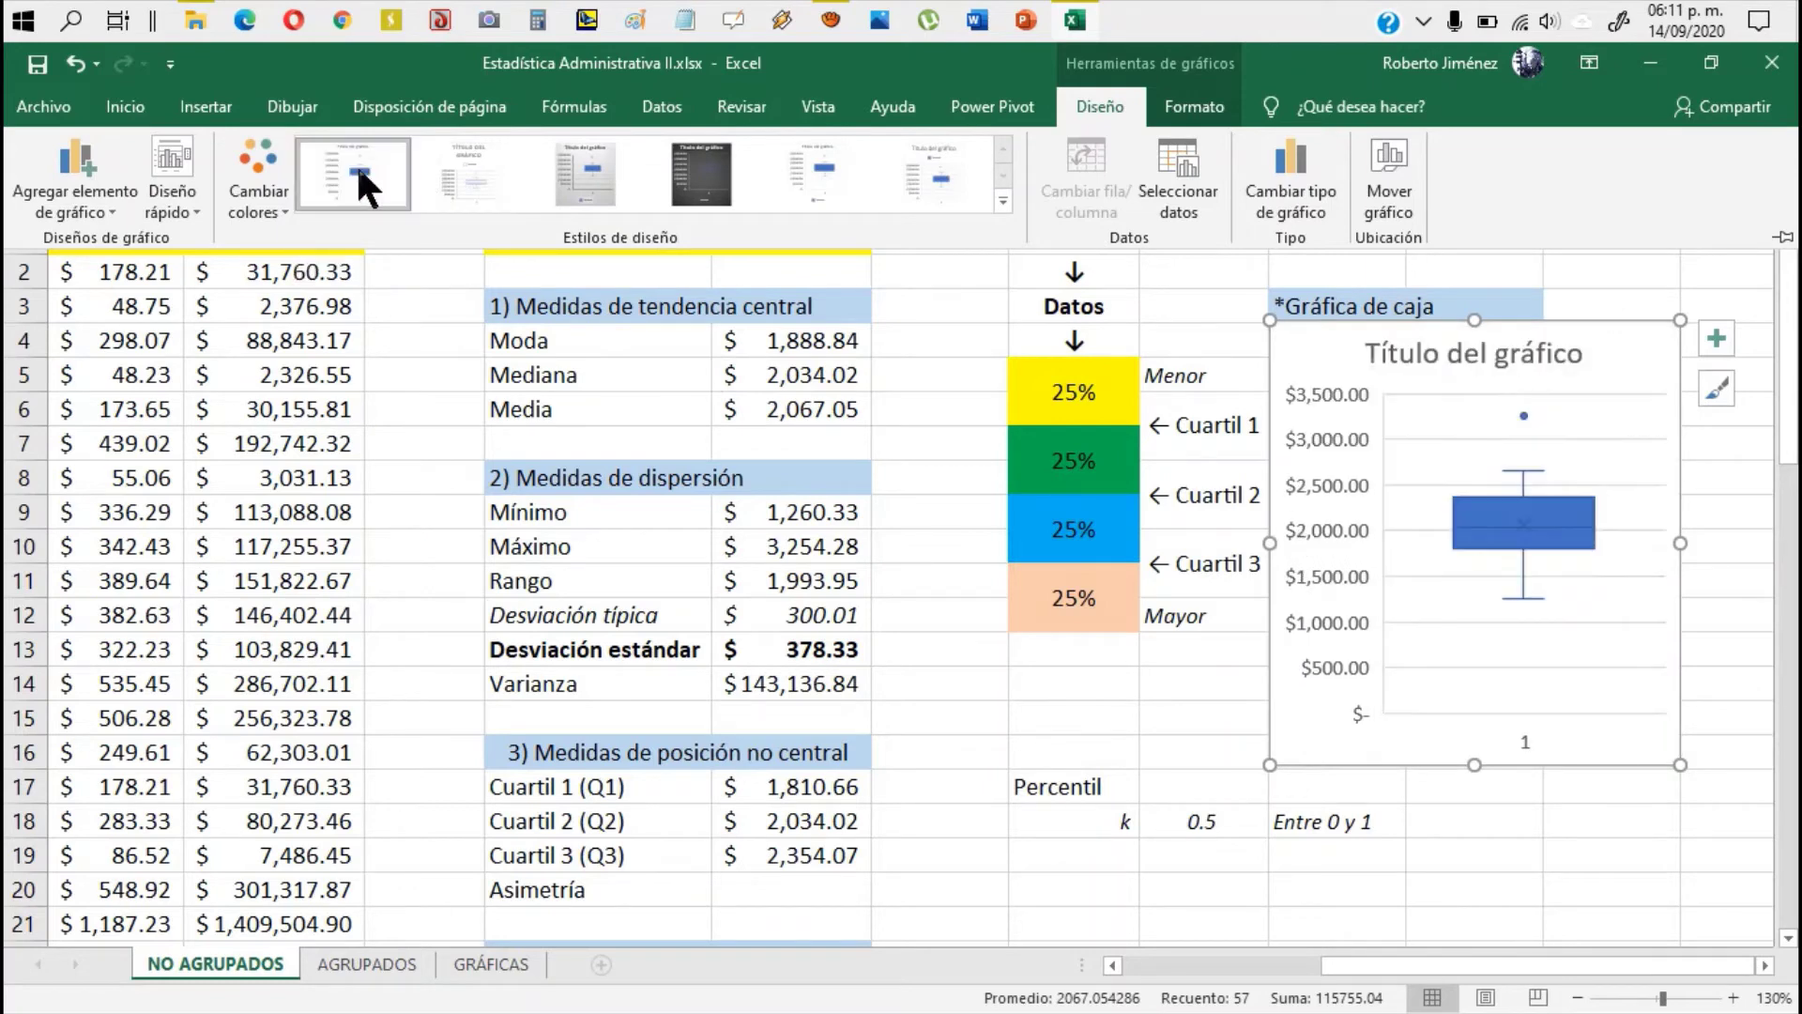
left_click(701, 172)
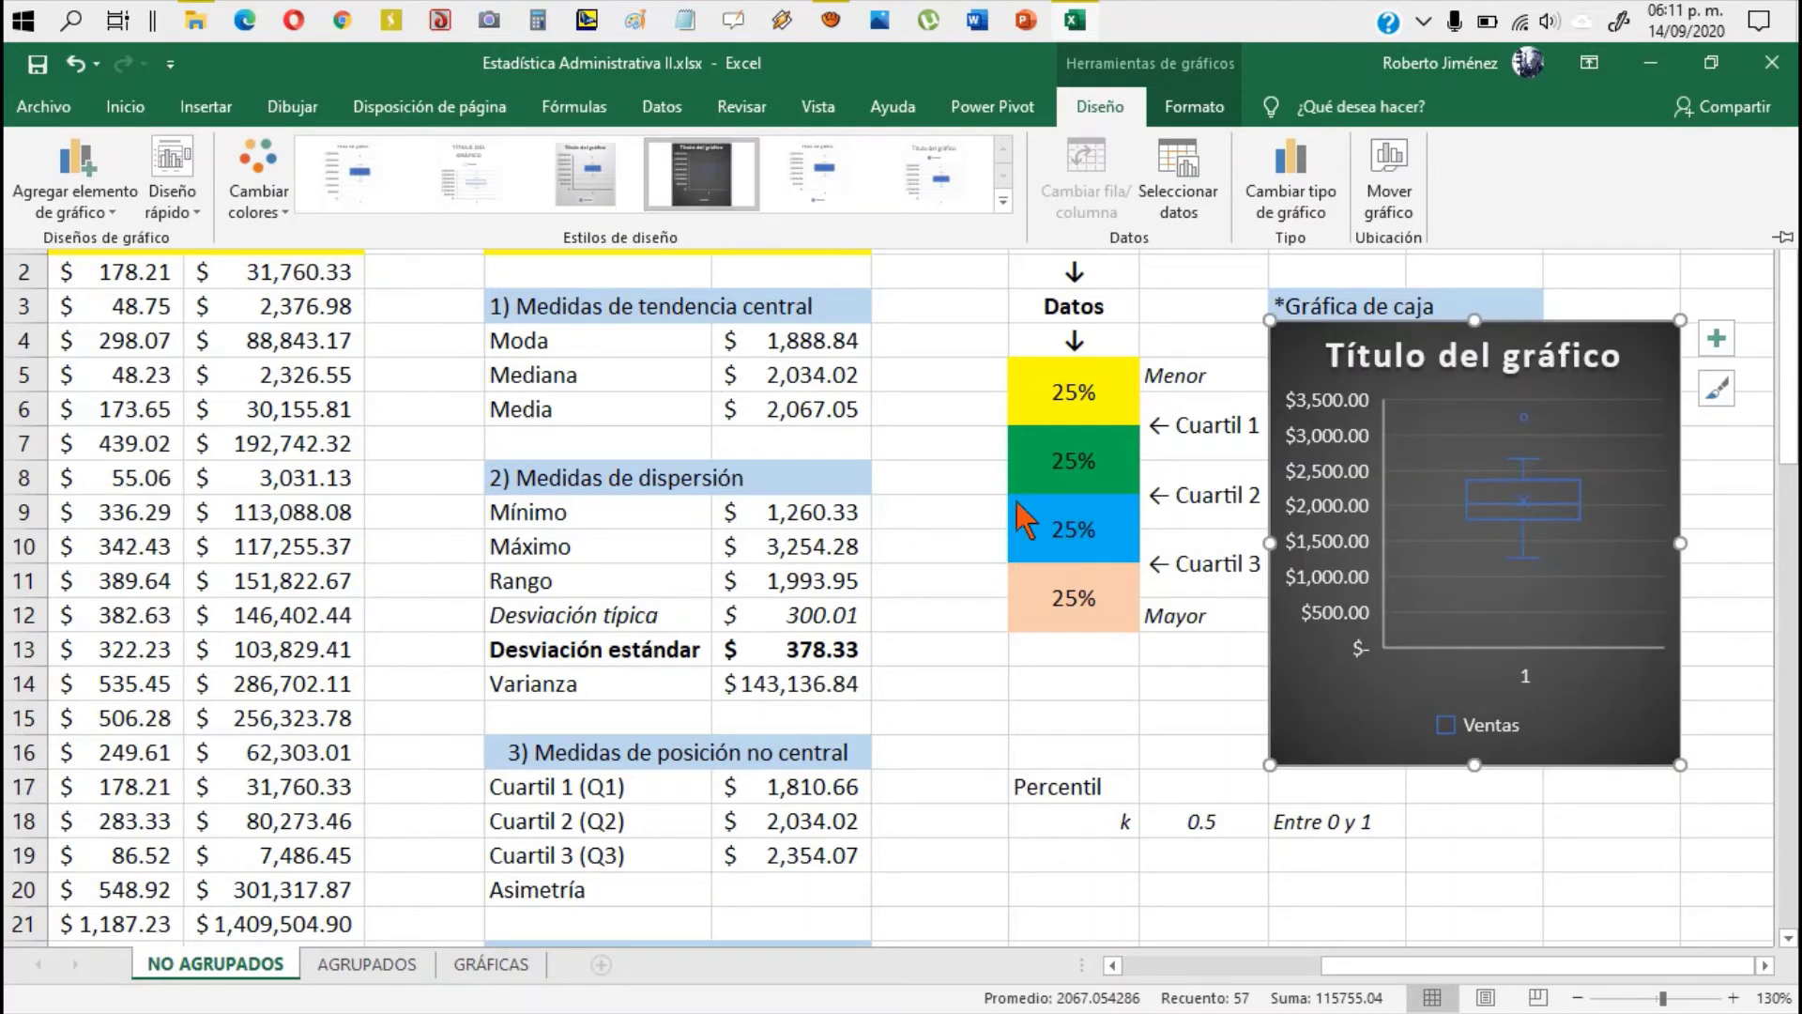
Step: Extend the box plot down to about the end of row 17, and delete its title and horizontal axis
left_click(1479, 785)
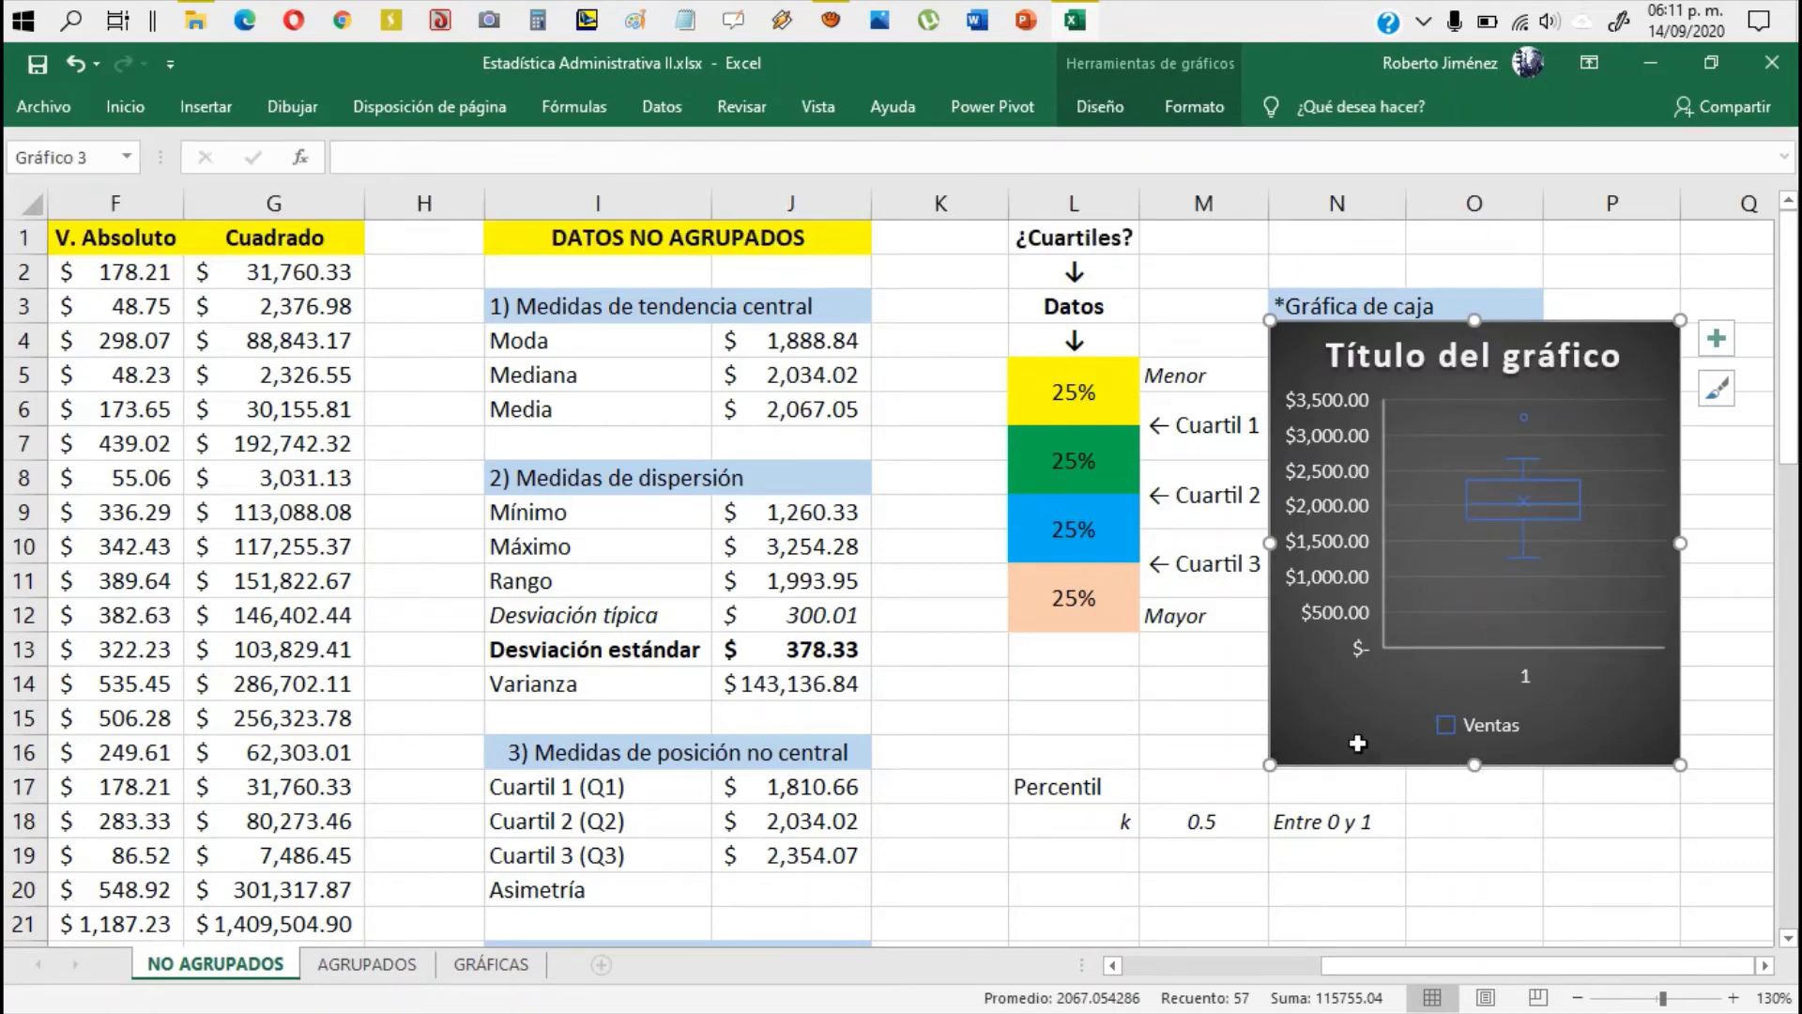
left_click_drag(1475, 765, 1475, 800)
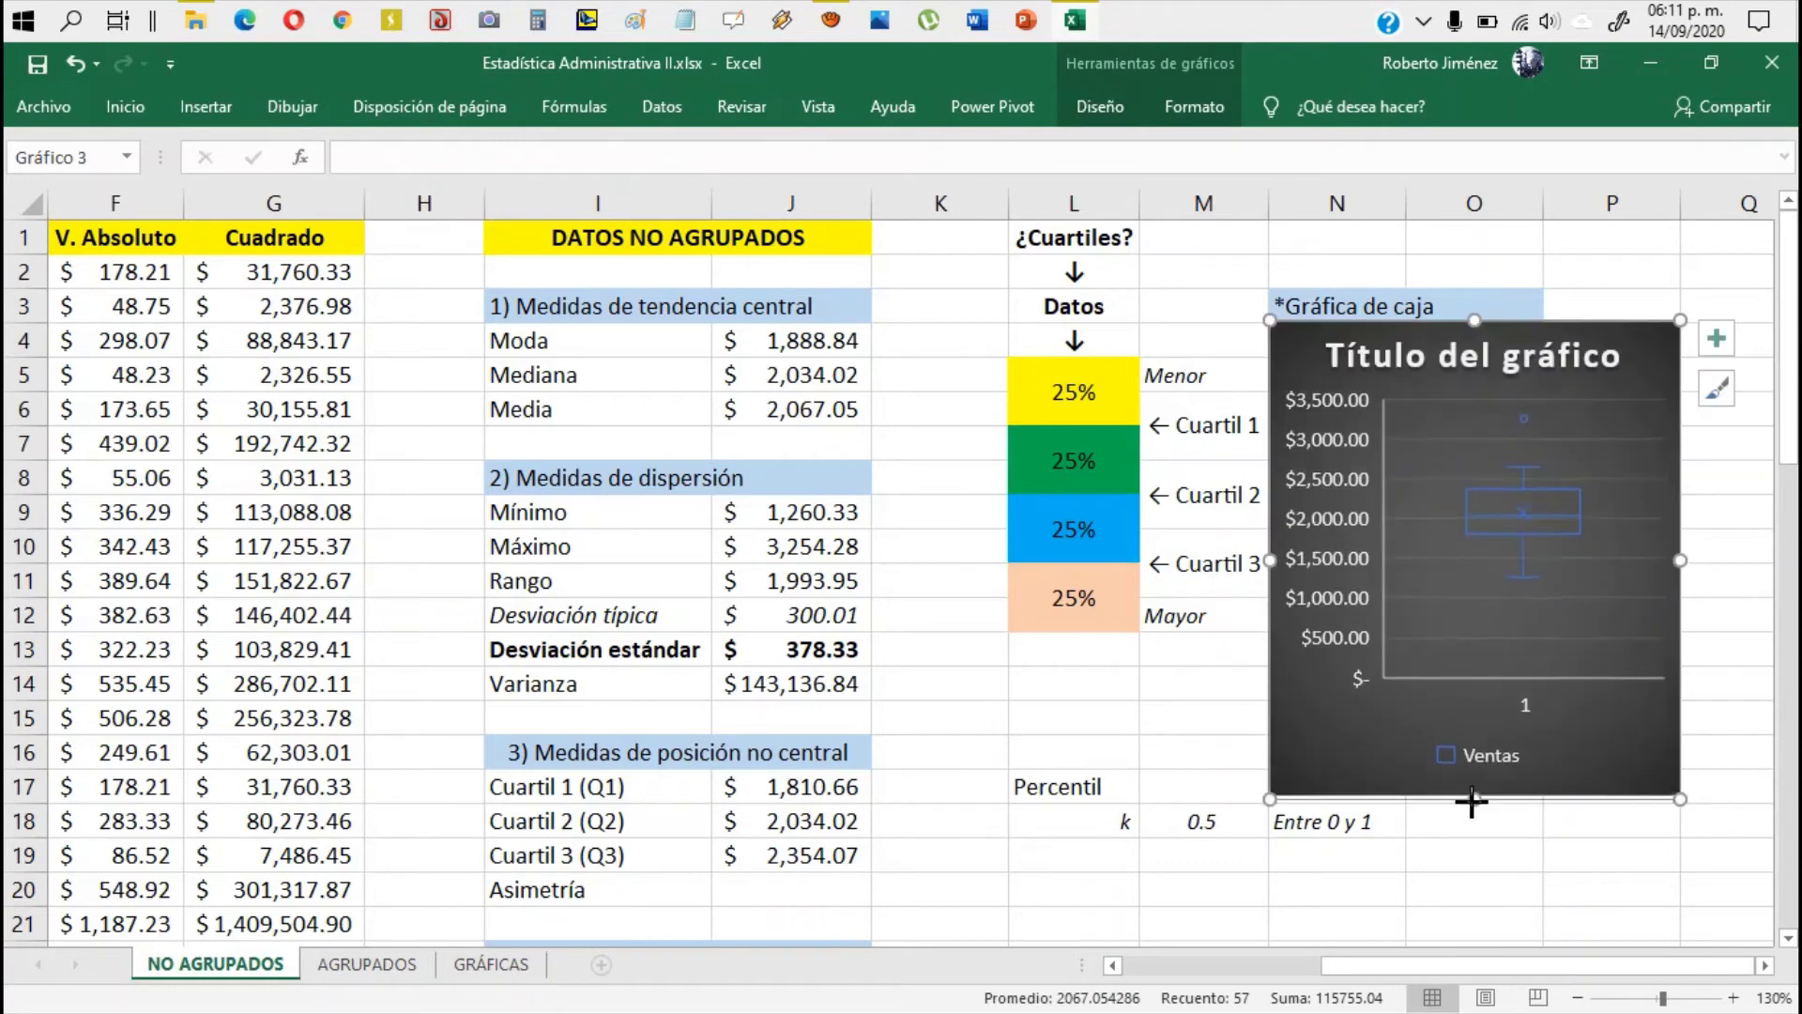
left_click(1461, 361)
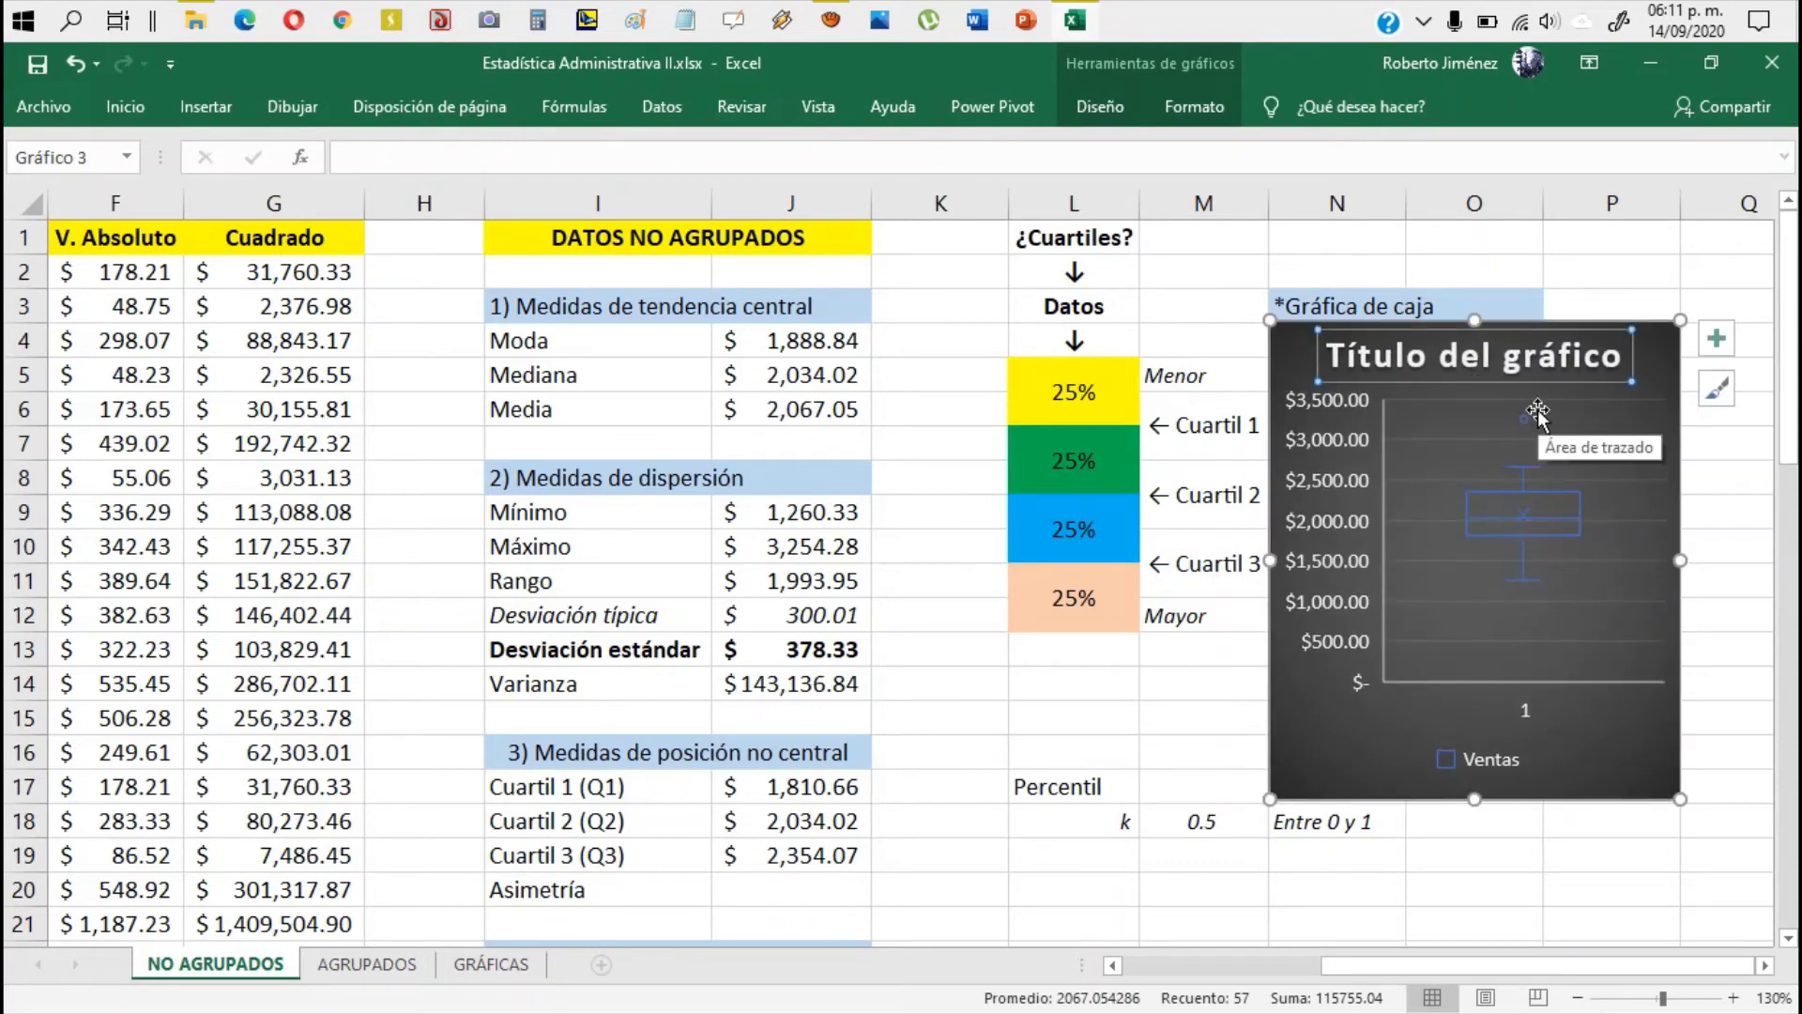
key("Delete")
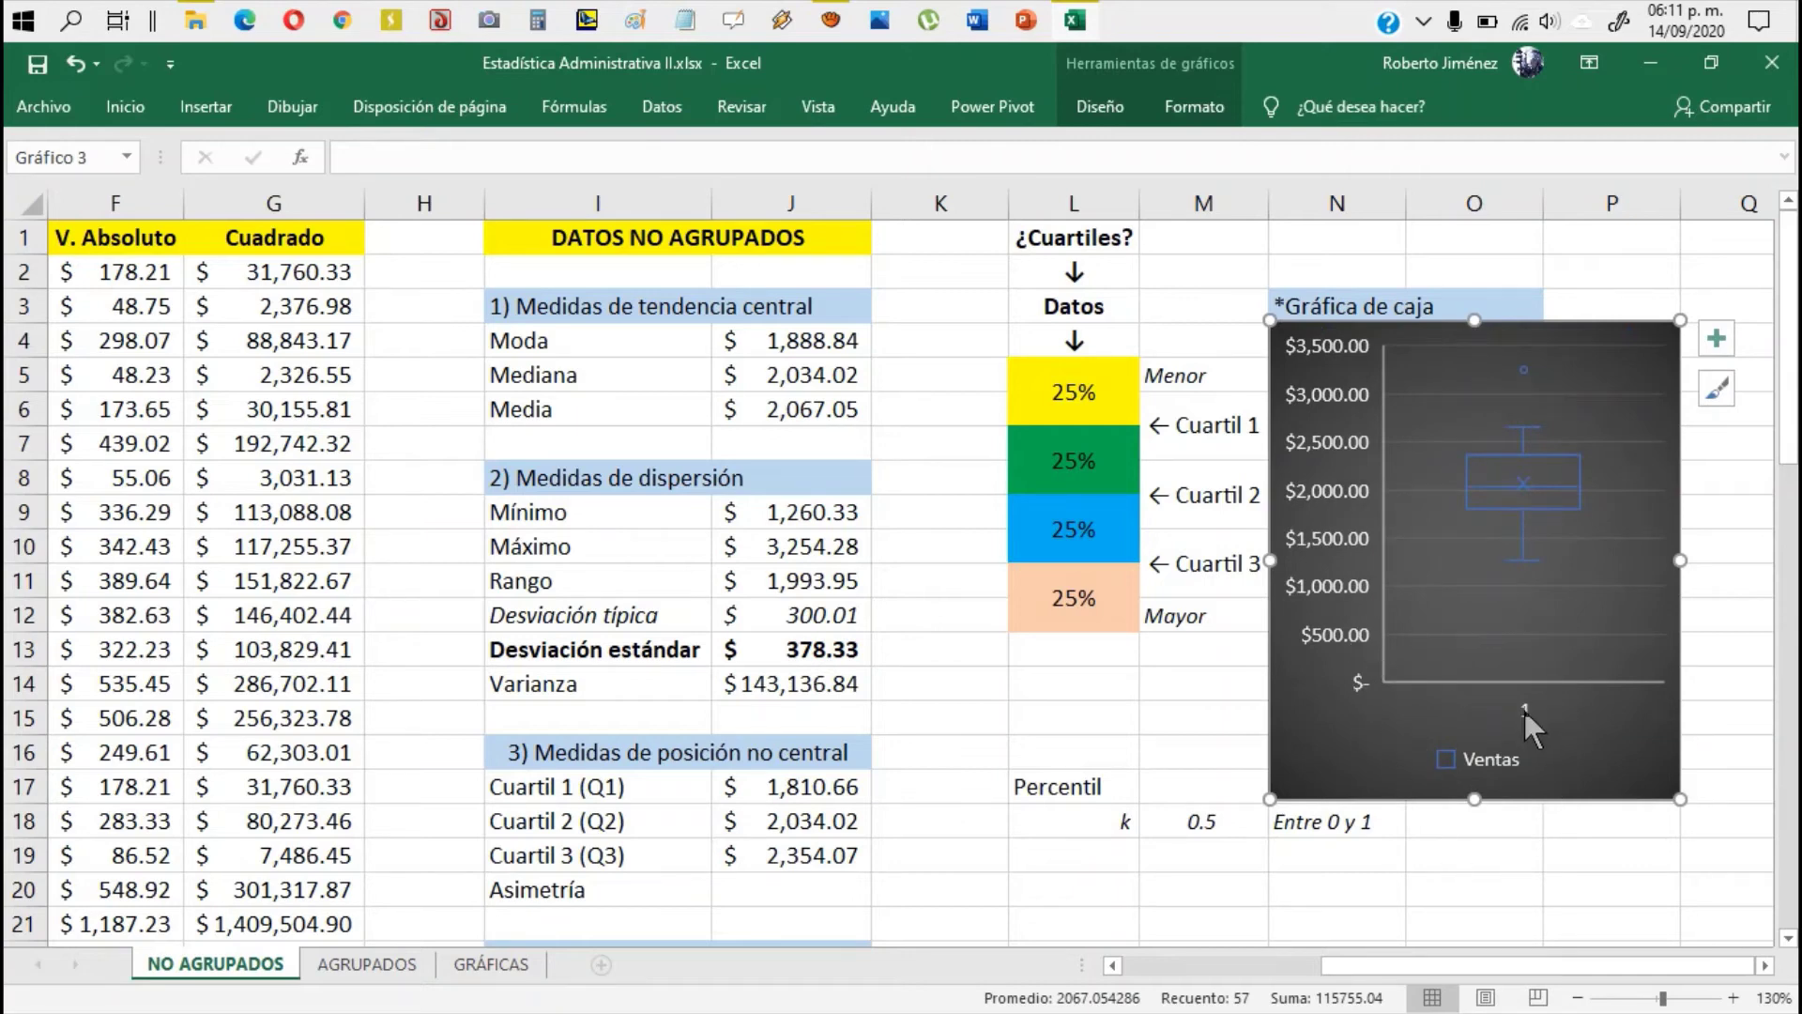
left_click(1524, 712)
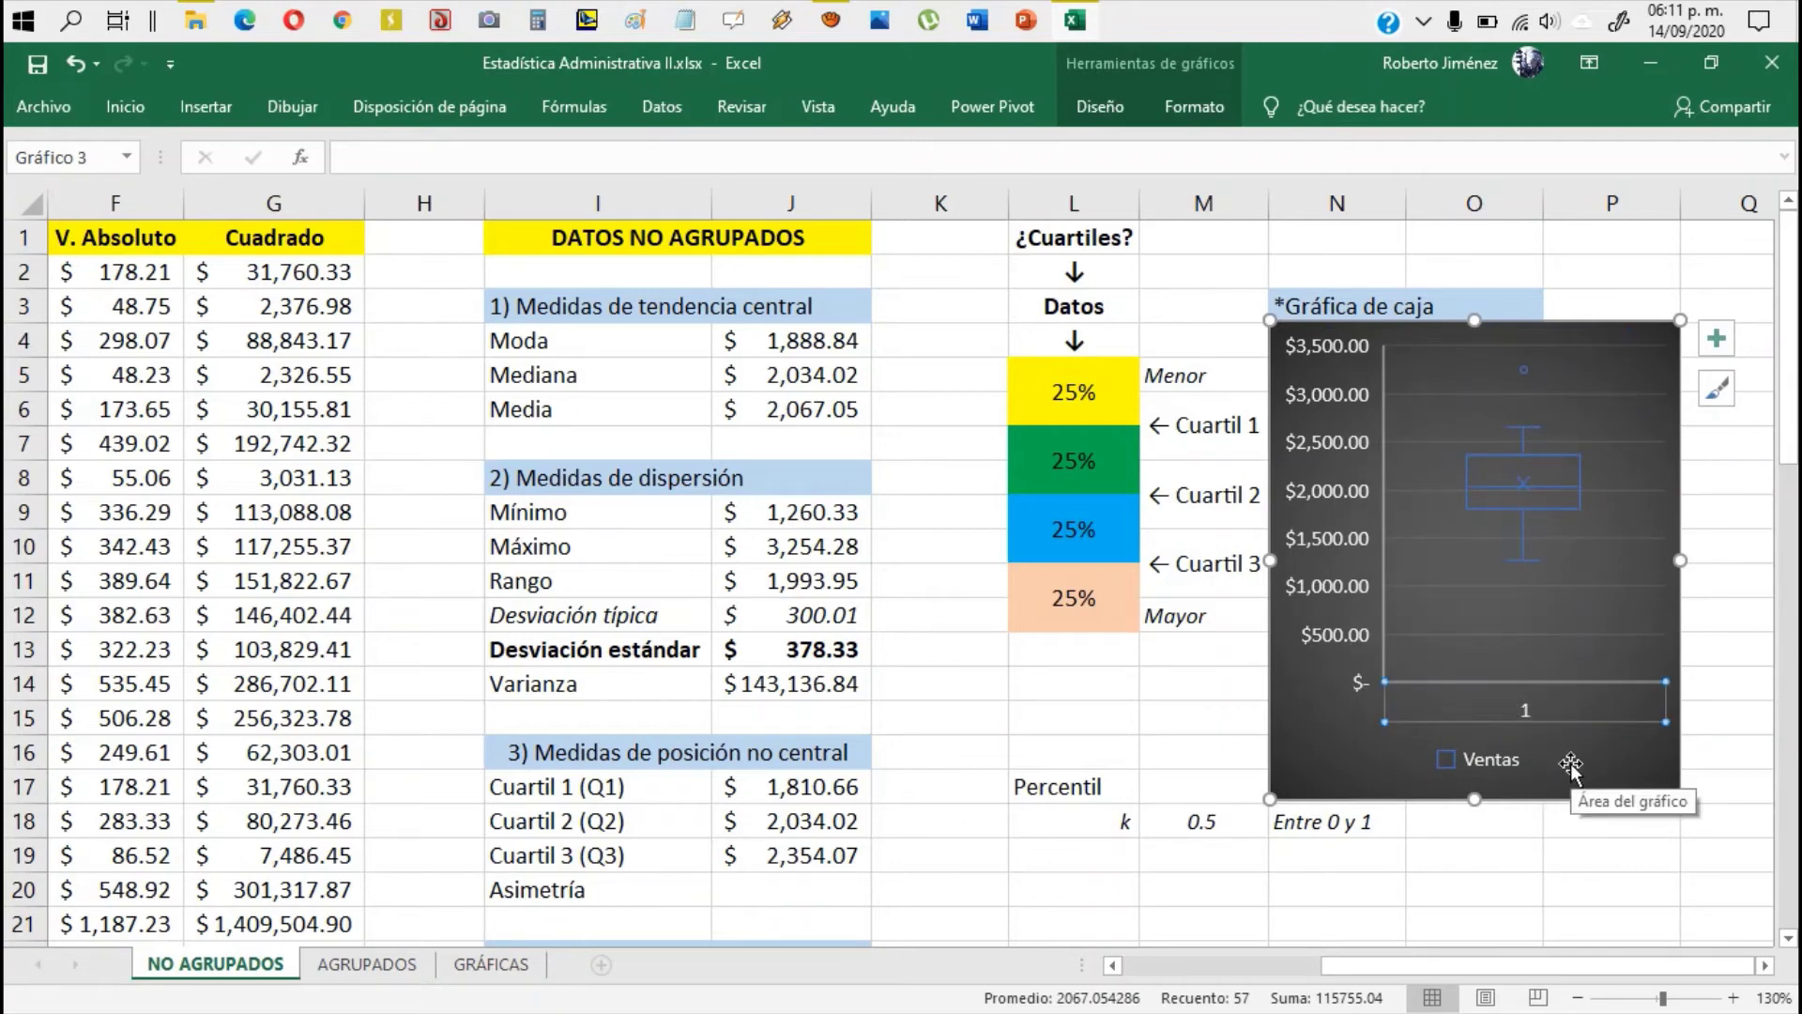
key("Delete")
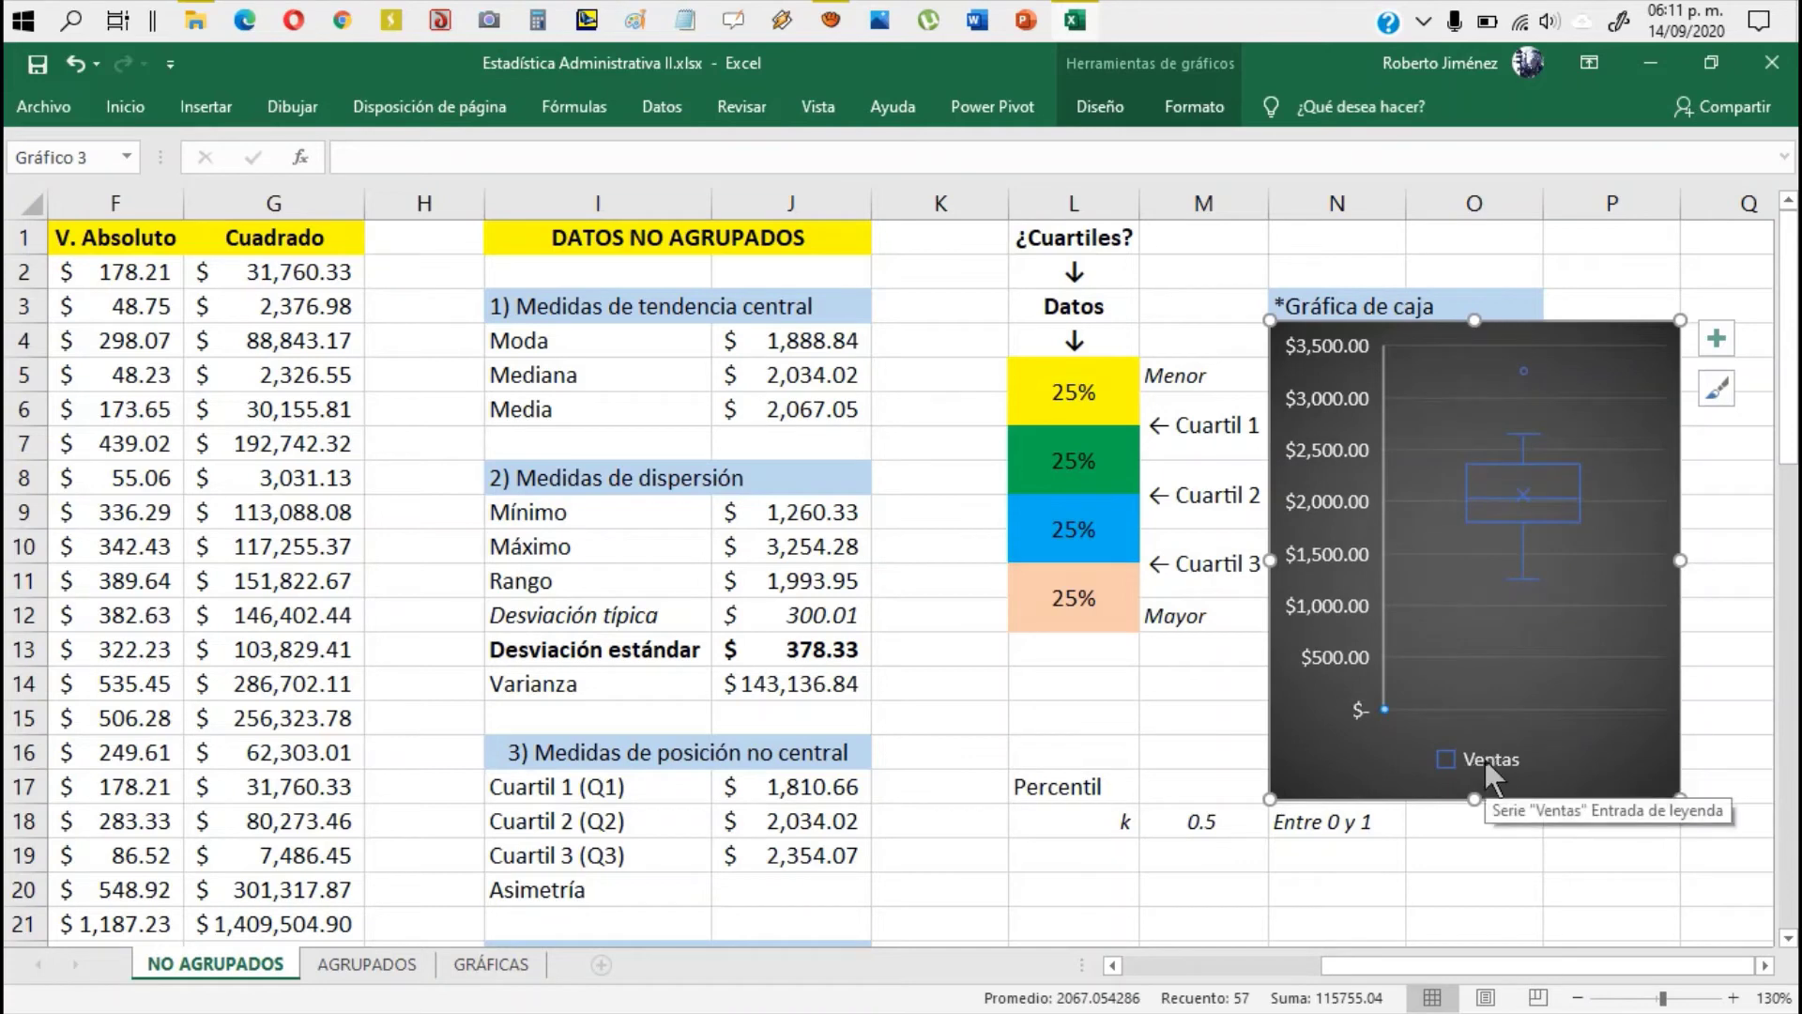
Step: Format the box plot's Ventas legend text in white, bold, size 11
left_click(1485, 759)
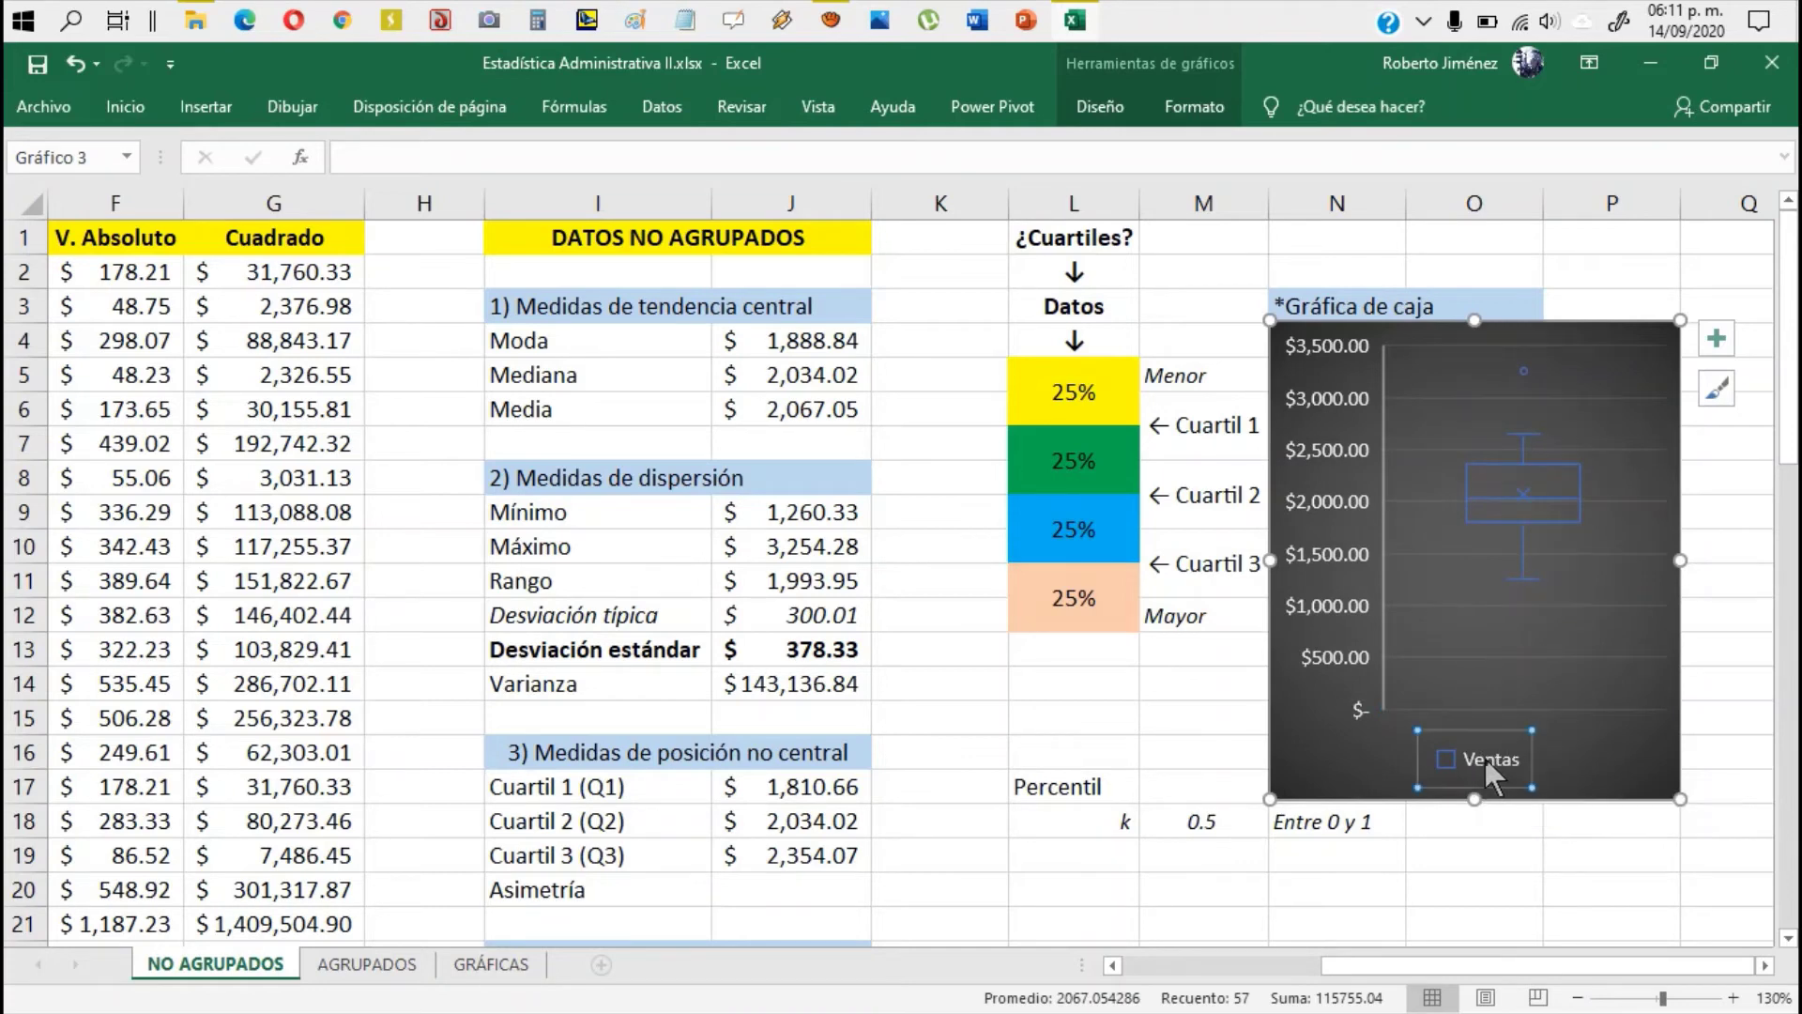
left_click(124, 106)
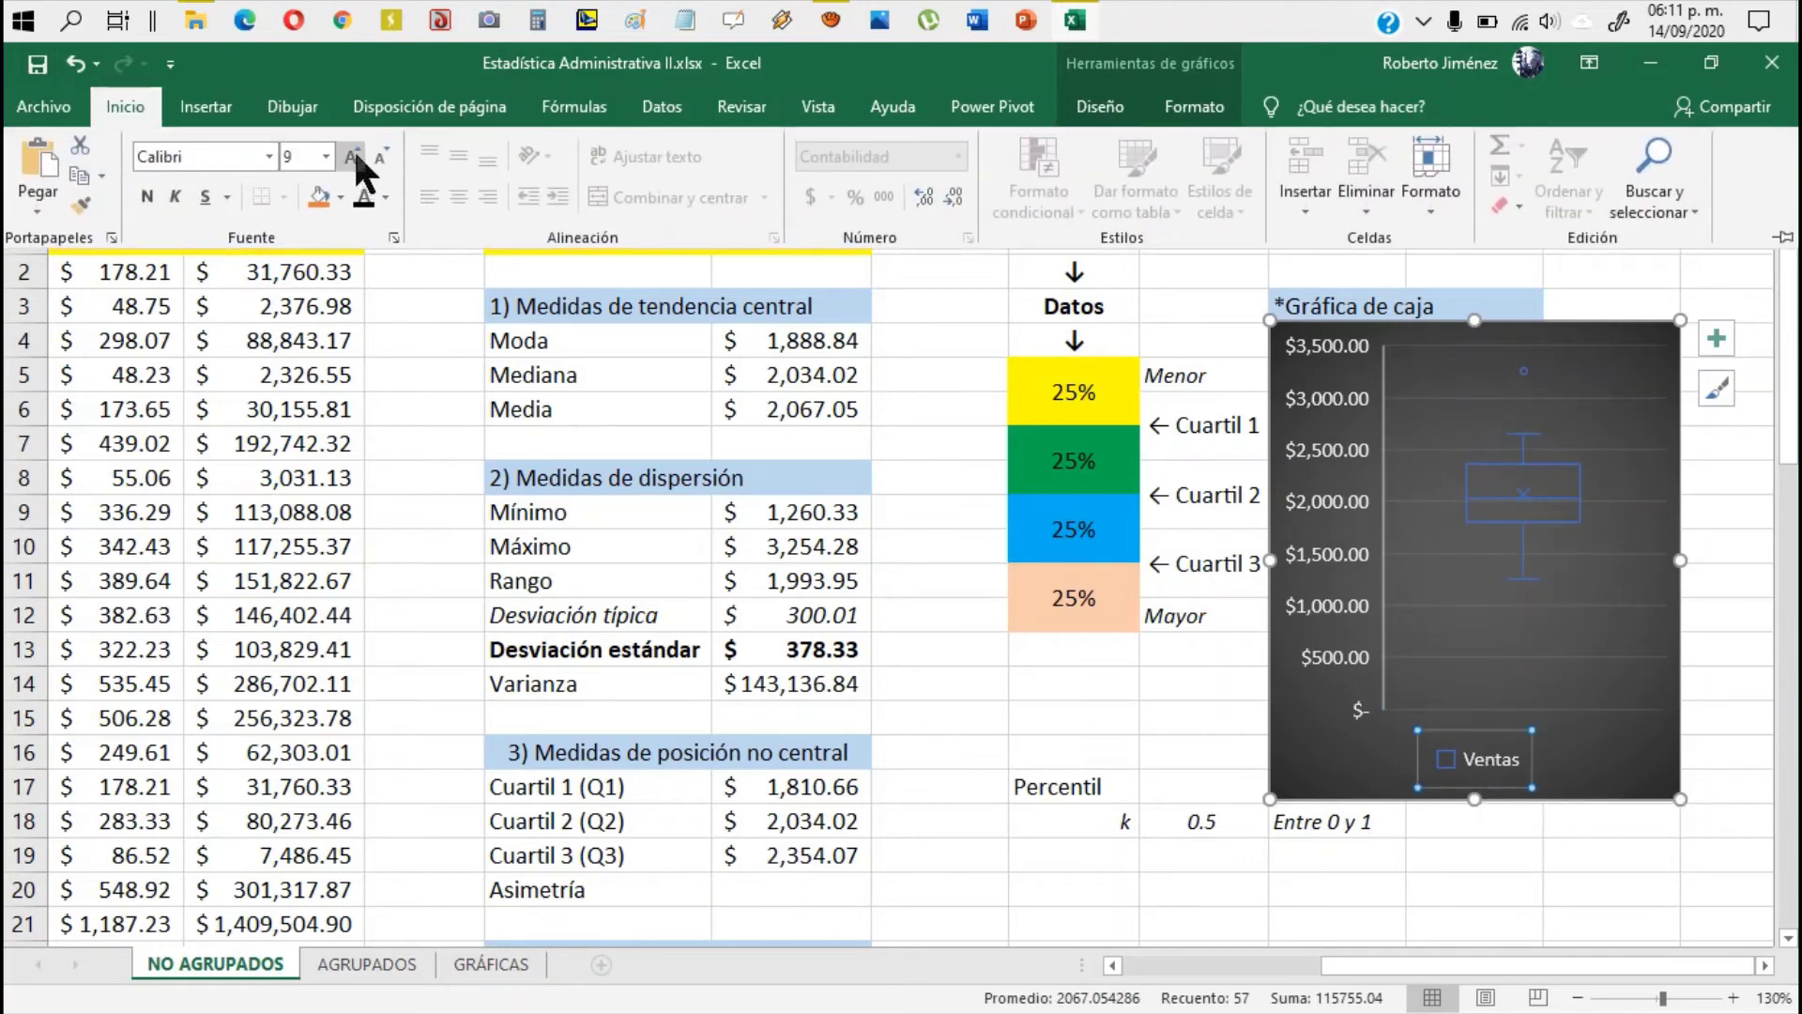
left_click(384, 197)
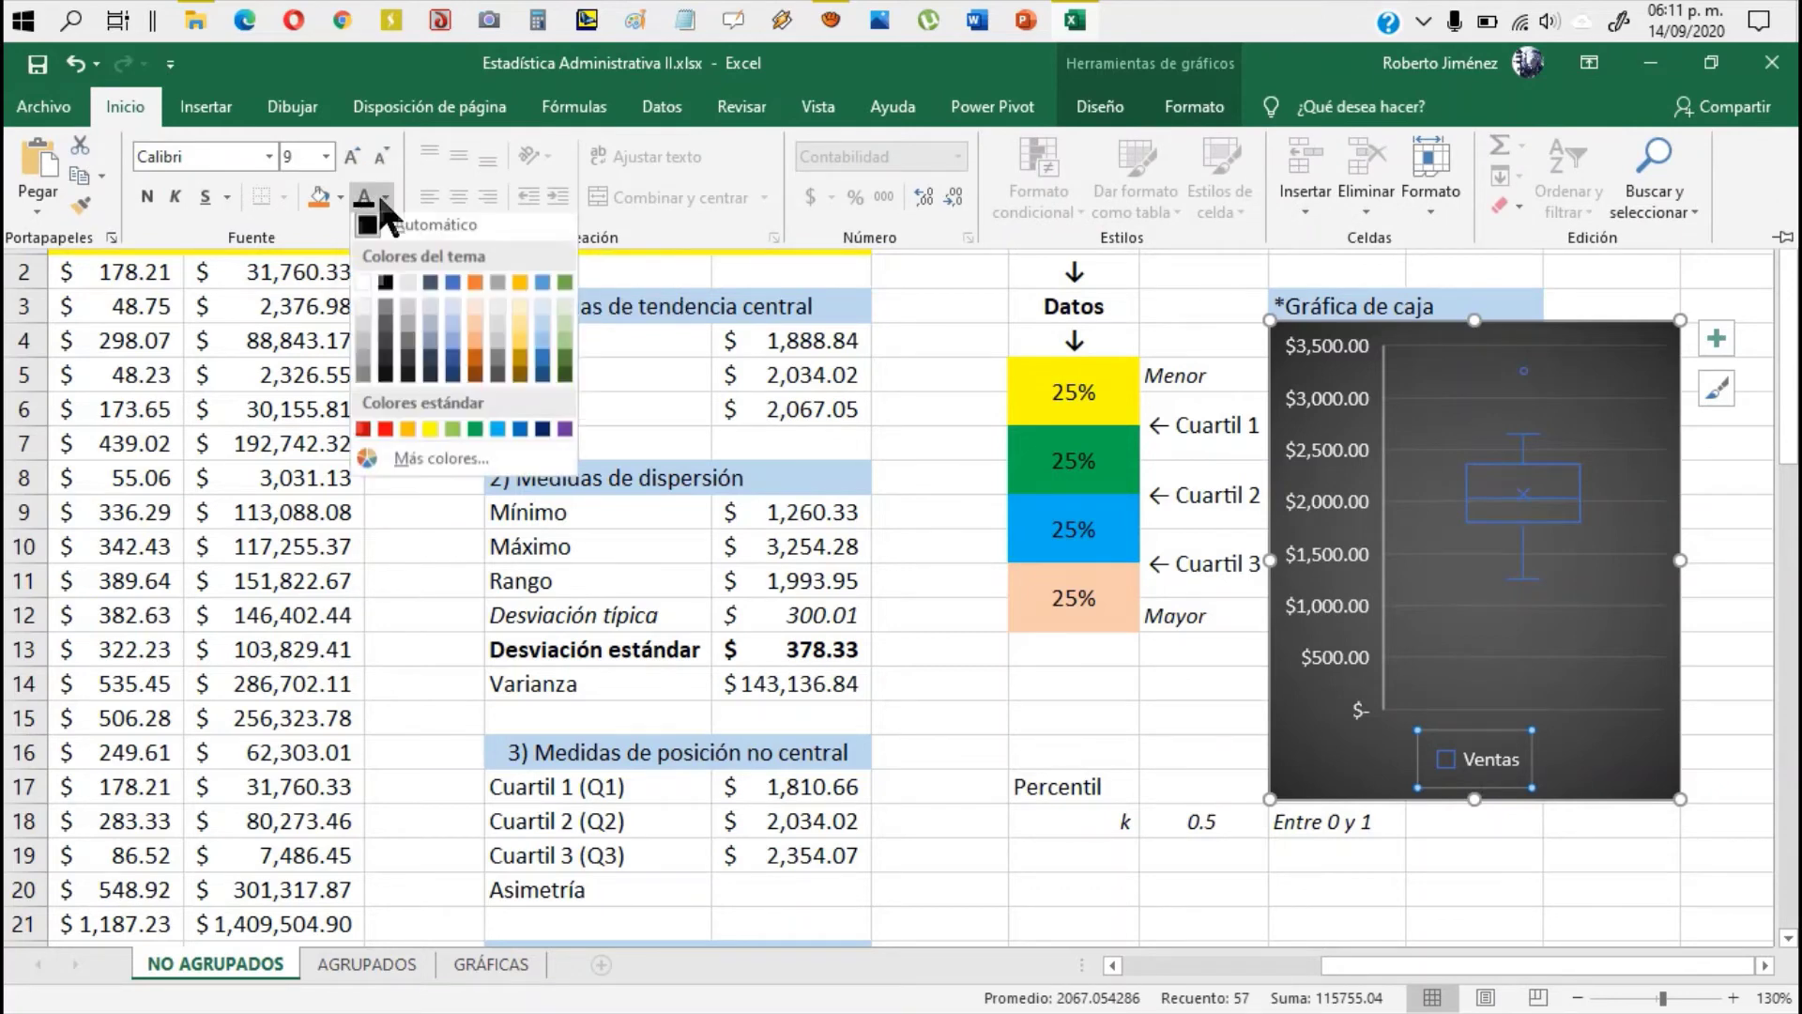
left_click(365, 288)
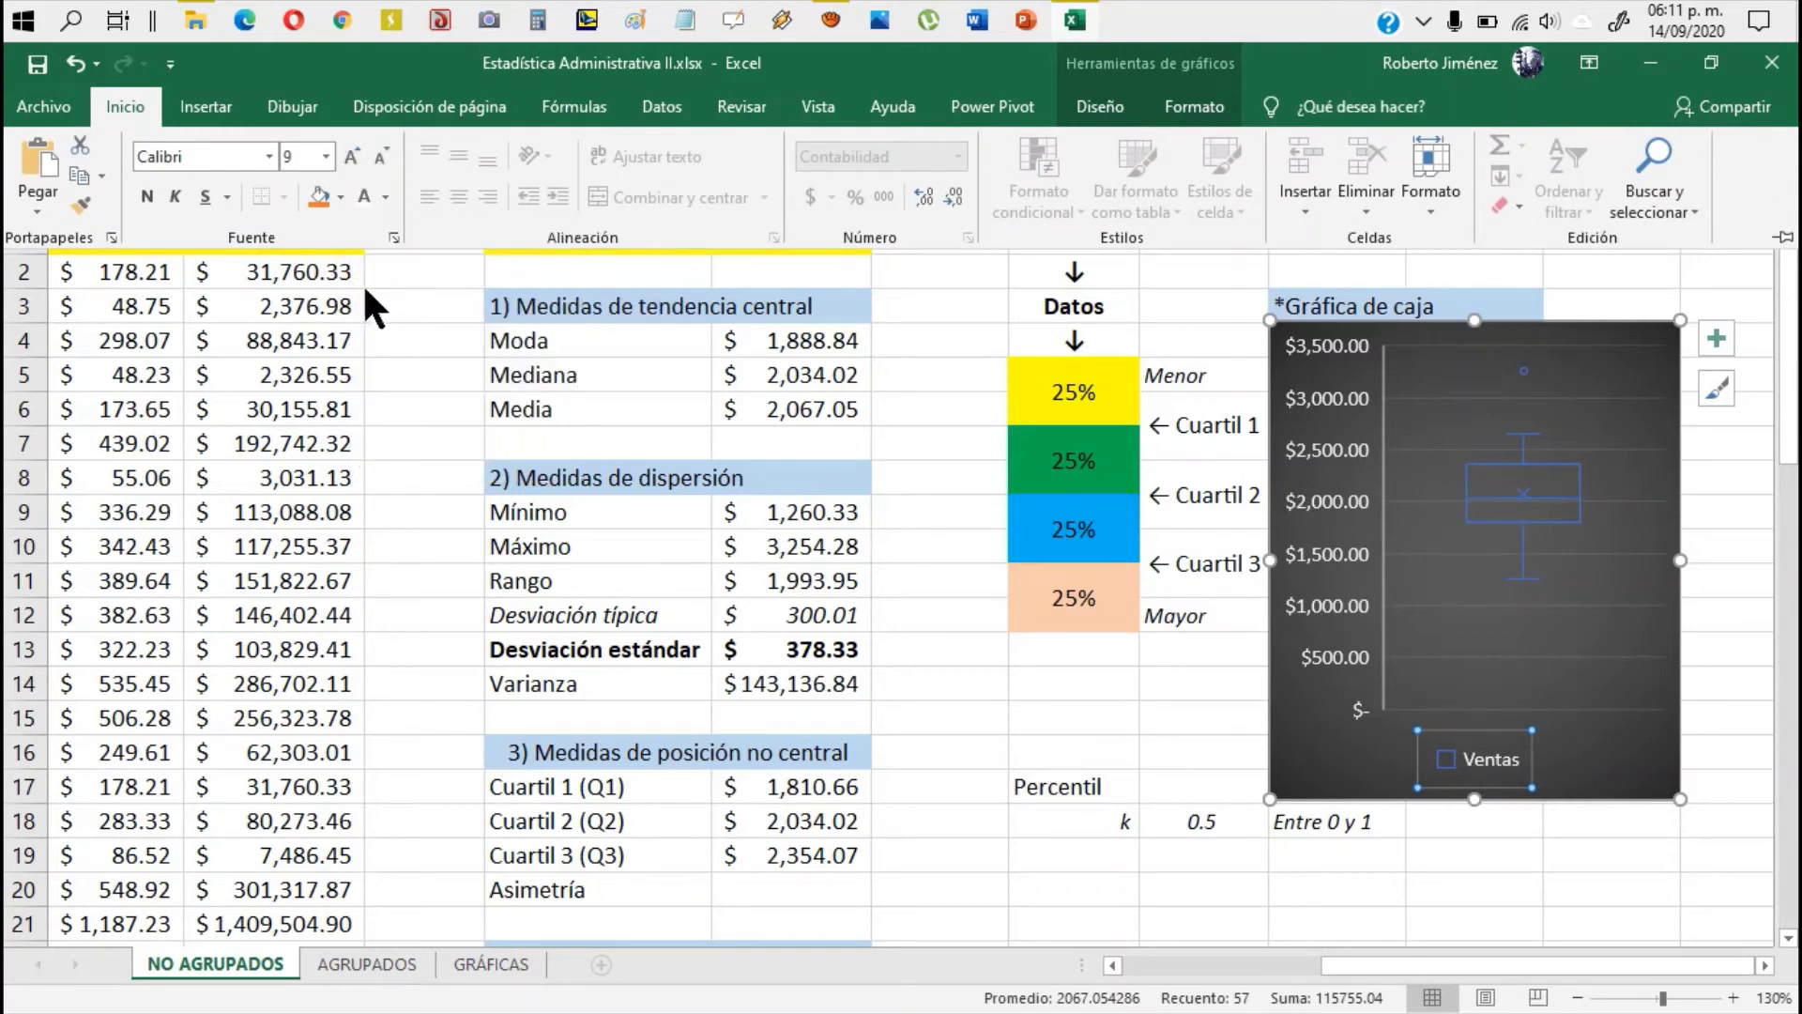
left_click(350, 157)
left_click(350, 157)
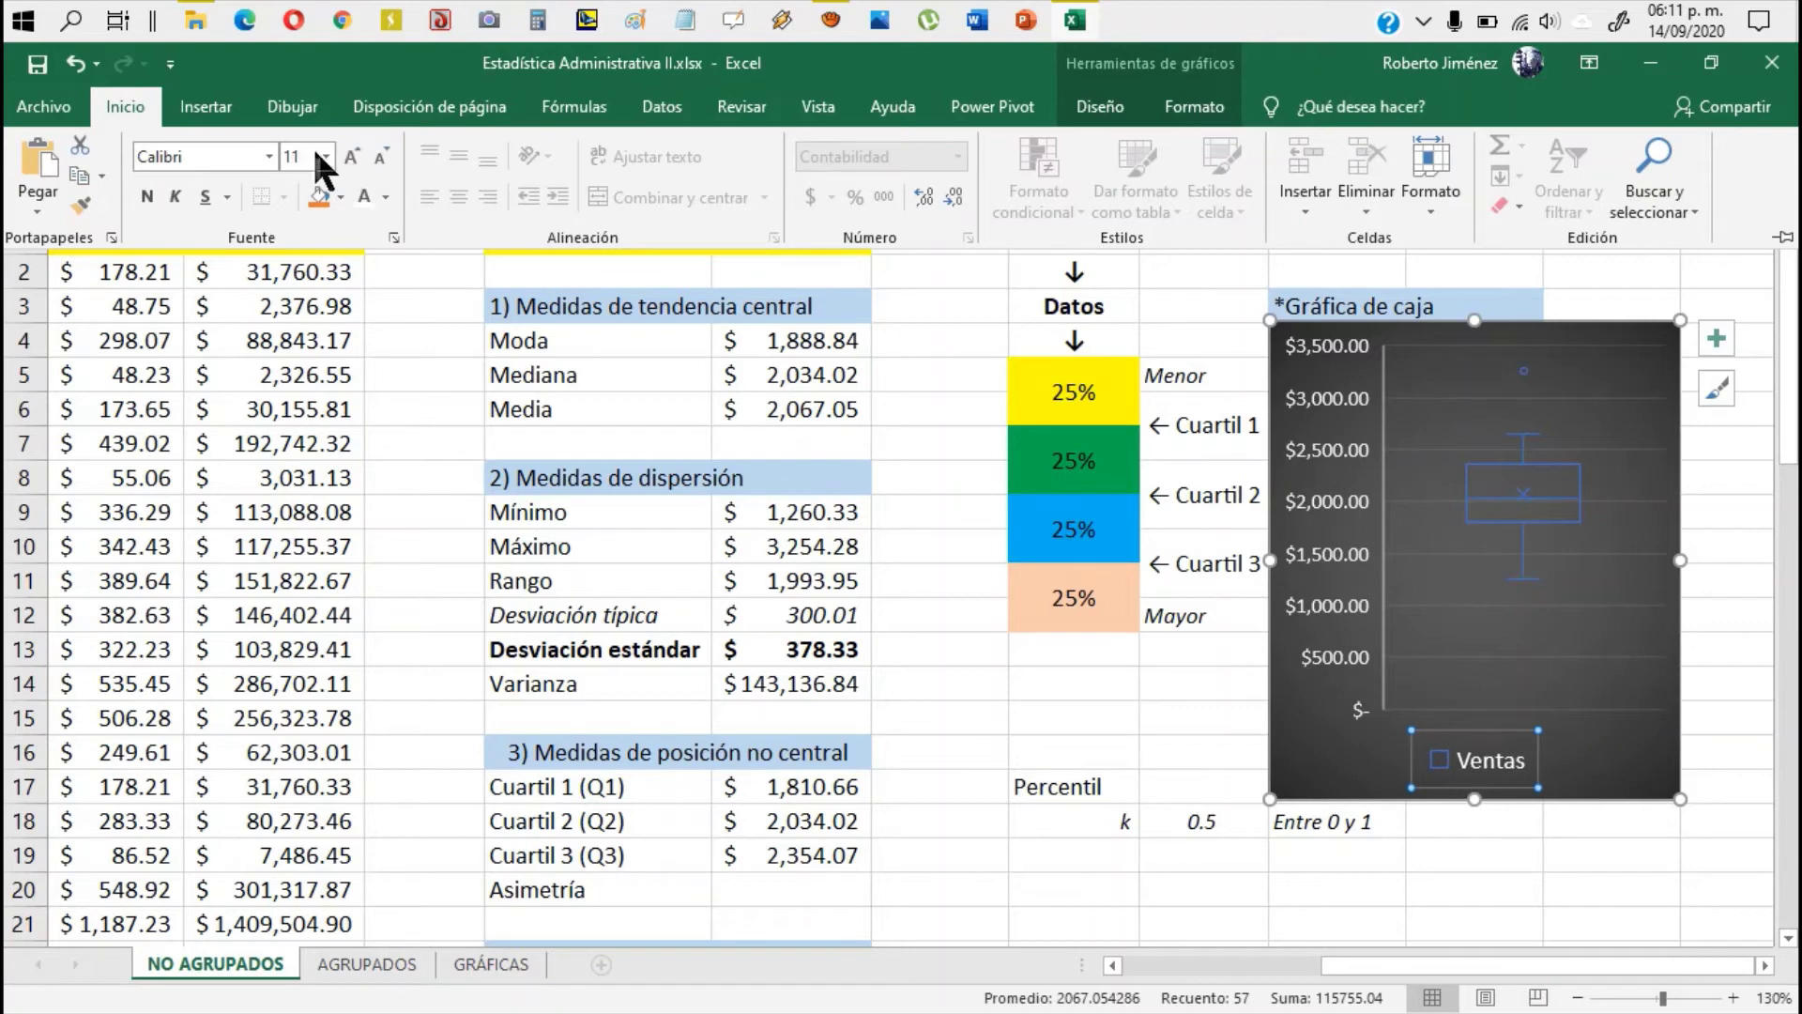
left_click(146, 197)
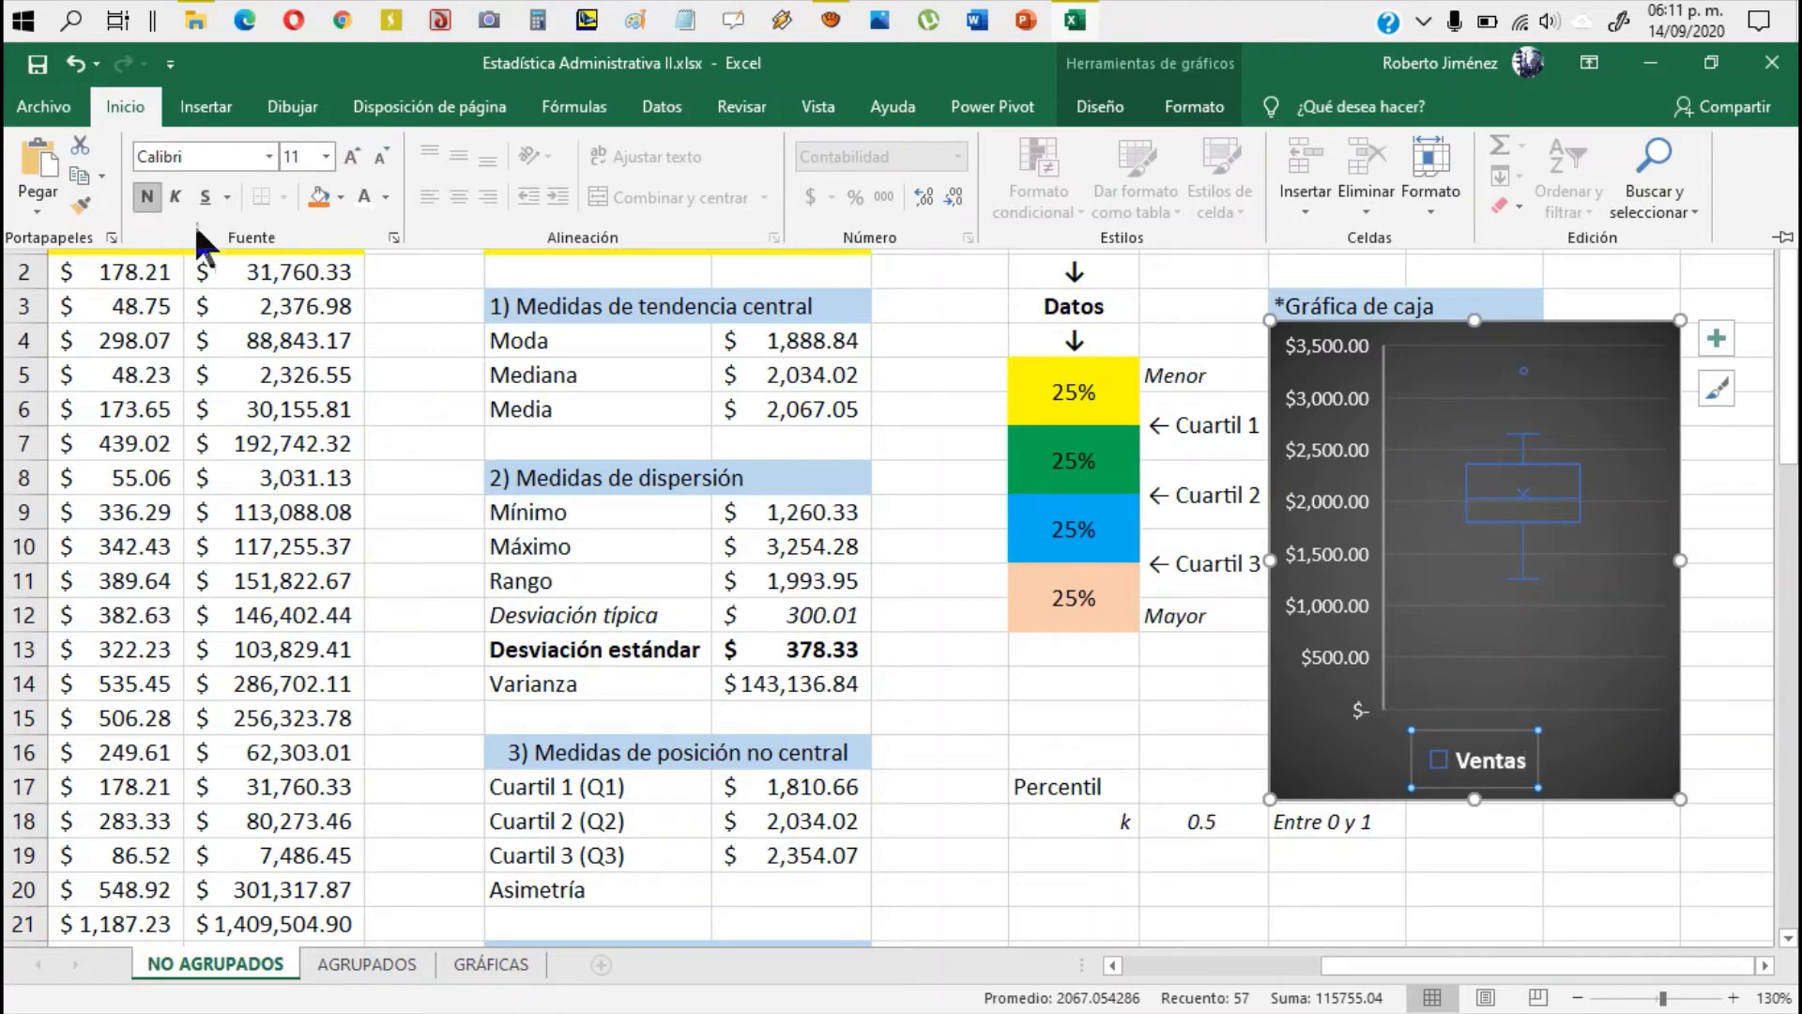
Step: Make the box plot's vertical axis labels bold and size 10
left_click(1326, 503)
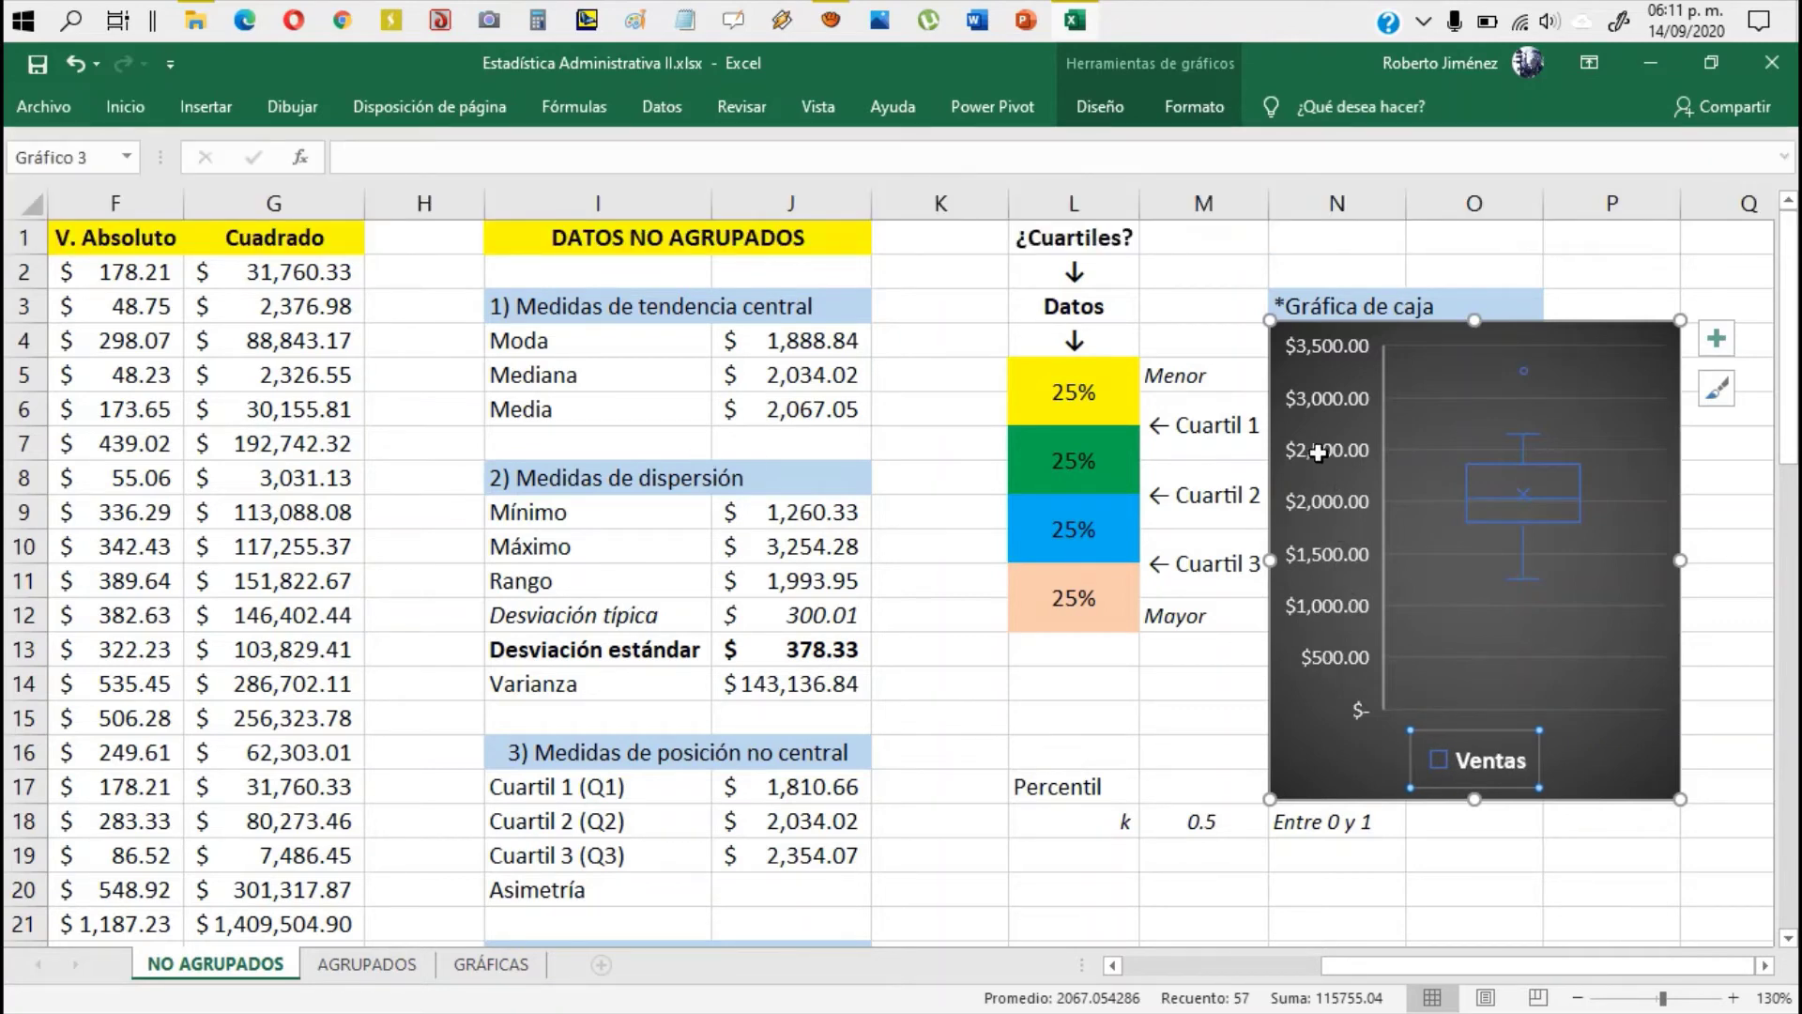
left_click(1318, 454)
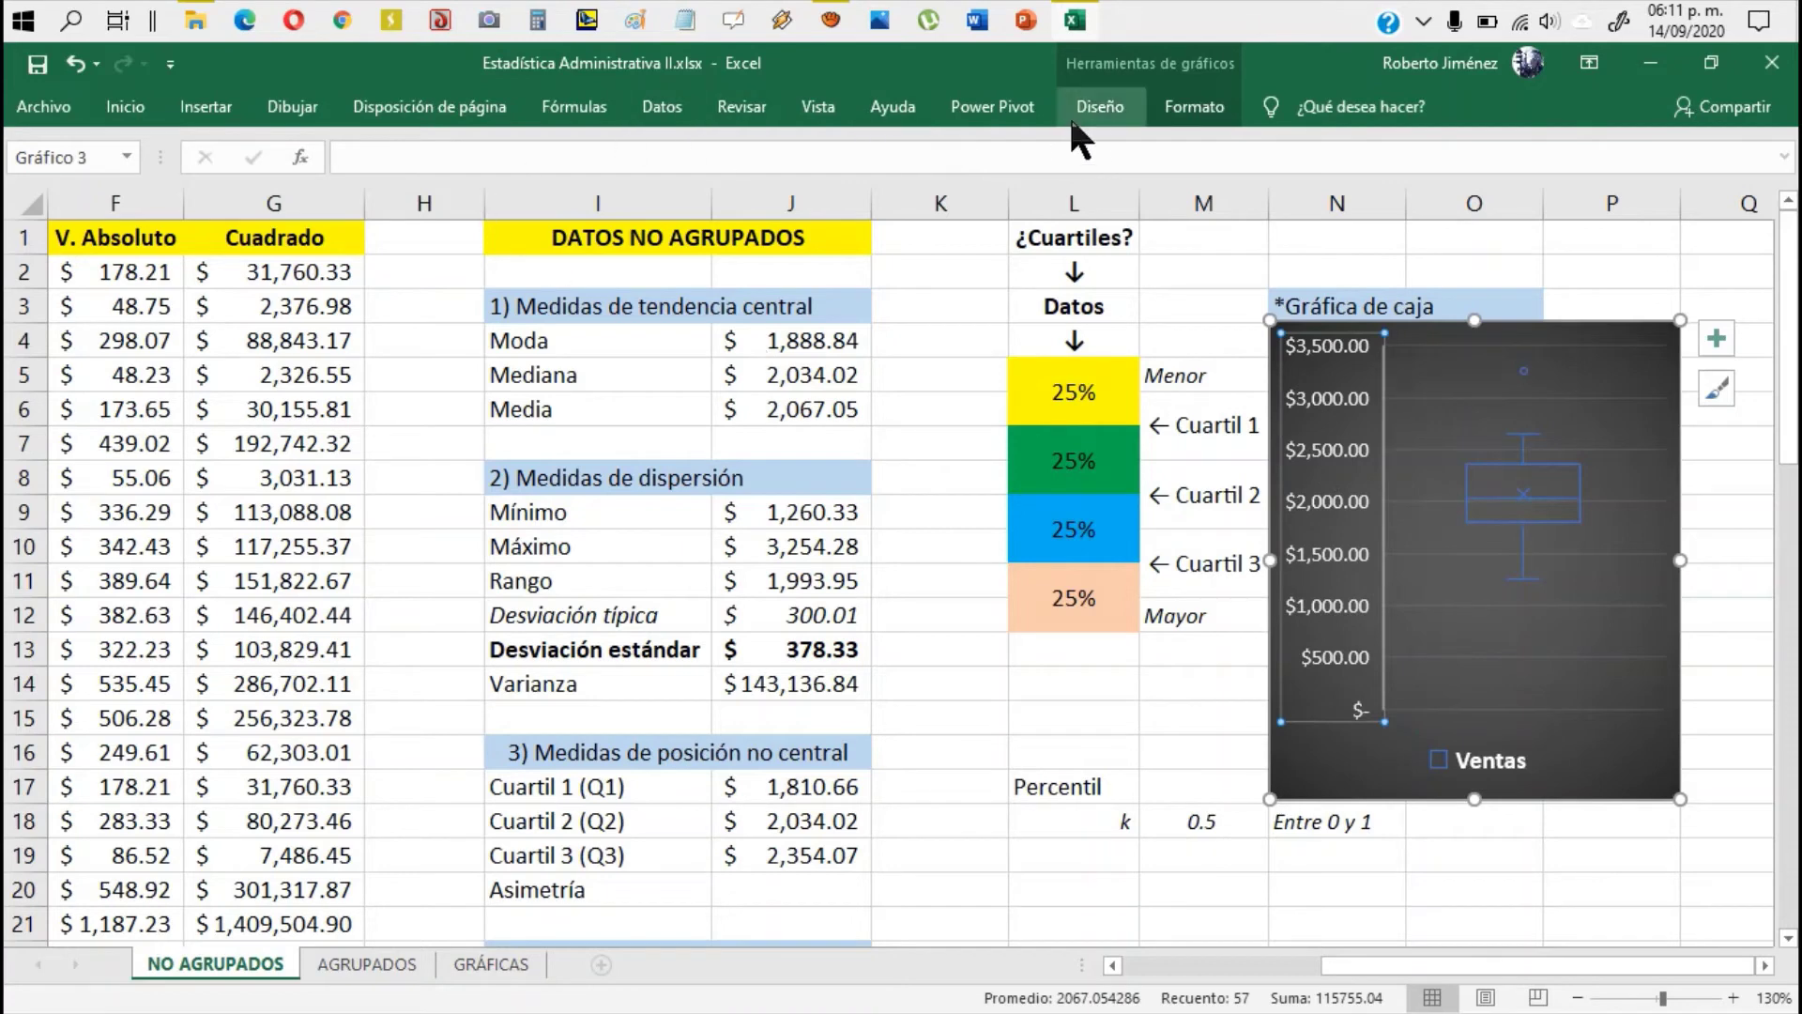
left_click(122, 103)
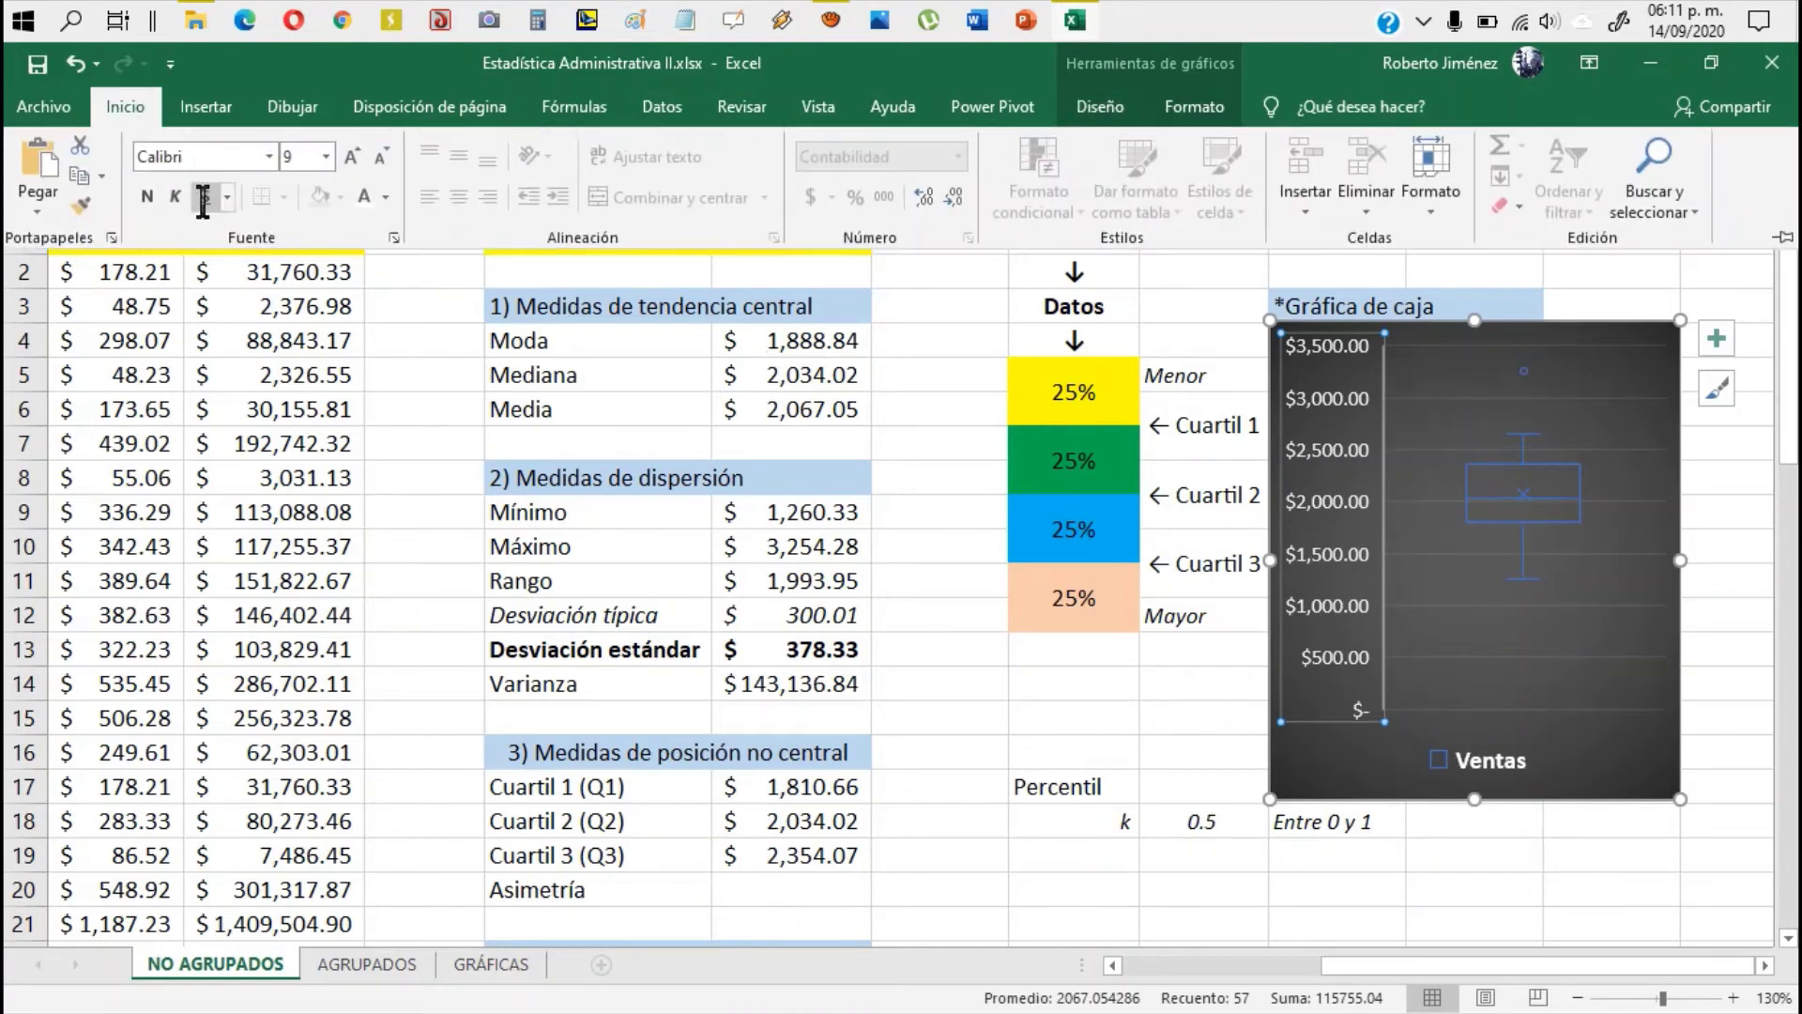
left_click(150, 194)
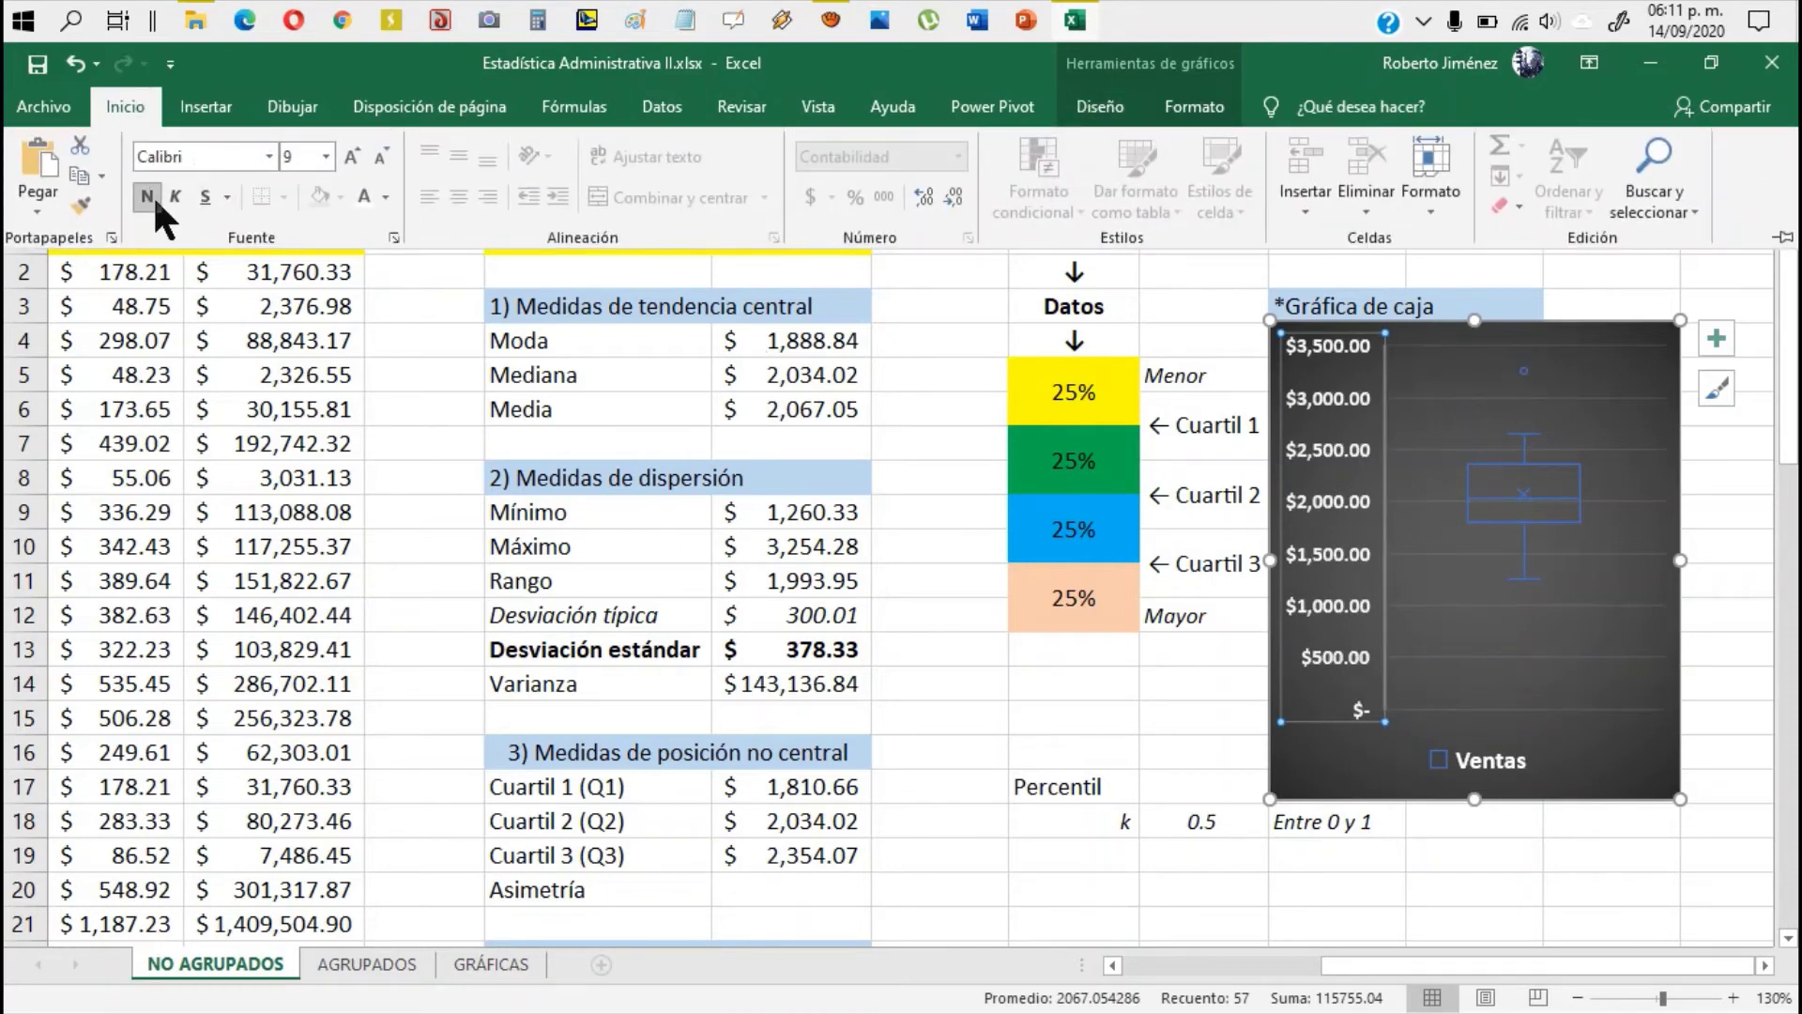
left_click(344, 156)
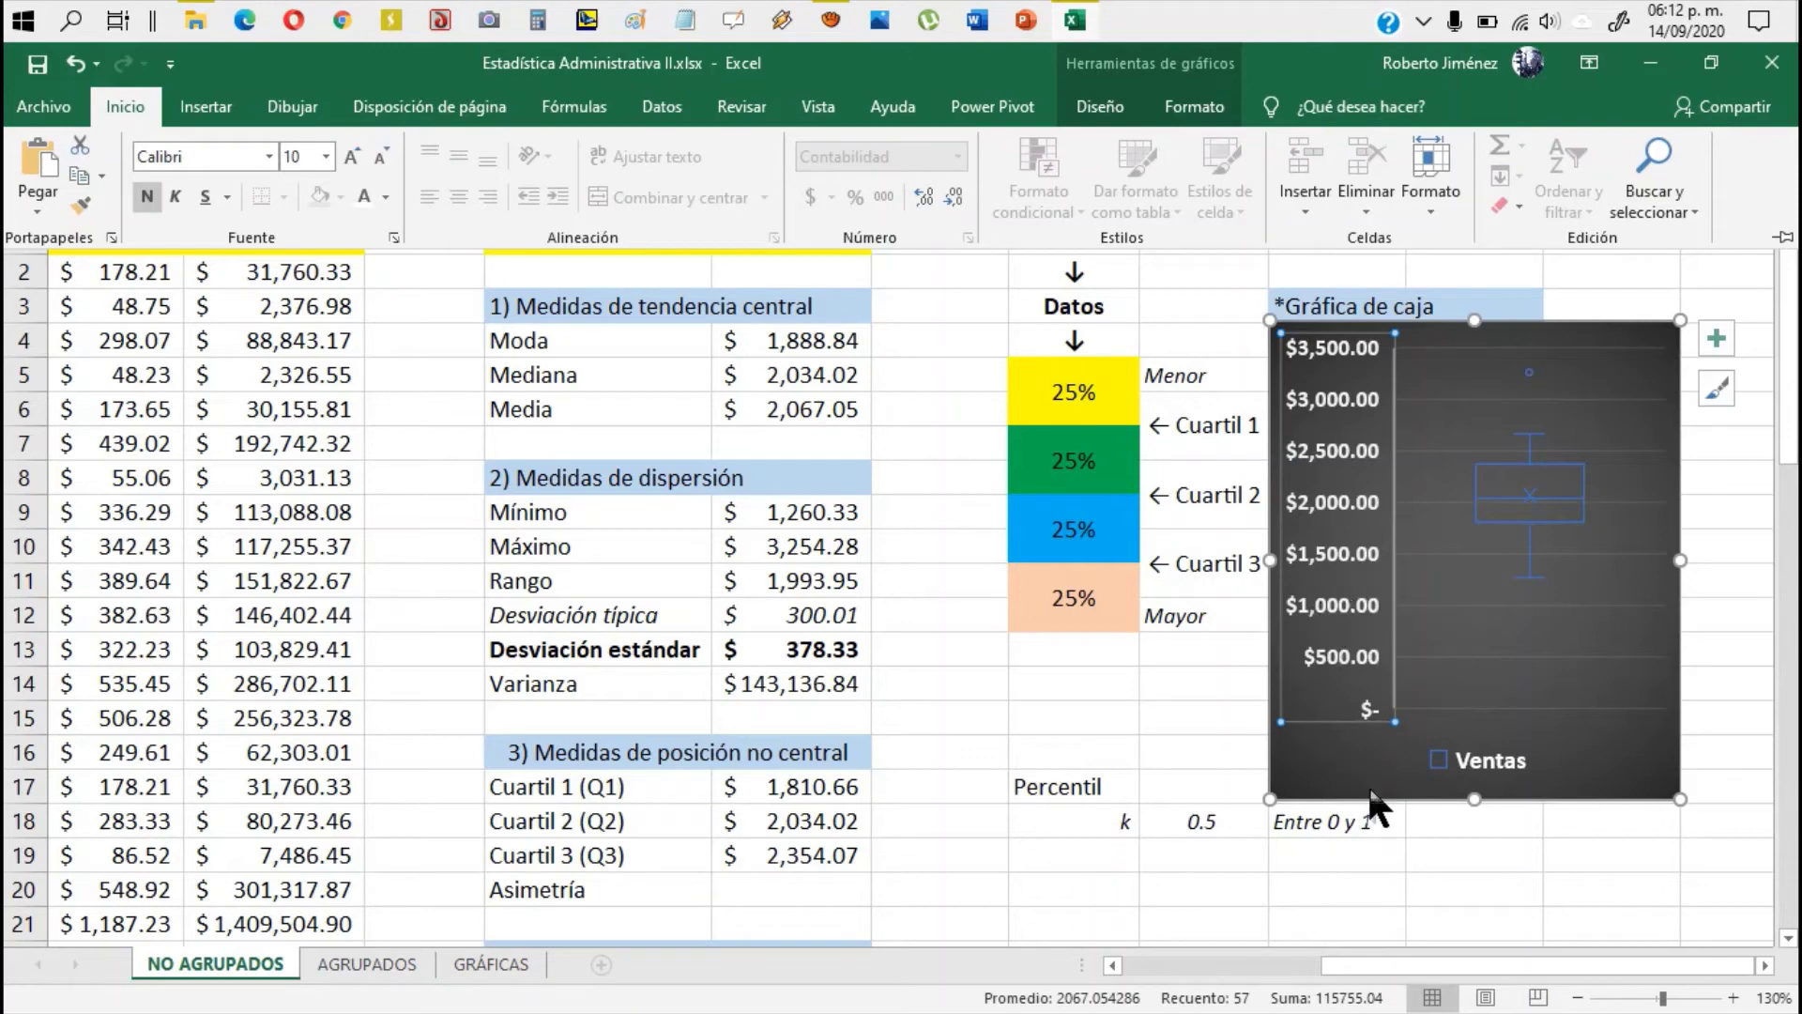
Step: Set the minimum limit of the box plot's vertical axis to 1000 and close the format pane
left_click(1335, 605)
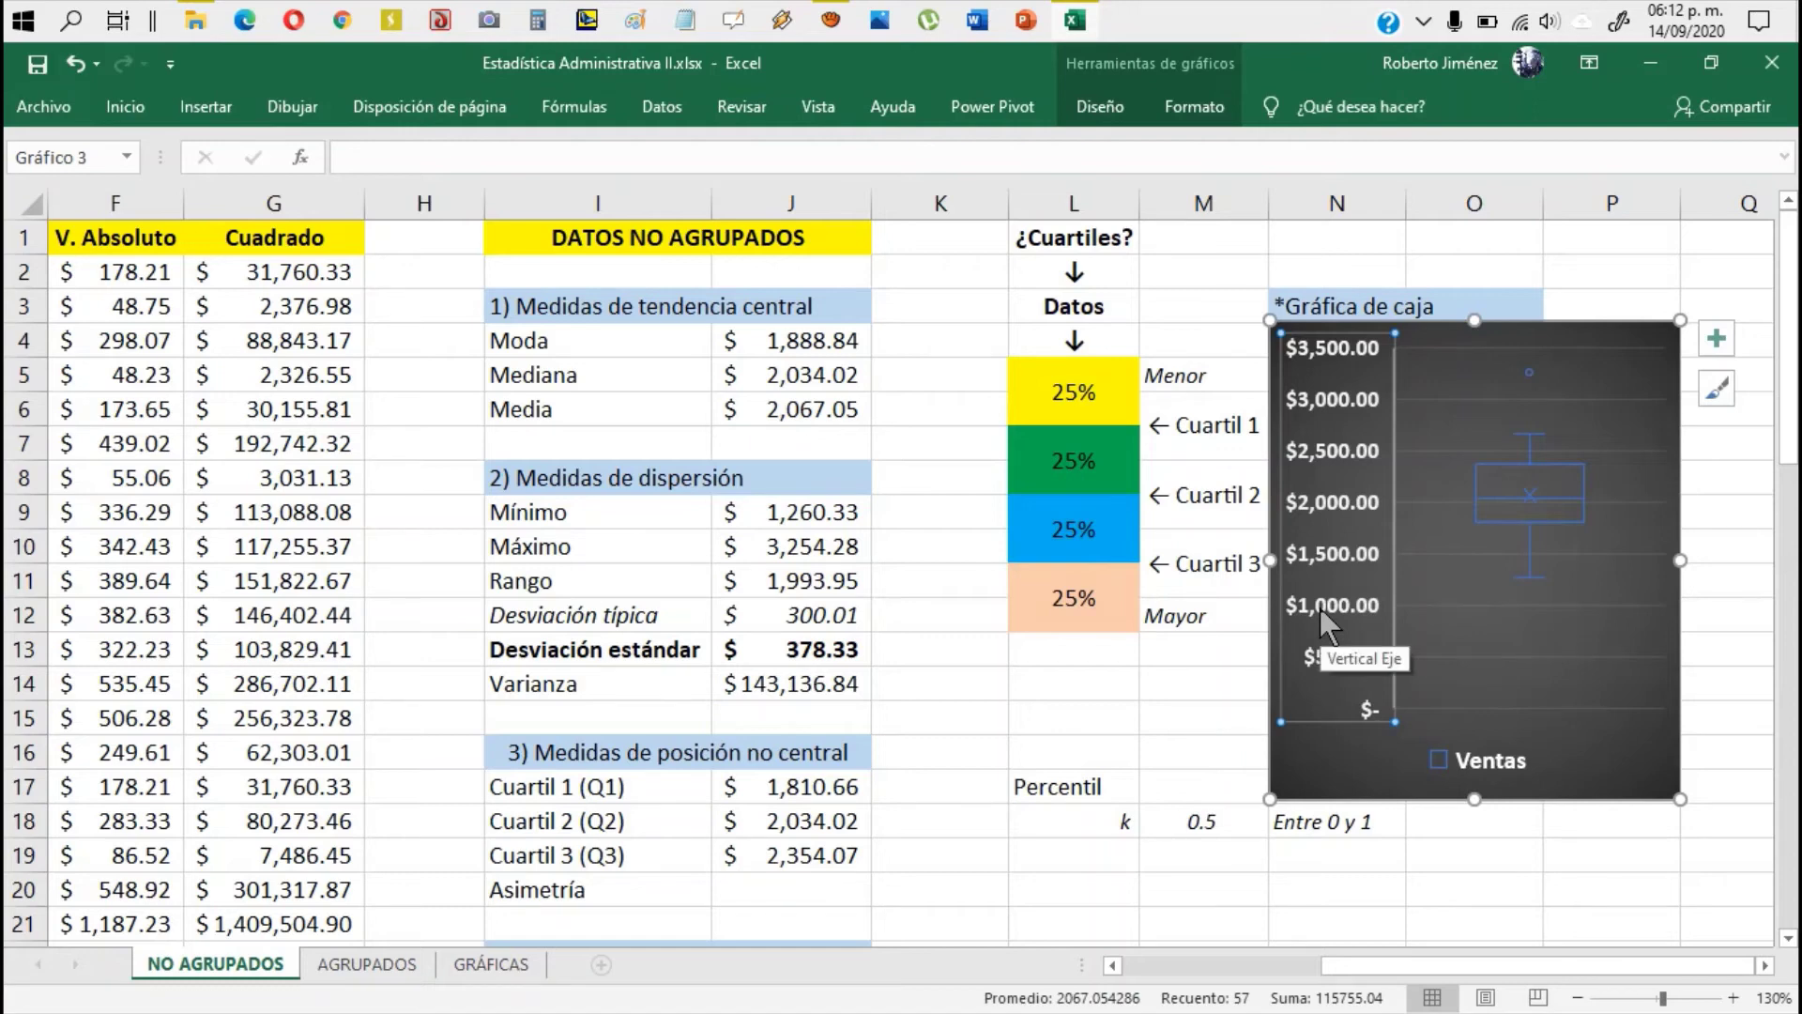
double_click(1328, 515)
left_click(1149, 671)
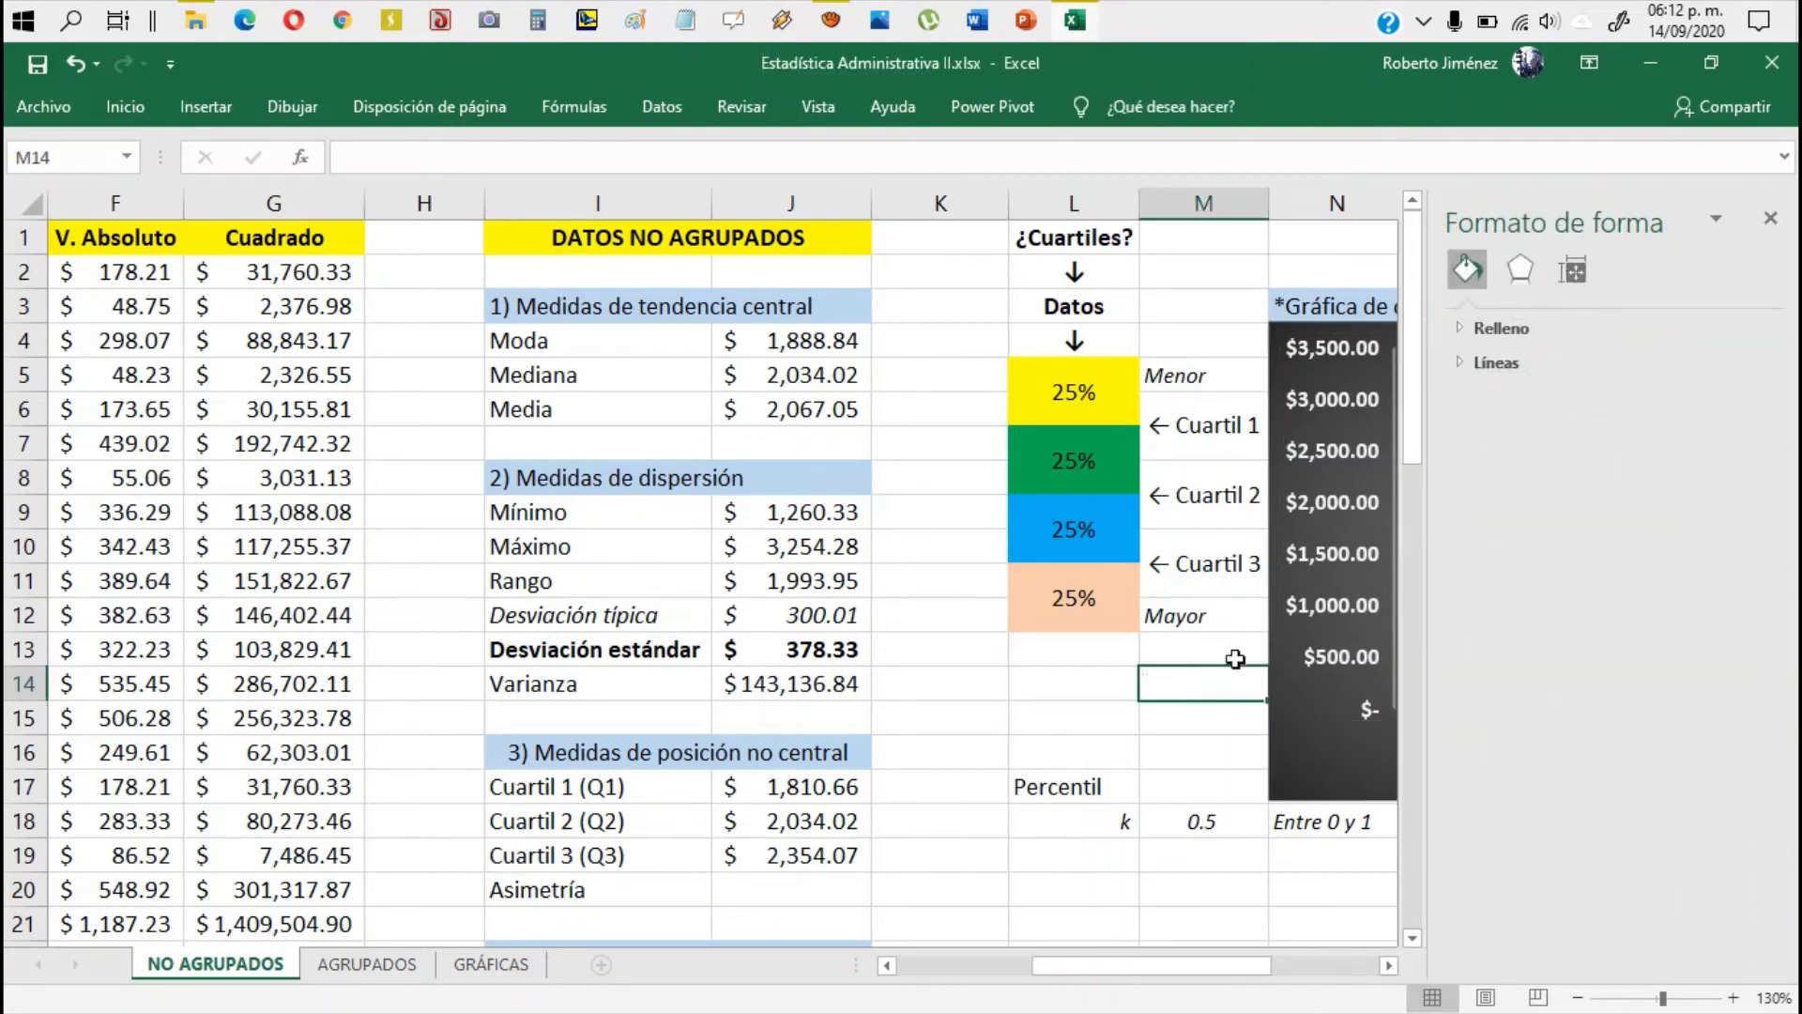
left_click(1343, 554)
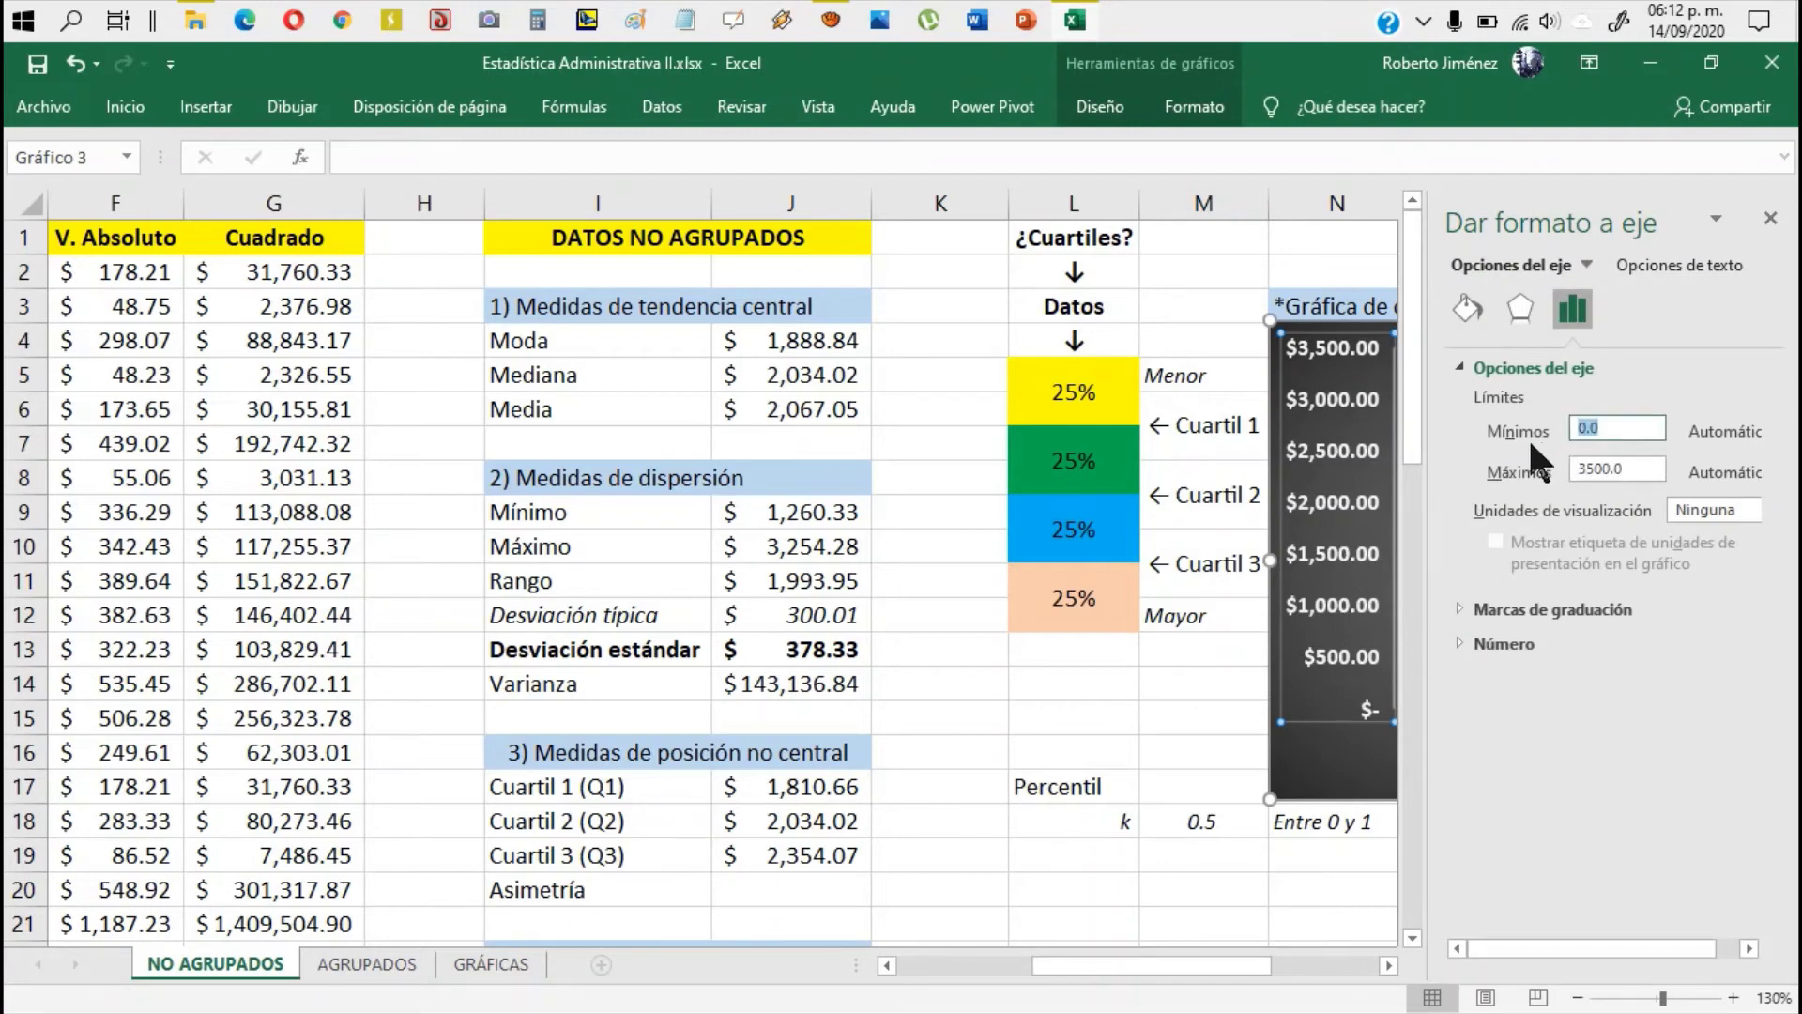
type("1000")
key("Return")
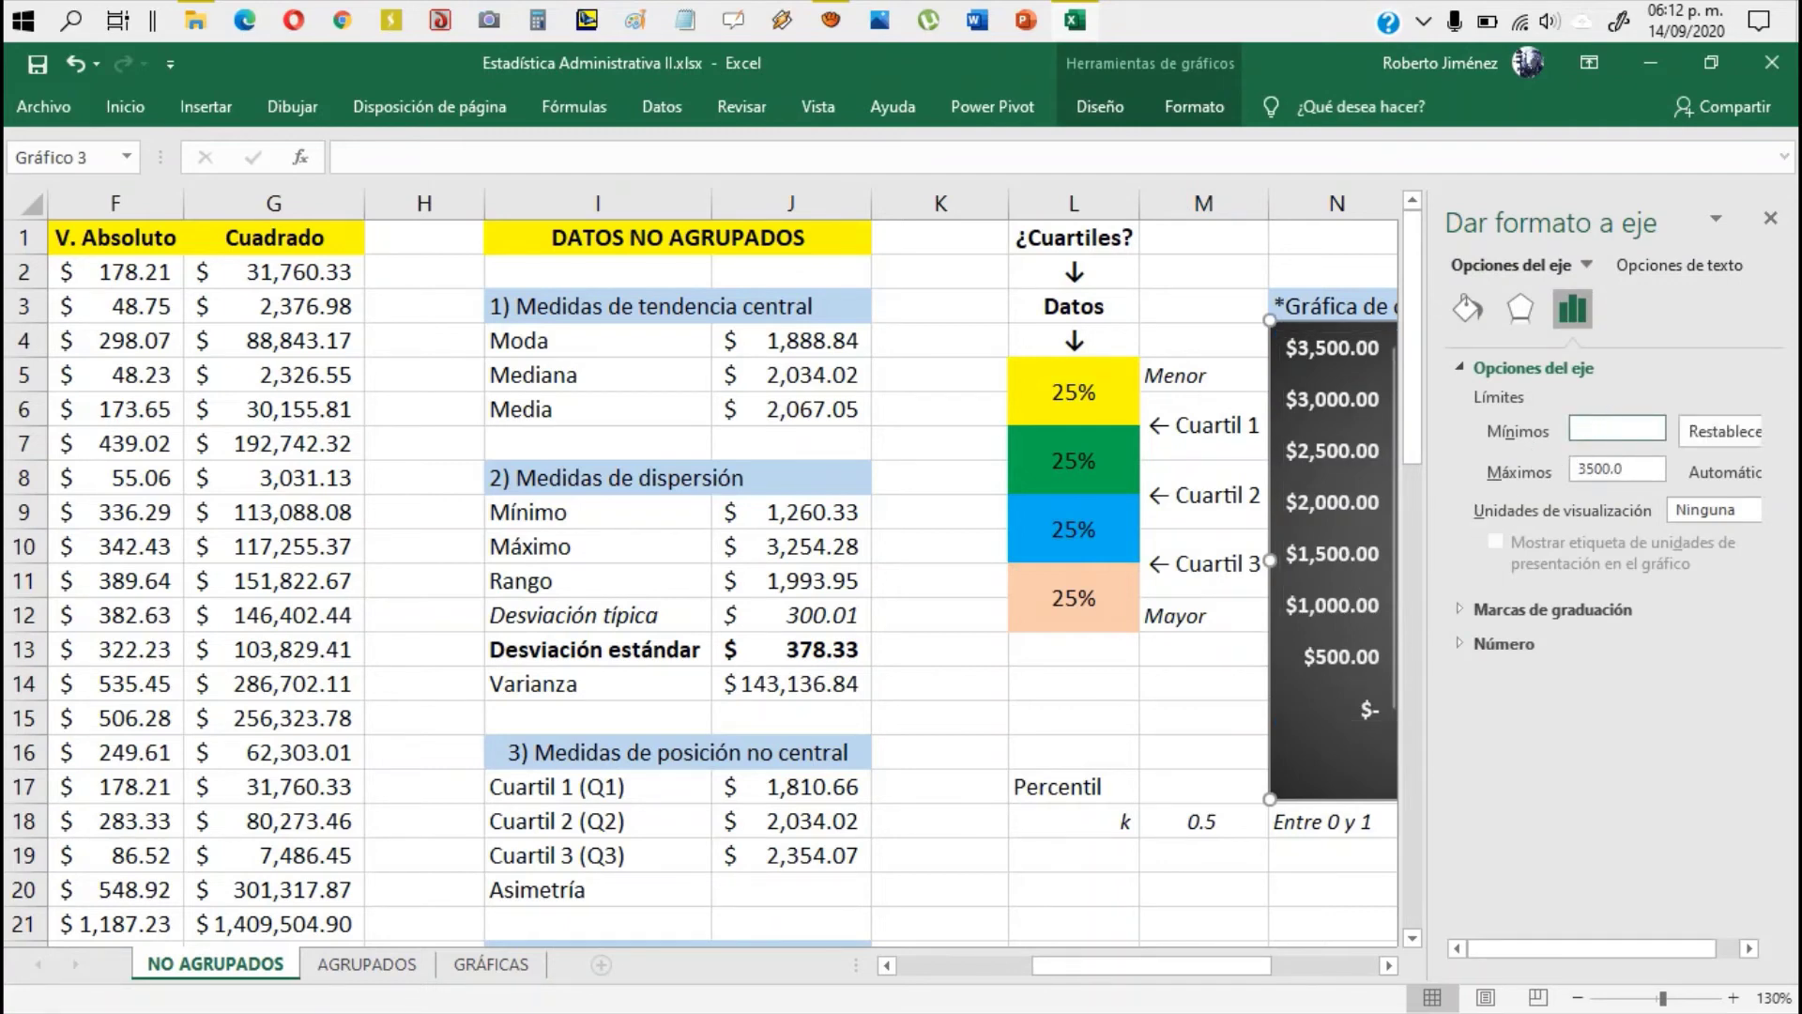
left_click(1770, 219)
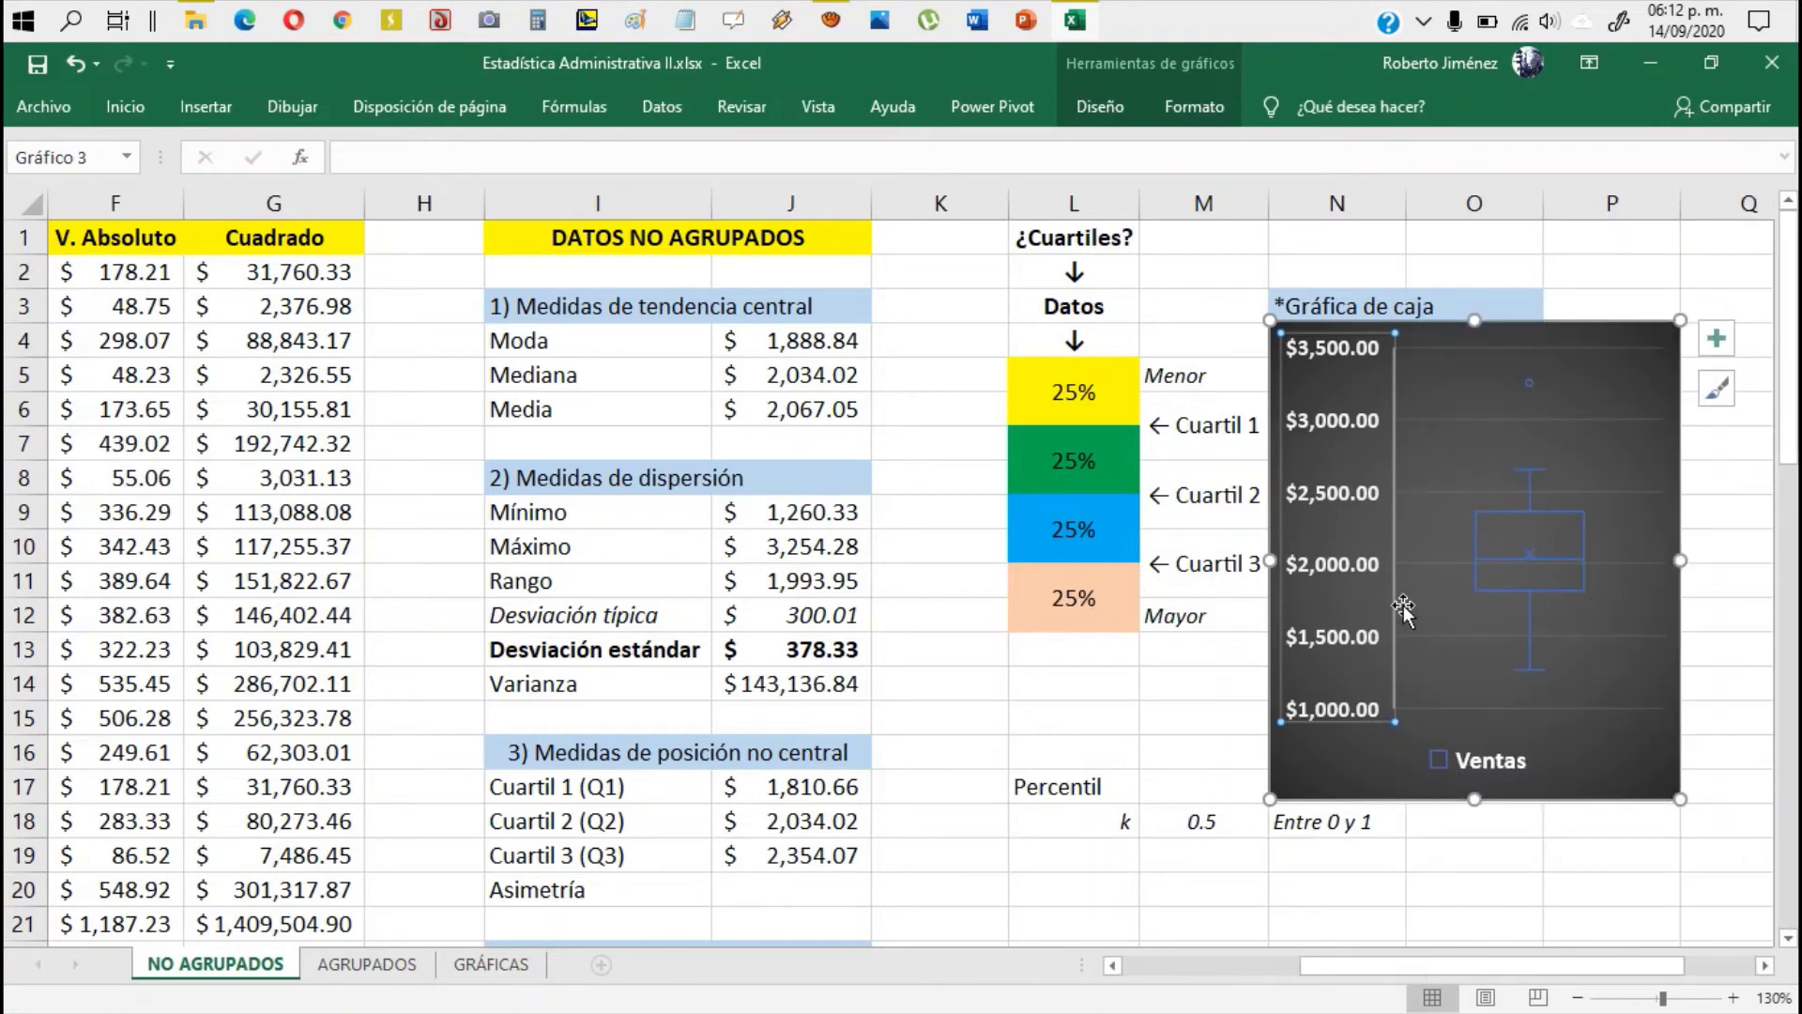
Step: Change the border colour of the Ventas box-and-whisker series to white
left_click_drag(1361, 965, 1369, 993)
left_click(1532, 603)
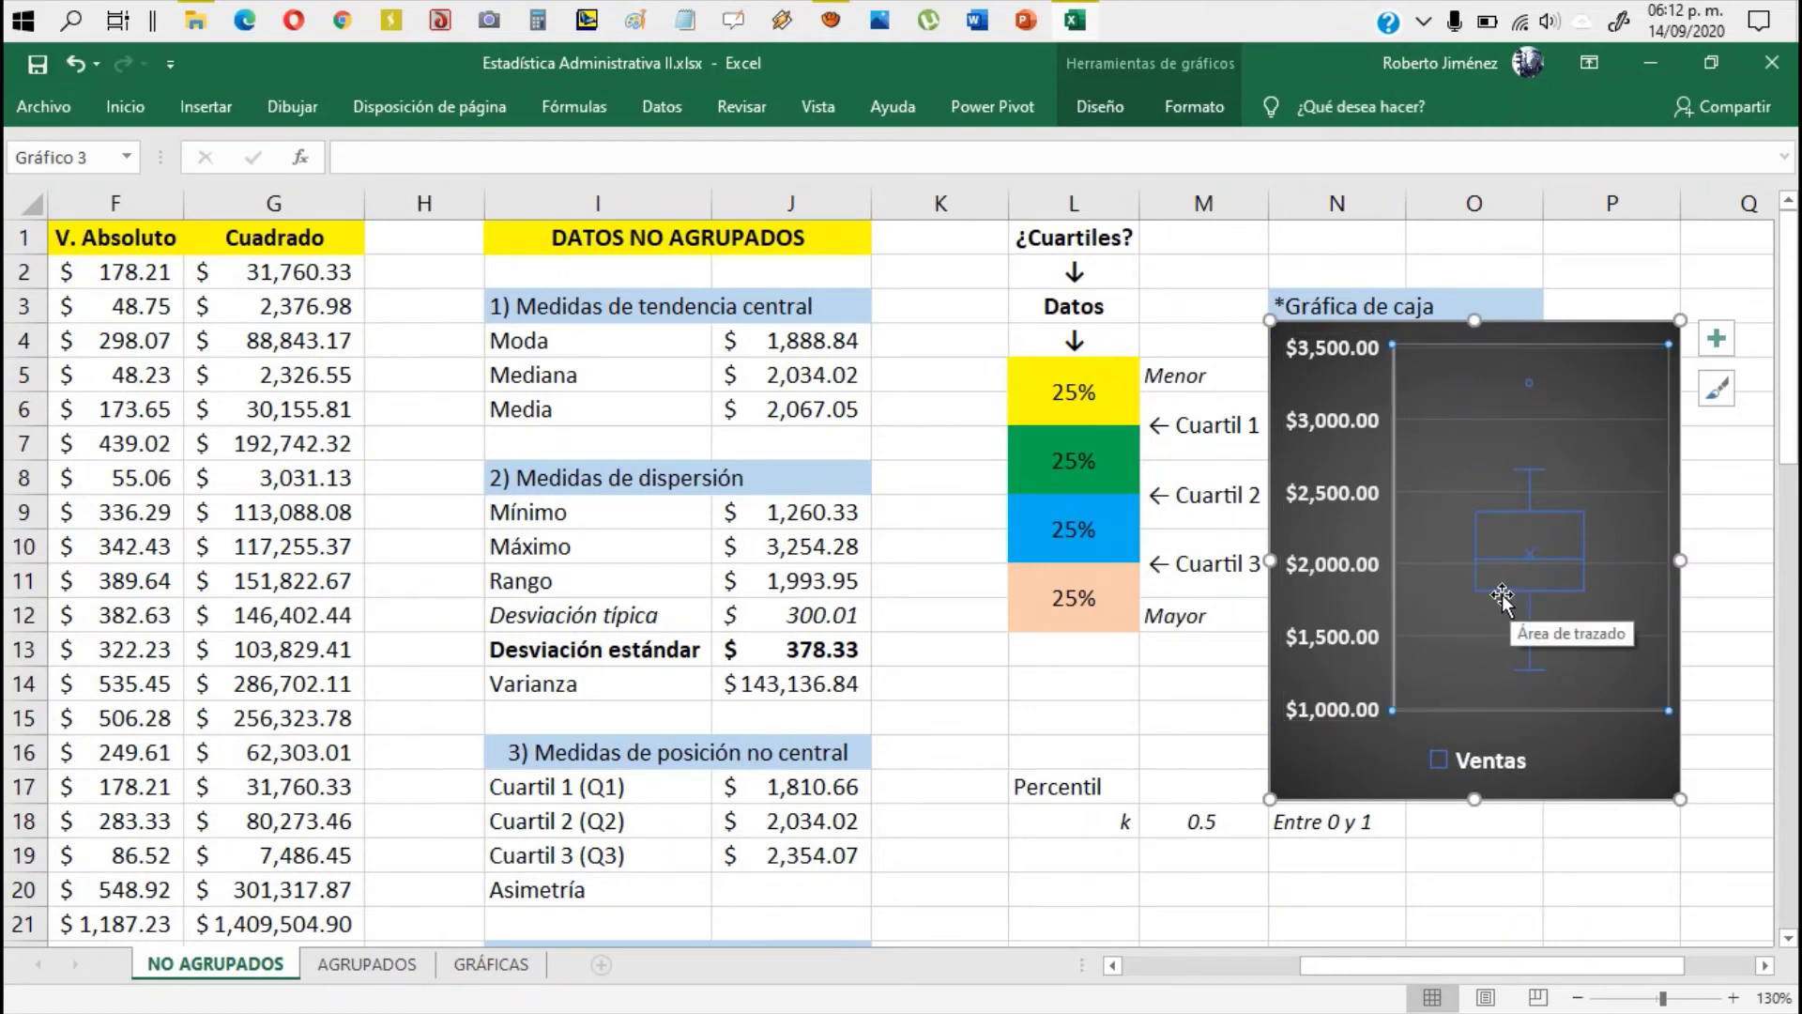
double_click(1498, 511)
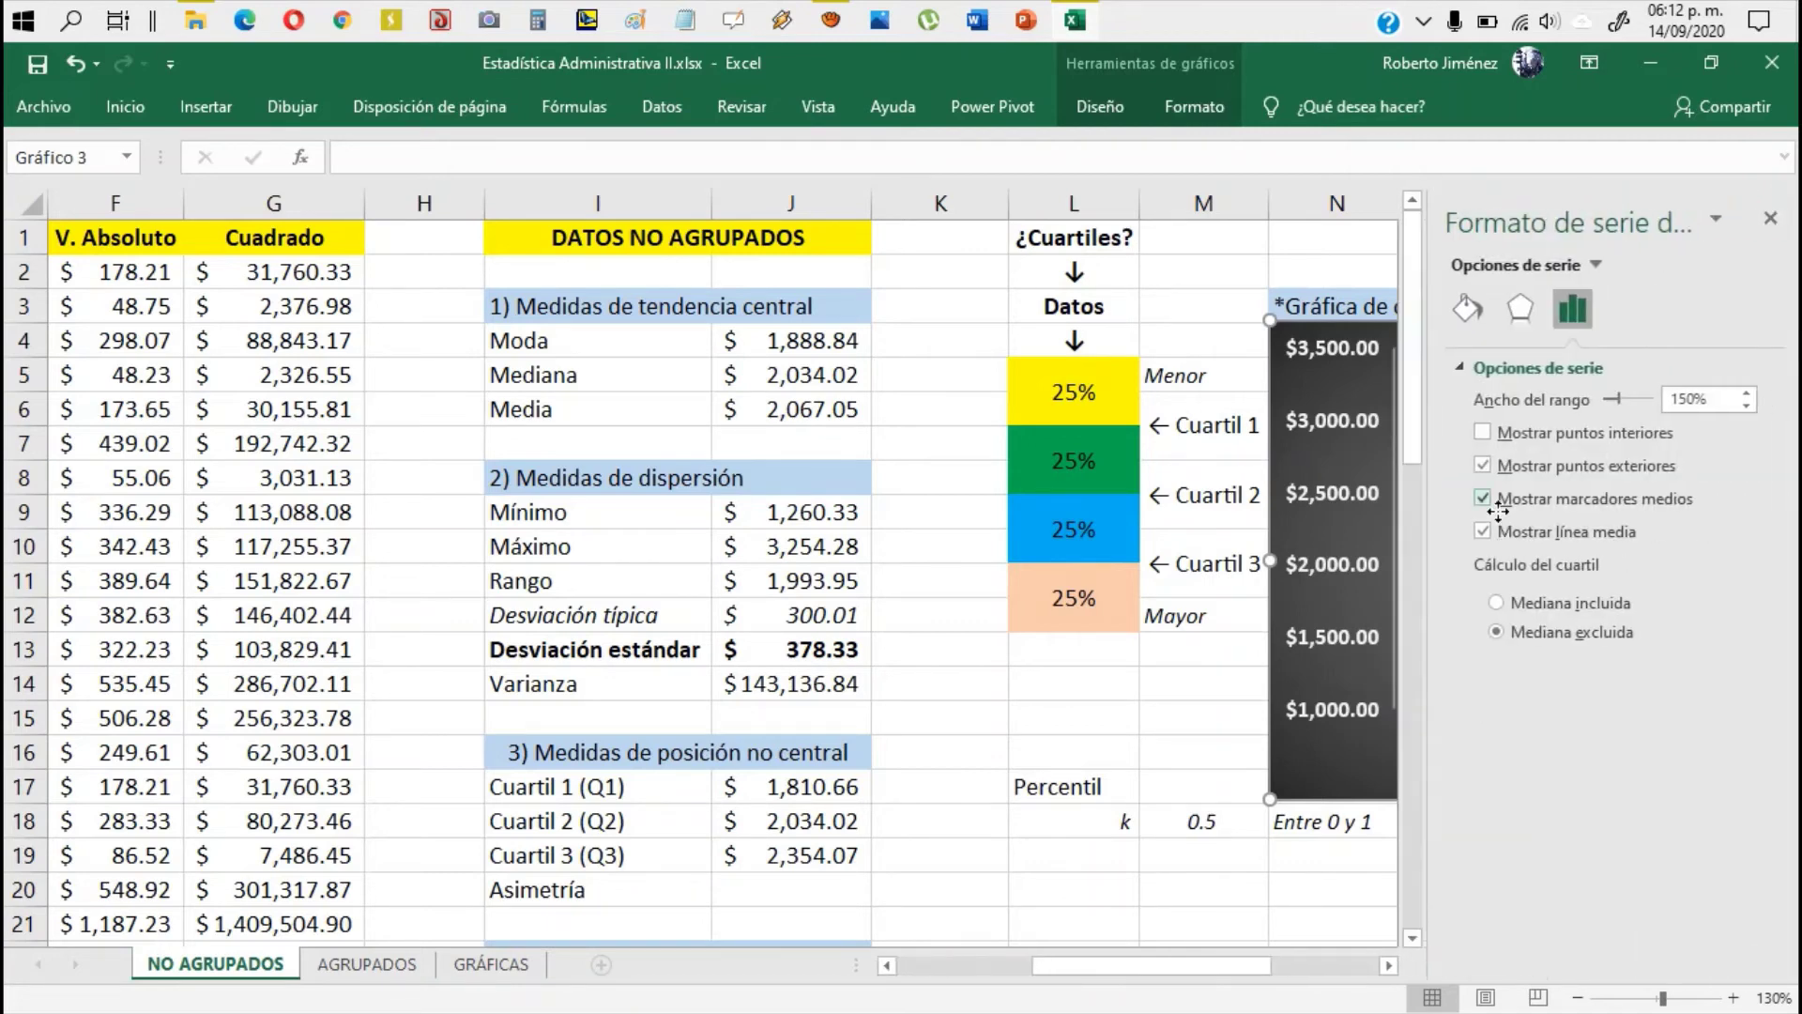
left_click(1476, 307)
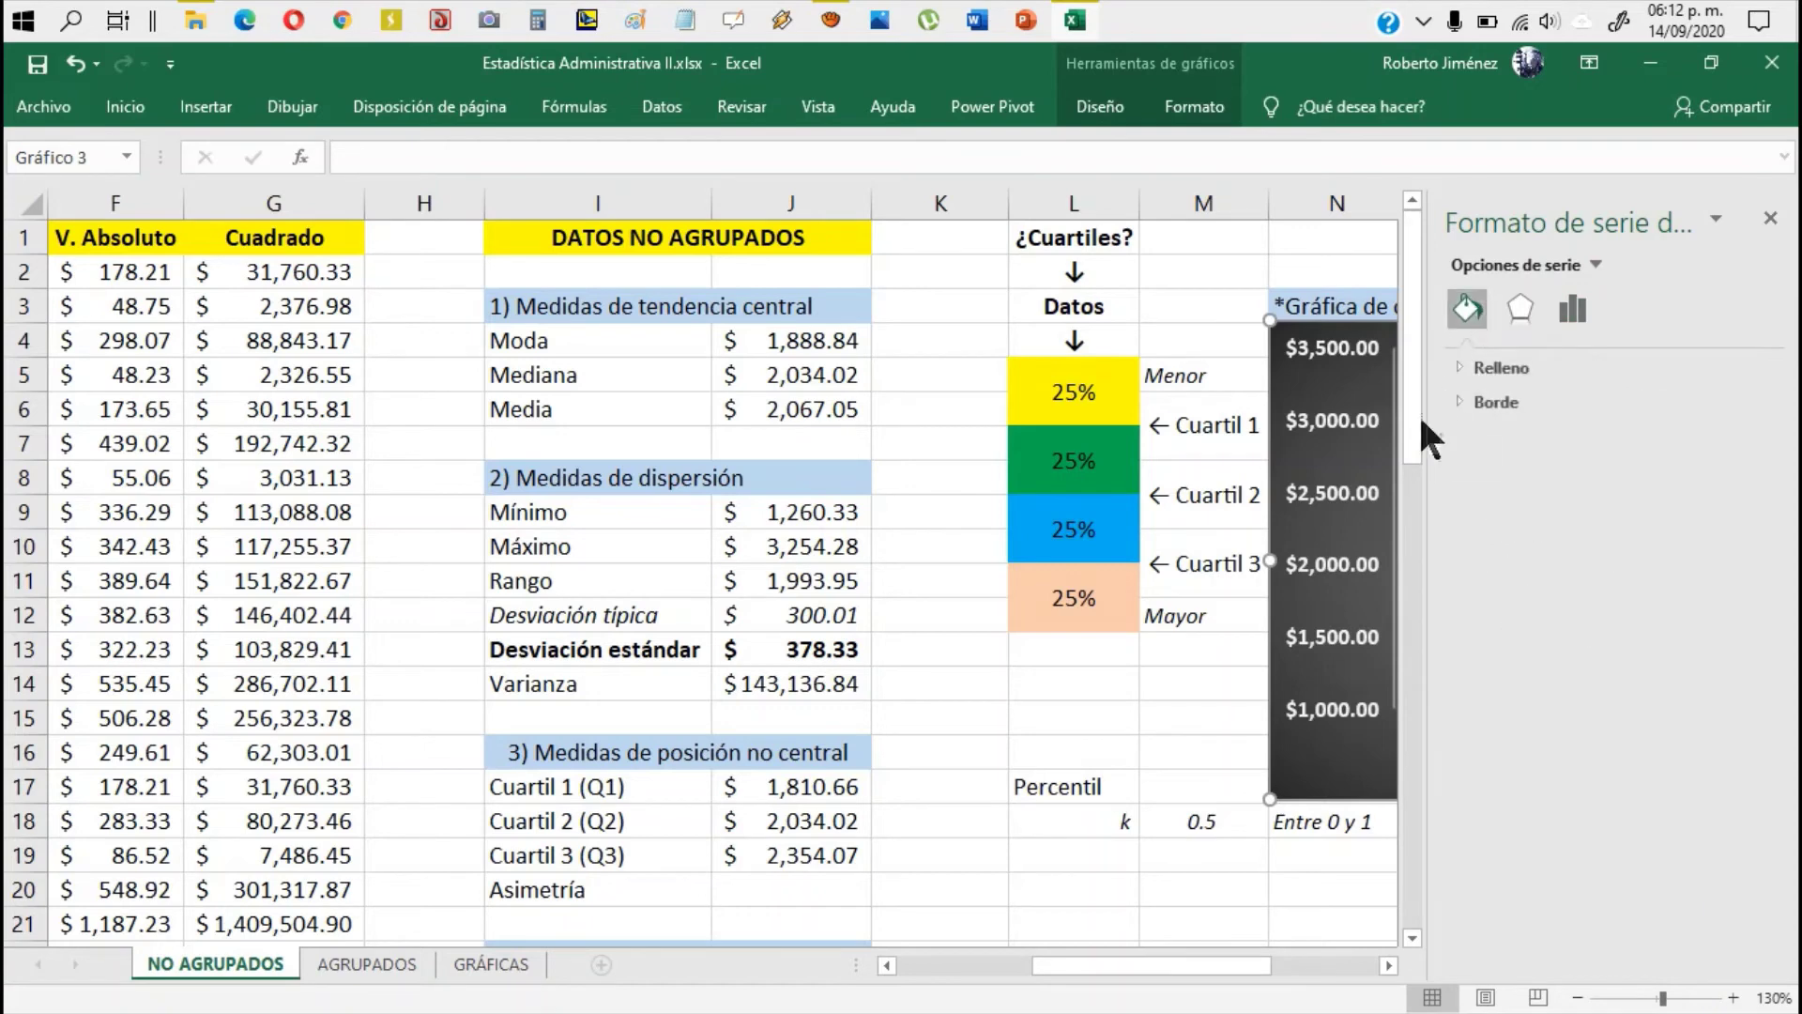
left_click(1489, 402)
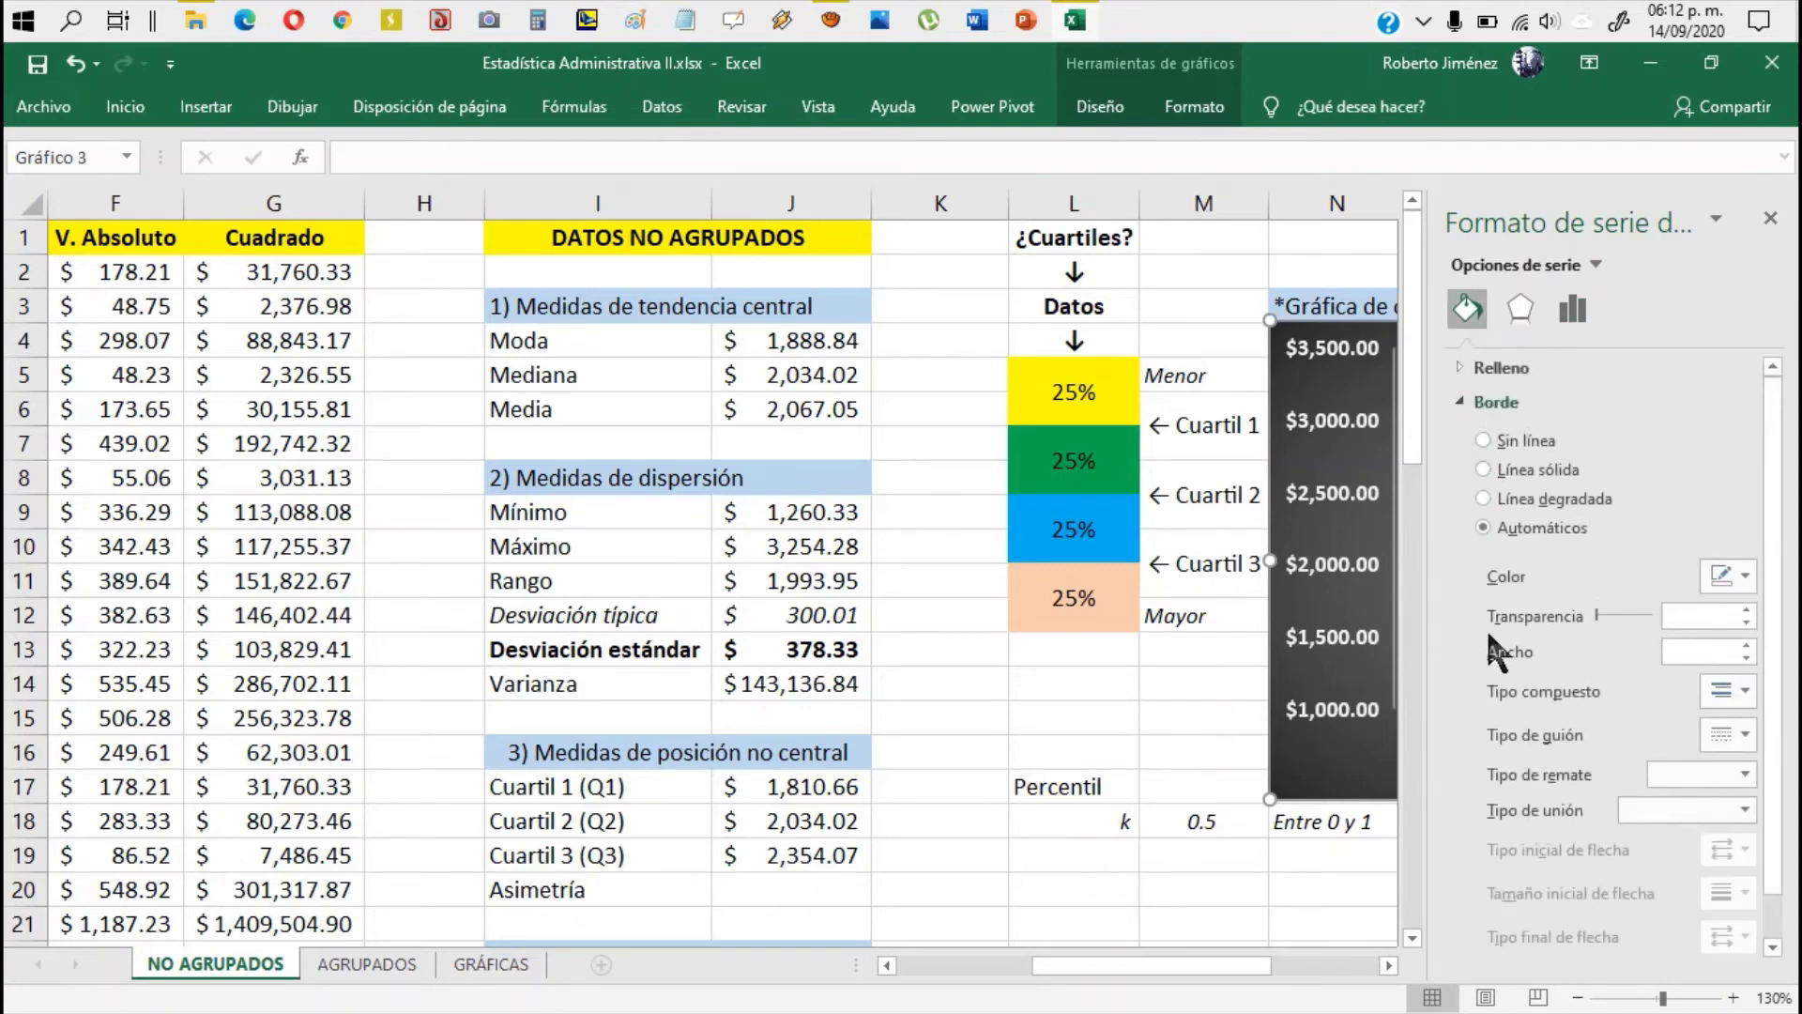
left_click(1730, 580)
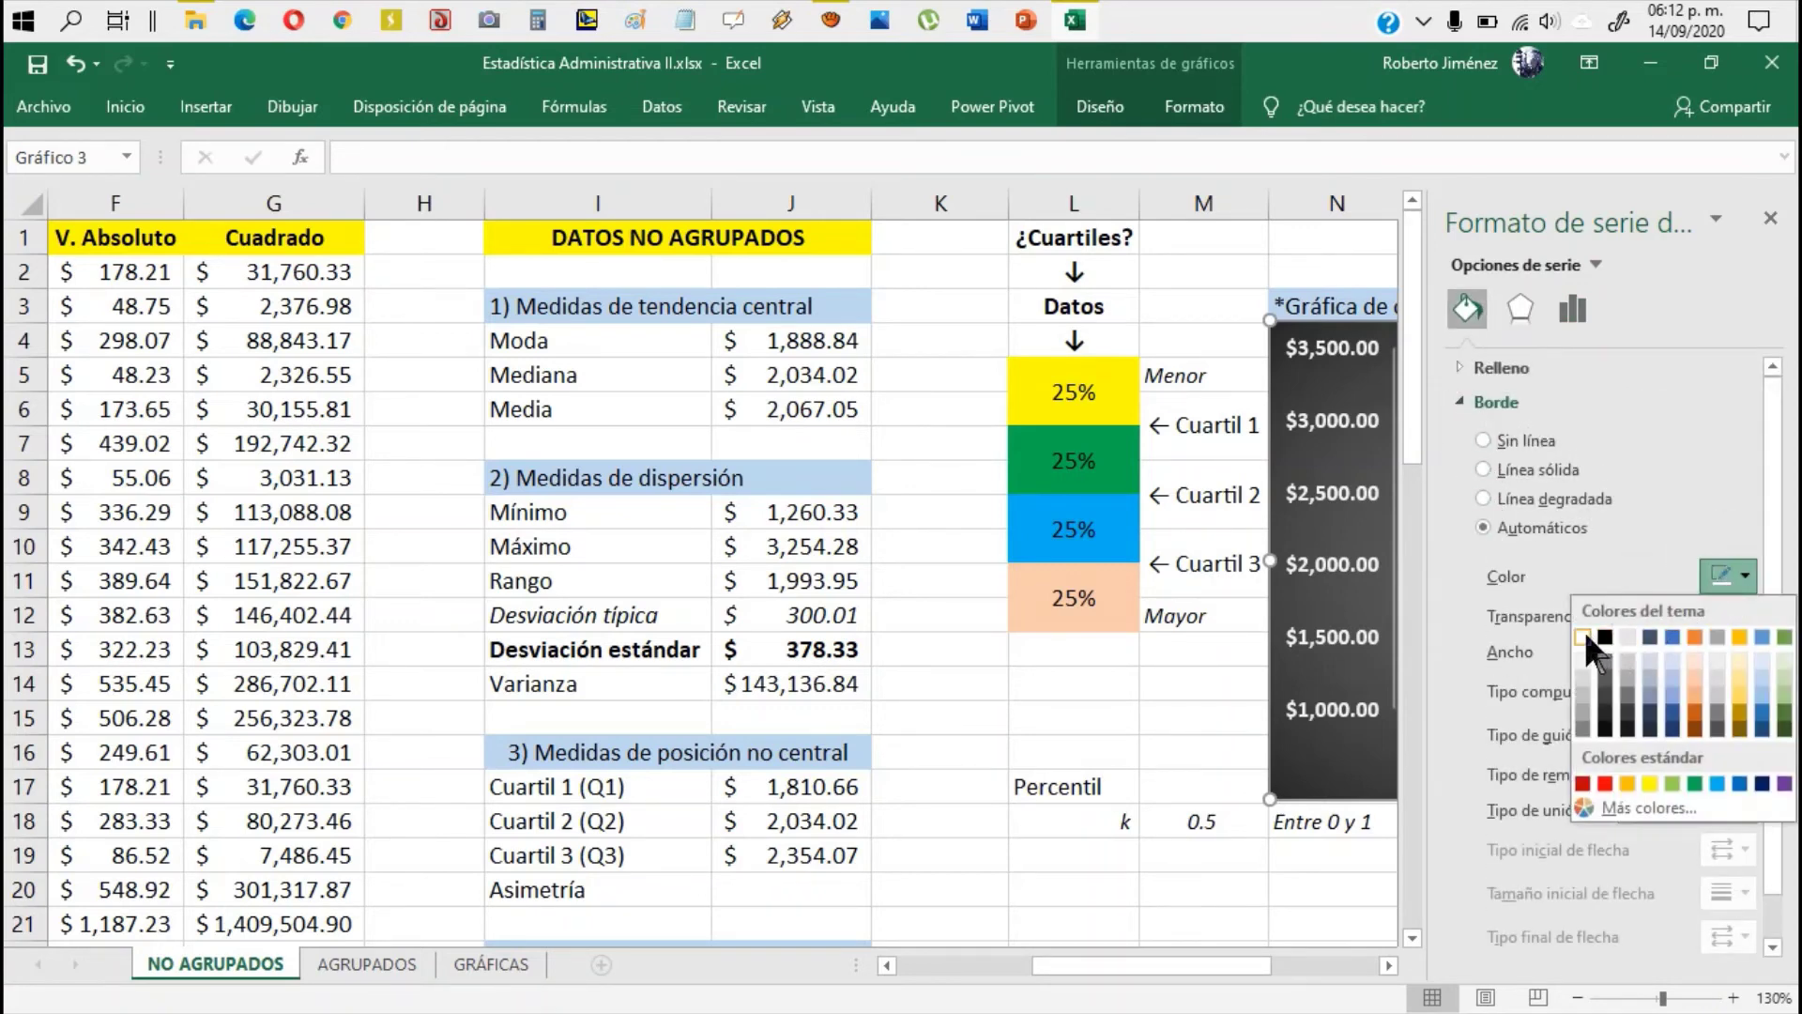
left_click(1597, 654)
left_click_drag(1143, 962, 1198, 965)
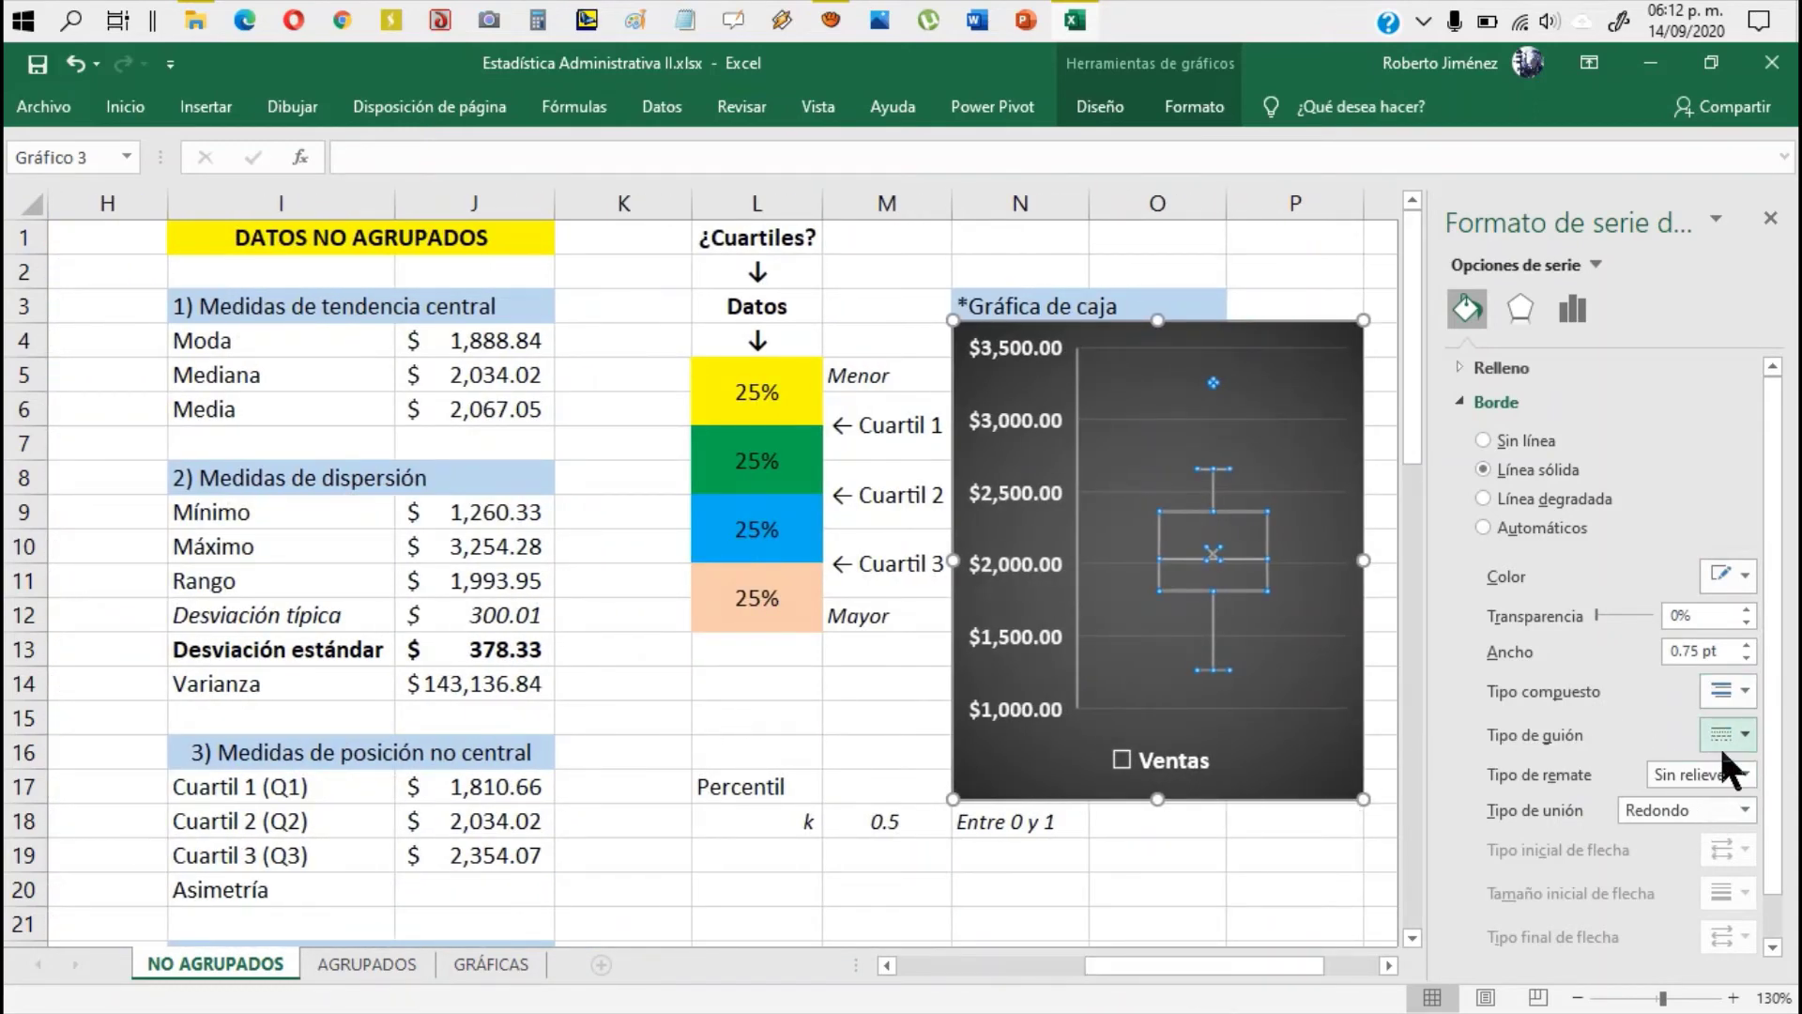
Step: Increase the Ventas series border width to 2.75 pt, then close the format pane and deselect the chart
left_click(1744, 645)
left_click(1744, 645)
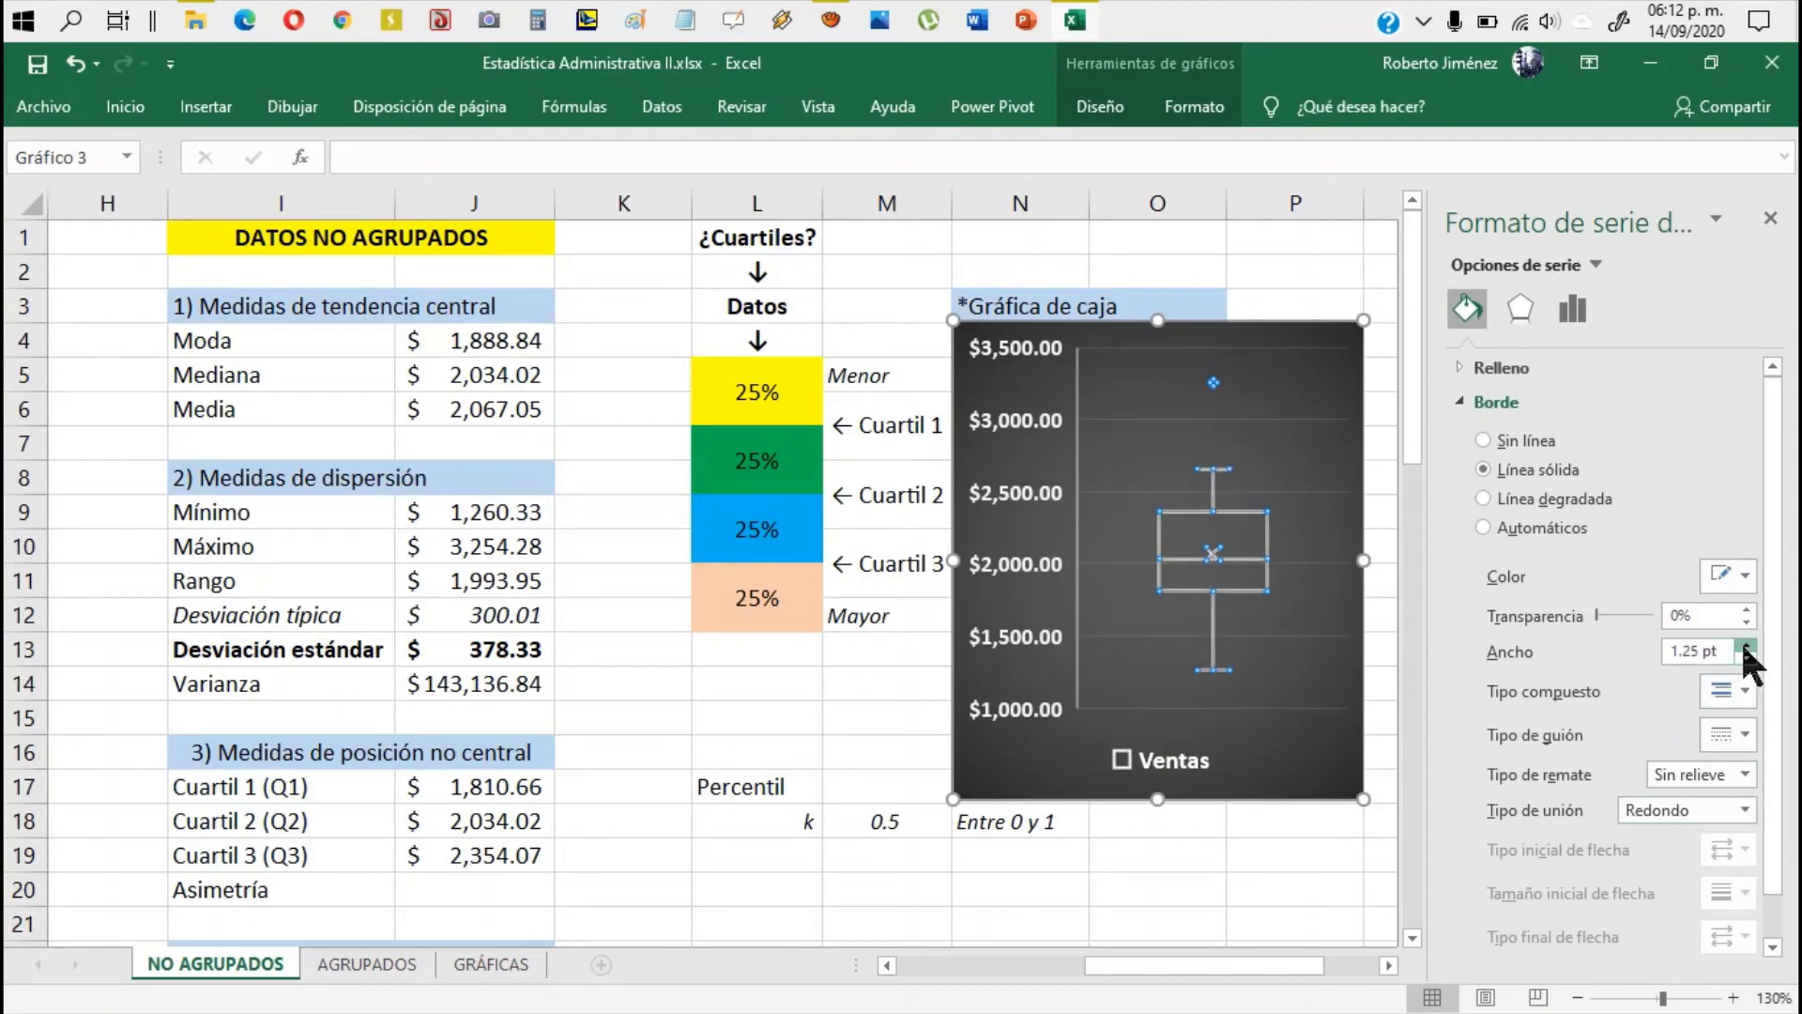
left_click(1744, 645)
left_click(1744, 645)
left_click(1744, 645)
left_click(1744, 644)
left_click(1744, 645)
left_click(1744, 645)
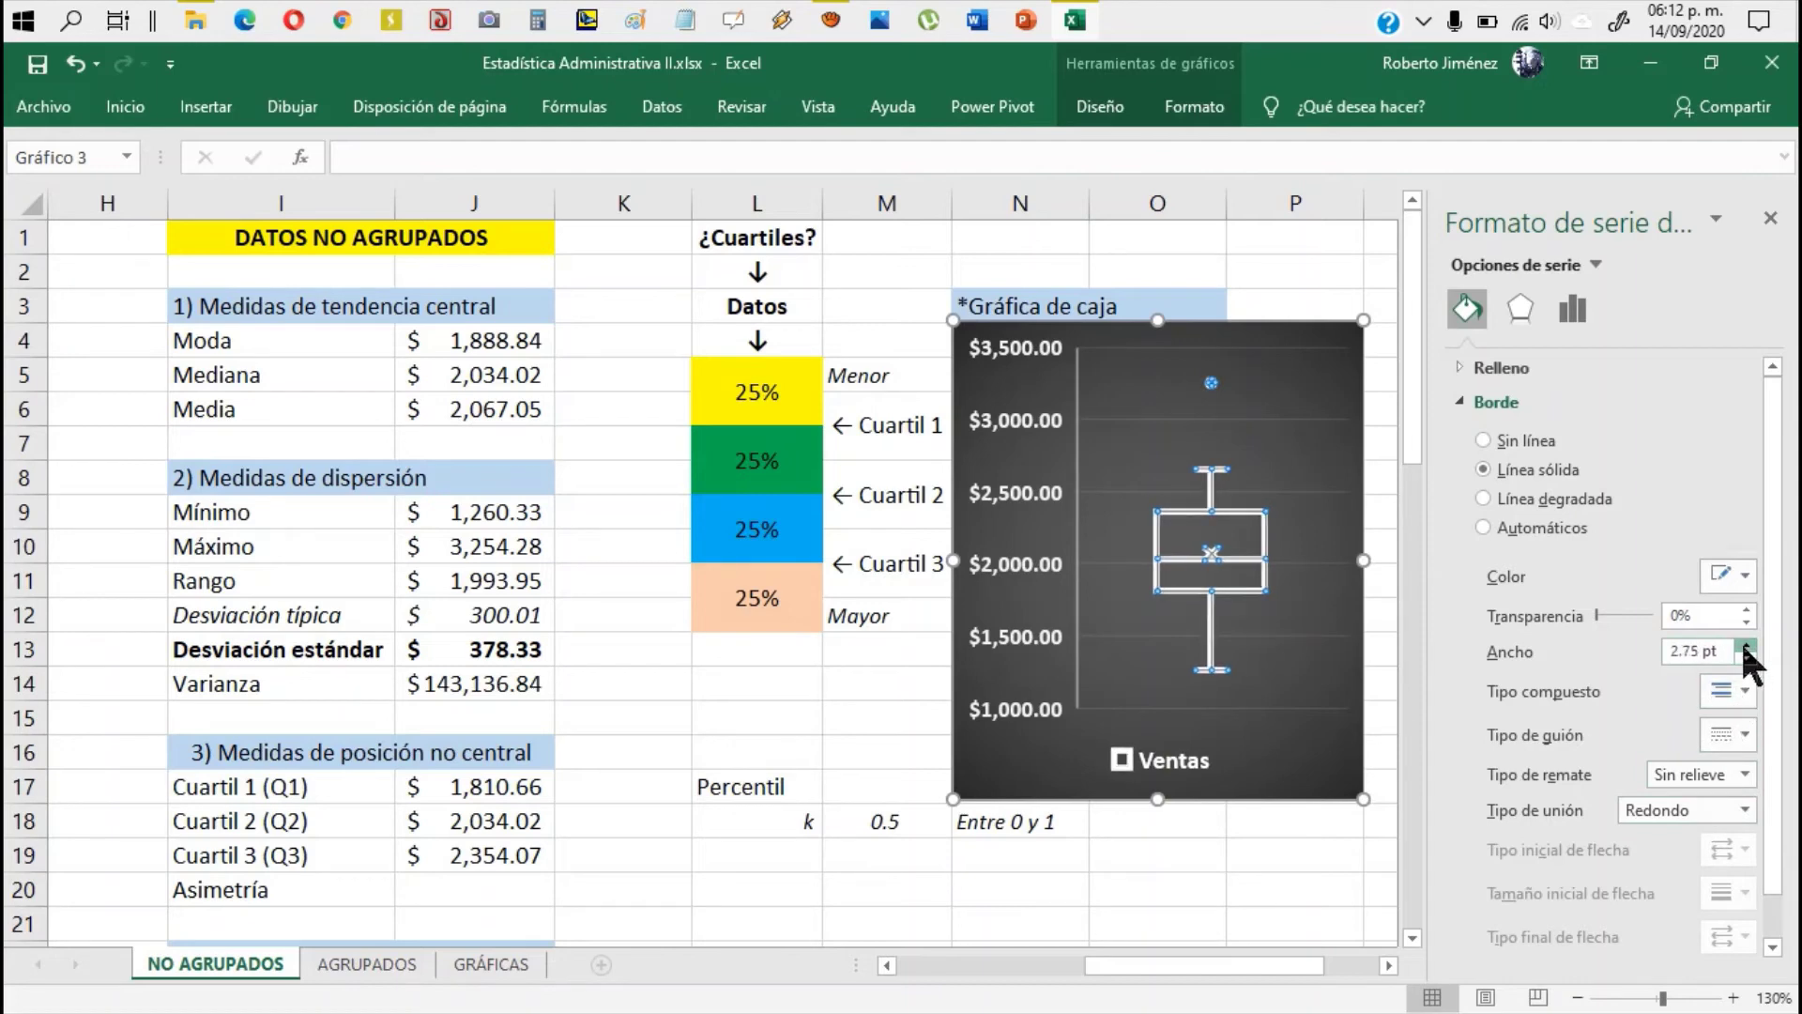
left_click(1770, 217)
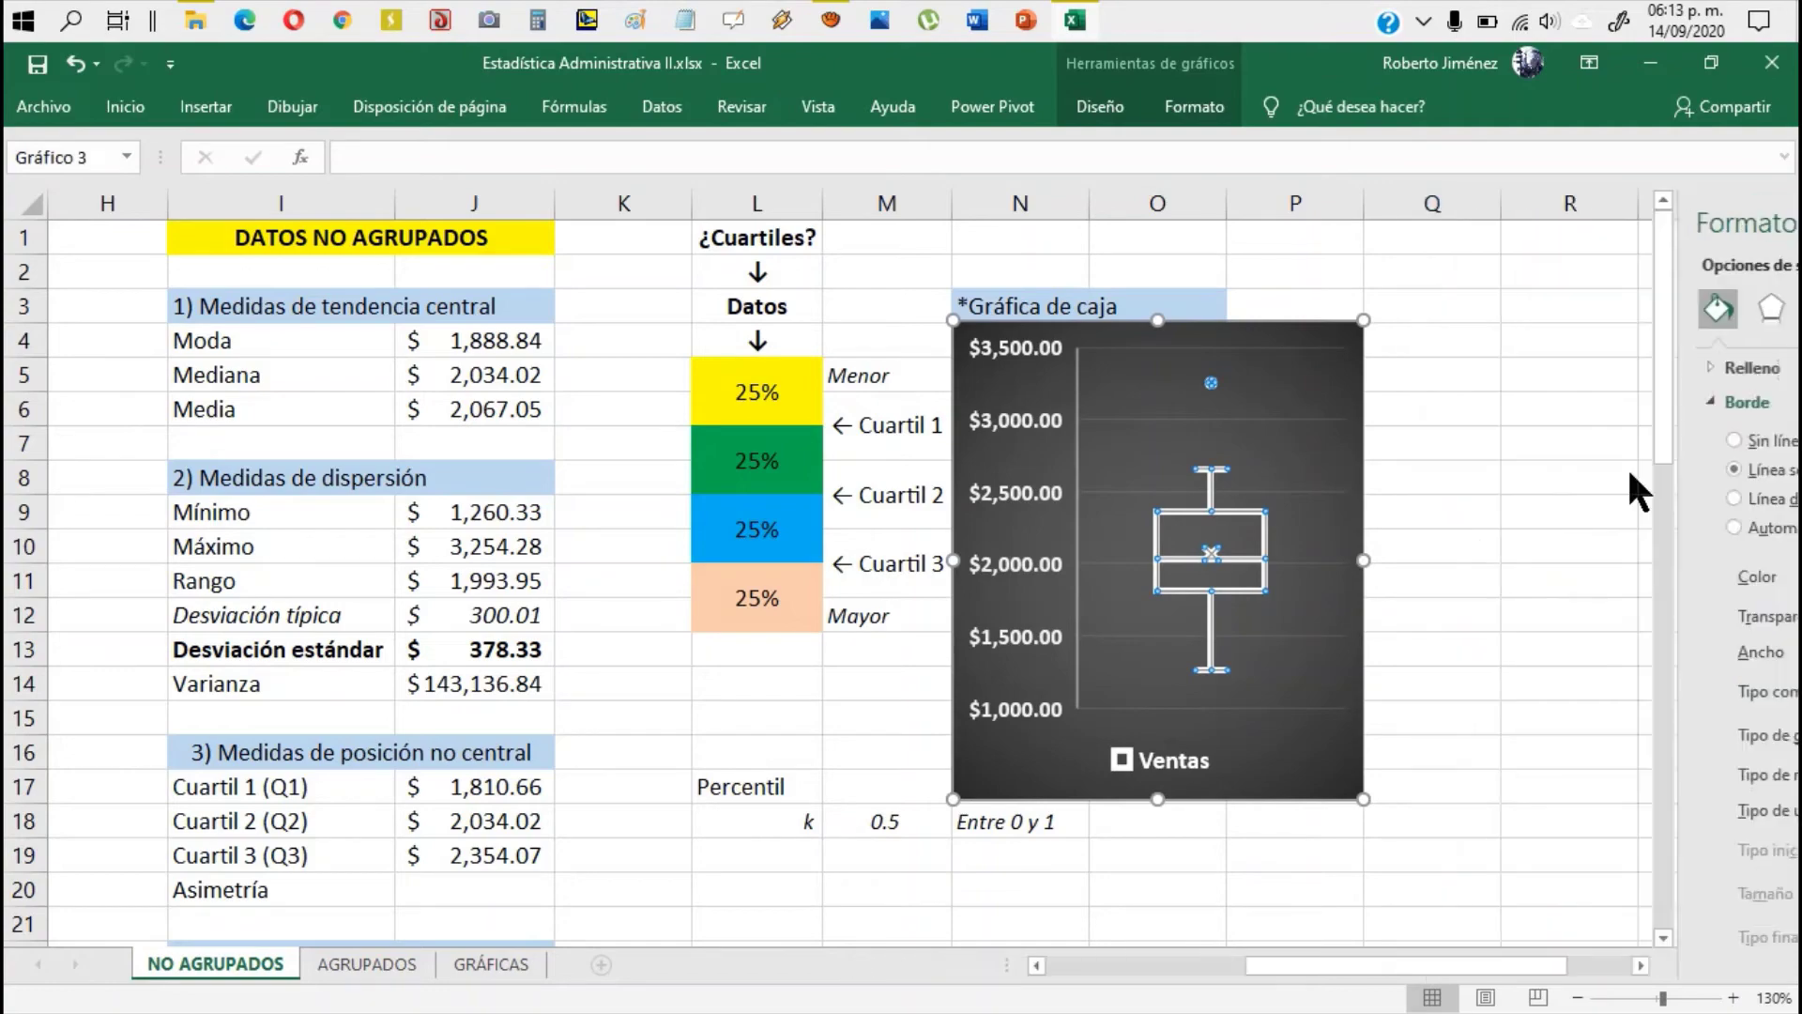
left_click(1470, 540)
left_click_drag(1473, 956, 1423, 976)
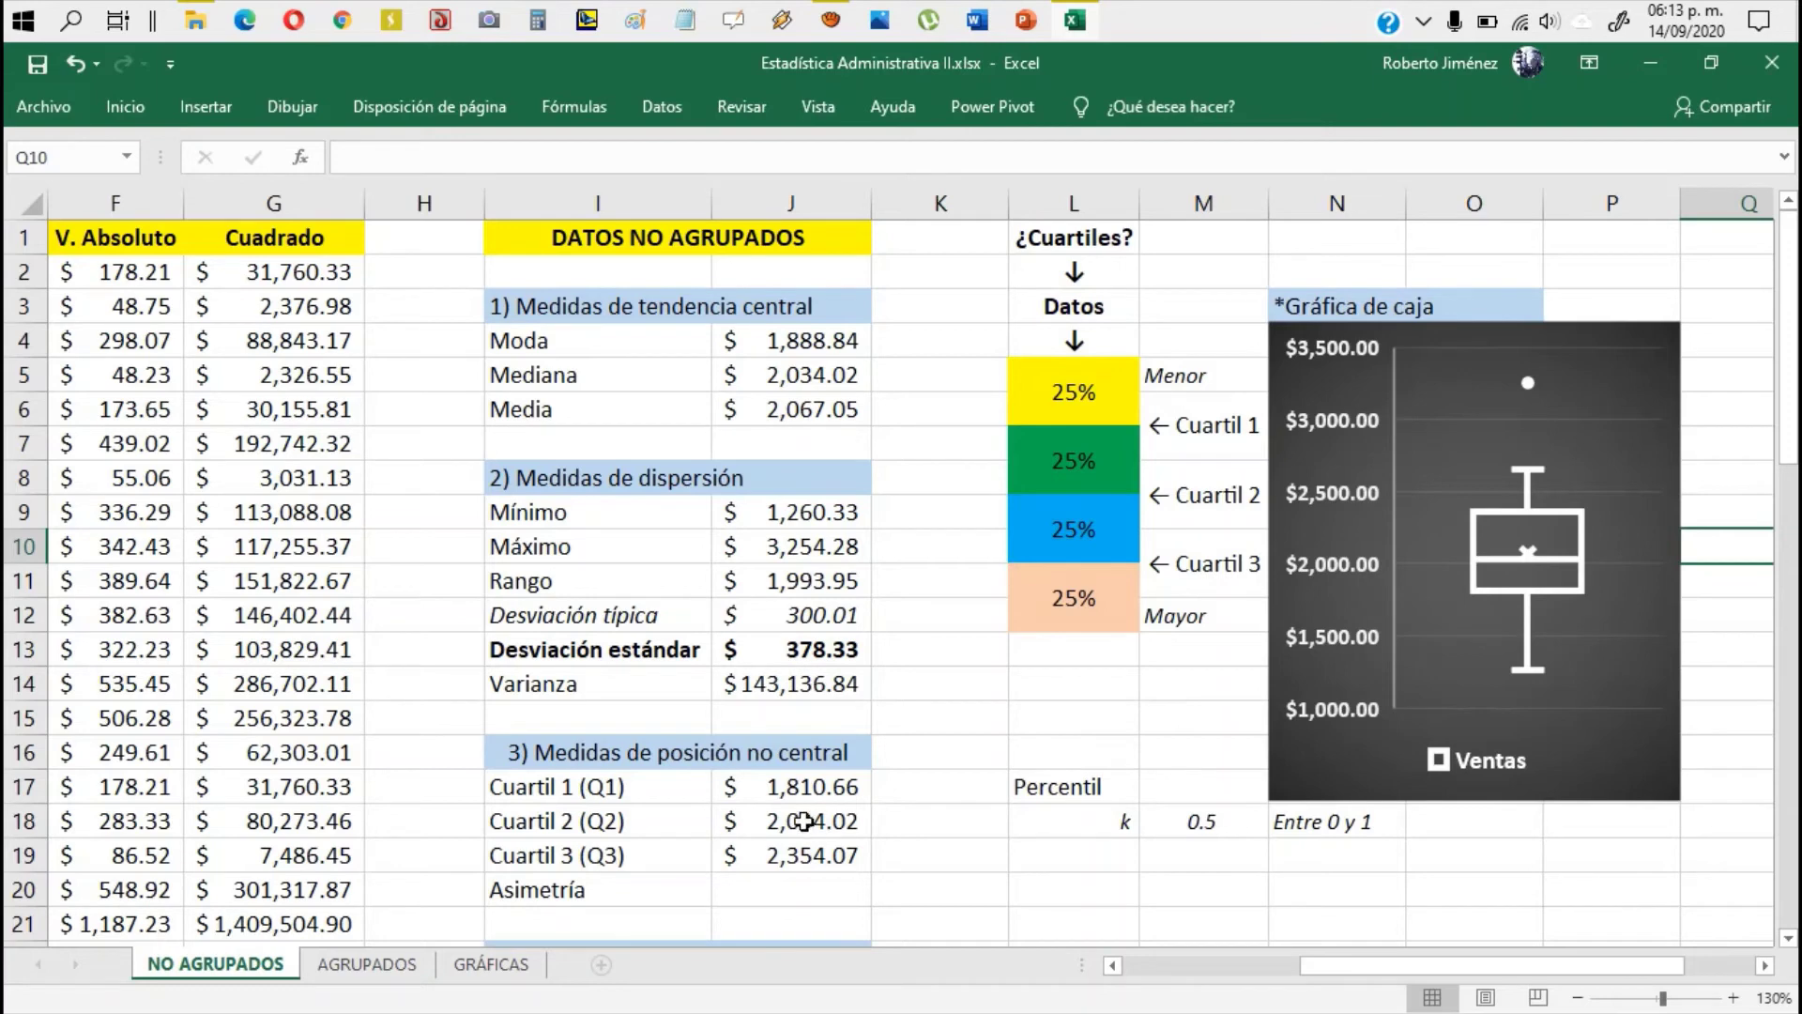
Step: Compare the Cuartil 2 and Cuartil 3 results in J18:J19 with the corresponding lines of the box plot
left_click(822, 826)
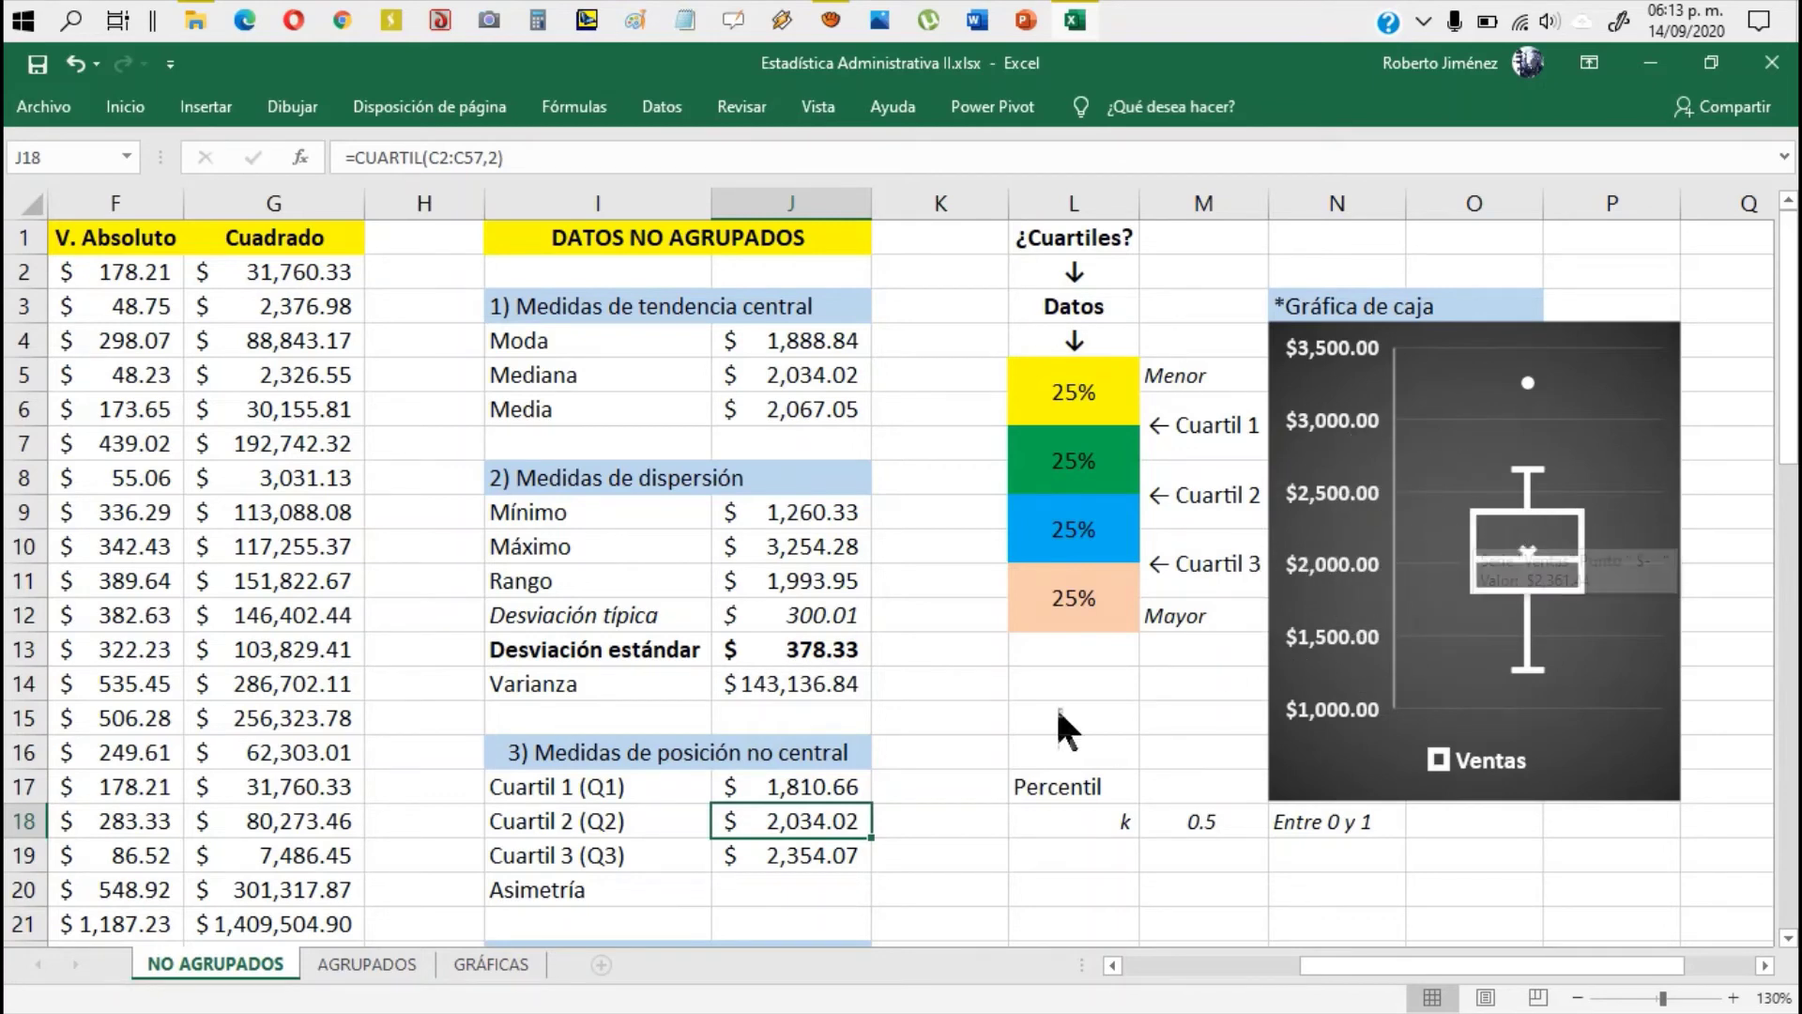
left_click(801, 865)
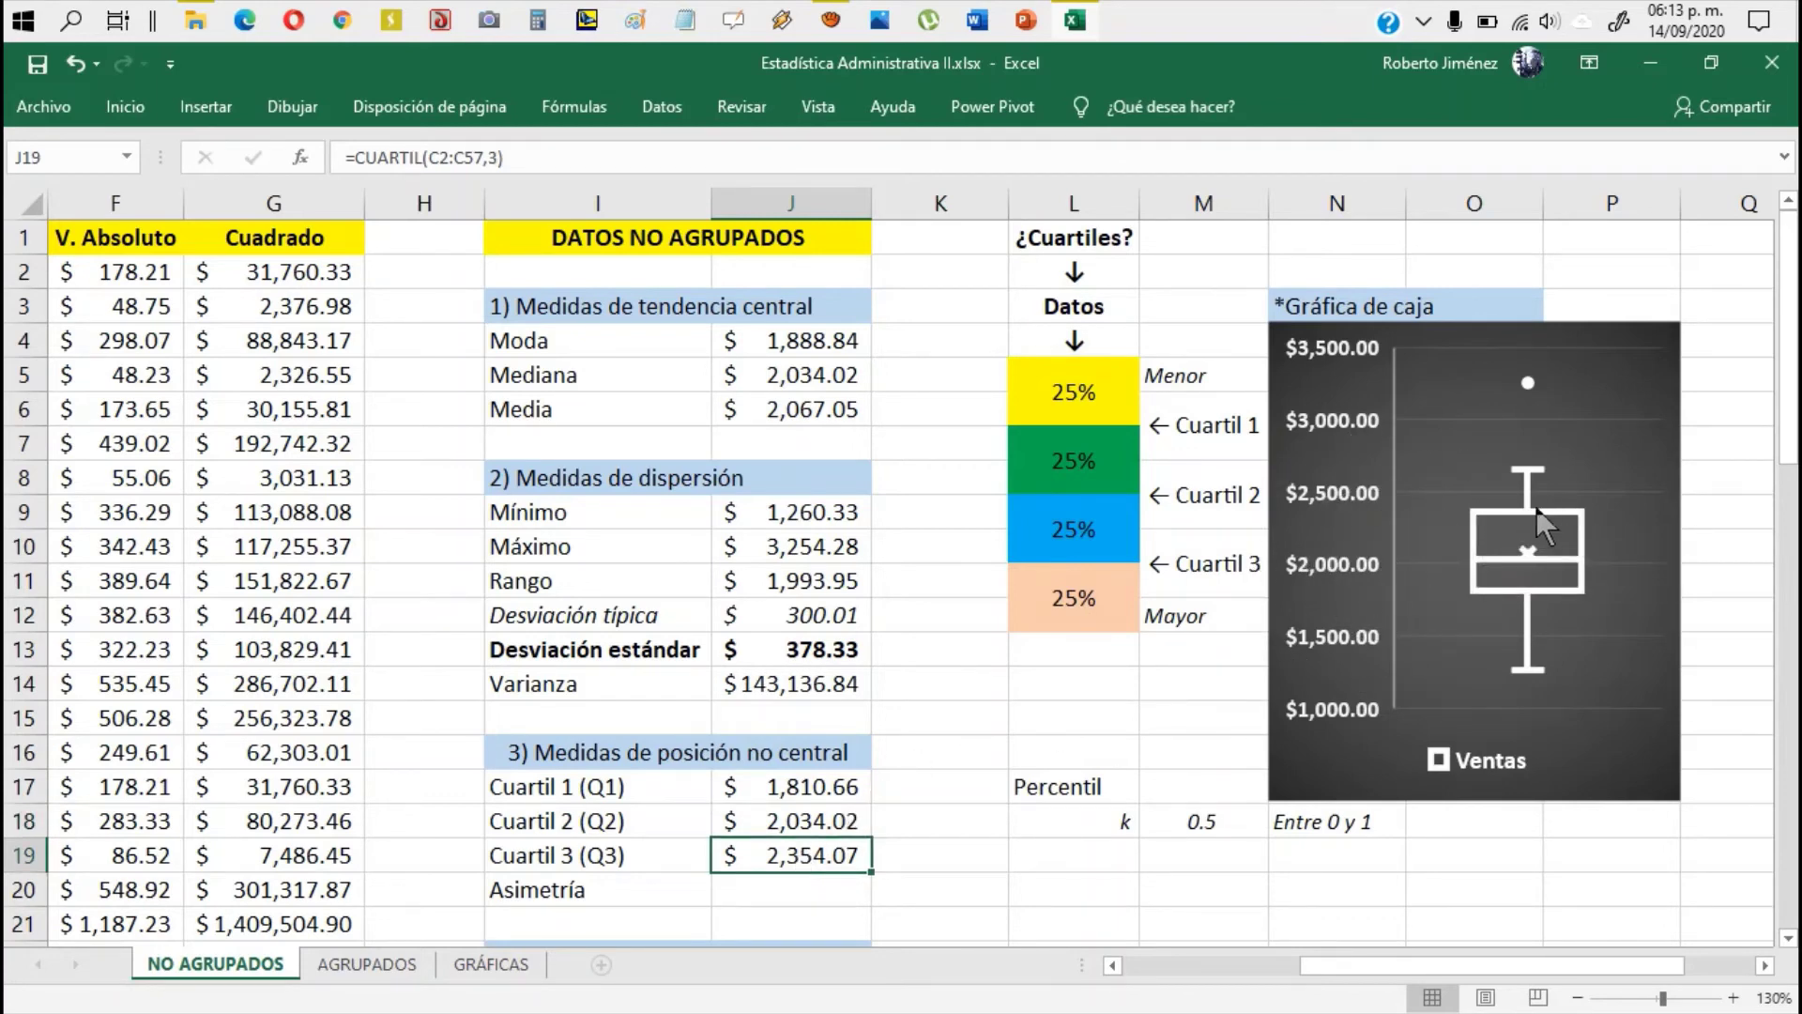
left_click(1525, 557)
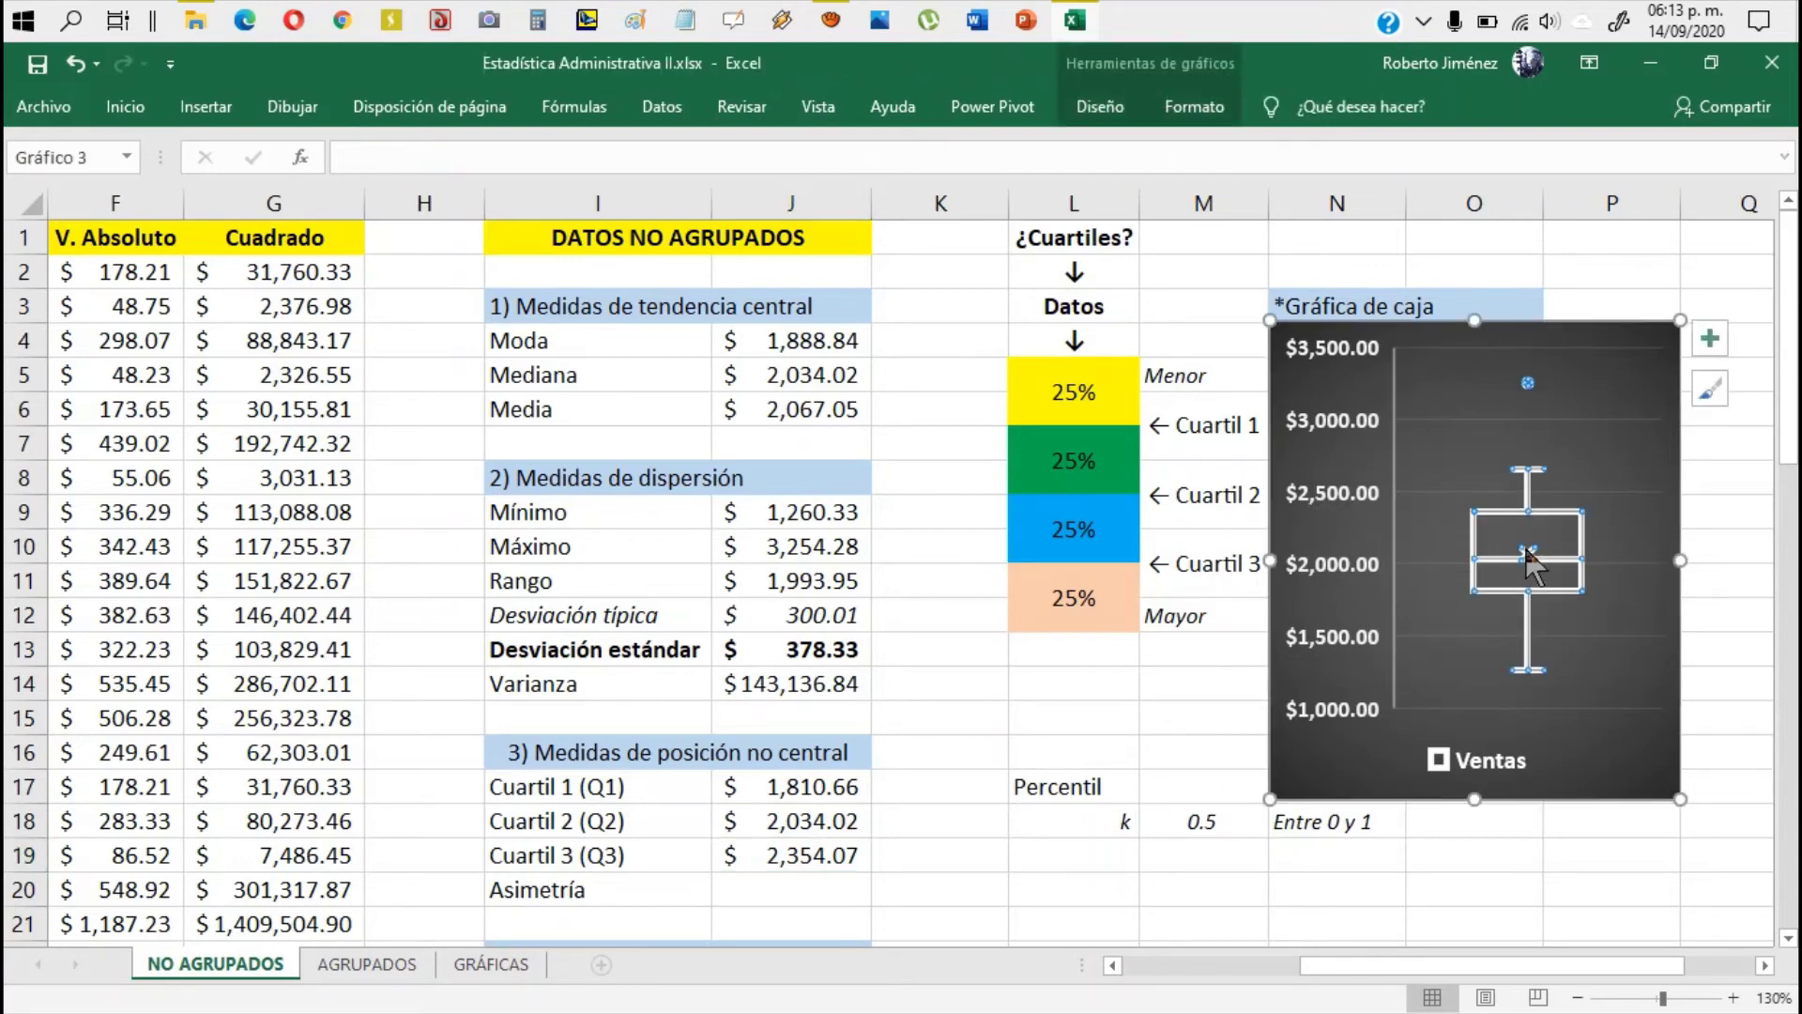
left_click(1719, 582)
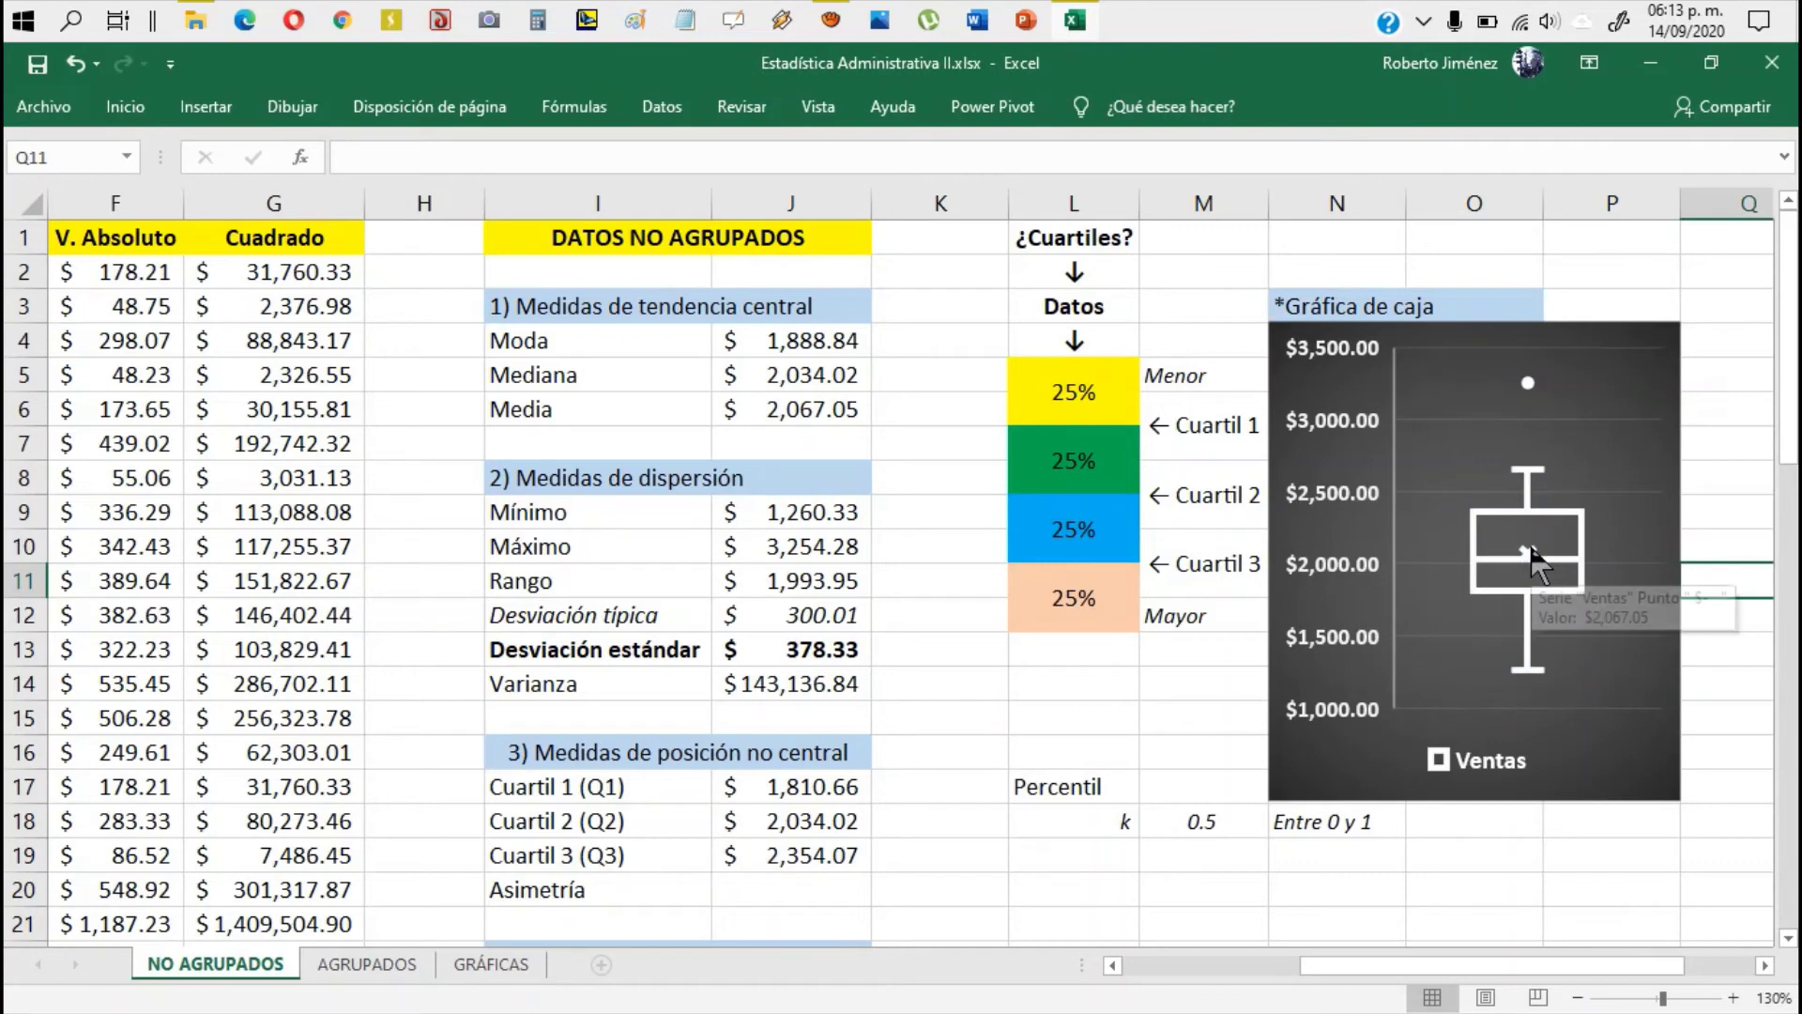
Step: Compare the Media, Mediana and Cuartil 2 results with the mean marker and middle line of the box plot
key("ctrl")
key("ctrl")
key("ctrl")
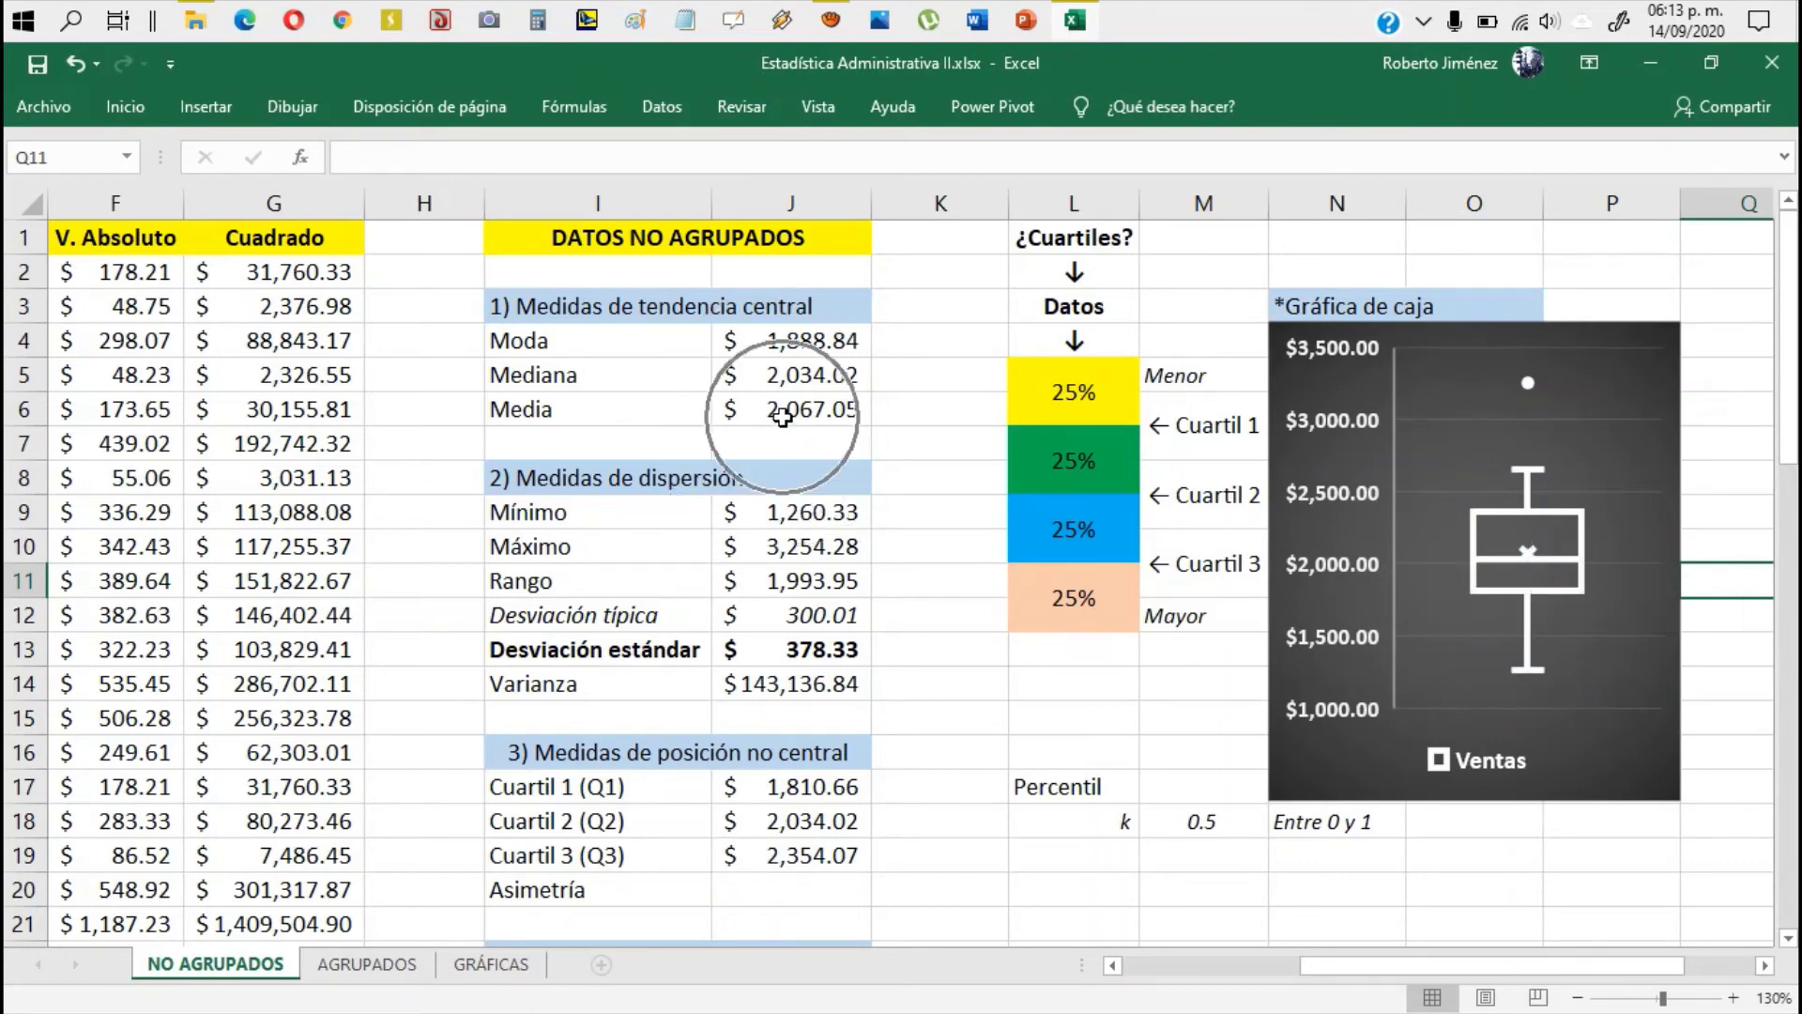
left_click(783, 417)
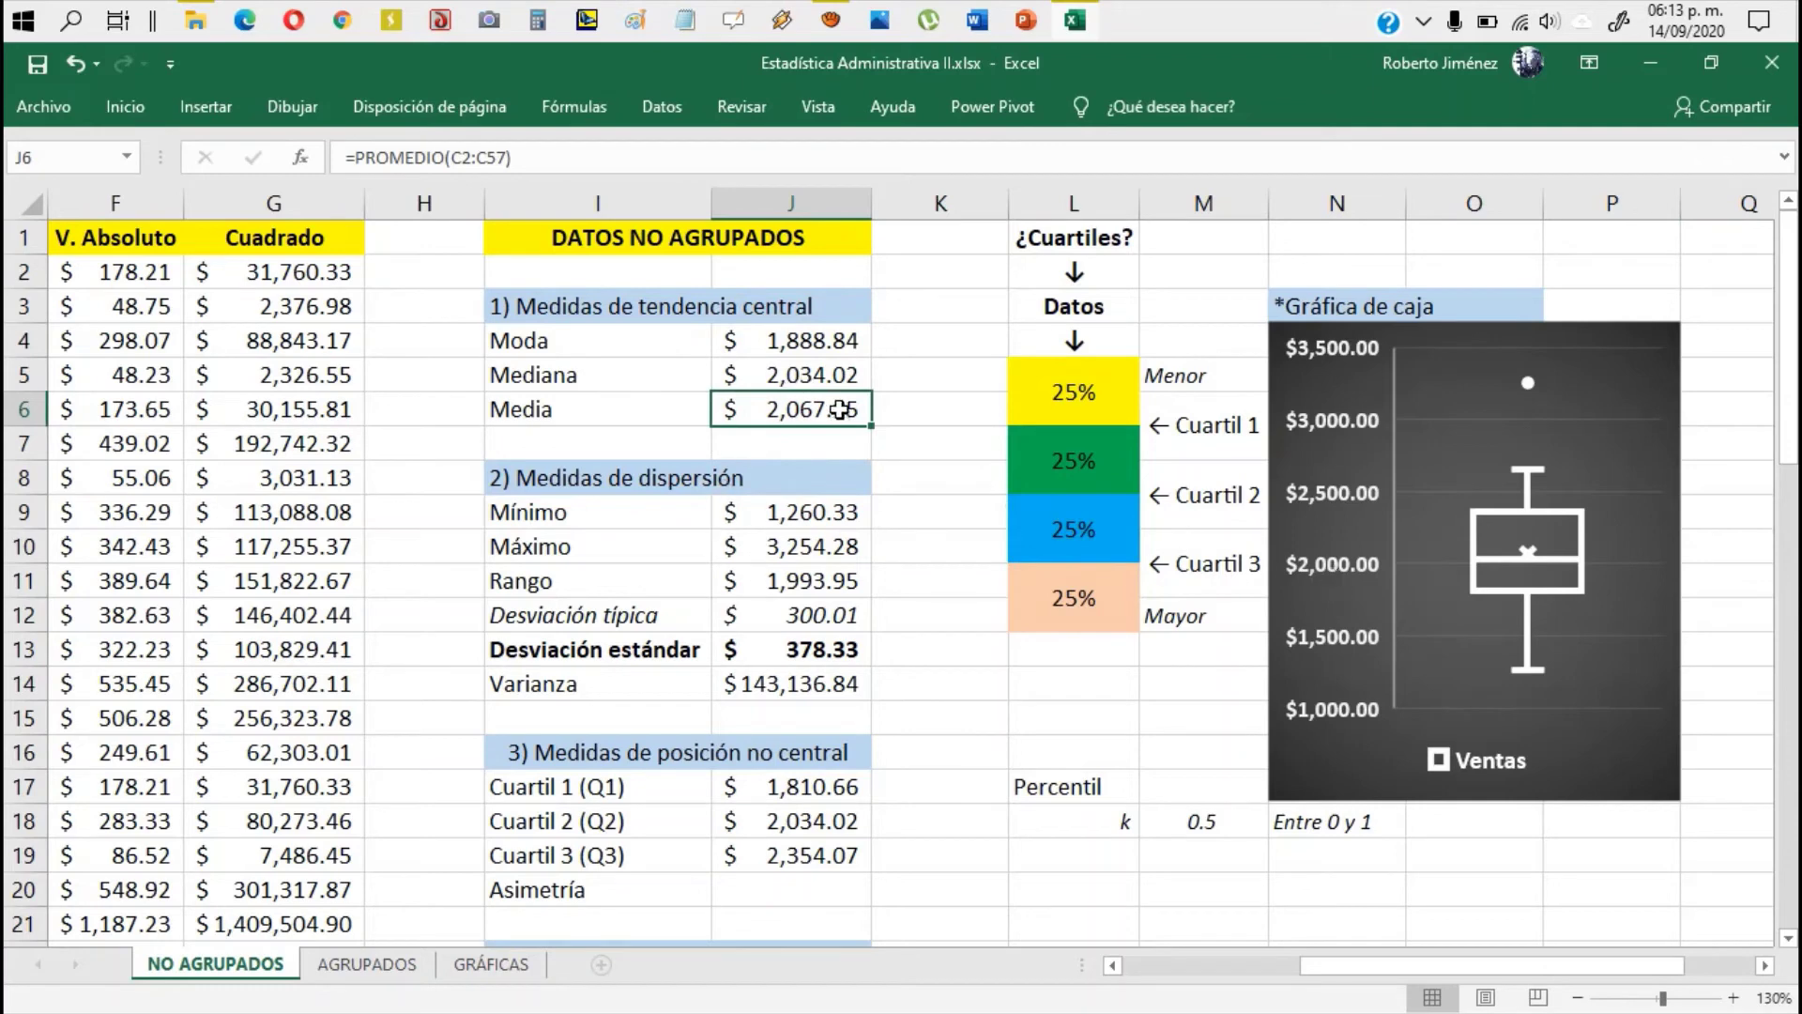
left_click(785, 375)
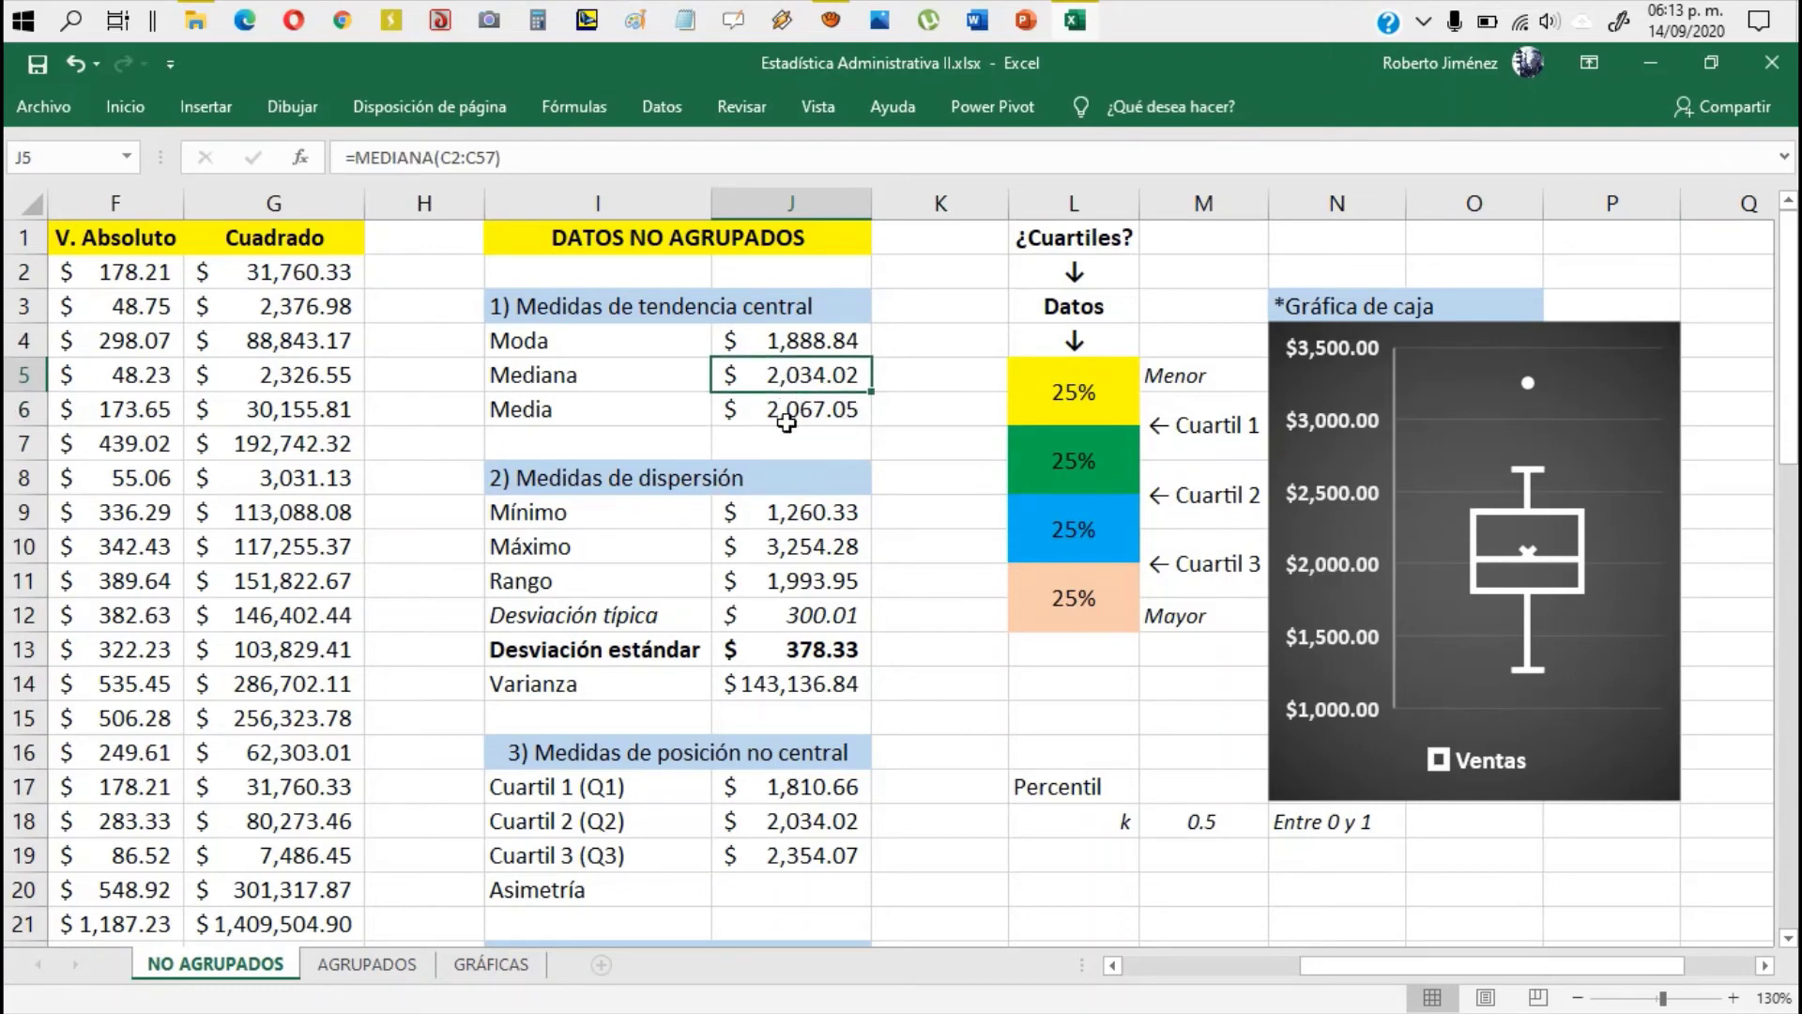
left_click(787, 420)
left_click(799, 824)
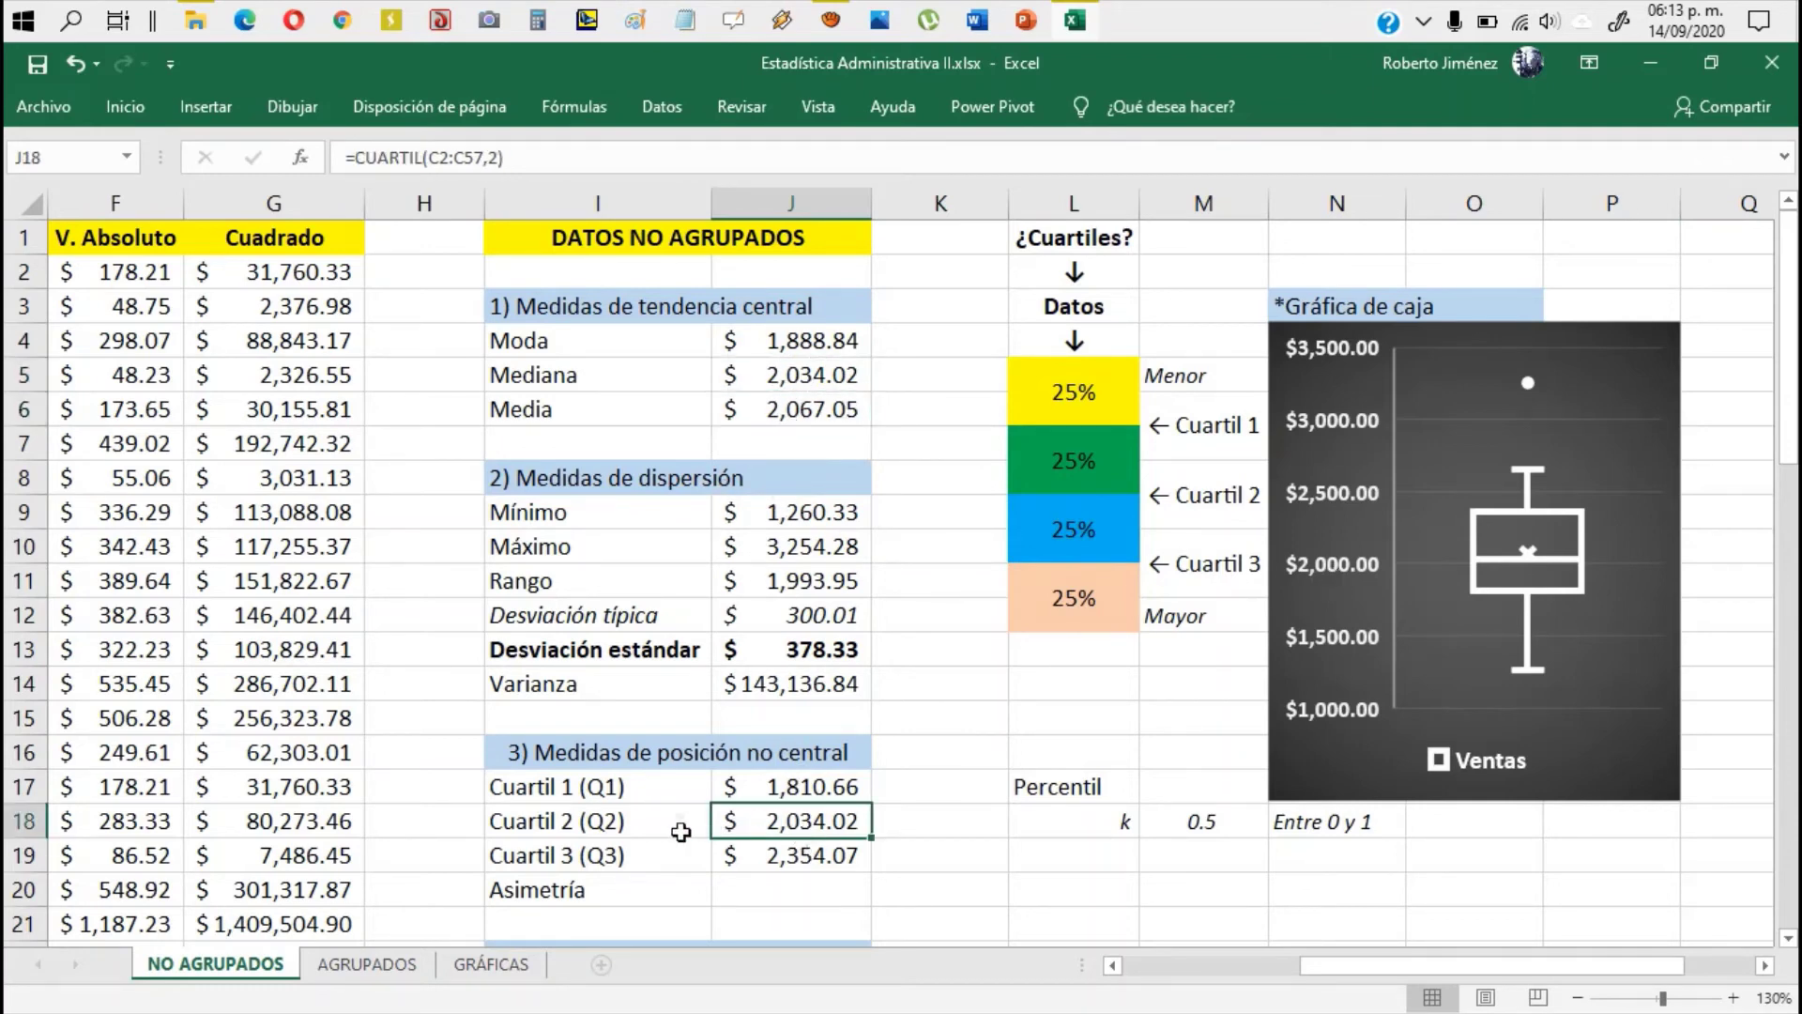
left_click(682, 828)
left_click(751, 819)
left_click(655, 822)
left_click(802, 816)
mouse_move(1526, 562)
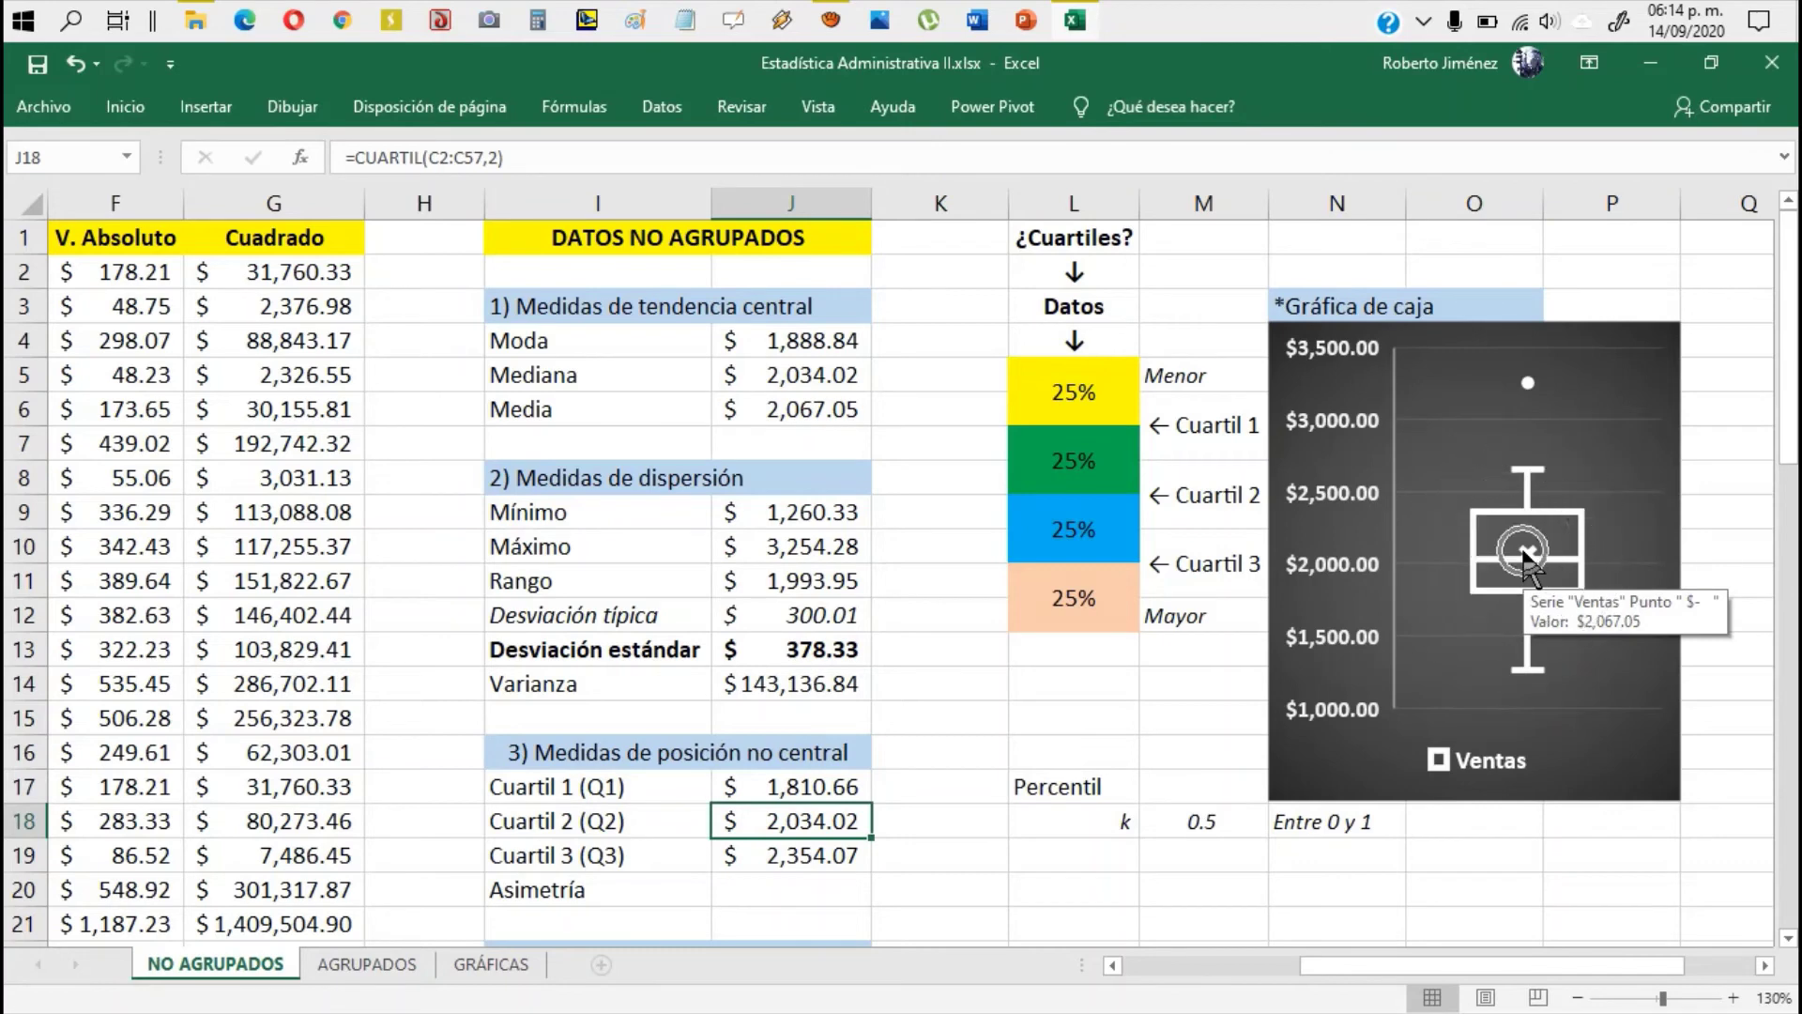
Step: Compare the Cuartil 3 and Máximo results with the upper edge of the box and the isolated point in the box plot
left_click(1551, 512)
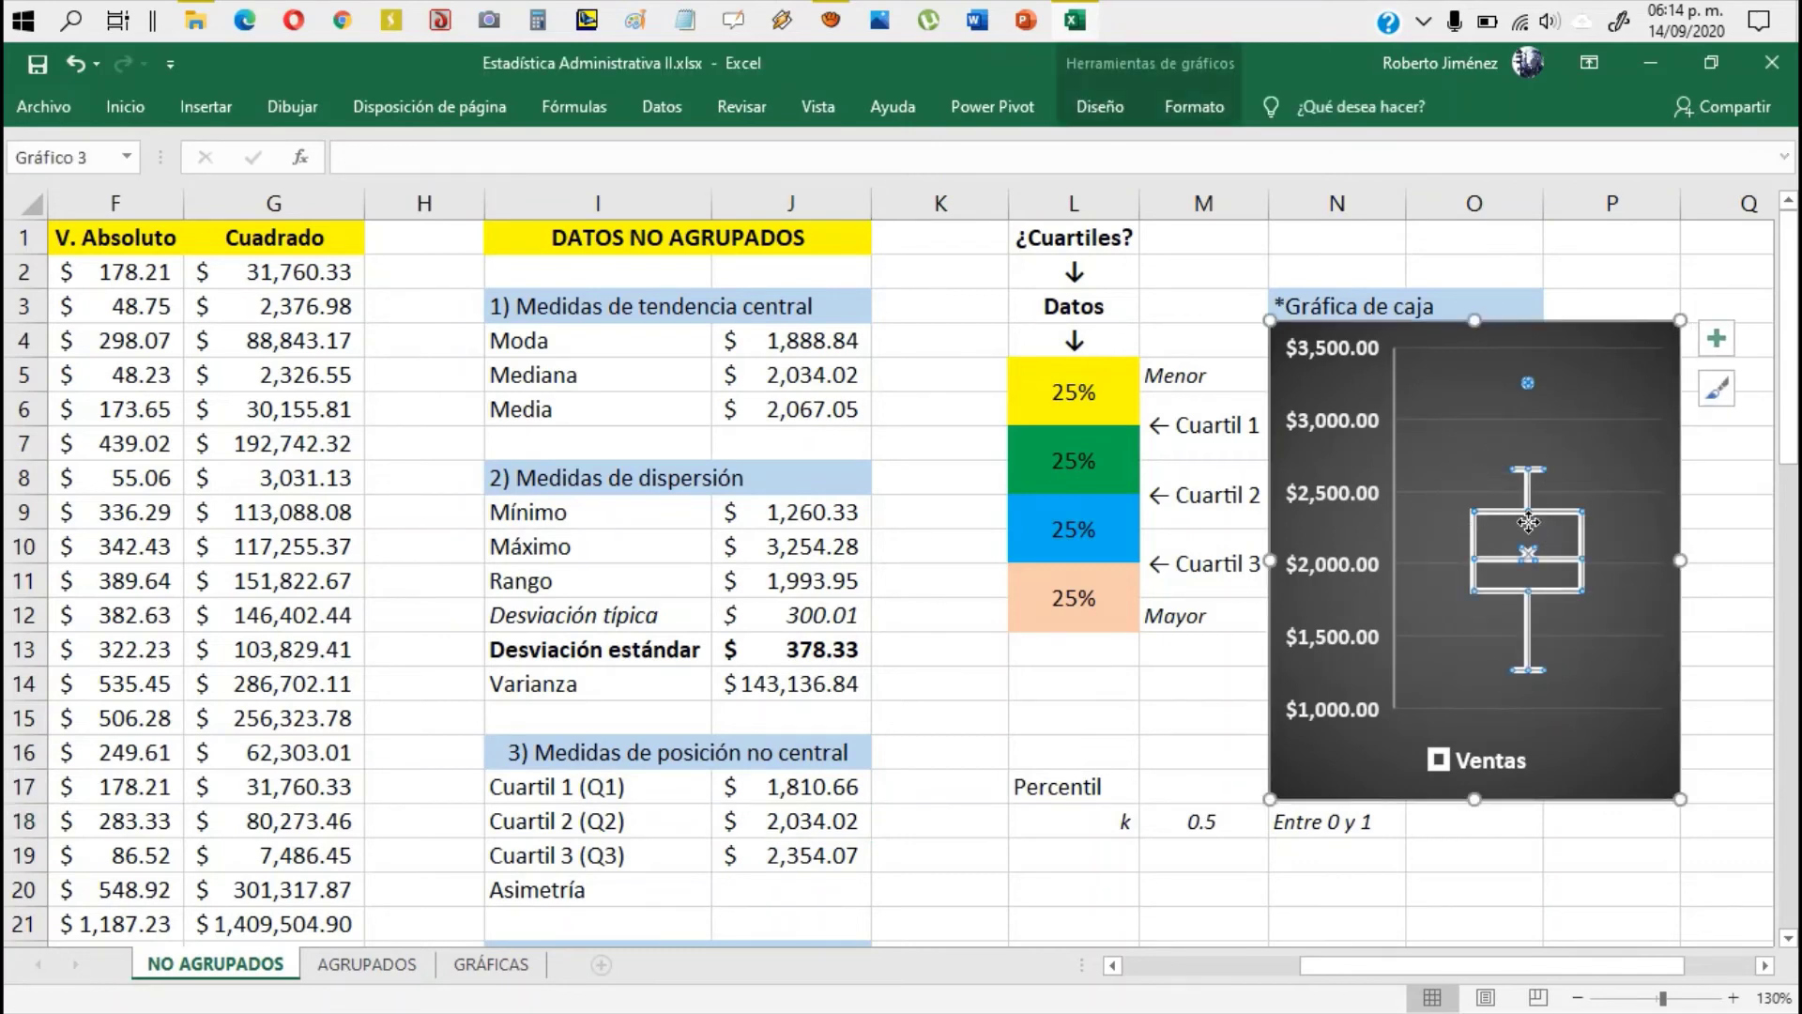
left_click(766, 870)
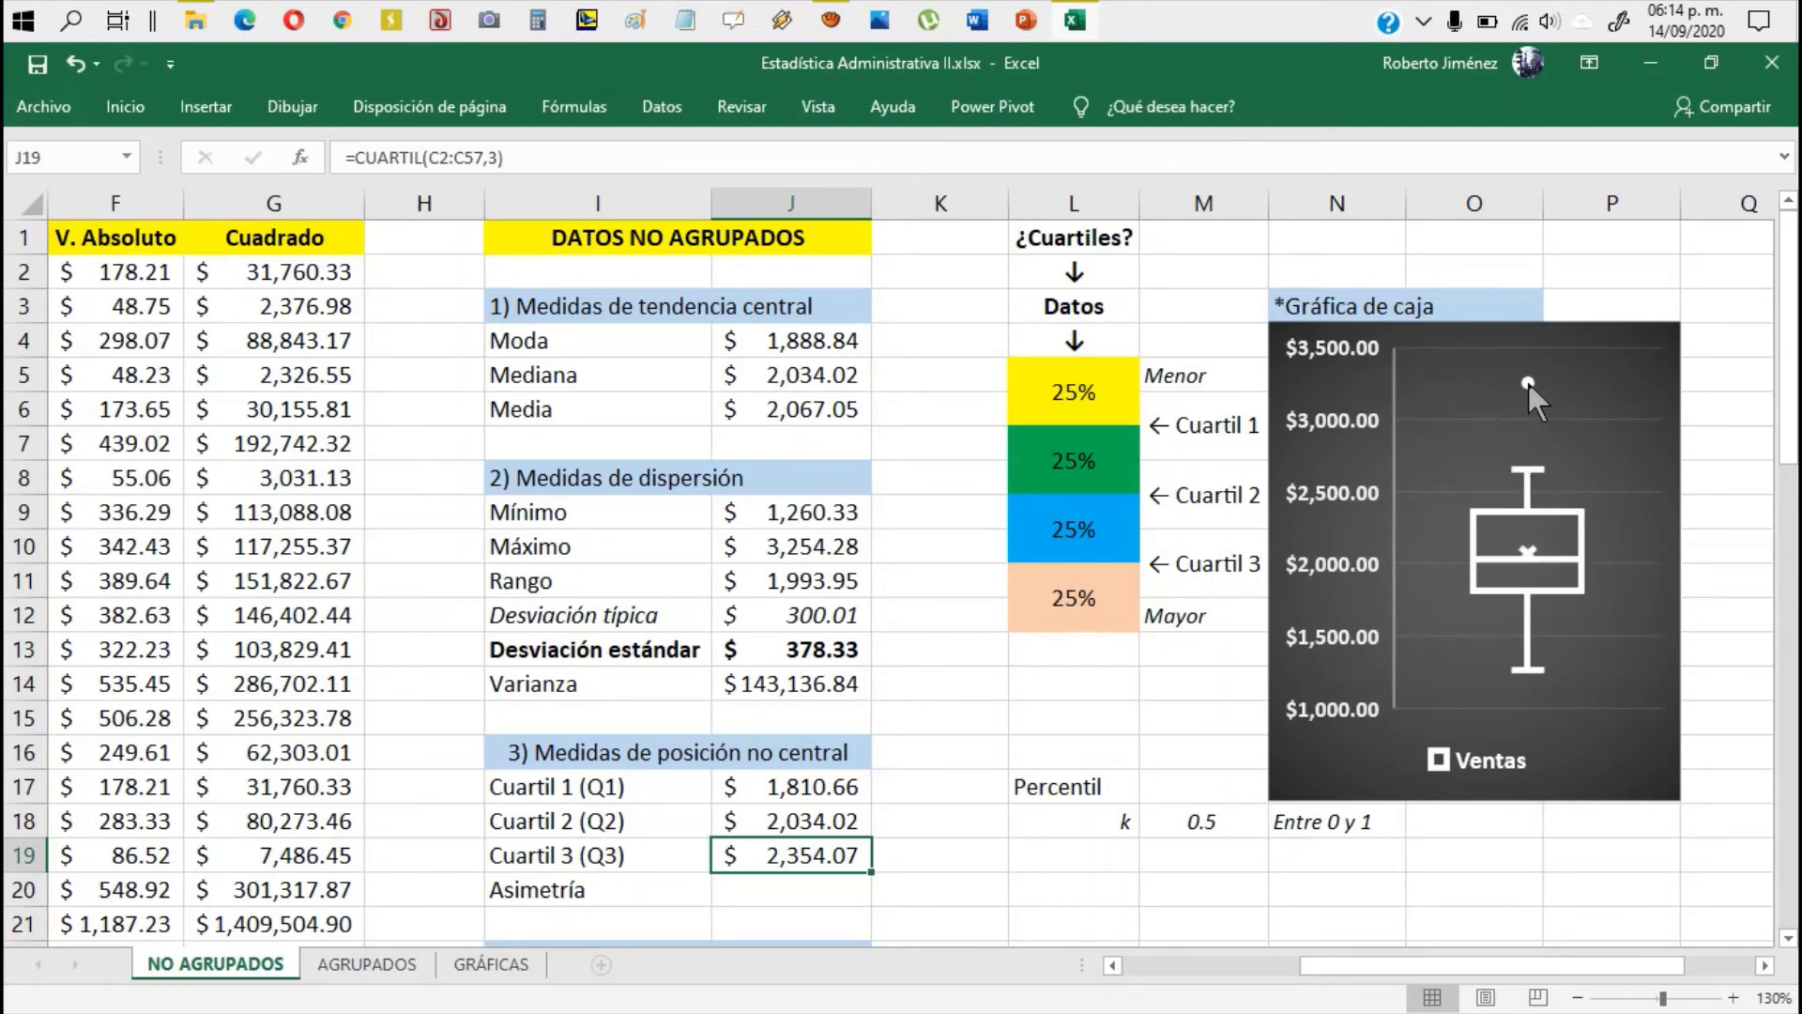
mouse_move(1528, 385)
left_click(1528, 383)
left_click(785, 544)
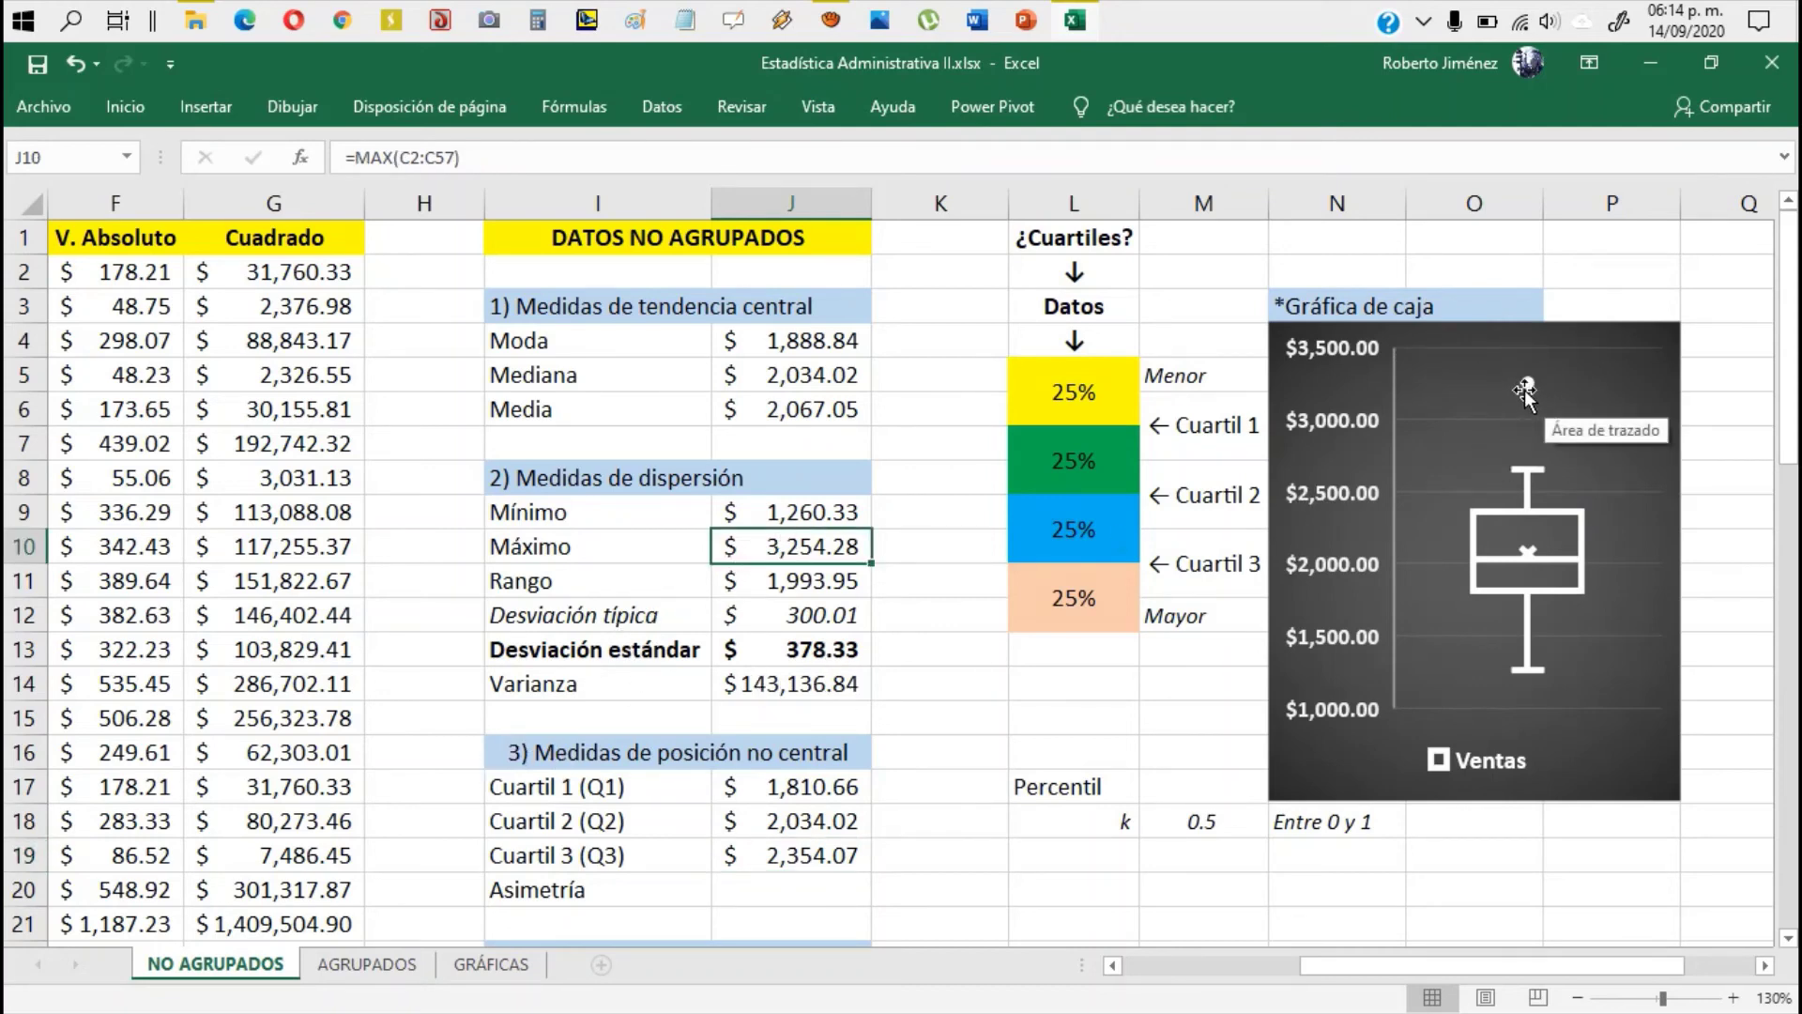
Step: Examine the highest sales peak in the deviations line chart in relation to the box plot's isolated point
scroll(795, 582, "down", 7)
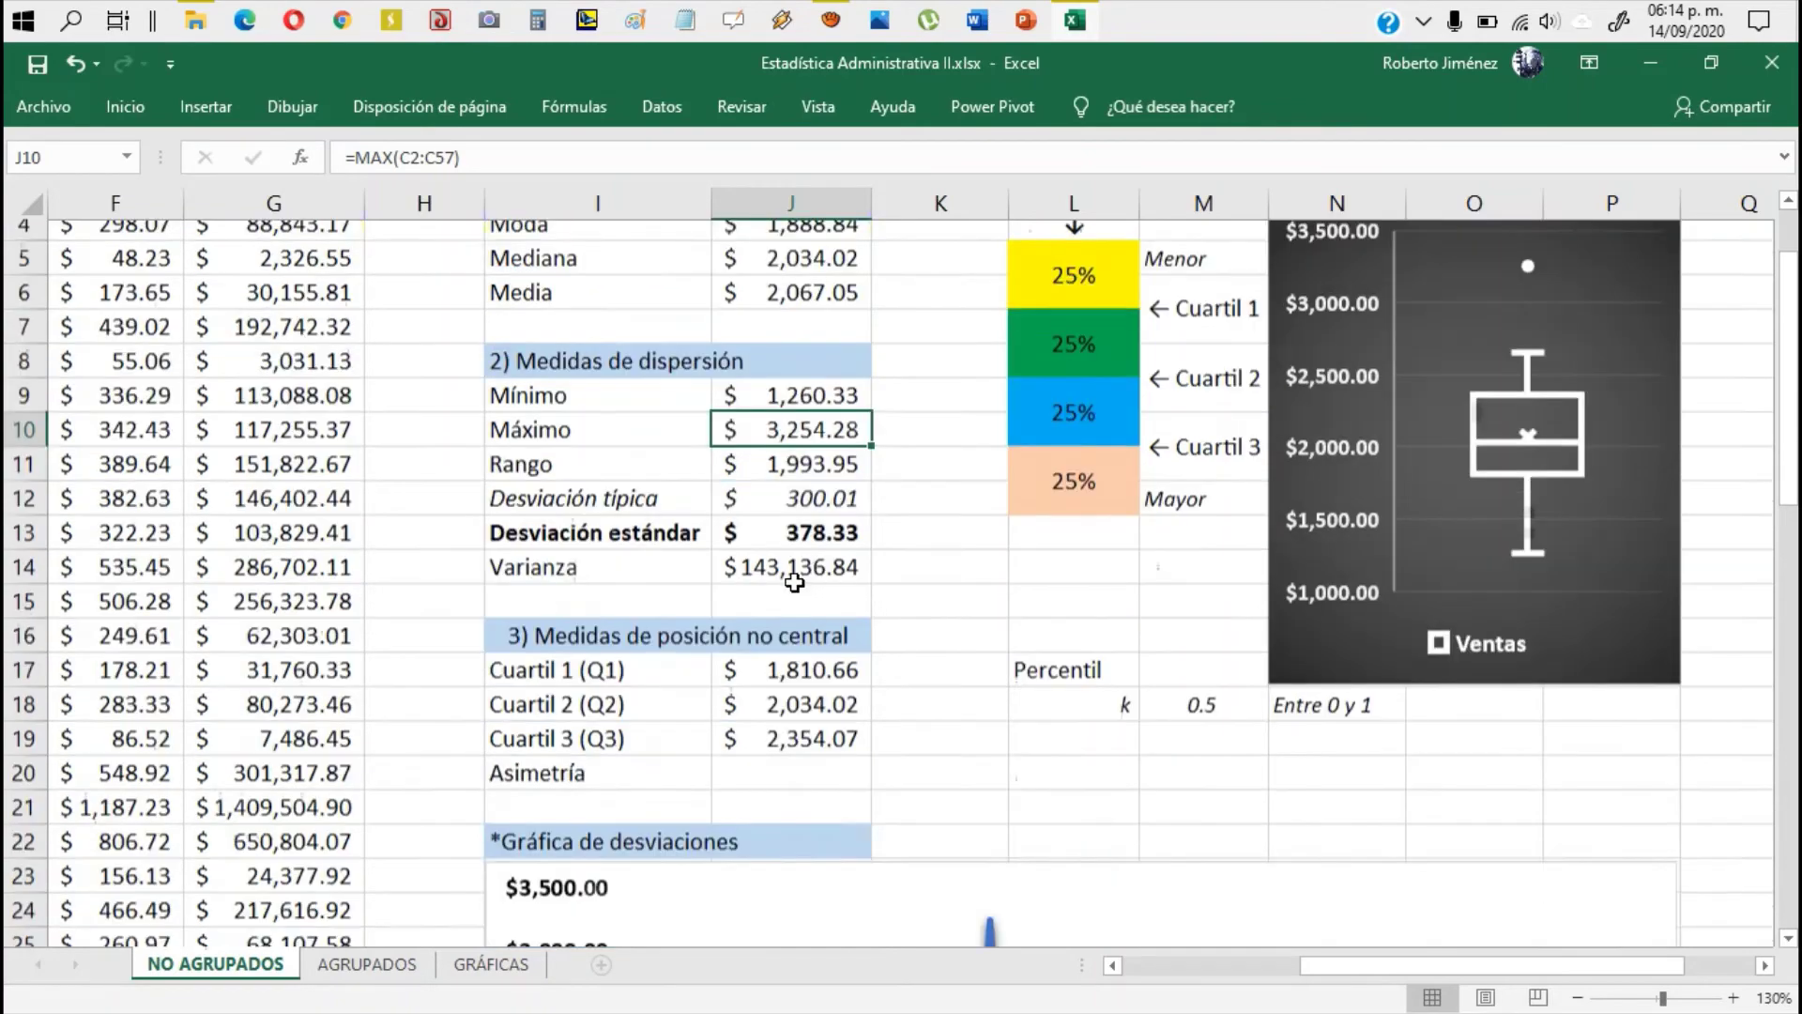
scroll(1028, 582, "up", 1)
scroll(1028, 582, "up", 1)
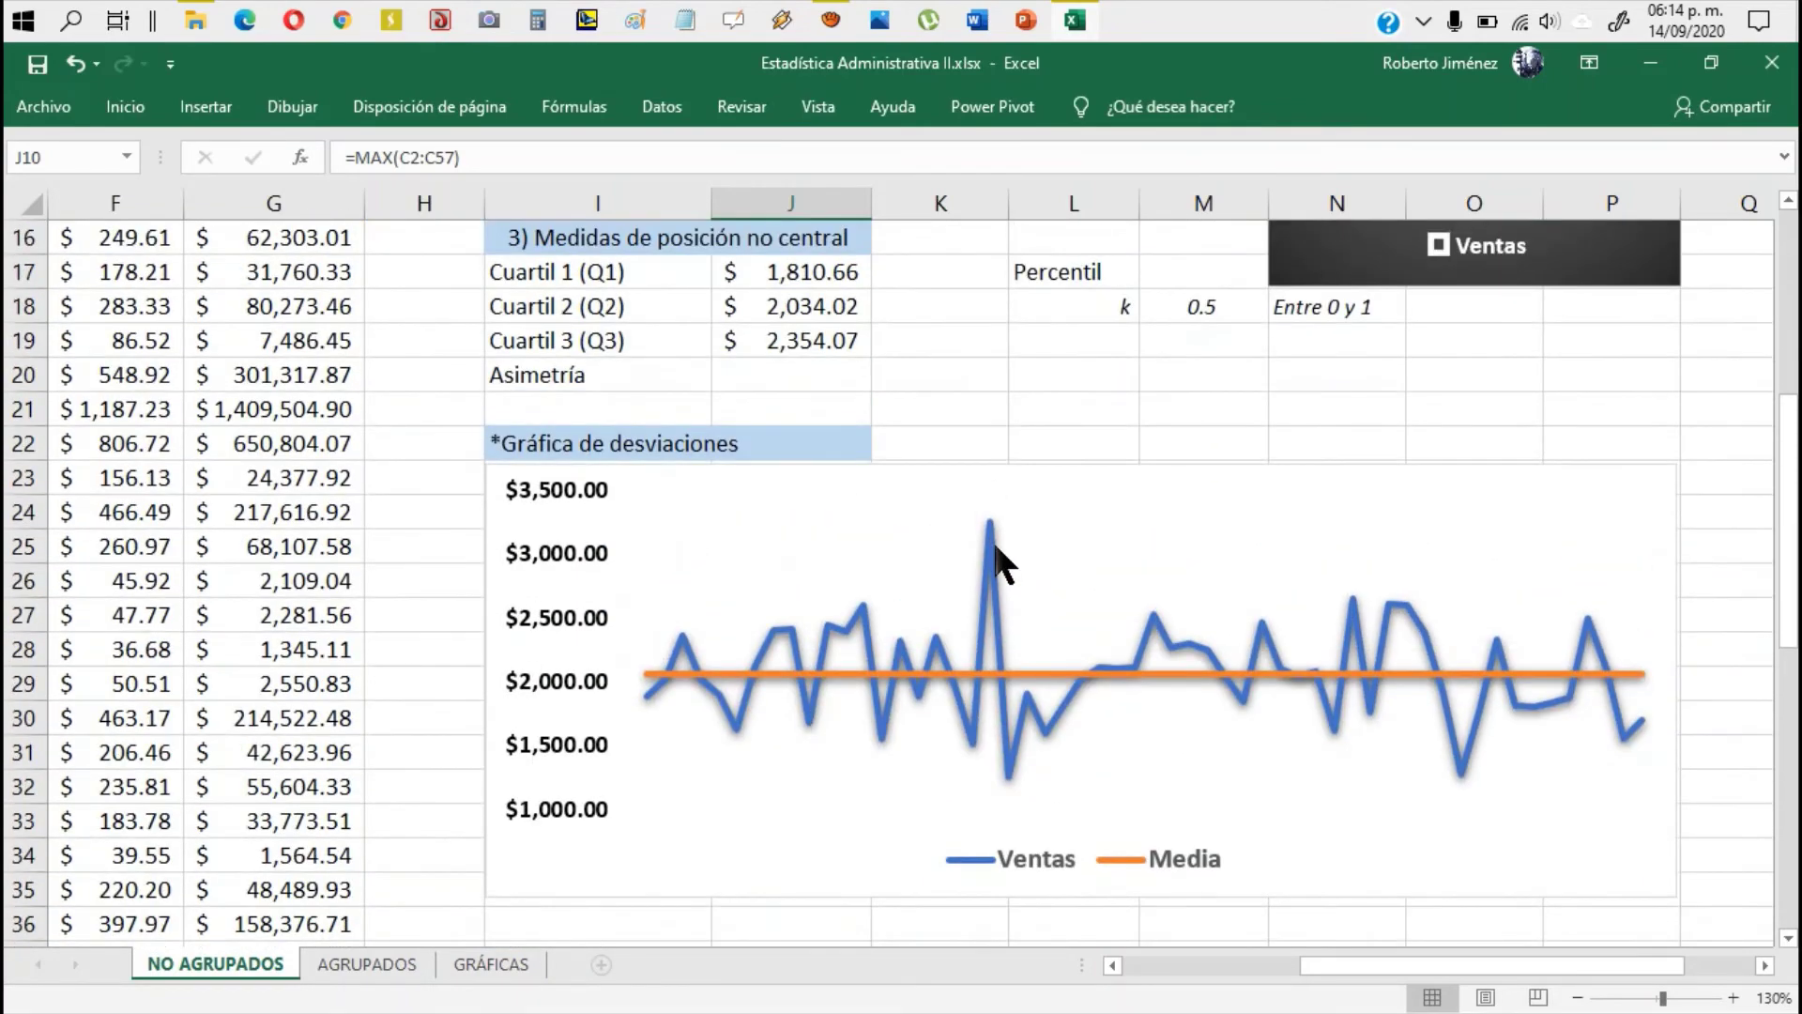
mouse_move(994, 522)
scroll(978, 507, "up", 5)
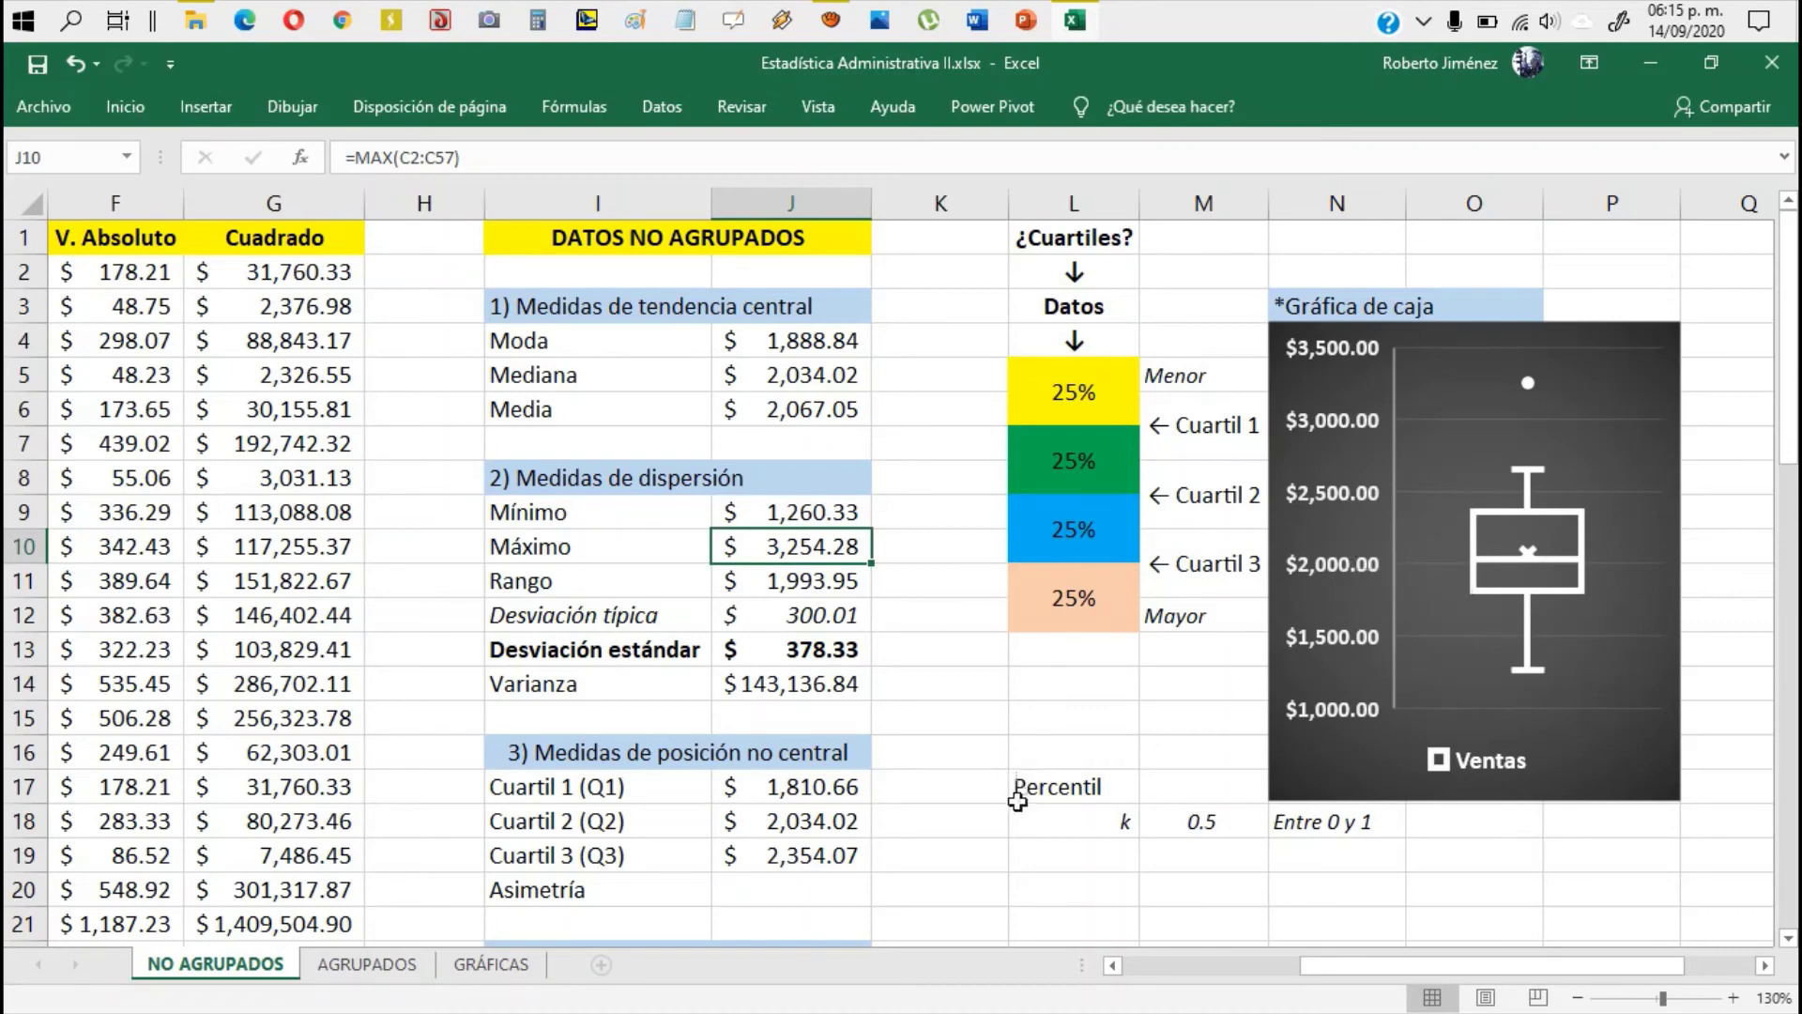
Step: Review the Percentil label, its empty result cell M17 and the k value cell M18
left_click(1051, 790)
left_click(1212, 783)
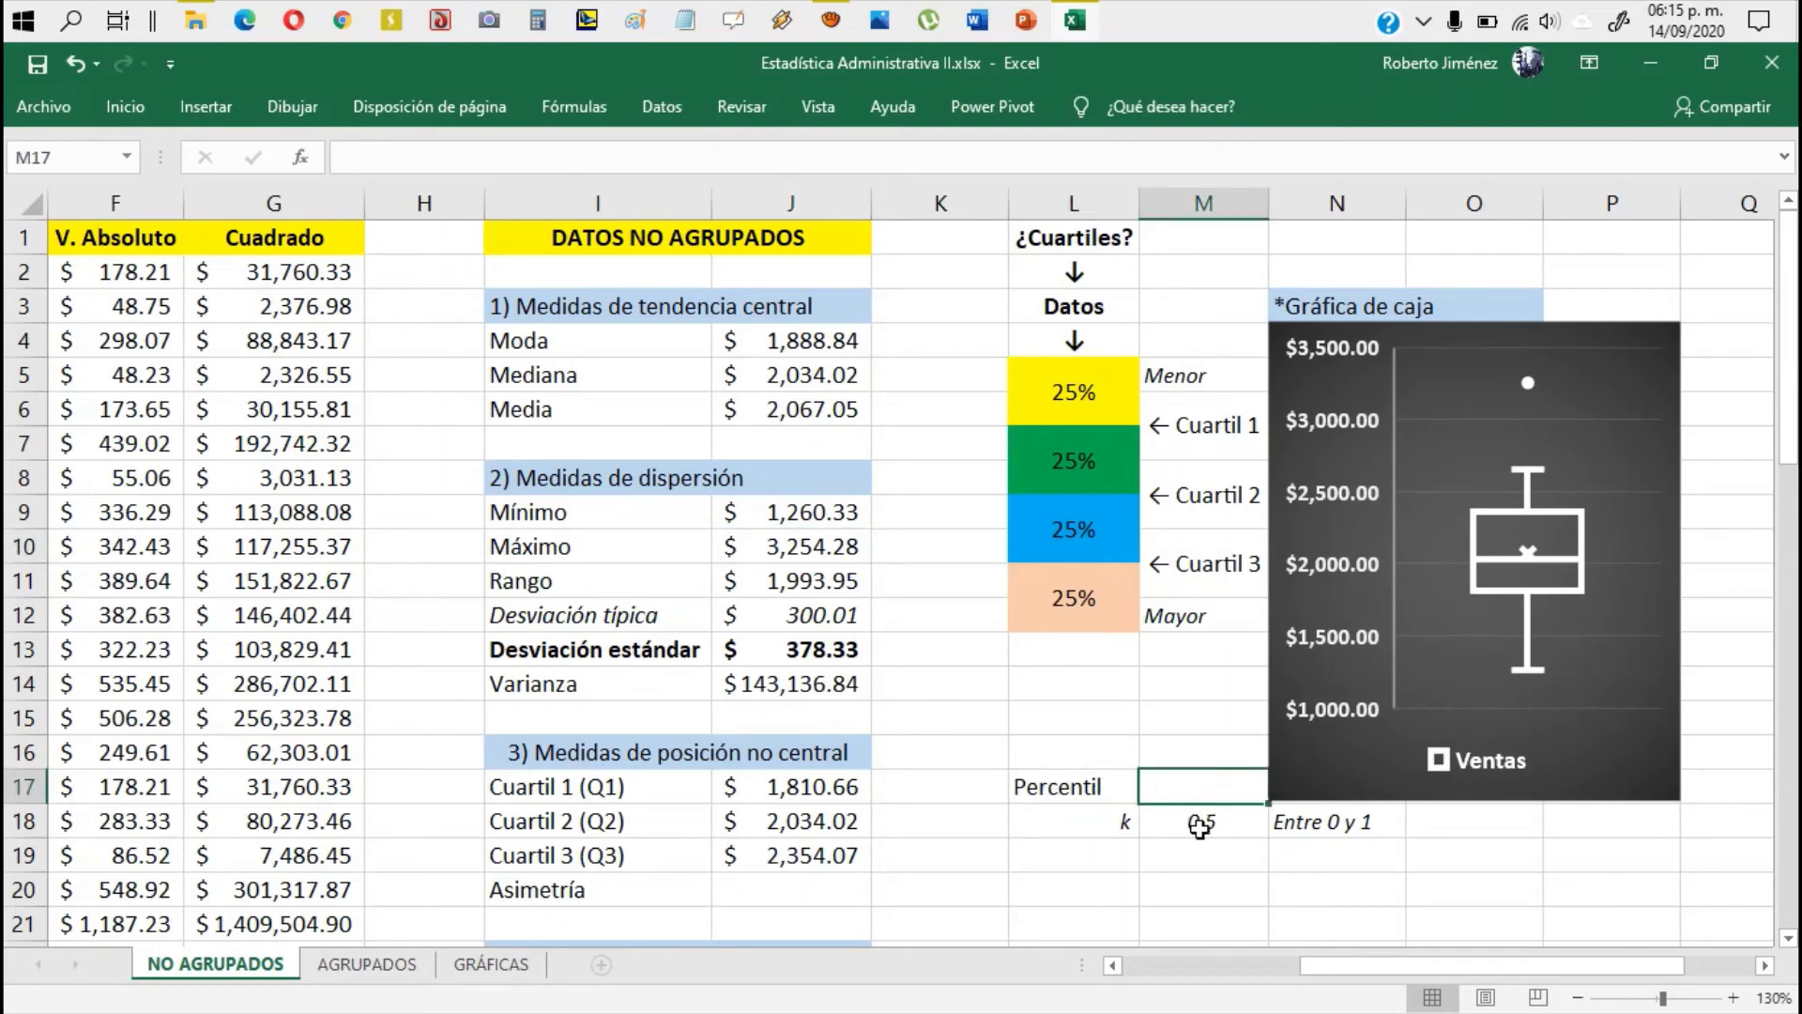
left_click(1199, 824)
left_click(1186, 791)
left_click(1080, 793)
left_click(1181, 780)
left_click(1066, 783)
left_click(1182, 781)
left_click(1102, 784)
left_click(1190, 777)
left_click(1084, 785)
left_click(1188, 779)
Step: Relate the Percentil result cell M17 to the four 25% blocks of the quartile diagram in L5:L12
left_click_drag(1083, 376, 1085, 594)
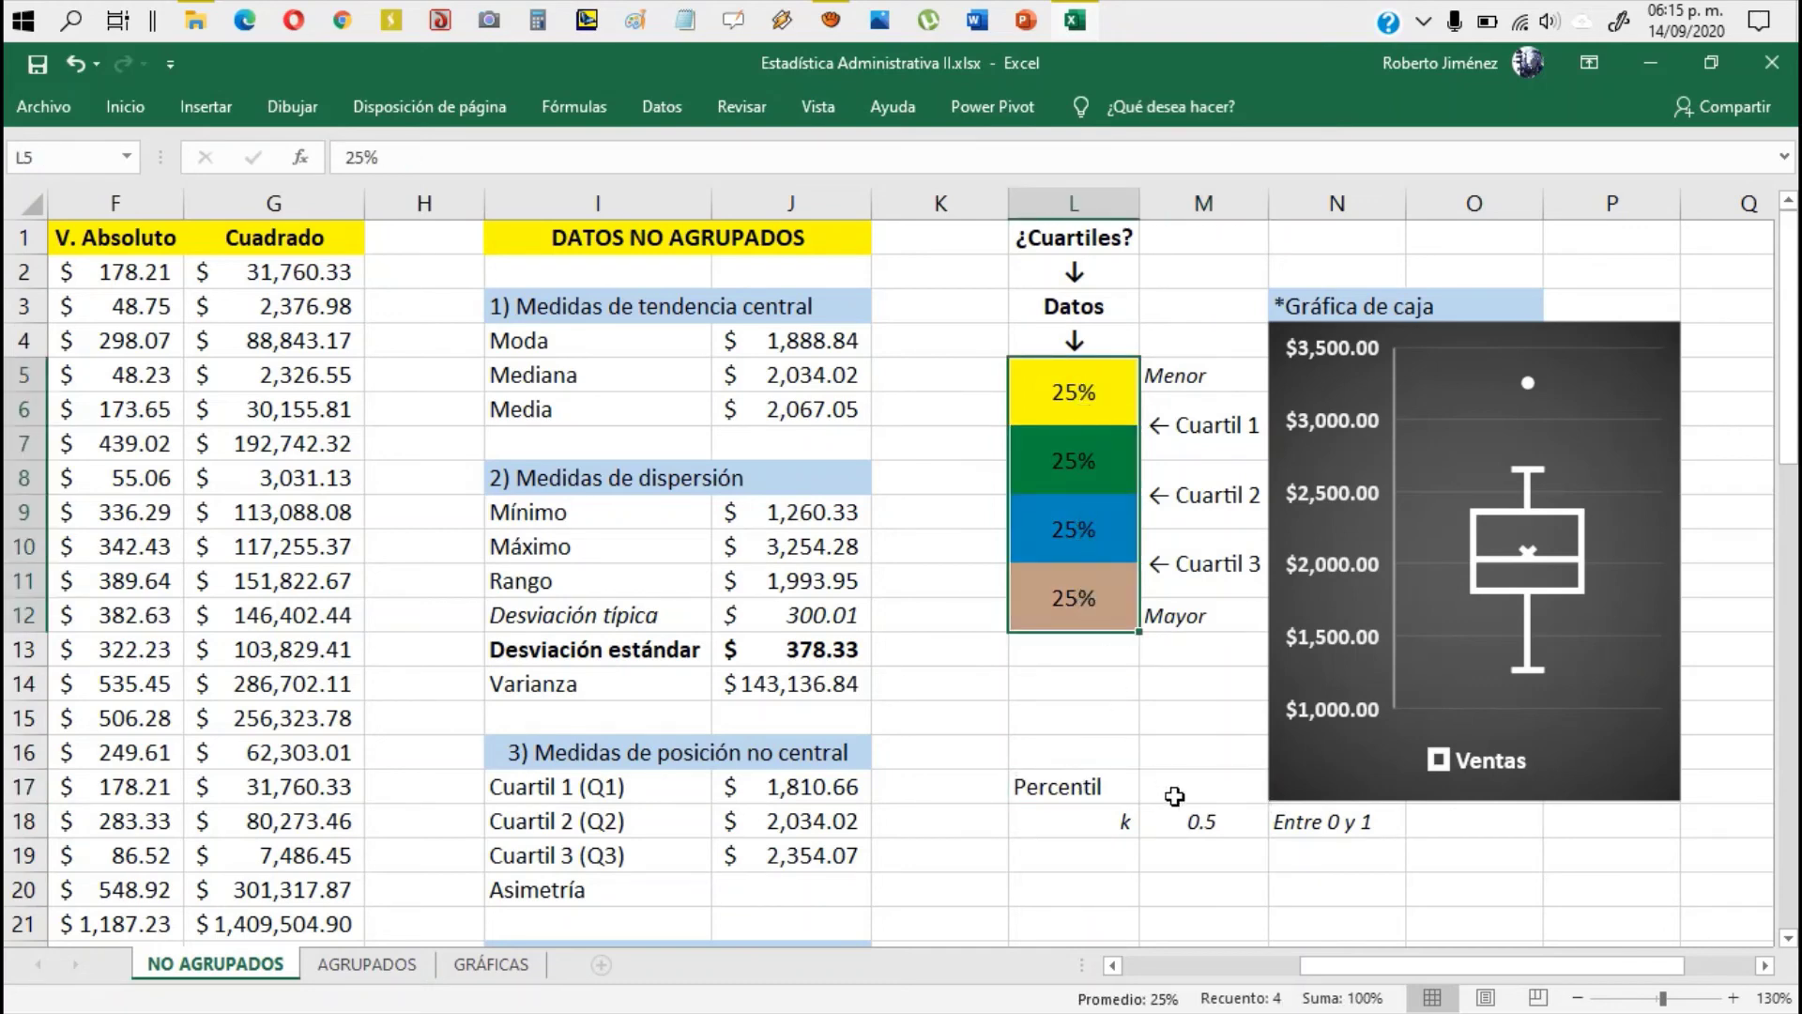
left_click(1174, 796)
left_click_drag(1074, 374, 1075, 608)
left_click(1197, 795)
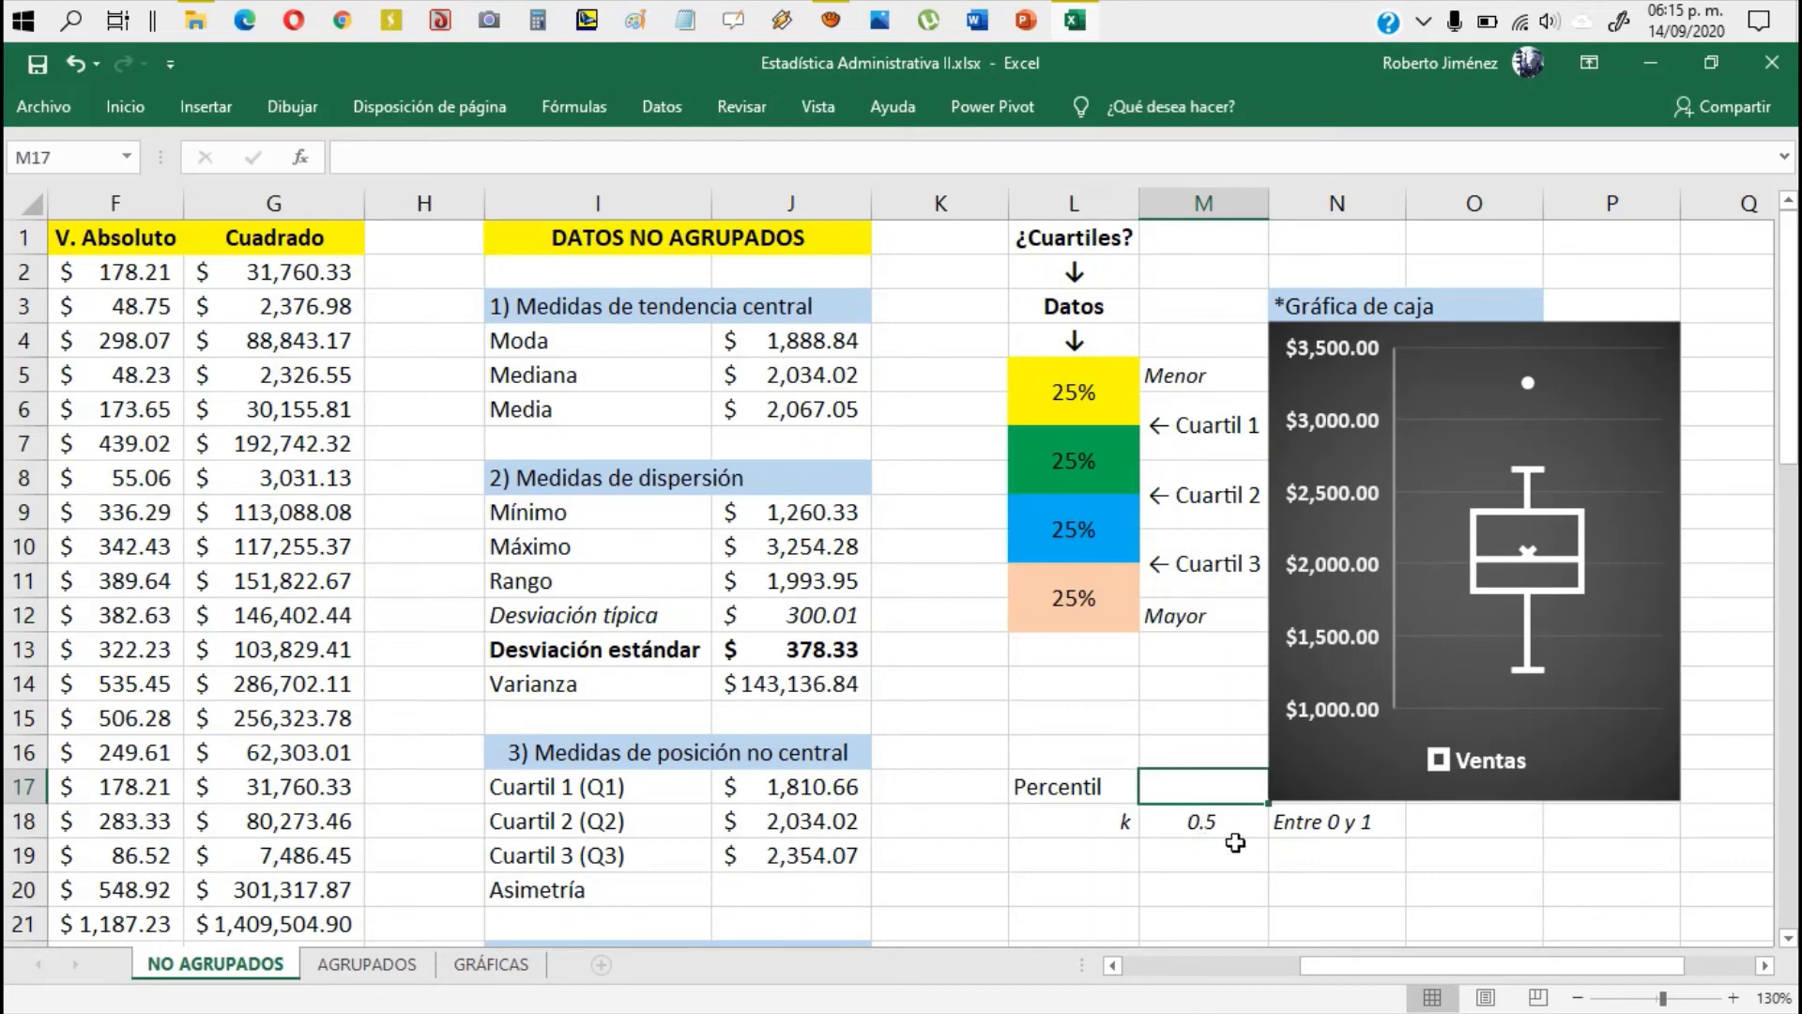
Step: Check the allowed range for k and compare the k value in M18 with Cuartil 2 and the Mediana
left_click(1355, 825)
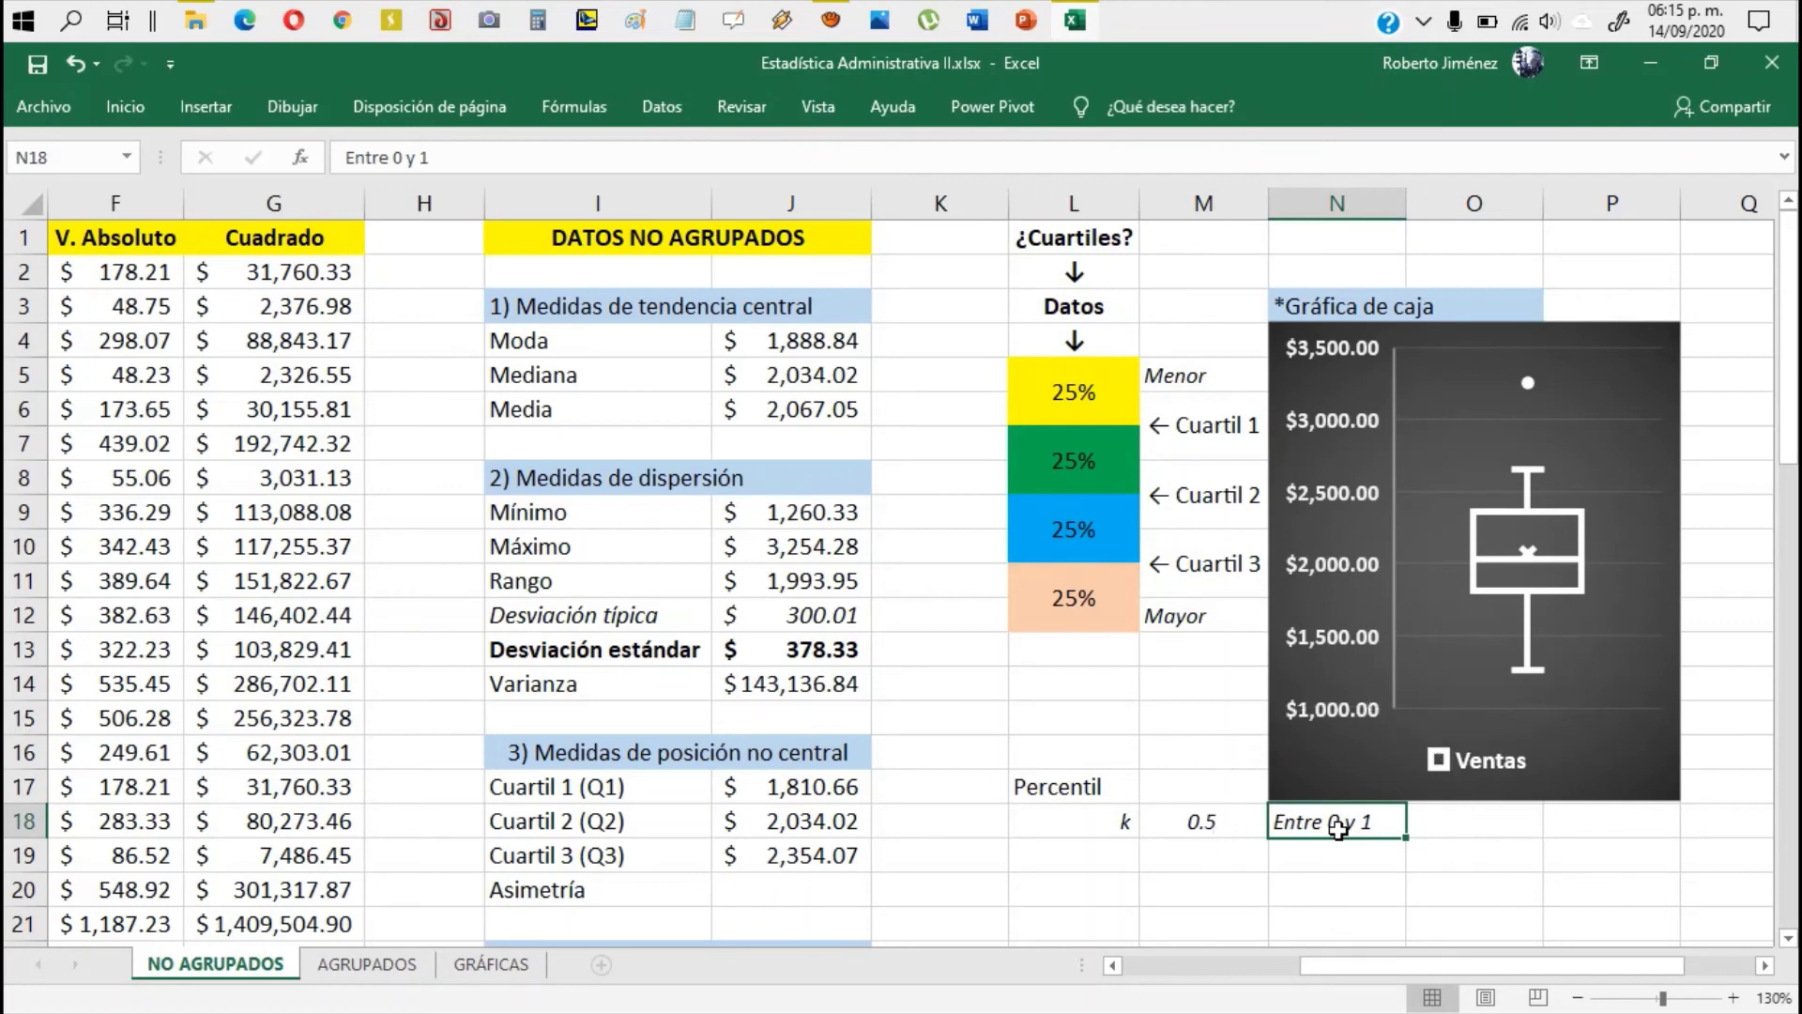
left_click(1211, 825)
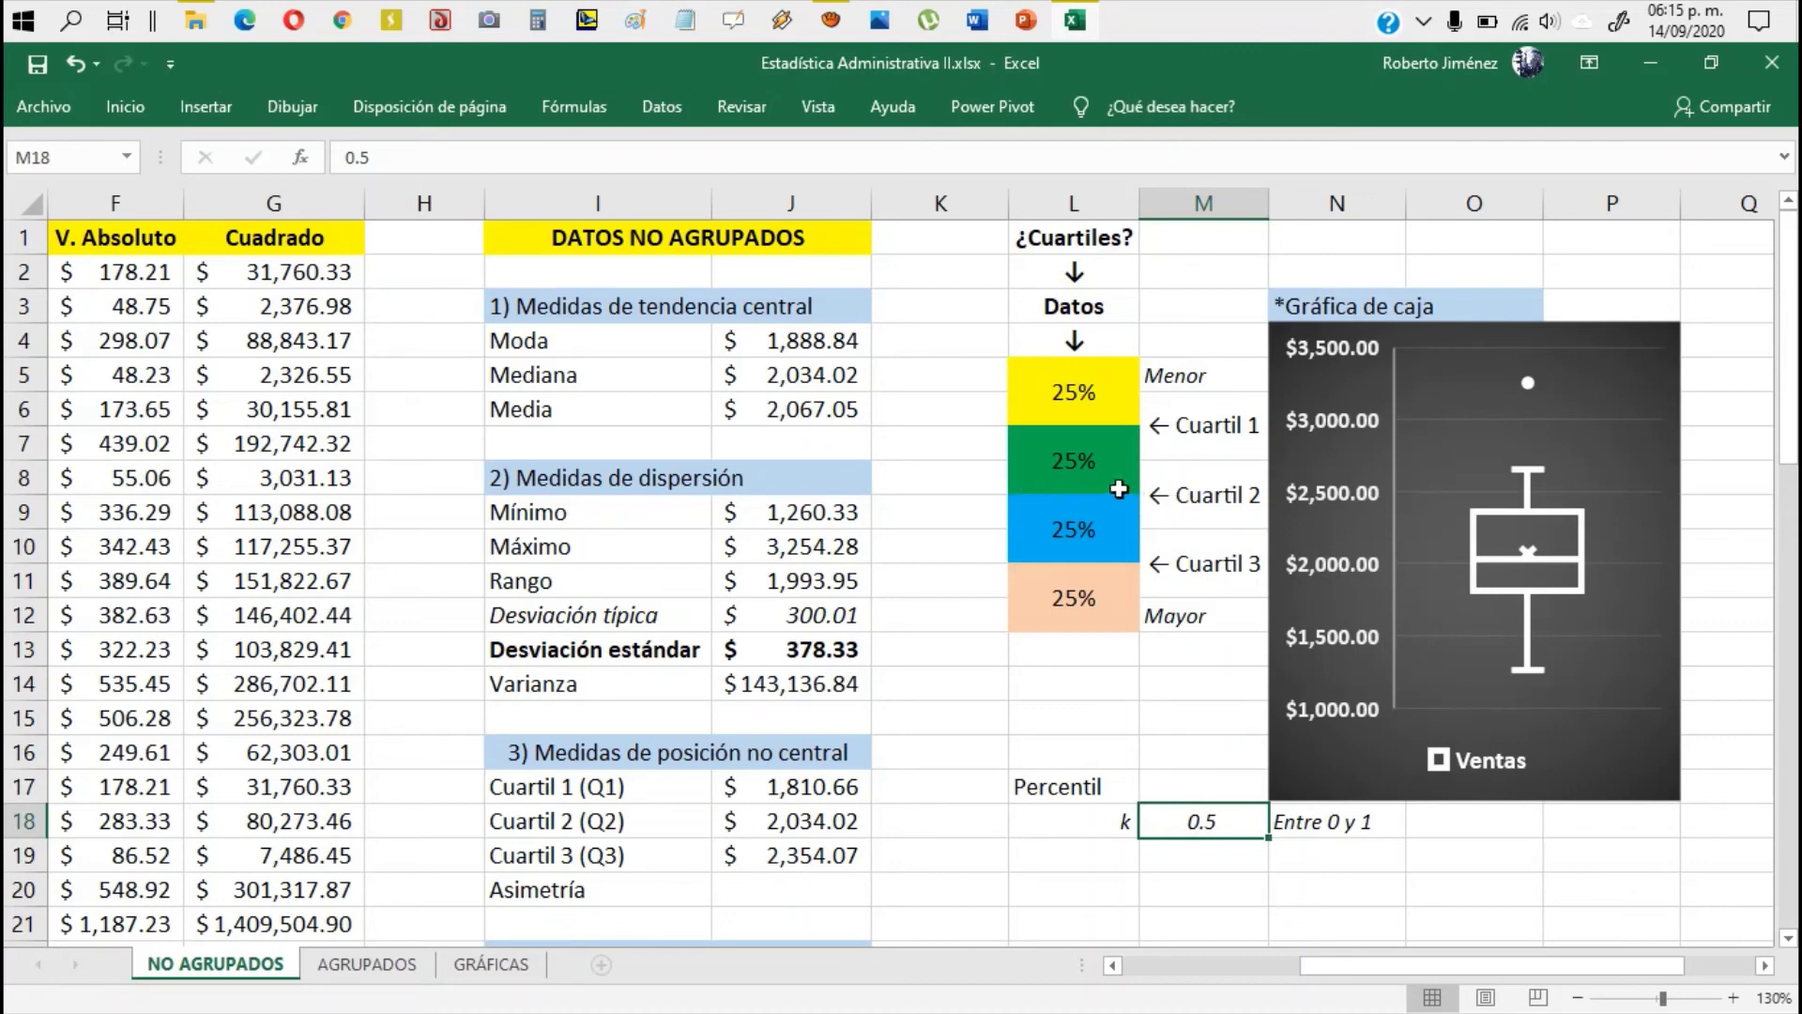
left_click(1083, 497)
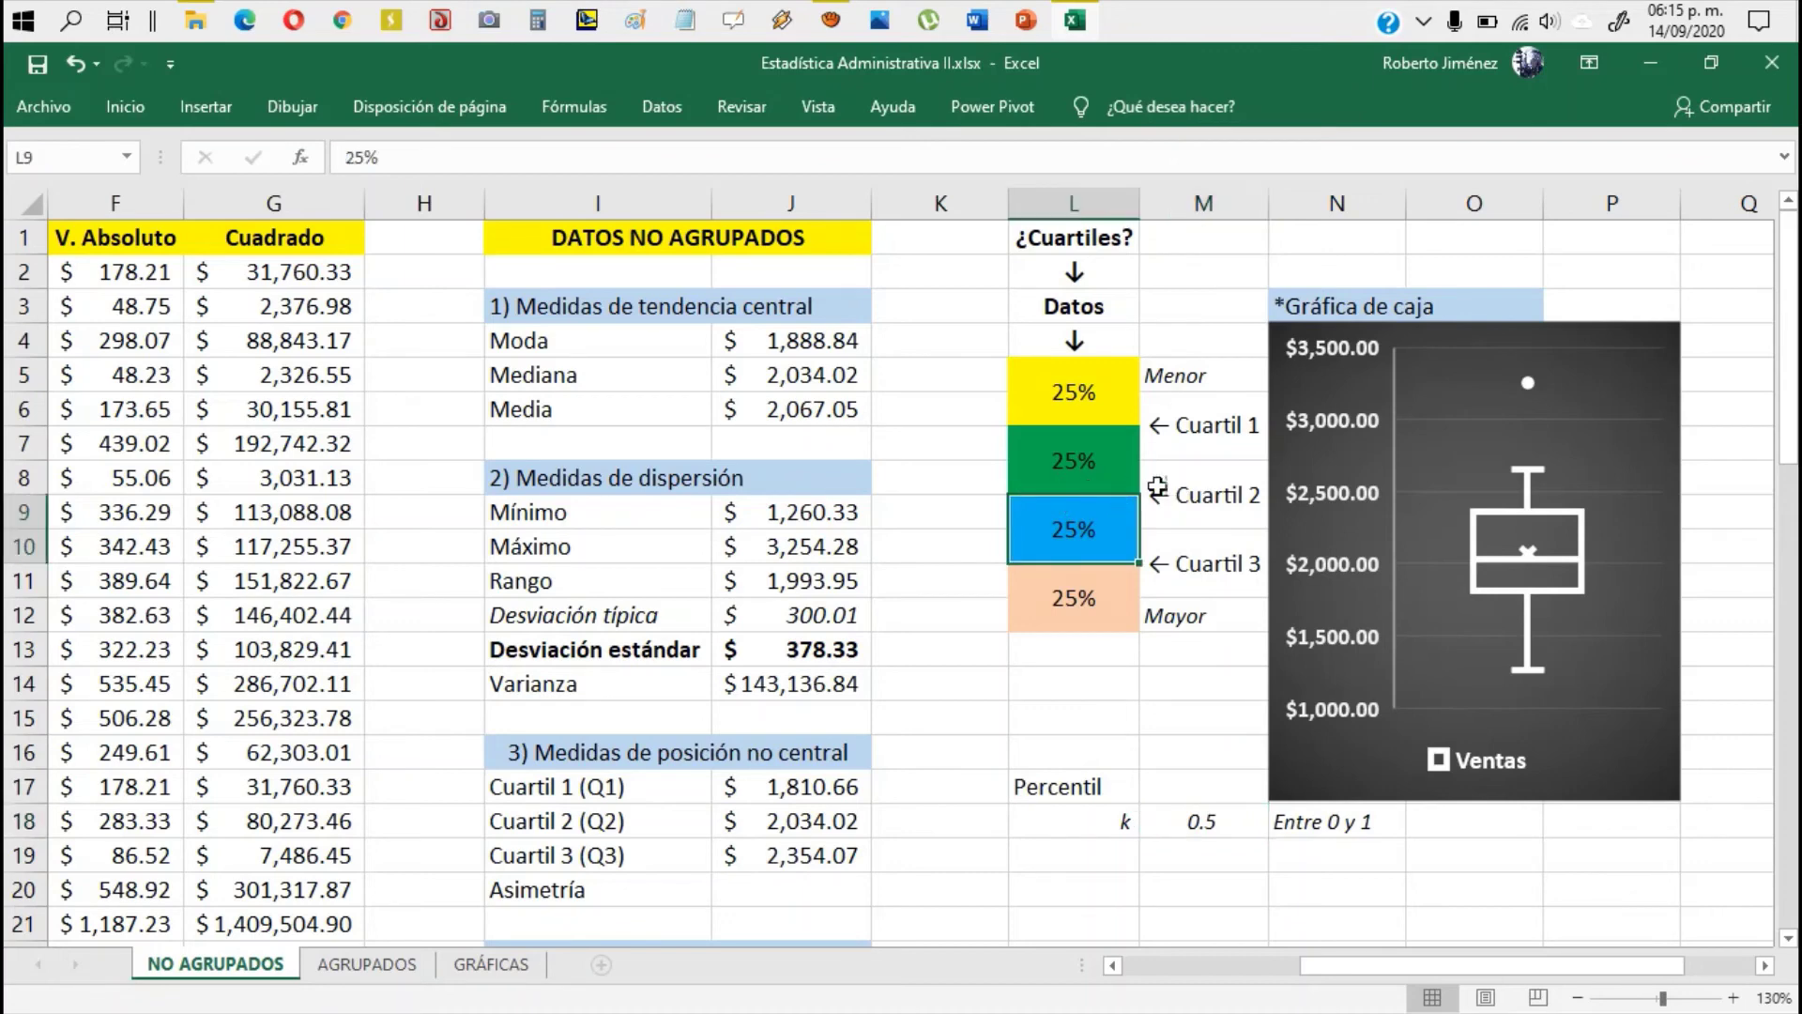
left_click(1210, 488)
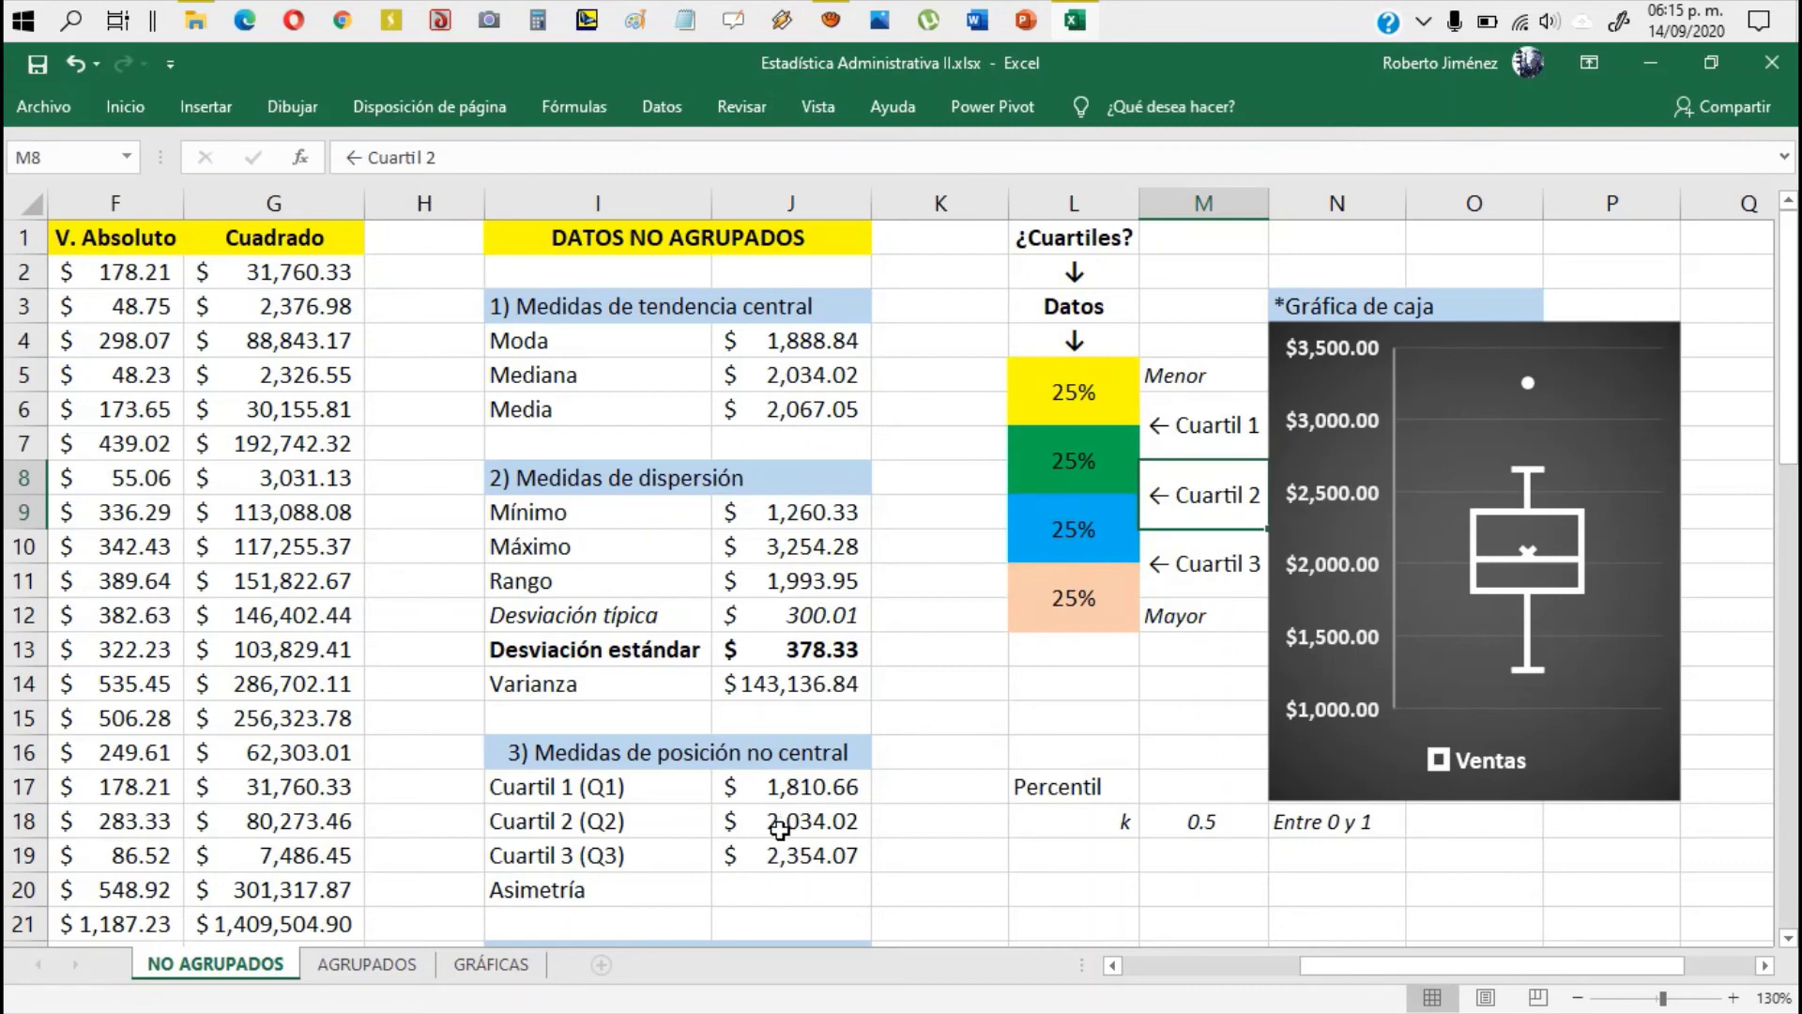
left_click(779, 828)
left_click(807, 374)
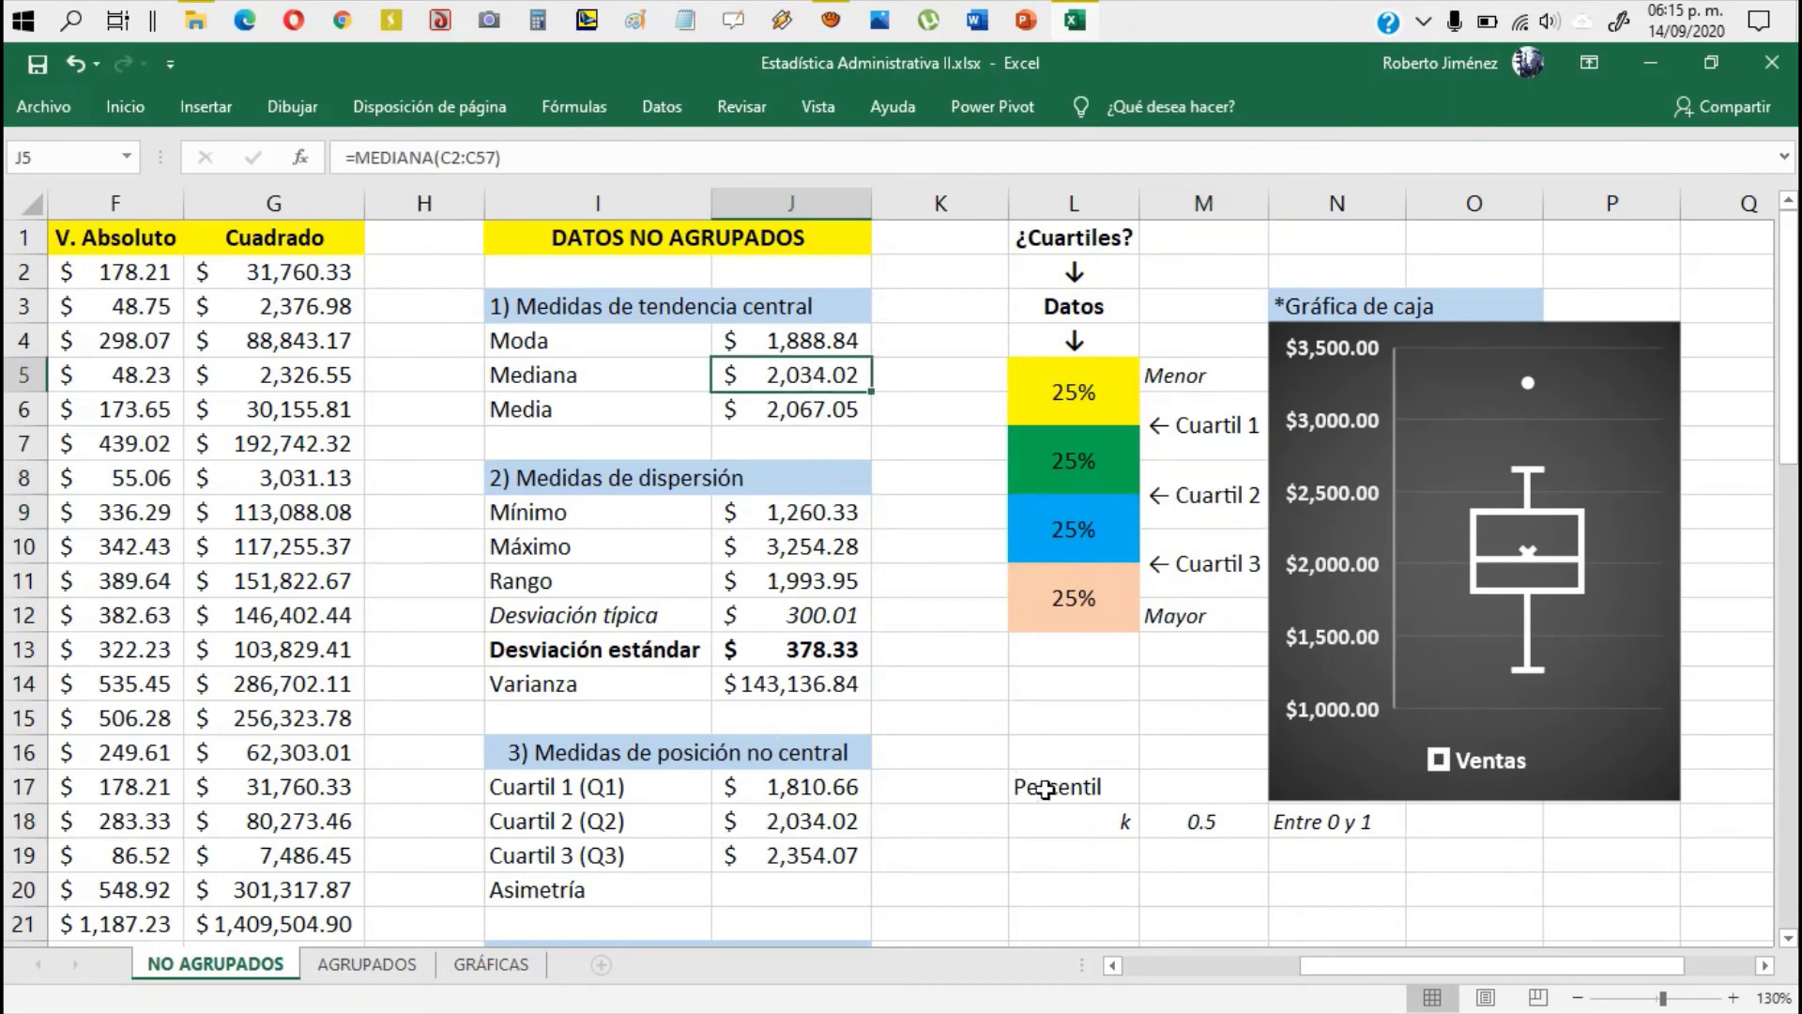
Step: Begin a PERCENTIL formula in M17 using the Ventas data C2:C57 as the array
left_click(1178, 790)
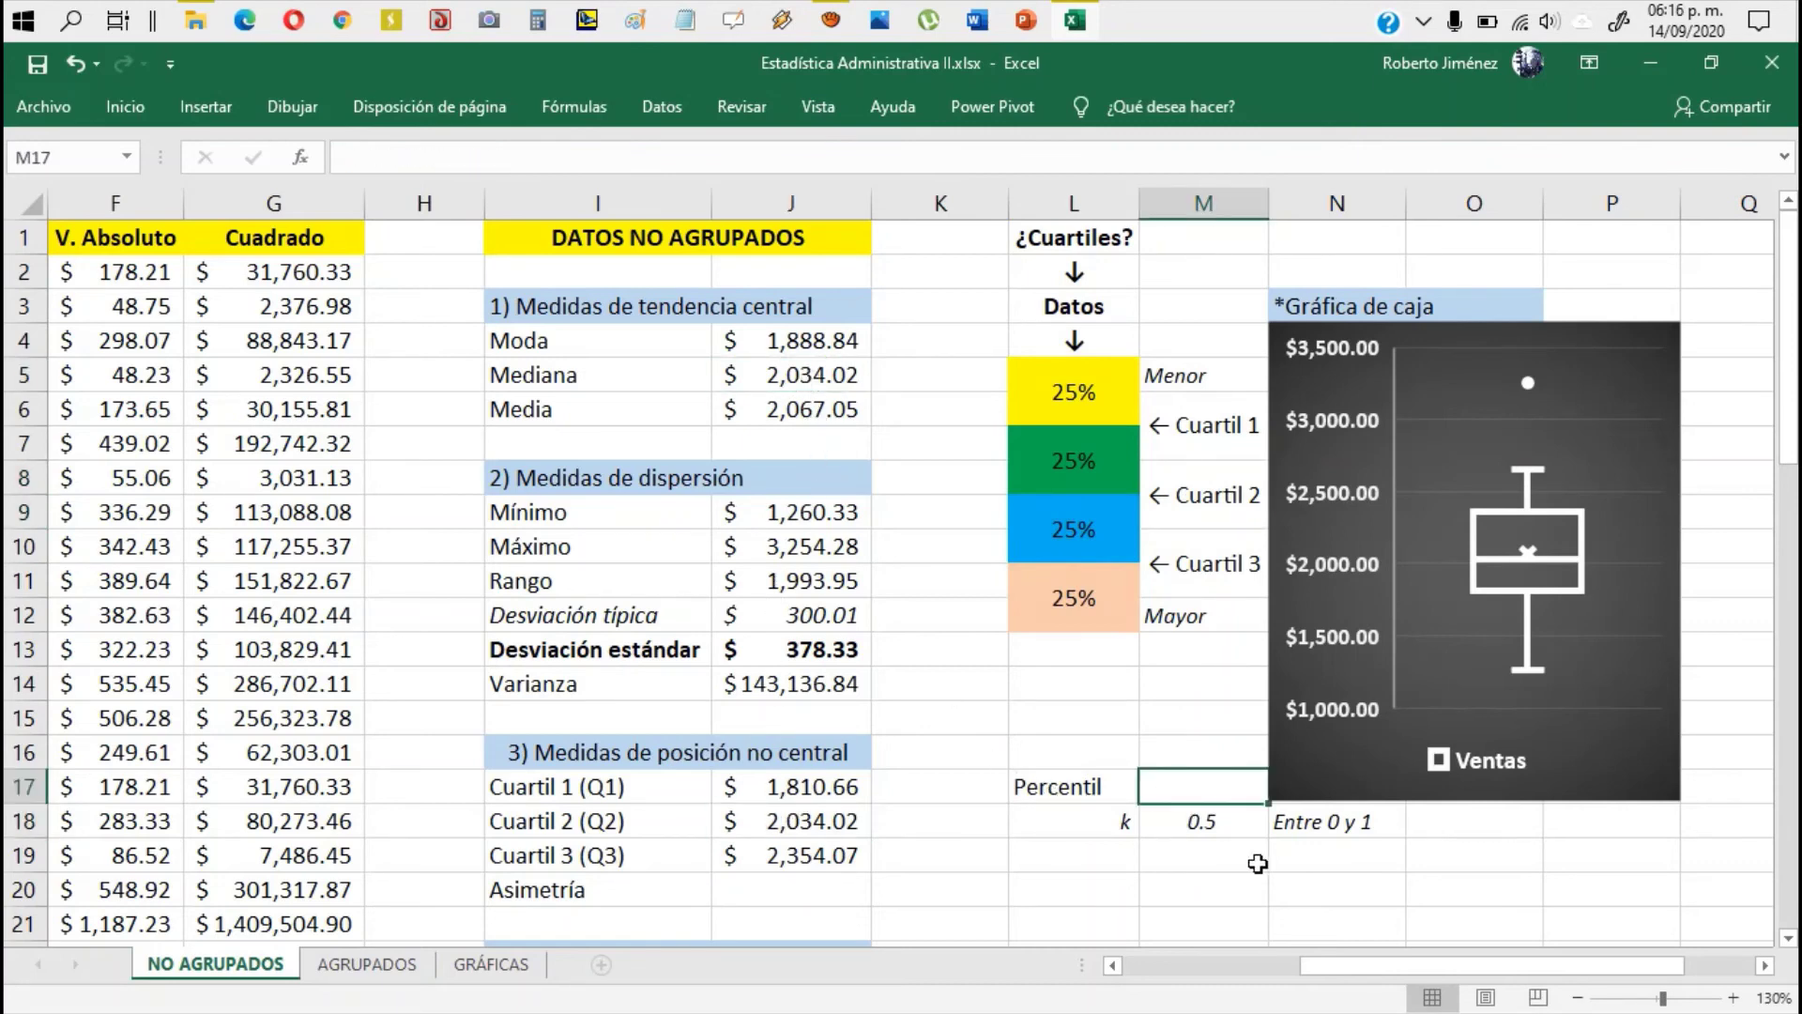
type("=")
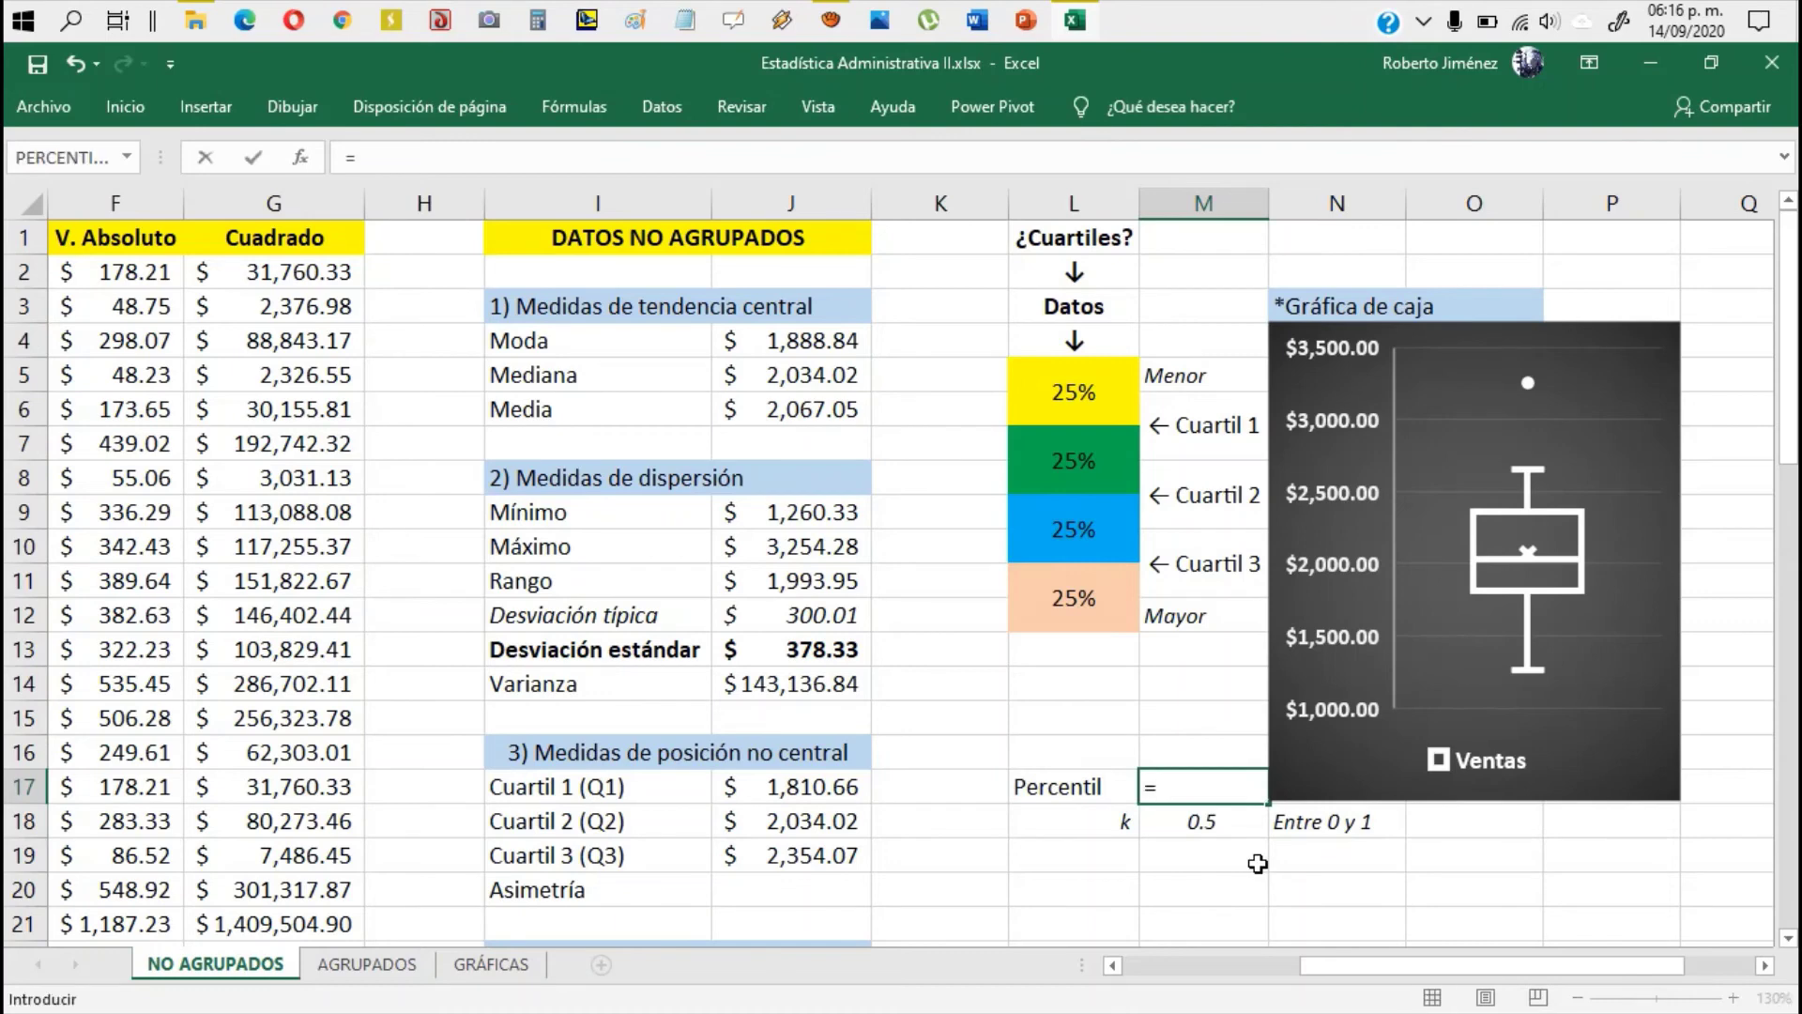
type("perce")
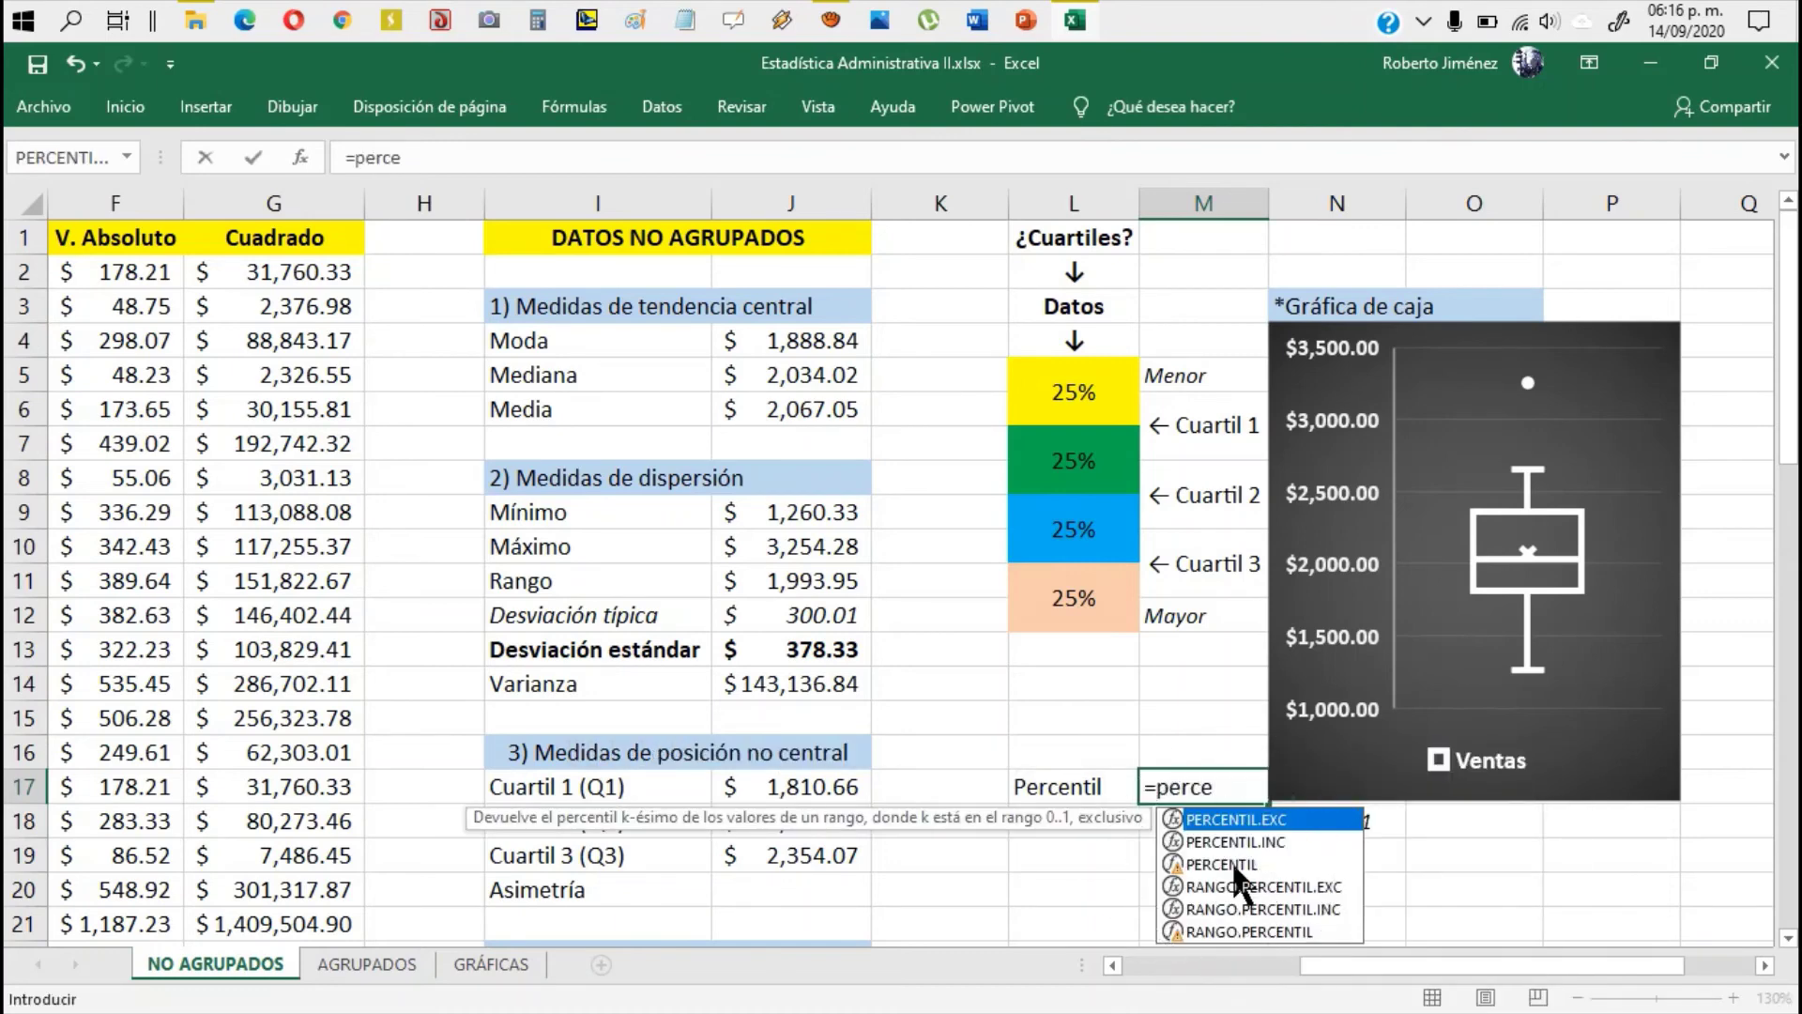
left_click(1235, 865)
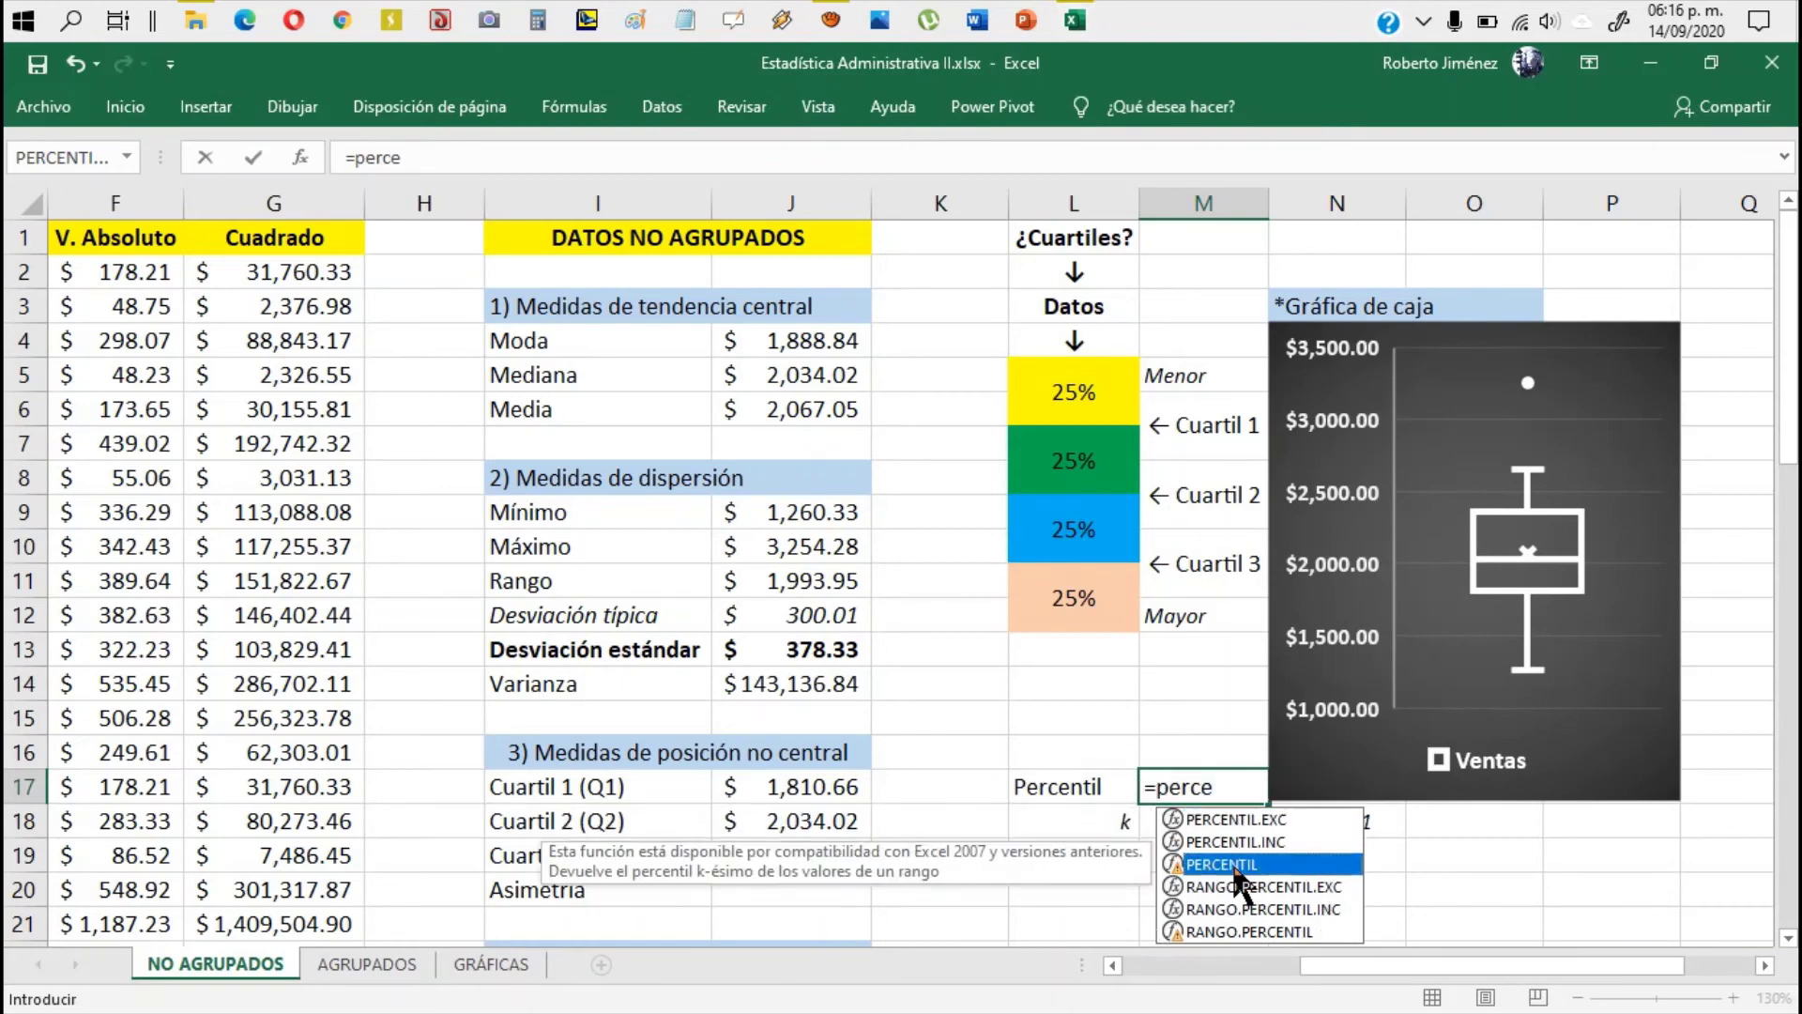
double_click(1235, 865)
key("Left")
key("Left")
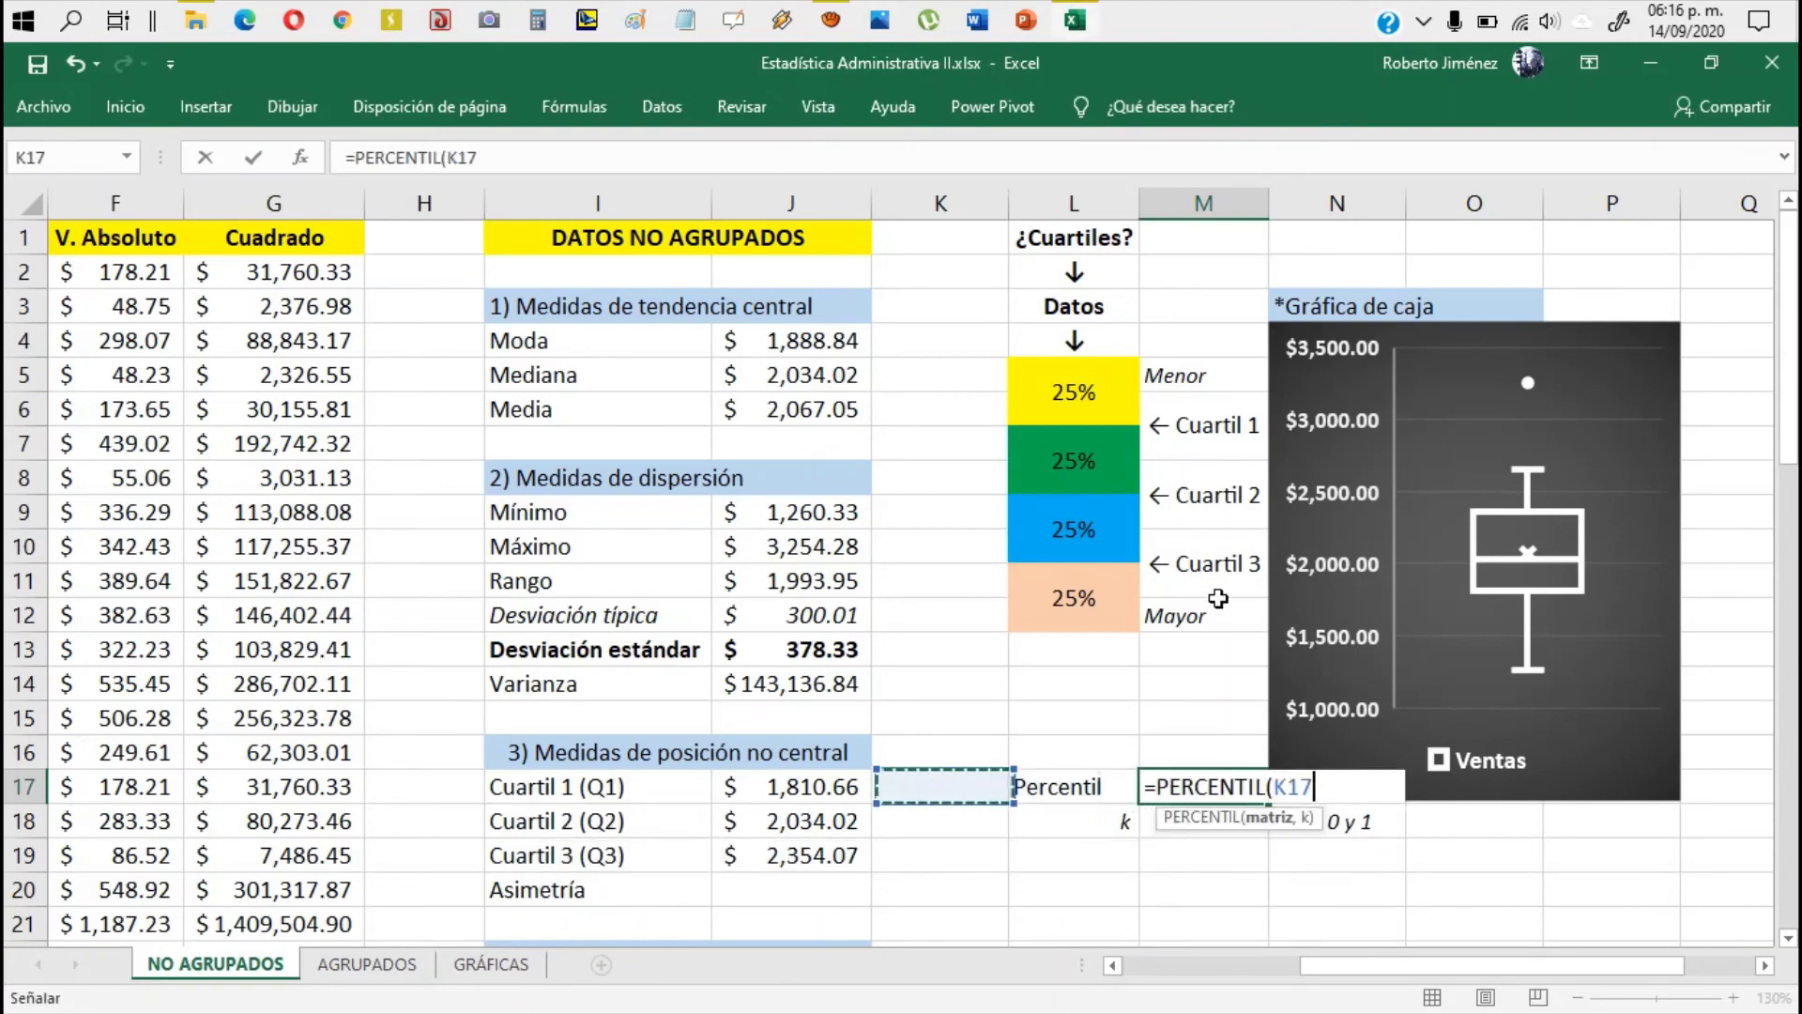
key("Left")
key("Left")
key("Left")
key("Left")
key("Left")
key("Left")
key("Left")
key("Left")
key("Left")
key("Left")
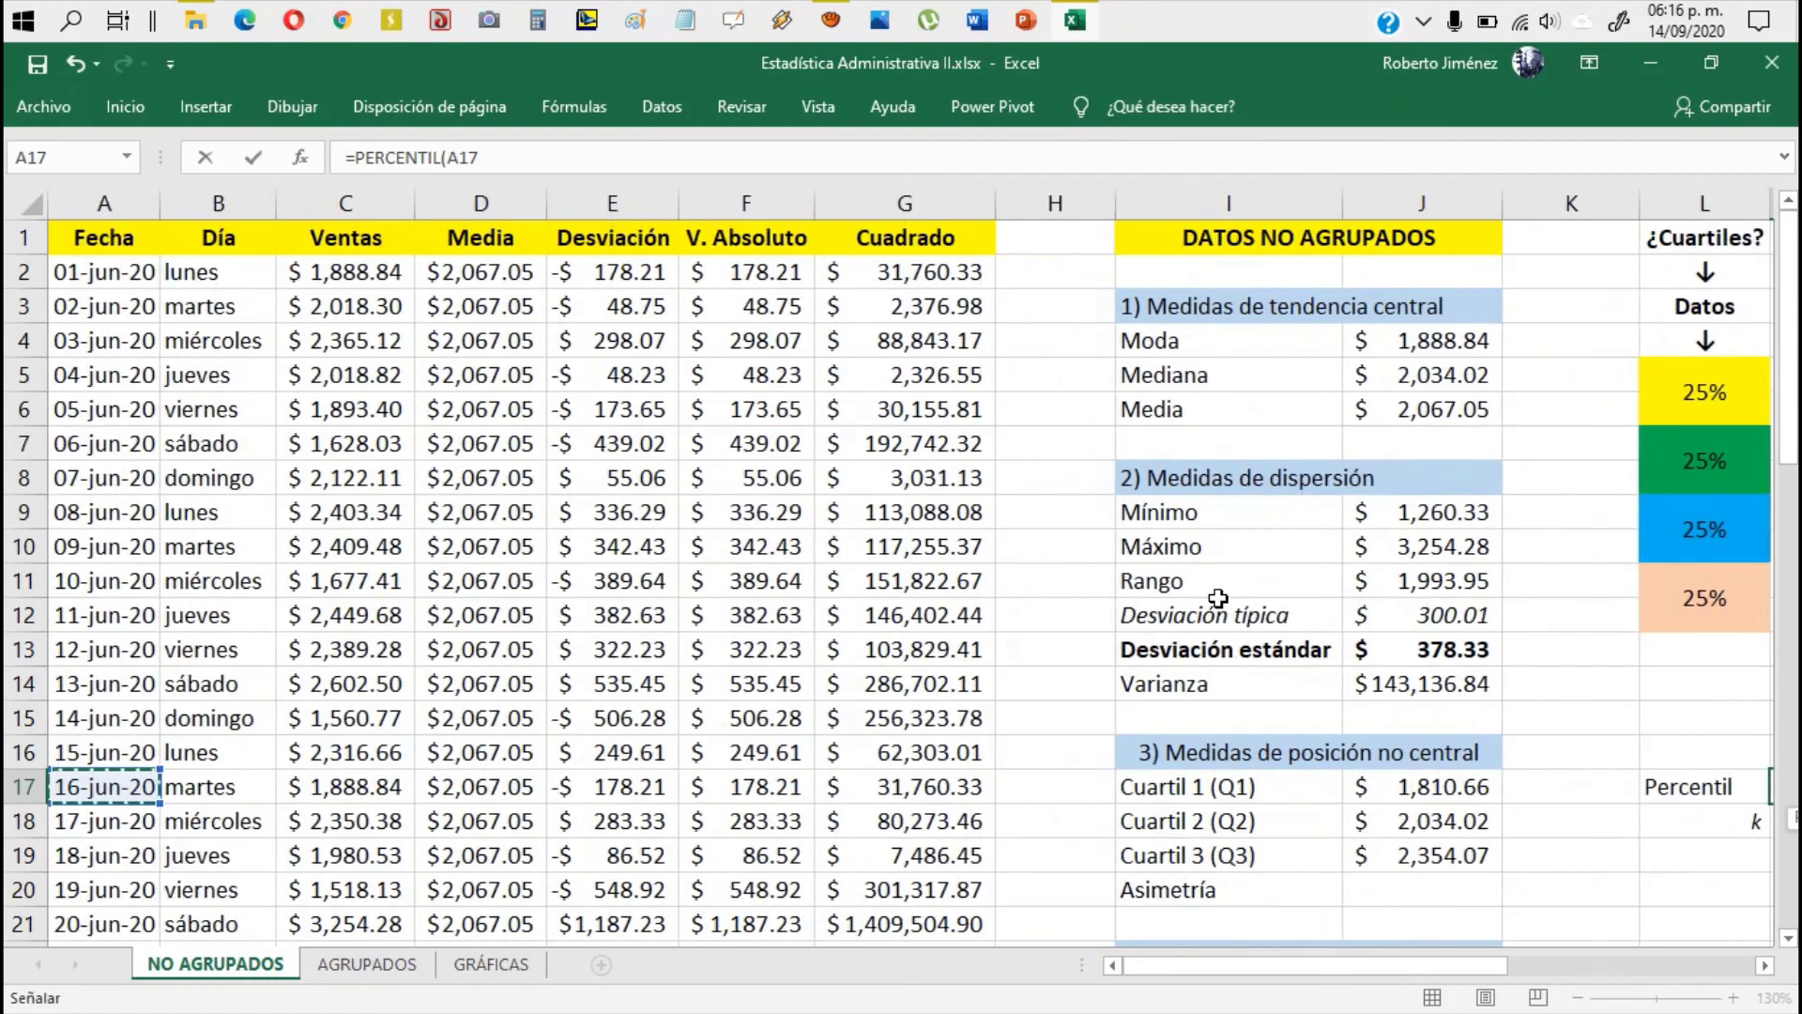
key("Right")
key("Right")
key("Up")
key("Up")
key("Up")
key("Up")
key("Up")
key("Up")
key("Up")
key("Up")
key("Up")
key("Up")
key("Up")
key("Up")
key("Up")
key("Up")
key("Up")
key("Up")
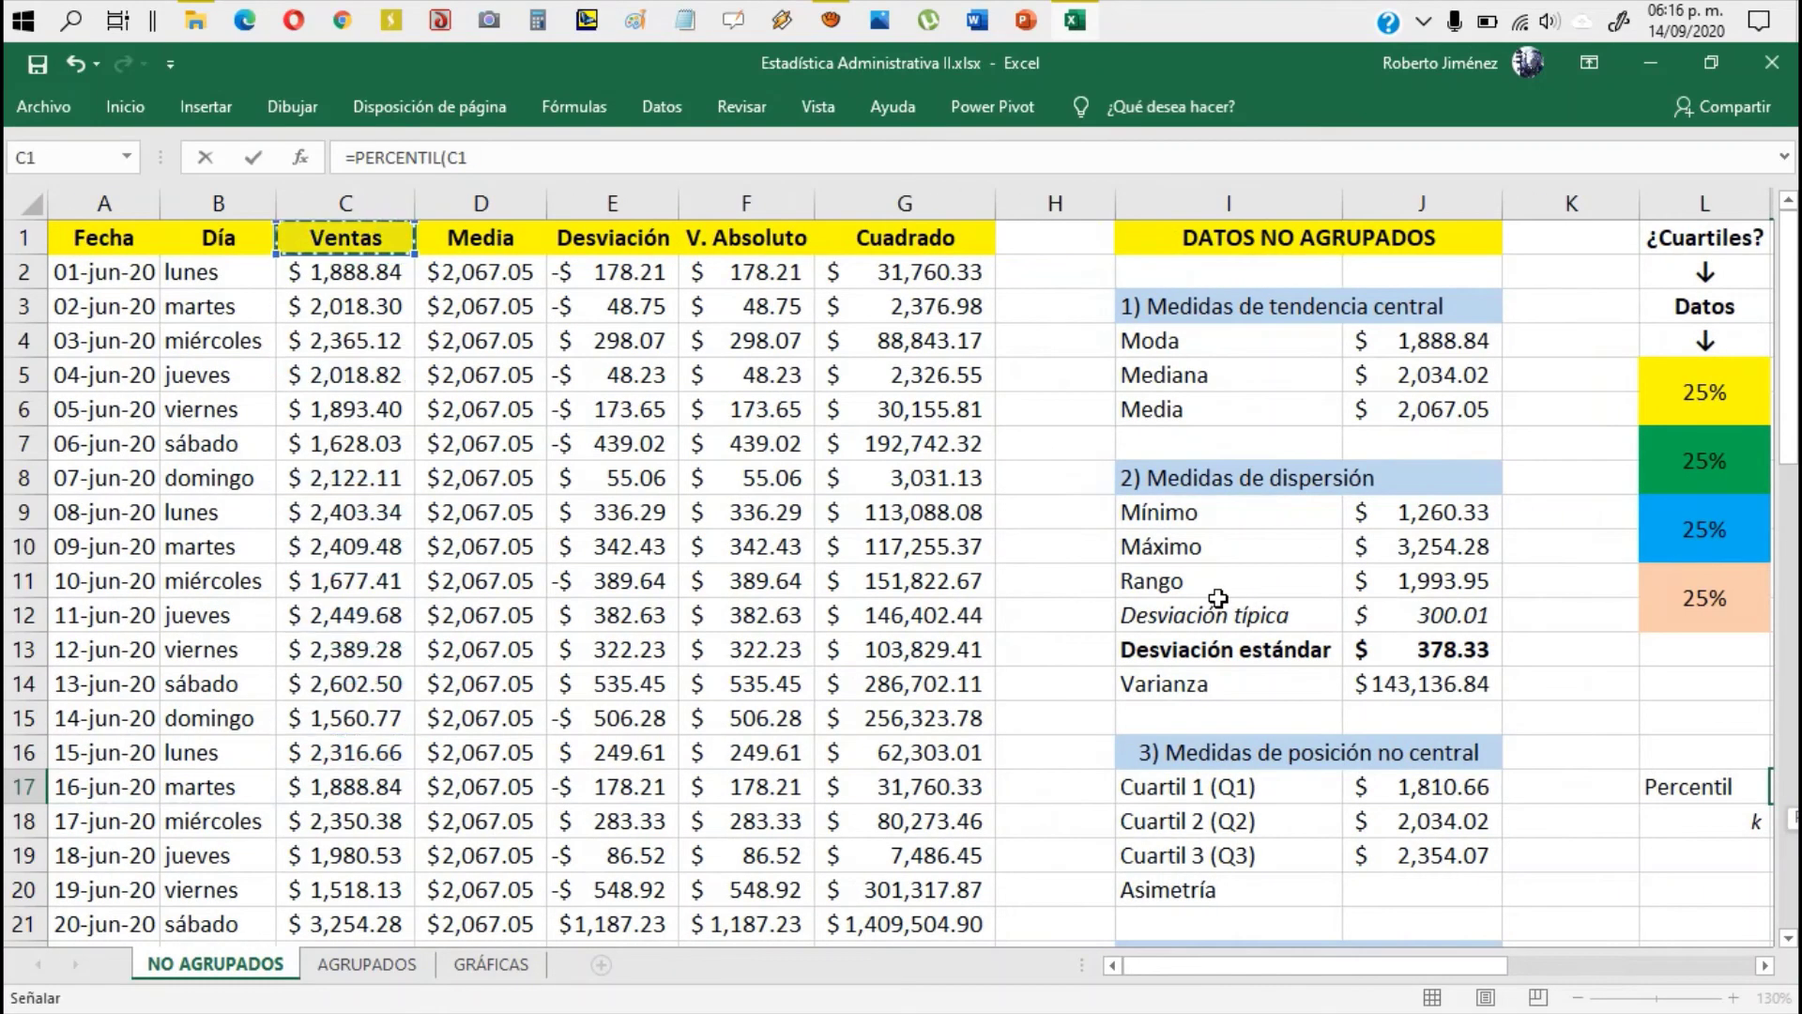
key("Down")
key("shift+Down")
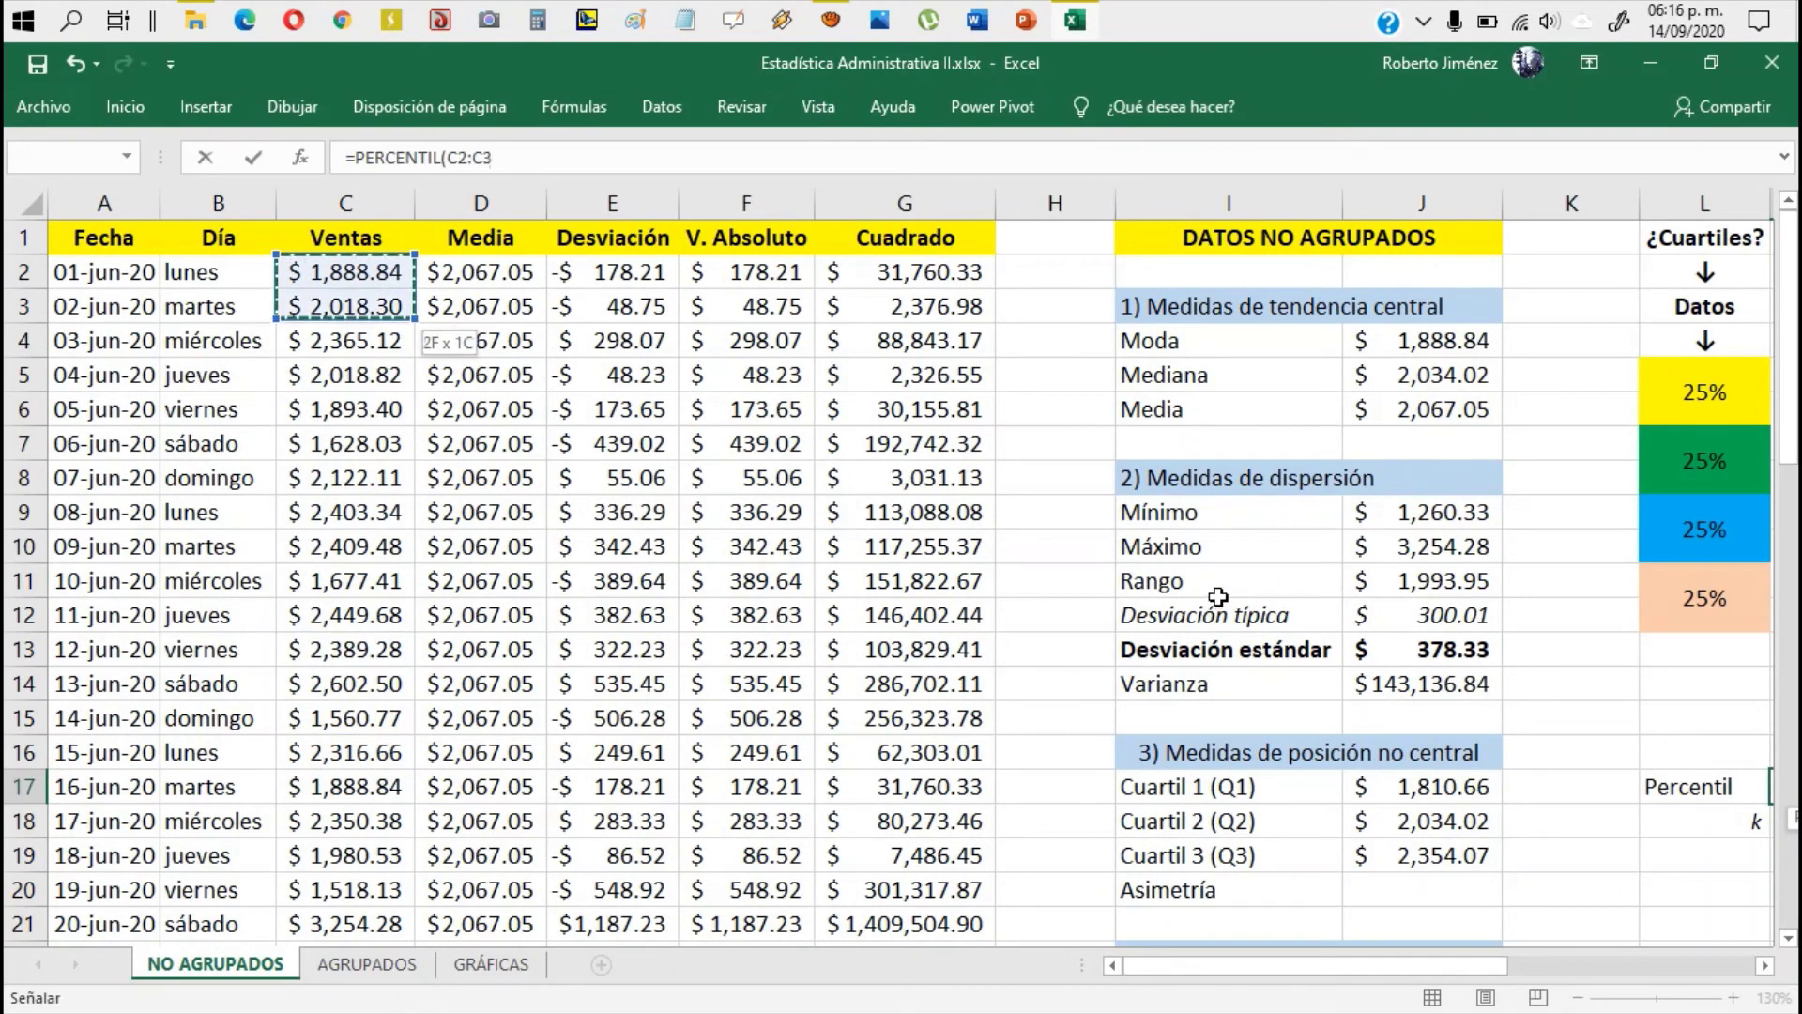
key("shift+Down")
key("shift+Down")
key("shift+Down")
key("shift+Down")
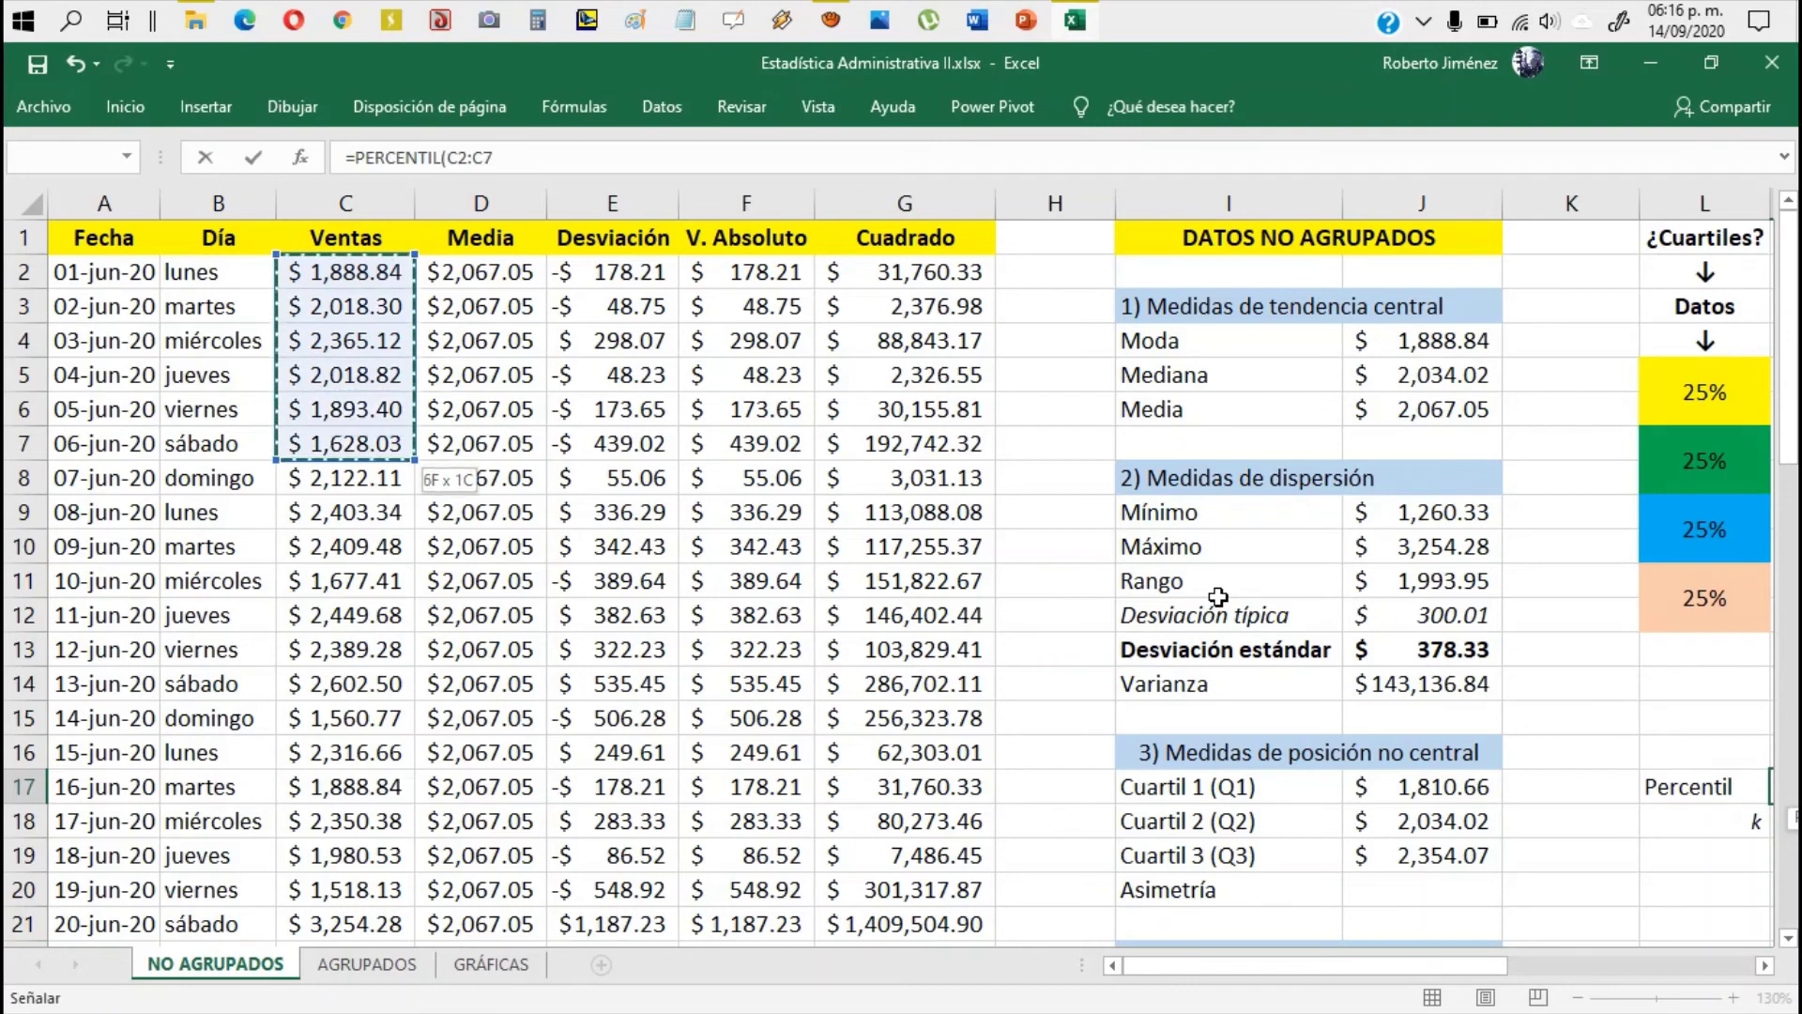
key("shift+Down")
key("shift+Down")
key("shift+Down")
key("shift+Down")
key("shift+Down")
key("shift+Down")
key("shift+Down")
key("shift+Down")
key("shift+Down")
key("shift+Down")
key("shift+Down")
key("shift+Down")
key("shift+Down")
key("shift+Down")
key("shift+Down")
key("shift+Down")
key("shift+Down")
key("shift+Down")
key("shift+Down")
key("shift+Down")
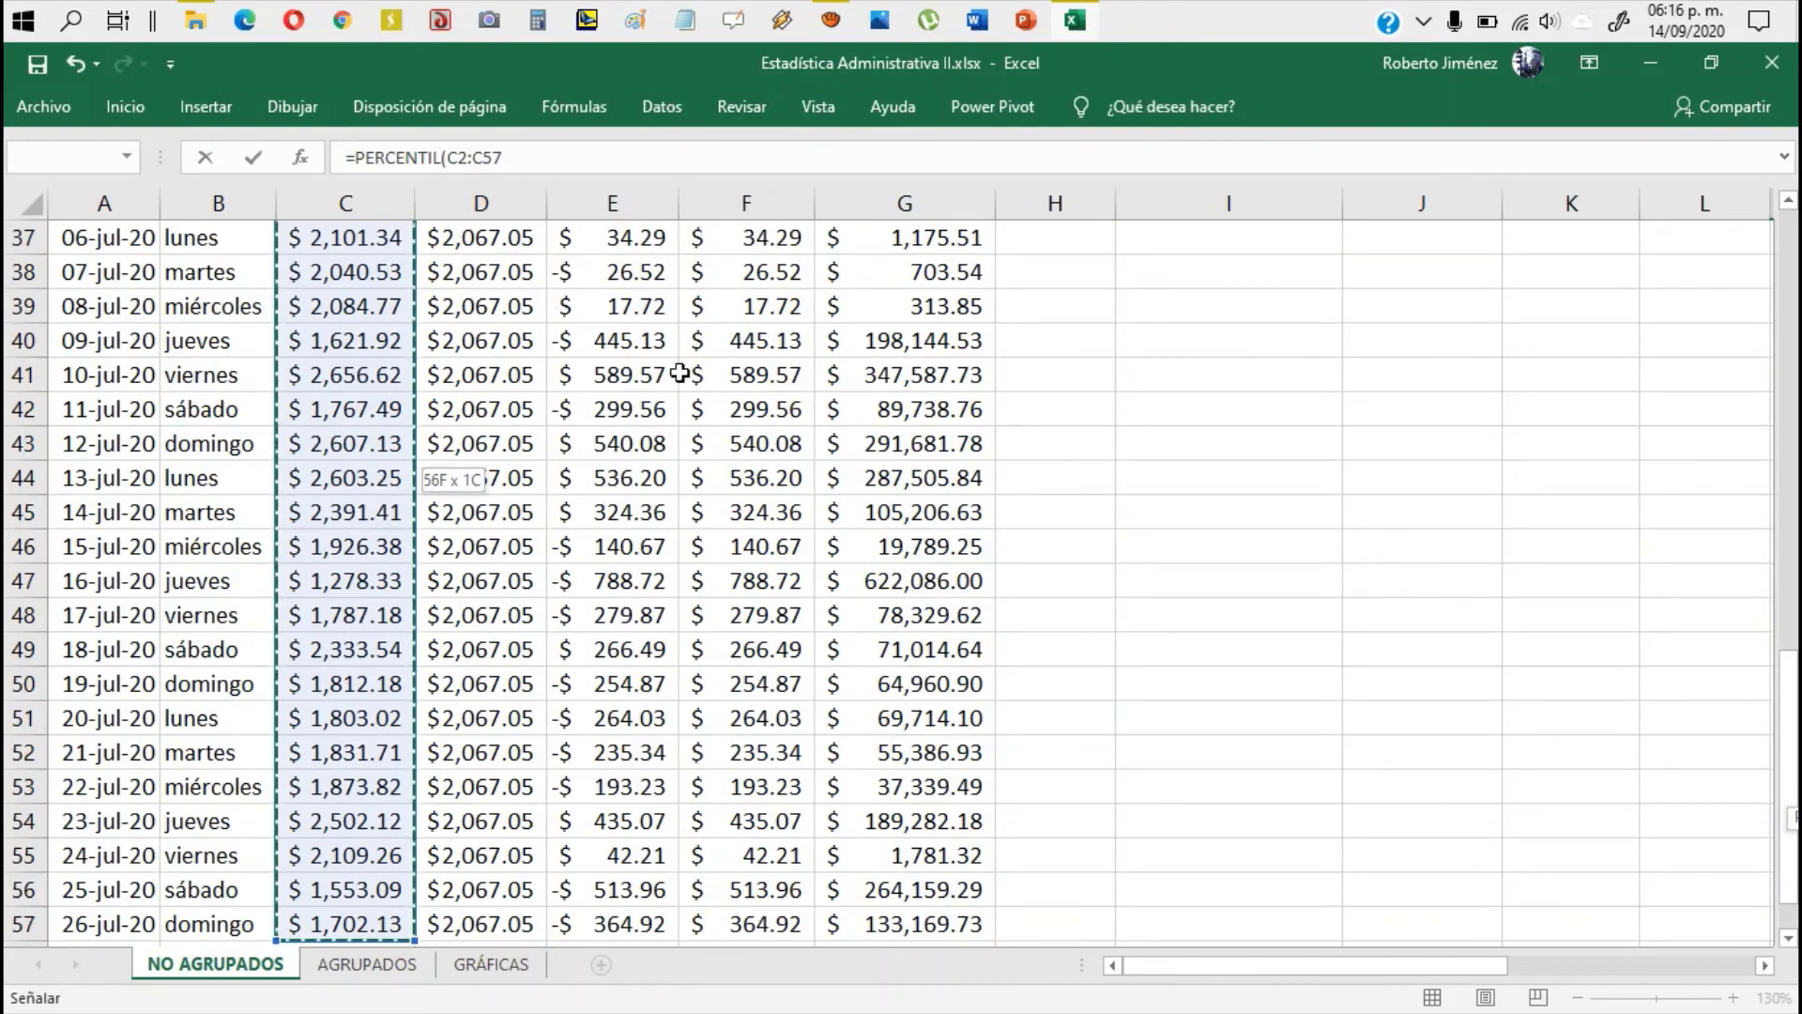
Step: Reference M18 as the k argument and complete the formula =PERCENTIL(C2:C57,M18)
type(",")
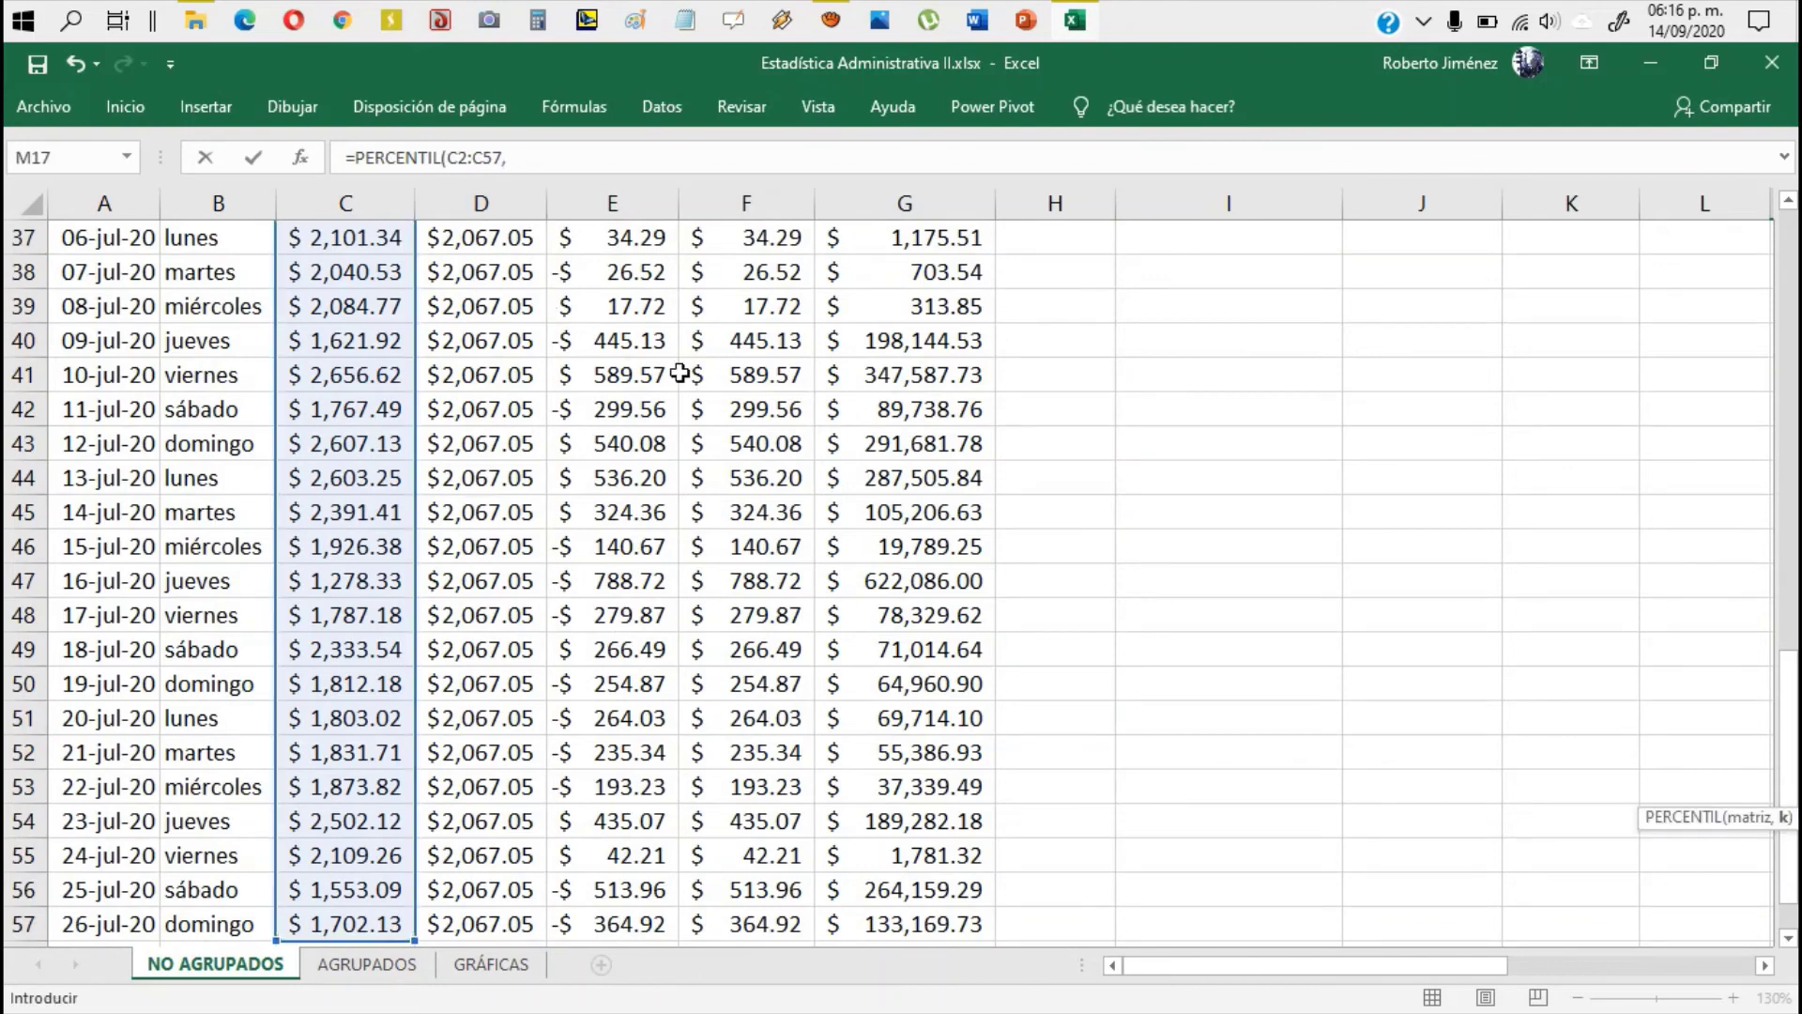
key("ctrl")
key("ctrl")
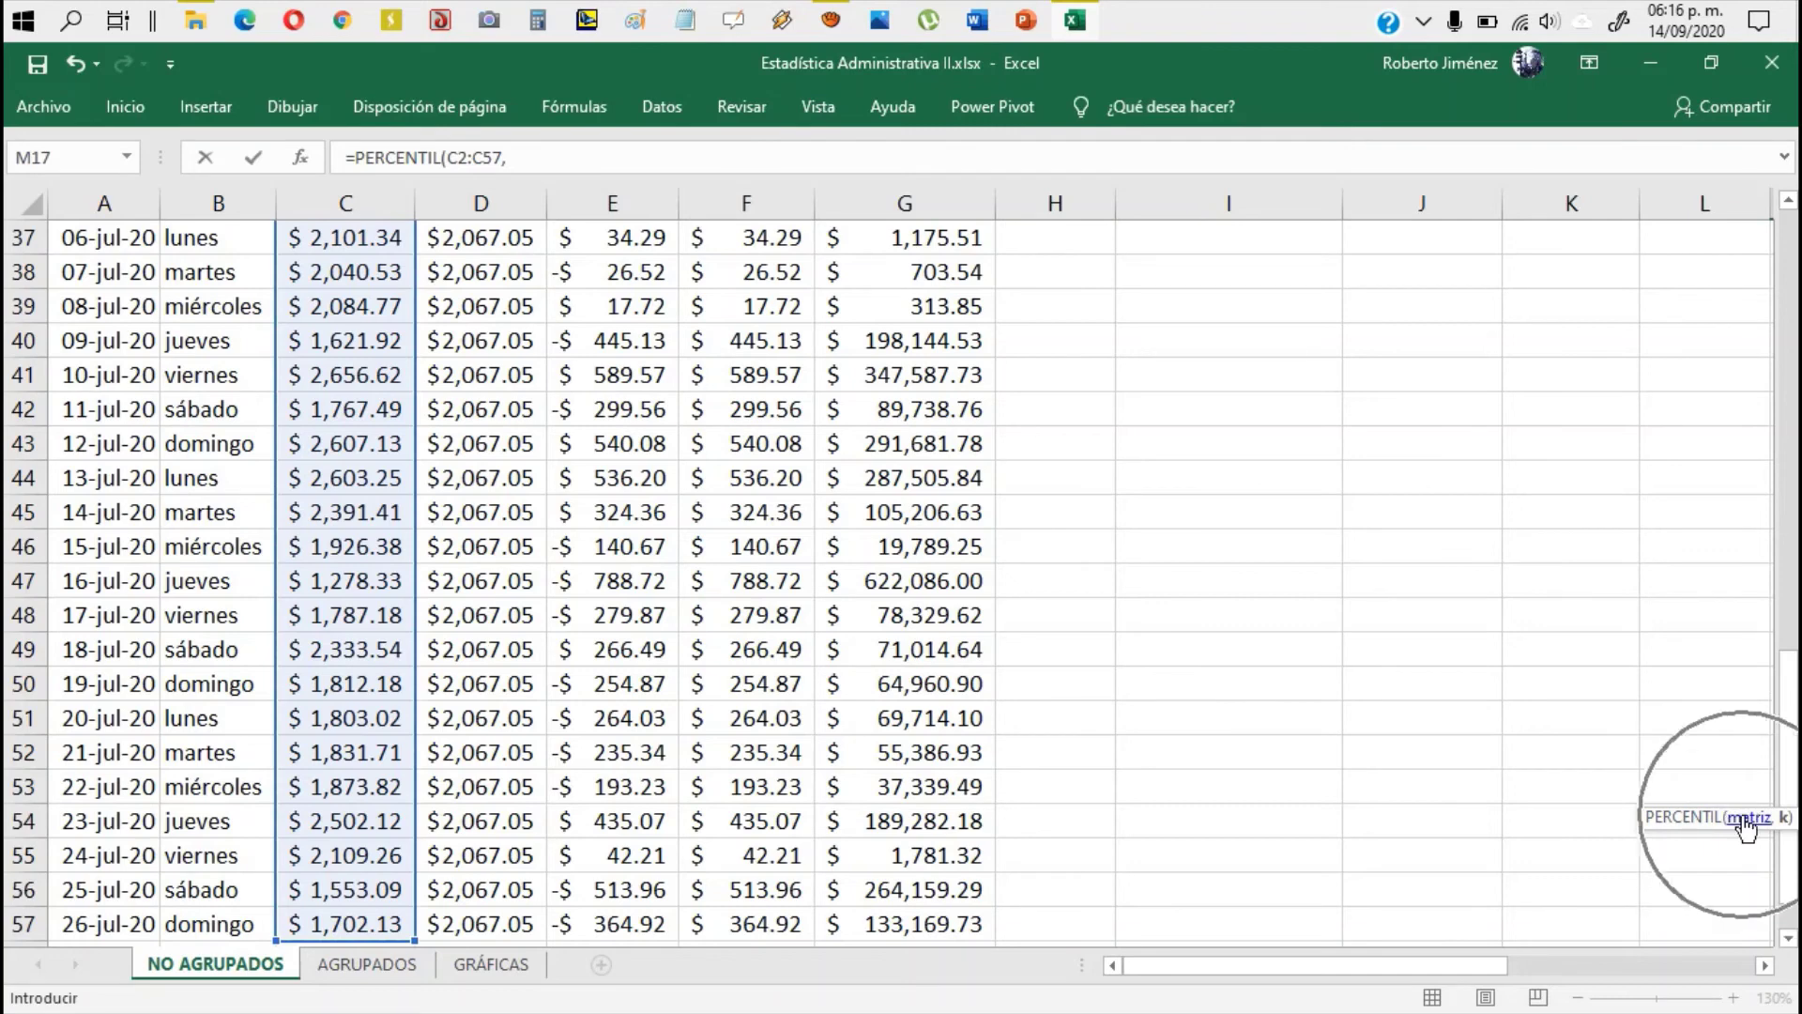
key("ctrl")
key("ctrl")
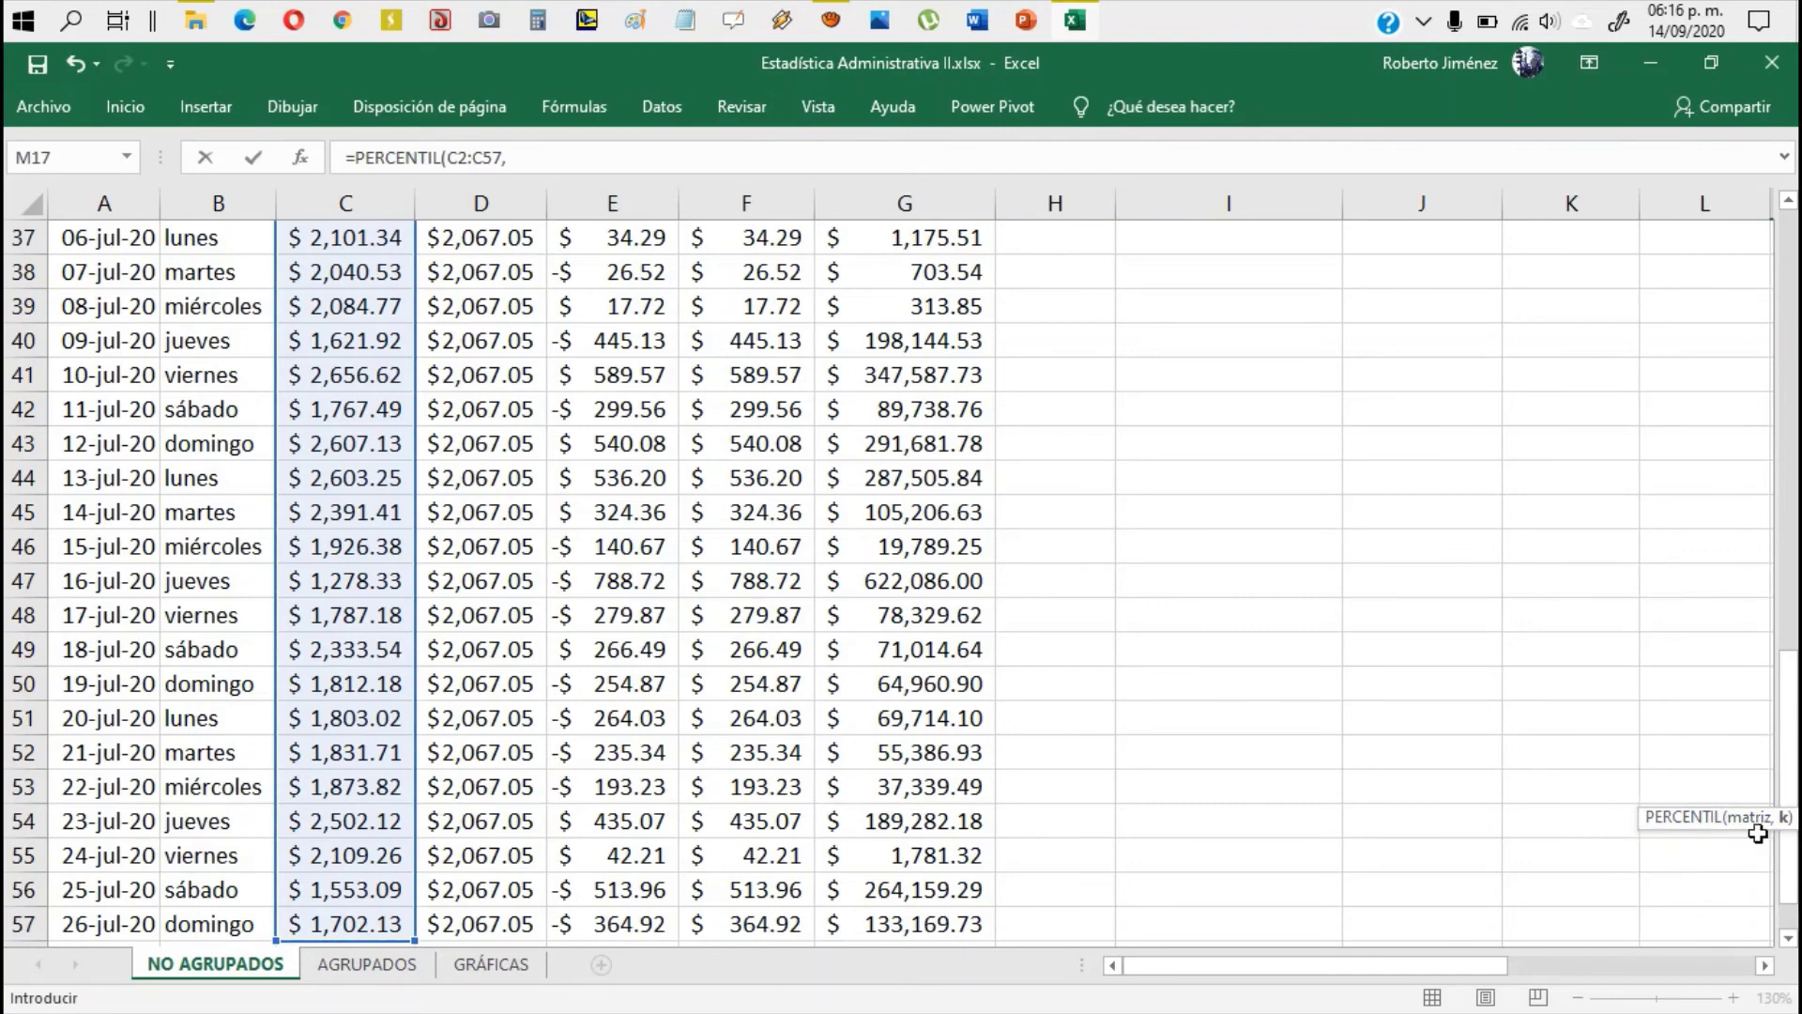
key("ctrl")
key("ctrl")
key("Down")
key("Down")
key("Up")
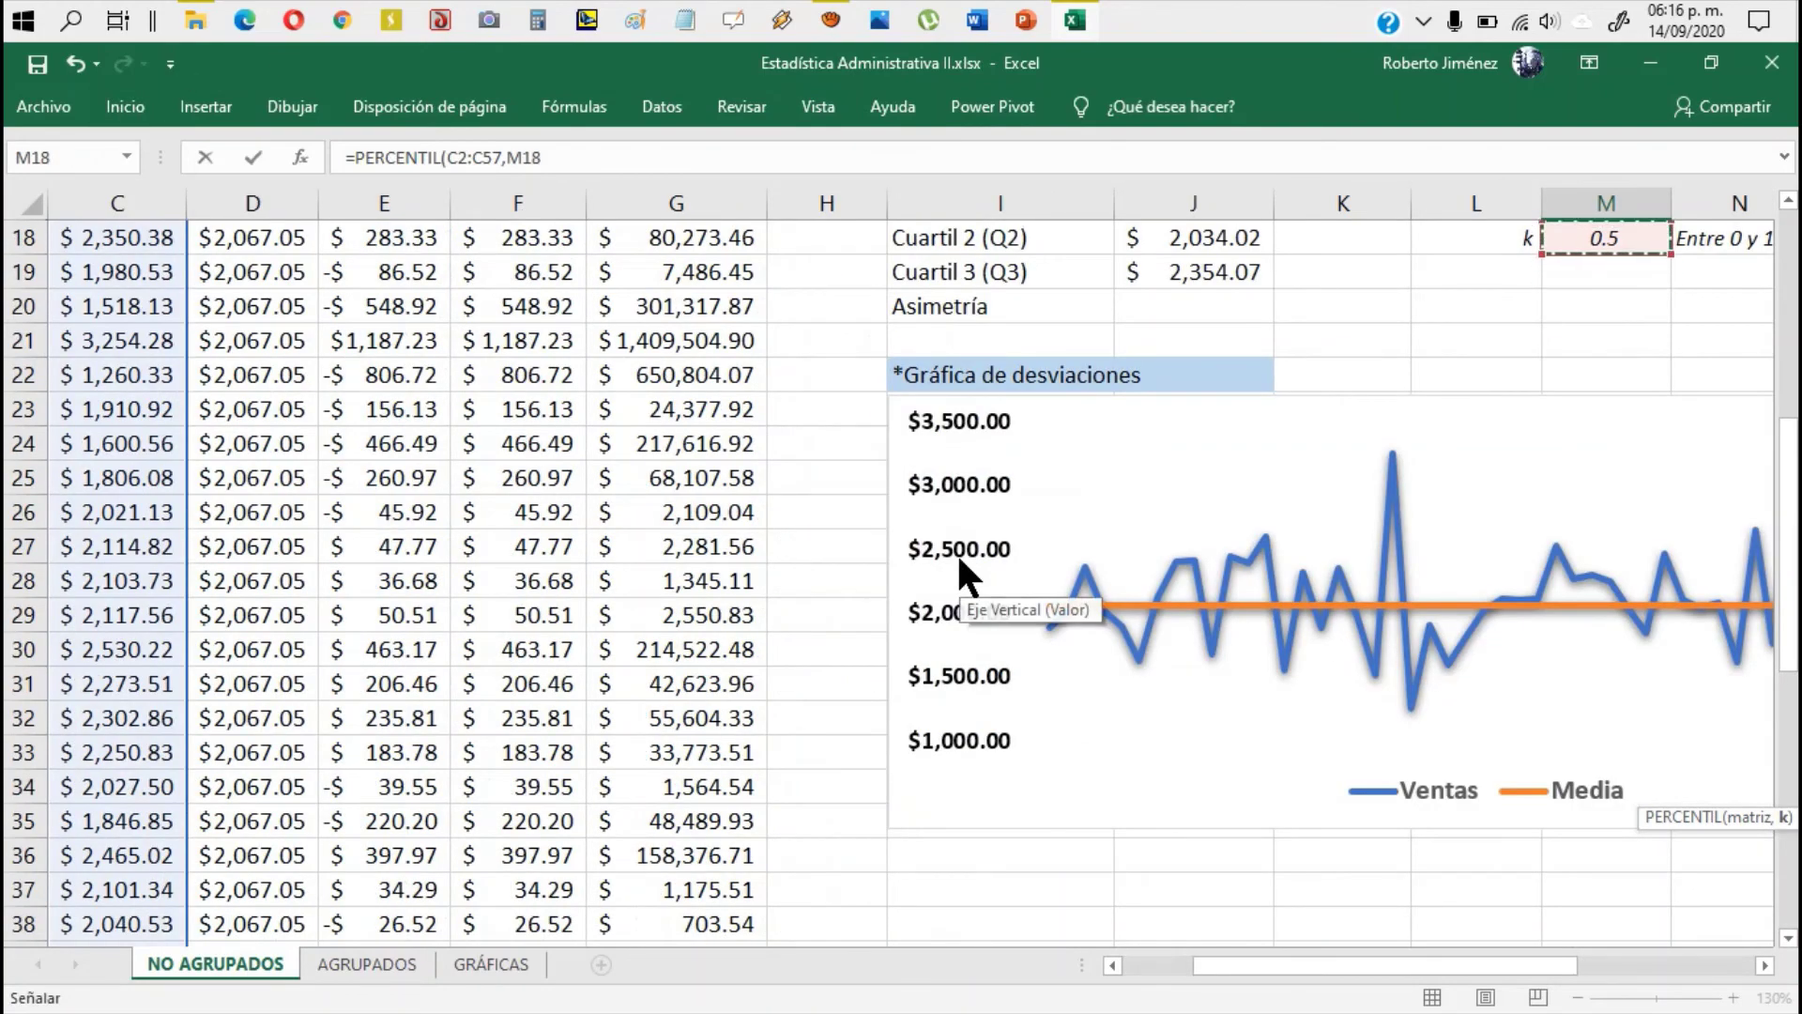
key("Up")
key("Up")
key("Up")
key("Up")
key("Up")
key("Up")
key("Up")
key("Up")
key("Down")
key("Down")
key("Down")
key("Down")
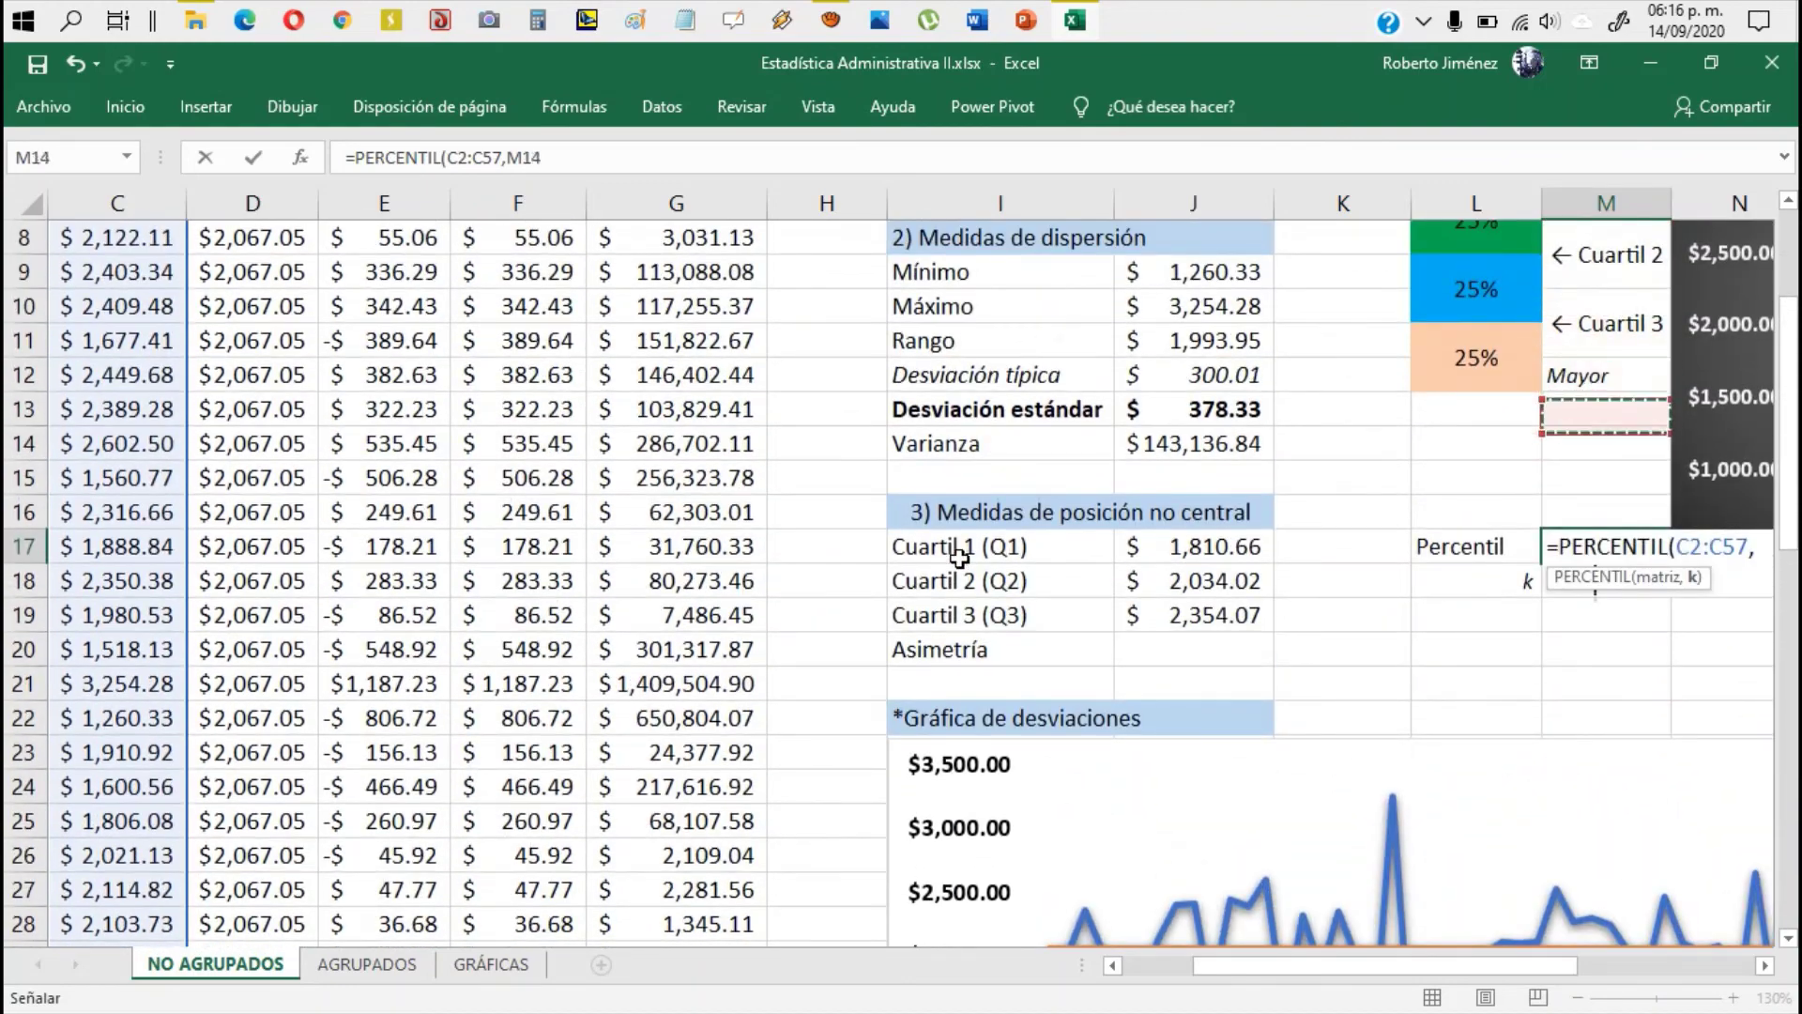
key("Down")
key("Down")
key("Down")
key("Down")
key("Down")
key("Down")
key("Down")
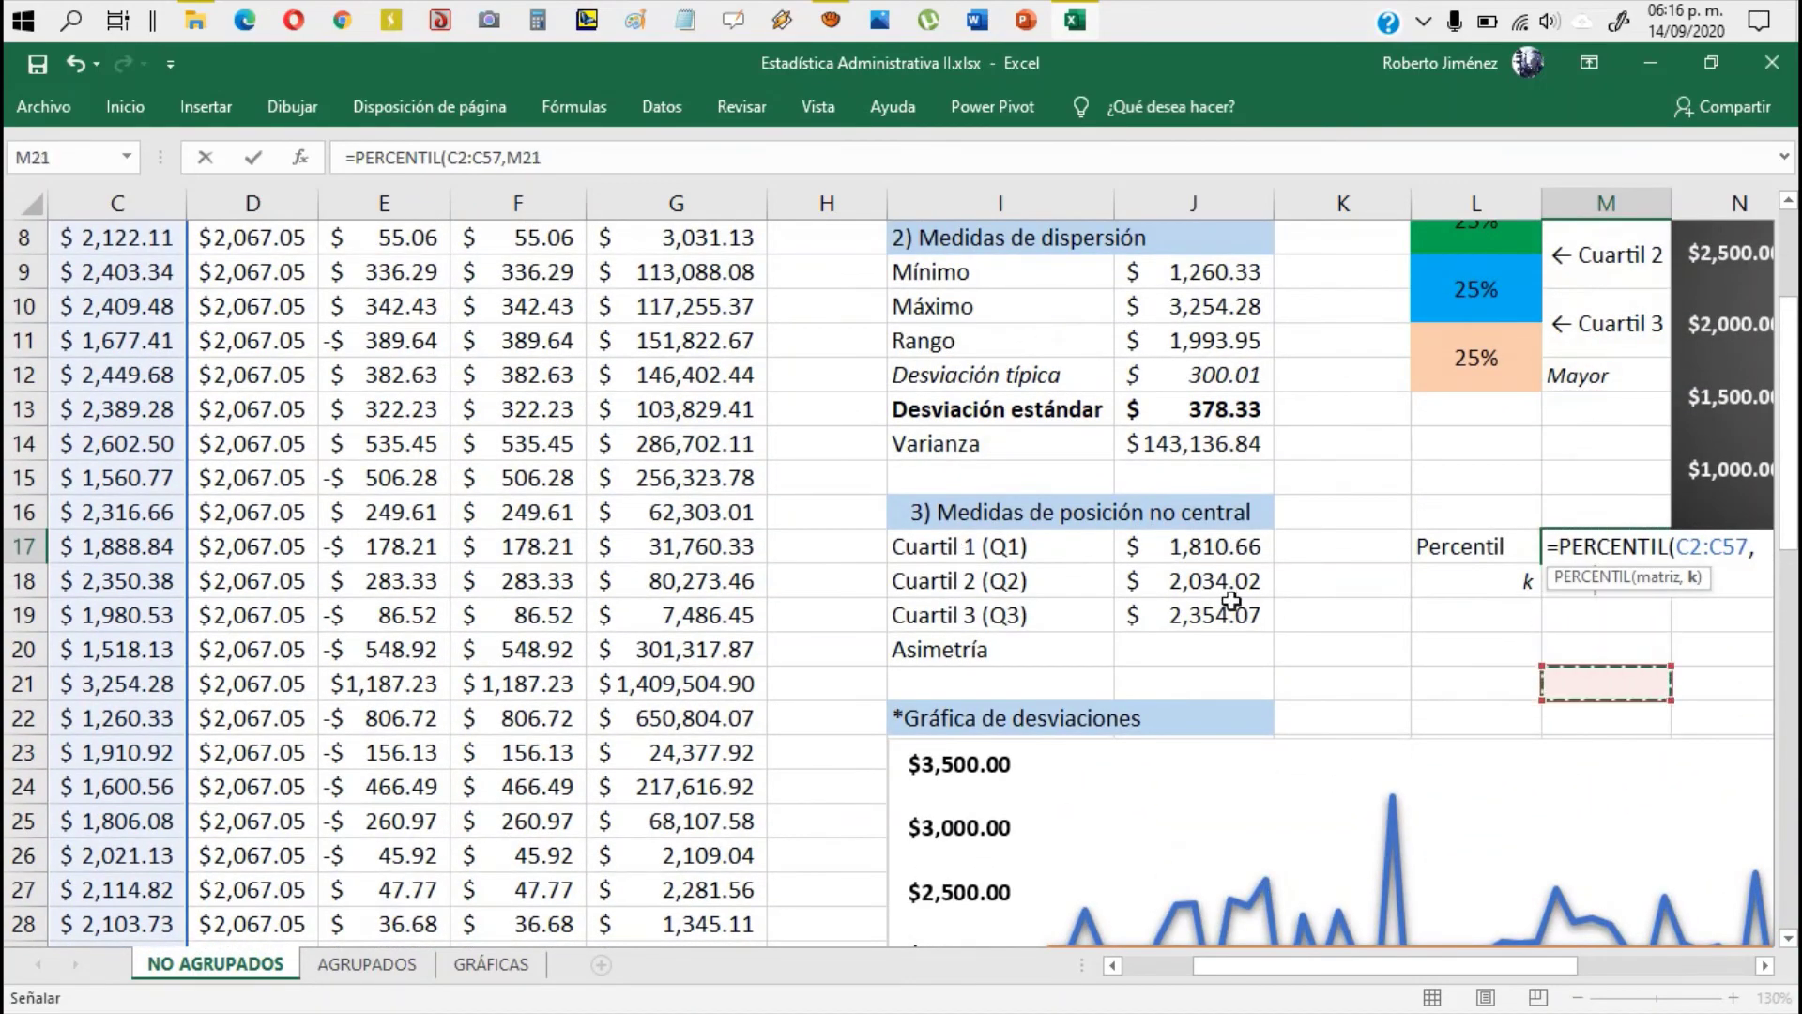
scroll(1277, 561, "down", 2)
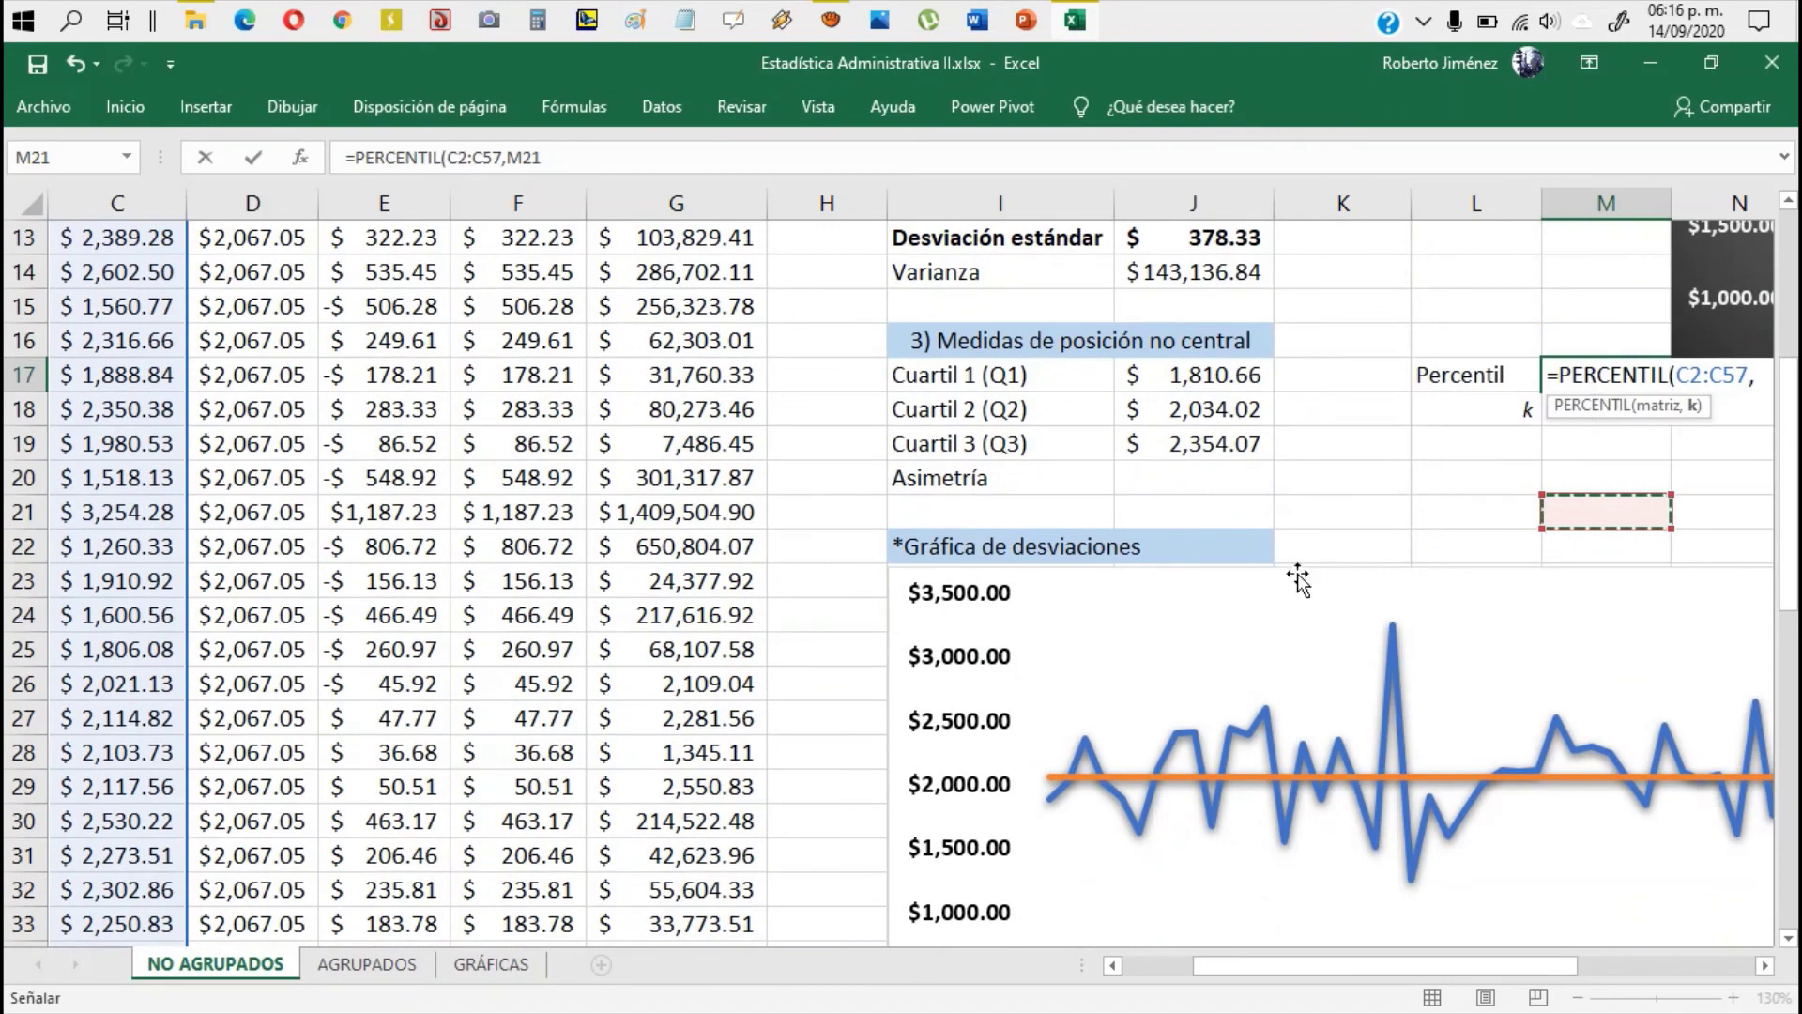
key("Up")
key("Up")
key("Up")
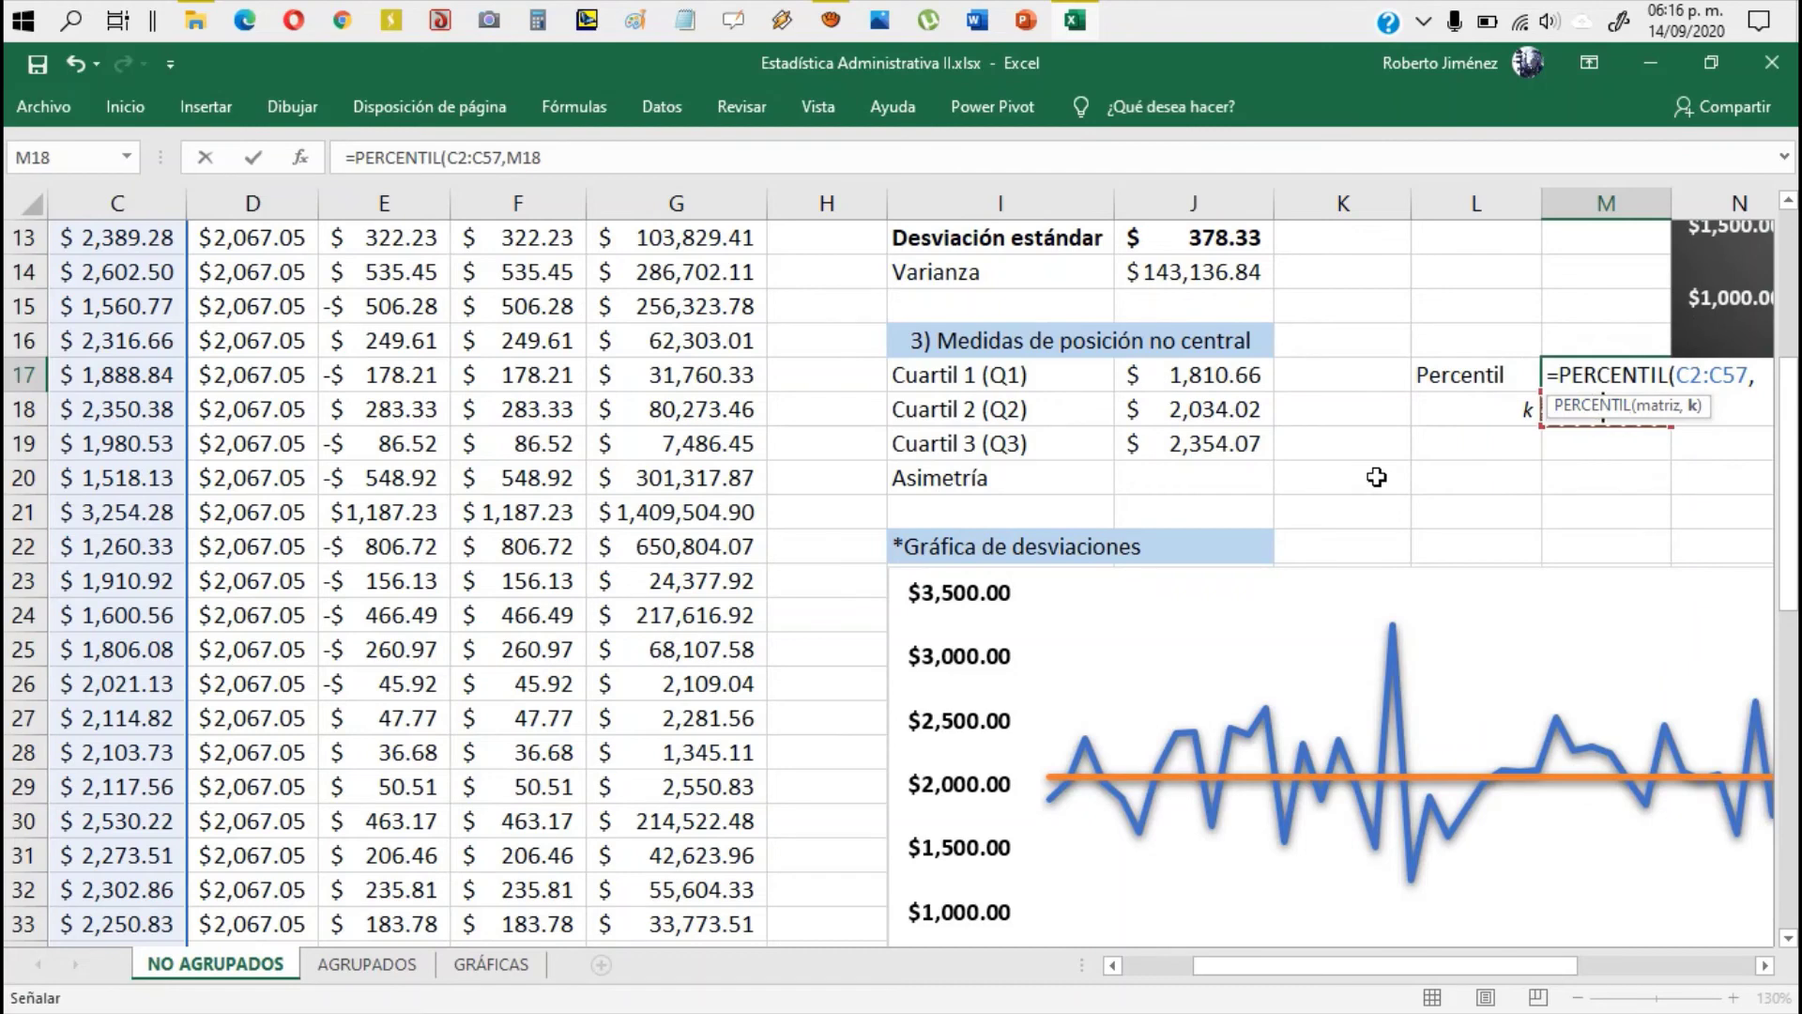
type(")")
key("Return")
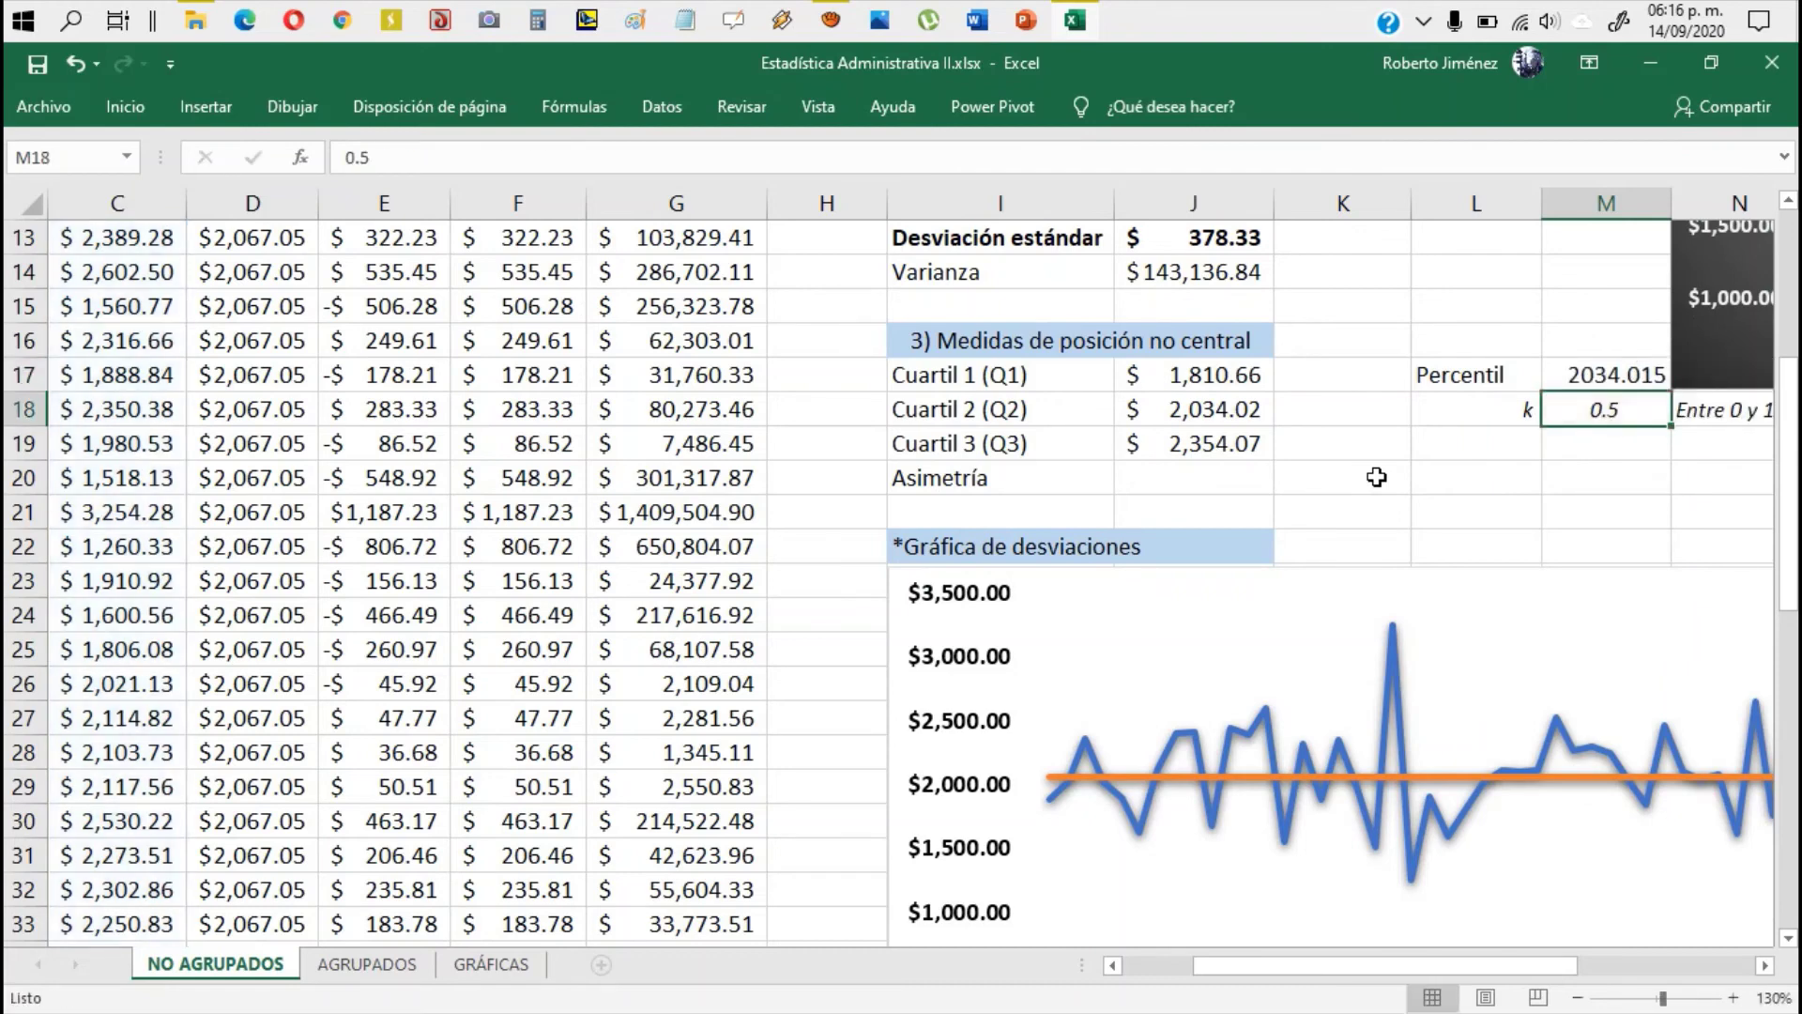
Step: Format the Percentil result in M17 as currency and fit column M's width to its contents
key("Up")
key("Right")
key("Right")
key("Left")
key("Left")
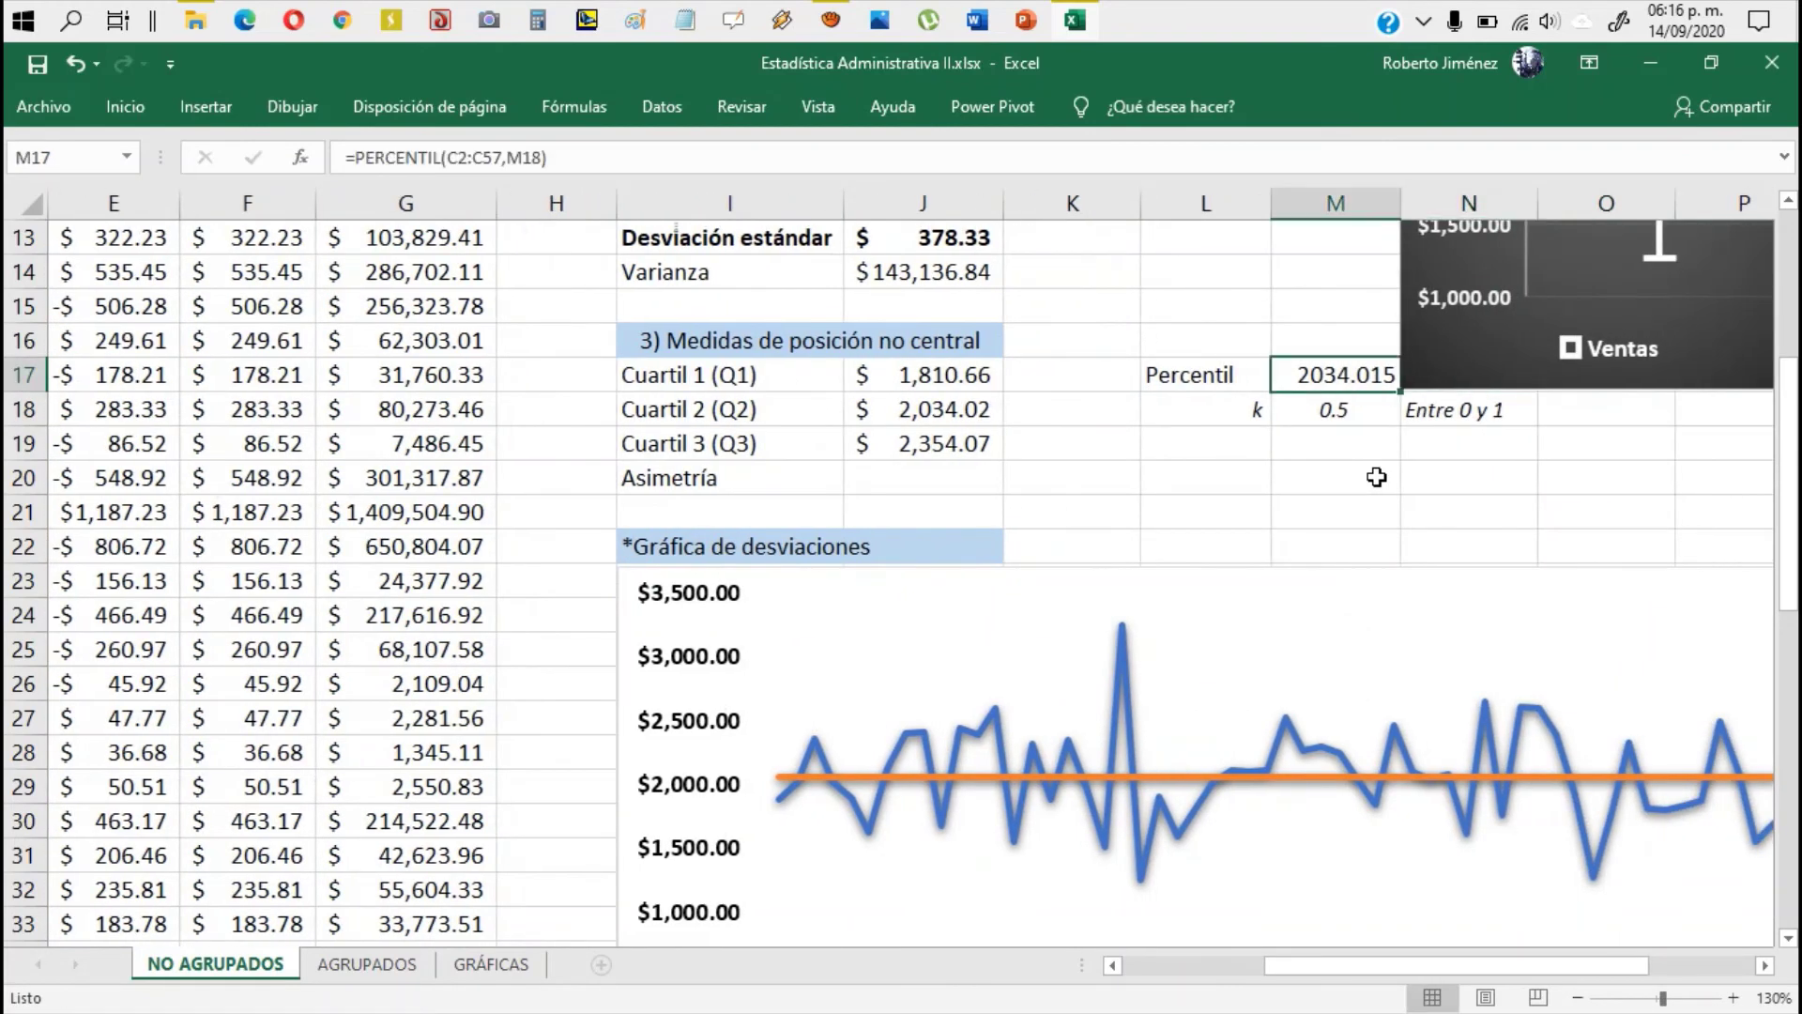
left_click(125, 107)
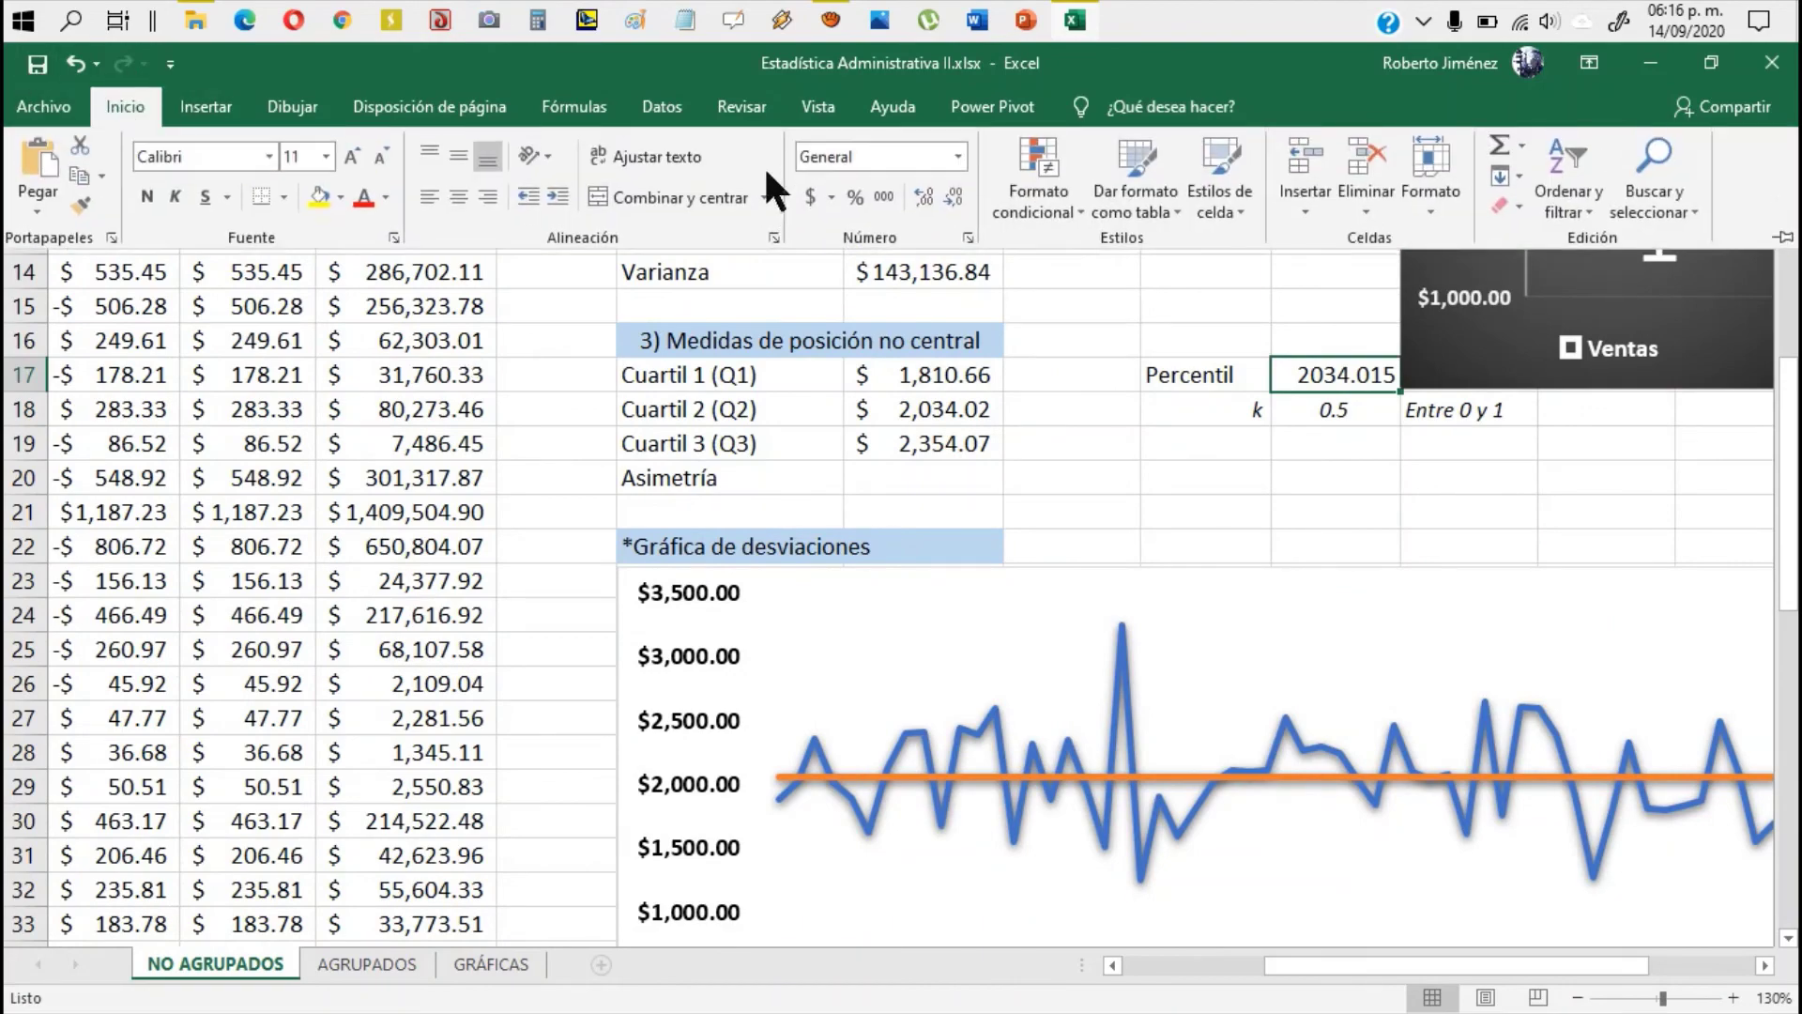
left_click(808, 197)
scroll(1332, 284, "up", 5)
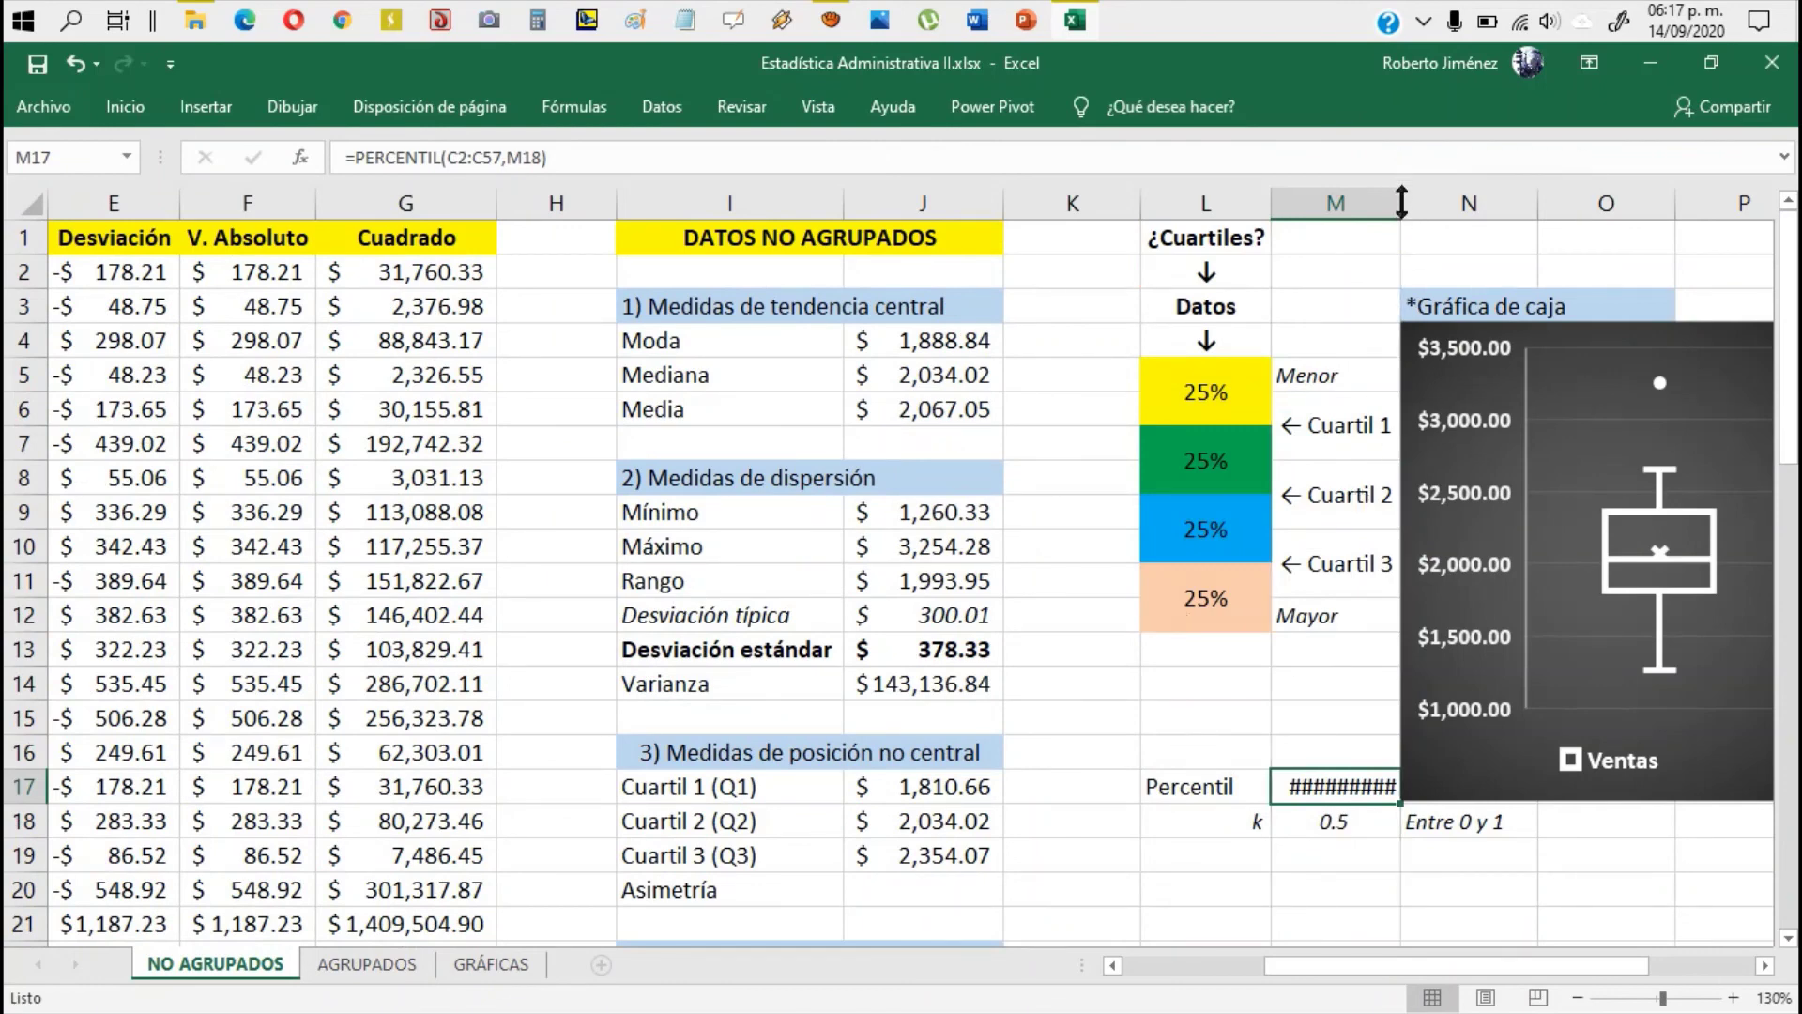
double_click(1402, 201)
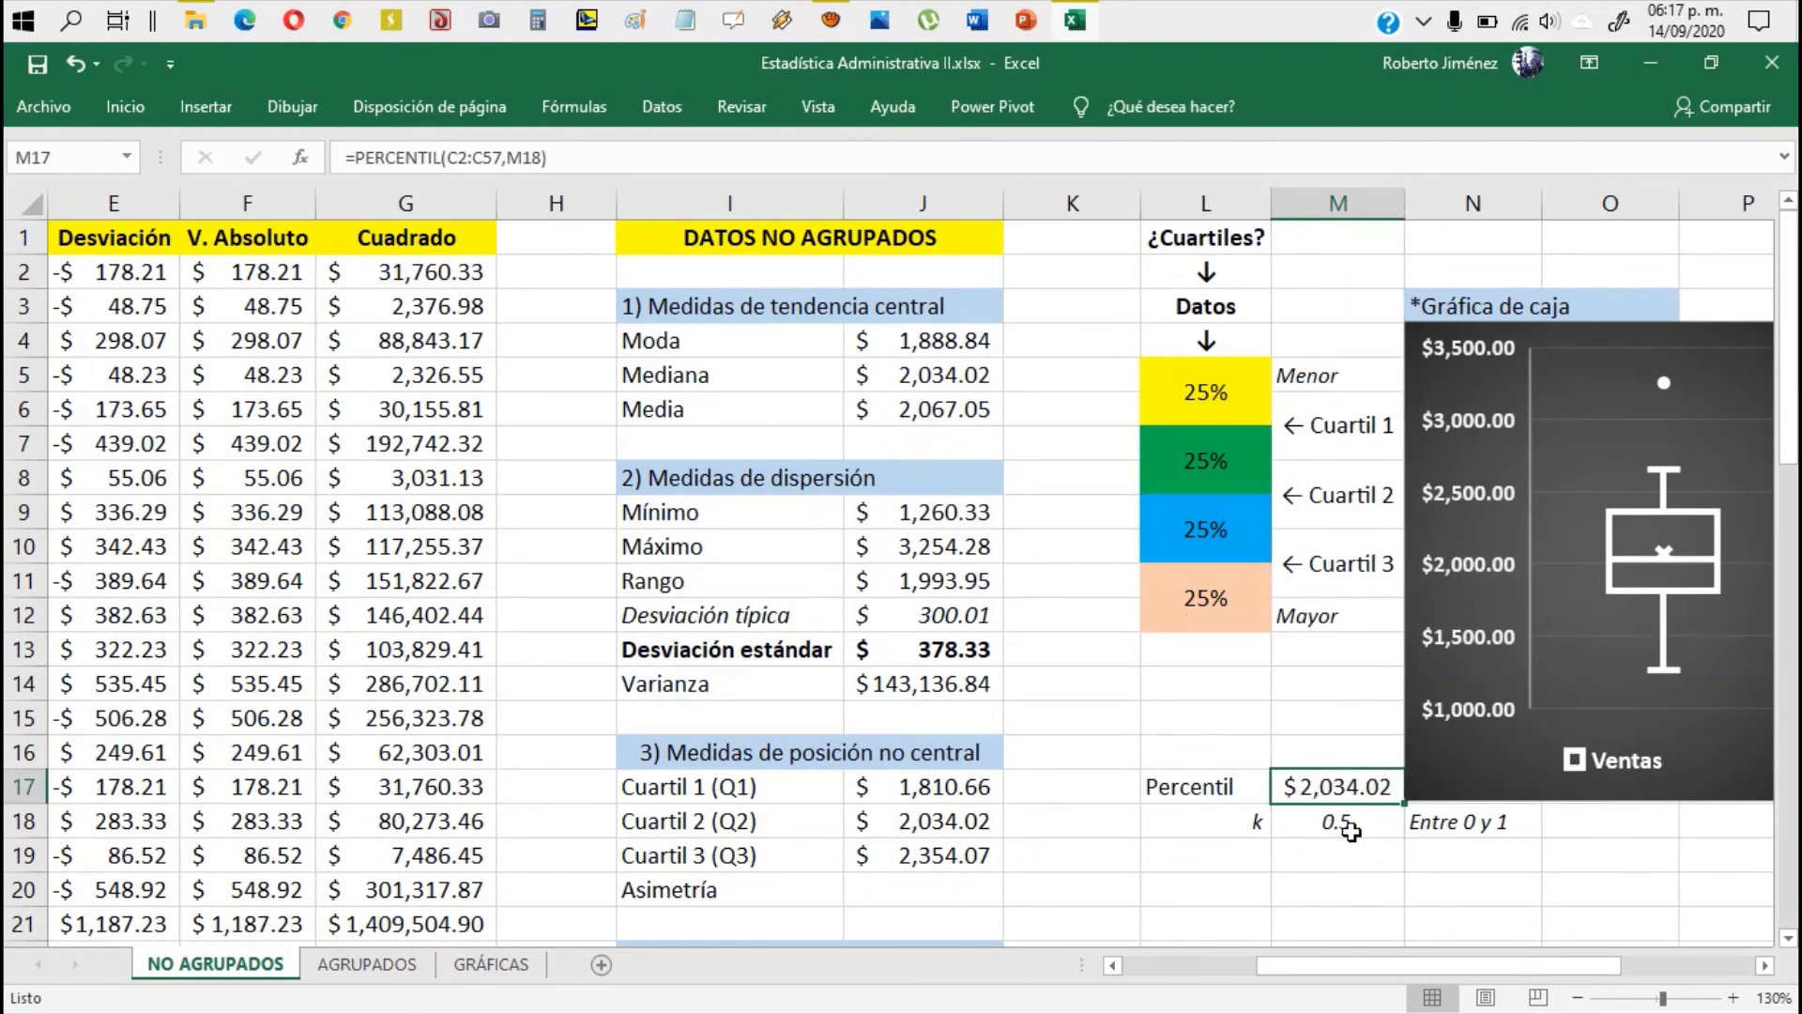
Step: Set k in M18 to 0.25 and compare the Percentil result with Cuartil 1 in J17 and in the quartile diagram
left_click(1350, 830)
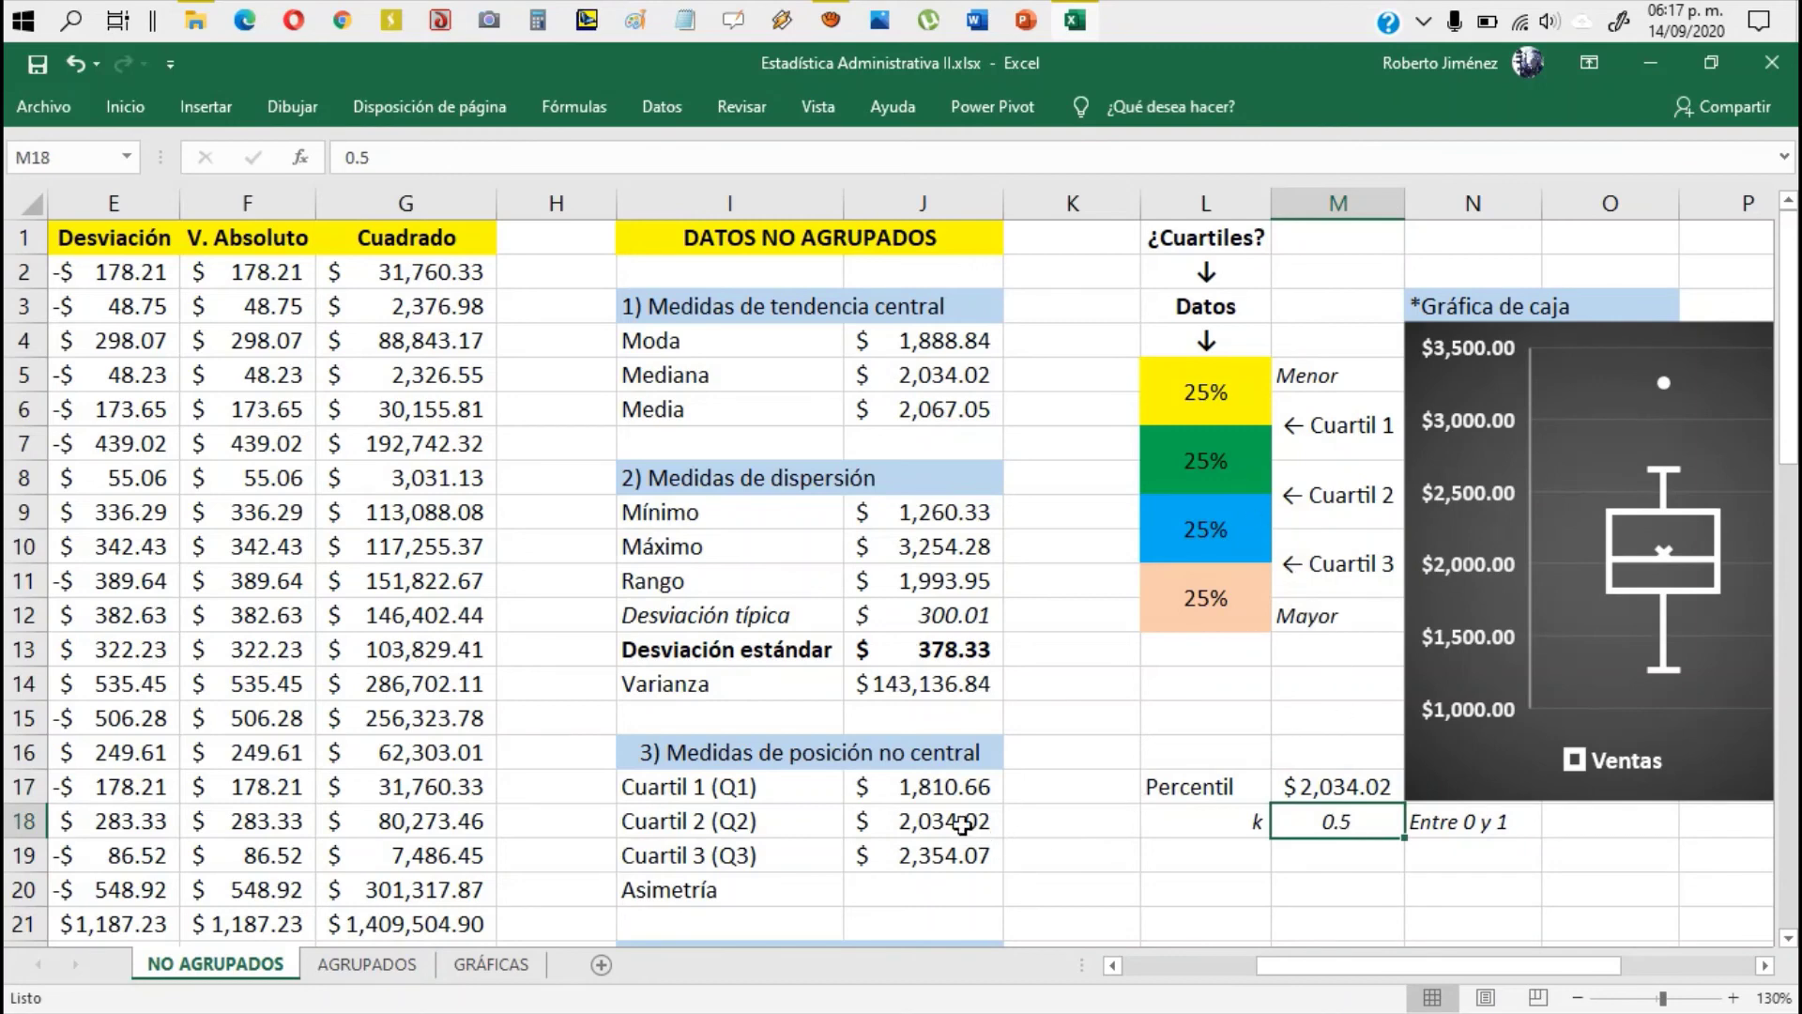
left_click(964, 826)
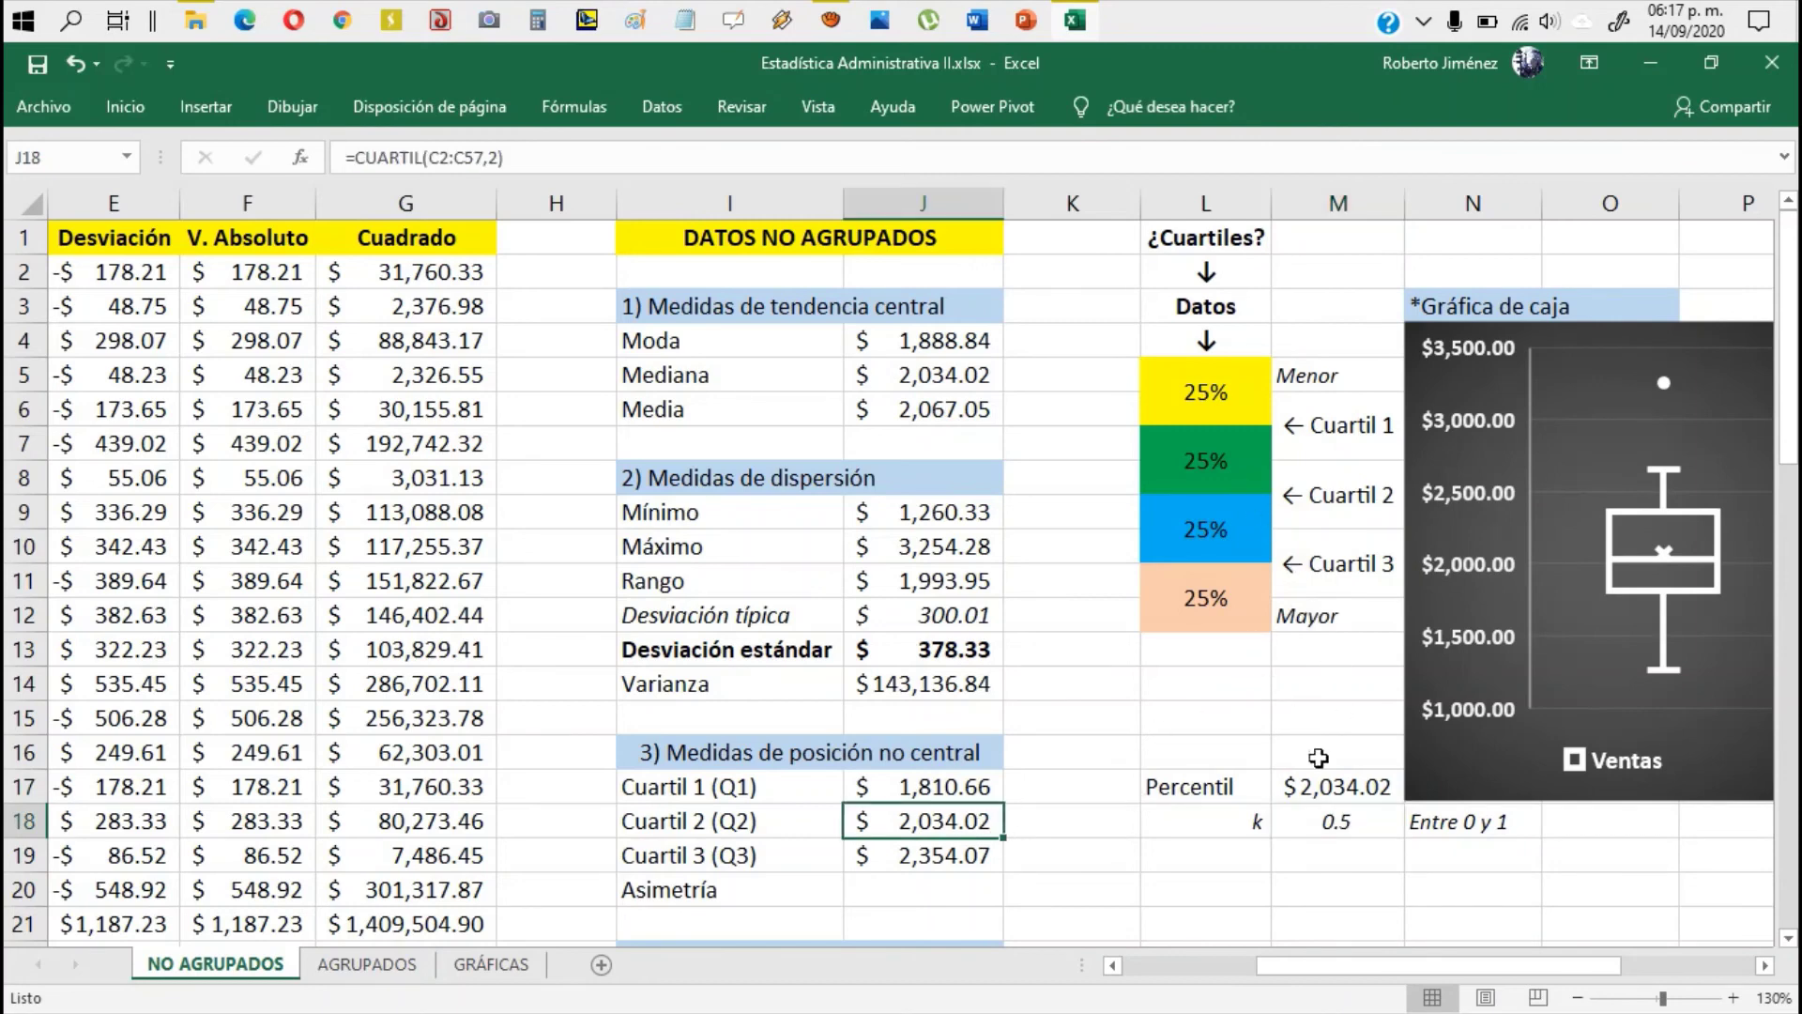
left_click(1352, 820)
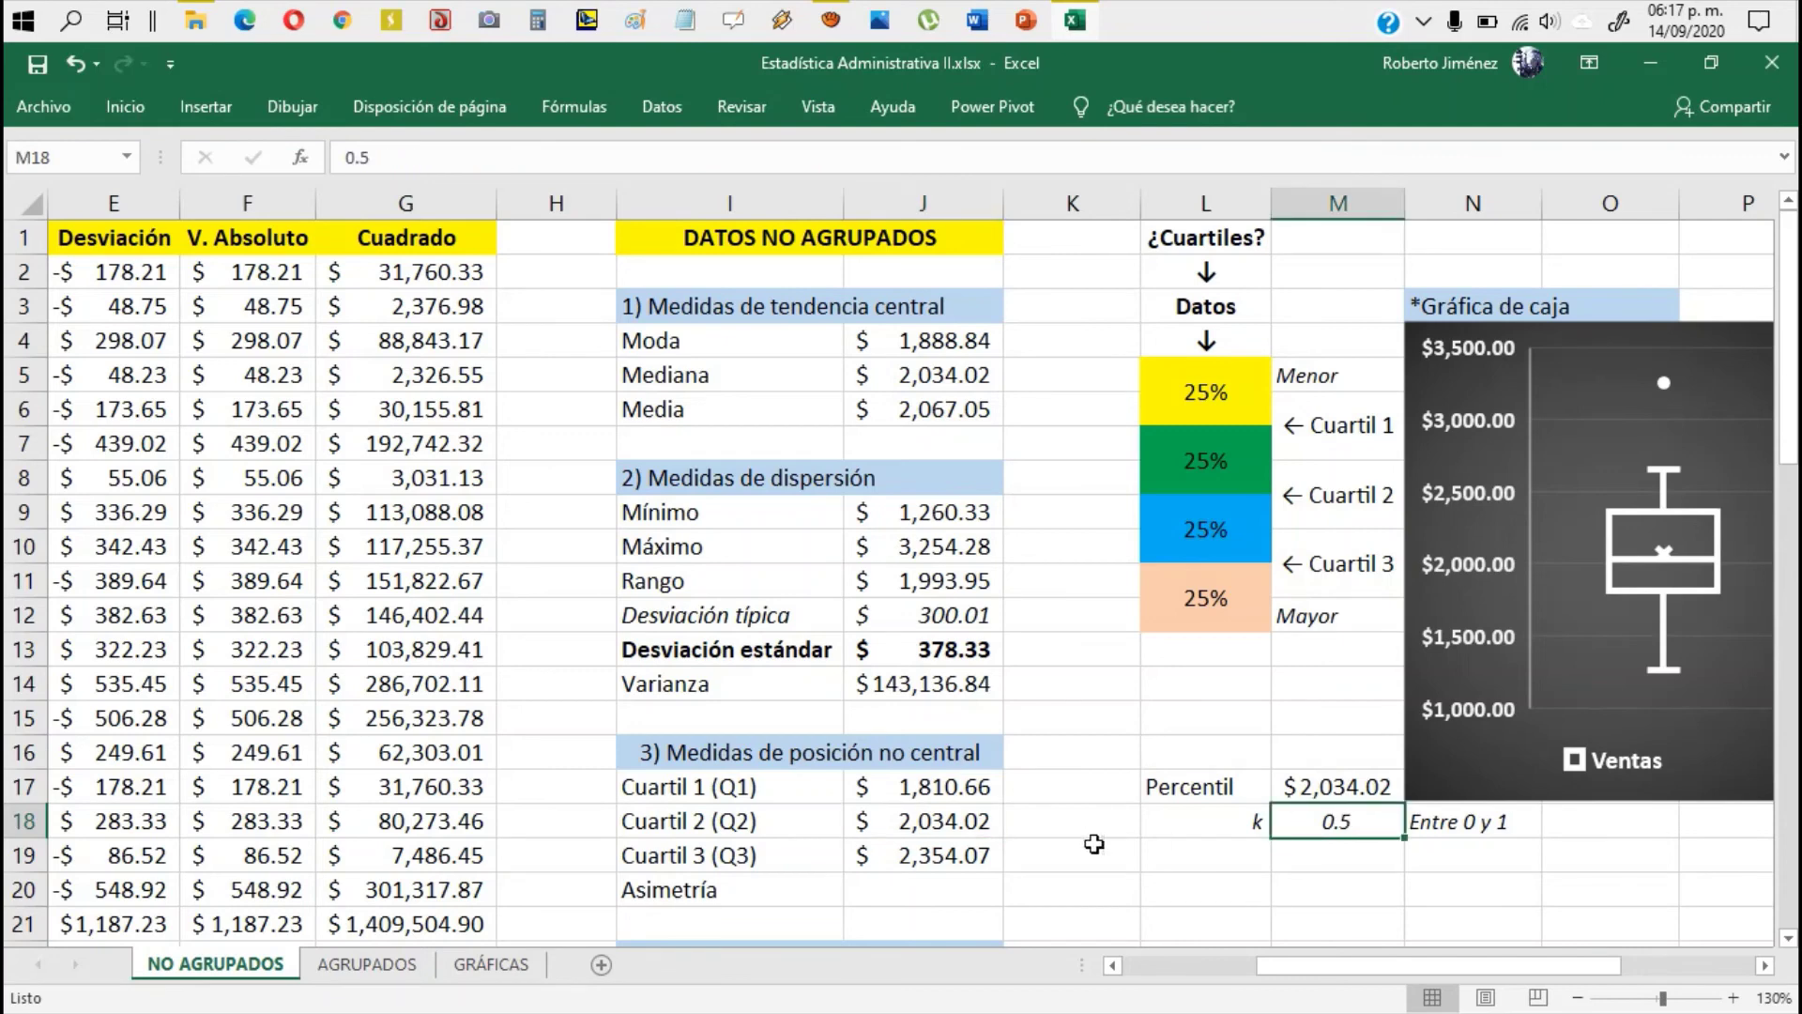
left_click(474, 161)
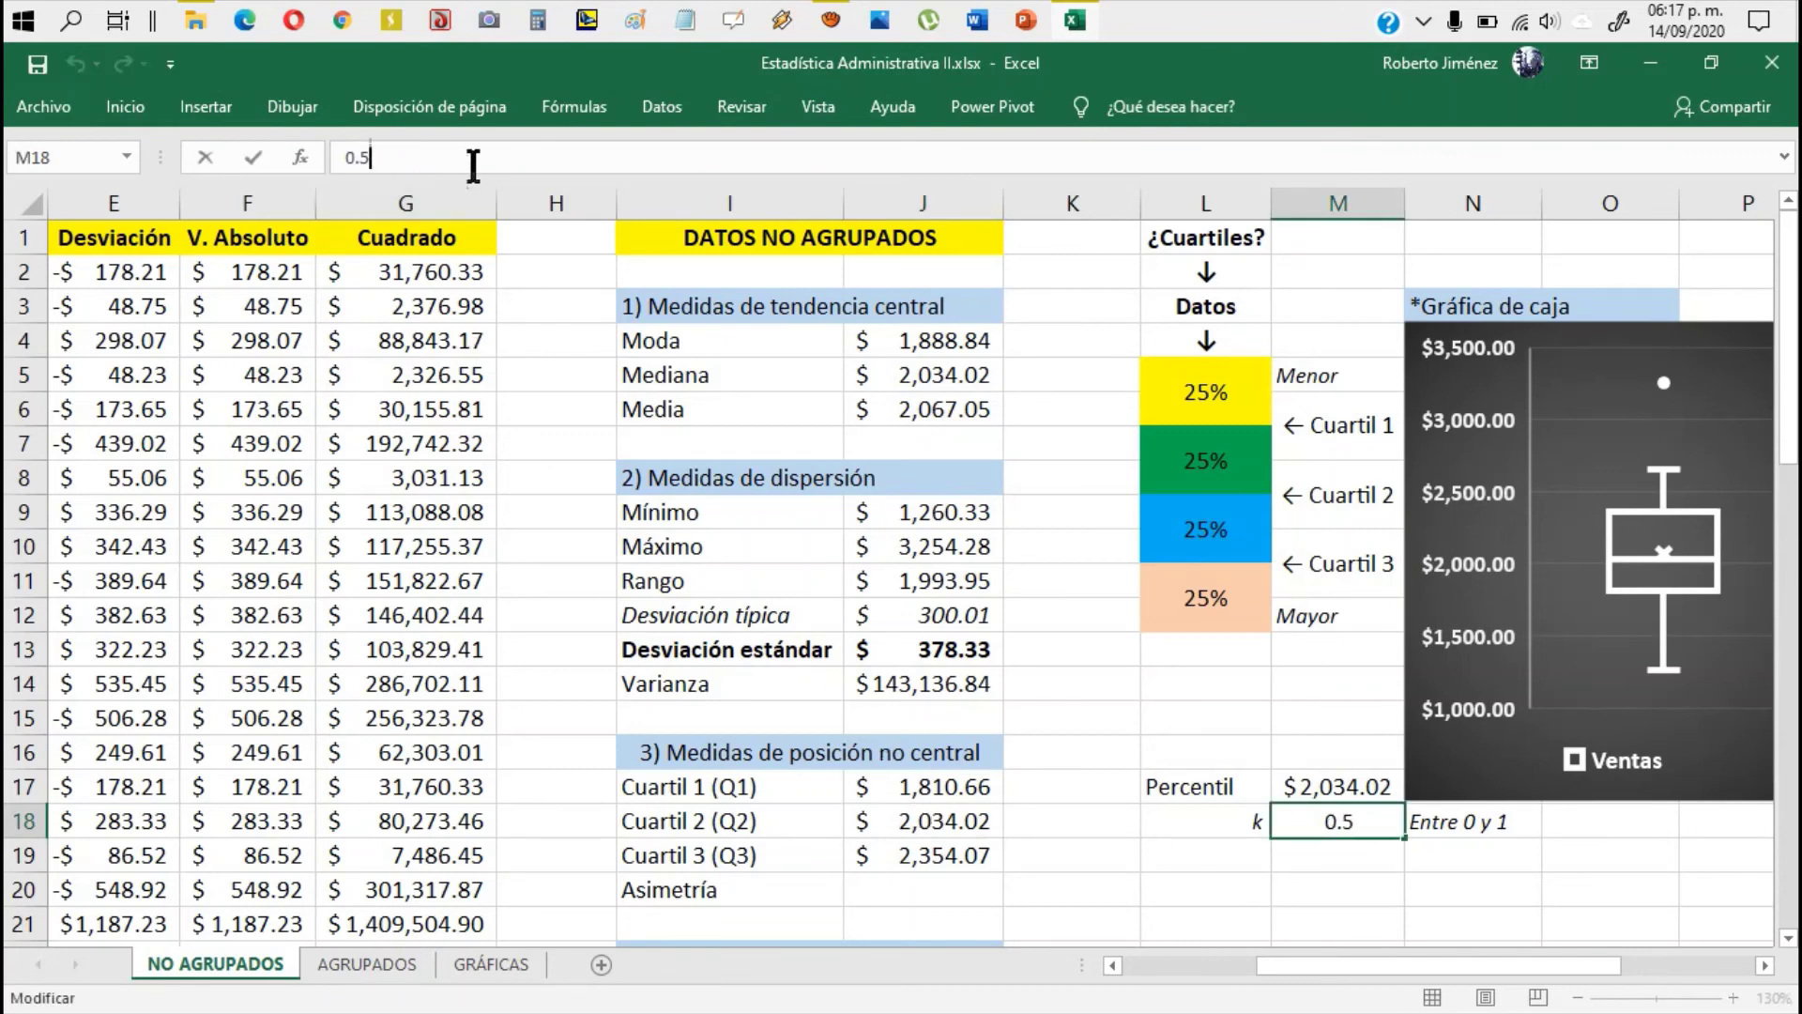
type("2")
key("Return")
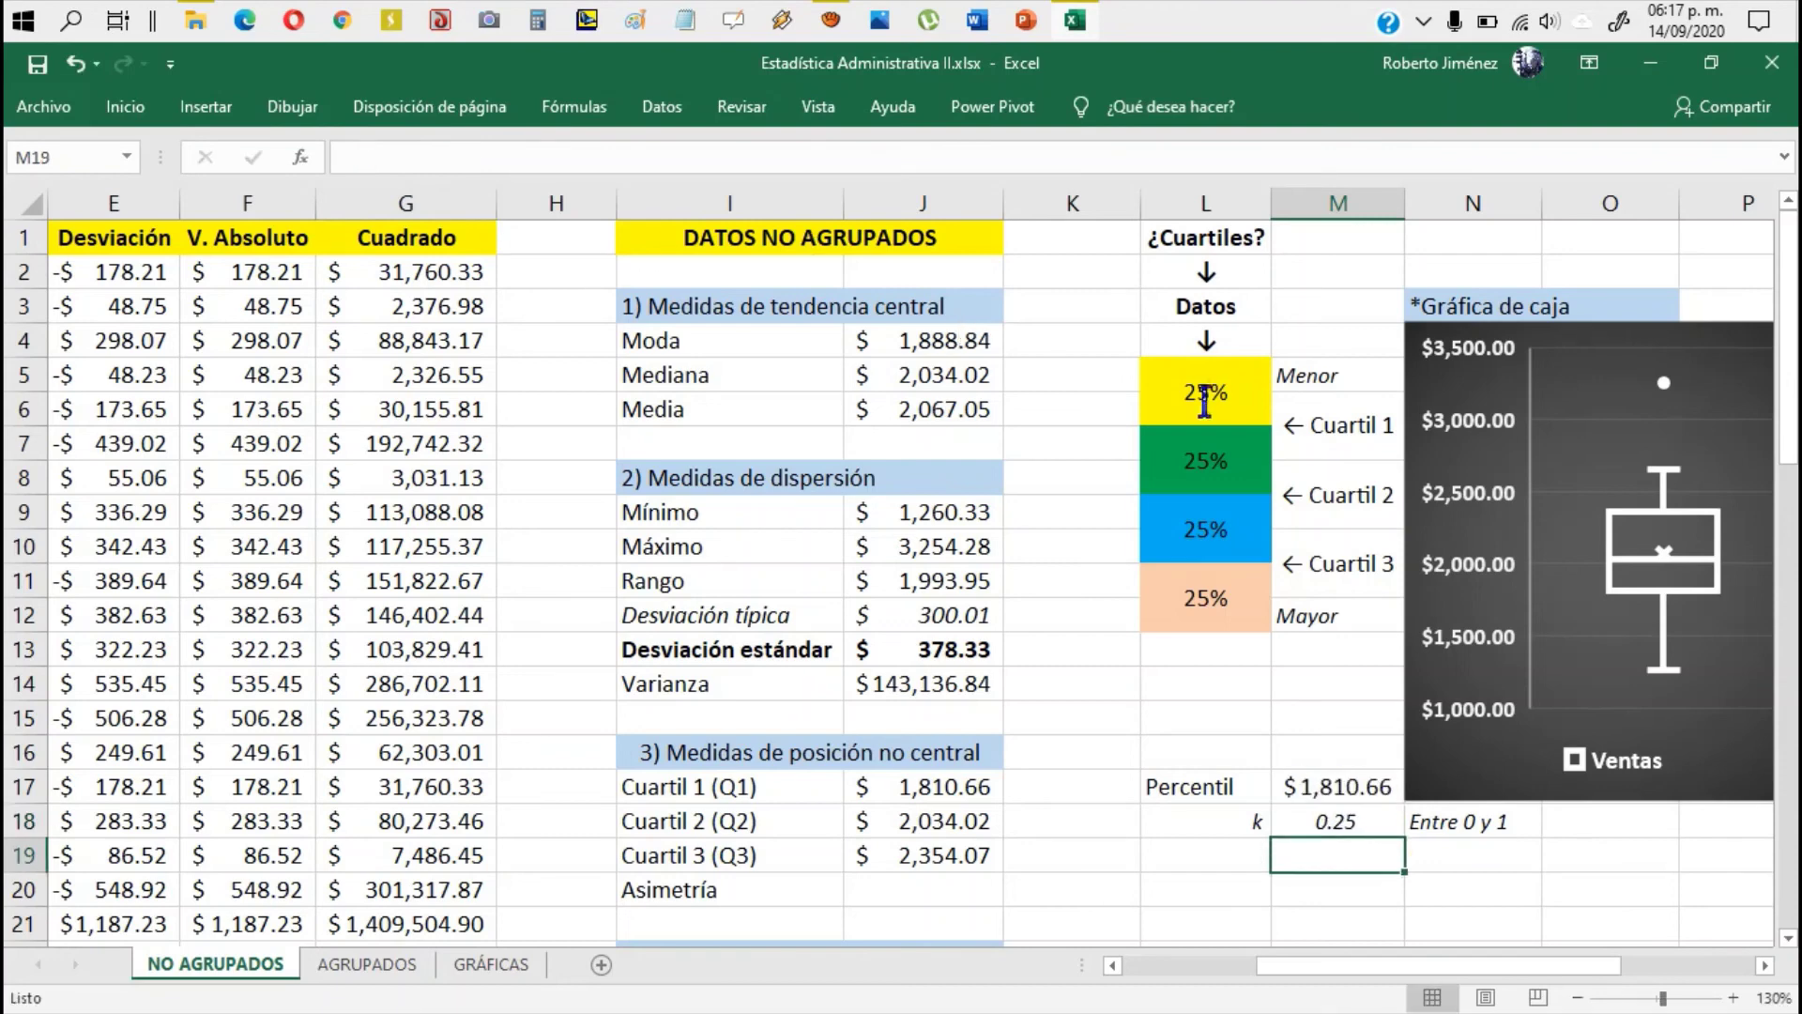
left_click(1352, 434)
left_click(971, 787)
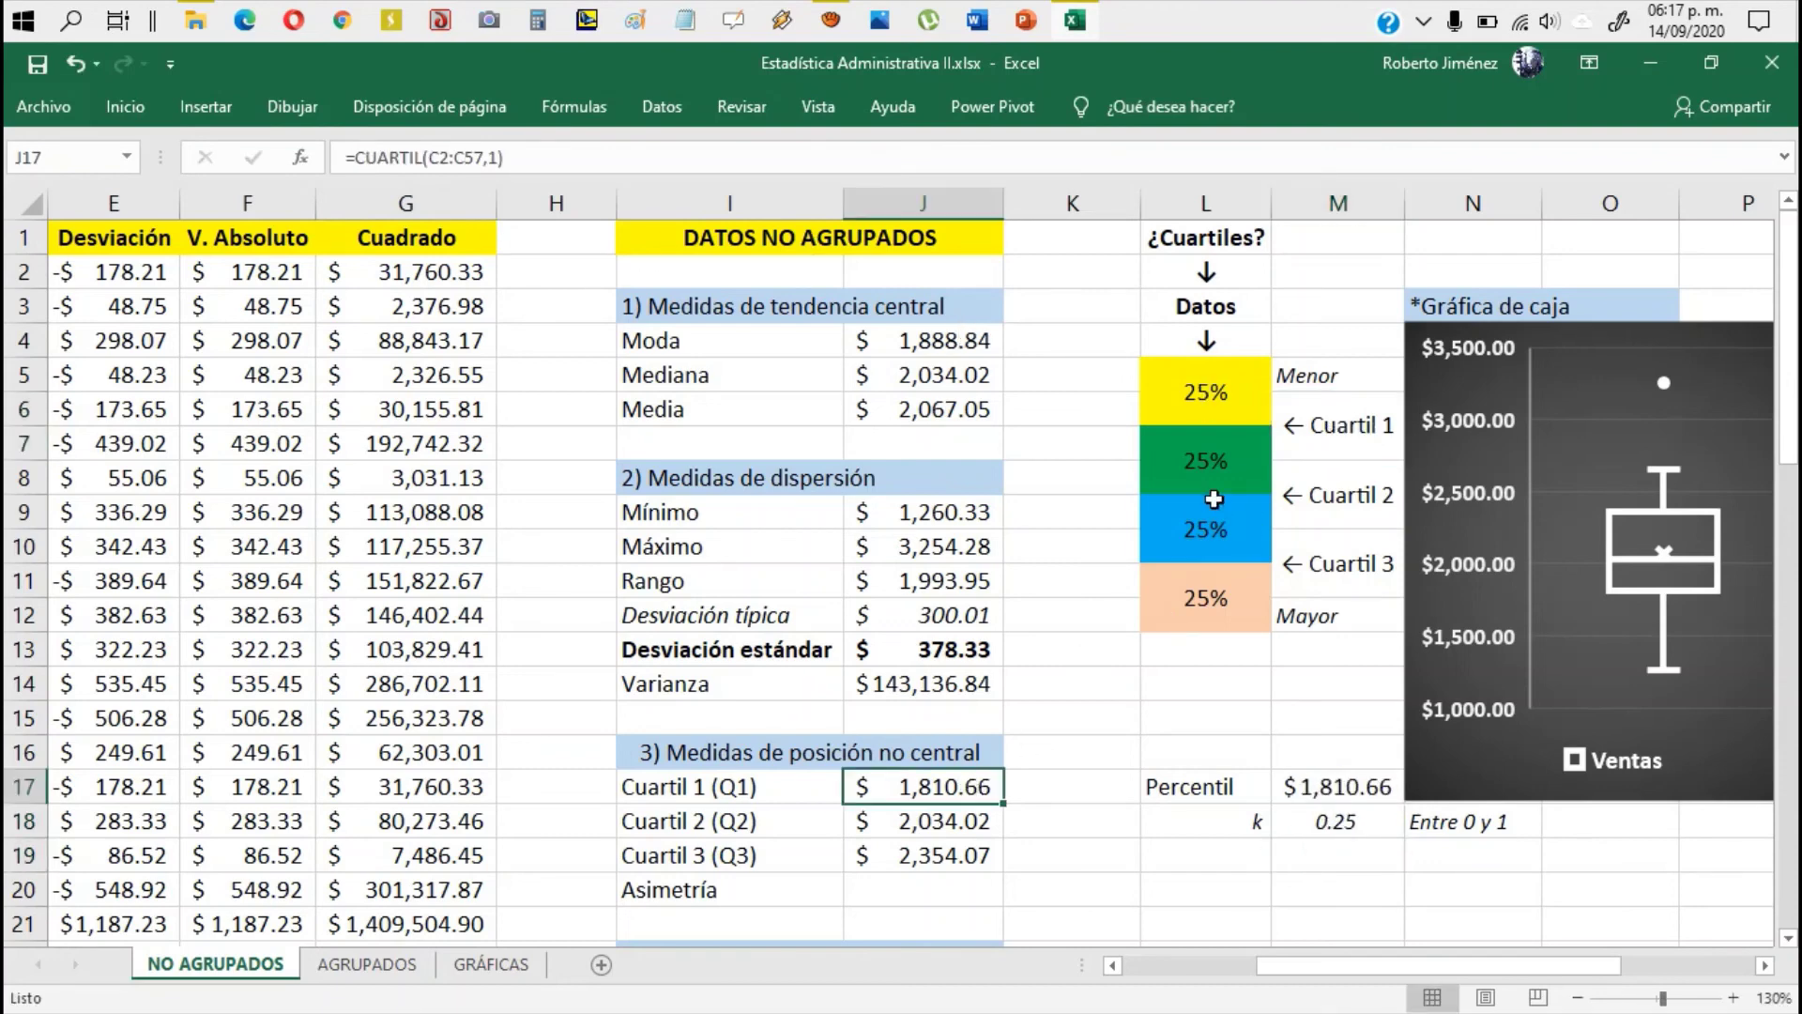
left_click(1214, 389)
left_click(1300, 428)
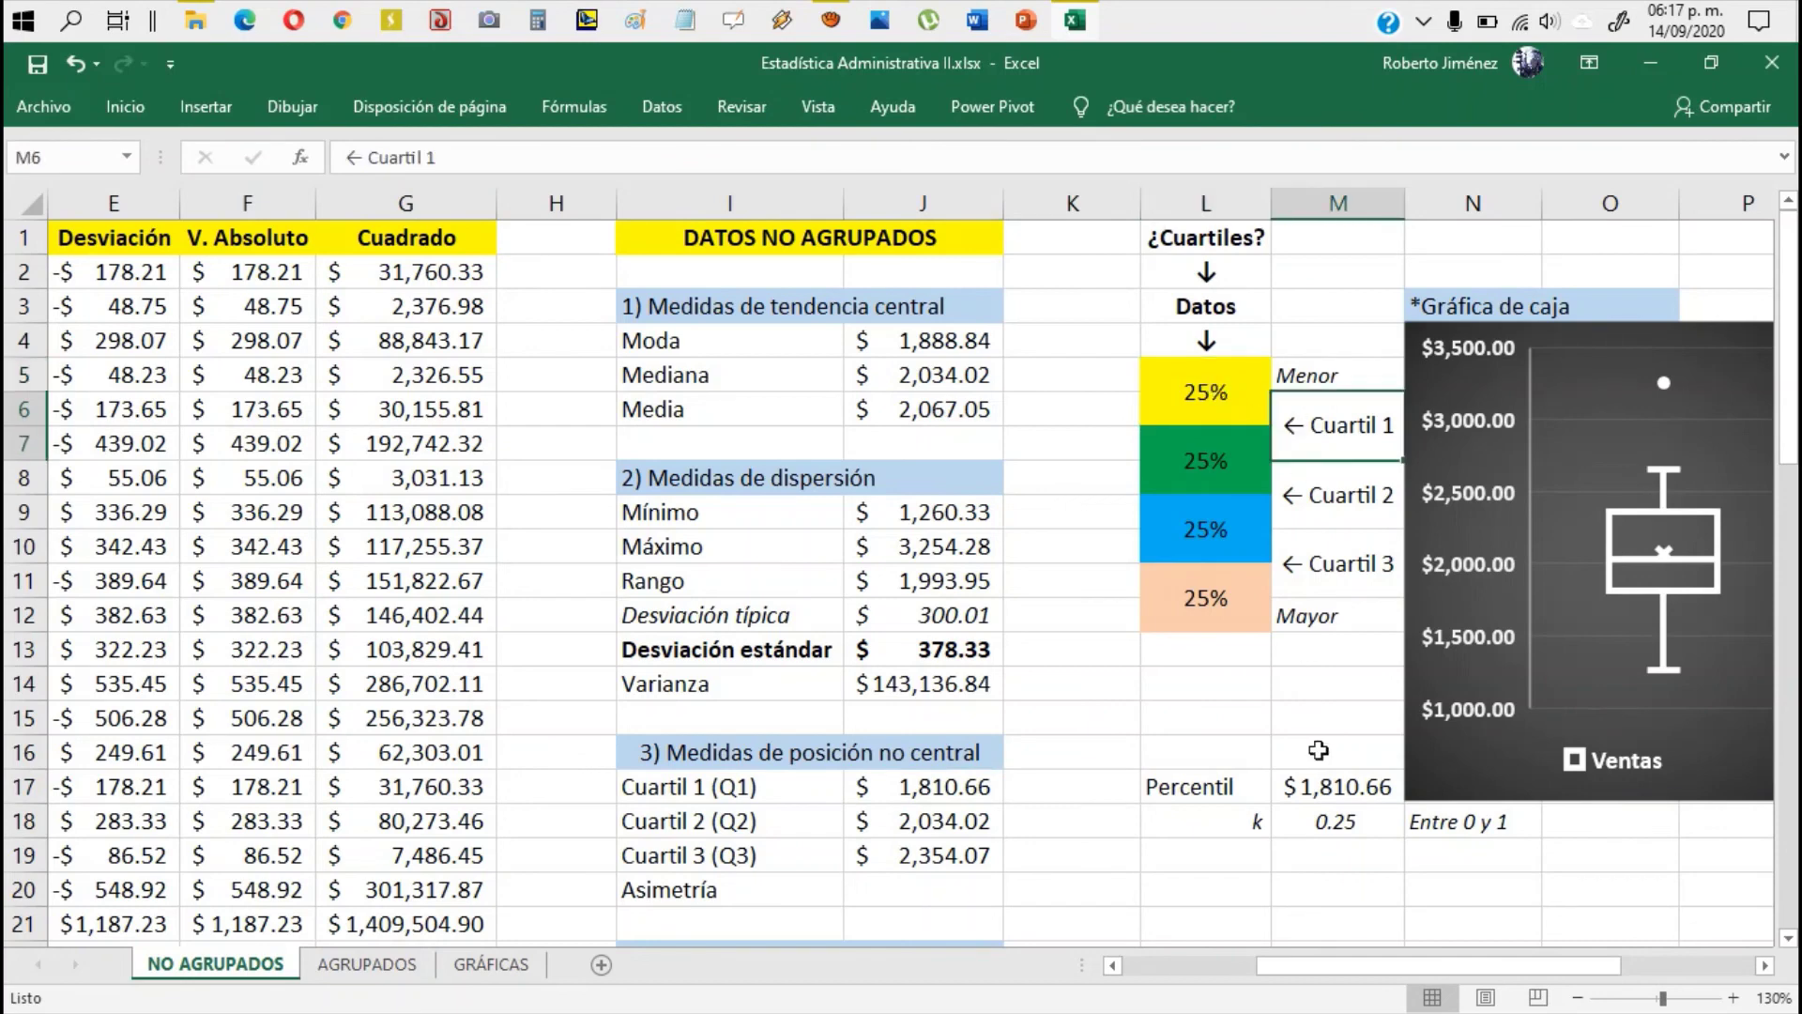
Step: Set k in M18 to 0.75 and relate it to Cuartil 3 and the first three 25% blocks of the diagram
left_click(1337, 822)
left_click(455, 163)
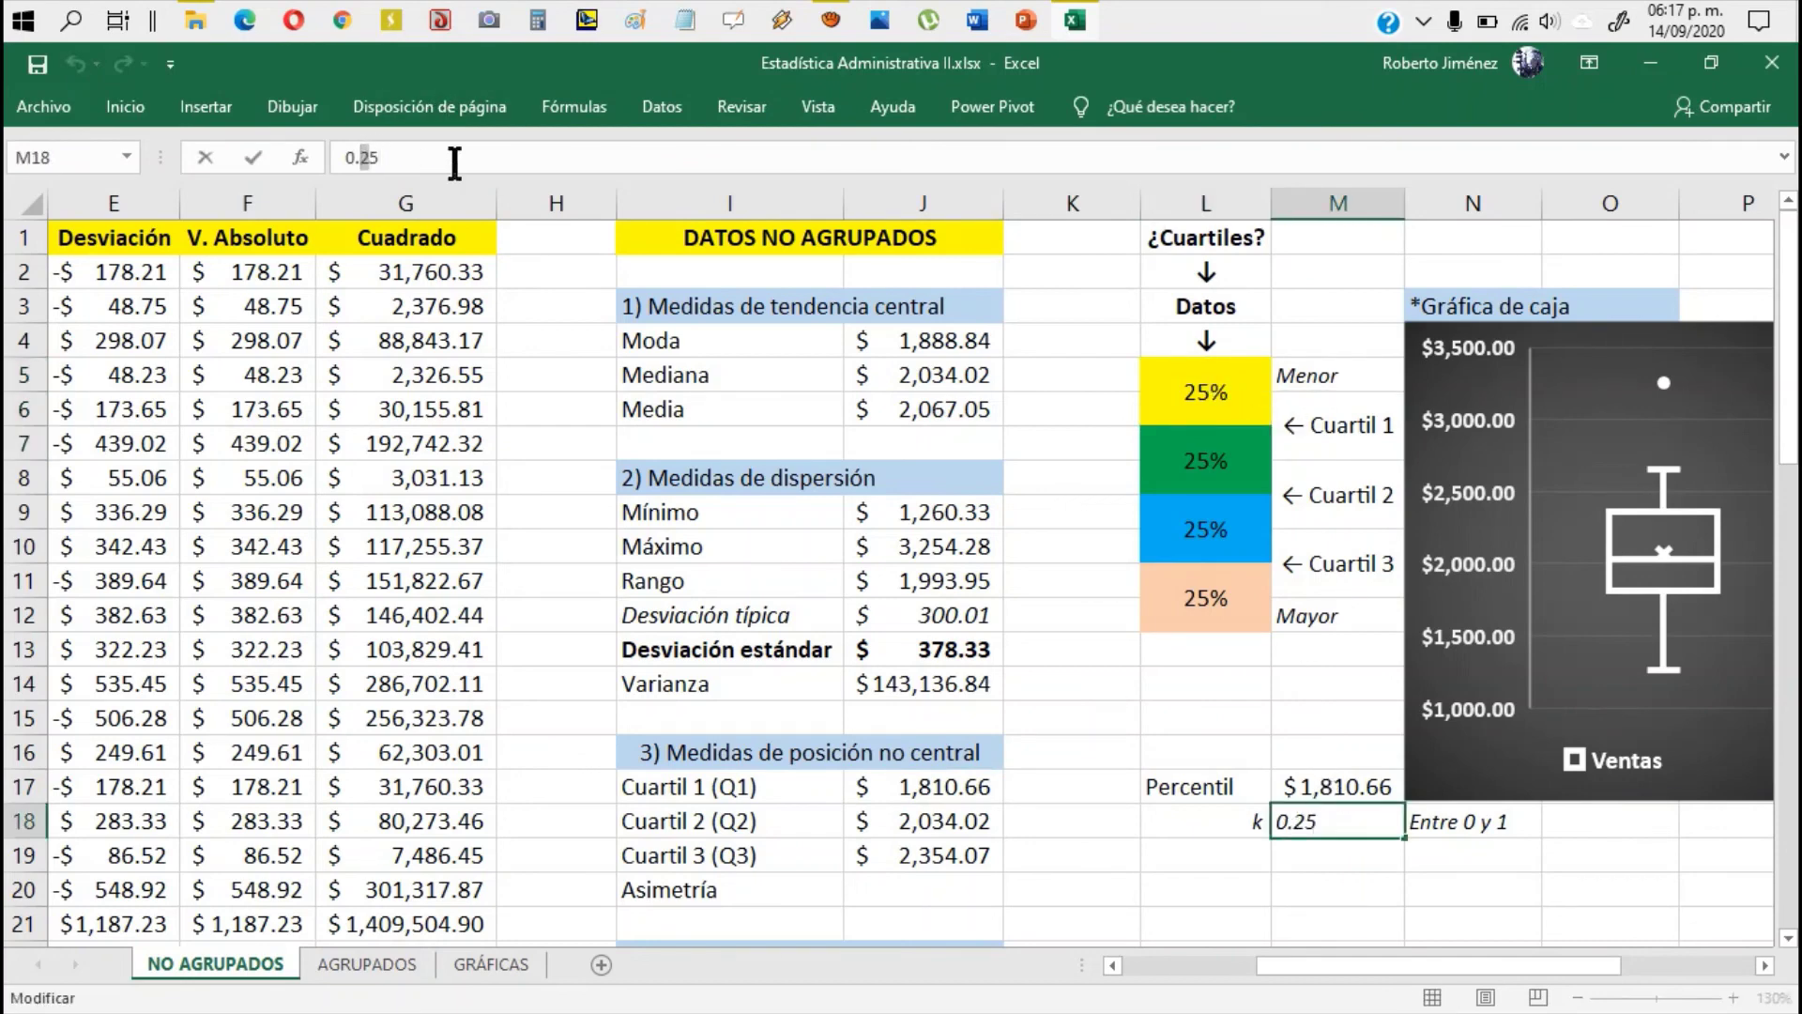
type("7")
key("Return")
key("Up")
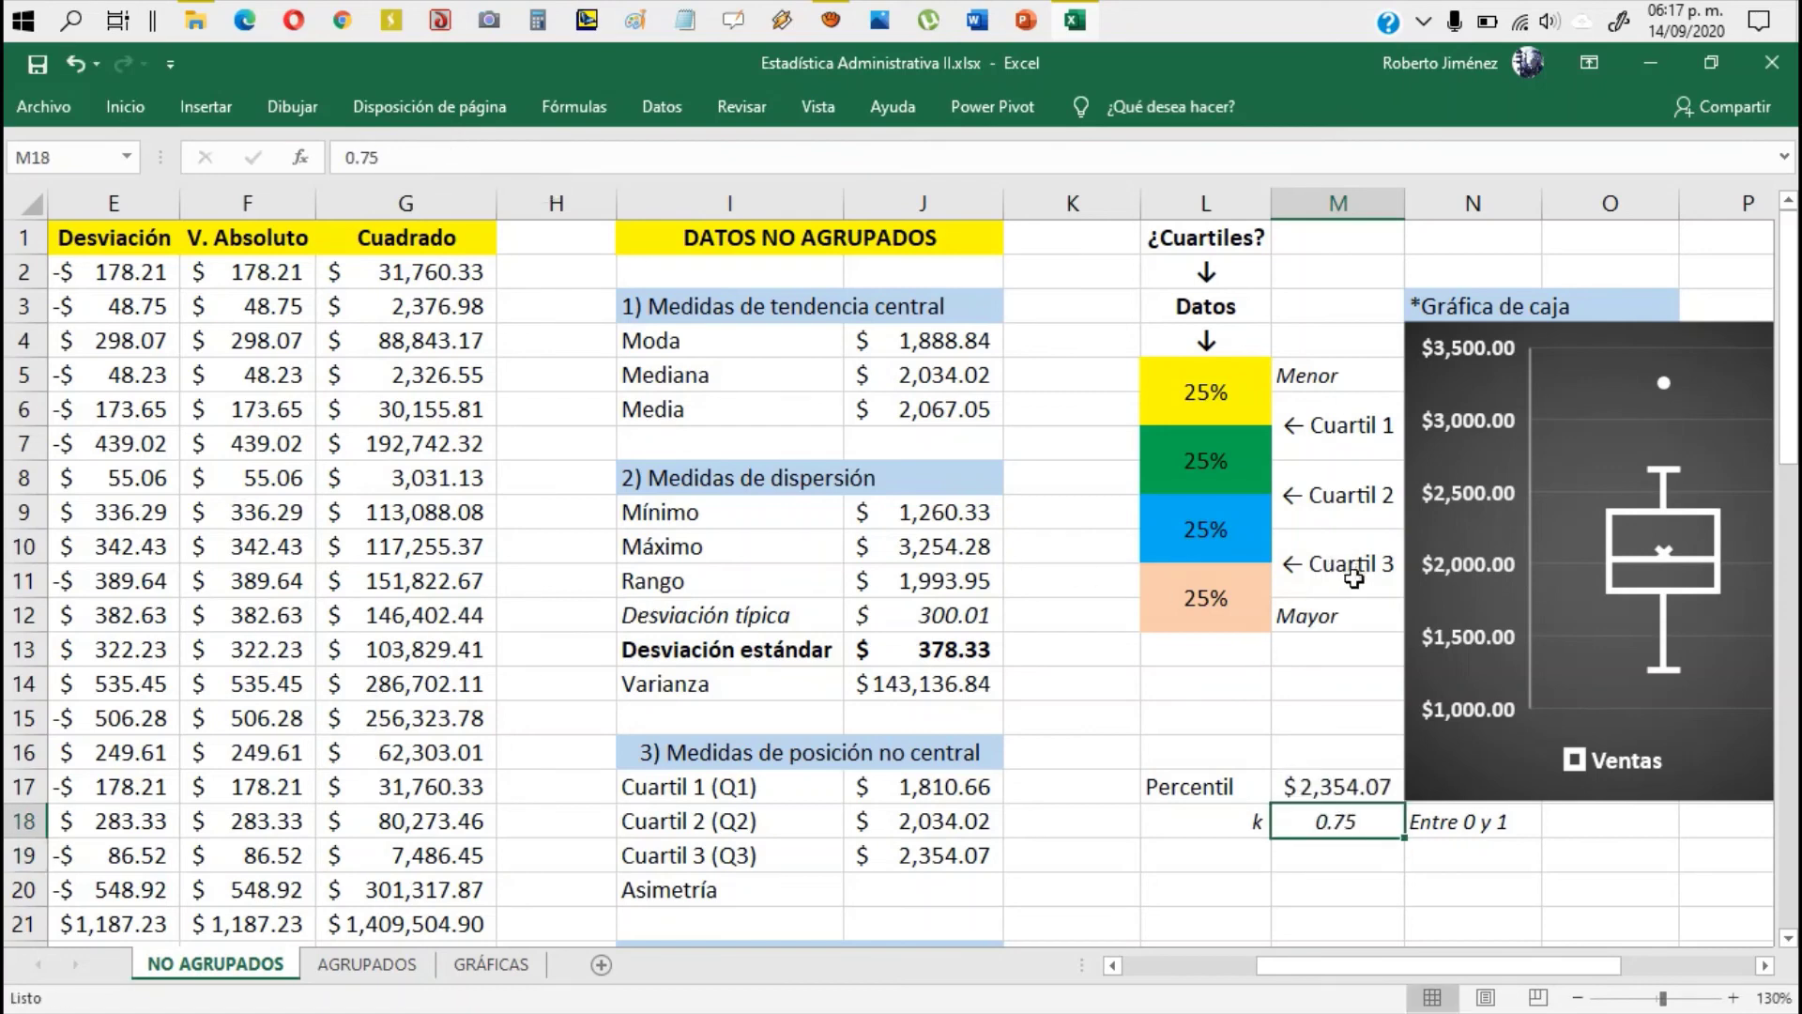
left_click(1344, 568)
left_click_drag(1166, 392, 1187, 535)
Step: Set k in M18 to 0 and compare the Percentil result with the Mínimo in J9
left_click(1343, 826)
type("0")
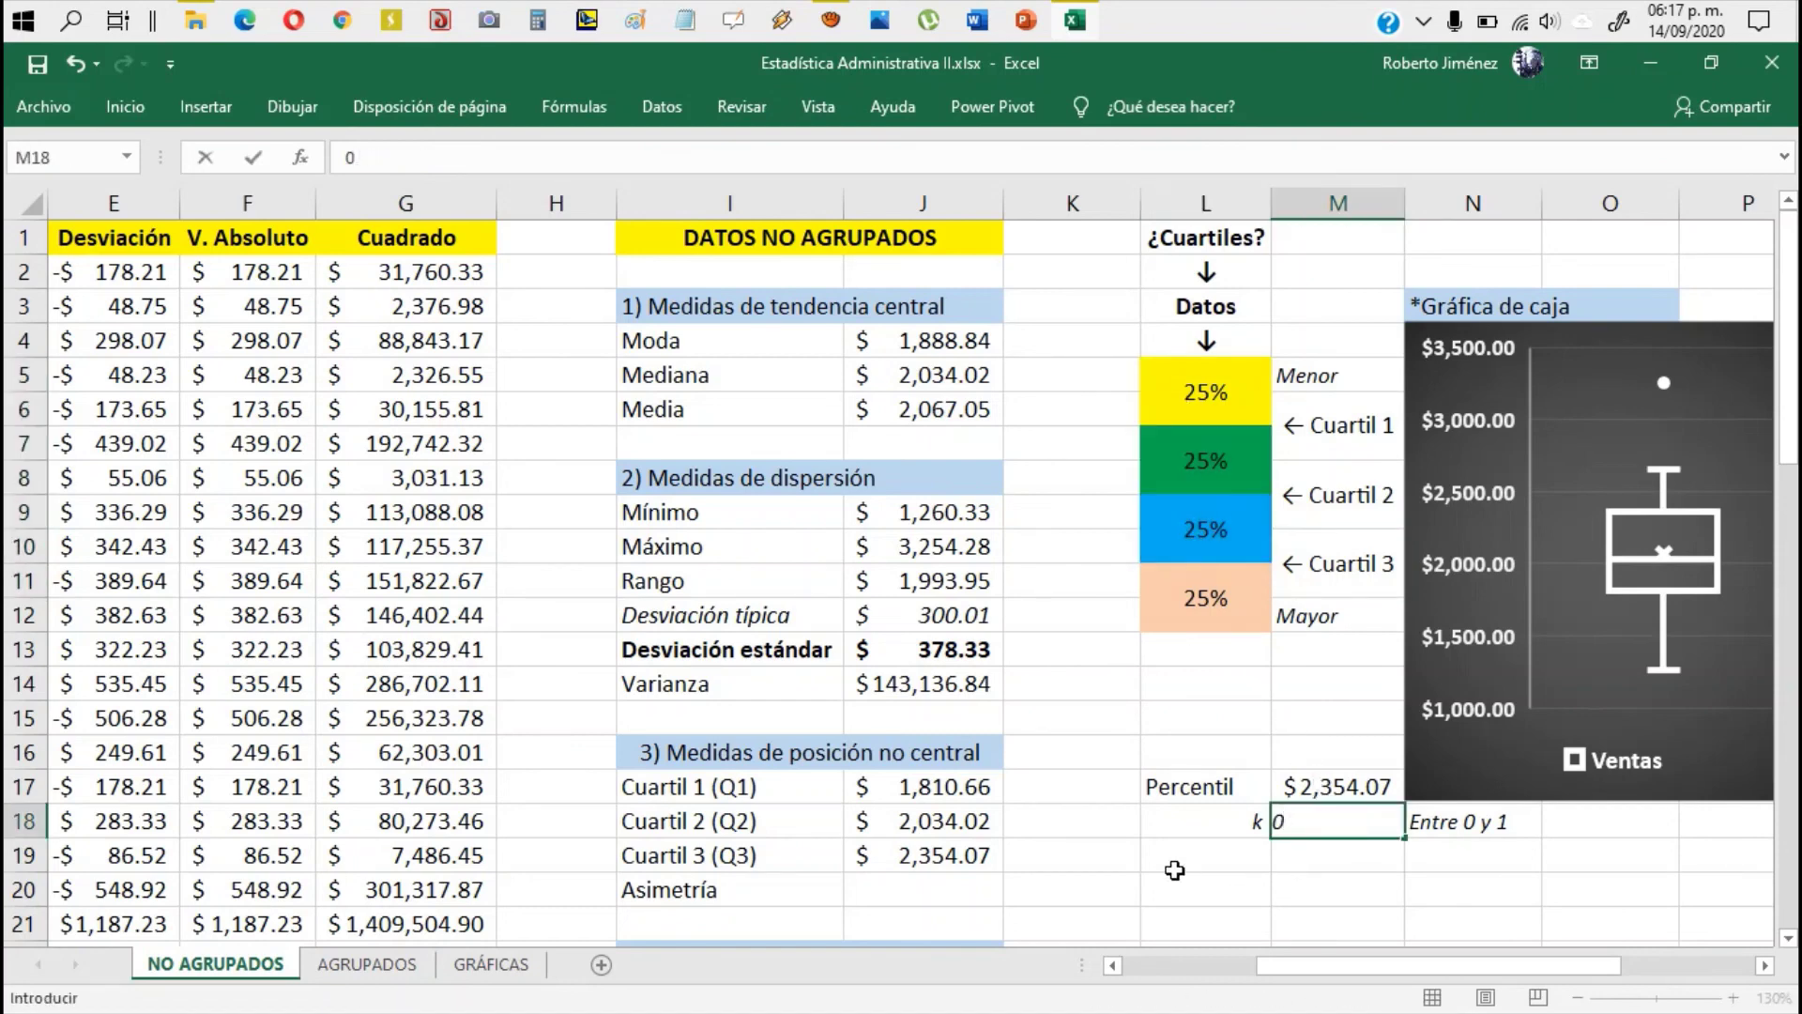
key("ctrl+Return")
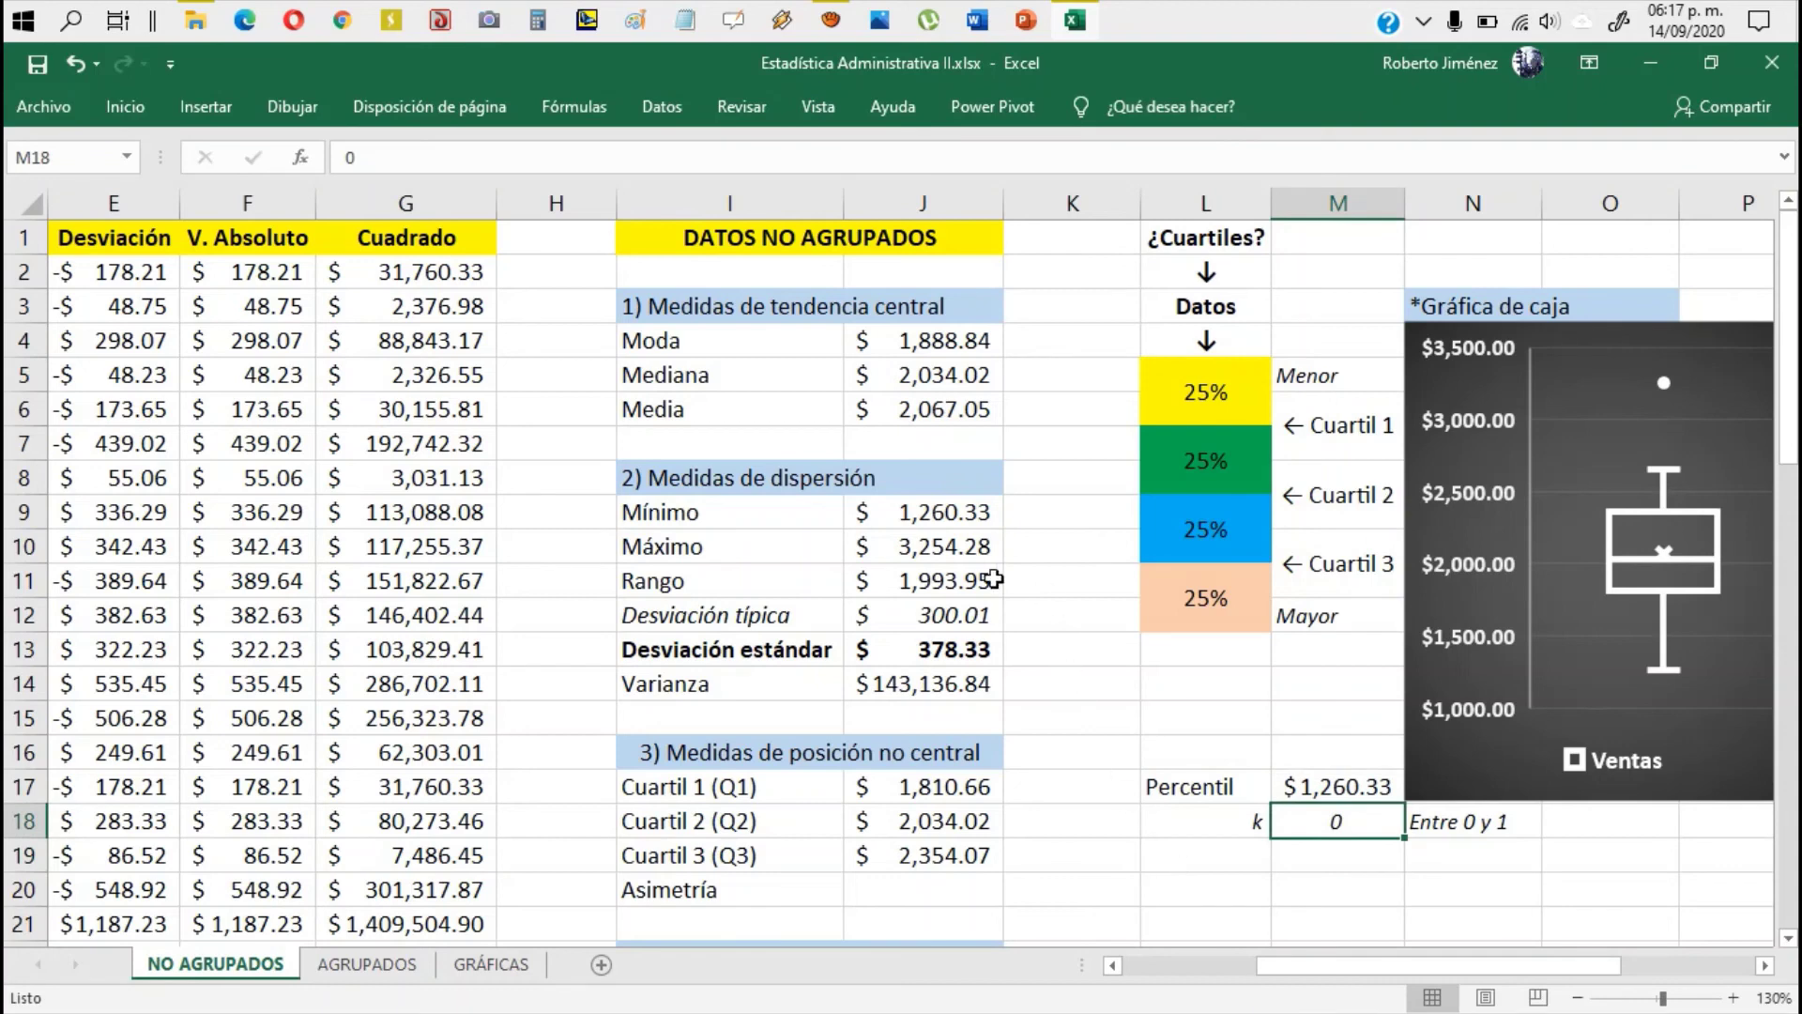
left_click(935, 510)
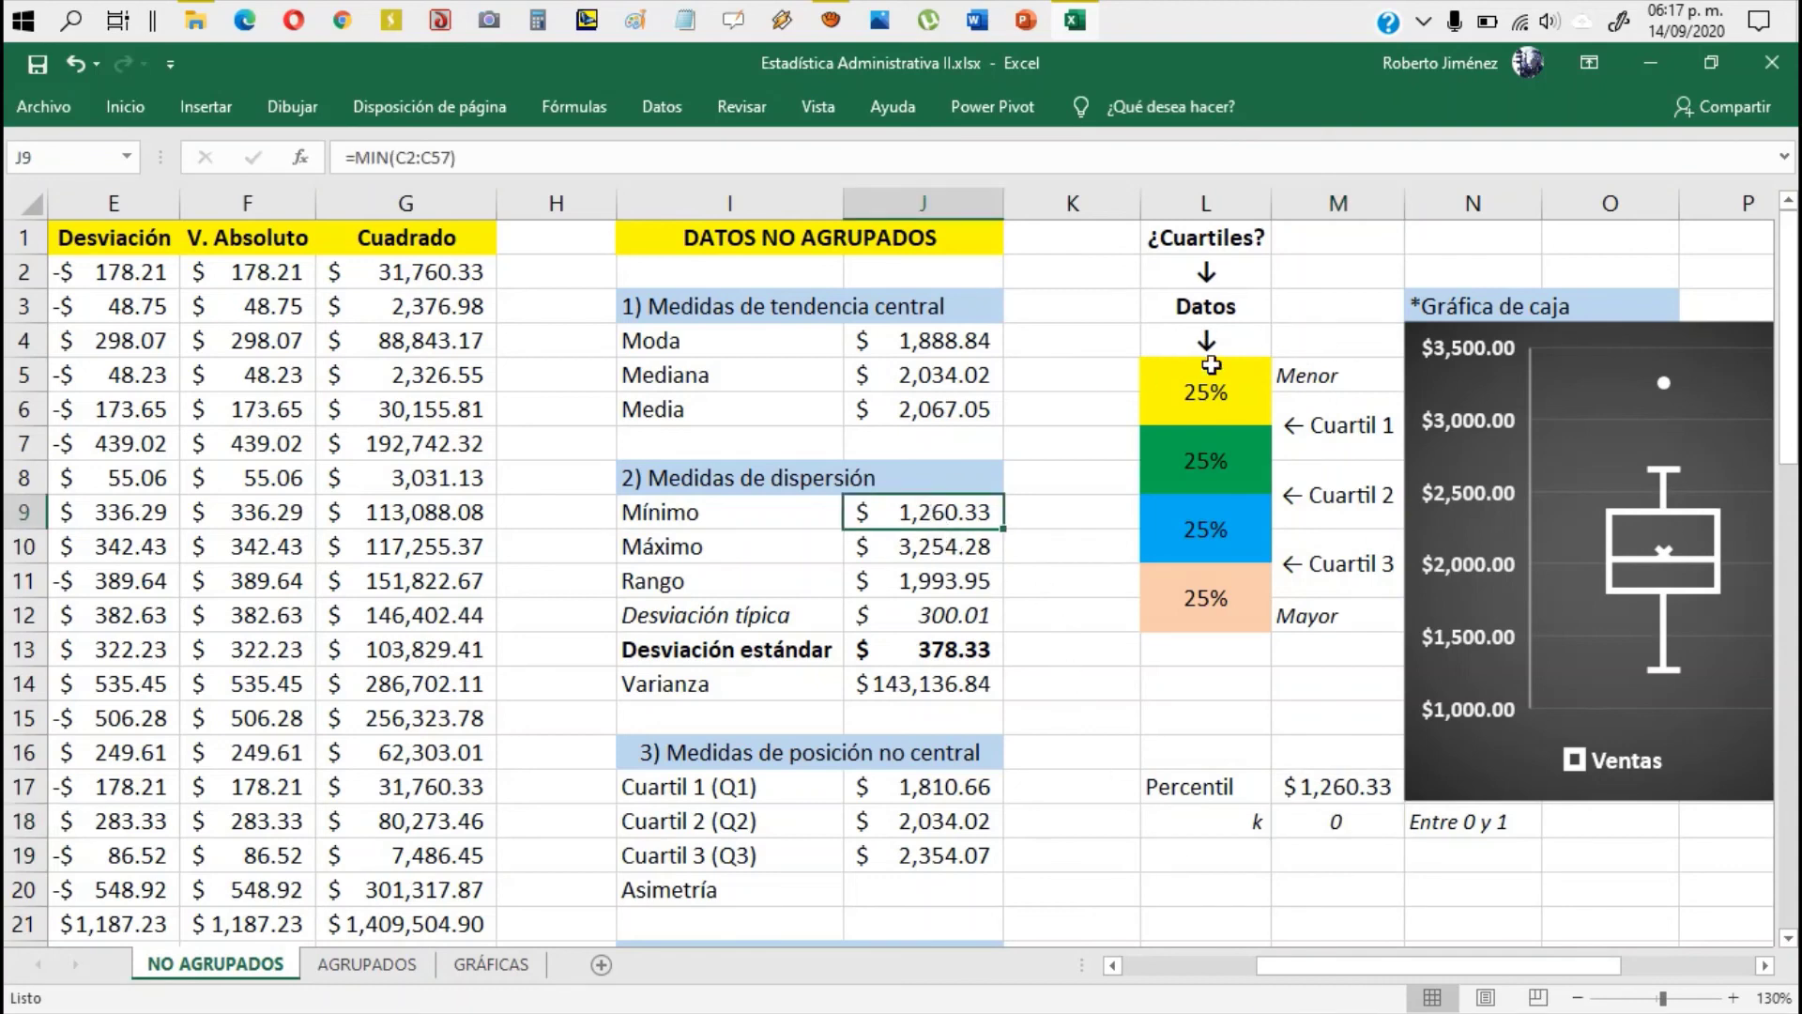
Step: Set k in M18 to 1 and compare the Percentil result with the Máximo in J10 and the last 25% block
left_click(1306, 831)
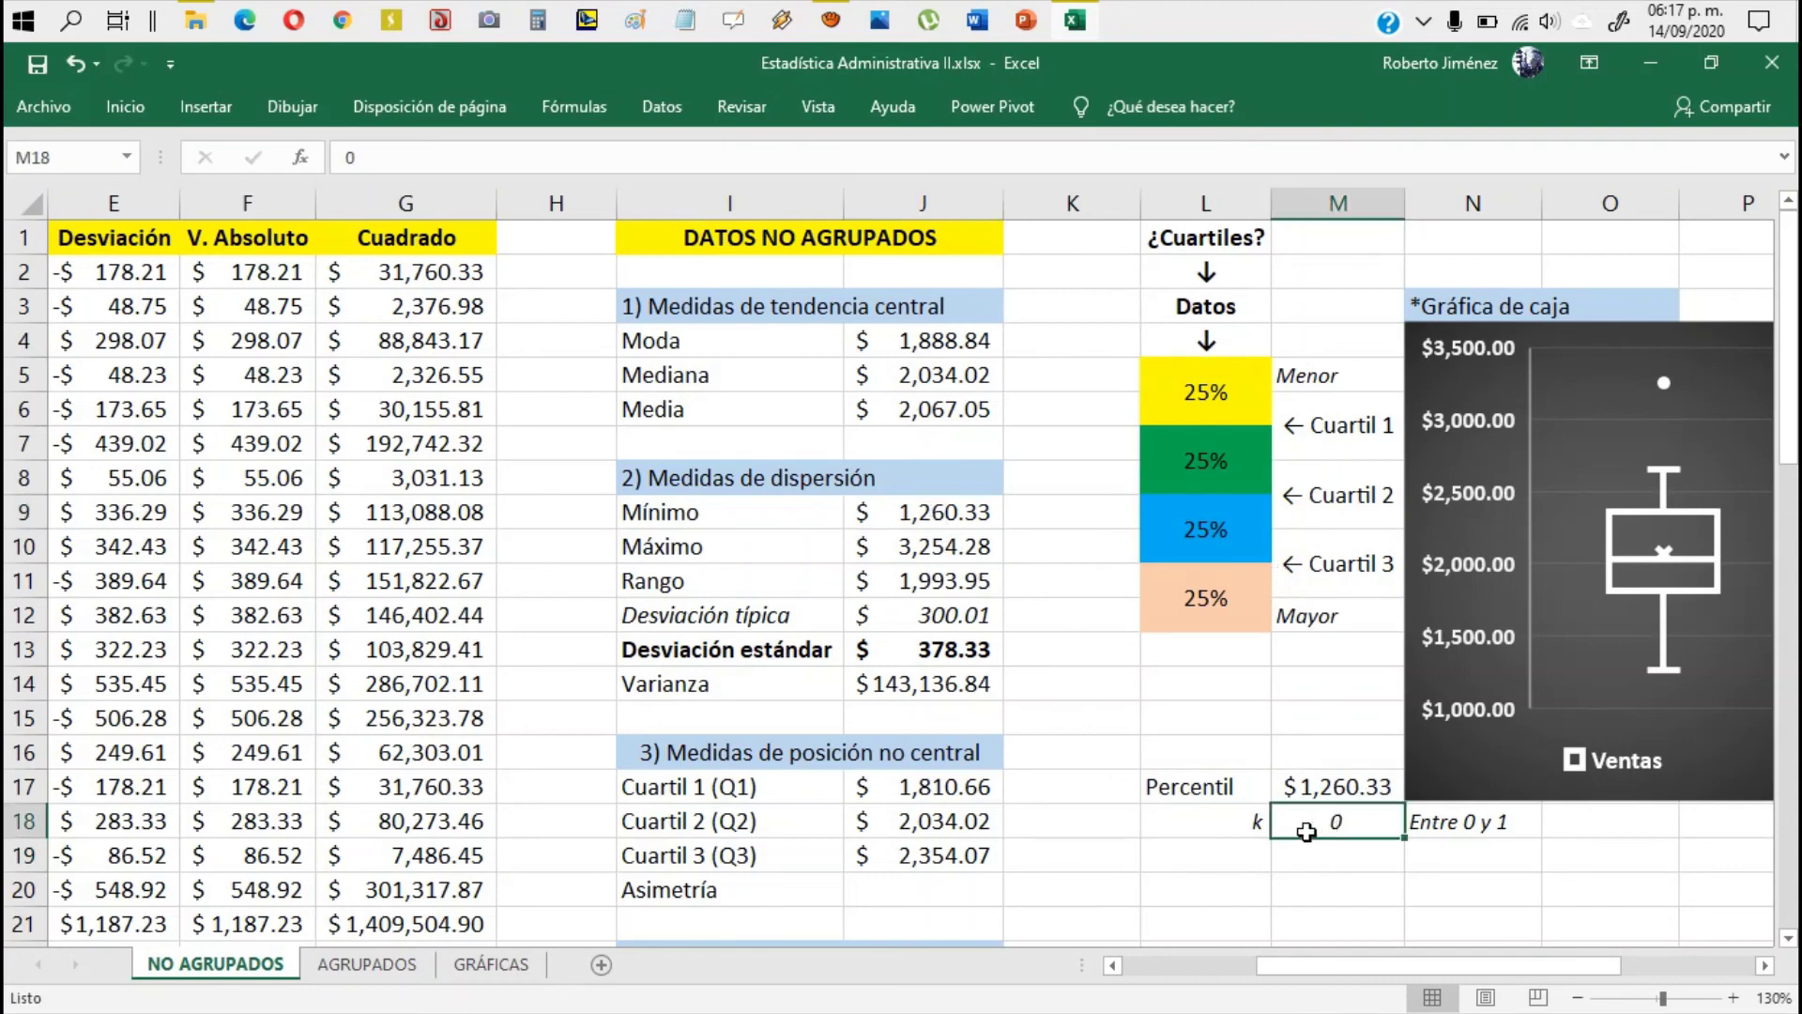
type("1")
key("Return")
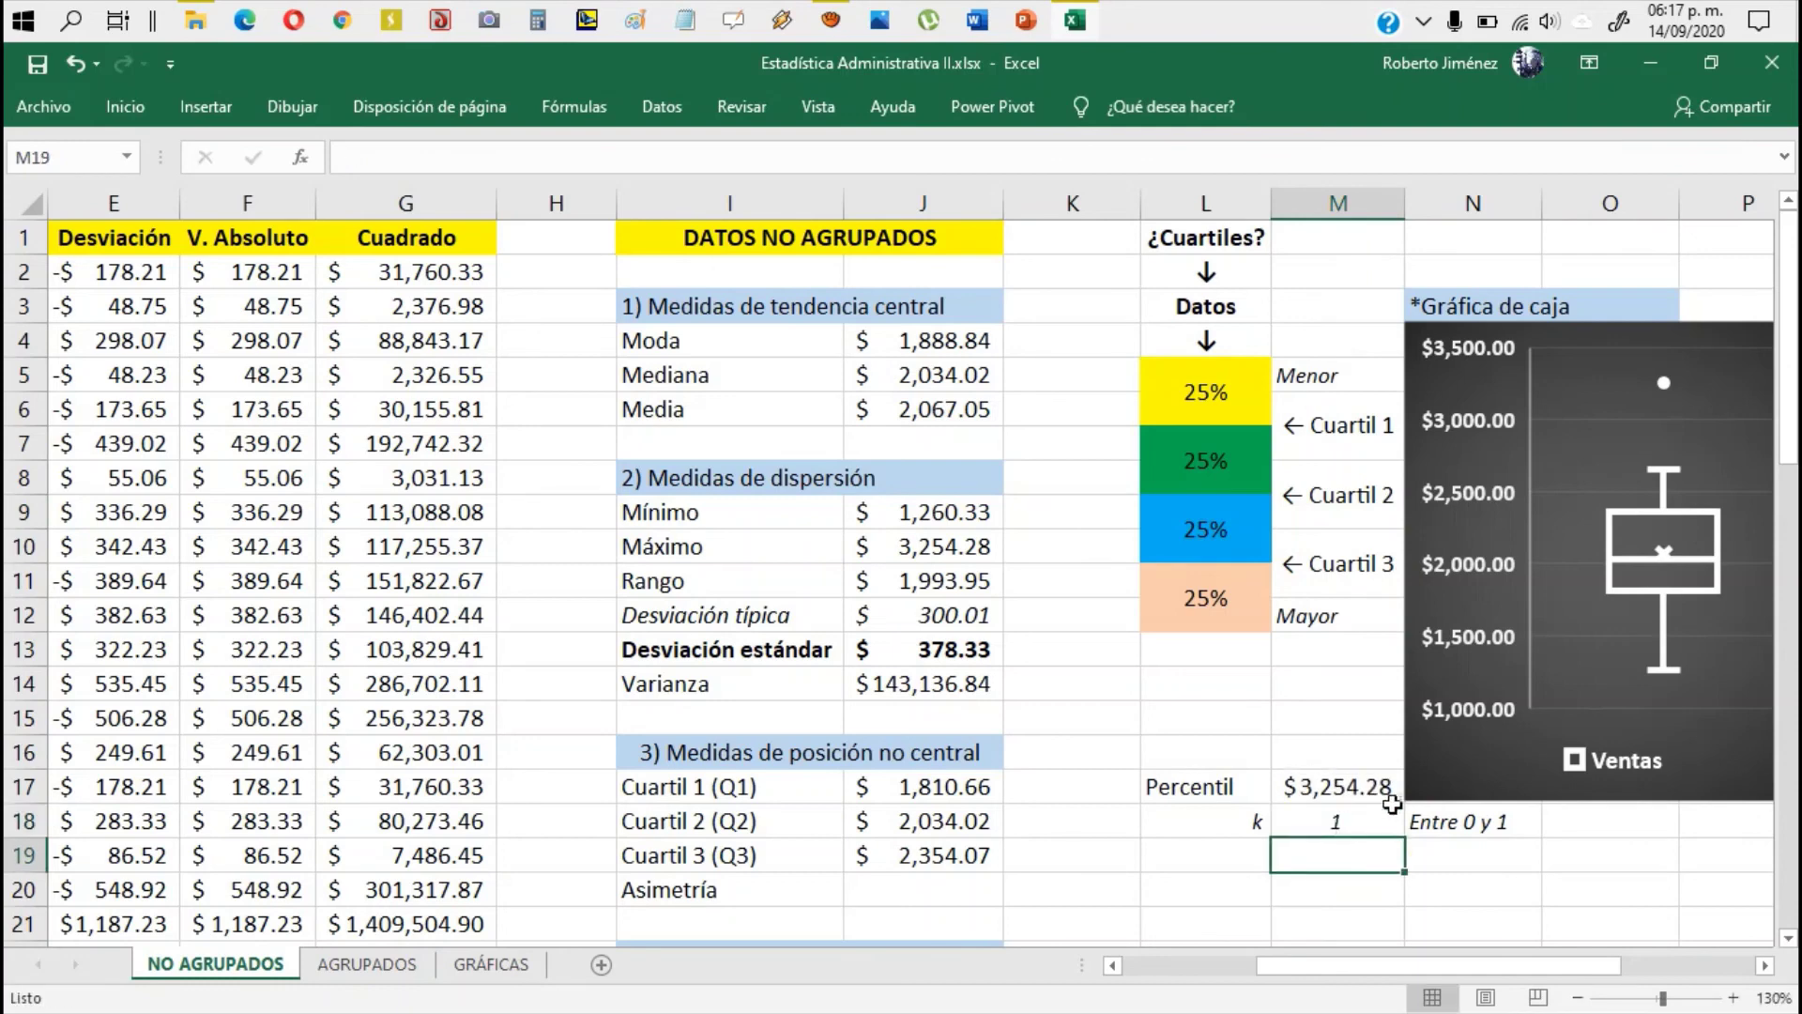
left_click(921, 554)
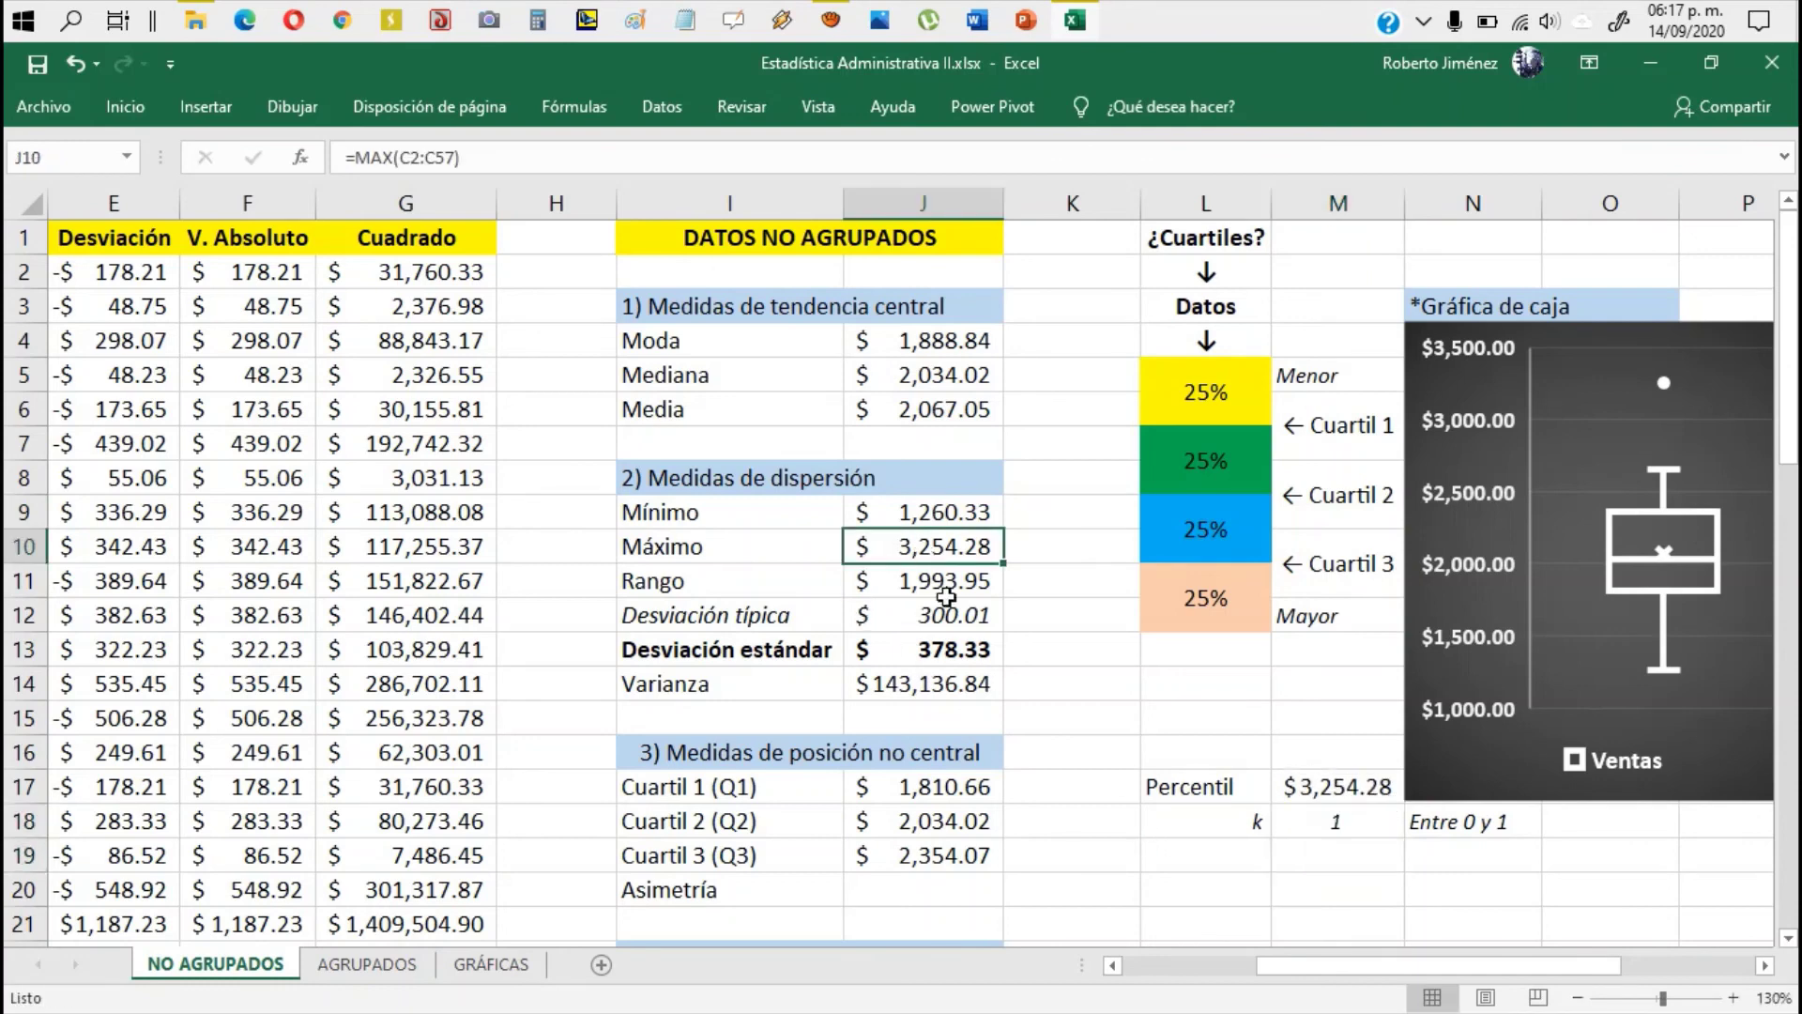
left_click(1217, 630)
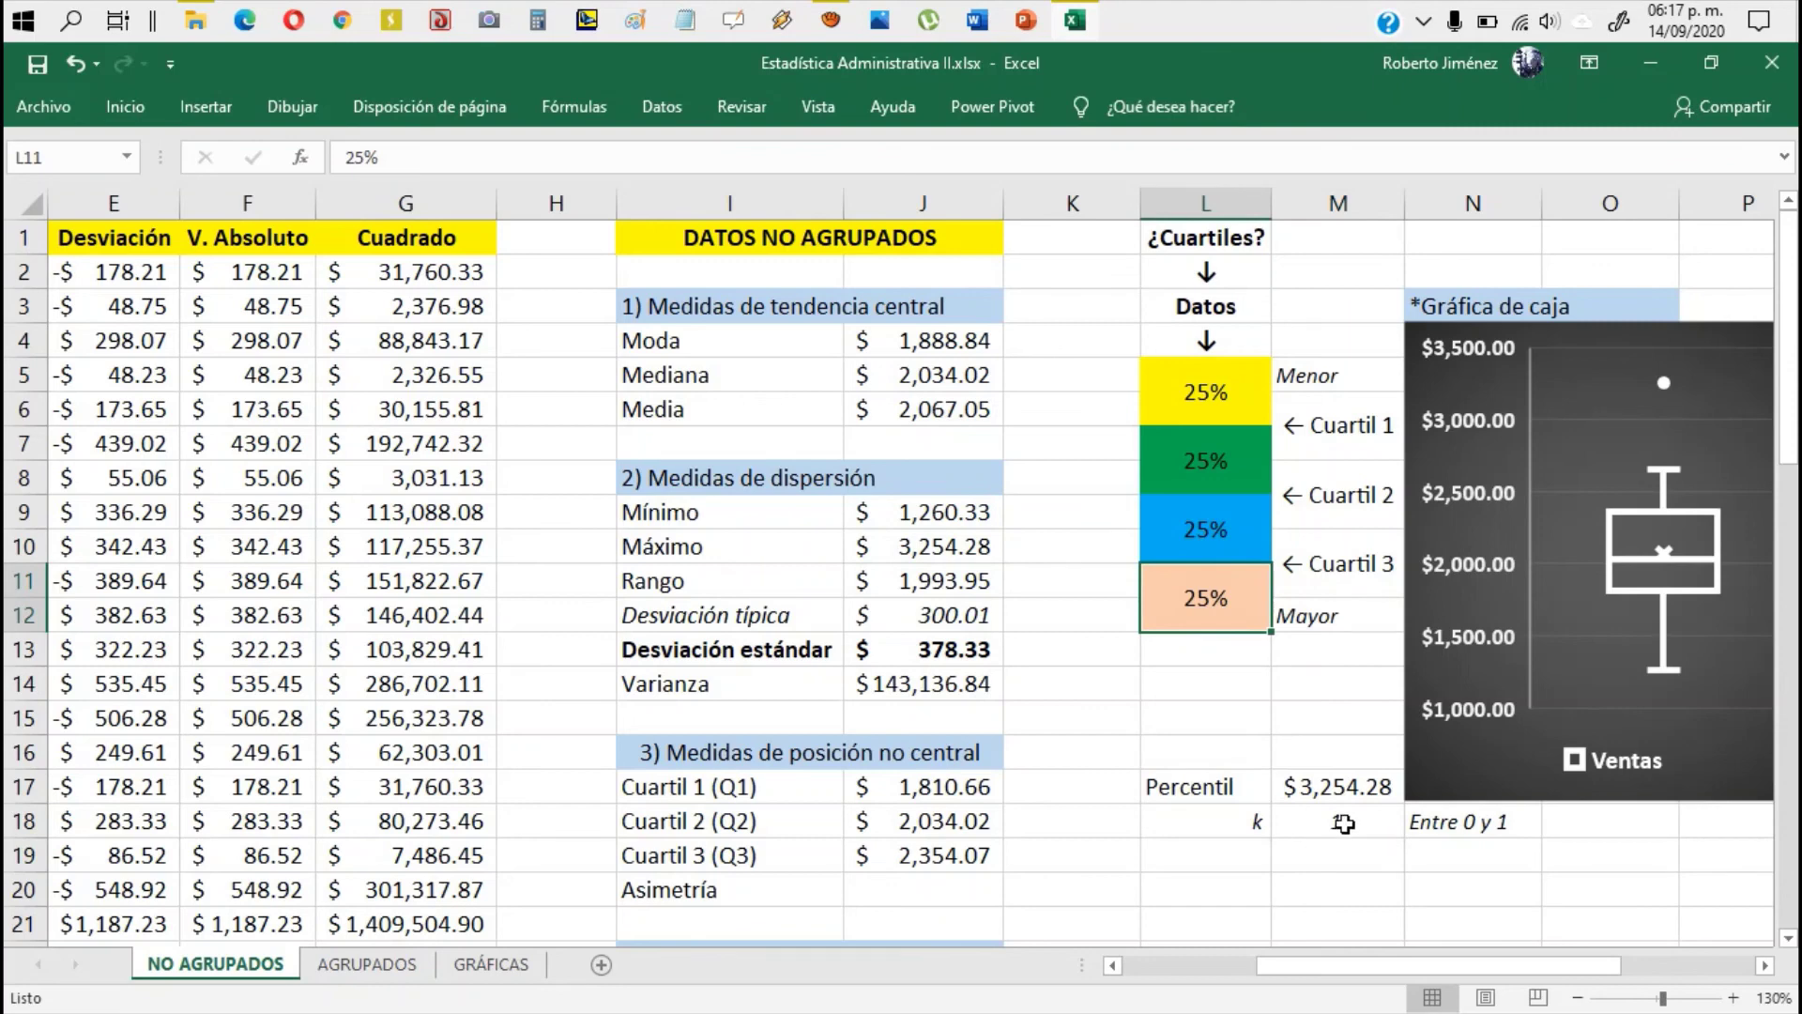
Step: Set k in M18 to 0.1 and select the Percentil result in M17
left_click(1333, 831)
type(".1")
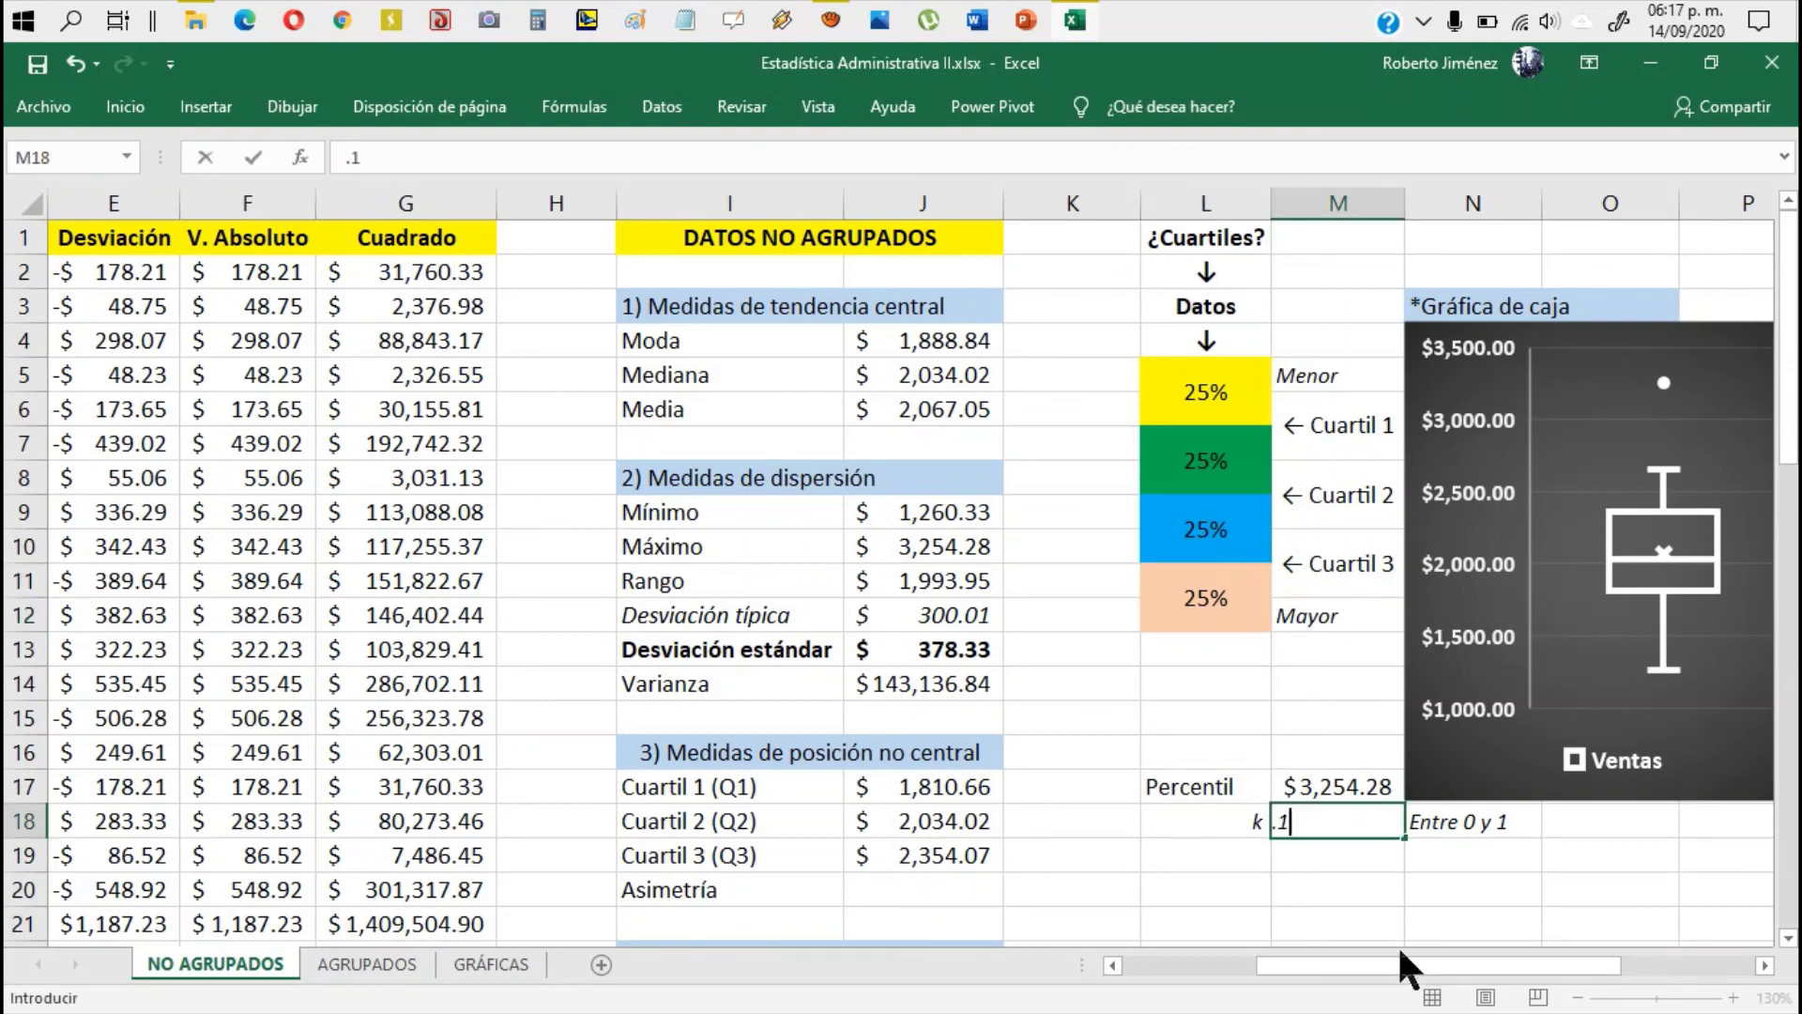
key("Return")
key("Up")
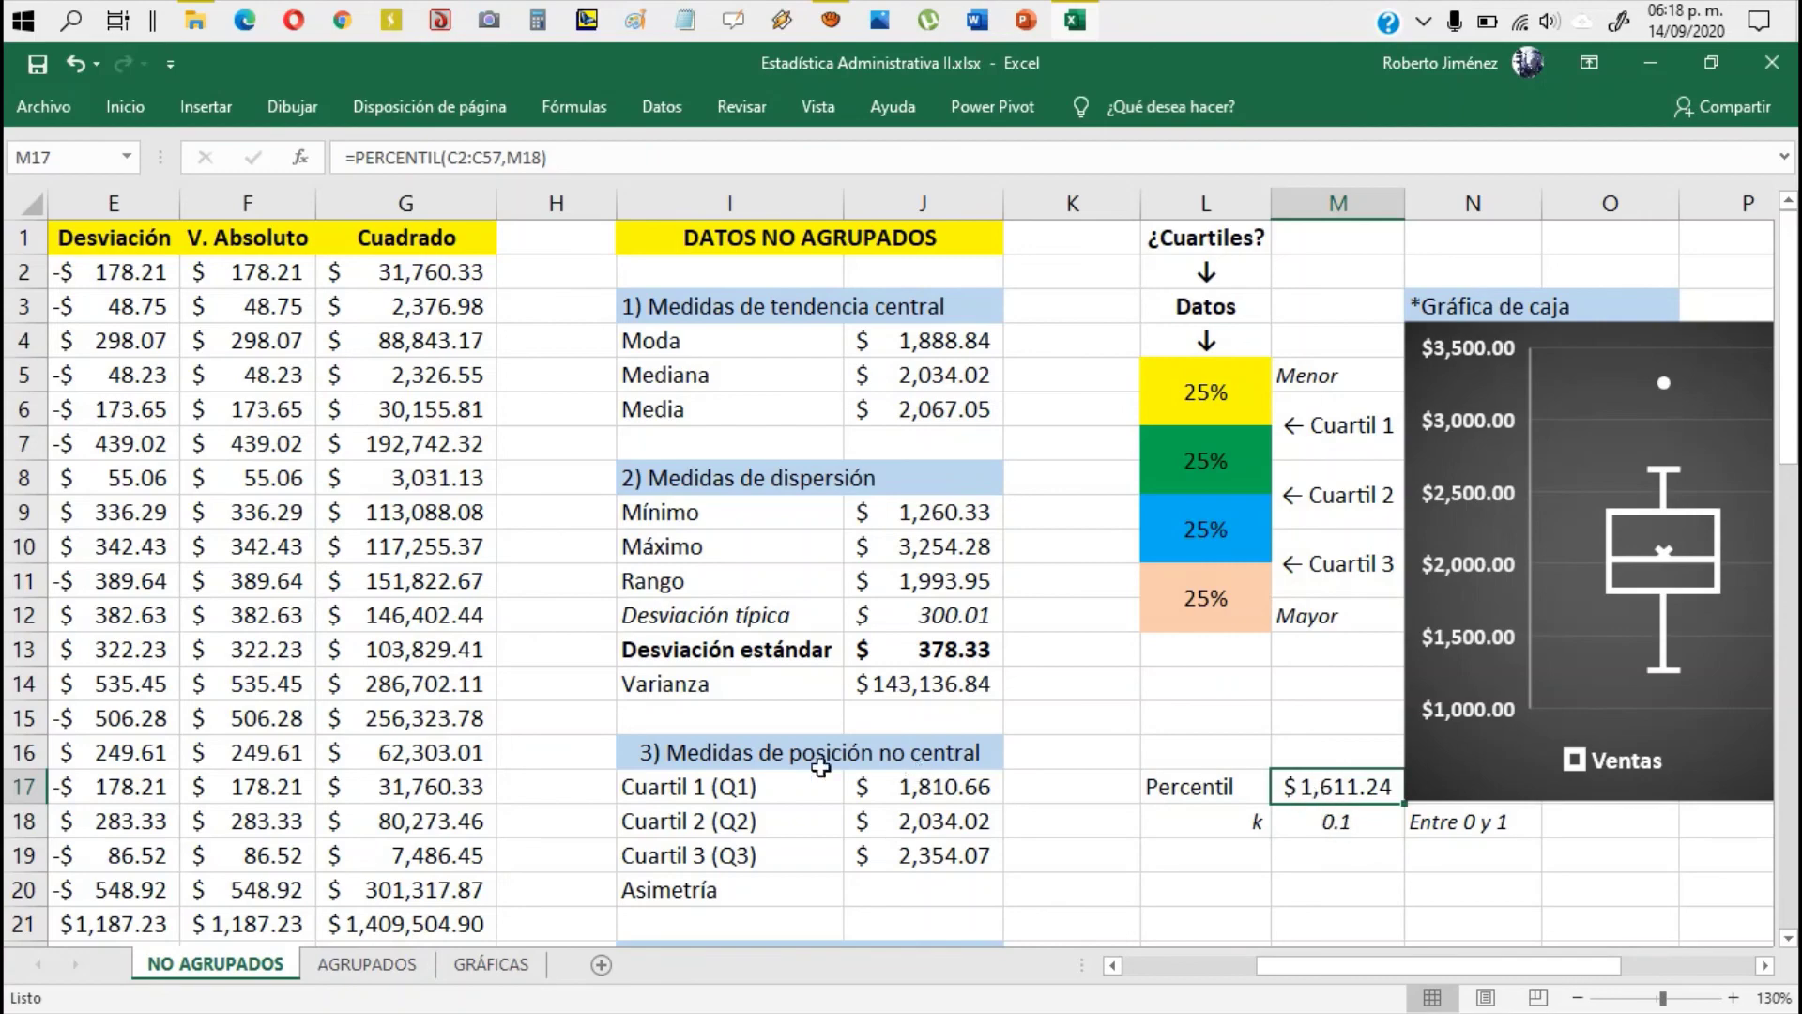
Step: Review the Percentil entry in L17 alongside the Cuartil 1 to Cuartil 3 rows of the non-central position measures
scroll(857, 595, "down", 2)
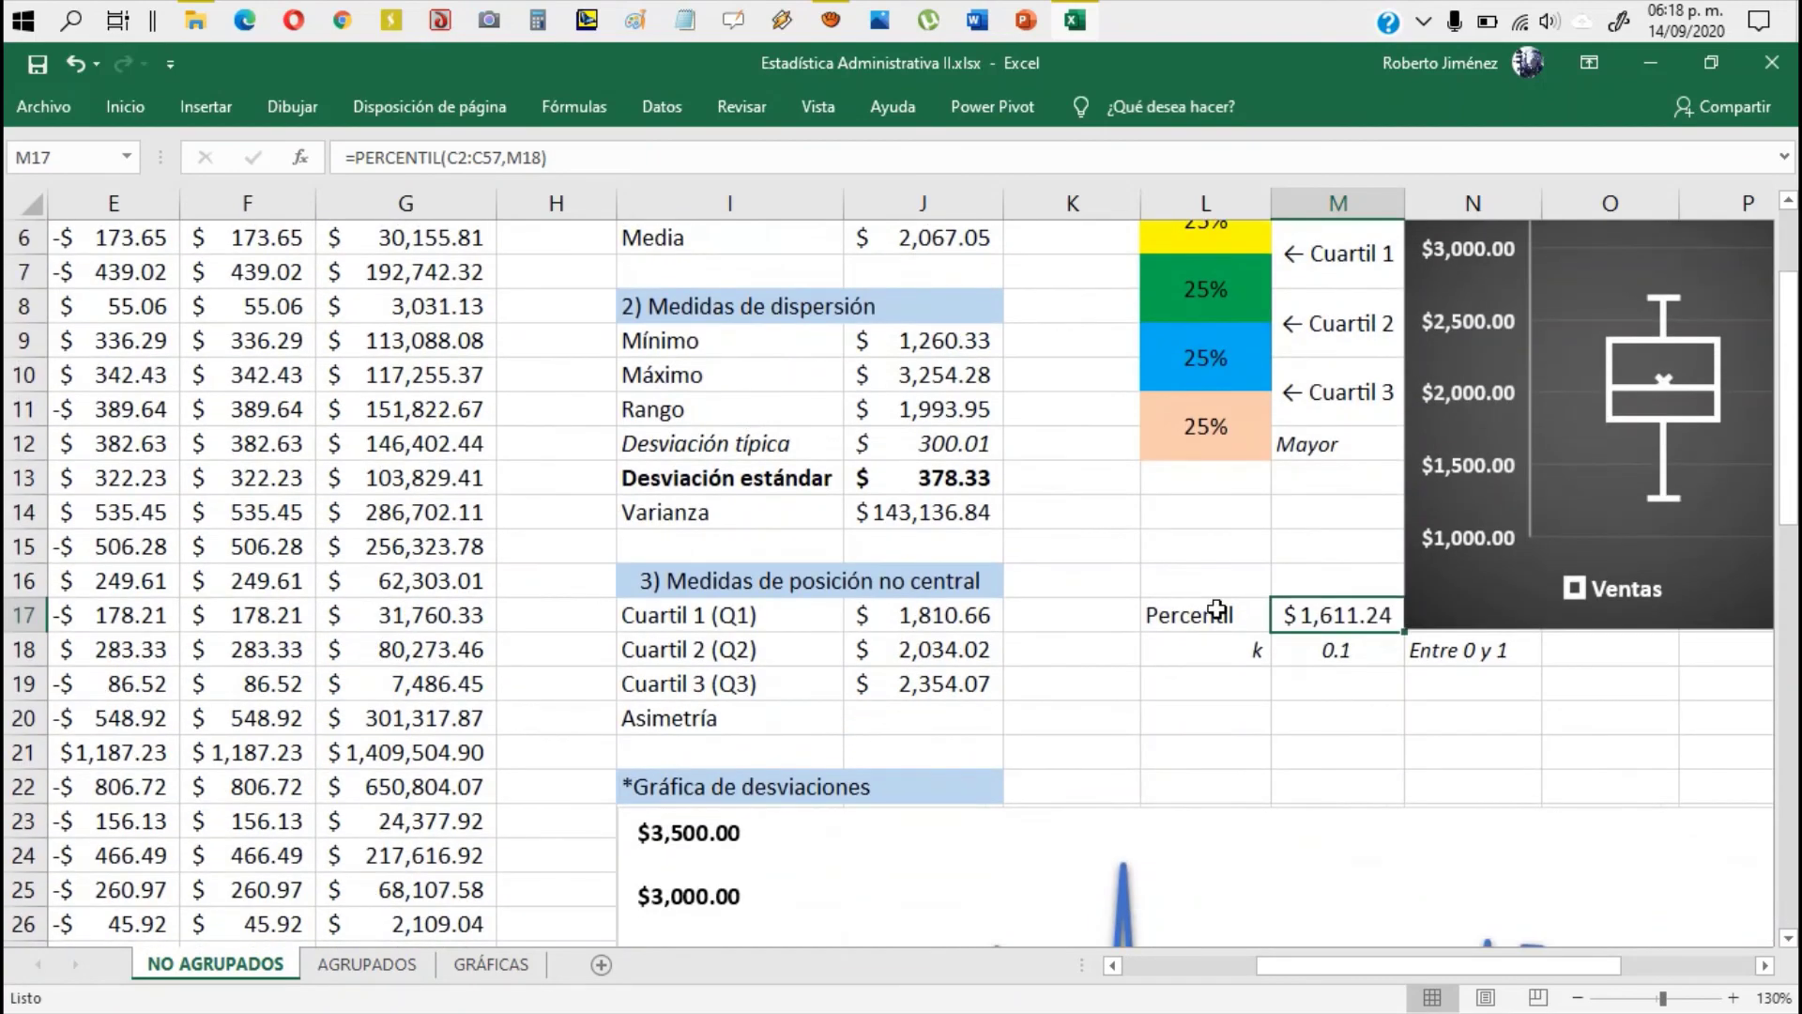
left_click_drag(1218, 610, 737, 676)
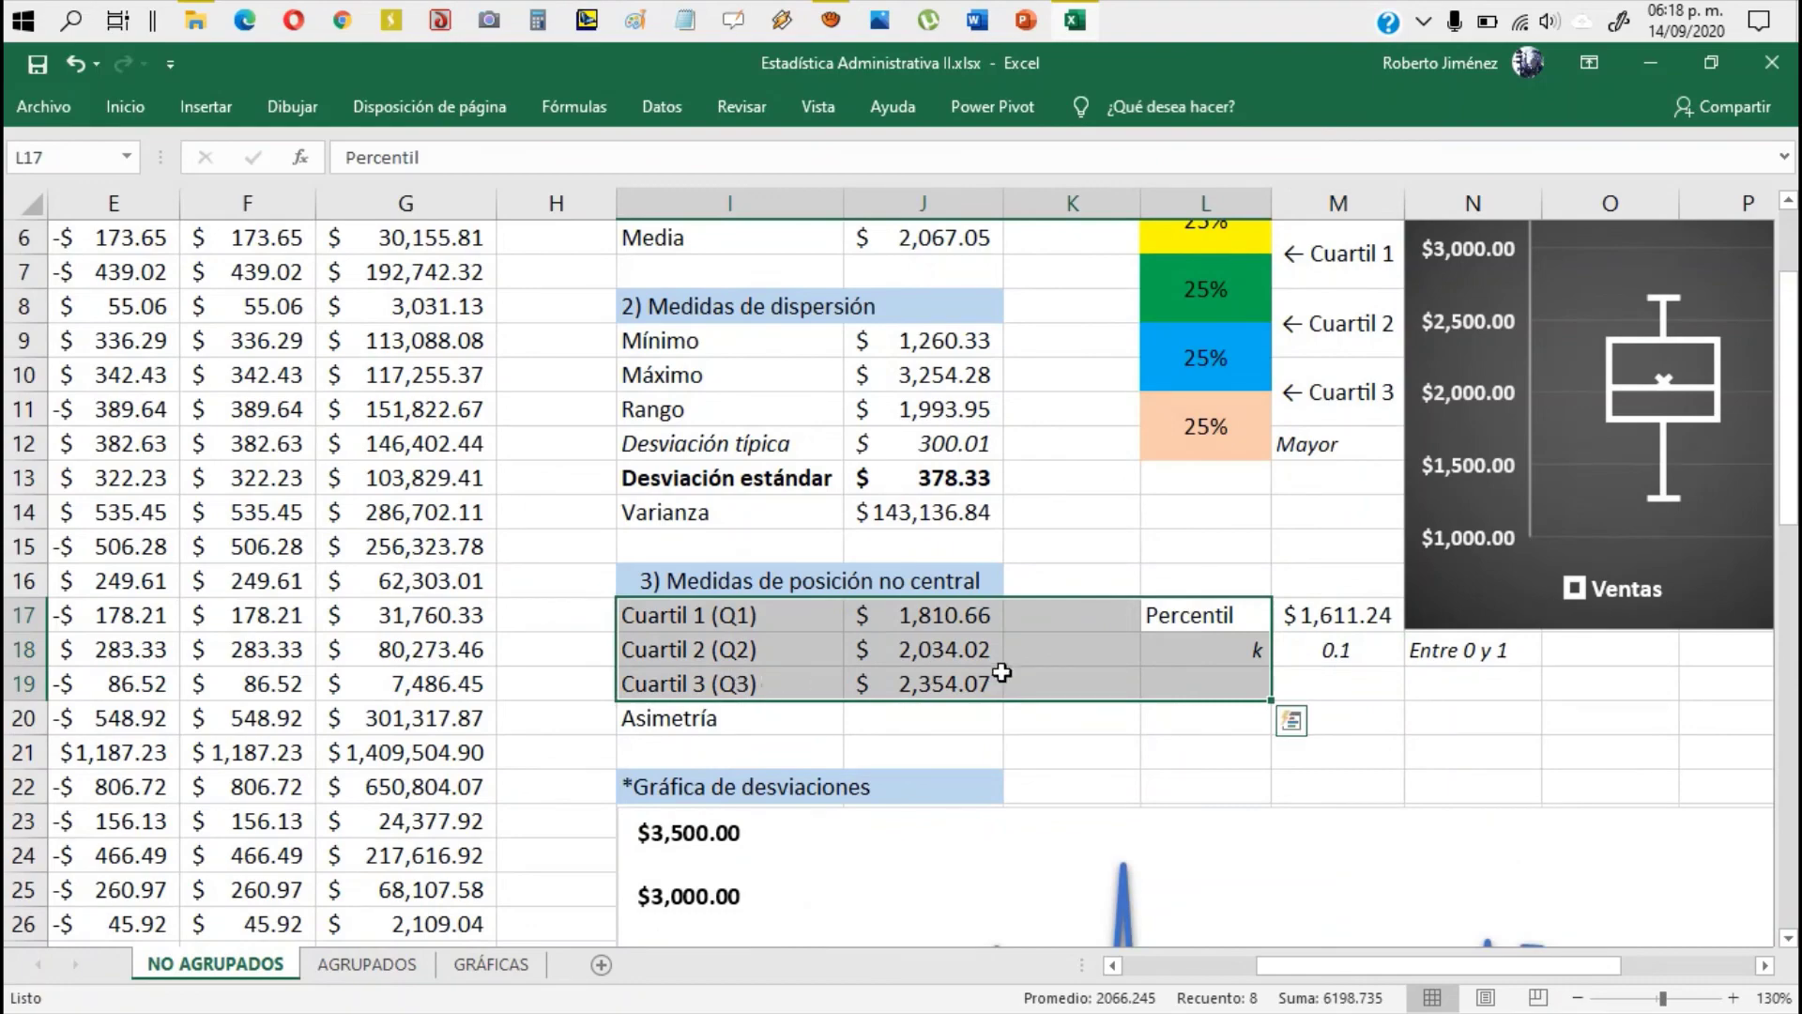
left_click(1214, 608)
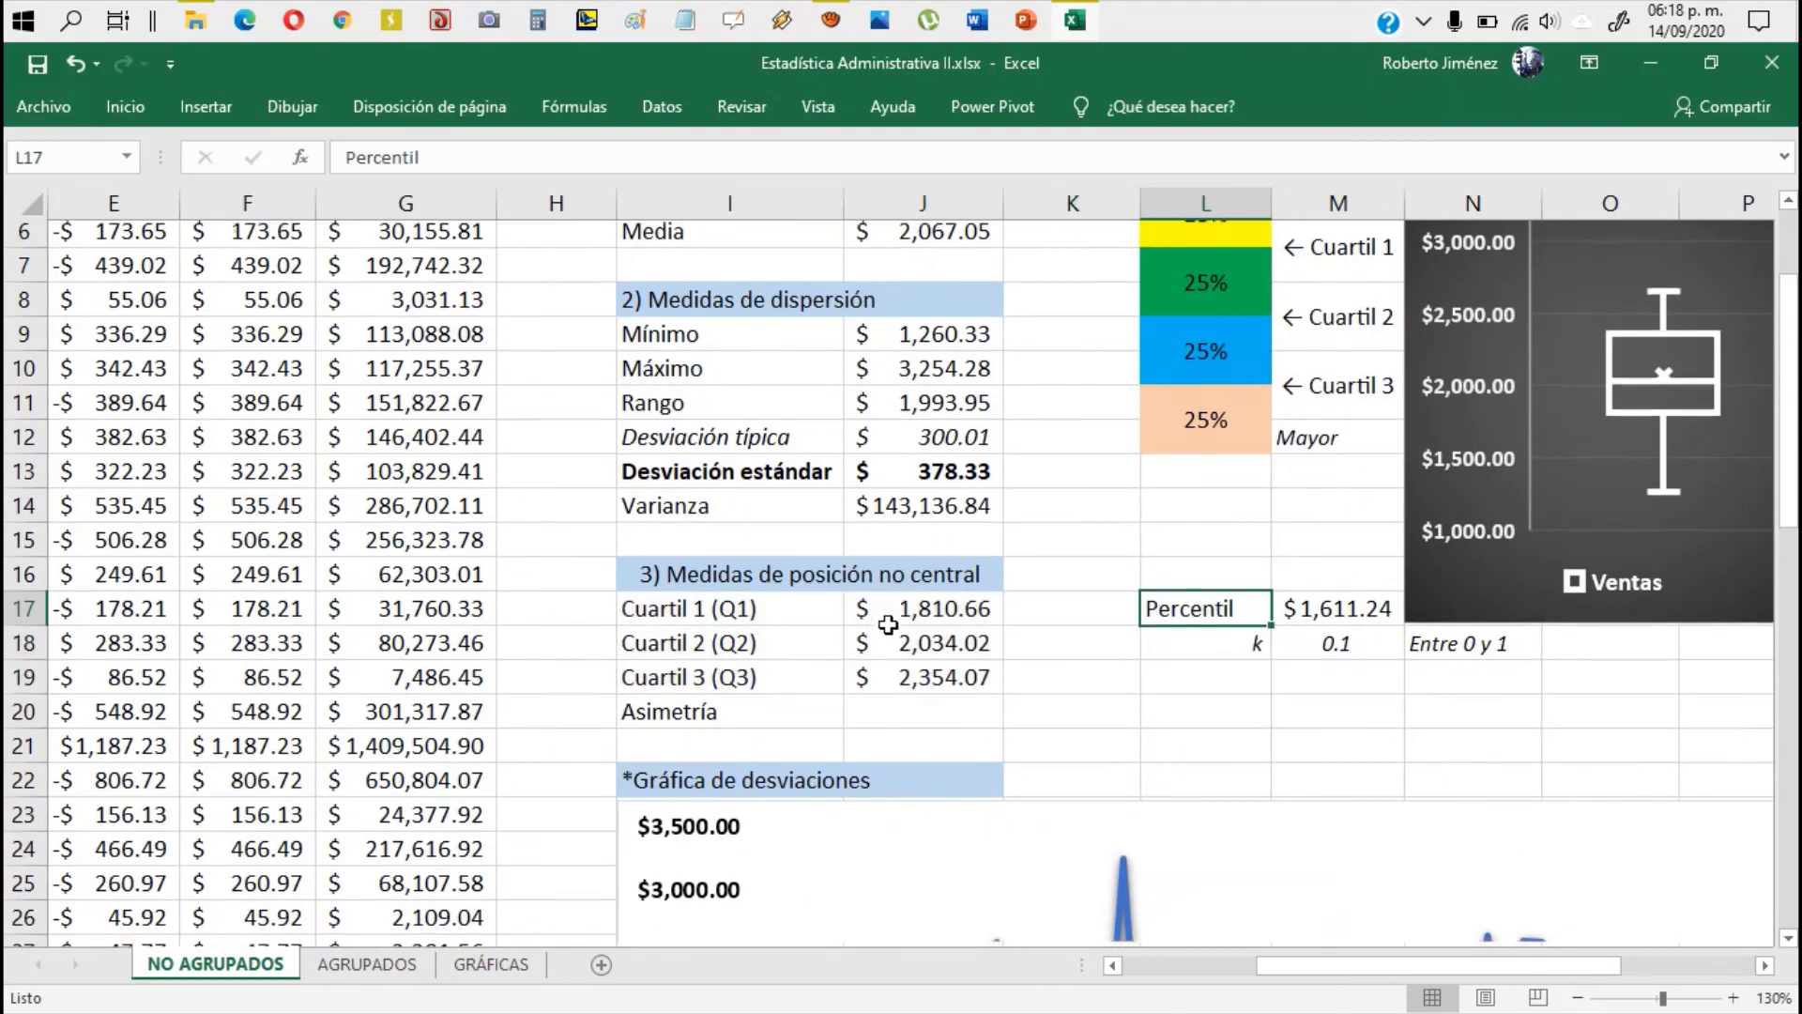
scroll(906, 631, "down", 5)
scroll(925, 744, "up", 7)
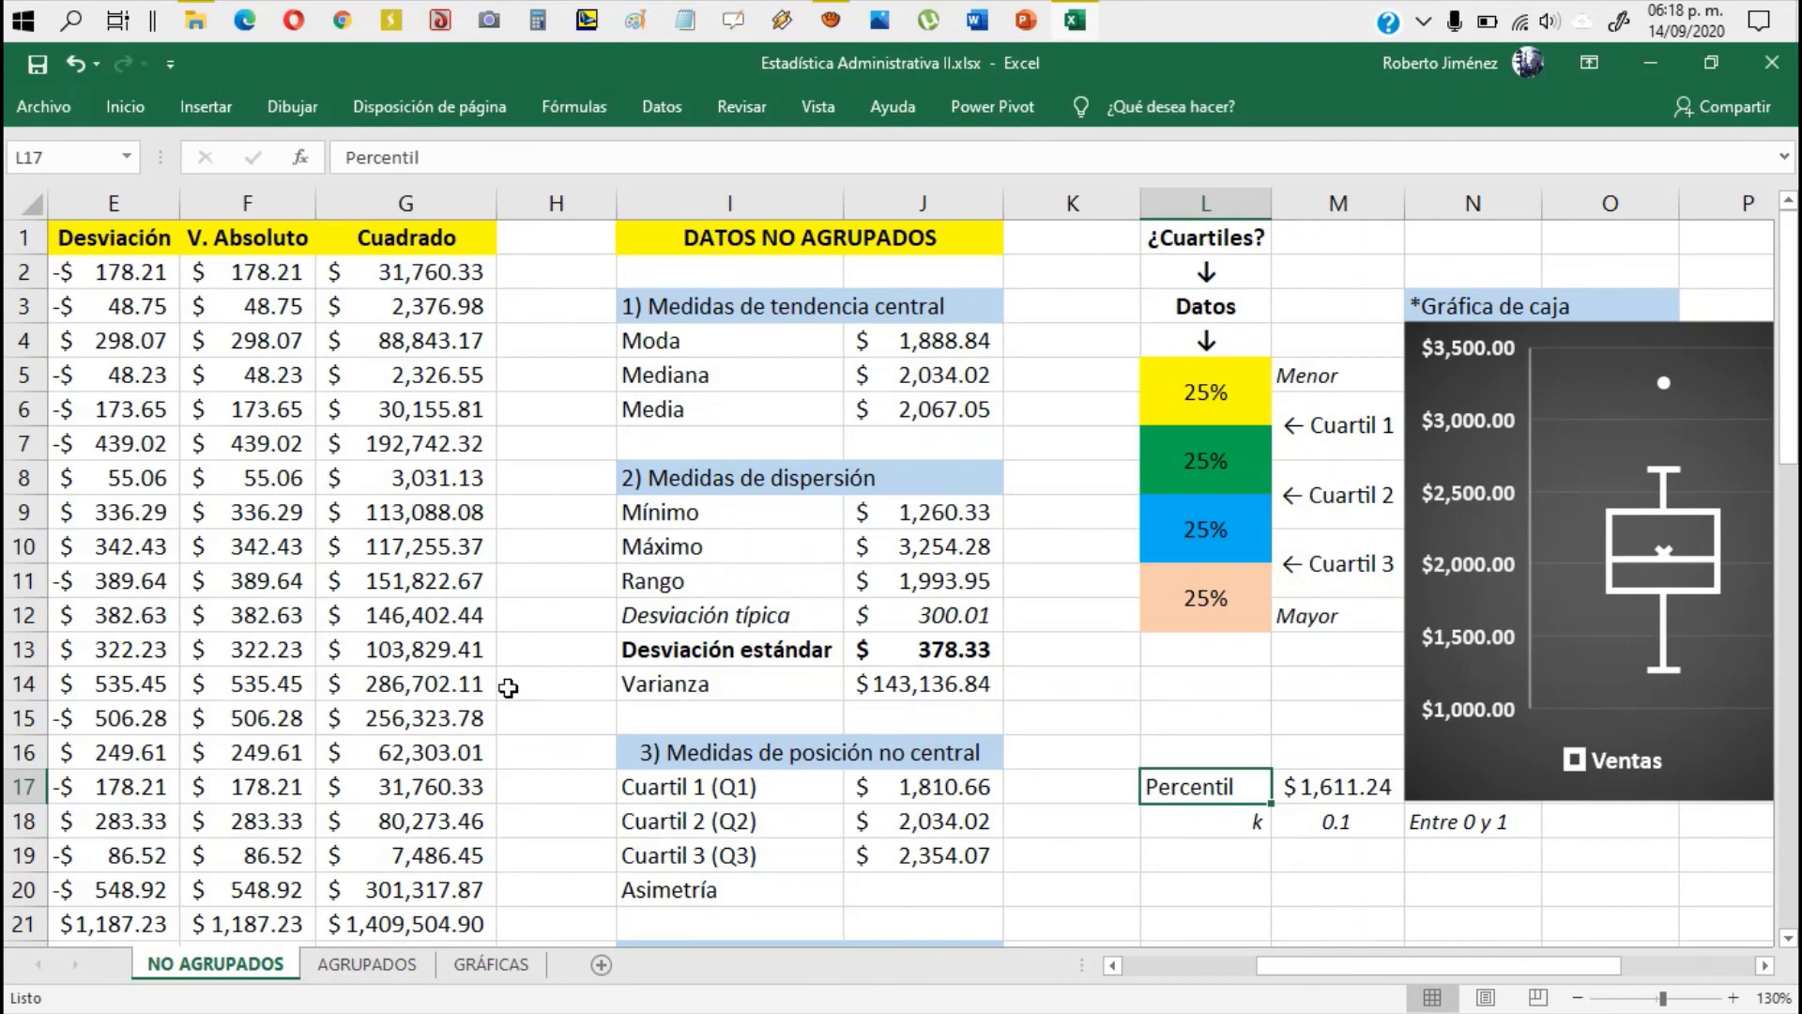
left_click(737, 890)
left_click(899, 888)
left_click(797, 888)
left_click(898, 890)
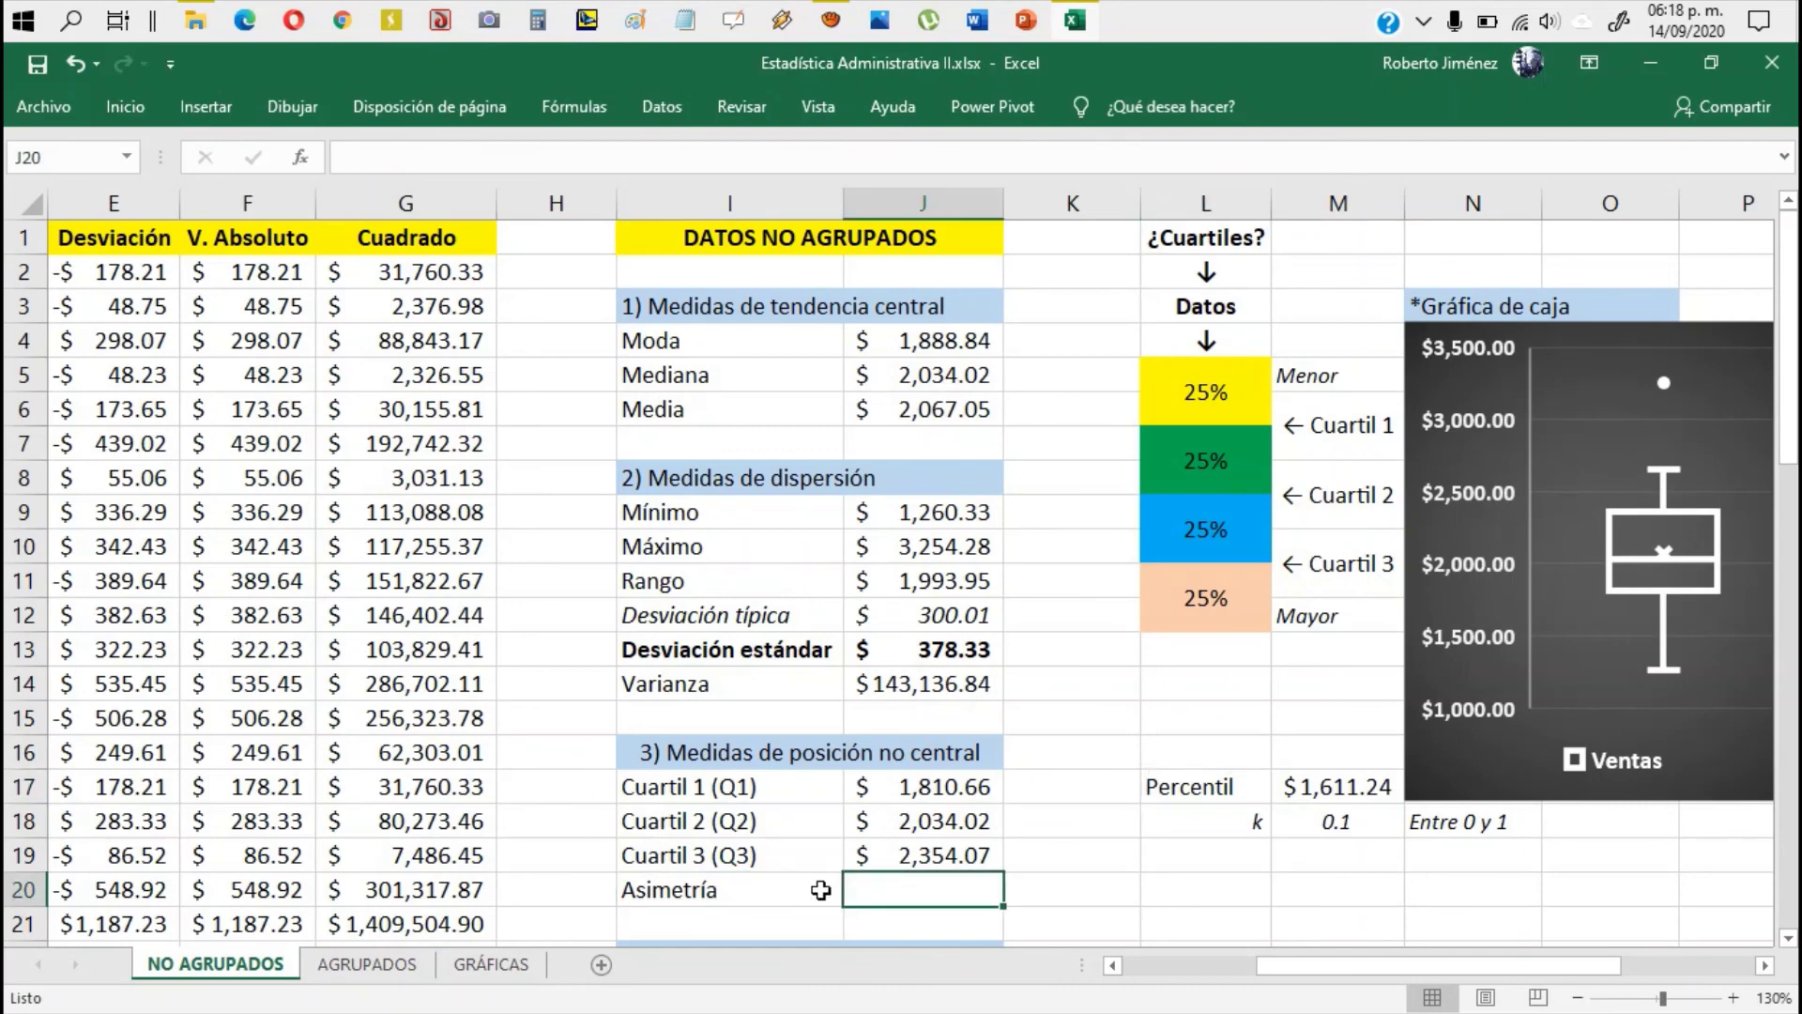
left_click(796, 889)
left_click(892, 889)
left_click(797, 890)
left_click(892, 890)
left_click(791, 892)
left_click(910, 896)
left_click(764, 892)
left_click(952, 890)
left_click(811, 882)
Step: Begin a COEFICIENTE.ASIMETRIA formula in J20 for the Asimetría measure
left_click(896, 887)
type("=")
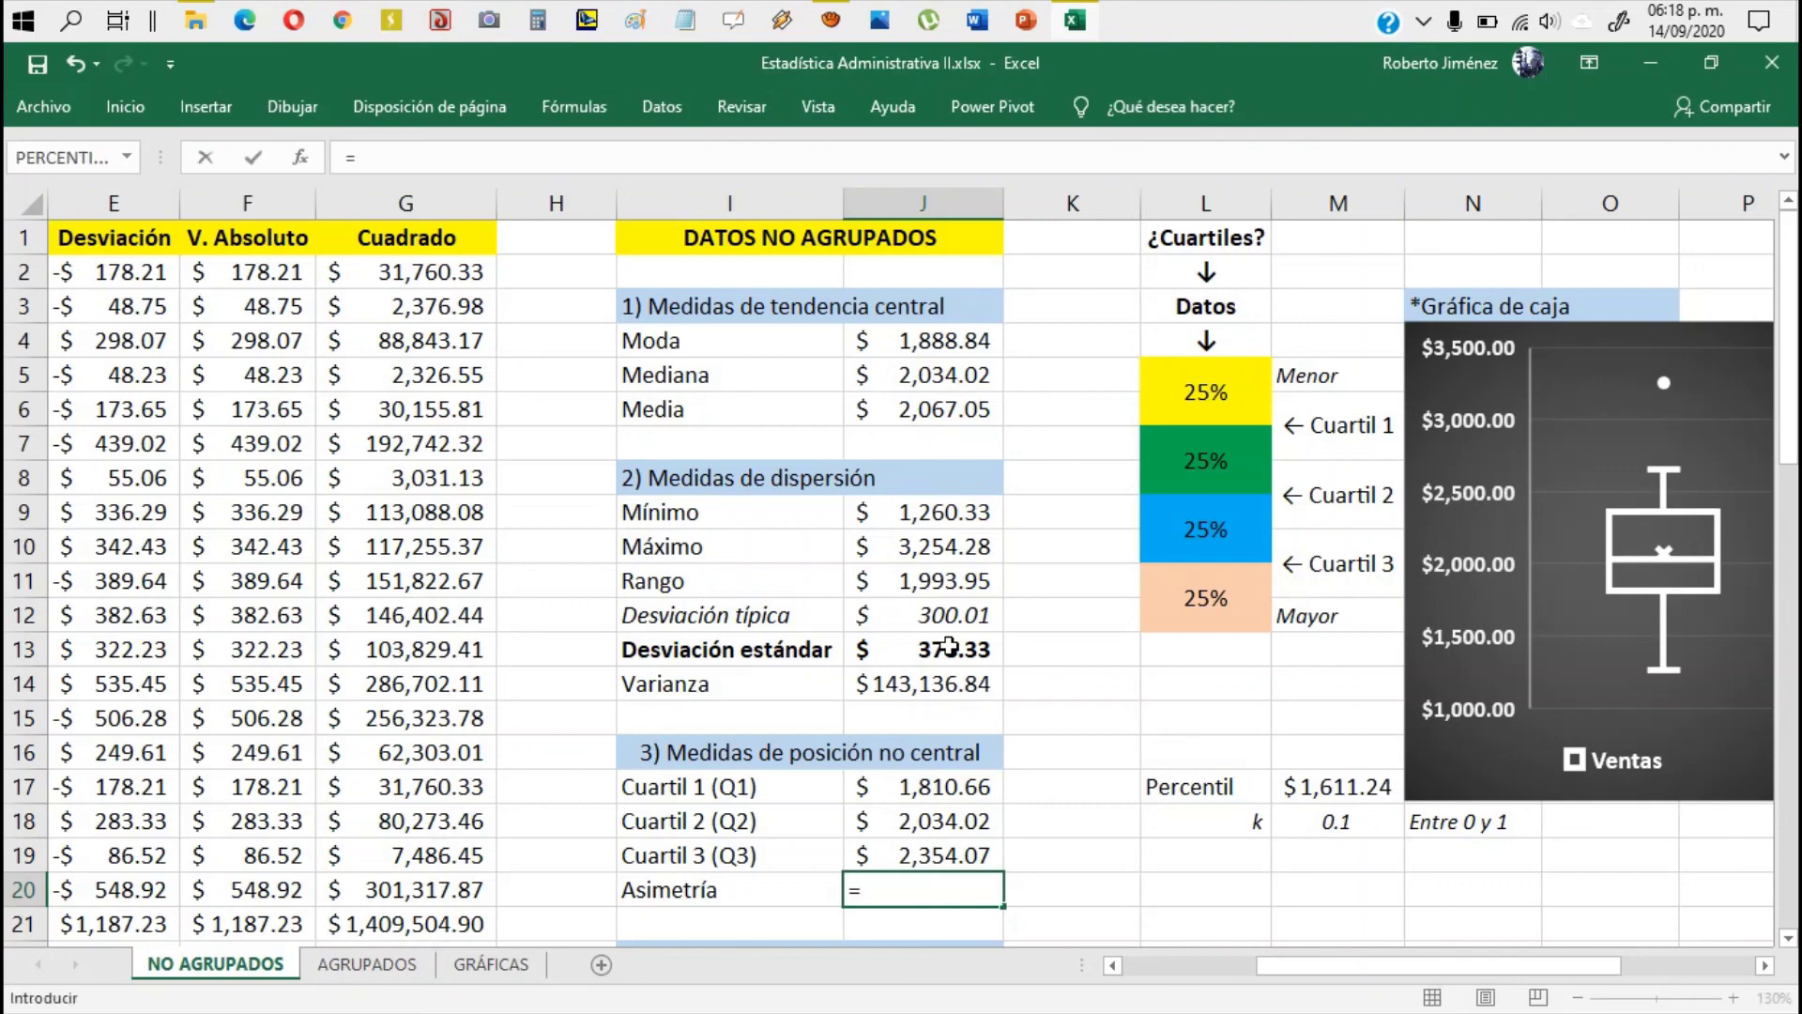
type("coe")
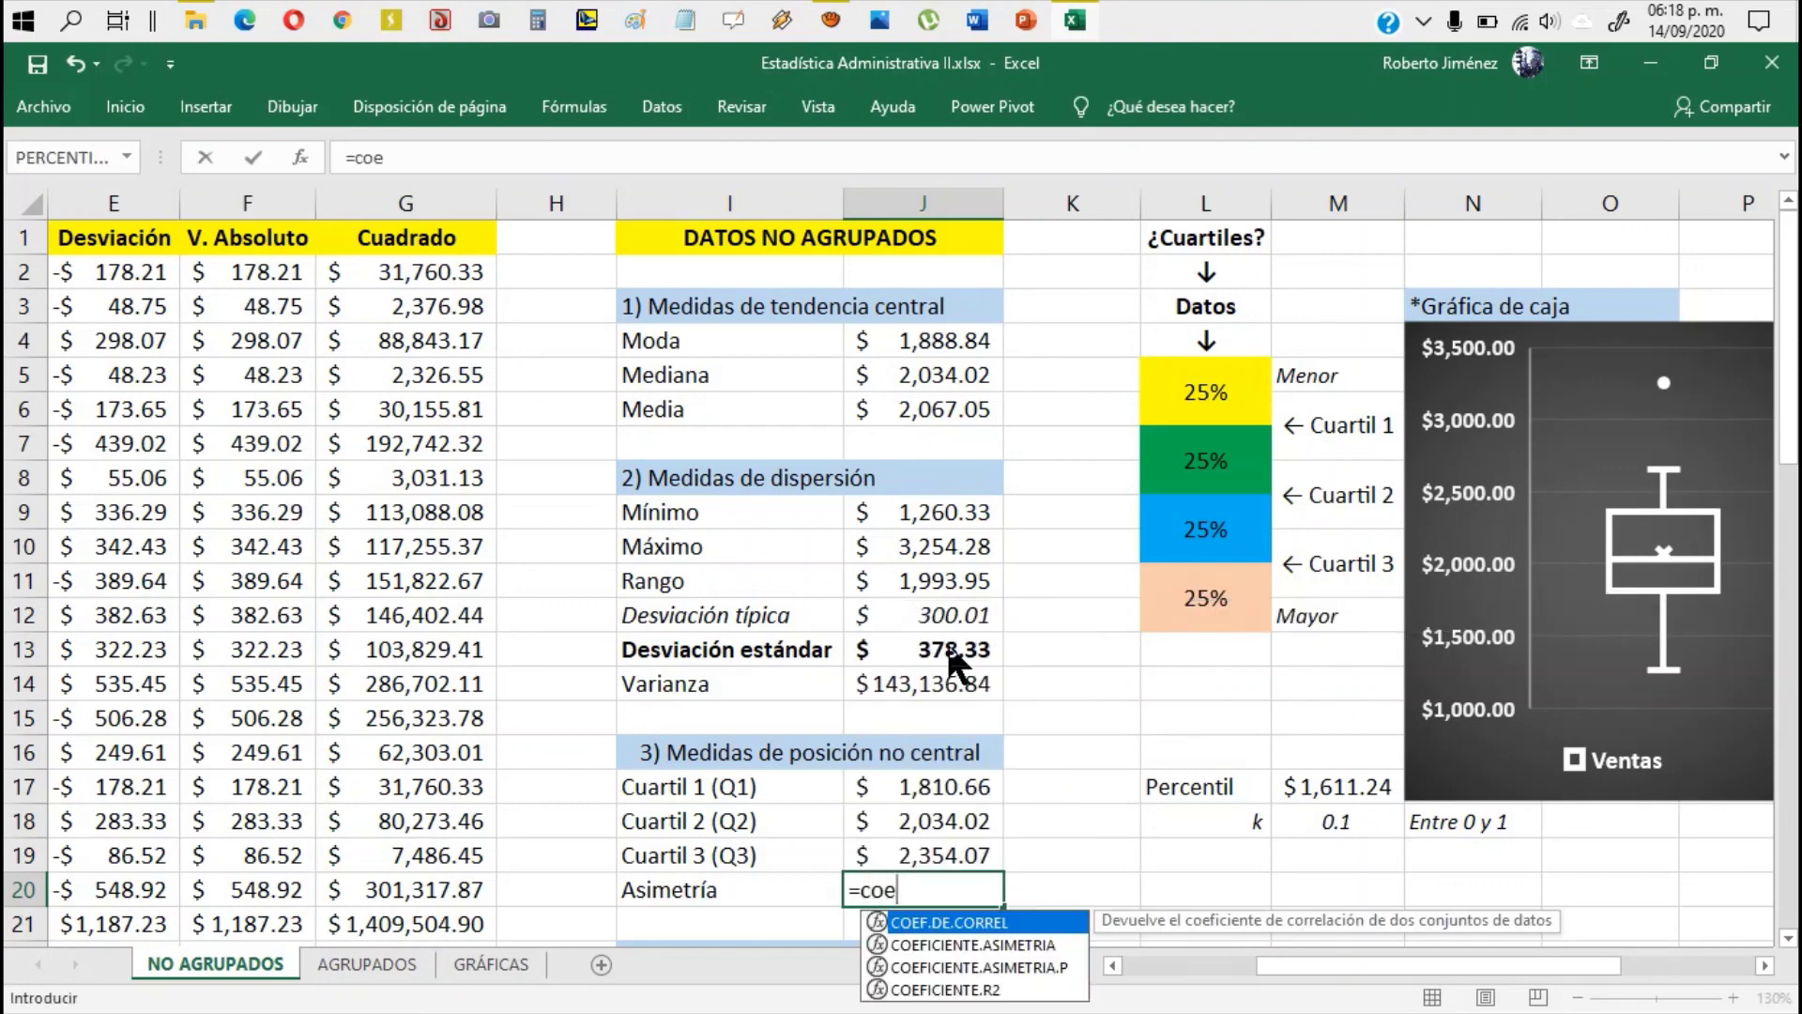
double_click(1004, 944)
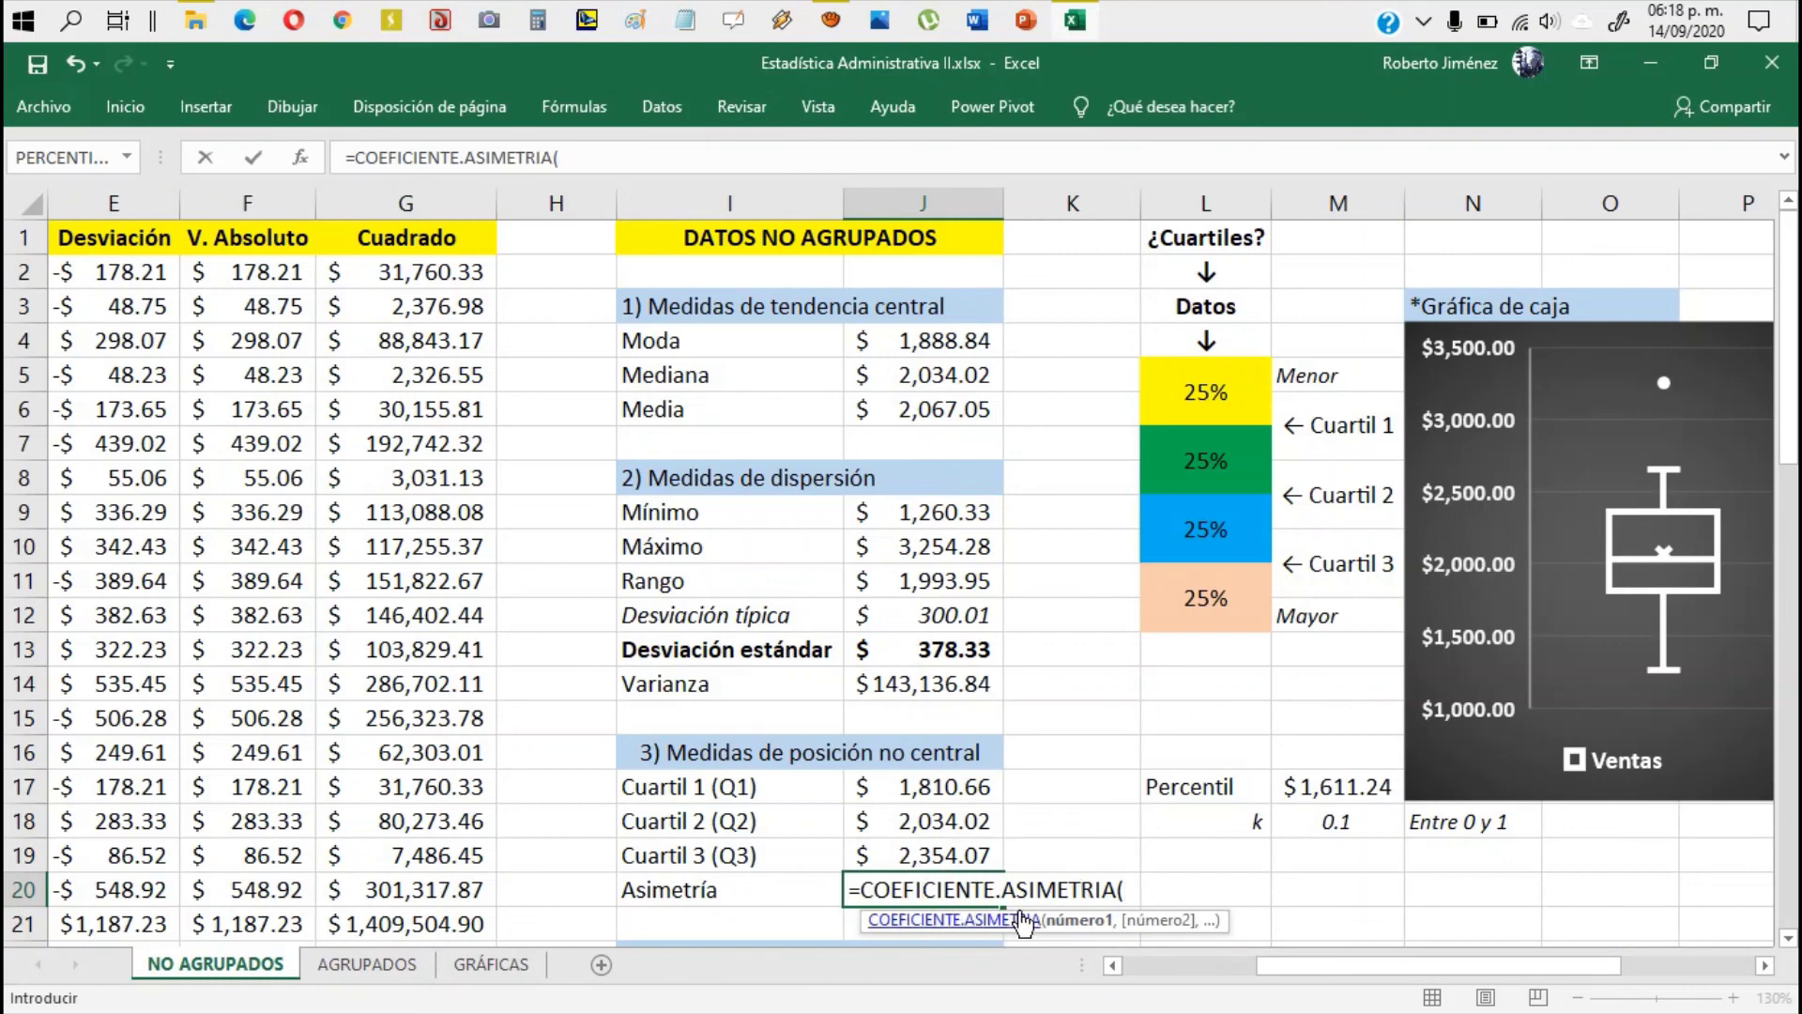
Step: Use the Ventas data C2:C57 as the argument and complete the formula =COEFICIENTE.ASIMETRIA(C2:C57) in J20
left_click(474, 459)
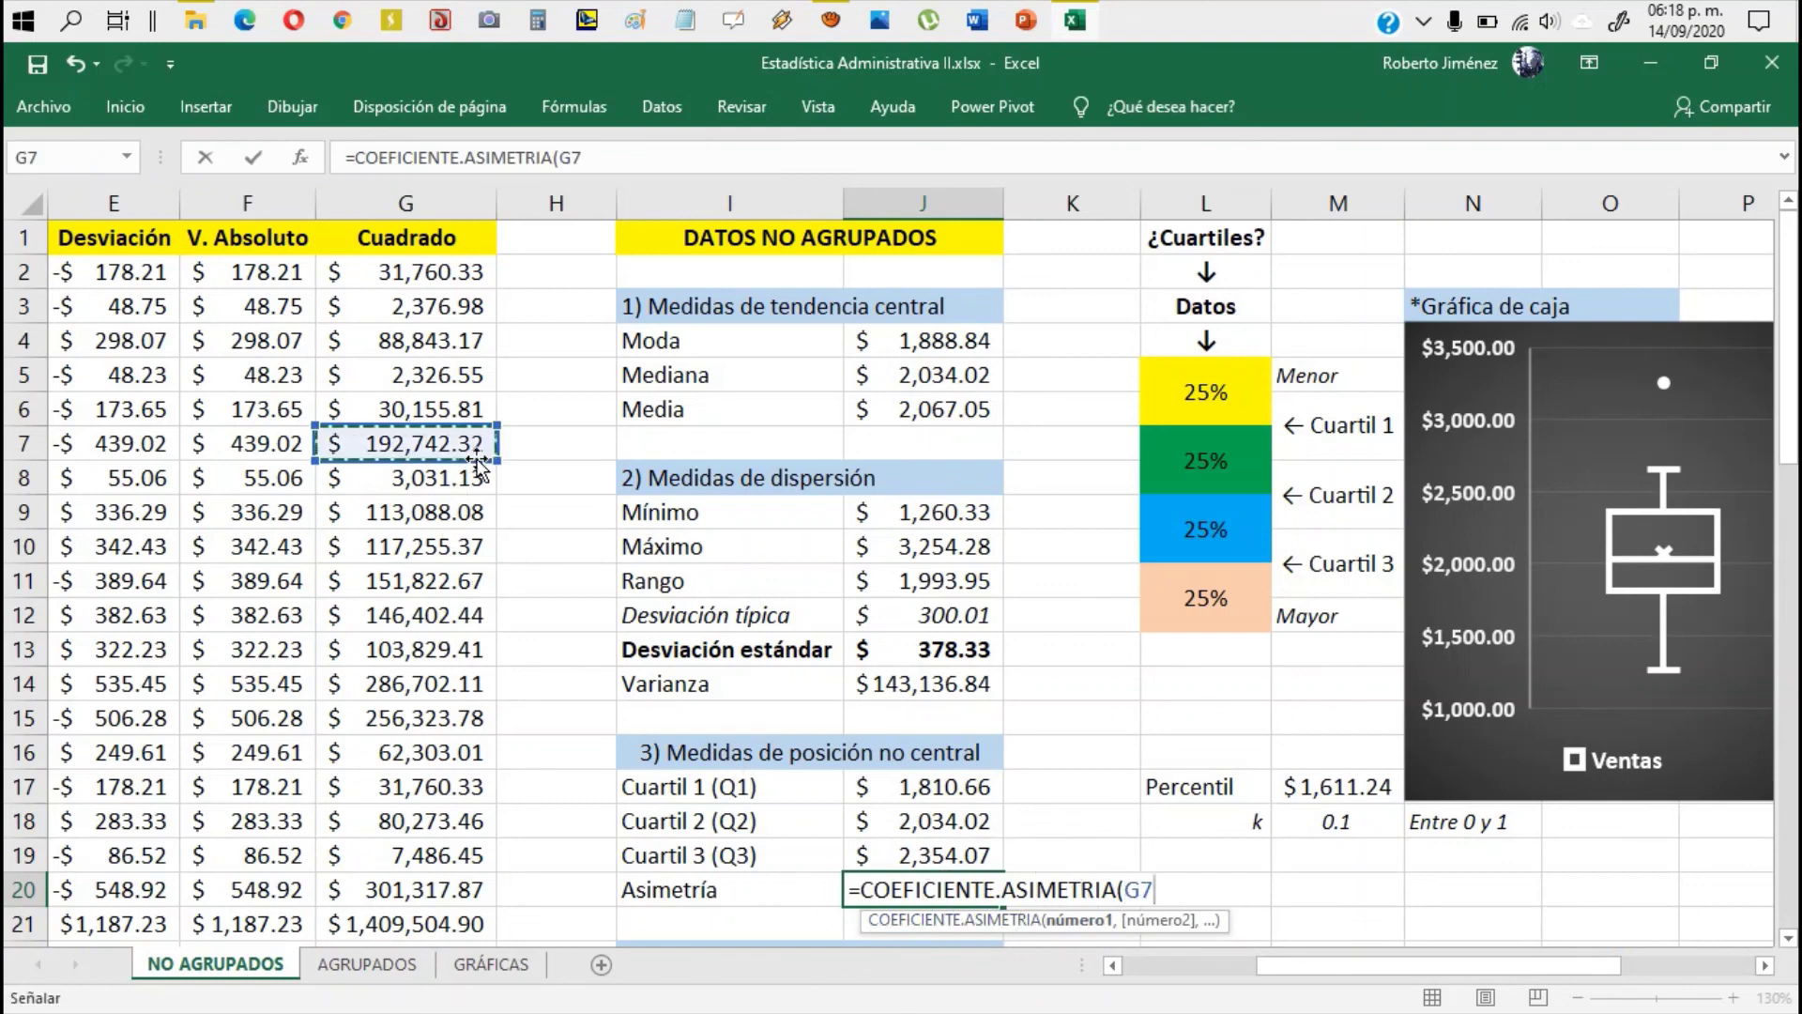
key("Left")
key("Left")
key("Left")
key("Left")
key("Left")
key("Left")
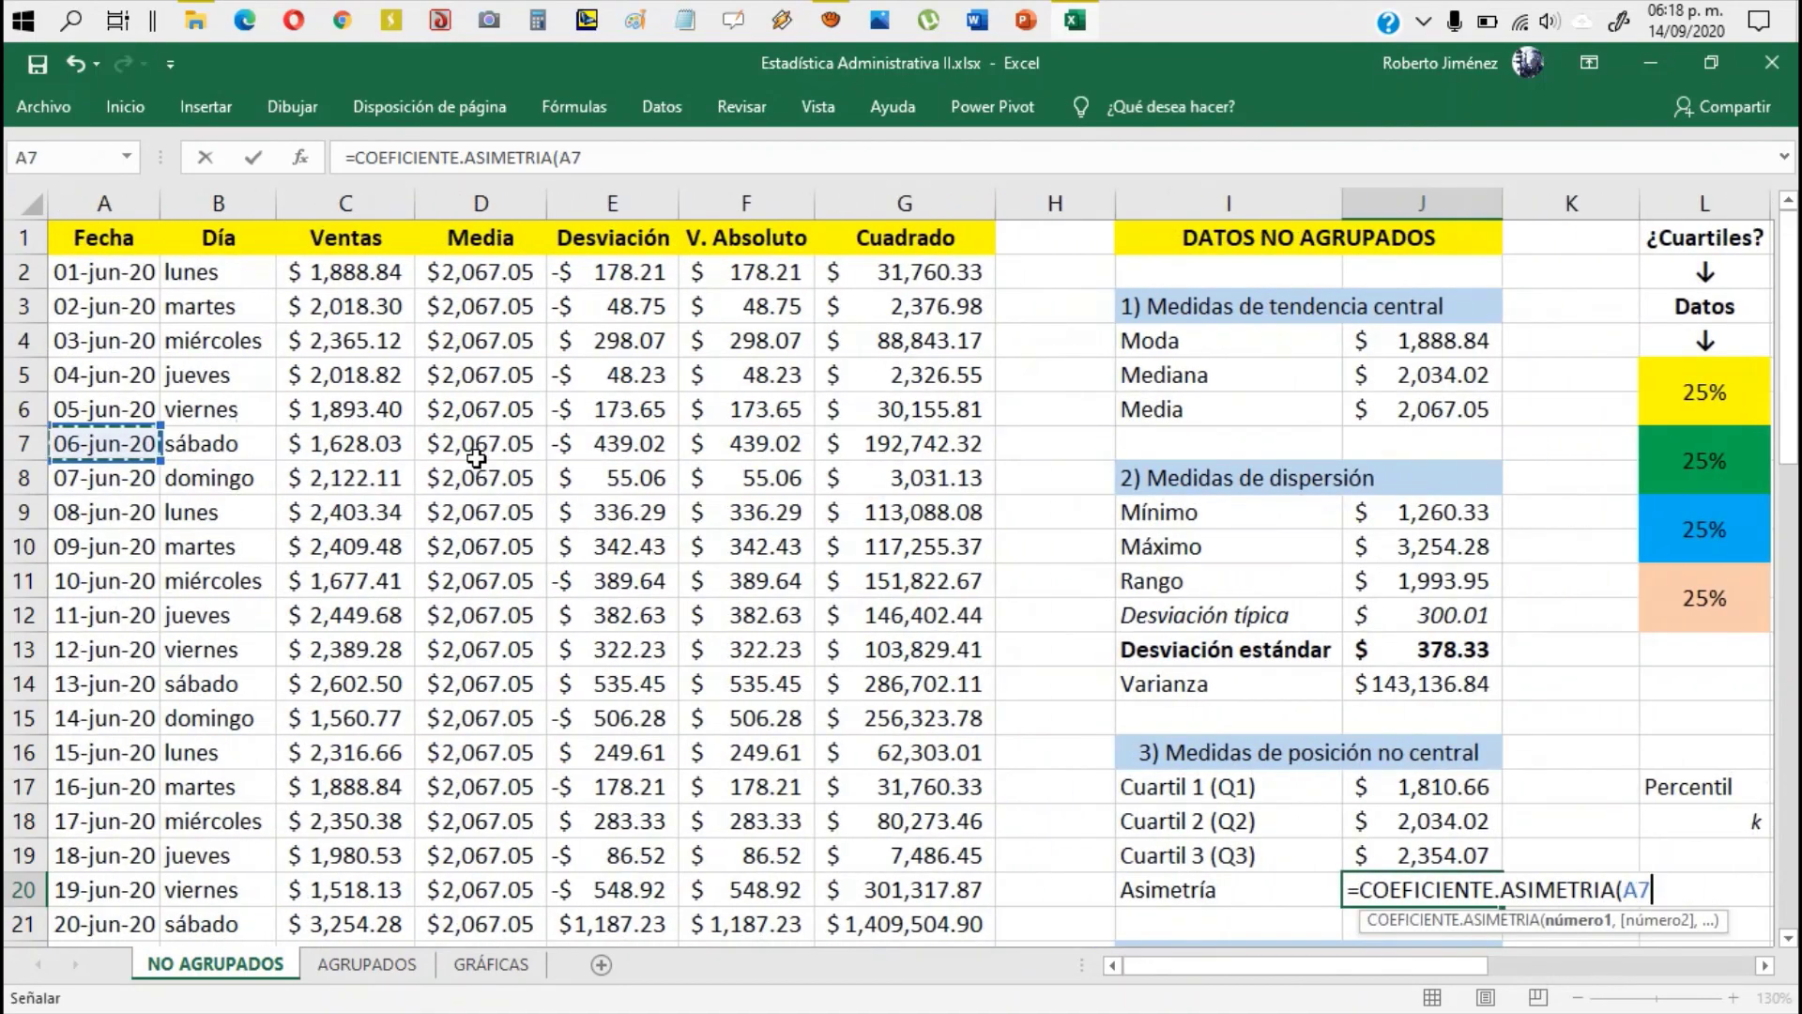
key("Right")
key("Right")
key("Up")
key("Up")
key("Up")
key("Up")
key("Up")
key("shift+Down")
key("shift+Down")
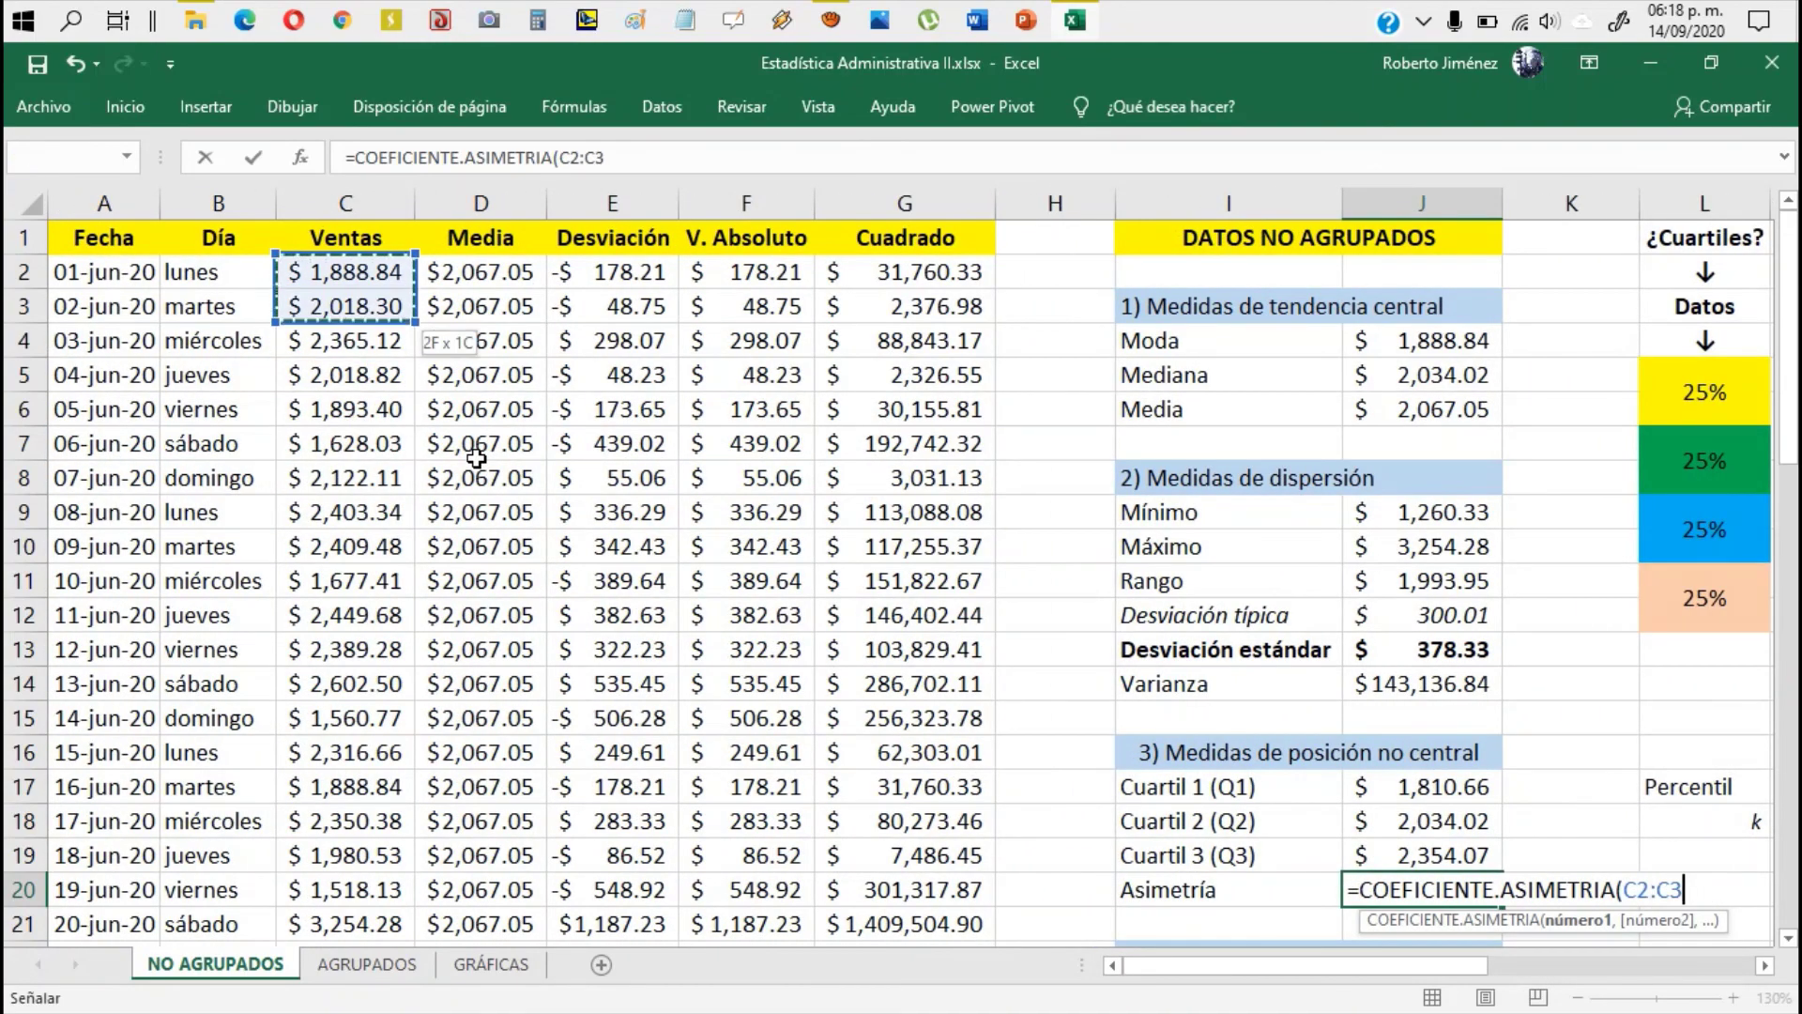
key("shift+Down")
key("shift+Down")
key("ctrl+shift+Down")
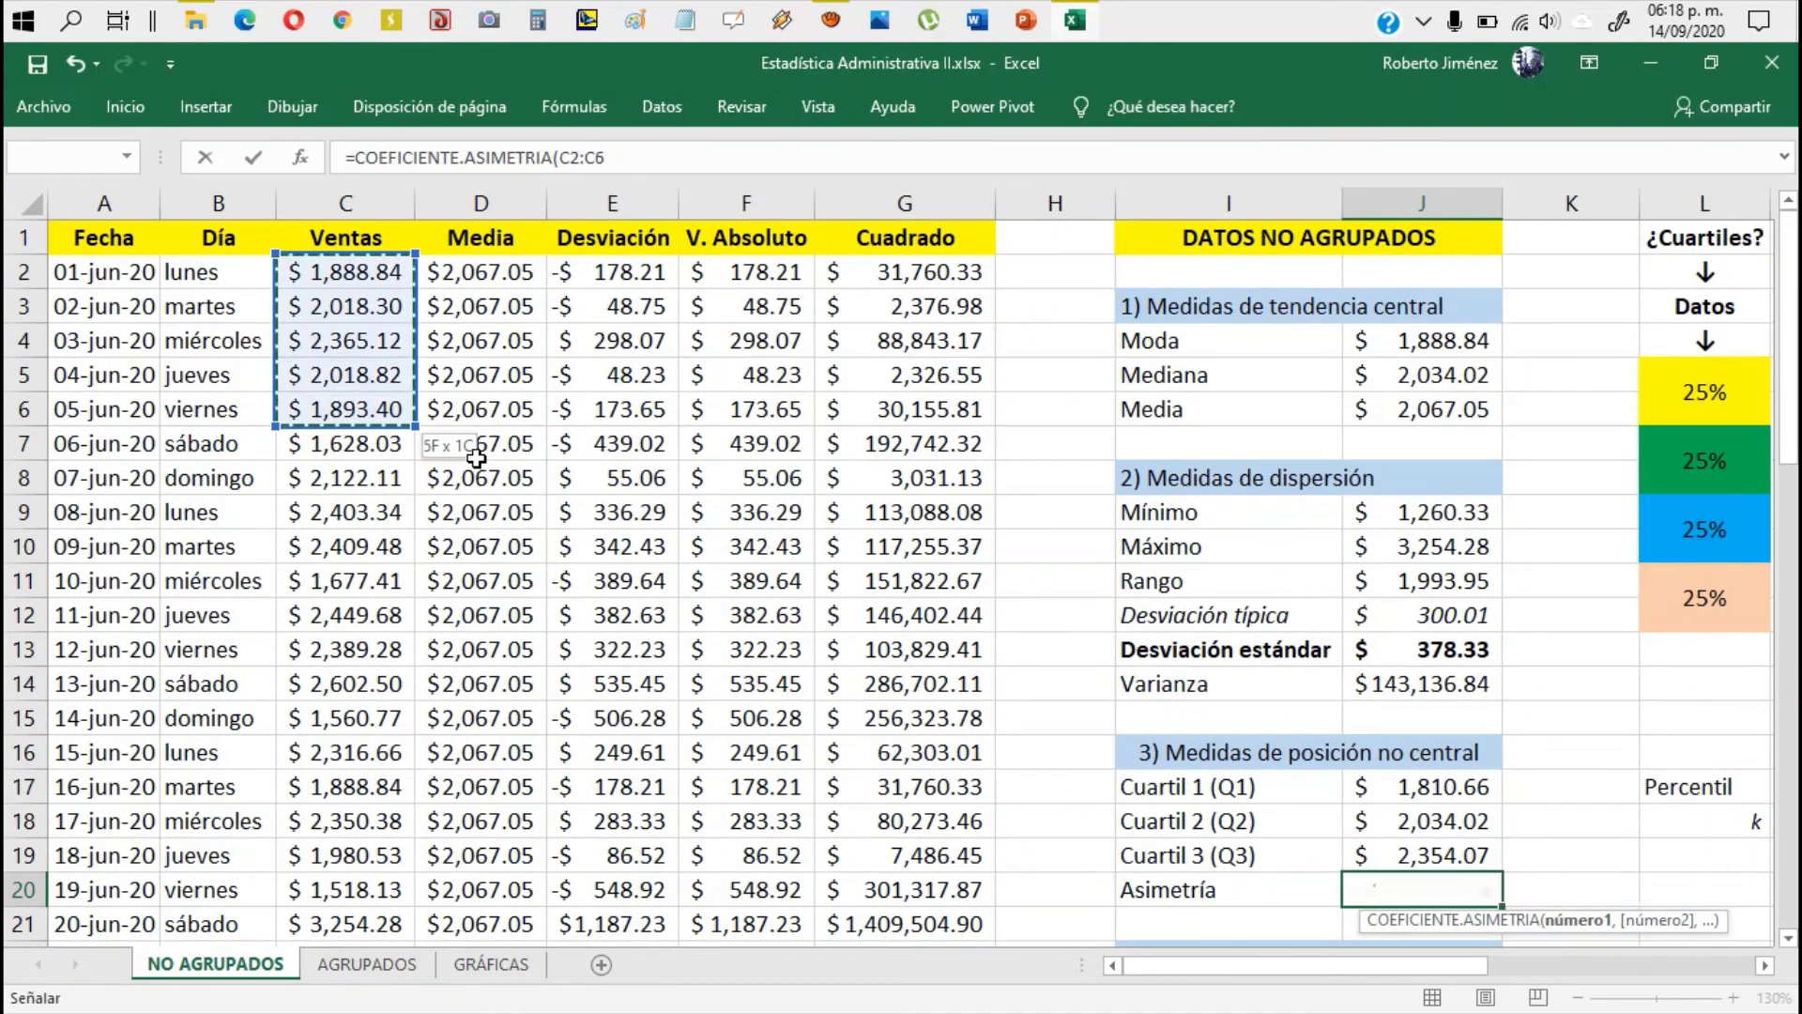
key("Return")
key("Up")
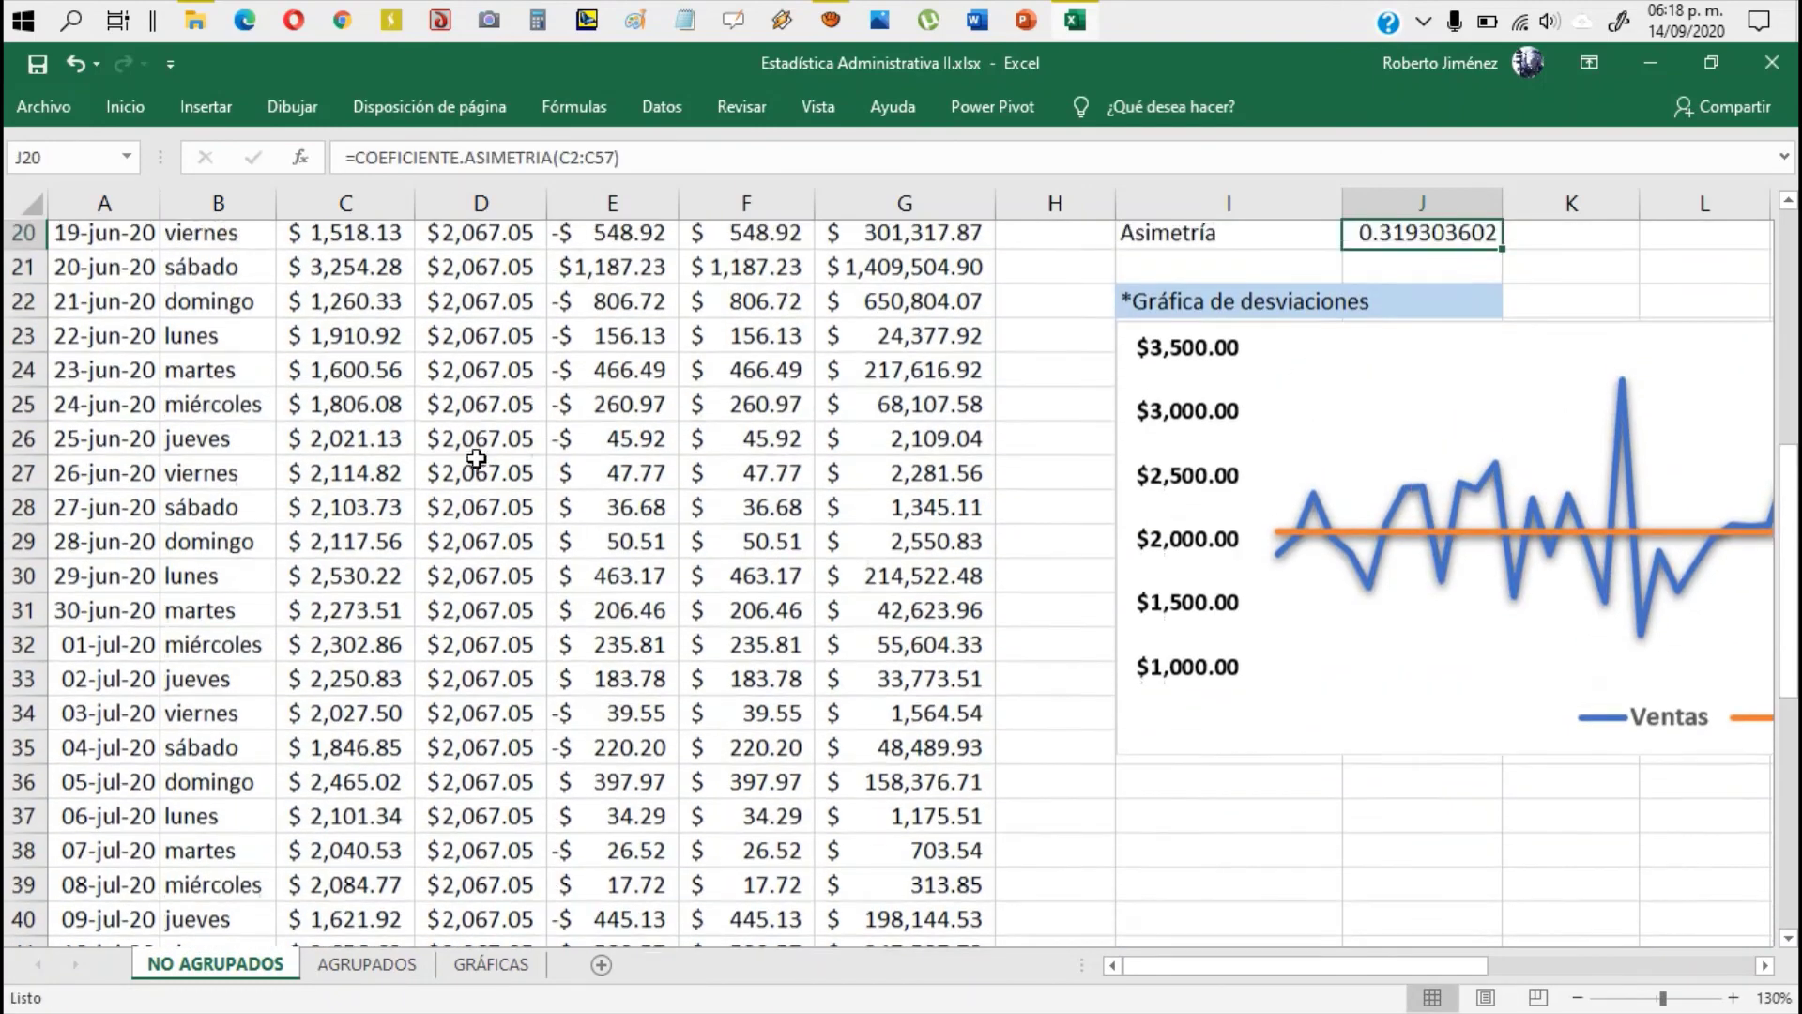
Step: Examine the Asimetría result in J20 together with the Cuartil 1 to Cuartil 3 values above it
key("Up")
key("Up")
key("Up")
key("Up")
key("Down")
key("Down")
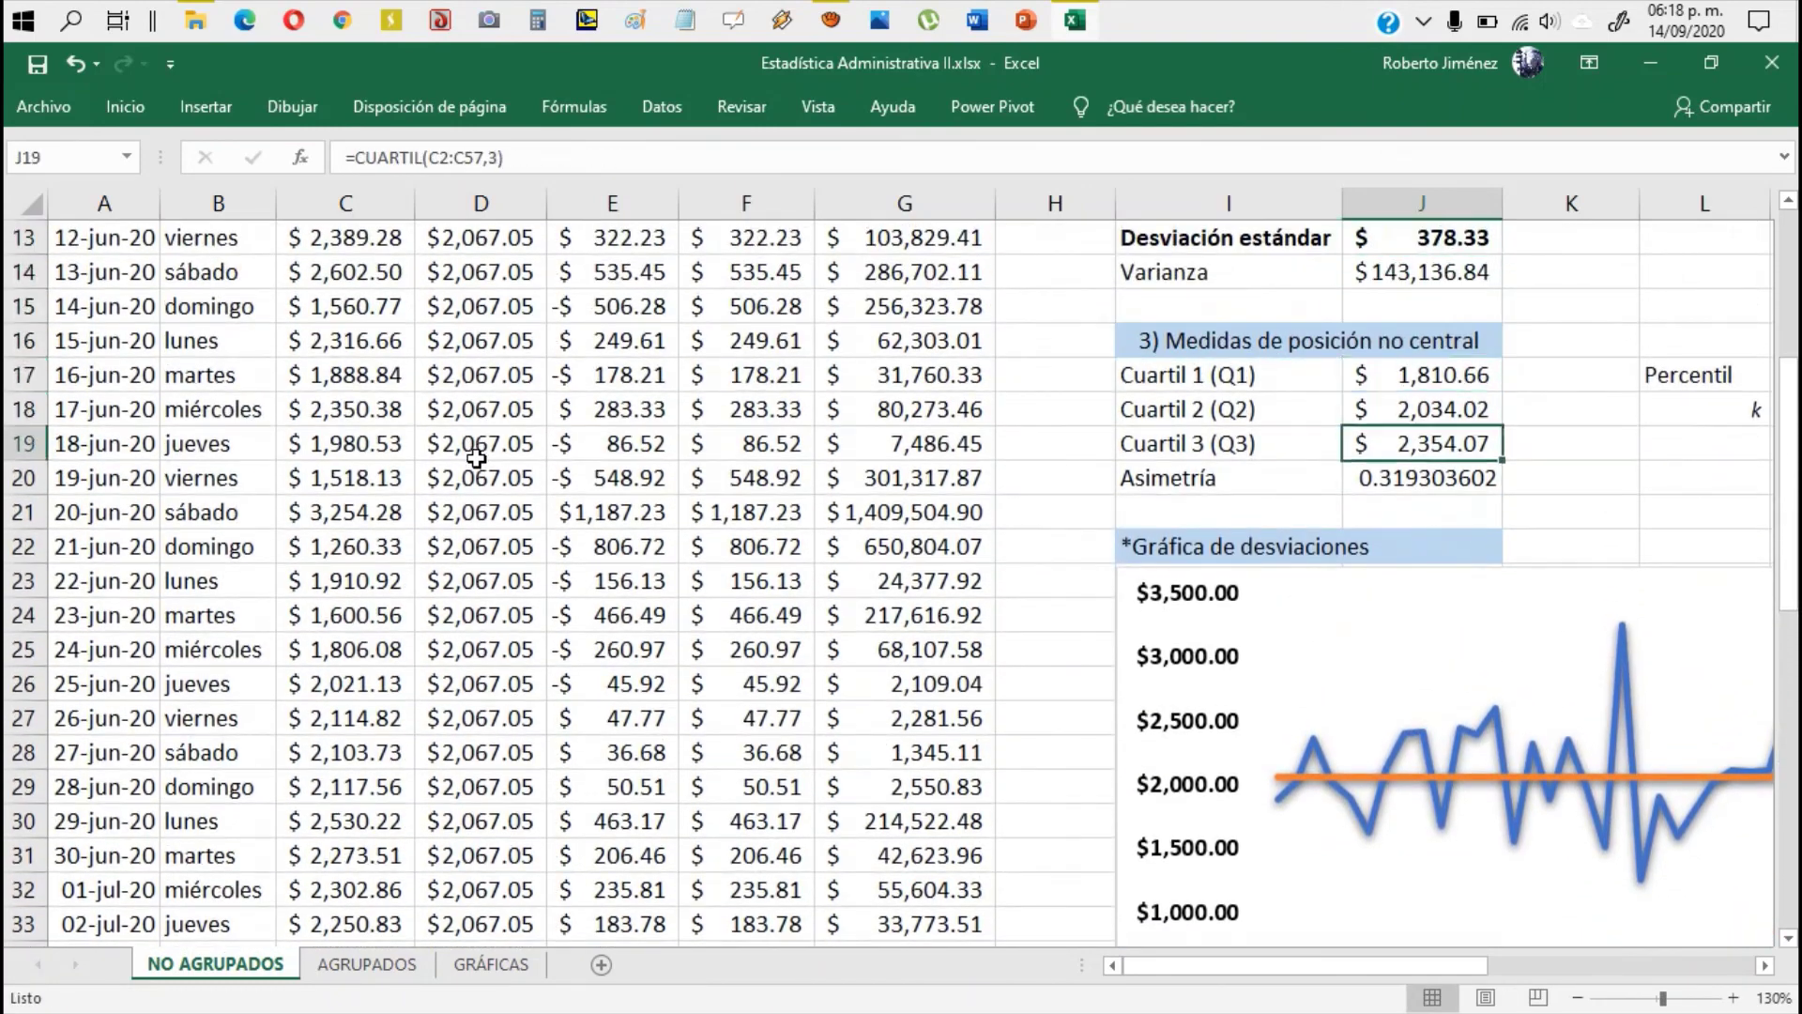
key("Down")
key("Down")
key("Right")
key("Left")
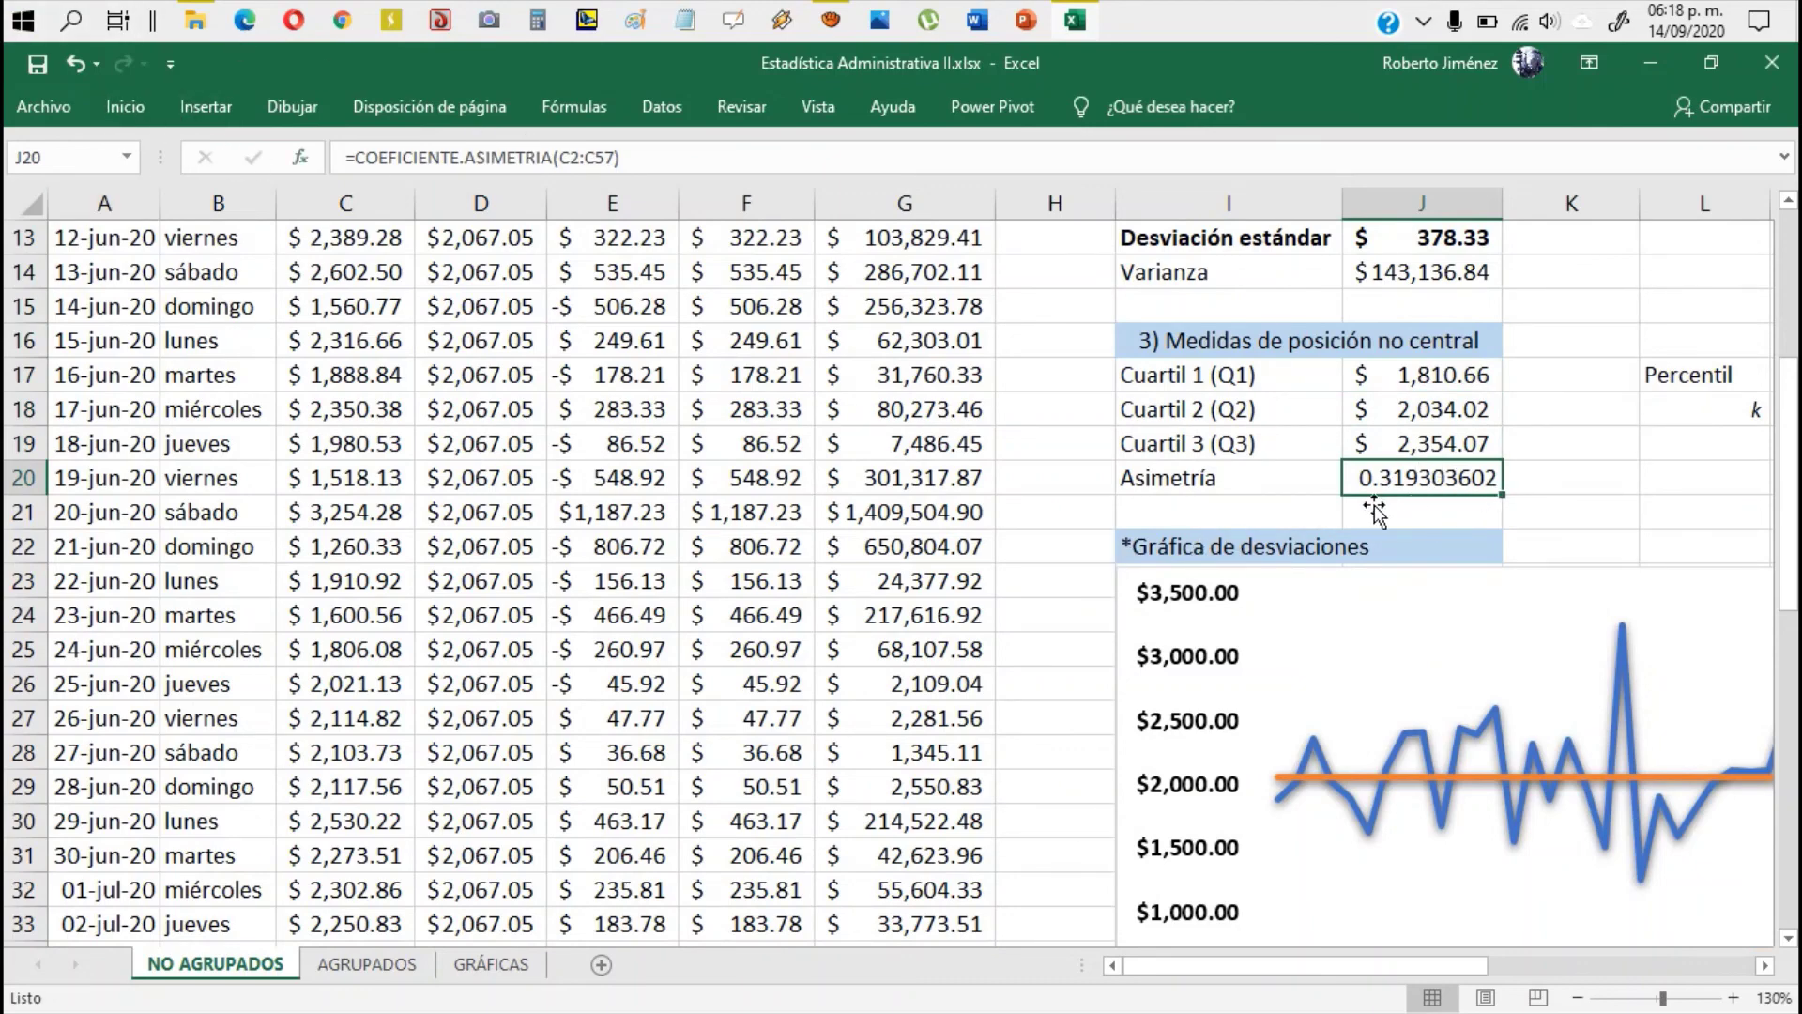
Step: Examine the Asimetría coefficient against the Gráfica de caja and the Gráfica de desviaciones
scroll(1377, 515, "up", 4)
scroll(1352, 514, "down", 3)
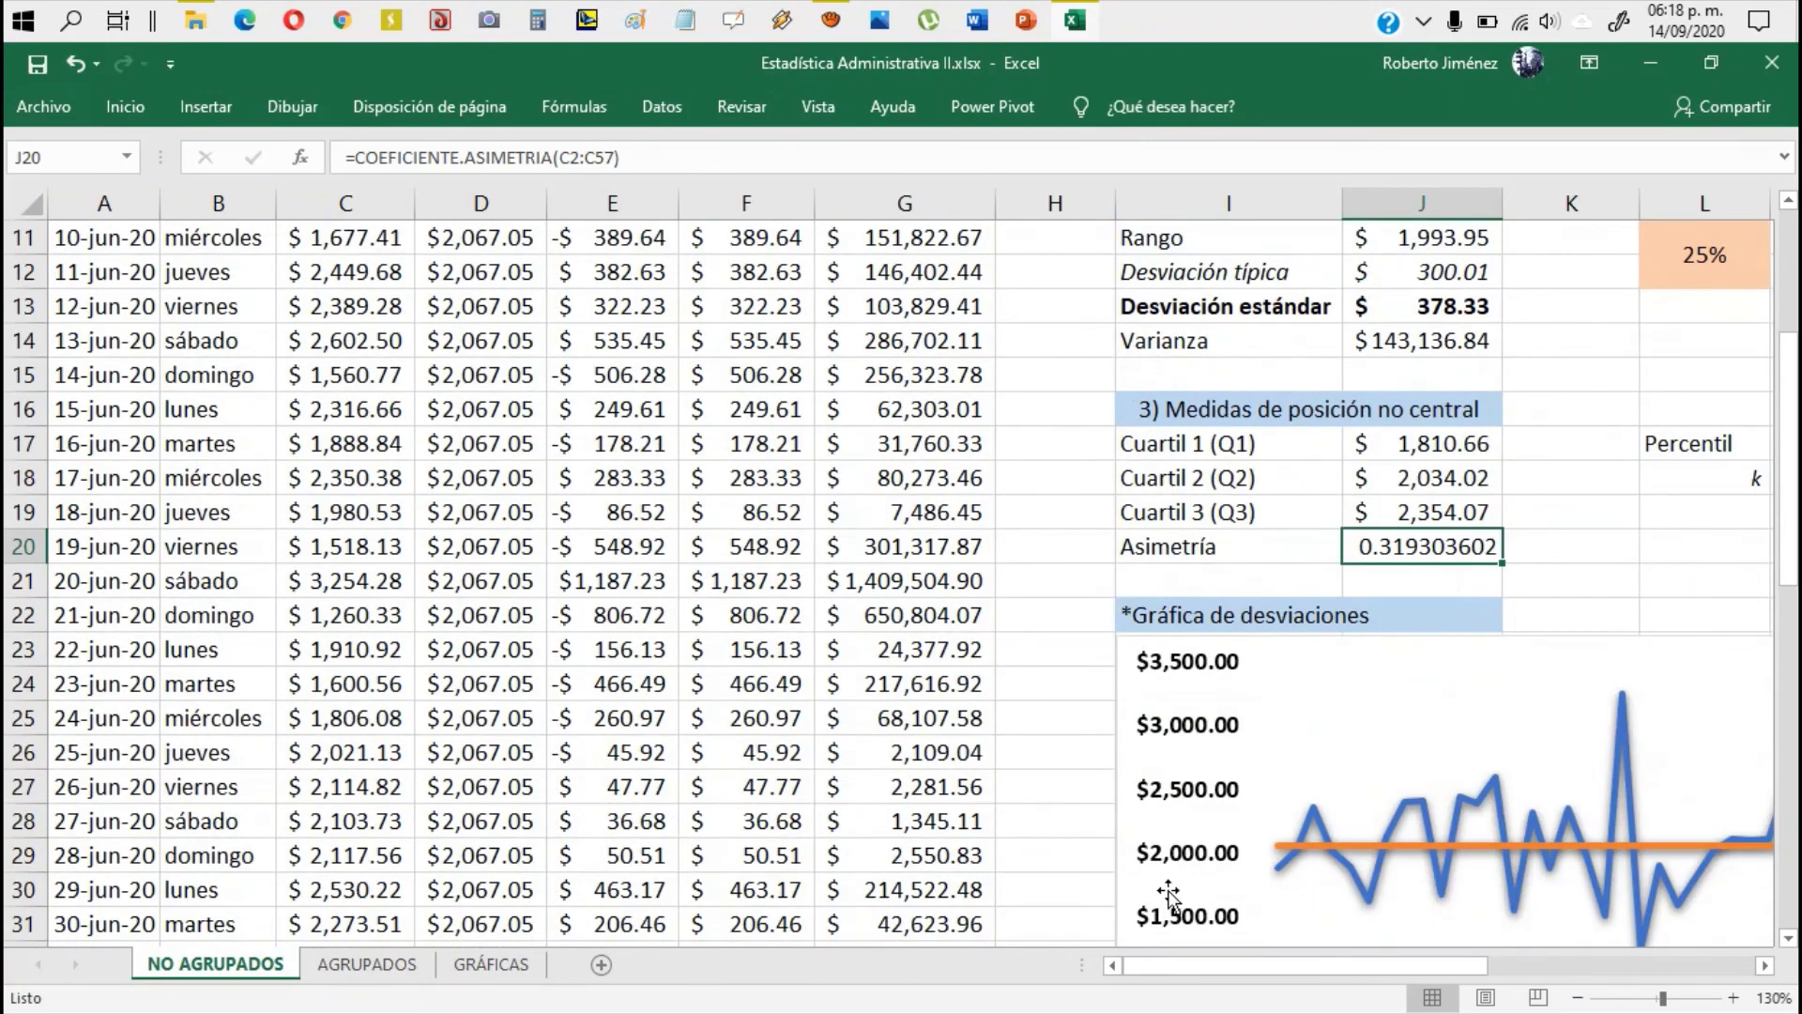
left_click_drag(1183, 964, 1252, 964)
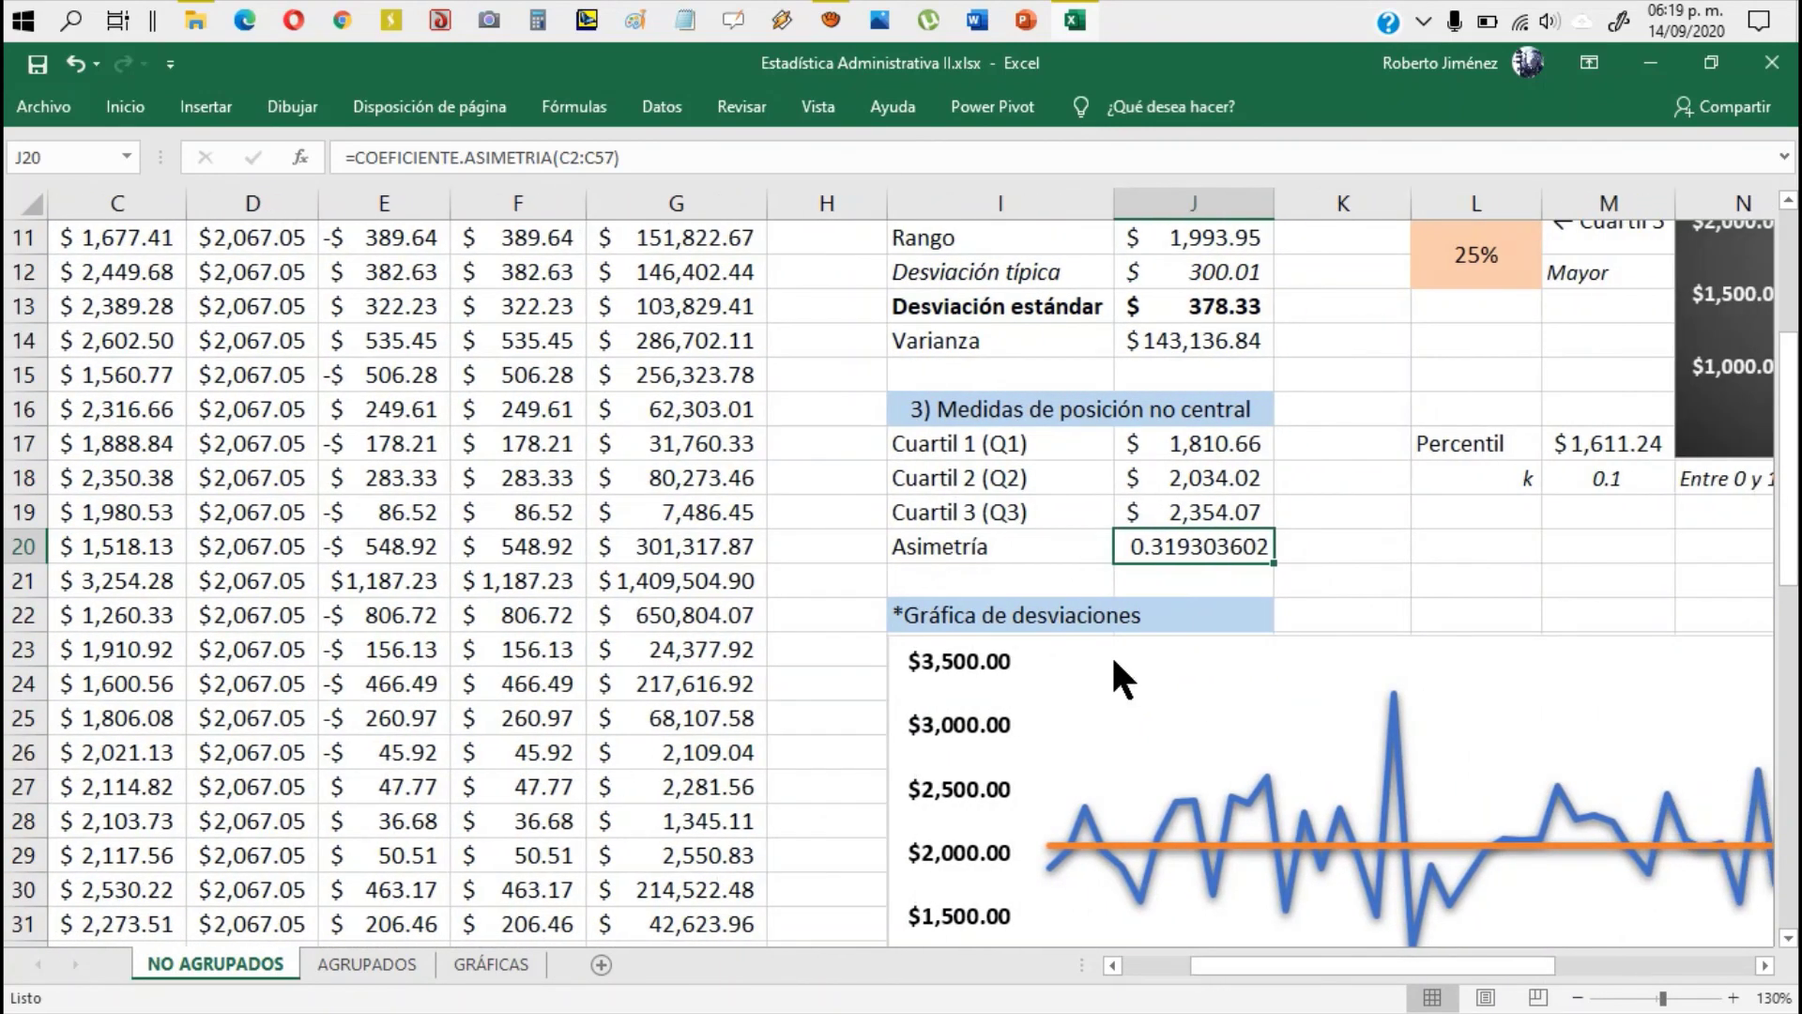
scroll(1111, 658, "up", 4)
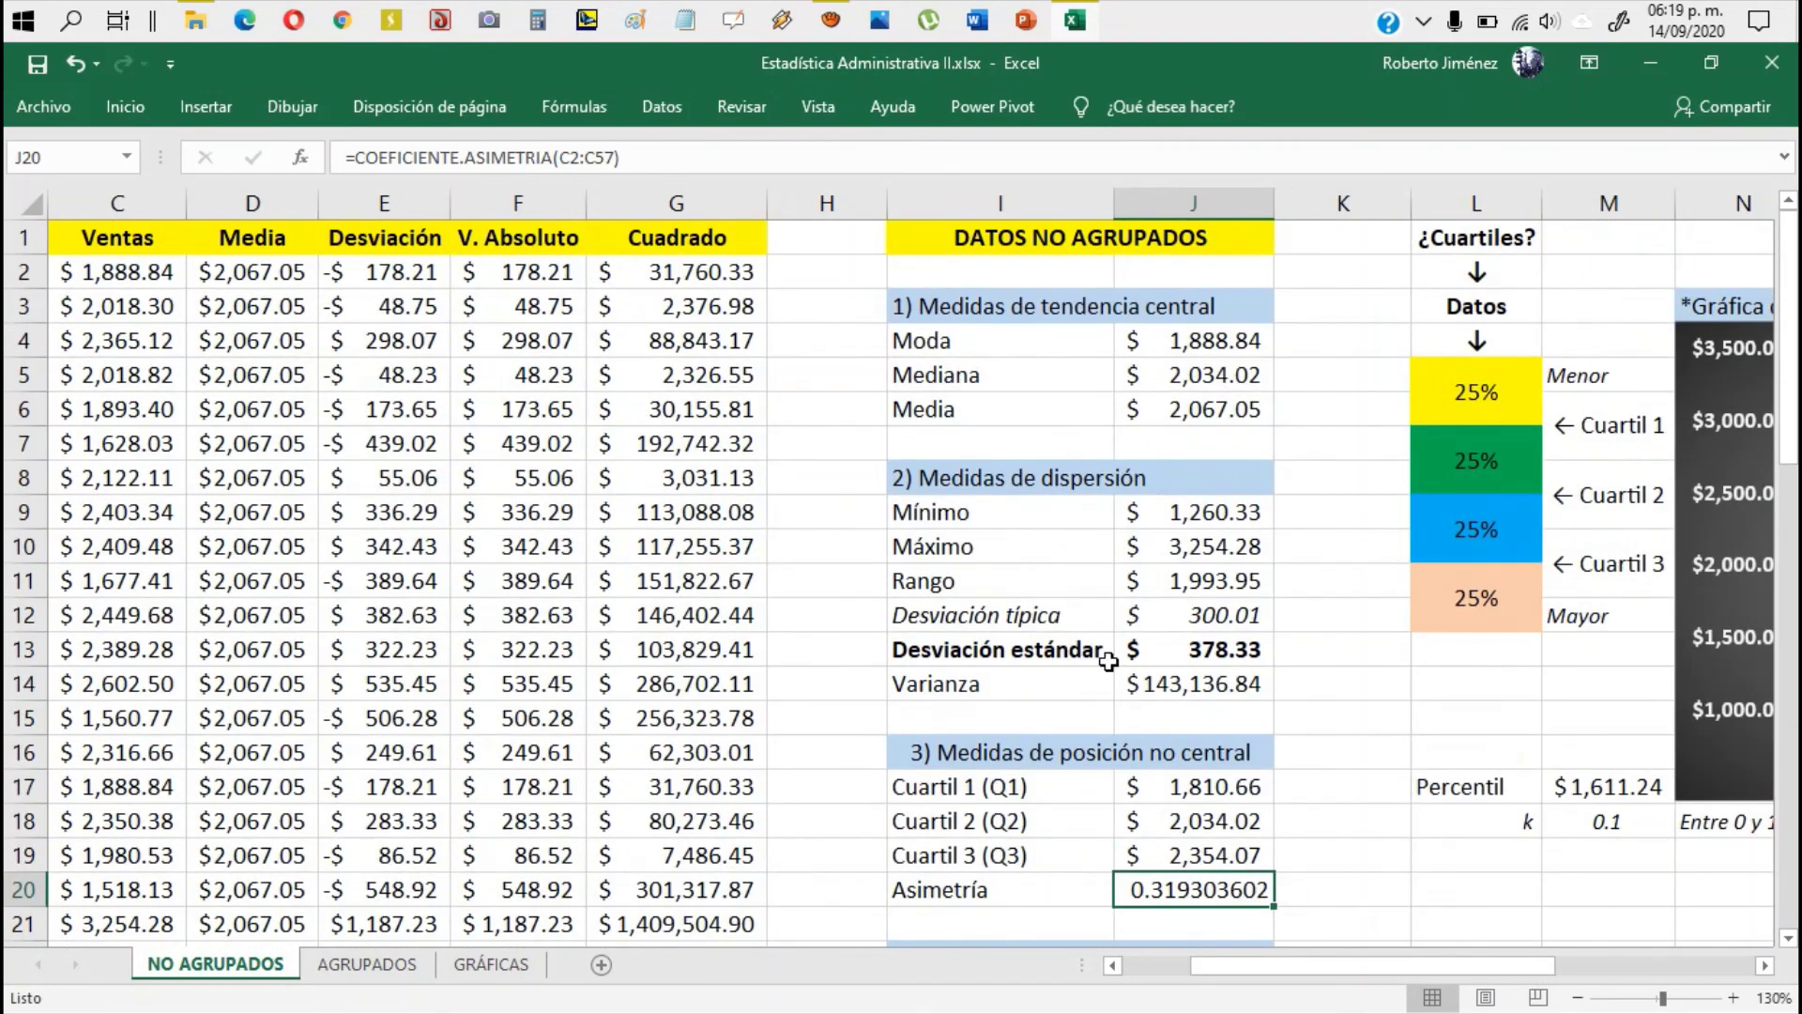
scroll(1109, 660, "down", 2)
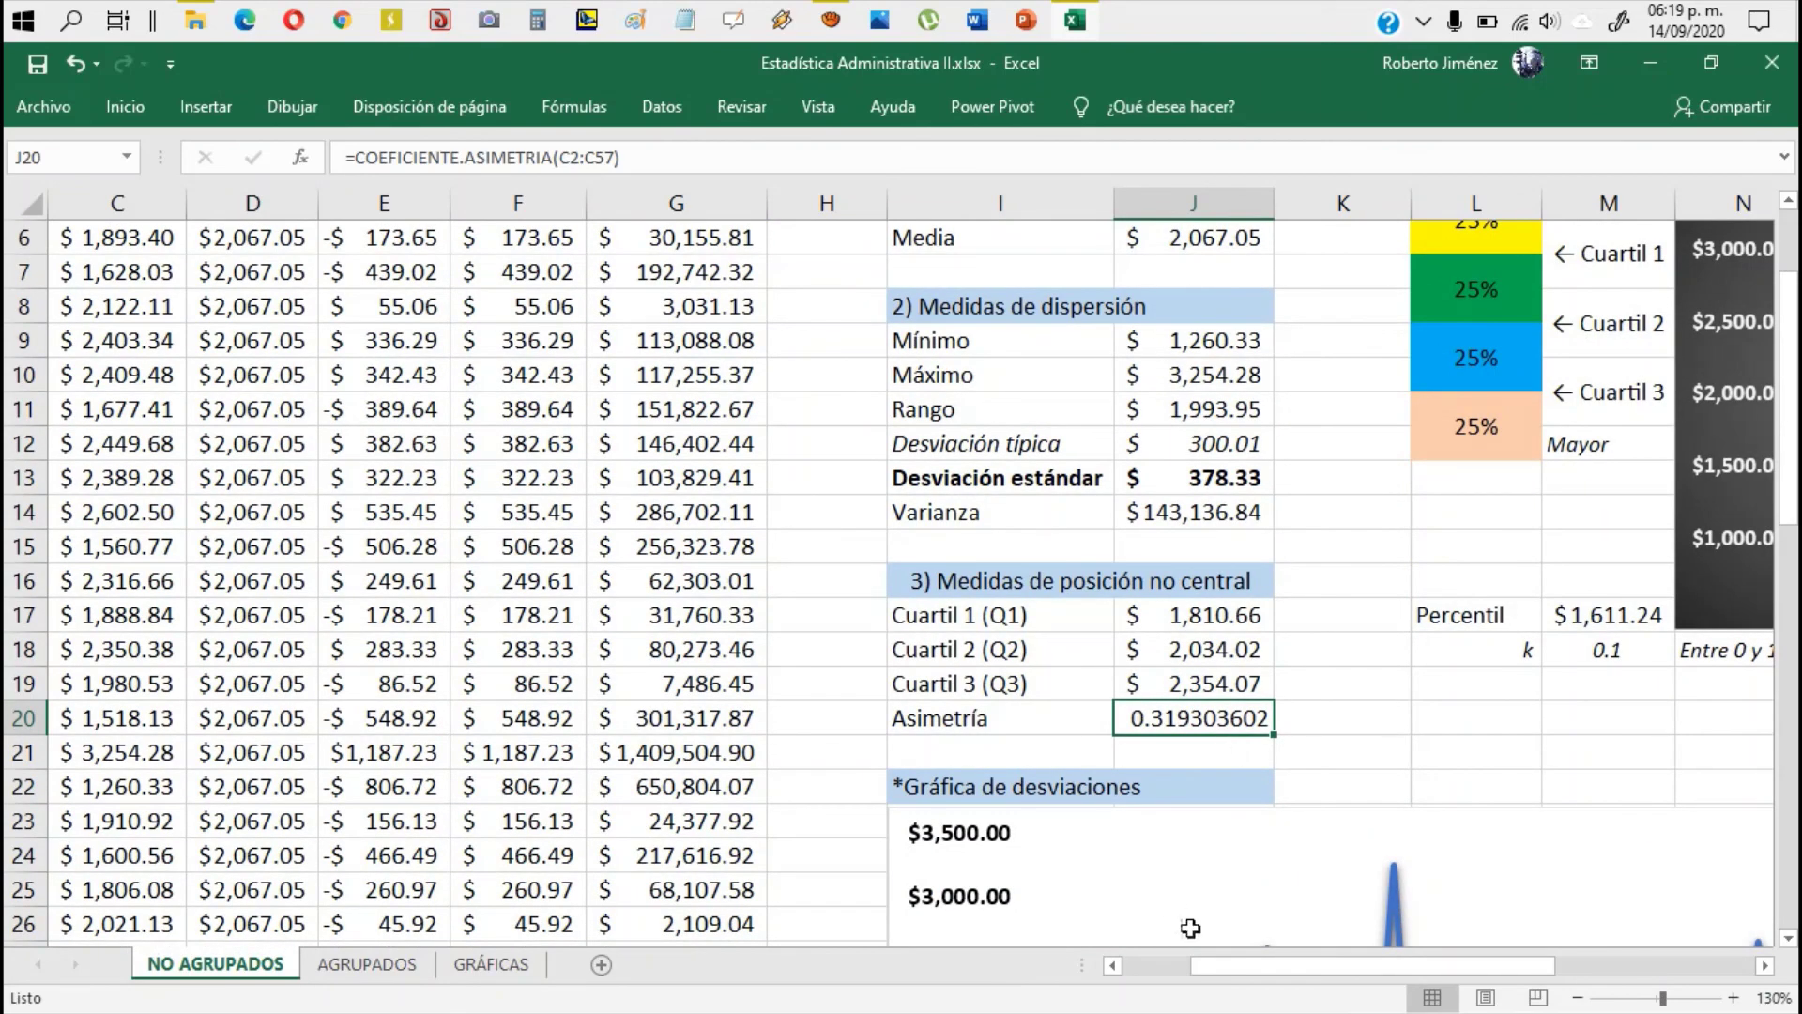
left_click_drag(1220, 965, 1282, 967)
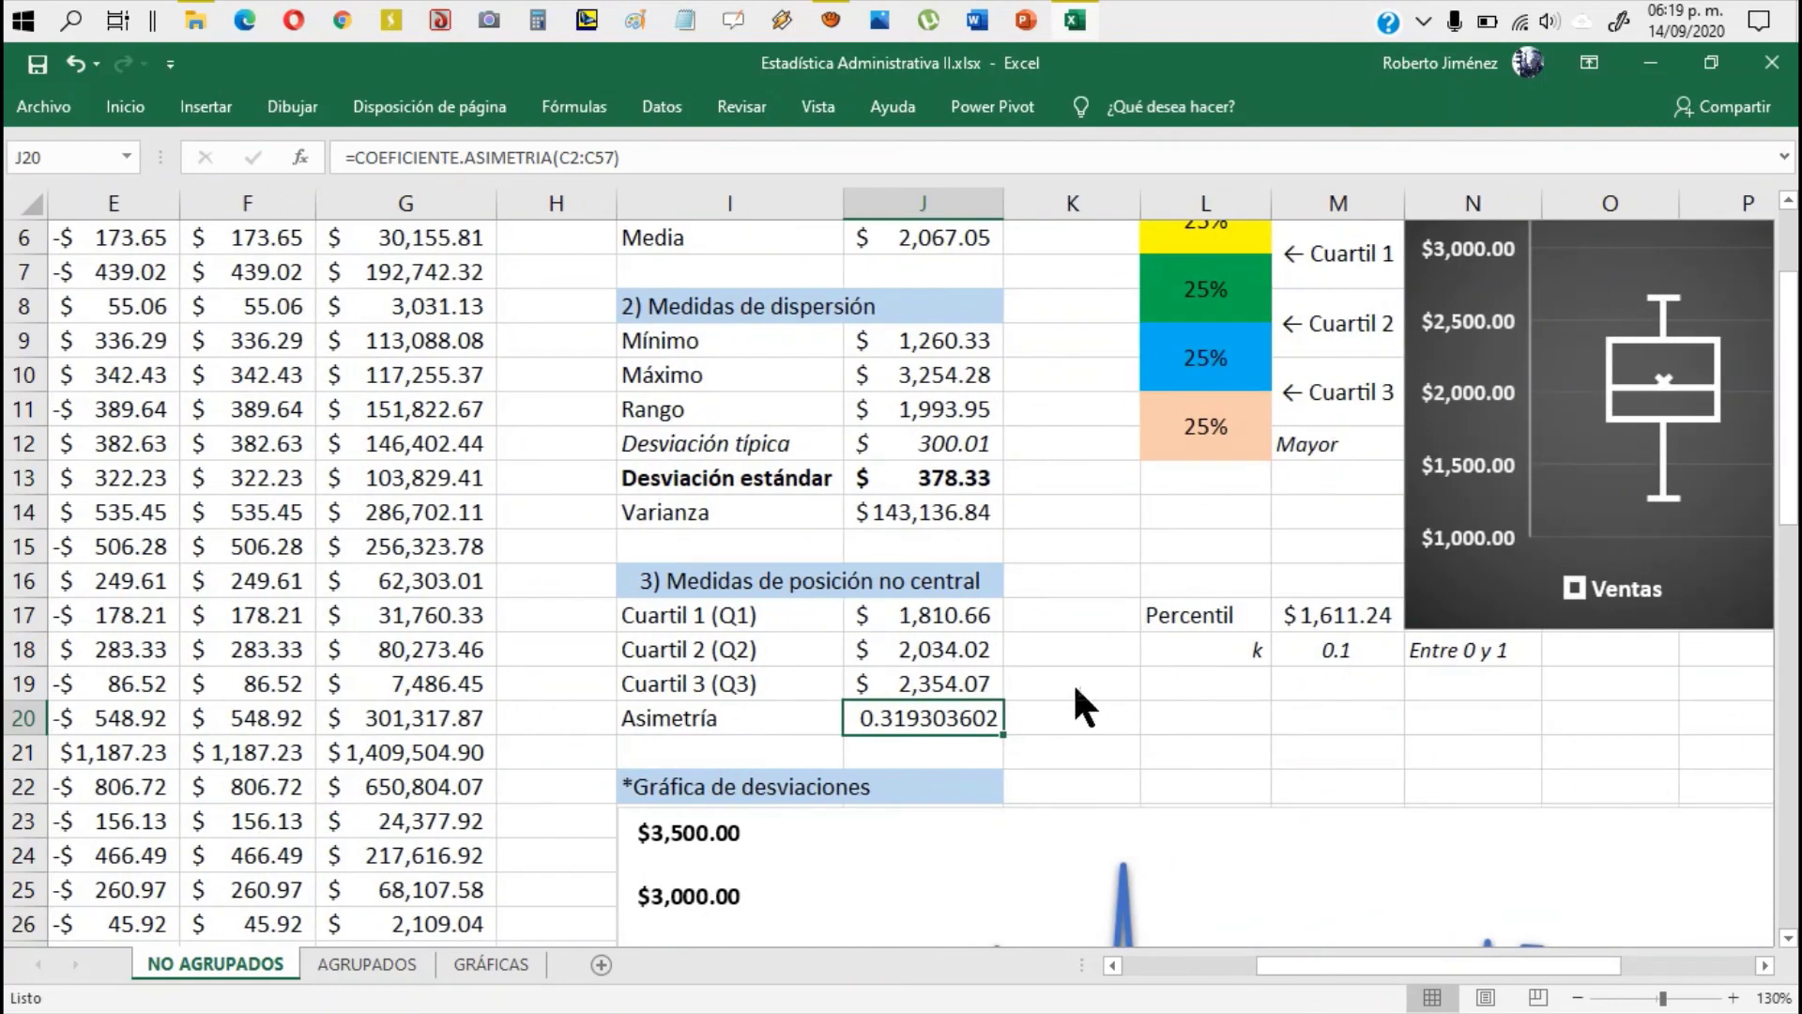
scroll(1072, 680, "up", 2)
scroll(1075, 688, "down", 2)
scroll(1120, 646, "down", 3)
scroll(1120, 646, "down", 2)
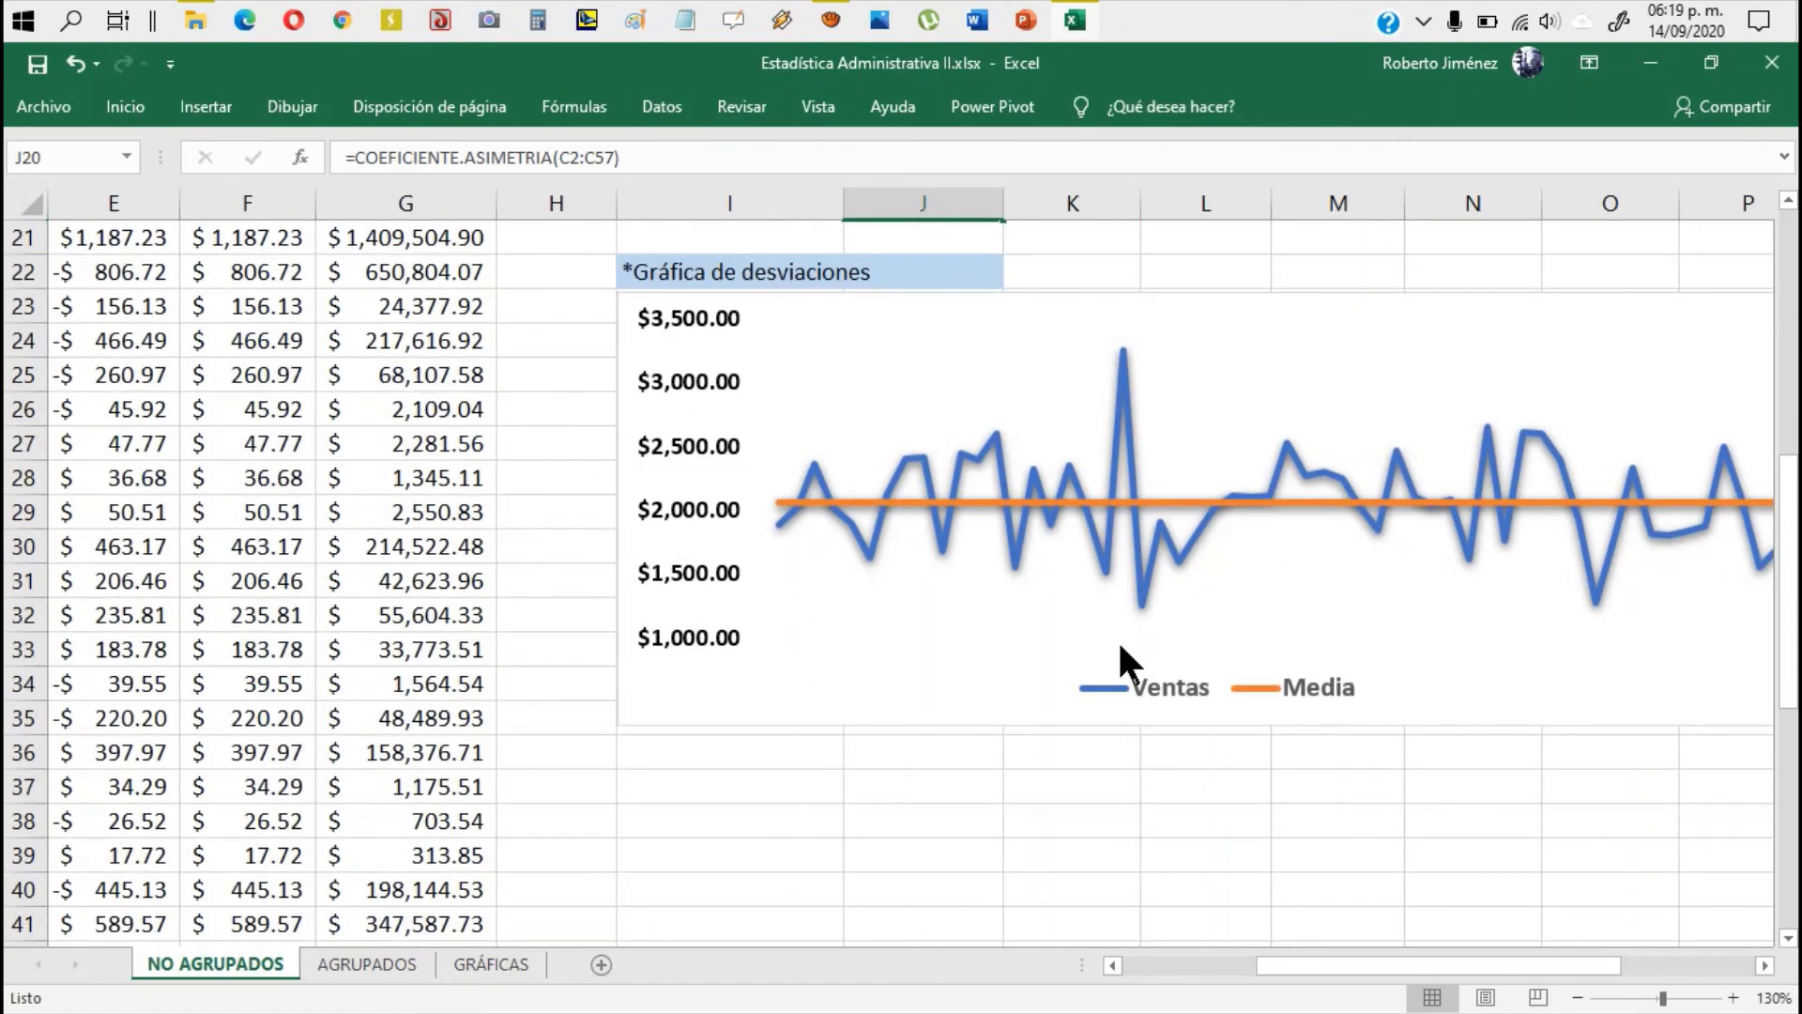
scroll(1117, 638, "up", 7)
left_click(1042, 892)
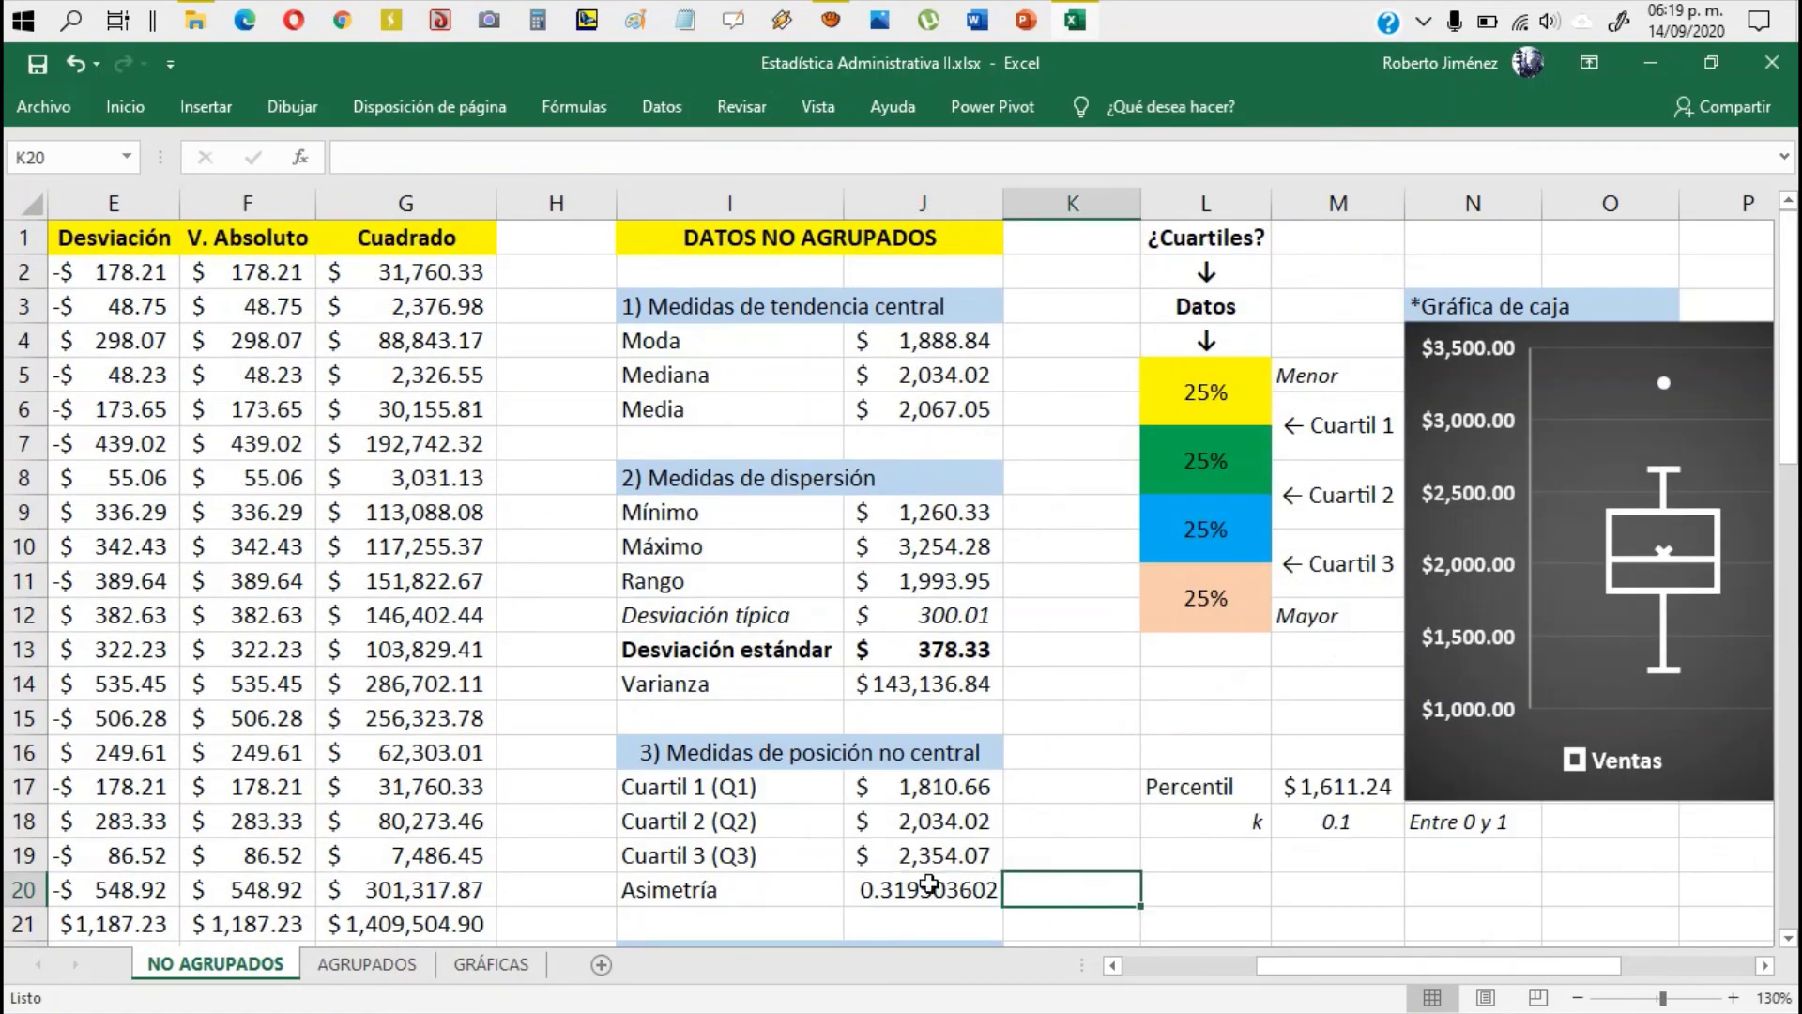
key("Left")
key("Right")
key("Left")
key("Right")
key("Left")
key("Right")
key("Left")
key("Right")
key("Left")
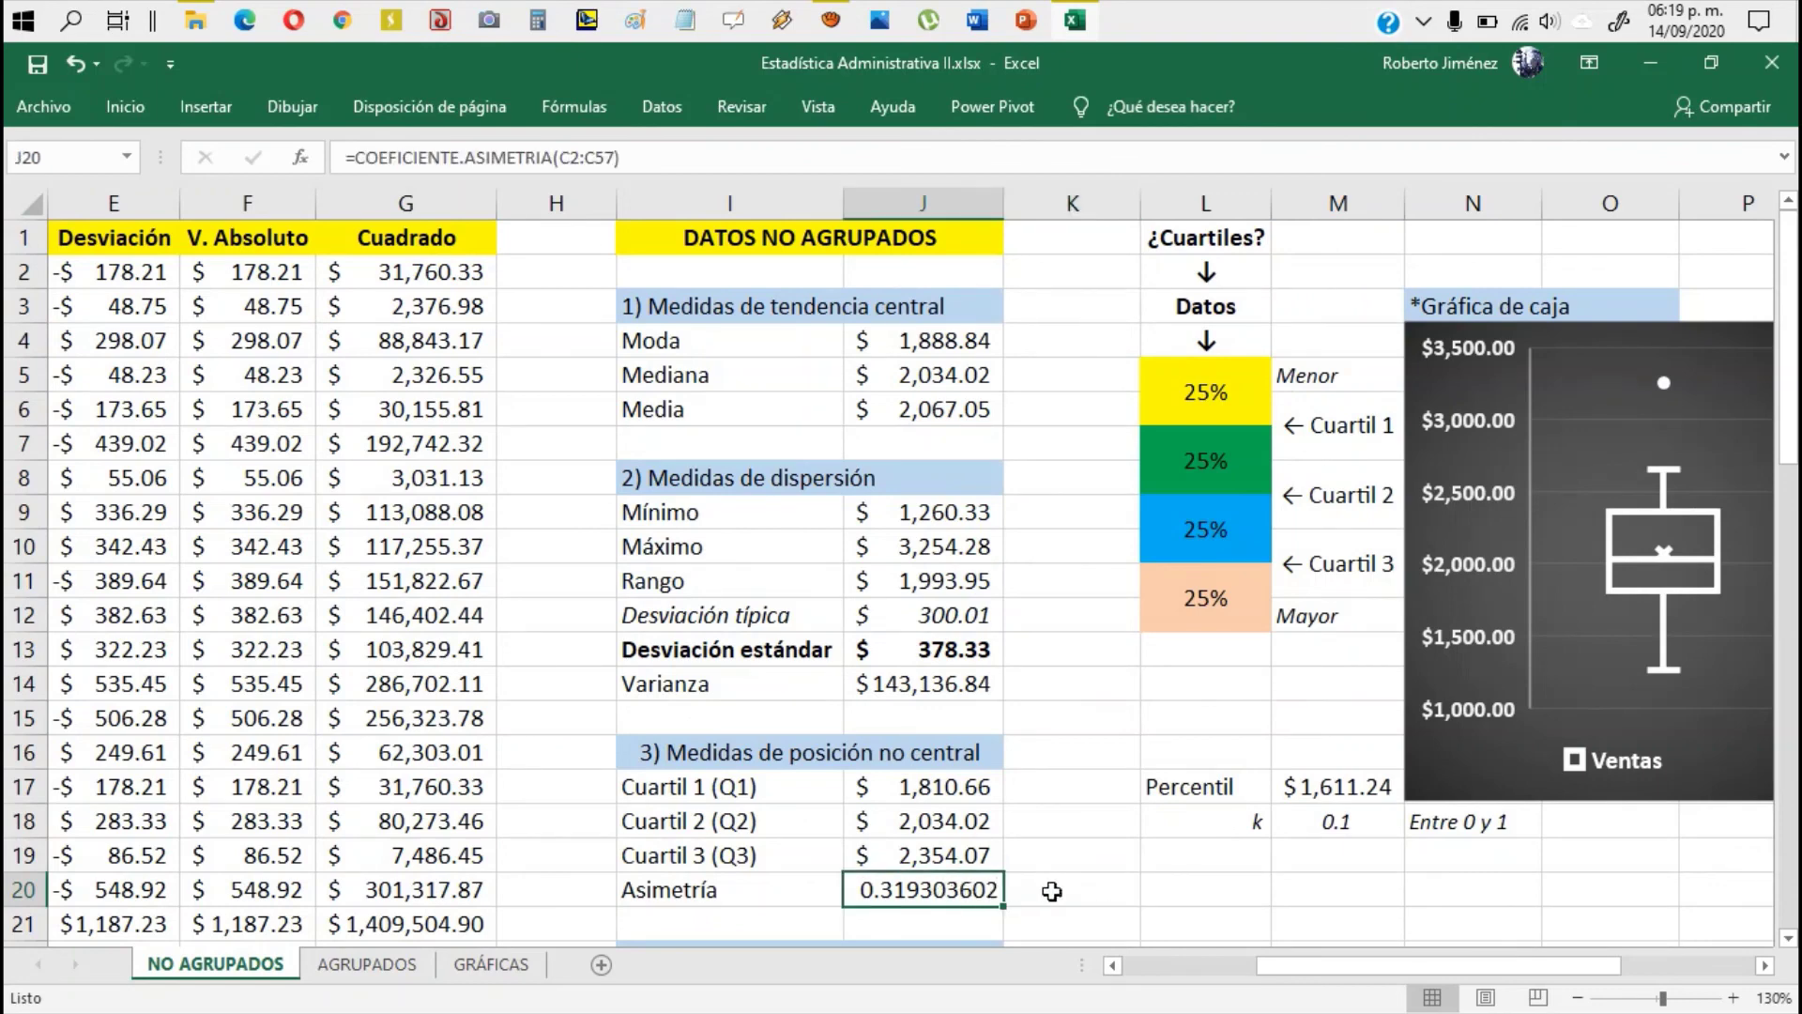
key("Right")
key("Left")
key("Right")
Step: Apply the Contabilidad number format with the dollar sign to the Asimetría coefficient in J20
key("Left")
left_click(125, 106)
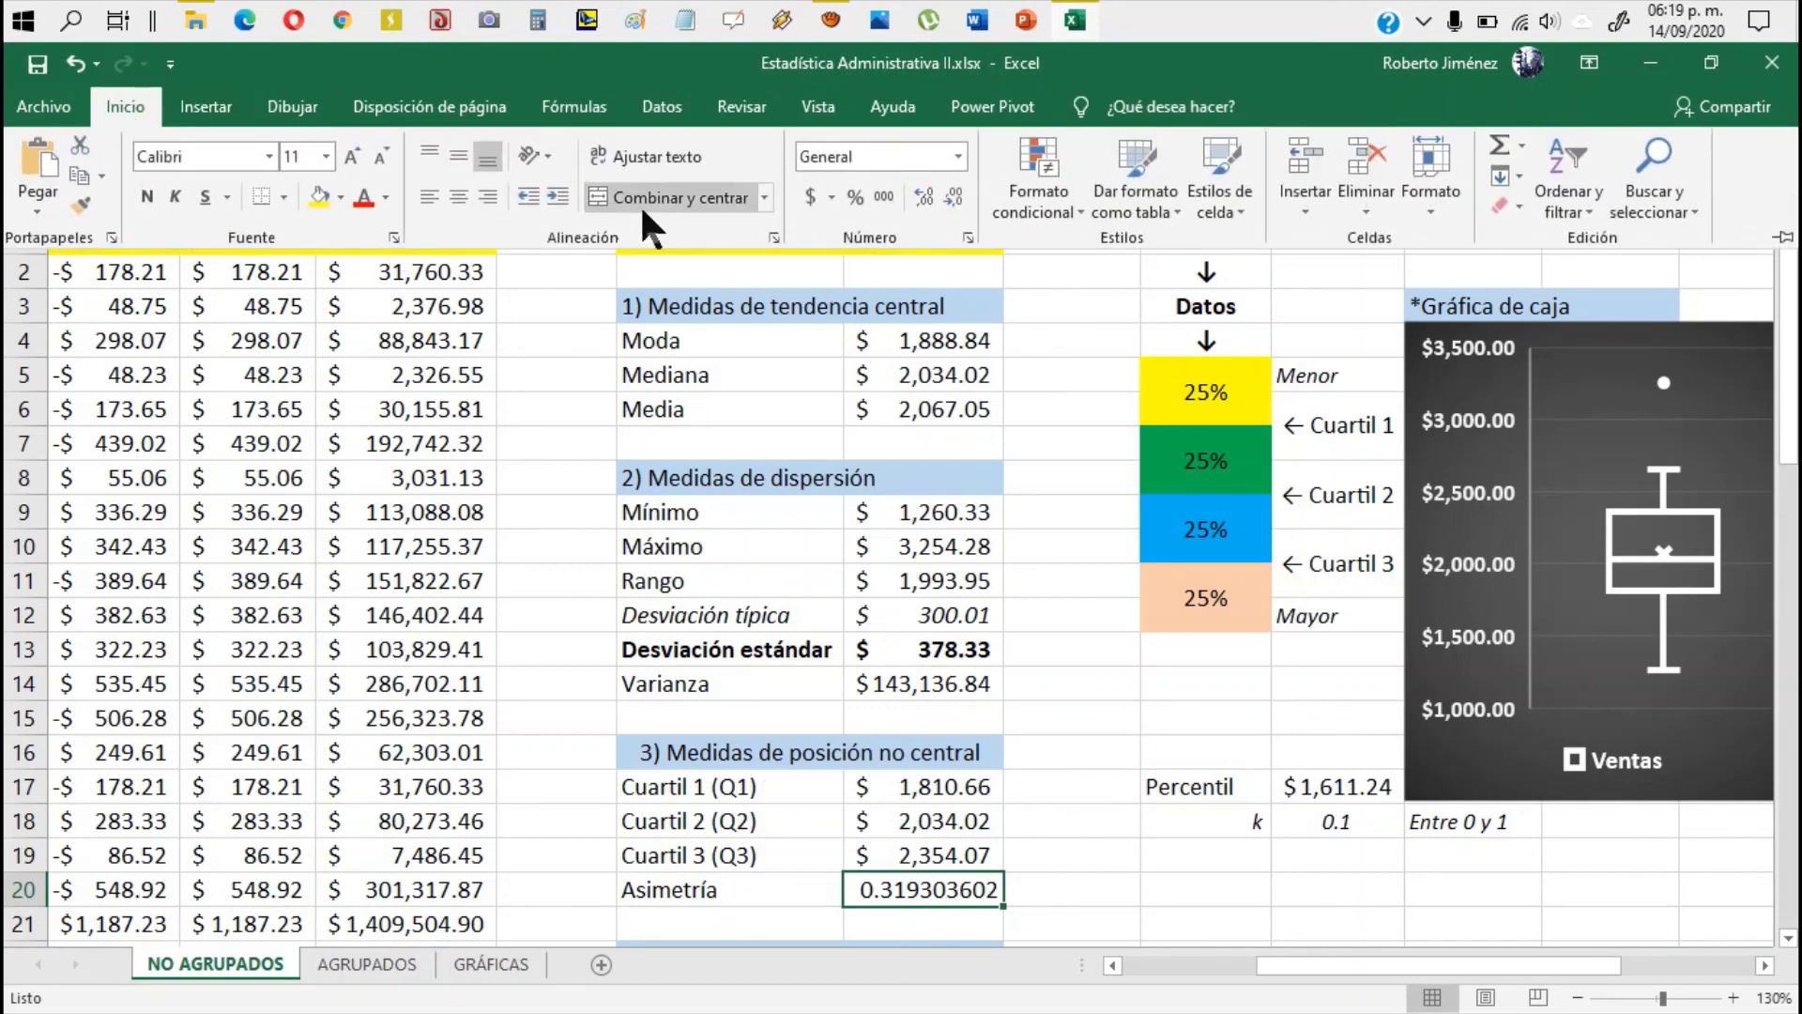
left_click(813, 185)
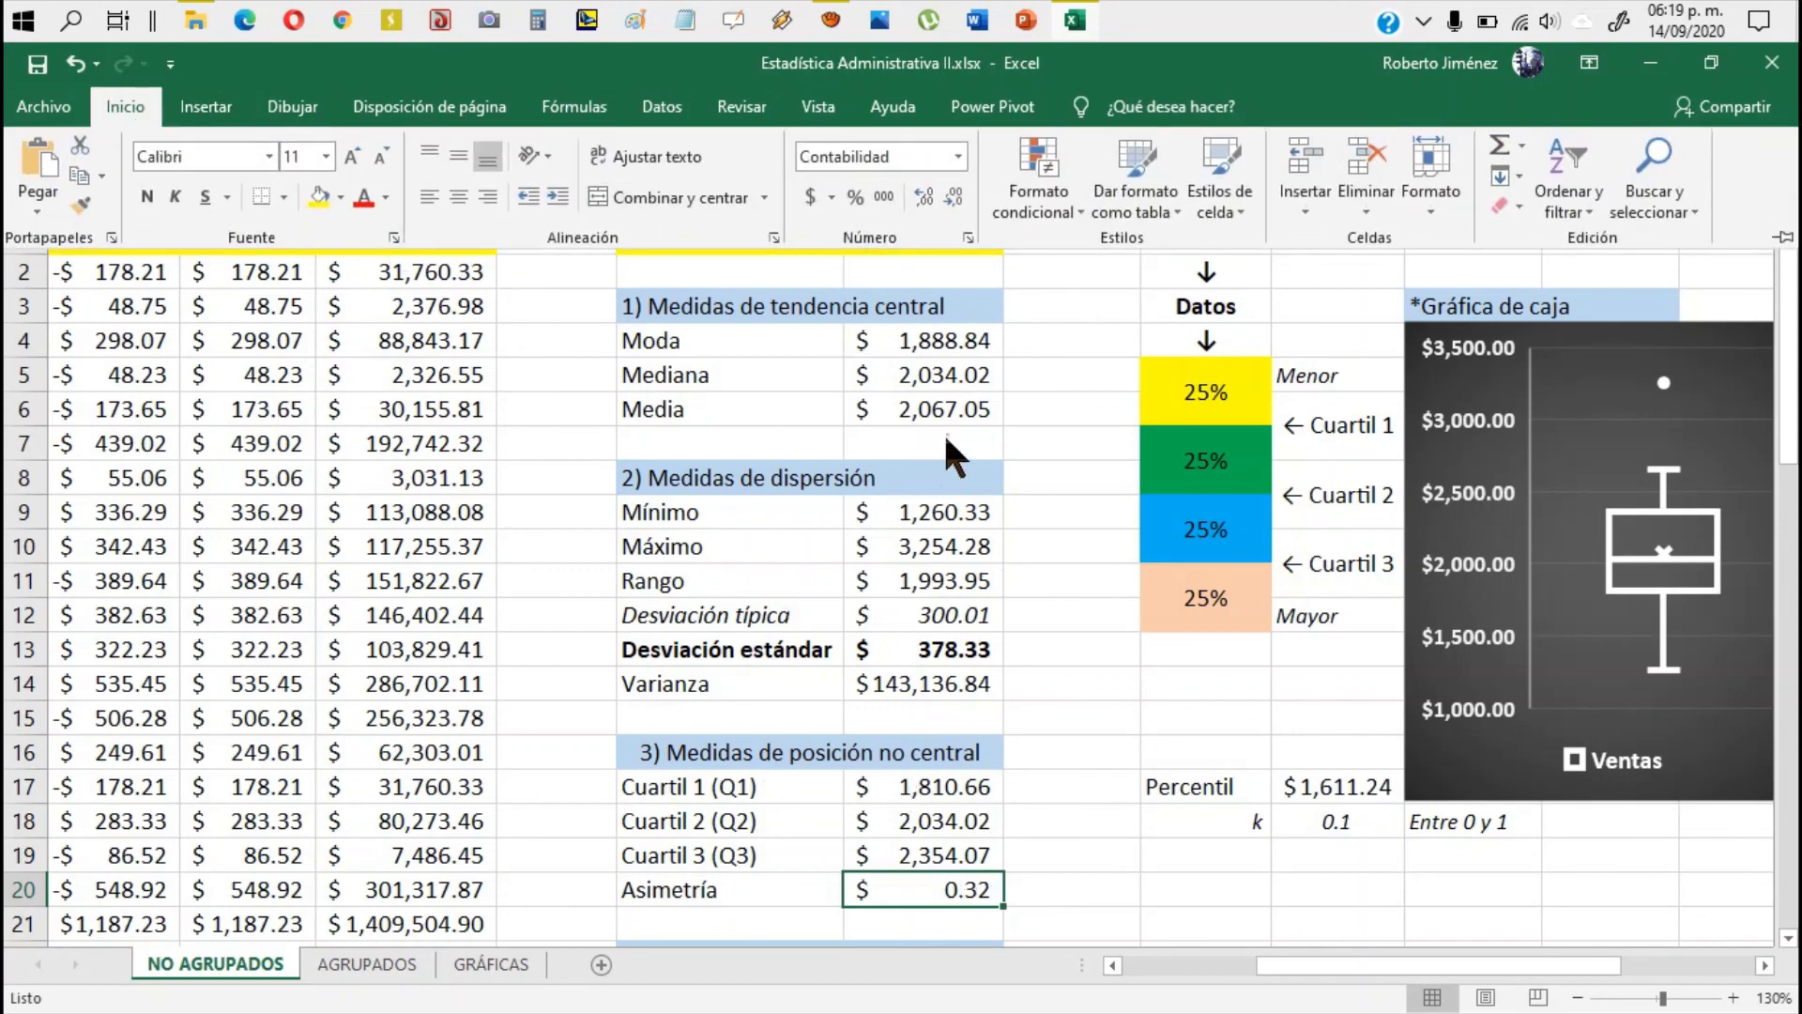
left_click(1057, 850)
left_click(1057, 892)
left_click(1057, 862)
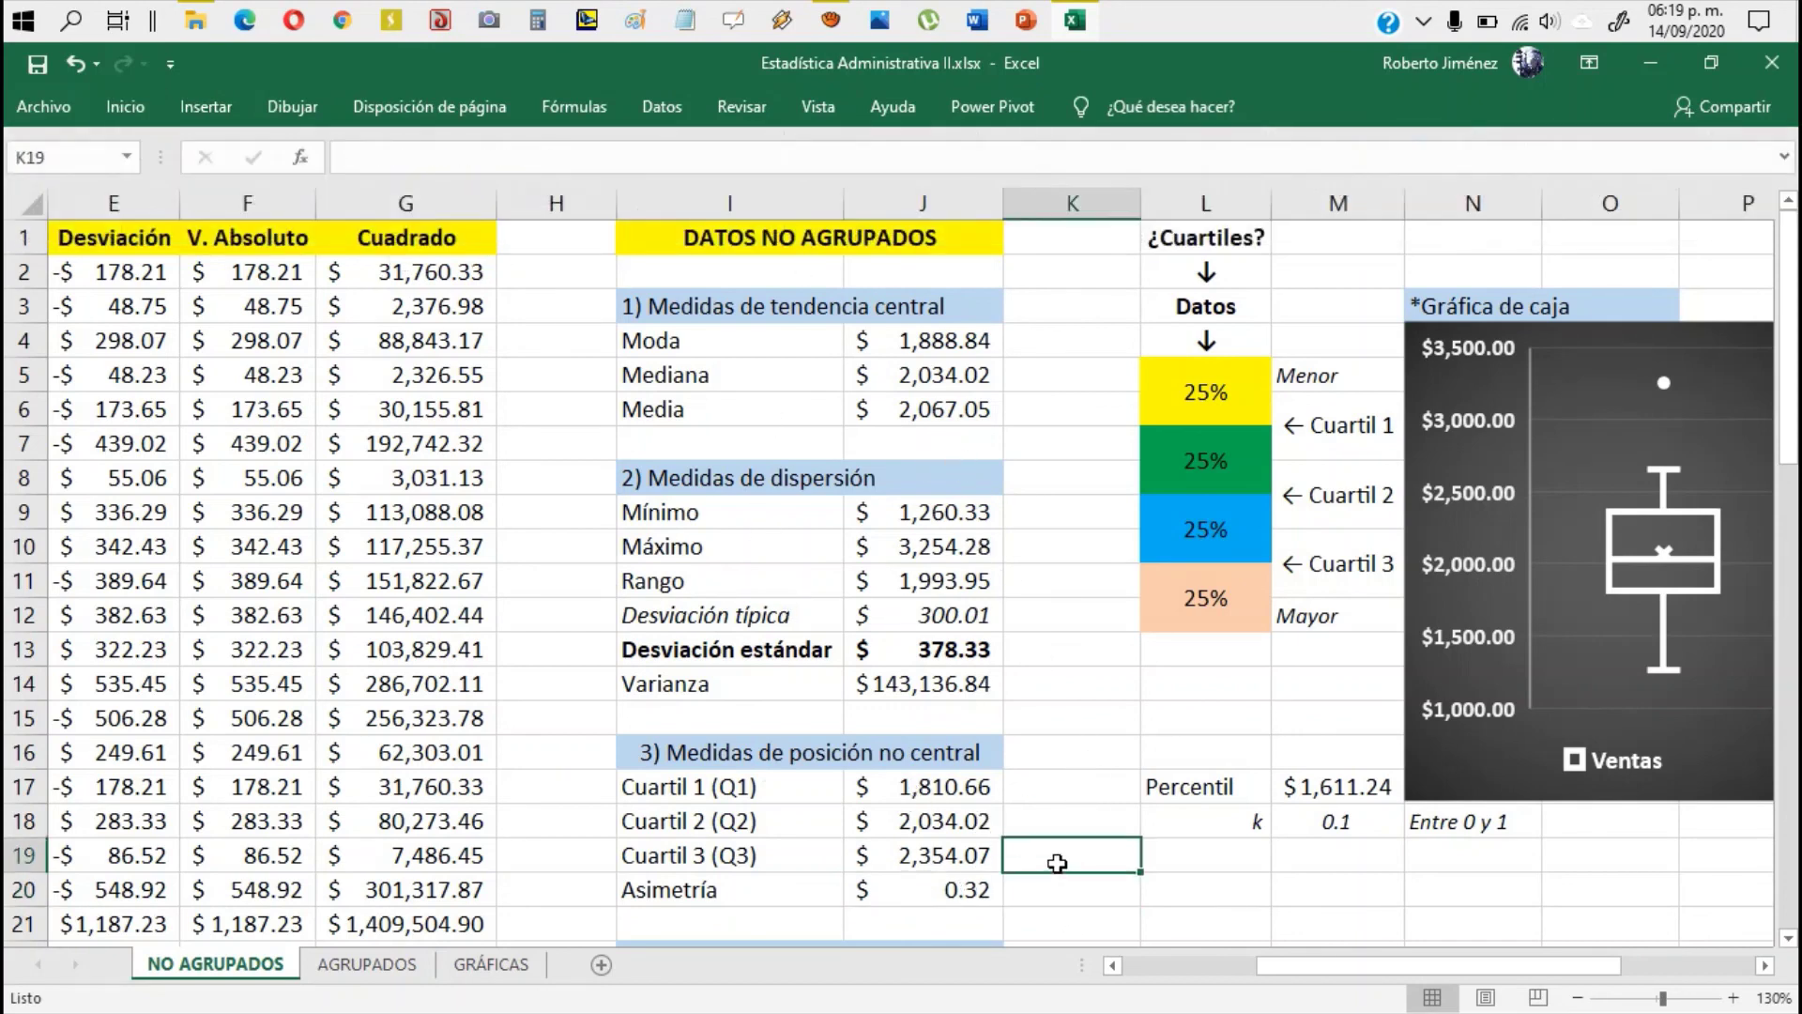
left_click(1055, 893)
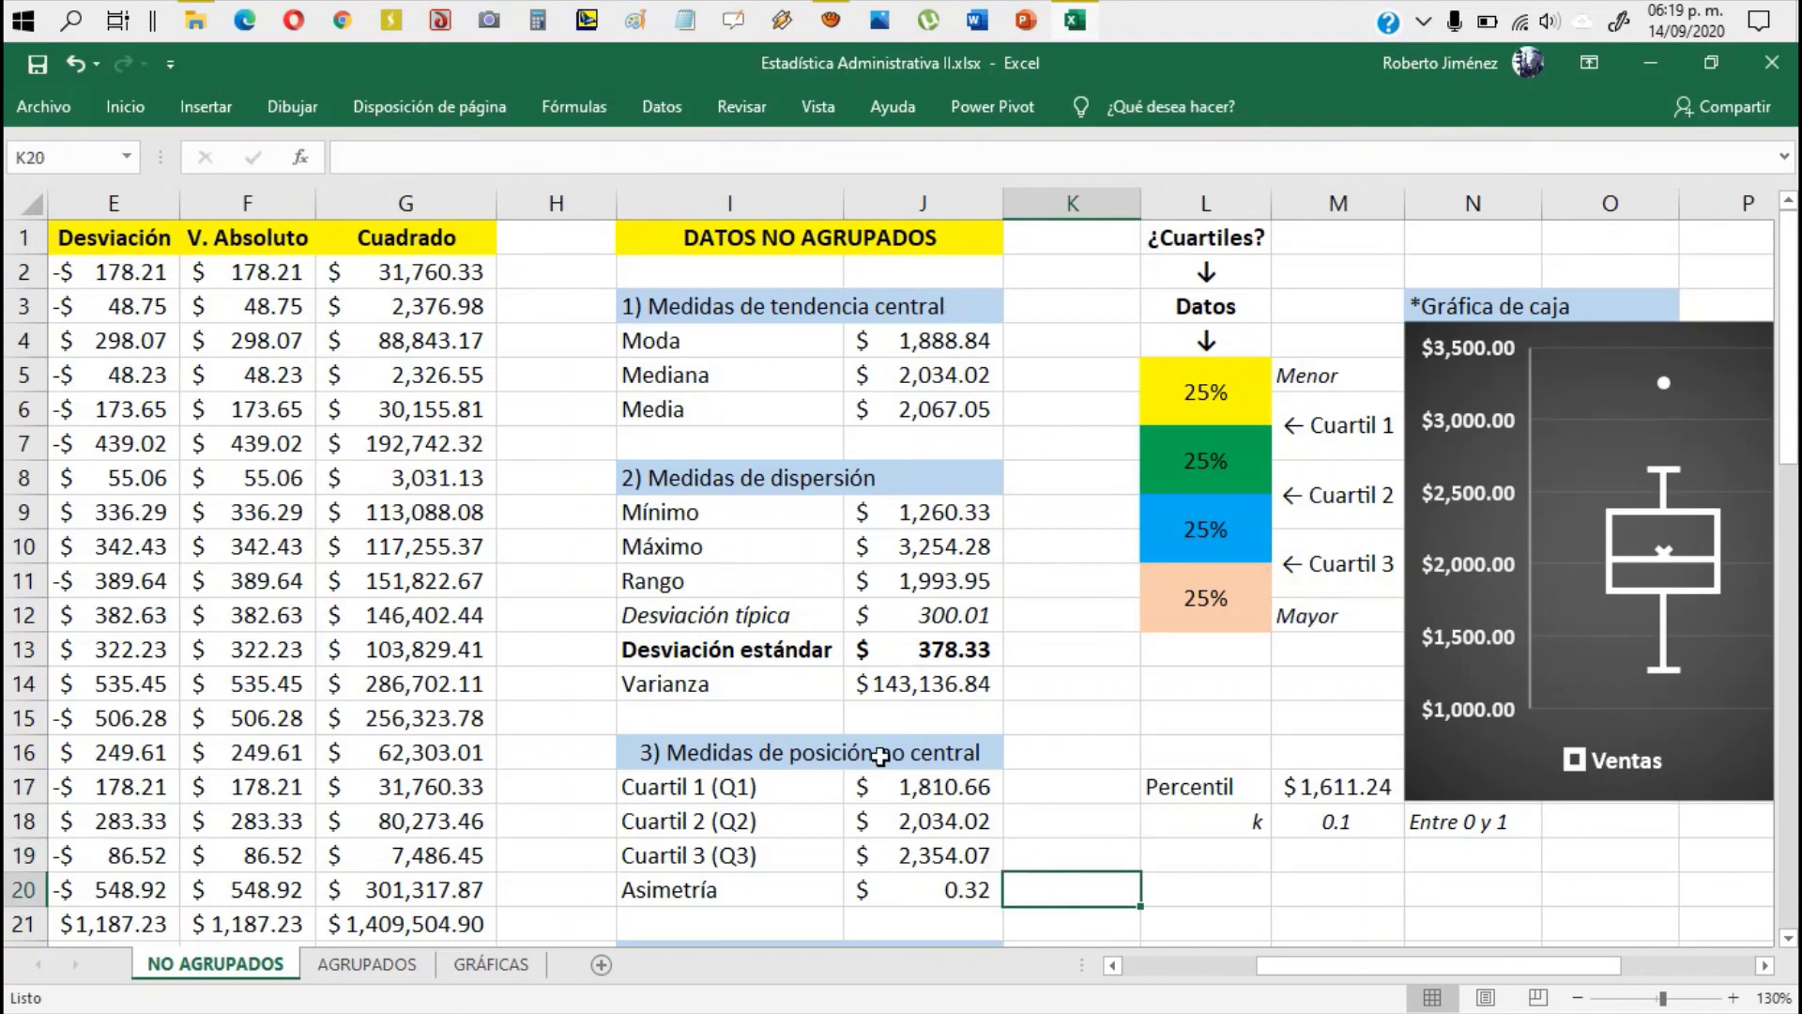
Step: Reduce the worksheet zoom to 100% and look over the data table, measures and both charts
left_click(1578, 998)
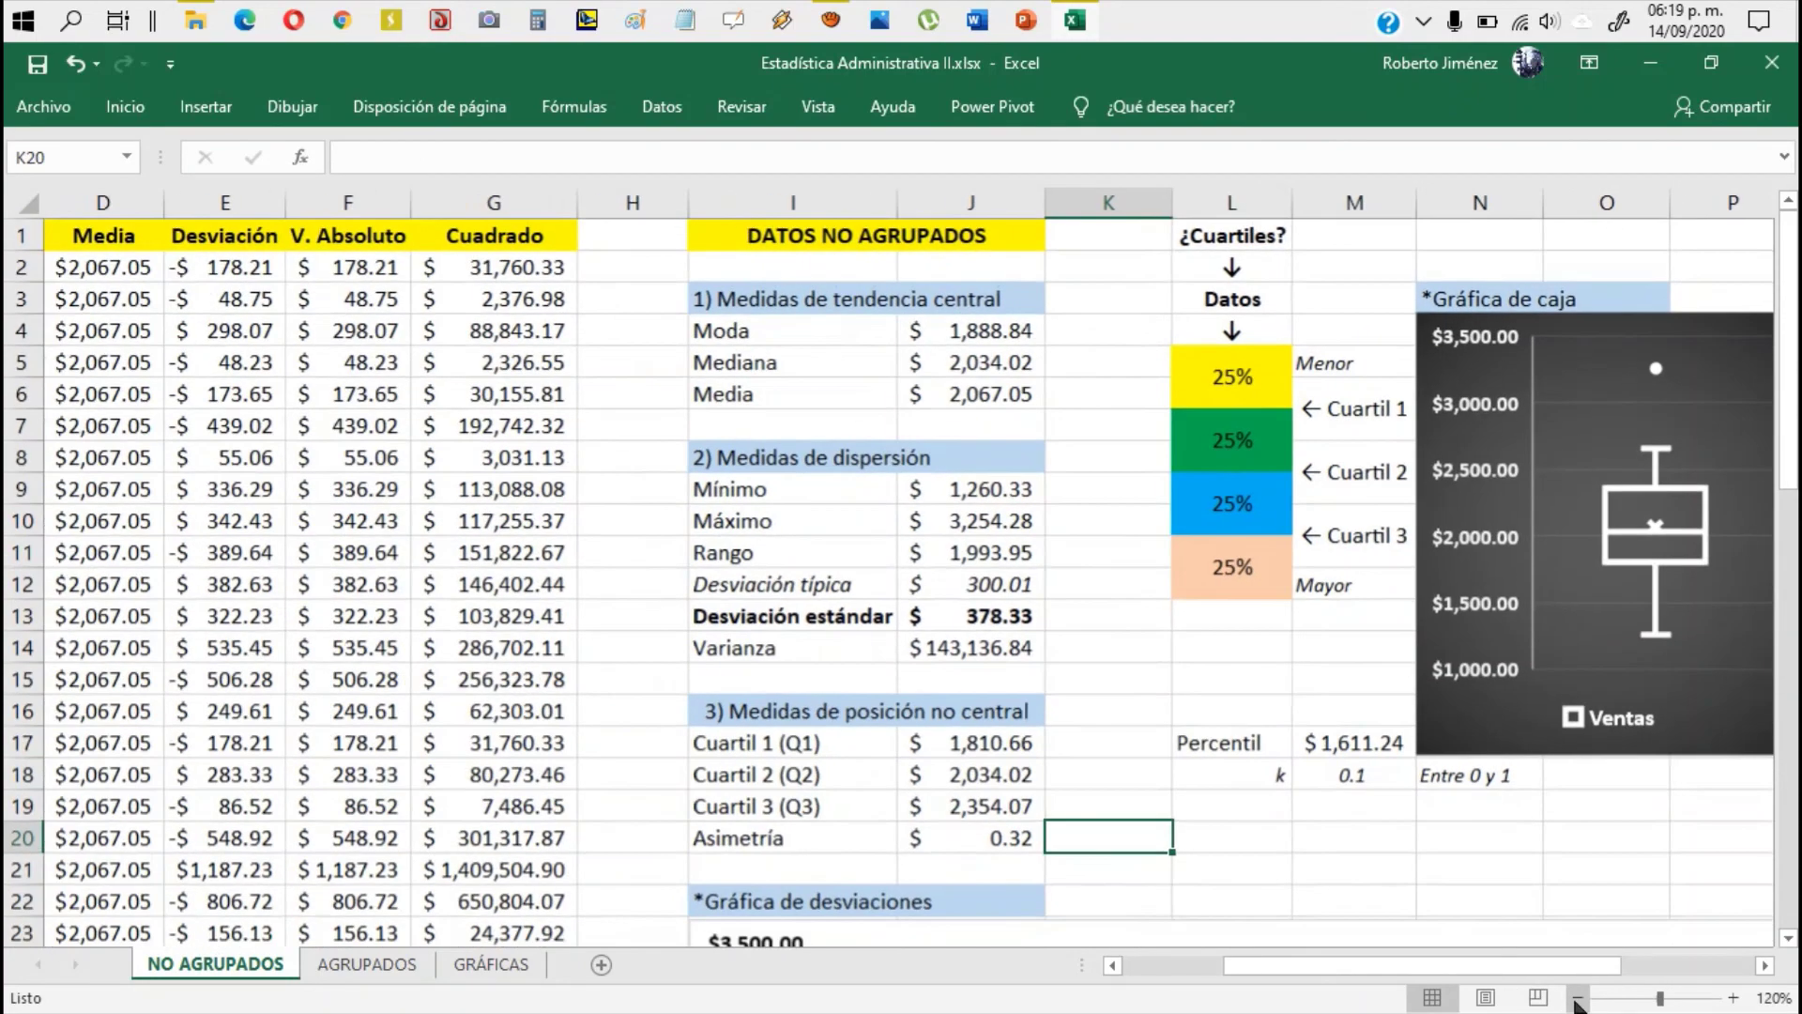
left_click(1578, 998)
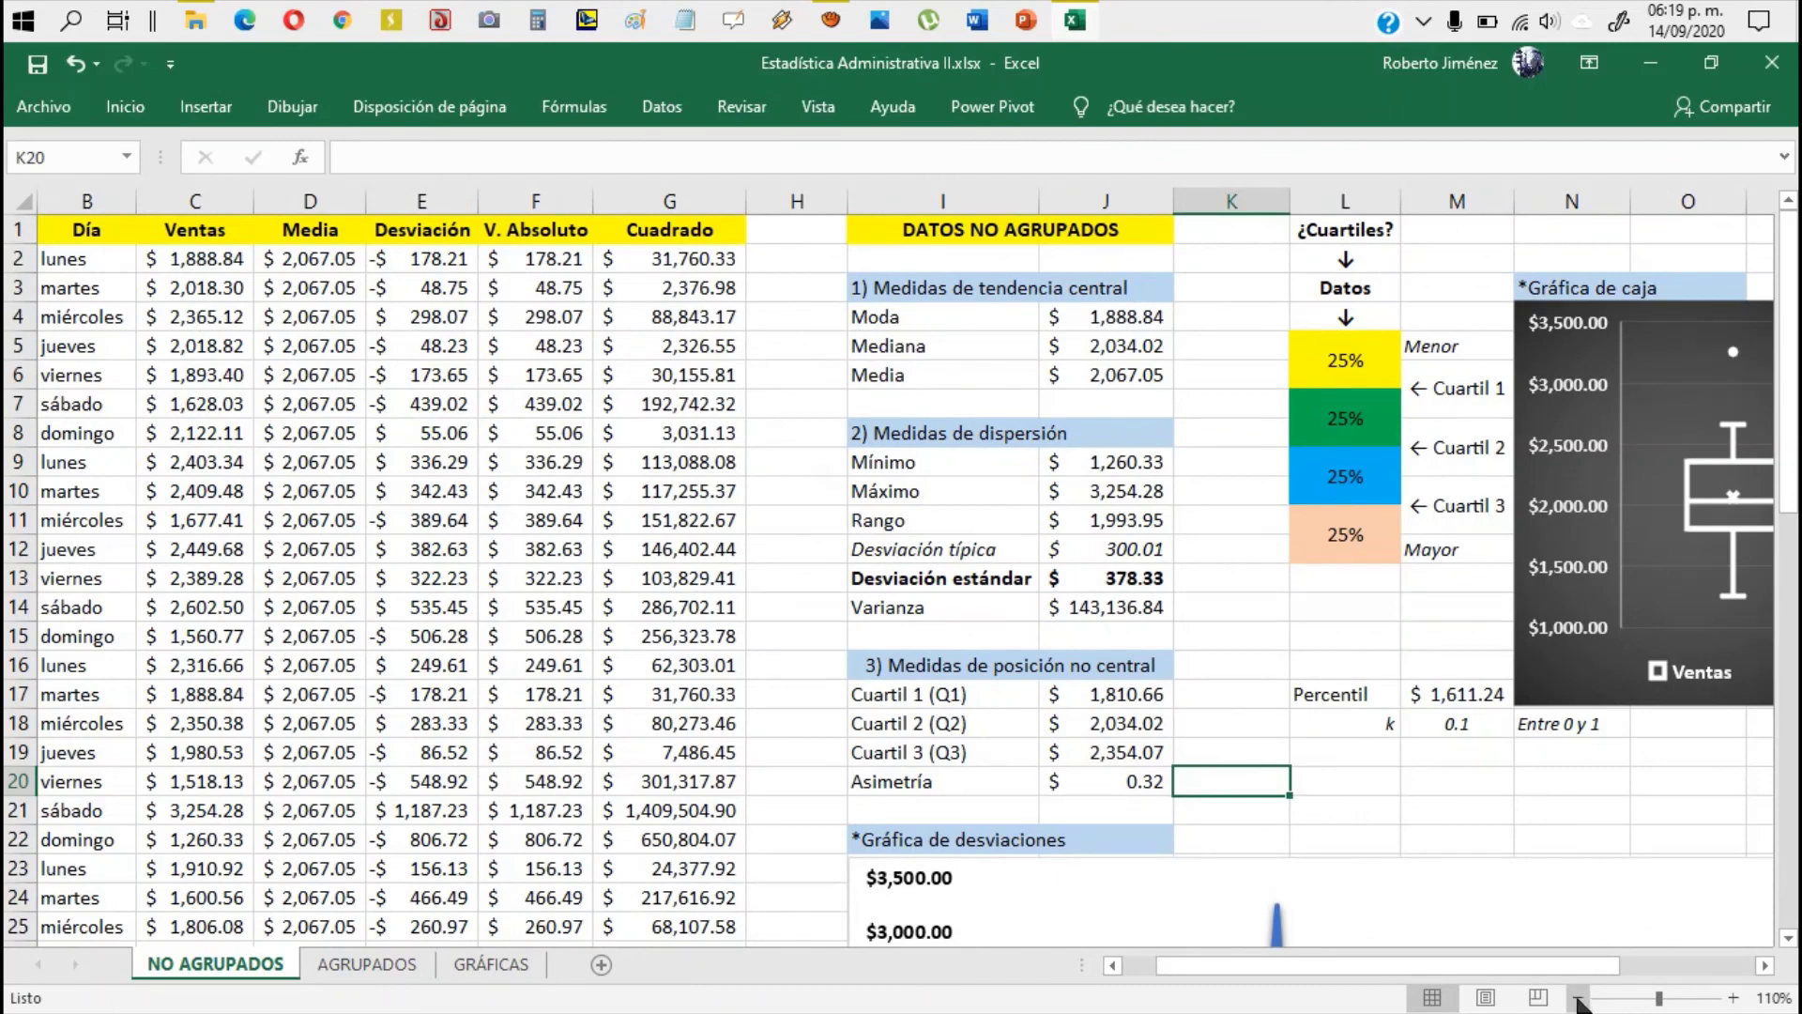
left_click(1578, 998)
scroll(1094, 718, "down", 3)
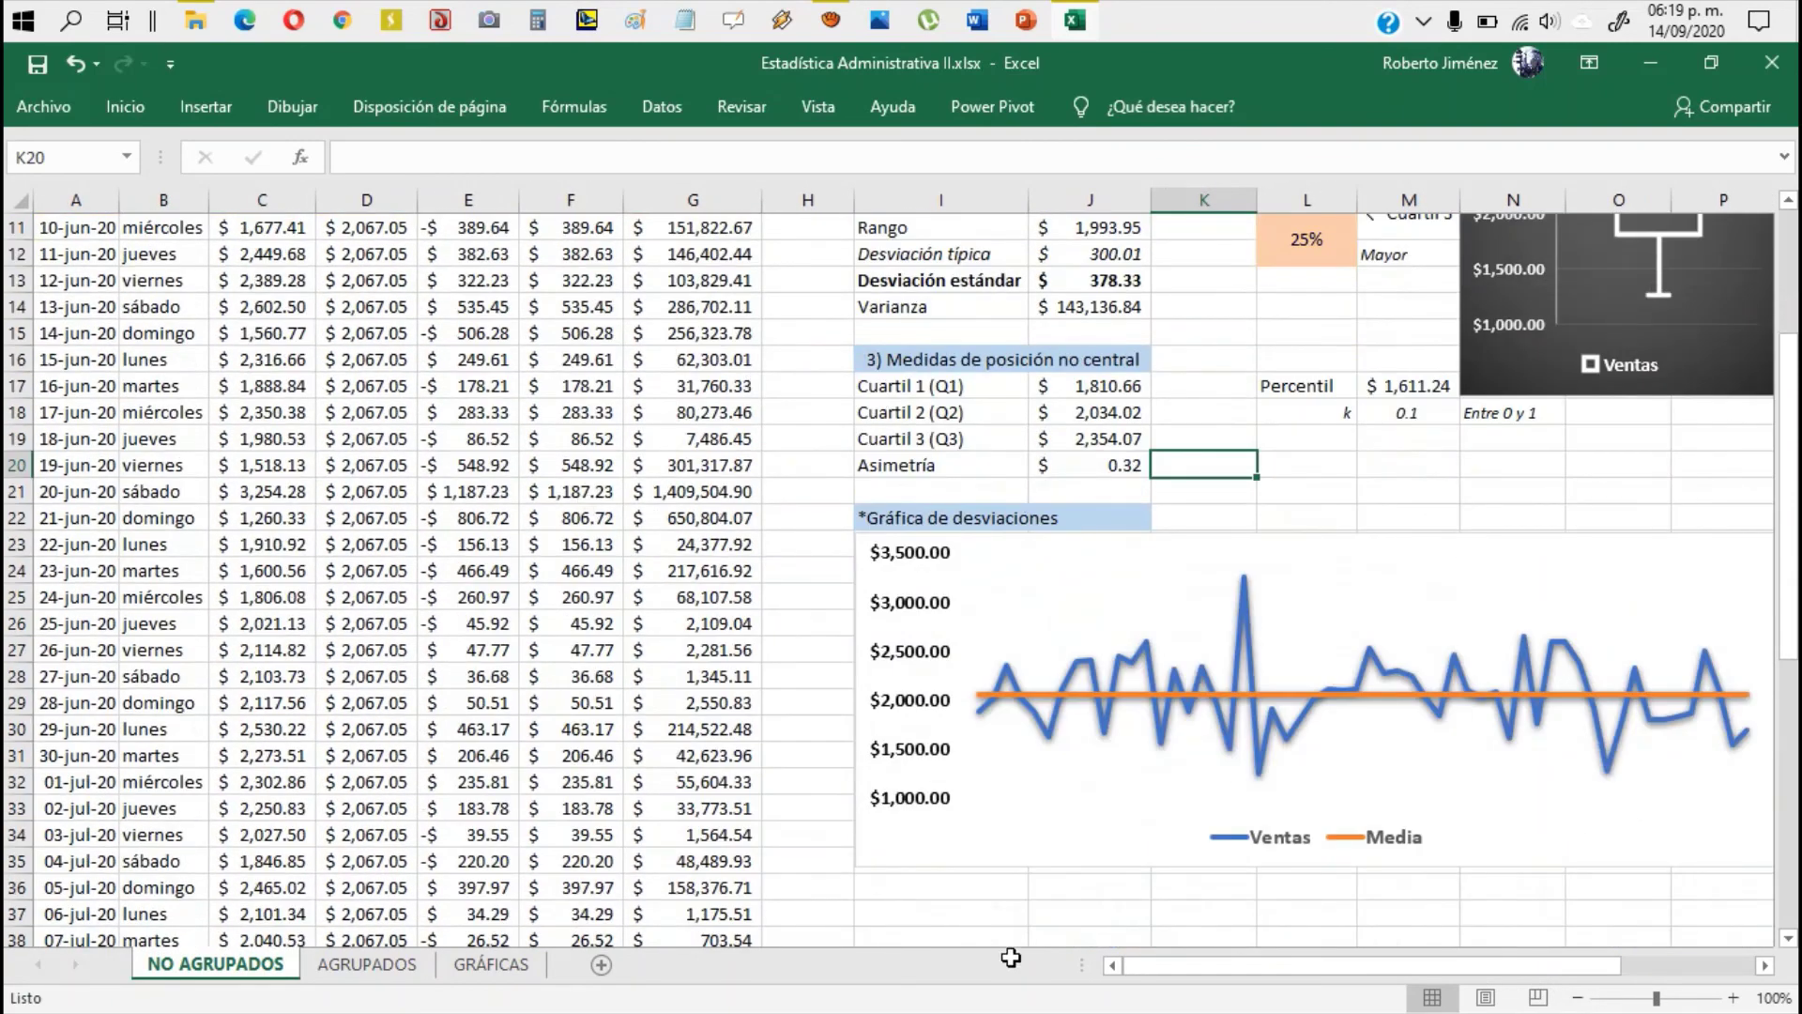
mouse_move(1151, 954)
left_mouse_down()
mouse_move(1258, 953)
mouse_move(1151, 954)
left_mouse_up()
scroll(791, 608, "up", 3)
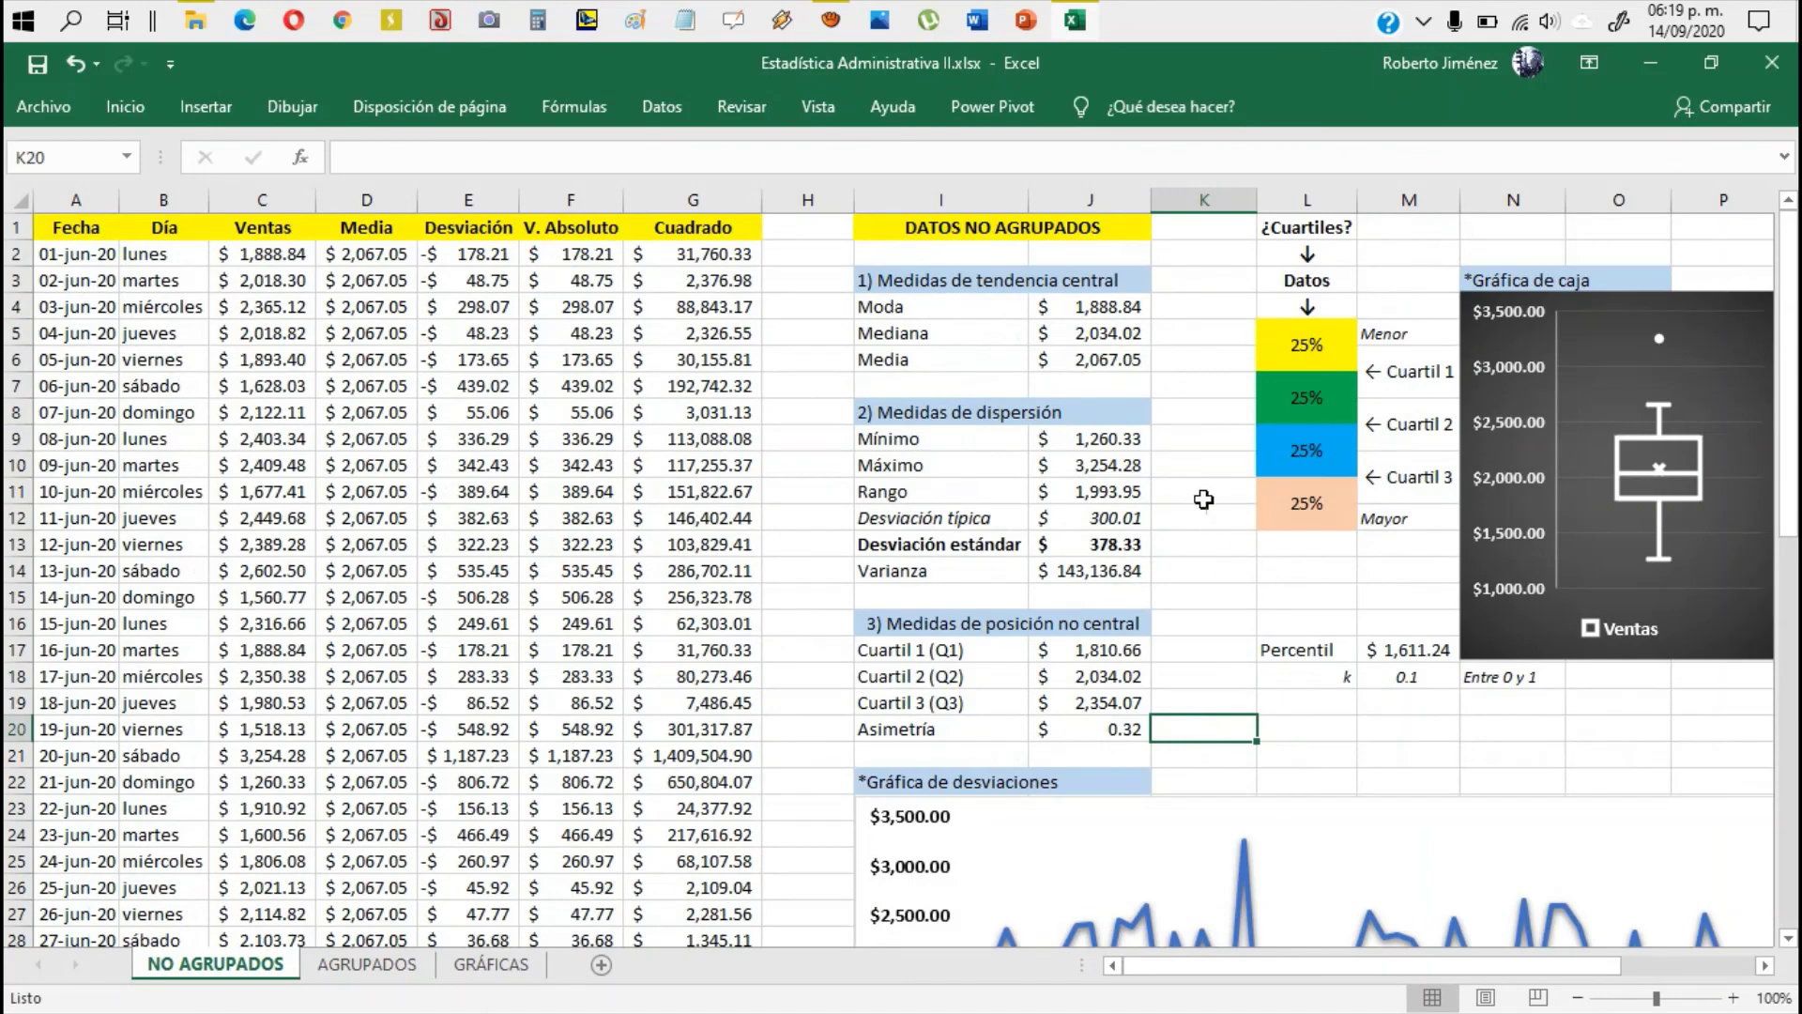
Step: Review the DATOS NO AGRUPADOS heading and the individual sales amounts in the Ventas column
left_click(971, 233)
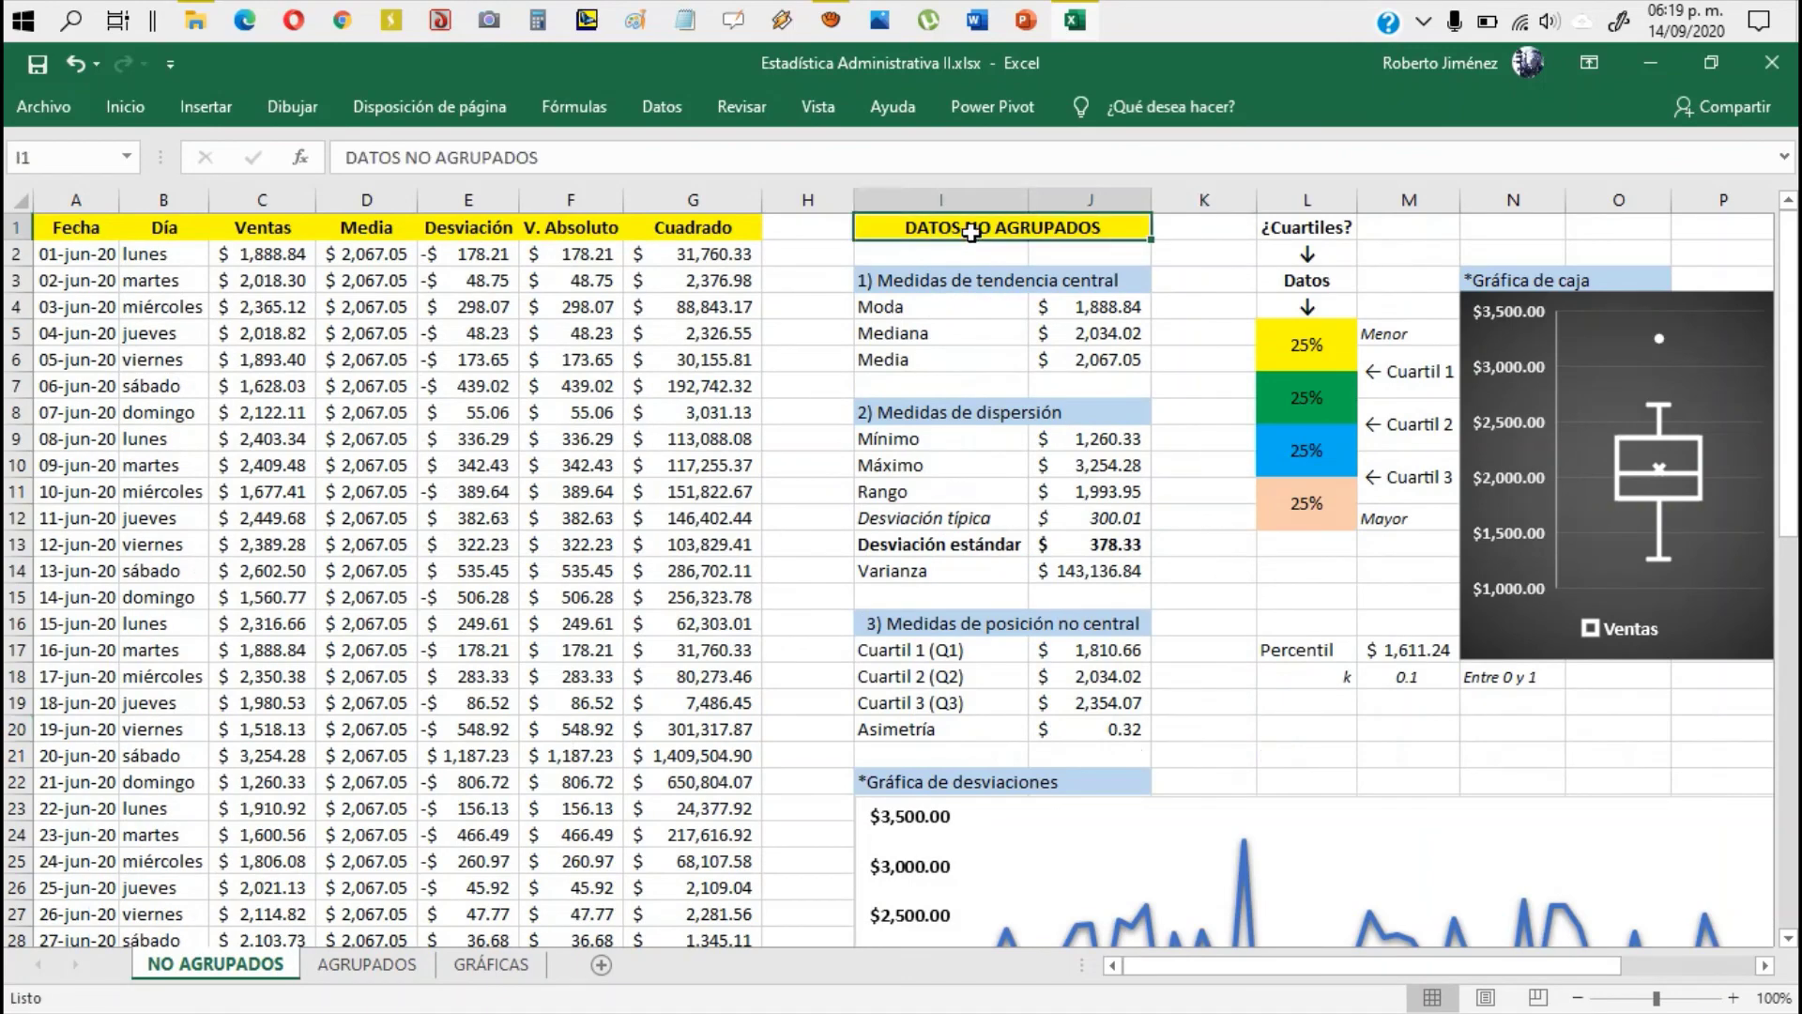
left_click_drag(281, 229, 272, 761)
left_click(260, 415)
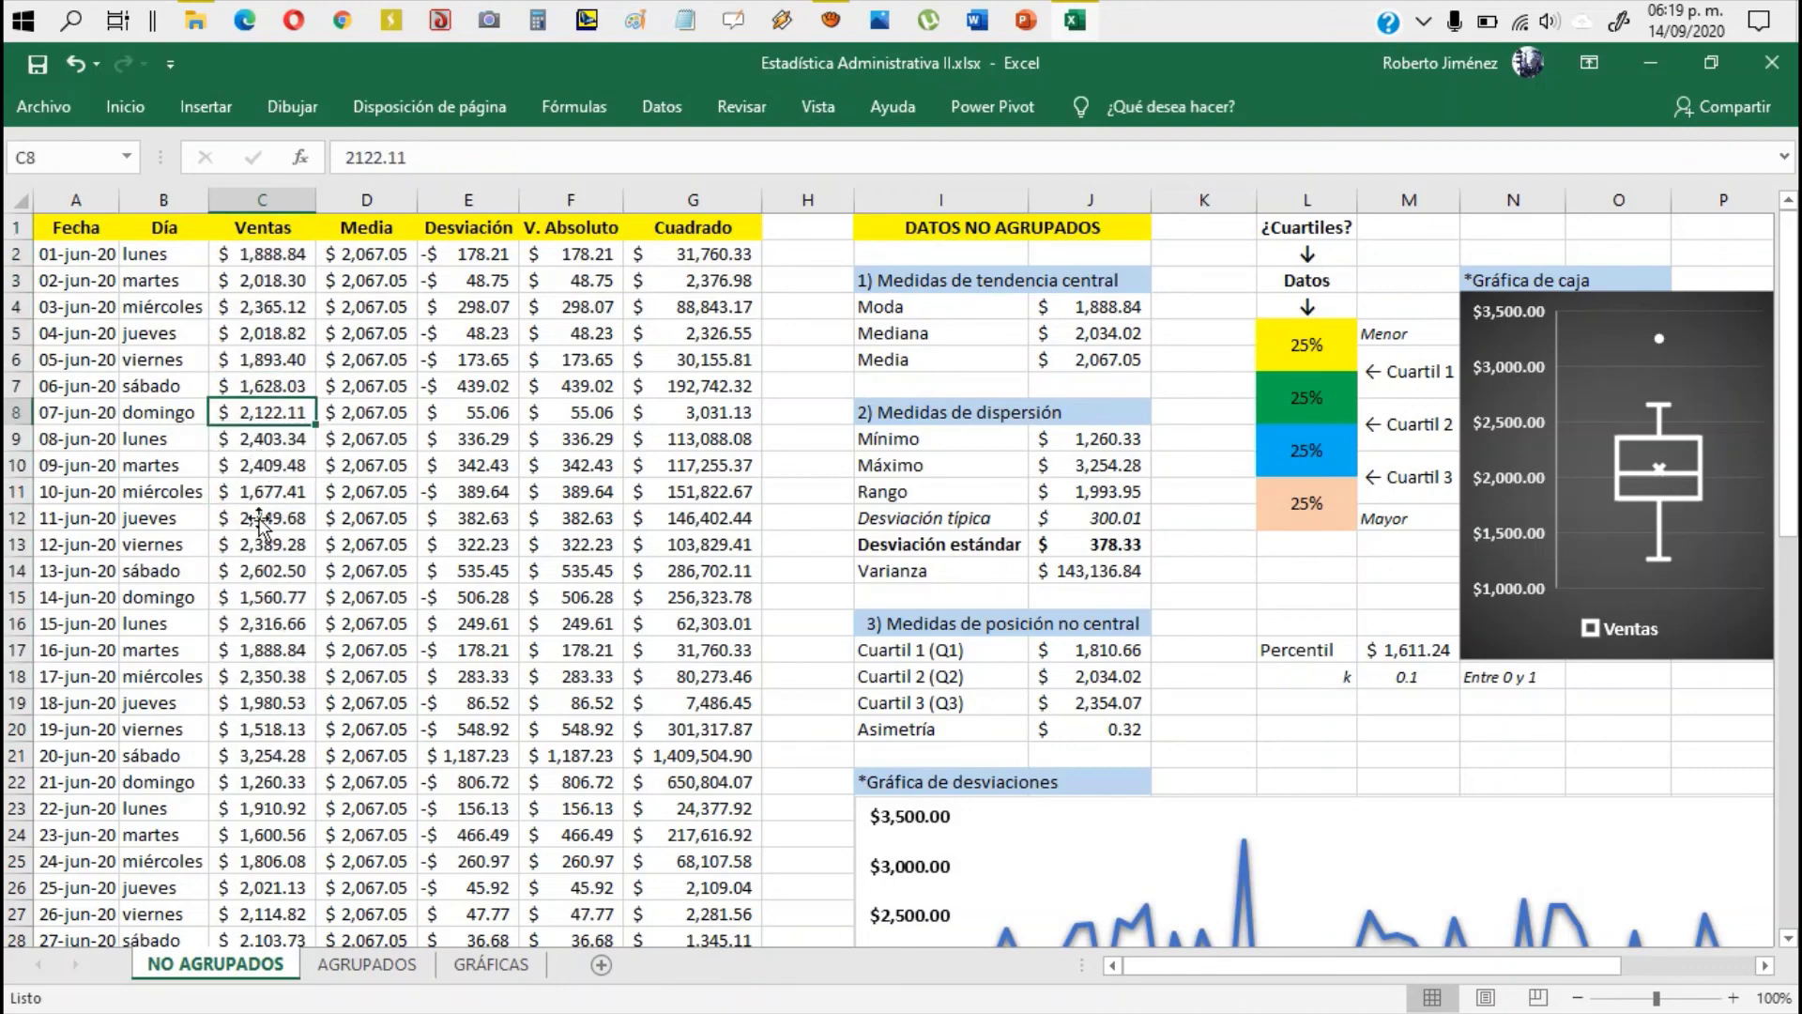
left_click(260, 606)
left_click(262, 443)
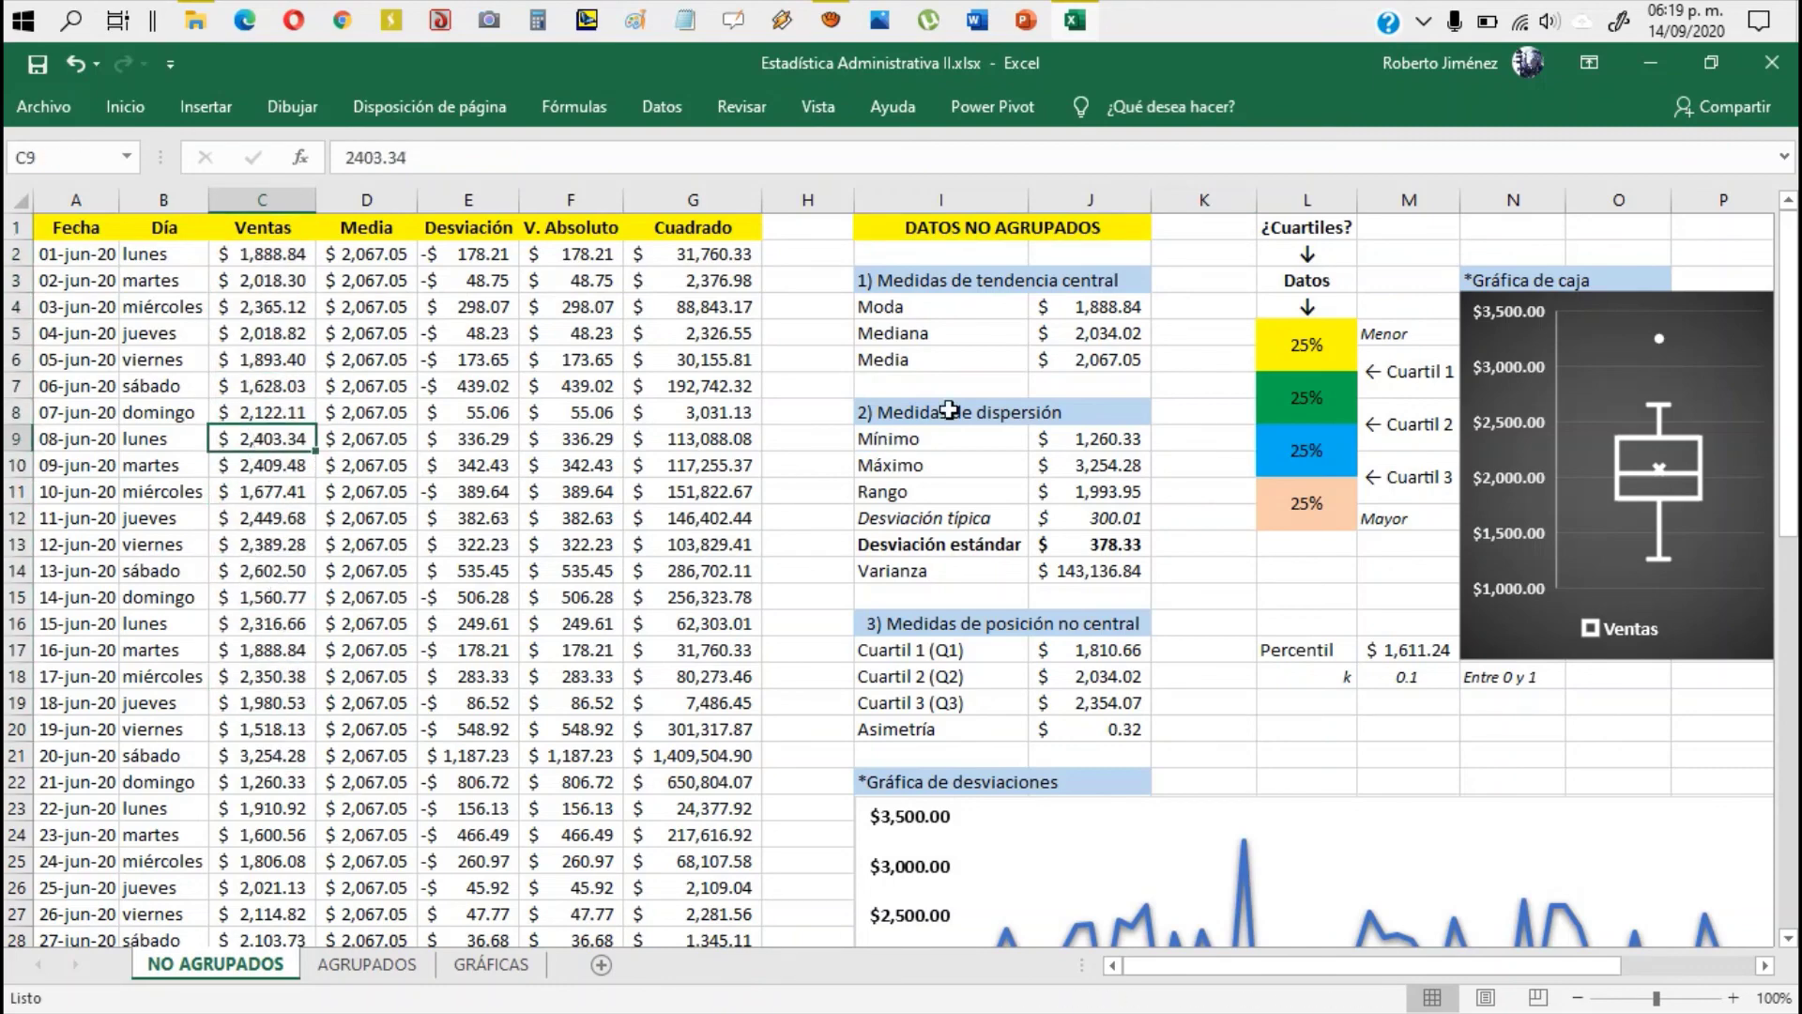
Step: Review the three measure sections, the Gráfica de caja, the Gráfica de desviaciones and the Desviación column
left_click(1014, 280)
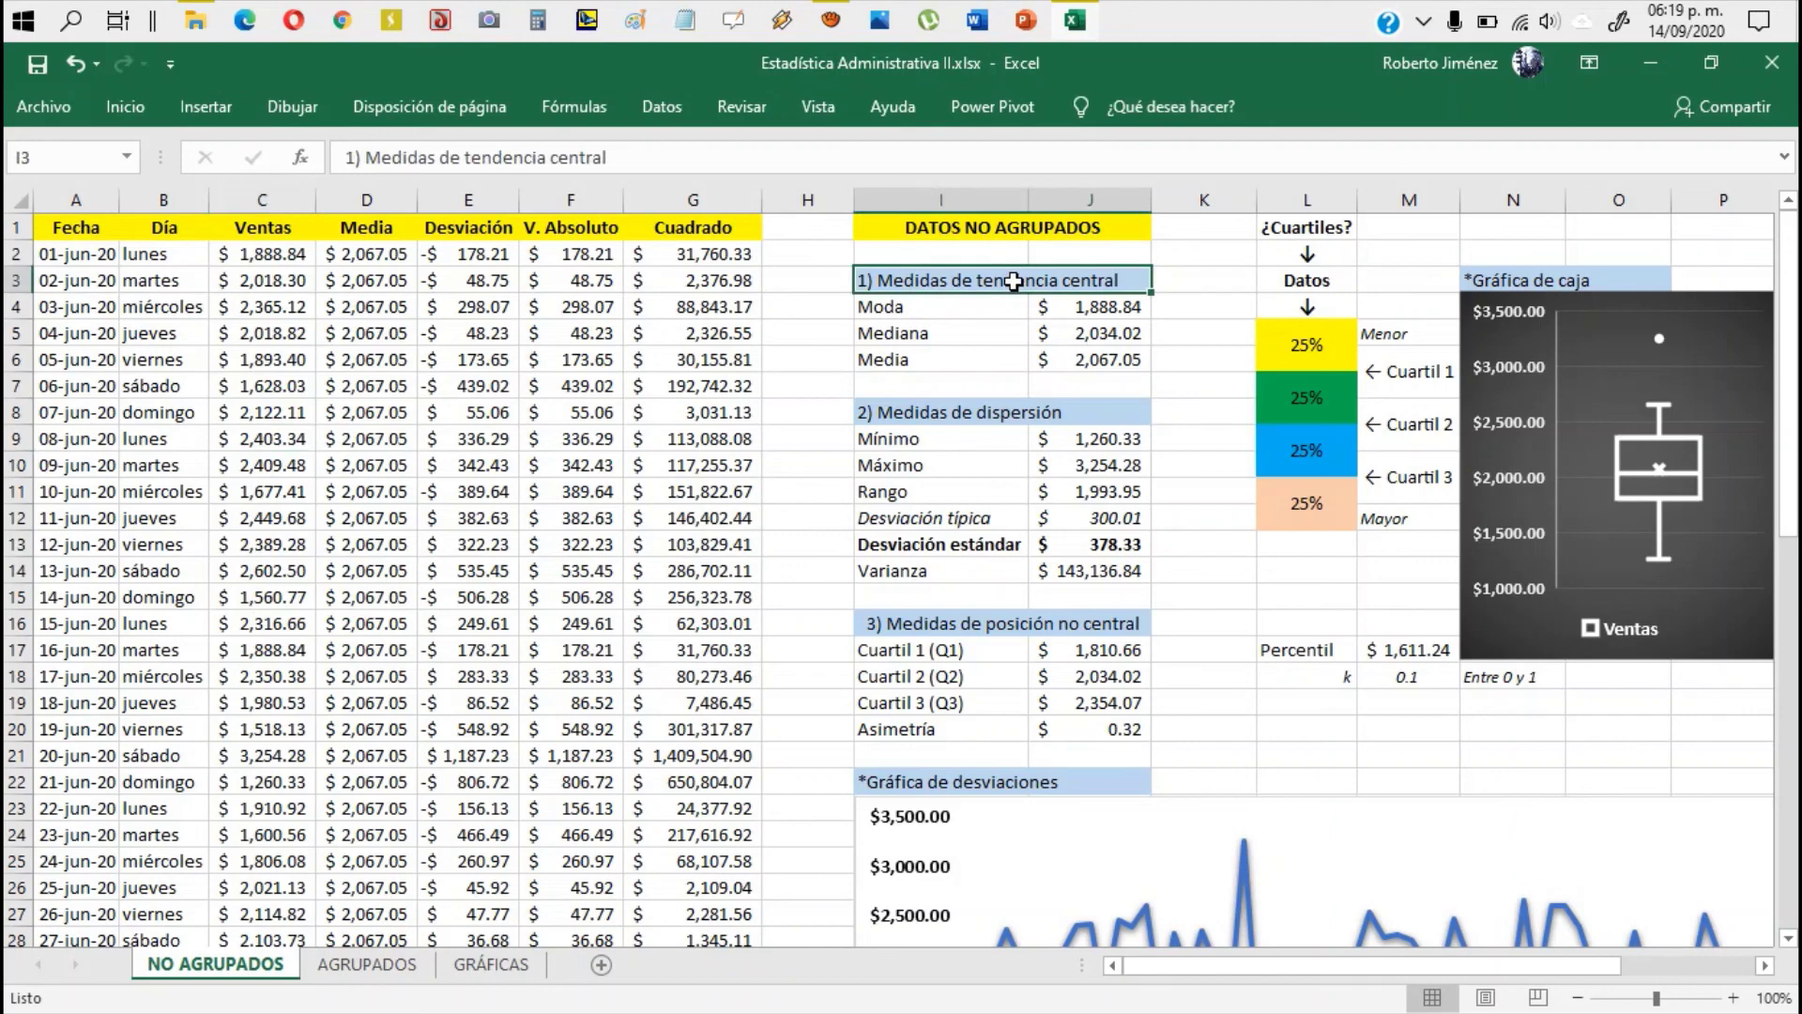
left_click(1012, 418)
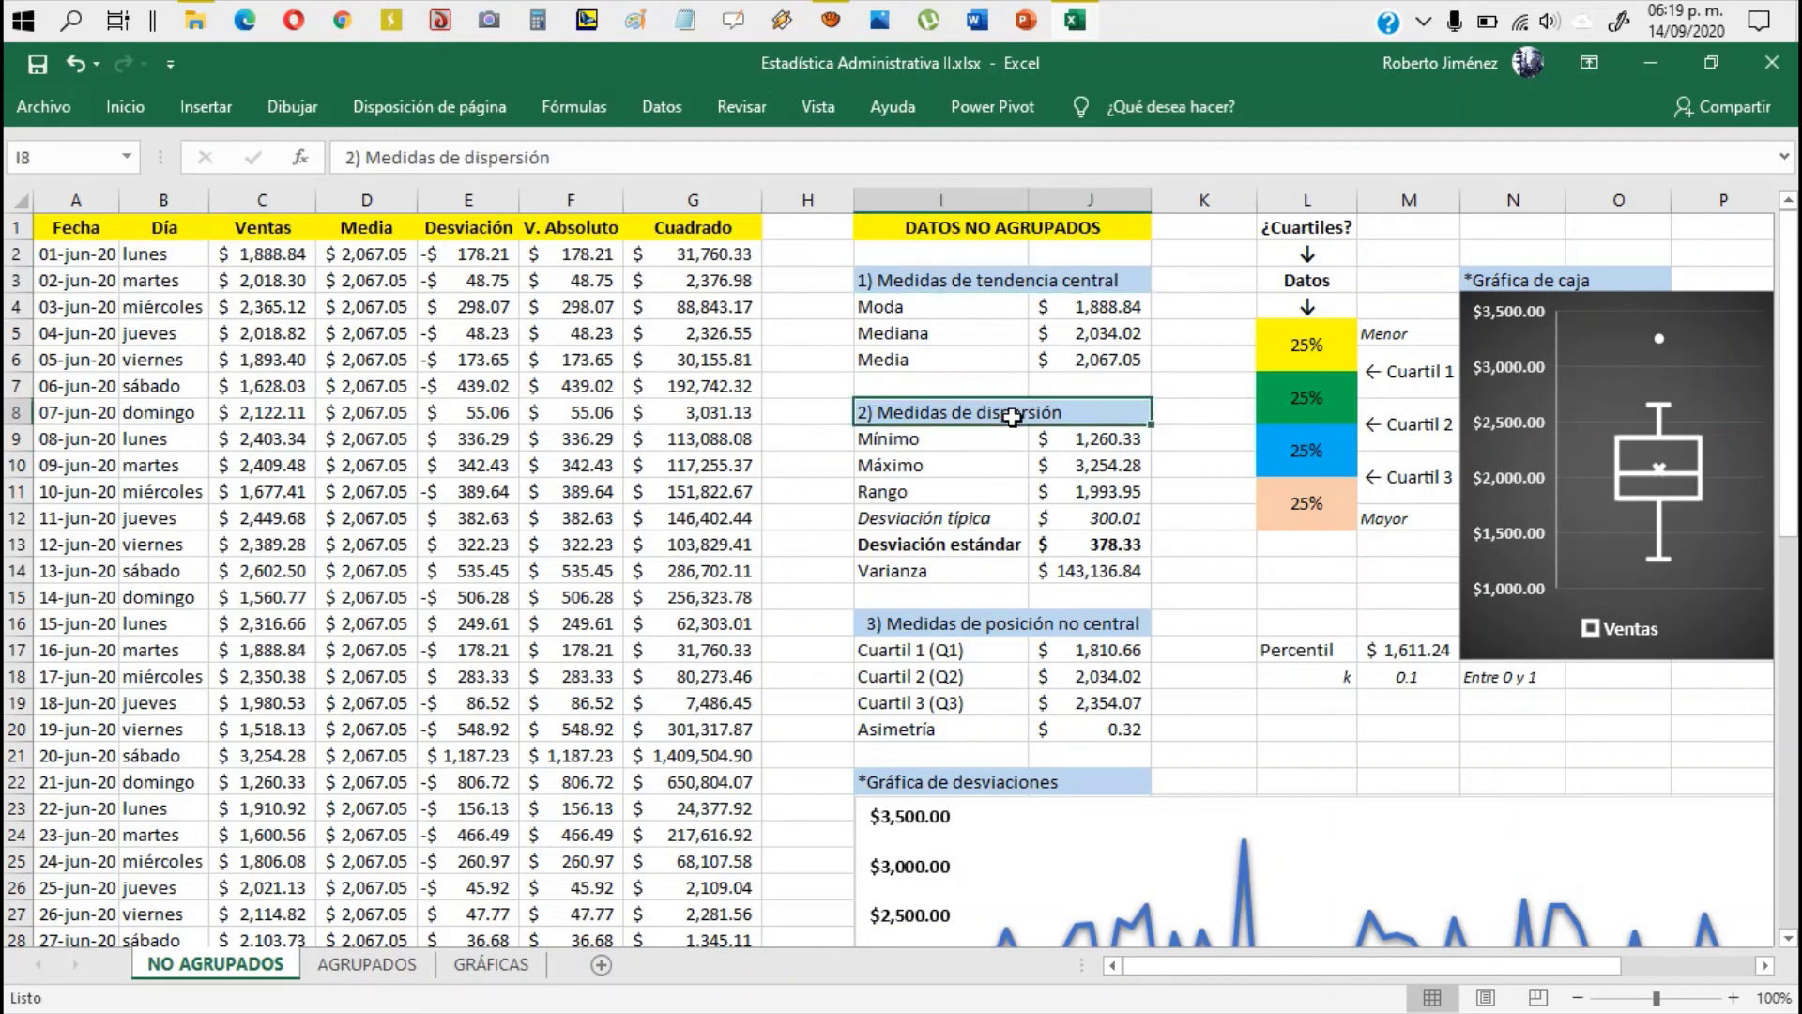
left_click(1015, 629)
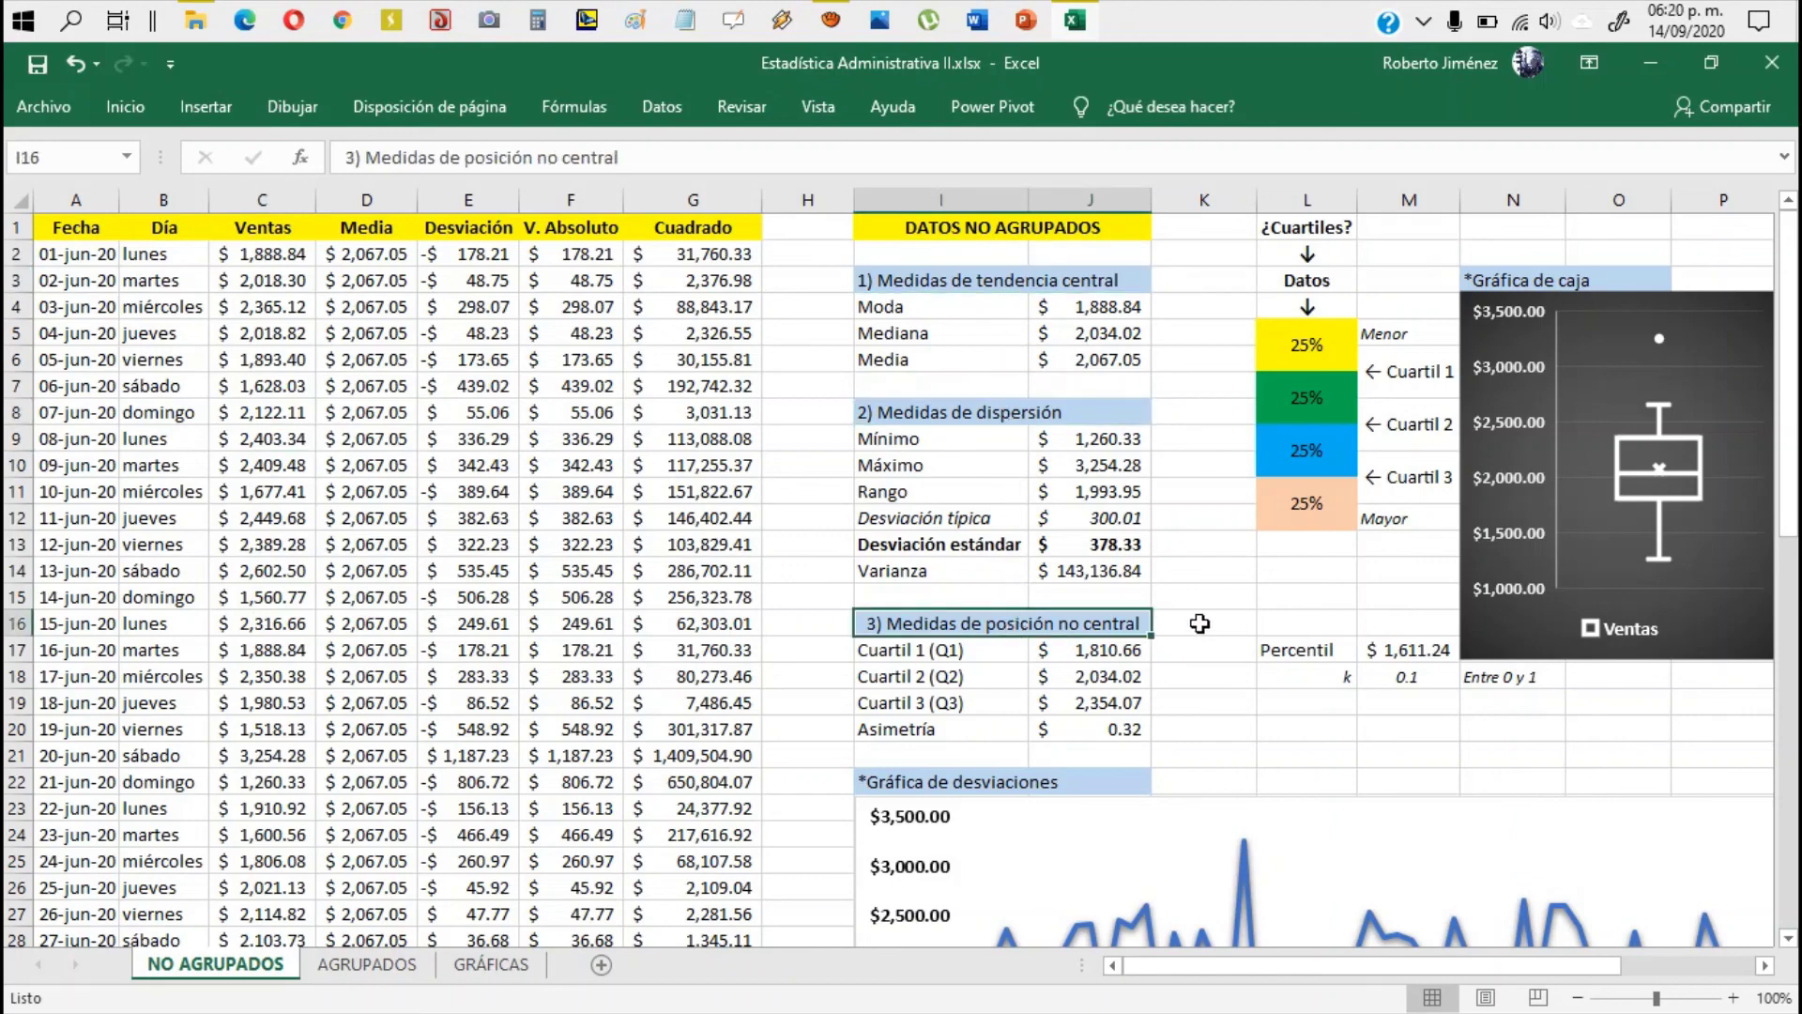
left_click(1494, 280)
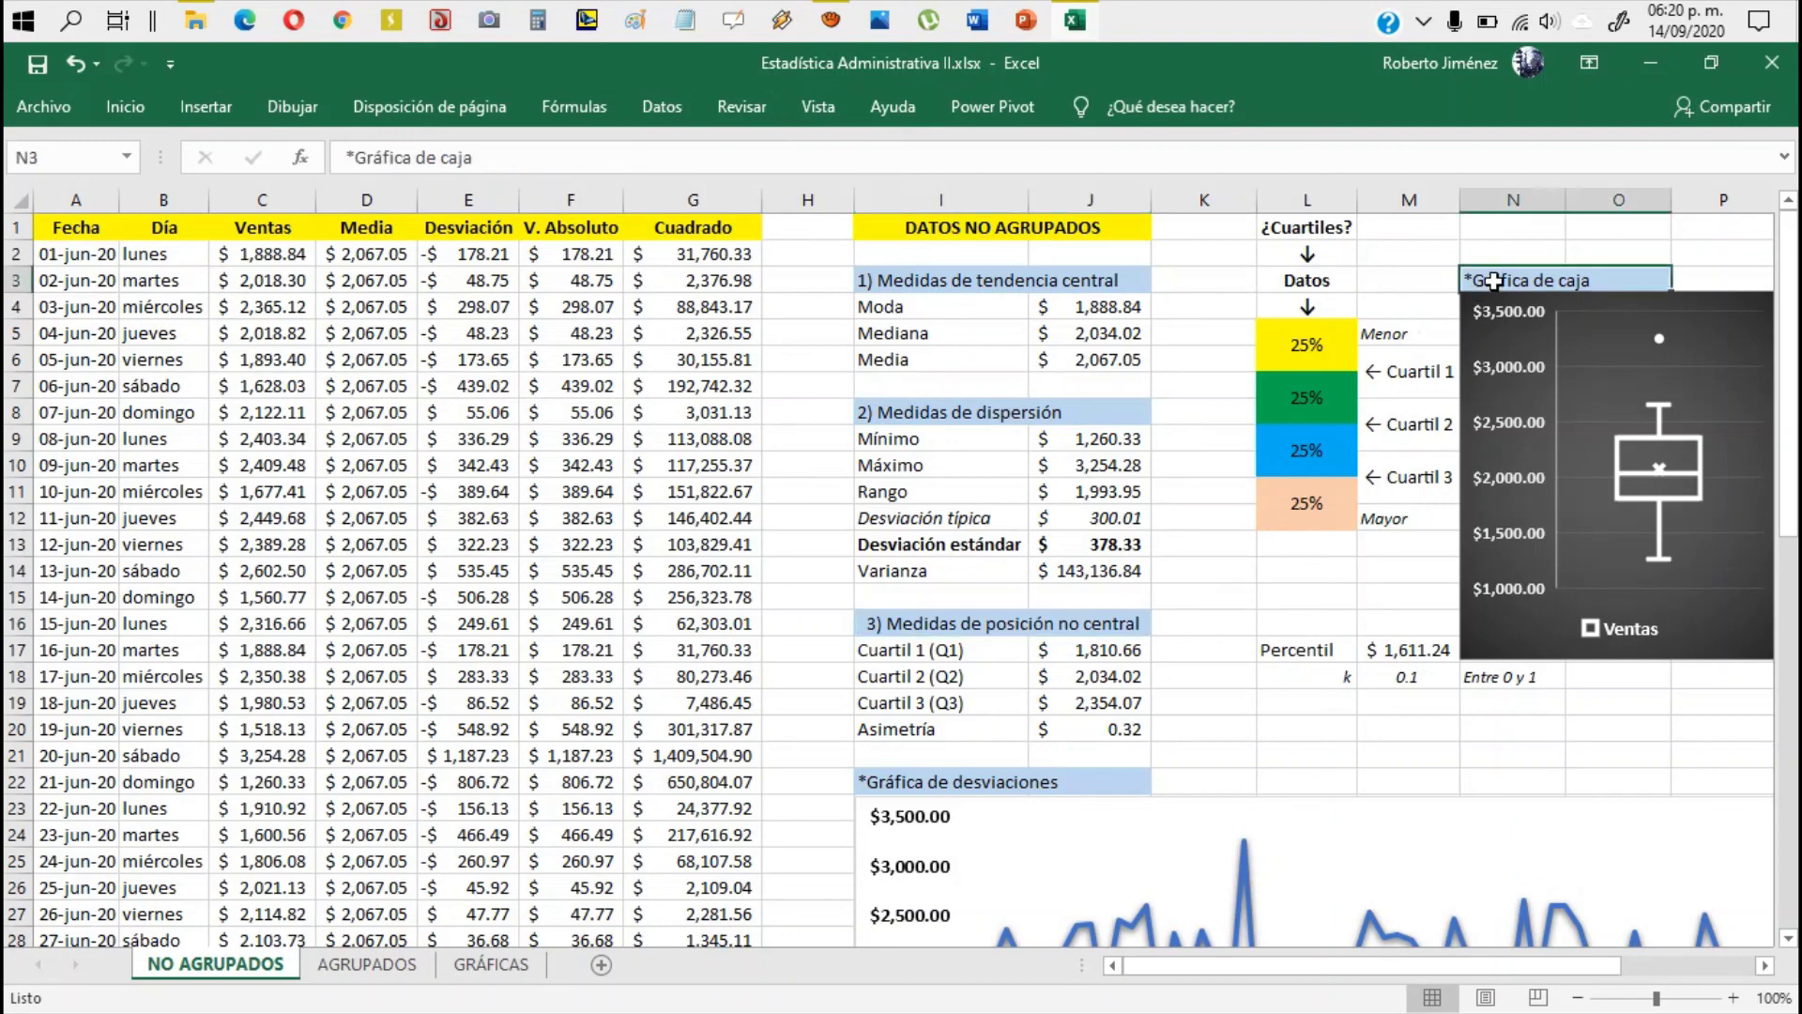
left_click(1092, 676)
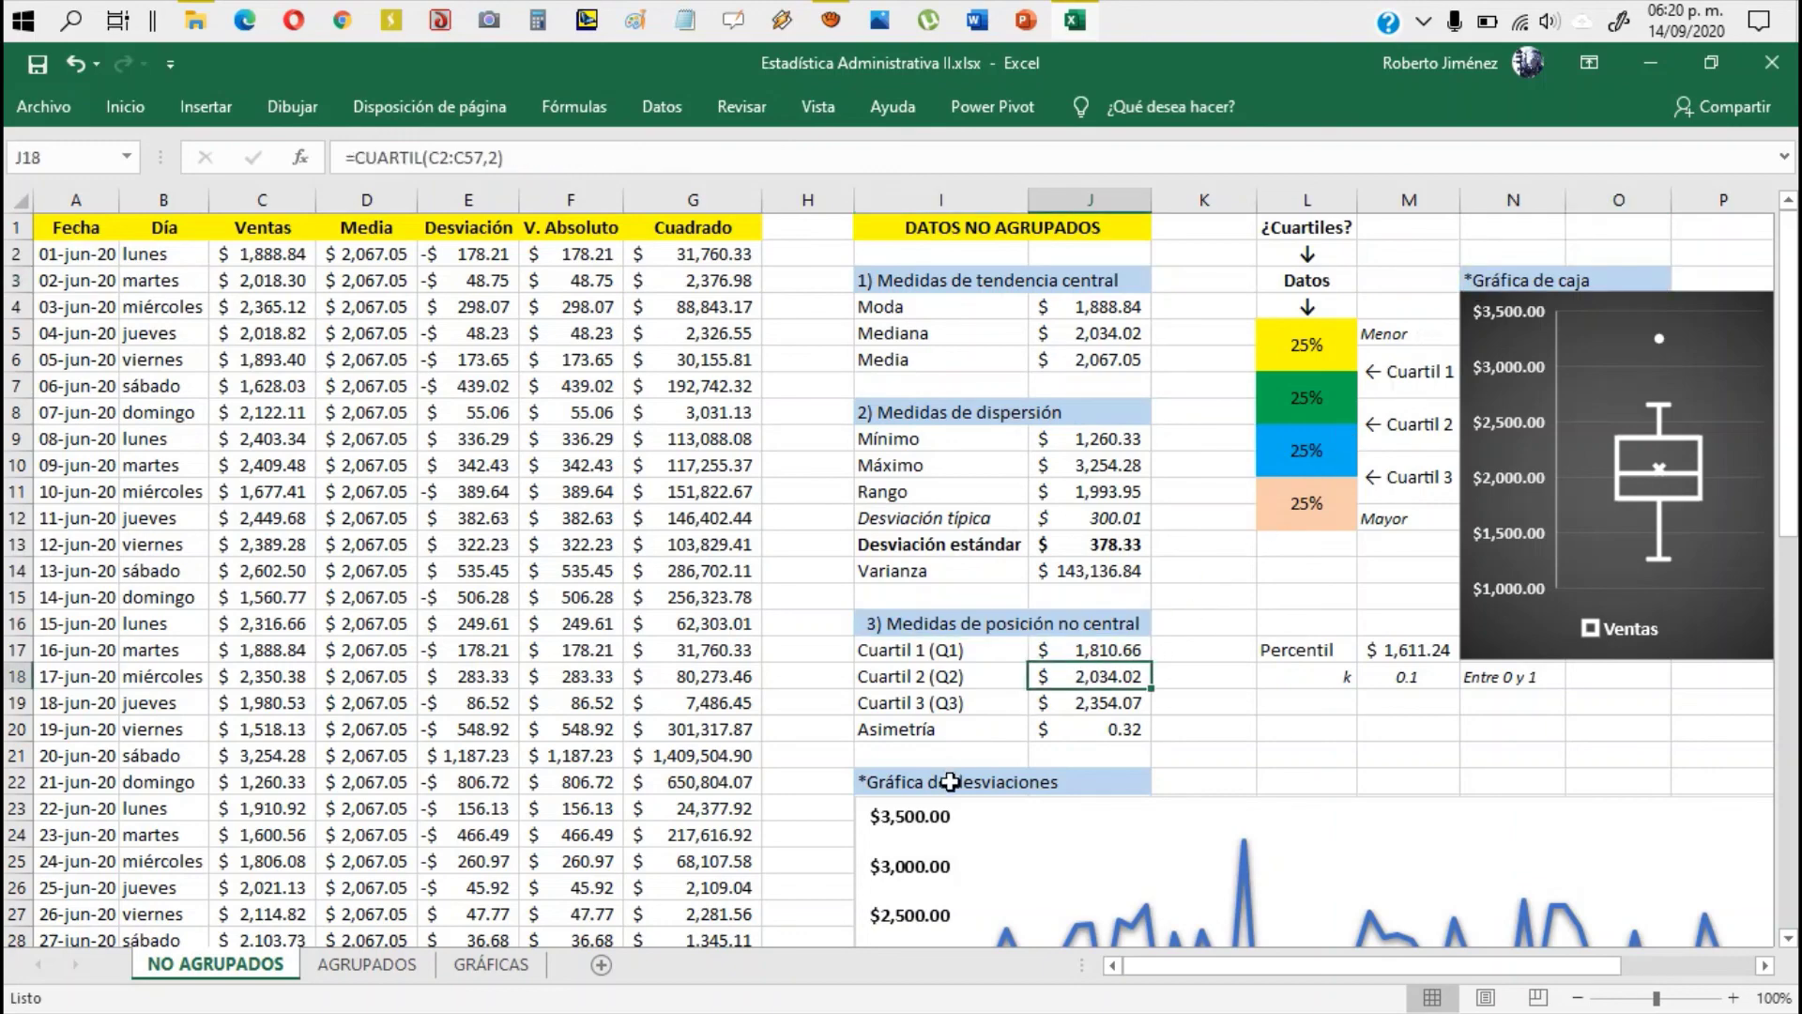
left_click(948, 782)
scroll(1051, 924, "down", 2)
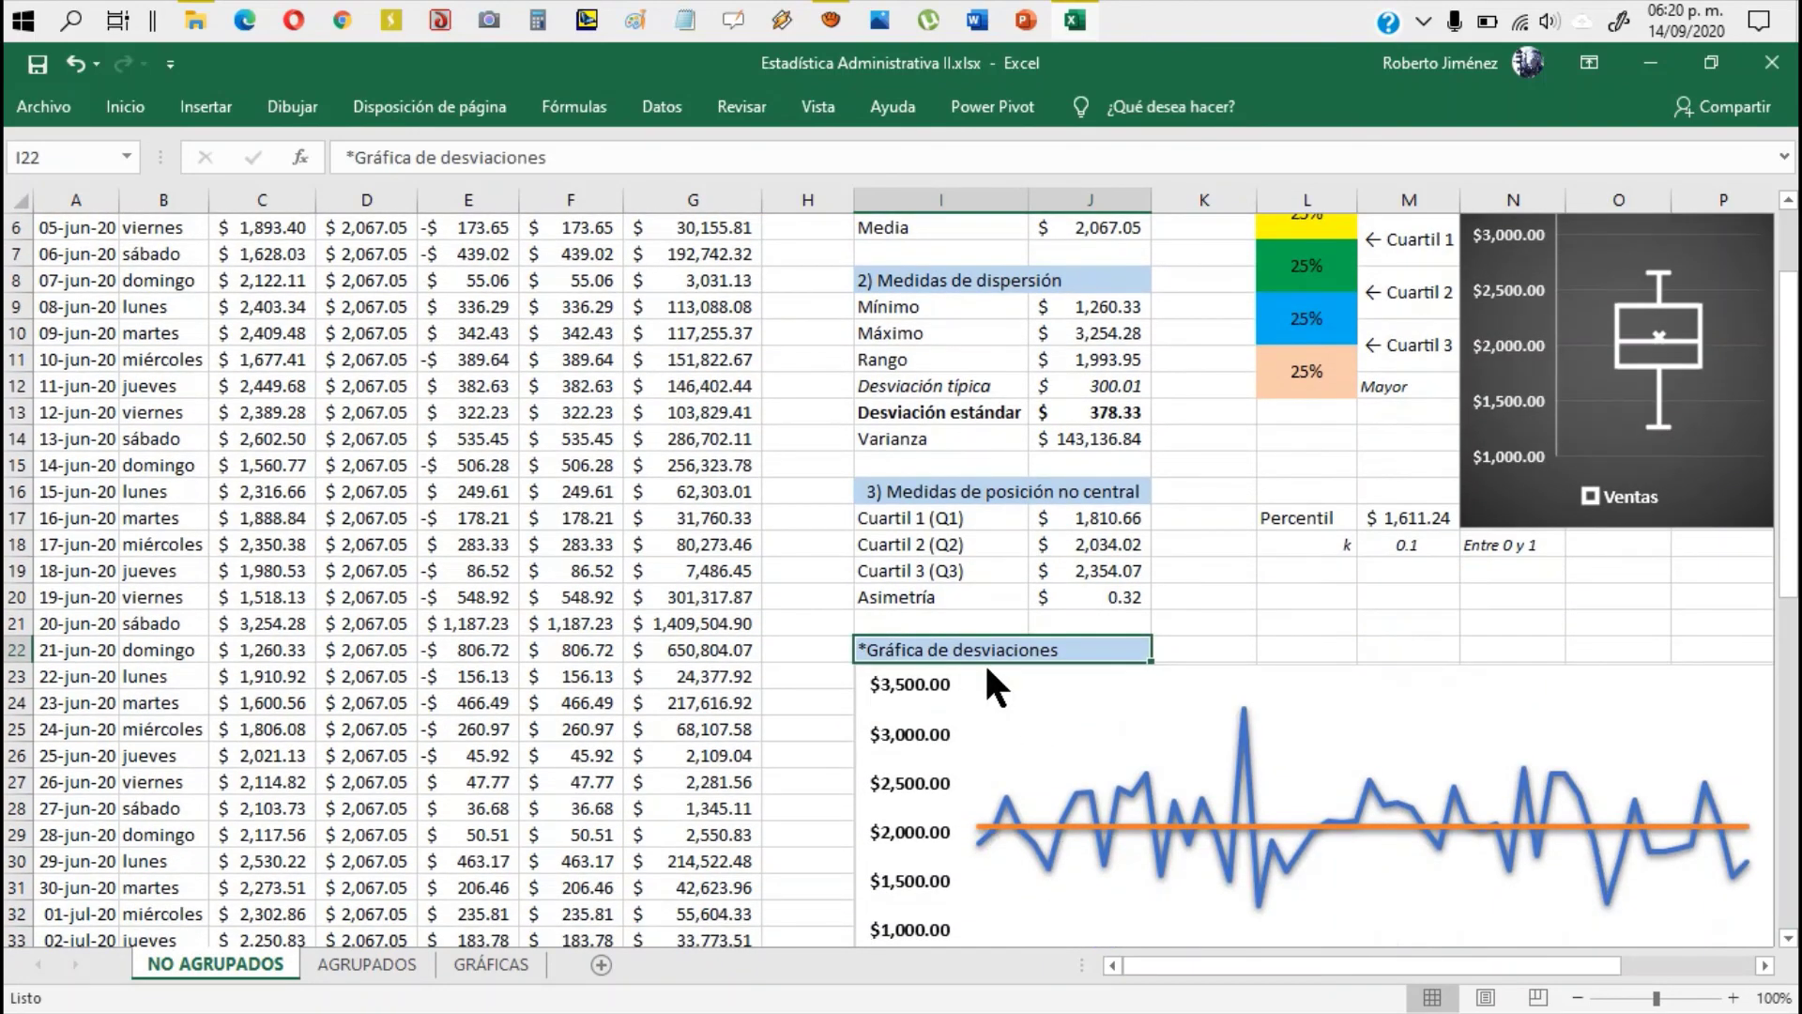
scroll(998, 688, "up", 2)
left_click_drag(476, 277, 506, 786)
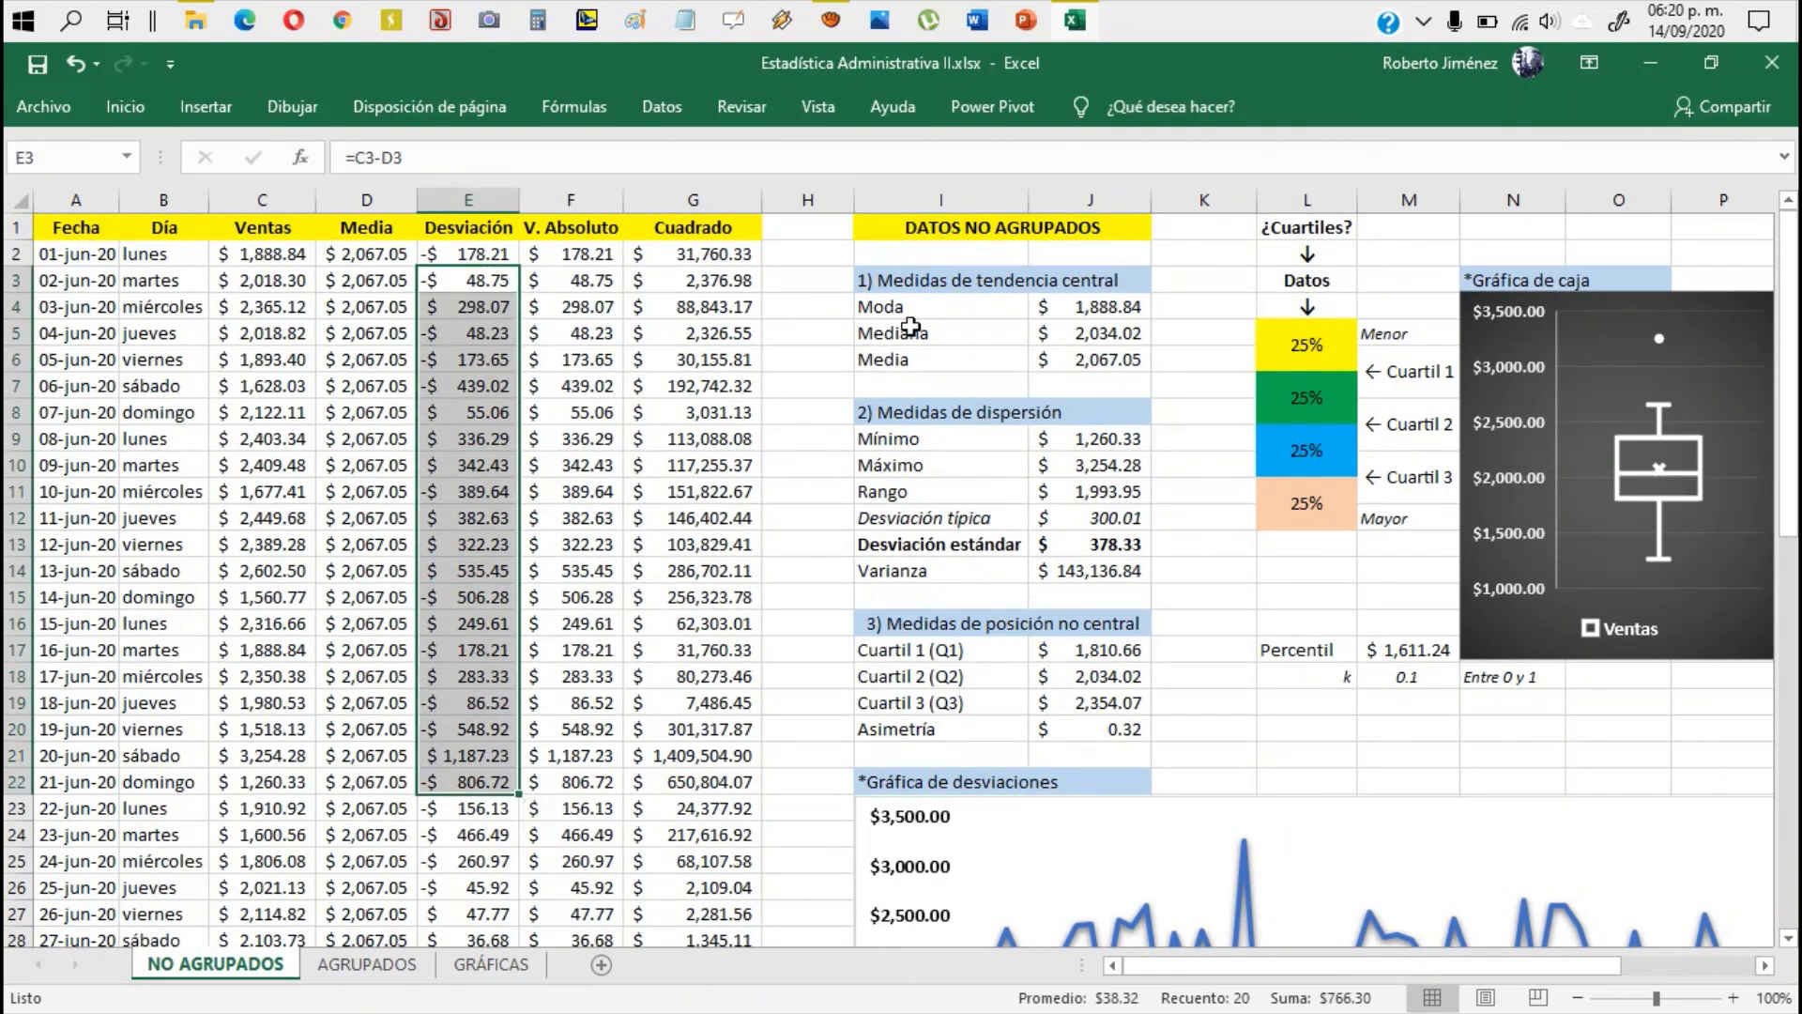
left_click(849, 375)
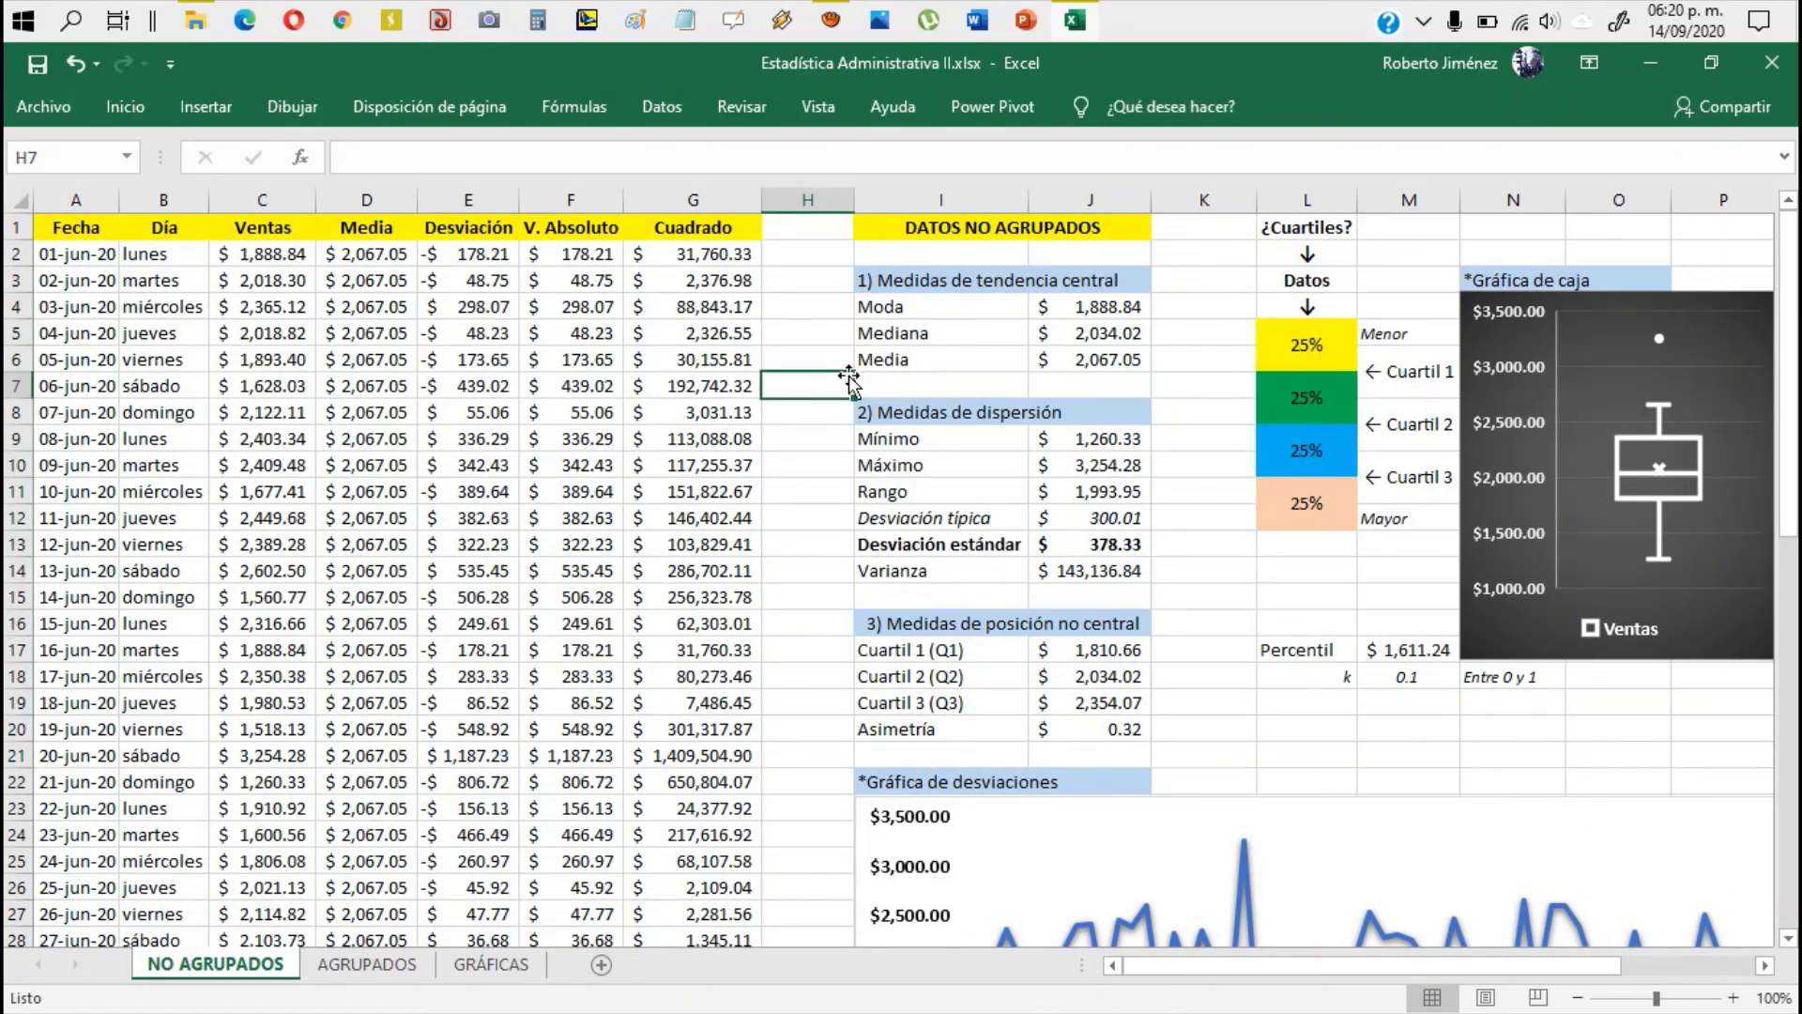